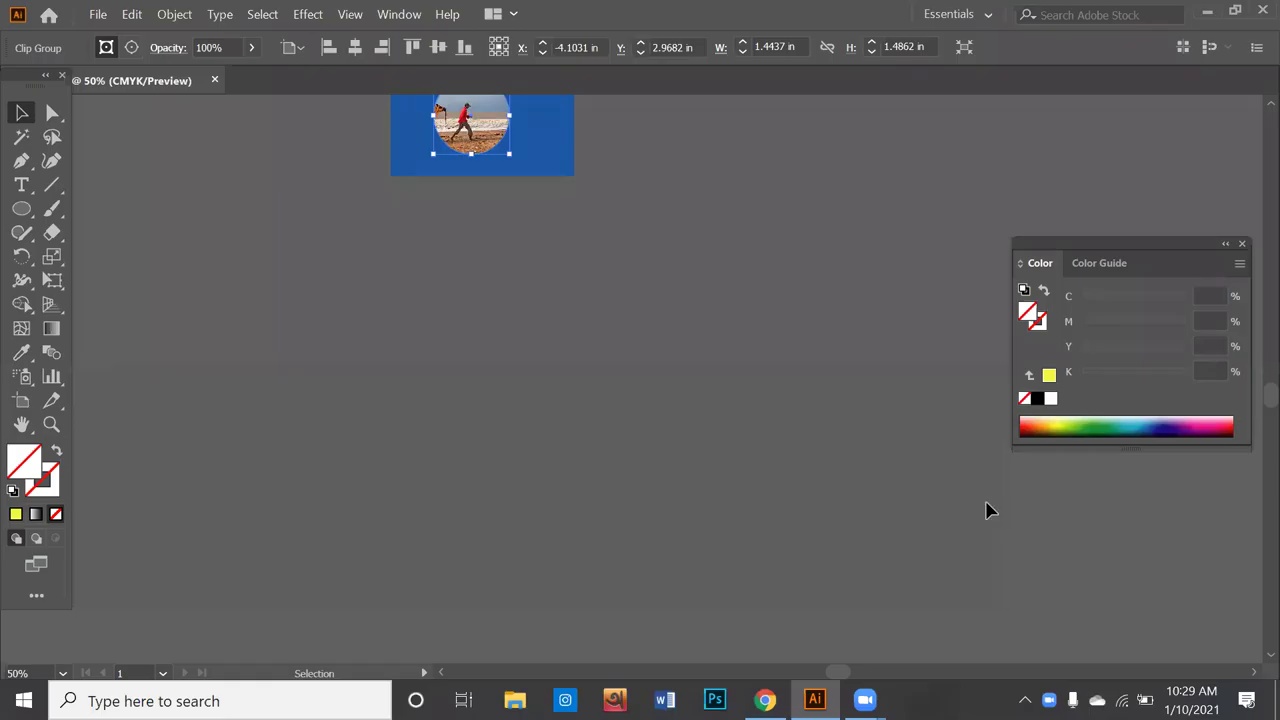
Step: Deselect the clipped photo group, then close Untitled-2, discarding its unsaved changes
{"action": "left_click", "coordinate": [634, 543]}
{"action": "scroll", "coordinate": [634, 540], "scroll_direction": "up", "scroll_amount": 2}
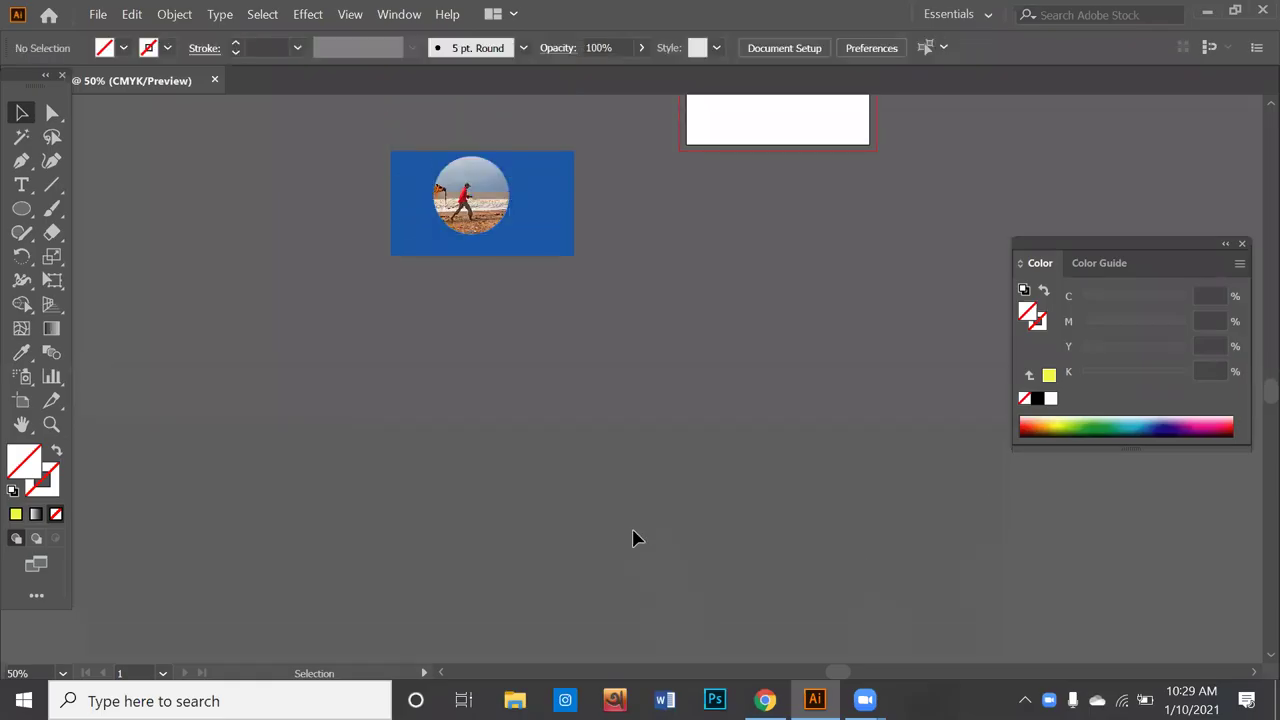
{"action": "scroll", "coordinate": [634, 537], "scroll_direction": "up", "scroll_amount": 4}
{"action": "scroll", "coordinate": [634, 534], "scroll_direction": "up", "scroll_amount": 4}
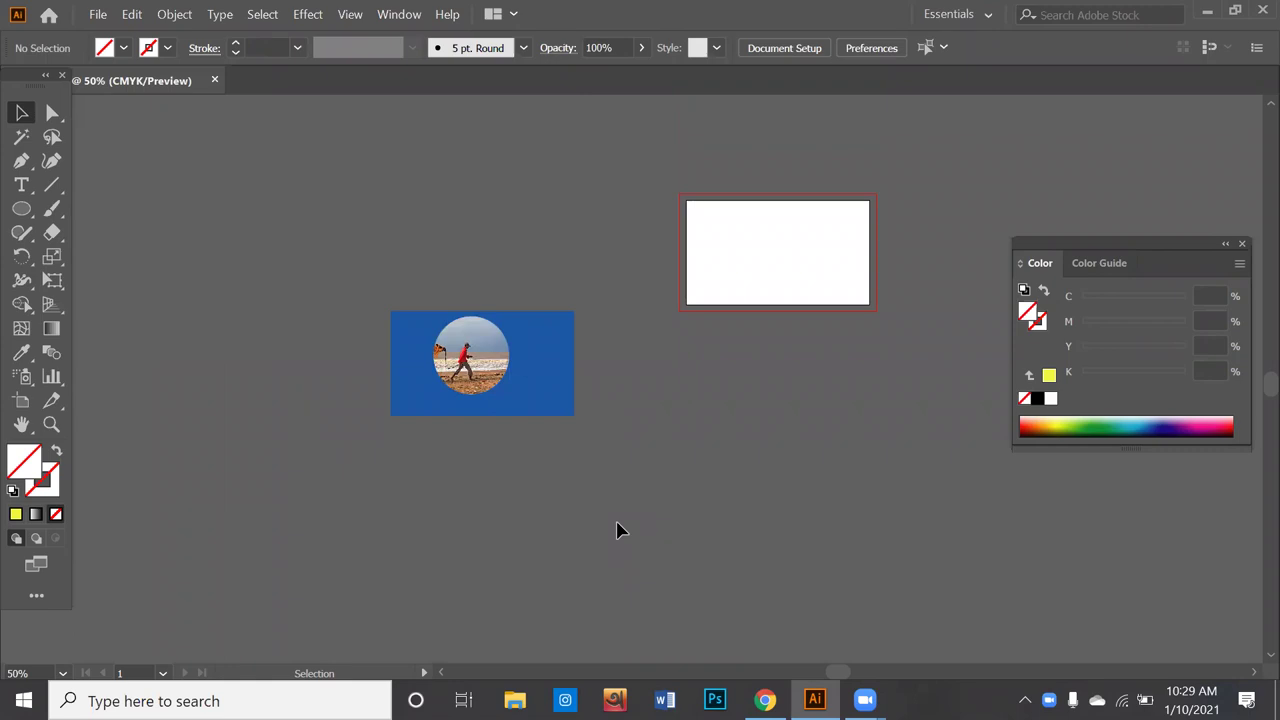
{"action": "scroll", "coordinate": [615, 530], "scroll_direction": "down", "scroll_amount": 1}
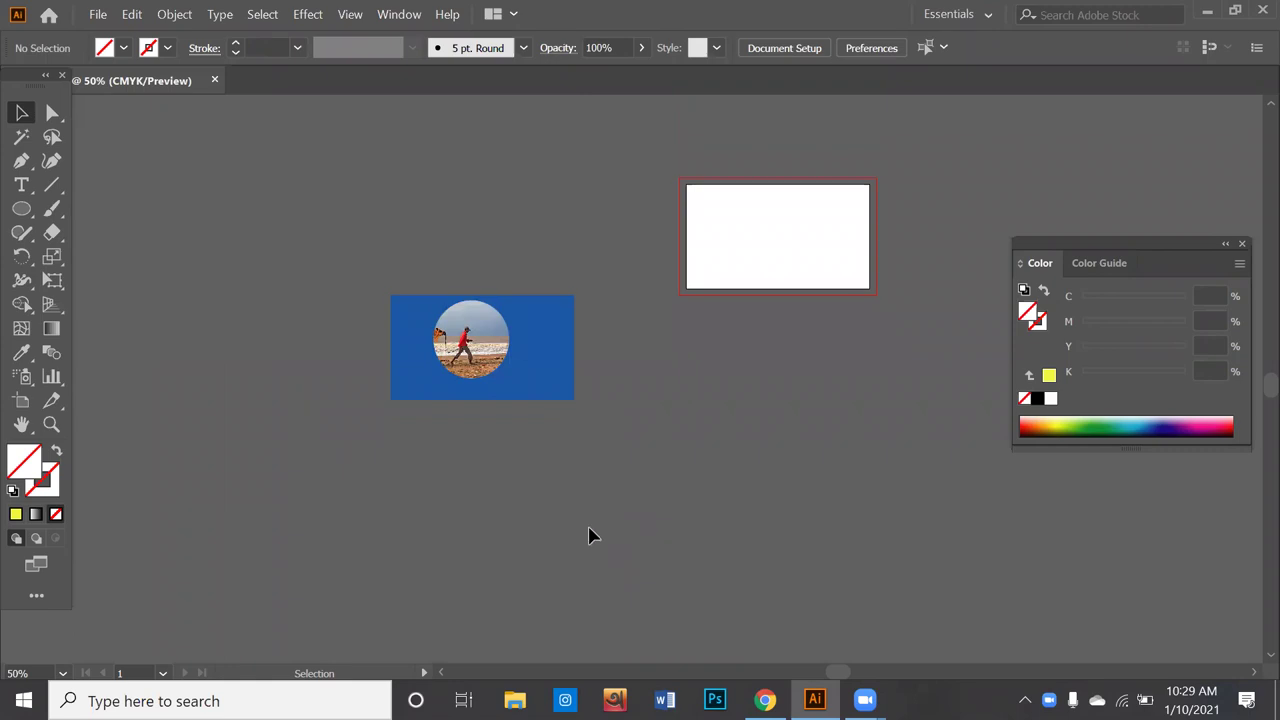
{"action": "scroll", "coordinate": [622, 505], "scroll_direction": "down", "scroll_amount": 2}
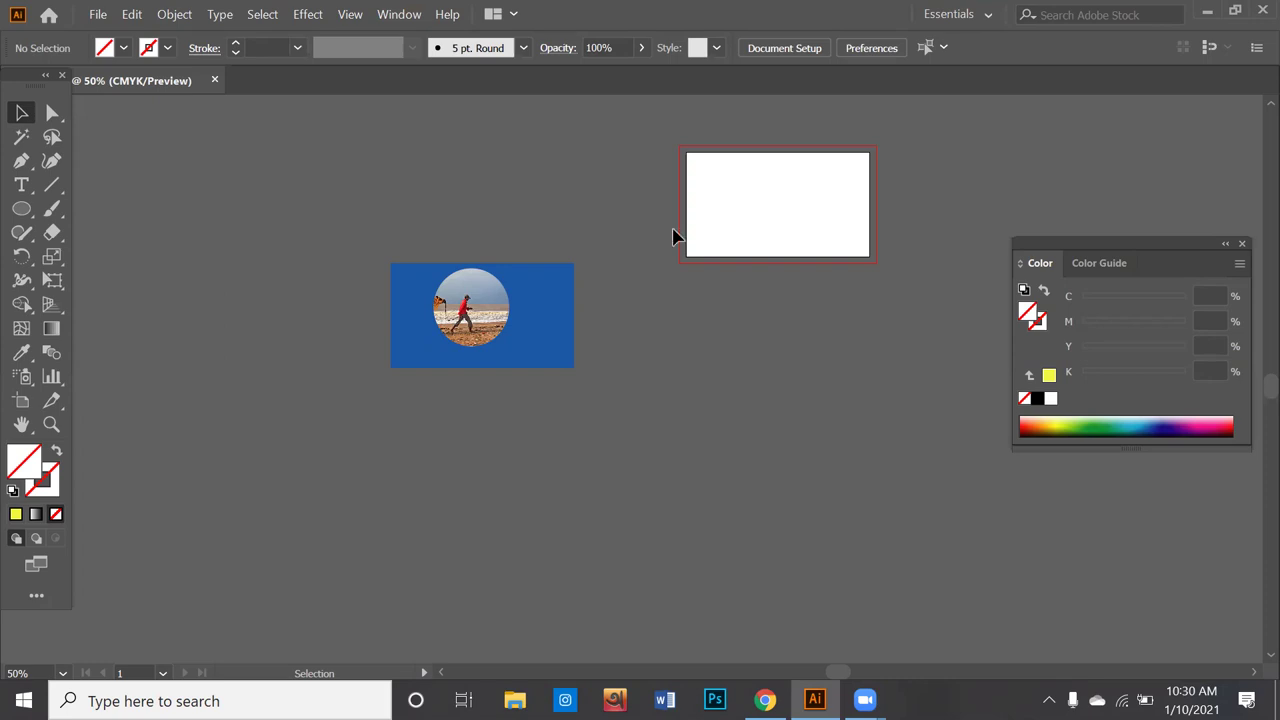
{"action": "left_click", "coordinate": [213, 82]}
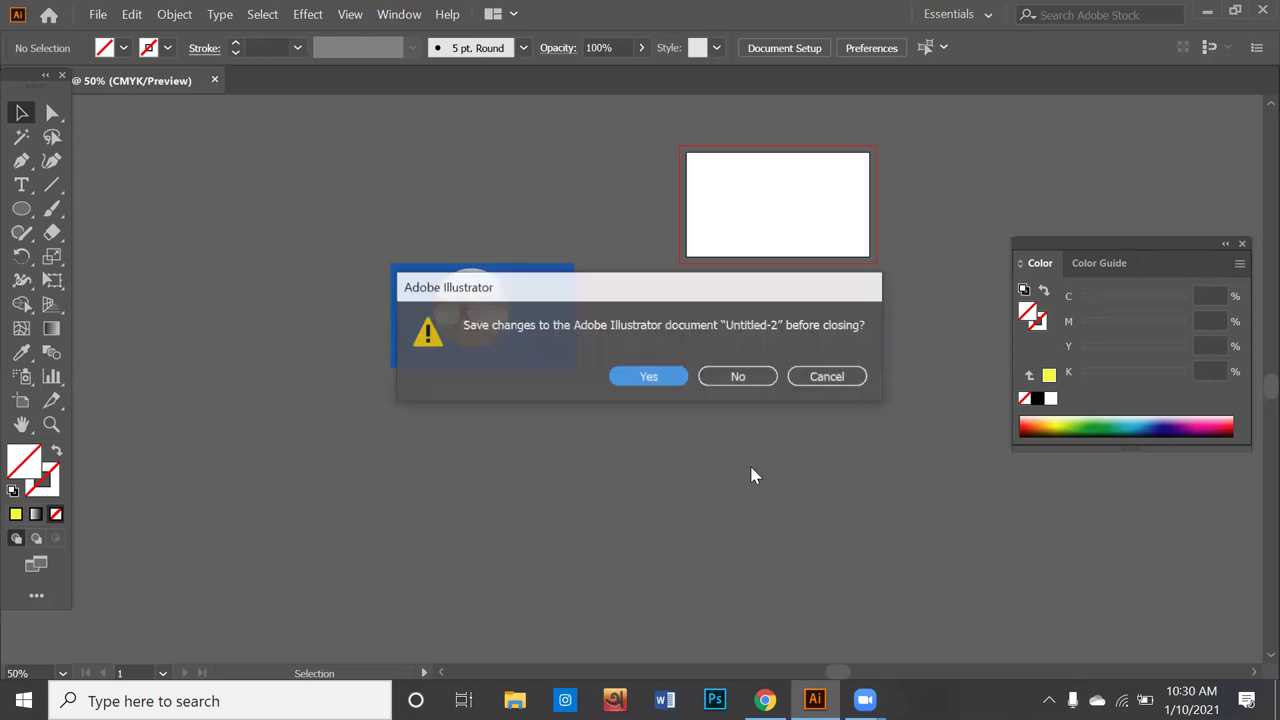
{"action": "left_click", "coordinate": [755, 386]}
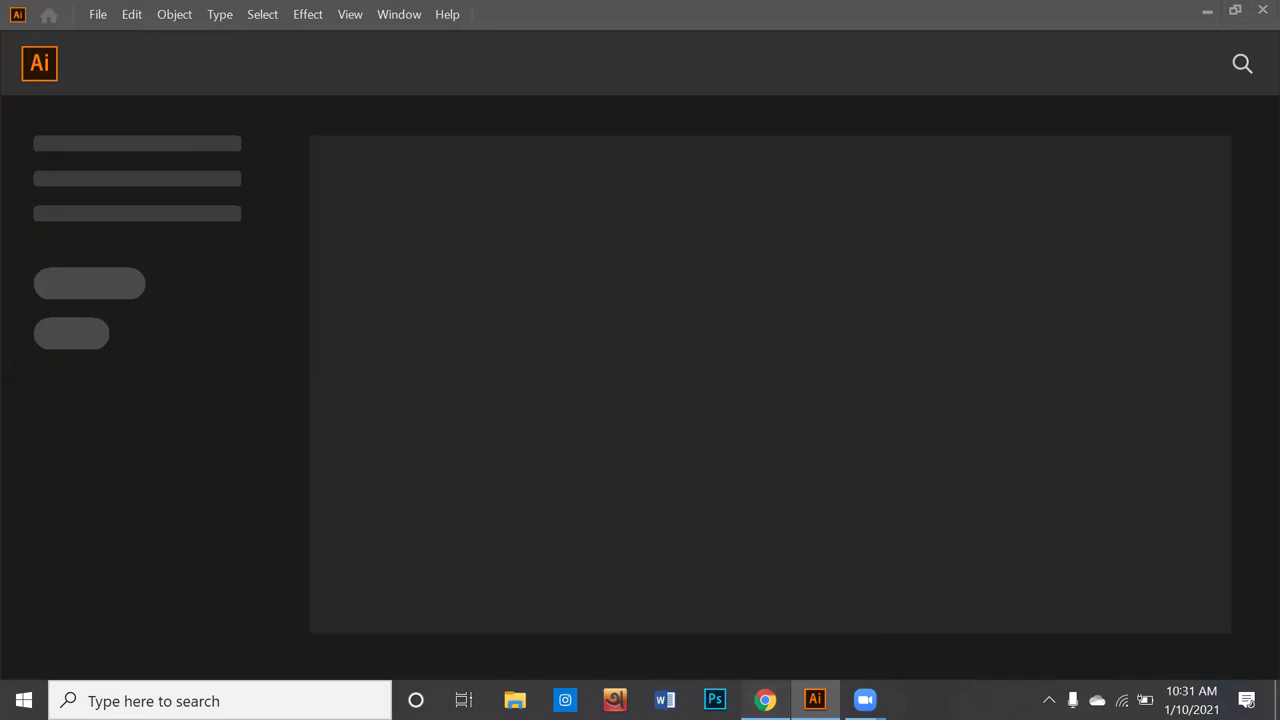
Step: Bring Chrome forward and open google.com from the New Tab shortcut tile
{"action": "left_click", "coordinate": [765, 700]}
{"action": "left_click", "coordinate": [620, 330]}
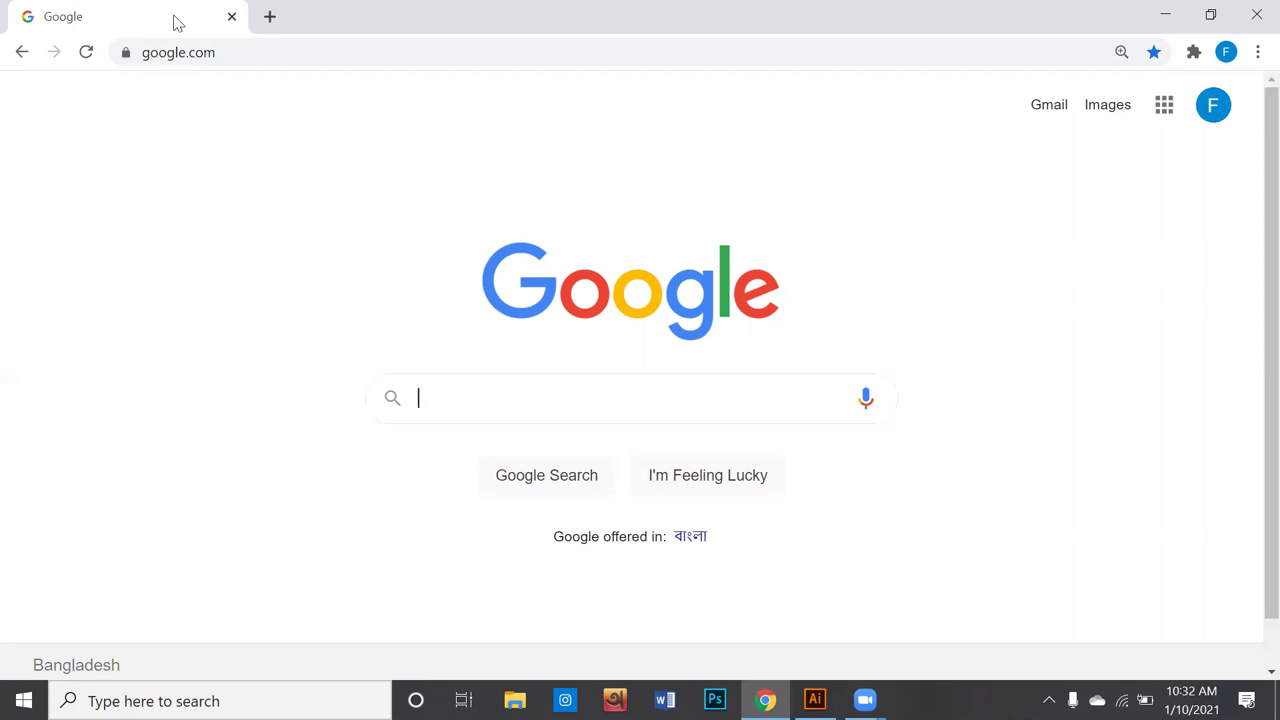
Step: Search Google for 'food menu', picking the suggestion after typing 'food m'
{"action": "left_click", "coordinate": [277, 52]}
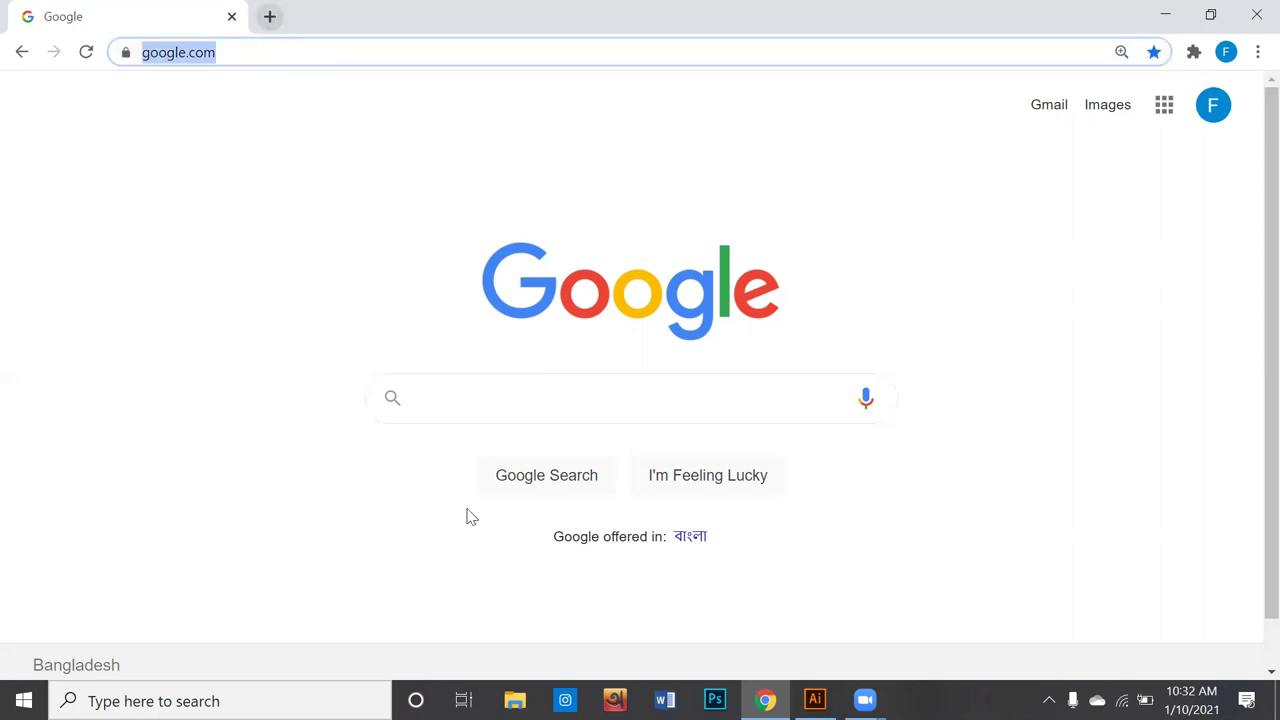
{"action": "left_click", "coordinate": [468, 398]}
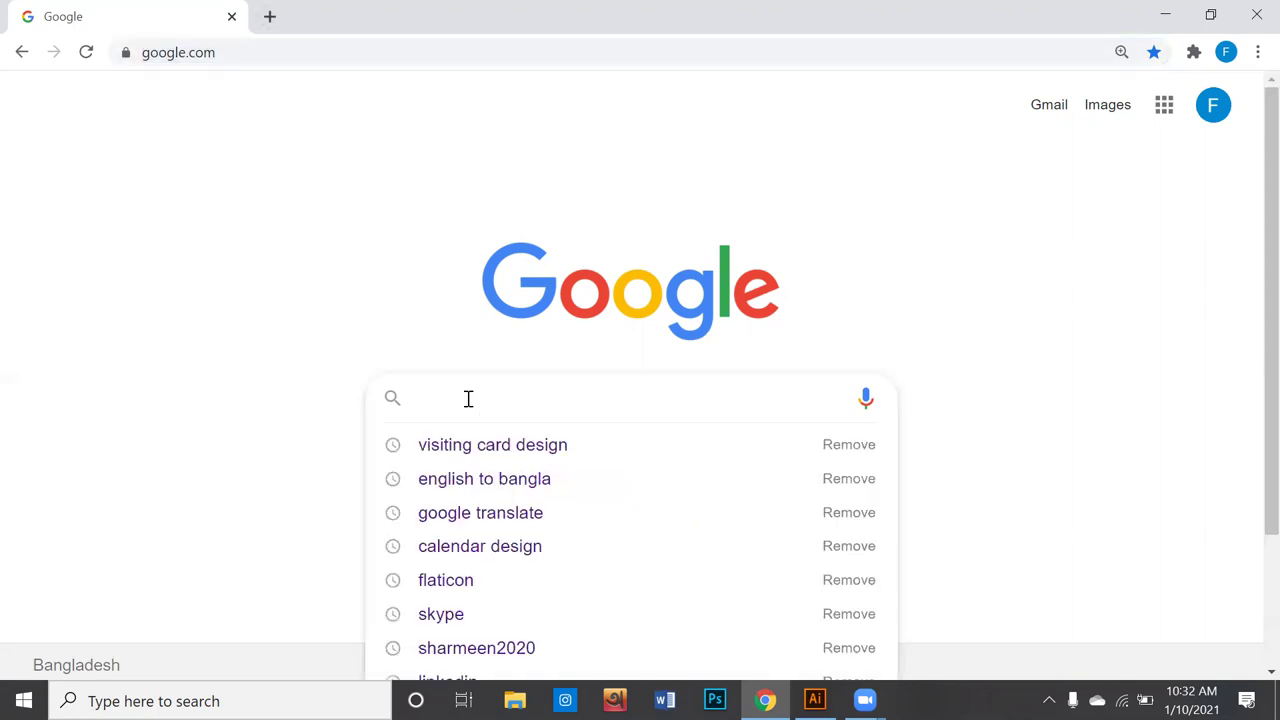
{"action": "type", "text": "food"}
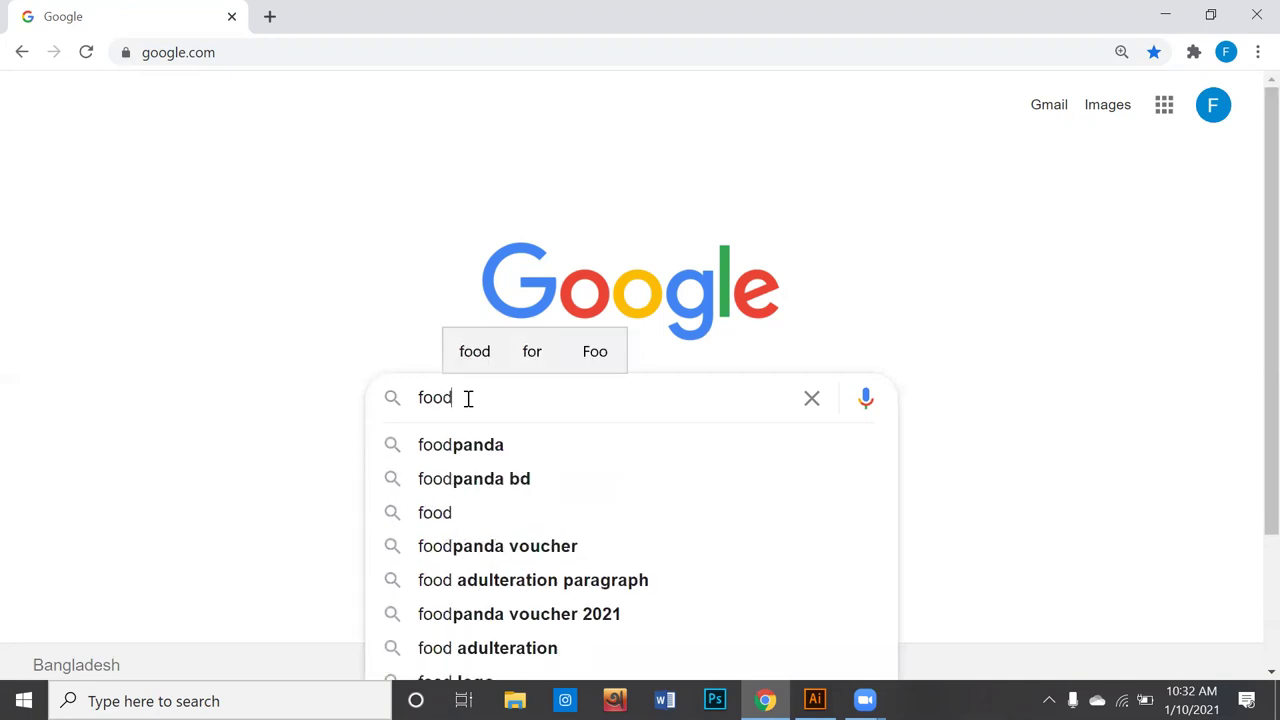
{"action": "type", "text": " m"}
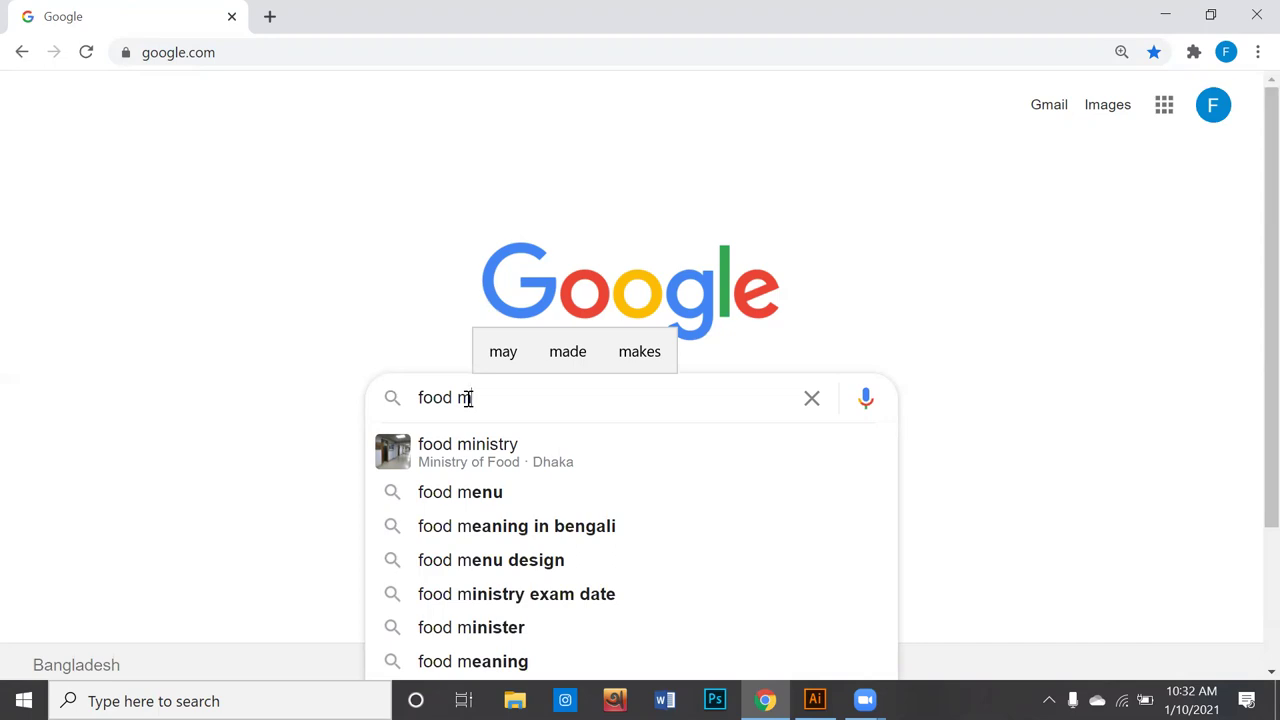
{"action": "key", "text": "Down"}
{"action": "key", "text": "Down"}
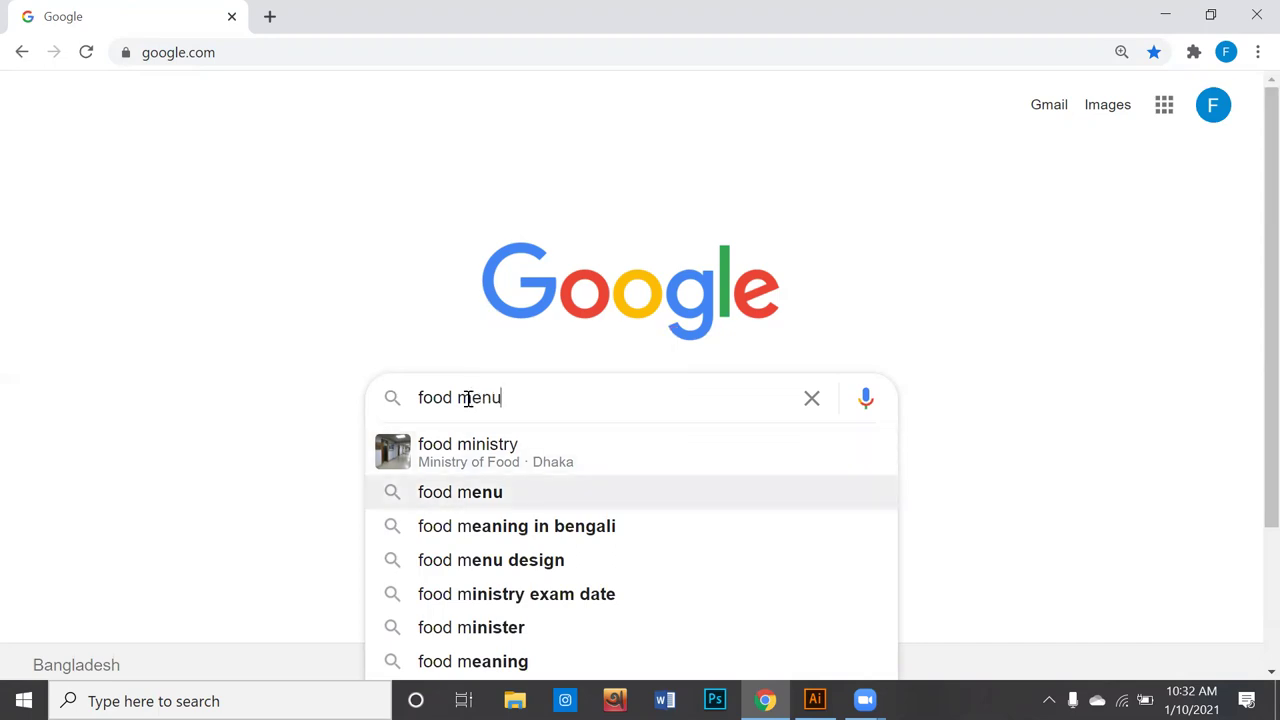
{"action": "key", "text": "Return"}
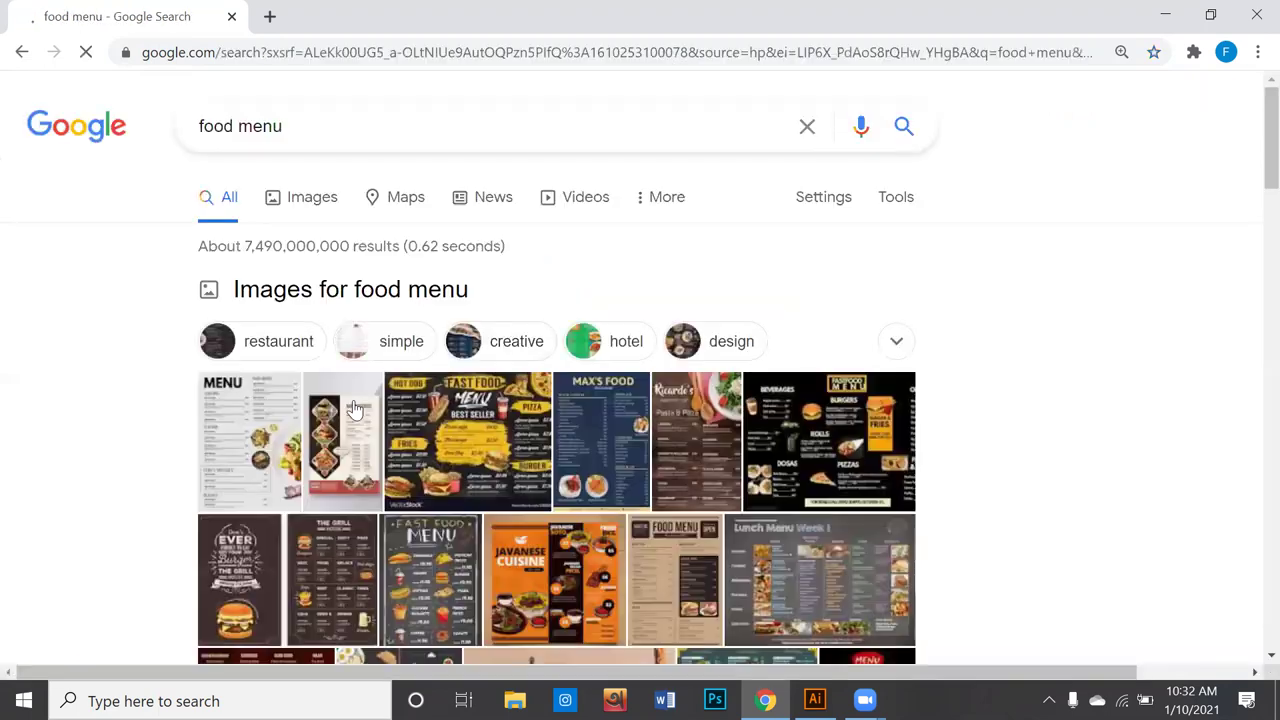
Step: Show image results for 'food menu' and preview the clipboard menu with steak and fries
{"action": "left_click", "coordinate": [320, 204]}
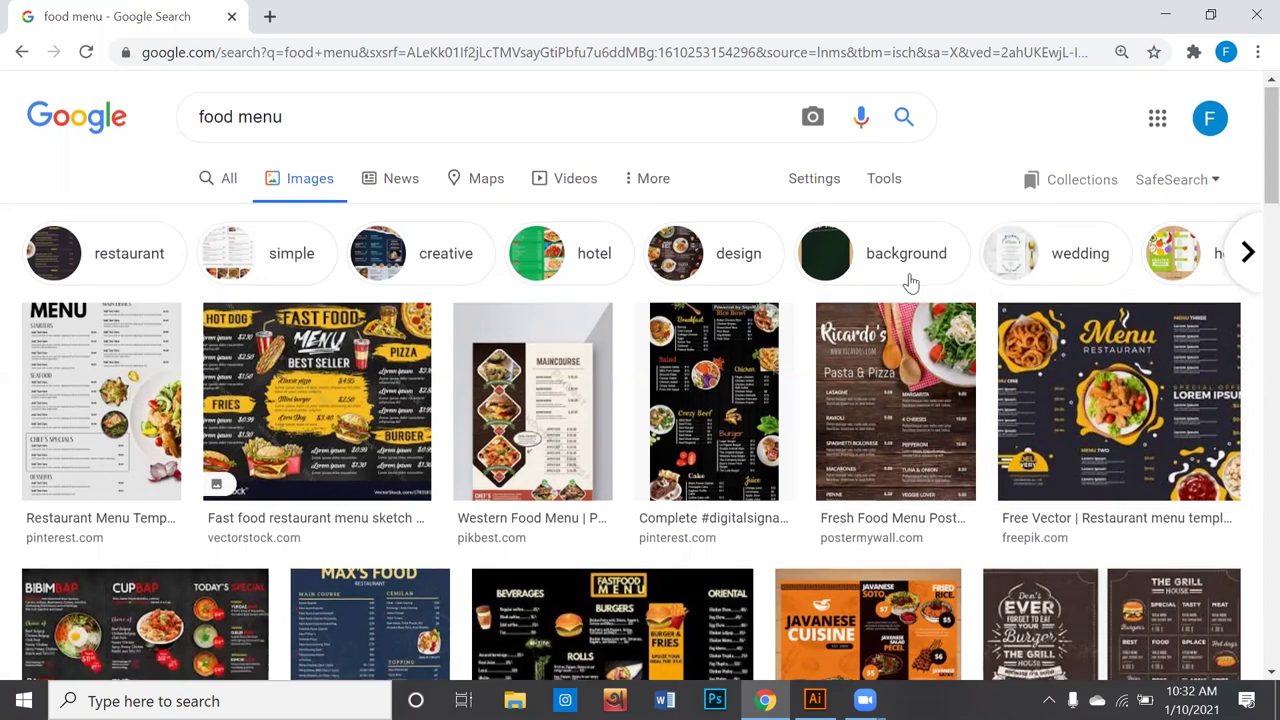
{"action": "scroll", "coordinate": [908, 280], "scroll_direction": "down", "scroll_amount": 1}
{"action": "scroll", "coordinate": [908, 280], "scroll_direction": "down", "scroll_amount": 2}
{"action": "scroll", "coordinate": [908, 280], "scroll_direction": "down", "scroll_amount": 1}
{"action": "scroll", "coordinate": [908, 285], "scroll_direction": "down", "scroll_amount": 3}
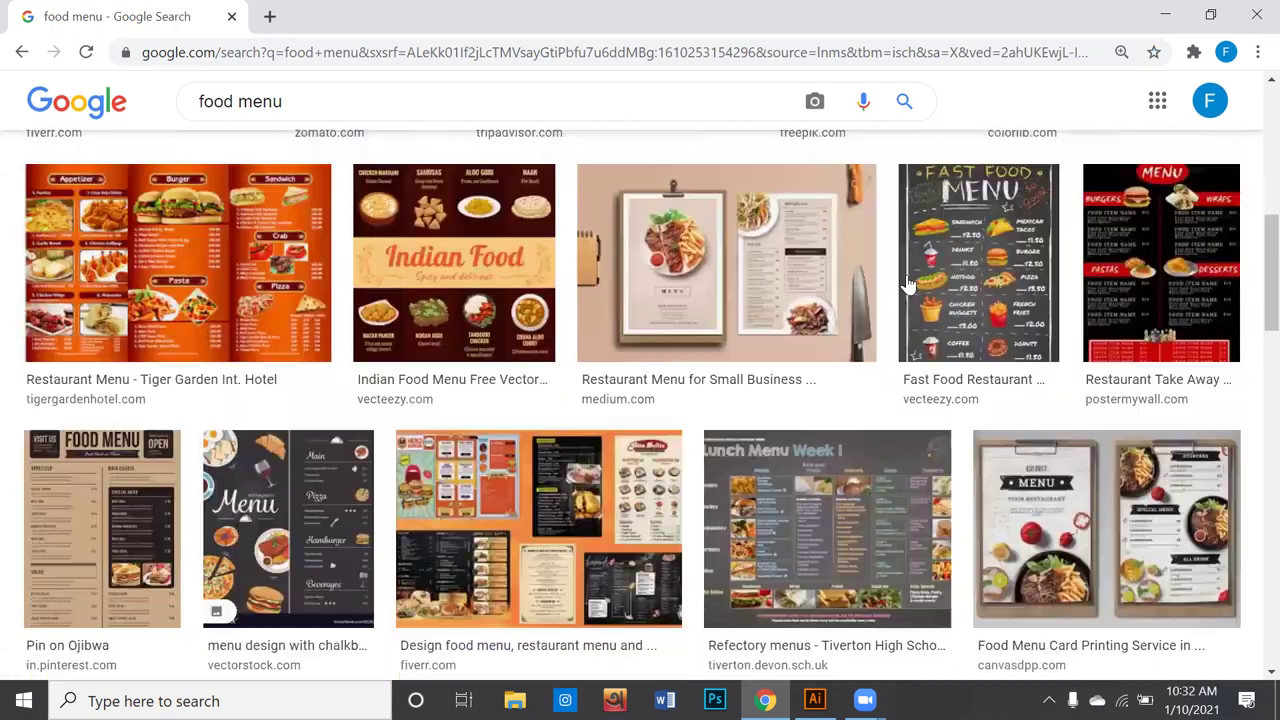
{"action": "left_click", "coordinate": [795, 268]}
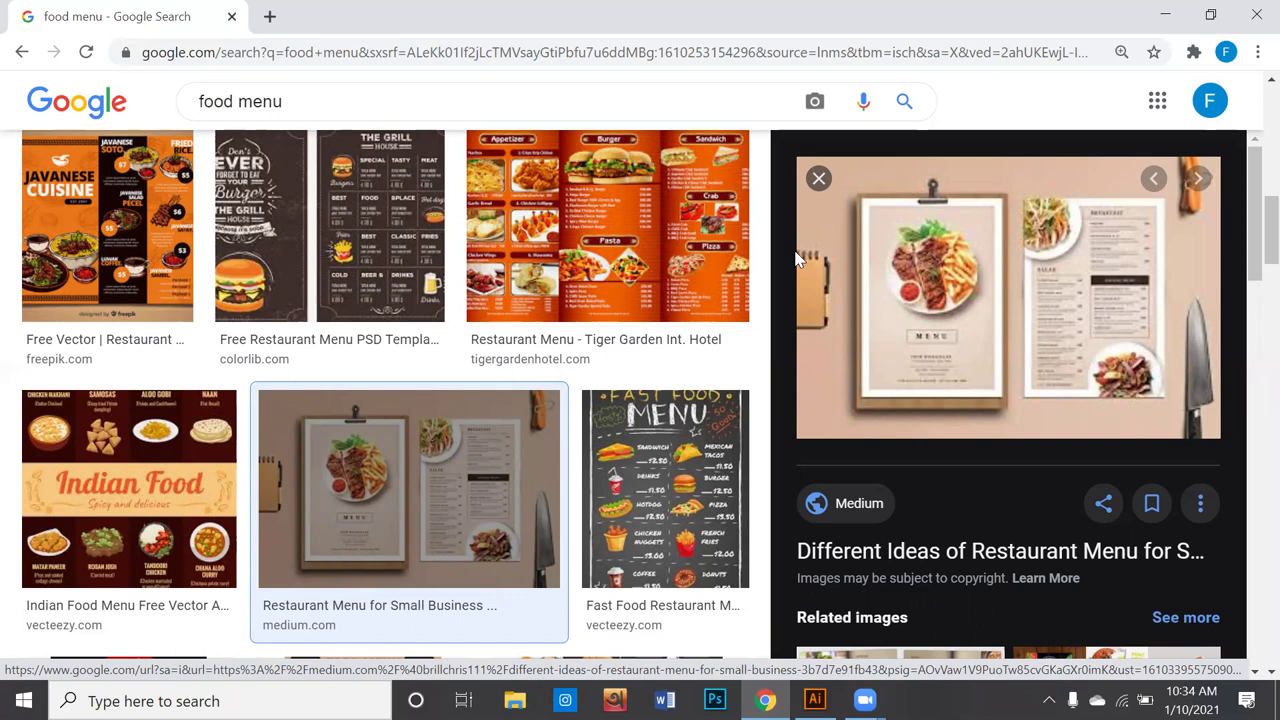
Step: Preview the Maincourse menu design and the Menu Printing clipboard menus image
{"action": "scroll", "coordinate": [1075, 230], "scroll_direction": "down", "scroll_amount": 3}
{"action": "scroll", "coordinate": [1085, 290], "scroll_direction": "down", "scroll_amount": 1}
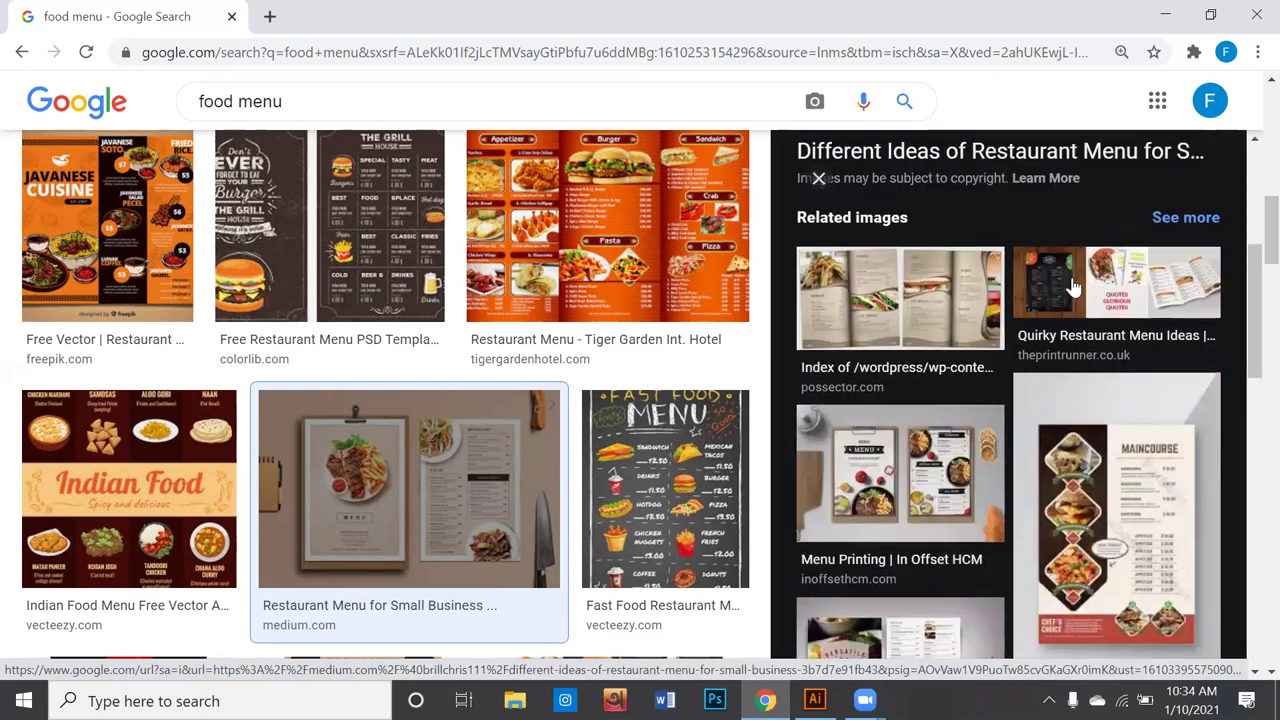
{"action": "scroll", "coordinate": [1072, 288], "scroll_direction": "down", "scroll_amount": 2}
{"action": "left_click", "coordinate": [1082, 490]}
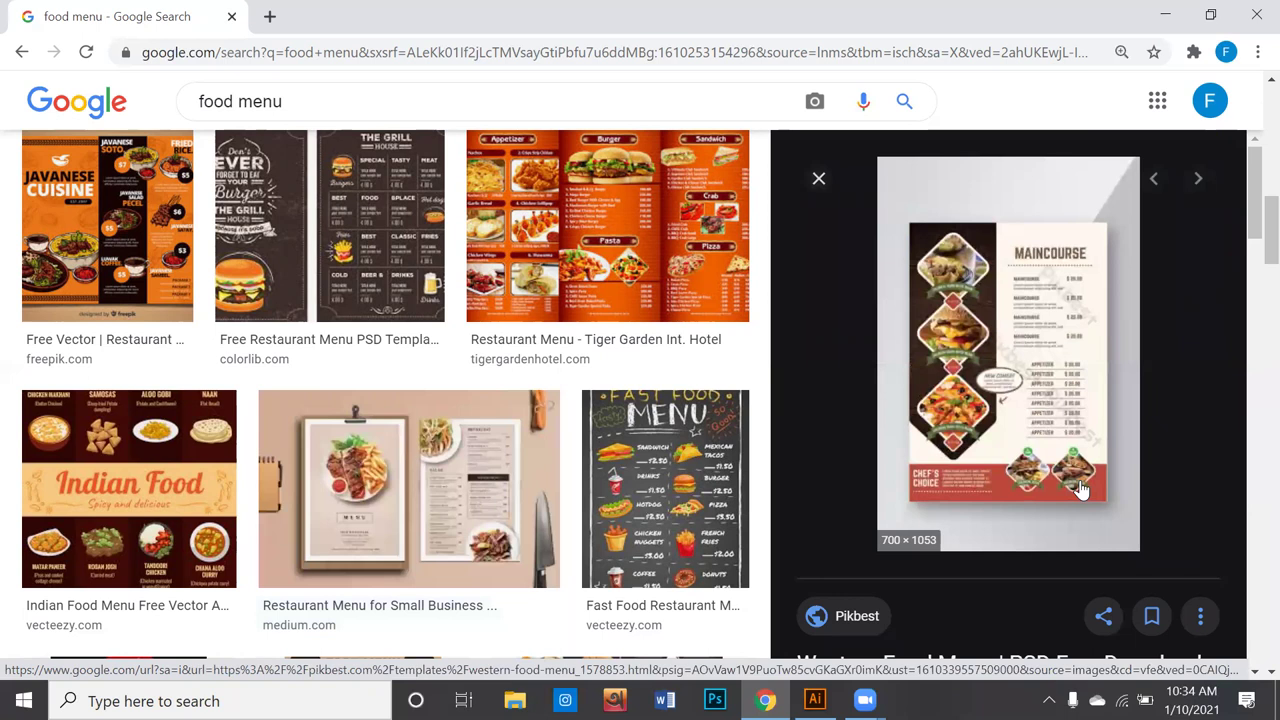
{"action": "scroll", "coordinate": [1146, 381], "scroll_direction": "down", "scroll_amount": 4}
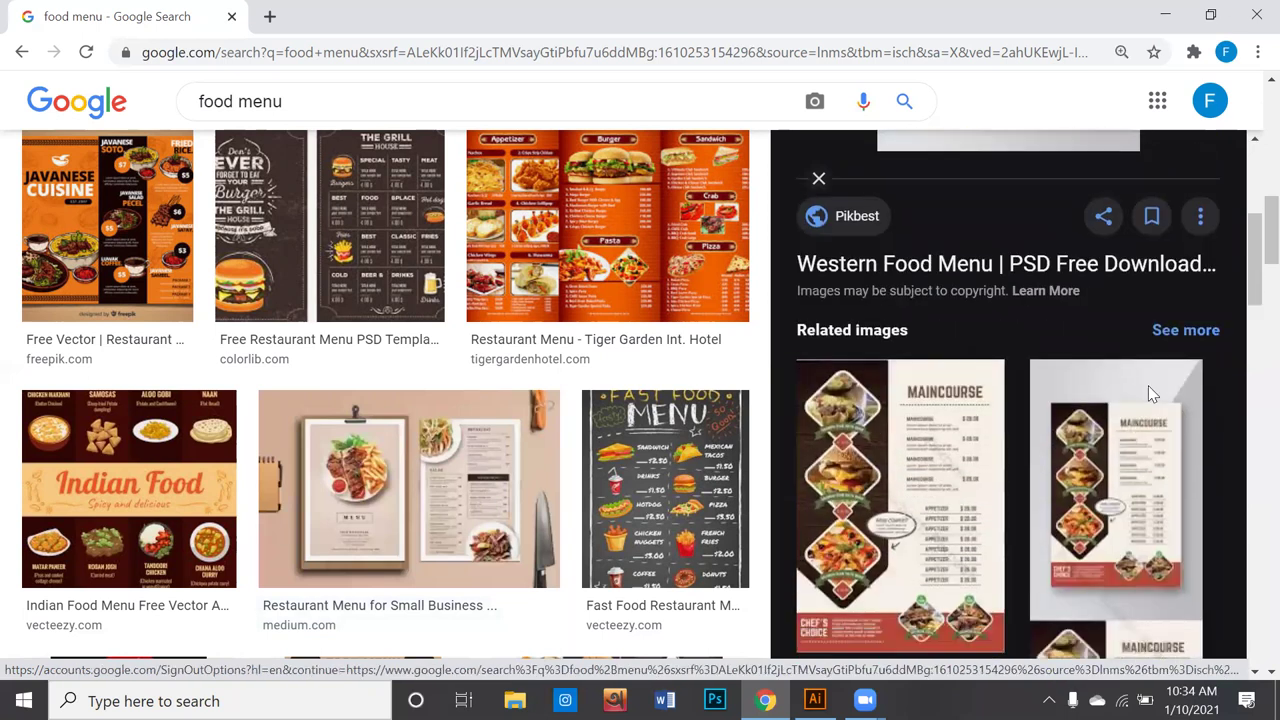
{"action": "scroll", "coordinate": [1148, 385], "scroll_direction": "down", "scroll_amount": 2}
{"action": "scroll", "coordinate": [1148, 385], "scroll_direction": "down", "scroll_amount": 2}
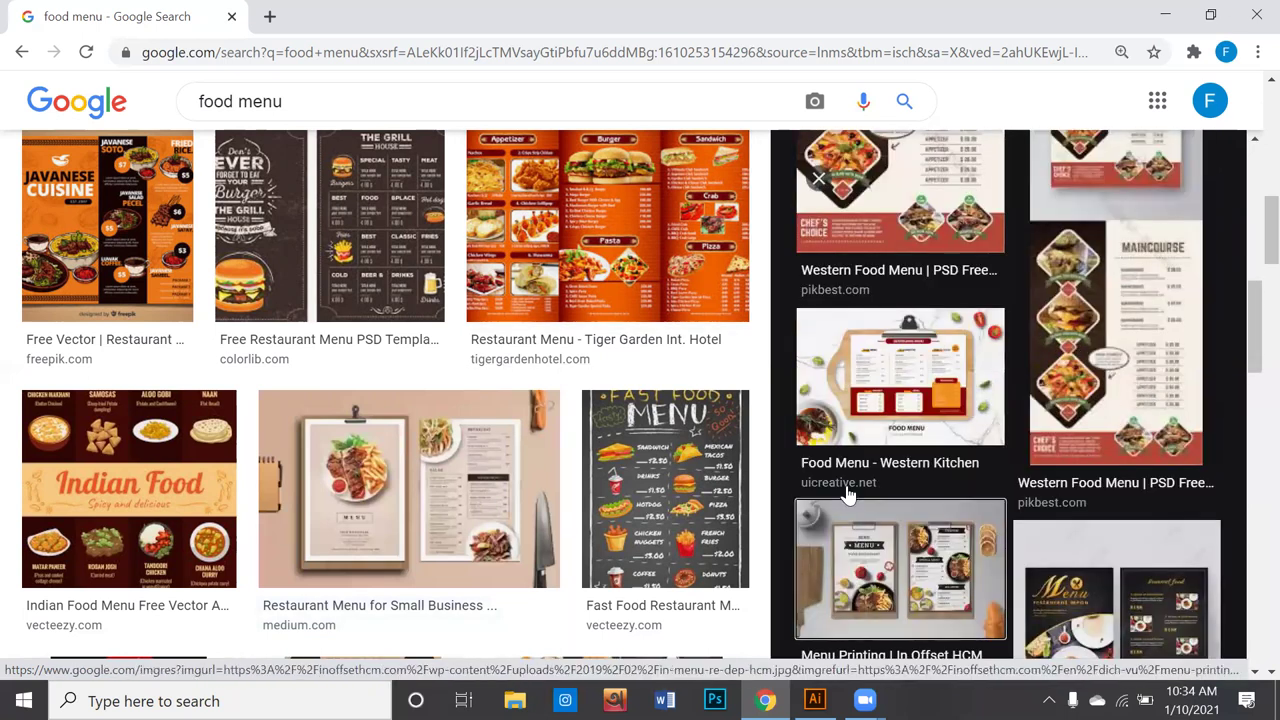
{"action": "left_click", "coordinate": [847, 493]}
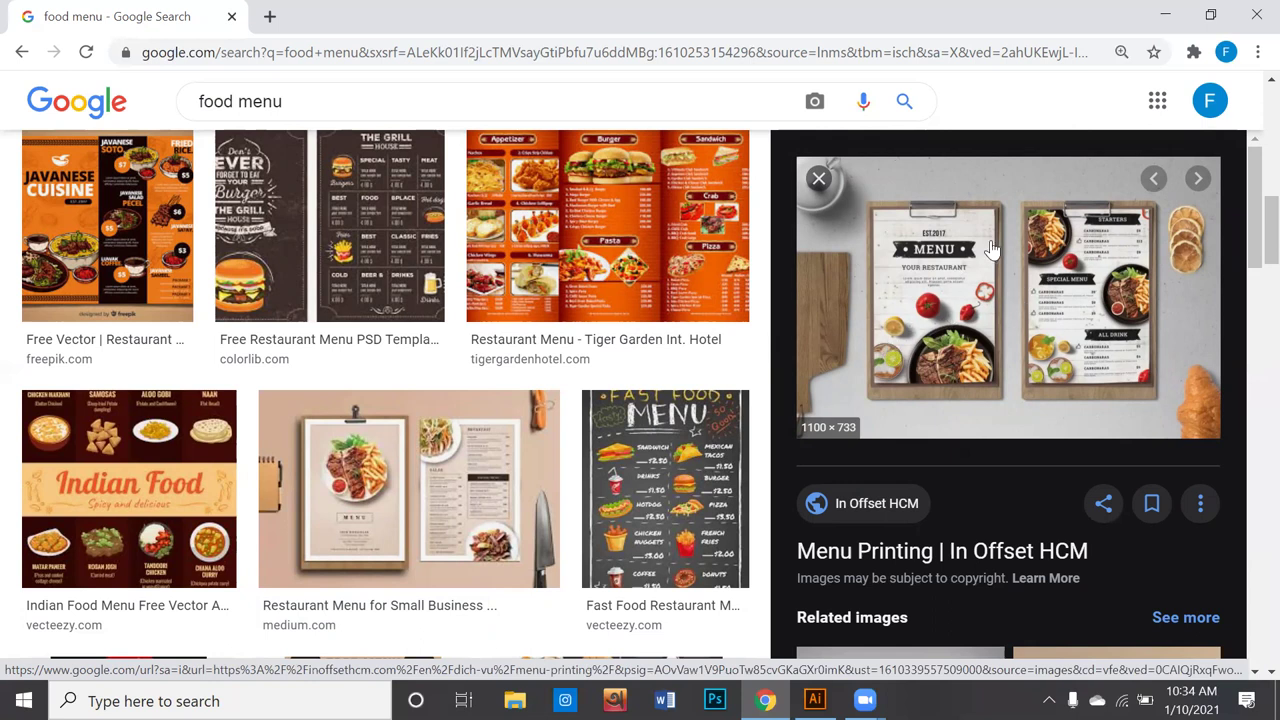
Step: Preview the fast food restaurant menu and the vegetable-themed food menu designs
{"action": "scroll", "coordinate": [990, 248], "scroll_direction": "down", "scroll_amount": 1}
{"action": "scroll", "coordinate": [951, 318], "scroll_direction": "down", "scroll_amount": 3}
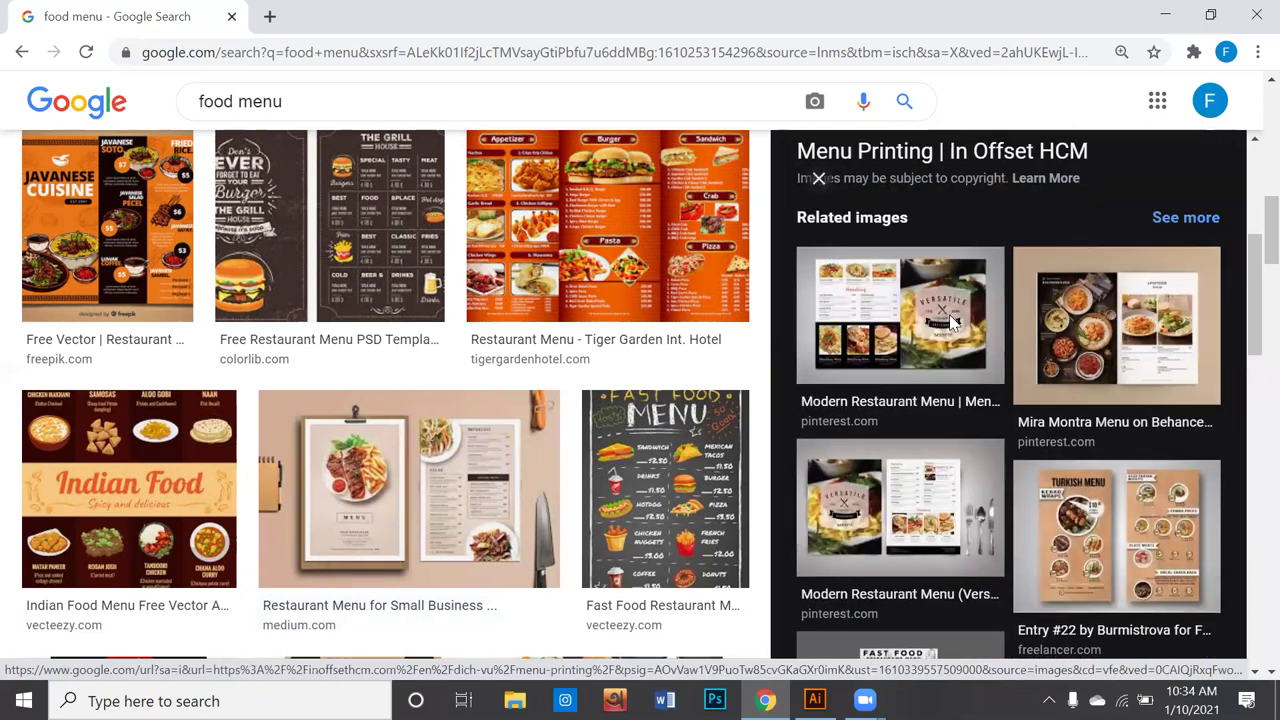
{"action": "scroll", "coordinate": [951, 318], "scroll_direction": "down", "scroll_amount": 2}
{"action": "scroll", "coordinate": [951, 320], "scroll_direction": "down", "scroll_amount": 1}
{"action": "left_click", "coordinate": [953, 413]}
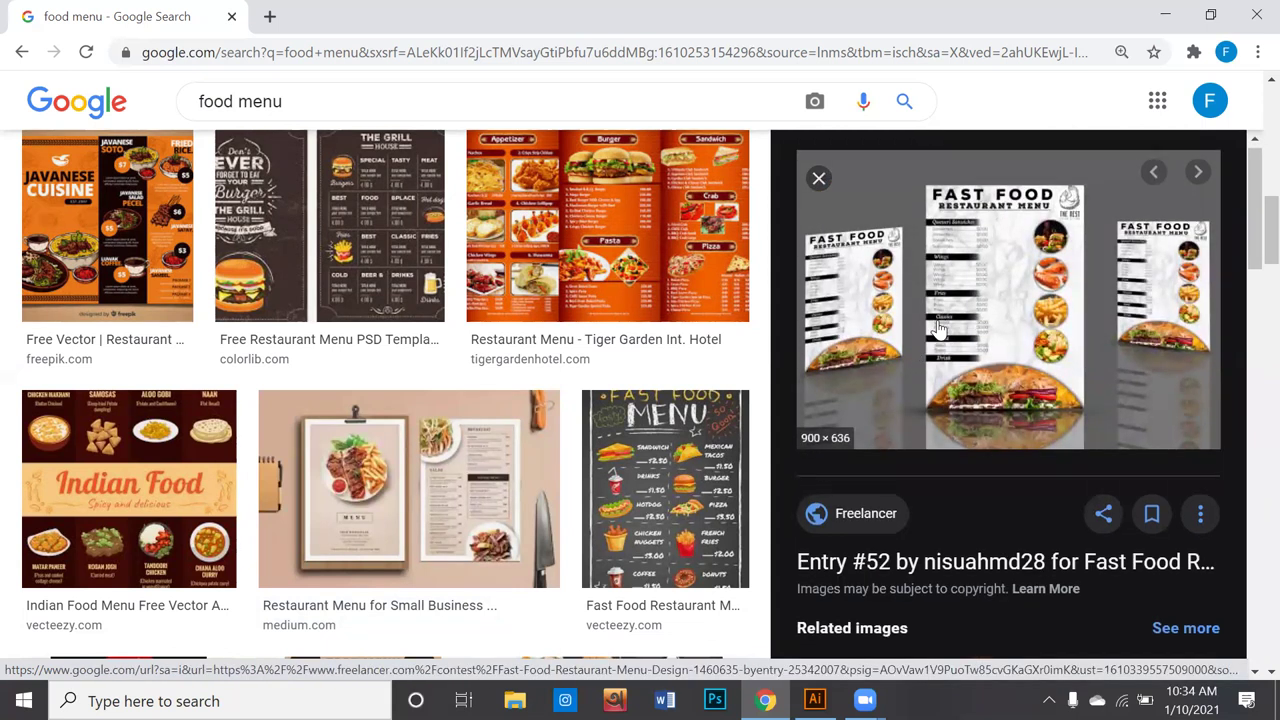
{"action": "scroll", "coordinate": [940, 322], "scroll_direction": "down", "scroll_amount": 2}
{"action": "scroll", "coordinate": [935, 328], "scroll_direction": "down", "scroll_amount": 2}
{"action": "scroll", "coordinate": [935, 328], "scroll_direction": "down", "scroll_amount": 1}
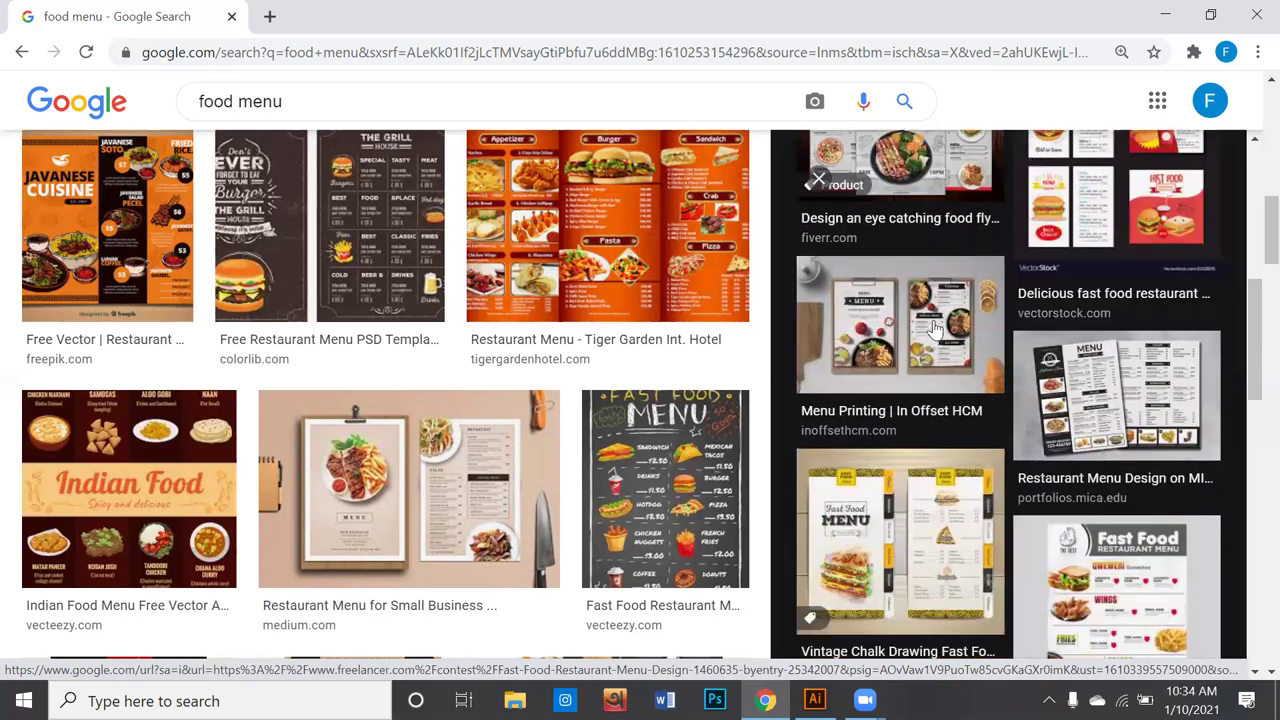
{"action": "scroll", "coordinate": [940, 332], "scroll_direction": "down", "scroll_amount": 2}
{"action": "scroll", "coordinate": [944, 340], "scroll_direction": "down", "scroll_amount": 1}
{"action": "scroll", "coordinate": [944, 340], "scroll_direction": "down", "scroll_amount": 2}
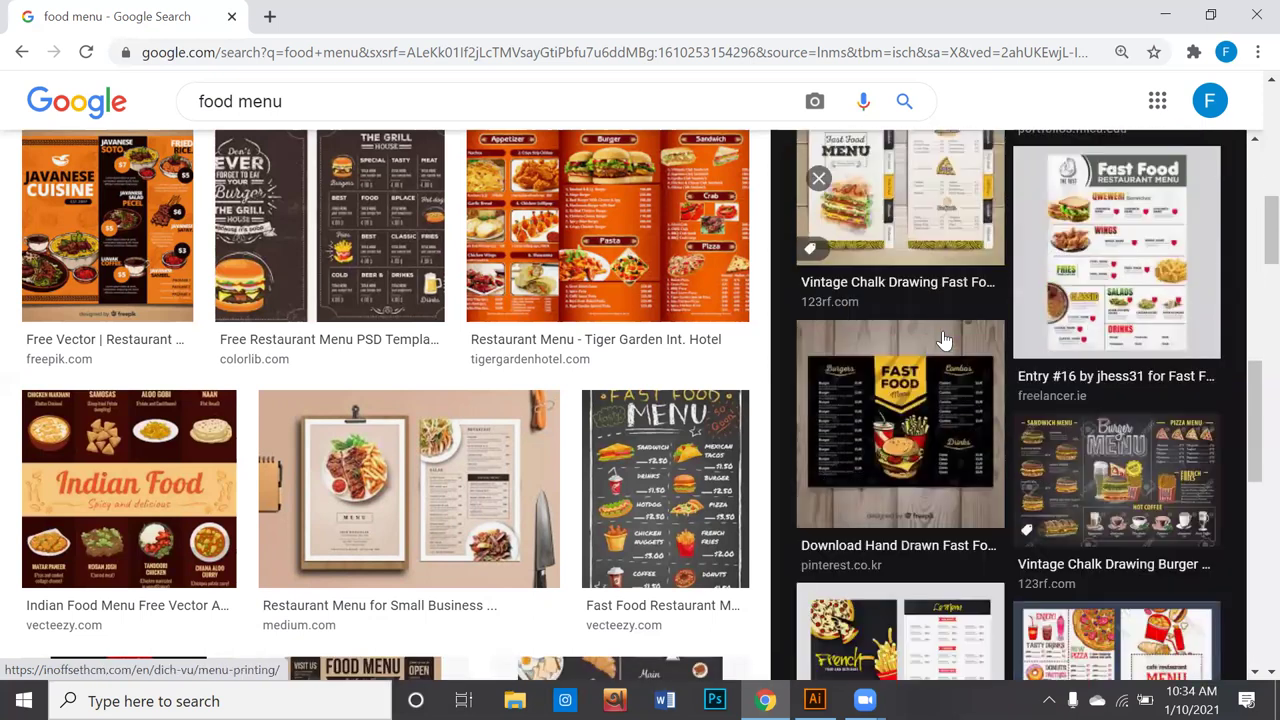
{"action": "scroll", "coordinate": [942, 342], "scroll_direction": "down", "scroll_amount": 3}
{"action": "scroll", "coordinate": [941, 343], "scroll_direction": "down", "scroll_amount": 2}
{"action": "scroll", "coordinate": [940, 345], "scroll_direction": "down", "scroll_amount": 3}
{"action": "scroll", "coordinate": [940, 344], "scroll_direction": "down", "scroll_amount": 1}
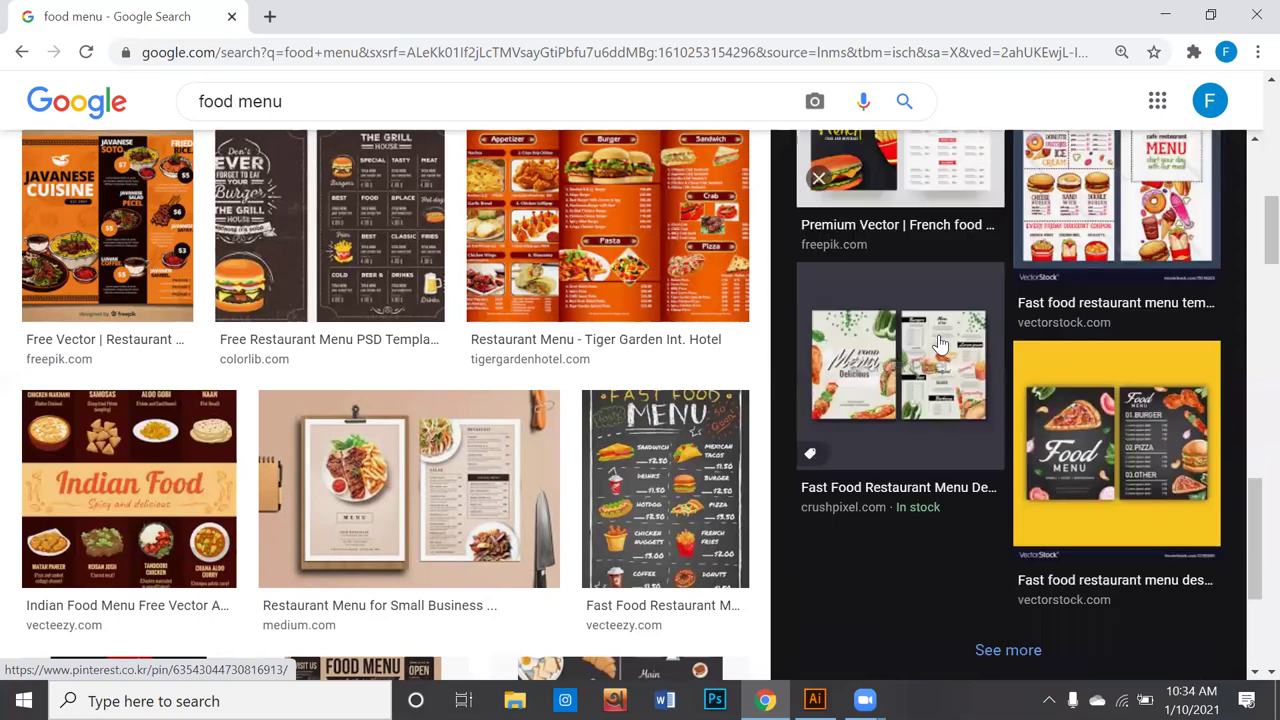
{"action": "scroll", "coordinate": [910, 340], "scroll_direction": "down", "scroll_amount": 2}
{"action": "left_click", "coordinate": [900, 203]}
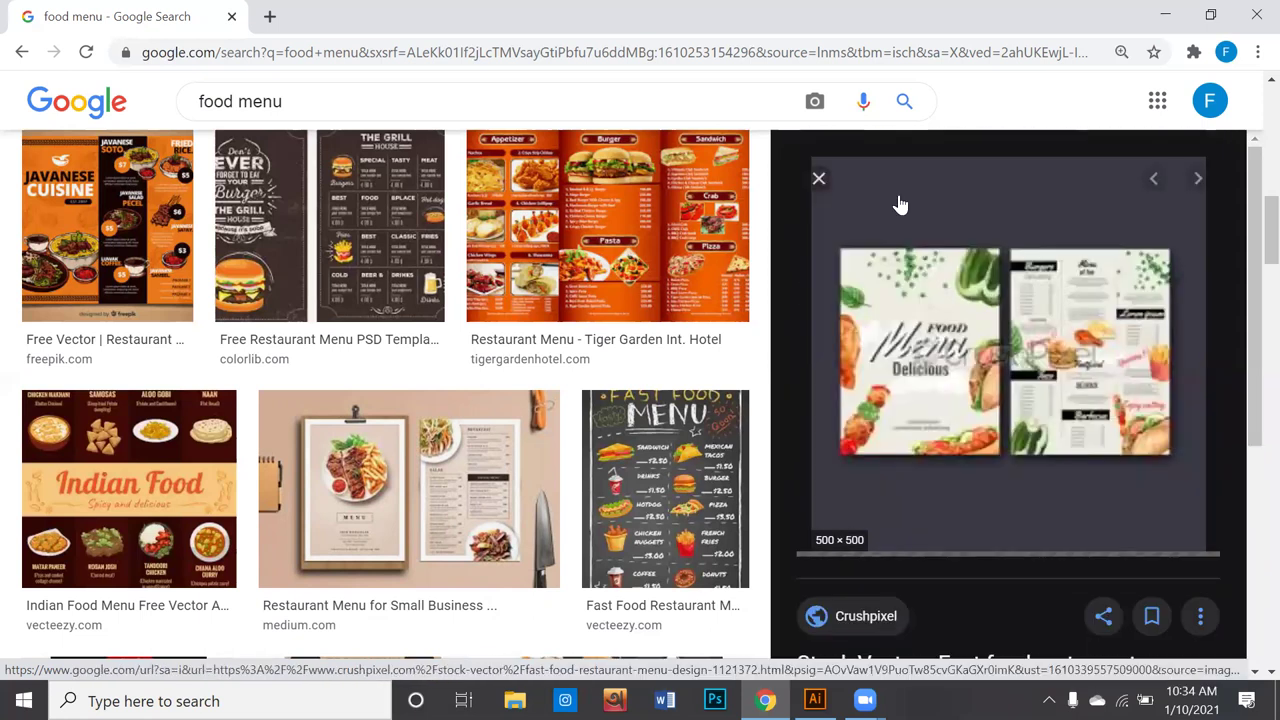
Step: Scroll further down, preview the A4 Fast Food Menu with wood background, then return to Illustrator
{"action": "scroll", "coordinate": [798, 511], "scroll_direction": "down", "scroll_amount": 5}
{"action": "scroll", "coordinate": [793, 505], "scroll_direction": "down", "scroll_amount": 3}
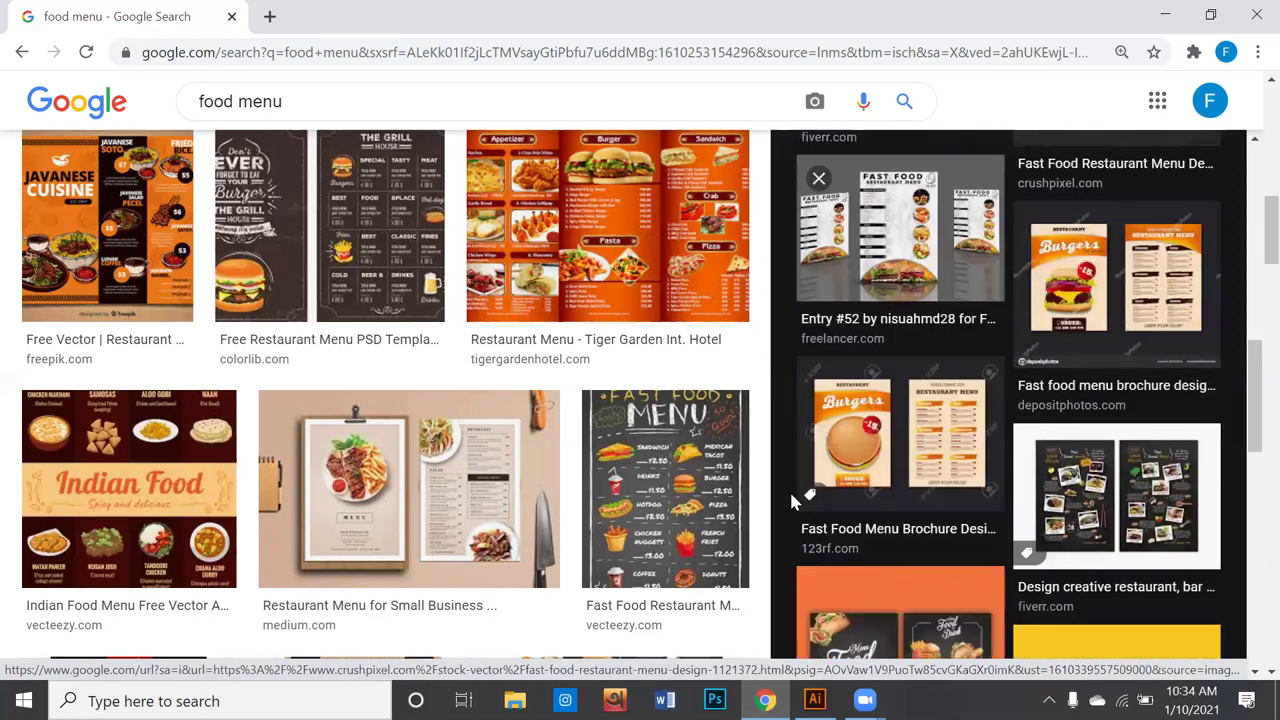
{"action": "scroll", "coordinate": [793, 500], "scroll_direction": "down", "scroll_amount": 1}
{"action": "scroll", "coordinate": [793, 500], "scroll_direction": "down", "scroll_amount": 3}
{"action": "scroll", "coordinate": [793, 500], "scroll_direction": "down", "scroll_amount": 1}
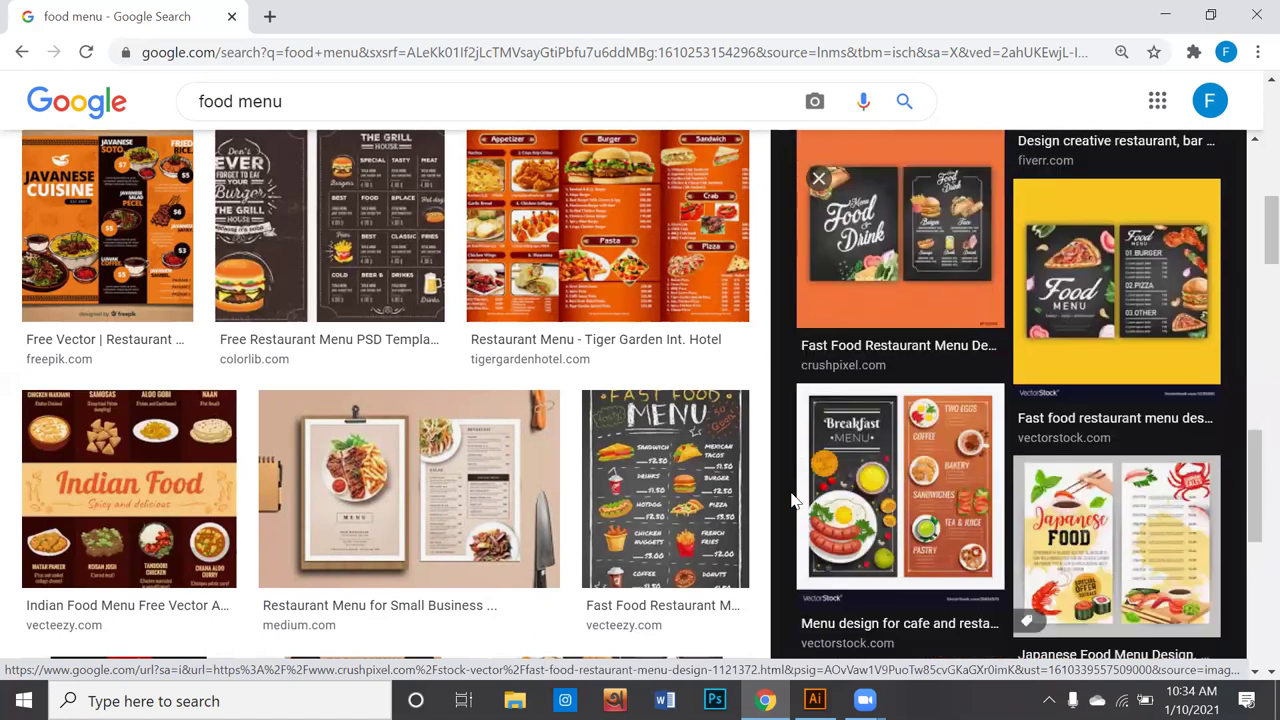
{"action": "scroll", "coordinate": [793, 500], "scroll_direction": "down", "scroll_amount": 2}
{"action": "scroll", "coordinate": [793, 500], "scroll_direction": "down", "scroll_amount": 1}
{"action": "scroll", "coordinate": [792, 497], "scroll_direction": "down", "scroll_amount": 3}
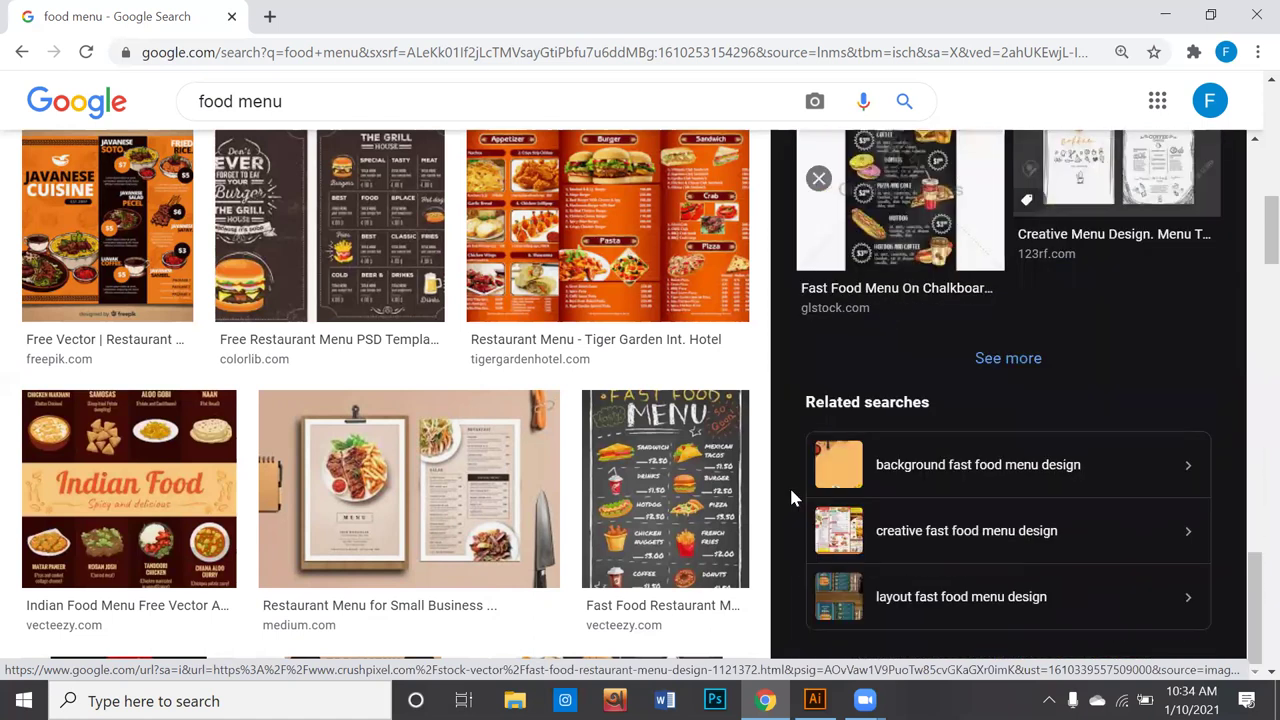
{"action": "scroll", "coordinate": [640, 500], "scroll_direction": "down", "scroll_amount": 4}
{"action": "scroll", "coordinate": [643, 502], "scroll_direction": "down", "scroll_amount": 2}
{"action": "scroll", "coordinate": [644, 502], "scroll_direction": "down", "scroll_amount": 3}
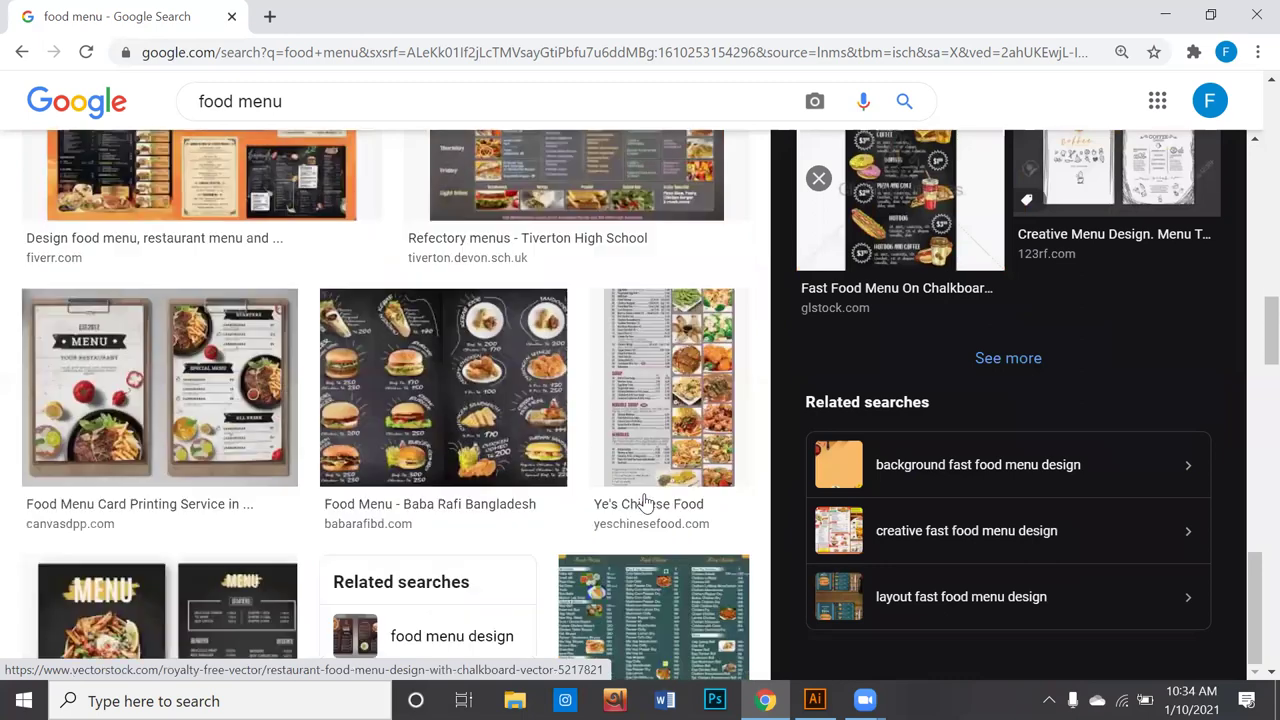
{"action": "scroll", "coordinate": [644, 495], "scroll_direction": "down", "scroll_amount": 1}
{"action": "scroll", "coordinate": [118, 314], "scroll_direction": "down", "scroll_amount": 3}
{"action": "scroll", "coordinate": [110, 318], "scroll_direction": "down", "scroll_amount": 2}
{"action": "scroll", "coordinate": [110, 320], "scroll_direction": "down", "scroll_amount": 5}
{"action": "scroll", "coordinate": [125, 330], "scroll_direction": "down", "scroll_amount": 2}
{"action": "scroll", "coordinate": [128, 336], "scroll_direction": "down", "scroll_amount": 3}
{"action": "scroll", "coordinate": [128, 336], "scroll_direction": "down", "scroll_amount": 3}
{"action": "scroll", "coordinate": [128, 336], "scroll_direction": "down", "scroll_amount": 3}
{"action": "scroll", "coordinate": [124, 338], "scroll_direction": "down", "scroll_amount": 3}
{"action": "scroll", "coordinate": [120, 338], "scroll_direction": "down", "scroll_amount": 2}
{"action": "scroll", "coordinate": [120, 338], "scroll_direction": "down", "scroll_amount": 2}
{"action": "scroll", "coordinate": [120, 338], "scroll_direction": "down", "scroll_amount": 1}
{"action": "scroll", "coordinate": [120, 338], "scroll_direction": "down", "scroll_amount": 1}
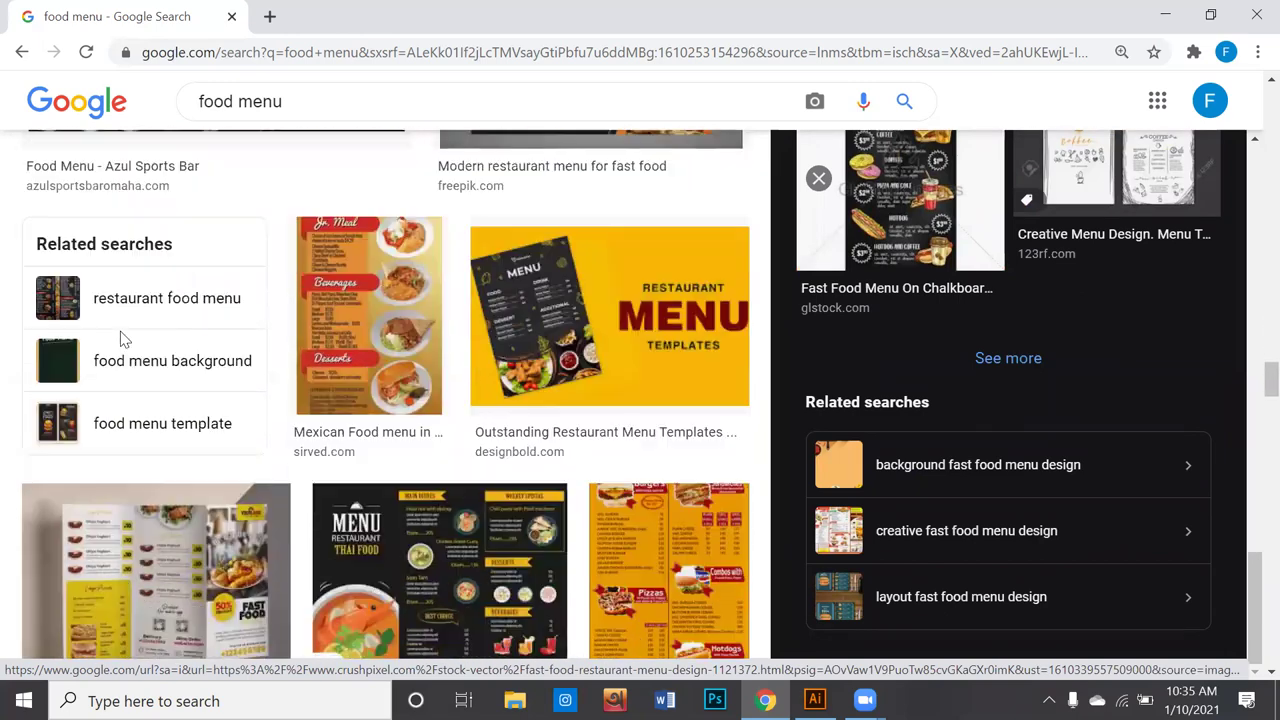
{"action": "scroll", "coordinate": [120, 338], "scroll_direction": "down", "scroll_amount": 3}
{"action": "scroll", "coordinate": [120, 338], "scroll_direction": "down", "scroll_amount": 3}
{"action": "scroll", "coordinate": [120, 340], "scroll_direction": "down", "scroll_amount": 3}
{"action": "scroll", "coordinate": [120, 340], "scroll_direction": "down", "scroll_amount": 1}
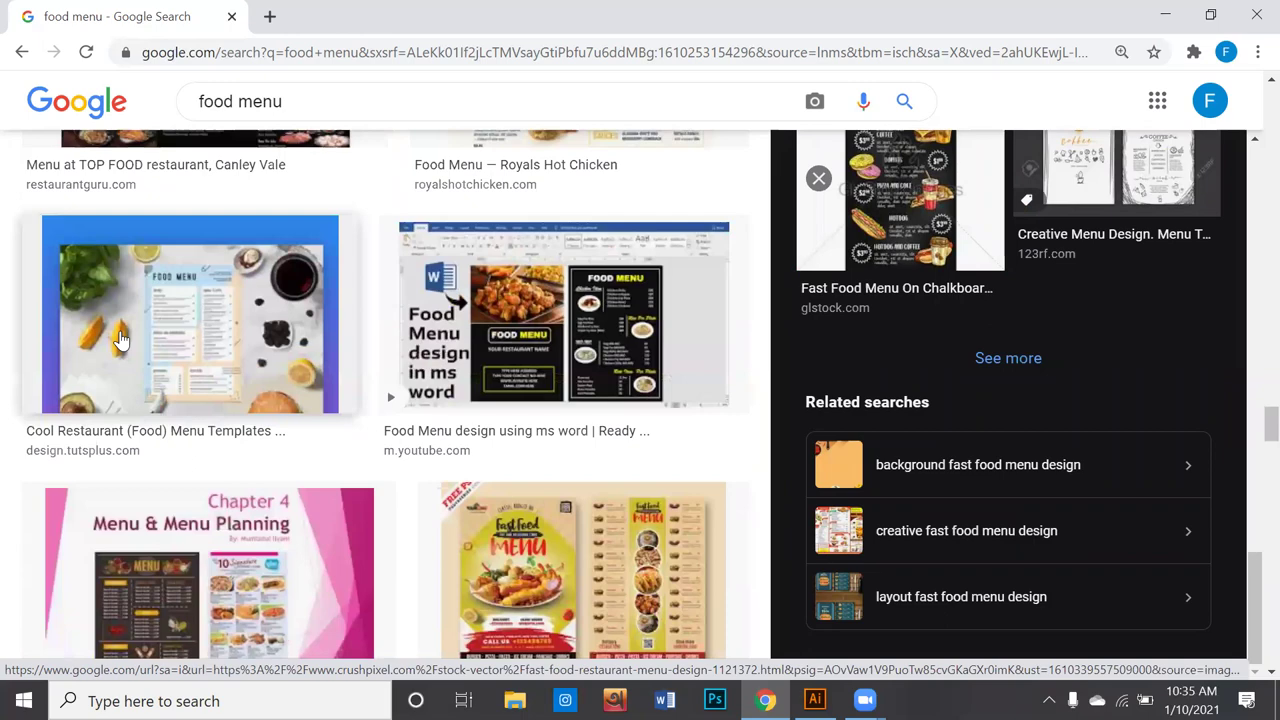
{"action": "scroll", "coordinate": [120, 340], "scroll_direction": "down", "scroll_amount": 2}
{"action": "scroll", "coordinate": [122, 338], "scroll_direction": "down", "scroll_amount": 1}
{"action": "scroll", "coordinate": [120, 338], "scroll_direction": "down", "scroll_amount": 1}
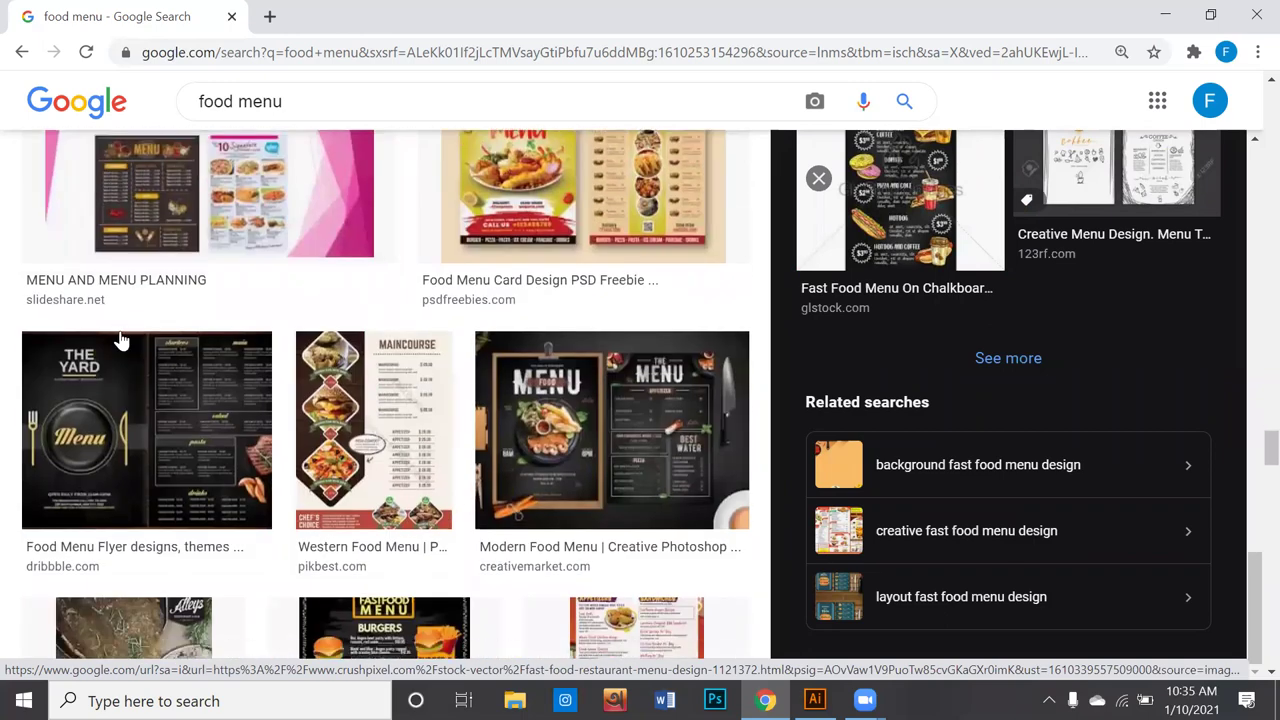
{"action": "scroll", "coordinate": [120, 338], "scroll_direction": "down", "scroll_amount": 2}
{"action": "scroll", "coordinate": [120, 338], "scroll_direction": "down", "scroll_amount": 1}
{"action": "scroll", "coordinate": [120, 338], "scroll_direction": "down", "scroll_amount": 1}
{"action": "scroll", "coordinate": [120, 338], "scroll_direction": "down", "scroll_amount": 1}
{"action": "scroll", "coordinate": [120, 338], "scroll_direction": "down", "scroll_amount": 1}
{"action": "scroll", "coordinate": [120, 338], "scroll_direction": "down", "scroll_amount": 2}
{"action": "scroll", "coordinate": [120, 340], "scroll_direction": "down", "scroll_amount": 1}
{"action": "scroll", "coordinate": [120, 340], "scroll_direction": "down", "scroll_amount": 1}
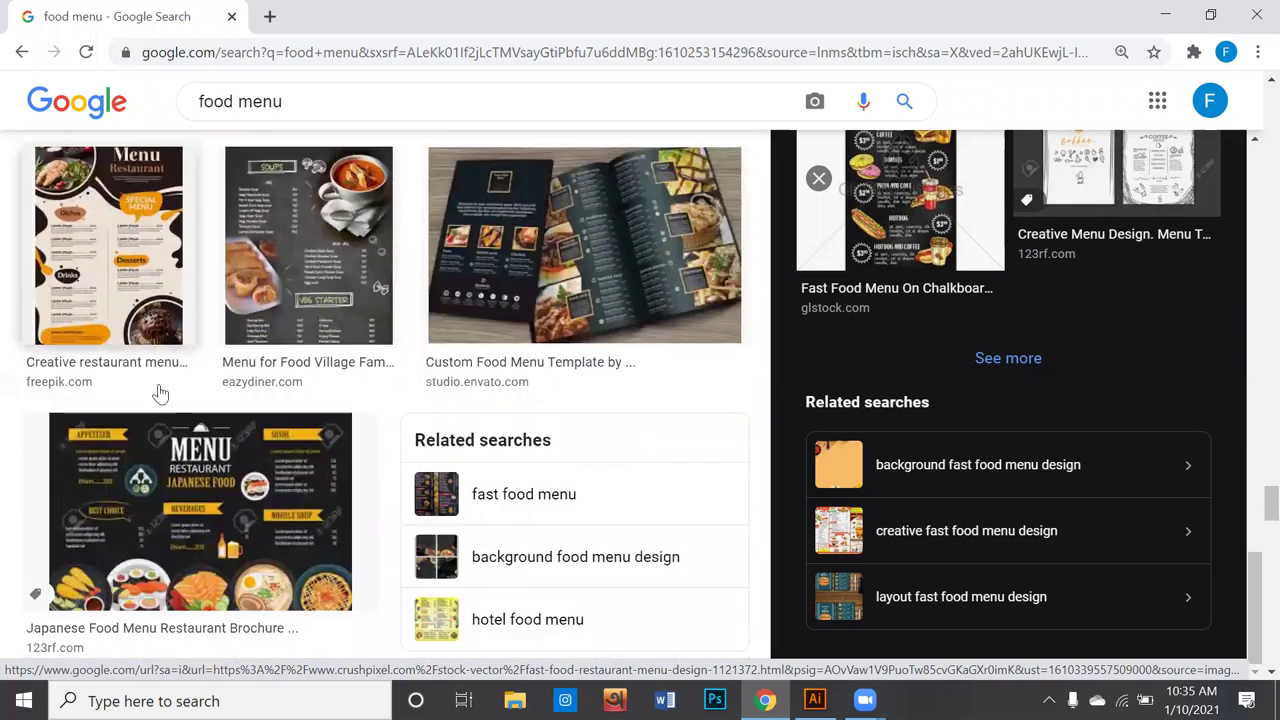
{"action": "scroll", "coordinate": [168, 405], "scroll_direction": "down", "scroll_amount": 3}
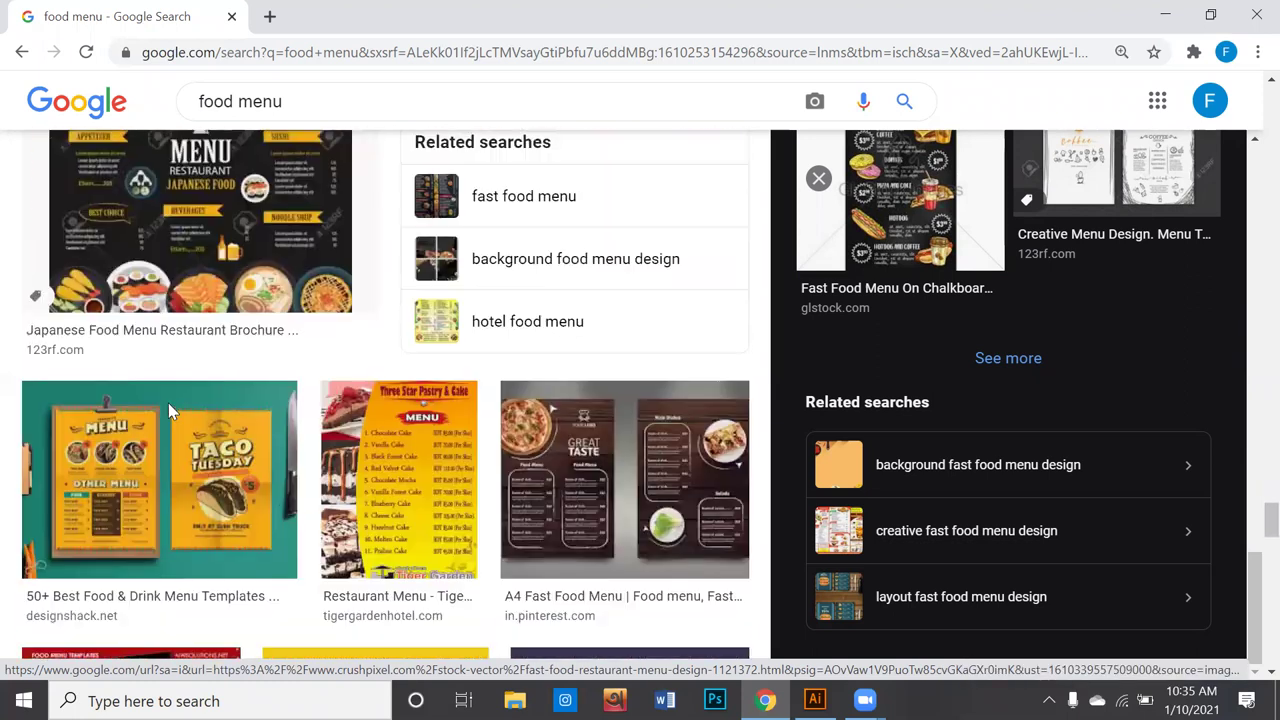
{"action": "left_click", "coordinate": [531, 480]}
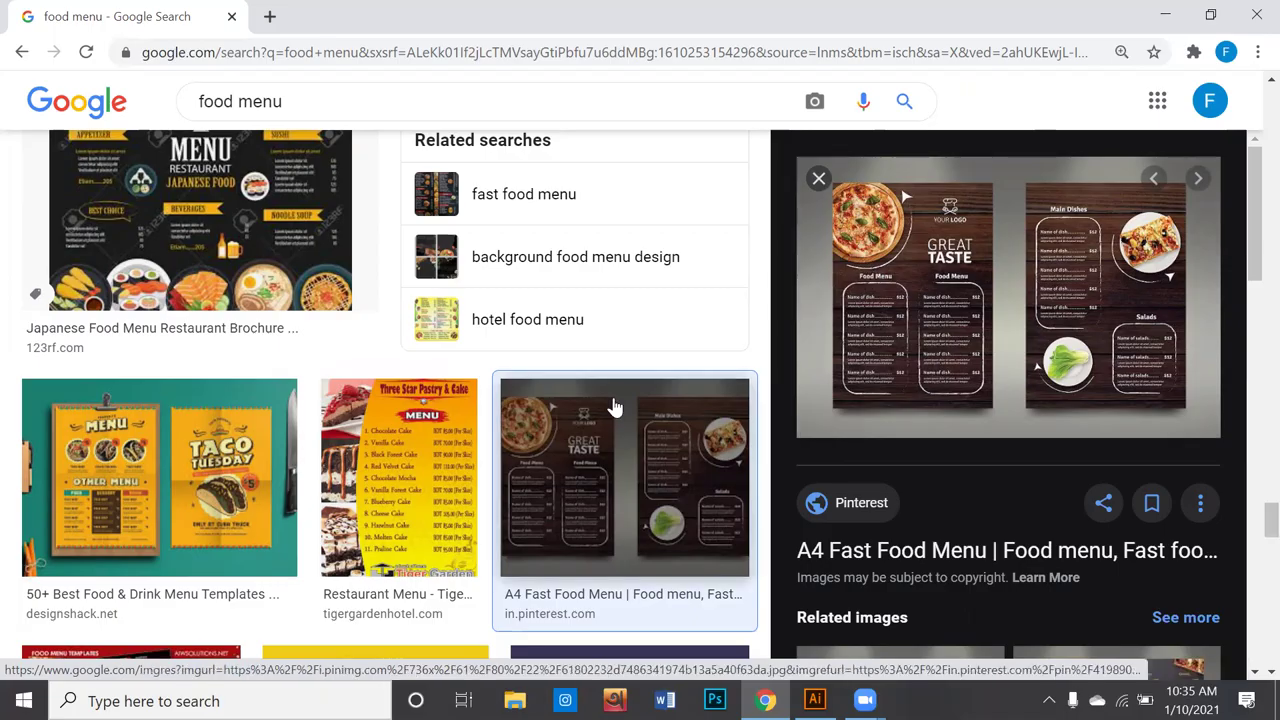
{"action": "left_click", "coordinate": [815, 699]}
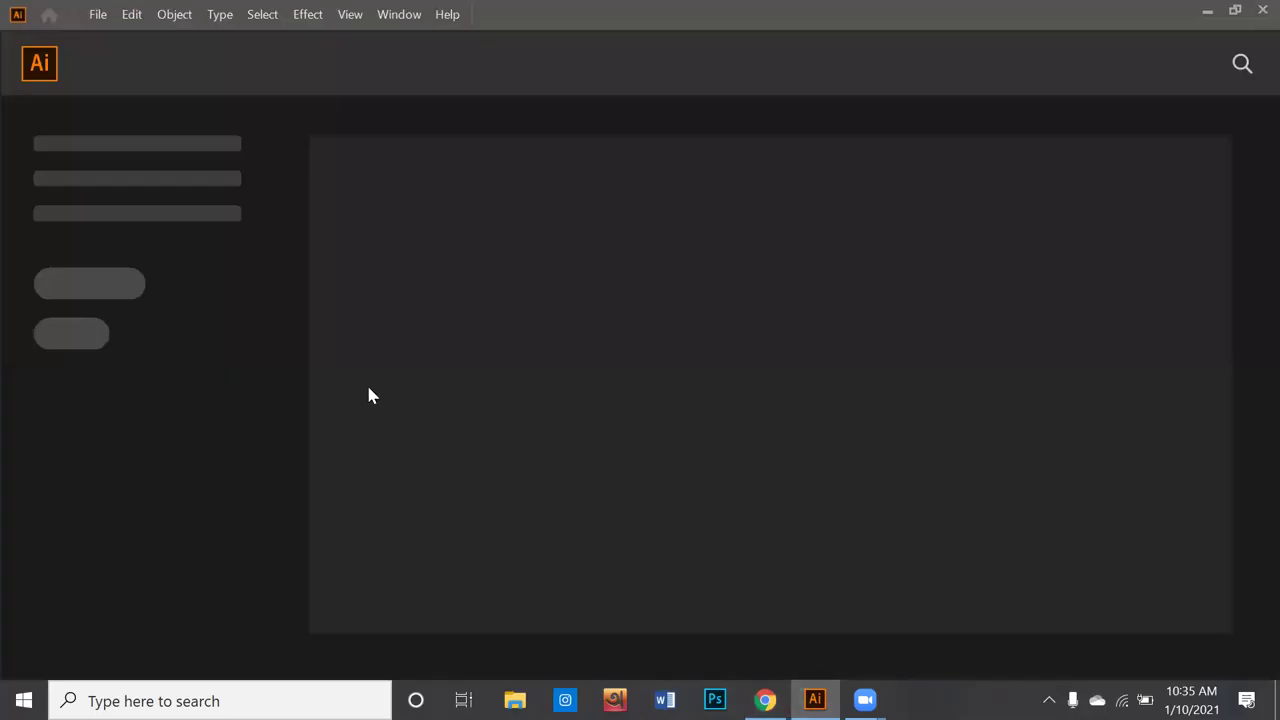
Step: Create a new A4 Print document measured in inches
{"action": "left_click", "coordinate": [100, 14]}
{"action": "left_click", "coordinate": [122, 40]}
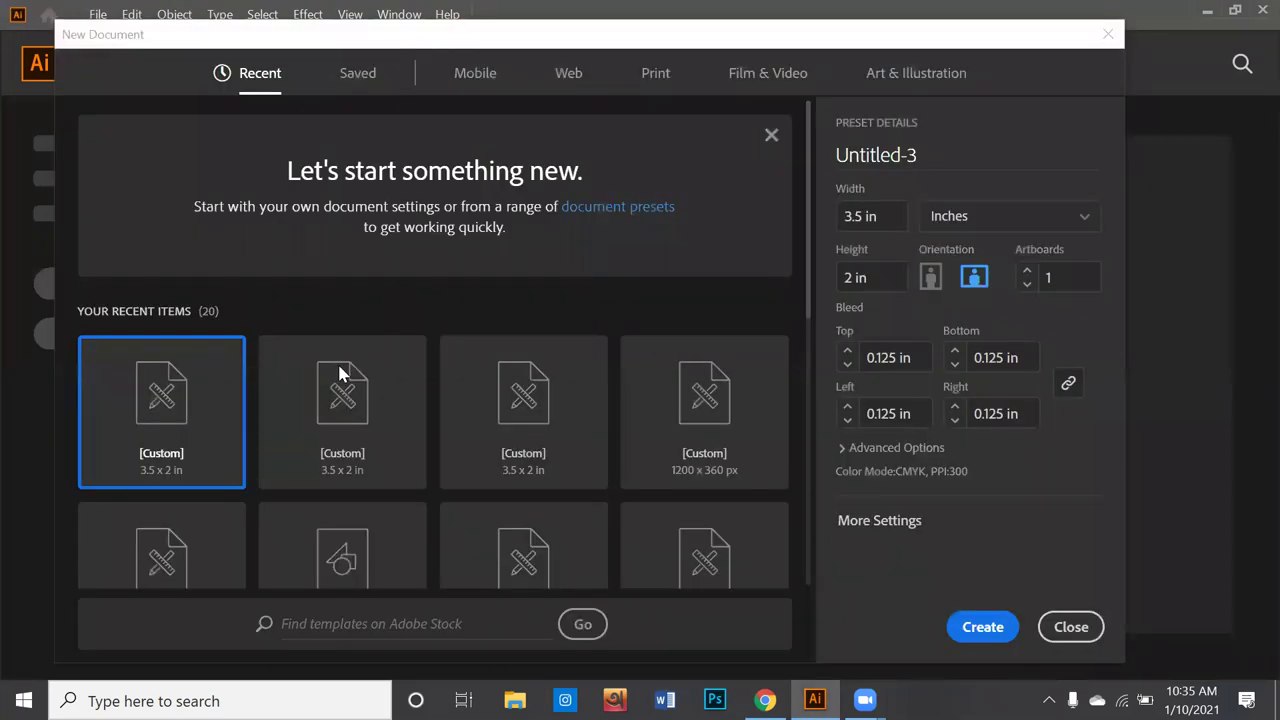
{"action": "left_click", "coordinate": [648, 90]}
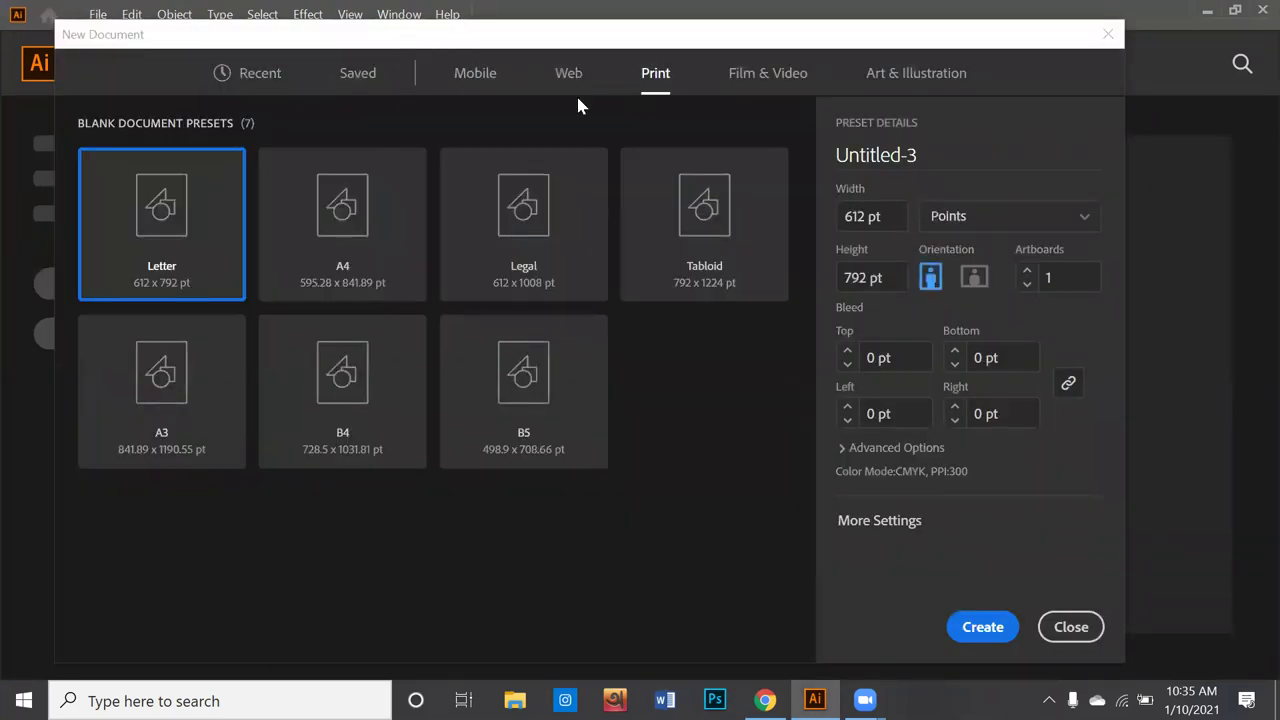
{"action": "left_click", "coordinate": [345, 255]}
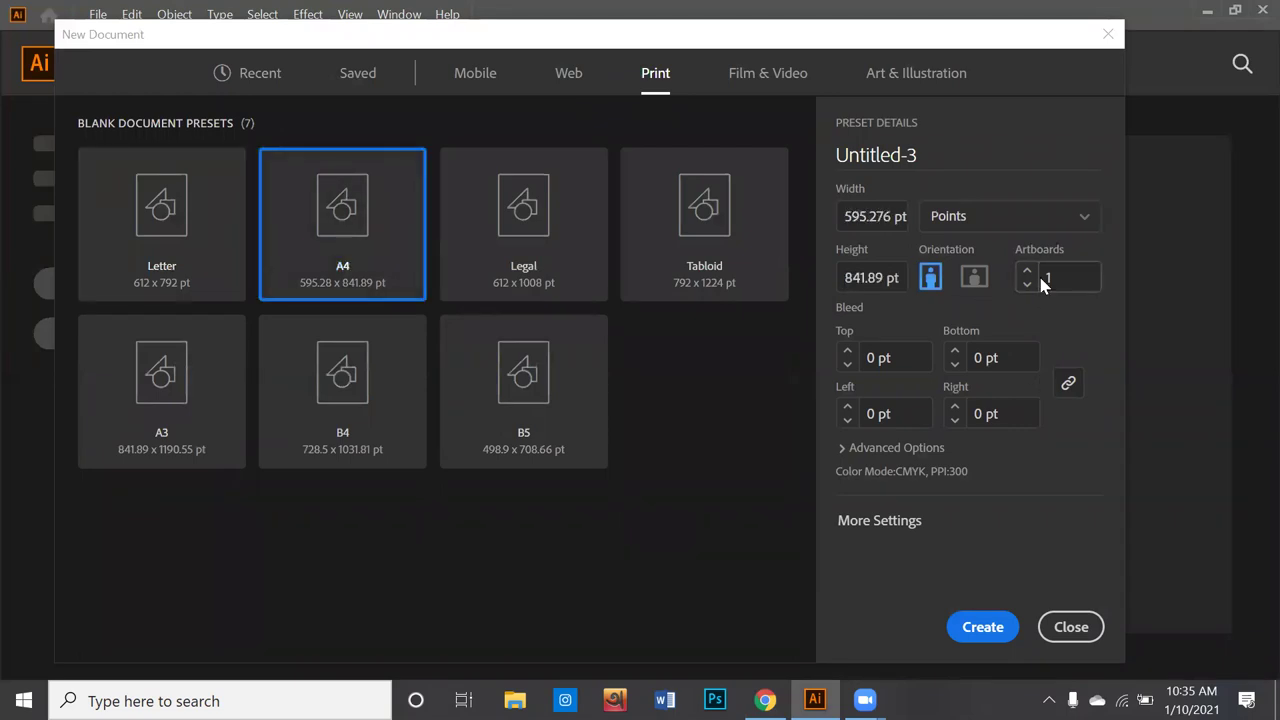
{"action": "left_click", "coordinate": [1045, 222]}
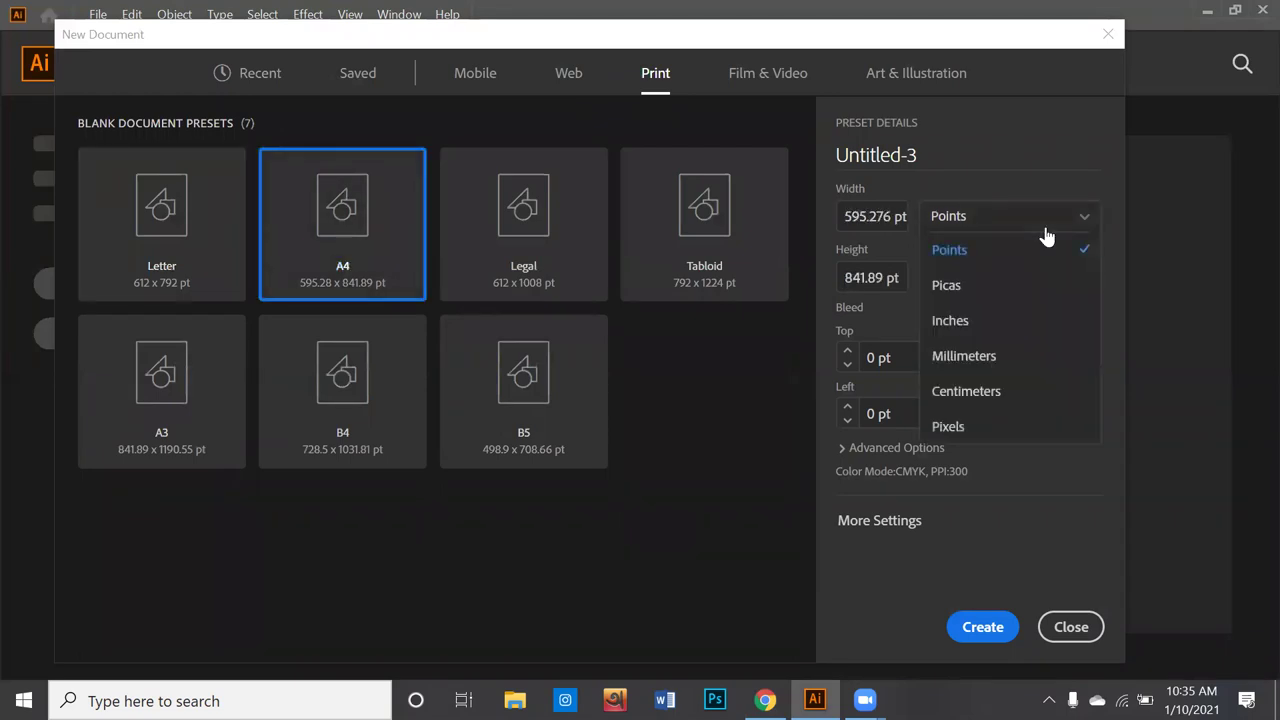
{"action": "left_click", "coordinate": [998, 318]}
{"action": "key", "text": "Escape"}
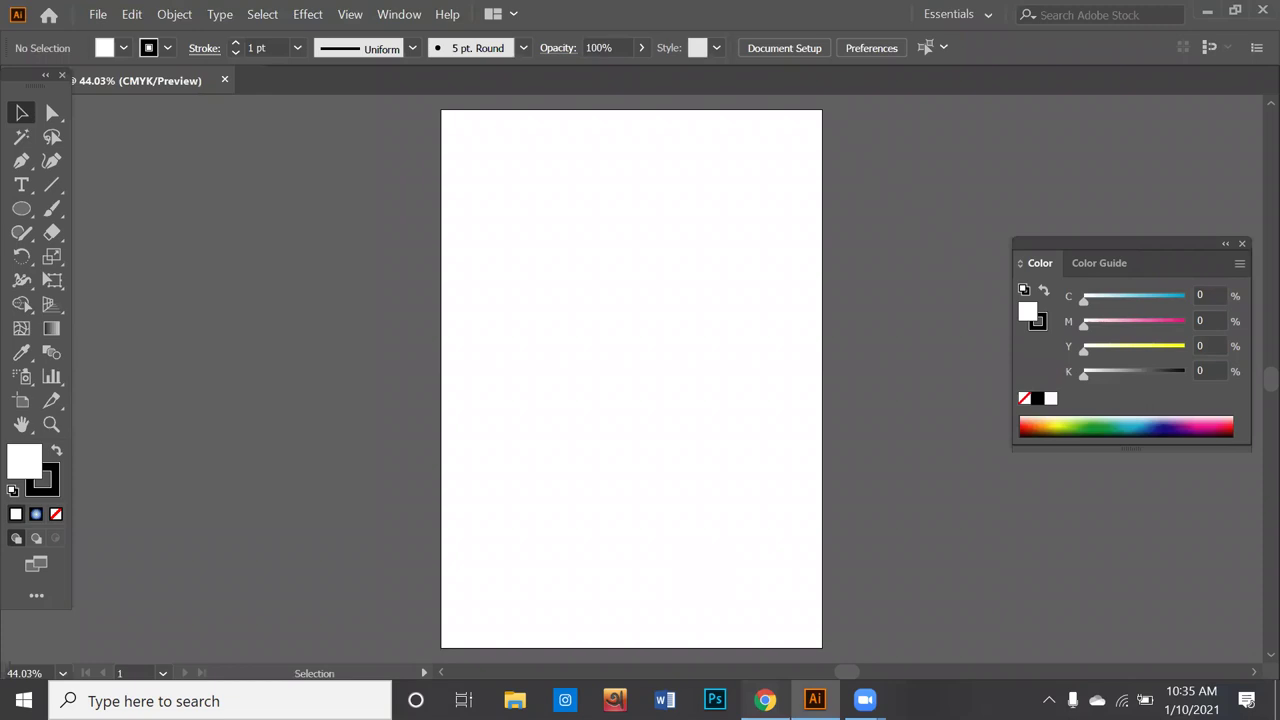
Step: Copy the A4 Fast Food Menu preview image from Chrome and return to Illustrator
{"action": "left_click", "coordinate": [765, 700]}
{"action": "right_click", "coordinate": [921, 237]}
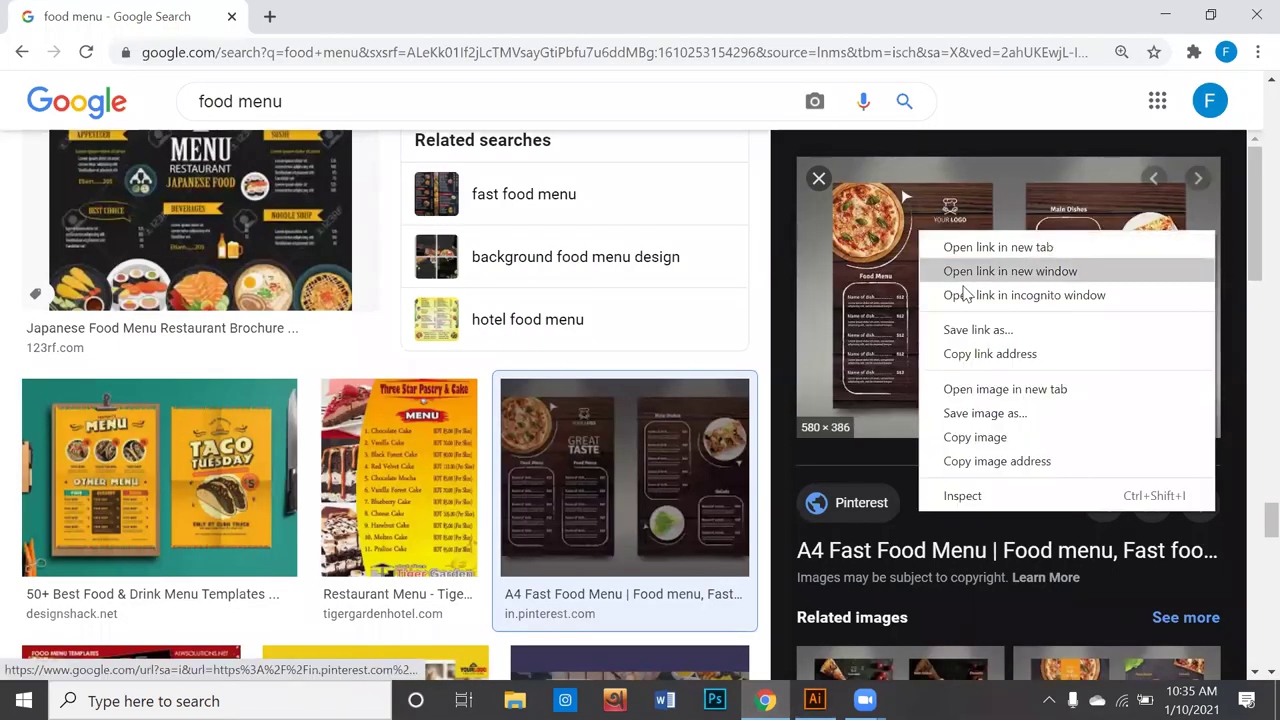
{"action": "left_click", "coordinate": [986, 442]}
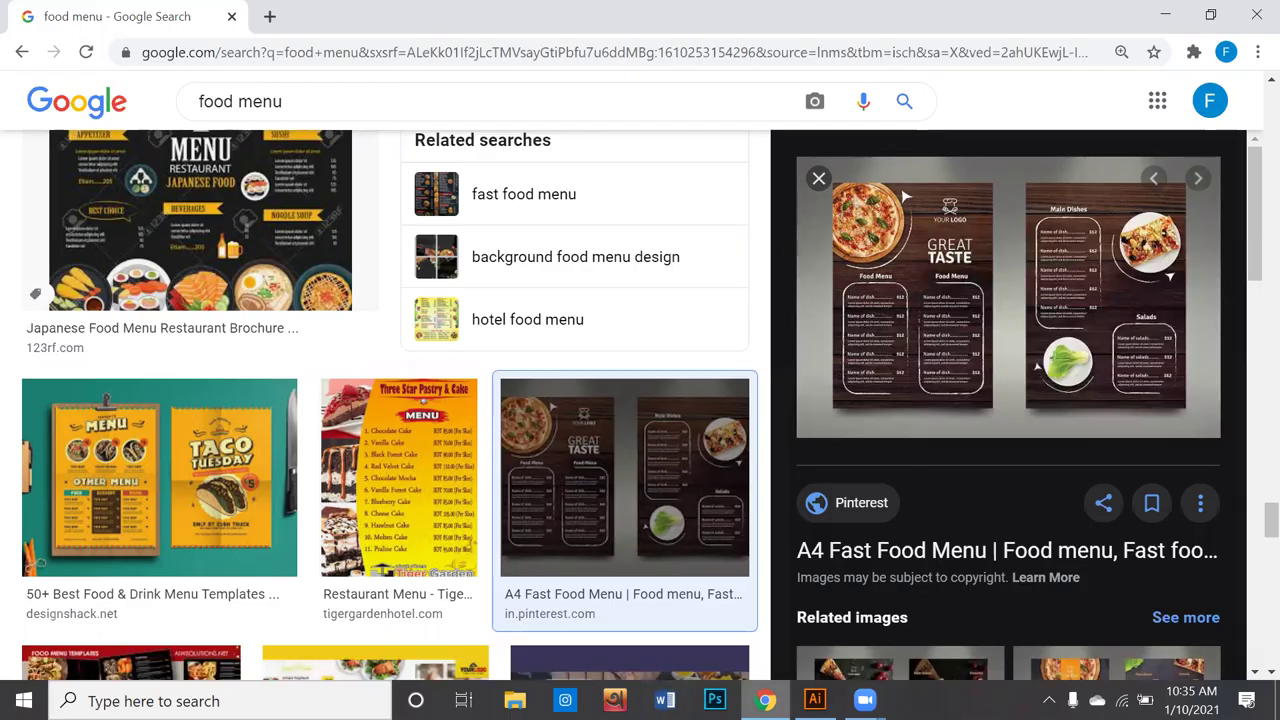
{"action": "left_click", "coordinate": [815, 700]}
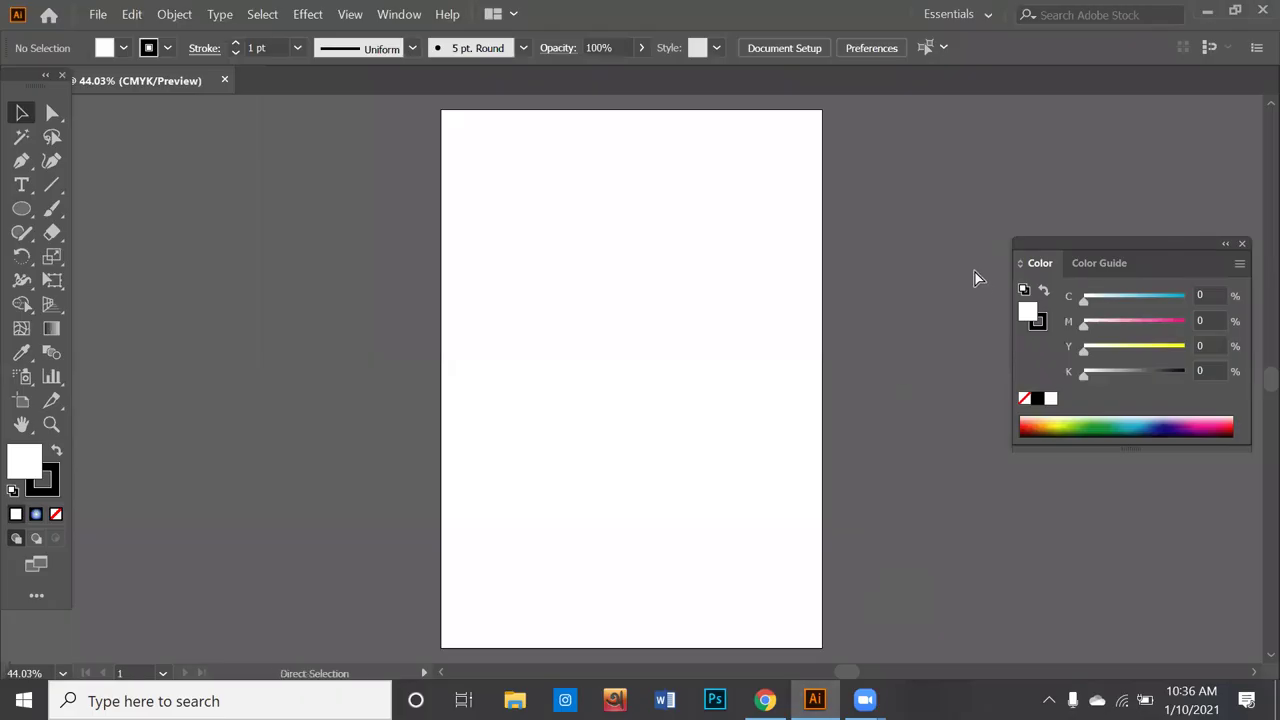
Step: Paste the menu reference image and move it onto the pasteboard left of the page
{"action": "key", "text": "ctrl+v"}
{"action": "mouse_move", "coordinate": [617, 390]}
{"action": "left_mouse_down"}
{"action": "mouse_move", "coordinate": [225, 310]}
{"action": "mouse_move", "coordinate": [241, 311]}
{"action": "left_mouse_up"}
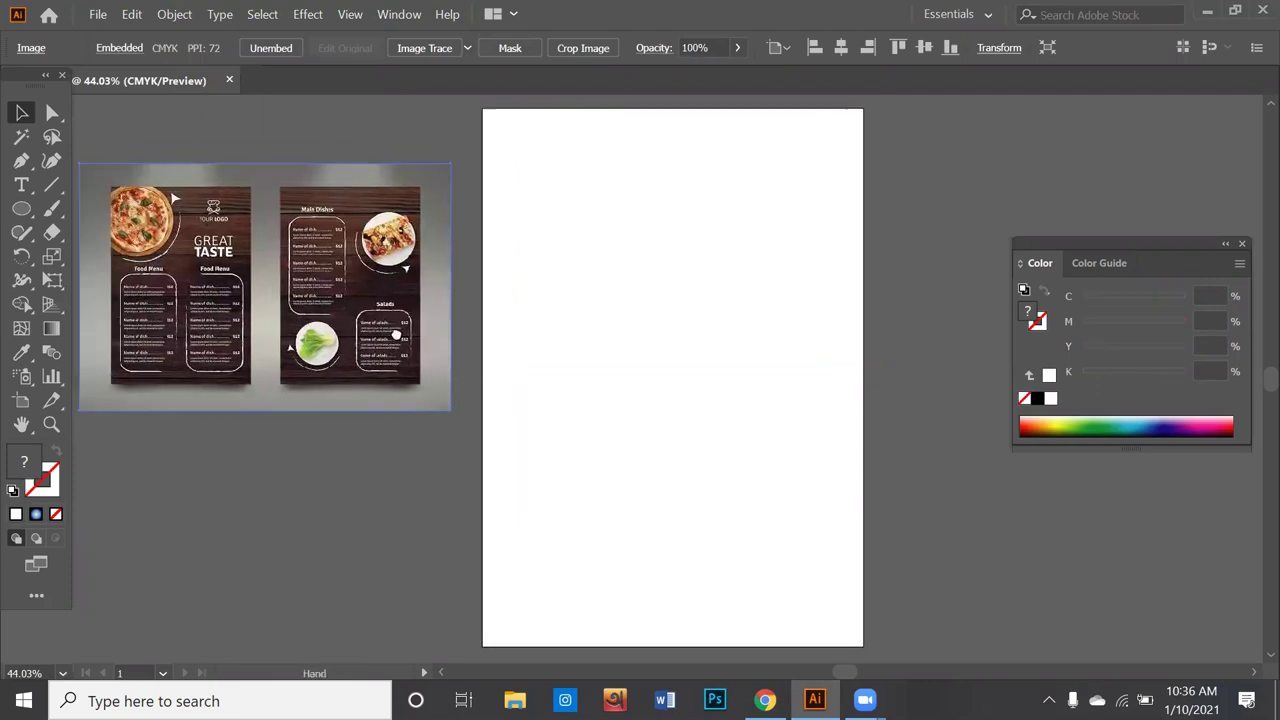
{"action": "left_click_drag", "start_coordinate": [342, 341], "coordinate": [397, 336]}
{"action": "left_click", "coordinate": [574, 382]}
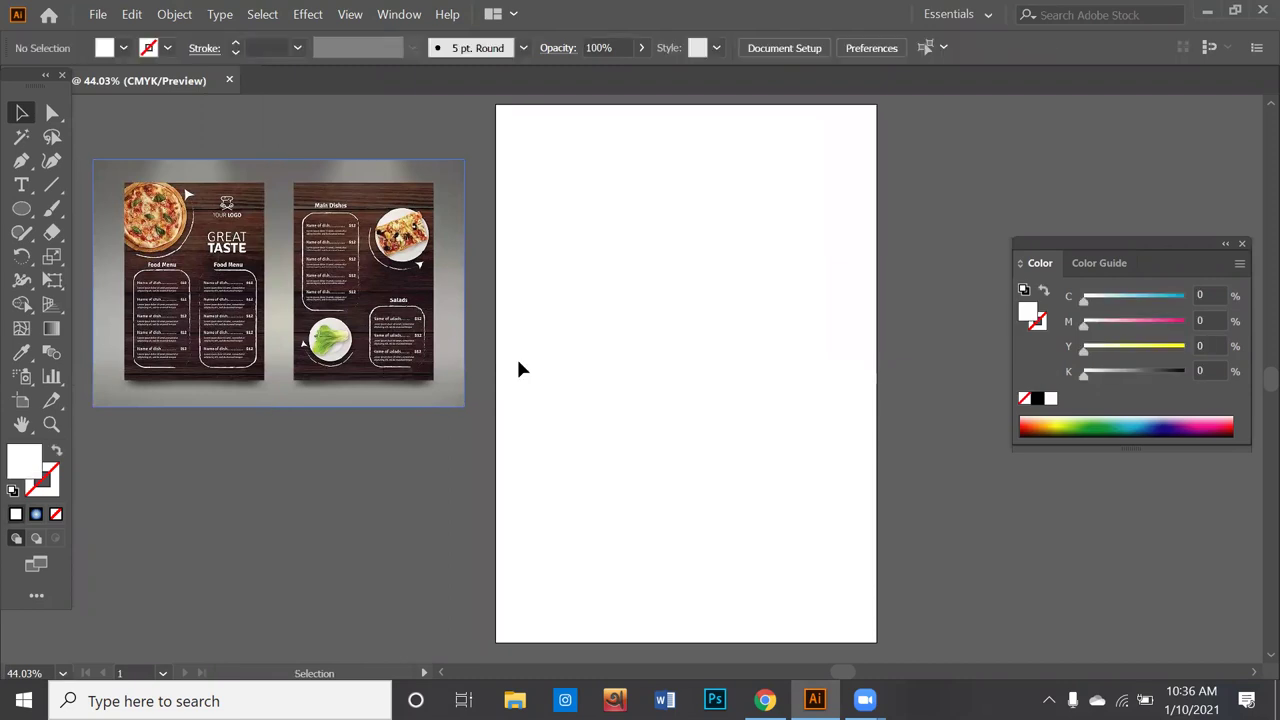
{"action": "left_click_drag", "start_coordinate": [633, 302], "coordinate": [633, 302]}
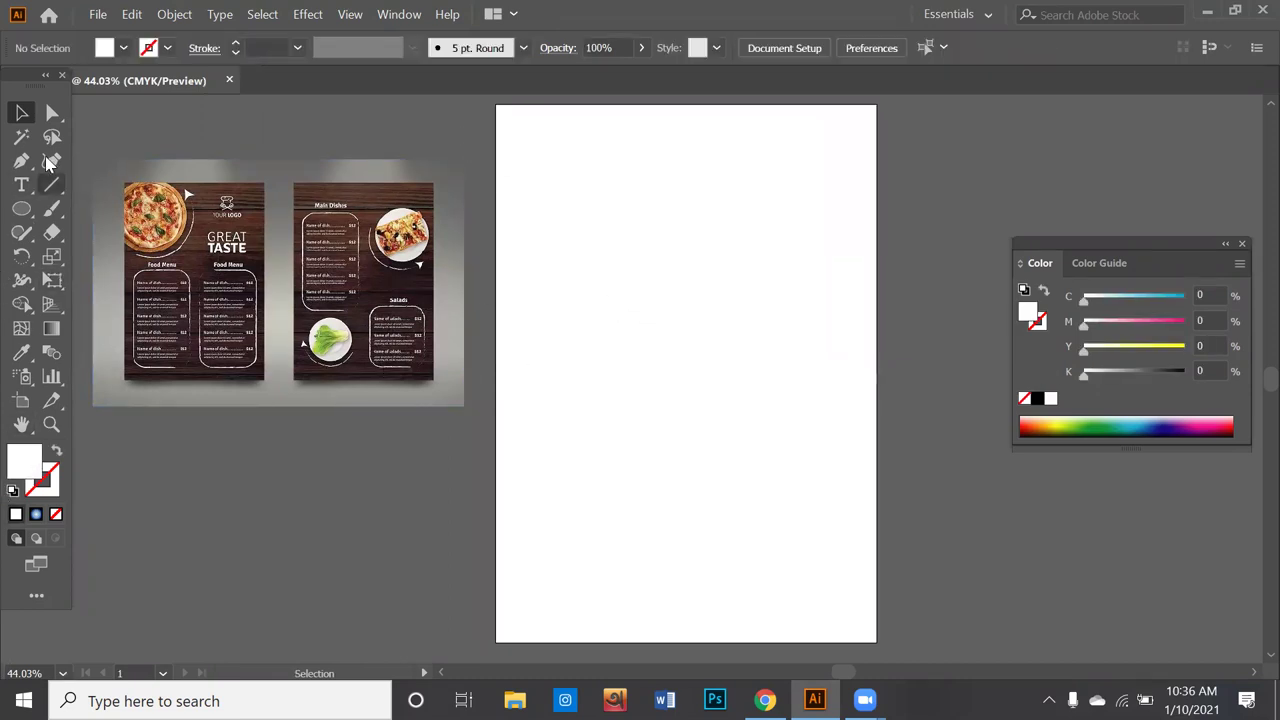
Step: Draw a rectangle covering the whole A4 page and fill it with cyan
{"action": "left_click", "coordinate": [21, 208]}
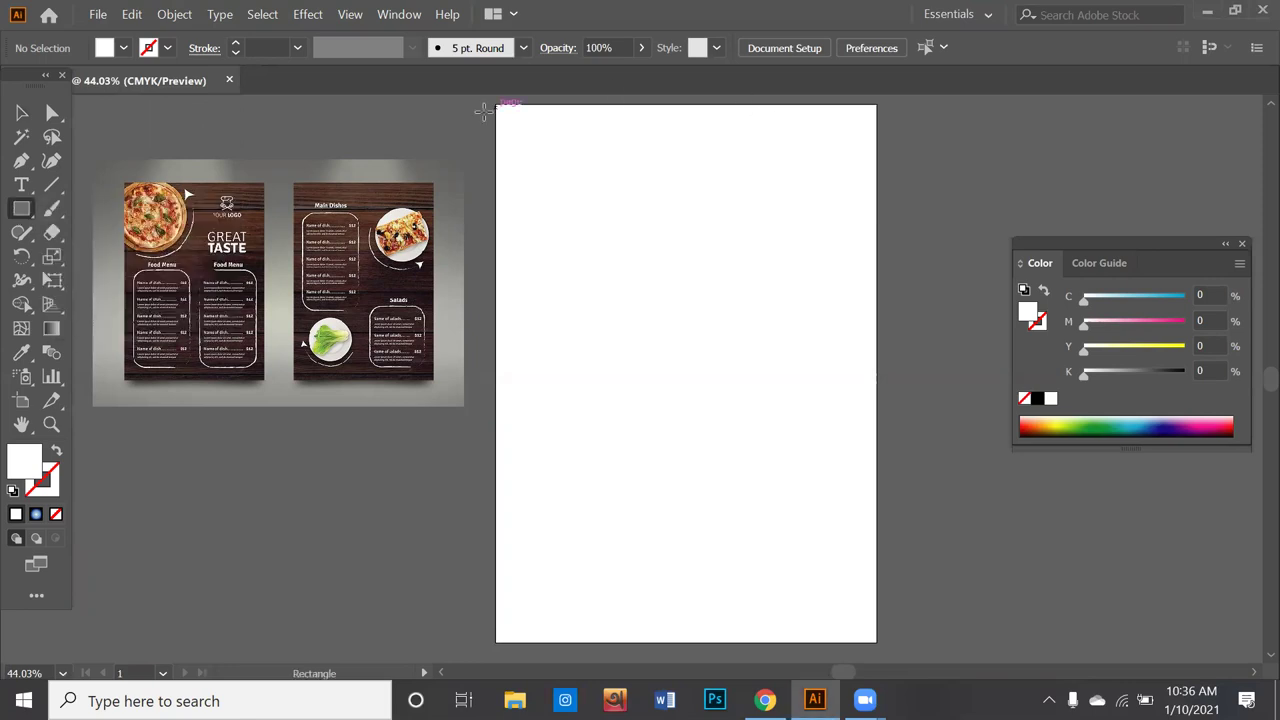
{"action": "left_click_drag", "start_coordinate": [494, 104], "coordinate": [877, 641]}
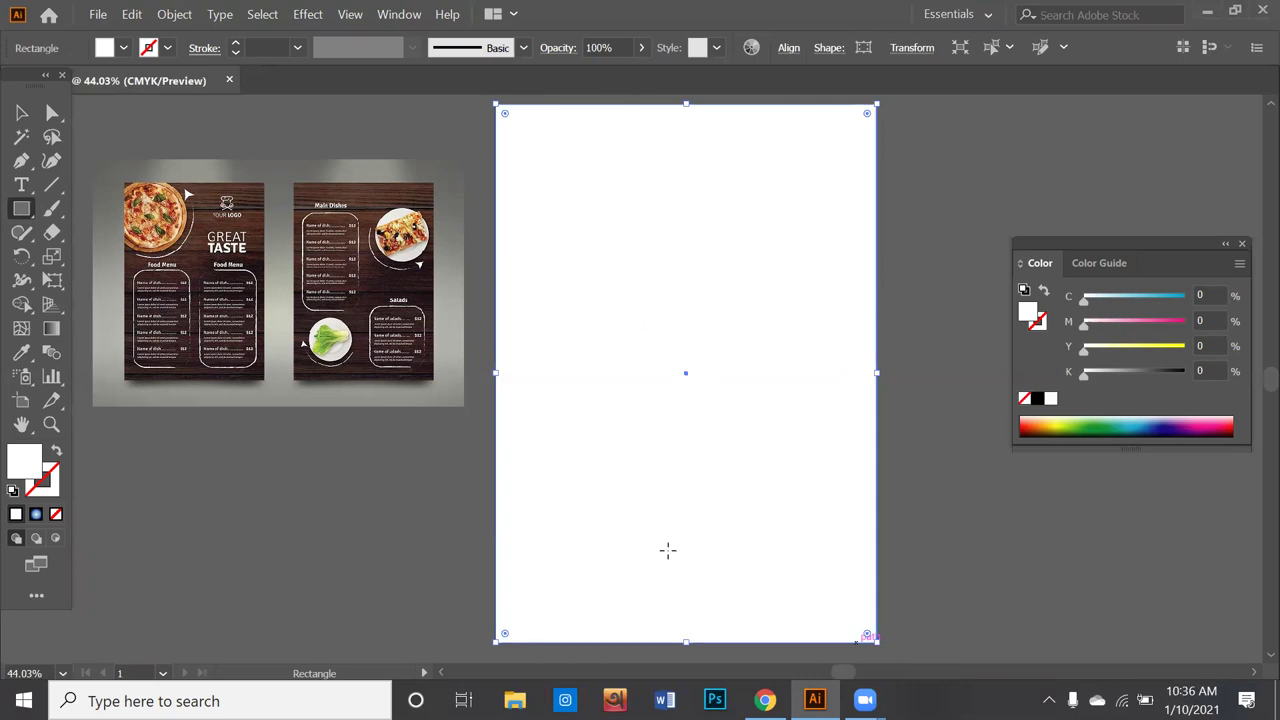
{"action": "left_click", "coordinate": [1115, 427]}
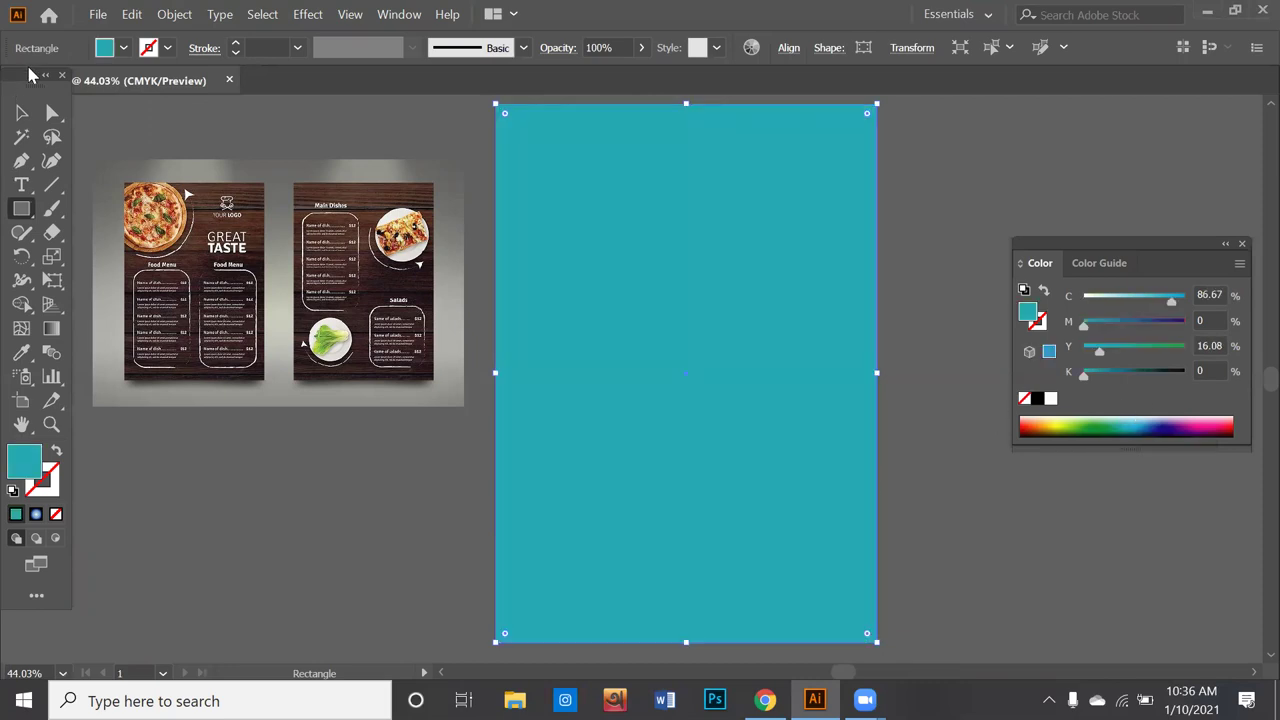
{"action": "left_click", "coordinate": [22, 113]}
{"action": "left_click", "coordinate": [293, 566]}
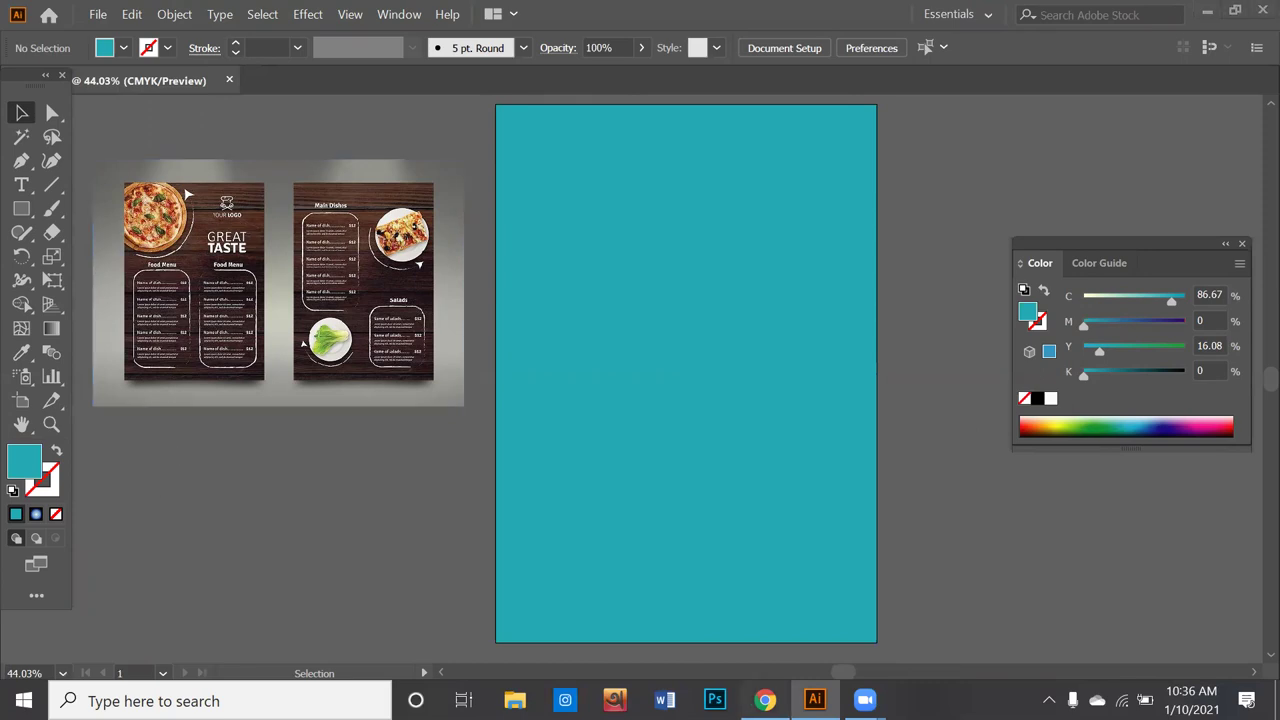
{"action": "left_click", "coordinate": [765, 700]}
Step: Search Google Images for 'texture' and browse the image results
{"action": "left_click", "coordinate": [271, 16]}
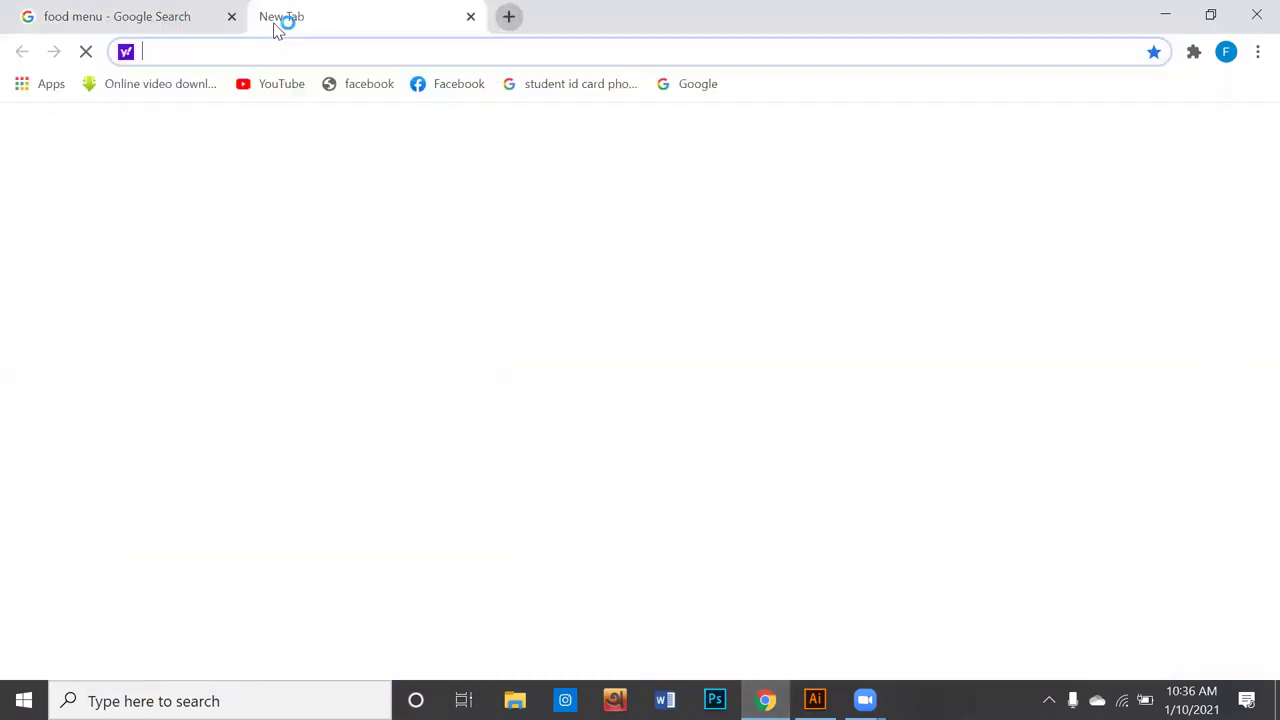
{"action": "left_click", "coordinate": [629, 313]}
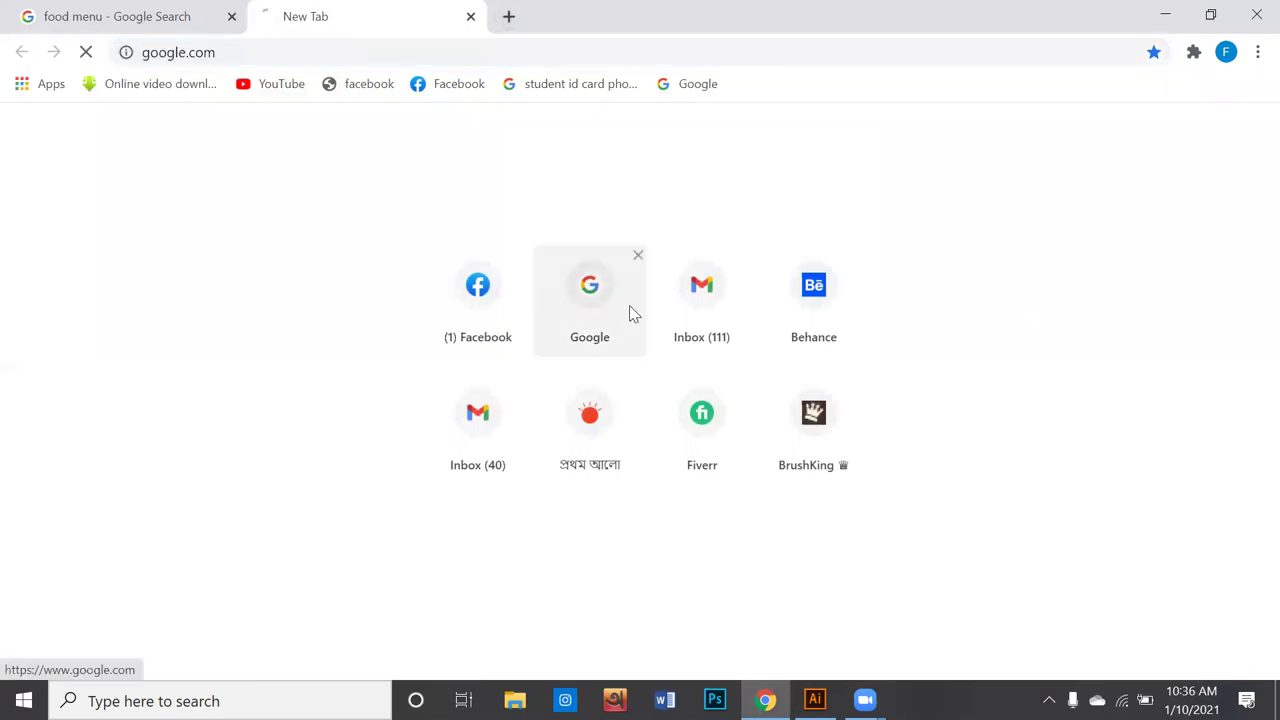
{"action": "type", "text": "t"}
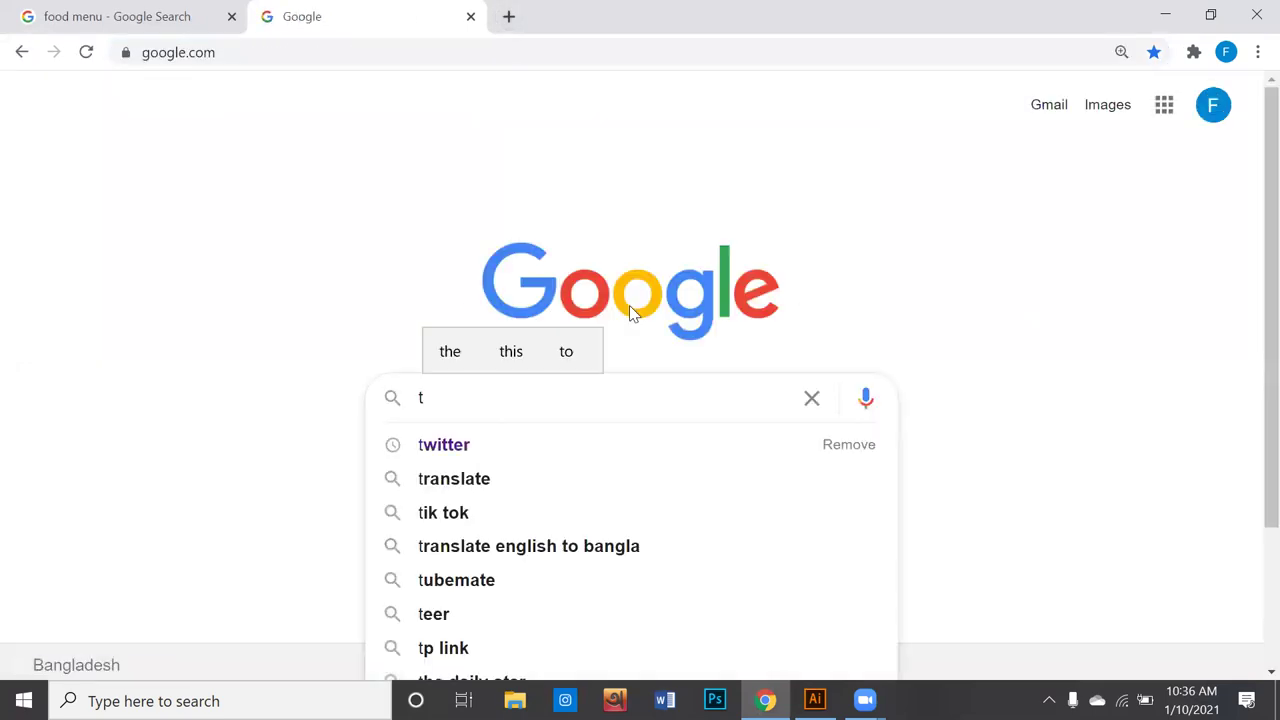
{"action": "type", "text": "ex"}
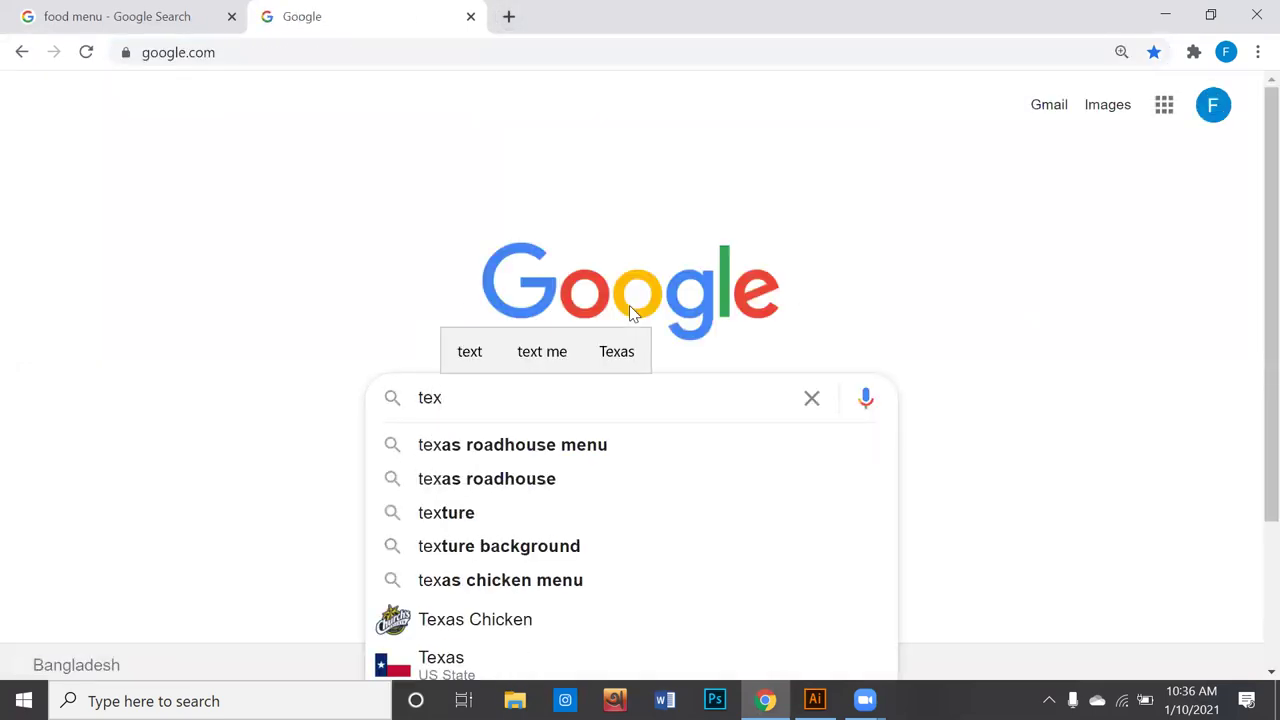
{"action": "type", "text": "ture"}
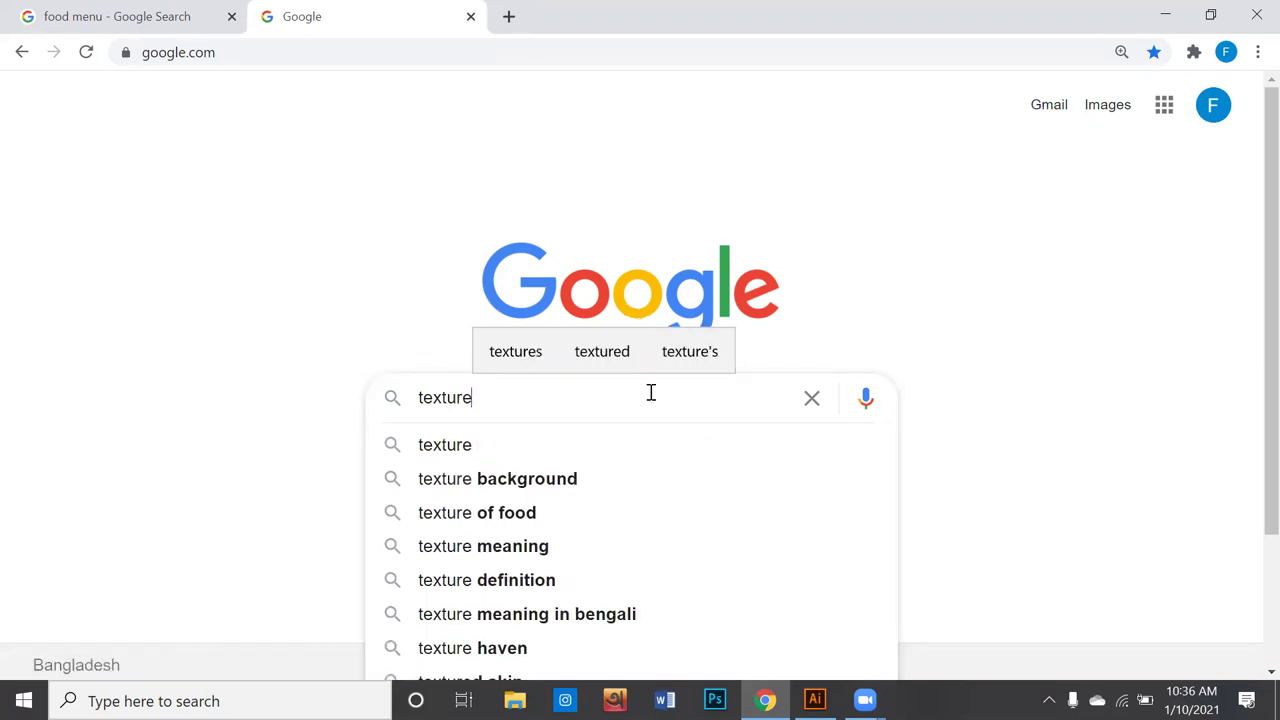
{"action": "right_click", "coordinate": [457, 447]}
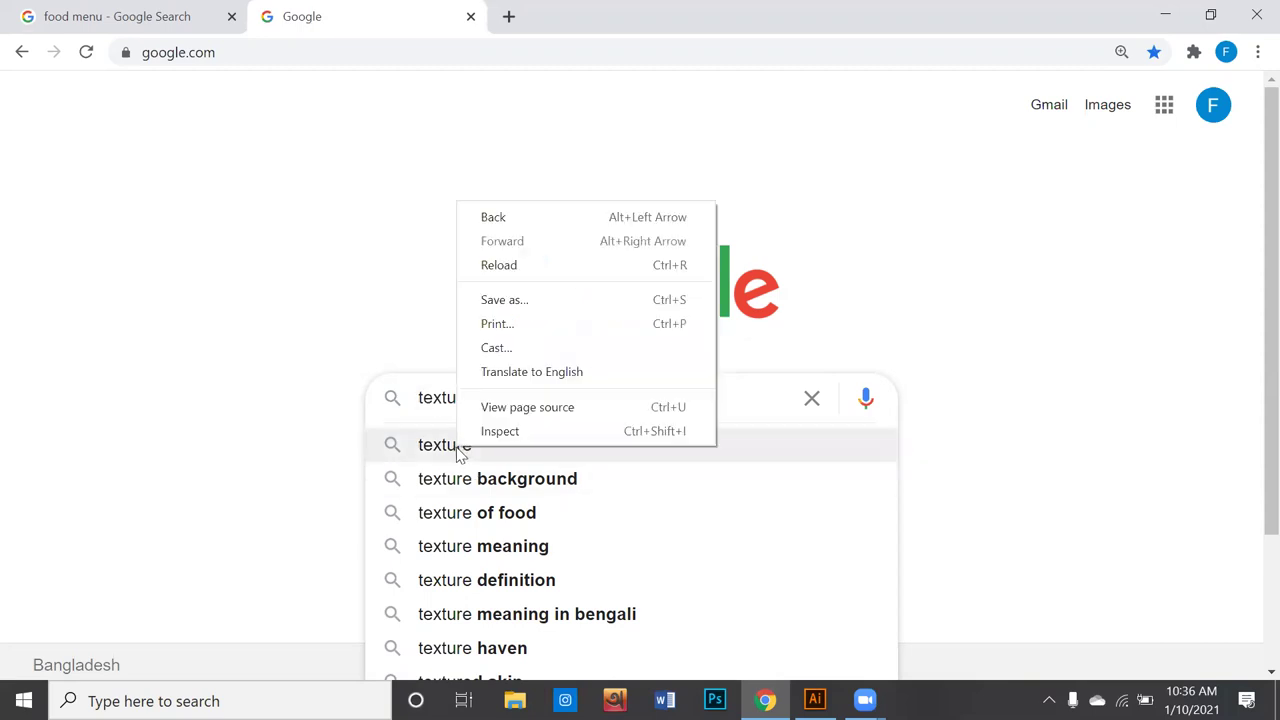
{"action": "left_click", "coordinate": [425, 444]}
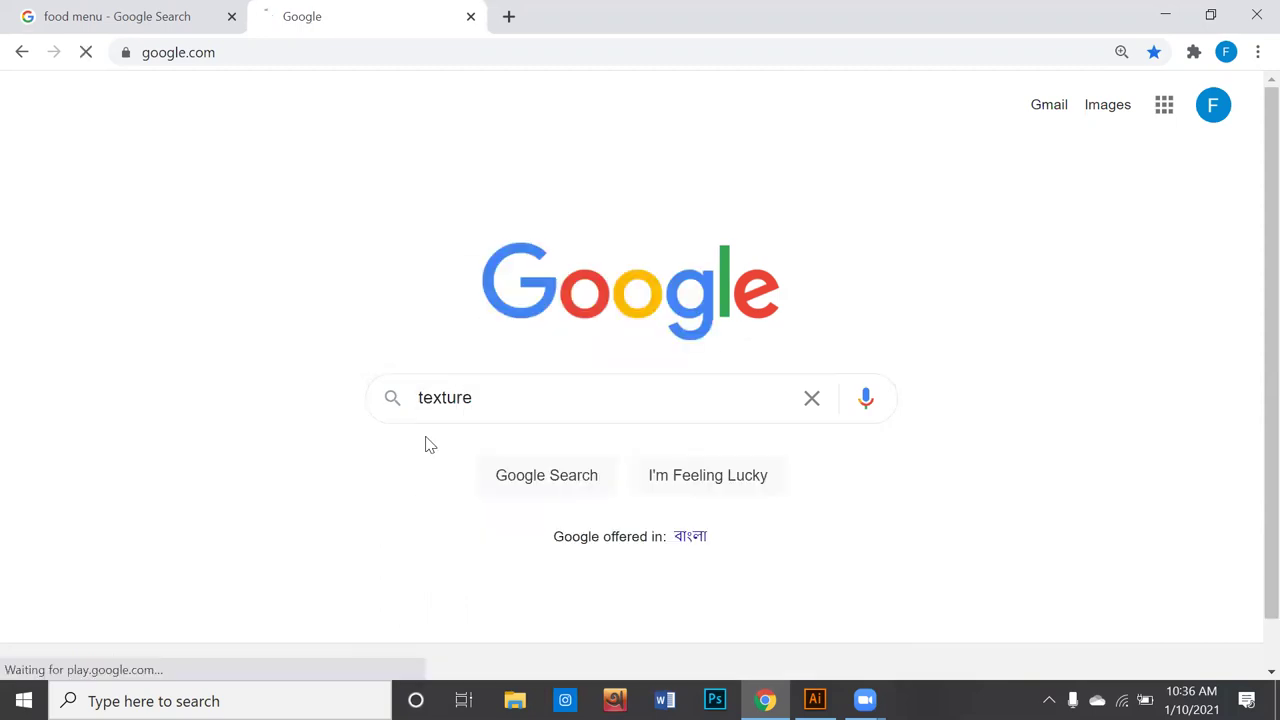
{"action": "scroll", "coordinate": [425, 435], "scroll_direction": "down", "scroll_amount": 2}
{"action": "scroll", "coordinate": [425, 435], "scroll_direction": "down", "scroll_amount": 1}
{"action": "scroll", "coordinate": [336, 108], "scroll_direction": "up", "scroll_amount": 3}
{"action": "left_click", "coordinate": [295, 203]}
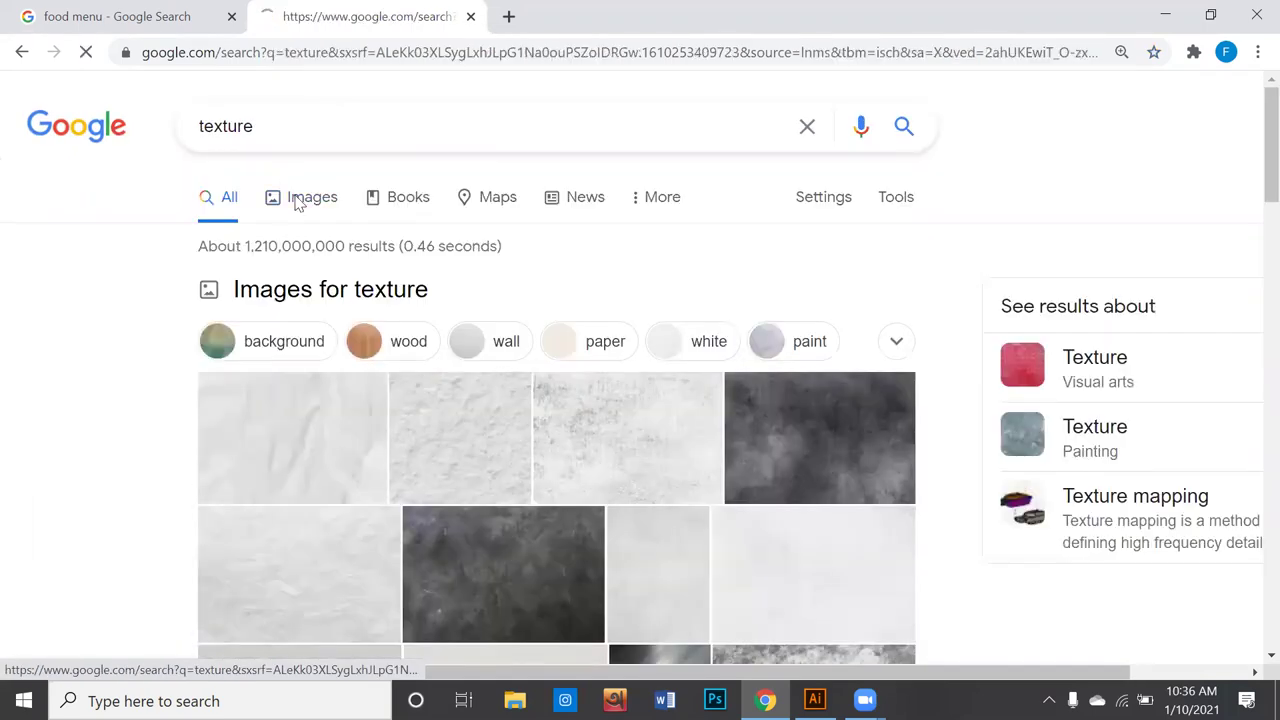
{"action": "scroll", "coordinate": [295, 203], "scroll_direction": "down", "scroll_amount": 1}
{"action": "scroll", "coordinate": [295, 203], "scroll_direction": "down", "scroll_amount": 4}
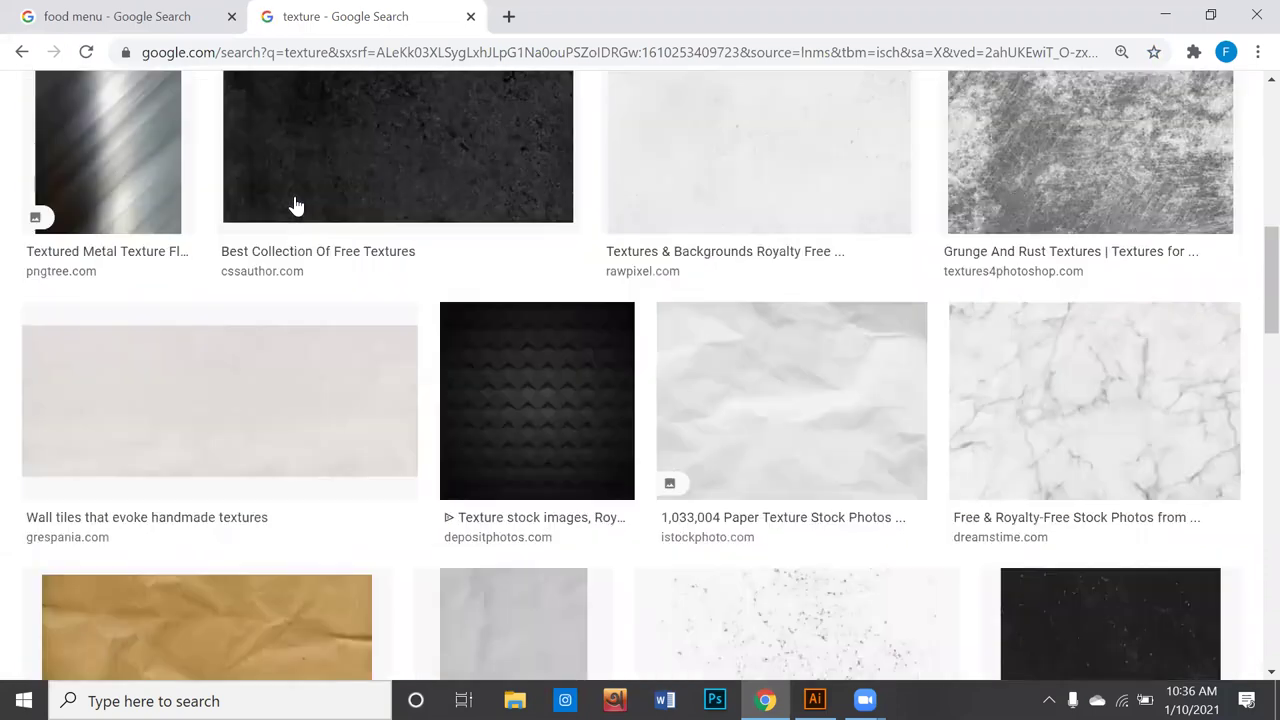
{"action": "scroll", "coordinate": [293, 210], "scroll_direction": "down", "scroll_amount": 2}
{"action": "scroll", "coordinate": [293, 210], "scroll_direction": "up", "scroll_amount": 8}
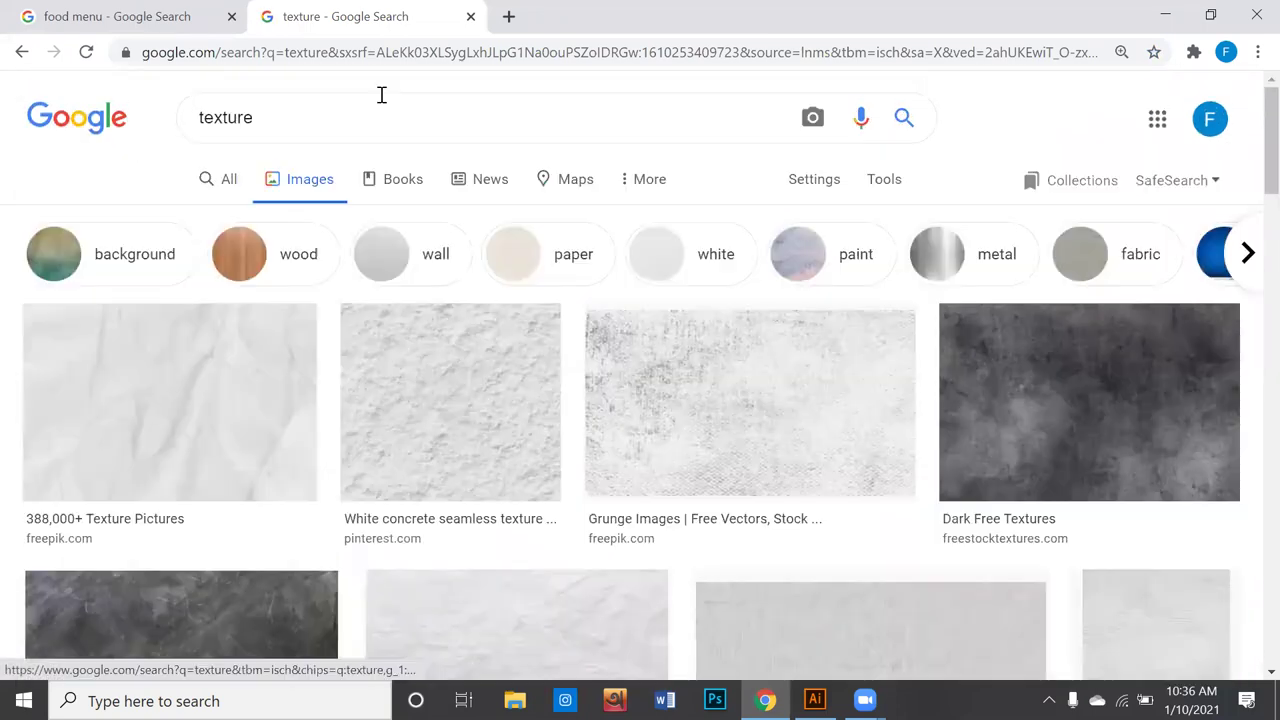
Step: In a new tab, search Google Images for 'table texture' and scroll through the results
{"action": "left_click", "coordinate": [508, 18]}
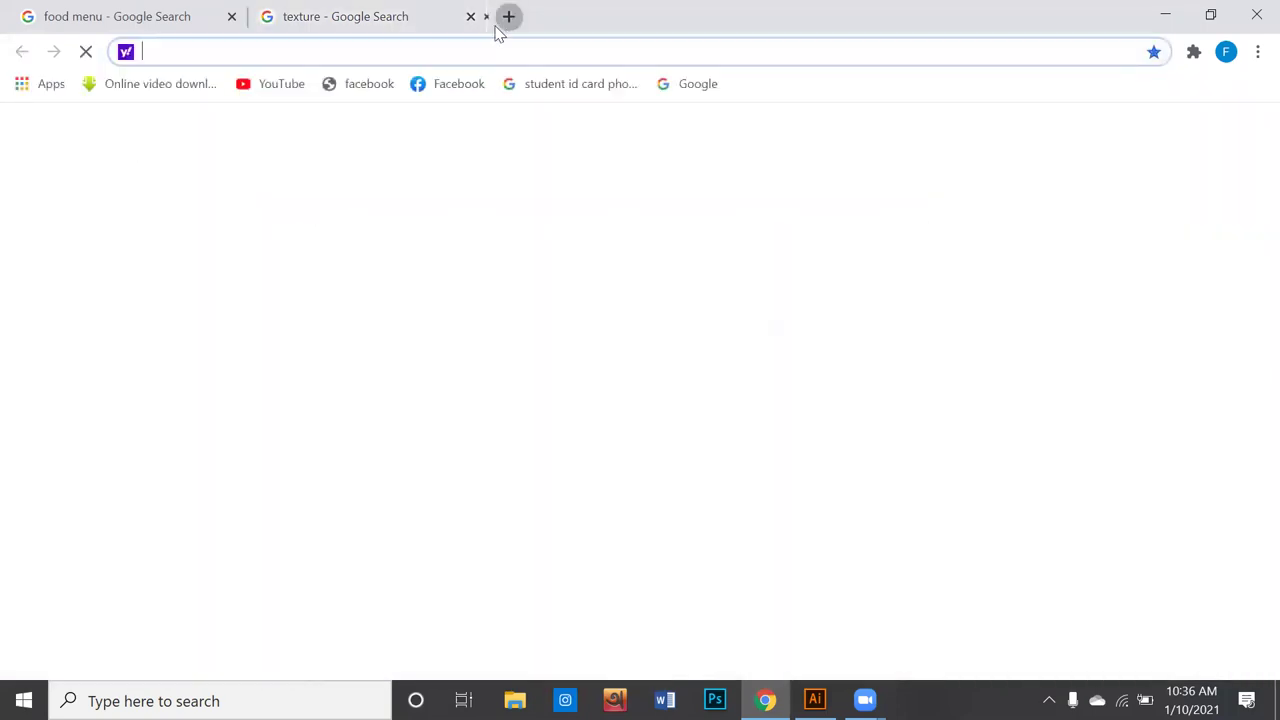
{"action": "left_click", "coordinate": [585, 310]}
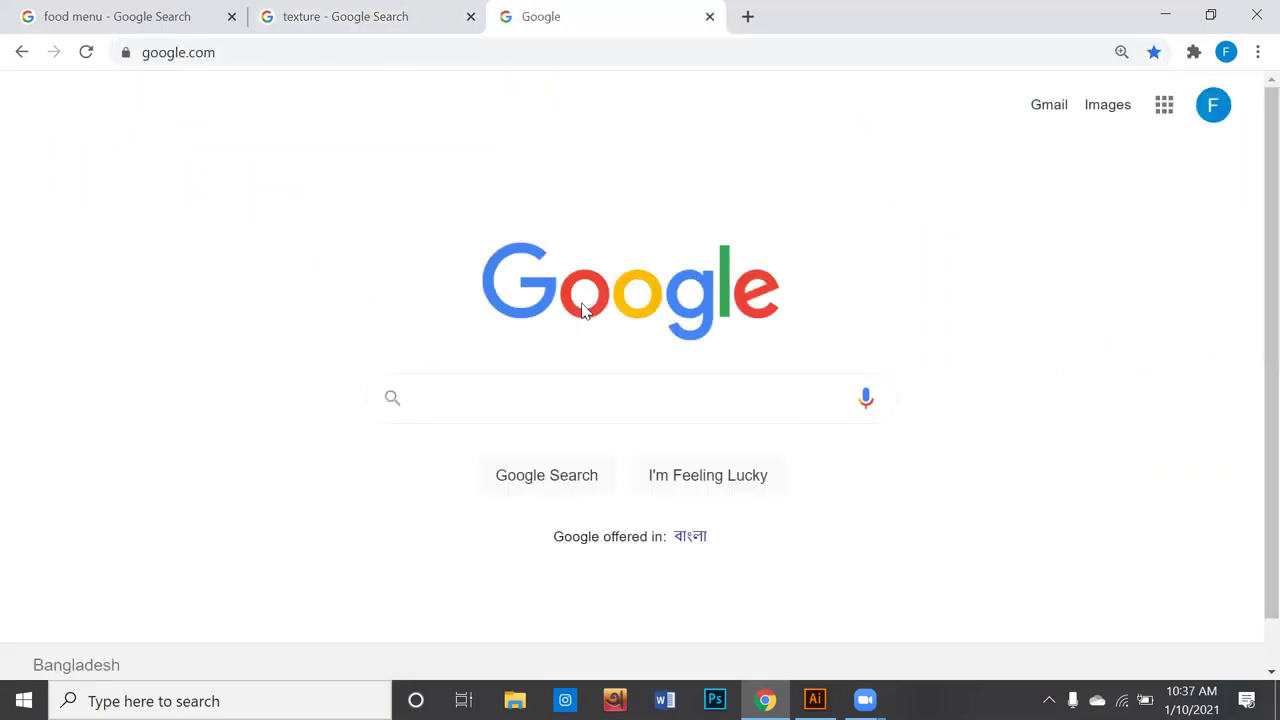
{"action": "type", "text": "table"}
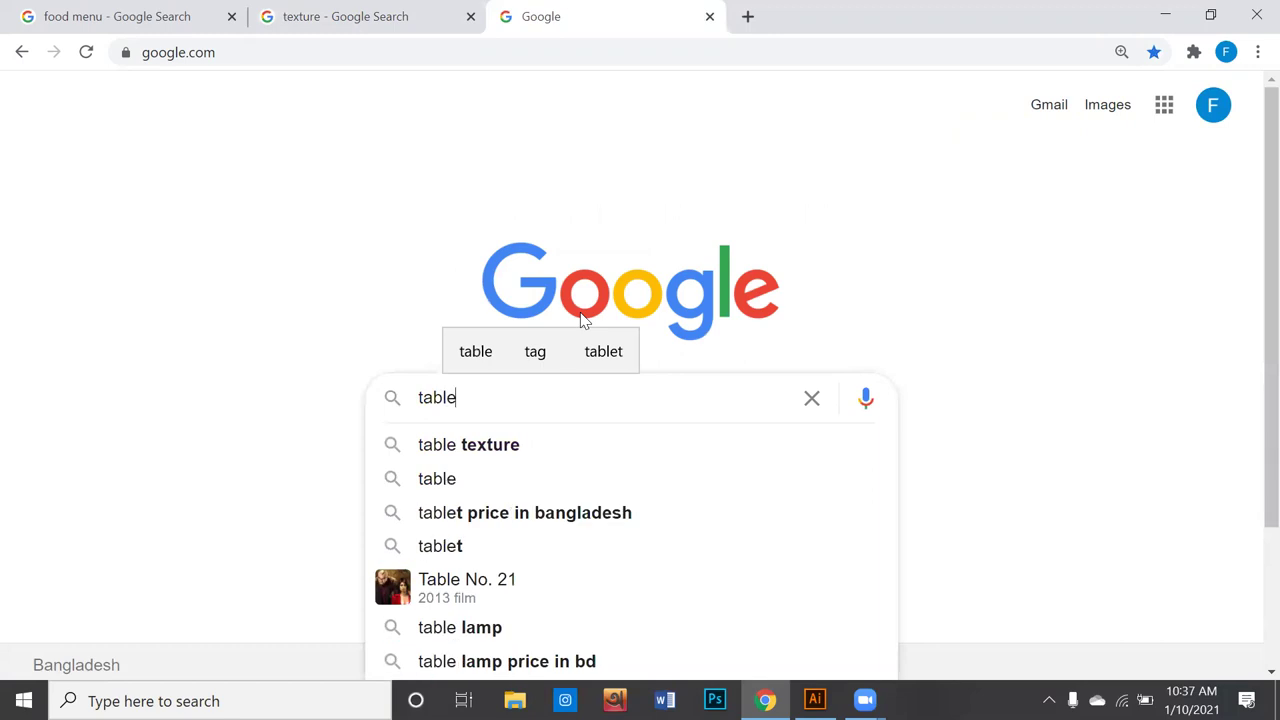
{"action": "key", "text": "Down"}
{"action": "key", "text": "Return"}
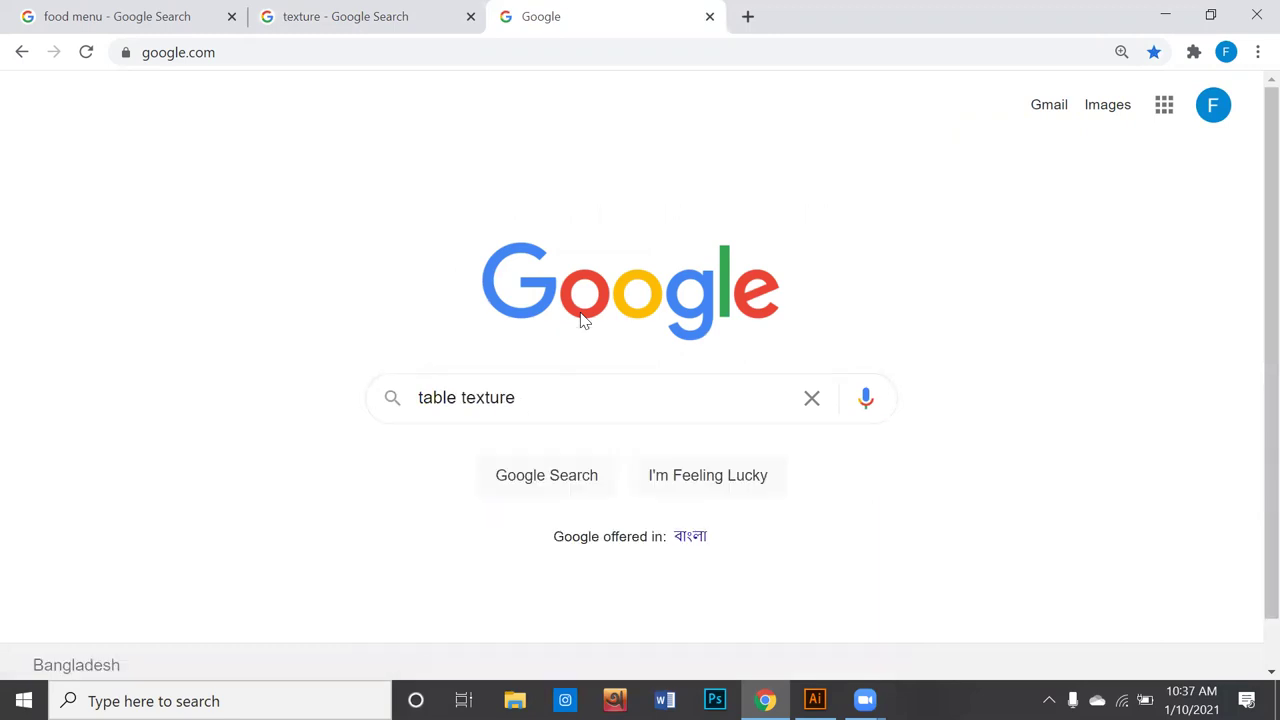
{"action": "left_click", "coordinate": [276, 213]}
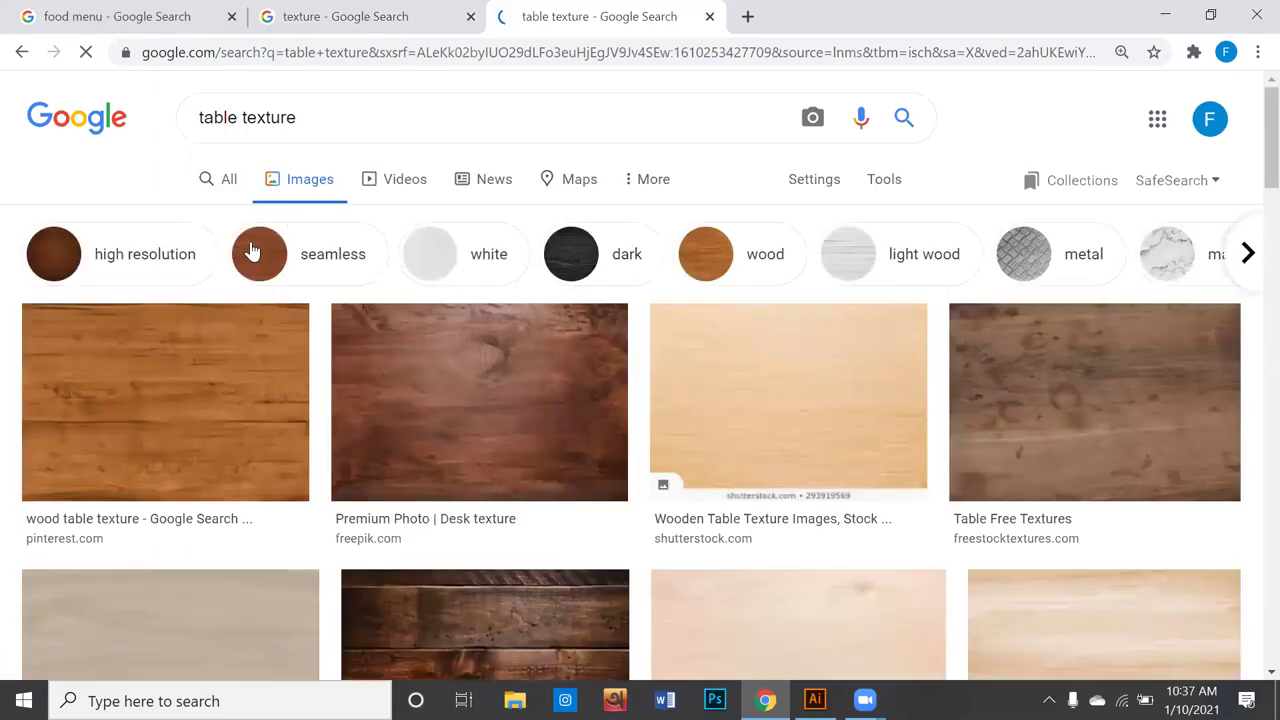
{"action": "scroll", "coordinate": [250, 291], "scroll_direction": "down", "scroll_amount": 4}
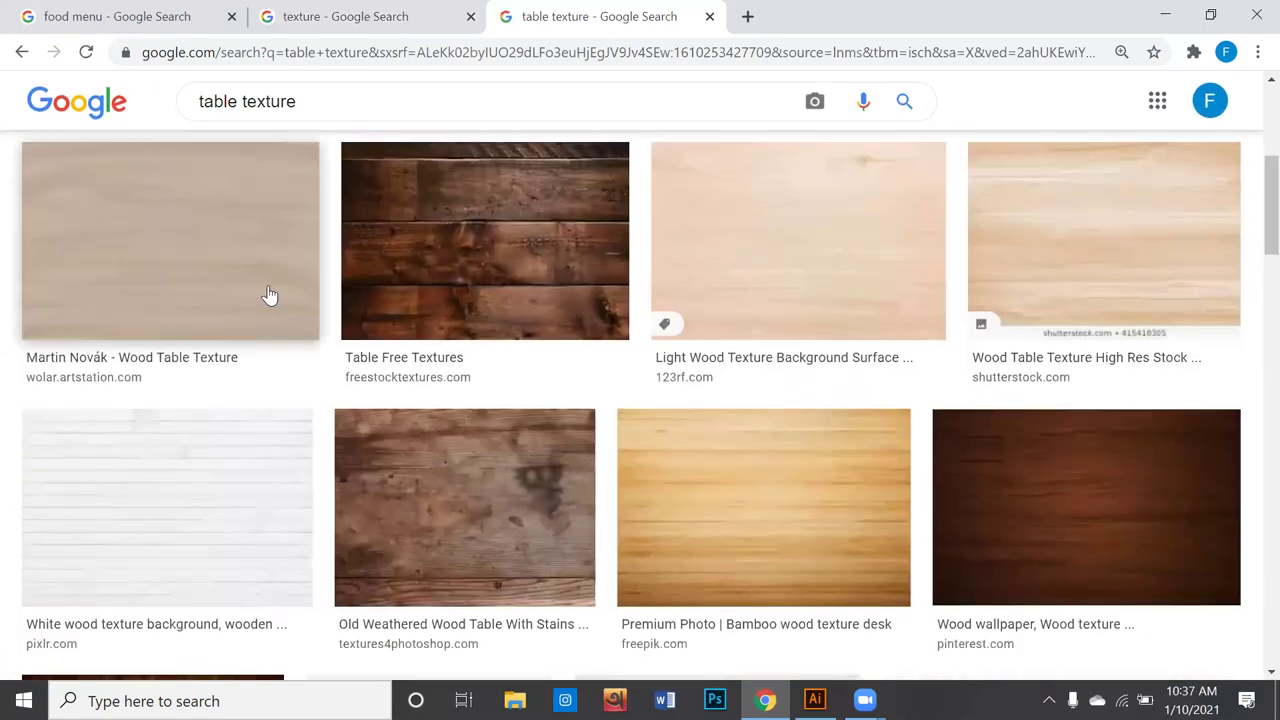
{"action": "scroll", "coordinate": [269, 292], "scroll_direction": "down", "scroll_amount": 4}
{"action": "scroll", "coordinate": [269, 294], "scroll_direction": "down", "scroll_amount": 2}
{"action": "scroll", "coordinate": [269, 294], "scroll_direction": "down", "scroll_amount": 3}
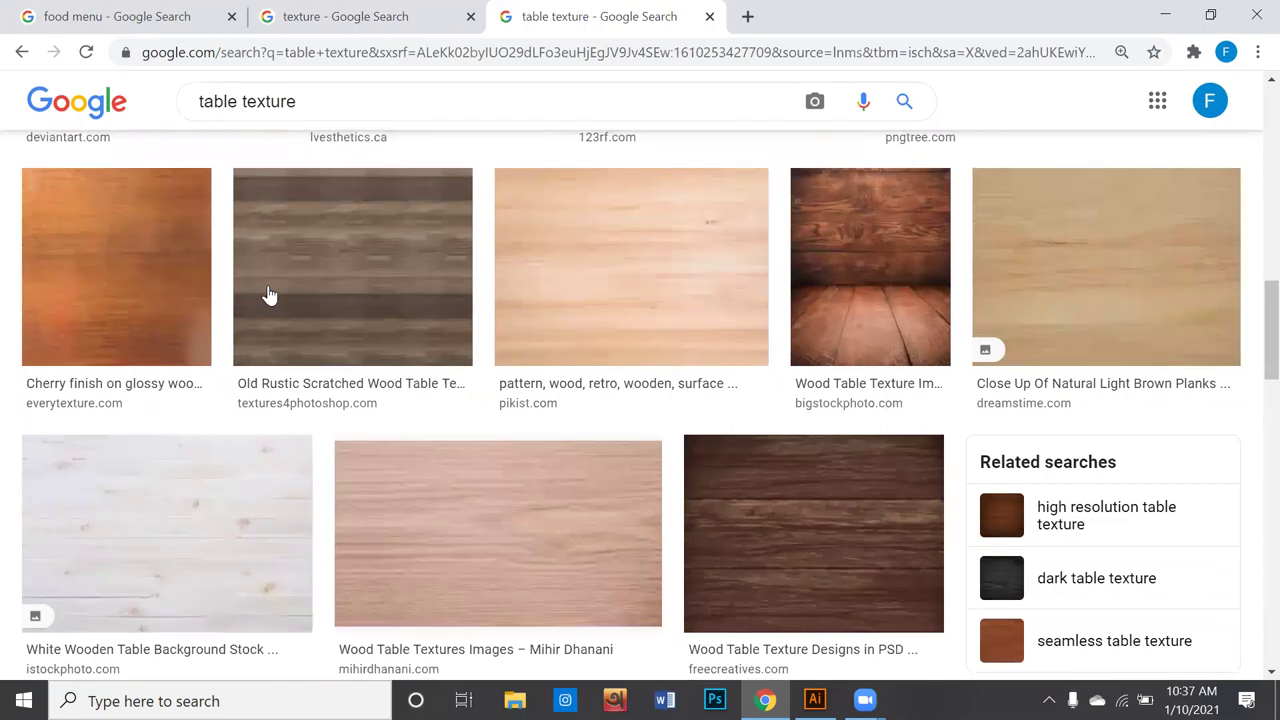
{"action": "scroll", "coordinate": [269, 294], "scroll_direction": "down", "scroll_amount": 3}
{"action": "scroll", "coordinate": [268, 293], "scroll_direction": "down", "scroll_amount": 4}
{"action": "scroll", "coordinate": [268, 293], "scroll_direction": "down", "scroll_amount": 2}
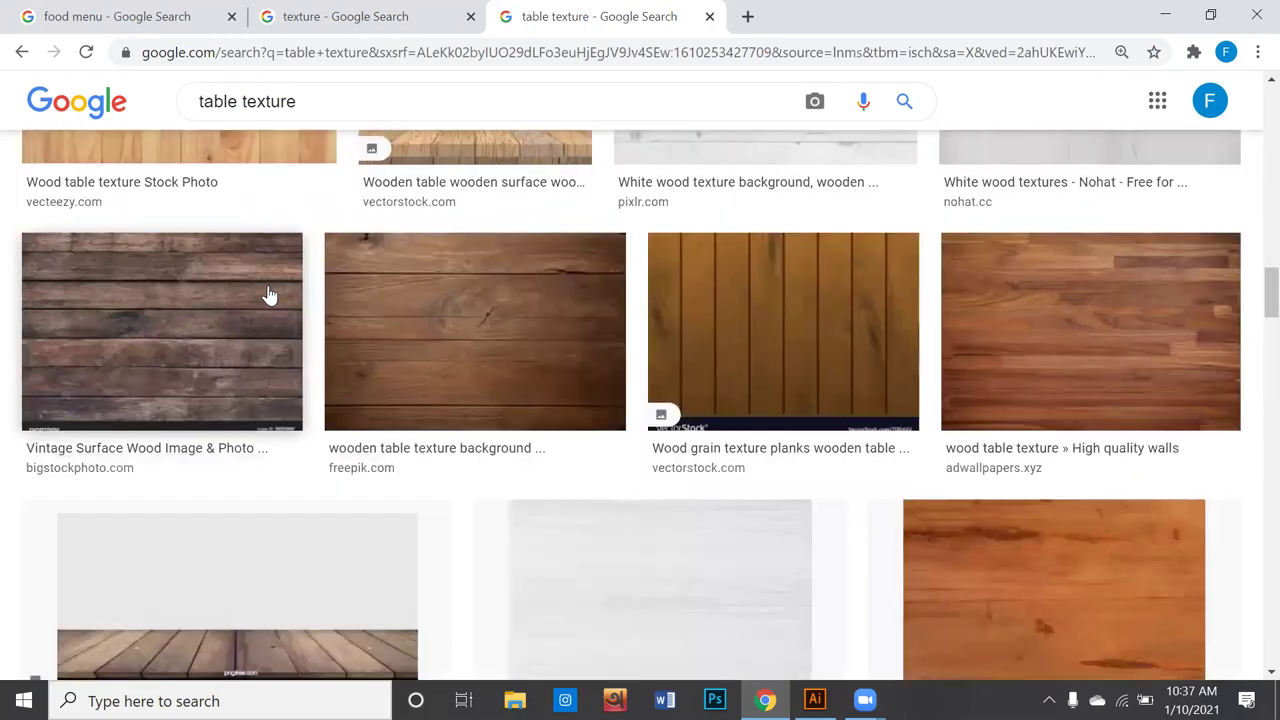
{"action": "scroll", "coordinate": [268, 293], "scroll_direction": "down", "scroll_amount": 2}
{"action": "scroll", "coordinate": [269, 295], "scroll_direction": "down", "scroll_amount": 4}
{"action": "scroll", "coordinate": [269, 295], "scroll_direction": "down", "scroll_amount": 3}
{"action": "scroll", "coordinate": [269, 295], "scroll_direction": "down", "scroll_amount": 3}
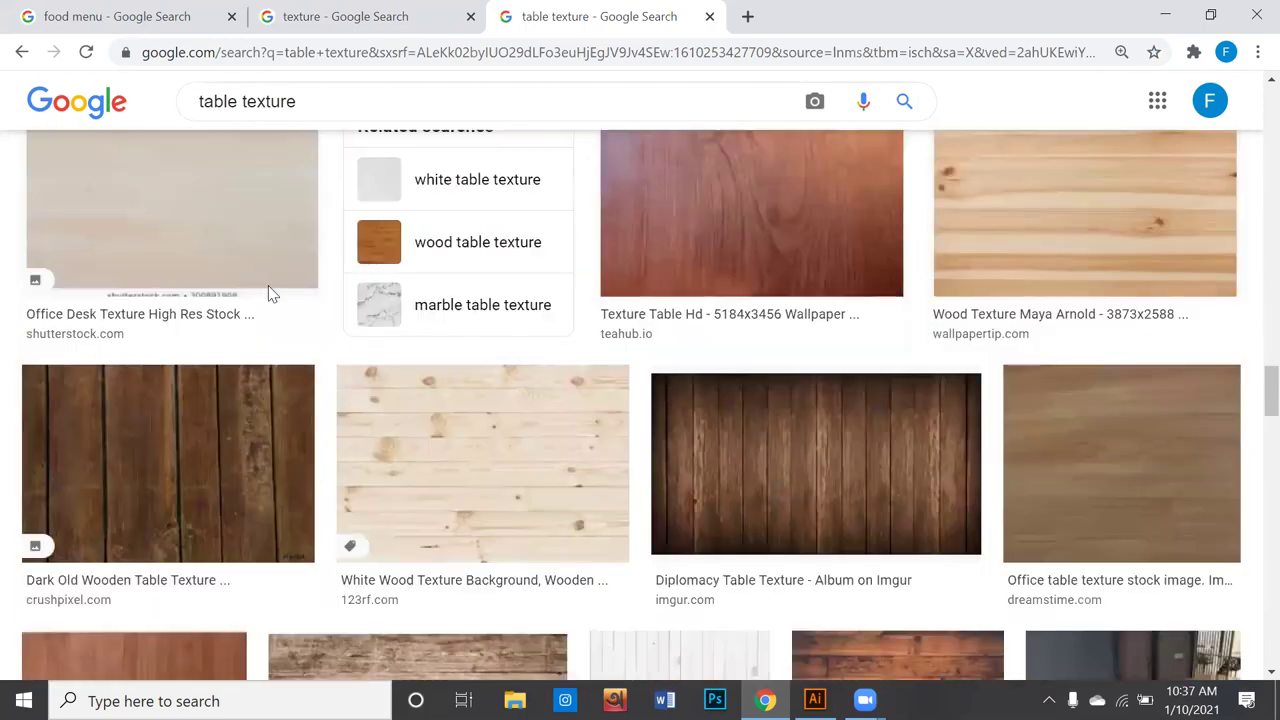
{"action": "scroll", "coordinate": [269, 295], "scroll_direction": "down", "scroll_amount": 3}
{"action": "scroll", "coordinate": [269, 294], "scroll_direction": "down", "scroll_amount": 1}
{"action": "scroll", "coordinate": [269, 294], "scroll_direction": "down", "scroll_amount": 2}
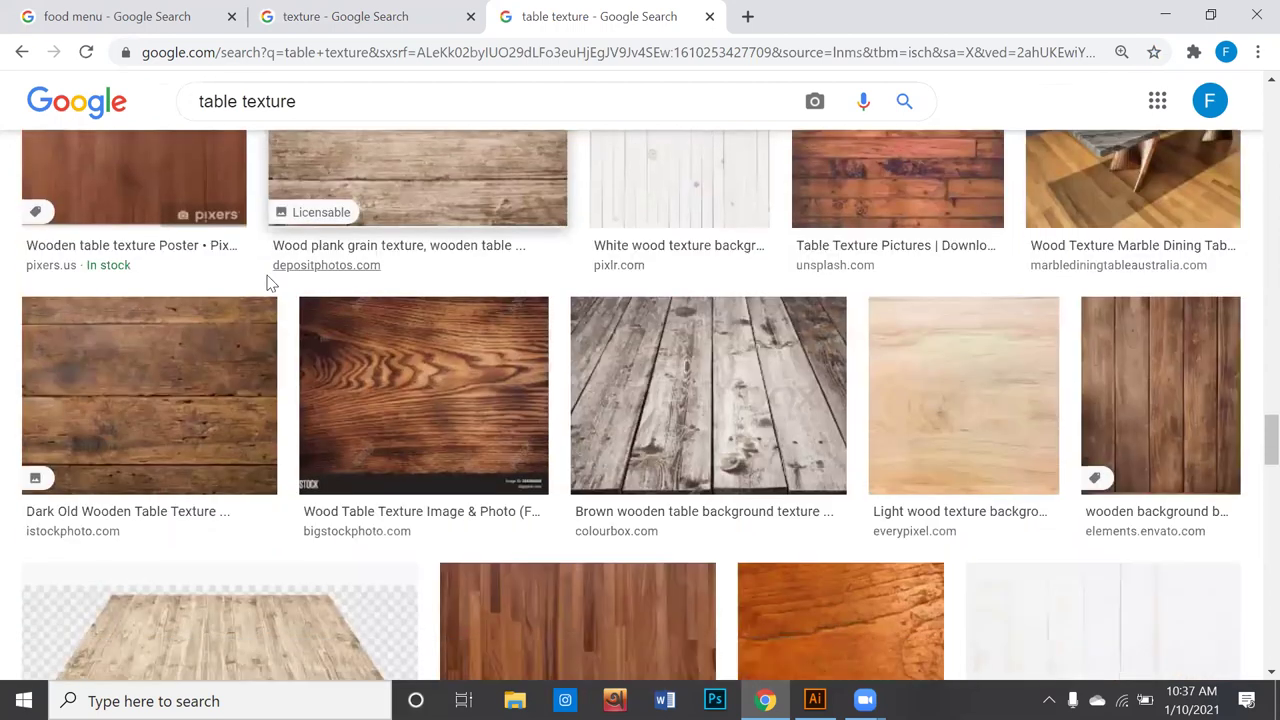
{"action": "scroll", "coordinate": [269, 290], "scroll_direction": "down", "scroll_amount": 3}
{"action": "scroll", "coordinate": [269, 279], "scroll_direction": "down", "scroll_amount": 2}
{"action": "scroll", "coordinate": [405, 265], "scroll_direction": "down", "scroll_amount": 2}
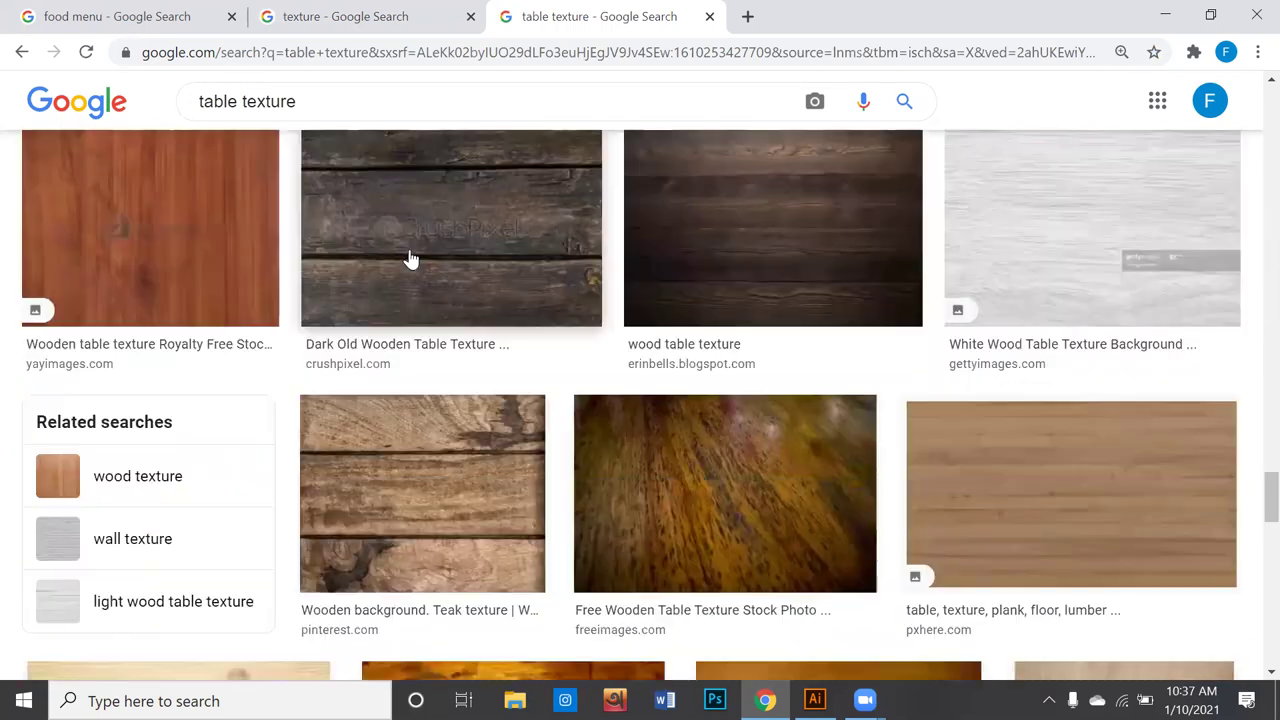
{"action": "scroll", "coordinate": [405, 267], "scroll_direction": "down", "scroll_amount": 3}
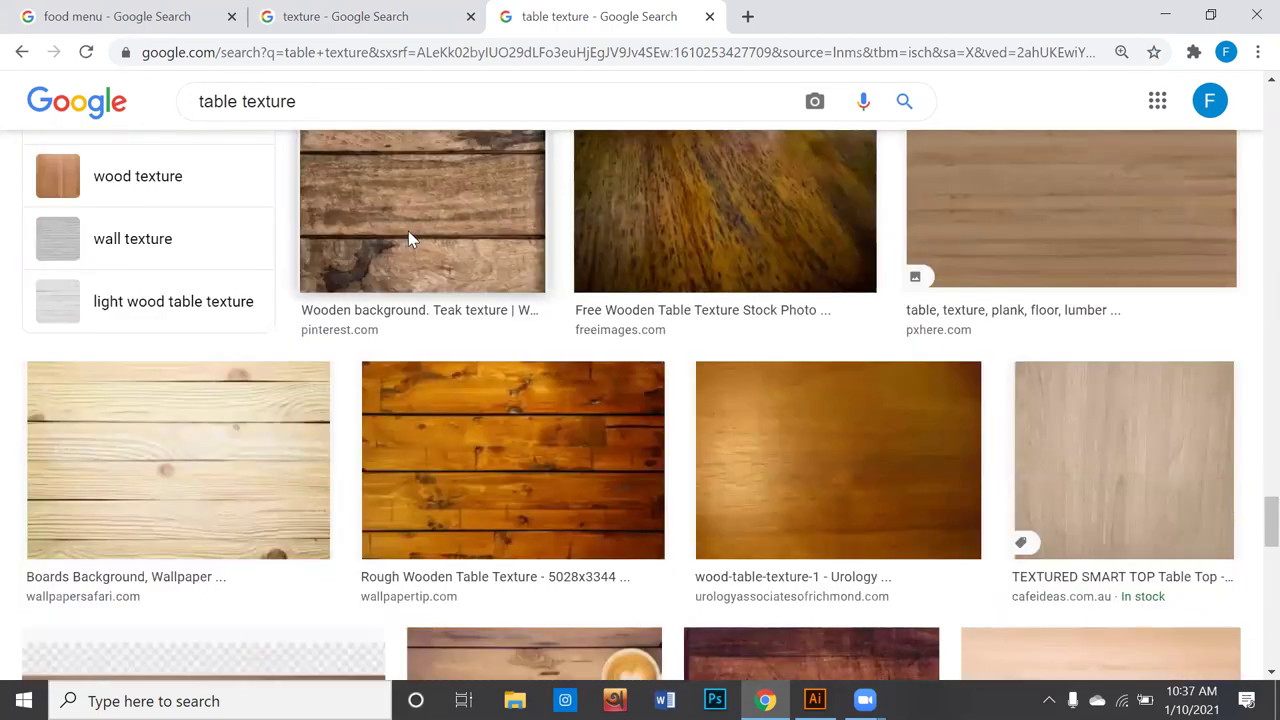
Step: Save the dark reddish wood-plank texture image to the Downloads folder
{"action": "left_click", "coordinate": [408, 238]}
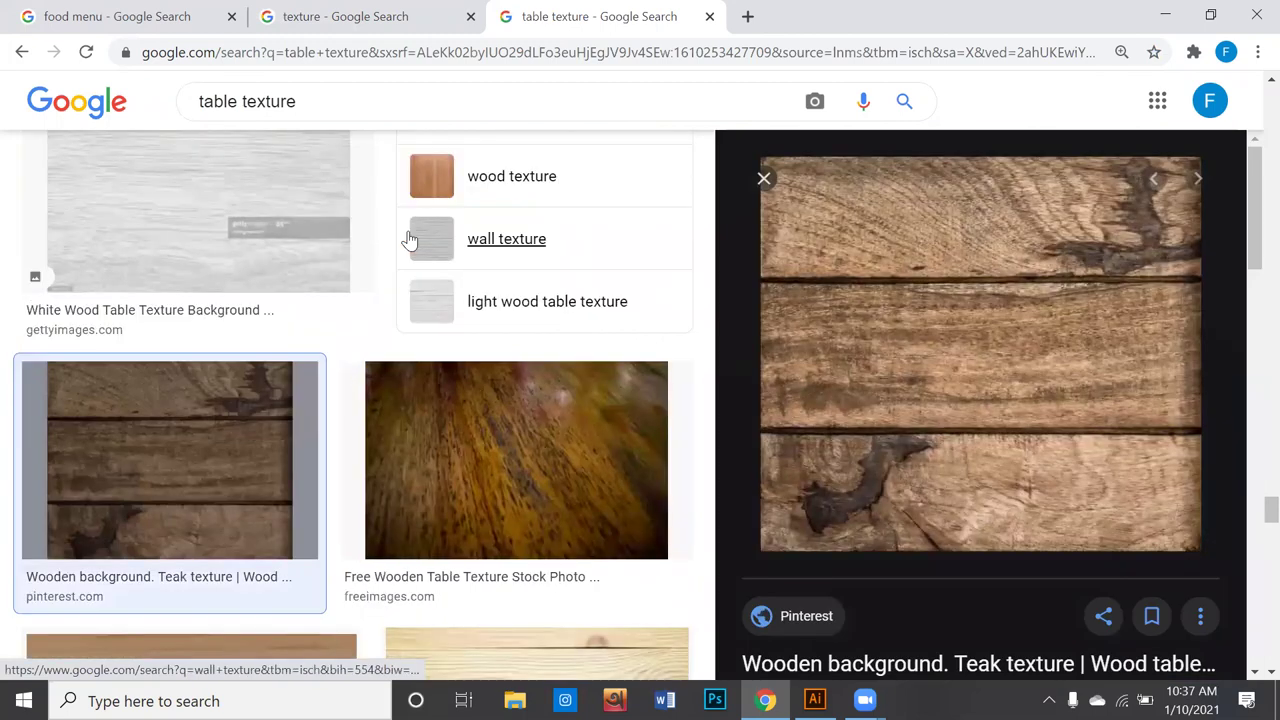
{"action": "scroll", "coordinate": [407, 241], "scroll_direction": "down", "scroll_amount": 1}
{"action": "scroll", "coordinate": [406, 270], "scroll_direction": "down", "scroll_amount": 3}
{"action": "scroll", "coordinate": [406, 280], "scroll_direction": "down", "scroll_amount": 2}
{"action": "scroll", "coordinate": [406, 282], "scroll_direction": "down", "scroll_amount": 1}
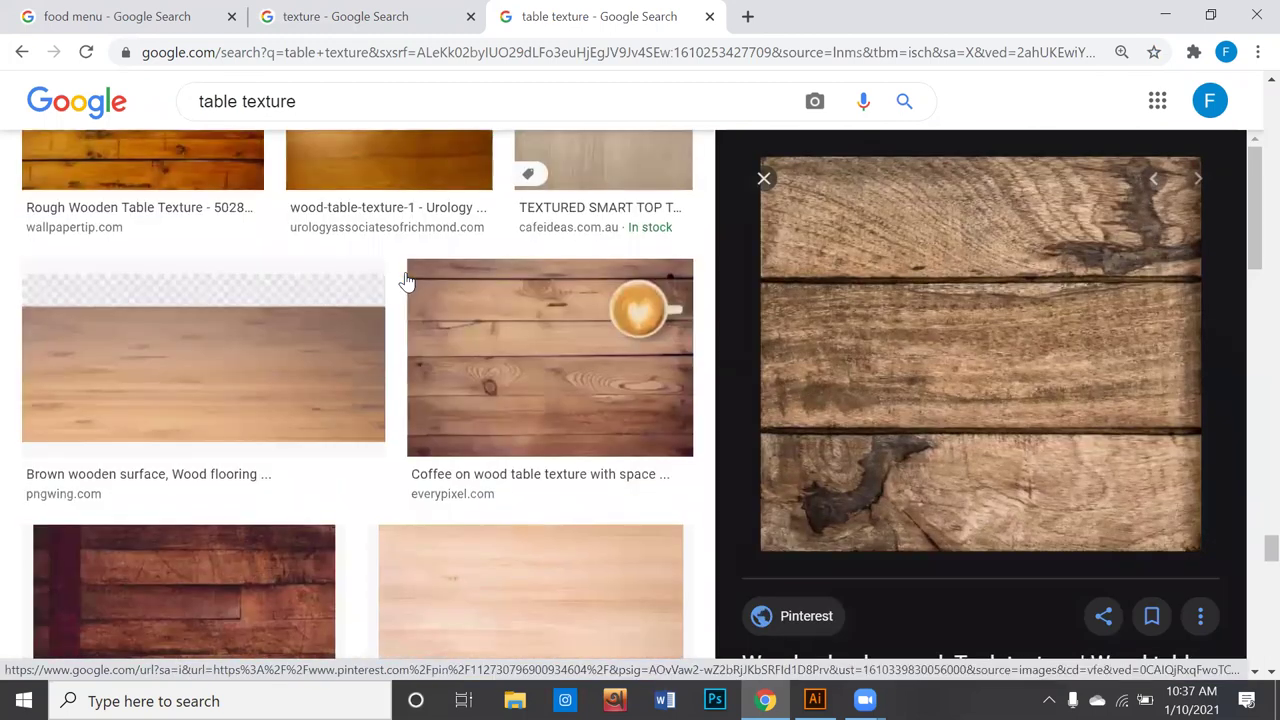
{"action": "scroll", "coordinate": [405, 275], "scroll_direction": "down", "scroll_amount": 3}
{"action": "left_click", "coordinate": [288, 290]}
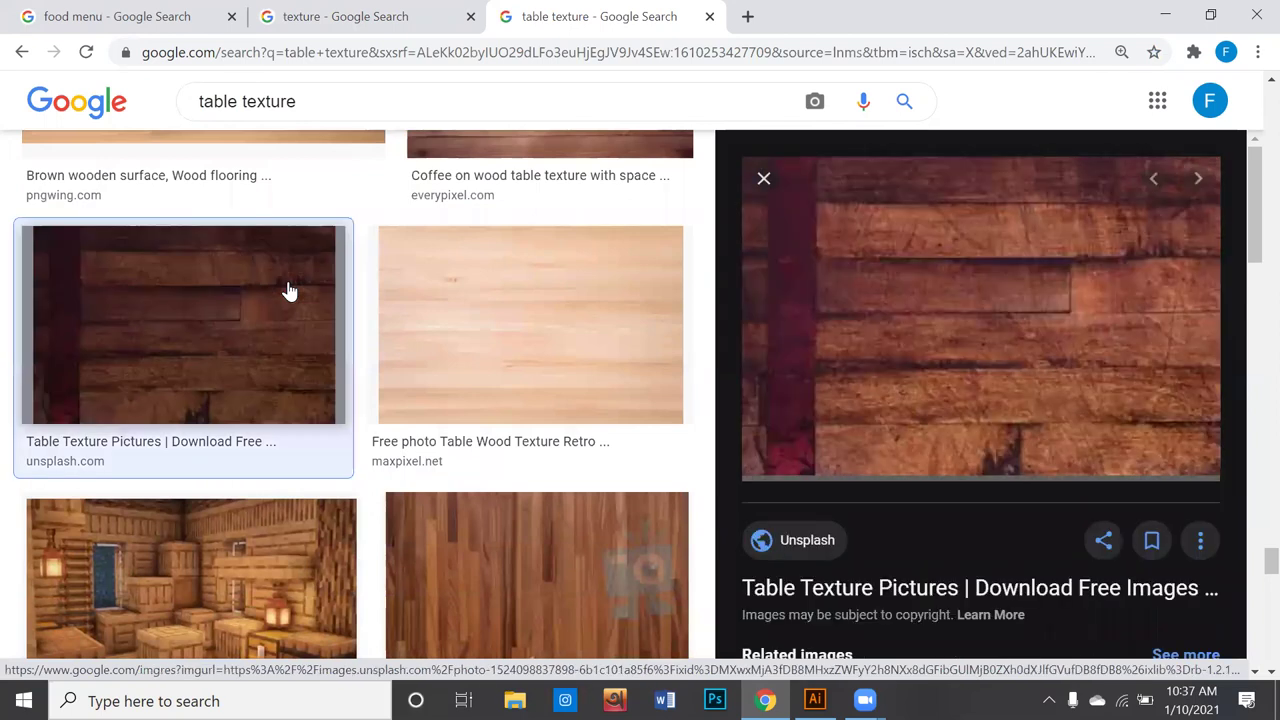
{"action": "right_click", "coordinate": [1012, 312]}
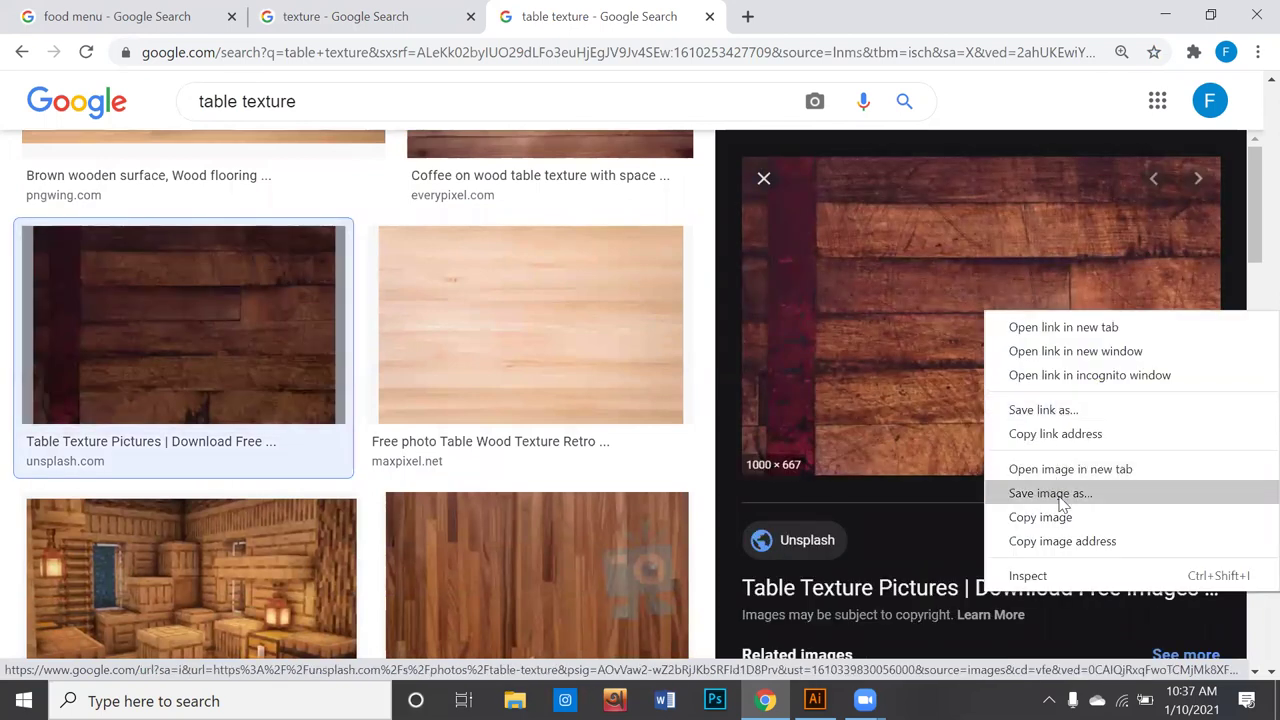
{"action": "left_click", "coordinate": [1058, 495]}
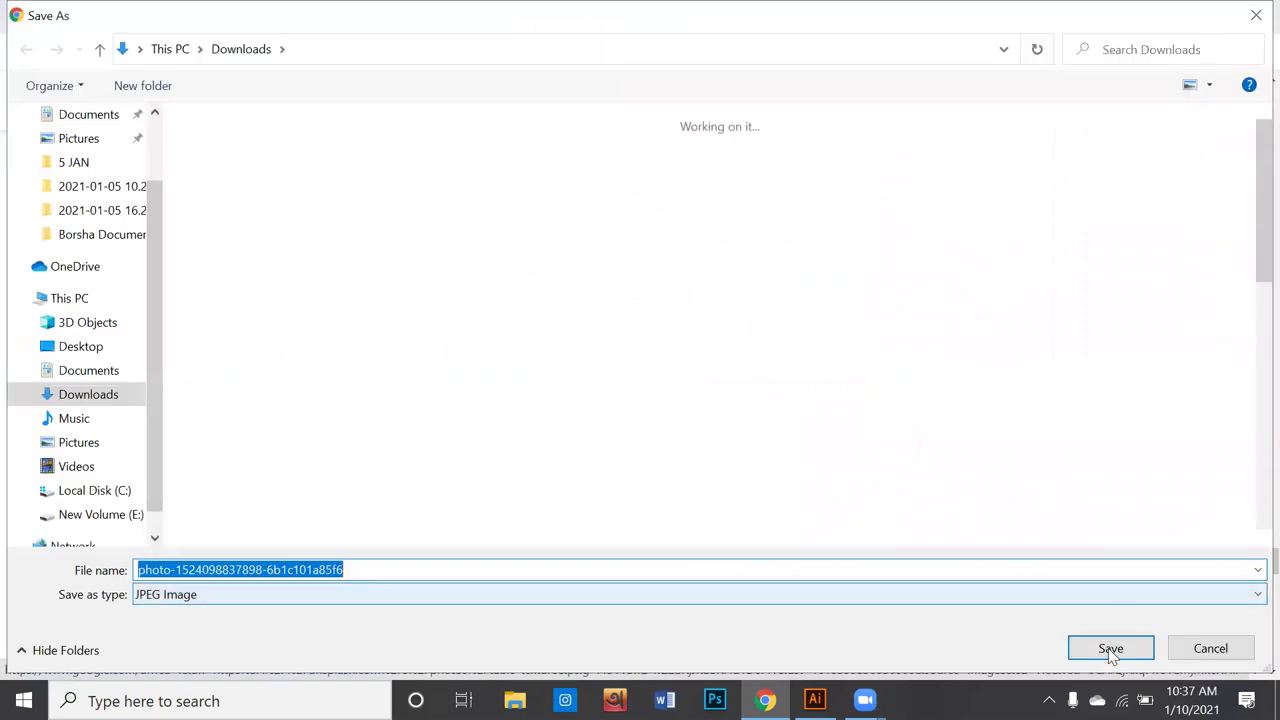
{"action": "left_click", "coordinate": [1110, 650]}
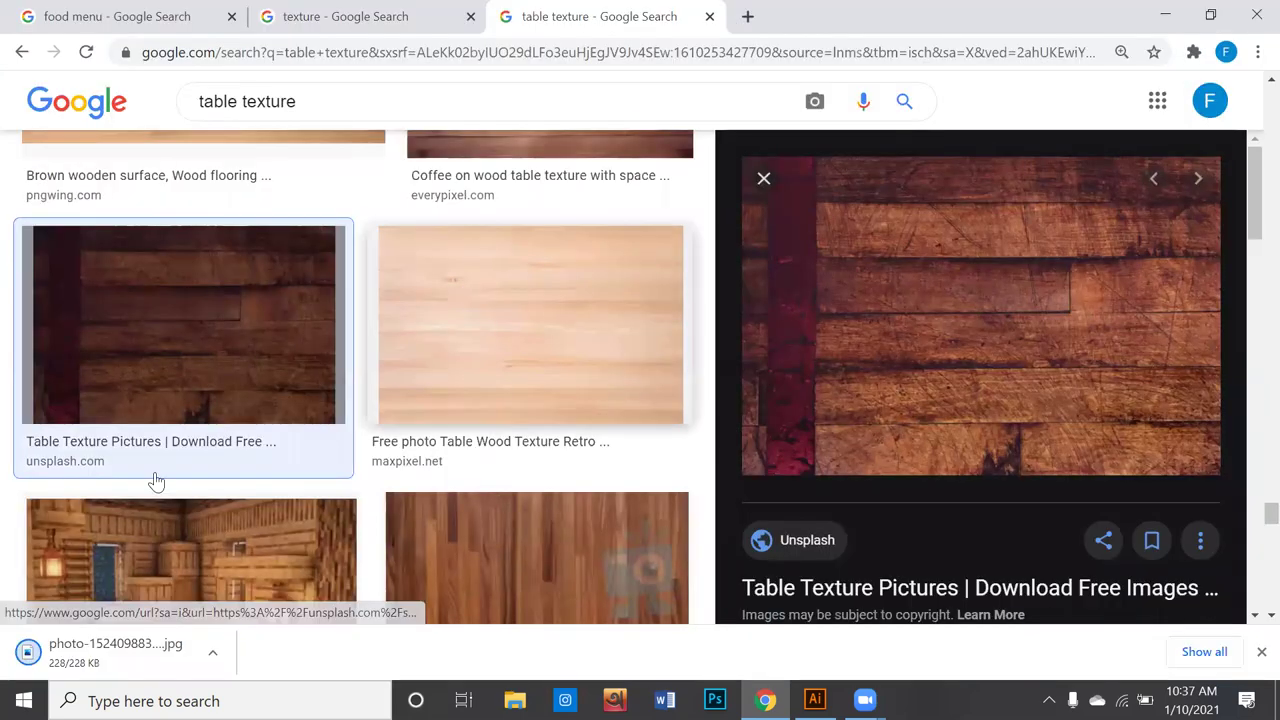
Step: Place the downloaded wood photo, rotate it to vertical planks, and move it over the teal page
{"action": "mouse_move", "coordinate": [115, 653]}
{"action": "left_mouse_down"}
{"action": "mouse_move", "coordinate": [760, 232]}
{"action": "mouse_move", "coordinate": [740, 255]}
{"action": "mouse_move", "coordinate": [391, 309]}
{"action": "left_mouse_up"}
{"action": "scroll", "coordinate": [740, 250], "scroll_direction": "down", "scroll_amount": 1}
{"action": "left_click_drag", "start_coordinate": [471, 395], "coordinate": [496, 464]}
{"action": "mouse_move", "coordinate": [374, 409]}
{"action": "left_mouse_down"}
{"action": "mouse_move", "coordinate": [537, 407]}
{"action": "mouse_move", "coordinate": [366, 394]}
{"action": "mouse_move", "coordinate": [349, 403]}
{"action": "mouse_move", "coordinate": [361, 409]}
{"action": "left_mouse_up"}
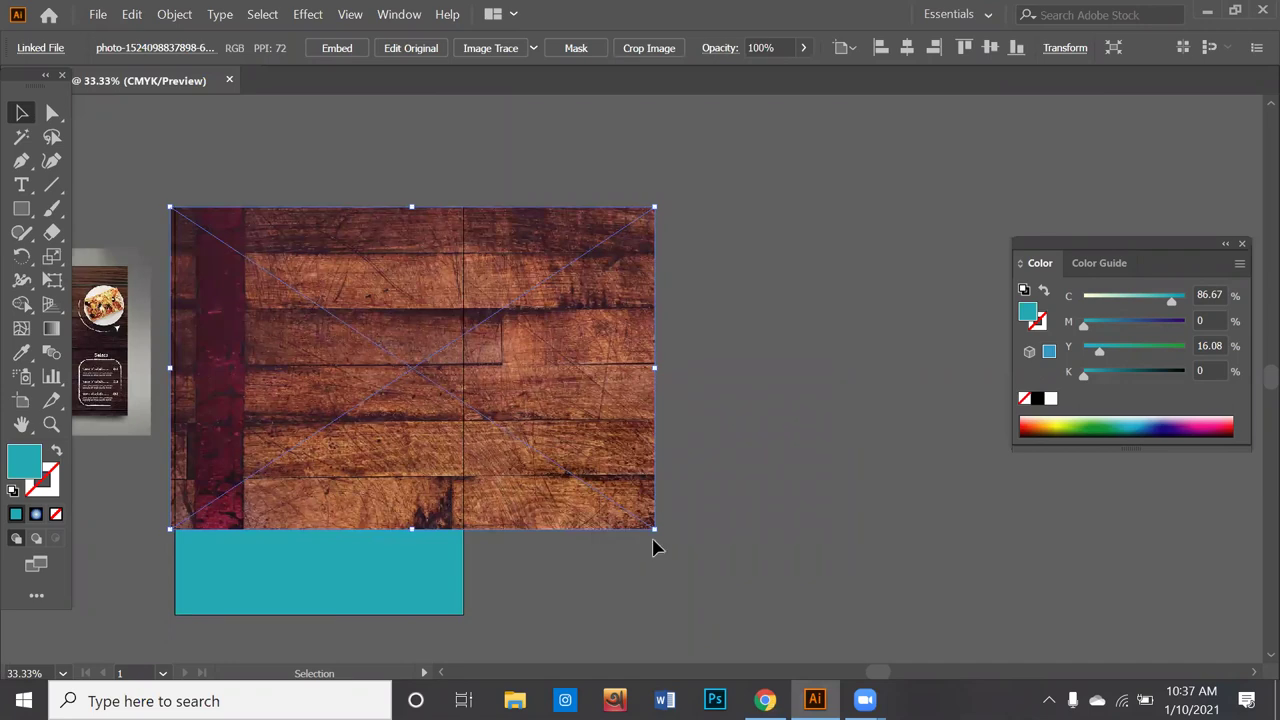
{"action": "mouse_move", "coordinate": [662, 537]}
{"action": "left_mouse_down"}
{"action": "mouse_move", "coordinate": [594, 572]}
{"action": "mouse_move", "coordinate": [290, 562]}
{"action": "mouse_move", "coordinate": [291, 525]}
{"action": "left_mouse_up"}
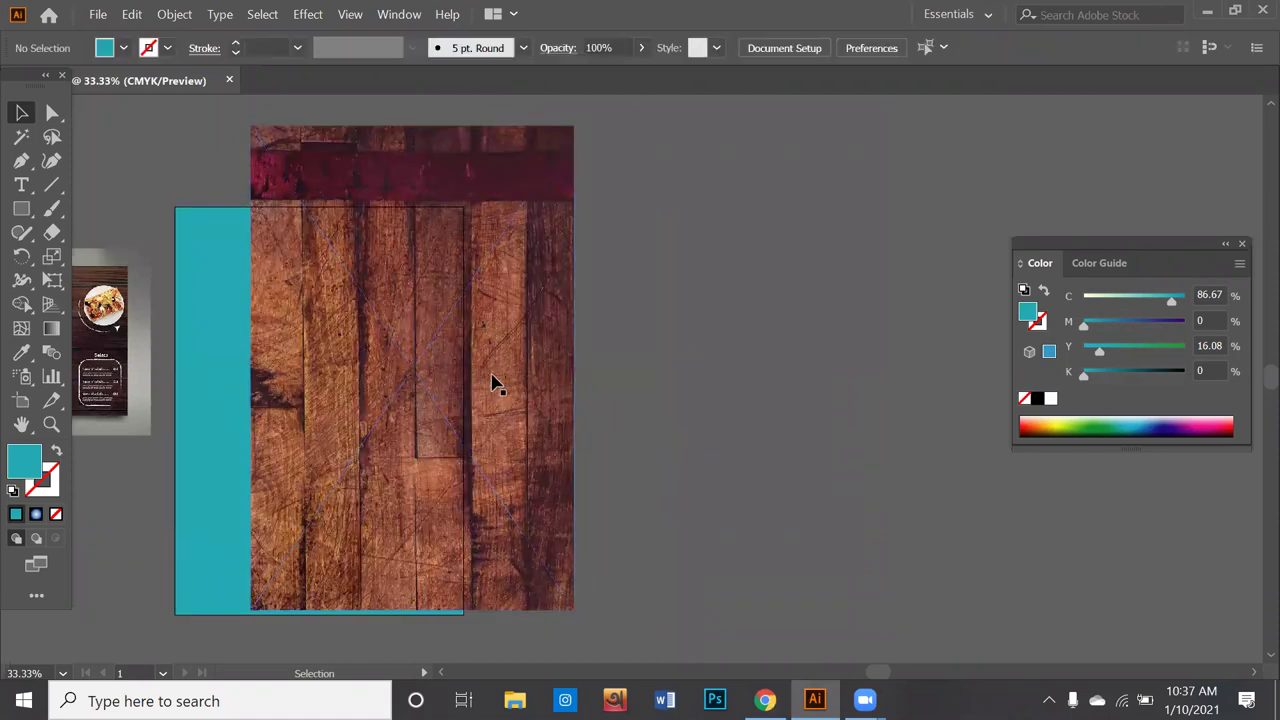
{"action": "left_click_drag", "start_coordinate": [391, 403], "coordinate": [359, 445]}
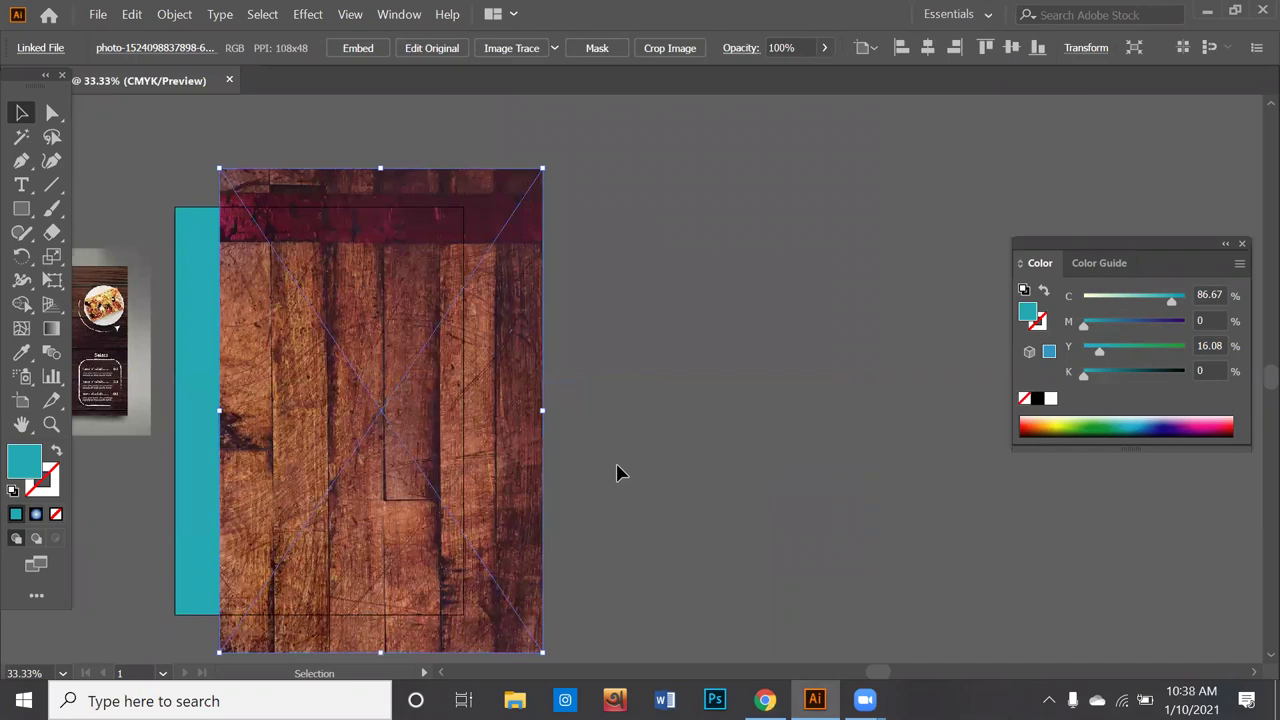
{"action": "left_click", "coordinate": [575, 471]}
Step: Enlarge the wood photo to roughly 17 × 11 in so it covers the teal rectangle
{"action": "scroll", "coordinate": [675, 457], "scroll_direction": "left", "scroll_amount": 5}
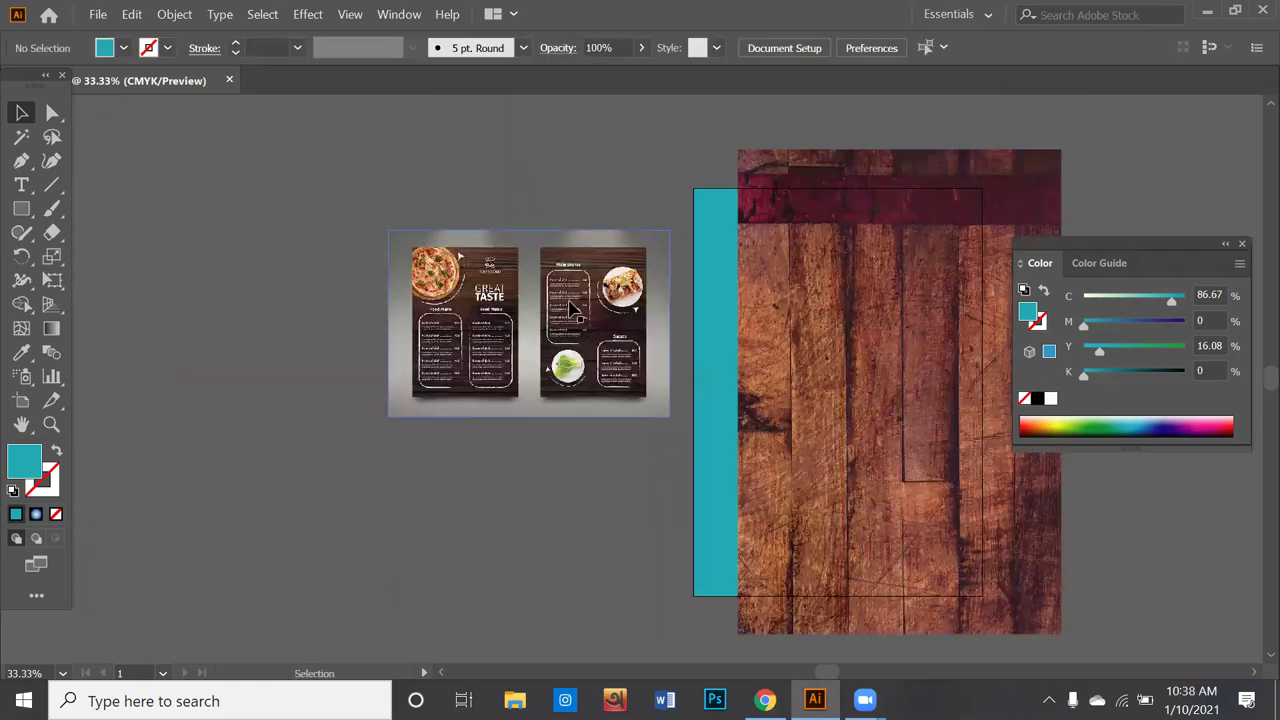
{"action": "scroll", "coordinate": [505, 280], "scroll_direction": "up", "scroll_amount": 1, "text": "alt"}
{"action": "scroll", "coordinate": [505, 280], "scroll_direction": "up", "scroll_amount": 1, "text": "alt"}
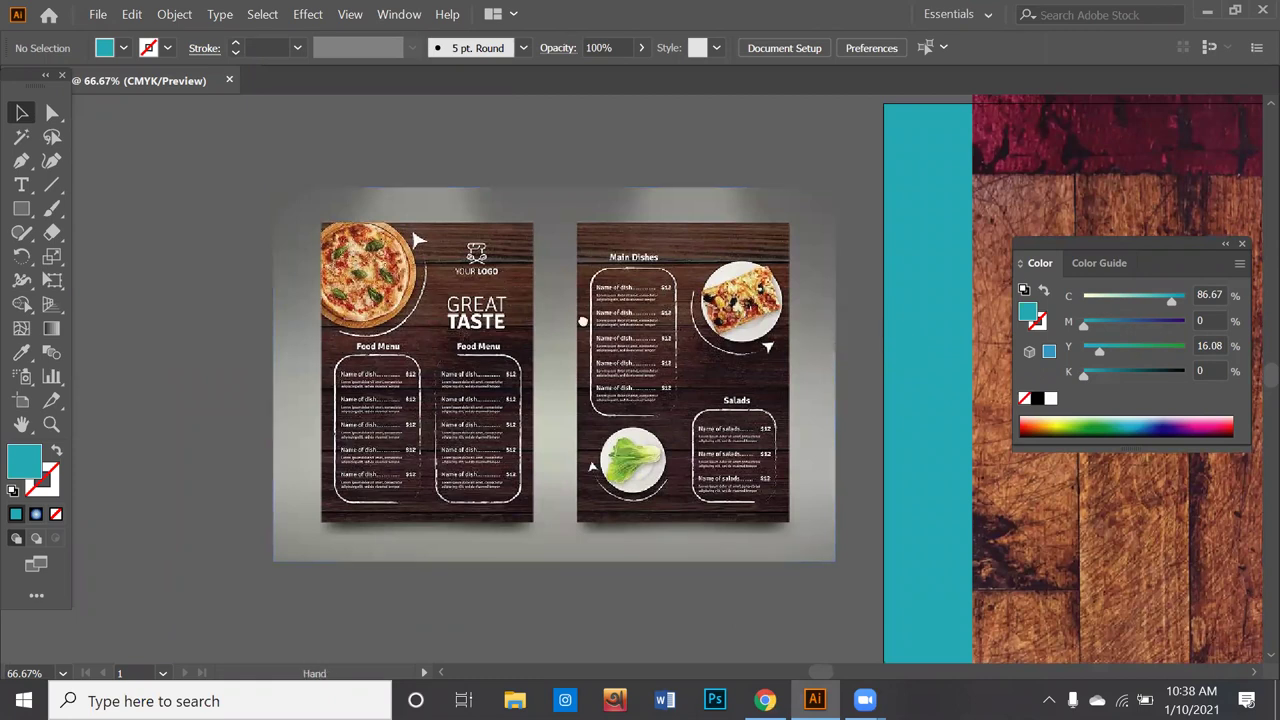
{"action": "scroll", "coordinate": [575, 325], "scroll_direction": "right", "scroll_amount": 3}
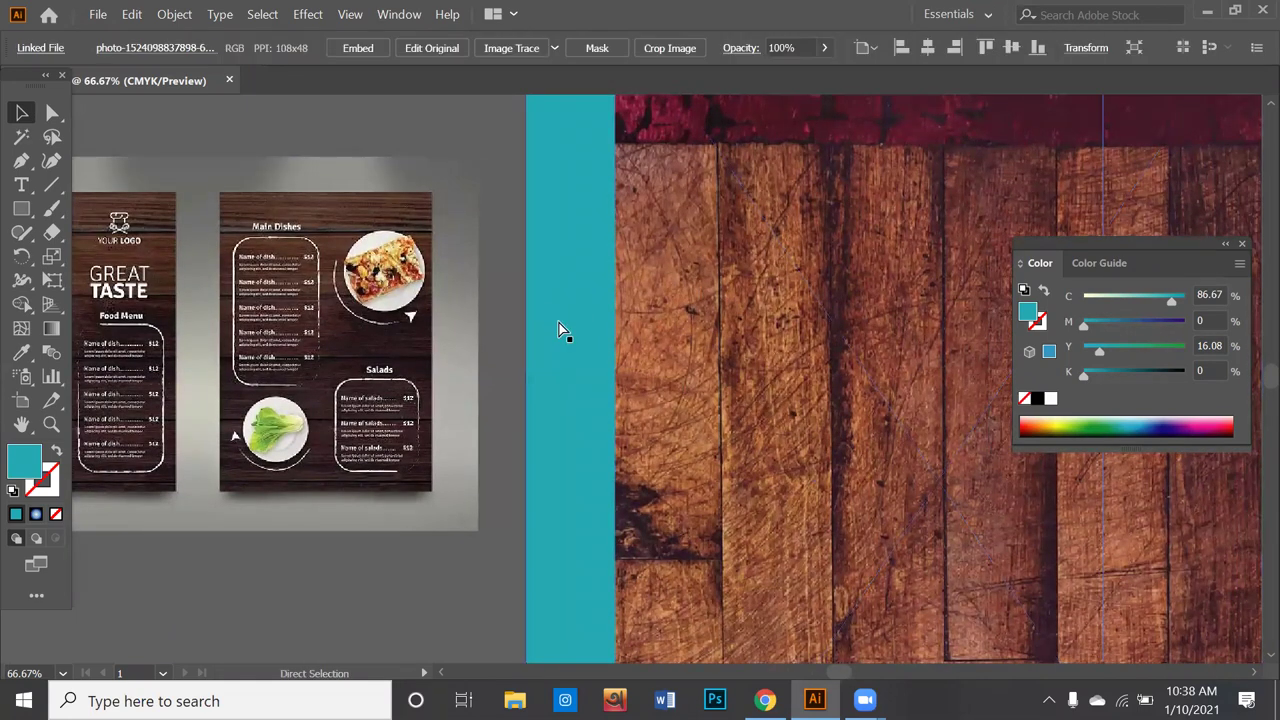
{"action": "left_click_drag", "start_coordinate": [560, 330], "coordinate": [590, 331]}
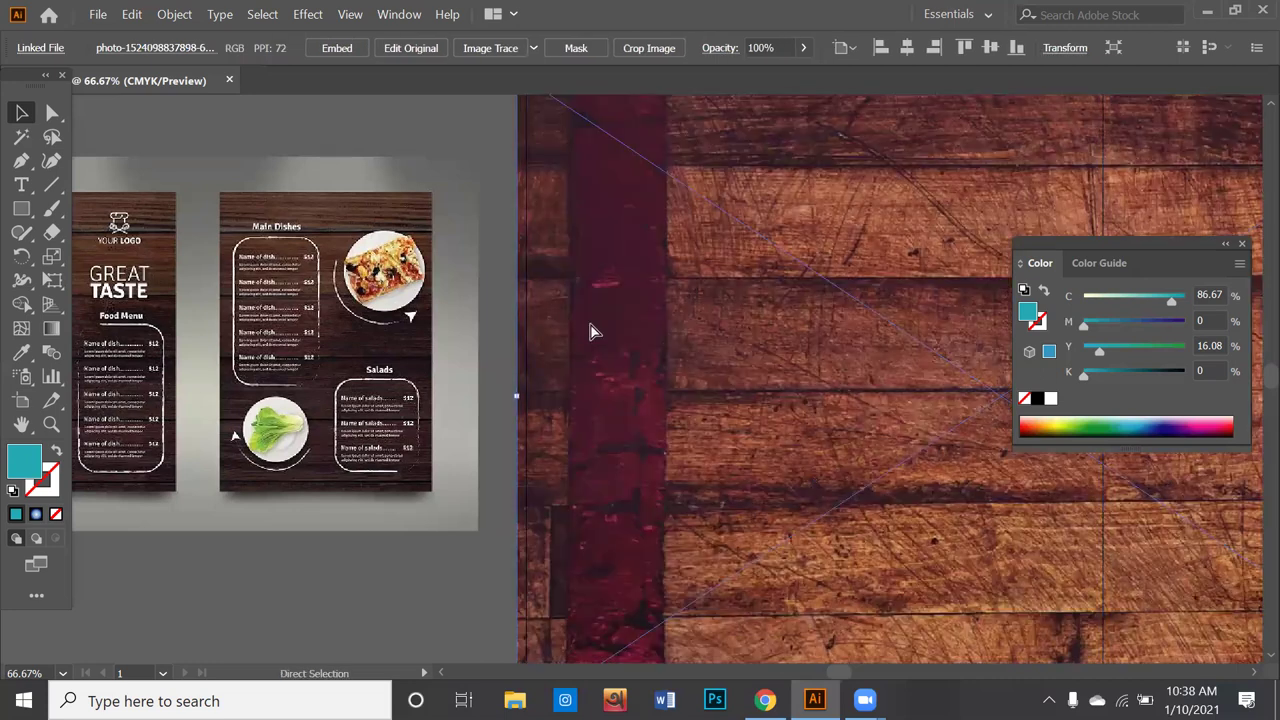
{"action": "scroll", "coordinate": [590, 333], "scroll_direction": "down", "scroll_amount": 1, "text": "alt"}
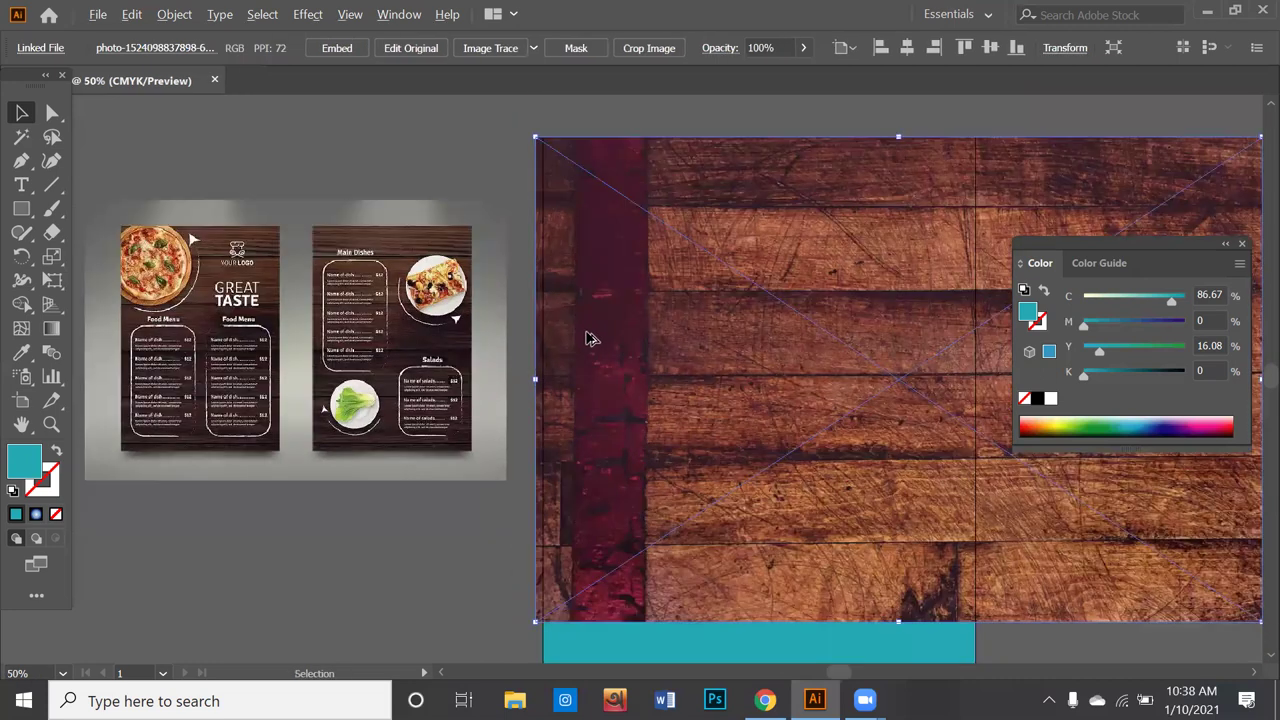
{"action": "scroll", "coordinate": [590, 338], "scroll_direction": "down", "scroll_amount": 1, "text": "alt"}
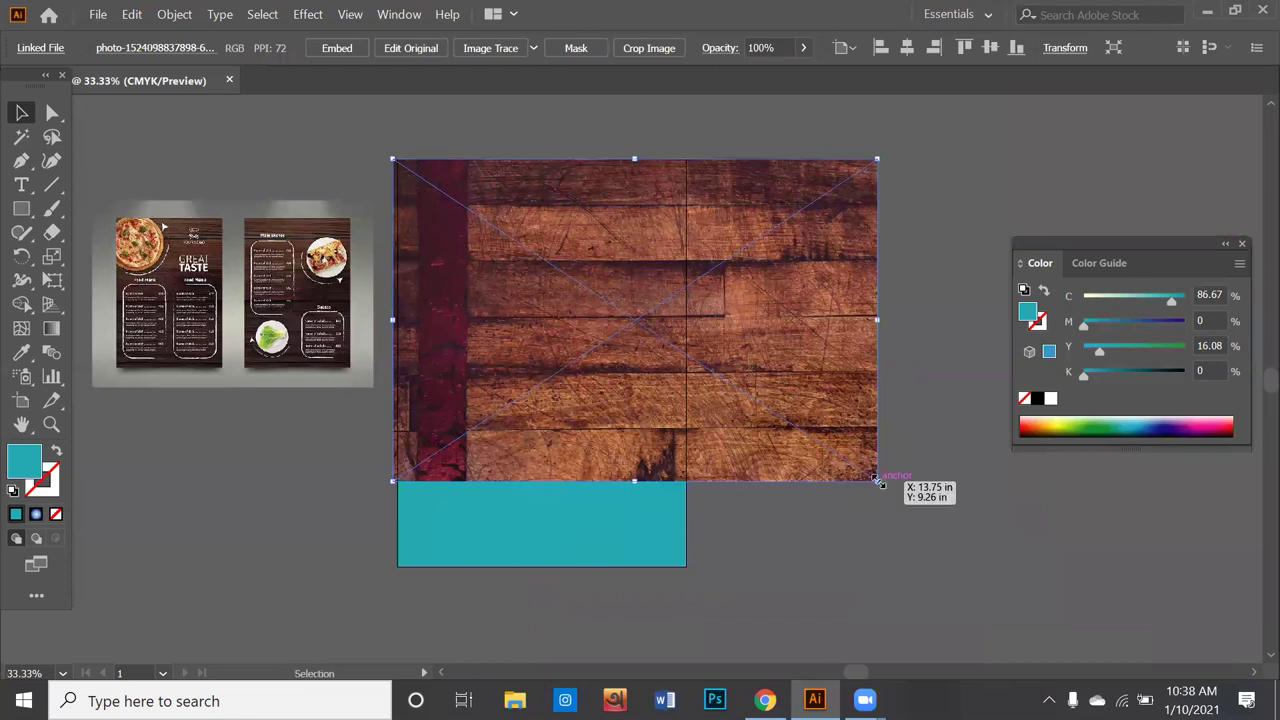
{"action": "mouse_move", "coordinate": [877, 480]}
{"action": "left_mouse_down"}
{"action": "mouse_move", "coordinate": [934, 556]}
{"action": "mouse_move", "coordinate": [581, 500]}
{"action": "left_mouse_up"}
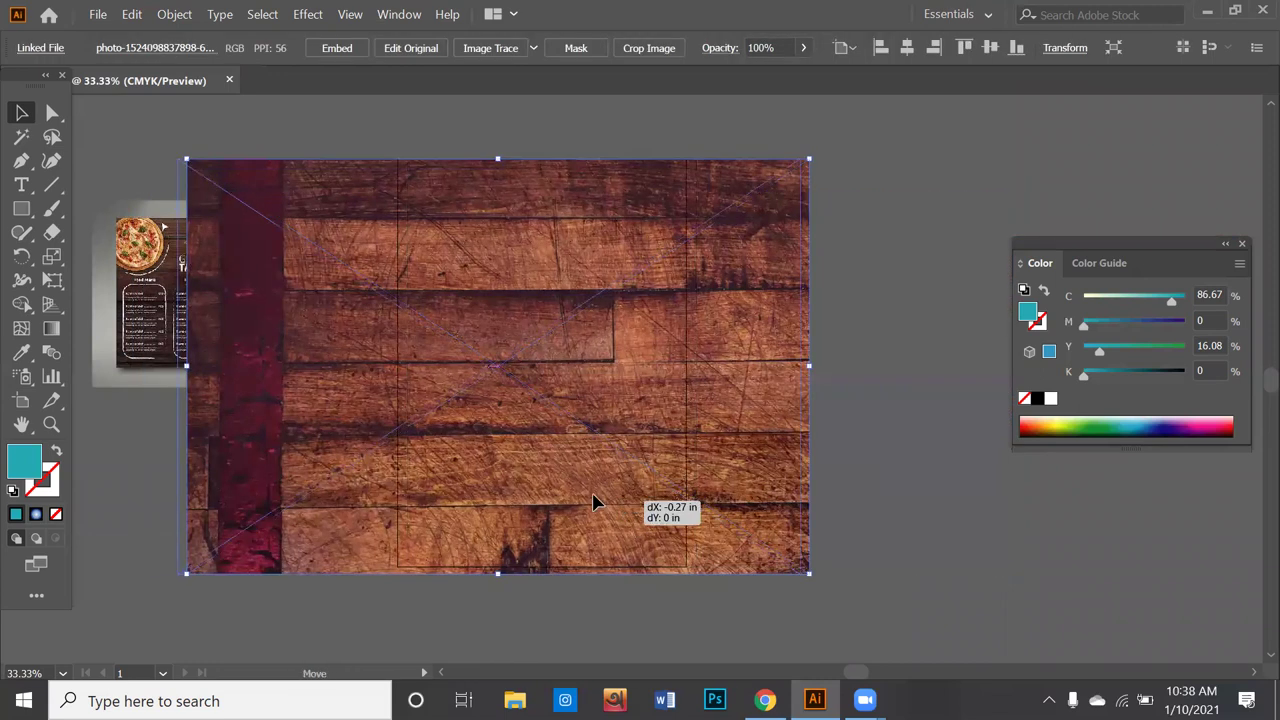
Step: Send the wood photo behind the teal rectangle and make a clipping mask from both
{"action": "right_click", "coordinate": [629, 413]}
{"action": "mouse_move", "coordinate": [680, 564]}
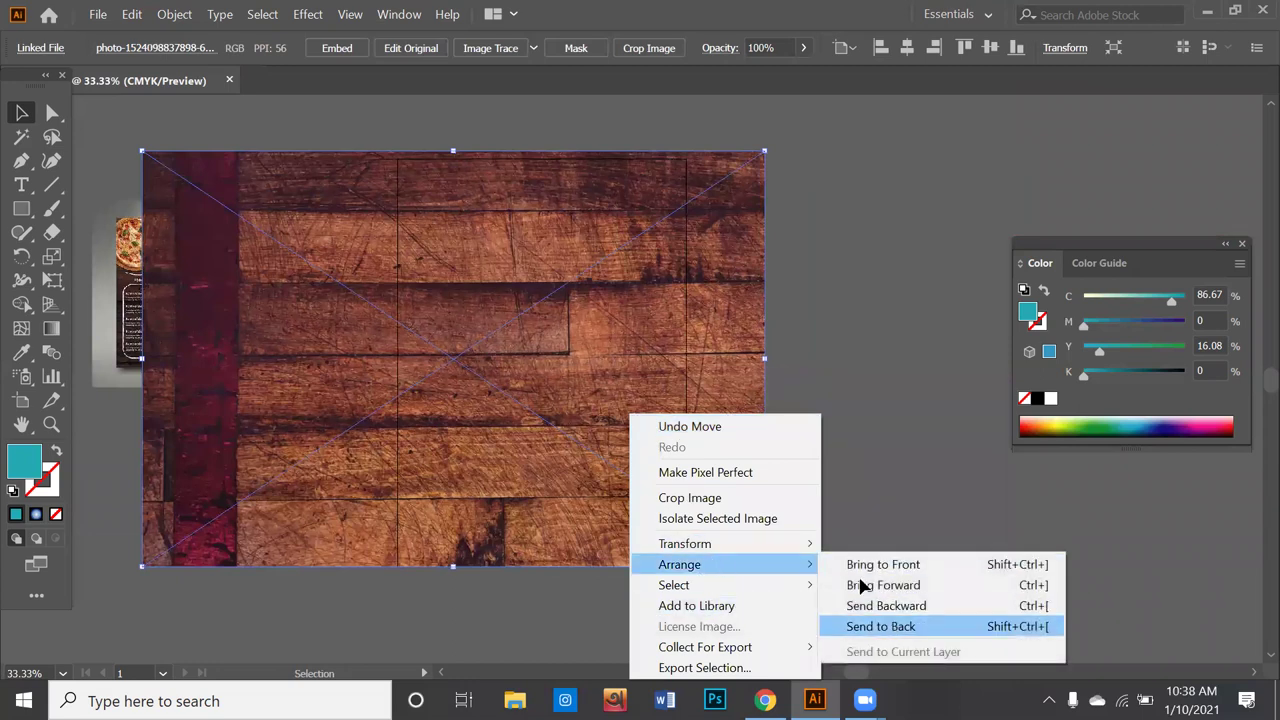
{"action": "left_click", "coordinate": [880, 626]}
{"action": "left_click", "coordinate": [846, 537]}
{"action": "key", "text": "ctrl+a"}
{"action": "right_click", "coordinate": [628, 421]}
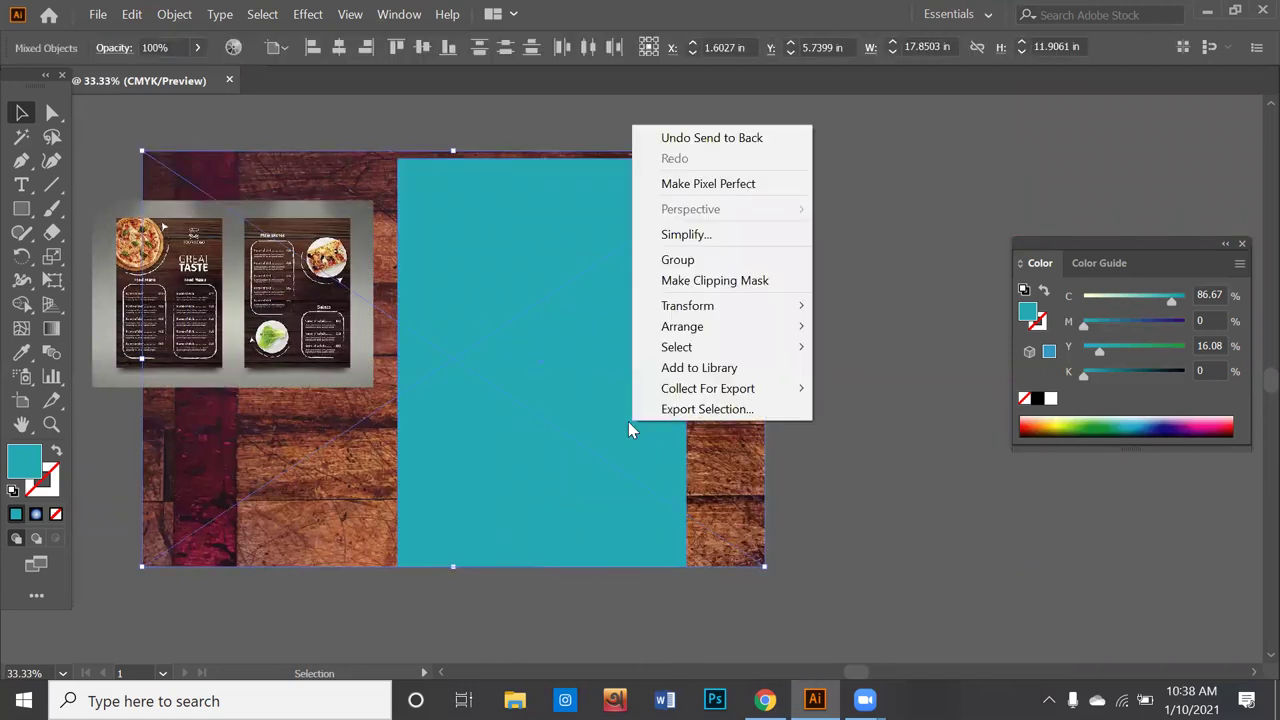
{"action": "left_click", "coordinate": [712, 281]}
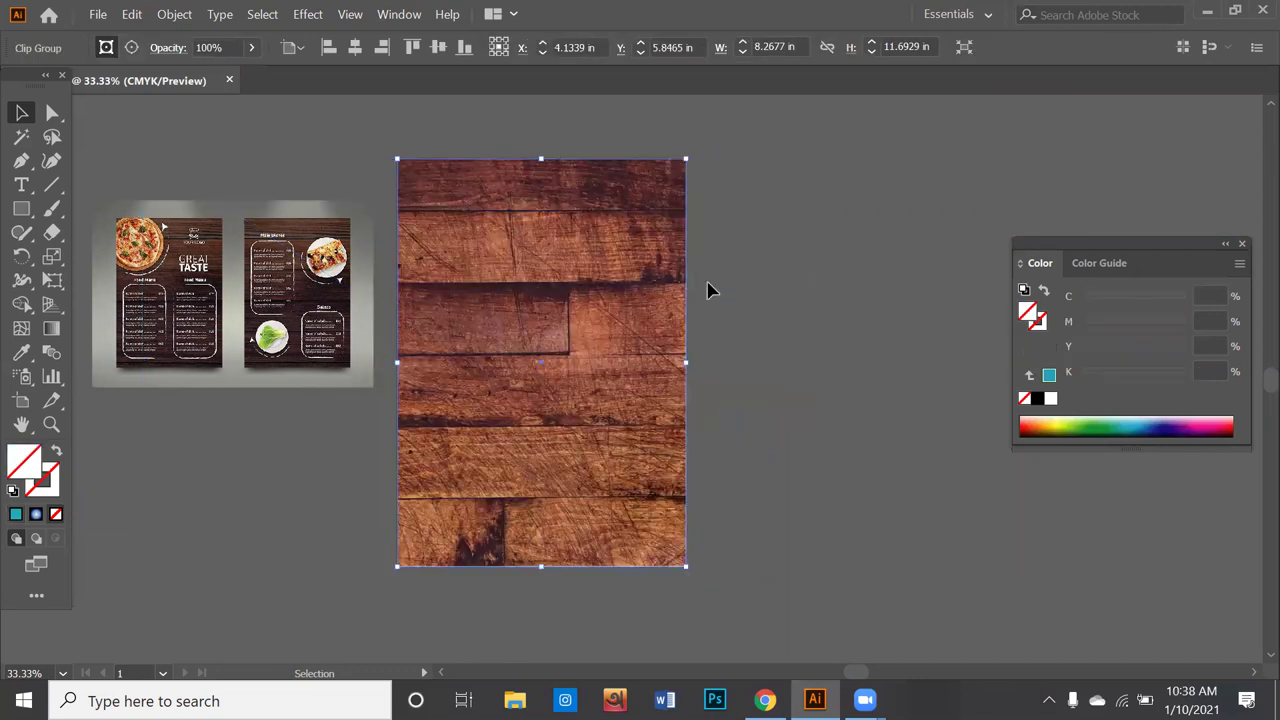
{"action": "left_click", "coordinate": [797, 358]}
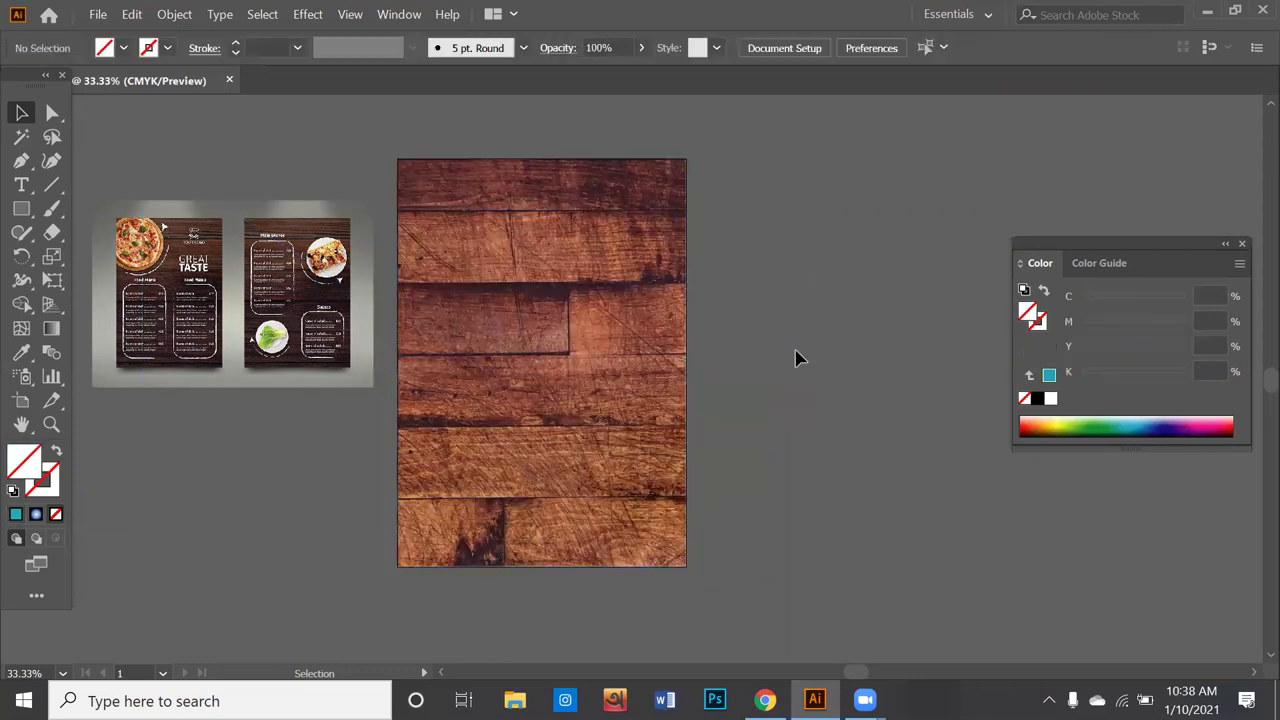
Step: Reposition the wood photo inside the clip group so it fills the page exactly
{"action": "double_click", "coordinate": [614, 374]}
{"action": "left_click_drag", "start_coordinate": [614, 374], "coordinate": [535, 374]}
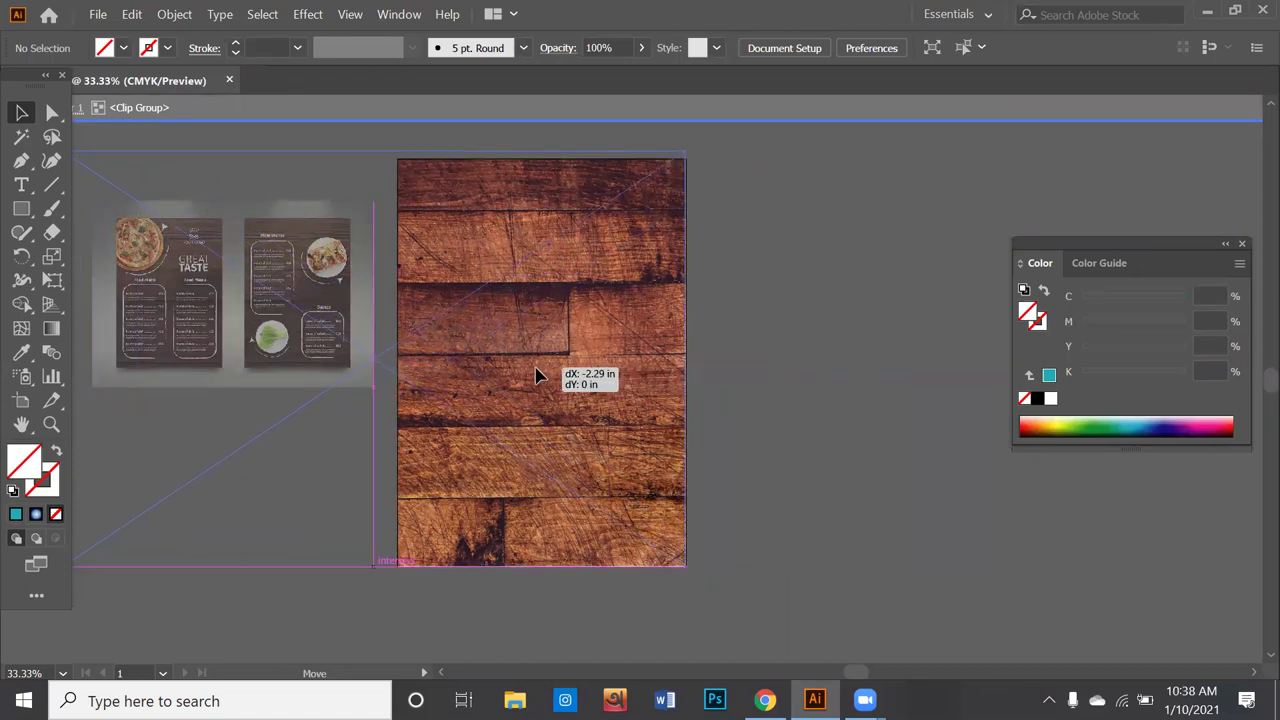
{"action": "left_click_drag", "start_coordinate": [537, 374], "coordinate": [545, 380]}
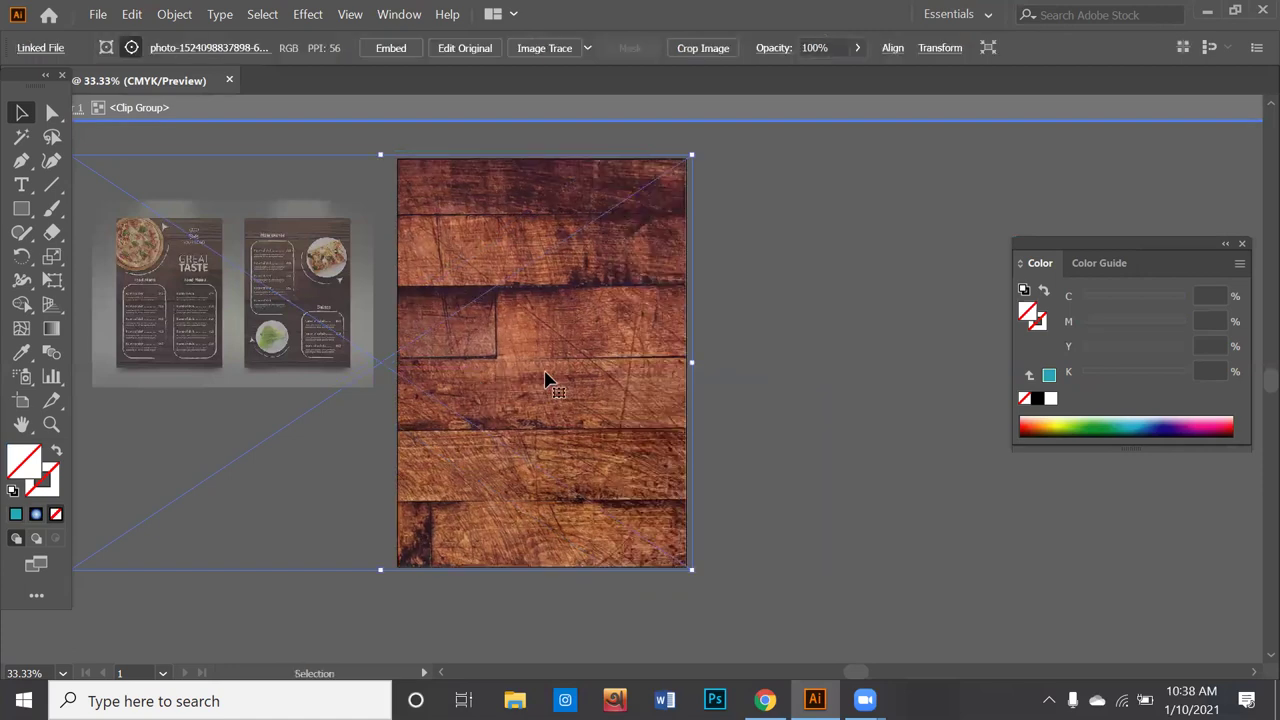
{"action": "double_click", "coordinate": [782, 402]}
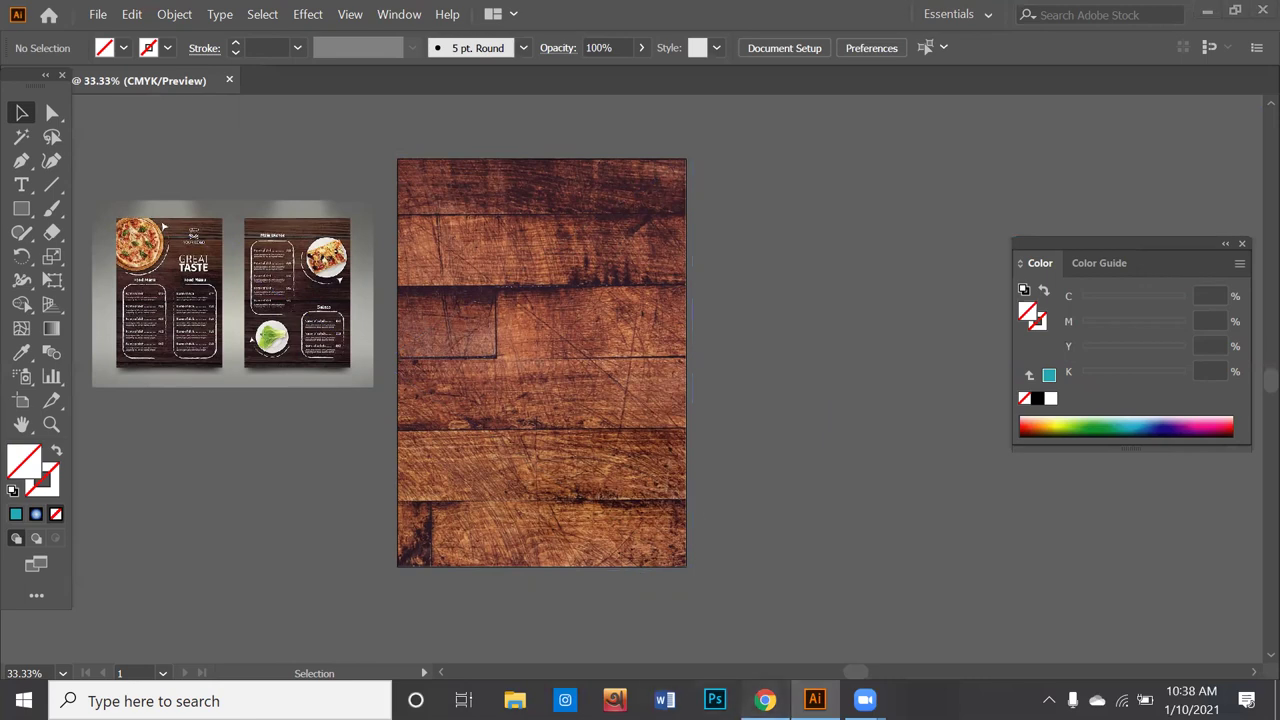
{"action": "left_click", "coordinate": [765, 700]}
Step: Replace the image search 'table texture' with 'pizza png'
{"action": "scroll", "coordinate": [790, 110], "scroll_direction": "up", "scroll_amount": 2}
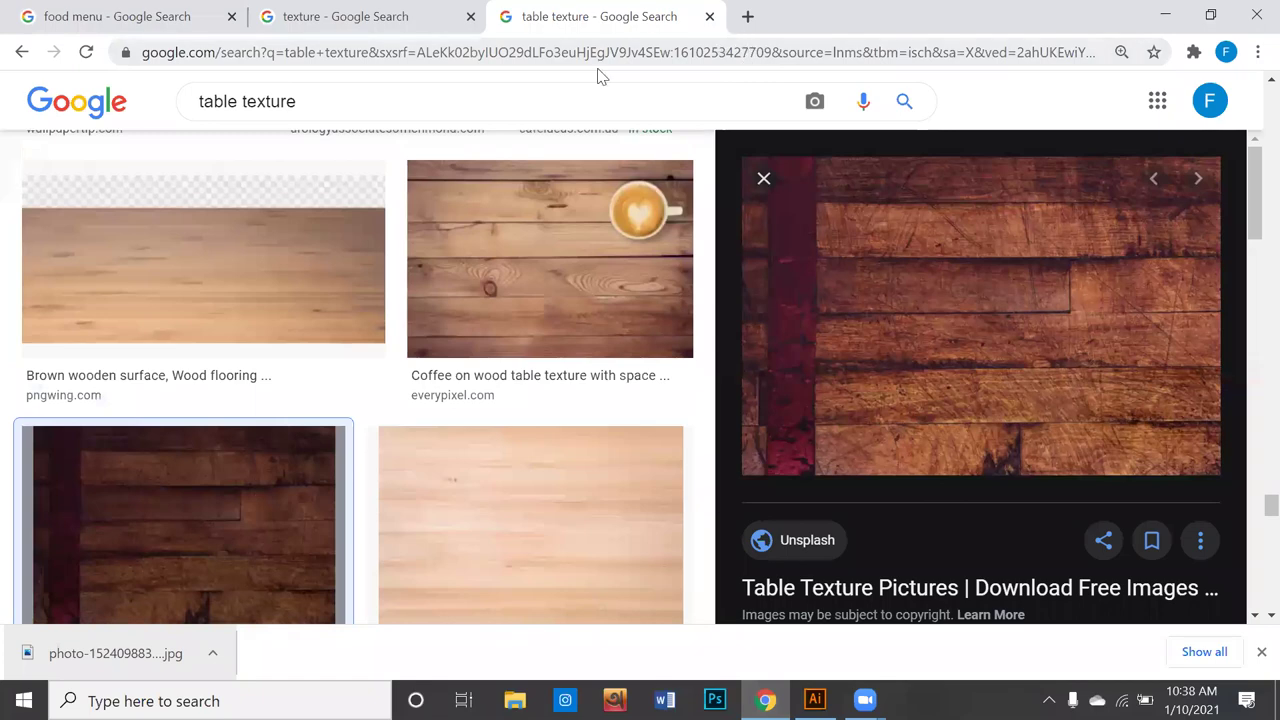
{"action": "left_click", "coordinate": [815, 700]}
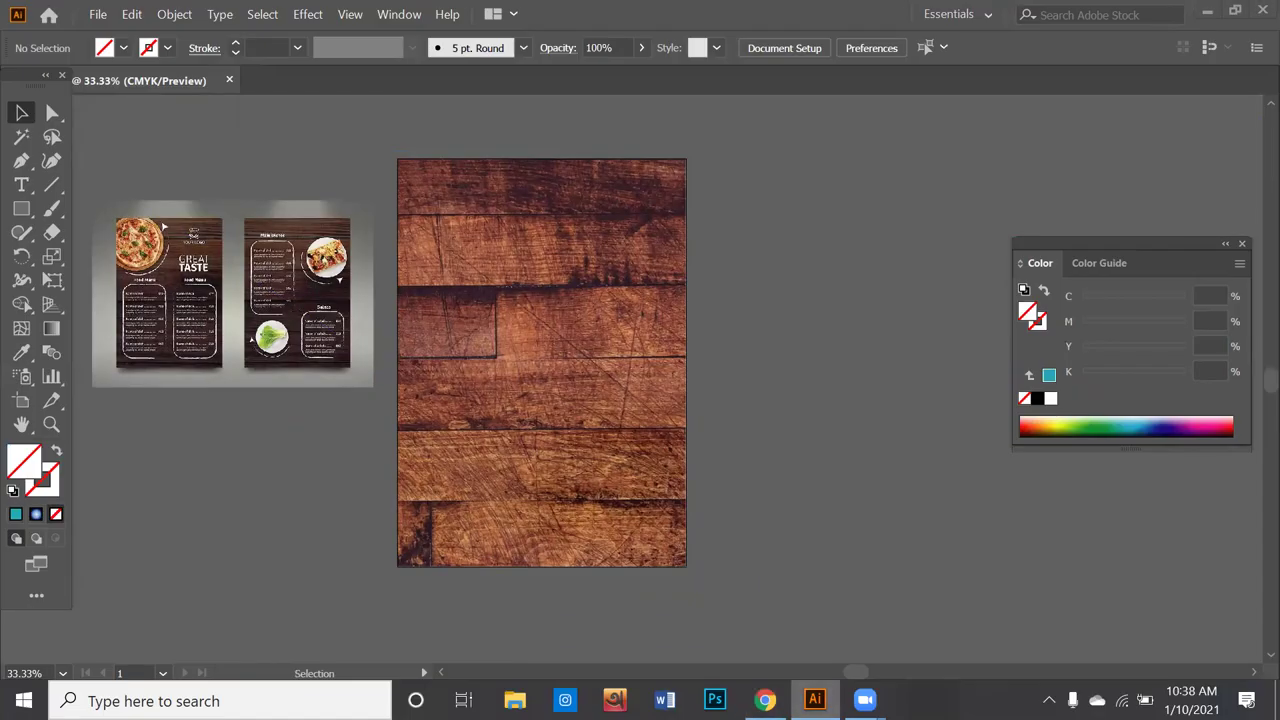
{"action": "left_click", "coordinate": [765, 700]}
{"action": "triple_click", "coordinate": [414, 104]}
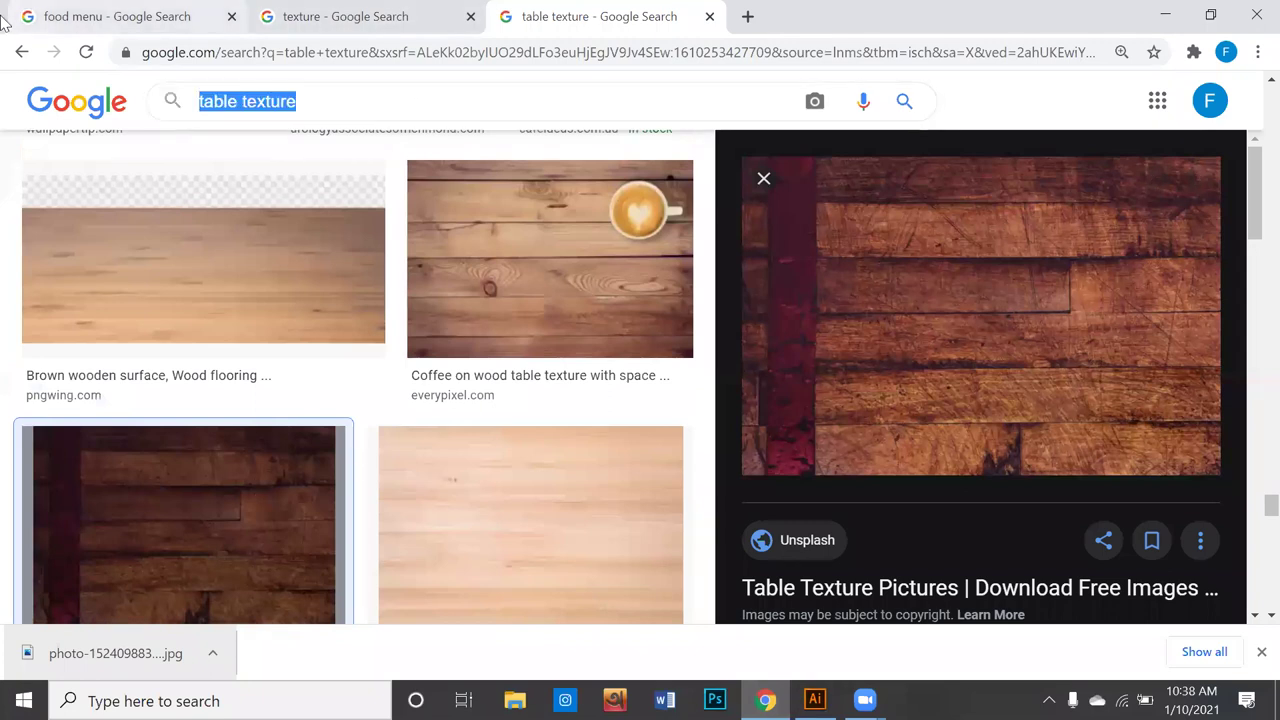
{"action": "type", "text": "pizza"}
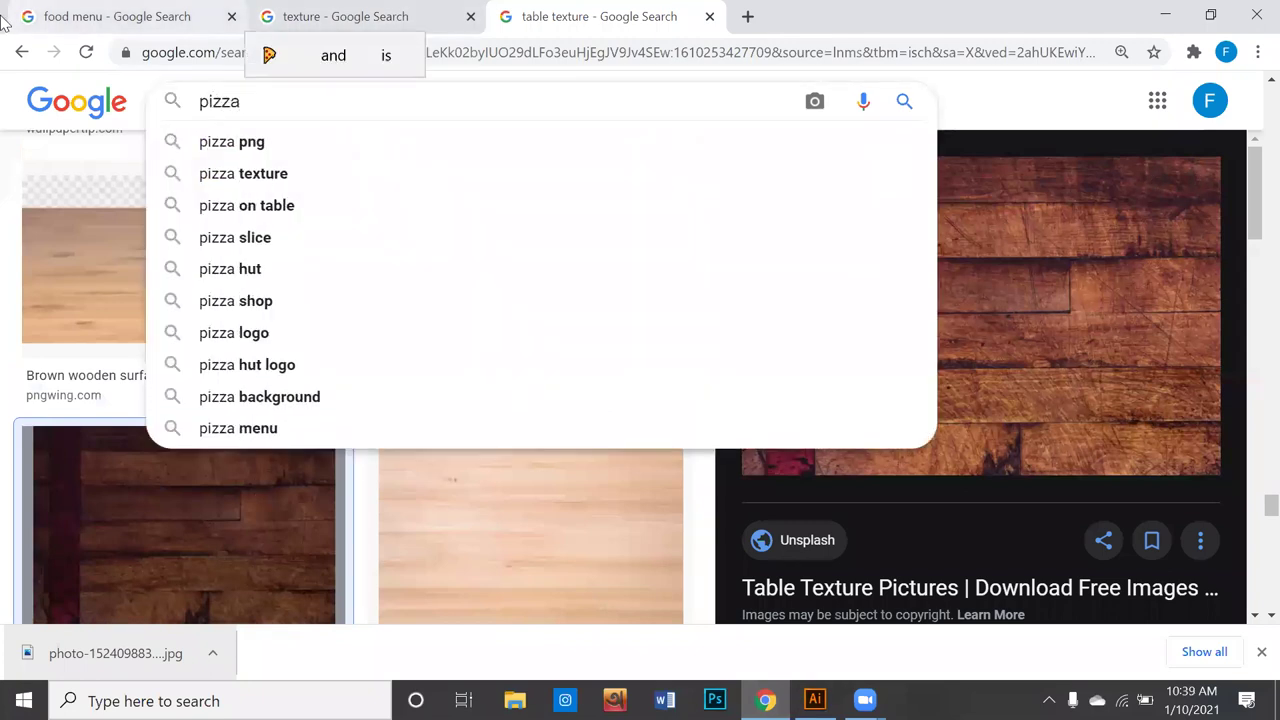
{"action": "key", "text": "Down"}
{"action": "key", "text": "Return"}
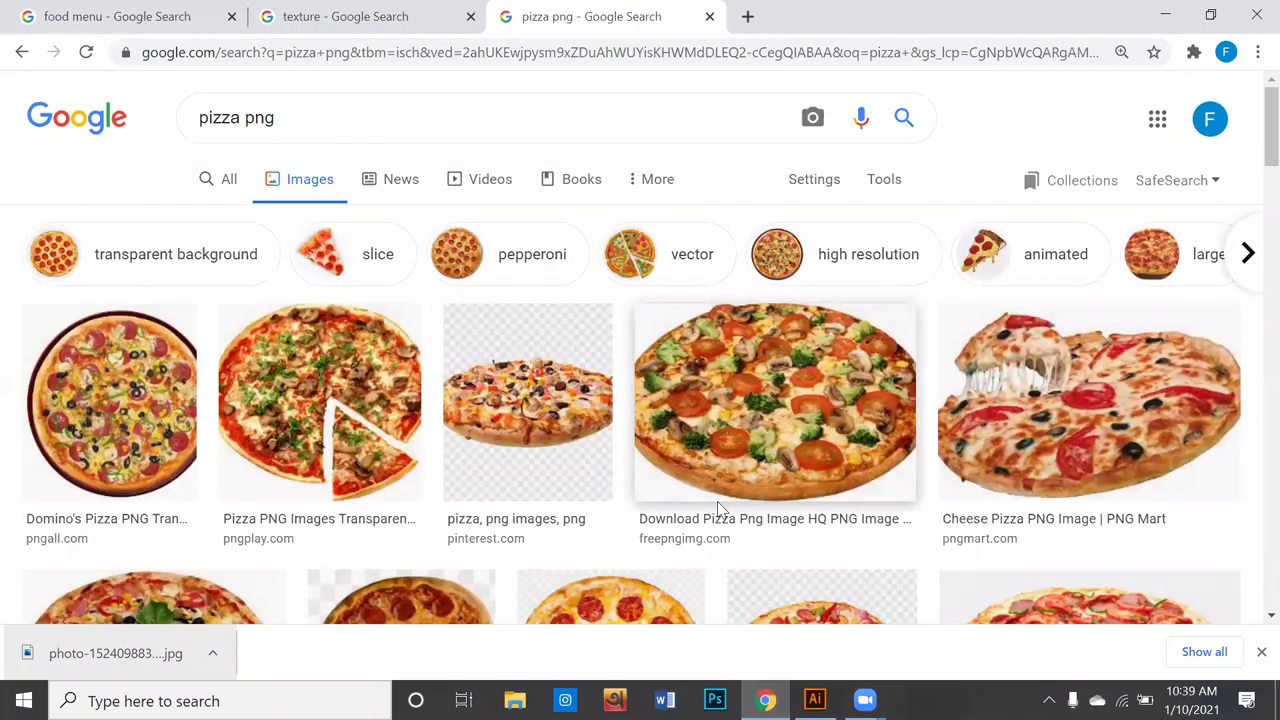
Step: Save the first round transparent pizza image to Downloads as unnamed.png
{"action": "left_click", "coordinate": [163, 415]}
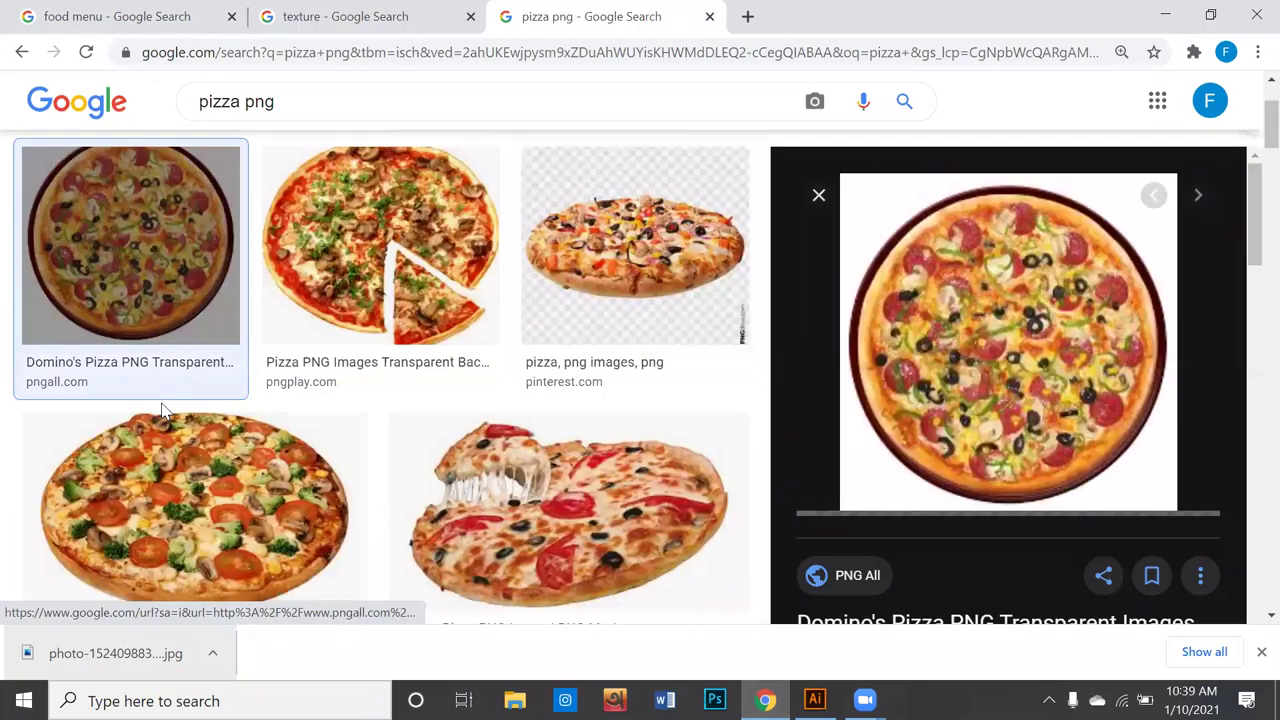
{"action": "scroll", "coordinate": [875, 369], "scroll_direction": "up", "scroll_amount": 1}
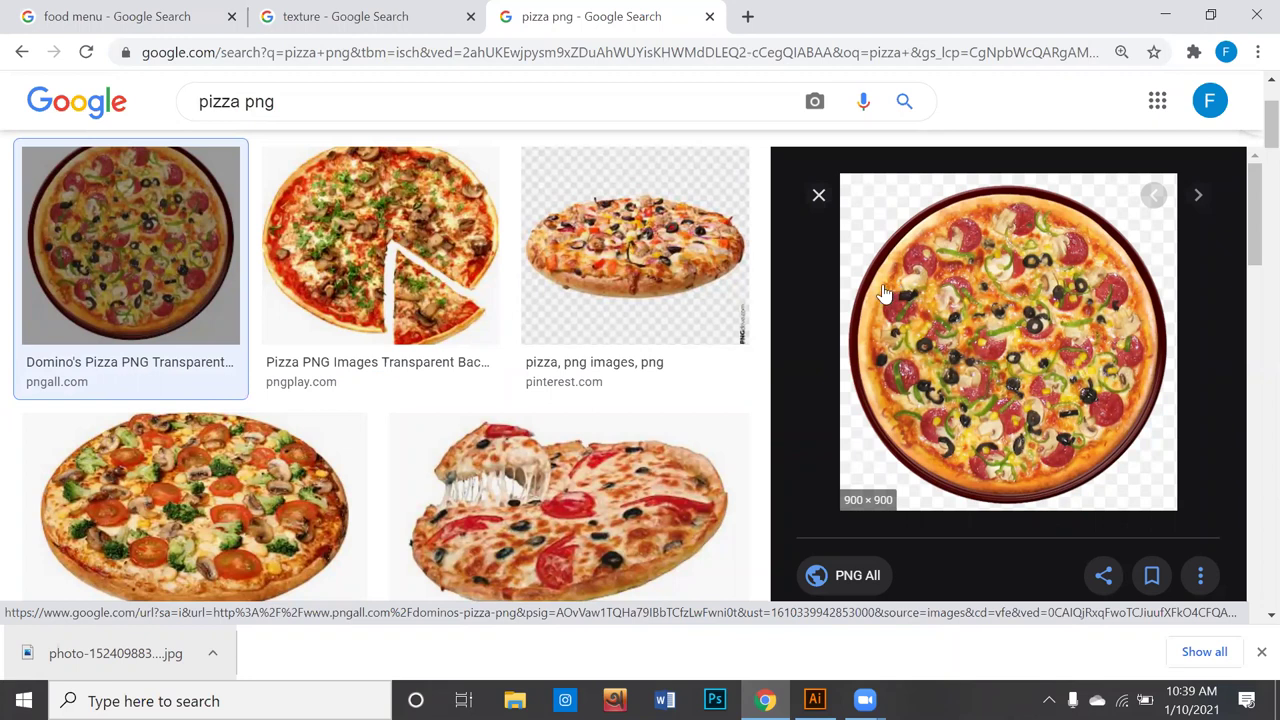
{"action": "scroll", "coordinate": [710, 295], "scroll_direction": "up", "scroll_amount": 1}
{"action": "scroll", "coordinate": [710, 295], "scroll_direction": "up", "scroll_amount": 1}
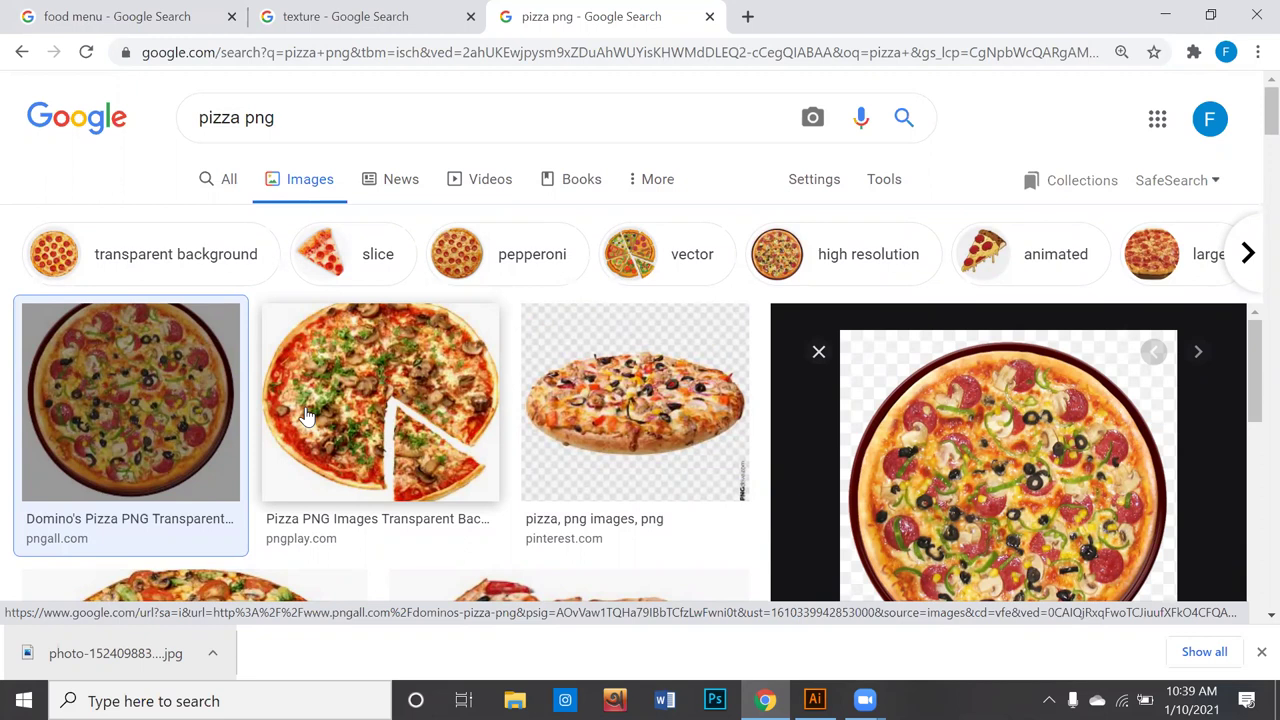
{"action": "scroll", "coordinate": [305, 418], "scroll_direction": "down", "scroll_amount": 1}
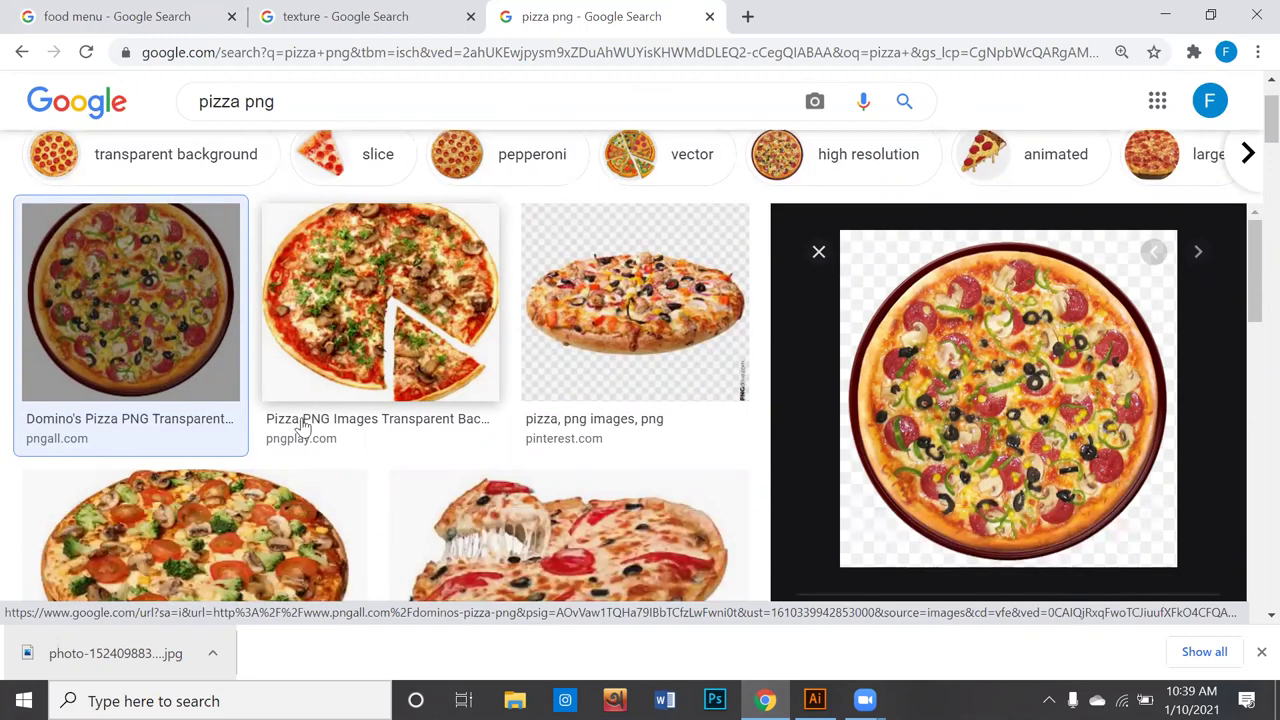
{"action": "scroll", "coordinate": [297, 423], "scroll_direction": "down", "scroll_amount": 1}
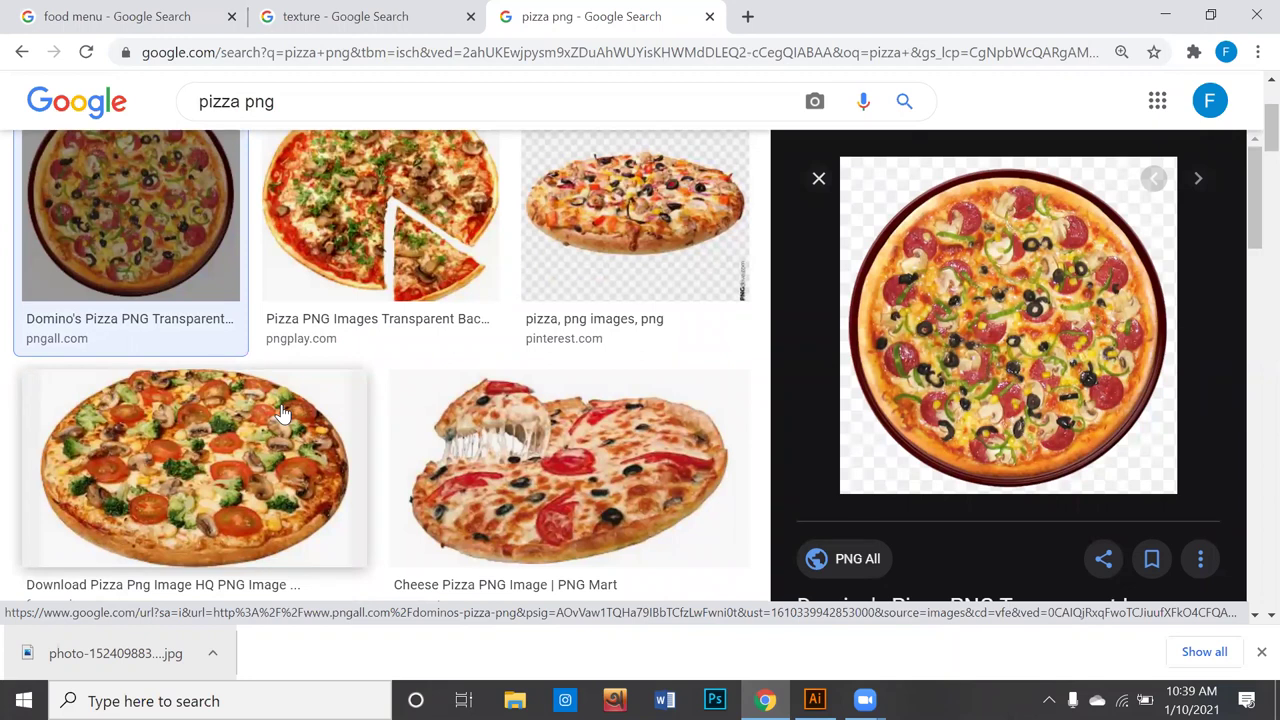
{"action": "scroll", "coordinate": [360, 340], "scroll_direction": "up", "scroll_amount": 1}
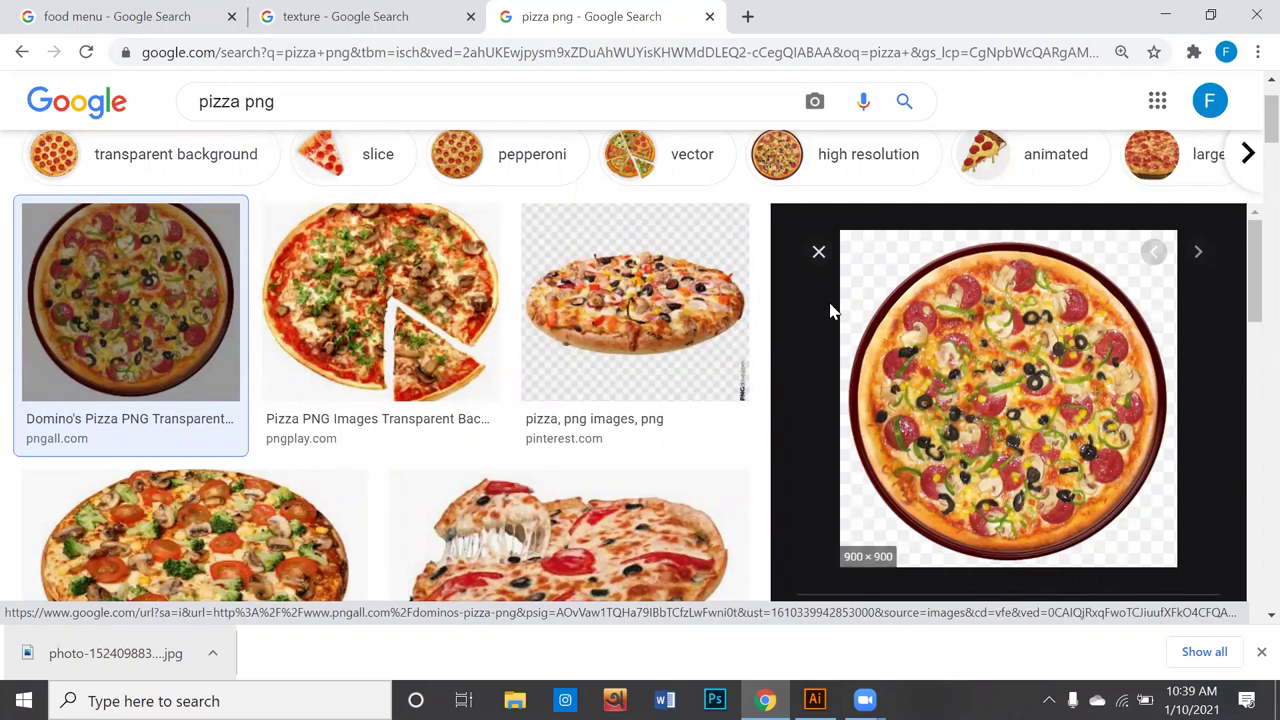
{"action": "scroll", "coordinate": [160, 380], "scroll_direction": "up", "scroll_amount": 1}
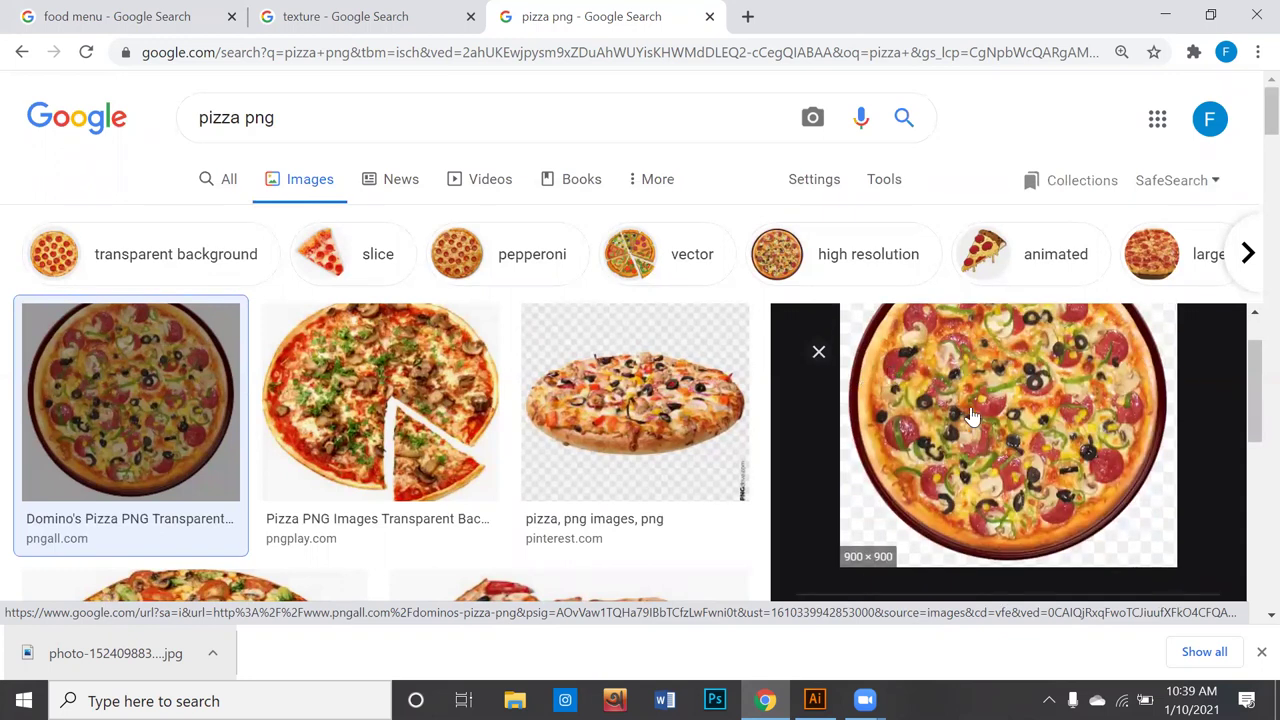
{"action": "right_click", "coordinate": [966, 410]}
{"action": "left_click", "coordinate": [1018, 309]}
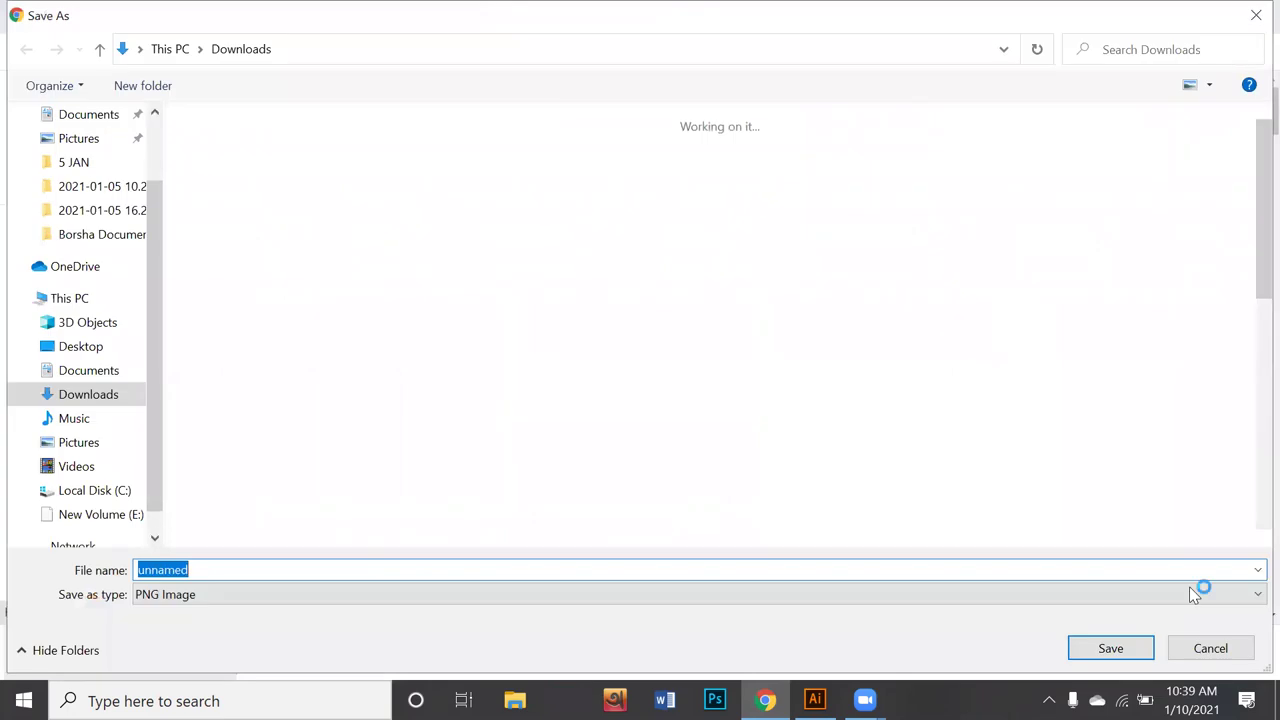
{"action": "left_click", "coordinate": [1110, 650]}
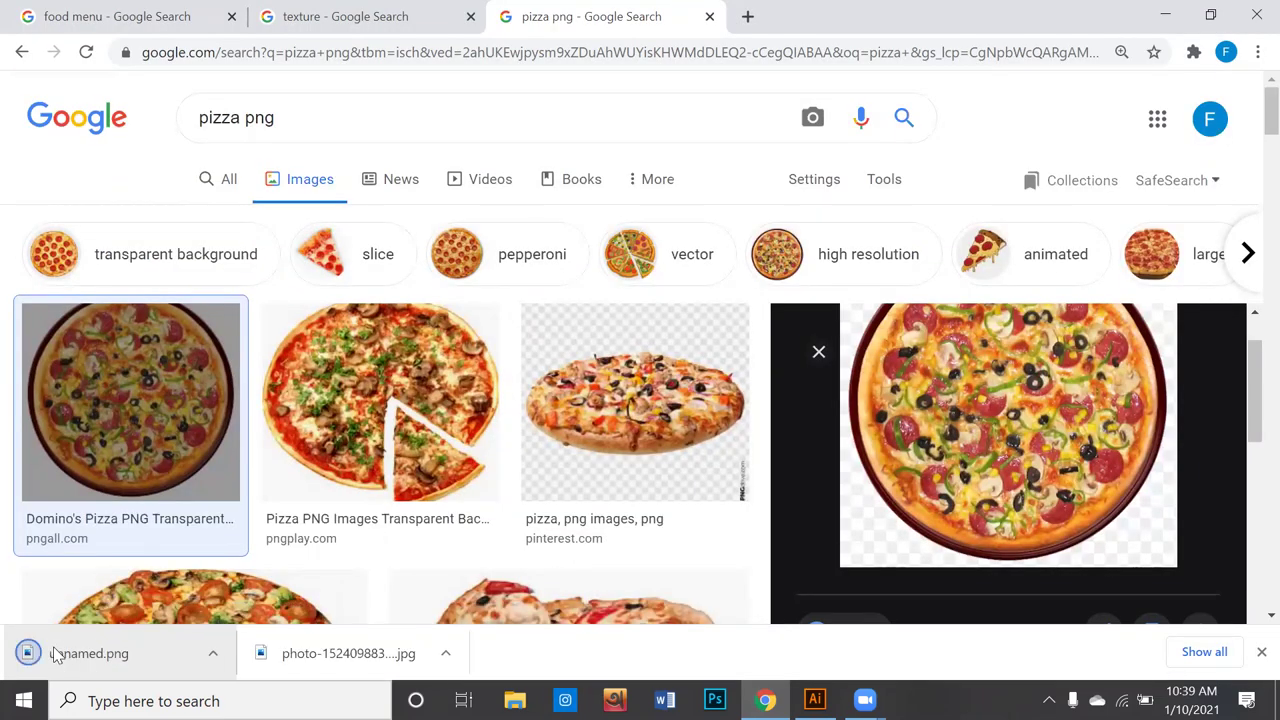
Step: Place the pizza PNG on the wood page, shrink it, and move it top-left
{"action": "left_click_drag", "start_coordinate": [57, 653], "coordinate": [787, 712]}
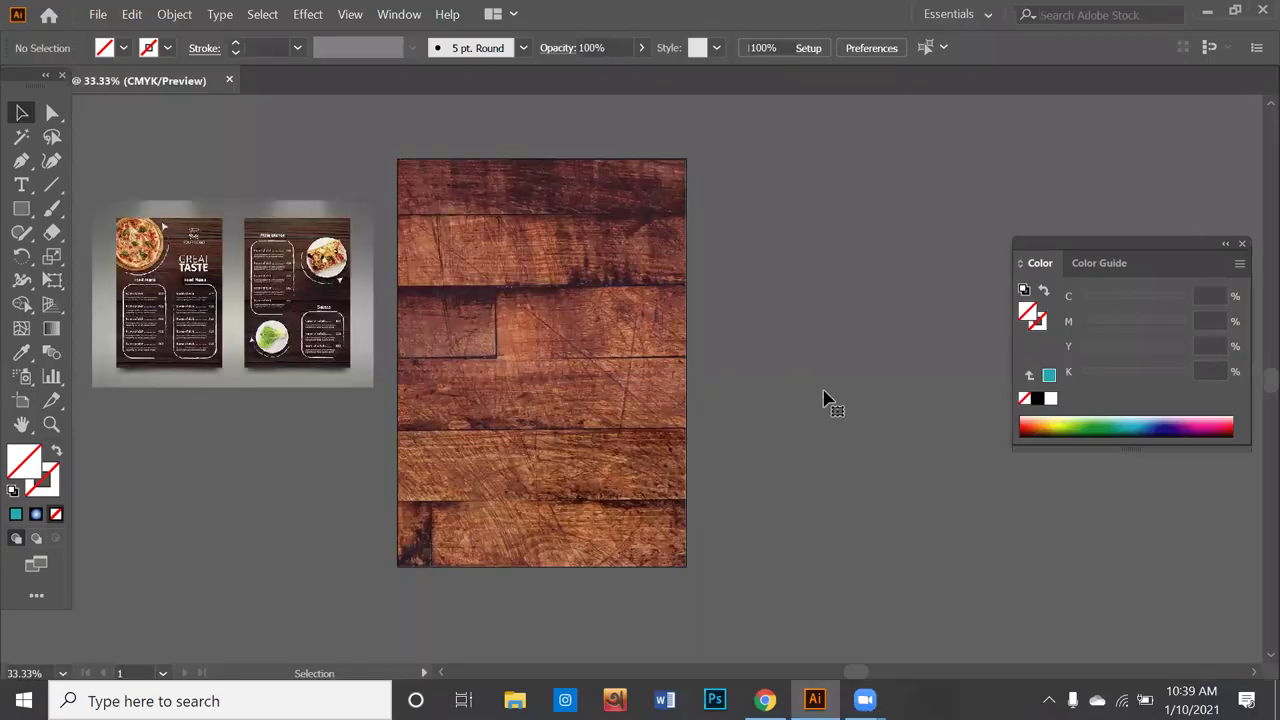
{"action": "left_click_drag", "start_coordinate": [787, 712], "coordinate": [800, 403]}
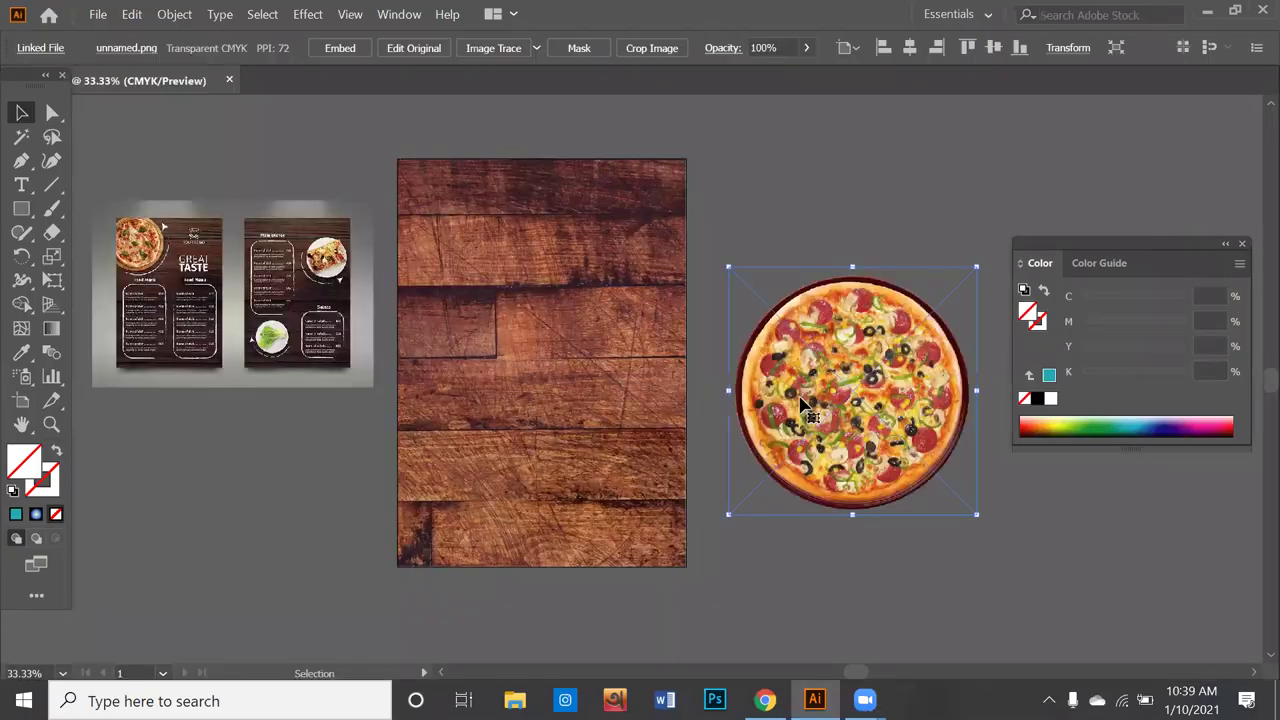
{"action": "left_click_drag", "start_coordinate": [906, 479], "coordinate": [755, 472]}
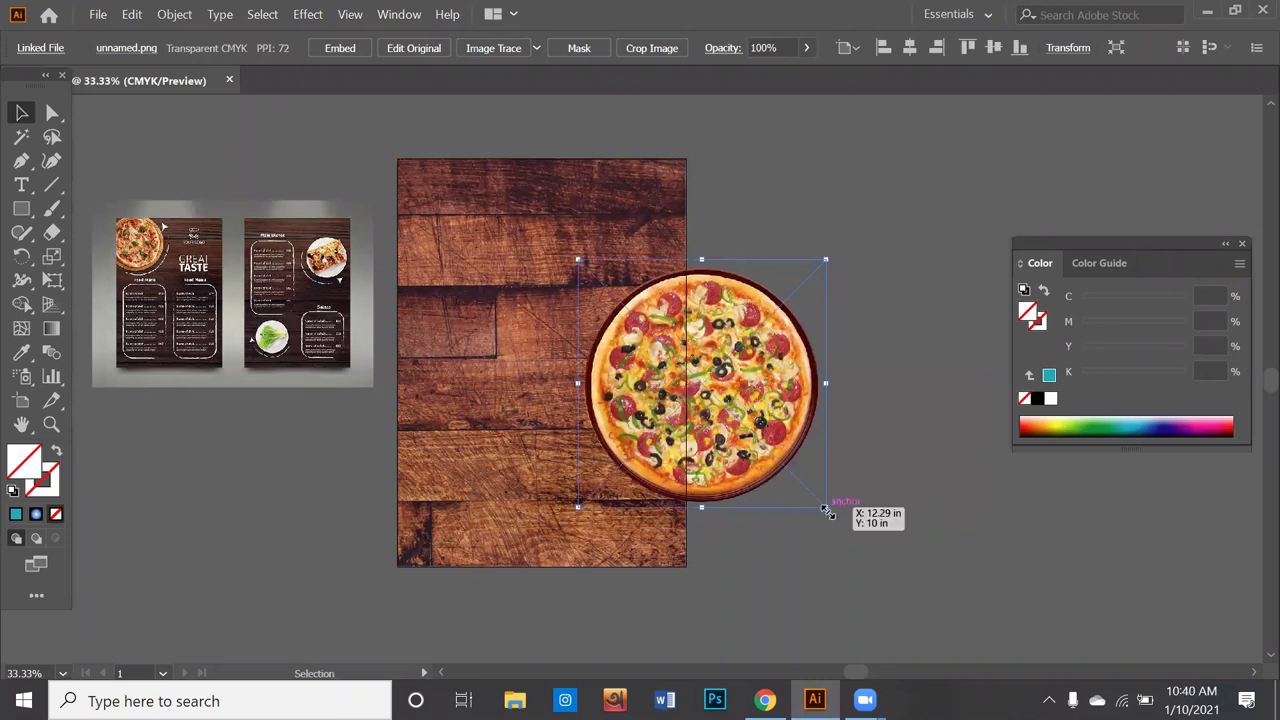
{"action": "left_click_drag", "start_coordinate": [828, 511], "coordinate": [815, 476]}
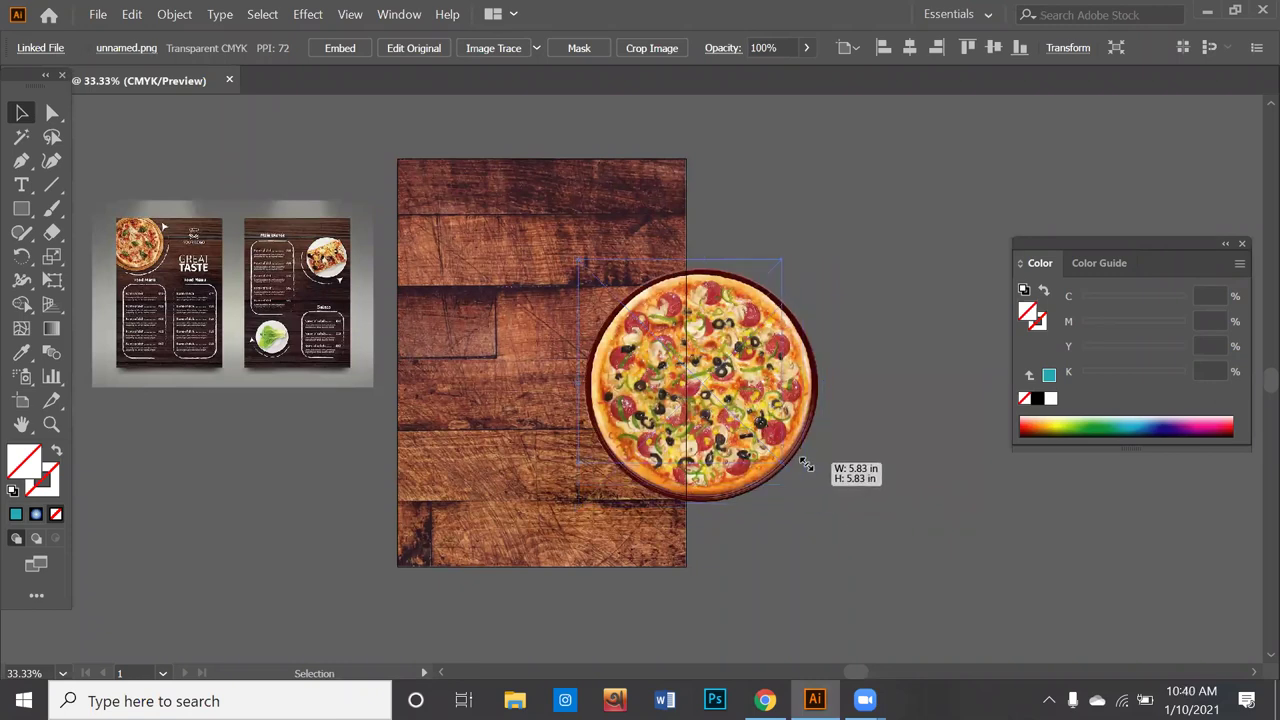
{"action": "left_click", "coordinate": [849, 491]}
{"action": "mouse_move", "coordinate": [742, 443]}
{"action": "left_mouse_down"}
{"action": "mouse_move", "coordinate": [508, 310]}
{"action": "mouse_move", "coordinate": [550, 353]}
{"action": "left_mouse_up"}
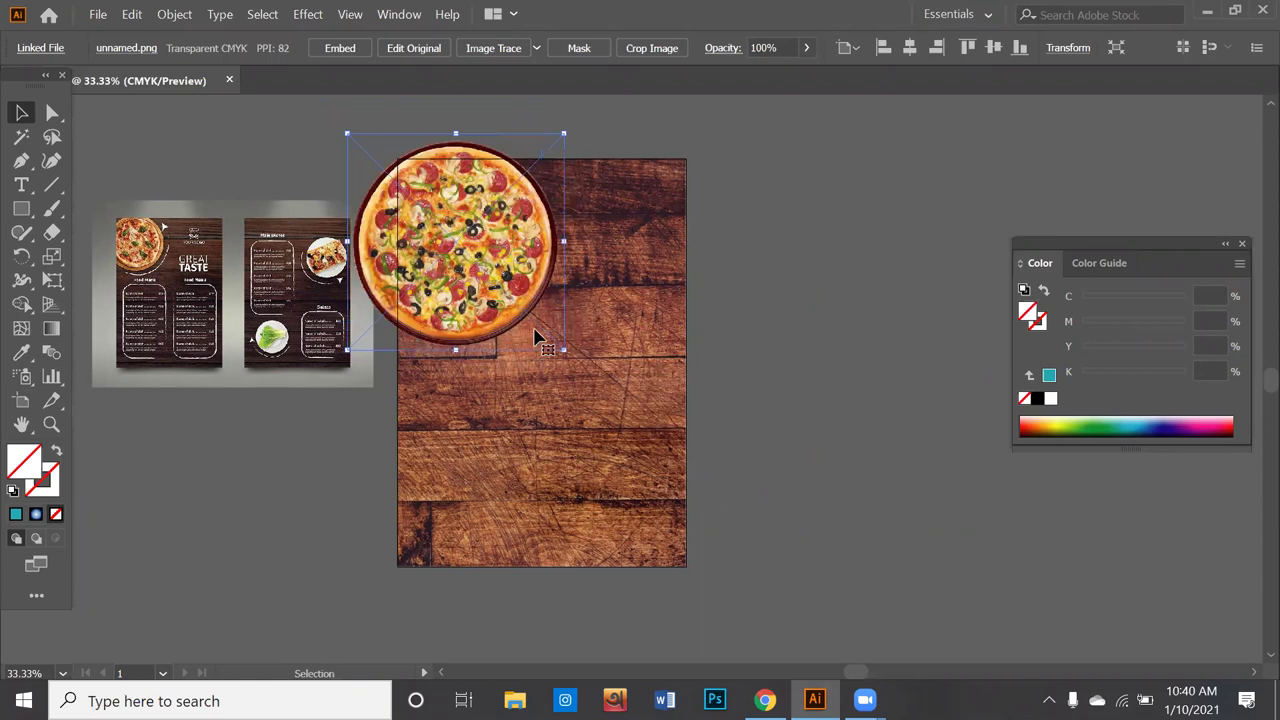
Step: Shrink the pizza further and nudge it to overlap the page's top-left corner, then zoom in
{"action": "key", "text": "ctrl"}
{"action": "key", "text": "ctrl+shift+a"}
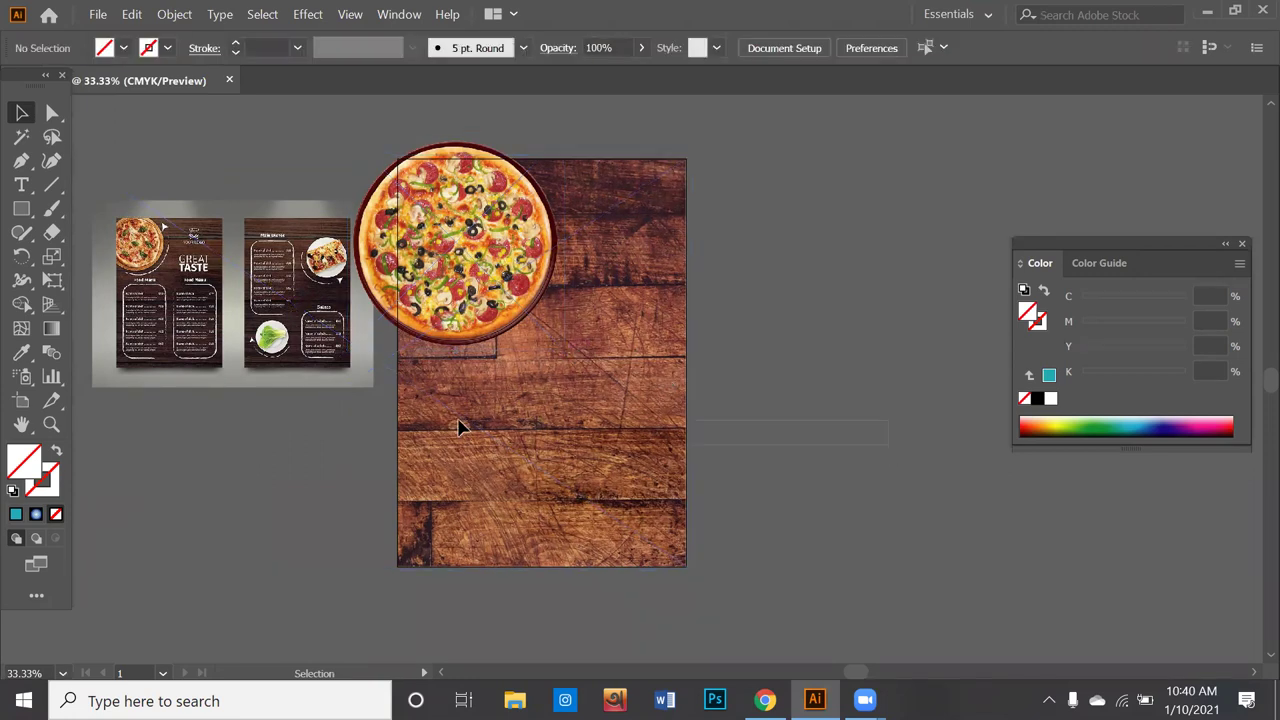
{"action": "left_click", "coordinate": [460, 425]}
{"action": "key", "text": "ctrl+shift+a"}
{"action": "left_click", "coordinate": [462, 310]}
{"action": "left_click_drag", "start_coordinate": [565, 350], "coordinate": [508, 293]}
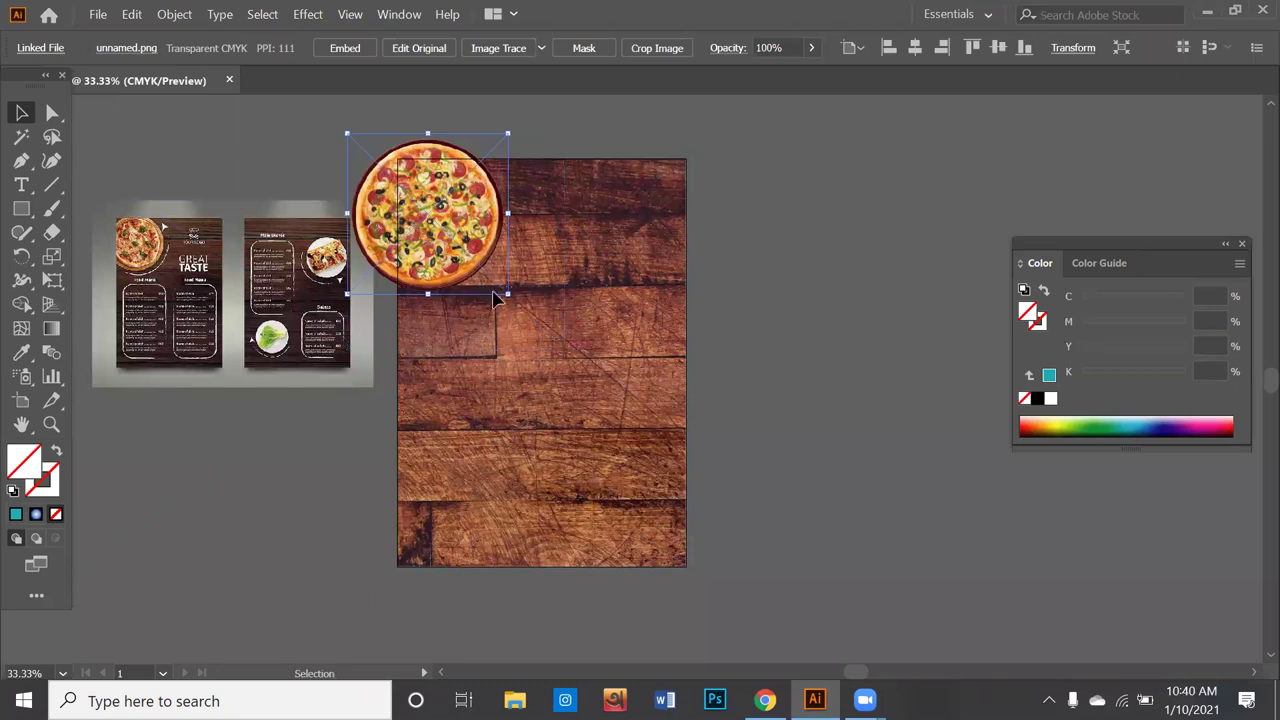
{"action": "left_click_drag", "start_coordinate": [451, 250], "coordinate": [465, 257]}
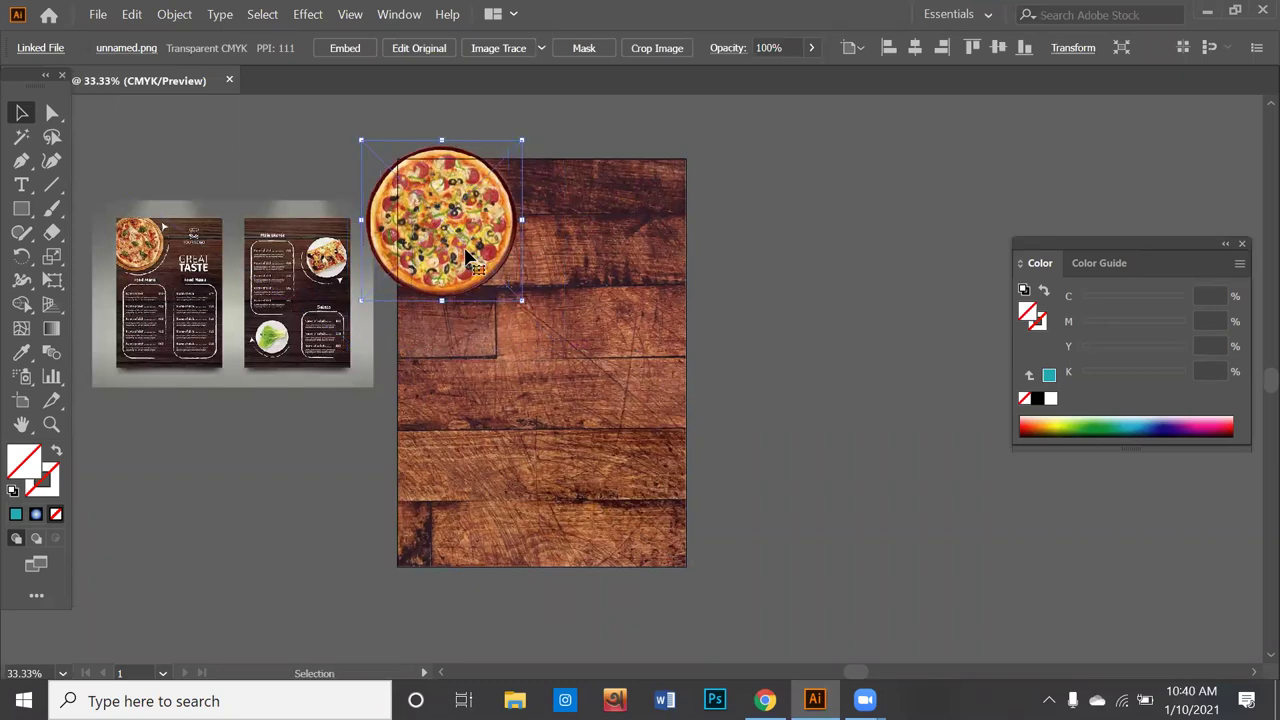
{"action": "left_click_drag", "start_coordinate": [466, 255], "coordinate": [476, 258]}
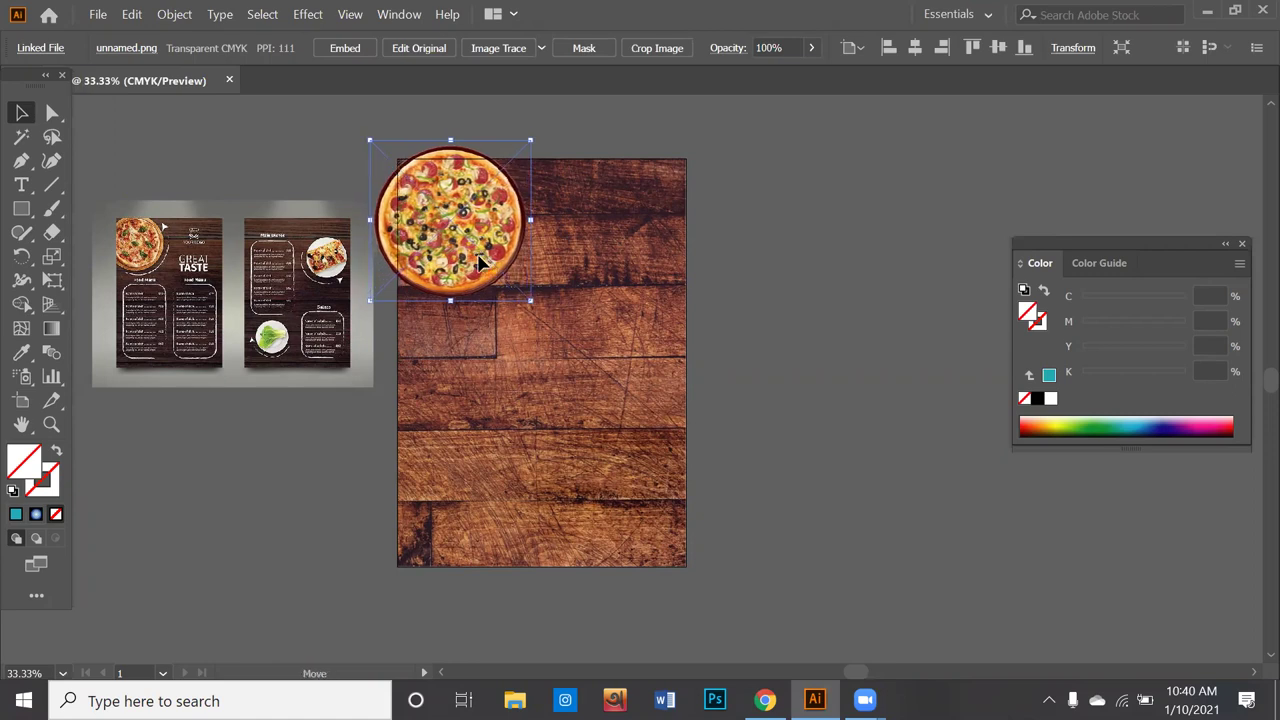
{"action": "left_click_drag", "start_coordinate": [480, 258], "coordinate": [486, 265]}
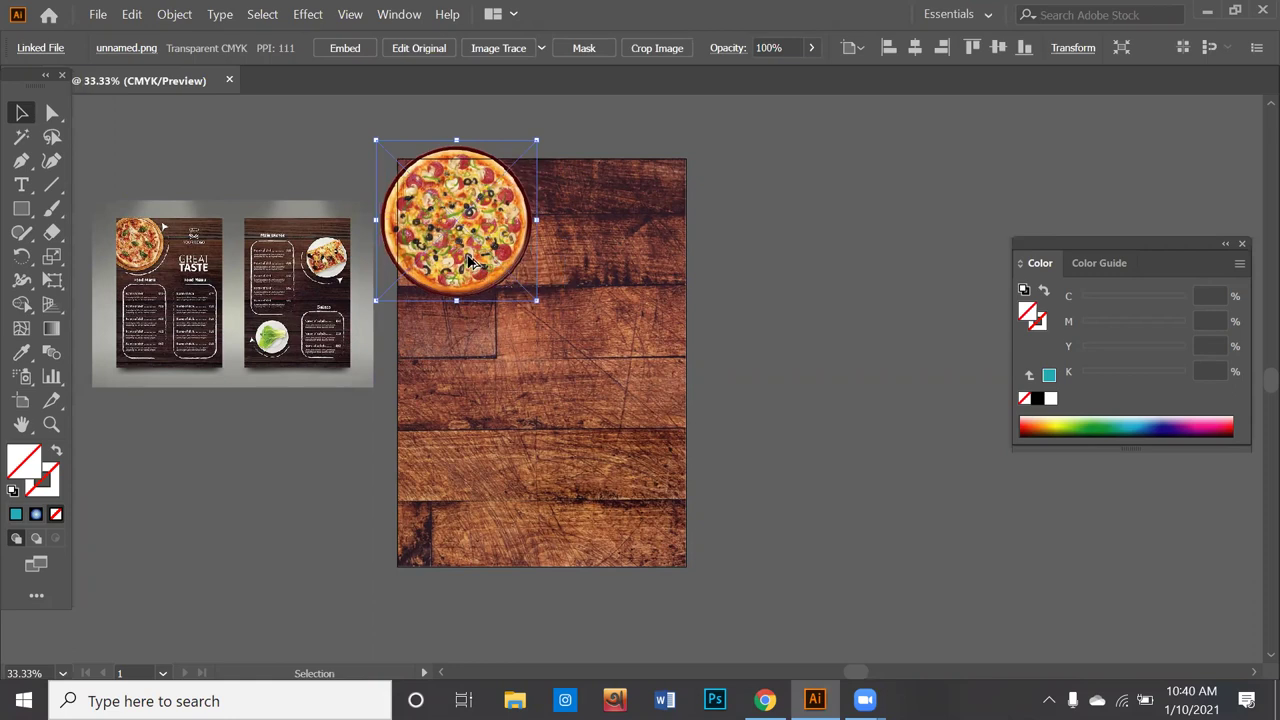
{"action": "scroll", "coordinate": [486, 265], "scroll_direction": "up", "scroll_amount": 1}
{"action": "scroll", "coordinate": [478, 288], "scroll_direction": "up", "scroll_amount": 1}
{"action": "scroll", "coordinate": [470, 310], "scroll_direction": "up", "scroll_amount": 1}
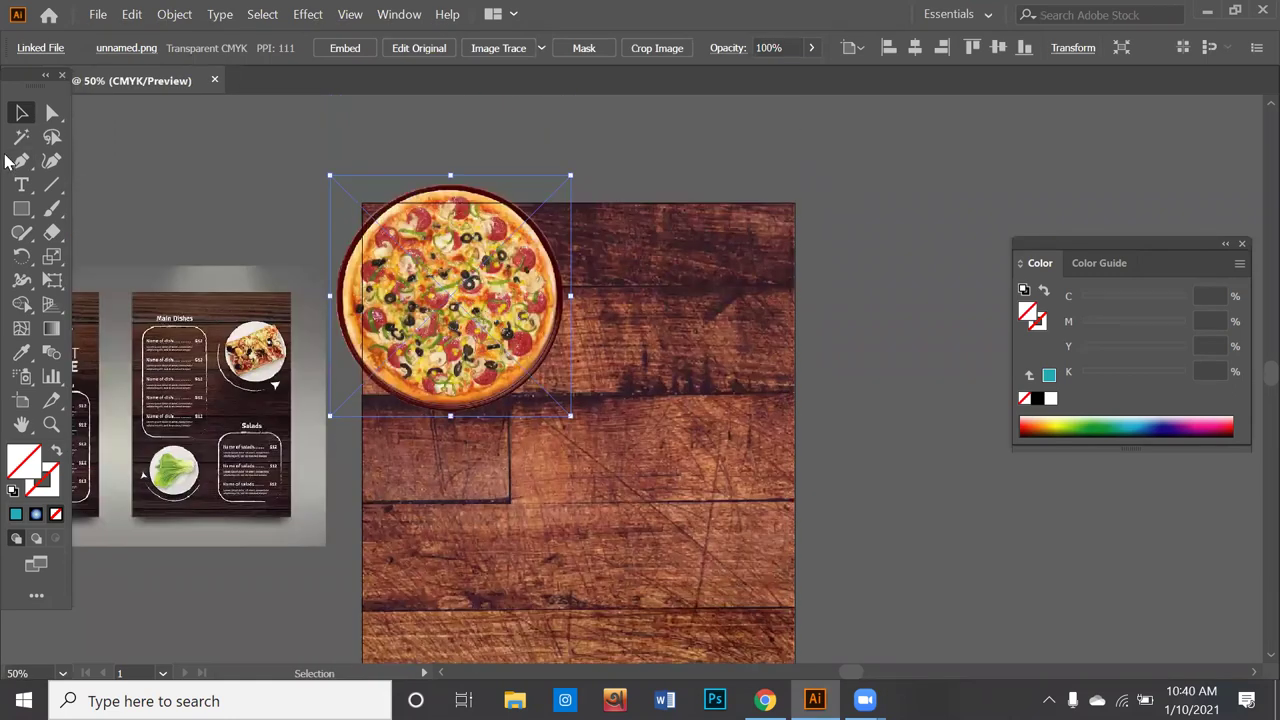
Step: Draw a teal-filled rectangle over the wood page's top-left area
{"action": "left_click", "coordinate": [18, 518]}
{"action": "left_click", "coordinate": [21, 208]}
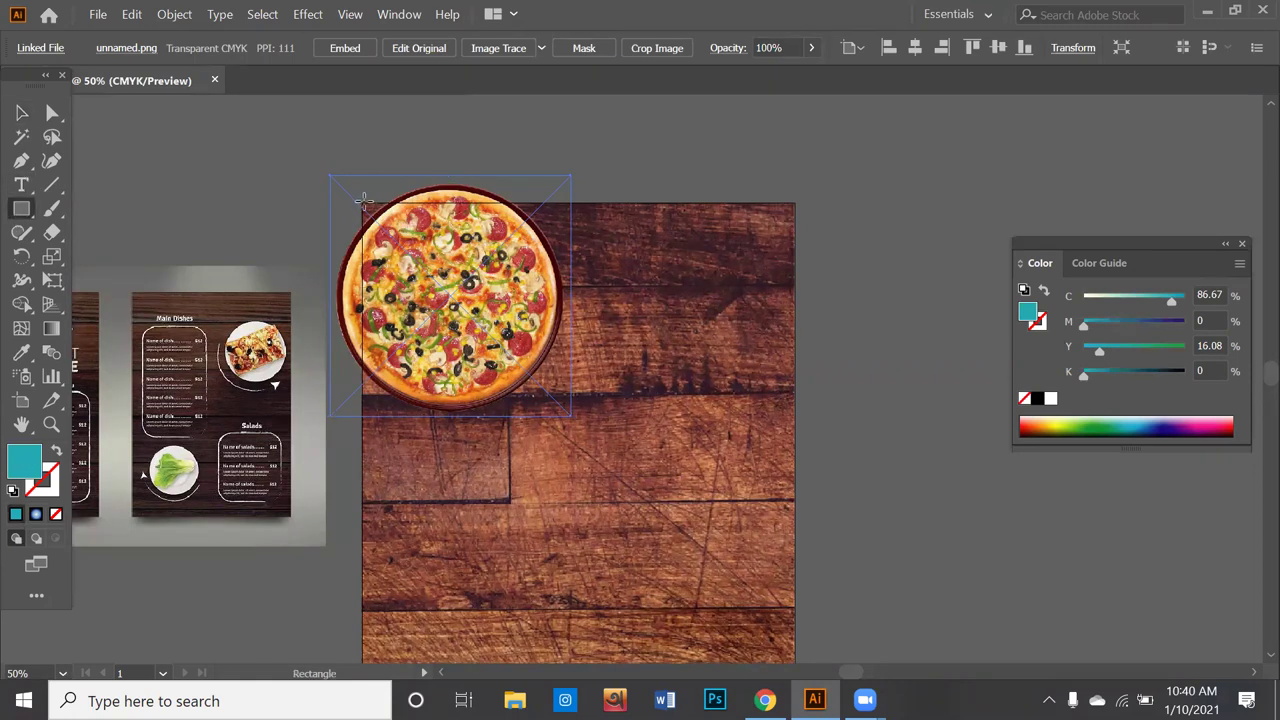
{"action": "left_click_drag", "start_coordinate": [362, 203], "coordinate": [598, 489]}
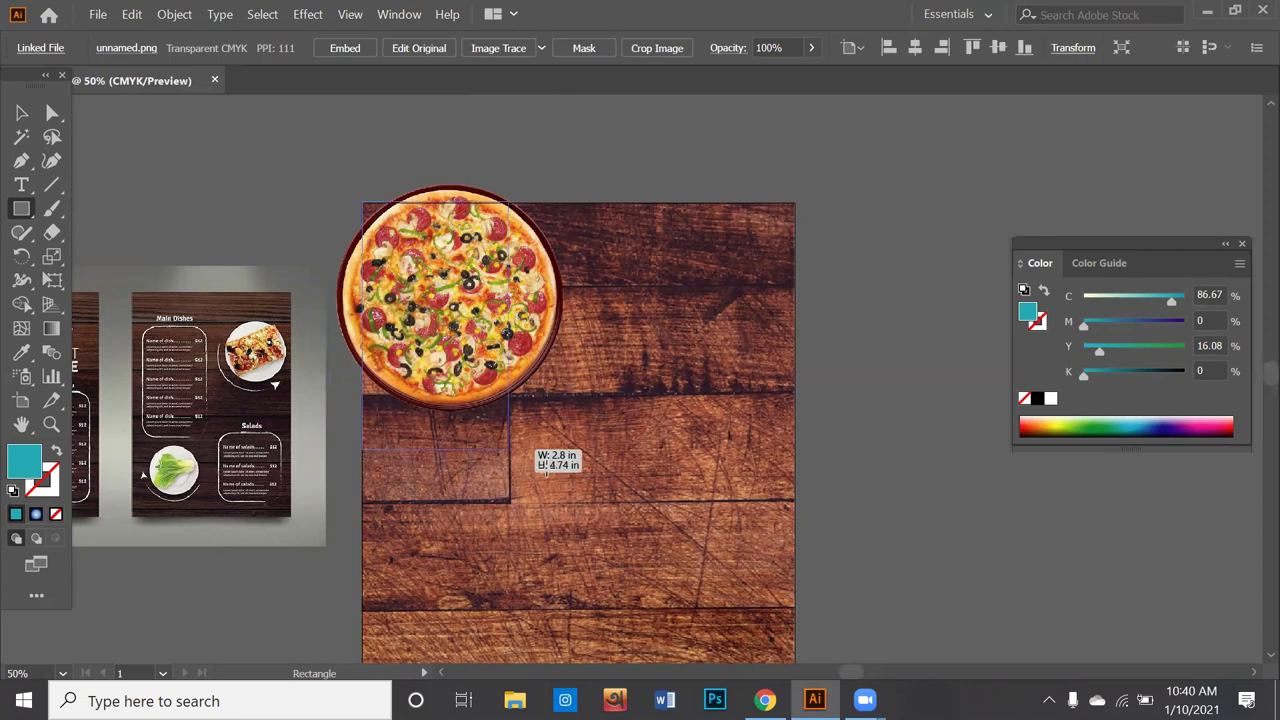
{"action": "left_click_drag", "start_coordinate": [598, 489], "coordinate": [578, 463]}
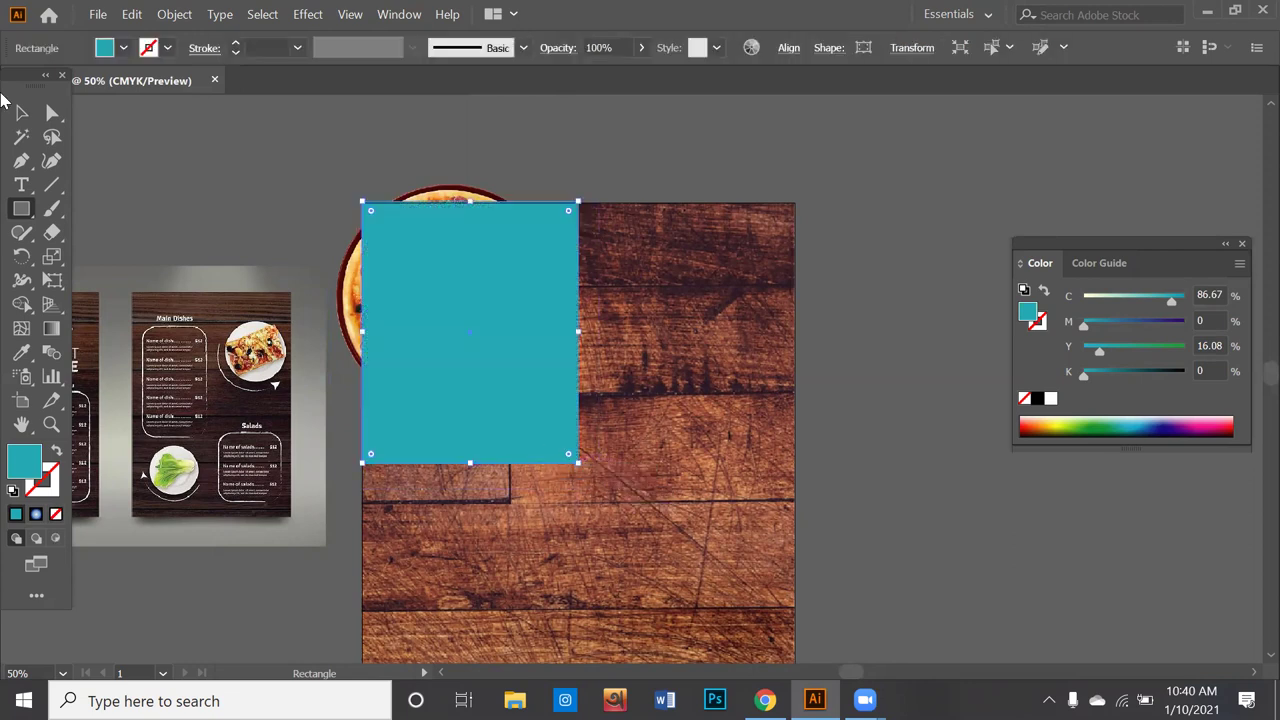
{"action": "left_click", "coordinate": [22, 113]}
{"action": "left_click", "coordinate": [197, 143]}
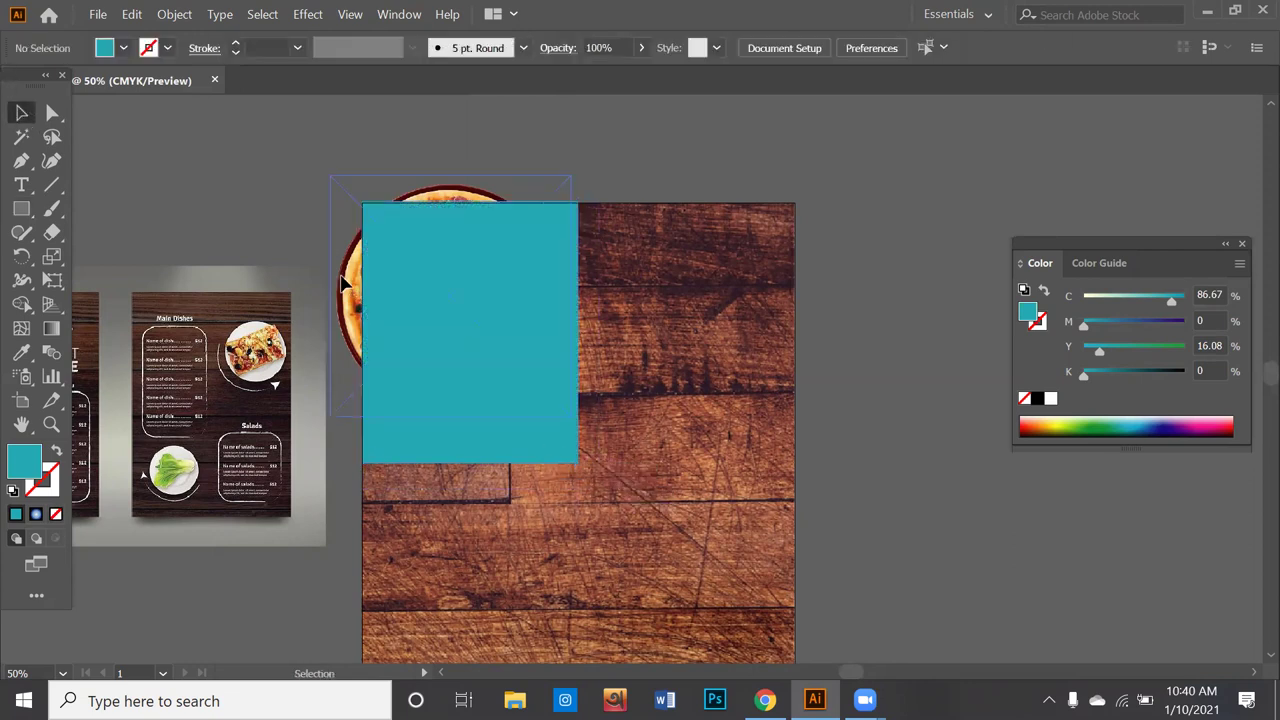
Step: Clip the pizza to the teal rectangle, then undo the mask to separate them again
{"action": "left_click", "coordinate": [345, 285]}
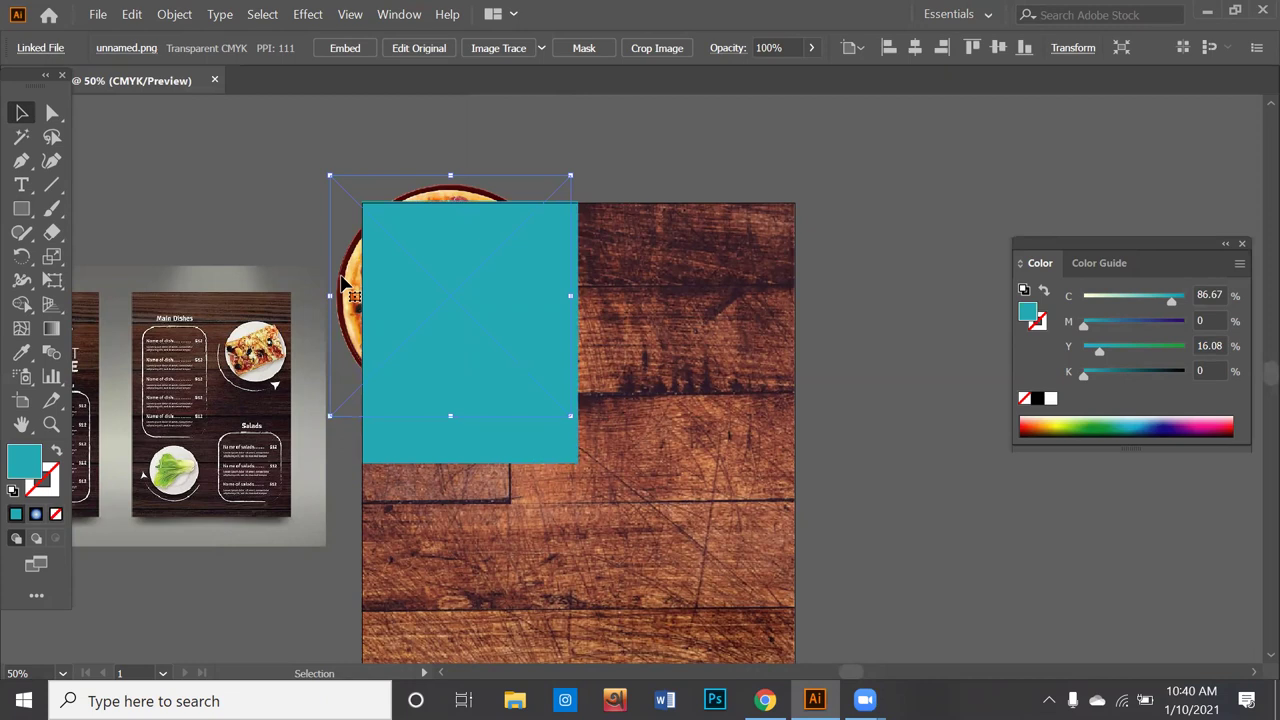
{"action": "left_click", "coordinate": [405, 311], "text": "shift"}
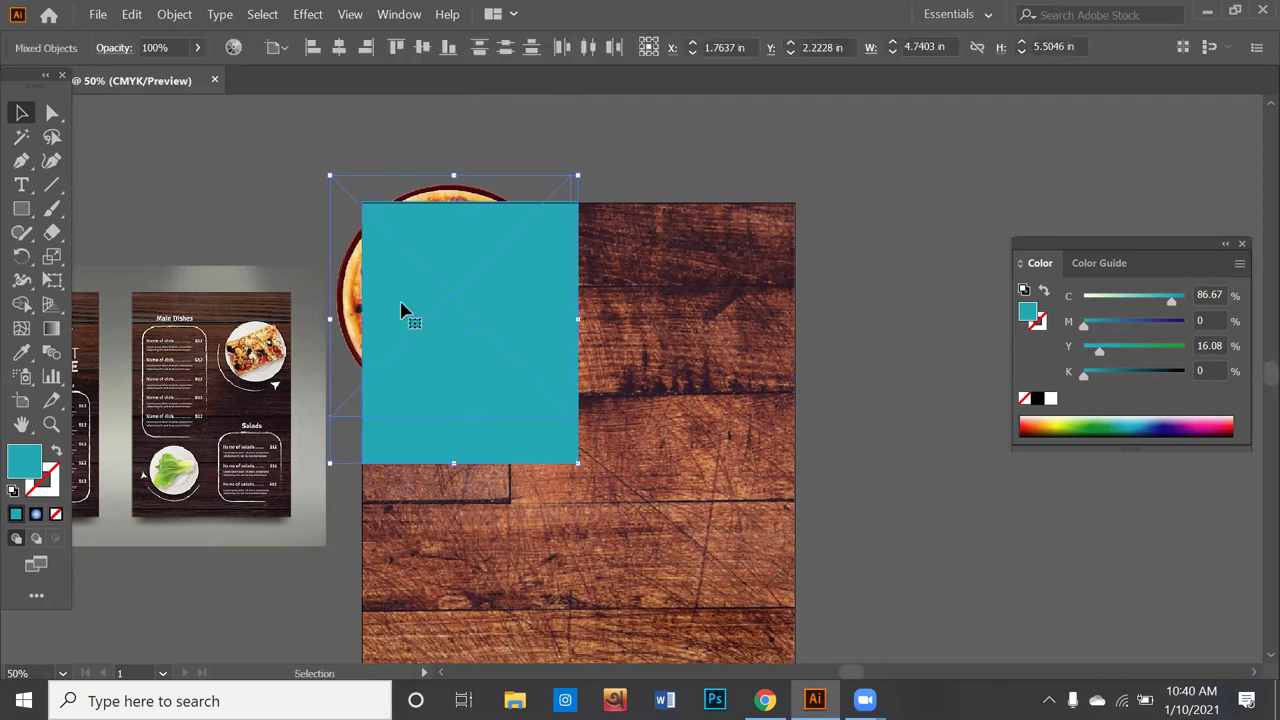
{"action": "right_click", "coordinate": [400, 311]}
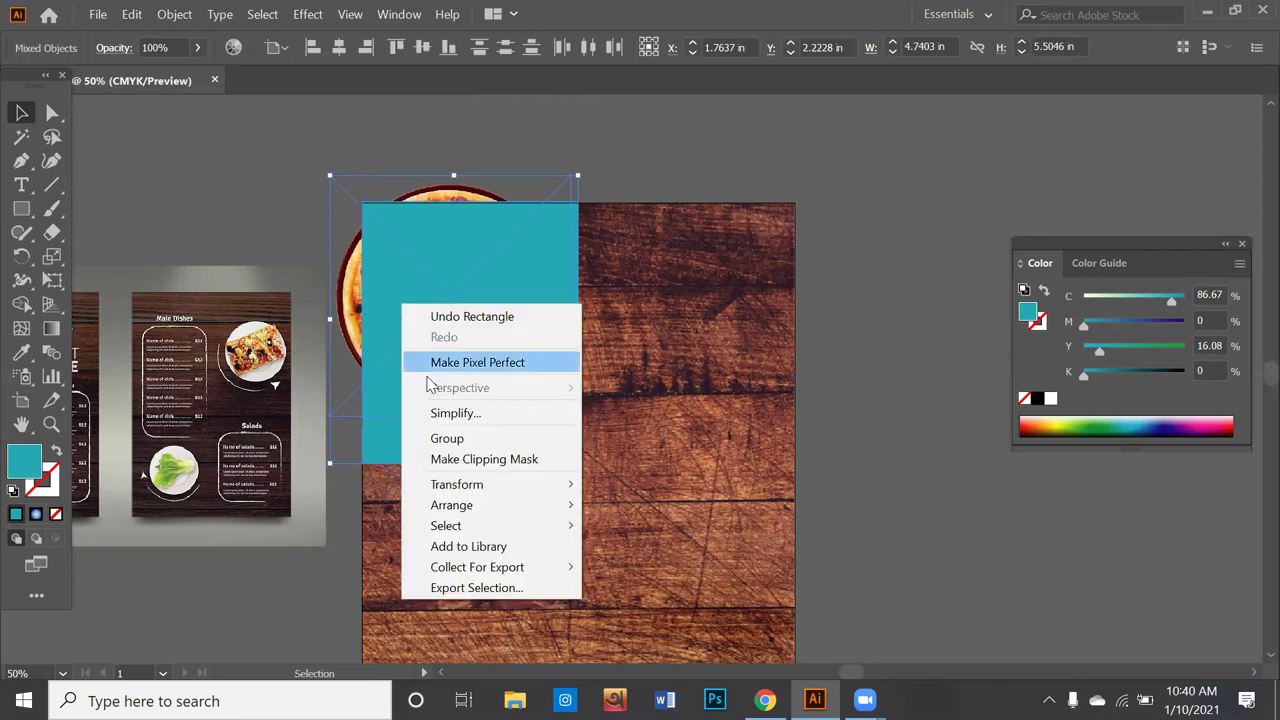
{"action": "left_click", "coordinate": [461, 459]}
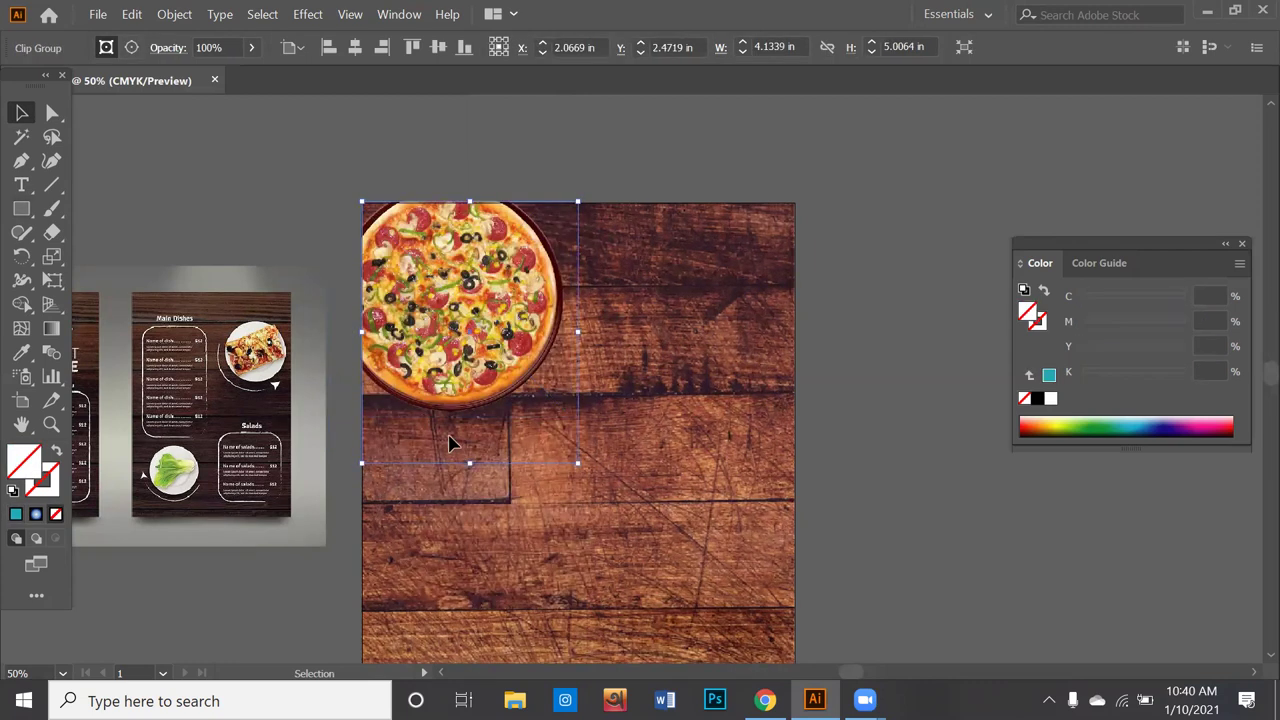
{"action": "left_click", "coordinate": [305, 135]}
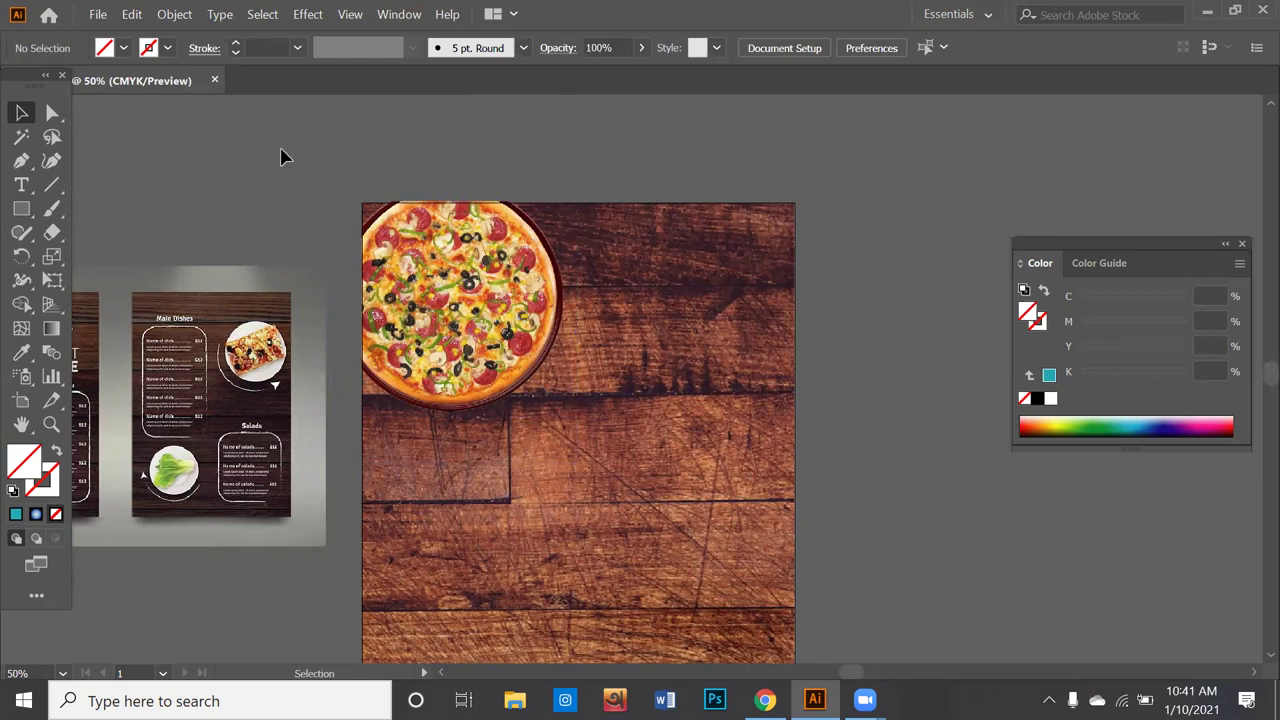
{"action": "key", "text": "ctrl+z"}
{"action": "key", "text": "ctrl+z"}
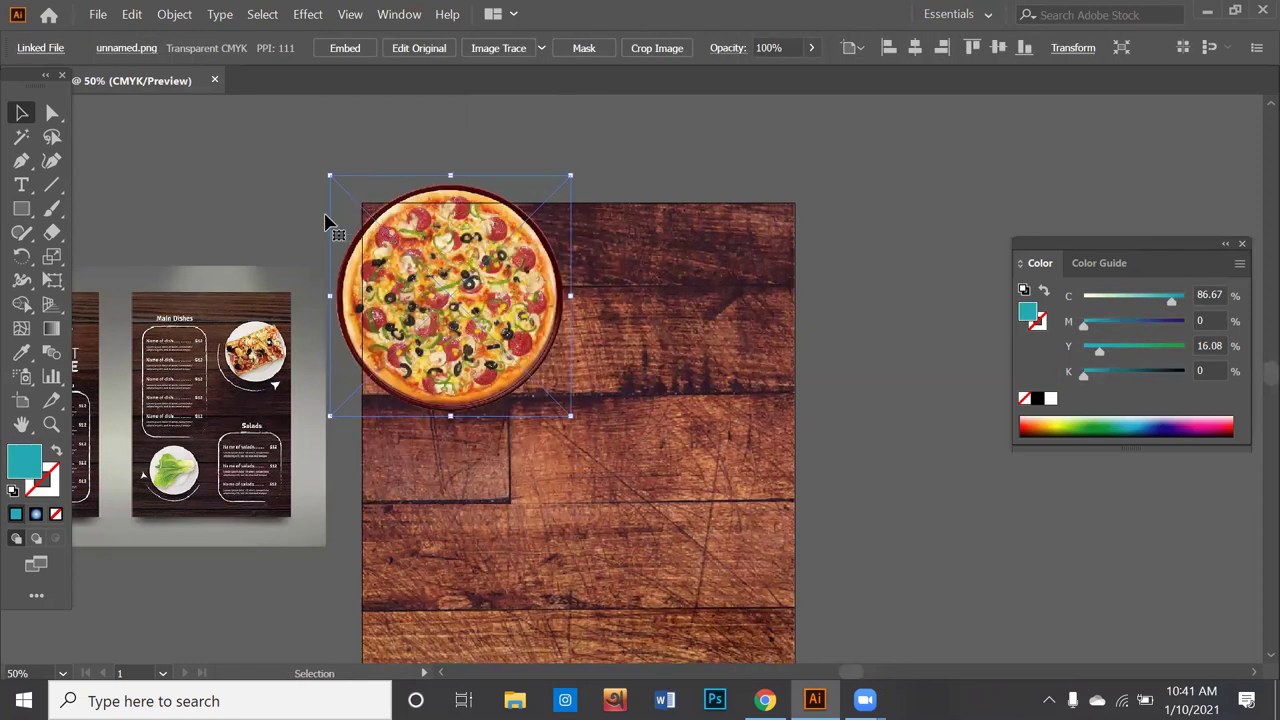
{"action": "key", "text": "ctrl+shift+a"}
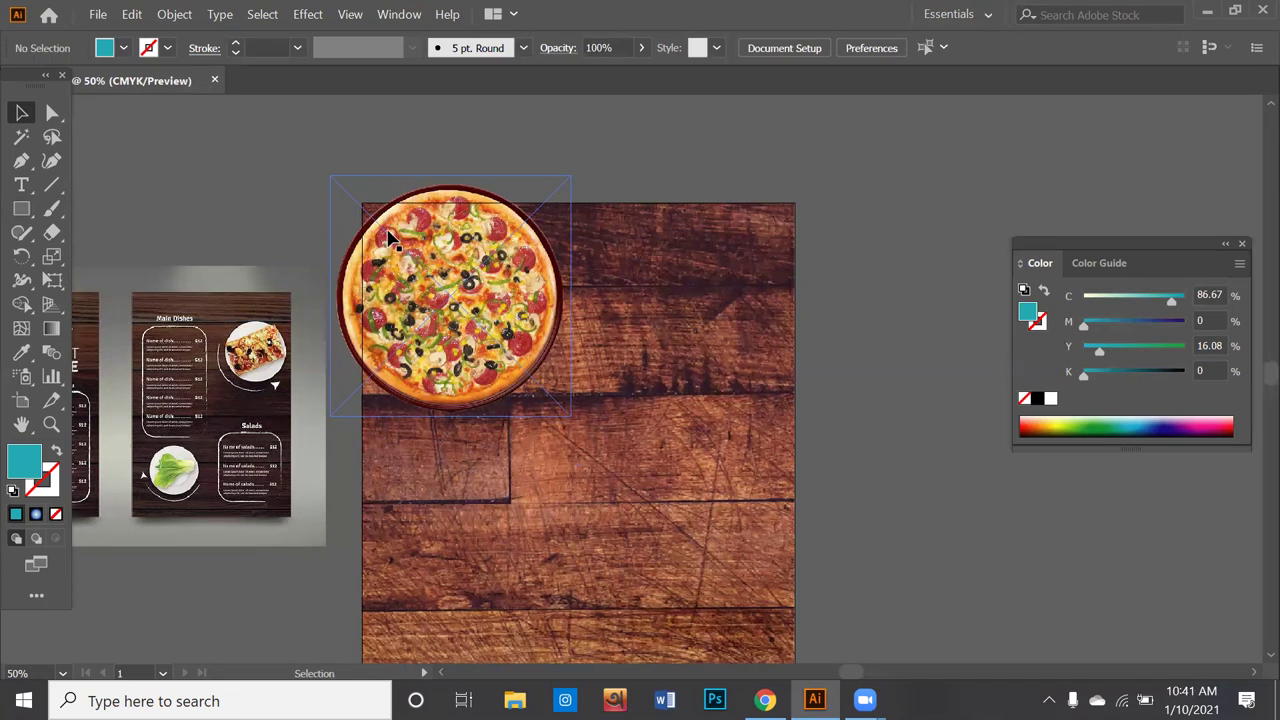
{"action": "key", "text": "ctrl+a"}
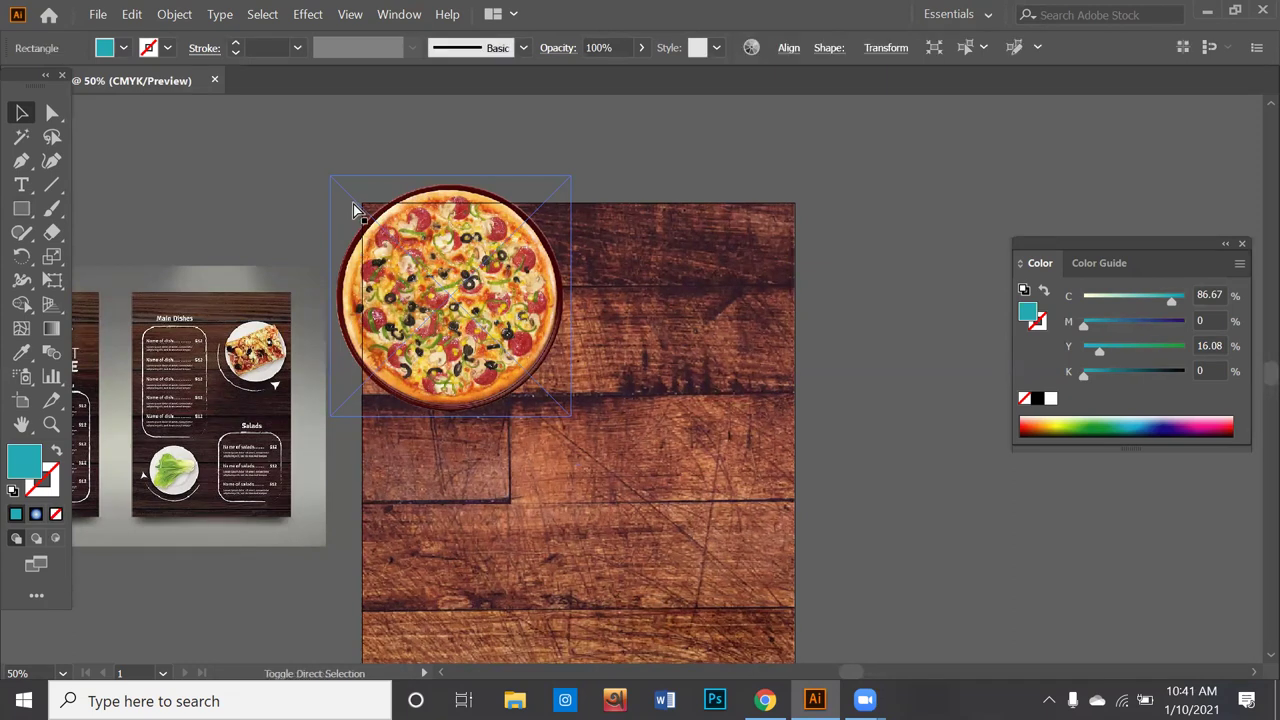
{"action": "key", "text": "ctrl+7"}
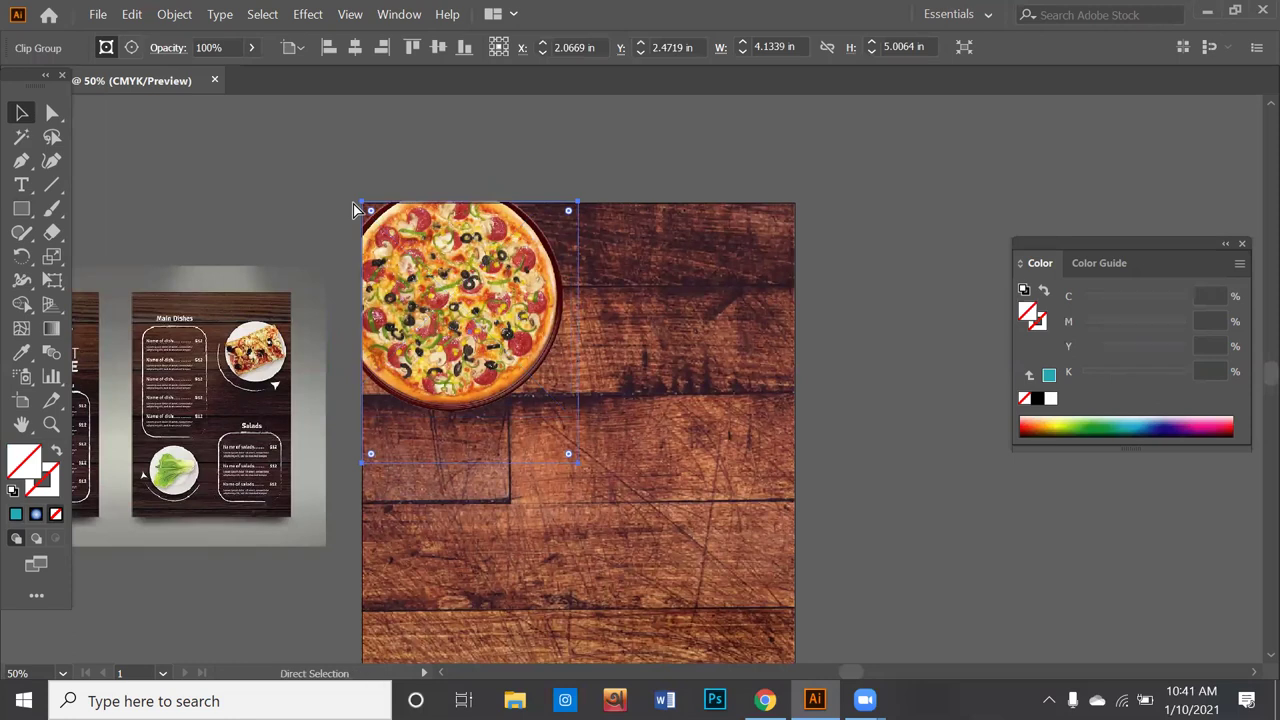
{"action": "key", "text": "ctrl+z"}
Step: Align the rectangle to the page's top-left corner and reapply the clipping mask to the pizza
{"action": "left_click", "coordinate": [305, 199]}
{"action": "mouse_move", "coordinate": [441, 303]}
{"action": "left_mouse_down"}
{"action": "mouse_move", "coordinate": [476, 377]}
{"action": "mouse_move", "coordinate": [443, 298]}
{"action": "left_mouse_up"}
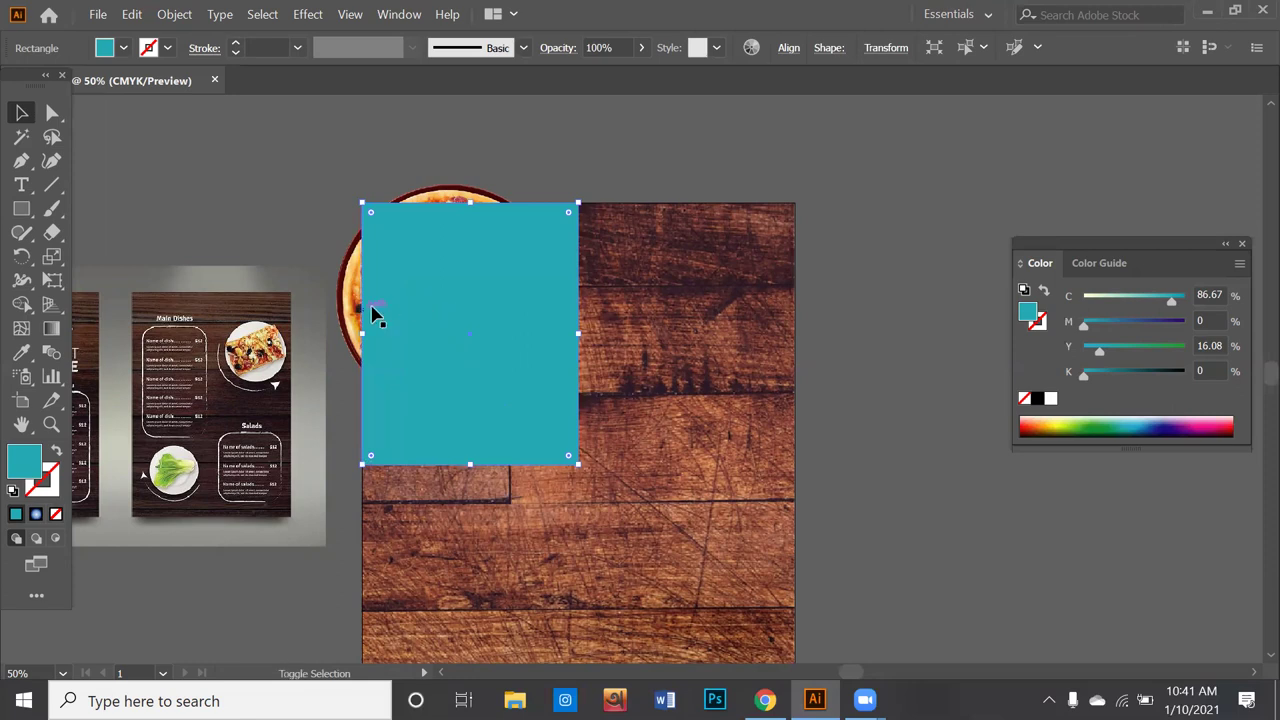
{"action": "left_click", "coordinate": [351, 318], "text": "shift"}
{"action": "right_click", "coordinate": [351, 318]}
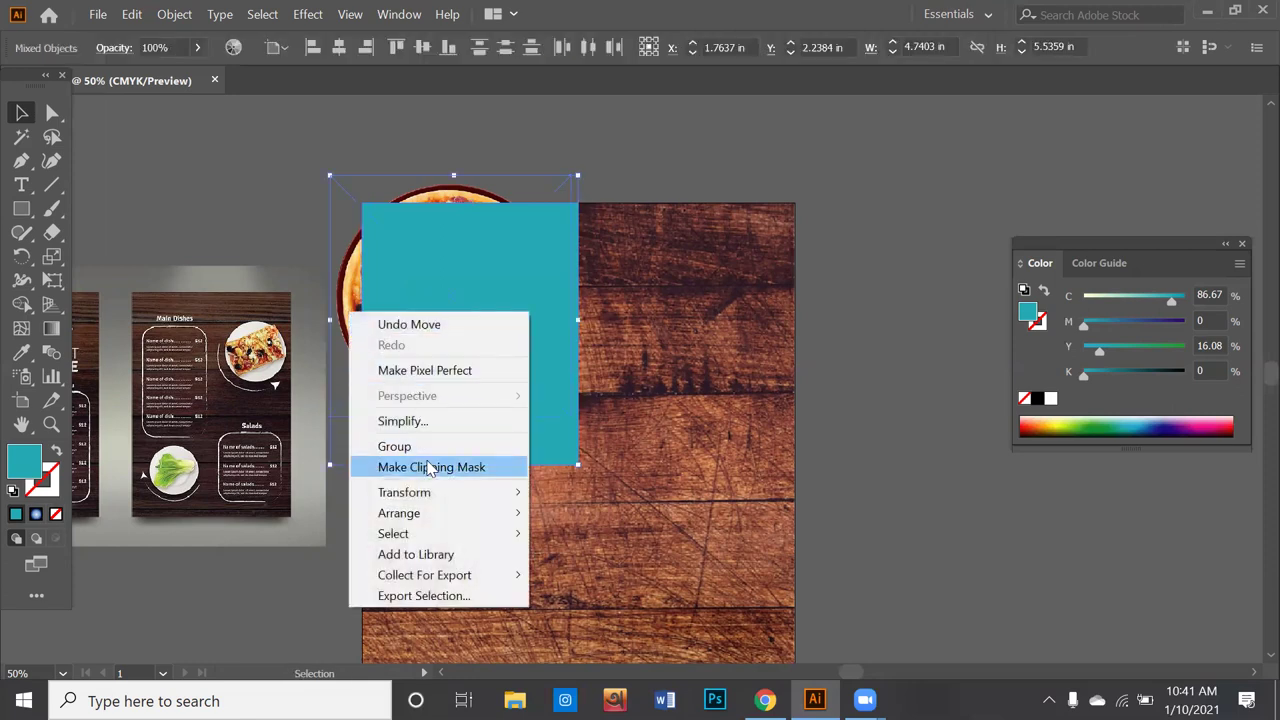
{"action": "left_click", "coordinate": [429, 467]}
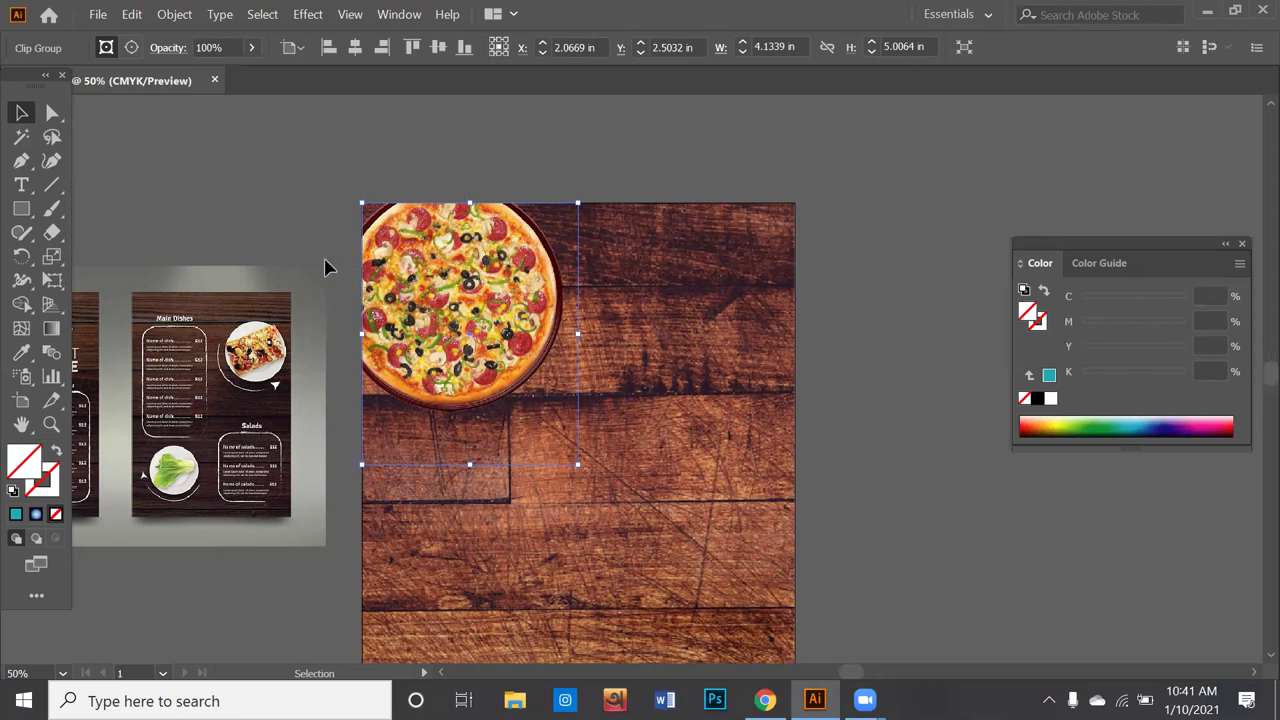
{"action": "key", "text": "ctrl+alt+7"}
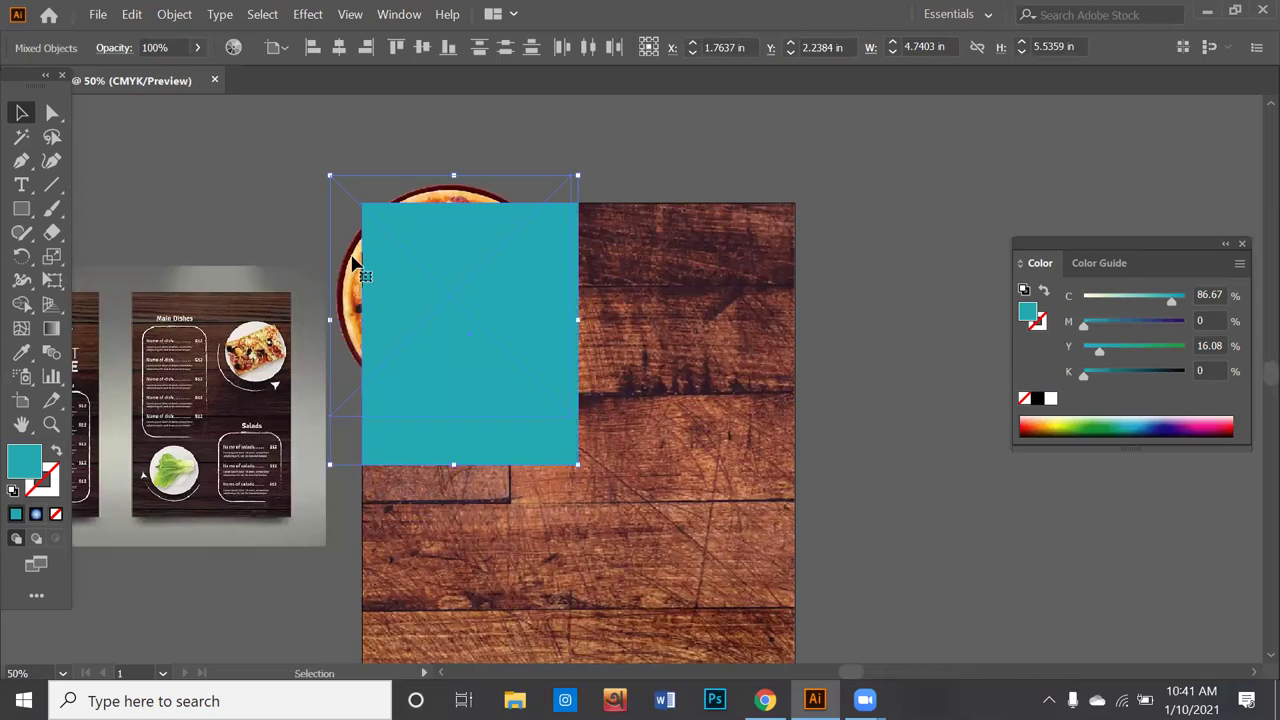
{"action": "right_click", "coordinate": [418, 264]}
{"action": "left_click", "coordinate": [527, 424]}
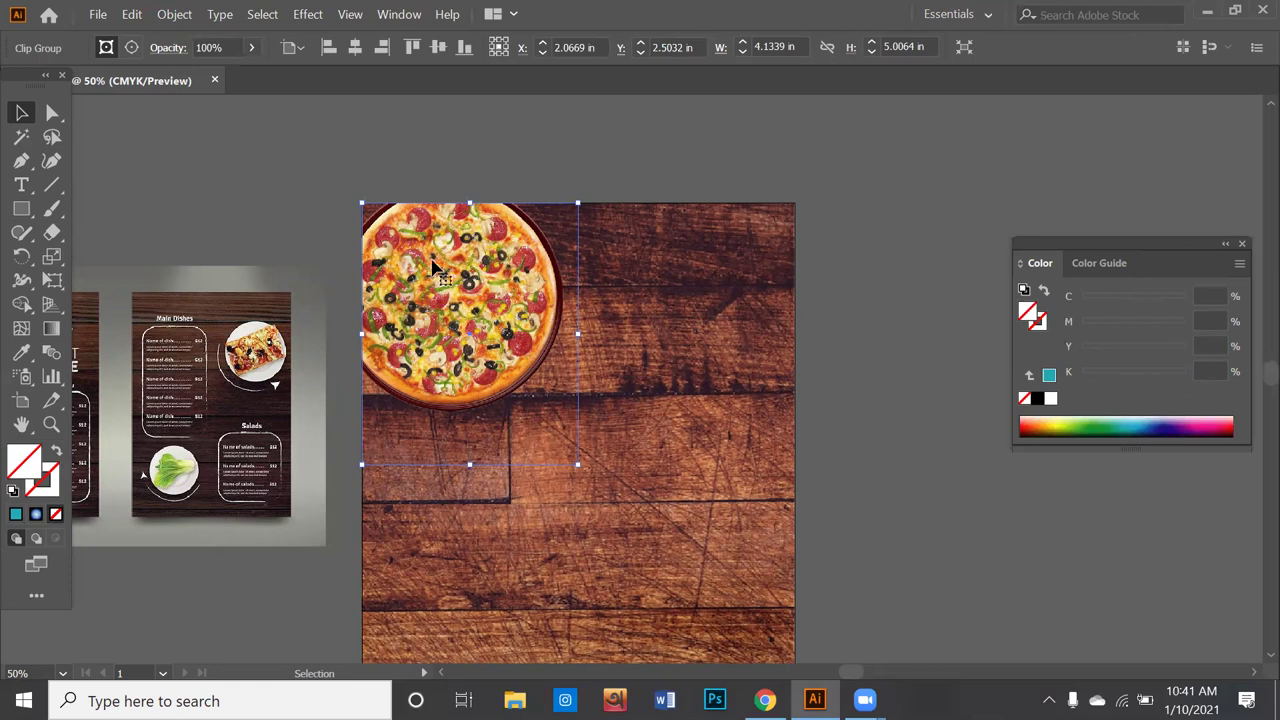
{"action": "left_click", "coordinate": [284, 167]}
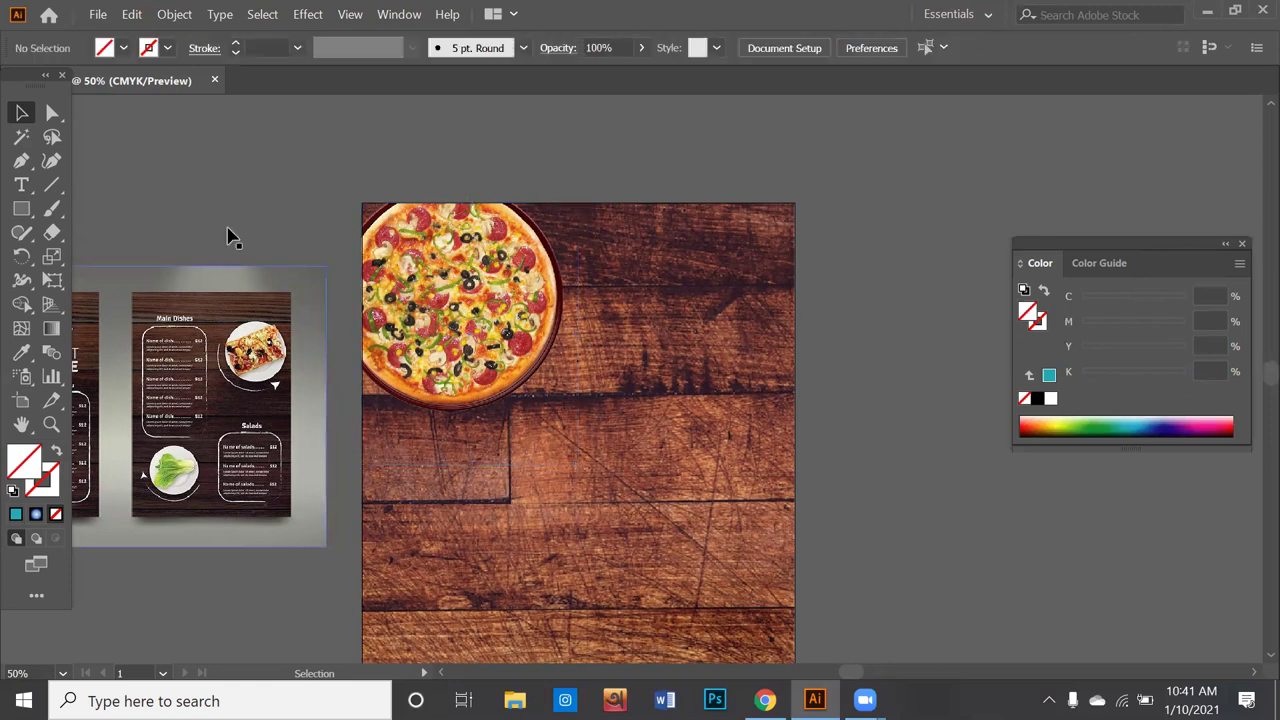
{"action": "left_click", "coordinate": [21, 424]}
{"action": "key", "text": "z"}
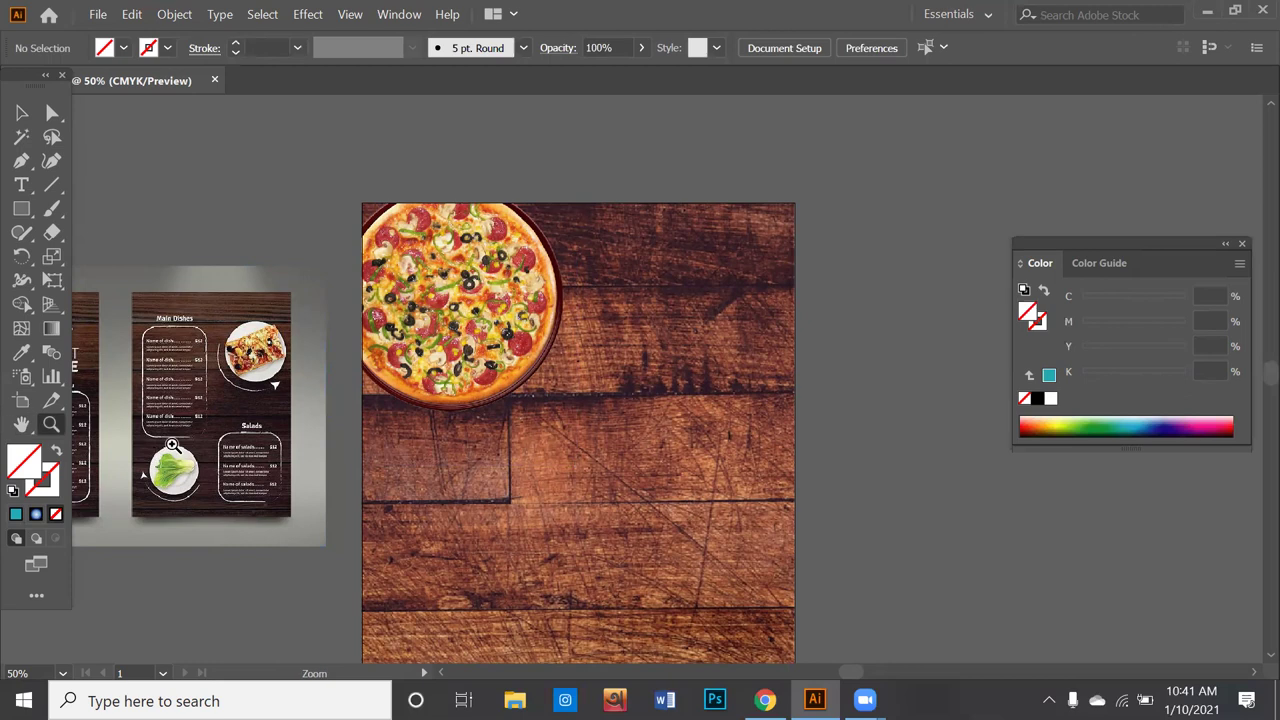
{"action": "left_click_drag", "start_coordinate": [165, 447], "coordinate": [296, 418]}
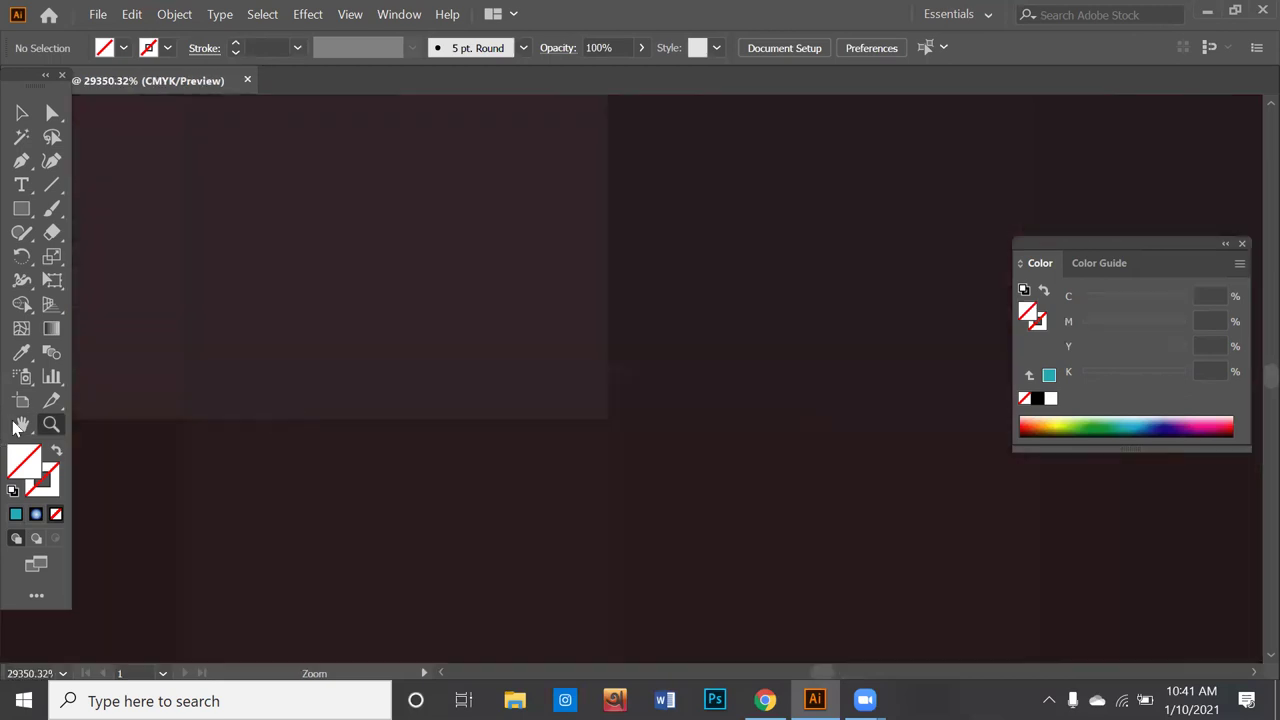
{"action": "right_click", "coordinate": [460, 376]}
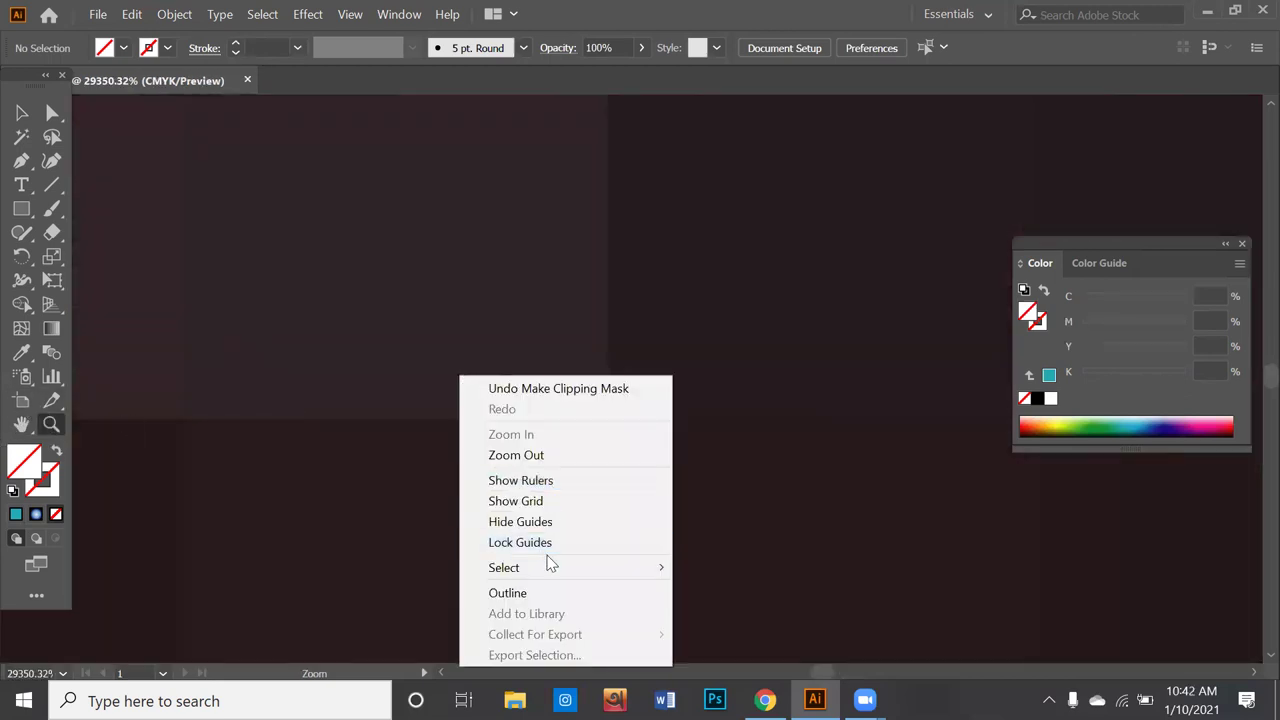
{"action": "left_click", "coordinate": [528, 456]}
{"action": "right_click", "coordinate": [489, 409]}
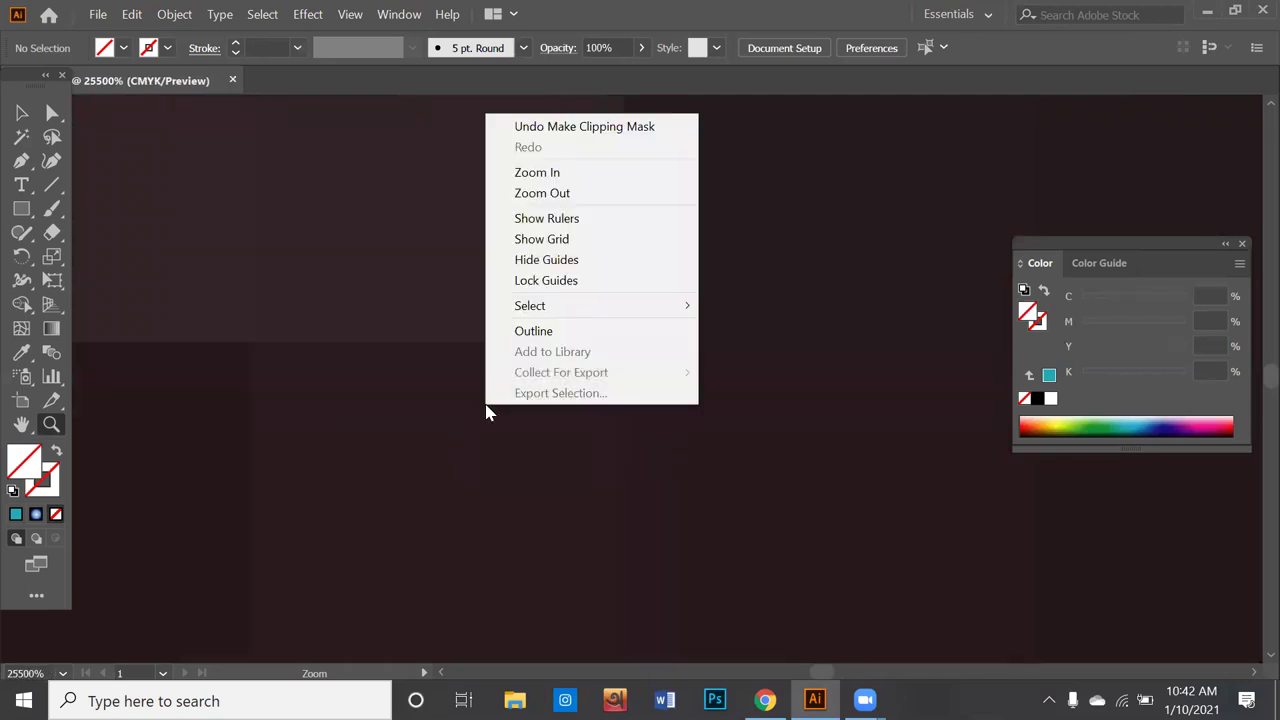
{"action": "left_click", "coordinate": [452, 275]}
{"action": "left_click", "coordinate": [449, 285], "text": "alt"}
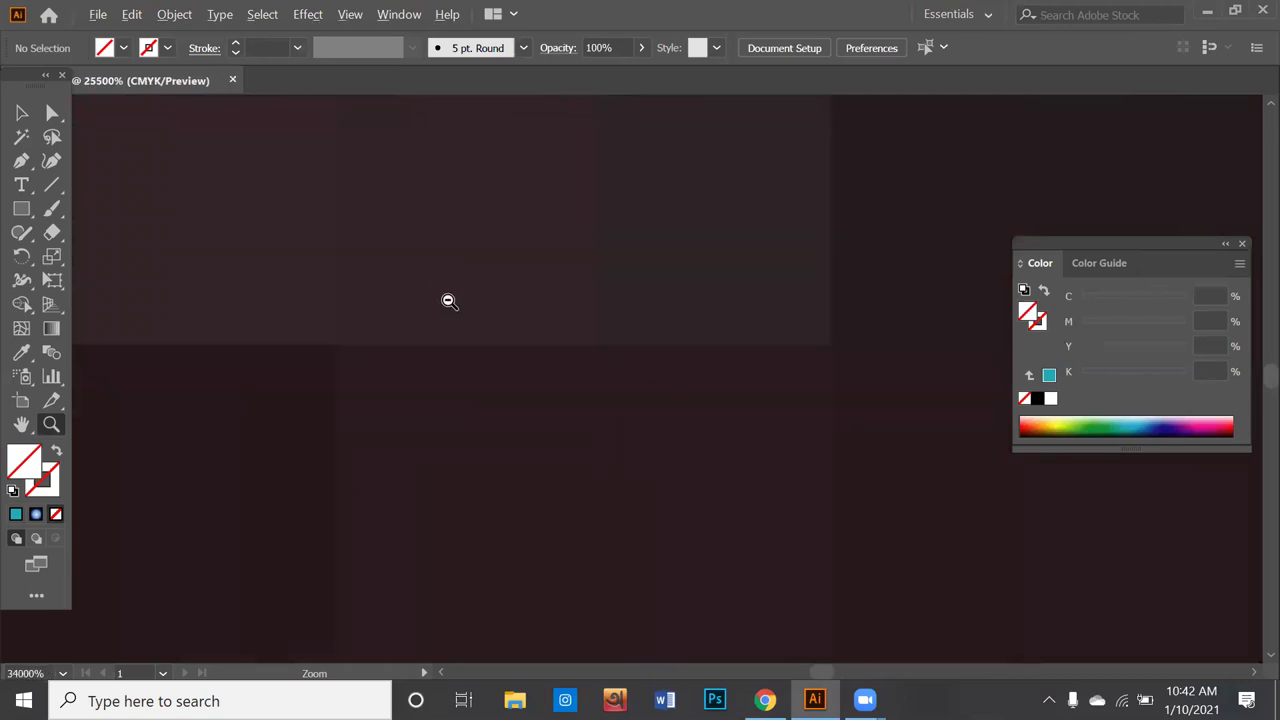
{"action": "left_click", "coordinate": [449, 300], "text": "alt"}
{"action": "left_click", "coordinate": [449, 305], "text": "alt"}
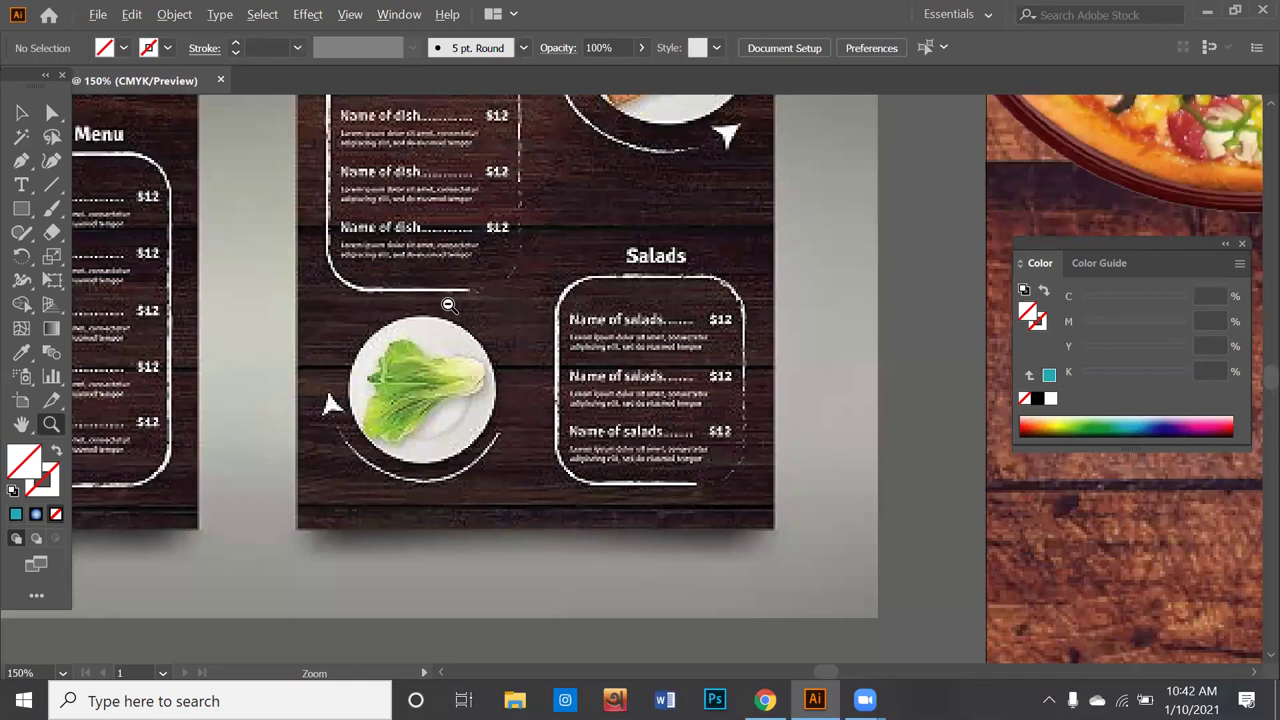
{"action": "left_click", "coordinate": [420, 310], "text": "alt"}
{"action": "left_click", "coordinate": [588, 180]}
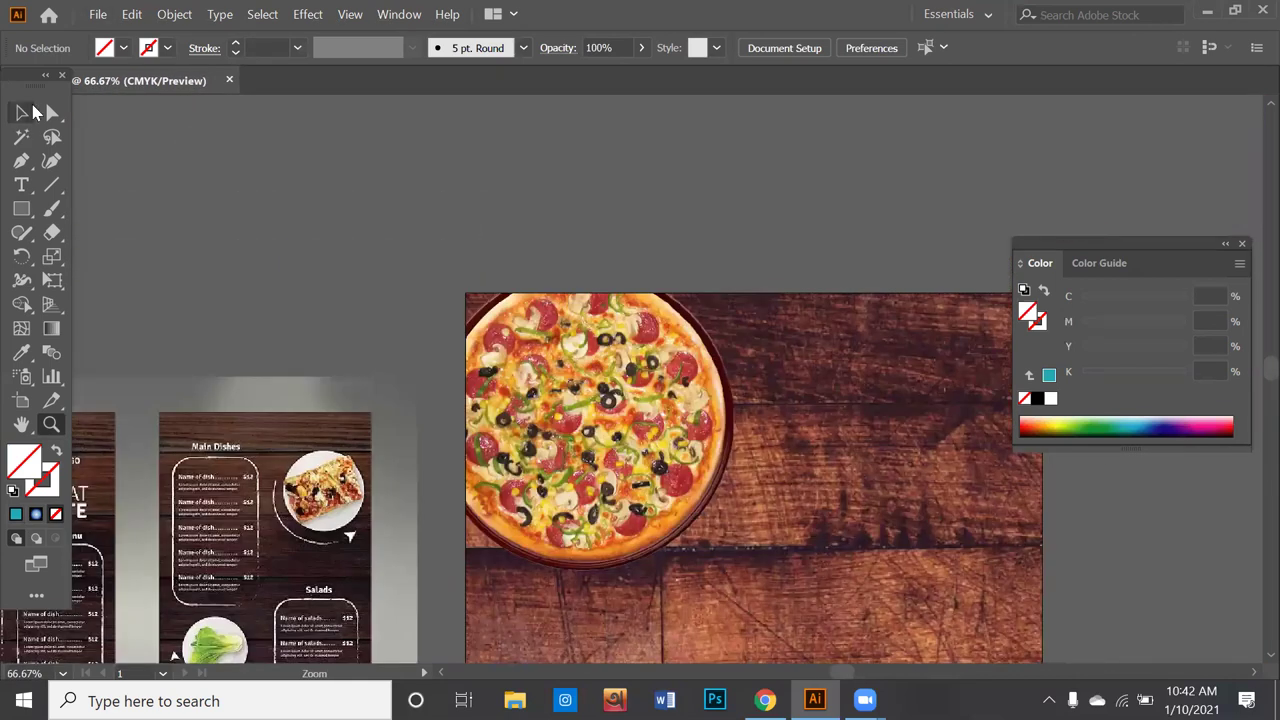
{"action": "left_click", "coordinate": [33, 111]}
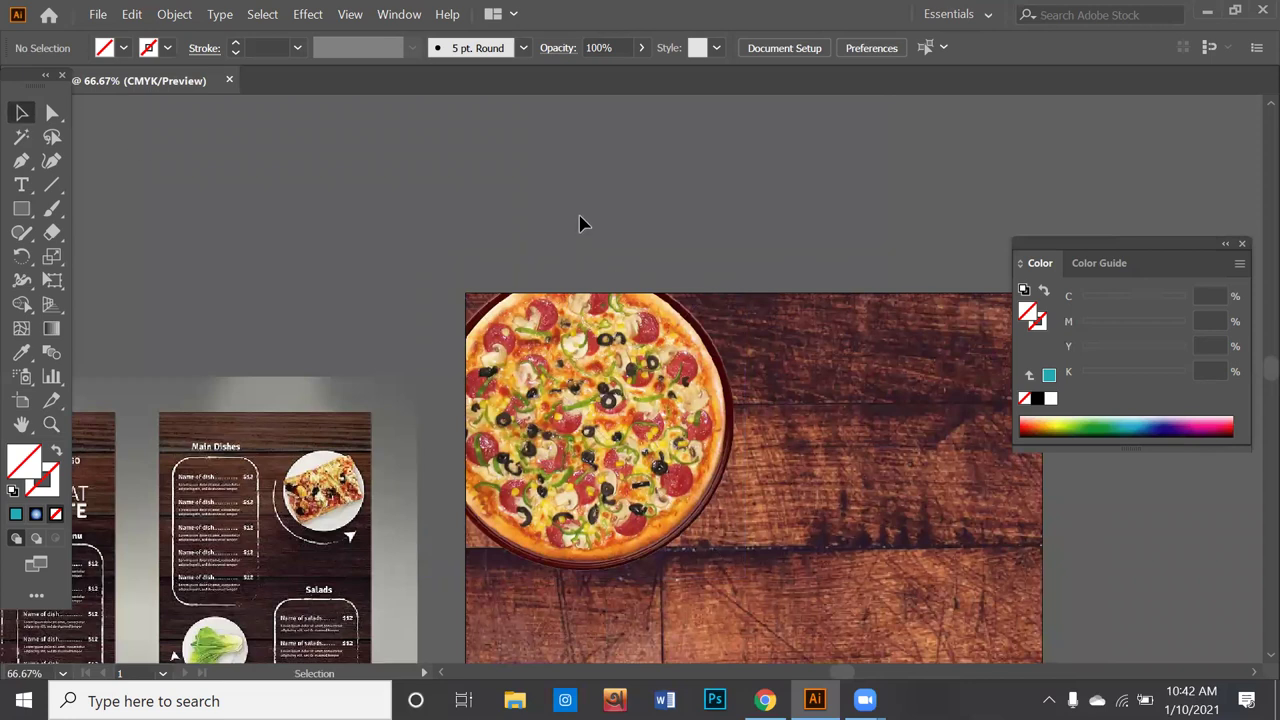
{"action": "left_click", "coordinate": [628, 375]}
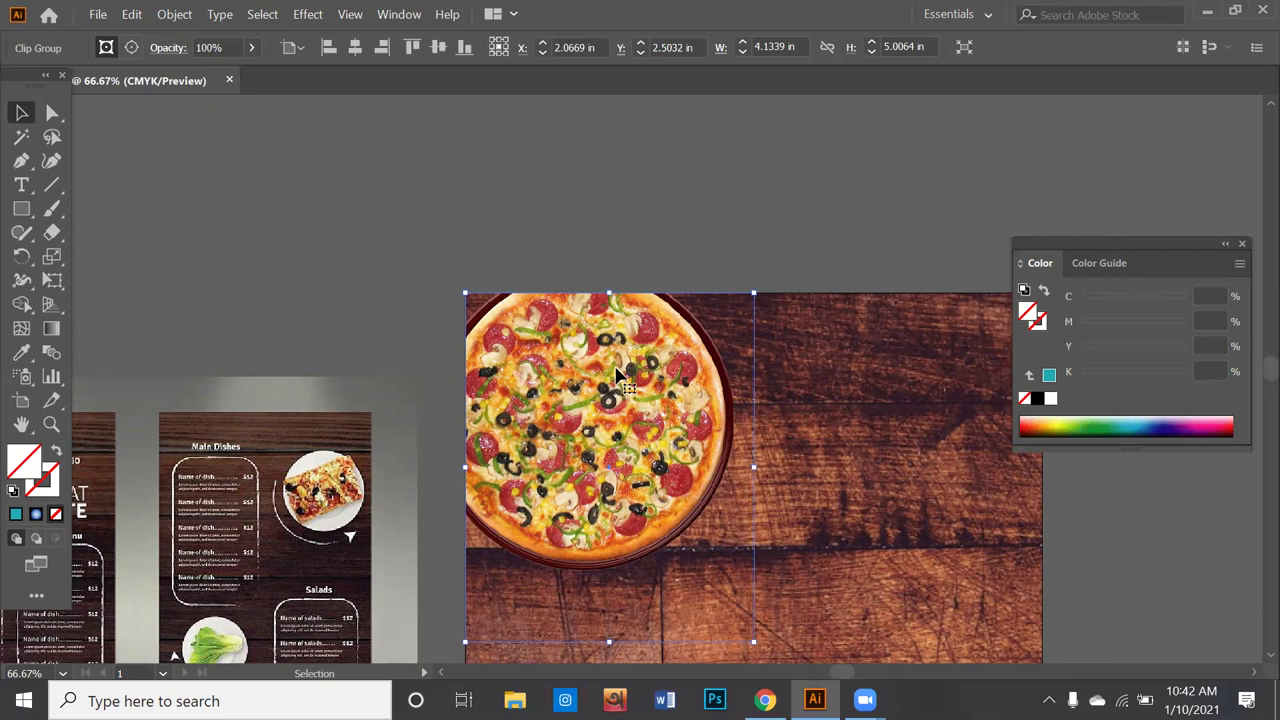
{"action": "scroll", "coordinate": [620, 375], "scroll_direction": "down", "scroll_amount": 2}
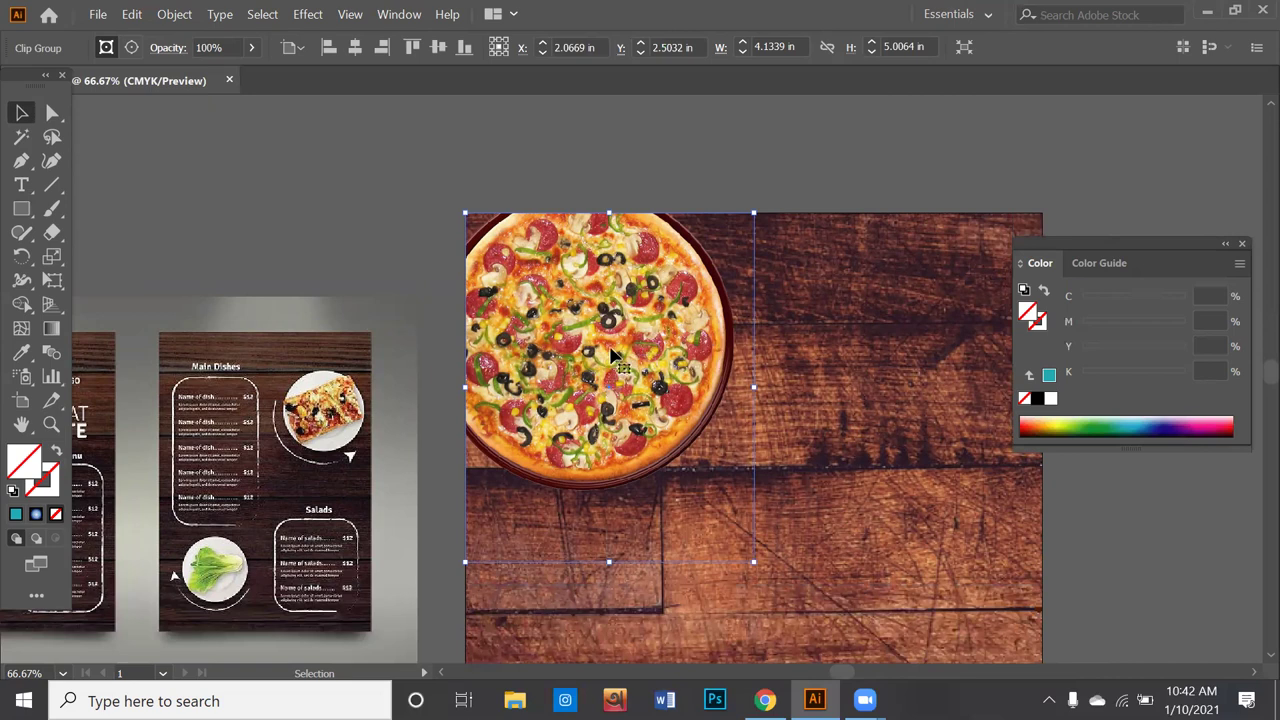
{"action": "scroll", "coordinate": [620, 350], "scroll_direction": "down", "scroll_amount": 3}
{"action": "scroll", "coordinate": [610, 357], "scroll_direction": "down", "scroll_amount": 1, "text": "alt"}
{"action": "scroll", "coordinate": [610, 357], "scroll_direction": "down", "scroll_amount": 1, "text": "alt"}
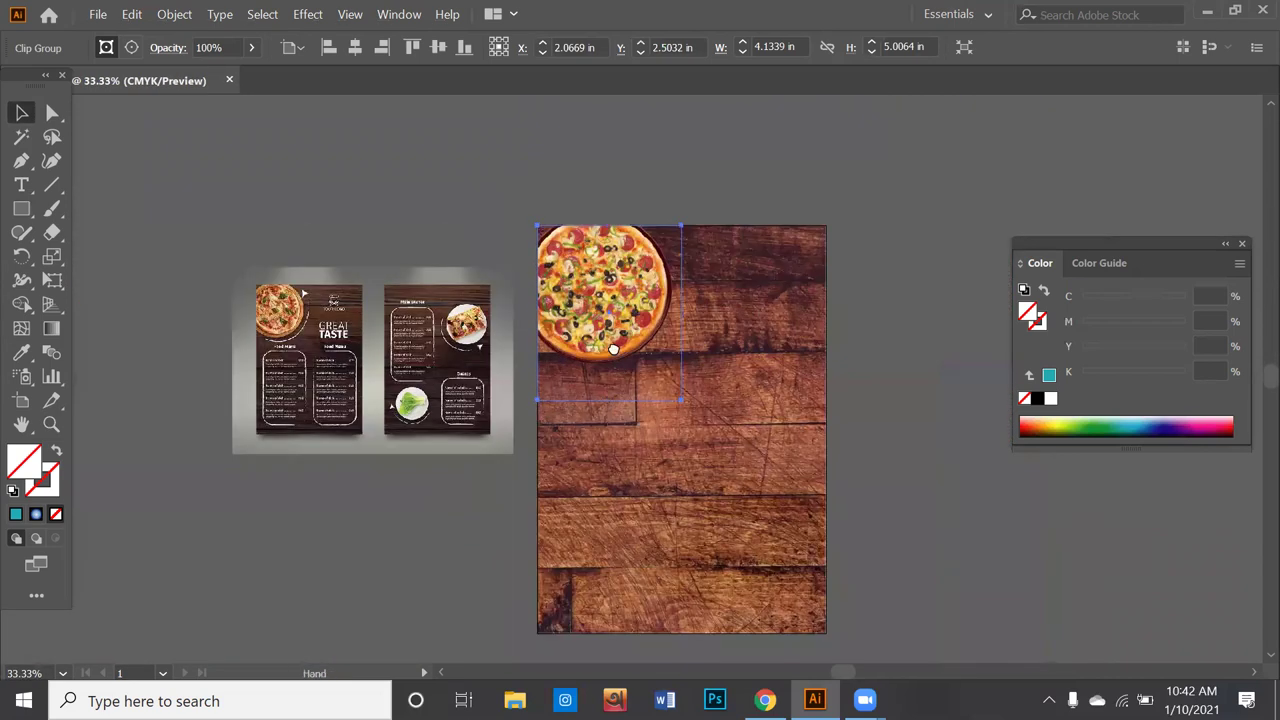
{"action": "scroll", "coordinate": [560, 300], "scroll_direction": "right", "scroll_amount": 5}
{"action": "scroll", "coordinate": [520, 260], "scroll_direction": "down", "scroll_amount": 1}
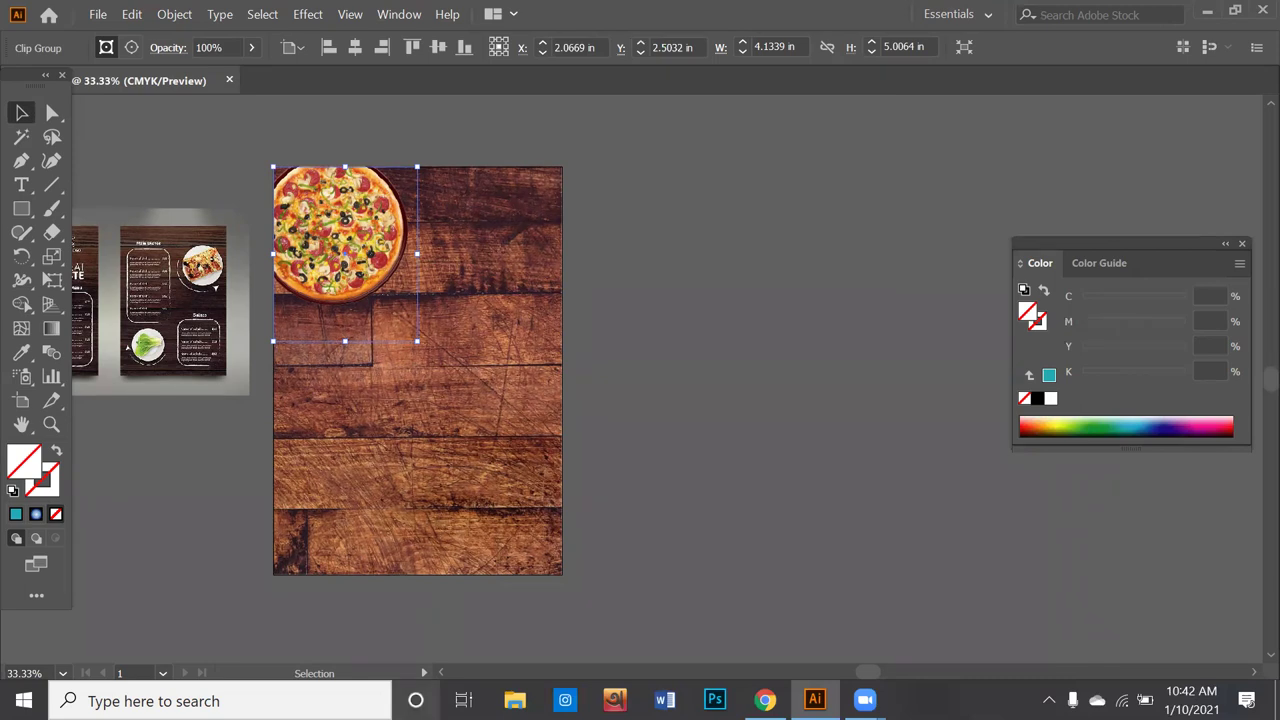
{"action": "right_click", "coordinate": [349, 200]}
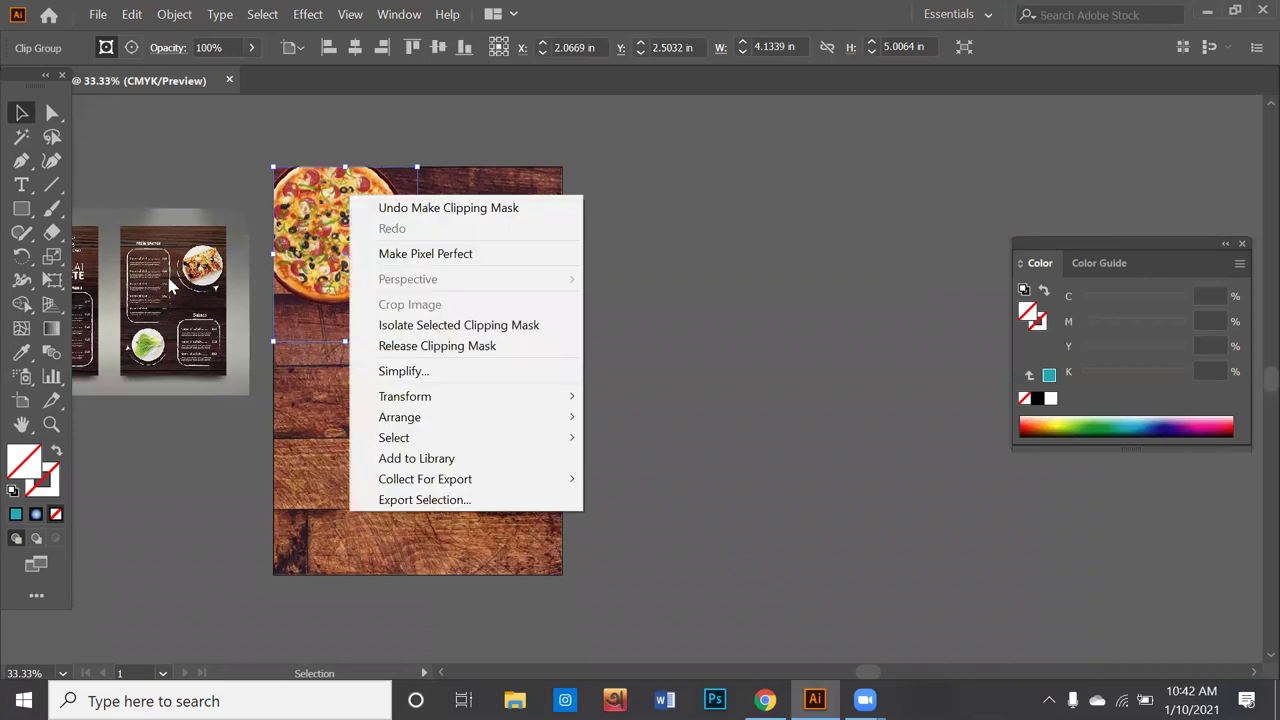
{"action": "key", "text": "Escape"}
{"action": "scroll", "coordinate": [360, 289], "scroll_direction": "left", "scroll_amount": 5}
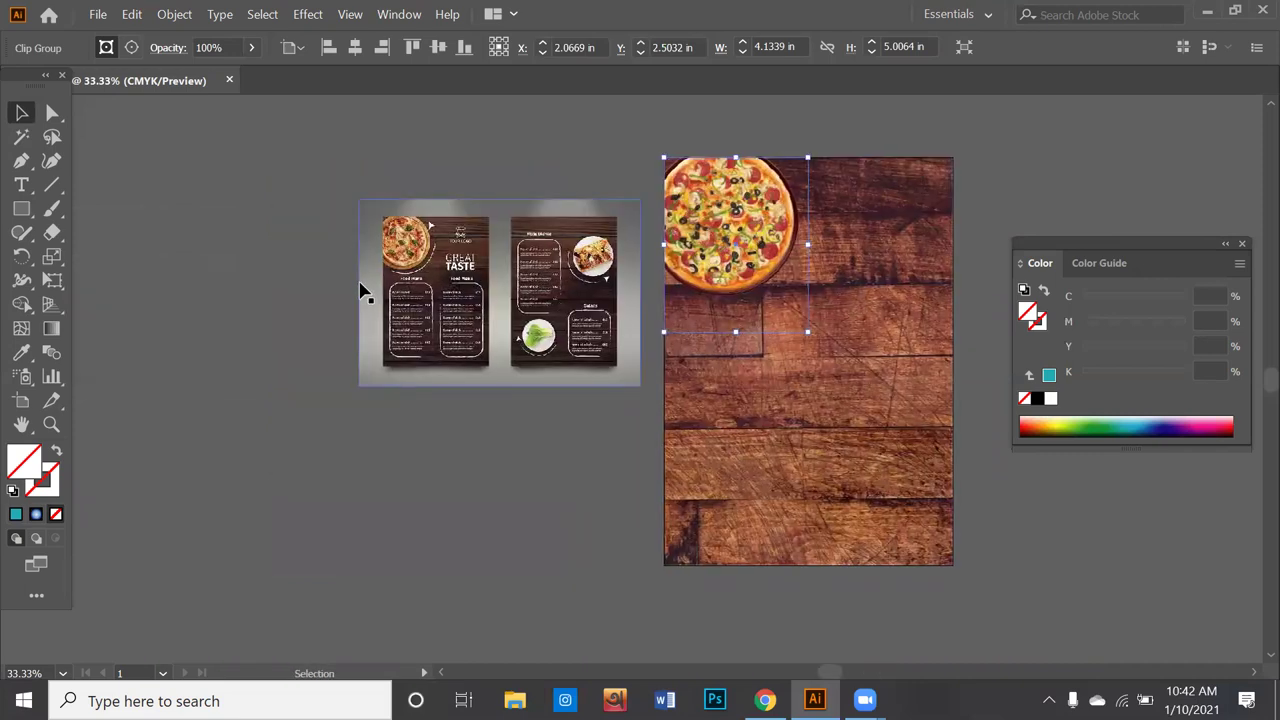
{"action": "scroll", "coordinate": [380, 289], "scroll_direction": "up", "scroll_amount": 4}
{"action": "left_click_drag", "start_coordinate": [616, 184], "coordinate": [535, 493]}
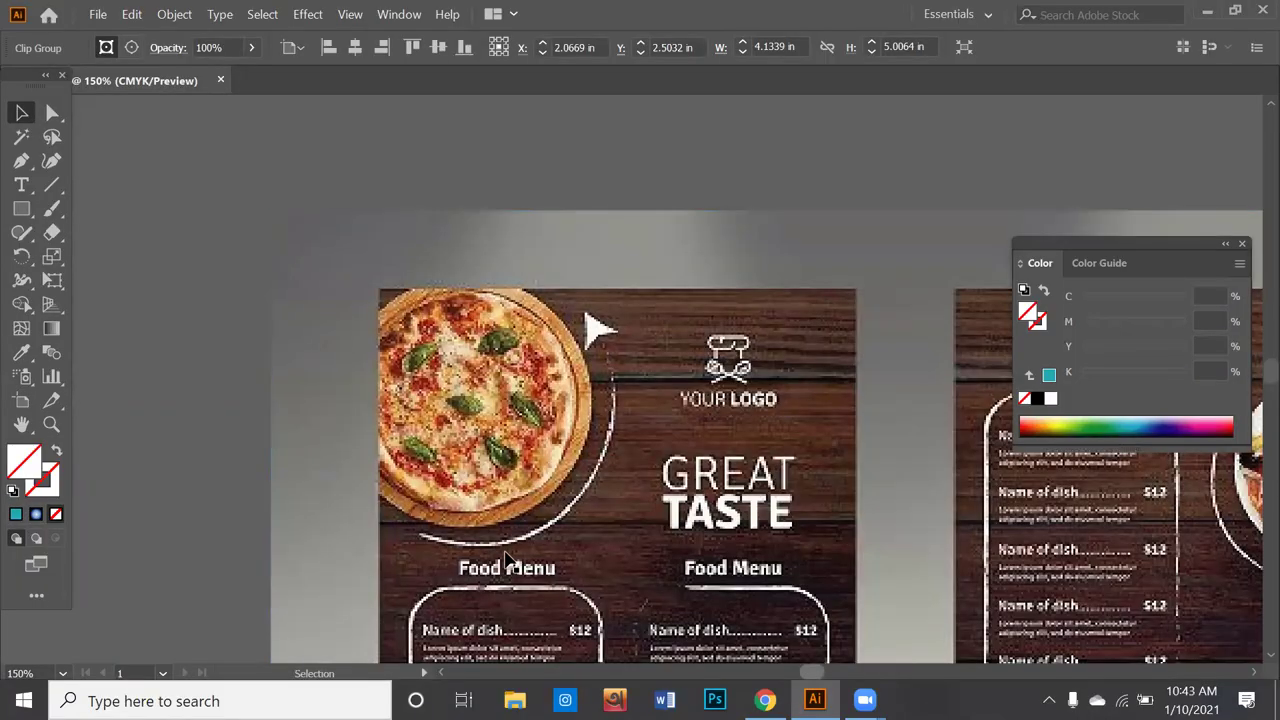
{"action": "mouse_move", "coordinate": [764, 700]}
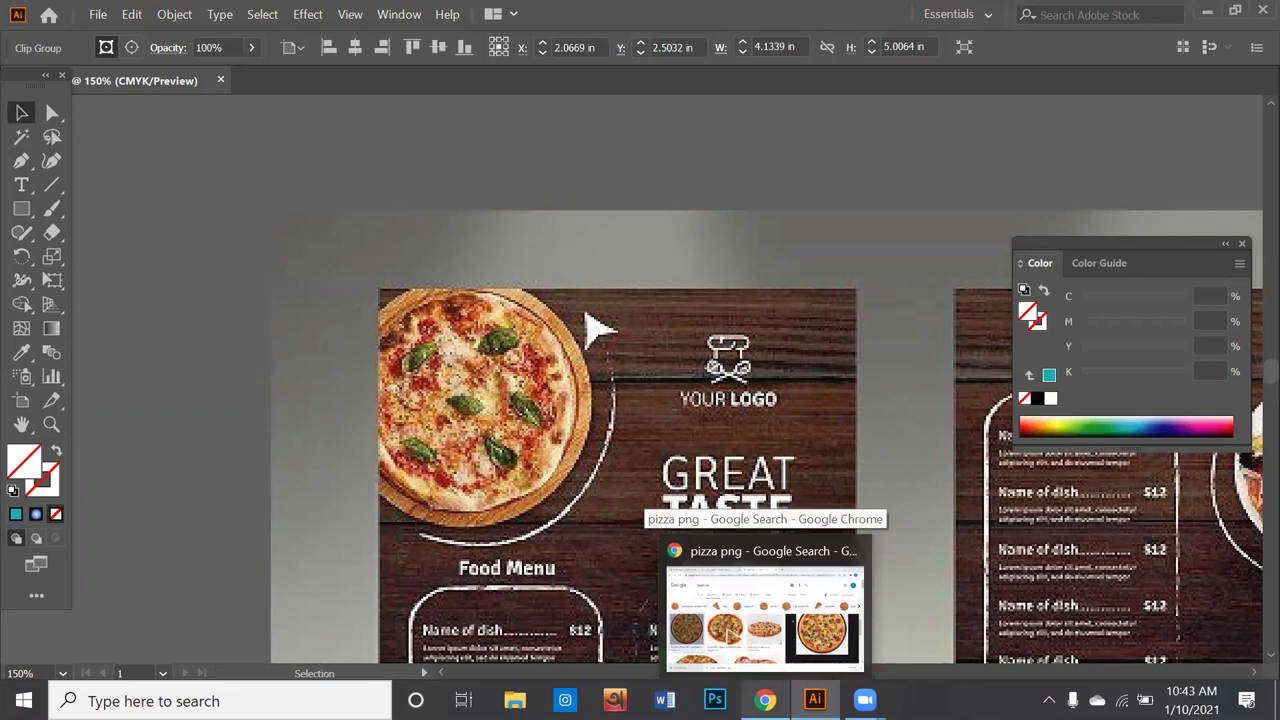
{"action": "left_click", "coordinate": [815, 700]}
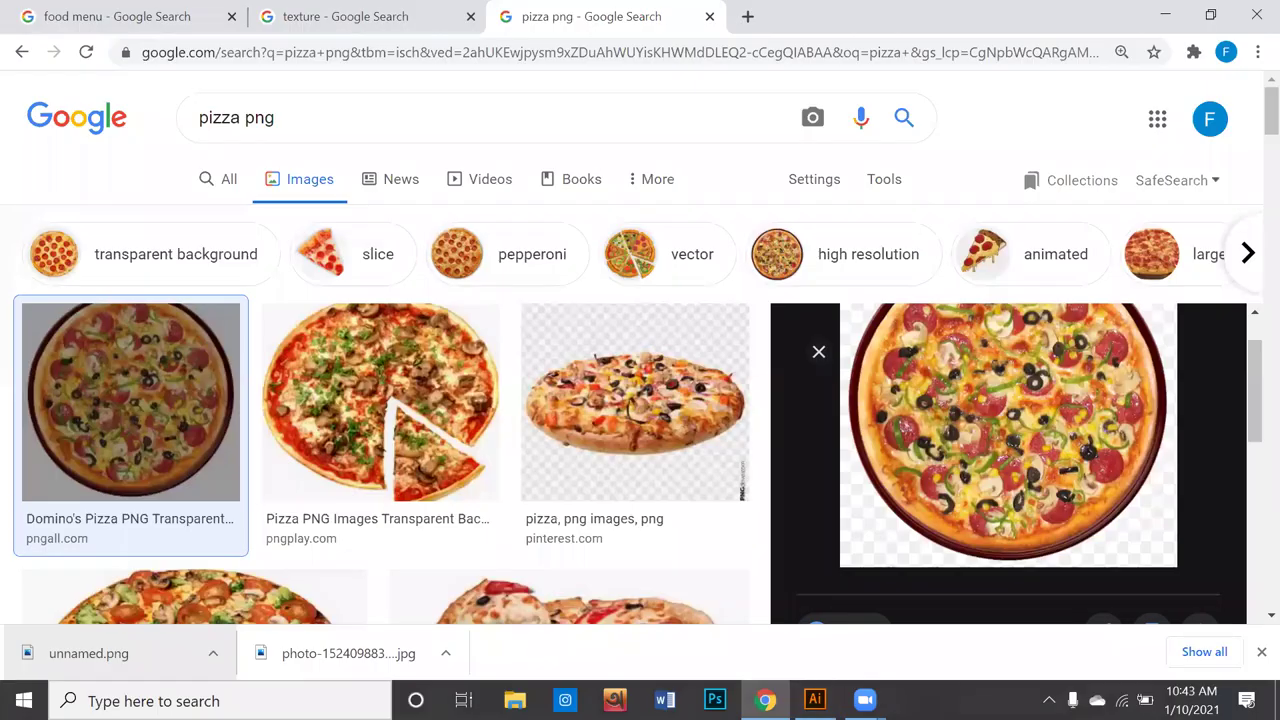
{"action": "left_click", "coordinate": [815, 700]}
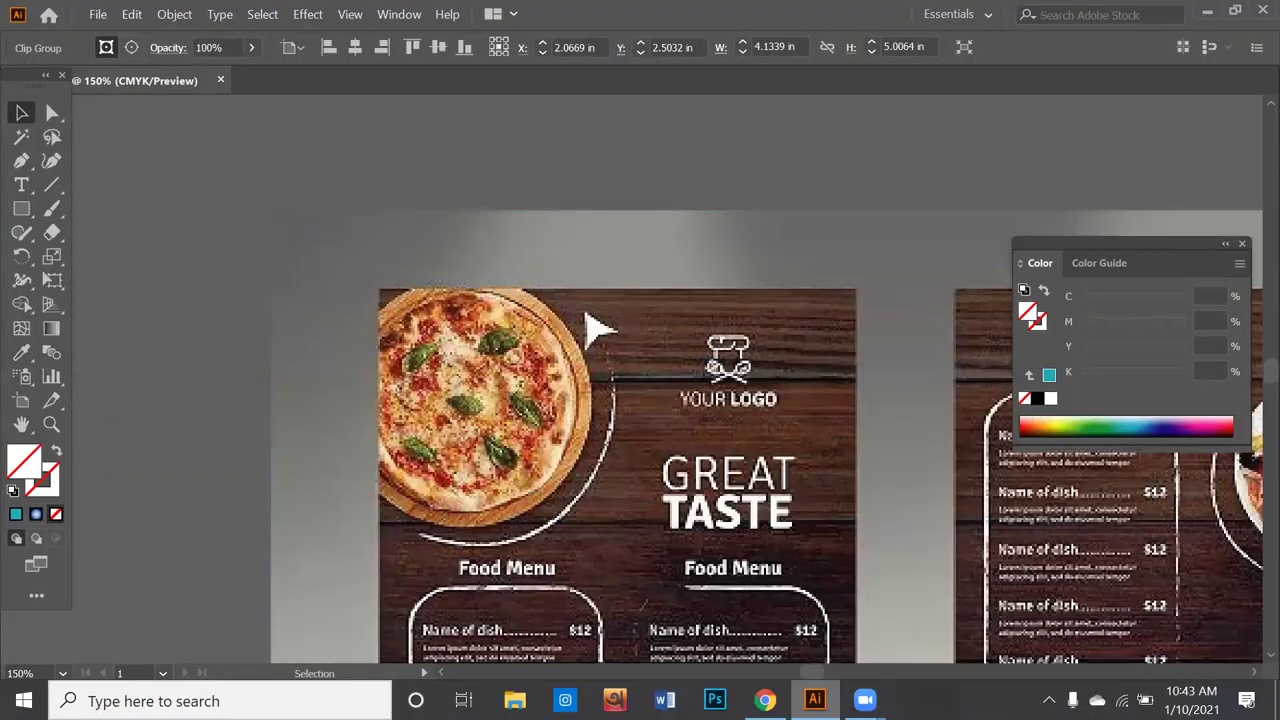
{"action": "scroll", "coordinate": [800, 505], "scroll_direction": "down", "scroll_amount": 2}
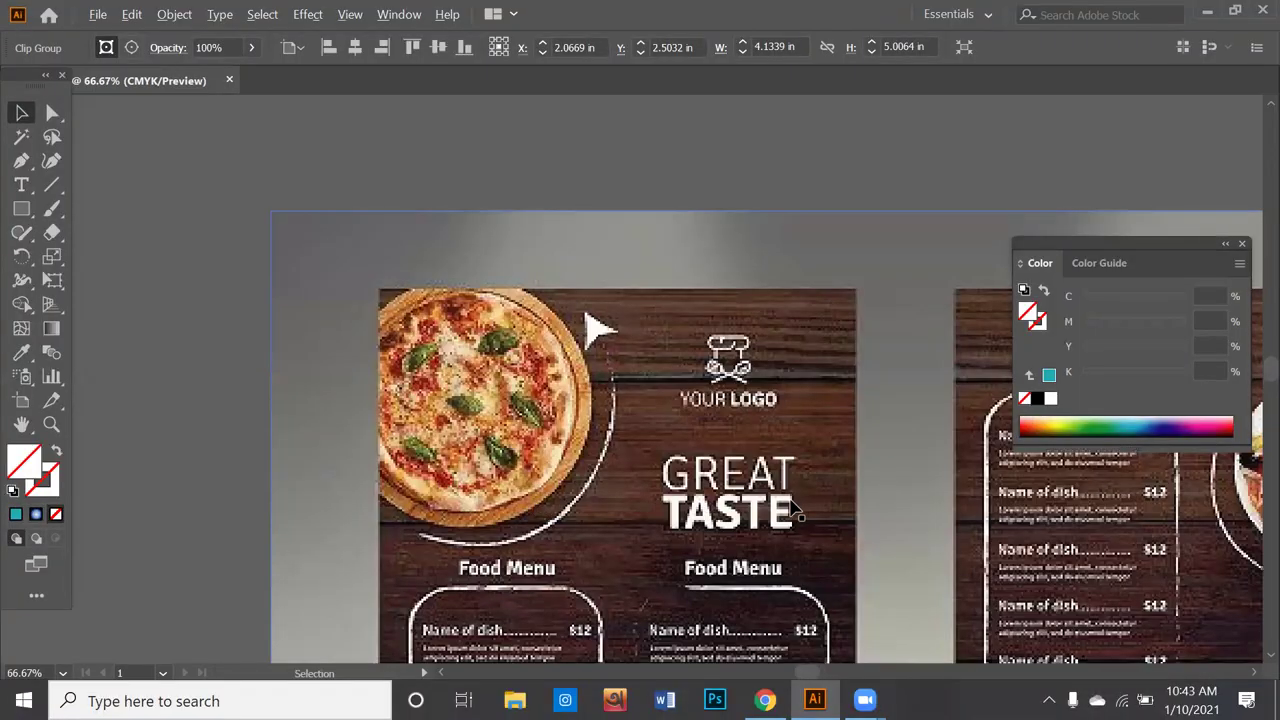
Step: Release the pizza's clipping mask so the whole round image shows again
{"action": "left_click_drag", "start_coordinate": [953, 474], "coordinate": [415, 336]}
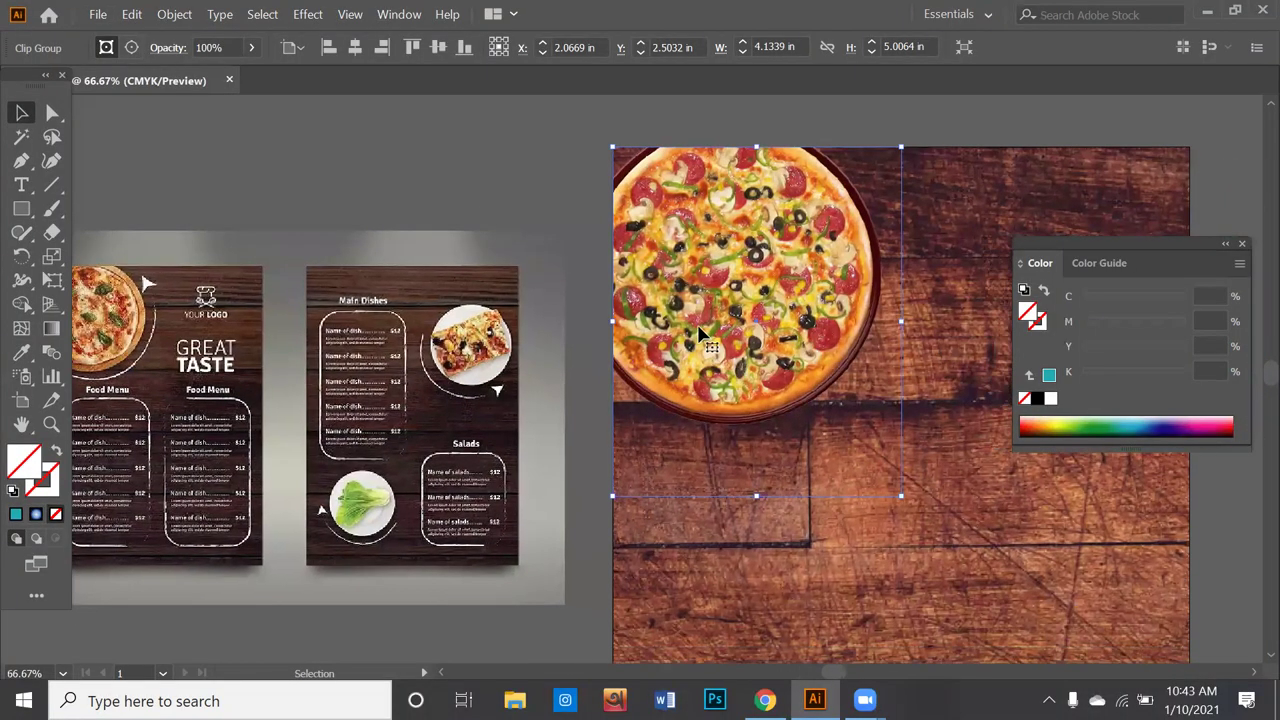
{"action": "right_click", "coordinate": [700, 327]}
{"action": "left_click", "coordinate": [769, 478]}
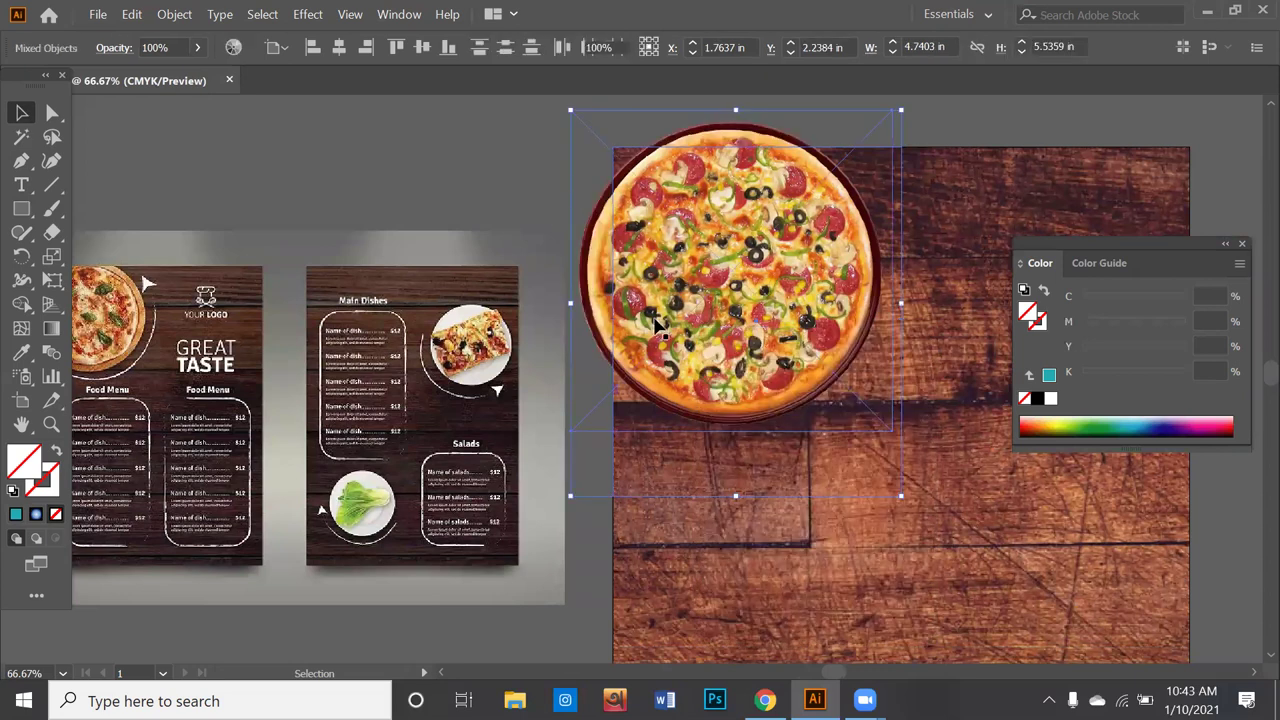
{"action": "left_click", "coordinate": [680, 435]}
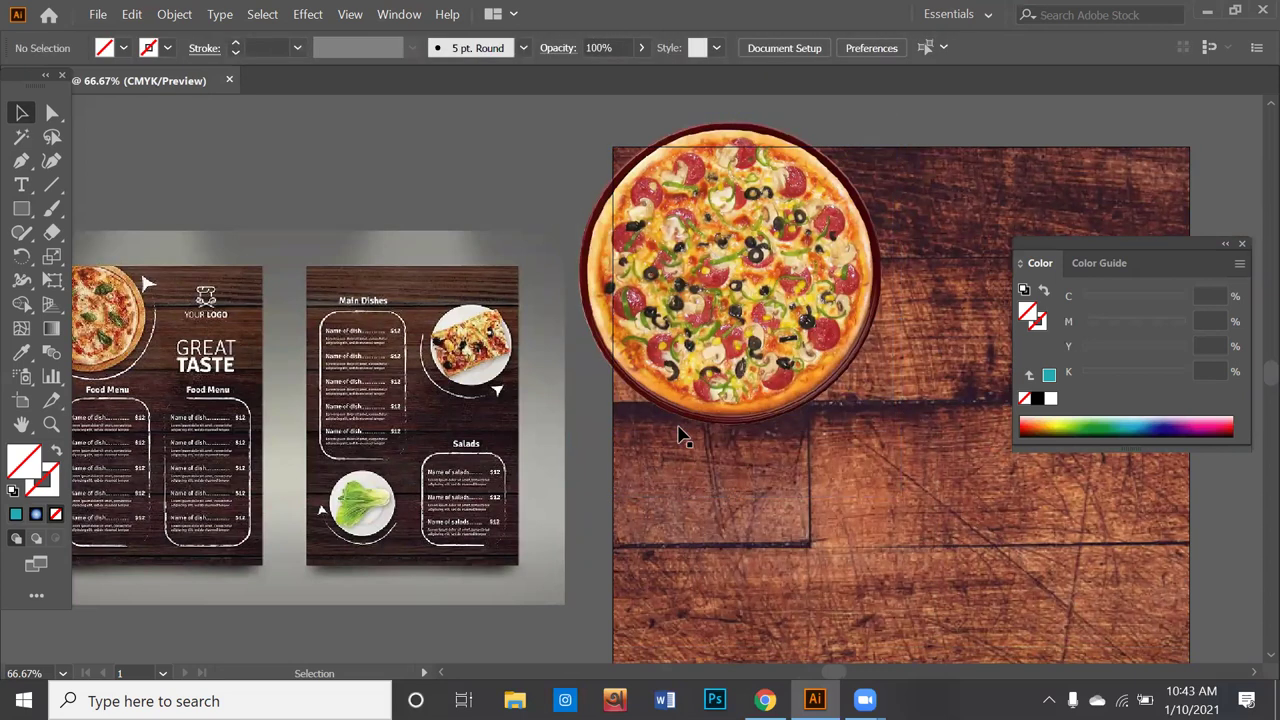
{"action": "left_click", "coordinate": [660, 489]}
Step: Fill the old clipping rectangle green to find it, then delete it
{"action": "left_click", "coordinate": [679, 507]}
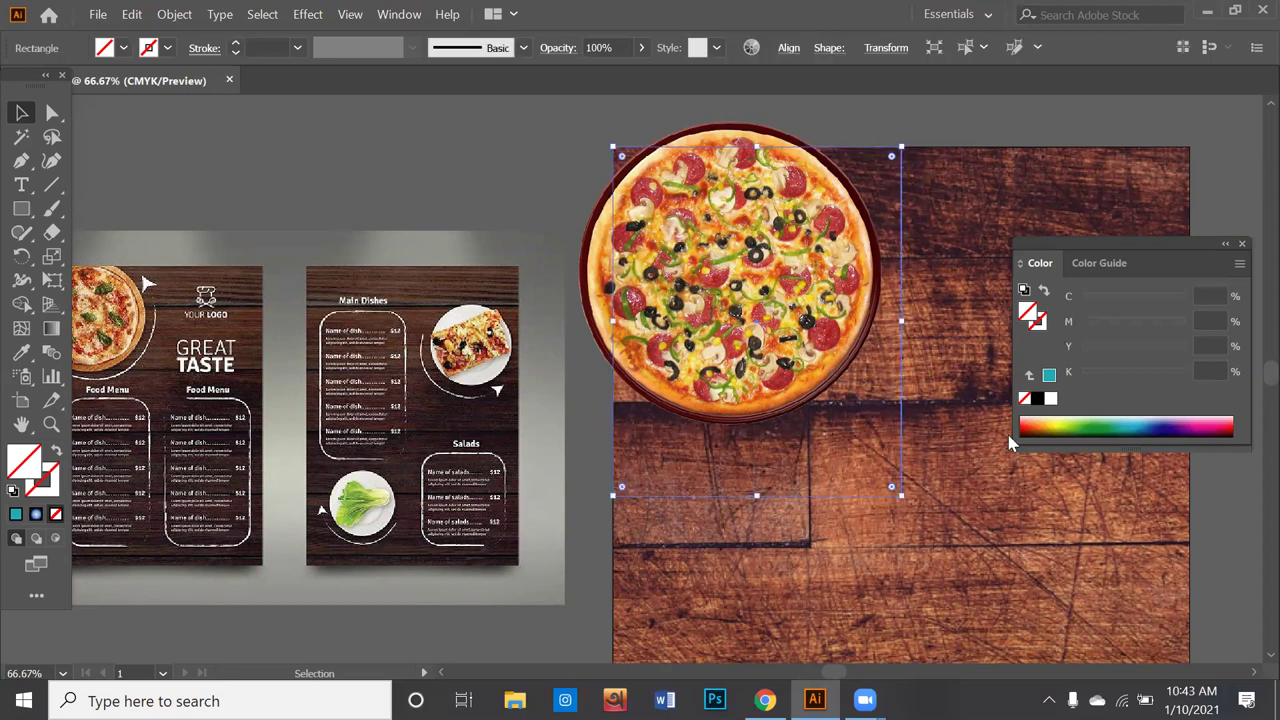
{"action": "left_click", "coordinate": [1055, 422]}
{"action": "left_click", "coordinate": [1081, 422]}
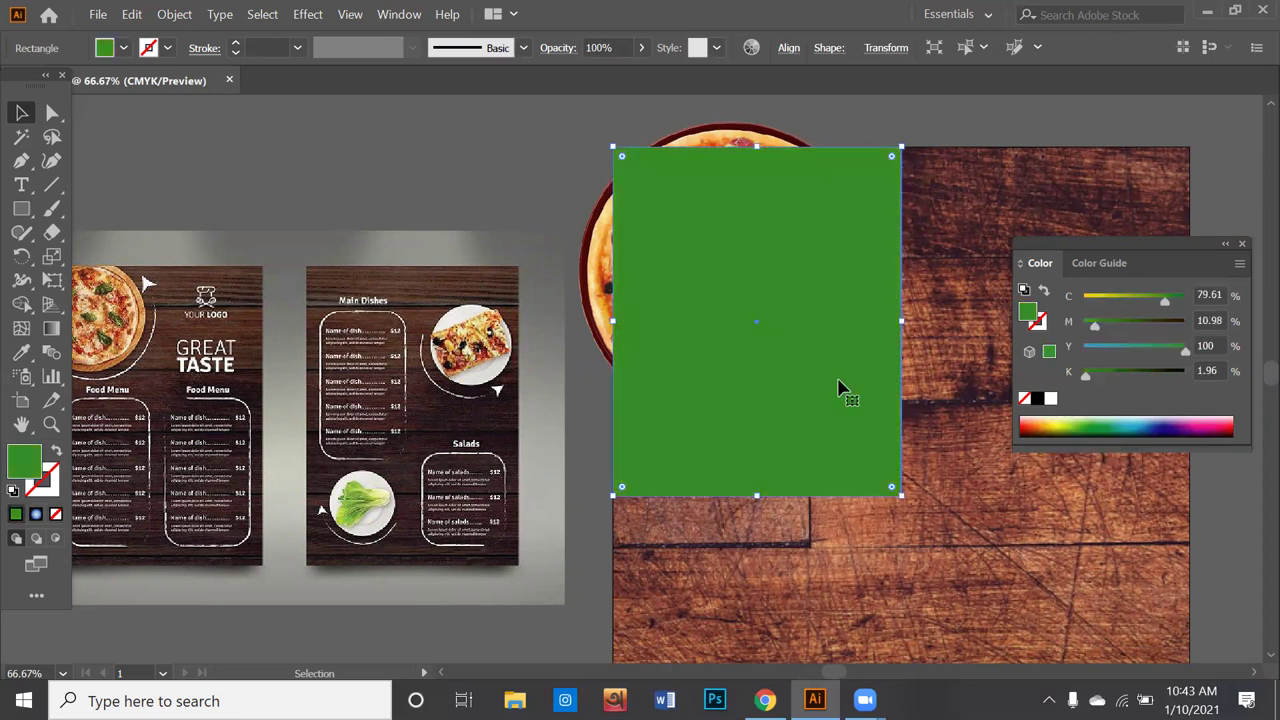
{"action": "left_click", "coordinate": [335, 220]}
{"action": "left_click", "coordinate": [760, 371]}
{"action": "key", "text": "Delete"}
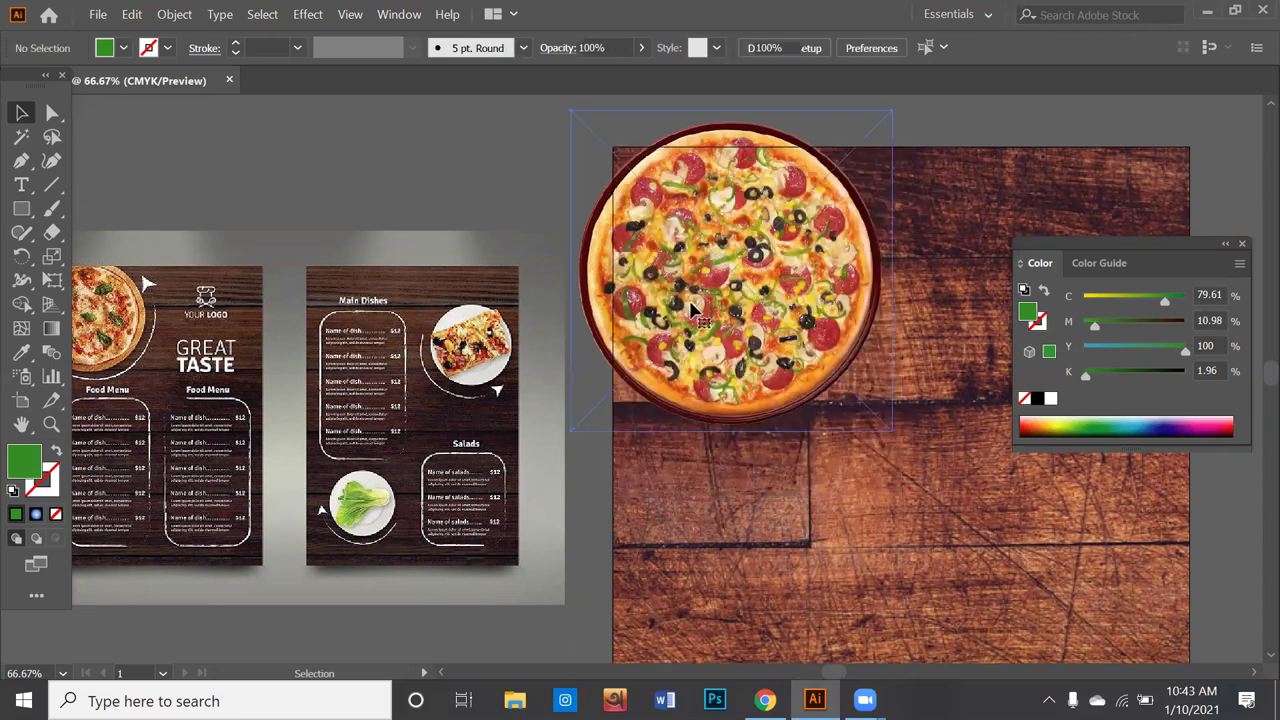
Step: Move the menu mockup image to the right, partly behind the wood page
{"action": "left_click", "coordinate": [693, 310]}
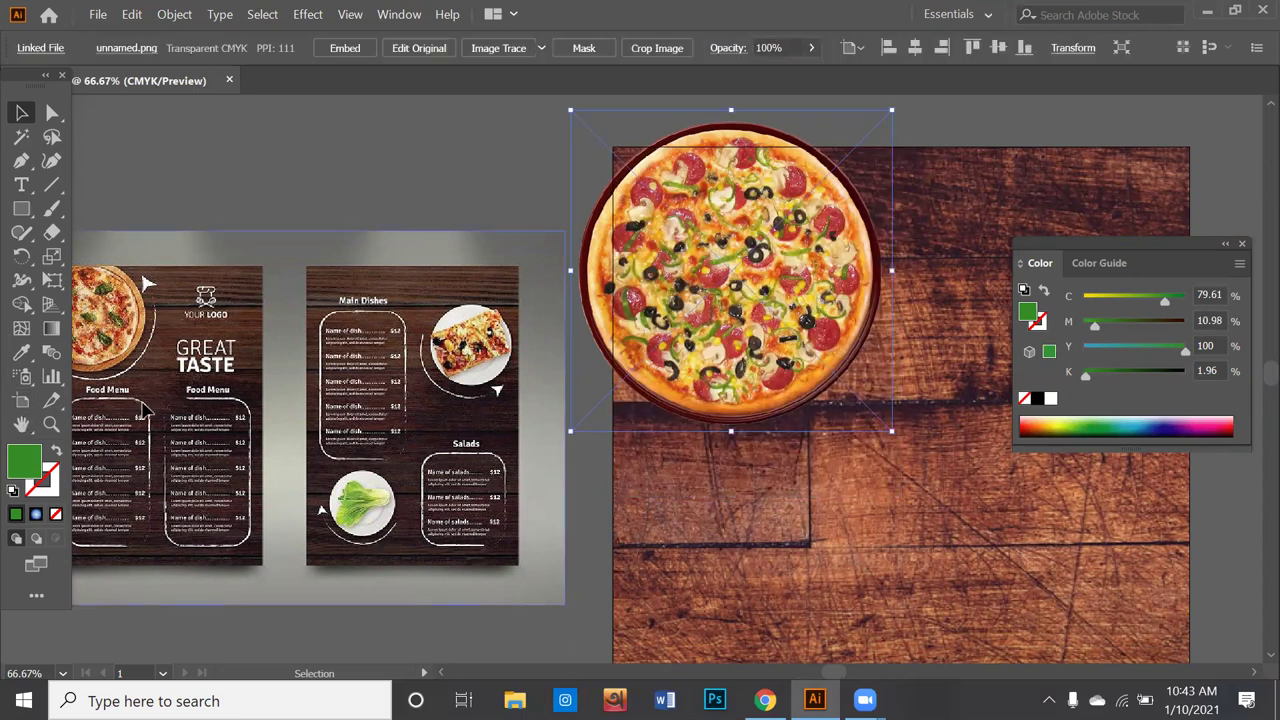
{"action": "mouse_move", "coordinate": [143, 405]}
{"action": "left_mouse_down"}
{"action": "mouse_move", "coordinate": [330, 440]}
{"action": "mouse_move", "coordinate": [360, 428]}
{"action": "left_mouse_up"}
{"action": "left_click", "coordinate": [338, 210]}
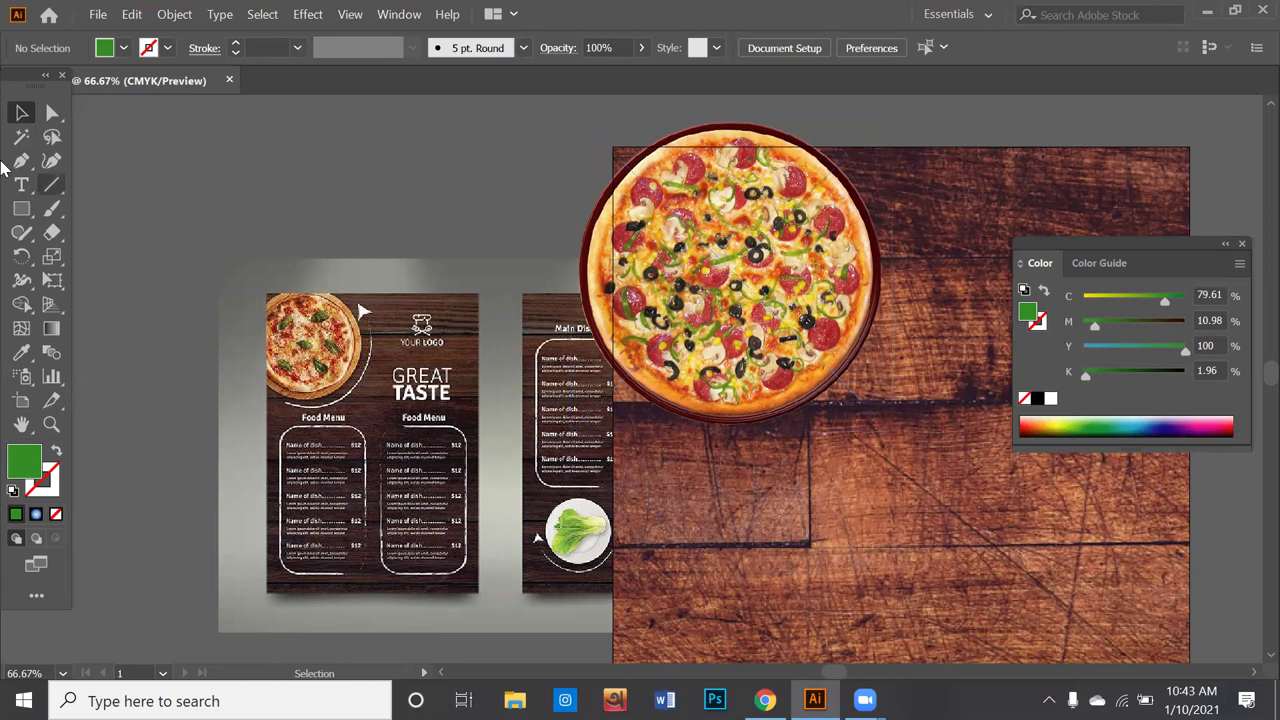
Step: Draw a new rectangle from the wood background's top-left corner over the pizza
{"action": "left_click", "coordinate": [22, 231]}
{"action": "left_click_drag", "start_coordinate": [21, 208], "coordinate": [121, 216]}
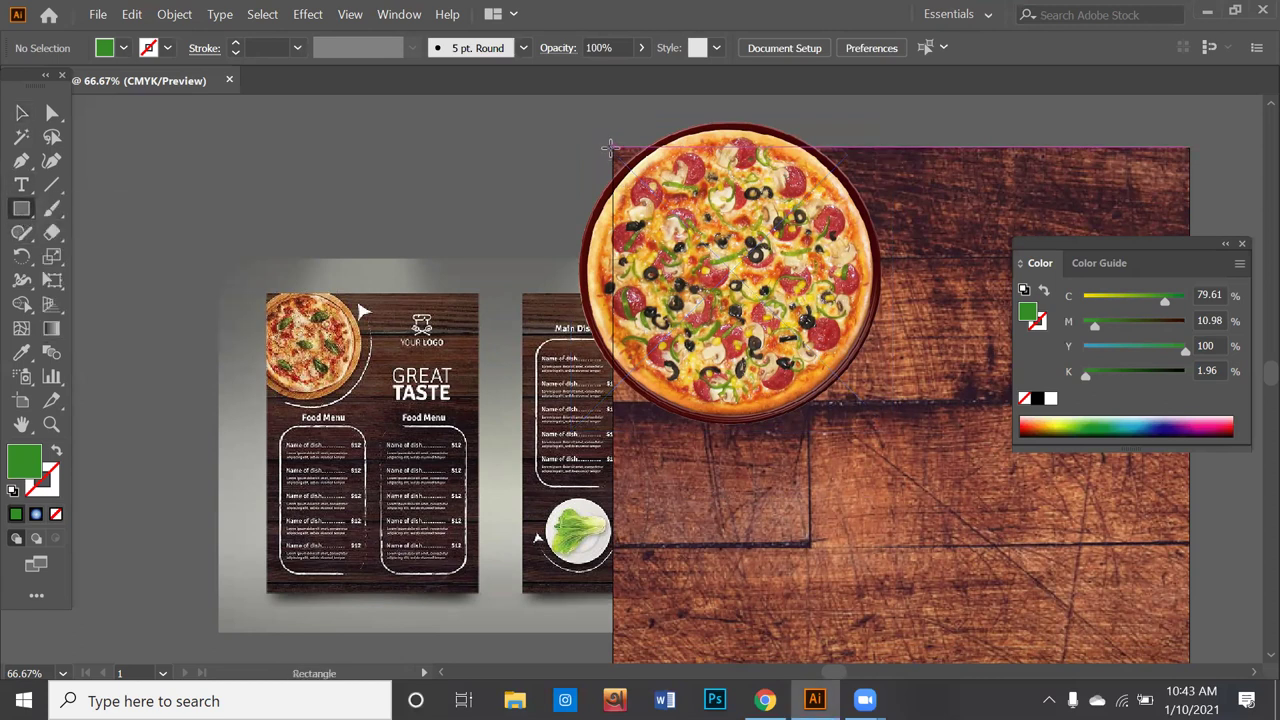
{"action": "mouse_move", "coordinate": [610, 148]}
{"action": "left_mouse_down"}
{"action": "mouse_move", "coordinate": [848, 472]}
{"action": "mouse_move", "coordinate": [902, 486]}
{"action": "left_mouse_up"}
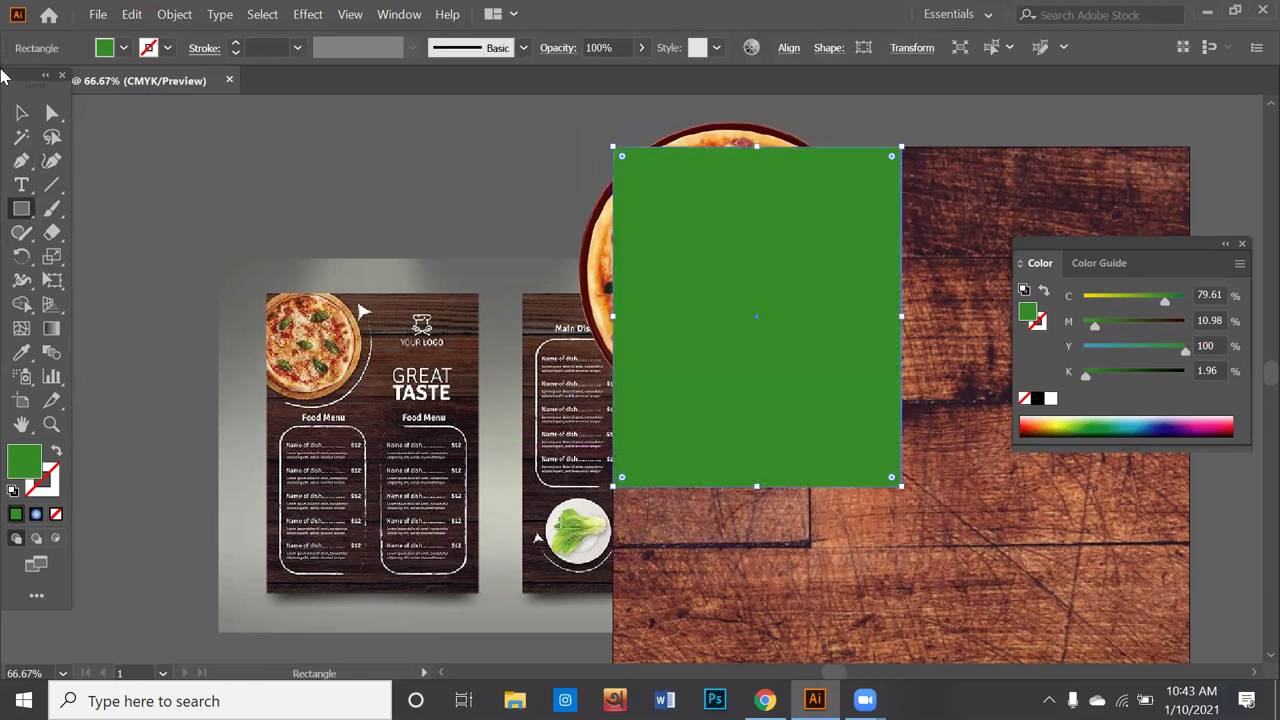
Step: Clip the pizza to the new rectangle so it sits flush in the corner
{"action": "left_click", "coordinate": [21, 113]}
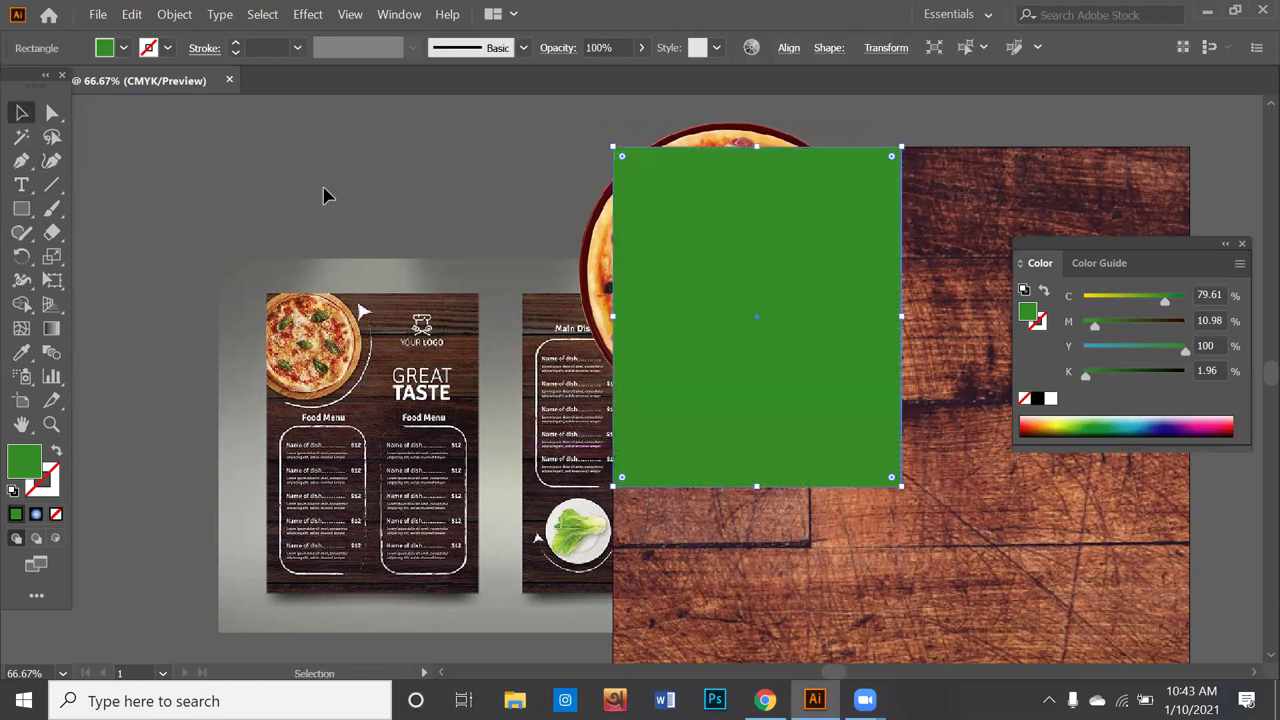
{"action": "left_click", "coordinate": [603, 304]}
{"action": "left_click", "coordinate": [703, 297], "text": "shift"}
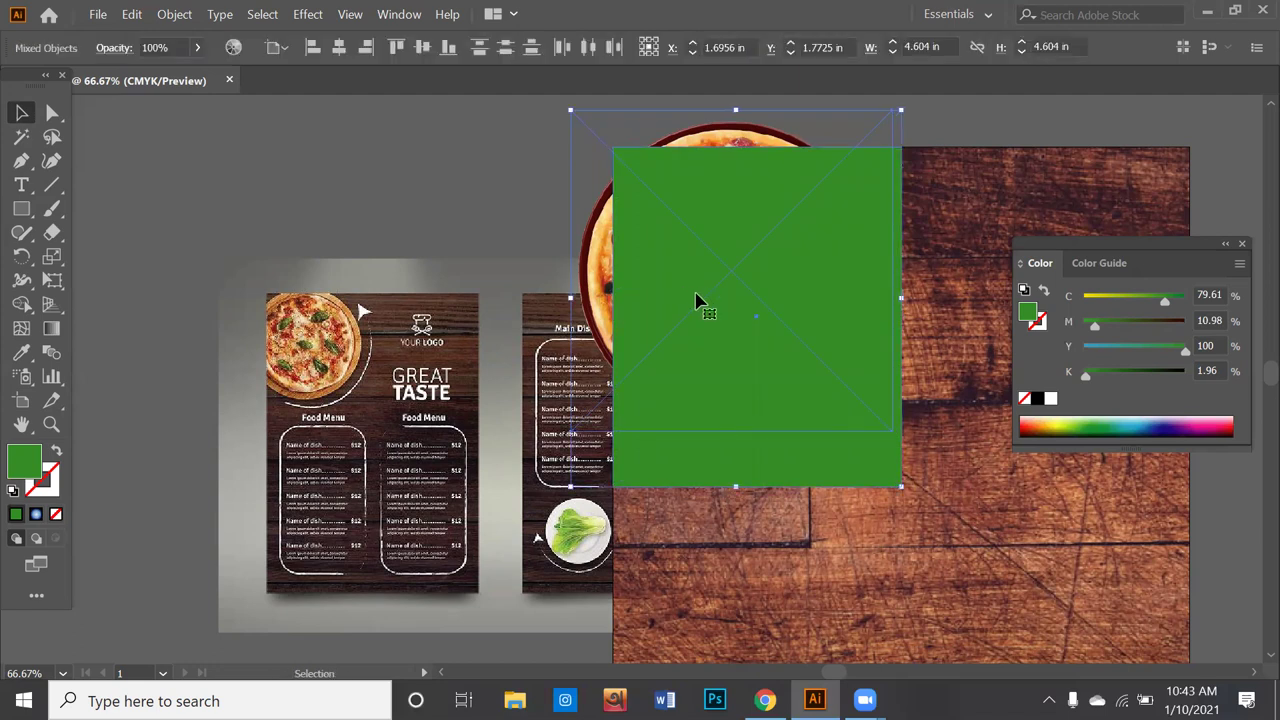
{"action": "right_click", "coordinate": [700, 296]}
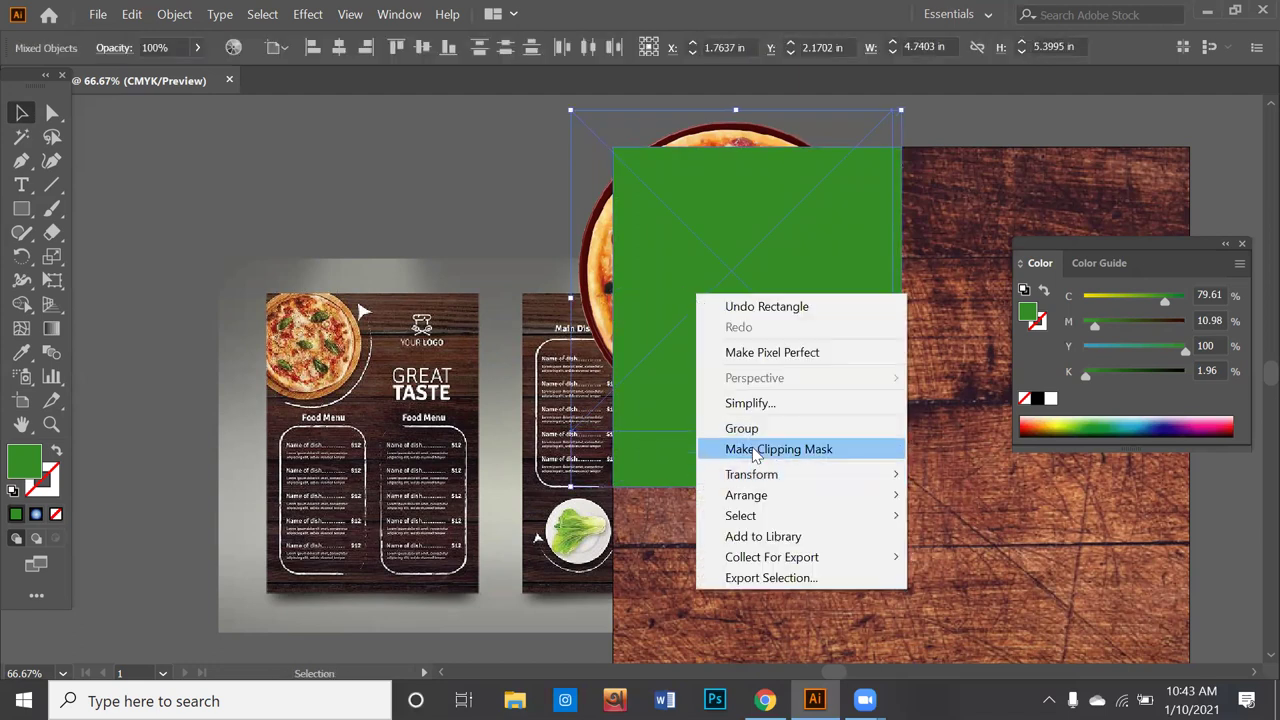
{"action": "left_click", "coordinate": [750, 452]}
{"action": "left_click", "coordinate": [390, 148]}
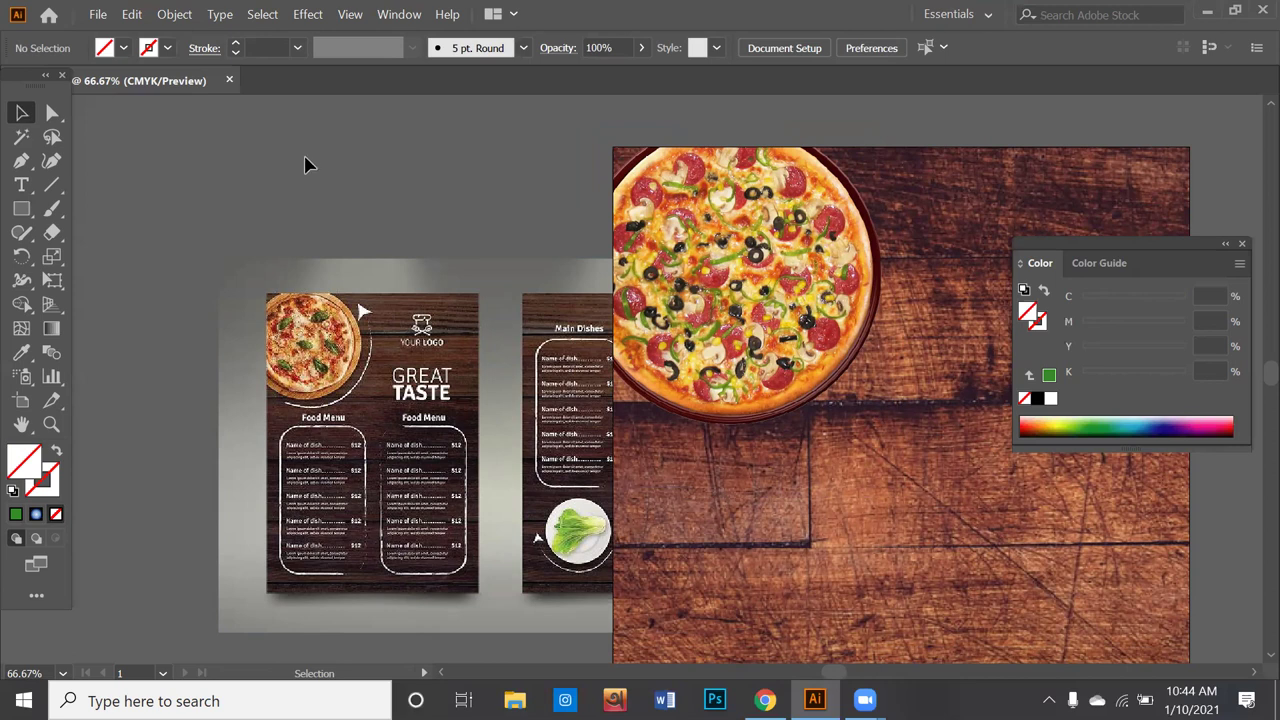
{"action": "scroll", "coordinate": [306, 165], "scroll_direction": "down", "scroll_amount": 3}
{"action": "left_click_drag", "start_coordinate": [496, 318], "coordinate": [306, 335]}
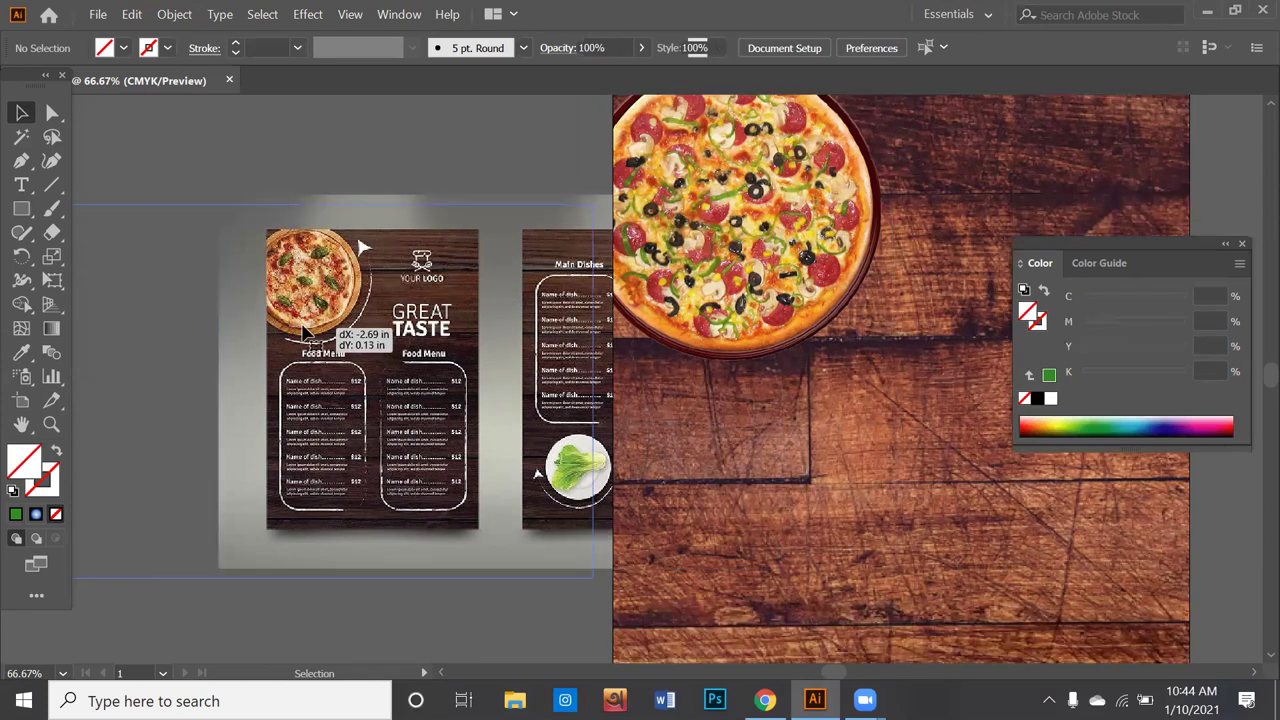
Step: Scroll down to reveal empty canvas below the reference menu designs
{"action": "scroll", "coordinate": [306, 335], "scroll_direction": "down", "scroll_amount": 1}
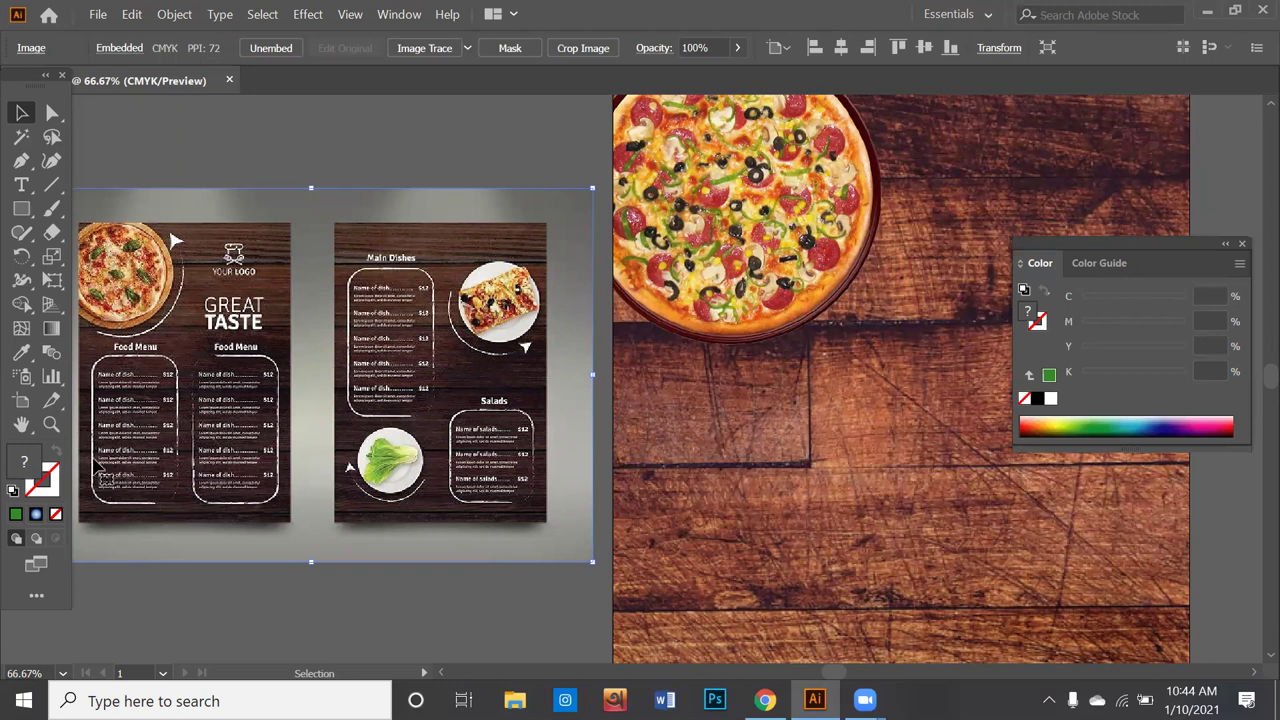
{"action": "scroll", "coordinate": [775, 440], "scroll_direction": "down", "scroll_amount": 1}
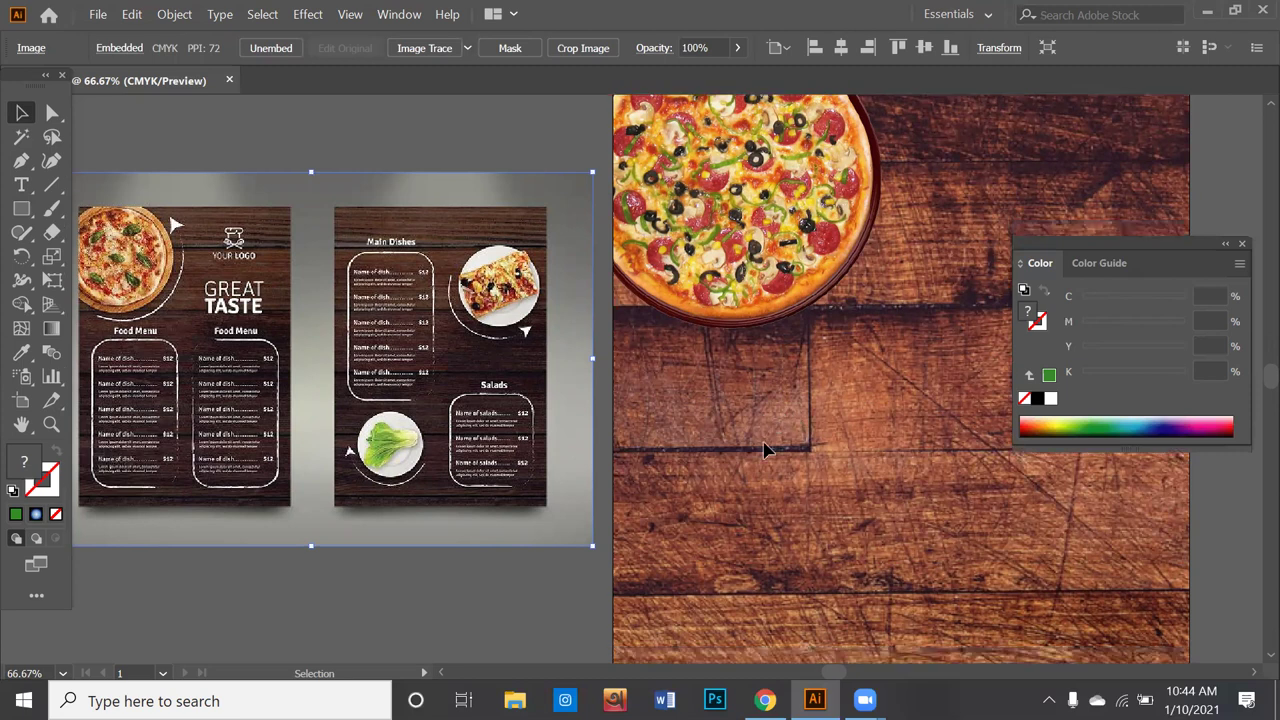
{"action": "scroll", "coordinate": [755, 445], "scroll_direction": "down", "scroll_amount": 2}
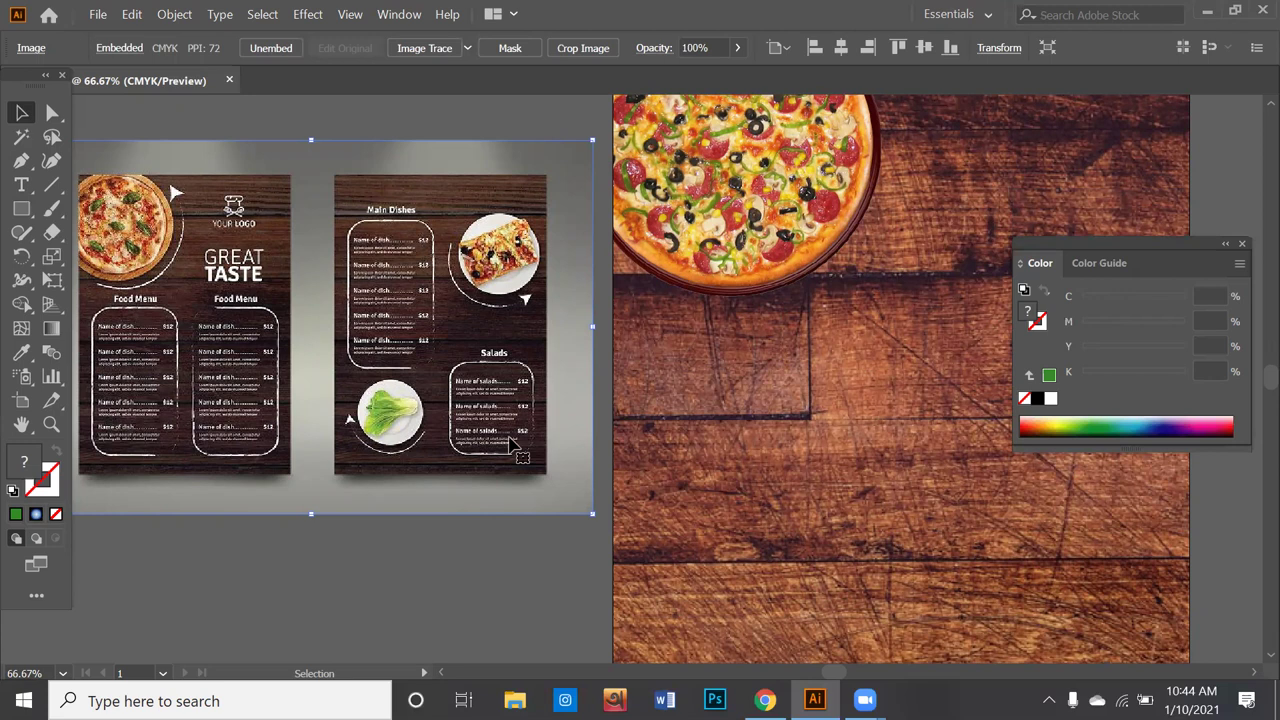
{"action": "scroll", "coordinate": [415, 568], "scroll_direction": "down", "scroll_amount": 1}
{"action": "scroll", "coordinate": [415, 568], "scroll_direction": "down", "scroll_amount": 3}
{"action": "scroll", "coordinate": [360, 563], "scroll_direction": "down", "scroll_amount": 2}
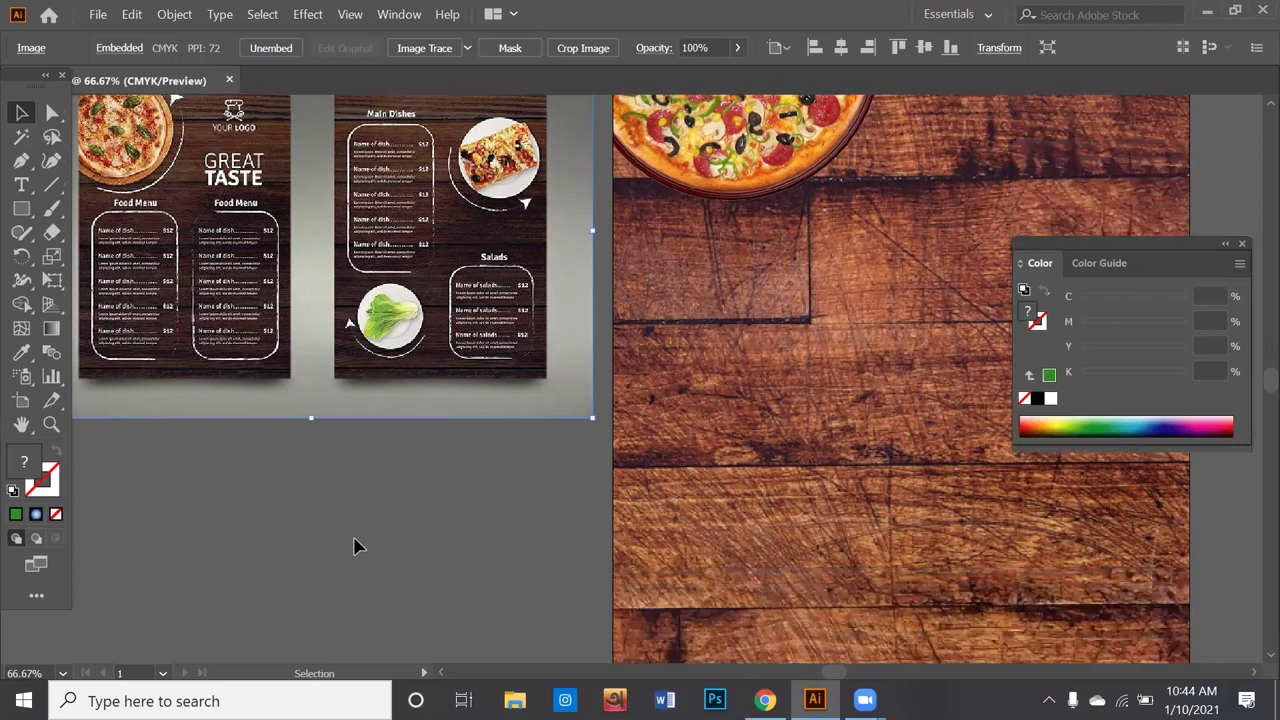
{"action": "scroll", "coordinate": [354, 543], "scroll_direction": "down", "scroll_amount": 1, "text": "alt"}
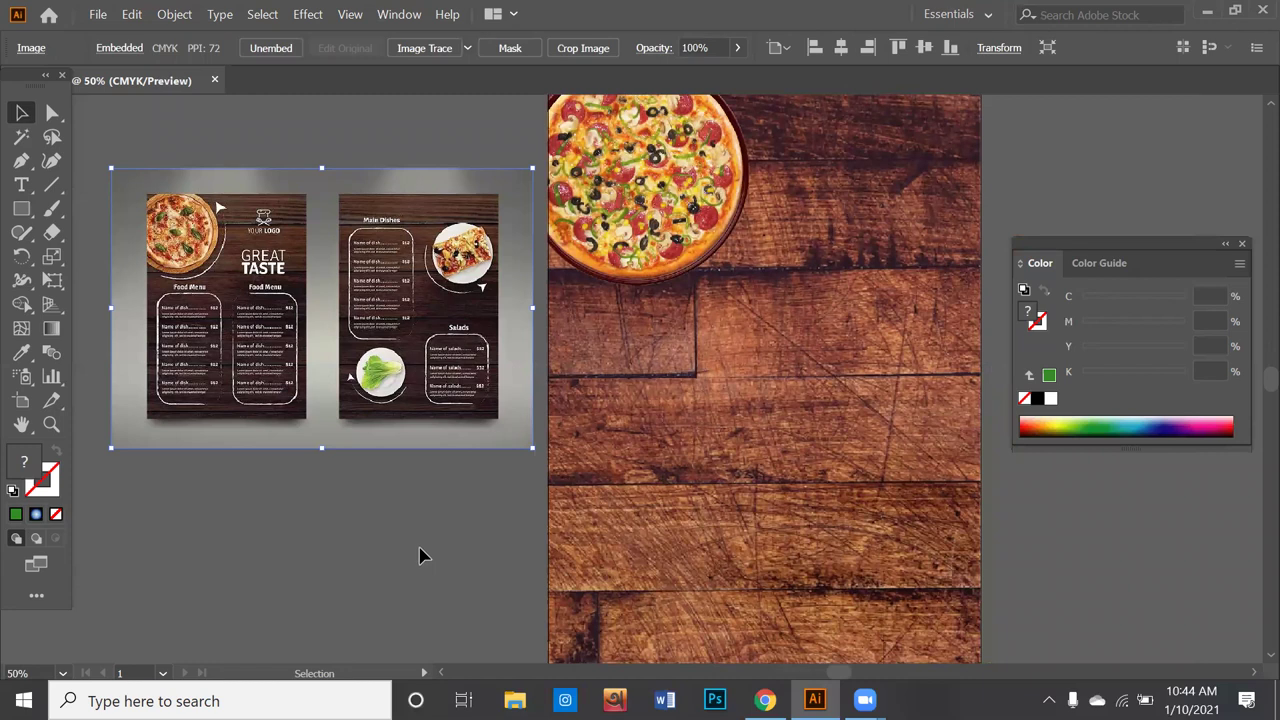
{"action": "scroll", "coordinate": [424, 552], "scroll_direction": "down", "scroll_amount": 1}
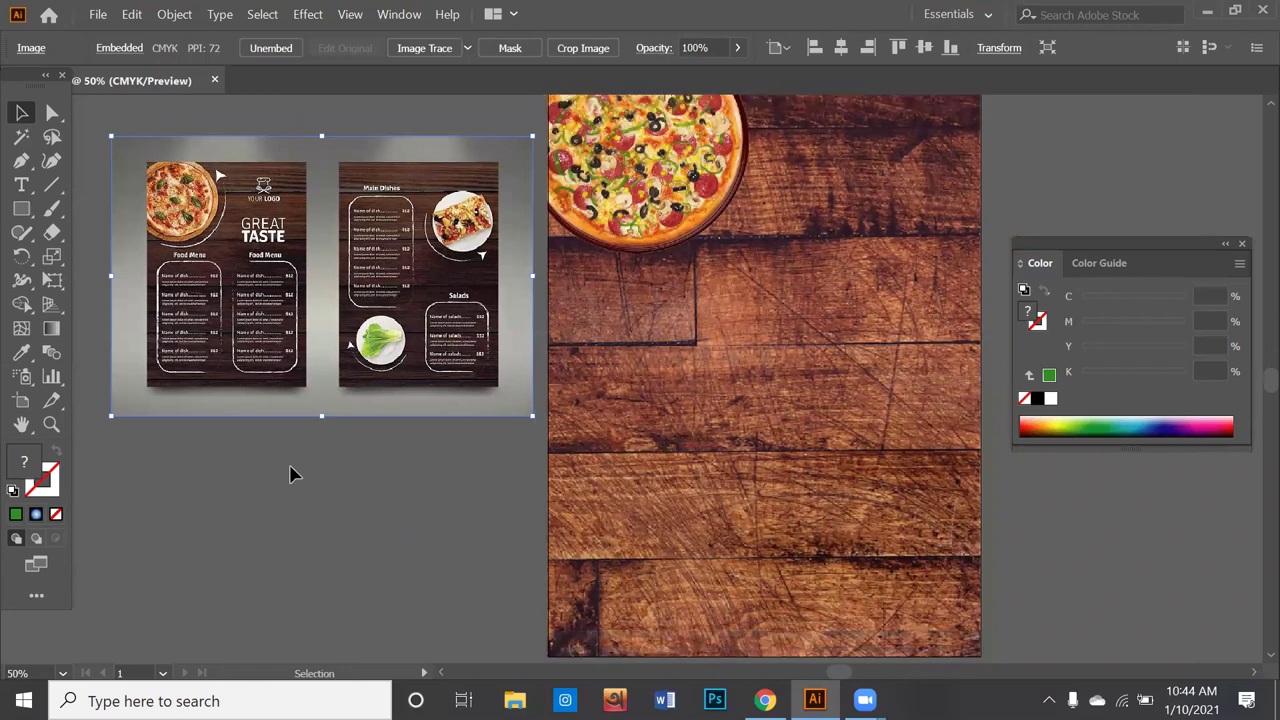
{"action": "scroll", "coordinate": [217, 374], "scroll_direction": "down", "scroll_amount": 1}
{"action": "scroll", "coordinate": [217, 374], "scroll_direction": "down", "scroll_amount": 2}
Step: Draw a tall rounded rectangle on empty canvas
{"action": "left_click", "coordinate": [22, 208]}
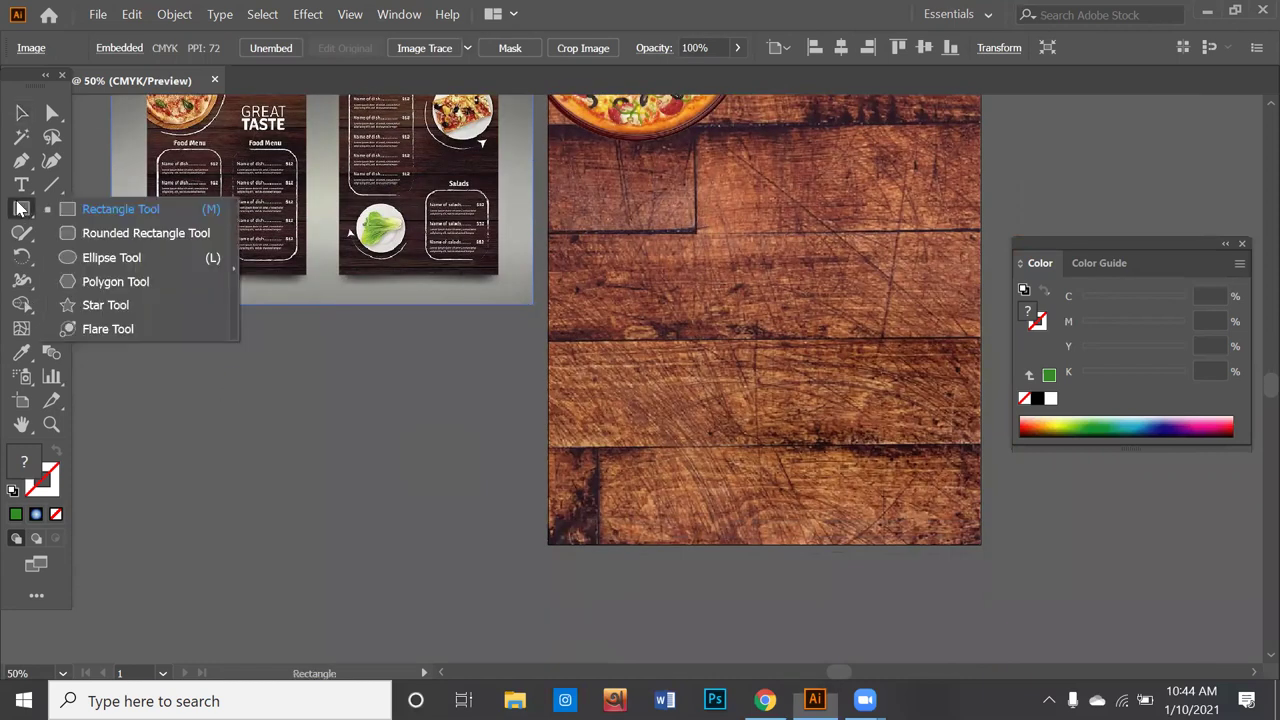
{"action": "left_click", "coordinate": [65, 232]}
{"action": "left_click_drag", "start_coordinate": [287, 416], "coordinate": [381, 574]}
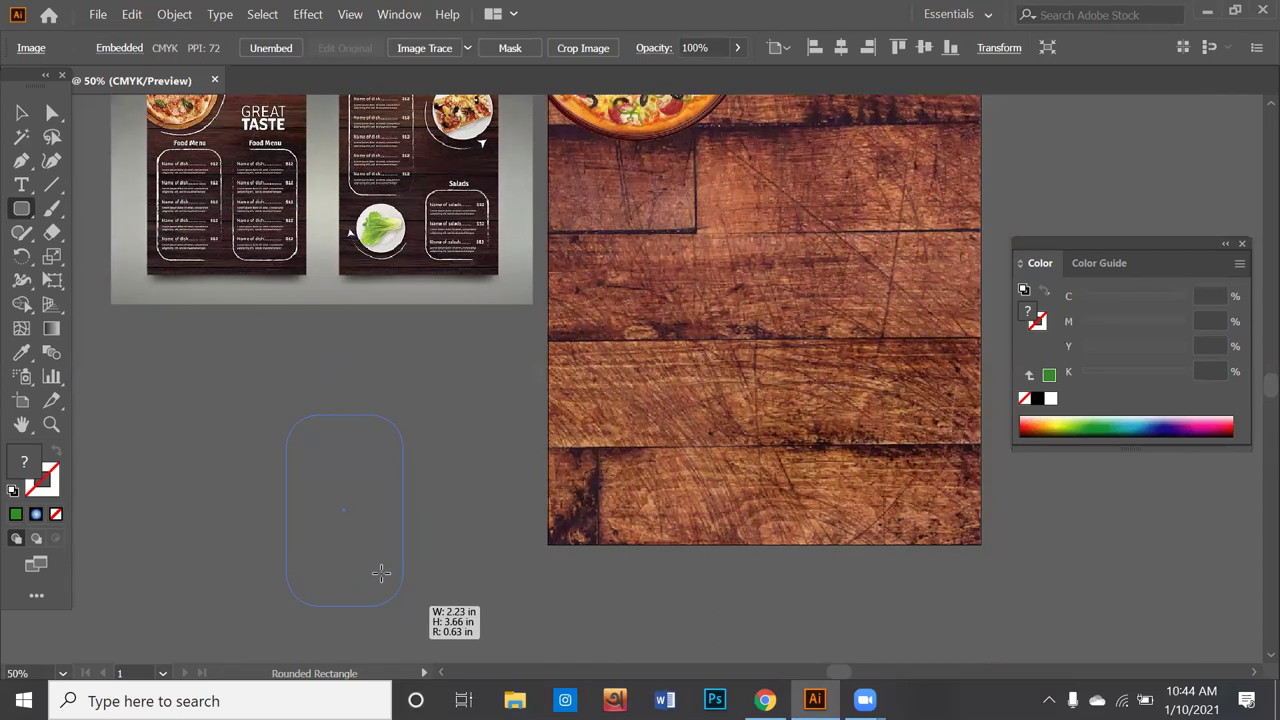
{"action": "left_click_drag", "start_coordinate": [381, 573], "coordinate": [385, 580]}
Step: Give the rounded rectangle a white 7 pt outline
{"action": "left_click", "coordinate": [52, 467]}
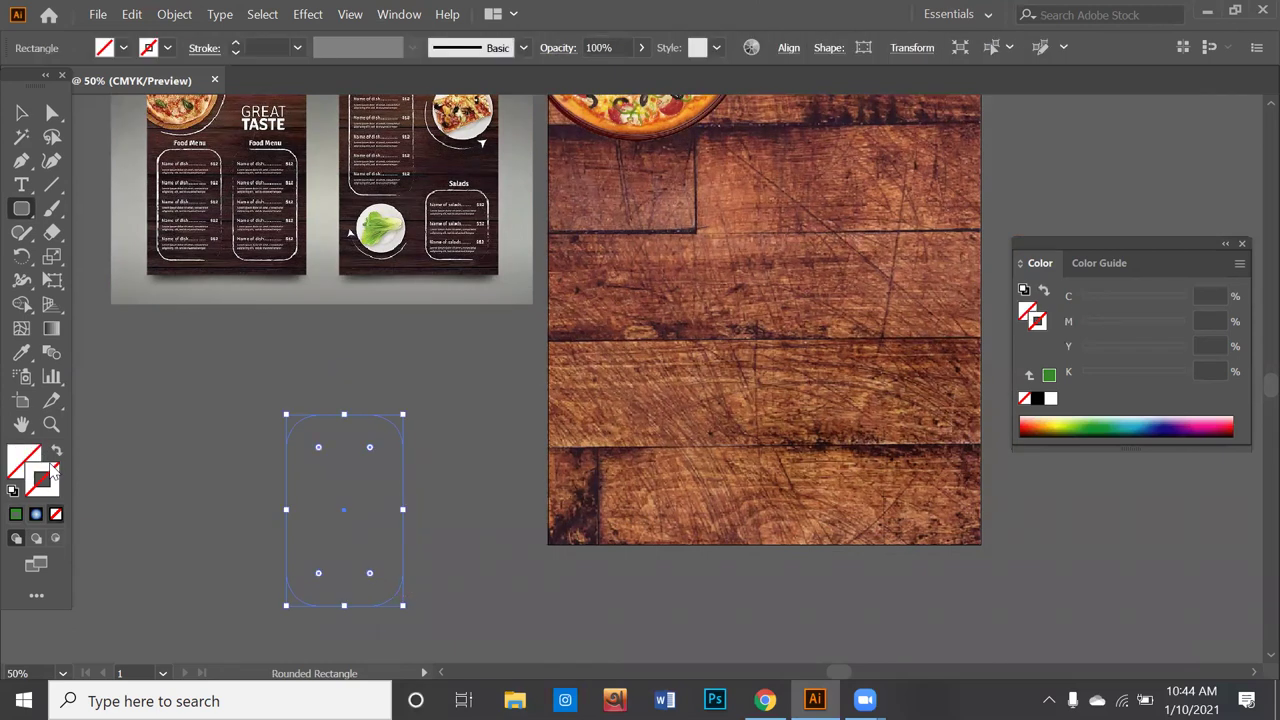
{"action": "left_click", "coordinate": [167, 48]}
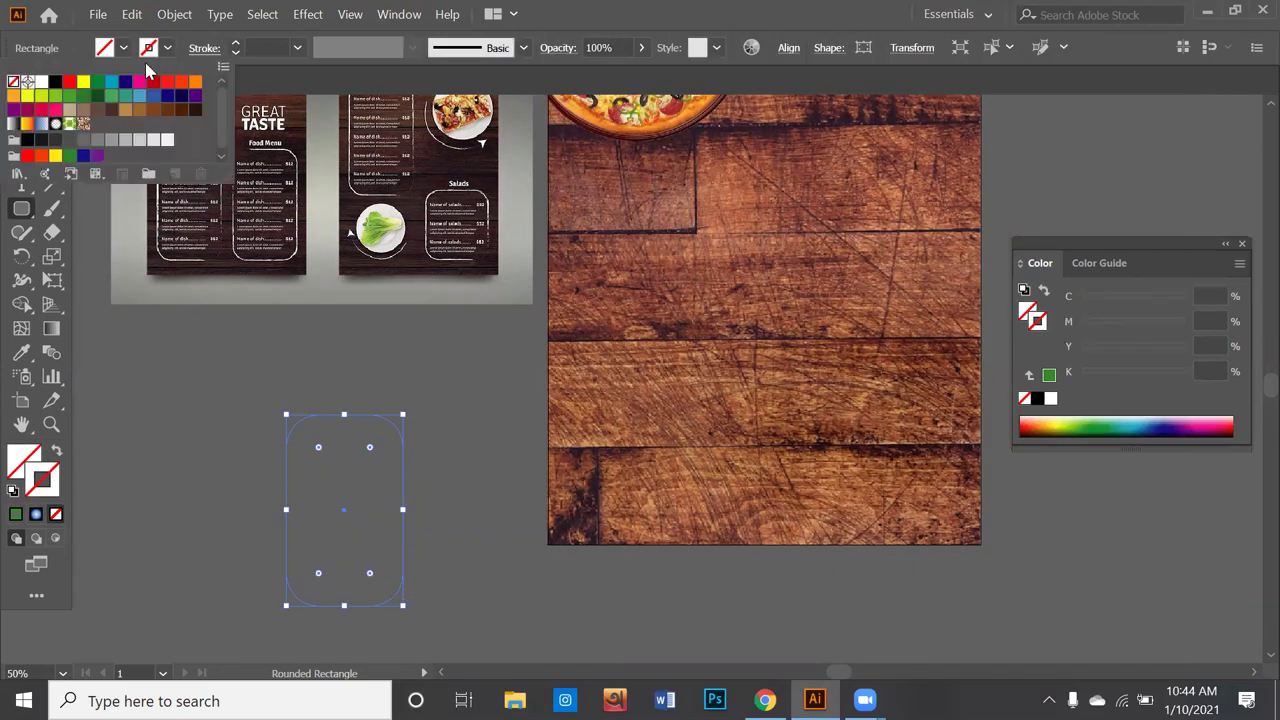
{"action": "left_click", "coordinate": [41, 81]}
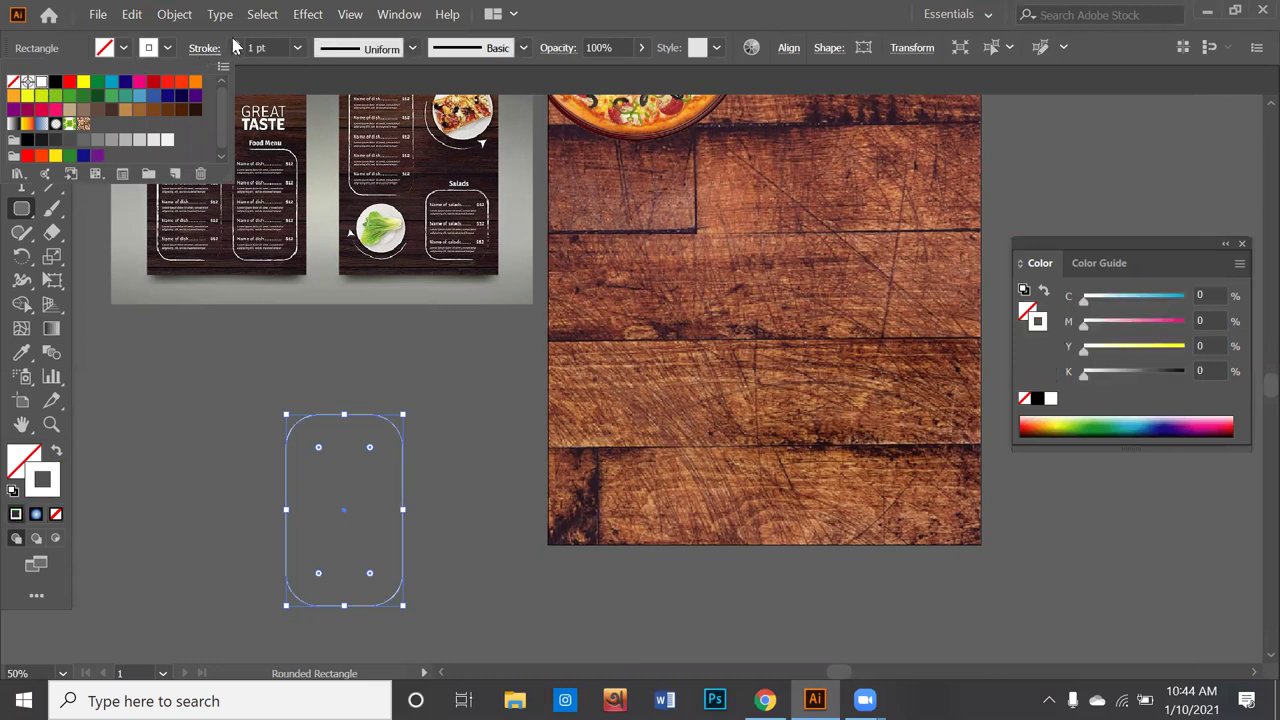
{"action": "left_click", "coordinate": [235, 43]}
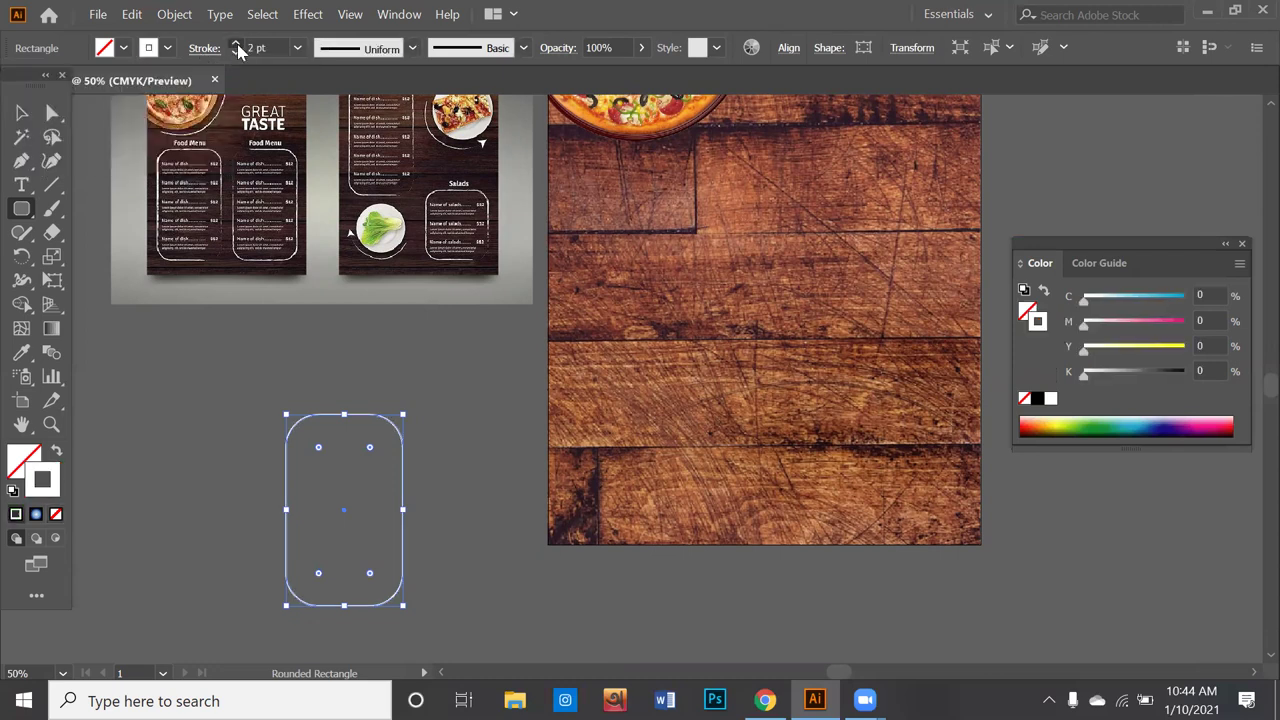
{"action": "left_click", "coordinate": [235, 43]}
Step: Move the frame up-left beneath the reference menus
{"action": "left_click", "coordinate": [22, 115]}
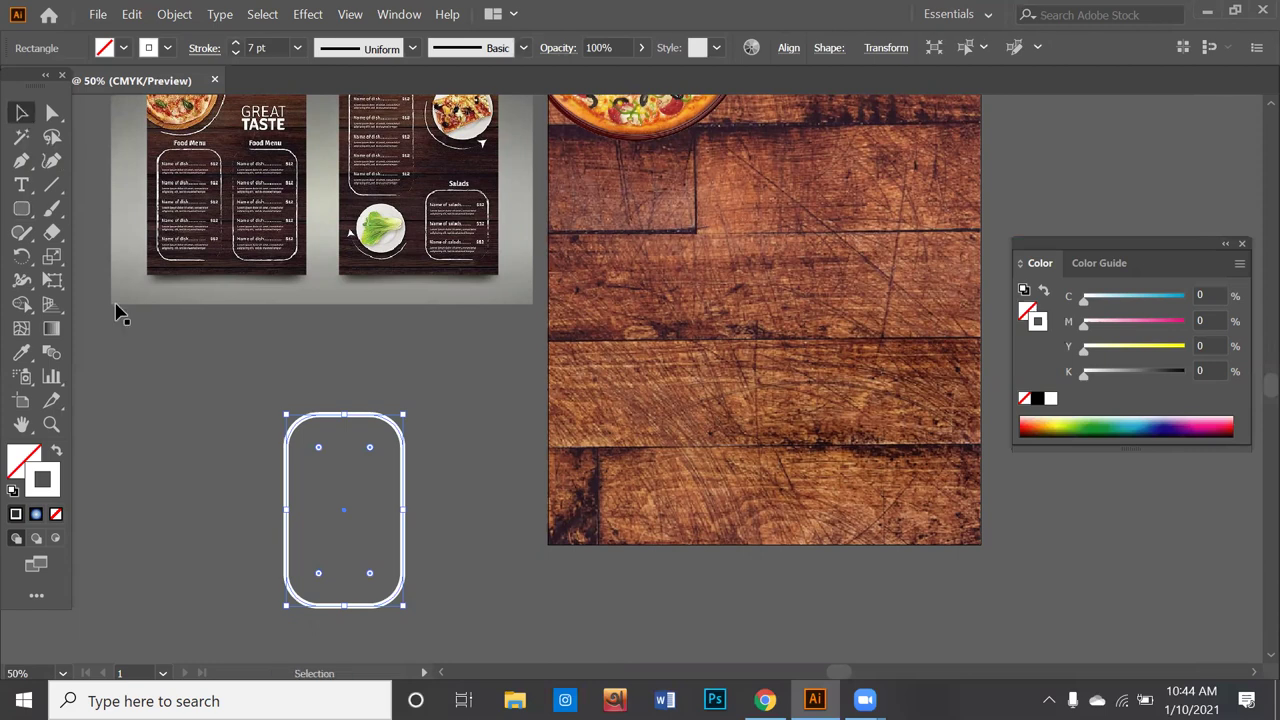
{"action": "left_click", "coordinate": [292, 446]}
{"action": "left_click_drag", "start_coordinate": [343, 419], "coordinate": [273, 337]}
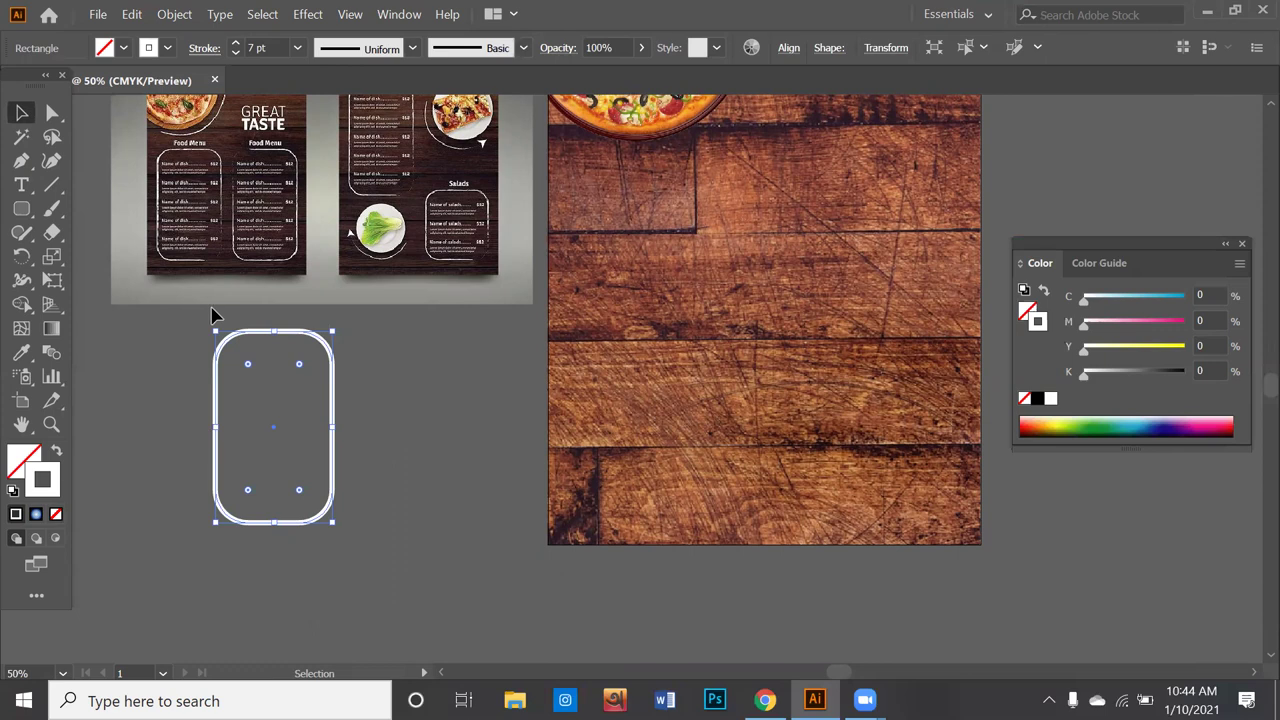
Step: Apply the rough Charcoal brush to the frame's outline and preview it
{"action": "left_click", "coordinate": [412, 48]}
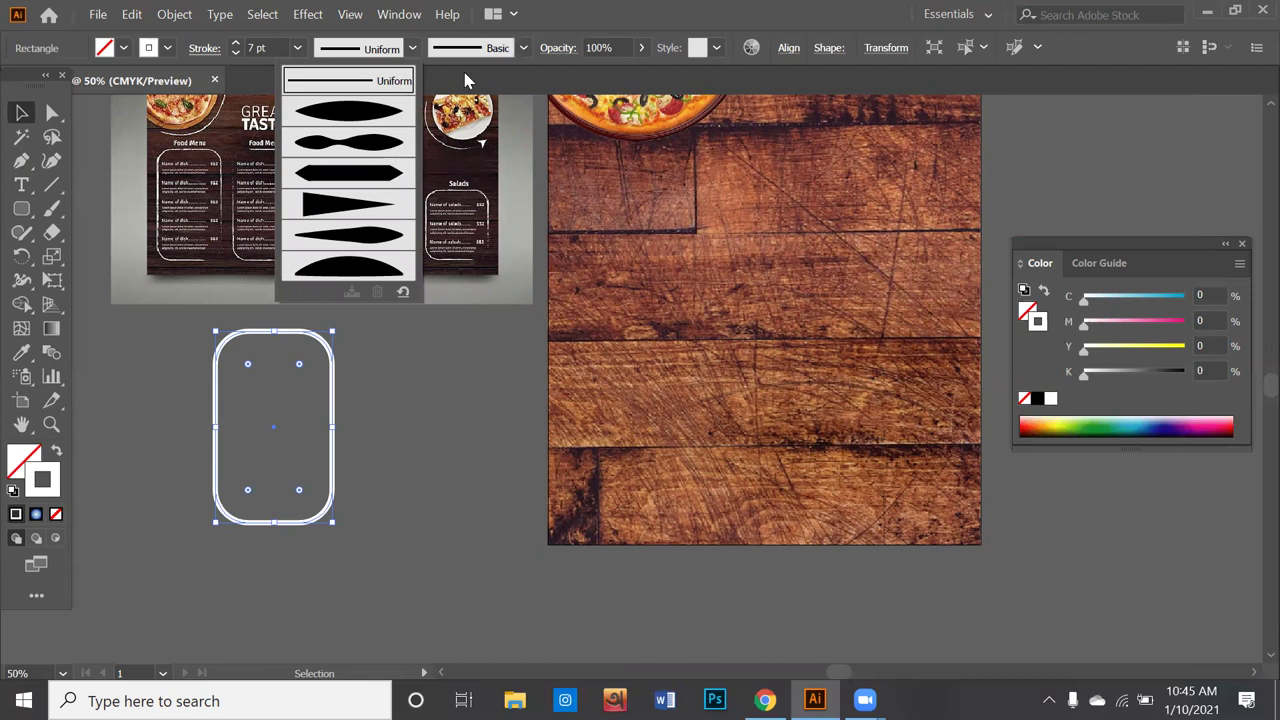
{"action": "left_click", "coordinate": [515, 63]}
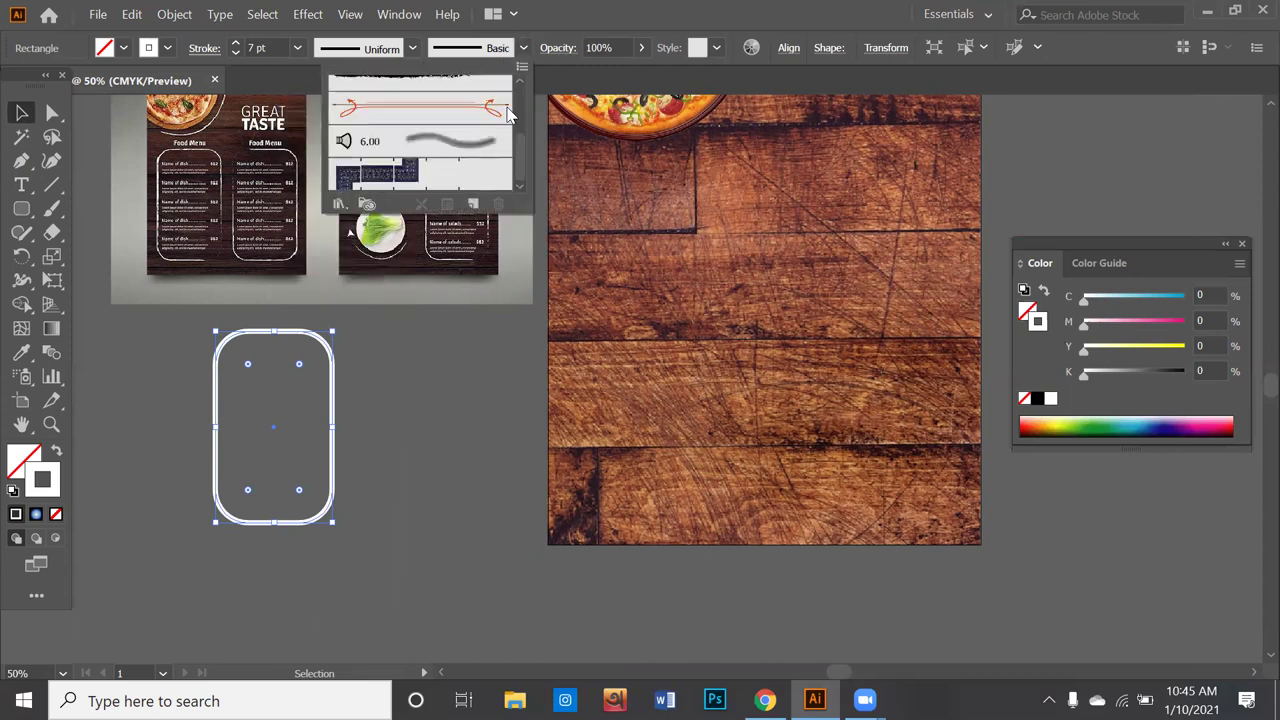
{"action": "left_click", "coordinate": [476, 133]}
{"action": "left_click", "coordinate": [465, 418]}
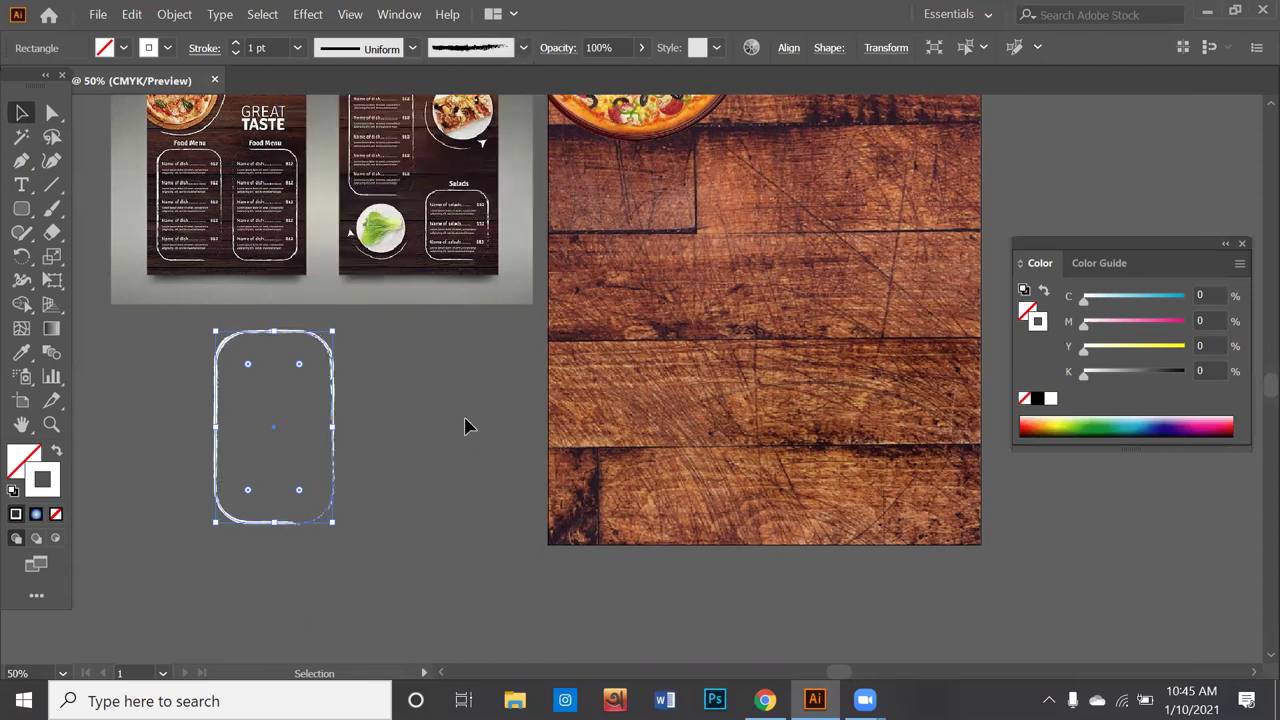
{"action": "left_click", "coordinate": [325, 541]}
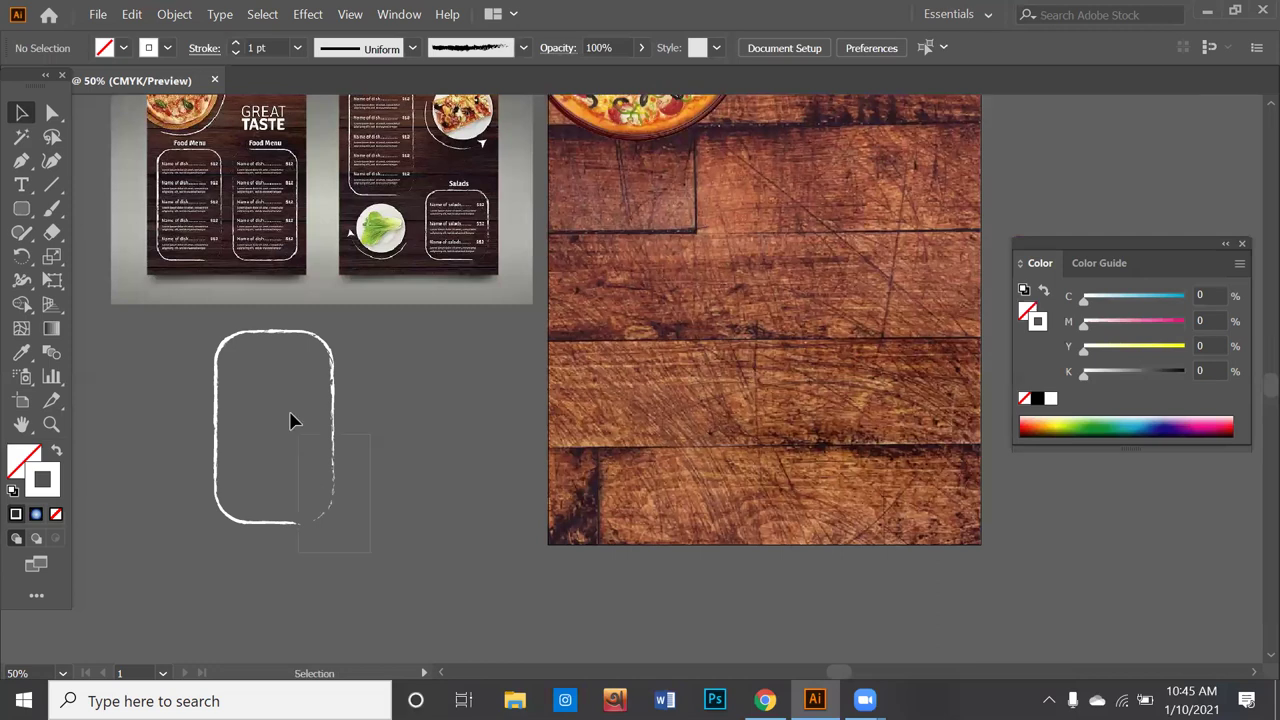
Step: Nudge the frame down-right and thicken its brushed outline to 9 pt
{"action": "left_click", "coordinate": [332, 421]}
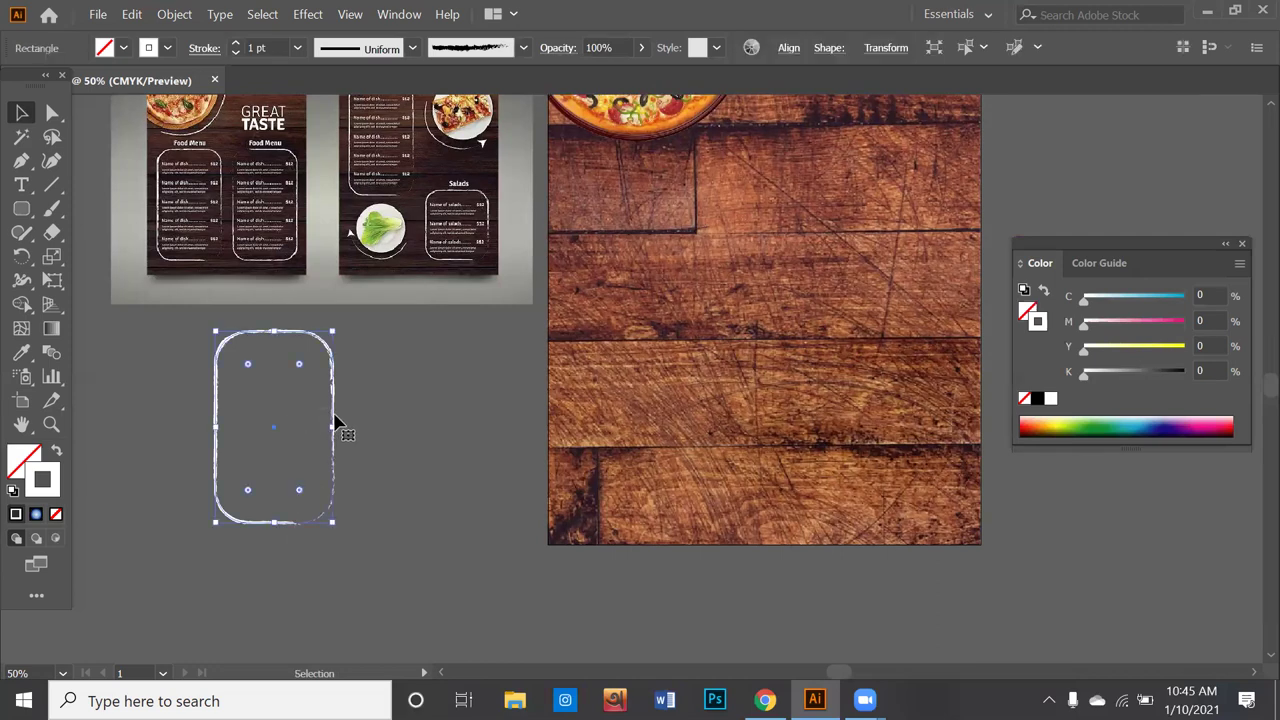
{"action": "left_click_drag", "start_coordinate": [333, 397], "coordinate": [355, 430]}
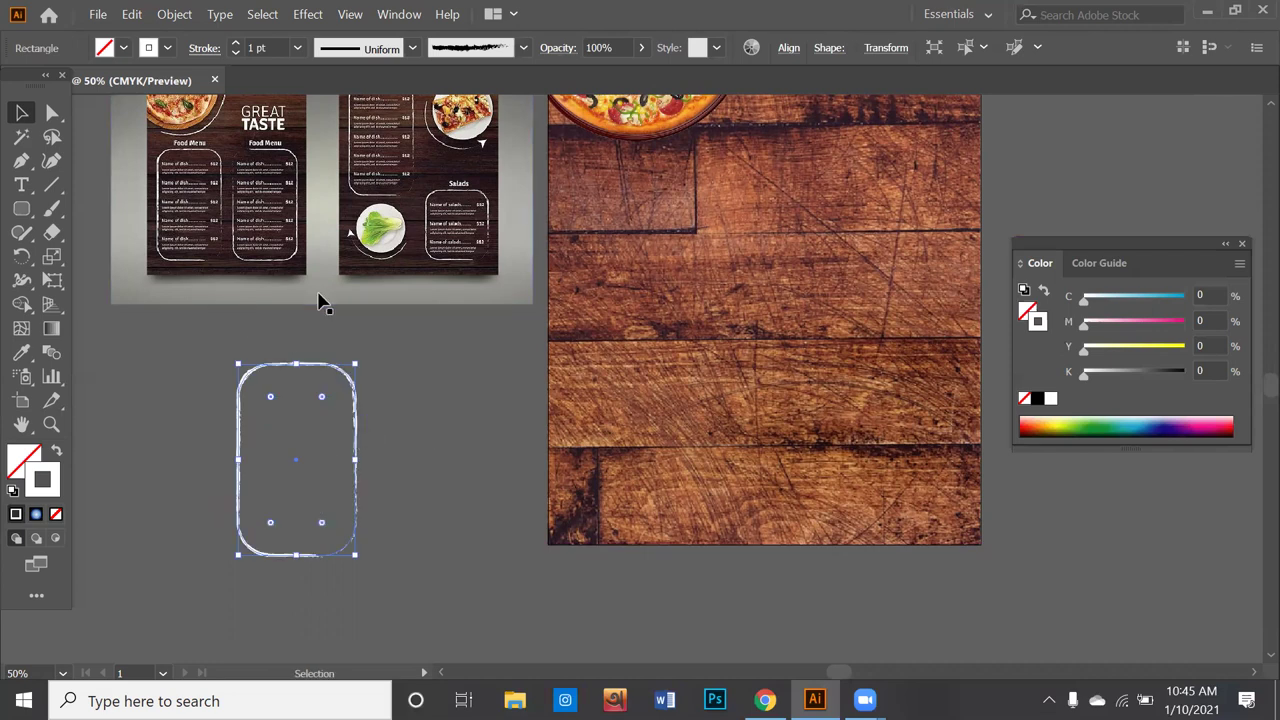
{"action": "left_click", "coordinate": [236, 47]}
{"action": "type", "text": "9"}
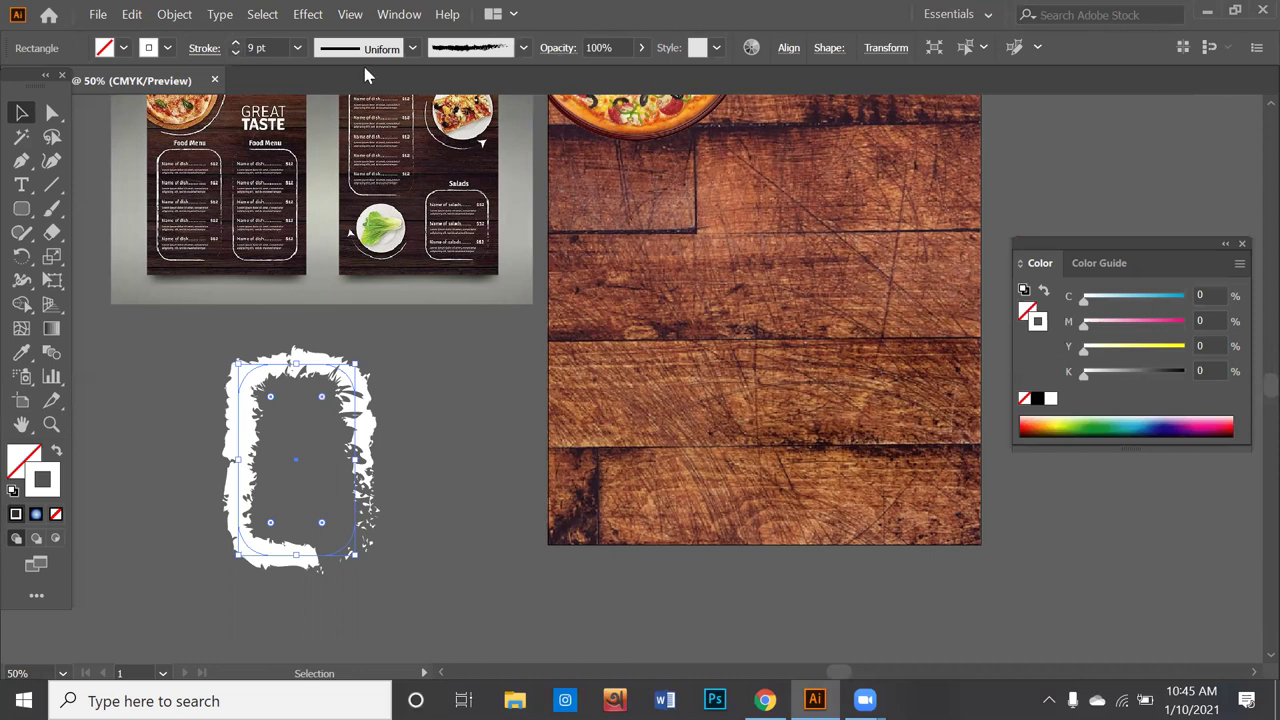
Step: Try tapered, pinched, triangular, lens and arc width profiles on the outline
{"action": "left_click", "coordinate": [409, 48]}
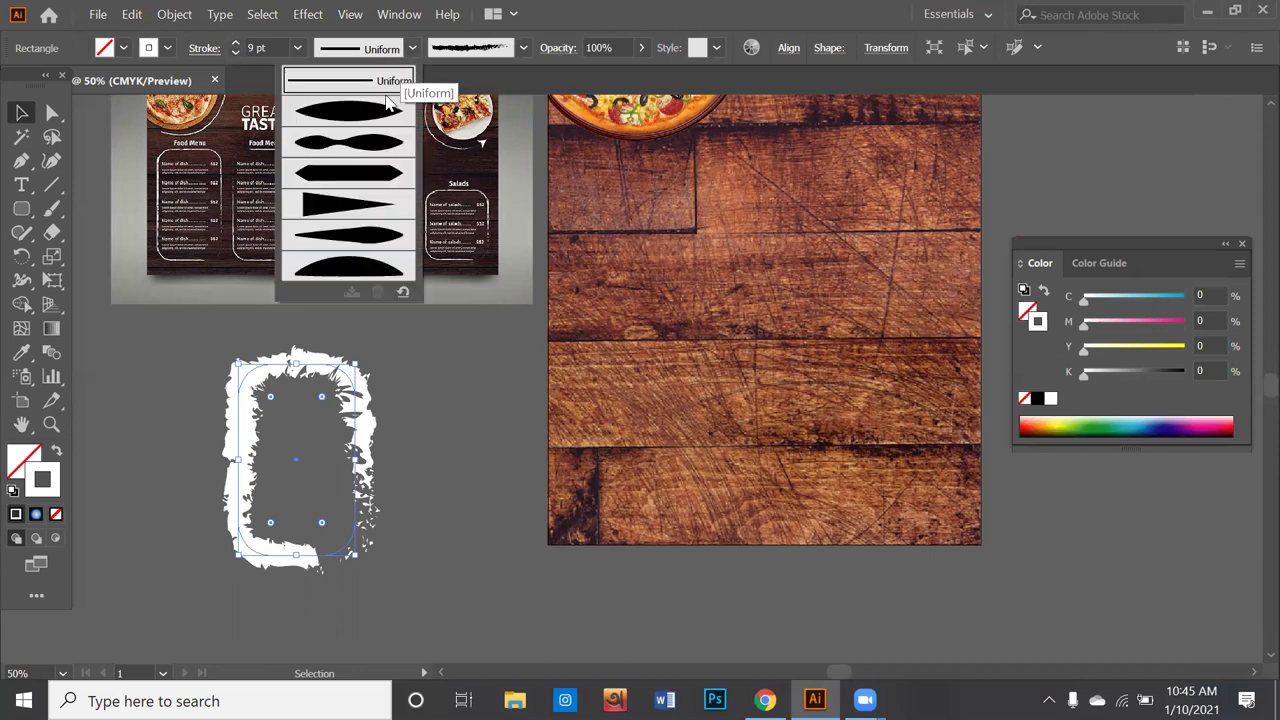
{"action": "left_click", "coordinate": [386, 110]}
{"action": "left_click", "coordinate": [409, 48]}
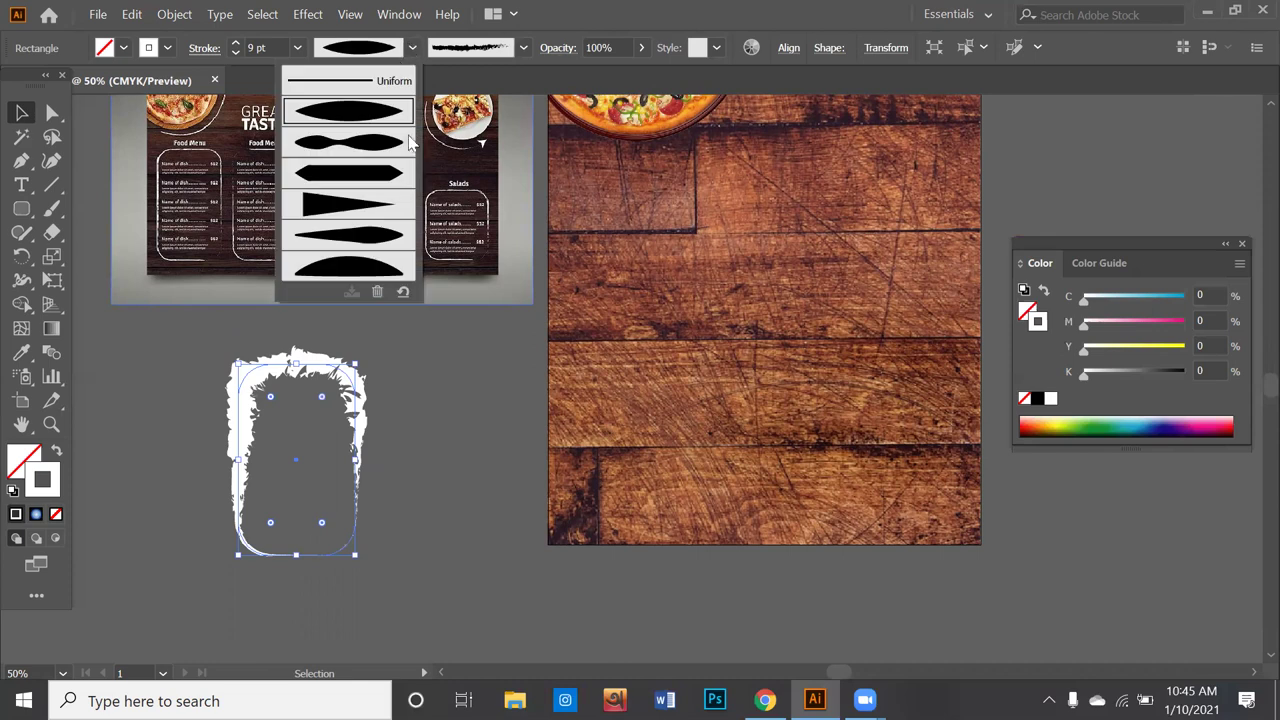
{"action": "left_click", "coordinate": [380, 152]}
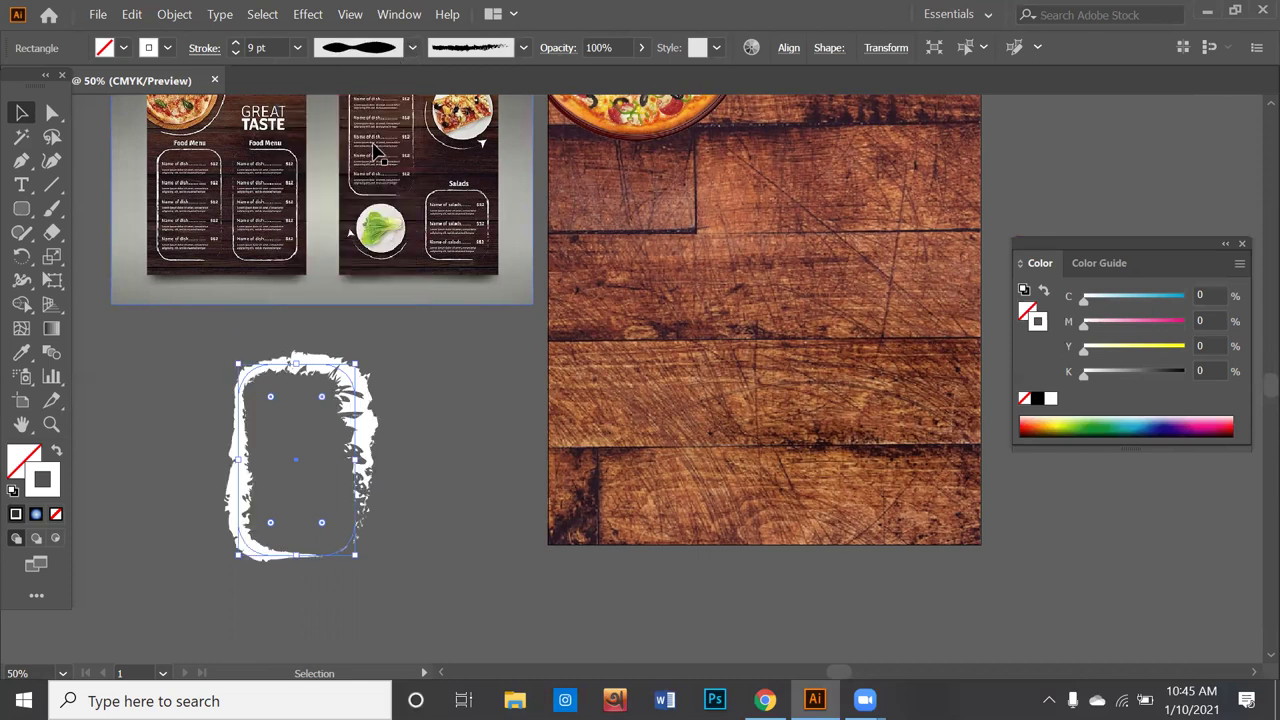
{"action": "left_click", "coordinate": [412, 48]}
{"action": "left_click", "coordinate": [390, 205]}
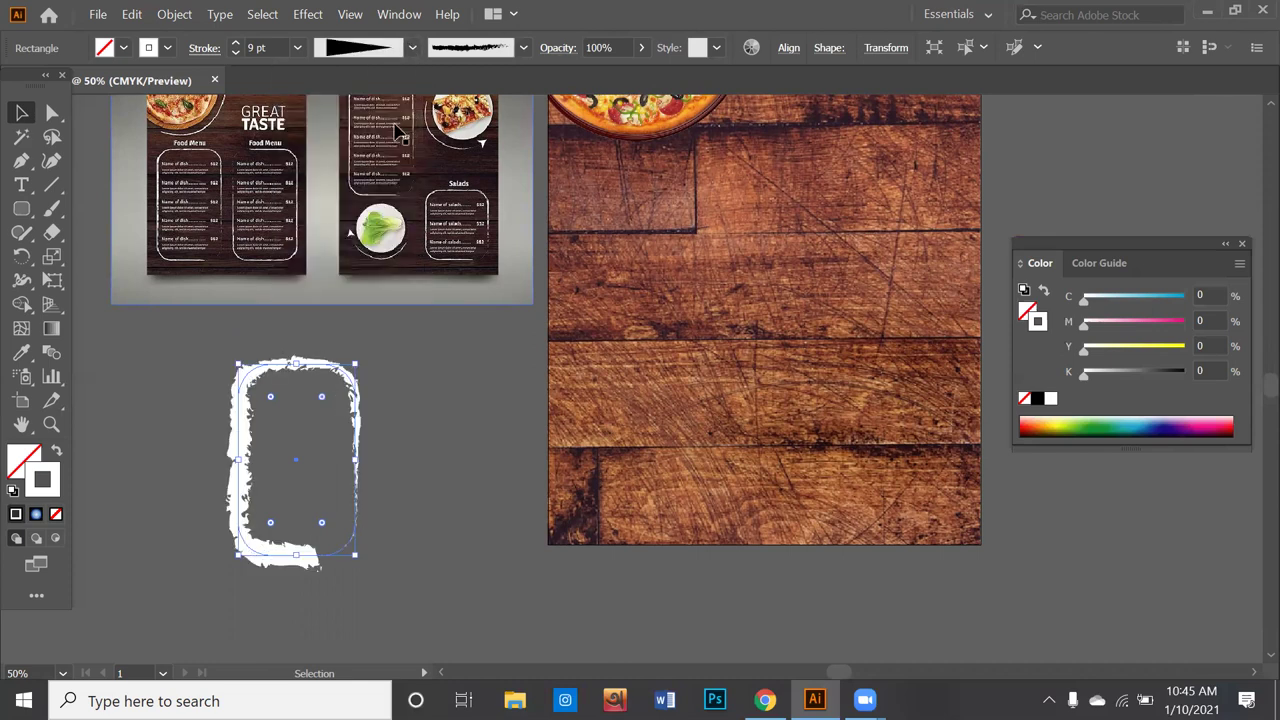
{"action": "left_click", "coordinate": [408, 48]}
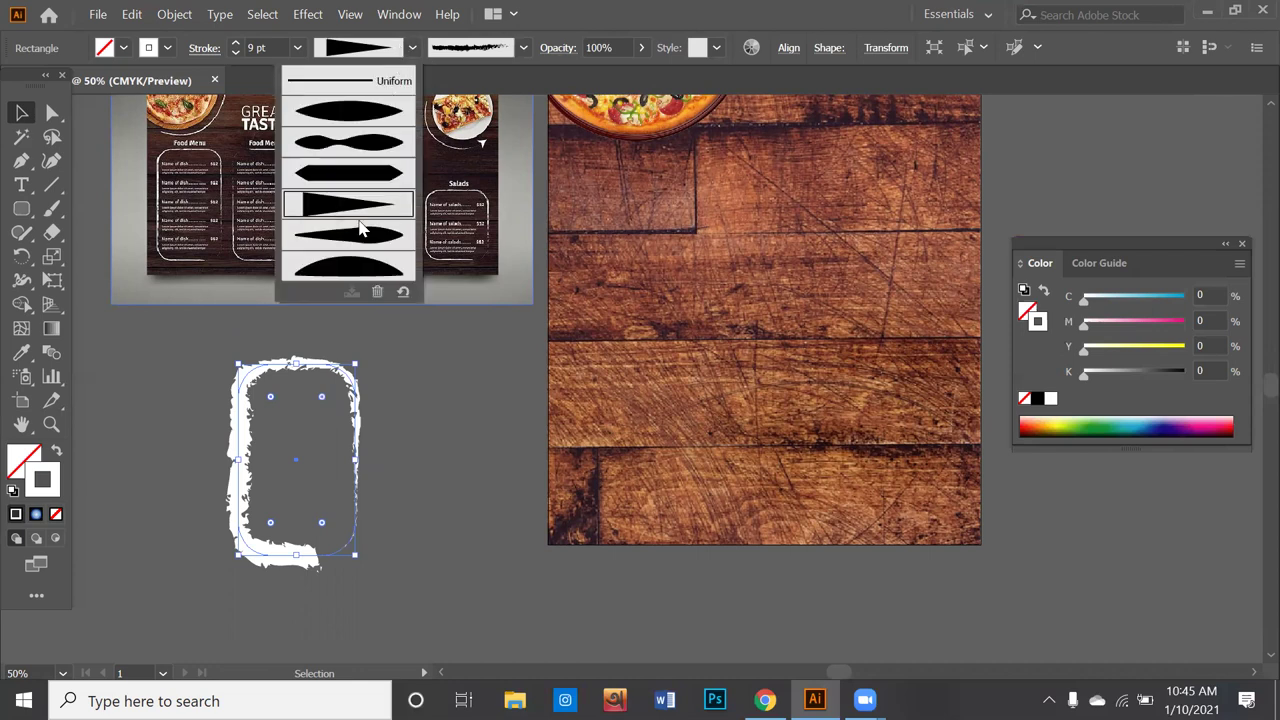
{"action": "left_click", "coordinate": [362, 230]}
{"action": "left_click", "coordinate": [412, 48]}
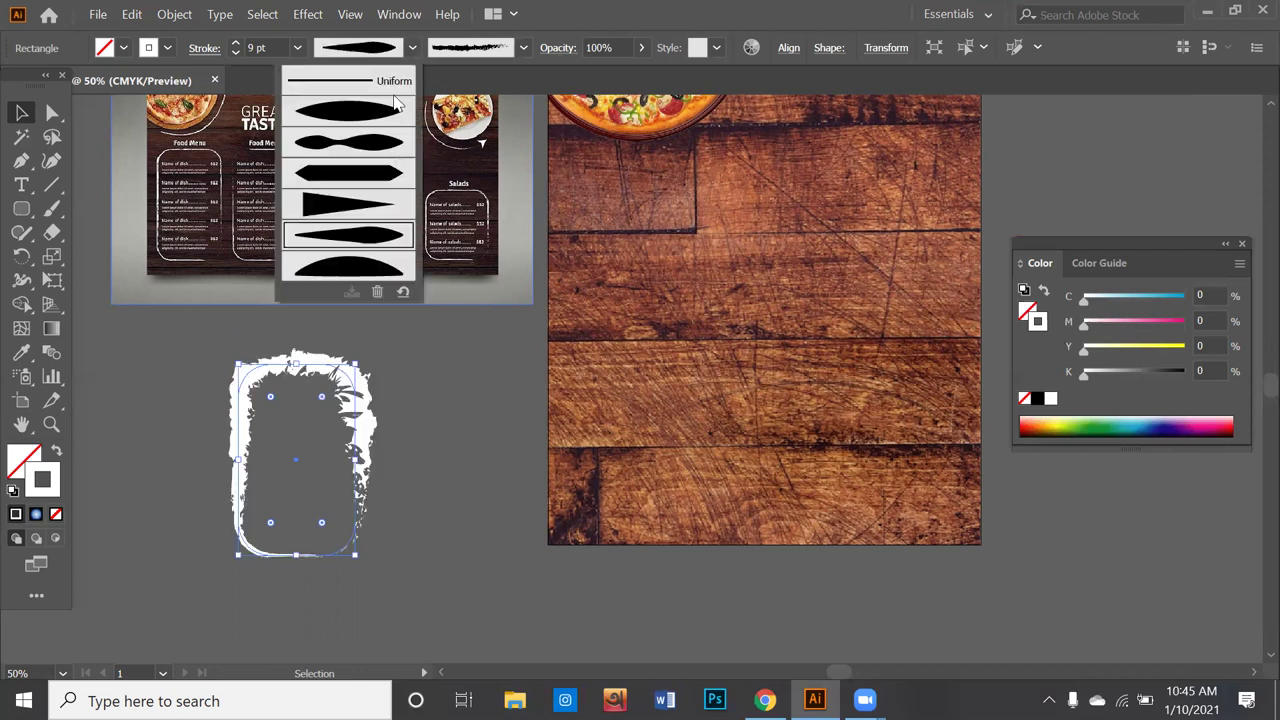
{"action": "left_click", "coordinate": [369, 262]}
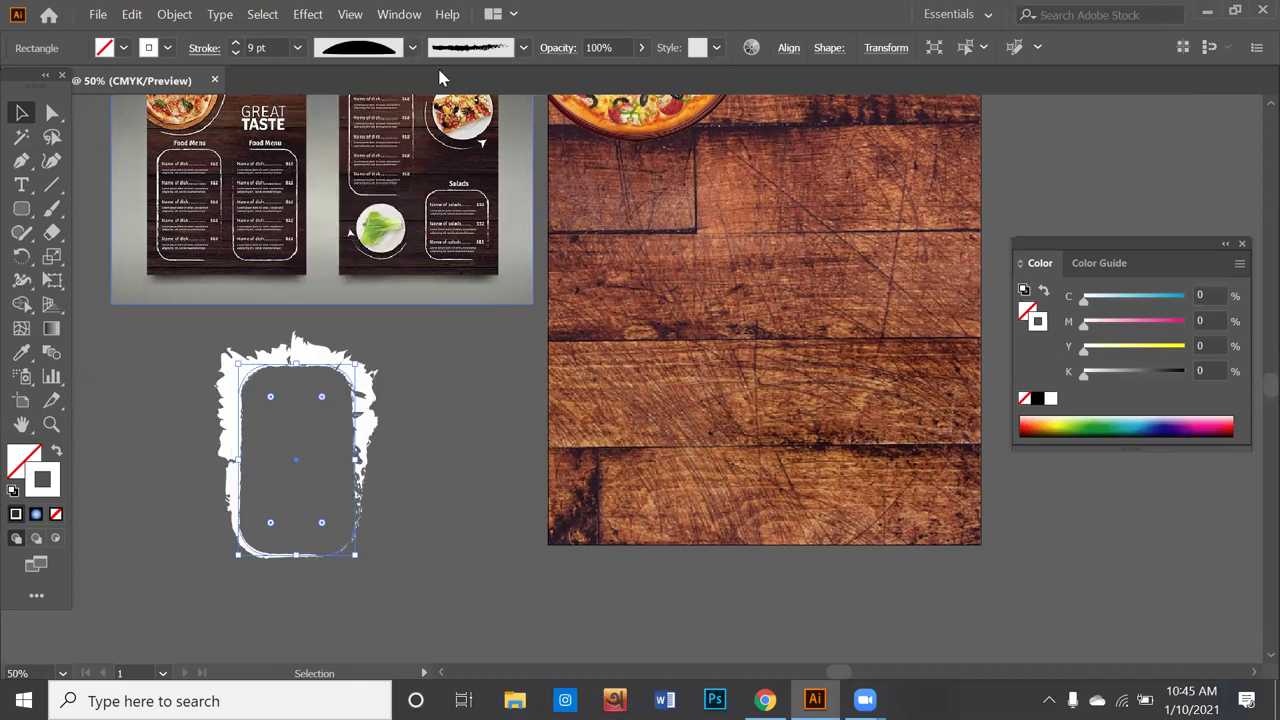
Step: Settle on the Charcoal brush with a uniform width and deselect to check
{"action": "left_click", "coordinate": [527, 49]}
{"action": "left_click", "coordinate": [490, 105]}
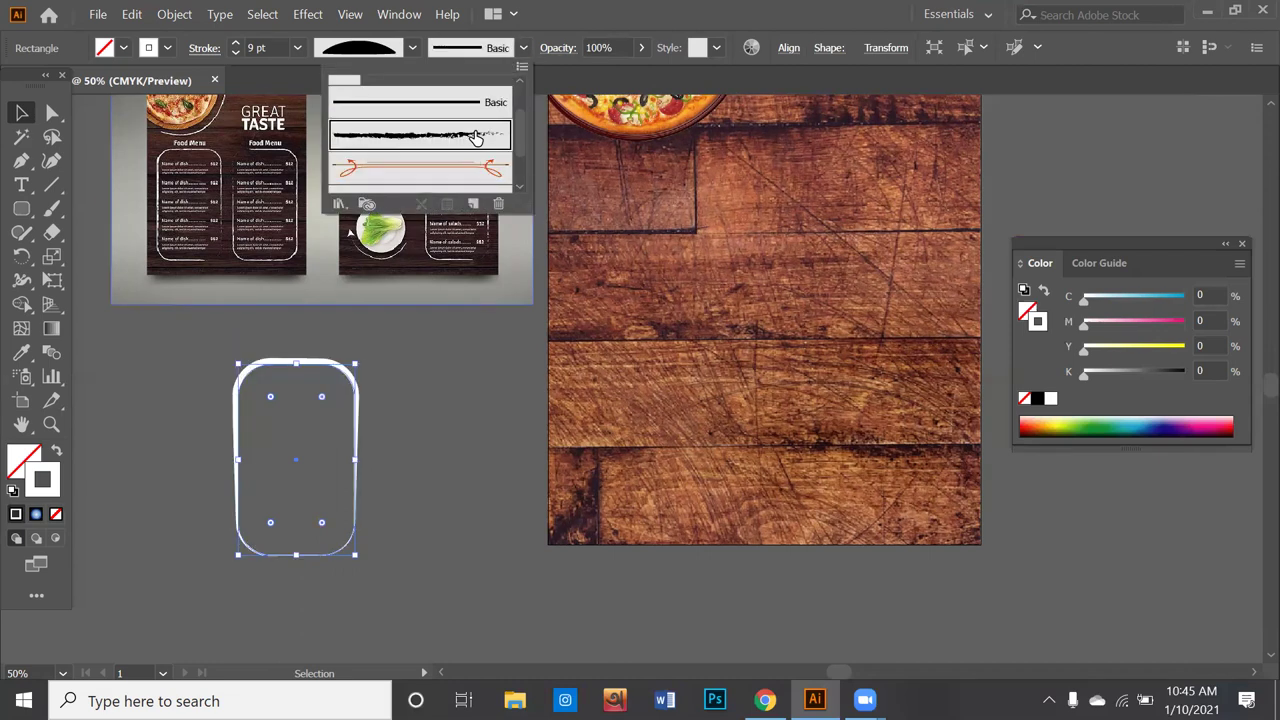
{"action": "scroll", "coordinate": [476, 139], "scroll_direction": "down", "scroll_amount": 2}
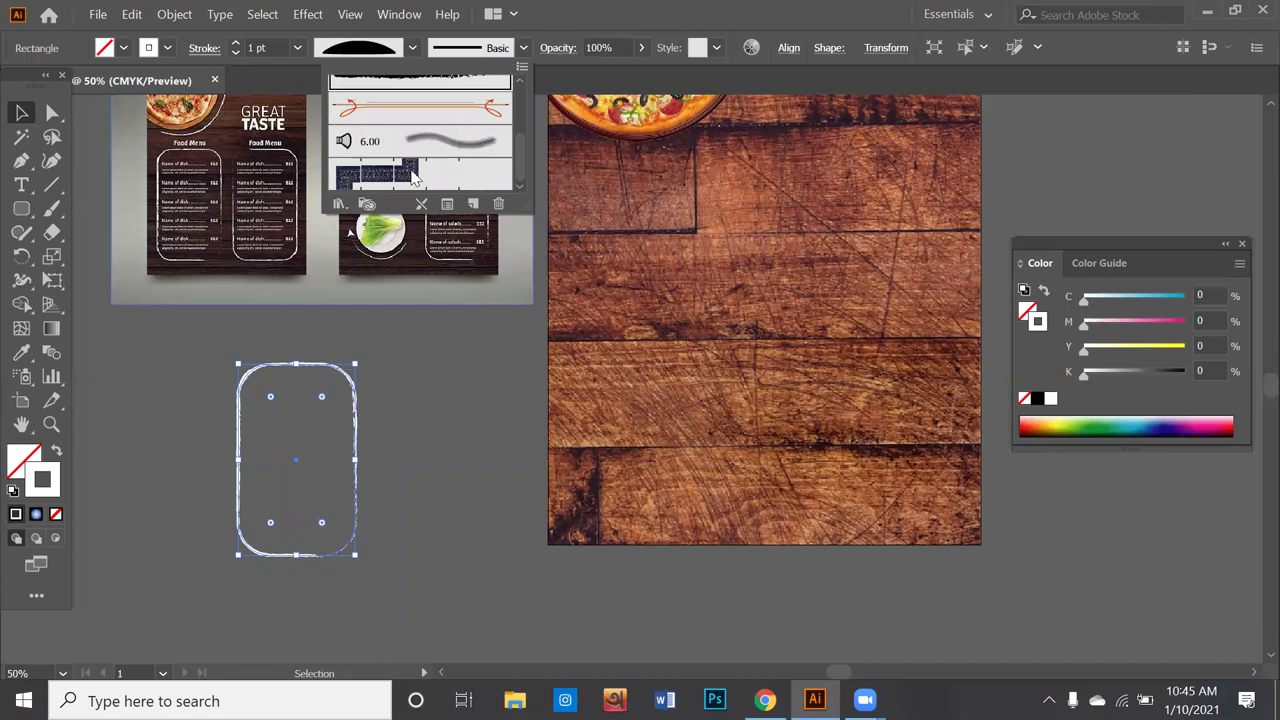
{"action": "scroll", "coordinate": [413, 176], "scroll_direction": "up", "scroll_amount": 2}
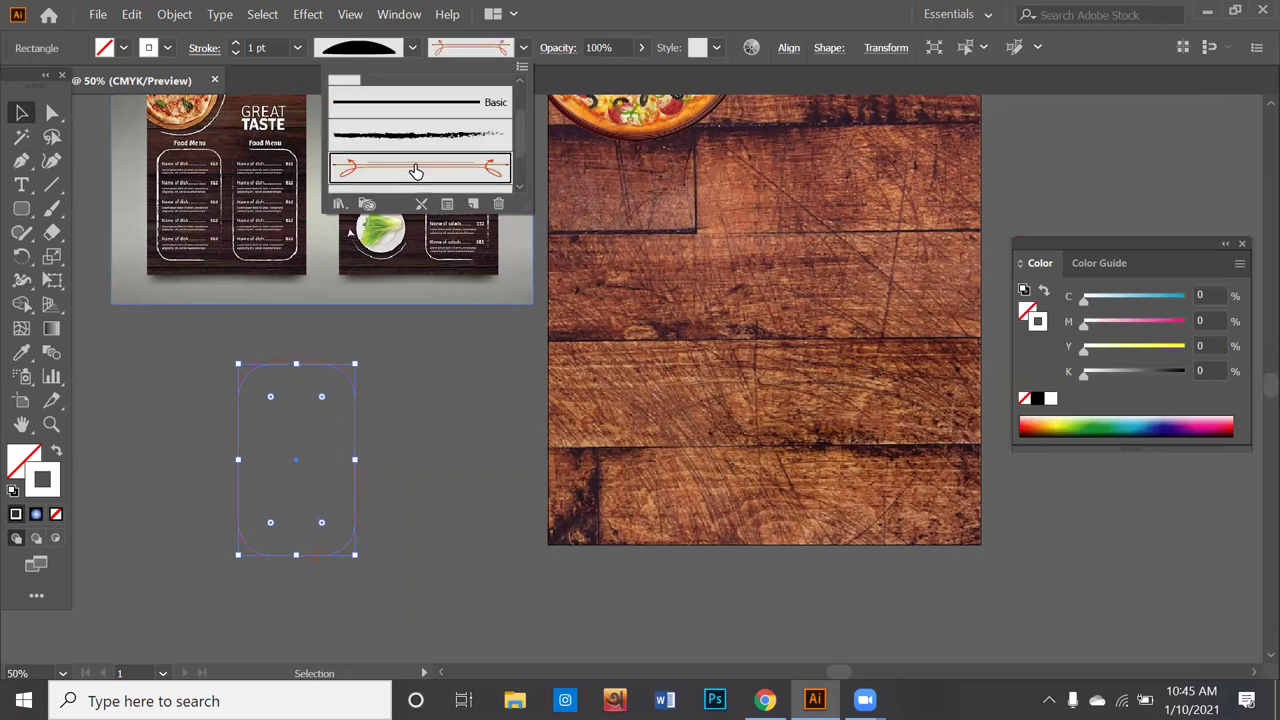
{"action": "left_click", "coordinate": [387, 136]}
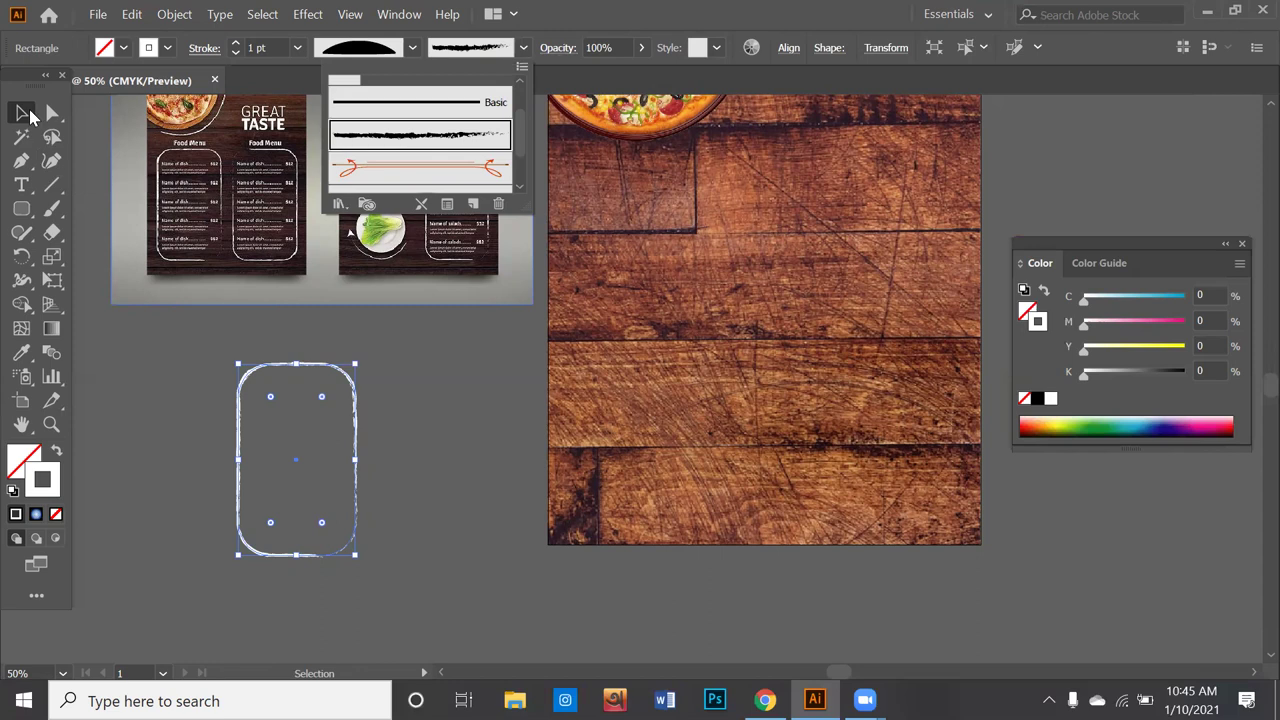
{"action": "left_click", "coordinate": [22, 112]}
{"action": "left_click", "coordinate": [418, 500]}
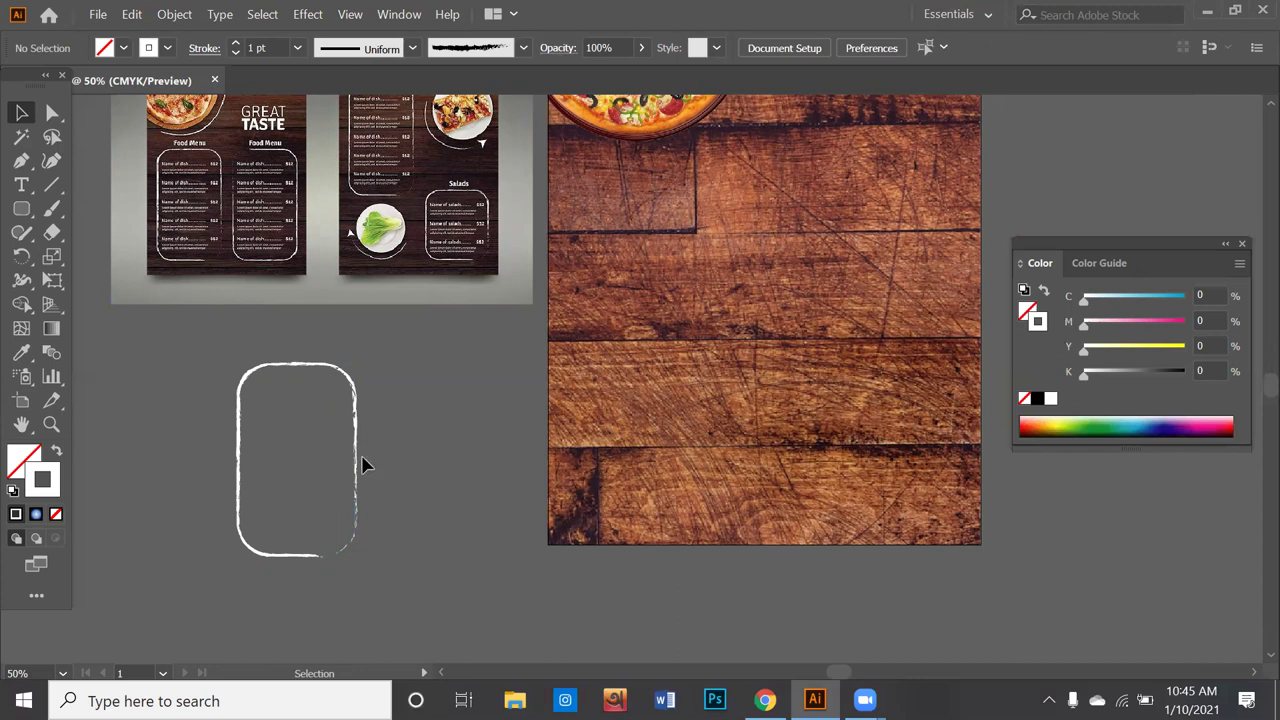
Step: Move the frame onto the wood page, resize it, and place a copy beside it
{"action": "mouse_move", "coordinate": [356, 466]}
{"action": "left_mouse_down"}
{"action": "mouse_move", "coordinate": [712, 388]}
{"action": "mouse_move", "coordinate": [740, 362]}
{"action": "left_mouse_up"}
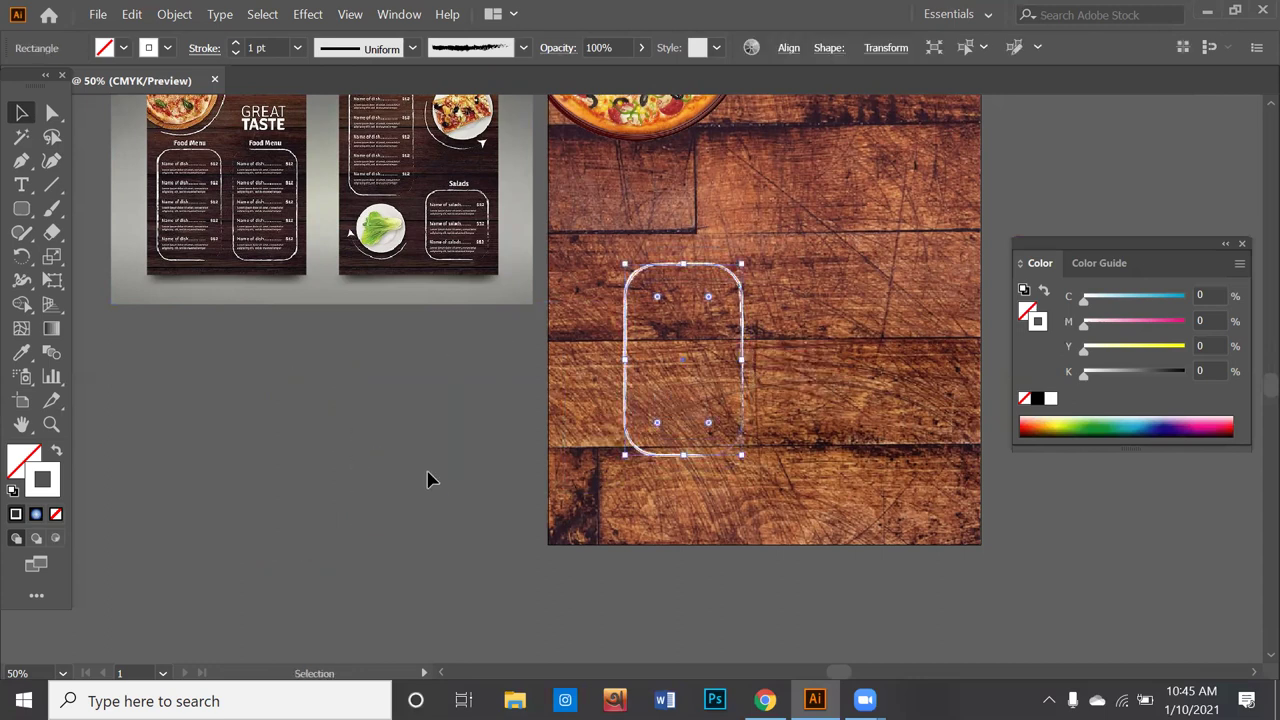
{"action": "left_click_drag", "start_coordinate": [745, 457], "coordinate": [783, 500]}
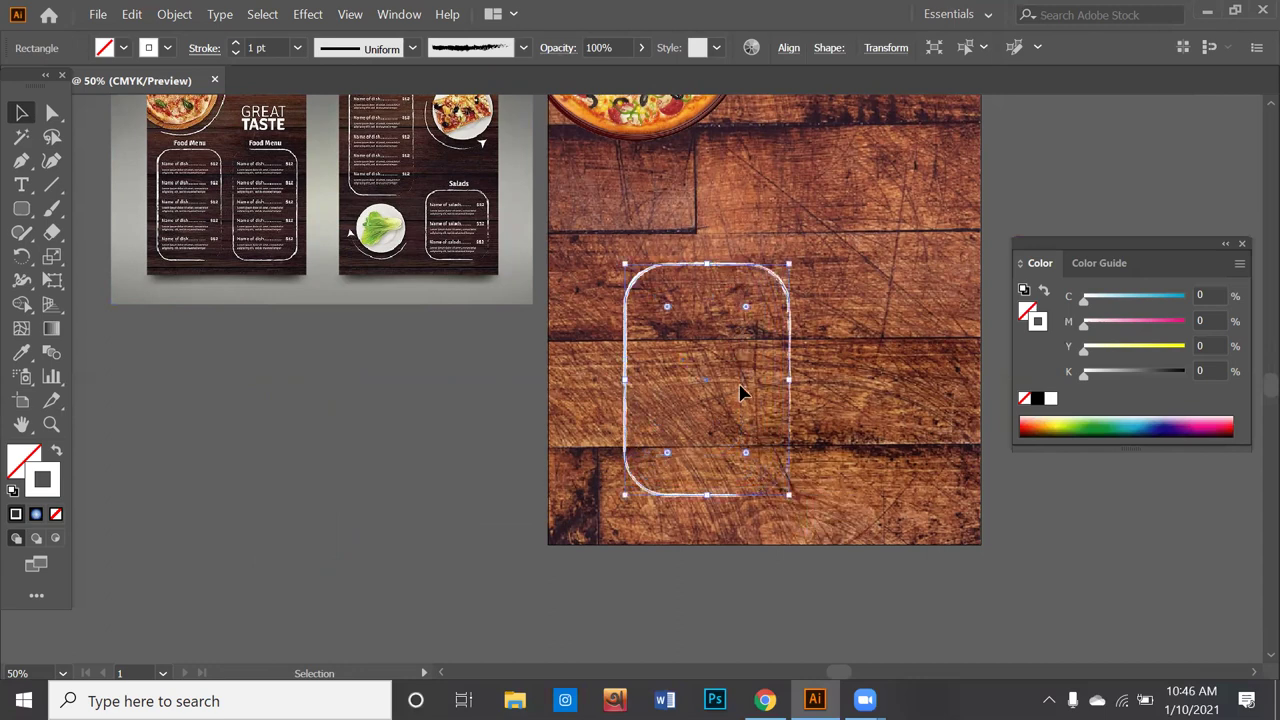
{"action": "mouse_move", "coordinate": [771, 380]}
{"action": "left_mouse_down"}
{"action": "mouse_move", "coordinate": [745, 372]}
{"action": "mouse_move", "coordinate": [950, 377]}
{"action": "left_mouse_up"}
{"action": "scroll", "coordinate": [816, 366], "scroll_direction": "down", "scroll_amount": 1}
{"action": "mouse_move", "coordinate": [816, 366]}
{"action": "left_mouse_down"}
{"action": "mouse_move", "coordinate": [737, 420]}
{"action": "mouse_move", "coordinate": [631, 464]}
{"action": "left_mouse_up"}
{"action": "left_click", "coordinate": [648, 445]}
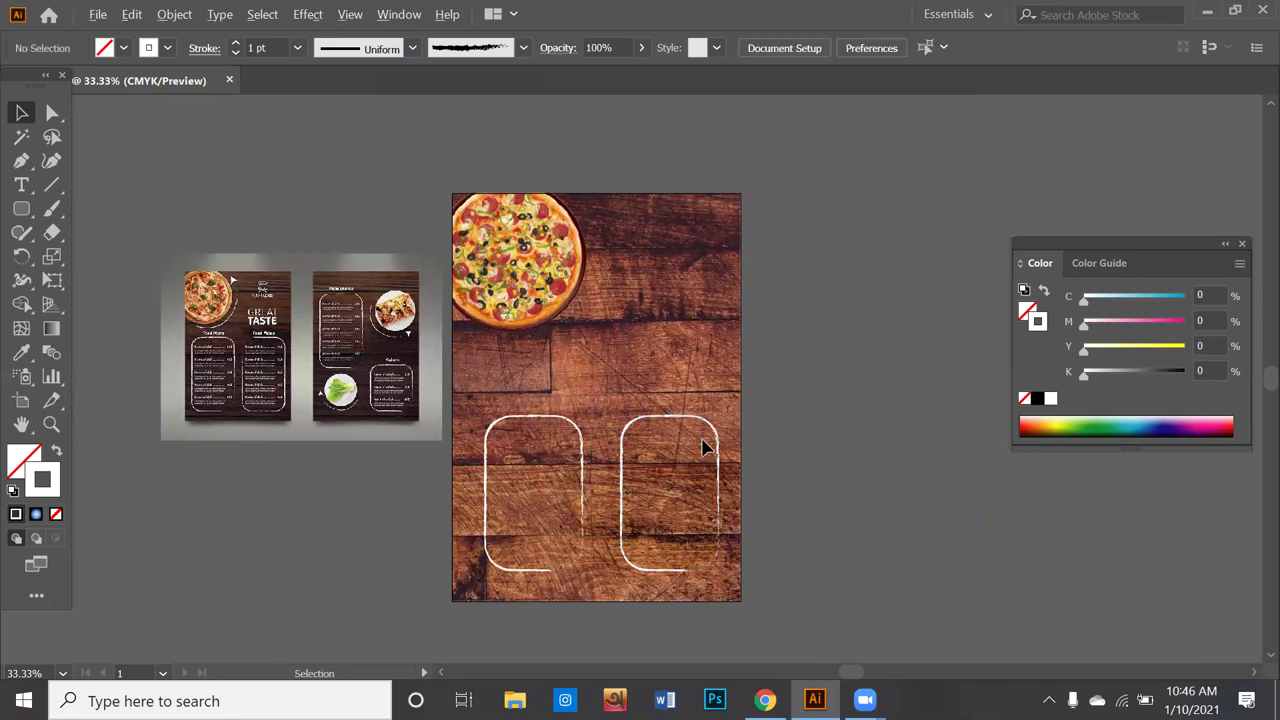
Step: Enlarge the reference menu mockup proportionally and shift it slightly left and down
{"action": "scroll", "coordinate": [703, 448], "scroll_direction": "up", "scroll_amount": 1}
{"action": "scroll", "coordinate": [703, 448], "scroll_direction": "up", "scroll_amount": 1}
{"action": "scroll", "coordinate": [704, 452], "scroll_direction": "down", "scroll_amount": 1}
{"action": "scroll", "coordinate": [706, 460], "scroll_direction": "down", "scroll_amount": 1}
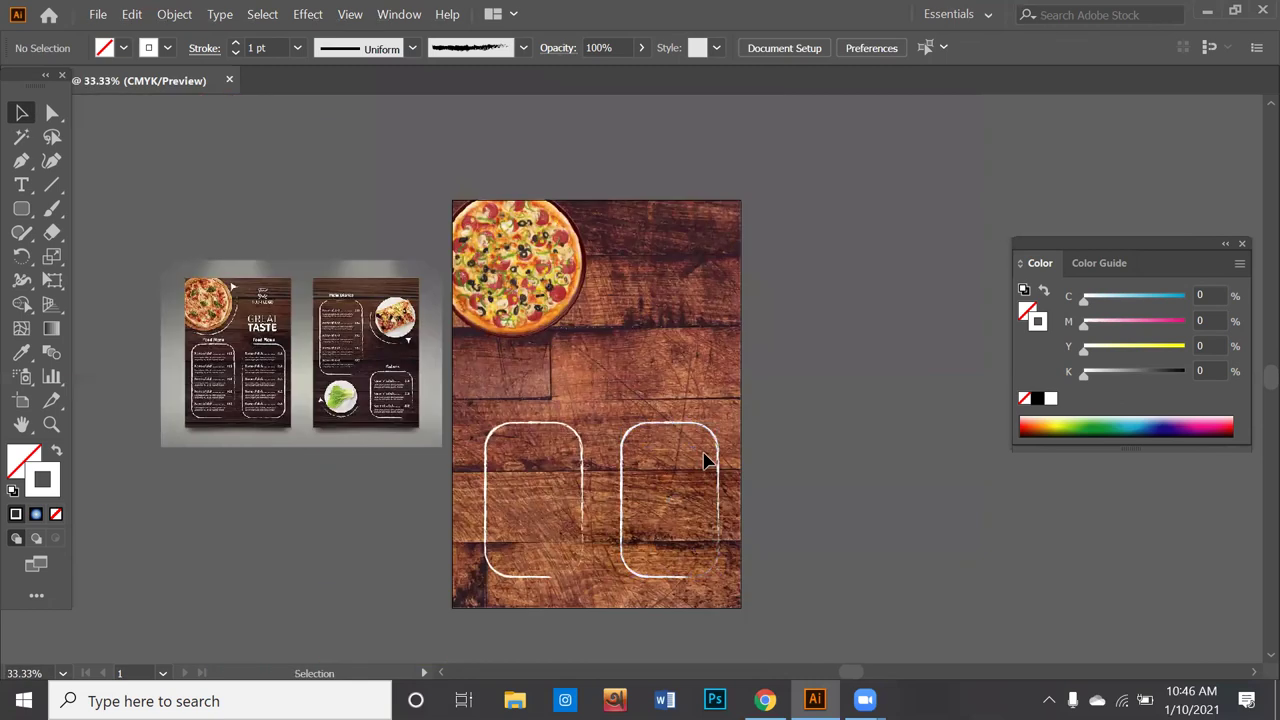
{"action": "scroll", "coordinate": [780, 451], "scroll_direction": "left", "scroll_amount": 1}
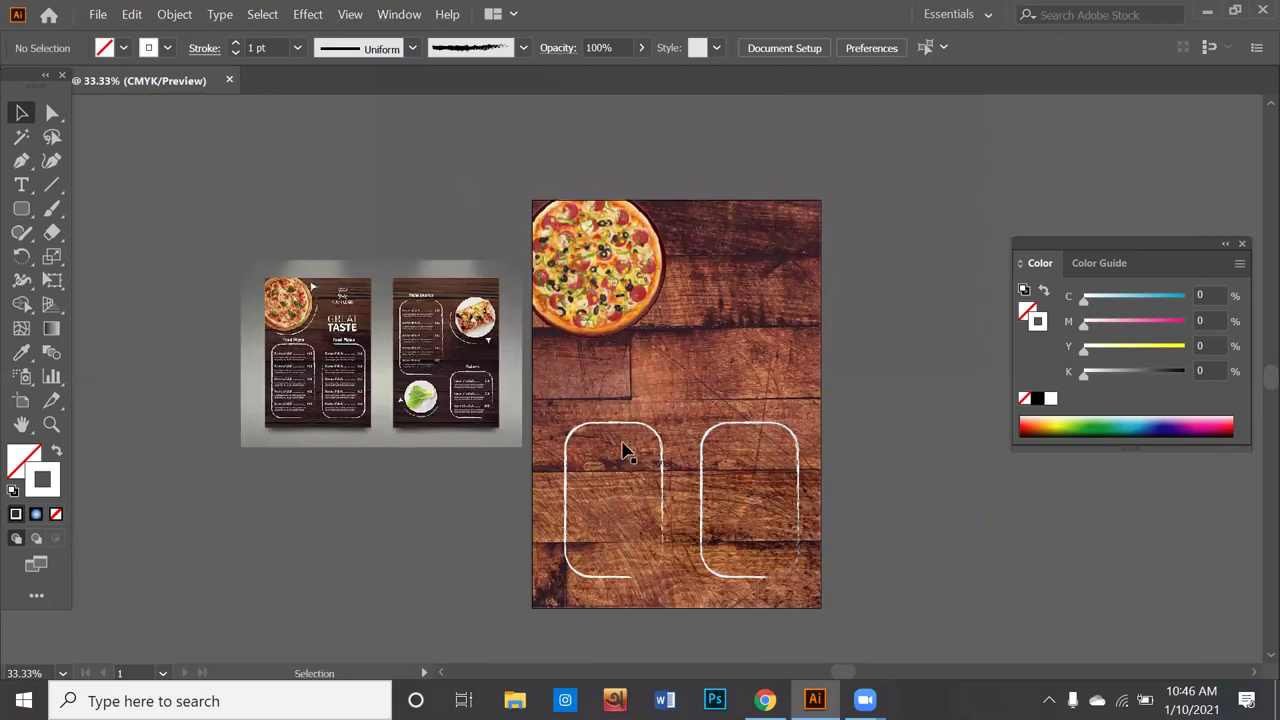
{"action": "left_click_drag", "start_coordinate": [237, 280], "coordinate": [519, 447]}
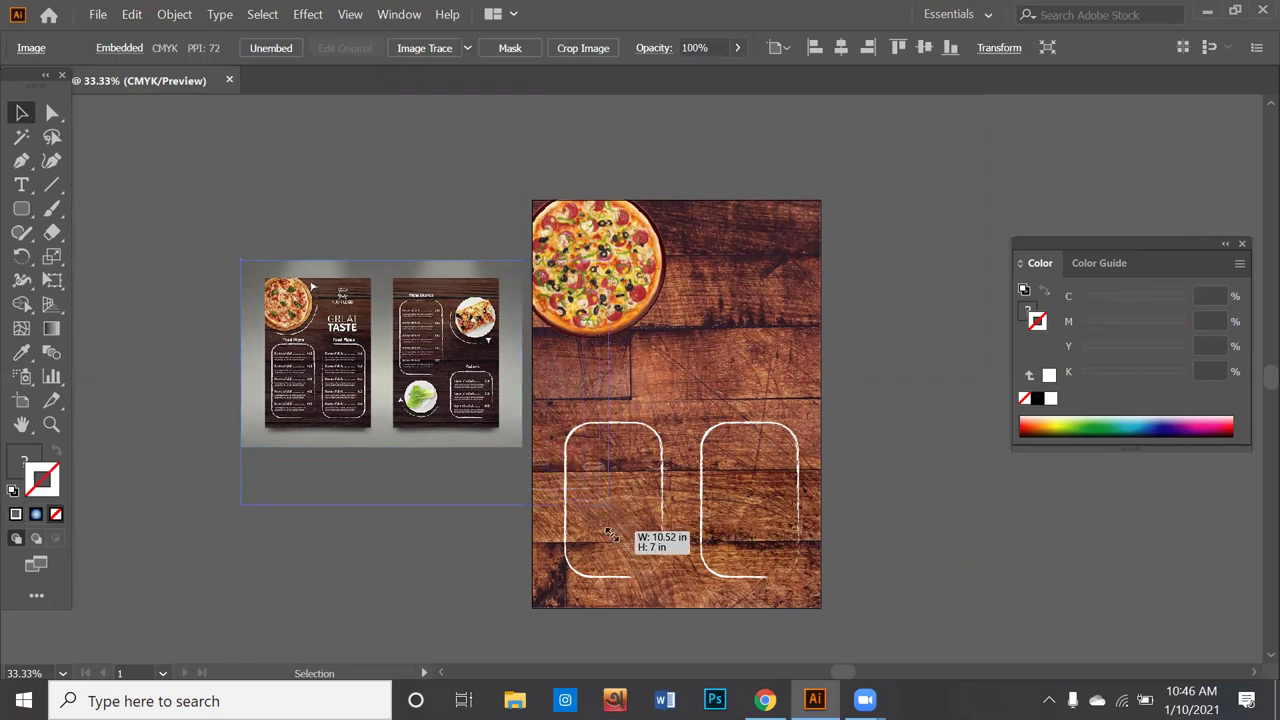
{"action": "left_click_drag", "start_coordinate": [521, 449], "coordinate": [600, 535]}
{"action": "left_click_drag", "start_coordinate": [419, 365], "coordinate": [370, 391]}
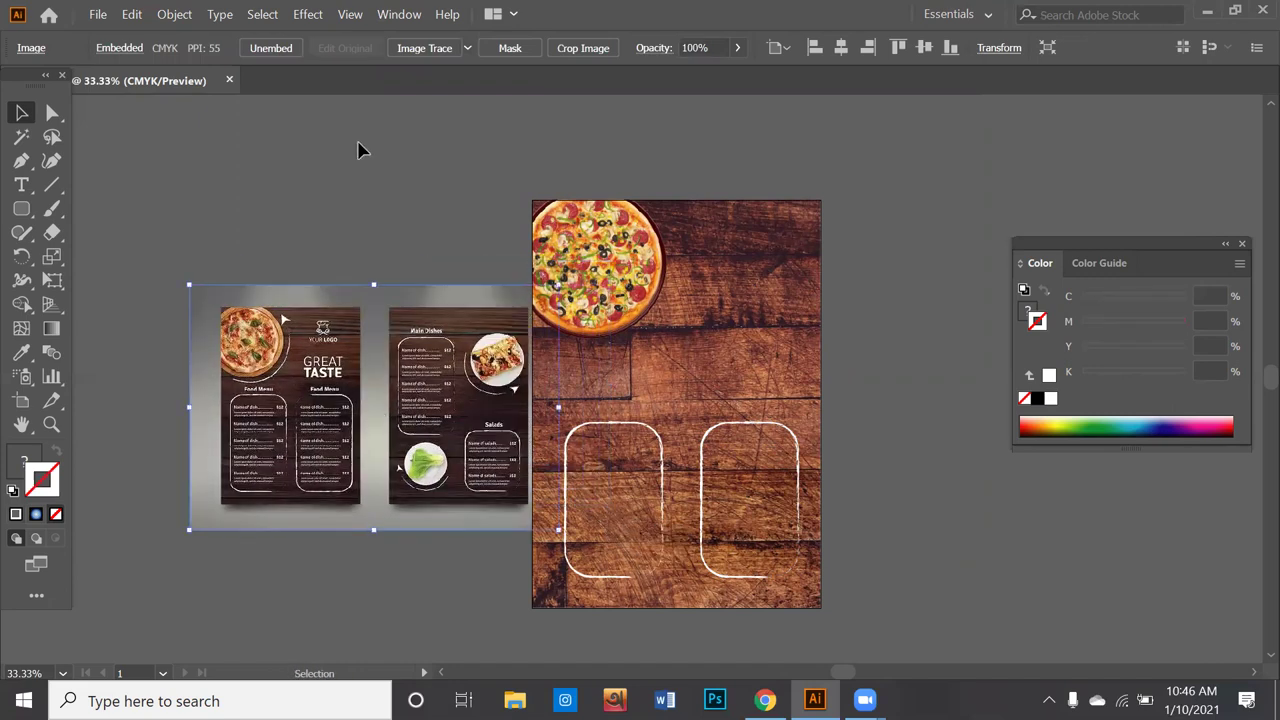
{"action": "left_click", "coordinate": [362, 183]}
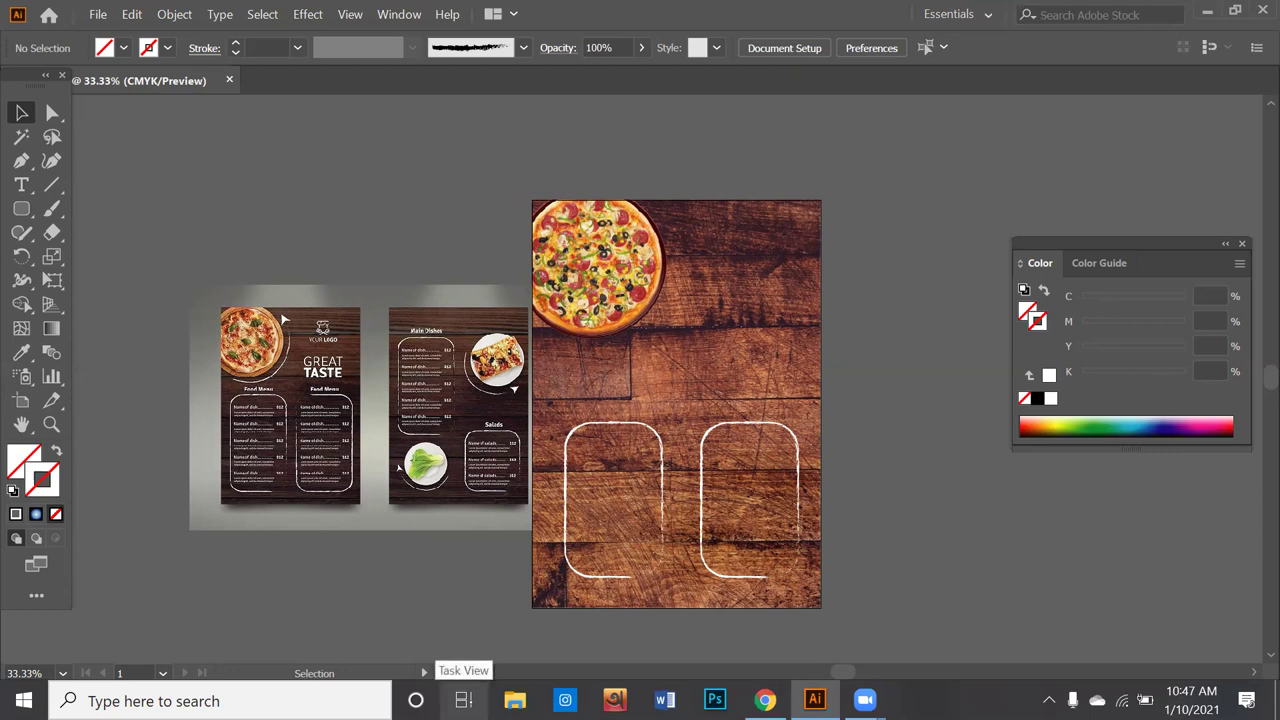
Step: Create a new blank A4 document from the Print presets (Untitled-4)
{"action": "left_click", "coordinate": [98, 14]}
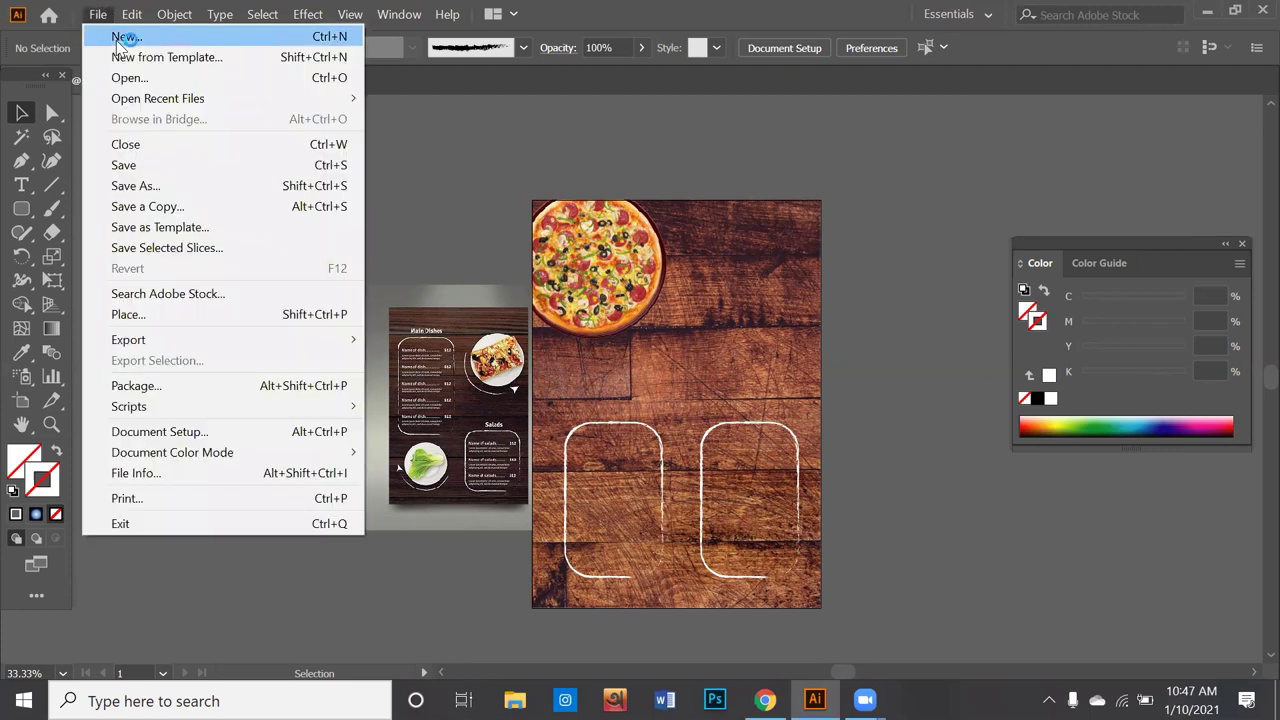
{"action": "left_click", "coordinate": [120, 38]}
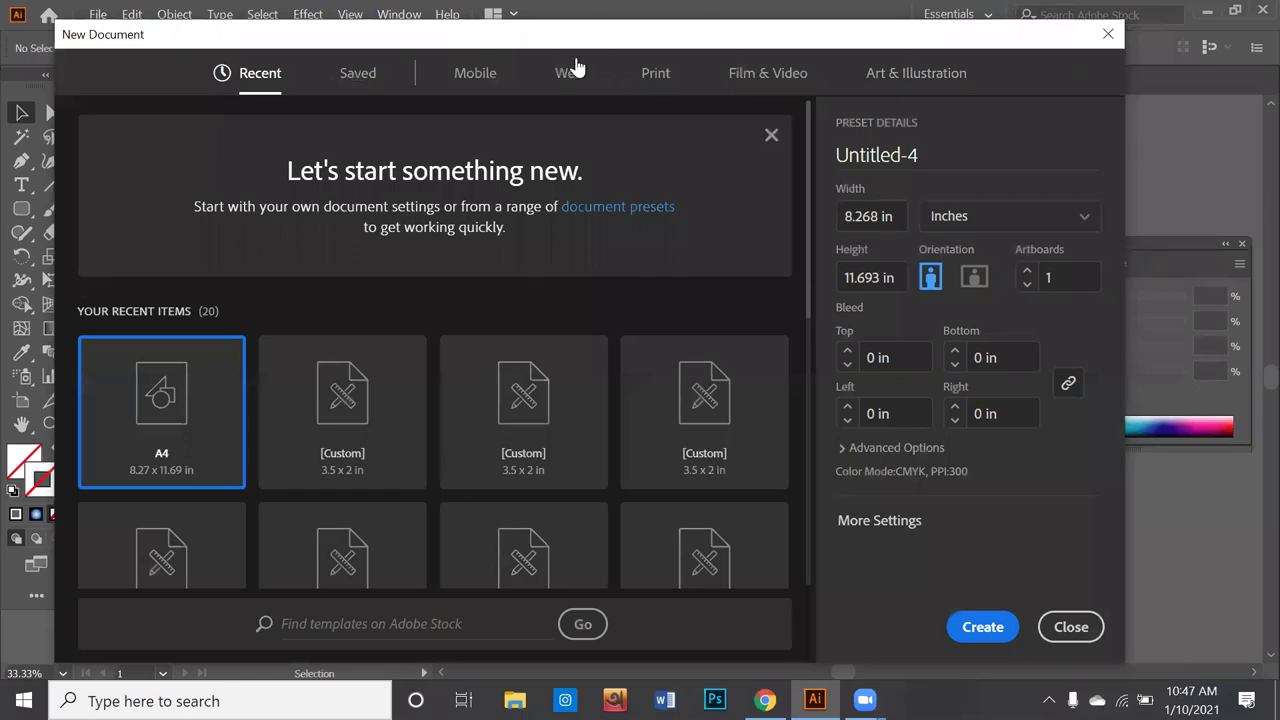
{"action": "left_click", "coordinate": [656, 75]}
{"action": "left_click", "coordinate": [358, 245]}
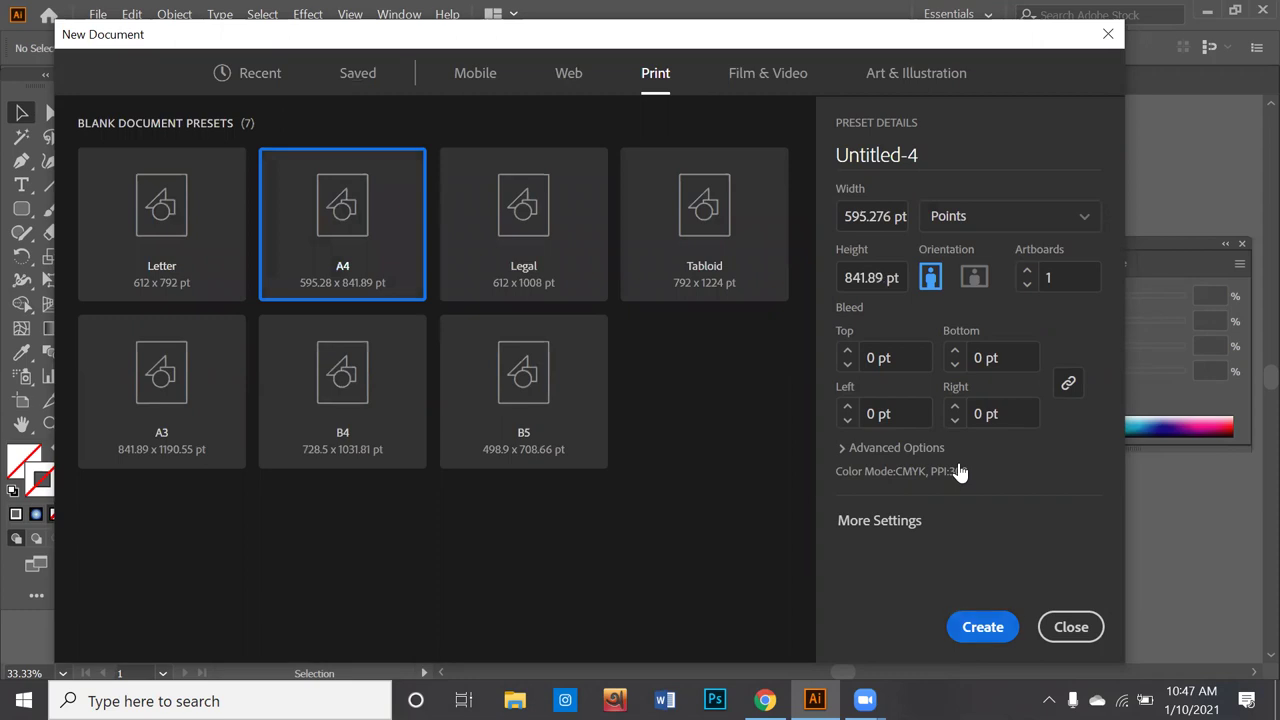
{"action": "left_click", "coordinate": [983, 627]}
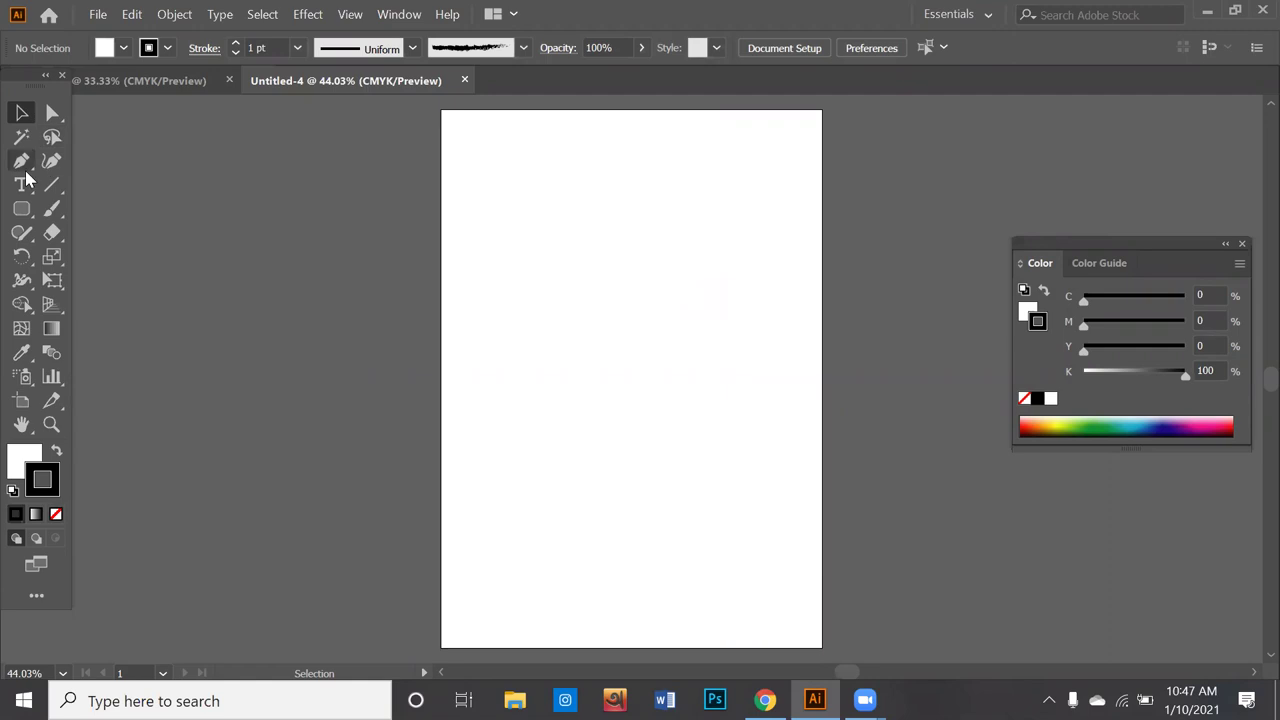
Step: Draw a rectangle covering the whole A4 page
{"action": "left_click", "coordinate": [23, 210]}
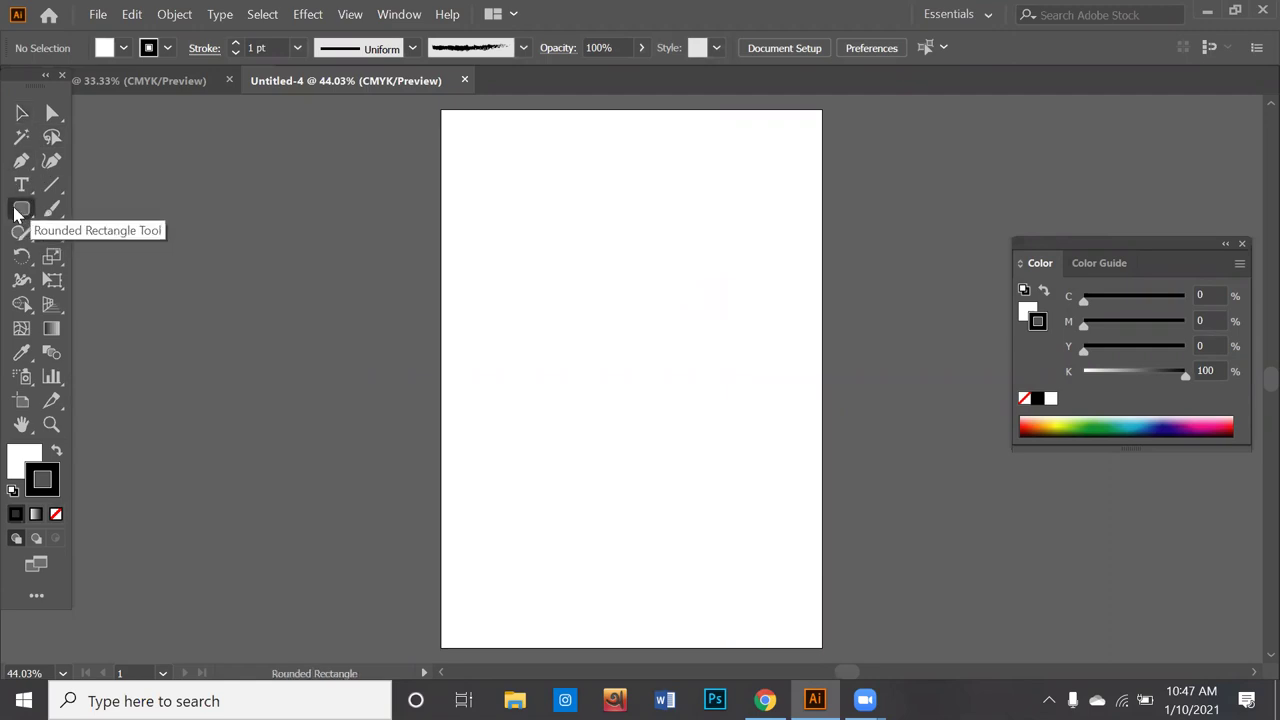
{"action": "left_click", "coordinate": [106, 212]}
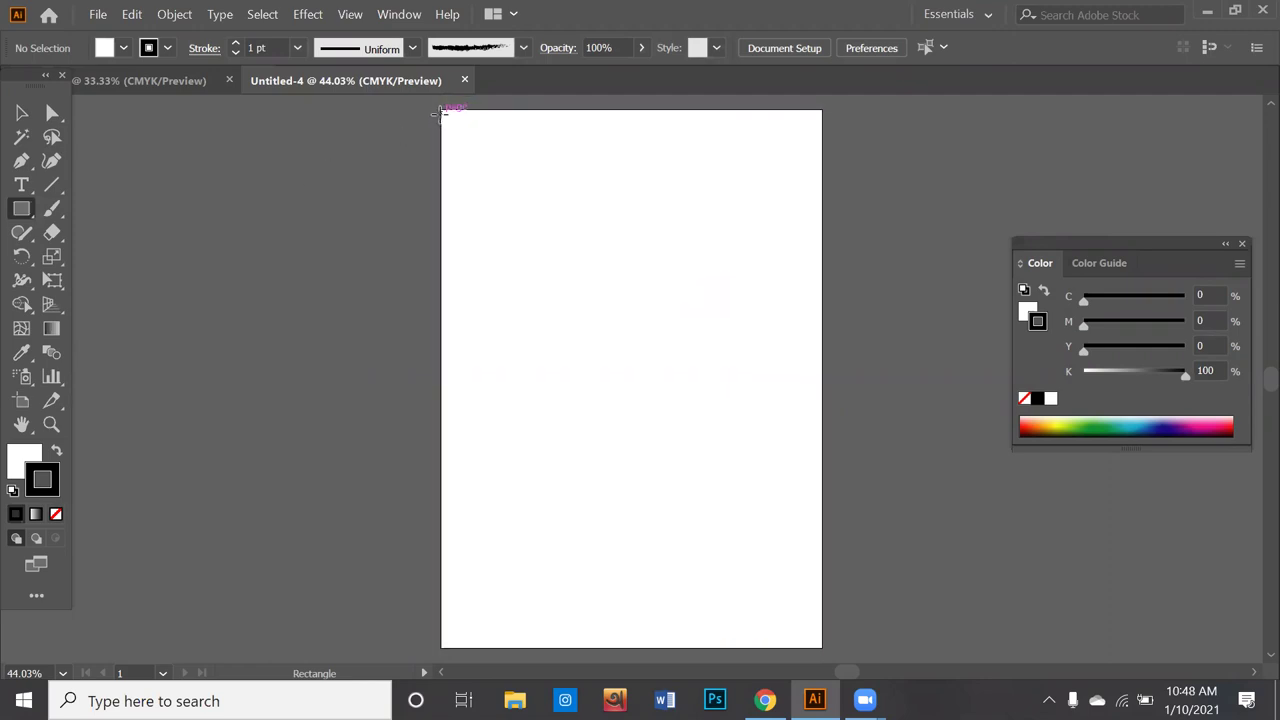
{"action": "mouse_move", "coordinate": [443, 109]}
{"action": "left_mouse_down"}
{"action": "mouse_move", "coordinate": [605, 323]}
{"action": "mouse_move", "coordinate": [751, 550]}
{"action": "left_mouse_up"}
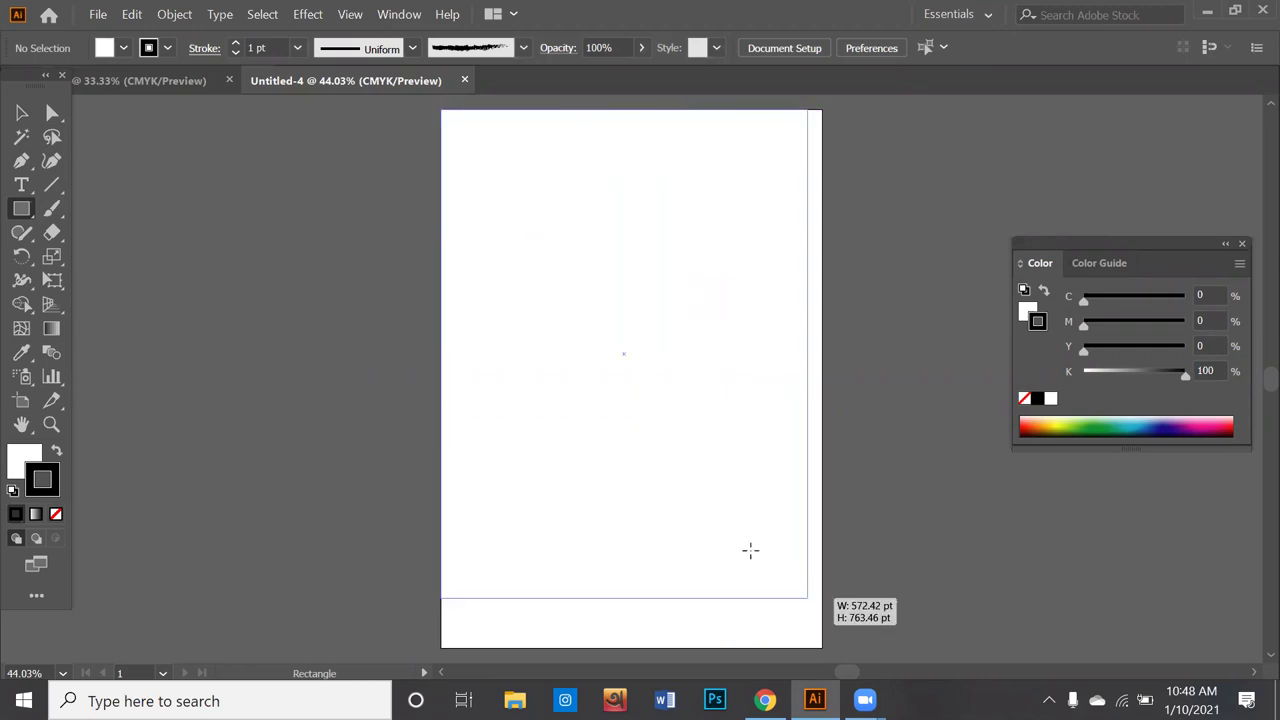
{"action": "left_click_drag", "start_coordinate": [822, 637], "coordinate": [826, 648]}
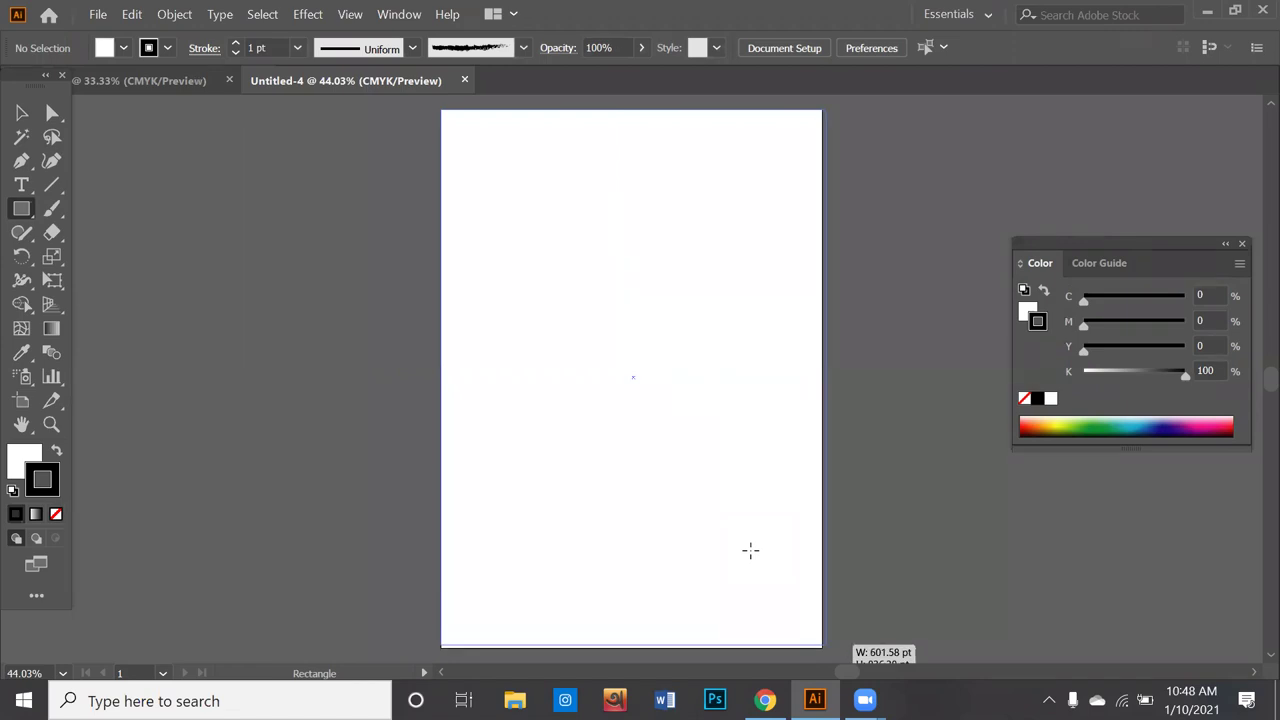
{"action": "mouse_move", "coordinate": [826, 648]}
{"action": "left_mouse_down"}
{"action": "mouse_move", "coordinate": [903, 647]}
{"action": "mouse_move", "coordinate": [823, 647]}
{"action": "mouse_move", "coordinate": [845, 647]}
{"action": "mouse_move", "coordinate": [822, 590]}
{"action": "left_mouse_up"}
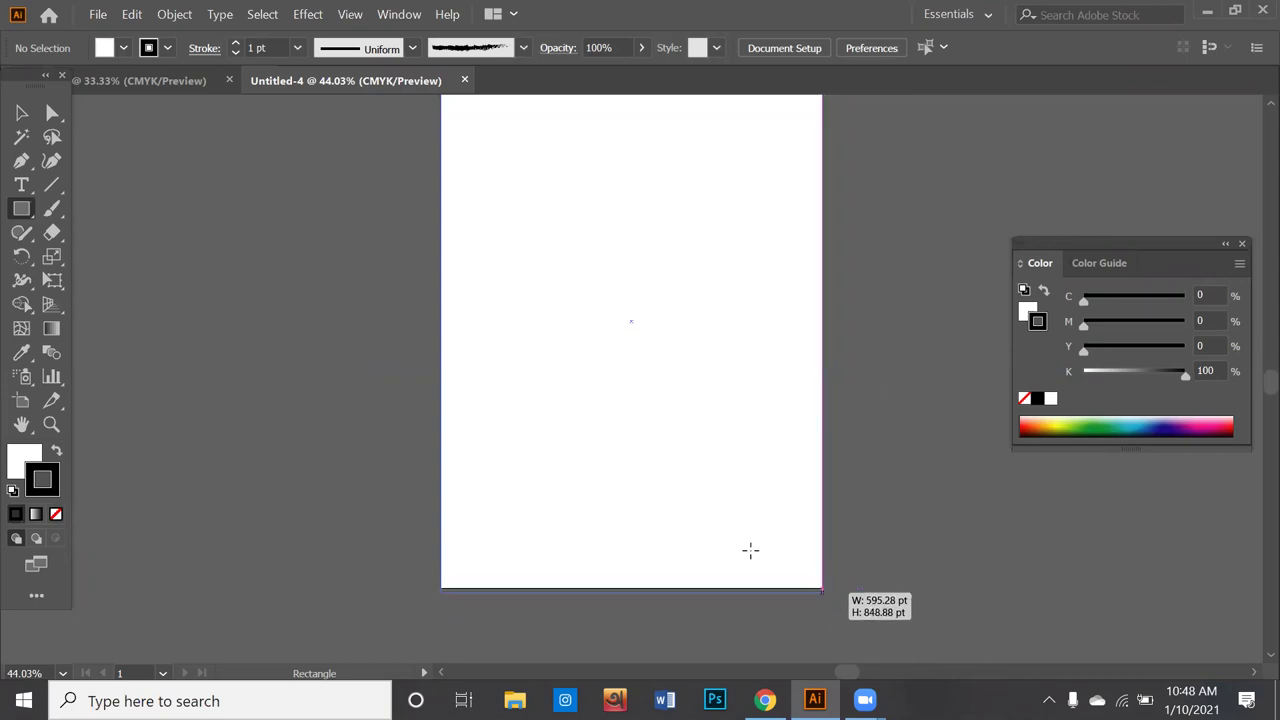
{"action": "left_click_drag", "start_coordinate": [750, 550], "coordinate": [750, 550]}
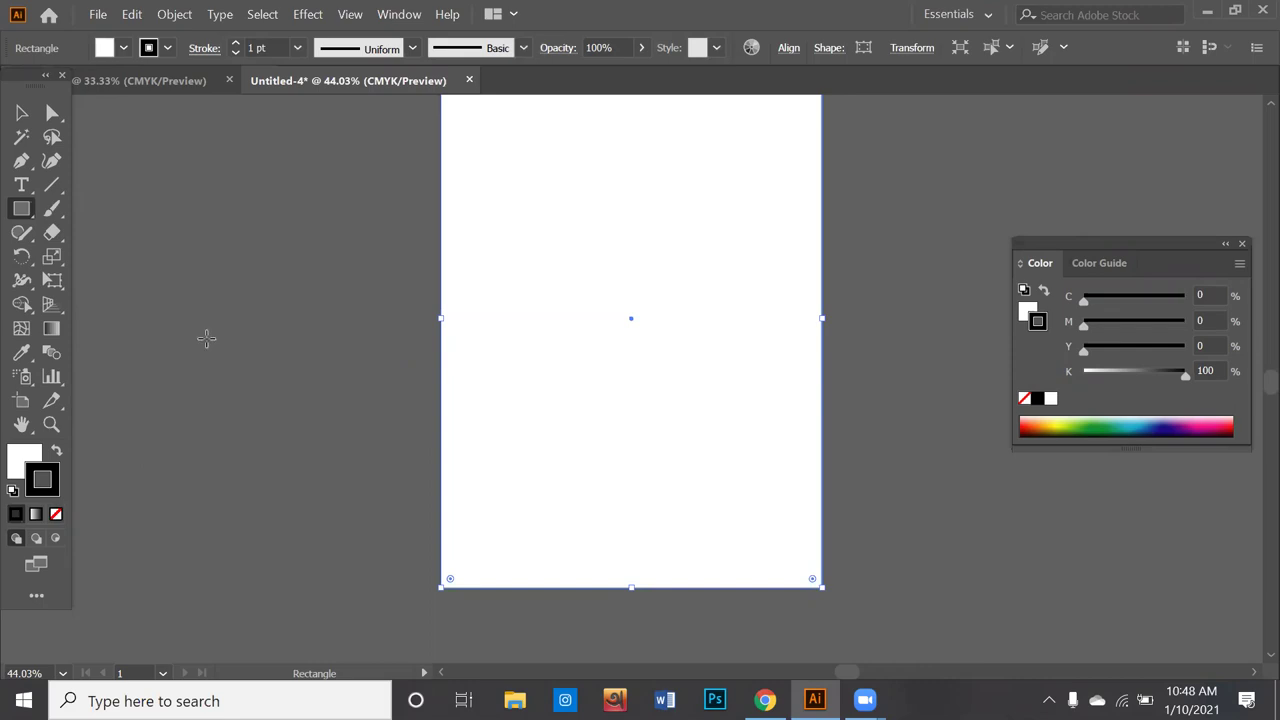
Step: Fill the page rectangle brown and return to the pizza png search in Chrome
{"action": "left_click", "coordinate": [106, 48]}
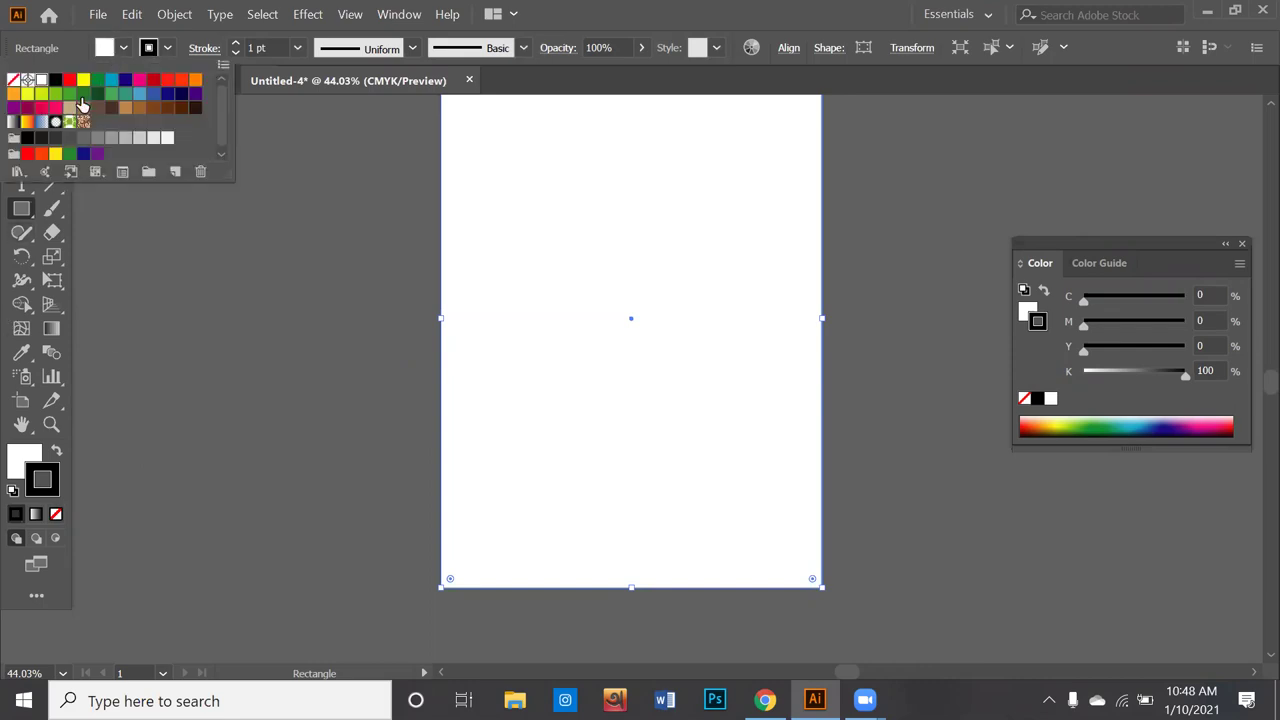
{"action": "left_click", "coordinate": [153, 107]}
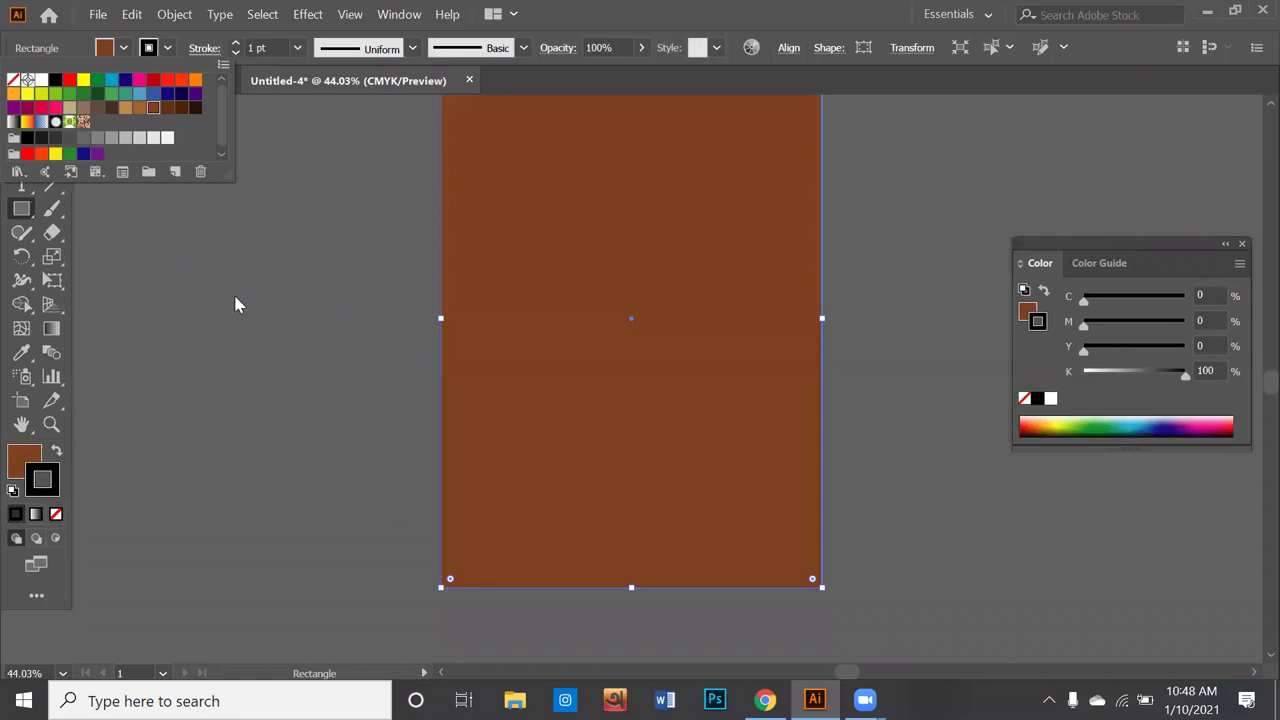
{"action": "left_click", "coordinate": [765, 700]}
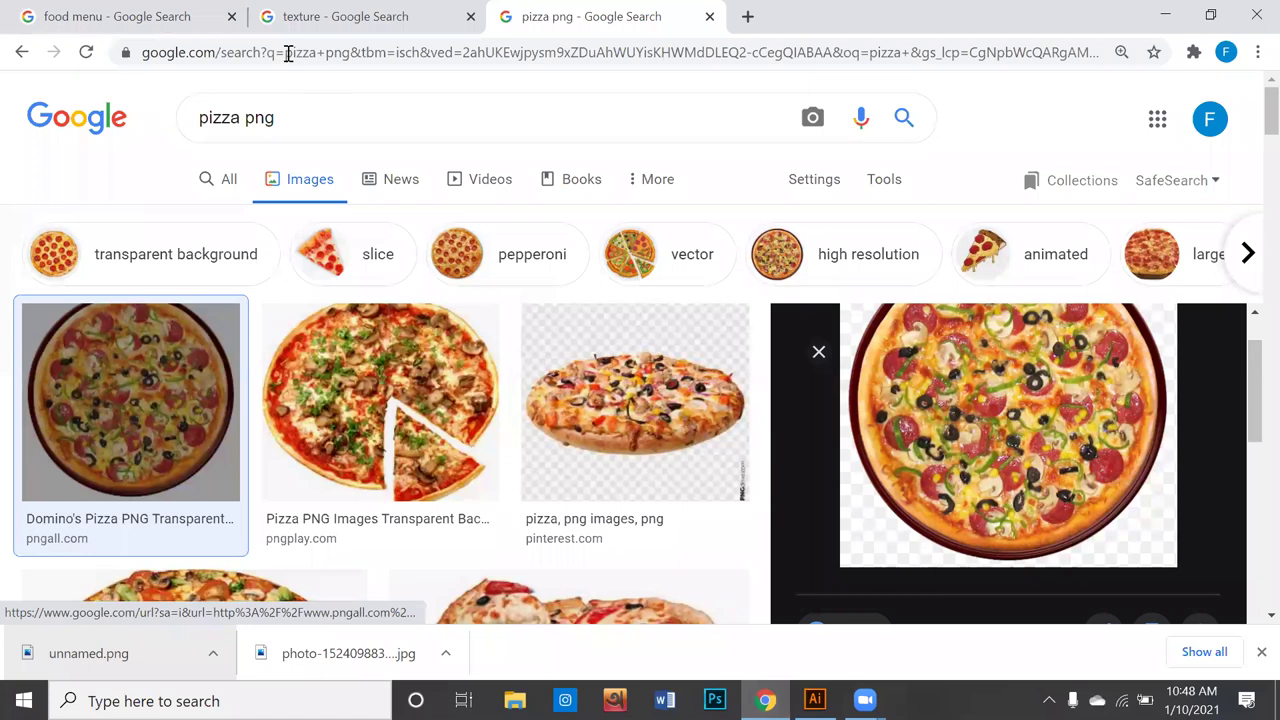
Step: Replace the Google Images search with a table texture search
{"action": "left_click", "coordinate": [305, 17]}
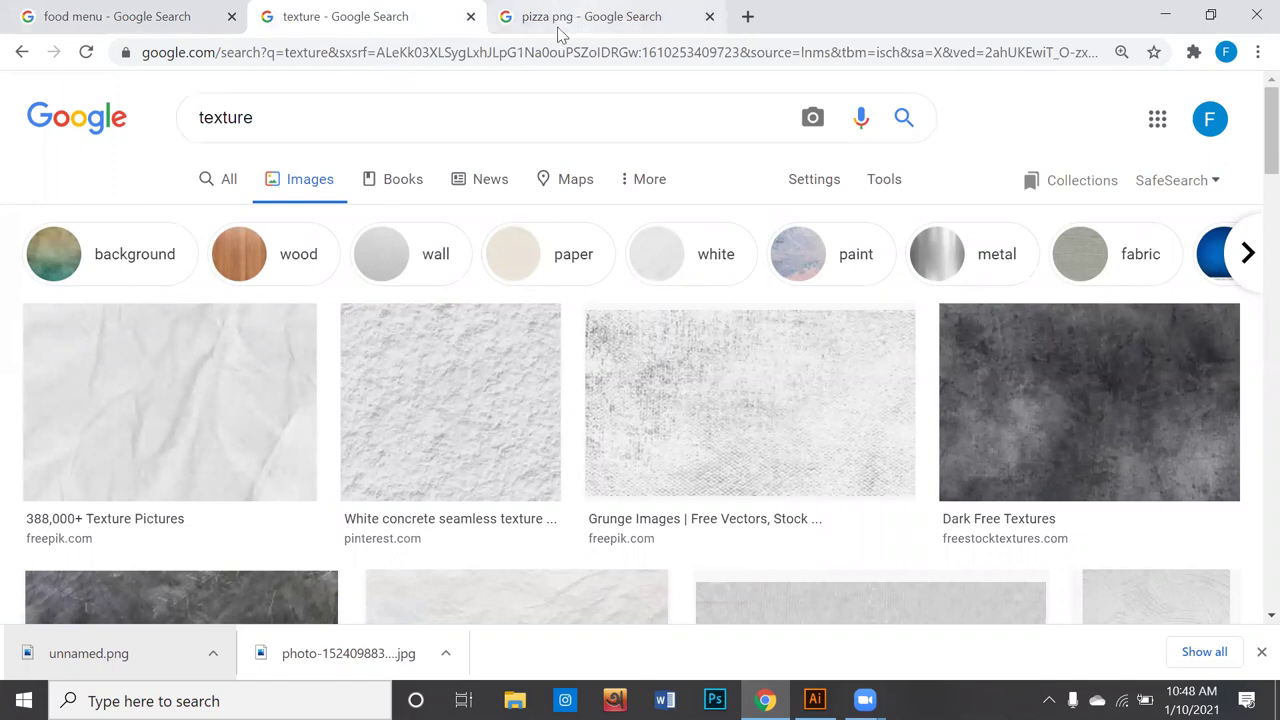
{"action": "left_click_drag", "start_coordinate": [260, 117], "coordinate": [195, 117]}
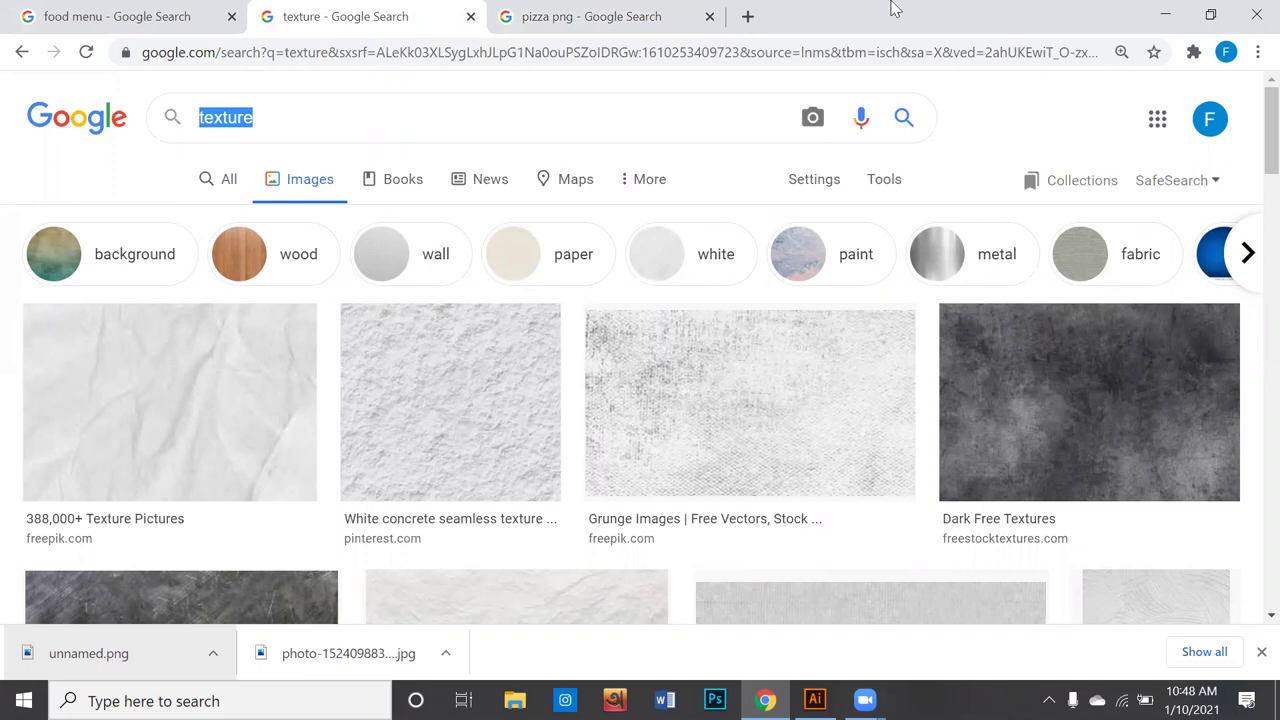
{"action": "type", "text": "ta"}
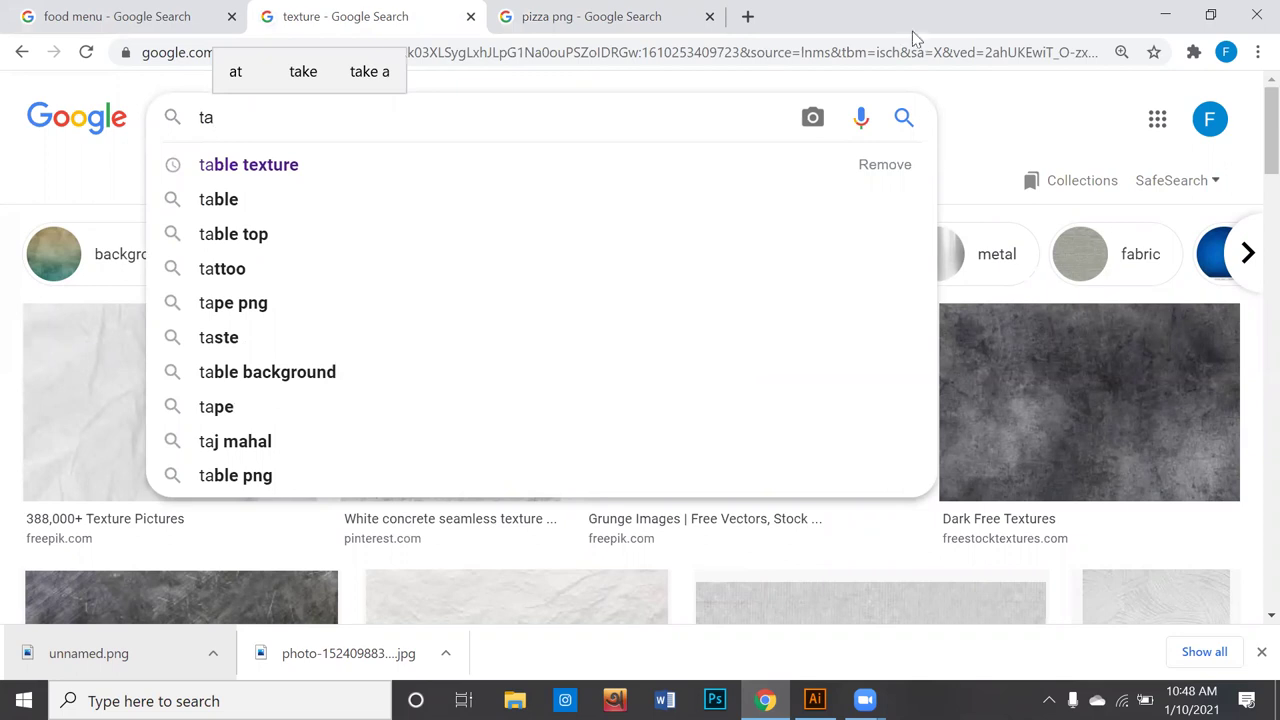
{"action": "left_click", "coordinate": [255, 165]}
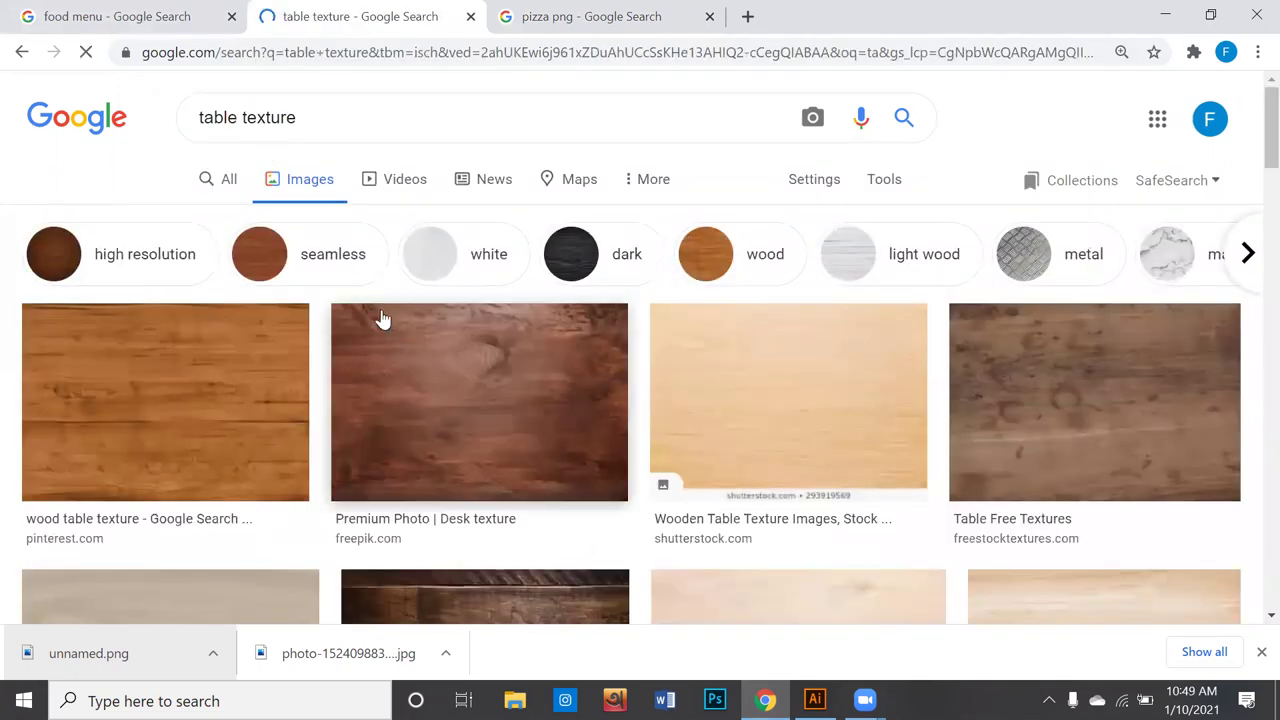
Step: Find Alamy's 'Dark old wooden table texture' in the results and copy the image
{"action": "scroll", "coordinate": [510, 490], "scroll_direction": "down", "scroll_amount": 2}
{"action": "scroll", "coordinate": [520, 470], "scroll_direction": "down", "scroll_amount": 1}
{"action": "scroll", "coordinate": [535, 457], "scroll_direction": "down", "scroll_amount": 3}
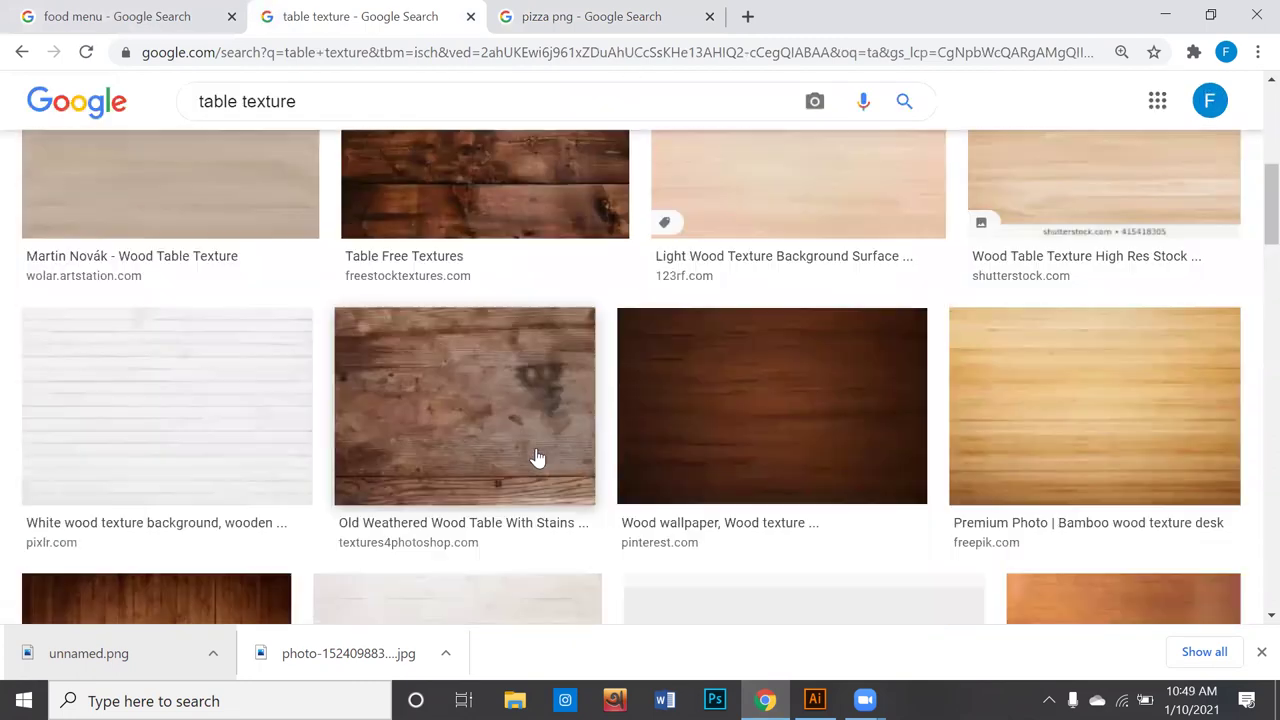
{"action": "scroll", "coordinate": [614, 443], "scroll_direction": "down", "scroll_amount": 2}
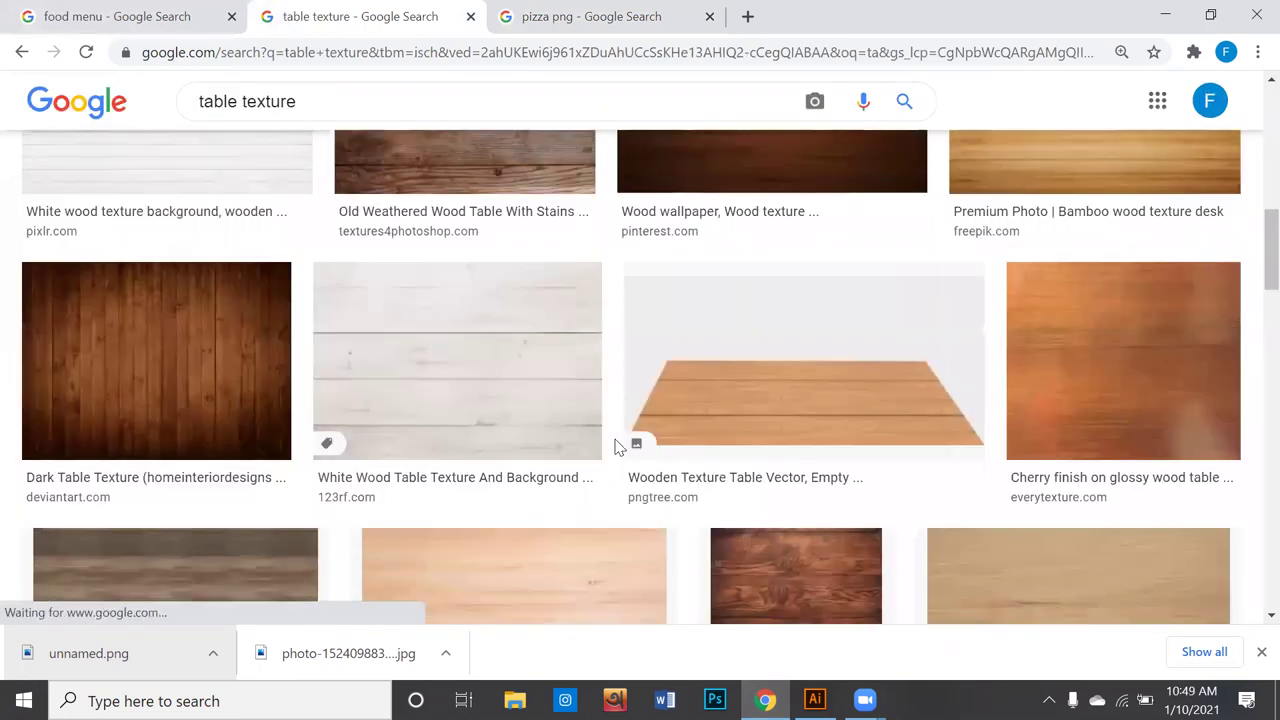
{"action": "scroll", "coordinate": [614, 447], "scroll_direction": "down", "scroll_amount": 3}
{"action": "scroll", "coordinate": [614, 447], "scroll_direction": "down", "scroll_amount": 3}
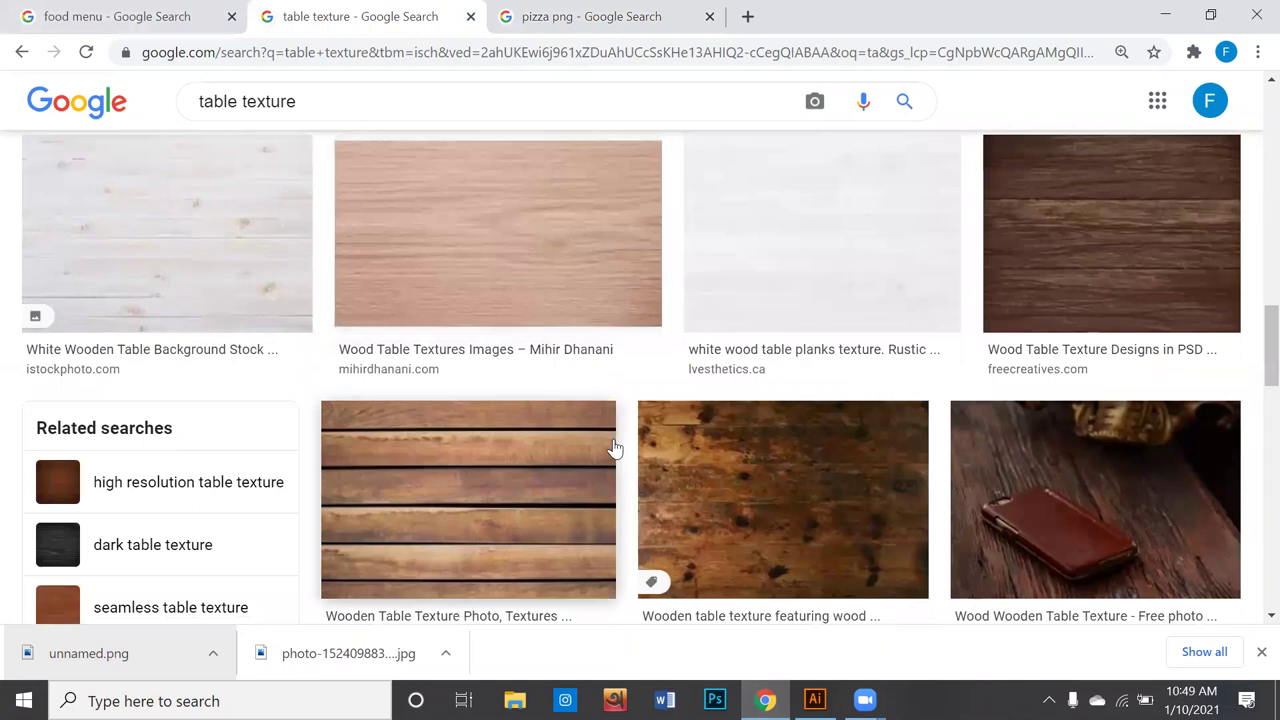
{"action": "scroll", "coordinate": [614, 449], "scroll_direction": "down", "scroll_amount": 4}
{"action": "scroll", "coordinate": [614, 449], "scroll_direction": "down", "scroll_amount": 2}
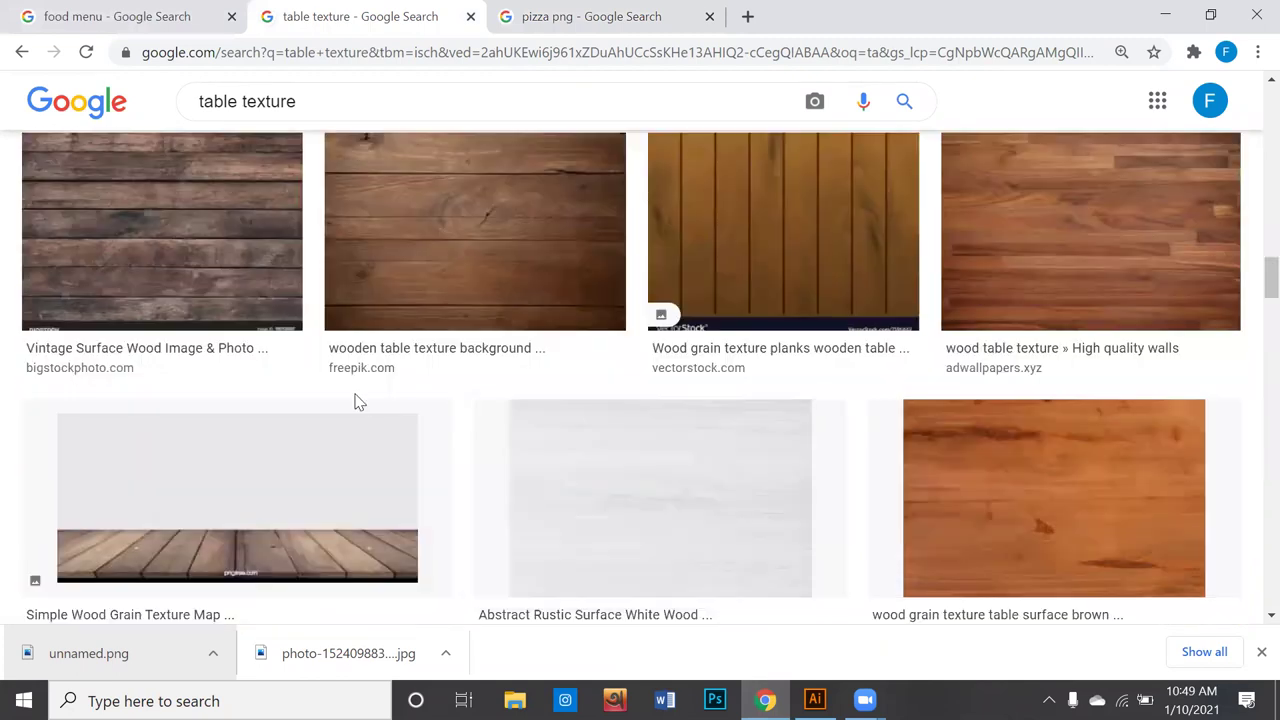
{"action": "scroll", "coordinate": [366, 406], "scroll_direction": "down", "scroll_amount": 4}
{"action": "scroll", "coordinate": [383, 406], "scroll_direction": "down", "scroll_amount": 3}
{"action": "scroll", "coordinate": [386, 406], "scroll_direction": "up", "scroll_amount": 3}
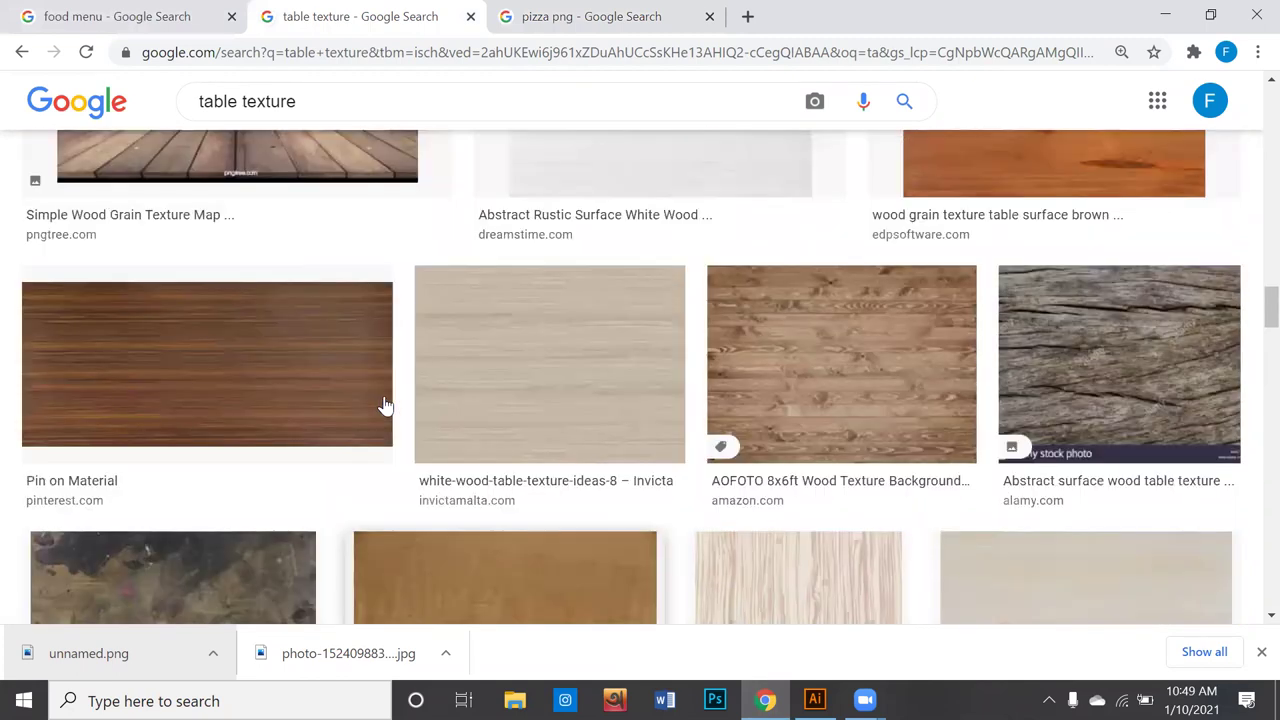
{"action": "scroll", "coordinate": [386, 406], "scroll_direction": "down", "scroll_amount": 6}
{"action": "scroll", "coordinate": [562, 400], "scroll_direction": "down", "scroll_amount": 2}
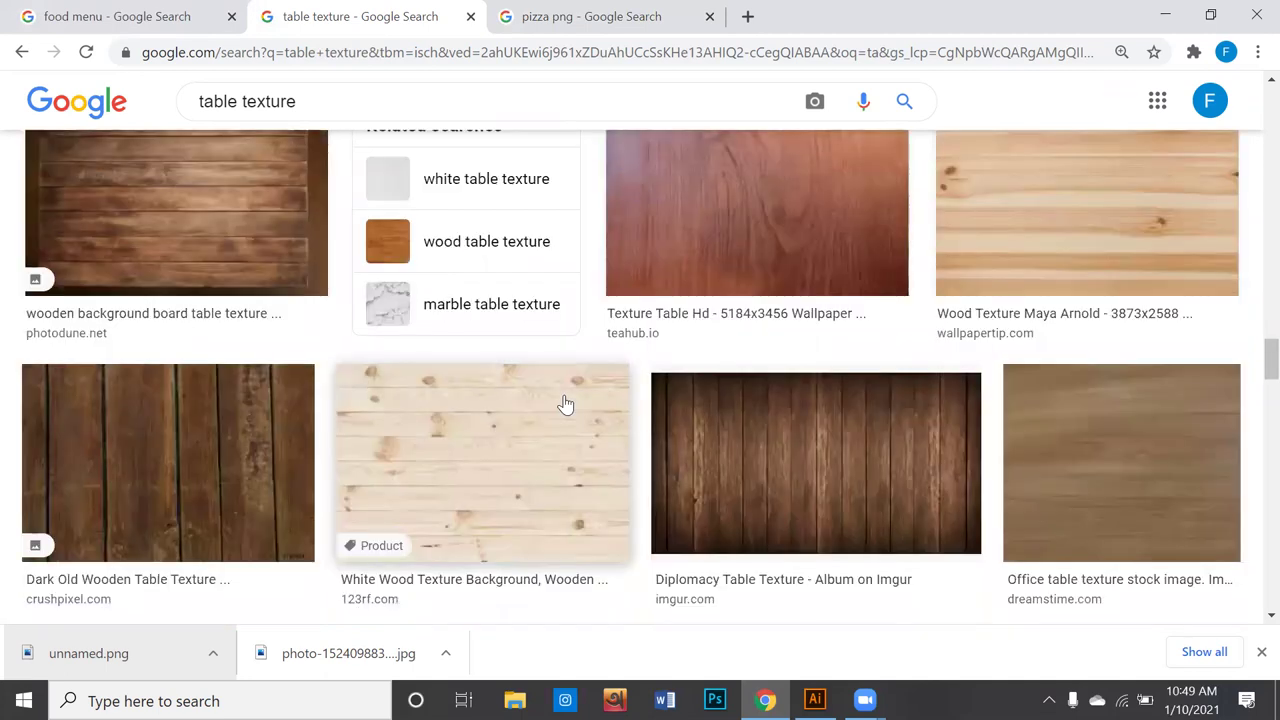
{"action": "scroll", "coordinate": [565, 403], "scroll_direction": "down", "scroll_amount": 1}
{"action": "scroll", "coordinate": [567, 402], "scroll_direction": "down", "scroll_amount": 3}
{"action": "scroll", "coordinate": [573, 401], "scroll_direction": "down", "scroll_amount": 2}
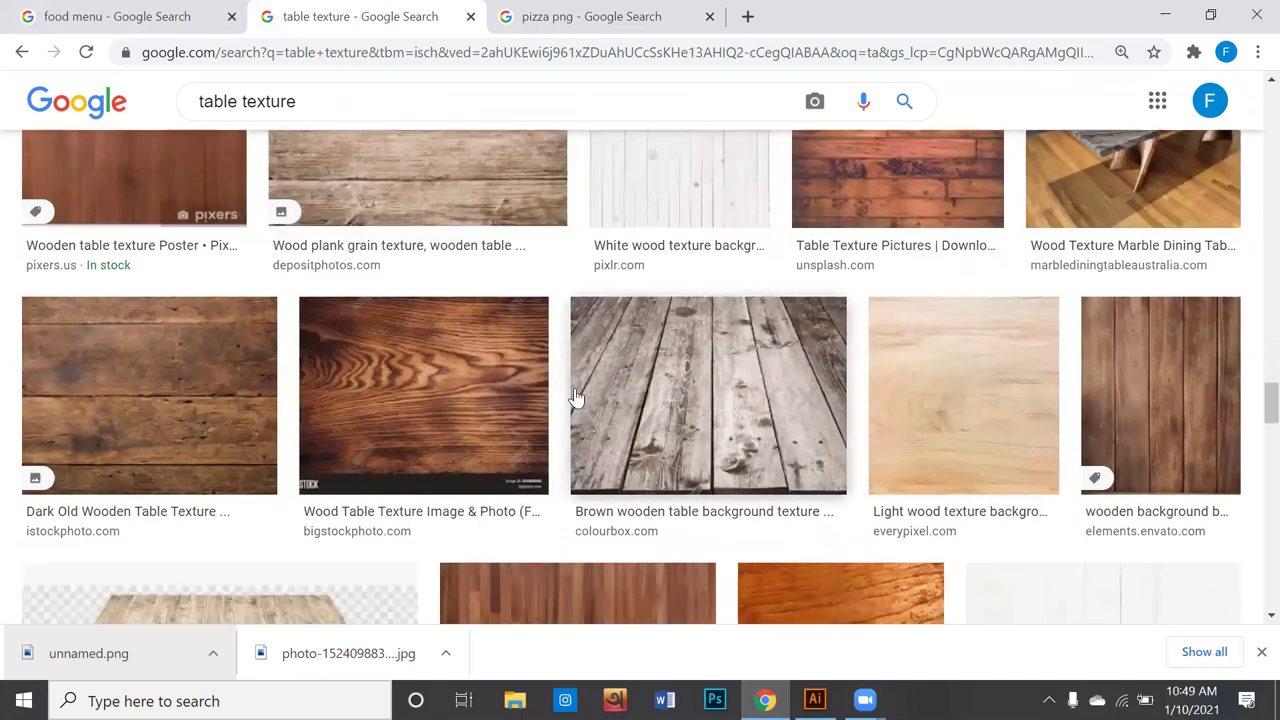
{"action": "scroll", "coordinate": [574, 400], "scroll_direction": "up", "scroll_amount": 2}
{"action": "scroll", "coordinate": [577, 397], "scroll_direction": "down", "scroll_amount": 4}
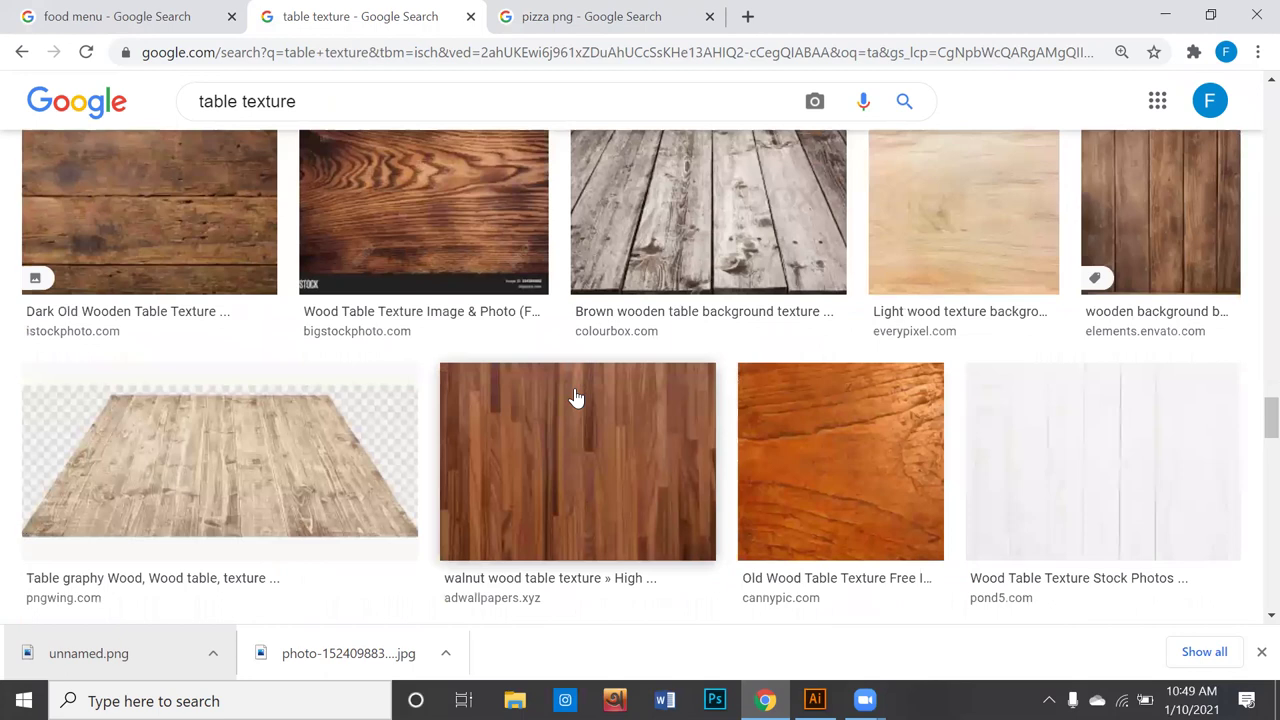
{"action": "scroll", "coordinate": [575, 397], "scroll_direction": "down", "scroll_amount": 3}
{"action": "scroll", "coordinate": [578, 344], "scroll_direction": "down", "scroll_amount": 1}
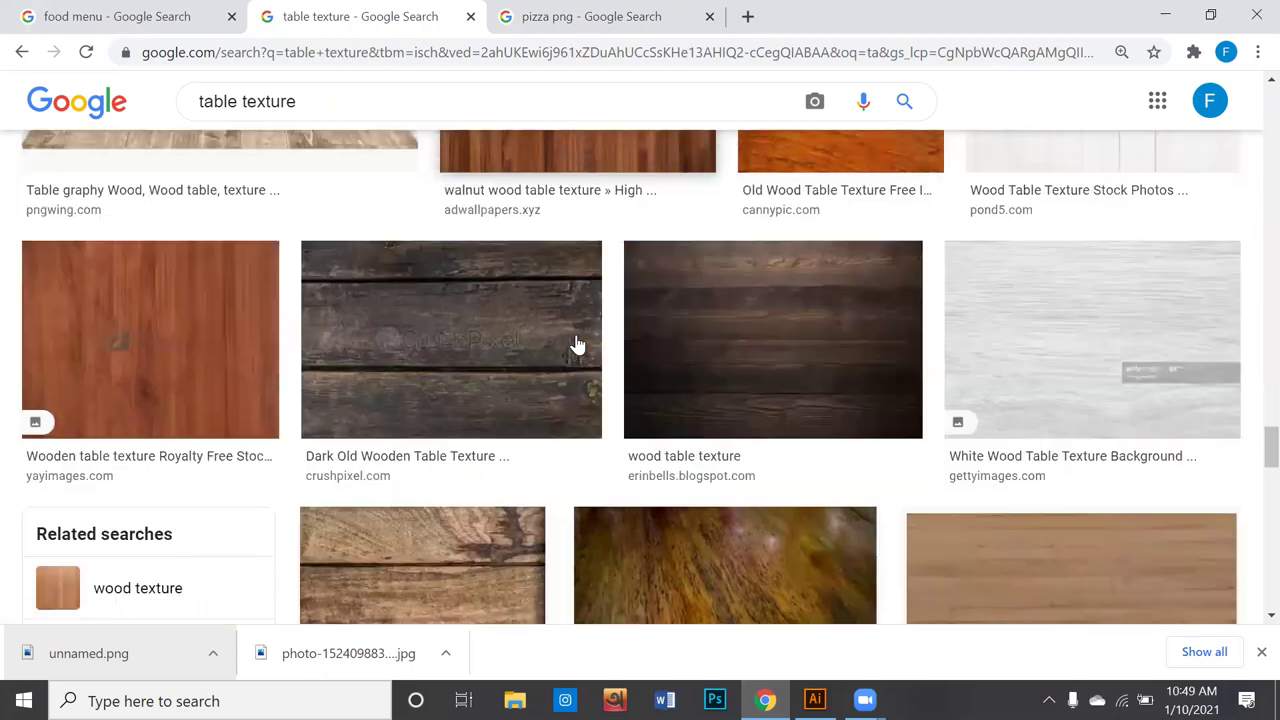
{"action": "scroll", "coordinate": [578, 344], "scroll_direction": "down", "scroll_amount": 2}
{"action": "scroll", "coordinate": [578, 344], "scroll_direction": "down", "scroll_amount": 3}
{"action": "scroll", "coordinate": [577, 345], "scroll_direction": "down", "scroll_amount": 3}
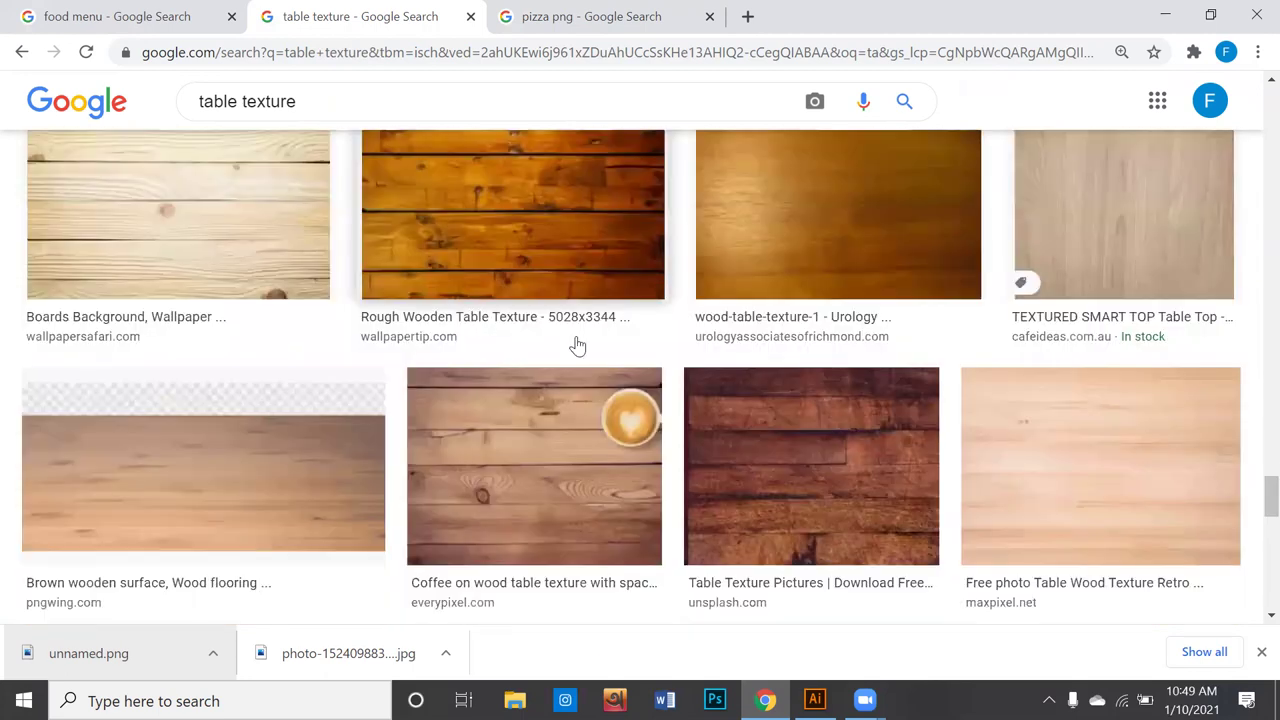
{"action": "scroll", "coordinate": [577, 345], "scroll_direction": "down", "scroll_amount": 1}
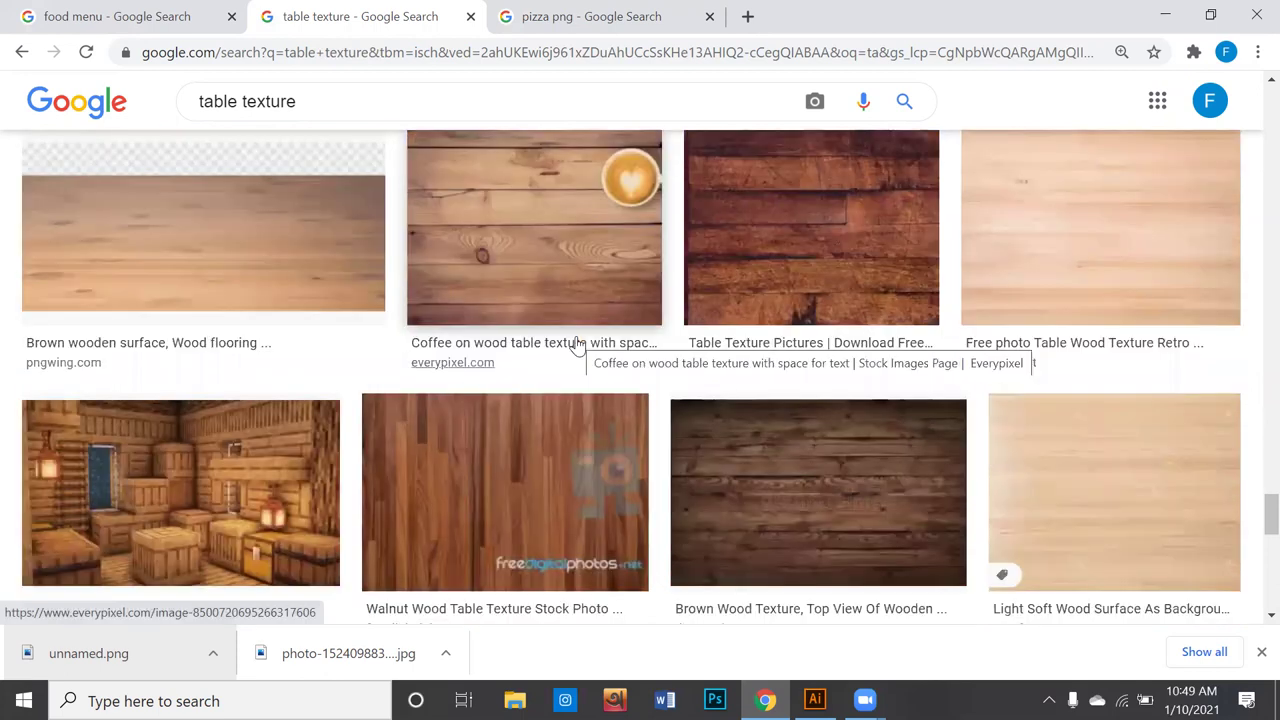
{"action": "scroll", "coordinate": [689, 374], "scroll_direction": "down", "scroll_amount": 3}
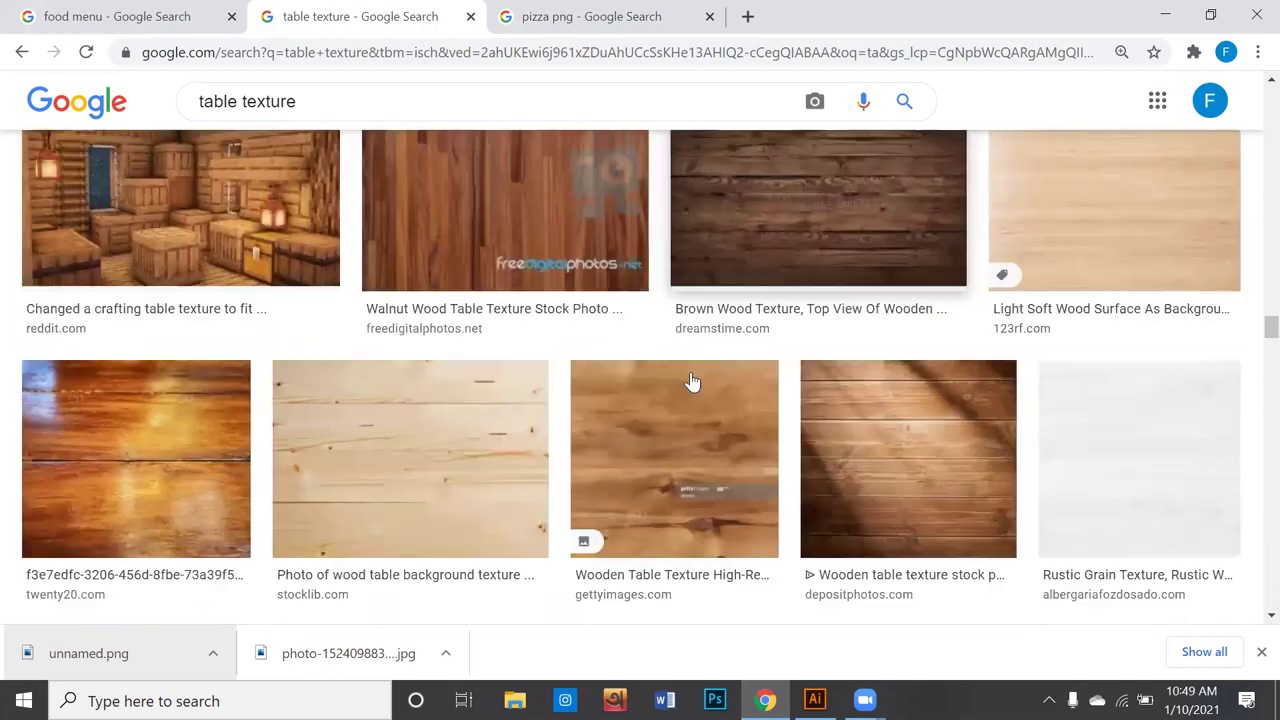
{"action": "scroll", "coordinate": [689, 378], "scroll_direction": "down", "scroll_amount": 3}
{"action": "scroll", "coordinate": [632, 376], "scroll_direction": "down", "scroll_amount": 2}
{"action": "scroll", "coordinate": [632, 376], "scroll_direction": "down", "scroll_amount": 3}
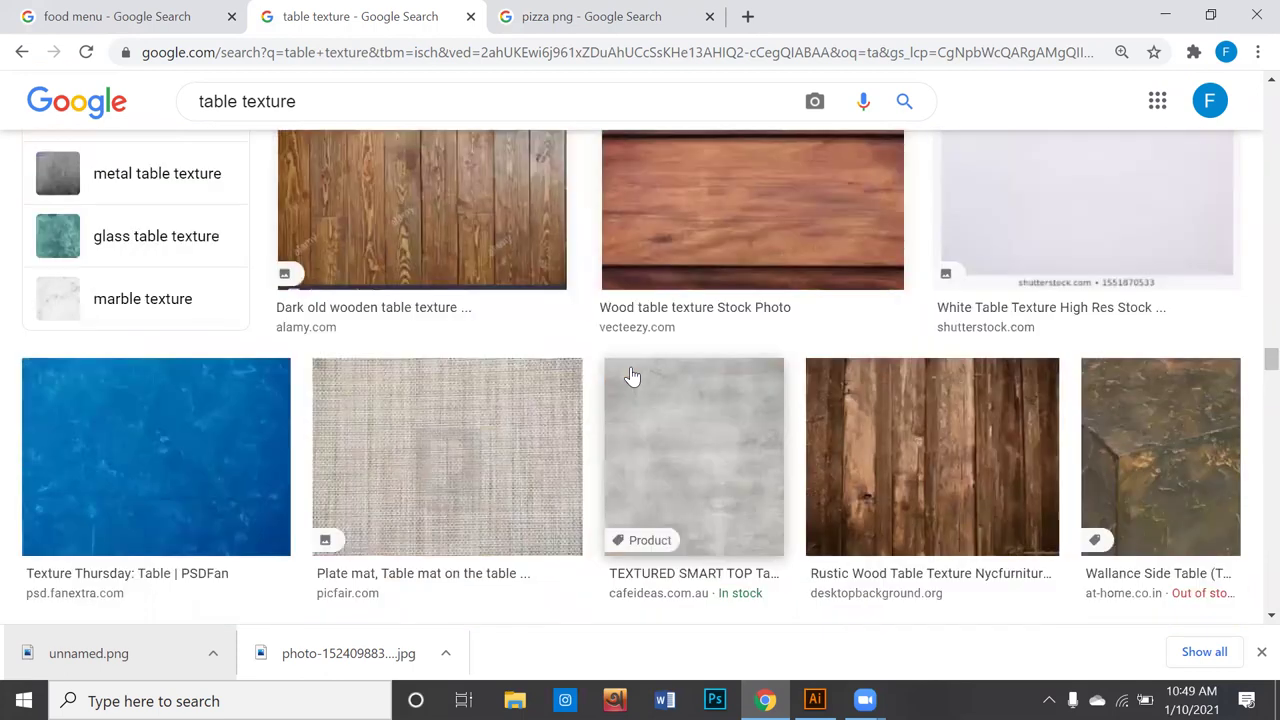
{"action": "scroll", "coordinate": [632, 376], "scroll_direction": "down", "scroll_amount": 1}
{"action": "scroll", "coordinate": [632, 376], "scroll_direction": "down", "scroll_amount": 2}
{"action": "scroll", "coordinate": [632, 376], "scroll_direction": "down", "scroll_amount": 3}
{"action": "scroll", "coordinate": [632, 376], "scroll_direction": "down", "scroll_amount": 4}
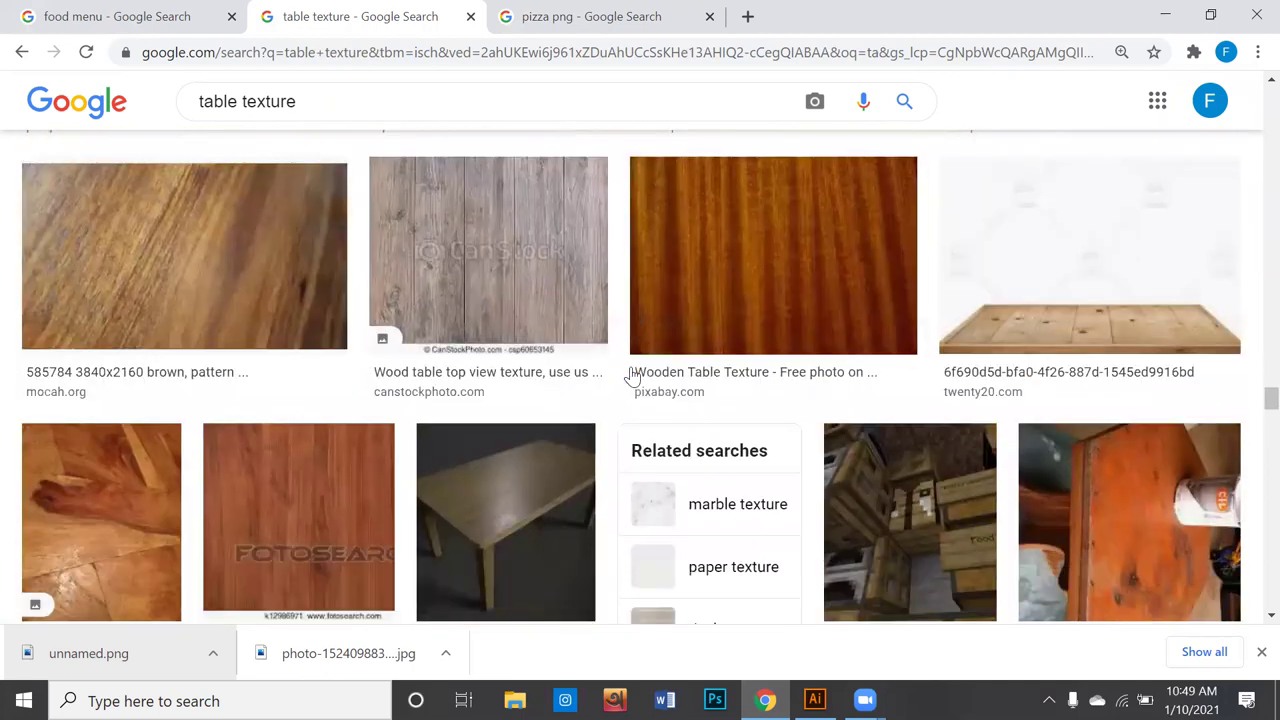
{"action": "scroll", "coordinate": [632, 376], "scroll_direction": "down", "scroll_amount": 3}
{"action": "scroll", "coordinate": [632, 376], "scroll_direction": "down", "scroll_amount": 1}
{"action": "scroll", "coordinate": [632, 376], "scroll_direction": "down", "scroll_amount": 4}
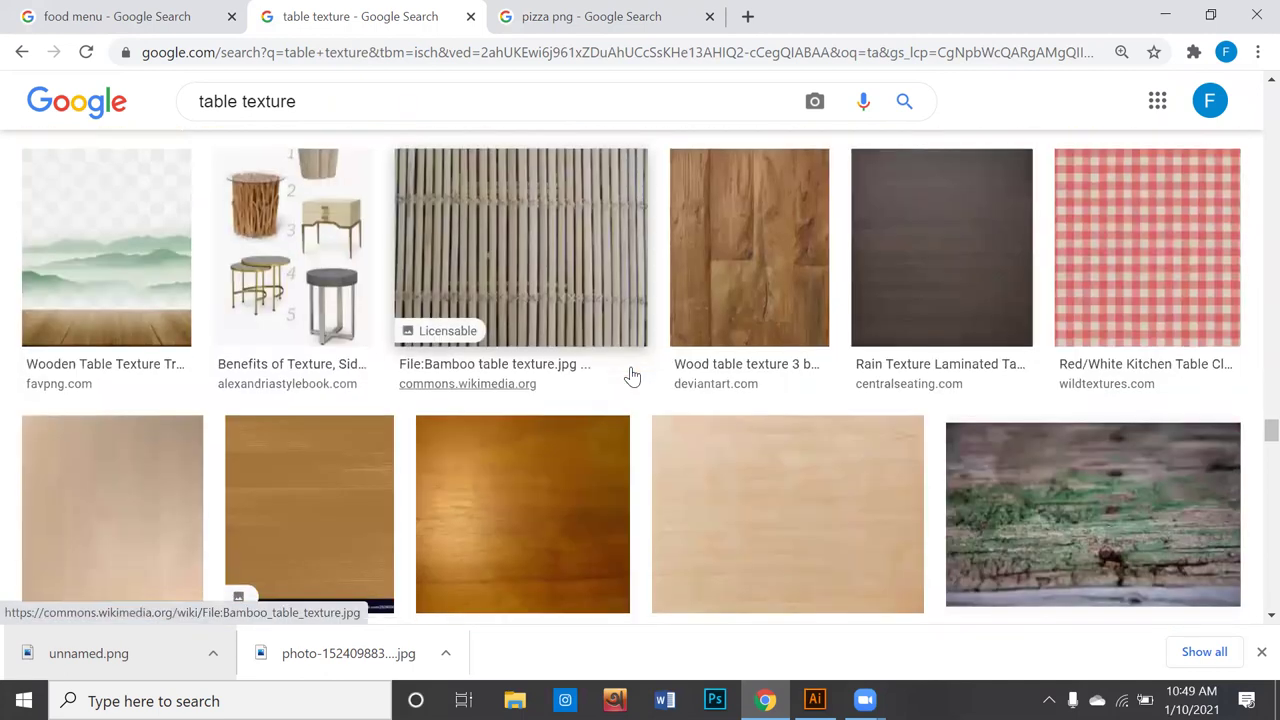
{"action": "scroll", "coordinate": [632, 376], "scroll_direction": "down", "scroll_amount": 3}
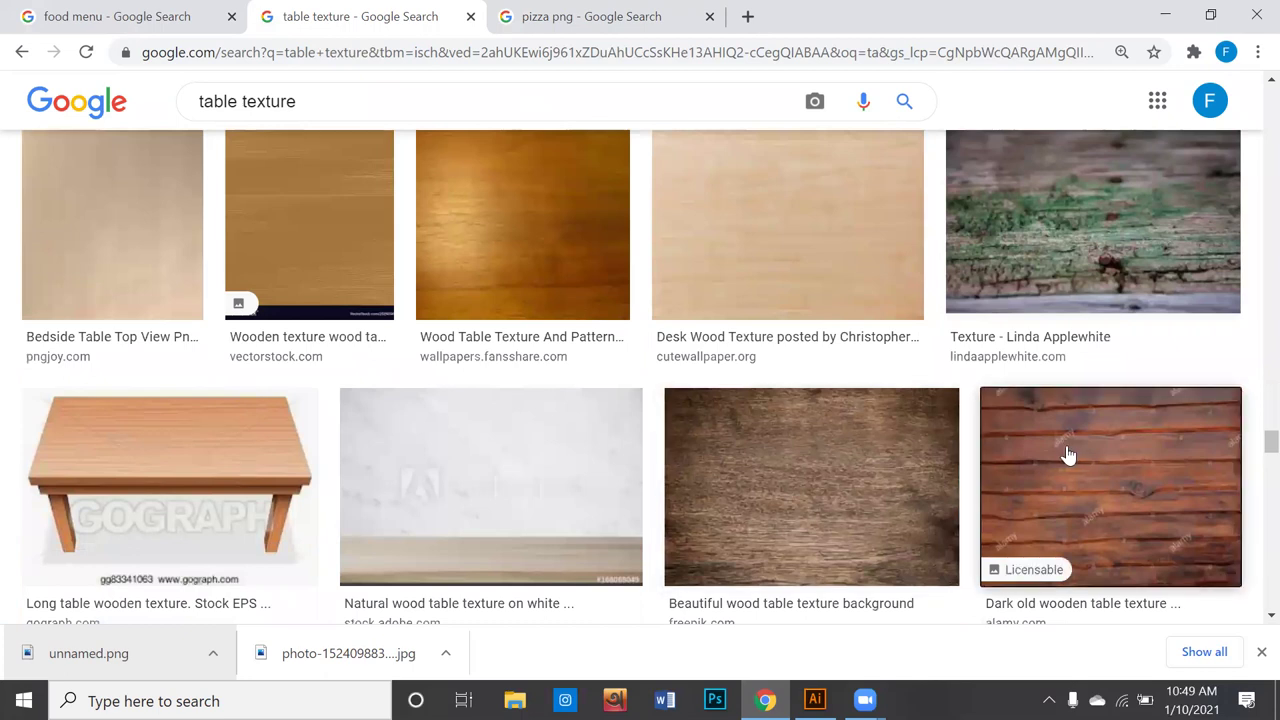
{"action": "left_click", "coordinate": [1068, 455]}
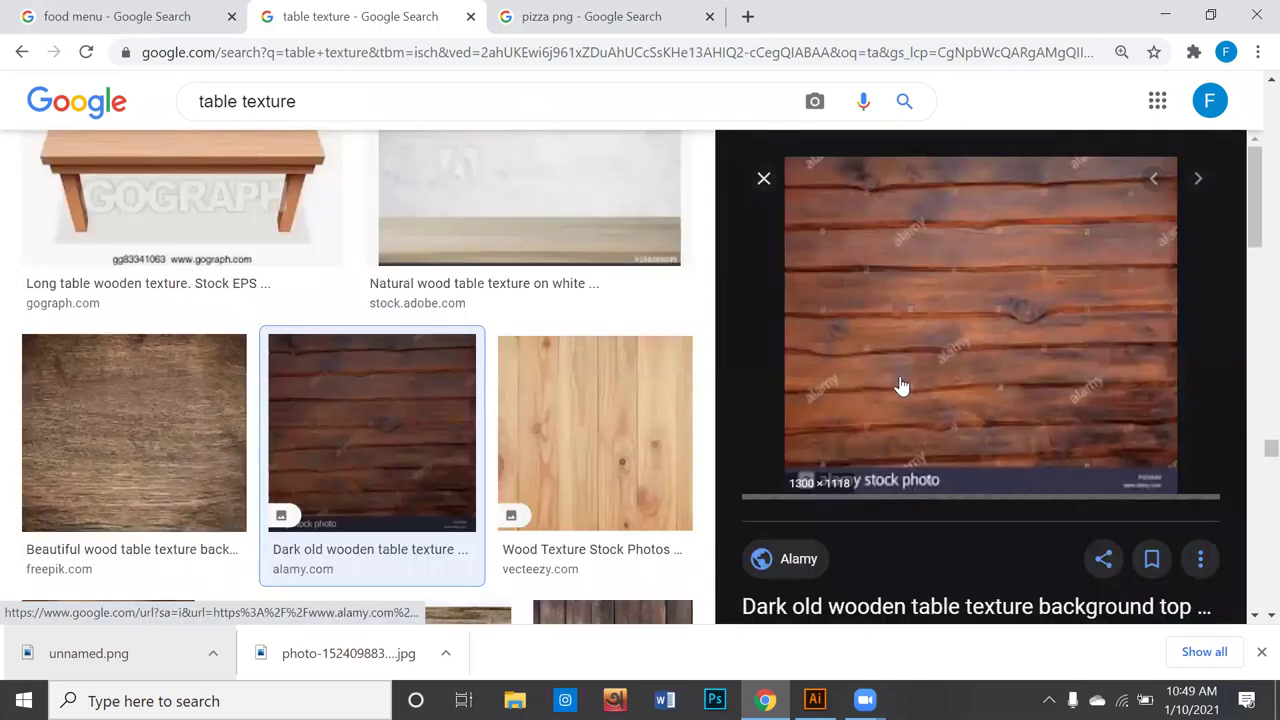
{"action": "right_click", "coordinate": [900, 378]}
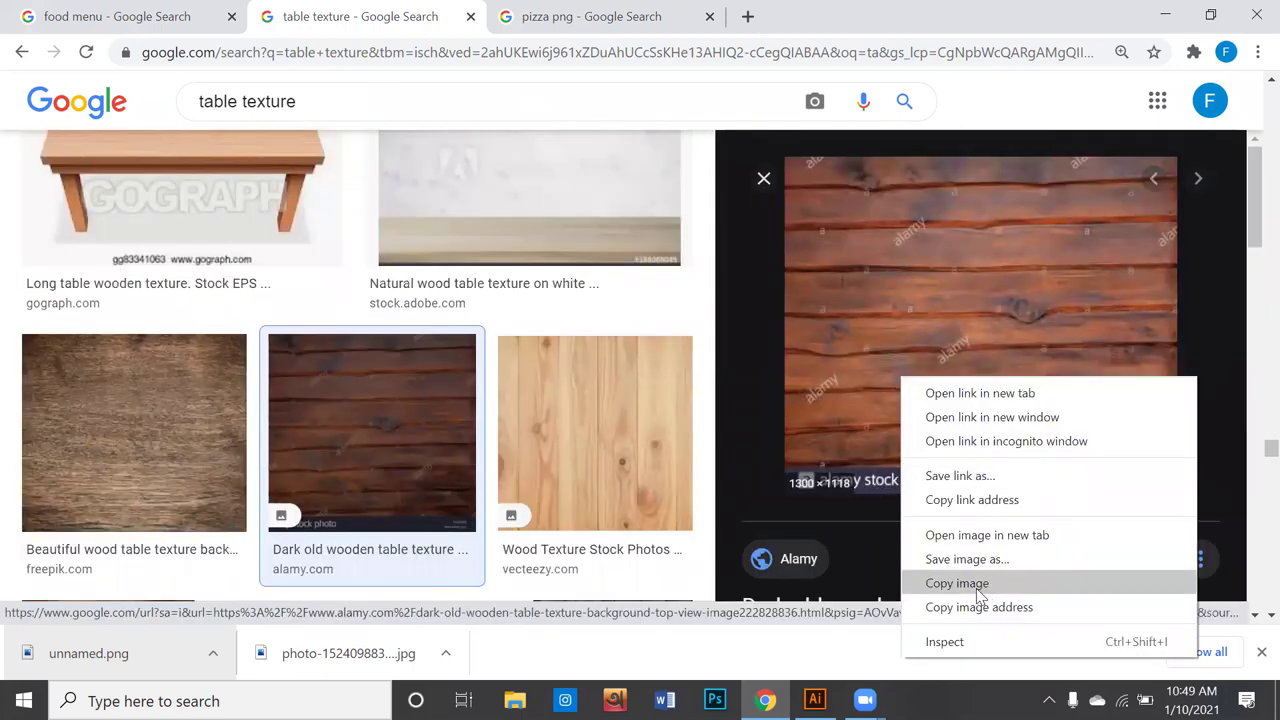
{"action": "left_click", "coordinate": [980, 586]}
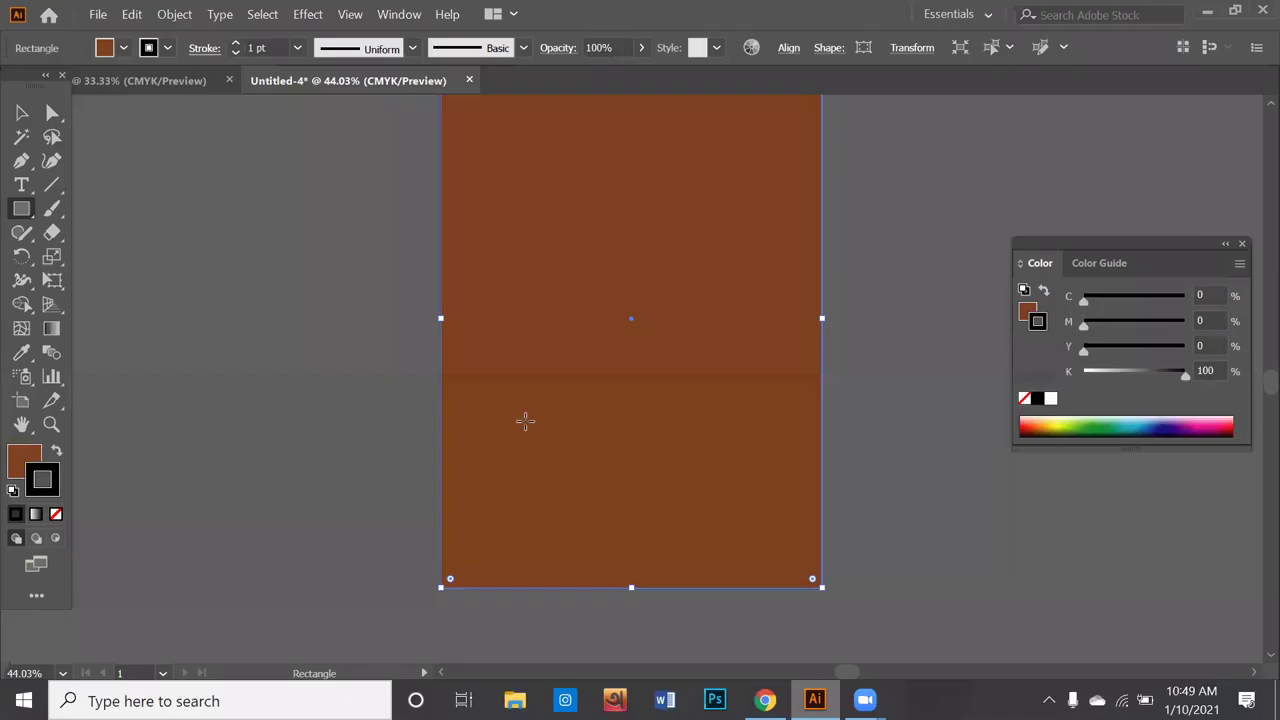
Step: Fit the brown rectangle exactly to the artboard, then drag the wood image into the menu
{"action": "left_click", "coordinate": [815, 700]}
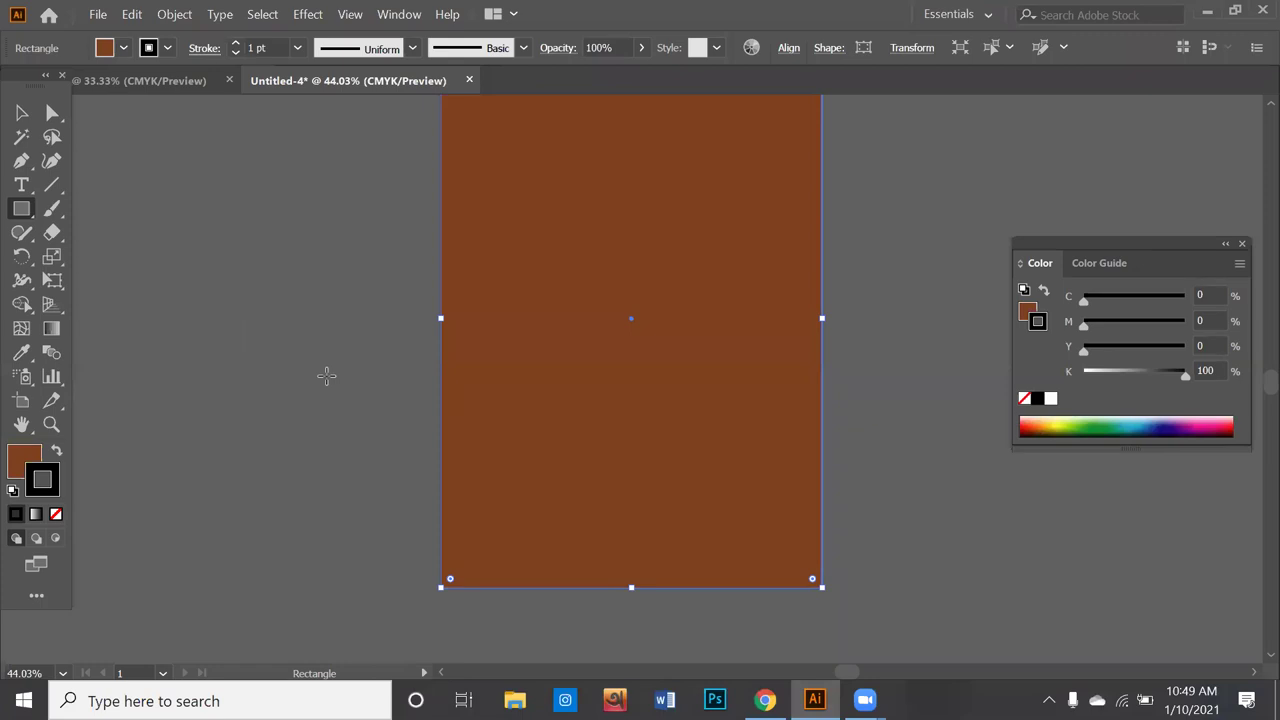
{"action": "key", "text": "ctrl"}
{"action": "key", "text": "ctrl+z"}
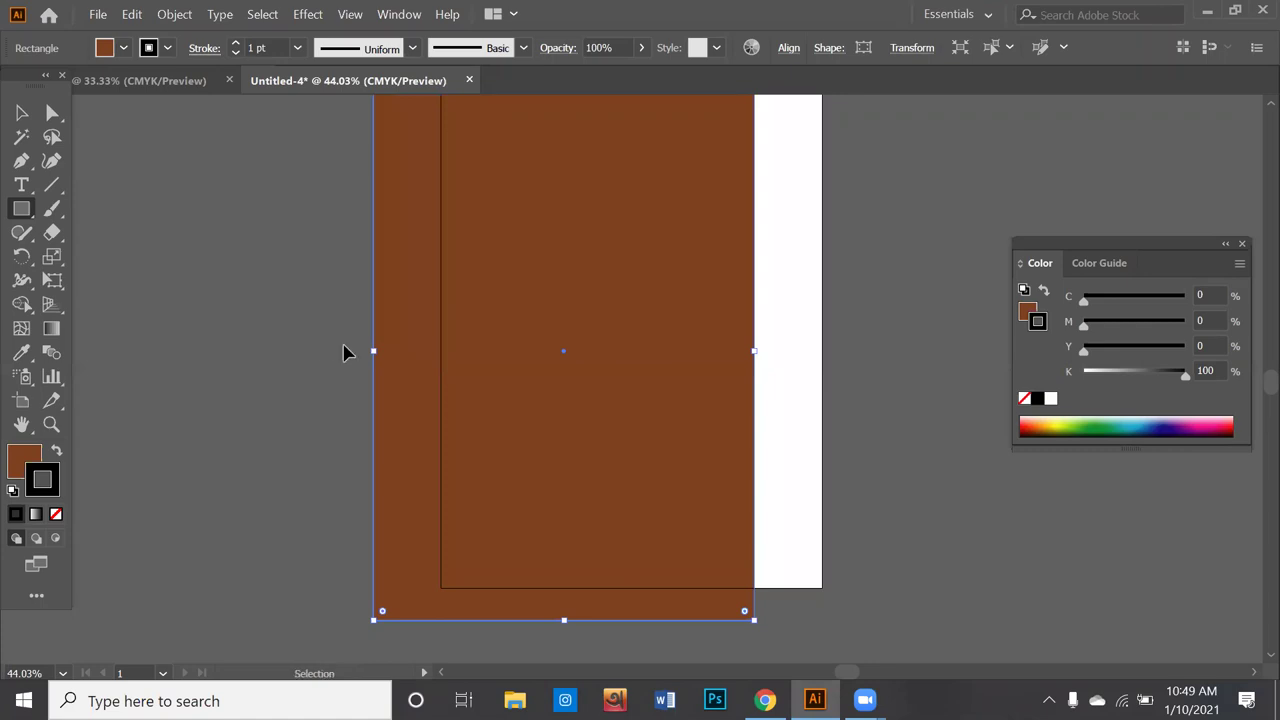
{"action": "key", "text": "ctrl+shift+z"}
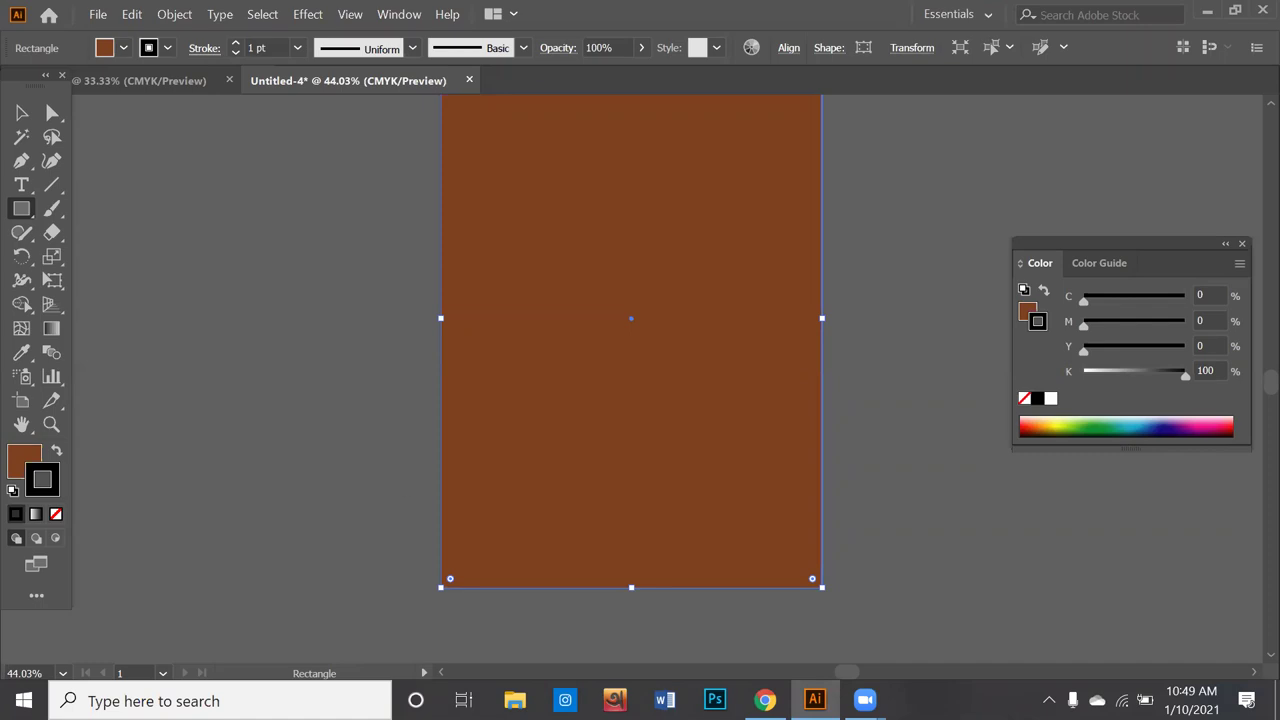
{"action": "left_click", "coordinate": [765, 700]}
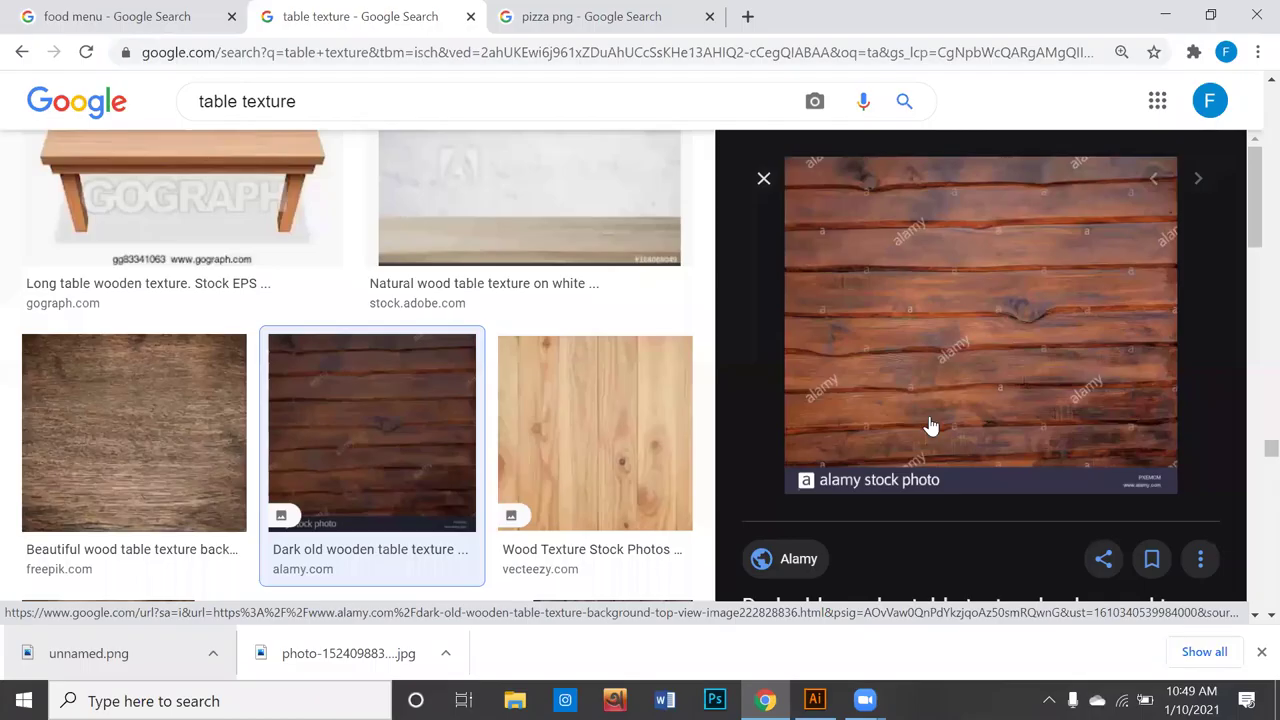
{"action": "left_click_drag", "start_coordinate": [900, 420], "coordinate": [320, 328]}
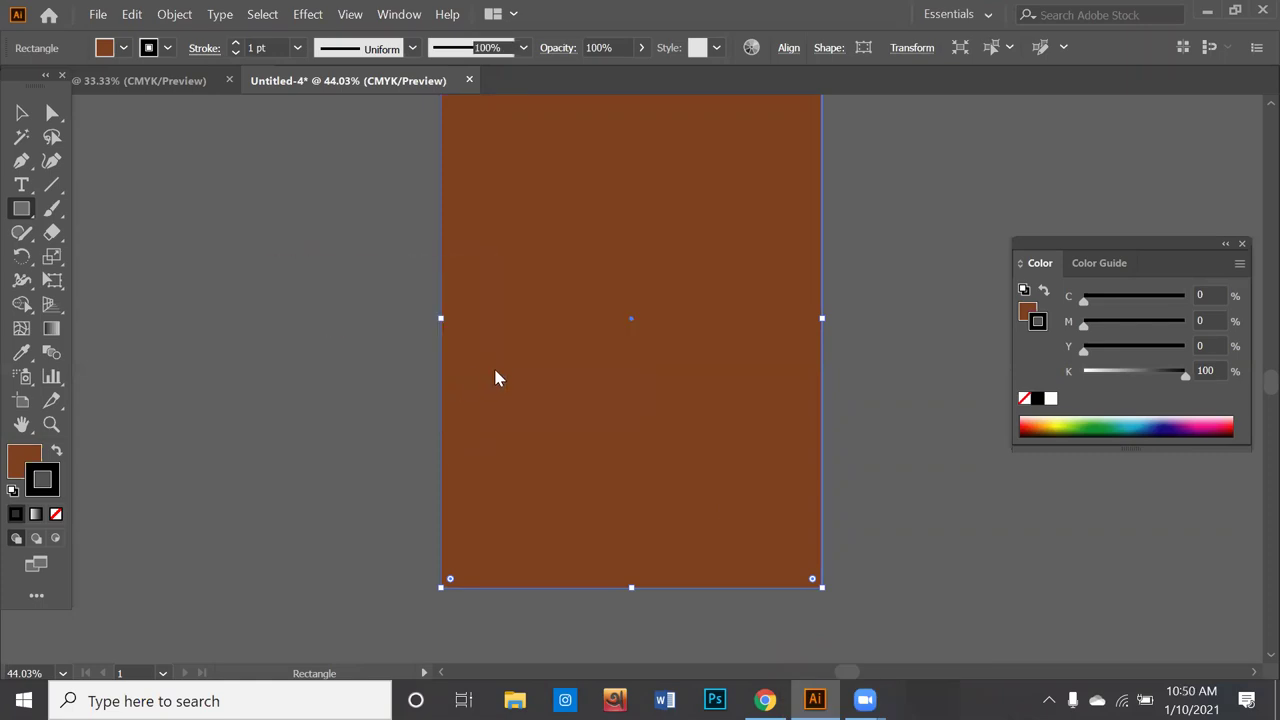
{"action": "scroll", "coordinate": [496, 362], "scroll_direction": "down", "scroll_amount": 1}
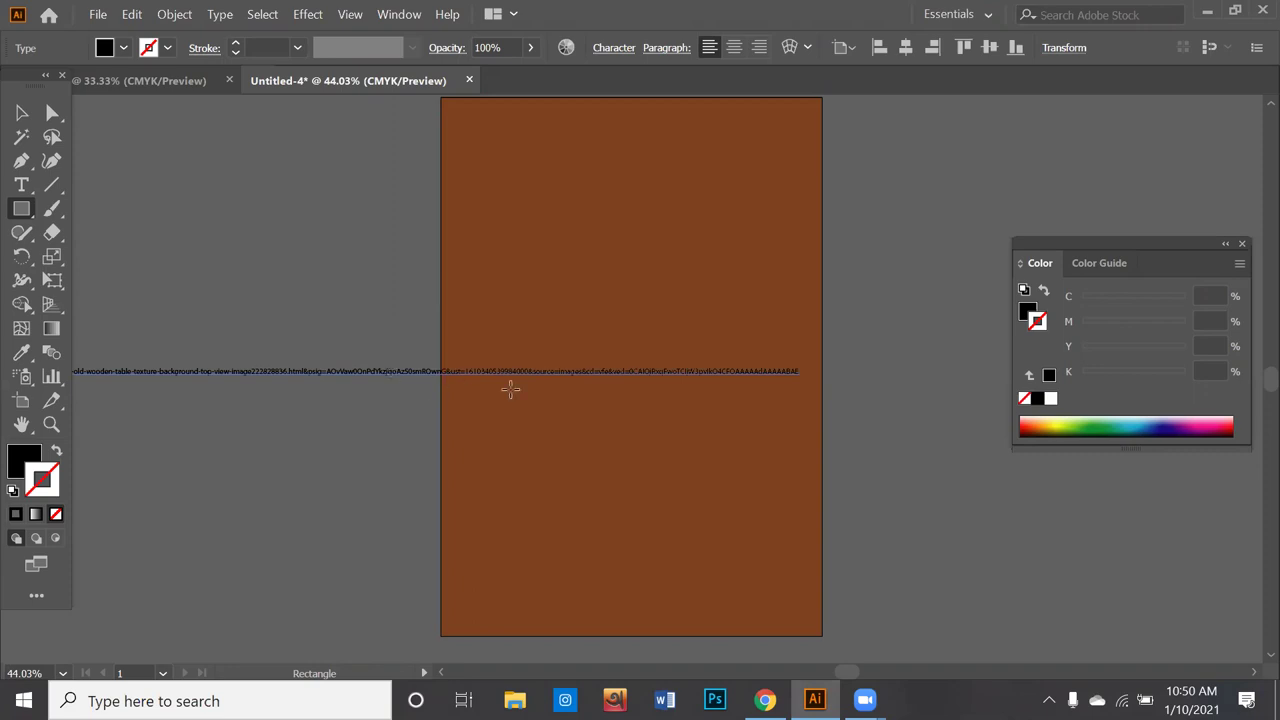
Step: Delete the stray pasted link text, then bring up the wood image's save options in Chrome
{"action": "key", "text": "v"}
{"action": "left_click", "coordinate": [301, 371]}
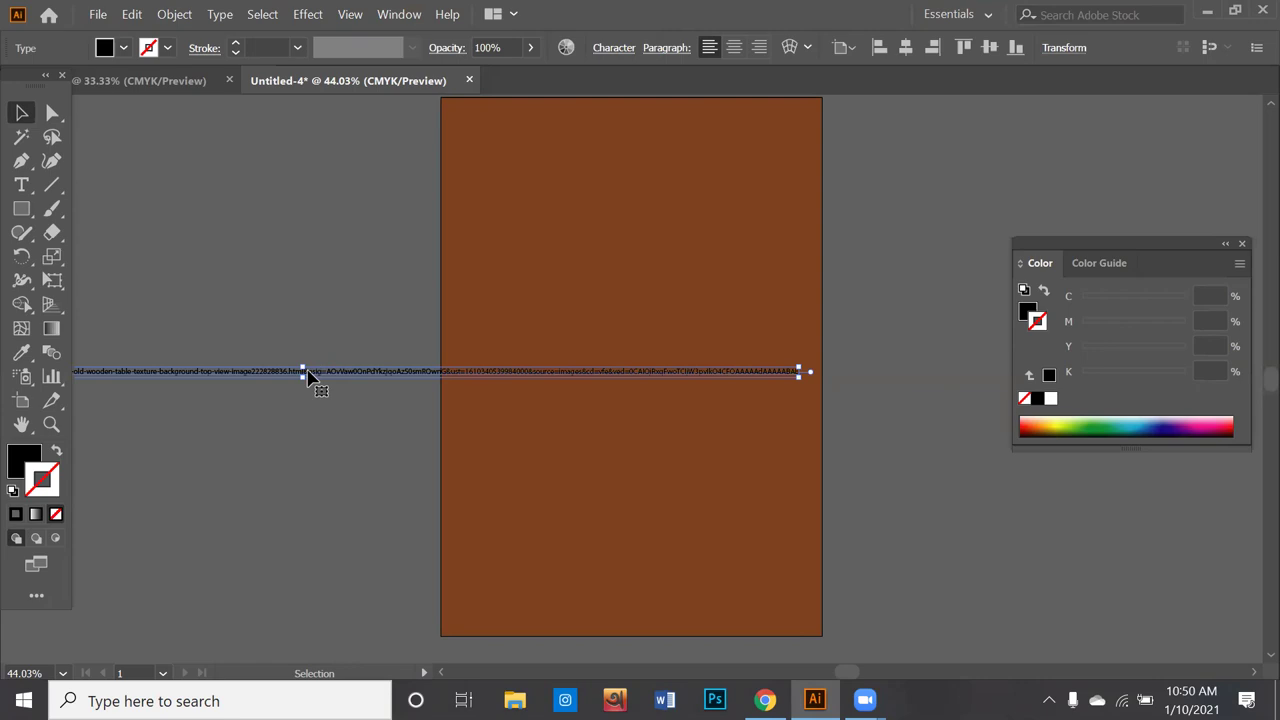
{"action": "key", "text": "Delete"}
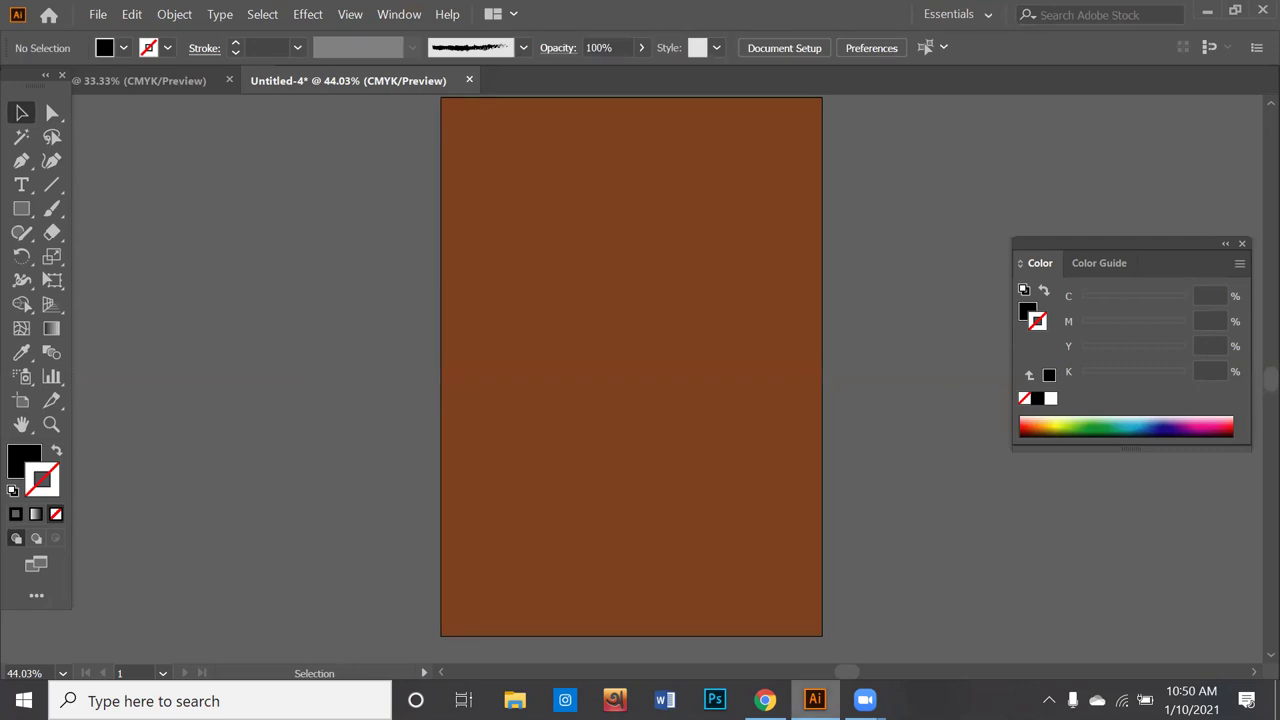
{"action": "key", "text": "alt+Tab"}
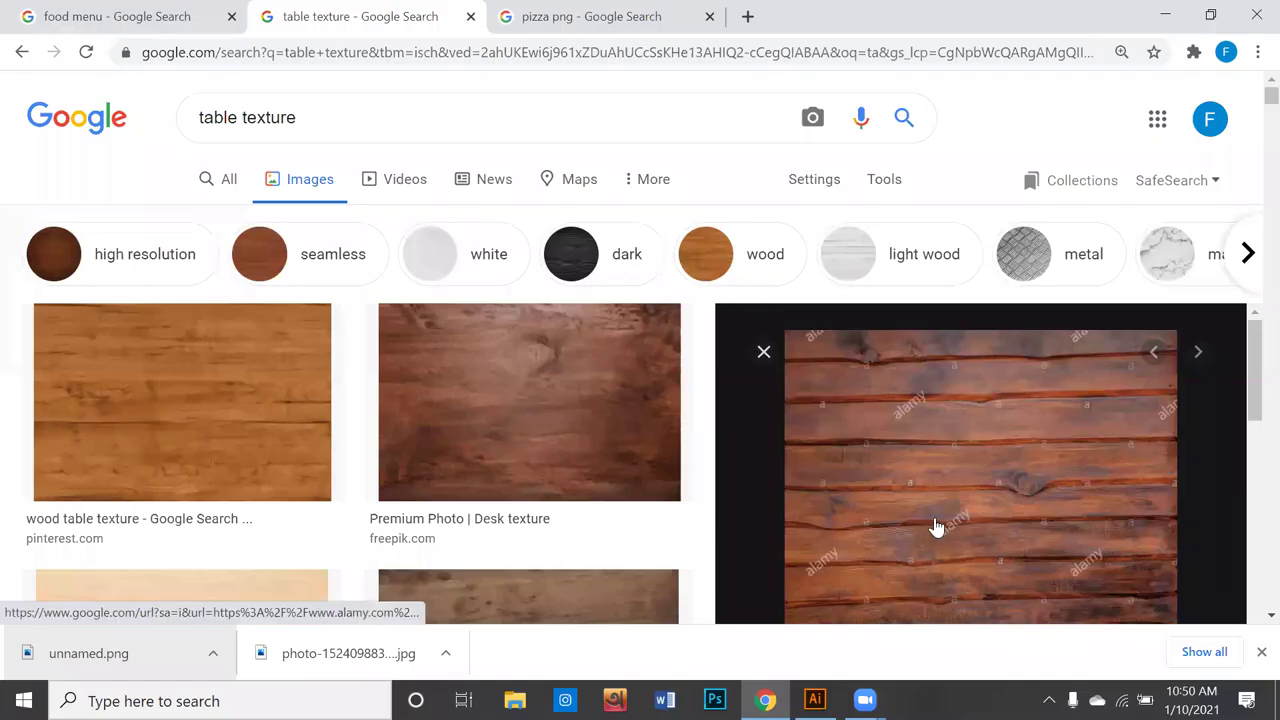
{"action": "right_click", "coordinate": [947, 514]}
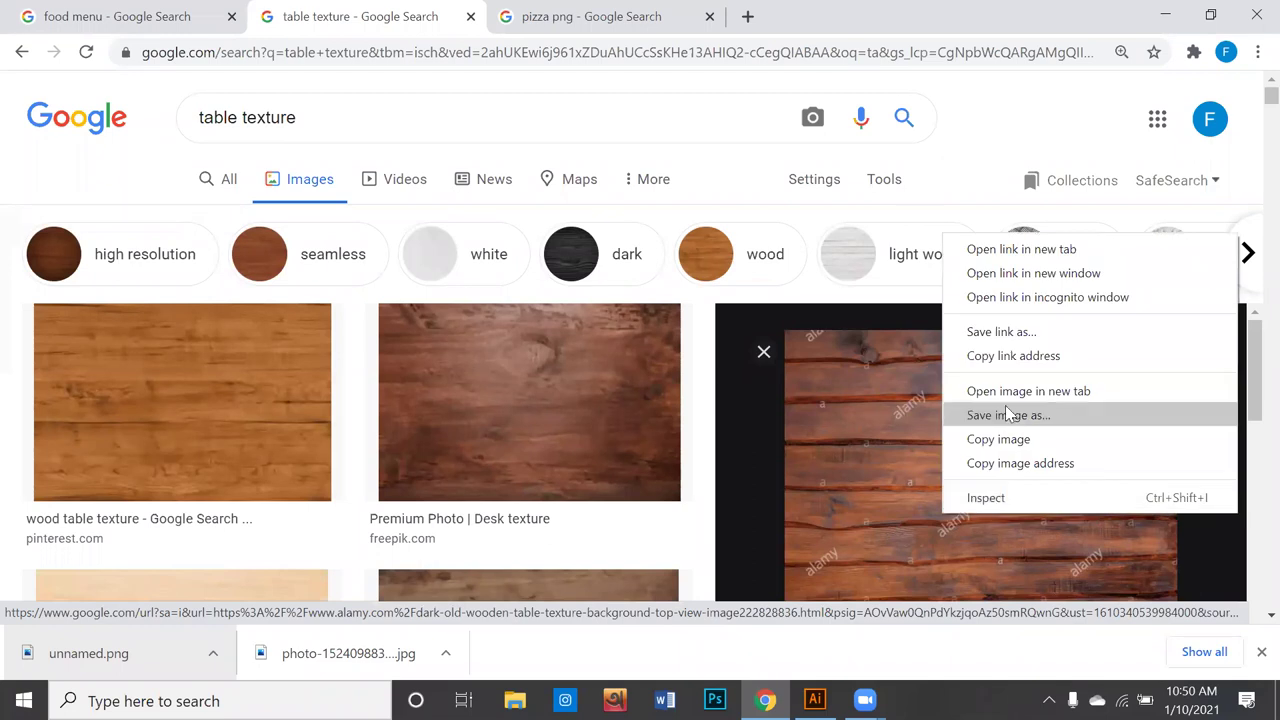
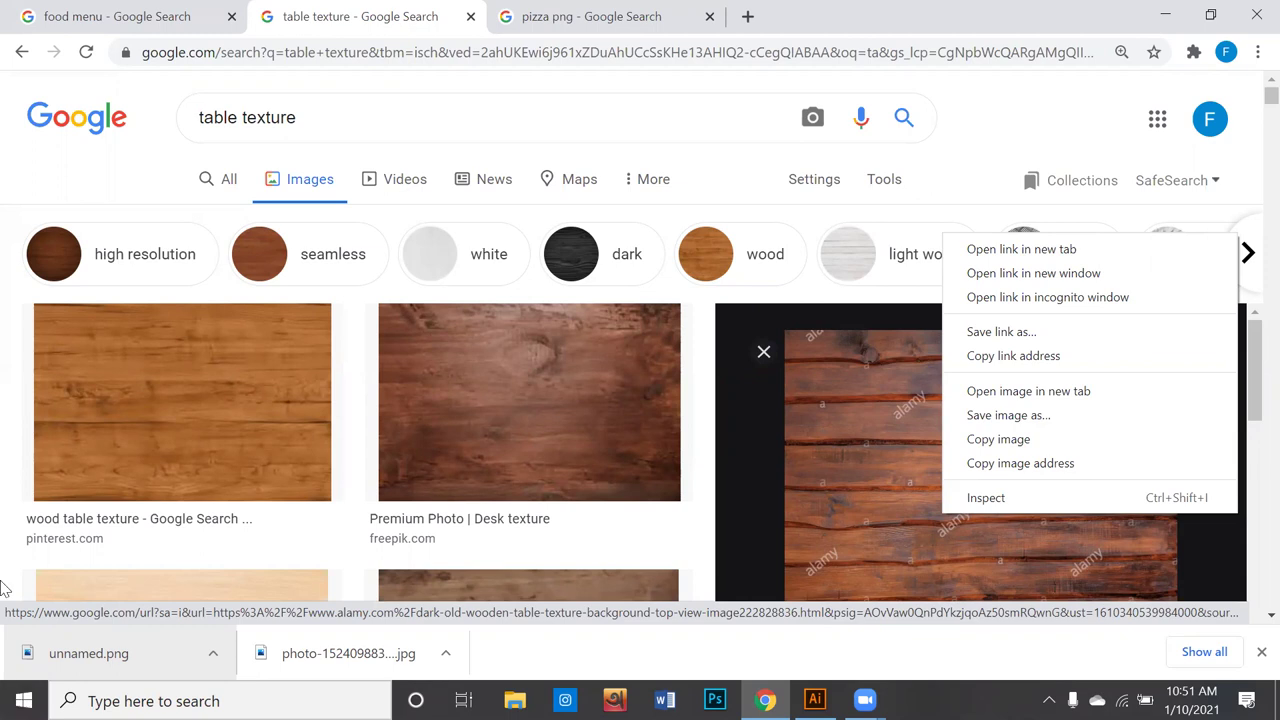
Step: Check the USB drive's contents, then close its folder window to return to the browser
{"action": "key", "text": "Escape"}
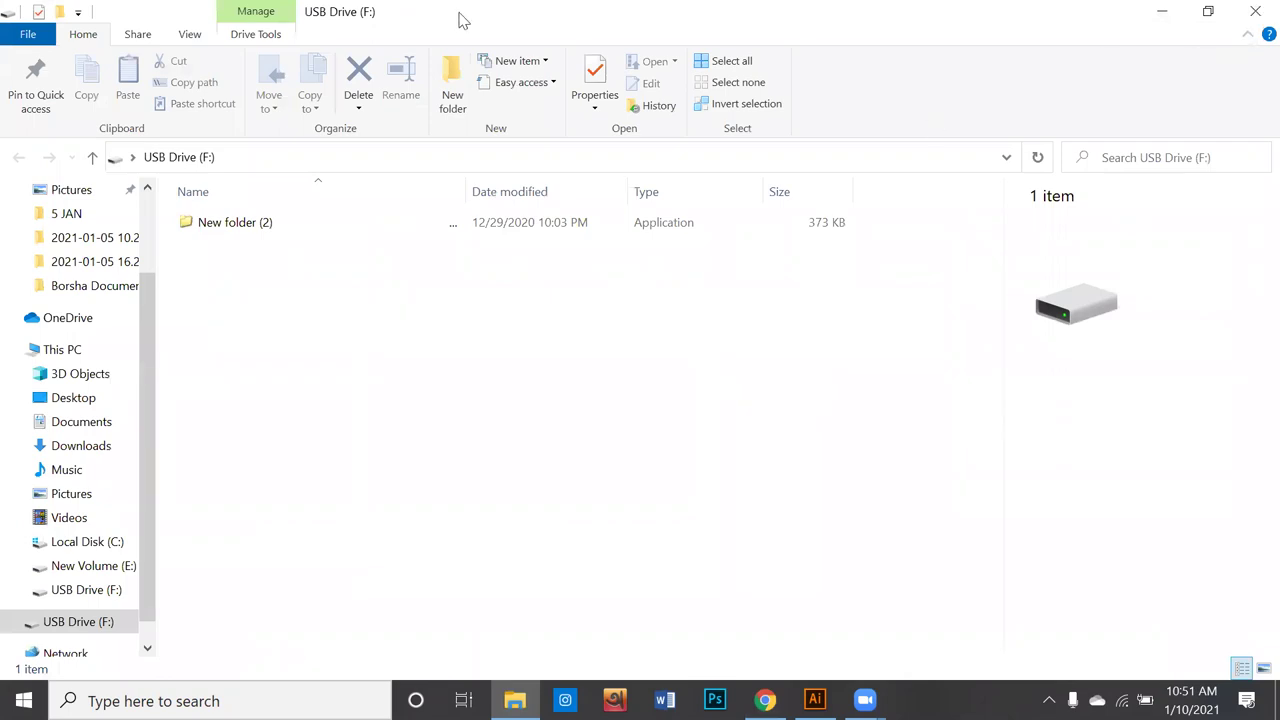
{"action": "left_click", "coordinate": [1252, 14]}
{"action": "scroll", "coordinate": [970, 465], "scroll_direction": "down", "scroll_amount": 2}
{"action": "scroll", "coordinate": [975, 465], "scroll_direction": "up", "scroll_amount": 2}
Step: Save the dark wooden-plank texture image to USB Drive (F:)
{"action": "right_click", "coordinate": [979, 446]}
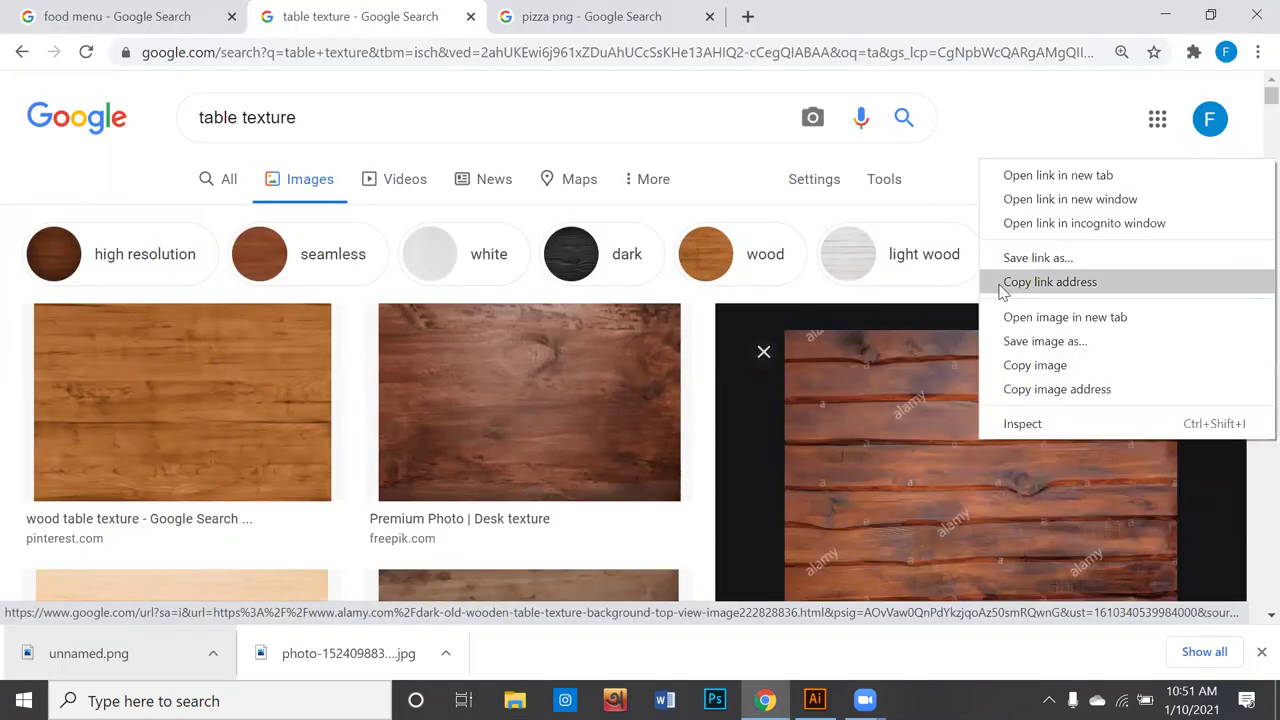
{"action": "left_click", "coordinate": [1025, 341]}
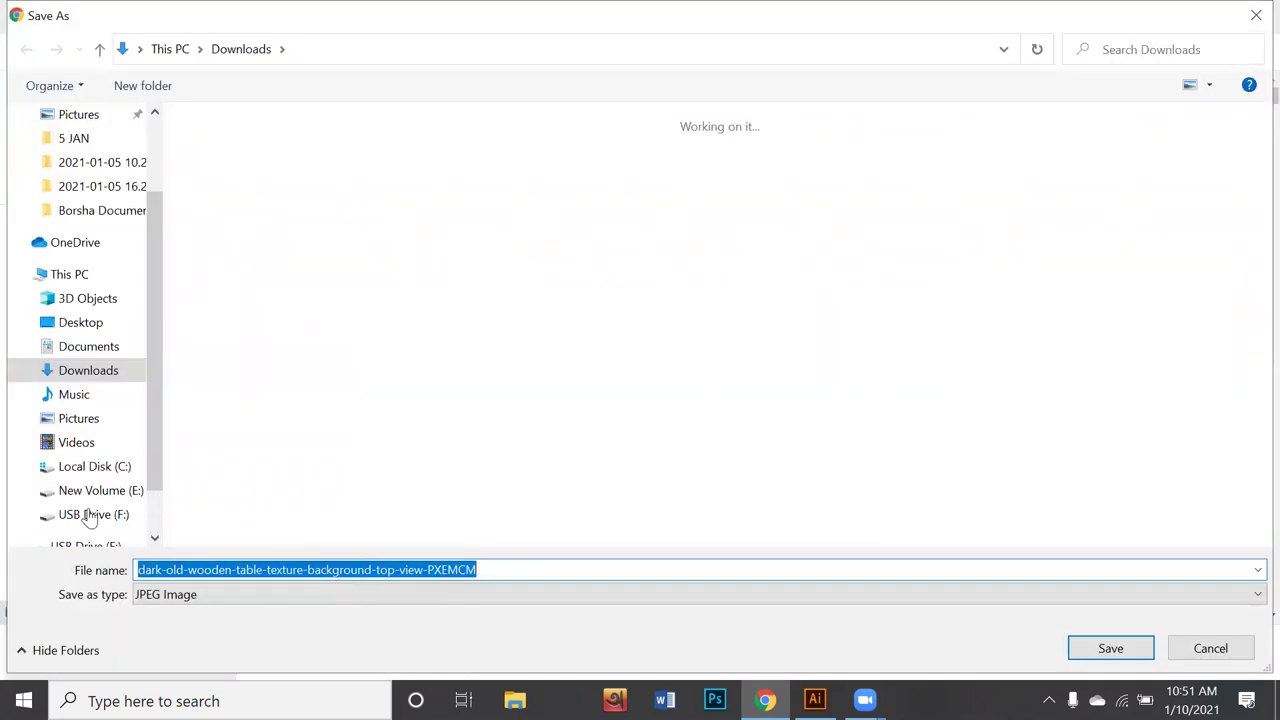
{"action": "scroll", "coordinate": [103, 511], "scroll_direction": "down", "scroll_amount": 1}
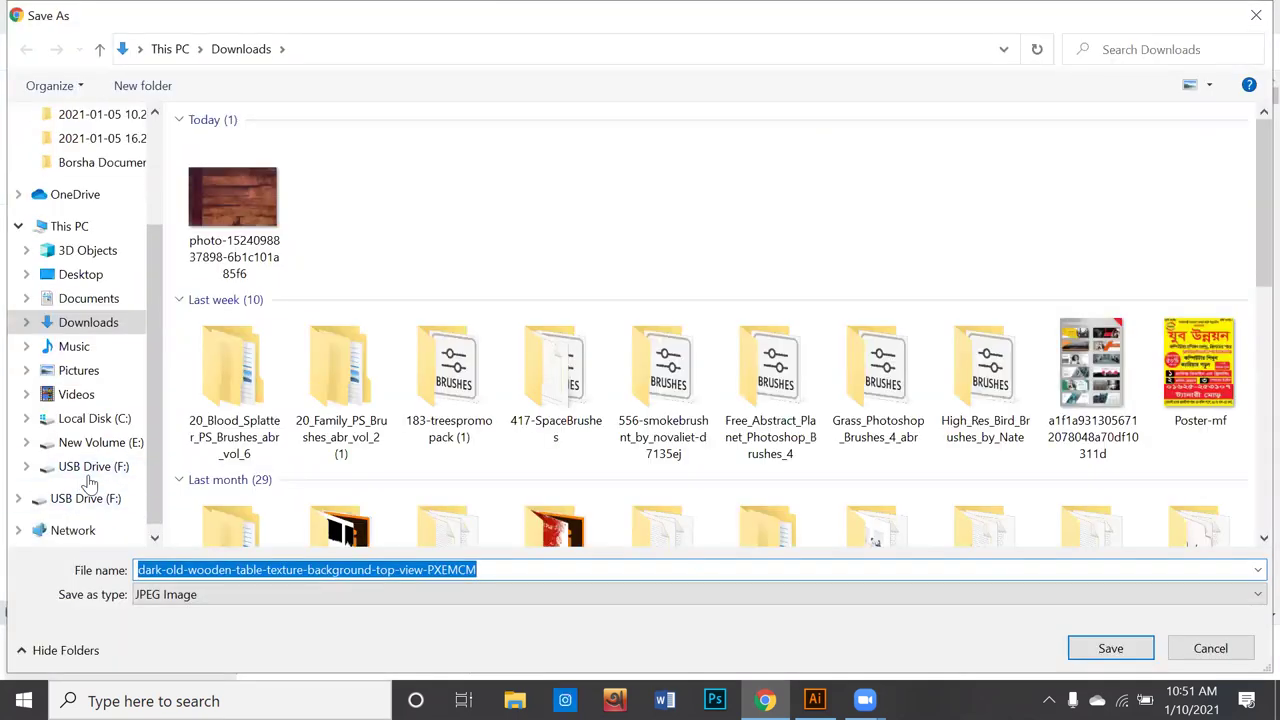
{"action": "left_click", "coordinate": [90, 474]}
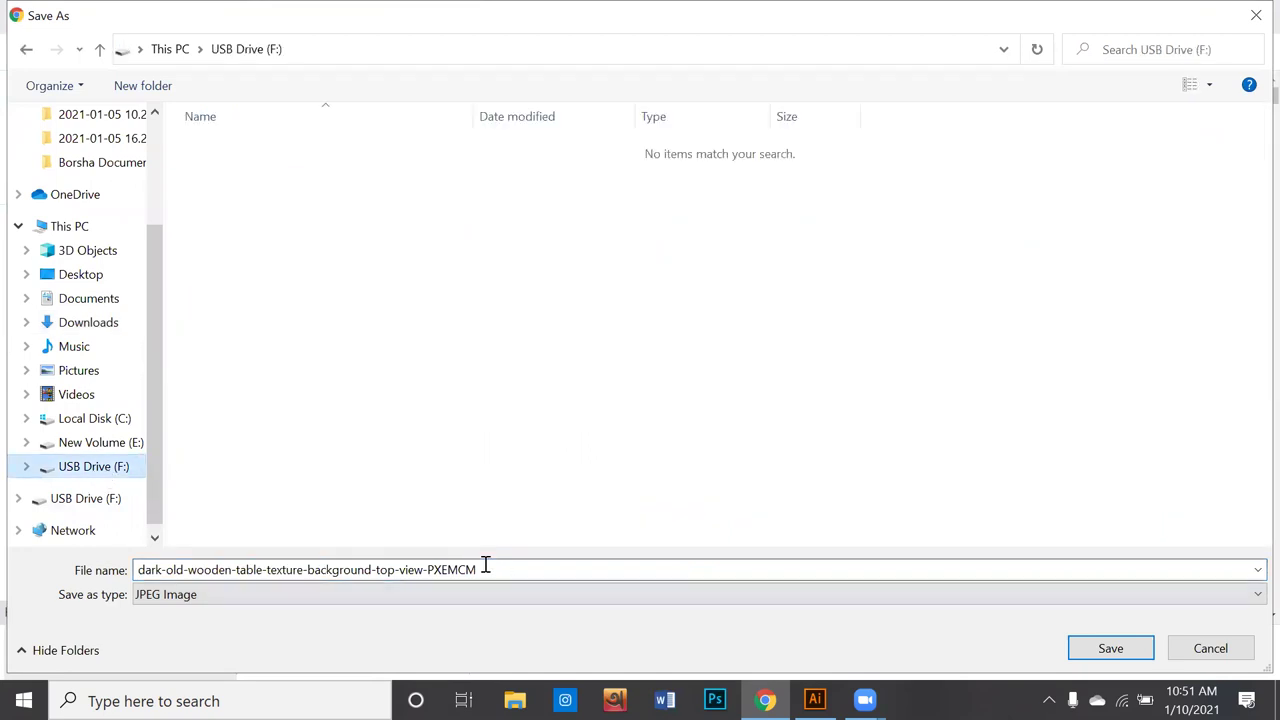
{"action": "left_click", "coordinate": [107, 498]}
{"action": "left_click", "coordinate": [105, 472]}
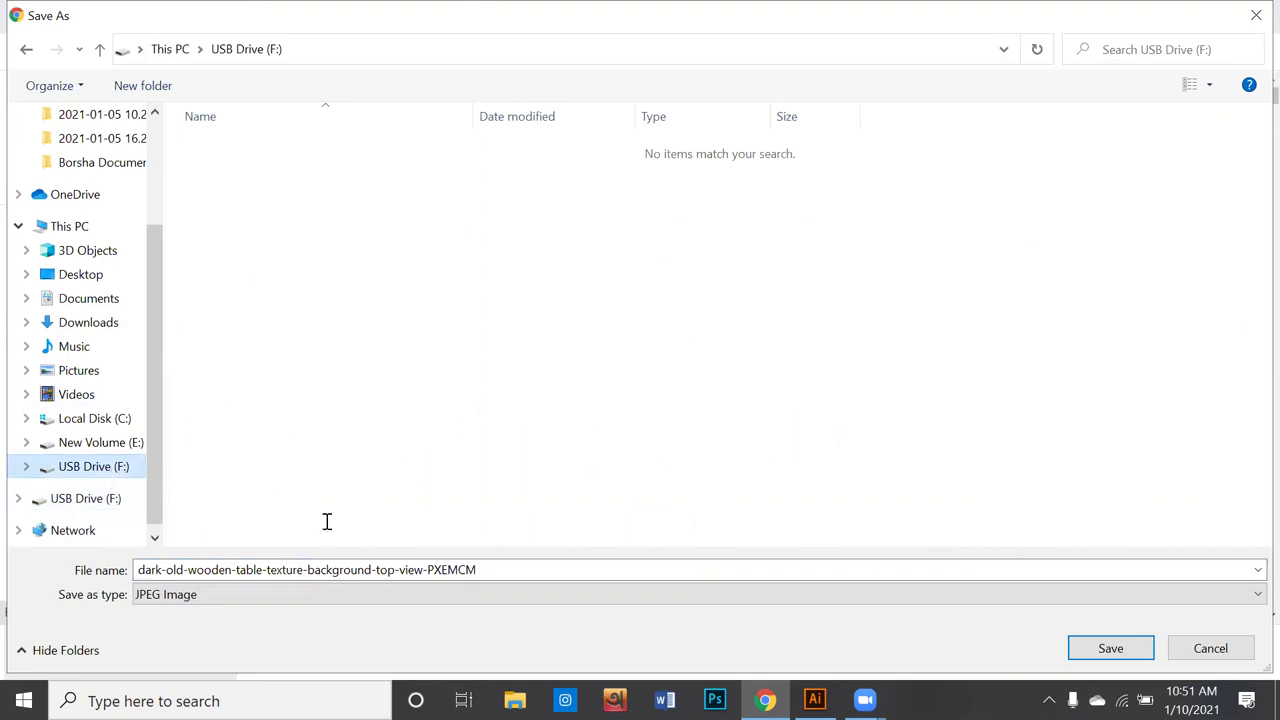
{"action": "left_click", "coordinate": [1107, 651]}
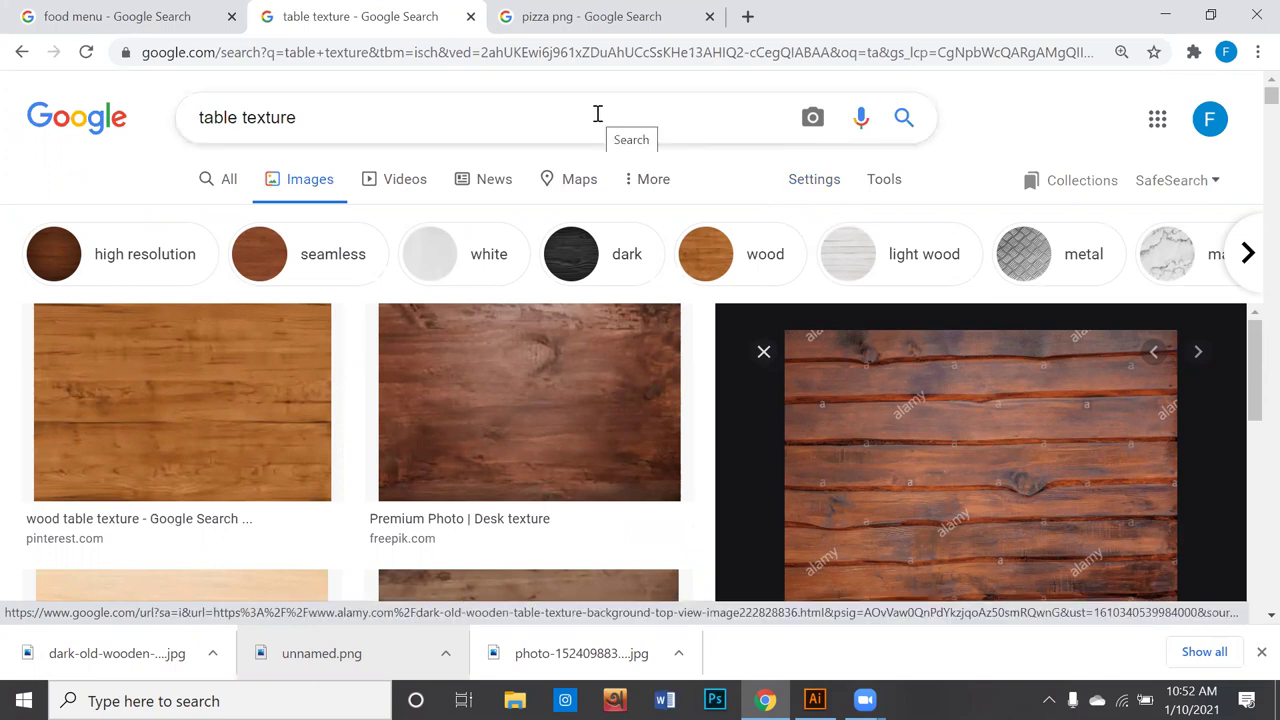
Step: Look through the food menu and table texture tabs, then scroll the pizza png results
{"action": "left_click", "coordinate": [162, 20]}
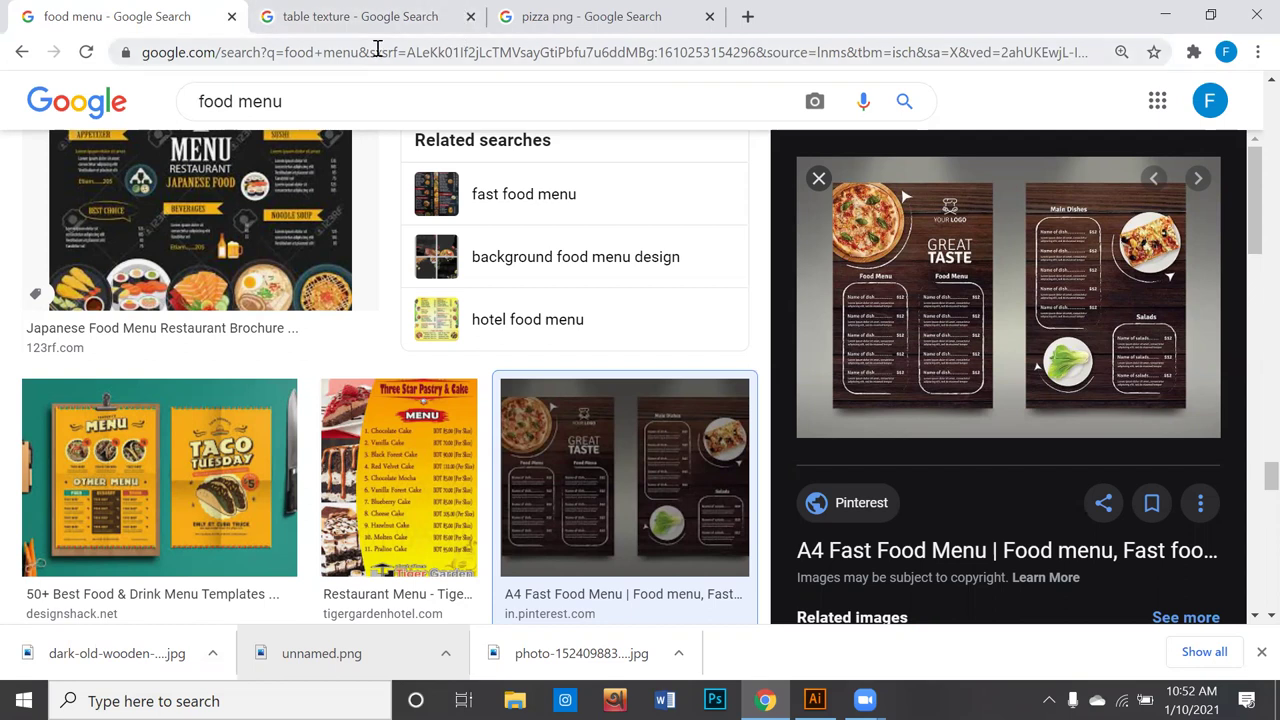
{"action": "left_click", "coordinate": [398, 20]}
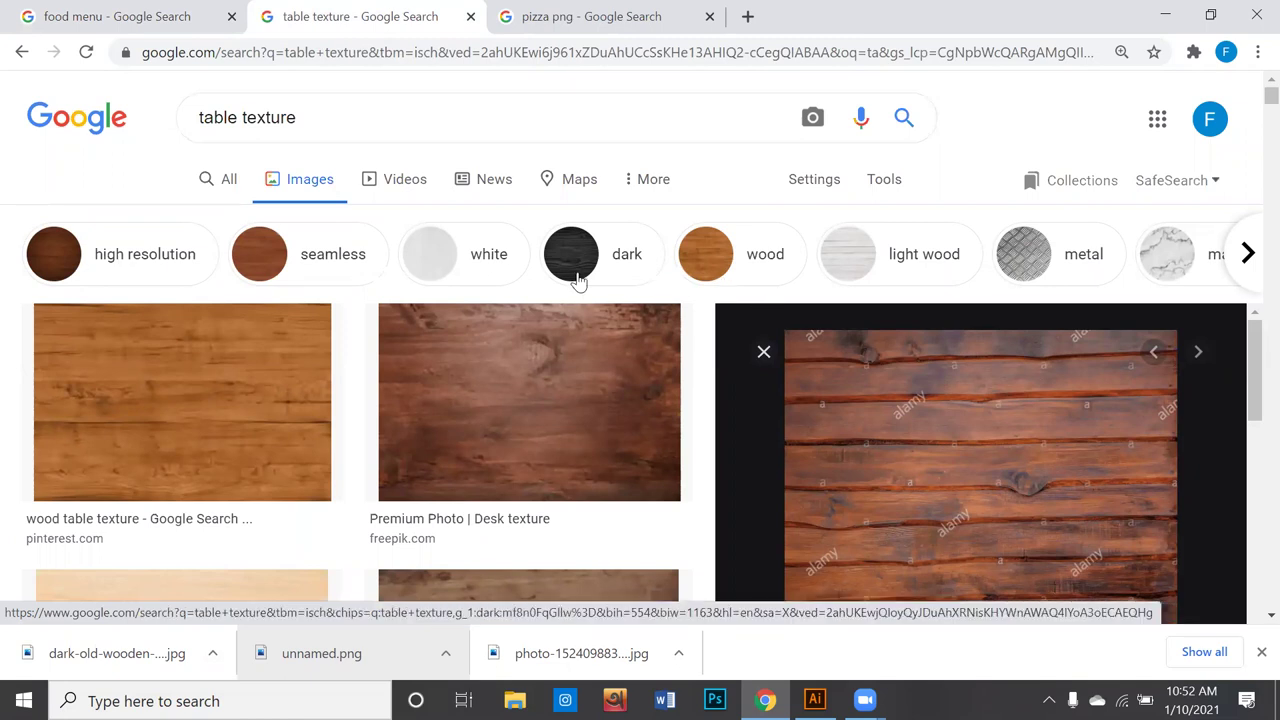
{"action": "left_click", "coordinate": [675, 28]}
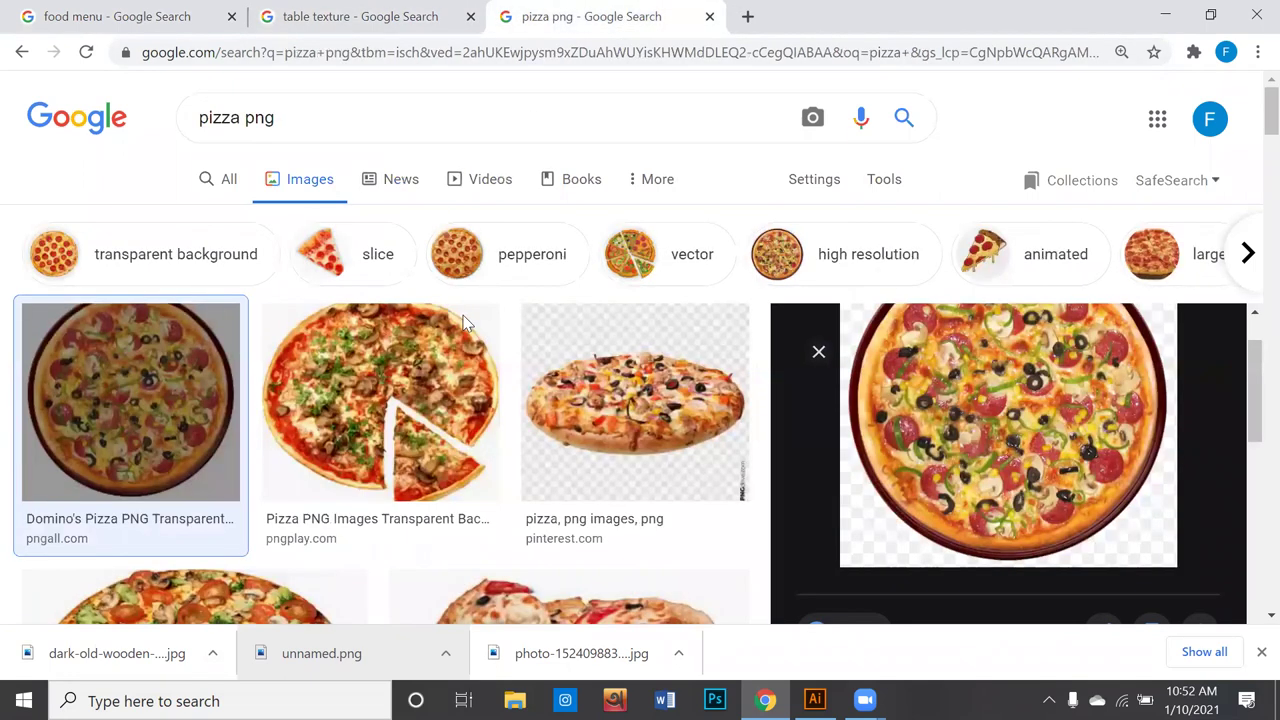
{"action": "scroll", "coordinate": [543, 514], "scroll_direction": "down", "scroll_amount": 2}
{"action": "scroll", "coordinate": [291, 366], "scroll_direction": "down", "scroll_amount": 3}
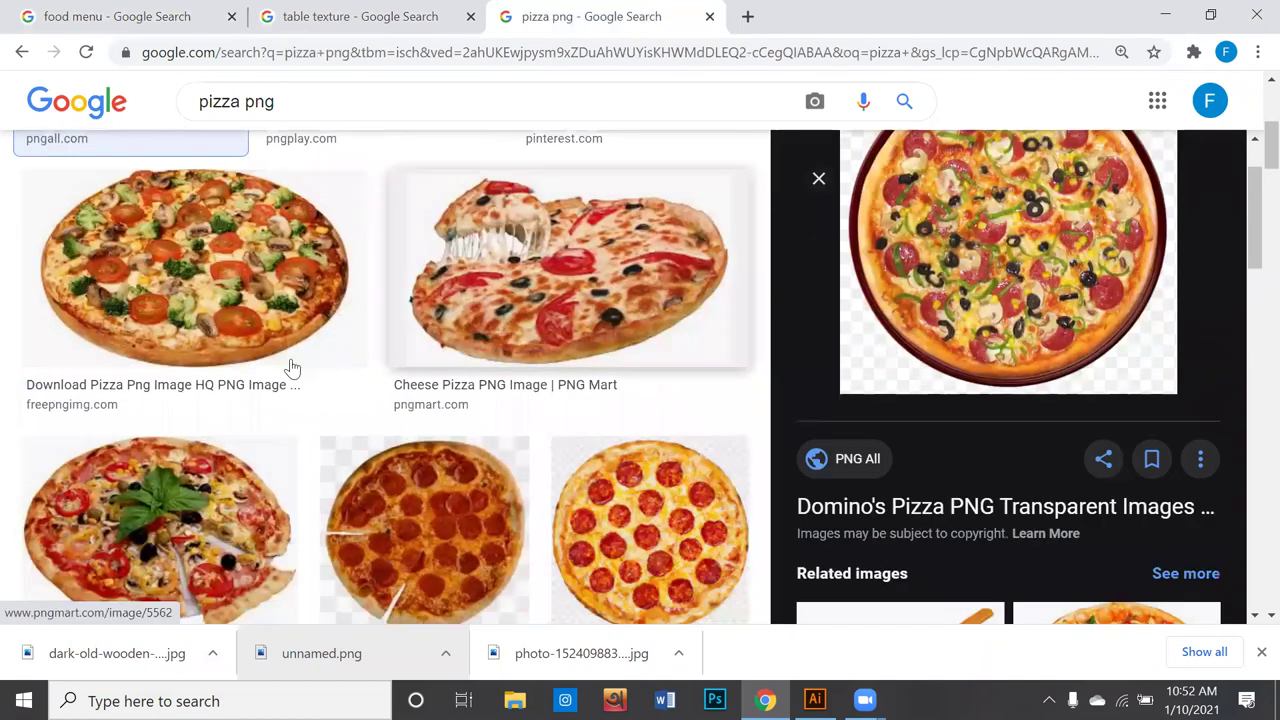
{"action": "scroll", "coordinate": [306, 360], "scroll_direction": "down", "scroll_amount": 4}
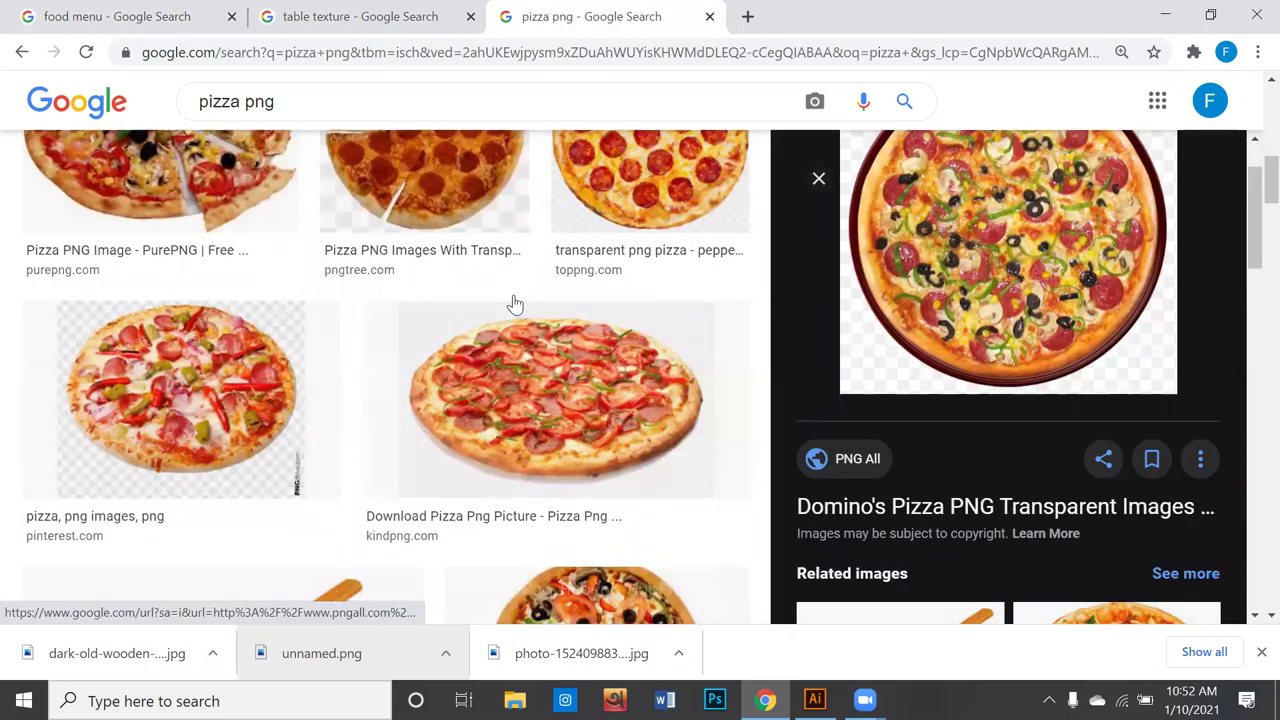
{"action": "scroll", "coordinate": [512, 295], "scroll_direction": "down", "scroll_amount": 4}
{"action": "scroll", "coordinate": [513, 303], "scroll_direction": "down", "scroll_amount": 3}
{"action": "scroll", "coordinate": [513, 303], "scroll_direction": "down", "scroll_amount": 3}
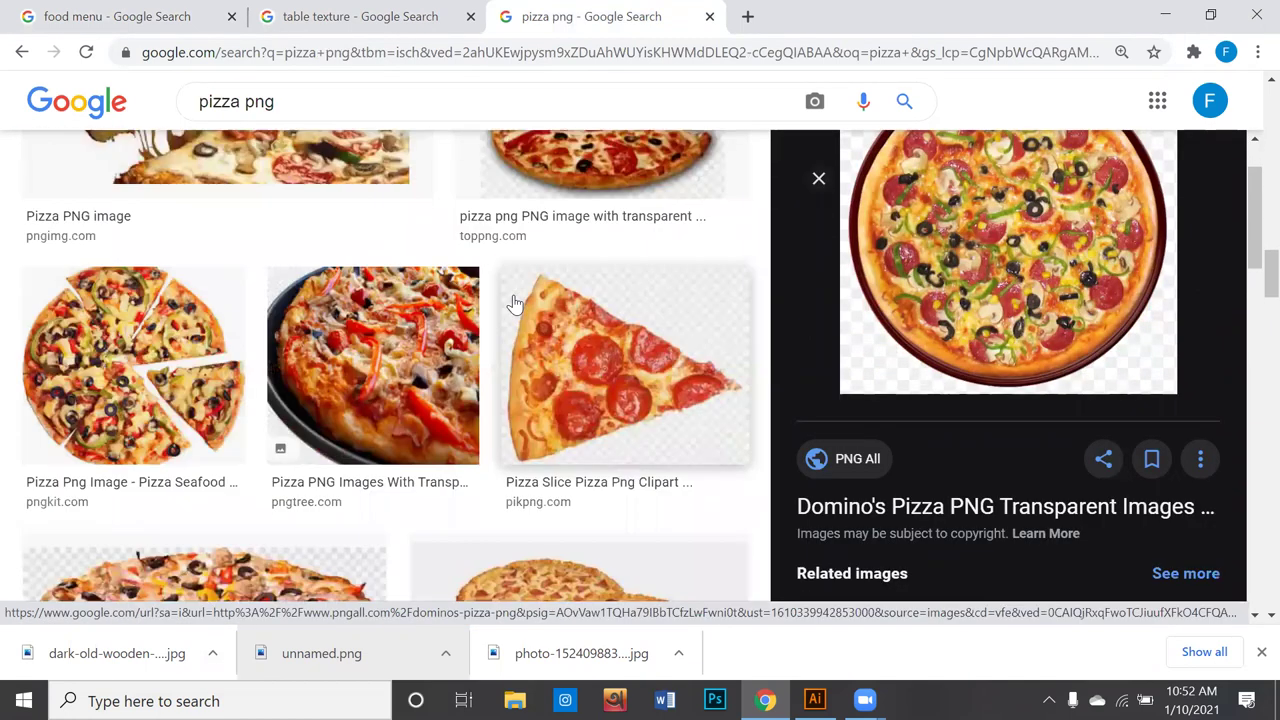
{"action": "scroll", "coordinate": [513, 303], "scroll_direction": "down", "scroll_amount": 3}
{"action": "scroll", "coordinate": [513, 303], "scroll_direction": "down", "scroll_amount": 3}
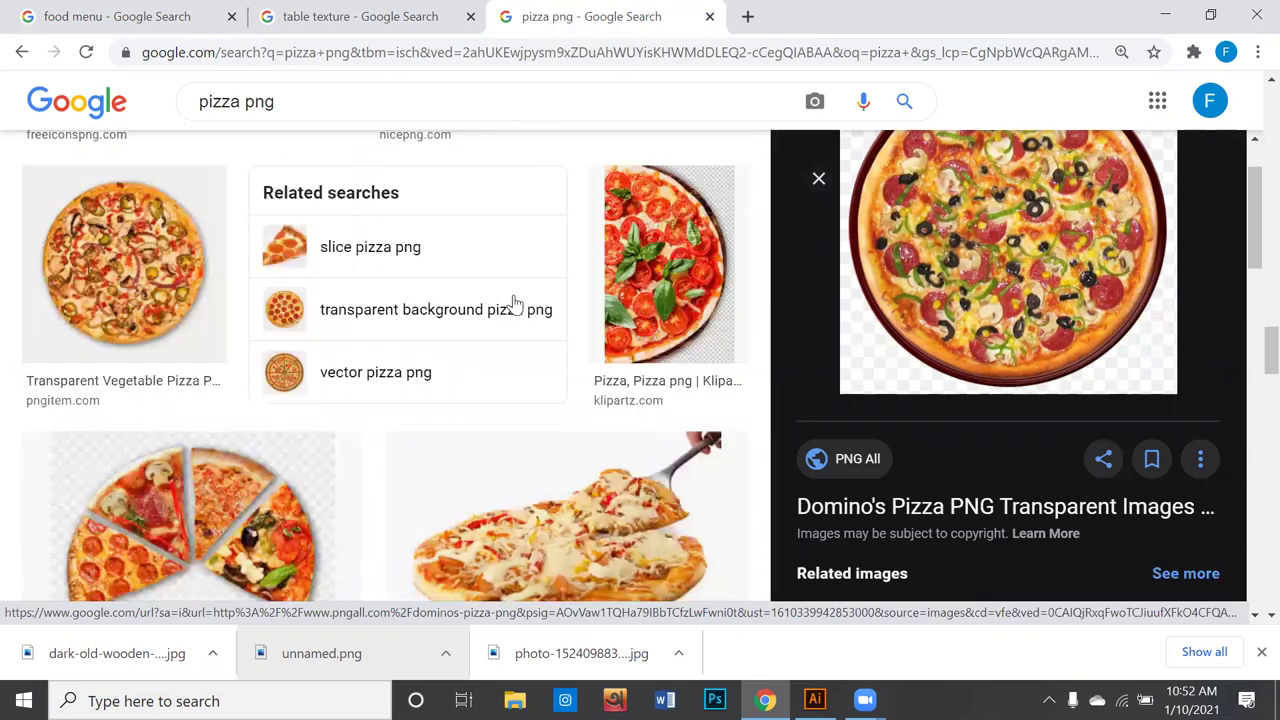
{"action": "scroll", "coordinate": [515, 303], "scroll_direction": "down", "scroll_amount": 3}
{"action": "scroll", "coordinate": [515, 303], "scroll_direction": "up", "scroll_amount": 3}
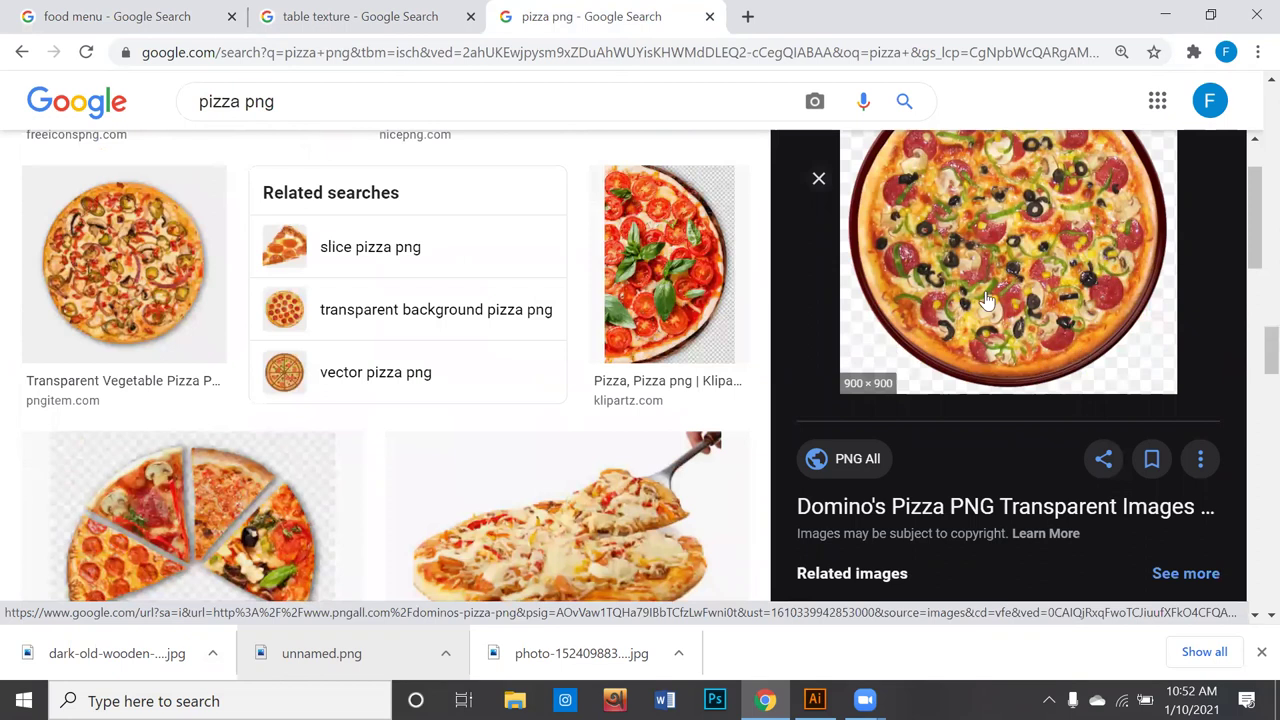
Step: Save the Domino's pizza preview as unnamed.png
{"action": "right_click", "coordinate": [985, 292]}
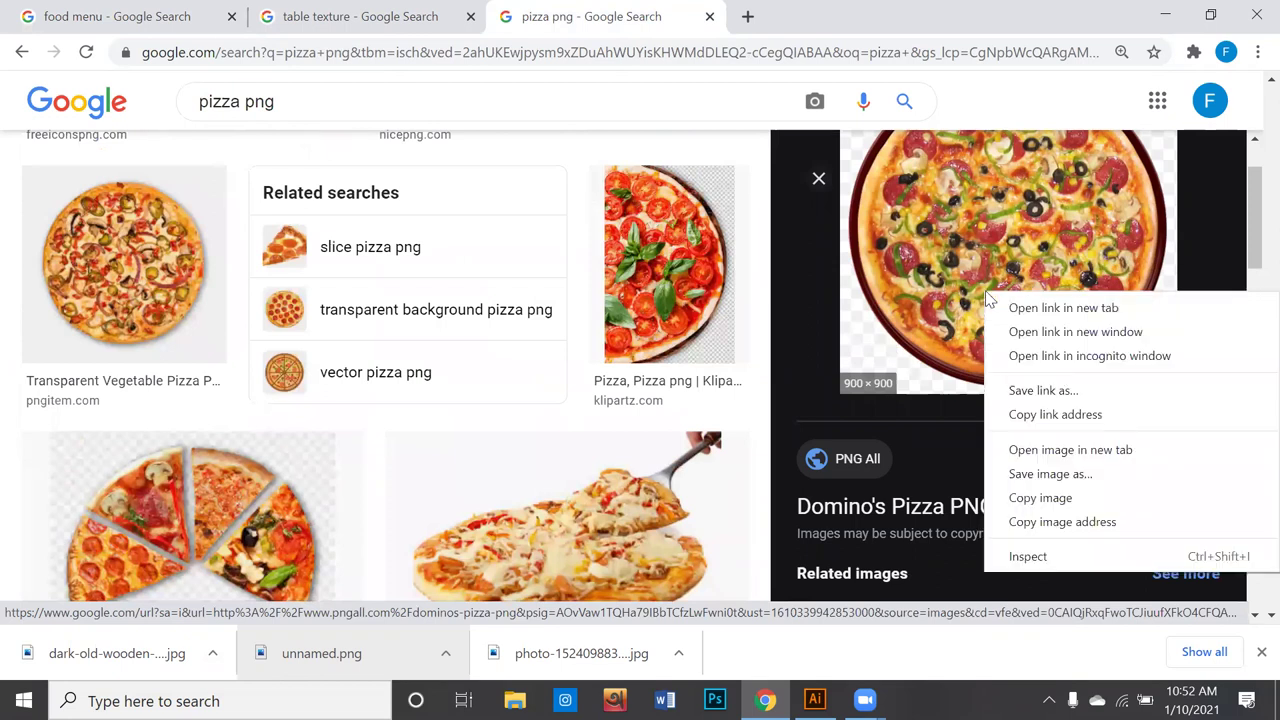
{"action": "left_click", "coordinate": [1060, 474]}
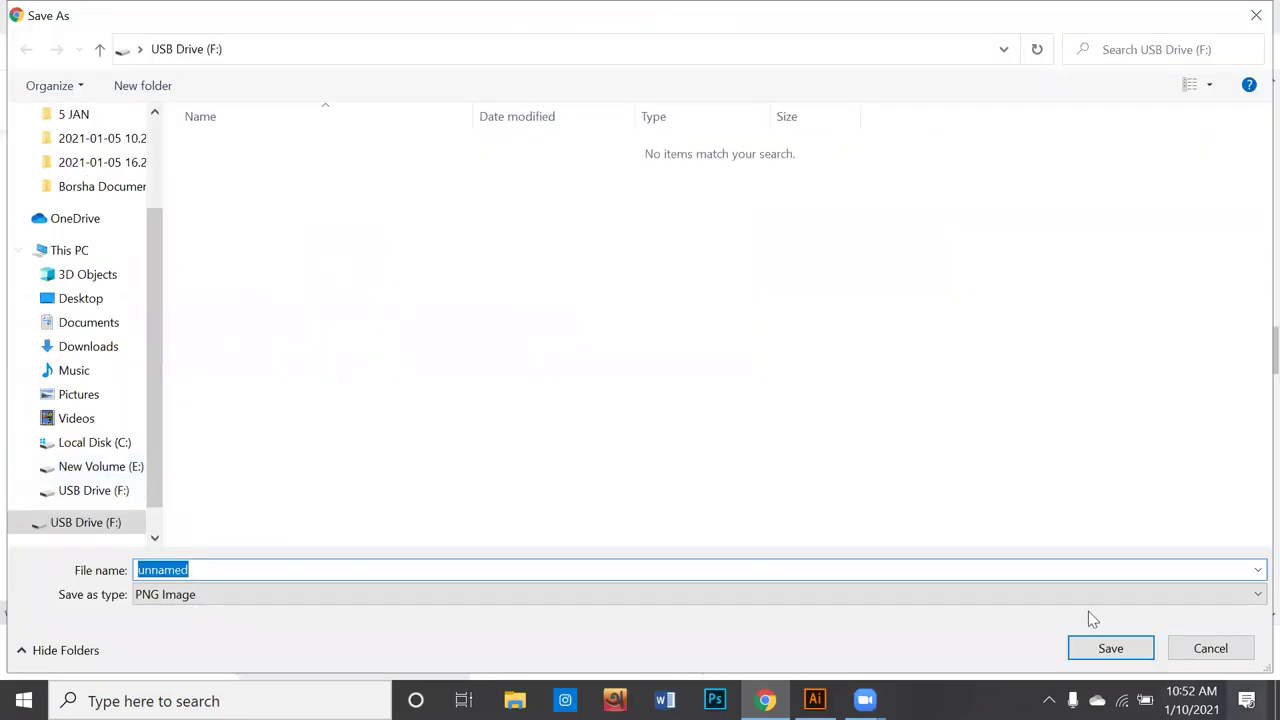
{"action": "left_click", "coordinate": [1115, 650]}
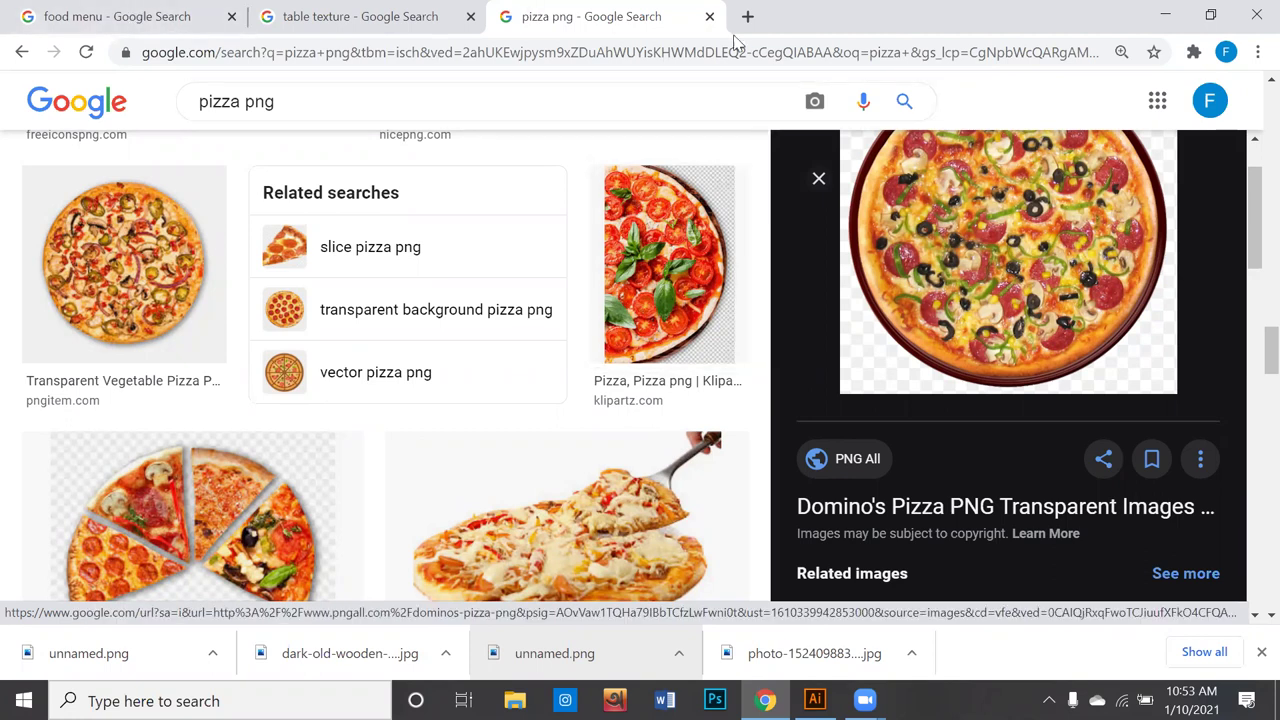
{"action": "left_click", "coordinate": [815, 700]}
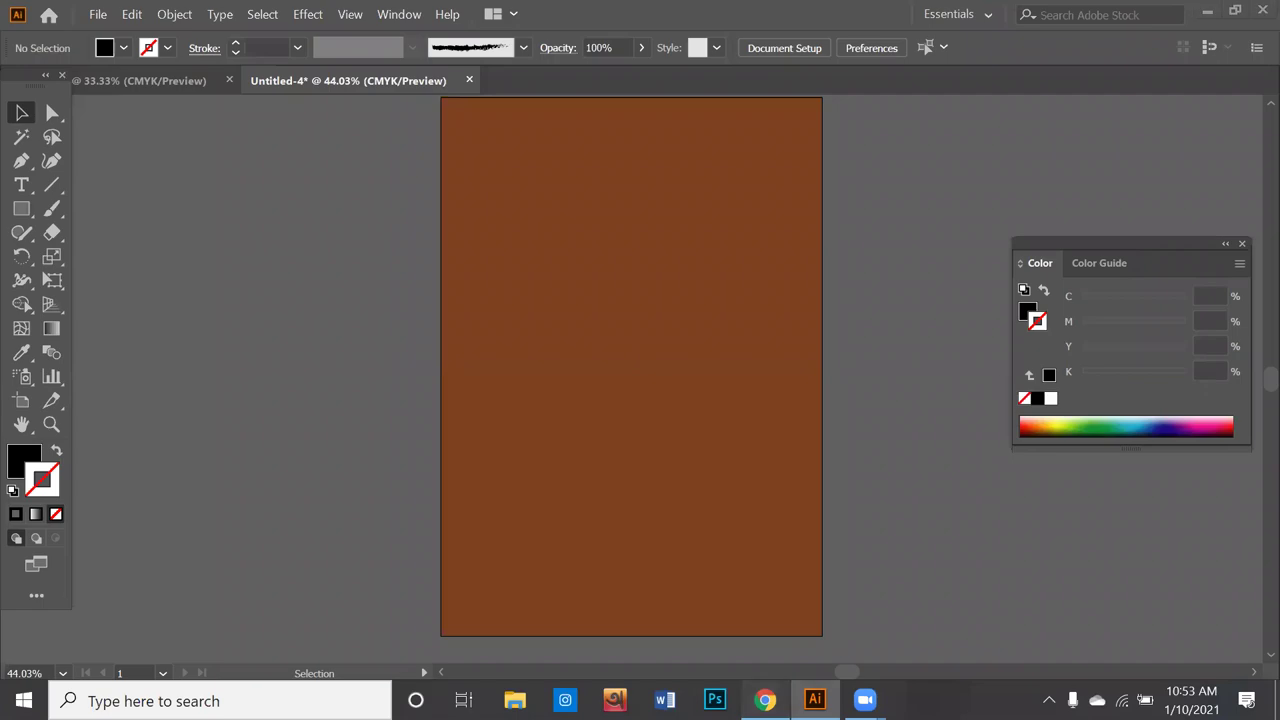
{"action": "left_click", "coordinate": [765, 700]}
{"action": "left_click", "coordinate": [333, 18]}
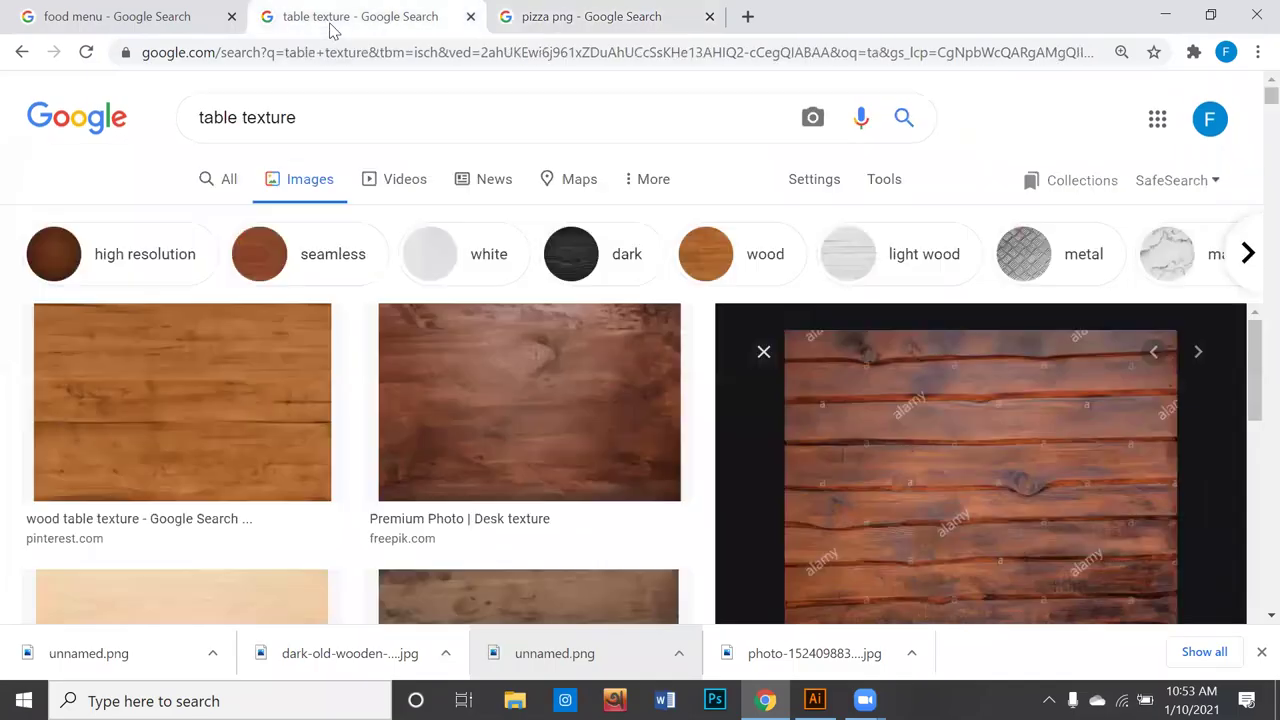
{"action": "right_click", "coordinate": [941, 487]}
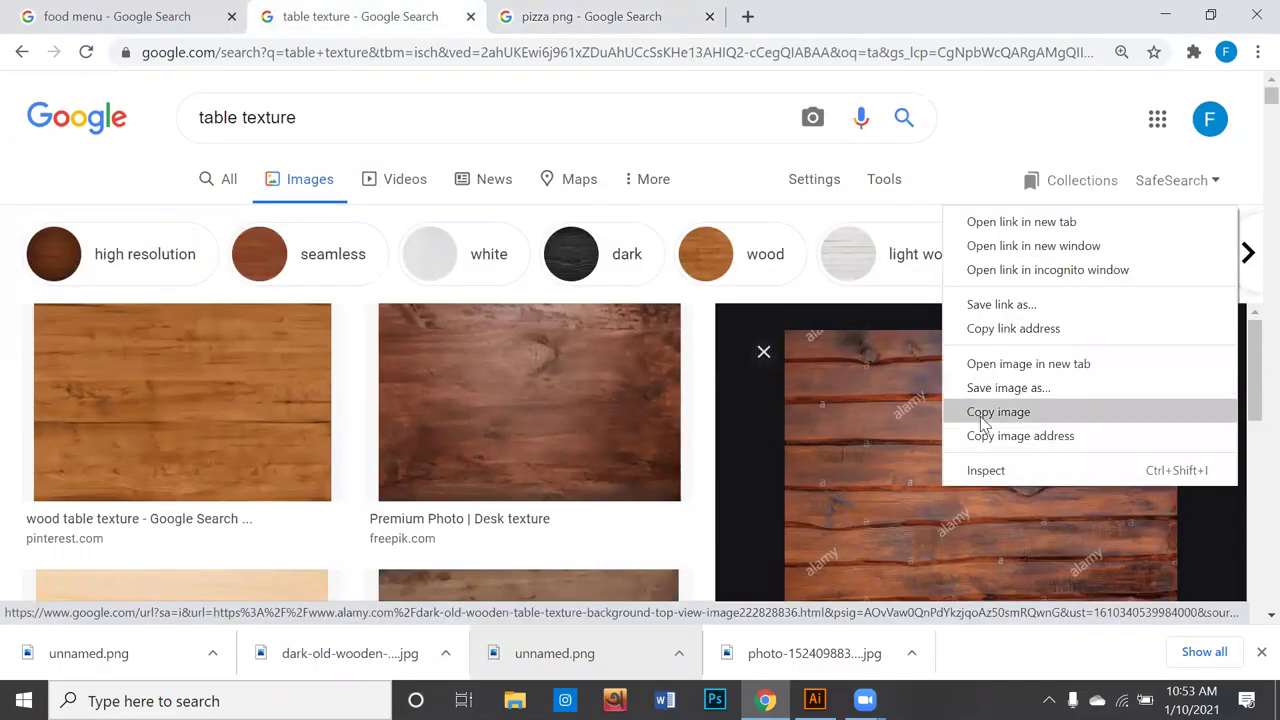
{"action": "left_click", "coordinate": [281, 667]}
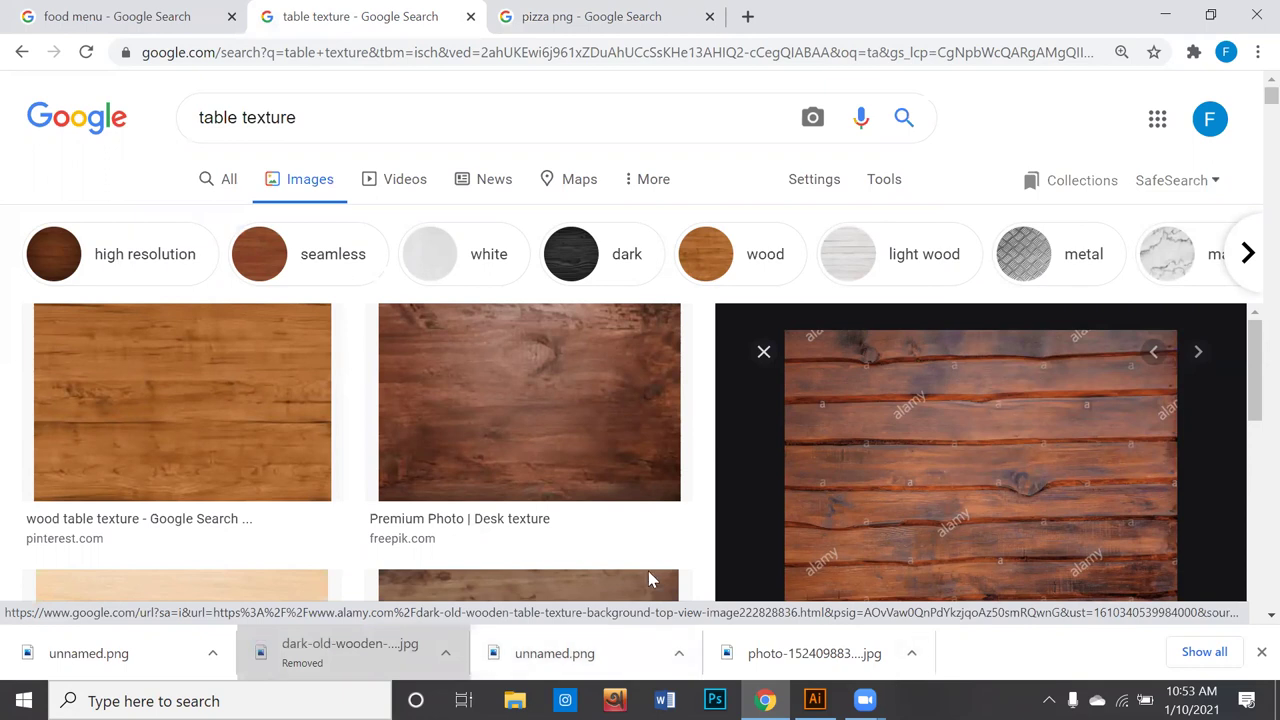
{"action": "left_click_drag", "start_coordinate": [340, 652], "coordinate": [919, 655]}
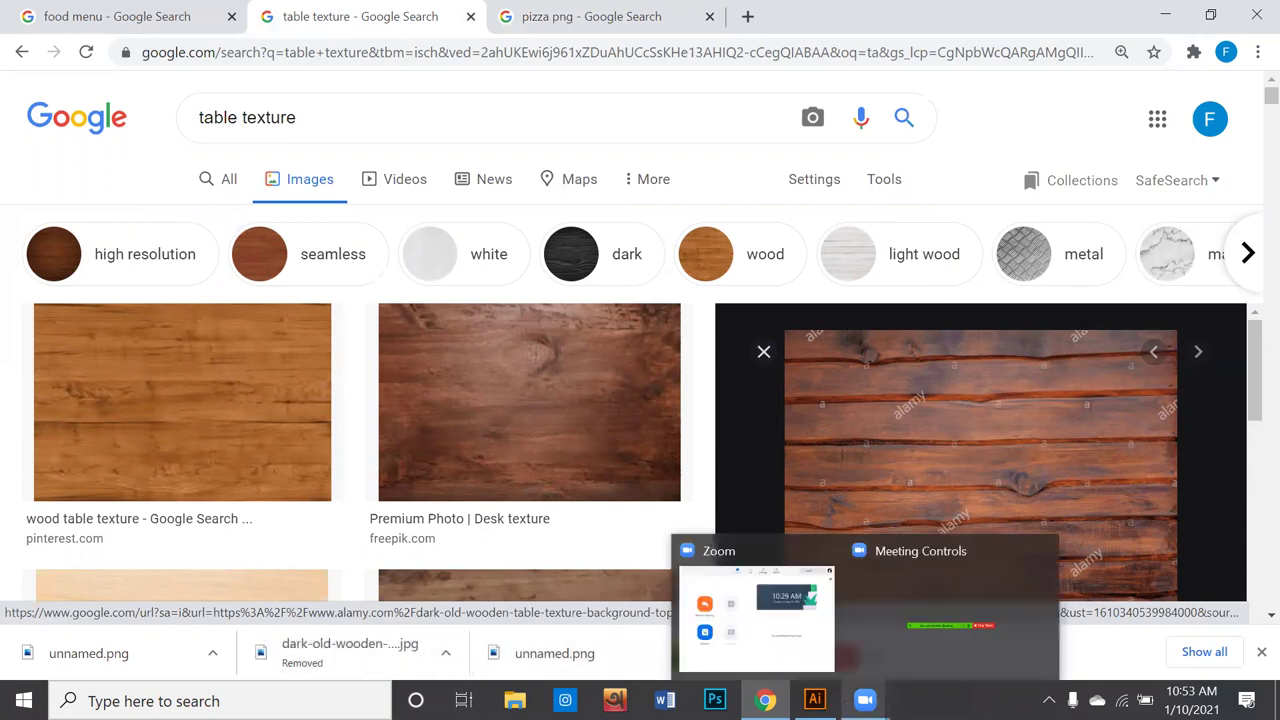
{"action": "left_click_drag", "start_coordinate": [919, 655], "coordinate": [420, 417]}
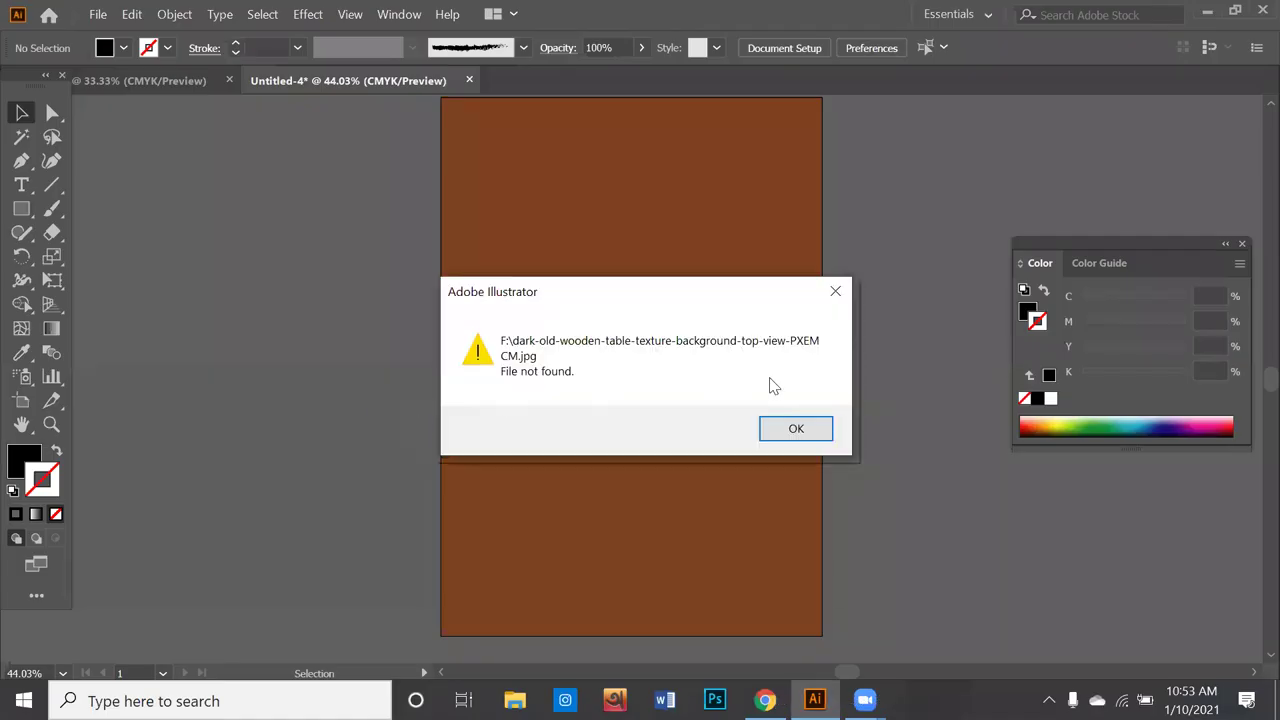
{"action": "left_click", "coordinate": [795, 428]}
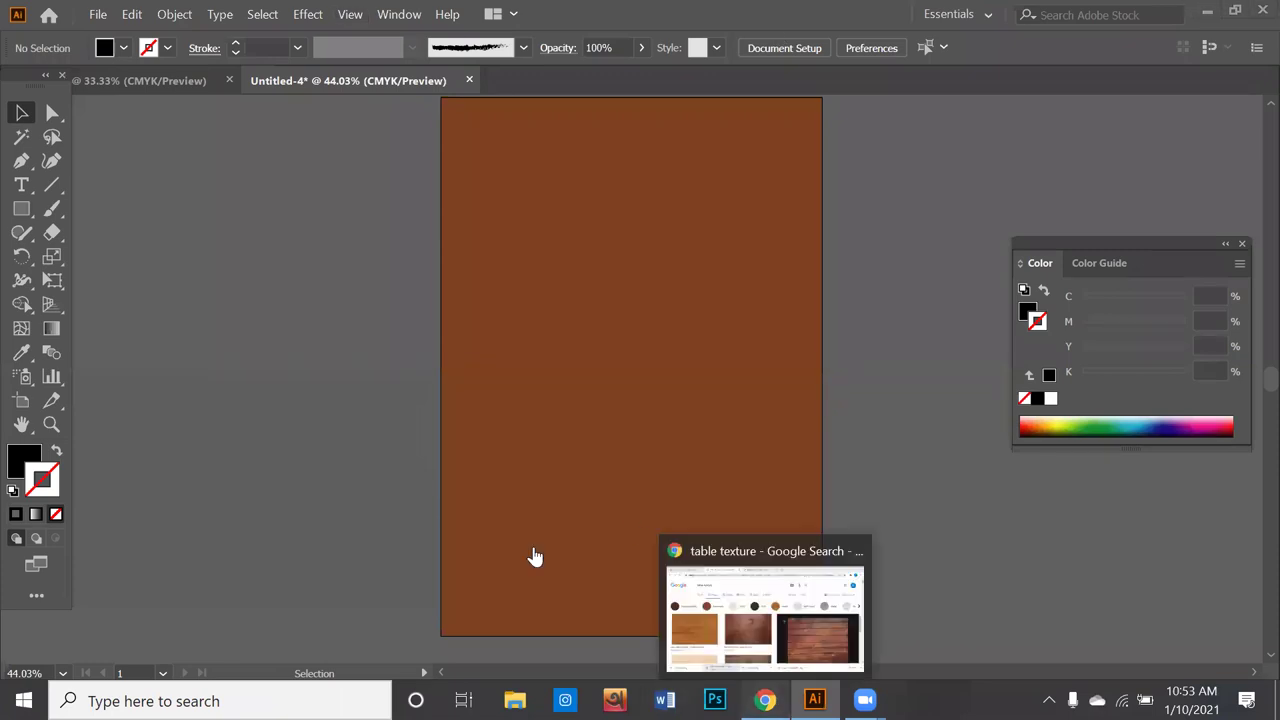
Step: Re-save the wood-plank texture to the Desktop and drag it onto the Untitled-4 artboard
{"action": "key", "text": "alt+Tab"}
{"action": "right_click", "coordinate": [946, 453]}
{"action": "left_click", "coordinate": [996, 354]}
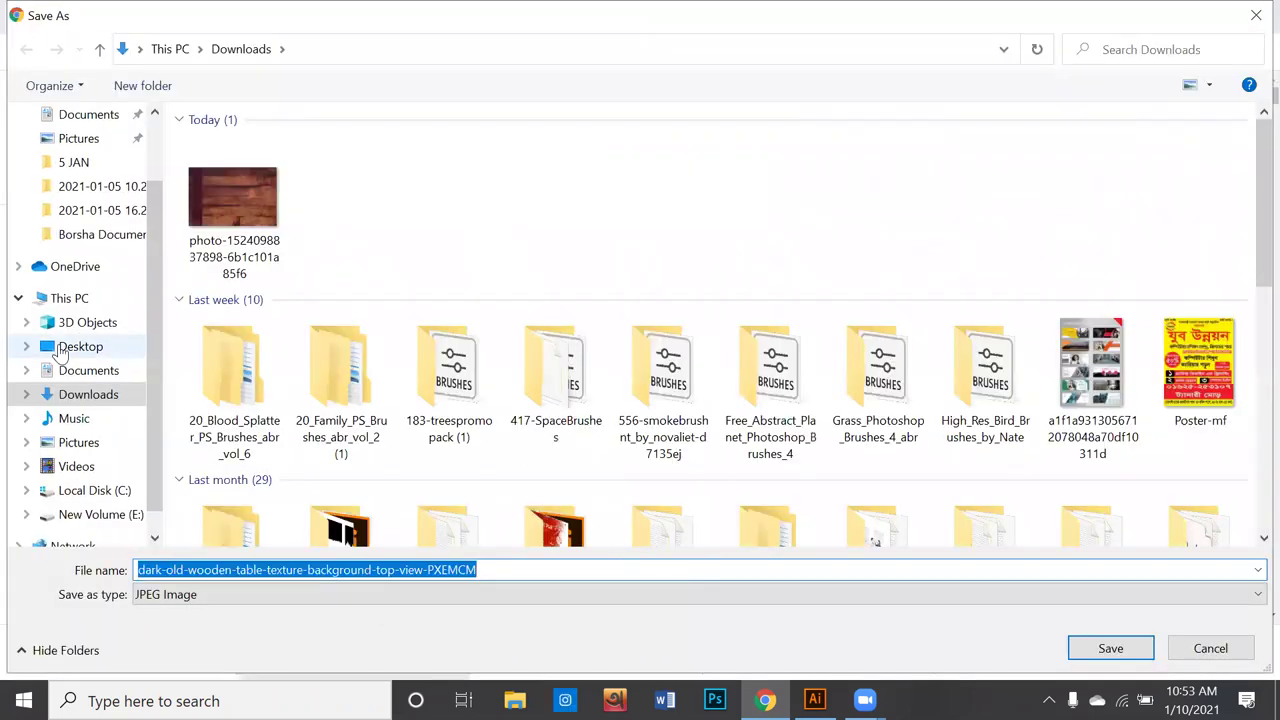
{"action": "left_click", "coordinate": [565, 563]}
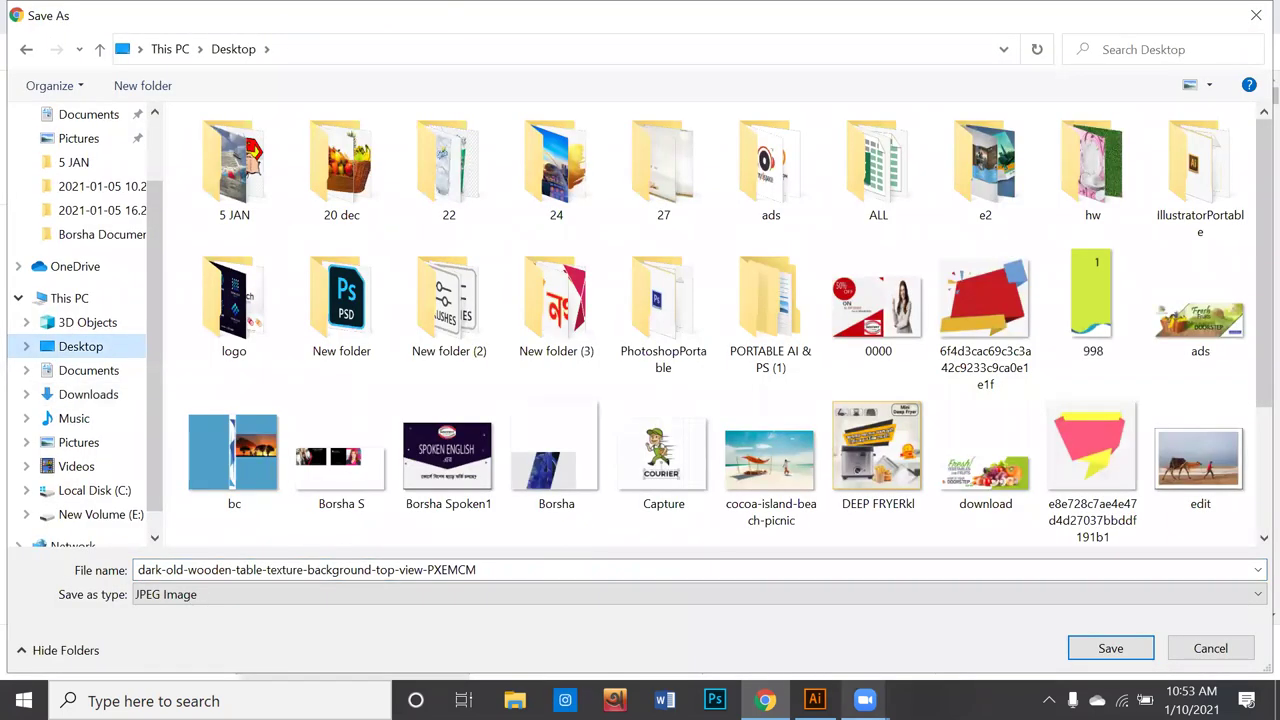
{"action": "left_click", "coordinate": [1108, 648]}
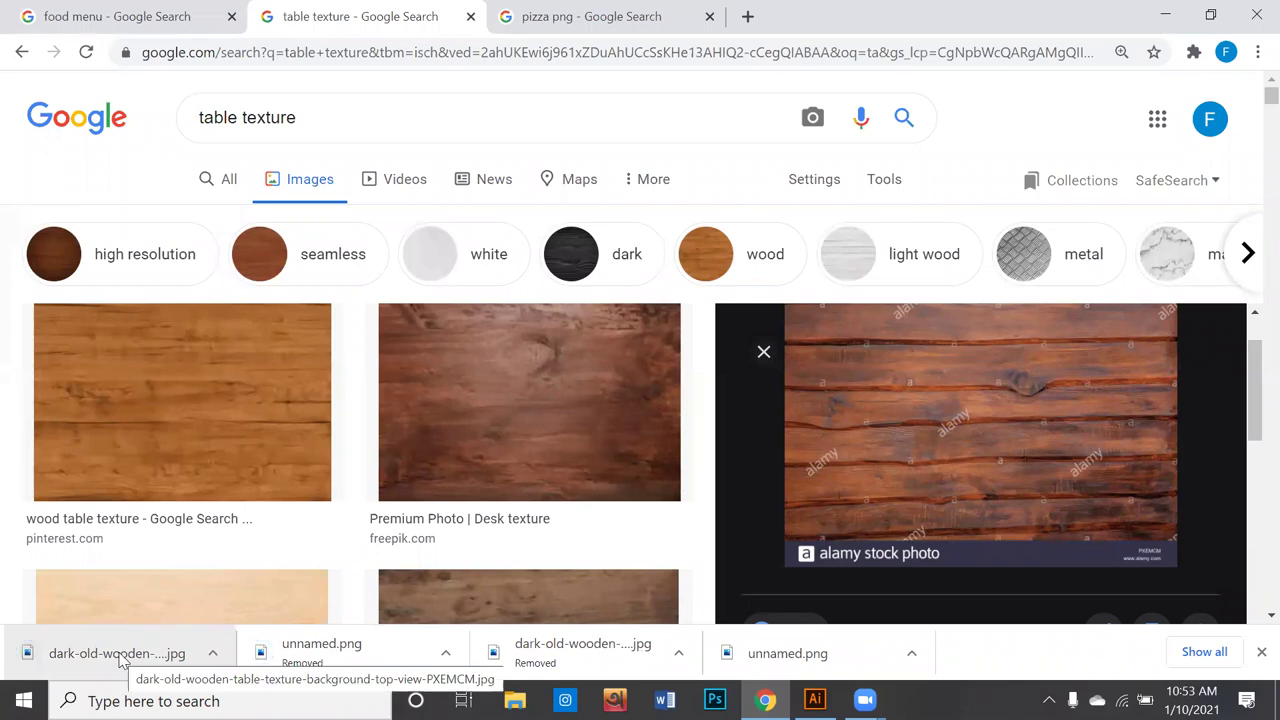
{"action": "mouse_move", "coordinate": [118, 656]}
{"action": "left_mouse_down"}
{"action": "mouse_move", "coordinate": [793, 713]}
{"action": "mouse_move", "coordinate": [486, 320]}
{"action": "left_mouse_up"}
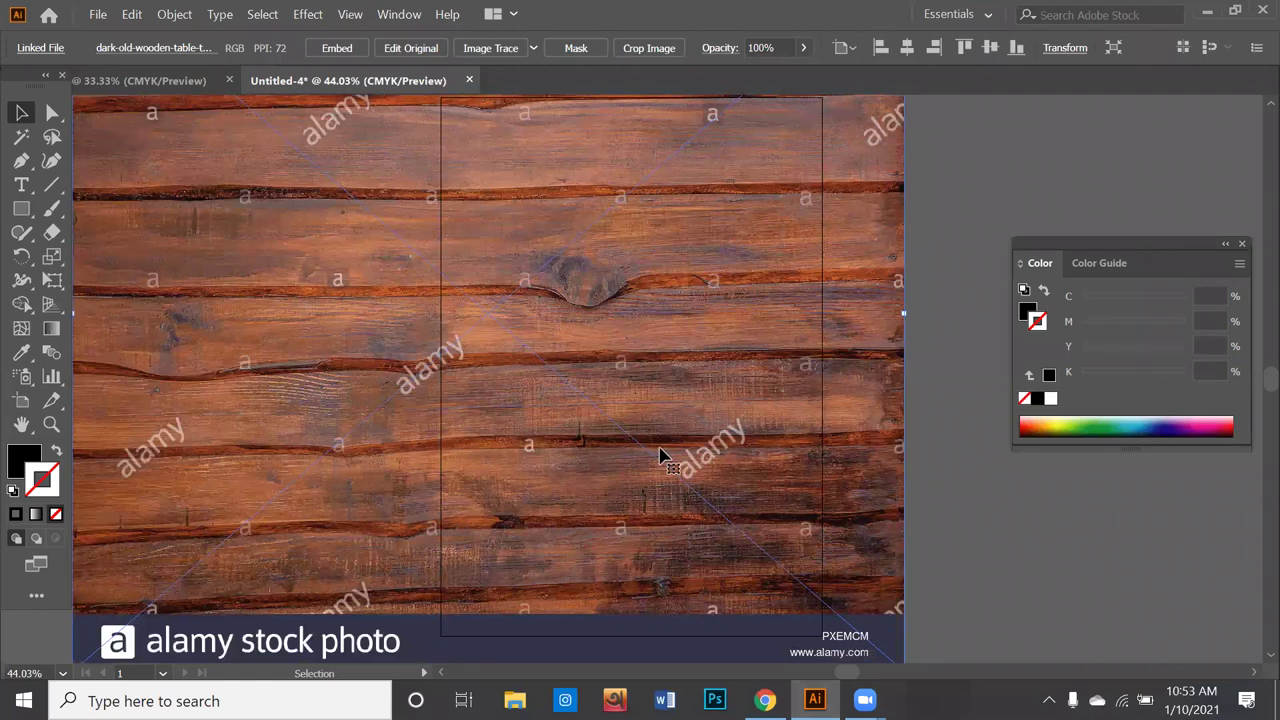
Step: Undo the accidental width change, send the wood photo to back, and center it around the brown rectangle
{"action": "scroll", "coordinate": [740, 456], "scroll_direction": "right", "scroll_amount": 1}
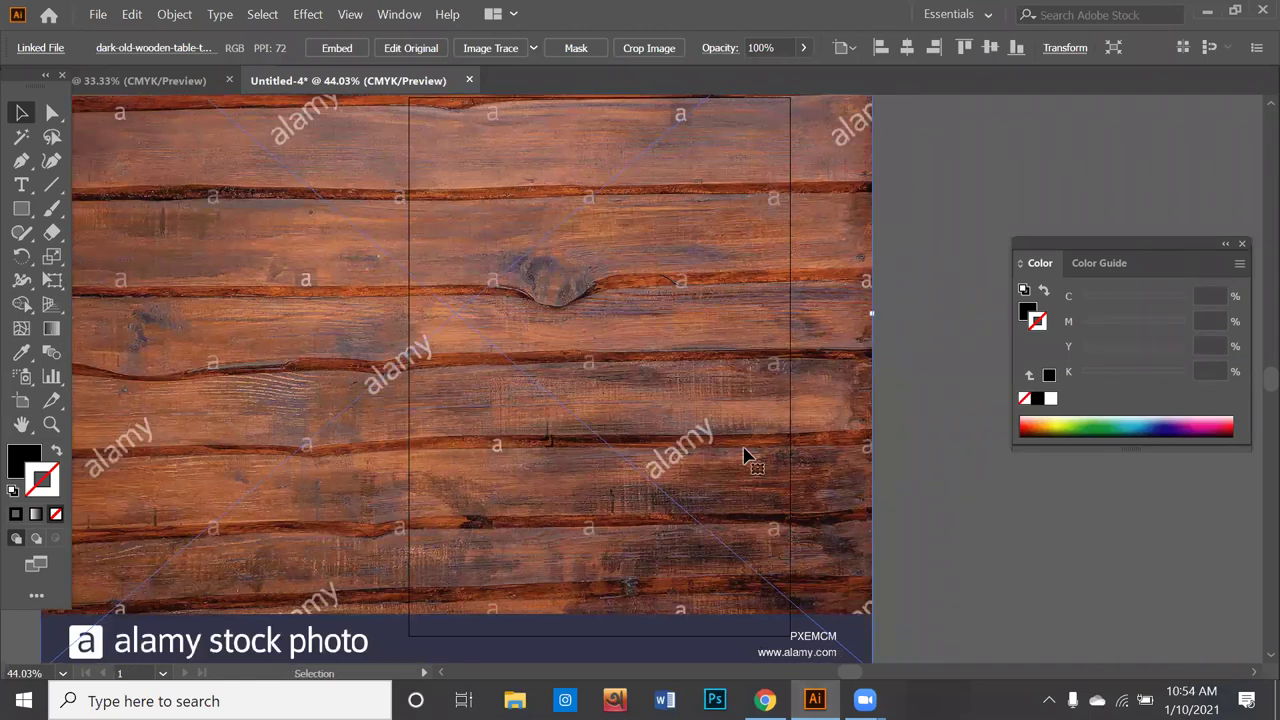
{"action": "scroll", "coordinate": [743, 456], "scroll_direction": "down", "scroll_amount": 1}
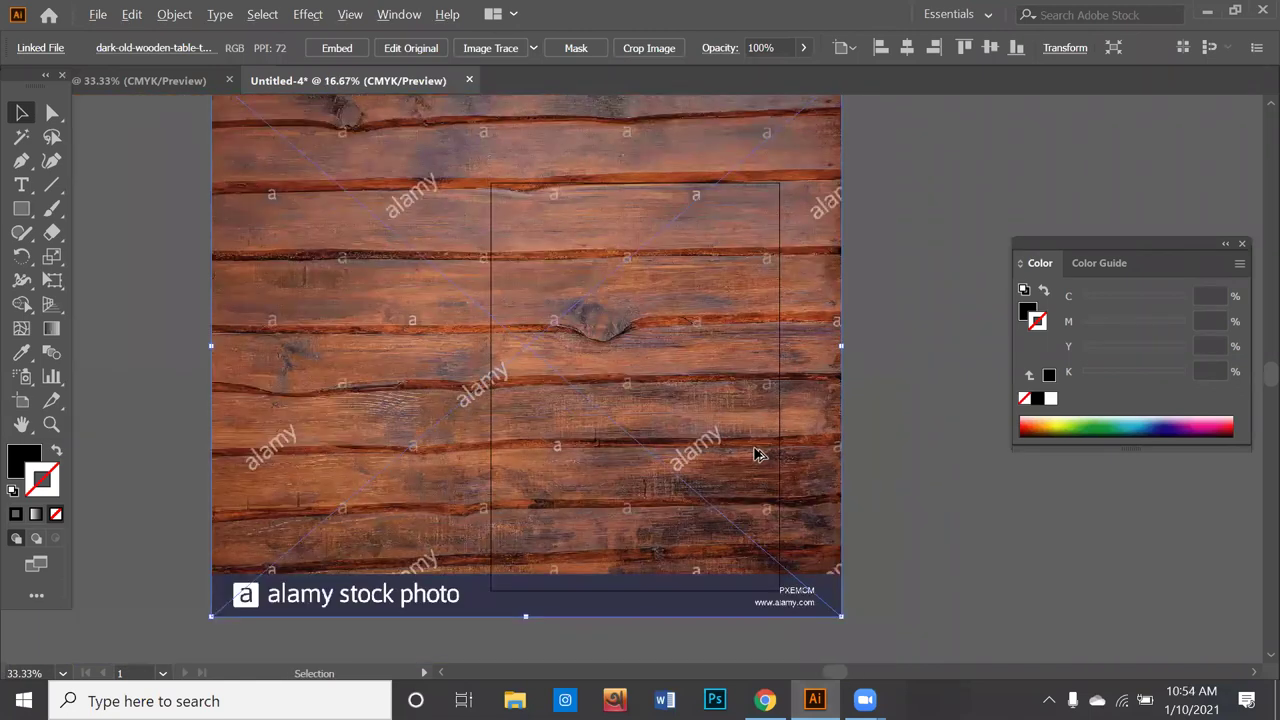
{"action": "scroll", "coordinate": [755, 445], "scroll_direction": "down", "scroll_amount": 2}
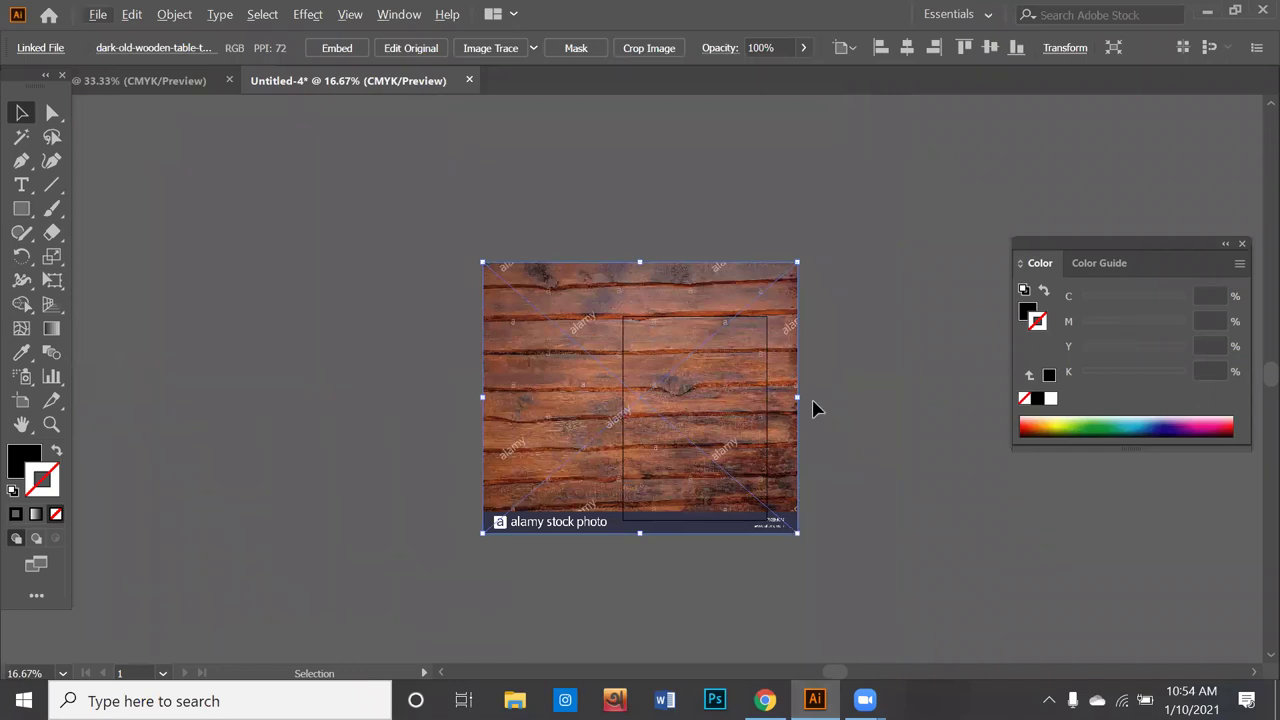
{"action": "left_click_drag", "start_coordinate": [800, 399], "coordinate": [684, 399]}
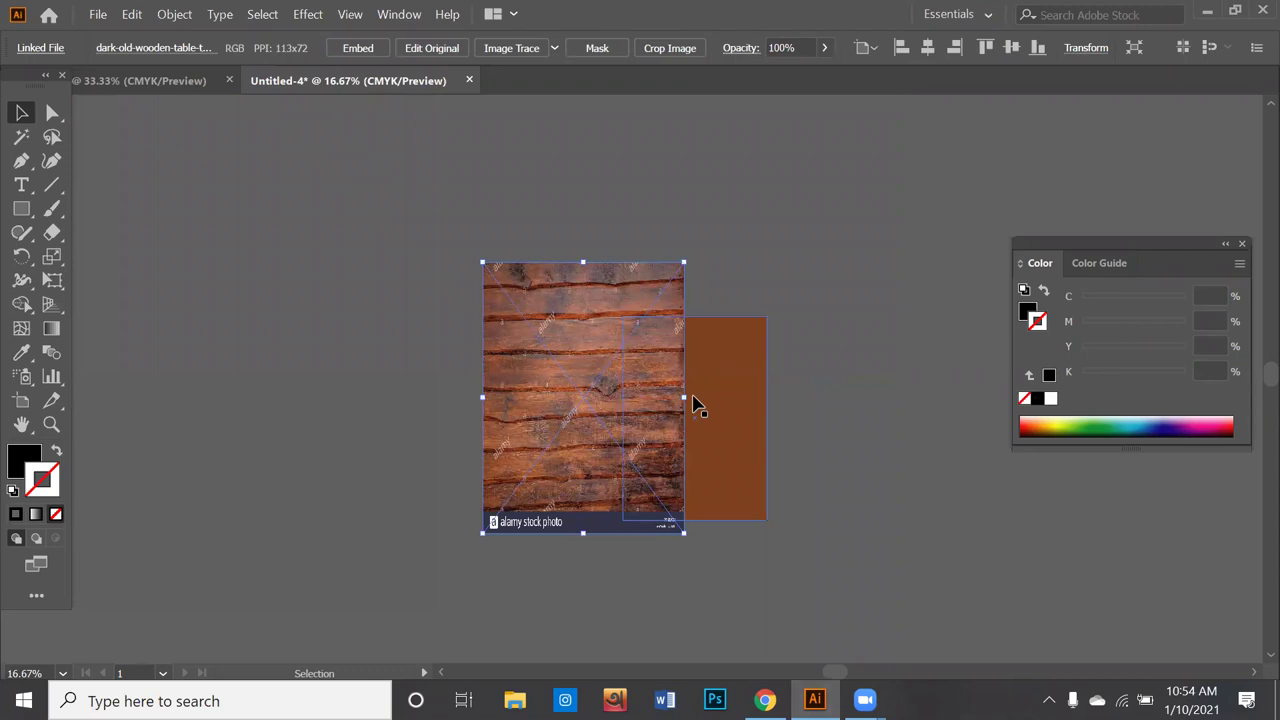
{"action": "key", "text": "ctrl+z"}
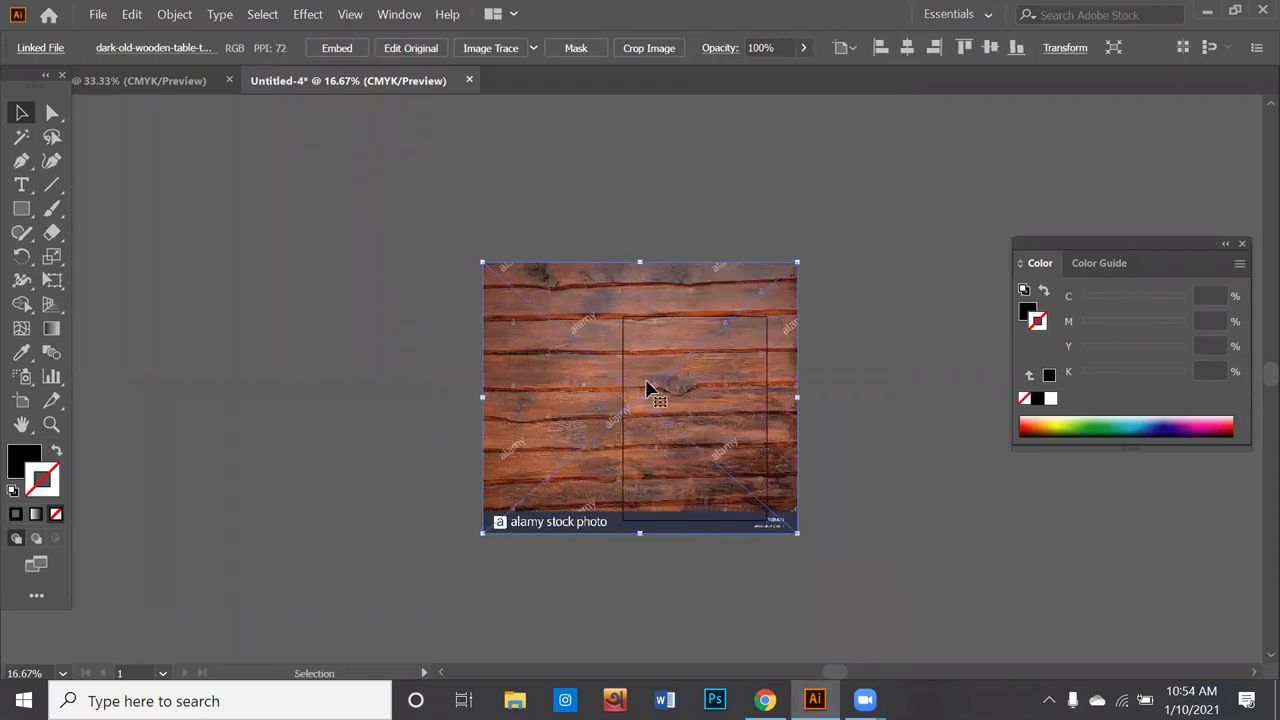
{"action": "right_click", "coordinate": [651, 401]}
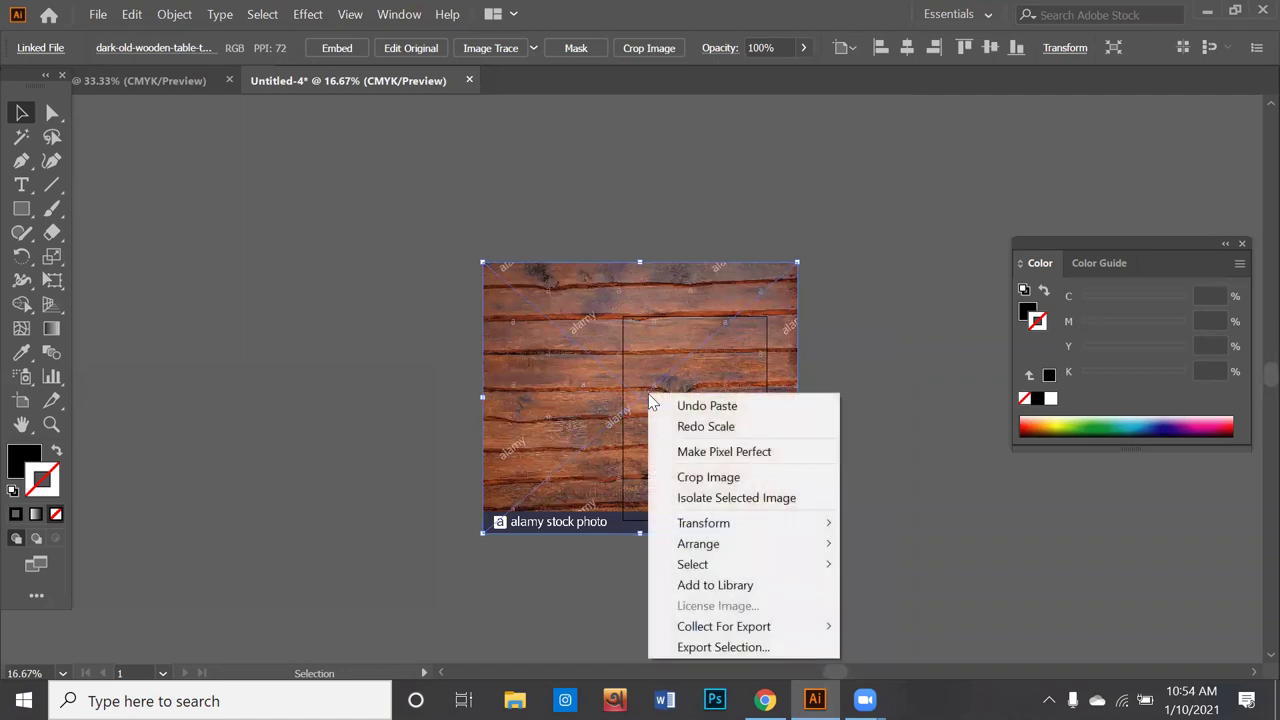
{"action": "mouse_move", "coordinate": [698, 543]}
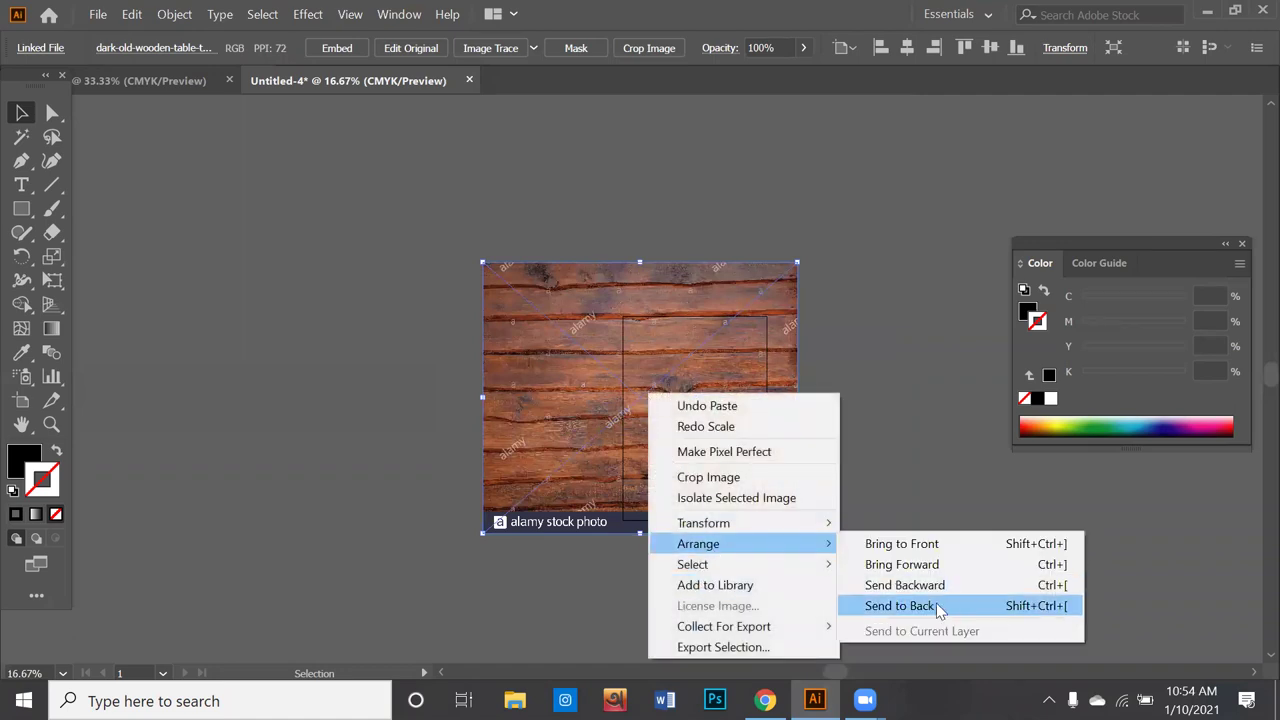
{"action": "left_click", "coordinate": [900, 606]}
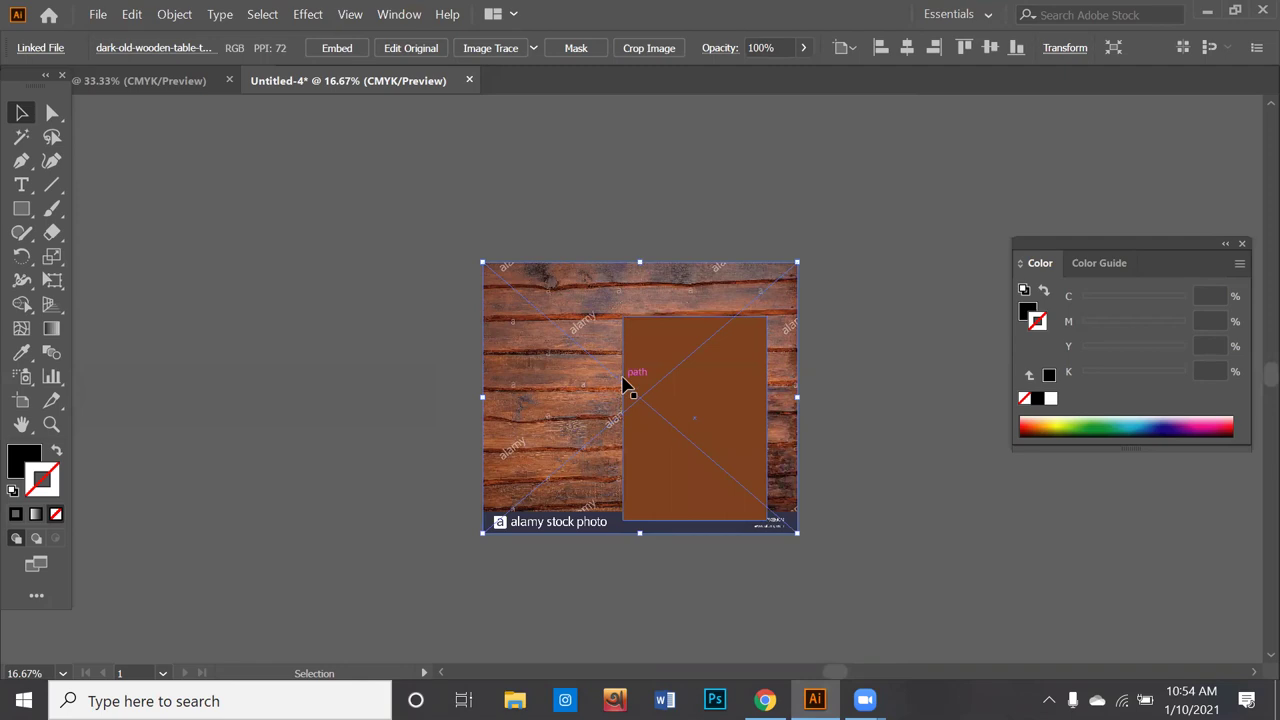
{"action": "left_click_drag", "start_coordinate": [575, 360], "coordinate": [624, 378]}
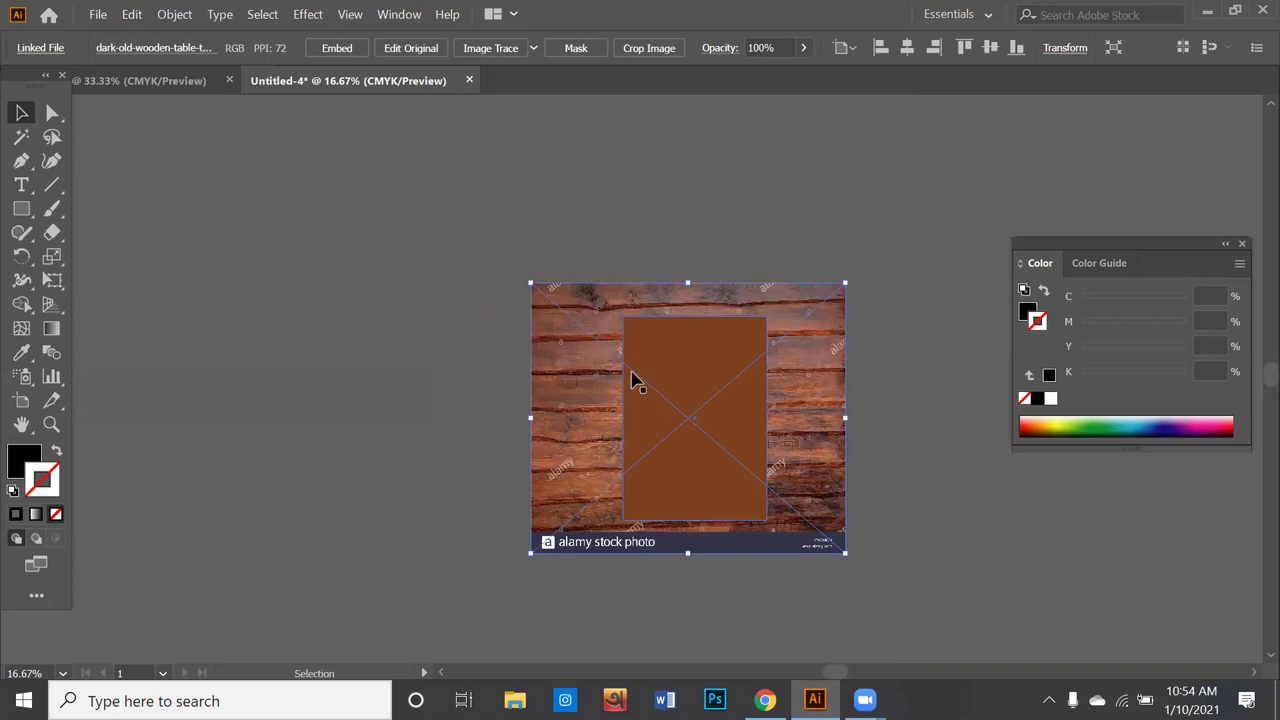
{"action": "scroll", "coordinate": [632, 380], "scroll_direction": "up", "scroll_amount": 1}
{"action": "scroll", "coordinate": [632, 380], "scroll_direction": "up", "scroll_amount": 1}
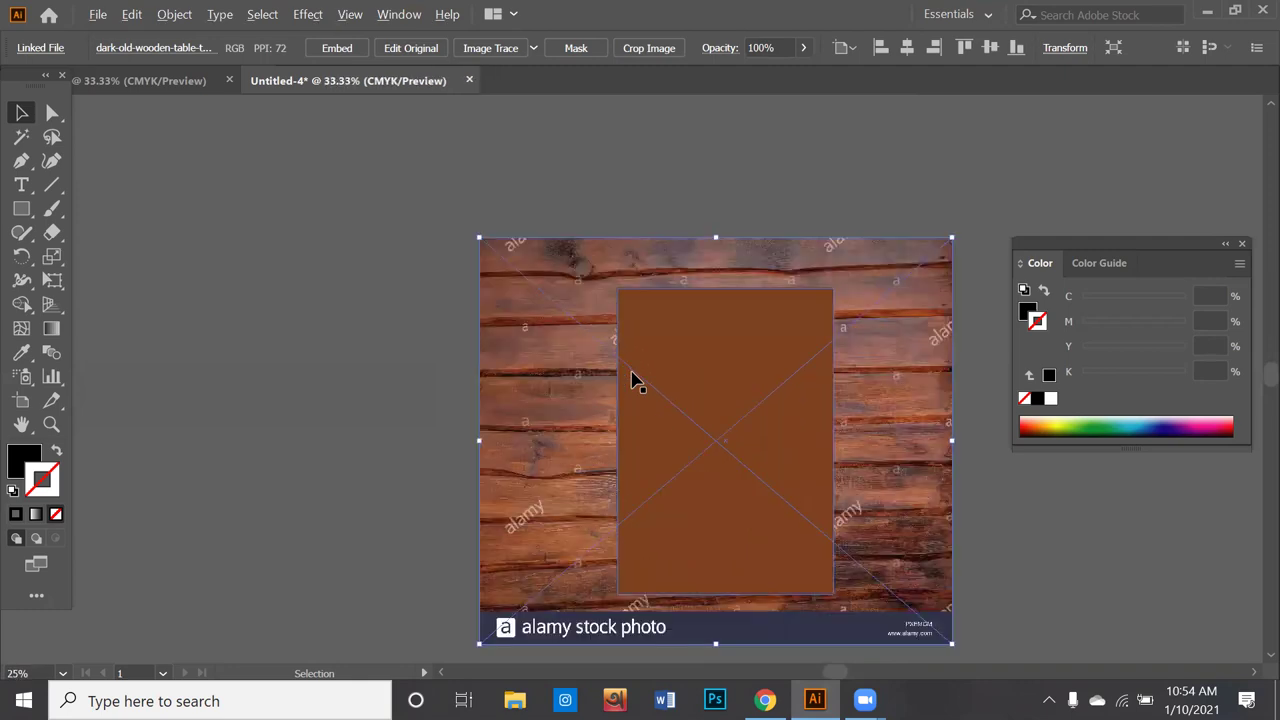
Step: Select the wood photo with the brown rectangle and make a clipping mask filling the page
{"action": "right_click", "coordinate": [352, 281]}
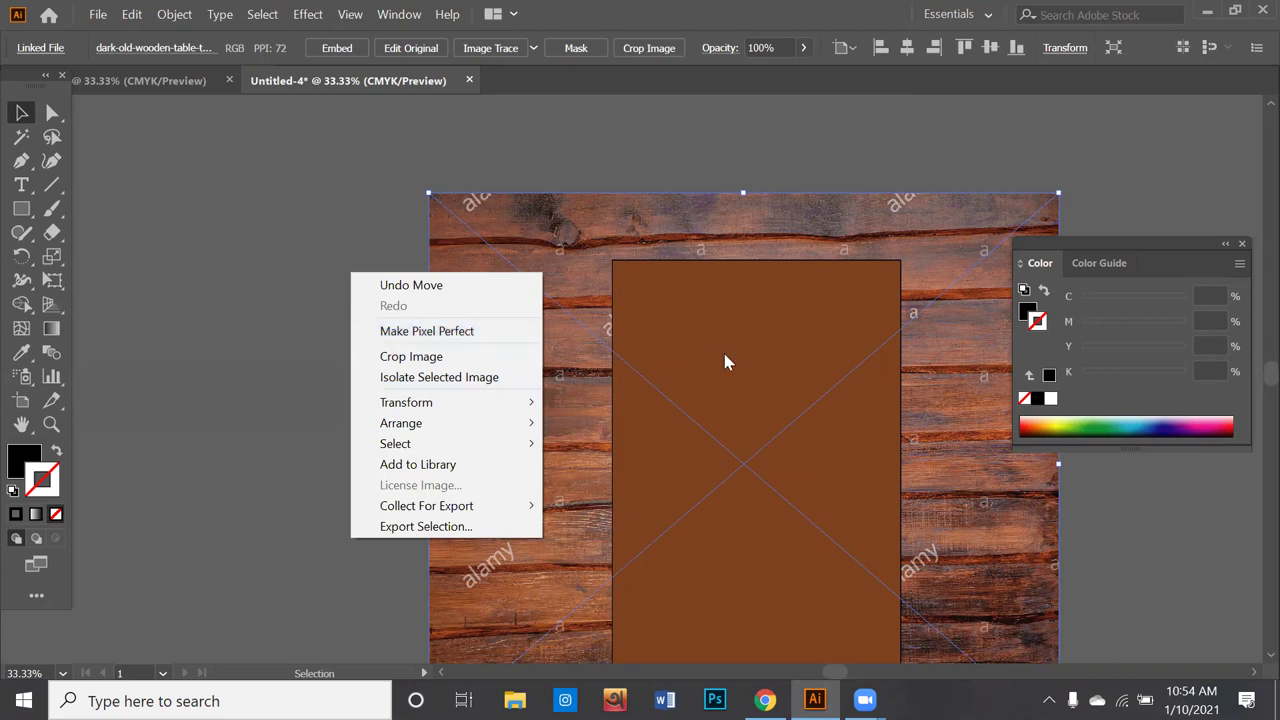
{"action": "left_click", "coordinate": [343, 242]}
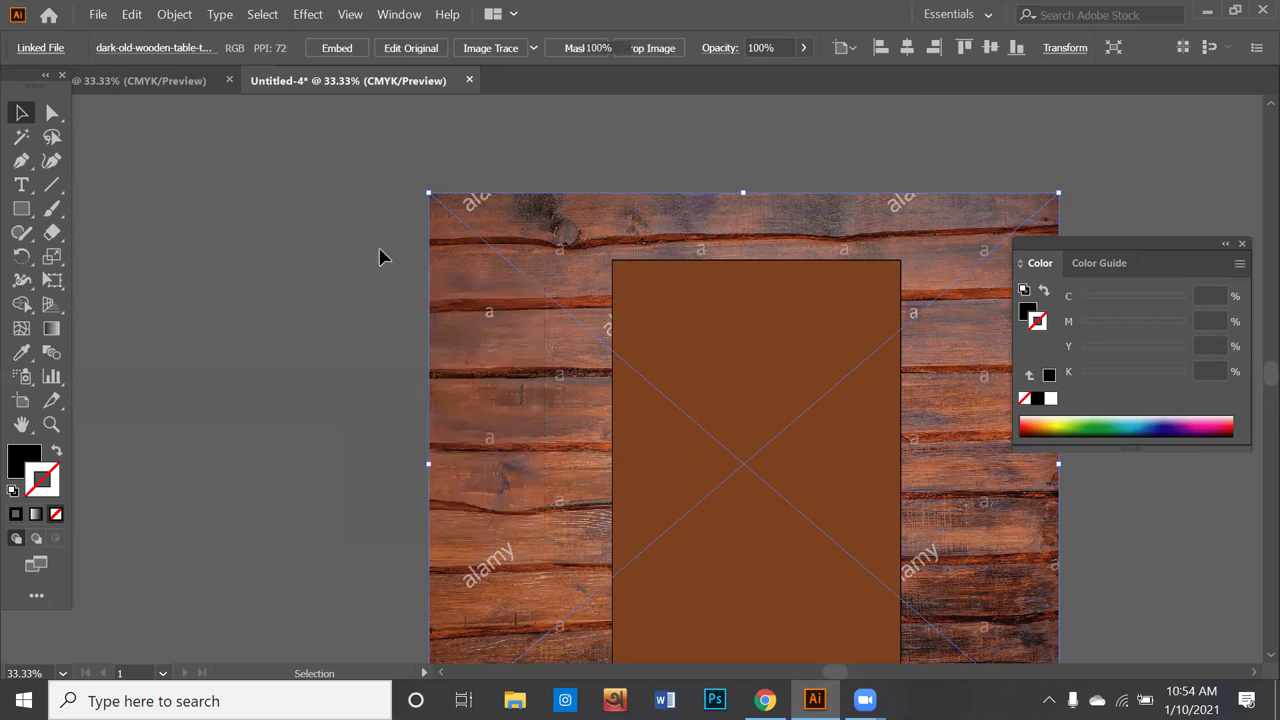
{"action": "left_click", "coordinate": [380, 251]}
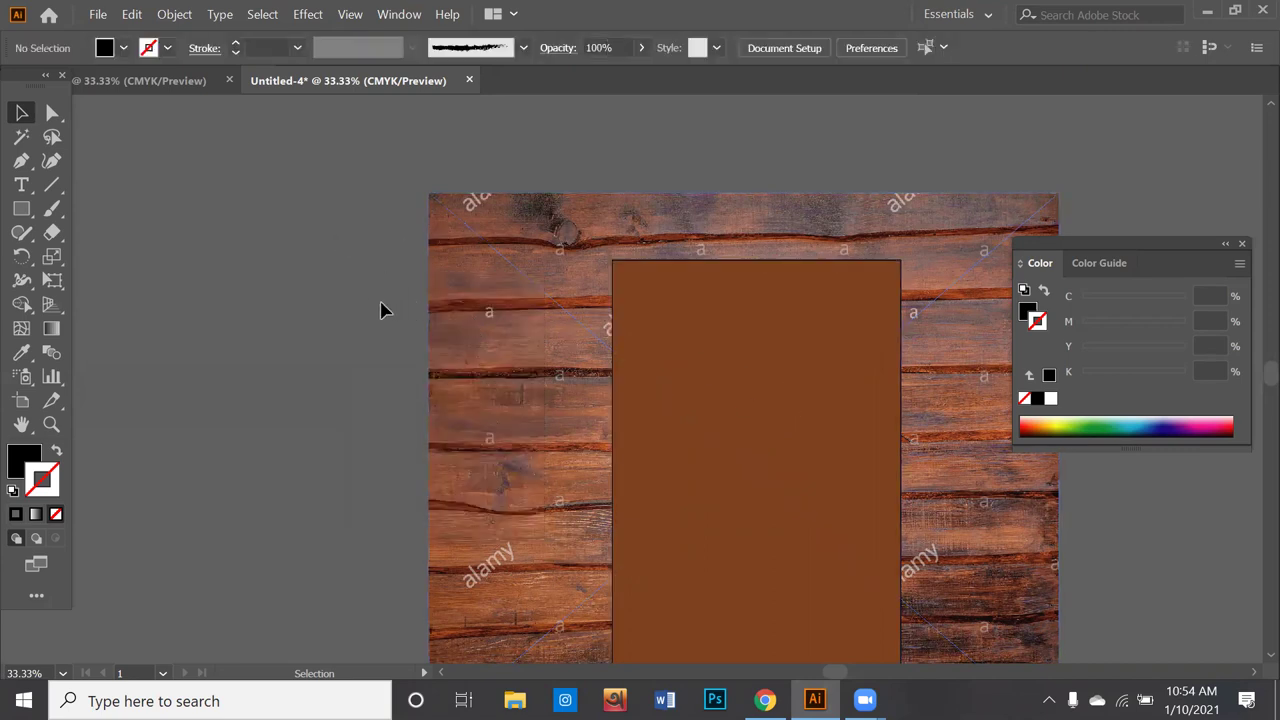
{"action": "left_click_drag", "start_coordinate": [360, 274], "coordinate": [810, 436]}
{"action": "right_click", "coordinate": [363, 296]}
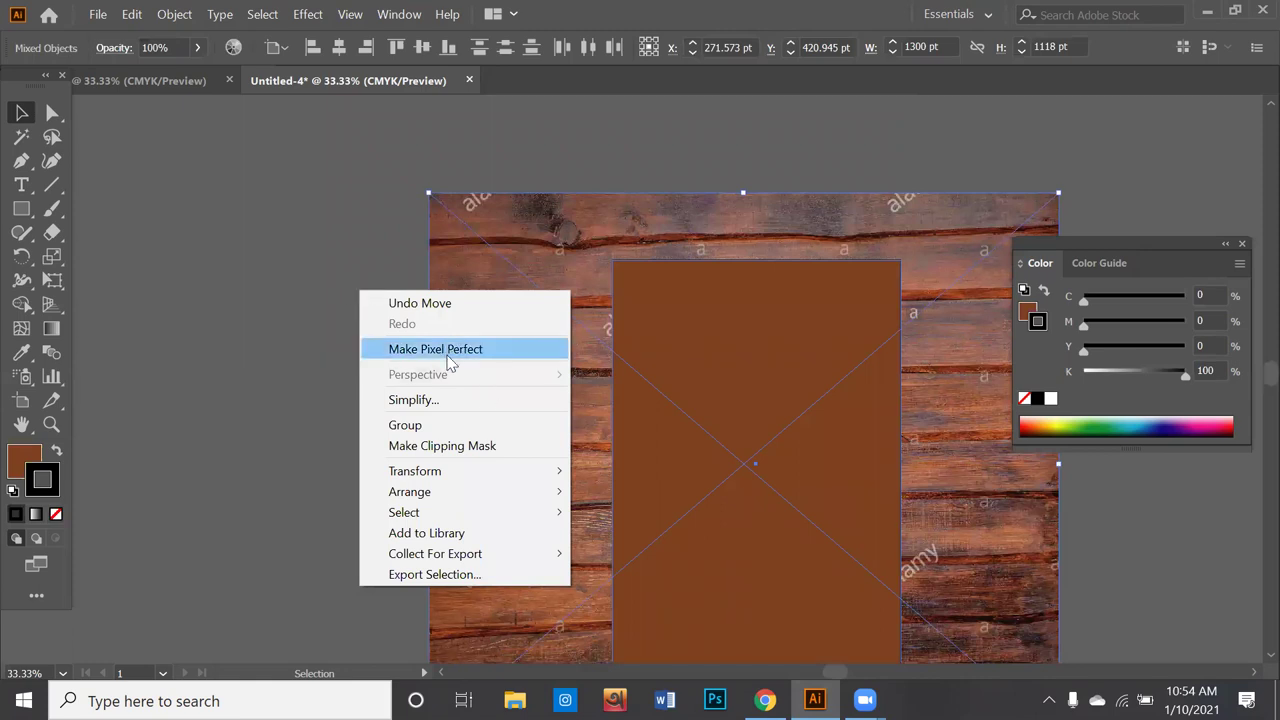
{"action": "left_click", "coordinate": [465, 446]}
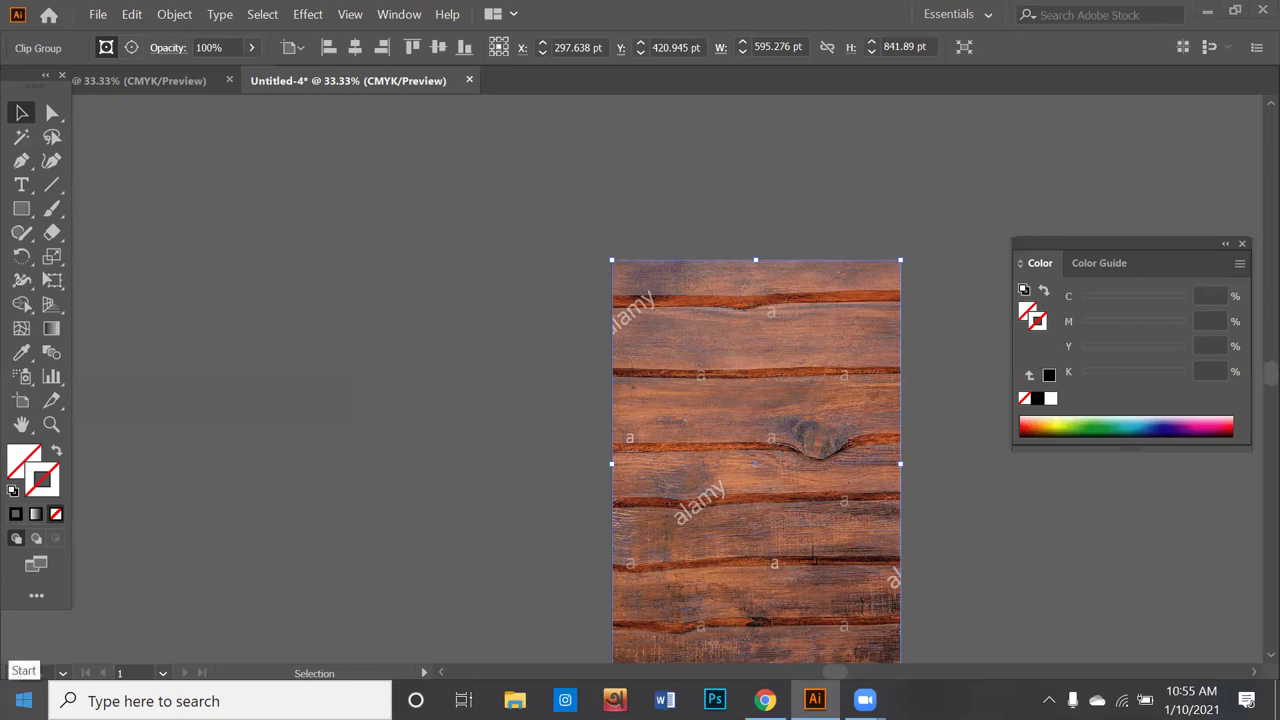
Step: Check the USB drive, then preview several wood table textures in the image results
{"action": "left_click", "coordinate": [515, 700]}
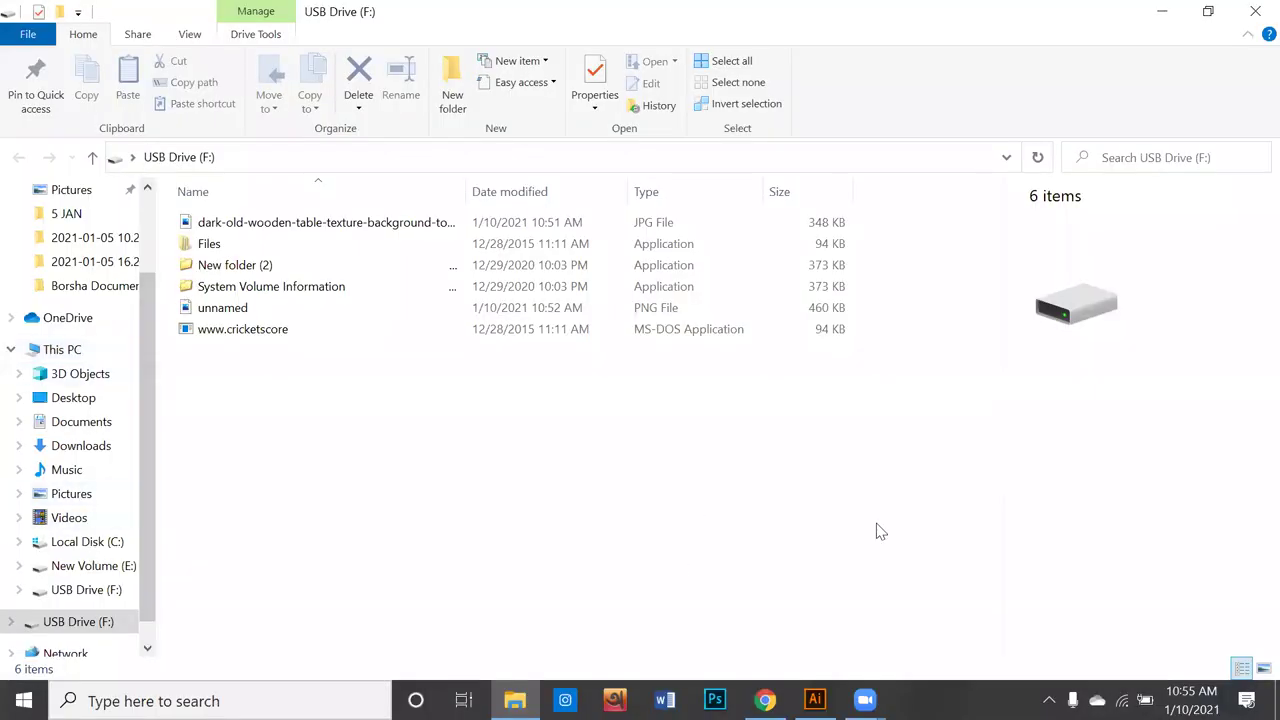
{"action": "left_click", "coordinate": [1250, 10]}
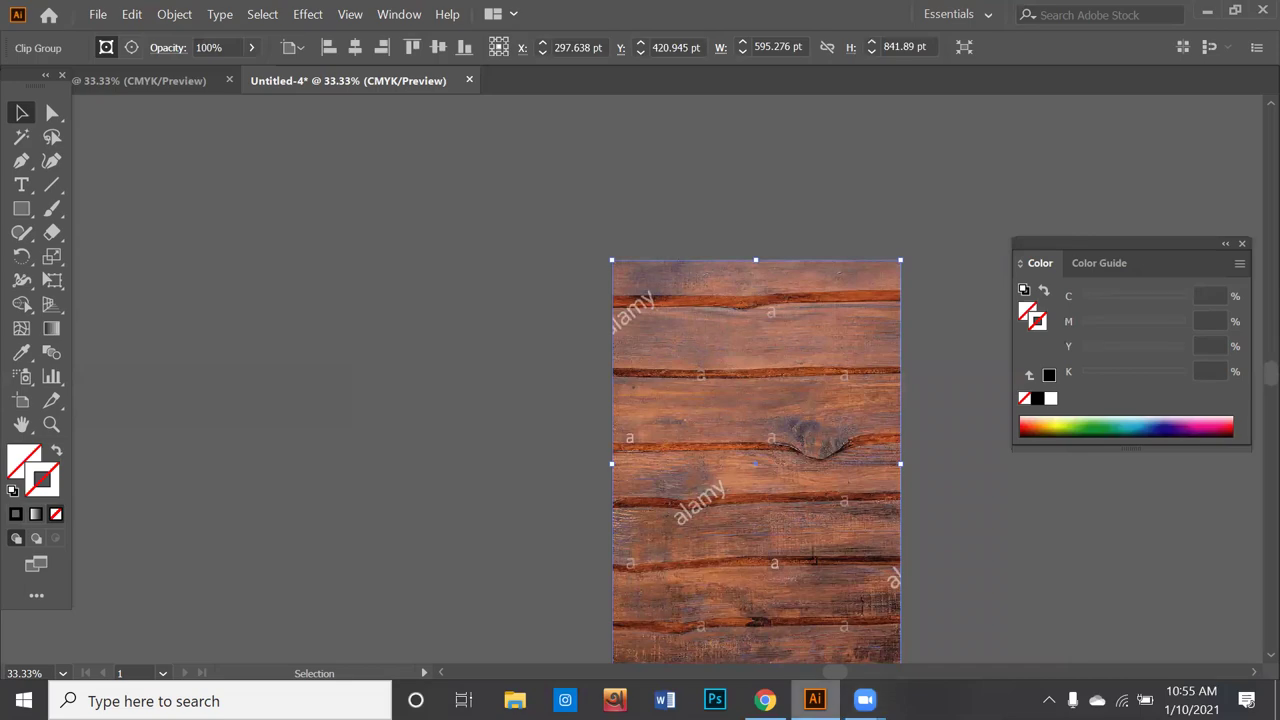
{"action": "left_click", "coordinate": [765, 700]}
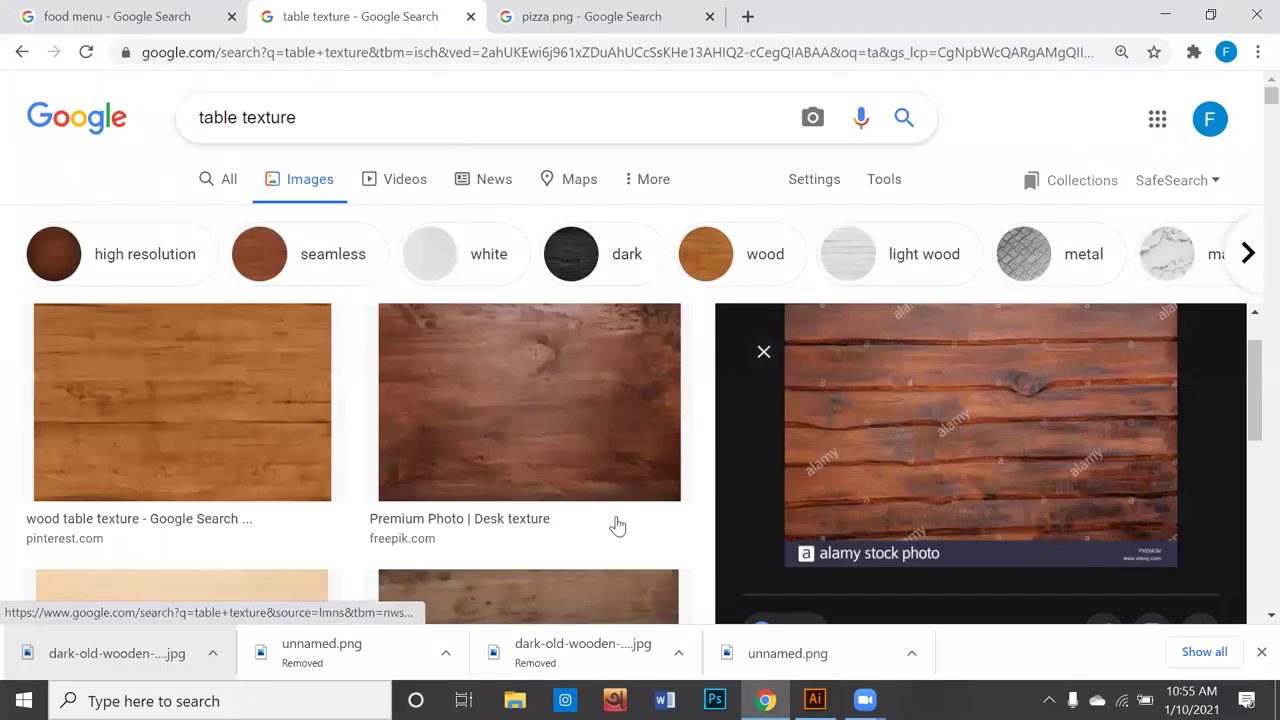
{"action": "left_click", "coordinate": [258, 423]}
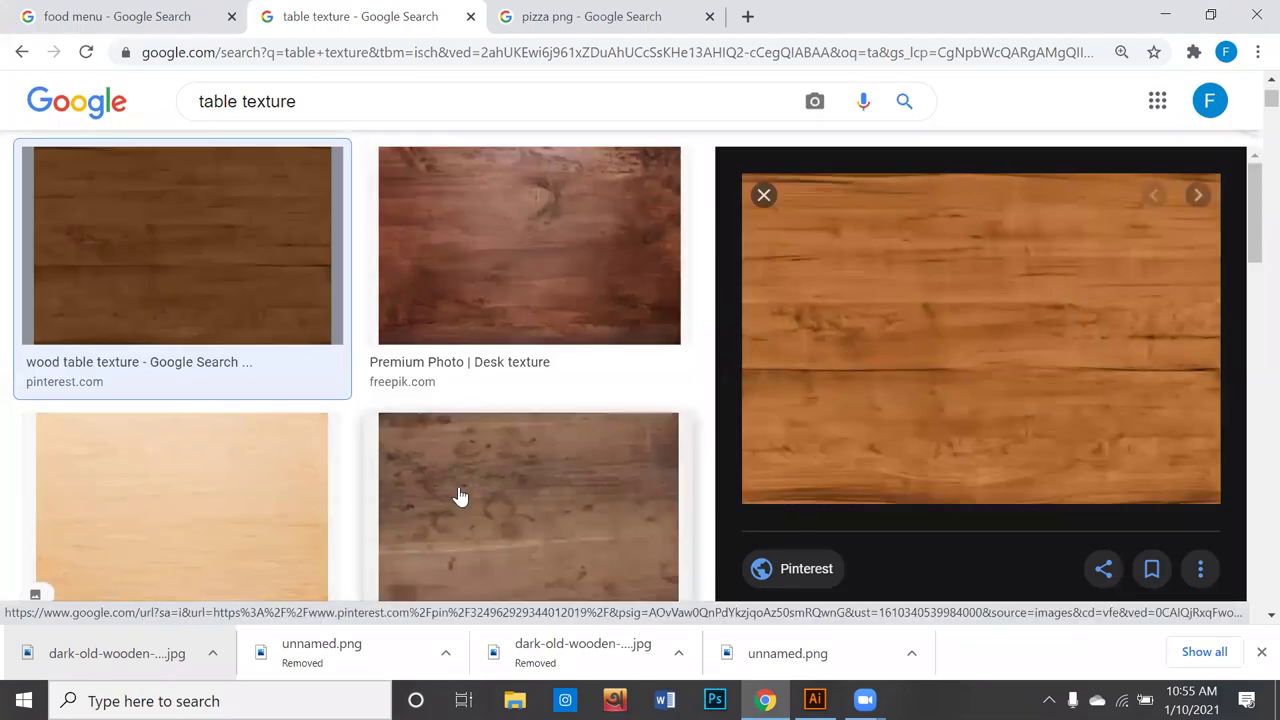
{"action": "scroll", "coordinate": [466, 491], "scroll_direction": "down", "scroll_amount": 3}
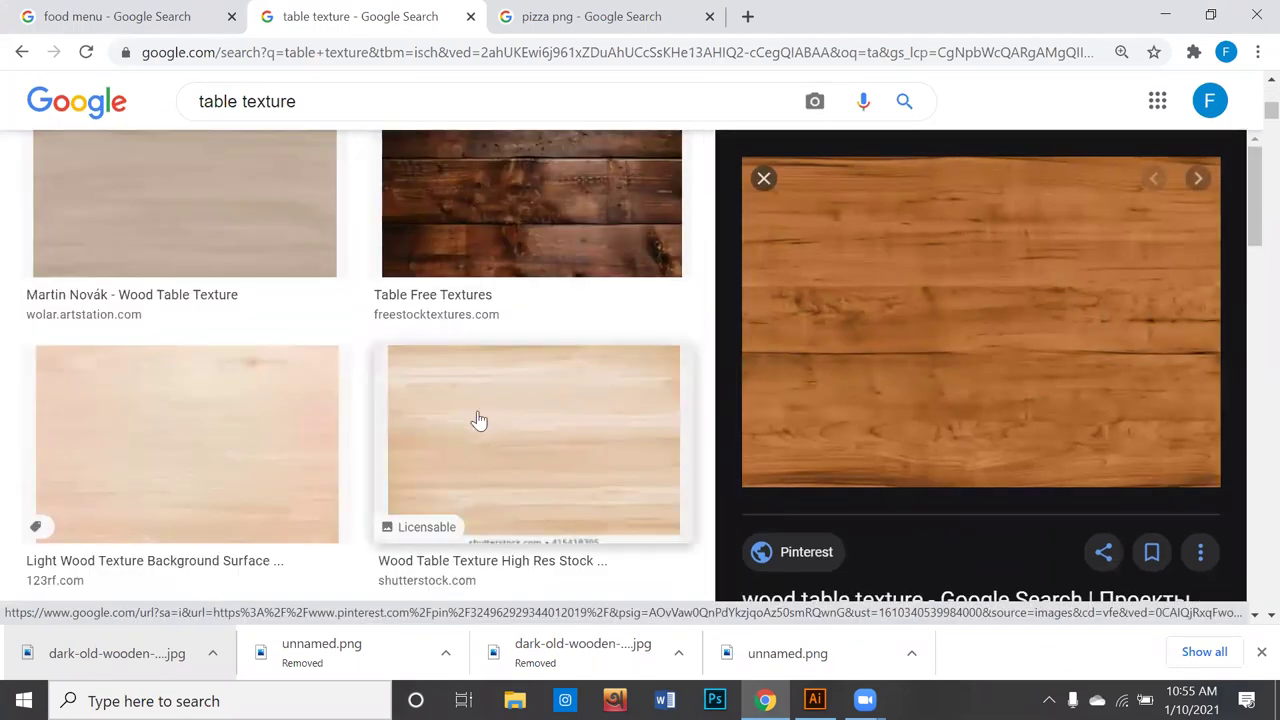
{"action": "left_click", "coordinate": [520, 427]}
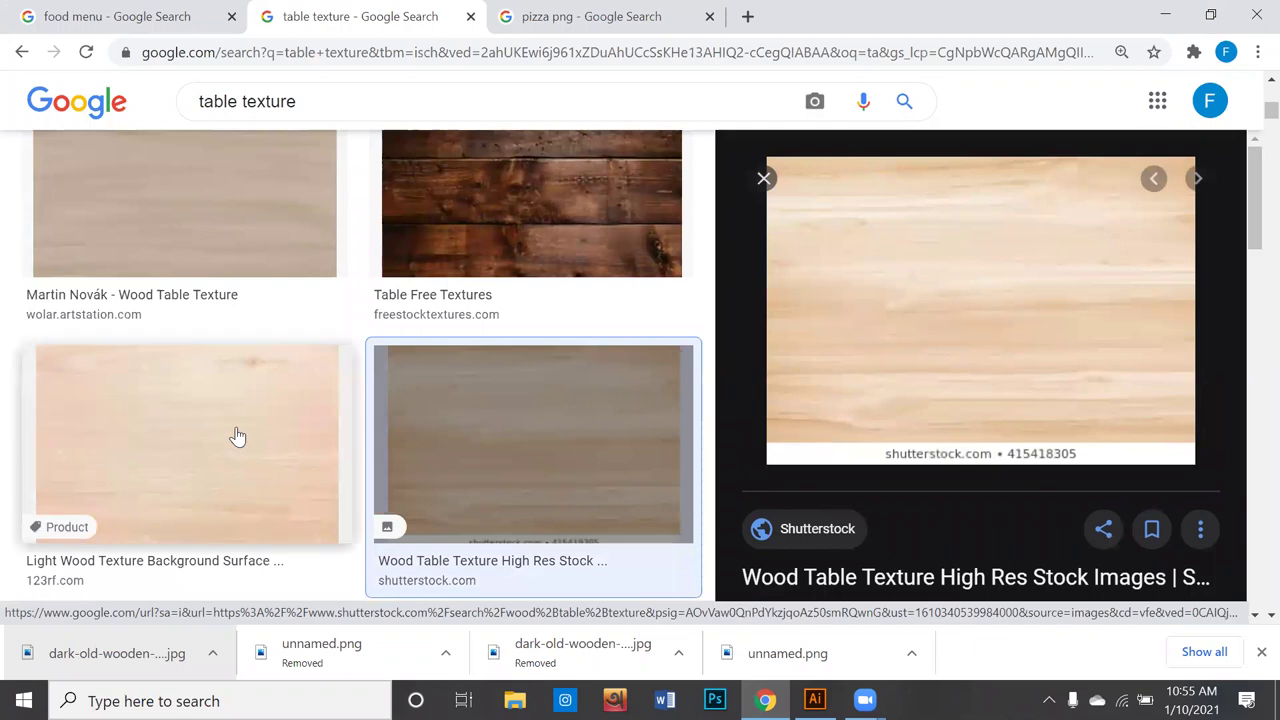
{"action": "left_click", "coordinate": [230, 437]}
Step: Save the Bamboo wood texture desk image to USB Drive (F:)
{"action": "scroll", "coordinate": [258, 437], "scroll_direction": "down", "scroll_amount": 3}
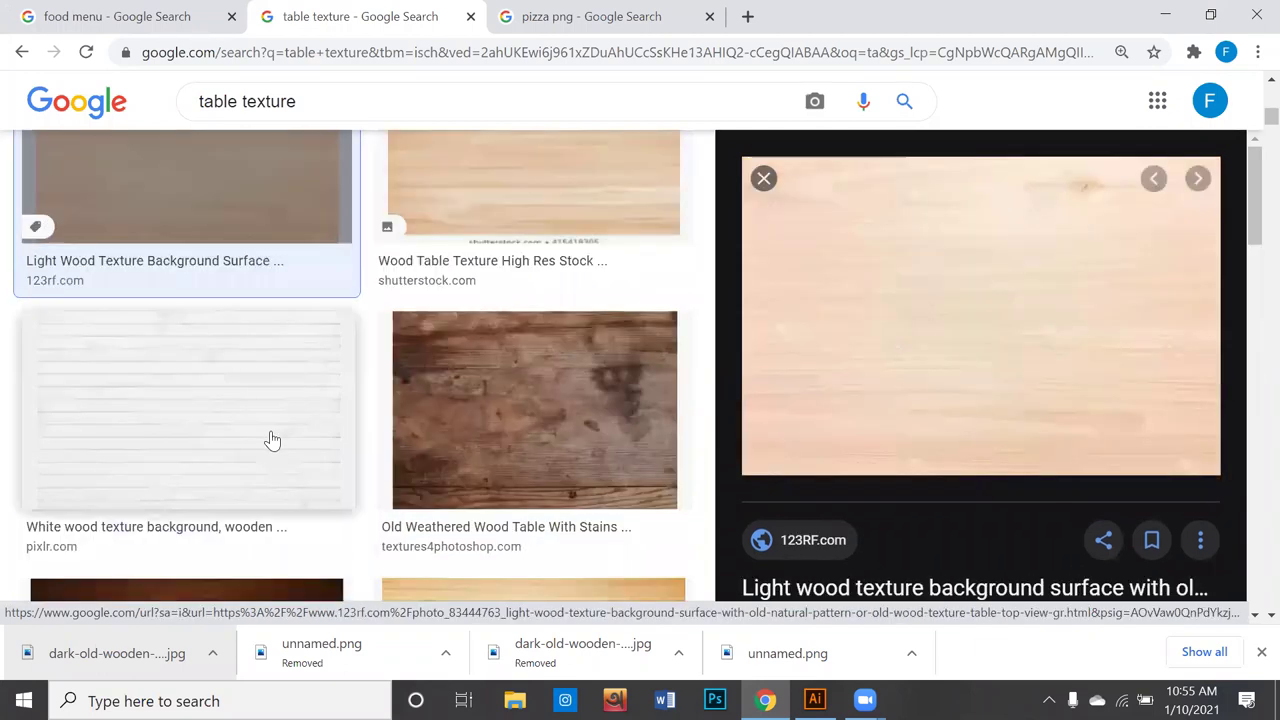
{"action": "scroll", "coordinate": [271, 440], "scroll_direction": "down", "scroll_amount": 3}
{"action": "left_click", "coordinate": [474, 396]}
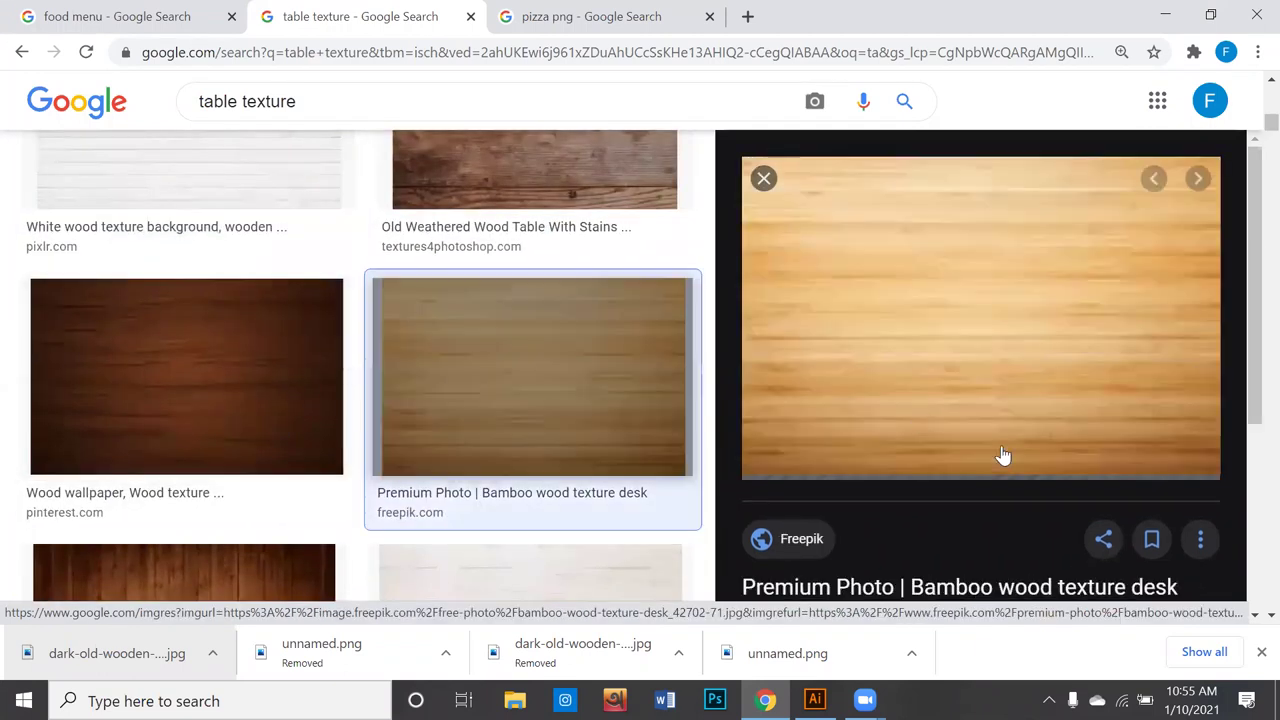
{"action": "right_click", "coordinate": [976, 348]}
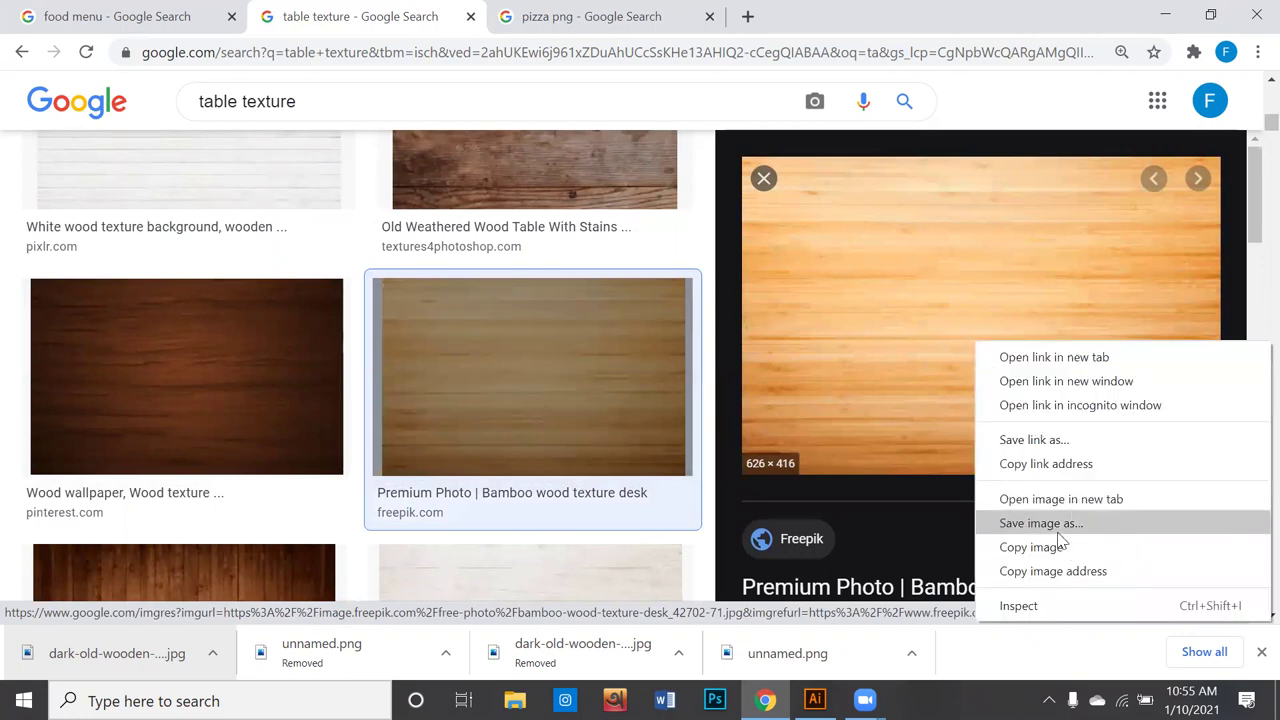
{"action": "left_click", "coordinate": [1057, 540]}
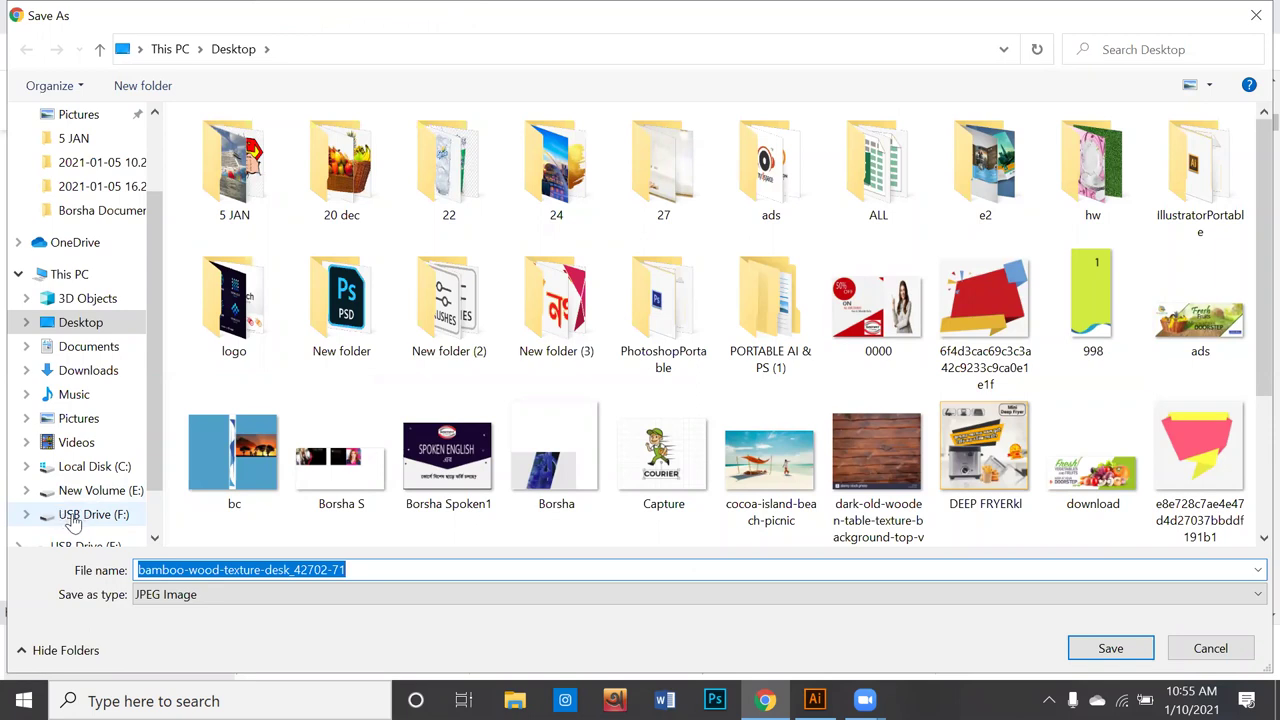
{"action": "left_click", "coordinate": [91, 515]}
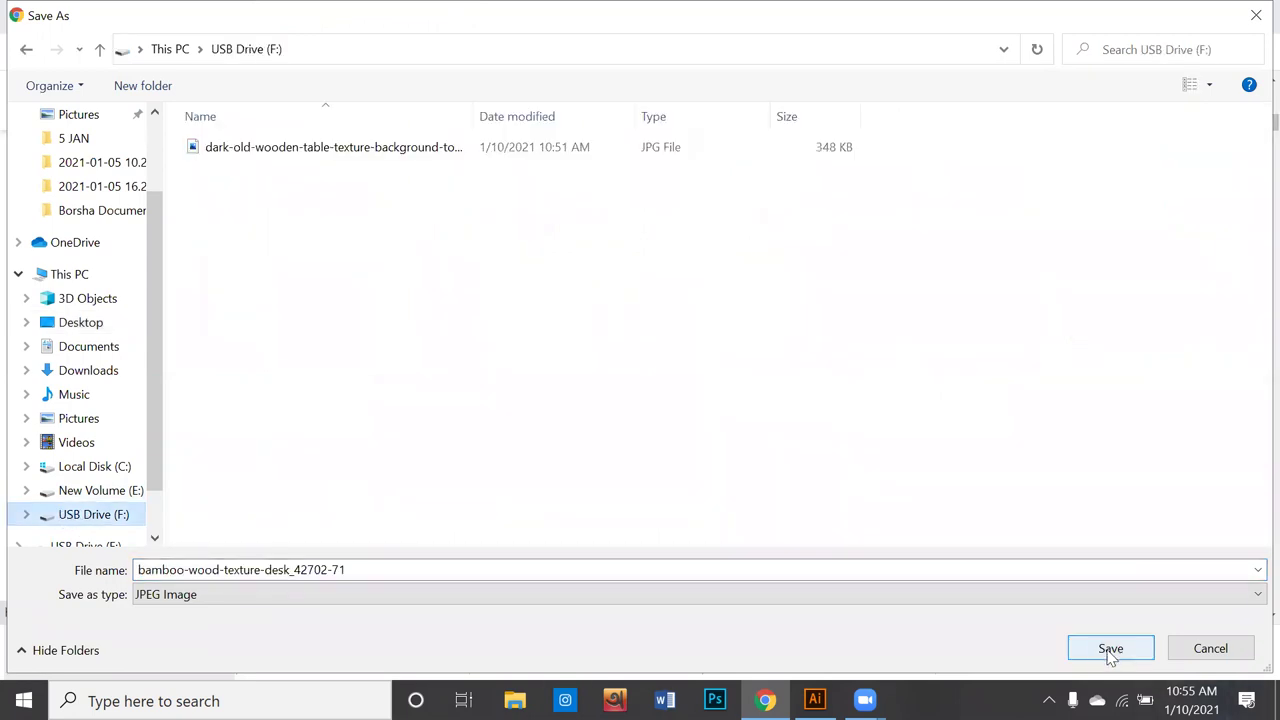
{"action": "left_click", "coordinate": [1110, 649]}
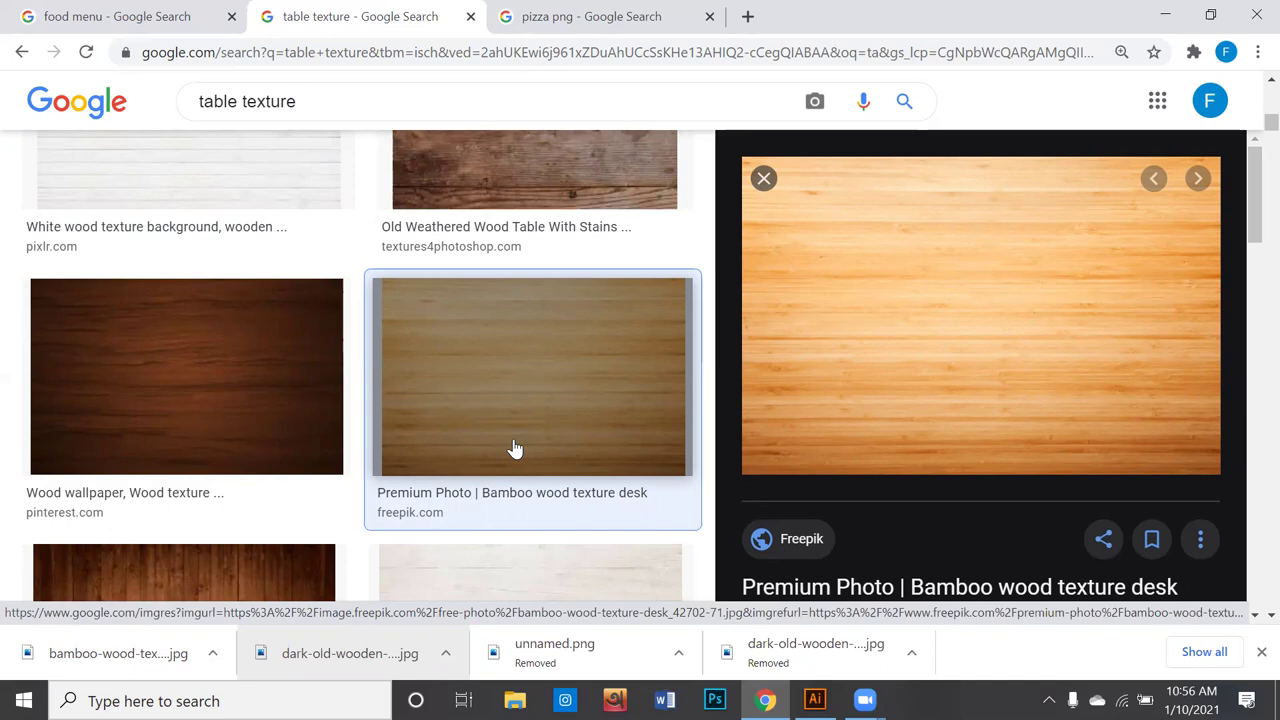
Step: Compare the textures against the poster in Illustrator, then return to the texture results
{"action": "left_click", "coordinate": [815, 700]}
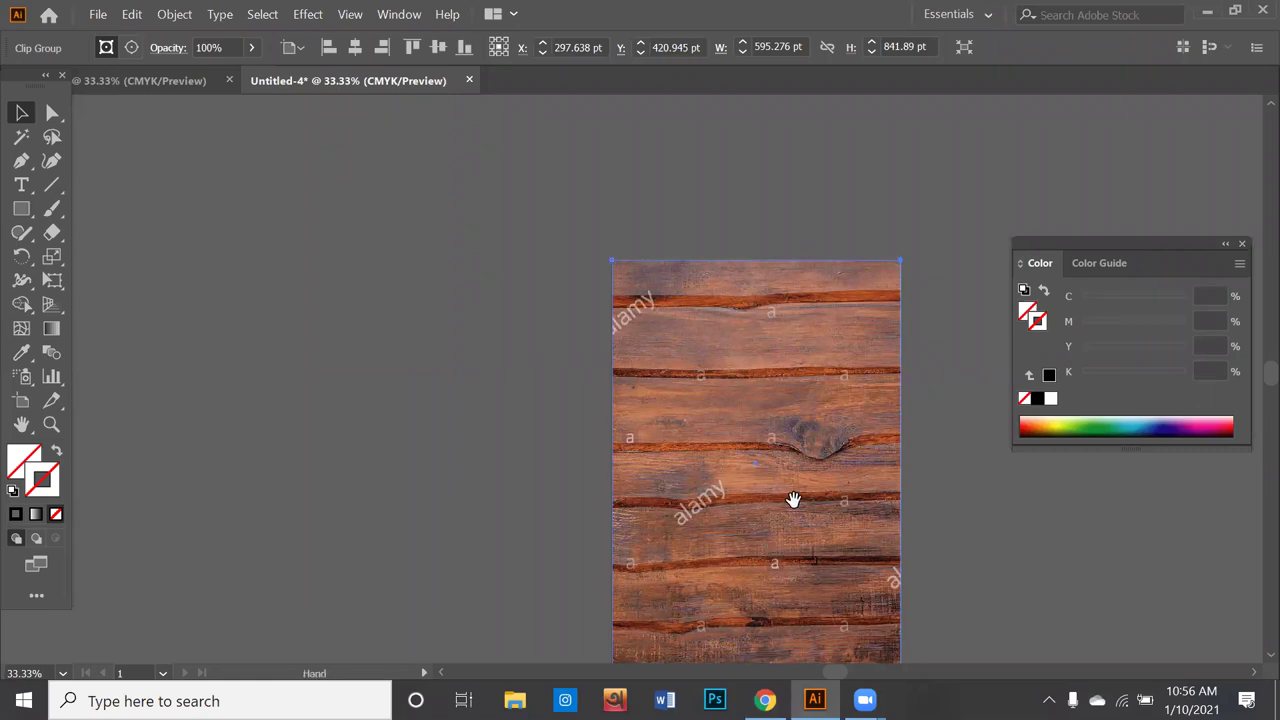
{"action": "scroll", "coordinate": [770, 538], "scroll_direction": "down", "scroll_amount": 2}
{"action": "scroll", "coordinate": [700, 480], "scroll_direction": "right", "scroll_amount": 3}
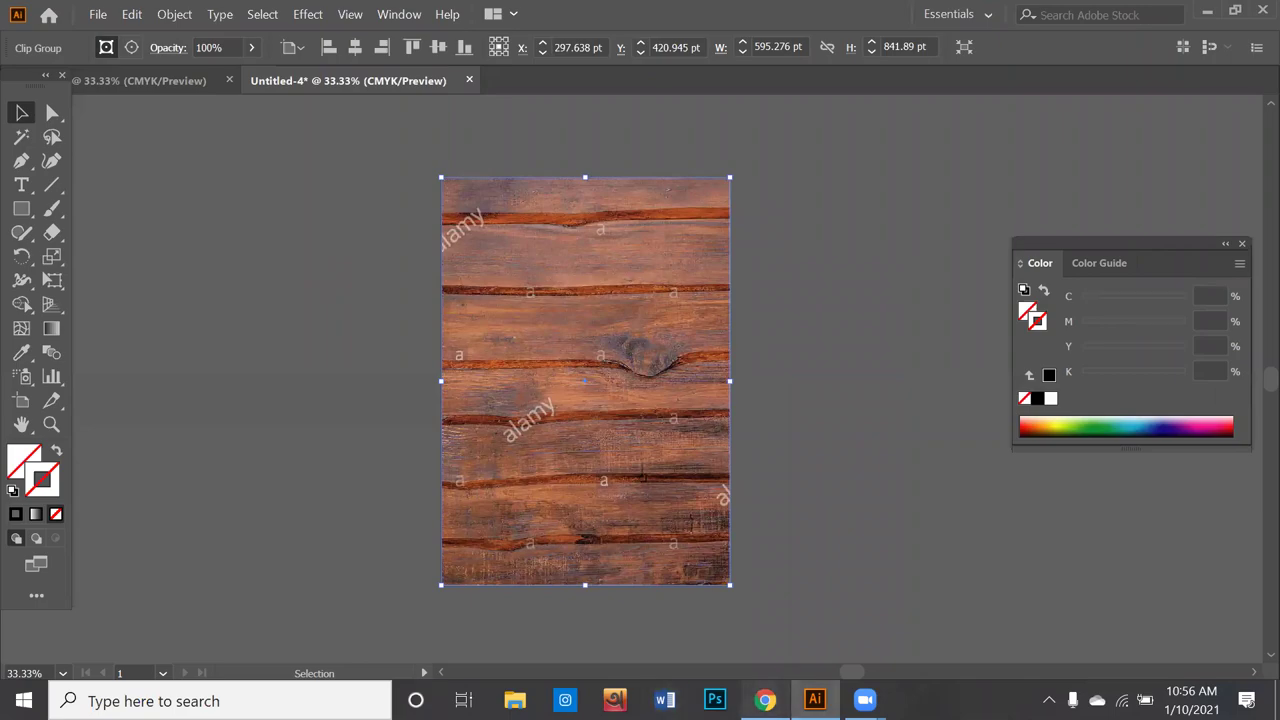
{"action": "left_click", "coordinate": [765, 700]}
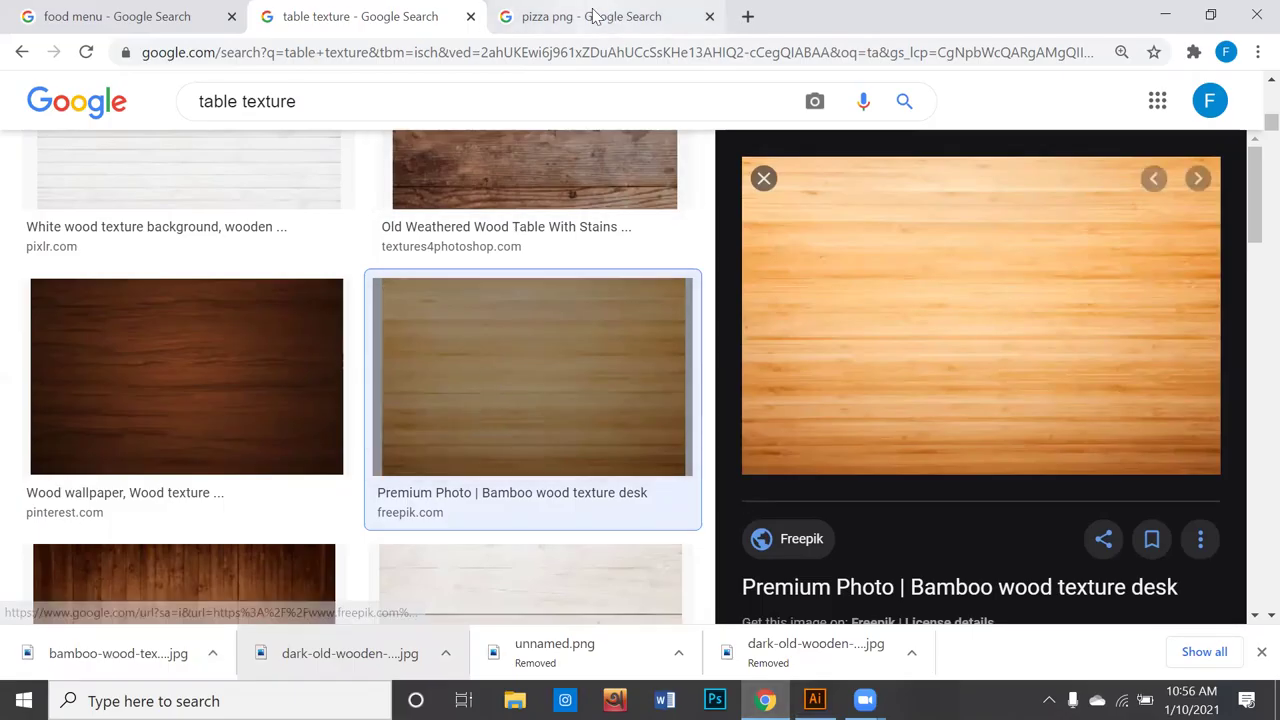
Step: Save the Domino's pizza PNG from the pizza png results to the Desktop as unnamed.png
{"action": "left_click", "coordinate": [593, 17]}
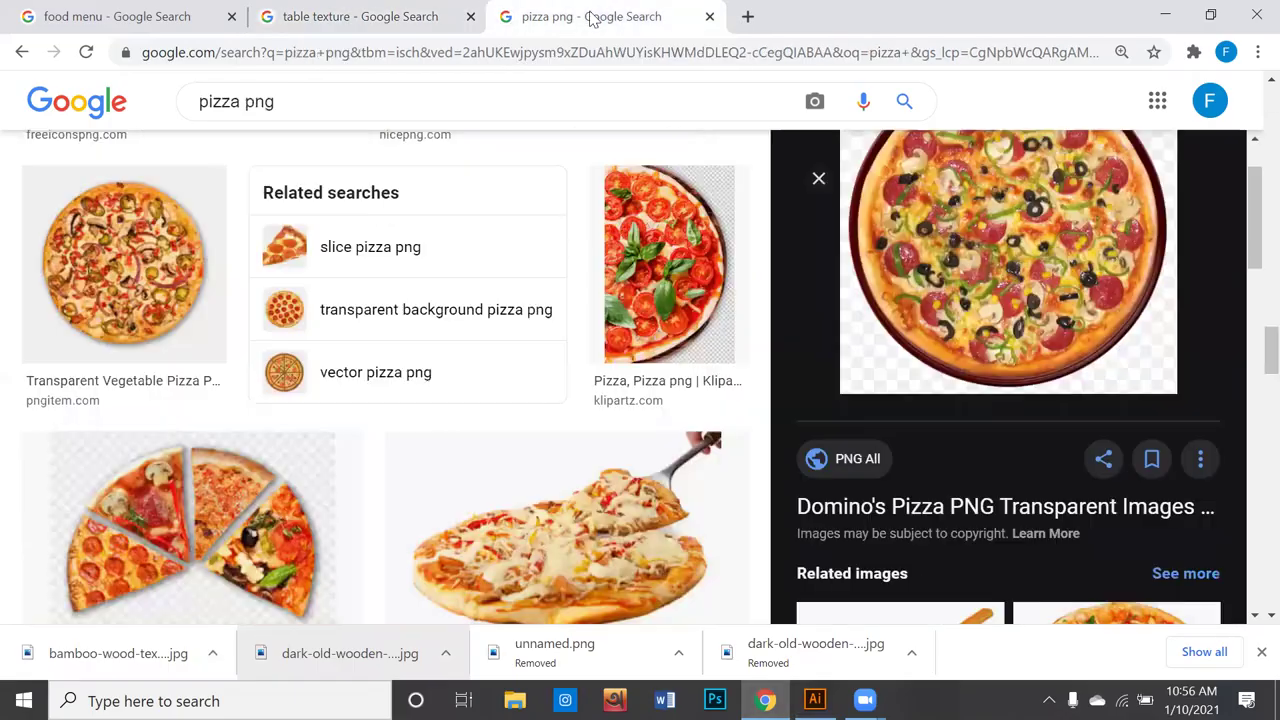
{"action": "right_click", "coordinate": [1017, 303]}
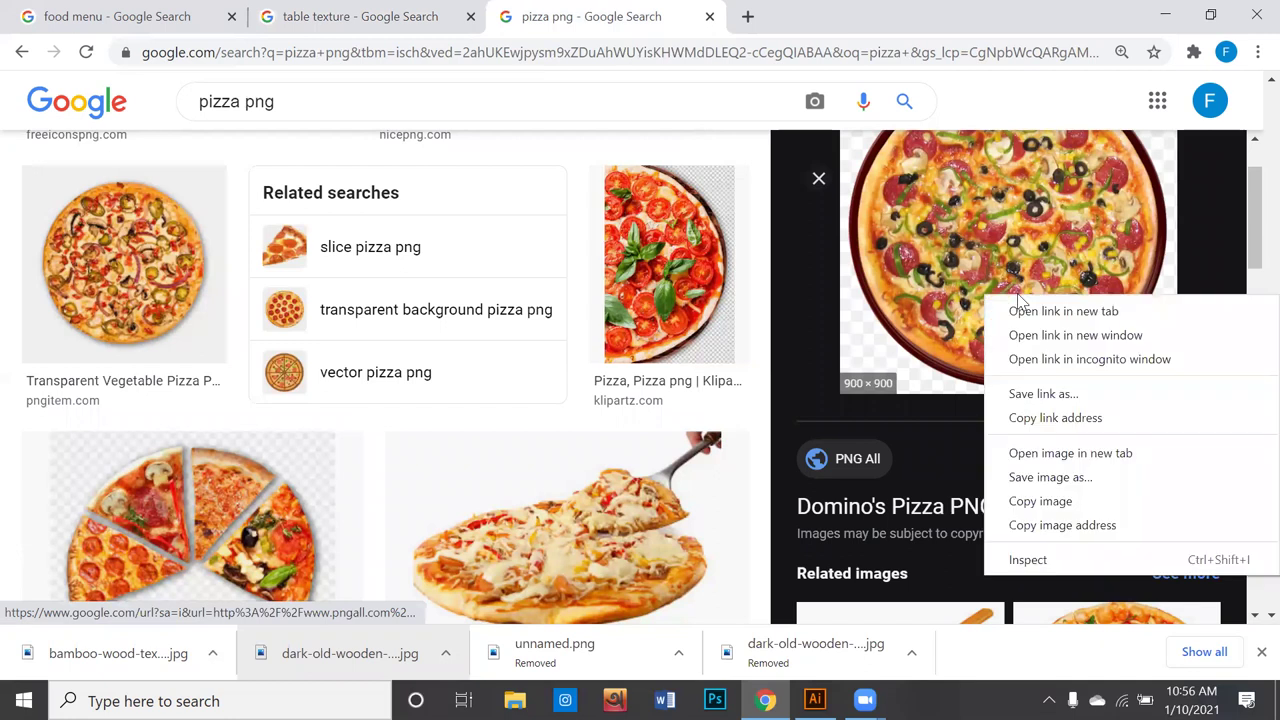
{"action": "left_click", "coordinate": [1063, 480]}
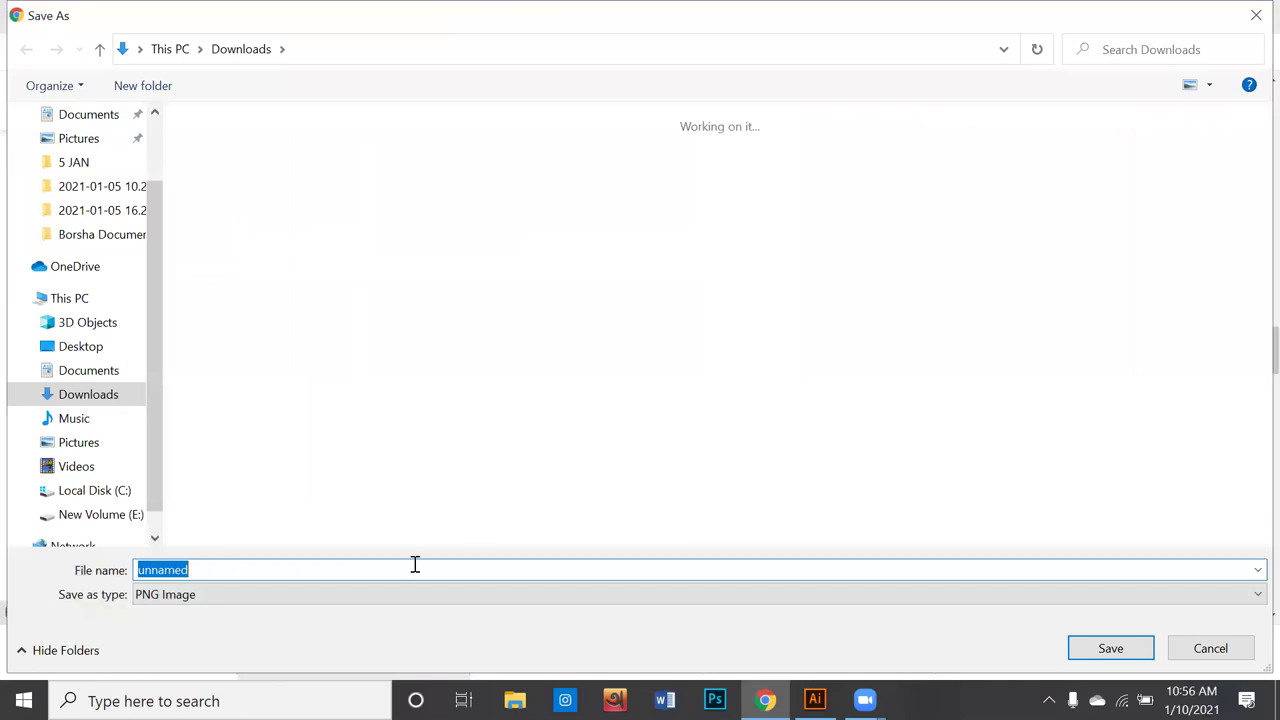
{"action": "left_click", "coordinate": [88, 348]}
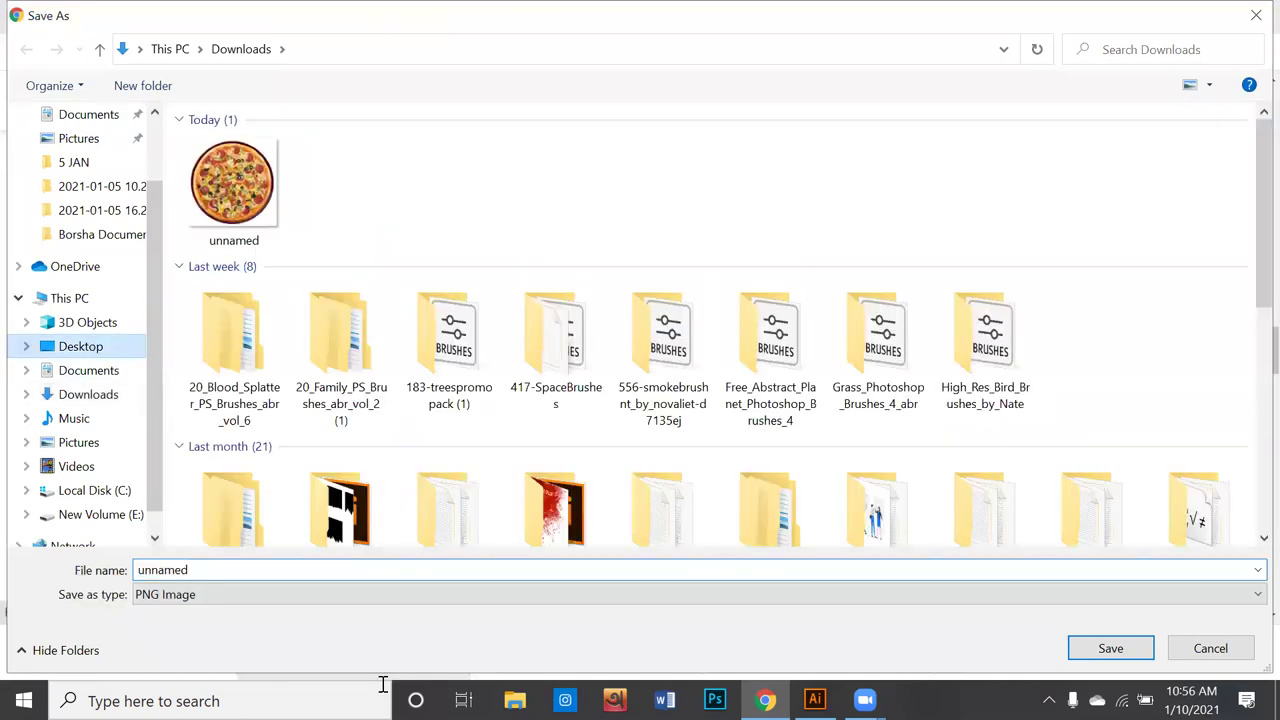
{"action": "left_click", "coordinate": [1128, 653]}
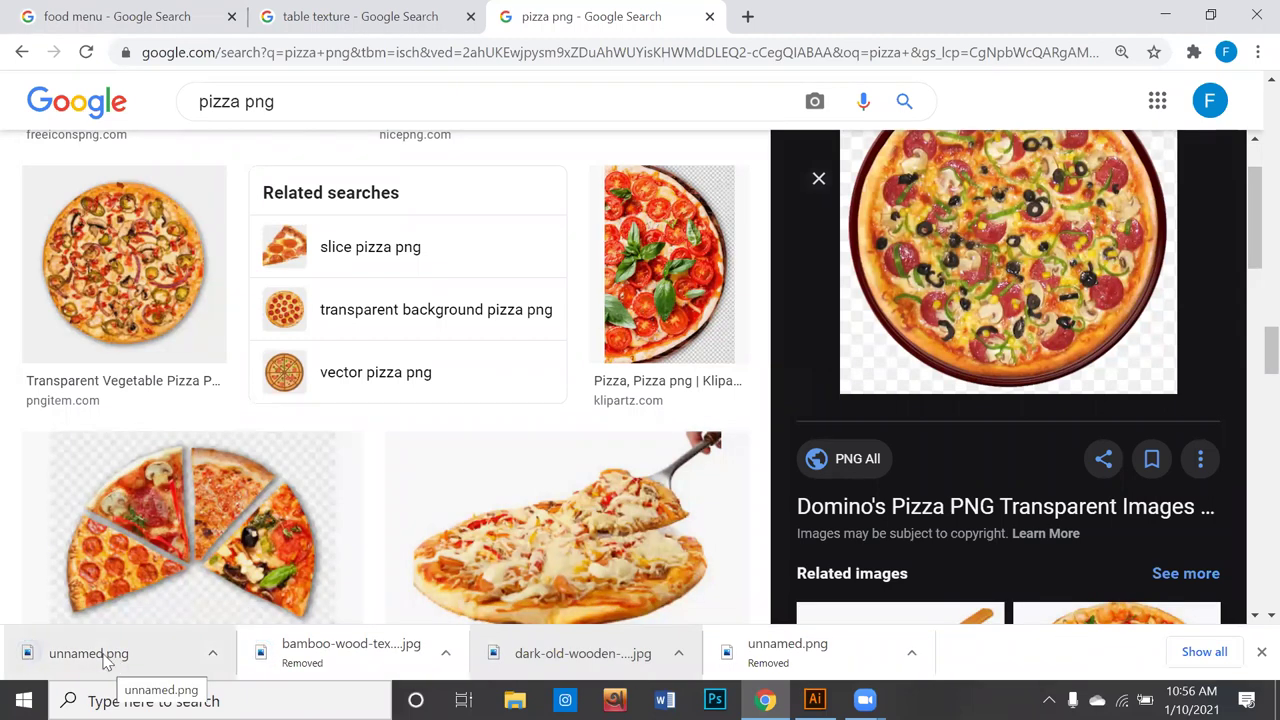
Step: Drag unnamed.png into Illustrator and shrink the pizza to about 475 pt
{"action": "mouse_move", "coordinate": [101, 653]}
{"action": "left_mouse_down"}
{"action": "mouse_move", "coordinate": [791, 705]}
{"action": "mouse_move", "coordinate": [363, 352]}
{"action": "mouse_move", "coordinate": [481, 252]}
{"action": "mouse_move", "coordinate": [507, 250]}
{"action": "left_mouse_up"}
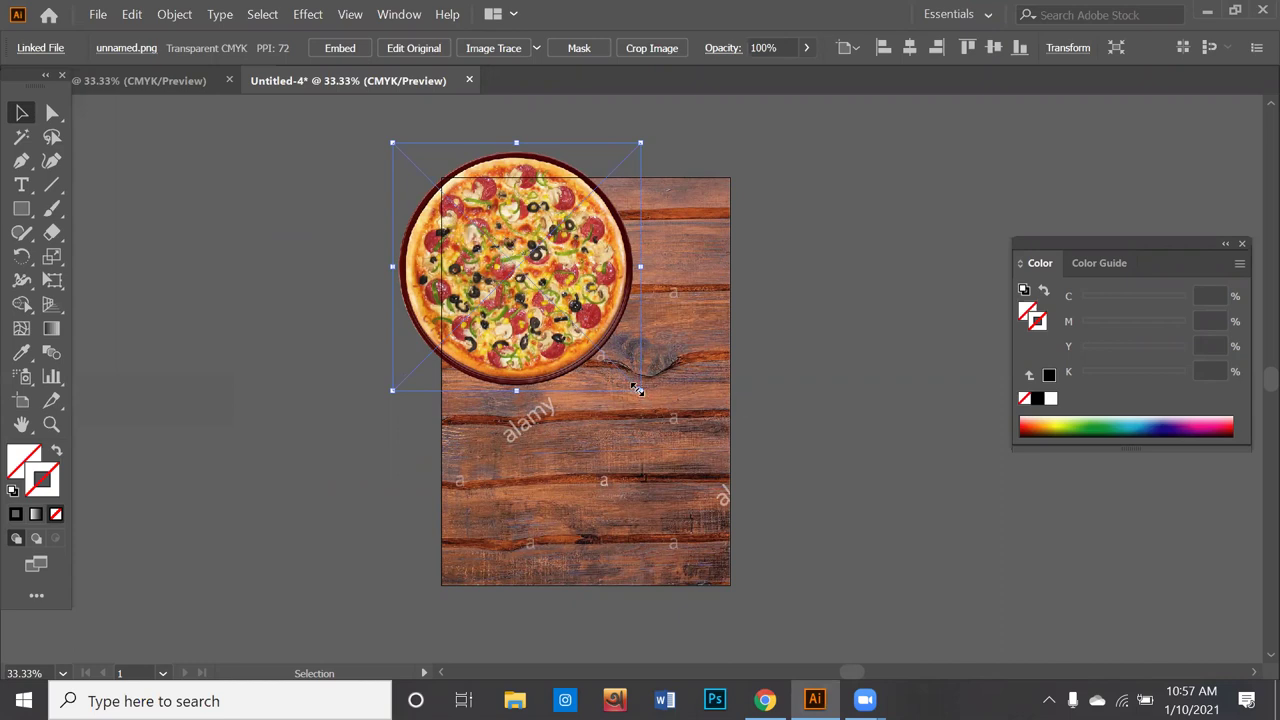
{"action": "left_click_drag", "start_coordinate": [638, 390], "coordinate": [633, 374]}
{"action": "left_click_drag", "start_coordinate": [641, 389], "coordinate": [632, 371]}
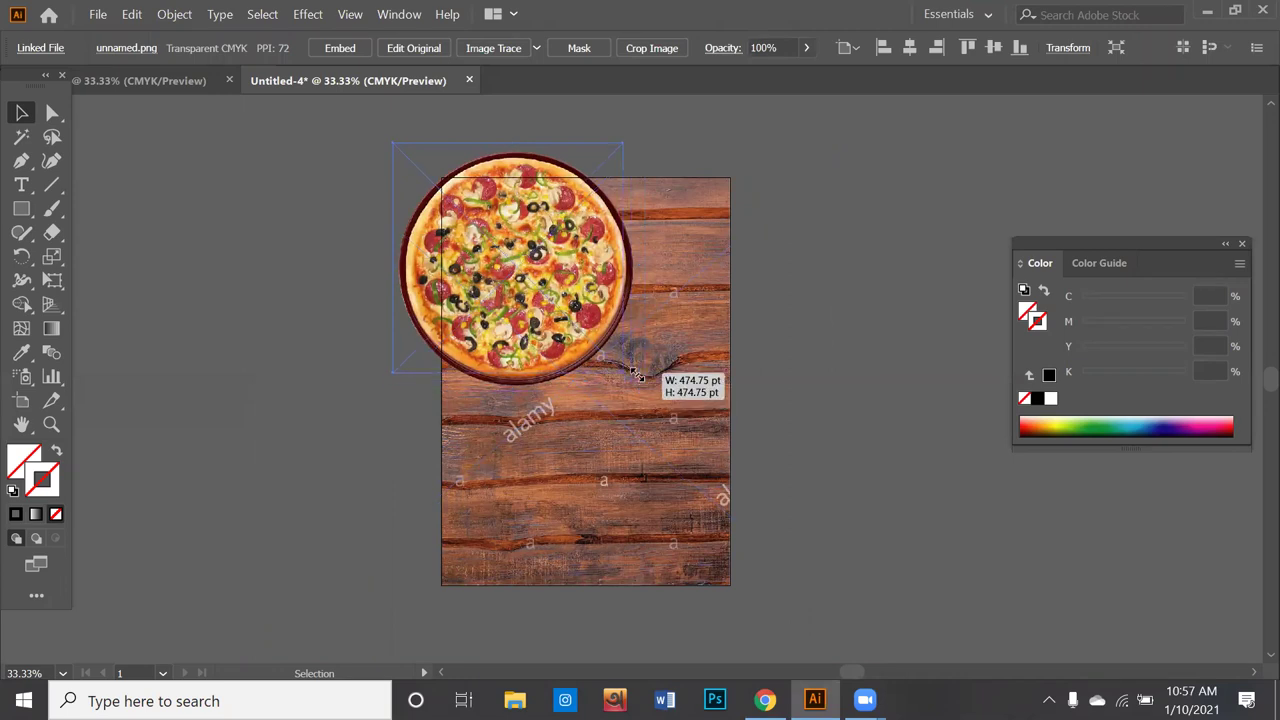
{"action": "left_click_drag", "start_coordinate": [632, 372], "coordinate": [633, 372]}
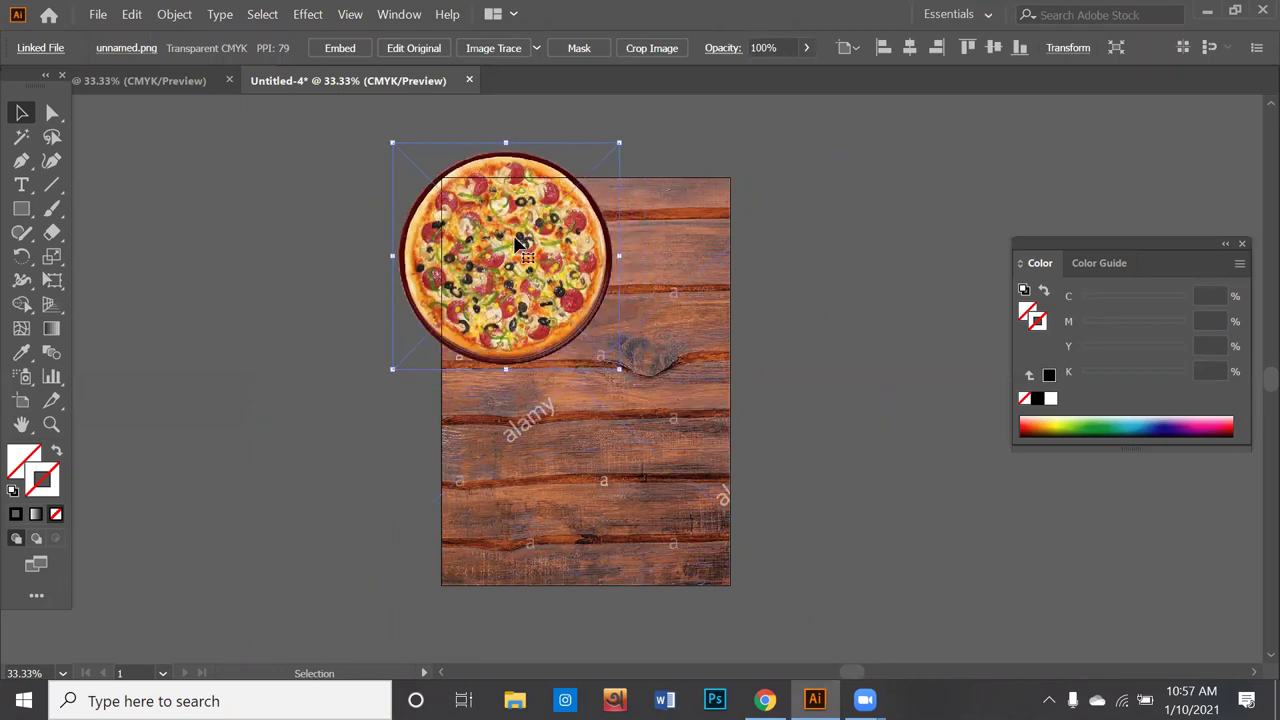
Step: Position the pizza over the poster's top-left corner at about 460 × 460 pt
{"action": "mouse_move", "coordinate": [517, 243]}
{"action": "left_mouse_down"}
{"action": "mouse_move", "coordinate": [546, 265]}
{"action": "mouse_move", "coordinate": [529, 241]}
{"action": "left_mouse_up"}
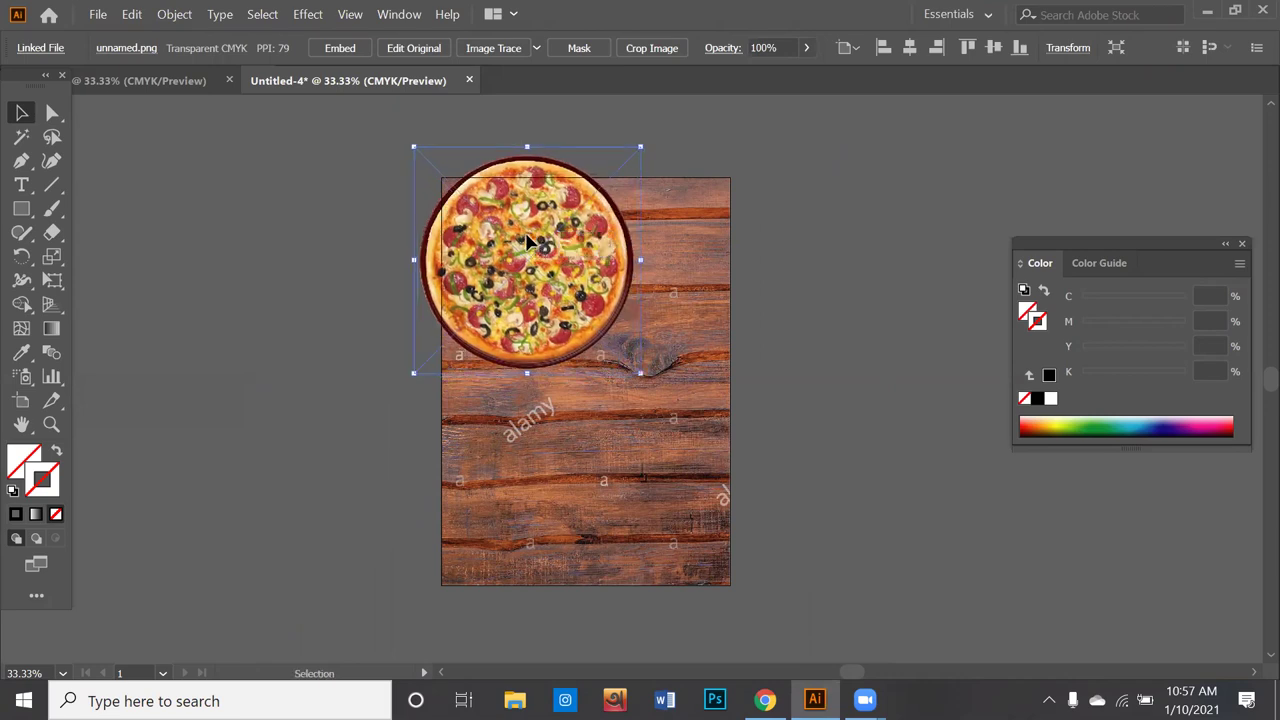
{"action": "left_click_drag", "start_coordinate": [524, 243], "coordinate": [522, 243]}
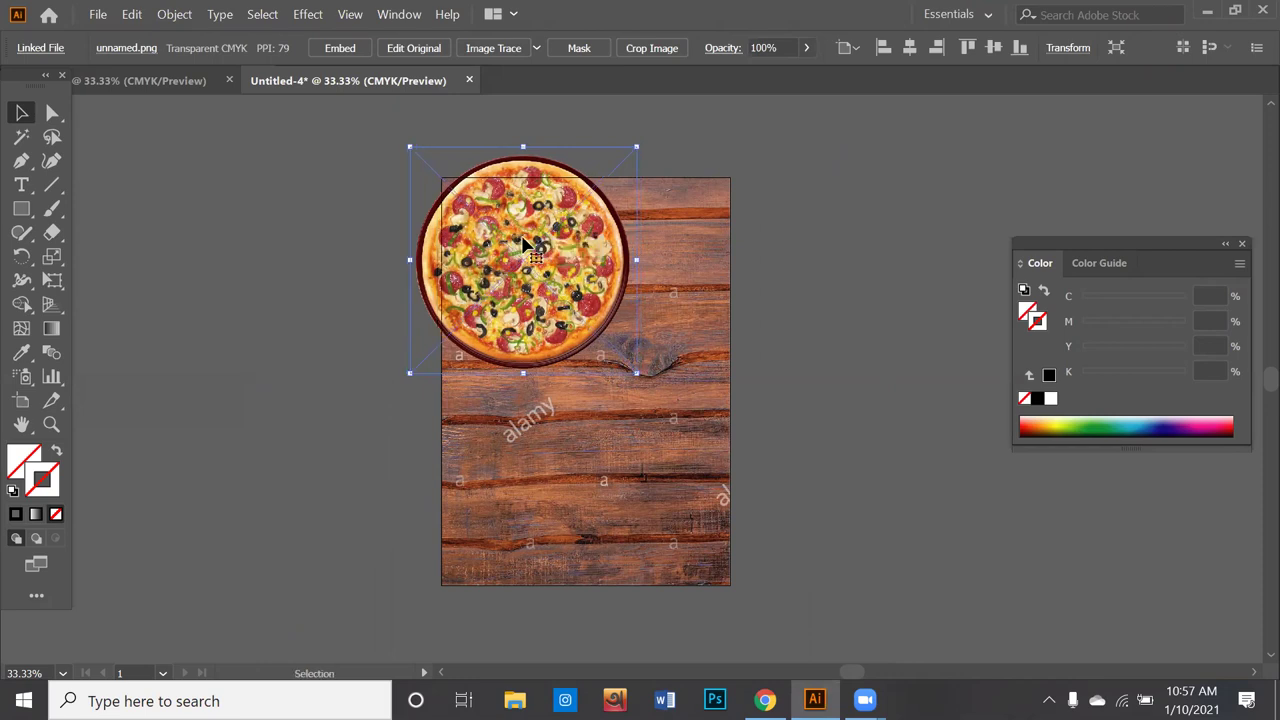
{"action": "left_click_drag", "start_coordinate": [517, 222], "coordinate": [517, 230]}
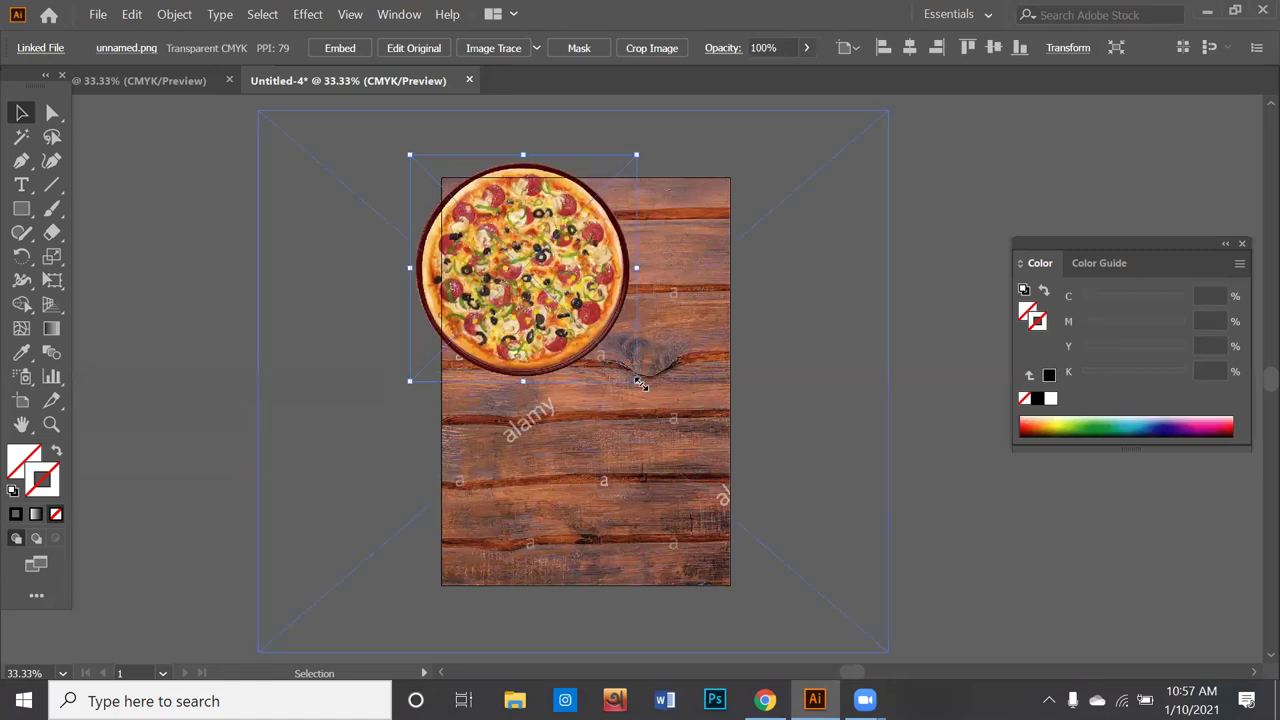
{"action": "left_click_drag", "start_coordinate": [636, 379], "coordinate": [635, 376]}
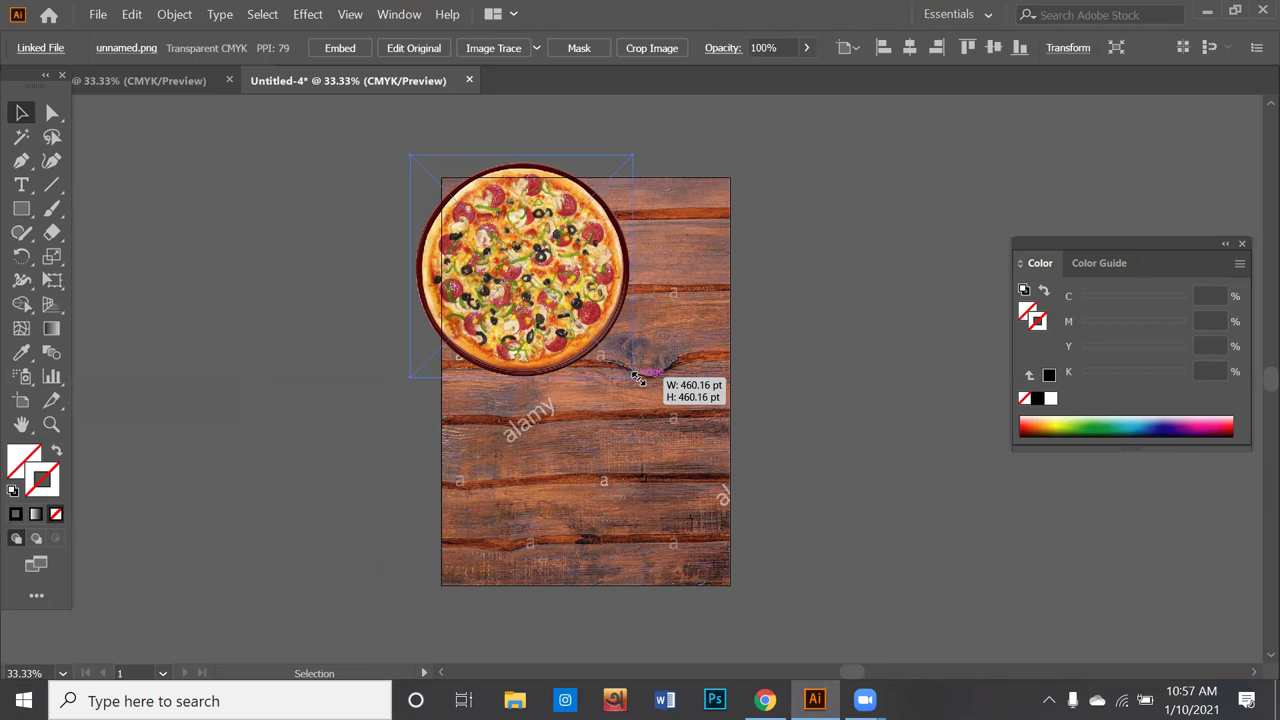
{"action": "left_click_drag", "start_coordinate": [638, 378], "coordinate": [624, 369]}
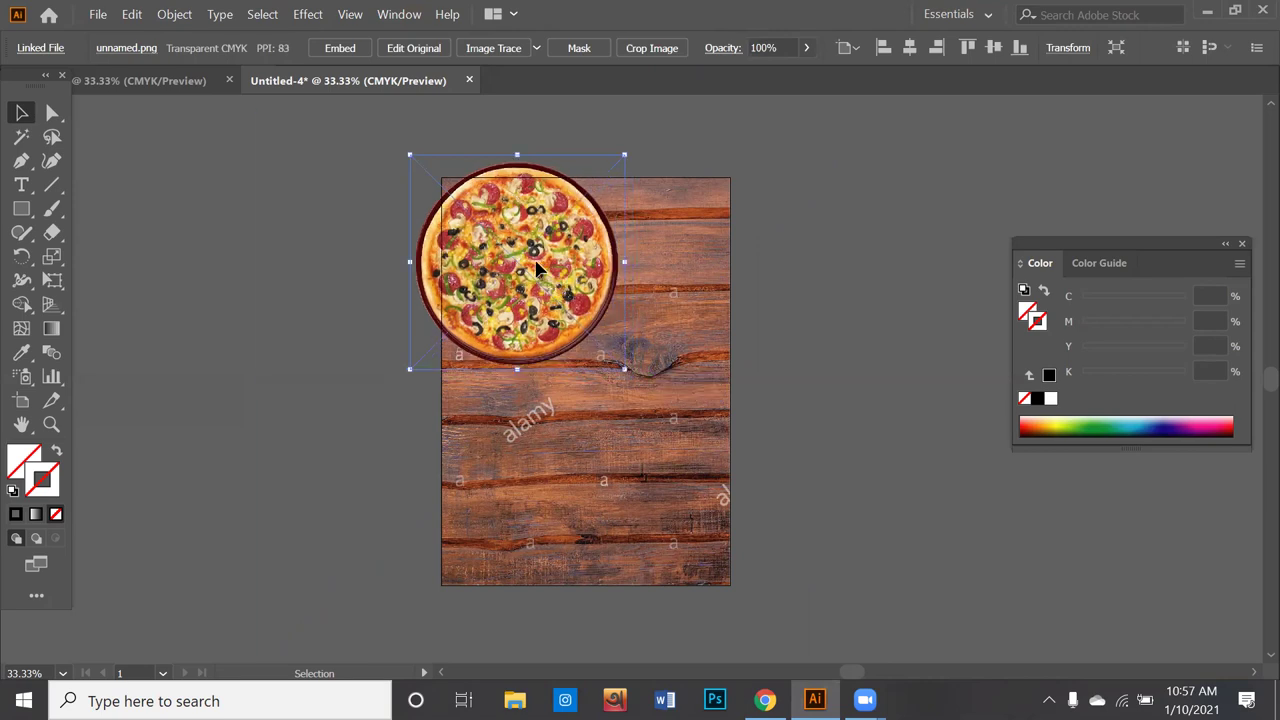
{"action": "left_click_drag", "start_coordinate": [536, 265], "coordinate": [540, 269]}
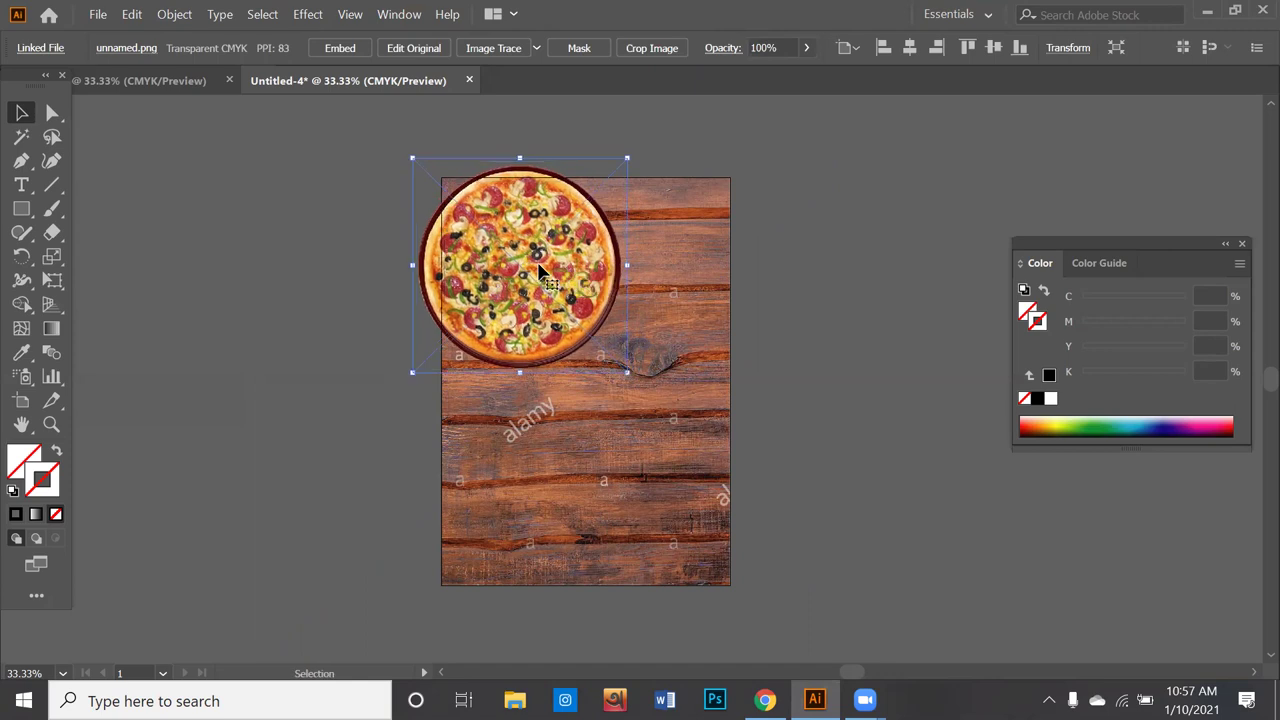
Step: Draw a yellow-filled rectangle over the part of the pizza inside the poster
{"action": "left_click", "coordinate": [21, 209]}
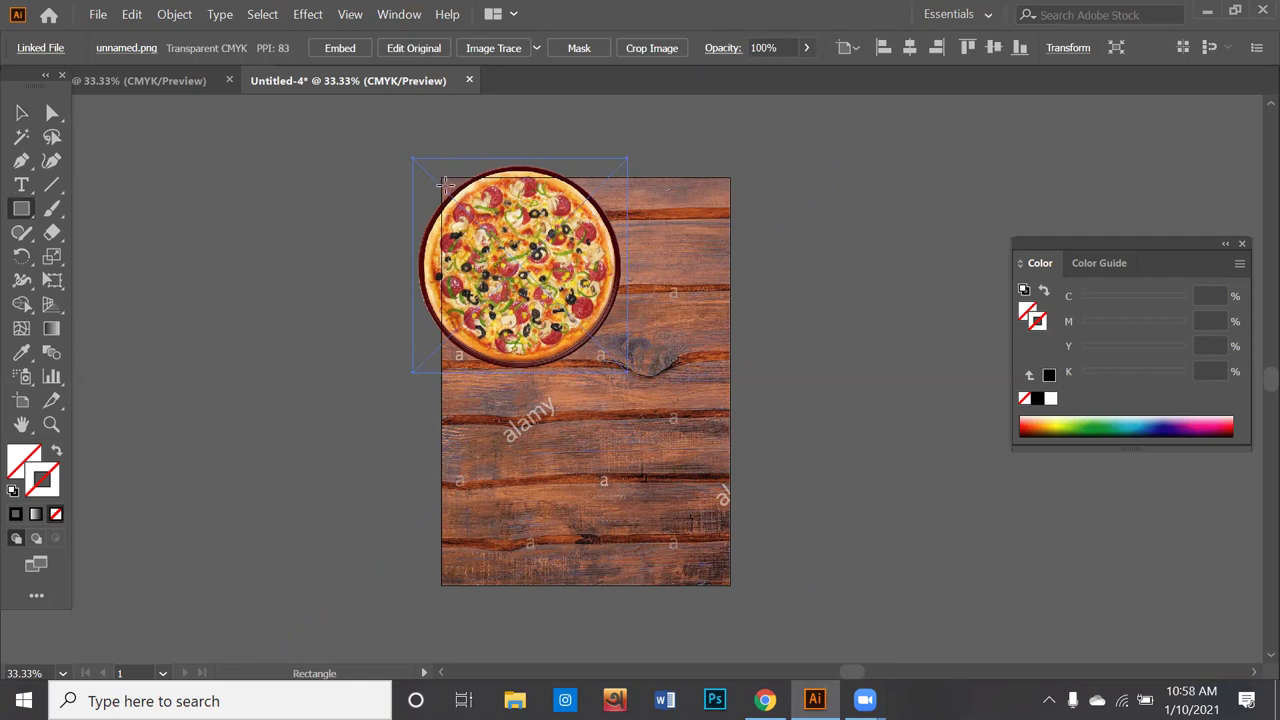
{"action": "mouse_move", "coordinate": [441, 176]}
{"action": "left_mouse_down"}
{"action": "mouse_move", "coordinate": [597, 326]}
{"action": "mouse_move", "coordinate": [630, 394]}
{"action": "left_mouse_up"}
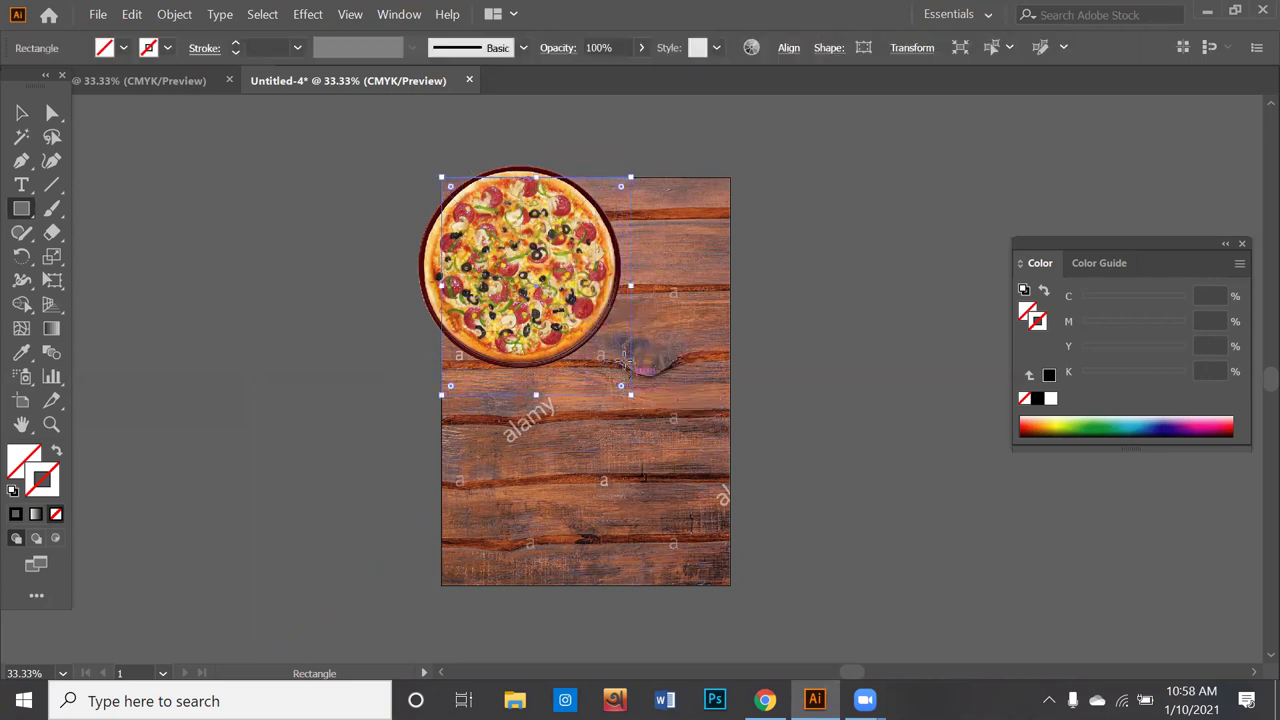
{"action": "left_click", "coordinate": [117, 50]}
{"action": "left_click", "coordinate": [83, 79]}
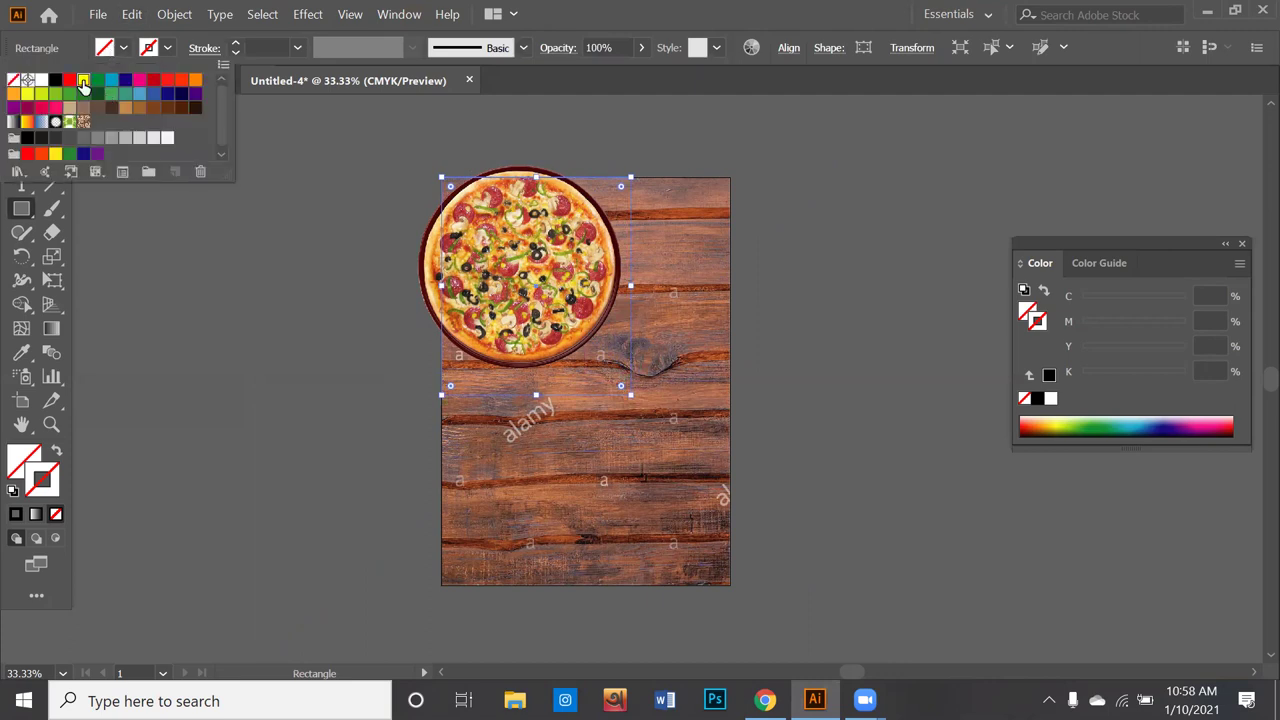
{"action": "left_click", "coordinate": [376, 165]}
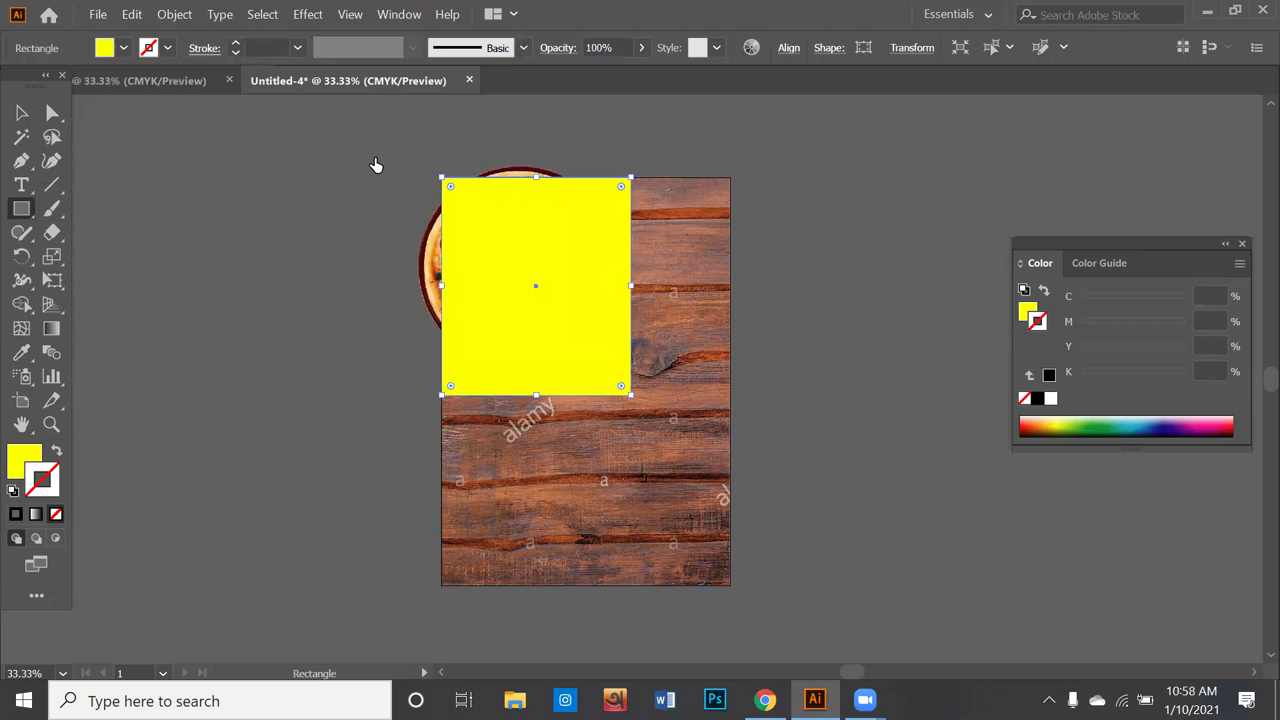
Step: Clip the pizza to the yellow rectangle, giving a 390.669 × 450.382 pt clip group
{"action": "left_click", "coordinate": [21, 113]}
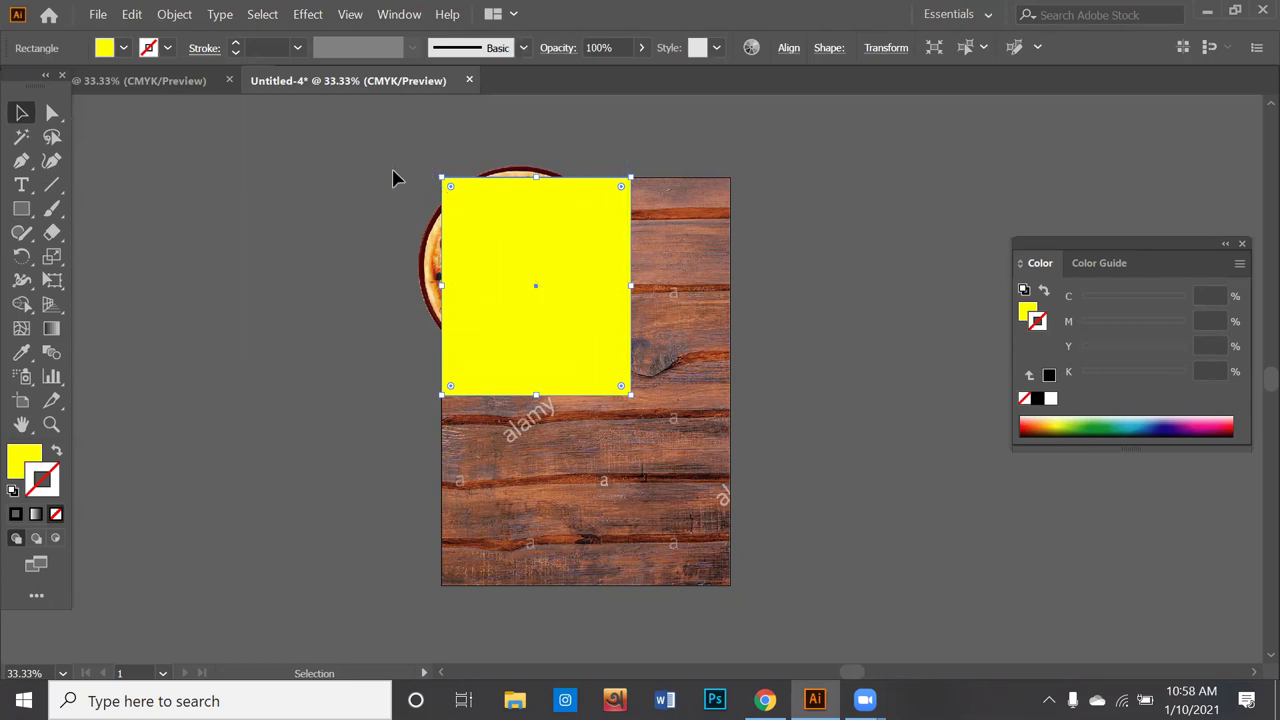
{"action": "left_click_drag", "start_coordinate": [462, 262], "coordinate": [432, 242]}
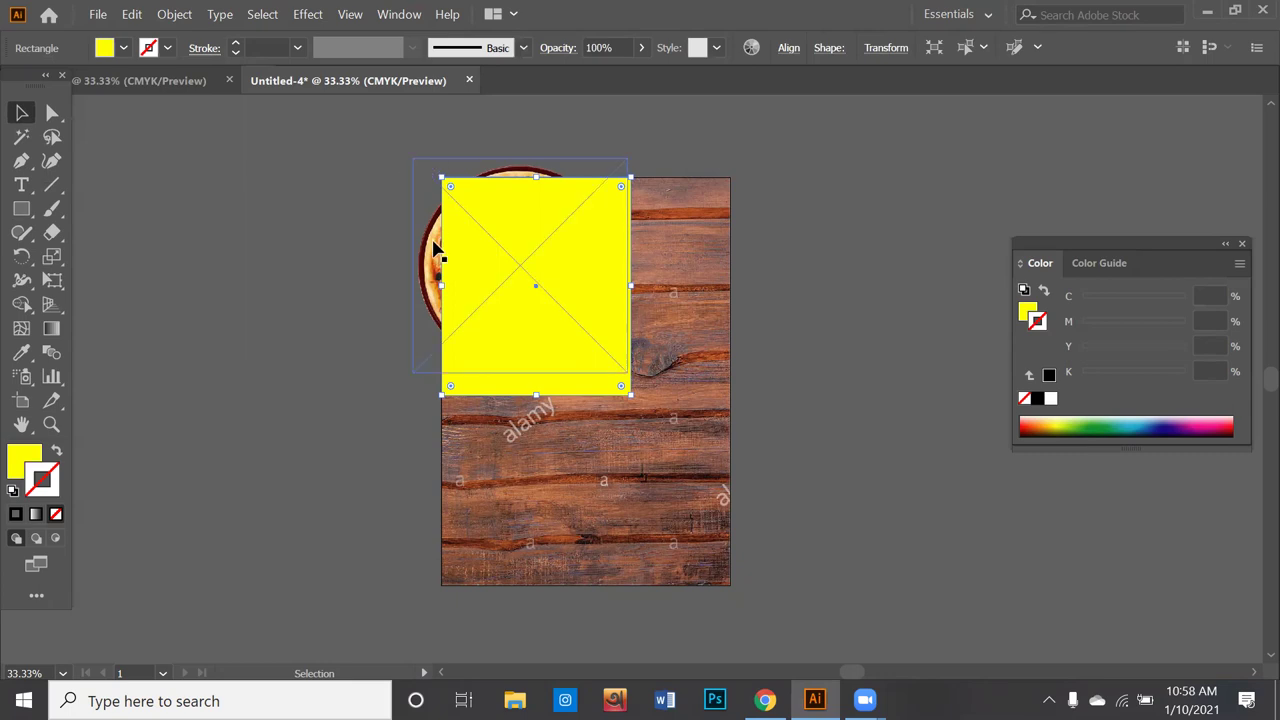
{"action": "left_click", "coordinate": [434, 248]}
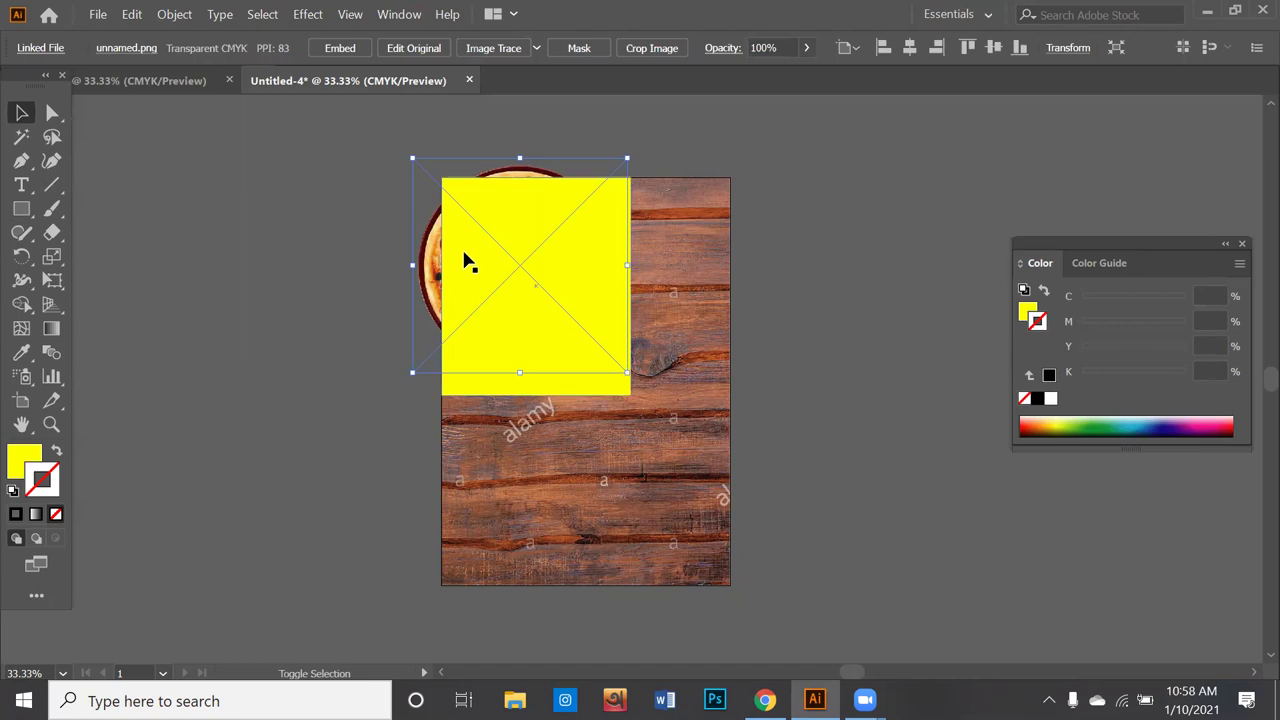
{"action": "left_click", "coordinate": [461, 247], "text": "shift"}
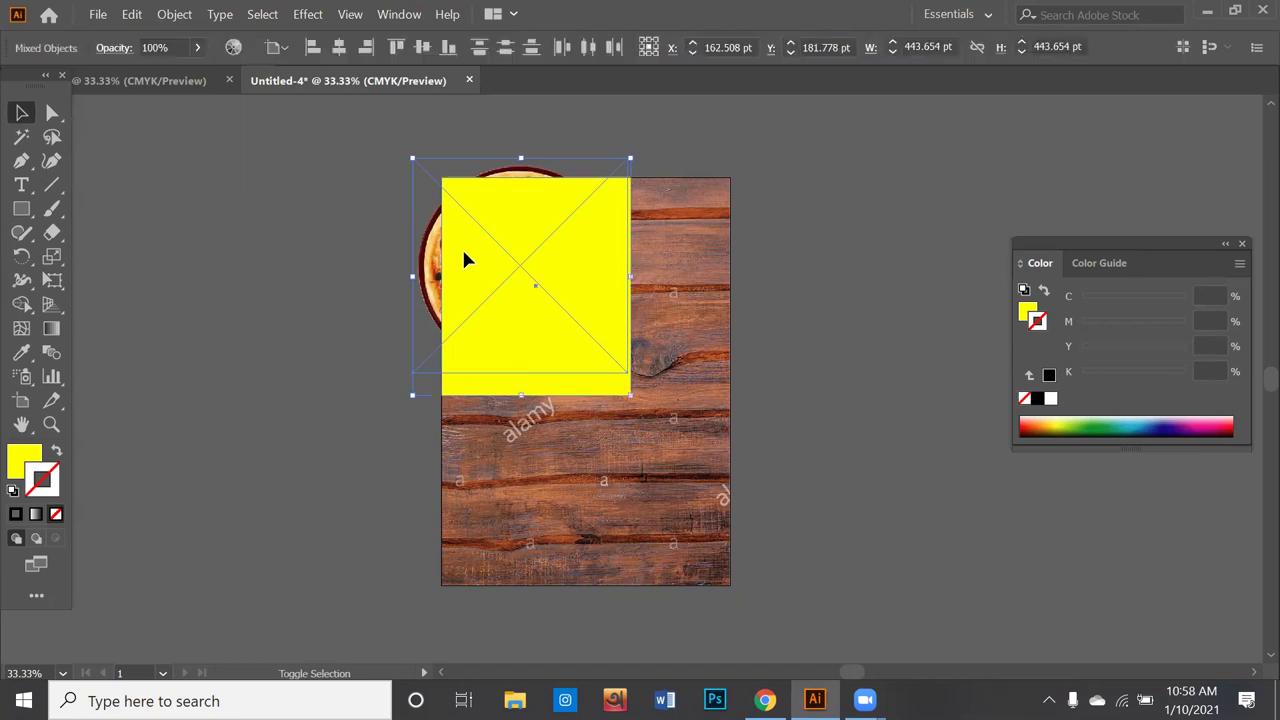
{"action": "right_click", "coordinate": [306, 182]}
{"action": "left_click", "coordinate": [390, 340]}
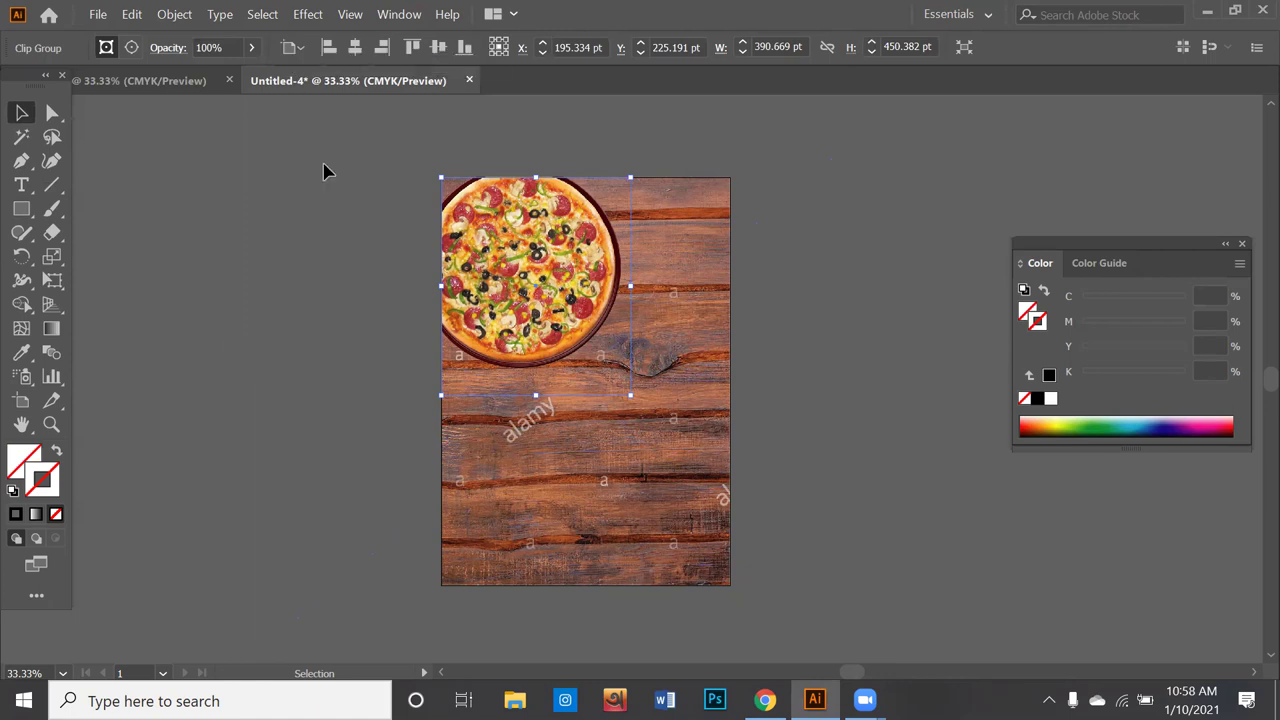
Step: Draw a rounded rectangle frame on the pasteboard beside the poster
{"action": "left_click", "coordinate": [21, 208]}
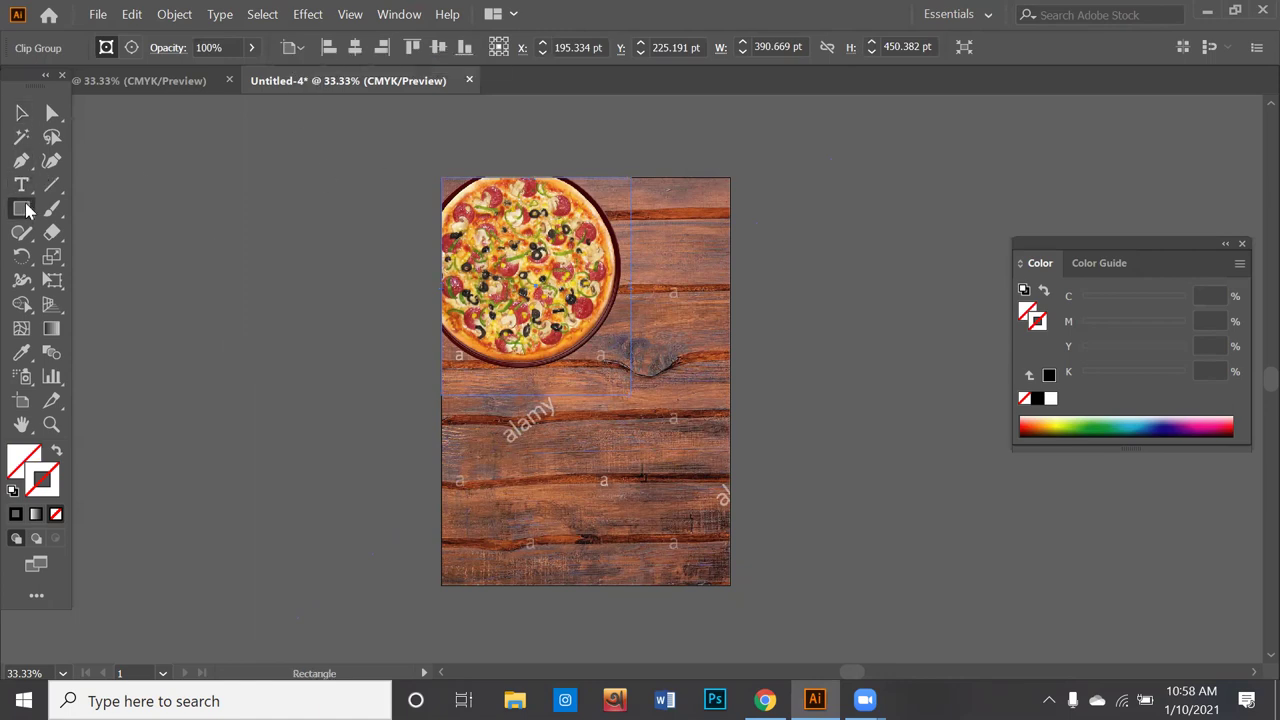
{"action": "left_click", "coordinate": [146, 232]}
{"action": "right_click", "coordinate": [178, 271]}
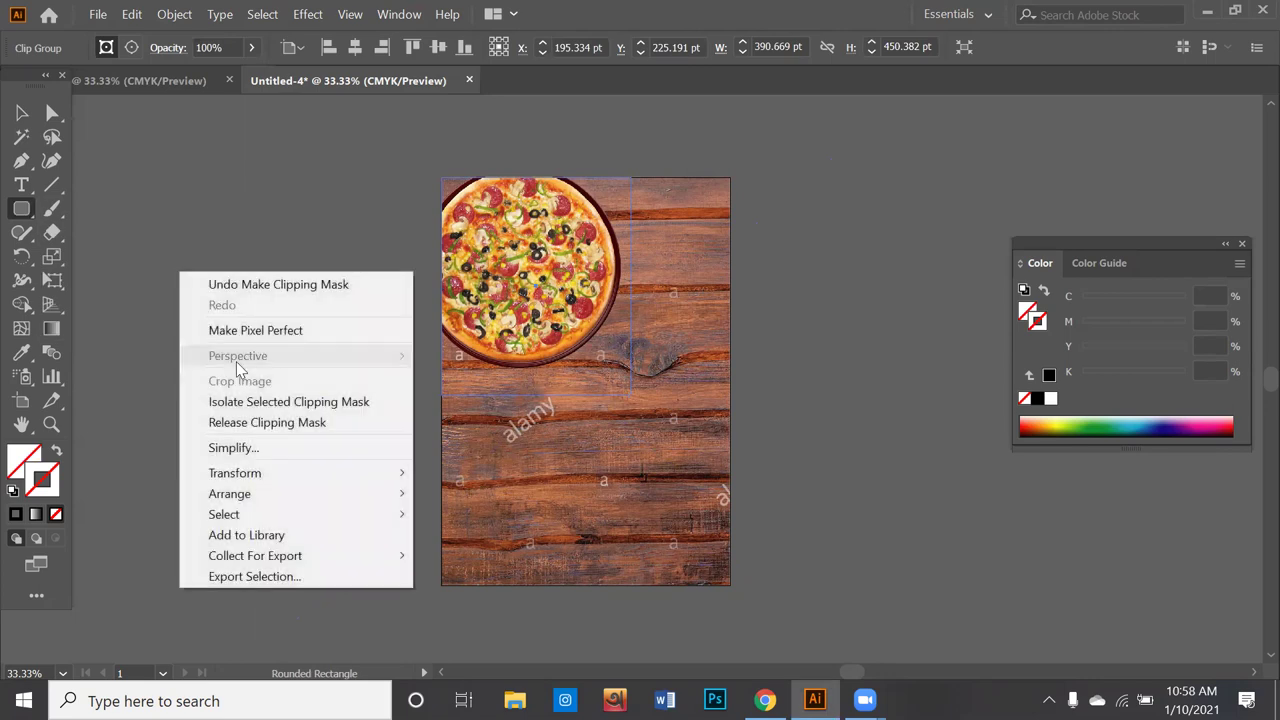
{"action": "left_click", "coordinate": [141, 191]}
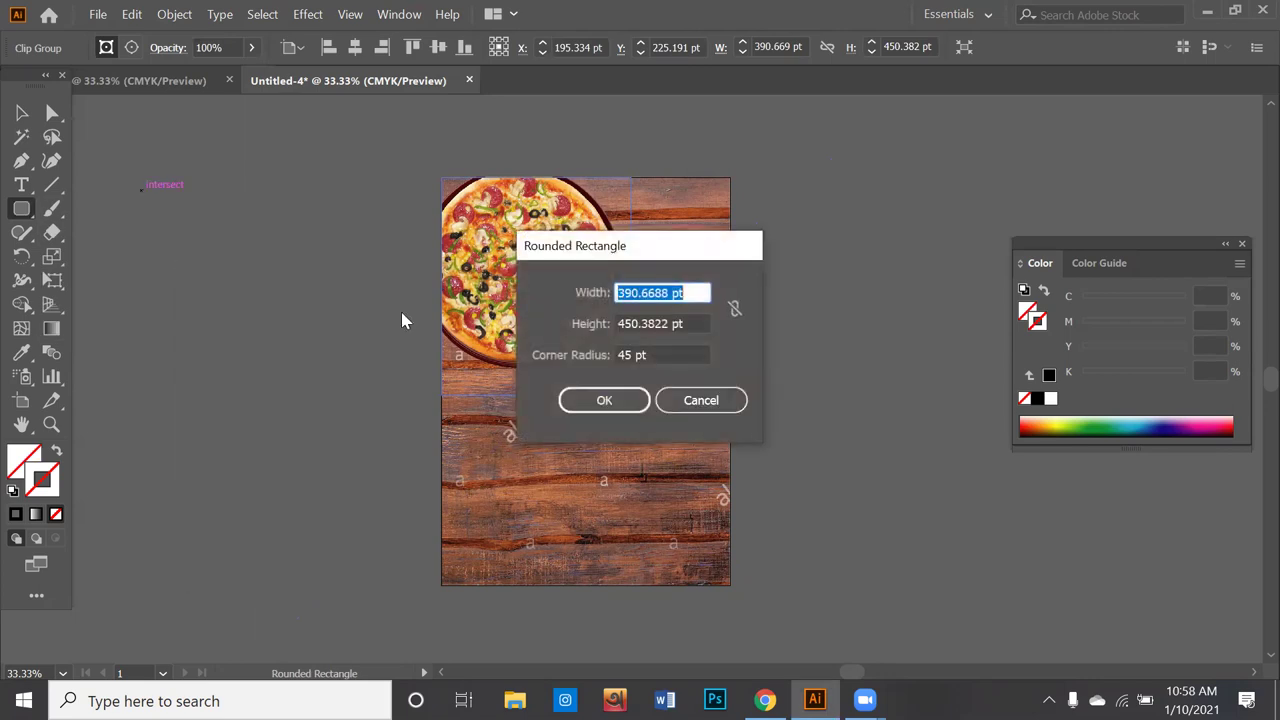
{"action": "key", "text": "Escape"}
{"action": "mouse_move", "coordinate": [140, 288]}
{"action": "left_mouse_down"}
{"action": "mouse_move", "coordinate": [240, 406]}
{"action": "mouse_move", "coordinate": [268, 526]}
{"action": "mouse_move", "coordinate": [270, 478]}
{"action": "left_mouse_up"}
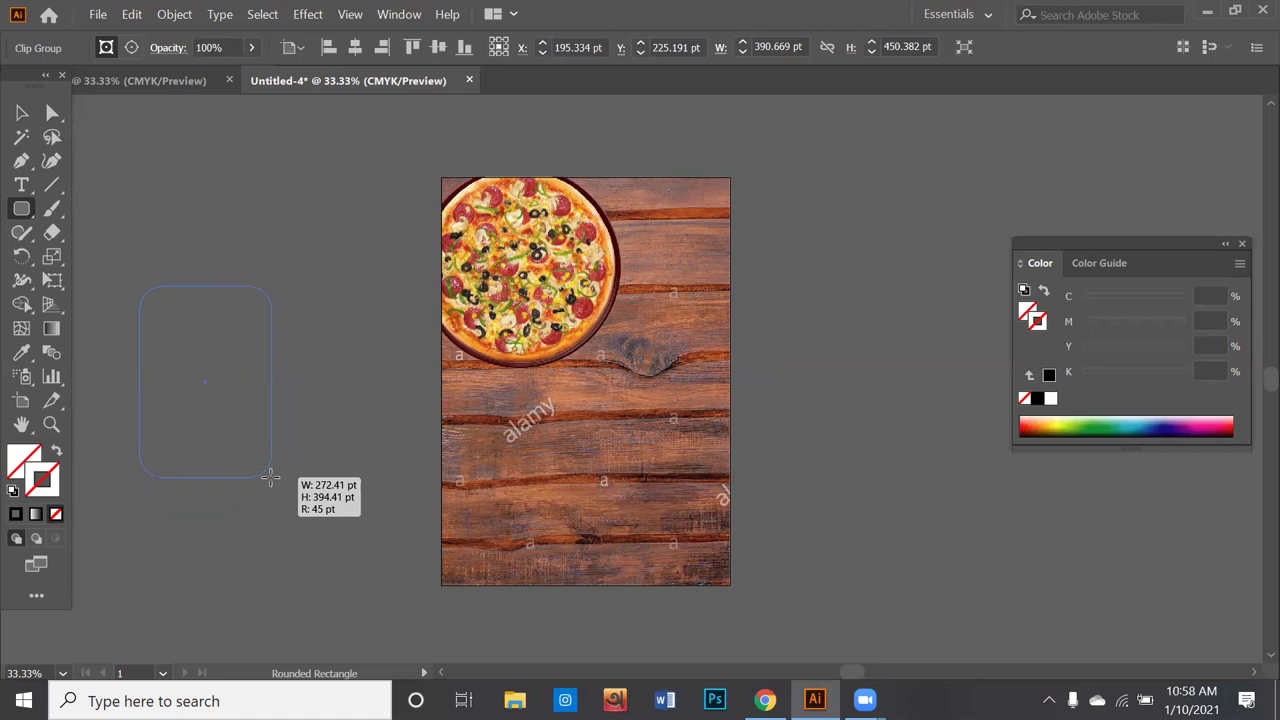
{"action": "left_click_drag", "start_coordinate": [270, 478], "coordinate": [271, 477]}
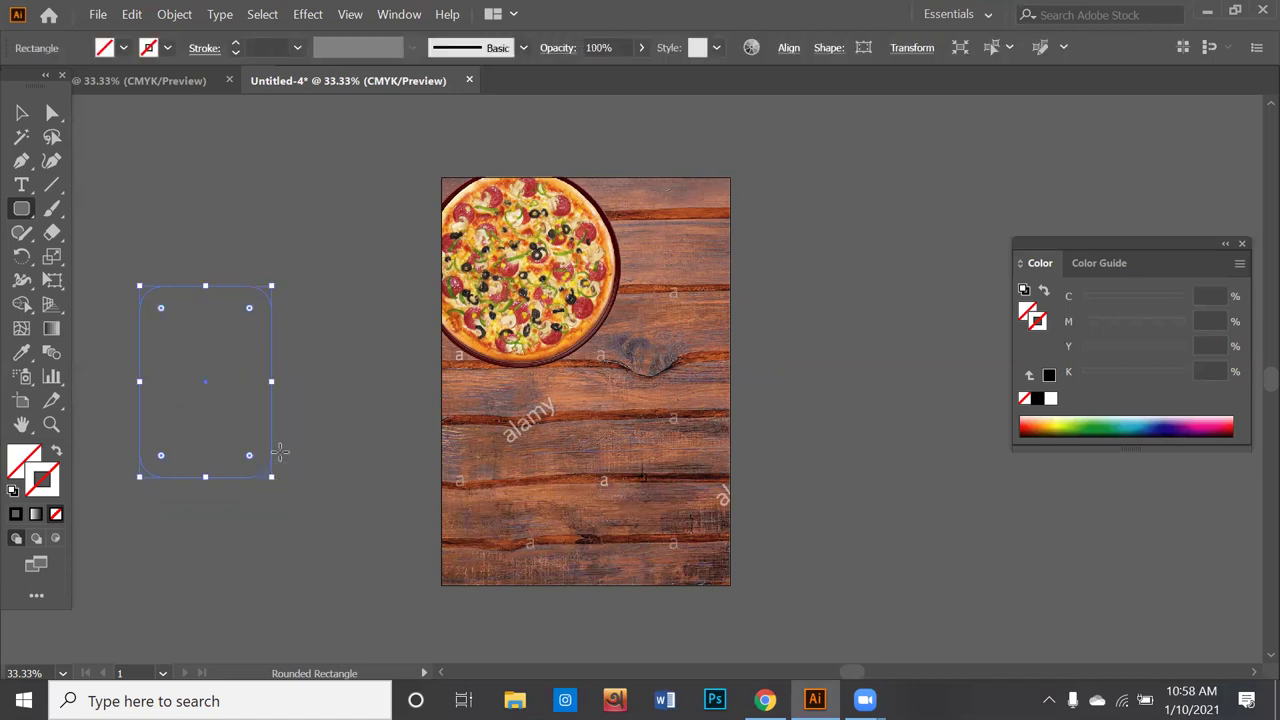
Step: Give the frame a near-white K=5 Charcoal - Feather brush stroke at 3 pt
{"action": "left_click", "coordinate": [148, 47]}
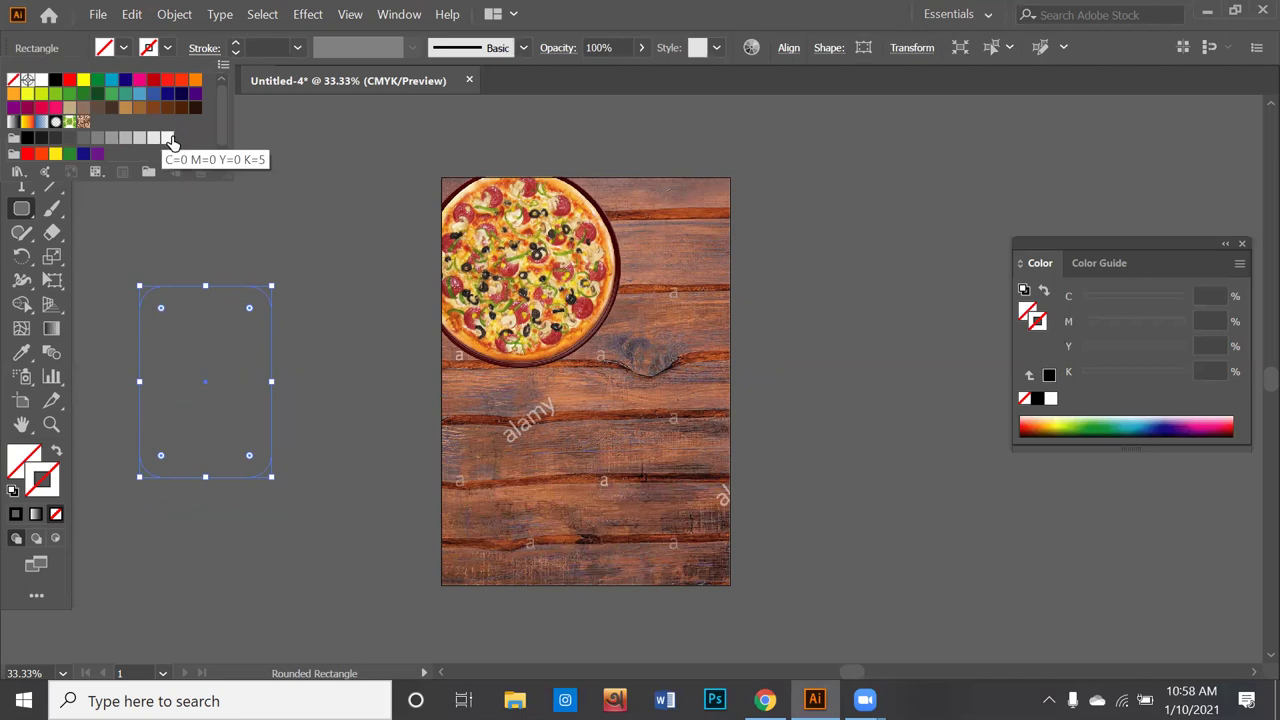
{"action": "left_click", "coordinate": [170, 140]}
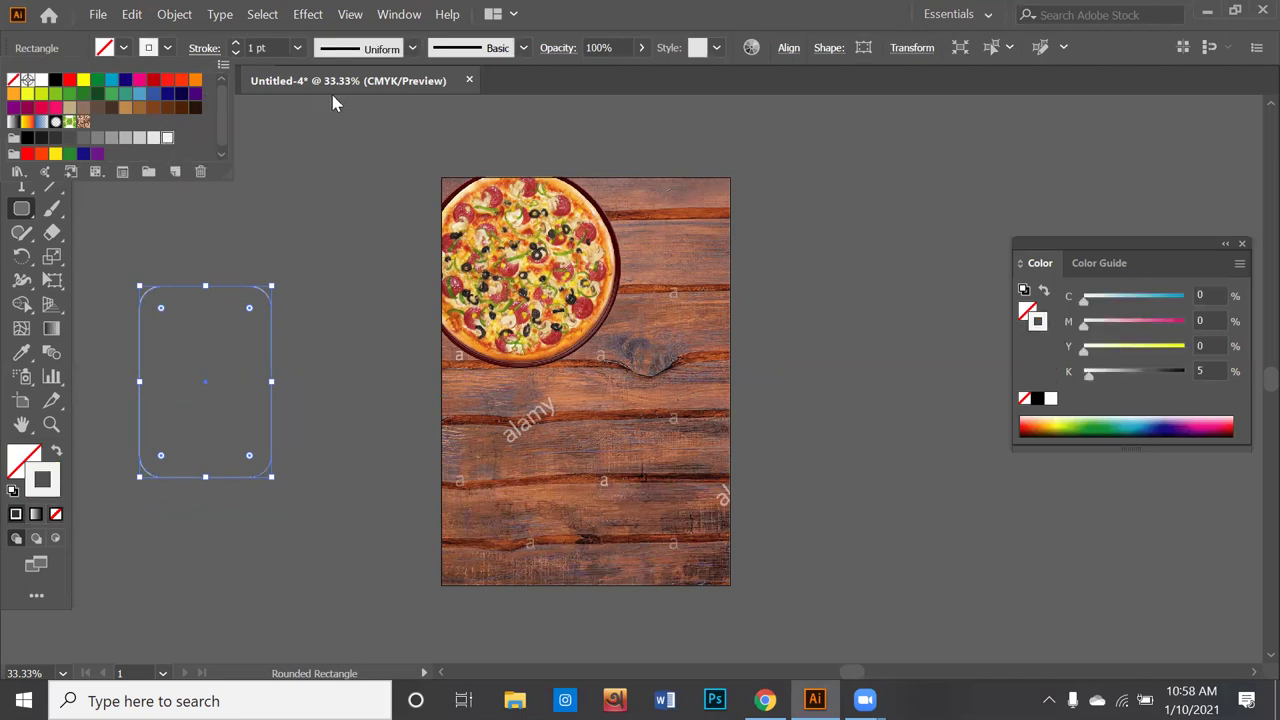
{"action": "left_click", "coordinate": [493, 52]}
{"action": "scroll", "coordinate": [462, 176], "scroll_direction": "down", "scroll_amount": 2}
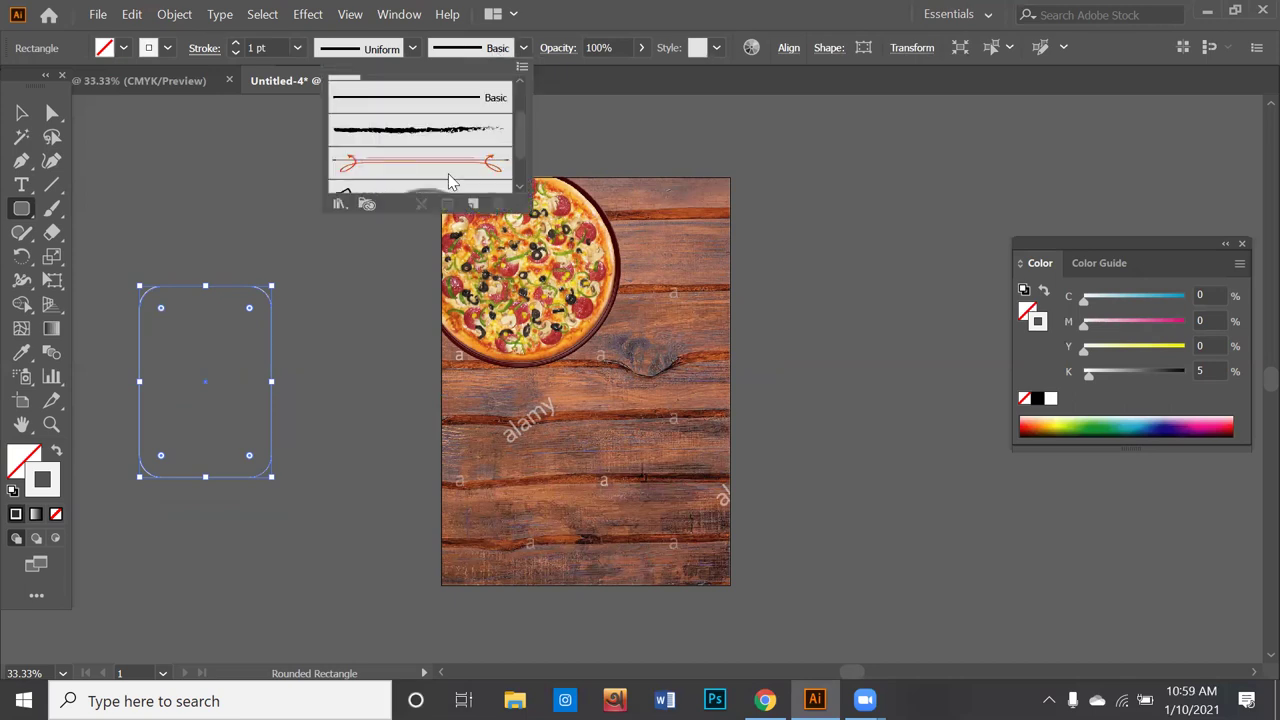
{"action": "left_click", "coordinate": [444, 132]}
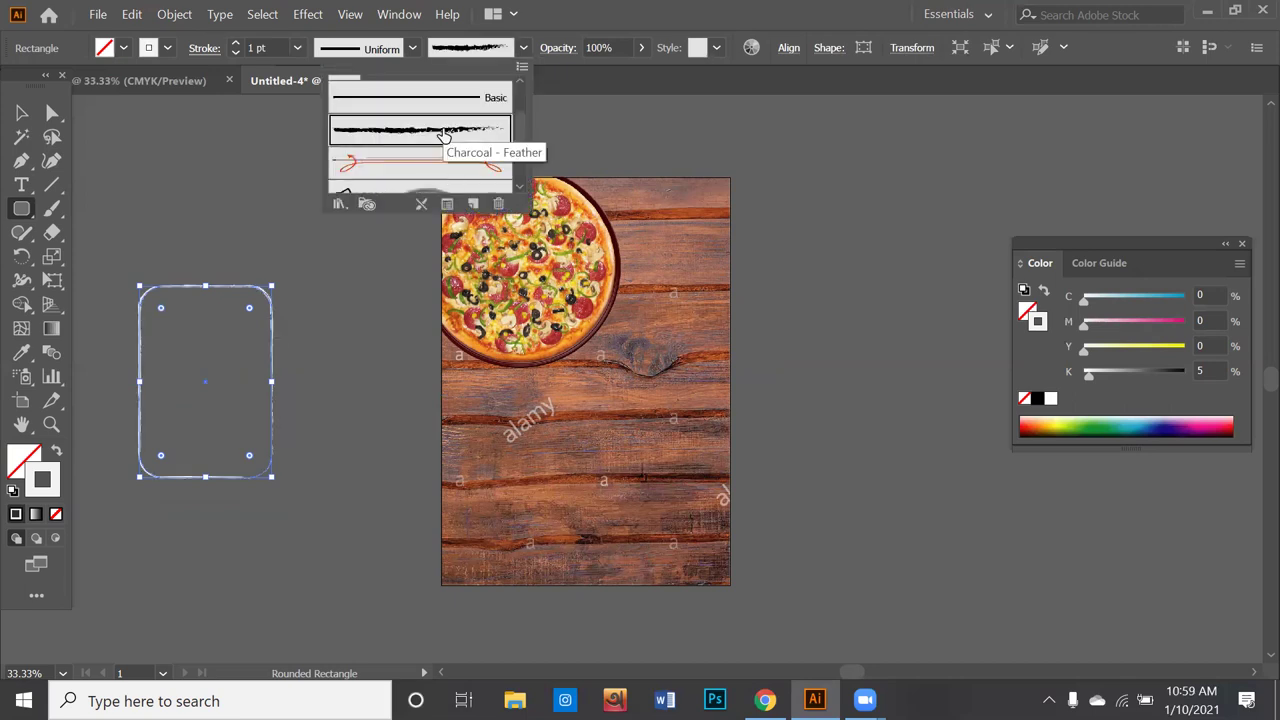
{"action": "left_click", "coordinate": [236, 52]}
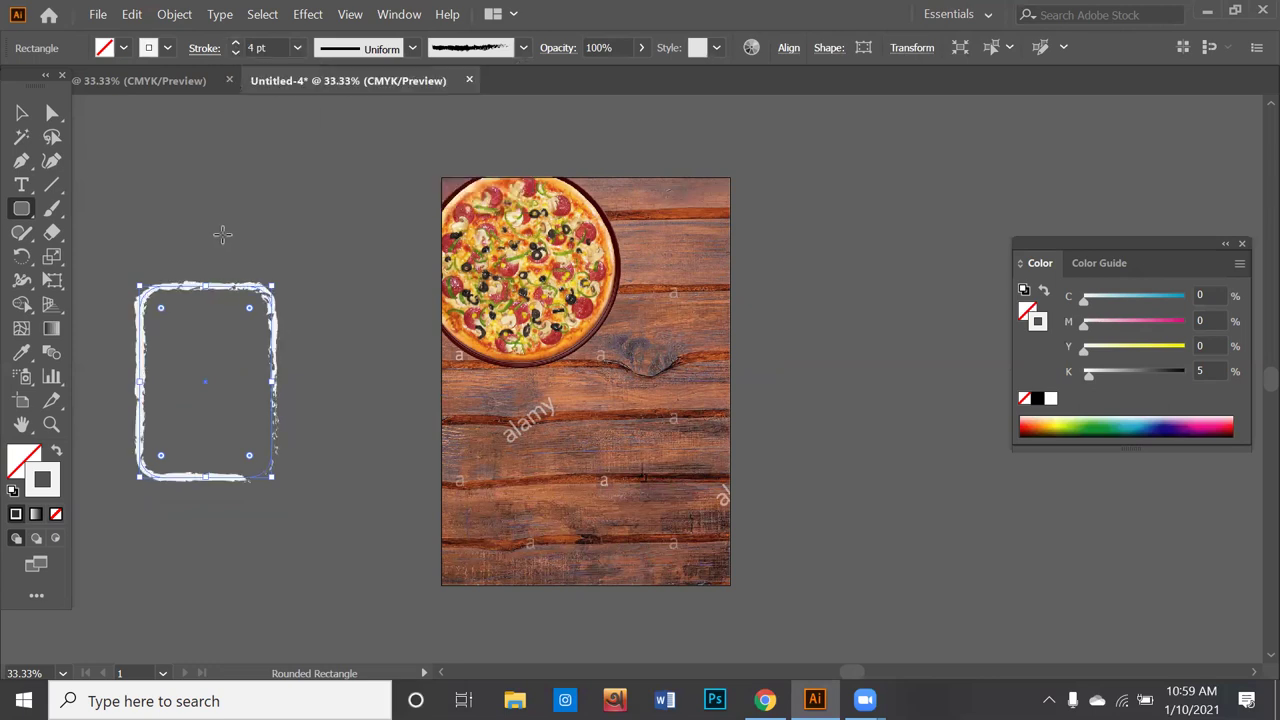
{"action": "left_click", "coordinate": [235, 43]}
{"action": "left_click", "coordinate": [235, 53]}
{"action": "left_click", "coordinate": [235, 53]}
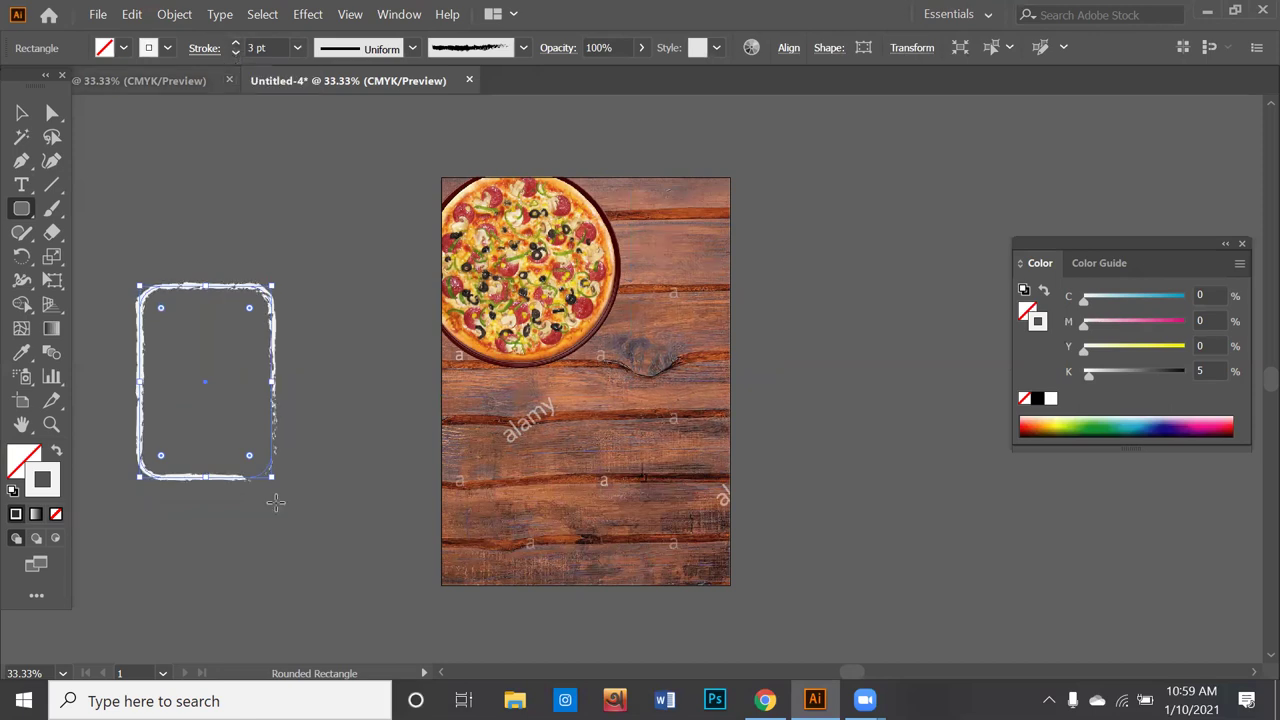
Step: Select the clipped pizza group, then deselect it
{"action": "left_click", "coordinate": [22, 113]}
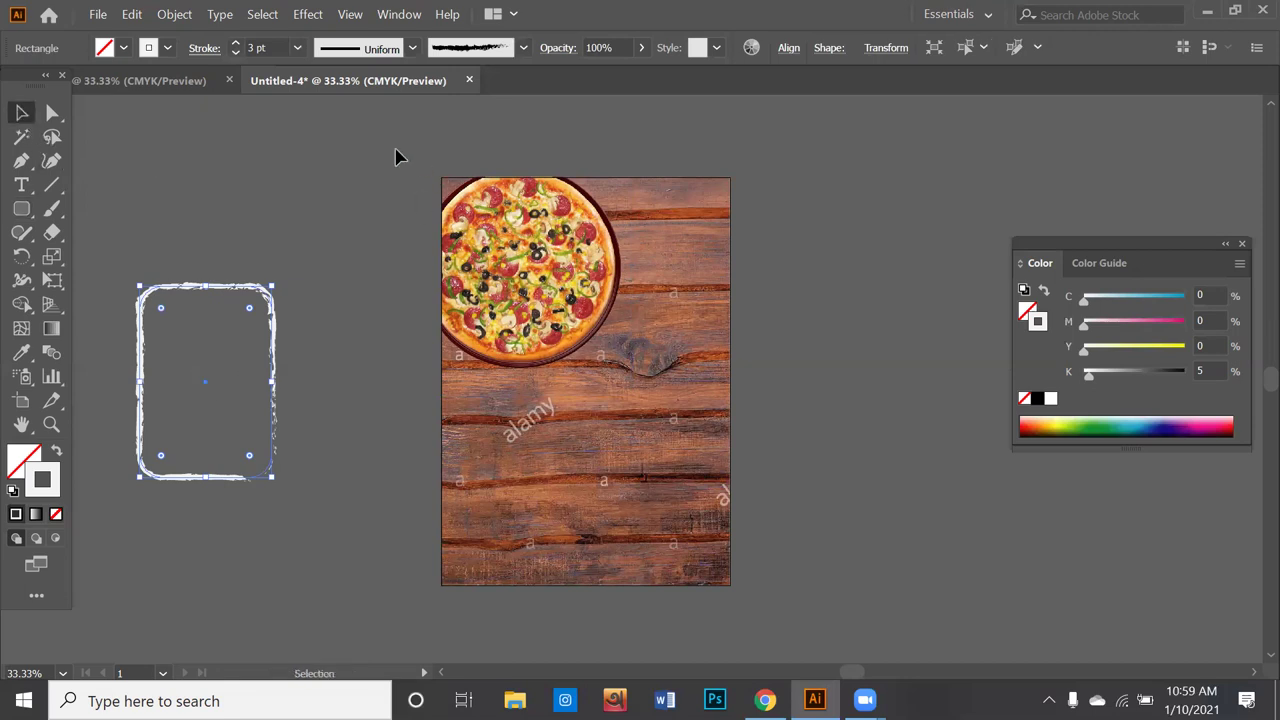
{"action": "left_click", "coordinate": [738, 578]}
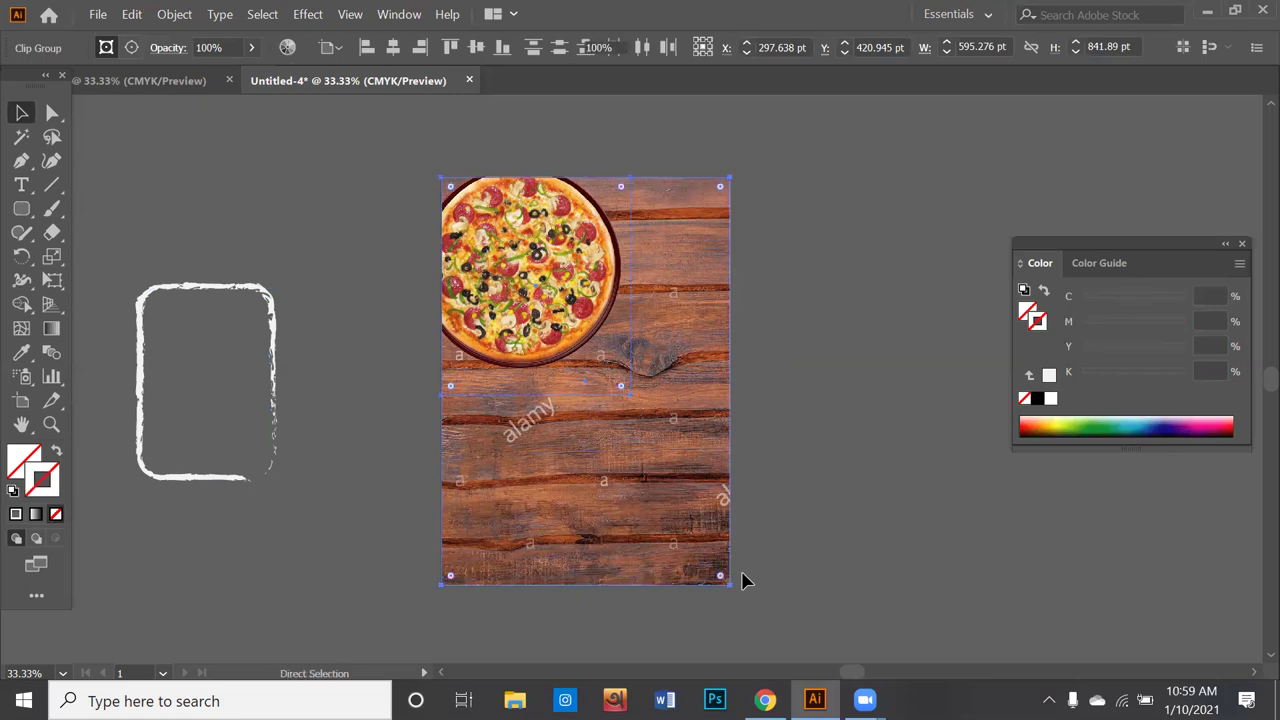
{"action": "left_click", "coordinate": [742, 580]}
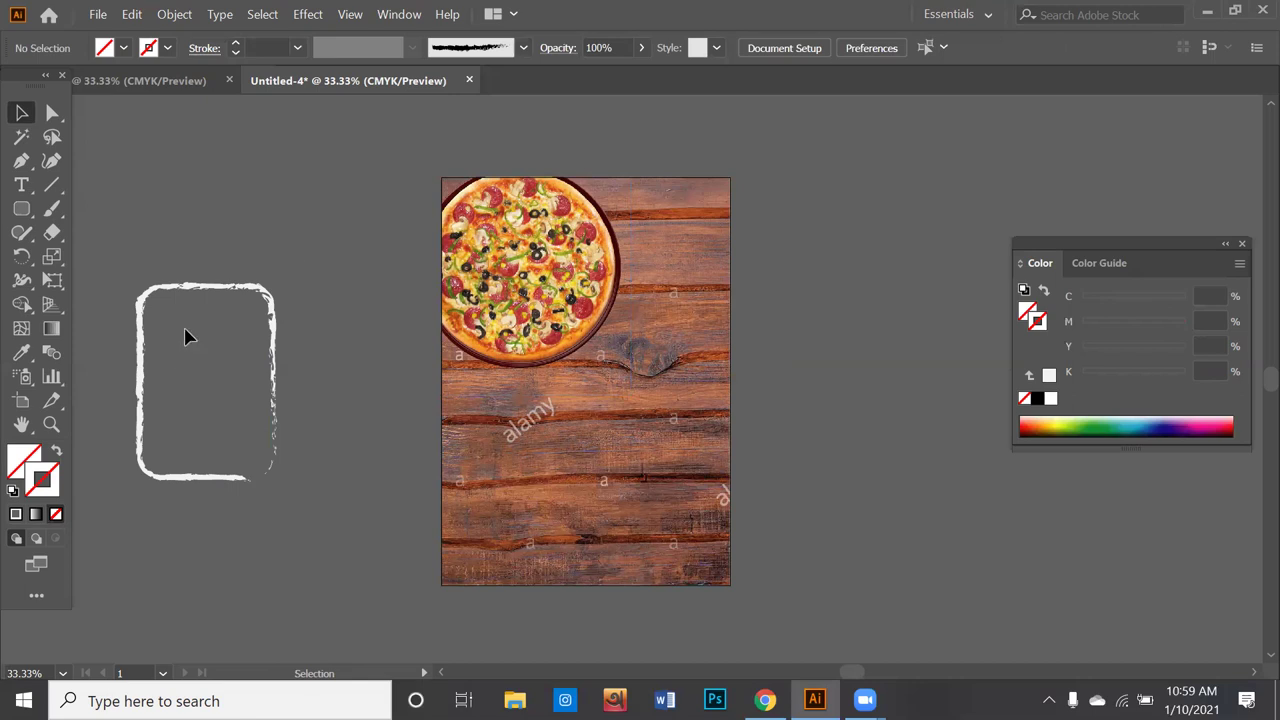
Step: Drag the brushed rounded frame onto the poster's lower-left area, below the pizza
{"action": "left_click", "coordinate": [209, 285]}
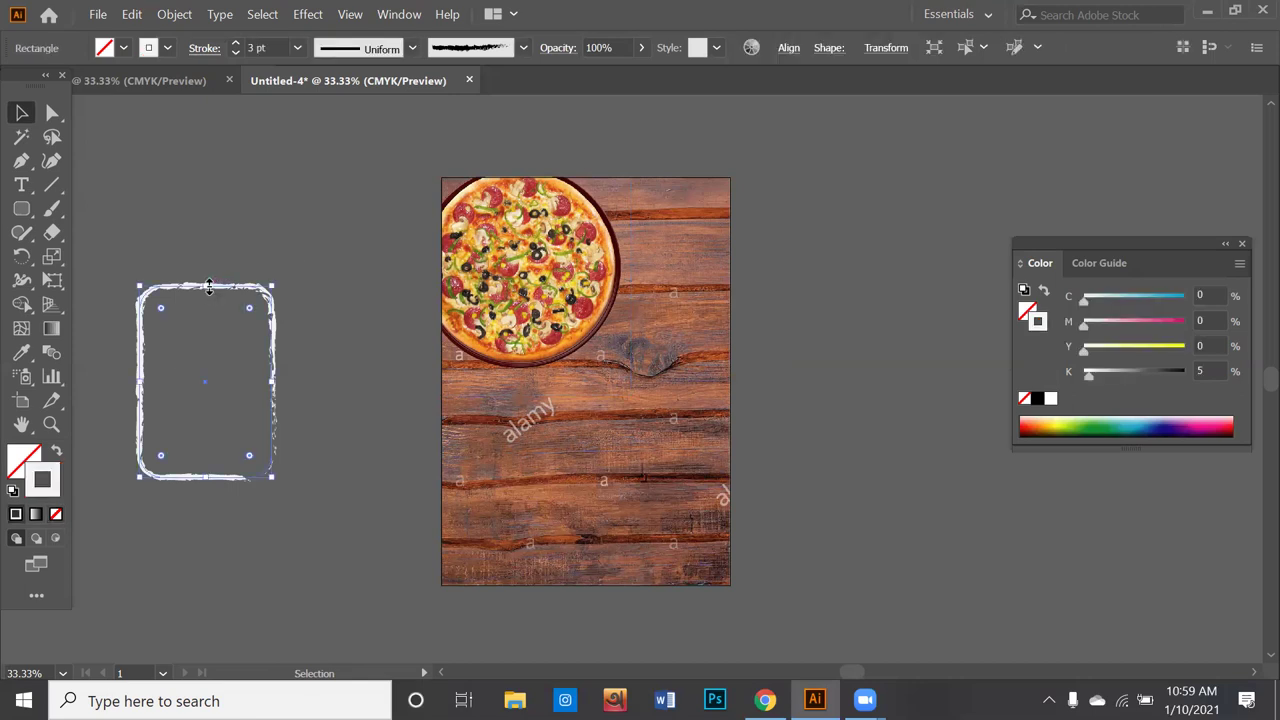
{"action": "left_click", "coordinate": [206, 395]}
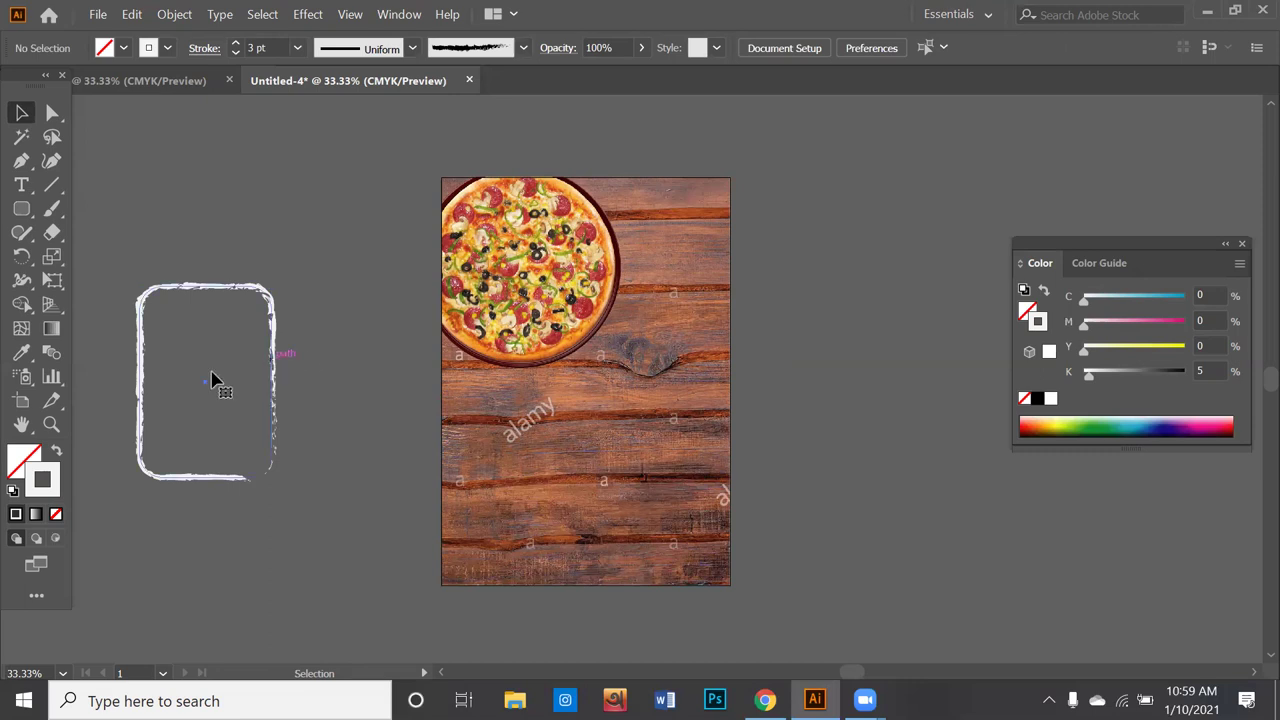
{"action": "left_click", "coordinate": [208, 384]}
{"action": "left_click_drag", "start_coordinate": [203, 390], "coordinate": [530, 483]}
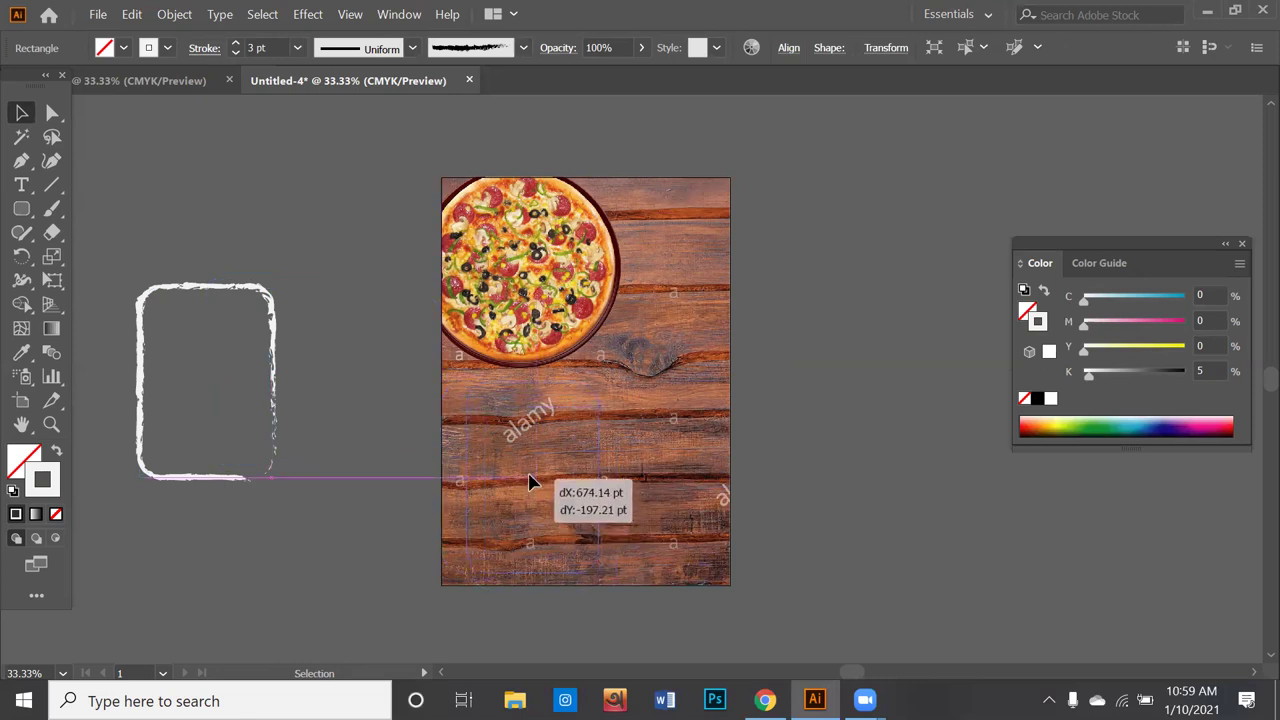
{"action": "mouse_move", "coordinate": [530, 483]}
{"action": "left_mouse_down"}
{"action": "mouse_move", "coordinate": [517, 479]}
{"action": "mouse_move", "coordinate": [535, 473]}
{"action": "left_mouse_up"}
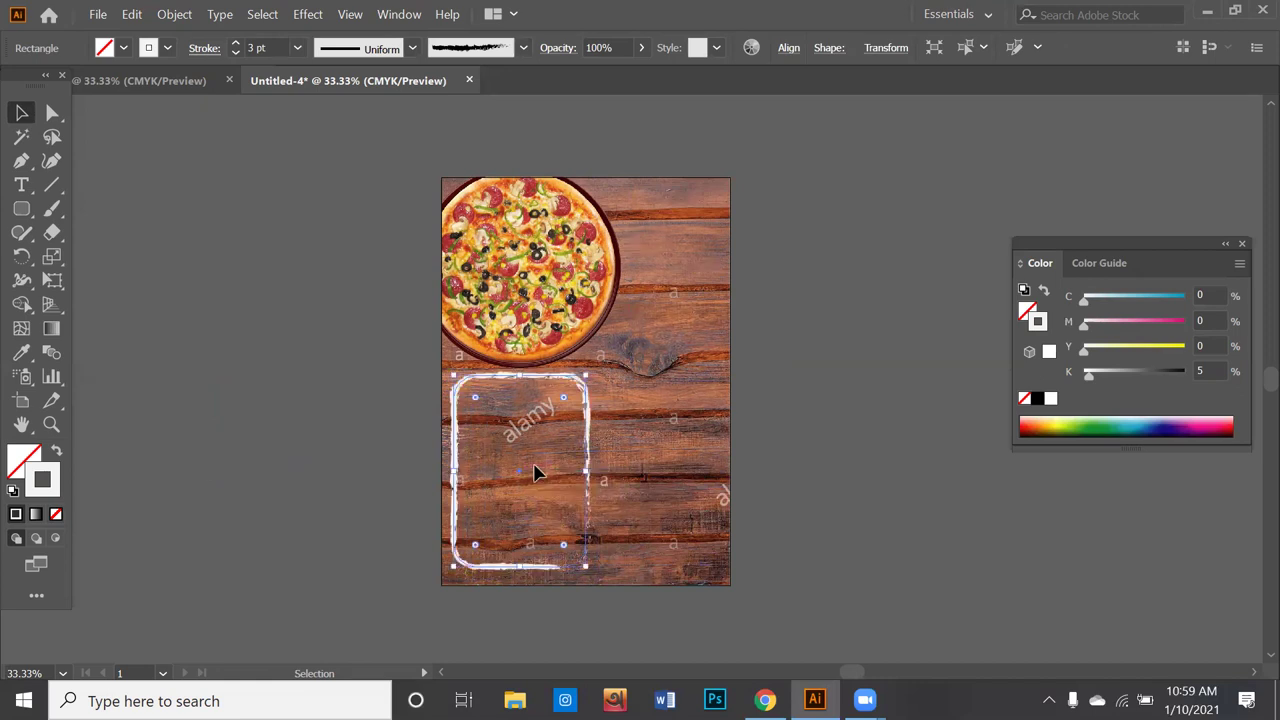
{"action": "key", "text": "ctrl"}
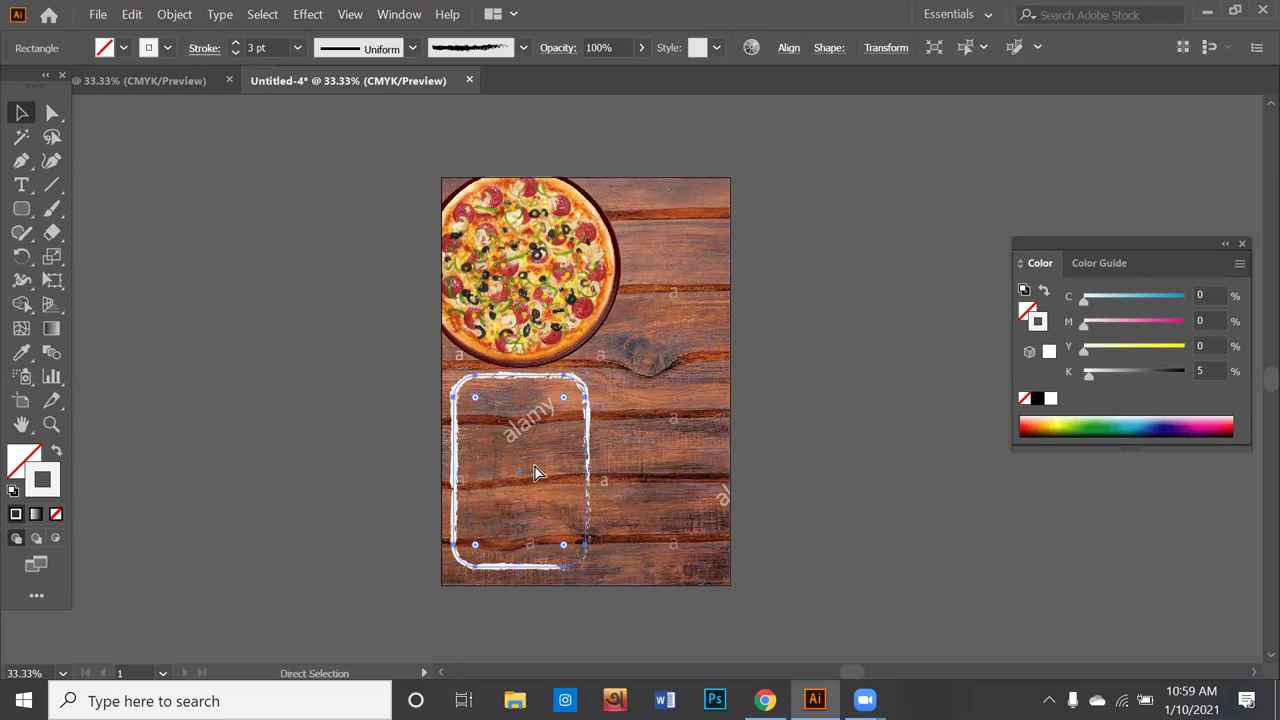
{"action": "left_click", "coordinate": [586, 474], "text": "ctrl"}
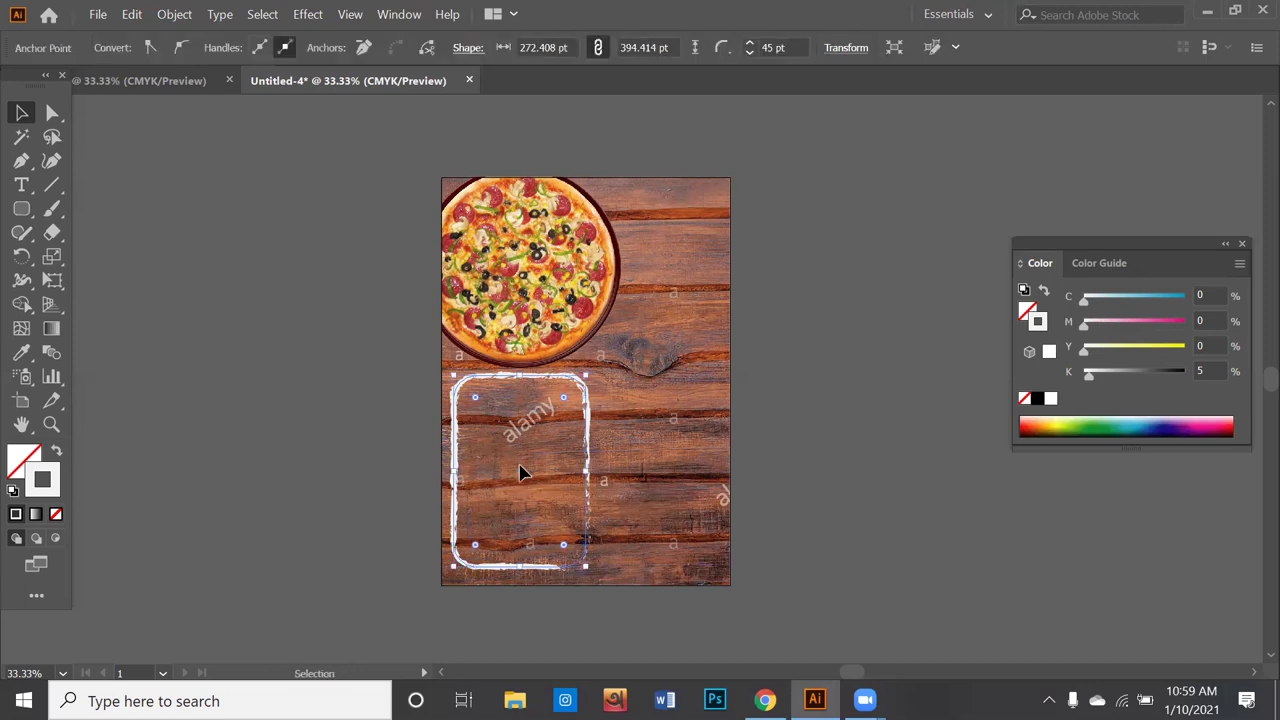
{"action": "left_click", "coordinate": [448, 466]}
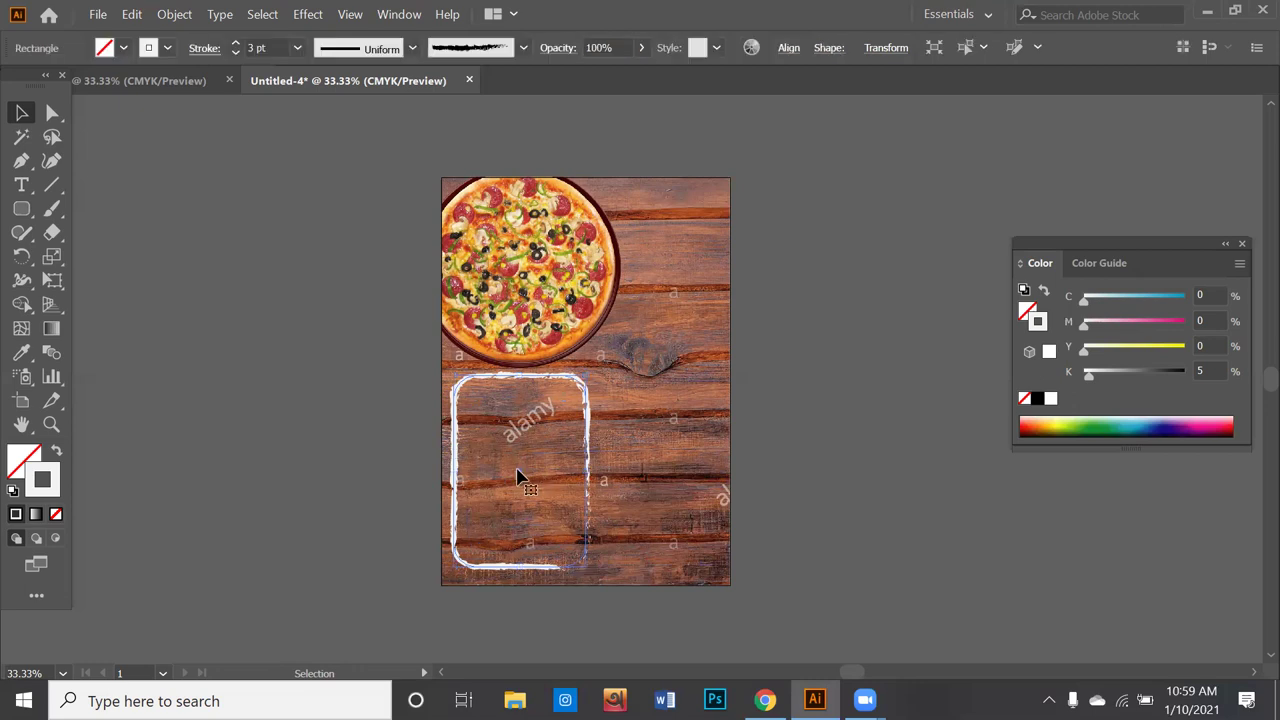
Step: Reposition the brushed frame at the poster's lower left
{"action": "left_click_drag", "start_coordinate": [517, 476], "coordinate": [345, 432]}
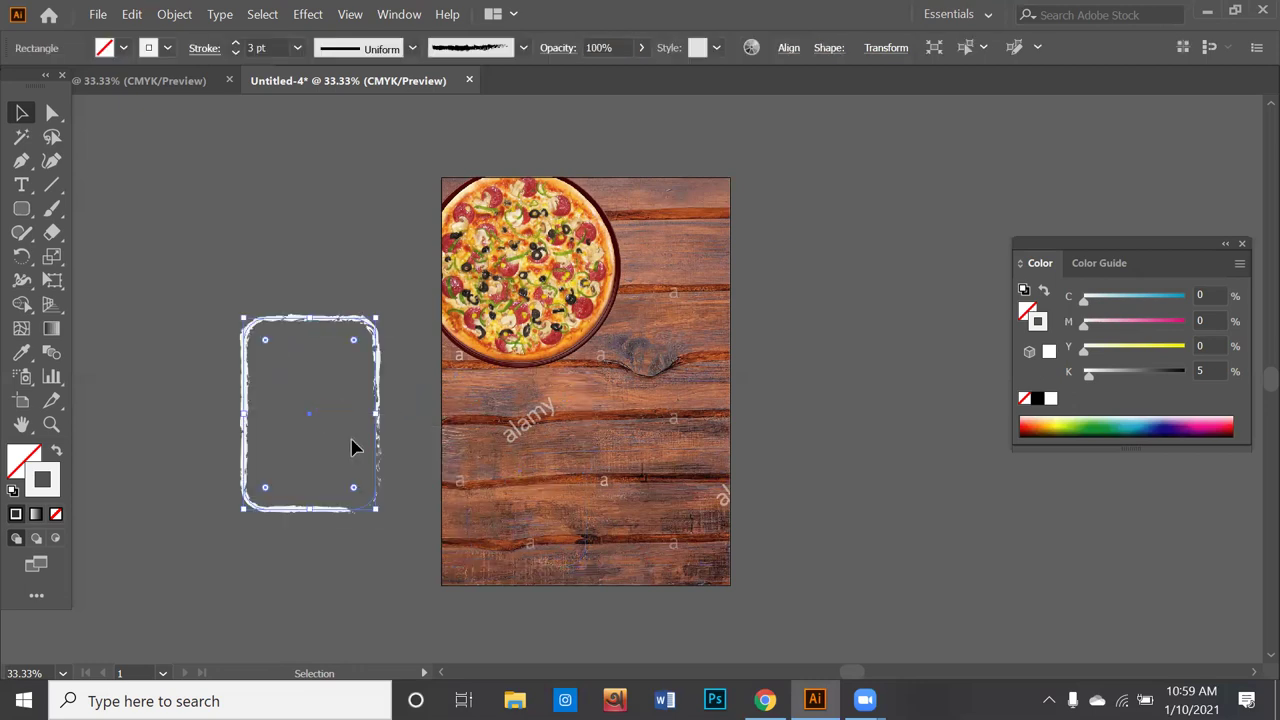
{"action": "left_click_drag", "start_coordinate": [241, 319], "coordinate": [260, 337]}
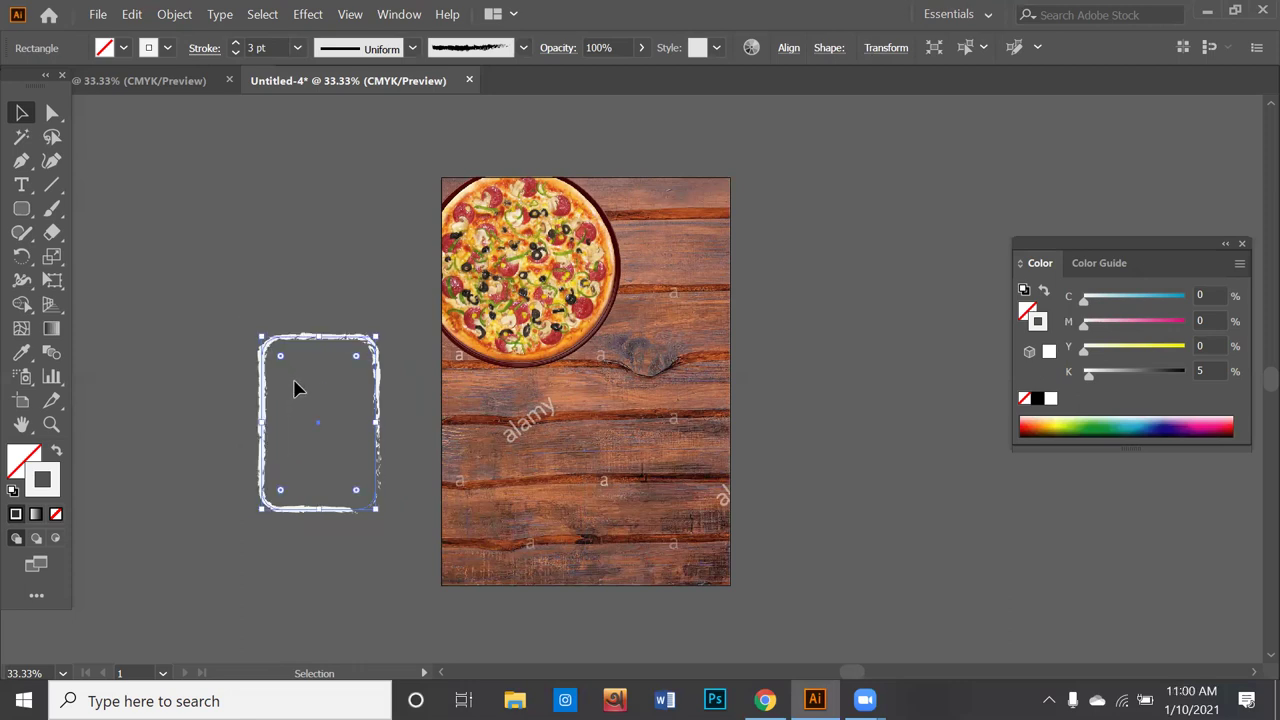
{"action": "left_click_drag", "start_coordinate": [320, 430], "coordinate": [527, 472]}
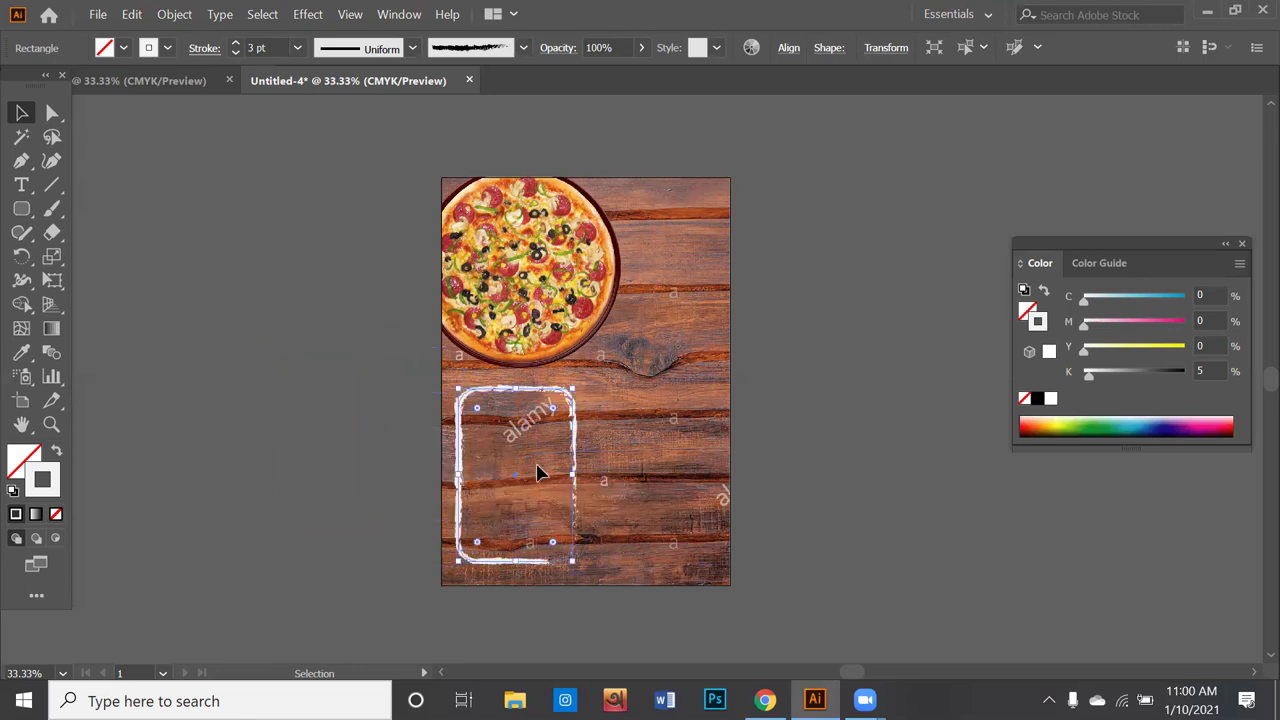
{"action": "left_click_drag", "start_coordinate": [522, 484], "coordinate": [633, 486]}
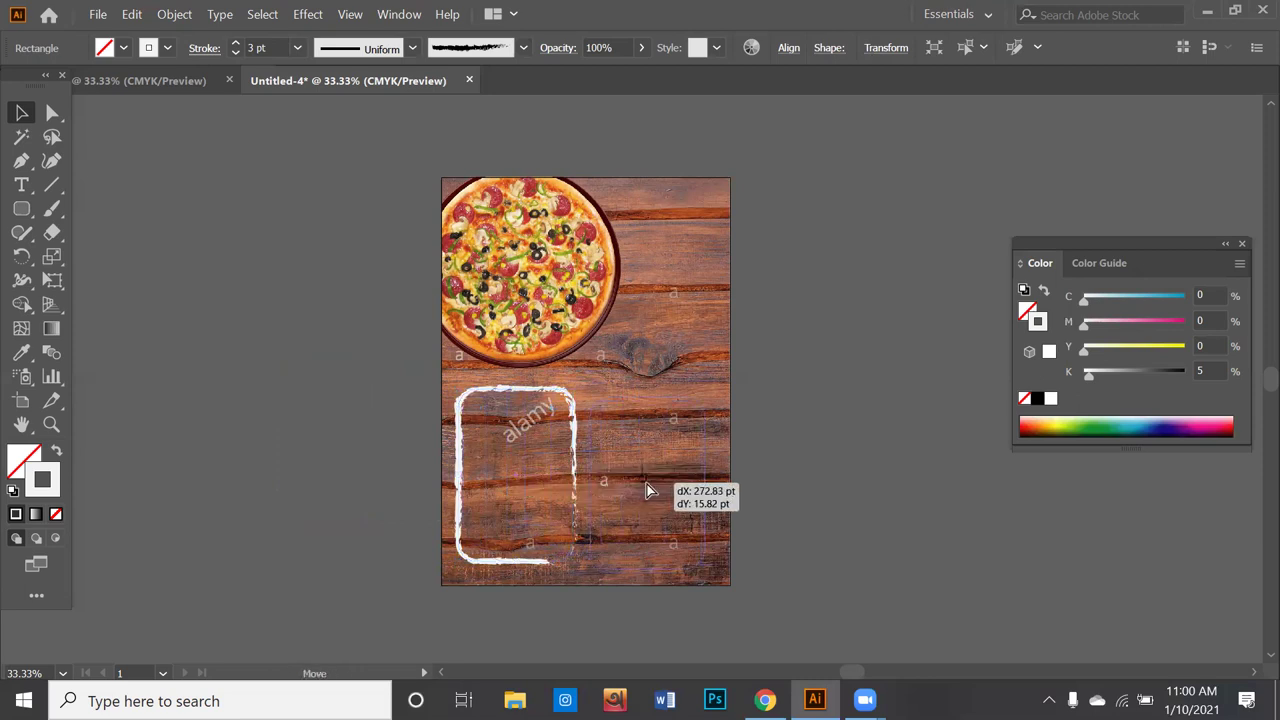
{"action": "left_click_drag", "start_coordinate": [633, 486], "coordinate": [647, 488]}
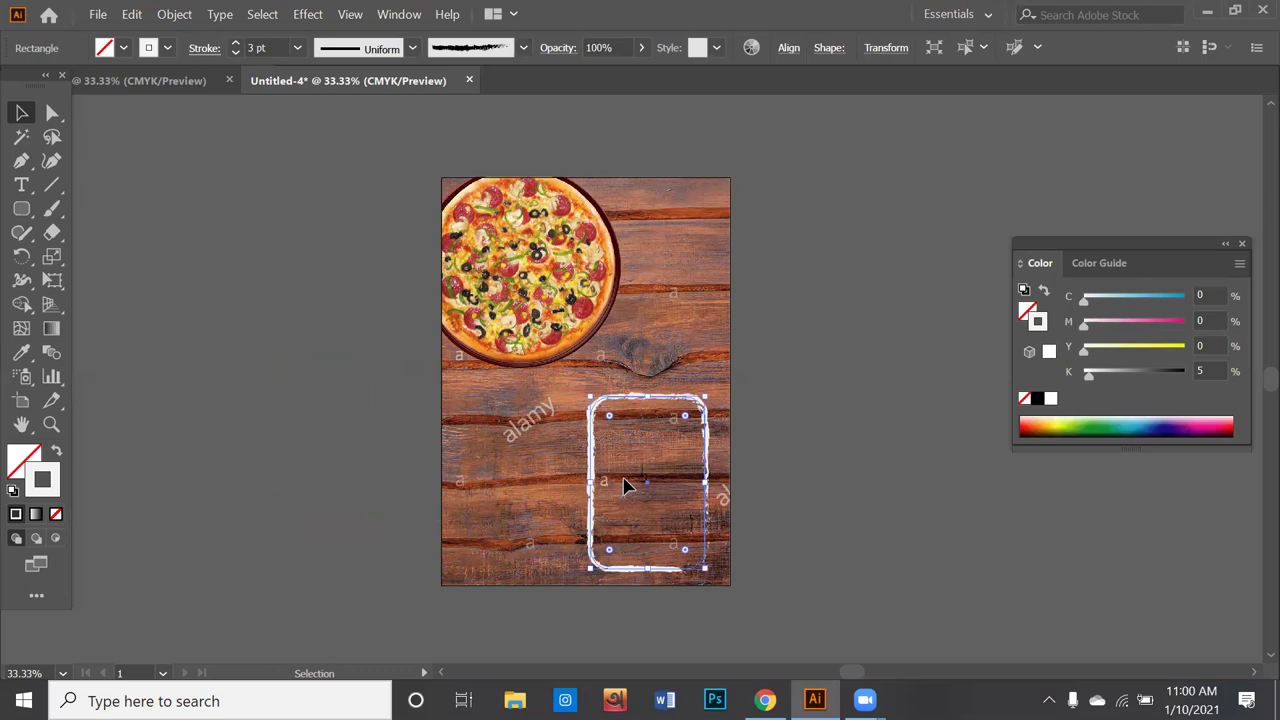
{"action": "left_click_drag", "start_coordinate": [648, 486], "coordinate": [507, 479]}
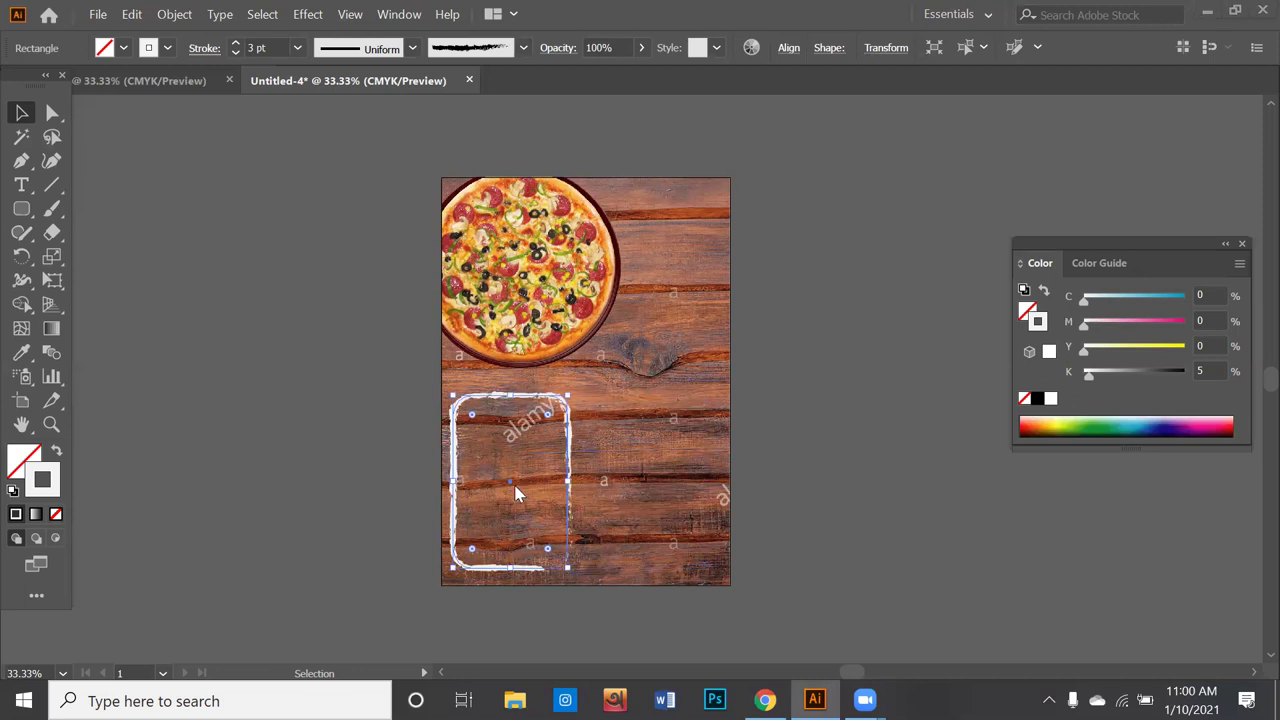
Step: Alt-drag a copy of the frame to the poster's lower right
{"action": "key", "text": "super"}
{"action": "key", "text": "super"}
{"action": "left_click_drag", "start_coordinate": [508, 488], "coordinate": [652, 491]}
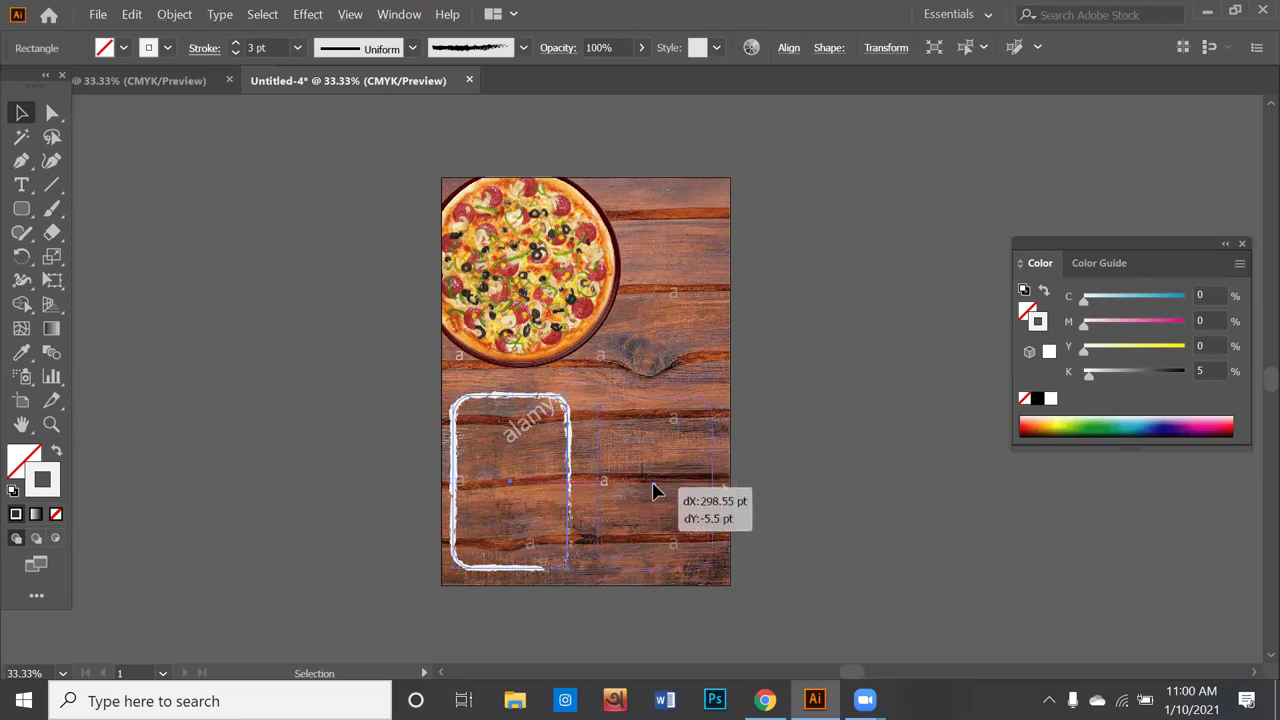
{"action": "left_click_drag", "start_coordinate": [652, 491], "coordinate": [652, 489]}
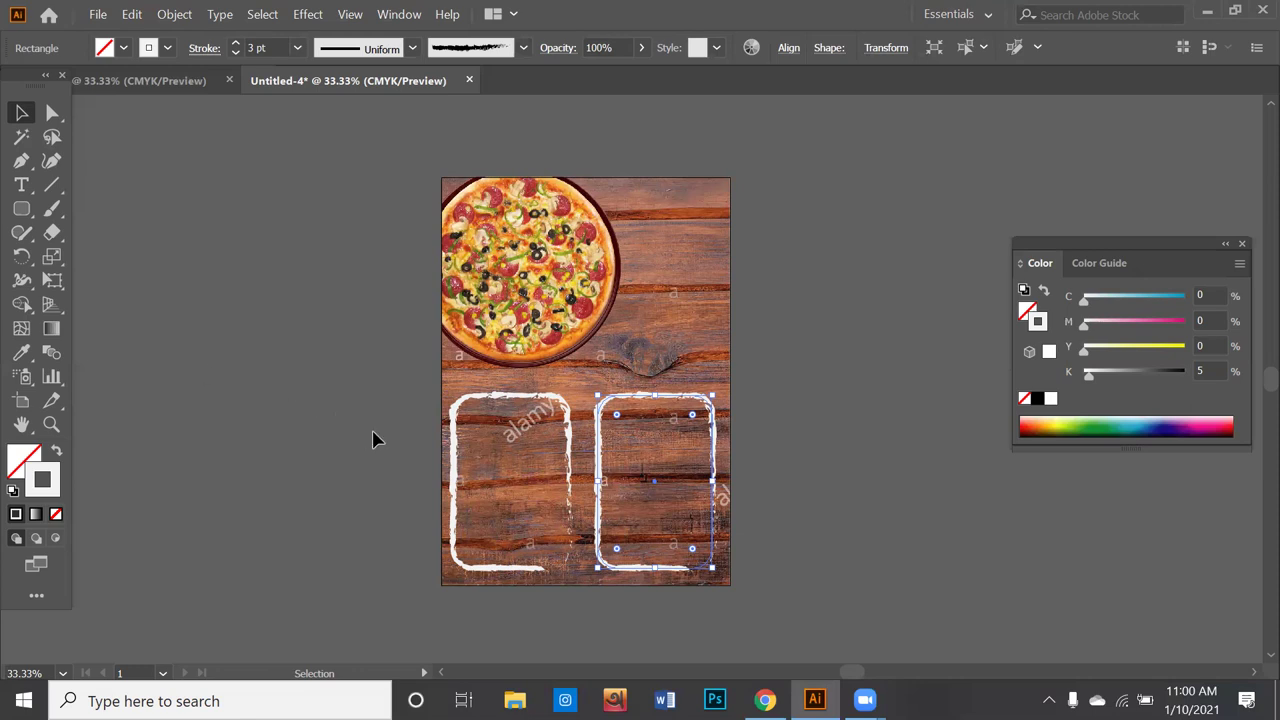
{"action": "scroll", "coordinate": [578, 455], "scroll_direction": "left", "scroll_amount": 1}
{"action": "scroll", "coordinate": [578, 455], "scroll_direction": "right", "scroll_amount": 2}
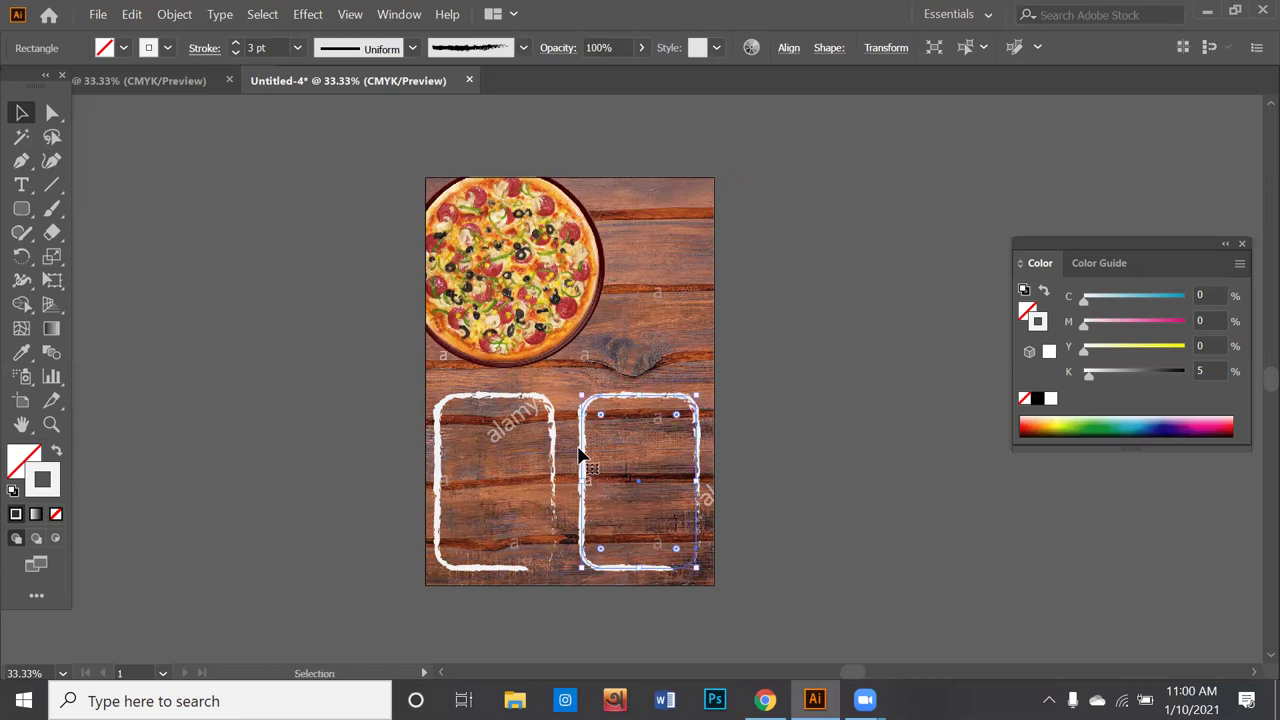
{"action": "scroll", "coordinate": [578, 455], "scroll_direction": "up", "scroll_amount": 1}
{"action": "scroll", "coordinate": [578, 455], "scroll_direction": "up", "scroll_amount": 1}
{"action": "scroll", "coordinate": [578, 455], "scroll_direction": "down", "scroll_amount": 2}
{"action": "scroll", "coordinate": [578, 455], "scroll_direction": "down", "scroll_amount": 1}
{"action": "scroll", "coordinate": [578, 455], "scroll_direction": "up", "scroll_amount": 2}
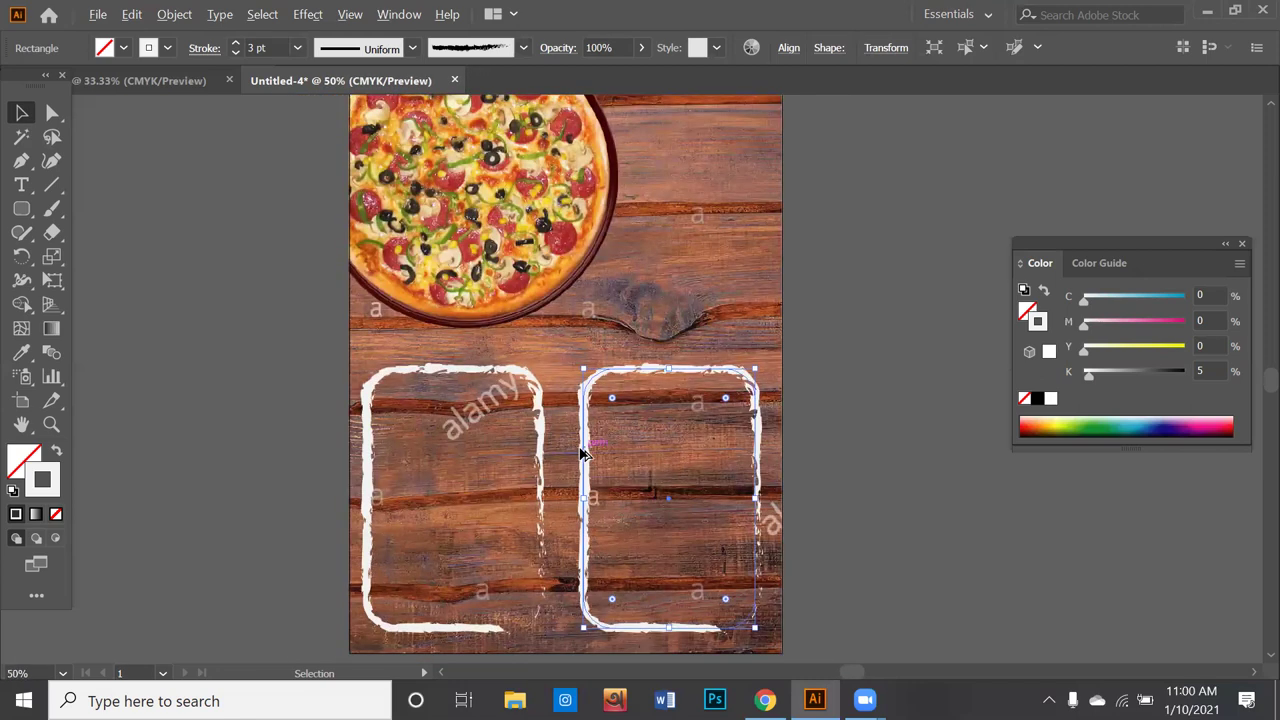
{"action": "scroll", "coordinate": [583, 453], "scroll_direction": "down", "scroll_amount": 1}
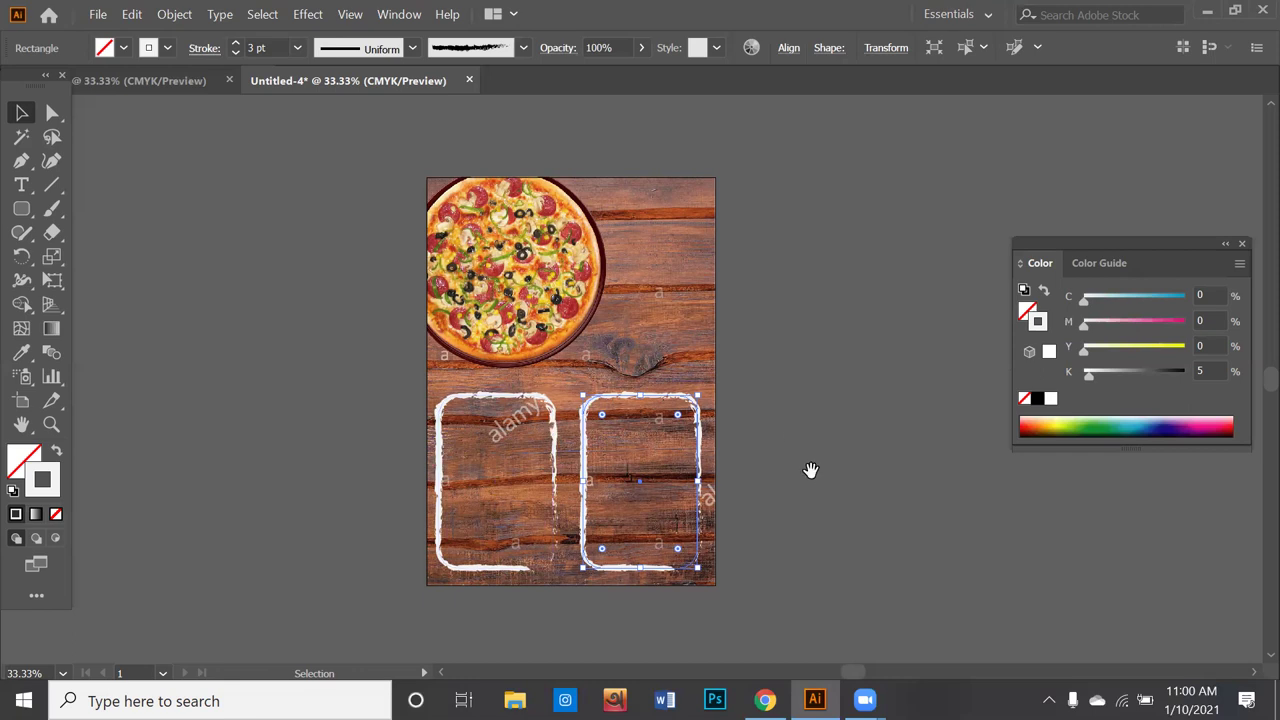
{"action": "left_click_drag", "start_coordinate": [817, 463], "coordinate": [534, 437]}
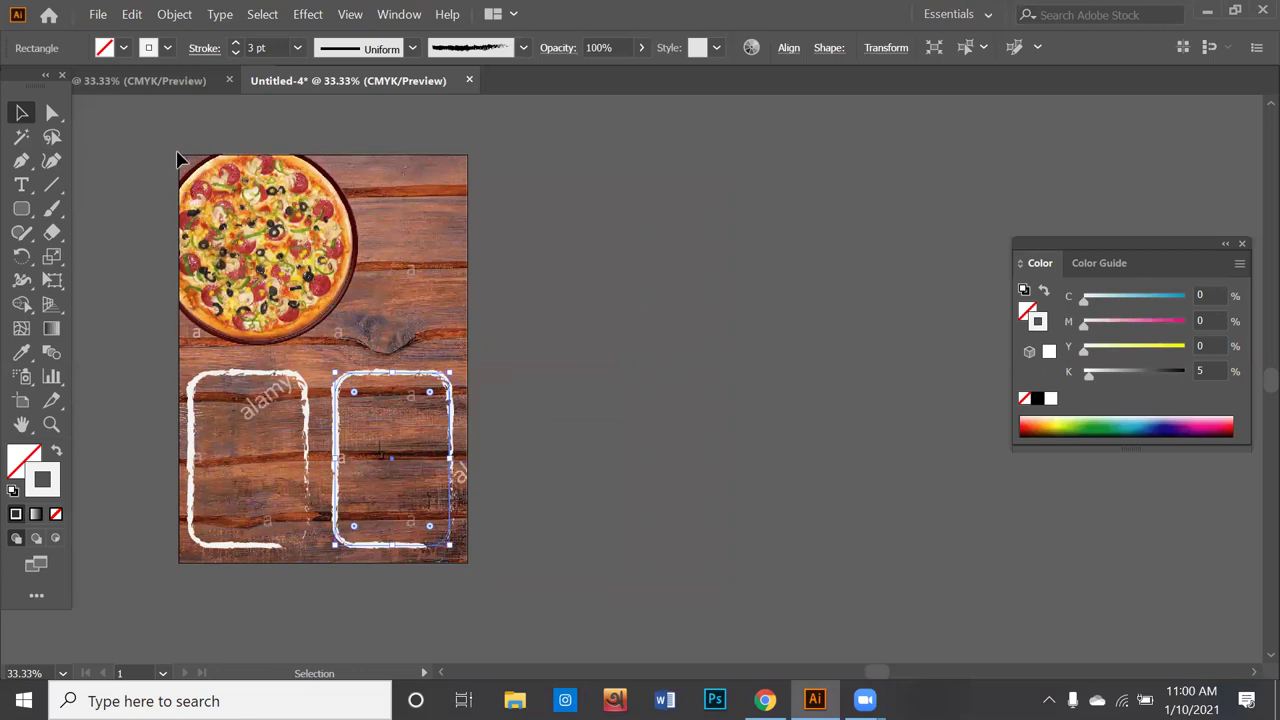
Step: Draw a rectangle exactly covering the whole pizza poster with the Rectangle tool
{"action": "left_click", "coordinate": [21, 208]}
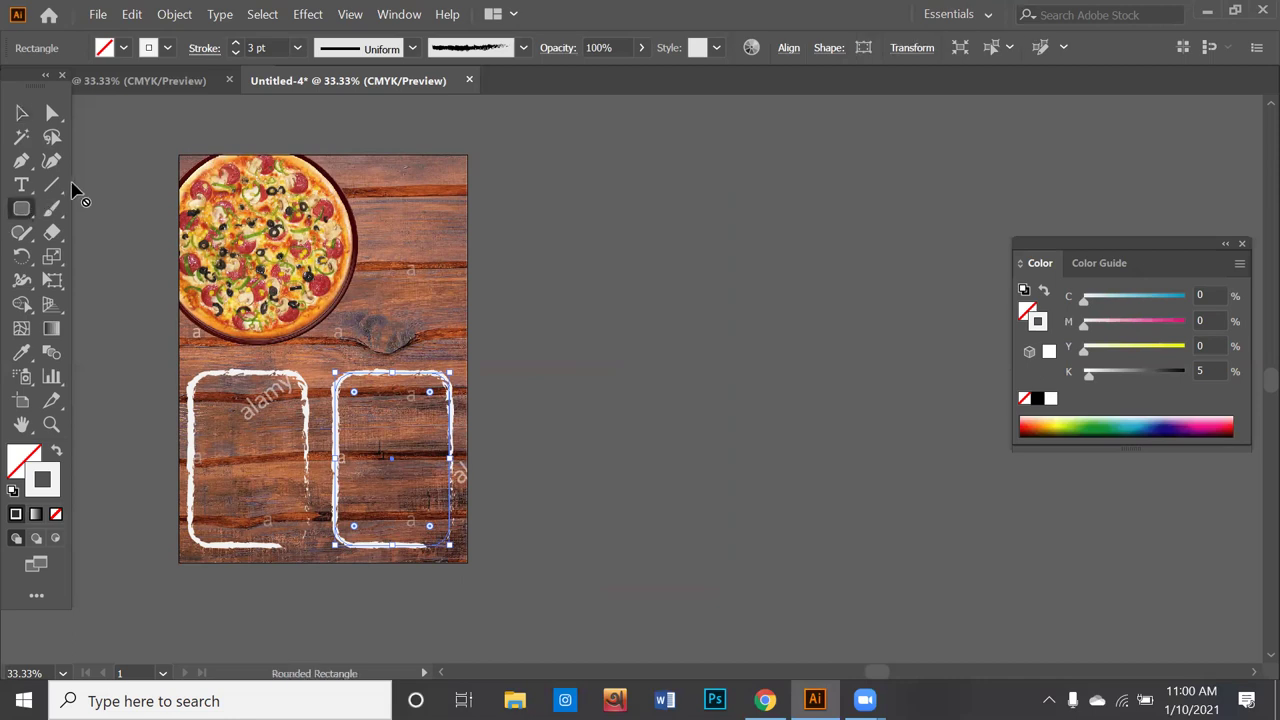
{"action": "right_click", "coordinate": [21, 208]}
{"action": "left_click", "coordinate": [120, 208]}
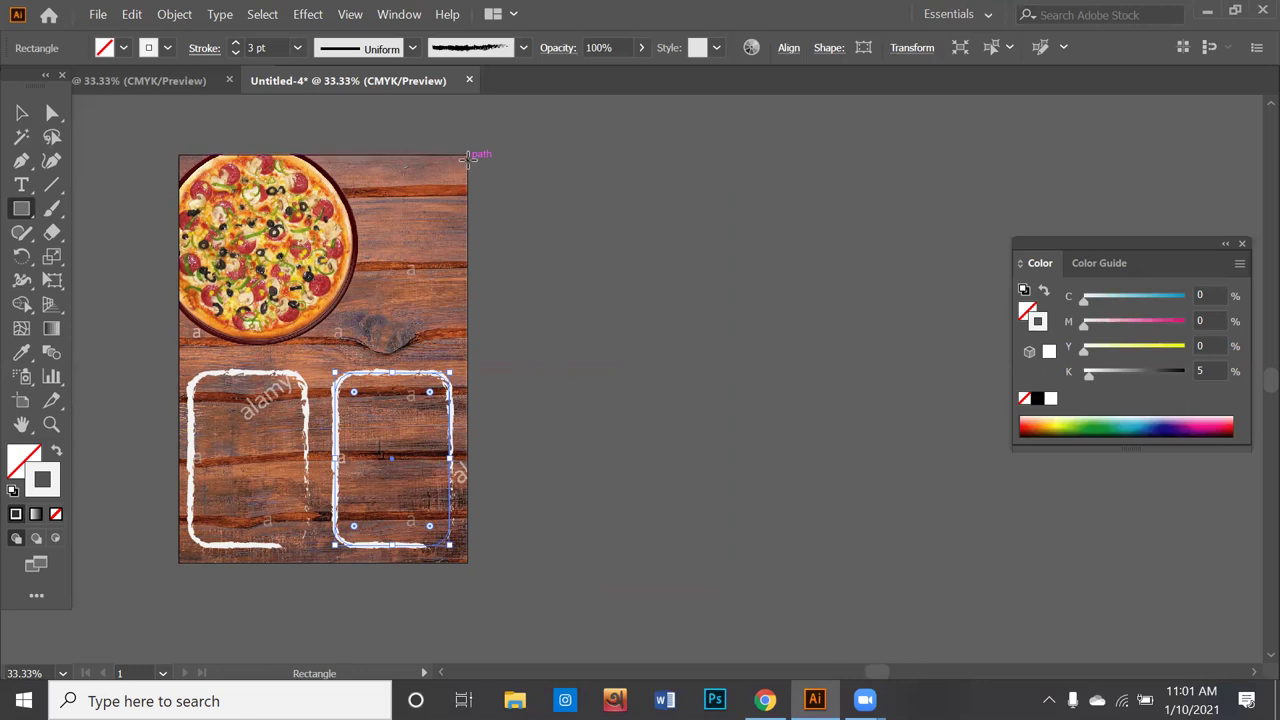
{"action": "left_click_drag", "start_coordinate": [465, 149], "coordinate": [469, 153]}
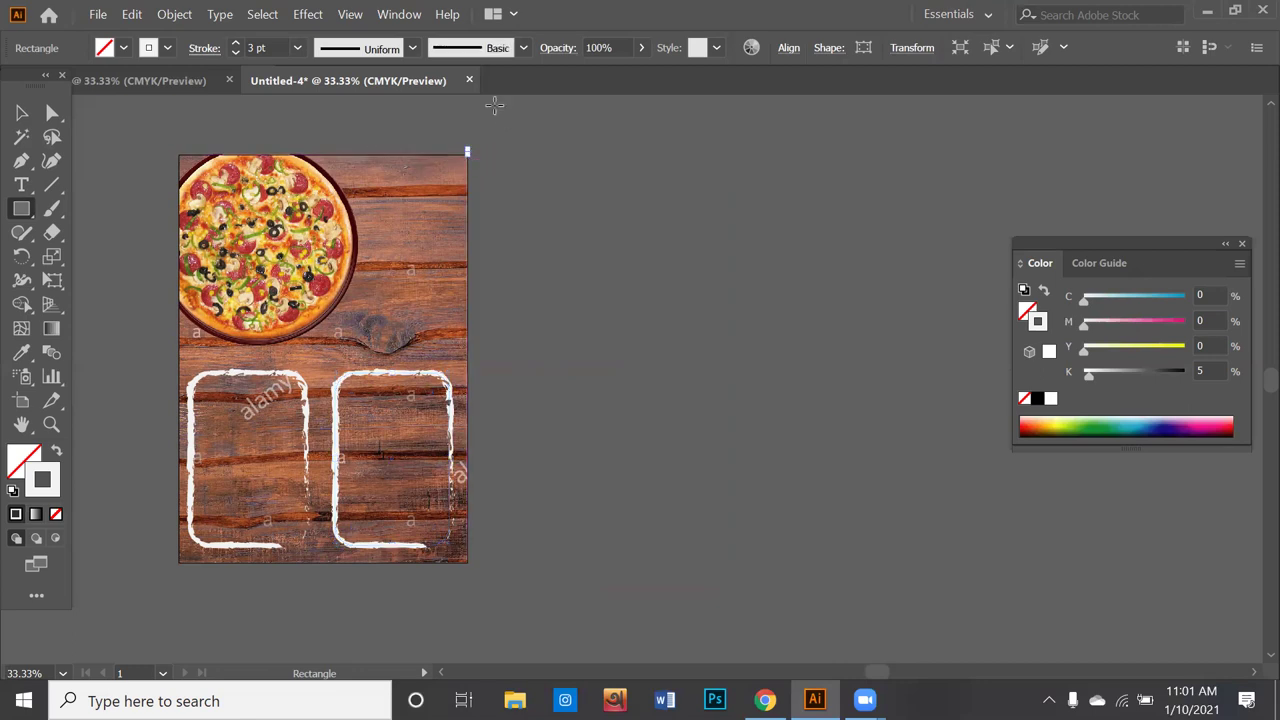
{"action": "key", "text": "Delete"}
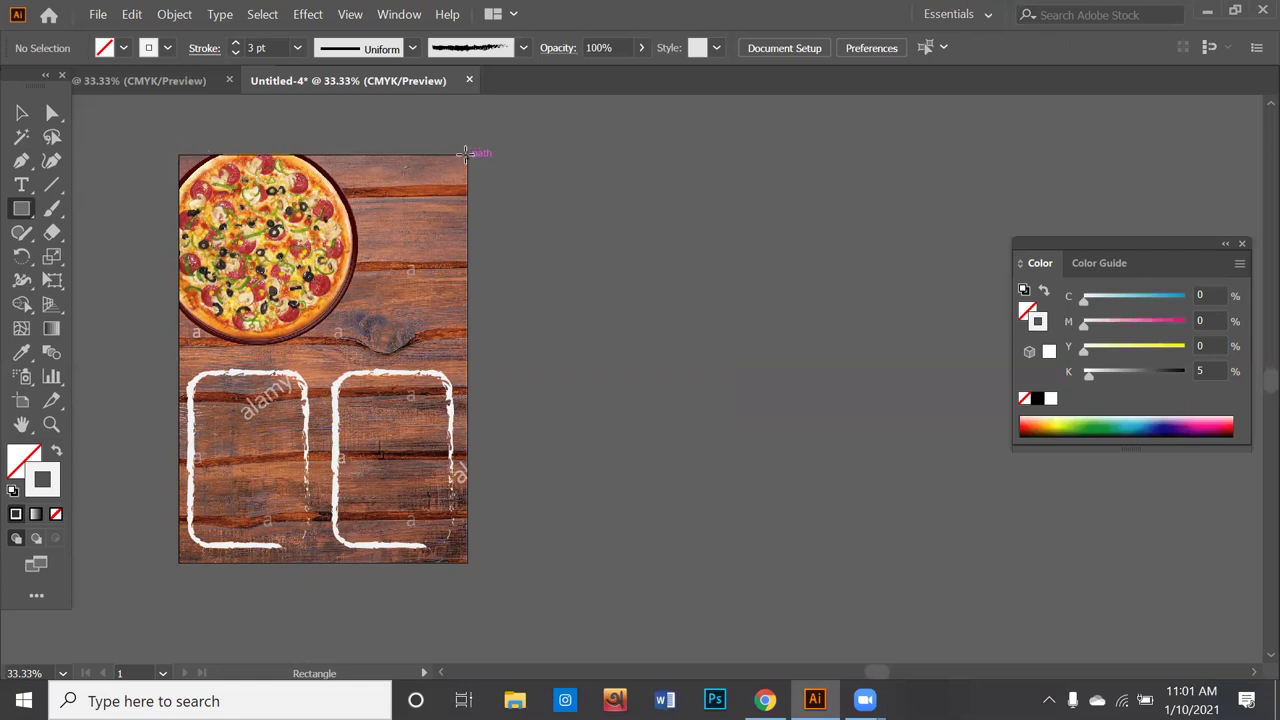
{"action": "left_click_drag", "start_coordinate": [470, 155], "coordinate": [192, 578]}
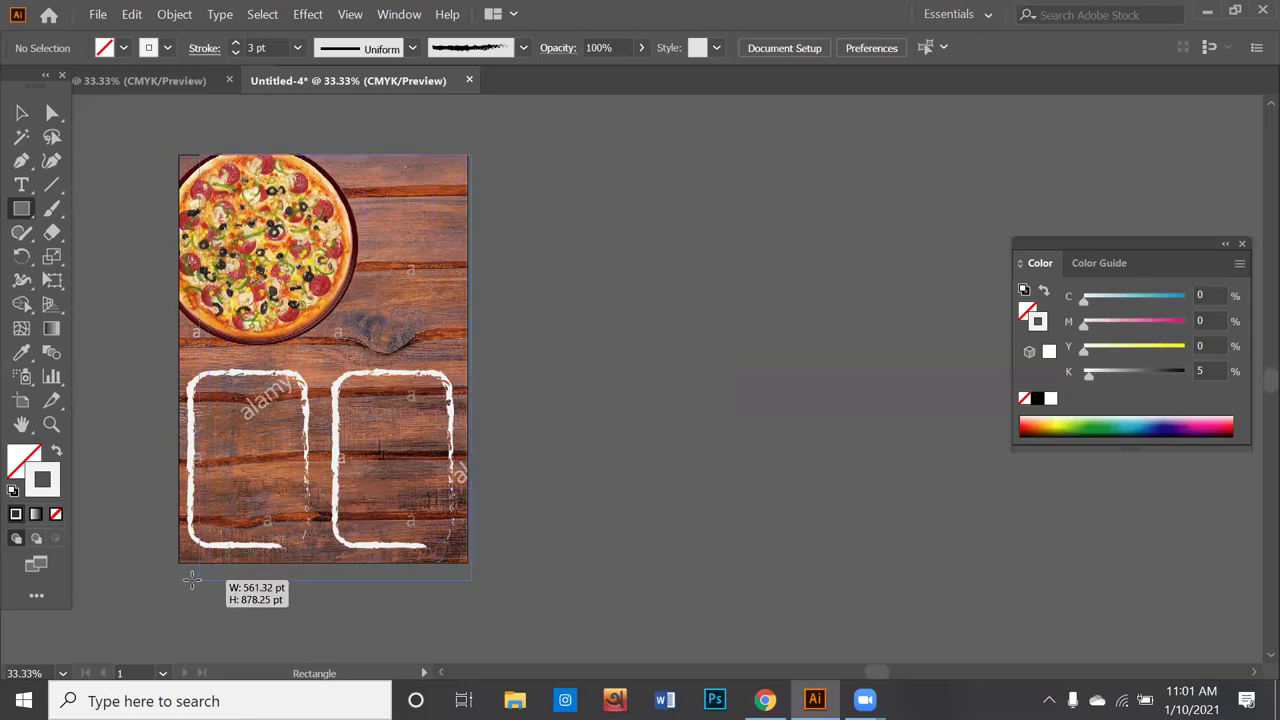
{"action": "left_click_drag", "start_coordinate": [192, 578], "coordinate": [177, 561]}
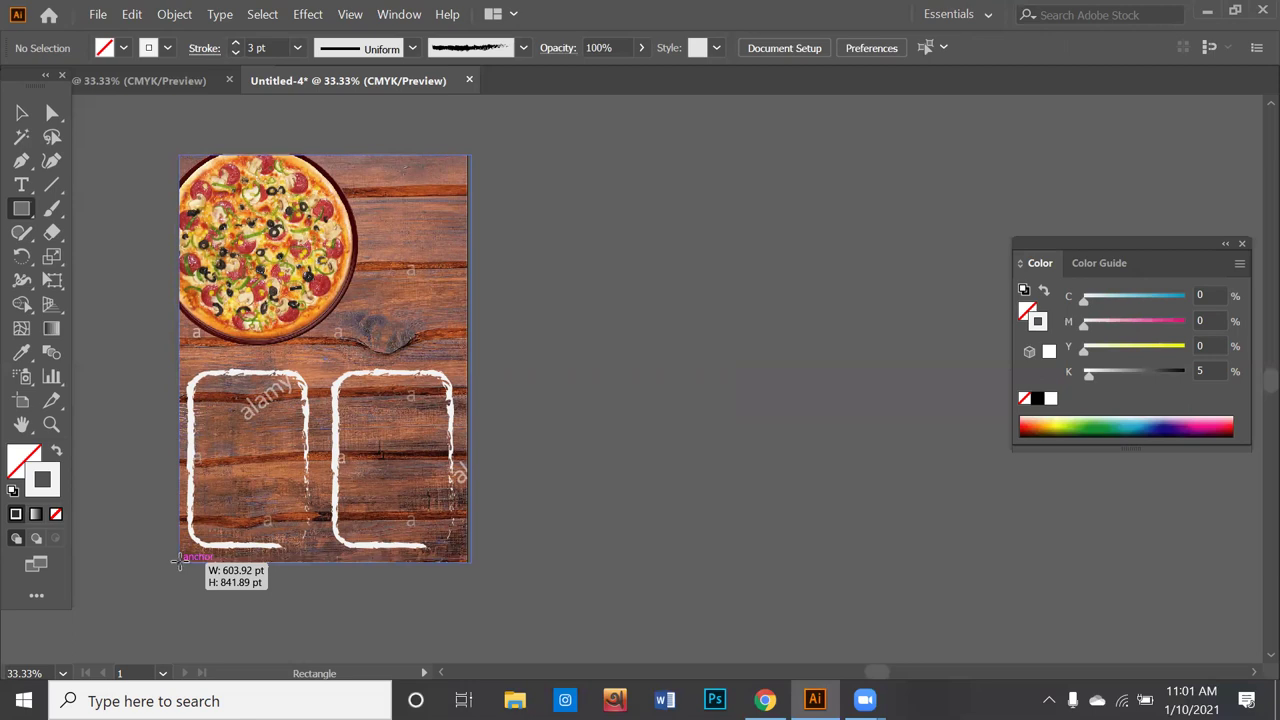
{"action": "left_click_drag", "start_coordinate": [177, 561], "coordinate": [177, 561]}
{"action": "left_click_drag", "start_coordinate": [178, 561], "coordinate": [178, 561]}
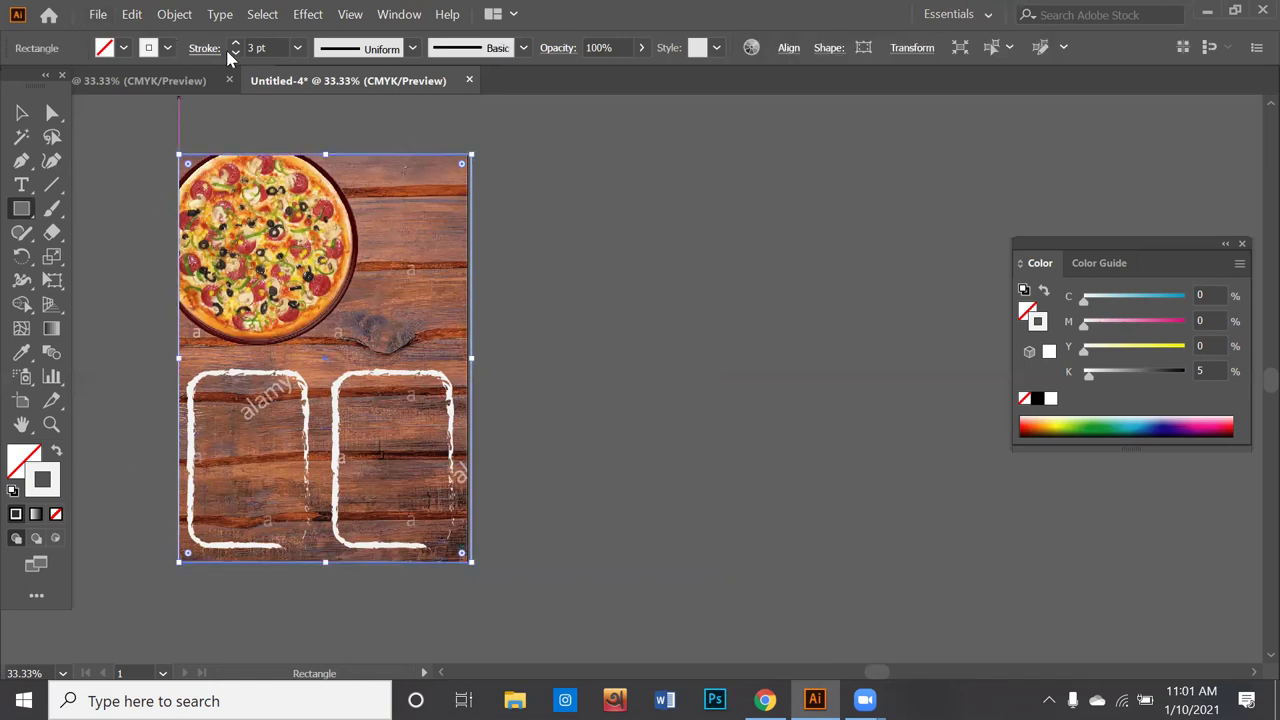
Step: Fill the rectangle with the dark brown swatch and return to the Selection tool
{"action": "left_click", "coordinate": [123, 48]}
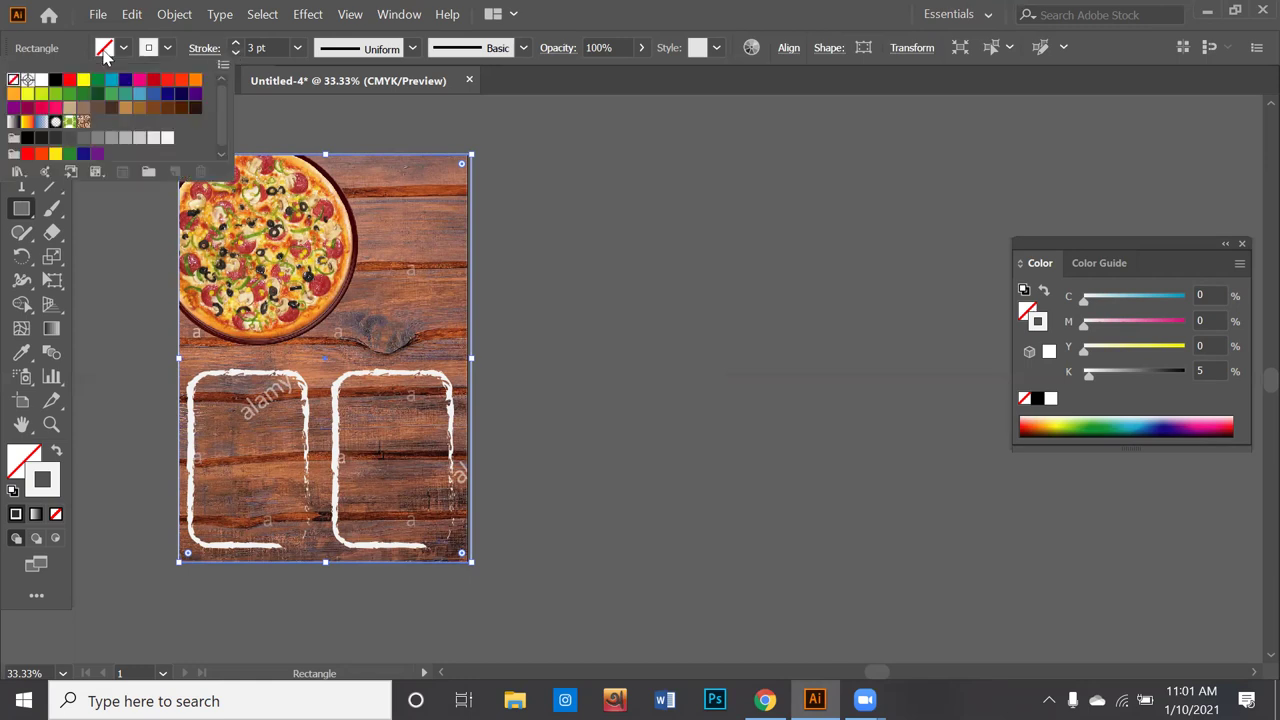
{"action": "left_click", "coordinate": [167, 107]}
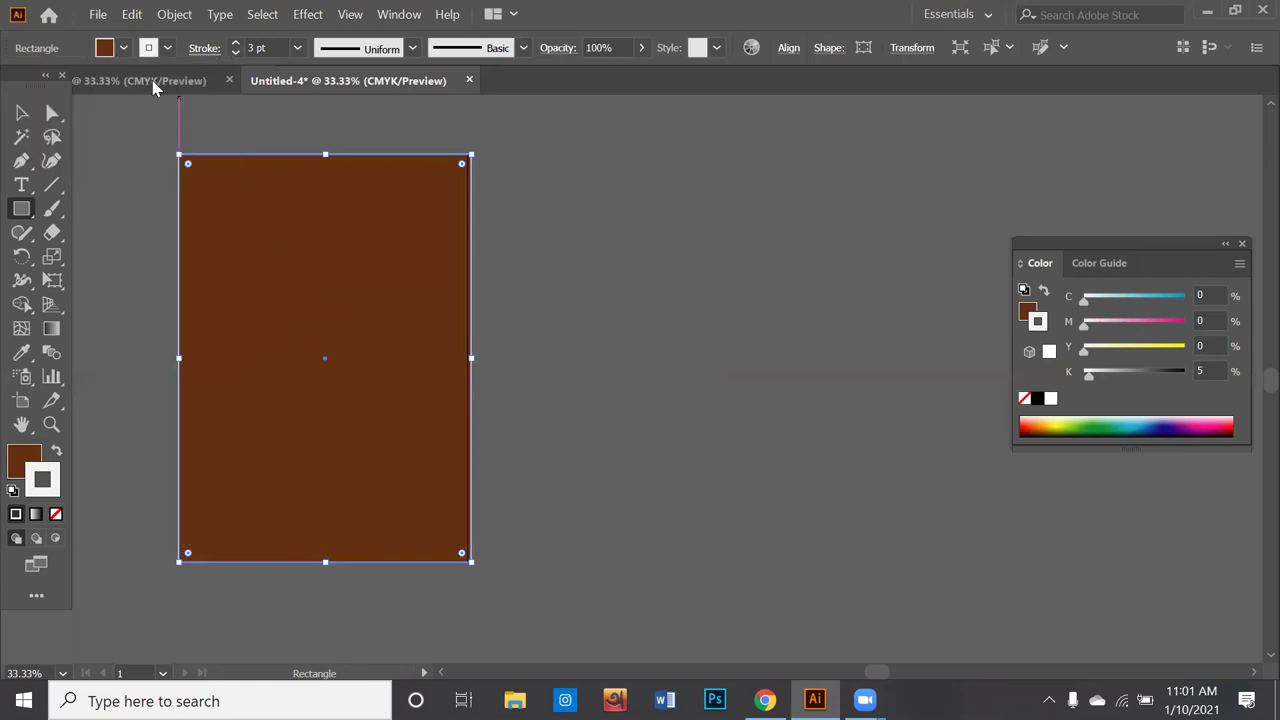
{"action": "left_click", "coordinate": [21, 112]}
Step: Move the brown rectangle beside the poster; the bamboo texture drop fails with File not found
{"action": "left_click_drag", "start_coordinate": [296, 310], "coordinate": [616, 316]}
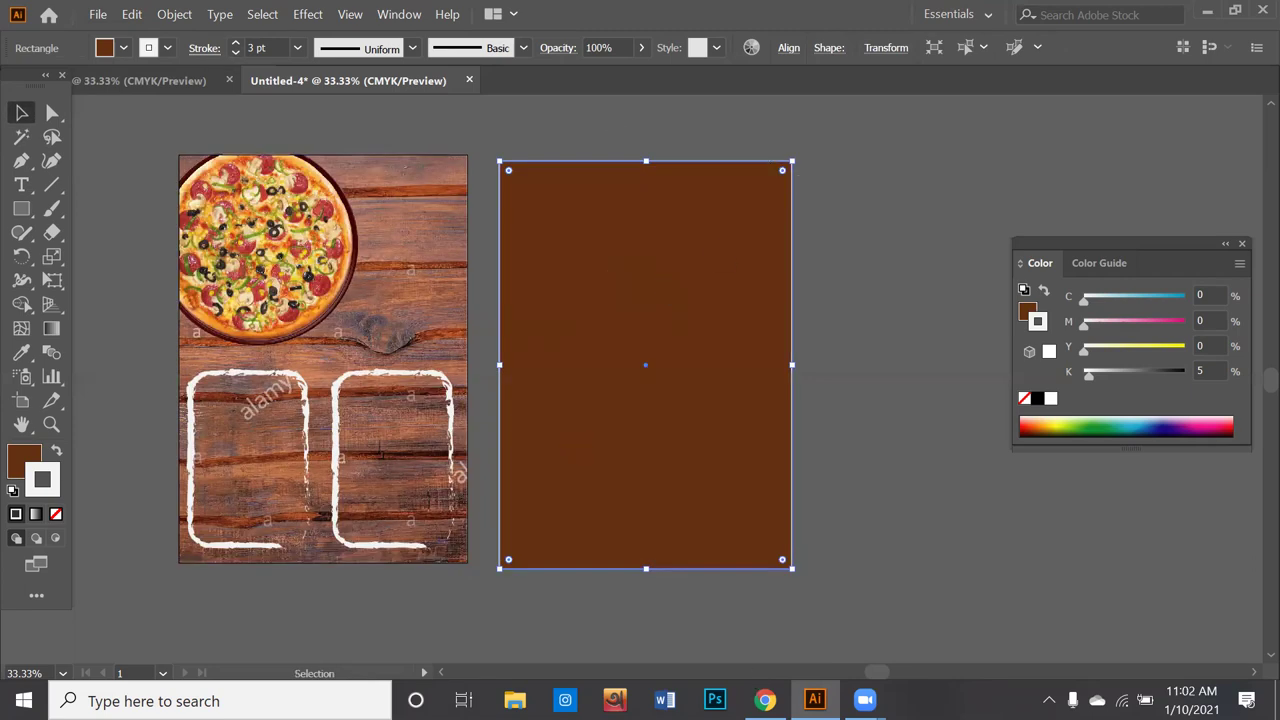
{"action": "left_click", "coordinate": [765, 700]}
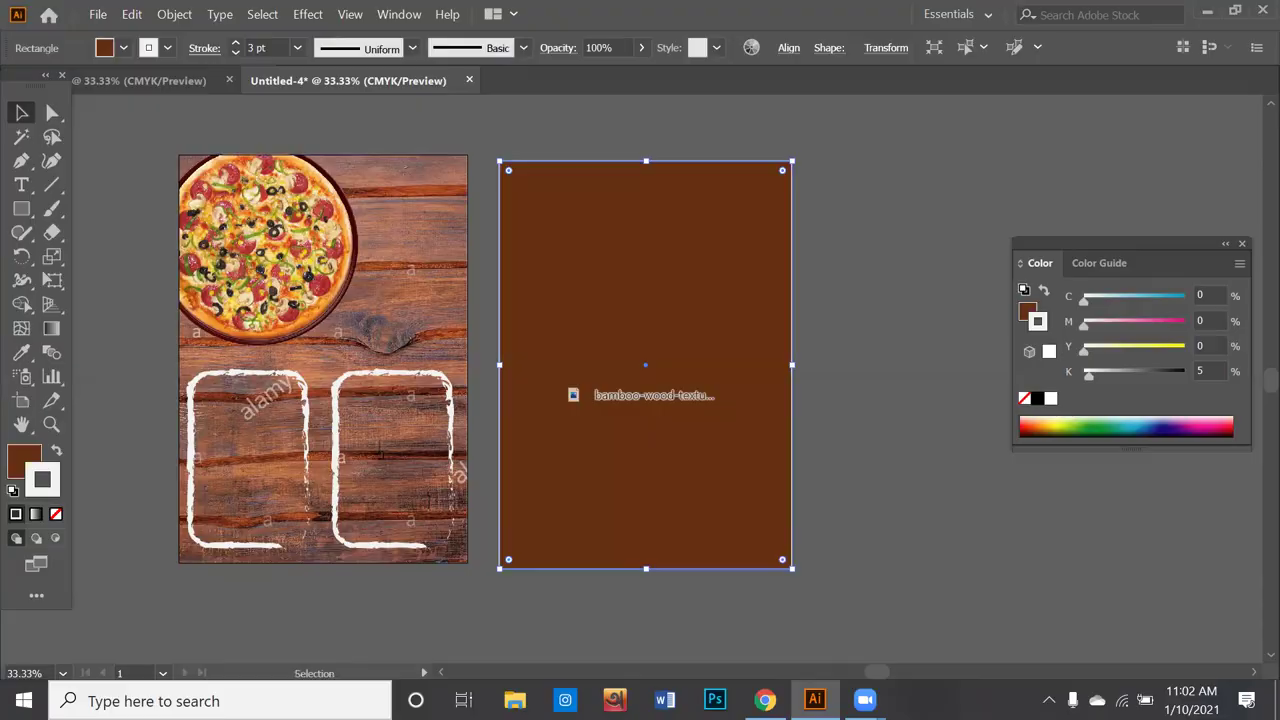
{"action": "left_click_drag", "start_coordinate": [815, 700], "coordinate": [592, 357]}
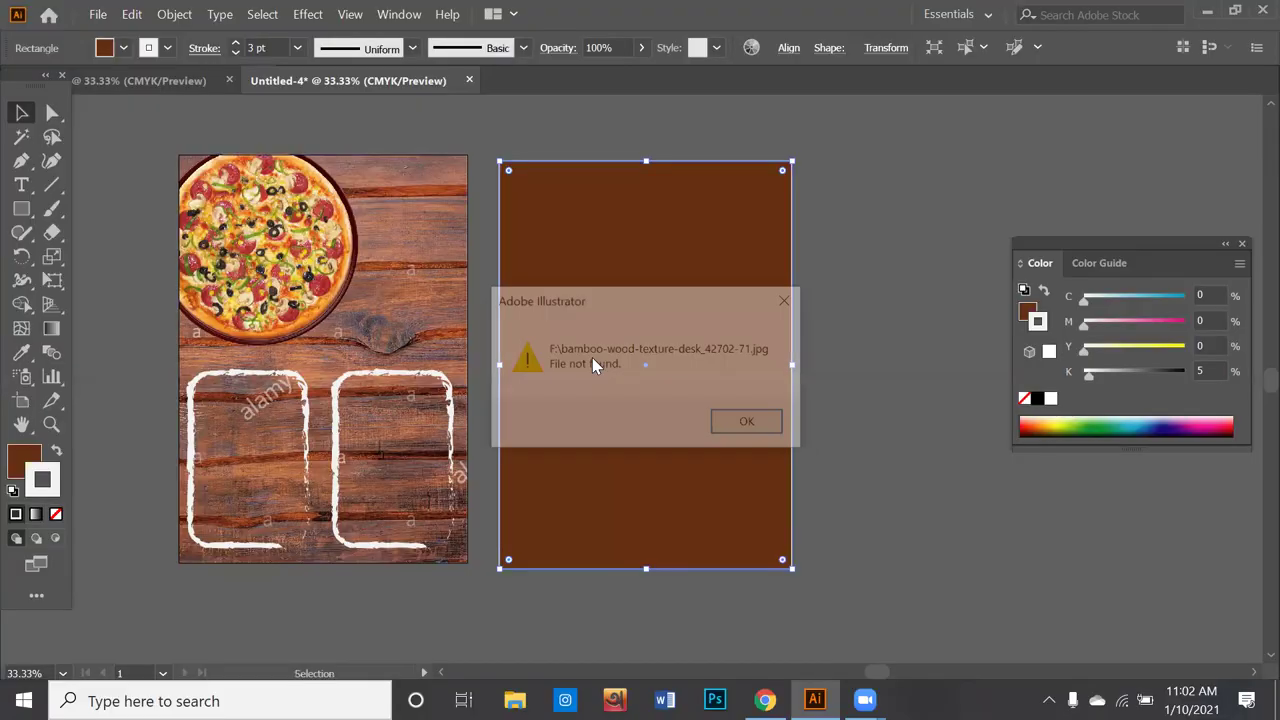
{"action": "left_click", "coordinate": [786, 300]}
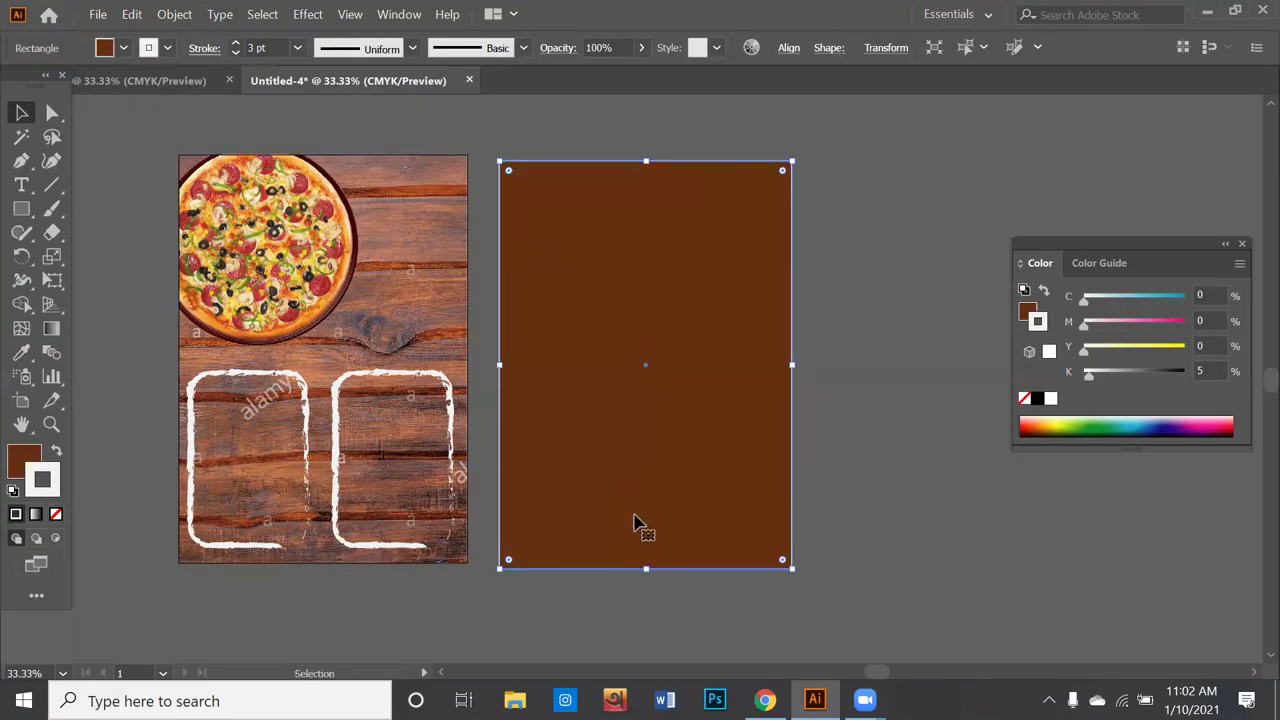
{"action": "left_click", "coordinate": [765, 700]}
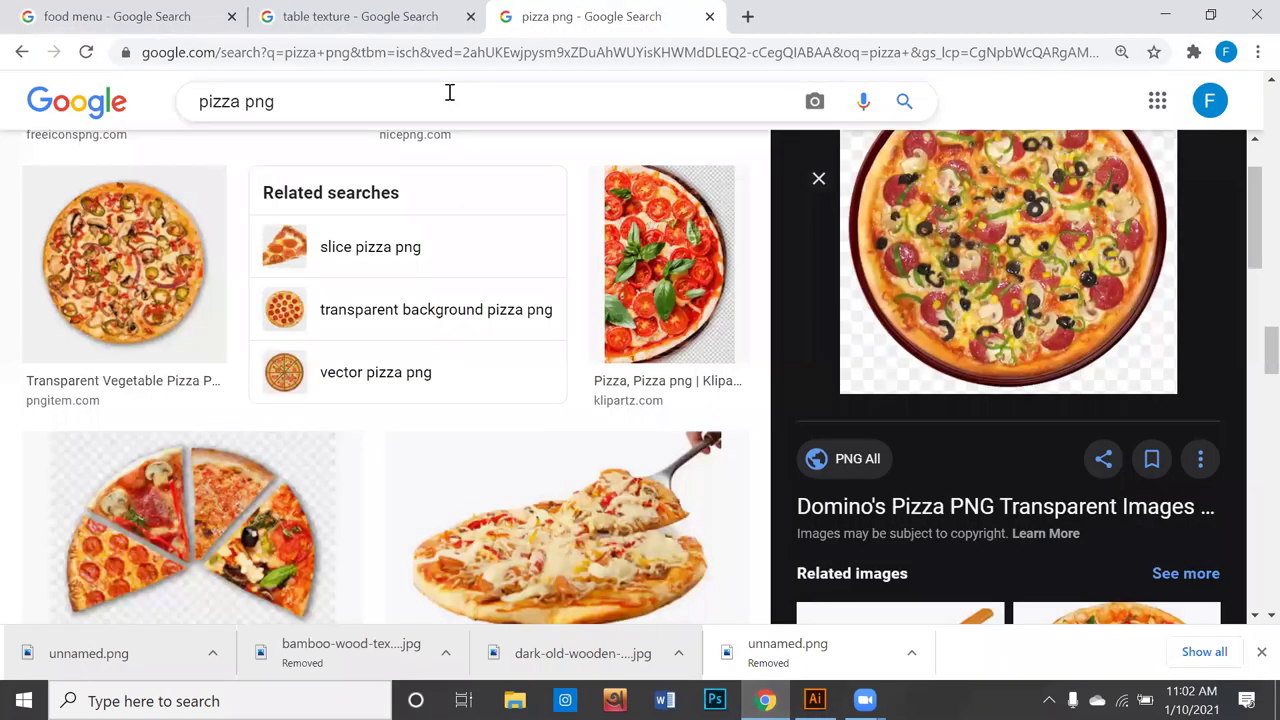
Step: Return to the table texture results and step back through earlier viewed wood textures
{"action": "left_click", "coordinate": [380, 20]}
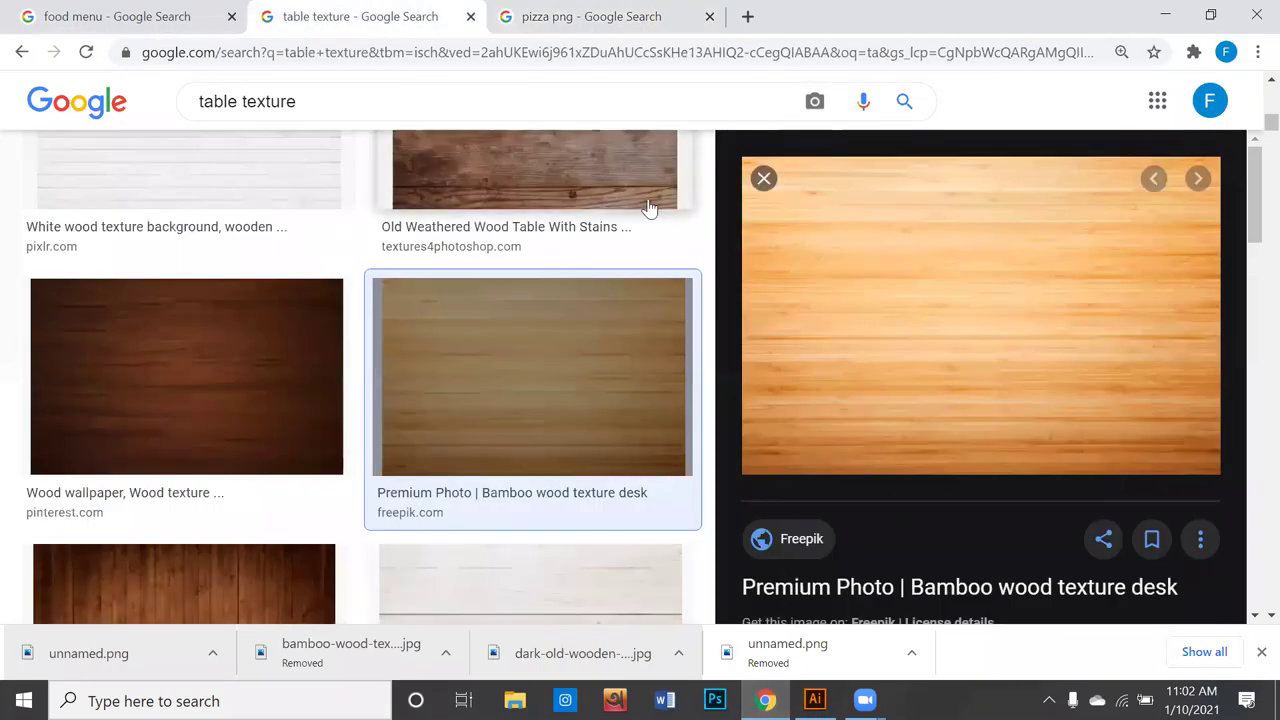
{"action": "scroll", "coordinate": [598, 285], "scroll_direction": "up", "scroll_amount": 4}
{"action": "scroll", "coordinate": [598, 285], "scroll_direction": "up", "scroll_amount": 3}
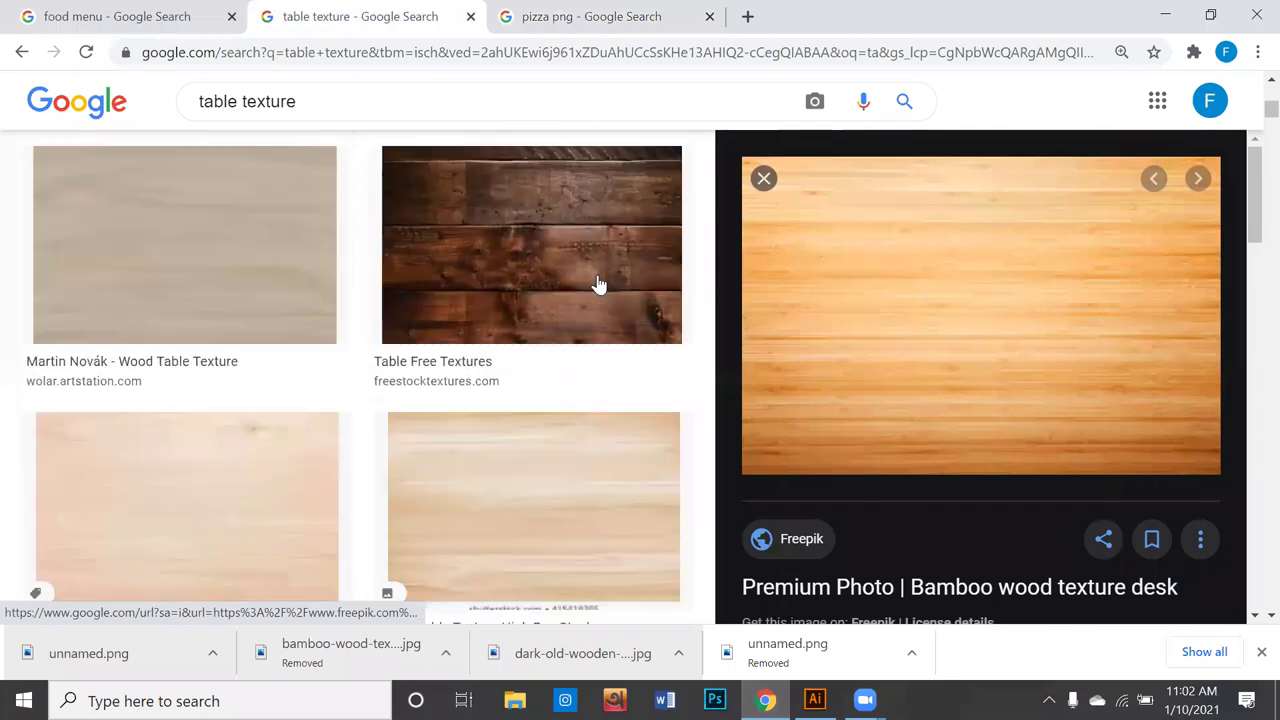
{"action": "scroll", "coordinate": [598, 285], "scroll_direction": "up", "scroll_amount": 3}
{"action": "scroll", "coordinate": [598, 285], "scroll_direction": "up", "scroll_amount": 3}
{"action": "scroll", "coordinate": [598, 285], "scroll_direction": "up", "scroll_amount": 1}
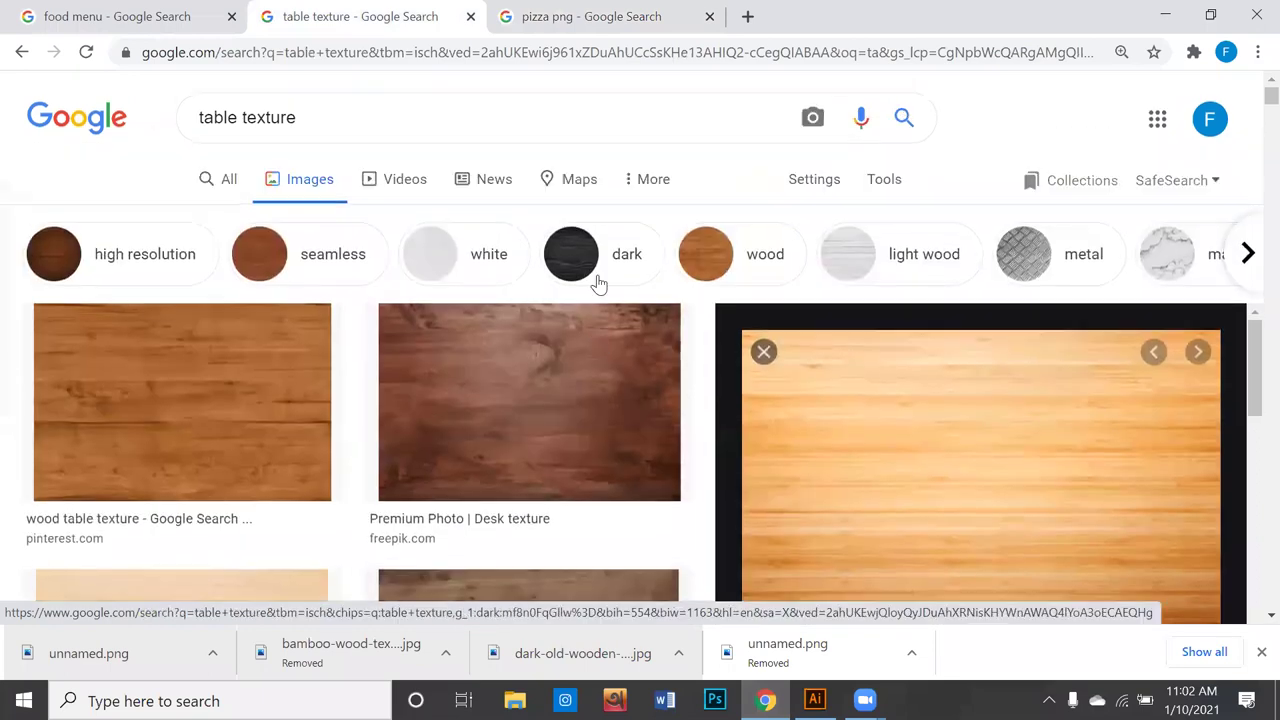
{"action": "scroll", "coordinate": [365, 345], "scroll_direction": "down", "scroll_amount": 4}
{"action": "scroll", "coordinate": [334, 211], "scroll_direction": "up", "scroll_amount": 2}
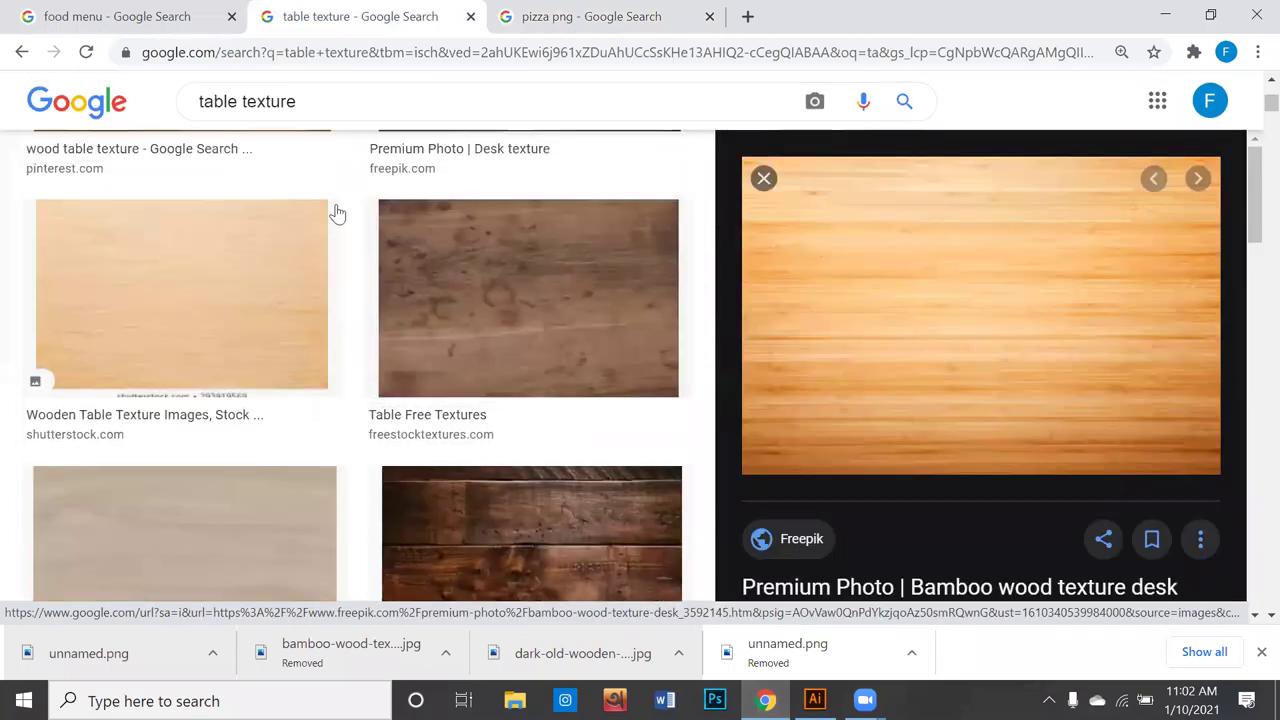
{"action": "left_click", "coordinate": [22, 51]}
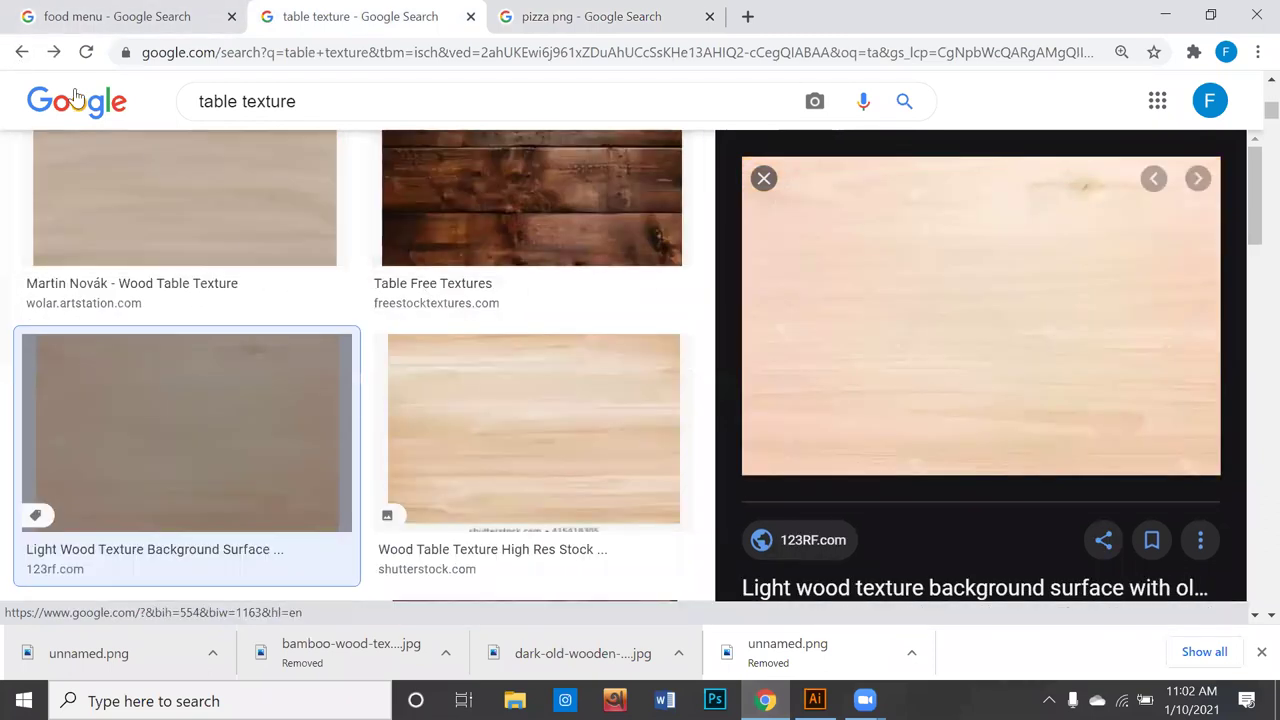
{"action": "left_click", "coordinate": [22, 52]}
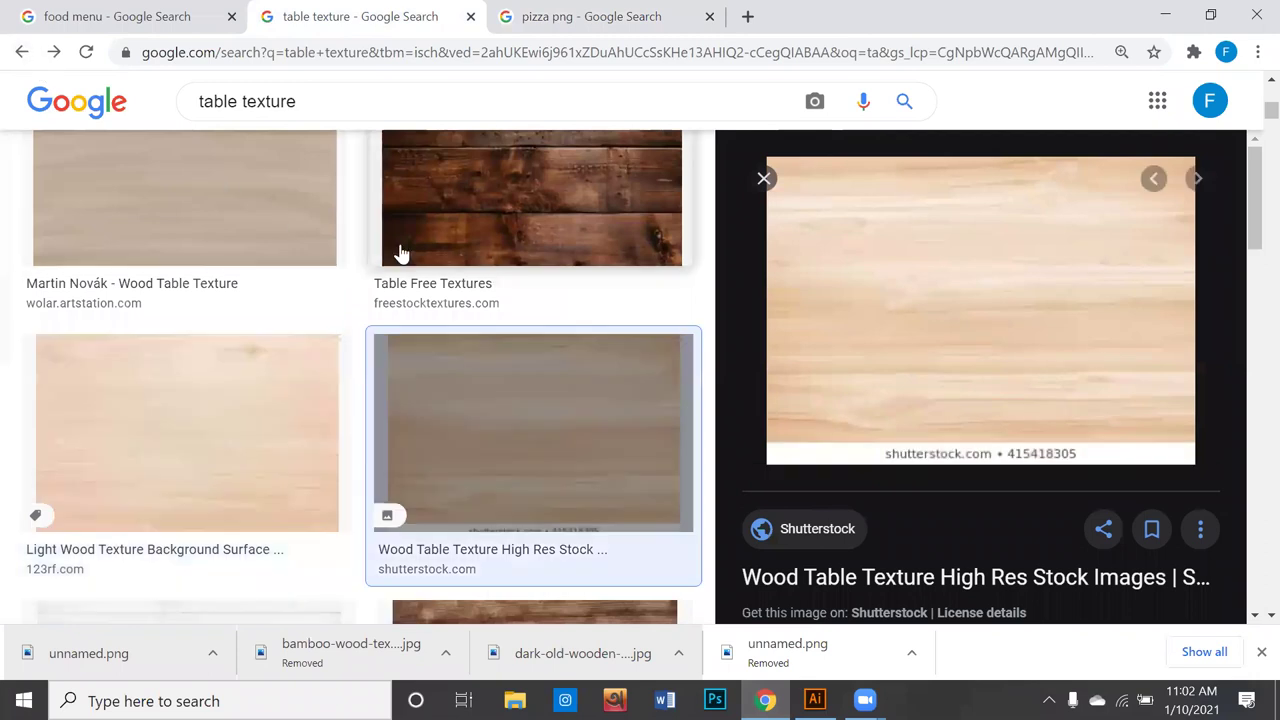
{"action": "left_click", "coordinate": [22, 52]}
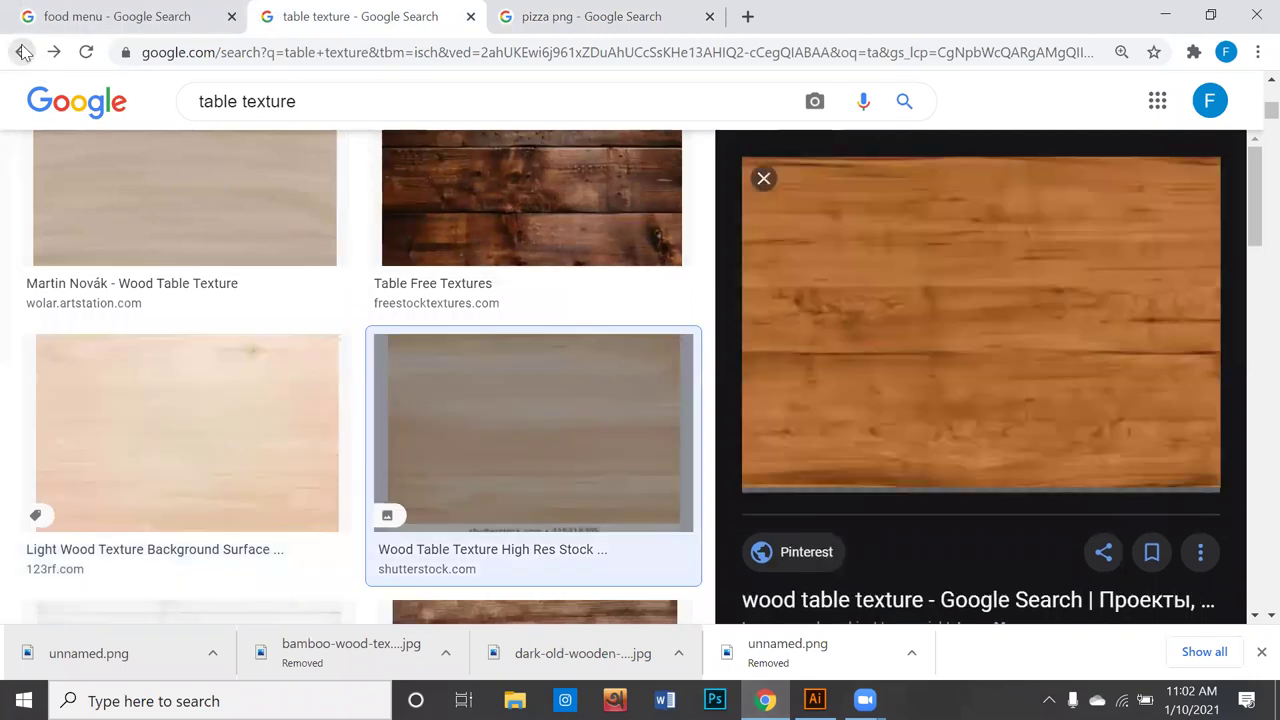
{"action": "left_click", "coordinate": [22, 52]}
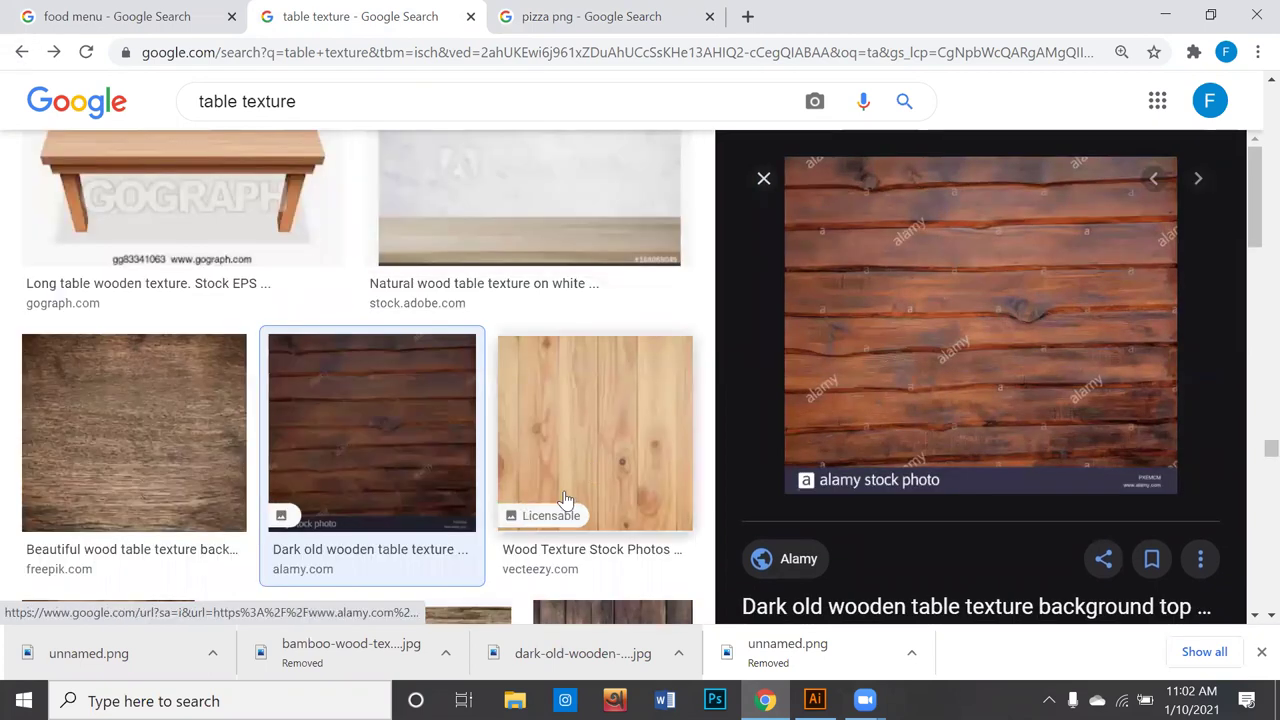
{"action": "scroll", "coordinate": [563, 500], "scroll_direction": "down", "scroll_amount": 2}
{"action": "scroll", "coordinate": [565, 490], "scroll_direction": "down", "scroll_amount": 4}
{"action": "scroll", "coordinate": [565, 490], "scroll_direction": "down", "scroll_amount": 3}
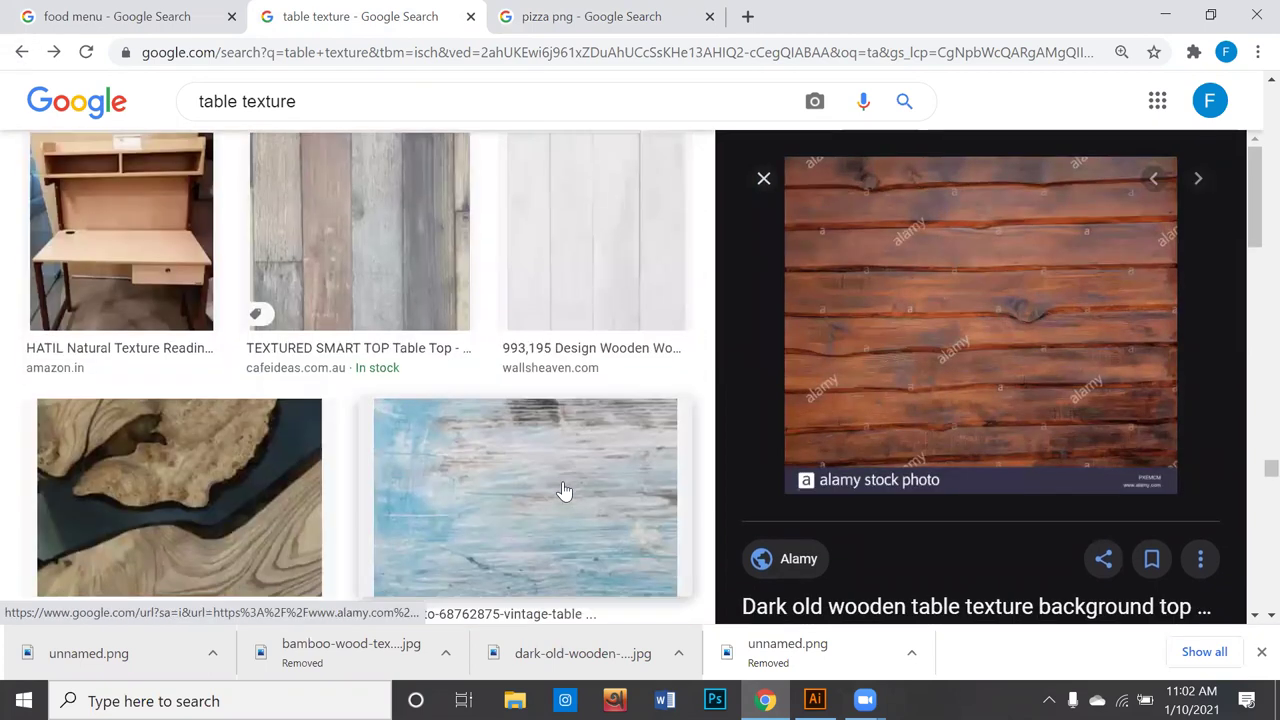
{"action": "scroll", "coordinate": [565, 488], "scroll_direction": "down", "scroll_amount": 2}
{"action": "scroll", "coordinate": [565, 484], "scroll_direction": "down", "scroll_amount": 3}
{"action": "scroll", "coordinate": [563, 464], "scroll_direction": "down", "scroll_amount": 3}
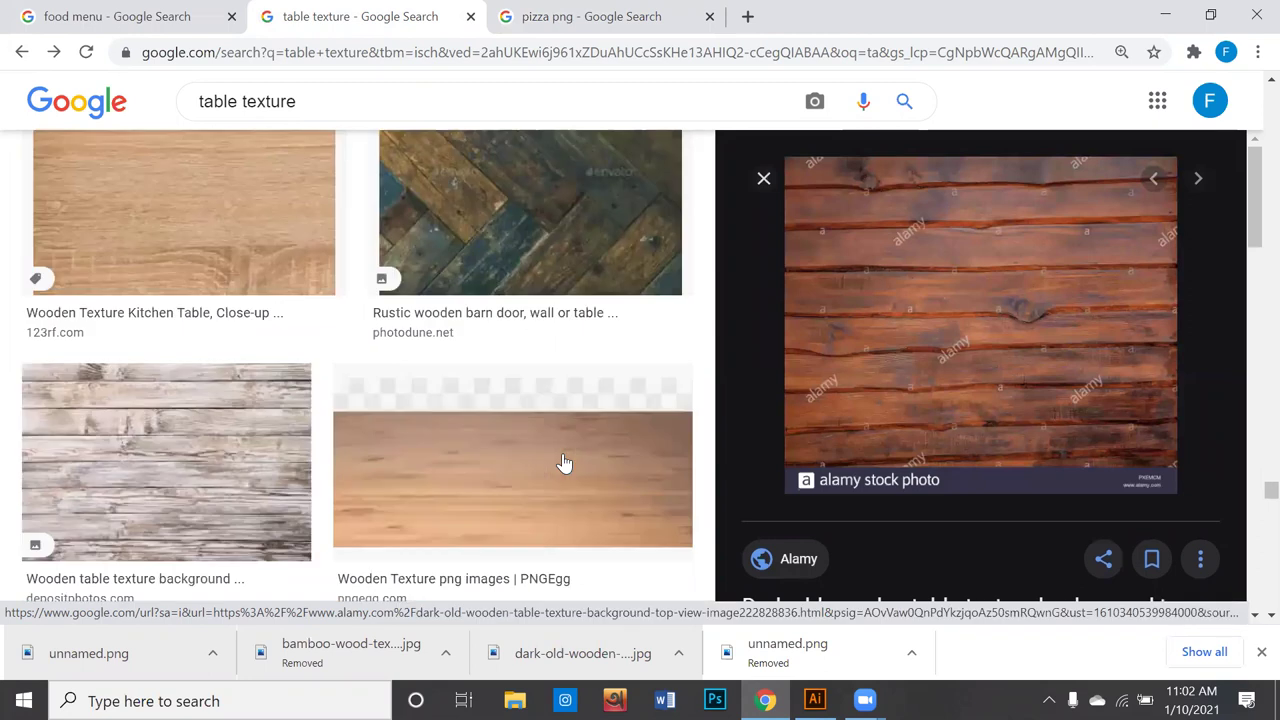
{"action": "scroll", "coordinate": [565, 462], "scroll_direction": "down", "scroll_amount": 2}
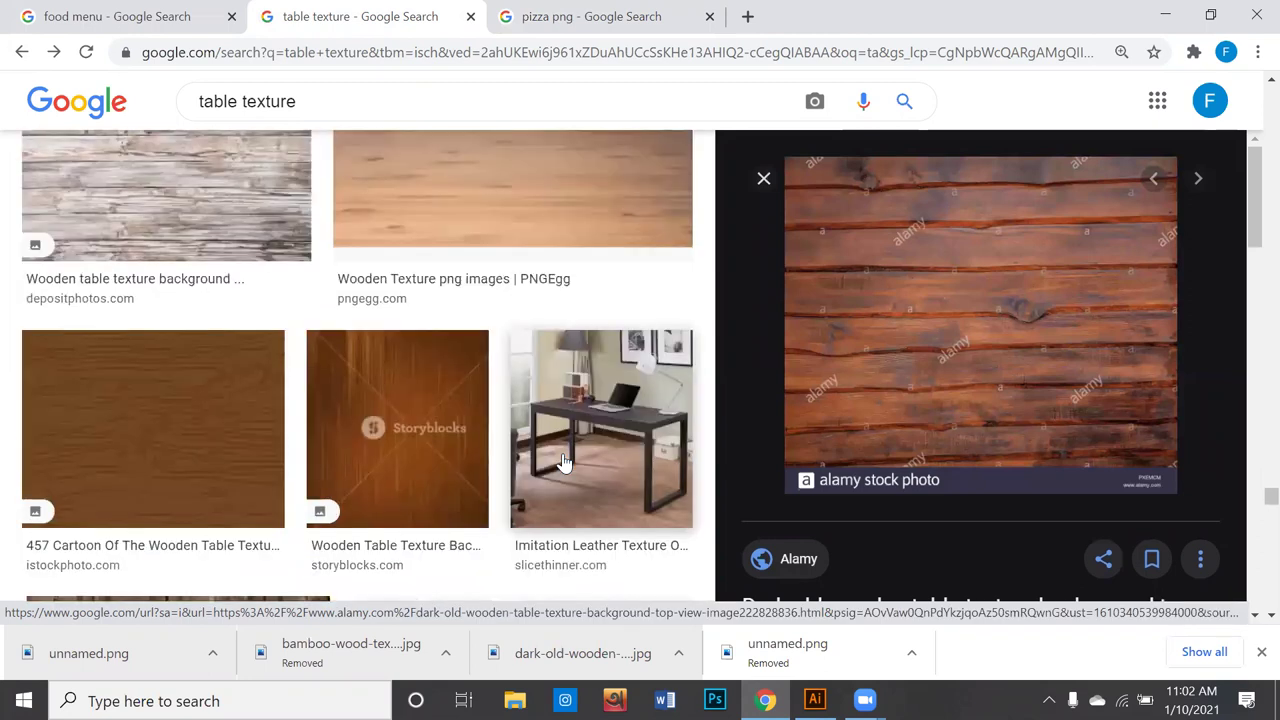
{"action": "scroll", "coordinate": [563, 462], "scroll_direction": "down", "scroll_amount": 3}
{"action": "scroll", "coordinate": [563, 464], "scroll_direction": "down", "scroll_amount": 3}
{"action": "scroll", "coordinate": [563, 464], "scroll_direction": "down", "scroll_amount": 3}
{"action": "scroll", "coordinate": [563, 462], "scroll_direction": "down", "scroll_amount": 3}
{"action": "scroll", "coordinate": [563, 462], "scroll_direction": "down", "scroll_amount": 3}
{"action": "scroll", "coordinate": [563, 462], "scroll_direction": "down", "scroll_amount": 3}
{"action": "scroll", "coordinate": [563, 462], "scroll_direction": "down", "scroll_amount": 3}
{"action": "scroll", "coordinate": [563, 462], "scroll_direction": "down", "scroll_amount": 3}
{"action": "scroll", "coordinate": [563, 462], "scroll_direction": "down", "scroll_amount": 3}
{"action": "scroll", "coordinate": [563, 462], "scroll_direction": "down", "scroll_amount": 3}
{"action": "scroll", "coordinate": [563, 462], "scroll_direction": "down", "scroll_amount": 3}
{"action": "scroll", "coordinate": [563, 462], "scroll_direction": "down", "scroll_amount": 3}
{"action": "scroll", "coordinate": [563, 462], "scroll_direction": "down", "scroll_amount": 1}
{"action": "scroll", "coordinate": [563, 462], "scroll_direction": "down", "scroll_amount": 4}
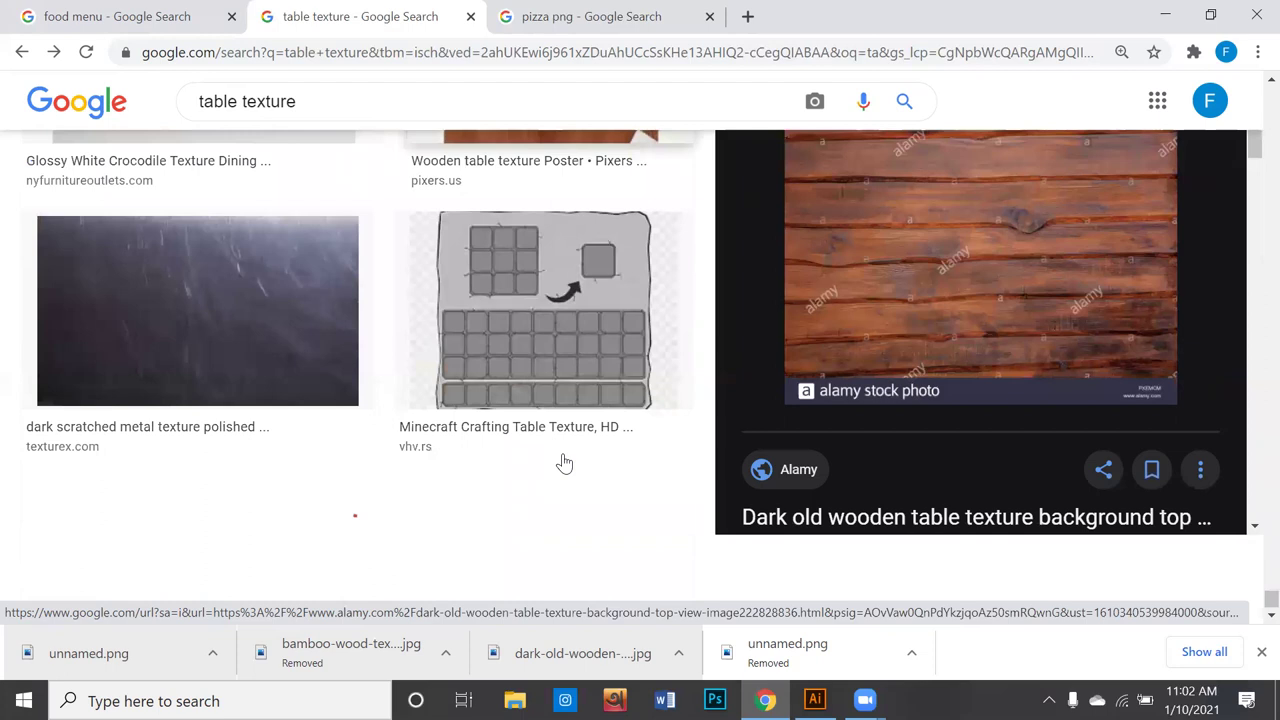
{"action": "scroll", "coordinate": [446, 395], "scroll_direction": "down", "scroll_amount": 4}
{"action": "scroll", "coordinate": [446, 395], "scroll_direction": "down", "scroll_amount": 4}
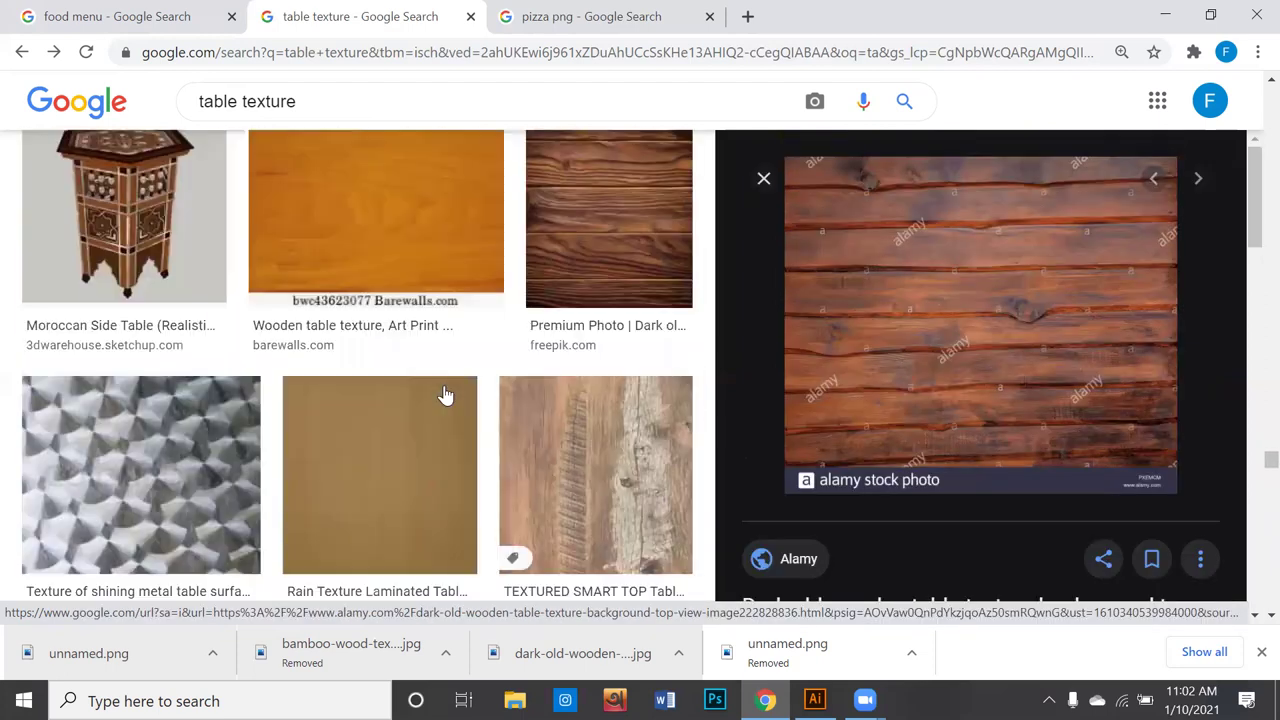
{"action": "scroll", "coordinate": [446, 395], "scroll_direction": "down", "scroll_amount": 5}
{"action": "scroll", "coordinate": [446, 395], "scroll_direction": "down", "scroll_amount": 4}
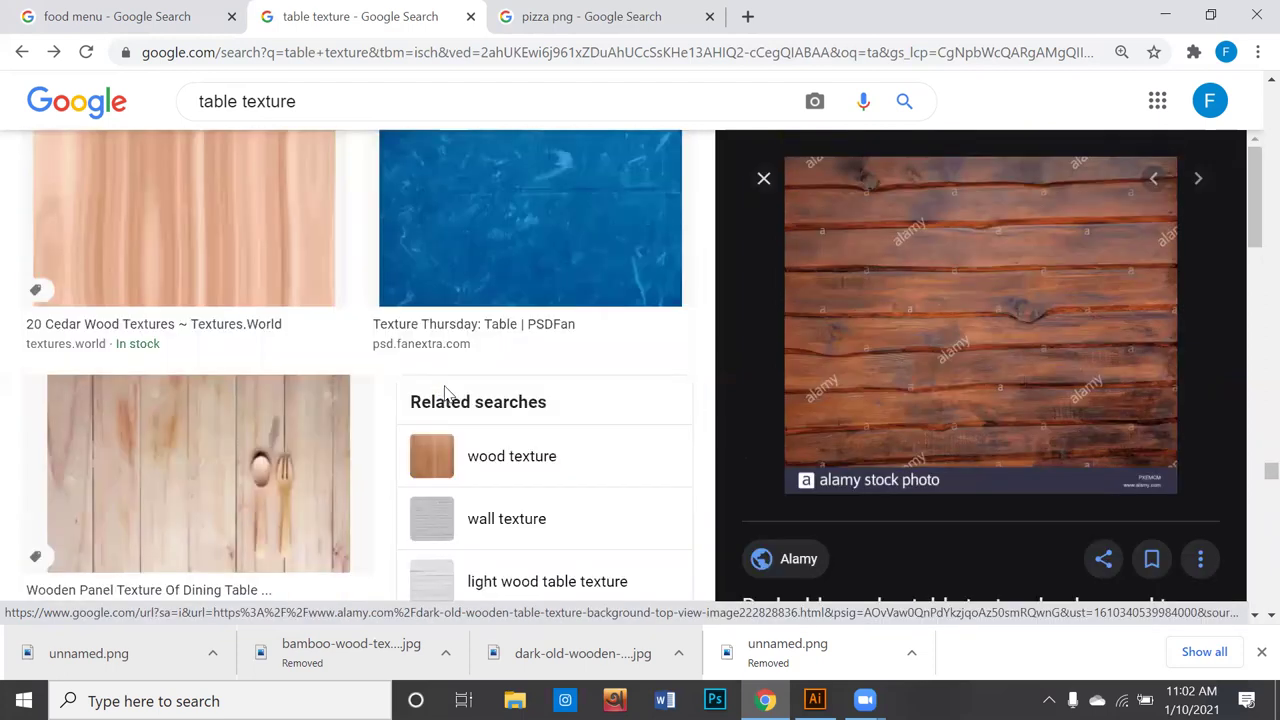
{"action": "scroll", "coordinate": [446, 393], "scroll_direction": "down", "scroll_amount": 5}
{"action": "scroll", "coordinate": [443, 391], "scroll_direction": "down", "scroll_amount": 3}
{"action": "scroll", "coordinate": [443, 391], "scroll_direction": "down", "scroll_amount": 2}
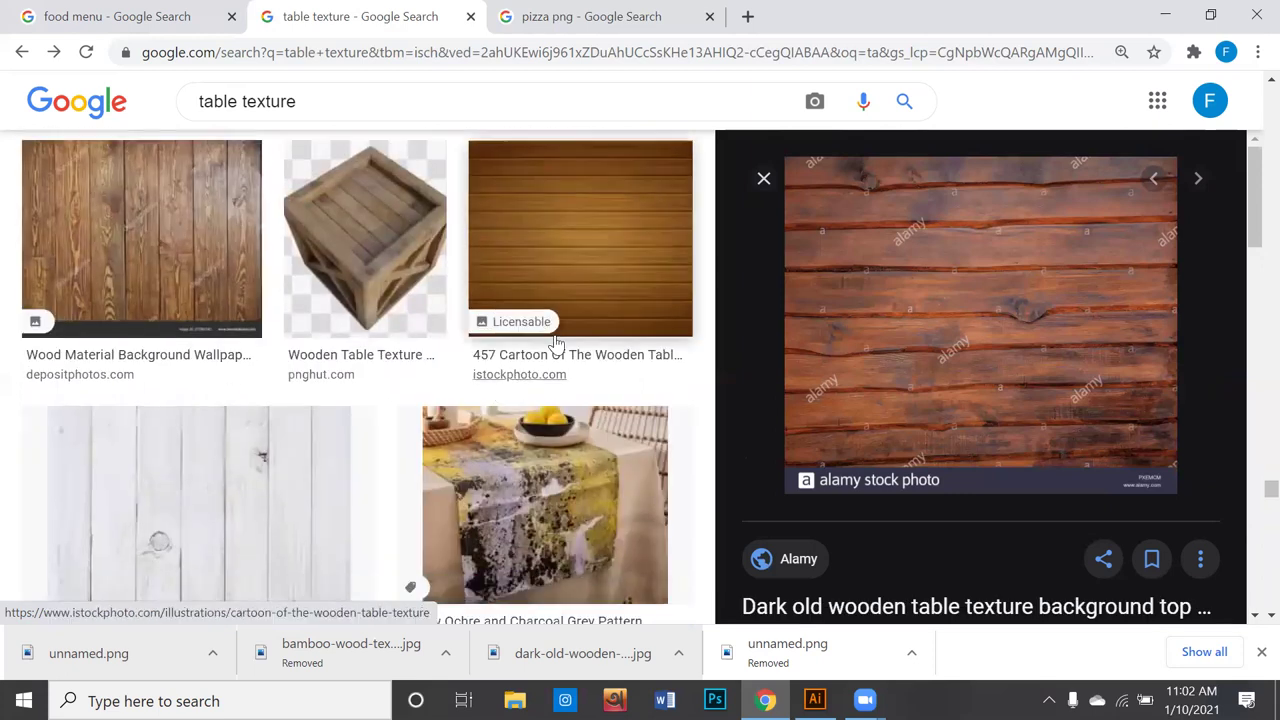
{"action": "left_click", "coordinate": [560, 258]}
{"action": "right_click", "coordinate": [1017, 340]}
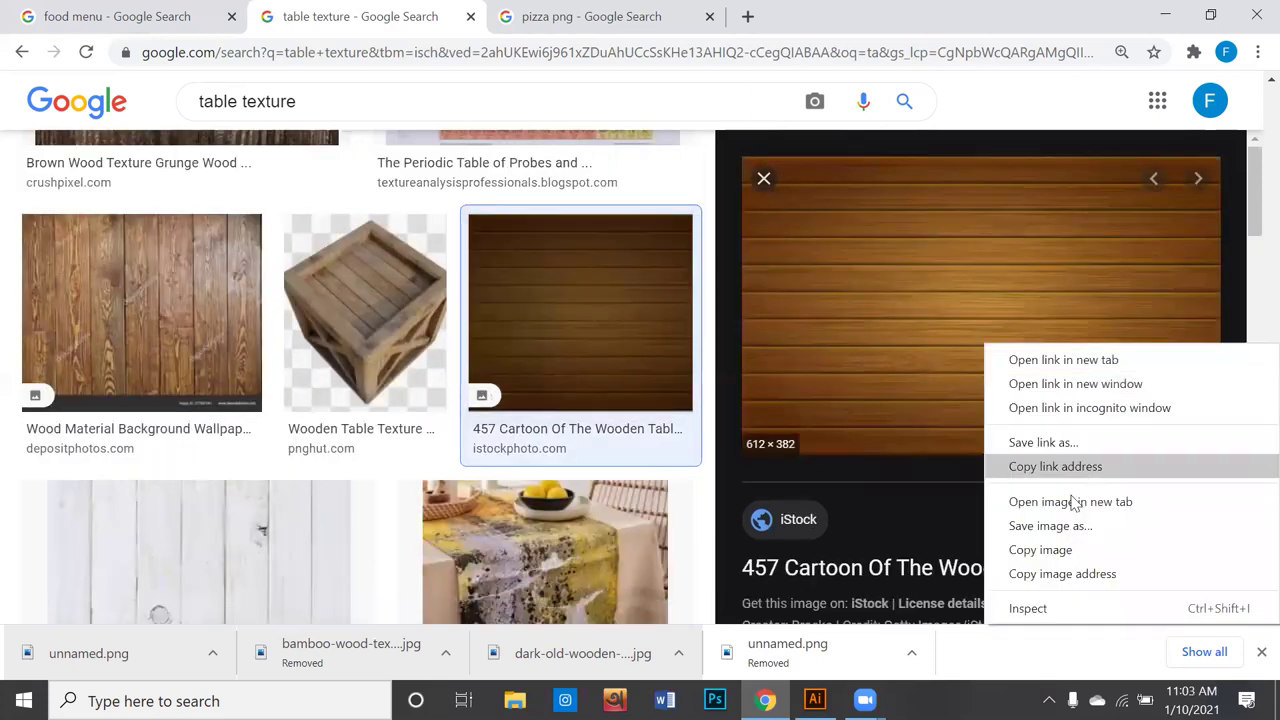
{"action": "left_click", "coordinate": [1073, 532]}
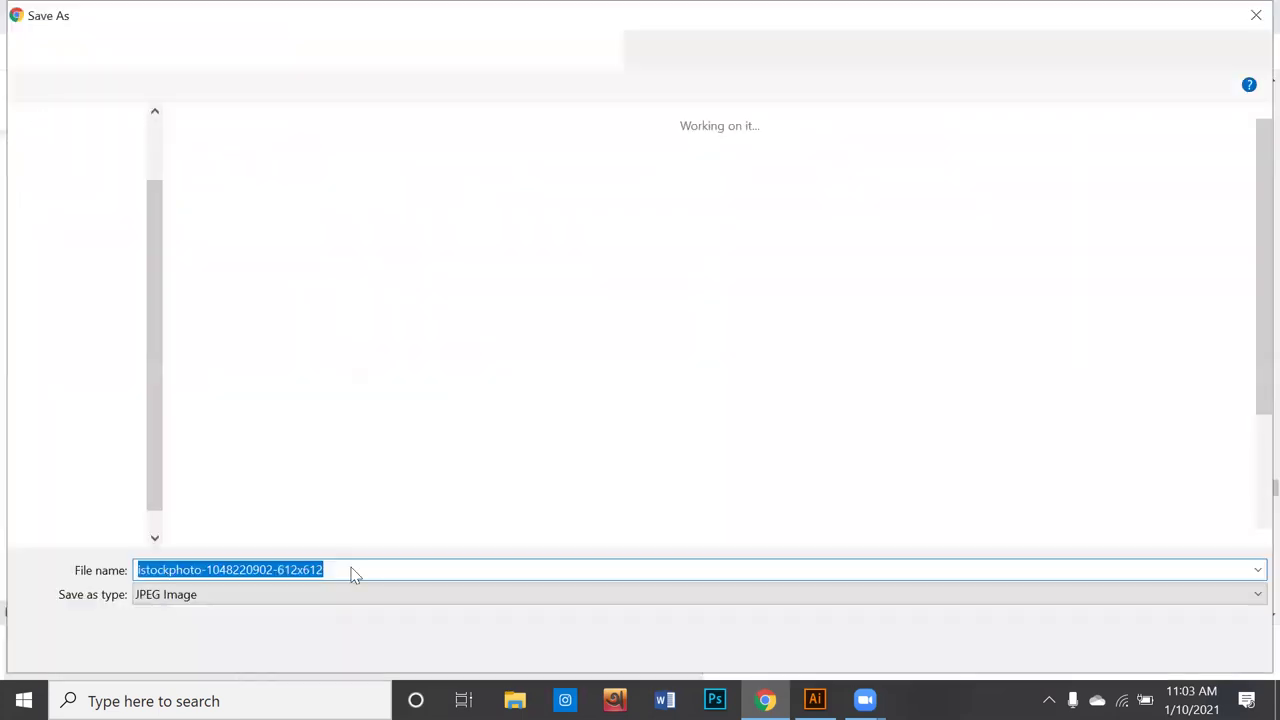
{"action": "left_click", "coordinate": [1108, 647]}
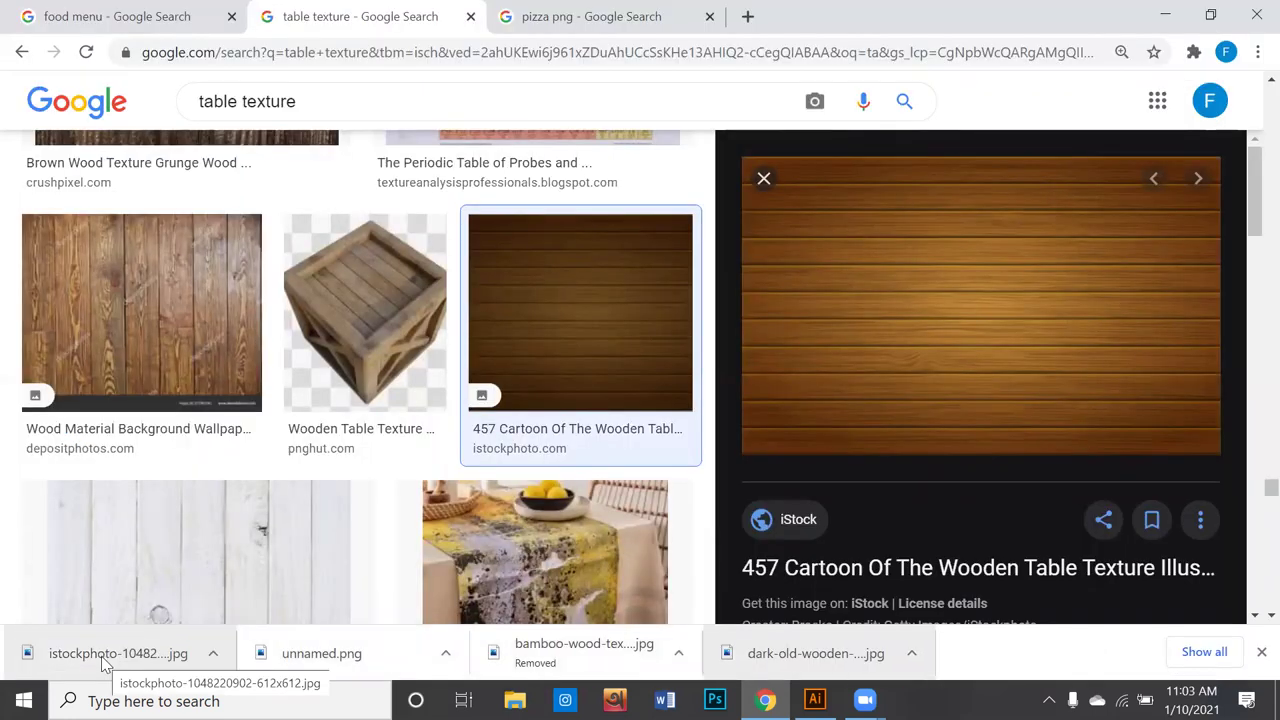
{"action": "left_click_drag", "start_coordinate": [104, 663], "coordinate": [803, 698]}
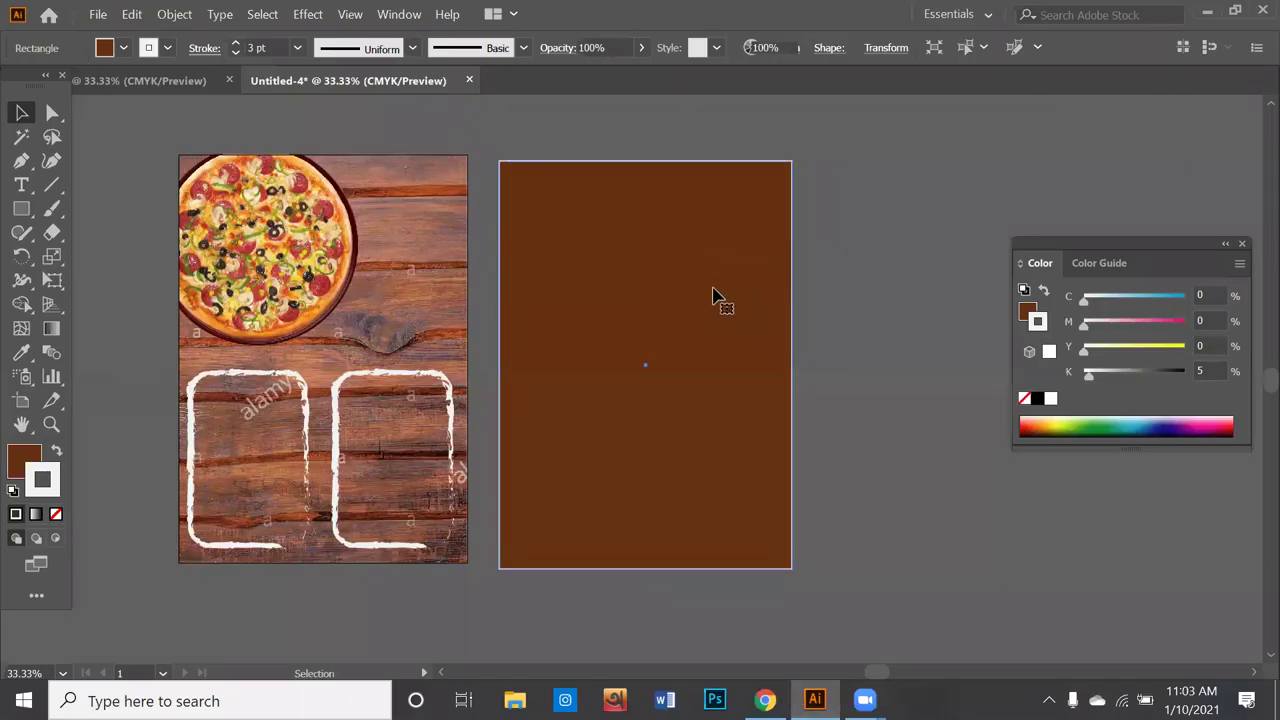
Step: Place the wood texture over the brown rectangle and stretch it to about 1348.79 × 841.89 pt
{"action": "left_click_drag", "start_coordinate": [803, 698], "coordinate": [707, 305]}
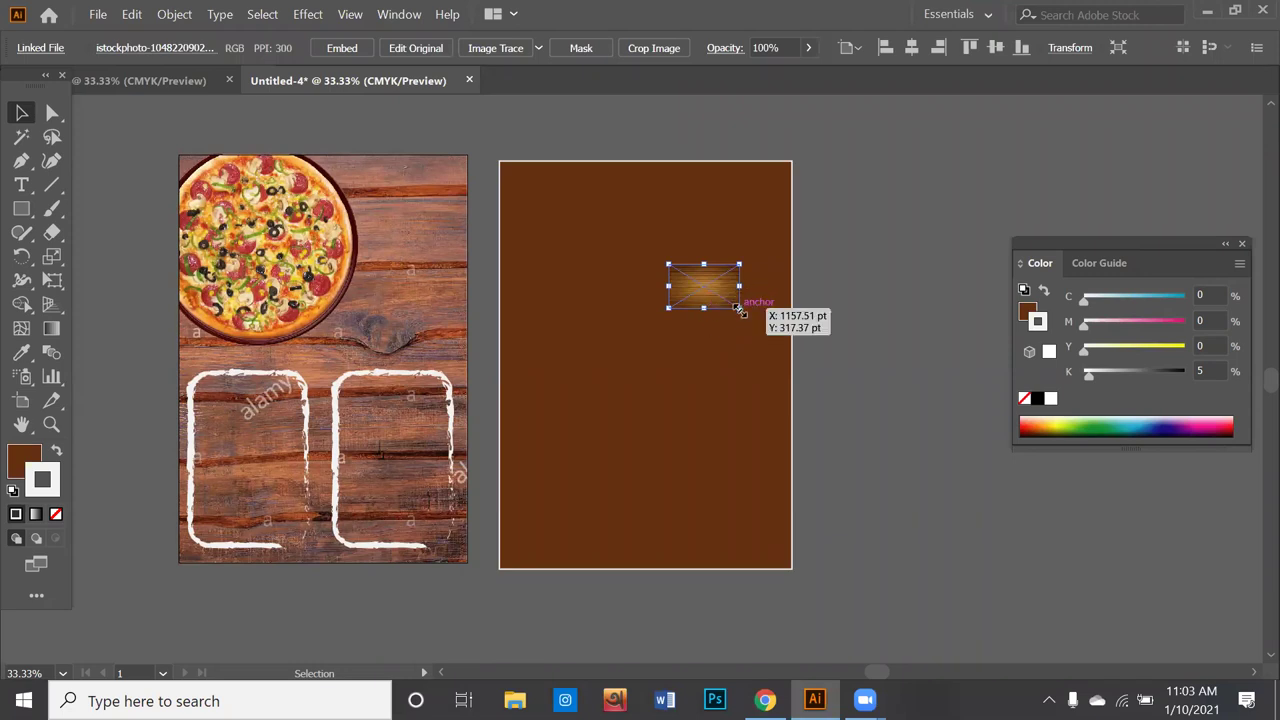
{"action": "mouse_move", "coordinate": [740, 310]}
{"action": "left_mouse_down"}
{"action": "mouse_move", "coordinate": [818, 573]}
{"action": "mouse_move", "coordinate": [1201, 369]}
{"action": "left_mouse_up"}
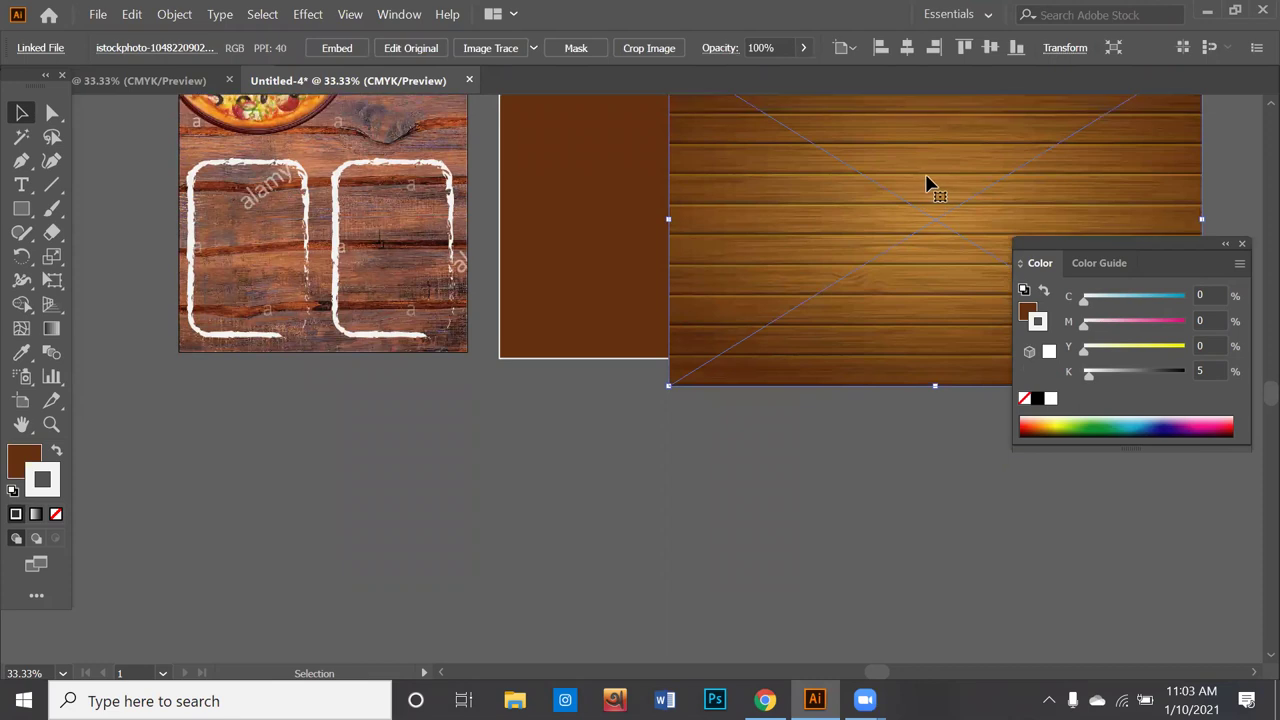
{"action": "scroll", "coordinate": [926, 186], "scroll_direction": "up", "scroll_amount": 3}
{"action": "scroll", "coordinate": [926, 183], "scroll_direction": "up", "scroll_amount": 1}
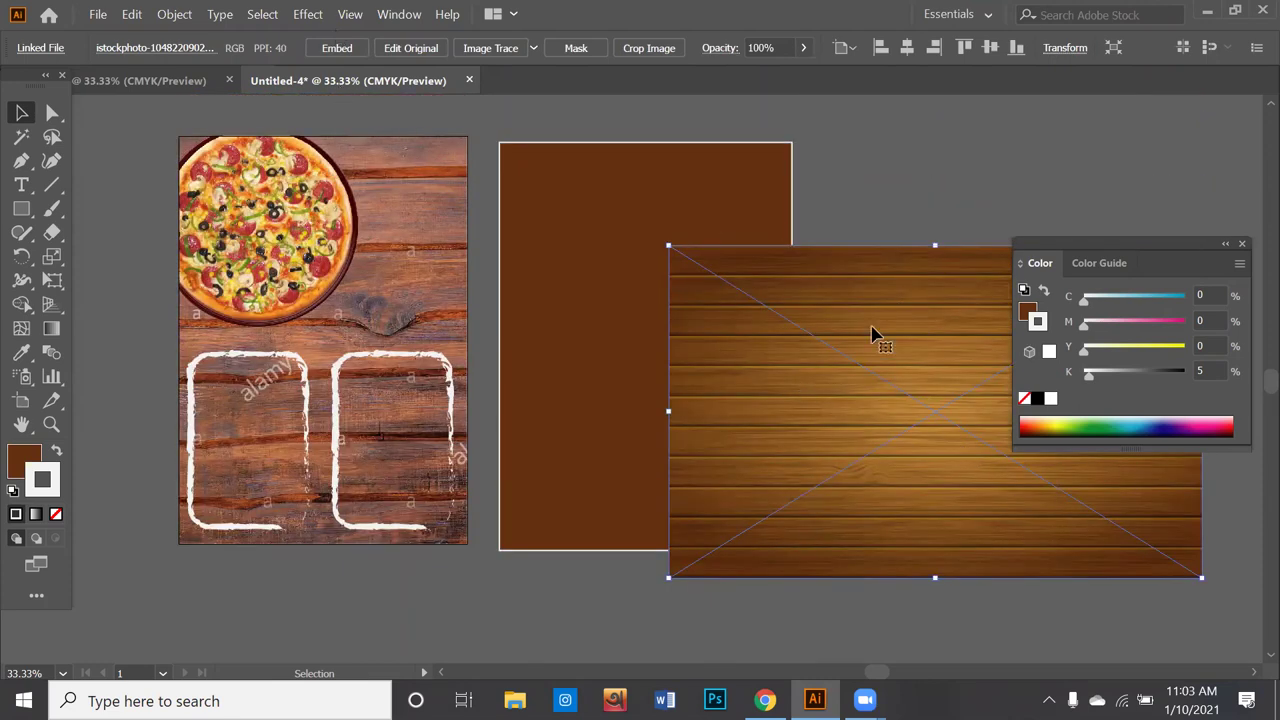
{"action": "left_click_drag", "start_coordinate": [937, 396], "coordinate": [755, 298]}
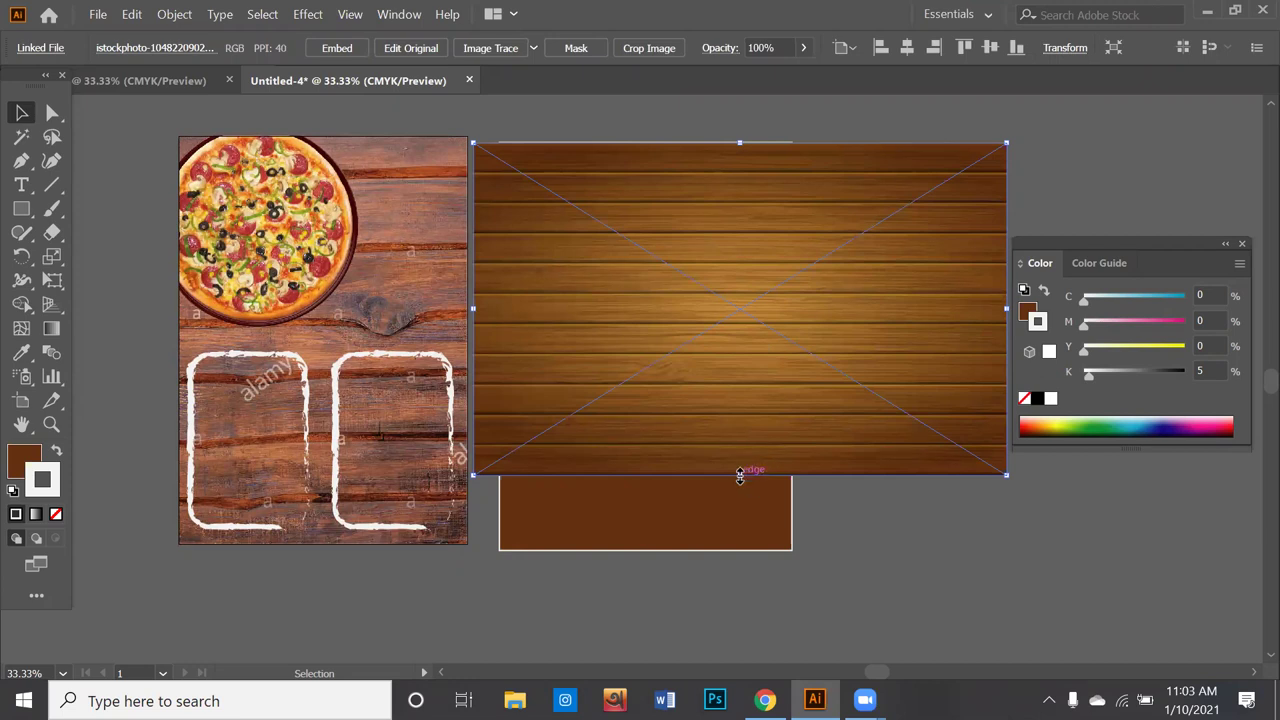
{"action": "left_click_drag", "start_coordinate": [740, 477], "coordinate": [723, 552]}
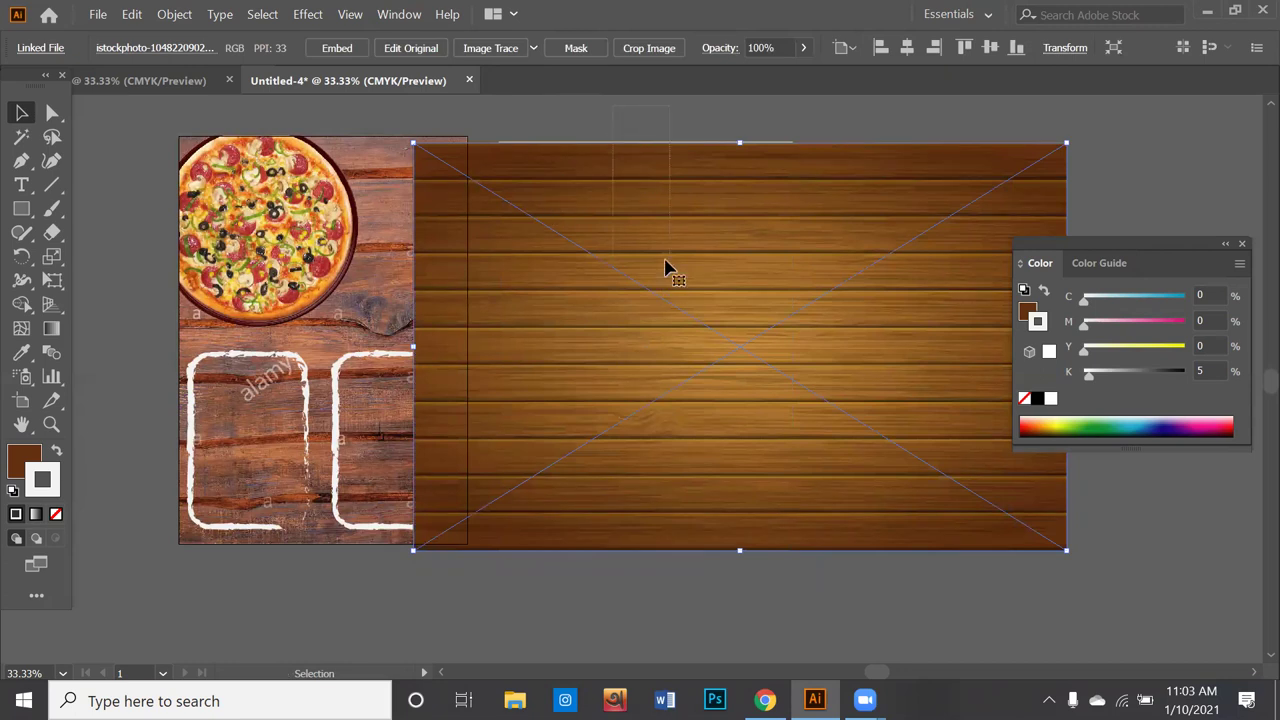
Step: Select the wood with the rectangle and try Make Clipping Mask, dismissing the error
{"action": "left_click", "coordinate": [666, 266], "text": "shift"}
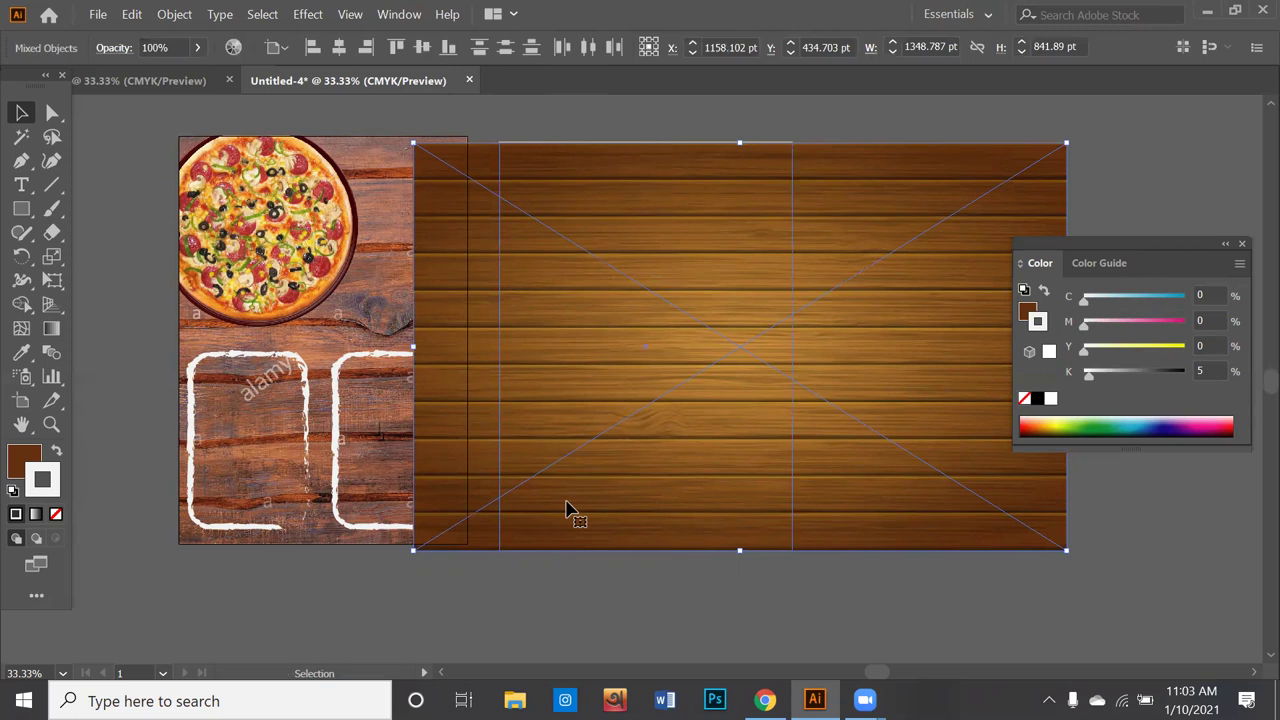
{"action": "right_click", "coordinate": [274, 588]}
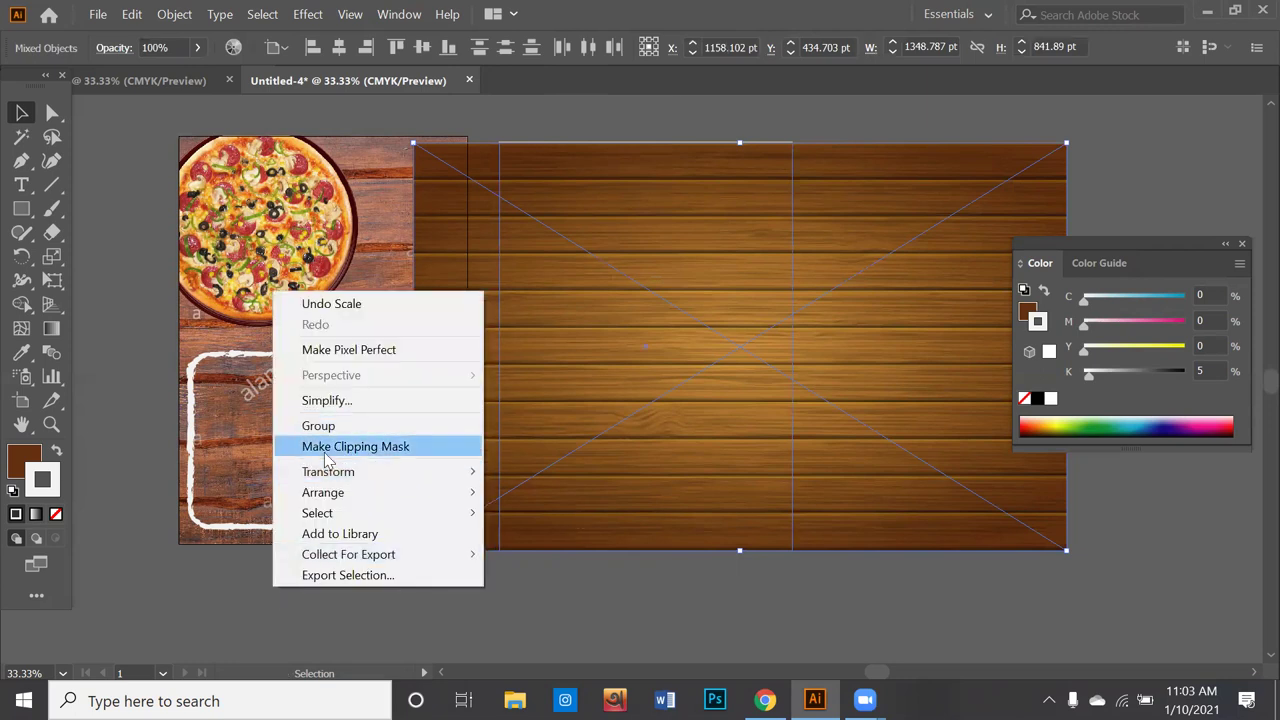
{"action": "left_click", "coordinate": [324, 450]}
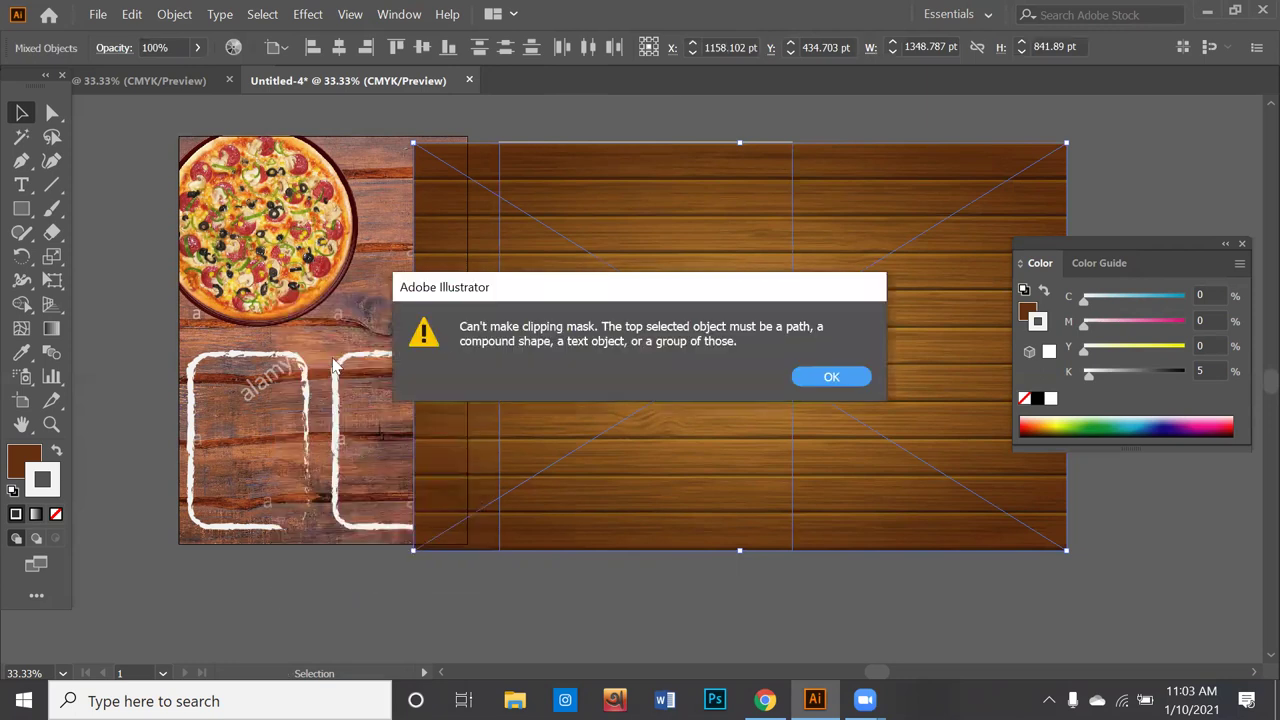
{"action": "left_click", "coordinate": [818, 381]}
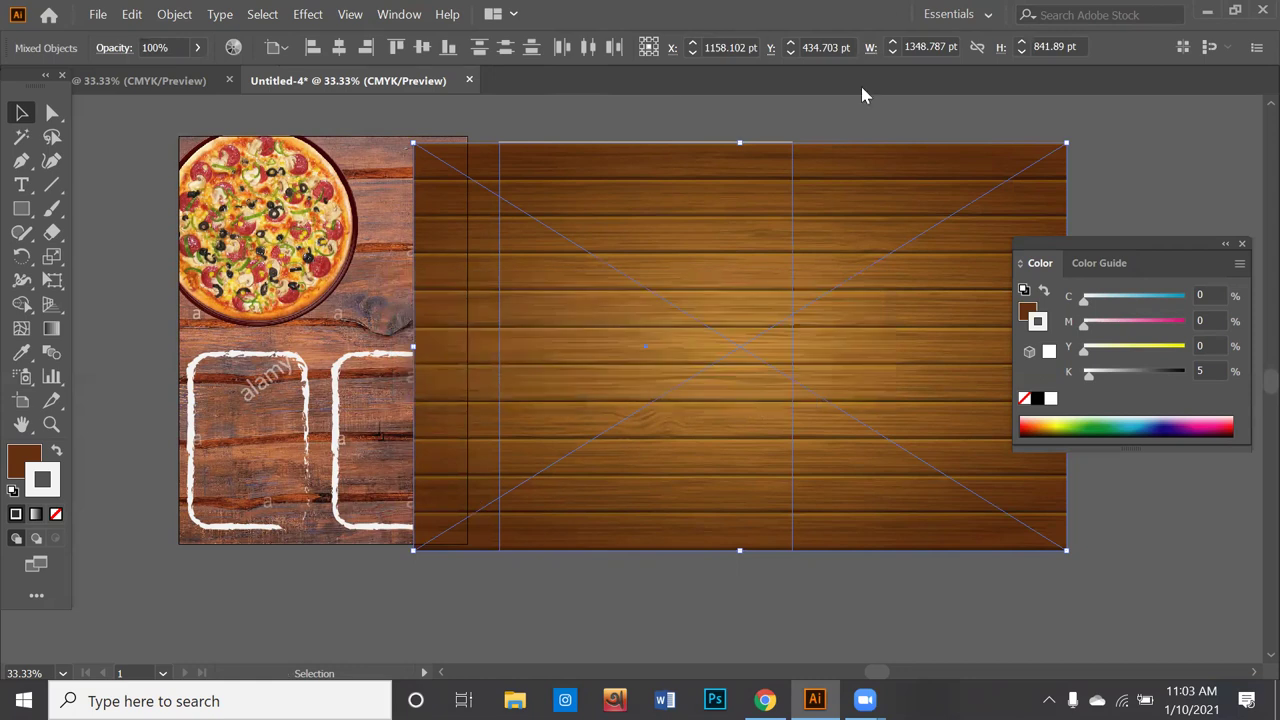
Step: Nudge and enlarge the wood image, then send it behind the brown rectangle
{"action": "left_click", "coordinate": [800, 153]}
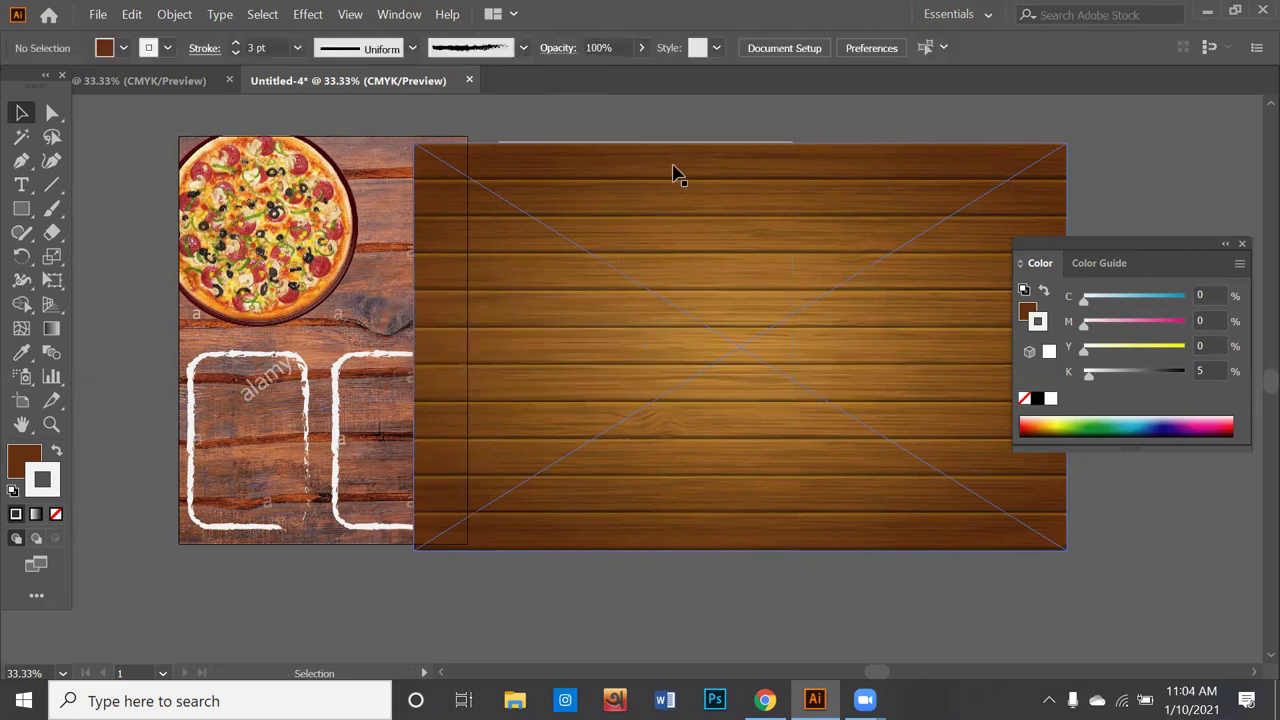
{"action": "left_click_drag", "start_coordinate": [705, 265], "coordinate": [709, 257]}
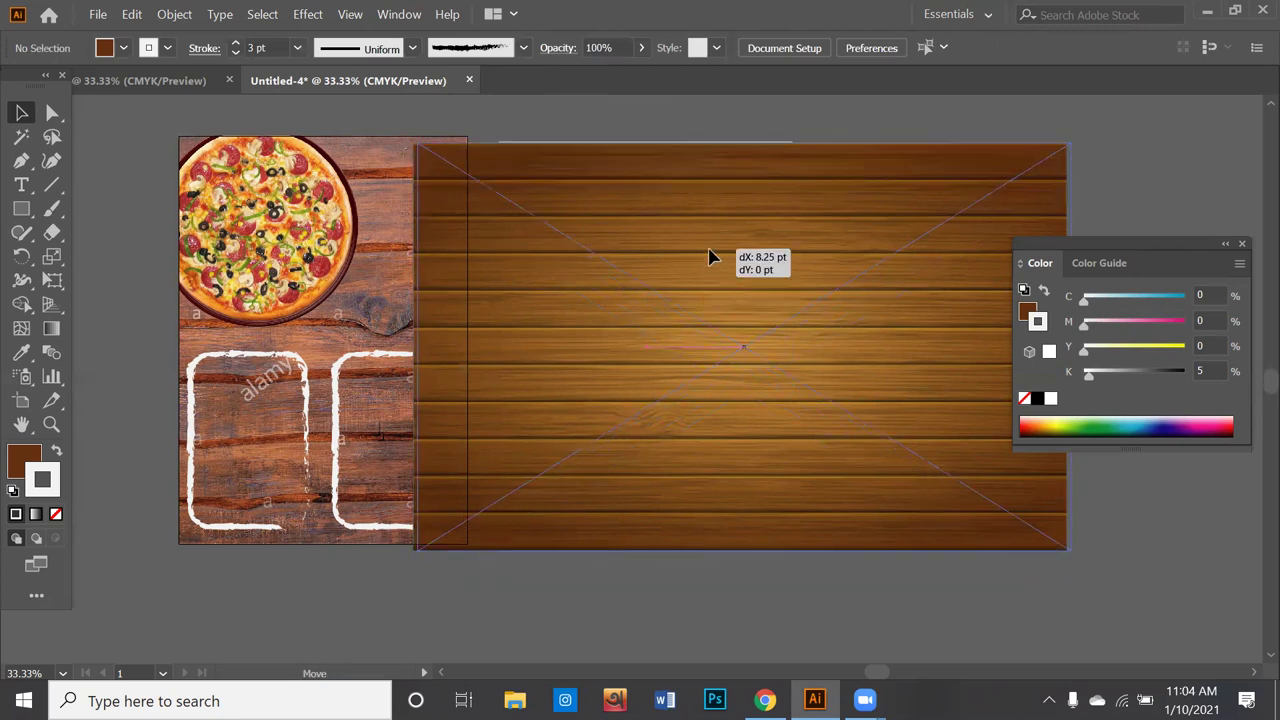
{"action": "left_click_drag", "start_coordinate": [709, 257], "coordinate": [712, 259]}
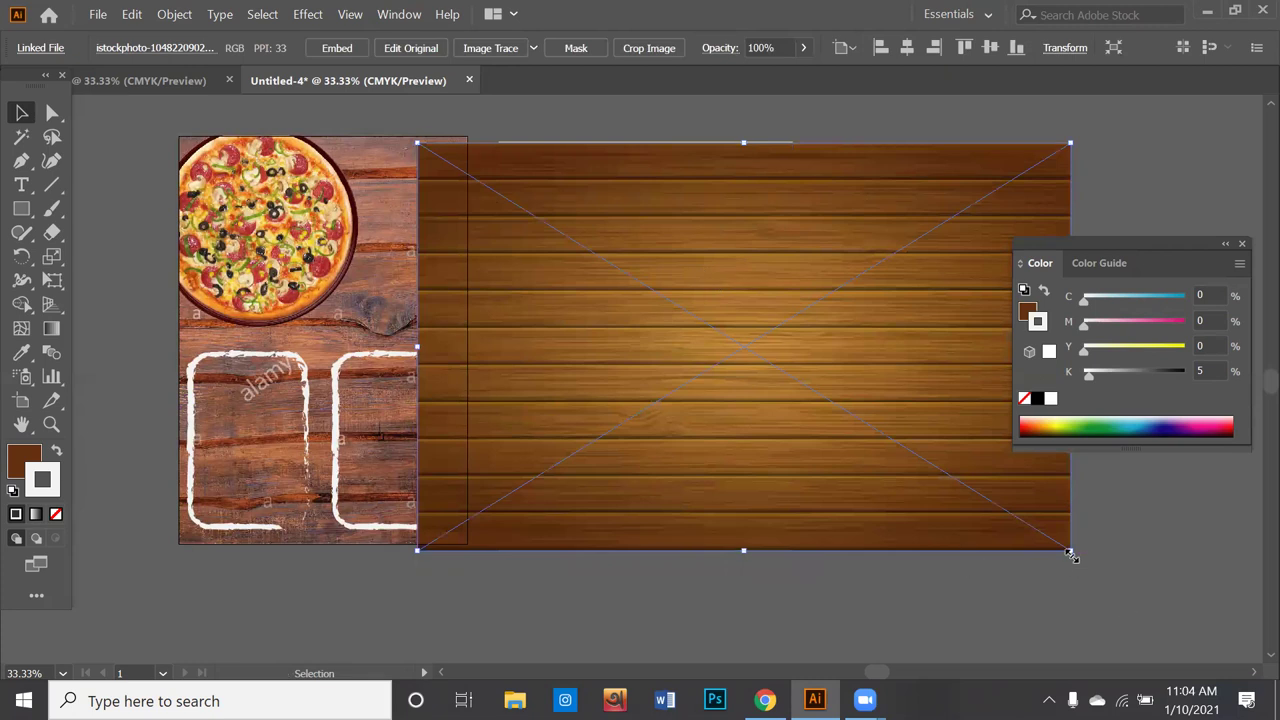
{"action": "left_click_drag", "start_coordinate": [1070, 550], "coordinate": [1091, 580]}
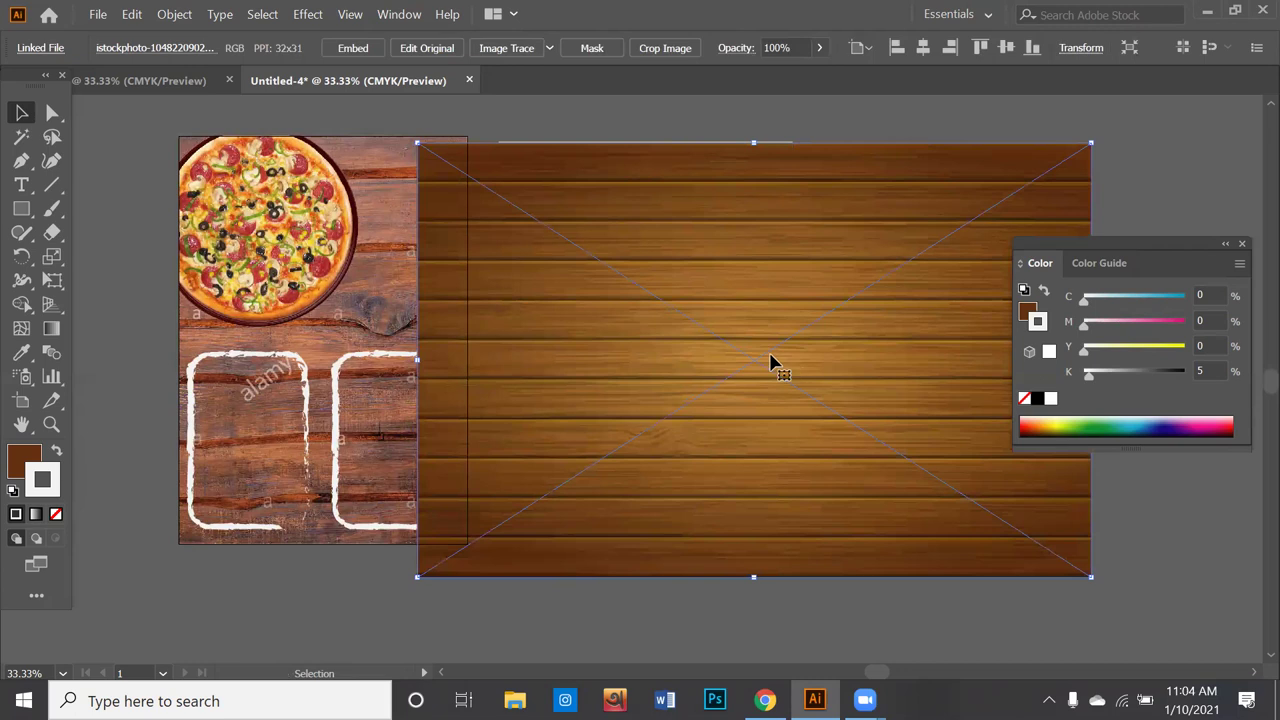
{"action": "right_click", "coordinate": [700, 607]}
{"action": "mouse_move", "coordinate": [750, 487]}
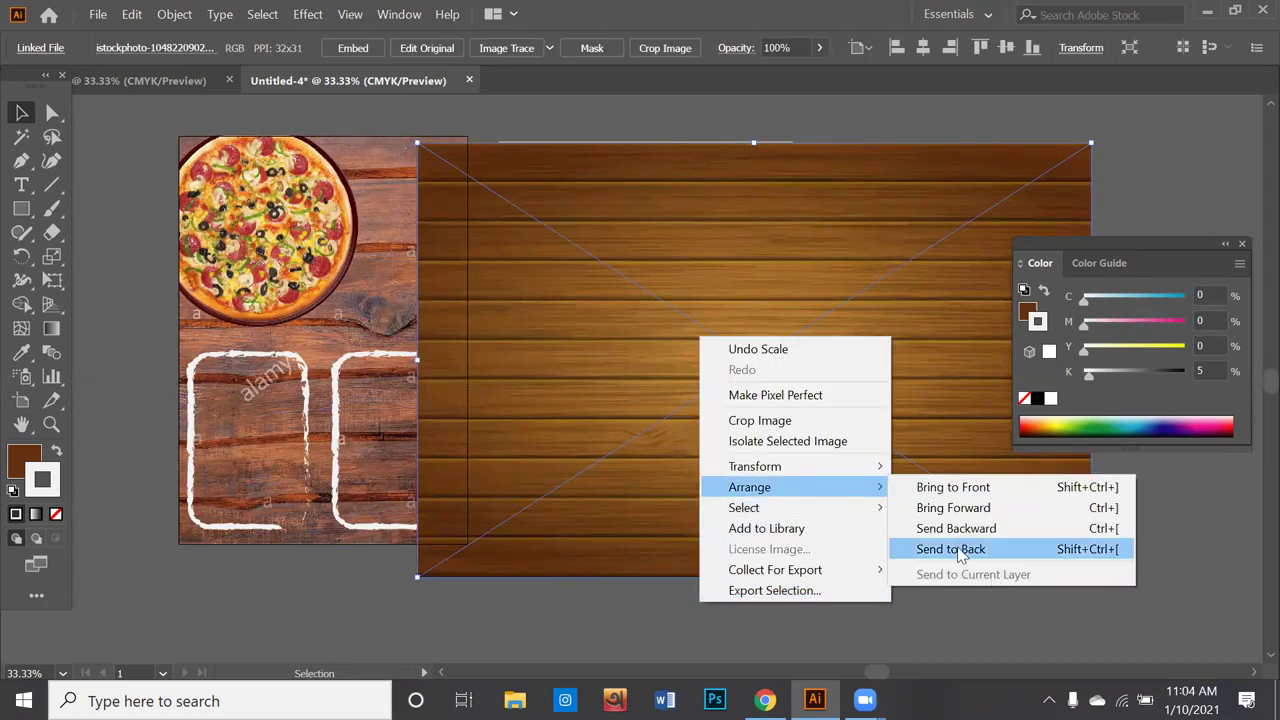
{"action": "left_click", "coordinate": [985, 549]}
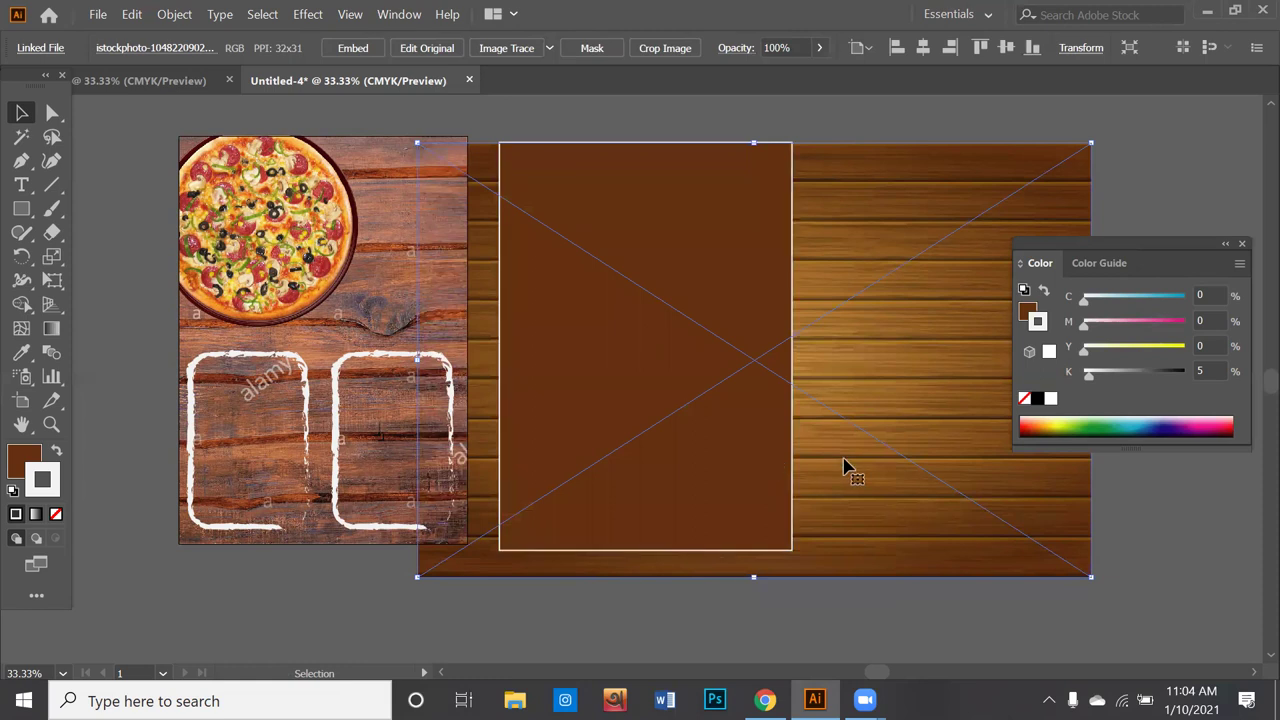
{"action": "left_click_drag", "start_coordinate": [886, 401], "coordinate": [884, 388]}
Step: Clip the wood to the brown rectangle, making a 603.917 × 841.89 pt clip group
{"action": "right_click", "coordinate": [736, 609]}
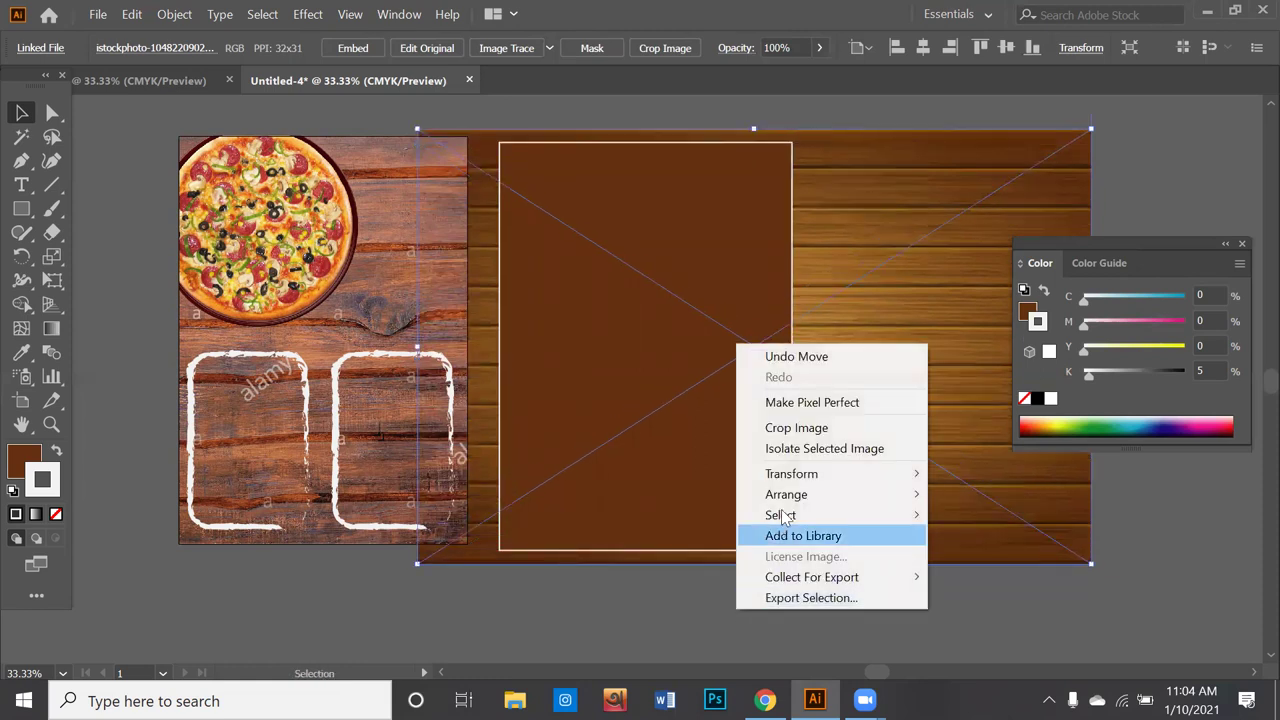
{"action": "left_click", "coordinate": [706, 111]}
{"action": "left_click", "coordinate": [706, 169], "text": "shift"}
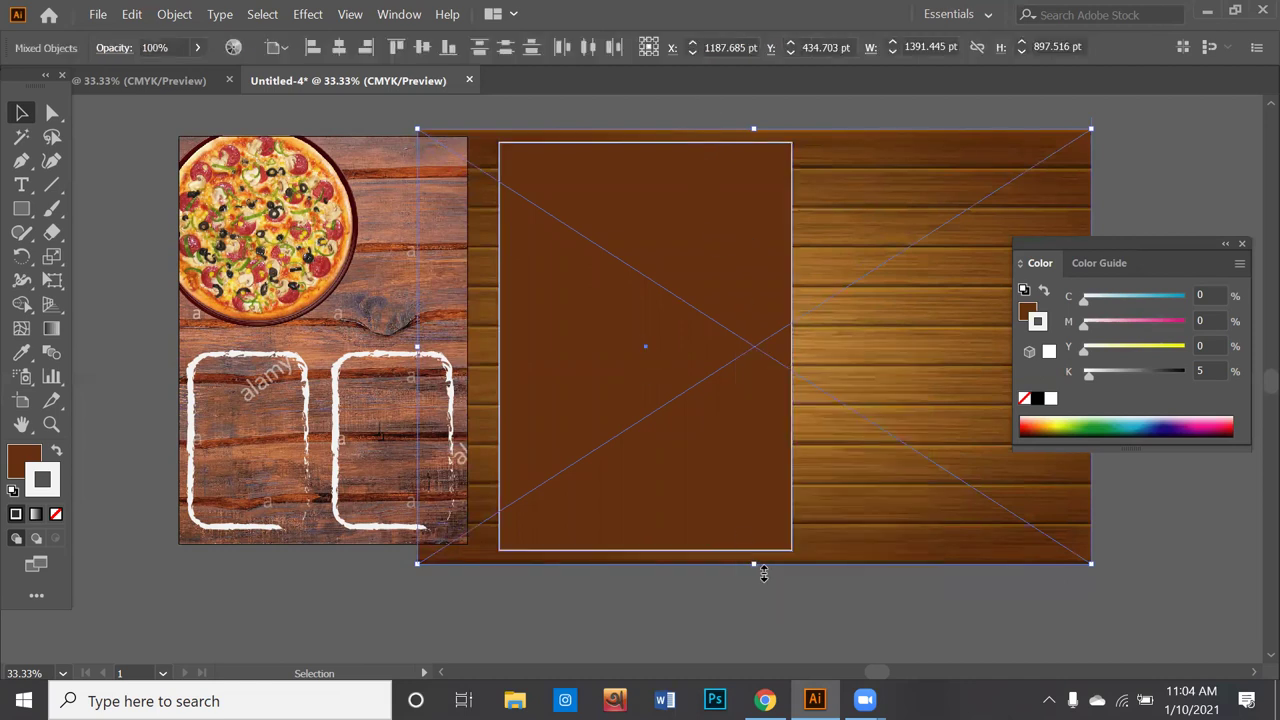
{"action": "right_click", "coordinate": [816, 597]}
{"action": "left_click", "coordinate": [876, 456]}
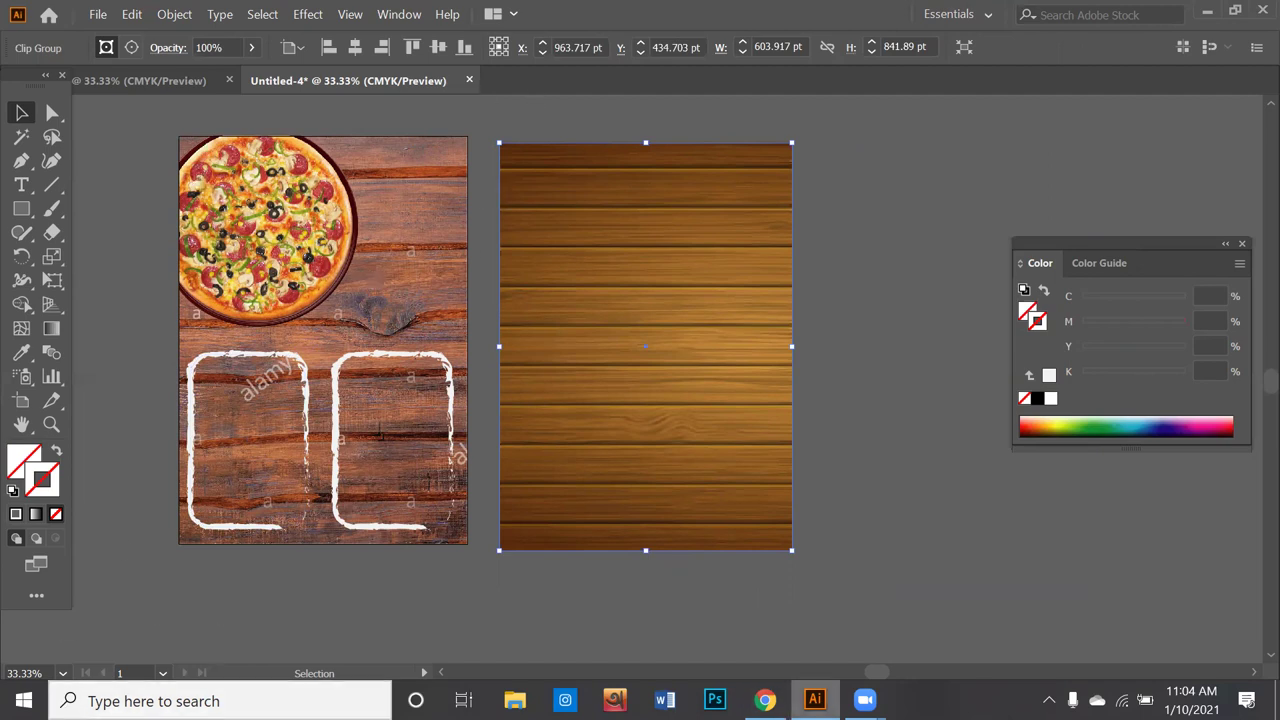
Step: In Chrome's pizza png results, preview the Veggie Pizza image large
{"action": "left_click", "coordinate": [765, 700]}
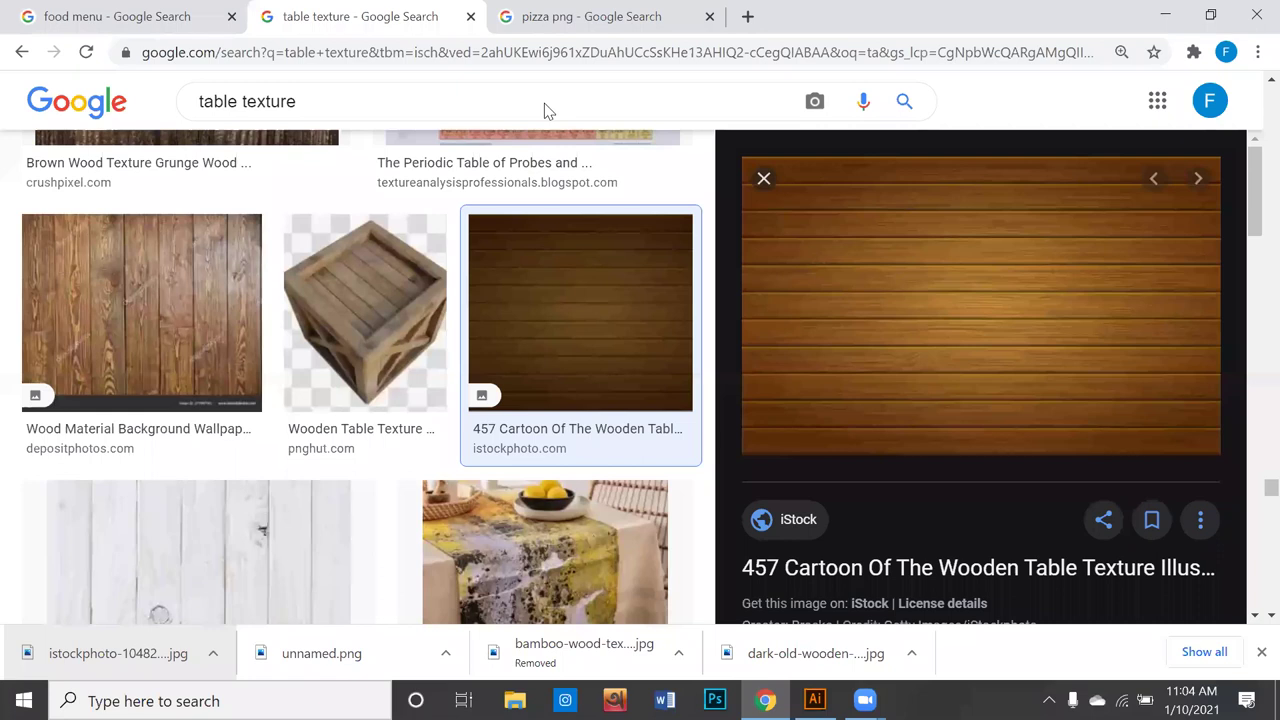
{"action": "left_click", "coordinate": [550, 20]}
{"action": "scroll", "coordinate": [624, 347], "scroll_direction": "down", "scroll_amount": 1}
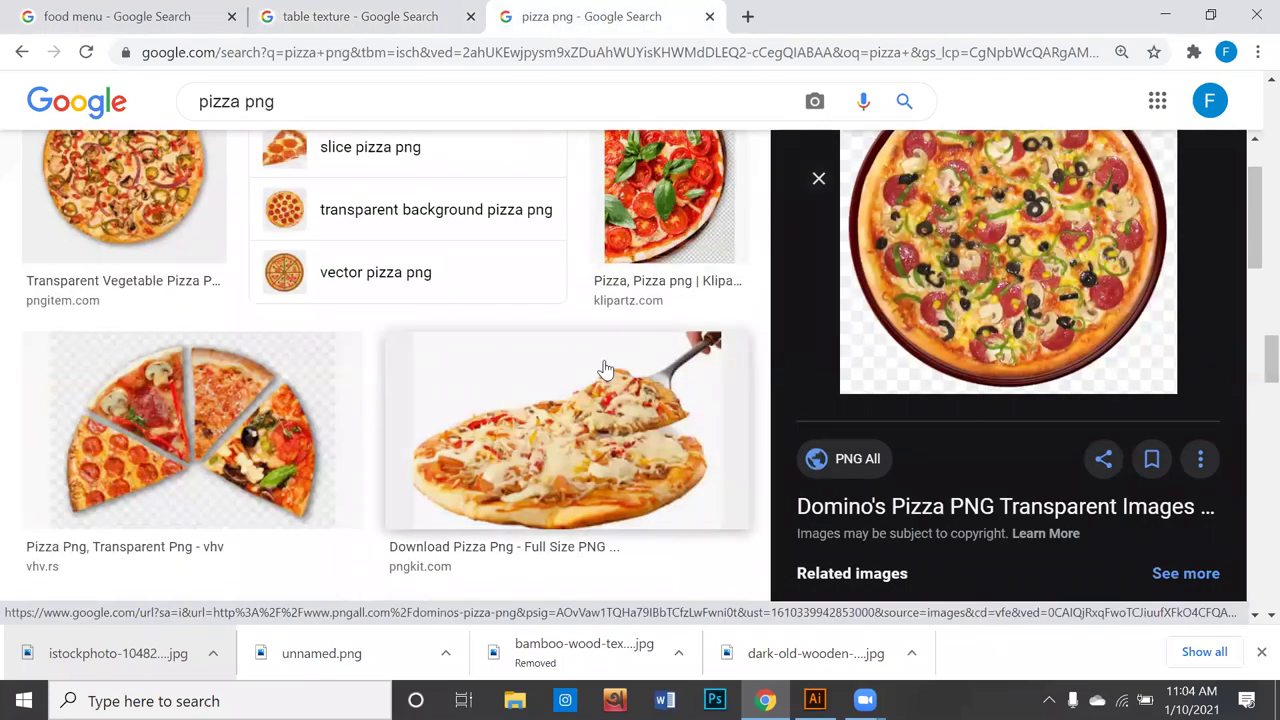
{"action": "left_click", "coordinate": [197, 260]}
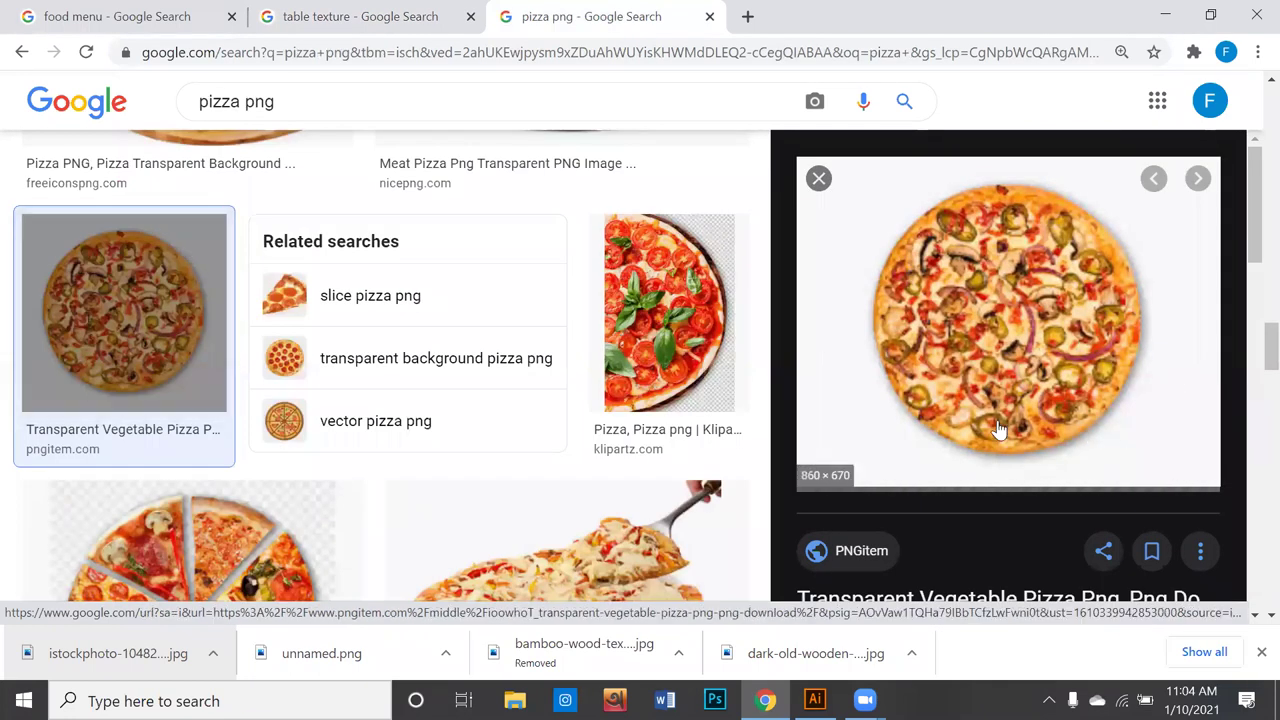
{"action": "scroll", "coordinate": [1040, 340], "scroll_direction": "down", "scroll_amount": 2}
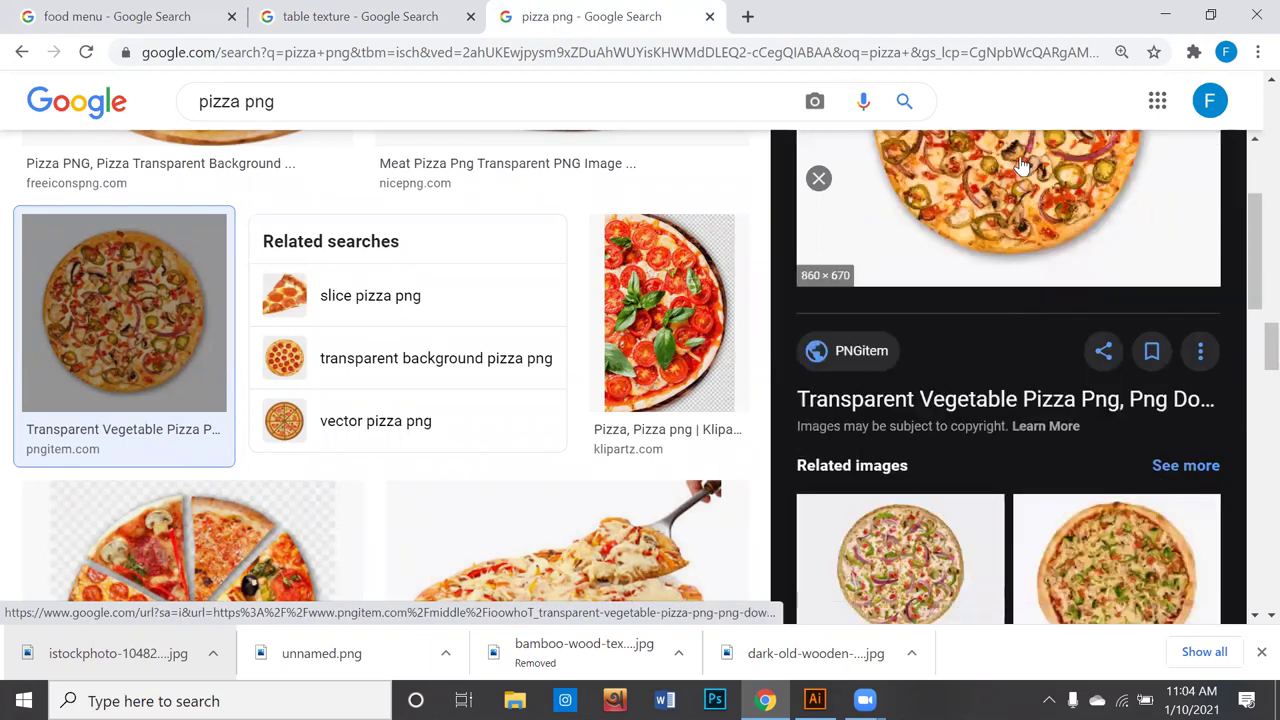
{"action": "scroll", "coordinate": [1063, 393], "scroll_direction": "down", "scroll_amount": 3}
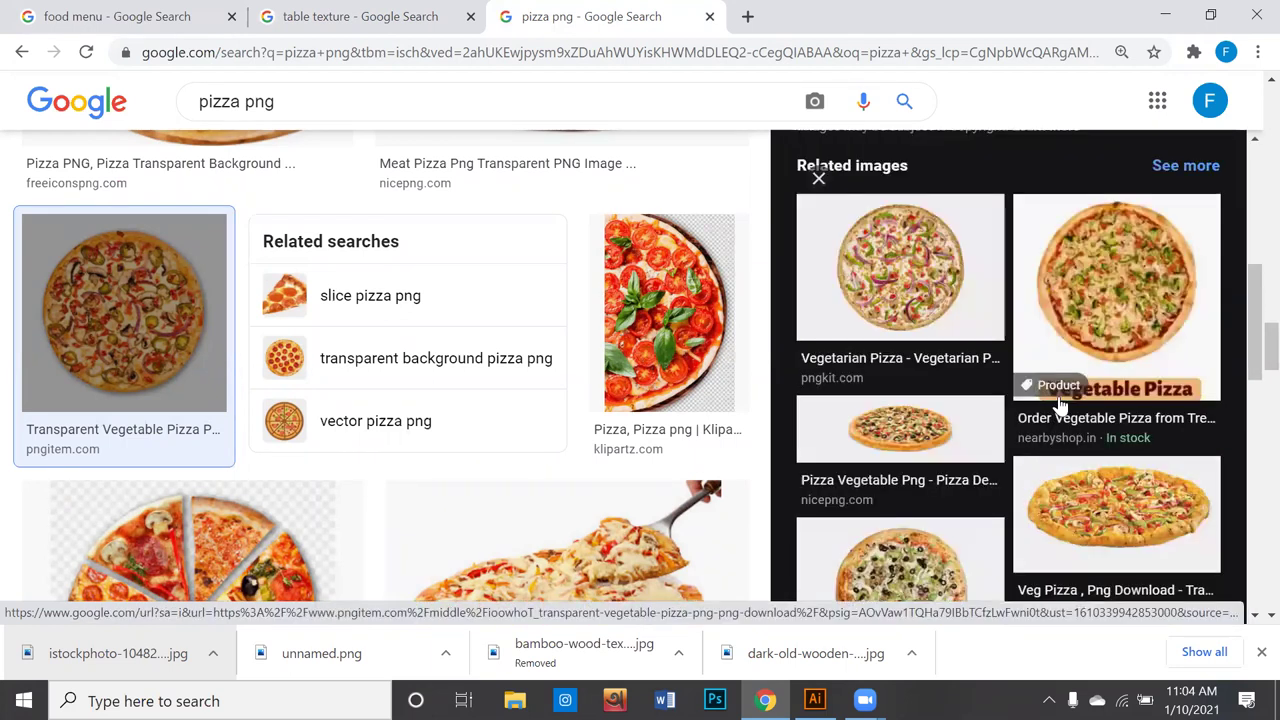
{"action": "scroll", "coordinate": [935, 318], "scroll_direction": "down", "scroll_amount": 2}
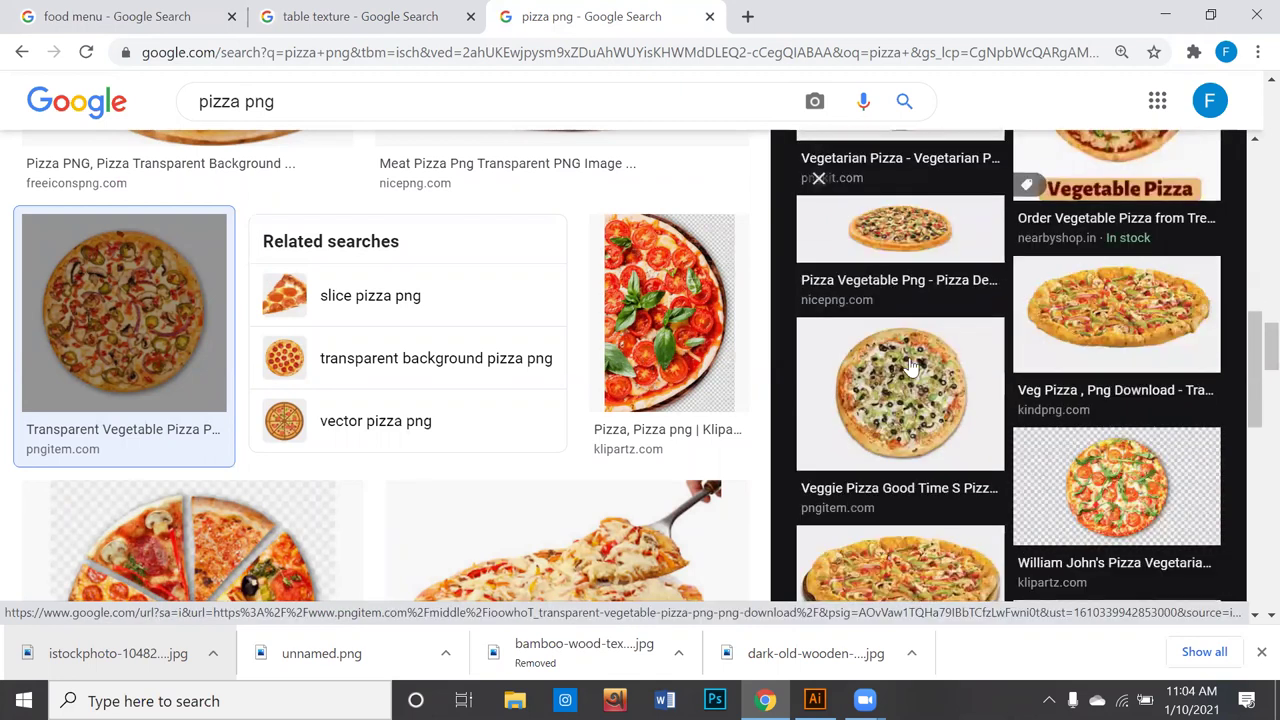
{"action": "left_click", "coordinate": [912, 397]}
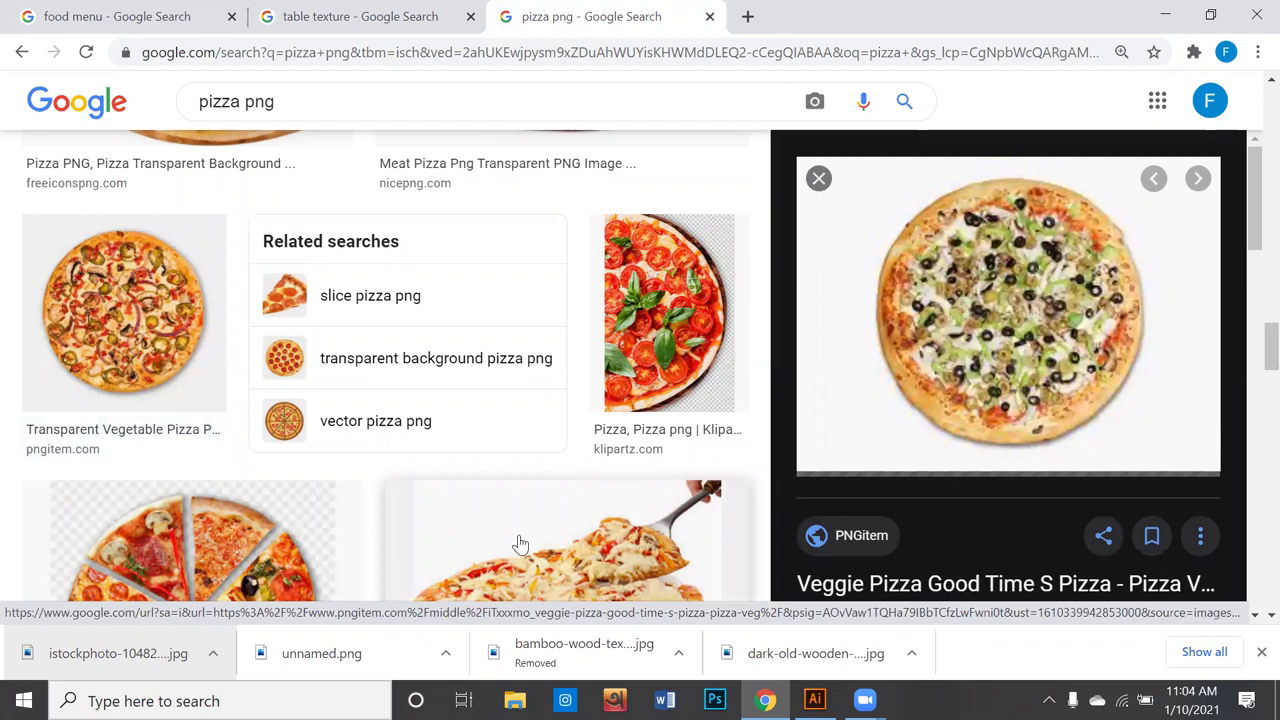
{"action": "scroll", "coordinate": [517, 541], "scroll_direction": "down", "scroll_amount": 2}
{"action": "scroll", "coordinate": [520, 535], "scroll_direction": "down", "scroll_amount": 3}
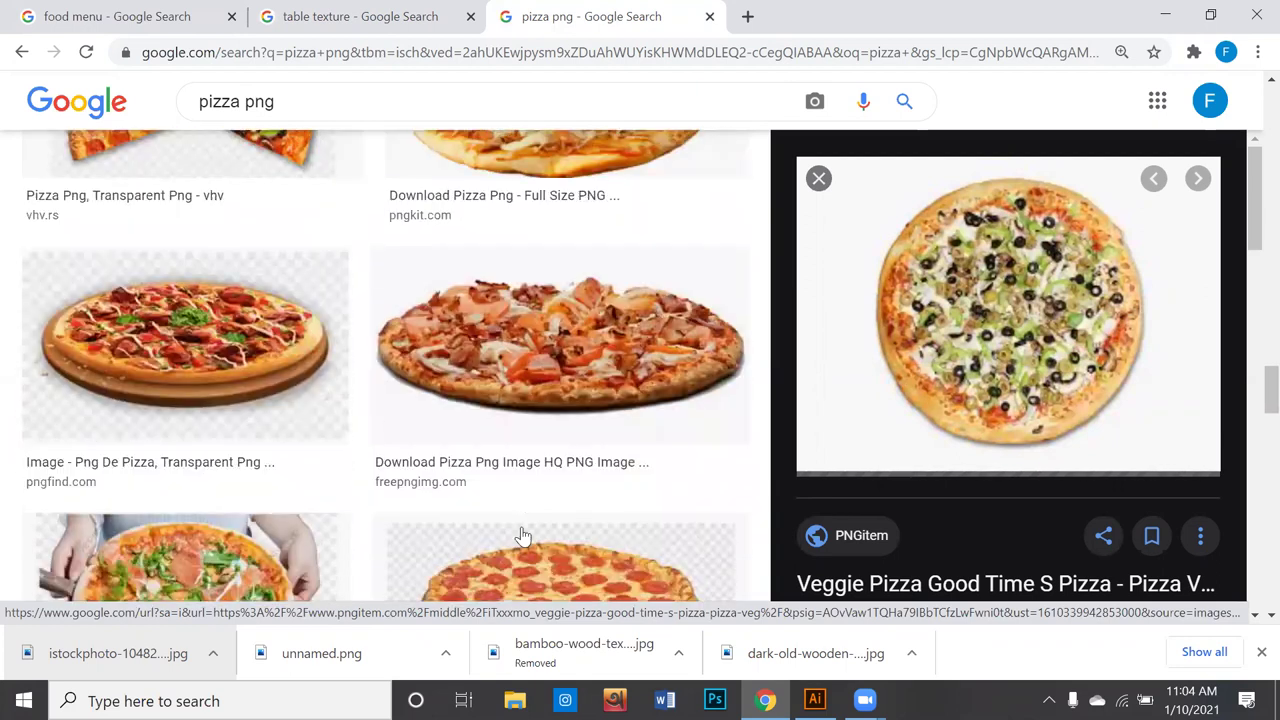
Step: Save the Veggie Pizza image to the Desktop as images.jpg
{"action": "right_click", "coordinate": [1100, 300]}
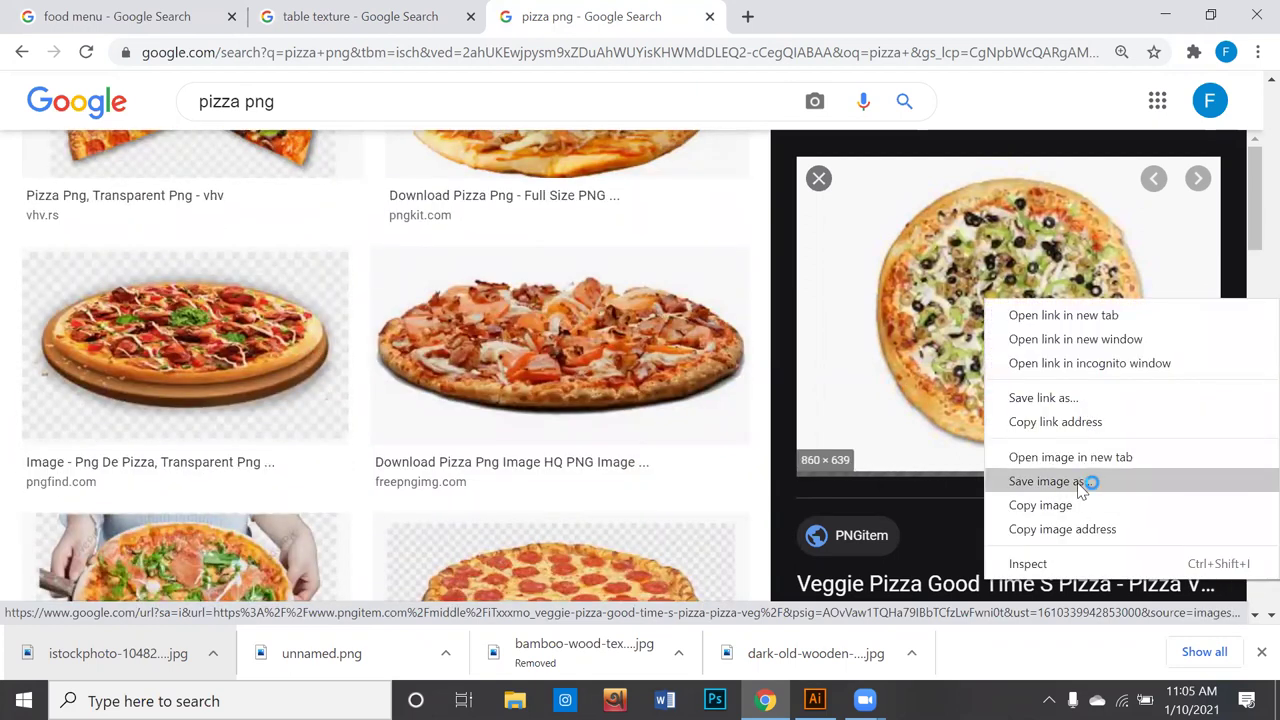
{"action": "left_click", "coordinate": [1080, 490]}
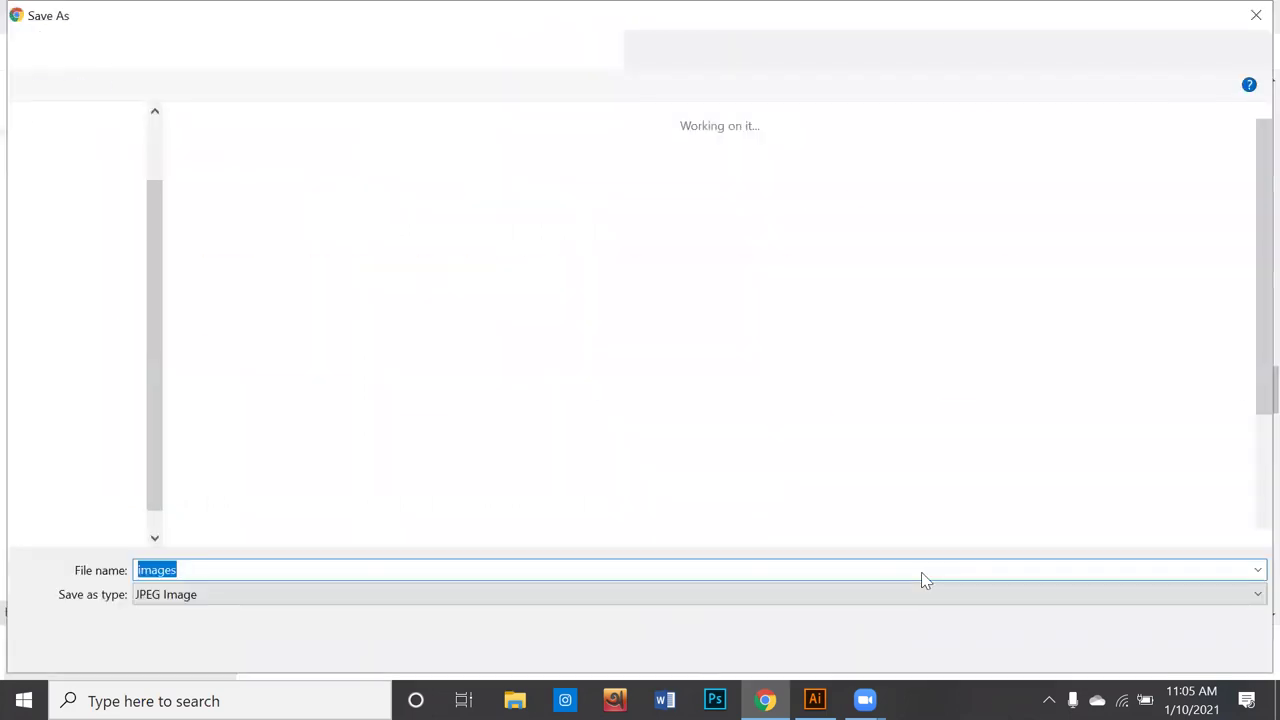
{"action": "left_click", "coordinate": [1115, 655]}
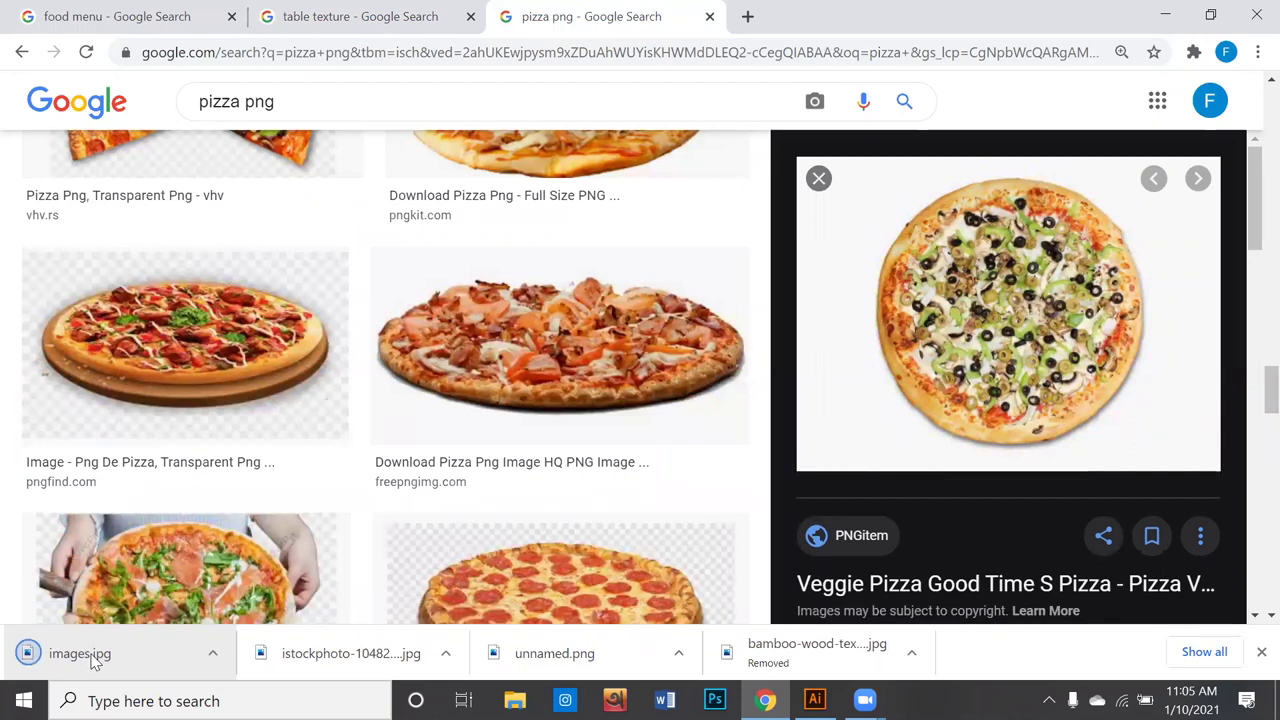
{"action": "left_click_drag", "start_coordinate": [95, 660], "coordinate": [815, 705]}
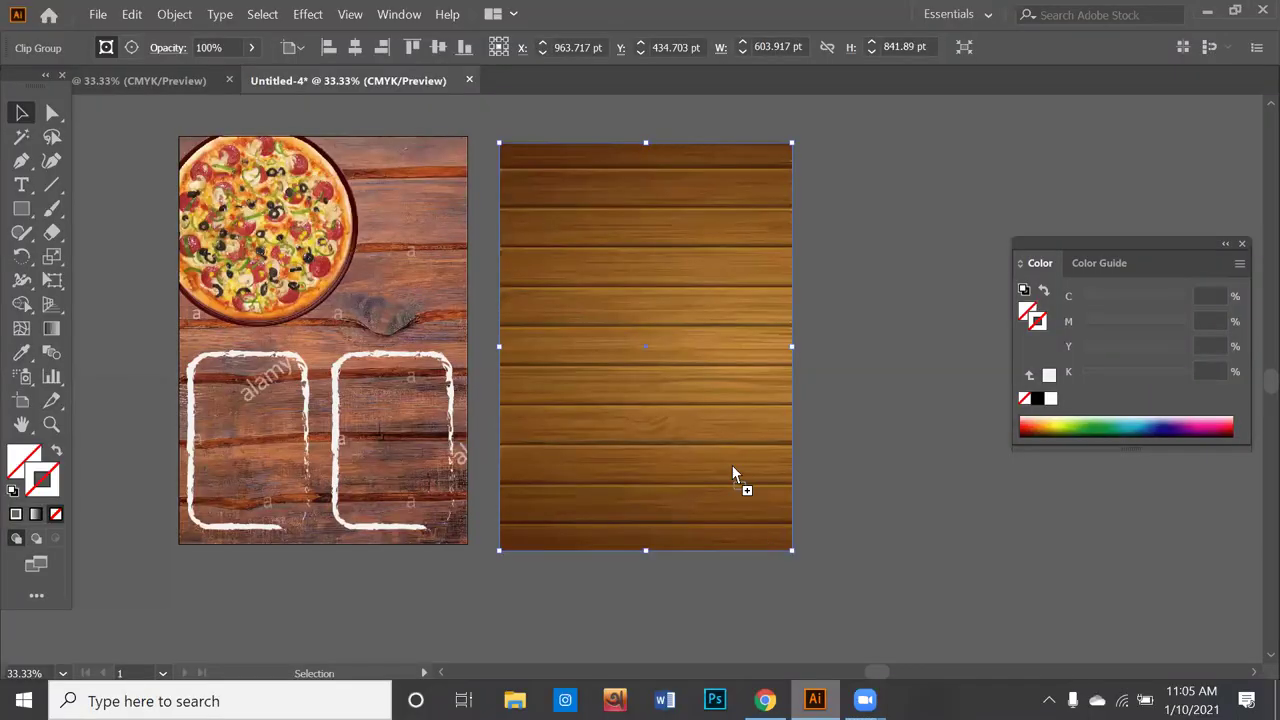
{"action": "left_click_drag", "start_coordinate": [815, 705], "coordinate": [732, 408]}
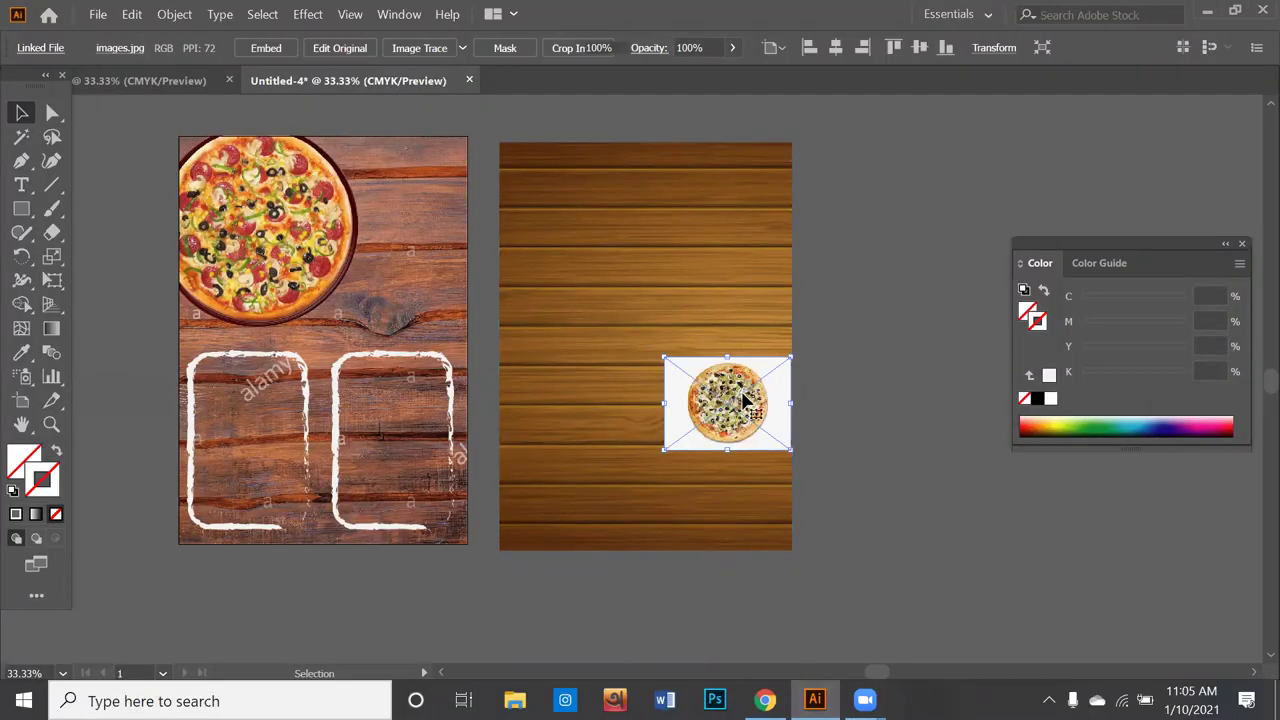
{"action": "key", "text": "Delete"}
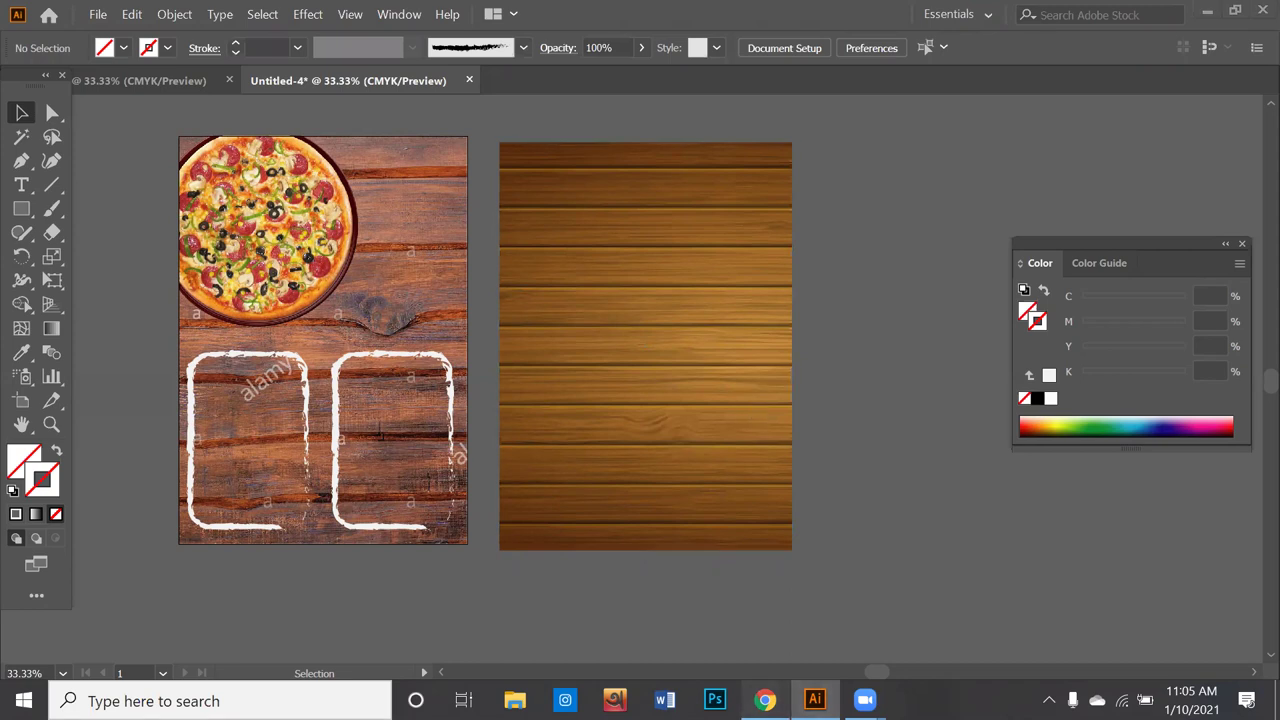
{"action": "left_click", "coordinate": [765, 700]}
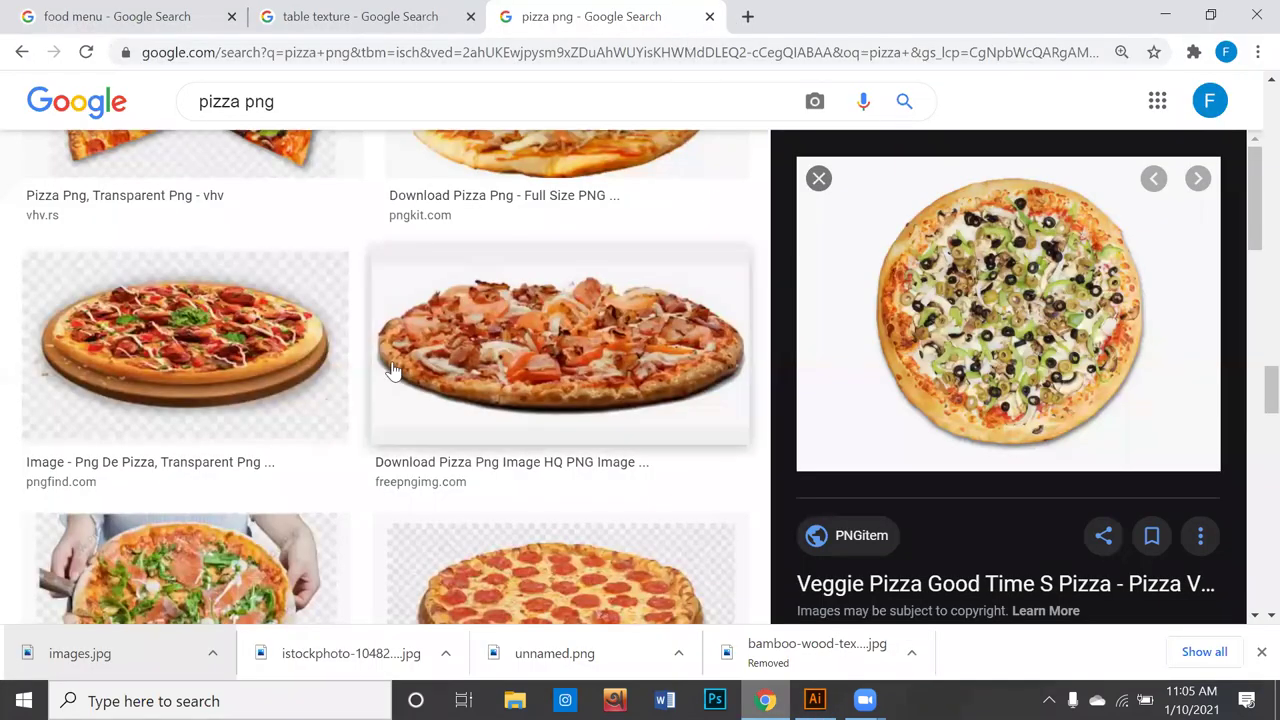
Step: Return to the full 'pizza png' image results and preview the round hubpng pizza
{"action": "scroll", "coordinate": [400, 330], "scroll_direction": "up", "scroll_amount": 5}
{"action": "right_click", "coordinate": [765, 700]}
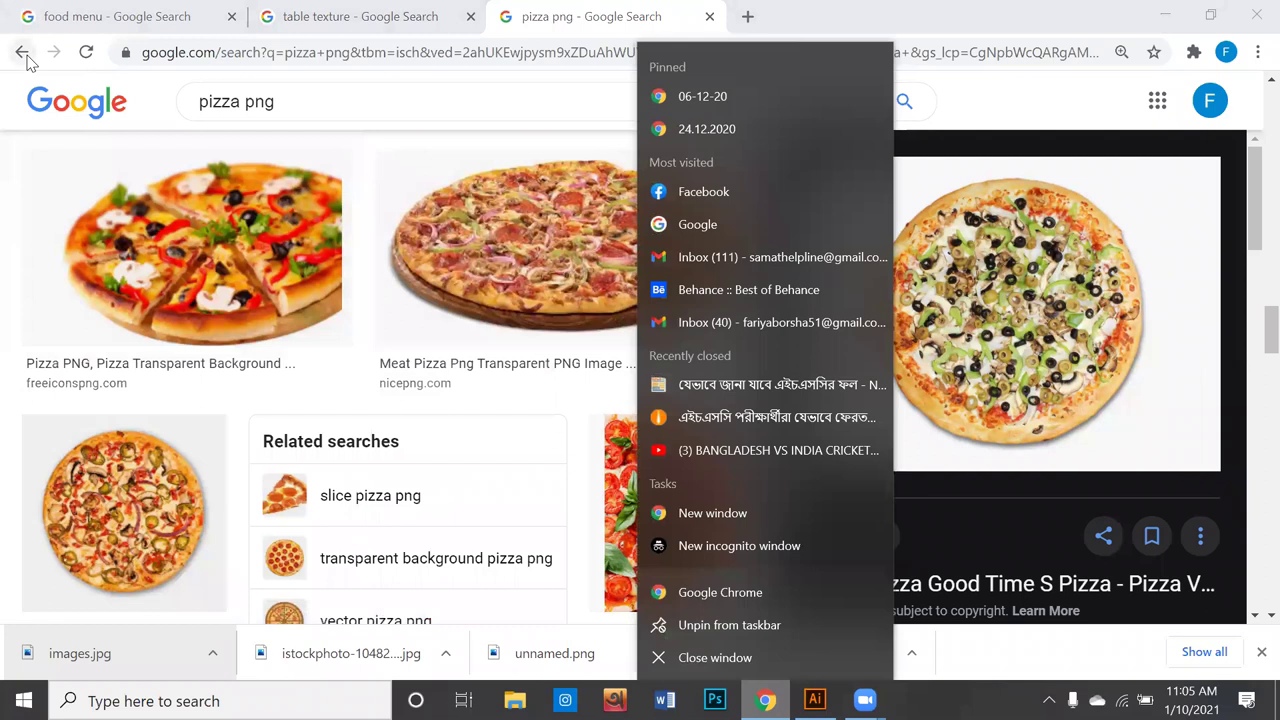
{"action": "left_click", "coordinate": [25, 56]}
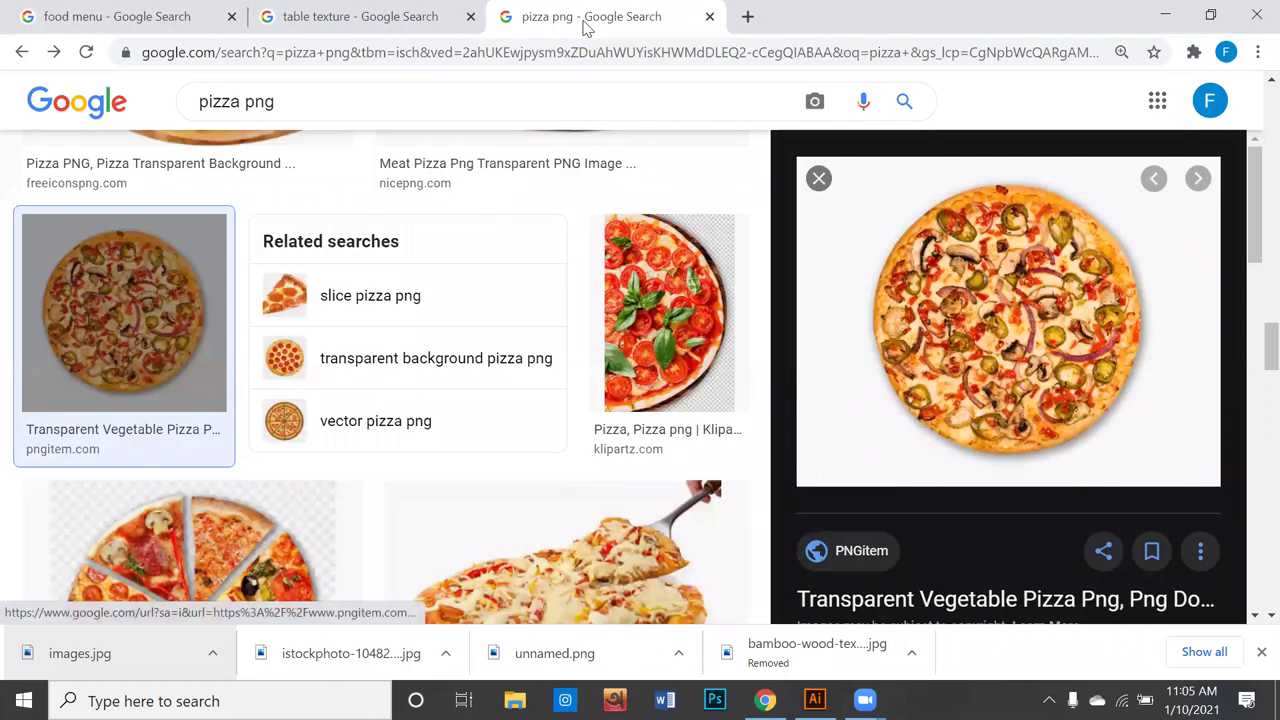
{"action": "left_click", "coordinate": [24, 54]}
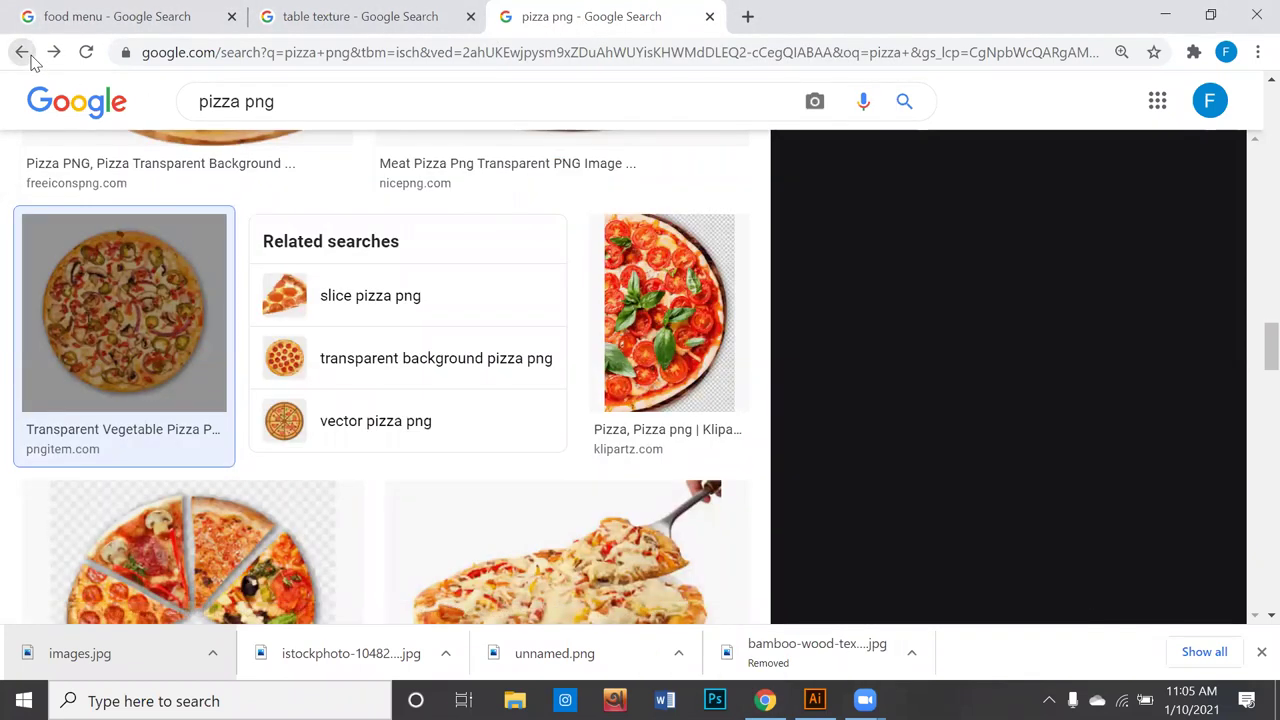
{"action": "left_click", "coordinate": [24, 54]}
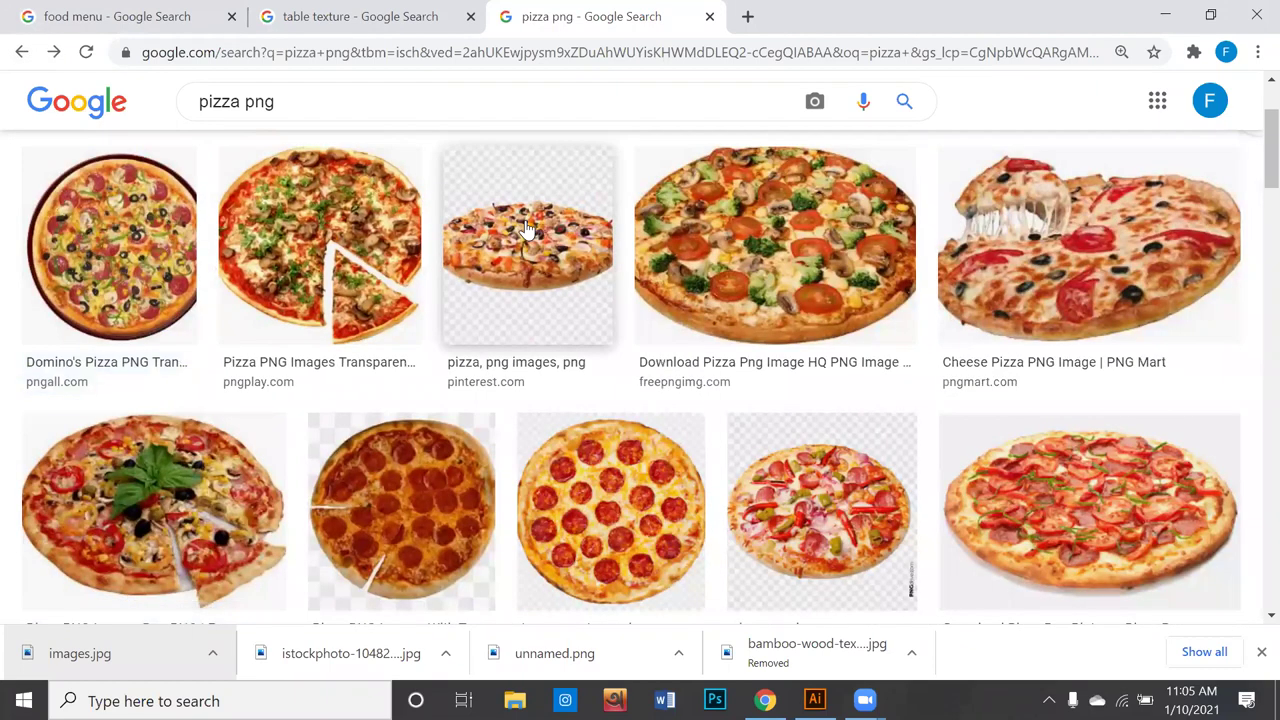
{"action": "scroll", "coordinate": [528, 231], "scroll_direction": "down", "scroll_amount": 1}
{"action": "scroll", "coordinate": [528, 231], "scroll_direction": "down", "scroll_amount": 5}
{"action": "scroll", "coordinate": [628, 221], "scroll_direction": "down", "scroll_amount": 2}
{"action": "scroll", "coordinate": [628, 221], "scroll_direction": "up", "scroll_amount": 2}
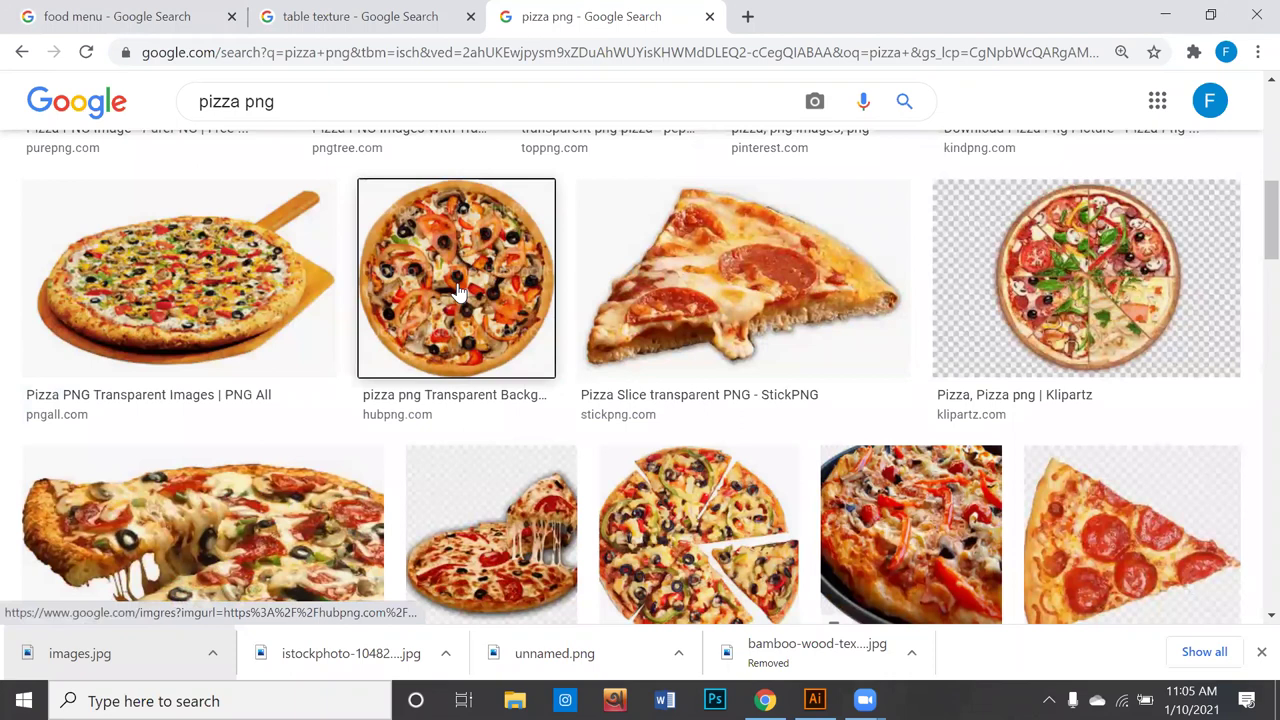
{"action": "left_click", "coordinate": [455, 290]}
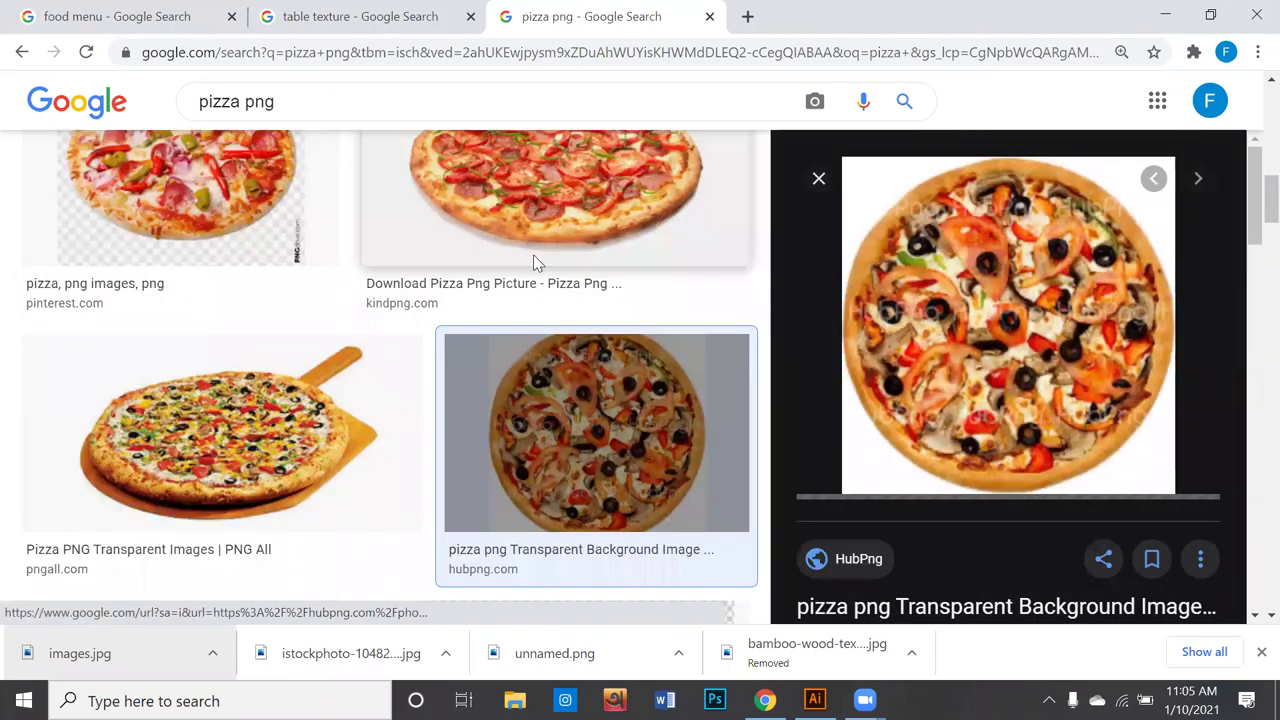
{"action": "left_click", "coordinate": [21, 54]}
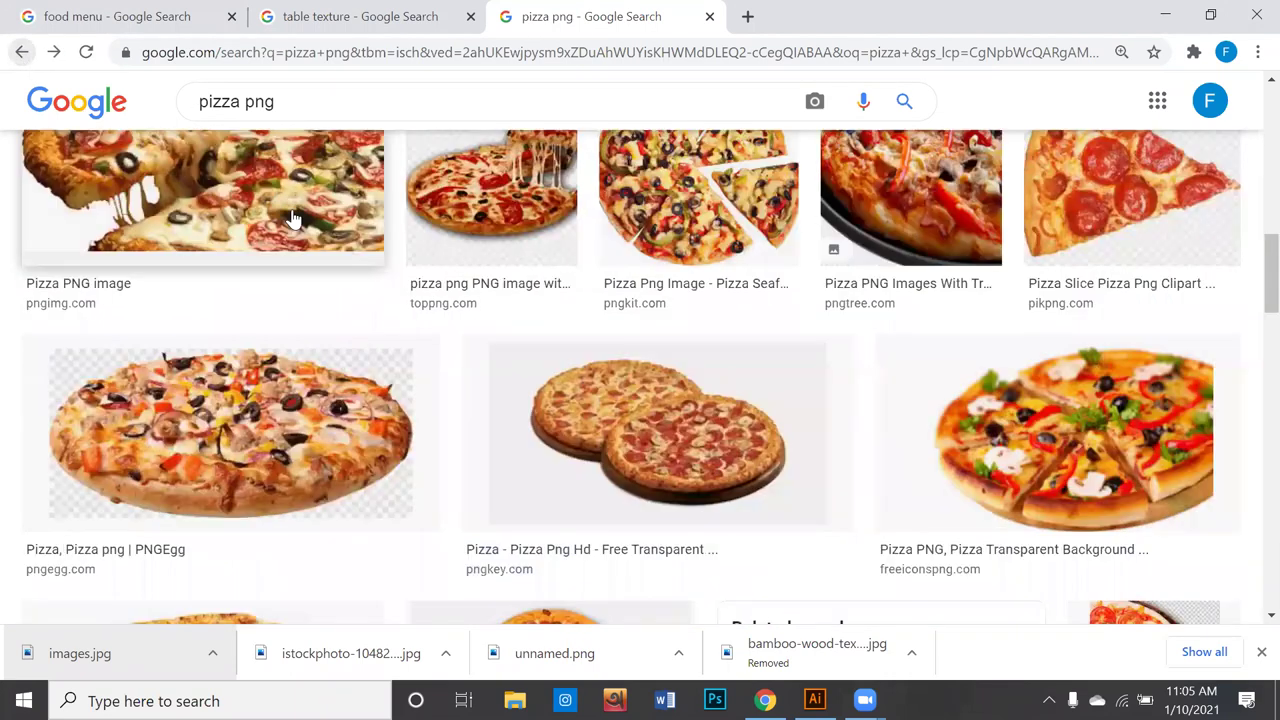
Step: Scroll through the pizza image results looking for a transparent pepperoni pizza
{"action": "scroll", "coordinate": [310, 233], "scroll_direction": "down", "scroll_amount": 2}
{"action": "scroll", "coordinate": [330, 225], "scroll_direction": "down", "scroll_amount": 2}
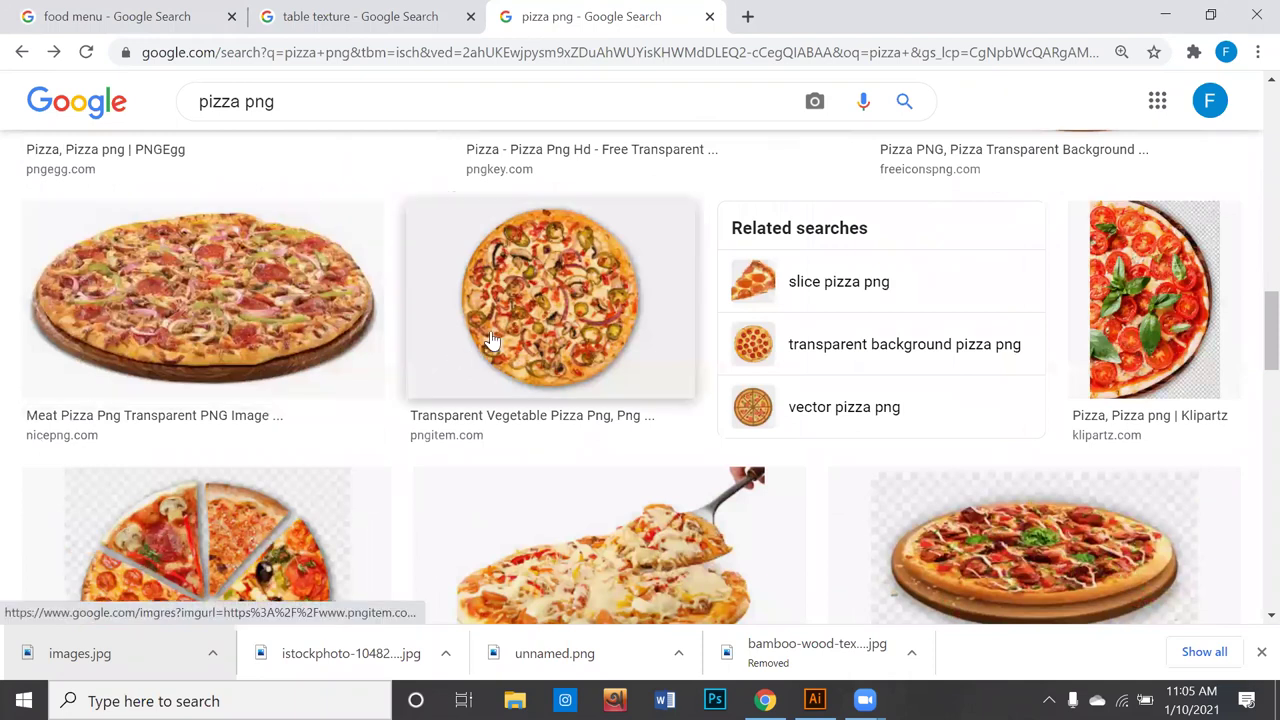
{"action": "scroll", "coordinate": [486, 343], "scroll_direction": "down", "scroll_amount": 3}
{"action": "scroll", "coordinate": [505, 335], "scroll_direction": "down", "scroll_amount": 2}
{"action": "scroll", "coordinate": [510, 330], "scroll_direction": "down", "scroll_amount": 1}
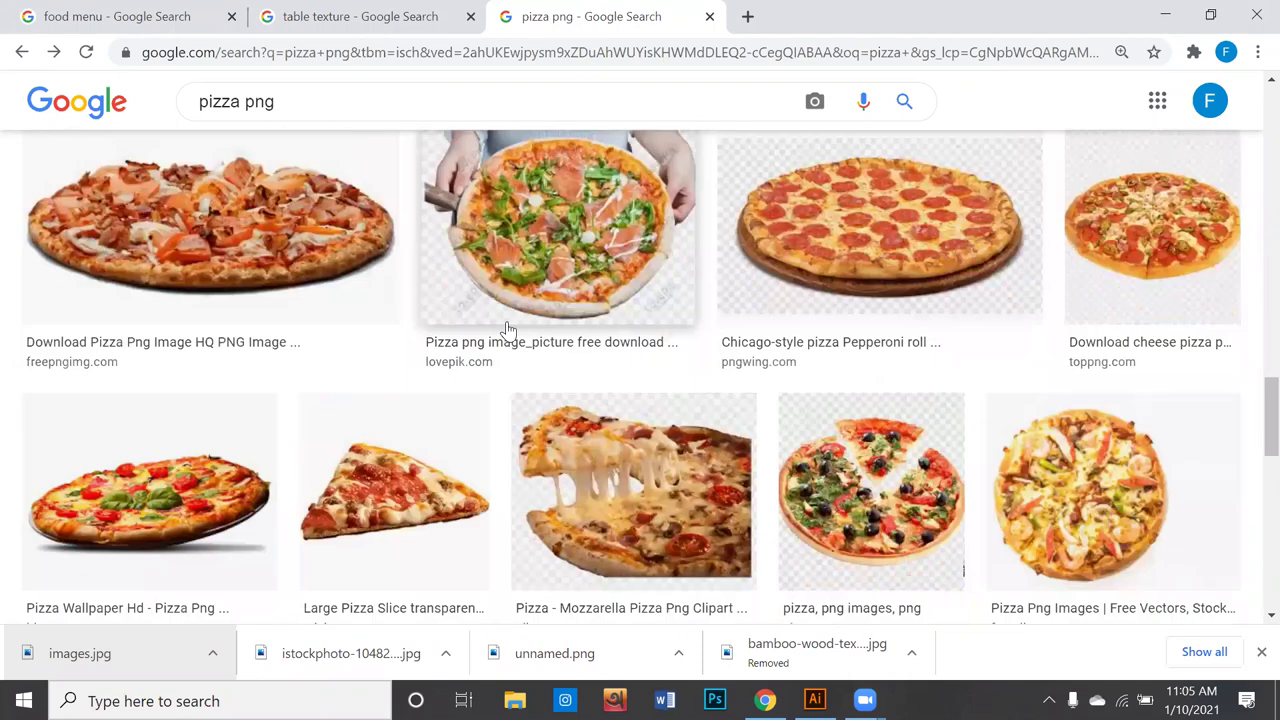
{"action": "scroll", "coordinate": [450, 355], "scroll_direction": "down", "scroll_amount": 1}
{"action": "scroll", "coordinate": [393, 382], "scroll_direction": "down", "scroll_amount": 3}
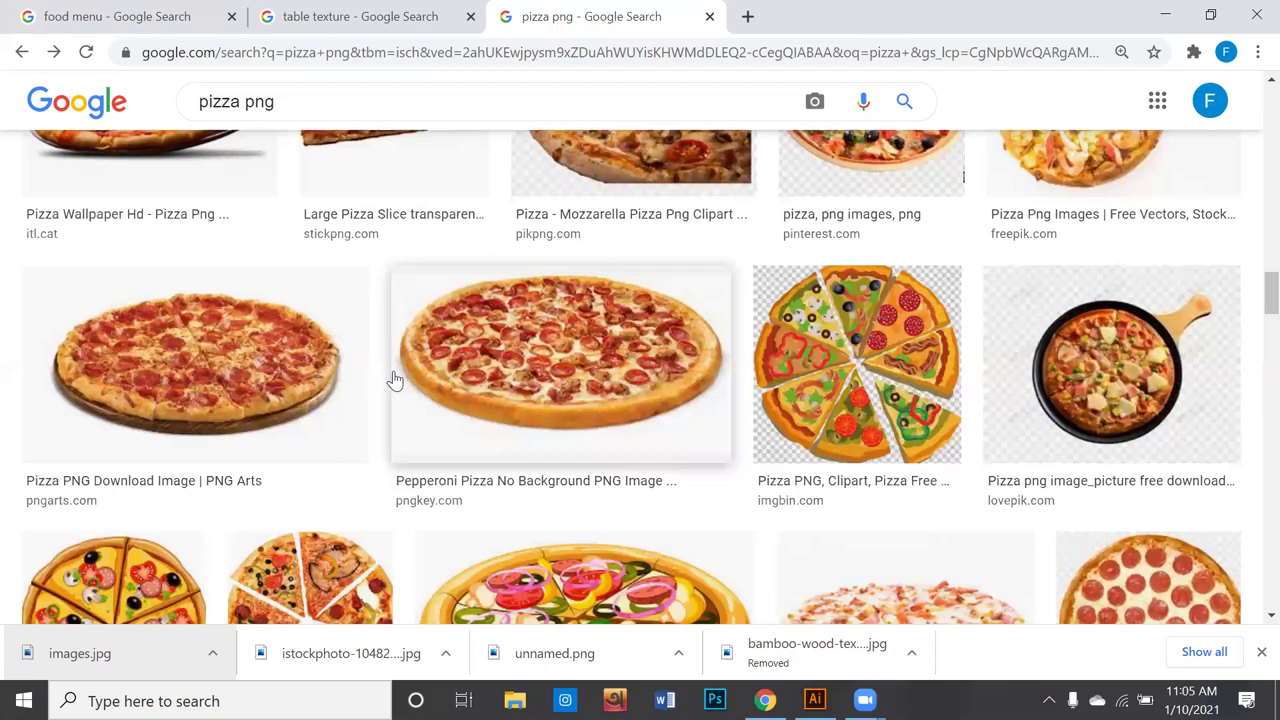
{"action": "scroll", "coordinate": [395, 380], "scroll_direction": "down", "scroll_amount": 3}
{"action": "scroll", "coordinate": [395, 380], "scroll_direction": "down", "scroll_amount": 2}
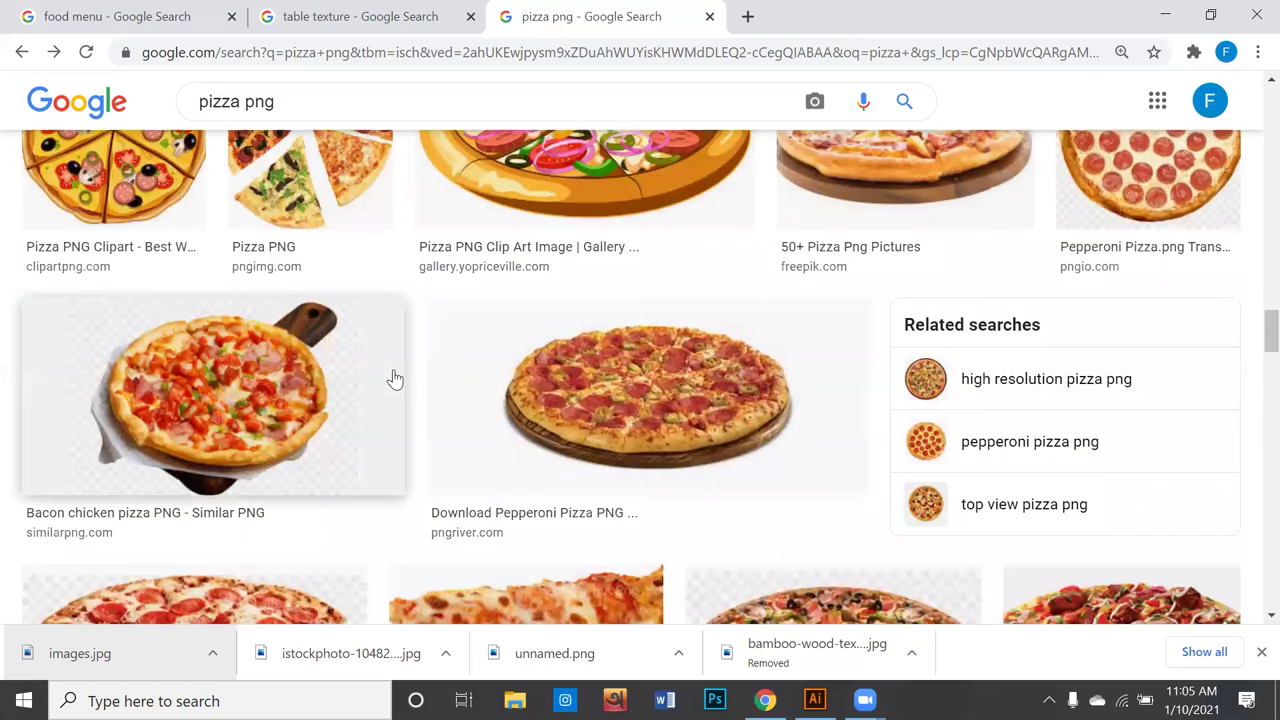
{"action": "scroll", "coordinate": [395, 379], "scroll_direction": "up", "scroll_amount": 2}
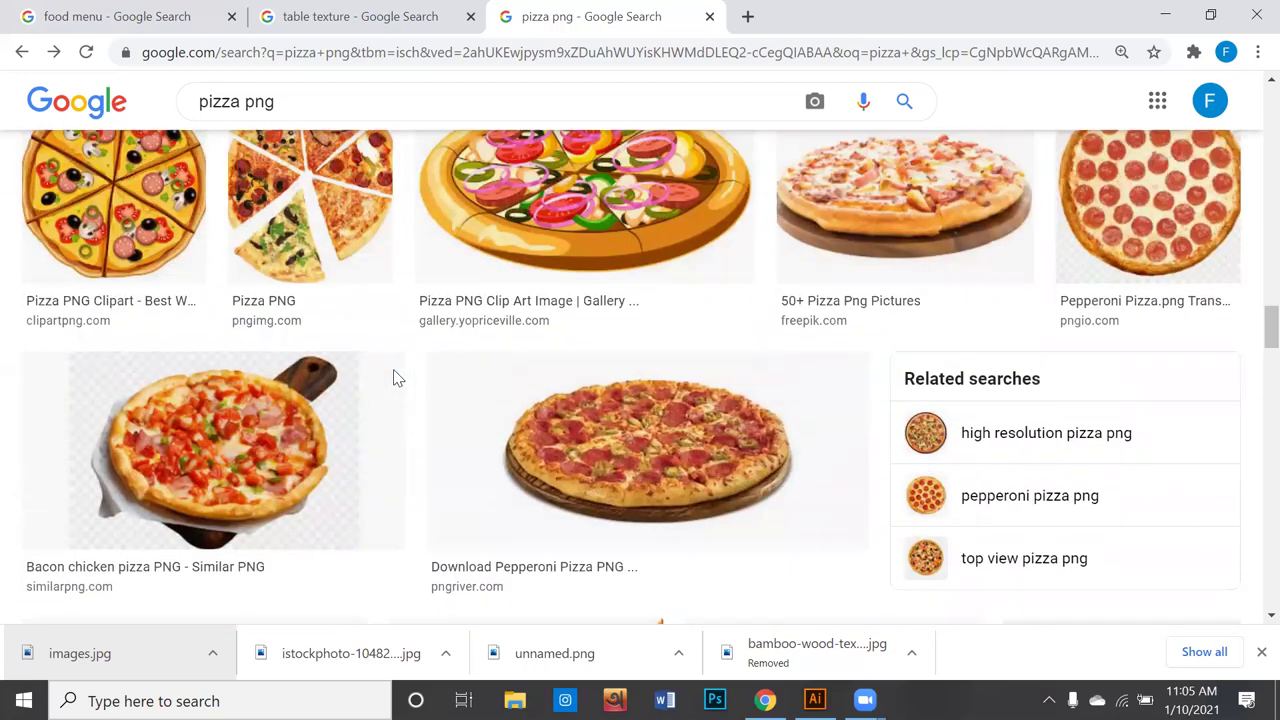
{"action": "scroll", "coordinate": [395, 375], "scroll_direction": "up", "scroll_amount": 4}
Step: Save the PNGkey pepperoni pizza image as a PNG to the Desktop
{"action": "left_click", "coordinate": [487, 290]}
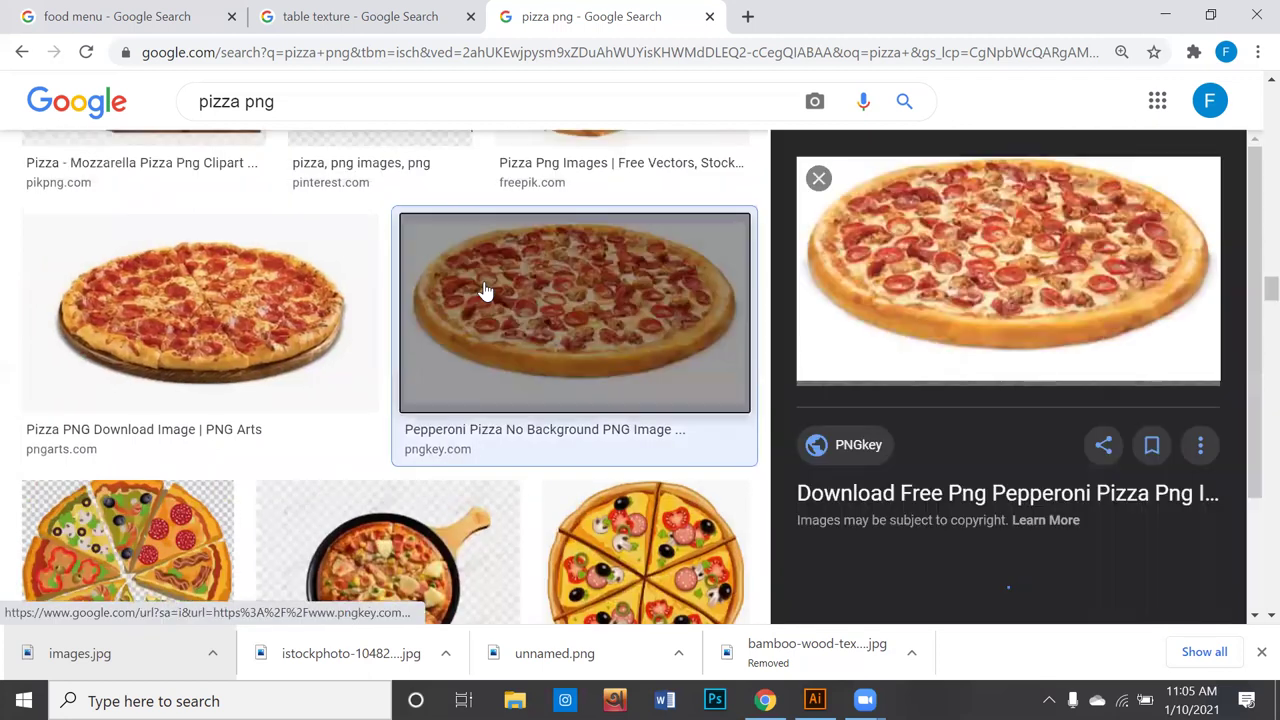
{"action": "left_click", "coordinate": [257, 357]}
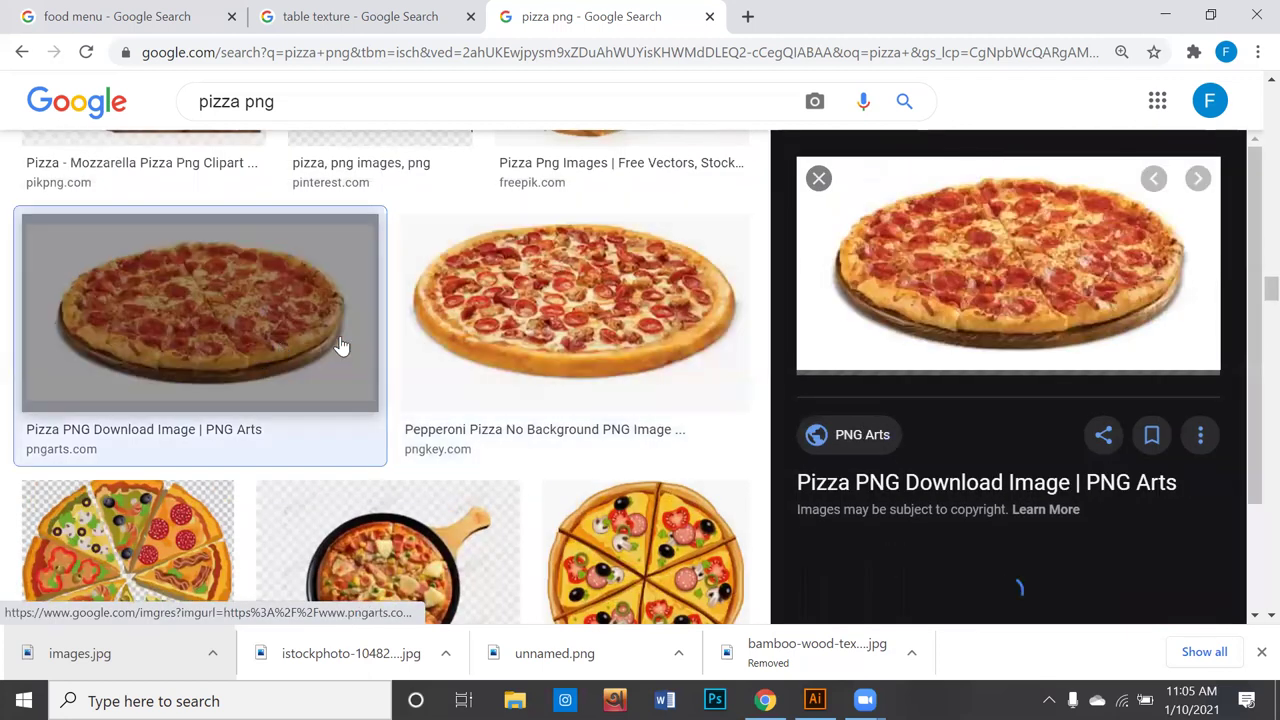
{"action": "left_click", "coordinate": [460, 292]}
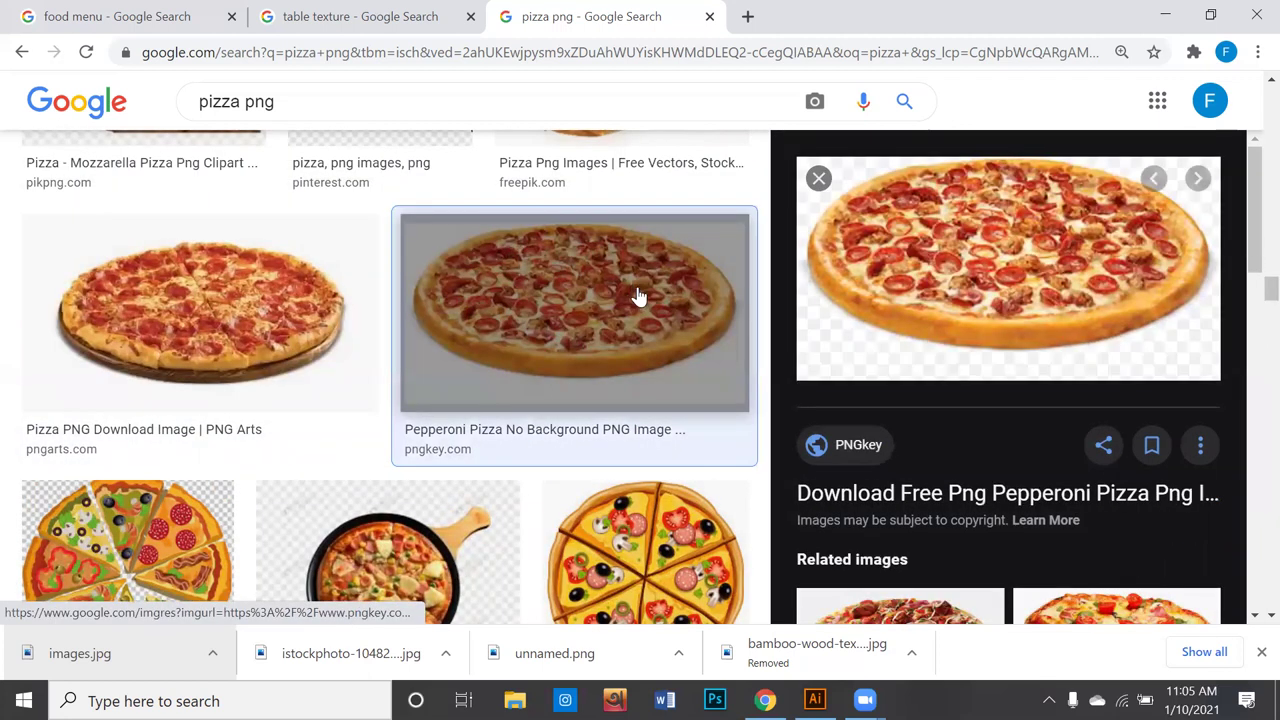
{"action": "right_click", "coordinate": [892, 272]}
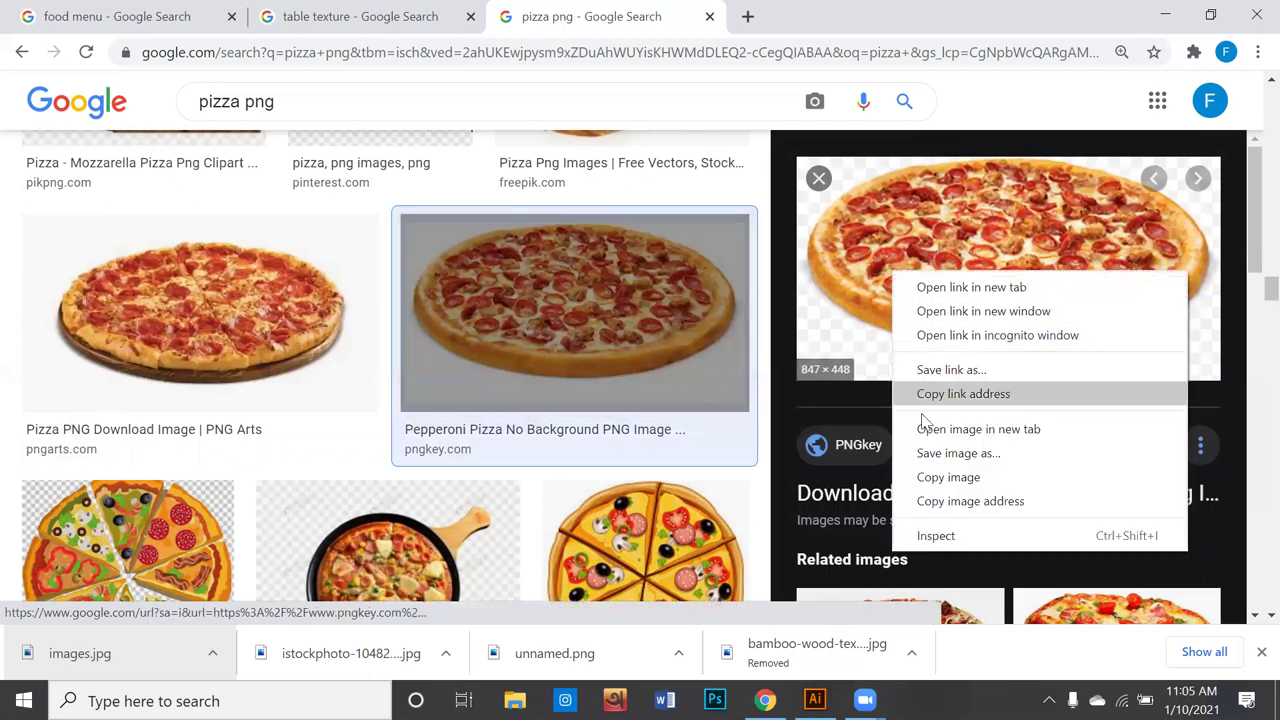
{"action": "left_click", "coordinate": [956, 456]}
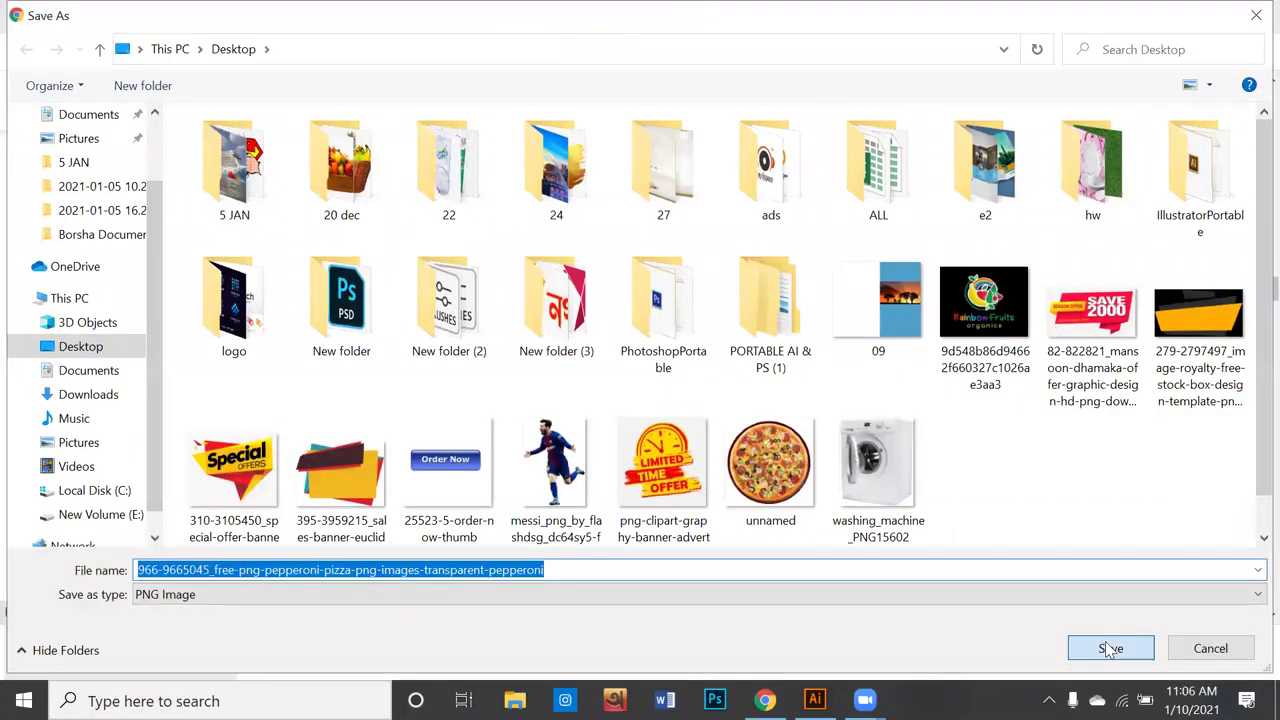
{"action": "left_click", "coordinate": [1110, 648]}
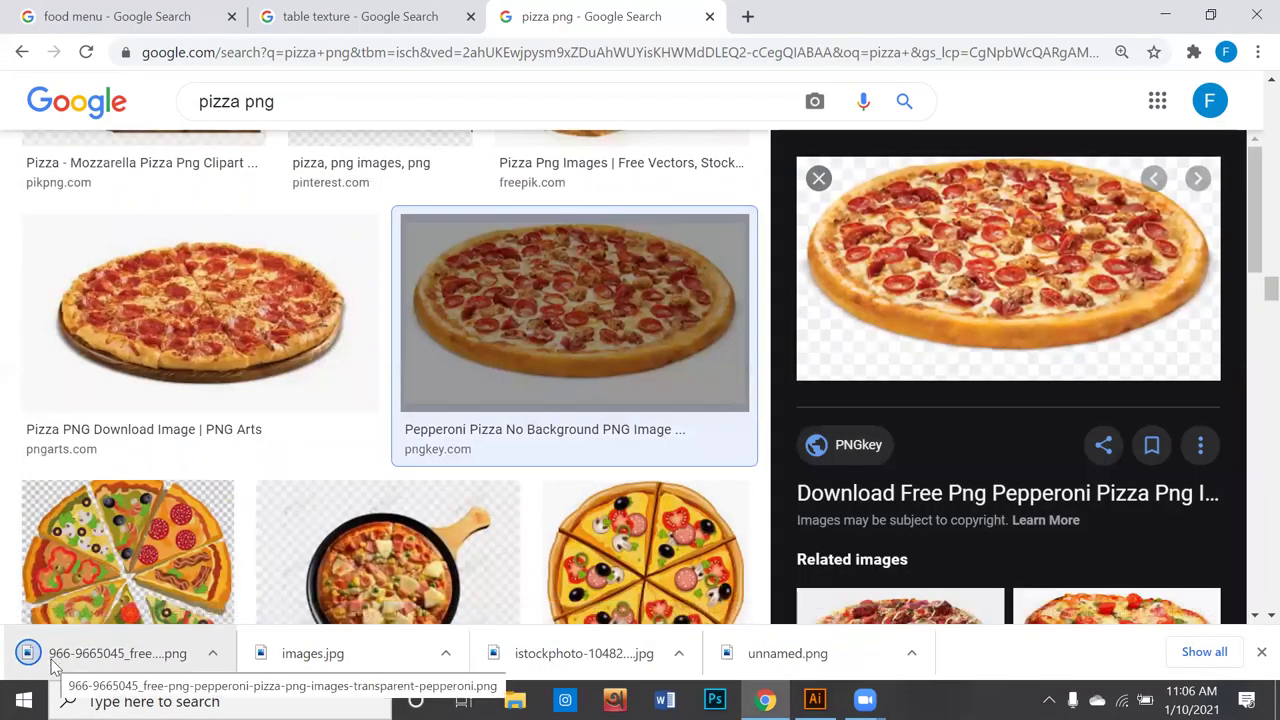
Step: Place the downloaded pepperoni pizza PNG and clip it within the wooden background with Ctrl+7
{"action": "mouse_move", "coordinate": [90, 655]}
{"action": "left_mouse_down"}
{"action": "mouse_move", "coordinate": [815, 700]}
{"action": "mouse_move", "coordinate": [710, 254]}
{"action": "left_mouse_up"}
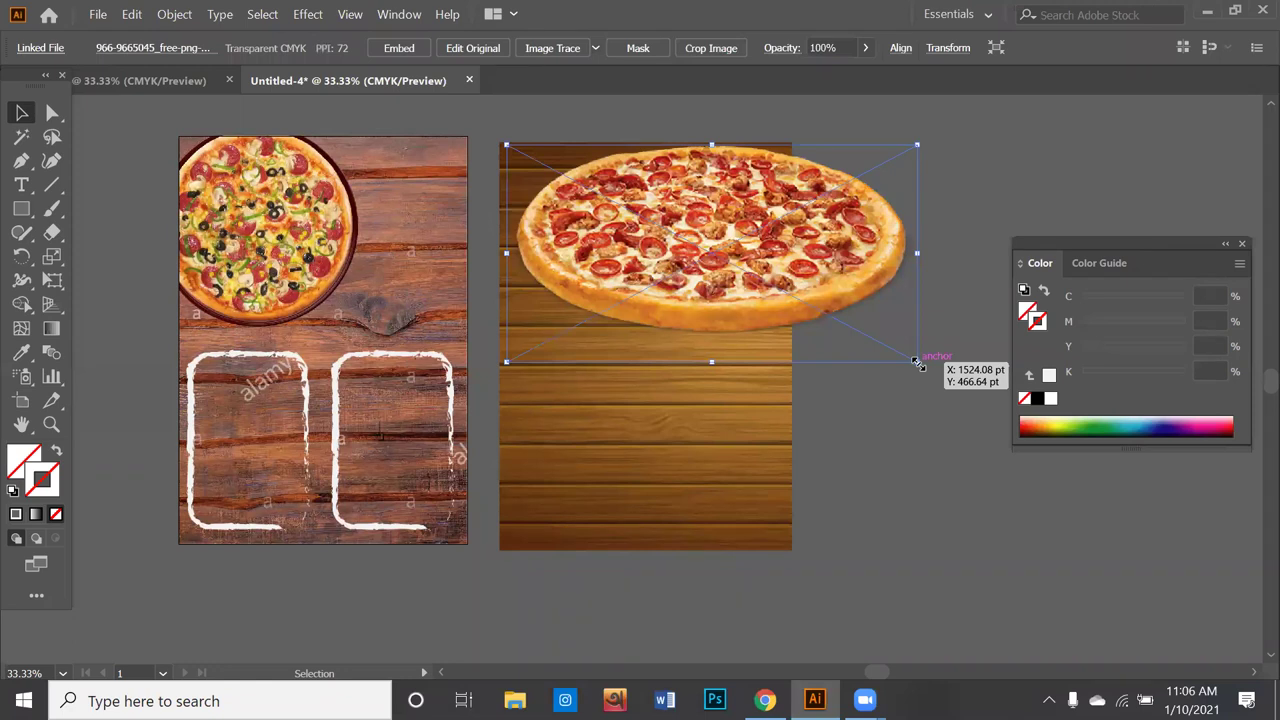
{"action": "left_click_drag", "start_coordinate": [918, 364], "coordinate": [722, 408]}
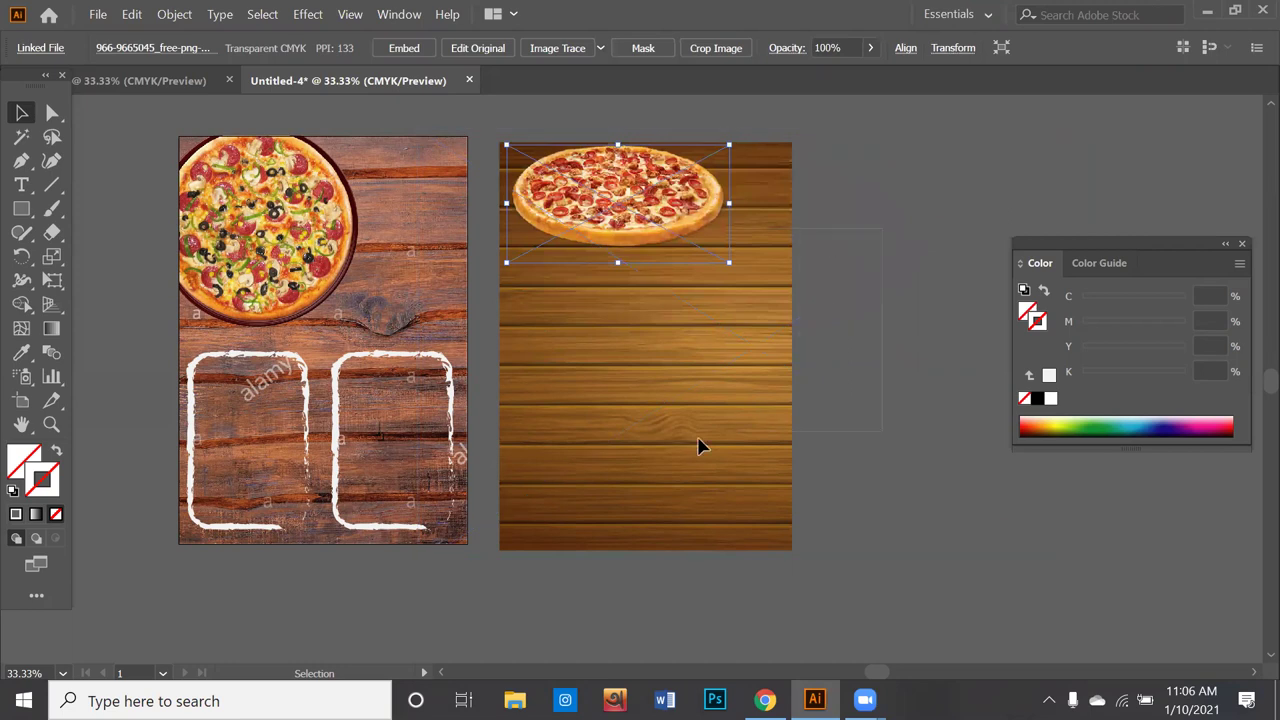
{"action": "left_click", "coordinate": [668, 455], "text": "shift"}
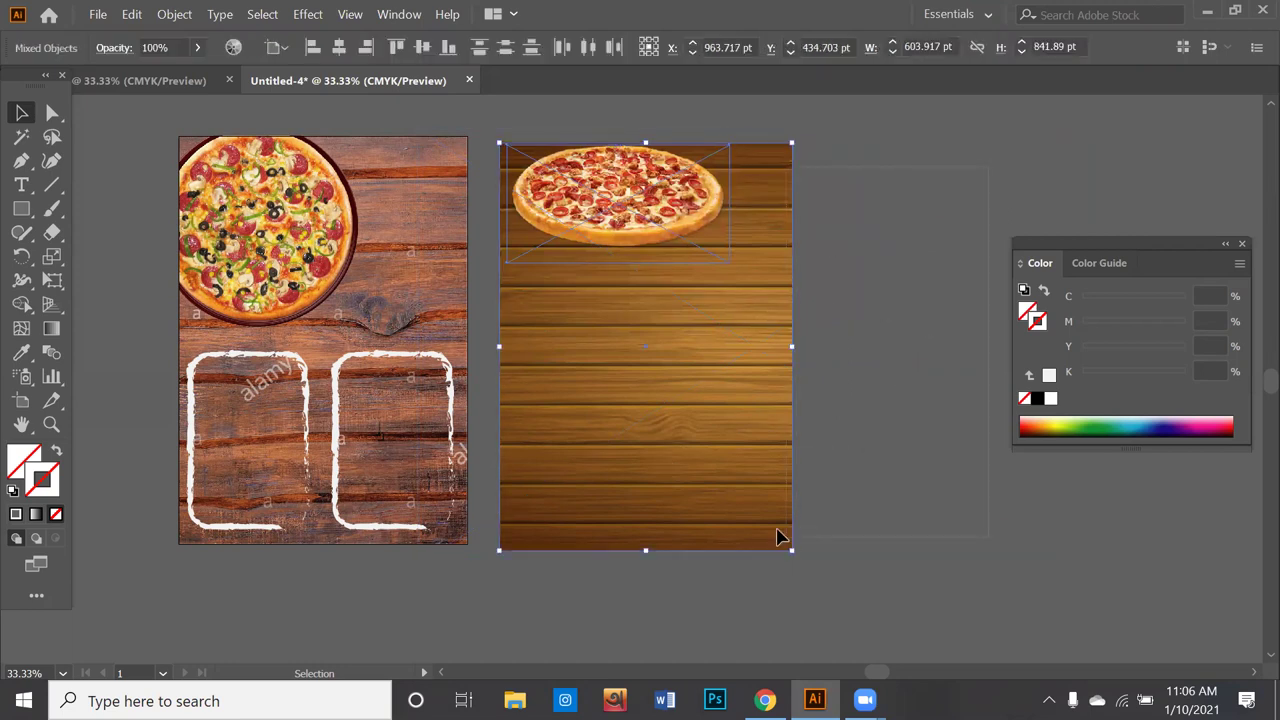
{"action": "key", "text": "ctrl+7"}
Step: Move the pizza toward the poster's top-right and shrink it to a smaller size
{"action": "key", "text": "ctrl"}
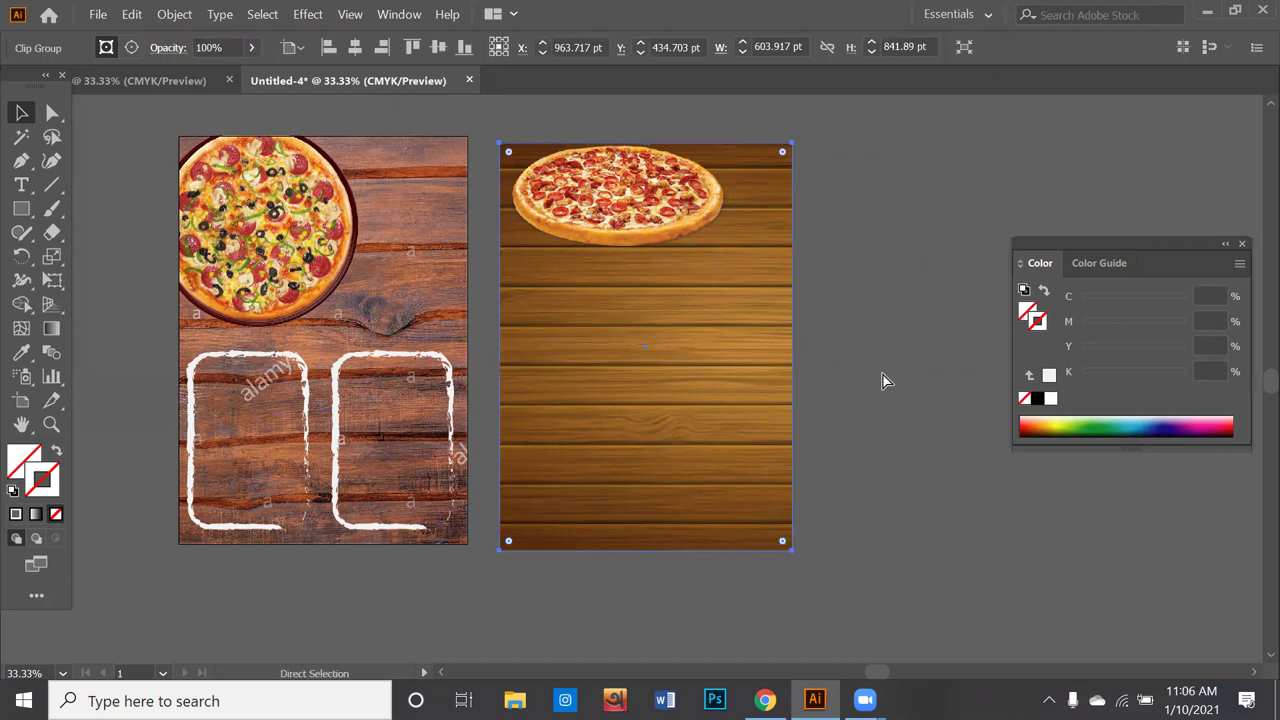
{"action": "left_click", "coordinate": [884, 380]}
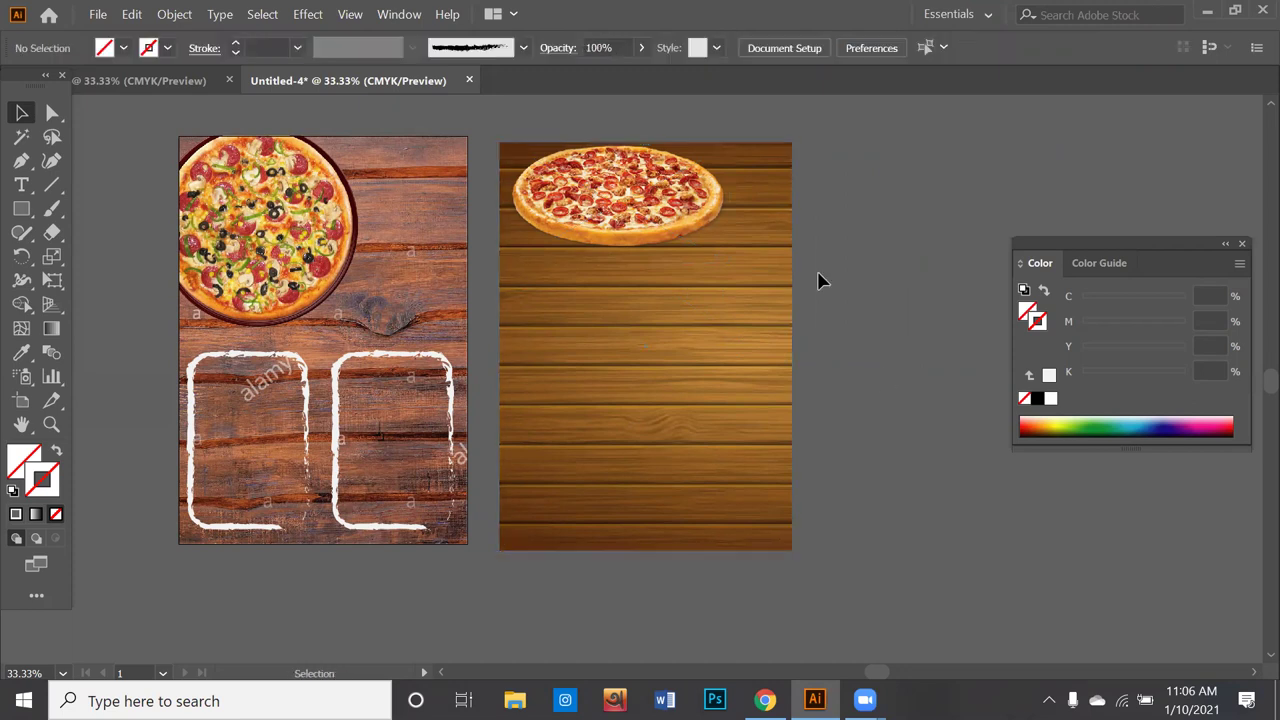
{"action": "left_click_drag", "start_coordinate": [588, 193], "coordinate": [655, 211]}
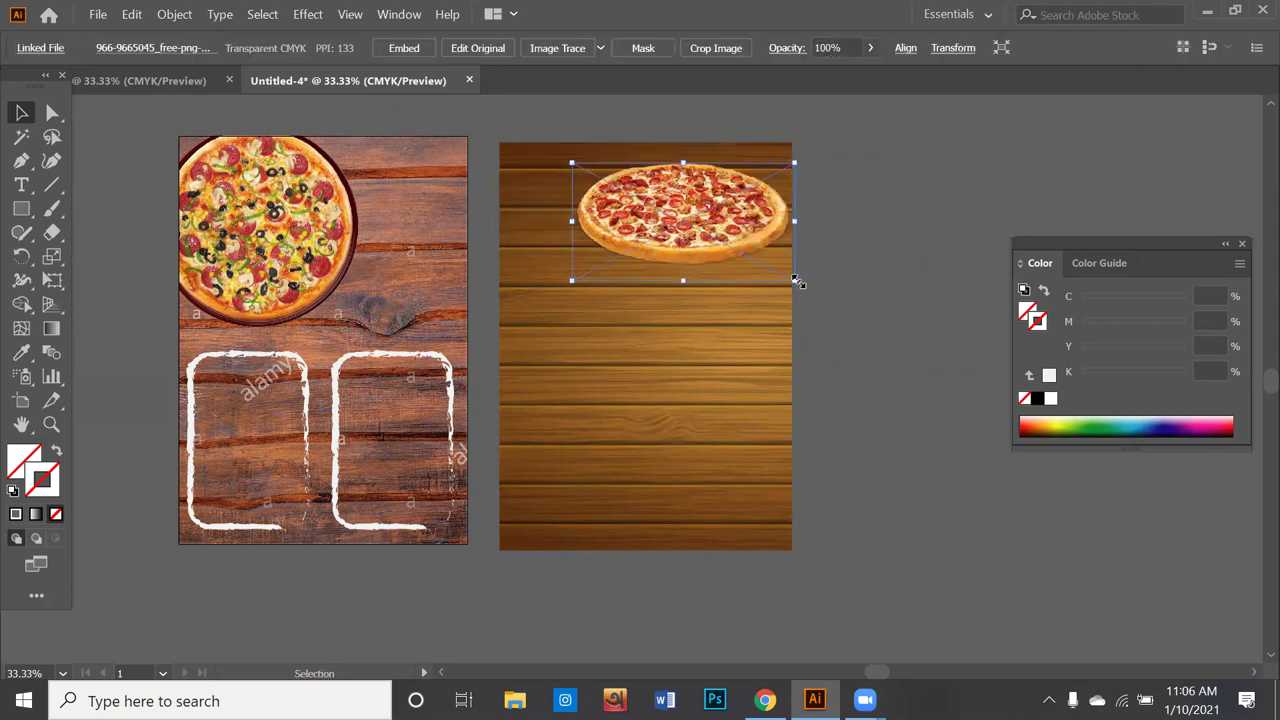
{"action": "left_click_drag", "start_coordinate": [797, 283], "coordinate": [786, 274]}
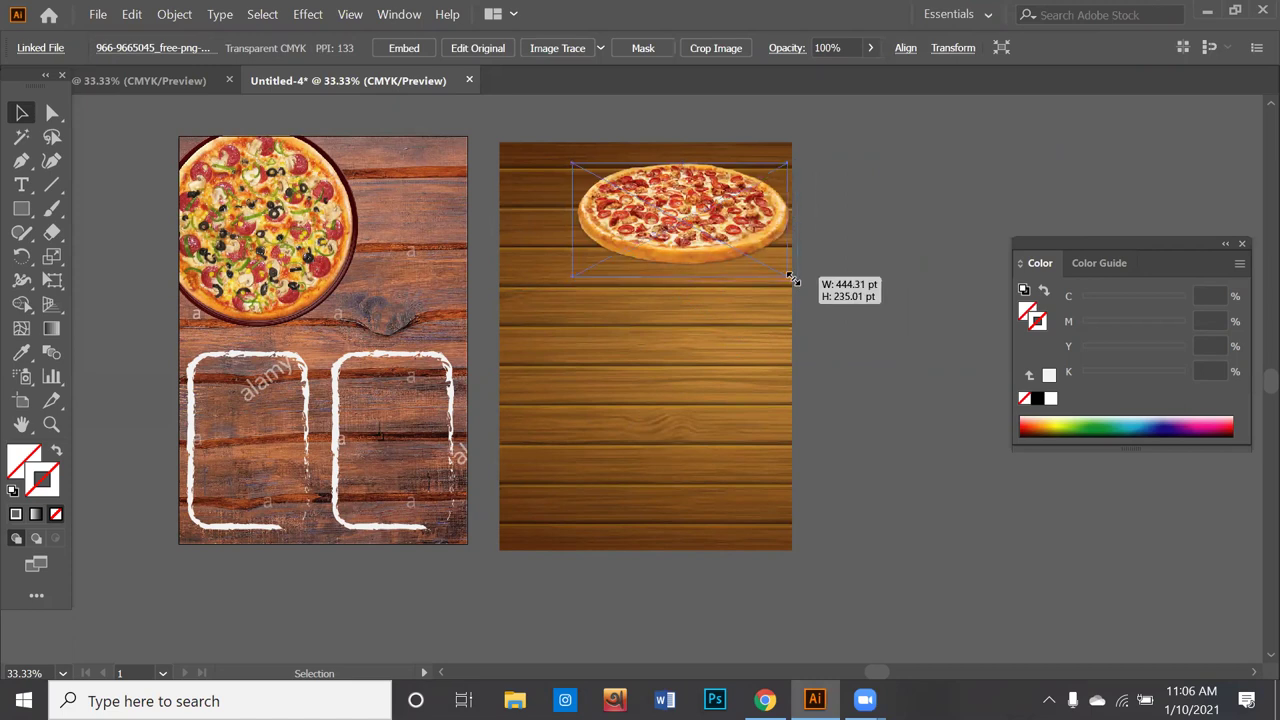
{"action": "left_click_drag", "start_coordinate": [786, 274], "coordinate": [759, 261]}
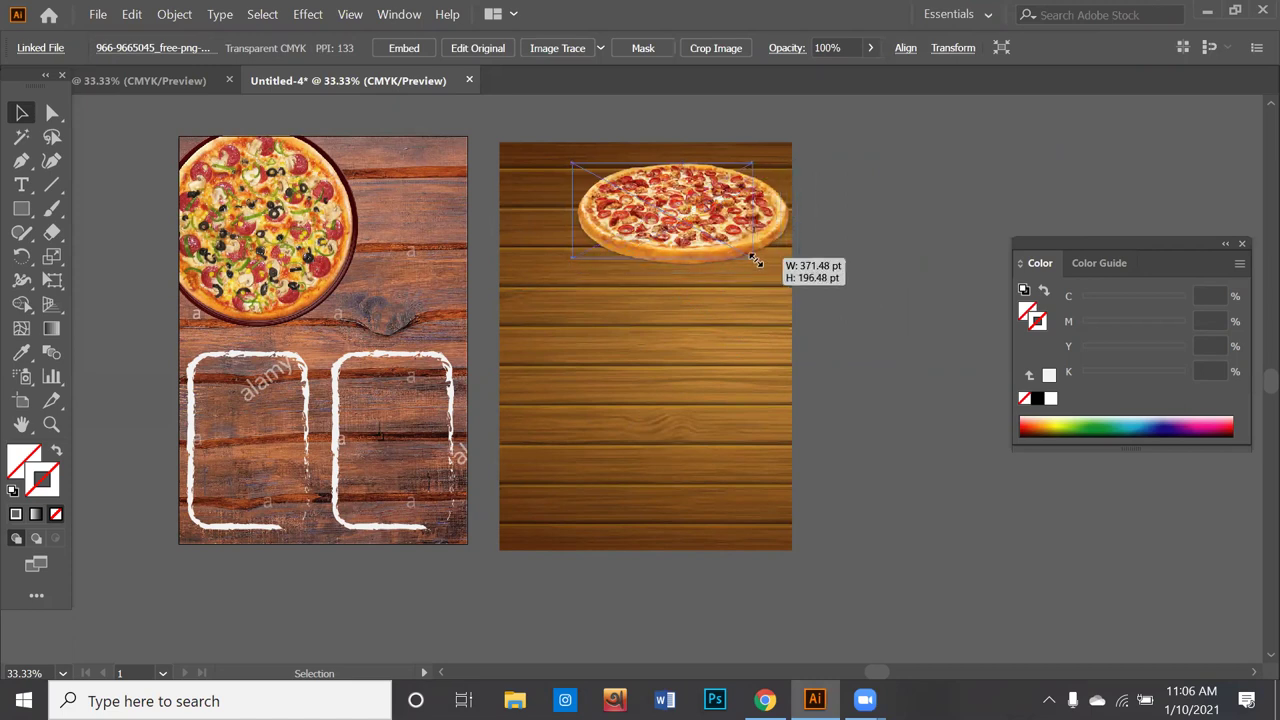
{"action": "left_click_drag", "start_coordinate": [759, 261], "coordinate": [741, 251]}
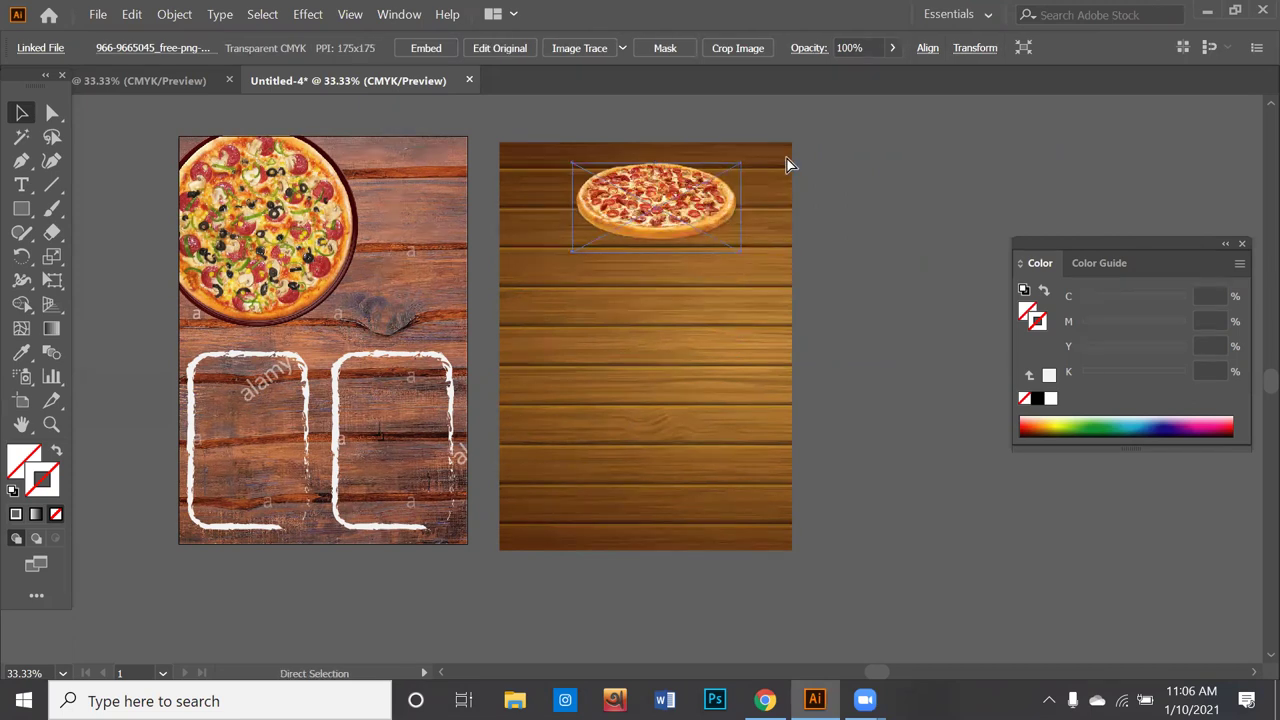
{"action": "scroll", "coordinate": [786, 168], "scroll_direction": "left", "scroll_amount": 2}
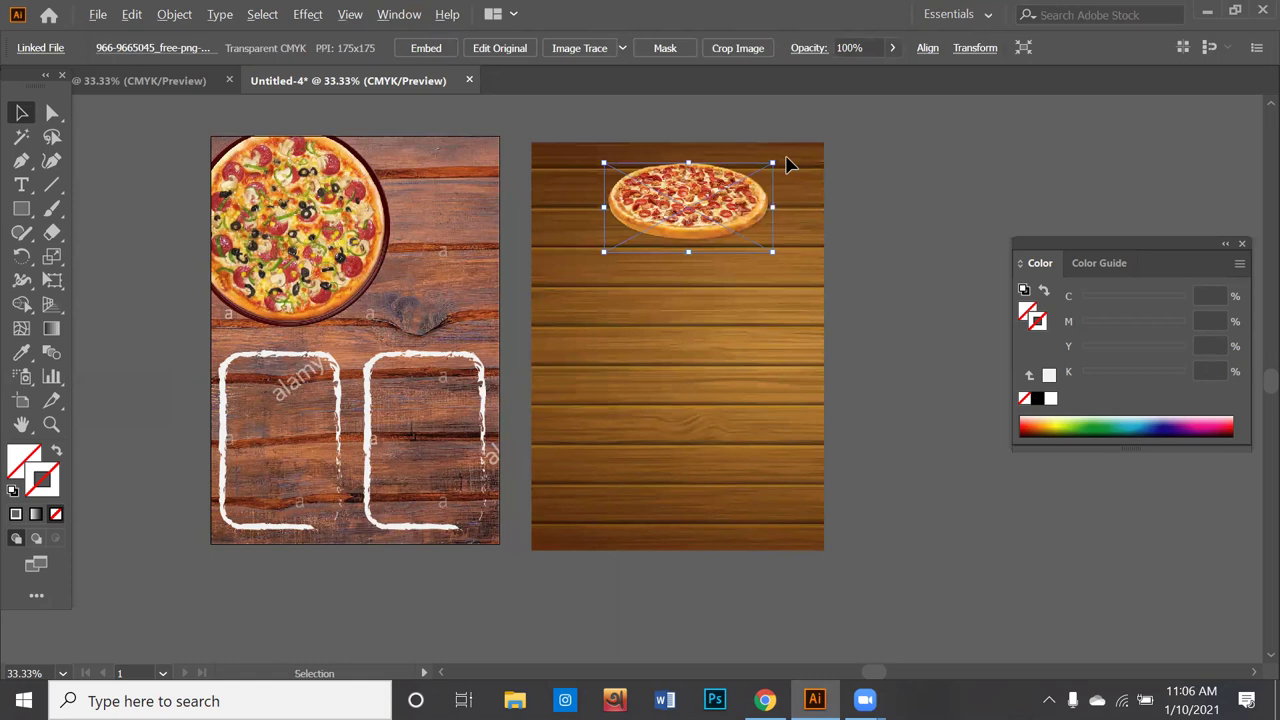
{"action": "scroll", "coordinate": [786, 165], "scroll_direction": "up", "scroll_amount": 3, "text": "alt"}
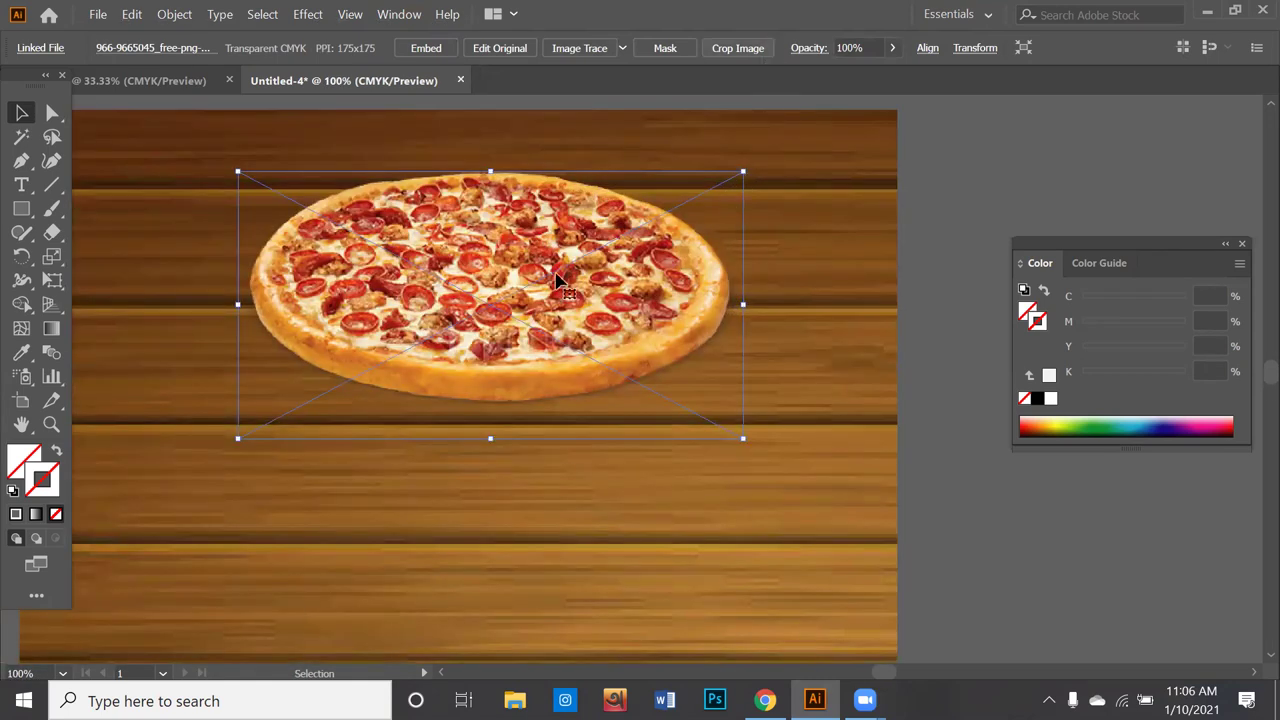
Step: Shift the pizza right and draw a light-grey-filled rectangle over the pizza area
{"action": "left_click_drag", "start_coordinate": [515, 288], "coordinate": [669, 314]}
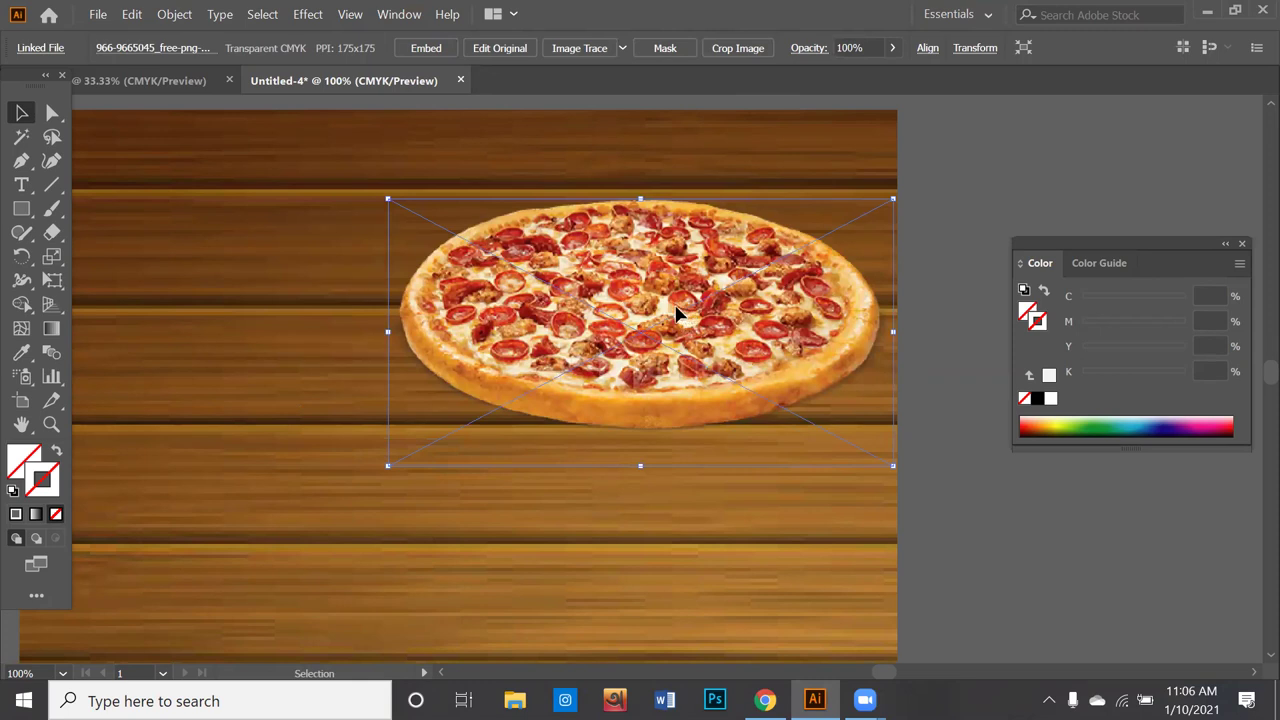
{"action": "left_click_drag", "start_coordinate": [676, 314], "coordinate": [676, 322]}
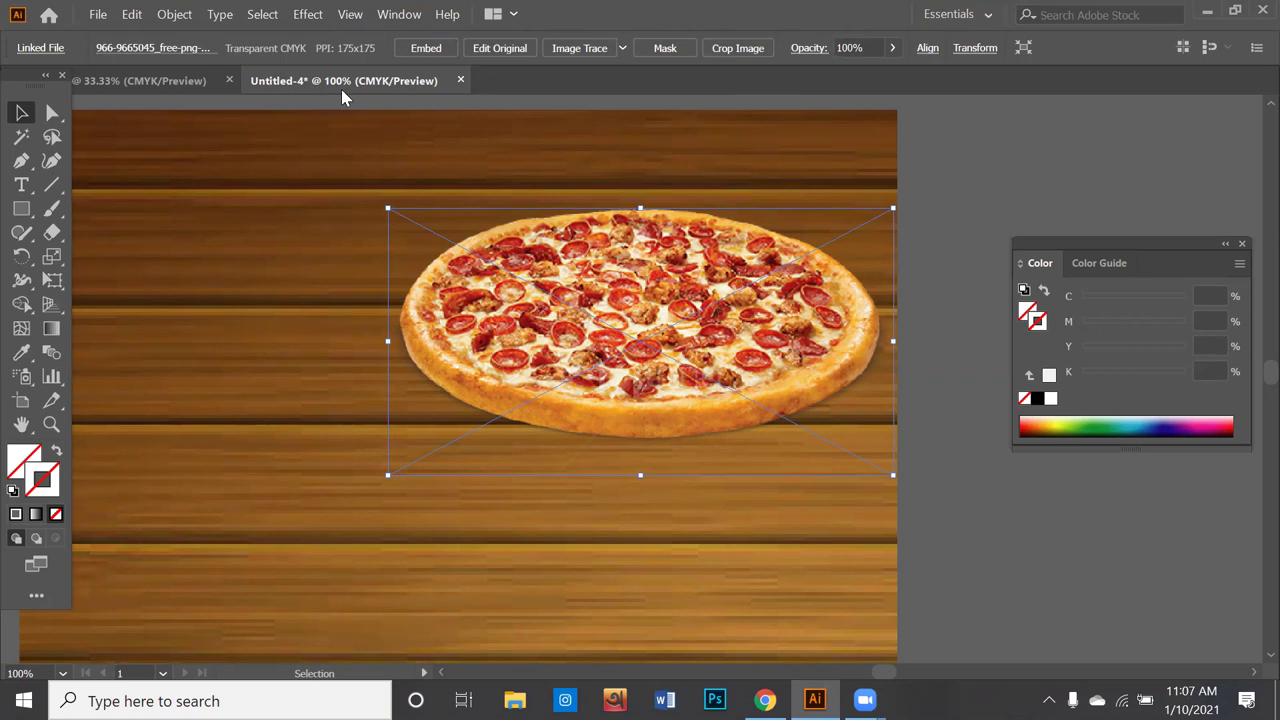
{"action": "left_click", "coordinate": [21, 210]}
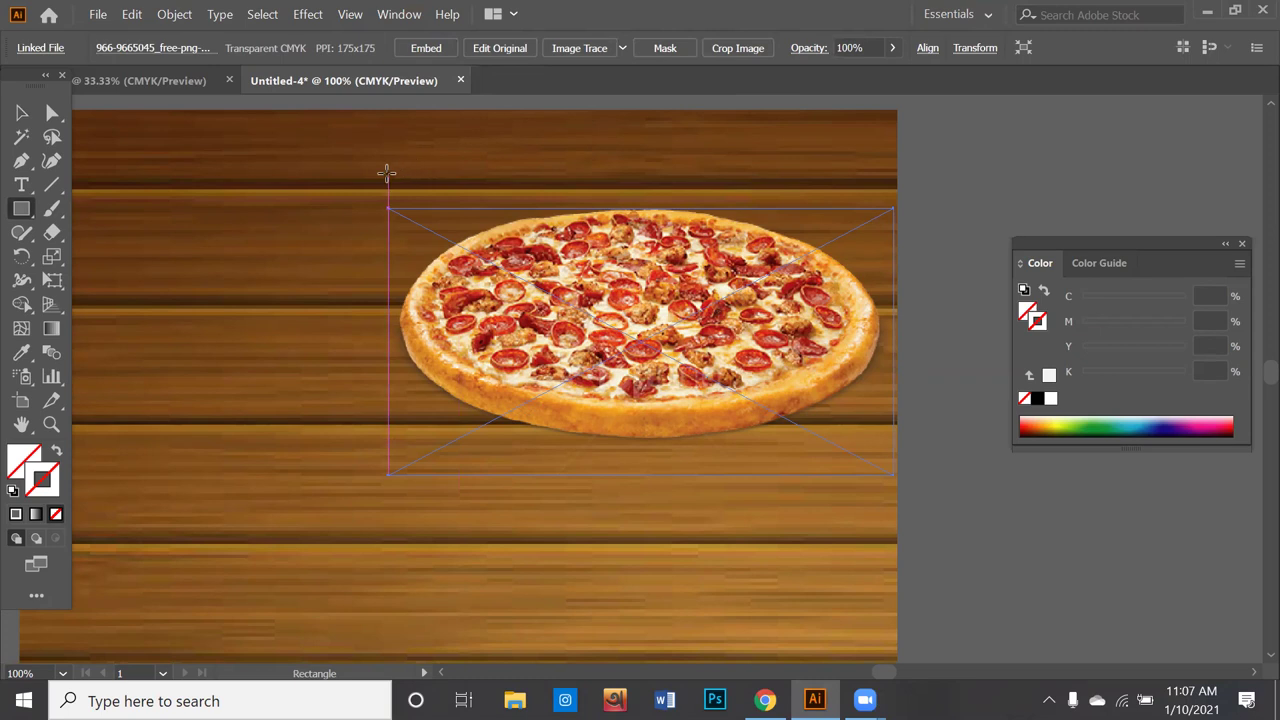
{"action": "mouse_move", "coordinate": [386, 173]}
{"action": "left_mouse_down"}
{"action": "mouse_move", "coordinate": [881, 489]}
{"action": "mouse_move", "coordinate": [897, 538]}
{"action": "left_mouse_up"}
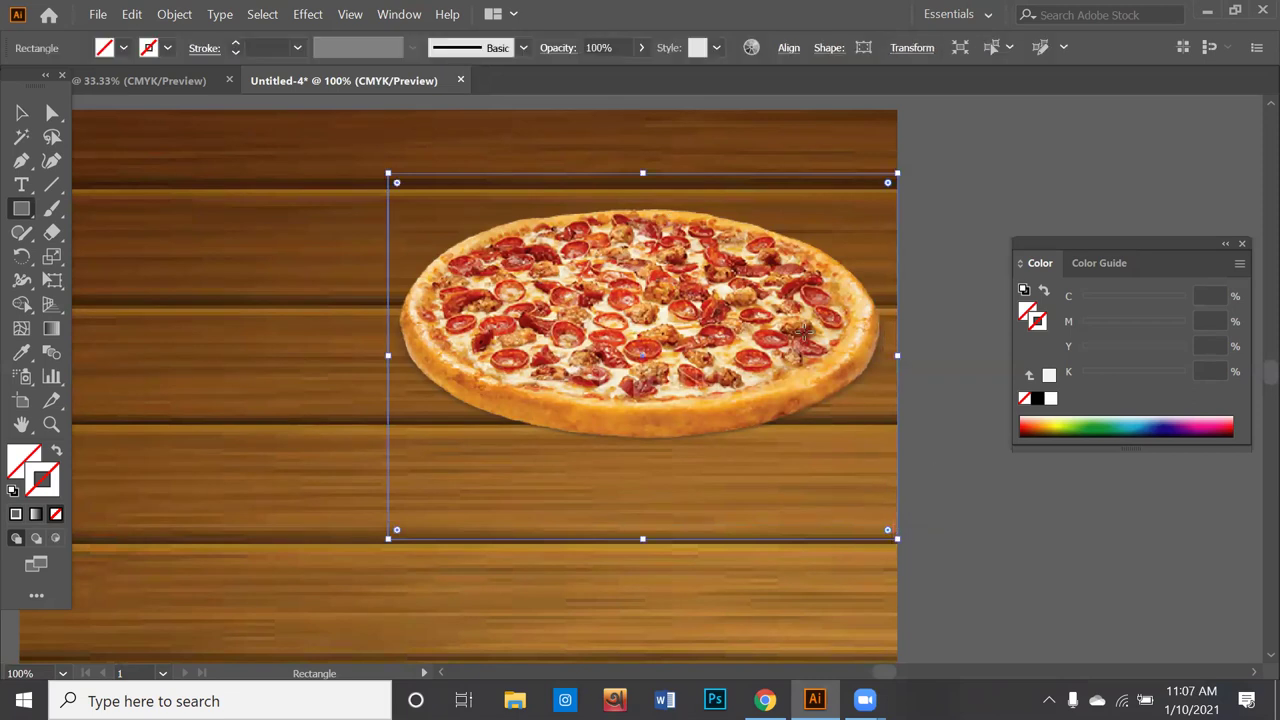
{"action": "left_click", "coordinate": [105, 50]}
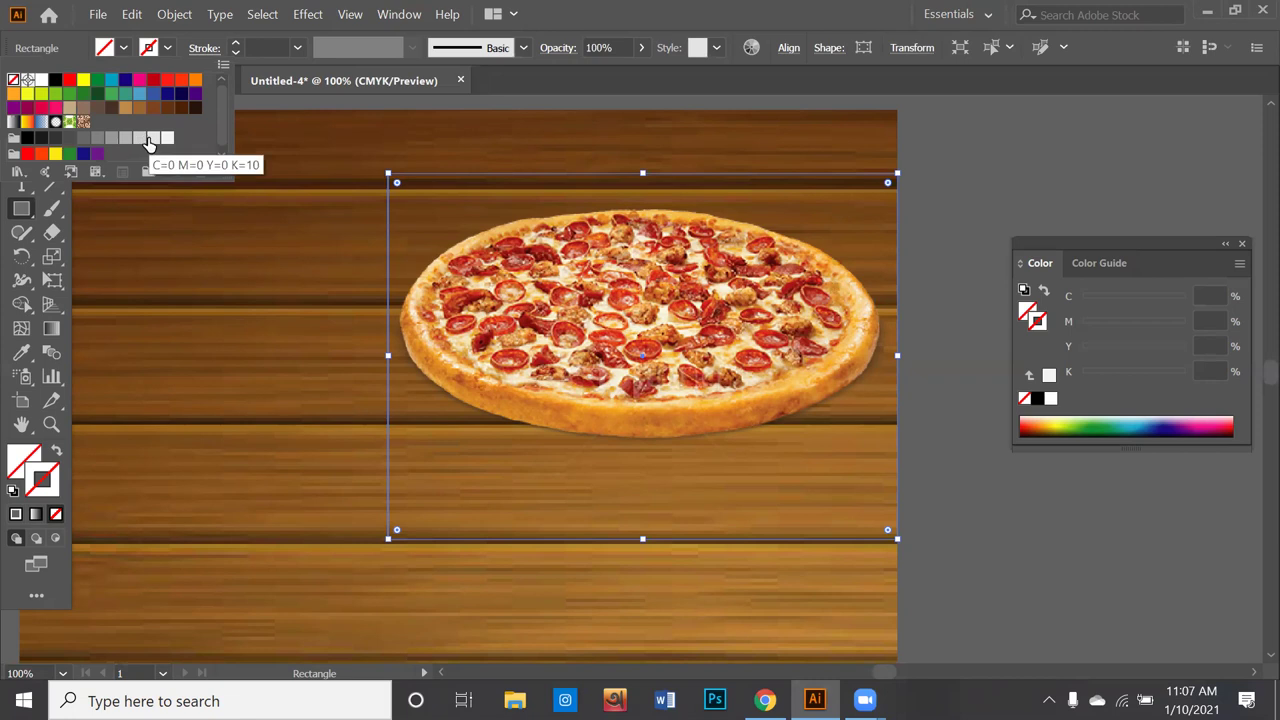
{"action": "left_click", "coordinate": [147, 139]}
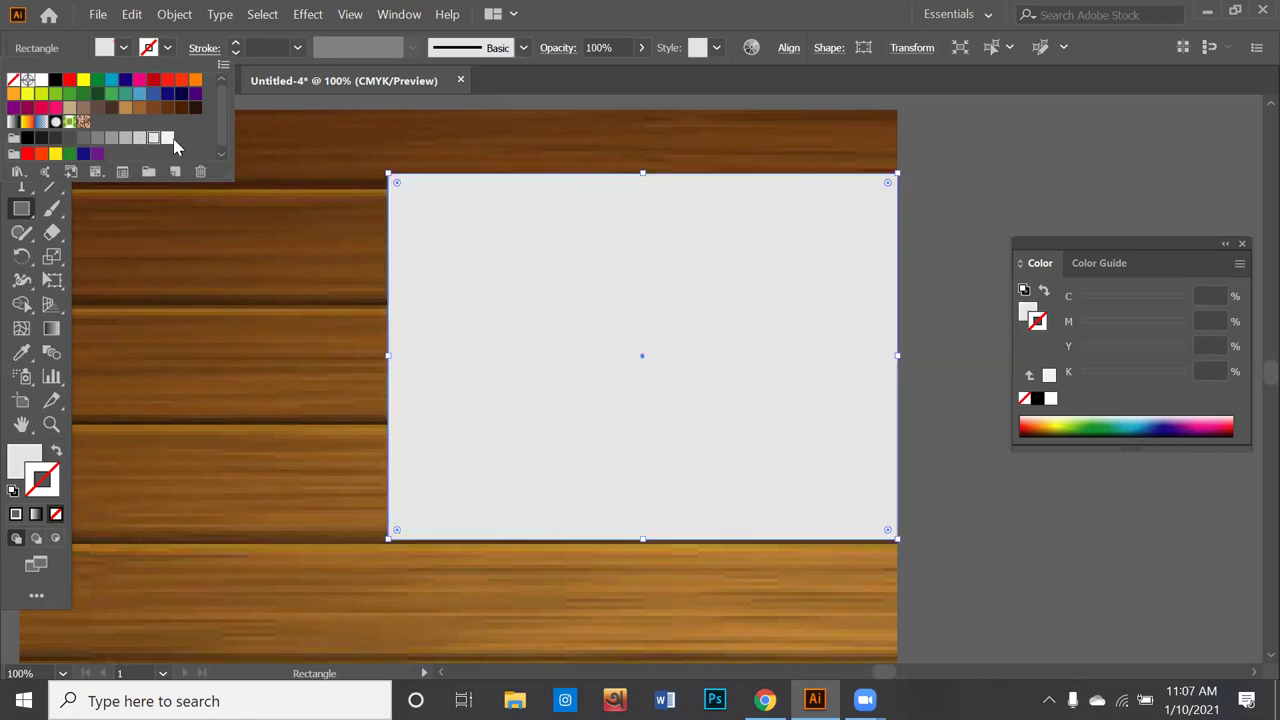
{"action": "left_click", "coordinate": [988, 212]}
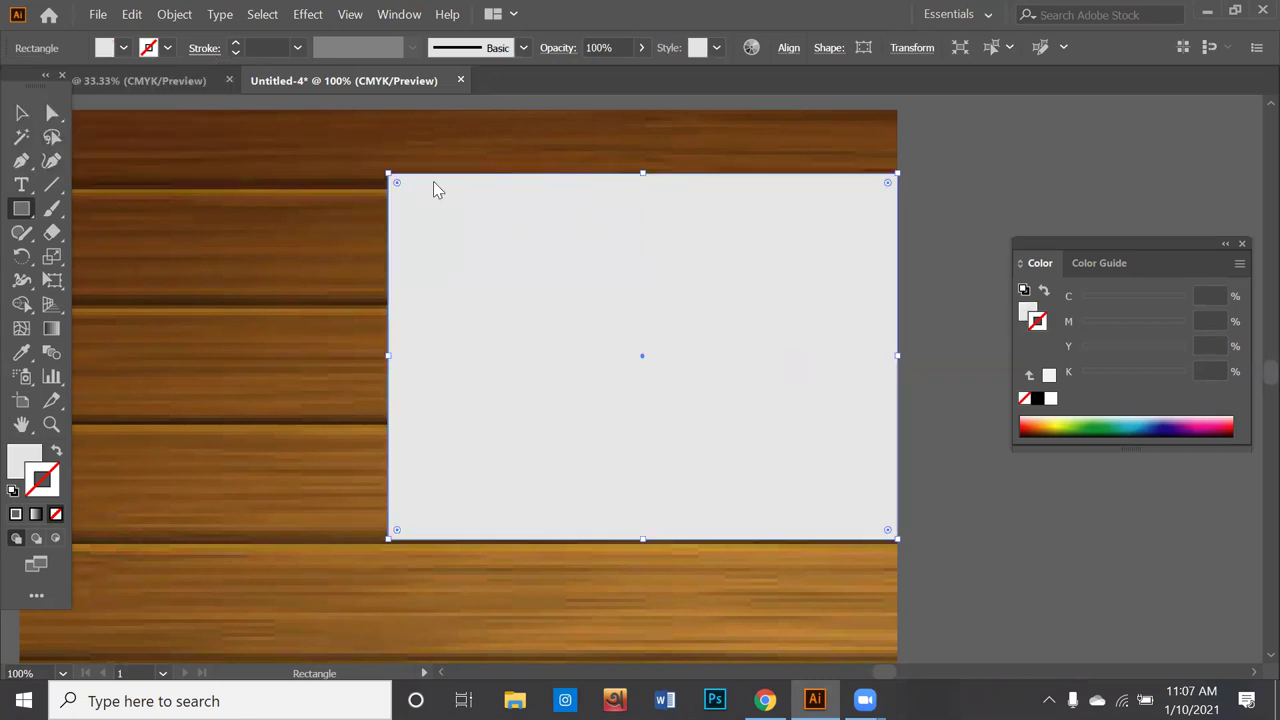
Step: Clip the pizza to the 350.583 × 251.771 pt rectangle with Make Clipping Mask
{"action": "left_click", "coordinate": [22, 113]}
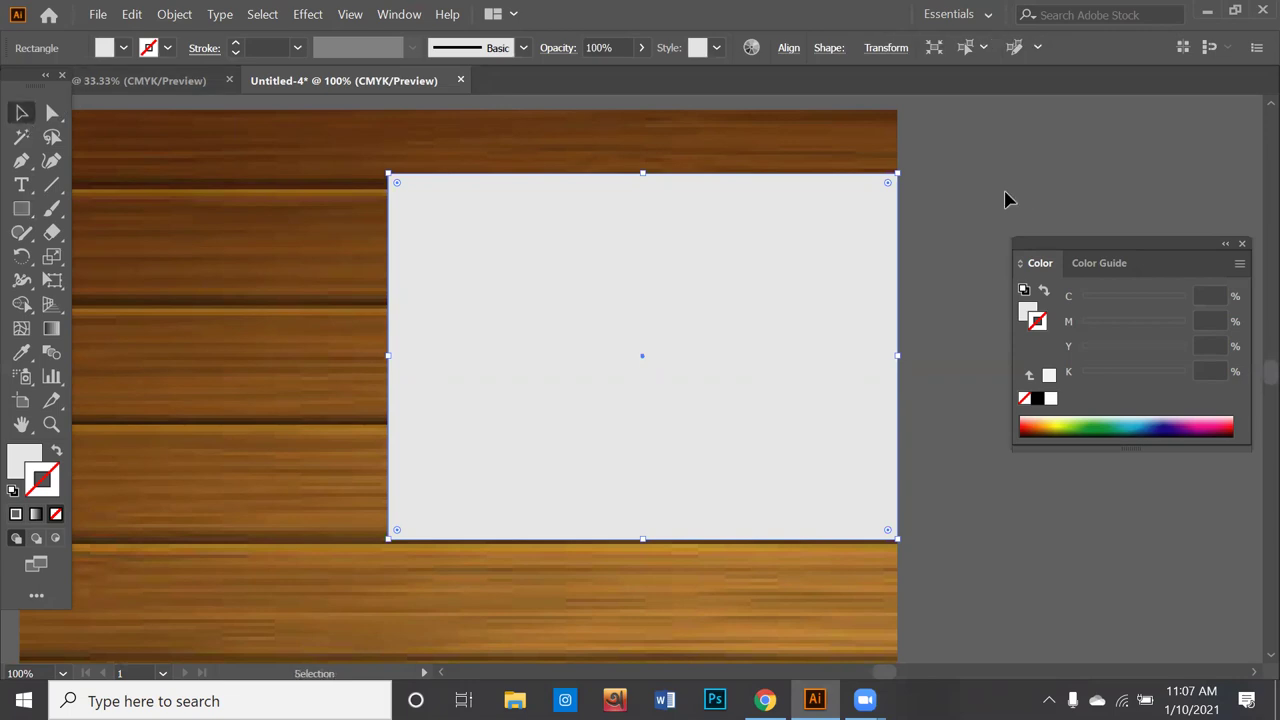
{"action": "left_click_drag", "start_coordinate": [1007, 200], "coordinate": [757, 300]}
{"action": "right_click", "coordinate": [963, 444]}
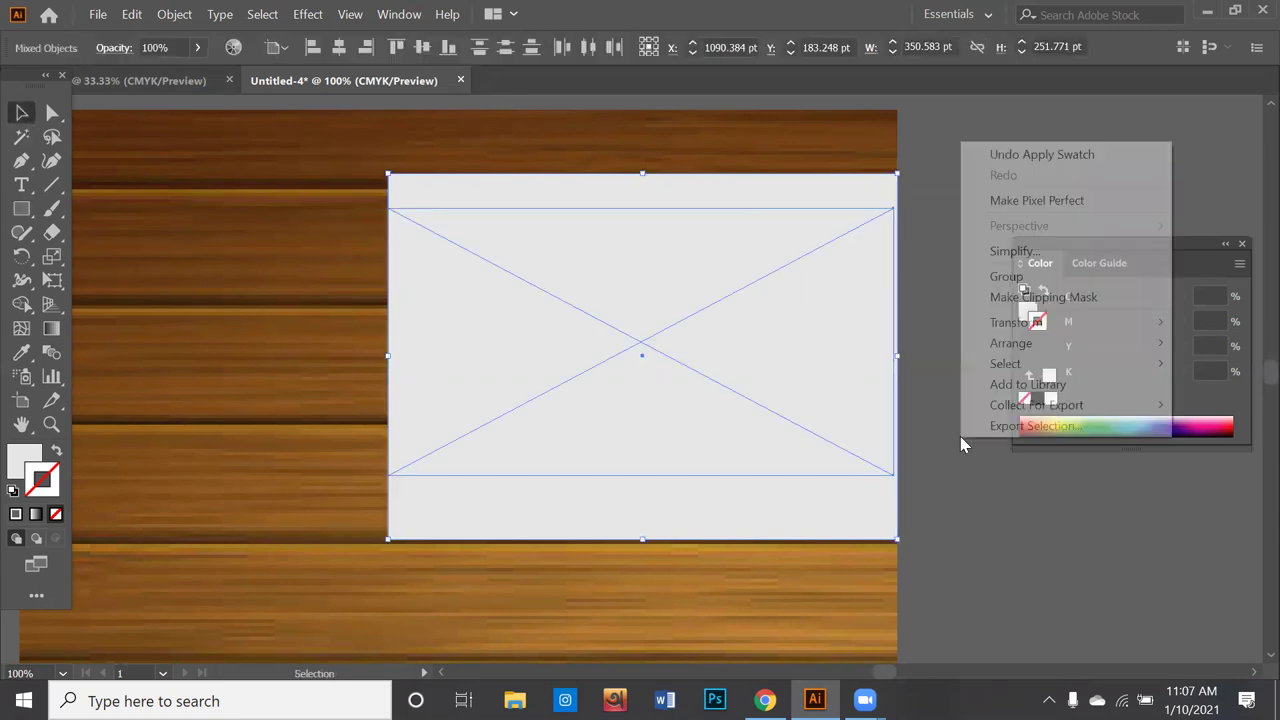
{"action": "left_click", "coordinate": [1040, 299]}
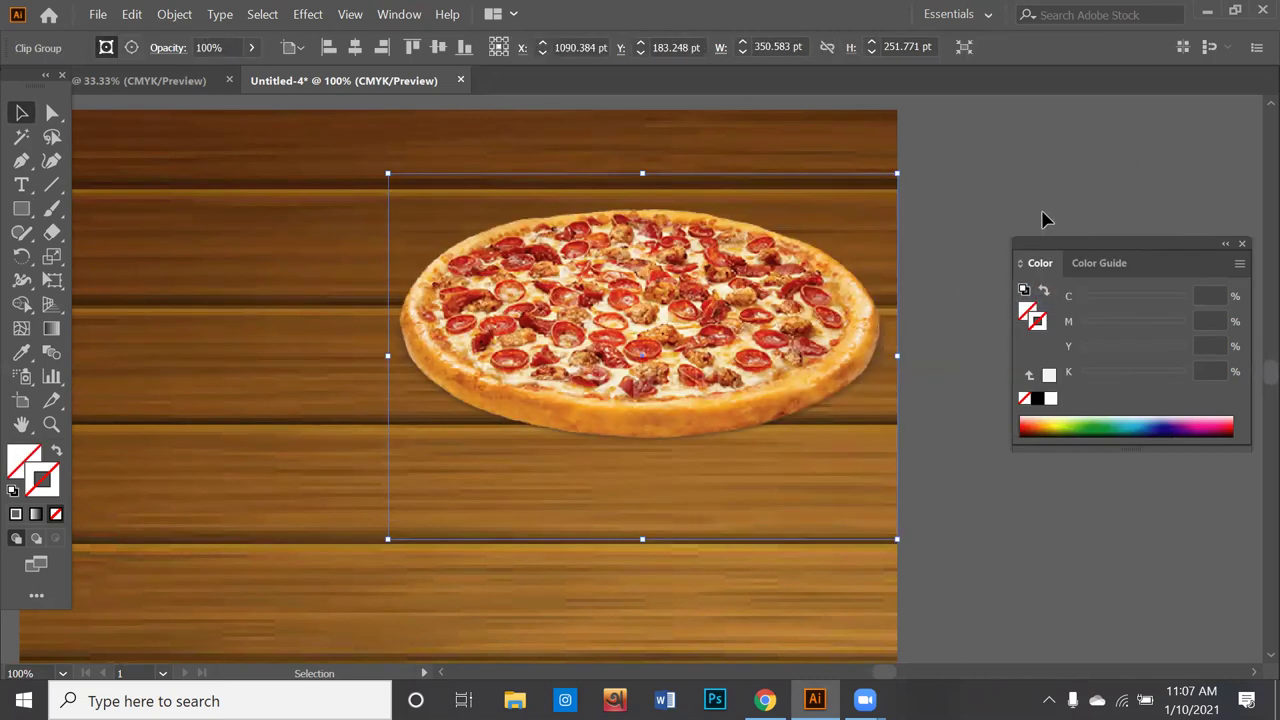
{"action": "scroll", "coordinate": [1043, 213], "scroll_direction": "down", "scroll_amount": 1}
Step: Draw a tall rounded rectangle on the poster's lower left with a very light grey outline
{"action": "scroll", "coordinate": [1043, 213], "scroll_direction": "down", "scroll_amount": 1}
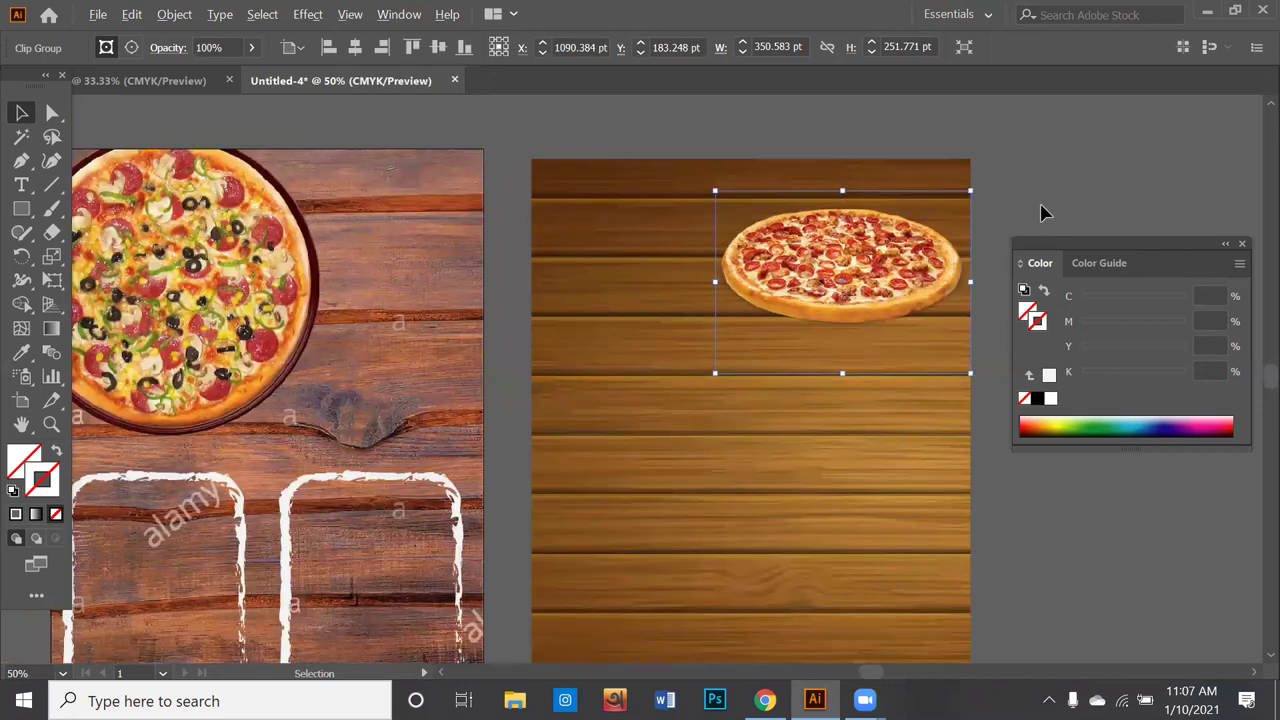
{"action": "scroll", "coordinate": [1043, 213], "scroll_direction": "down", "scroll_amount": 1}
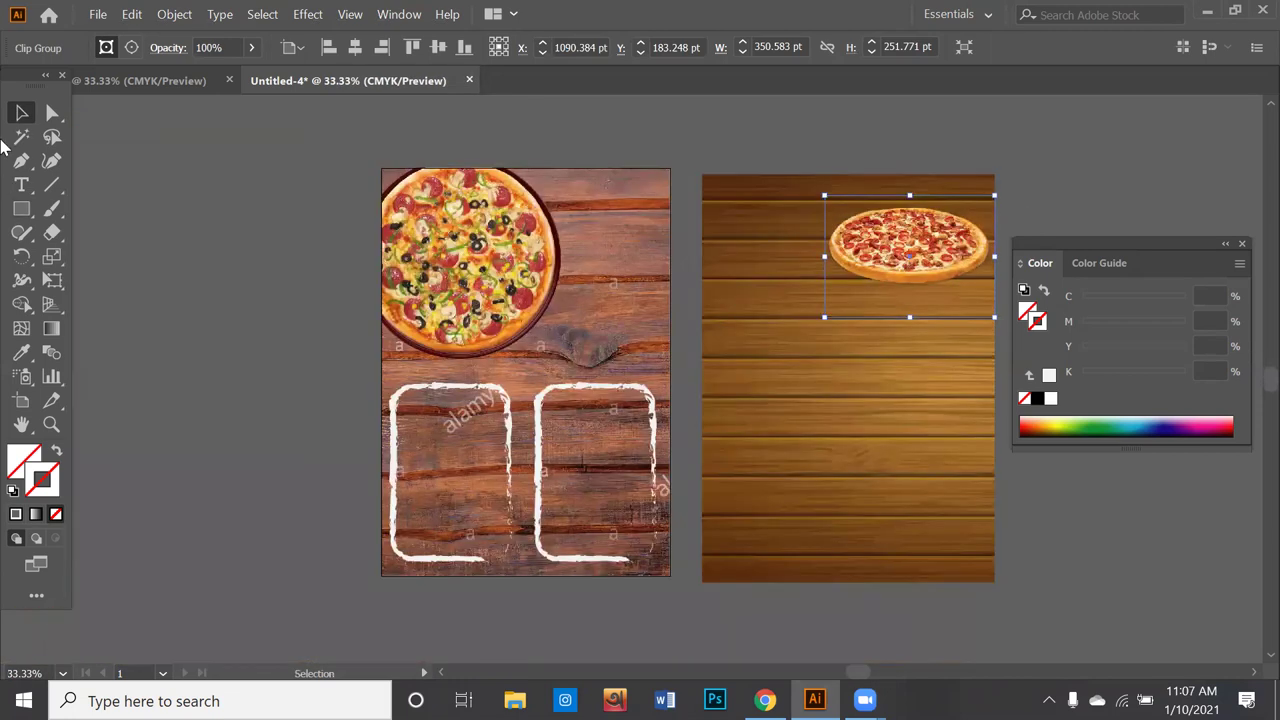
{"action": "left_click_drag", "start_coordinate": [14, 215], "coordinate": [100, 231]}
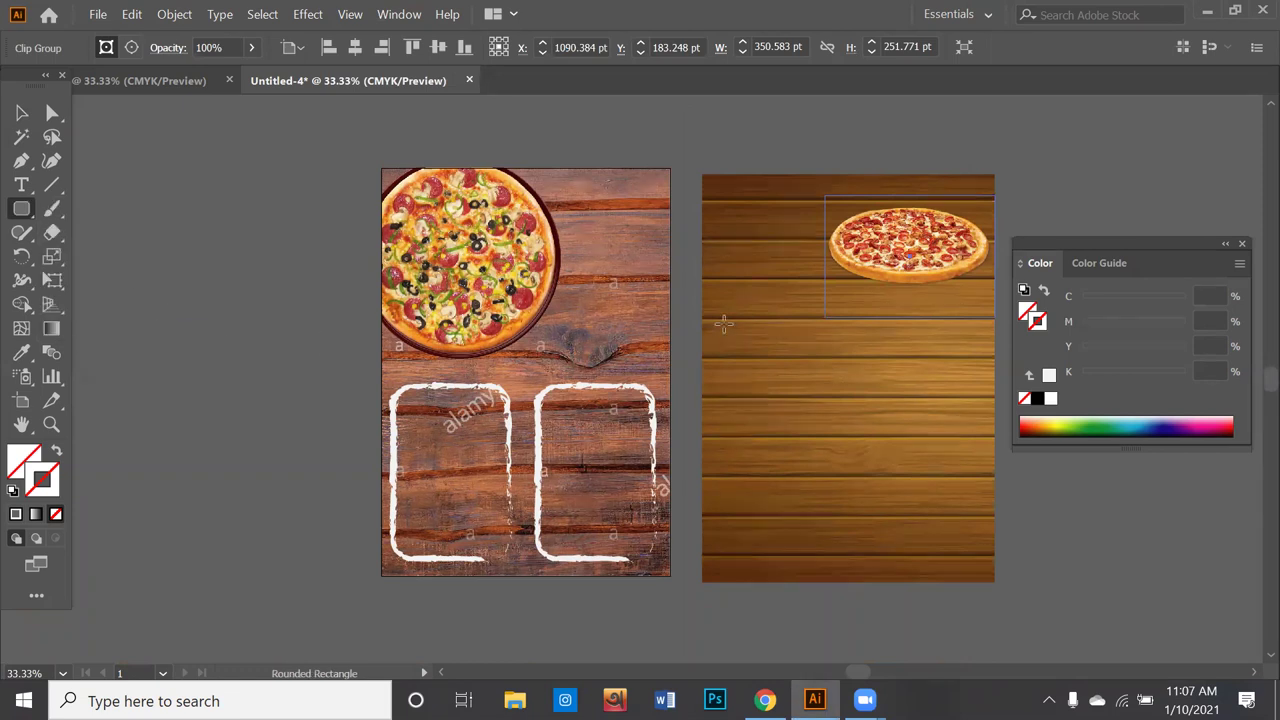
{"action": "left_click_drag", "start_coordinate": [718, 362], "coordinate": [836, 559]}
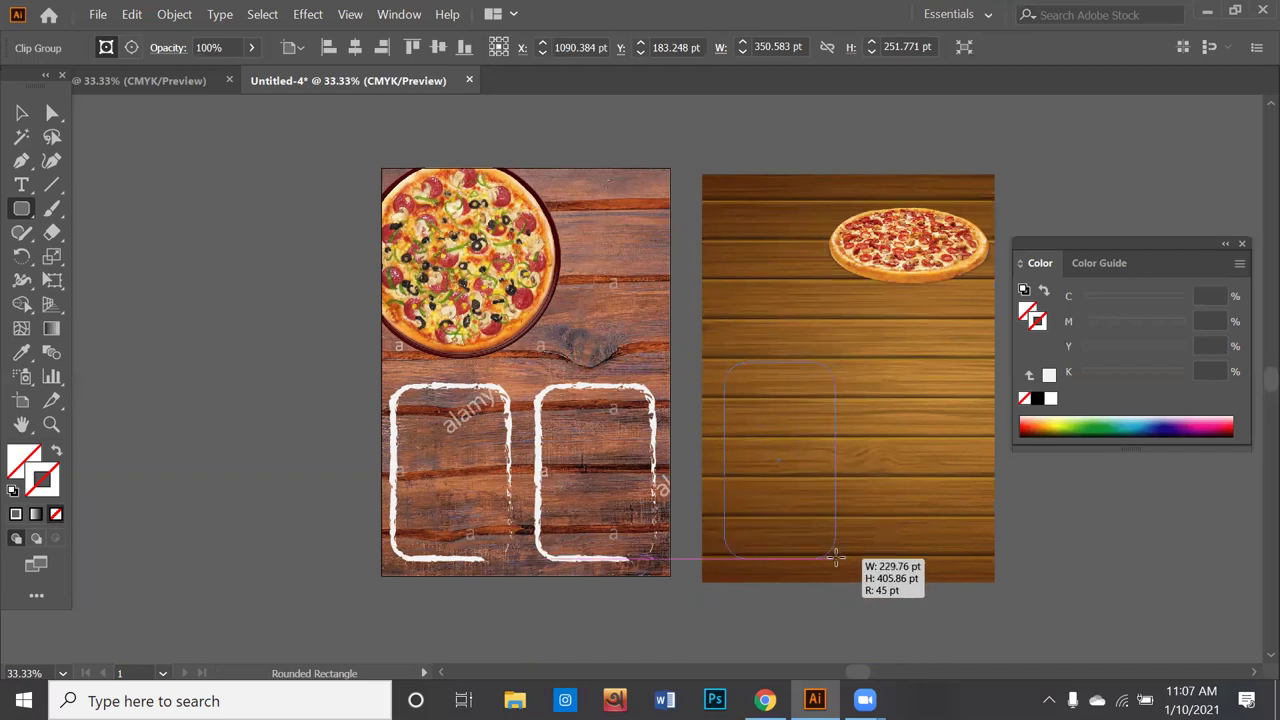
{"action": "left_click_drag", "start_coordinate": [836, 559], "coordinate": [836, 558]}
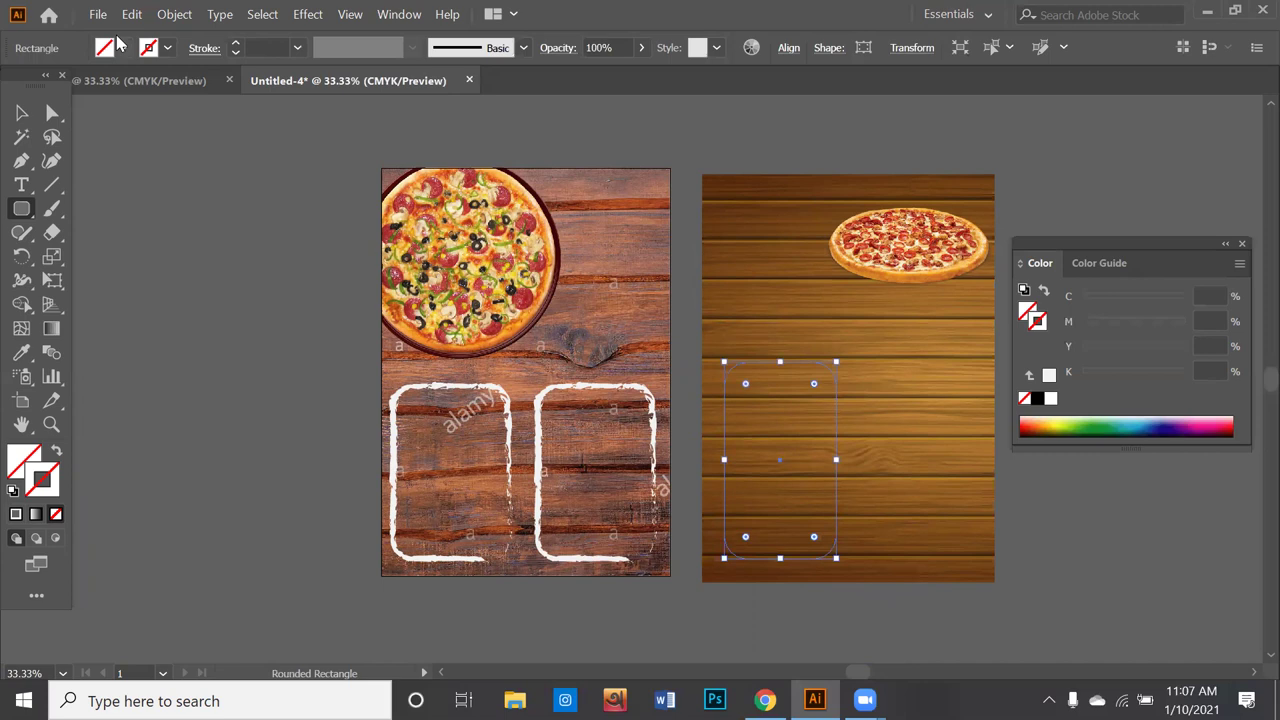
{"action": "left_click", "coordinate": [153, 51]}
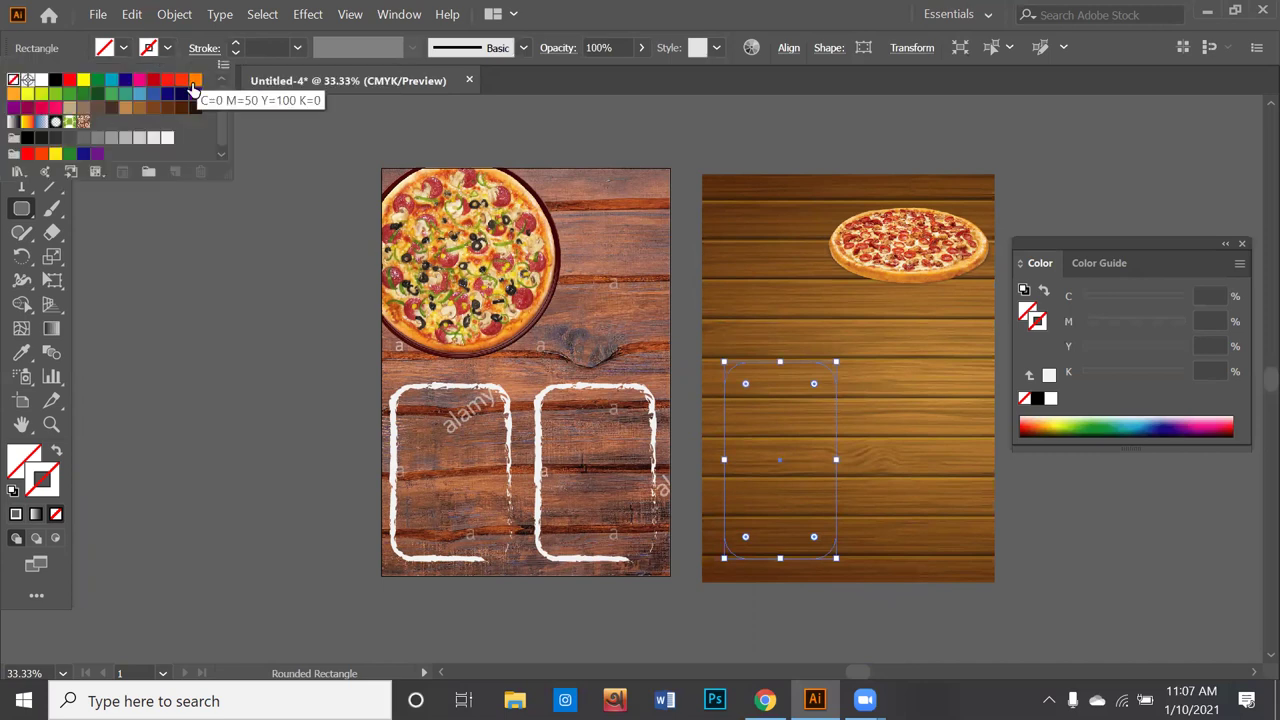
{"action": "left_click", "coordinate": [166, 139]}
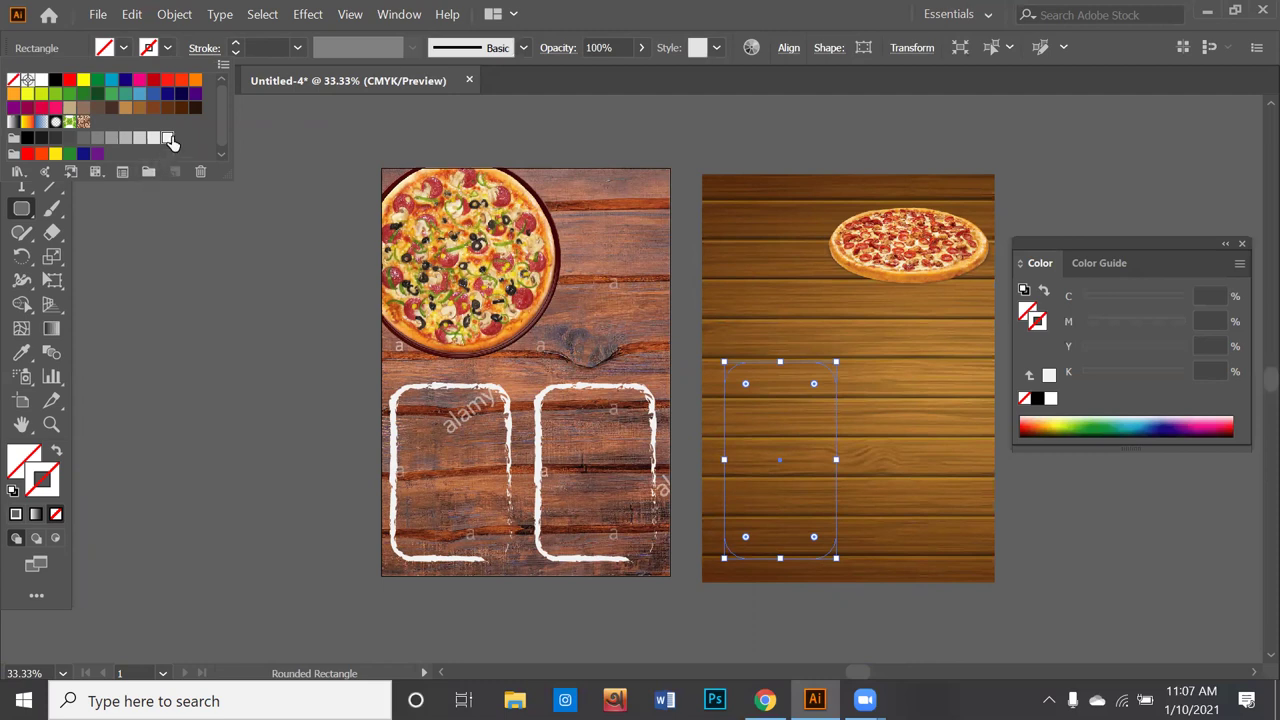
{"action": "left_click", "coordinate": [170, 139]}
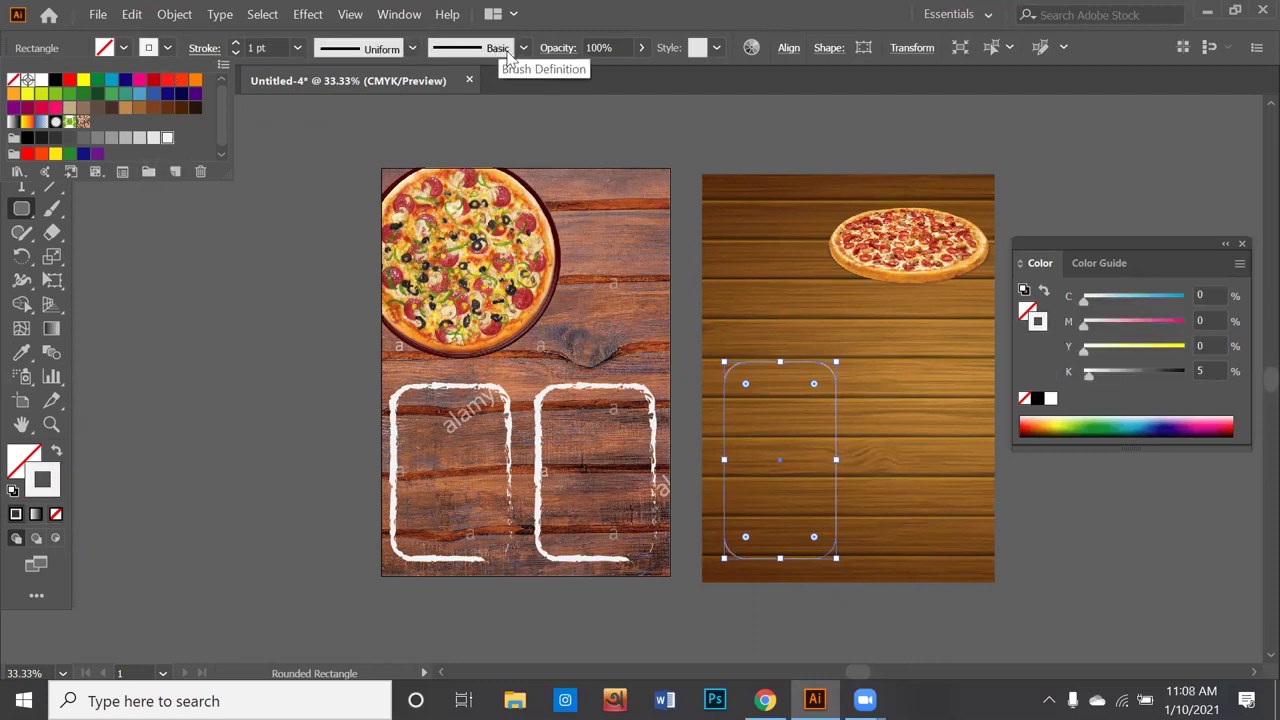
Step: Give the outline the Charcoal-Feather brush at a 4 pt stroke weight
{"action": "left_click", "coordinate": [237, 44]}
{"action": "left_click", "coordinate": [237, 44]}
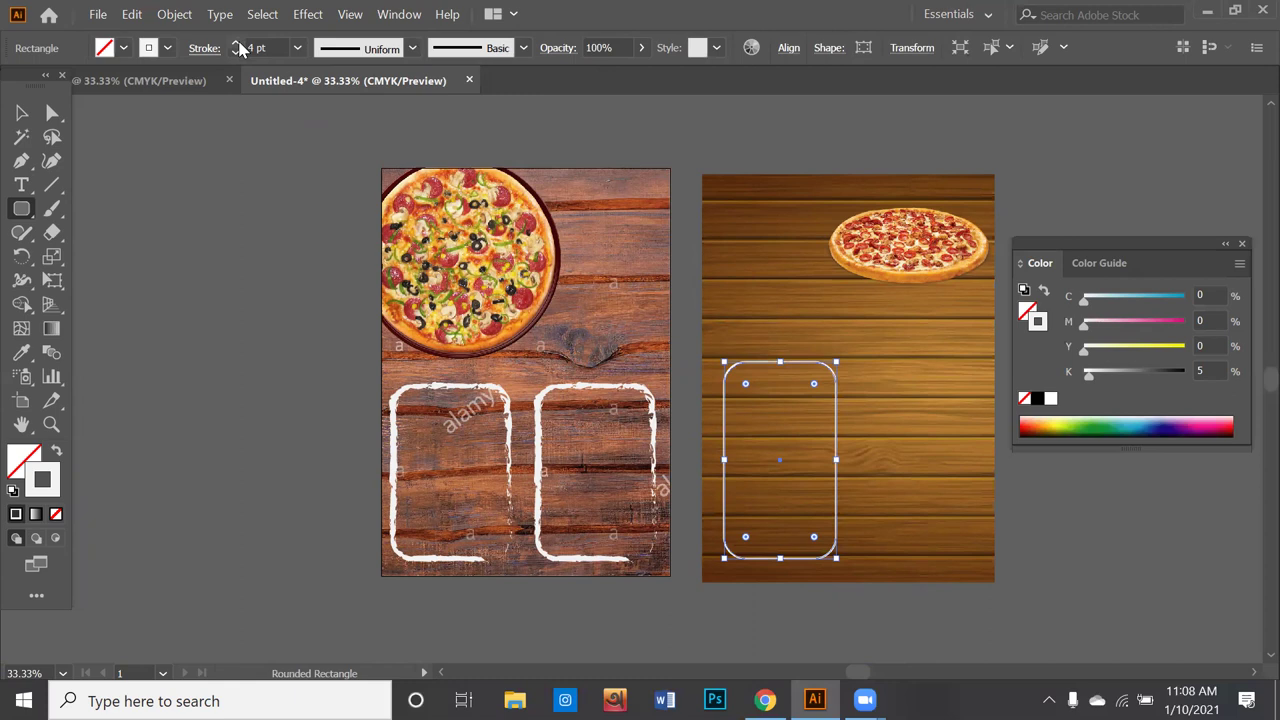
{"action": "left_click", "coordinate": [497, 50]}
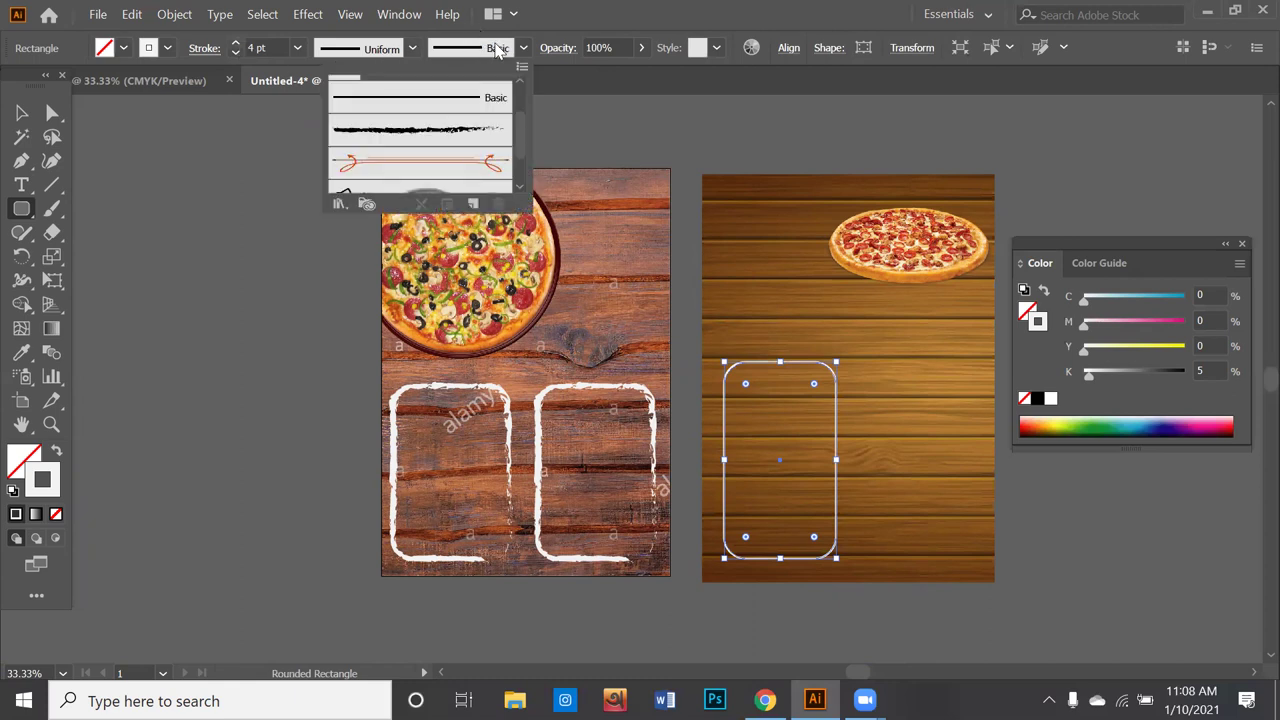
{"action": "left_click", "coordinate": [470, 135]}
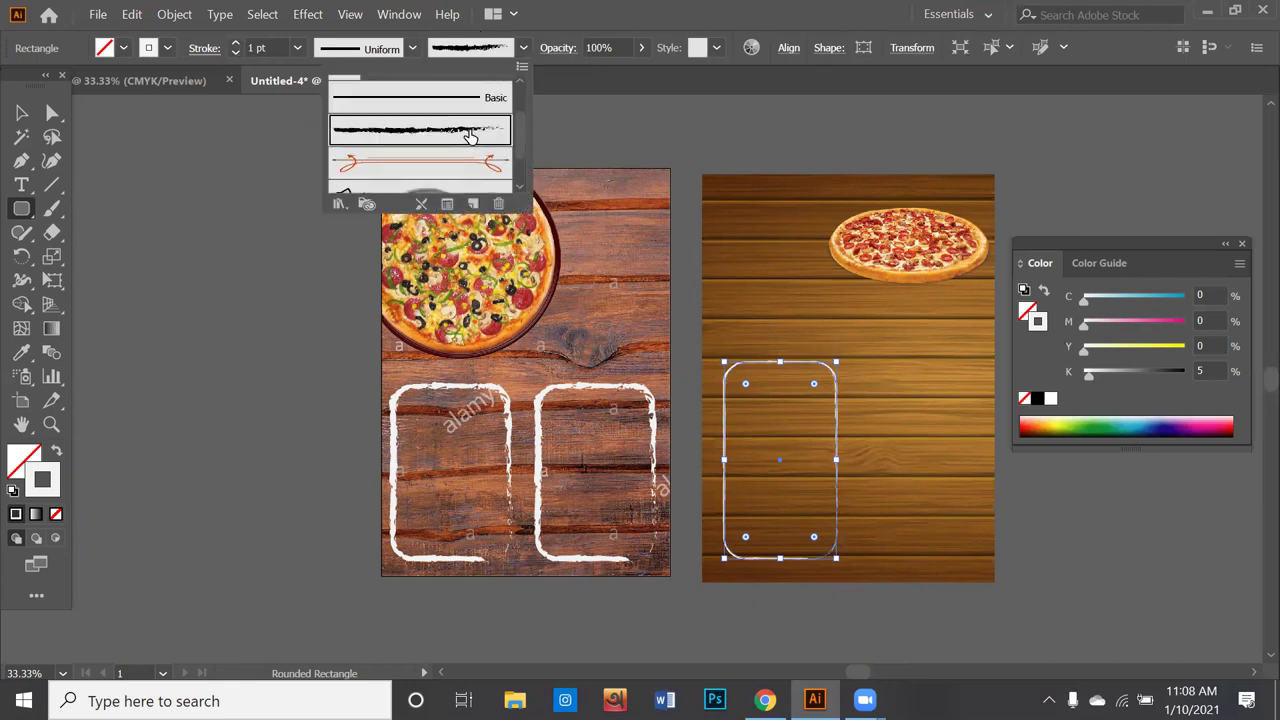
{"action": "left_click", "coordinate": [238, 50]}
{"action": "left_click", "coordinate": [238, 50]}
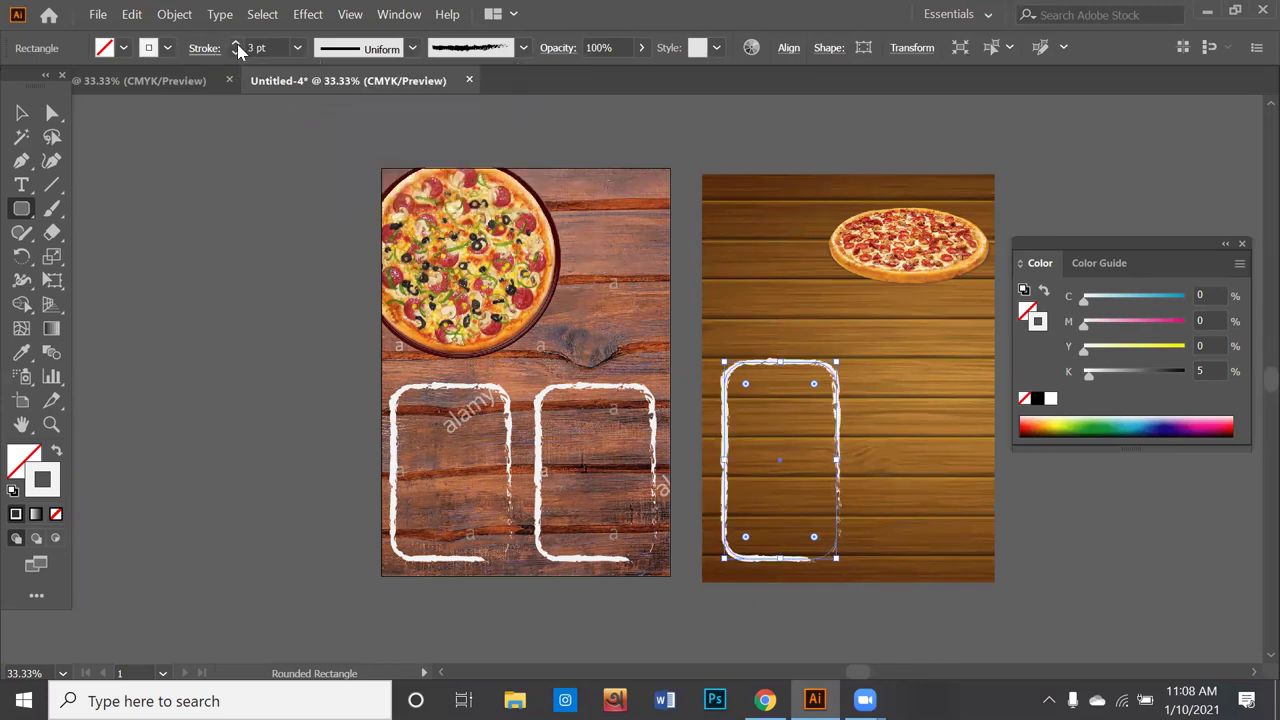
{"action": "left_click", "coordinate": [238, 50]}
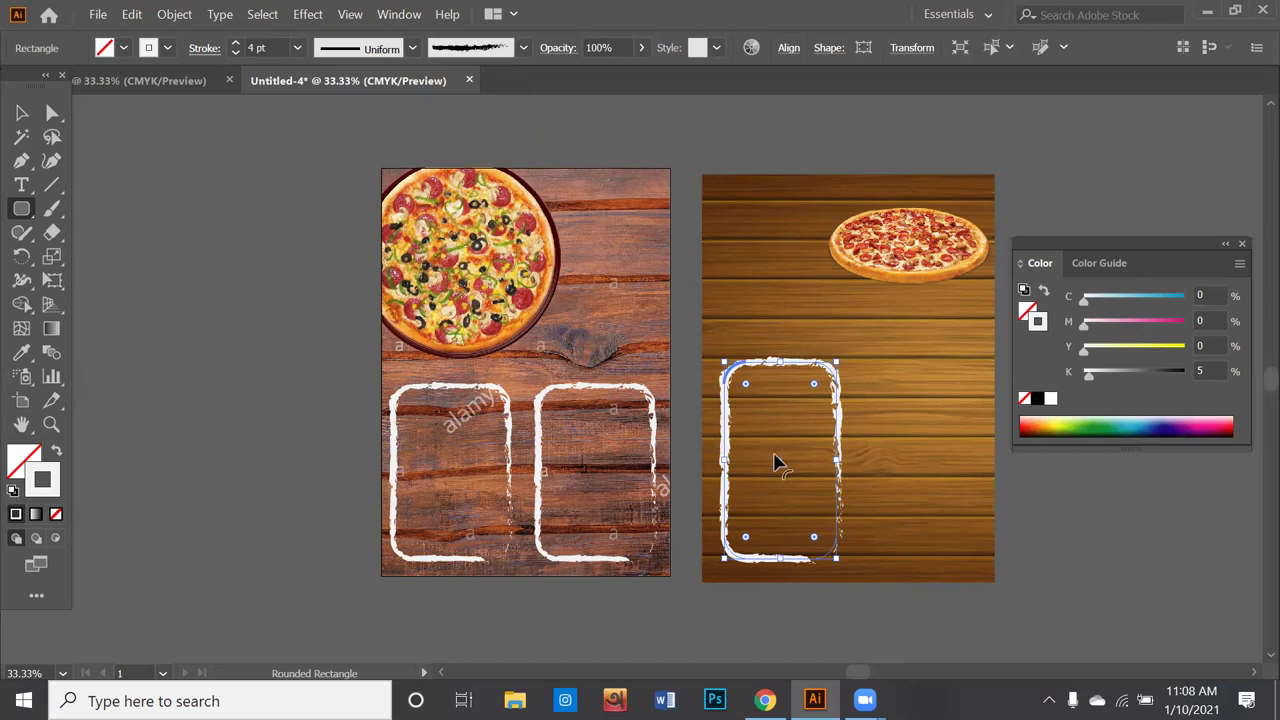
Step: Resize the brushed frame to about 207.5 × 364.37 pt and position it at the poster's top-left
{"action": "left_click_drag", "start_coordinate": [783, 462], "coordinate": [769, 306]}
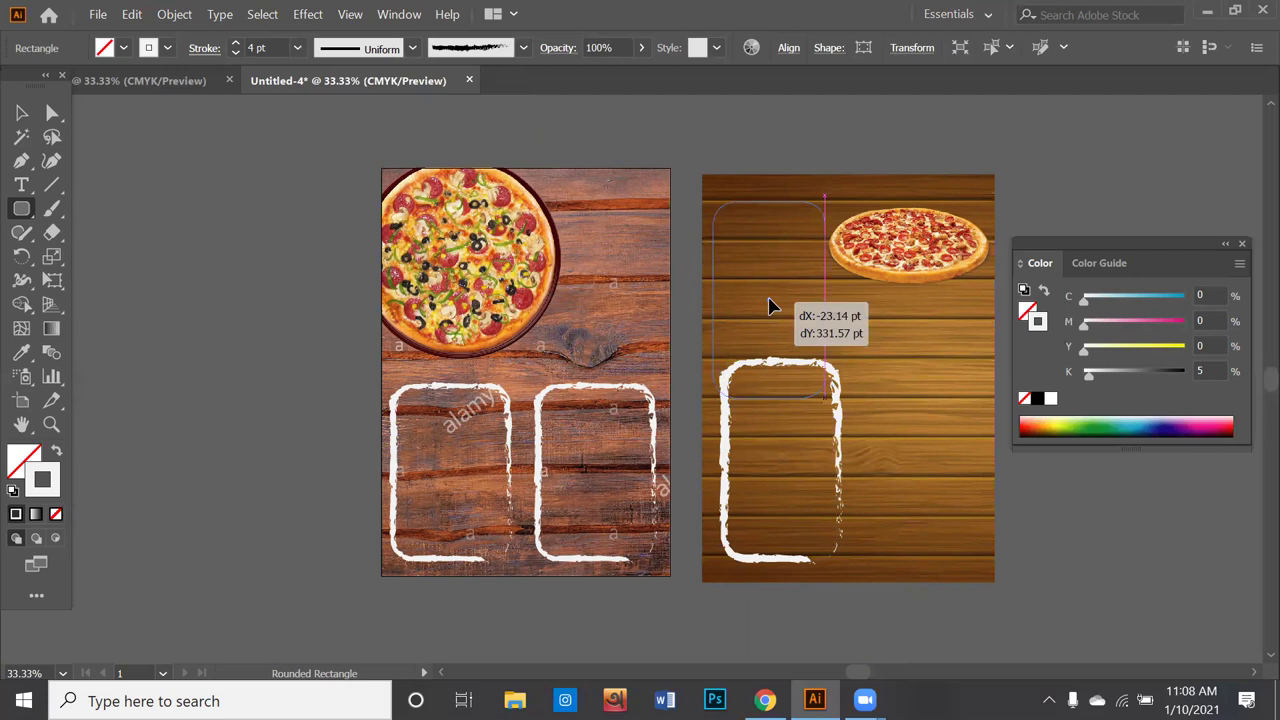
{"action": "left_click_drag", "start_coordinate": [769, 306], "coordinate": [769, 306]}
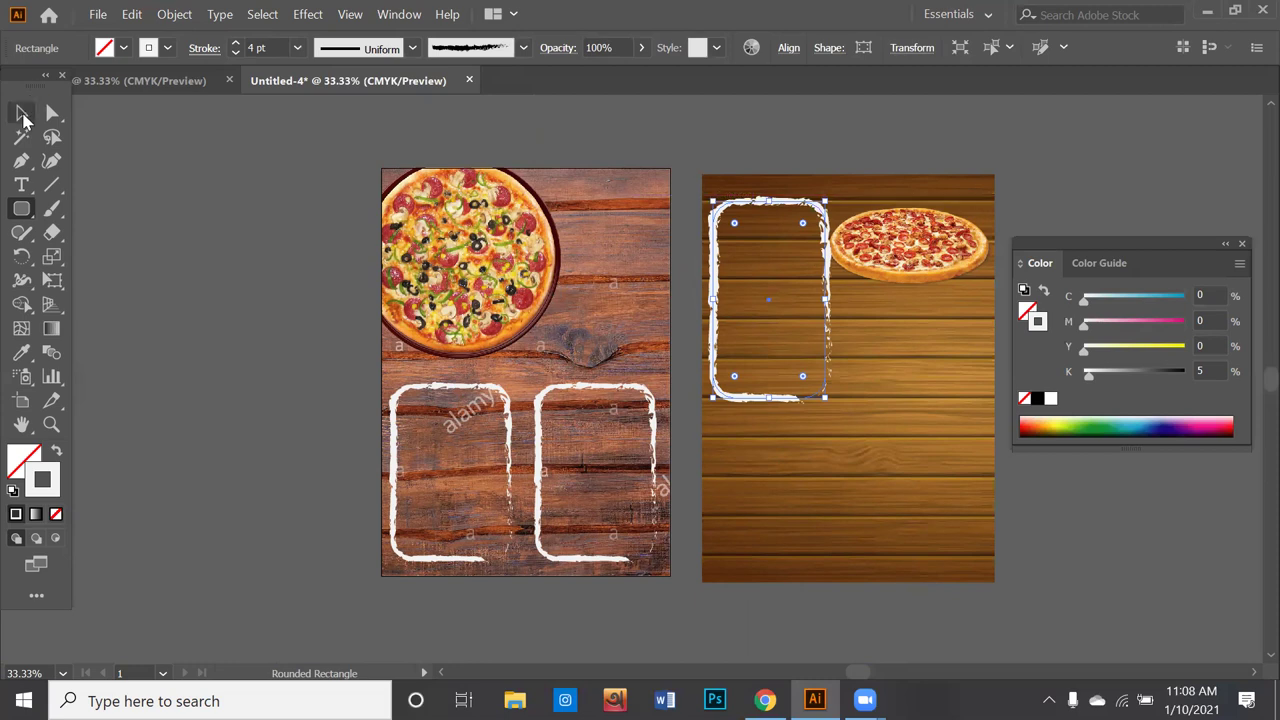
{"action": "left_click", "coordinate": [22, 112]}
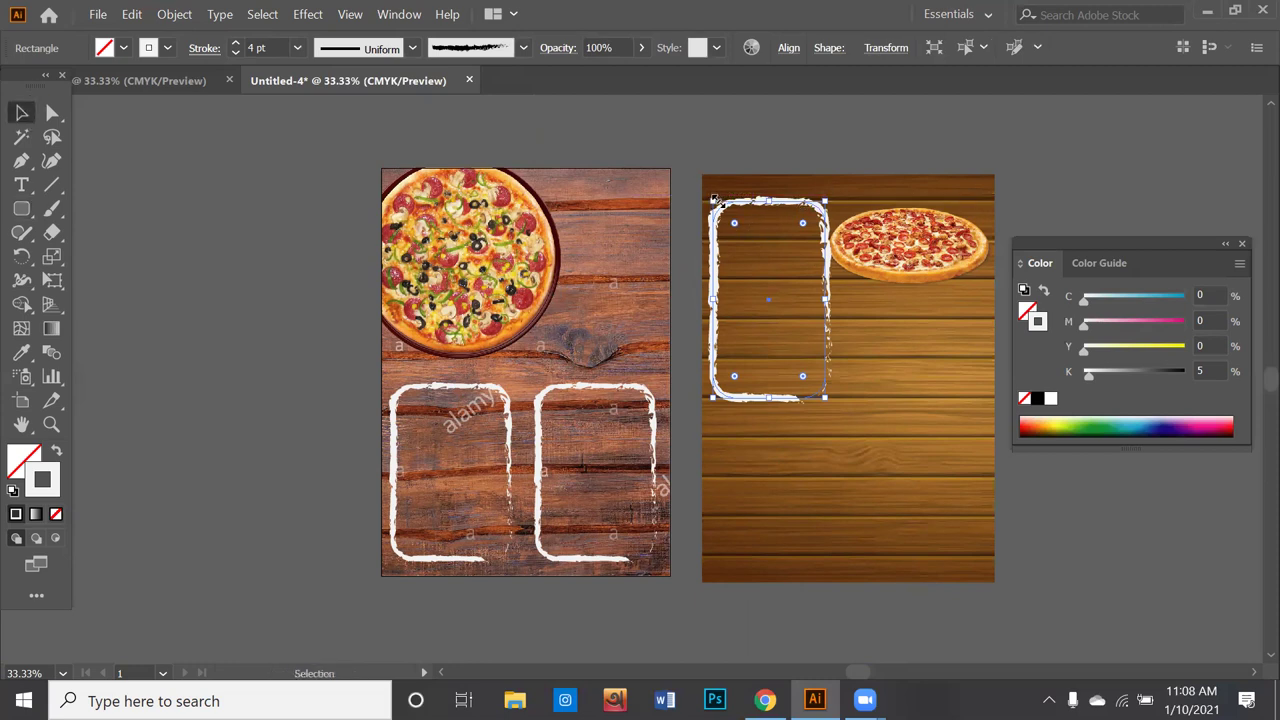
{"action": "left_click_drag", "start_coordinate": [712, 201], "coordinate": [728, 213]}
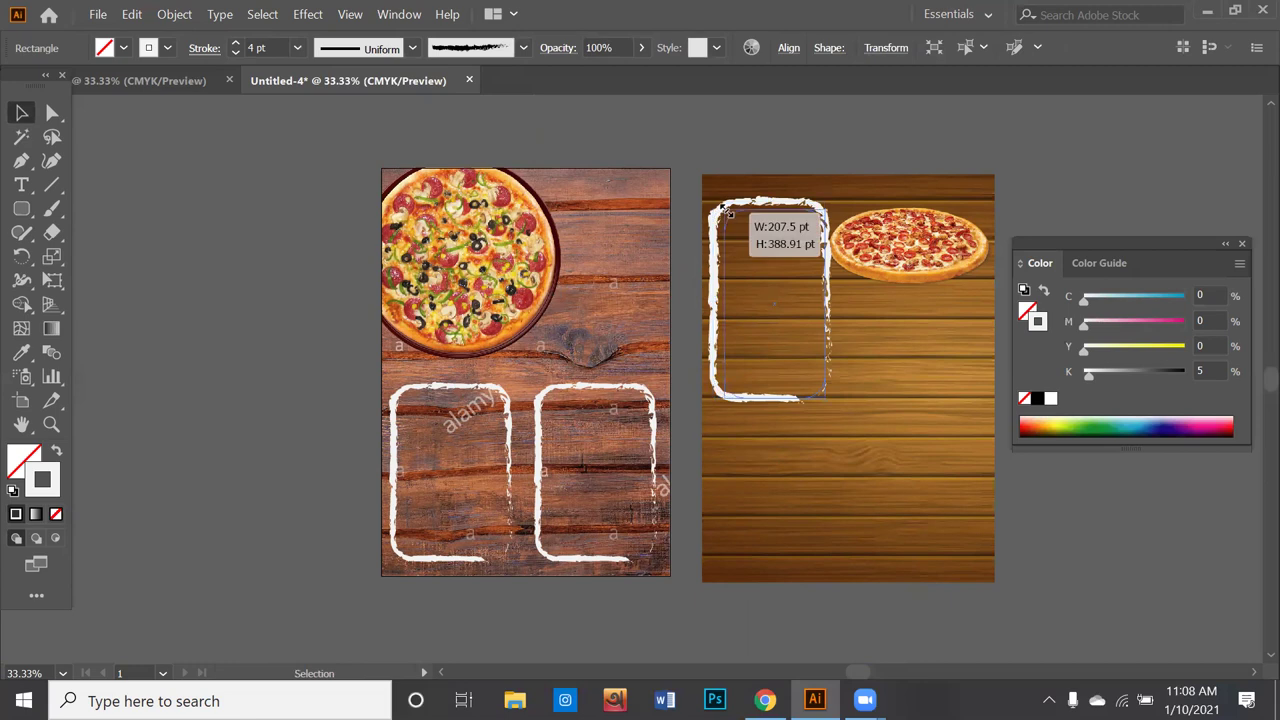
{"action": "left_click_drag", "start_coordinate": [728, 213], "coordinate": [728, 214]}
{"action": "left_click_drag", "start_coordinate": [728, 213], "coordinate": [728, 214]}
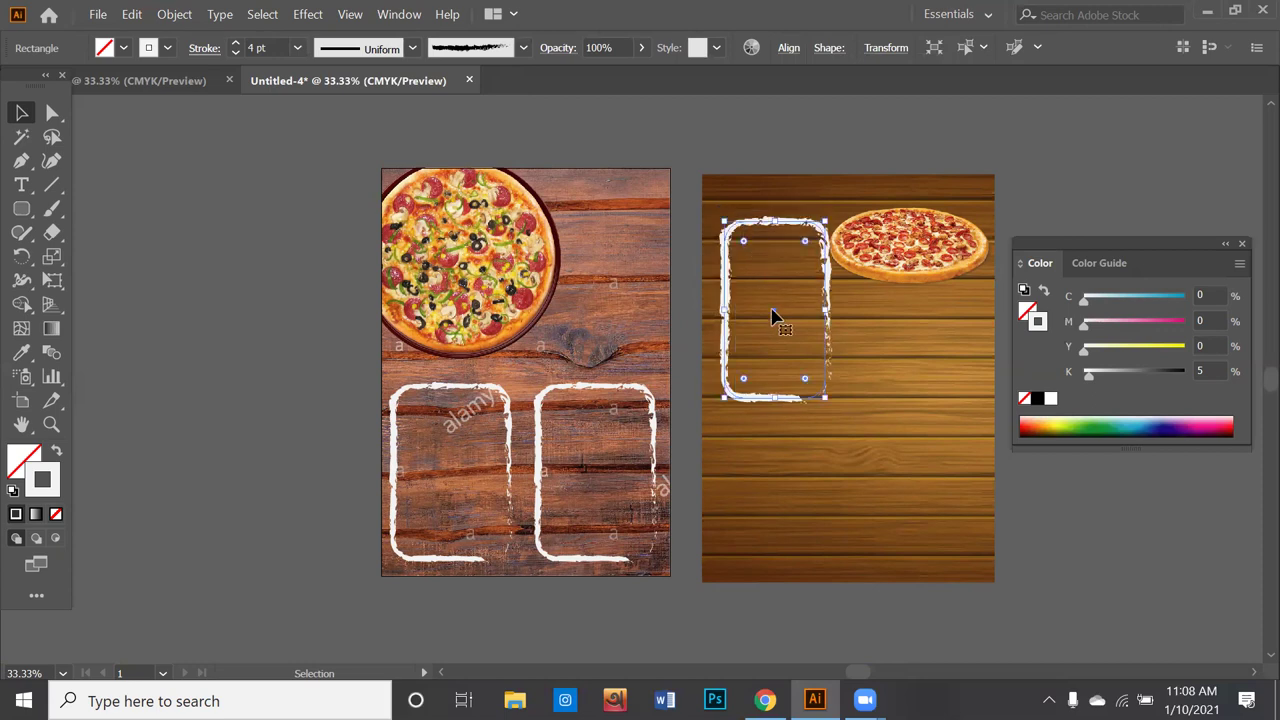
{"action": "left_click_drag", "start_coordinate": [772, 316], "coordinate": [757, 299]}
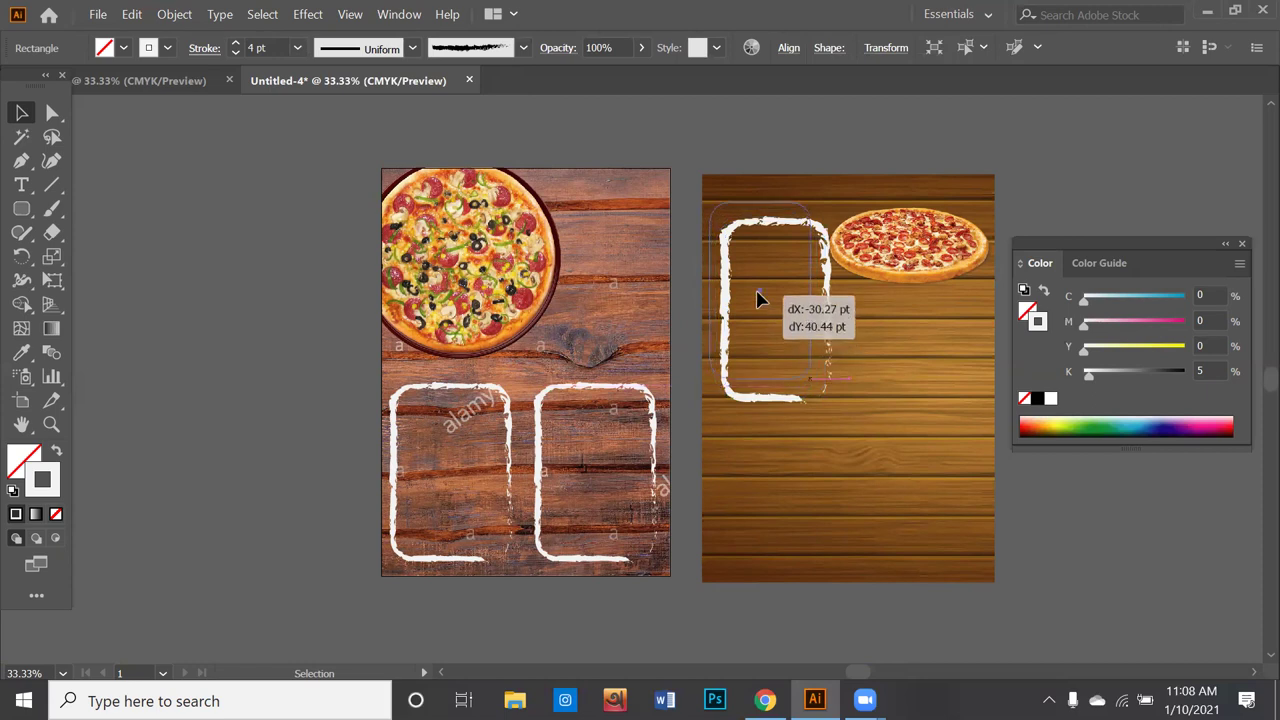
{"action": "left_click_drag", "start_coordinate": [757, 299], "coordinate": [760, 295]}
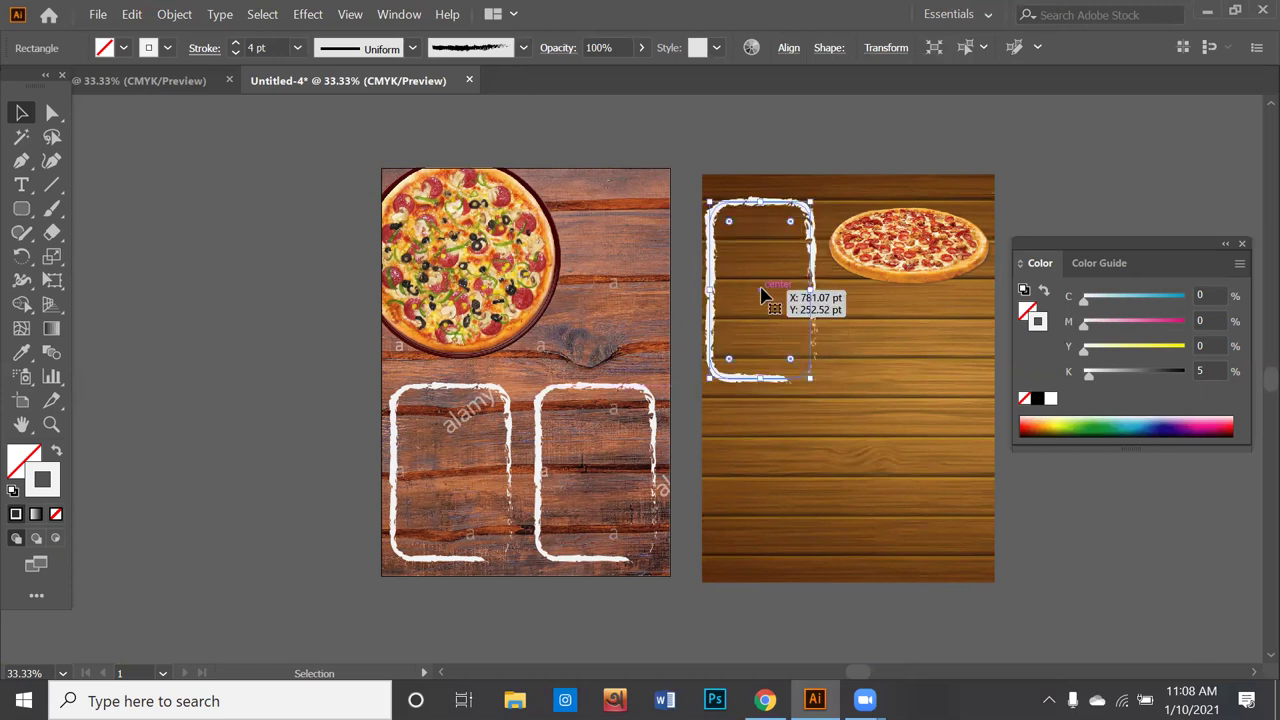
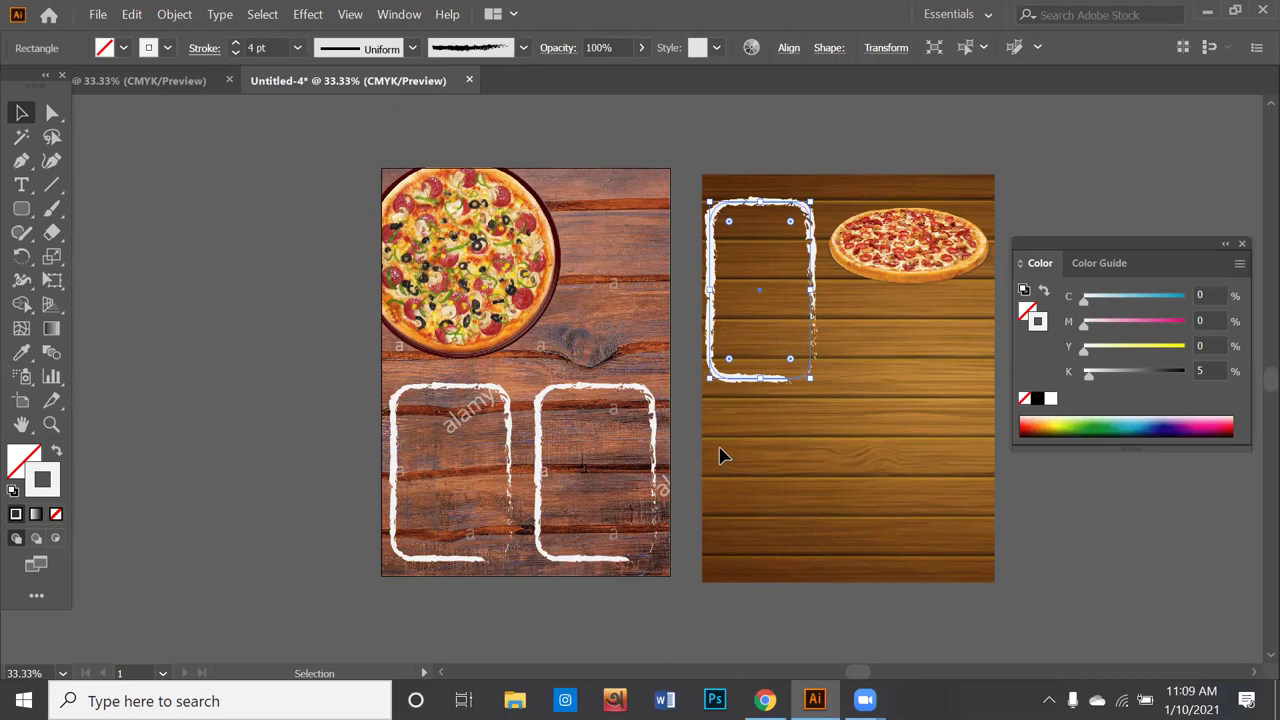
Step: Leave the flyer artboards in Illustrator and bring up Chrome's 'pizza png' image results
{"action": "right_click", "coordinate": [723, 455]}
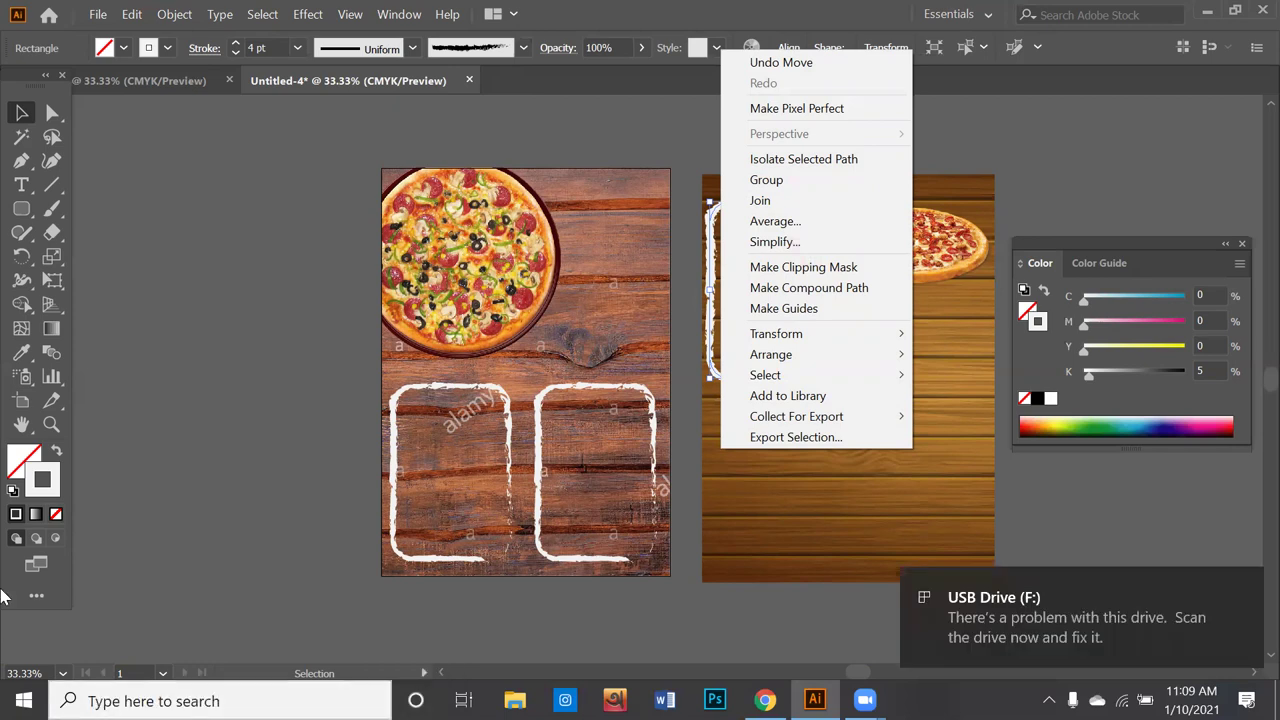
{"action": "left_click", "coordinate": [765, 700]}
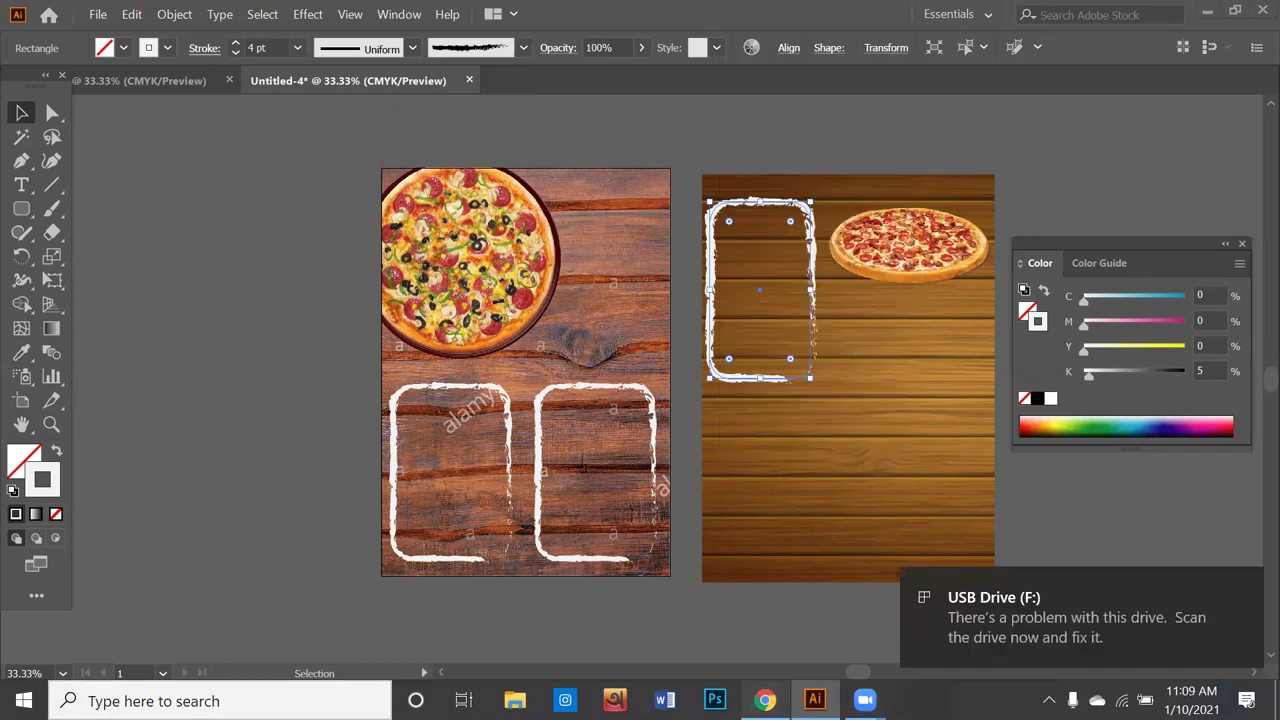
{"action": "left_click", "coordinate": [765, 700]}
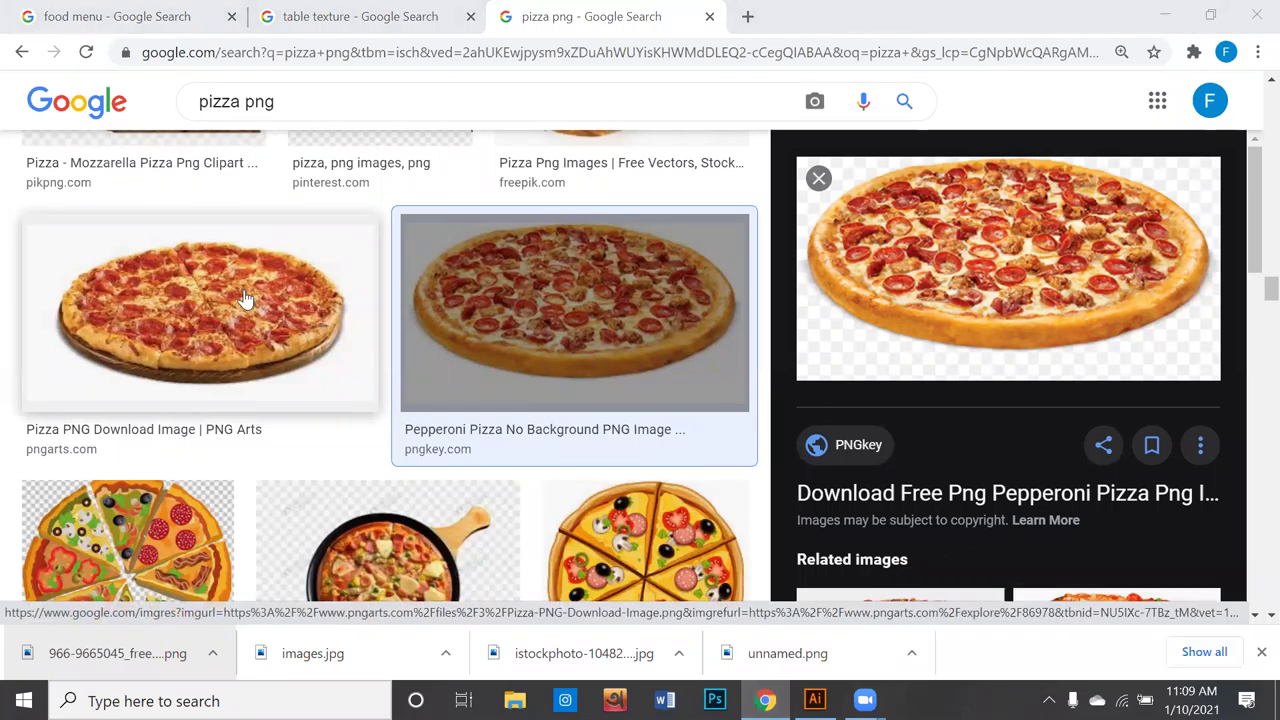
Step: Glance at the USB drive's contents, then go to Chrome's 'table texture' results tab
{"action": "key", "text": "alt+Tab"}
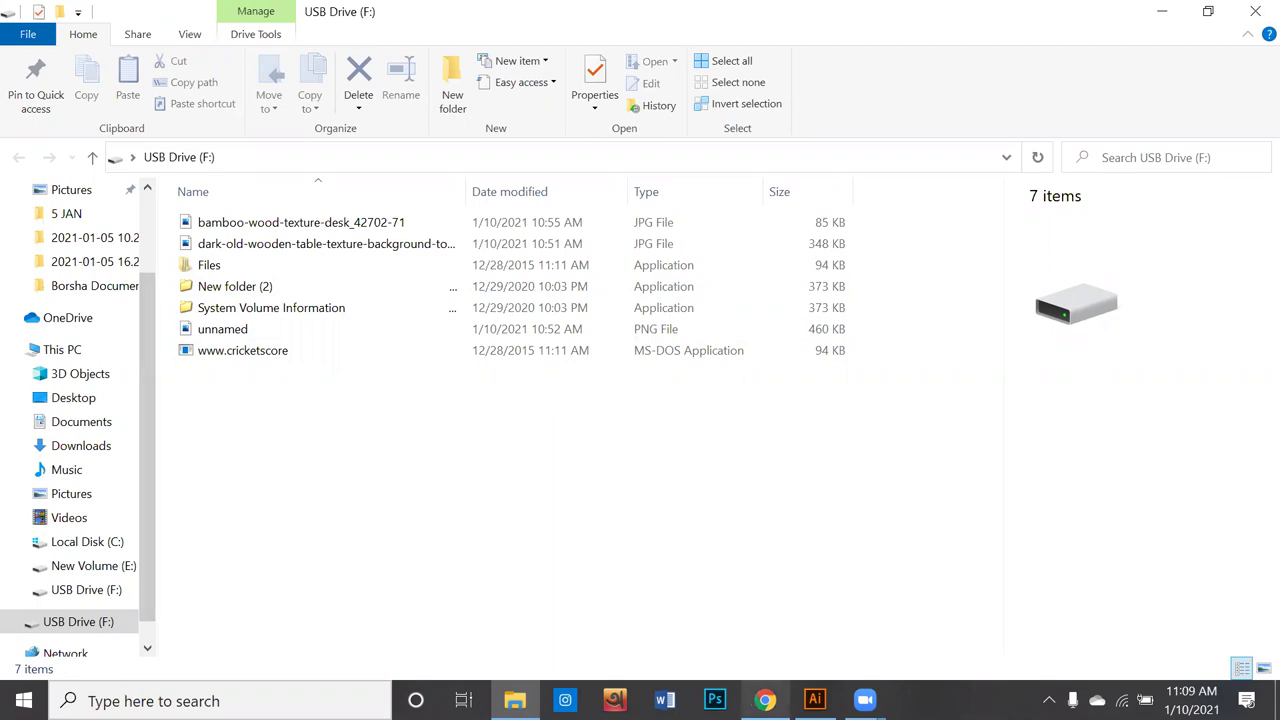
{"action": "left_click", "coordinate": [765, 700]}
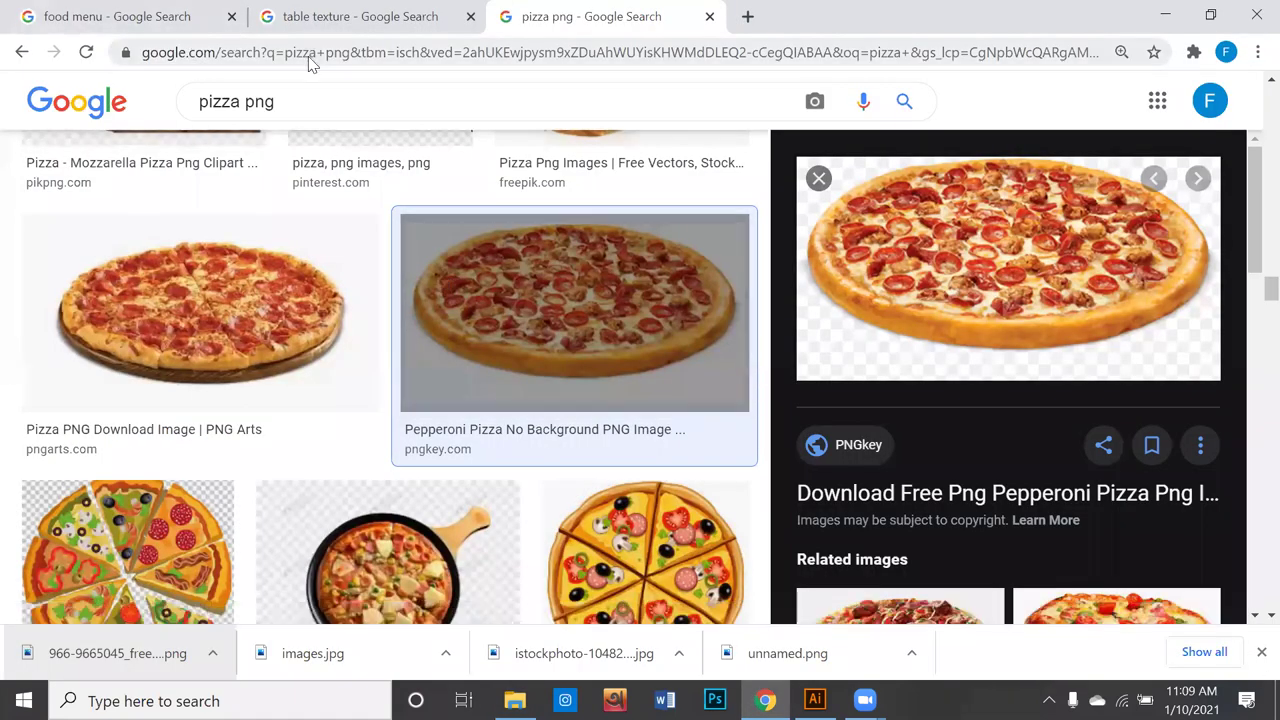
{"action": "left_click", "coordinate": [333, 18]}
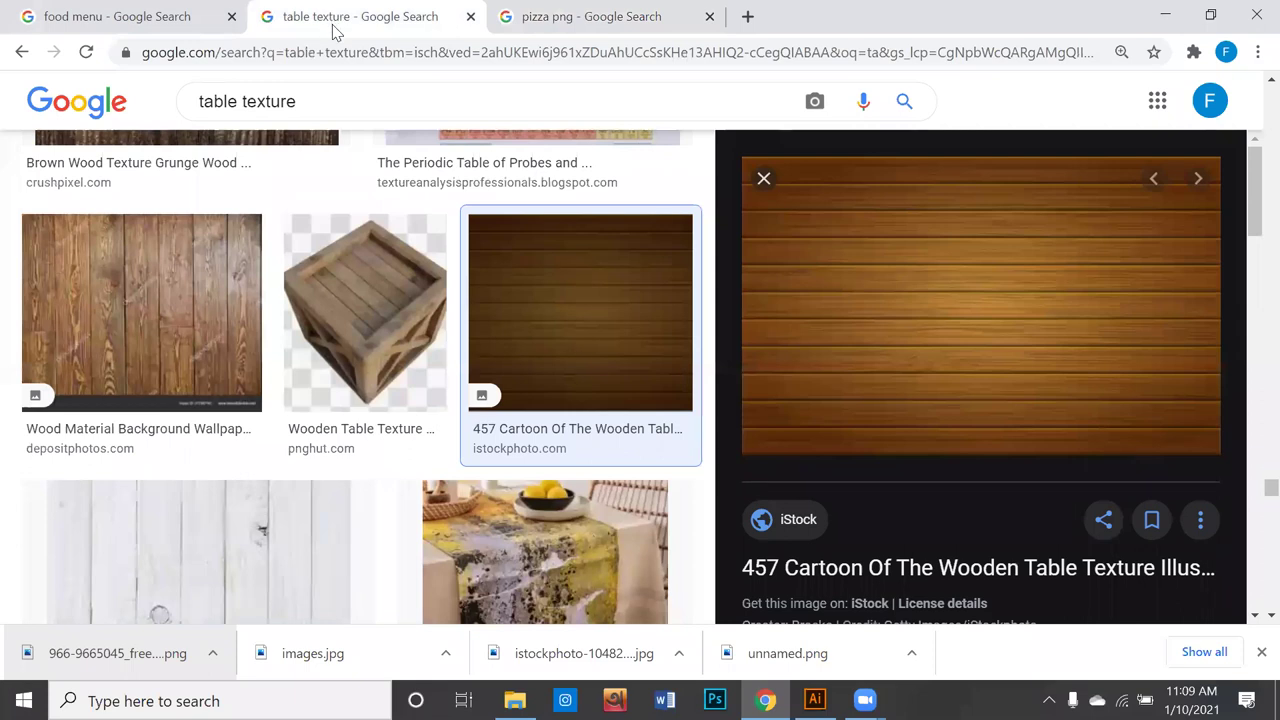
{"action": "mouse_move", "coordinate": [141, 310]}
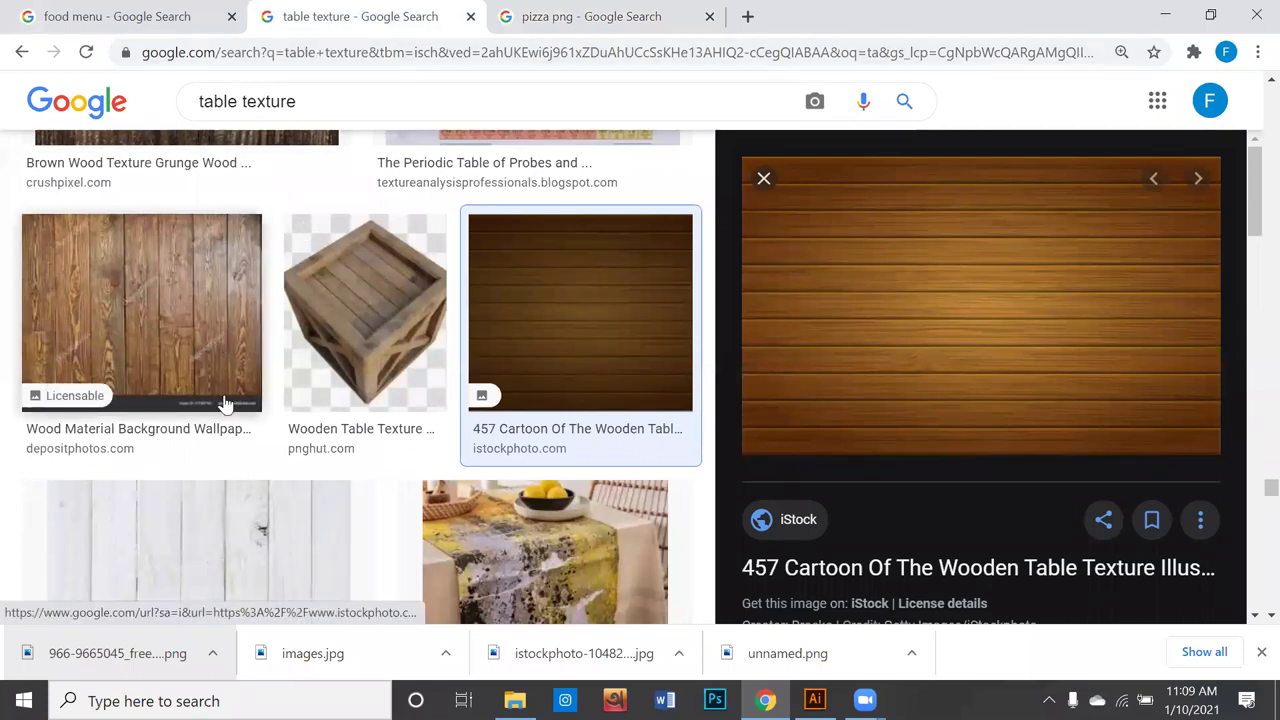
Step: Scroll through the table texture image results to browse the available textures
{"action": "scroll", "coordinate": [228, 405], "scroll_direction": "down", "scroll_amount": 2}
{"action": "scroll", "coordinate": [228, 400], "scroll_direction": "down", "scroll_amount": 3}
{"action": "scroll", "coordinate": [230, 405], "scroll_direction": "down", "scroll_amount": 1}
{"action": "scroll", "coordinate": [240, 380], "scroll_direction": "down", "scroll_amount": 2}
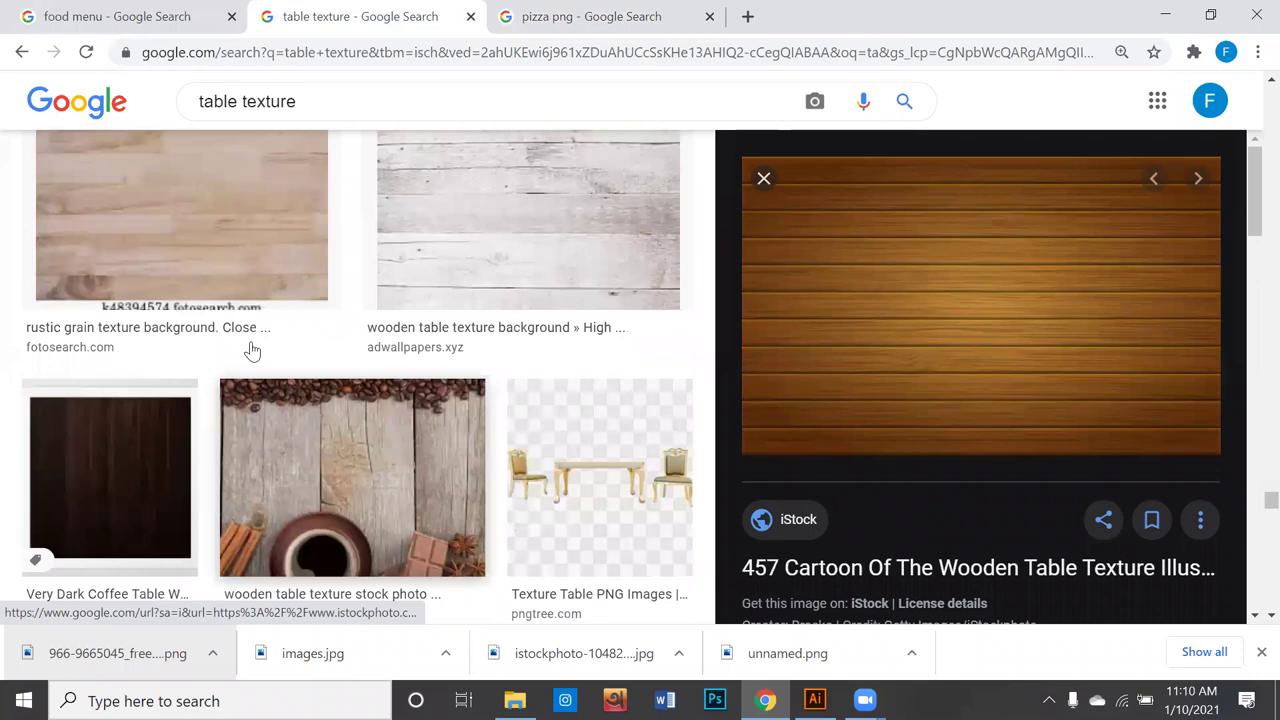
{"action": "scroll", "coordinate": [255, 345], "scroll_direction": "up", "scroll_amount": 3}
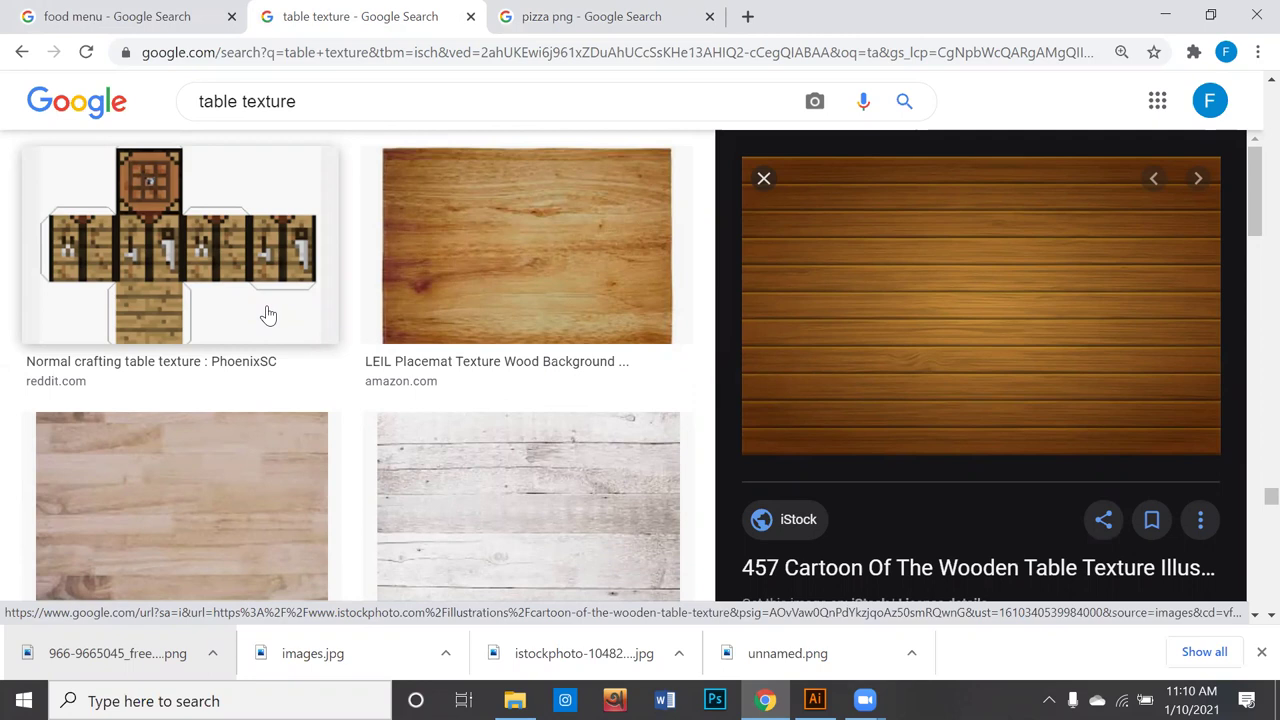
{"action": "scroll", "coordinate": [397, 500], "scroll_direction": "down", "scroll_amount": 1}
{"action": "scroll", "coordinate": [443, 487], "scroll_direction": "down", "scroll_amount": 3}
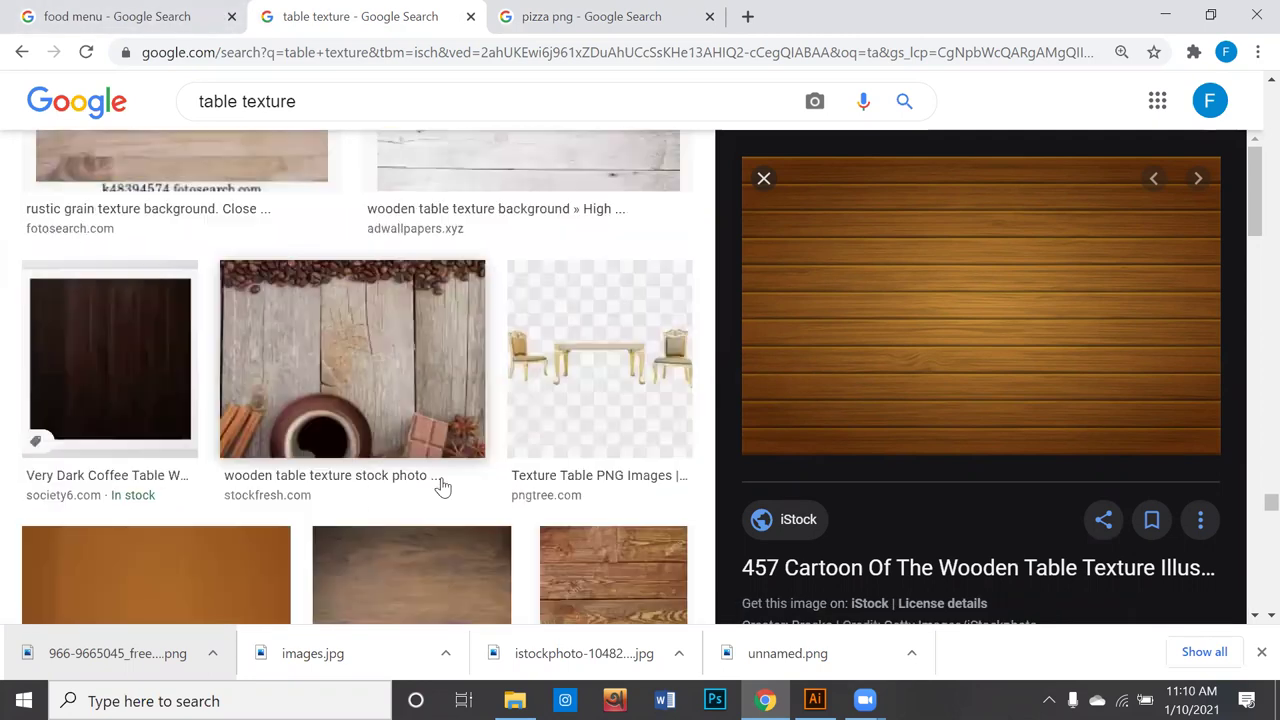
{"action": "scroll", "coordinate": [443, 487], "scroll_direction": "down", "scroll_amount": 1}
{"action": "scroll", "coordinate": [452, 487], "scroll_direction": "down", "scroll_amount": 3}
{"action": "scroll", "coordinate": [423, 457], "scroll_direction": "down", "scroll_amount": 3}
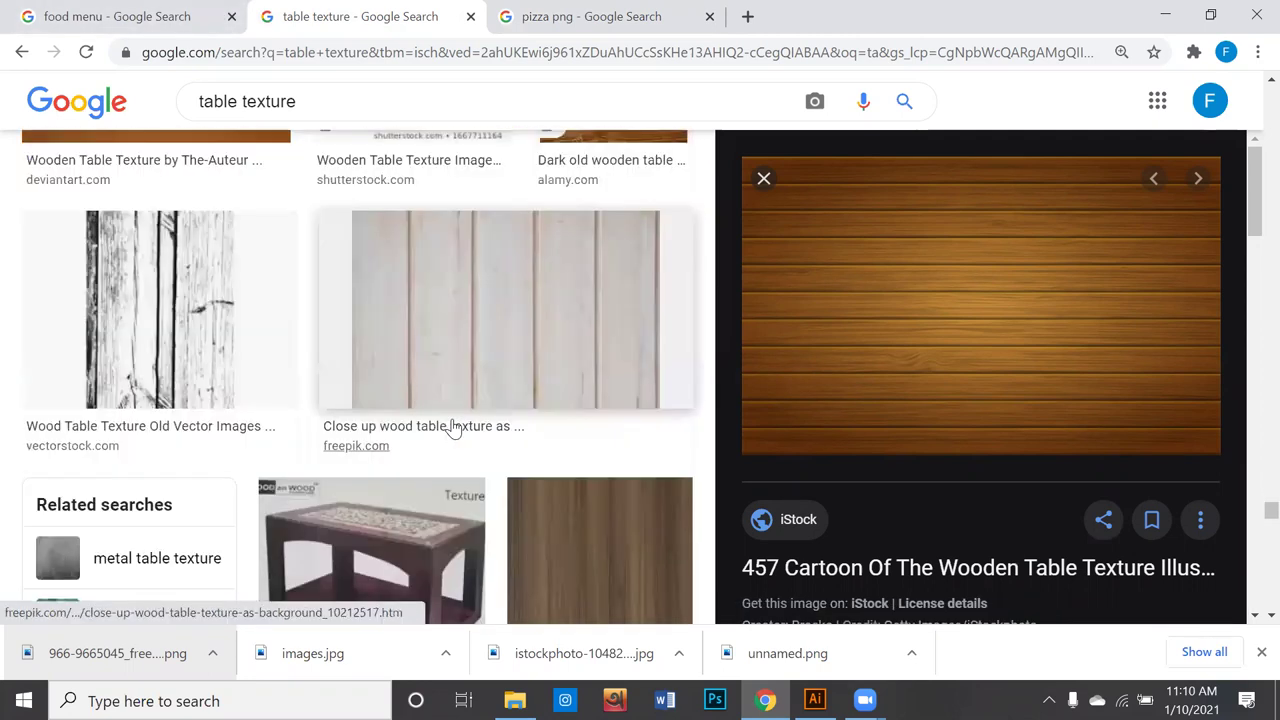
{"action": "scroll", "coordinate": [451, 429], "scroll_direction": "down", "scroll_amount": 1}
{"action": "scroll", "coordinate": [455, 420], "scroll_direction": "down", "scroll_amount": 2}
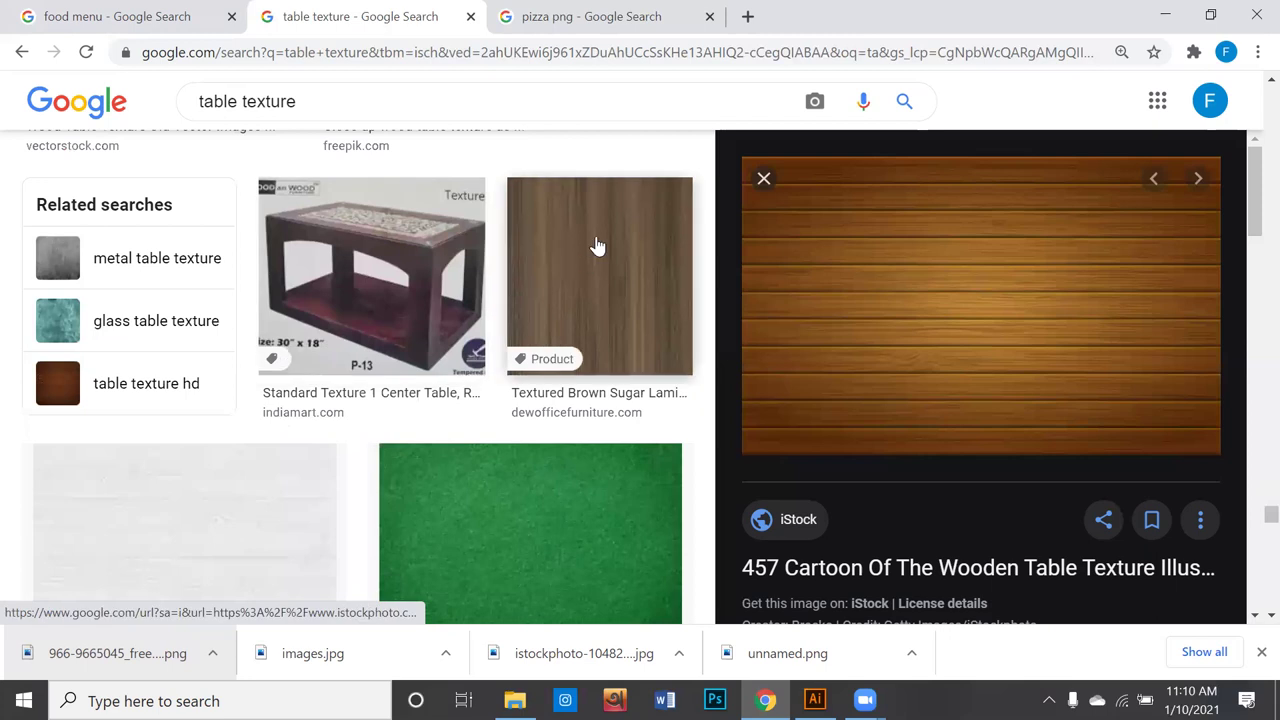
{"action": "scroll", "coordinate": [610, 200], "scroll_direction": "down", "scroll_amount": 4}
{"action": "scroll", "coordinate": [629, 148], "scroll_direction": "down", "scroll_amount": 3}
{"action": "scroll", "coordinate": [629, 143], "scroll_direction": "up", "scroll_amount": 1}
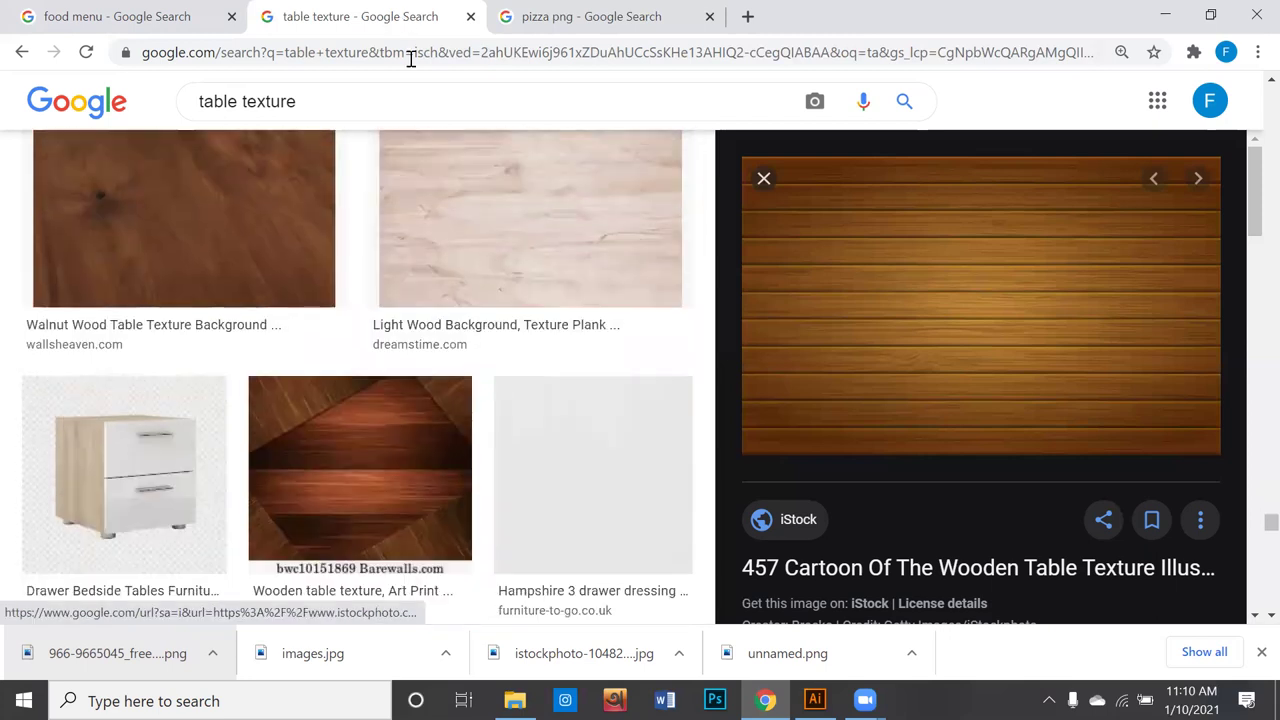
{"action": "scroll", "coordinate": [394, 220], "scroll_direction": "down", "scroll_amount": 2}
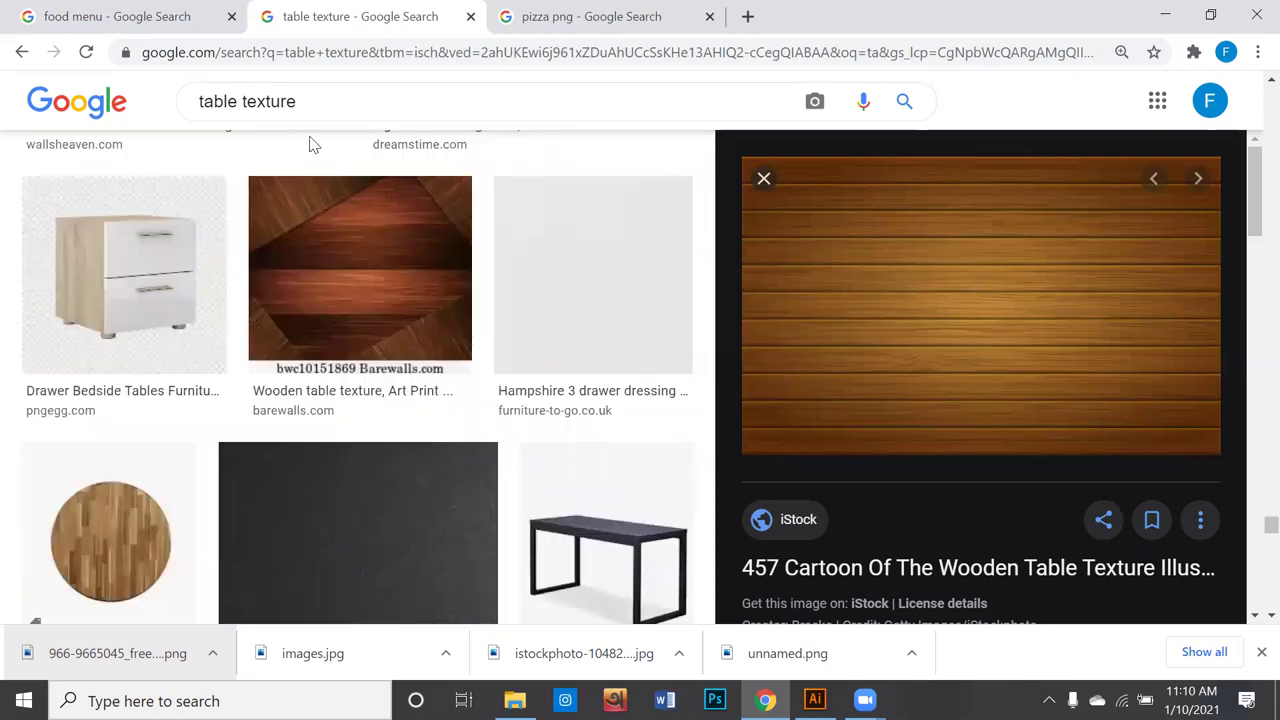
{"action": "scroll", "coordinate": [309, 143], "scroll_direction": "up", "scroll_amount": 1}
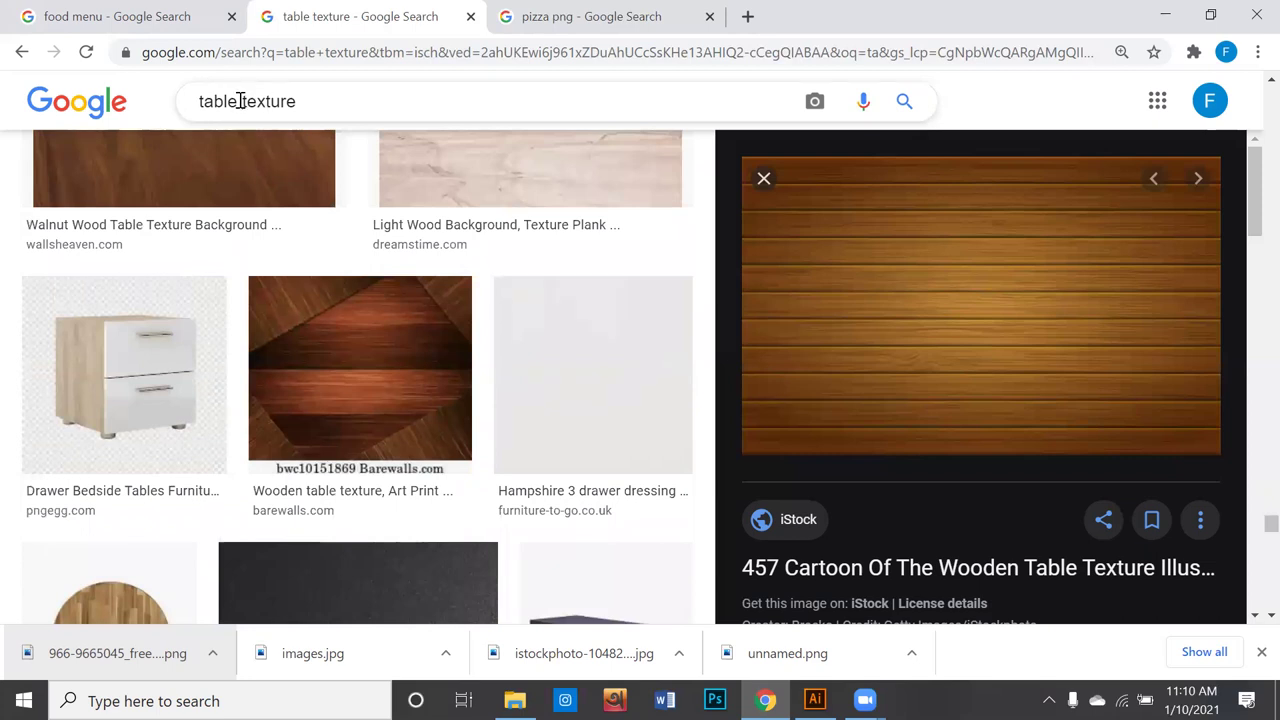
Step: Change the image search query from 'table texture' to 'wood texture' and run it
{"action": "scroll", "coordinate": [240, 101], "scroll_direction": "up", "scroll_amount": 1}
{"action": "left_click_drag", "start_coordinate": [229, 101], "coordinate": [204, 90]}
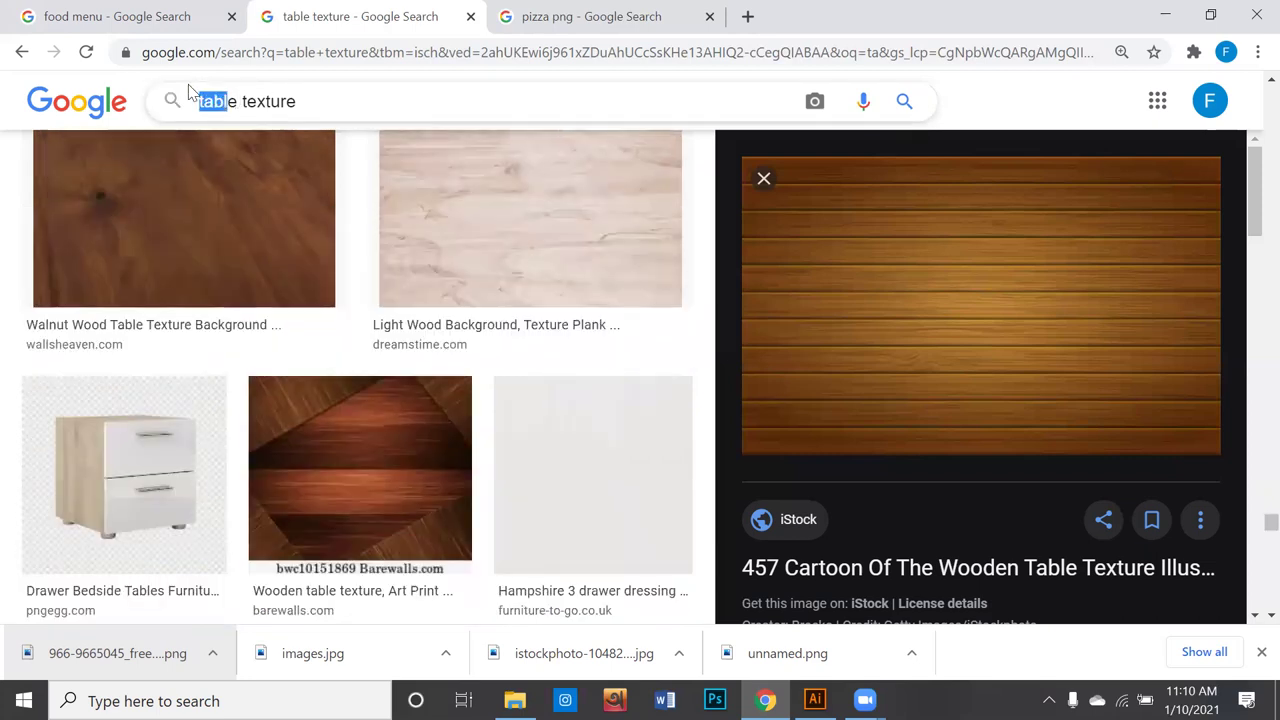
{"action": "key", "text": "BackSpace"}
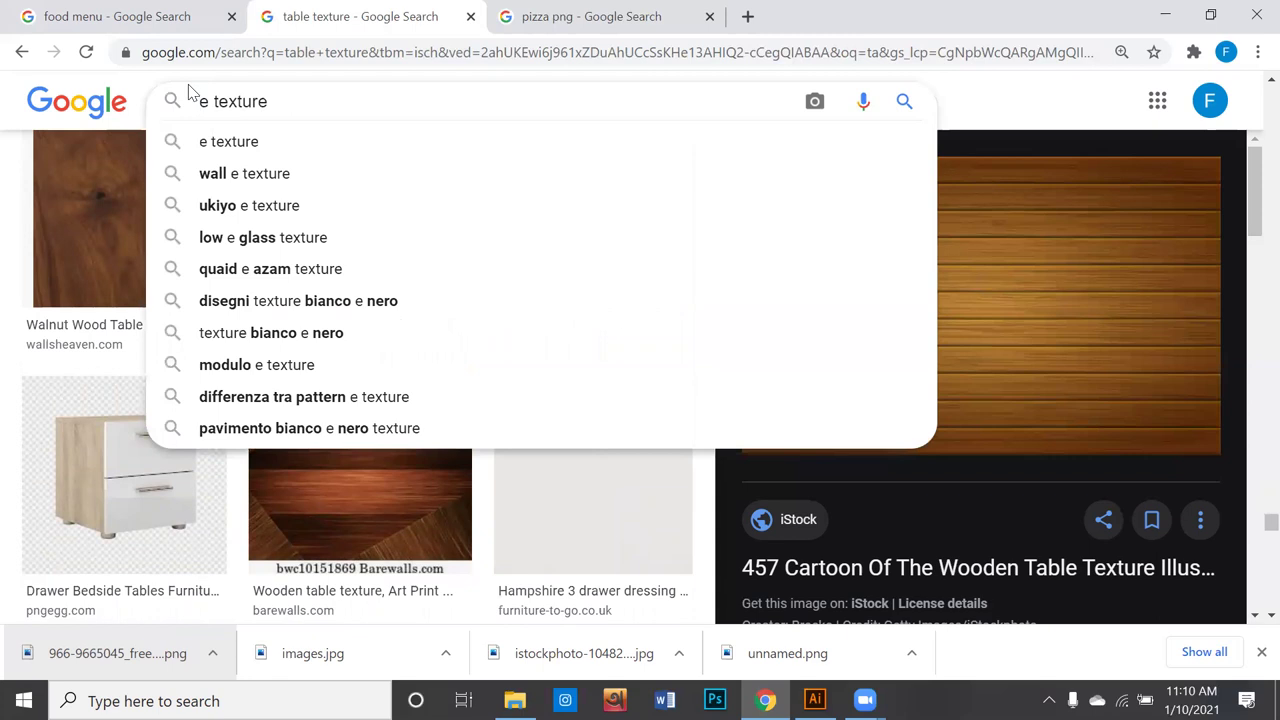
{"action": "type", "text": "woo"}
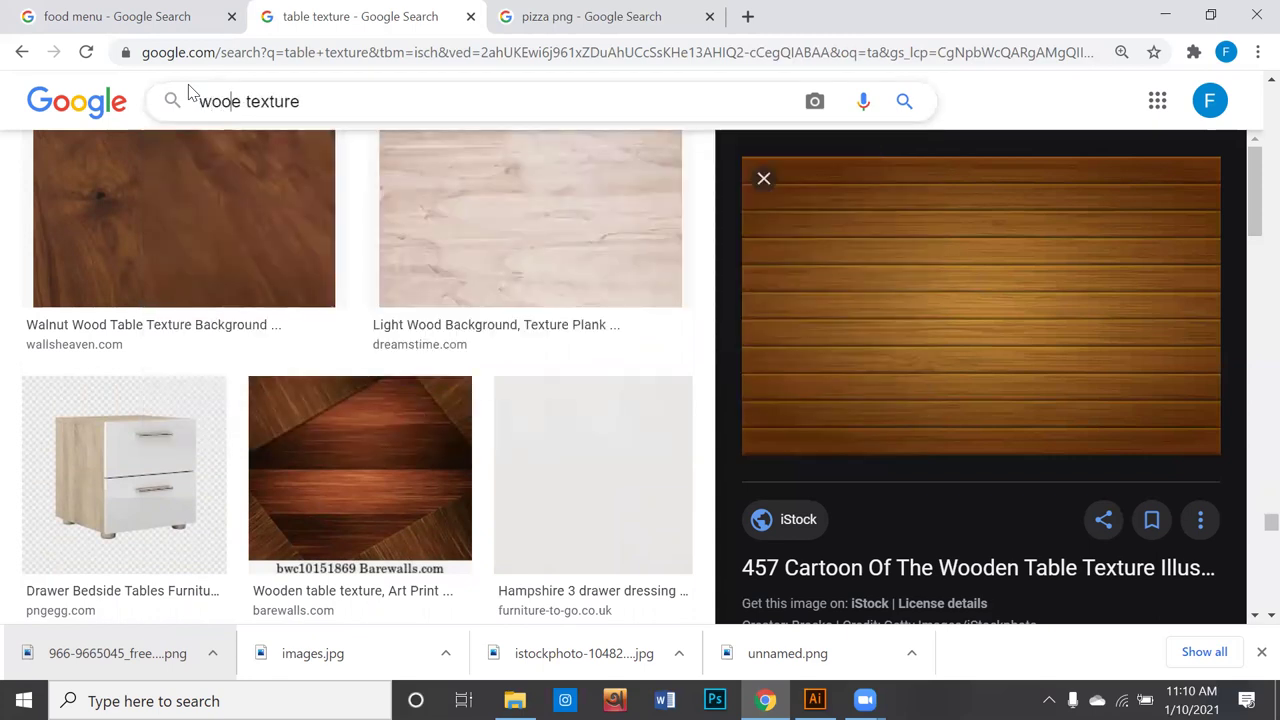
{"action": "type", "text": "d"}
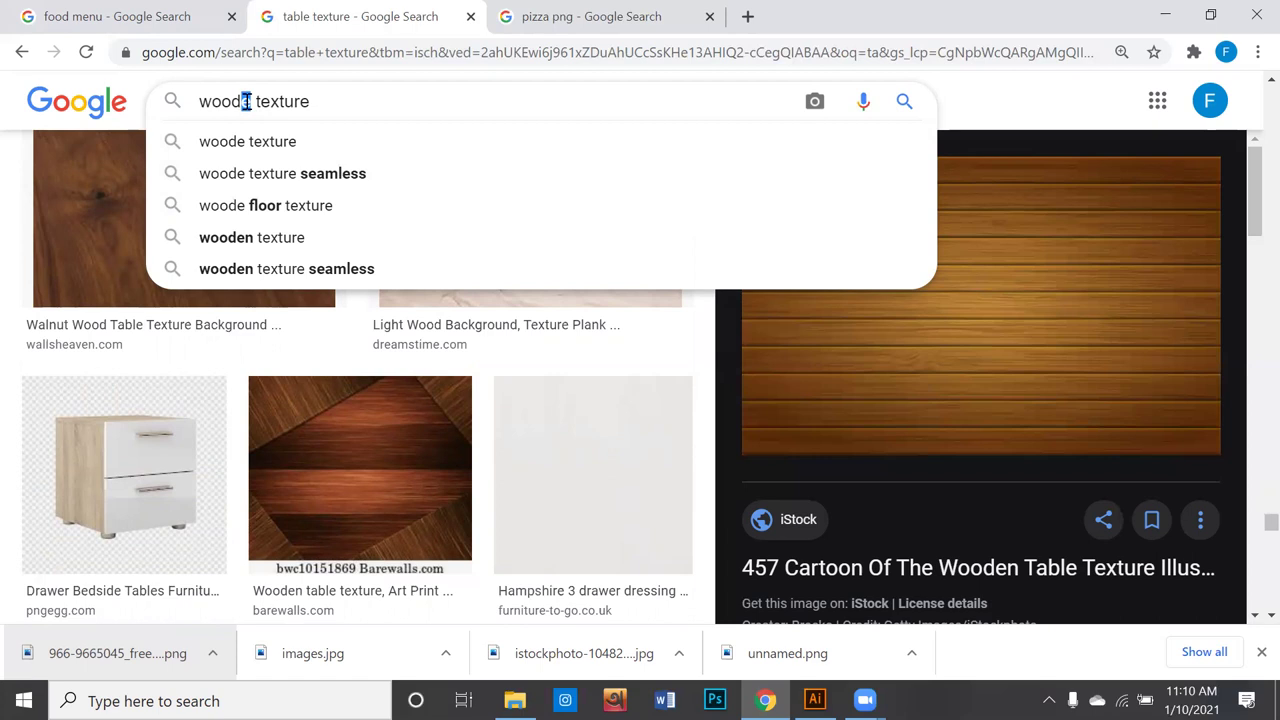
{"action": "key", "text": "BackSpace"}
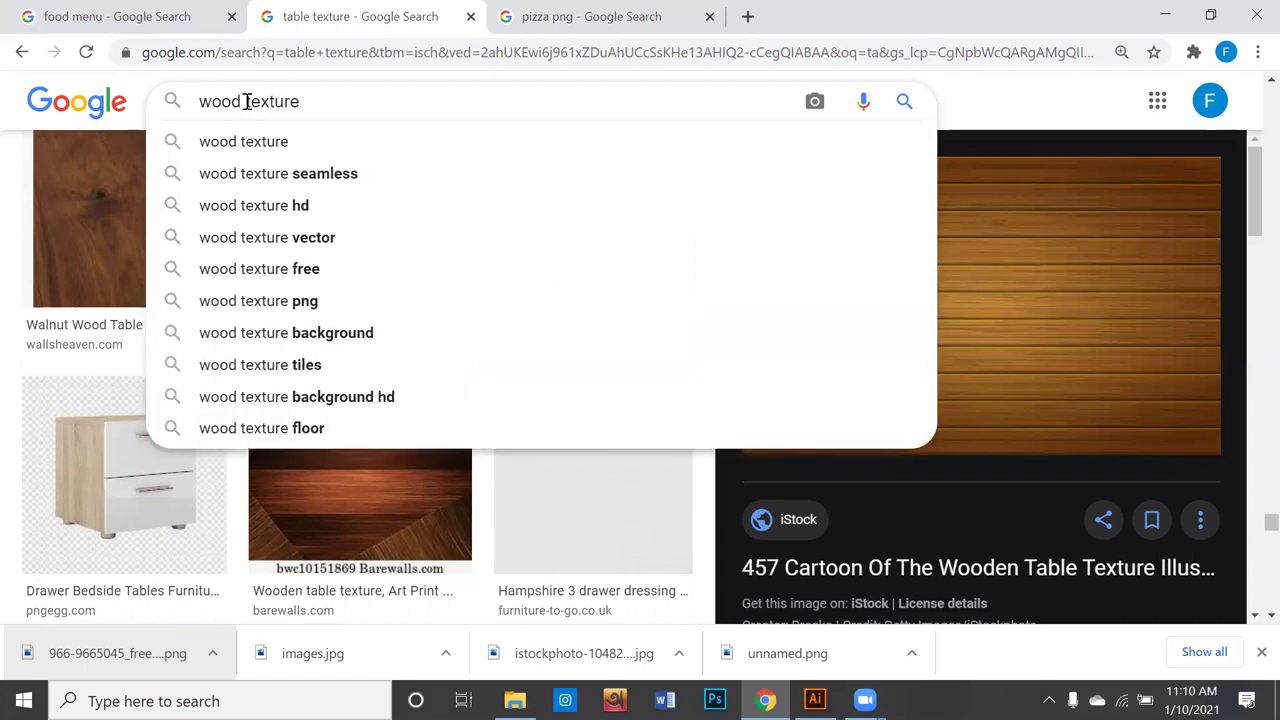
{"action": "key", "text": "Return"}
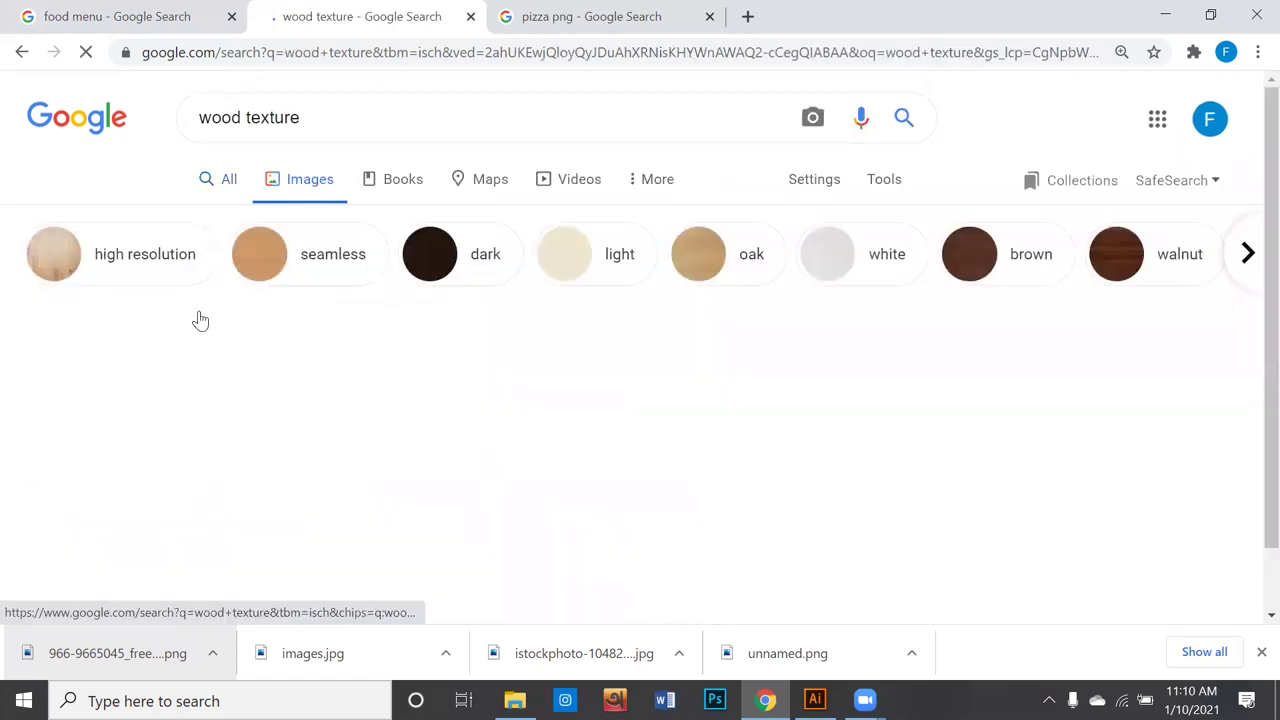
Step: Scroll the wood texture results and preview the dark psd-dude.com wood texture
{"action": "scroll", "coordinate": [220, 314], "scroll_direction": "down", "scroll_amount": 3}
{"action": "scroll", "coordinate": [228, 310], "scroll_direction": "down", "scroll_amount": 3}
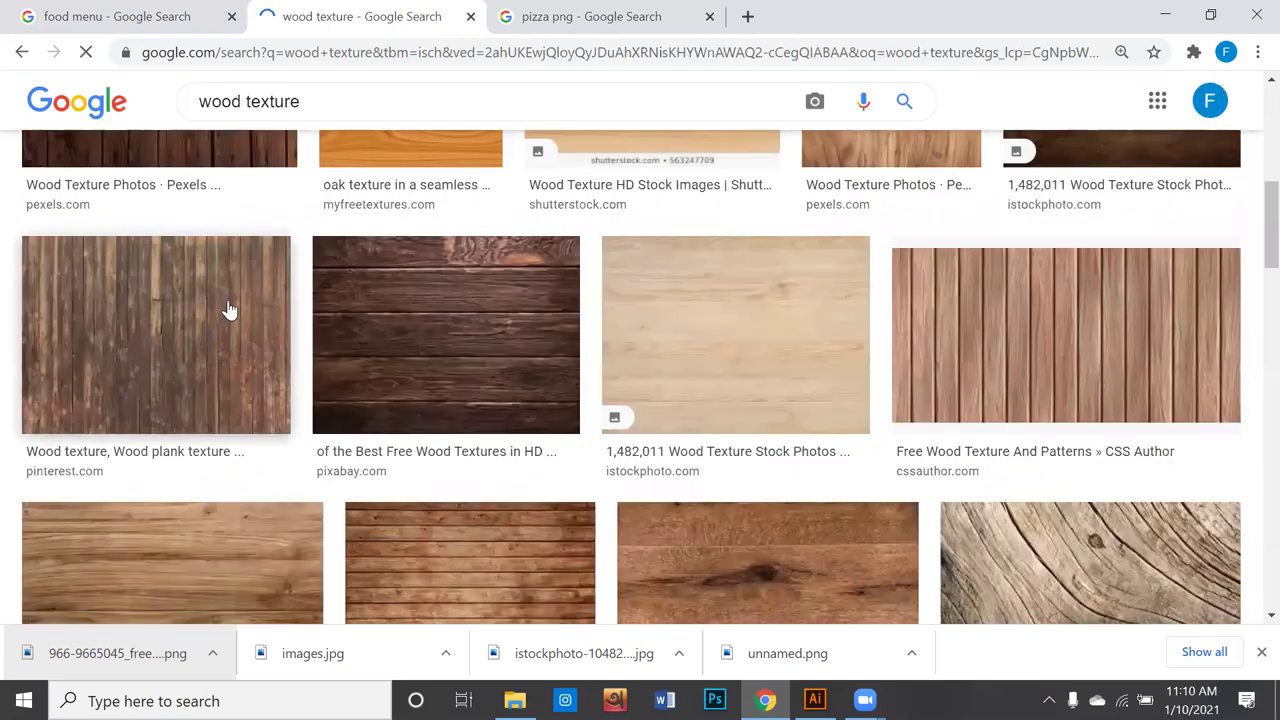
{"action": "scroll", "coordinate": [228, 310], "scroll_direction": "down", "scroll_amount": 2}
{"action": "scroll", "coordinate": [228, 305], "scroll_direction": "down", "scroll_amount": 3}
{"action": "scroll", "coordinate": [234, 305], "scroll_direction": "down", "scroll_amount": 4}
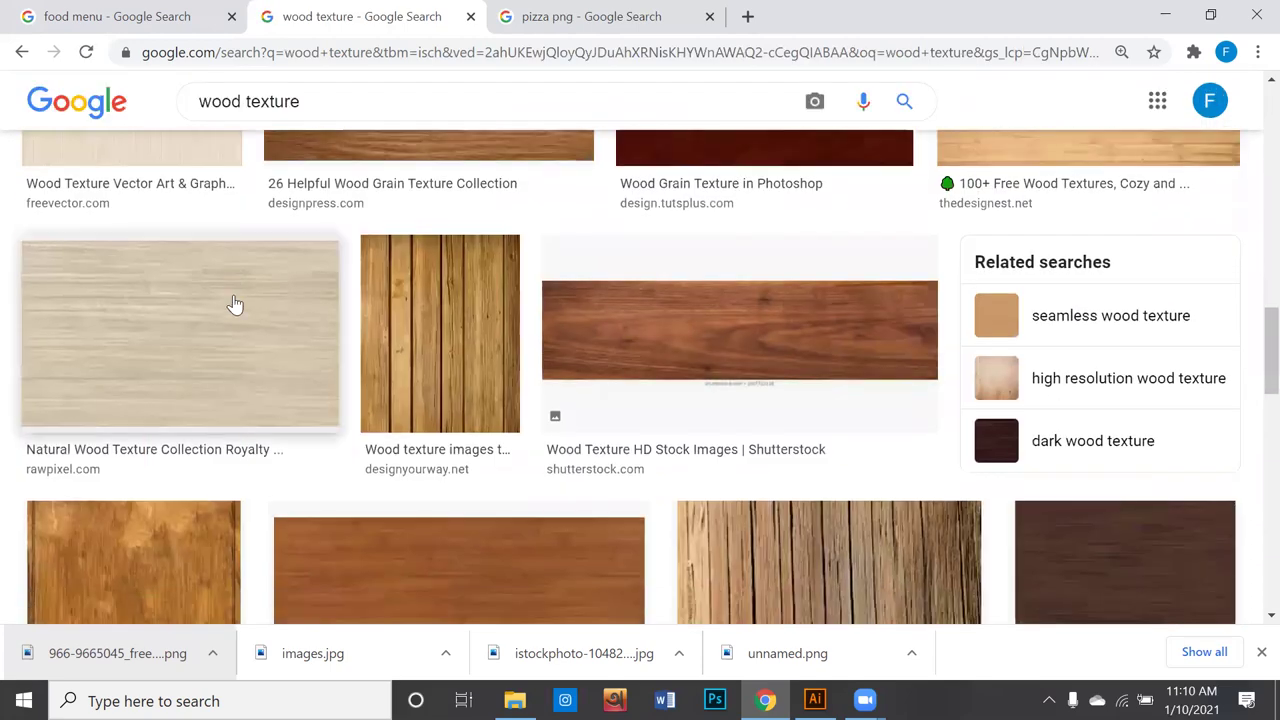
{"action": "scroll", "coordinate": [234, 305], "scroll_direction": "down", "scroll_amount": 5}
{"action": "scroll", "coordinate": [234, 300], "scroll_direction": "down", "scroll_amount": 1}
{"action": "scroll", "coordinate": [234, 300], "scroll_direction": "down", "scroll_amount": 2}
{"action": "scroll", "coordinate": [236, 300], "scroll_direction": "down", "scroll_amount": 2}
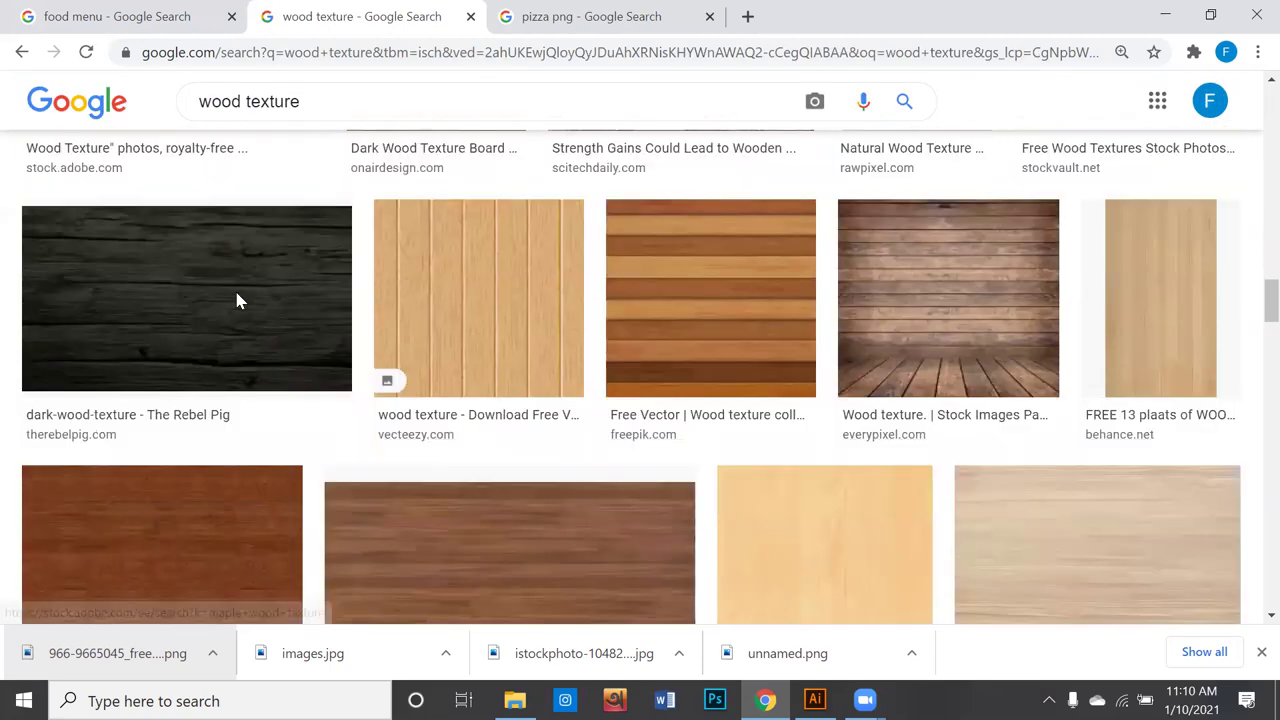
{"action": "scroll", "coordinate": [236, 300], "scroll_direction": "down", "scroll_amount": 4}
{"action": "scroll", "coordinate": [236, 300], "scroll_direction": "down", "scroll_amount": 1}
{"action": "scroll", "coordinate": [236, 300], "scroll_direction": "down", "scroll_amount": 4}
{"action": "scroll", "coordinate": [237, 300], "scroll_direction": "down", "scroll_amount": 4}
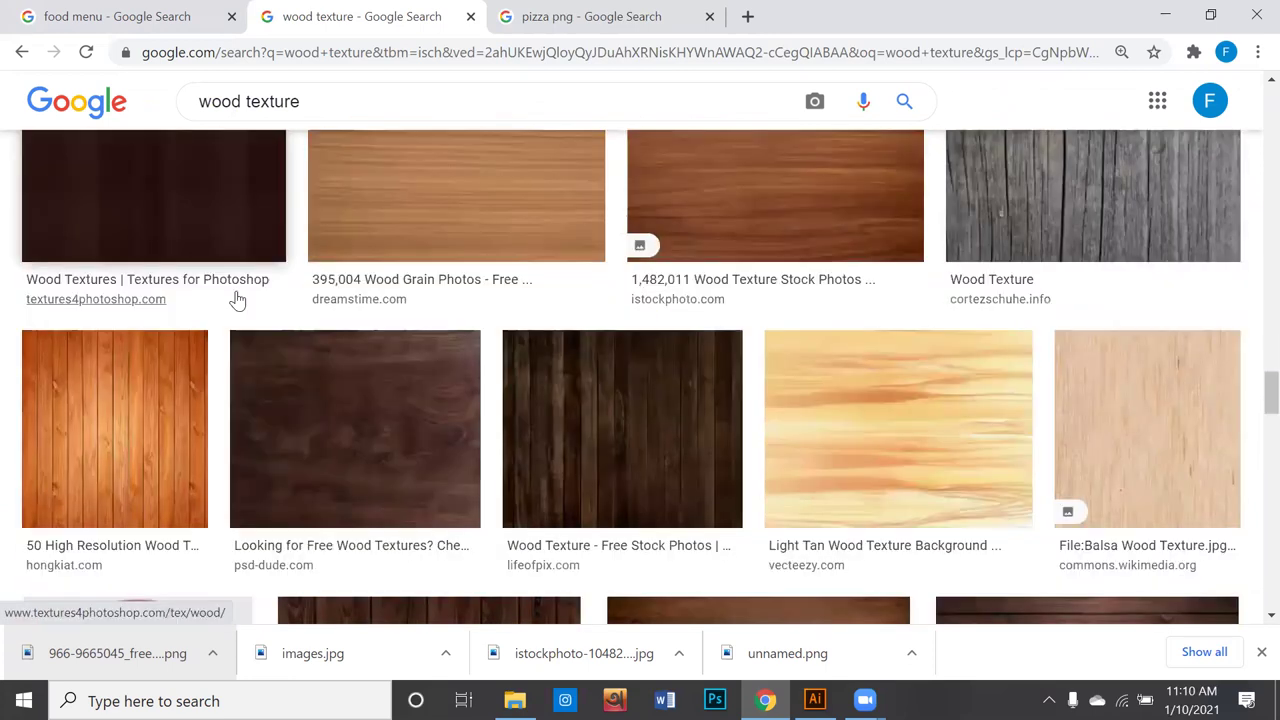
{"action": "left_click", "coordinate": [297, 451]}
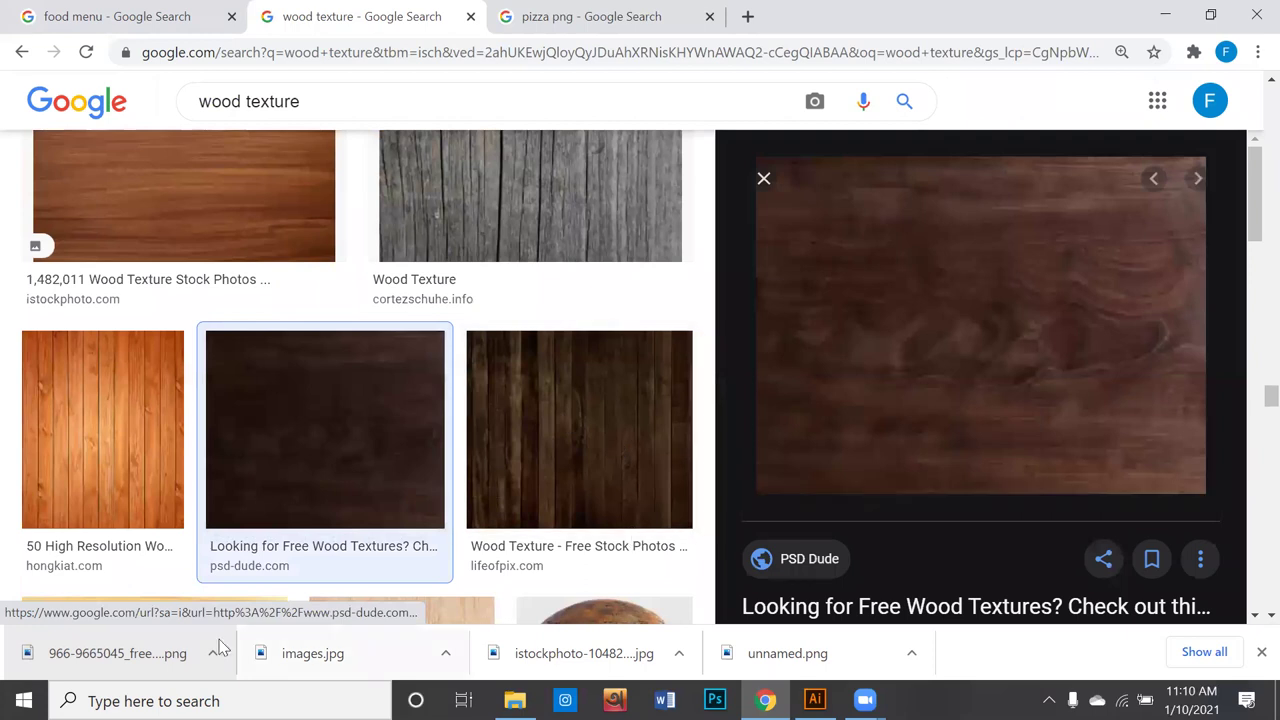
Step: Save the dark wood texture as dark-wood-grain-background.jpg on USB Drive (F:)
{"action": "right_click", "coordinate": [841, 420]}
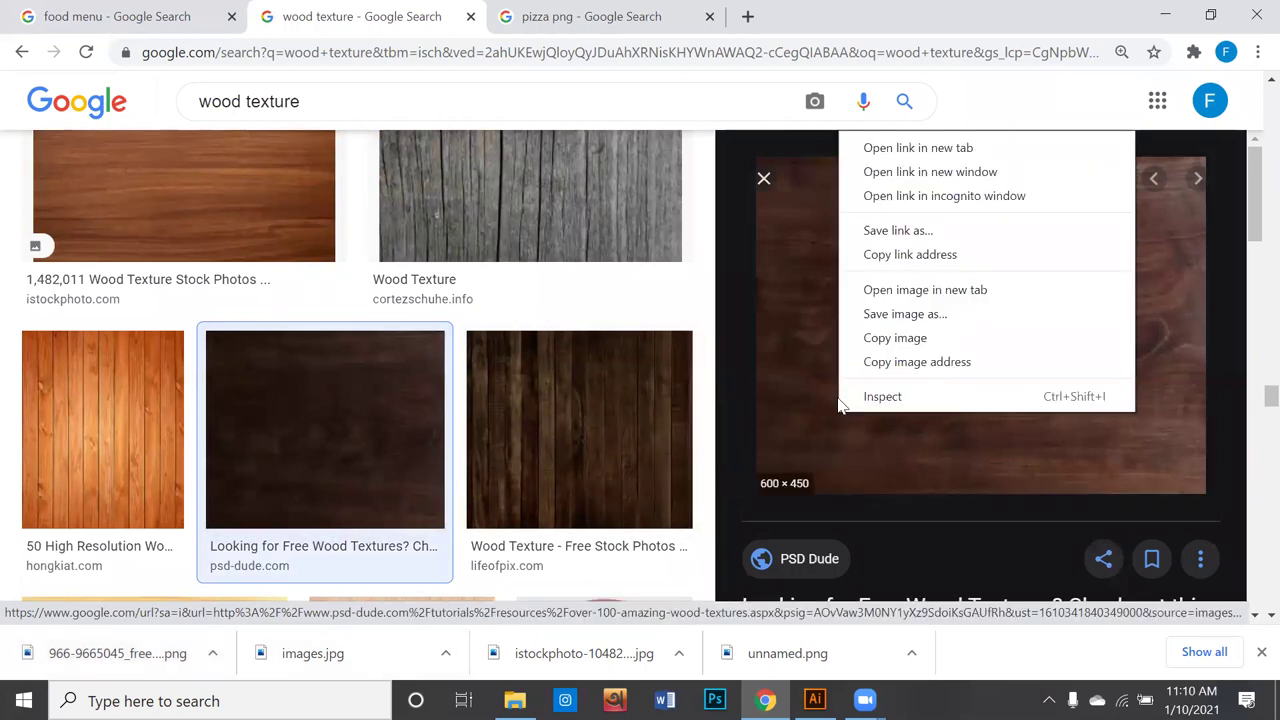
{"action": "left_click", "coordinate": [948, 314]}
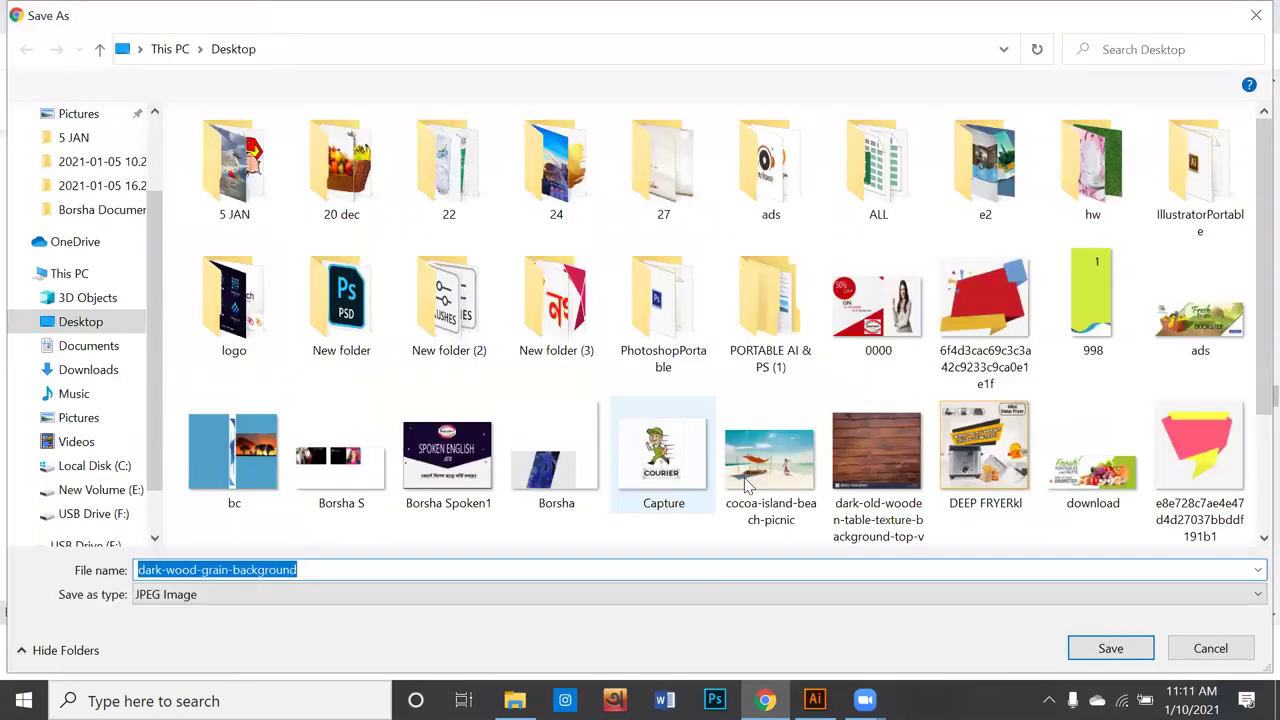
{"action": "scroll", "coordinate": [700, 420], "scroll_direction": "down", "scroll_amount": 2}
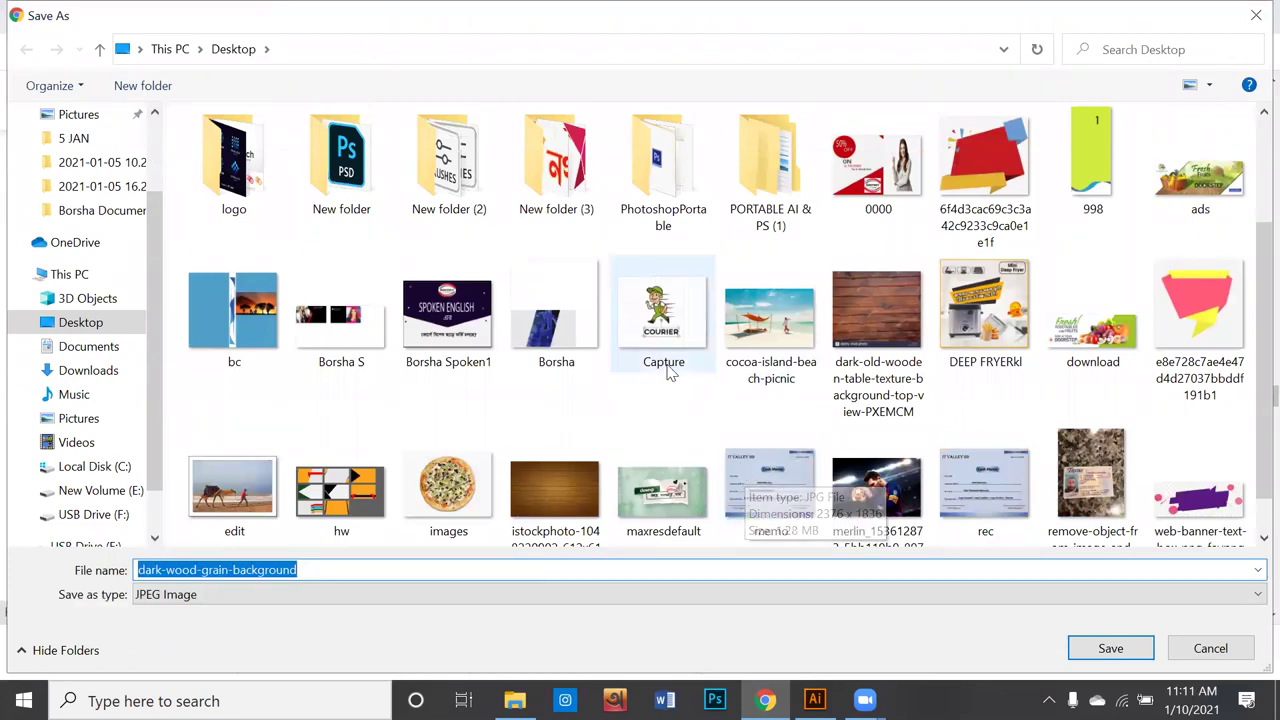
{"action": "scroll", "coordinate": [660, 451], "scroll_direction": "down", "scroll_amount": 1}
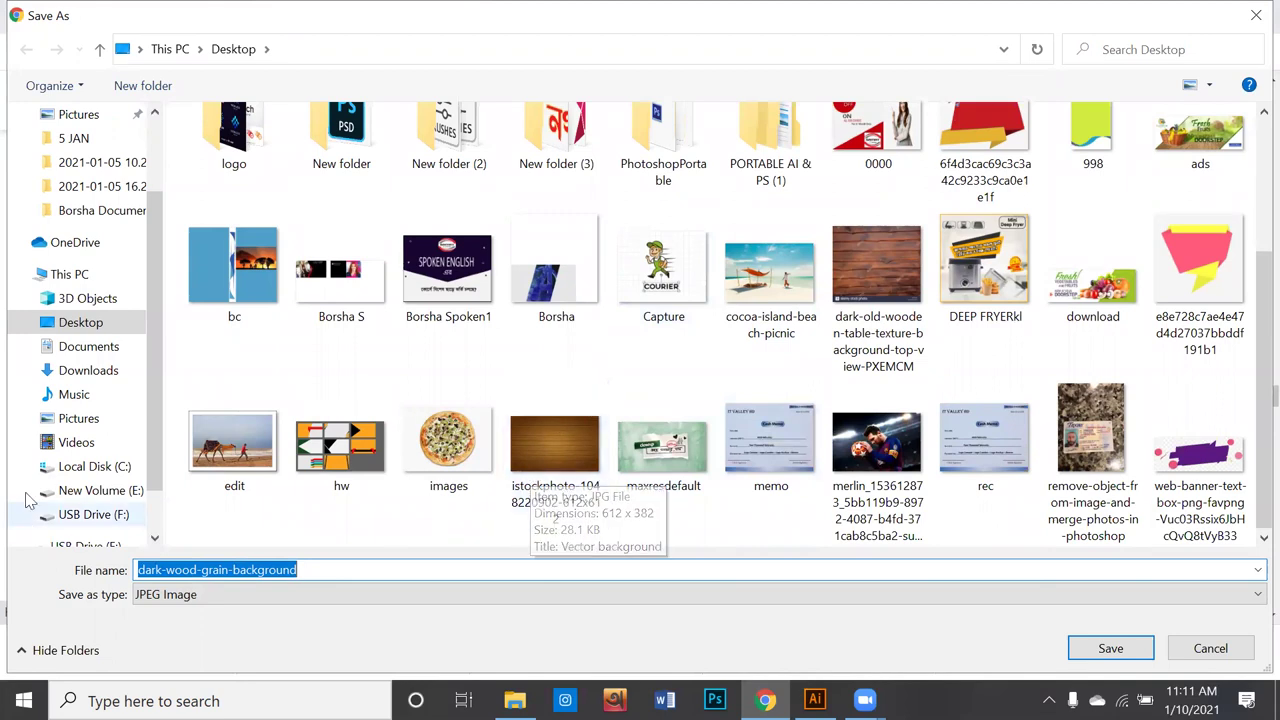
{"action": "left_click", "coordinate": [113, 516]}
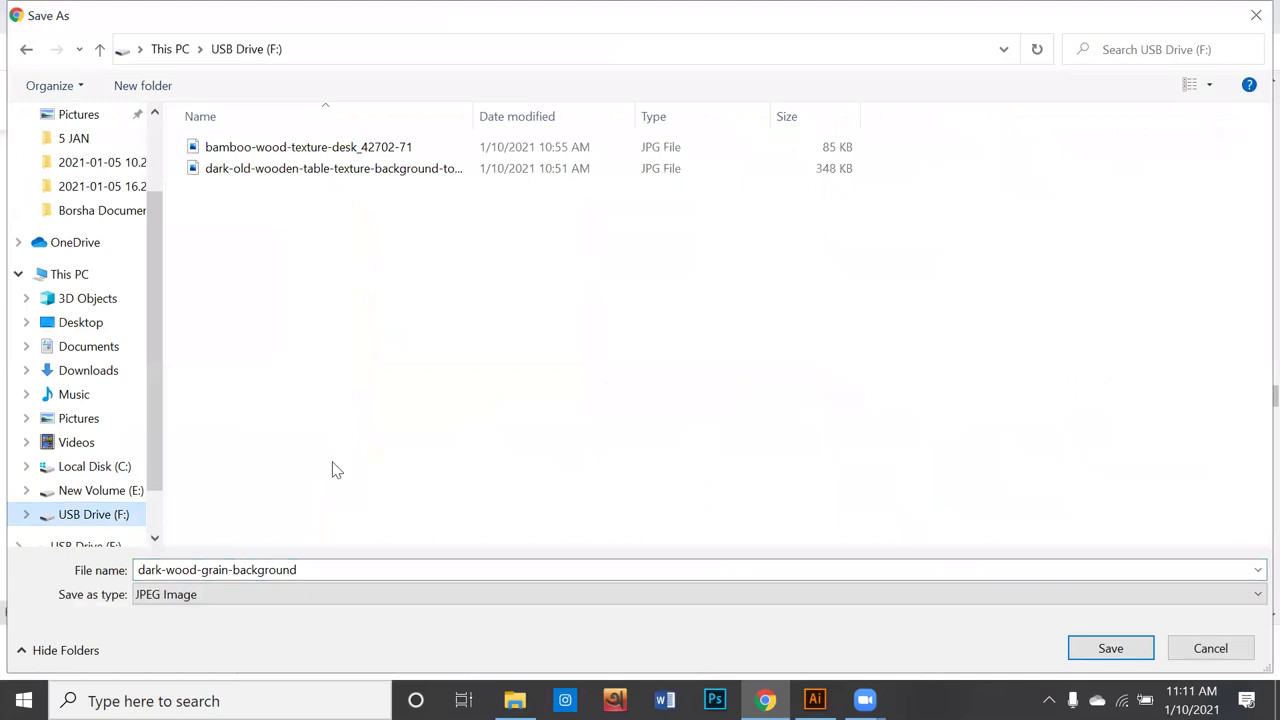
{"action": "right_click", "coordinate": [430, 297]}
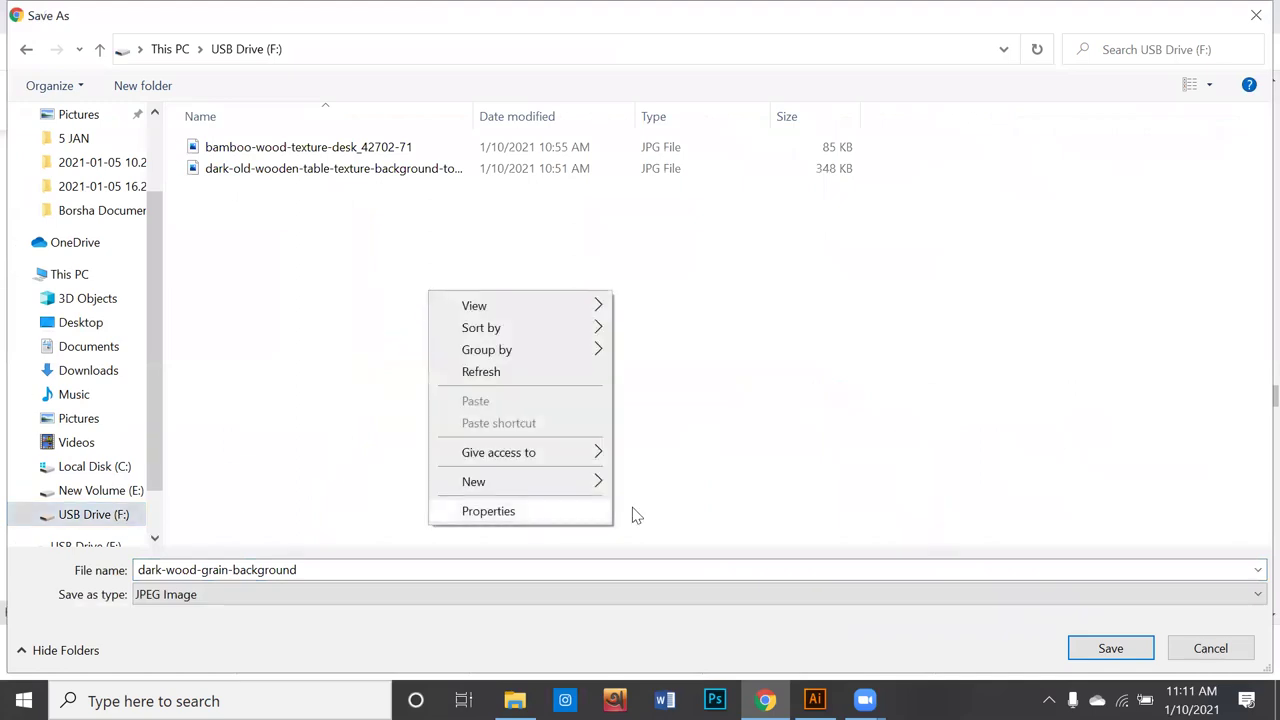
{"action": "left_click", "coordinate": [676, 495]}
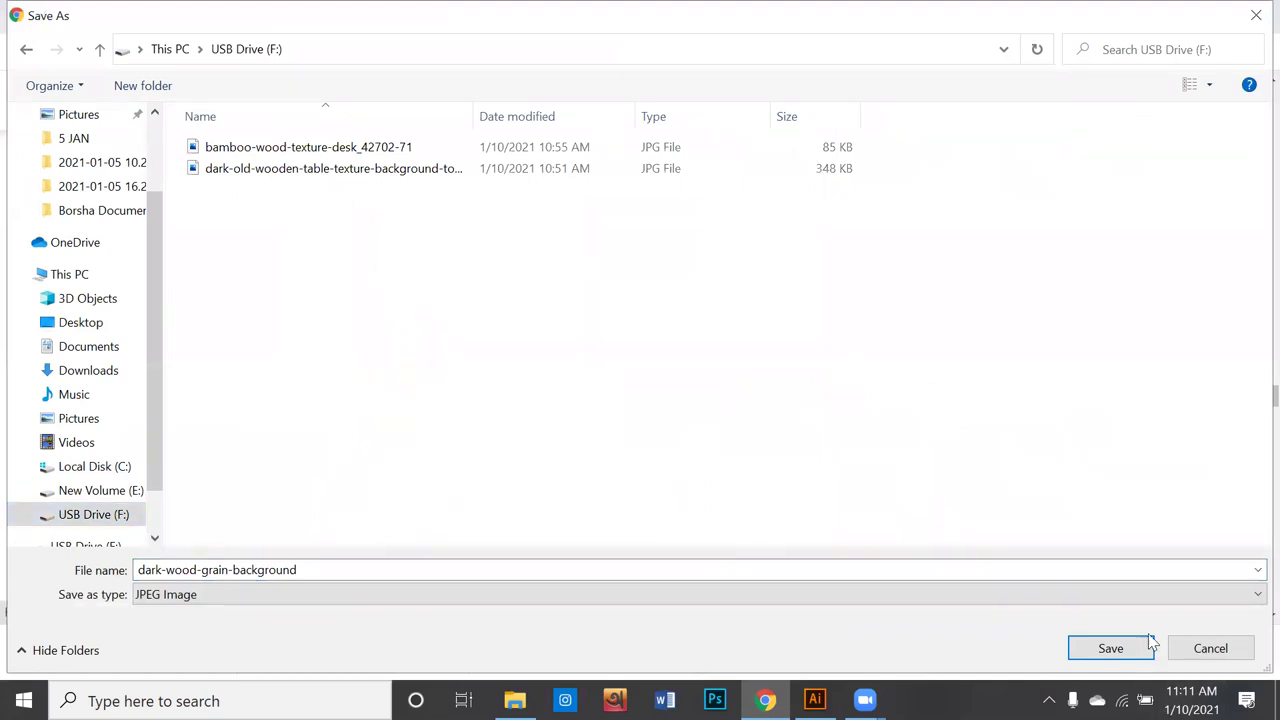
{"action": "left_click", "coordinate": [1110, 648]}
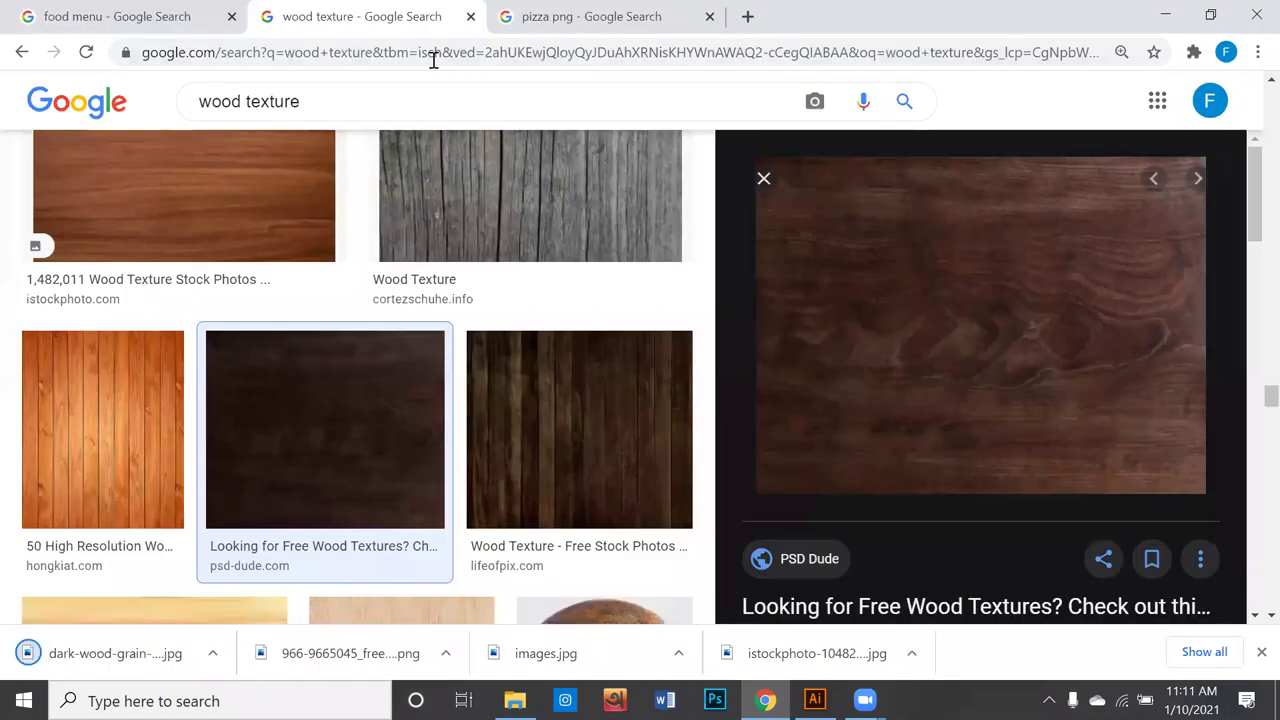
Step: Go back to the 'pizza png' results tab and scroll through the pizza images
{"action": "left_click_drag", "start_coordinate": [331, 101], "coordinate": [193, 102]}
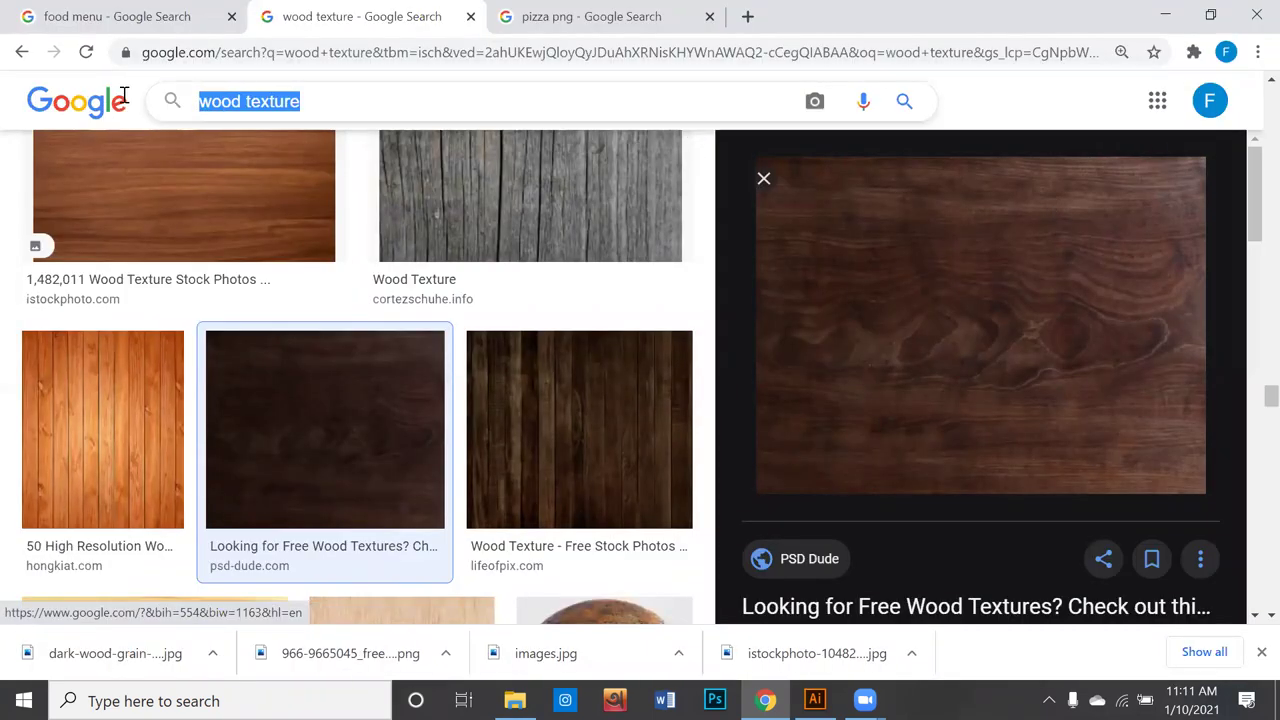
{"action": "left_click", "coordinate": [552, 16]}
{"action": "scroll", "coordinate": [575, 355], "scroll_direction": "down", "scroll_amount": 2}
{"action": "scroll", "coordinate": [550, 348], "scroll_direction": "down", "scroll_amount": 2}
{"action": "scroll", "coordinate": [552, 345], "scroll_direction": "down", "scroll_amount": 3}
{"action": "scroll", "coordinate": [554, 342], "scroll_direction": "down", "scroll_amount": 3}
{"action": "scroll", "coordinate": [556, 340], "scroll_direction": "down", "scroll_amount": 3}
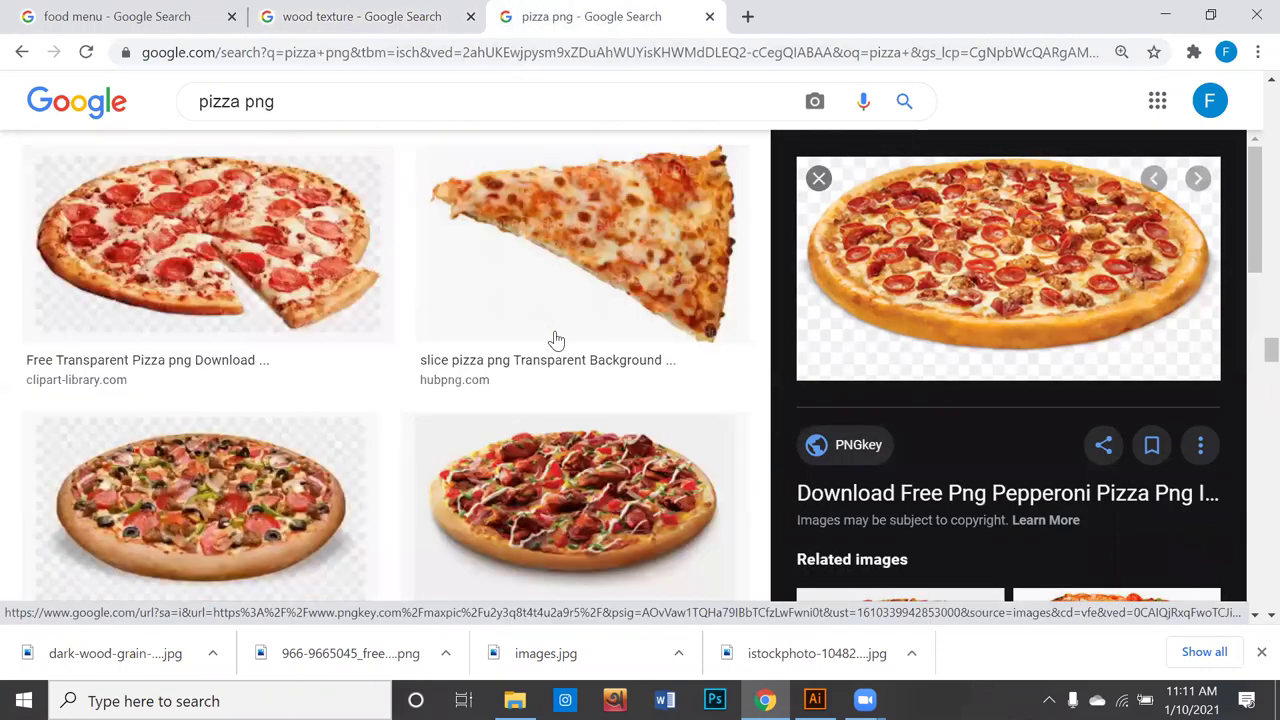
{"action": "scroll", "coordinate": [557, 337], "scroll_direction": "up", "scroll_amount": 7}
{"action": "scroll", "coordinate": [557, 335], "scroll_direction": "up", "scroll_amount": 1}
{"action": "scroll", "coordinate": [557, 334], "scroll_direction": "down", "scroll_amount": 7}
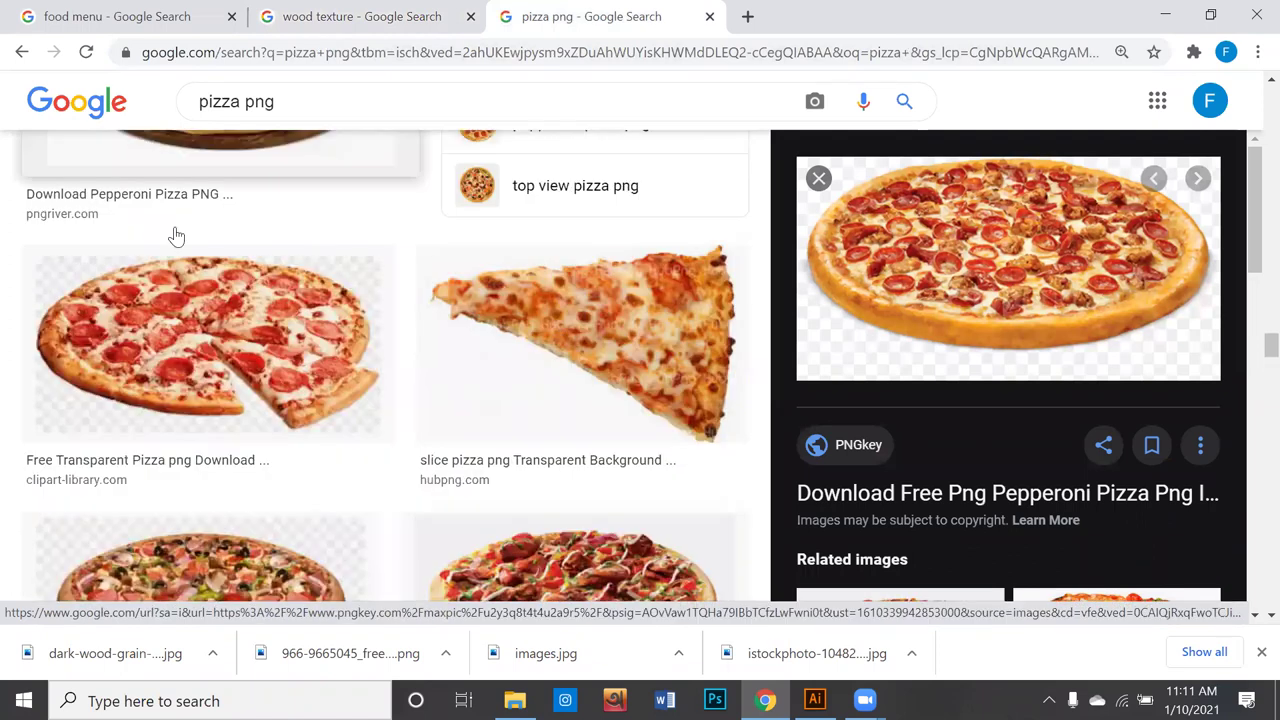
Step: Preview the pepperoni and Tandoori Chicken pizzas, then the veg pizza on a wooden board
{"action": "left_click", "coordinate": [226, 358]}
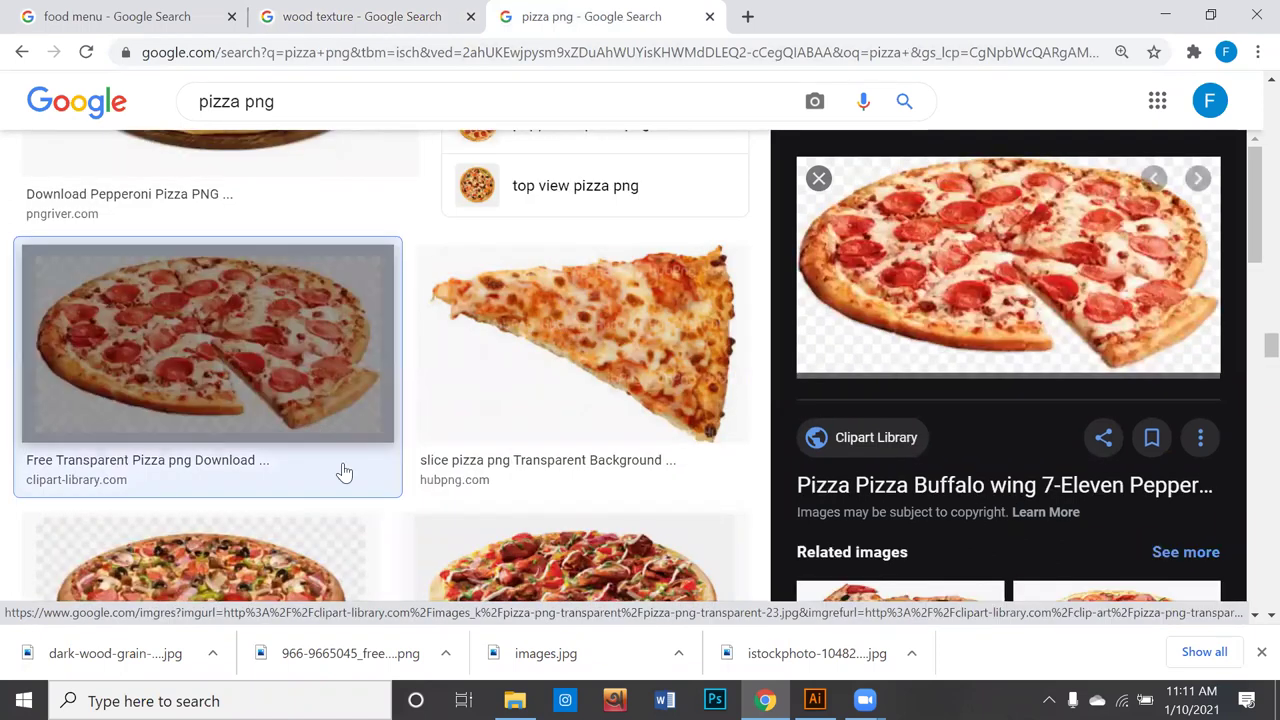
{"action": "scroll", "coordinate": [350, 480], "scroll_direction": "down", "scroll_amount": 1}
{"action": "scroll", "coordinate": [380, 430], "scroll_direction": "down", "scroll_amount": 4}
{"action": "scroll", "coordinate": [460, 320], "scroll_direction": "up", "scroll_amount": 1}
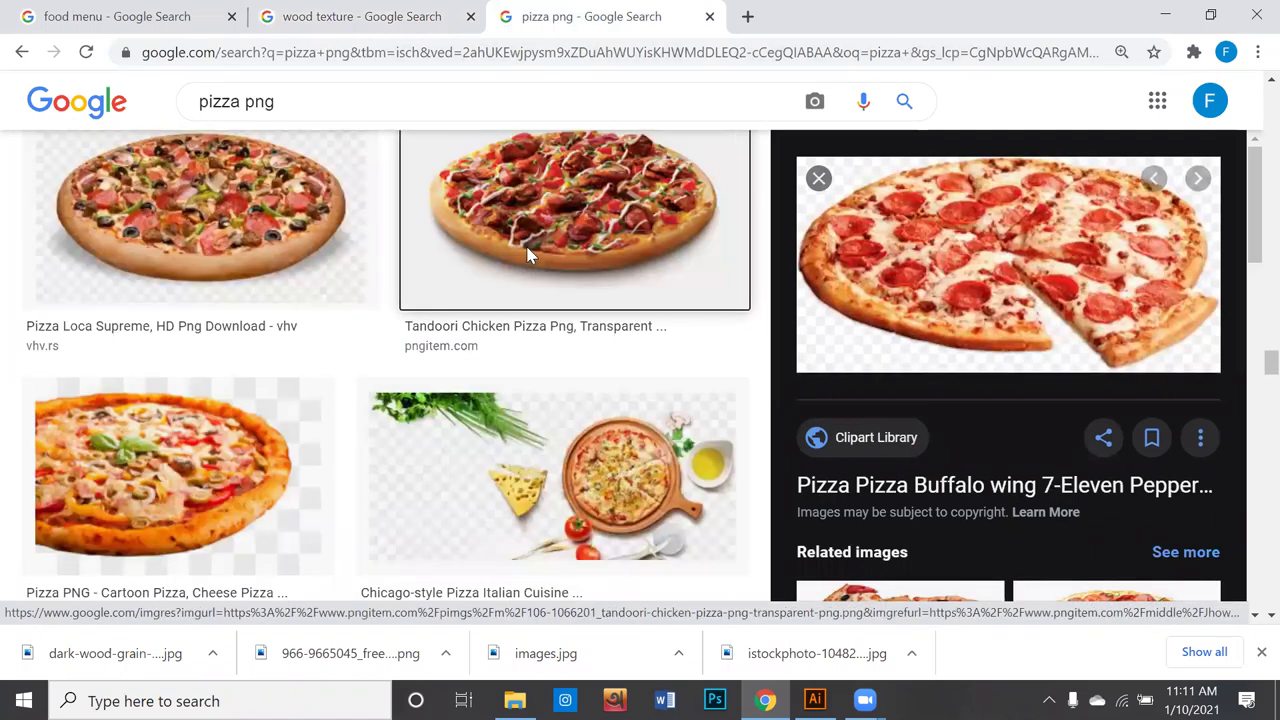
{"action": "left_click", "coordinate": [528, 256]}
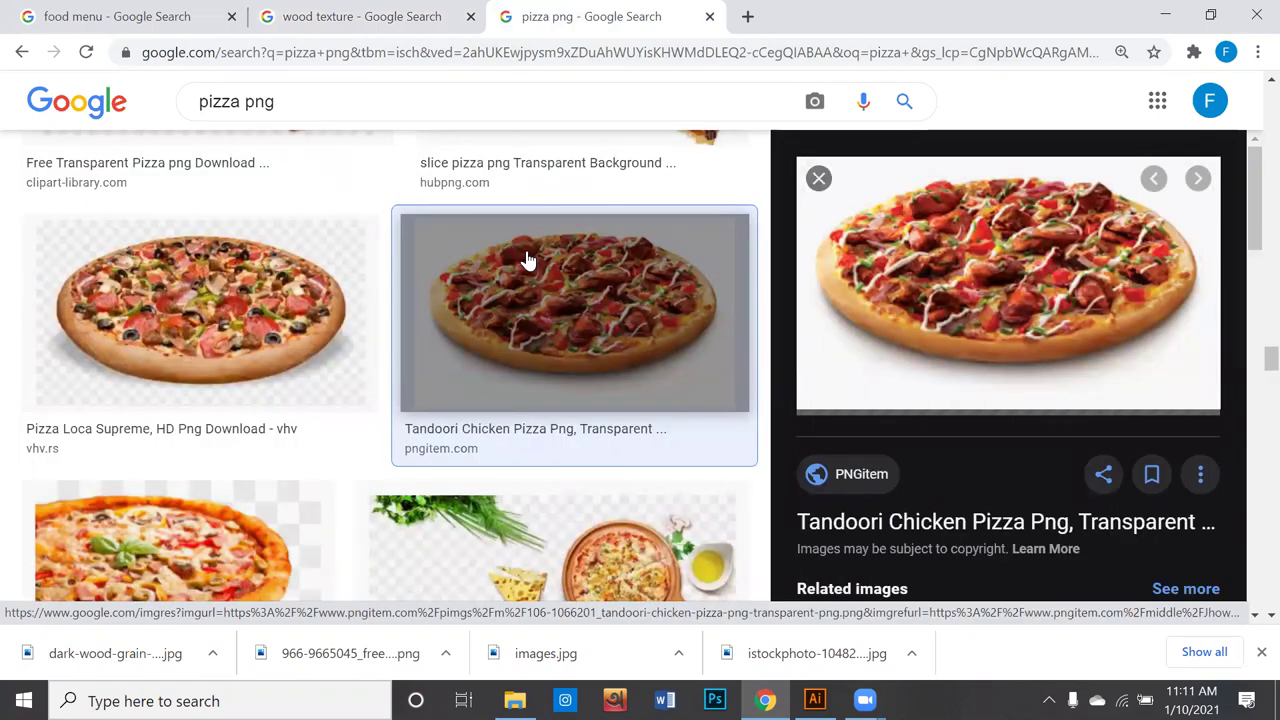
{"action": "scroll", "coordinate": [537, 263], "scroll_direction": "down", "scroll_amount": 1}
{"action": "scroll", "coordinate": [543, 286], "scroll_direction": "down", "scroll_amount": 1}
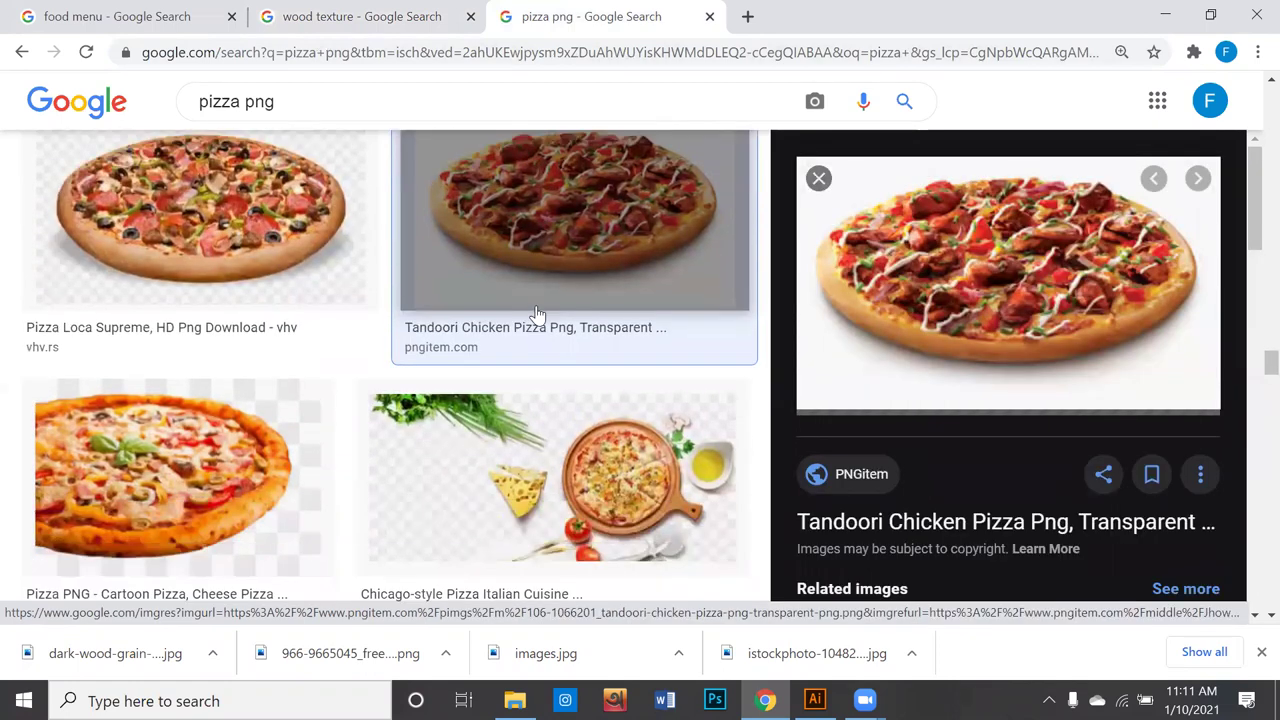
{"action": "scroll", "coordinate": [537, 314], "scroll_direction": "down", "scroll_amount": 3}
{"action": "scroll", "coordinate": [533, 343], "scroll_direction": "down", "scroll_amount": 3}
{"action": "scroll", "coordinate": [531, 343], "scroll_direction": "down", "scroll_amount": 2}
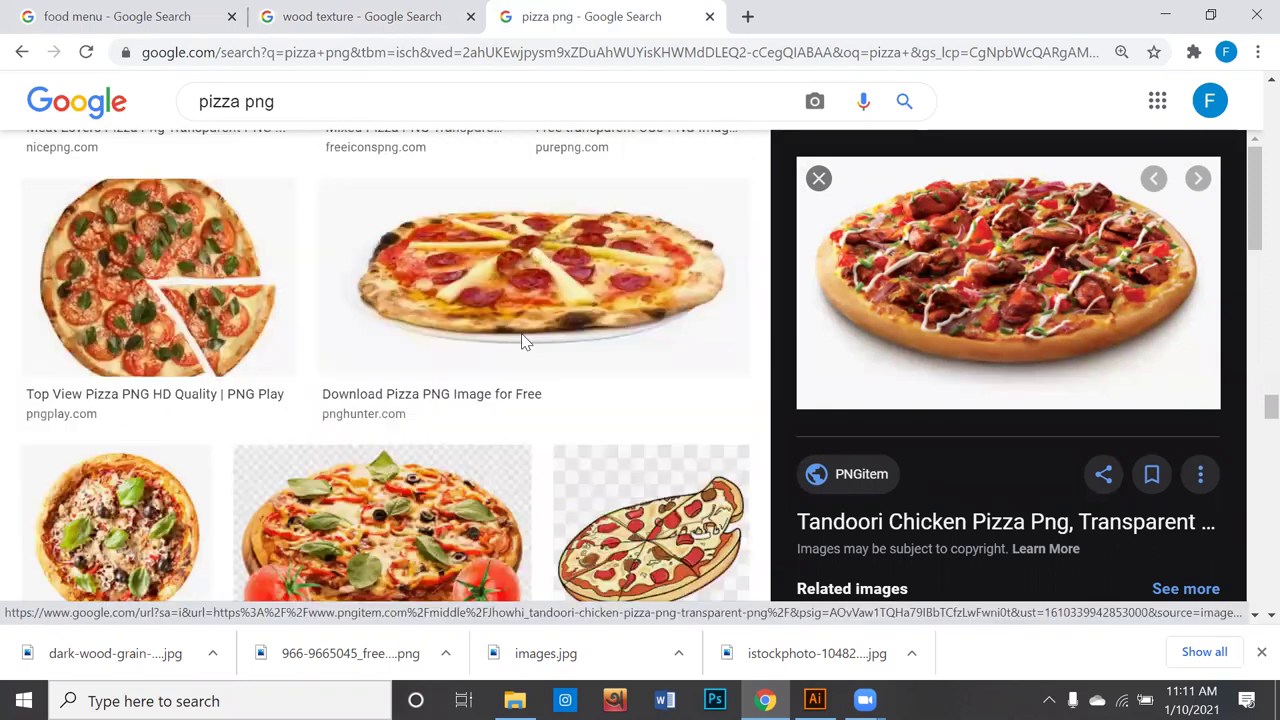
{"action": "scroll", "coordinate": [522, 343], "scroll_direction": "down", "scroll_amount": 3}
{"action": "scroll", "coordinate": [522, 343], "scroll_direction": "up", "scroll_amount": 1}
{"action": "scroll", "coordinate": [517, 337], "scroll_direction": "up", "scroll_amount": 2}
{"action": "scroll", "coordinate": [517, 337], "scroll_direction": "down", "scroll_amount": 2}
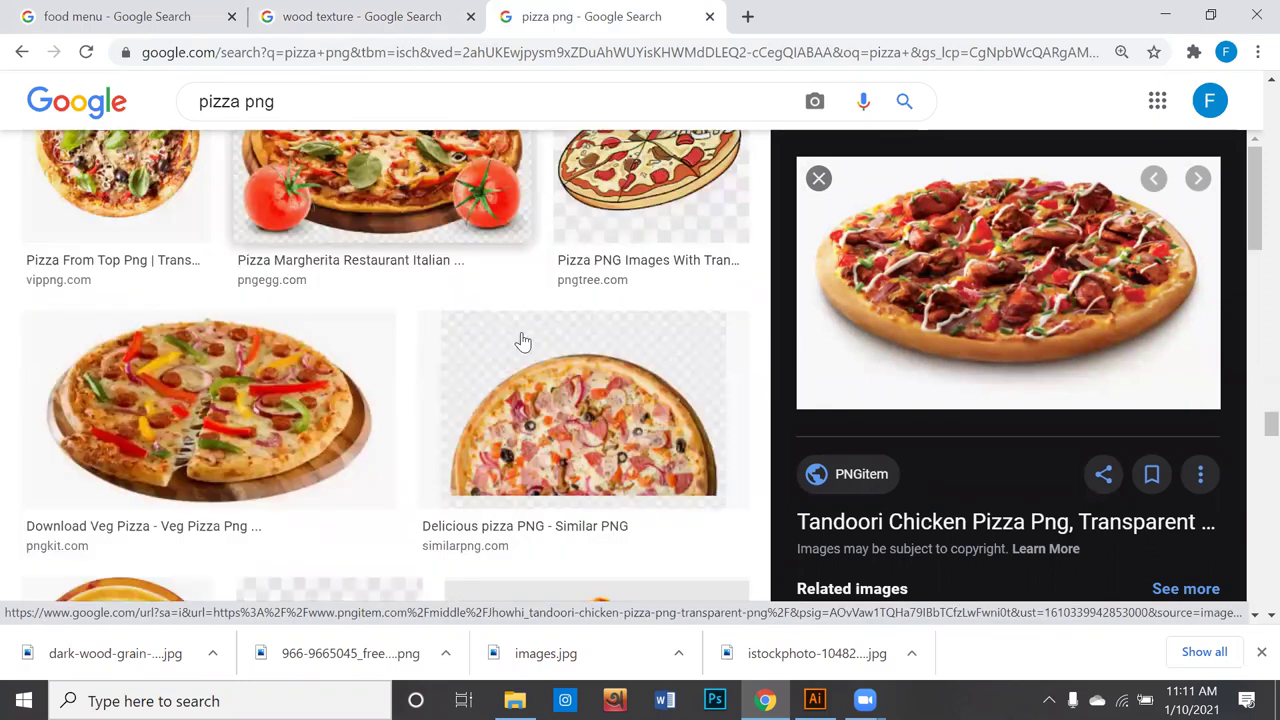
{"action": "scroll", "coordinate": [517, 337], "scroll_direction": "down", "scroll_amount": 3}
{"action": "scroll", "coordinate": [520, 348], "scroll_direction": "up", "scroll_amount": 2}
{"action": "left_click", "coordinate": [278, 298]}
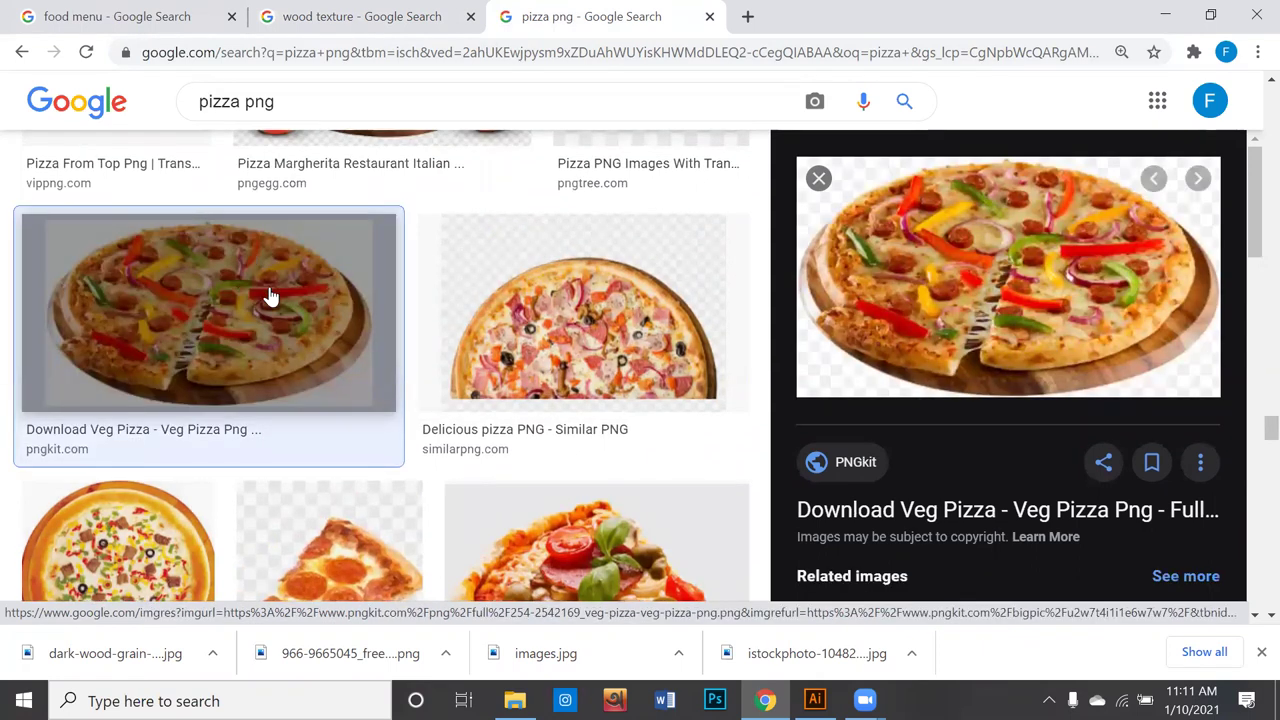
Step: Save the veg pizza PNG to USB Drive (F:)
{"action": "right_click", "coordinate": [960, 296]}
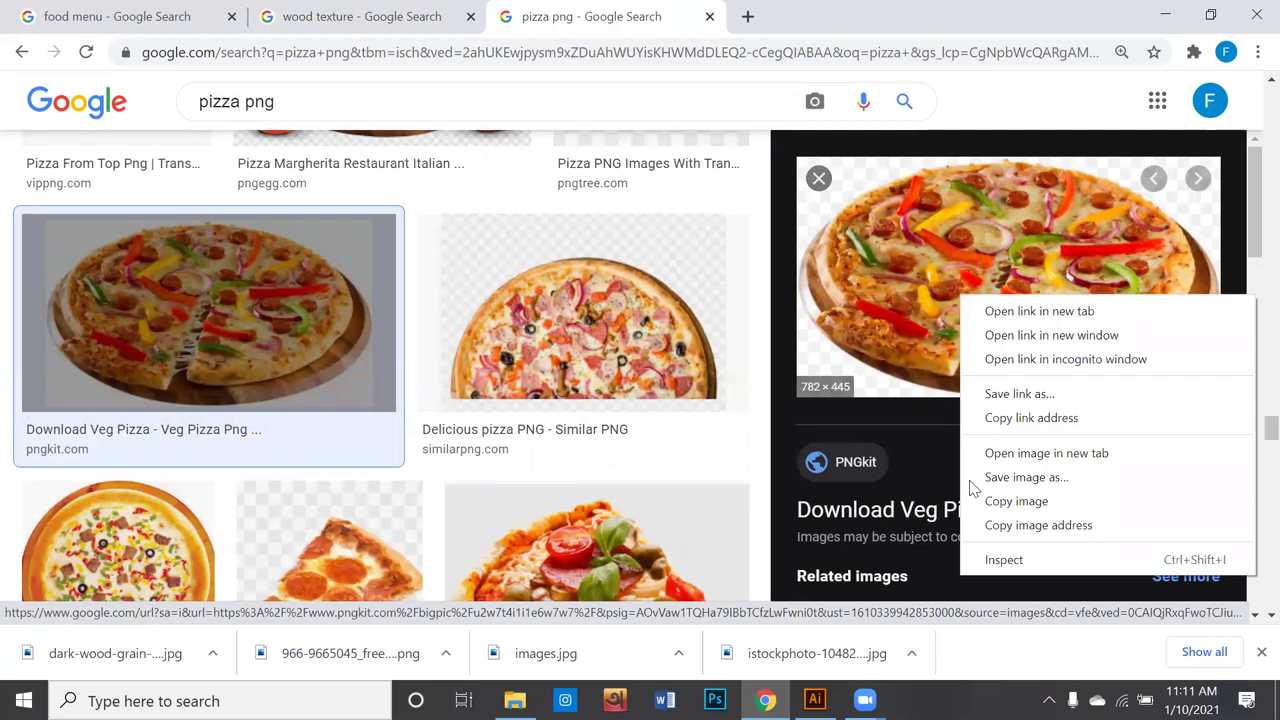
{"action": "left_click", "coordinate": [978, 488]}
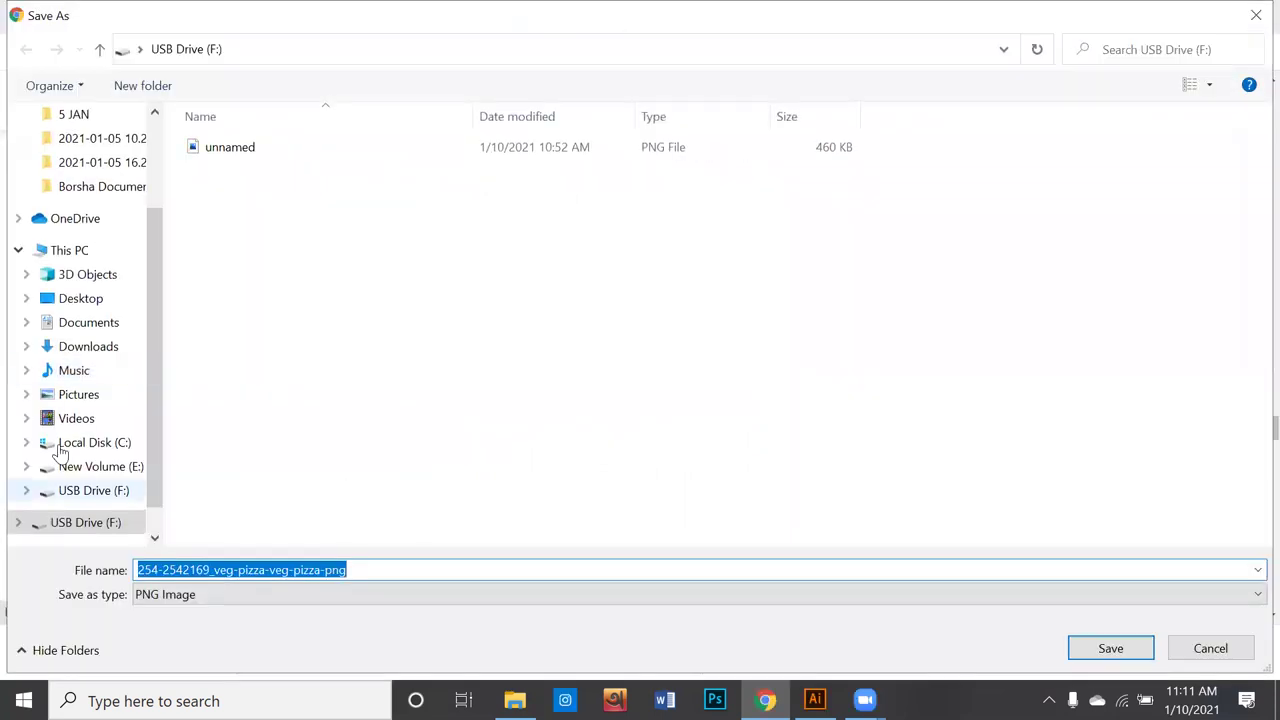
{"action": "left_click", "coordinate": [84, 494]}
{"action": "left_click", "coordinate": [1108, 650]}
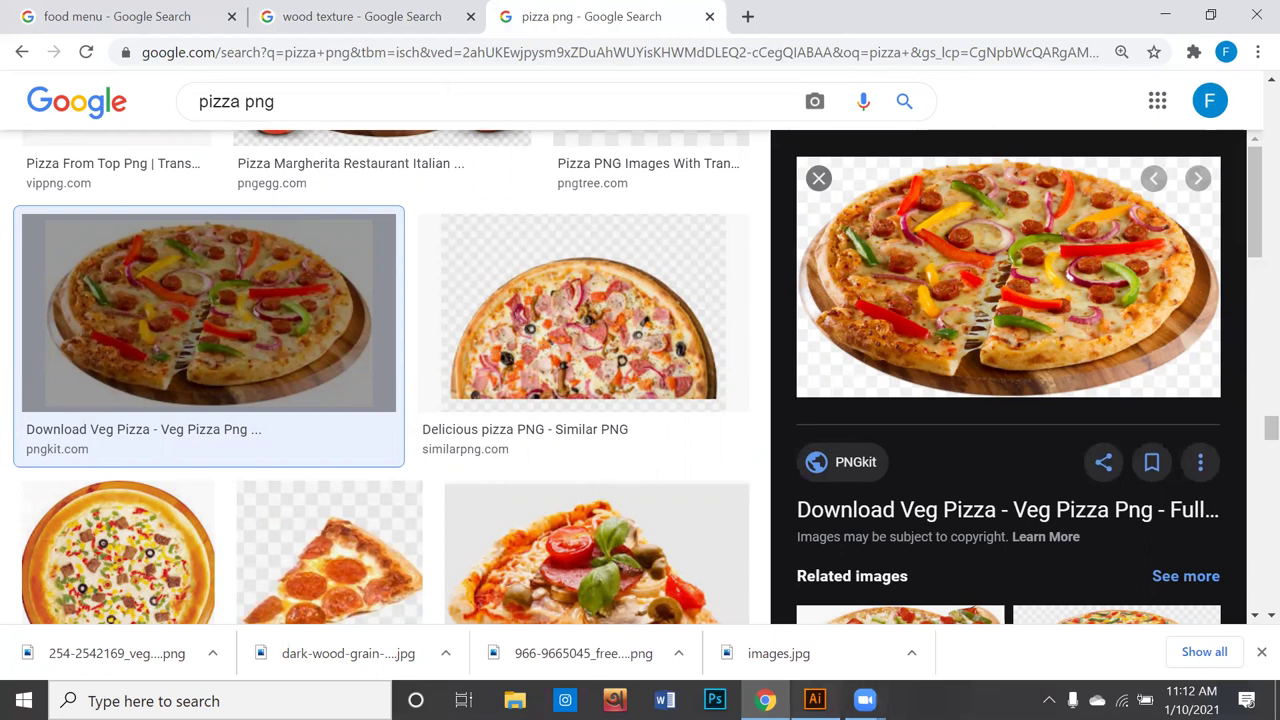
Step: After a glance at Illustrator, save the veg pizza PNG again into Downloads
{"action": "left_click", "coordinate": [815, 700]}
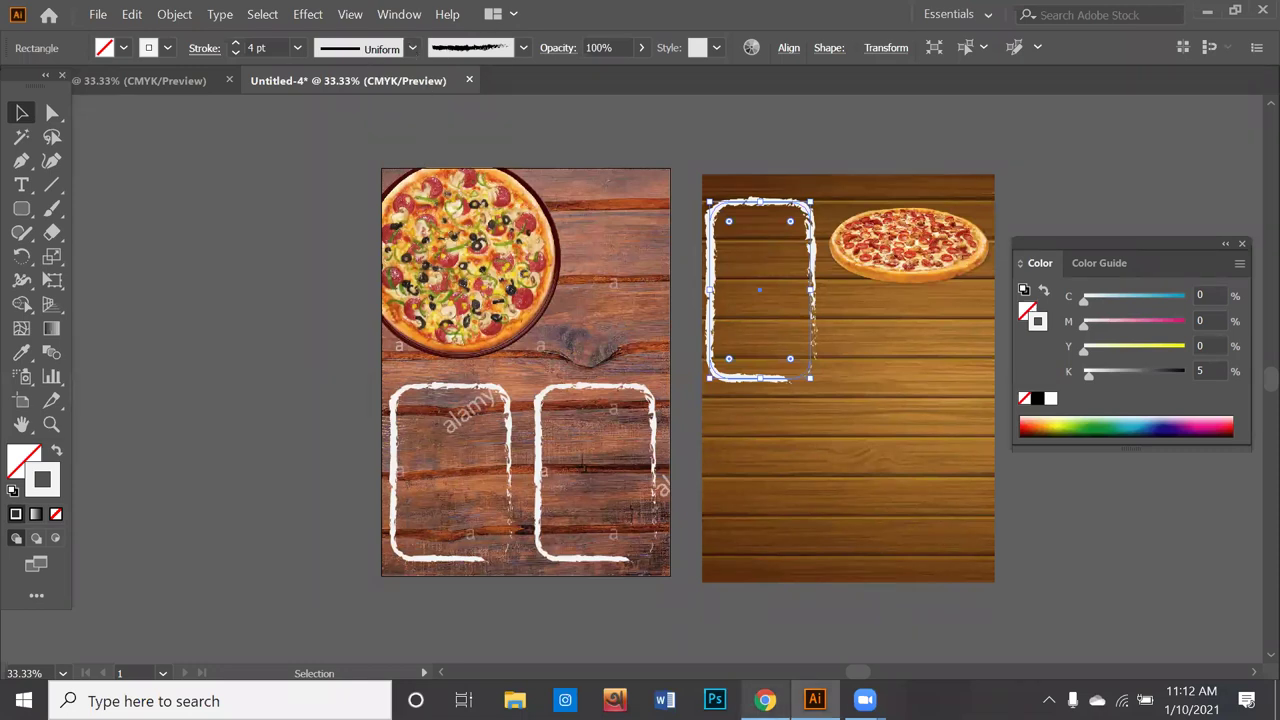
{"action": "left_click", "coordinate": [765, 700]}
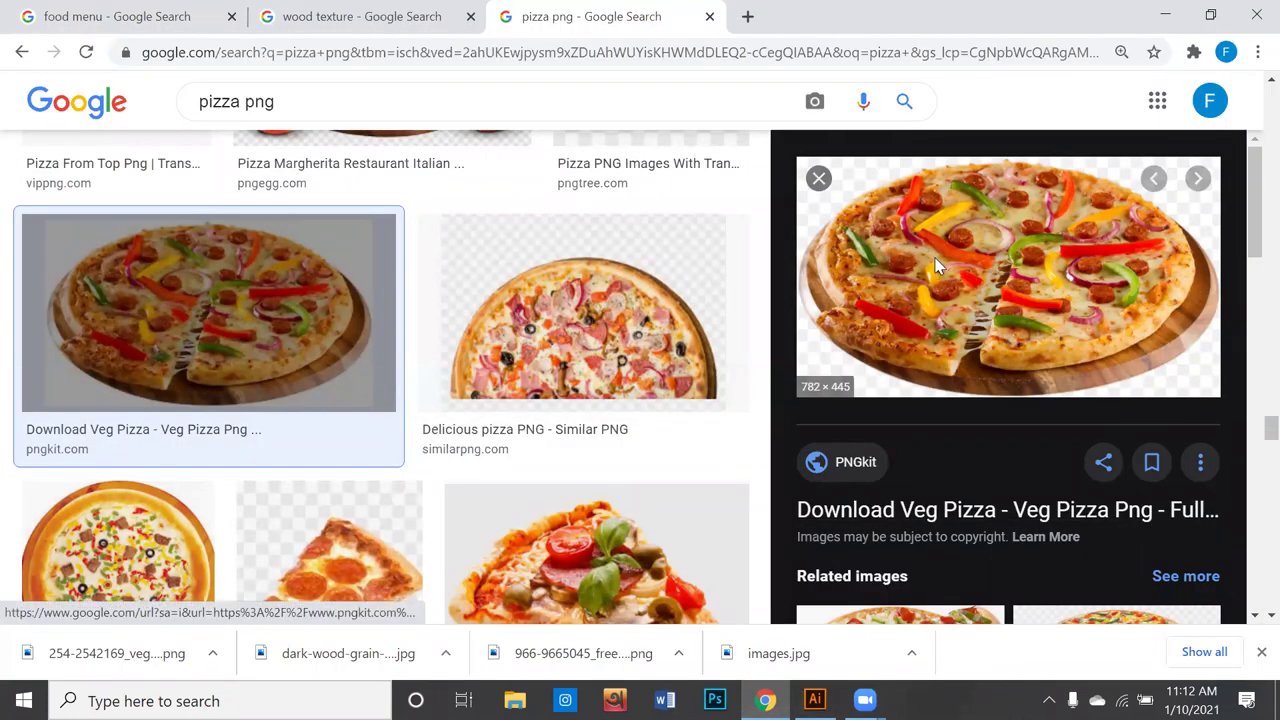
{"action": "right_click", "coordinate": [937, 261]}
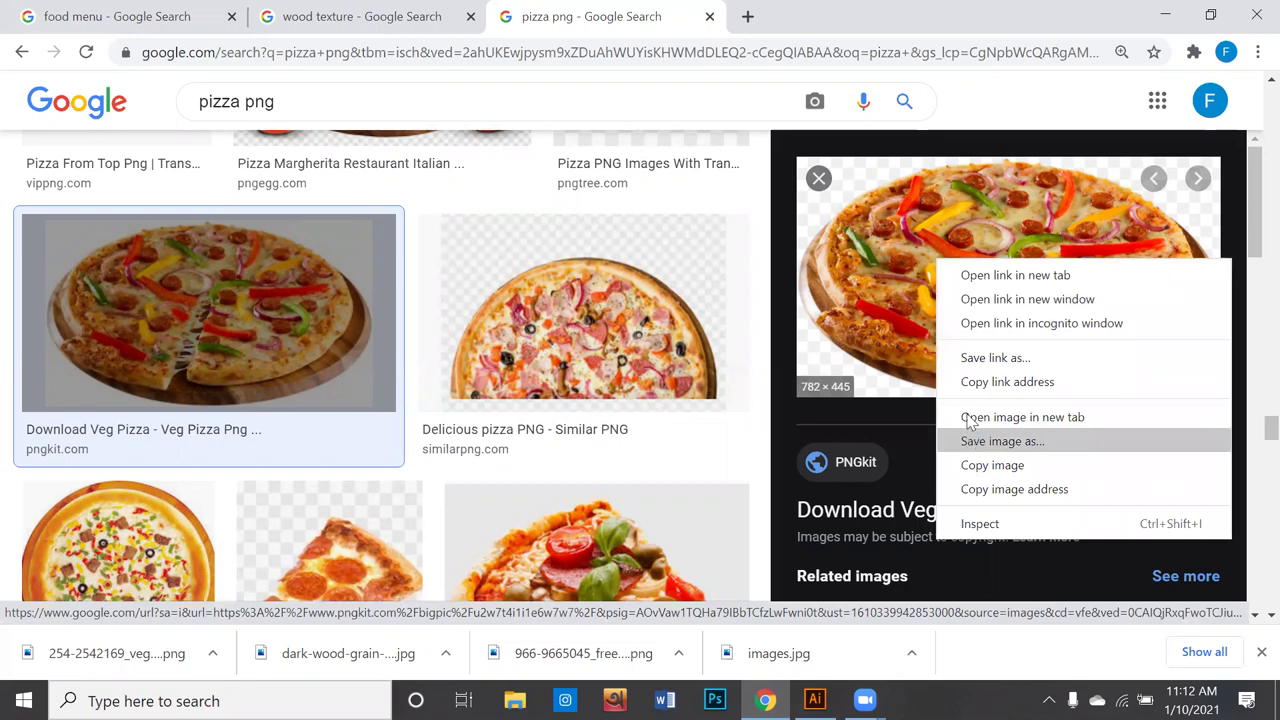
{"action": "left_click", "coordinate": [759, 382]}
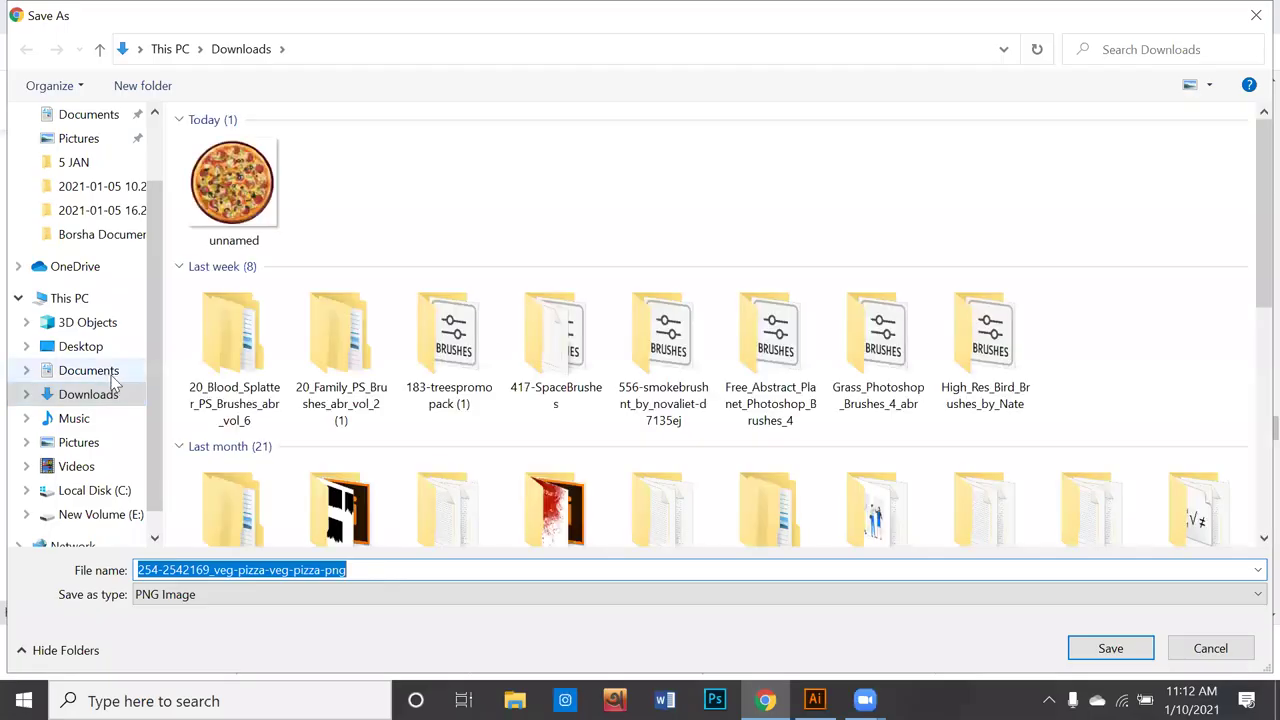
{"action": "left_click", "coordinate": [115, 392]}
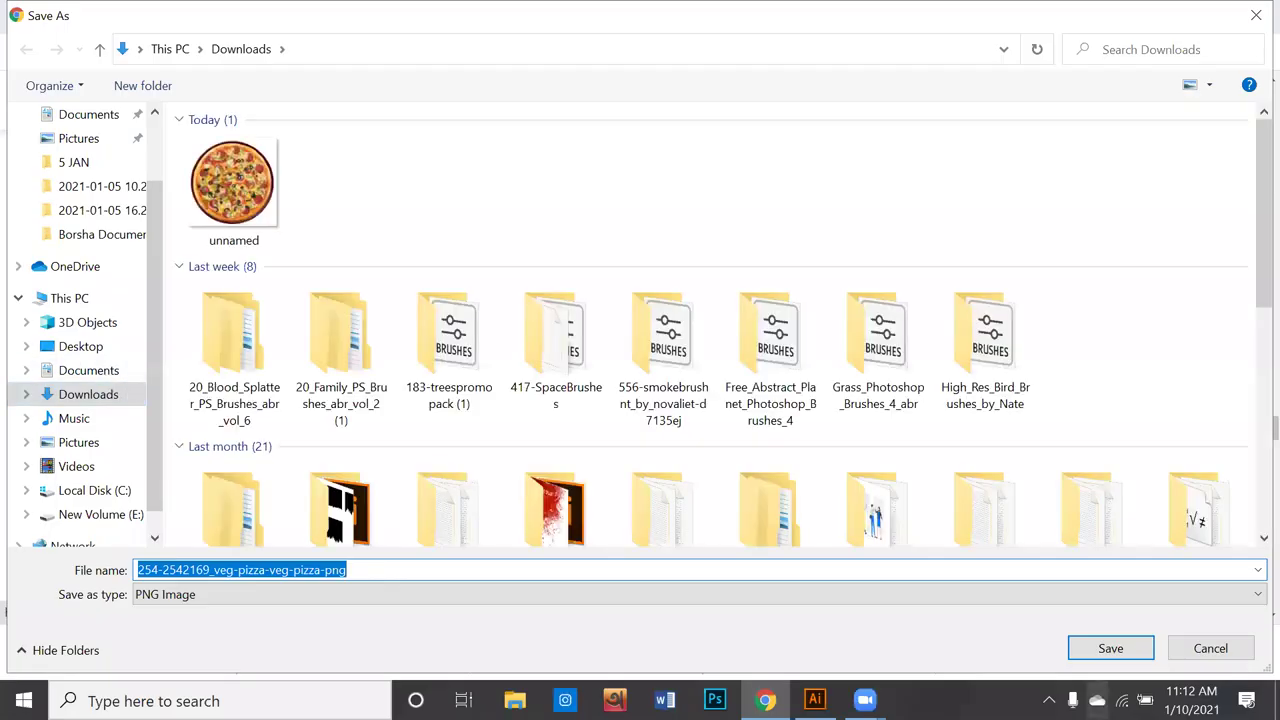
{"action": "left_click", "coordinate": [1110, 649]}
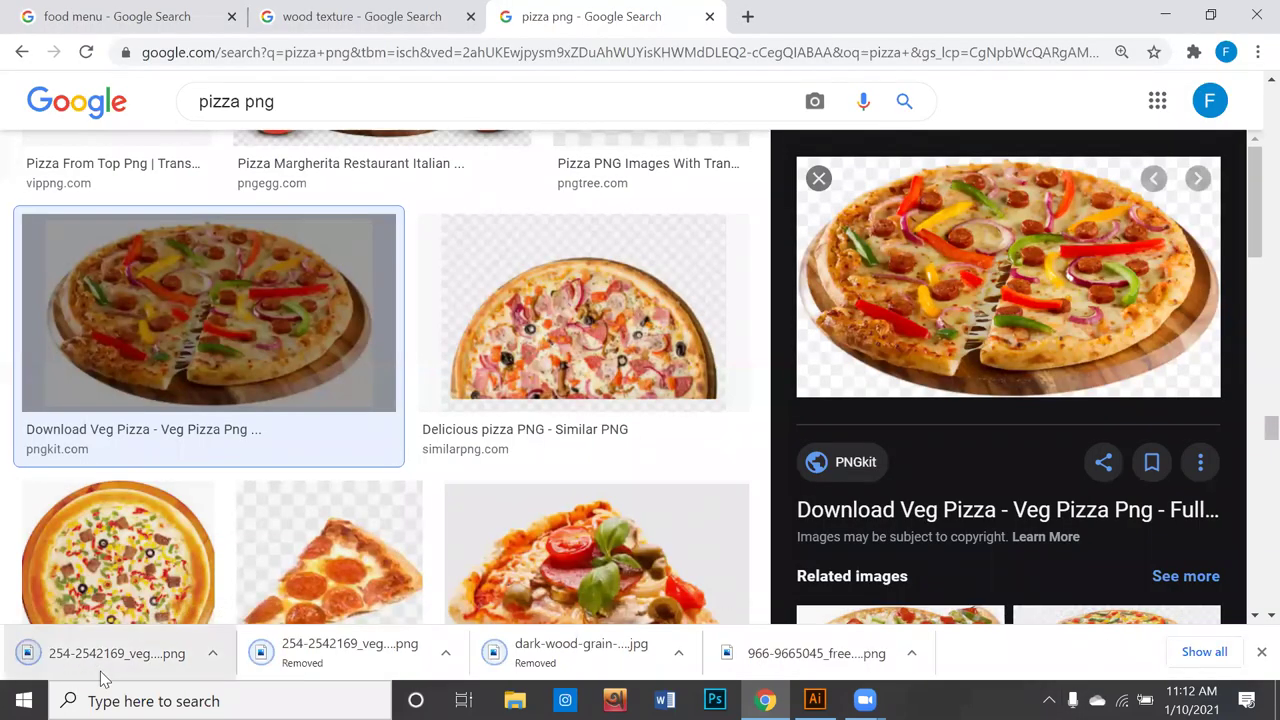
Step: Drag the downloaded veg pizza PNG onto the right artboard, shrink it, and move it lower left
{"action": "left_click_drag", "start_coordinate": [115, 657], "coordinate": [838, 692]}
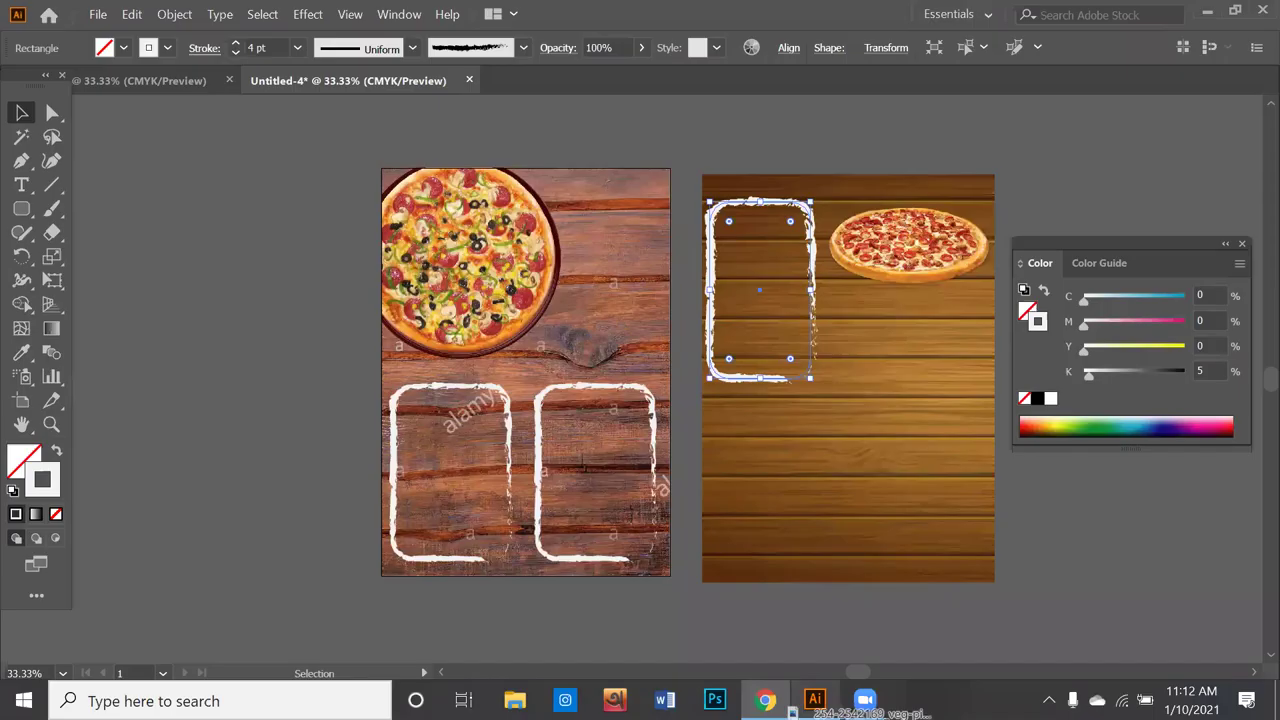
{"action": "left_click_drag", "start_coordinate": [838, 692], "coordinate": [830, 455]}
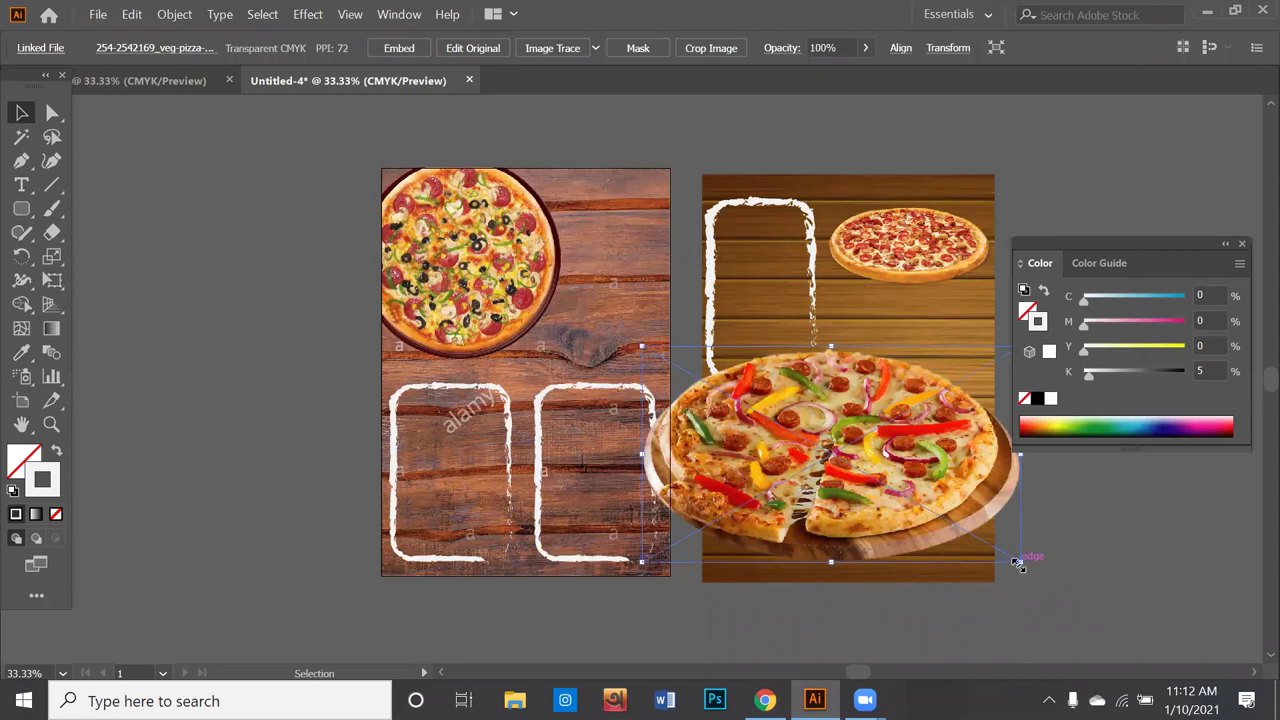
{"action": "left_click_drag", "start_coordinate": [1018, 563], "coordinate": [800, 516]}
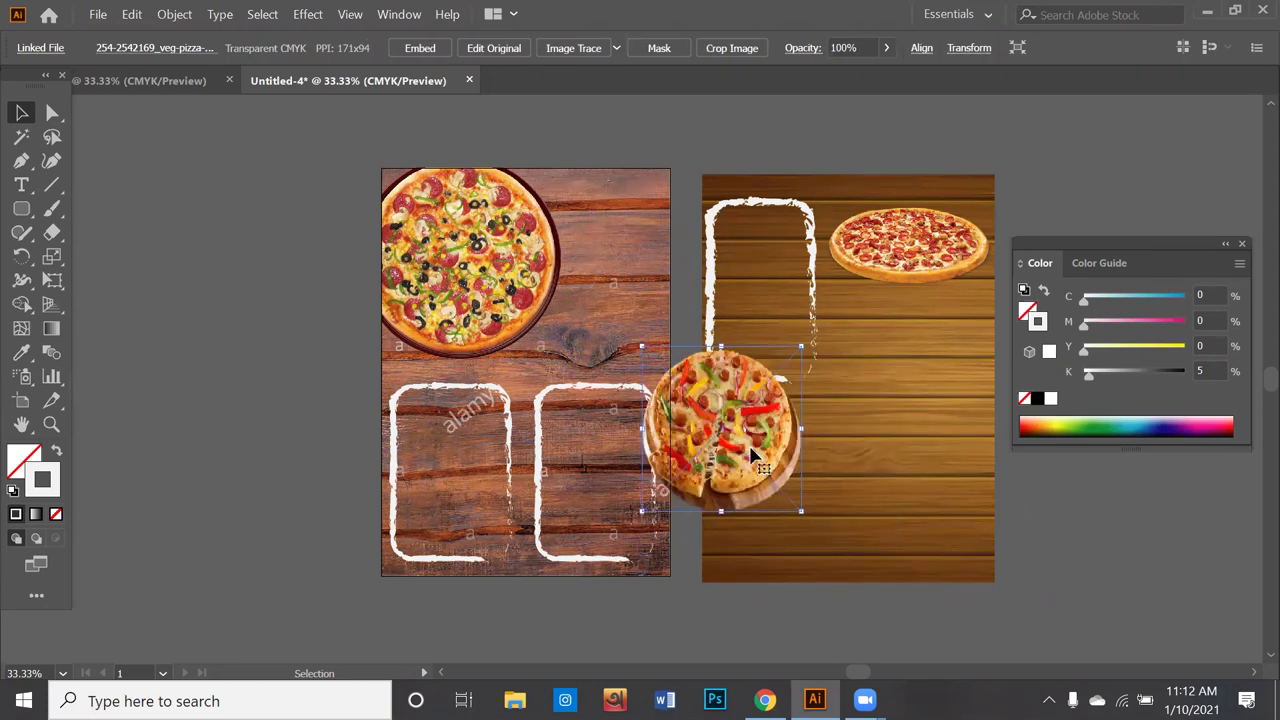
{"action": "key", "text": "ctrl+z"}
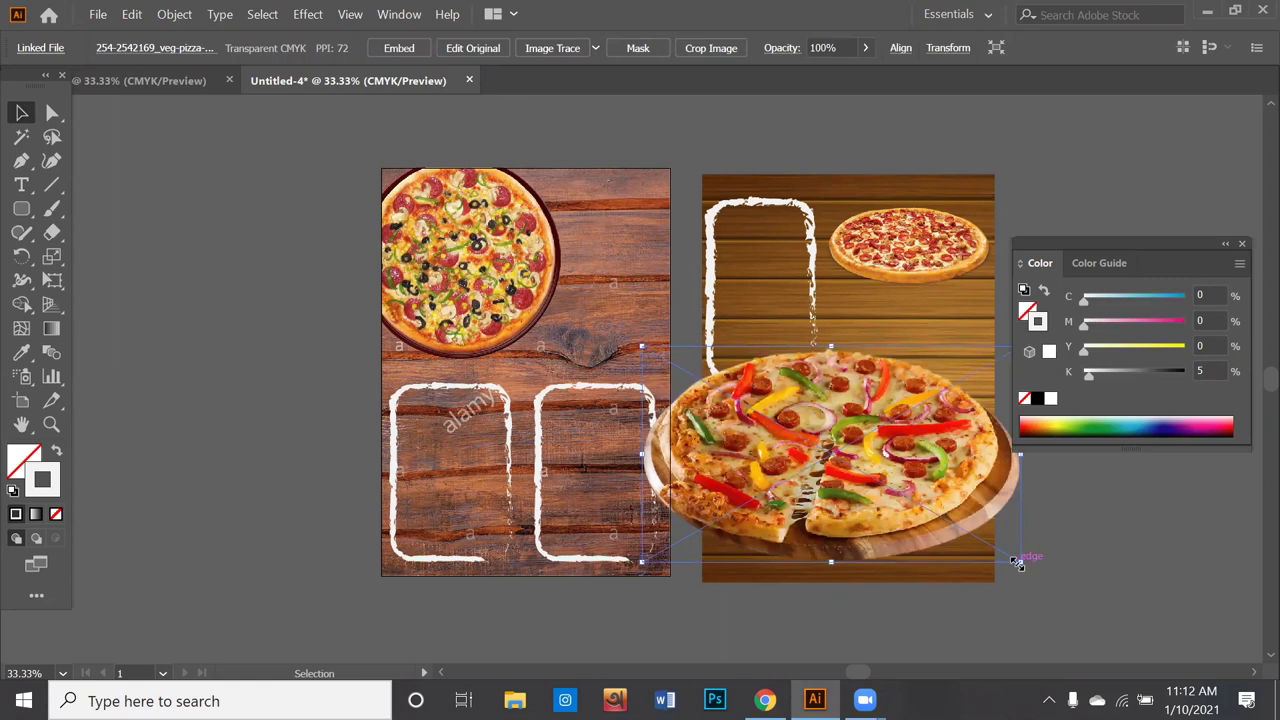
{"action": "mouse_move", "coordinate": [1017, 563]}
{"action": "left_mouse_down"}
{"action": "mouse_move", "coordinate": [925, 485]}
{"action": "mouse_move", "coordinate": [766, 418]}
{"action": "left_mouse_up"}
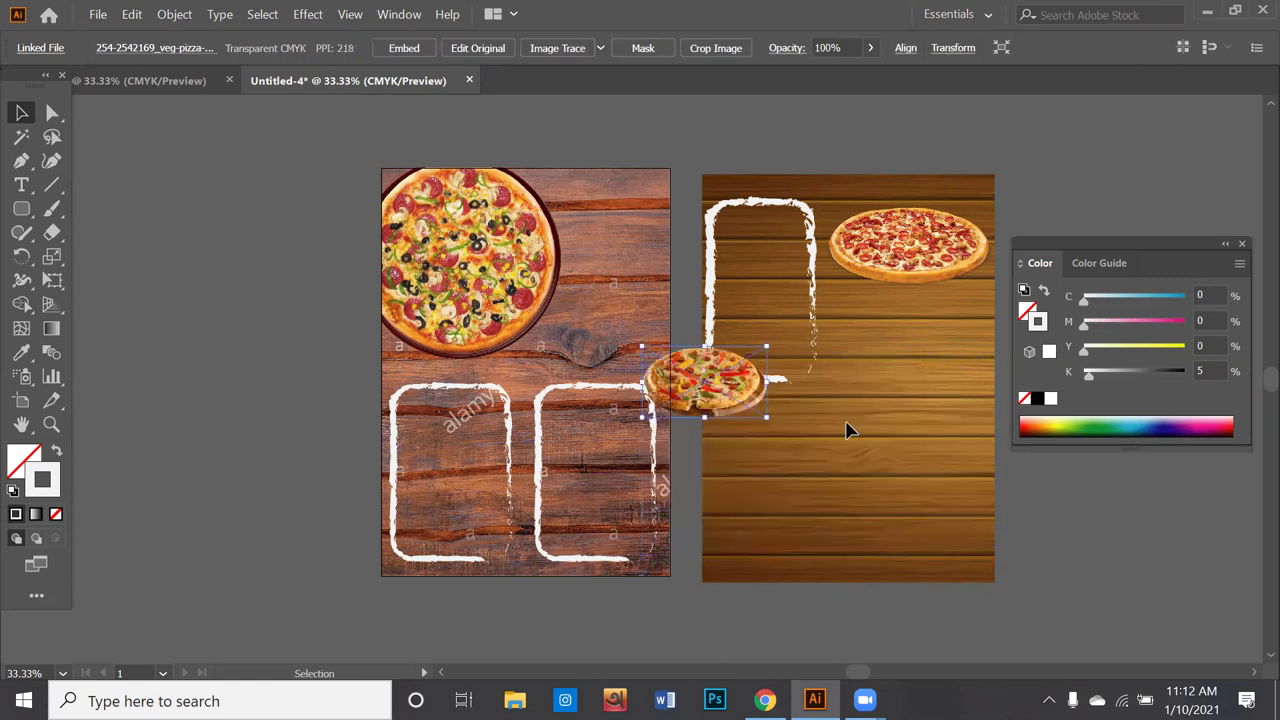
{"action": "left_click_drag", "start_coordinate": [706, 378], "coordinate": [785, 485]}
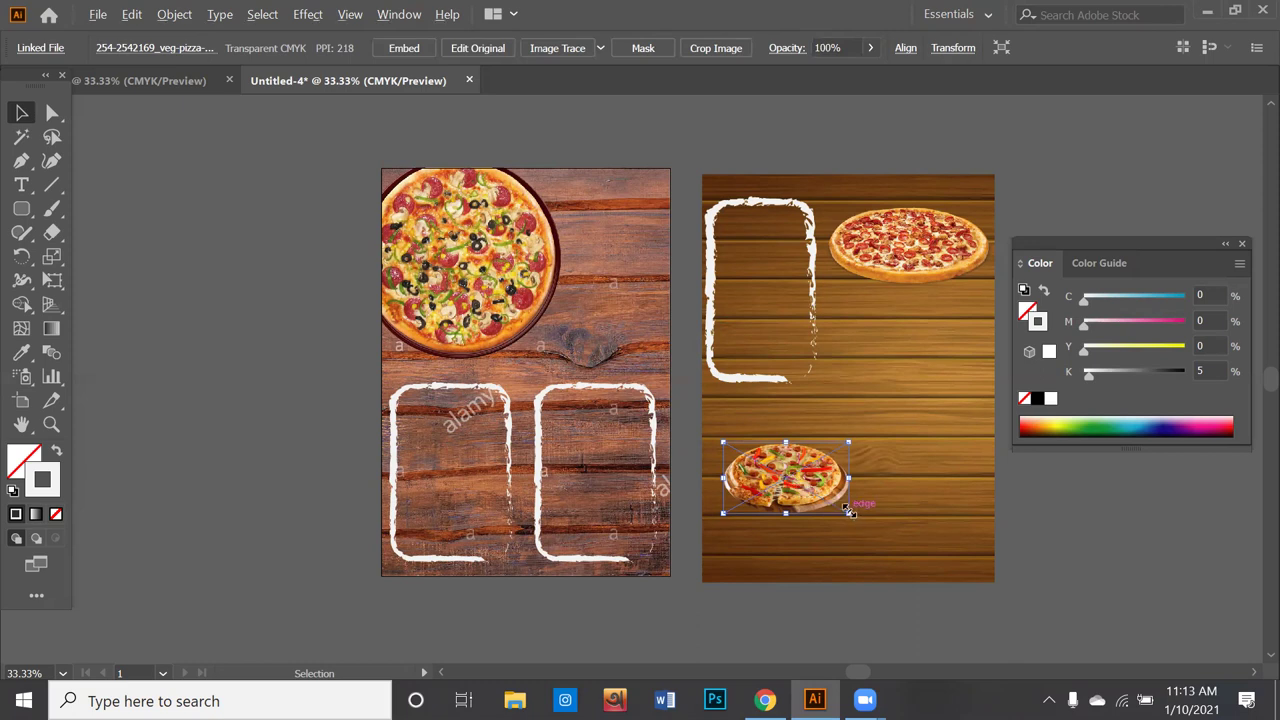
Step: Shrink the pizza image slightly more and reposition it on the wooden artboard
{"action": "scroll", "coordinate": [848, 510], "scroll_direction": "up", "scroll_amount": 1}
{"action": "scroll", "coordinate": [848, 510], "scroll_direction": "up", "scroll_amount": 1}
{"action": "scroll", "coordinate": [848, 510], "scroll_direction": "up", "scroll_amount": 2}
{"action": "scroll", "coordinate": [847, 511], "scroll_direction": "up", "scroll_amount": 1}
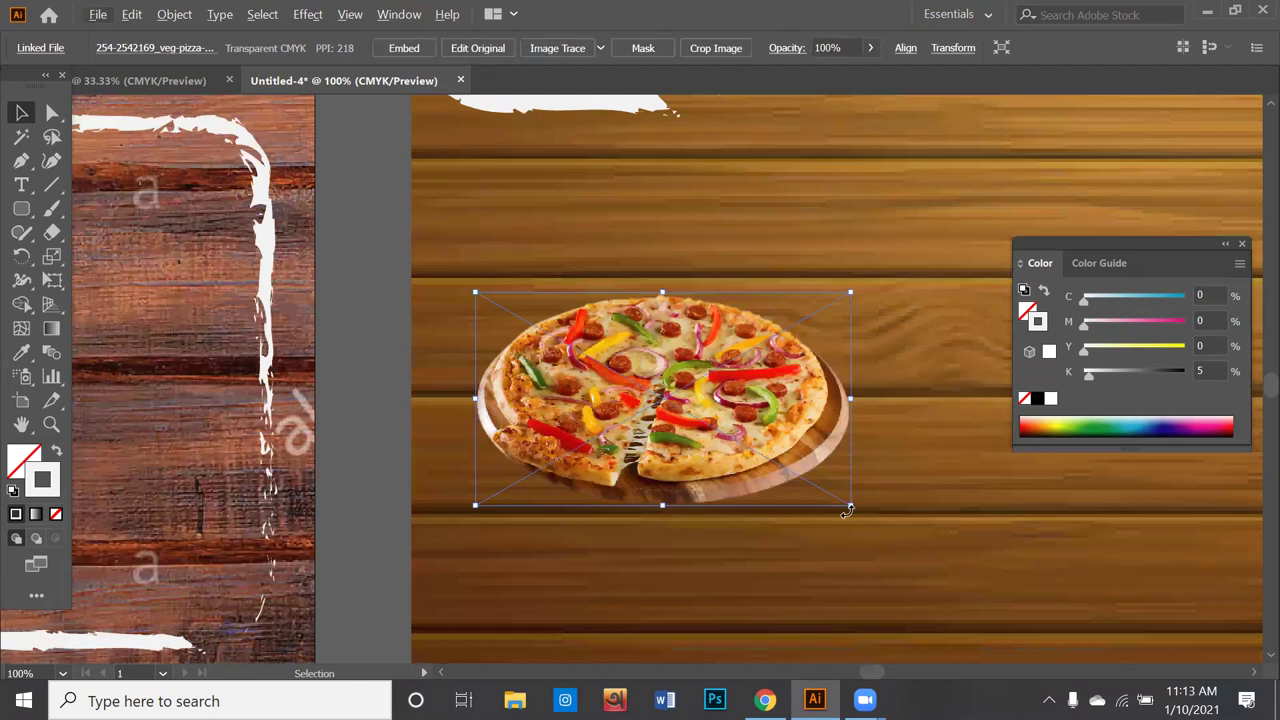
{"action": "scroll", "coordinate": [847, 511], "scroll_direction": "down", "scroll_amount": 1}
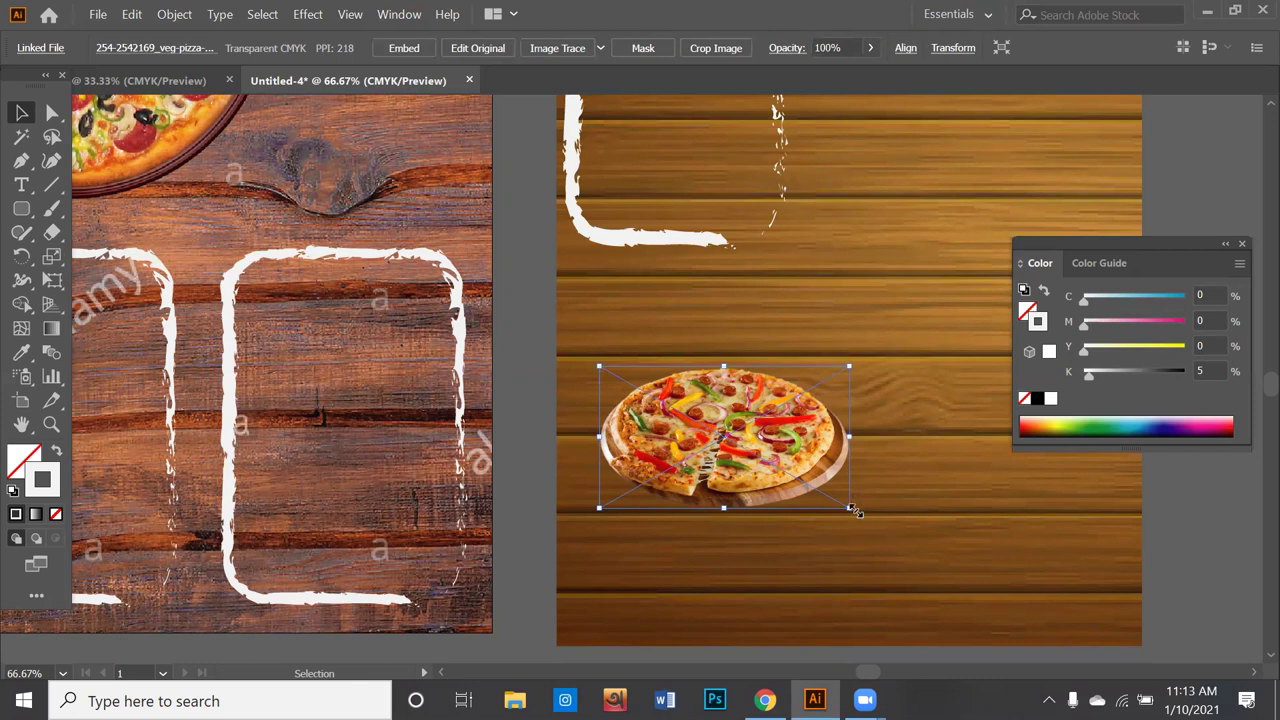
{"action": "left_click_drag", "start_coordinate": [851, 510], "coordinate": [849, 503]}
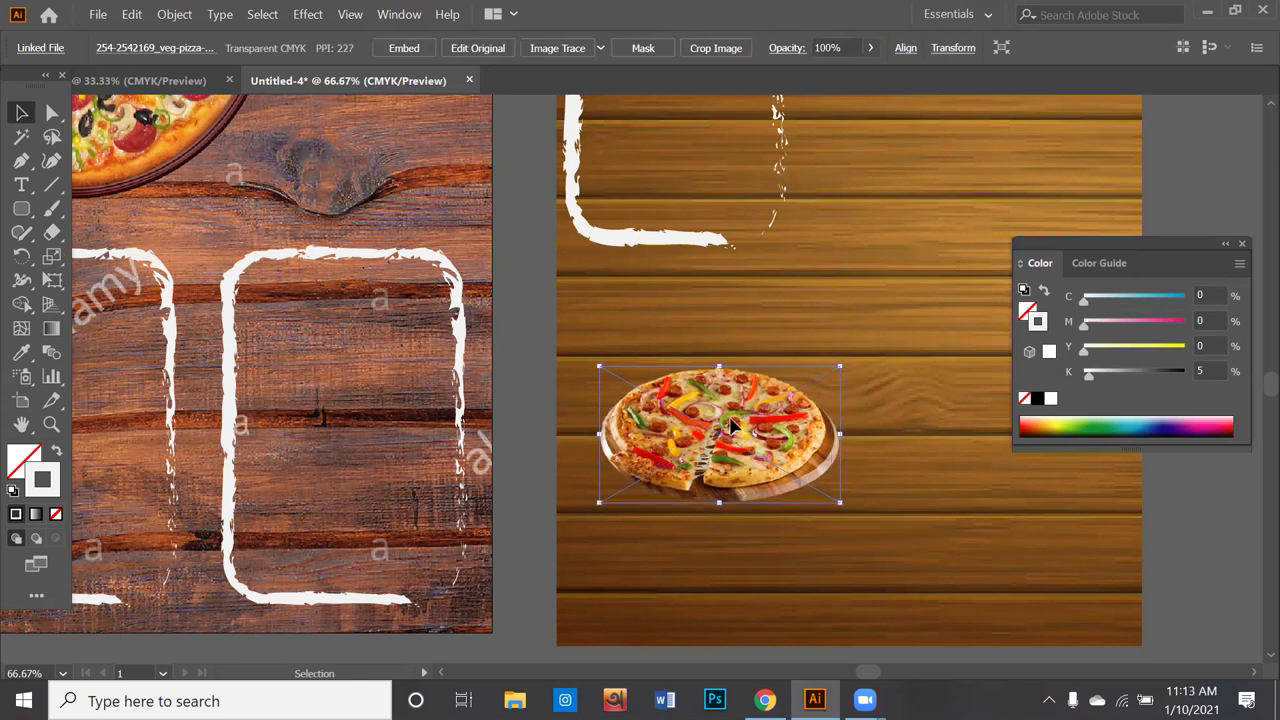
{"action": "left_click_drag", "start_coordinate": [726, 450], "coordinate": [712, 509]}
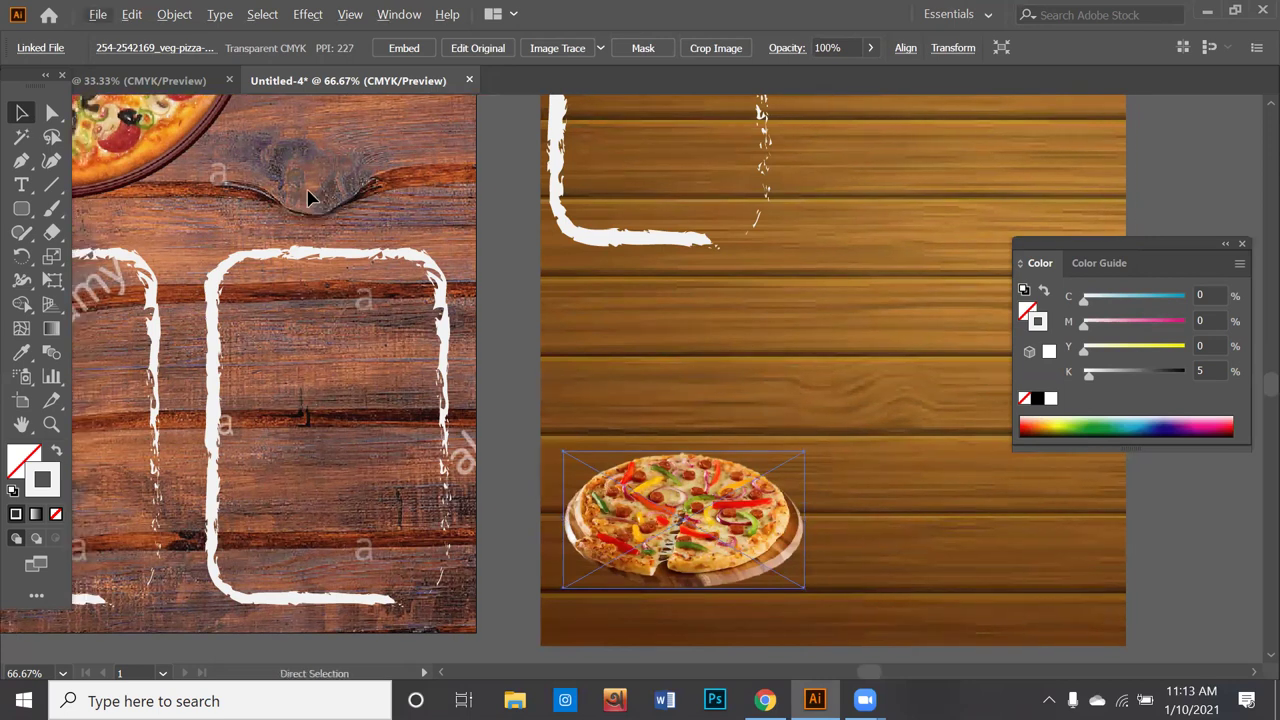
Step: Select the Rectangle tool from the shape tool flyout
{"action": "scroll", "coordinate": [308, 198], "scroll_direction": "down", "scroll_amount": 1}
{"action": "scroll", "coordinate": [312, 170], "scroll_direction": "down", "scroll_amount": 2}
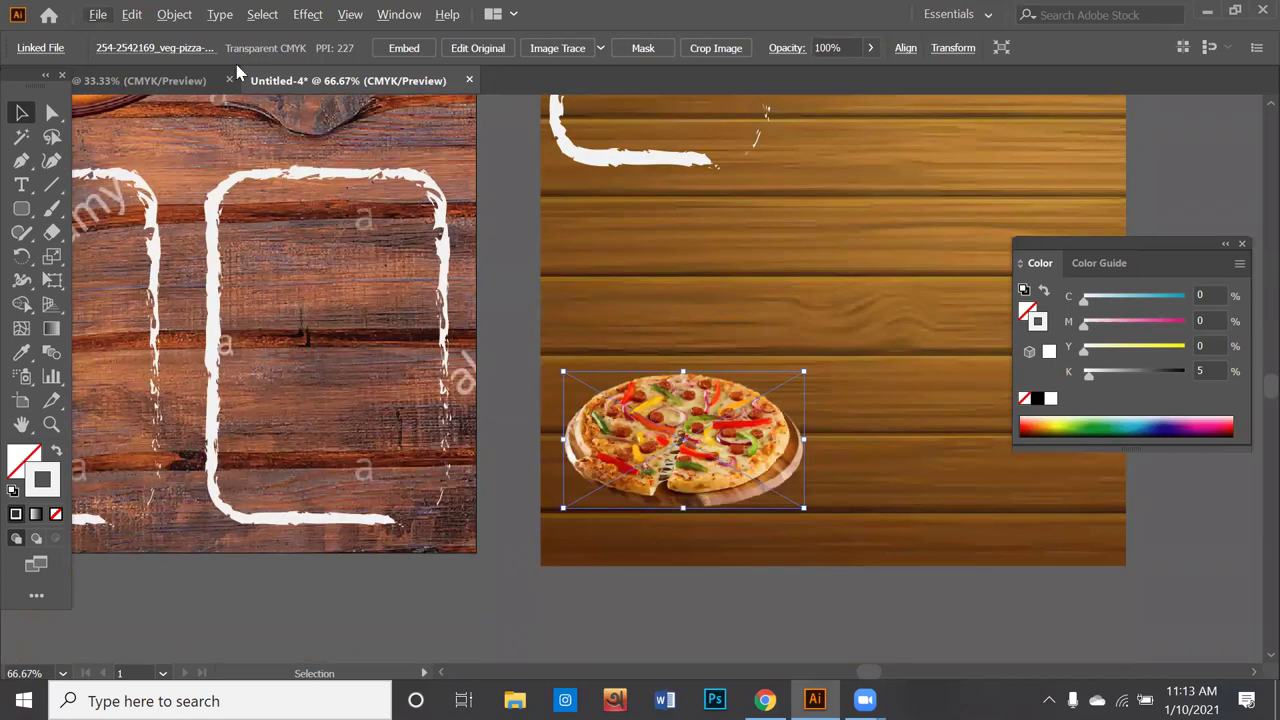
{"action": "left_click", "coordinate": [20, 207]}
{"action": "left_click_drag", "start_coordinate": [20, 207], "coordinate": [70, 209]}
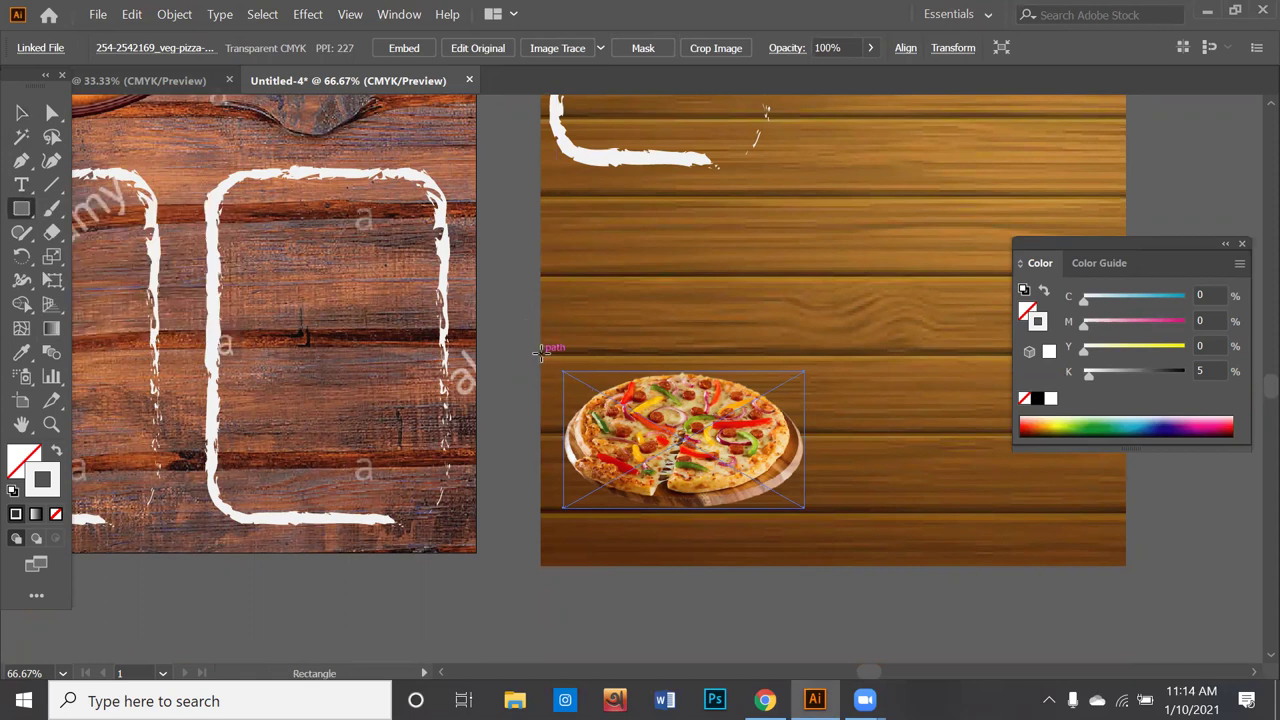
Step: Draw a rectangle over the pizza photo with a light grey fill and no outline
{"action": "mouse_move", "coordinate": [538, 352]}
{"action": "left_mouse_down"}
{"action": "mouse_move", "coordinate": [804, 539]}
{"action": "mouse_move", "coordinate": [811, 565]}
{"action": "left_mouse_up"}
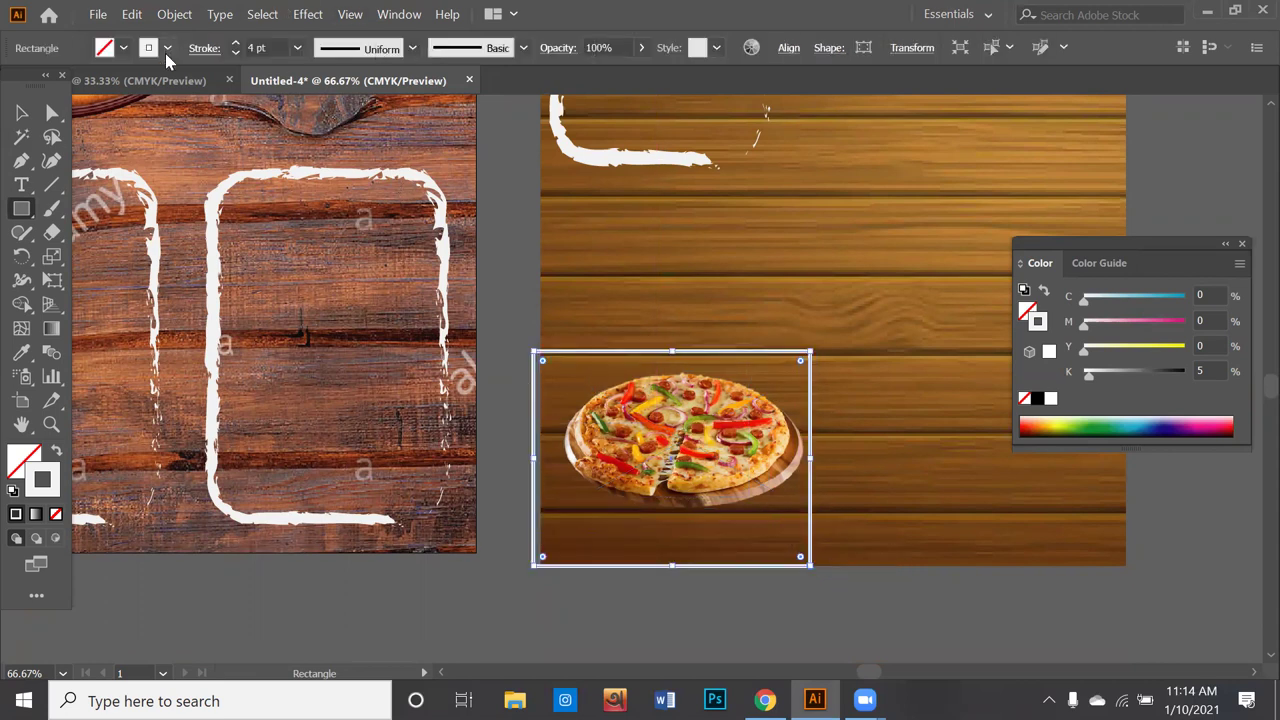
{"action": "left_click", "coordinate": [106, 49]}
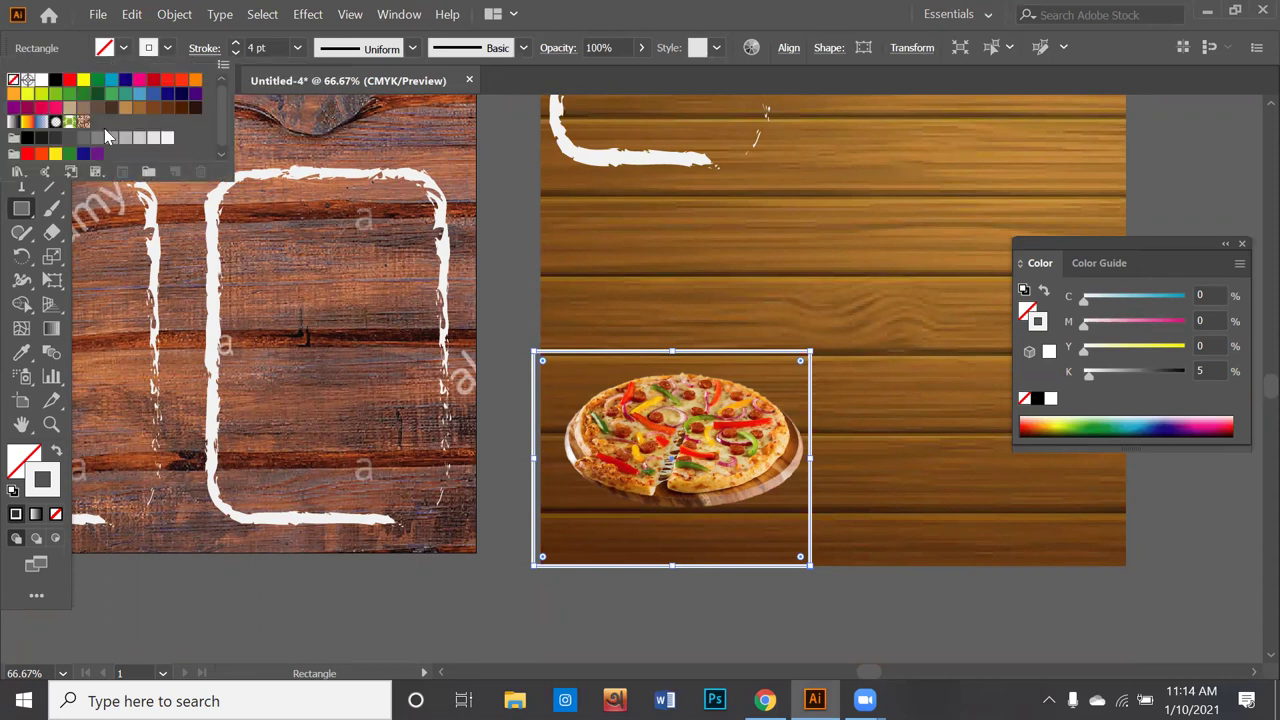
{"action": "left_click", "coordinate": [167, 140]}
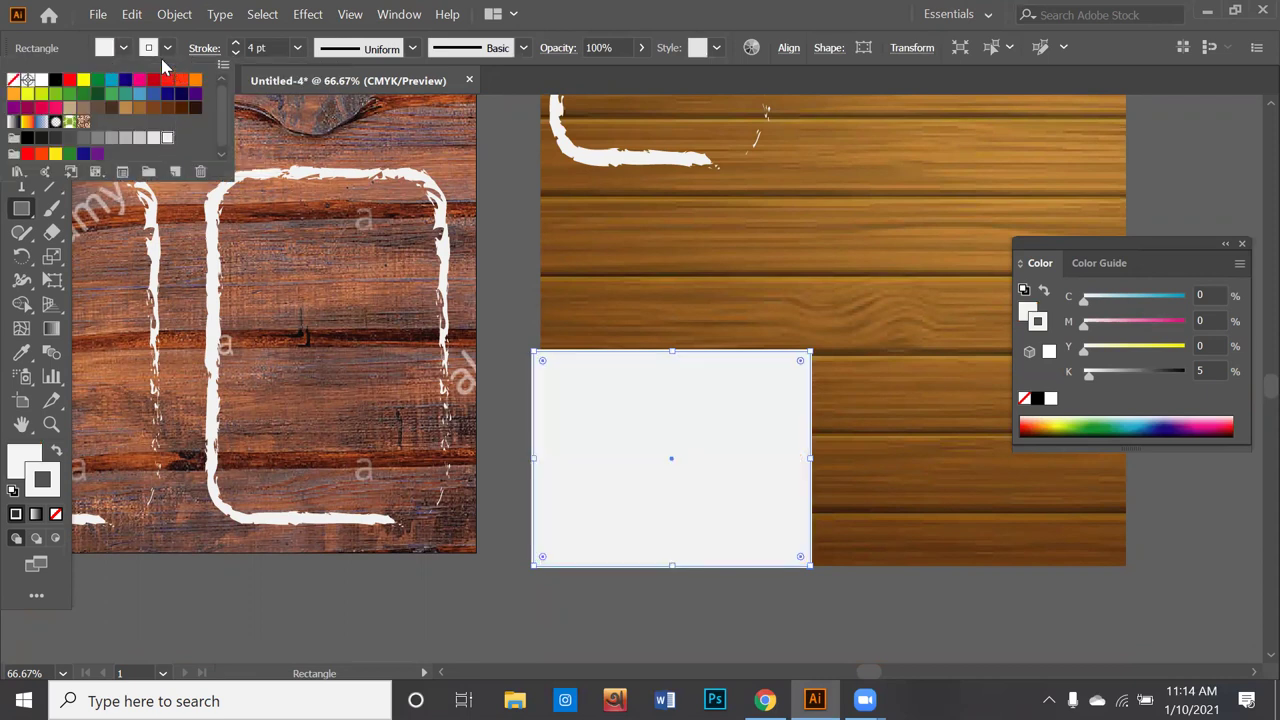
{"action": "left_click", "coordinate": [147, 50]}
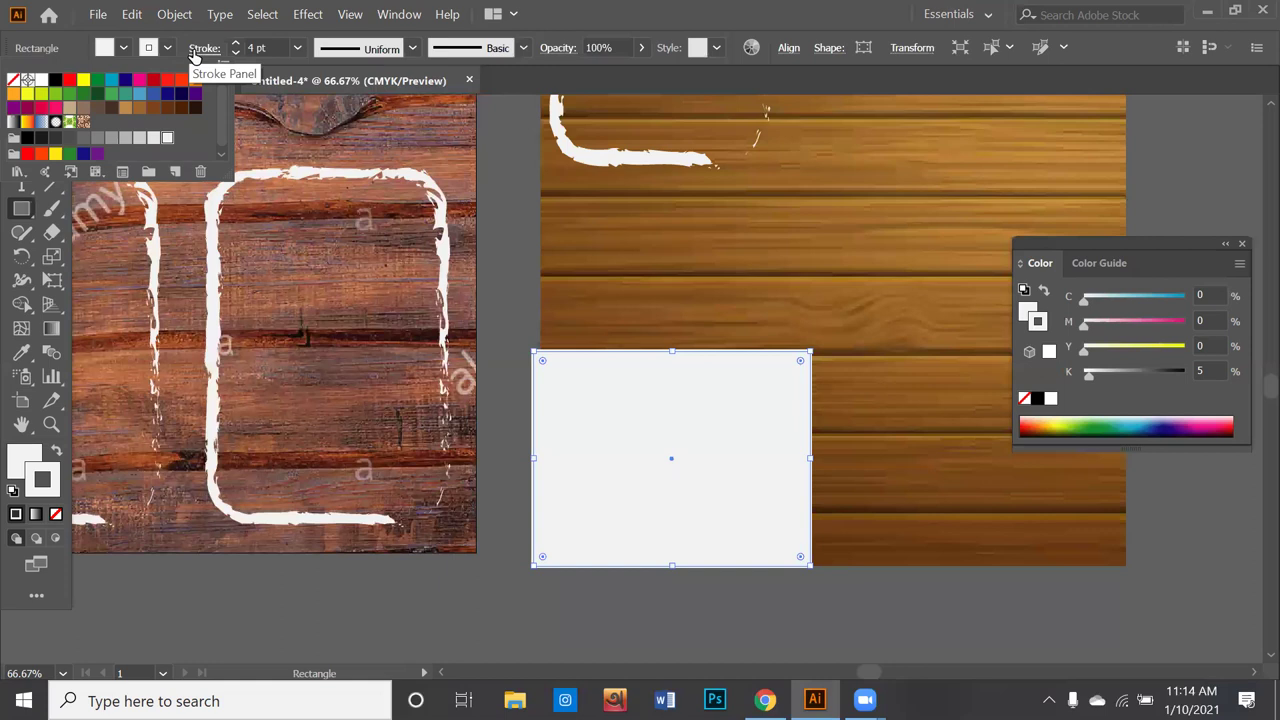
{"action": "left_click", "coordinate": [235, 53]}
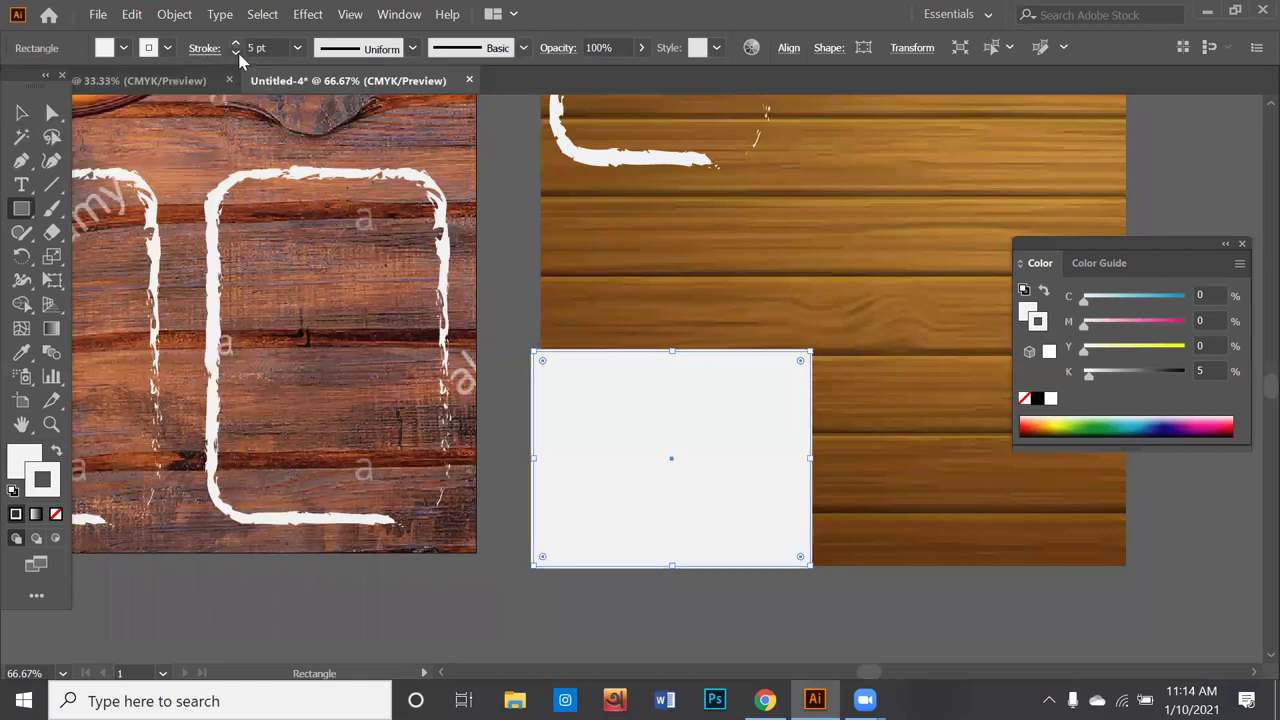
{"action": "left_click", "coordinate": [235, 53]}
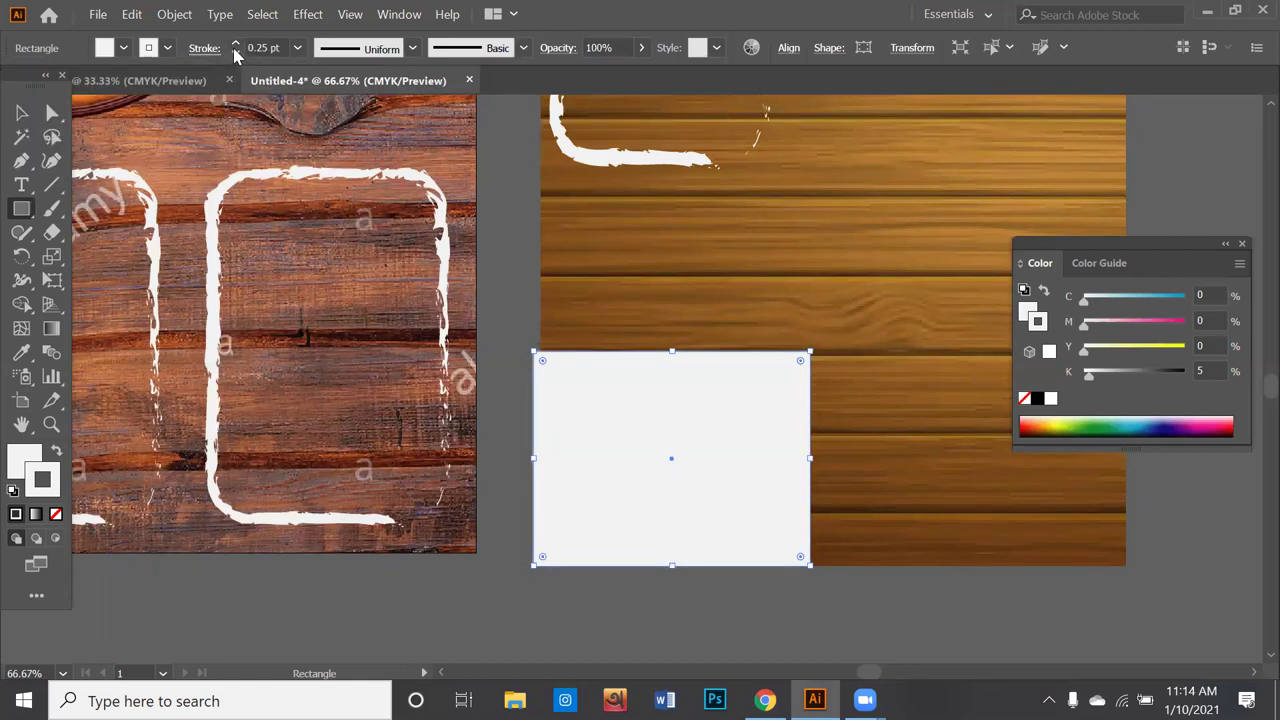
{"action": "left_click", "coordinate": [235, 53]}
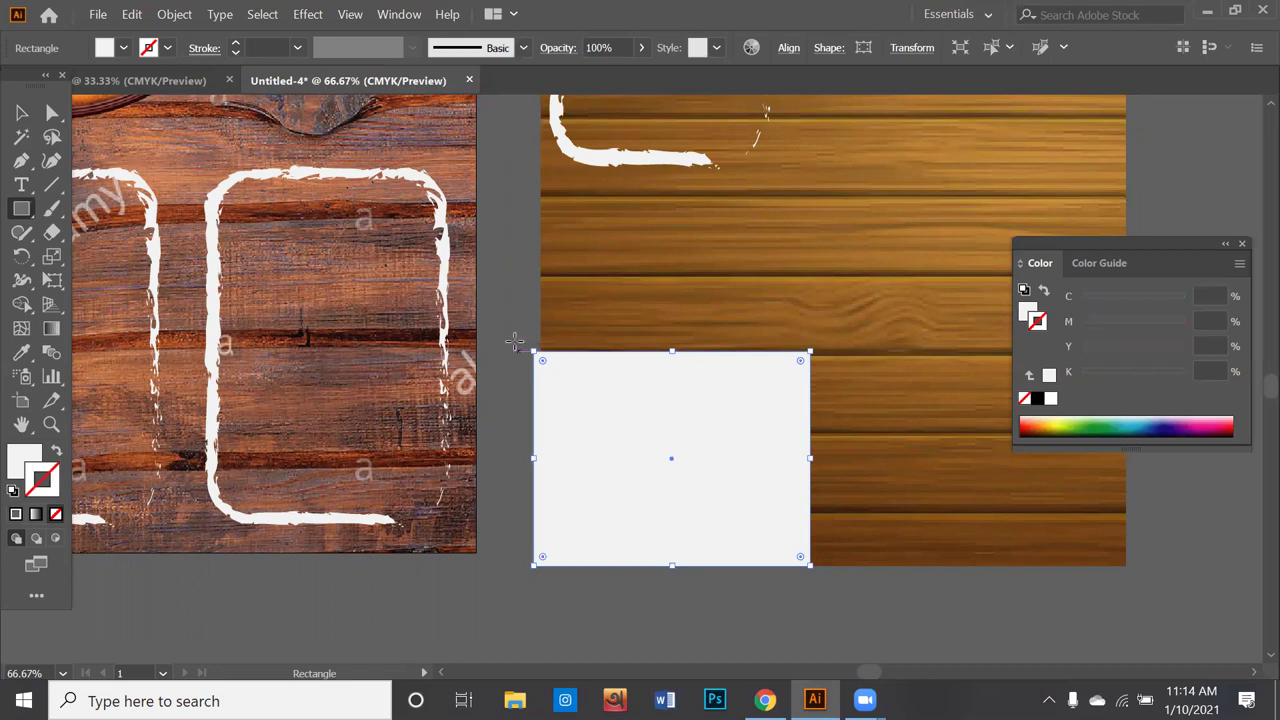
Step: Clip the pizza photo inside the rectangle with Make Clipping Mask, then deselect it
{"action": "left_click", "coordinate": [22, 113]}
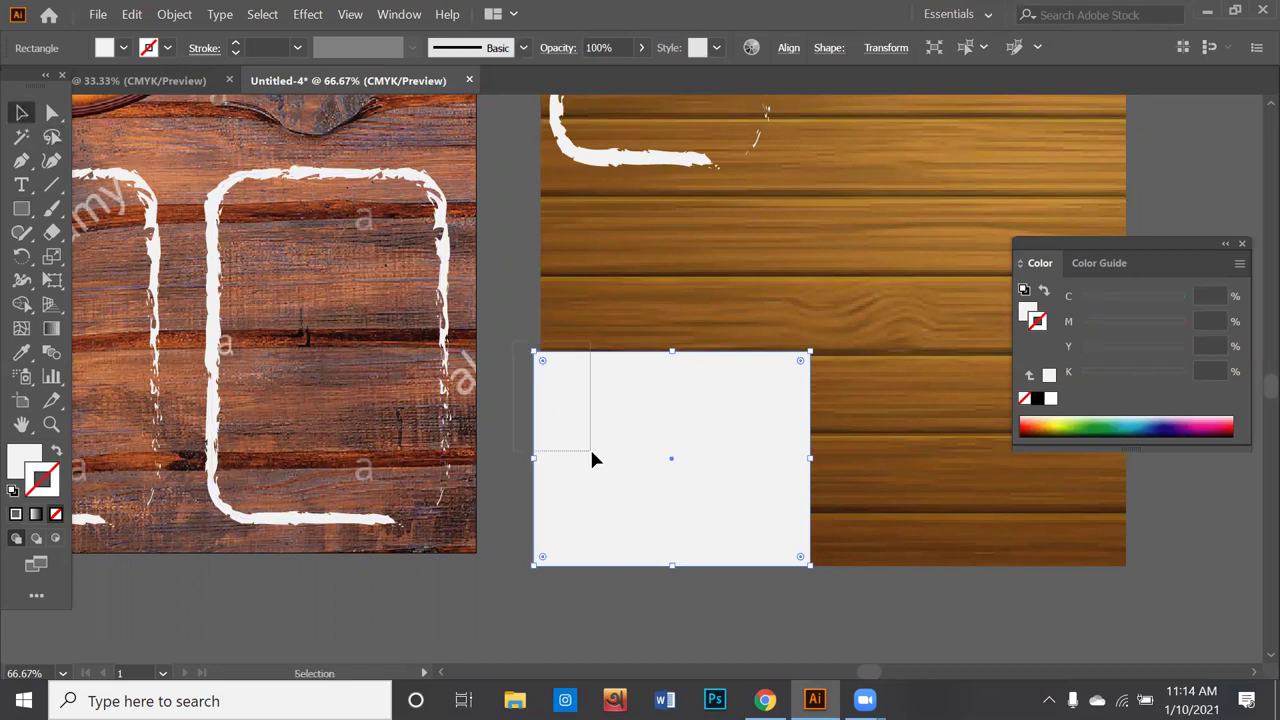
{"action": "left_click_drag", "start_coordinate": [516, 346], "coordinate": [585, 441]}
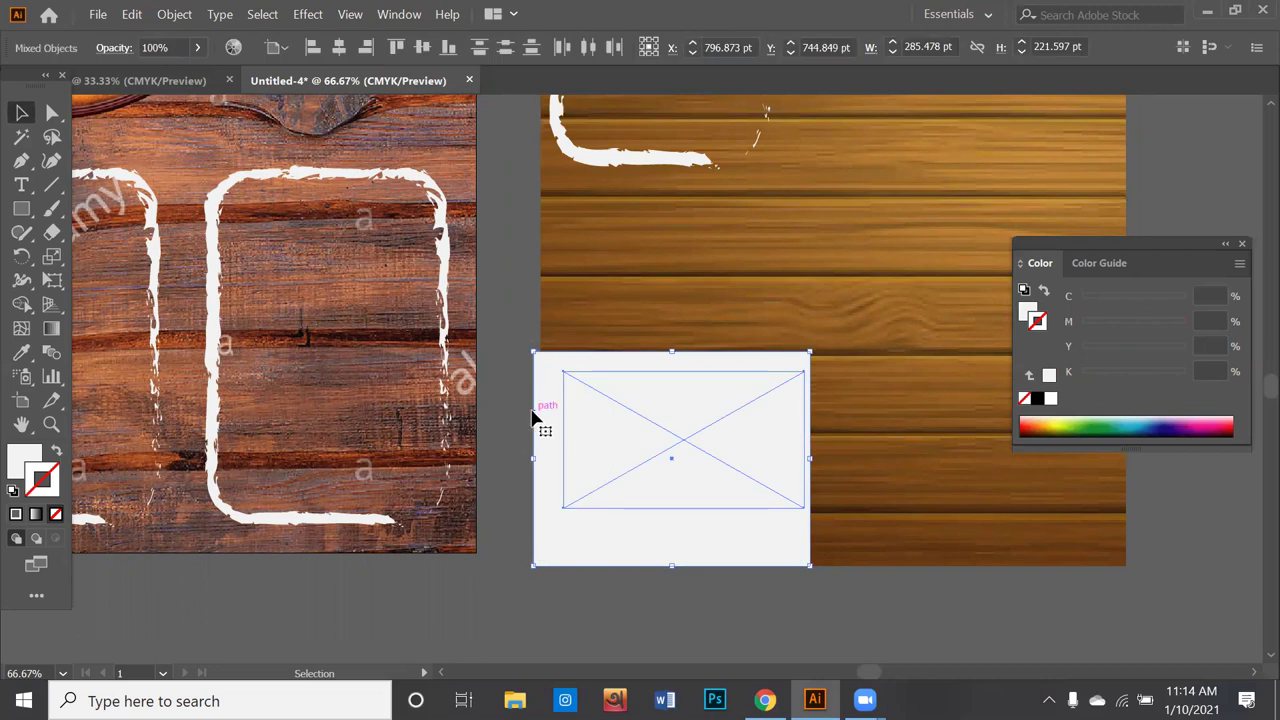
{"action": "right_click", "coordinate": [492, 568]}
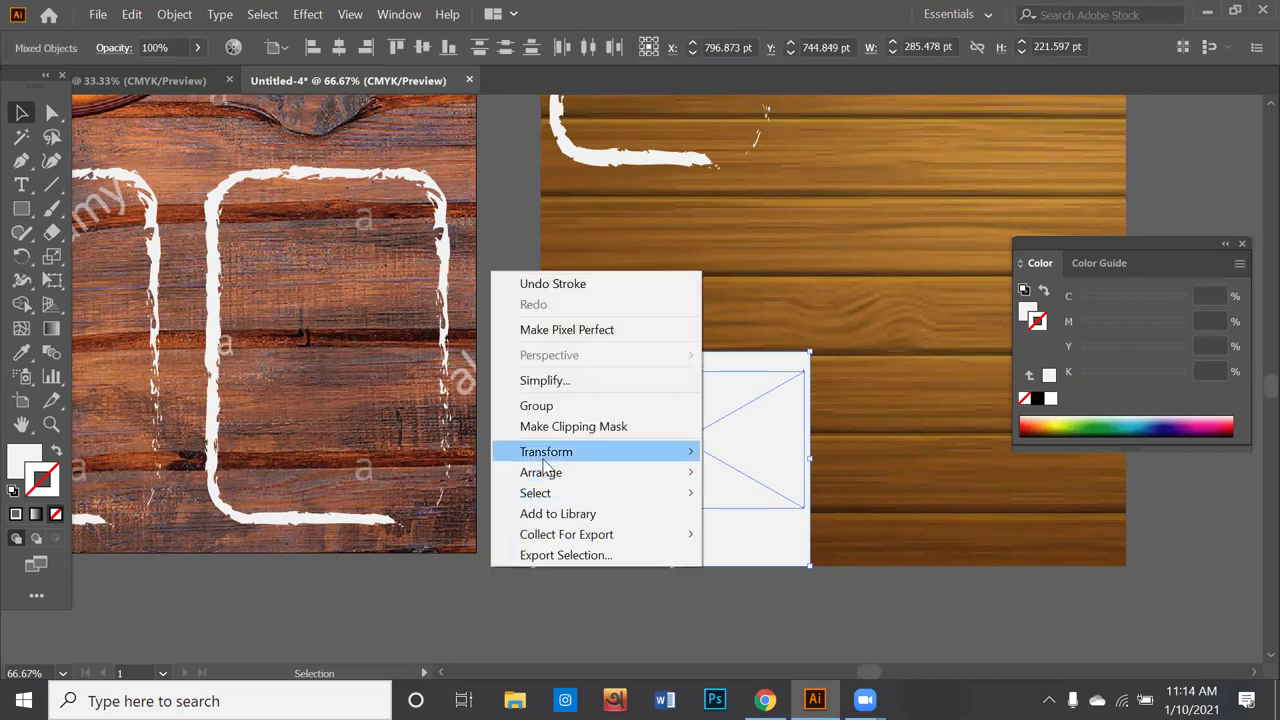
{"action": "left_click", "coordinate": [575, 427]}
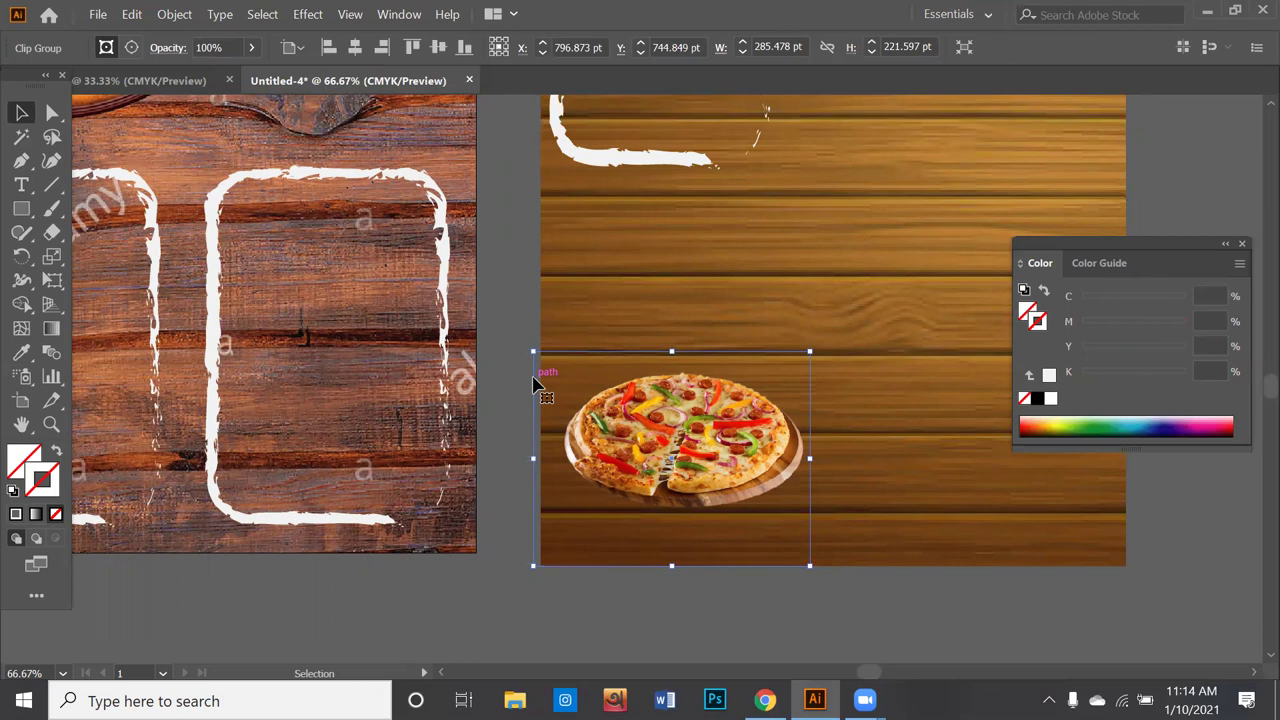
{"action": "left_click", "coordinate": [516, 264]}
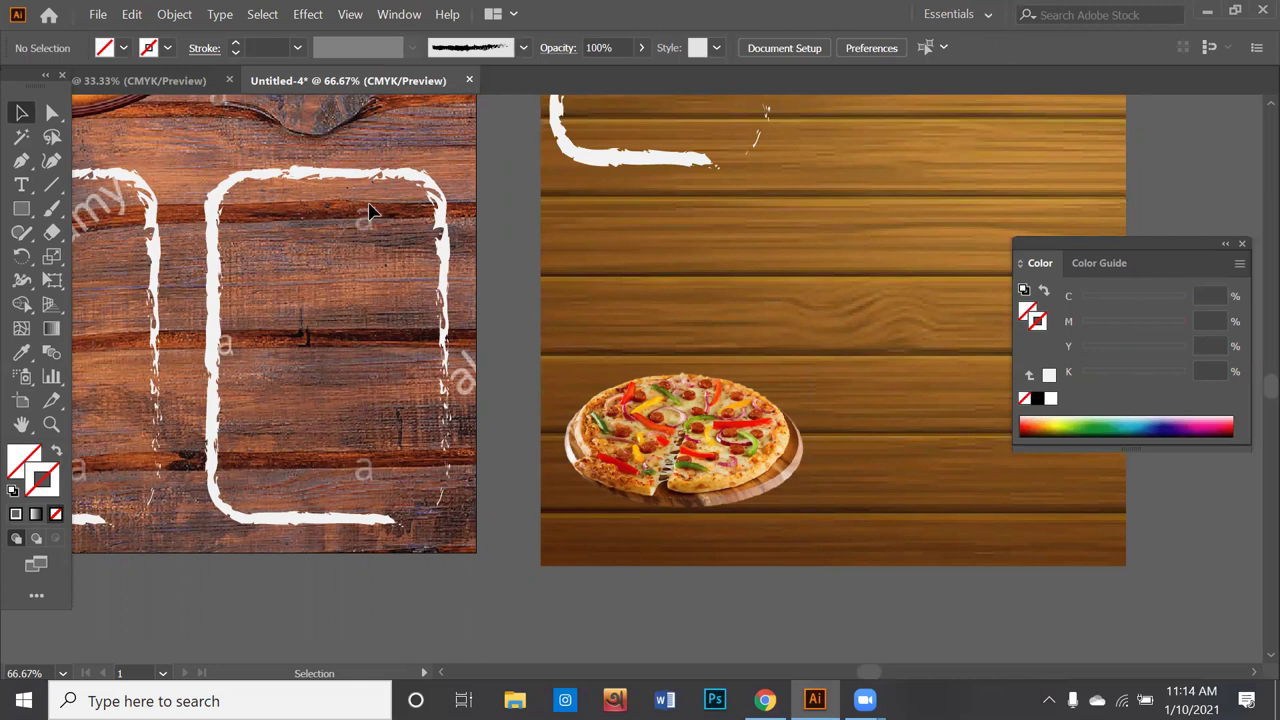
{"action": "scroll", "coordinate": [368, 210], "scroll_direction": "down", "scroll_amount": 1}
{"action": "scroll", "coordinate": [370, 209], "scroll_direction": "down", "scroll_amount": 1}
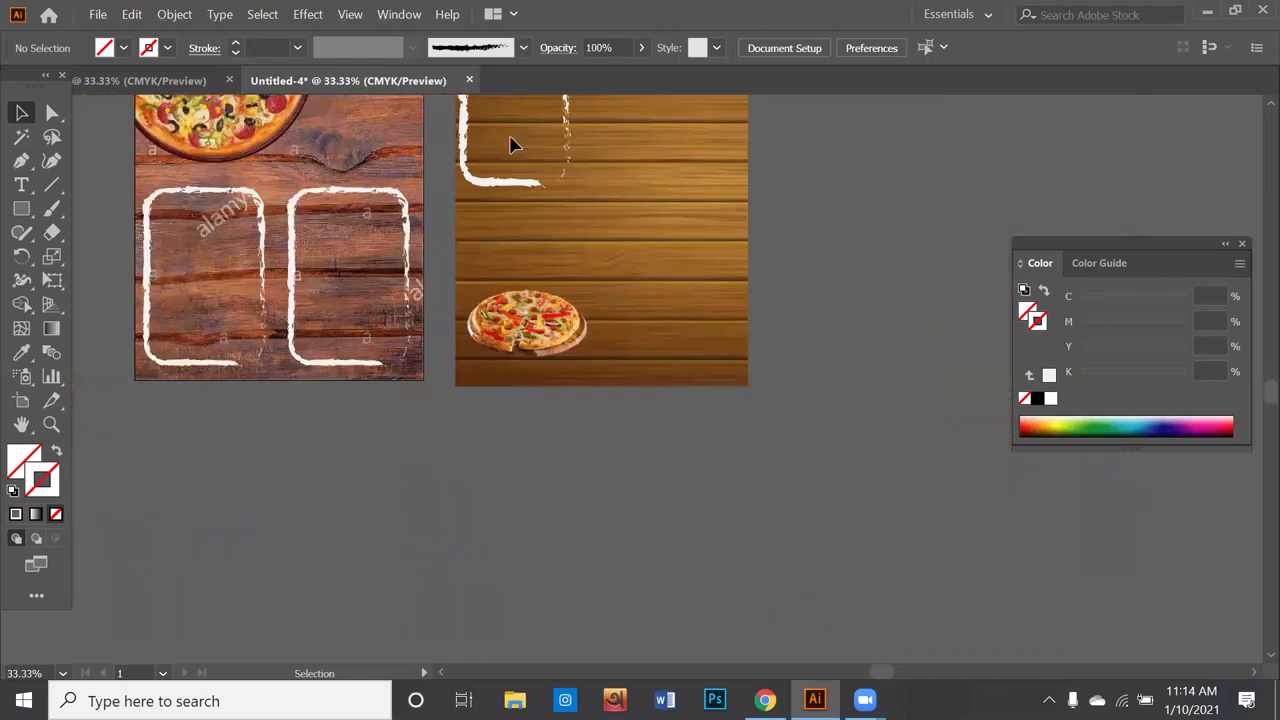
Step: Draw a rounded rectangle at the lower right of the right wood artboard
{"action": "key", "text": "space"}
{"action": "left_click_drag", "start_coordinate": [653, 300], "coordinate": [690, 465]}
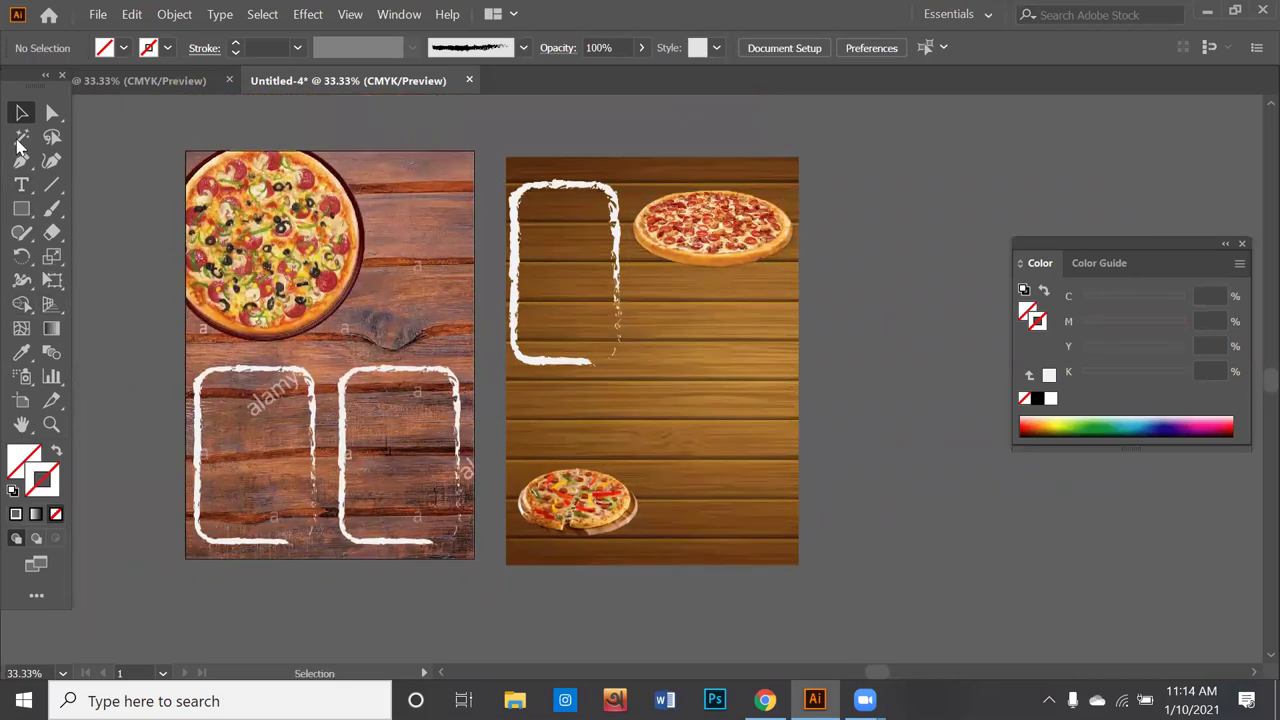
{"action": "left_click", "coordinate": [33, 207]}
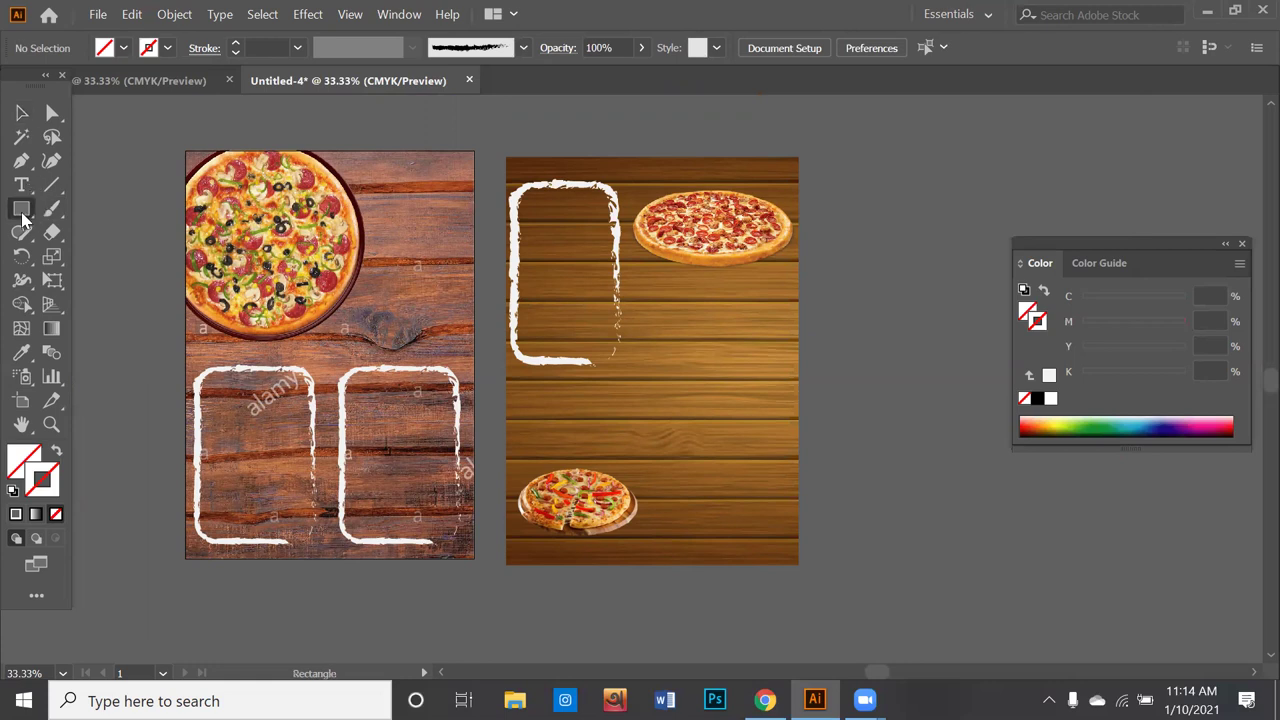
{"action": "left_click_drag", "start_coordinate": [24, 218], "coordinate": [110, 234]}
{"action": "left_click_drag", "start_coordinate": [661, 407], "coordinate": [774, 540]}
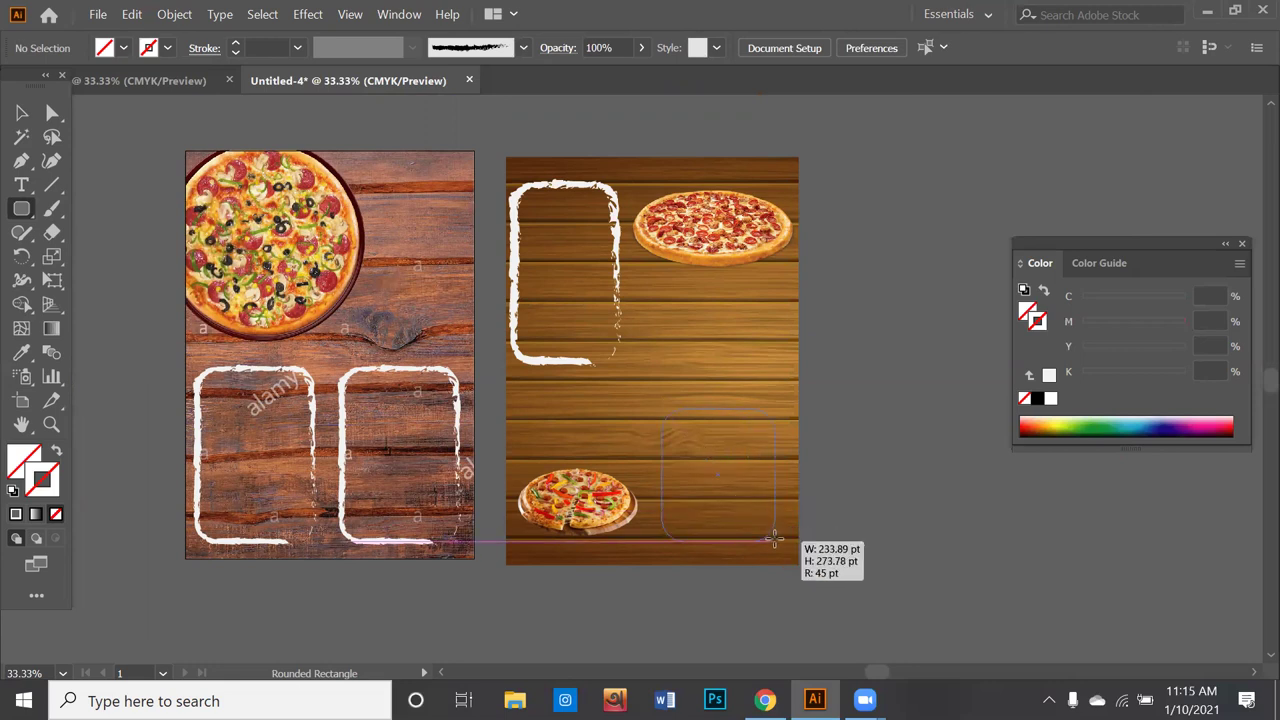
{"action": "left_click_drag", "start_coordinate": [774, 540], "coordinate": [779, 541]}
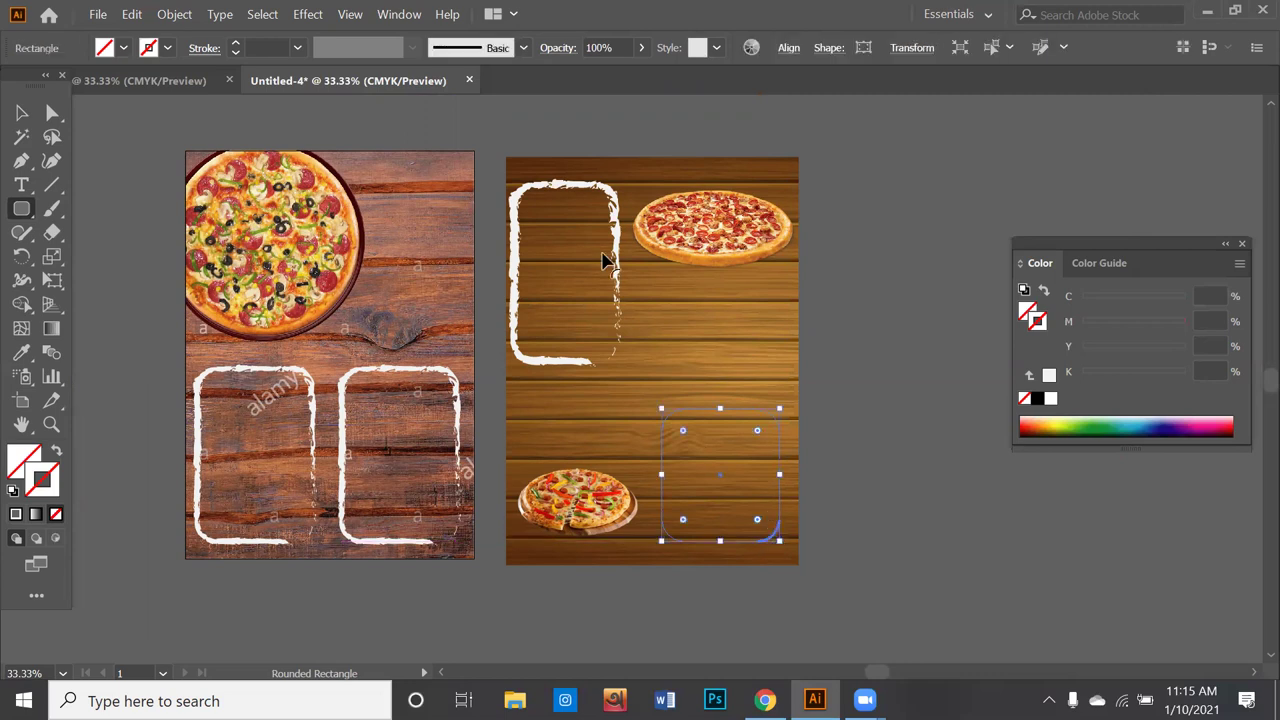
Step: Give the rounded frame a white chalk-brush outline at 3 pt
{"action": "left_click", "coordinate": [148, 50]}
{"action": "left_click", "coordinate": [168, 138]}
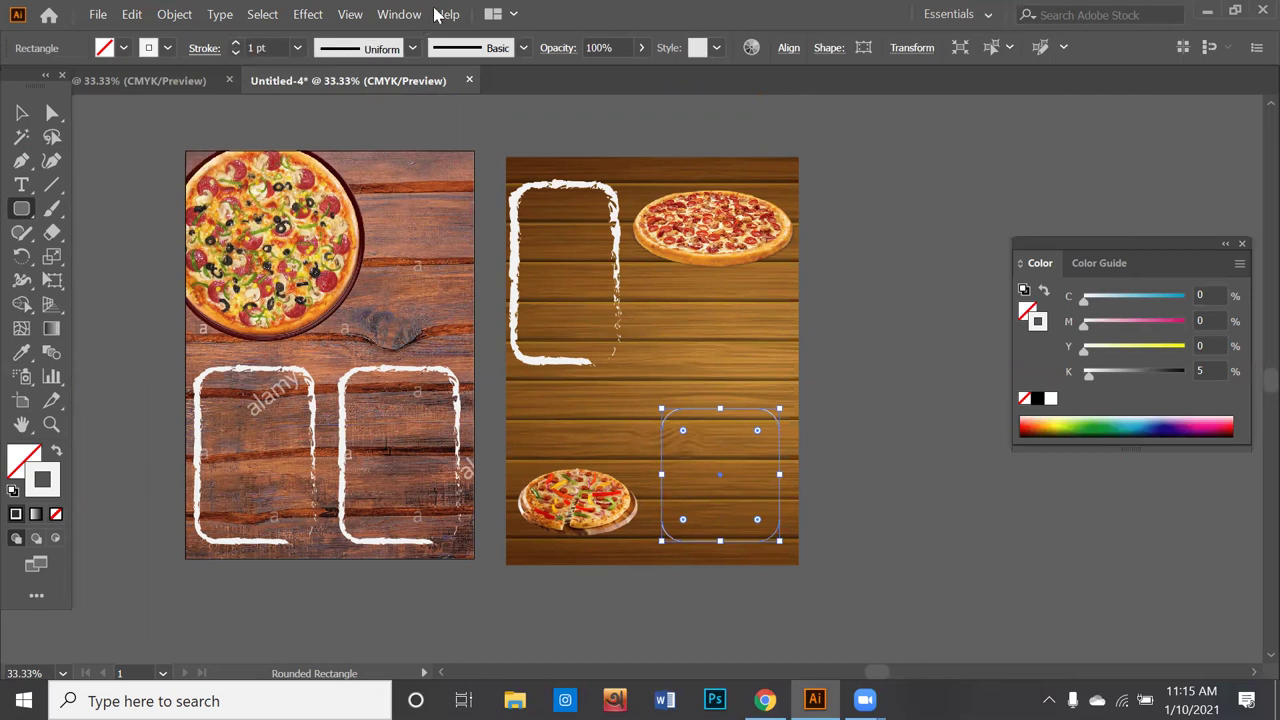
{"action": "left_click", "coordinate": [458, 48]}
{"action": "left_click", "coordinate": [435, 131]}
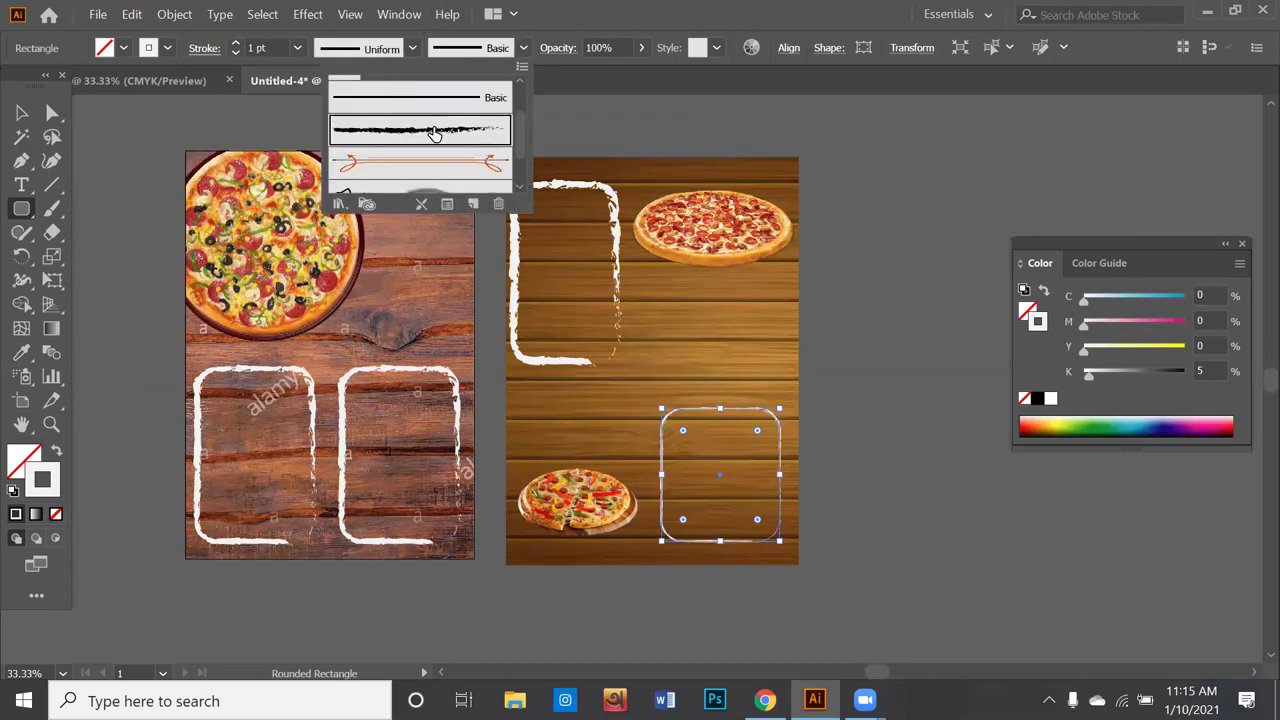
{"action": "left_click", "coordinate": [238, 45]}
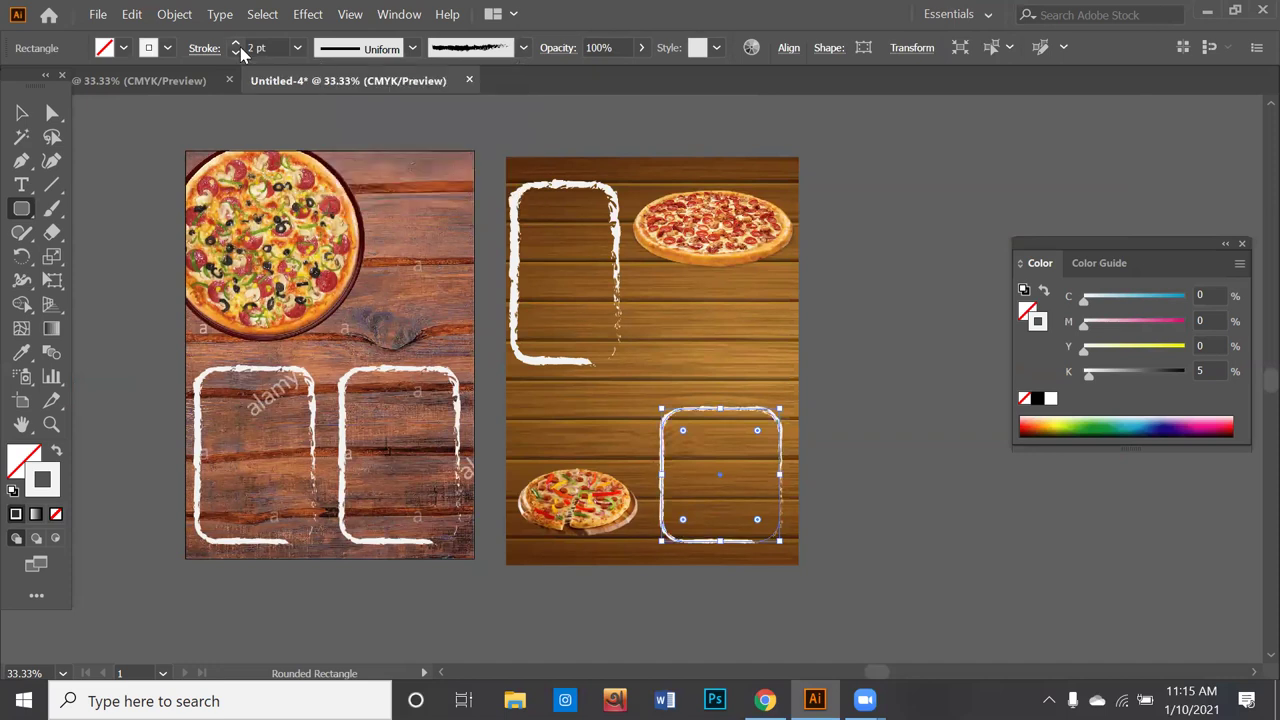
Step: Select and inspect the anchor points of the frames on both artboards, then deselect
{"action": "left_click", "coordinate": [20, 114]}
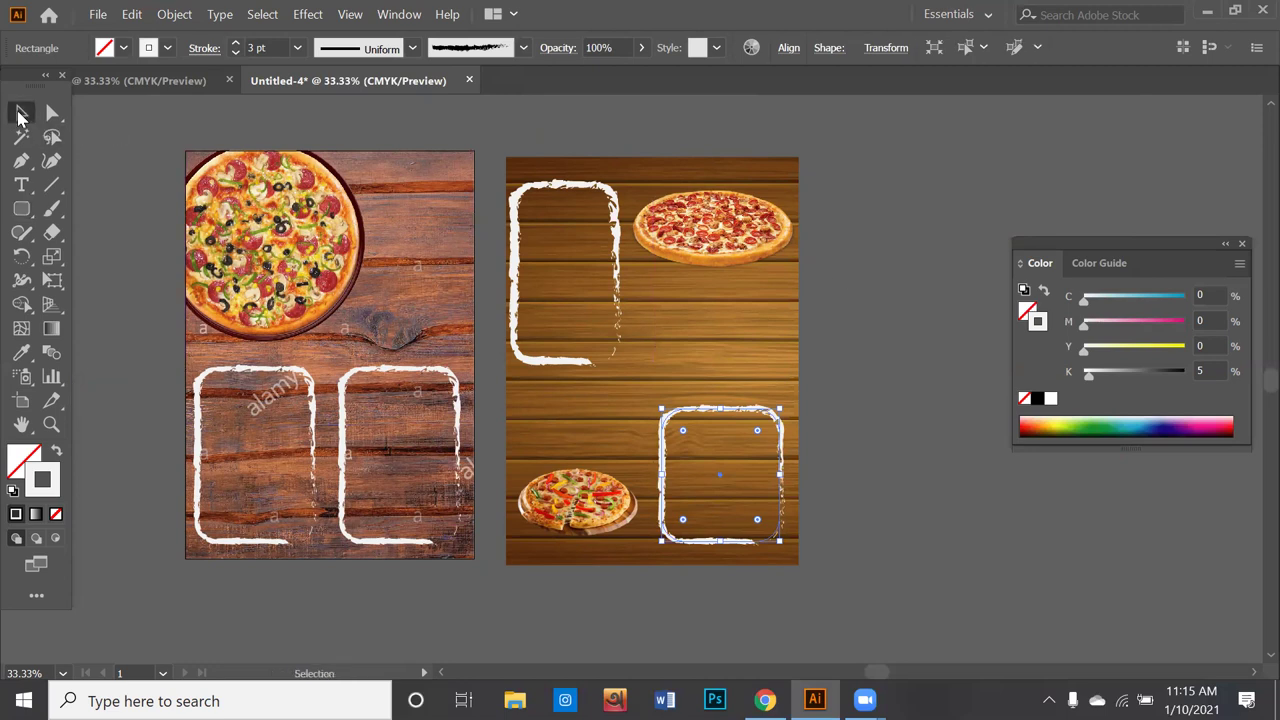
{"action": "left_click", "coordinate": [935, 313]}
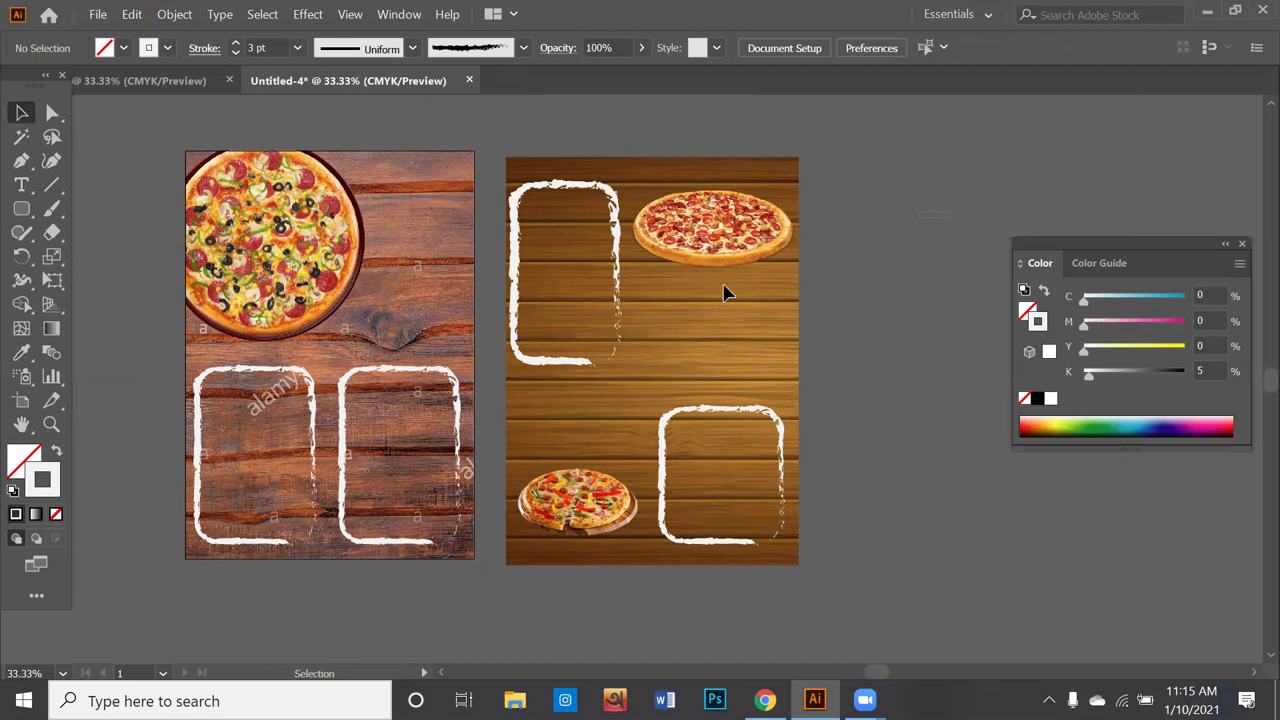
{"action": "key", "text": "ctrl+a"}
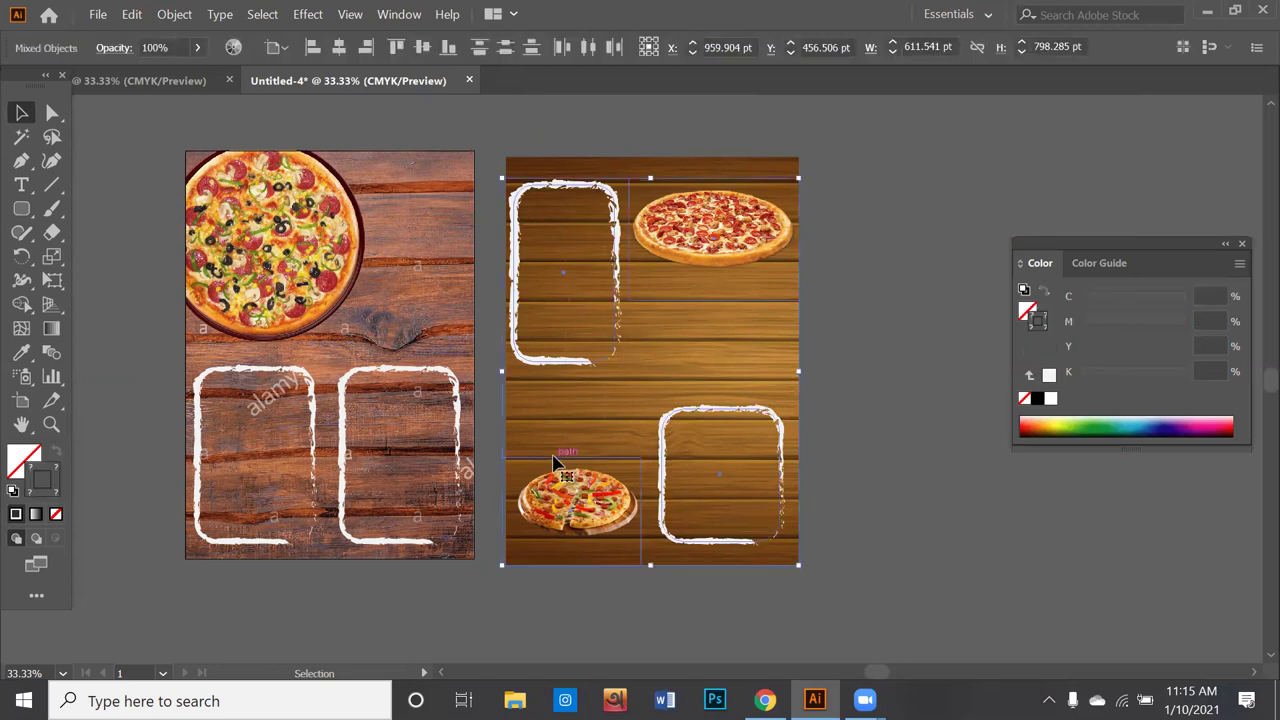
{"action": "key", "text": "a"}
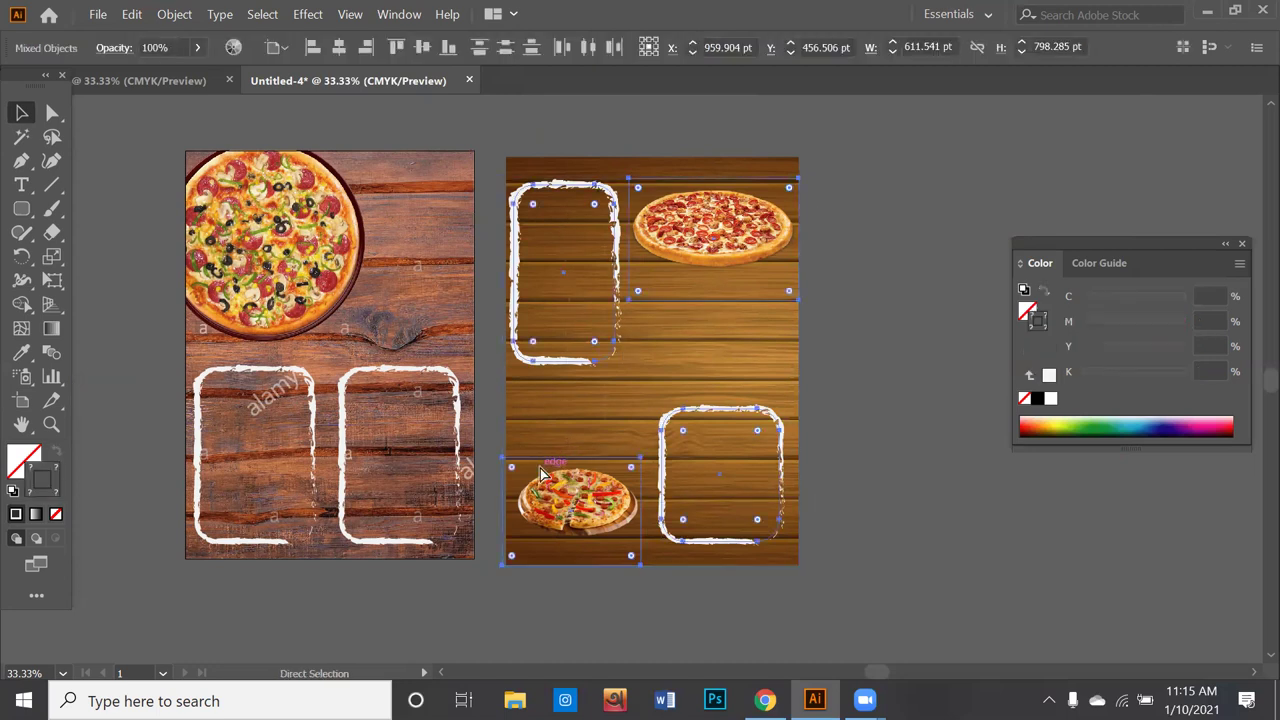
{"action": "left_click", "coordinate": [497, 529]}
{"action": "key", "text": "v"}
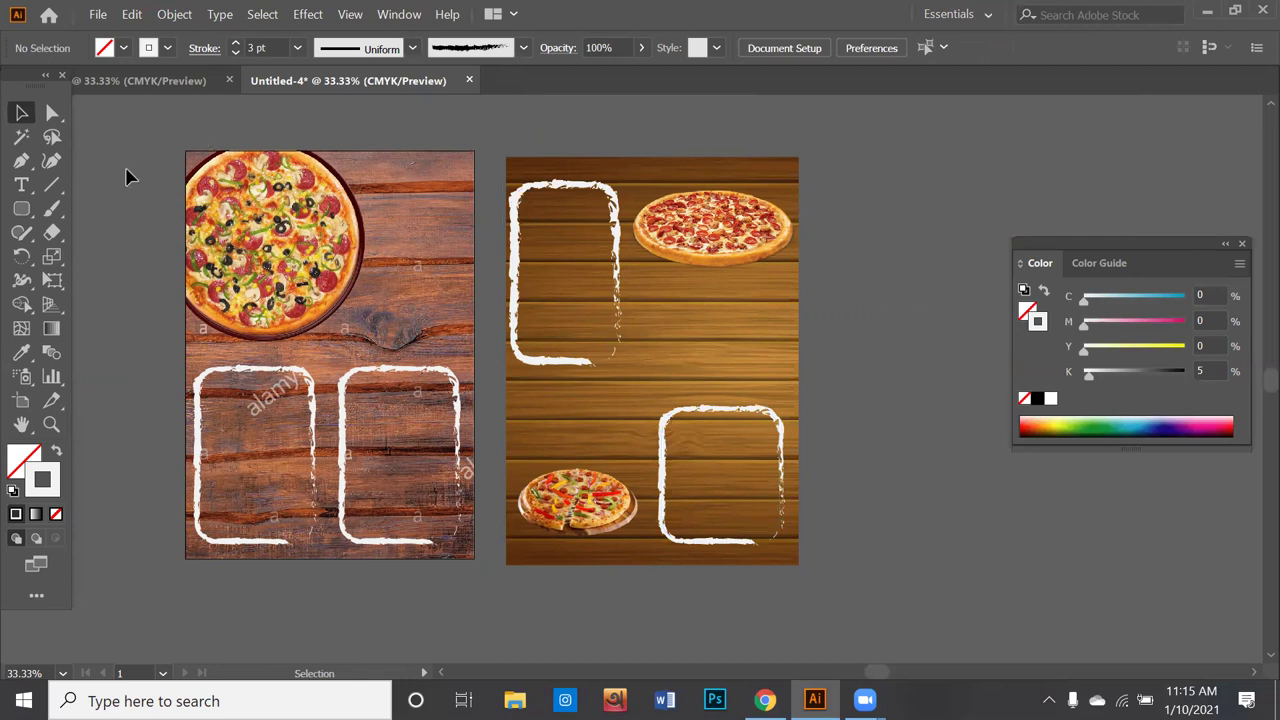
{"action": "scroll", "coordinate": [711, 551], "scroll_direction": "down", "scroll_amount": 1}
{"action": "key", "text": "ctrl+z"}
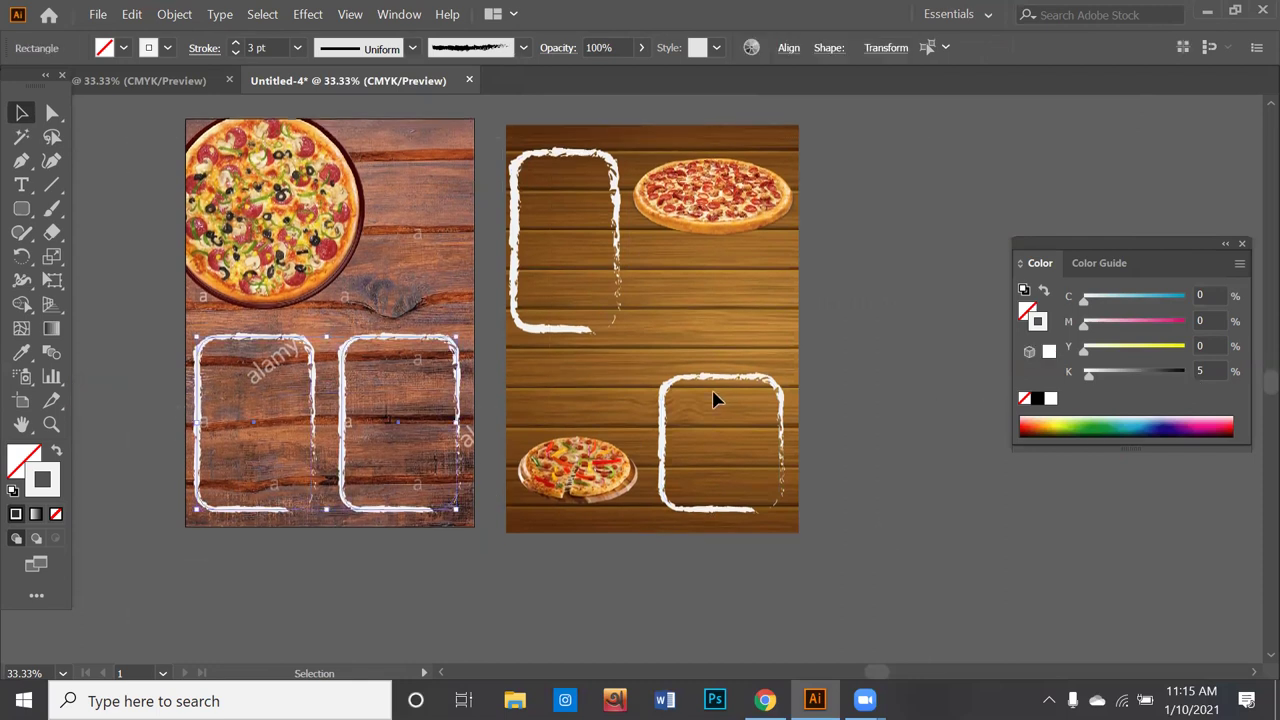
{"action": "key", "text": "a"}
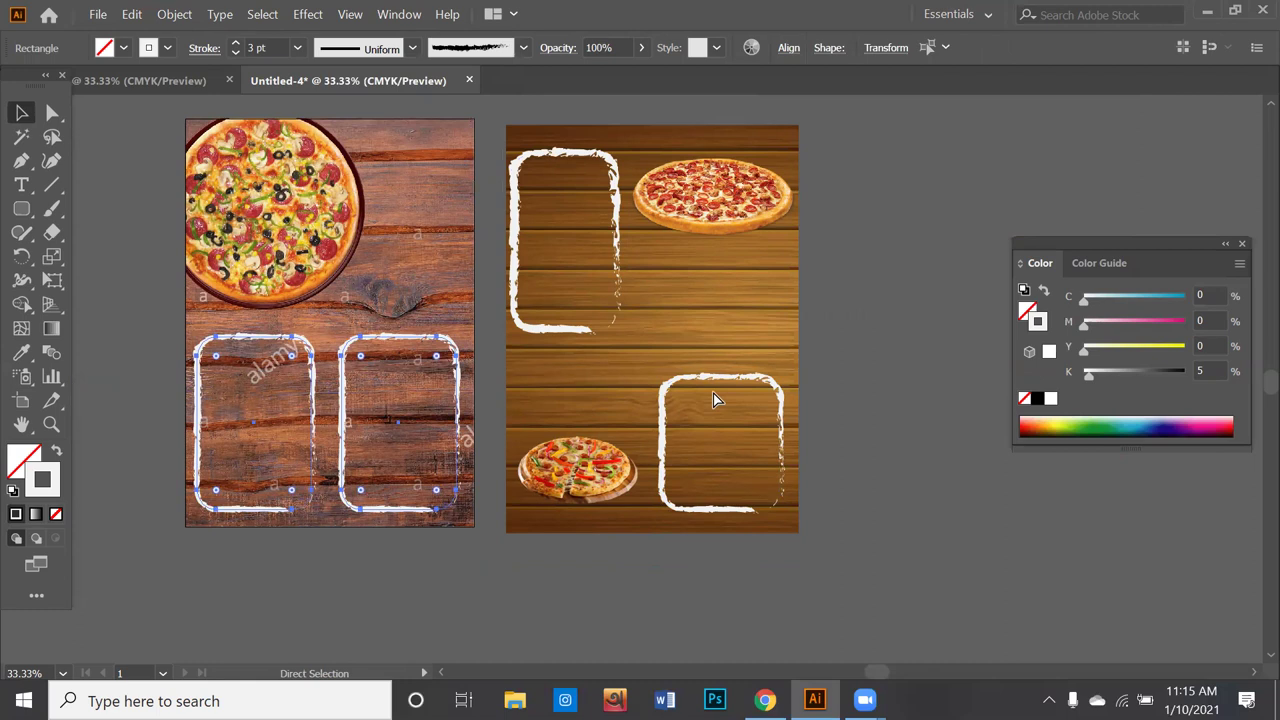
{"action": "key", "text": "v"}
{"action": "key", "text": "ctrl+shift+a"}
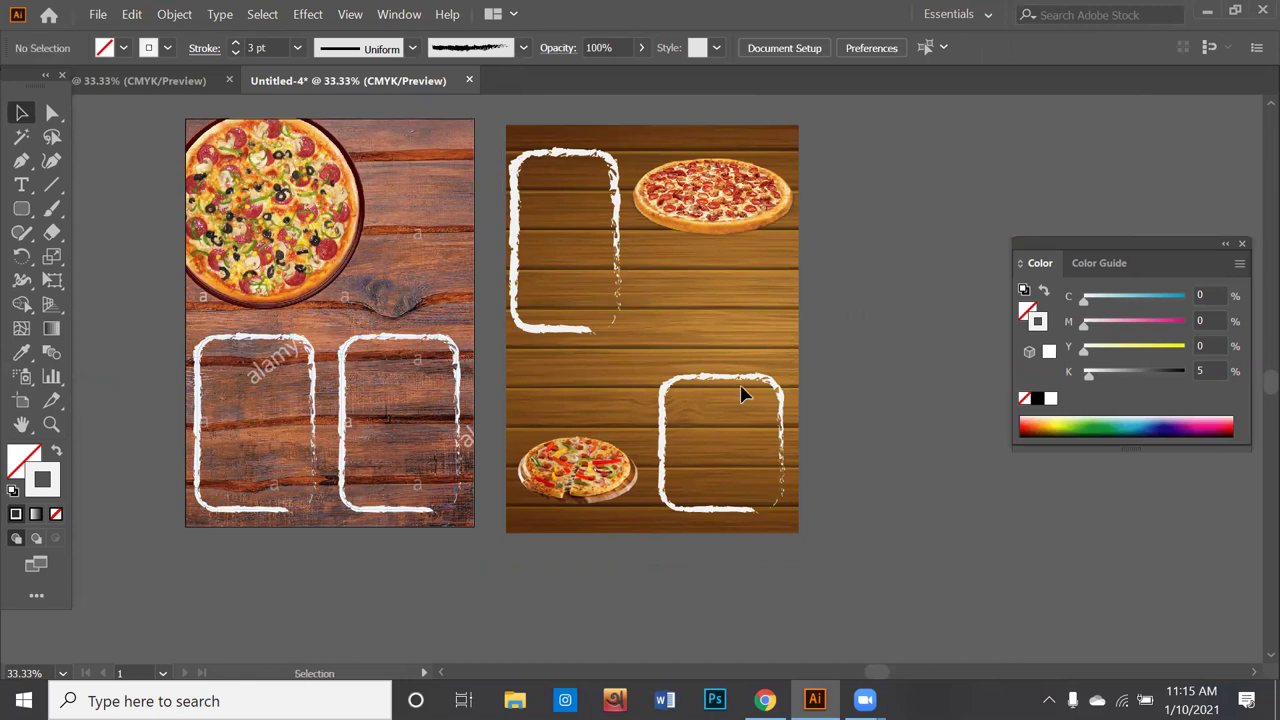
{"action": "key", "text": "space"}
Step: Nudge the view, clear the selection, and switch to the Rounded Rectangle tool
{"action": "left_click_drag", "start_coordinate": [703, 385], "coordinate": [719, 441]}
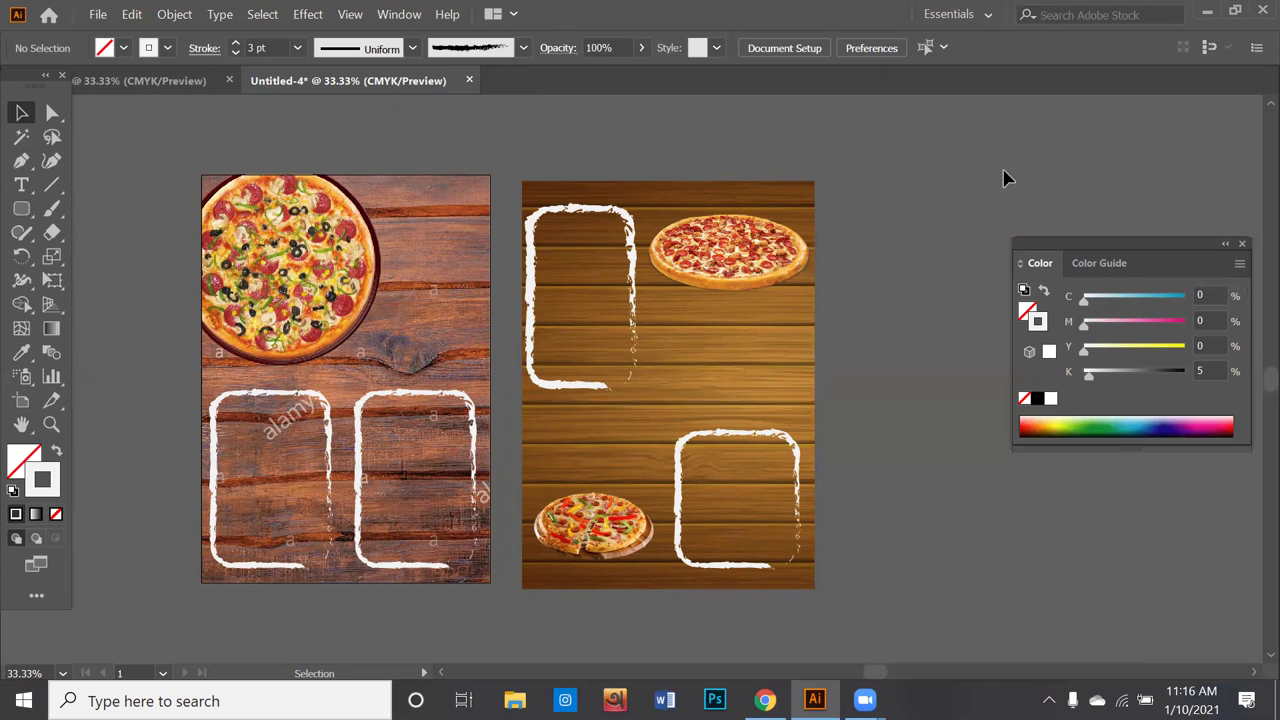
{"action": "left_click_drag", "start_coordinate": [918, 144], "coordinate": [1015, 375]}
{"action": "left_click", "coordinate": [21, 209]}
Step: Draw a tall rounded rectangle right of the artboards with a Charcoal brush outline
{"action": "left_click_drag", "start_coordinate": [856, 170], "coordinate": [958, 402]}
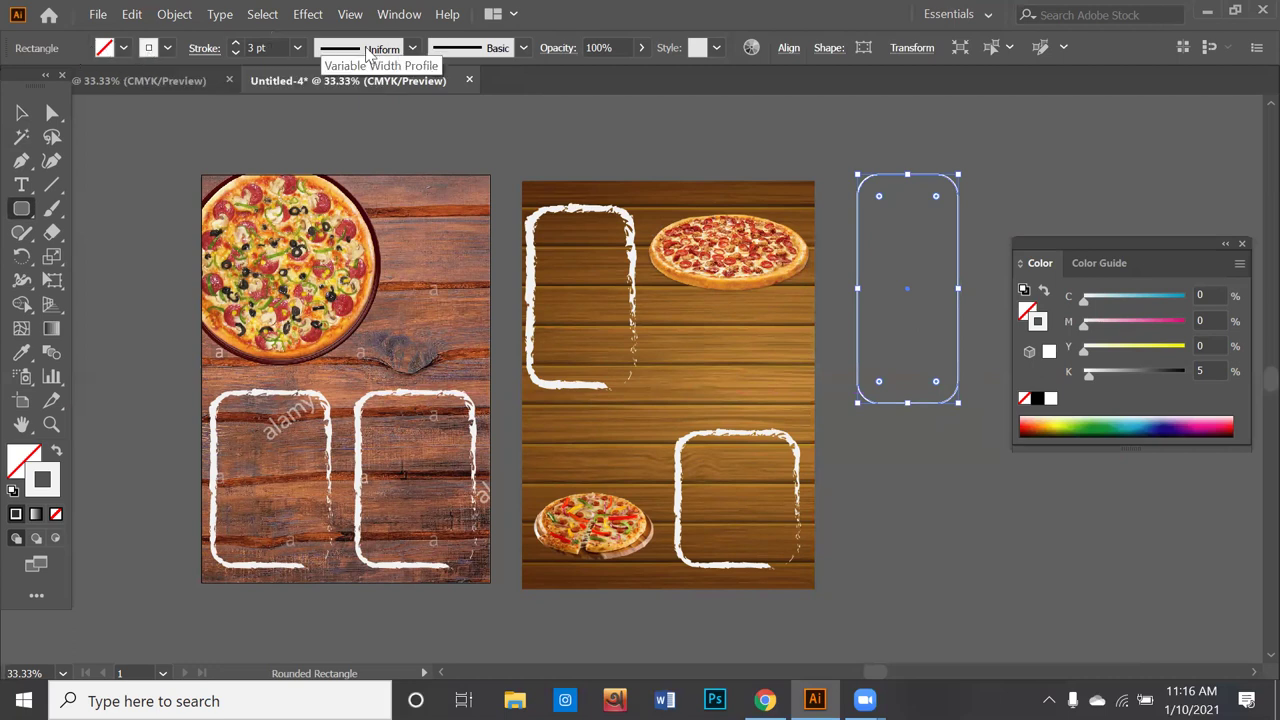
{"action": "left_click", "coordinate": [505, 51]}
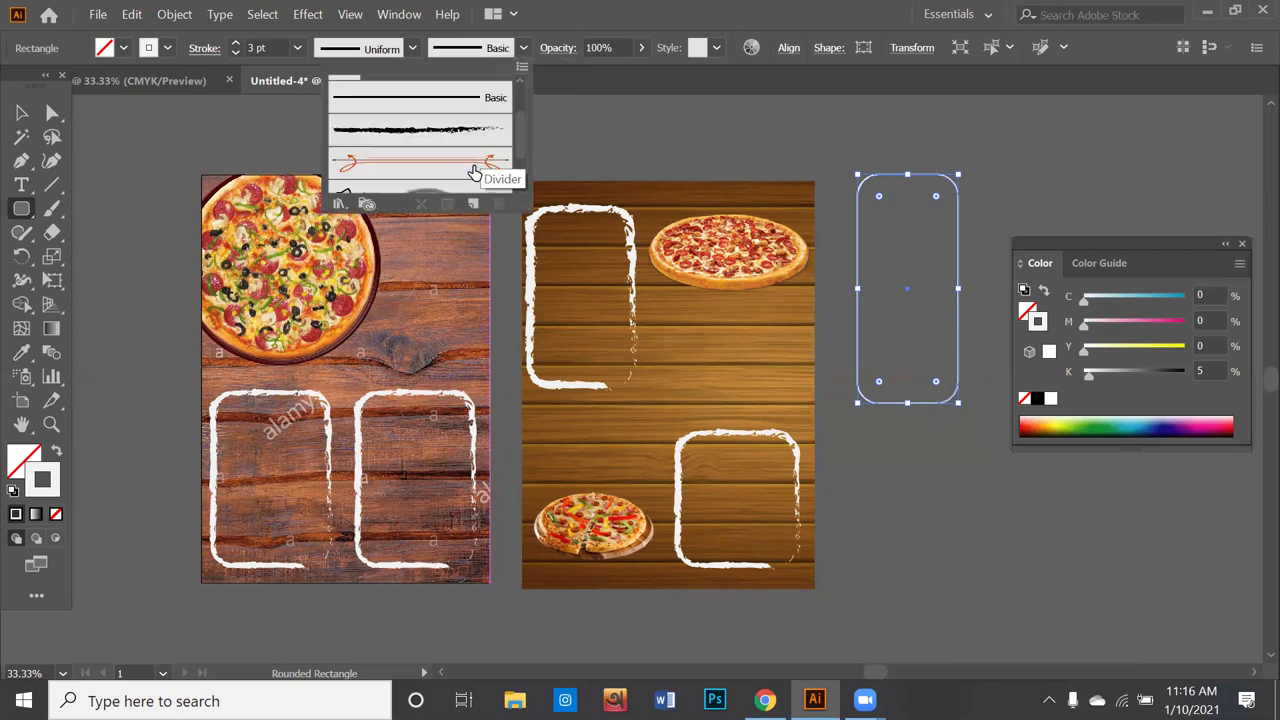
{"action": "left_click", "coordinate": [446, 135]}
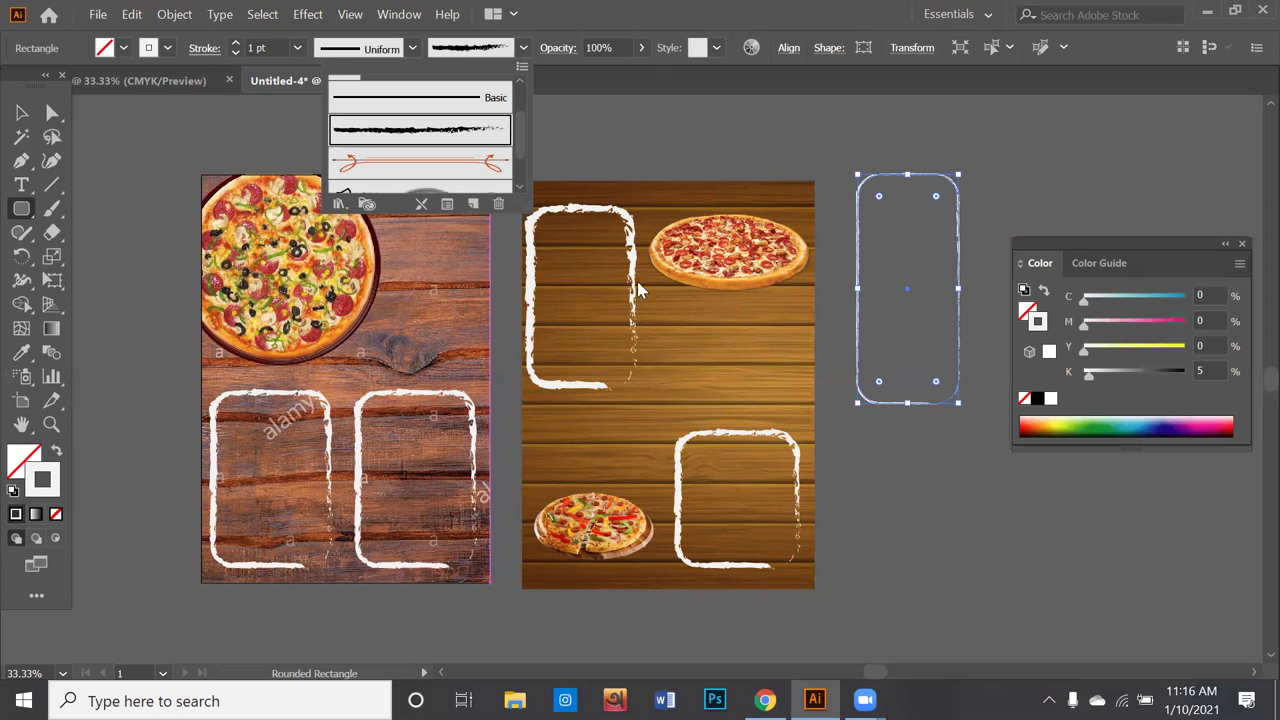
{"action": "scroll", "coordinate": [472, 158], "scroll_direction": "down", "scroll_amount": 2}
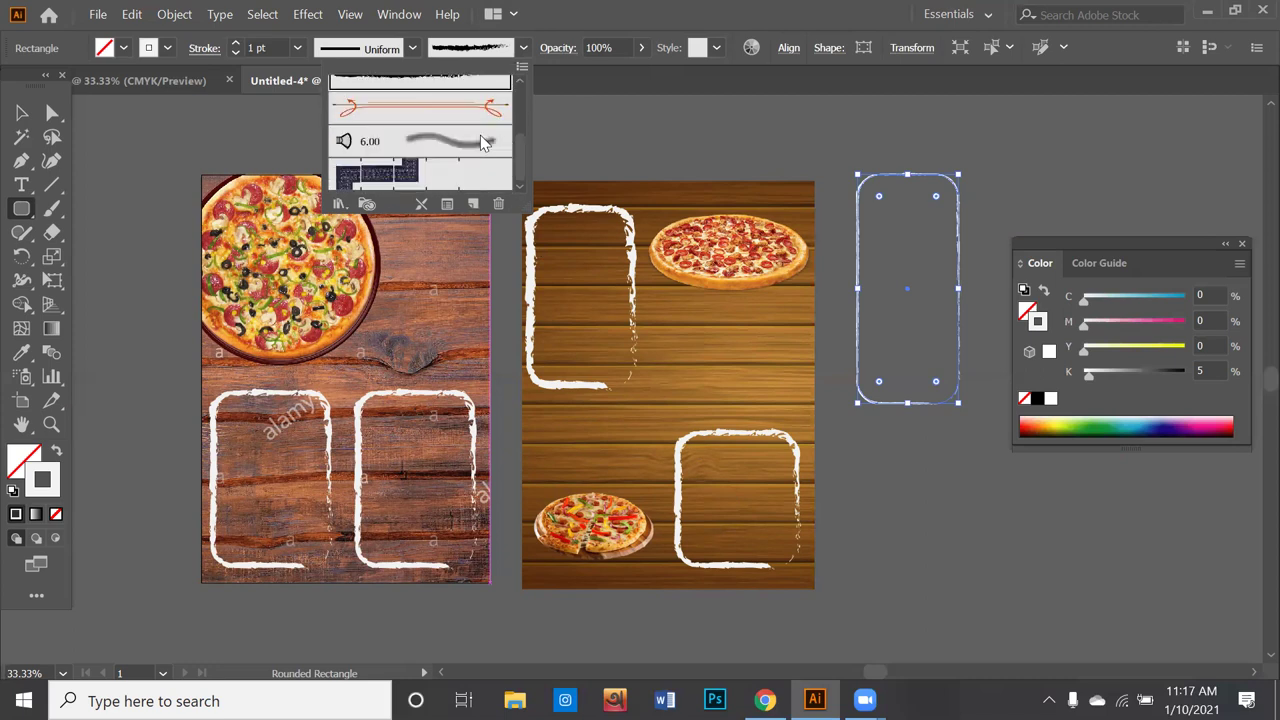
{"action": "scroll", "coordinate": [481, 141], "scroll_direction": "up", "scroll_amount": 2}
{"action": "scroll", "coordinate": [481, 141], "scroll_direction": "up", "scroll_amount": 2}
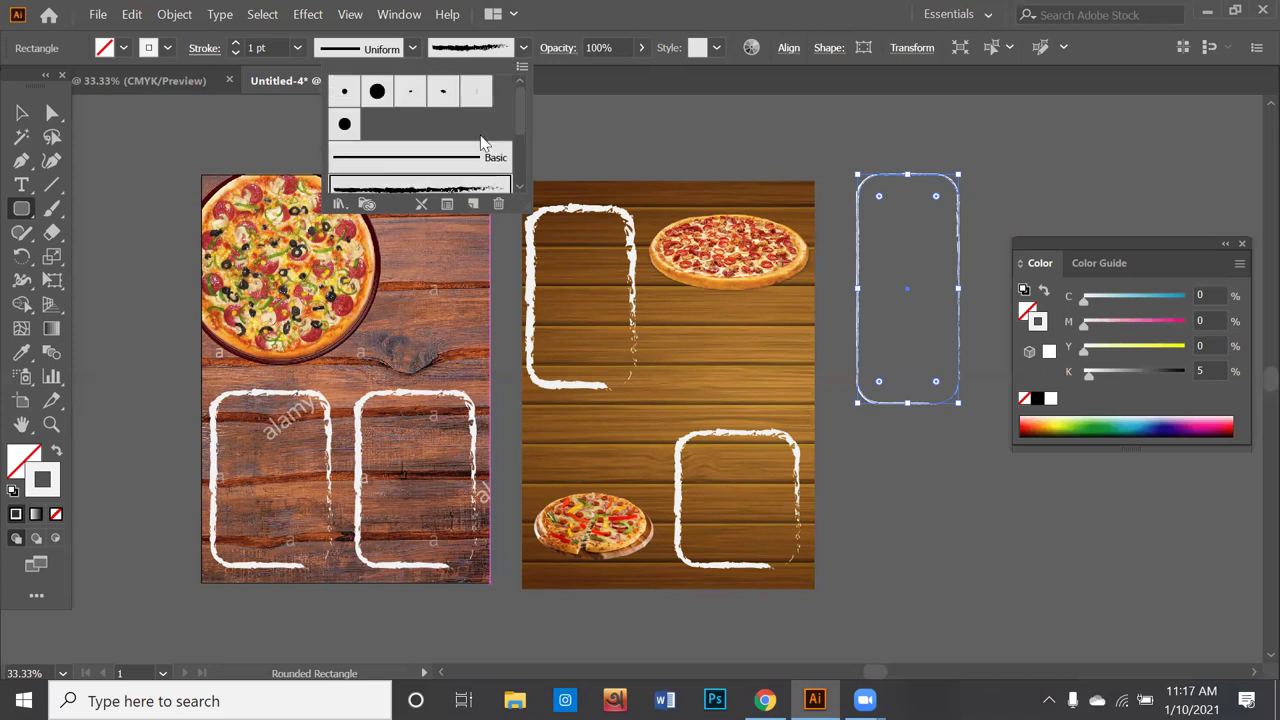
{"action": "scroll", "coordinate": [481, 141], "scroll_direction": "down", "scroll_amount": 2}
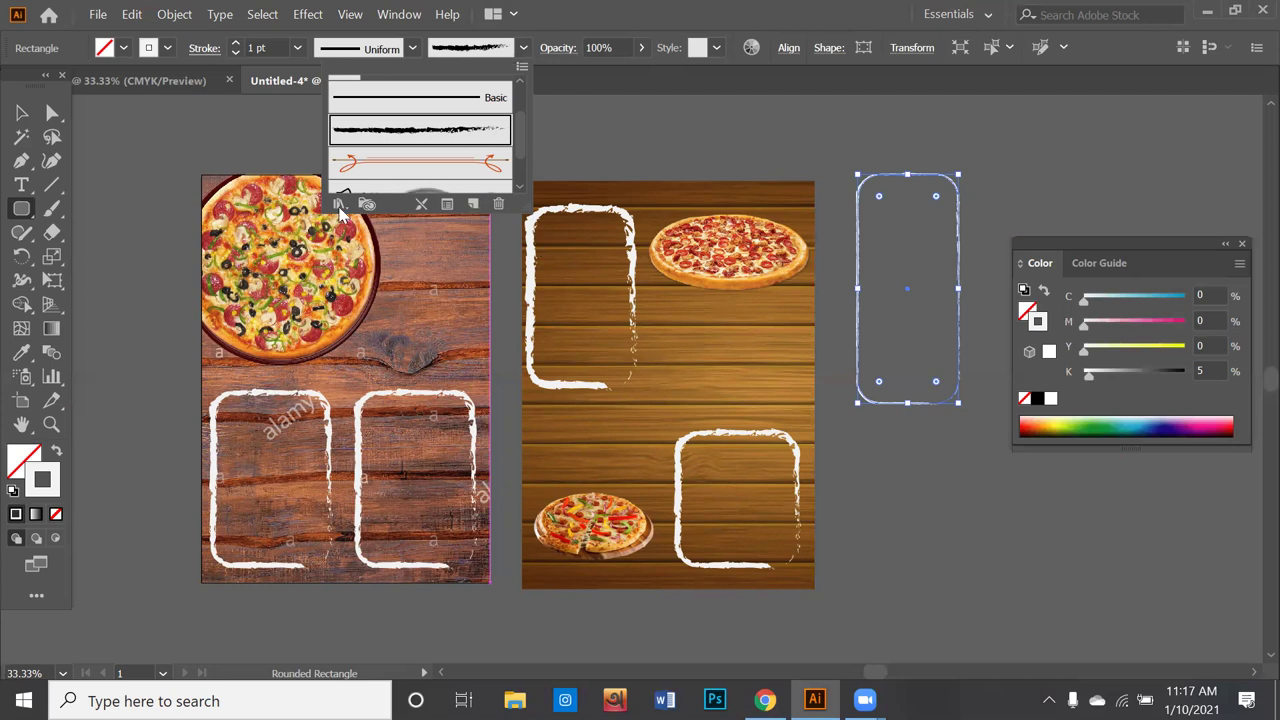
Step: After trying Basic, switch the rectangle's outline to the Divider brush and deselect it
{"action": "left_click", "coordinate": [435, 104]}
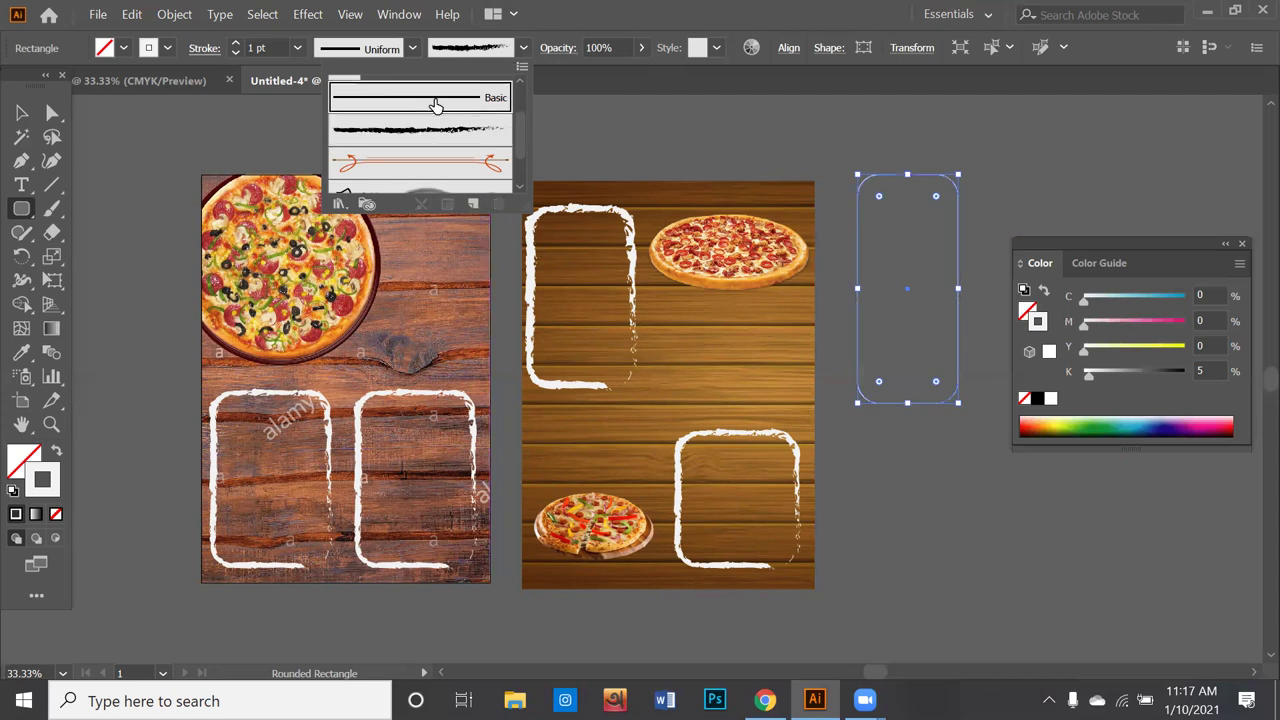
{"action": "left_click", "coordinate": [450, 132]}
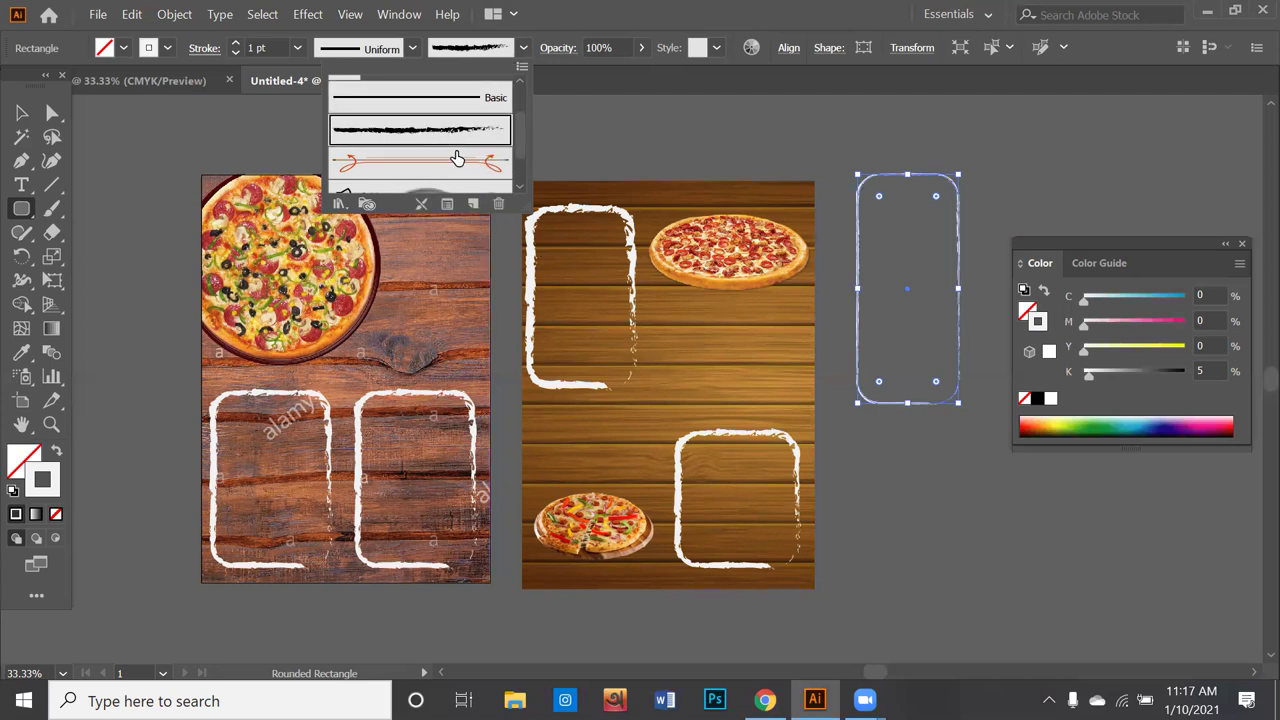
{"action": "scroll", "coordinate": [456, 160], "scroll_direction": "down", "scroll_amount": 2}
{"action": "left_click", "coordinate": [452, 108]}
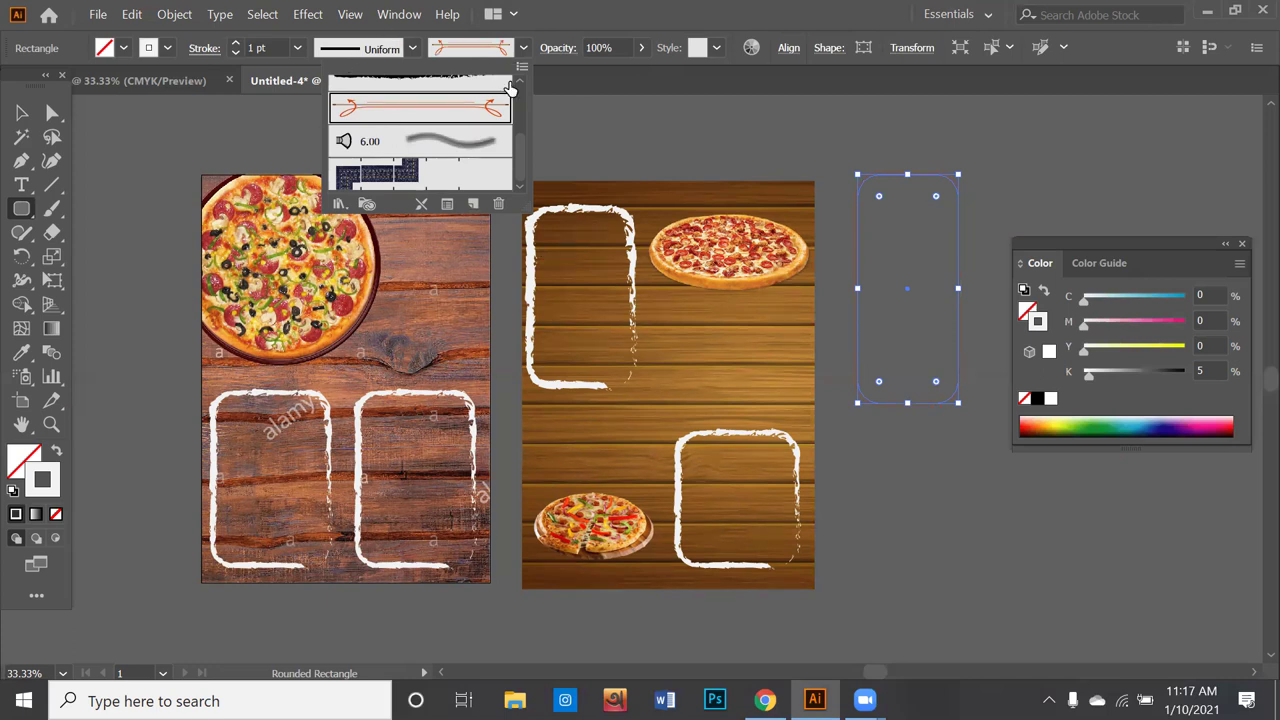
{"action": "left_click", "coordinate": [685, 74]}
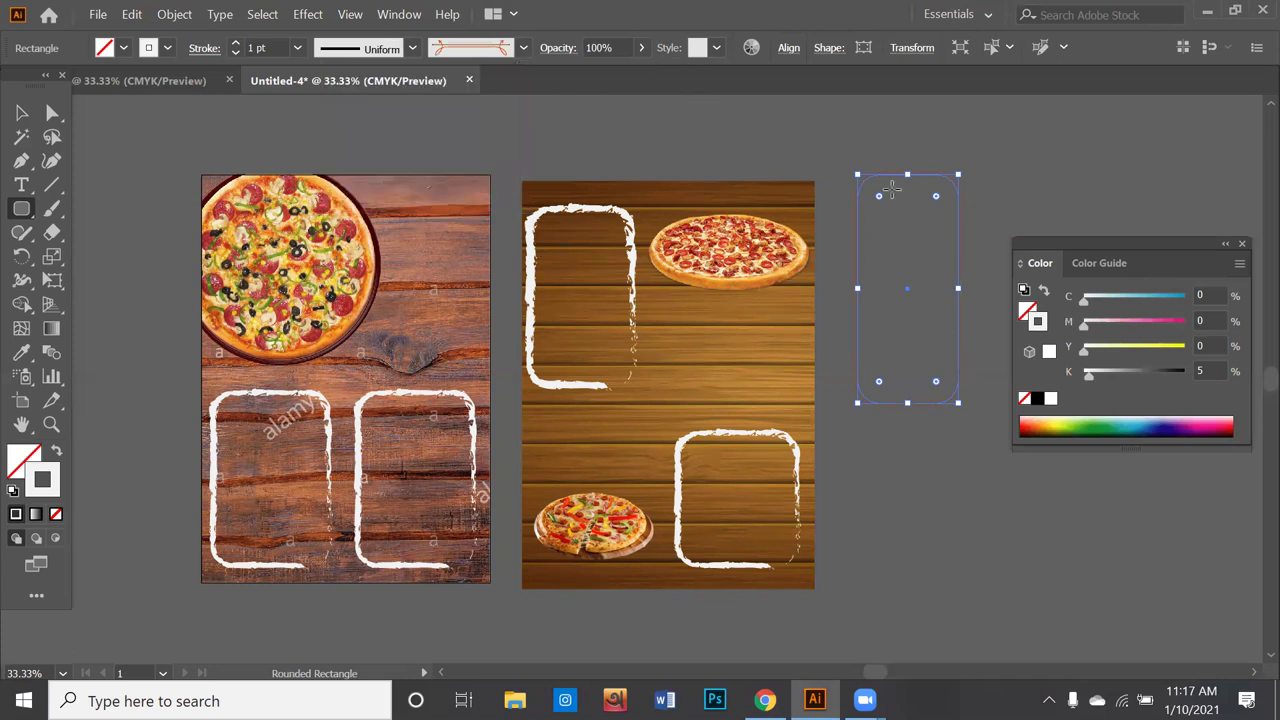
{"action": "left_click", "coordinate": [22, 112]}
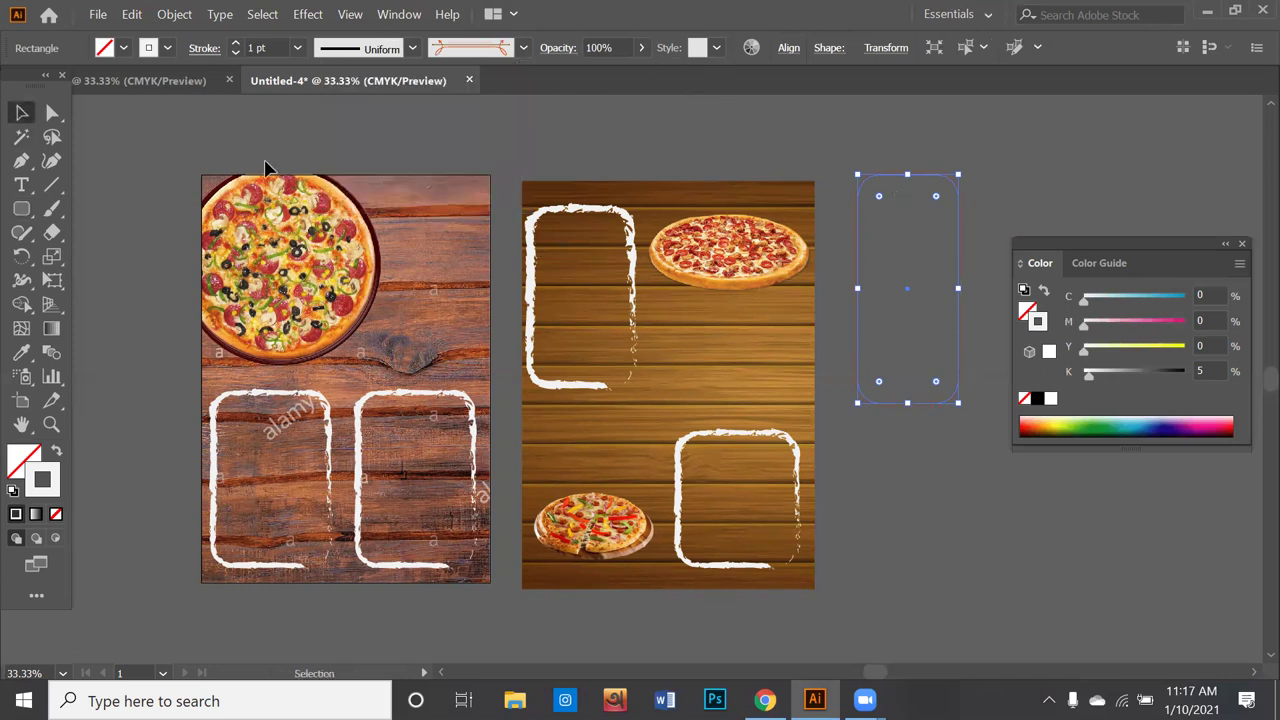
{"action": "left_click", "coordinate": [981, 289]}
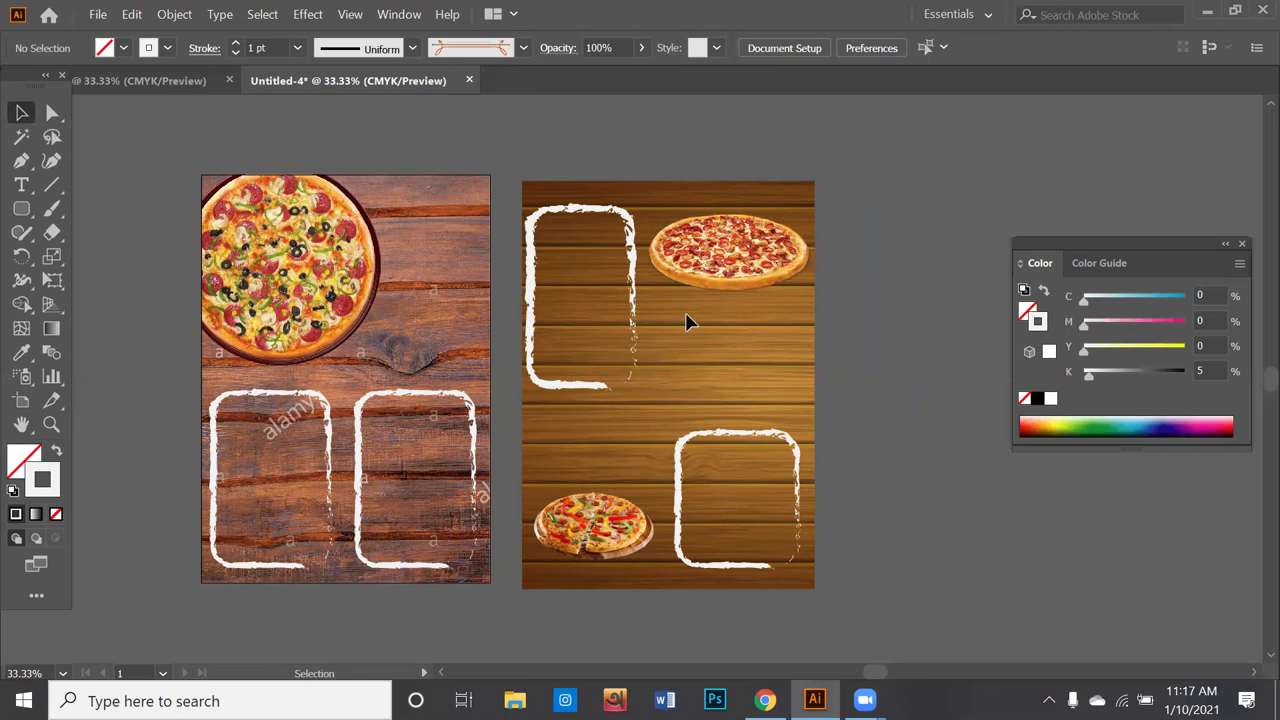
Step: Draw a circle over the top pizza with Width Profile 6 and a 7 pt stroke
{"action": "scroll", "coordinate": [688, 304], "scroll_direction": "up", "scroll_amount": 2}
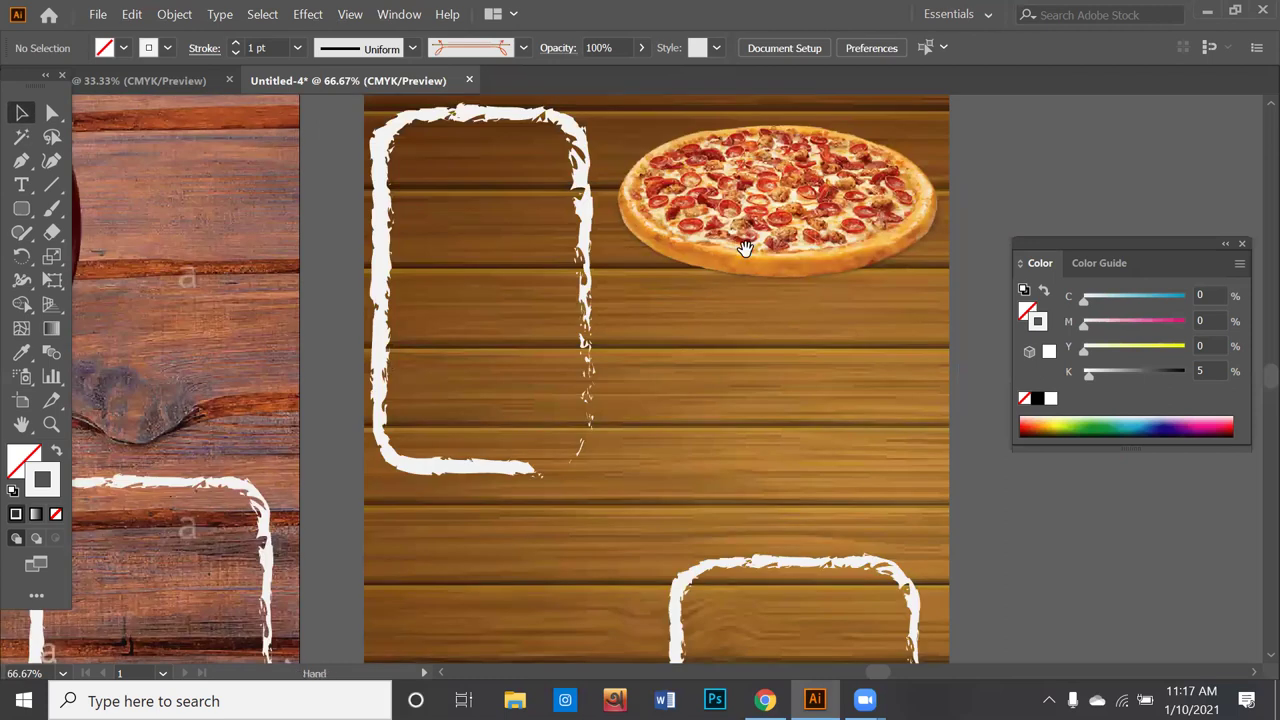
{"action": "left_click_drag", "start_coordinate": [743, 246], "coordinate": [752, 430]}
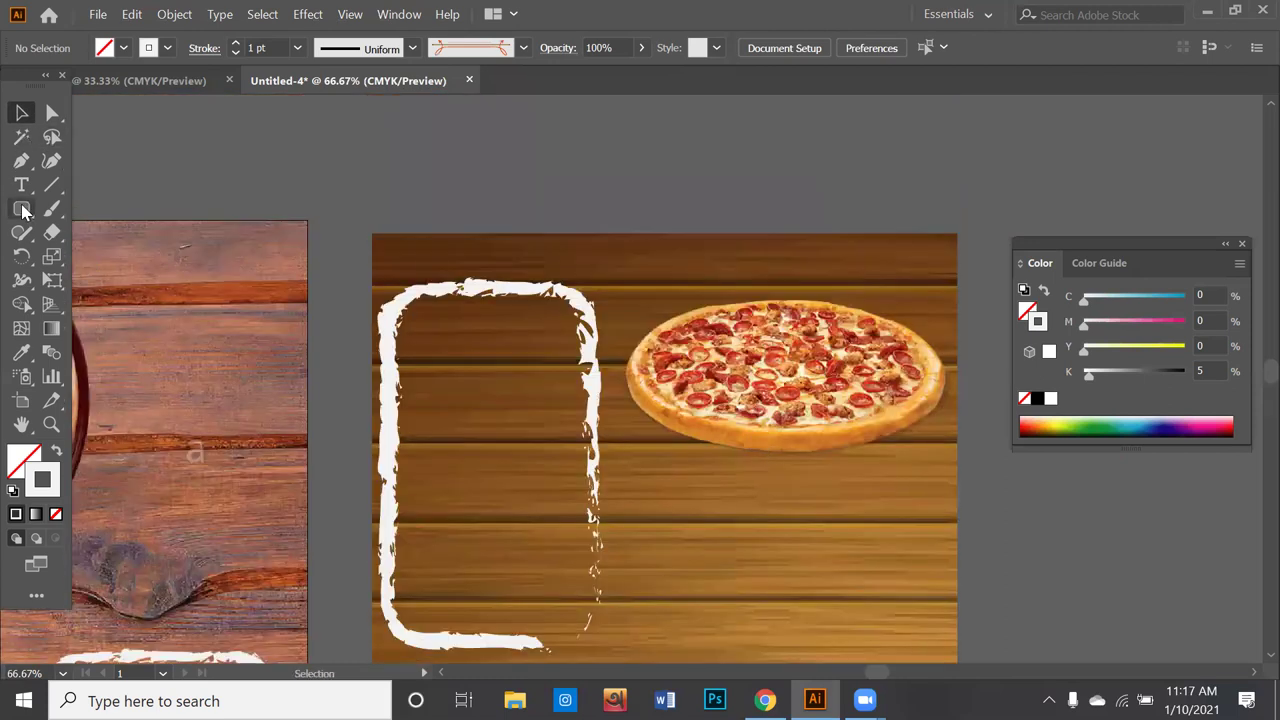
{"action": "left_click", "coordinate": [22, 208]}
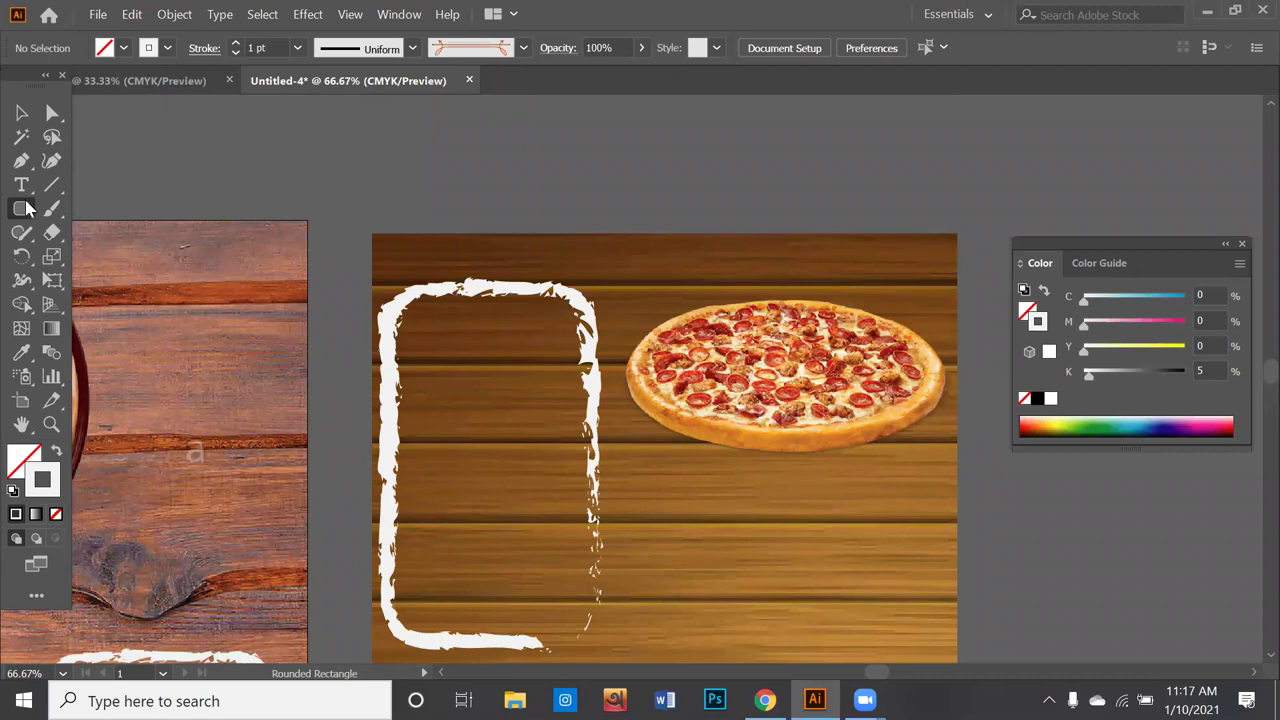
{"action": "left_click_drag", "start_coordinate": [22, 208], "coordinate": [100, 257]}
{"action": "mouse_move", "coordinate": [606, 160]}
{"action": "left_mouse_down"}
{"action": "mouse_move", "coordinate": [673, 218]}
{"action": "mouse_move", "coordinate": [820, 410]}
{"action": "mouse_move", "coordinate": [858, 410]}
{"action": "left_mouse_up"}
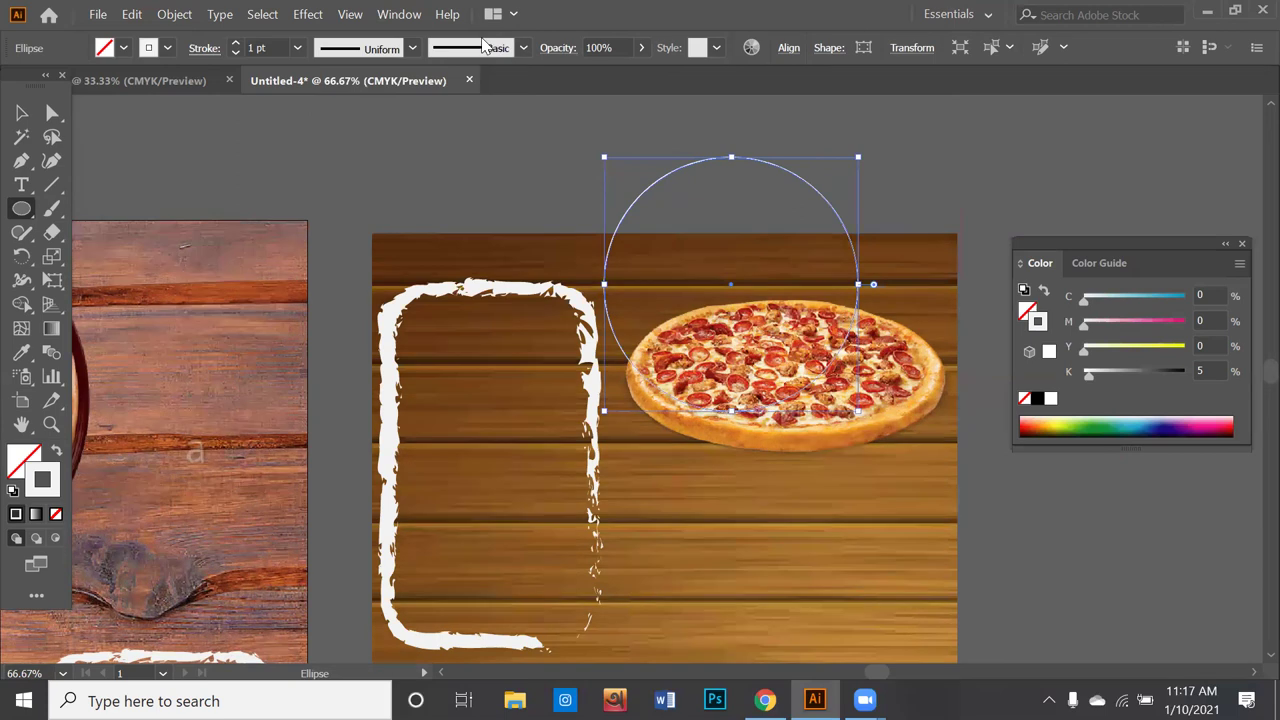
{"action": "left_click", "coordinate": [370, 49]}
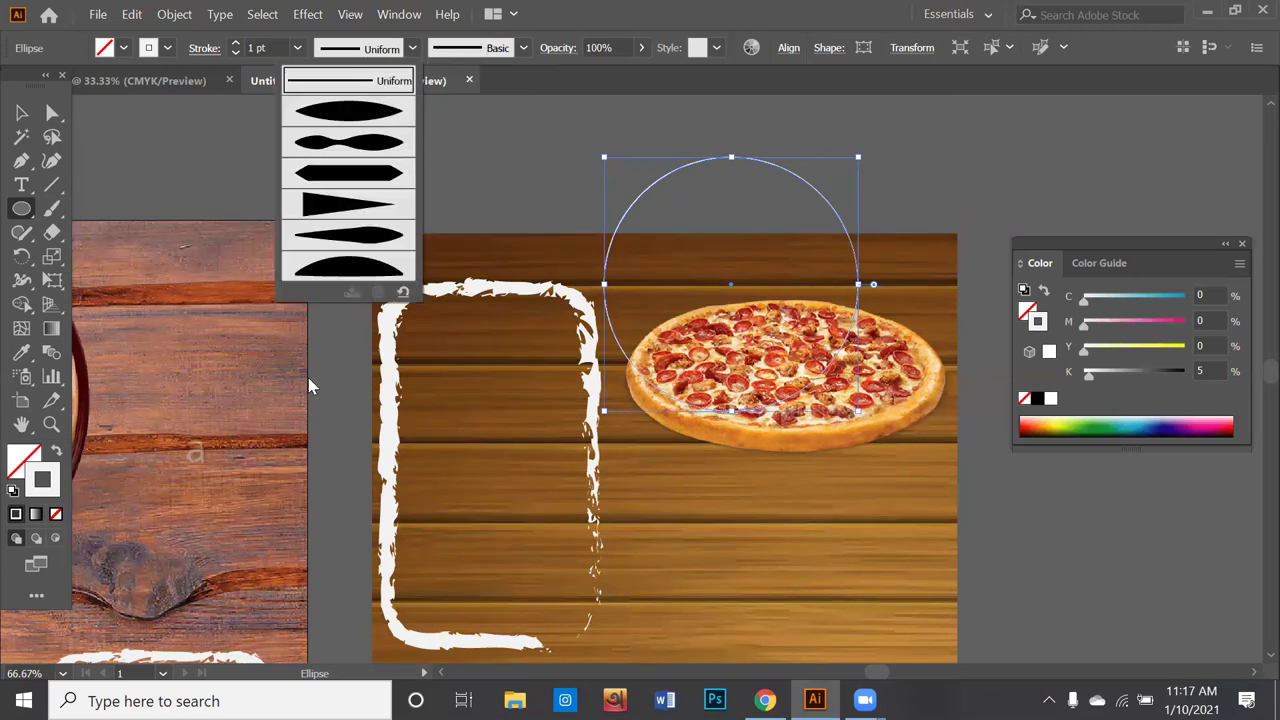
{"action": "left_click", "coordinate": [366, 268]}
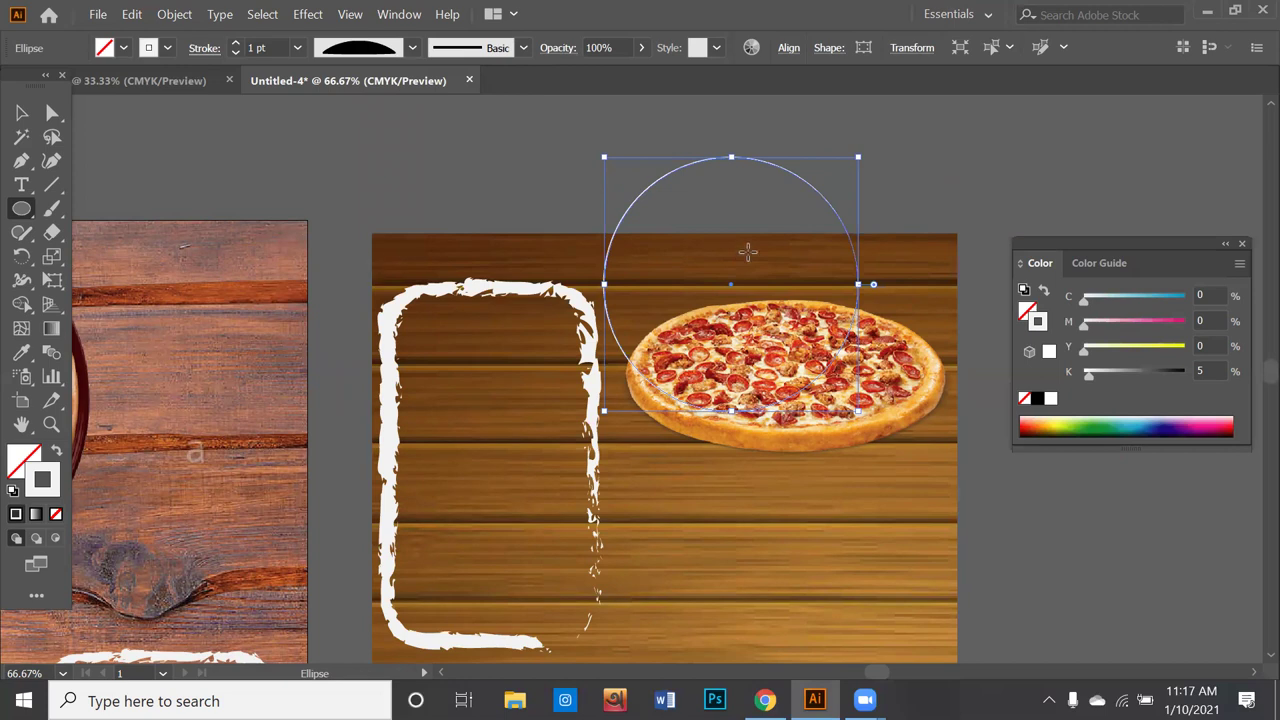
{"action": "left_click", "coordinate": [236, 45]}
{"action": "left_click", "coordinate": [236, 45]}
{"action": "left_click", "coordinate": [236, 45]}
{"action": "left_click", "coordinate": [236, 45]}
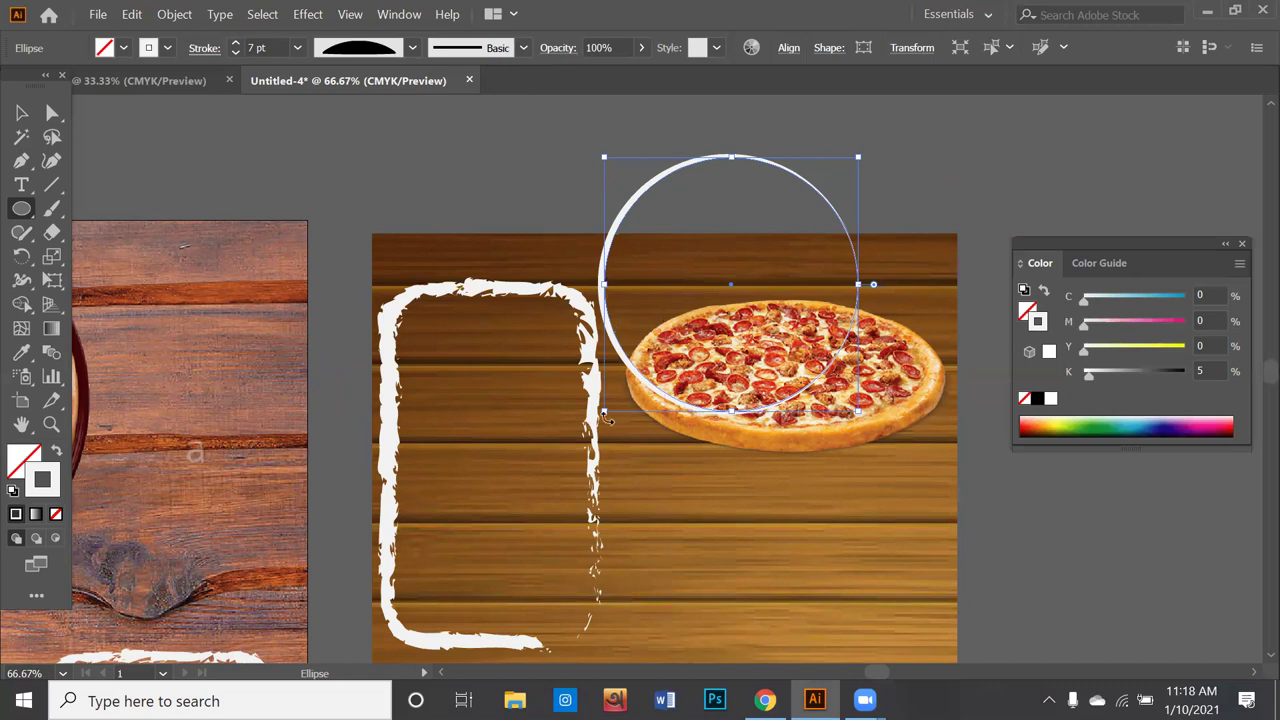
{"action": "left_click", "coordinate": [22, 113]}
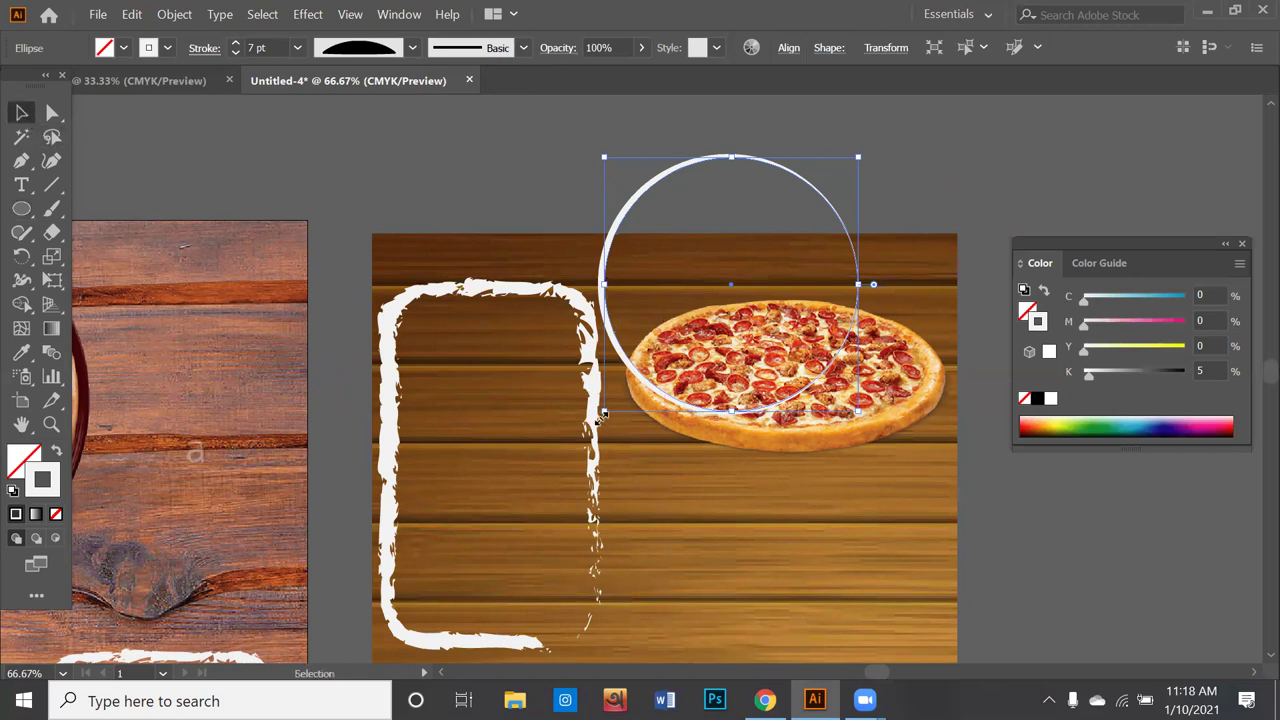
Step: Rotate the circle, move it down, and stretch it into an oval around the pizza
{"action": "left_click_drag", "start_coordinate": [600, 418], "coordinate": [779, 578]}
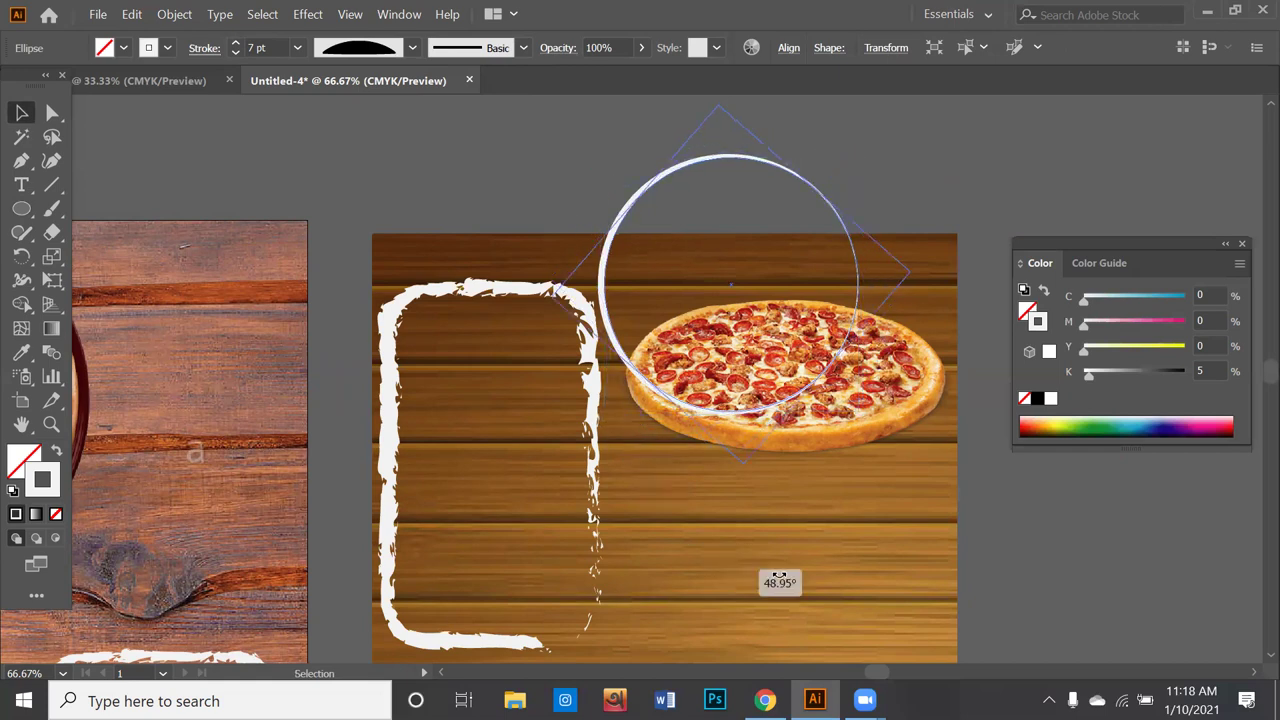
{"action": "left_click_drag", "start_coordinate": [779, 578], "coordinate": [987, 490]}
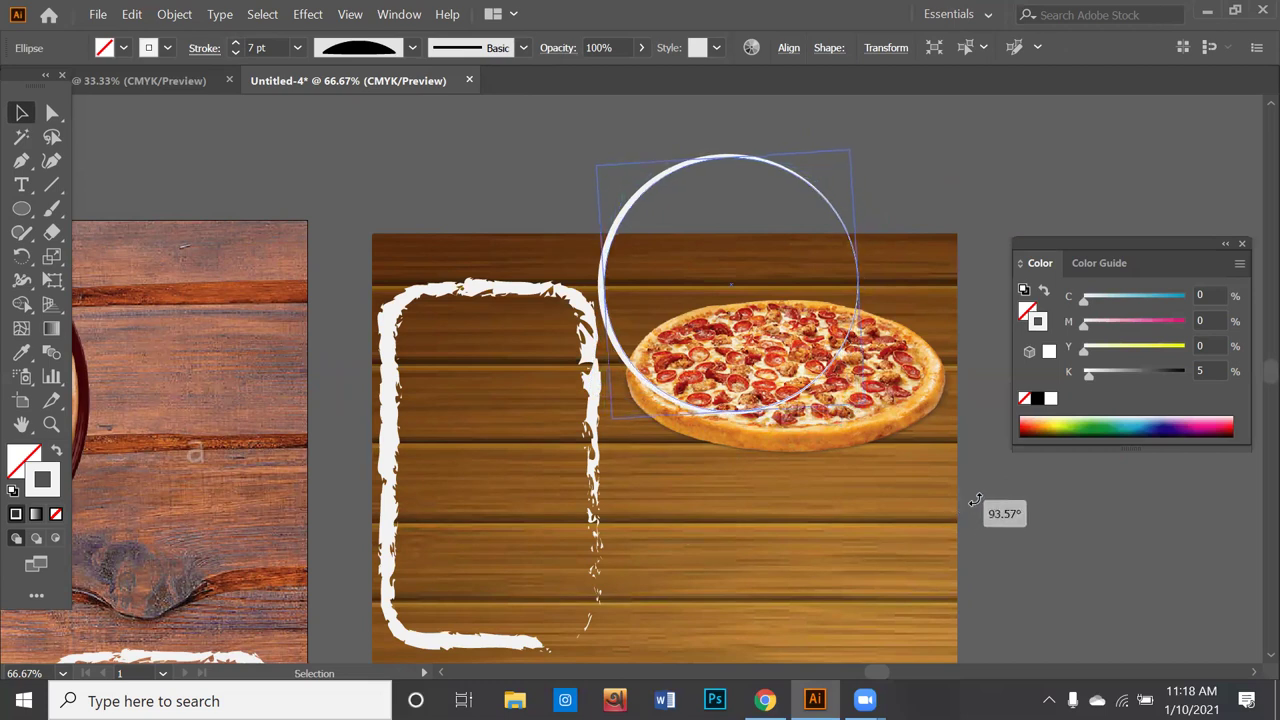
{"action": "left_click_drag", "start_coordinate": [987, 490], "coordinate": [1147, 378]}
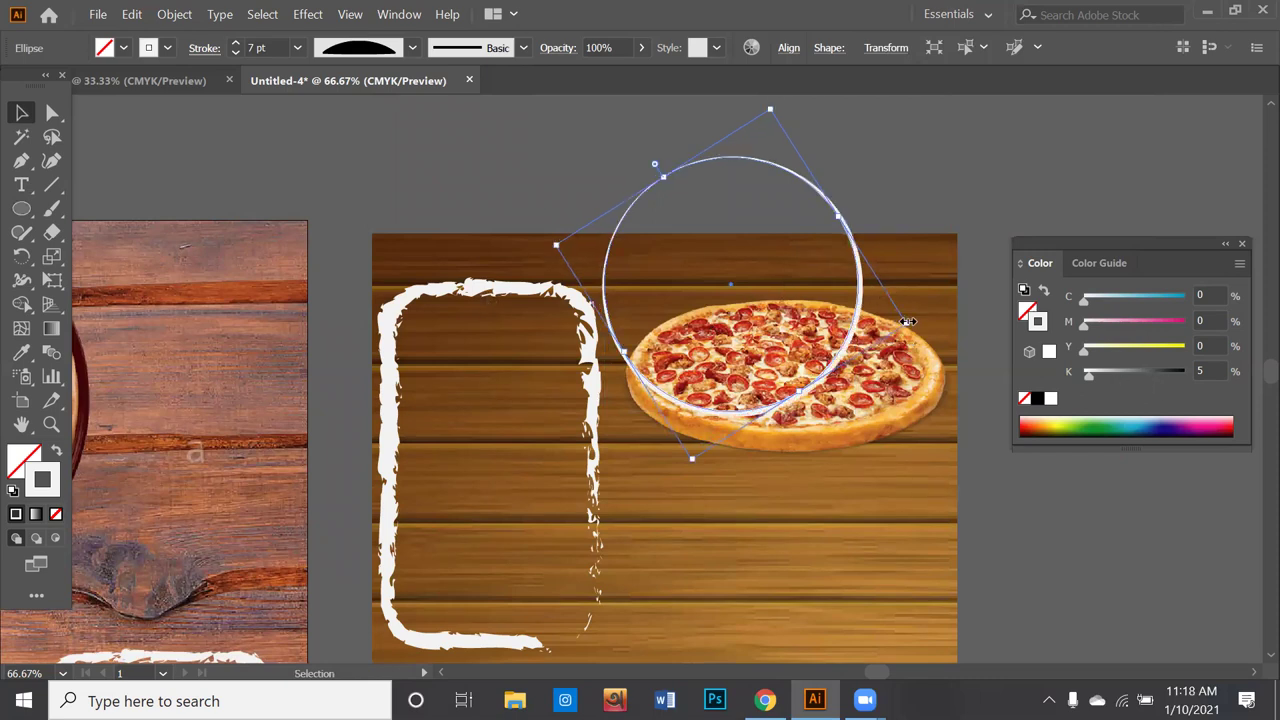
{"action": "mouse_move", "coordinate": [910, 322]}
{"action": "left_mouse_down"}
{"action": "mouse_move", "coordinate": [903, 448]}
{"action": "mouse_move", "coordinate": [884, 508]}
{"action": "left_mouse_up"}
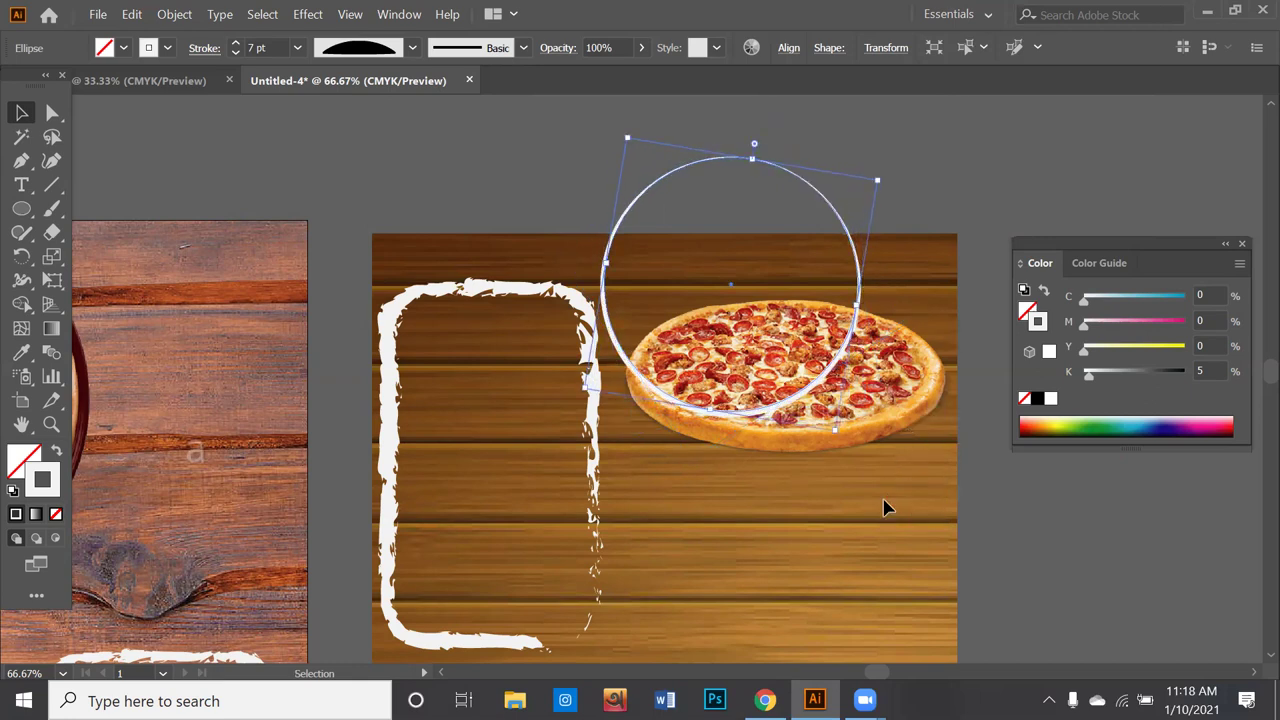
{"action": "left_click_drag", "start_coordinate": [730, 290], "coordinate": [773, 400]}
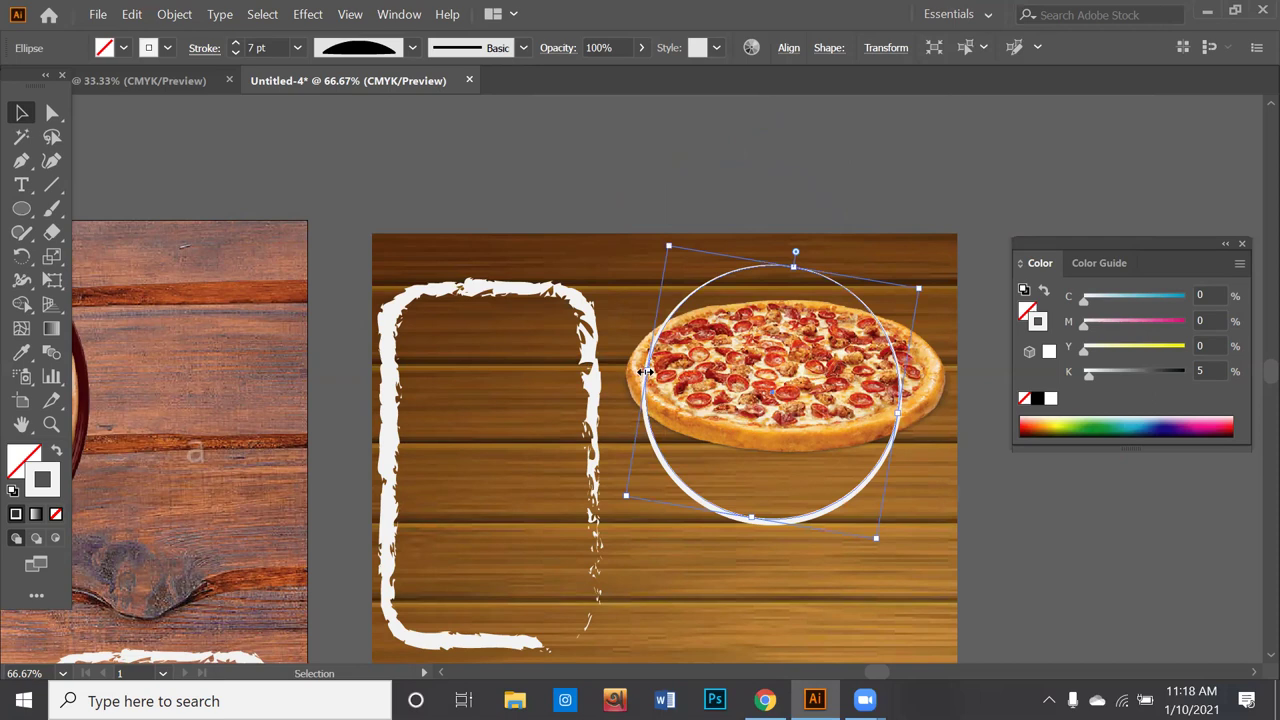
{"action": "left_click_drag", "start_coordinate": [647, 368], "coordinate": [614, 364]}
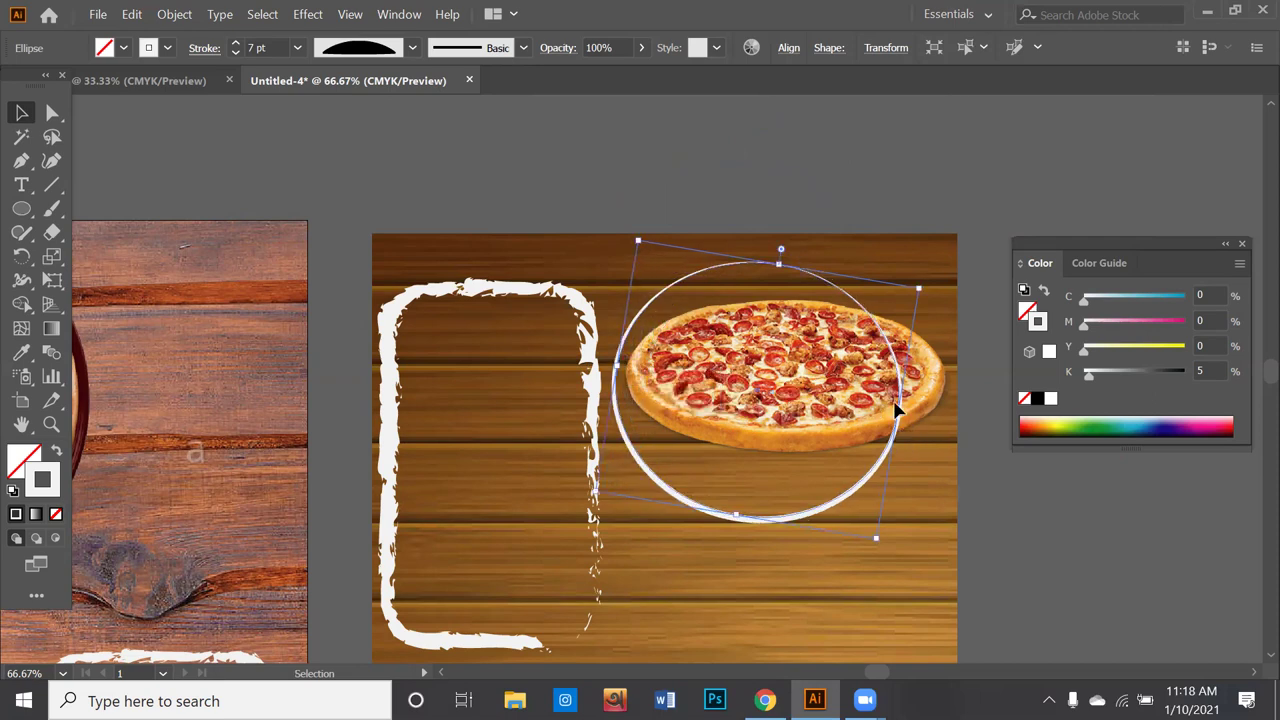
{"action": "left_click_drag", "start_coordinate": [897, 412], "coordinate": [933, 388]}
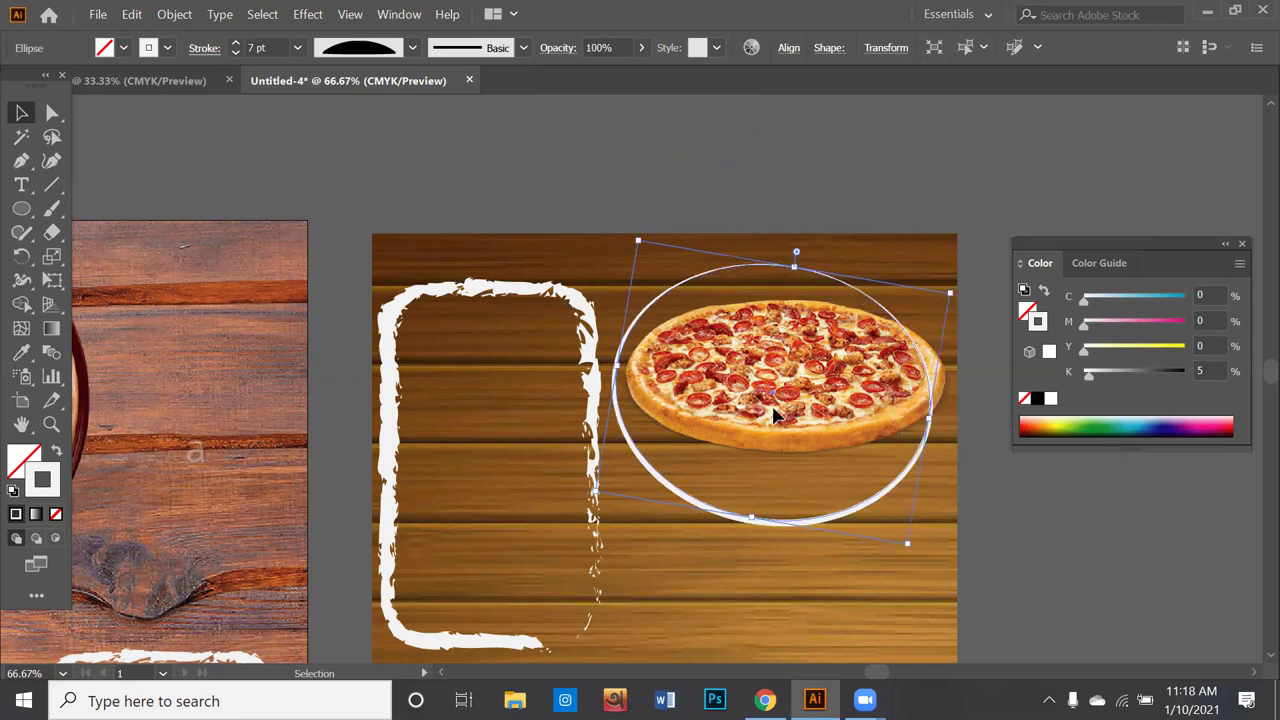
{"action": "left_click", "coordinate": [775, 413]}
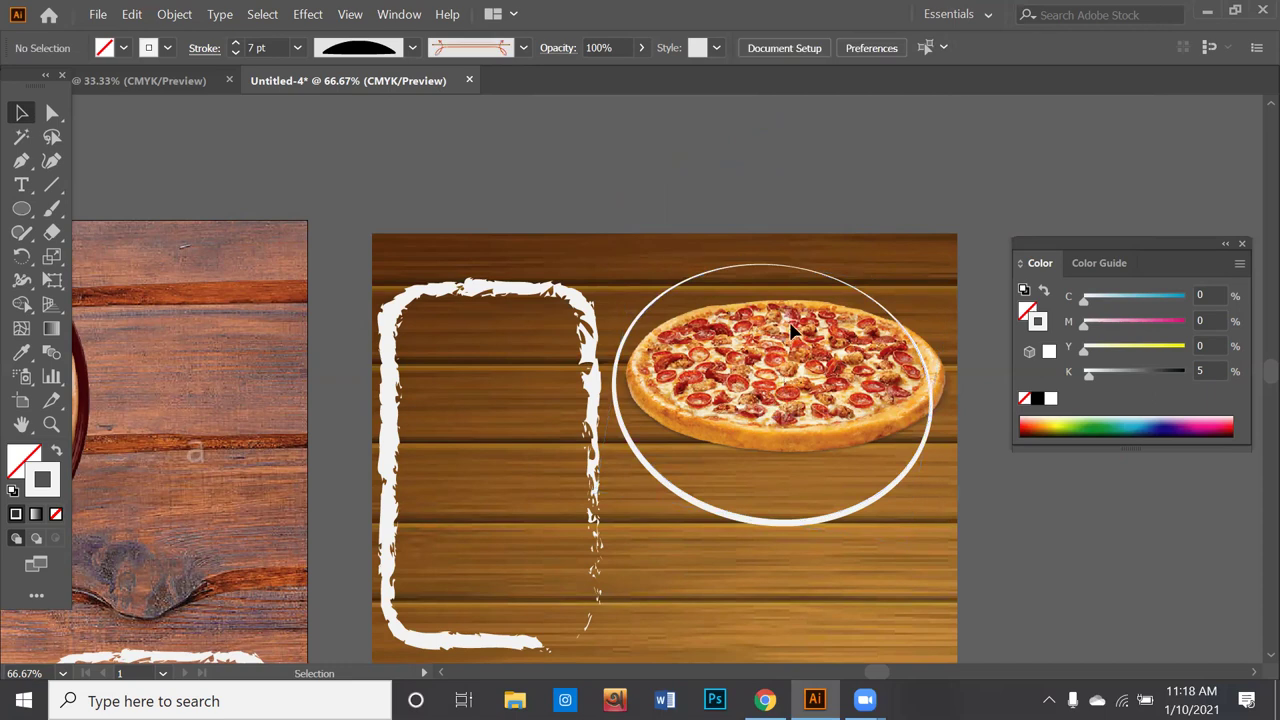
Step: Tilt, enlarge and nudge the oval until it is centred around the pizza
{"action": "left_click", "coordinate": [780, 267]}
{"action": "left_click_drag", "start_coordinate": [778, 260], "coordinate": [794, 255]}
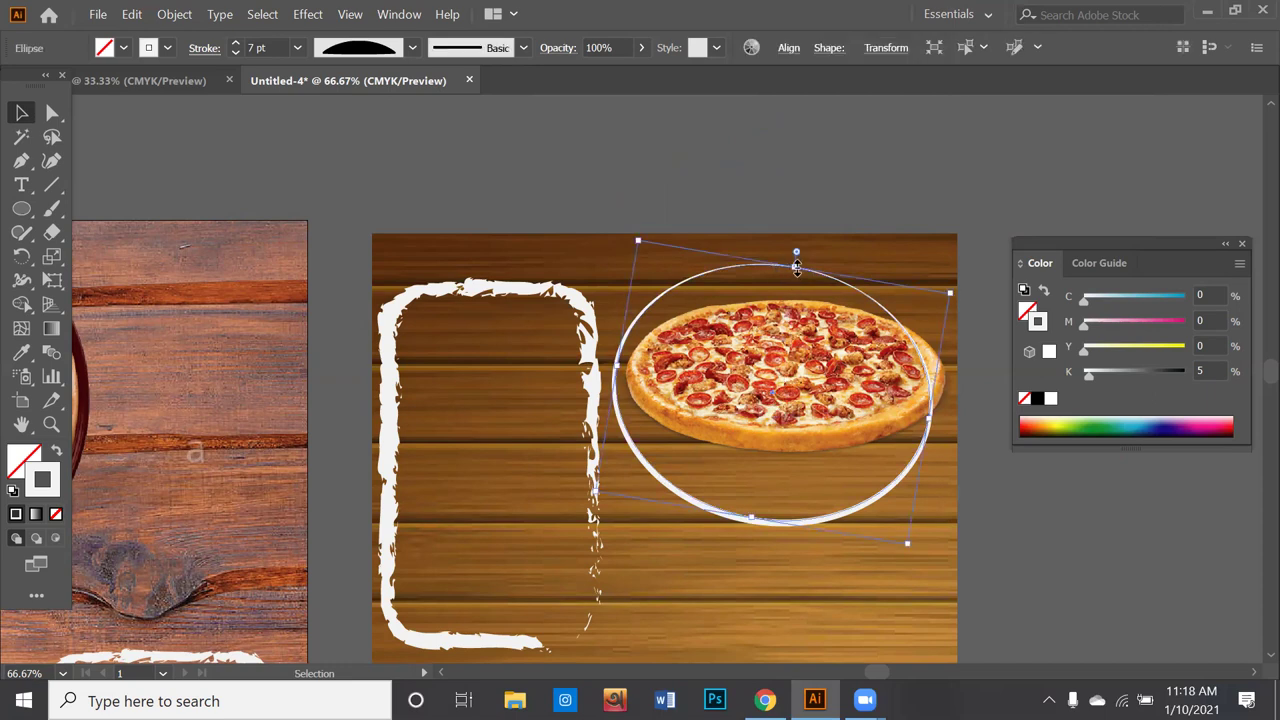
{"action": "left_click_drag", "start_coordinate": [777, 381], "coordinate": [780, 371]}
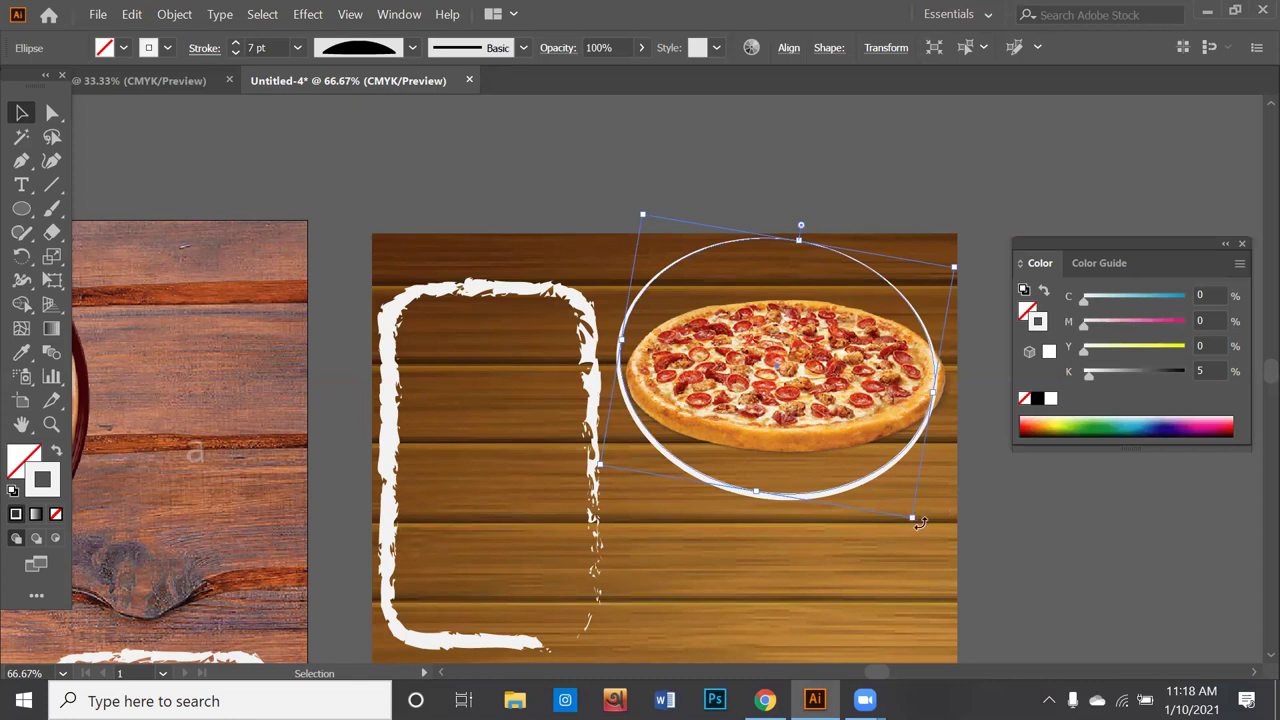
{"action": "left_click_drag", "start_coordinate": [920, 522], "coordinate": [891, 532]}
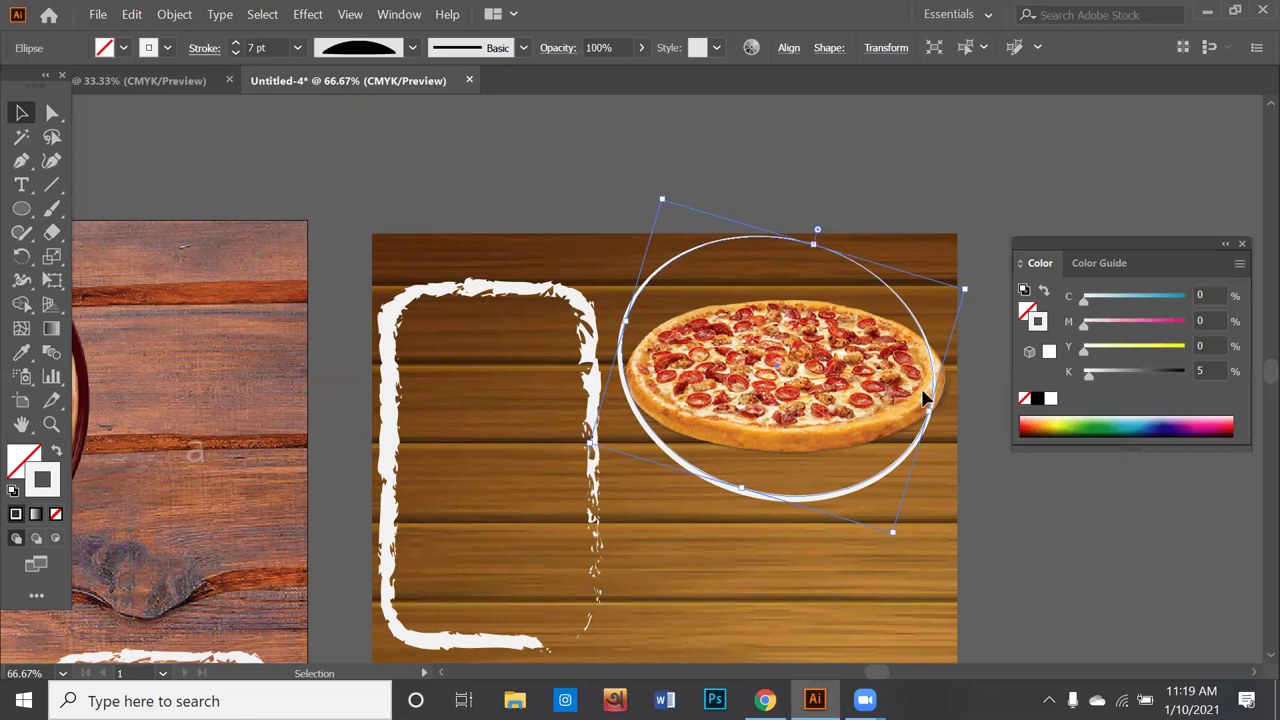
{"action": "left_click_drag", "start_coordinate": [929, 410], "coordinate": [945, 415]}
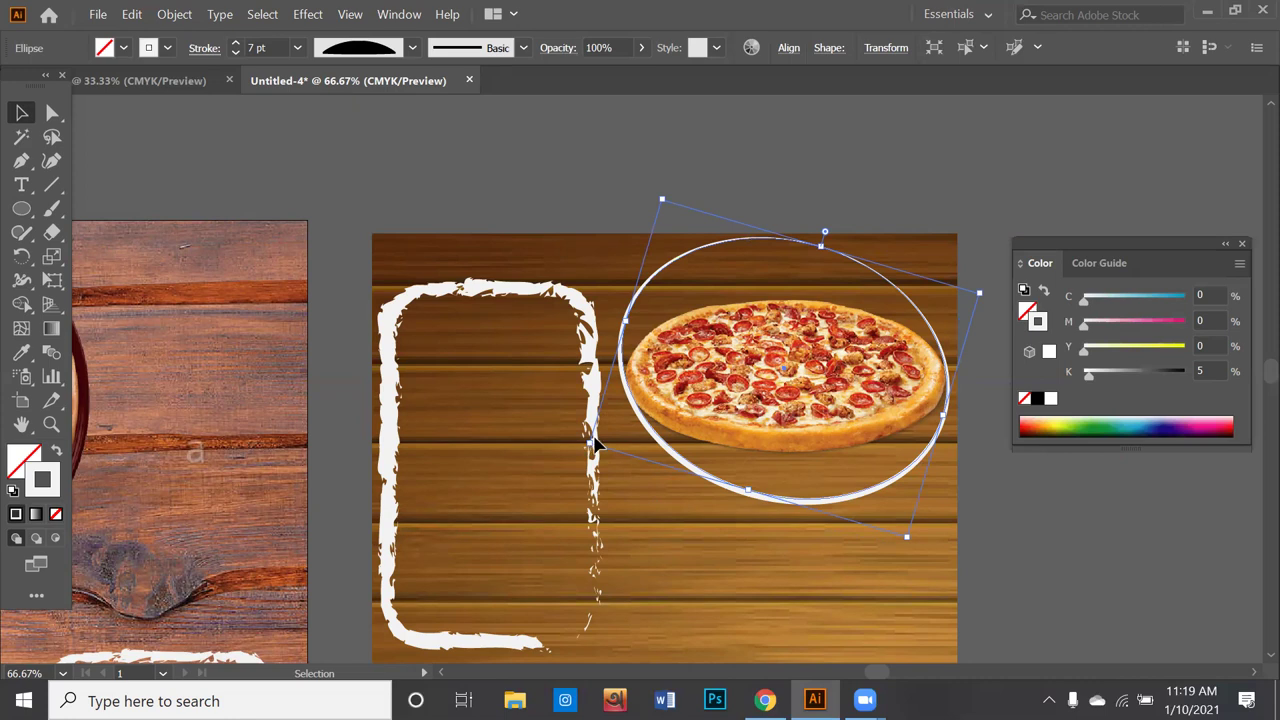
{"action": "left_click_drag", "start_coordinate": [582, 446], "coordinate": [586, 422]}
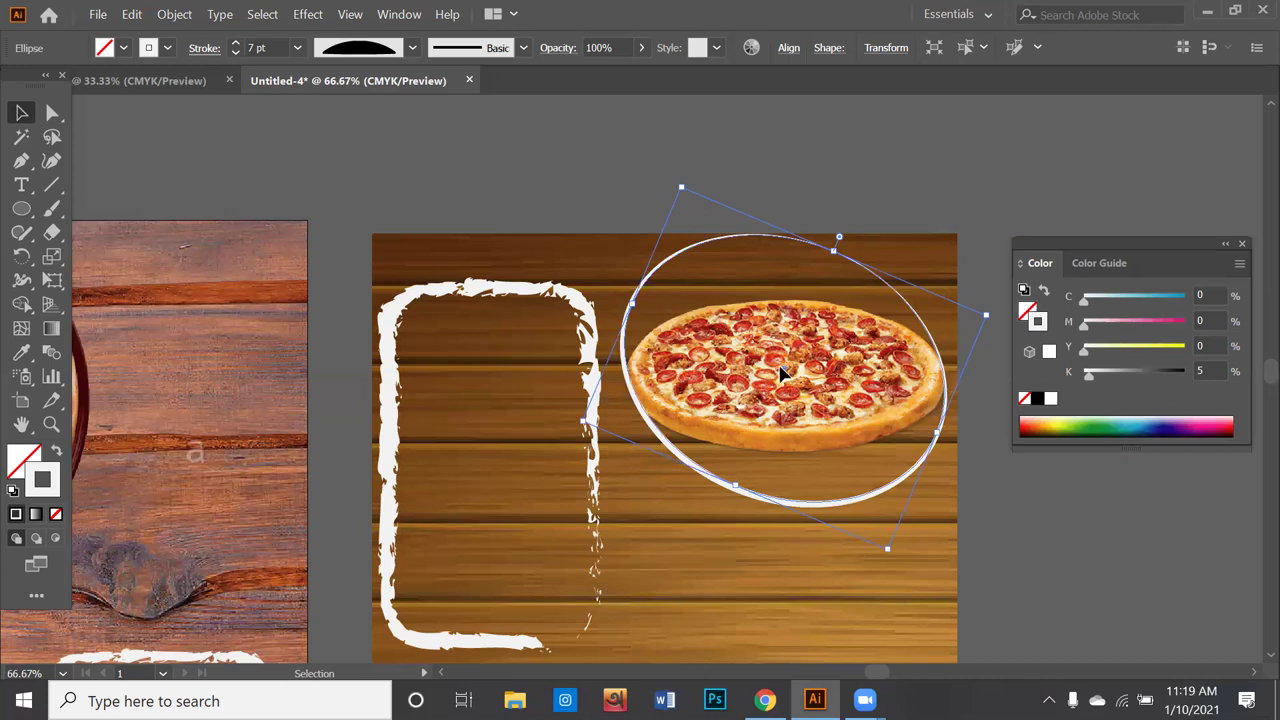
{"action": "left_click_drag", "start_coordinate": [782, 372], "coordinate": [749, 363]}
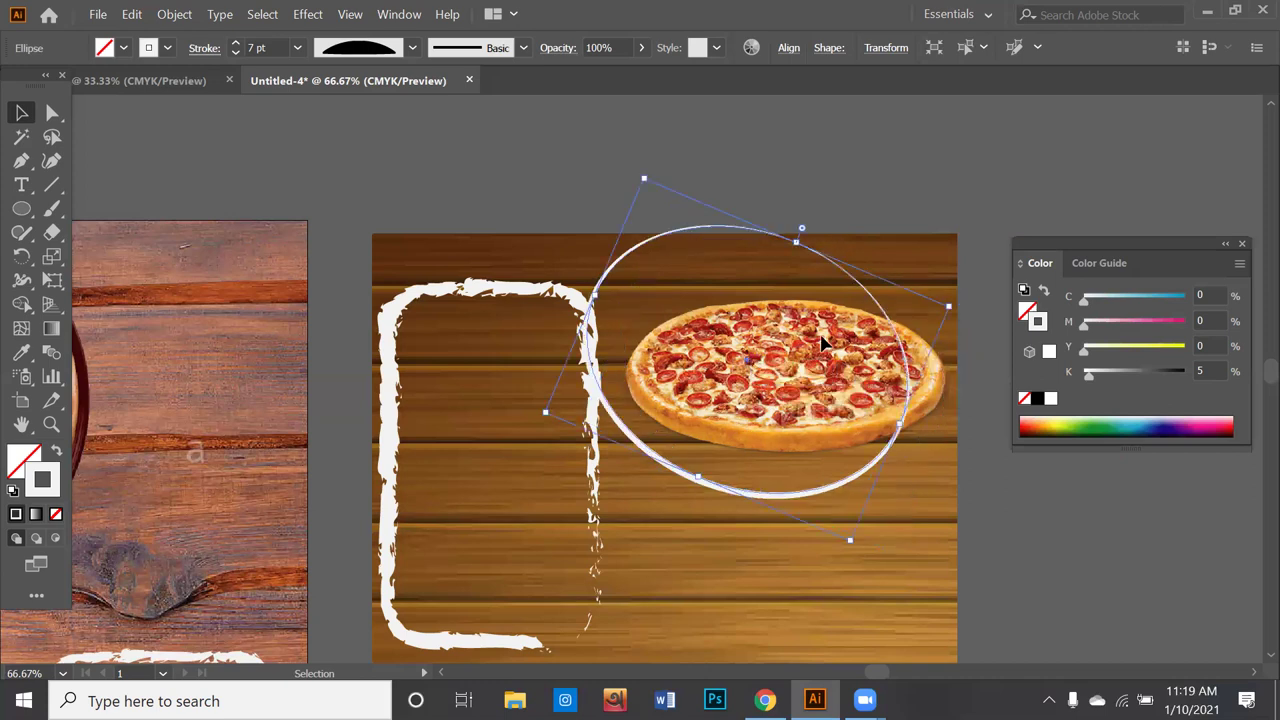
{"action": "left_click_drag", "start_coordinate": [903, 426], "coordinate": [936, 438]}
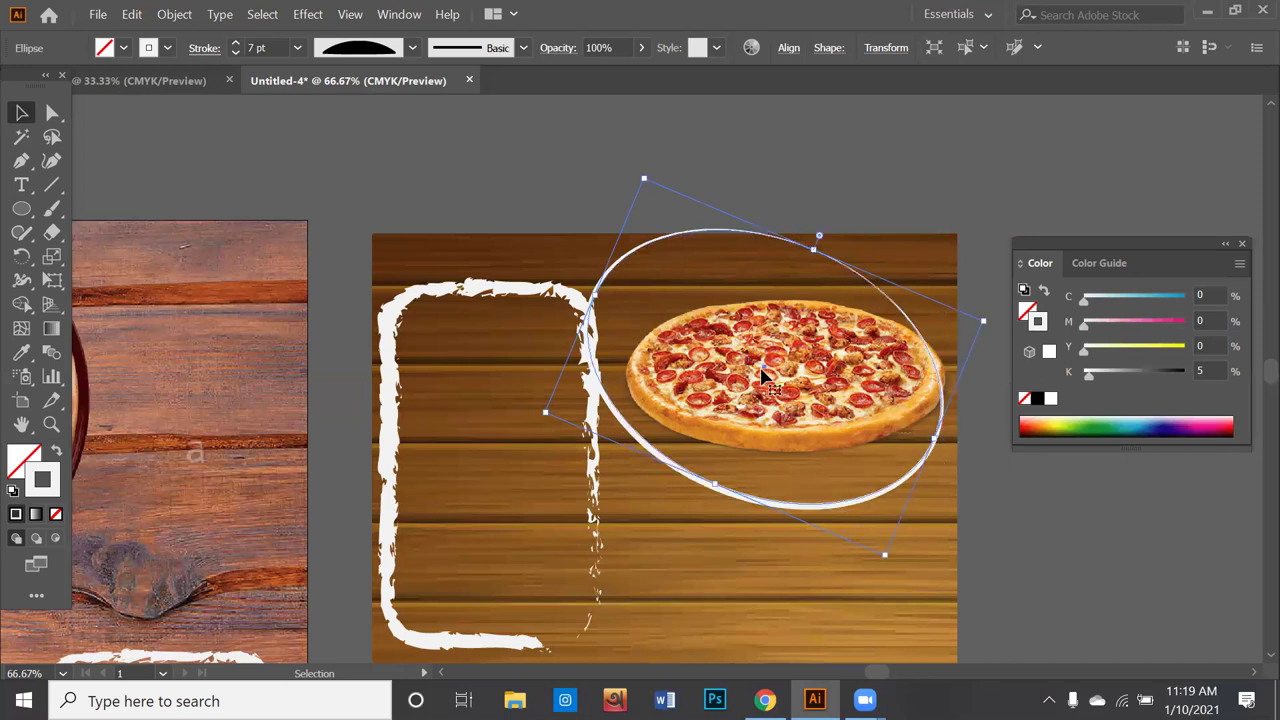
{"action": "left_click_drag", "start_coordinate": [762, 370], "coordinate": [772, 364]}
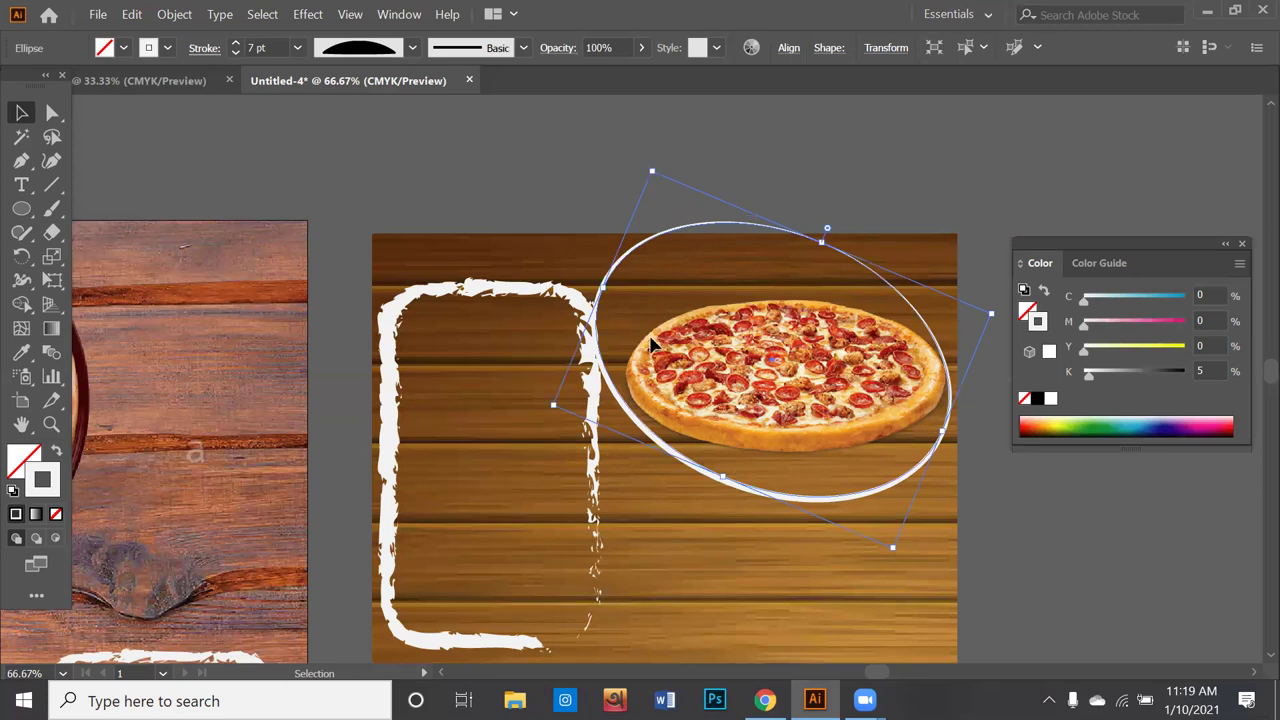
{"action": "left_click", "coordinate": [388, 52]}
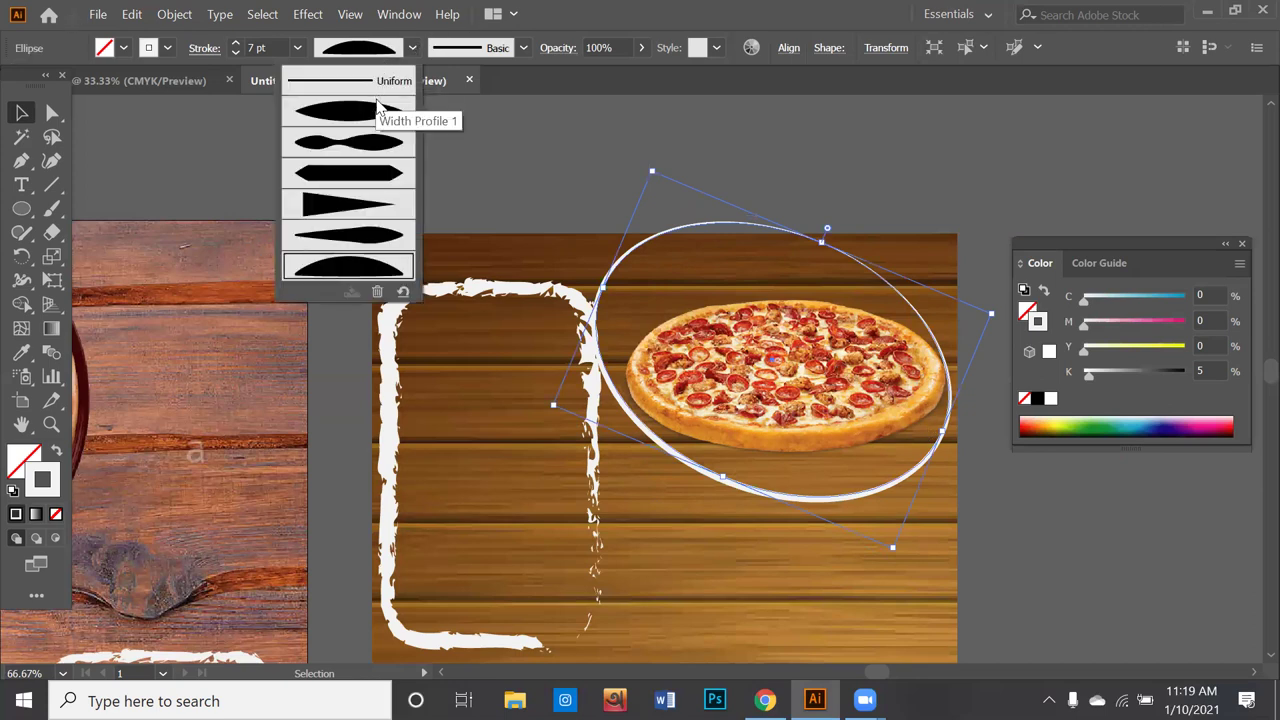
{"action": "left_click", "coordinate": [378, 108]}
{"action": "left_click", "coordinate": [372, 52]}
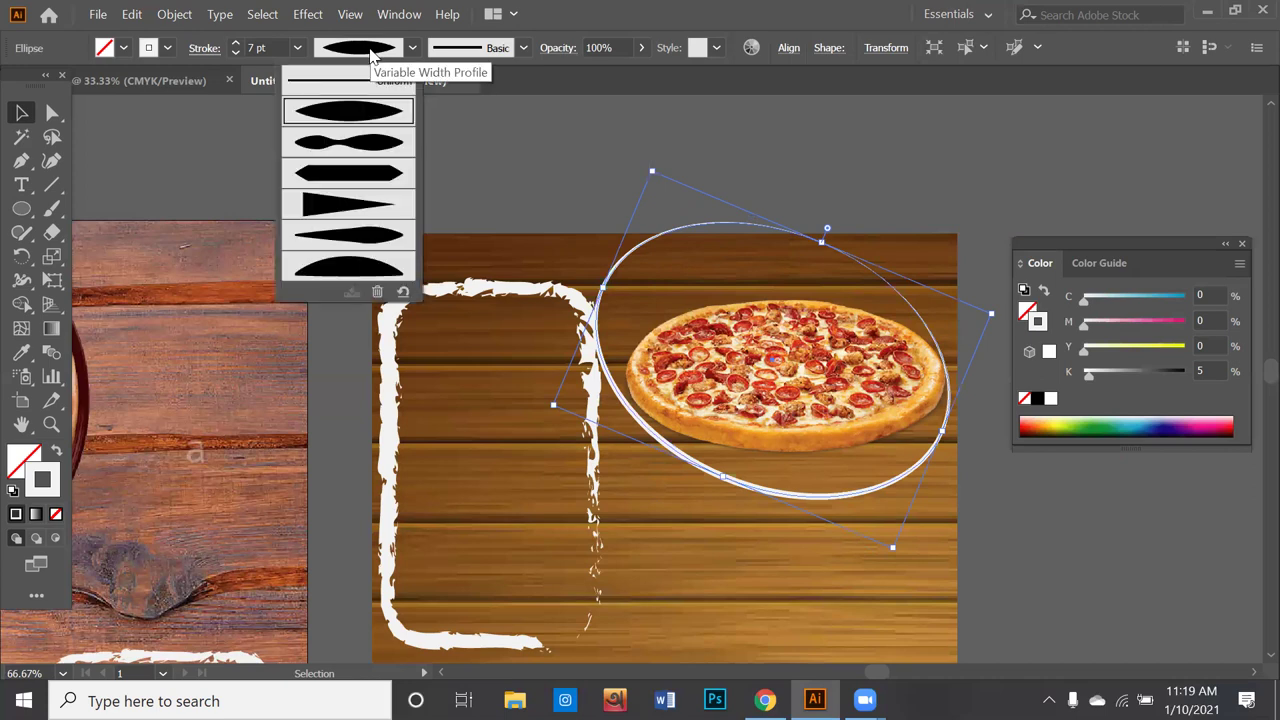
{"action": "left_click", "coordinate": [349, 142]}
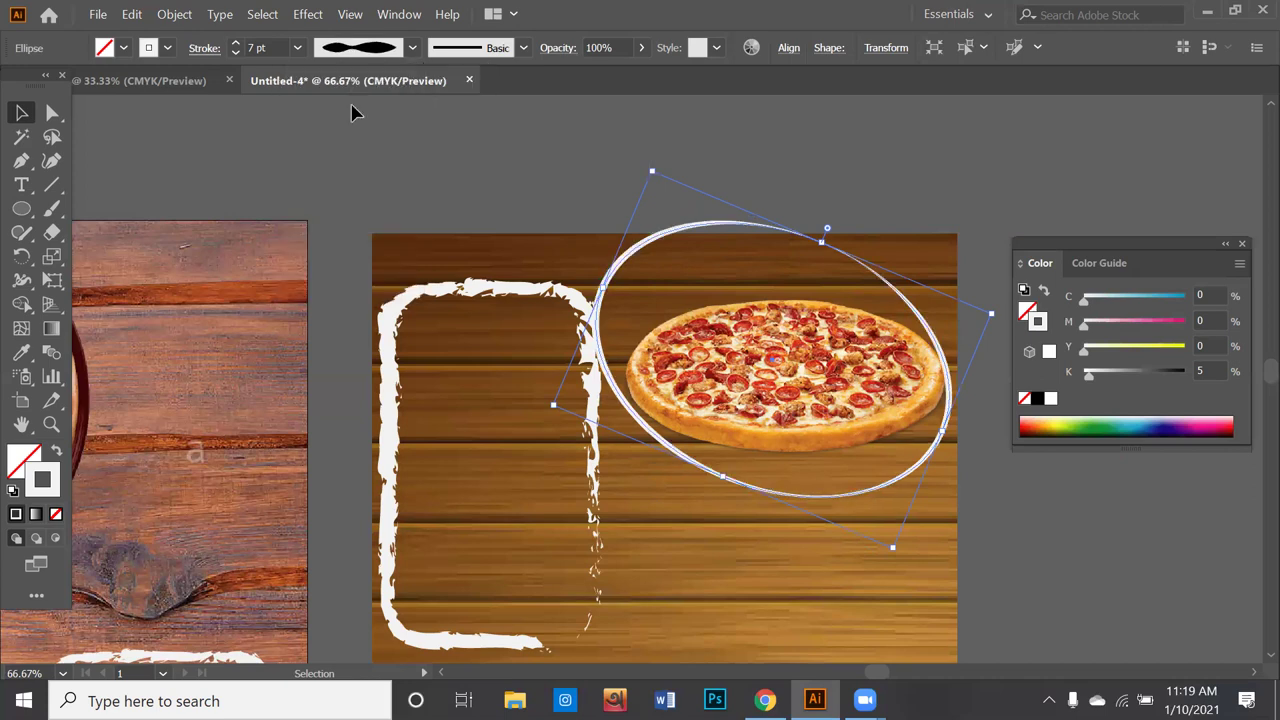
{"action": "left_click", "coordinate": [364, 50]}
{"action": "left_click", "coordinate": [341, 174]}
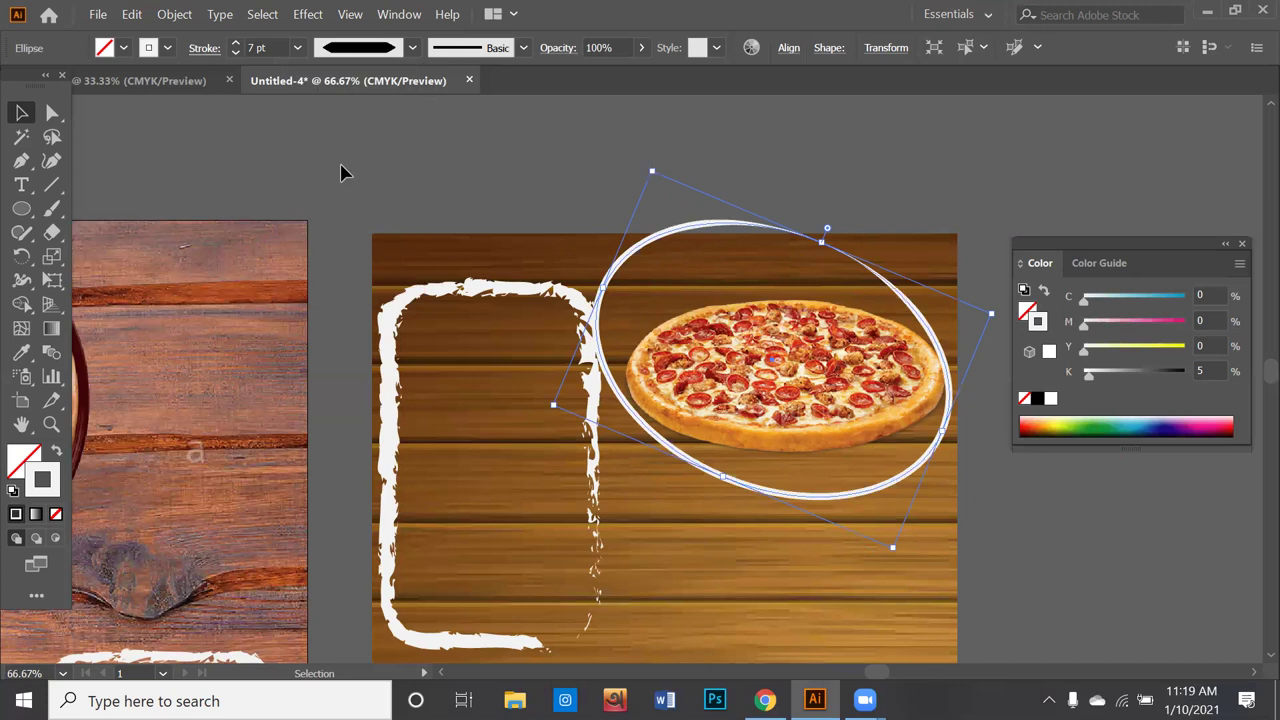
{"action": "left_click", "coordinate": [352, 50]}
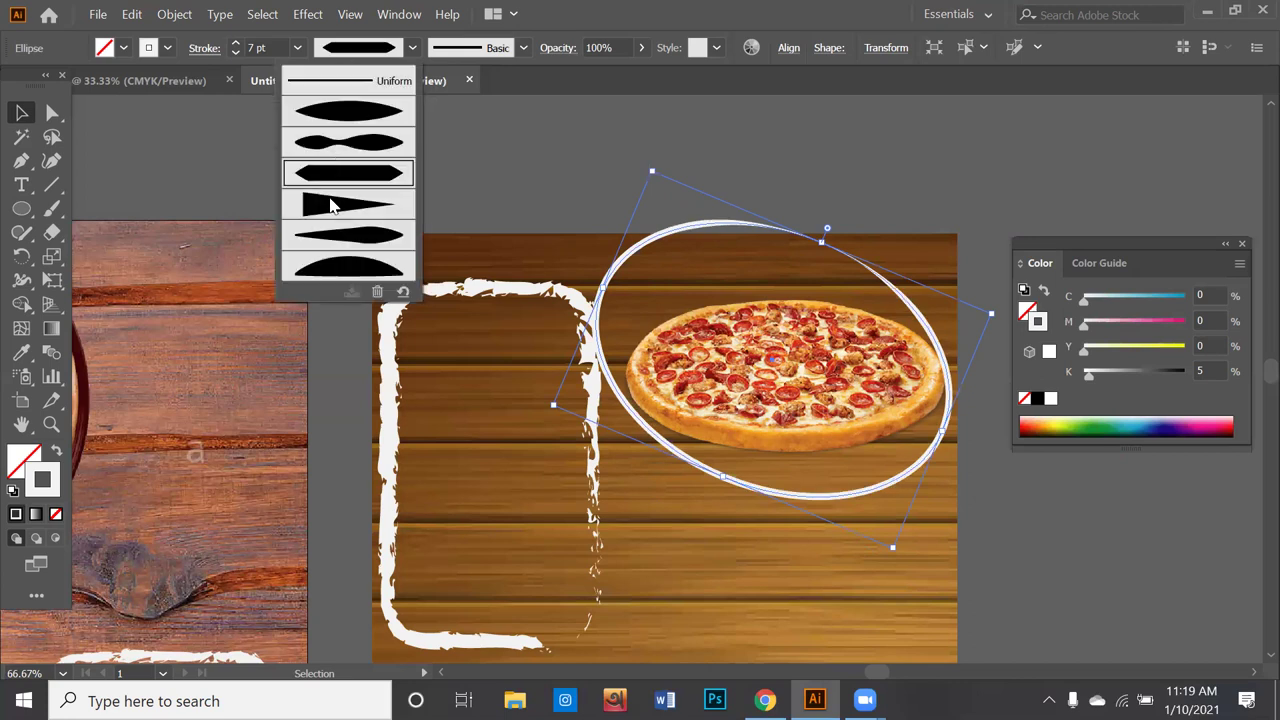
{"action": "left_click", "coordinate": [333, 205]}
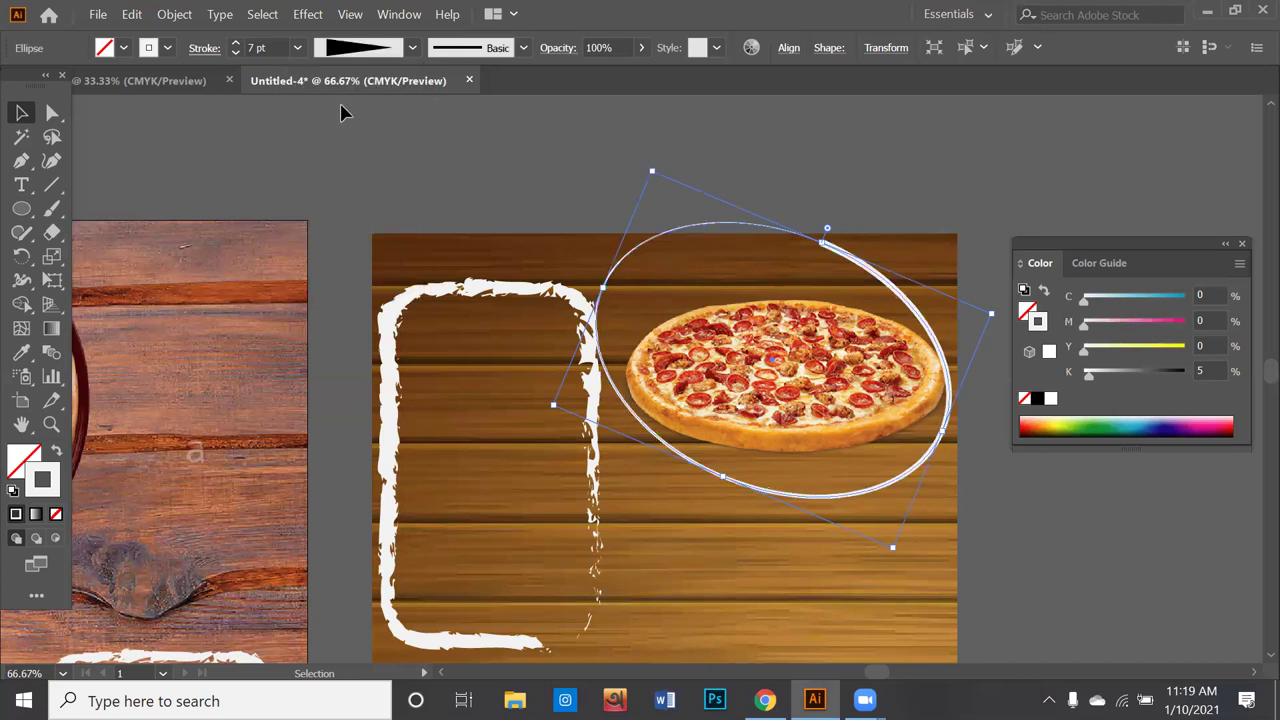
{"action": "left_click", "coordinate": [358, 52]}
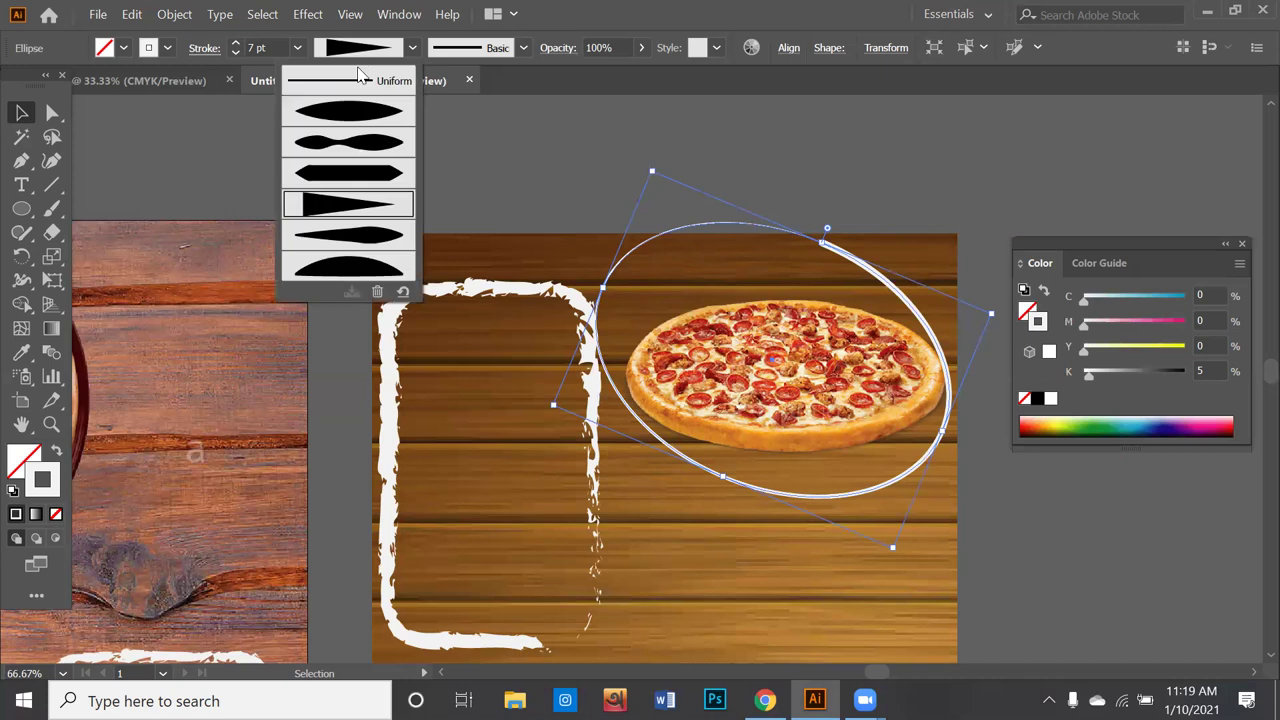
{"action": "left_click", "coordinate": [339, 234]}
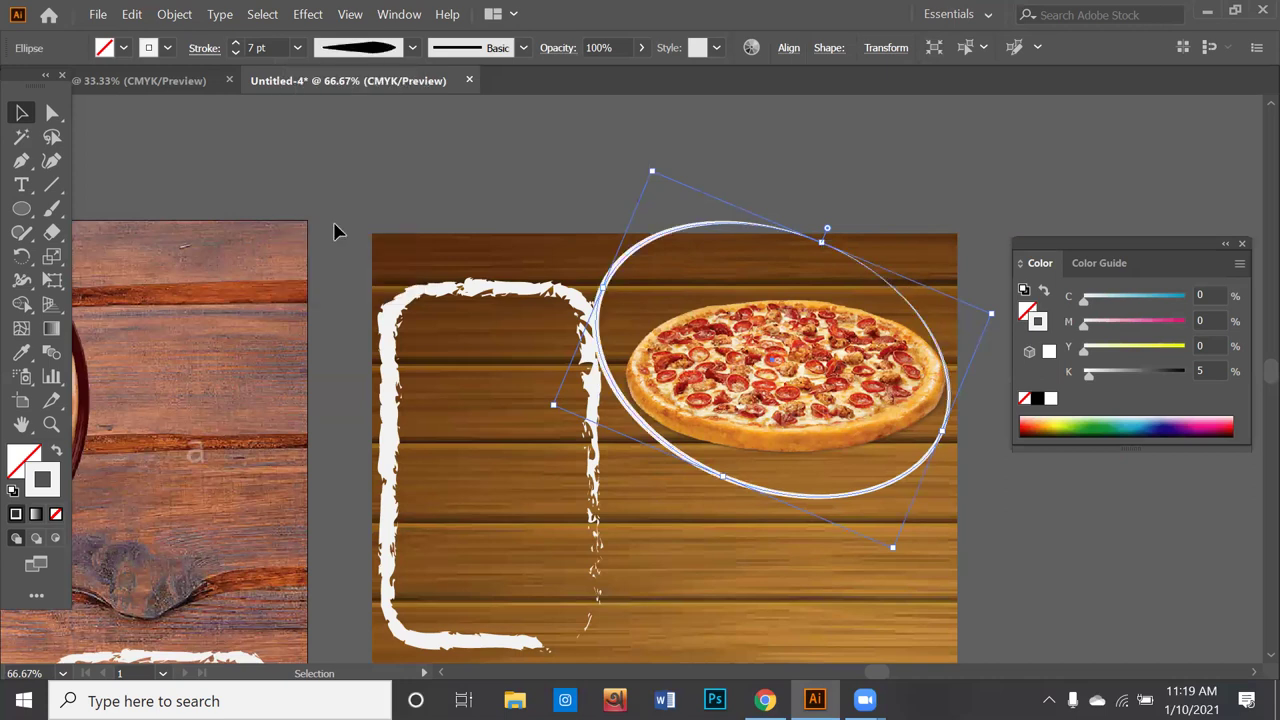
{"action": "left_click", "coordinate": [374, 50]}
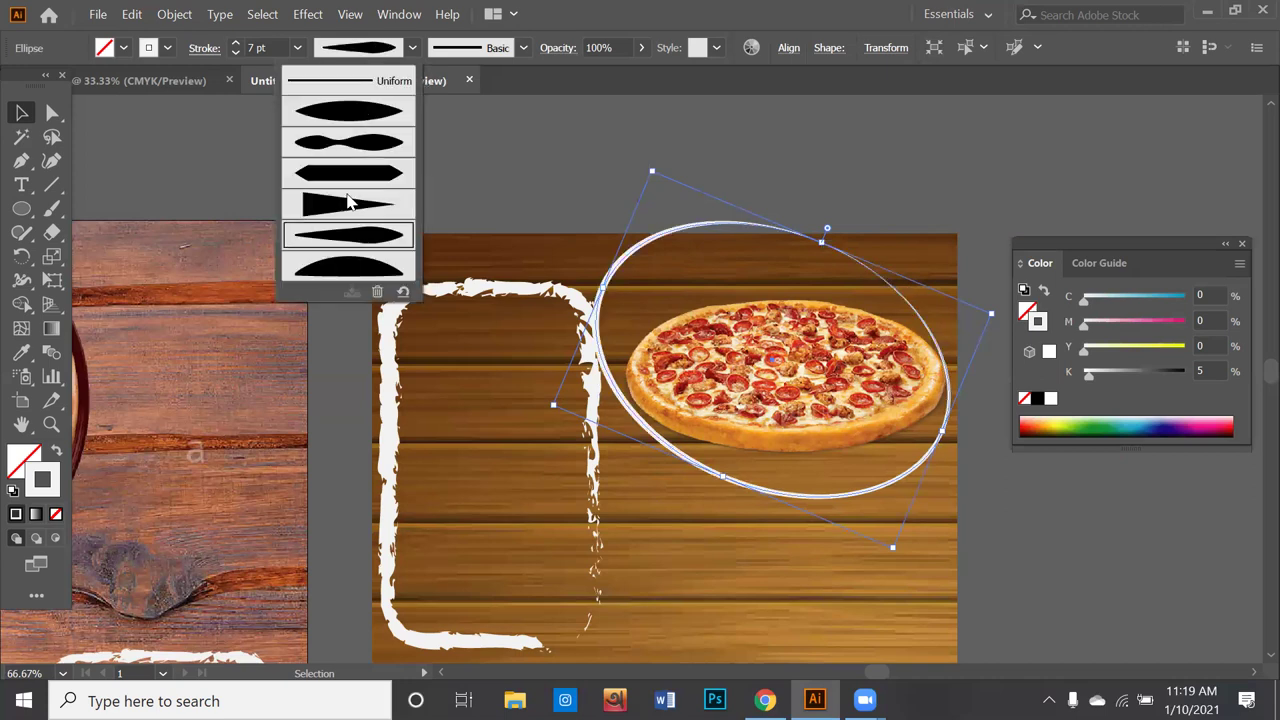
{"action": "left_click", "coordinate": [341, 268]}
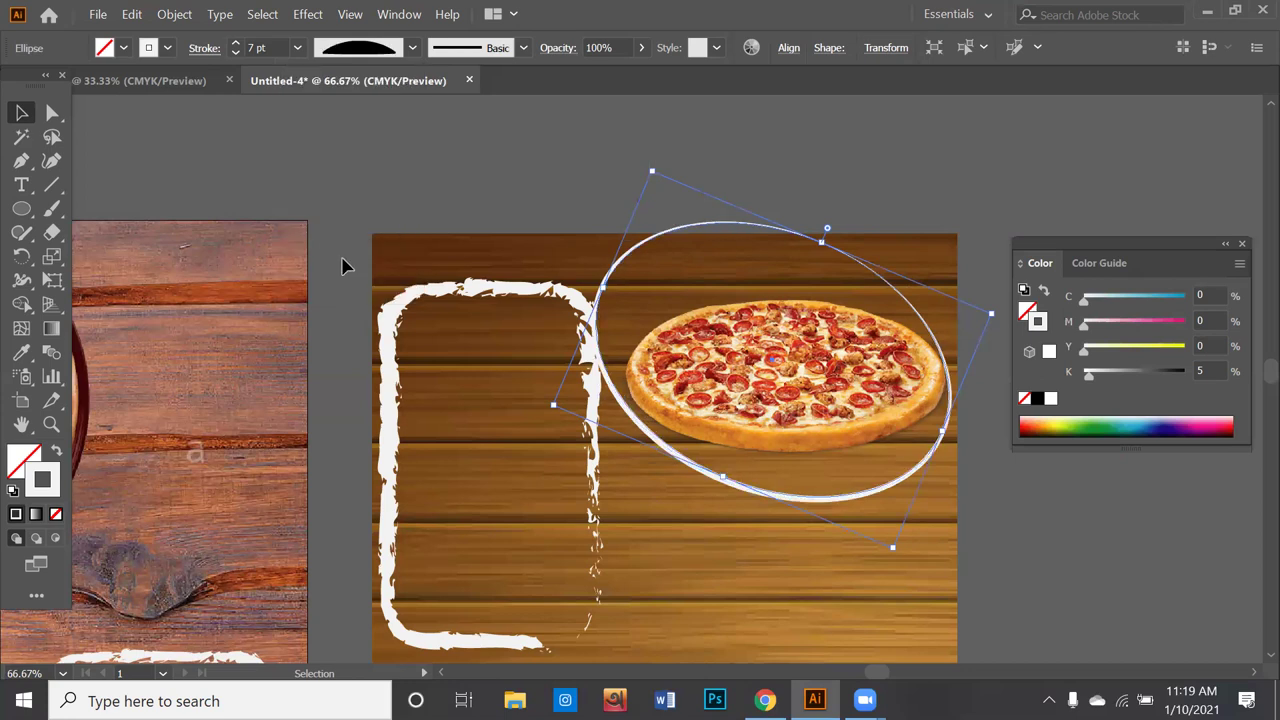
{"action": "left_click", "coordinate": [390, 52]}
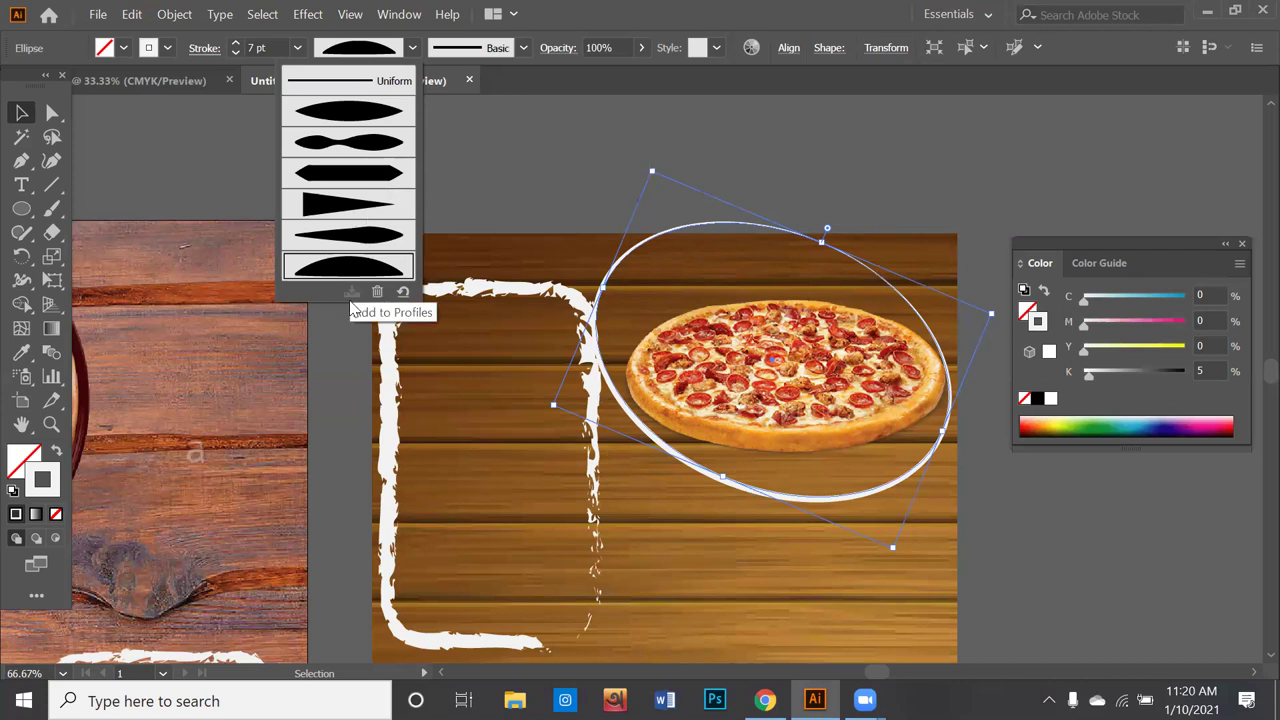
Step: After trying several brushes, apply Charcoal - Feather and a thinner width profile to the ellipse
{"action": "left_click", "coordinate": [500, 58]}
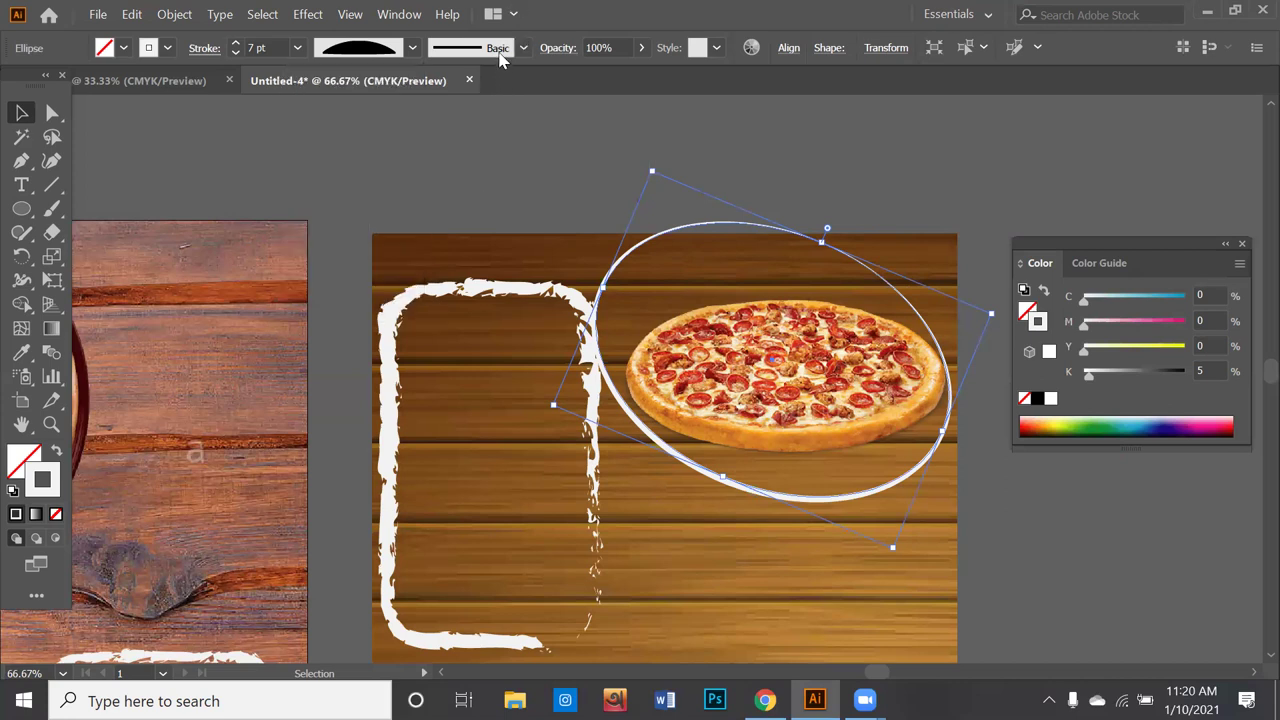
{"action": "left_click", "coordinate": [500, 56]}
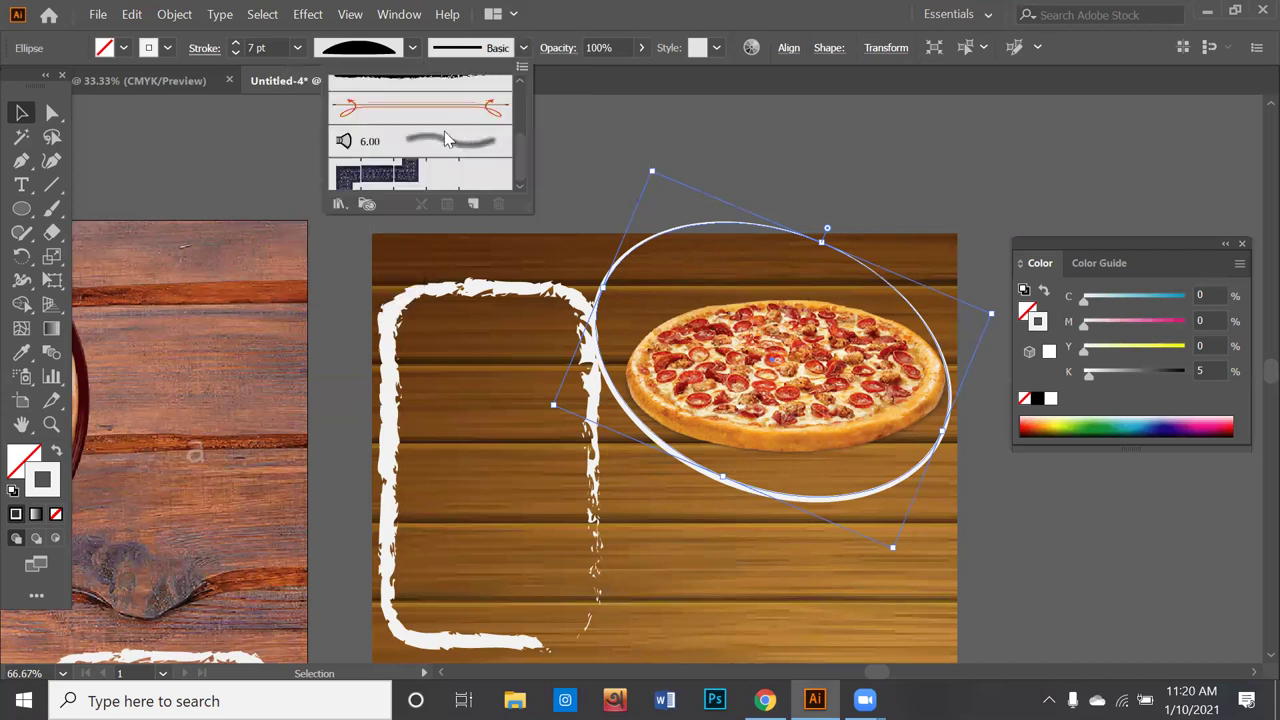
{"action": "left_click", "coordinate": [398, 172]}
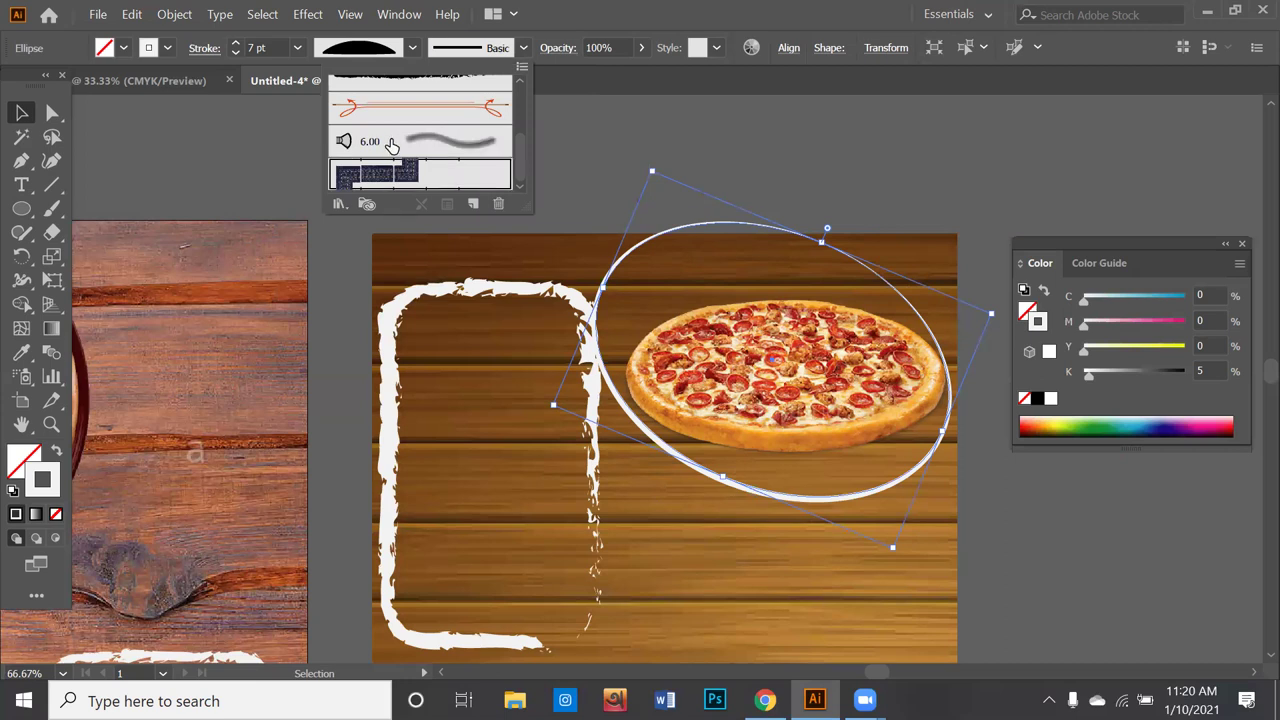
{"action": "left_click", "coordinate": [398, 142]}
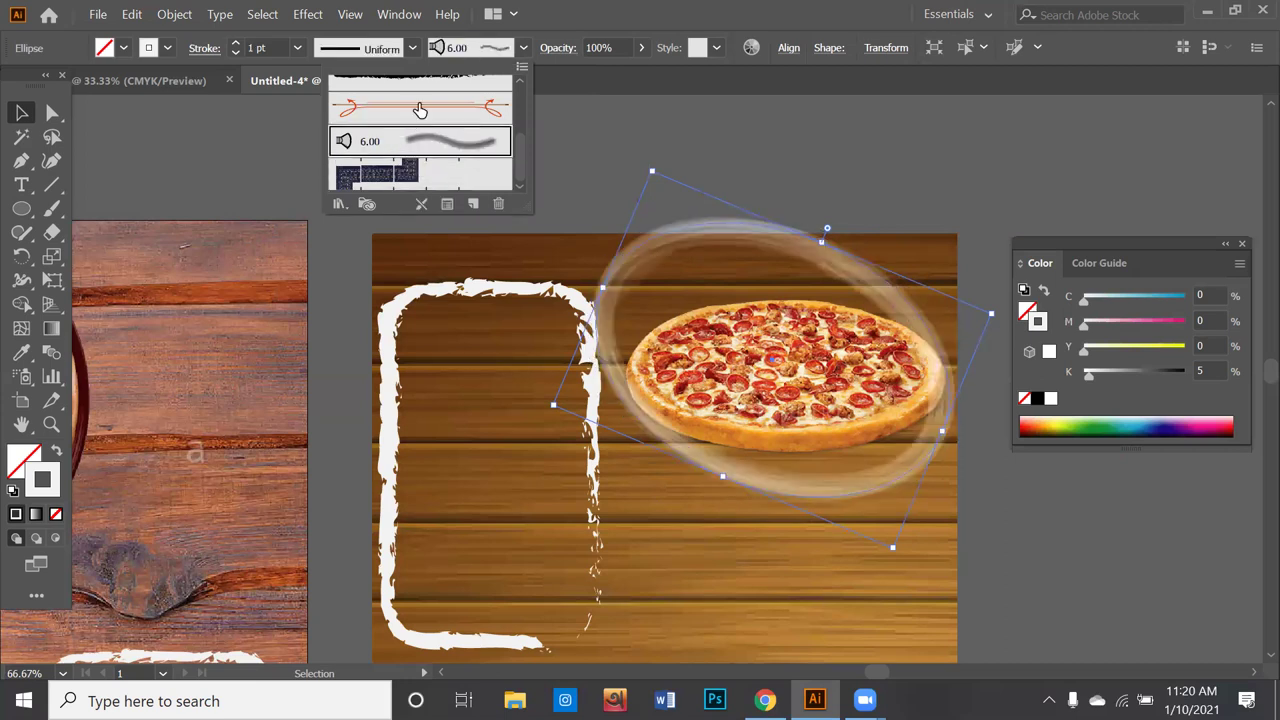
{"action": "left_click", "coordinate": [420, 108]}
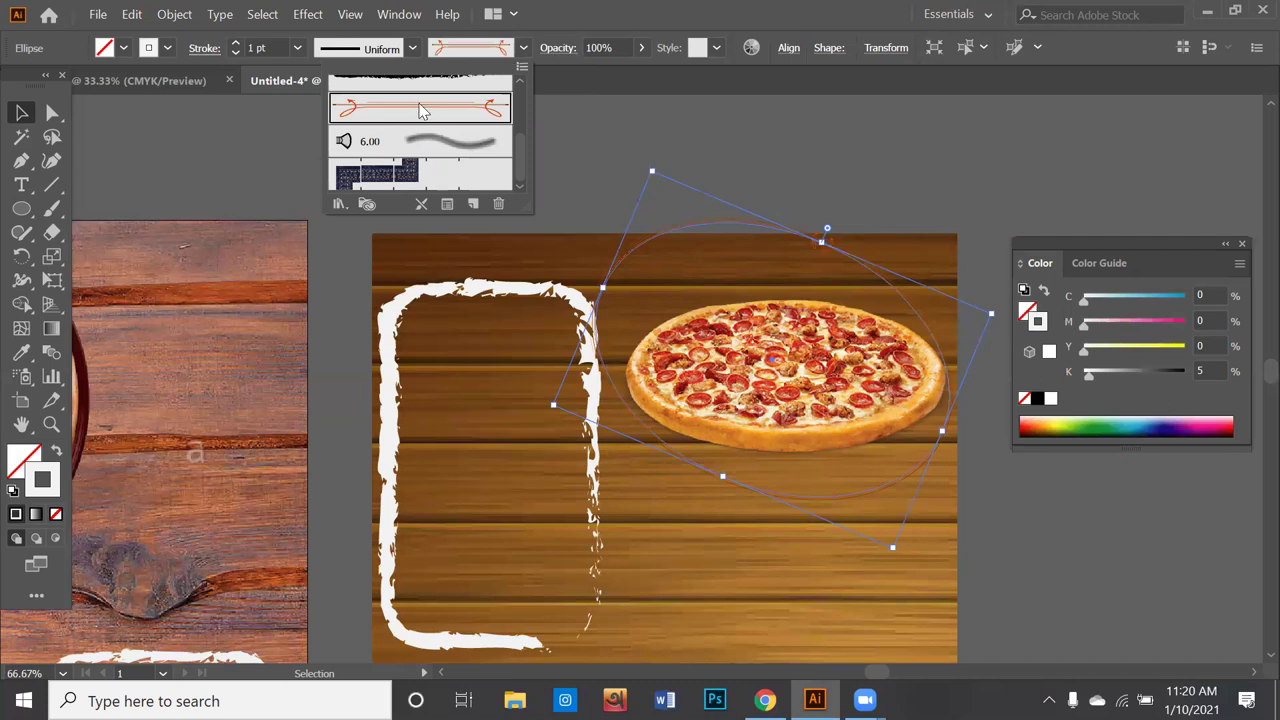
{"action": "scroll", "coordinate": [420, 110], "scroll_direction": "up", "scroll_amount": 2}
{"action": "left_click", "coordinate": [416, 140]}
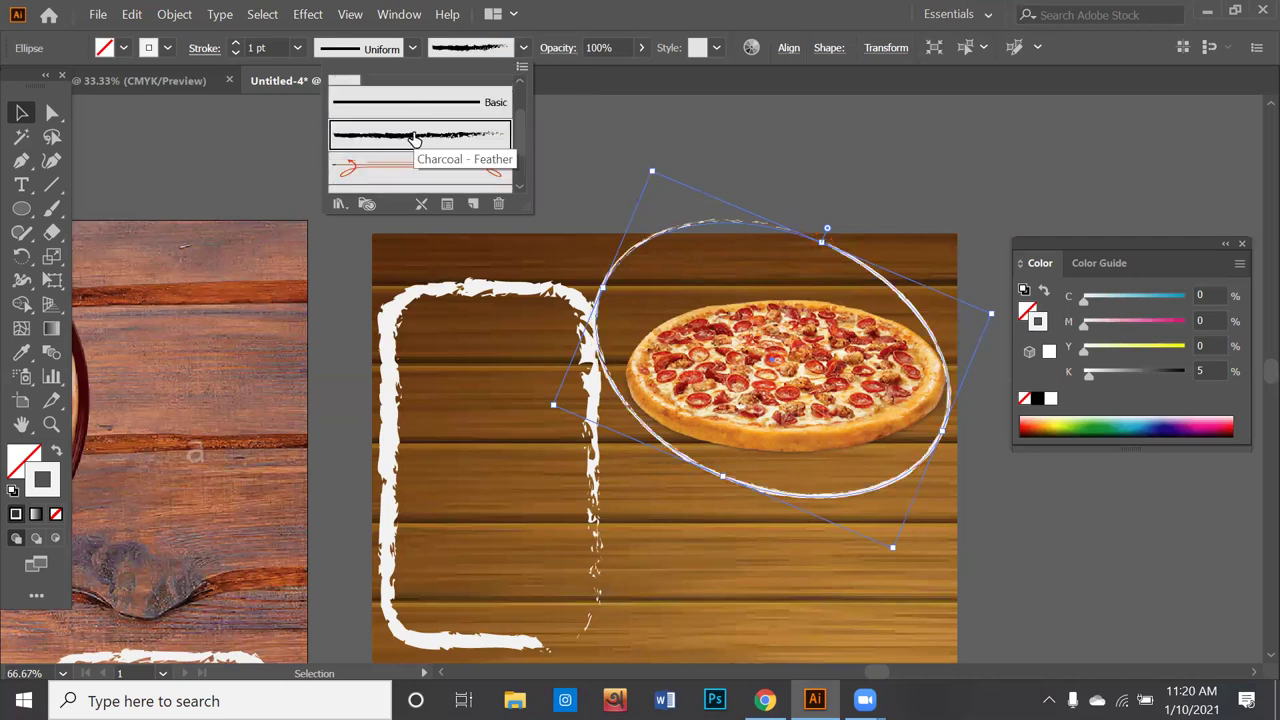
{"action": "left_click", "coordinate": [378, 49]}
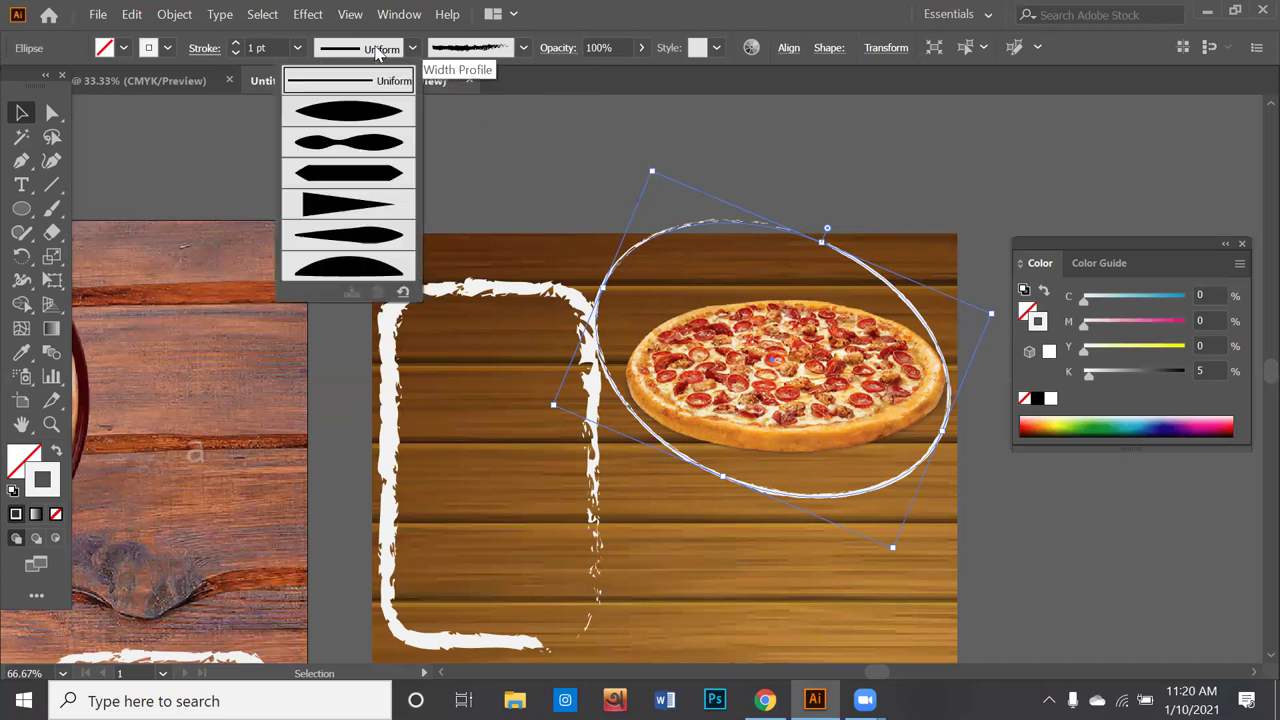
{"action": "left_click", "coordinate": [344, 268]}
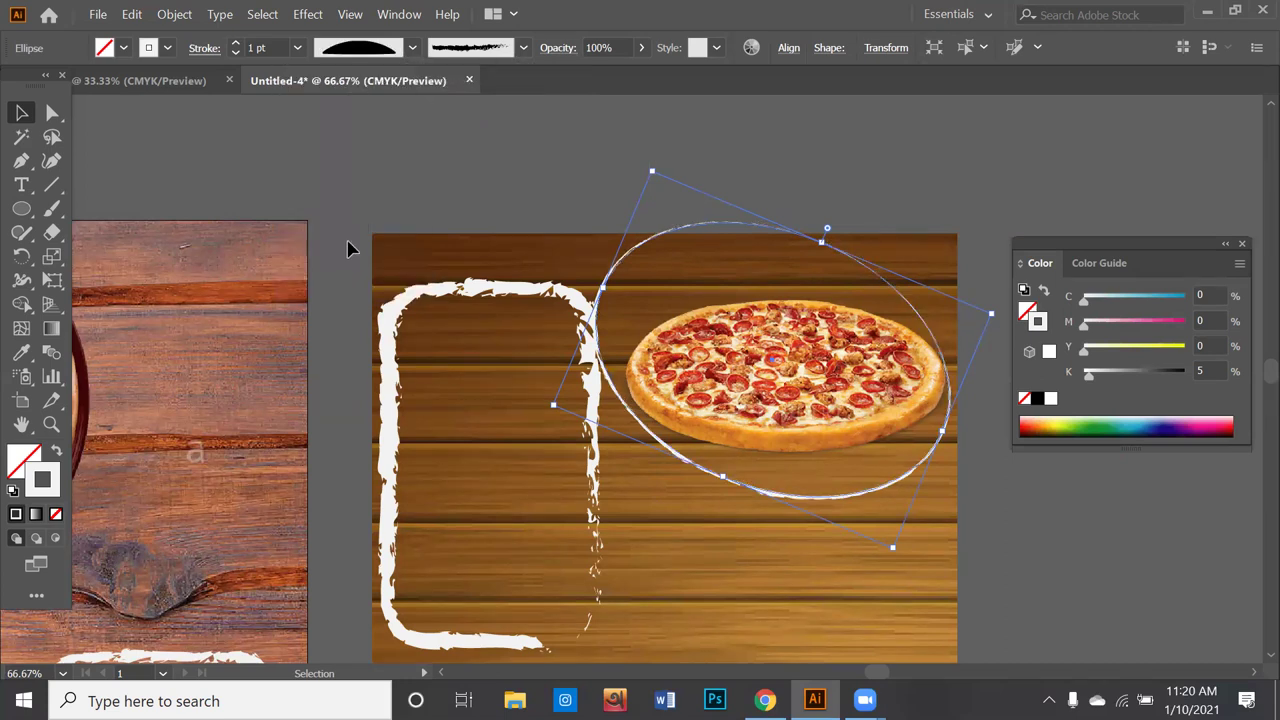
{"action": "left_click", "coordinate": [448, 150]}
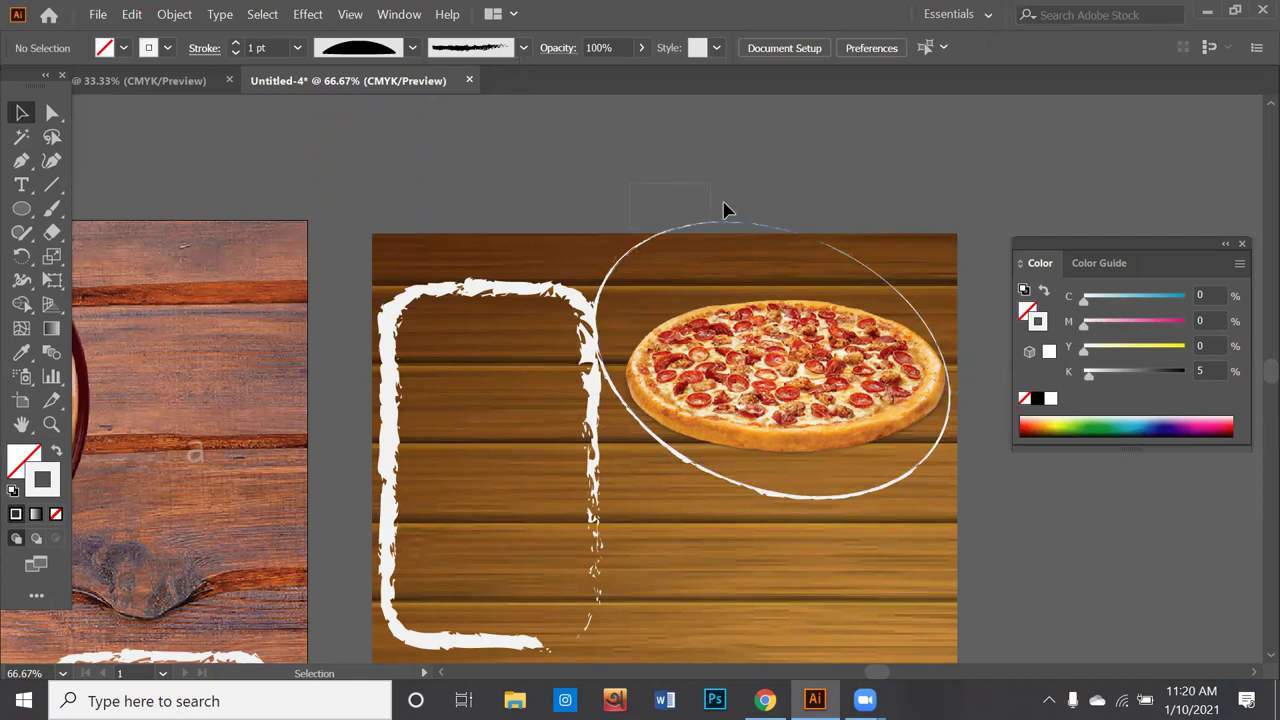
{"action": "left_click", "coordinate": [708, 308]}
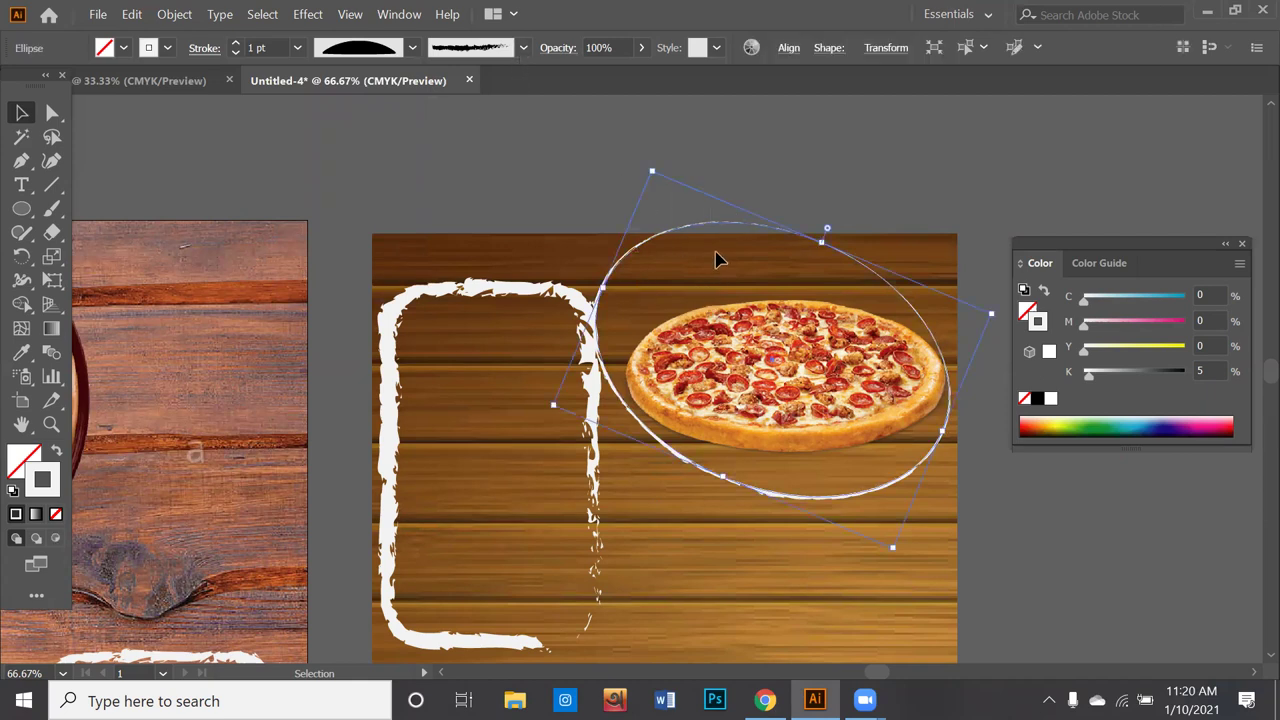
Step: Delete the ellipse, zoom out to 33.33% and pan to centre both artboards
{"action": "key", "text": "Delete"}
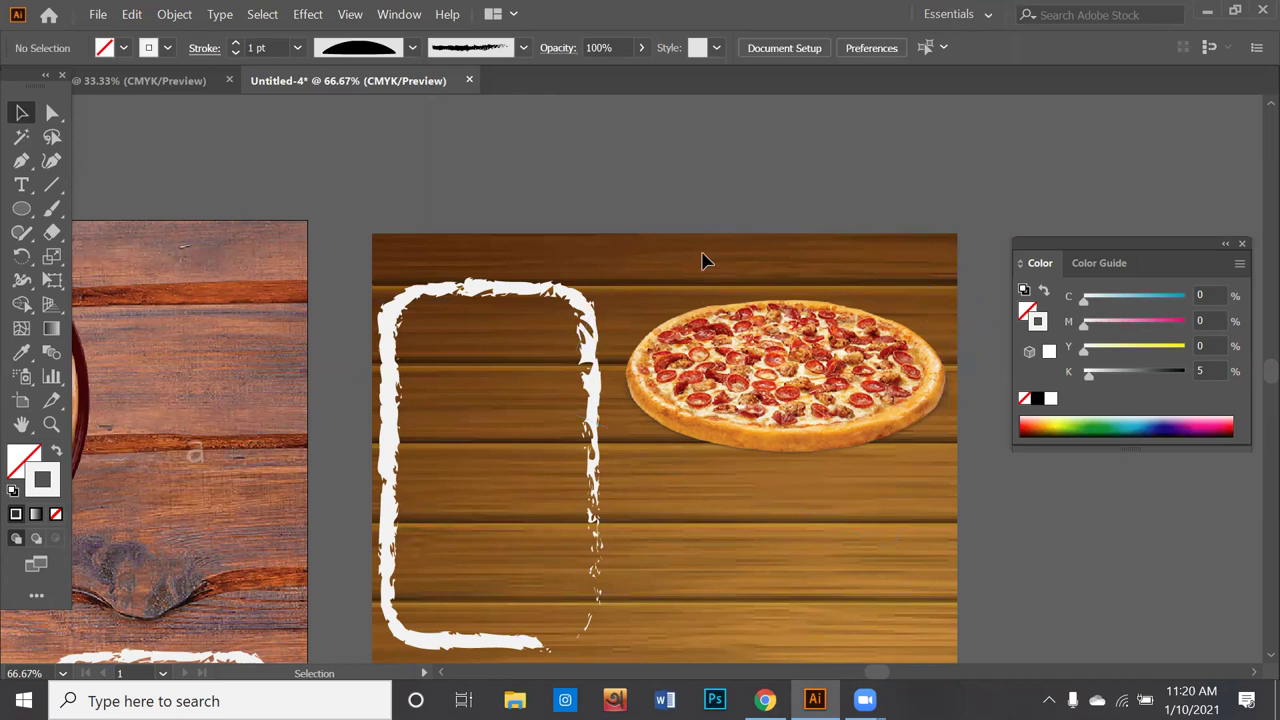
{"action": "scroll", "coordinate": [640, 340], "scroll_direction": "down", "scroll_amount": 3}
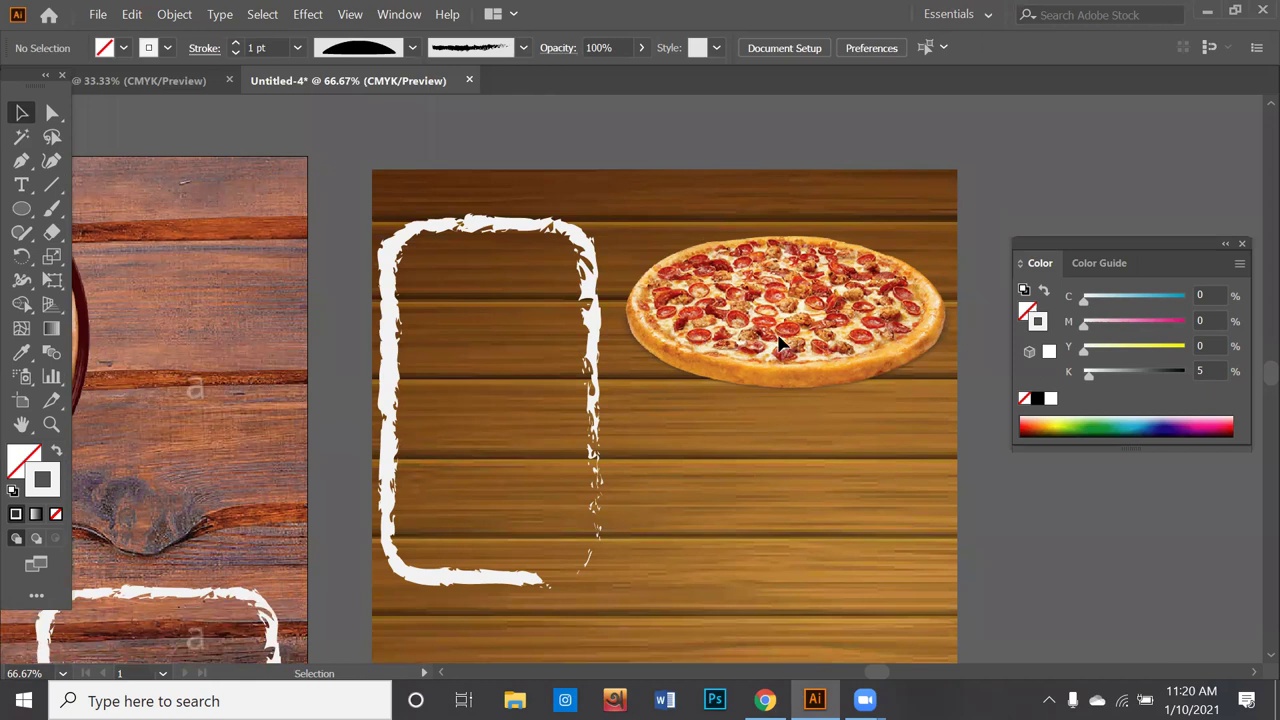
{"action": "scroll", "coordinate": [780, 343], "scroll_direction": "down", "scroll_amount": 2, "text": "alt"}
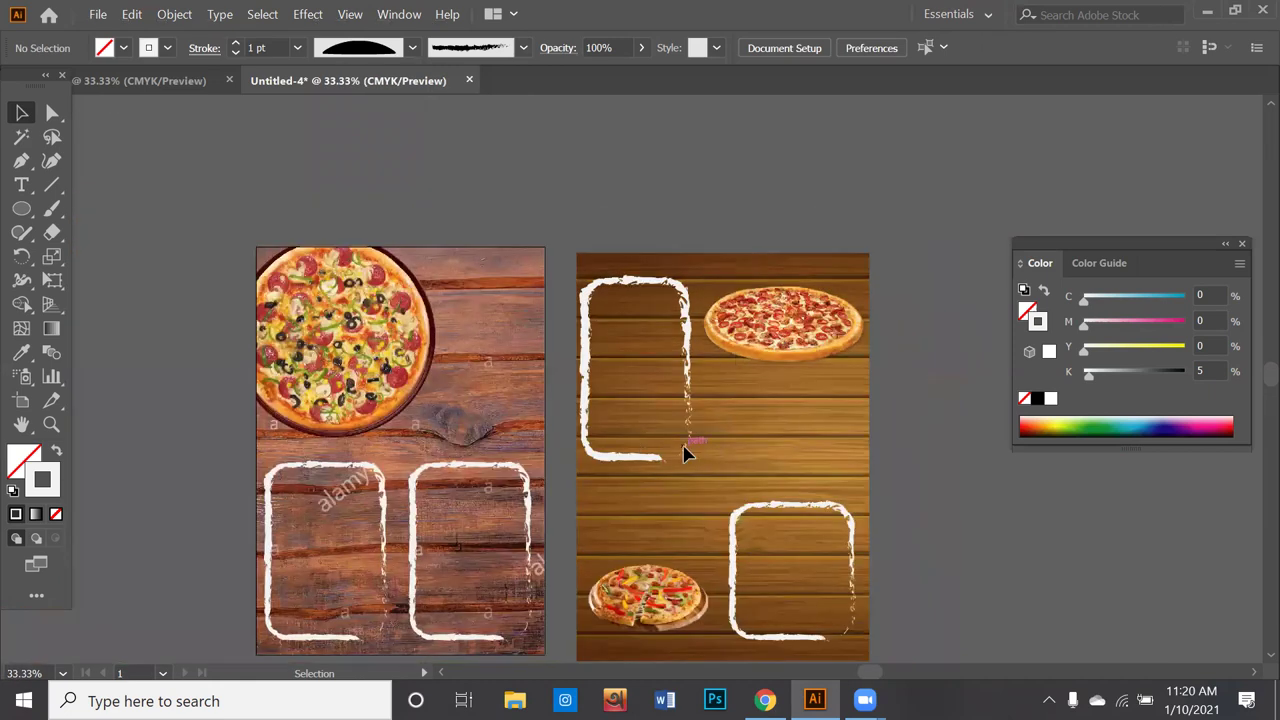
{"action": "key", "text": "space"}
{"action": "left_click_drag", "start_coordinate": [545, 295], "coordinate": [535, 223]}
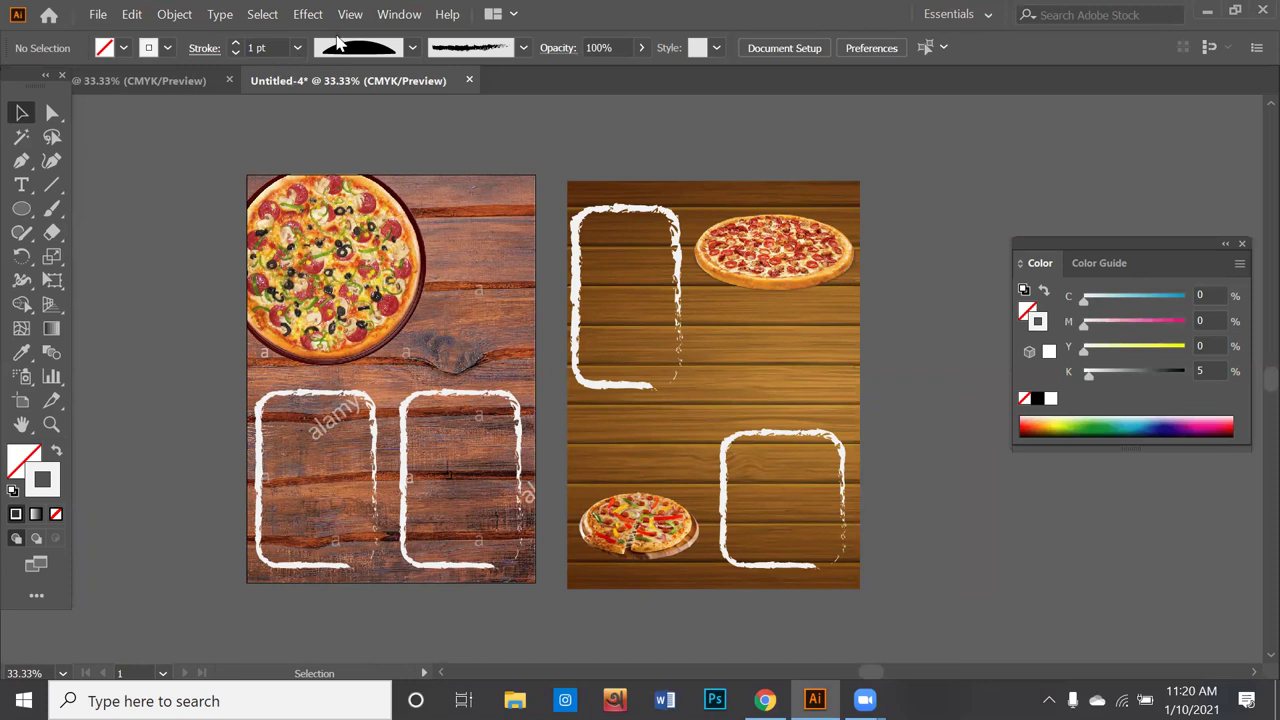
Step: Open the Pathfinder panel from the Window menu
{"action": "left_click", "coordinate": [400, 16]}
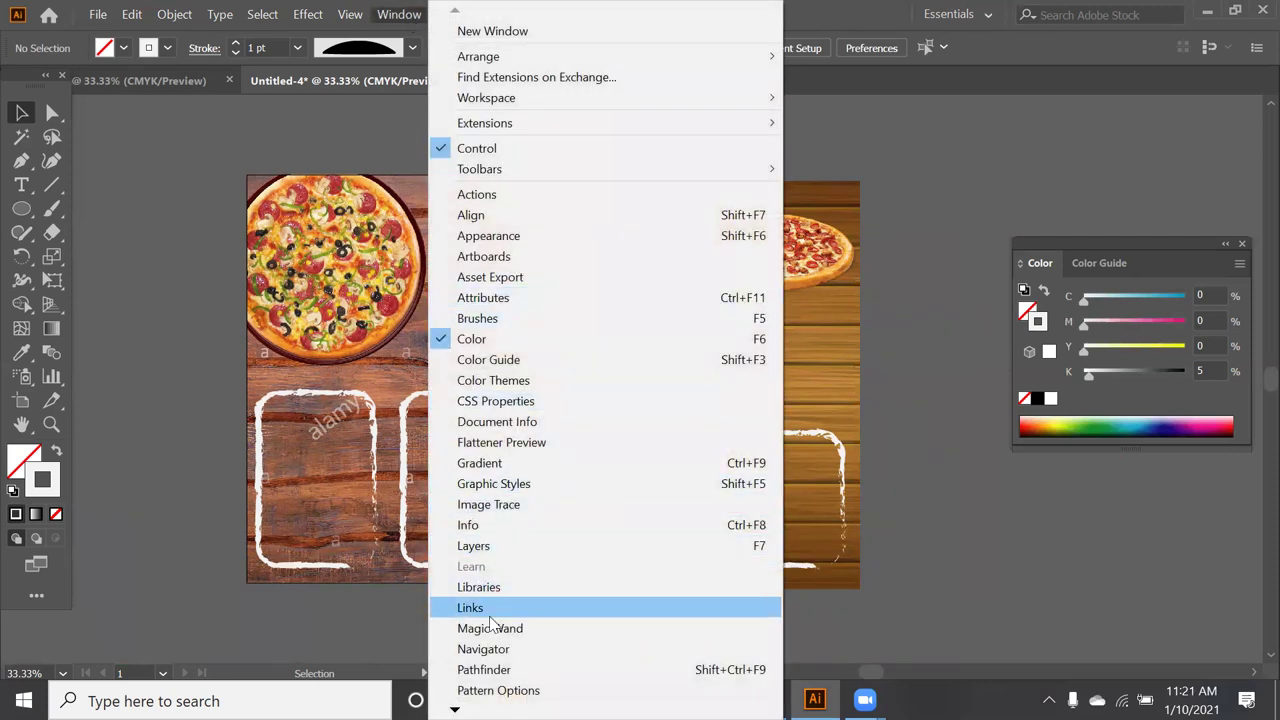
{"action": "left_click", "coordinate": [484, 670]}
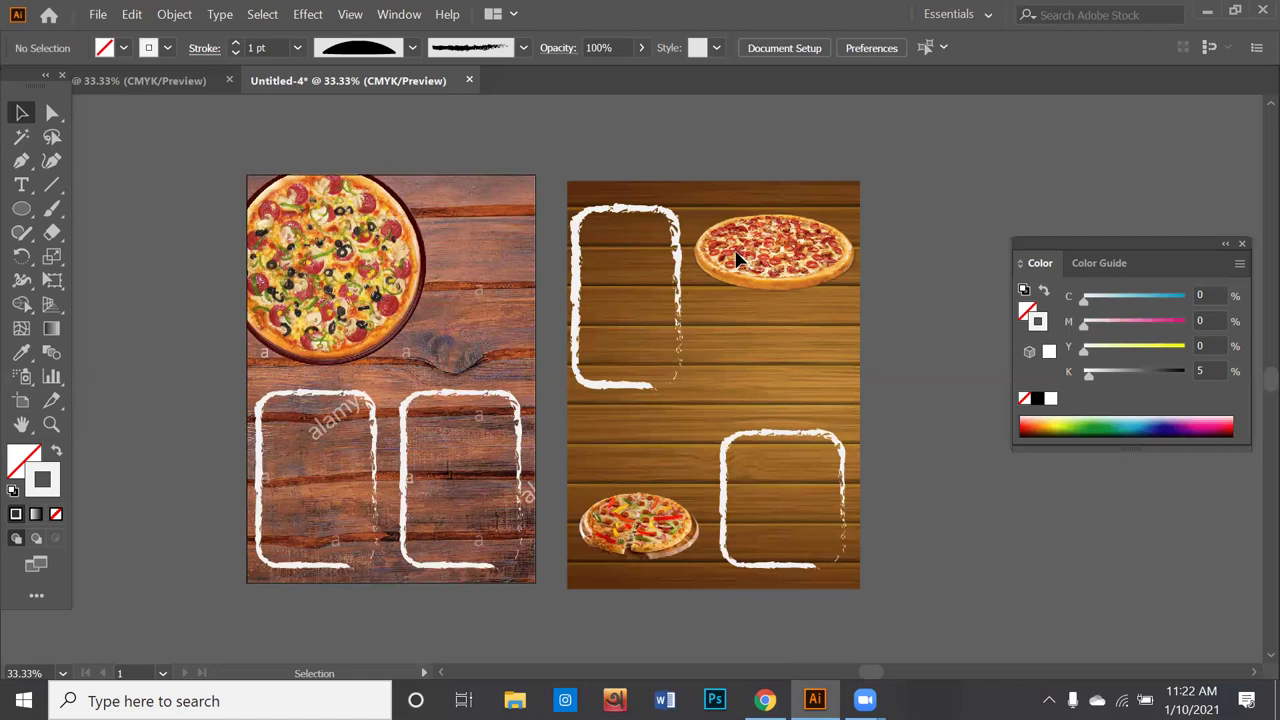
{"action": "key", "text": "space"}
{"action": "left_click_drag", "start_coordinate": [922, 520], "coordinate": [1240, 595]}
{"action": "scroll", "coordinate": [905, 525], "scroll_direction": "down", "scroll_amount": 1, "text": "alt"}
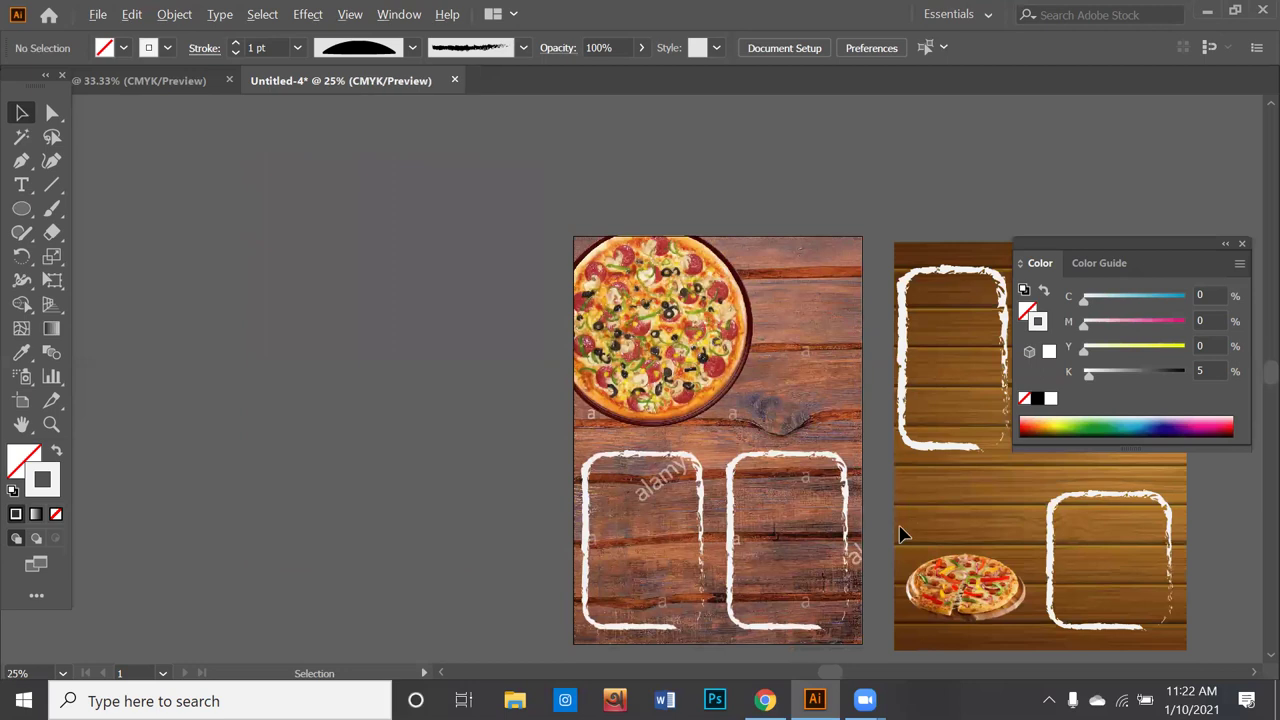
{"action": "scroll", "coordinate": [805, 505], "scroll_direction": "down", "scroll_amount": 2, "text": "alt"}
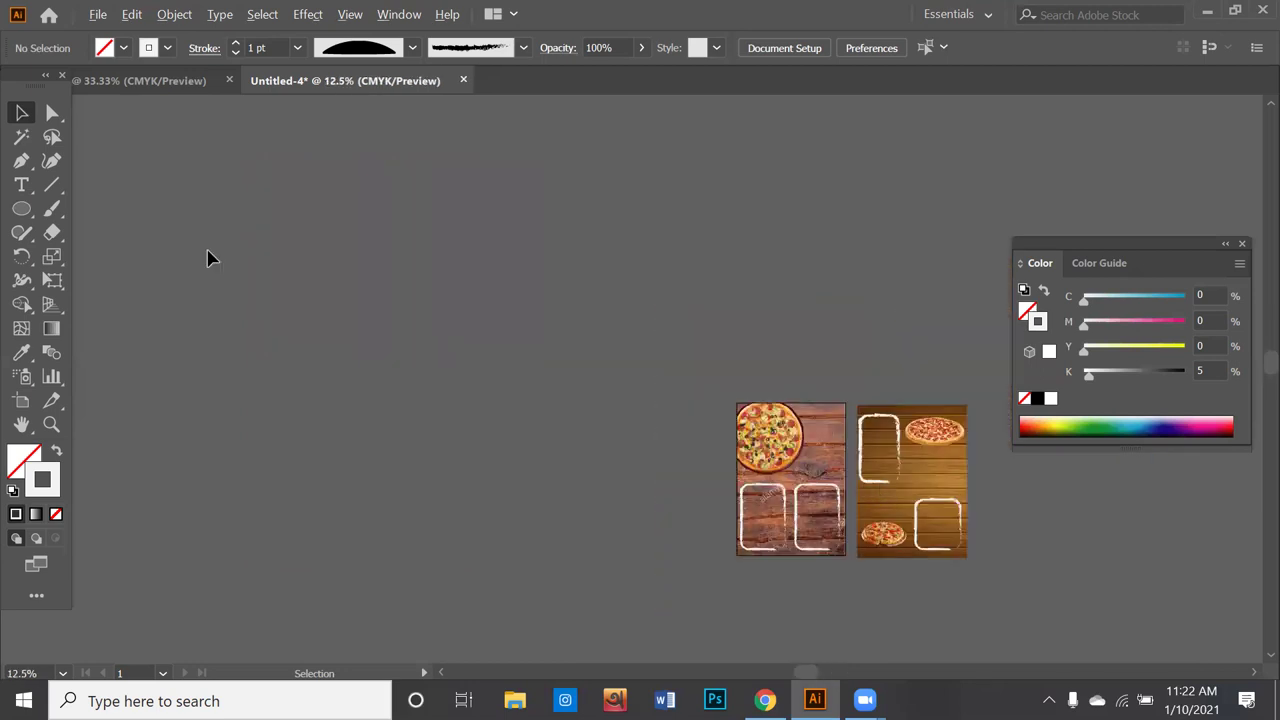
{"action": "left_click", "coordinate": [145, 81]}
{"action": "scroll", "coordinate": [443, 211], "scroll_direction": "left", "scroll_amount": 3}
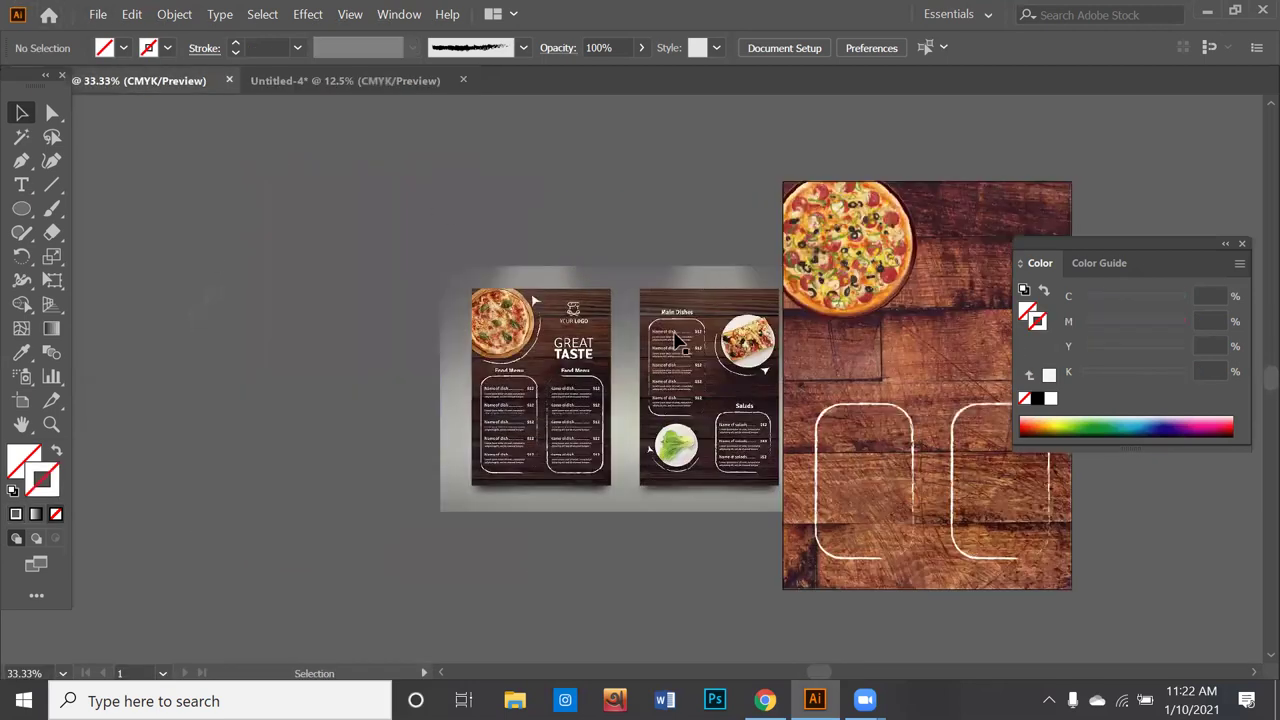
{"action": "scroll", "coordinate": [676, 342], "scroll_direction": "up", "scroll_amount": 1, "text": "alt"}
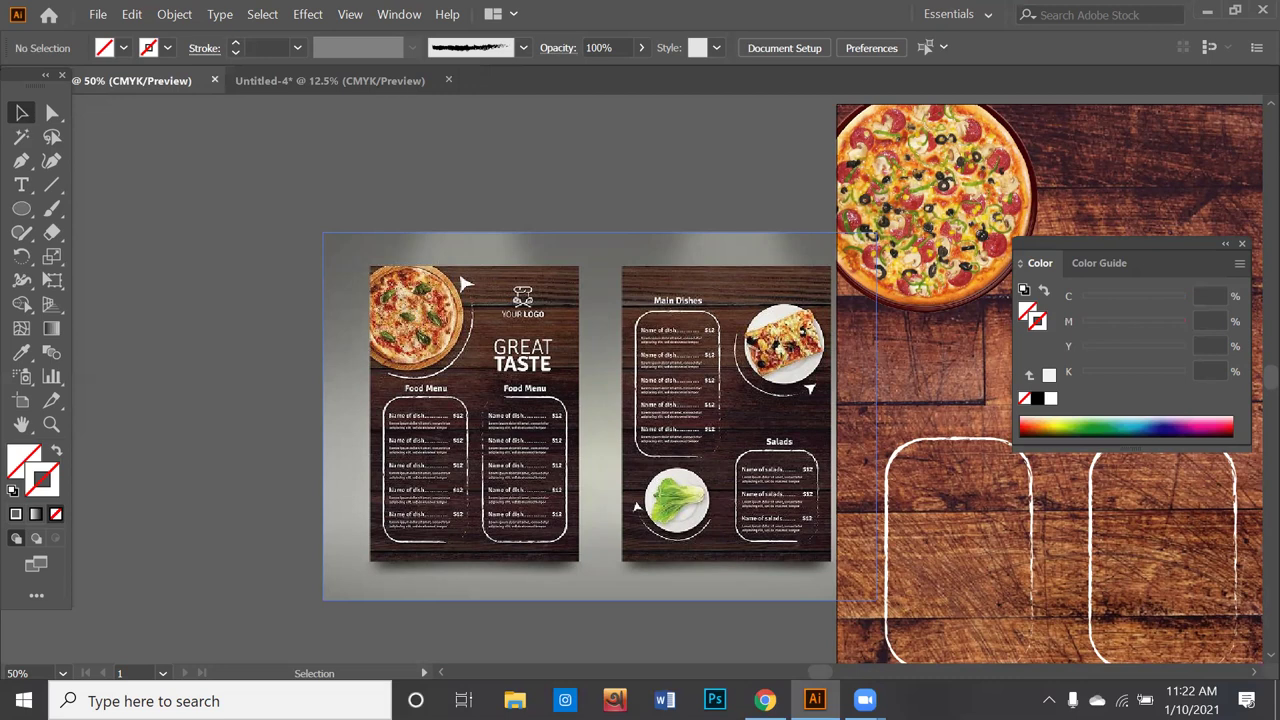
{"action": "scroll", "coordinate": [1039, 466], "scroll_direction": "down", "scroll_amount": 1}
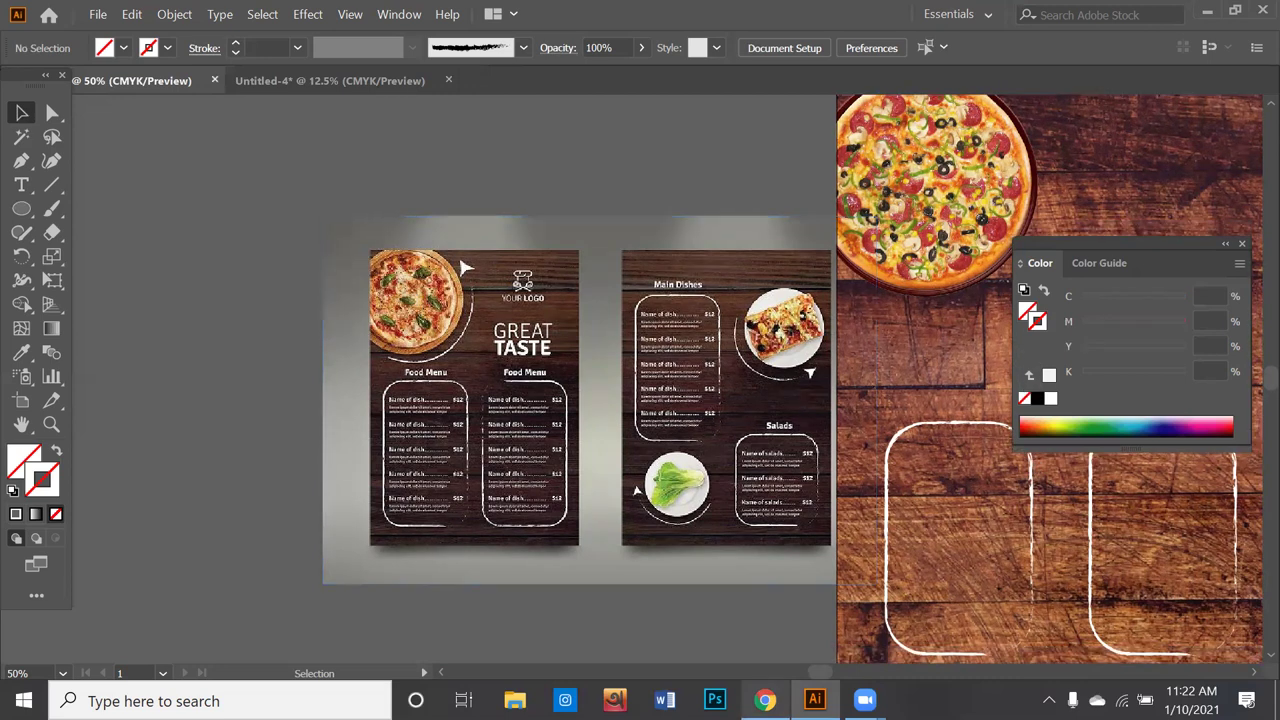
{"action": "left_click", "coordinate": [765, 700]}
{"action": "left_click", "coordinate": [815, 700]}
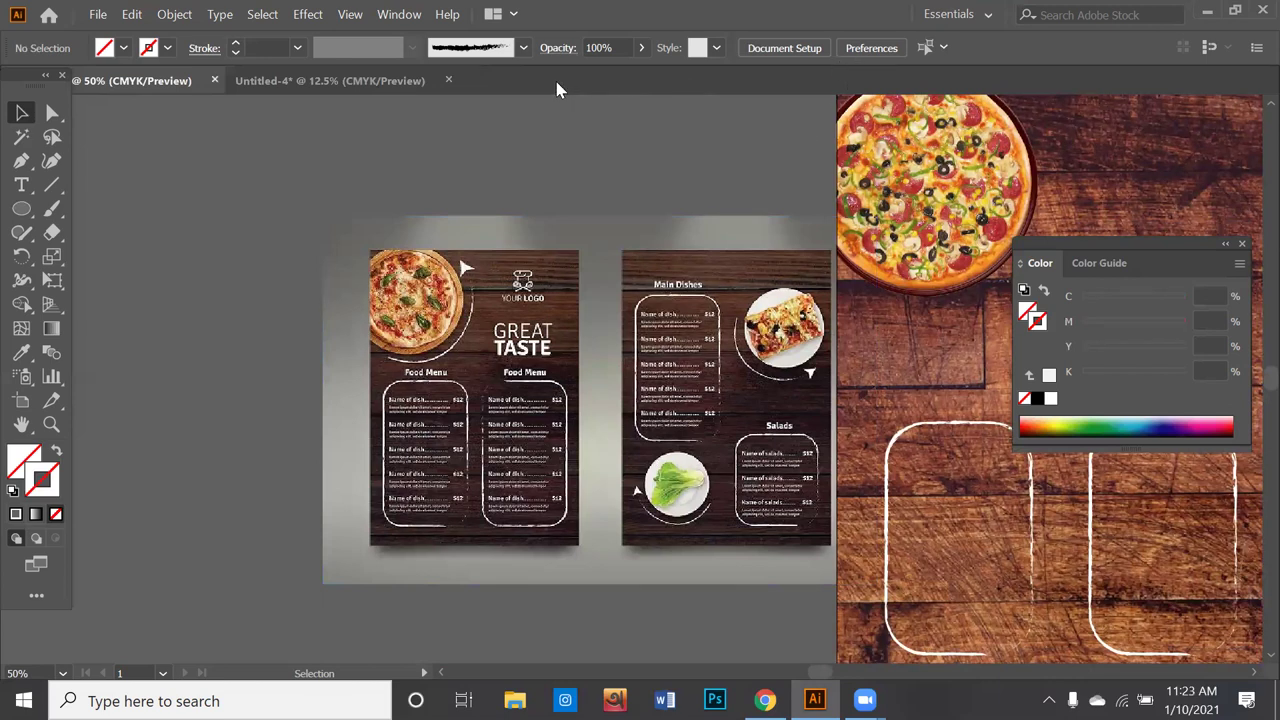
{"action": "left_click", "coordinate": [377, 80]}
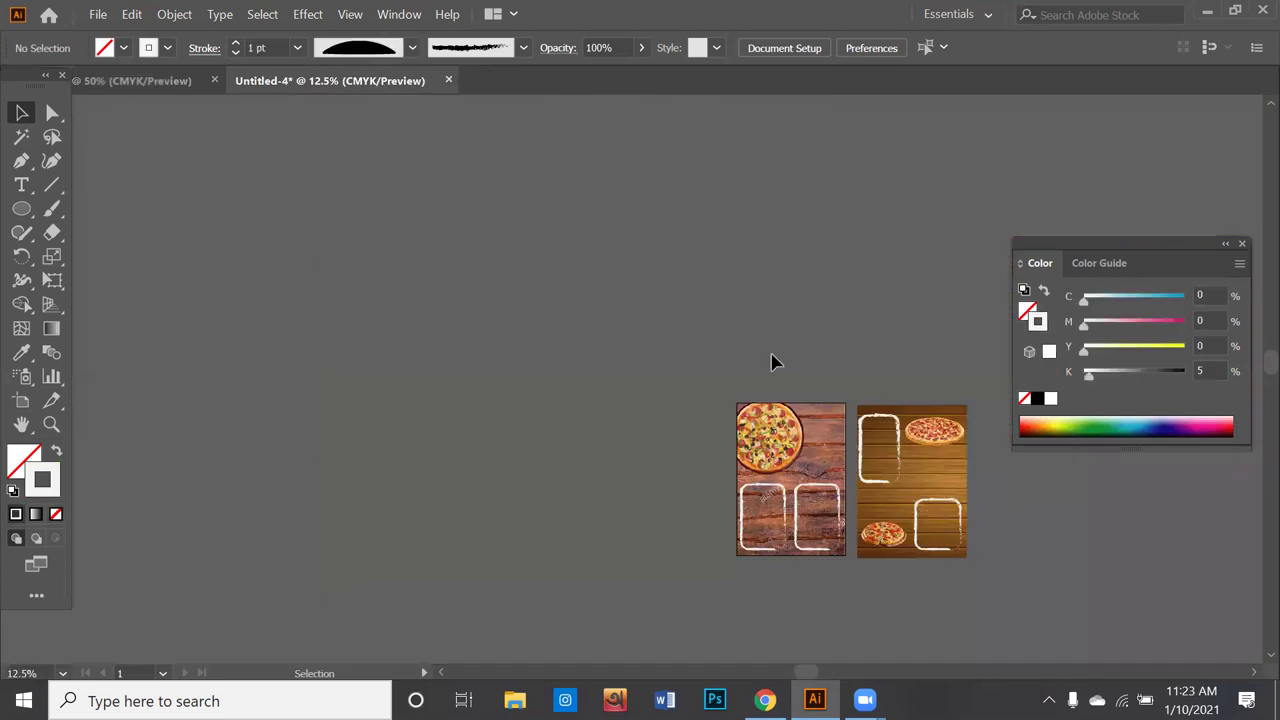
Step: Pan to empty pasteboard and draw a large ellipse there
{"action": "scroll", "coordinate": [886, 496], "scroll_direction": "up", "scroll_amount": 1}
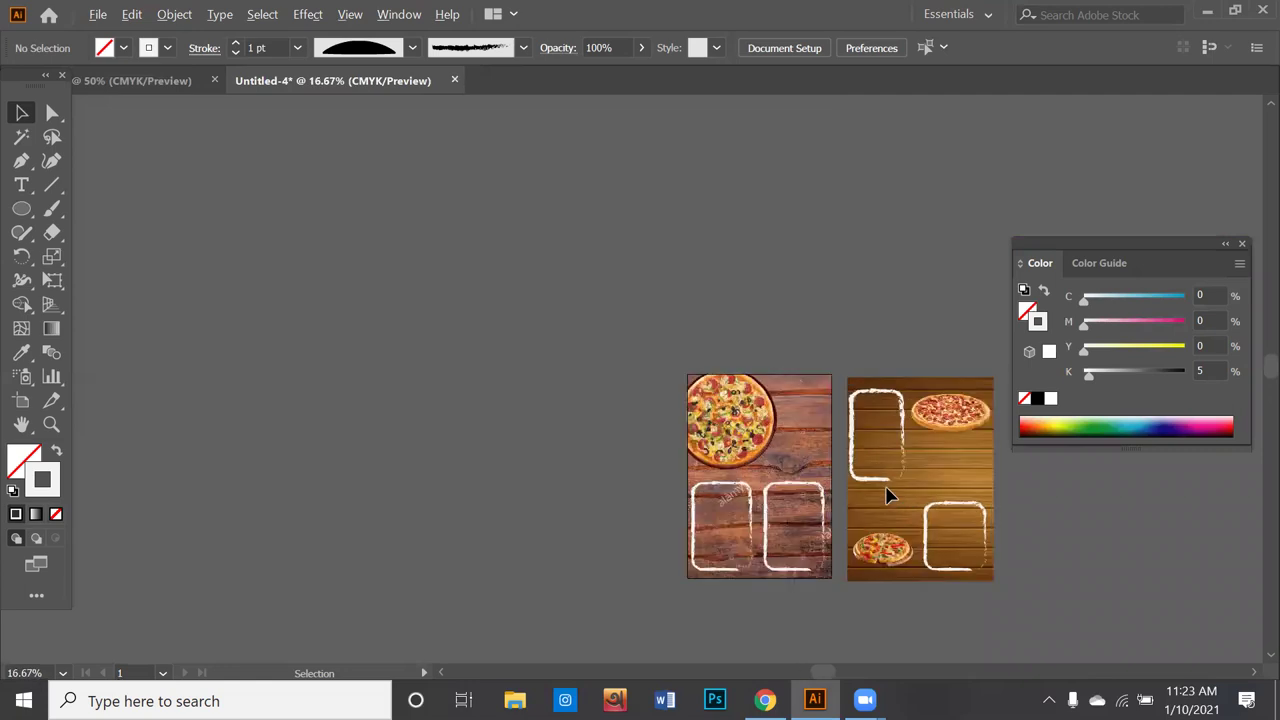
{"action": "scroll", "coordinate": [886, 496], "scroll_direction": "up", "scroll_amount": 1}
{"action": "scroll", "coordinate": [886, 496], "scroll_direction": "up", "scroll_amount": 1}
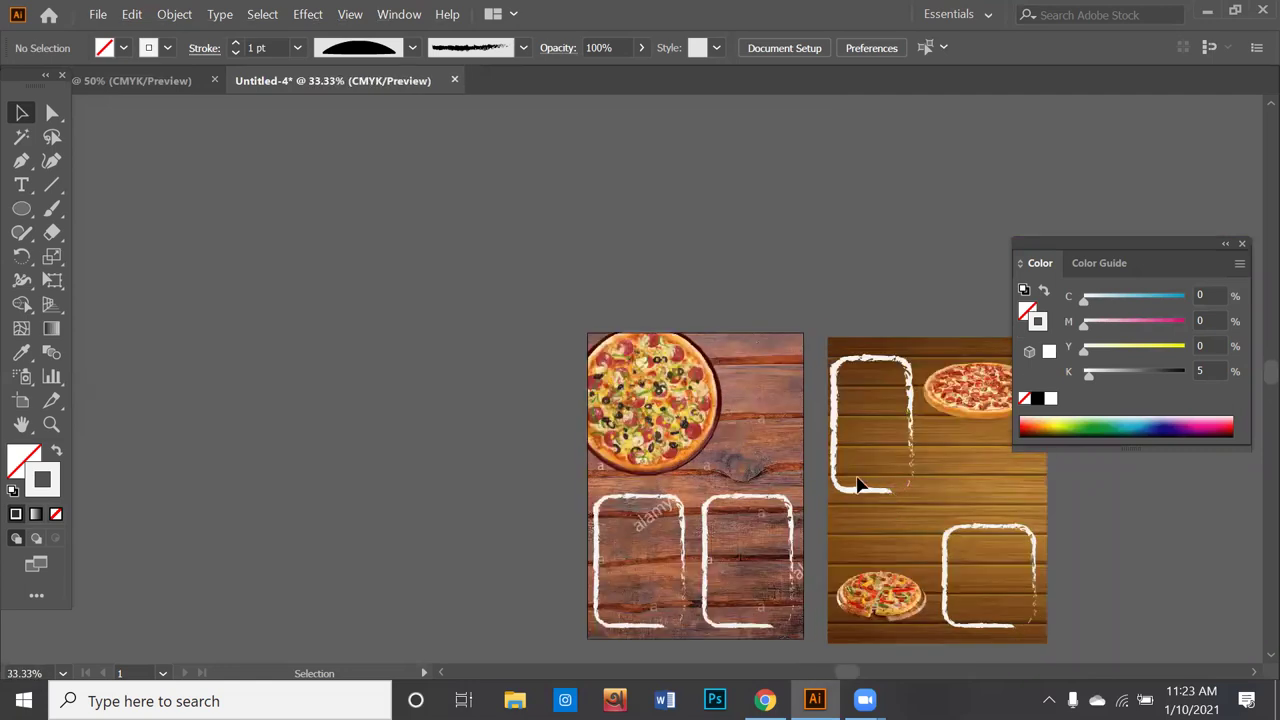
{"action": "left_click_drag", "start_coordinate": [148, 173], "coordinate": [581, 262]}
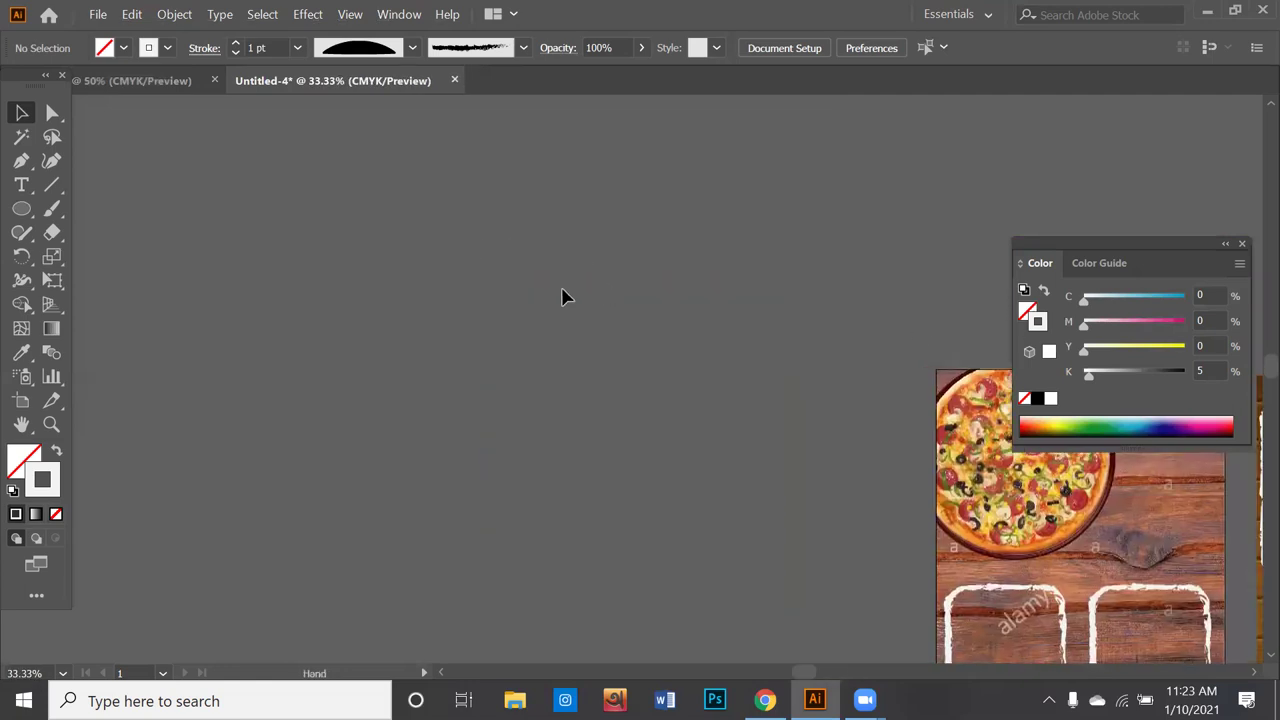
{"action": "left_click", "coordinate": [65, 194]}
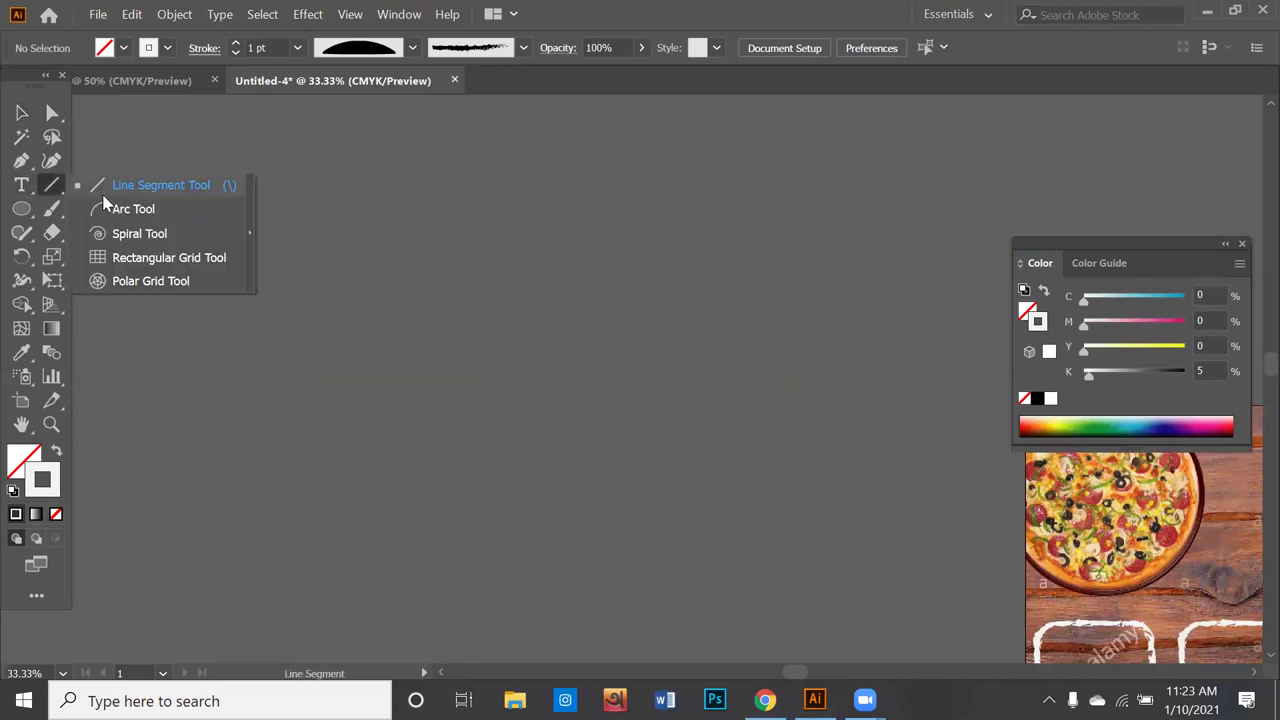
{"action": "left_click", "coordinate": [21, 208]}
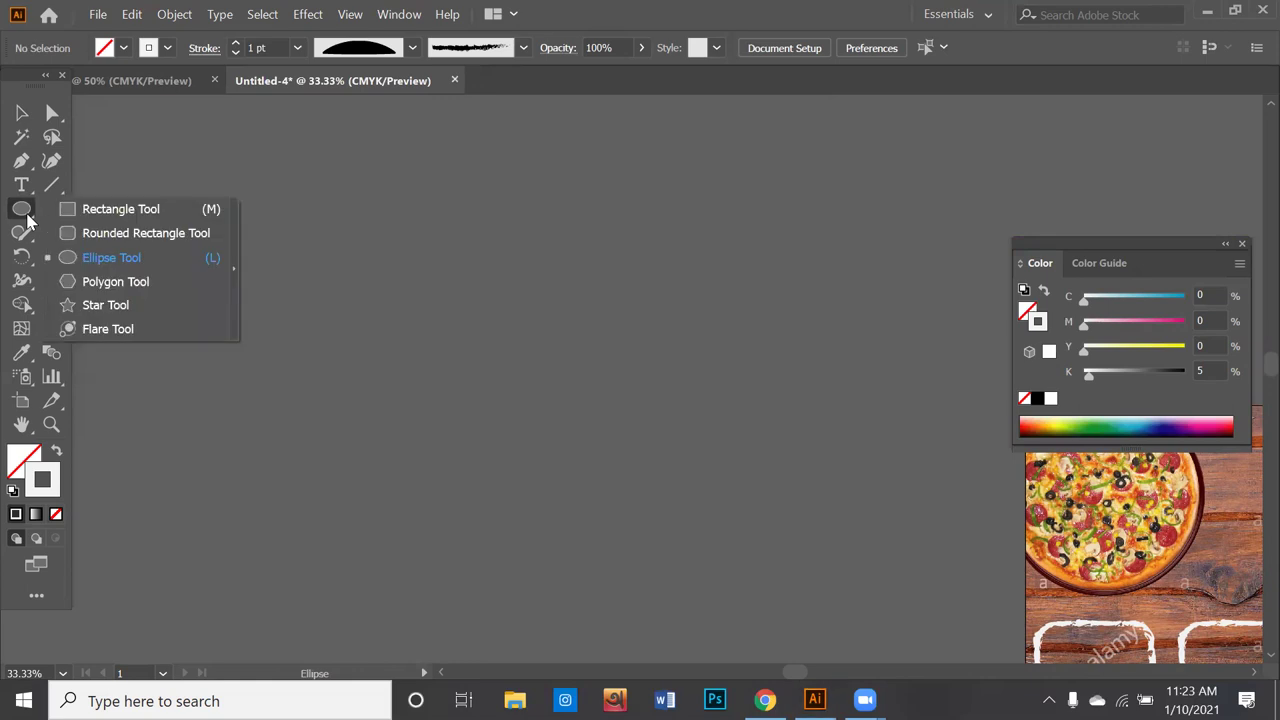
{"action": "left_click", "coordinate": [112, 257]}
{"action": "left_click_drag", "start_coordinate": [138, 268], "coordinate": [516, 572]}
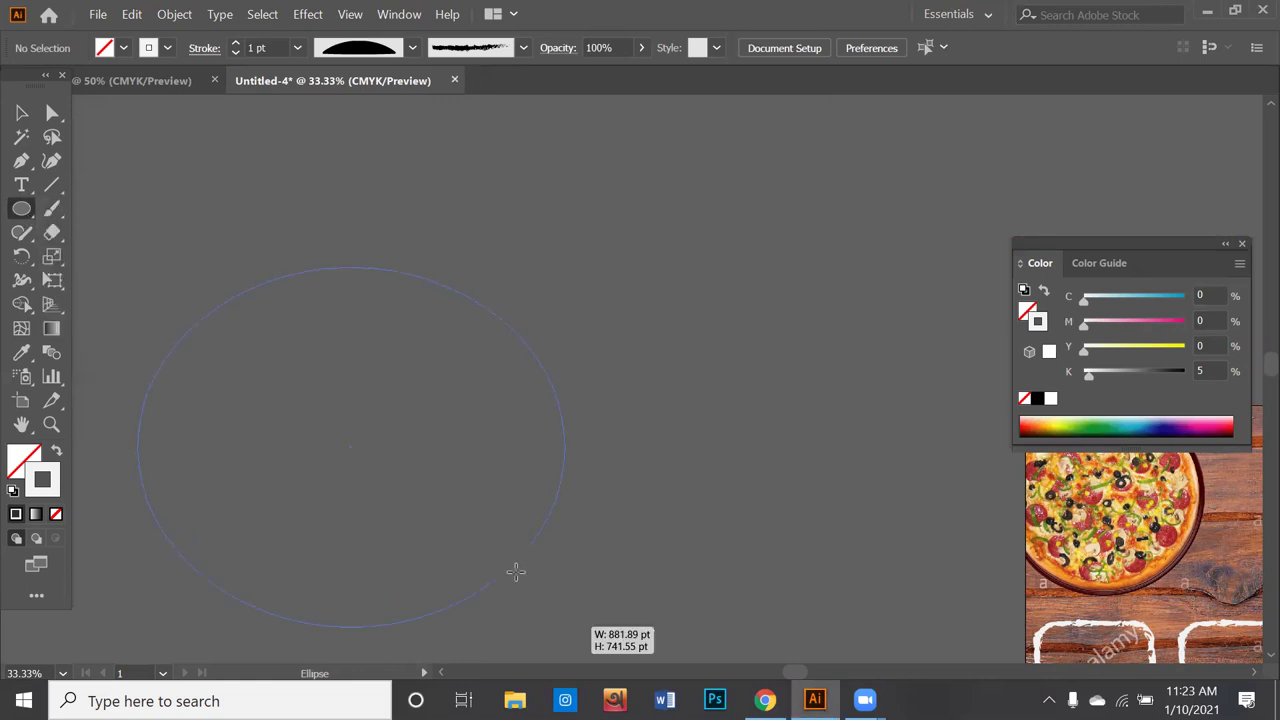
Step: Give the ellipse a white fill with no stroke and move it to the upper right
{"action": "left_click", "coordinate": [55, 514]}
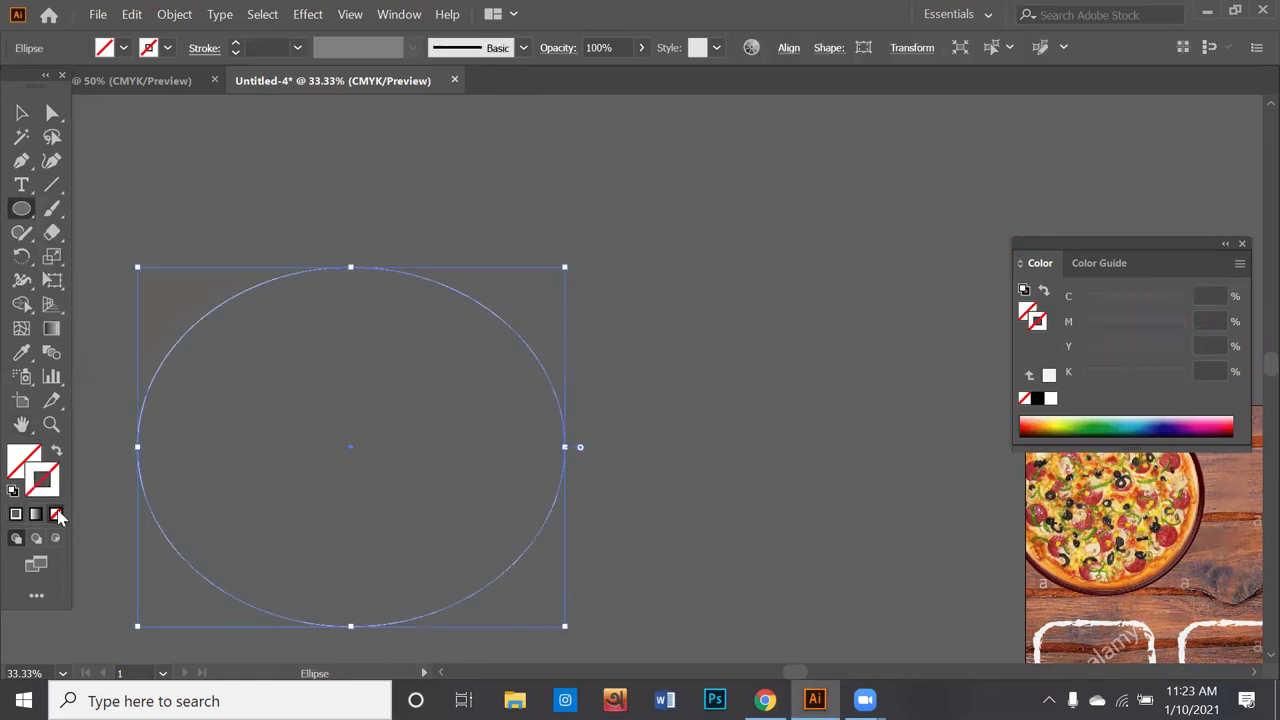
{"action": "left_click", "coordinate": [22, 458]}
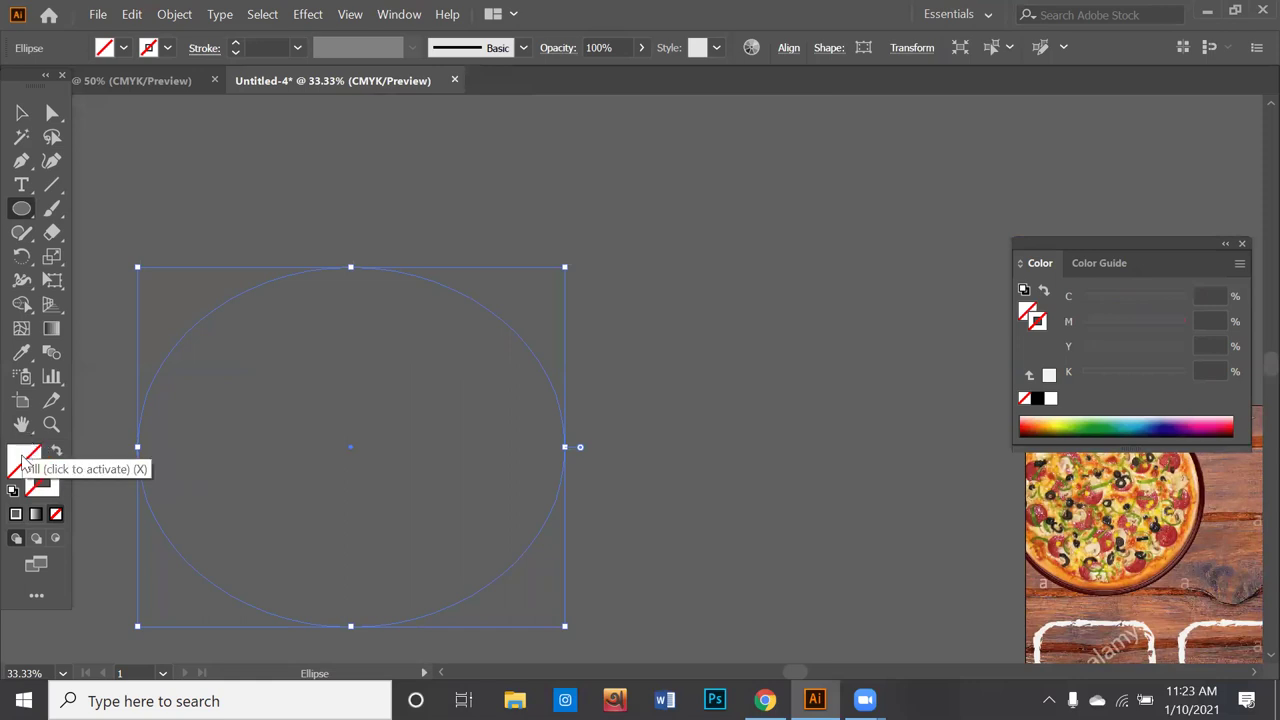
{"action": "left_click", "coordinate": [15, 514]}
{"action": "left_click_drag", "start_coordinate": [200, 514], "coordinate": [643, 370]}
{"action": "left_click", "coordinate": [52, 185]}
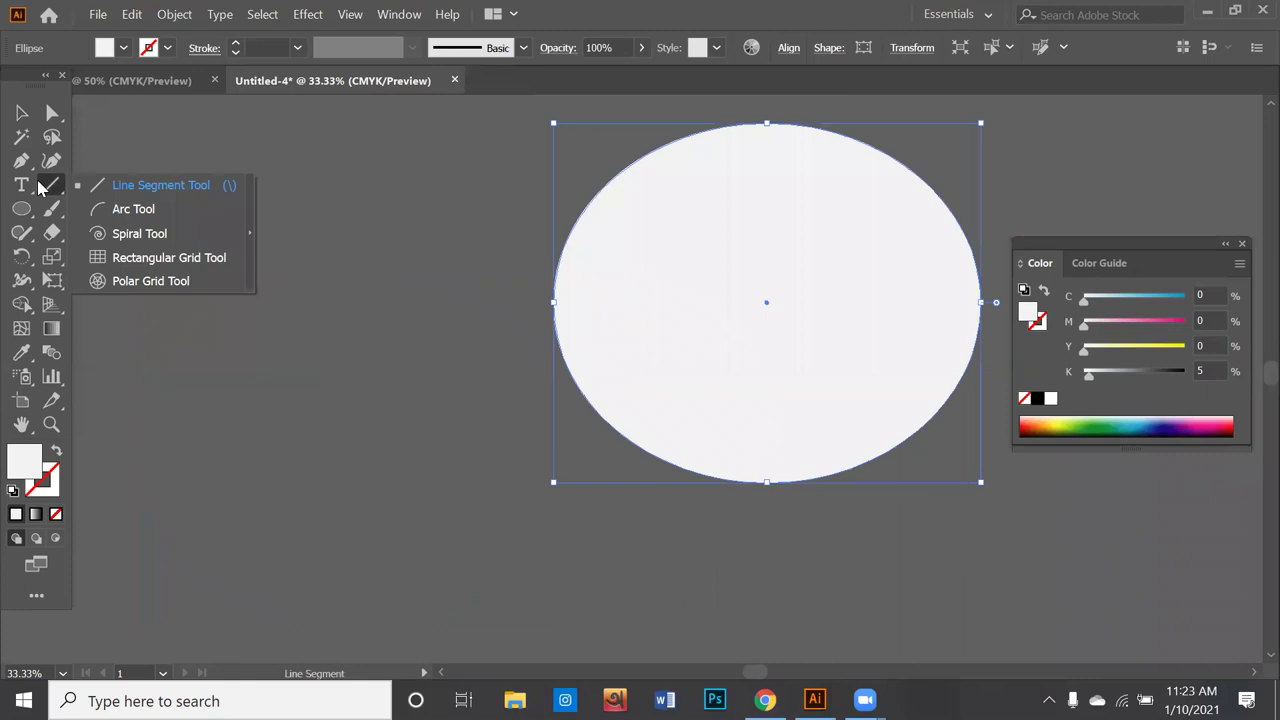
Step: Draw a stroke-free diagonal line across the ellipse after testing a 9 pt blue stroke, then select both
{"action": "mouse_move", "coordinate": [512, 137]}
{"action": "left_mouse_down"}
{"action": "mouse_move", "coordinate": [809, 547]}
{"action": "mouse_move", "coordinate": [880, 552]}
{"action": "left_mouse_up"}
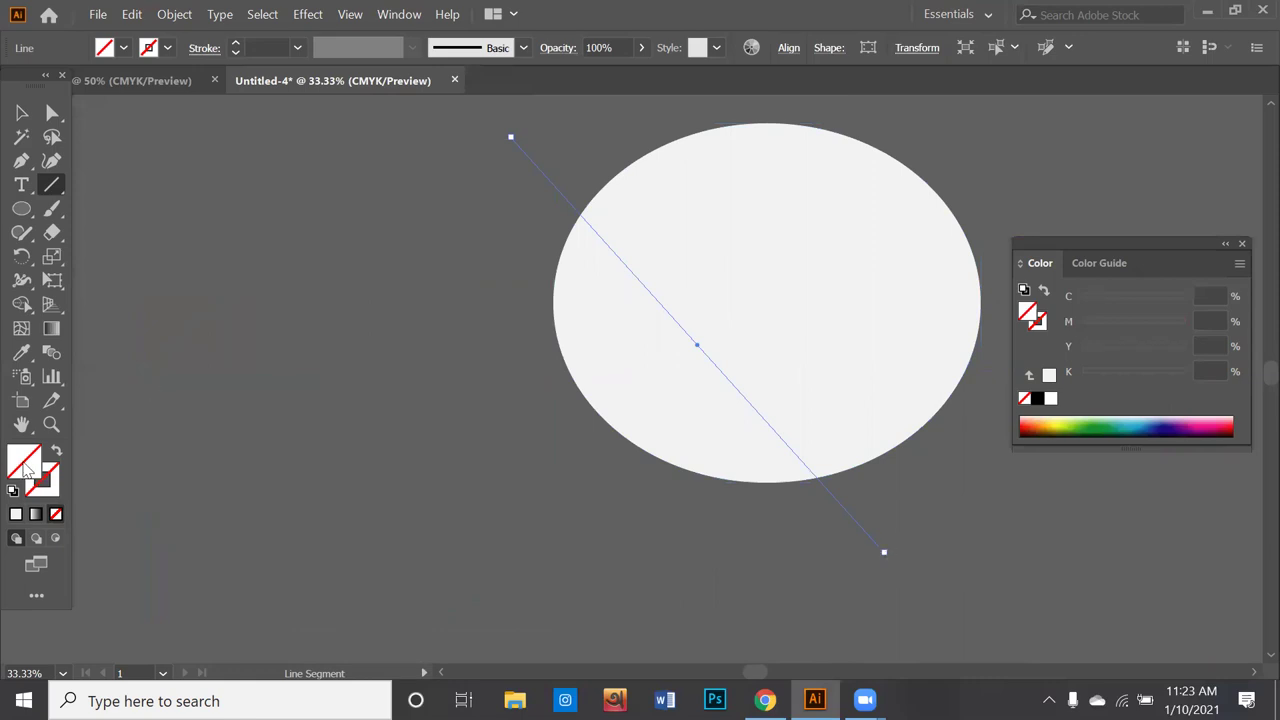
{"action": "left_click", "coordinate": [15, 514]}
{"action": "left_click", "coordinate": [1155, 424]}
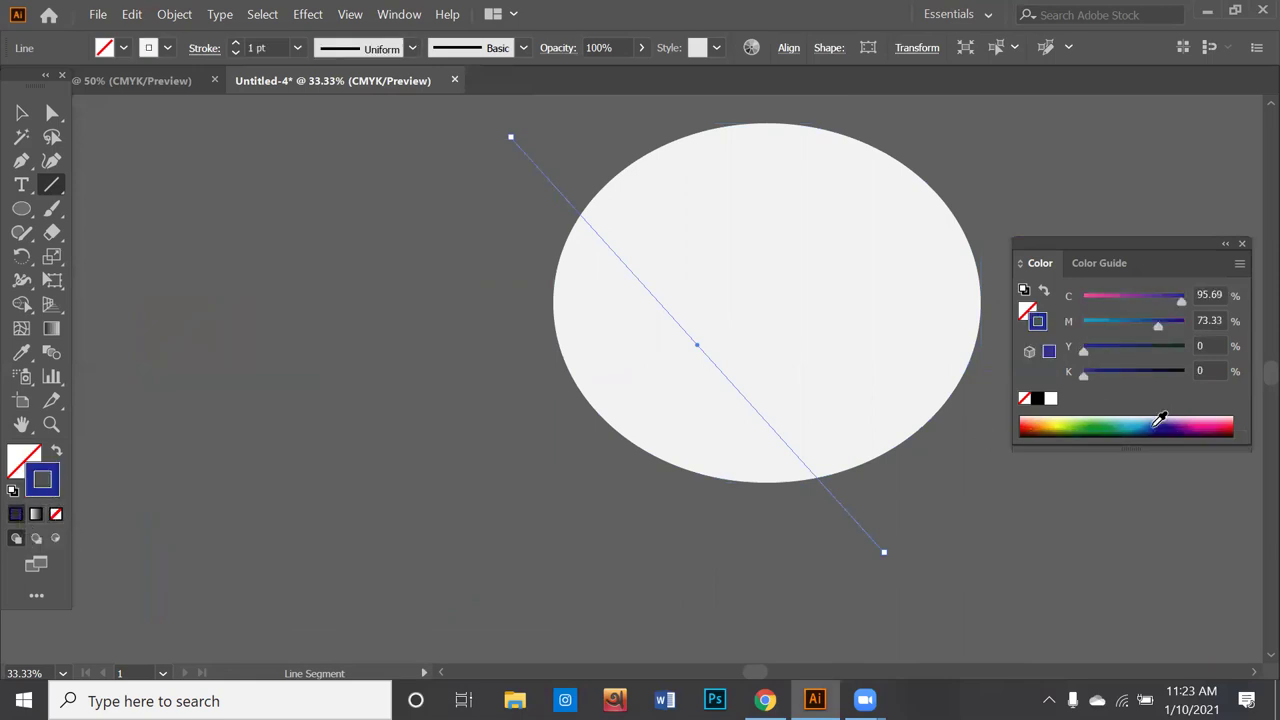
{"action": "left_click", "coordinate": [235, 44]}
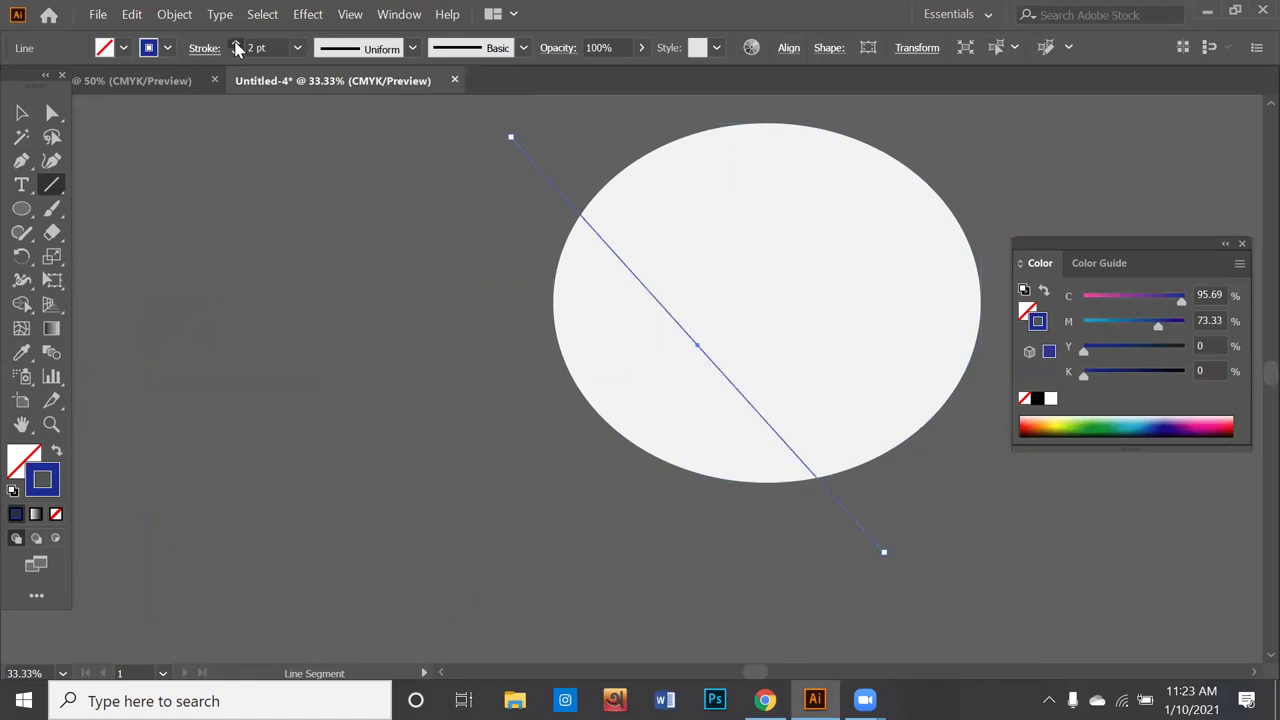
{"action": "left_click", "coordinate": [235, 44]}
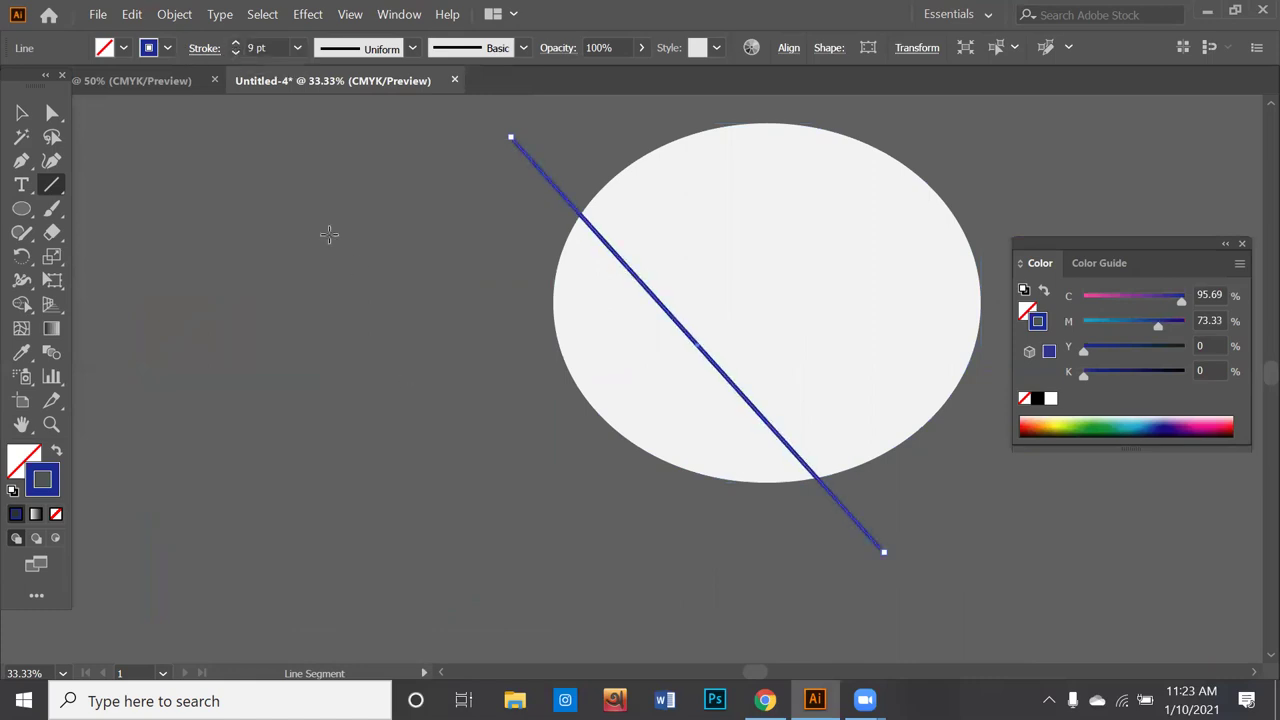
{"action": "left_click", "coordinate": [55, 514]}
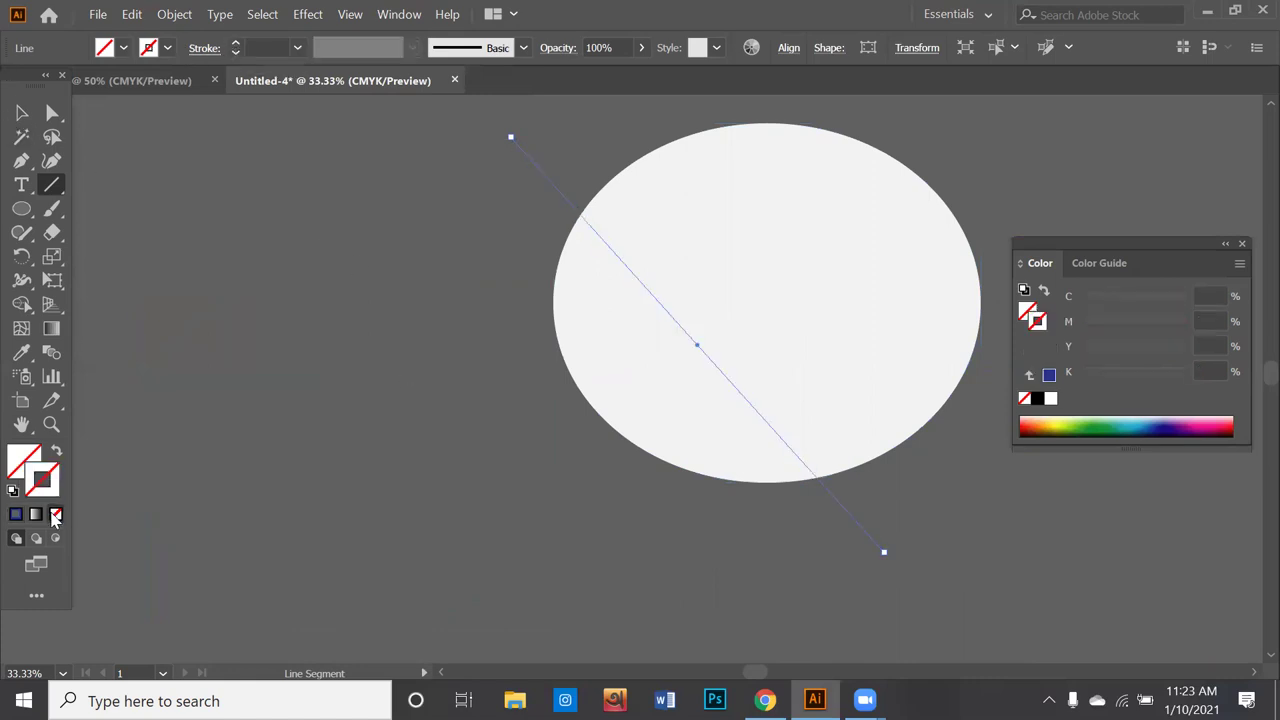
{"action": "left_click", "coordinate": [22, 113]}
{"action": "mouse_move", "coordinate": [476, 192]}
{"action": "left_mouse_down"}
{"action": "mouse_move", "coordinate": [820, 400]}
{"action": "mouse_move", "coordinate": [828, 384]}
{"action": "left_mouse_up"}
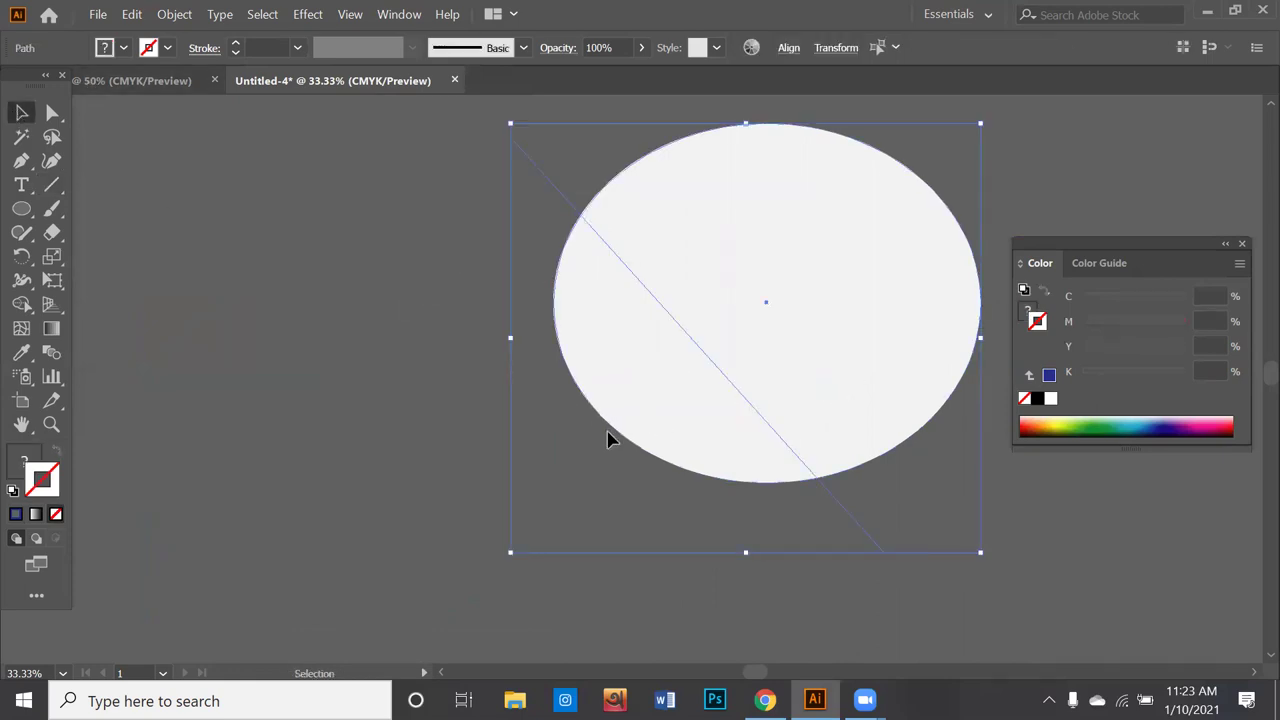
Step: Divide the white ellipse along the diagonal, ungroup it, and drag the lower-left piece away
{"action": "left_click", "coordinate": [410, 14]}
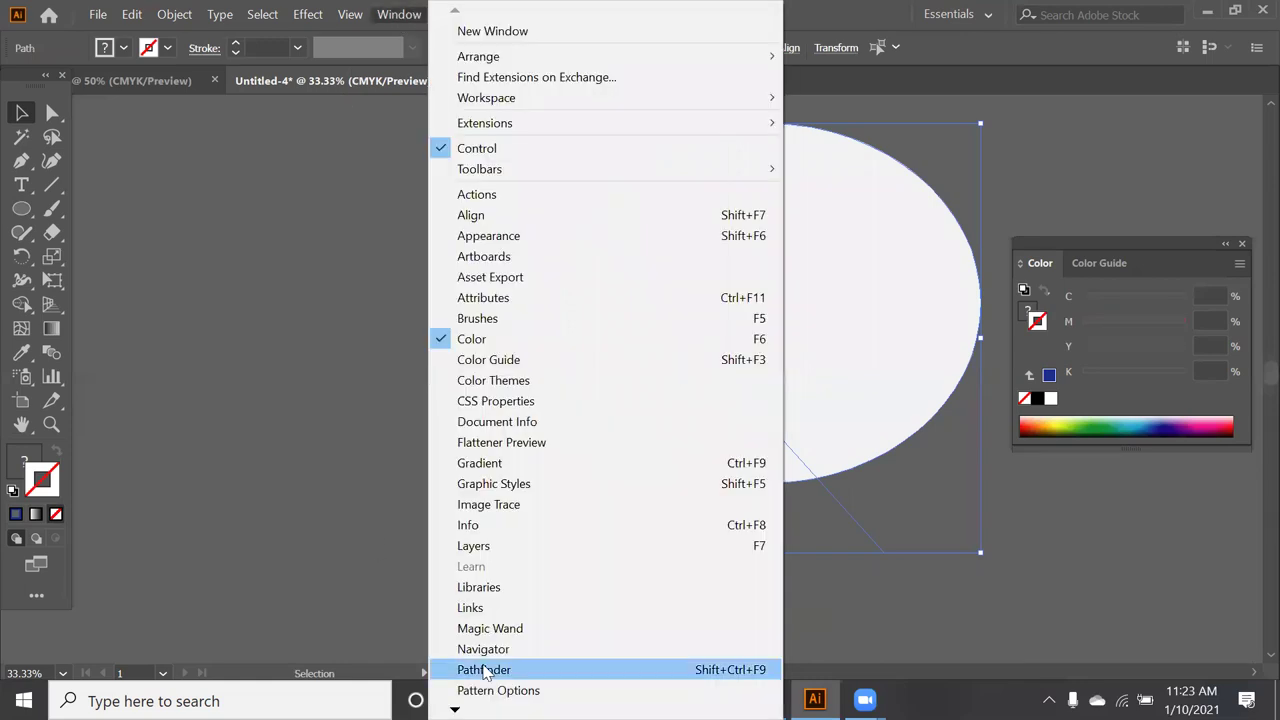
{"action": "left_click", "coordinate": [483, 670]}
{"action": "left_click", "coordinate": [801, 346]}
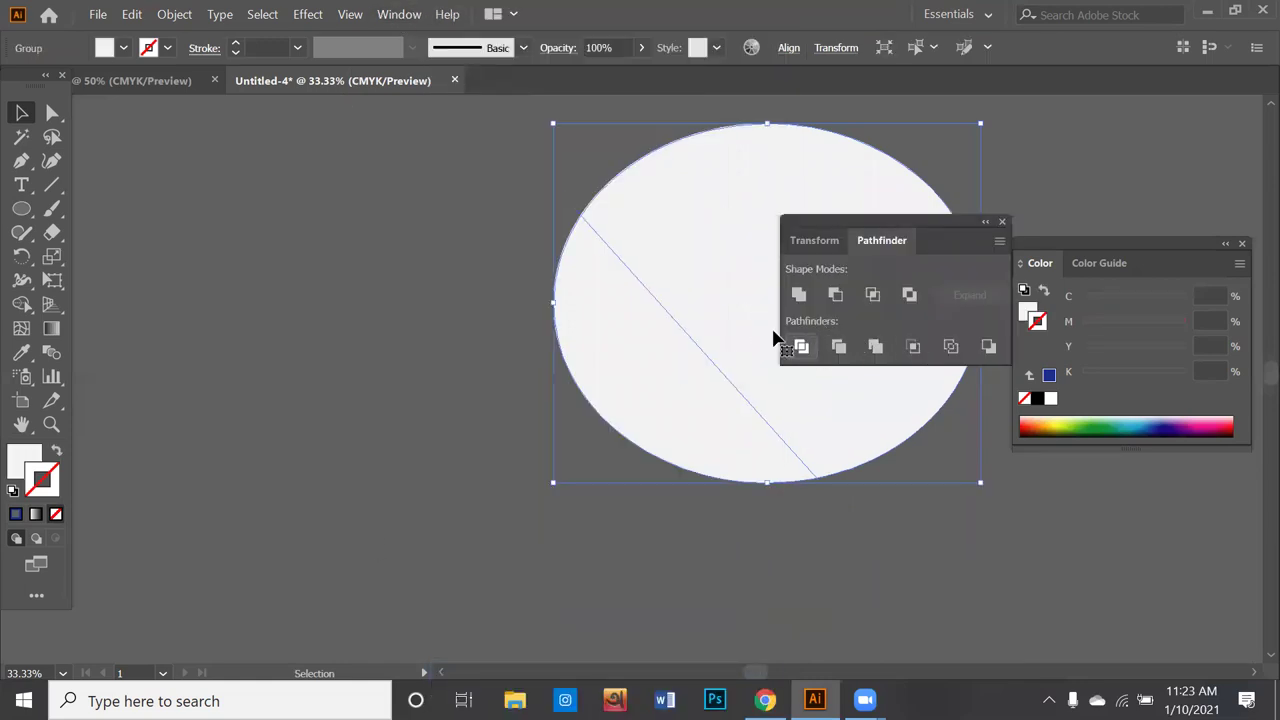
{"action": "right_click", "coordinate": [632, 284]}
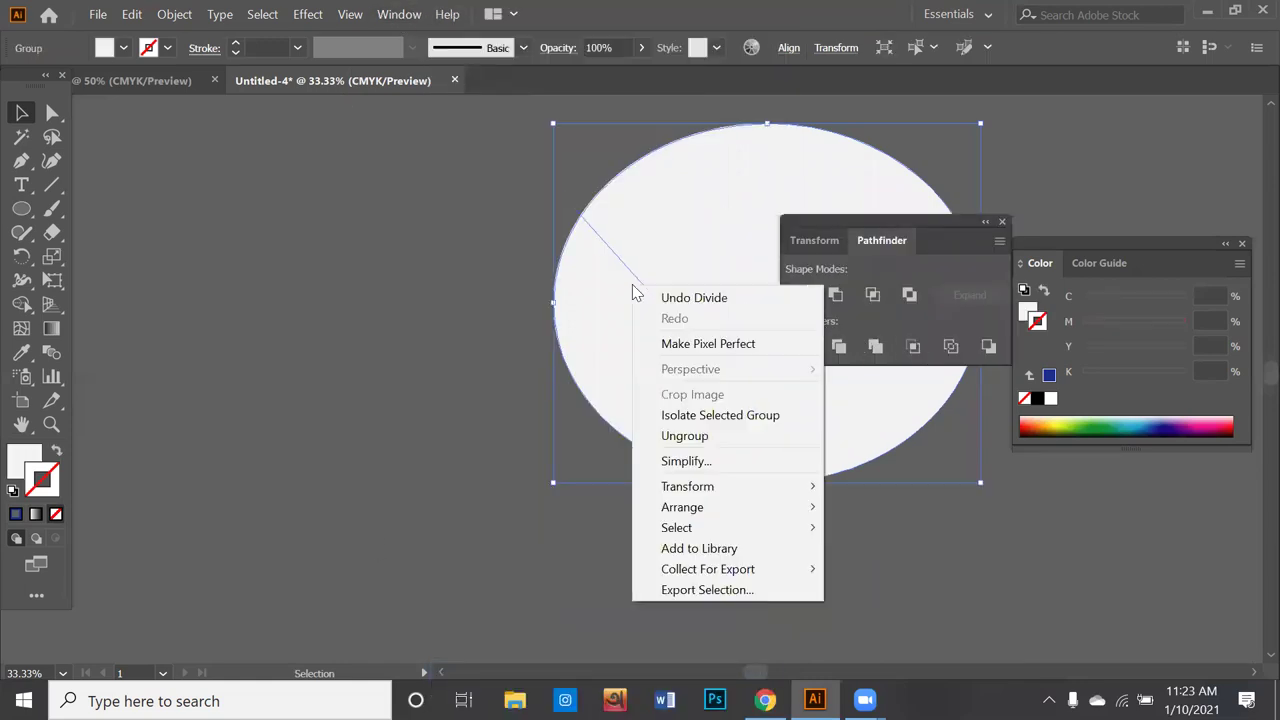
{"action": "left_click", "coordinate": [786, 449]}
{"action": "left_click", "coordinate": [517, 377]}
{"action": "left_click_drag", "start_coordinate": [625, 380], "coordinate": [465, 457]}
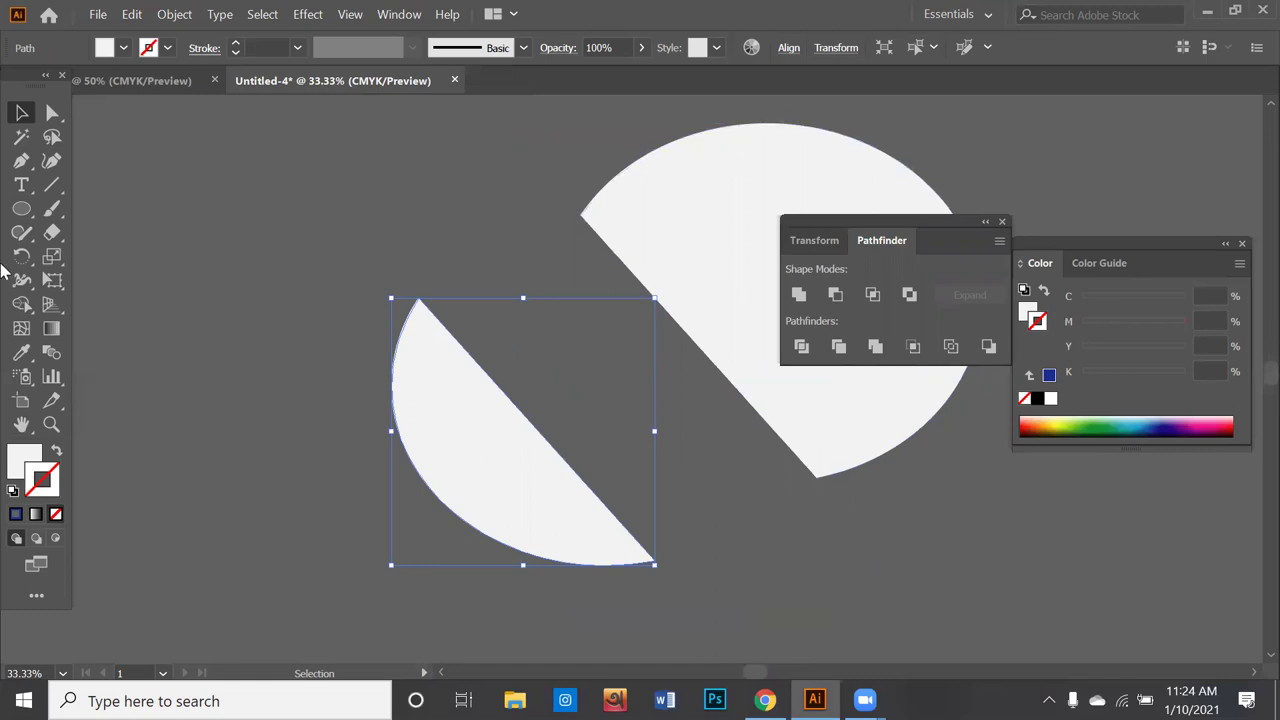
Step: Draw an arc across the upper white ellipse piece with the Arc tool
{"action": "left_click", "coordinate": [62, 184]}
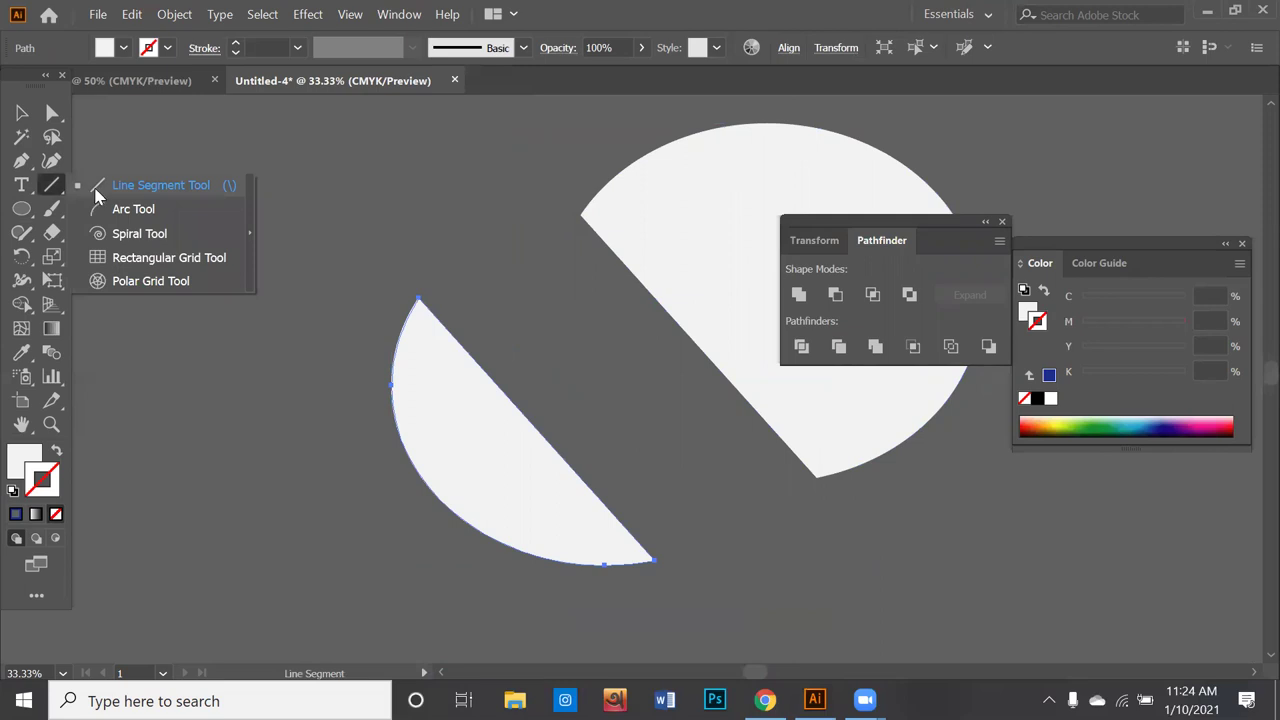
{"action": "left_click", "coordinate": [97, 186]}
{"action": "scroll", "coordinate": [91, 194], "scroll_direction": "down", "scroll_amount": 1}
{"action": "scroll", "coordinate": [91, 194], "scroll_direction": "down", "scroll_amount": 1}
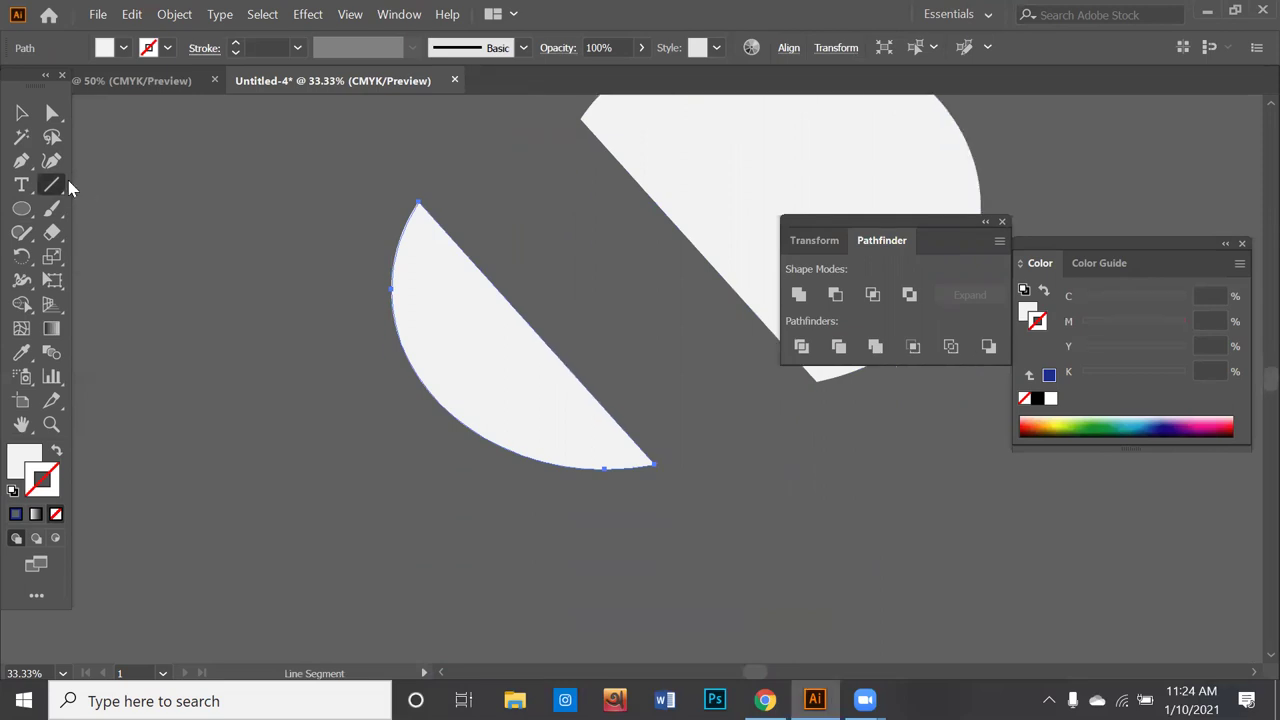
{"action": "left_click", "coordinate": [62, 186]}
{"action": "left_click", "coordinate": [110, 205]}
{"action": "scroll", "coordinate": [71, 357], "scroll_direction": "up", "scroll_amount": 1}
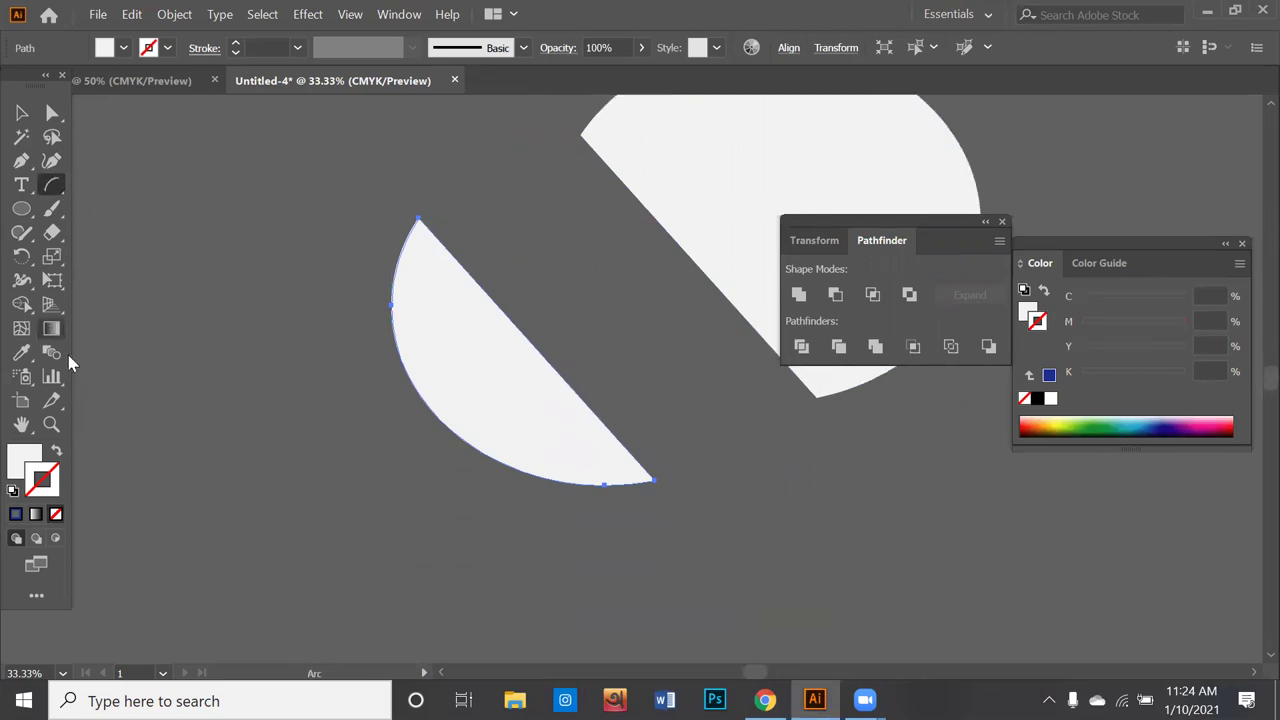
{"action": "scroll", "coordinate": [262, 379], "scroll_direction": "up", "scroll_amount": 1}
{"action": "scroll", "coordinate": [471, 349], "scroll_direction": "up", "scroll_amount": 1}
{"action": "scroll", "coordinate": [549, 449], "scroll_direction": "up", "scroll_amount": 1}
{"action": "mouse_move", "coordinate": [689, 526]}
{"action": "left_mouse_down"}
{"action": "mouse_move", "coordinate": [888, 386]}
{"action": "mouse_move", "coordinate": [838, 197]}
{"action": "left_mouse_up"}
Step: Select the white piece together with the arc and Divide it along the arc
{"action": "left_click", "coordinate": [22, 113]}
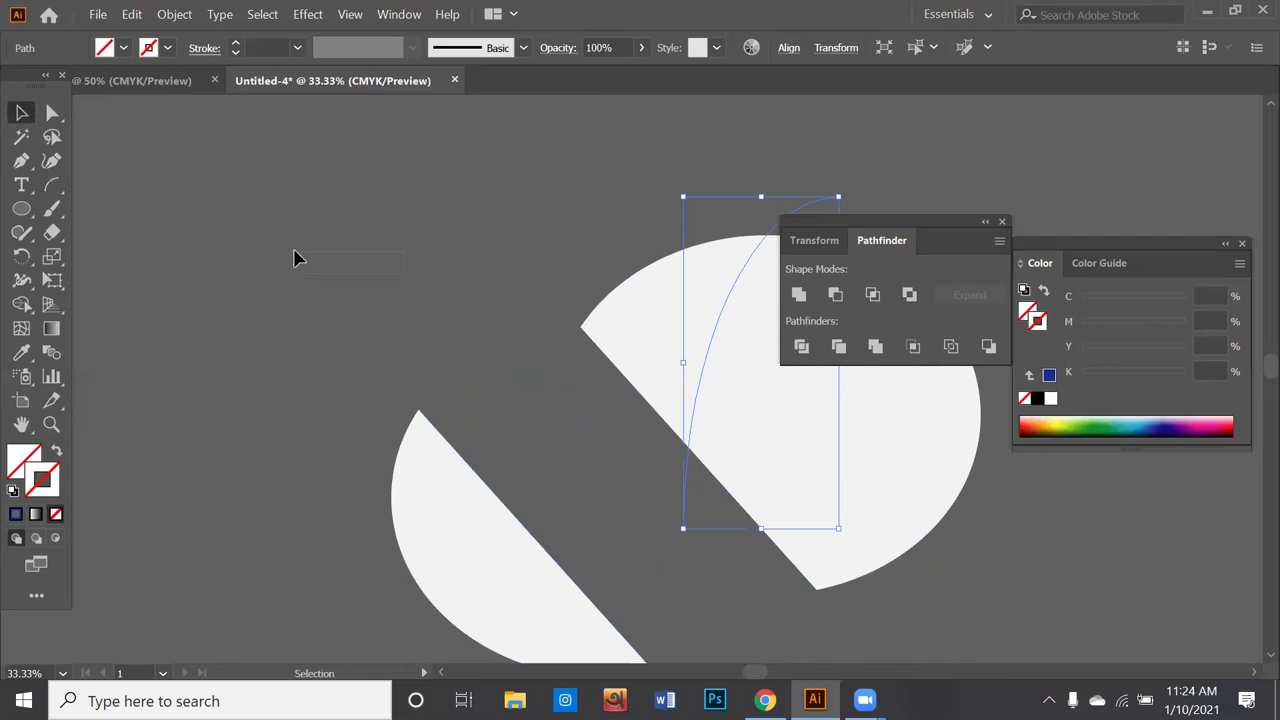
{"action": "left_click", "coordinate": [368, 264]}
{"action": "left_click", "coordinate": [22, 425]}
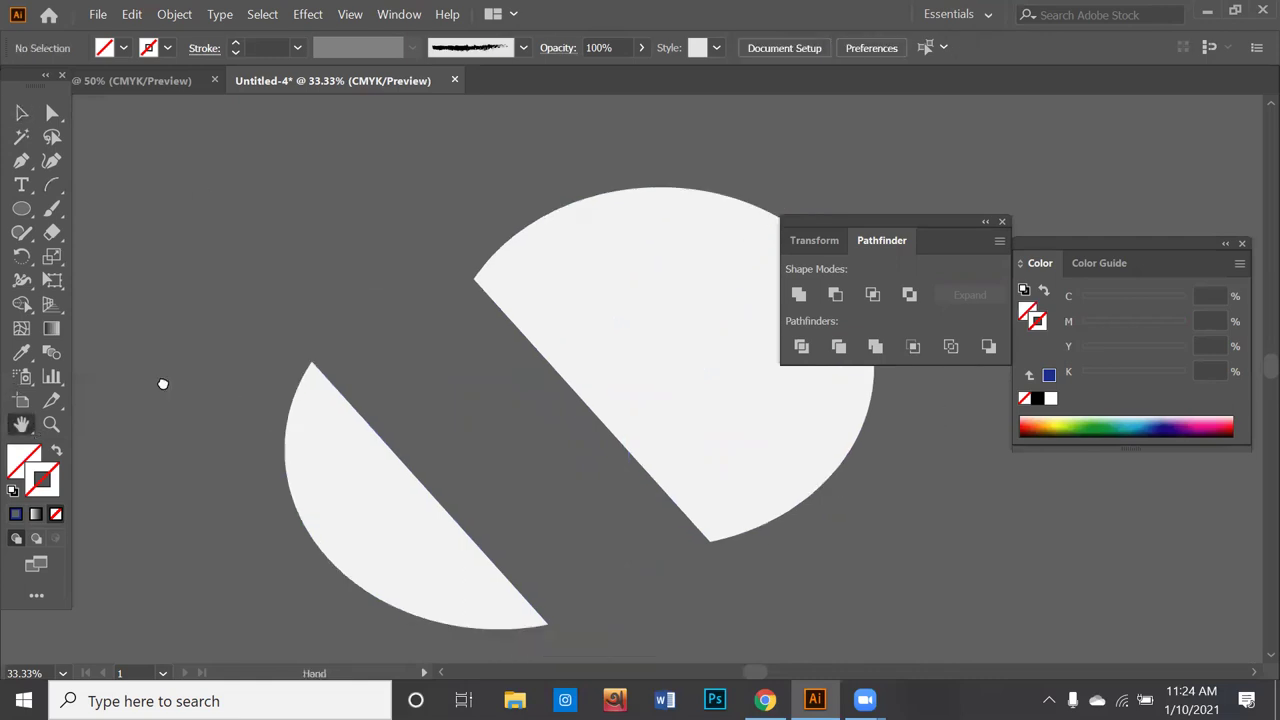
{"action": "left_click_drag", "start_coordinate": [477, 306], "coordinate": [421, 308]}
{"action": "left_click", "coordinate": [22, 113]}
{"action": "left_click", "coordinate": [638, 406]}
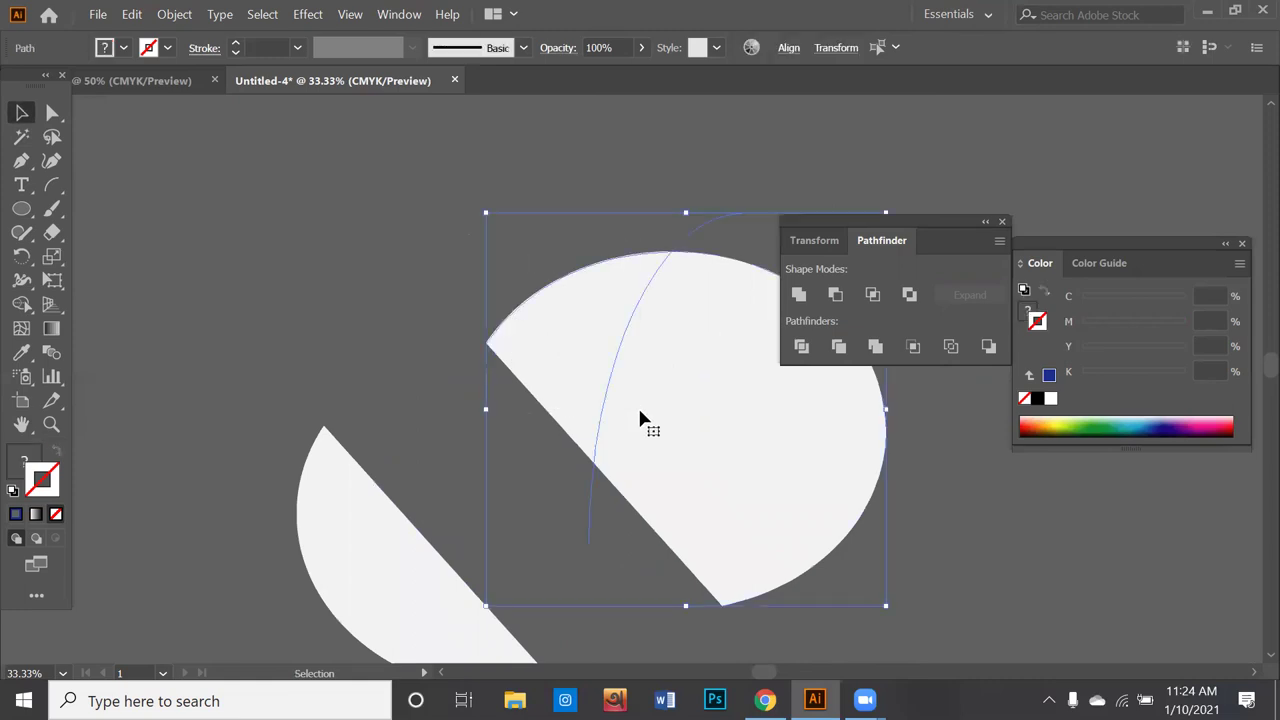
{"action": "left_click", "coordinate": [797, 350]}
Step: Ungroup the divided pieces and move the right-hand piece down and to the right
{"action": "right_click", "coordinate": [730, 398]}
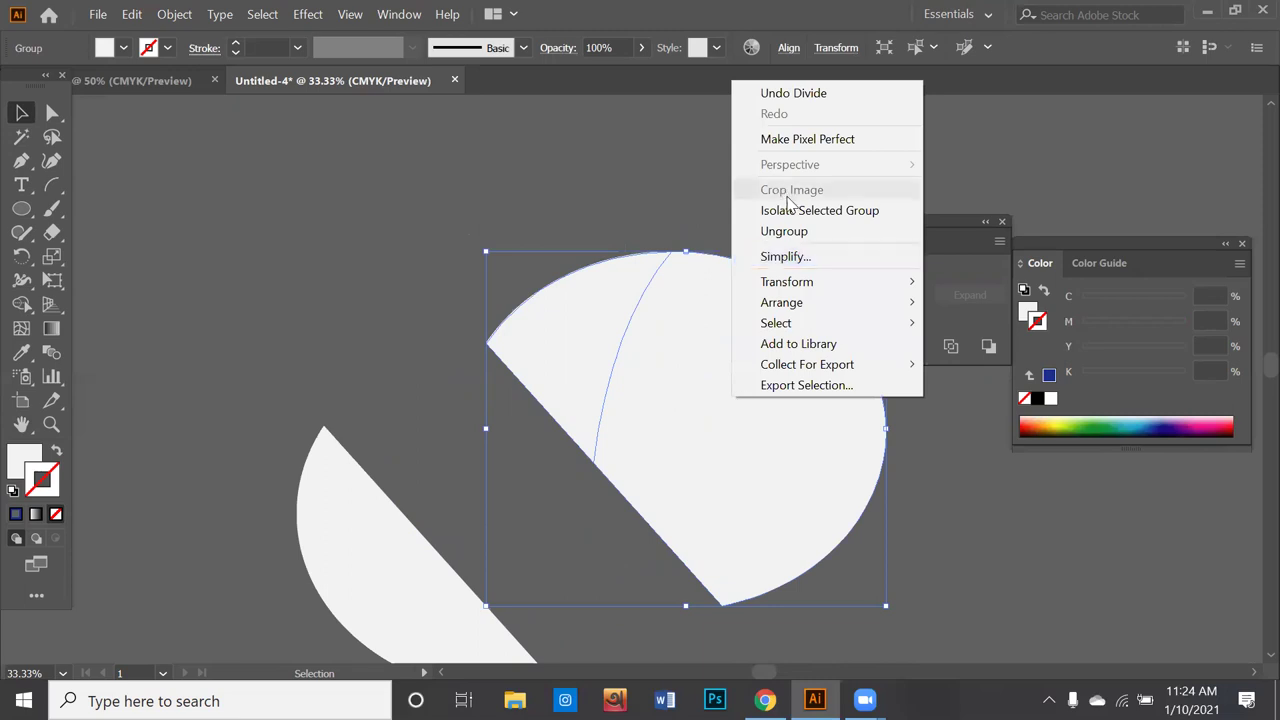
{"action": "left_click", "coordinate": [783, 231]}
{"action": "left_click", "coordinate": [945, 480]}
{"action": "left_click_drag", "start_coordinate": [785, 457], "coordinate": [837, 486]}
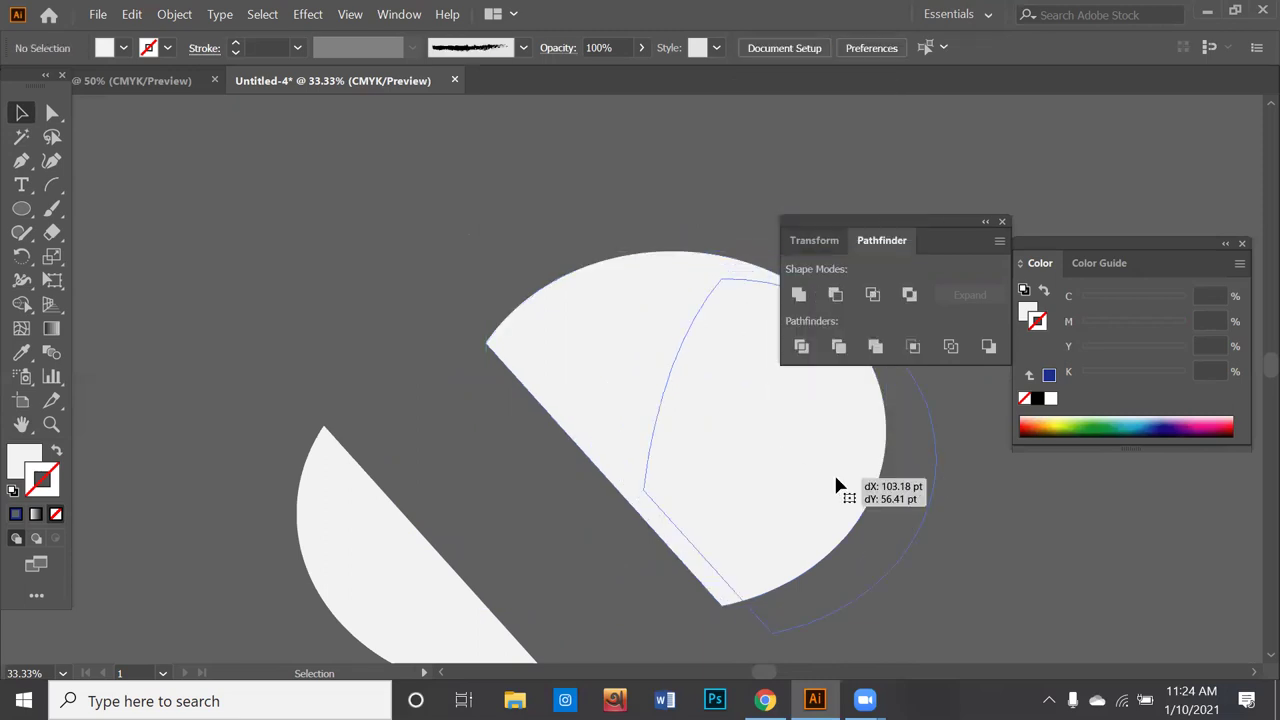
{"action": "left_click", "coordinate": [985, 481]}
{"action": "scroll", "coordinate": [885, 490], "scroll_direction": "down", "scroll_amount": 2}
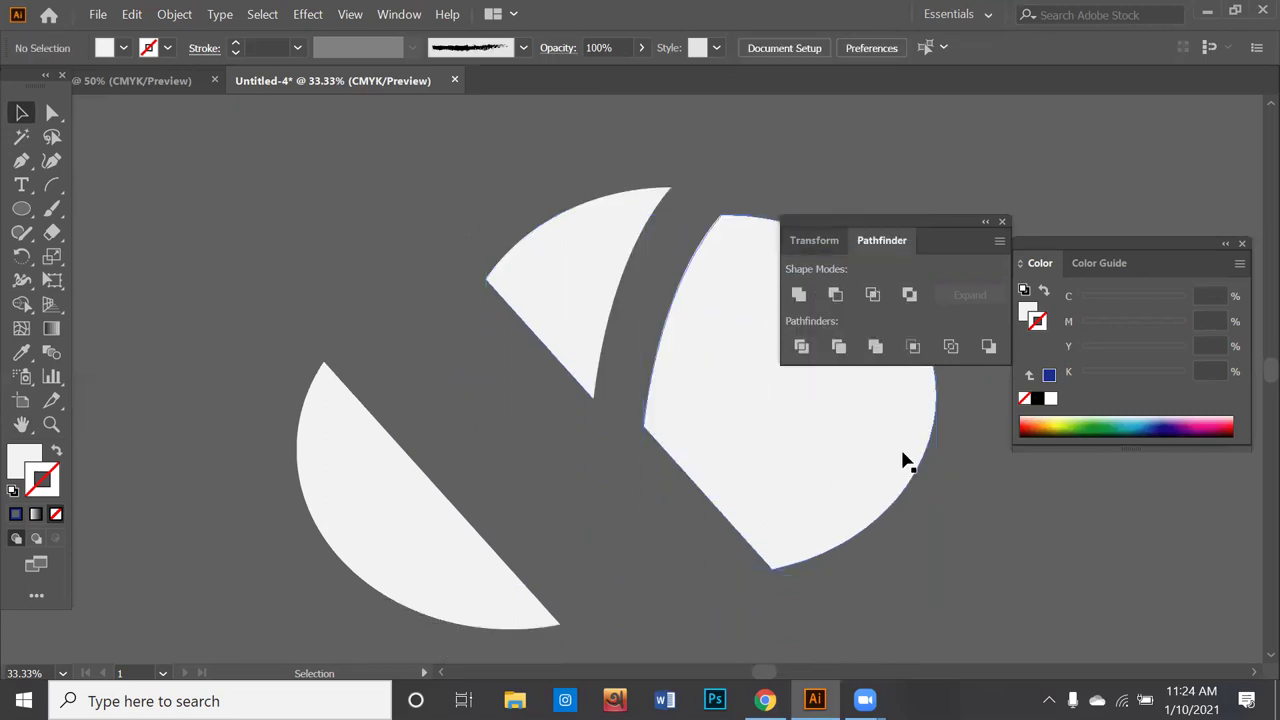
{"action": "scroll", "coordinate": [903, 457], "scroll_direction": "down", "scroll_amount": 2}
{"action": "left_click", "coordinate": [61, 193]}
{"action": "right_click", "coordinate": [61, 193]}
Step: Draw a line across the lower half-circle and pull Anchor Point handles to curve it
{"action": "left_click", "coordinate": [99, 190]}
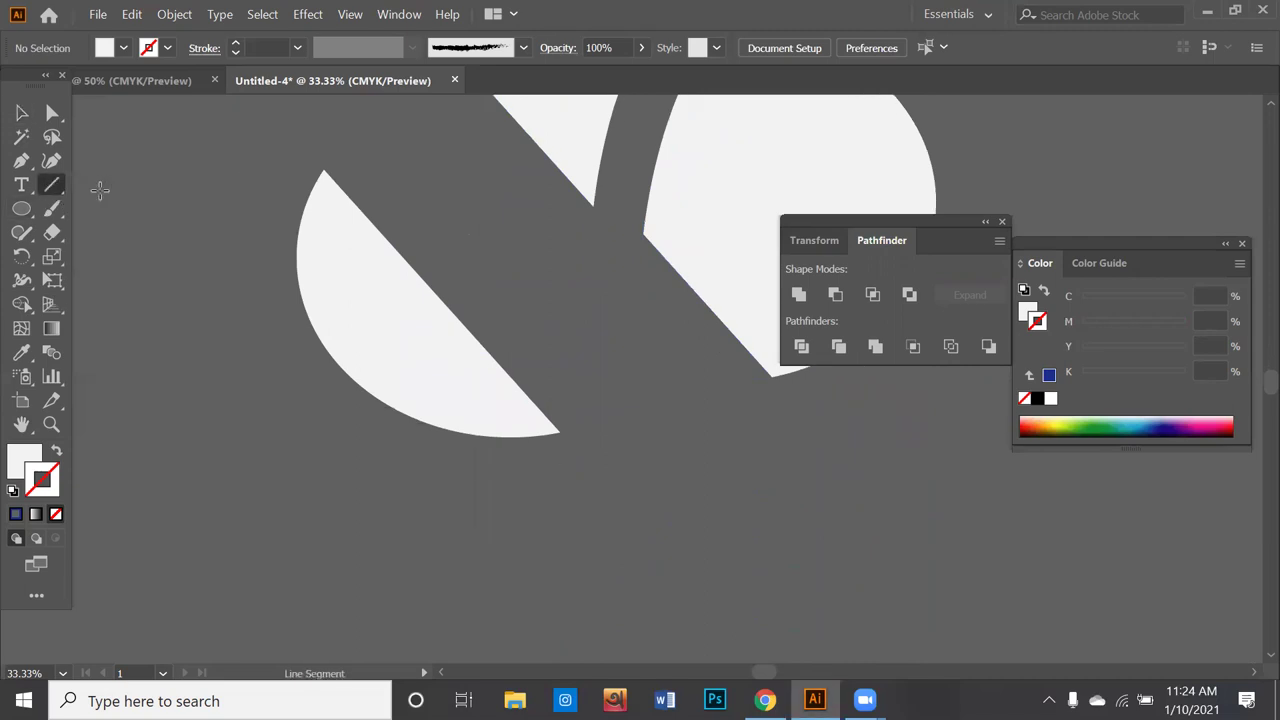
{"action": "left_click_drag", "start_coordinate": [219, 457], "coordinate": [438, 262]}
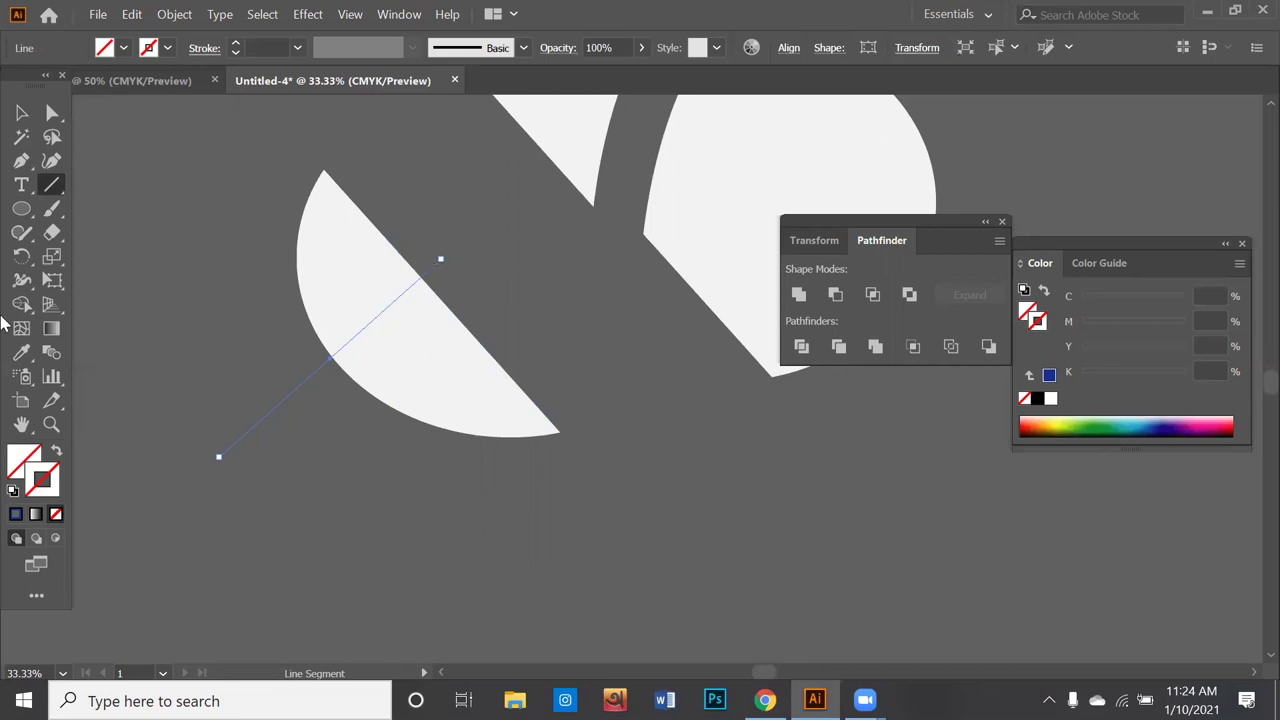
{"action": "left_click", "coordinate": [30, 161]}
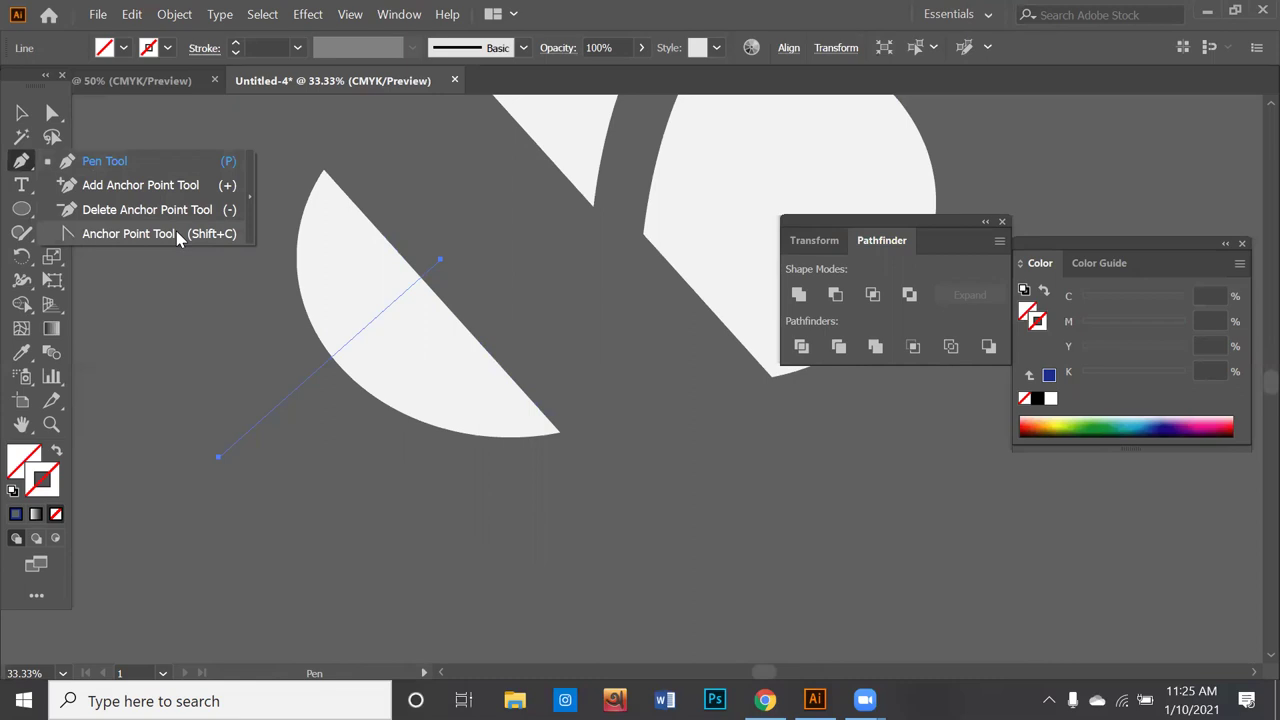
{"action": "left_click", "coordinate": [178, 236]}
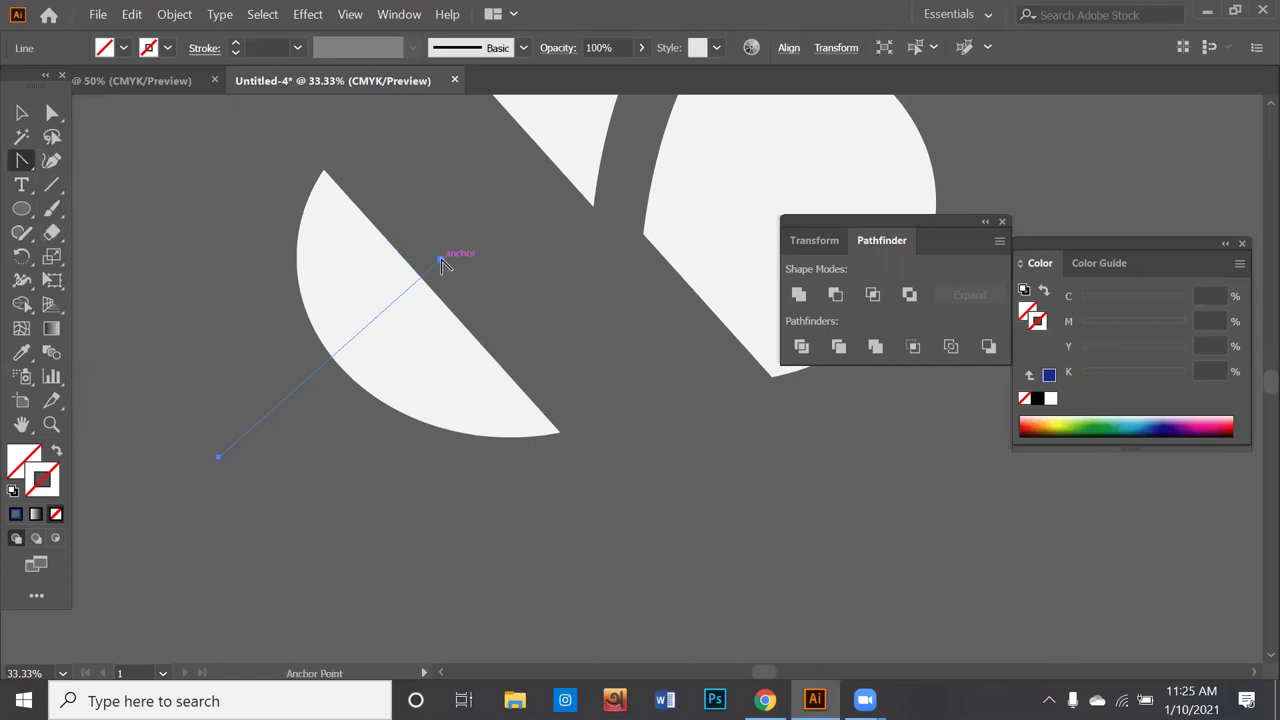
{"action": "left_click_drag", "start_coordinate": [440, 261], "coordinate": [636, 252]}
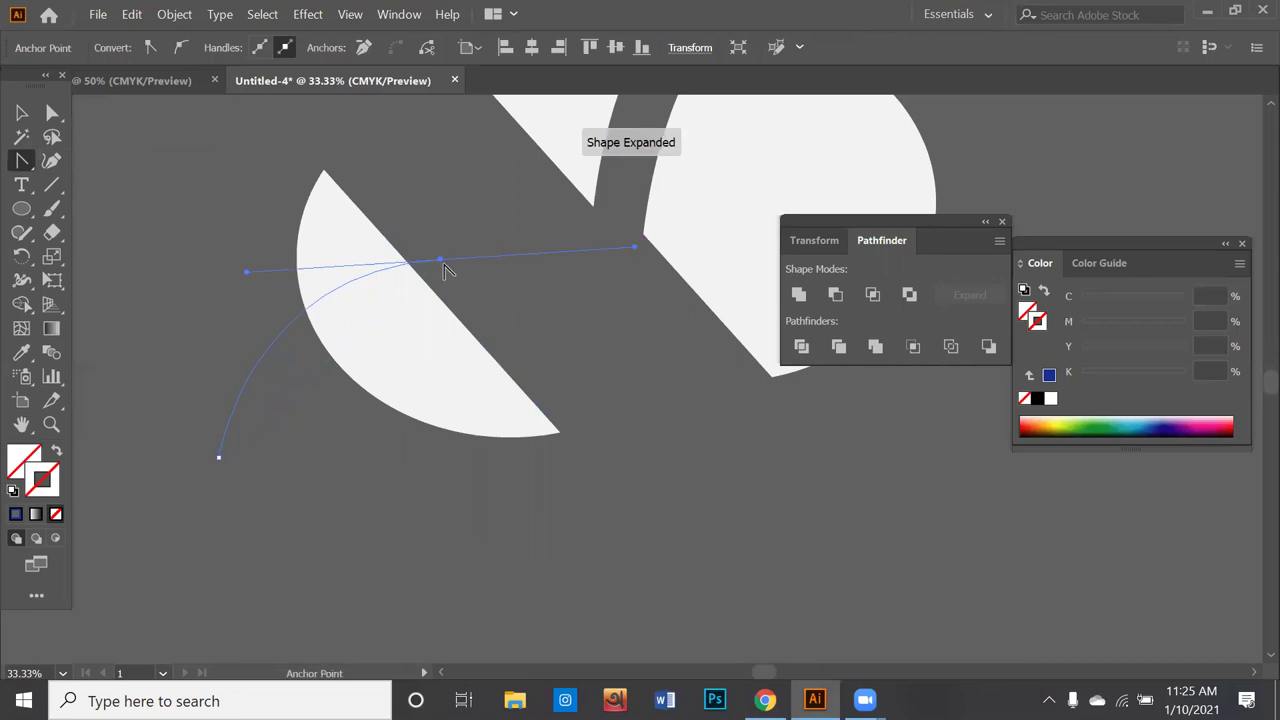
{"action": "mouse_move", "coordinate": [441, 261]}
{"action": "left_mouse_down"}
{"action": "mouse_move", "coordinate": [511, 314]}
{"action": "mouse_move", "coordinate": [623, 357]}
{"action": "mouse_move", "coordinate": [631, 374]}
{"action": "mouse_move", "coordinate": [551, 429]}
{"action": "mouse_move", "coordinate": [511, 402]}
{"action": "mouse_move", "coordinate": [514, 194]}
{"action": "mouse_move", "coordinate": [649, 294]}
{"action": "mouse_move", "coordinate": [657, 268]}
{"action": "mouse_move", "coordinate": [580, 291]}
{"action": "mouse_move", "coordinate": [694, 391]}
{"action": "mouse_move", "coordinate": [683, 331]}
{"action": "mouse_move", "coordinate": [571, 371]}
{"action": "mouse_move", "coordinate": [620, 329]}
{"action": "mouse_move", "coordinate": [626, 306]}
{"action": "mouse_move", "coordinate": [673, 352]}
{"action": "mouse_move", "coordinate": [683, 327]}
{"action": "left_mouse_up"}
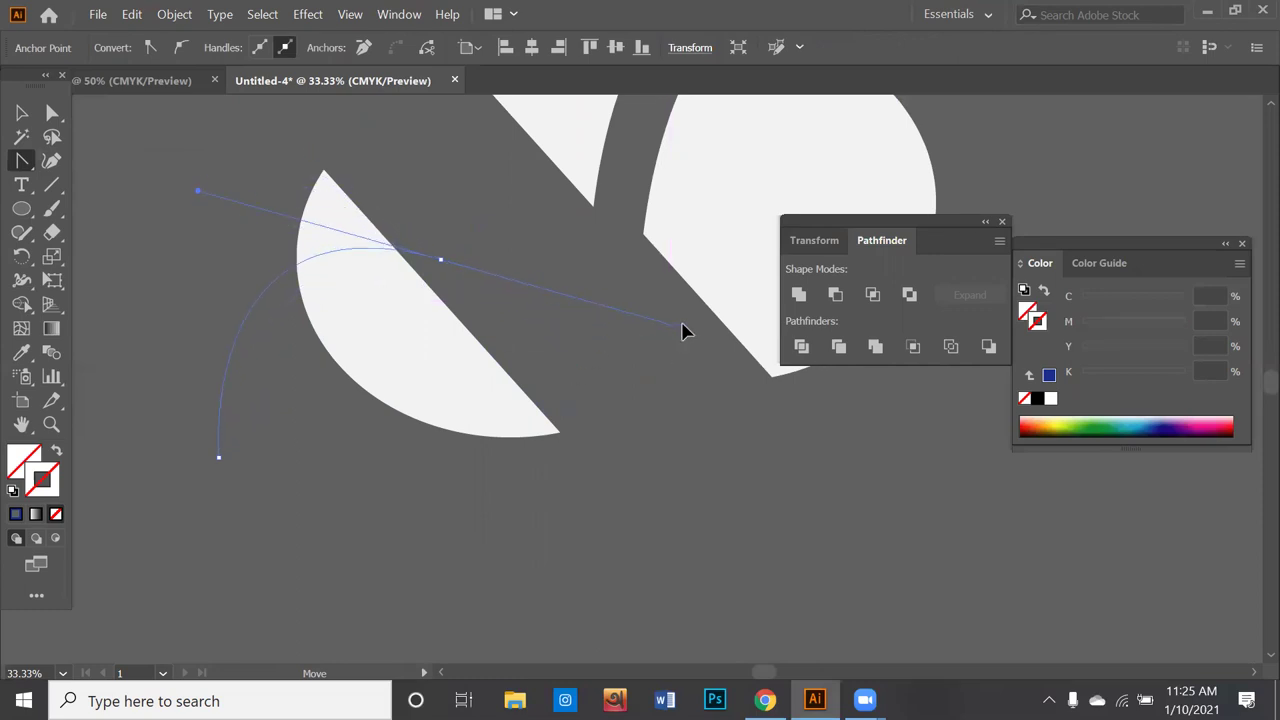
{"action": "scroll", "coordinate": [488, 340], "scroll_direction": "down", "scroll_amount": 1}
{"action": "scroll", "coordinate": [488, 340], "scroll_direction": "down", "scroll_amount": 3}
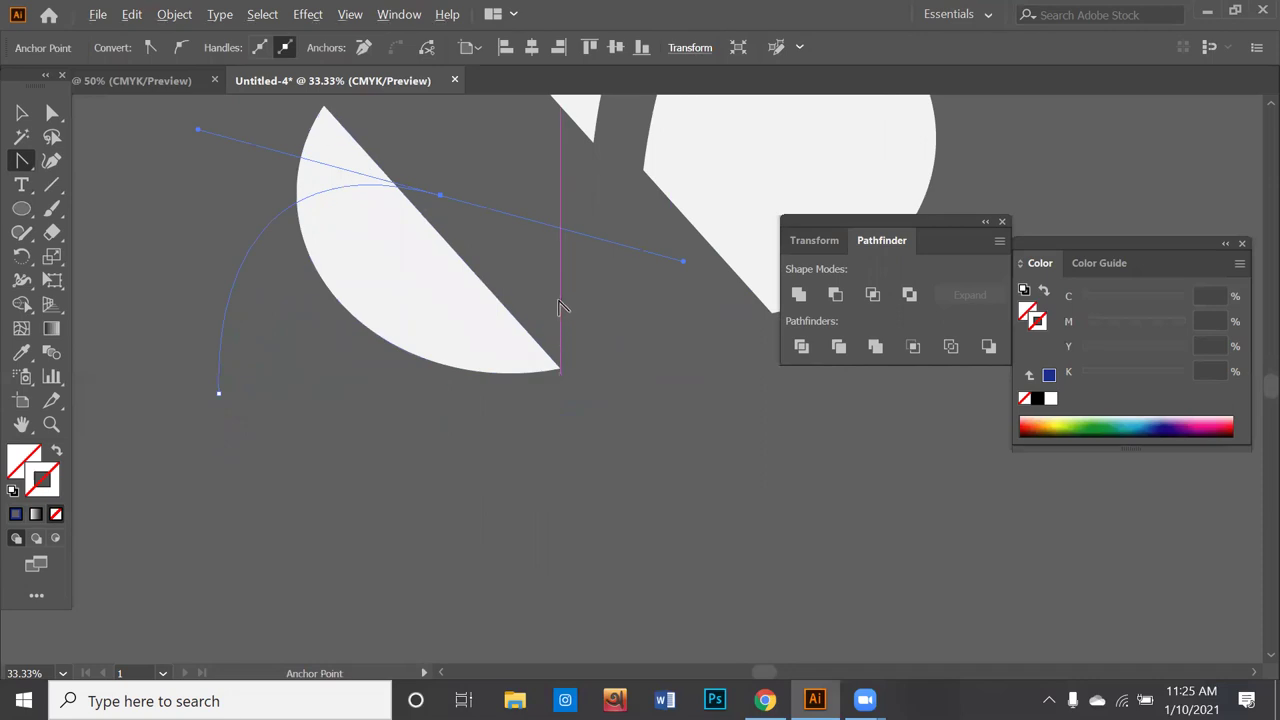
Step: Move to the first pizza artboard and draw a straight line beside the pizza
{"action": "key", "text": "ctrl+minus"}
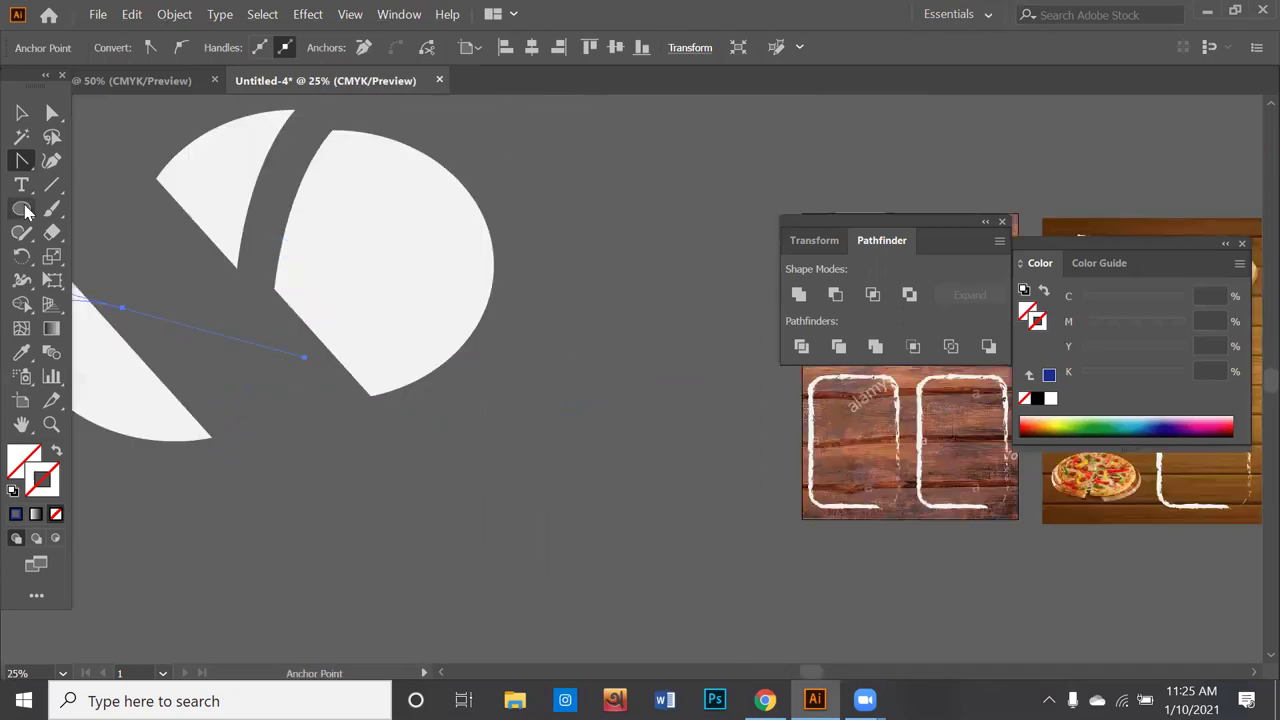
{"action": "scroll", "coordinate": [270, 290], "scroll_direction": "right", "scroll_amount": 2}
{"action": "scroll", "coordinate": [300, 305], "scroll_direction": "right", "scroll_amount": 3}
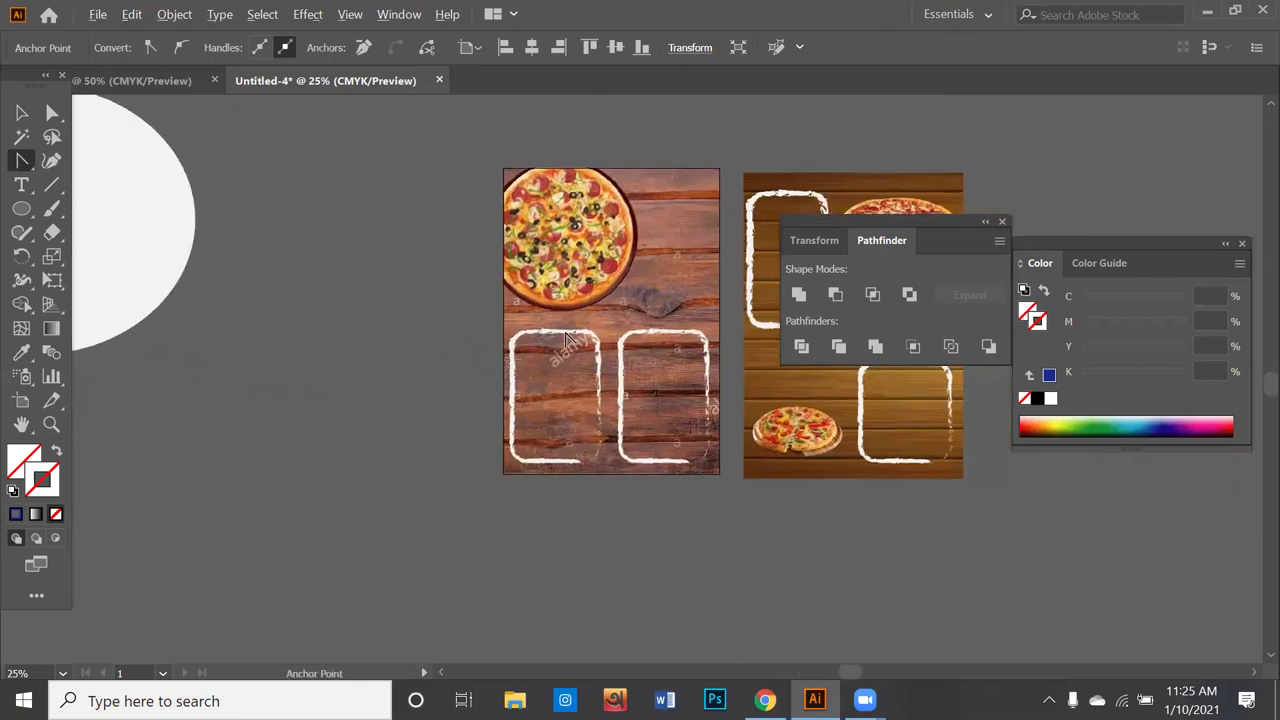
{"action": "scroll", "coordinate": [565, 340], "scroll_direction": "up", "scroll_amount": 1}
{"action": "scroll", "coordinate": [545, 400], "scroll_direction": "up", "scroll_amount": 1}
{"action": "scroll", "coordinate": [537, 423], "scroll_direction": "up", "scroll_amount": 1}
{"action": "scroll", "coordinate": [531, 422], "scroll_direction": "up", "scroll_amount": 1}
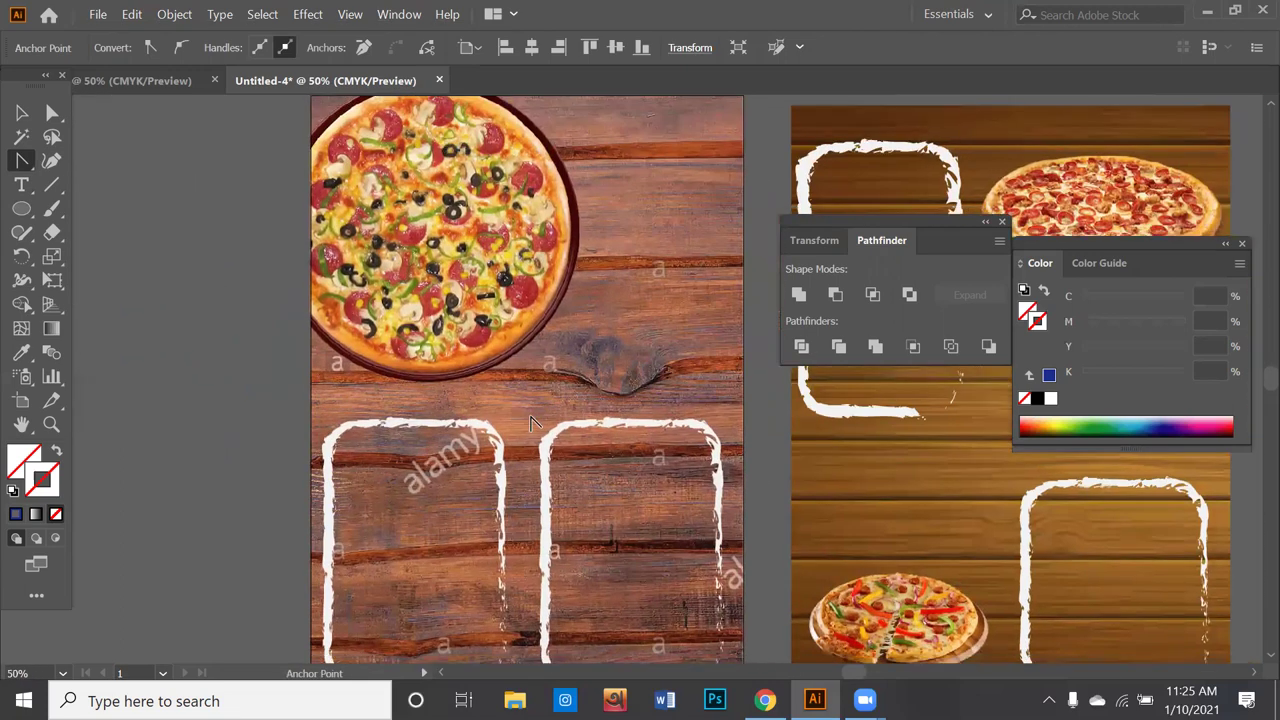
{"action": "scroll", "coordinate": [531, 420], "scroll_direction": "up", "scroll_amount": 1}
{"action": "scroll", "coordinate": [450, 400], "scroll_direction": "left", "scroll_amount": 1}
{"action": "left_click", "coordinate": [52, 185]}
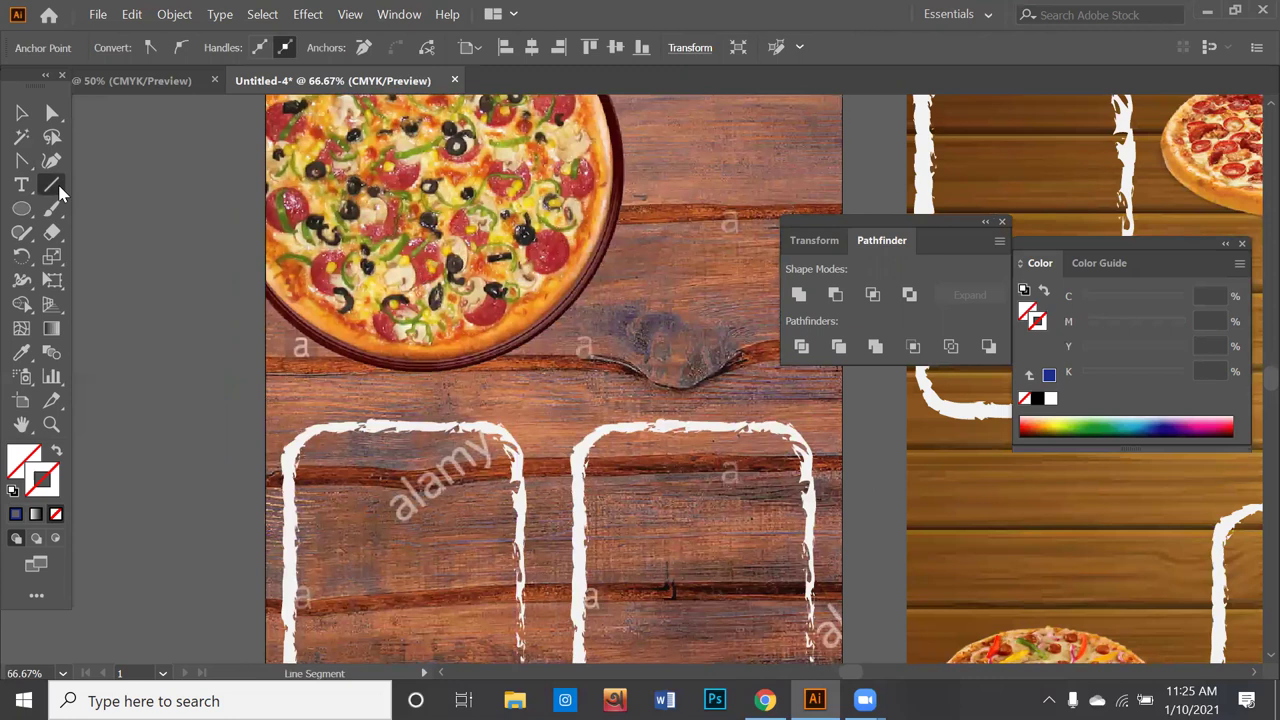
{"action": "mouse_move", "coordinate": [427, 323]}
{"action": "left_mouse_down"}
{"action": "mouse_move", "coordinate": [622, 197]}
{"action": "mouse_move", "coordinate": [638, 164]}
{"action": "left_mouse_up"}
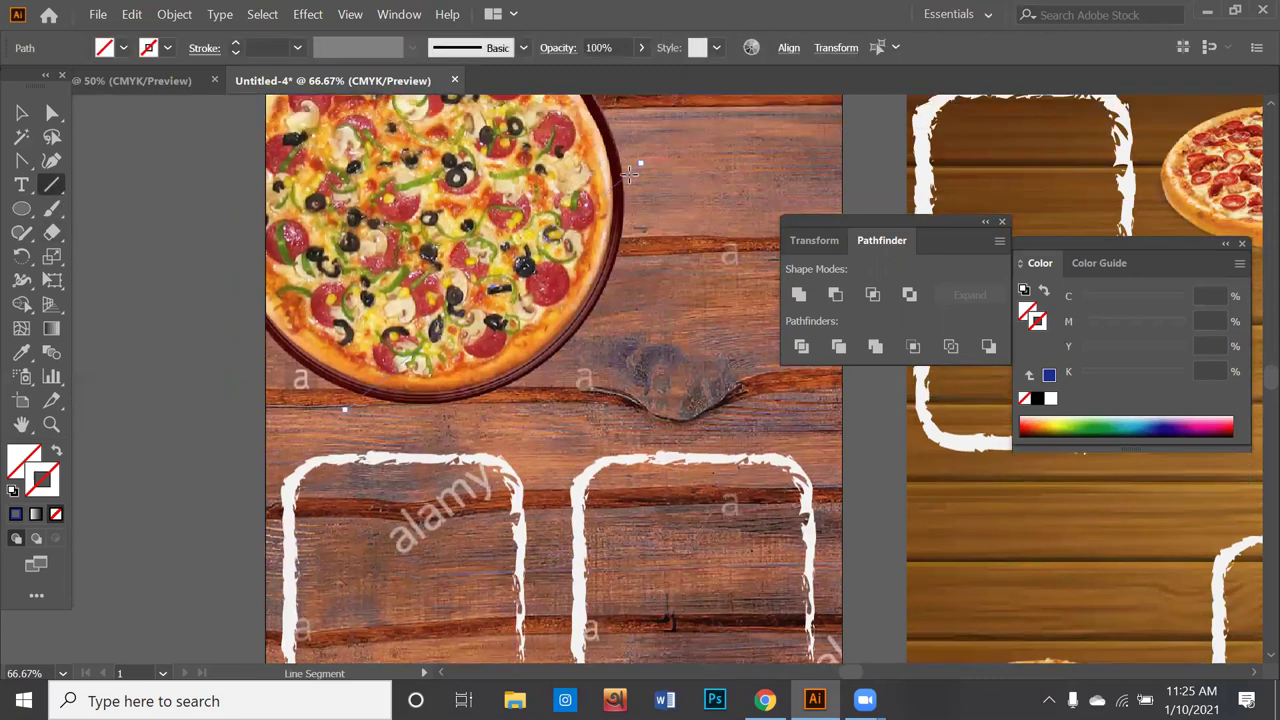
Step: Bend the line into a curve hugging the pizza's lower-right edge
{"action": "scroll", "coordinate": [633, 168], "scroll_direction": "up", "scroll_amount": 1}
{"action": "scroll", "coordinate": [633, 168], "scroll_direction": "up", "scroll_amount": 2}
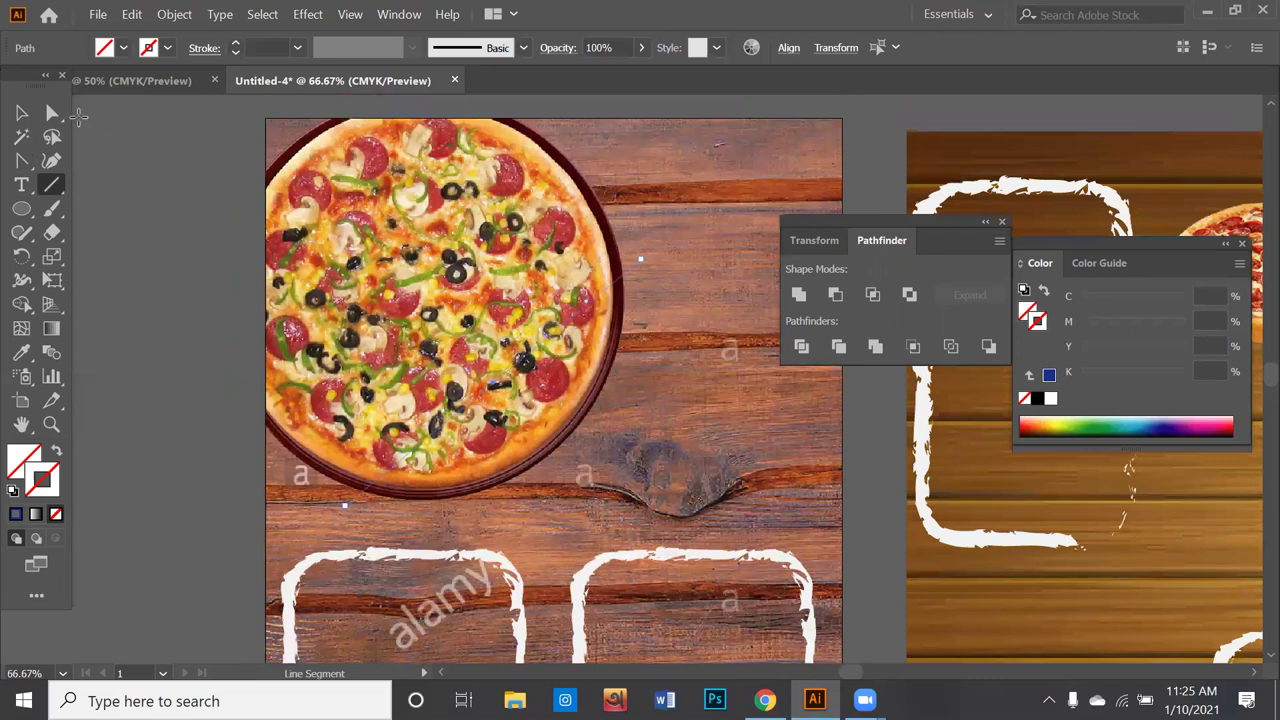
{"action": "left_click", "coordinate": [54, 114]}
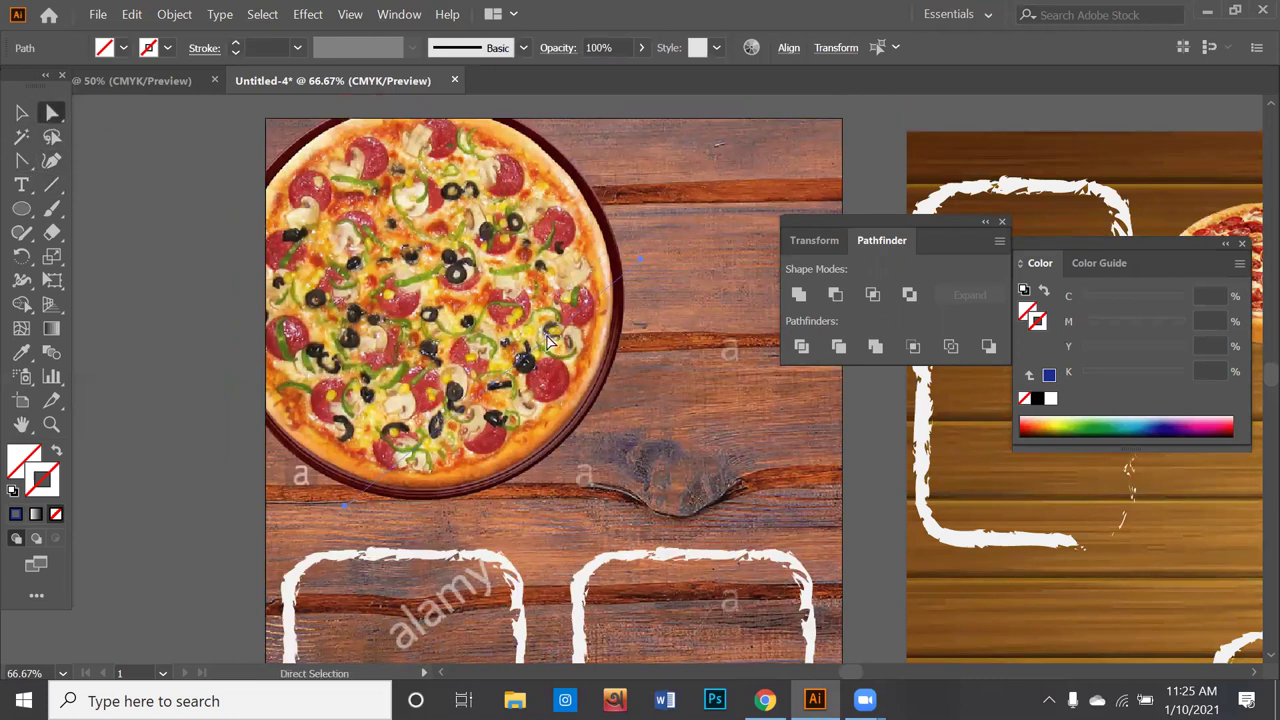
{"action": "mouse_move", "coordinate": [640, 261]}
{"action": "left_mouse_down"}
{"action": "mouse_move", "coordinate": [640, 189]}
{"action": "mouse_move", "coordinate": [632, 230]}
{"action": "left_mouse_up"}
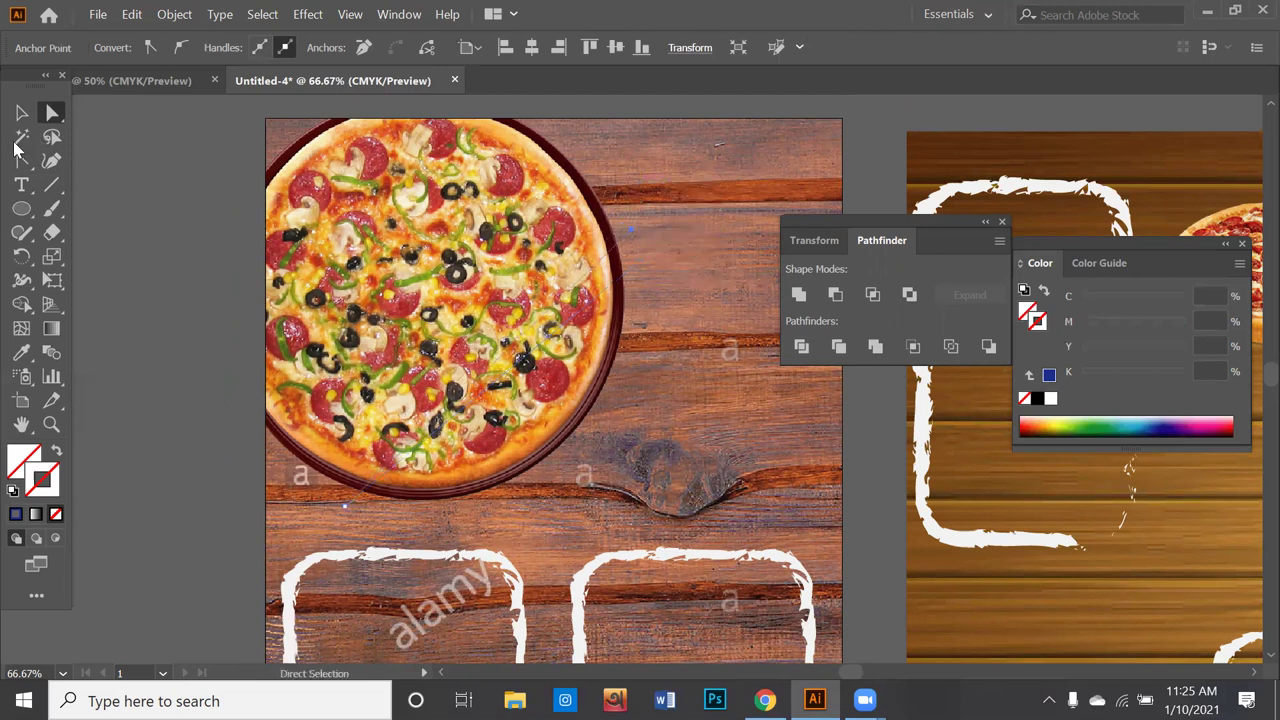
{"action": "left_click_drag", "start_coordinate": [16, 170], "coordinate": [130, 234]}
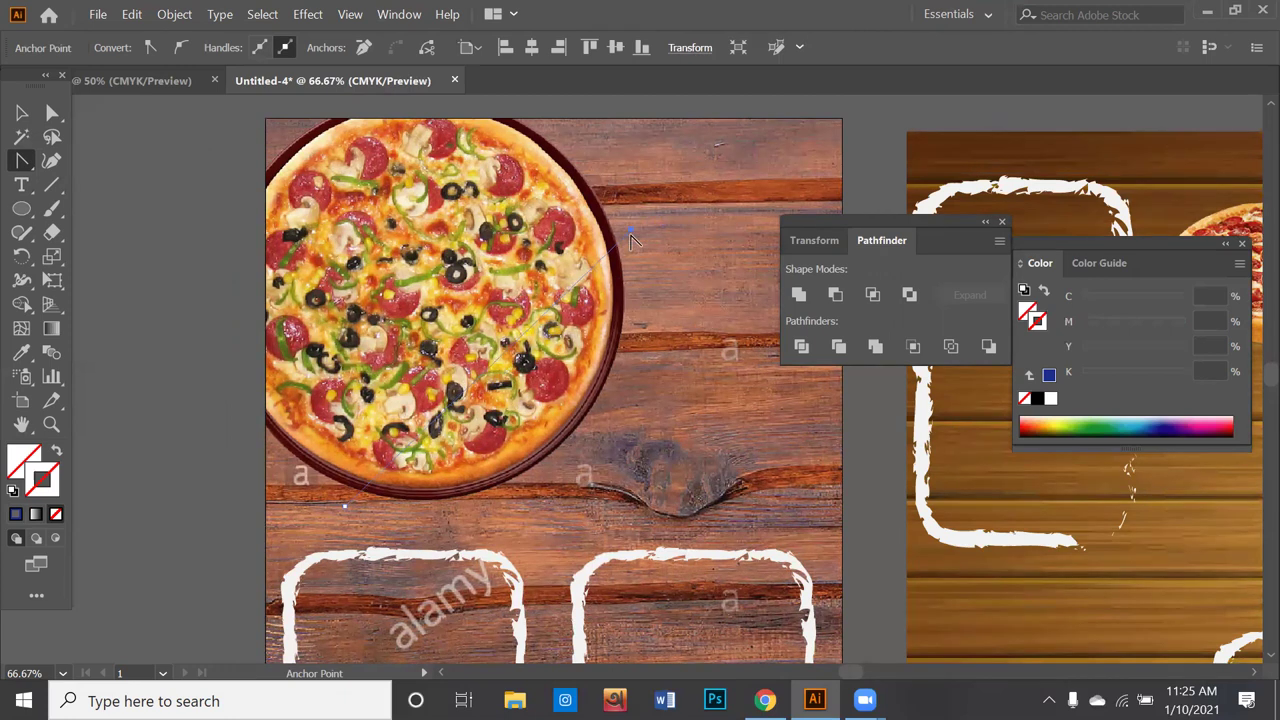
{"action": "left_click_drag", "start_coordinate": [630, 235], "coordinate": [590, 355]}
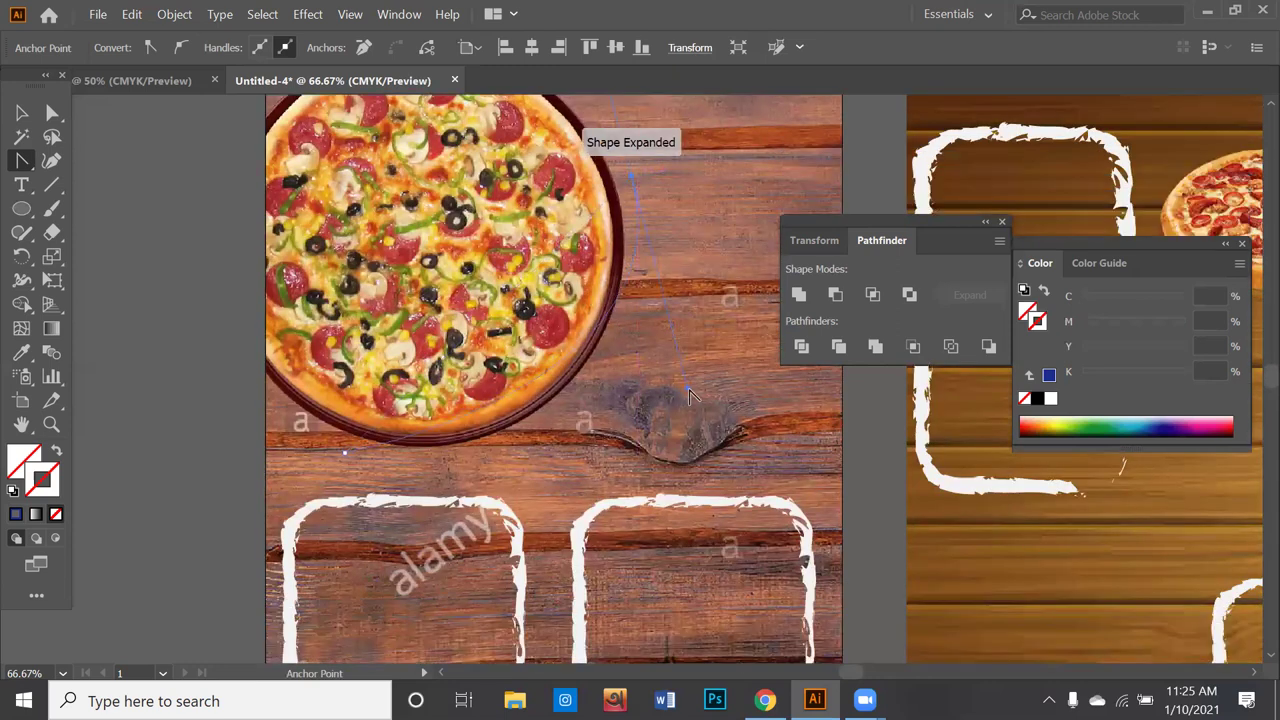
{"action": "mouse_move", "coordinate": [590, 355]}
{"action": "left_mouse_down"}
{"action": "mouse_move", "coordinate": [672, 550]}
{"action": "mouse_move", "coordinate": [697, 534]}
{"action": "left_mouse_up"}
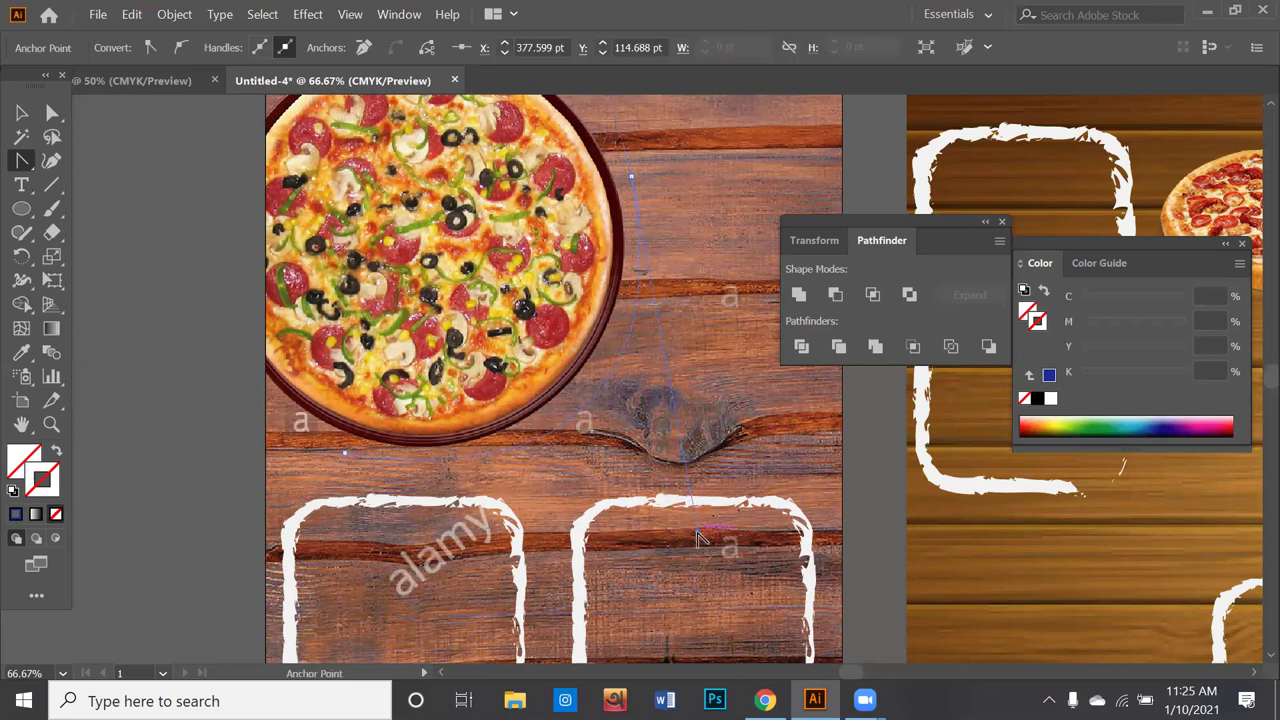
Step: Give the curved line a white stroke colour
{"action": "left_click", "coordinate": [15, 514]}
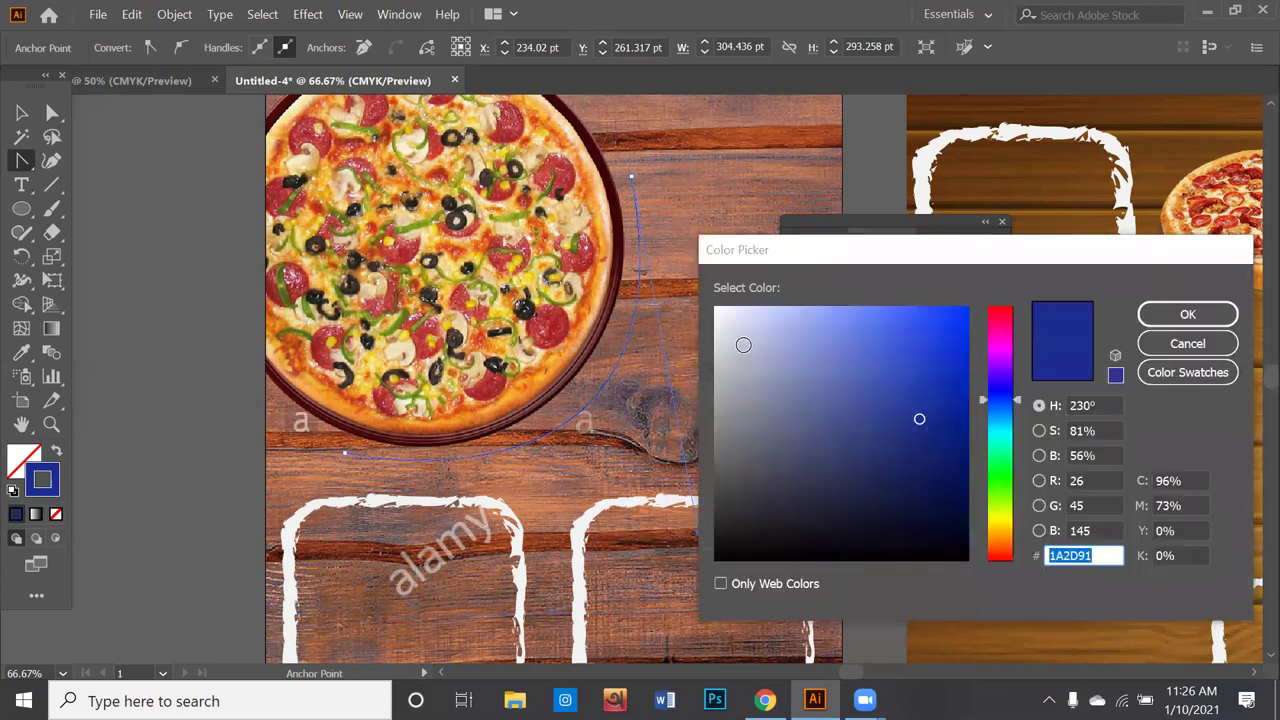
{"action": "left_click_drag", "start_coordinate": [740, 348], "coordinate": [708, 276]}
{"action": "left_click", "coordinate": [1187, 314]}
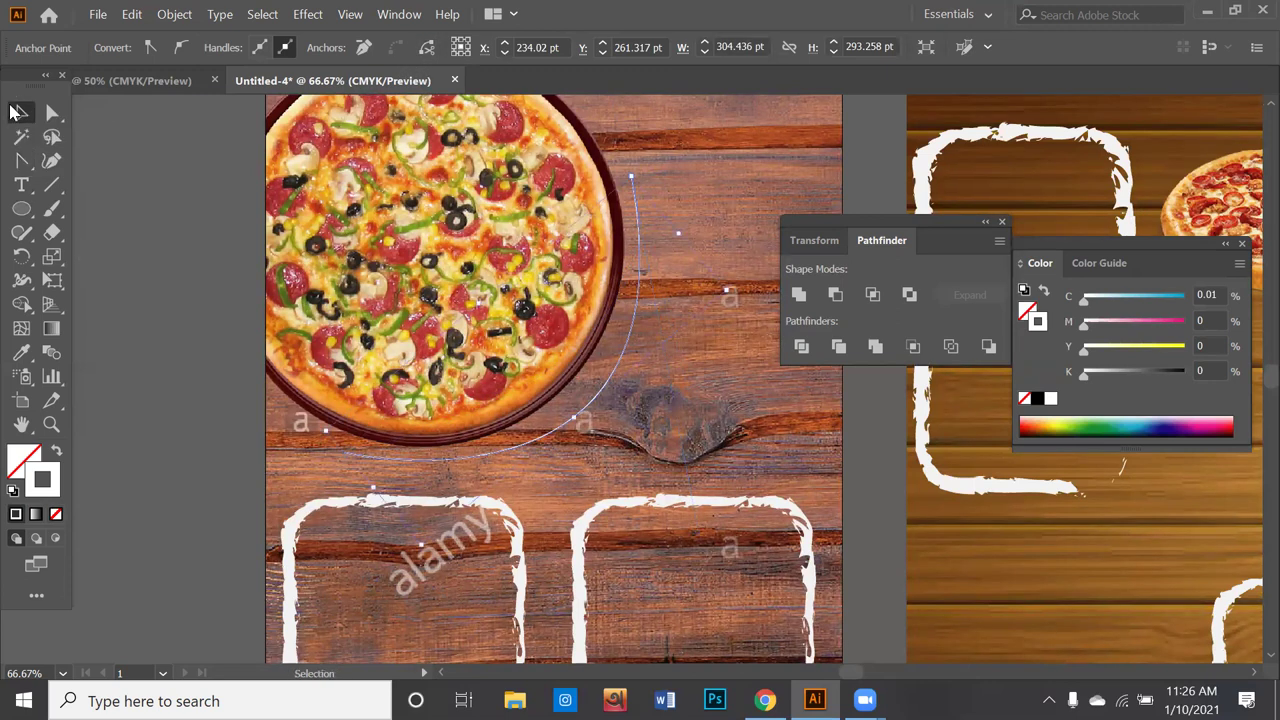
{"action": "left_click", "coordinate": [46, 201]}
{"action": "left_click", "coordinate": [52, 184]}
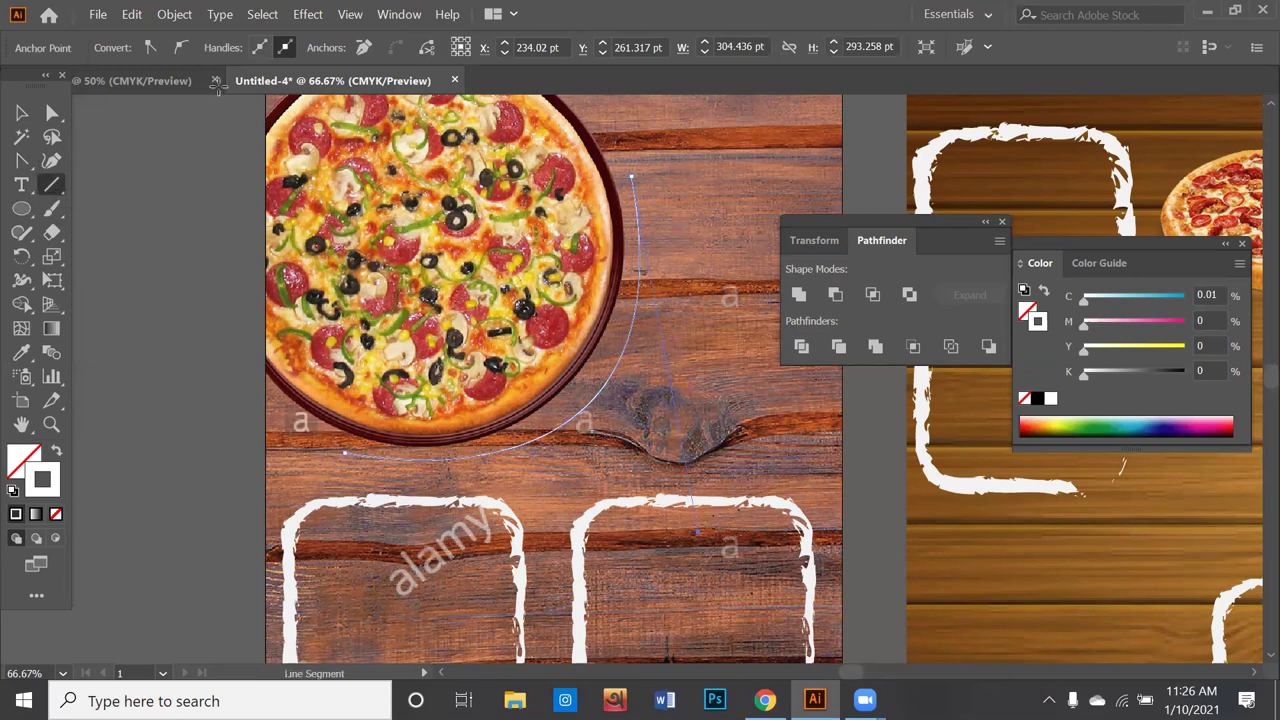
{"action": "left_click", "coordinate": [20, 114]}
{"action": "left_click", "coordinate": [87, 197]}
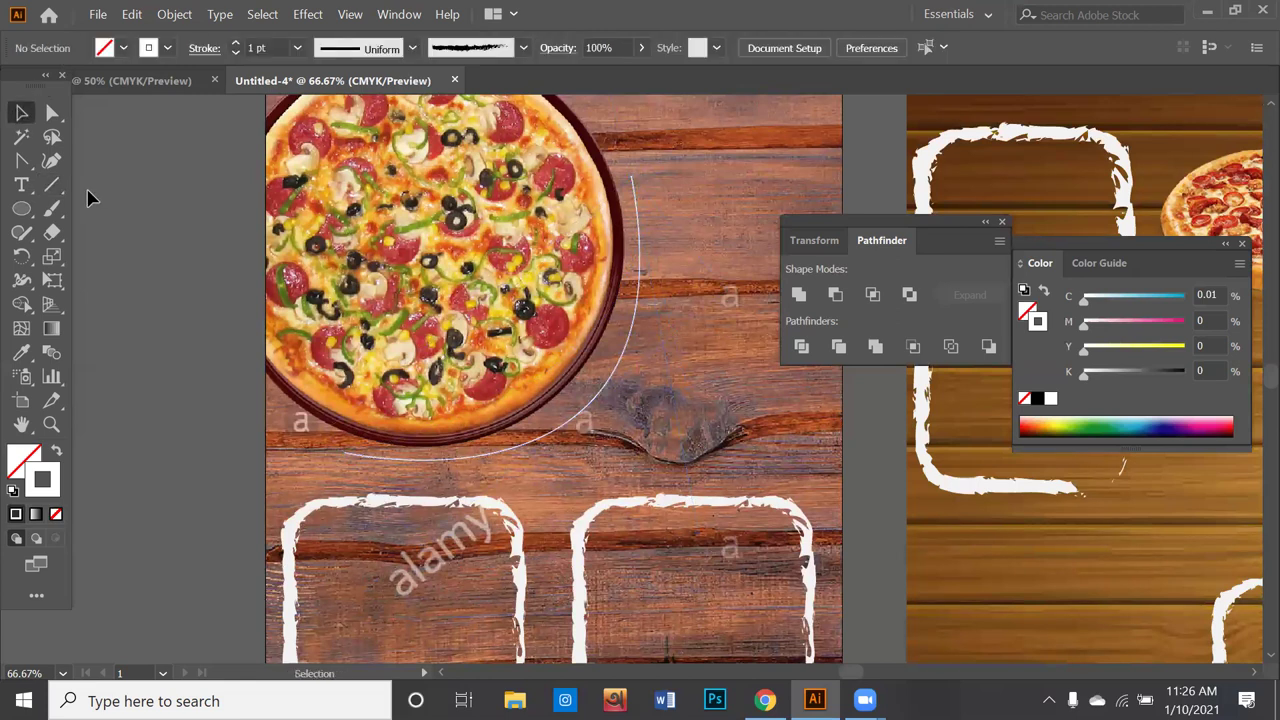
{"action": "left_click", "coordinate": [594, 406]}
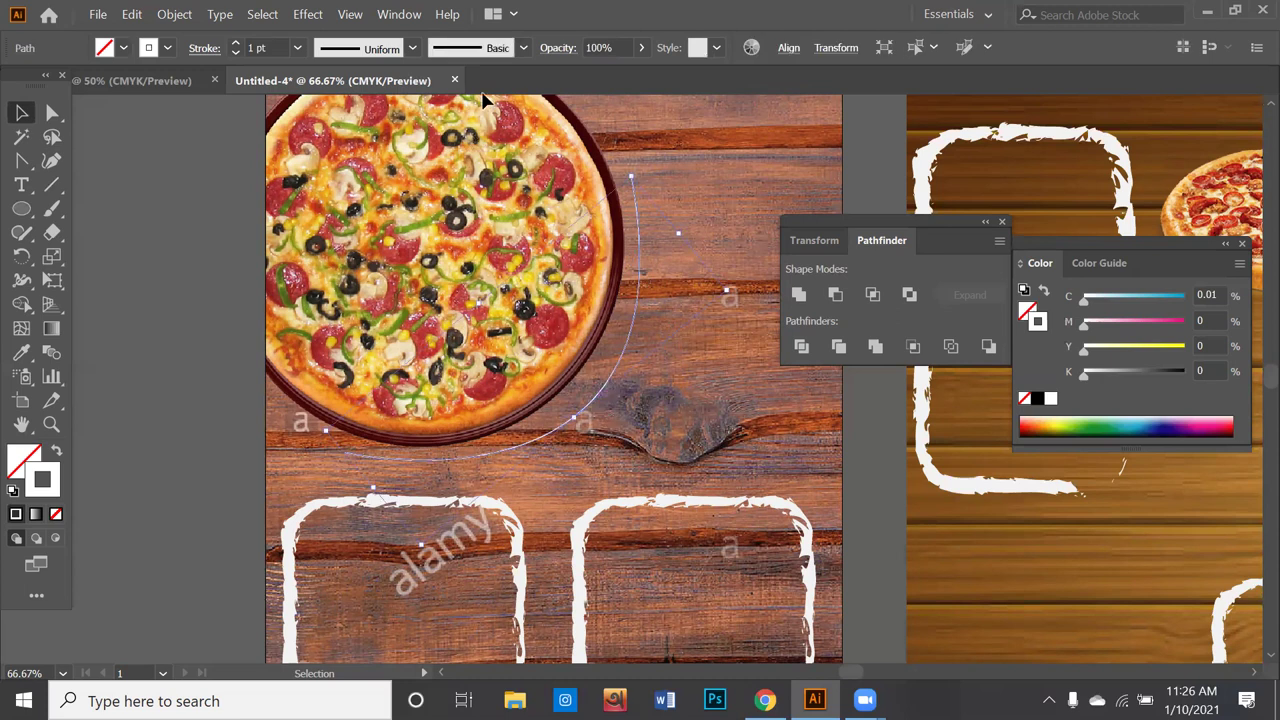
{"action": "left_click", "coordinate": [522, 48]}
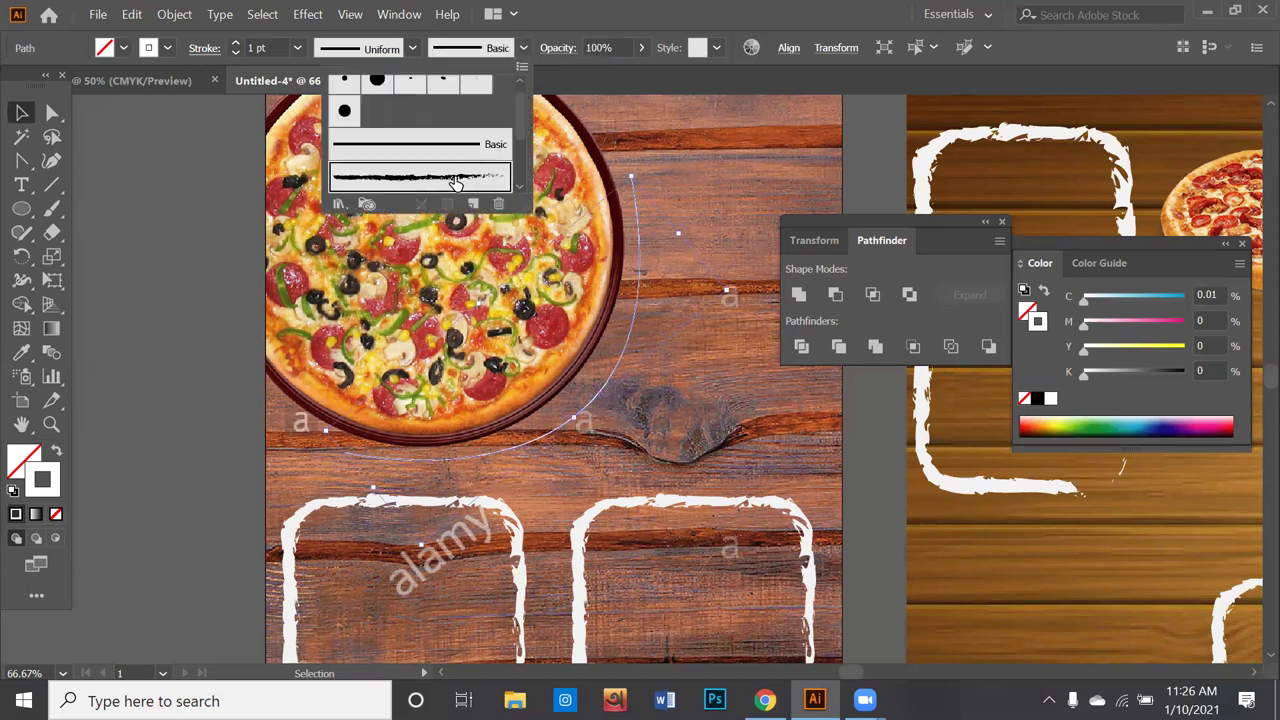
{"action": "left_click", "coordinate": [456, 180]}
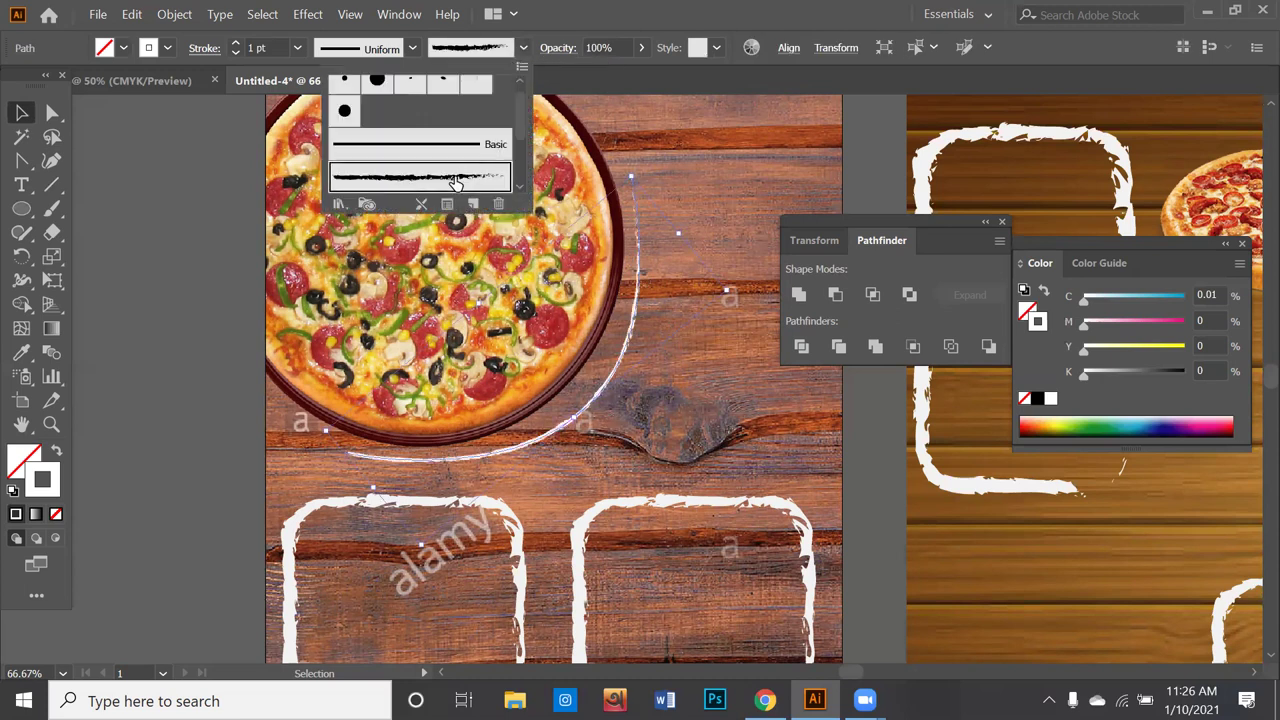
{"action": "left_click", "coordinate": [237, 44]}
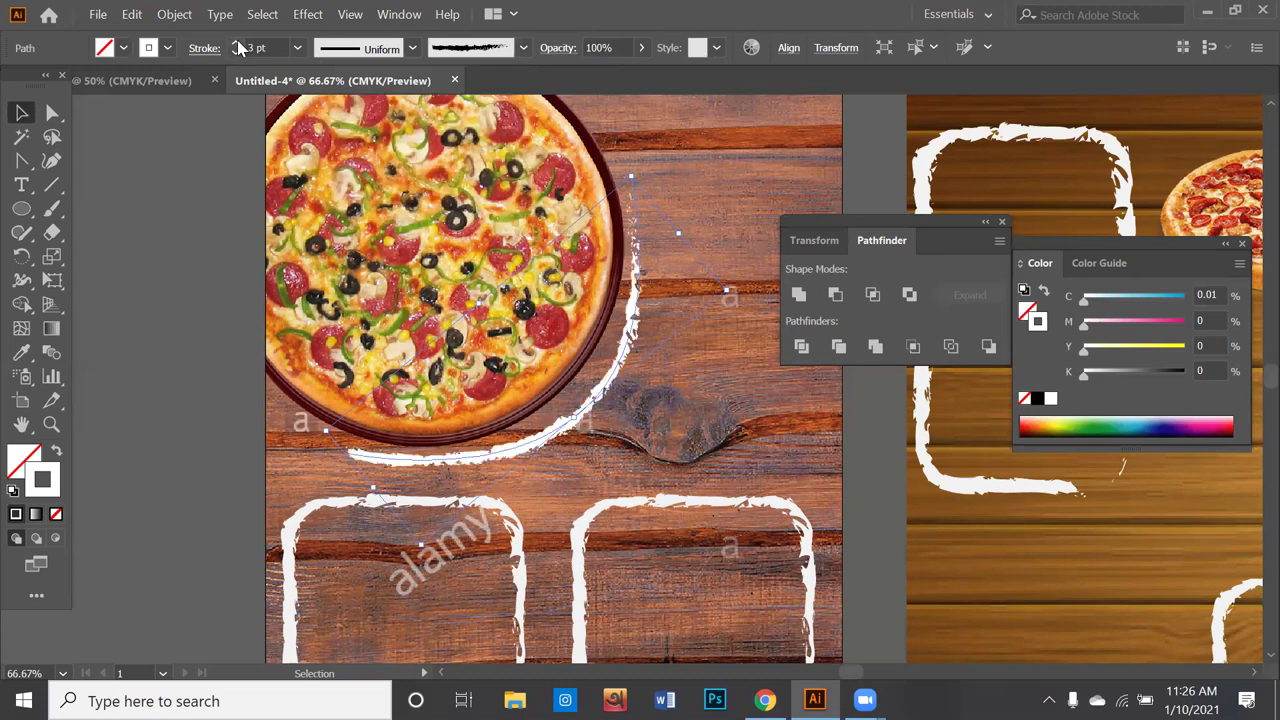
{"action": "left_click", "coordinate": [522, 48]}
{"action": "scroll", "coordinate": [495, 150], "scroll_direction": "down", "scroll_amount": 2}
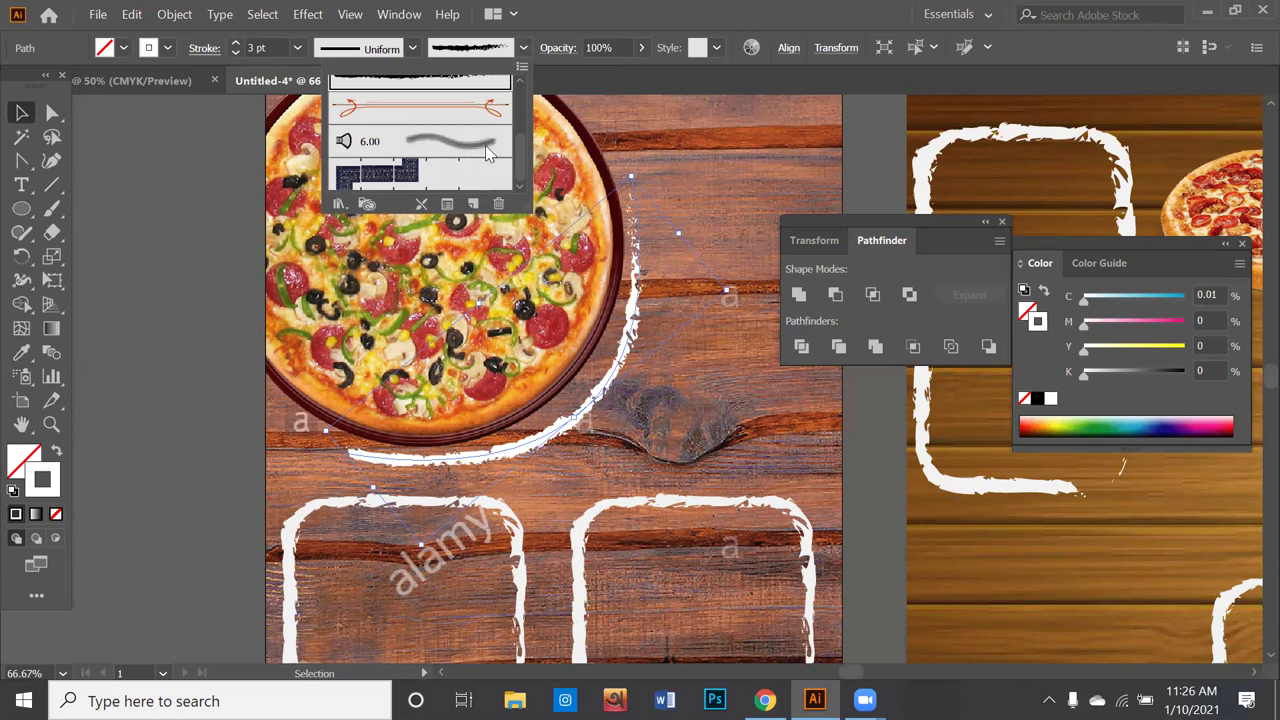
{"action": "scroll", "coordinate": [488, 152], "scroll_direction": "up", "scroll_amount": 3}
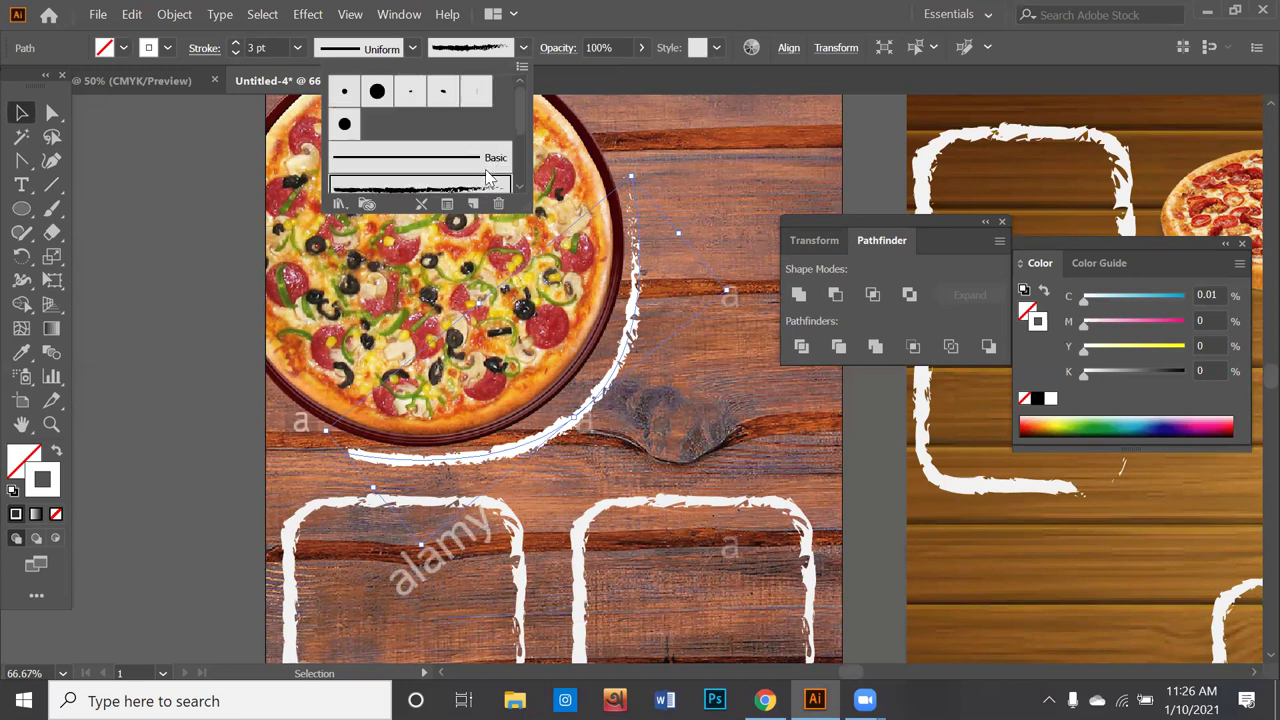
{"action": "left_click", "coordinate": [224, 211]}
{"action": "scroll", "coordinate": [586, 414], "scroll_direction": "down", "scroll_amount": 1}
{"action": "scroll", "coordinate": [343, 457], "scroll_direction": "down", "scroll_amount": 1}
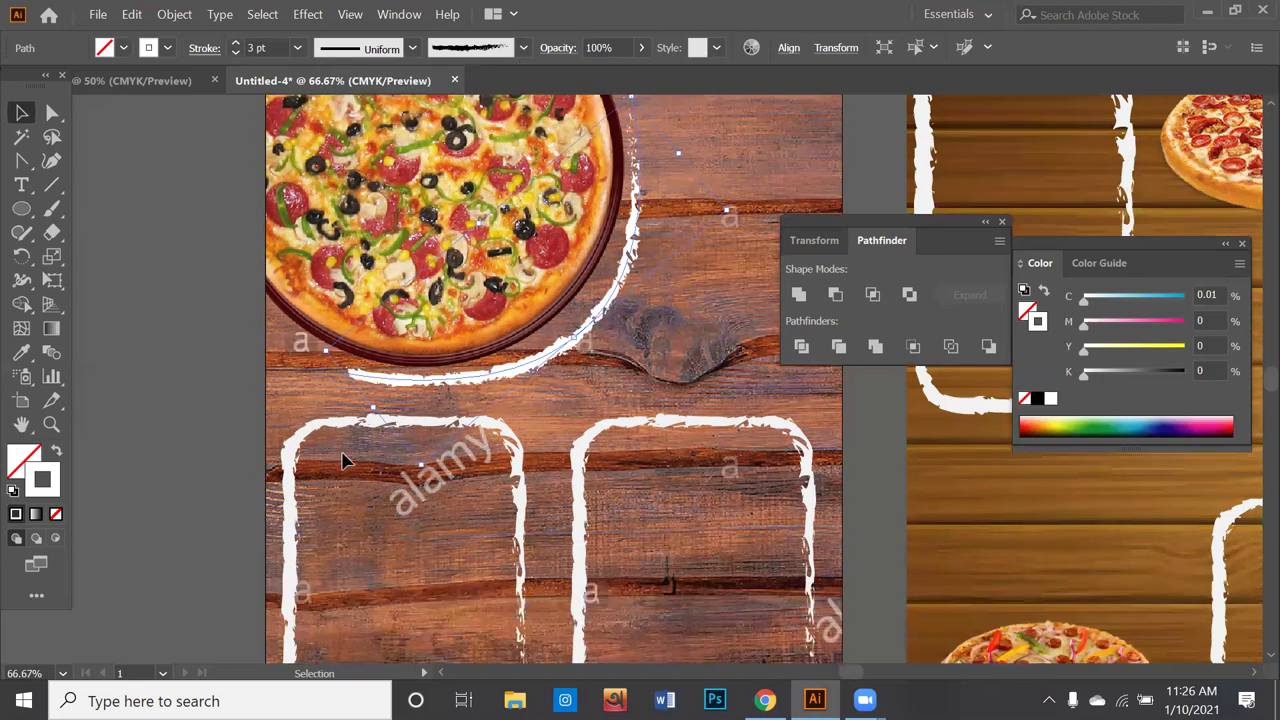
{"action": "scroll", "coordinate": [300, 420], "scroll_direction": "down", "scroll_amount": 1}
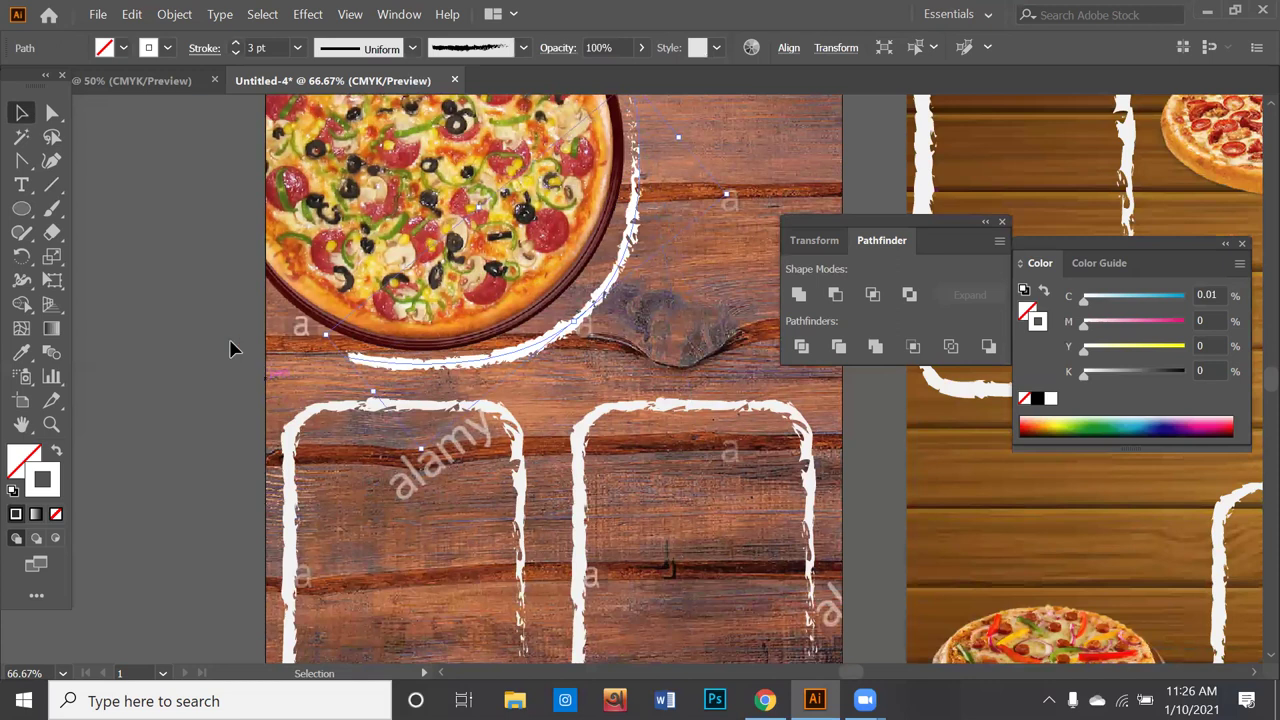
{"action": "left_click", "coordinate": [53, 193]}
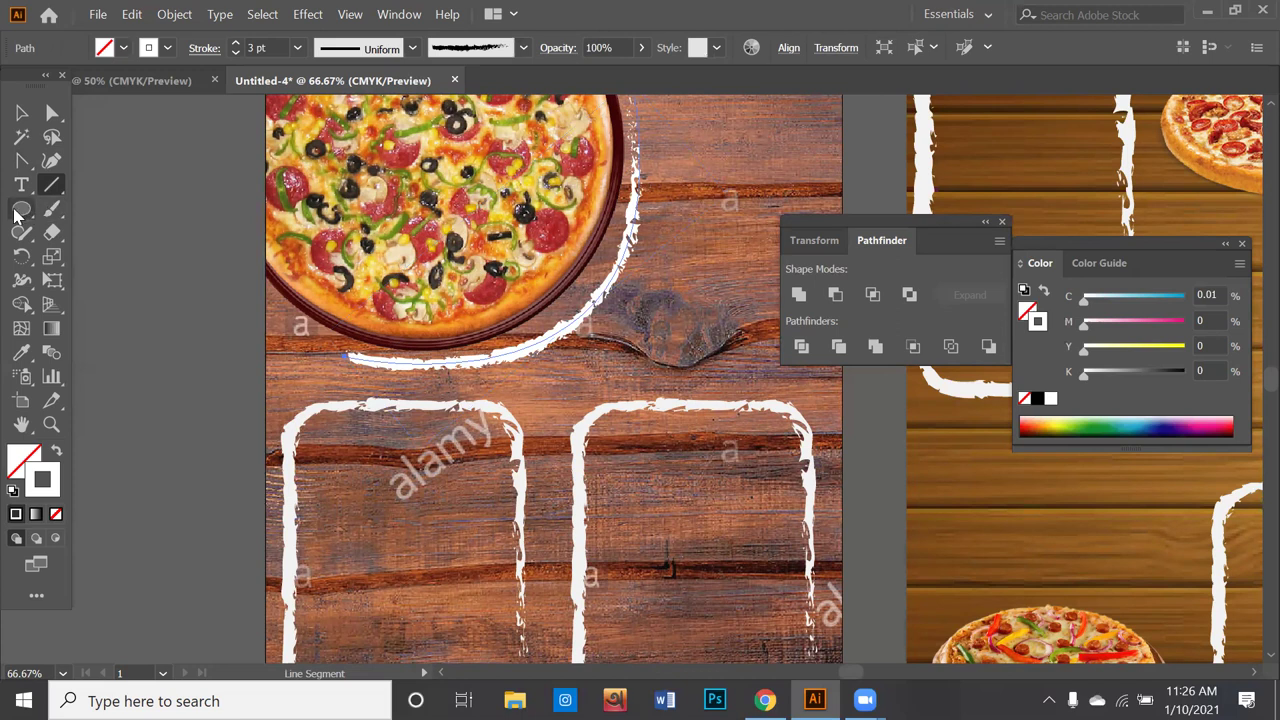
{"action": "mouse_move", "coordinate": [21, 208]}
{"action": "left_mouse_down"}
{"action": "mouse_move", "coordinate": [128, 208]}
{"action": "mouse_move", "coordinate": [171, 303]}
{"action": "mouse_move", "coordinate": [233, 300]}
{"action": "left_mouse_up"}
{"action": "key", "text": "a"}
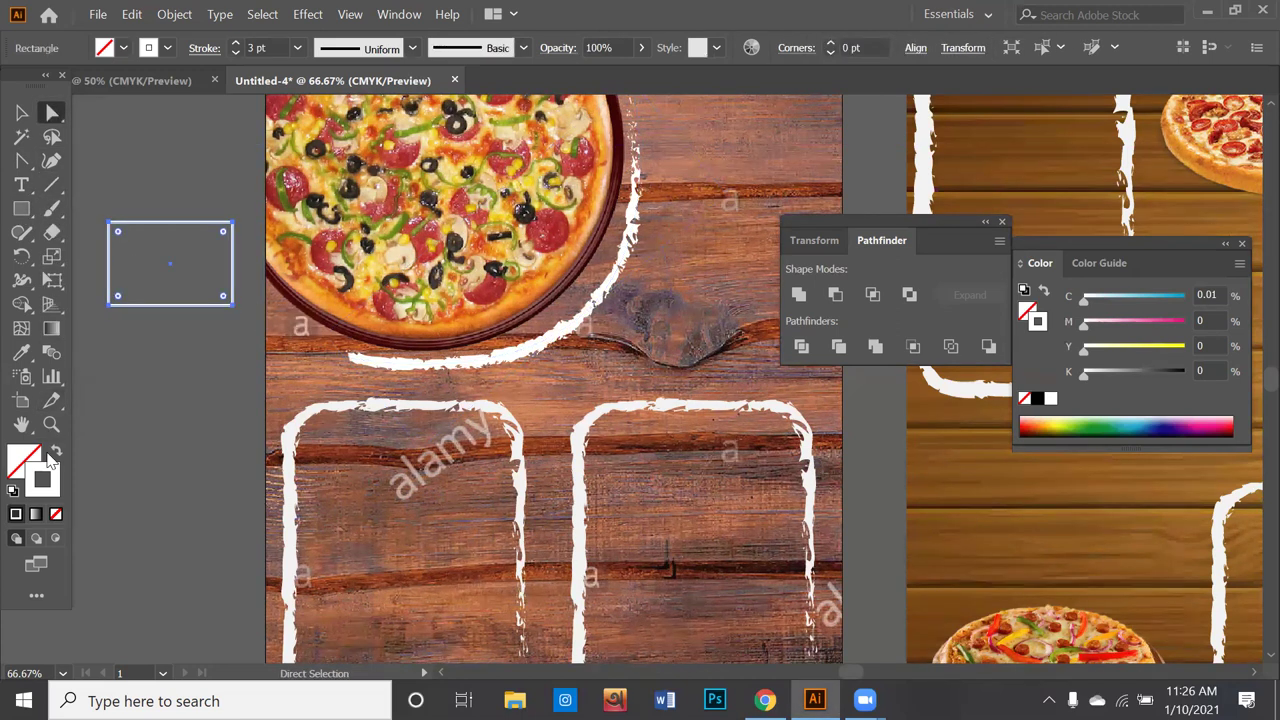
{"action": "left_click", "coordinate": [56, 451]}
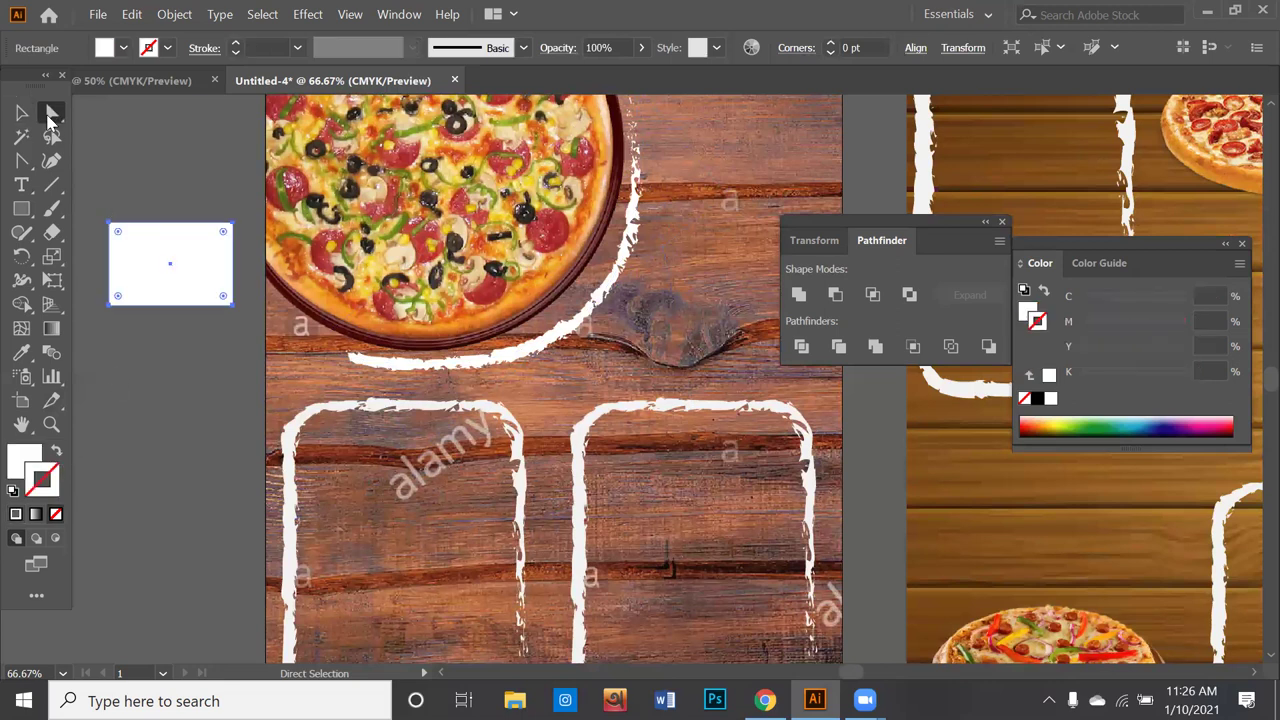
{"action": "left_click", "coordinate": [237, 309]}
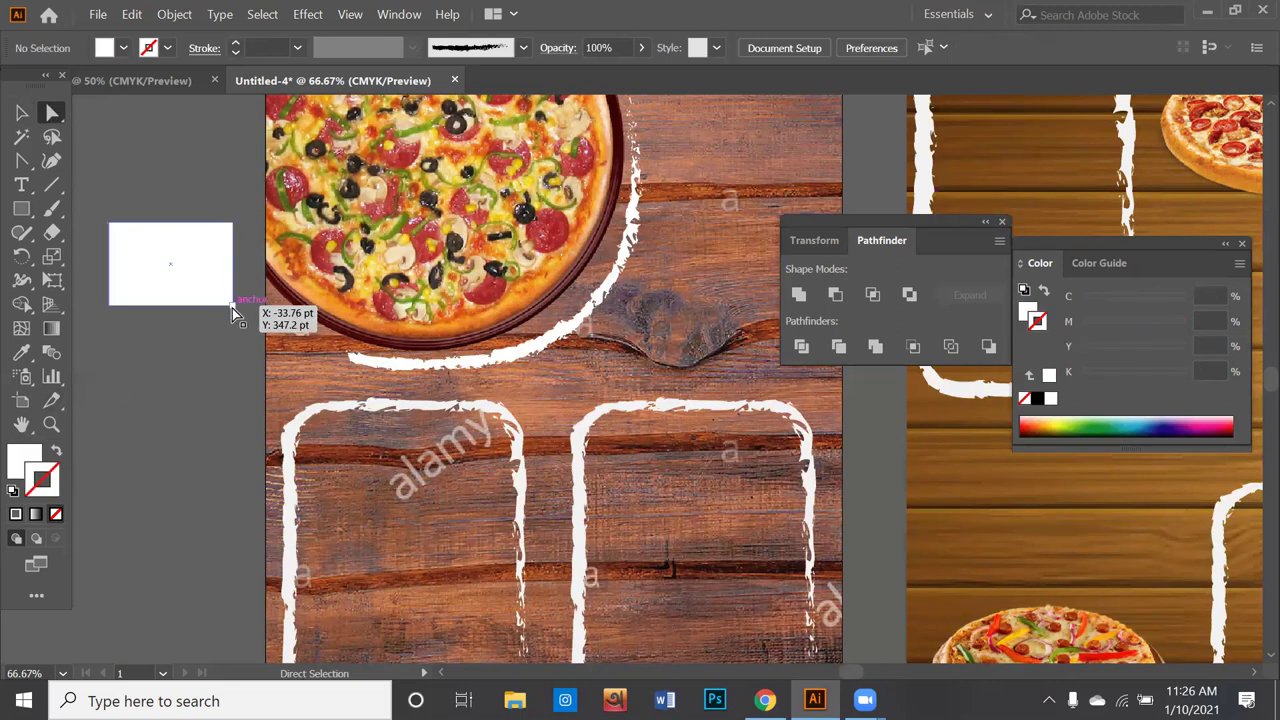
{"action": "left_click_drag", "start_coordinate": [232, 306], "coordinate": [175, 306]}
{"action": "left_click", "coordinate": [22, 113]}
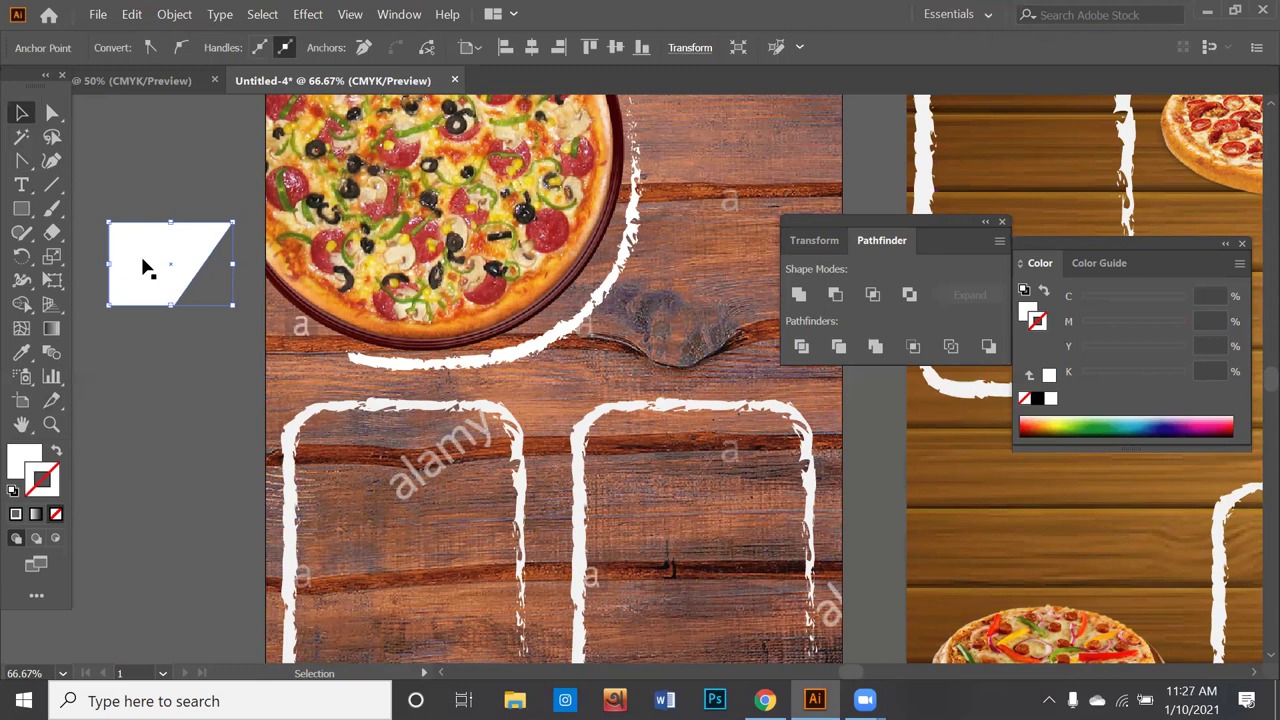
{"action": "left_click_drag", "start_coordinate": [145, 267], "coordinate": [162, 239]}
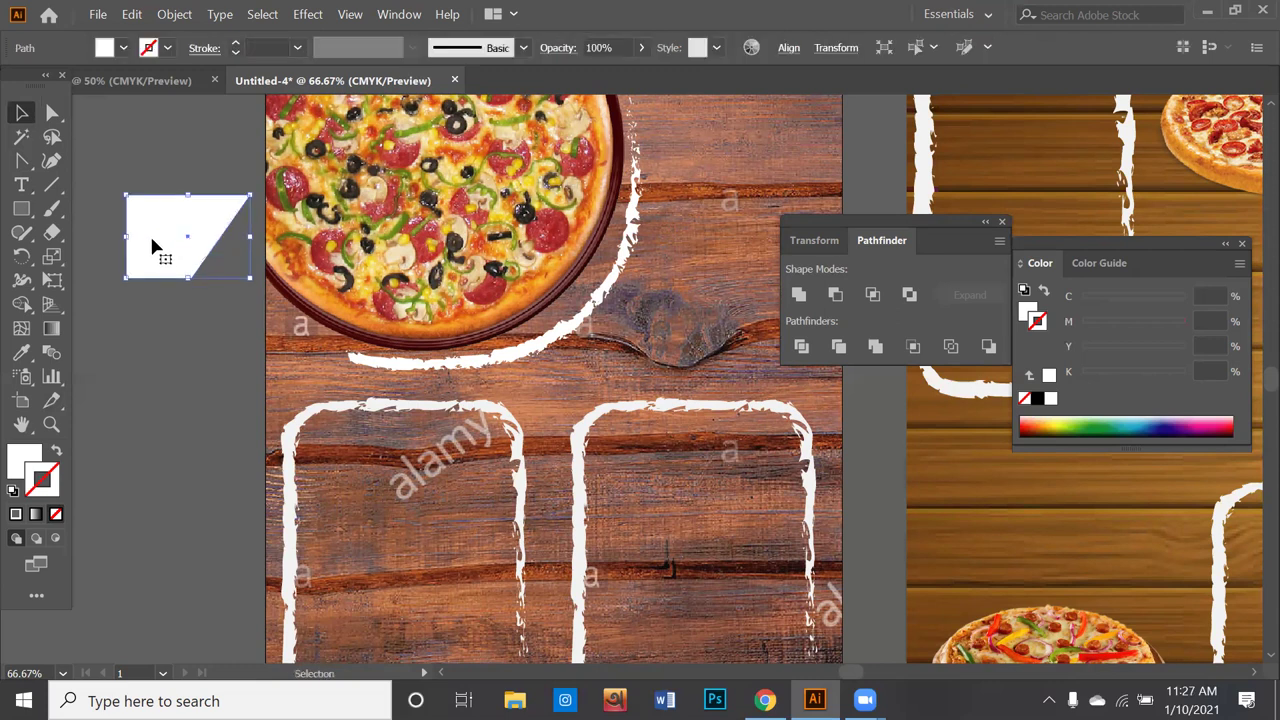
{"action": "left_click", "coordinate": [104, 245]}
{"action": "left_click", "coordinate": [45, 188]}
Step: Draw a white triangle on the pasteboard with the Polygon tool
{"action": "left_click_drag", "start_coordinate": [21, 208], "coordinate": [113, 262]}
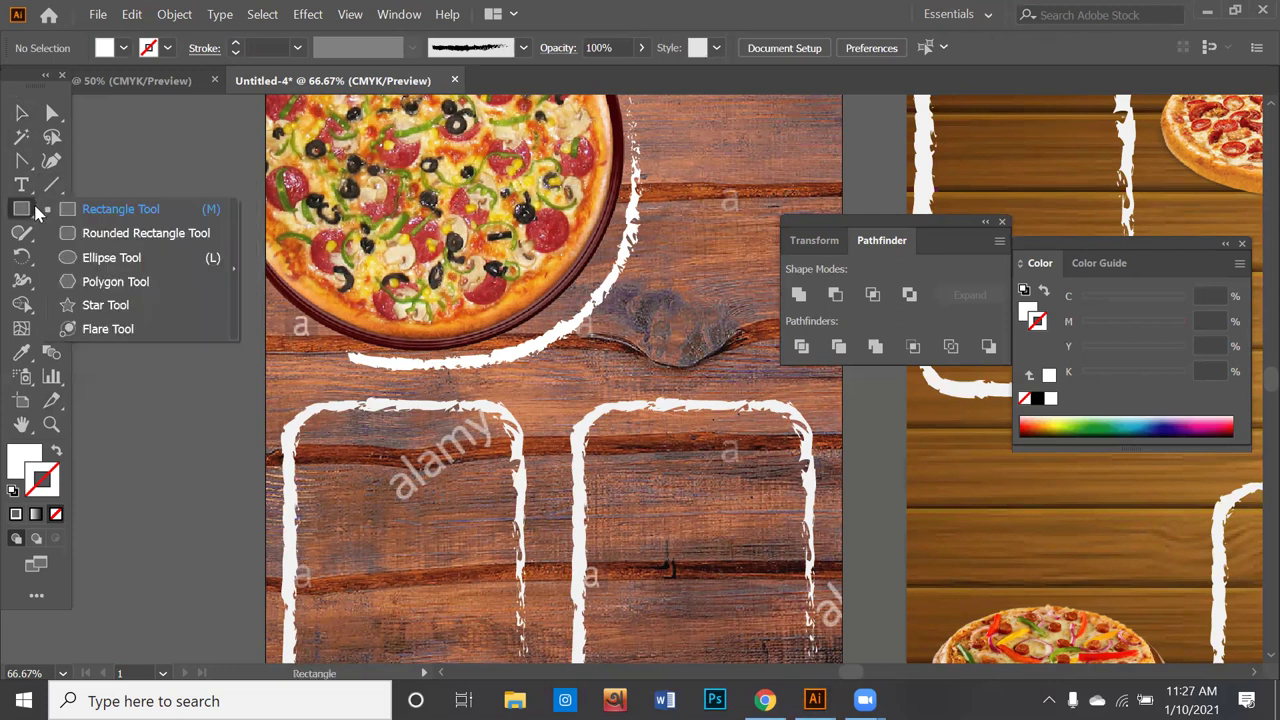
{"action": "left_click", "coordinate": [115, 281]}
{"action": "left_click_drag", "start_coordinate": [136, 299], "coordinate": [174, 341]}
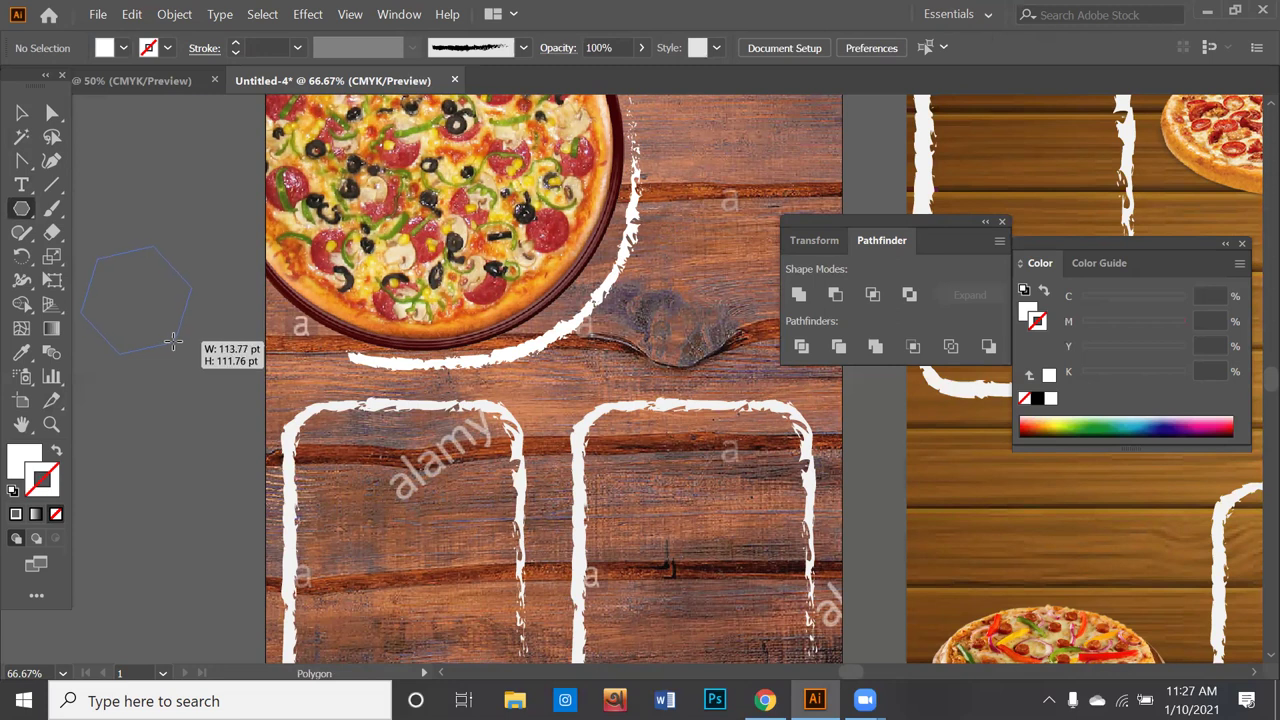
{"action": "key", "text": "Down"}
{"action": "key", "text": "Down"}
{"action": "left_click_drag", "start_coordinate": [174, 341], "coordinate": [206, 341]}
{"action": "key", "text": "Down"}
{"action": "key", "text": "v"}
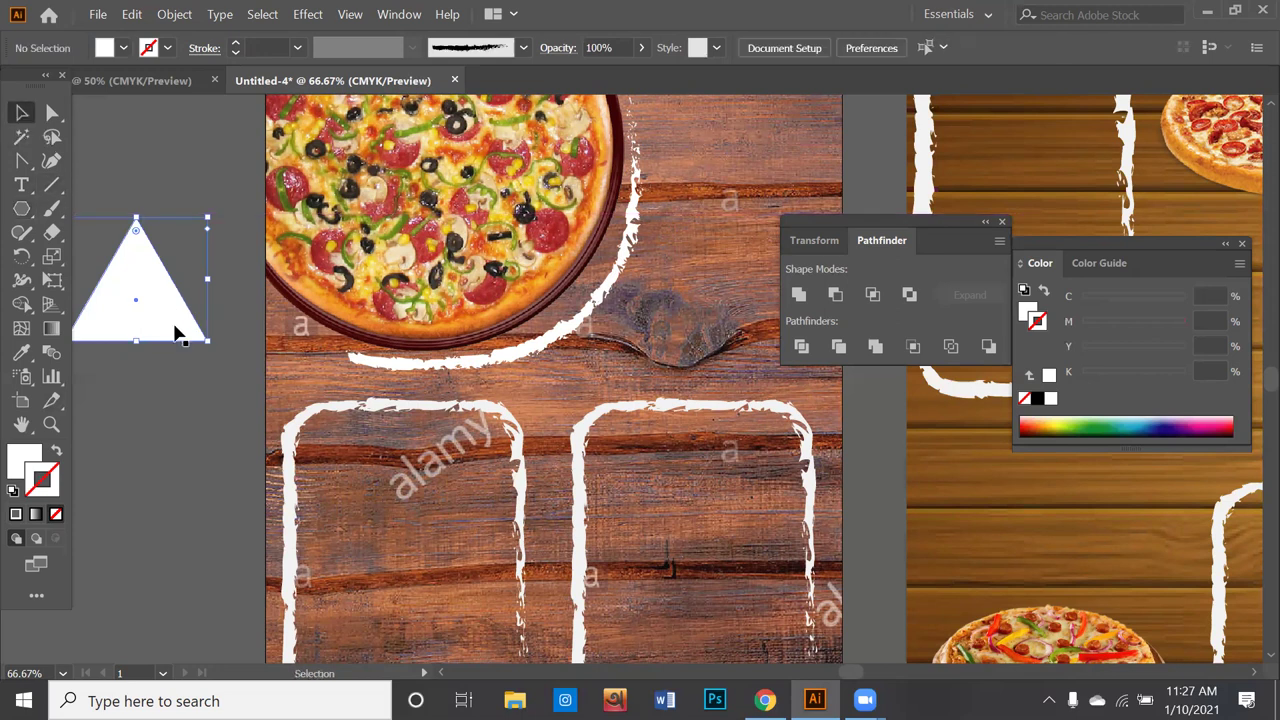
Step: Duplicate the triangle downward and remove overlaps with Shape Builder to leave a chevron
{"action": "scroll", "coordinate": [175, 331], "scroll_direction": "down", "scroll_amount": 1, "text": "alt"}
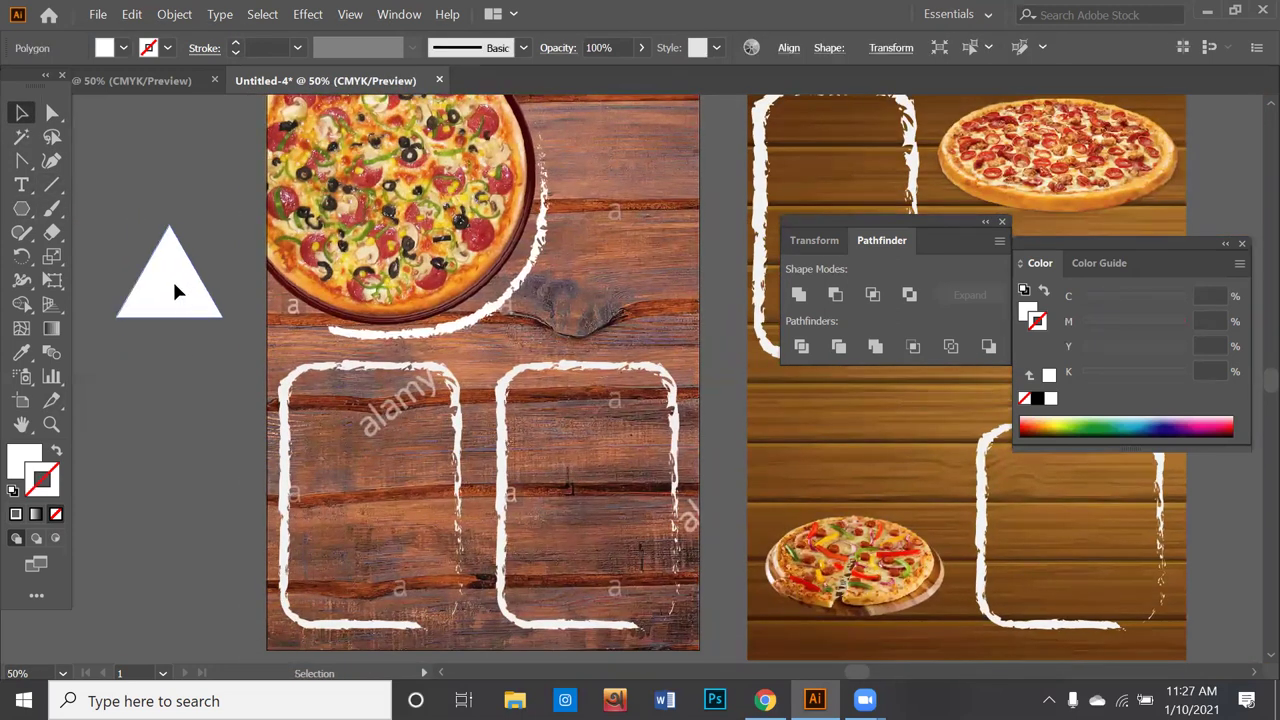
{"action": "left_click_drag", "start_coordinate": [177, 290], "coordinate": [174, 328]}
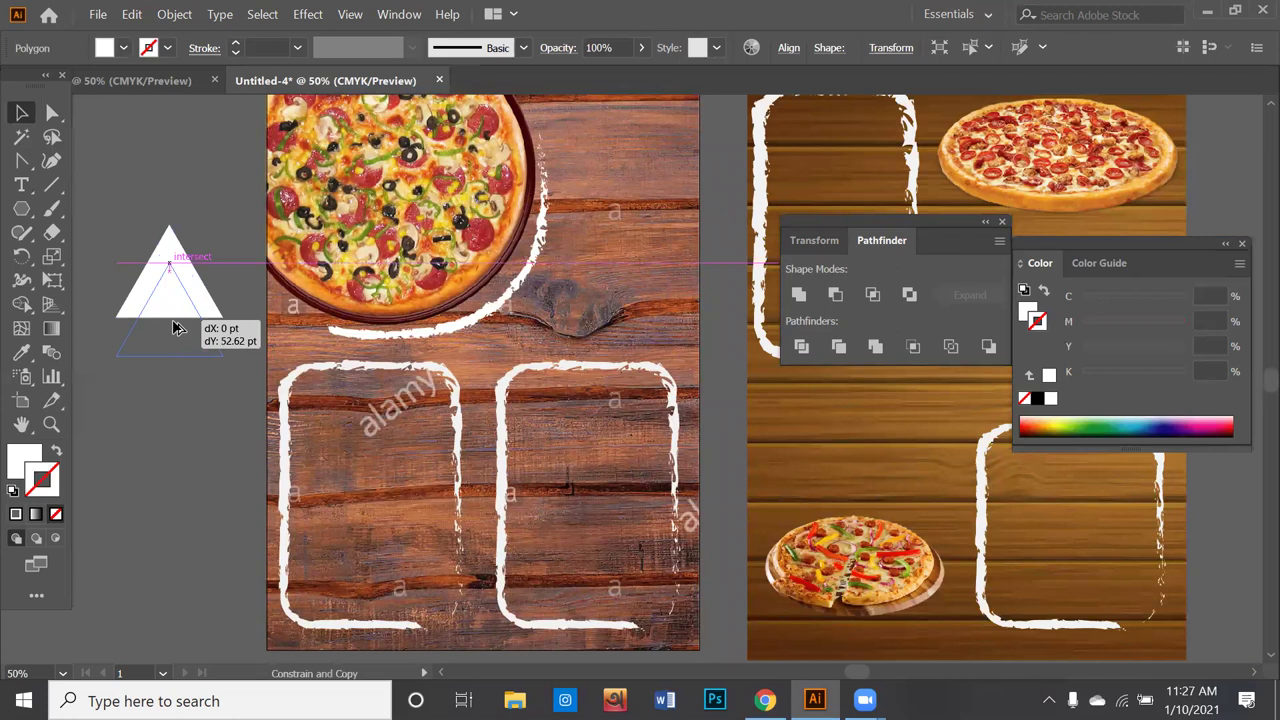
{"action": "mouse_move", "coordinate": [174, 328]}
{"action": "left_mouse_down"}
{"action": "mouse_move", "coordinate": [176, 352]}
{"action": "mouse_move", "coordinate": [137, 208]}
{"action": "left_mouse_up"}
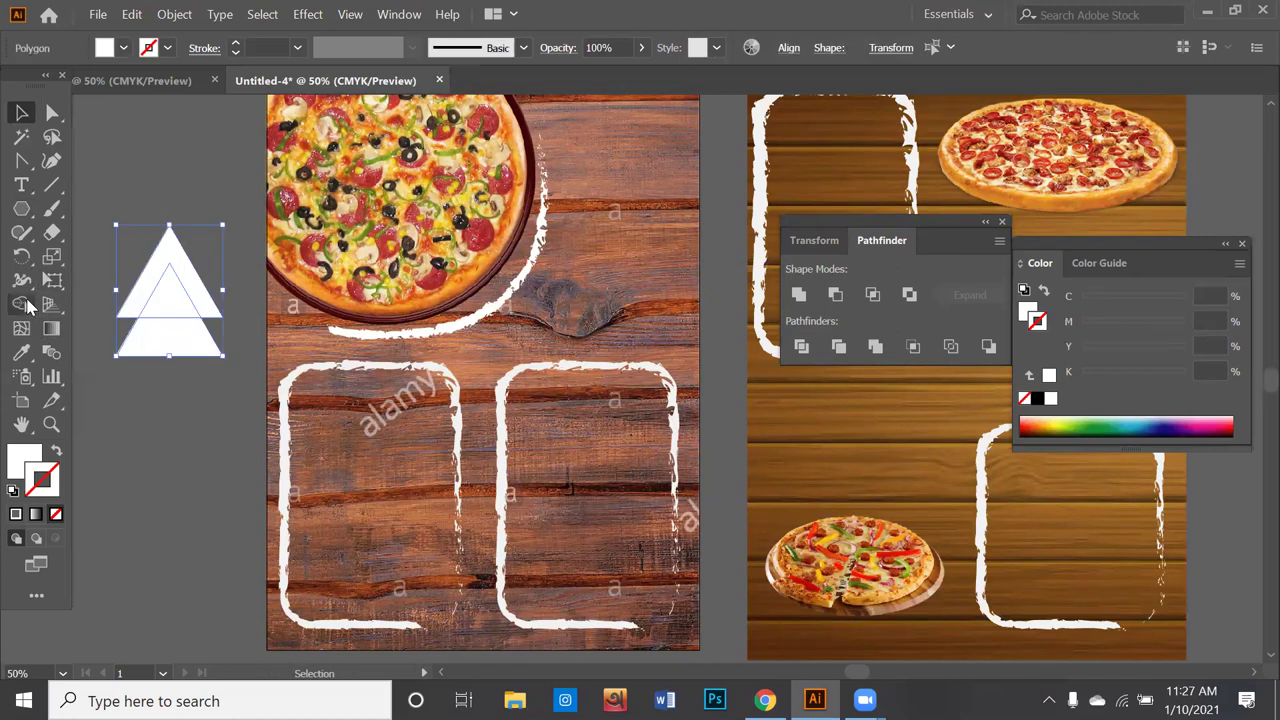
{"action": "left_click", "coordinate": [21, 304]}
{"action": "left_click_drag", "start_coordinate": [177, 345], "coordinate": [167, 288]}
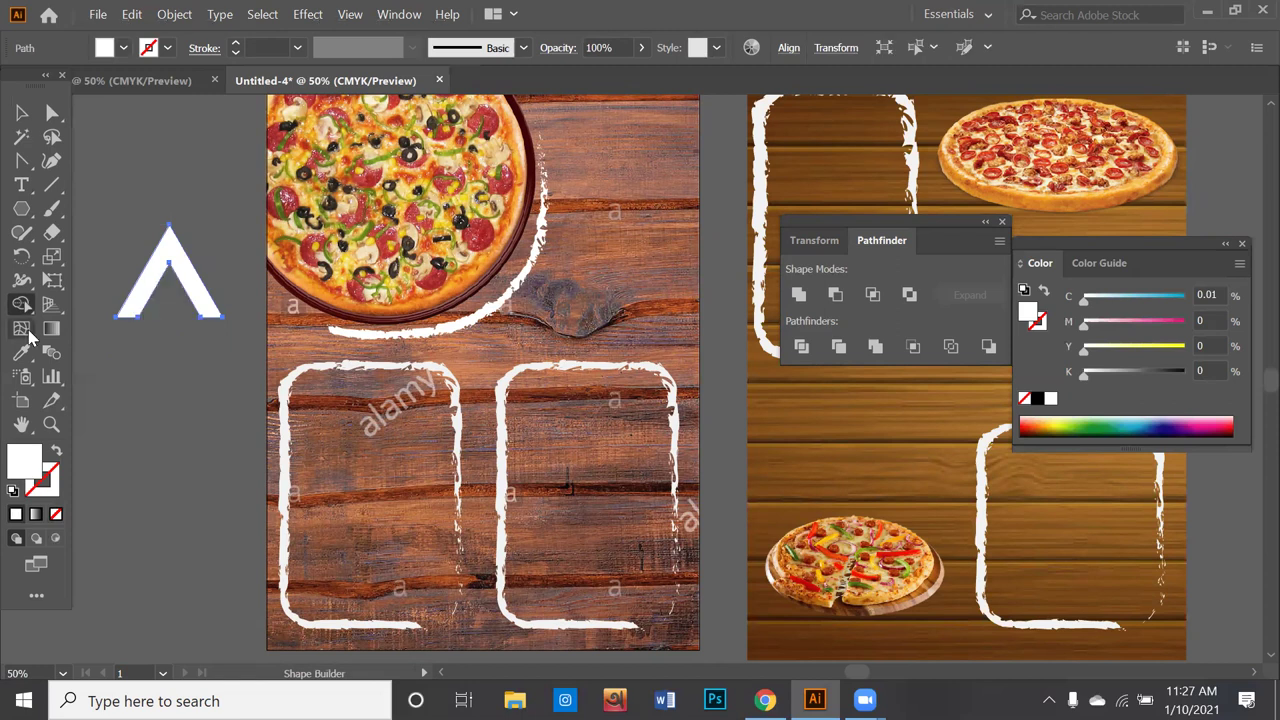
Step: Drag the chevron's corner anchors outward so its feet taper to sharp points
{"action": "left_click", "coordinate": [52, 113]}
{"action": "scroll", "coordinate": [149, 340], "scroll_direction": "up", "scroll_amount": 2}
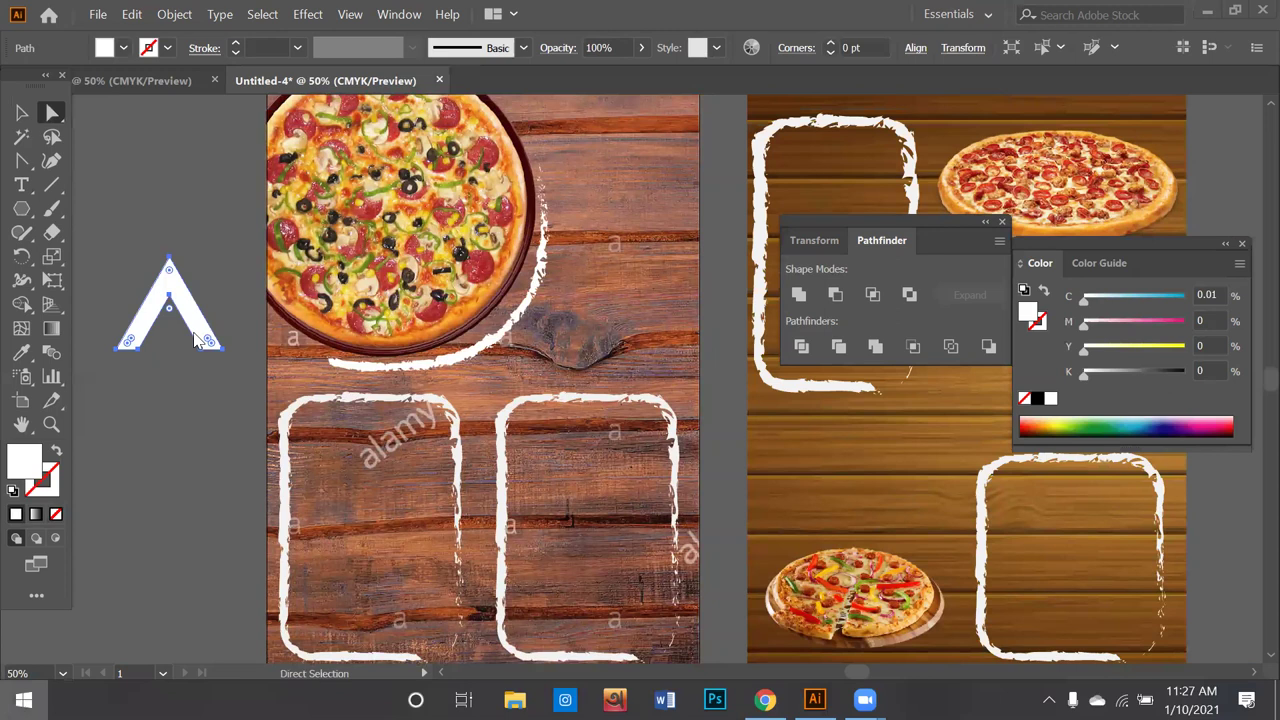
{"action": "key", "text": "super"}
{"action": "key", "text": "Escape"}
{"action": "scroll", "coordinate": [350, 330], "scroll_direction": "up", "scroll_amount": 1}
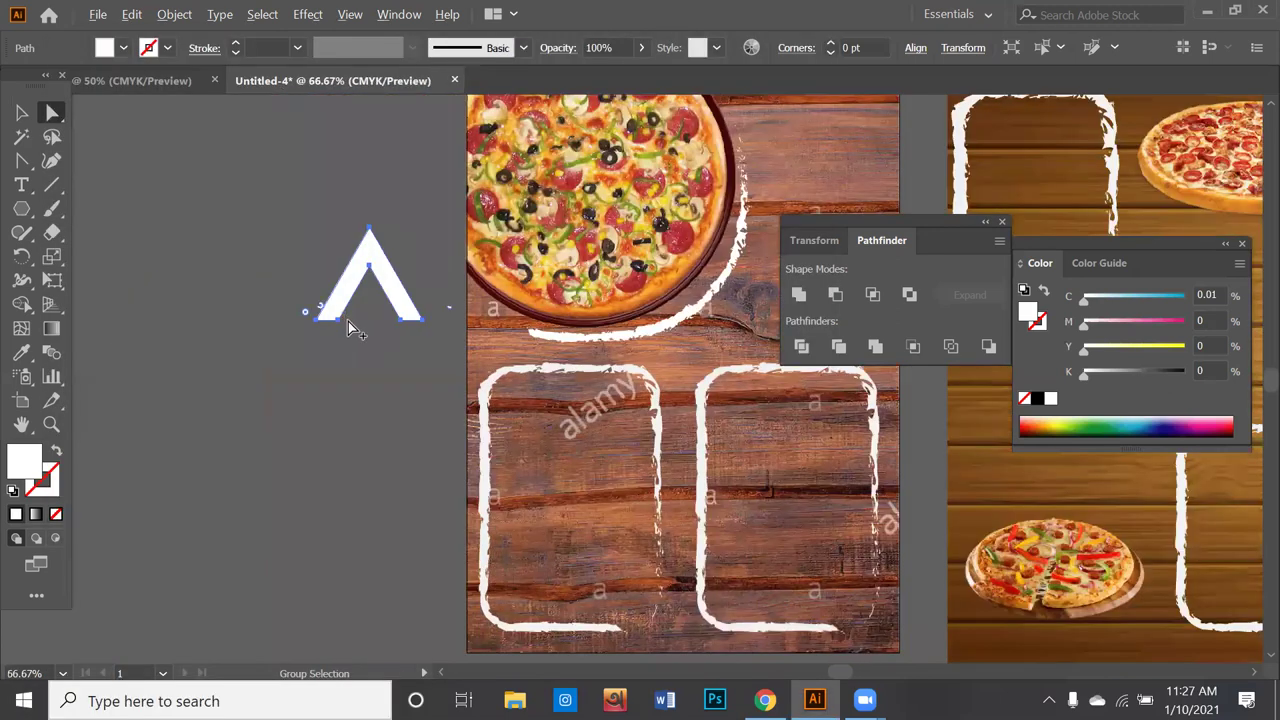
{"action": "scroll", "coordinate": [350, 330], "scroll_direction": "up", "scroll_amount": 1}
{"action": "scroll", "coordinate": [351, 329], "scroll_direction": "up", "scroll_amount": 1}
{"action": "scroll", "coordinate": [331, 331], "scroll_direction": "up", "scroll_amount": 1}
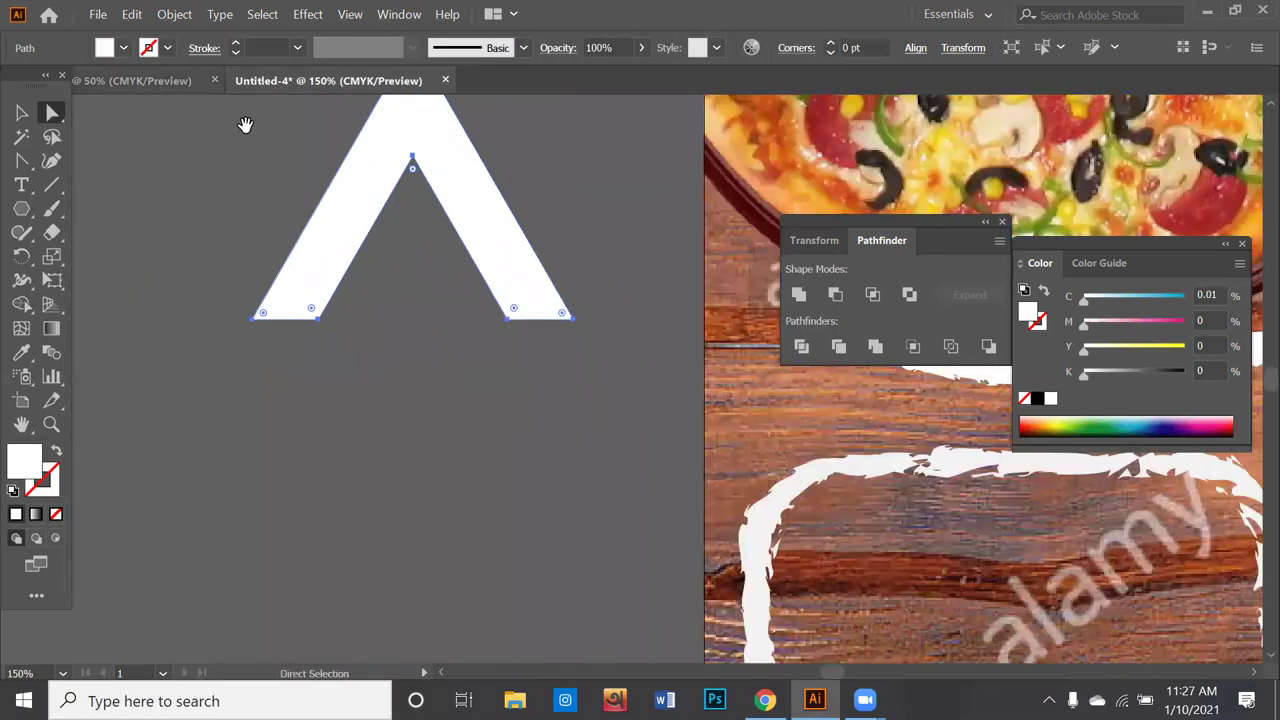
{"action": "left_click_drag", "start_coordinate": [245, 124], "coordinate": [267, 144]}
{"action": "left_click_drag", "start_coordinate": [345, 395], "coordinate": [276, 390]}
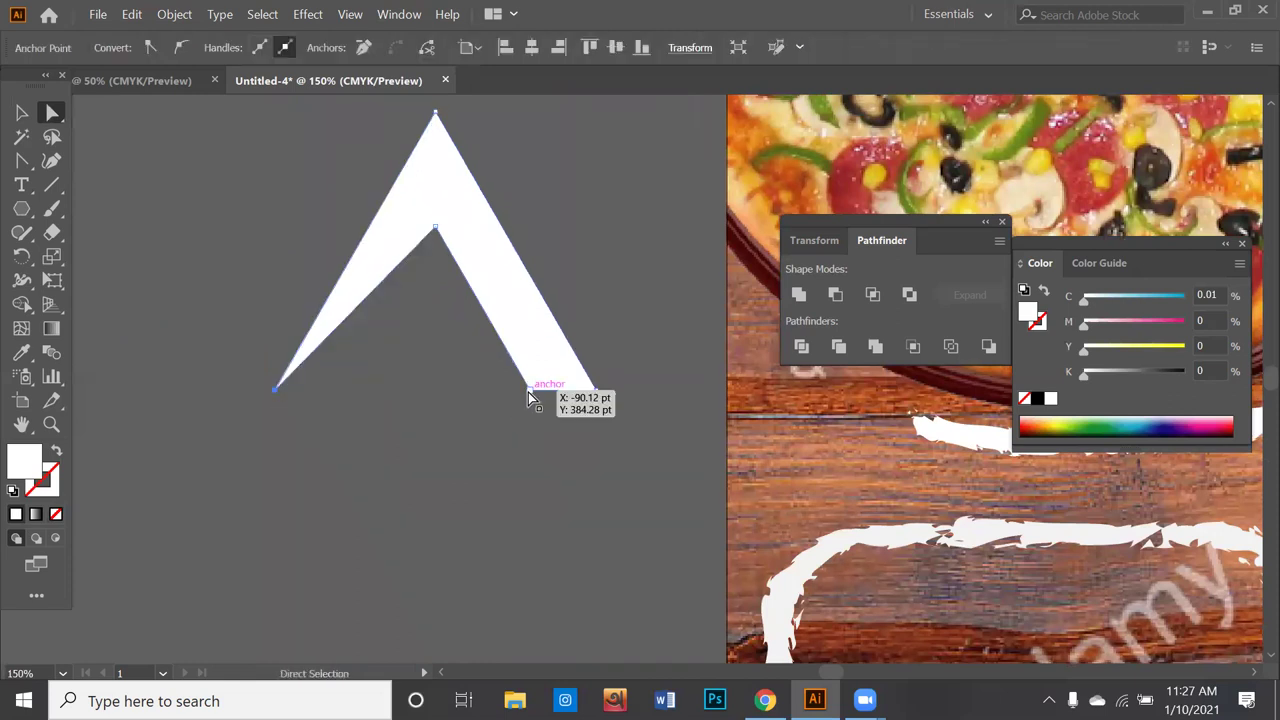
{"action": "left_click_drag", "start_coordinate": [530, 397], "coordinate": [596, 397]}
{"action": "left_click", "coordinate": [557, 400]}
{"action": "key", "text": "ctrl+minus"}
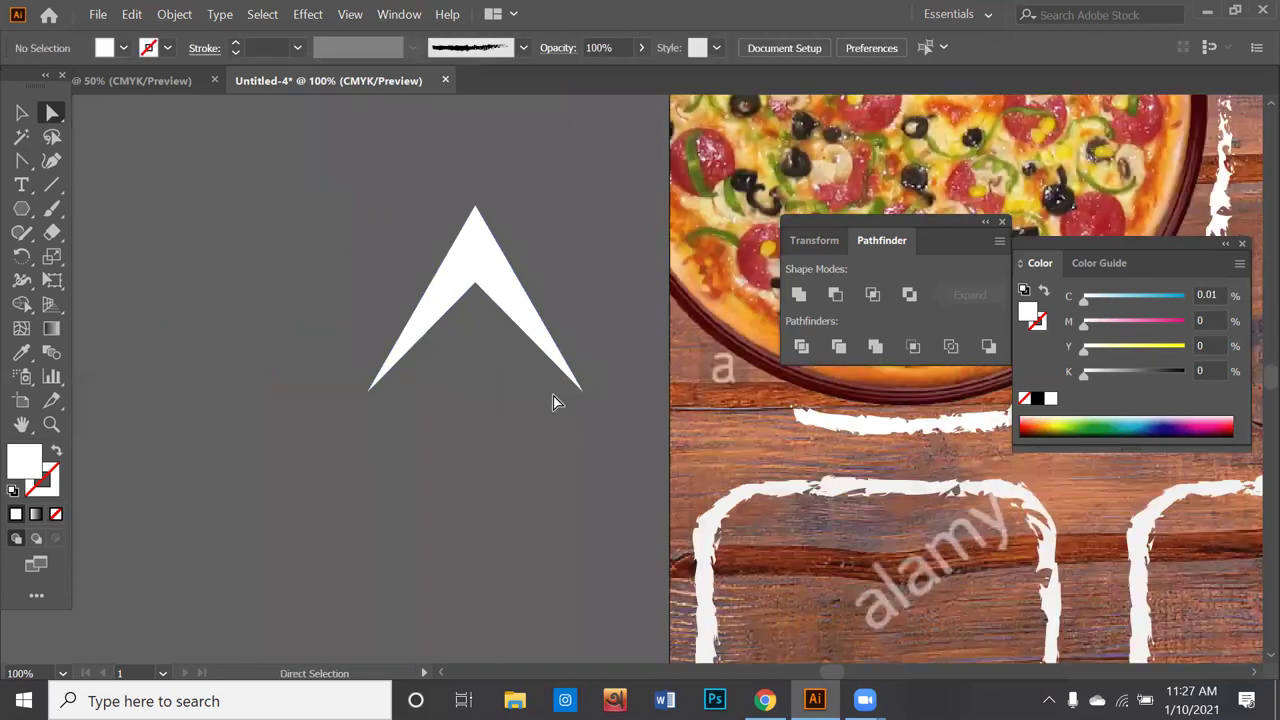
Step: Select the chevron beside the artboards and switch to the reference pizza menu document
{"action": "key", "text": "ctrl+minus"}
{"action": "key", "text": "ctrl+minus"}
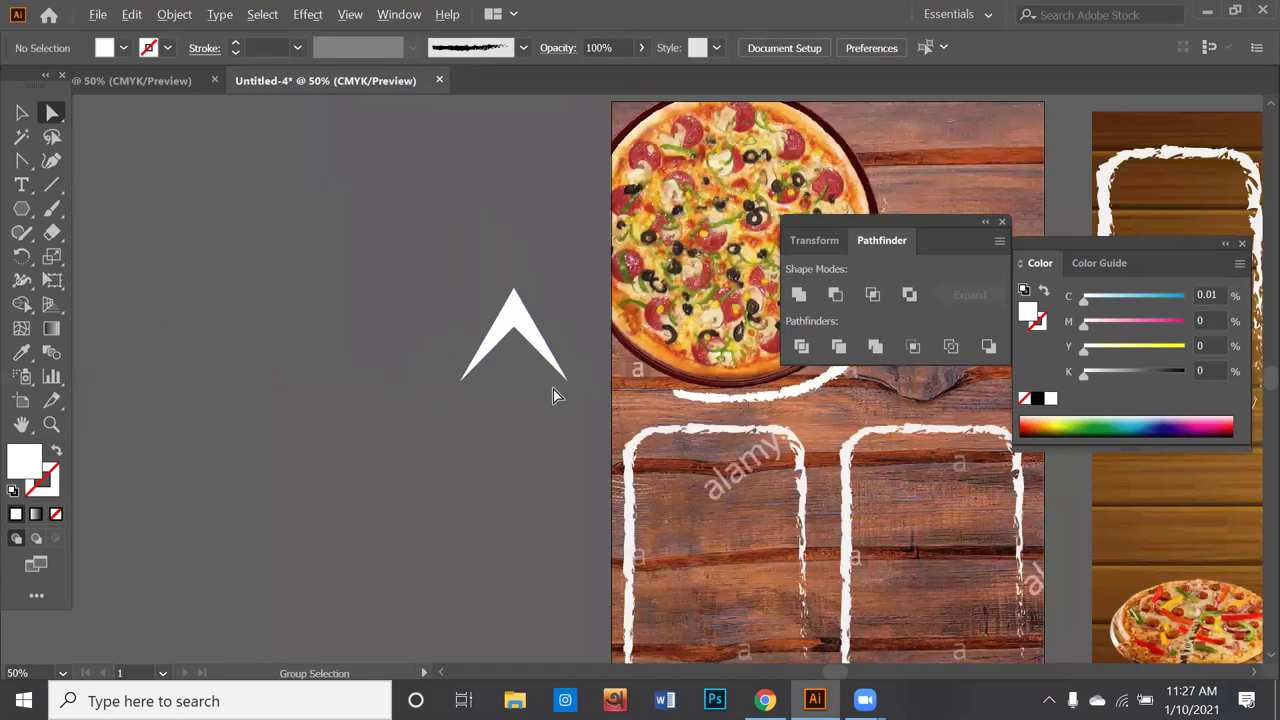
{"action": "scroll", "coordinate": [401, 410], "scroll_direction": "up", "scroll_amount": 2}
{"action": "scroll", "coordinate": [401, 410], "scroll_direction": "right", "scroll_amount": 3}
{"action": "scroll", "coordinate": [401, 410], "scroll_direction": "down", "scroll_amount": 2}
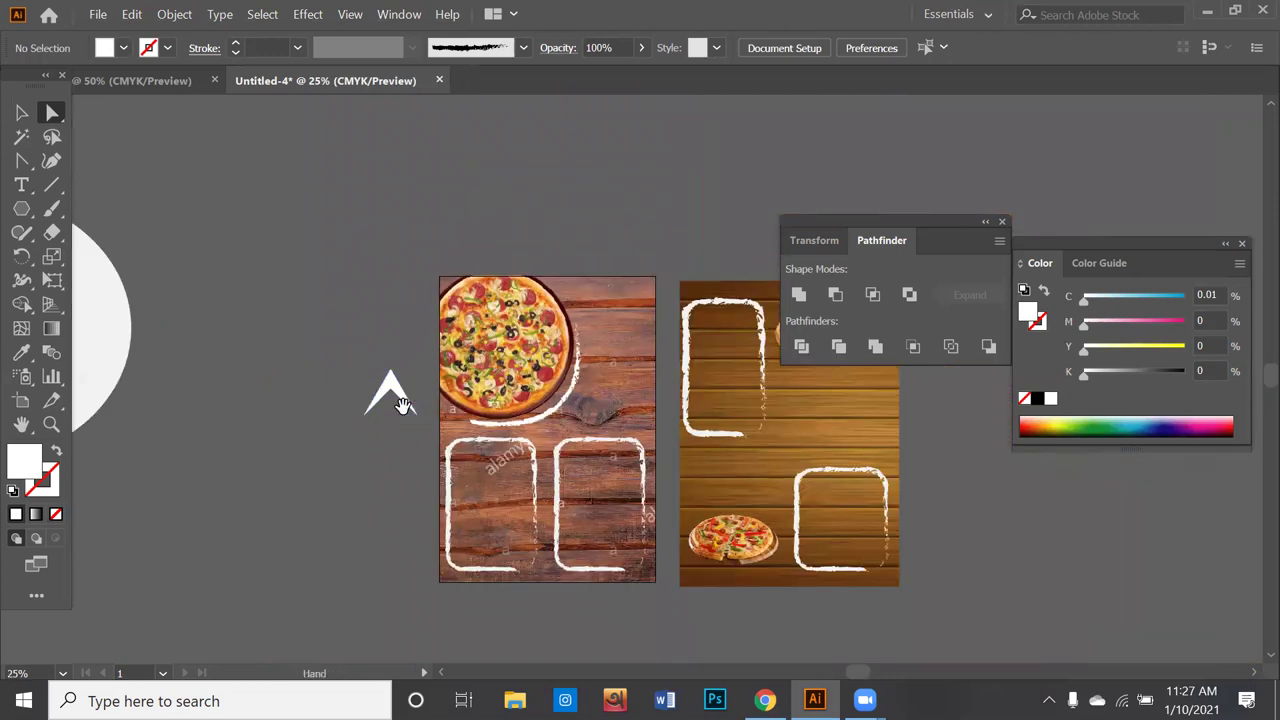
{"action": "scroll", "coordinate": [258, 366], "scroll_direction": "down", "scroll_amount": 1}
{"action": "left_click_drag", "start_coordinate": [491, 457], "coordinate": [279, 357]}
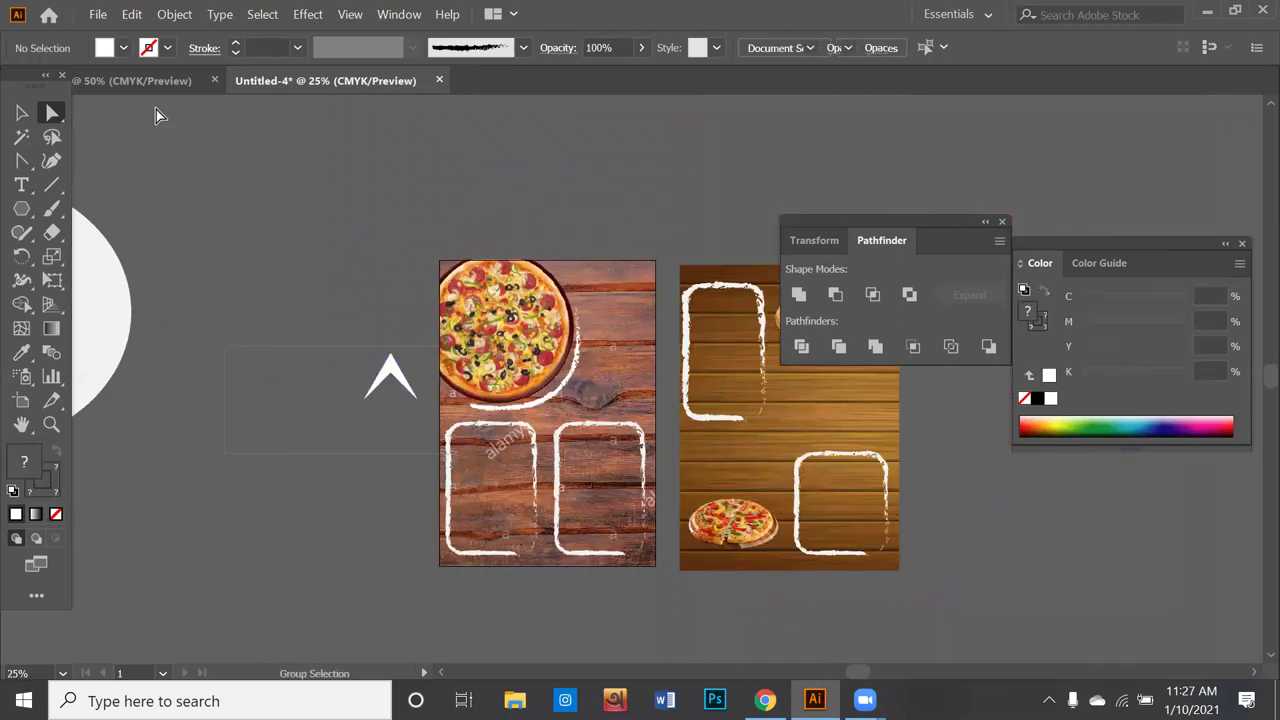
{"action": "left_click", "coordinate": [145, 80]}
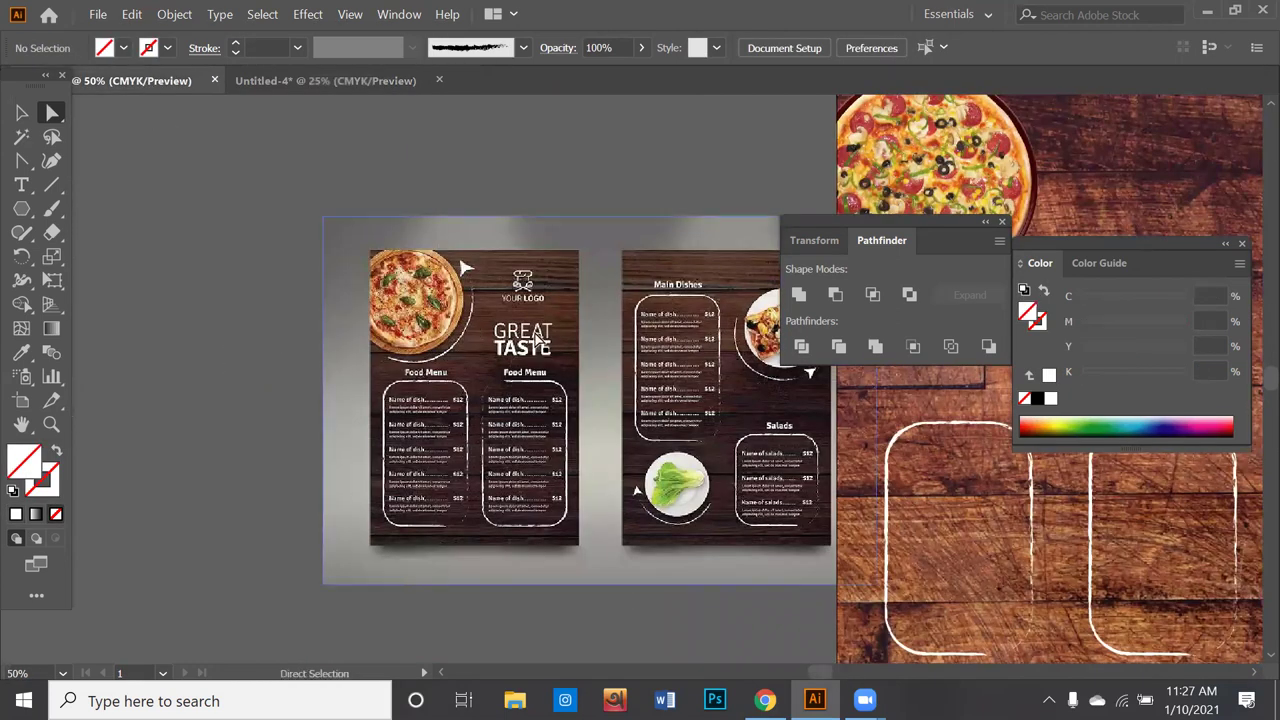
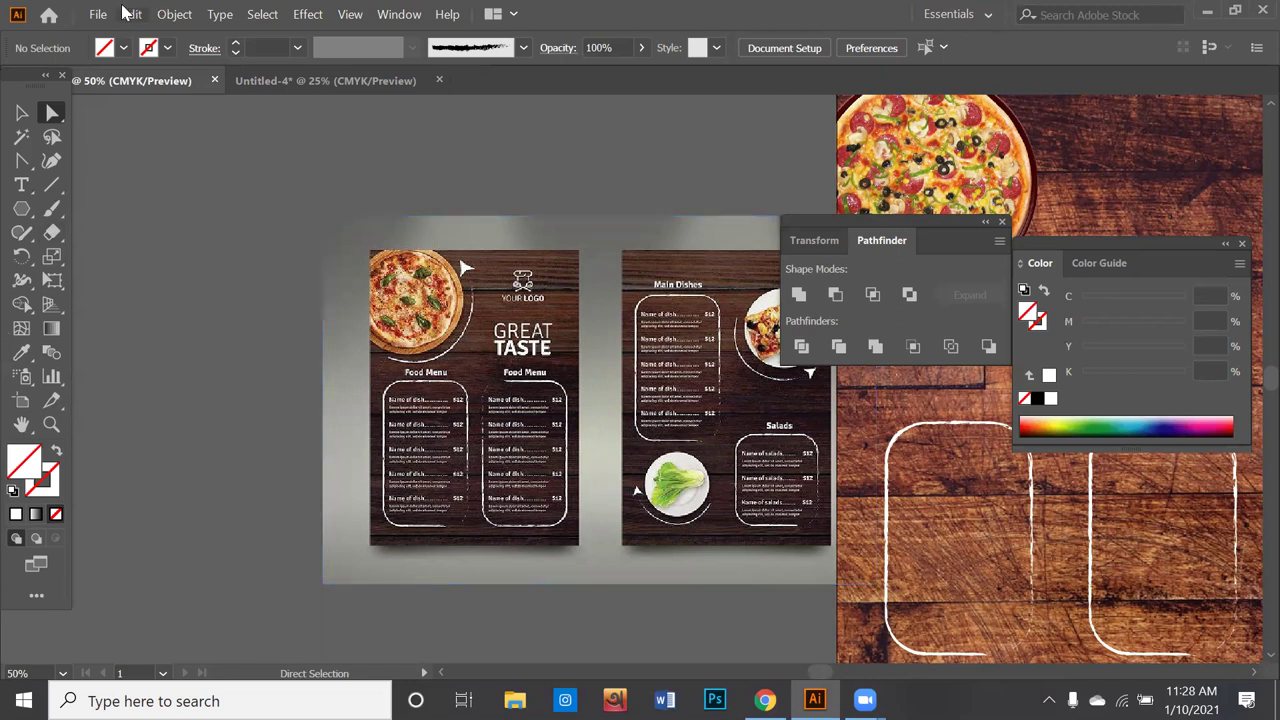
Step: Move the two-page menu mockup left, beside the wooden pizza board
{"action": "scroll", "coordinate": [138, 170], "scroll_direction": "down", "scroll_amount": 1, "text": "alt"}
{"action": "scroll", "coordinate": [135, 170], "scroll_direction": "down", "scroll_amount": 1, "text": "alt"}
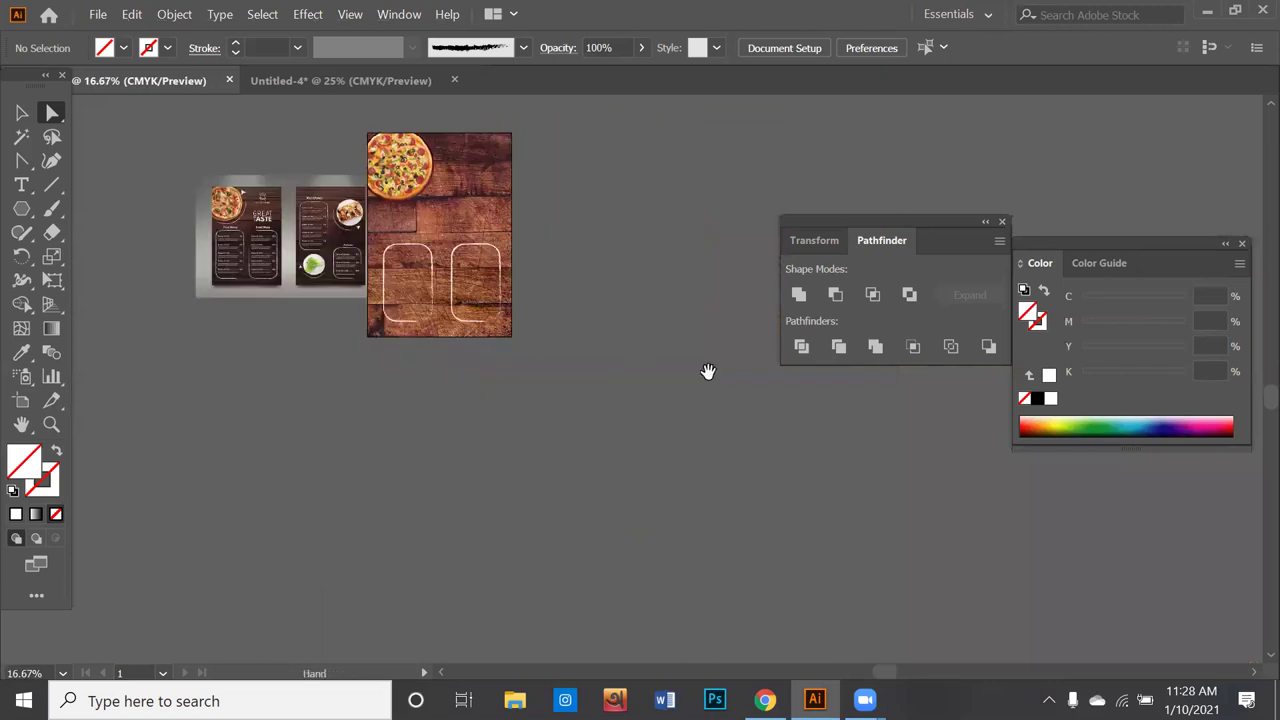
{"action": "left_click_drag", "start_coordinate": [468, 264], "coordinate": [392, 290]}
{"action": "left_click", "coordinate": [210, 257]}
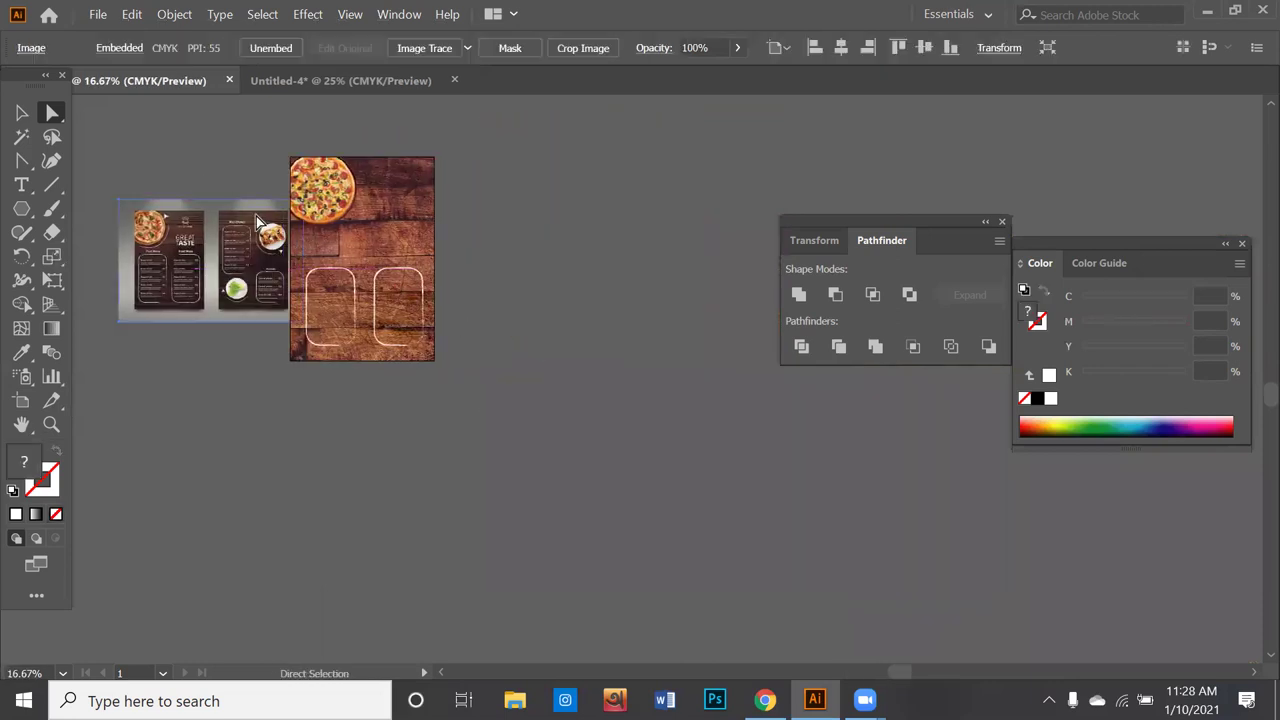
{"action": "left_click_drag", "start_coordinate": [220, 250], "coordinate": [127, 250]}
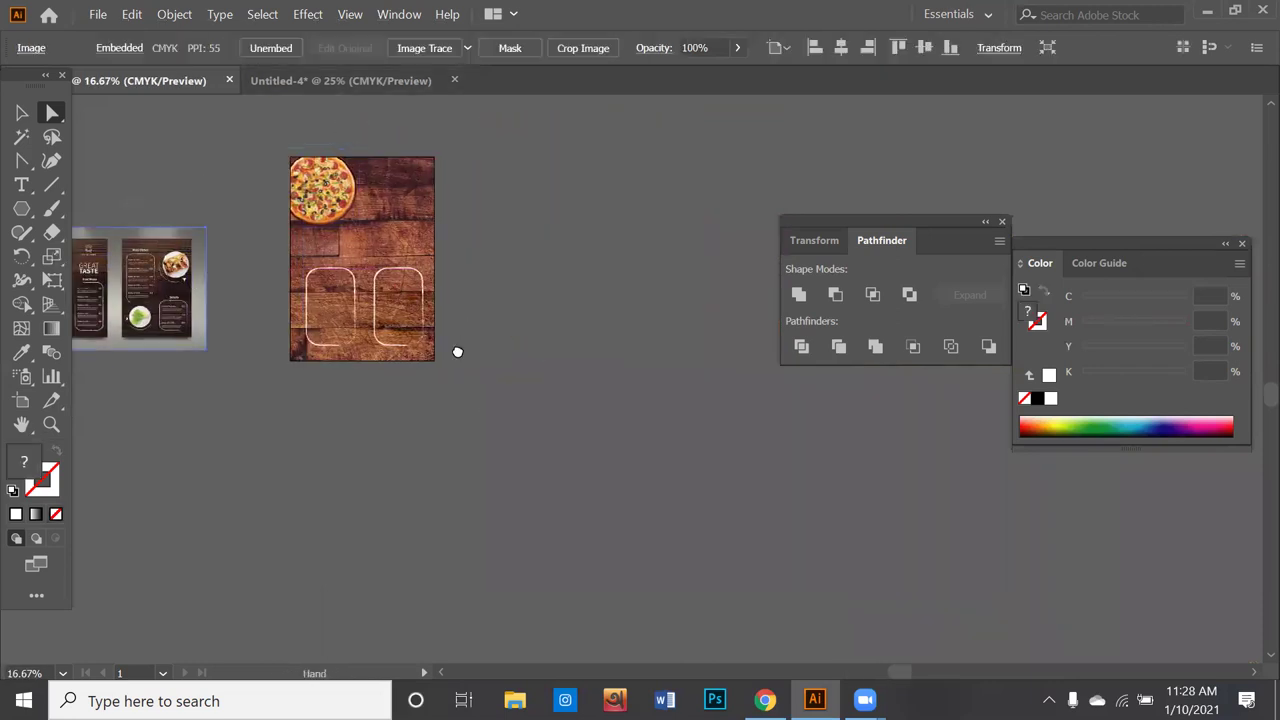
{"action": "left_click_drag", "start_coordinate": [155, 179], "coordinate": [491, 249]}
{"action": "left_click_drag", "start_coordinate": [520, 319], "coordinate": [381, 265]}
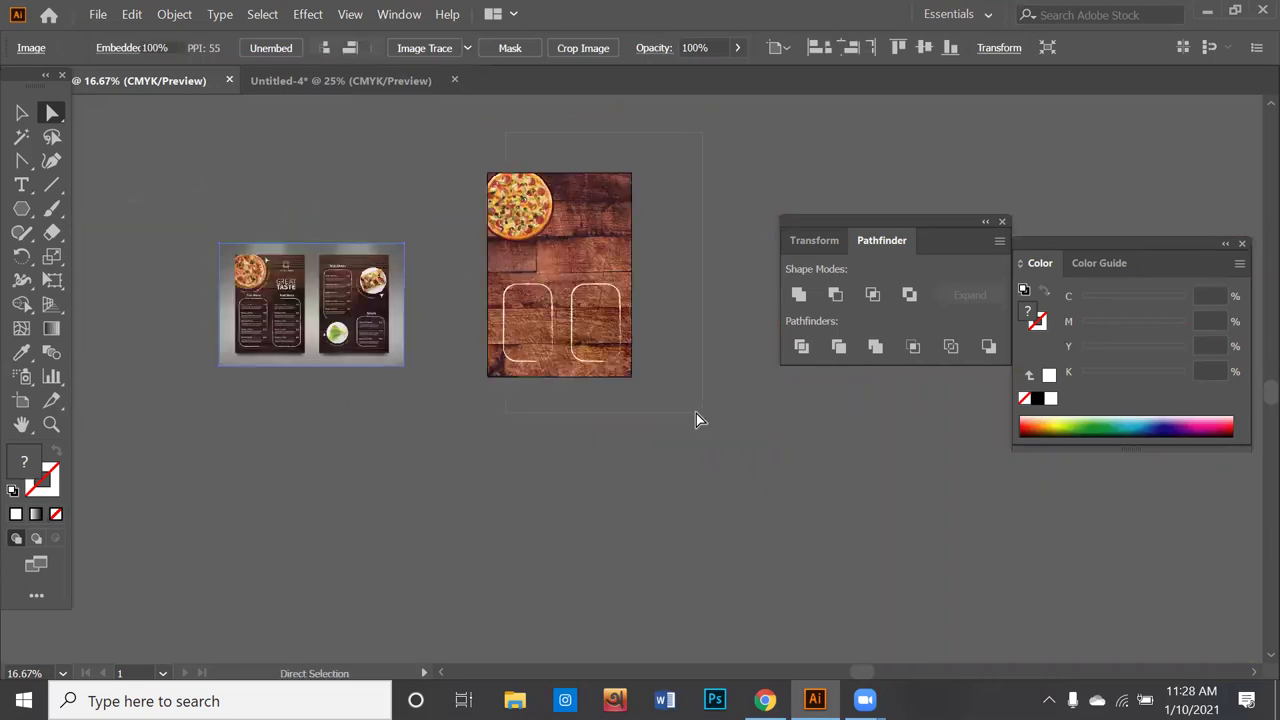
{"action": "left_click_drag", "start_coordinate": [514, 162], "coordinate": [696, 416]}
{"action": "left_click", "coordinate": [742, 410]}
Step: Unlock all the pizza board's locked artwork and group it together
{"action": "key", "text": "ctrl"}
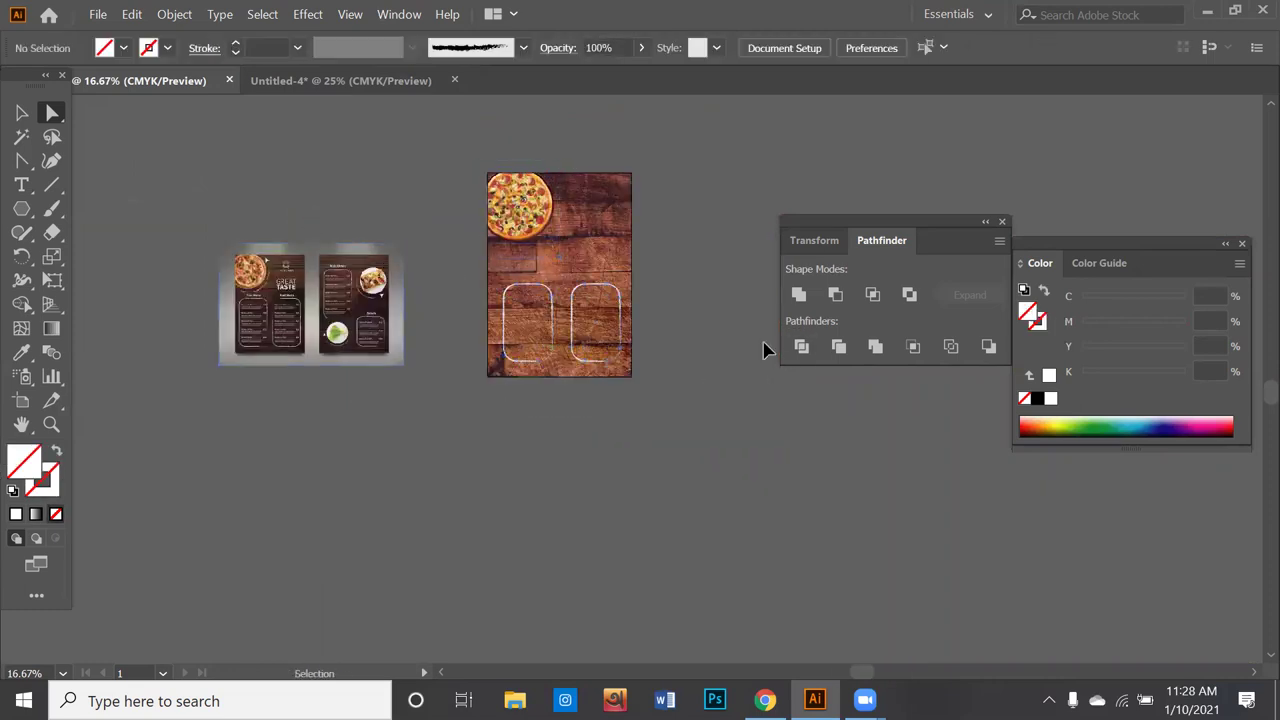
{"action": "key", "text": "ctrl+a"}
{"action": "key", "text": "ctrl+shift+a"}
{"action": "key", "text": "ctrl+a"}
{"action": "right_click", "coordinate": [585, 305]}
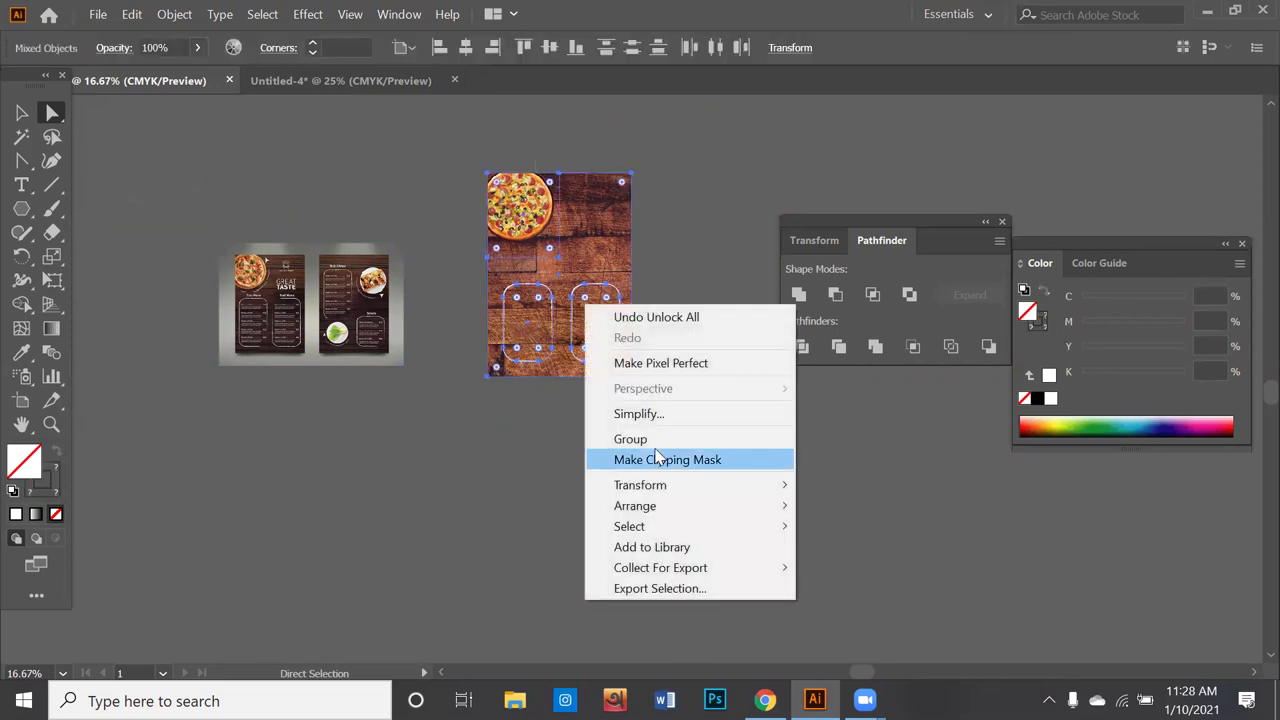
{"action": "left_click", "coordinate": [650, 440]}
Step: Select the whole pizza board artwork, undoing an accidental move of the wood image
{"action": "left_click", "coordinate": [600, 320]}
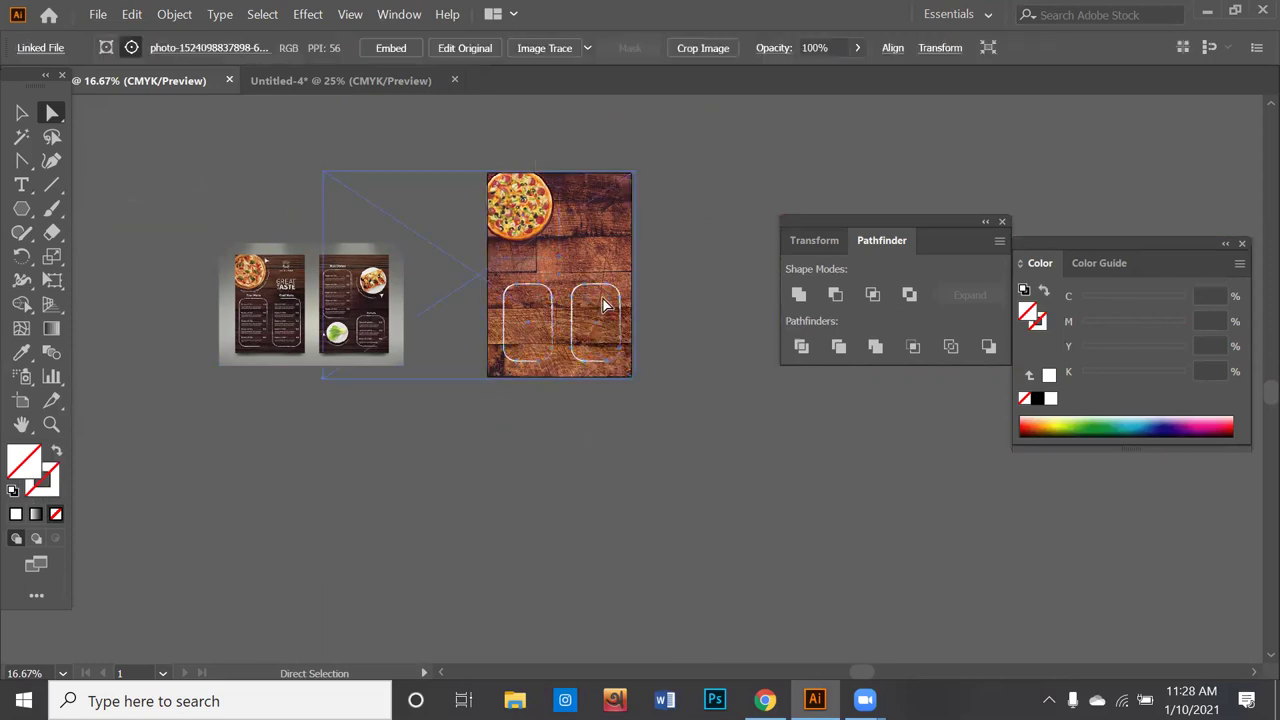
{"action": "mouse_move", "coordinate": [597, 318]}
{"action": "left_mouse_down"}
{"action": "mouse_move", "coordinate": [600, 485]}
{"action": "mouse_move", "coordinate": [596, 450]}
{"action": "left_mouse_up"}
{"action": "key", "text": "ctrl+z"}
{"action": "left_click", "coordinate": [663, 452]}
{"action": "left_click", "coordinate": [520, 218]}
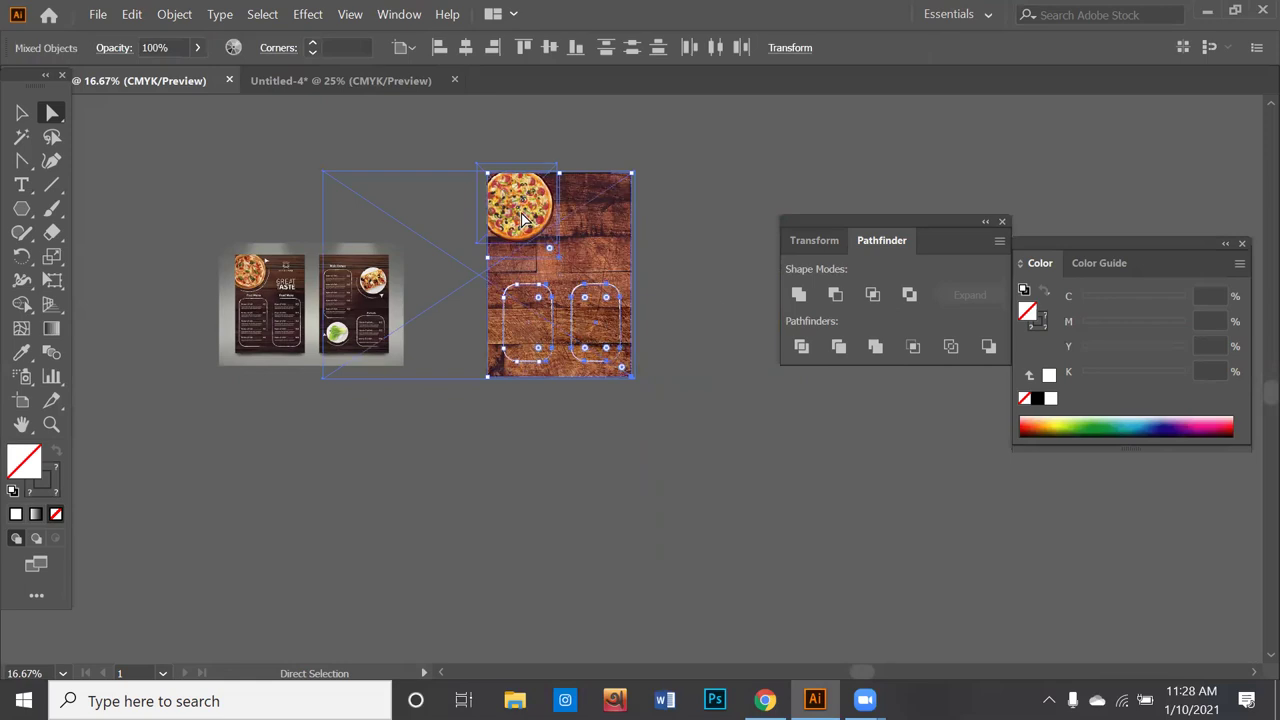
{"action": "left_click", "coordinate": [717, 394]}
{"action": "left_click_drag", "start_coordinate": [323, 175], "coordinate": [460, 379]}
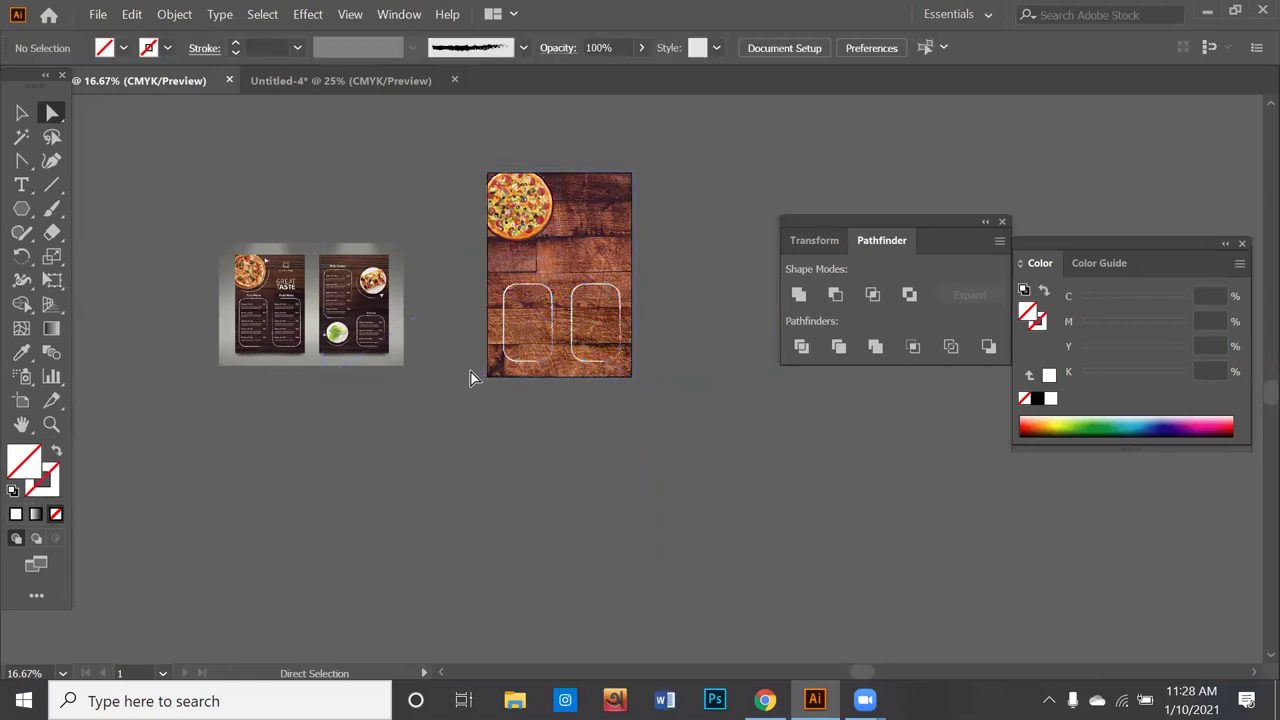
{"action": "left_click_drag", "start_coordinate": [322, 172], "coordinate": [468, 381]}
Step: Place a copy of the pizza board lower right and begin shrinking it from a corner
{"action": "mouse_move", "coordinate": [474, 148]}
{"action": "left_mouse_down"}
{"action": "mouse_move", "coordinate": [532, 228]}
{"action": "mouse_move", "coordinate": [796, 448]}
{"action": "left_mouse_up"}
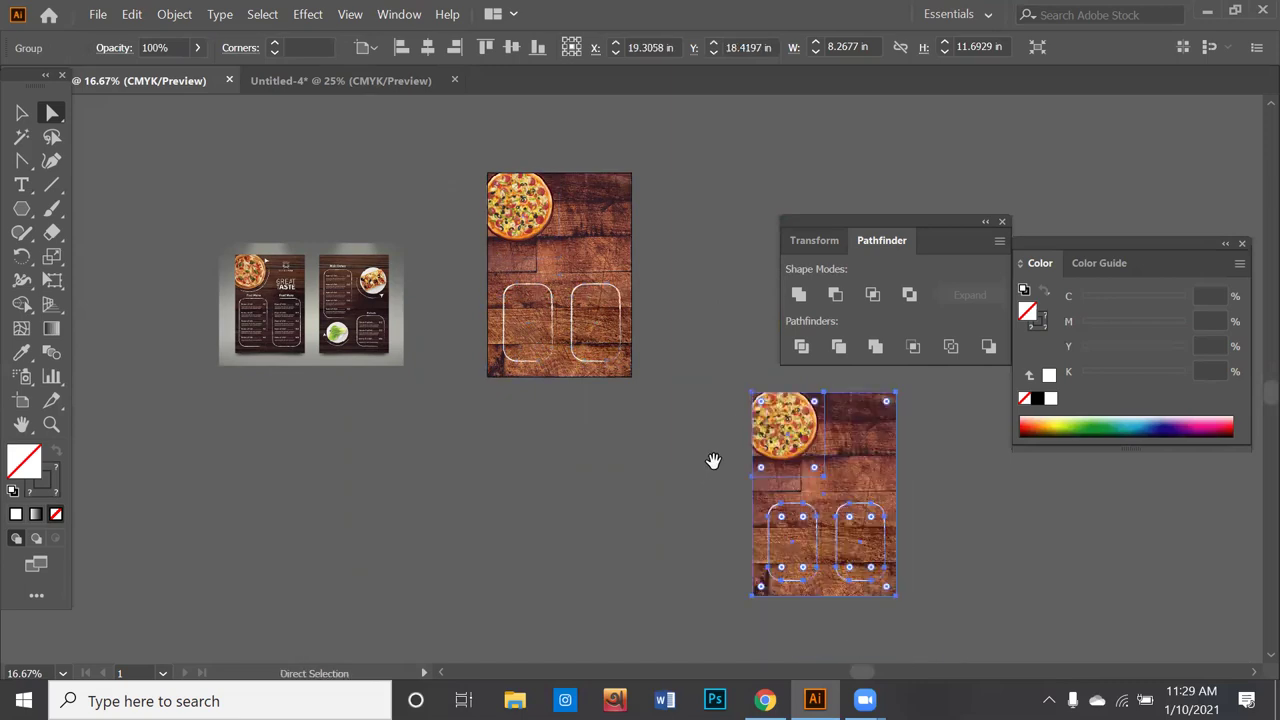
{"action": "left_click_drag", "start_coordinate": [713, 460], "coordinate": [465, 412]}
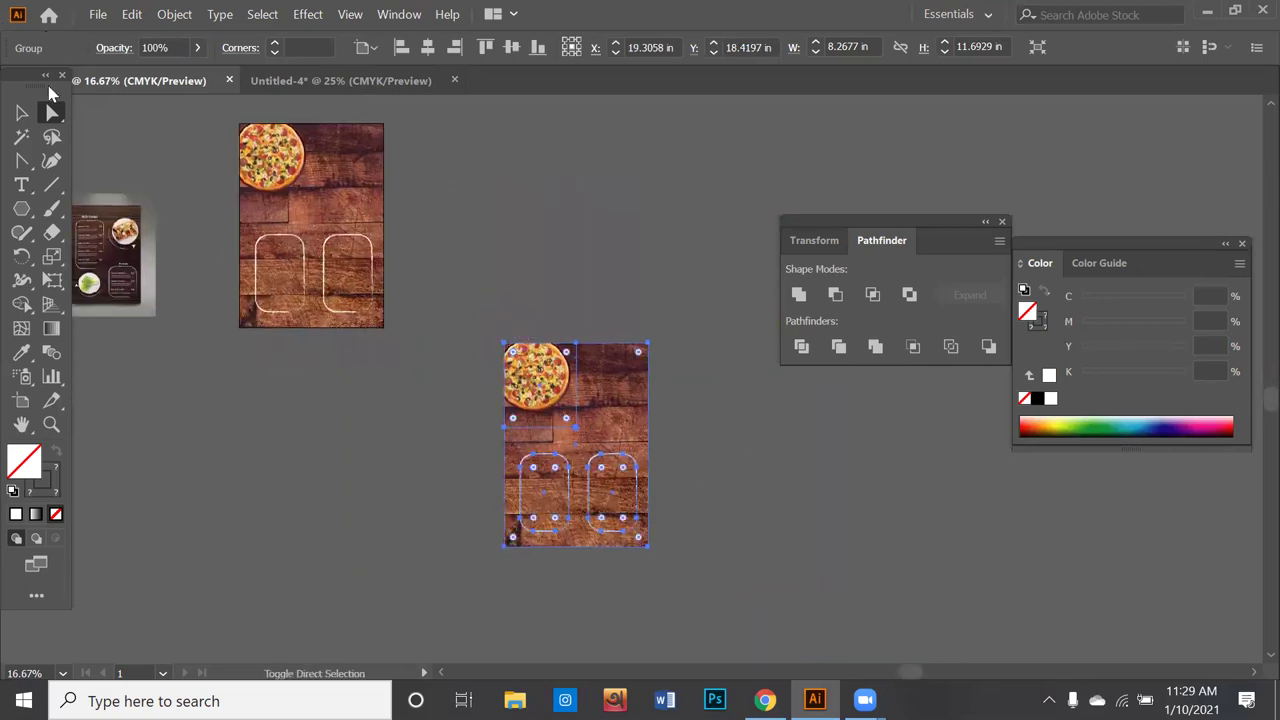
{"action": "left_click", "coordinate": [22, 112]}
{"action": "left_click_drag", "start_coordinate": [502, 342], "coordinate": [604, 487]}
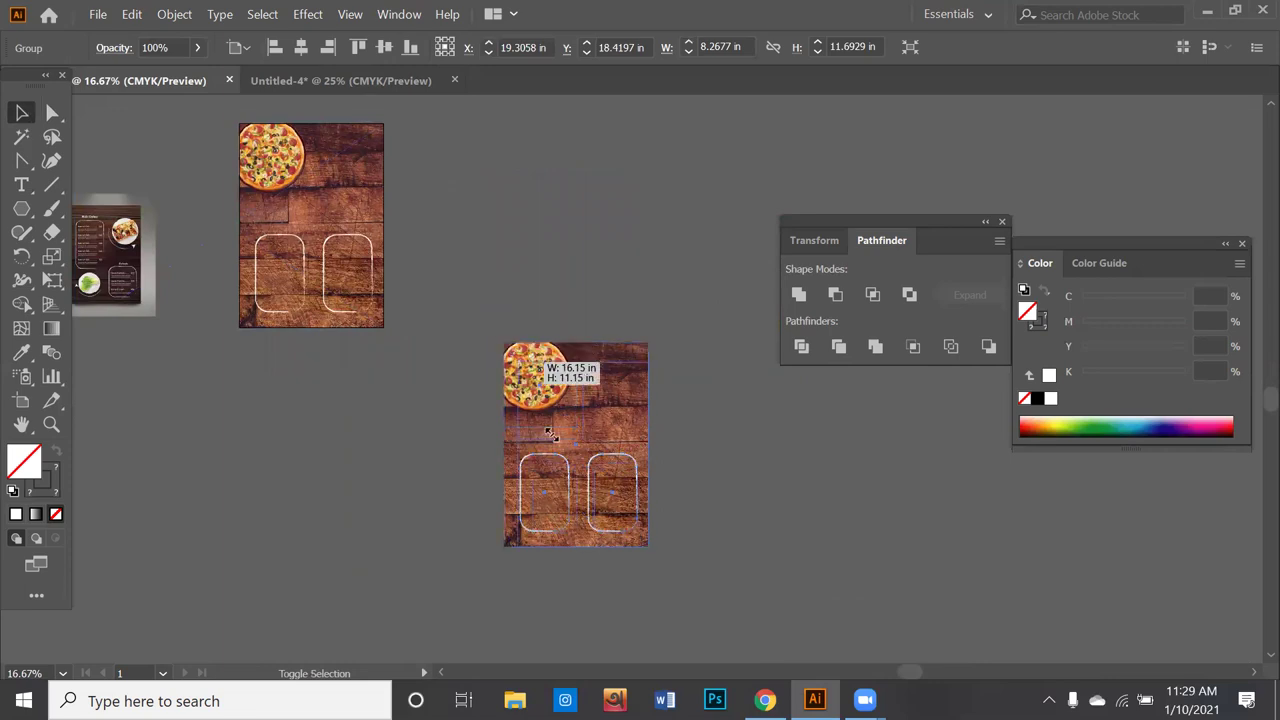
Step: Shrink the small pizza board copy down to a tiny thumbnail
{"action": "left_click", "coordinate": [728, 543]}
{"action": "scroll", "coordinate": [654, 560], "scroll_direction": "up", "scroll_amount": 2}
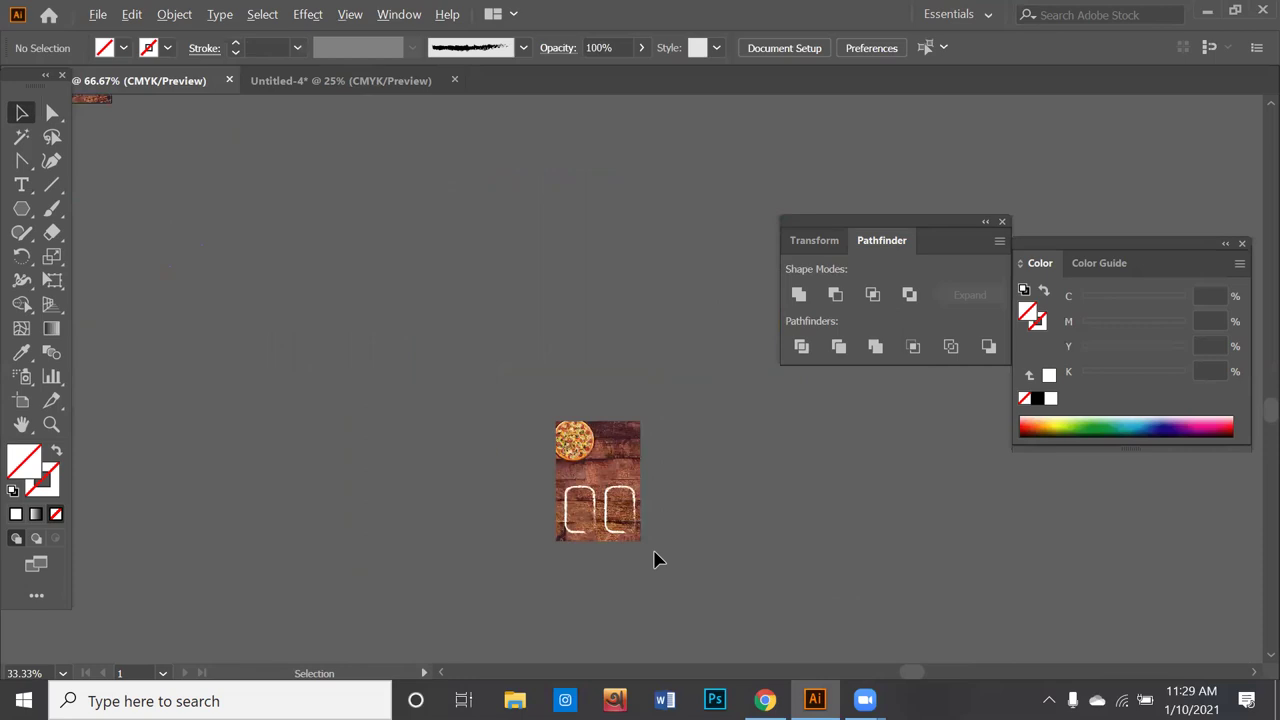
{"action": "scroll", "coordinate": [654, 560], "scroll_direction": "up", "scroll_amount": 2}
{"action": "left_click", "coordinate": [460, 302]}
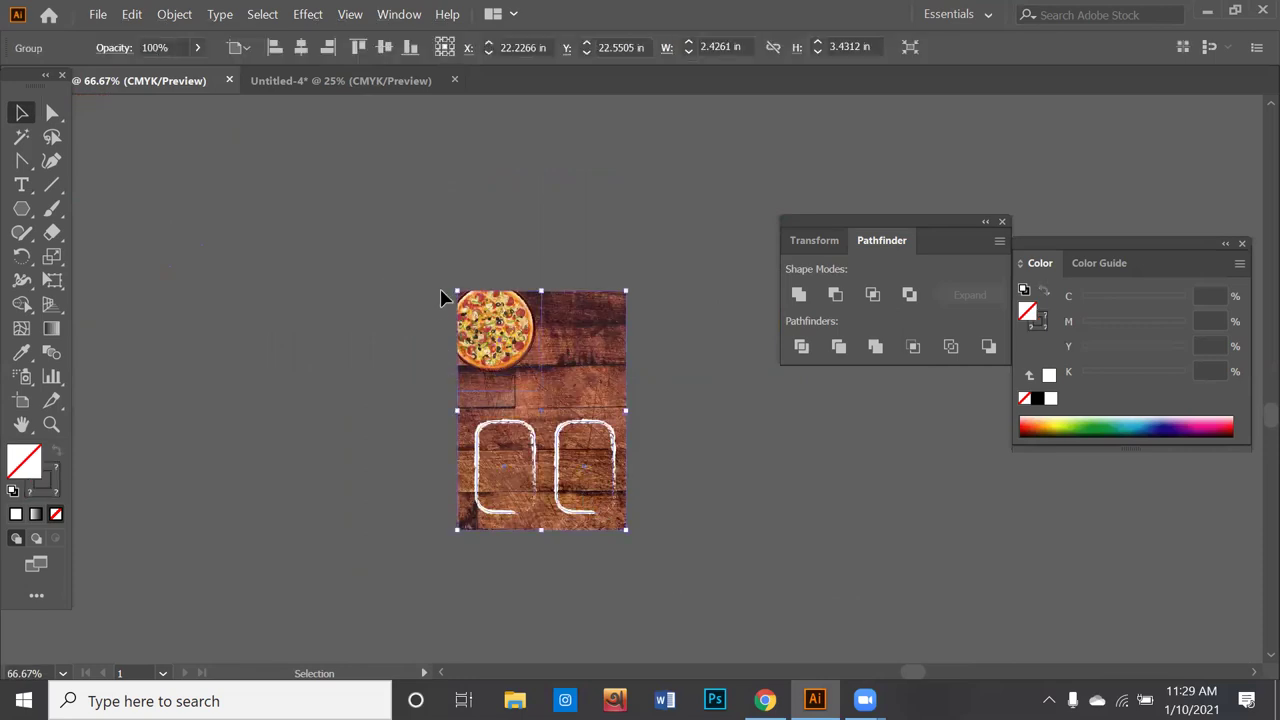
{"action": "left_click_drag", "start_coordinate": [457, 290], "coordinate": [550, 468]}
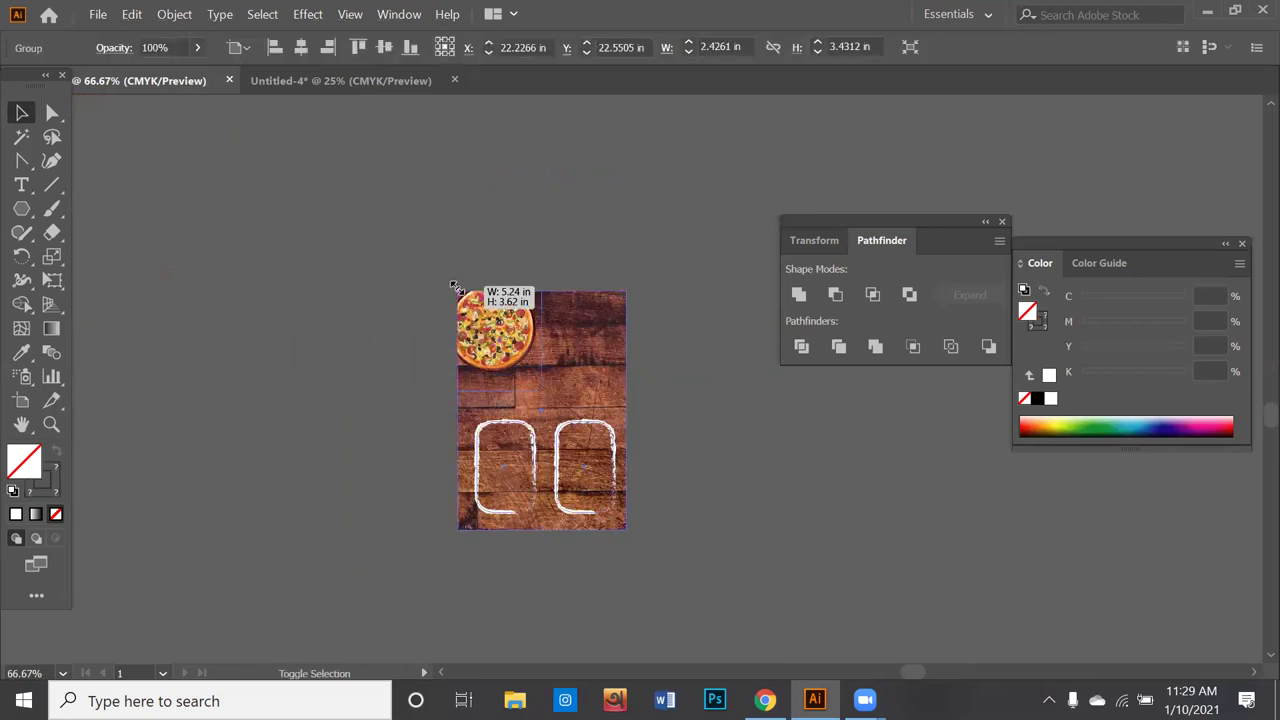
Step: Move the tiny board thumbnail up beside the original pizza board
{"action": "left_click", "coordinate": [724, 556]}
{"action": "scroll", "coordinate": [636, 500], "scroll_direction": "up", "scroll_amount": 2}
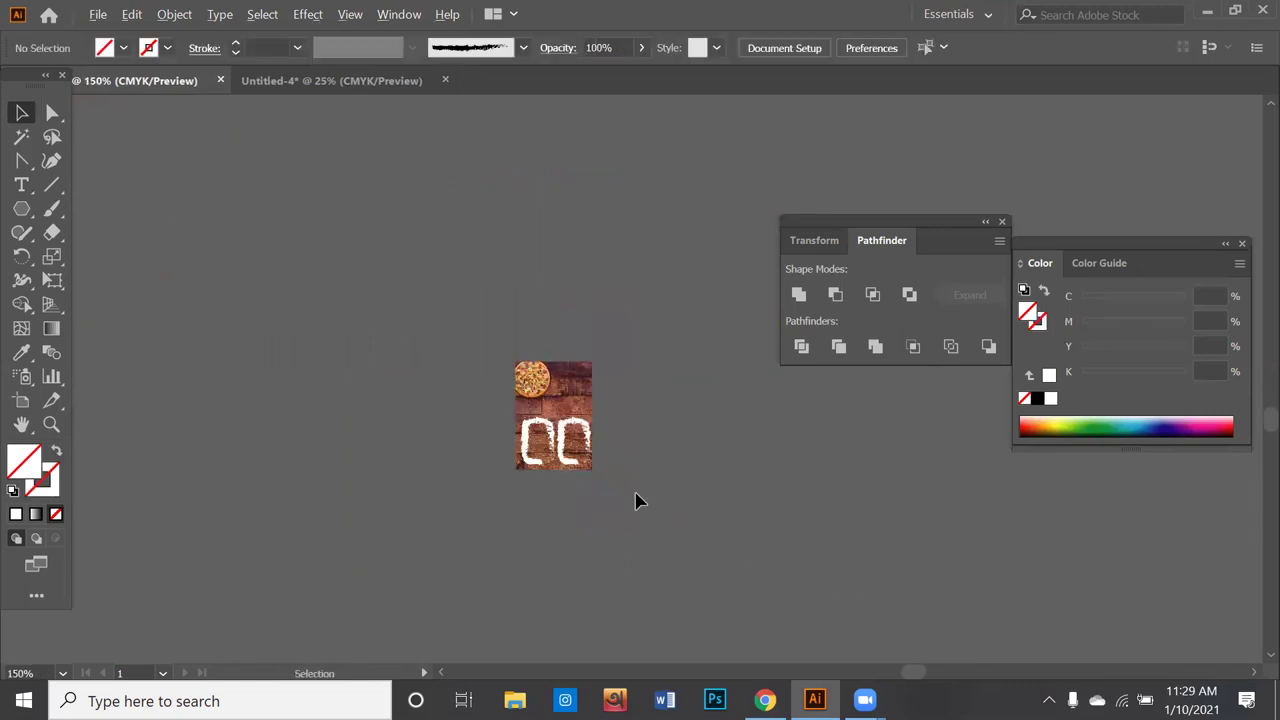
{"action": "scroll", "coordinate": [636, 500], "scroll_direction": "up", "scroll_amount": 2}
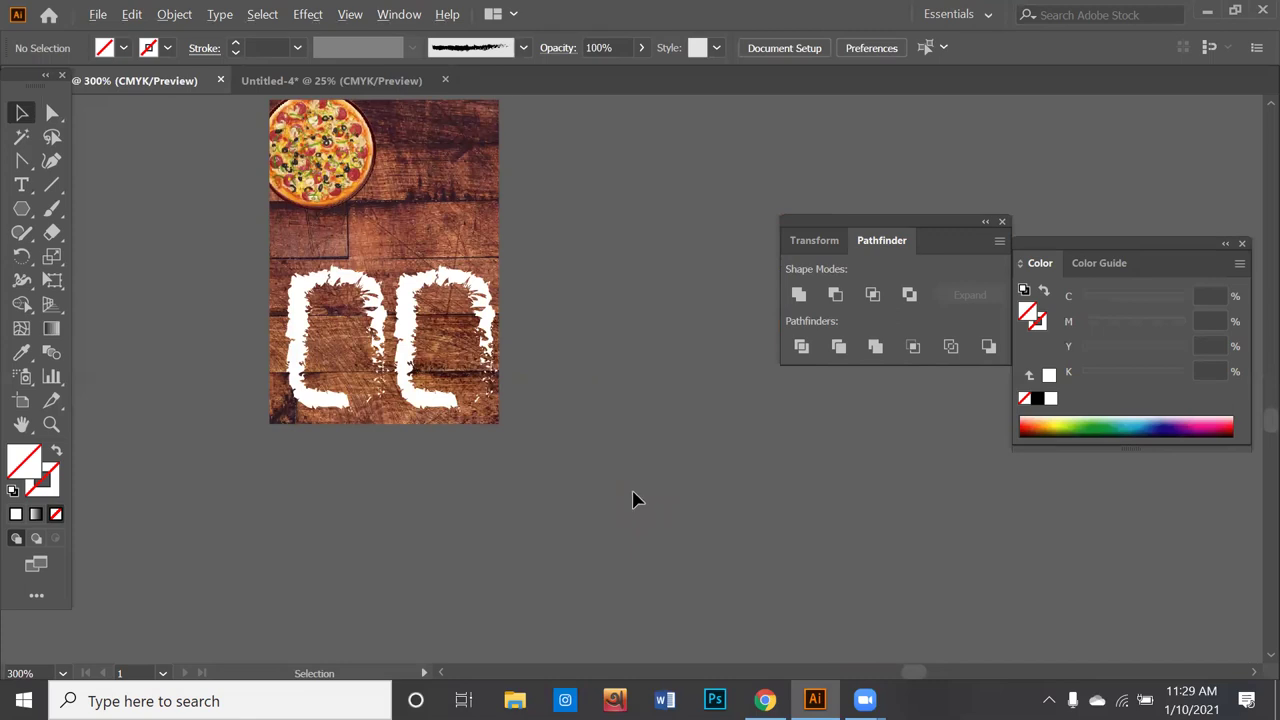
{"action": "scroll", "coordinate": [636, 500], "scroll_direction": "down", "scroll_amount": 1}
{"action": "scroll", "coordinate": [636, 500], "scroll_direction": "down", "scroll_amount": 2}
{"action": "scroll", "coordinate": [636, 500], "scroll_direction": "down", "scroll_amount": 1}
{"action": "scroll", "coordinate": [636, 500], "scroll_direction": "down", "scroll_amount": 1}
{"action": "scroll", "coordinate": [636, 500], "scroll_direction": "down", "scroll_amount": 1}
{"action": "scroll", "coordinate": [636, 500], "scroll_direction": "down", "scroll_amount": 1}
{"action": "scroll", "coordinate": [645, 503], "scroll_direction": "down", "scroll_amount": 1}
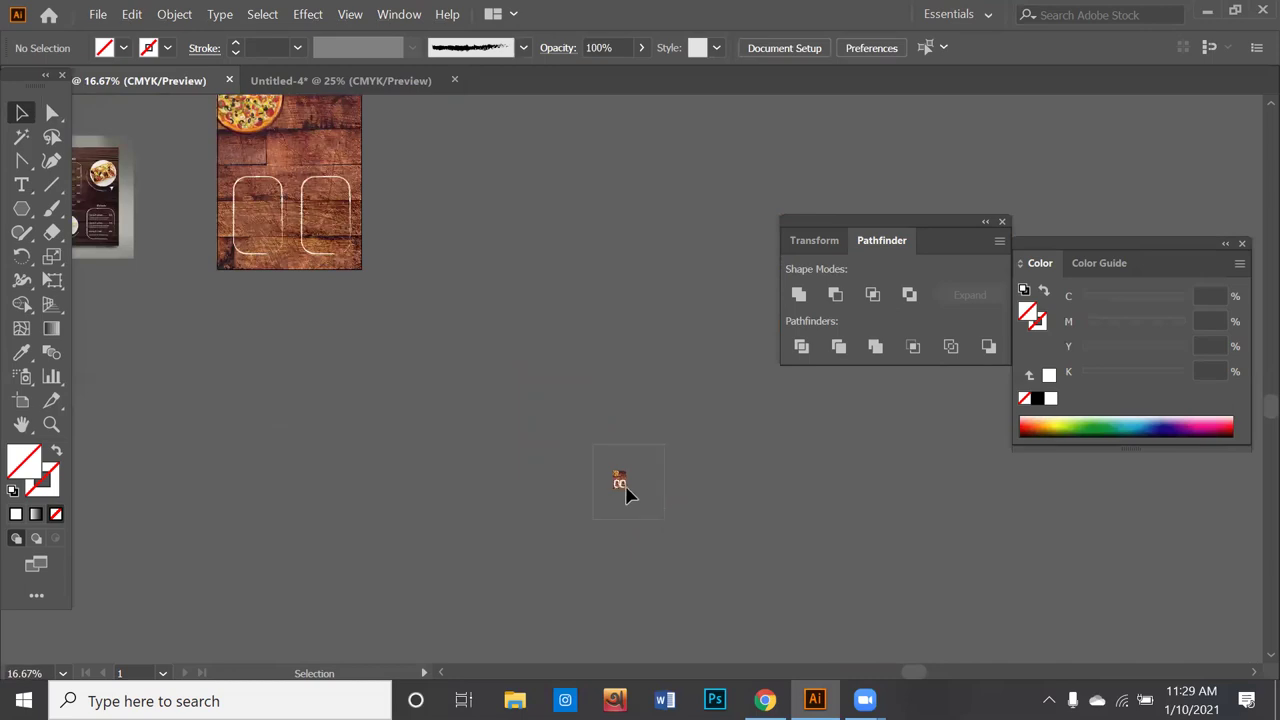
{"action": "left_click_drag", "start_coordinate": [625, 493], "coordinate": [424, 218]}
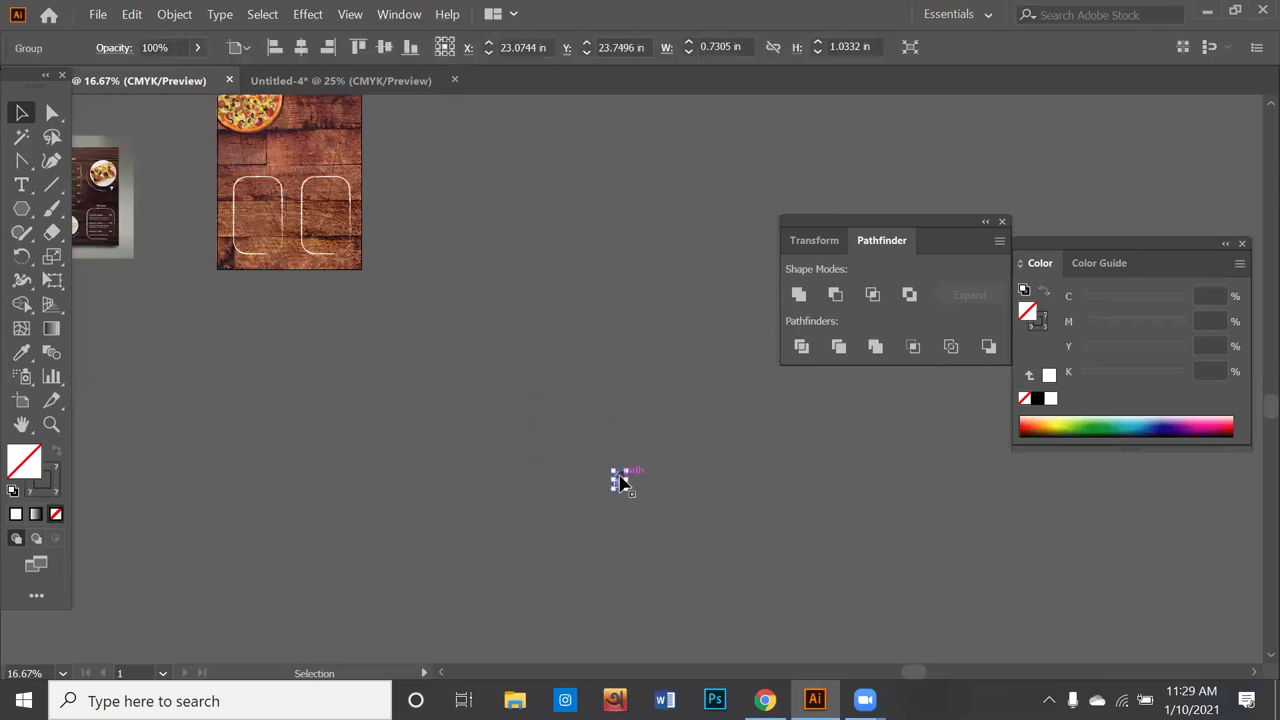
{"action": "left_click", "coordinate": [445, 268]}
Step: Duplicate the original board lower right and enlarge it to about 147.66 × 208.83 in
{"action": "scroll", "coordinate": [420, 280], "scroll_direction": "up", "scroll_amount": 2}
{"action": "scroll", "coordinate": [420, 280], "scroll_direction": "left", "scroll_amount": 2}
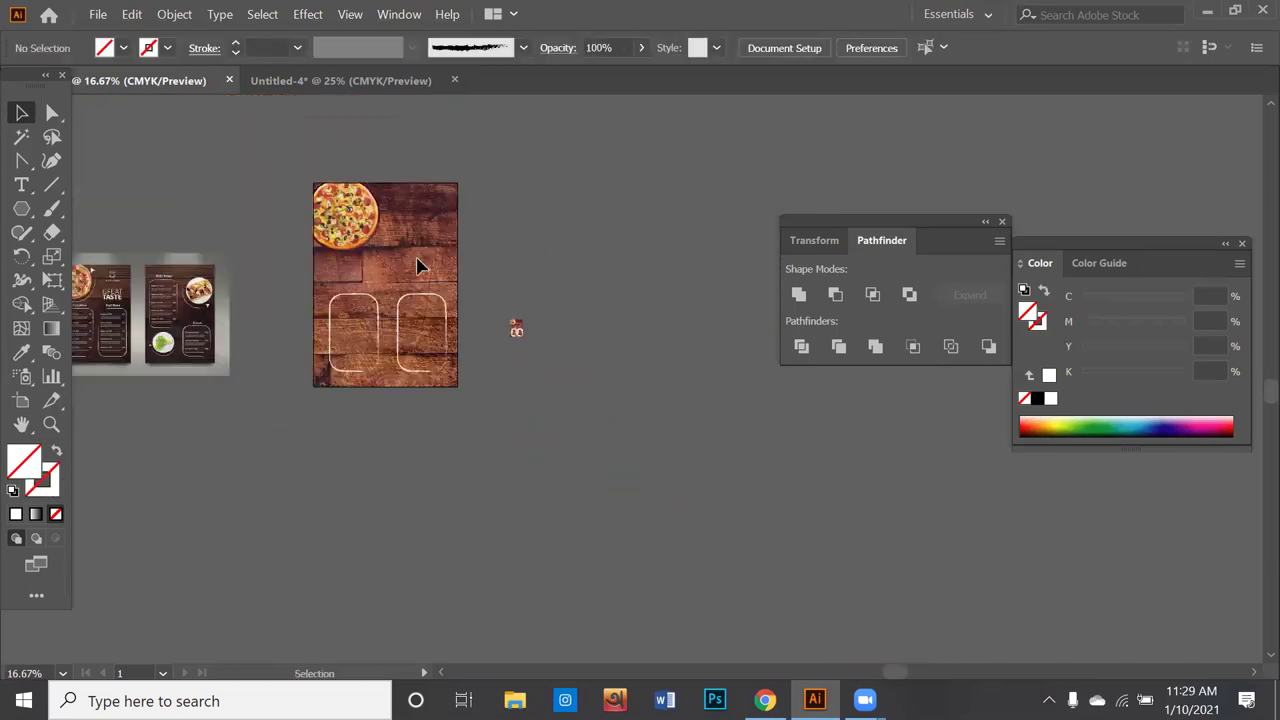
{"action": "left_click", "coordinate": [408, 310]}
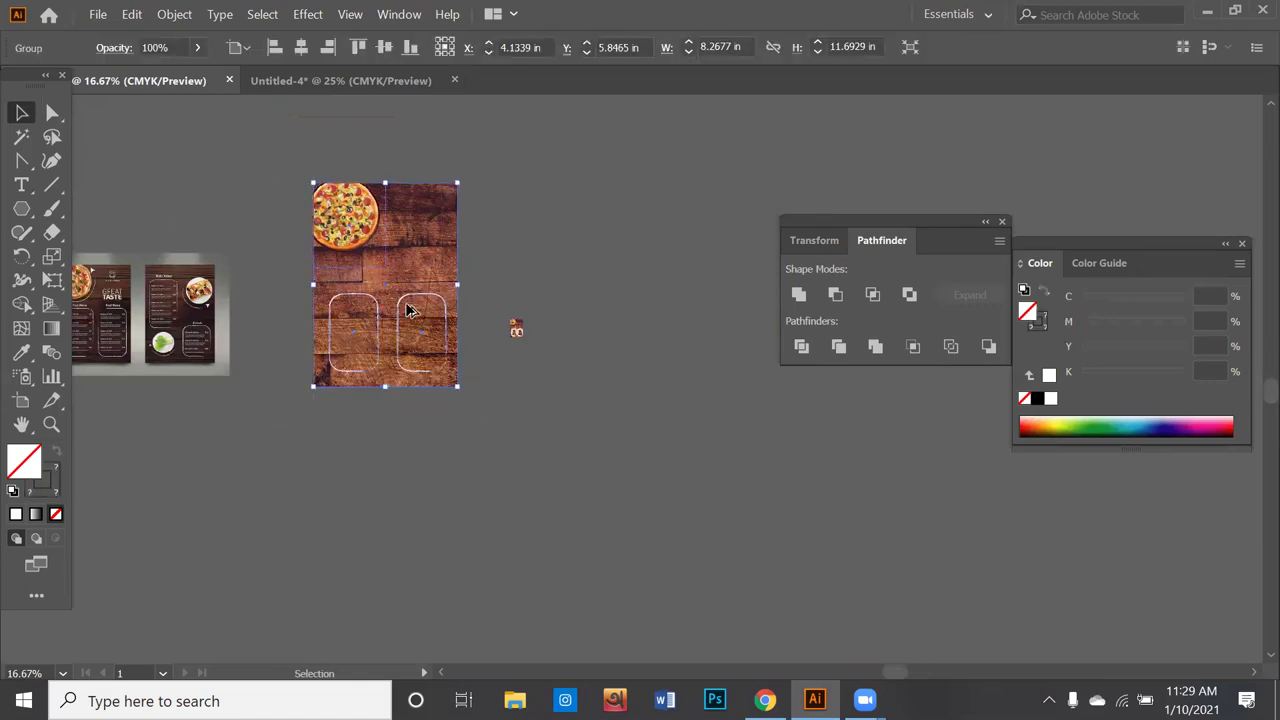
{"action": "left_click_drag", "start_coordinate": [408, 310], "coordinate": [630, 528]}
{"action": "scroll", "coordinate": [640, 460], "scroll_direction": "down", "scroll_amount": 3}
{"action": "scroll", "coordinate": [630, 460], "scroll_direction": "down", "scroll_amount": 2}
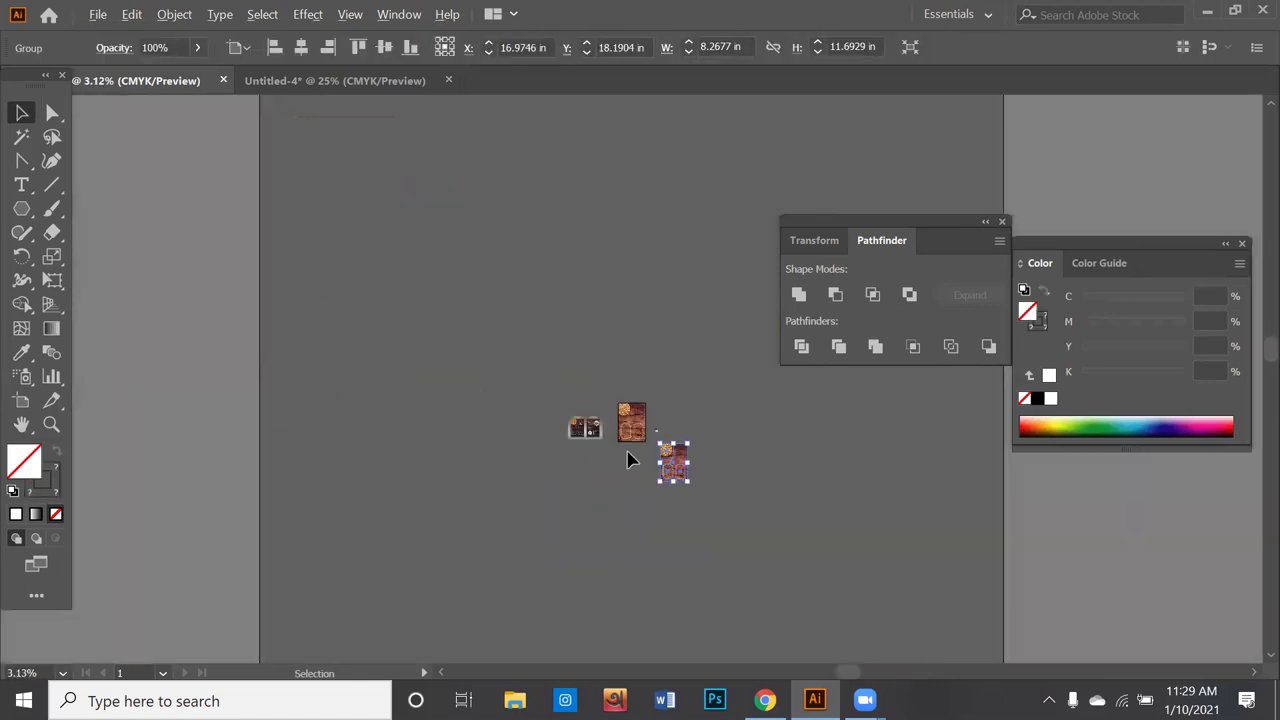
{"action": "left_click_drag", "start_coordinate": [692, 487], "coordinate": [912, 686]}
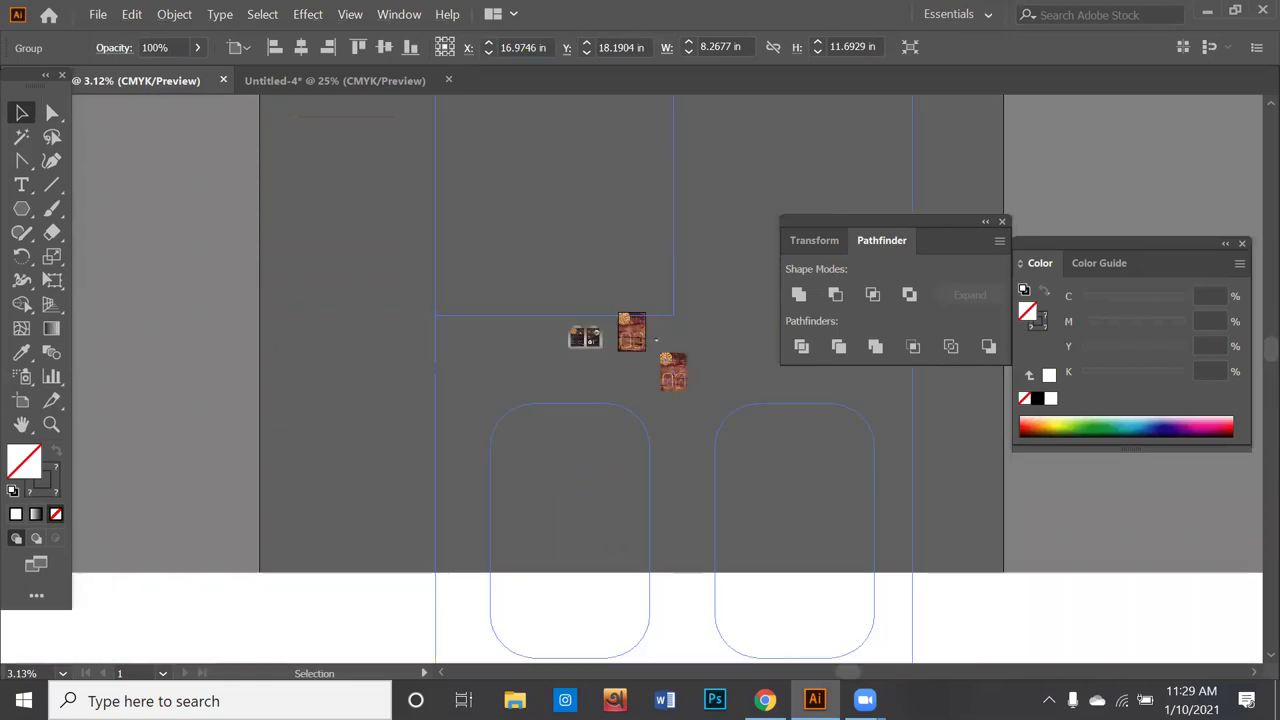
{"action": "left_click_drag", "start_coordinate": [912, 660], "coordinate": [929, 570]}
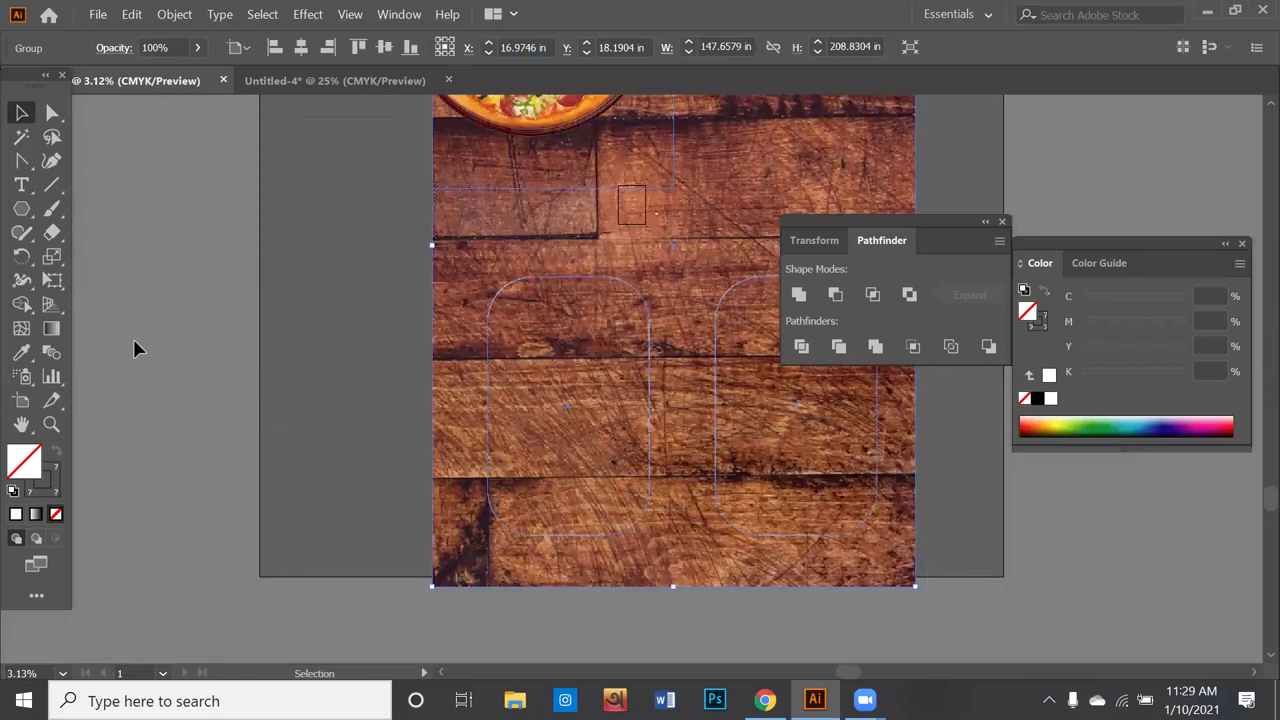
{"action": "left_click", "coordinate": [202, 329]}
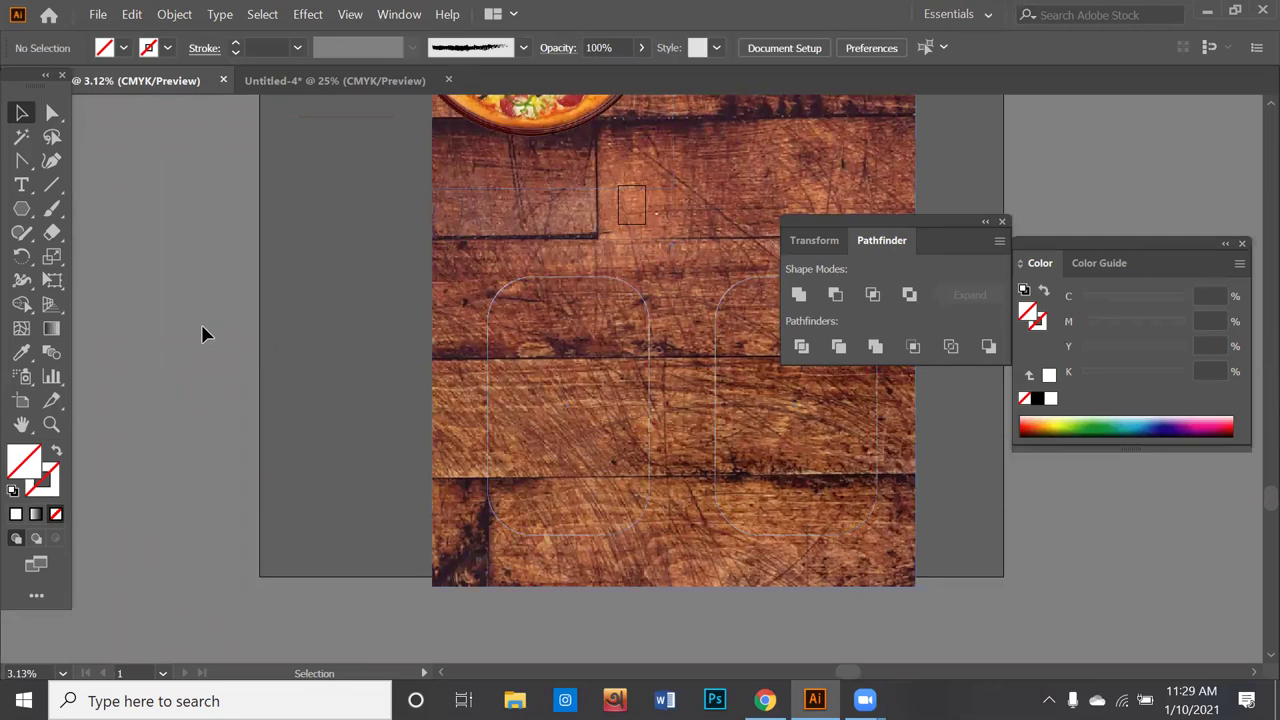
{"action": "left_click", "coordinate": [491, 331]}
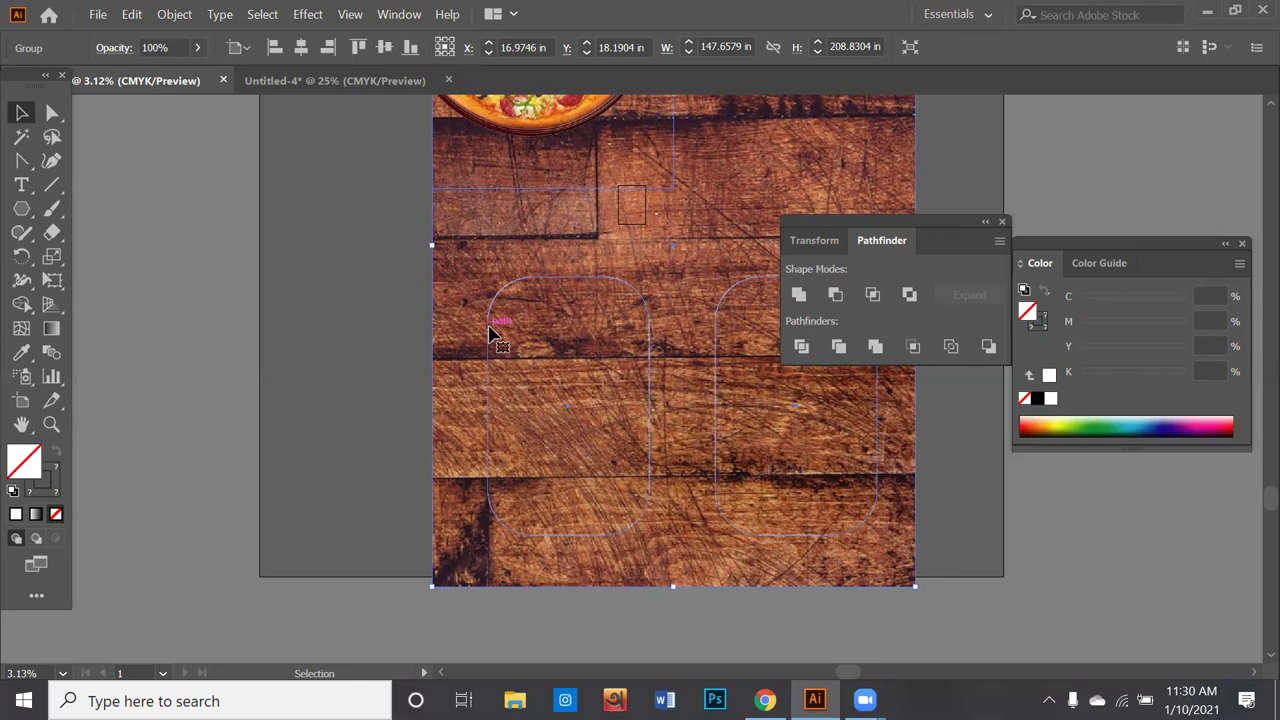
Step: Zoom into the empty canvas beside the artwork and delete the selected wood artwork
{"action": "left_click_drag", "start_coordinate": [297, 457], "coordinate": [160, 277]}
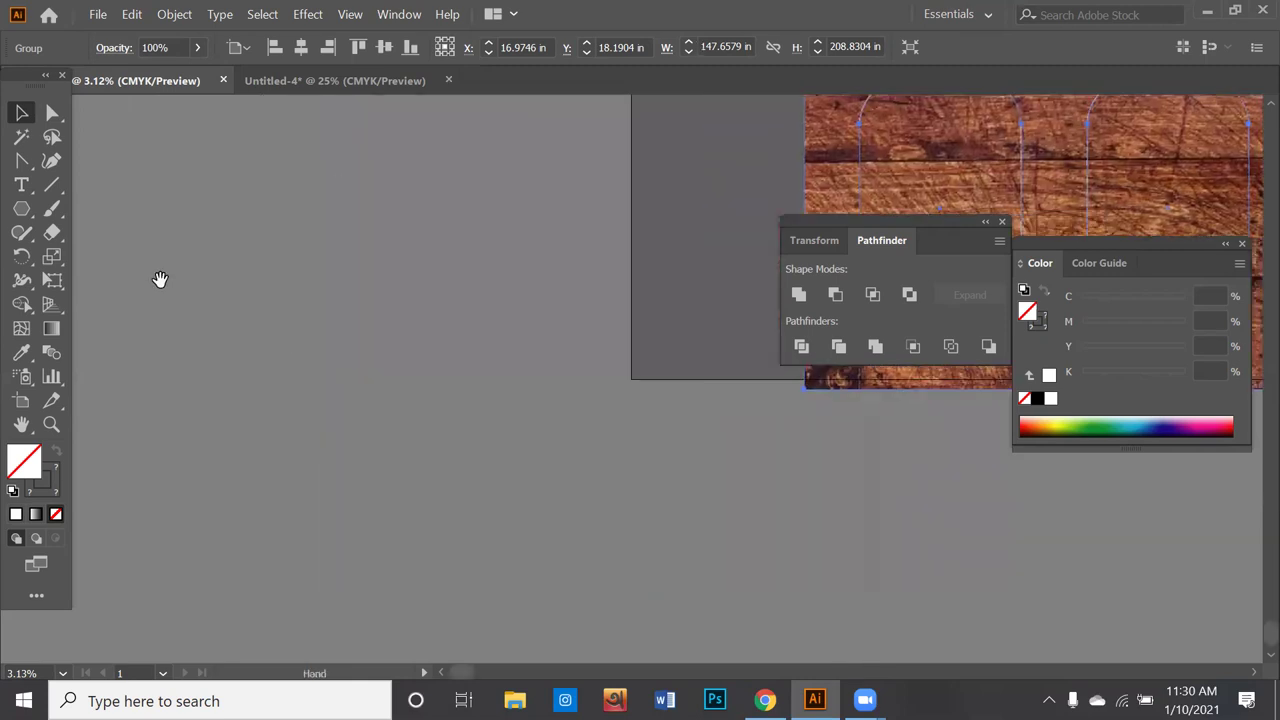
{"action": "left_click", "coordinate": [31, 209]}
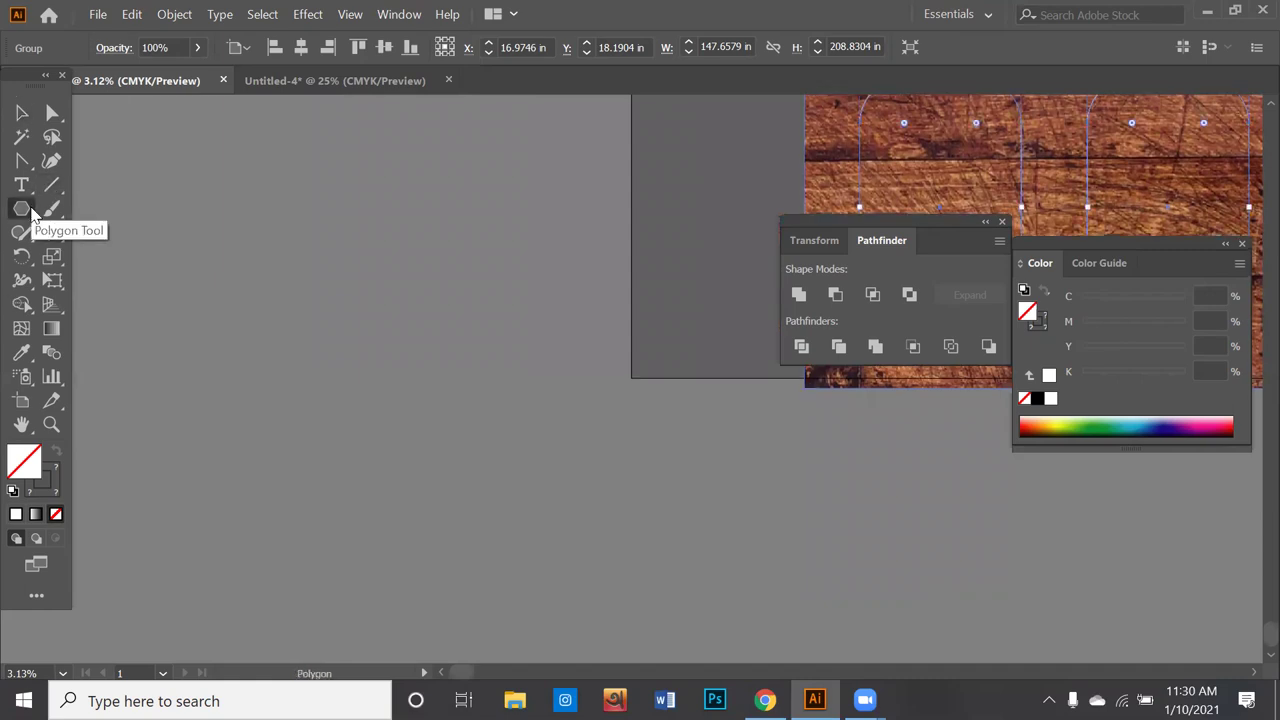
{"action": "scroll", "coordinate": [763, 431], "scroll_direction": "up", "scroll_amount": 3}
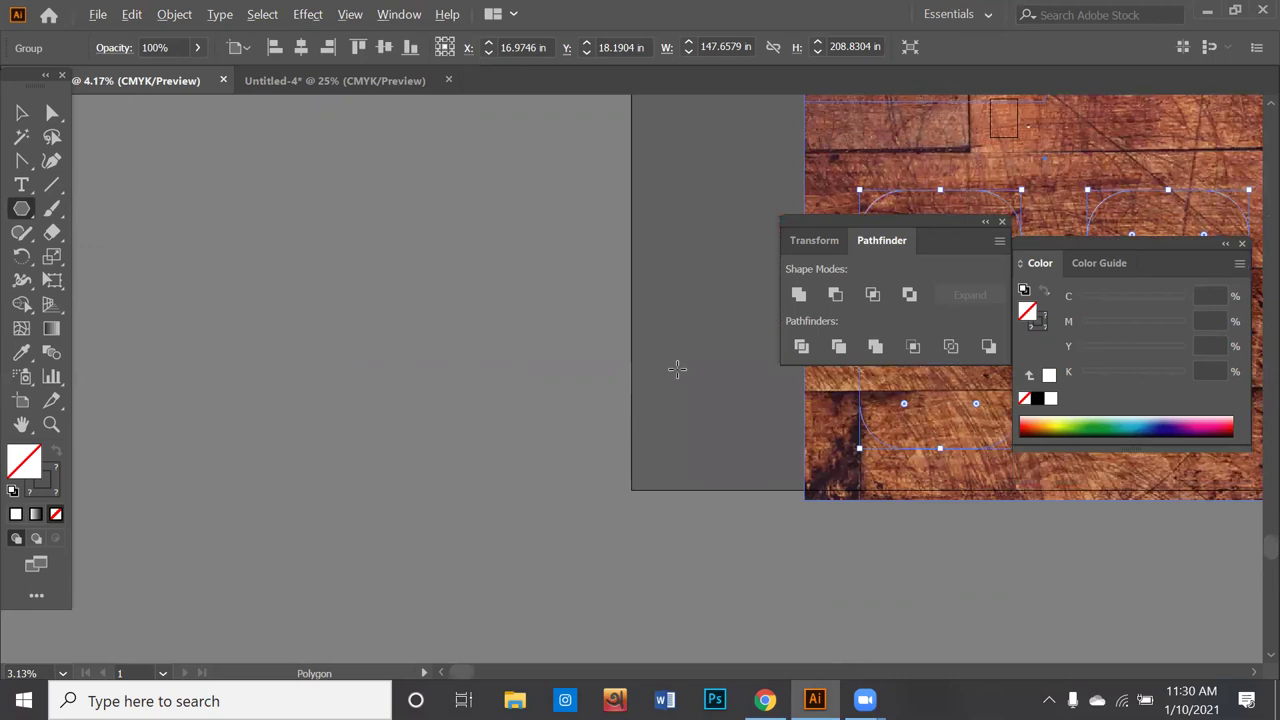
{"action": "scroll", "coordinate": [629, 243], "scroll_direction": "up", "scroll_amount": 2}
{"action": "scroll", "coordinate": [617, 200], "scroll_direction": "up", "scroll_amount": 1}
{"action": "scroll", "coordinate": [624, 229], "scroll_direction": "up", "scroll_amount": 1}
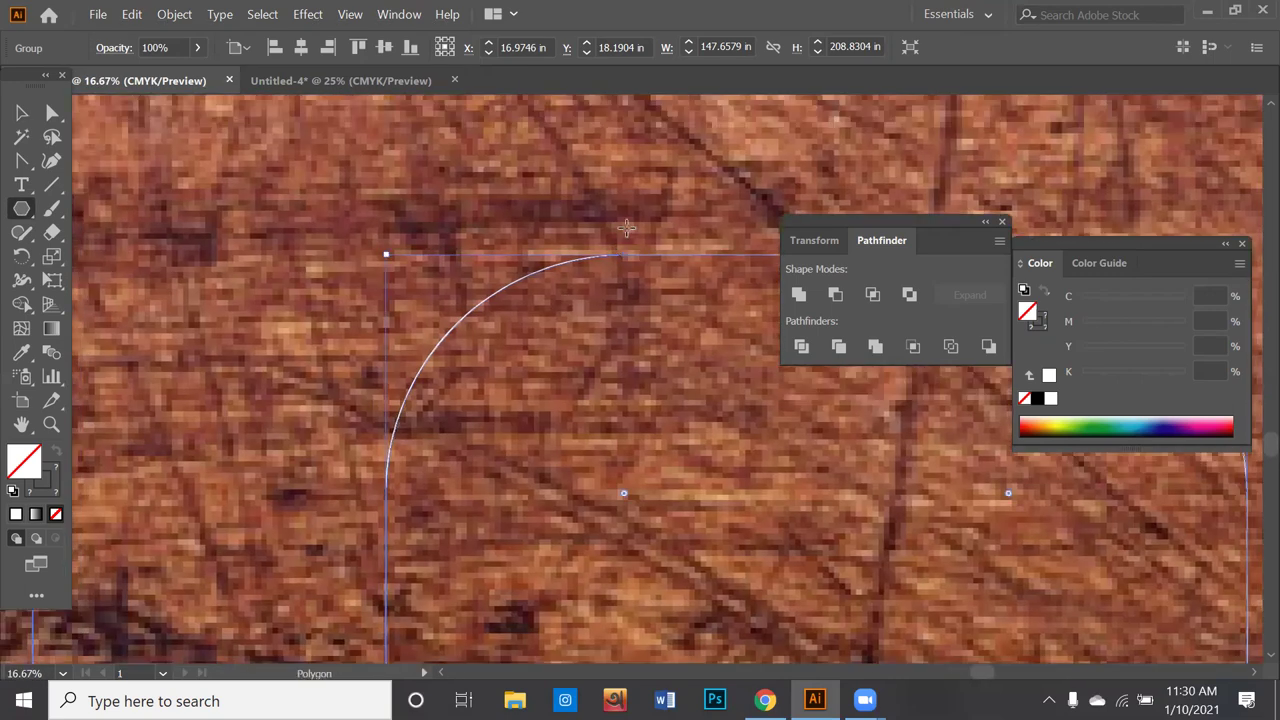
{"action": "key", "text": "Delete"}
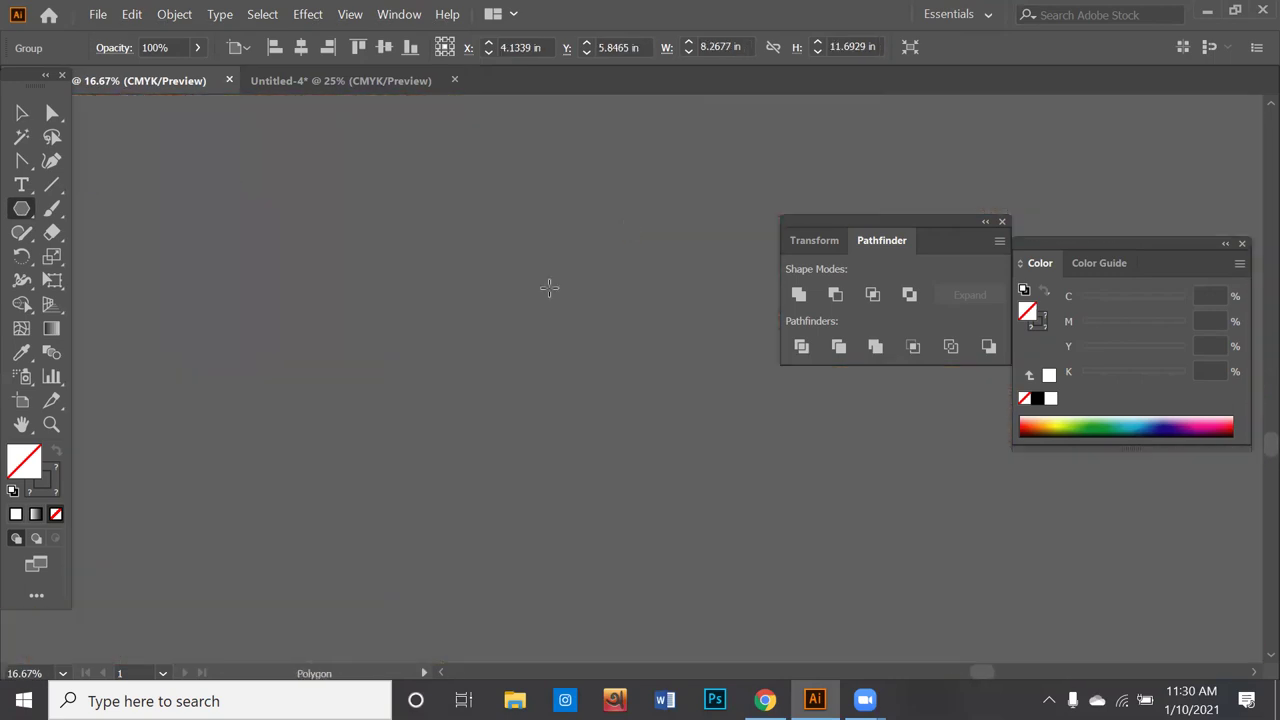
Step: Draw a circle with a thick 35 pt white outline
{"action": "left_click_drag", "start_coordinate": [22, 209], "coordinate": [88, 257]}
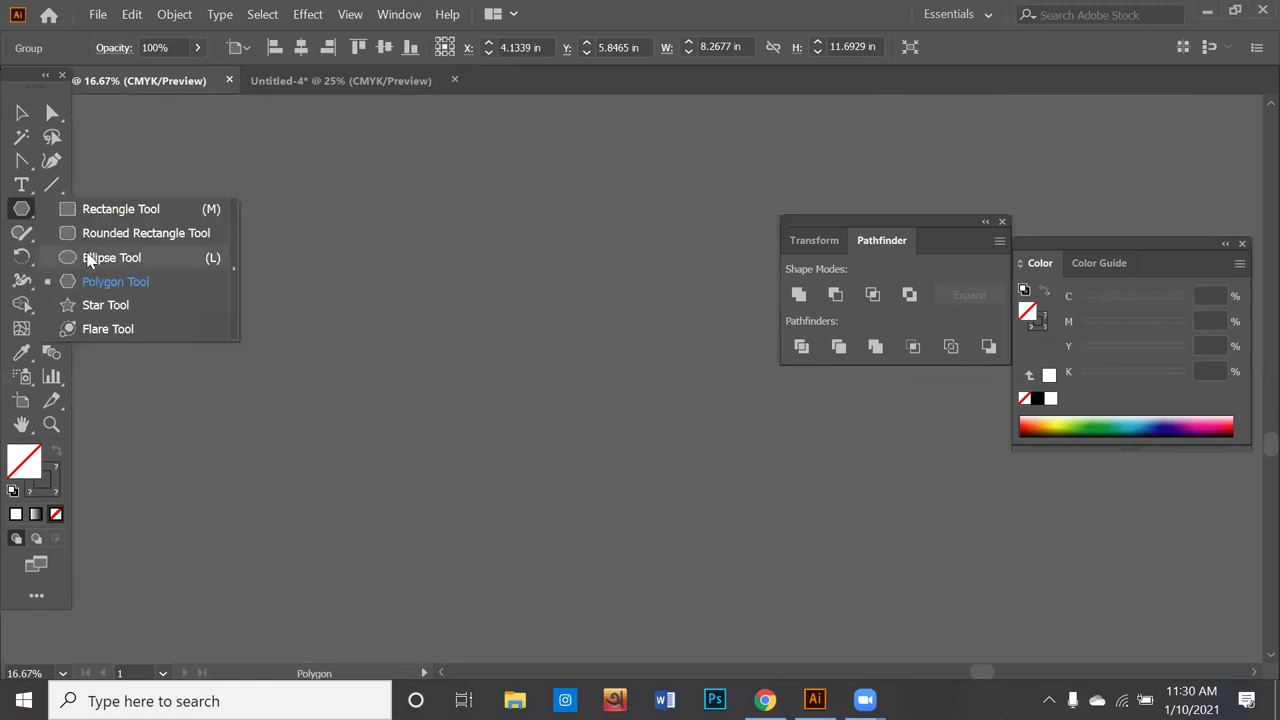
{"action": "left_click_drag", "start_coordinate": [348, 238], "coordinate": [594, 486]}
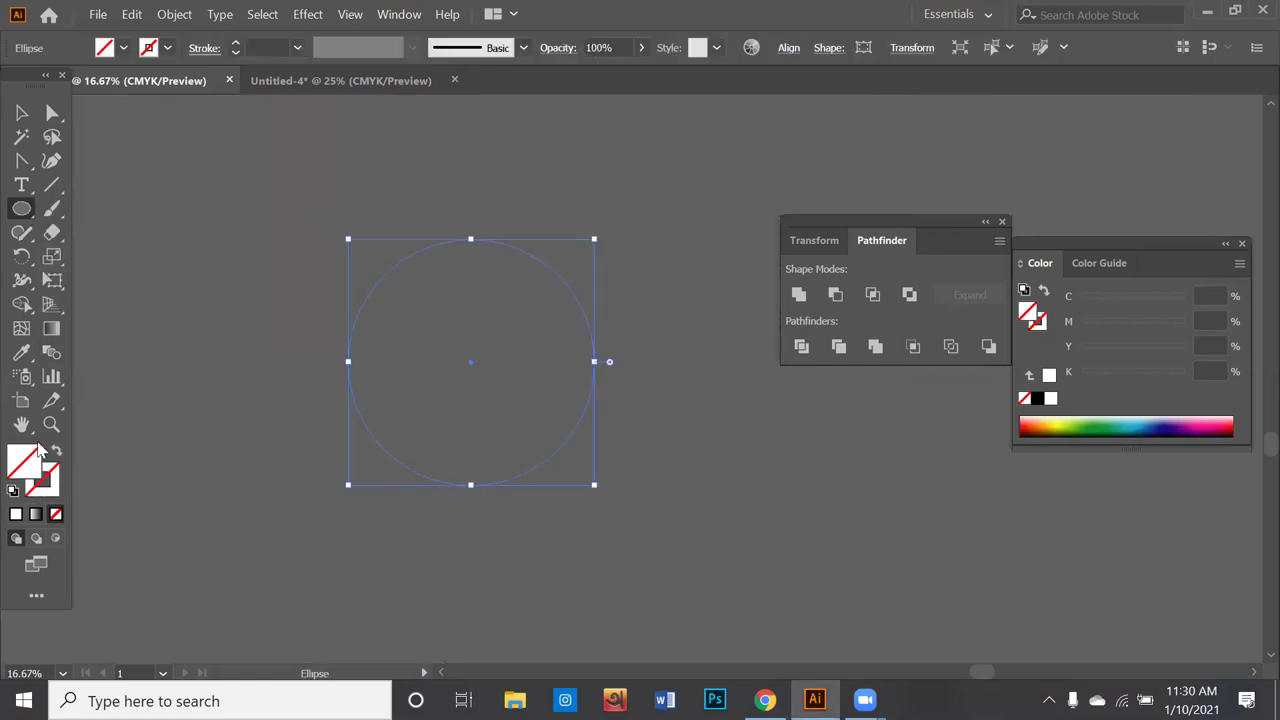
{"action": "left_click", "coordinate": [48, 492]}
{"action": "left_click", "coordinate": [235, 44]}
{"action": "left_click", "coordinate": [235, 44]}
{"action": "left_click", "coordinate": [235, 44]}
Step: Draw a stroke-less diagonal line across the circle and divide it with Pathfinder Divide
{"action": "left_click", "coordinate": [50, 183]}
{"action": "left_click_drag", "start_coordinate": [410, 204], "coordinate": [598, 516]}
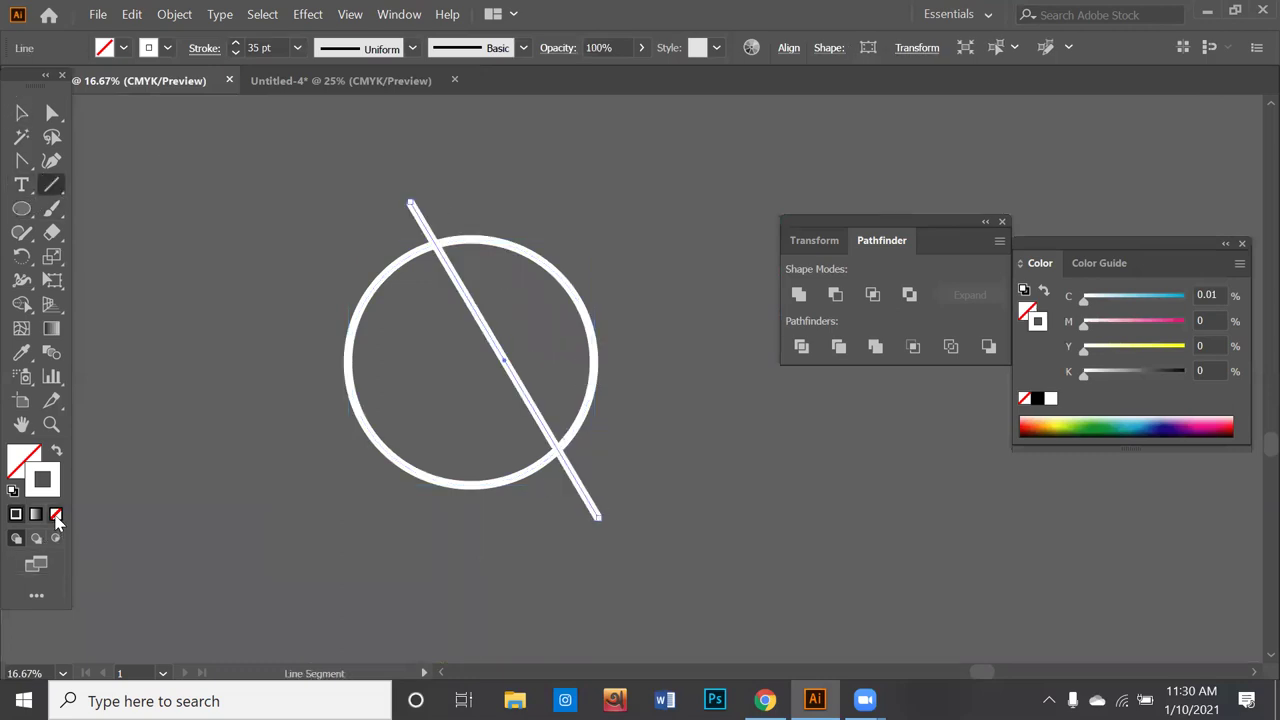
{"action": "left_click", "coordinate": [55, 515]}
{"action": "left_click", "coordinate": [22, 112]}
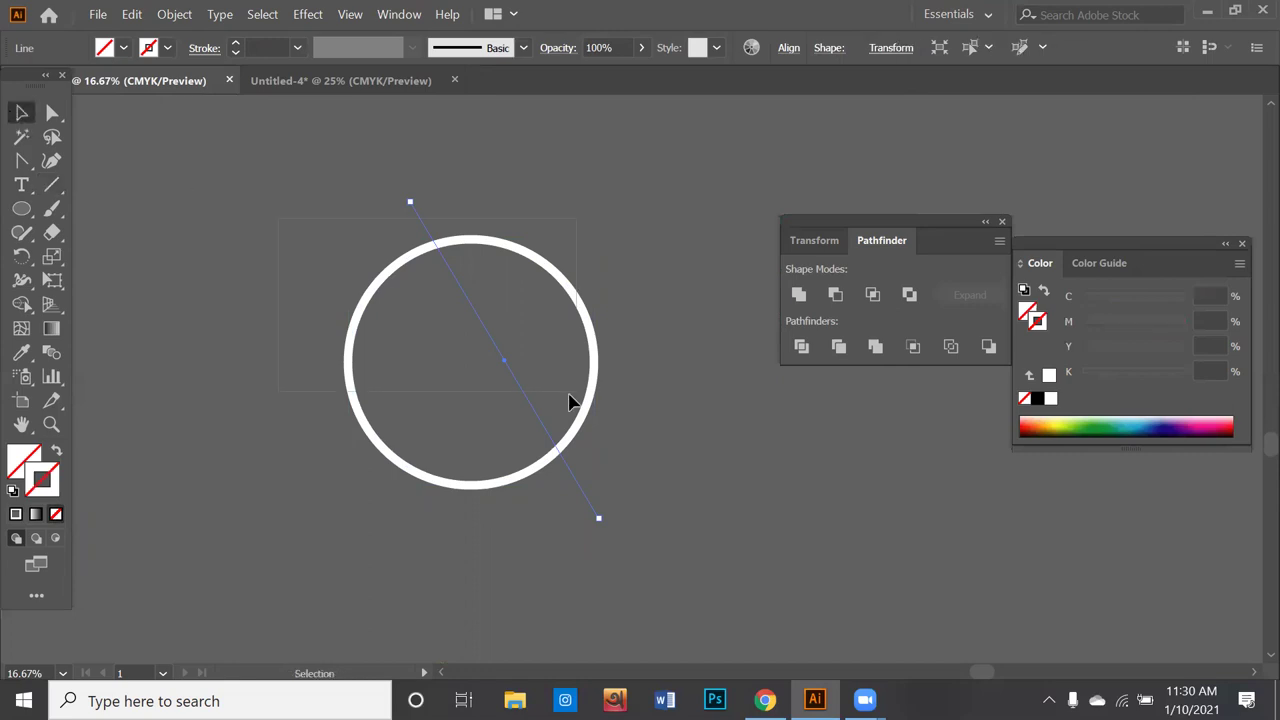
{"action": "key", "text": "ctrl+a"}
{"action": "left_click", "coordinate": [798, 348]}
Step: Ungroup the divided circle and pull its right half up-right
{"action": "right_click", "coordinate": [595, 358]}
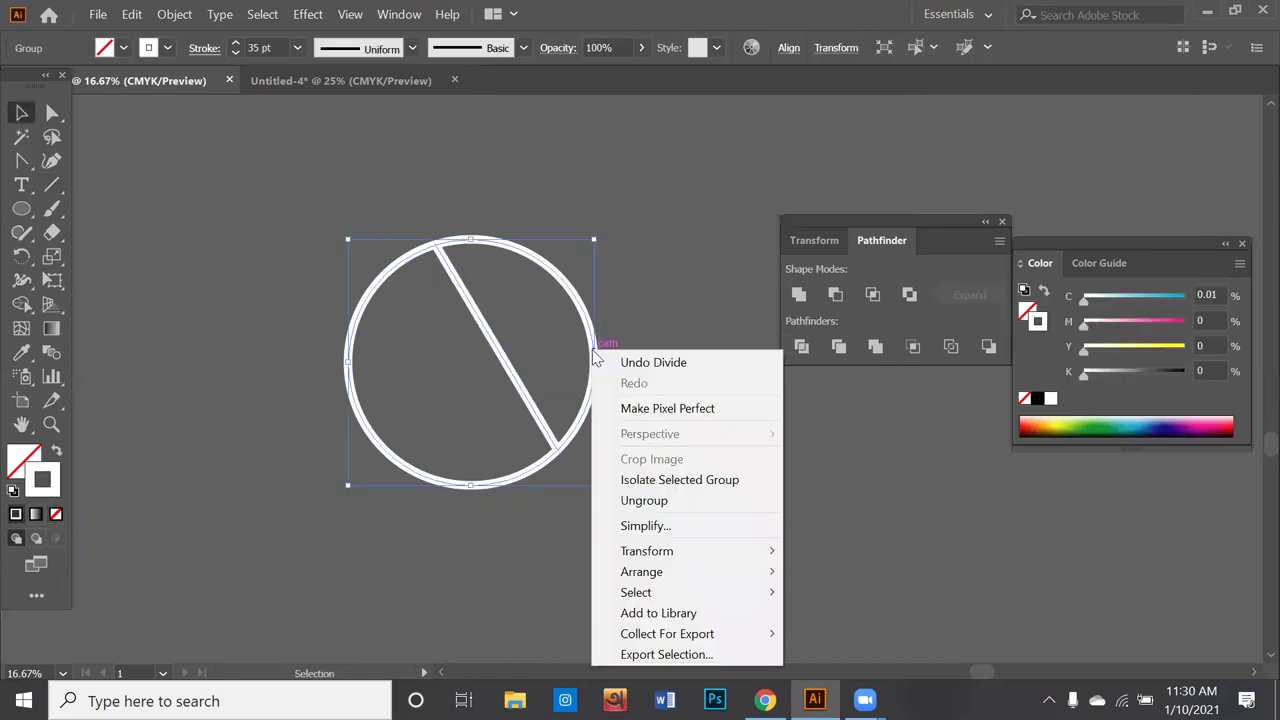
{"action": "left_click", "coordinate": [677, 501]}
{"action": "left_click", "coordinate": [591, 402]}
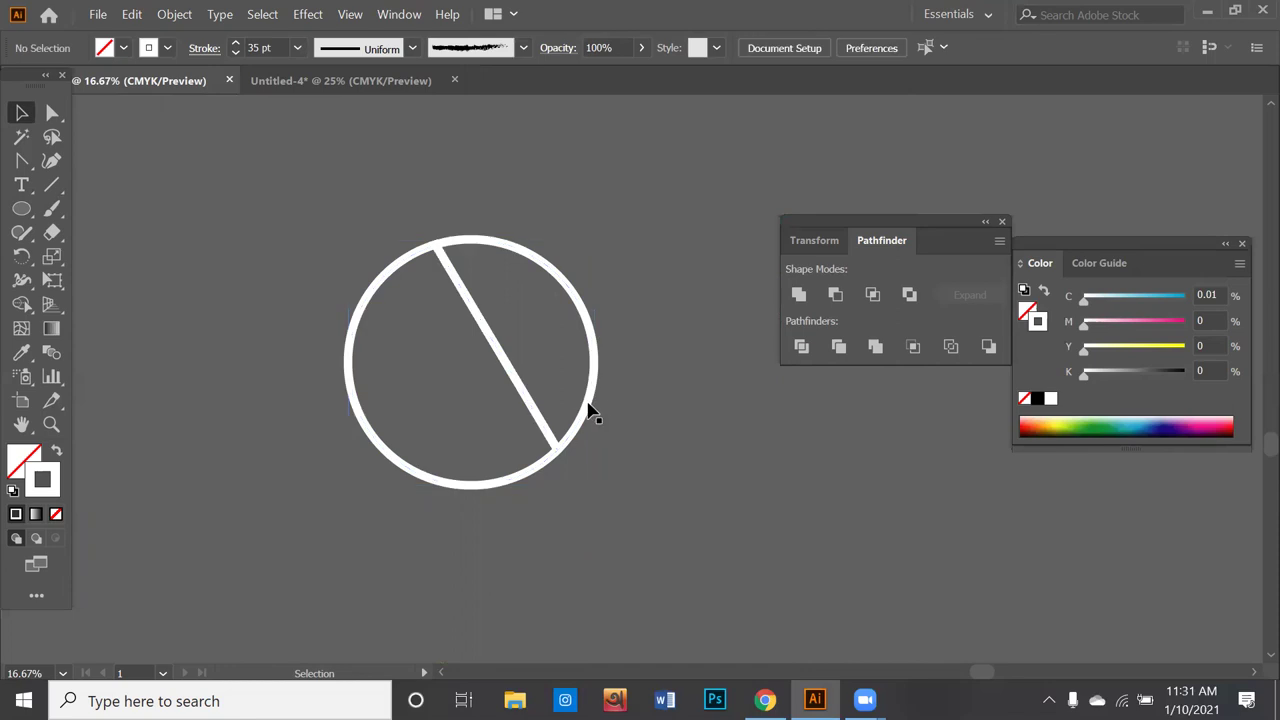
{"action": "left_click_drag", "start_coordinate": [590, 410], "coordinate": [677, 446]}
{"action": "left_click", "coordinate": [670, 457]}
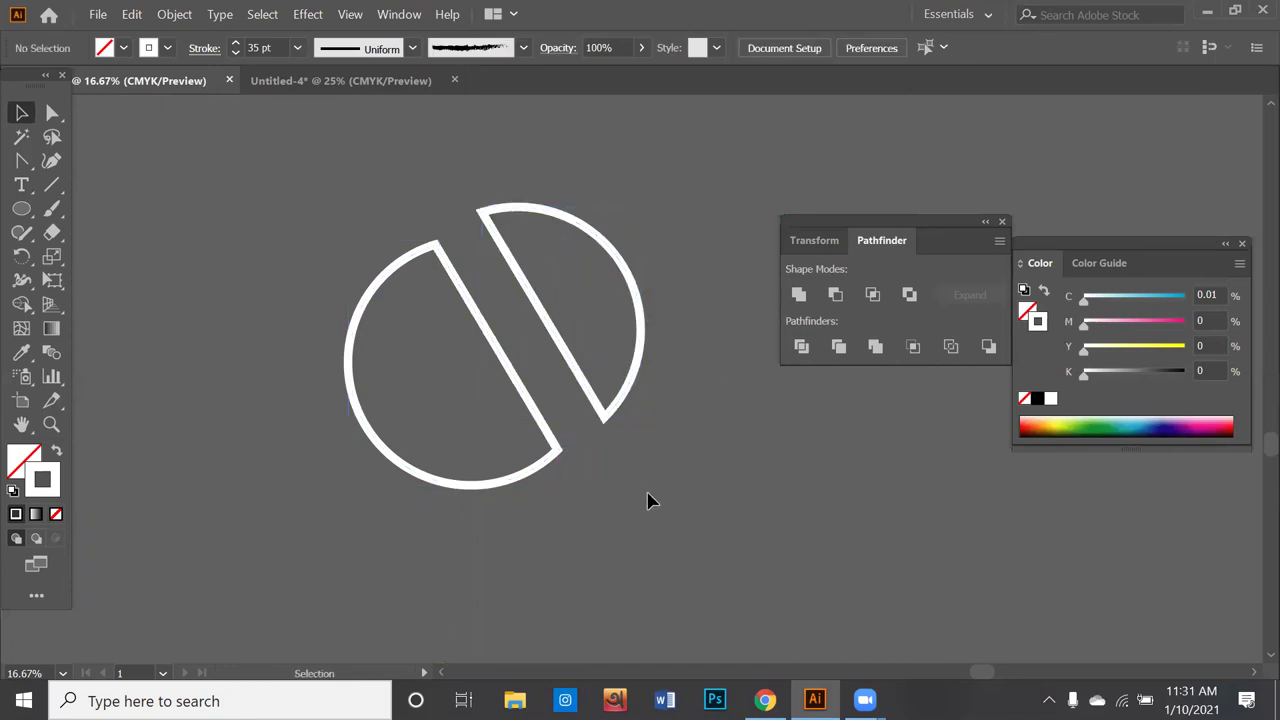
Step: Draw a second circle below with no outline and a cyan fill
{"action": "scroll", "coordinate": [648, 500], "scroll_direction": "down", "scroll_amount": 2}
{"action": "scroll", "coordinate": [626, 528], "scroll_direction": "down", "scroll_amount": 2}
{"action": "scroll", "coordinate": [626, 528], "scroll_direction": "down", "scroll_amount": 1}
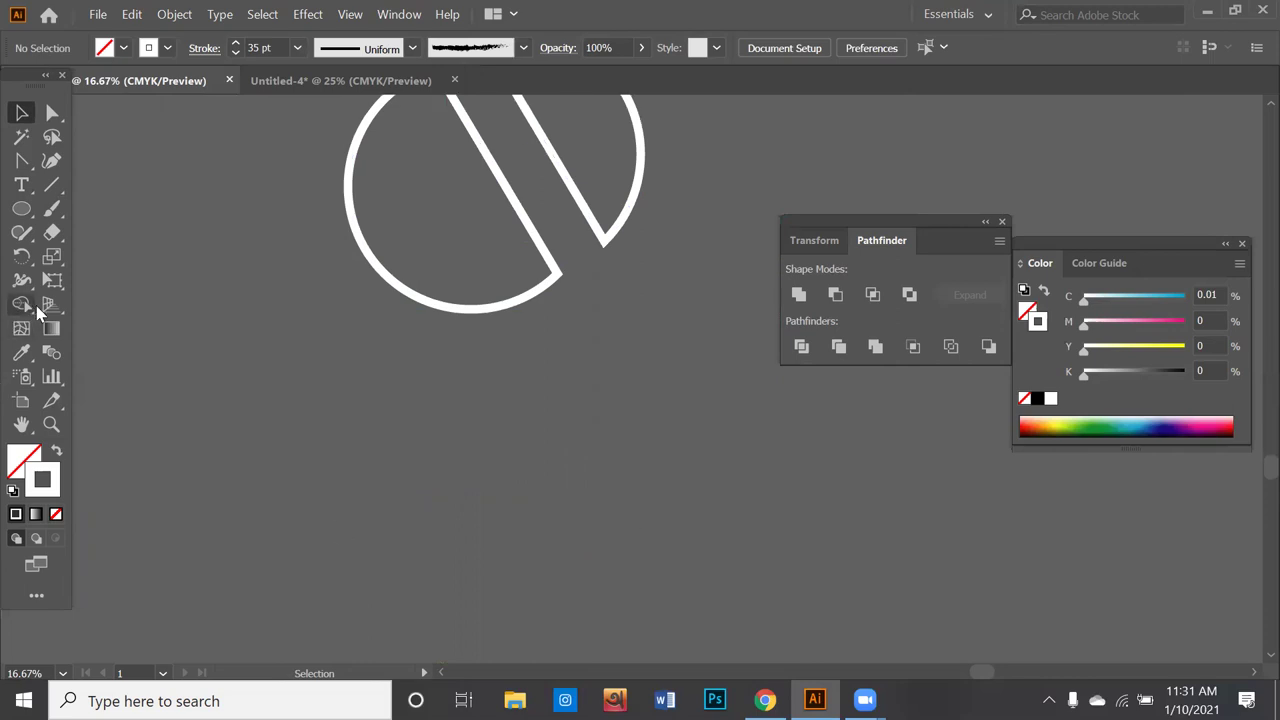
{"action": "left_click_drag", "start_coordinate": [21, 208], "coordinate": [76, 257]}
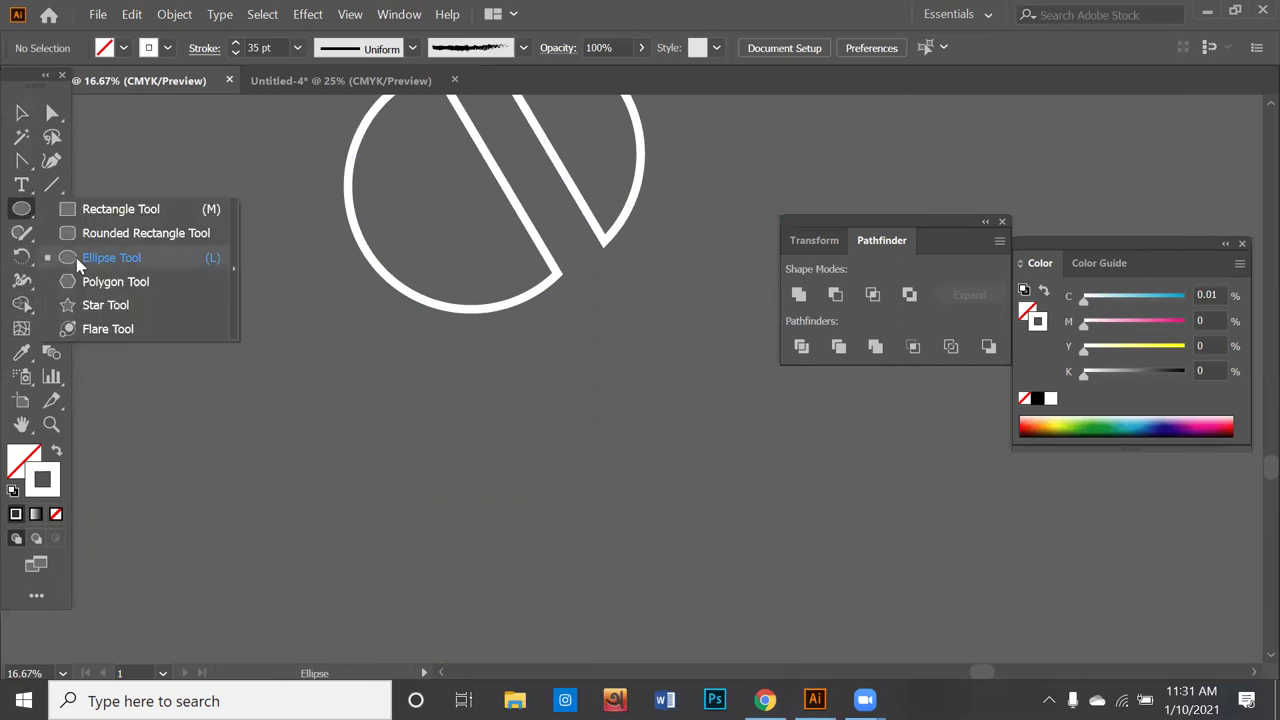
{"action": "left_click", "coordinate": [76, 257]}
{"action": "left_click_drag", "start_coordinate": [393, 447], "coordinate": [577, 630]}
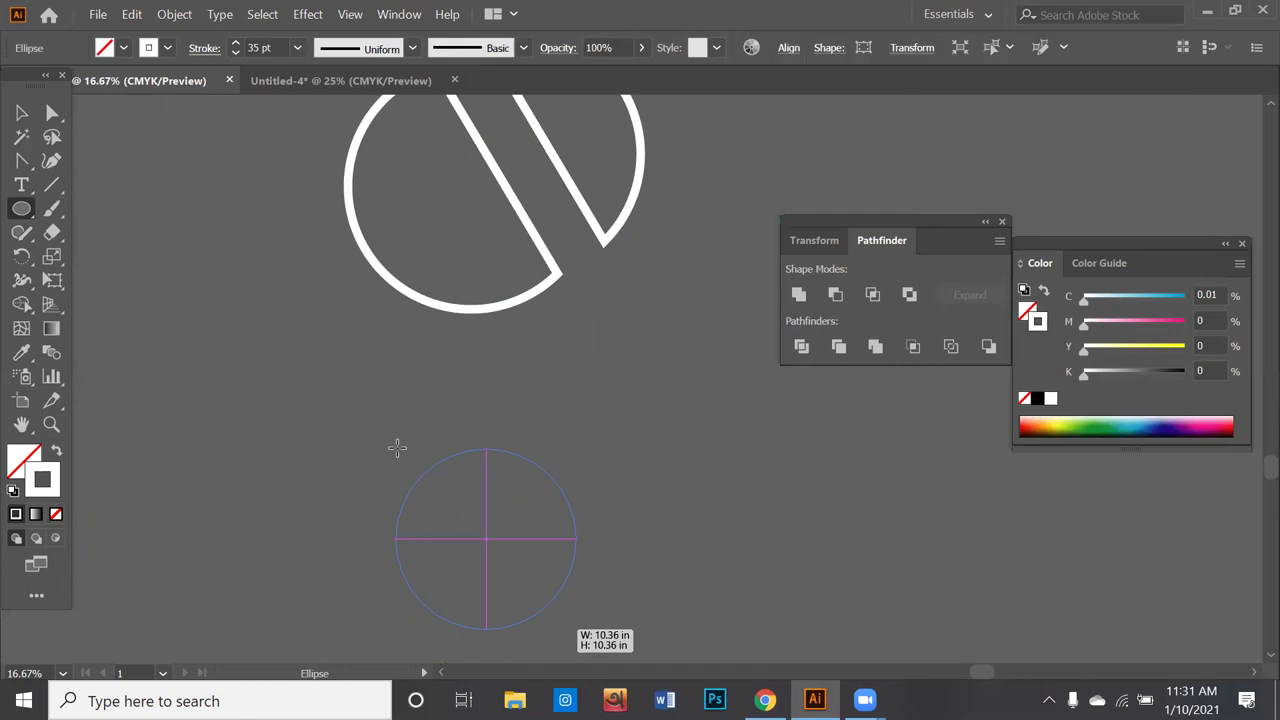
{"action": "left_click_drag", "start_coordinate": [529, 563], "coordinate": [491, 470]}
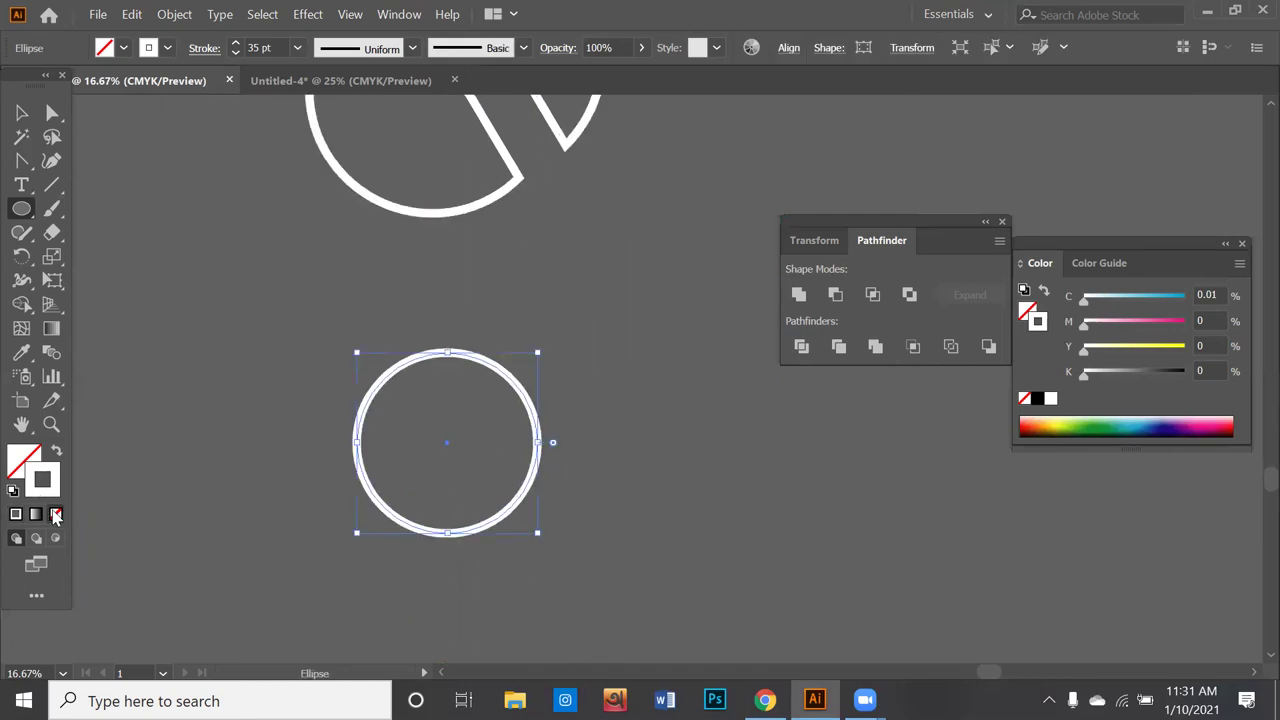
{"action": "left_click", "coordinate": [55, 514]}
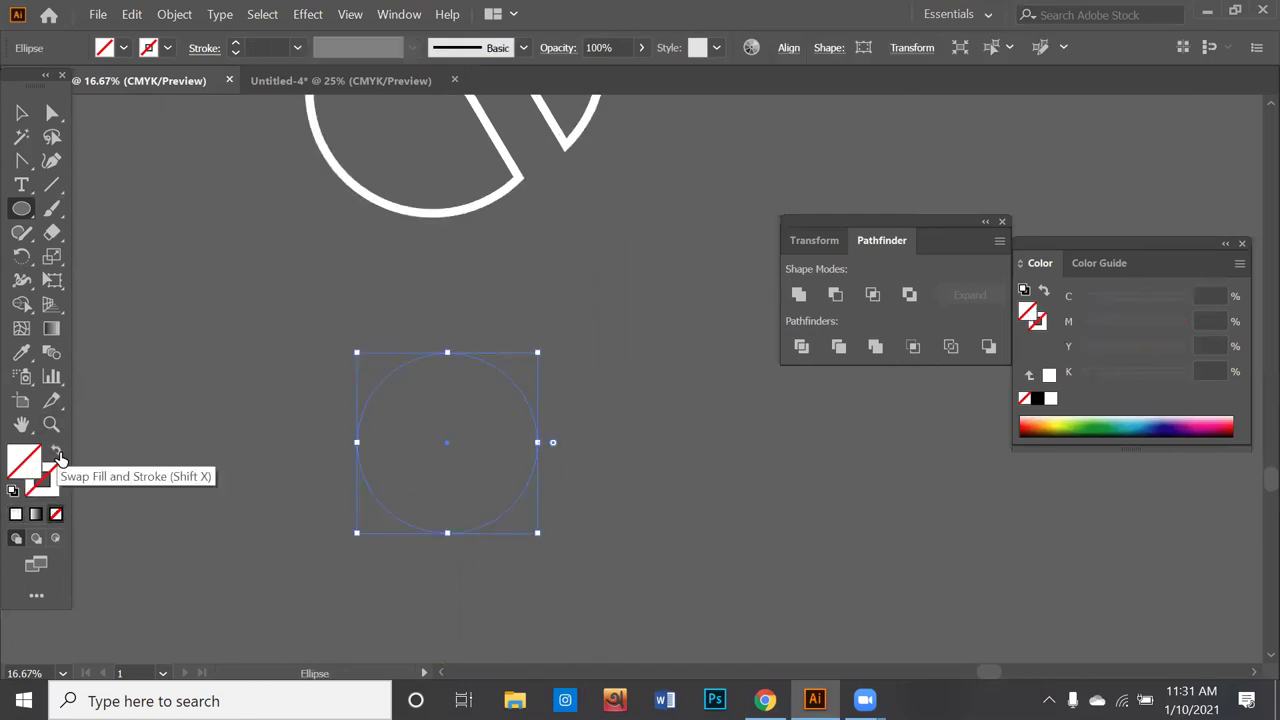
{"action": "left_click", "coordinate": [124, 49]}
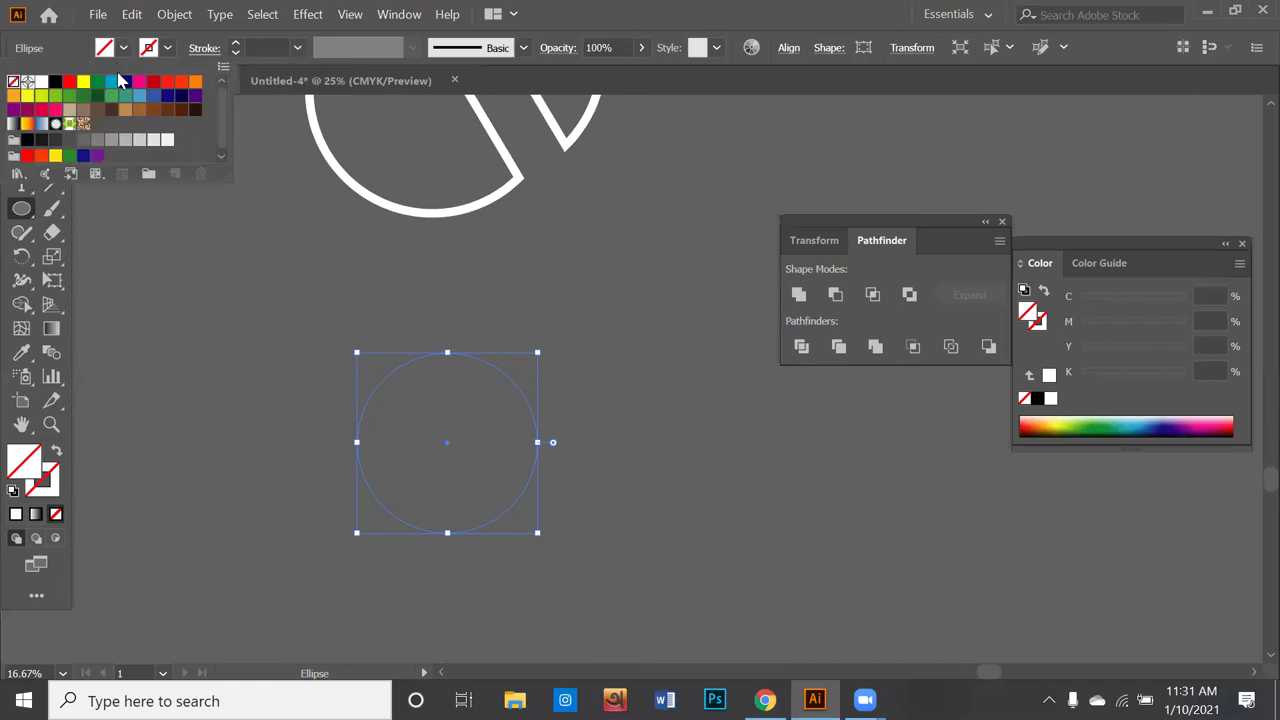
{"action": "left_click", "coordinate": [111, 81]}
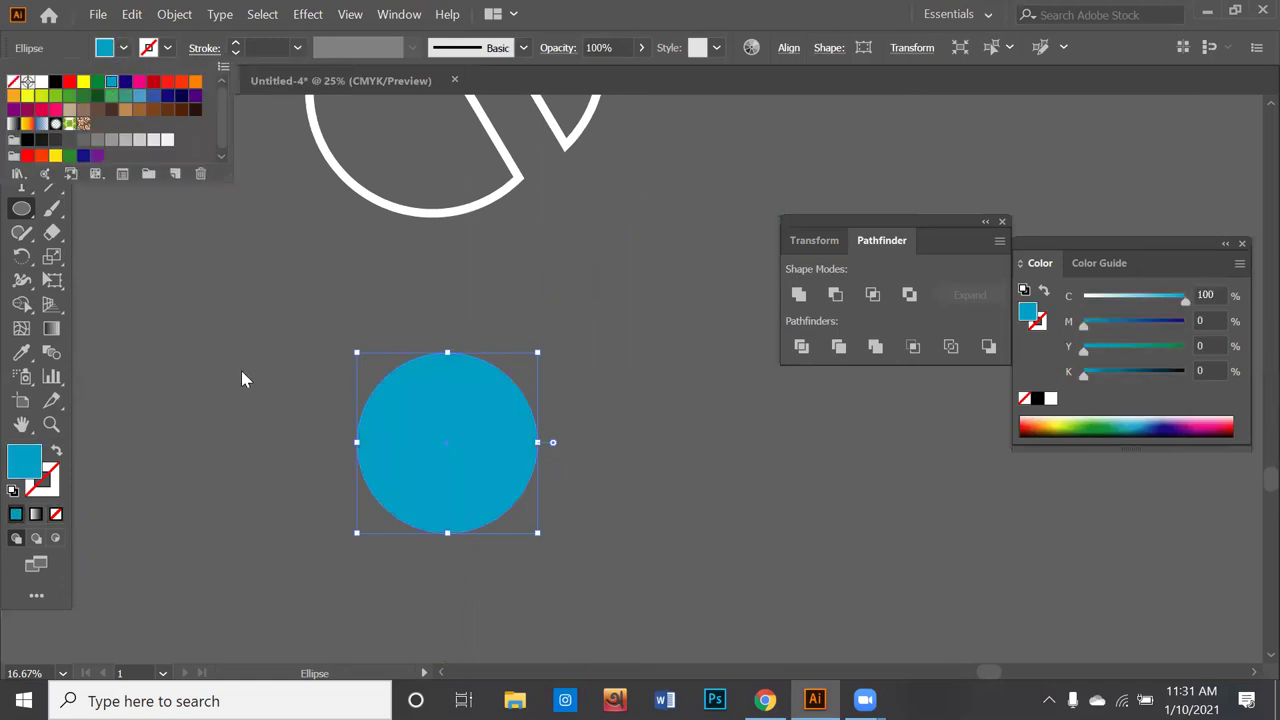
Step: Divide the cyan circle along a diagonal line with Pathfinder Divide
{"action": "left_click", "coordinate": [52, 185]}
{"action": "left_click_drag", "start_coordinate": [357, 338], "coordinate": [556, 537]}
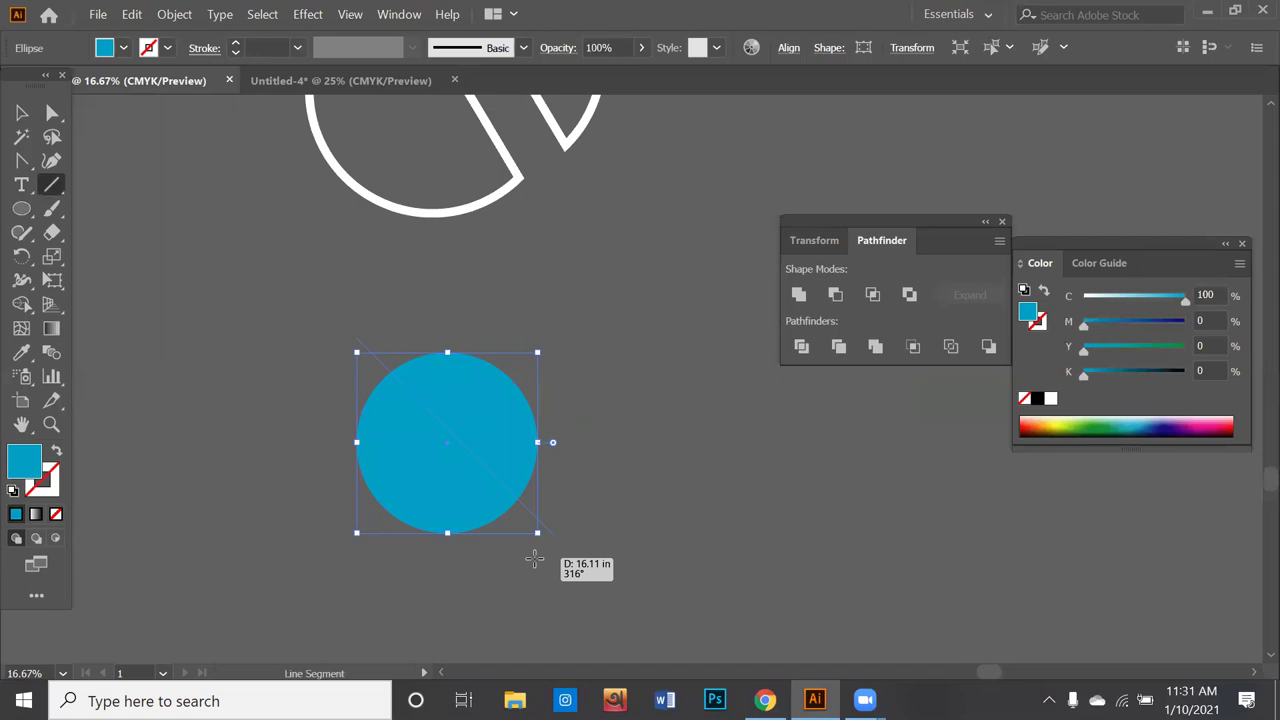
{"action": "key", "text": "v"}
{"action": "left_click_drag", "start_coordinate": [469, 340], "coordinate": [357, 457]}
{"action": "left_click", "coordinate": [801, 346]}
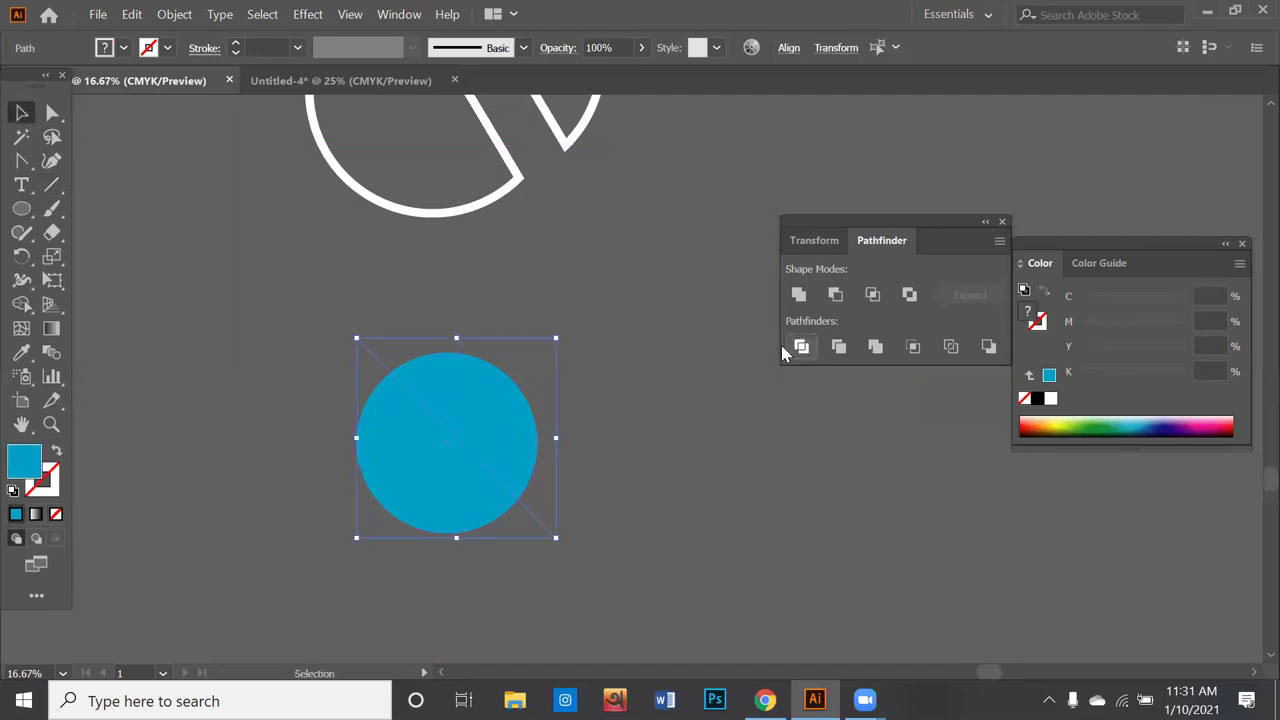
Step: Ungroup the cyan halves and move the upper-right half away, leaving a gap
{"action": "right_click", "coordinate": [485, 440]}
{"action": "left_click", "coordinate": [568, 272]}
{"action": "left_click", "coordinate": [620, 431]}
{"action": "left_click_drag", "start_coordinate": [520, 428], "coordinate": [563, 409]}
{"action": "left_click", "coordinate": [677, 440]}
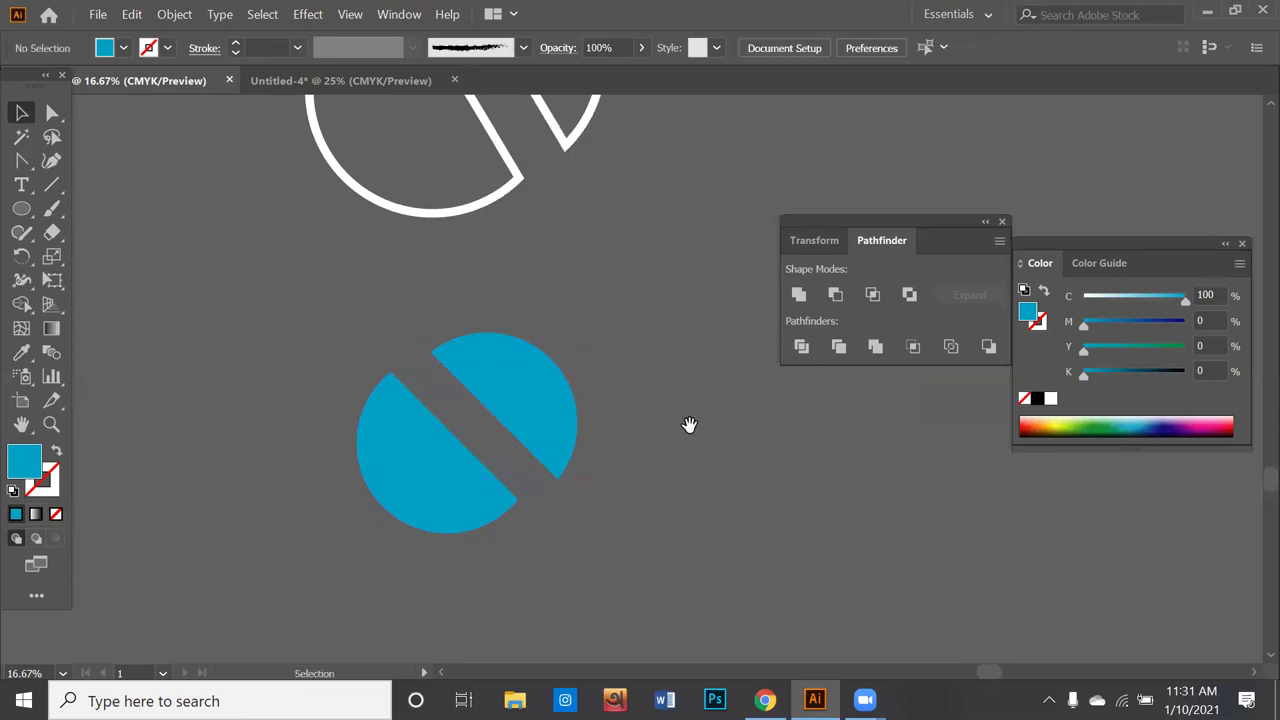
{"action": "left_click_drag", "start_coordinate": [635, 313], "coordinate": [661, 399]}
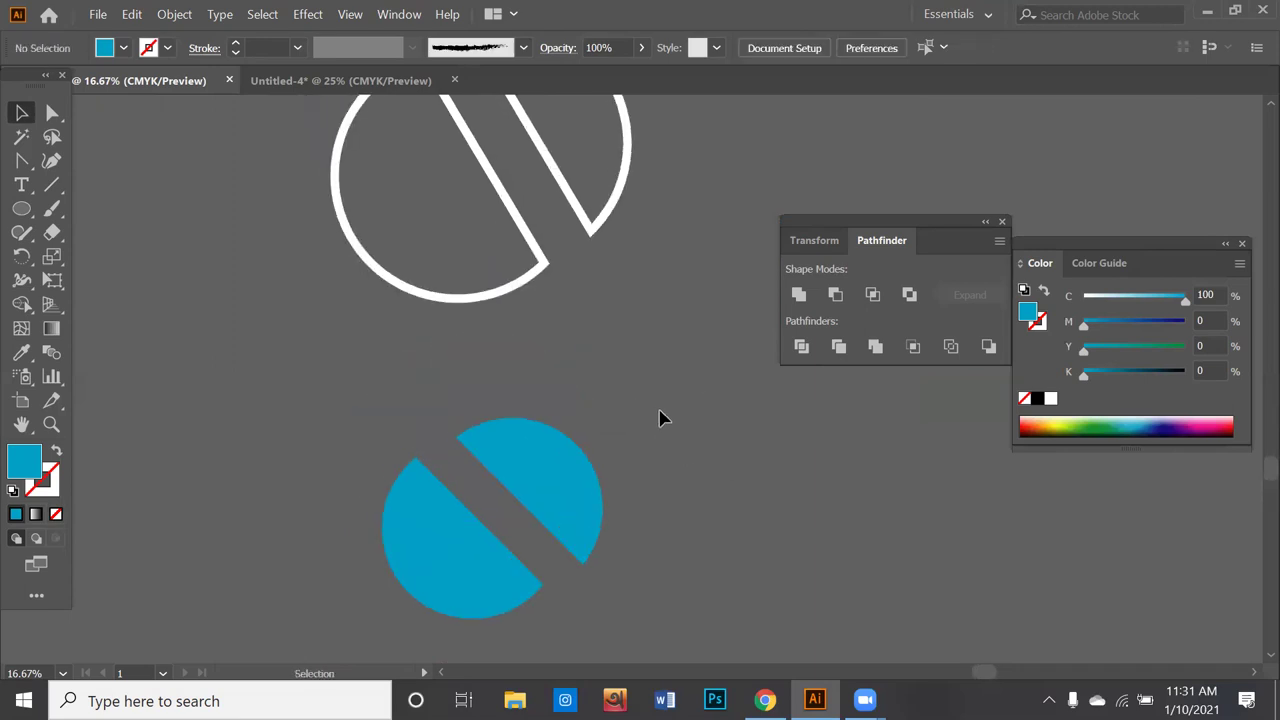
{"action": "left_click", "coordinate": [510, 482]}
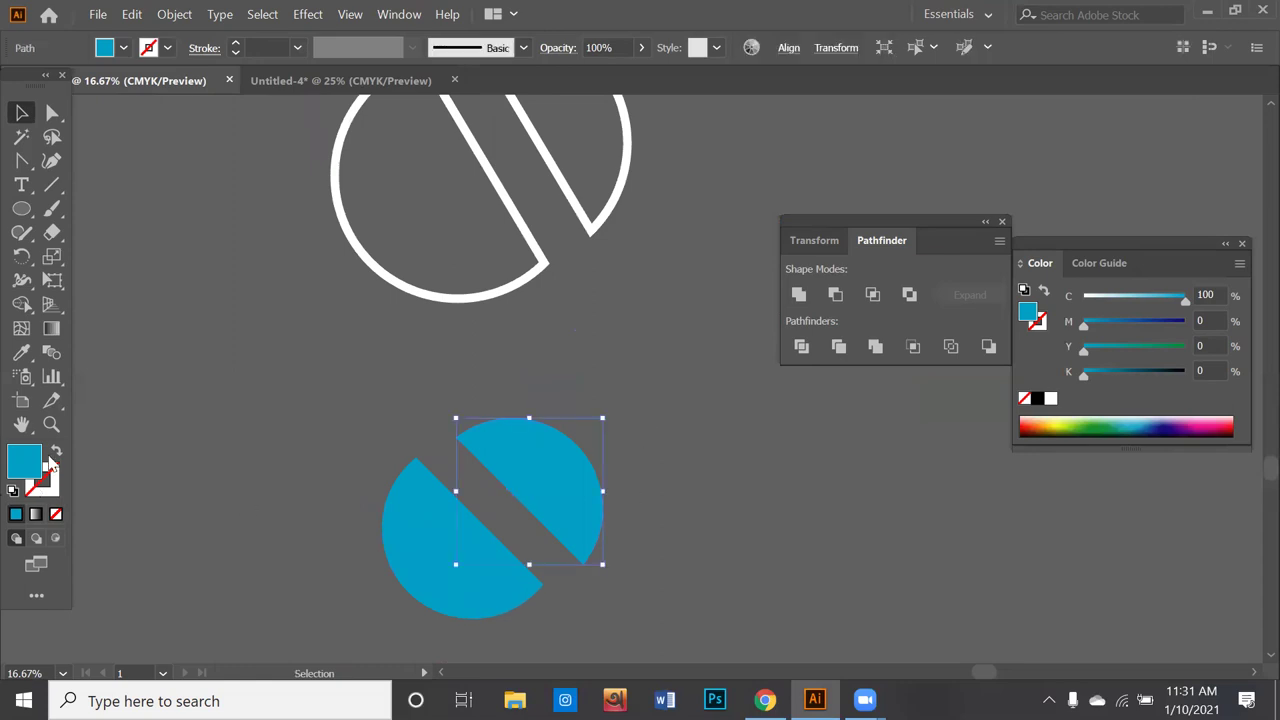
{"action": "left_click", "coordinate": [450, 331]}
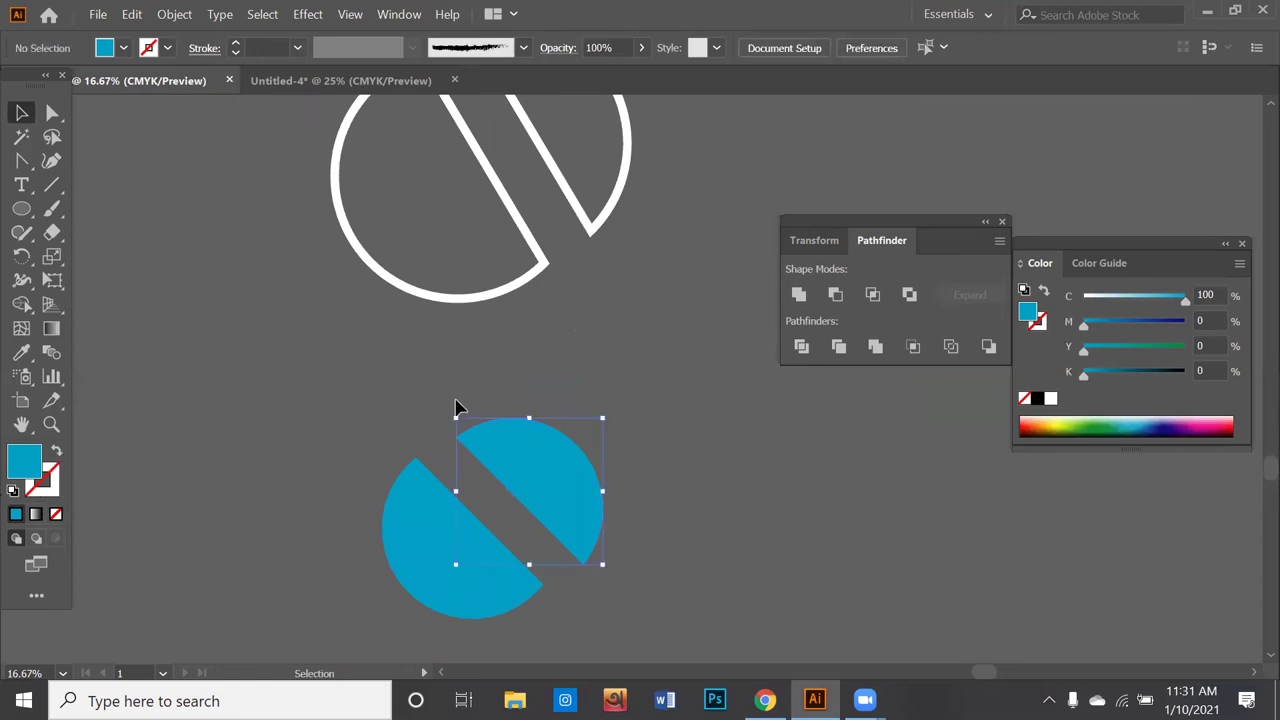
{"action": "scroll", "coordinate": [443, 471], "scroll_direction": "down", "scroll_amount": 3}
{"action": "scroll", "coordinate": [490, 478], "scroll_direction": "down", "scroll_amount": 2}
{"action": "scroll", "coordinate": [490, 478], "scroll_direction": "down", "scroll_amount": 5}
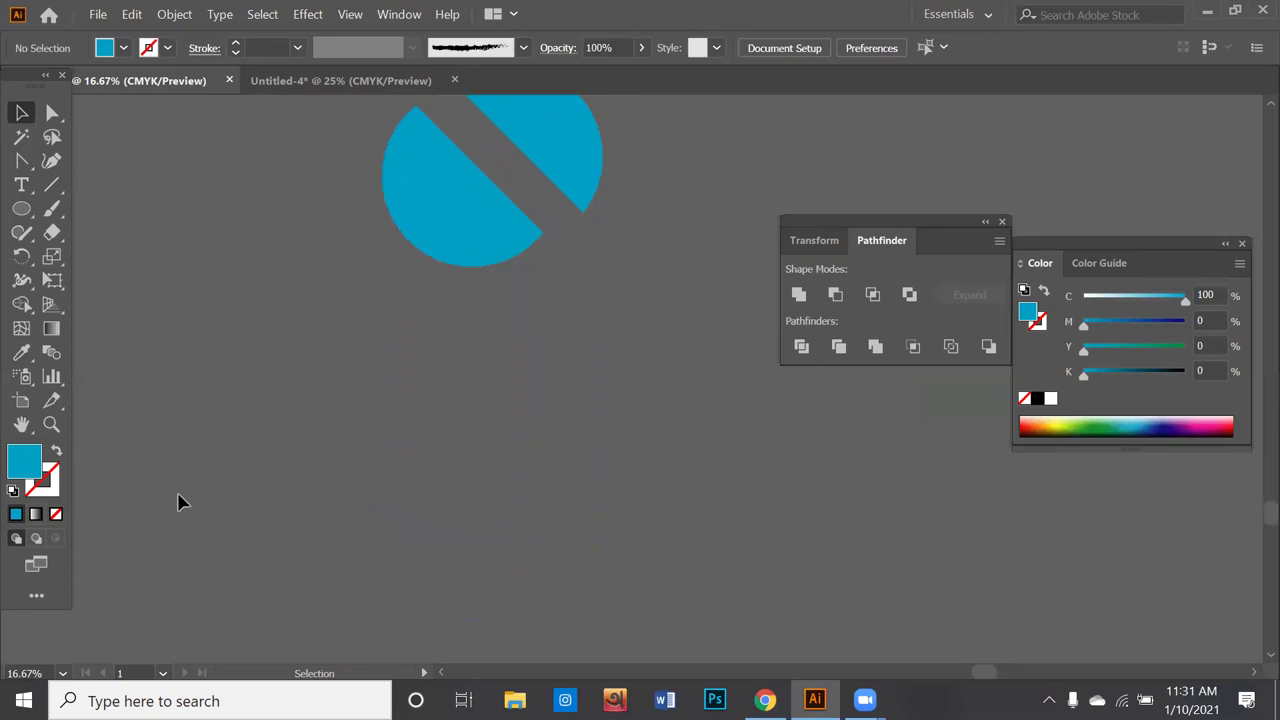
{"action": "left_click", "coordinate": [23, 207]}
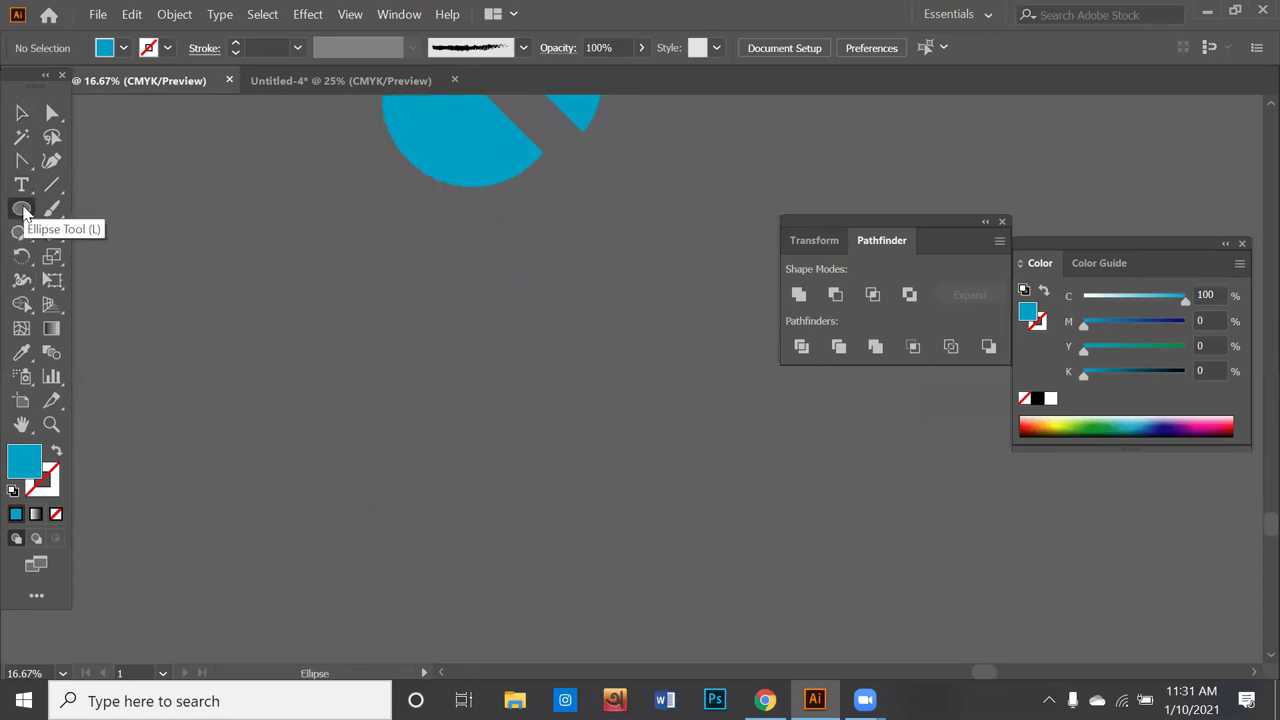
Step: Draw a rectangle beside the split circles and fill it yellow from the Color spectrum
{"action": "left_click", "coordinate": [22, 210]}
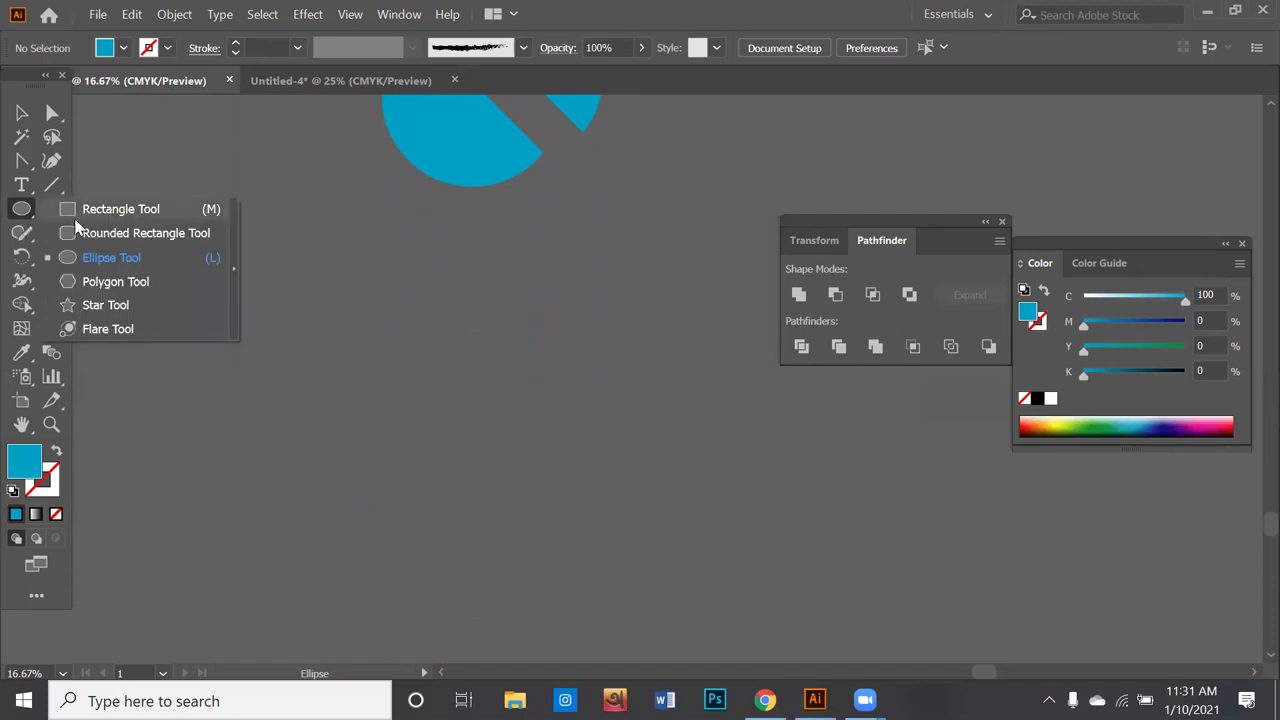
{"action": "left_click", "coordinate": [120, 209]}
{"action": "scroll", "coordinate": [149, 297], "scroll_direction": "down", "scroll_amount": 2}
{"action": "left_click_drag", "start_coordinate": [280, 234], "coordinate": [557, 394]}
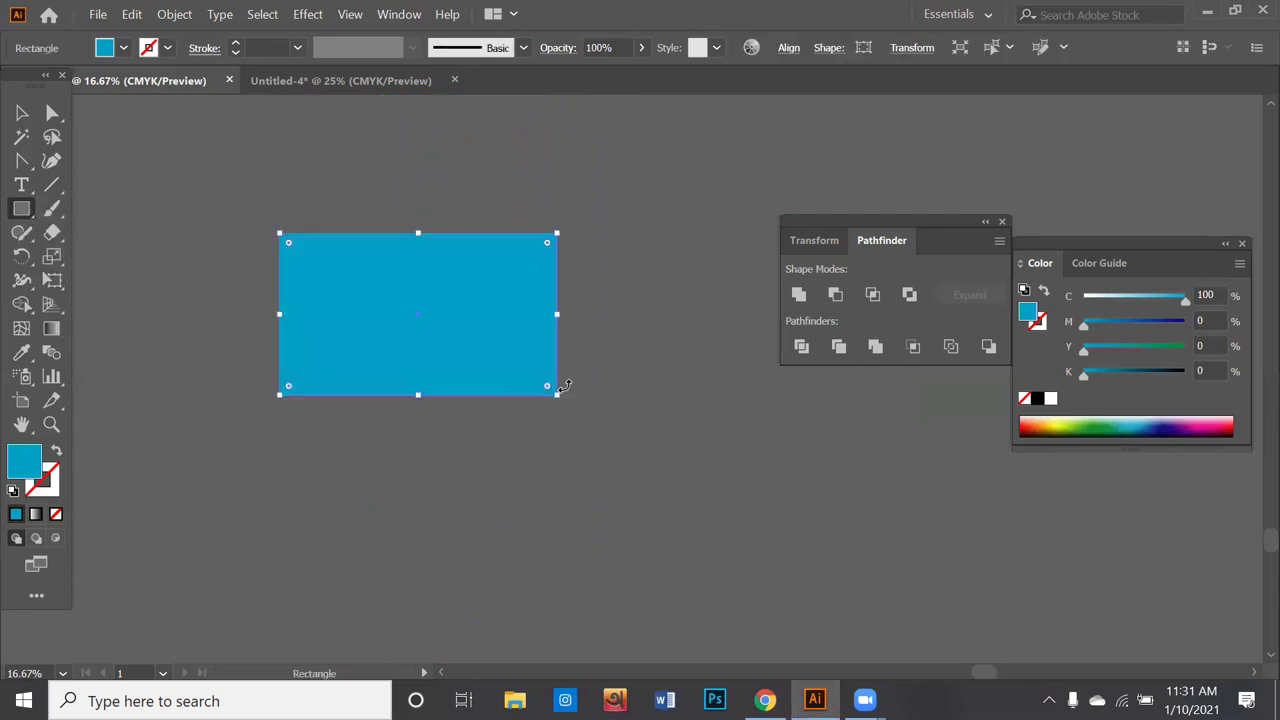
{"action": "left_click", "coordinate": [1057, 420]}
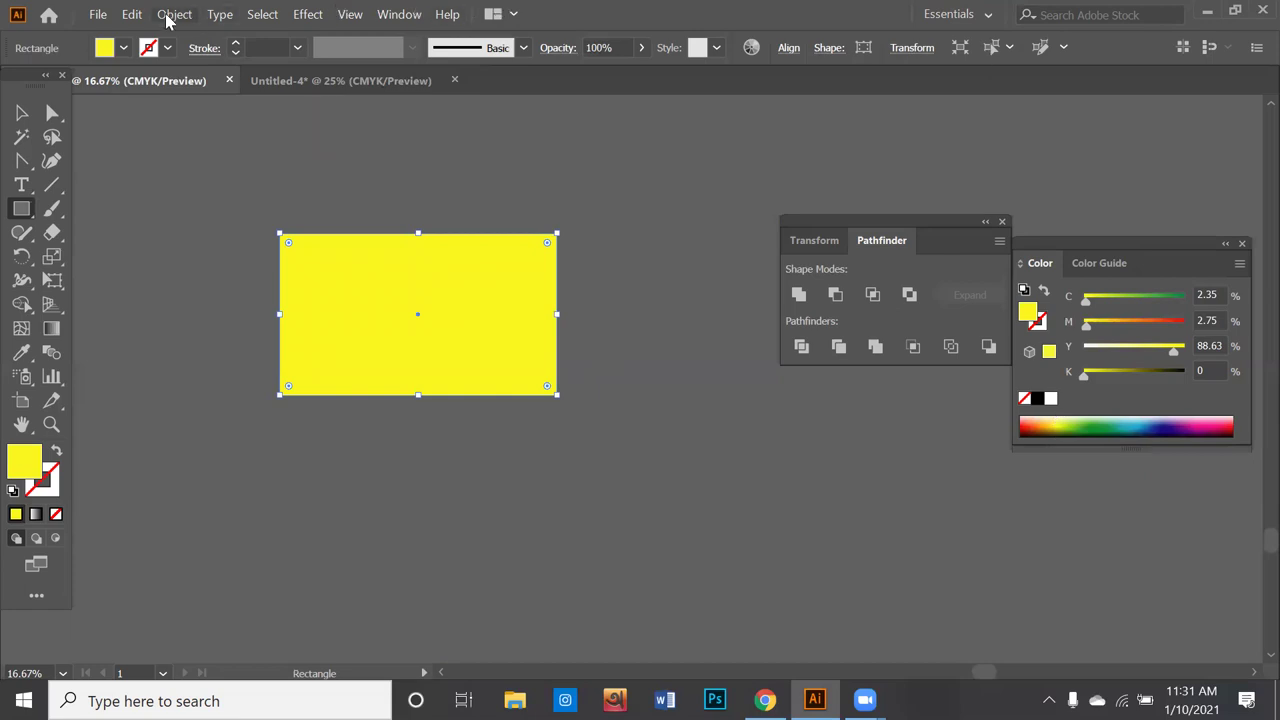
{"action": "left_click", "coordinate": [310, 16]}
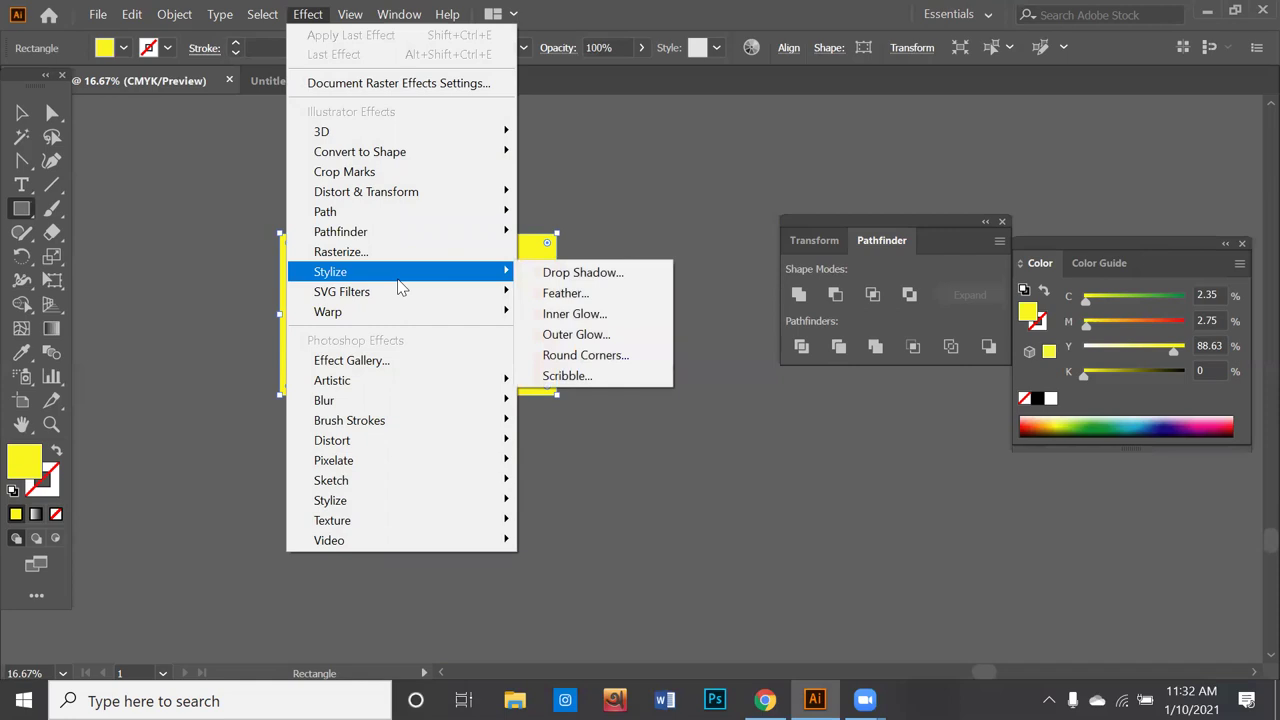
{"action": "mouse_move", "coordinate": [366, 191]}
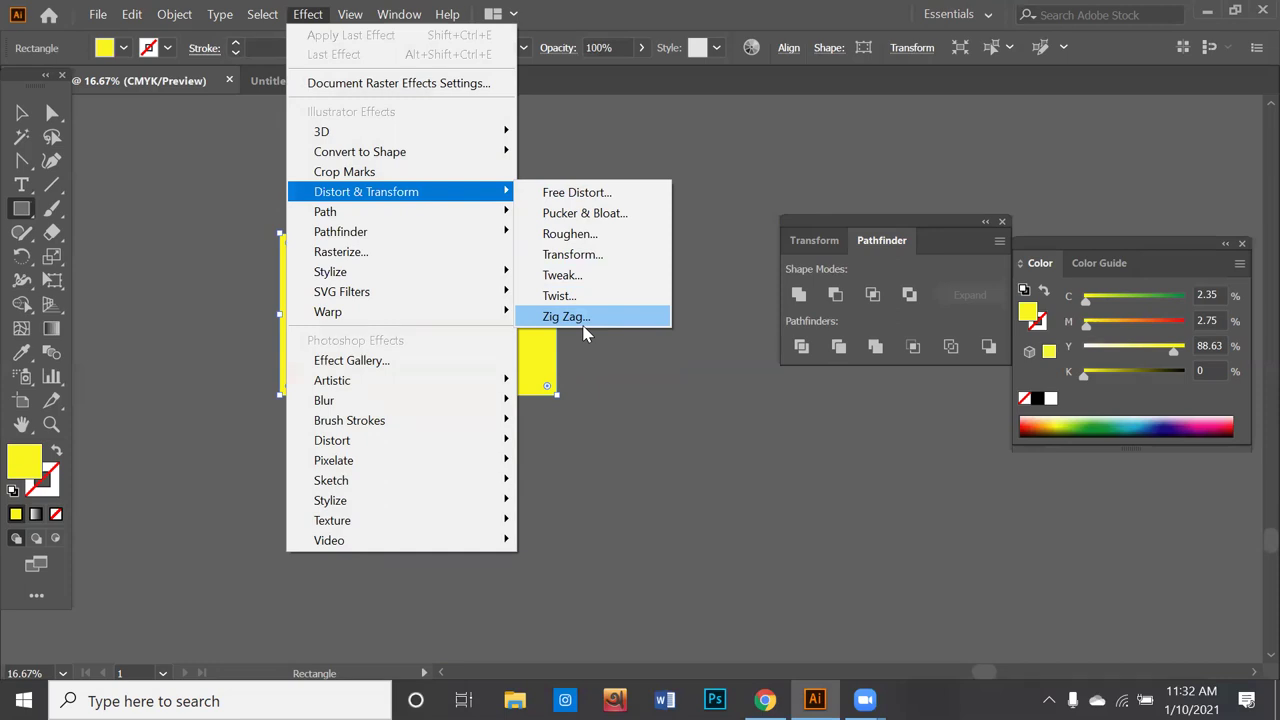
Step: Apply a Smooth Zig Zag effect: Size 0.65 in, 9 ridges per segment
{"action": "left_click", "coordinate": [585, 318]}
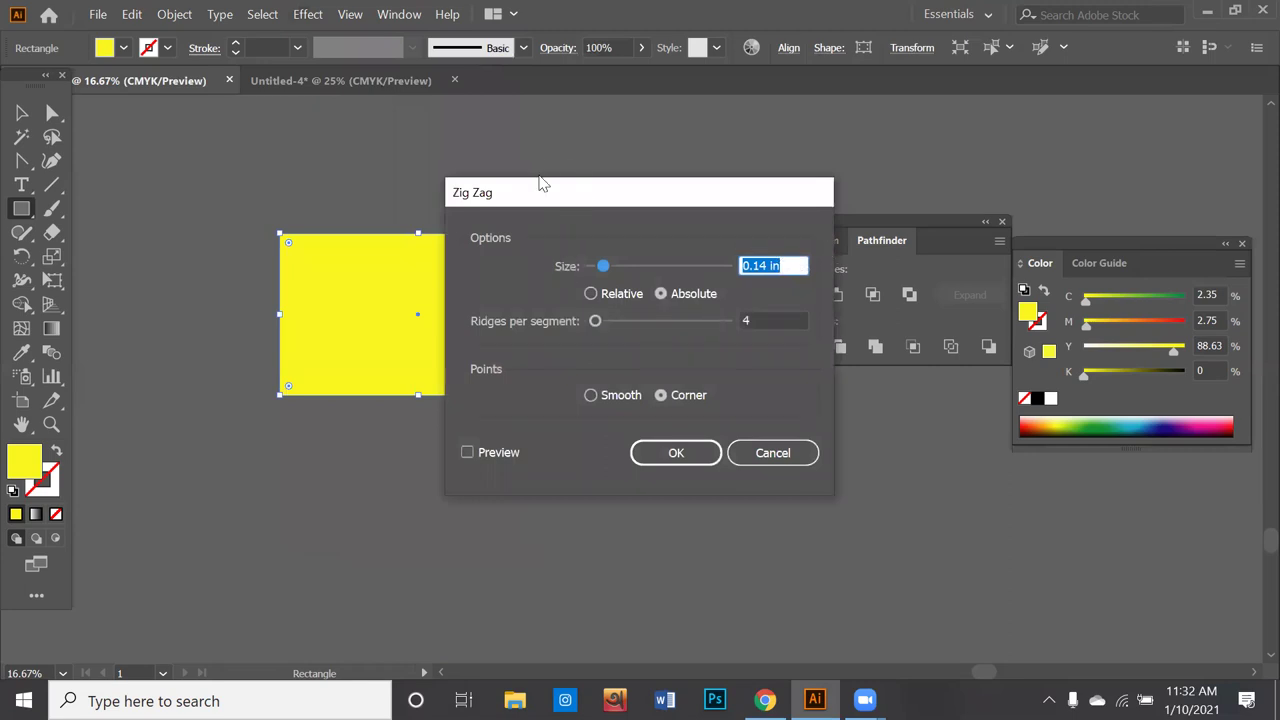
{"action": "left_click_drag", "start_coordinate": [545, 198], "coordinate": [788, 202]}
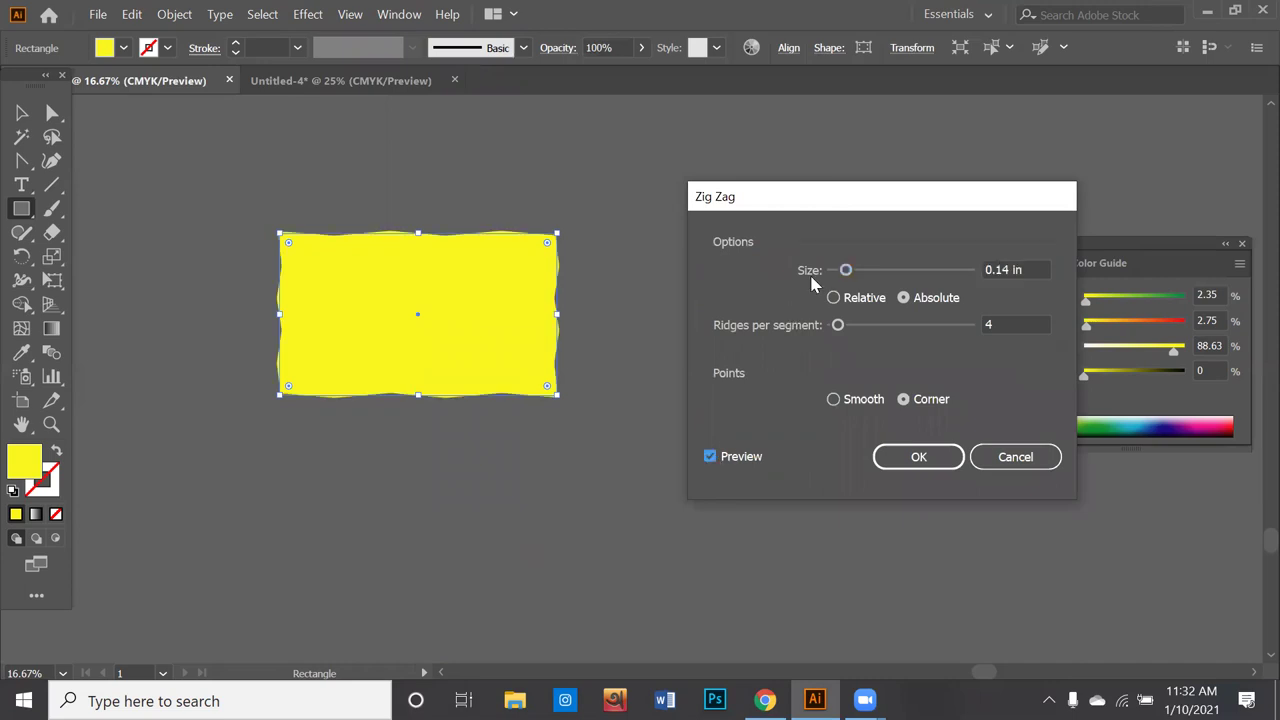
{"action": "left_click_drag", "start_coordinate": [846, 270], "coordinate": [897, 276]}
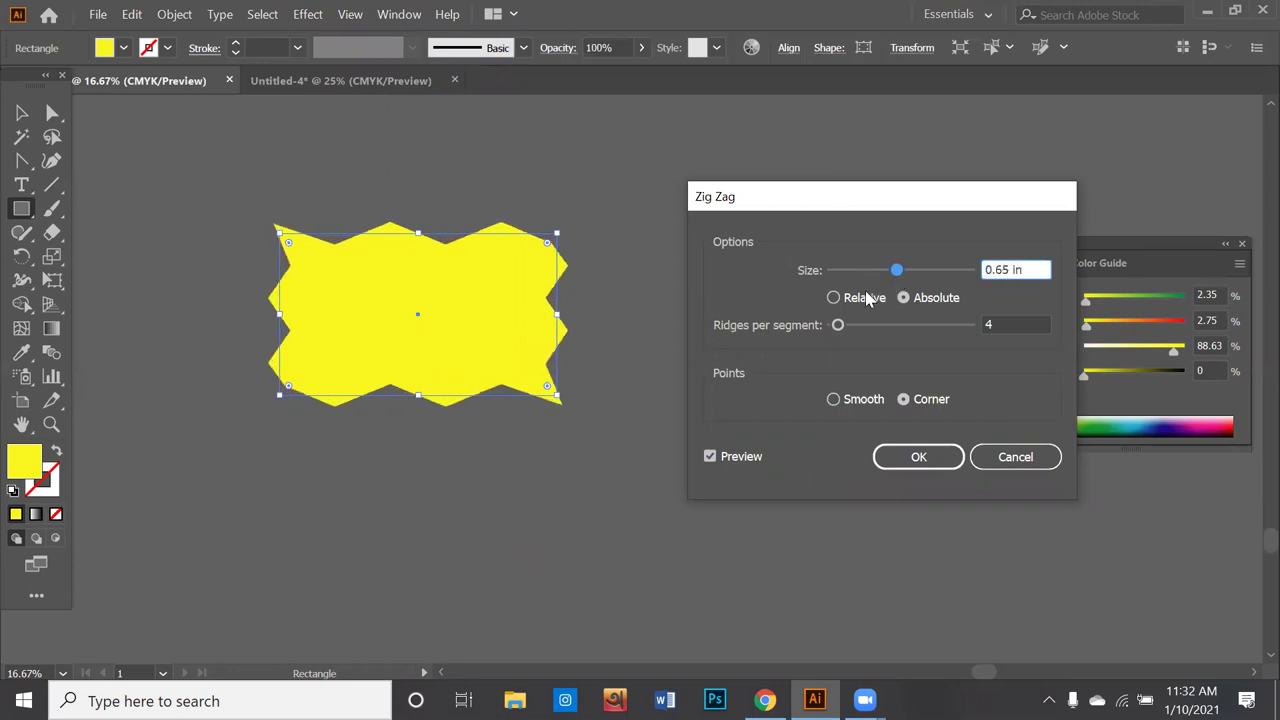
{"action": "left_click_drag", "start_coordinate": [838, 326], "coordinate": [846, 330]}
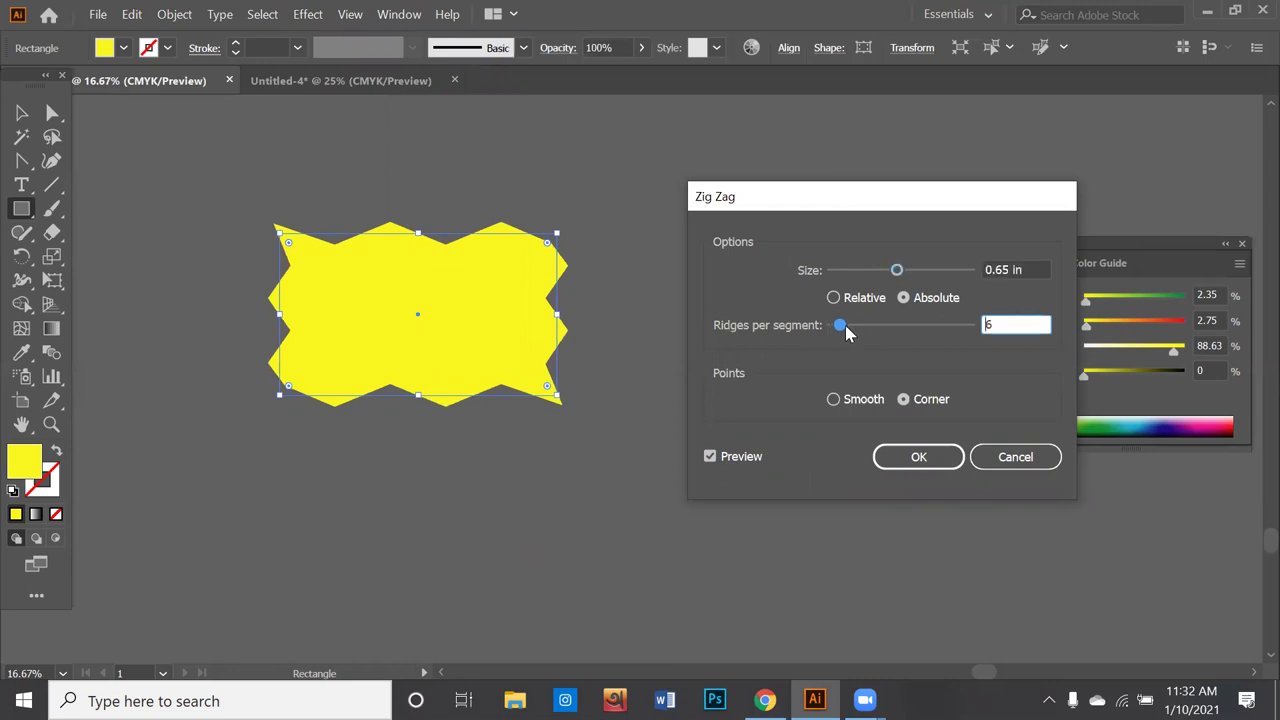
{"action": "type", "text": "11"}
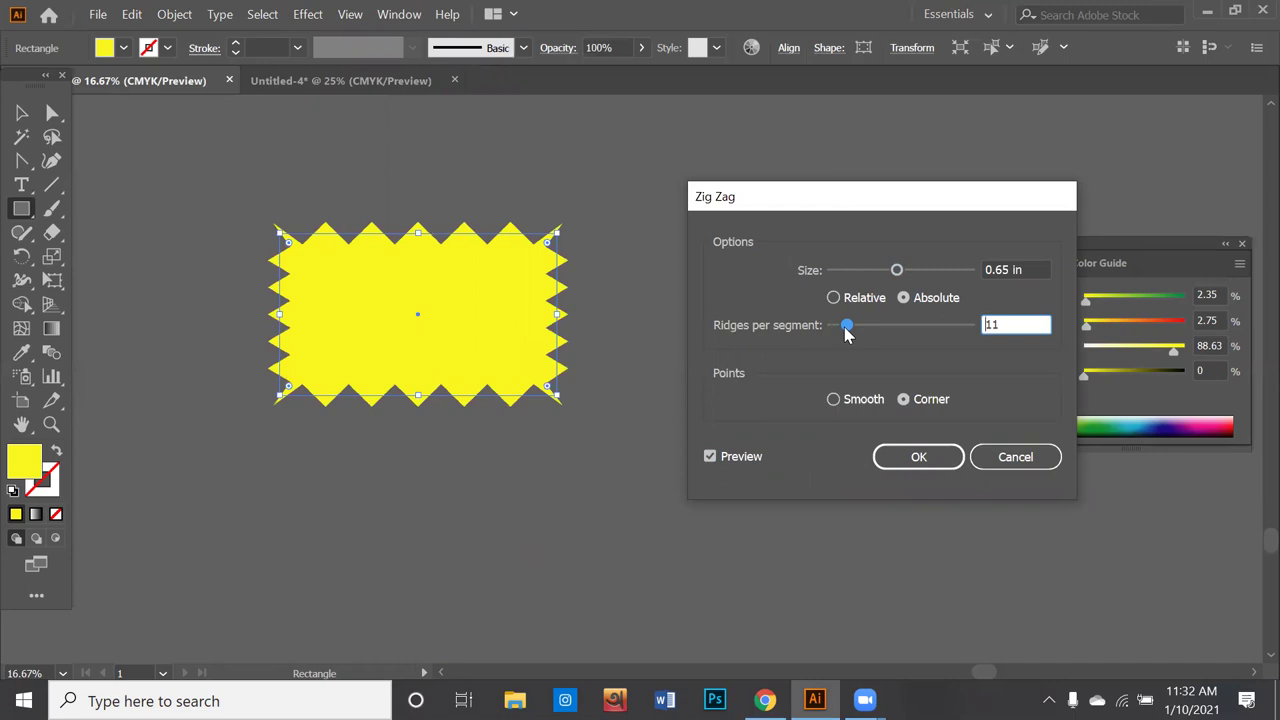
{"action": "left_click", "coordinate": [866, 401]}
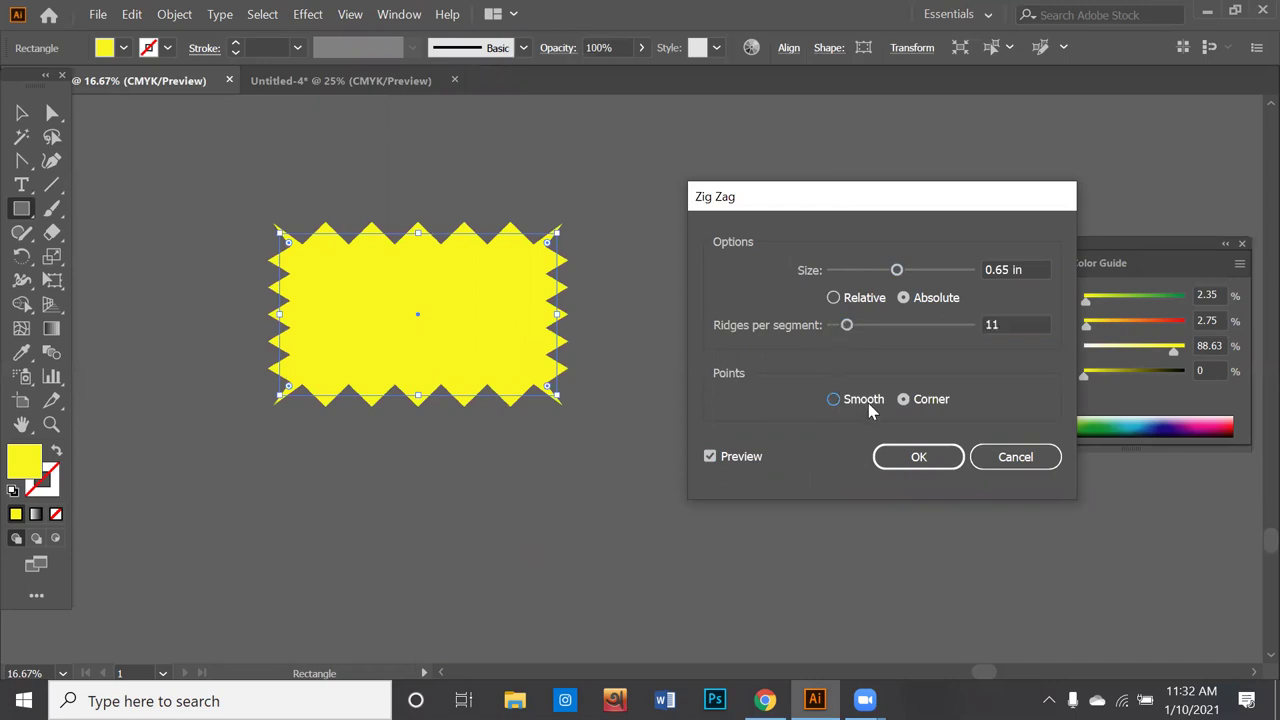
{"action": "left_click_drag", "start_coordinate": [861, 321], "coordinate": [841, 337]}
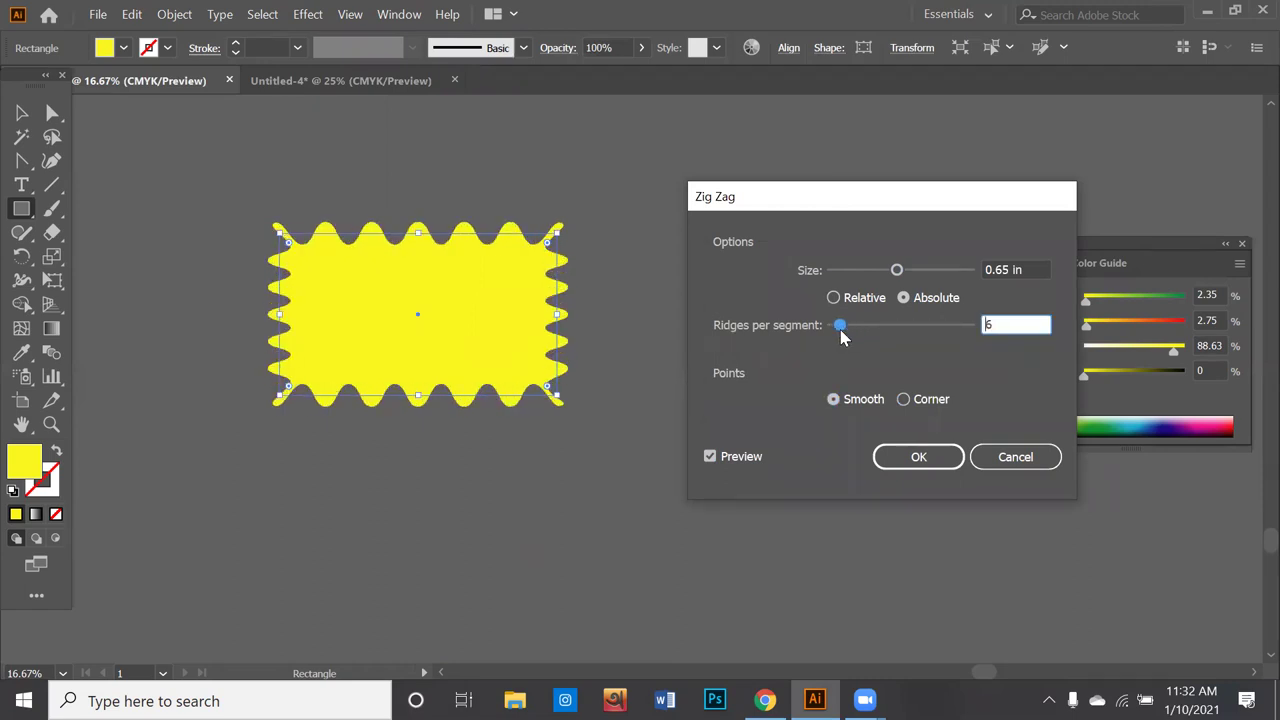
{"action": "left_click_drag", "start_coordinate": [841, 337], "coordinate": [845, 337]}
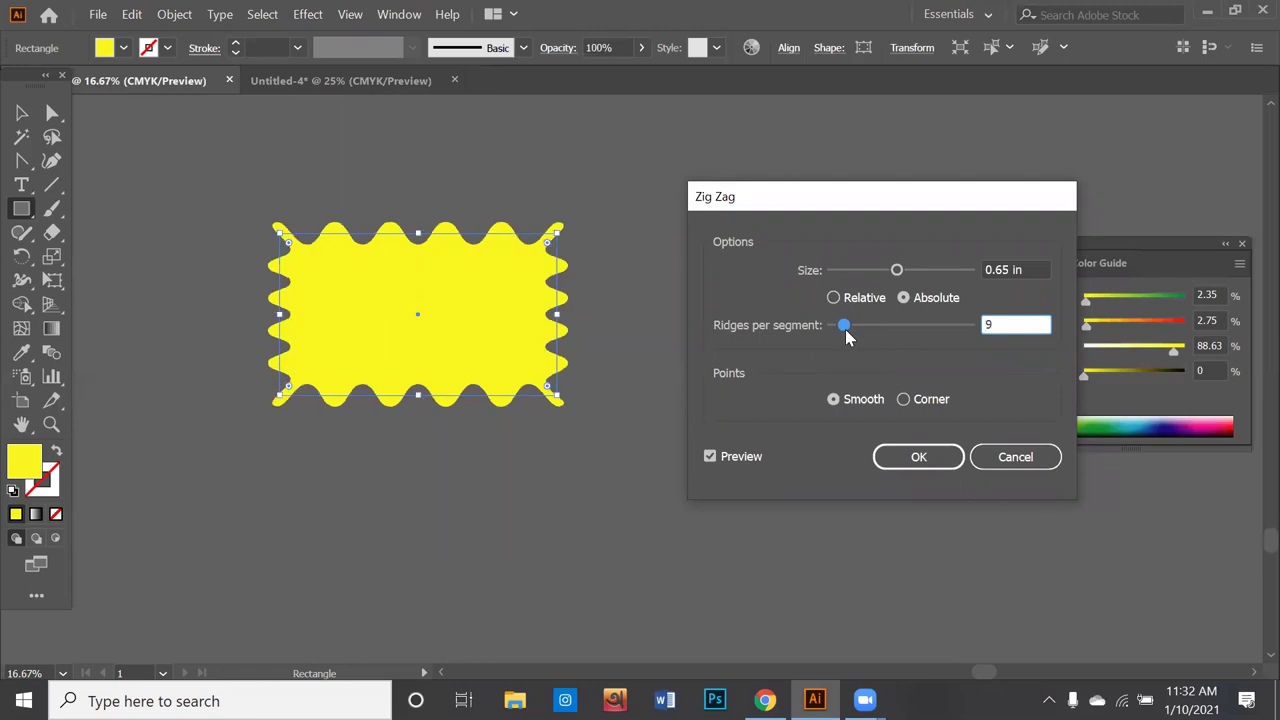
{"action": "left_click", "coordinate": [918, 458]}
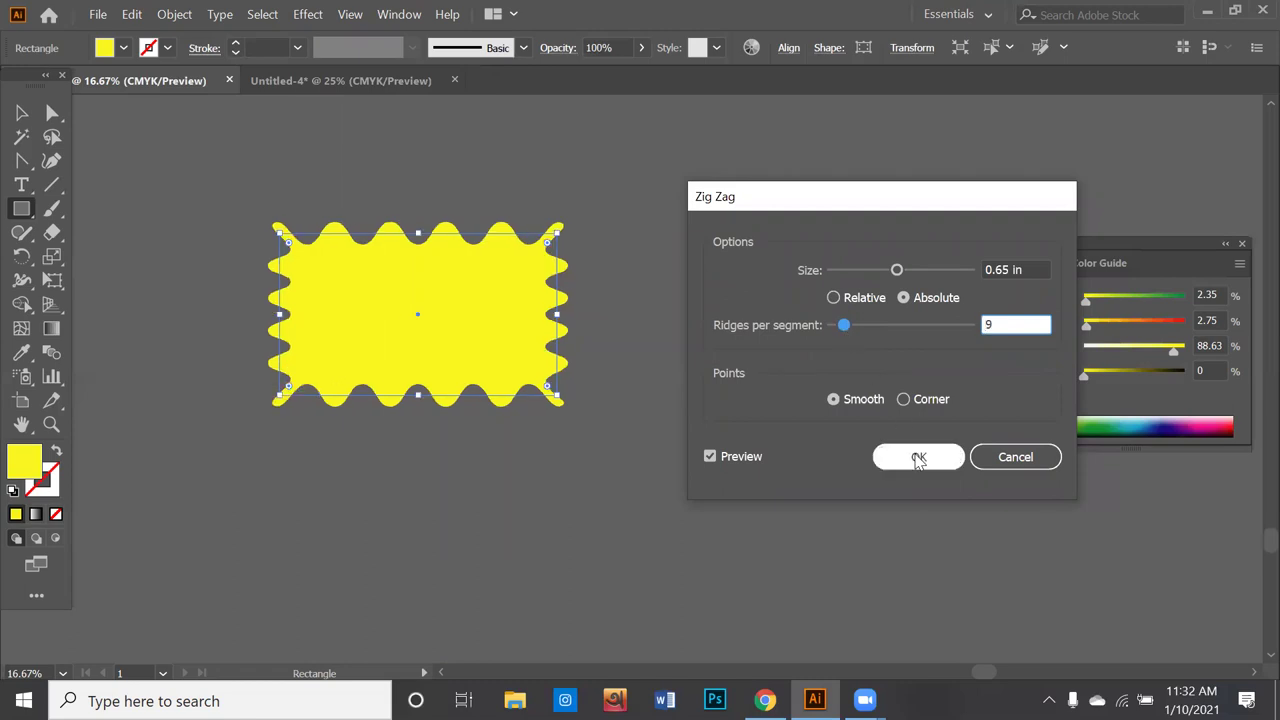
{"action": "left_click", "coordinate": [866, 451]}
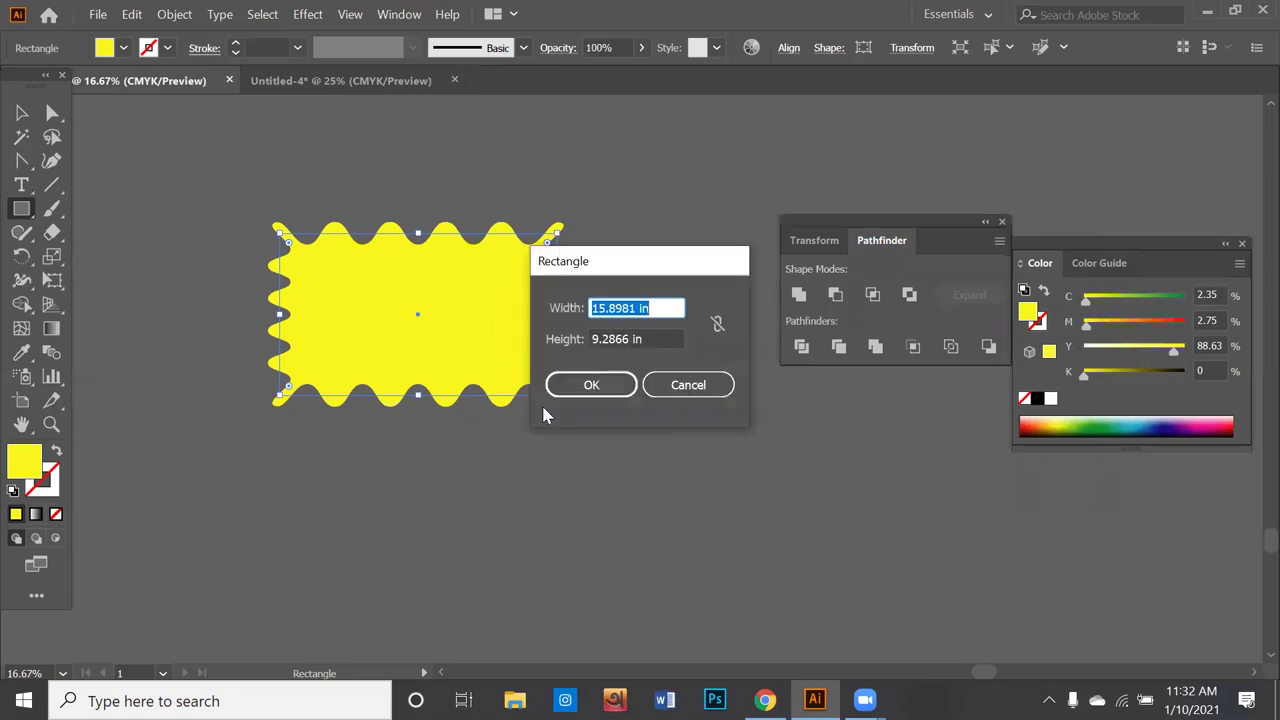
Step: Dismiss the Rectangle prompt and drag the wavy yellow shape up and left
{"action": "left_click", "coordinate": [718, 384]}
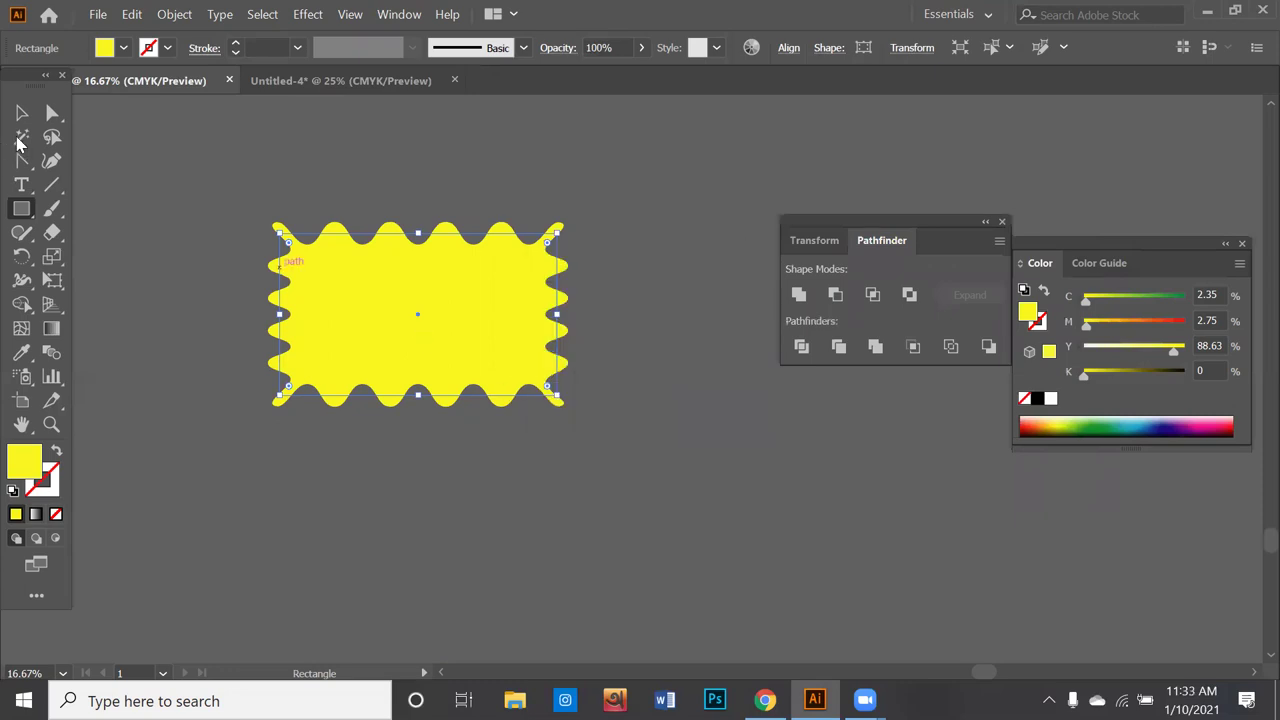
{"action": "left_click", "coordinate": [22, 116]}
{"action": "left_click_drag", "start_coordinate": [485, 342], "coordinate": [465, 409]}
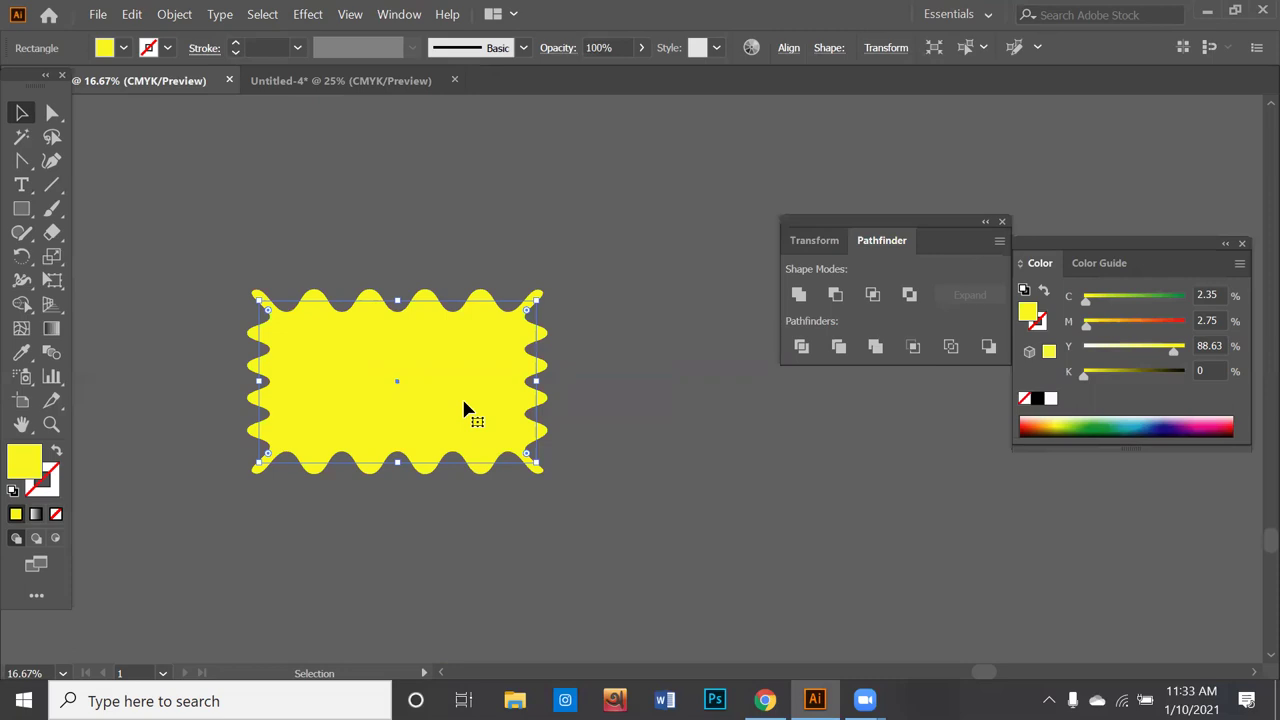
{"action": "mouse_move", "coordinate": [425, 360]}
{"action": "left_mouse_down"}
{"action": "mouse_move", "coordinate": [319, 292]}
{"action": "mouse_move", "coordinate": [405, 245]}
{"action": "left_mouse_up"}
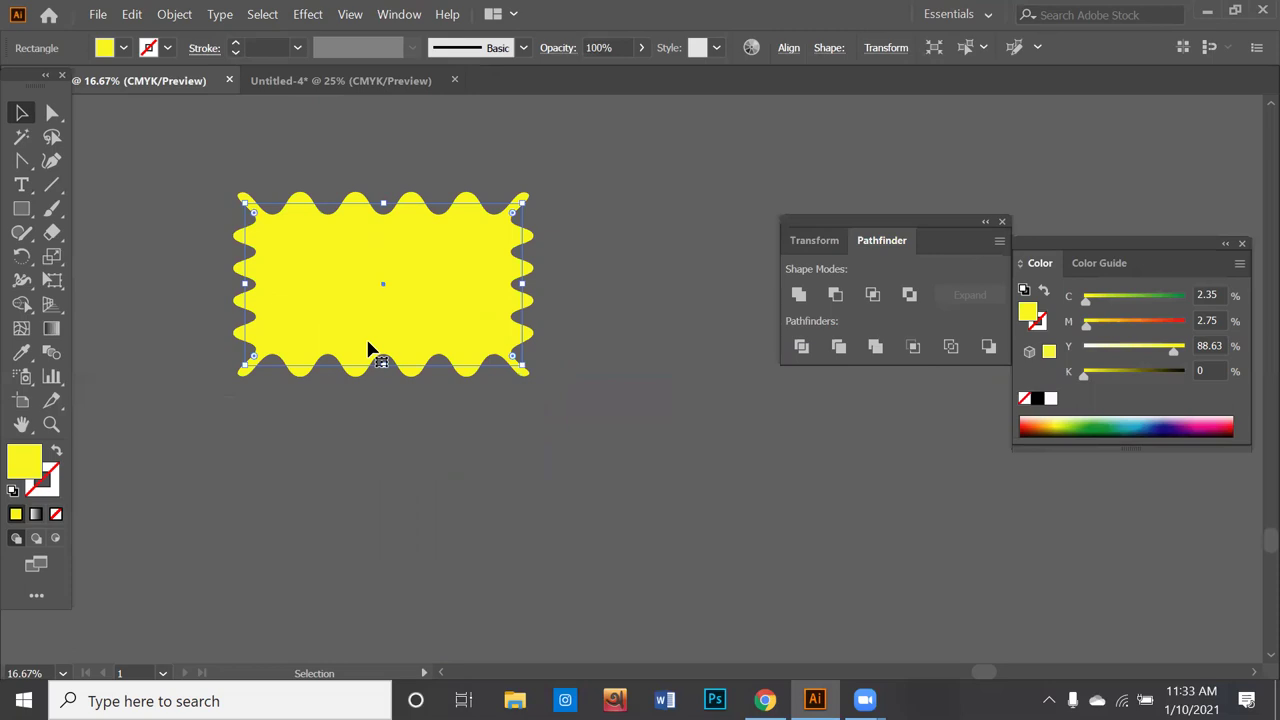
{"action": "left_click", "coordinate": [52, 185]}
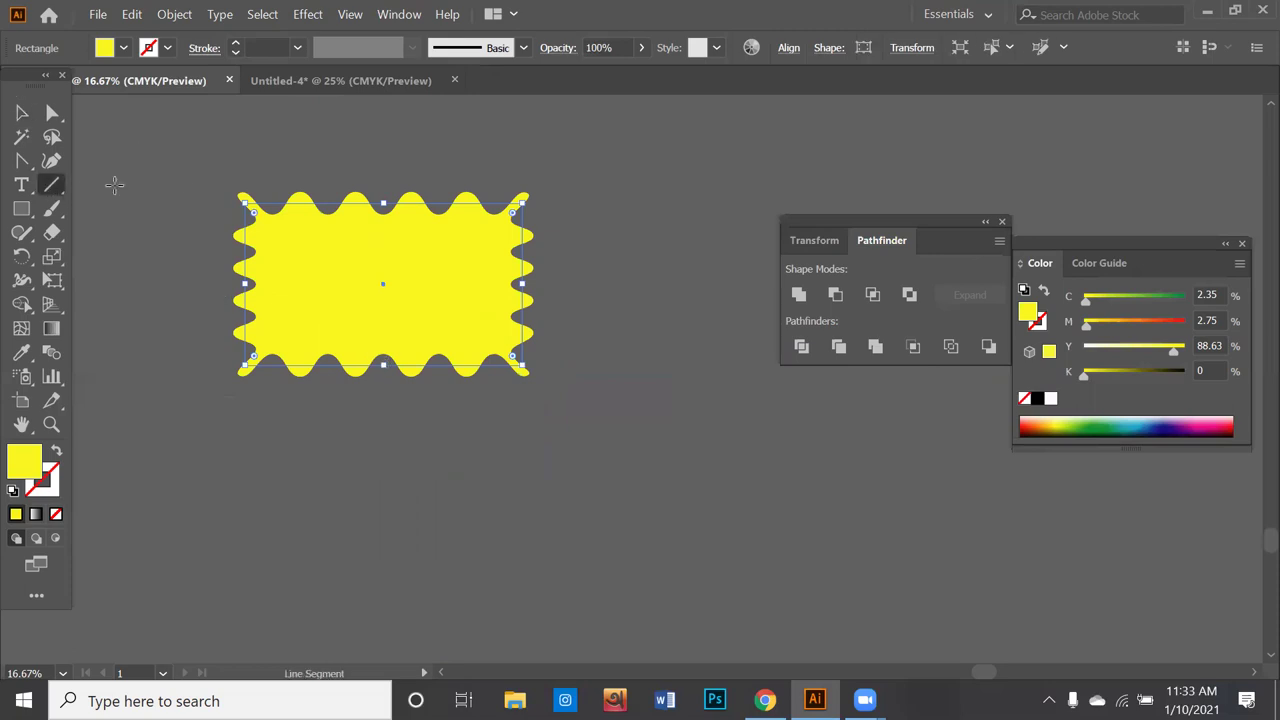
{"action": "left_click_drag", "start_coordinate": [268, 188], "coordinate": [402, 452]}
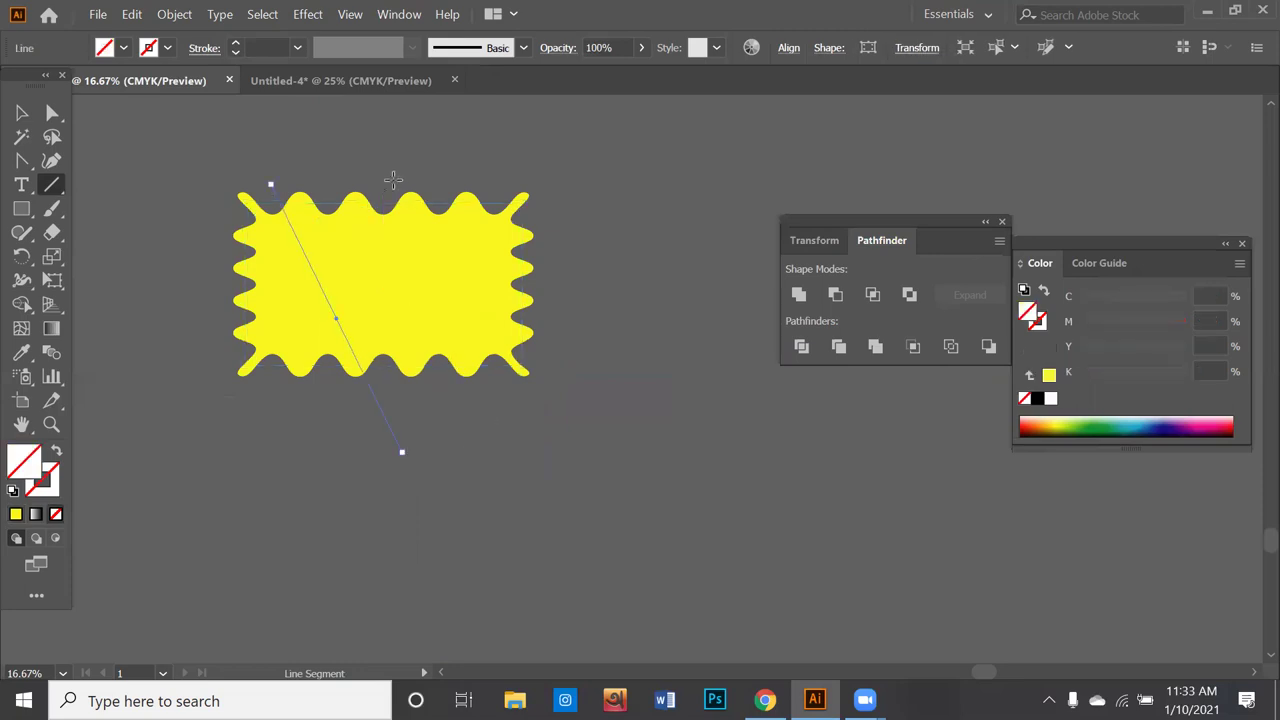
{"action": "left_click", "coordinate": [26, 119]}
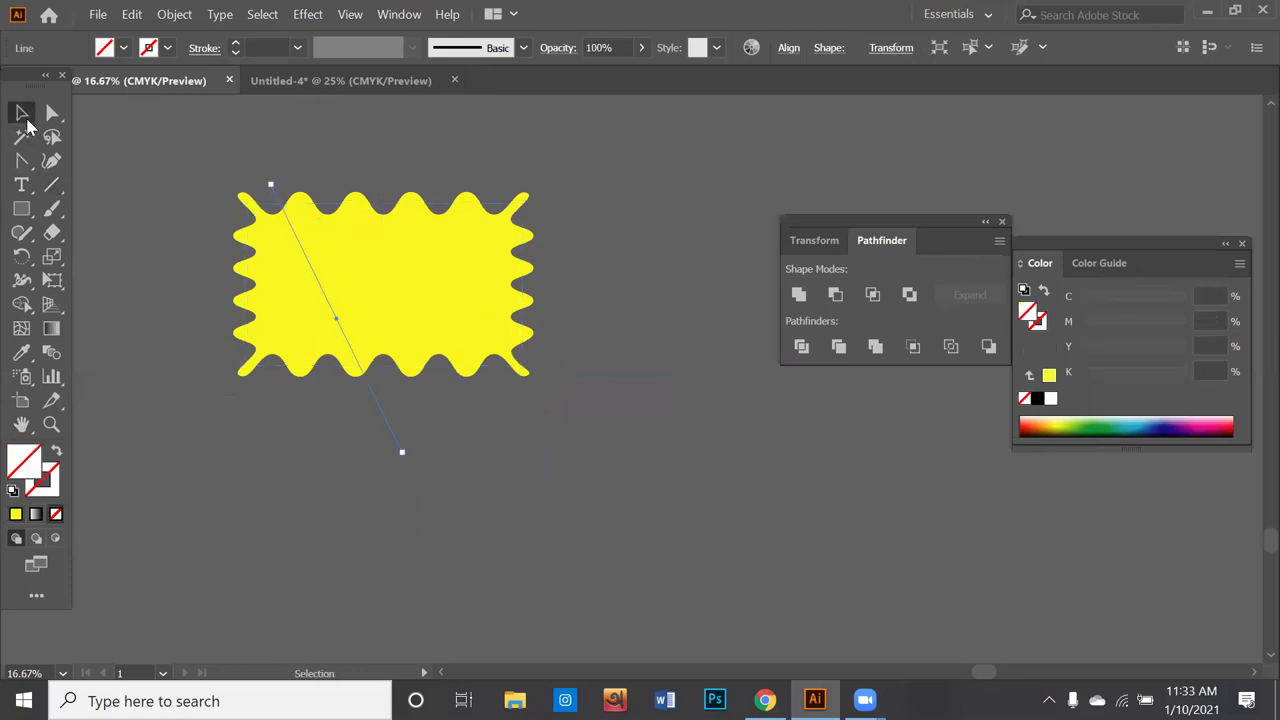
{"action": "left_click_drag", "start_coordinate": [178, 145], "coordinate": [576, 452]}
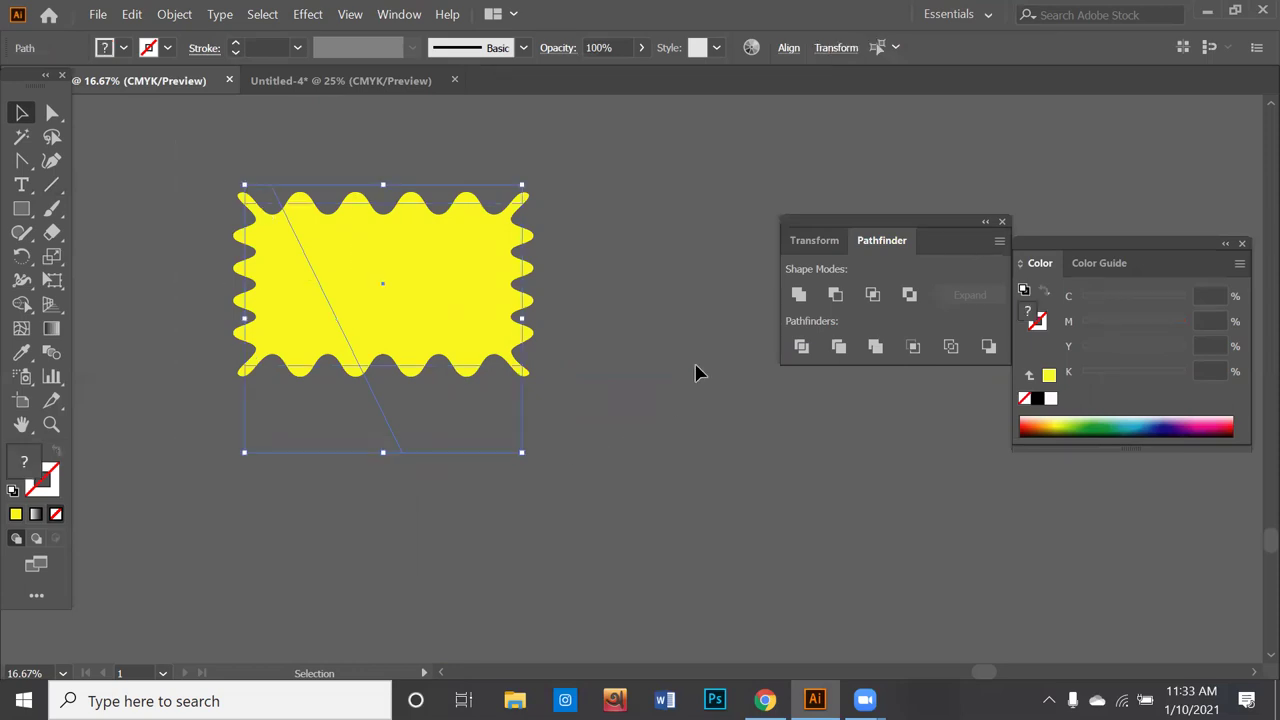
{"action": "left_click", "coordinate": [801, 347]}
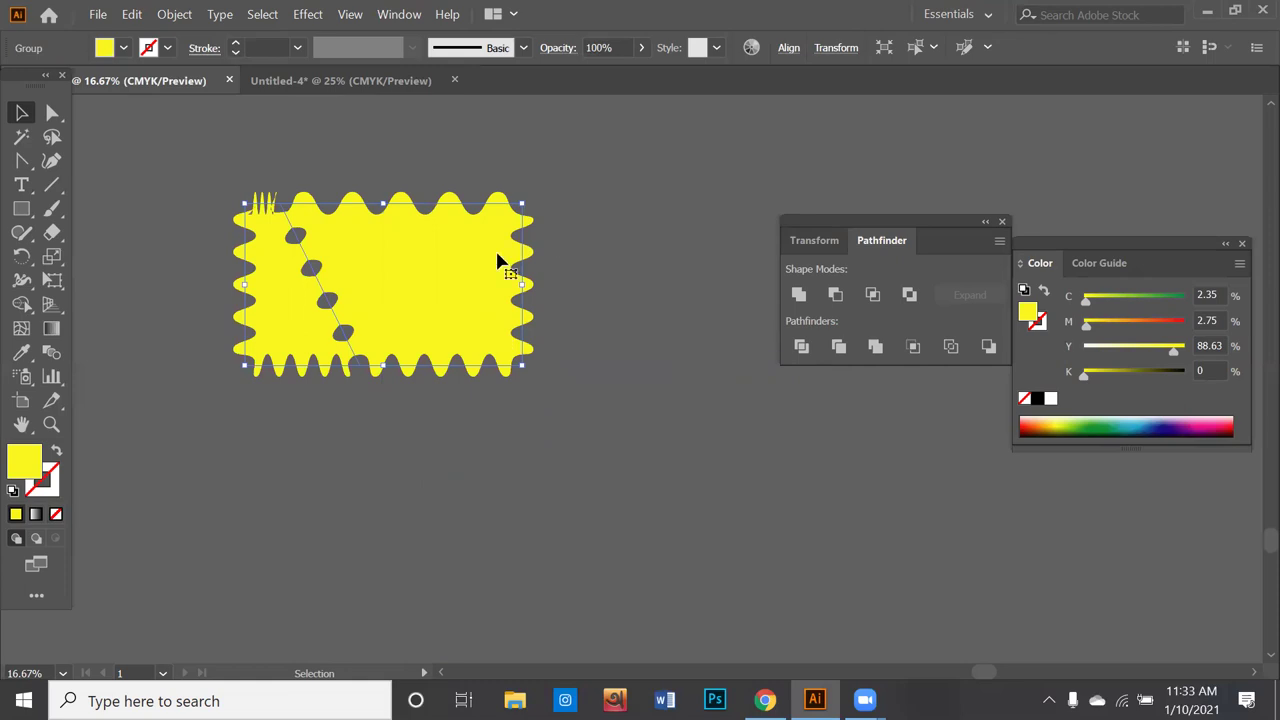
{"action": "right_click", "coordinate": [458, 257]}
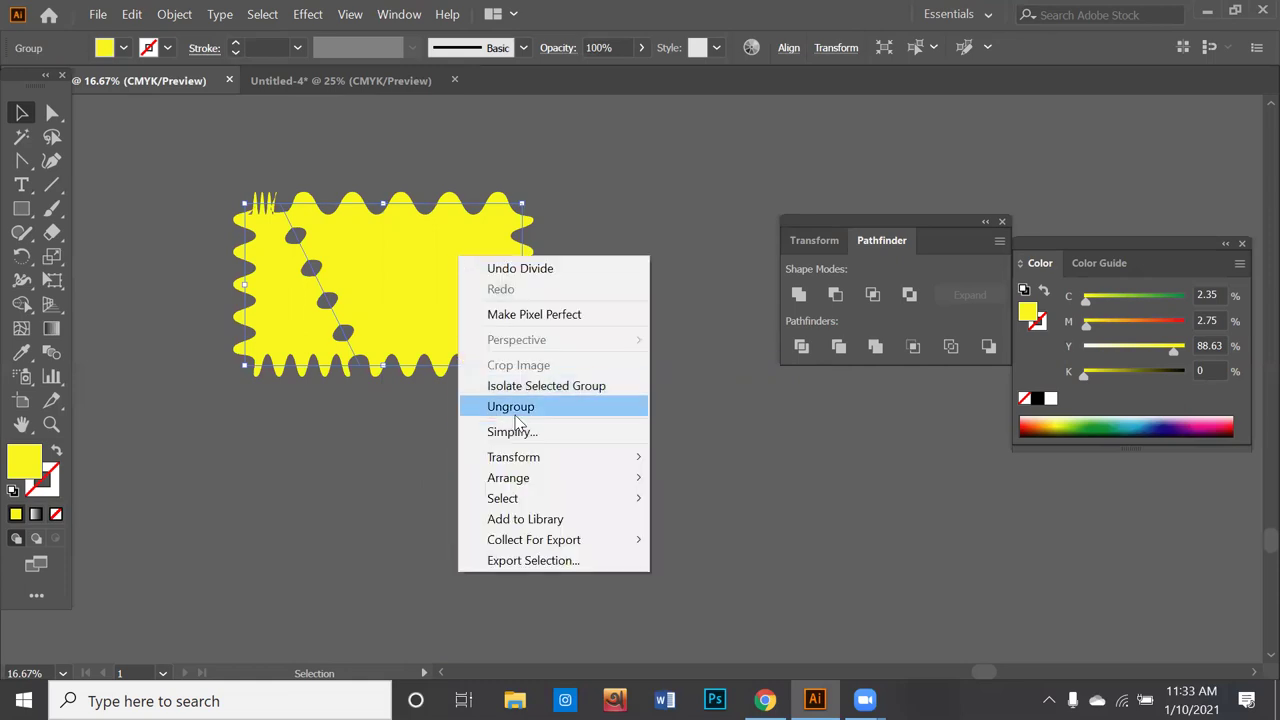
{"action": "left_click", "coordinate": [515, 415]}
{"action": "left_click", "coordinate": [580, 268]}
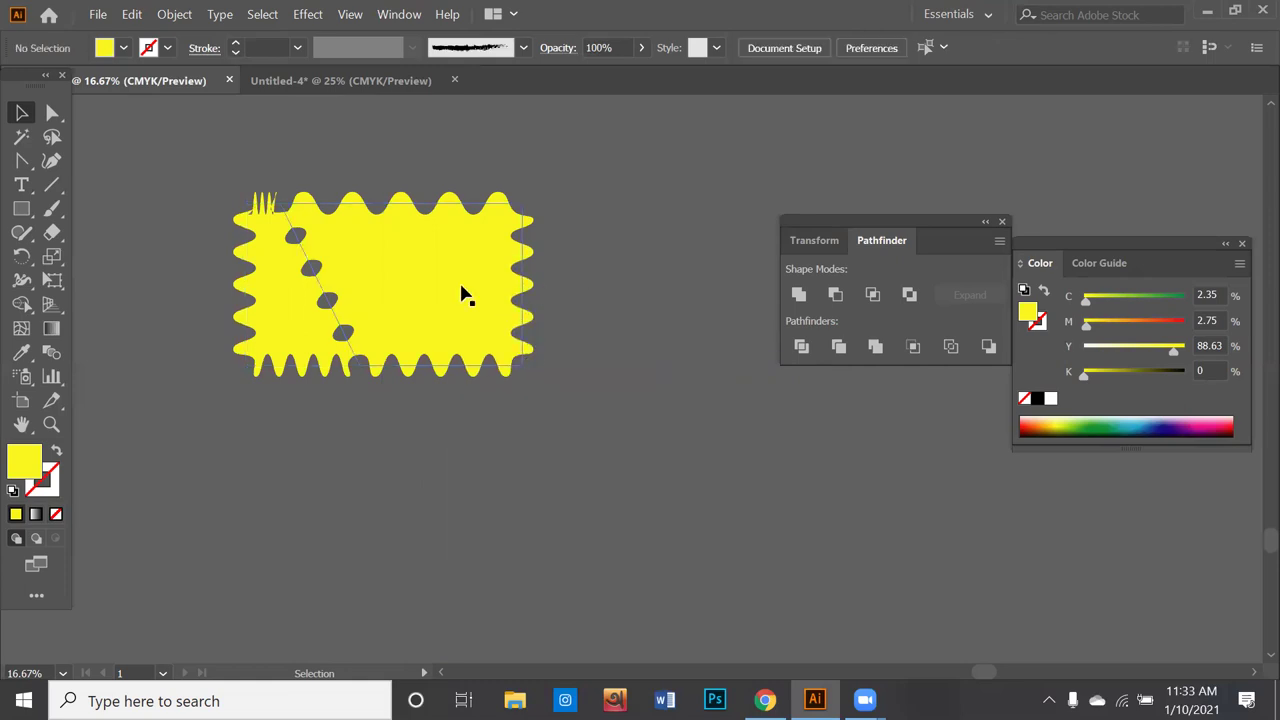
{"action": "left_click_drag", "start_coordinate": [443, 277], "coordinate": [558, 253]}
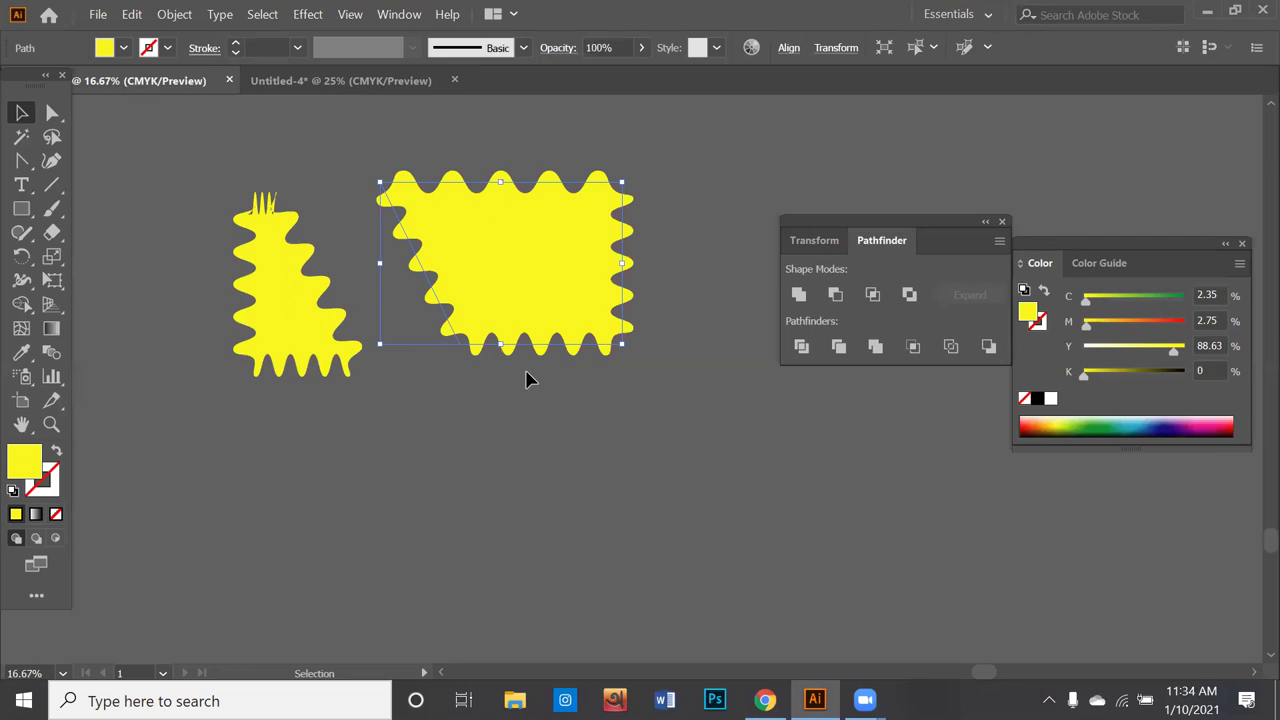
{"action": "key", "text": "ctrl+z"}
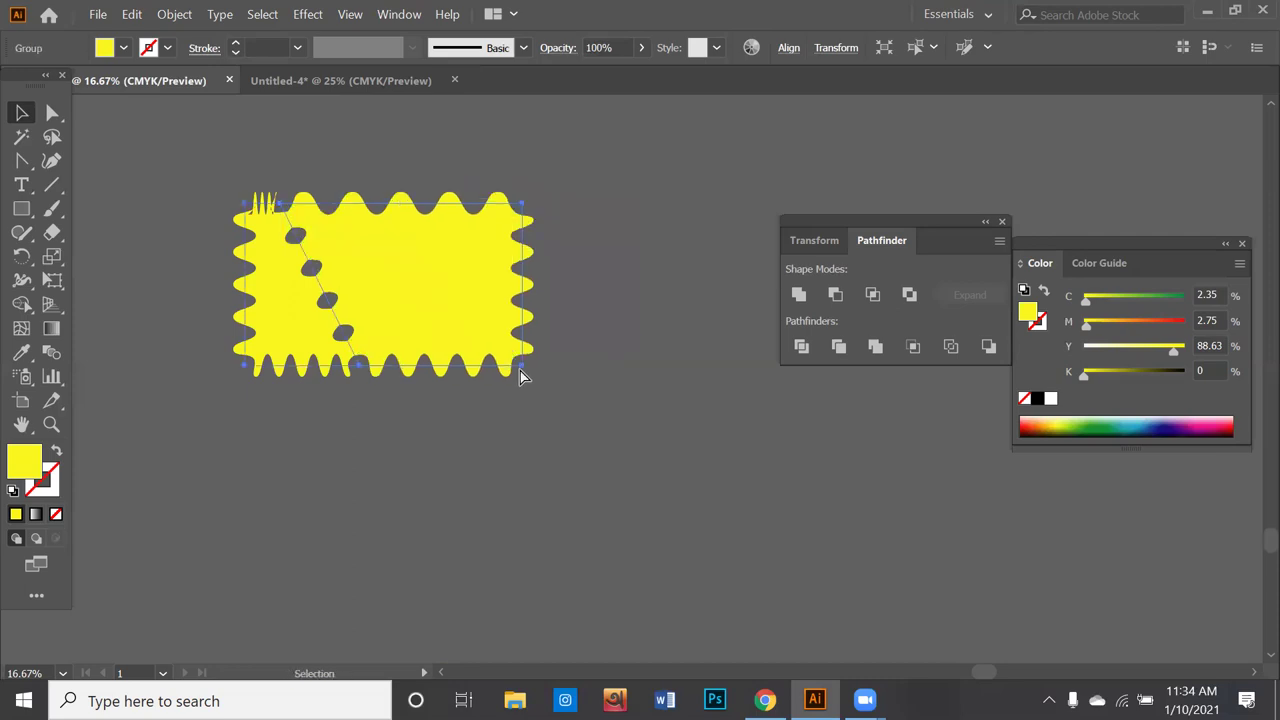
{"action": "key", "text": "ctrl+z"}
{"action": "key", "text": "ctrl+z"}
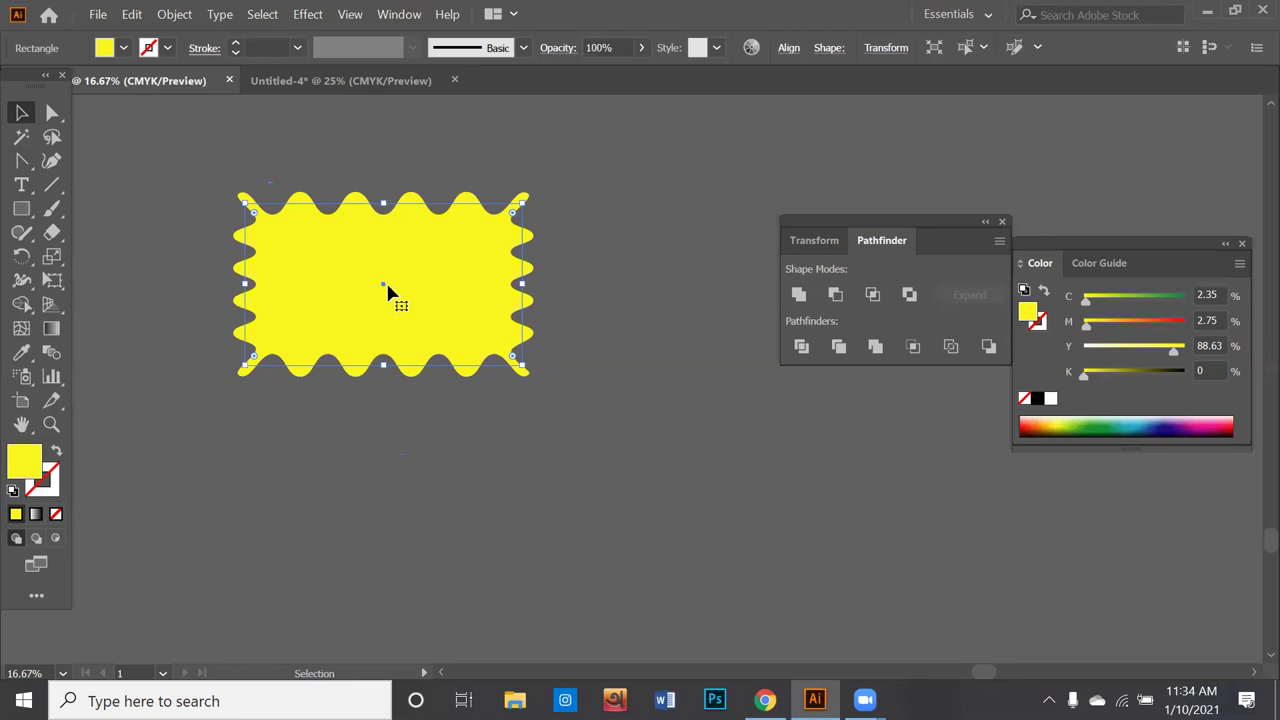
Step: Expand the Zig Zag appearance, then Pathfinder Divide it along a drawn diagonal line
{"action": "left_click", "coordinate": [176, 16]}
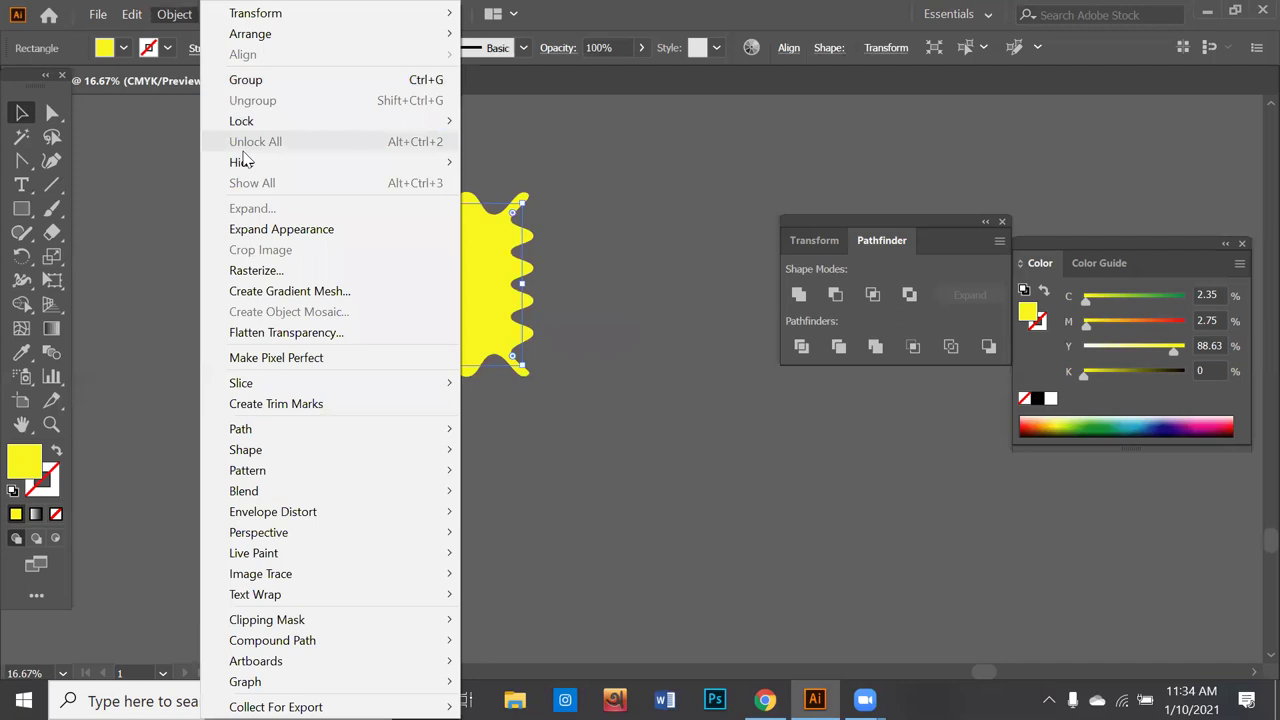
{"action": "left_click", "coordinate": [255, 229]}
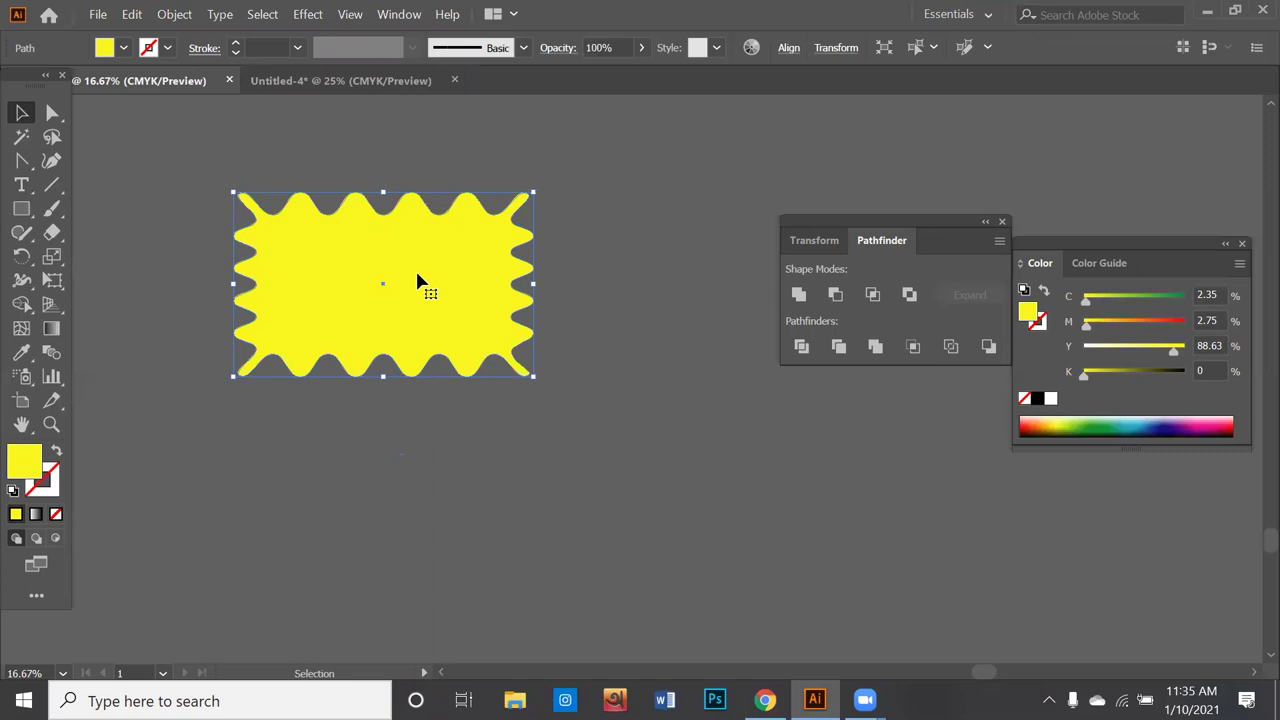
{"action": "left_click", "coordinate": [50, 185]}
{"action": "left_click_drag", "start_coordinate": [282, 150], "coordinate": [434, 519]}
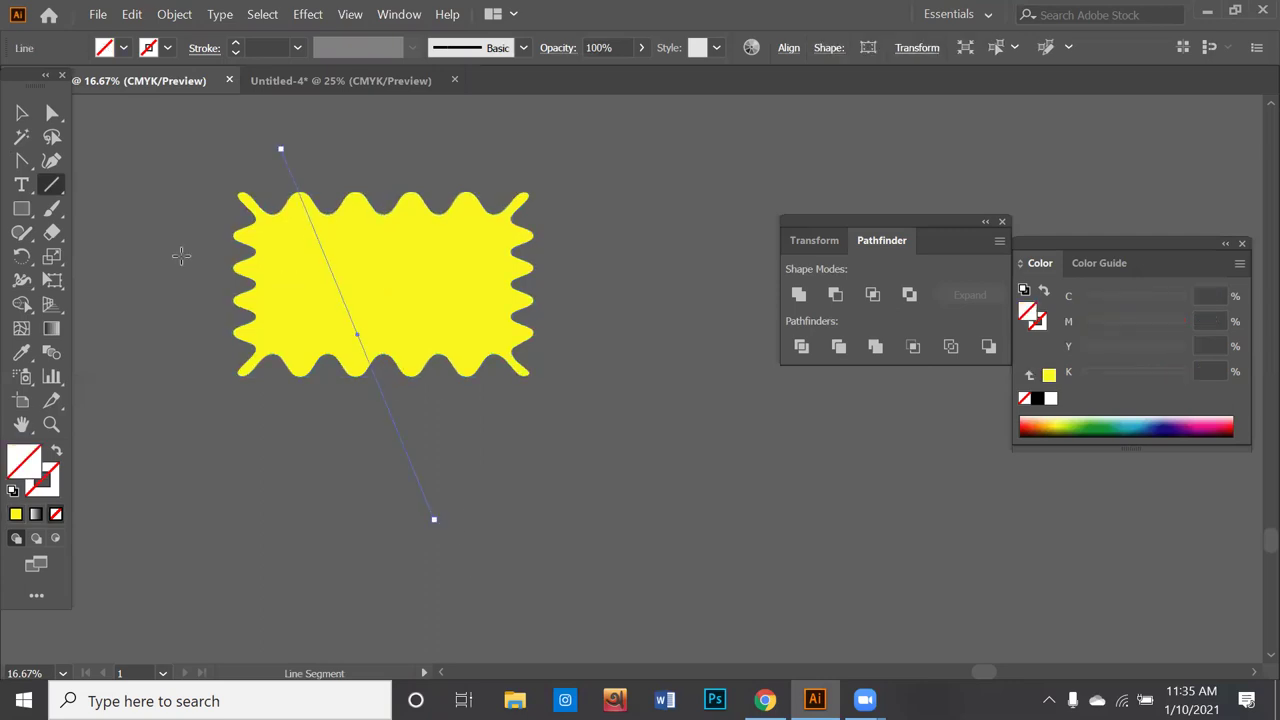
{"action": "left_click", "coordinate": [22, 113]}
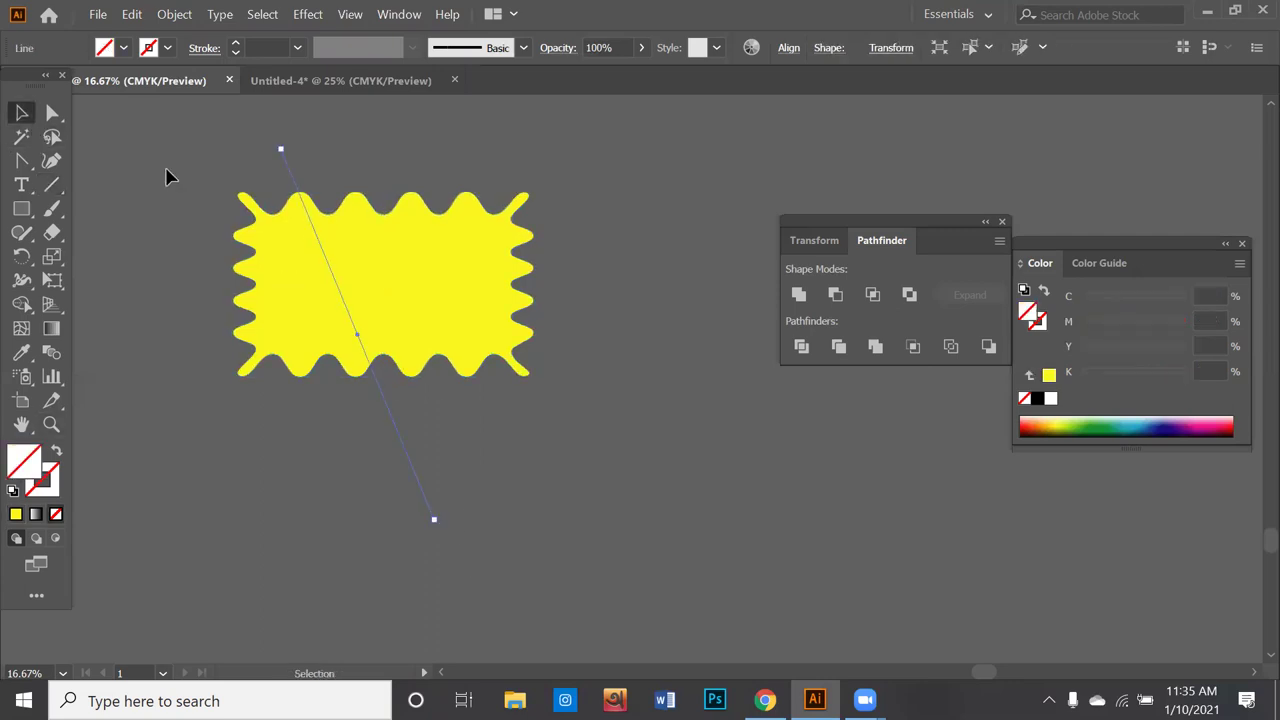
{"action": "key", "text": "ctrl+a"}
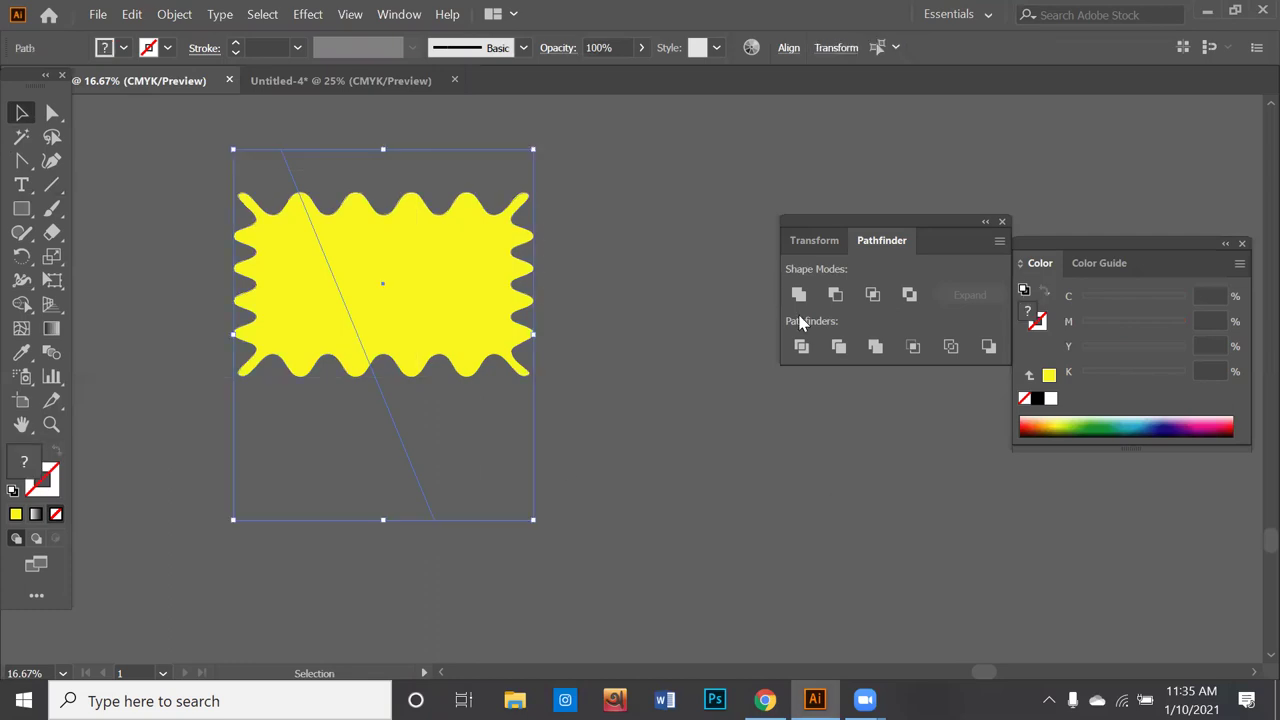
{"action": "left_click", "coordinate": [801, 347]}
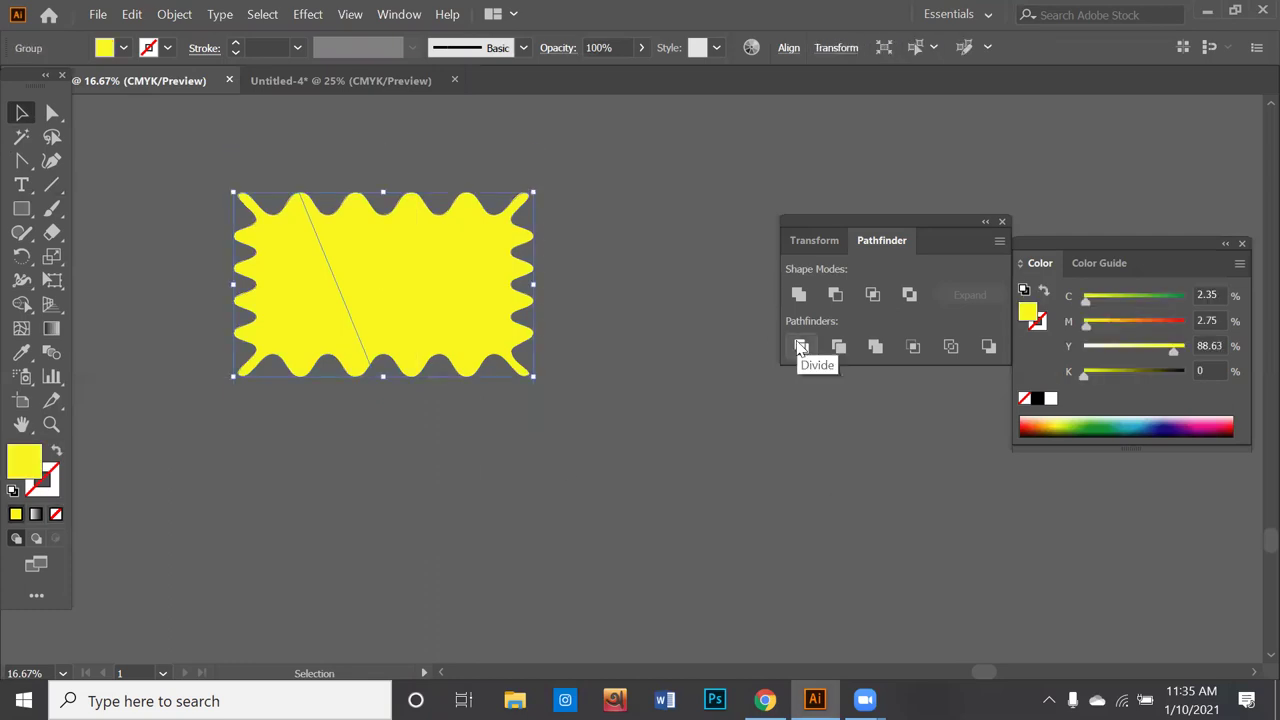
Step: Ungroup the wavy halves, pull the right piece away, and draw a rectangle below
{"action": "right_click", "coordinate": [463, 232]}
{"action": "left_click", "coordinate": [514, 380]}
{"action": "left_click", "coordinate": [614, 286]}
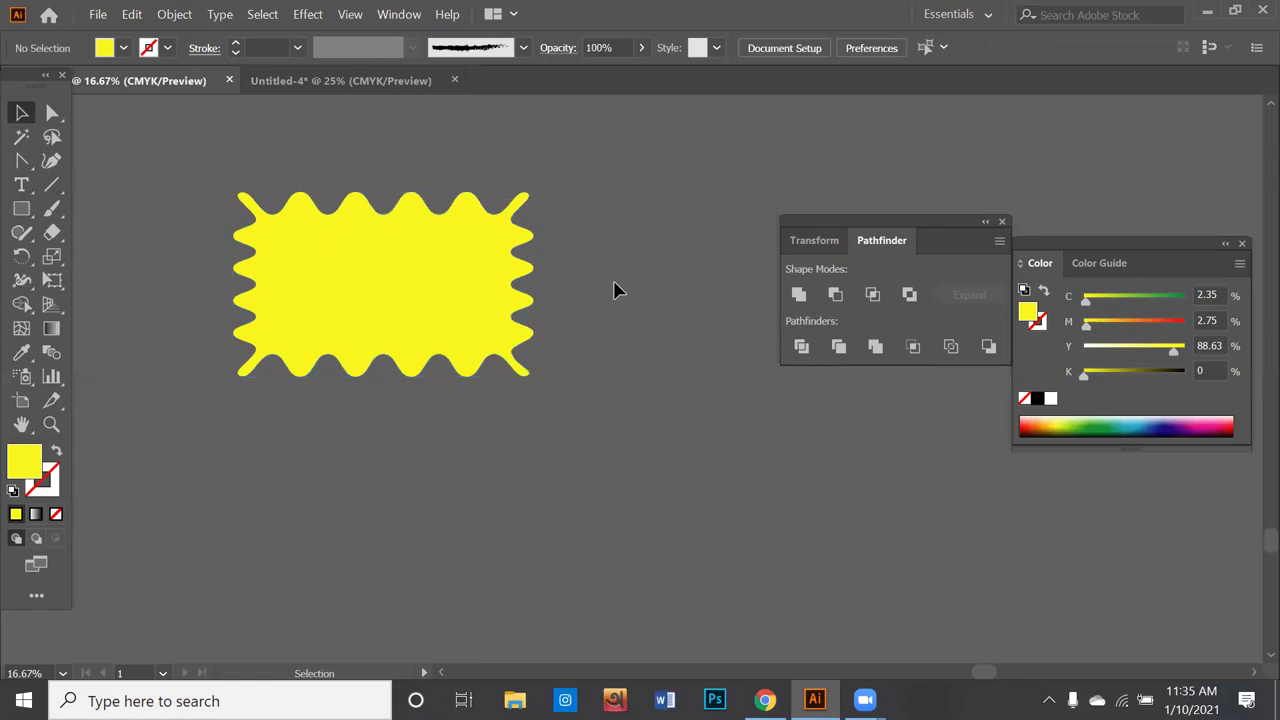
{"action": "left_click_drag", "start_coordinate": [450, 247], "coordinate": [570, 245]}
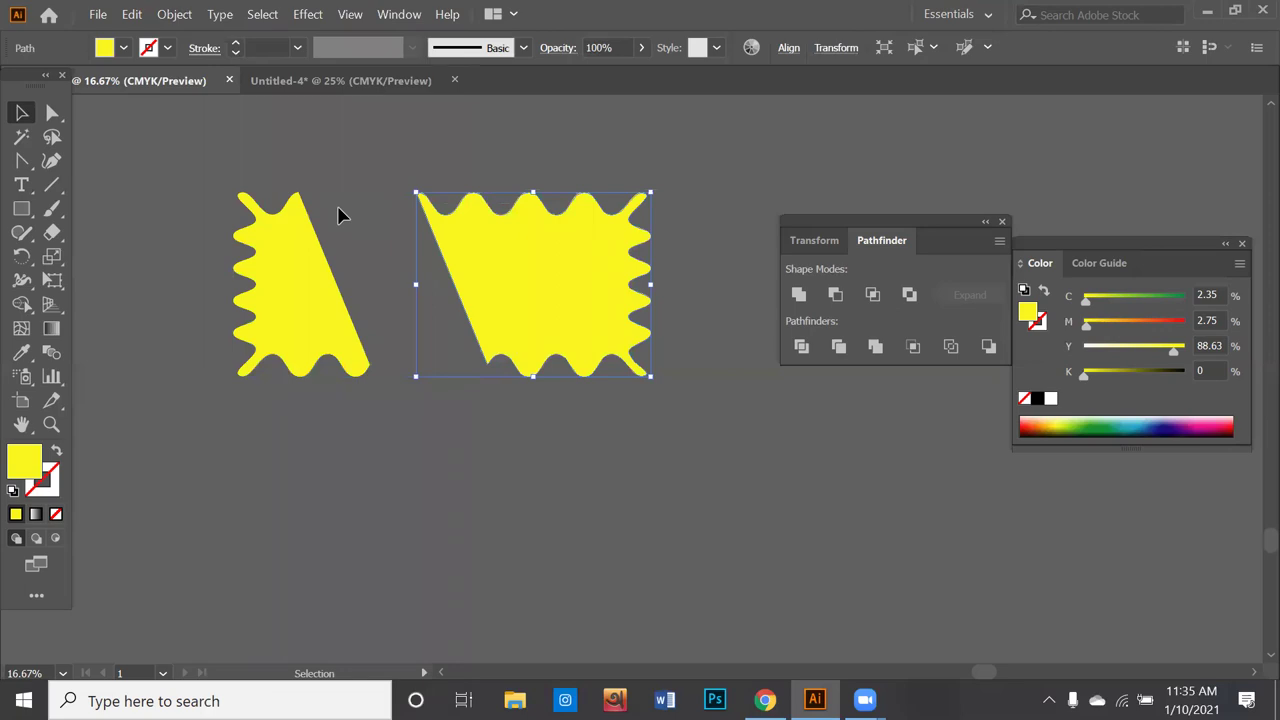
{"action": "key", "text": "ctrl+z"}
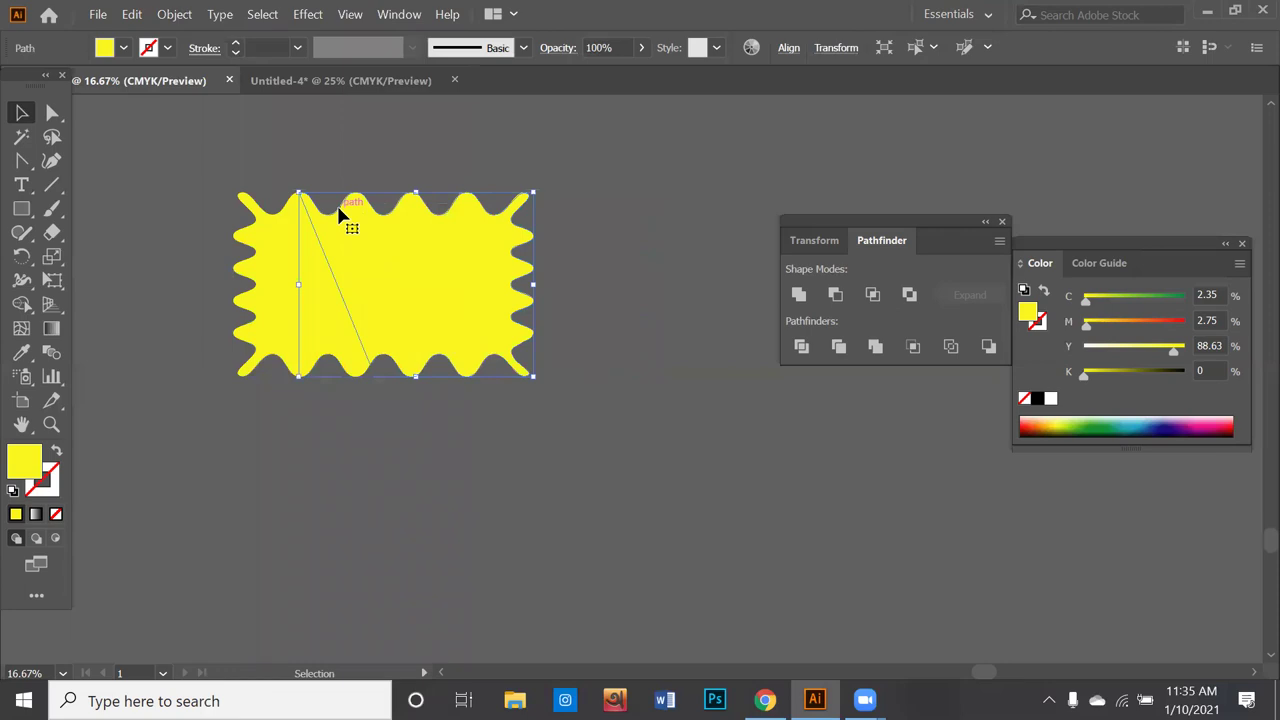
{"action": "left_click_drag", "start_coordinate": [404, 273], "coordinate": [480, 297]}
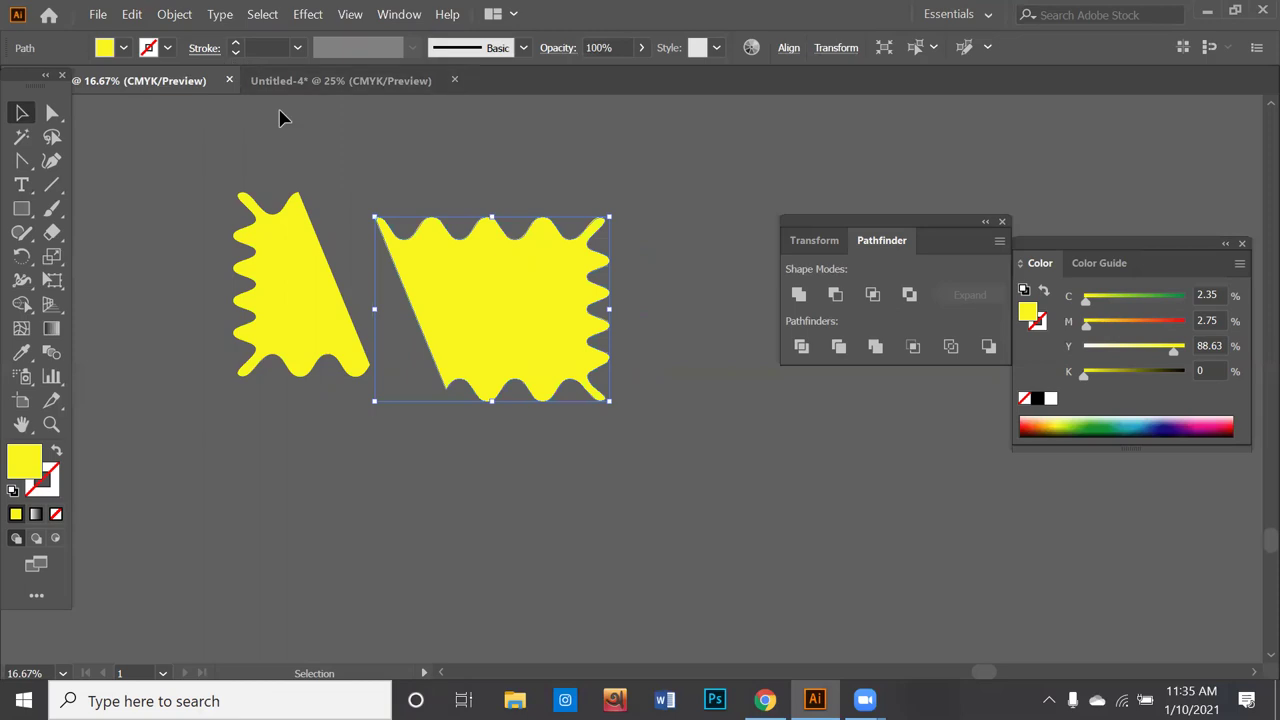
{"action": "left_click", "coordinate": [20, 208]}
{"action": "mouse_move", "coordinate": [275, 471]}
{"action": "left_mouse_down"}
{"action": "mouse_move", "coordinate": [678, 680]}
{"action": "mouse_move", "coordinate": [706, 565]}
{"action": "left_mouse_up"}
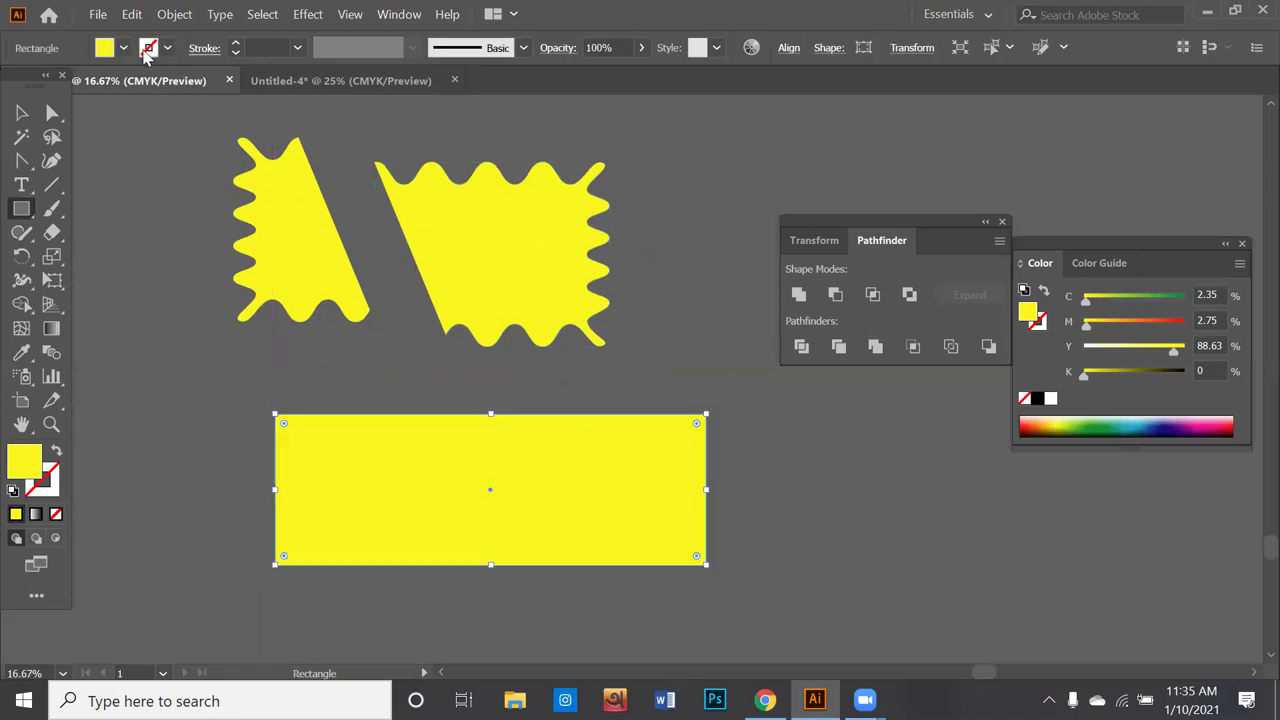
Step: Give the new rectangle a yellow stroke, no fill, and an 8 pt stroke weight
{"action": "left_click", "coordinate": [146, 52]}
{"action": "left_click", "coordinate": [83, 79]}
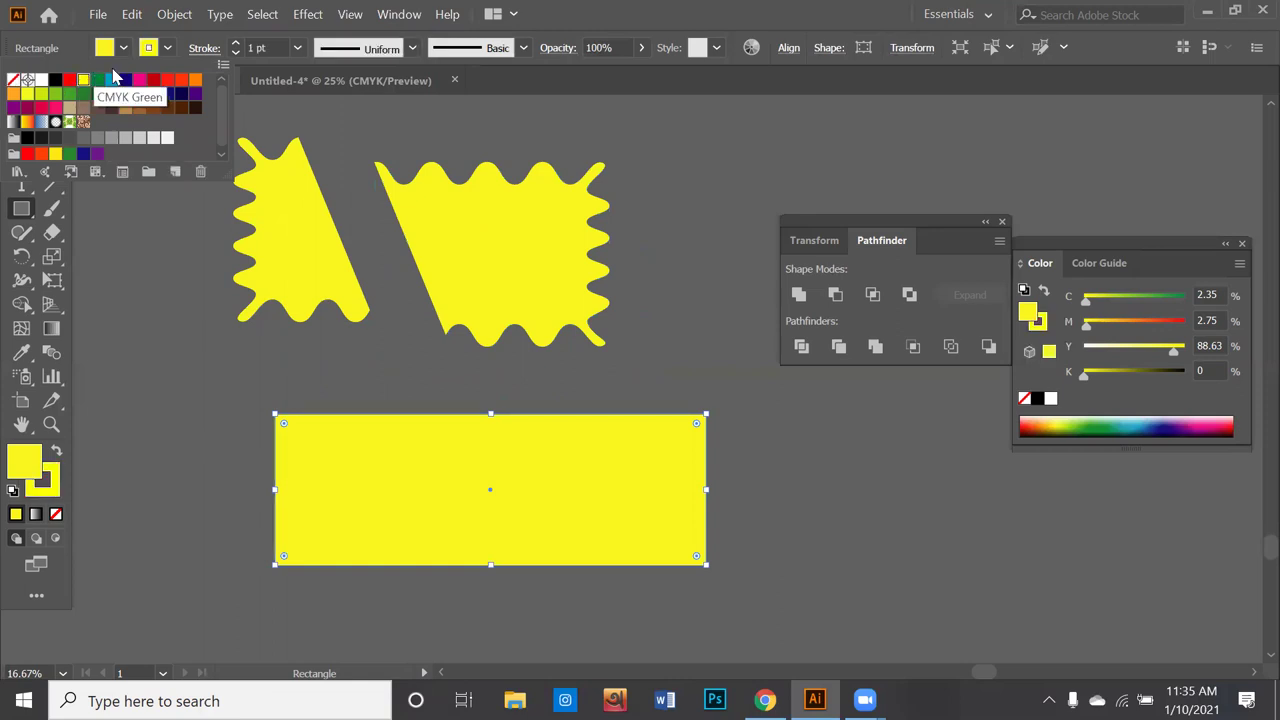
{"action": "left_click", "coordinate": [125, 40]}
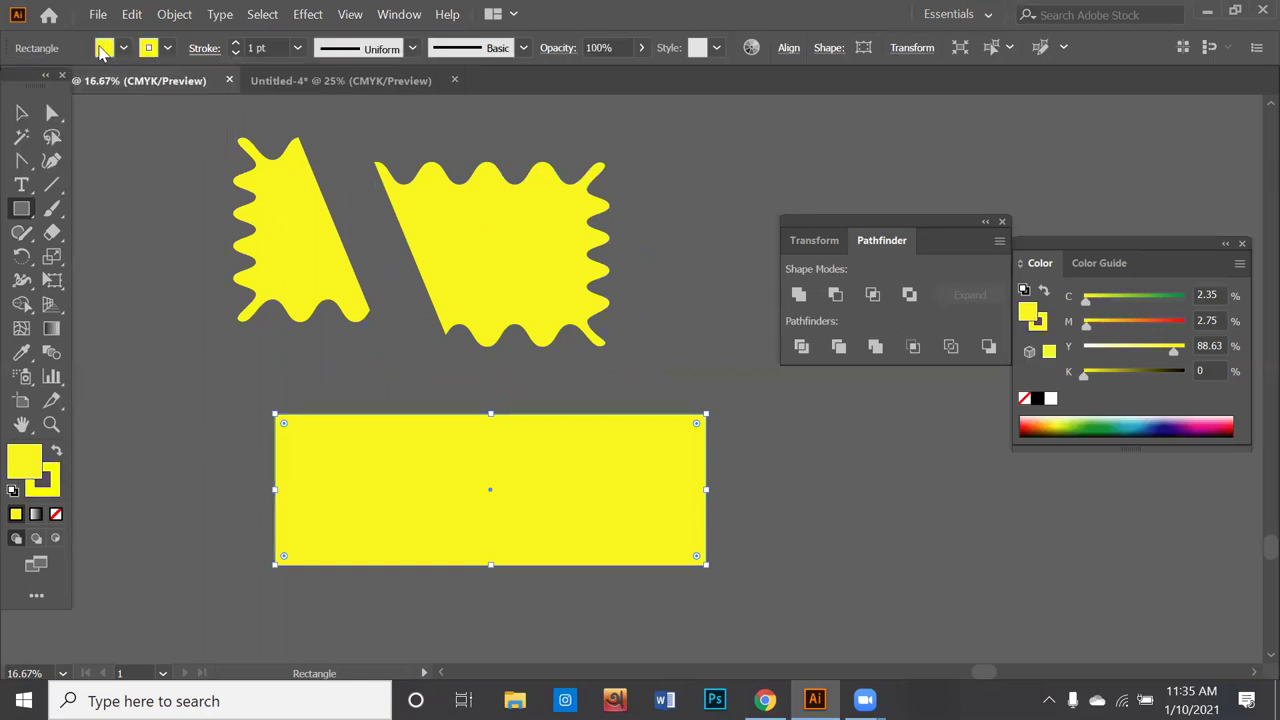
{"action": "left_click", "coordinate": [104, 48]}
{"action": "left_click", "coordinate": [12, 80]}
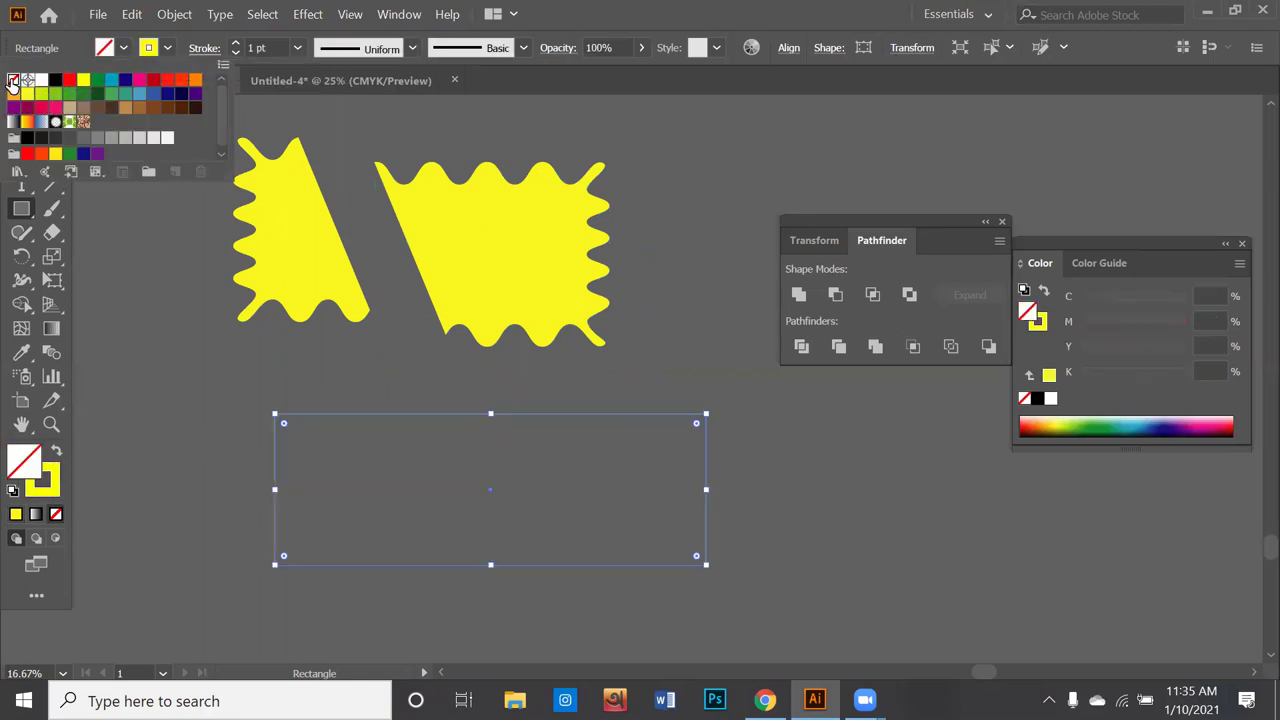
{"action": "left_click", "coordinate": [236, 45]}
{"action": "left_click", "coordinate": [236, 45]}
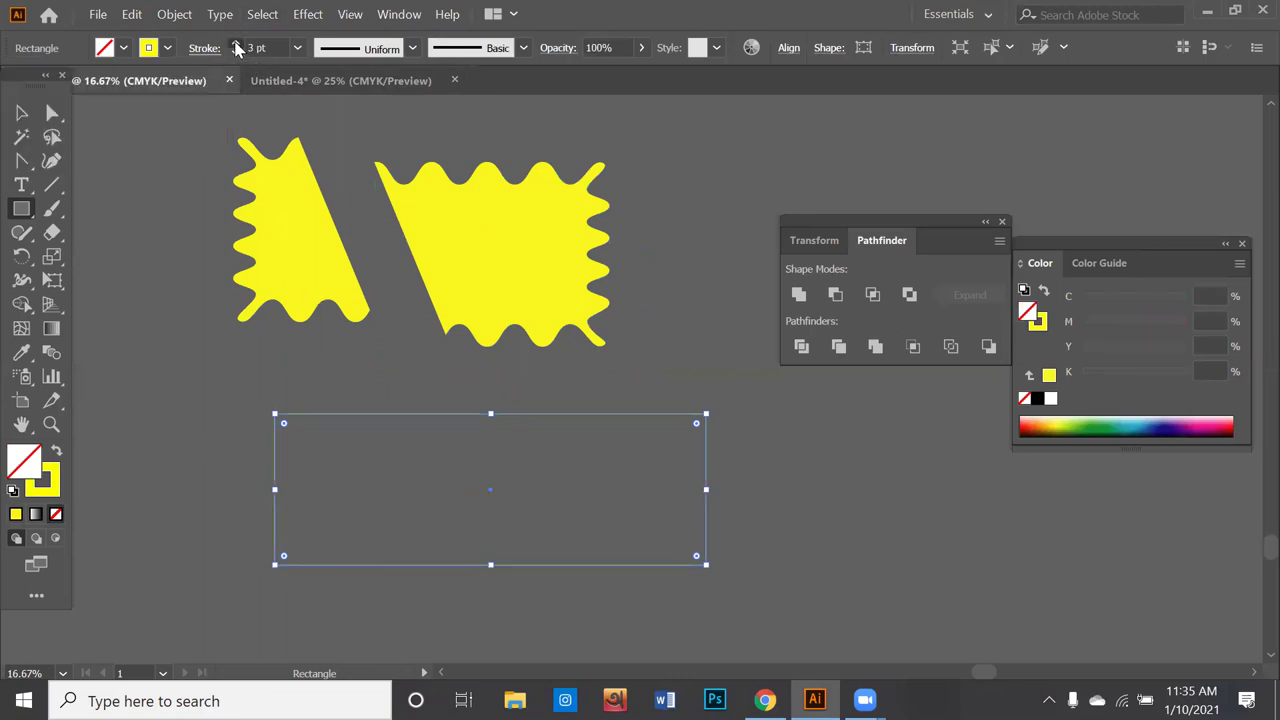
{"action": "left_click", "coordinate": [236, 45]}
{"action": "left_click", "coordinate": [236, 45]}
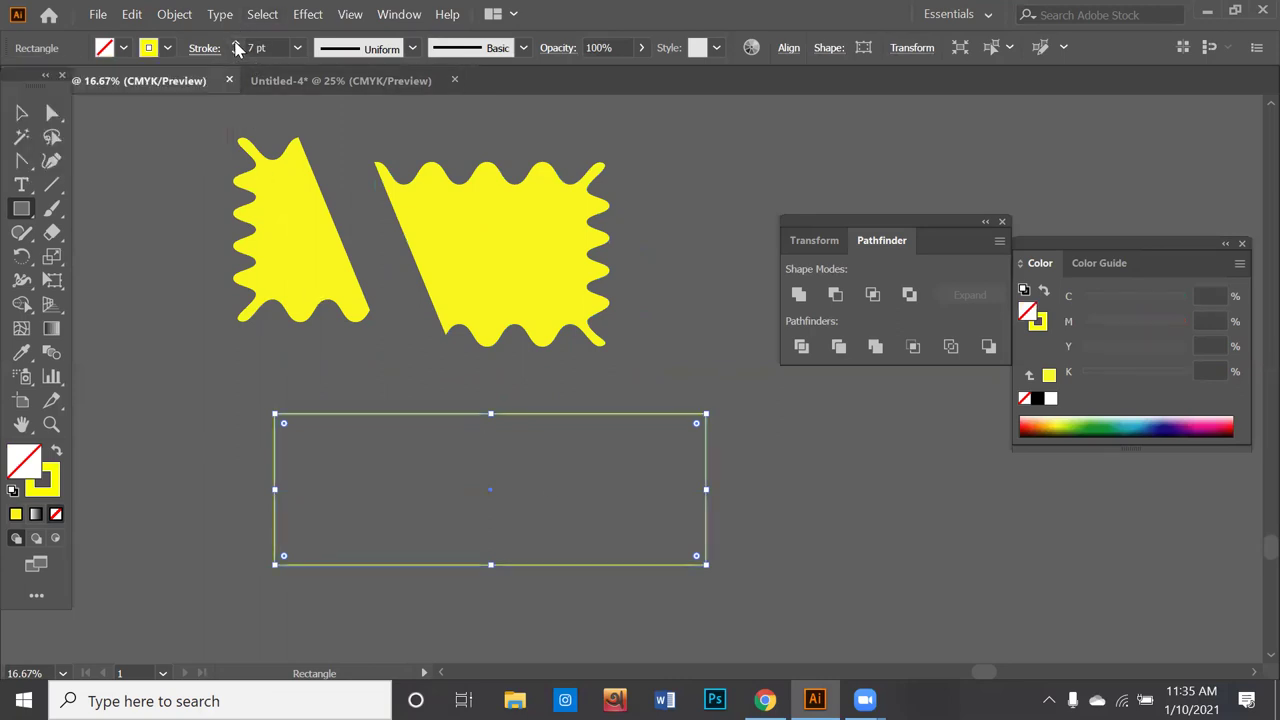
{"action": "left_click", "coordinate": [424, 529]}
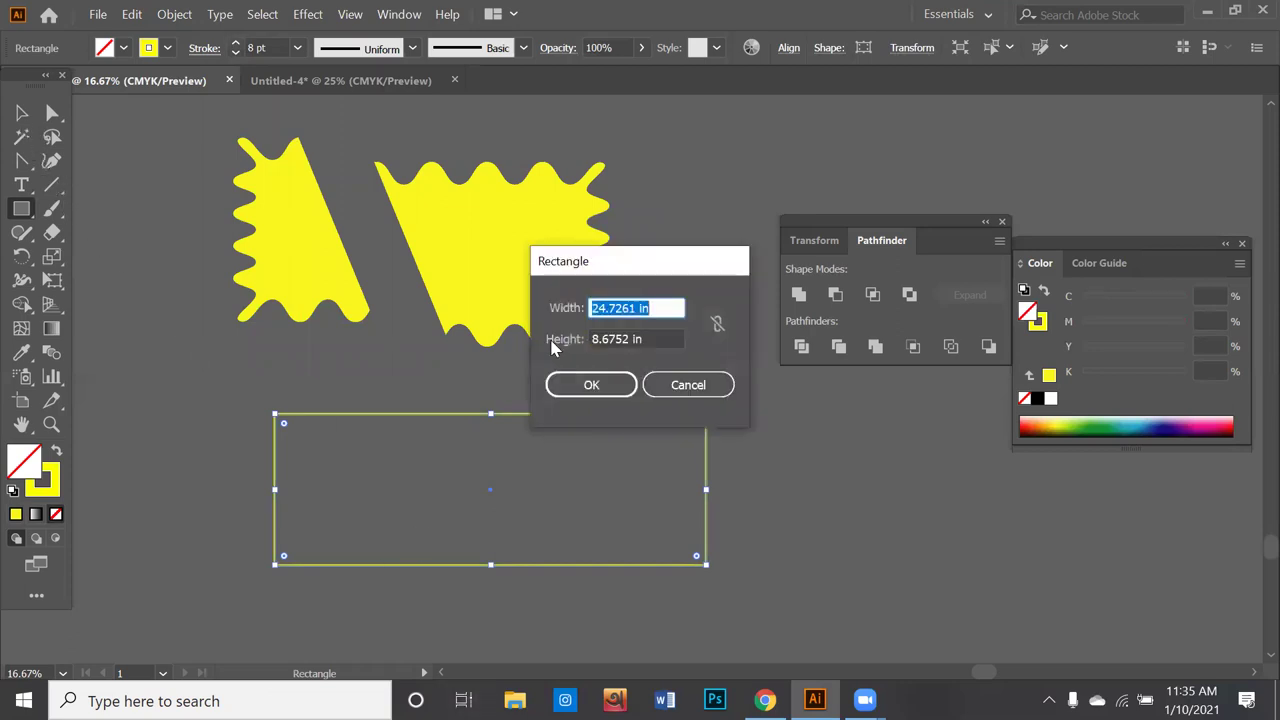
{"action": "left_click", "coordinate": [690, 387]}
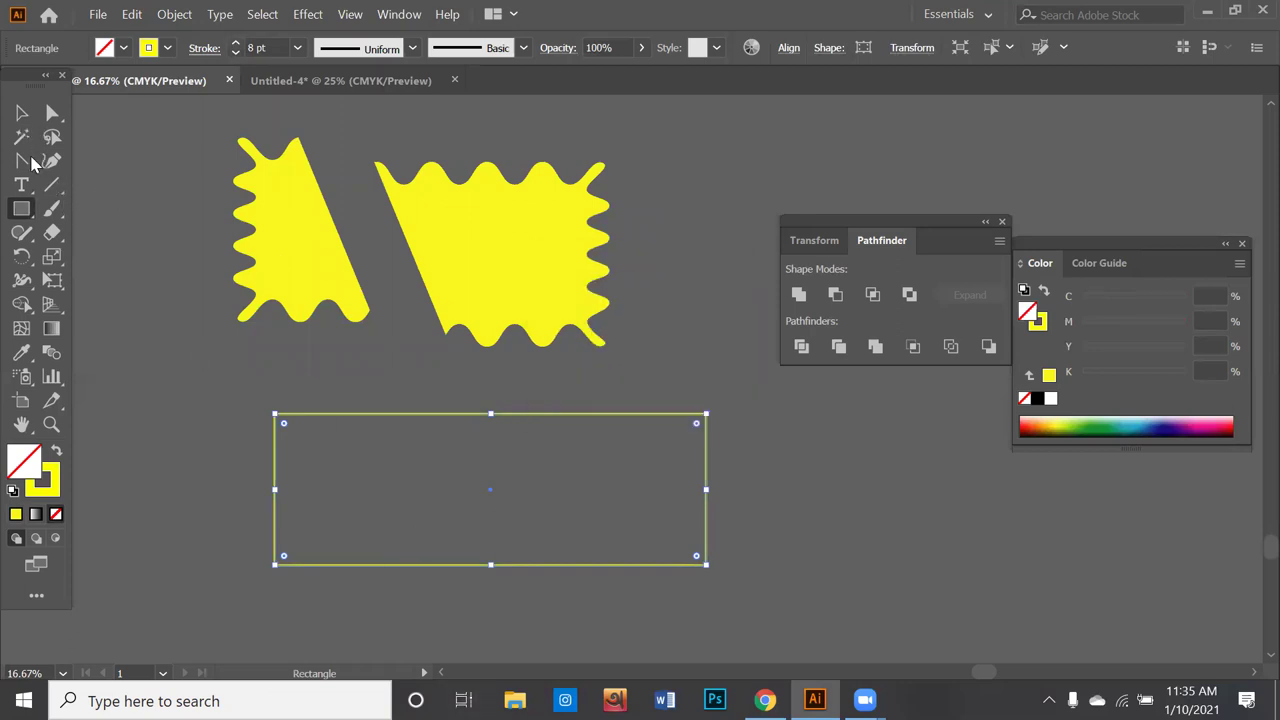
{"action": "left_click", "coordinate": [23, 116]}
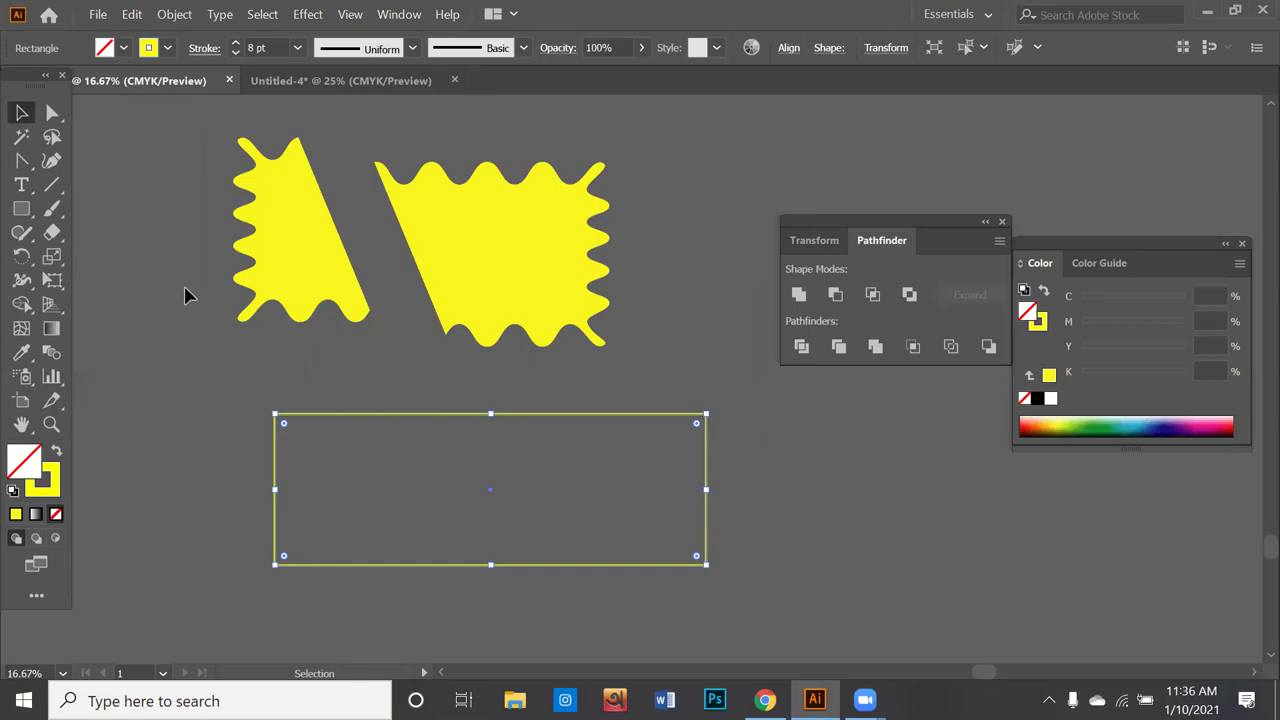
Step: Browse the Effect menu and the brush list without applying anything
{"action": "left_click", "coordinate": [308, 14]}
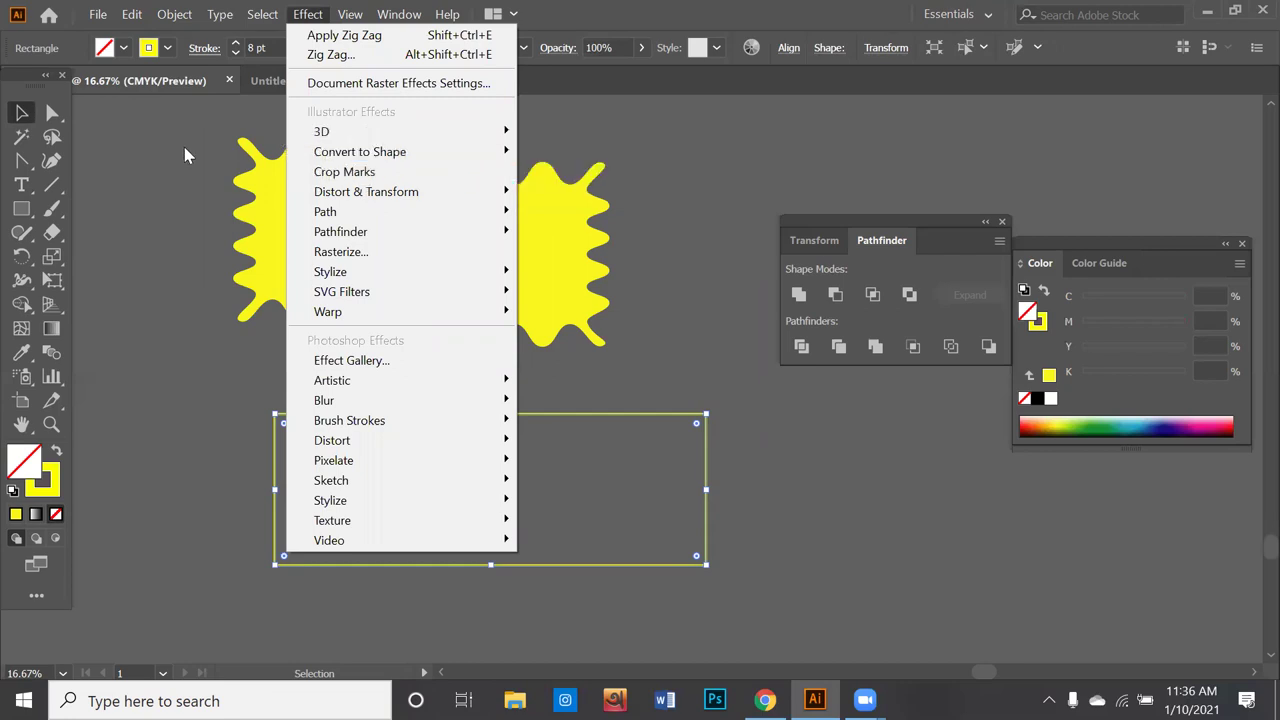
{"action": "left_click", "coordinate": [398, 14]}
{"action": "left_click", "coordinate": [180, 189]}
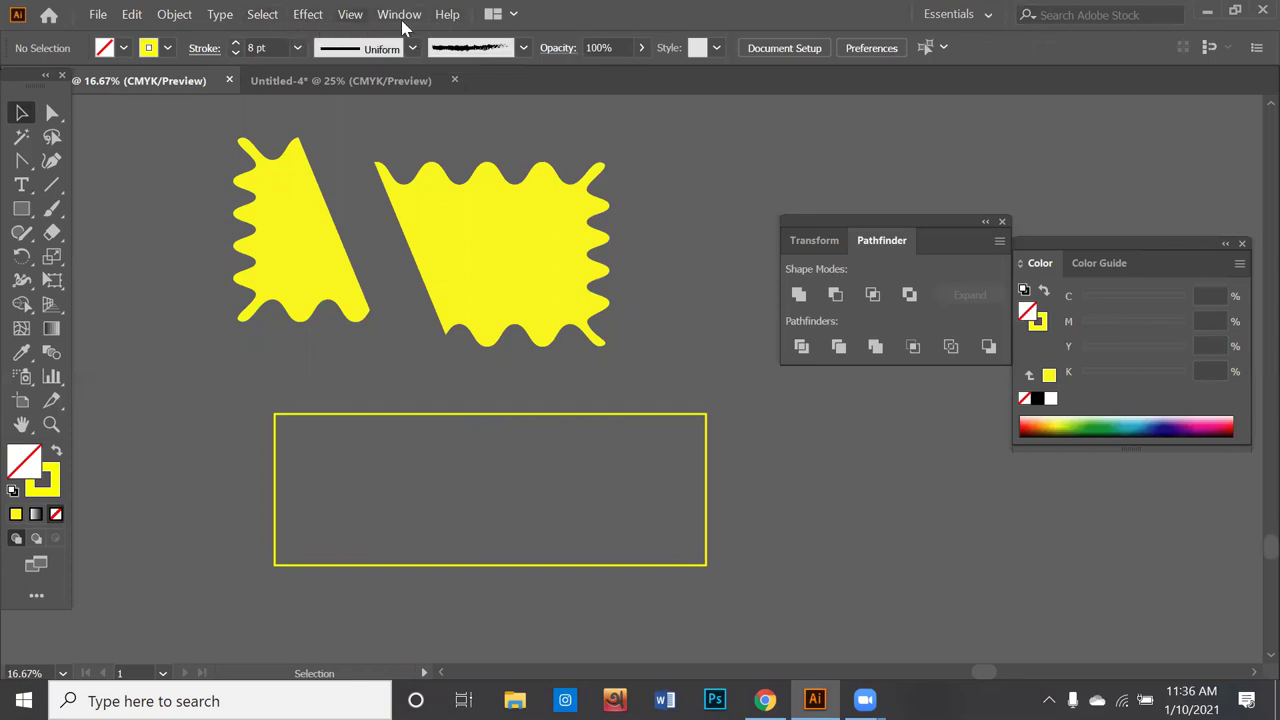
{"action": "left_click", "coordinate": [468, 48]}
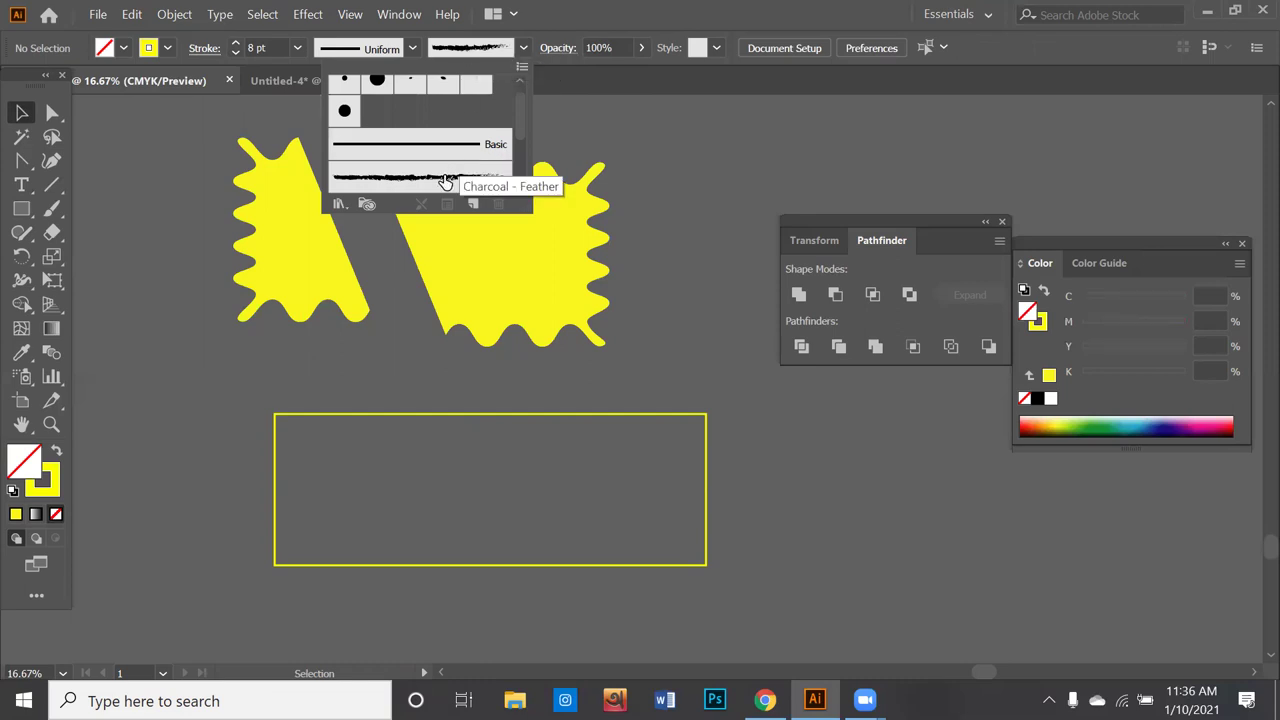
{"action": "left_click", "coordinate": [381, 487]}
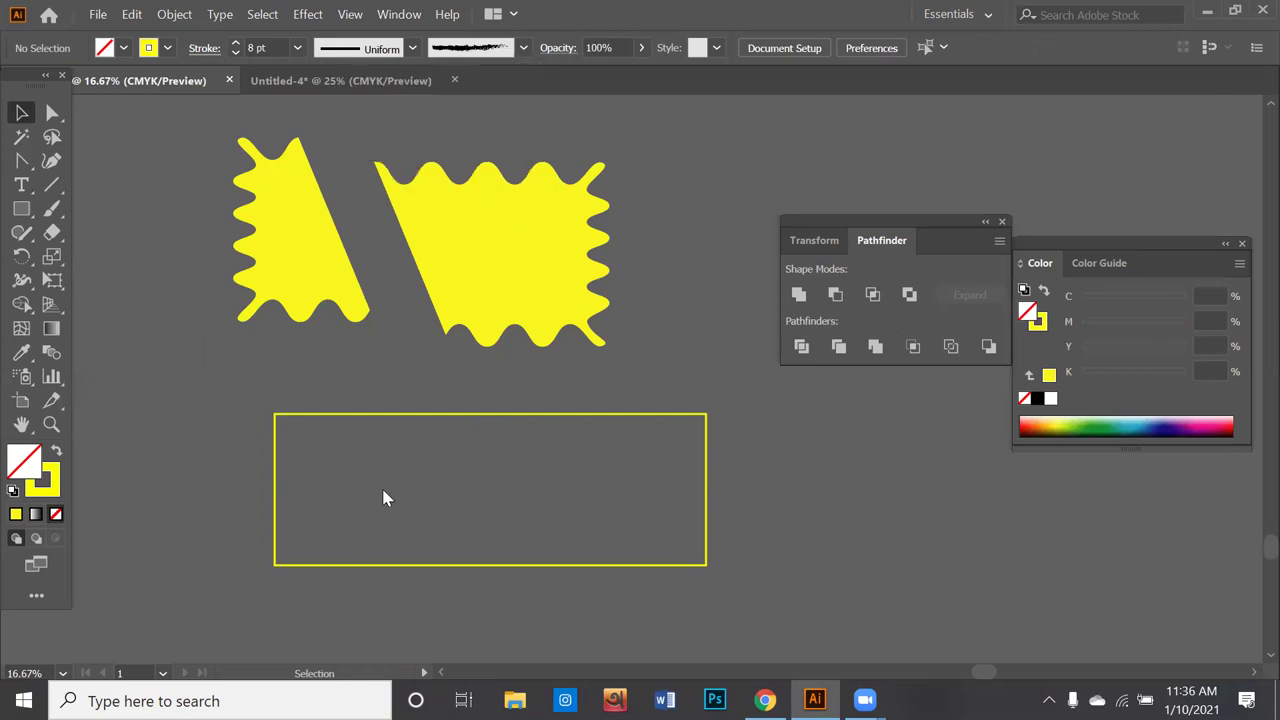
Step: Apply the Charcoal - Feather brush to the rectangle's yellow outline at 8 pt
{"action": "left_click", "coordinate": [437, 424]}
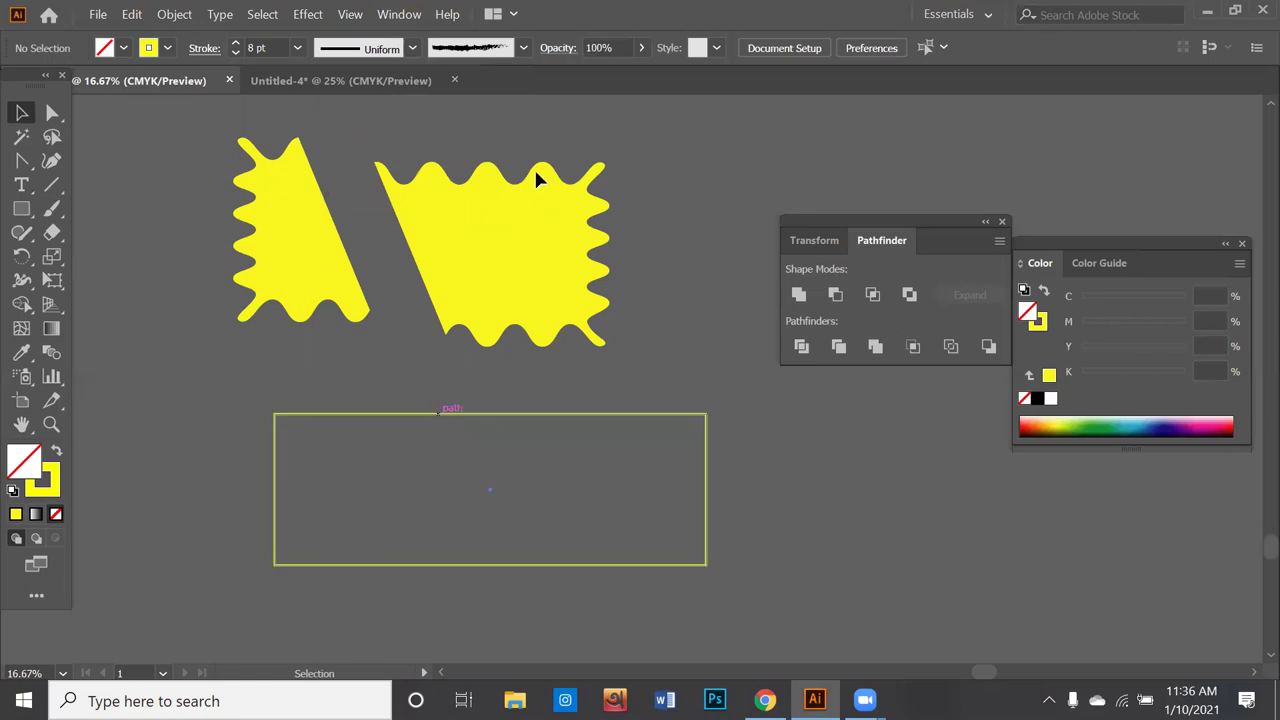
{"action": "left_click", "coordinate": [487, 60]}
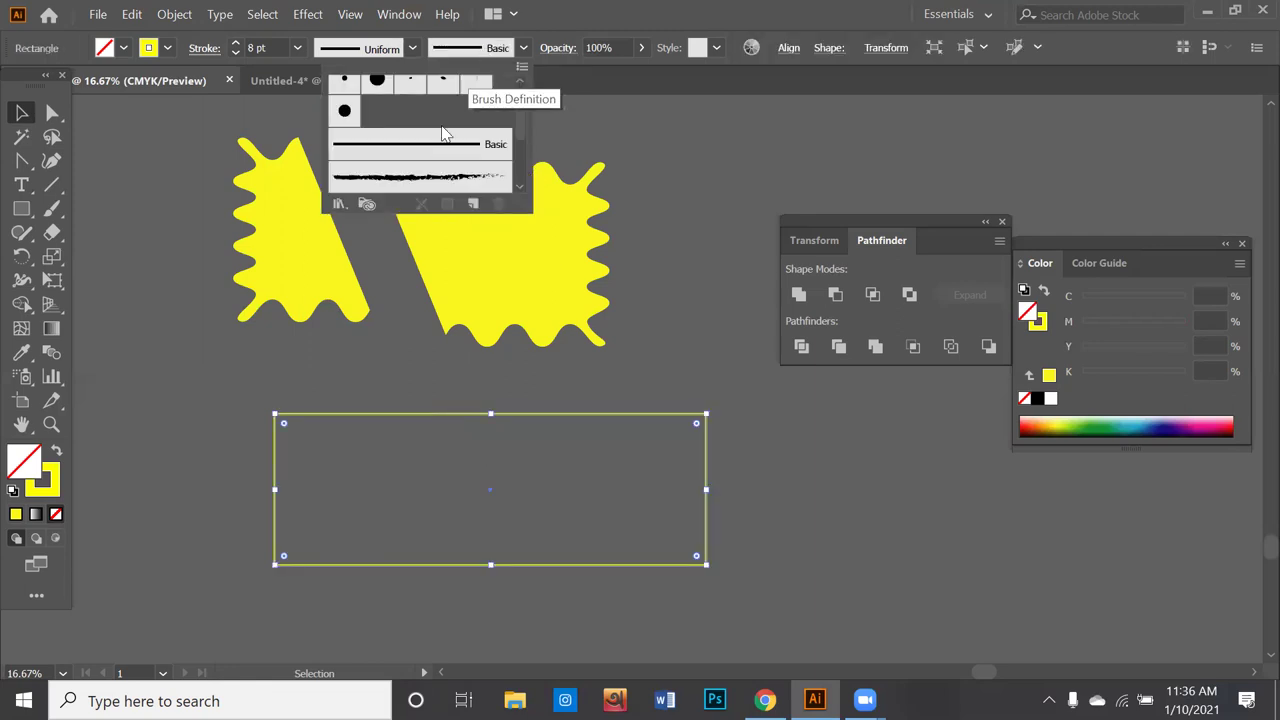
{"action": "left_click", "coordinate": [434, 186]}
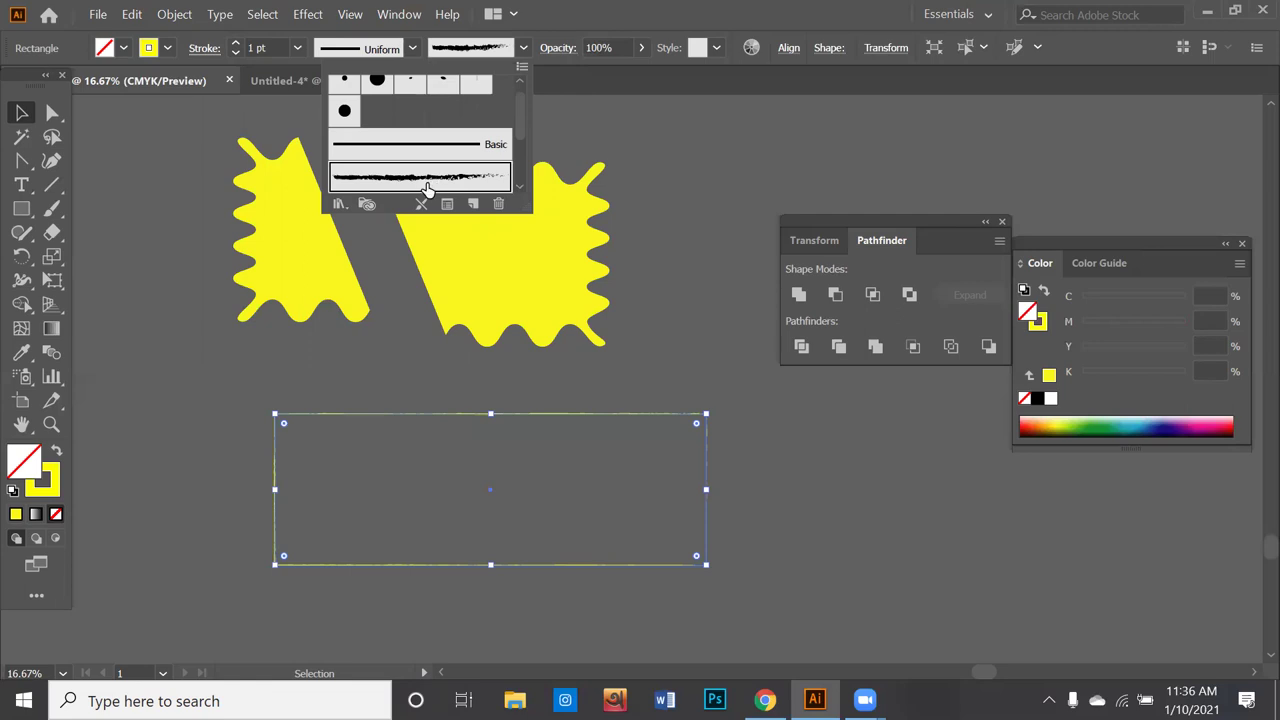
{"action": "left_click", "coordinate": [240, 50]}
{"action": "left_click", "coordinate": [238, 45]}
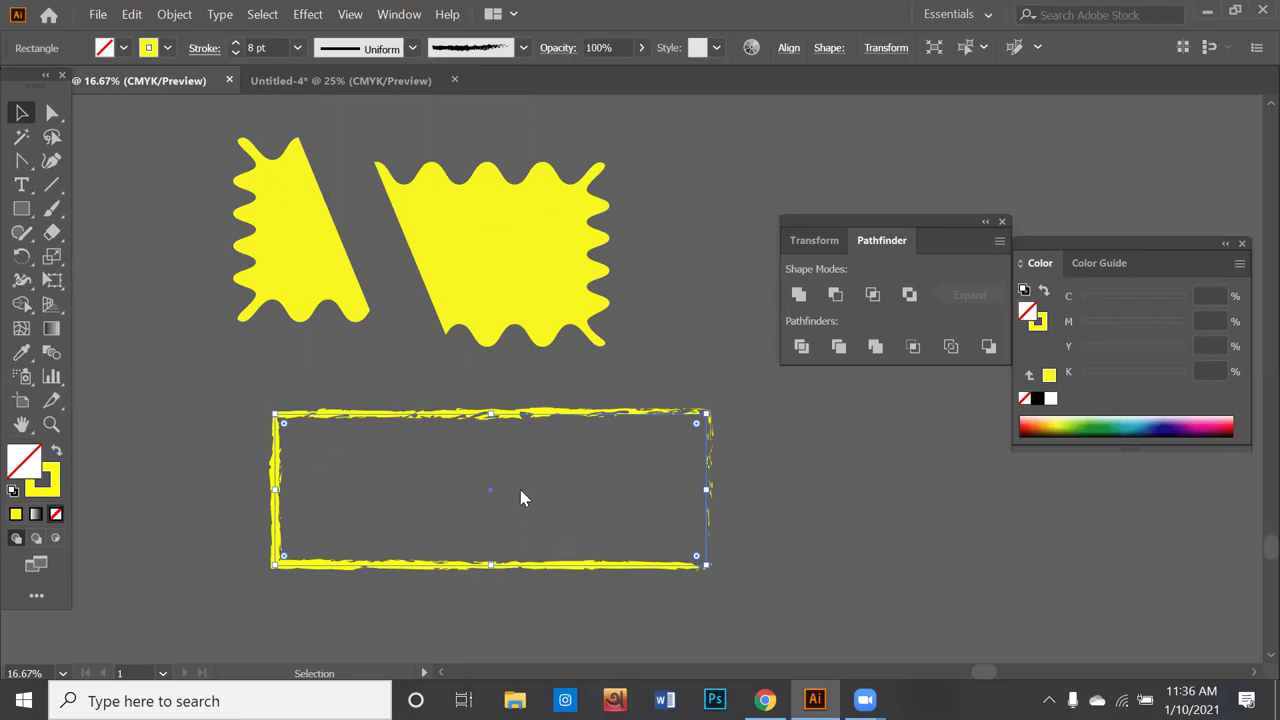
Step: Expand the brushed outline's appearance into shapes and shrink the rough frame
{"action": "left_click", "coordinate": [185, 15]}
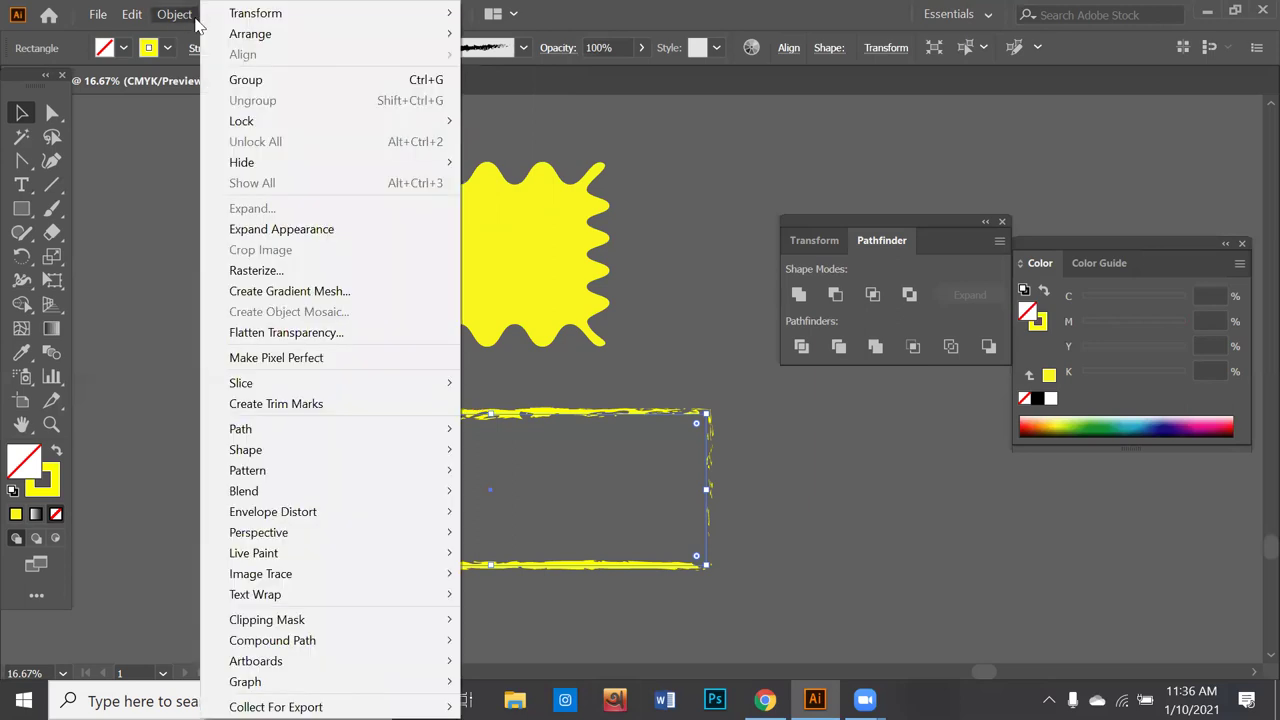
{"action": "left_click", "coordinate": [278, 229]}
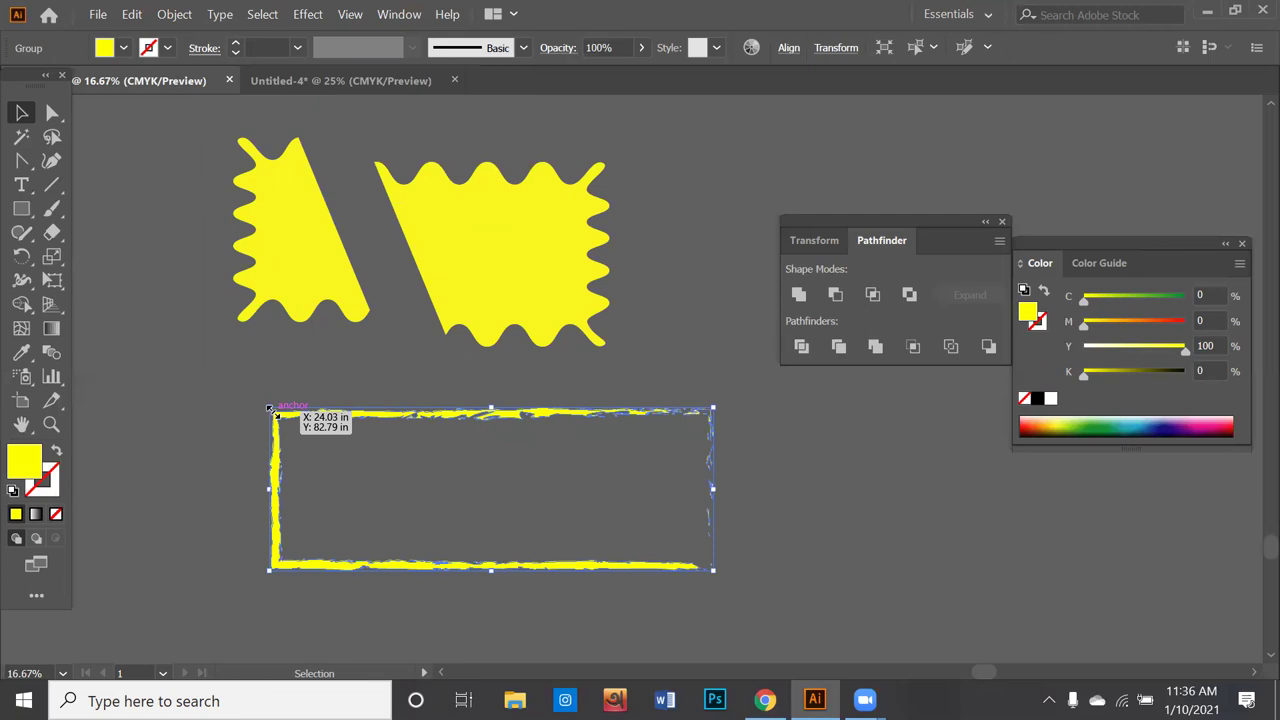
{"action": "left_click_drag", "start_coordinate": [268, 408], "coordinate": [340, 444]}
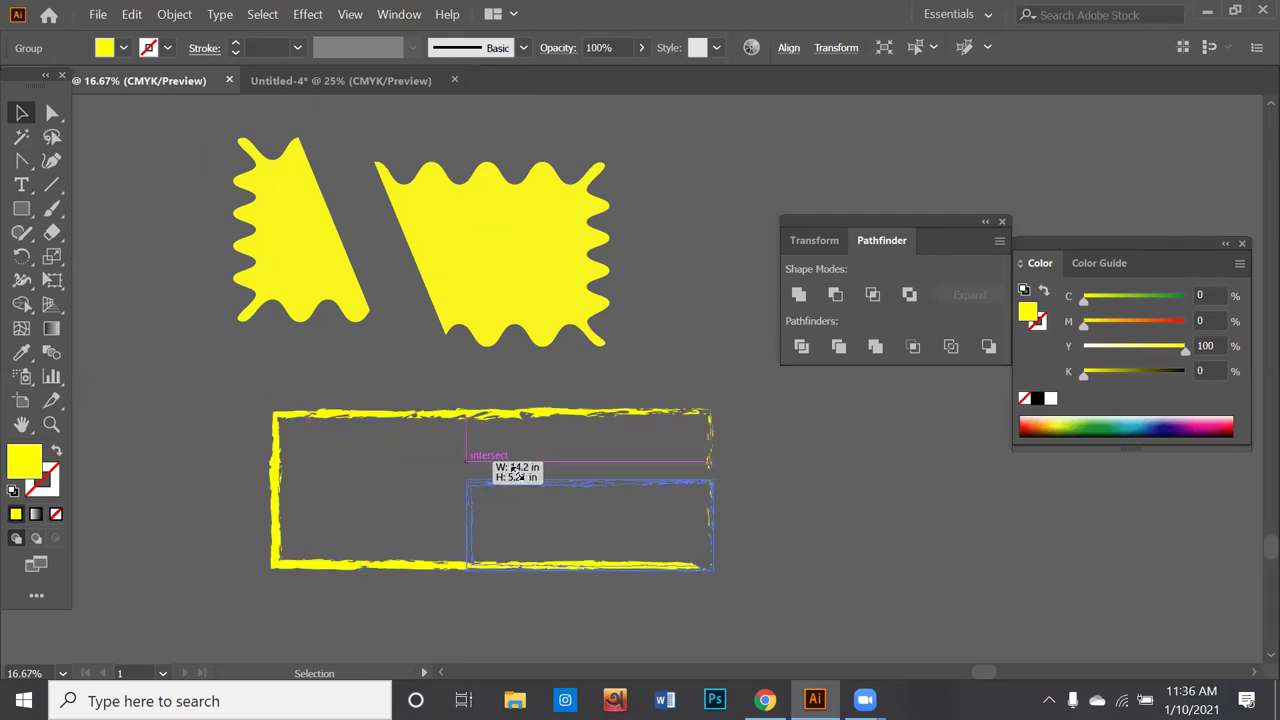
{"action": "left_click_drag", "start_coordinate": [340, 444], "coordinate": [557, 490]}
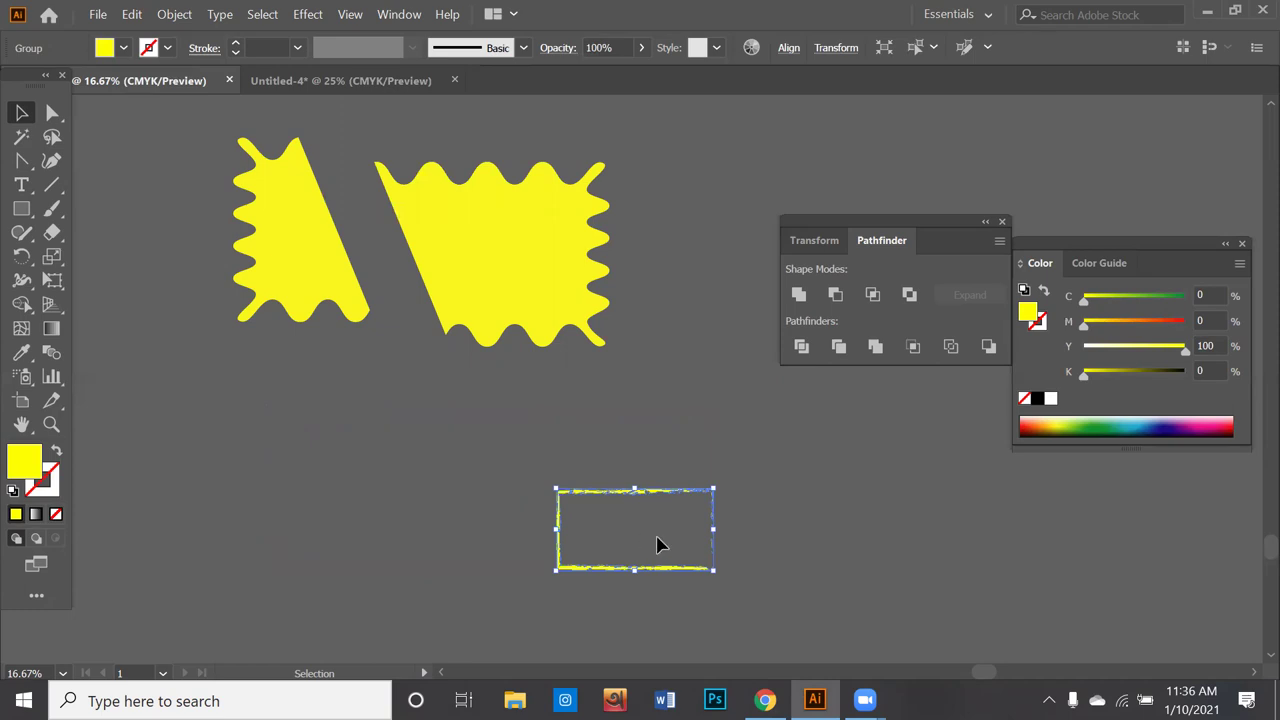
Step: Enlarge the rough frame again by dragging its top-left corner
{"action": "scroll", "coordinate": [640, 530], "scroll_direction": "up", "scroll_amount": 1}
{"action": "scroll", "coordinate": [640, 530], "scroll_direction": "up", "scroll_amount": 3}
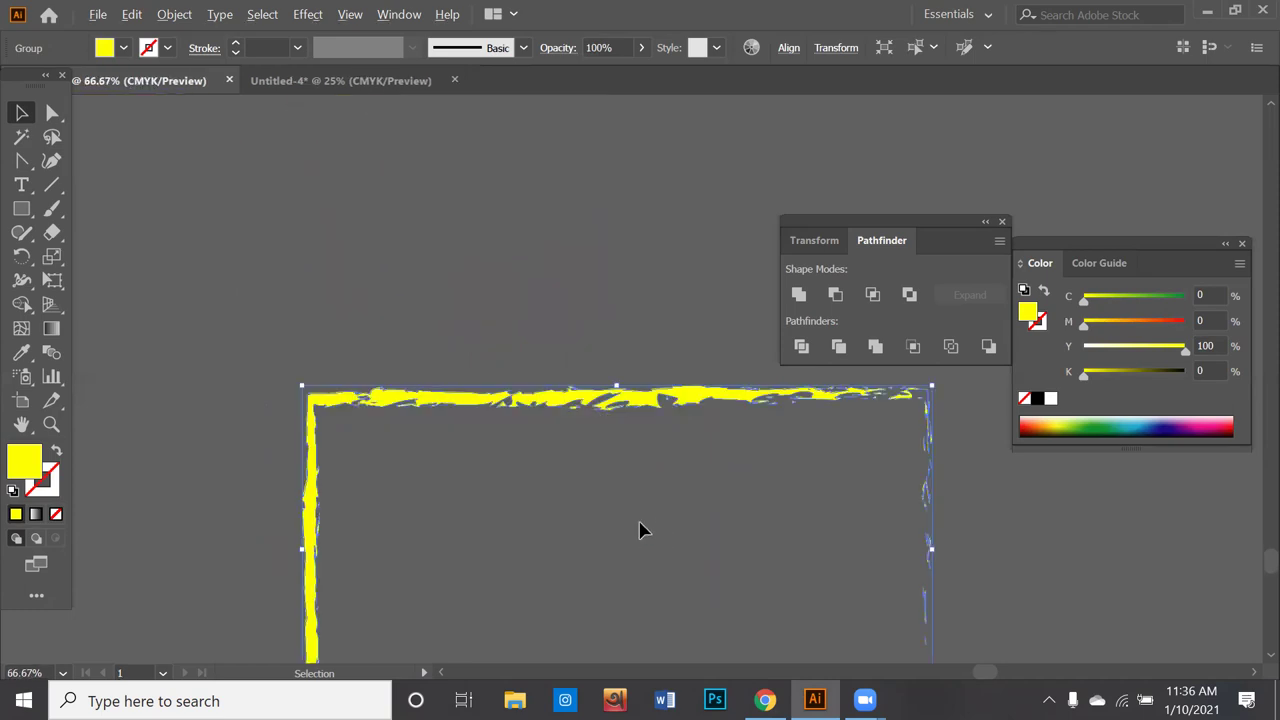
{"action": "scroll", "coordinate": [643, 537], "scroll_direction": "down", "scroll_amount": 1}
{"action": "scroll", "coordinate": [643, 537], "scroll_direction": "down", "scroll_amount": 2}
{"action": "scroll", "coordinate": [643, 537], "scroll_direction": "down", "scroll_amount": 2}
{"action": "left_click", "coordinate": [590, 508]}
{"action": "left_click_drag", "start_coordinate": [576, 499], "coordinate": [397, 468]}
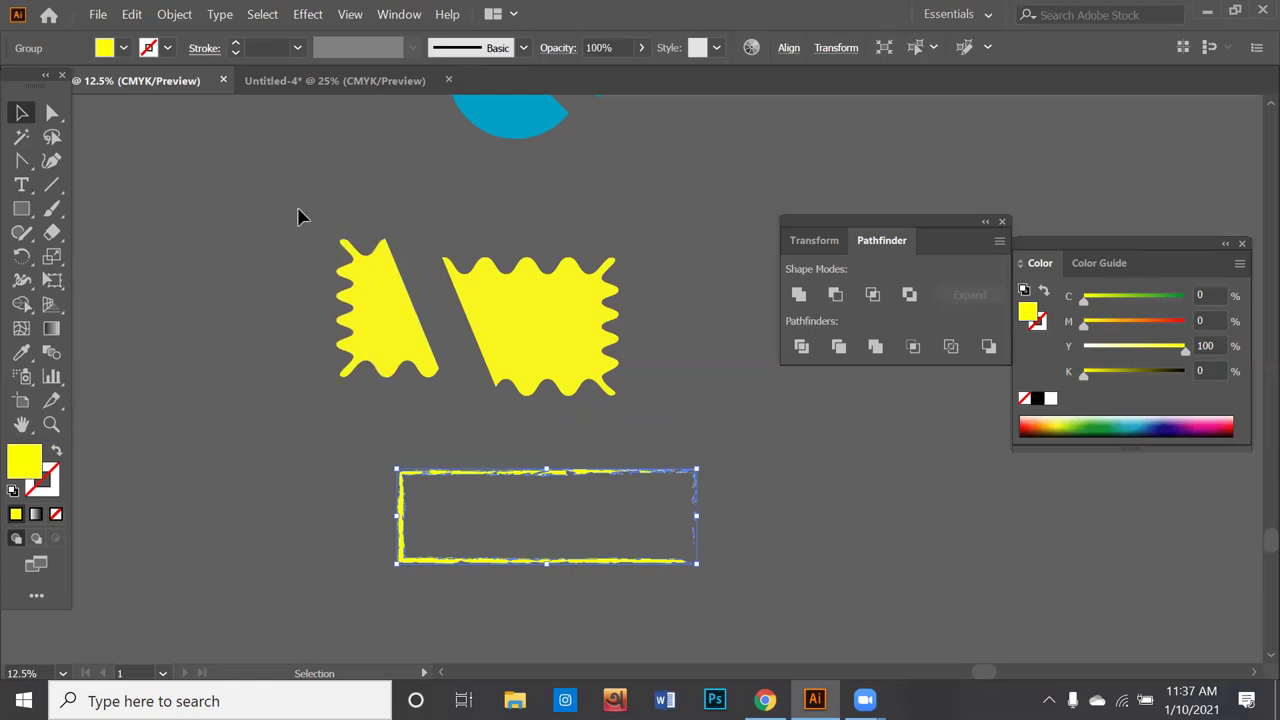
Step: Pan the view and draw a new solid yellow rectangle on the left of the canvas
{"action": "key", "text": "space"}
{"action": "mouse_move", "coordinate": [483, 211]}
{"action": "left_mouse_down"}
{"action": "mouse_move", "coordinate": [314, 329]}
{"action": "mouse_move", "coordinate": [374, 274]}
{"action": "mouse_move", "coordinate": [382, 285]}
{"action": "left_mouse_up"}
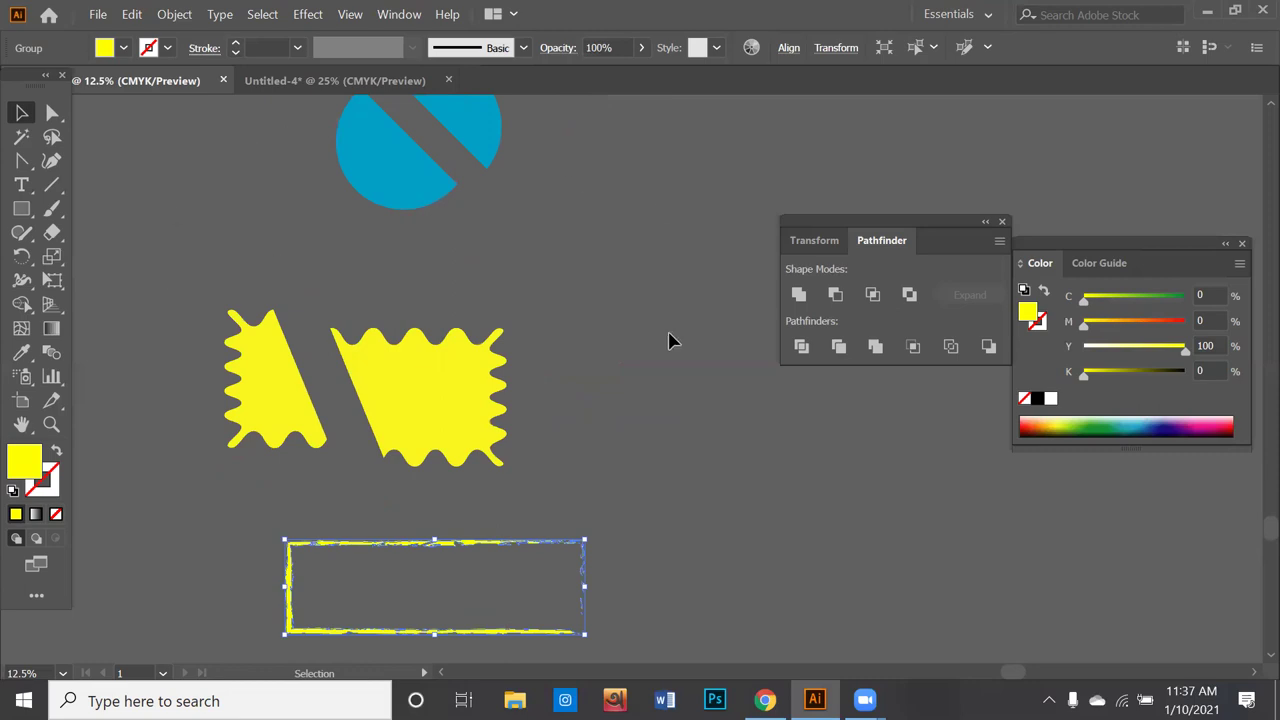
{"action": "key", "text": "space"}
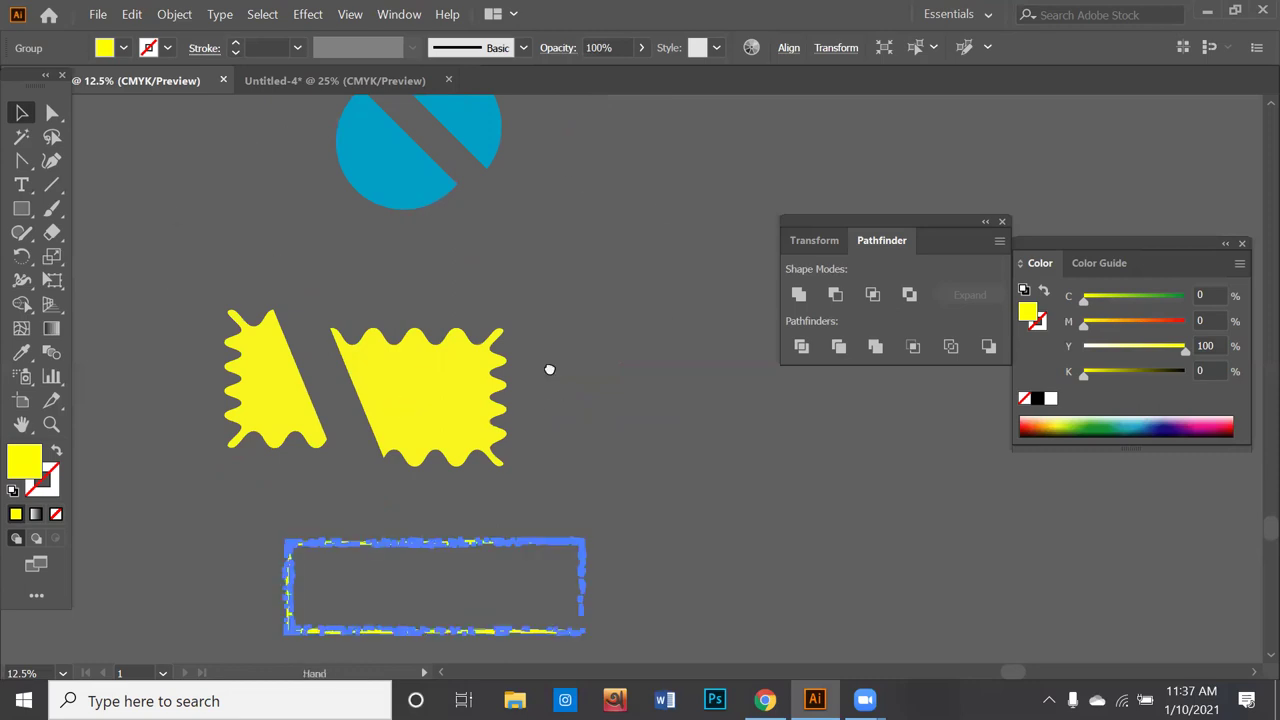
{"action": "left_click_drag", "start_coordinate": [549, 369], "coordinate": [1029, 284]}
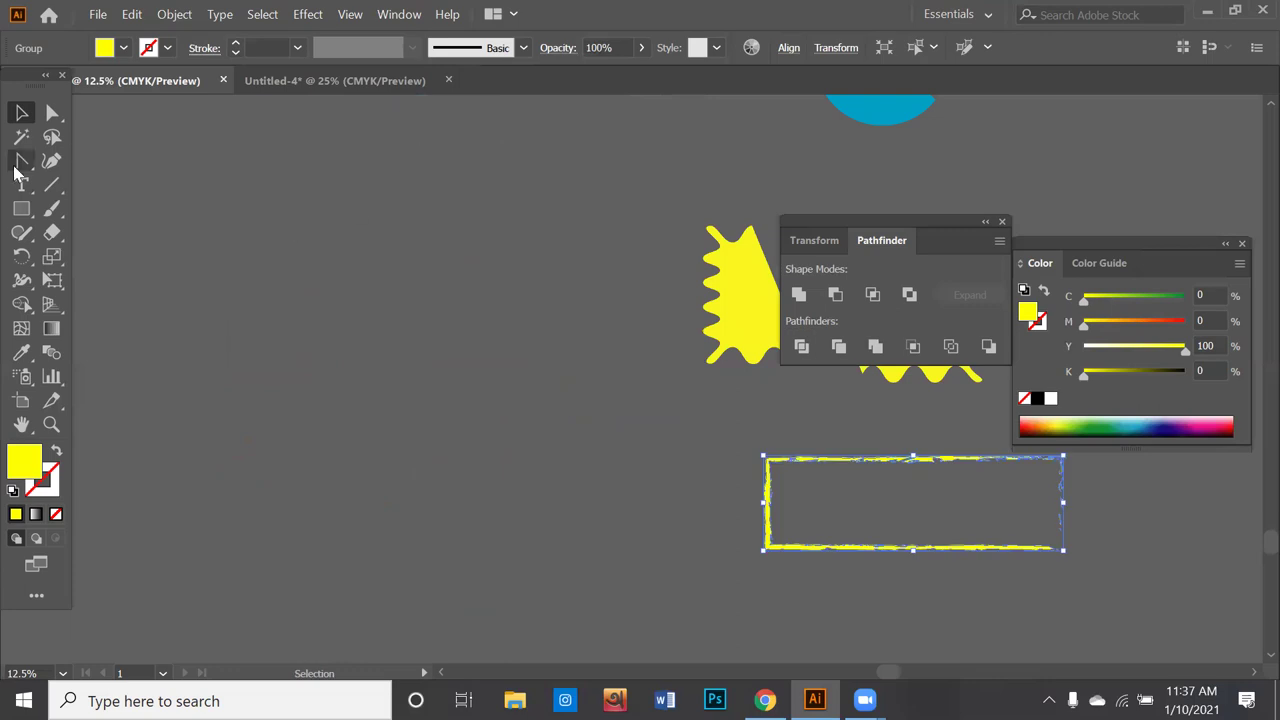
{"action": "left_click", "coordinate": [18, 210]}
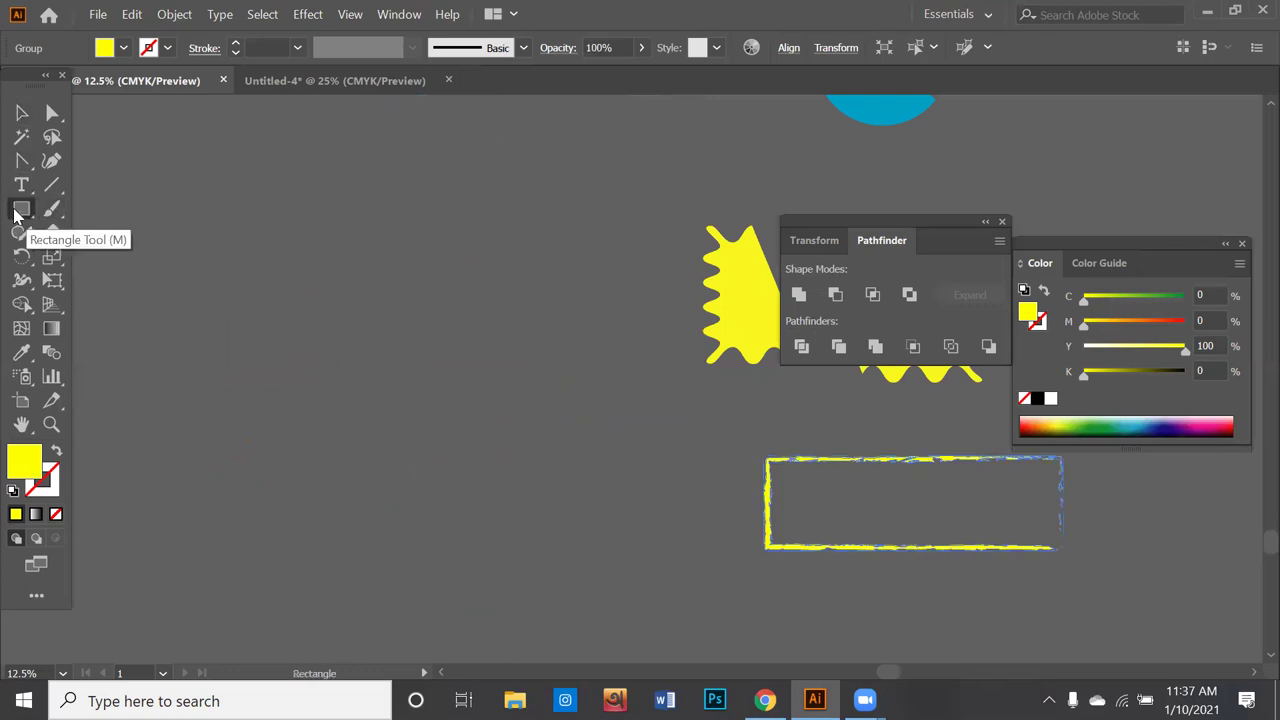
{"action": "mouse_move", "coordinate": [170, 245]}
{"action": "left_mouse_down"}
{"action": "mouse_move", "coordinate": [320, 360]}
{"action": "mouse_move", "coordinate": [392, 376]}
{"action": "mouse_move", "coordinate": [420, 402]}
{"action": "left_mouse_up"}
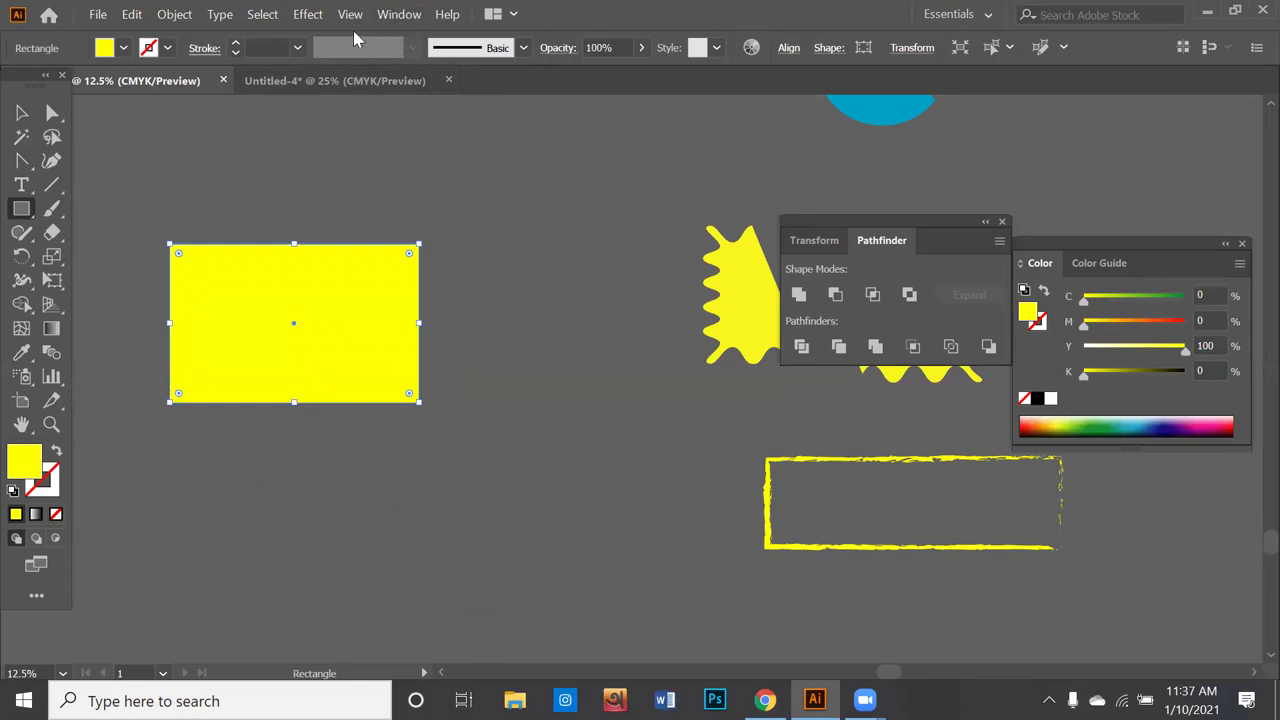
{"action": "left_click", "coordinate": [317, 16]}
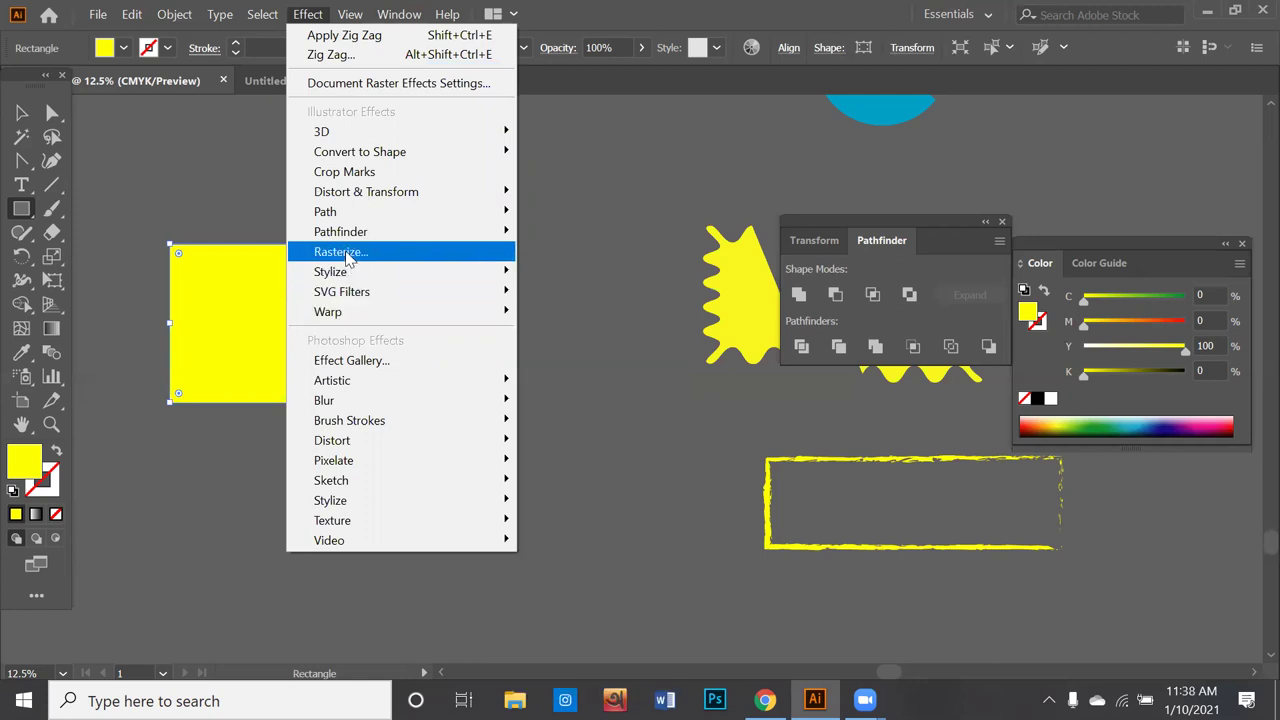
{"action": "mouse_move", "coordinate": [366, 192]}
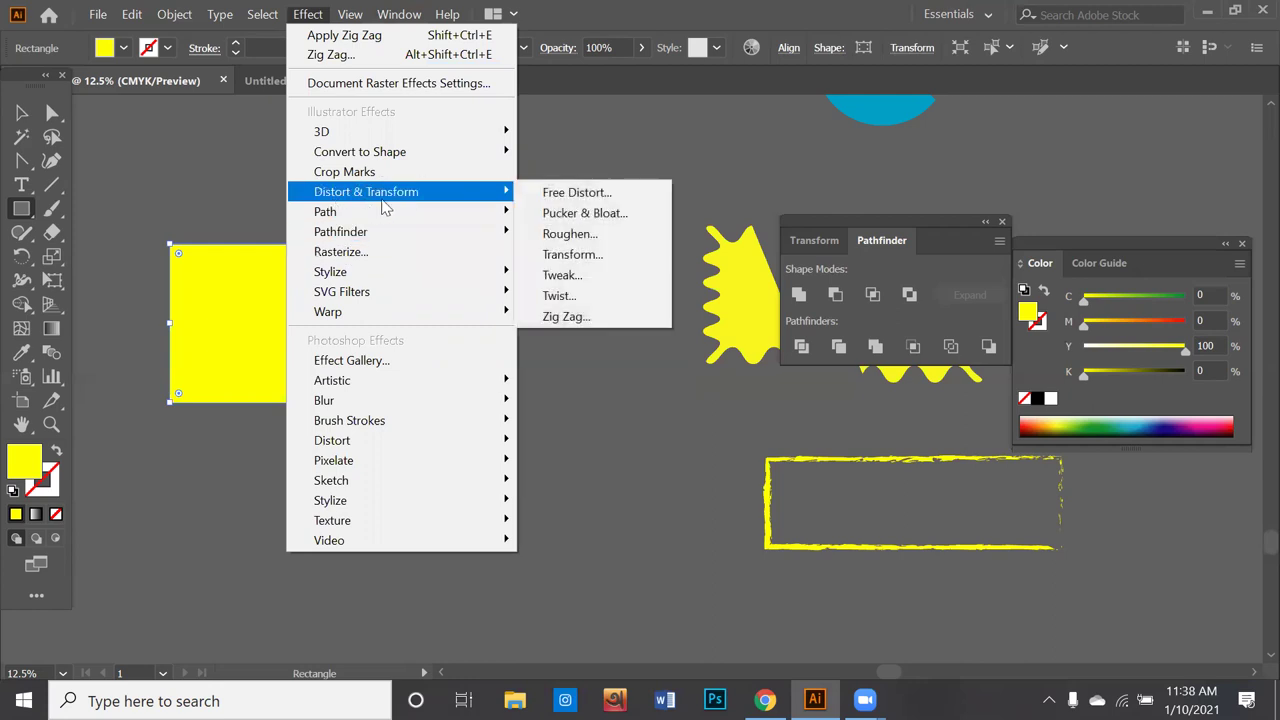
Step: Preview Zig Zag on the rectangle, trying relative sizes of 6–17% and 10–40 ridges
{"action": "left_click", "coordinate": [567, 318]}
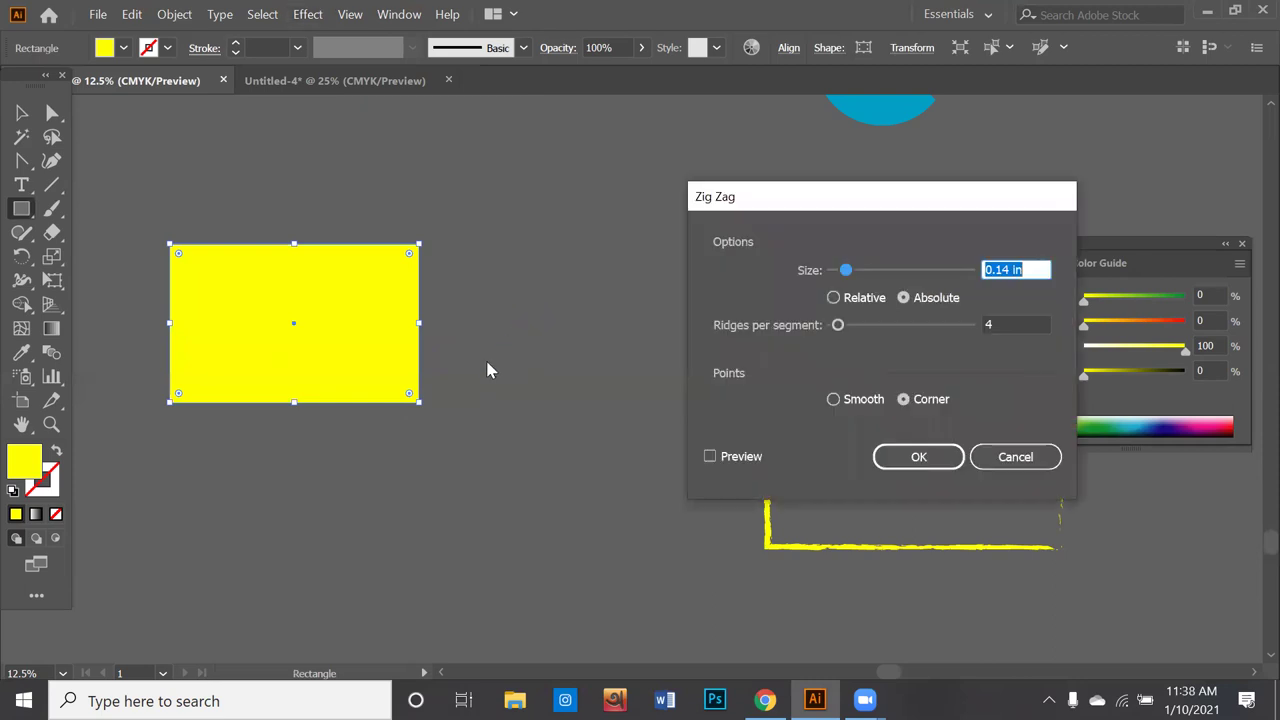
{"action": "mouse_move", "coordinate": [848, 272]}
{"action": "left_mouse_down"}
{"action": "mouse_move", "coordinate": [889, 271]}
{"action": "mouse_move", "coordinate": [876, 288]}
{"action": "mouse_move", "coordinate": [910, 280]}
{"action": "left_mouse_up"}
{"action": "left_click", "coordinate": [834, 298]}
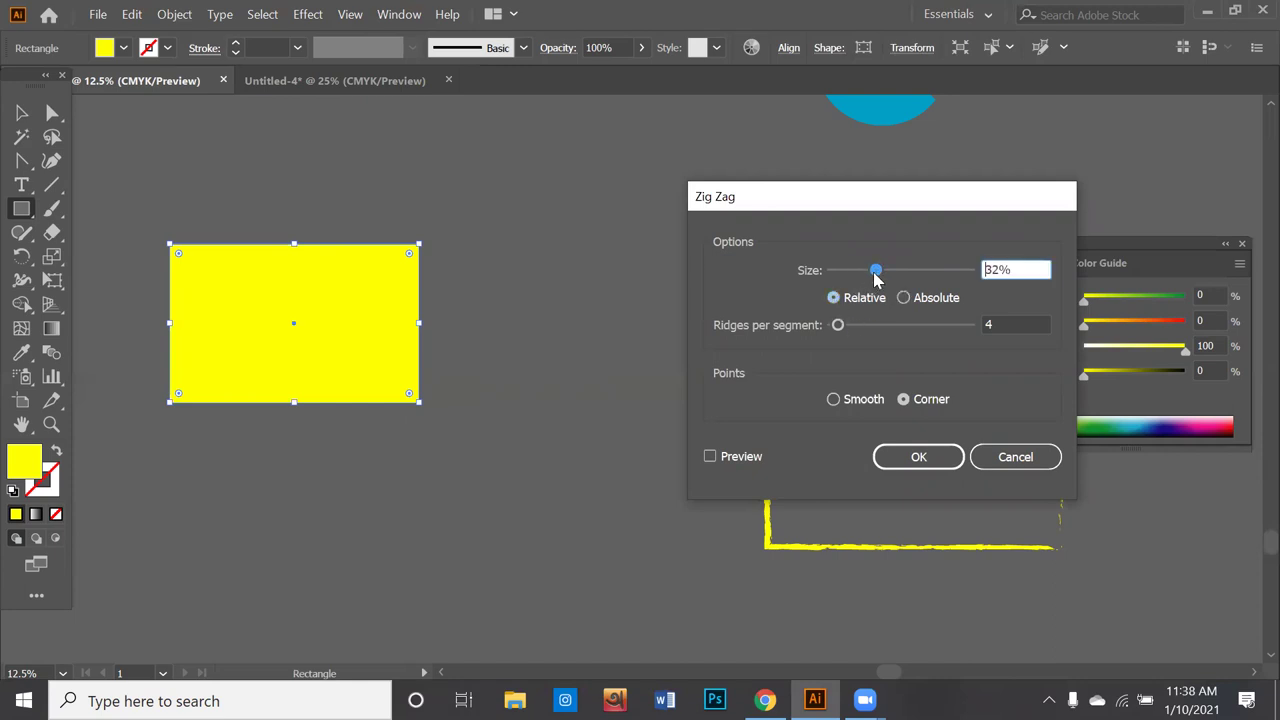
{"action": "left_click", "coordinate": [711, 456]}
{"action": "left_click_drag", "start_coordinate": [911, 272], "coordinate": [840, 295]}
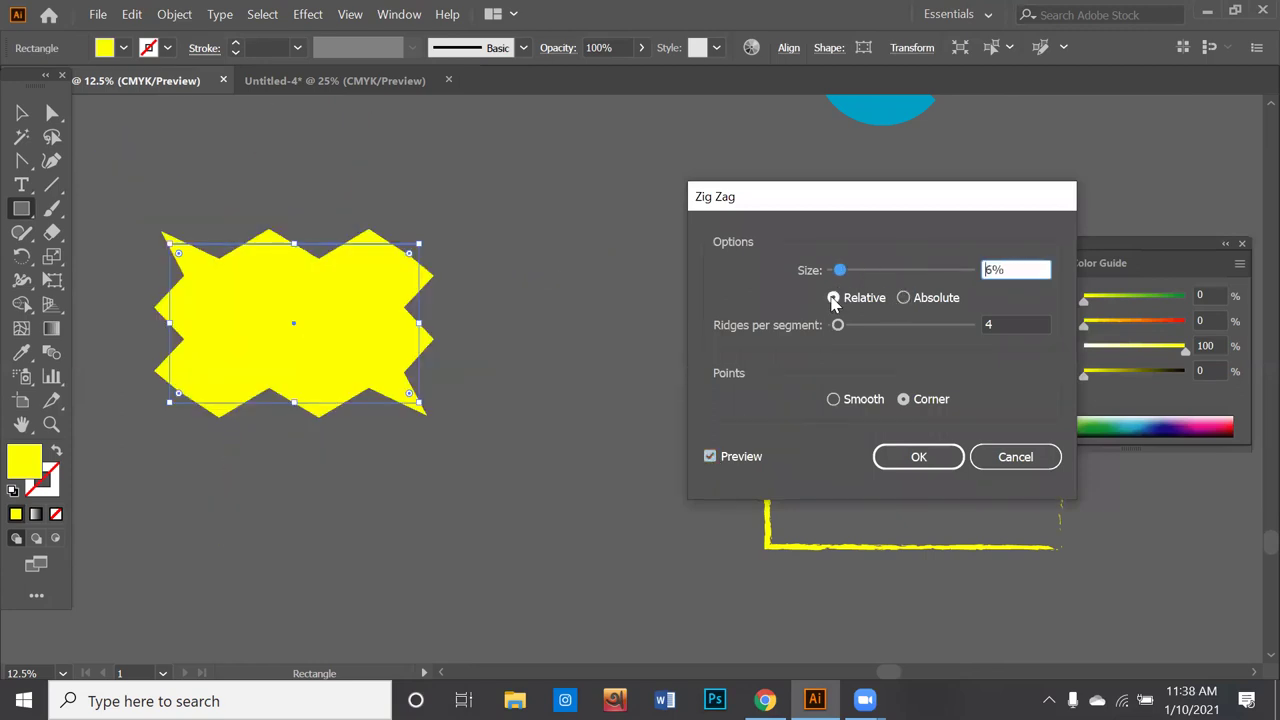
{"action": "left_click_drag", "start_coordinate": [840, 270], "coordinate": [902, 271]}
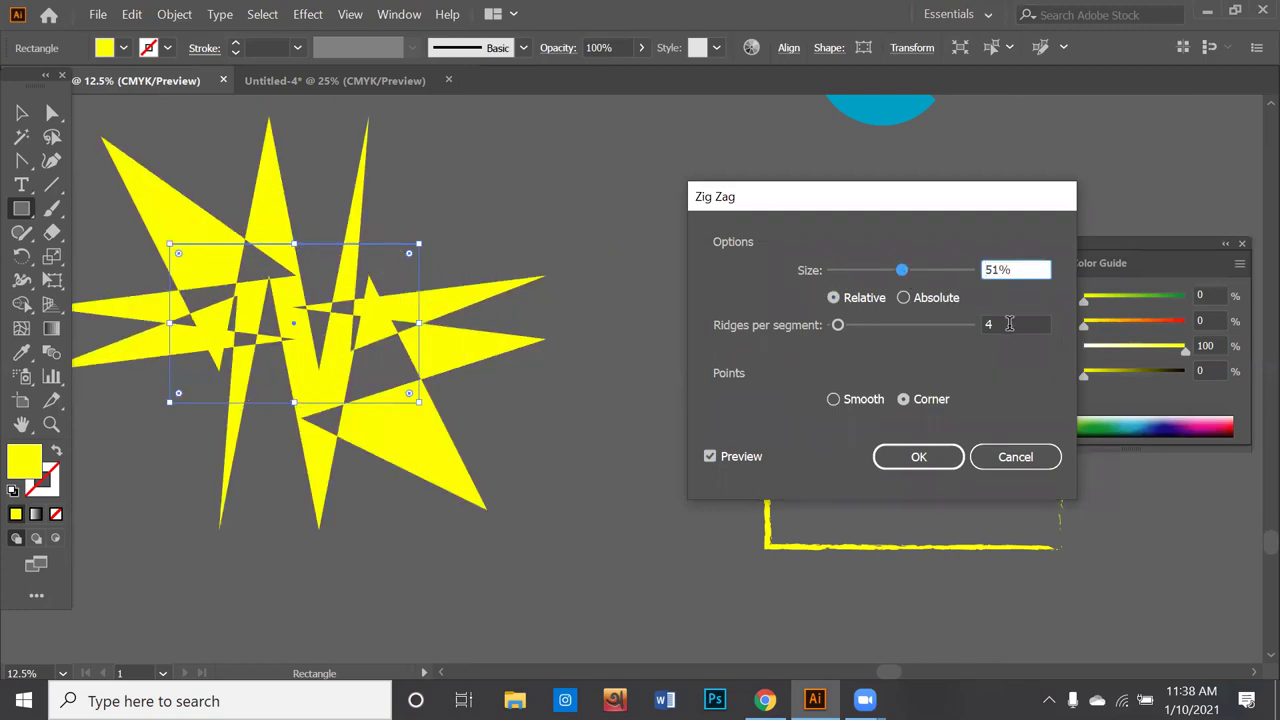
{"action": "left_click_drag", "start_coordinate": [838, 325], "coordinate": [887, 325]}
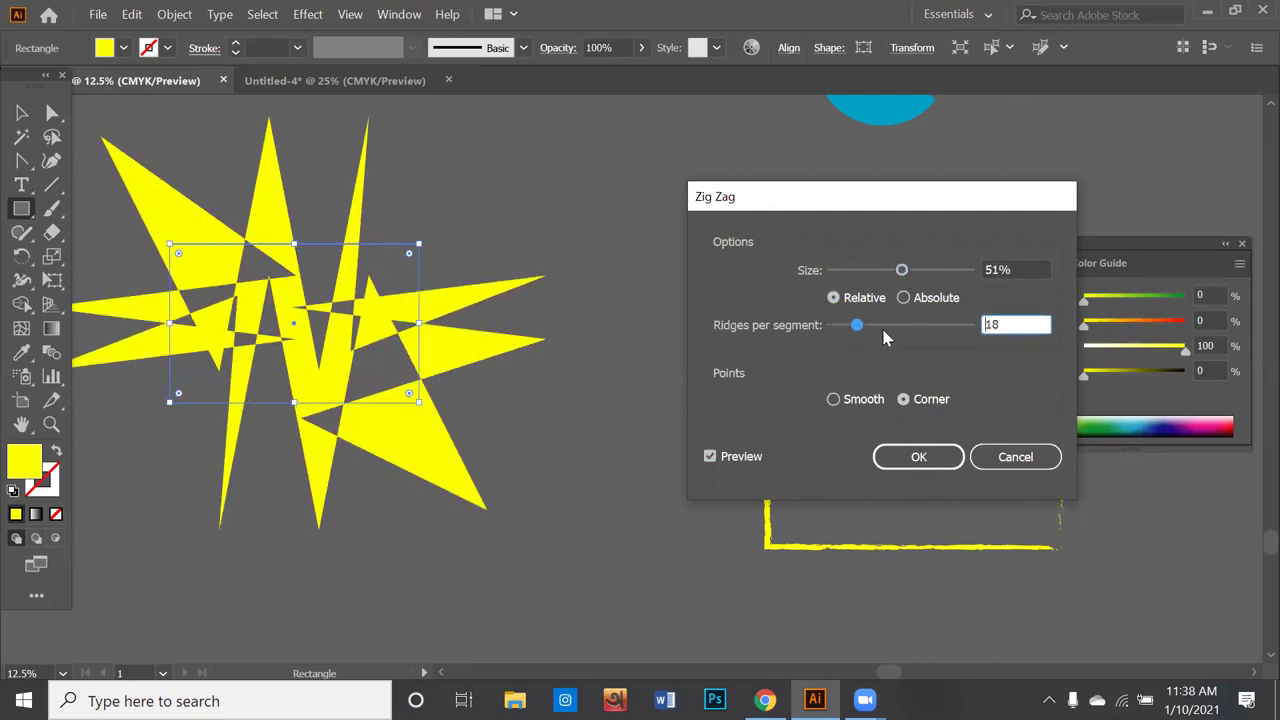
{"action": "mouse_move", "coordinate": [887, 333]}
{"action": "left_mouse_down"}
{"action": "mouse_move", "coordinate": [834, 332]}
{"action": "mouse_move", "coordinate": [845, 334]}
{"action": "left_mouse_up"}
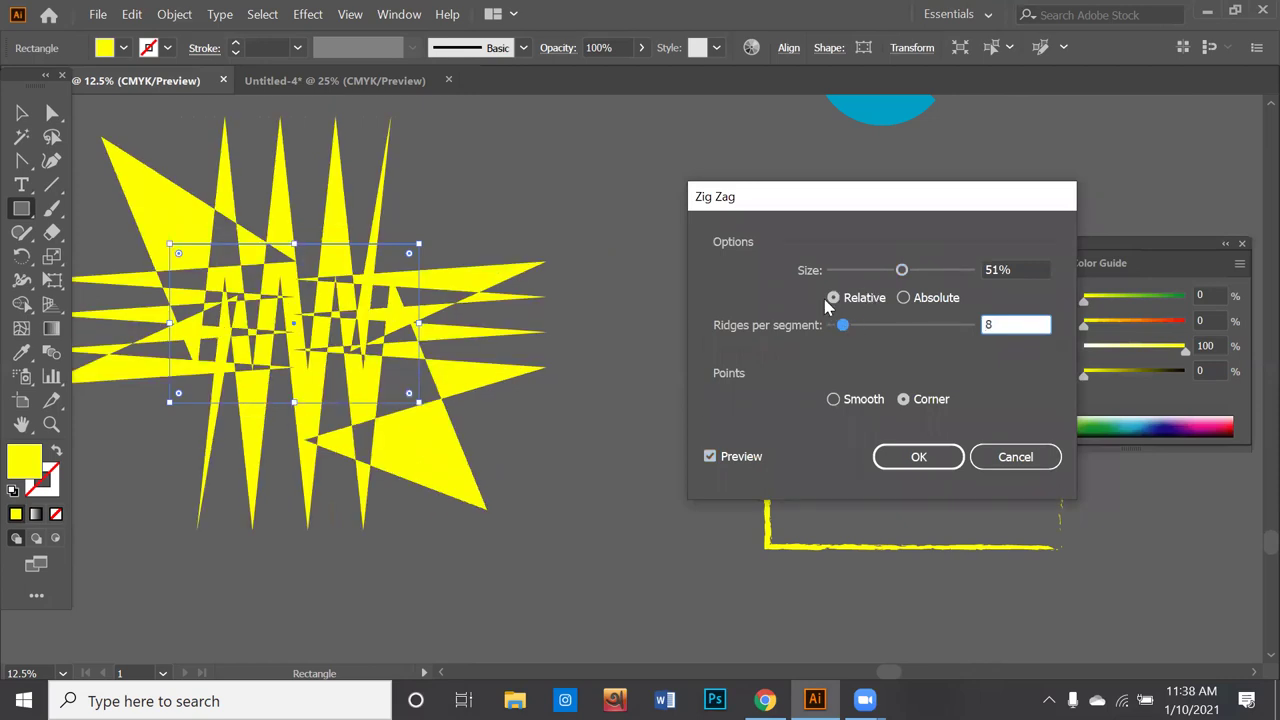
{"action": "left_click_drag", "start_coordinate": [843, 326], "coordinate": [861, 326]}
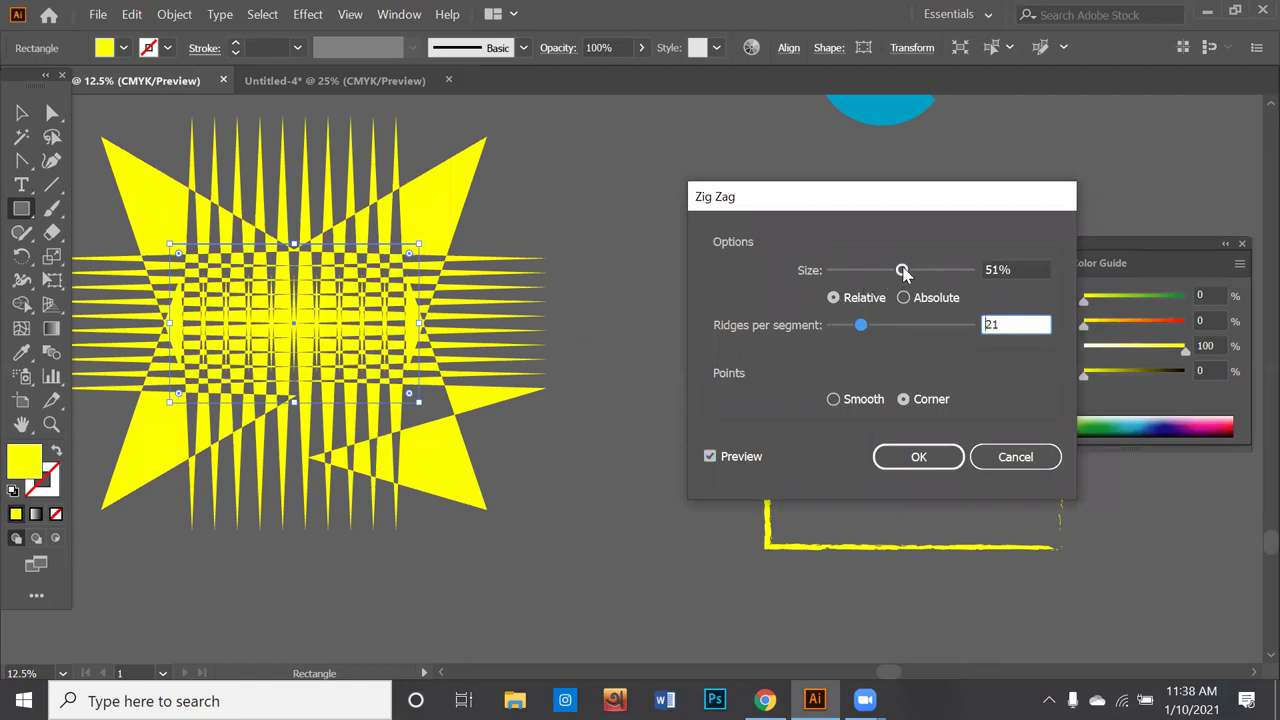
Step: Settle on corner points, 42 ridges per segment and an absolute size of 0.78 in
{"action": "left_click_drag", "start_coordinate": [903, 272], "coordinate": [832, 272]}
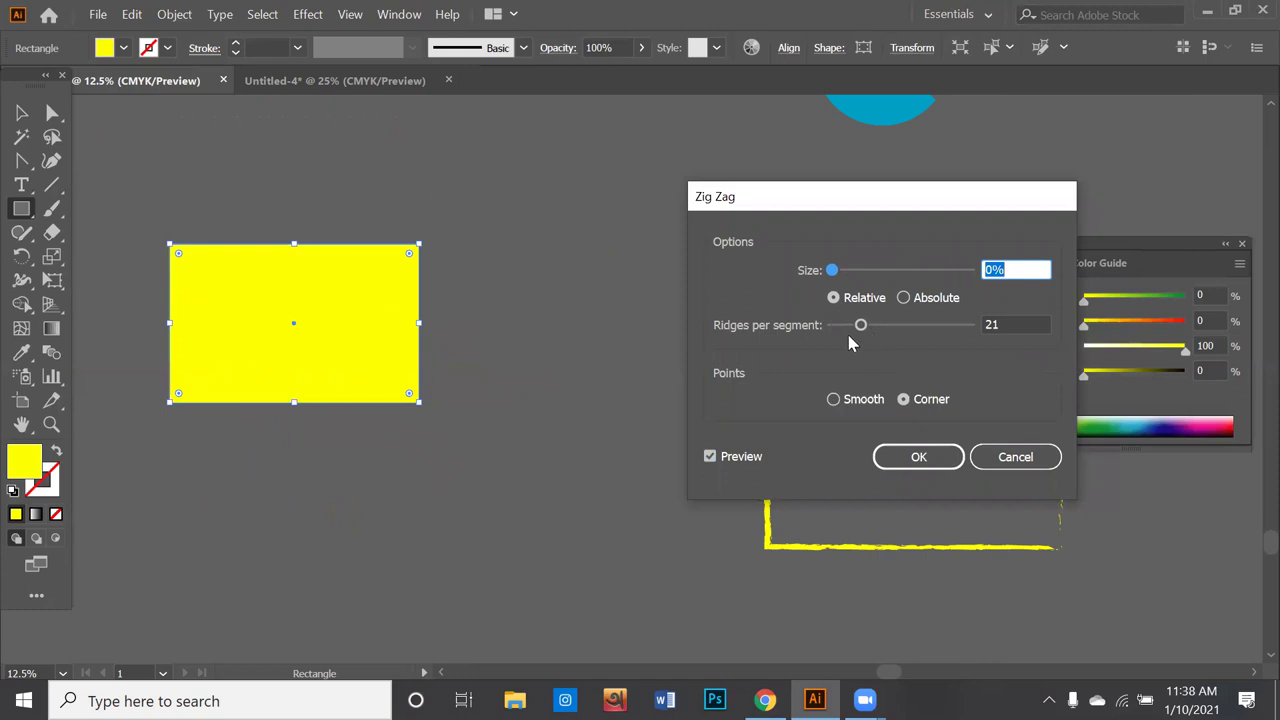
{"action": "left_click_drag", "start_coordinate": [861, 326], "coordinate": [866, 326]}
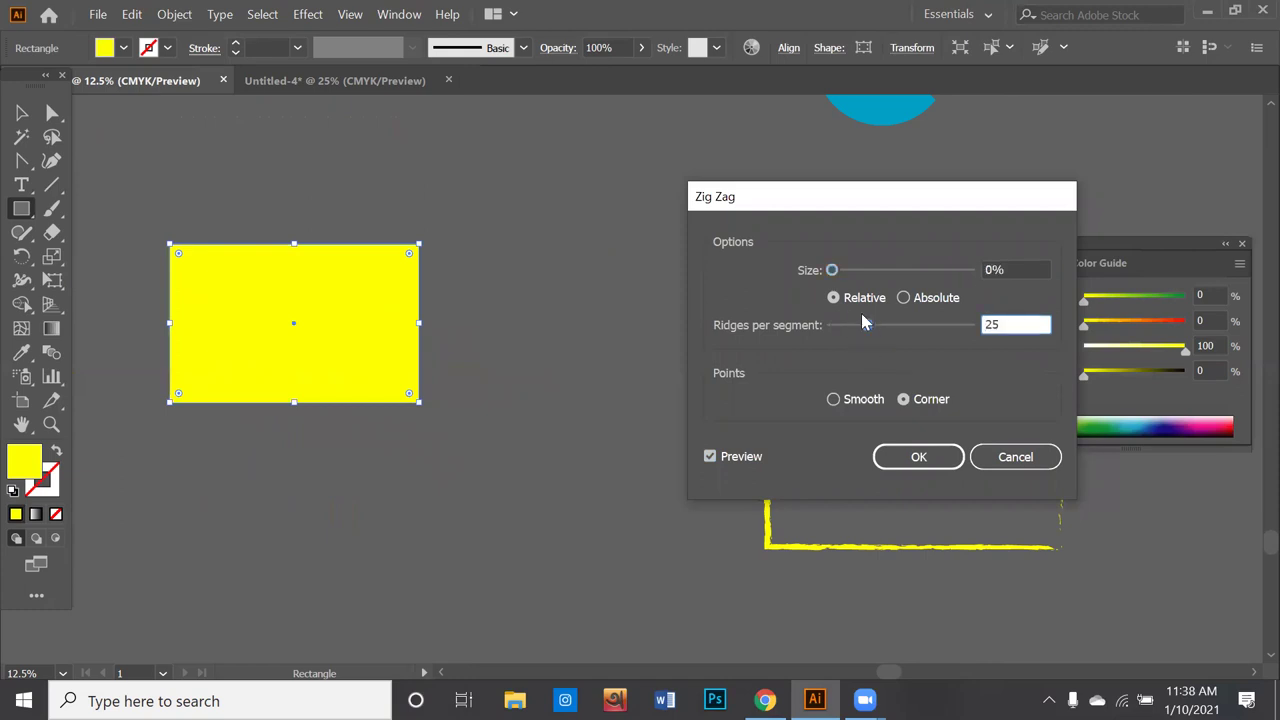
{"action": "left_click_drag", "start_coordinate": [834, 273], "coordinate": [851, 277]}
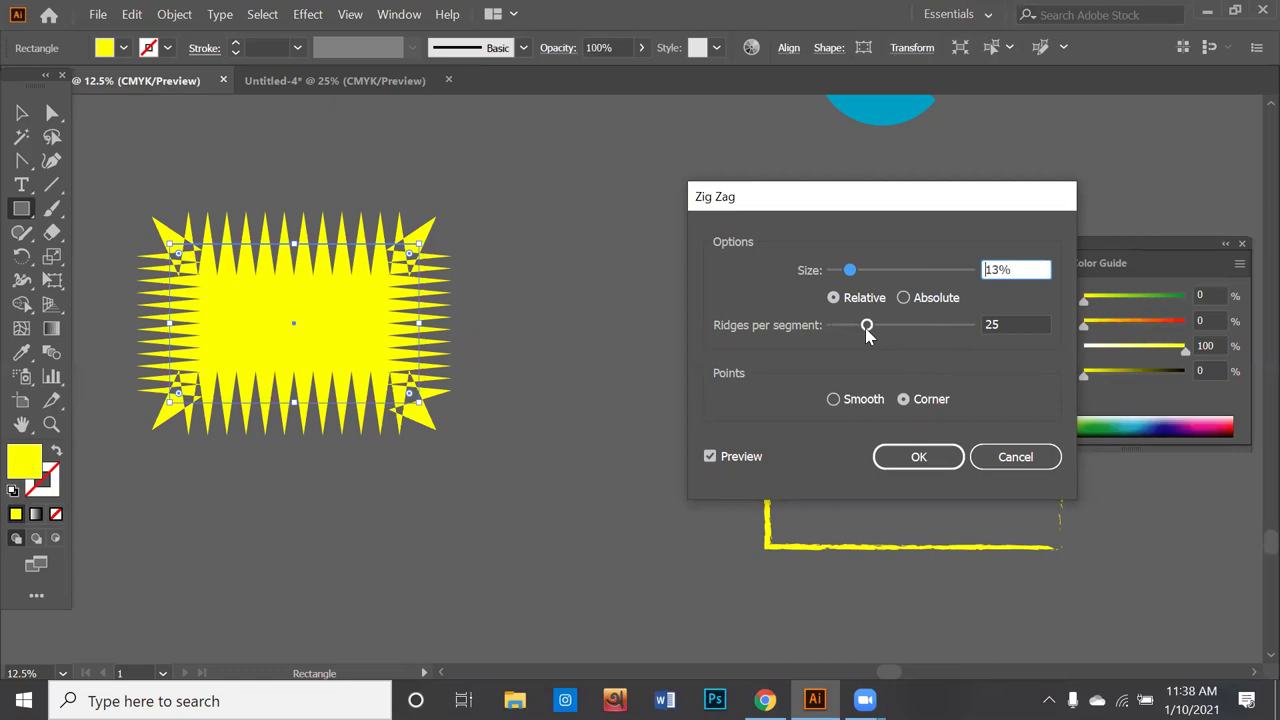
{"action": "left_click_drag", "start_coordinate": [866, 326], "coordinate": [851, 326]}
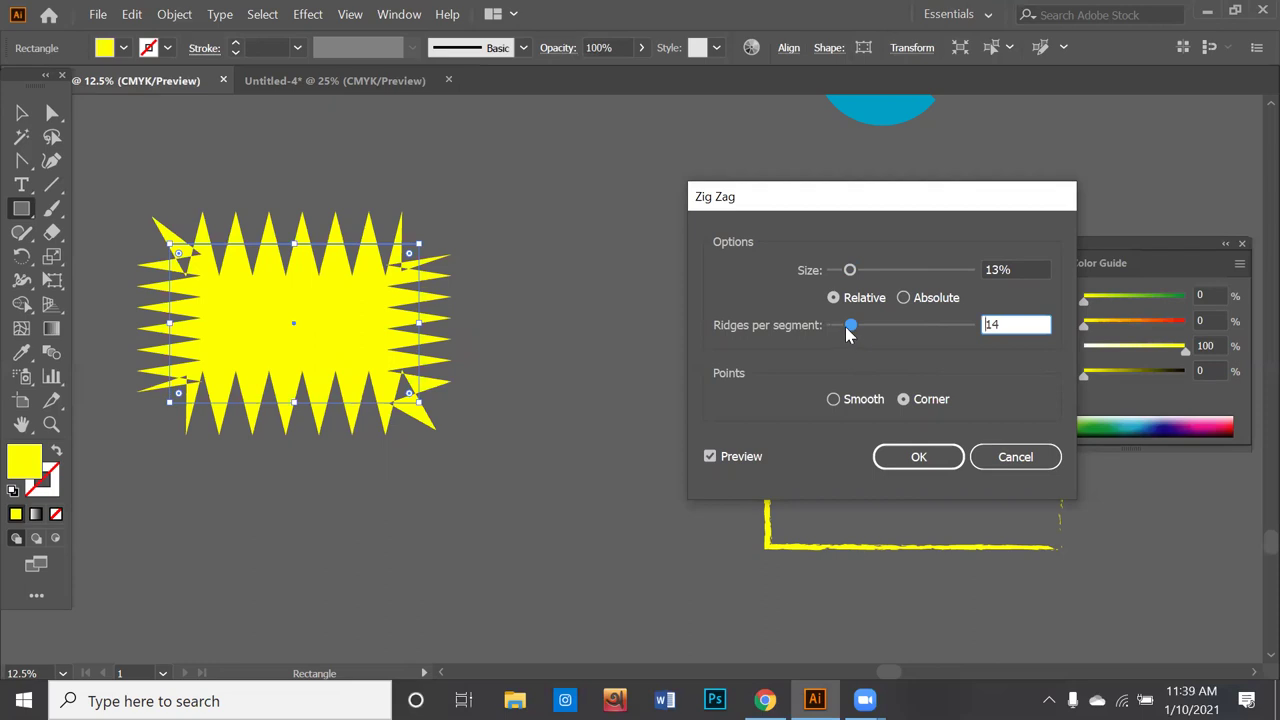
{"action": "left_click_drag", "start_coordinate": [849, 333], "coordinate": [840, 336]}
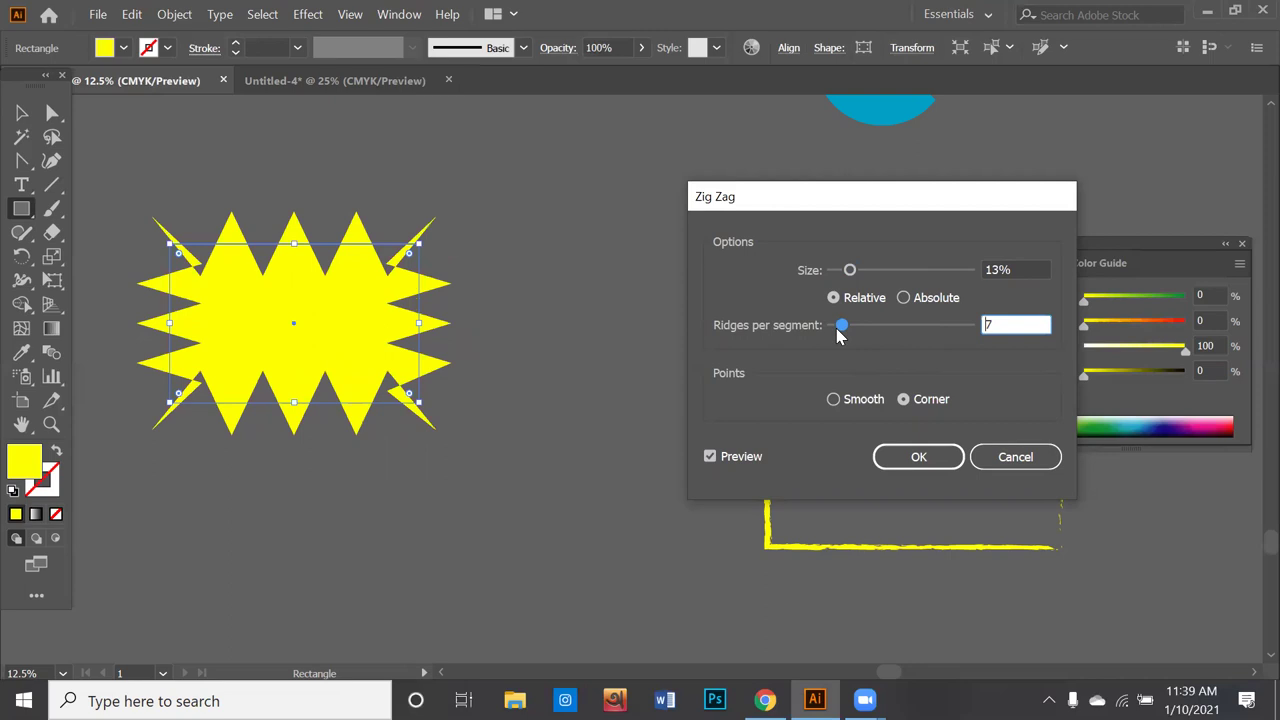
{"action": "left_click", "coordinate": [834, 400]}
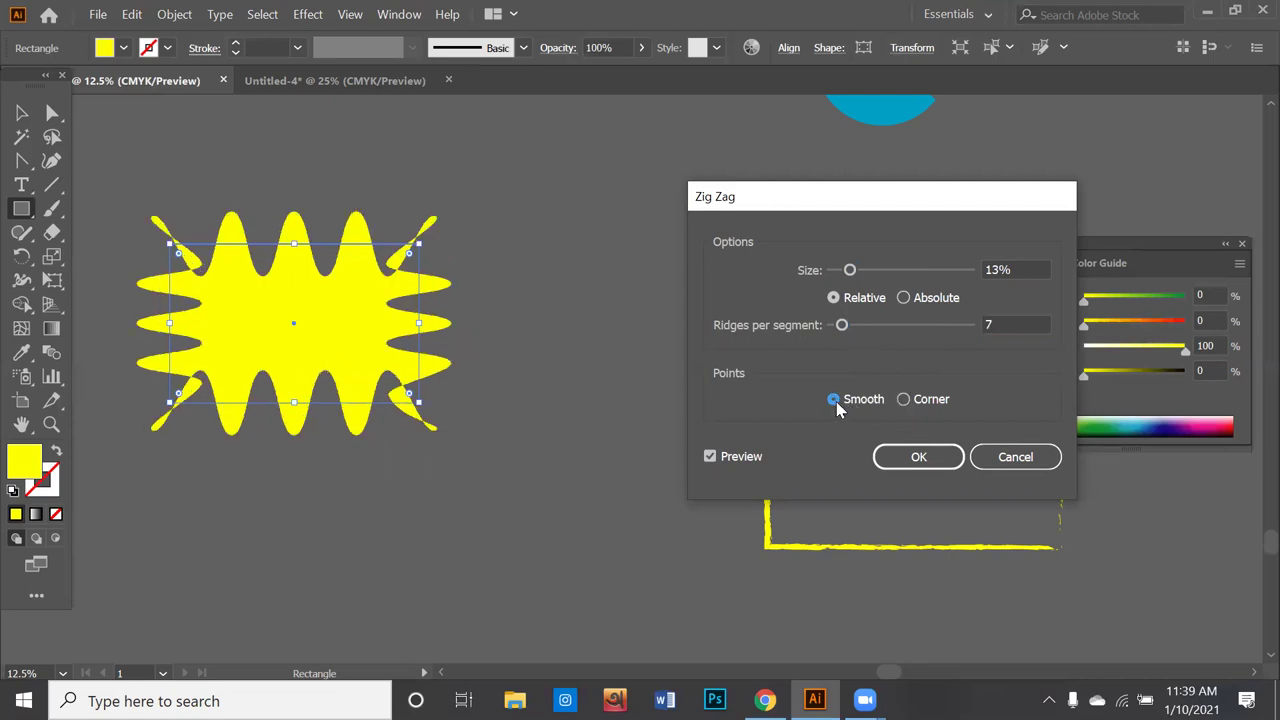
{"action": "left_click", "coordinate": [903, 399]}
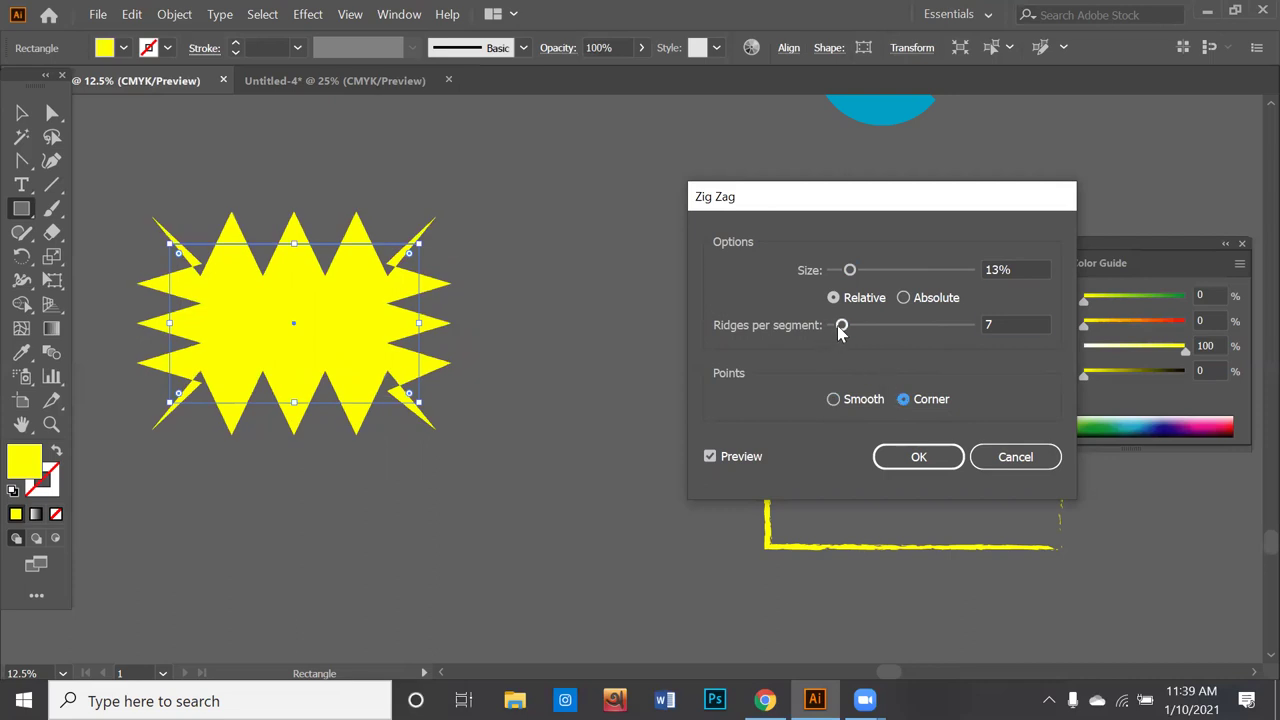
{"action": "left_click_drag", "start_coordinate": [842, 325], "coordinate": [890, 325]}
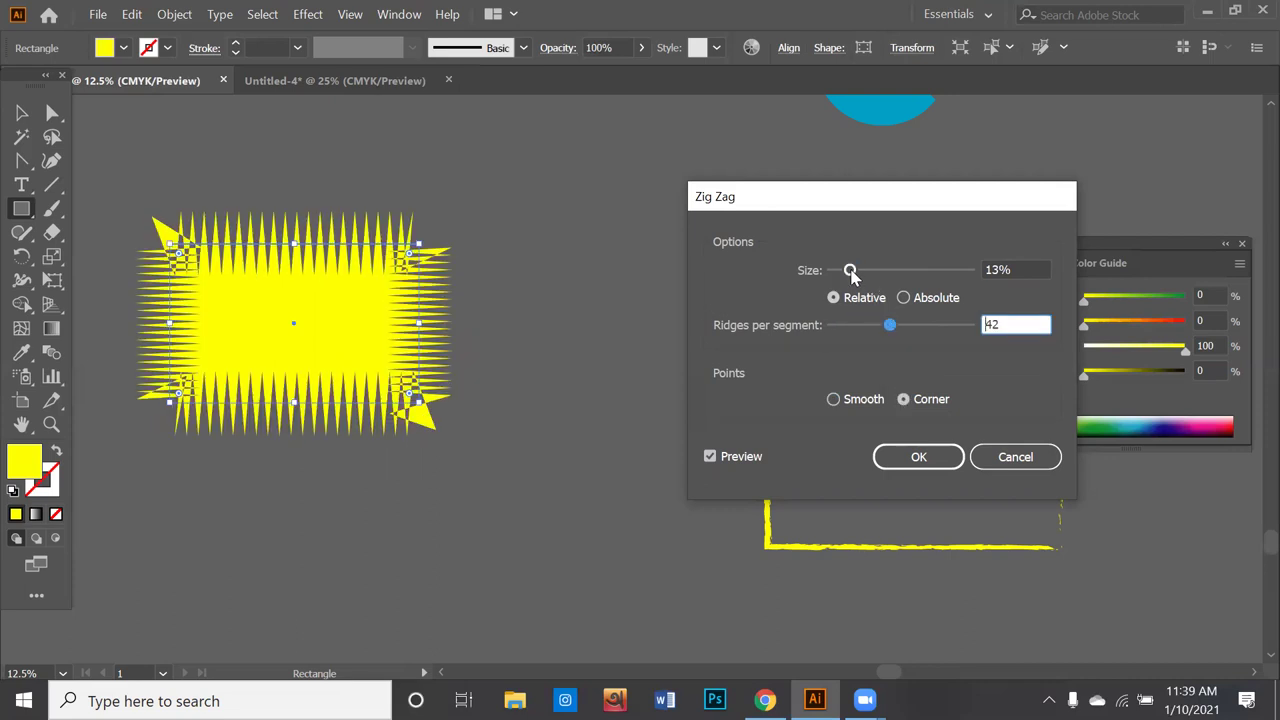
{"action": "left_click_drag", "start_coordinate": [849, 270], "coordinate": [910, 270]}
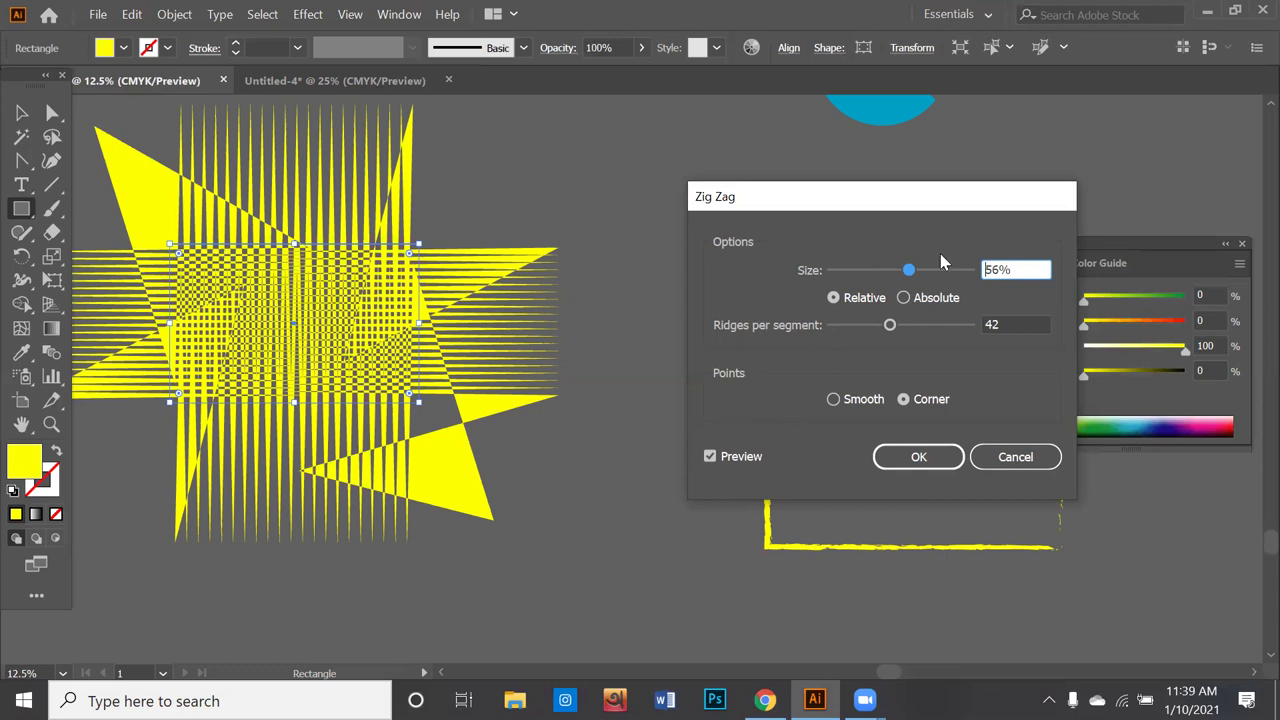
{"action": "left_click", "coordinate": [903, 298]}
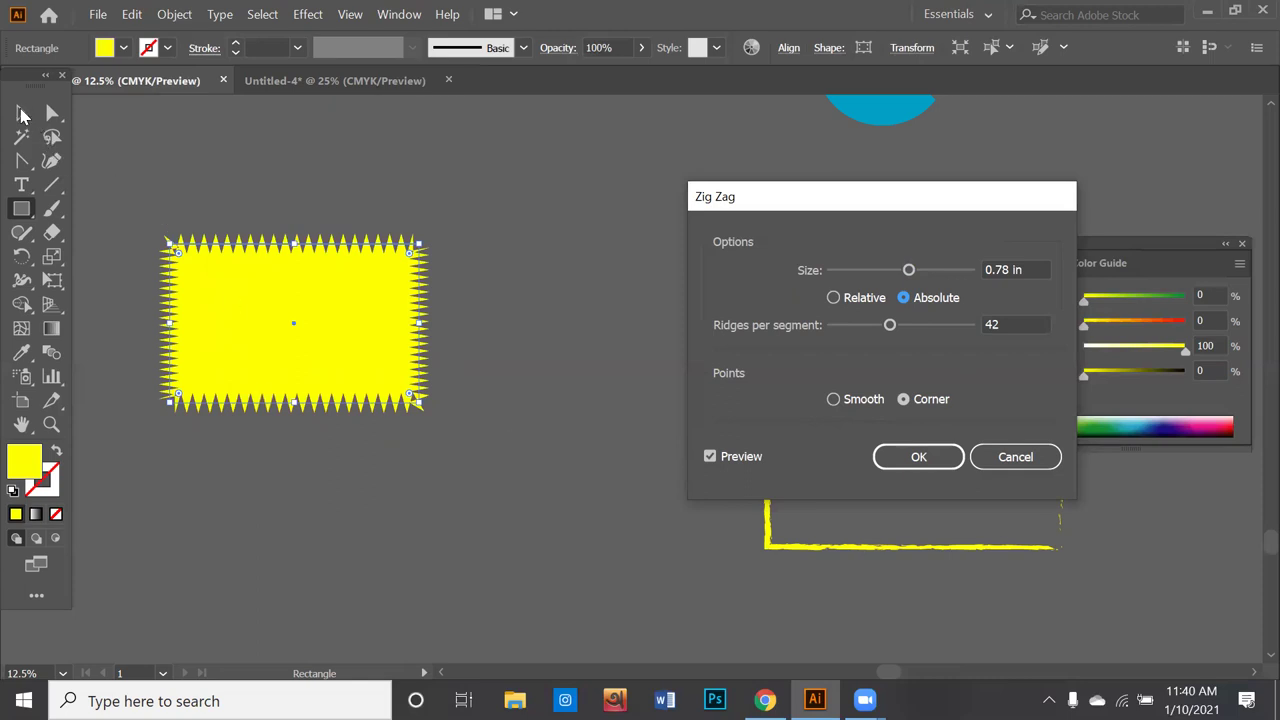
Step: Discard the zig-zag preview and draw a diagonal line across the yellow rectangle
{"action": "left_click", "coordinate": [1015, 457]}
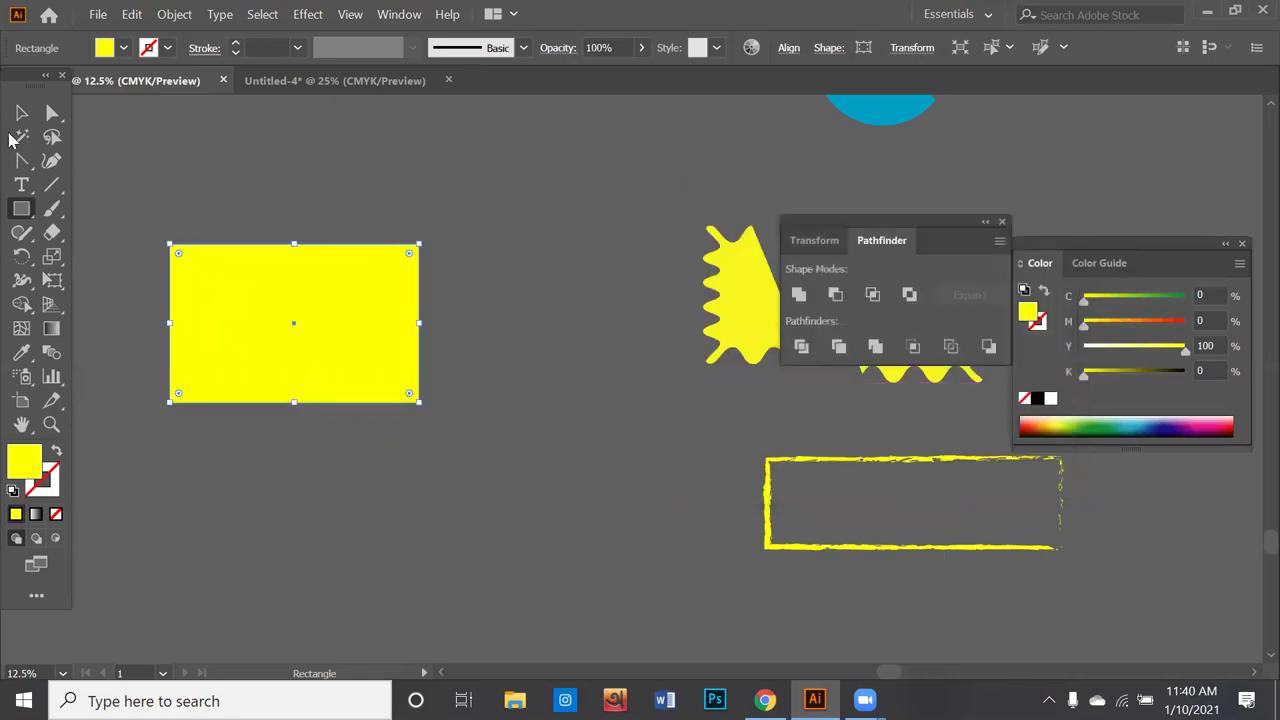
{"action": "left_click", "coordinate": [22, 113]}
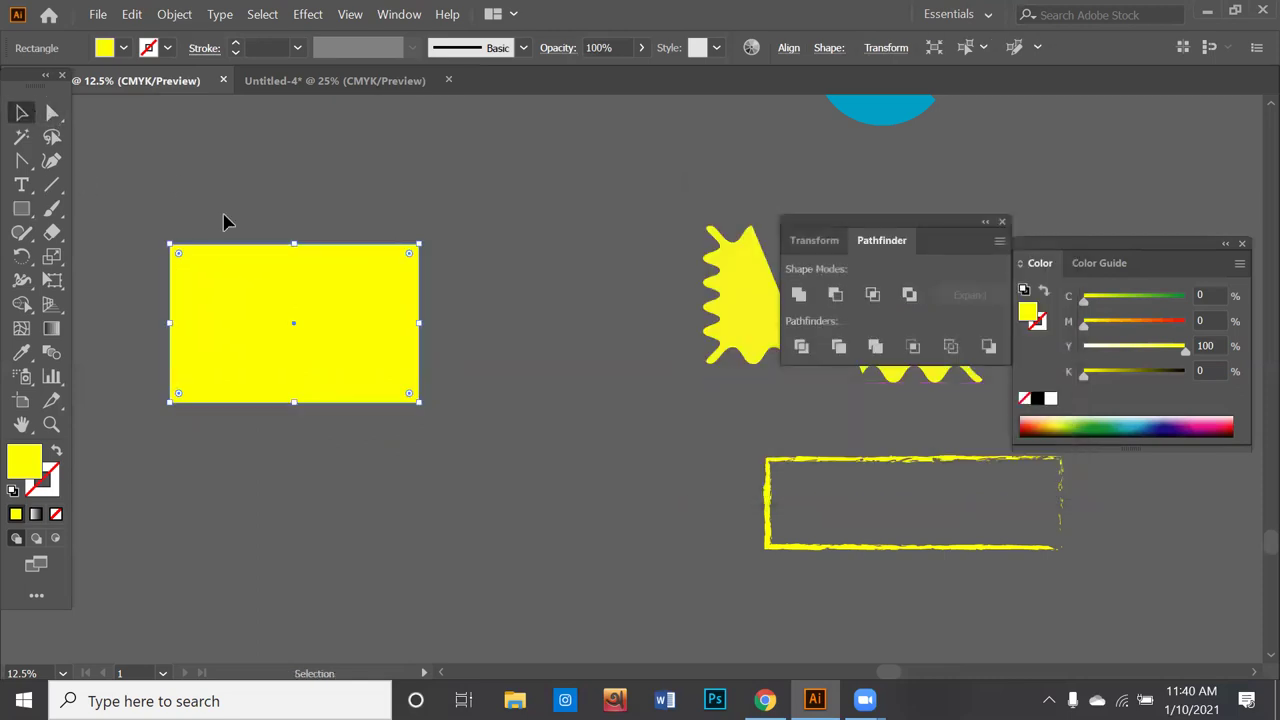
{"action": "left_click", "coordinate": [54, 185]}
{"action": "left_click_drag", "start_coordinate": [272, 210], "coordinate": [370, 456]}
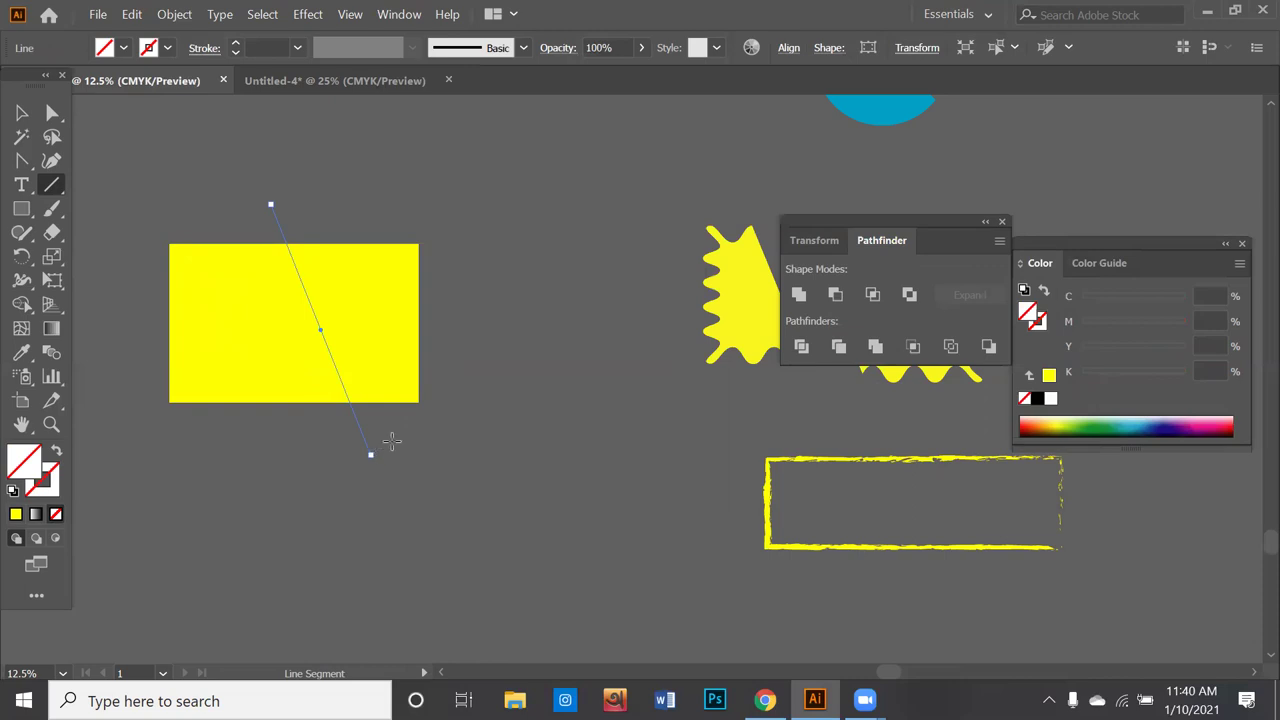
{"action": "key", "text": "v"}
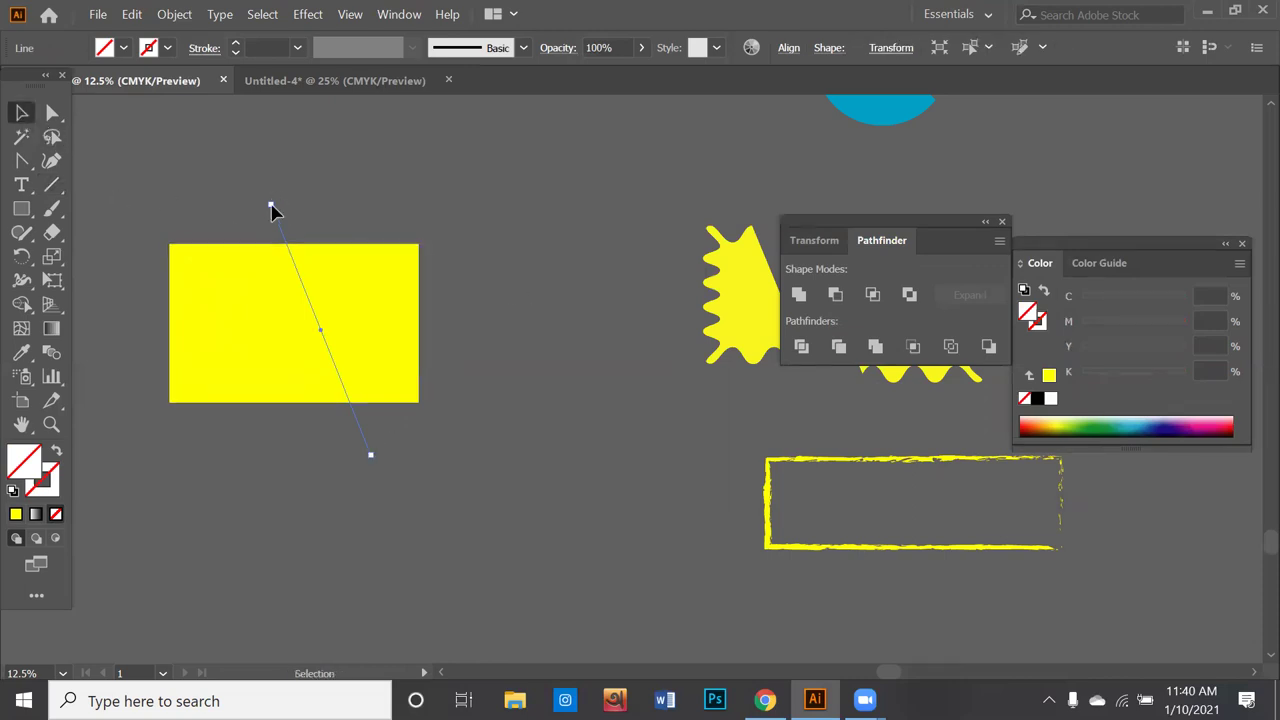
{"action": "left_click", "coordinate": [274, 212]}
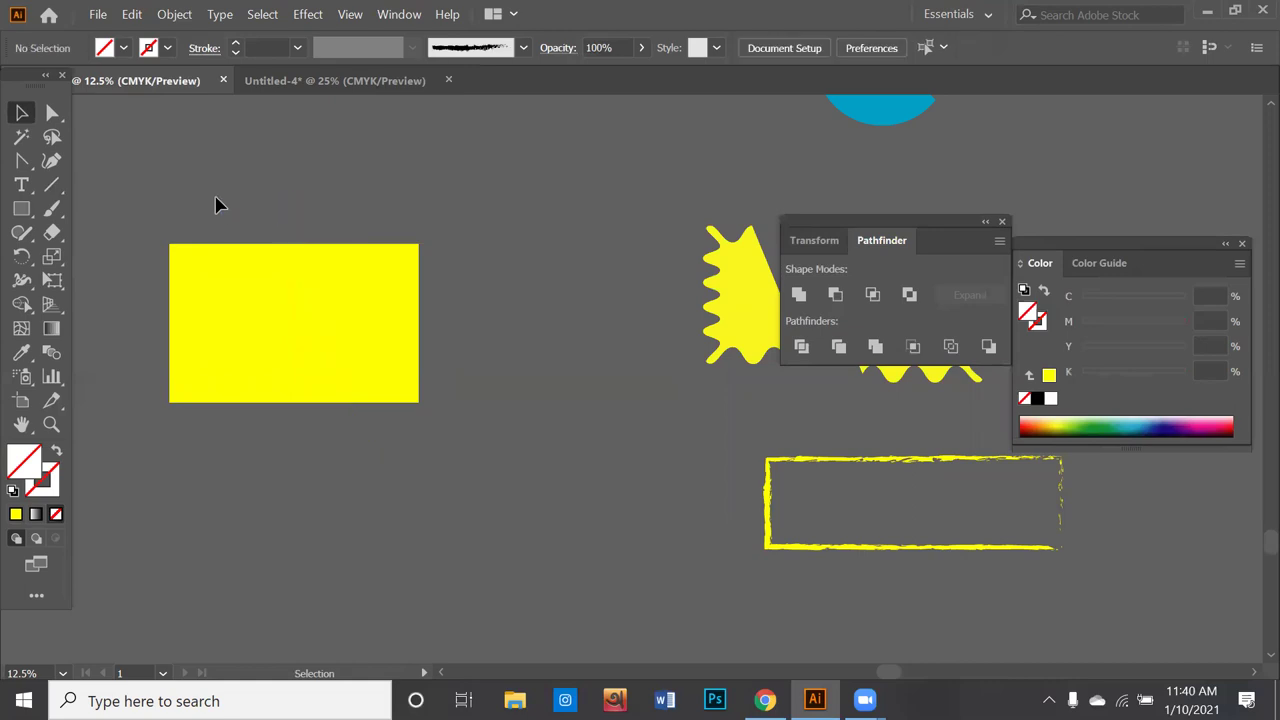
{"action": "left_click", "coordinate": [310, 15]}
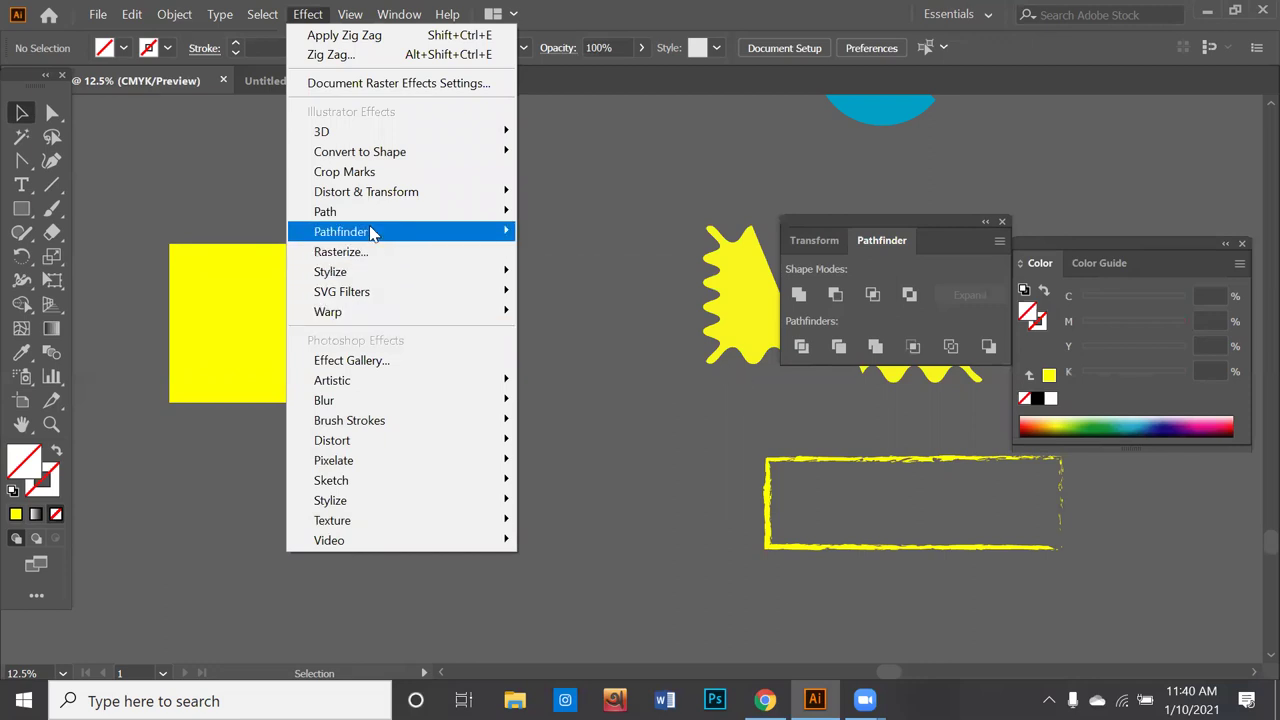
{"action": "mouse_move", "coordinate": [366, 191]}
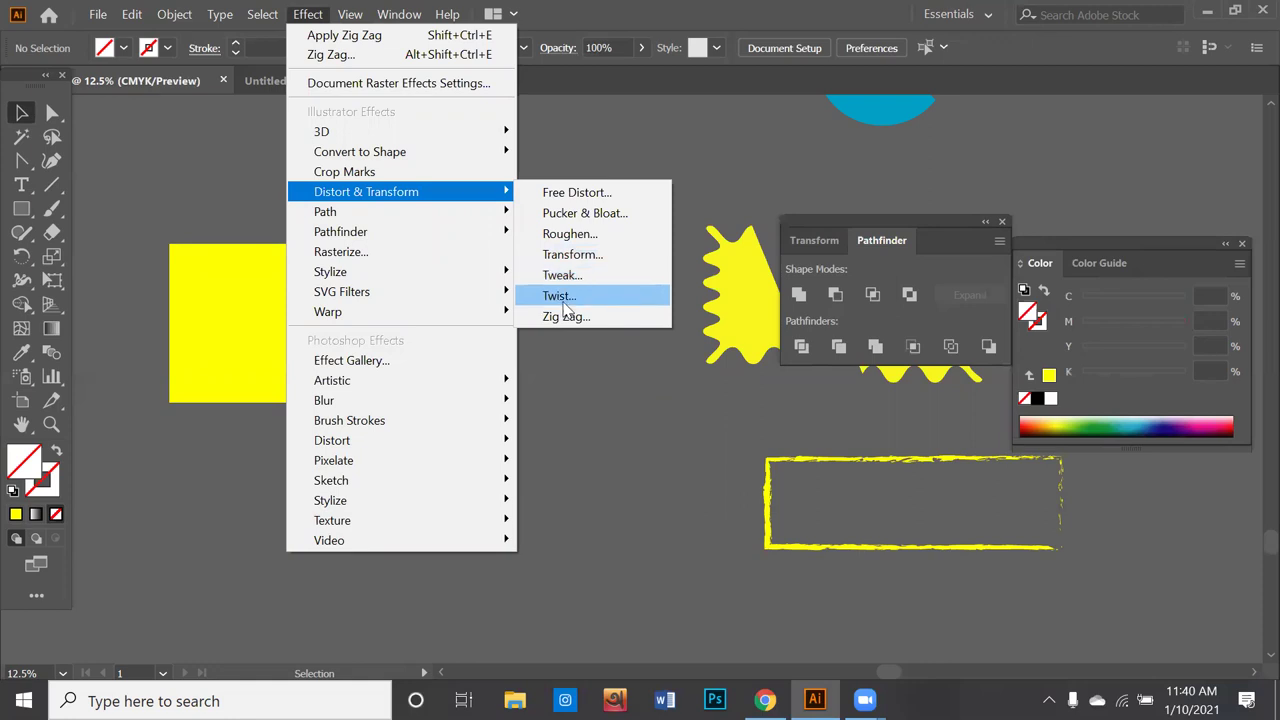
{"action": "left_click", "coordinate": [565, 316]}
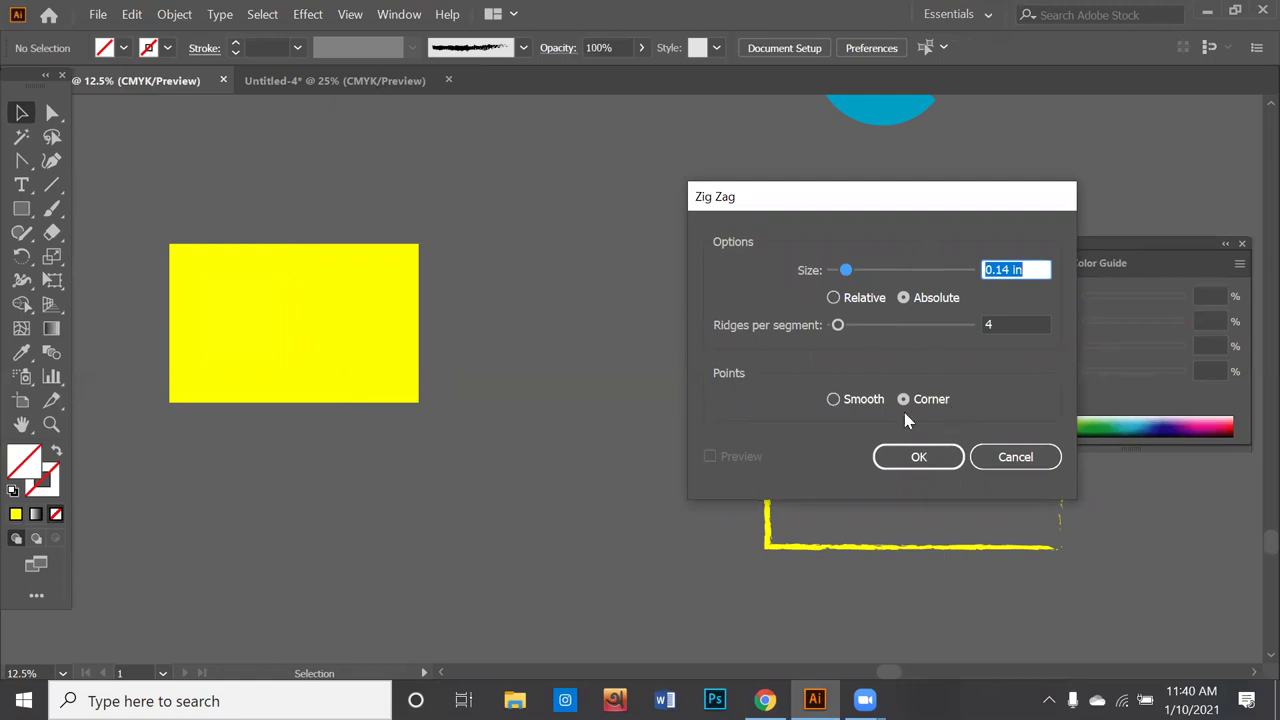
{"action": "left_click", "coordinate": [918, 457]}
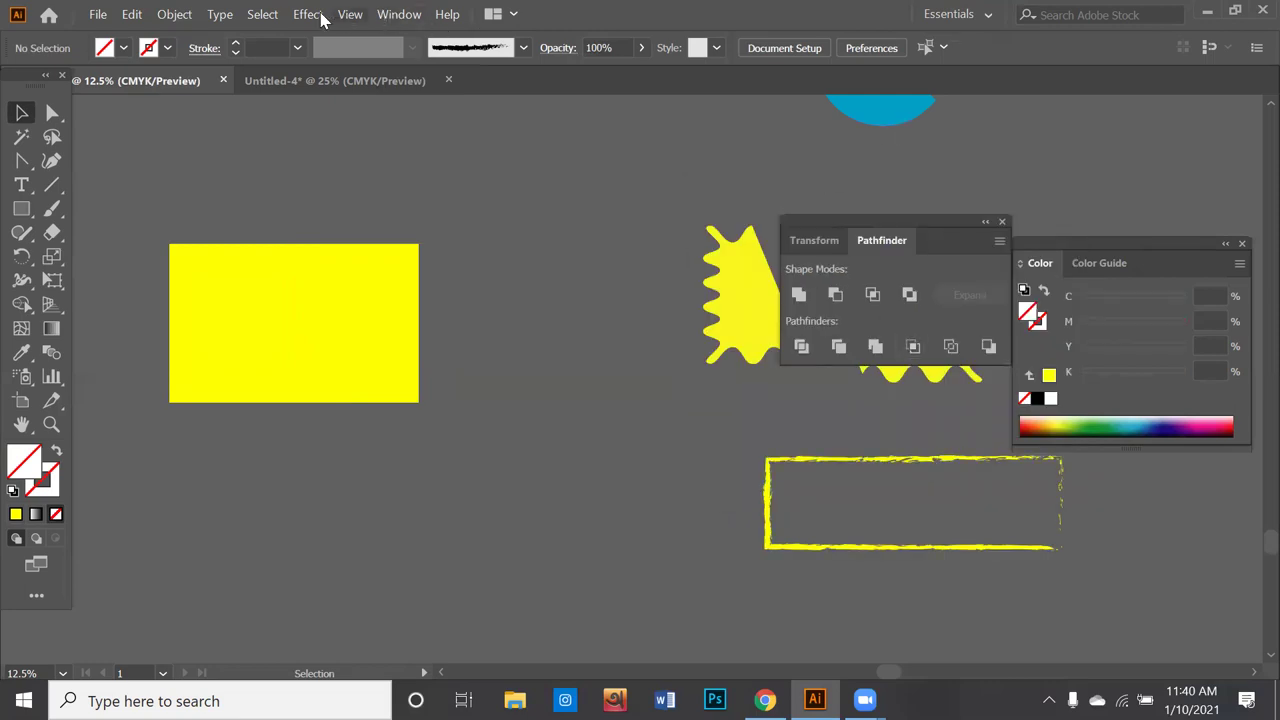
{"action": "left_click", "coordinate": [316, 14]}
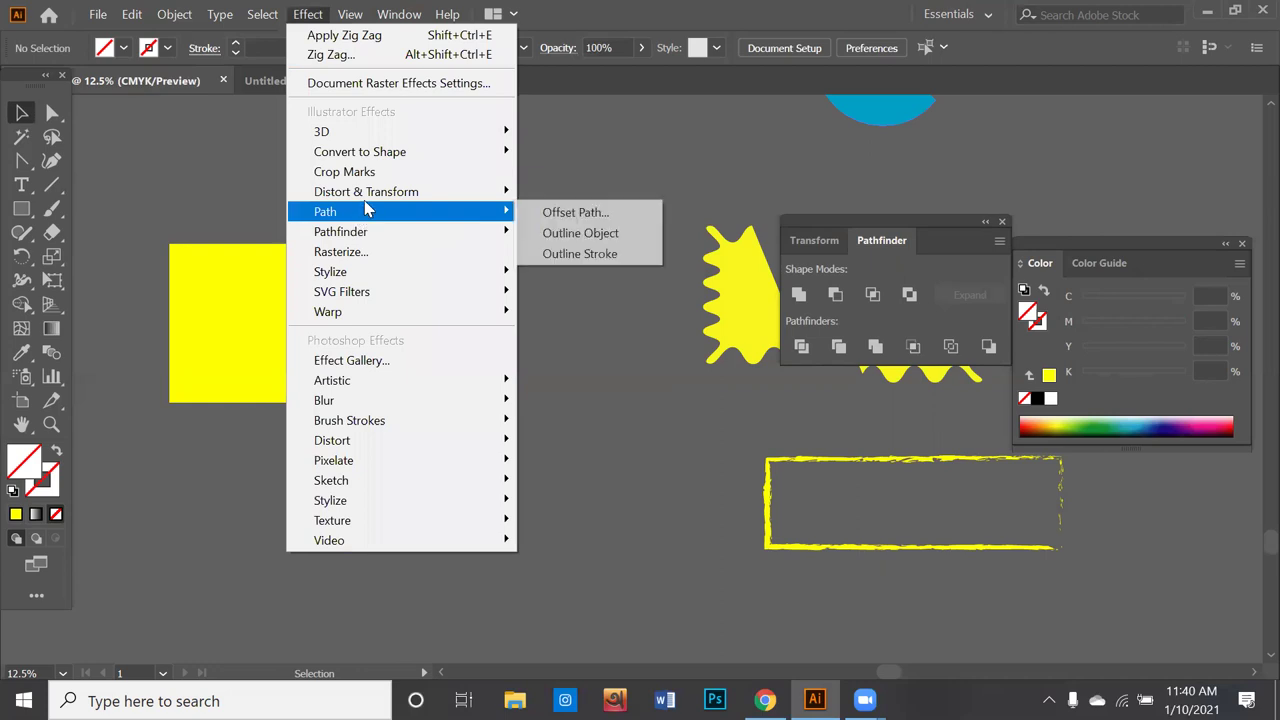
{"action": "left_click", "coordinate": [573, 316]}
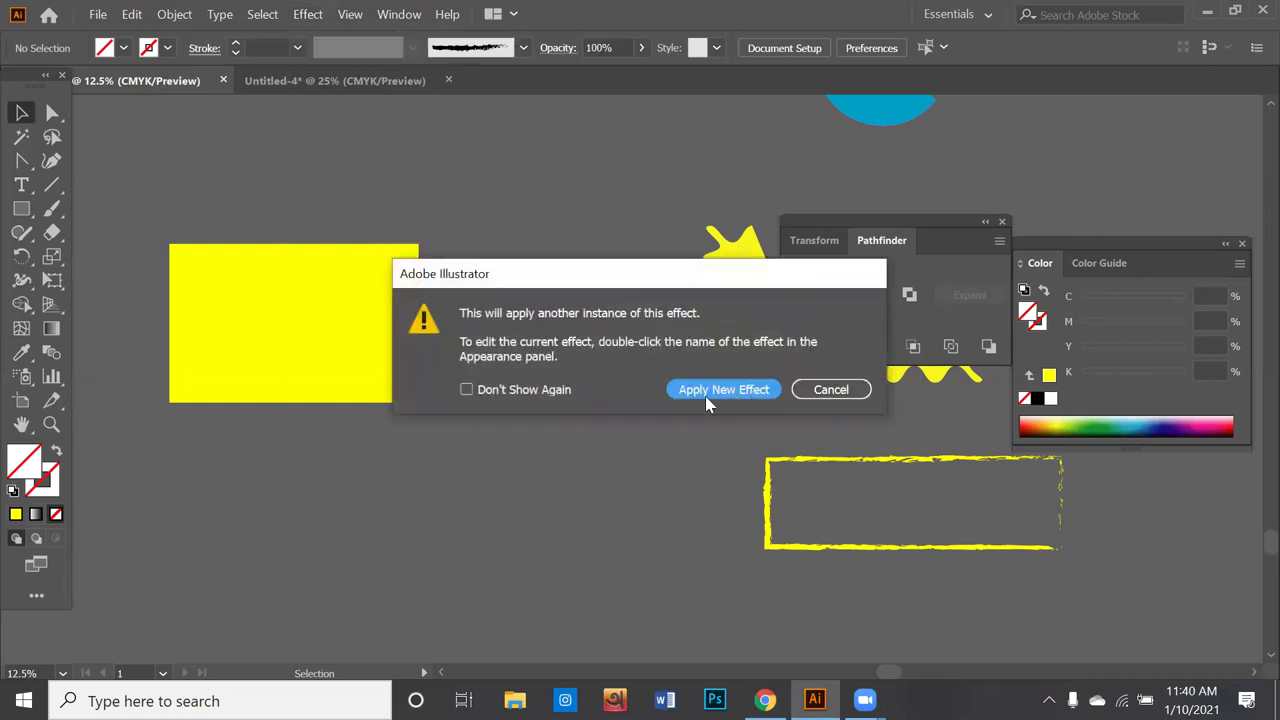
{"action": "left_click", "coordinate": [718, 391]}
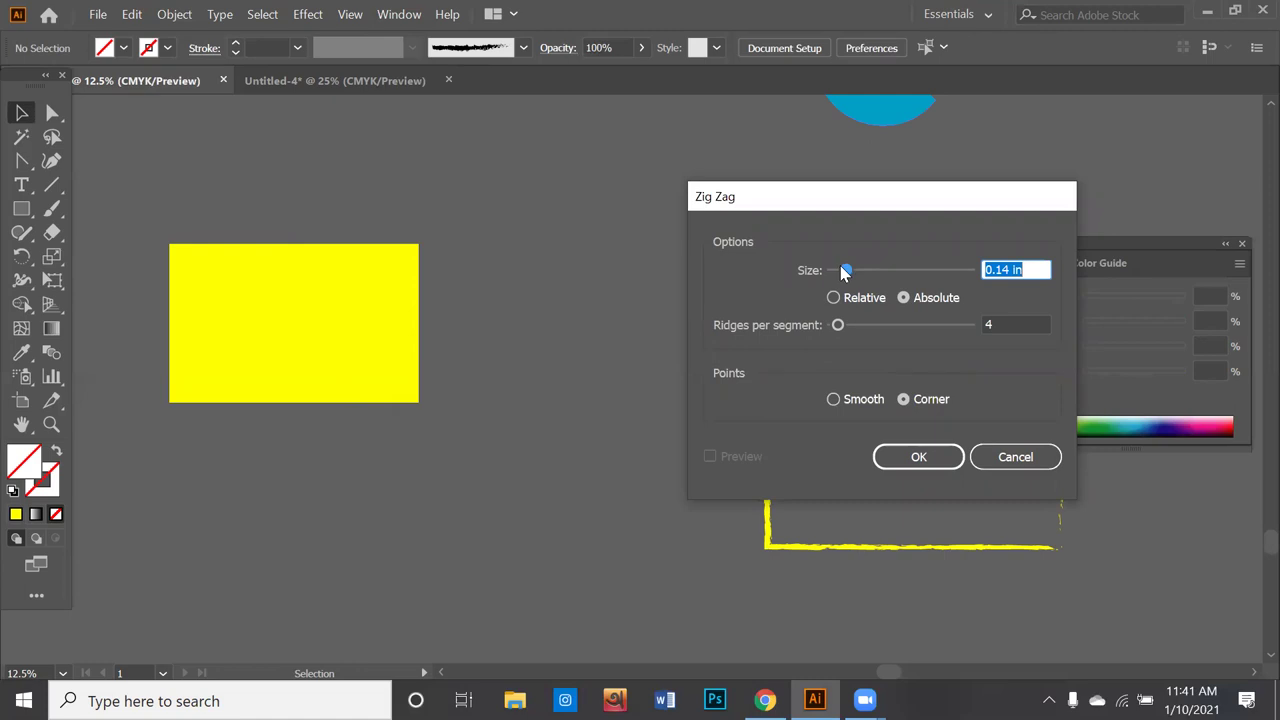
{"action": "left_click", "coordinate": [833, 297]}
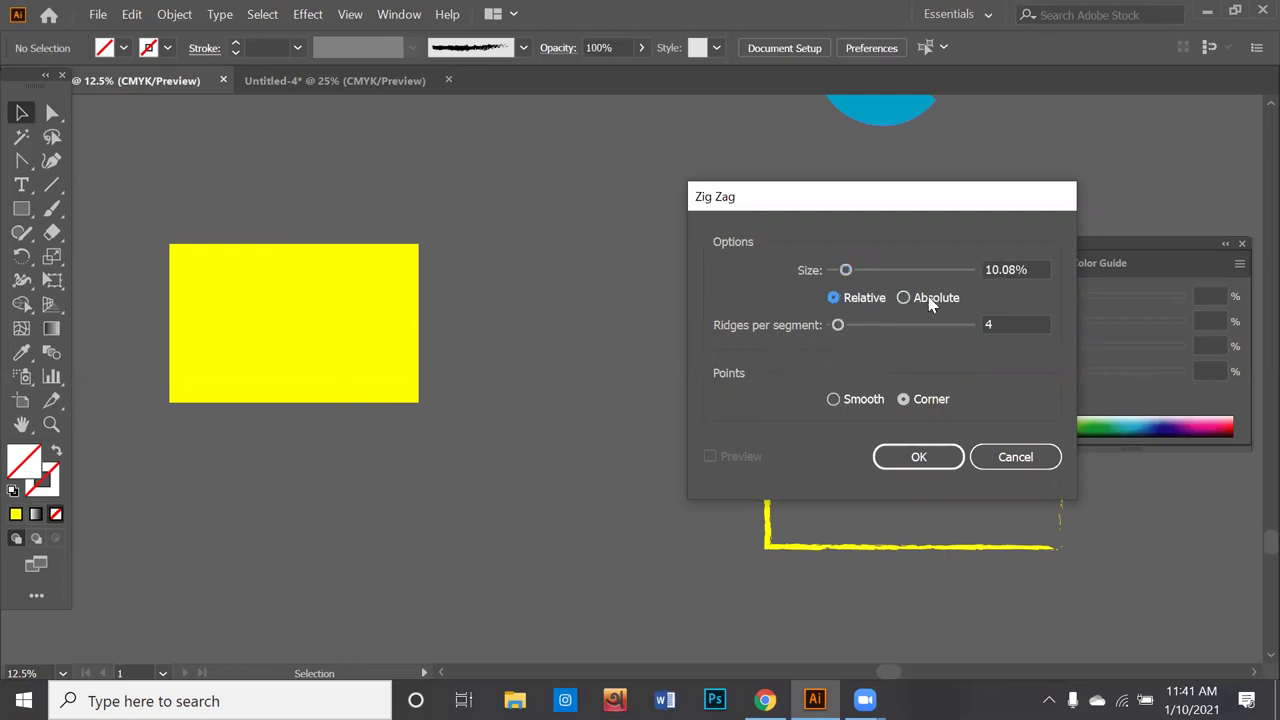
{"action": "left_click", "coordinate": [906, 298]}
{"action": "left_click", "coordinate": [833, 399]}
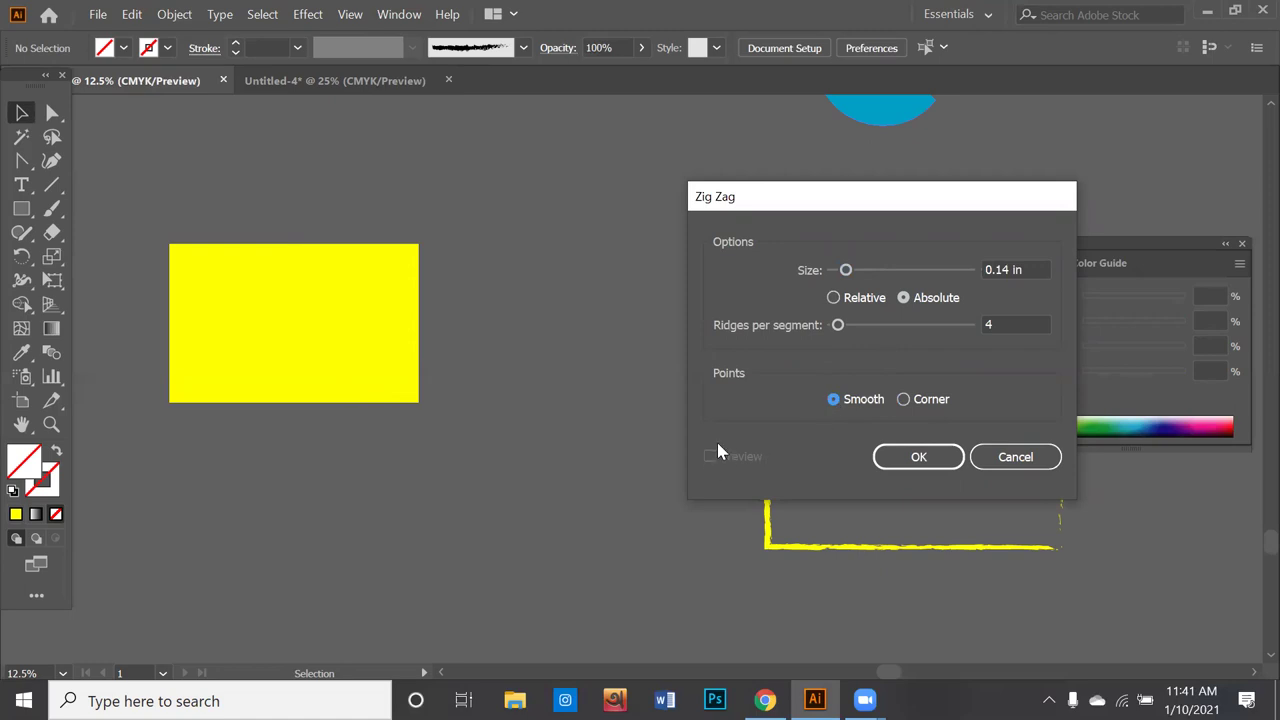
{"action": "left_click_drag", "start_coordinate": [838, 325], "coordinate": [877, 321]}
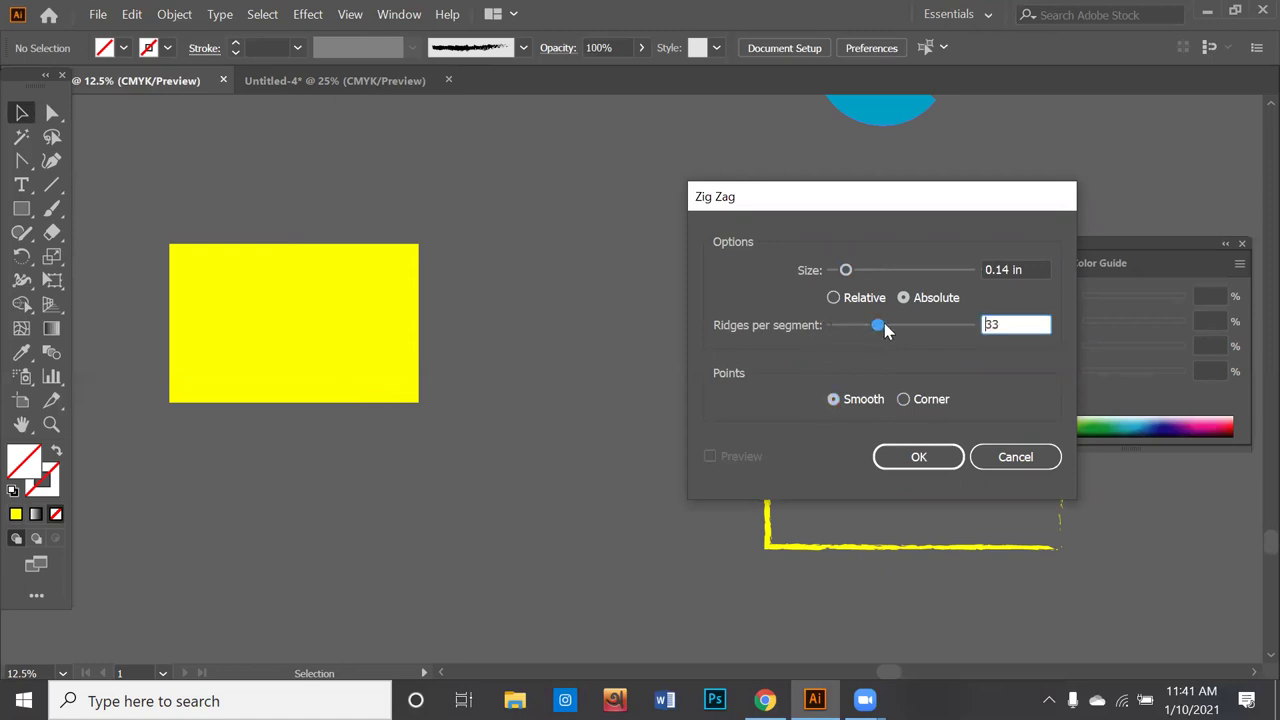
{"action": "left_click_drag", "start_coordinate": [845, 270], "coordinate": [912, 270]}
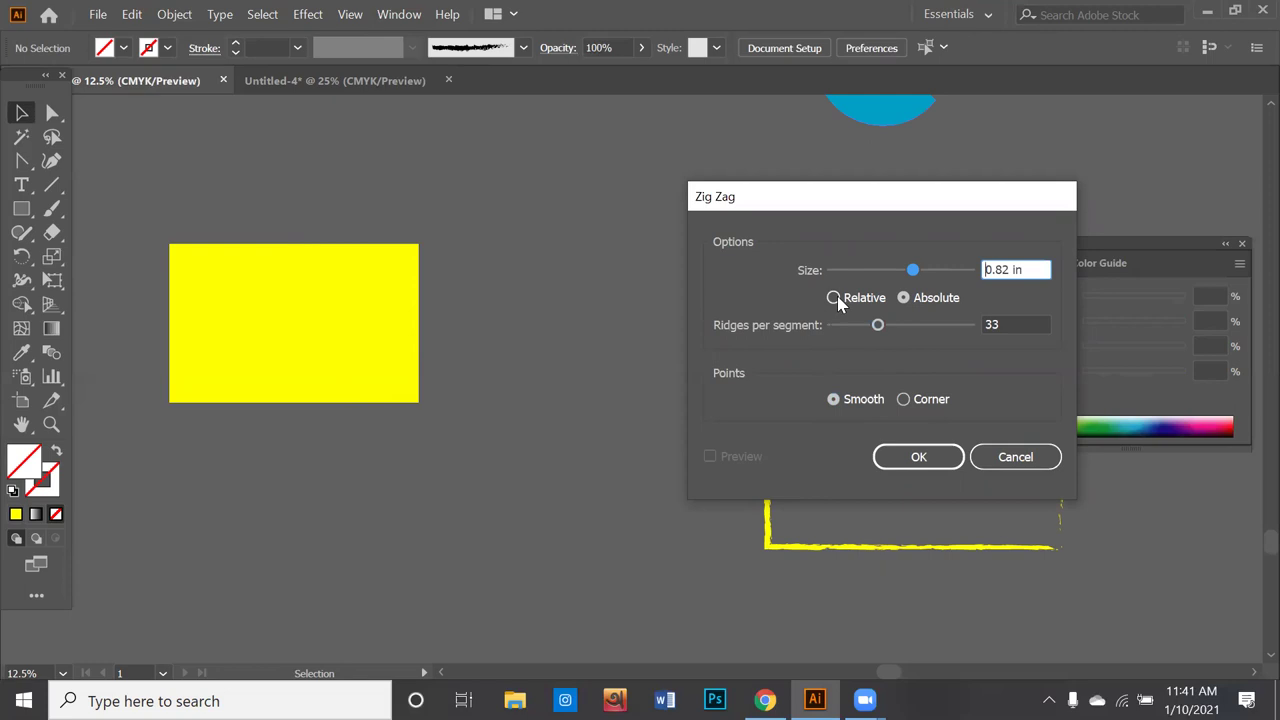
{"action": "left_click", "coordinate": [834, 299]}
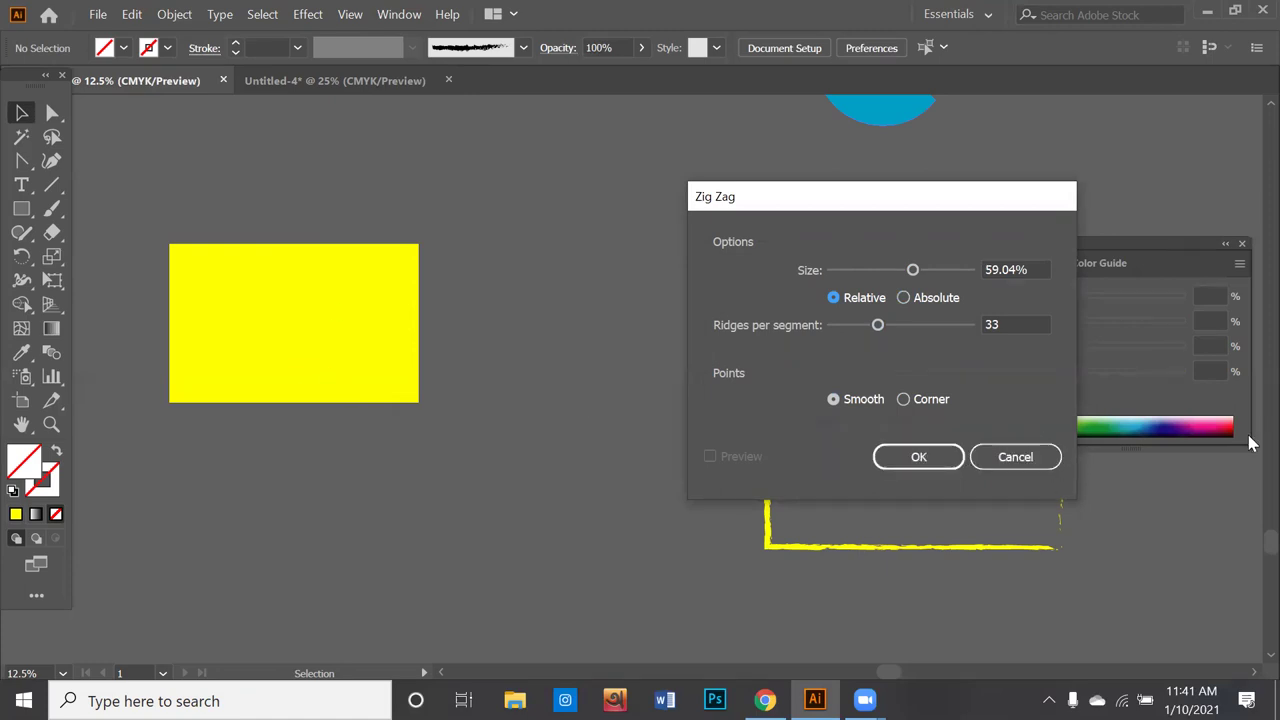
{"action": "left_click", "coordinate": [1015, 457]}
{"action": "mouse_move", "coordinate": [229, 168]}
{"action": "left_mouse_down"}
{"action": "mouse_move", "coordinate": [425, 383]}
{"action": "mouse_move", "coordinate": [515, 418]}
{"action": "left_mouse_up"}
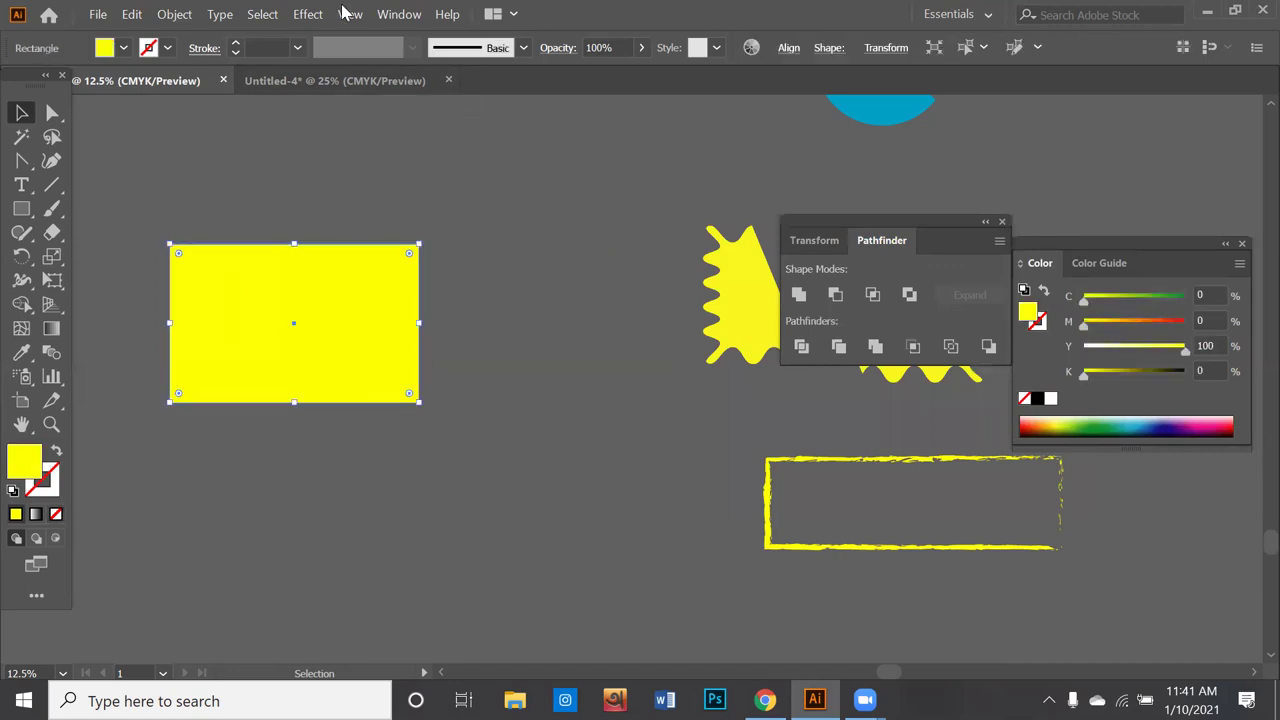
Step: Apply a Twist distortion of about 65° to the yellow rectangle, checking it in preview
{"action": "left_click", "coordinate": [308, 15]}
{"action": "mouse_move", "coordinate": [366, 191]}
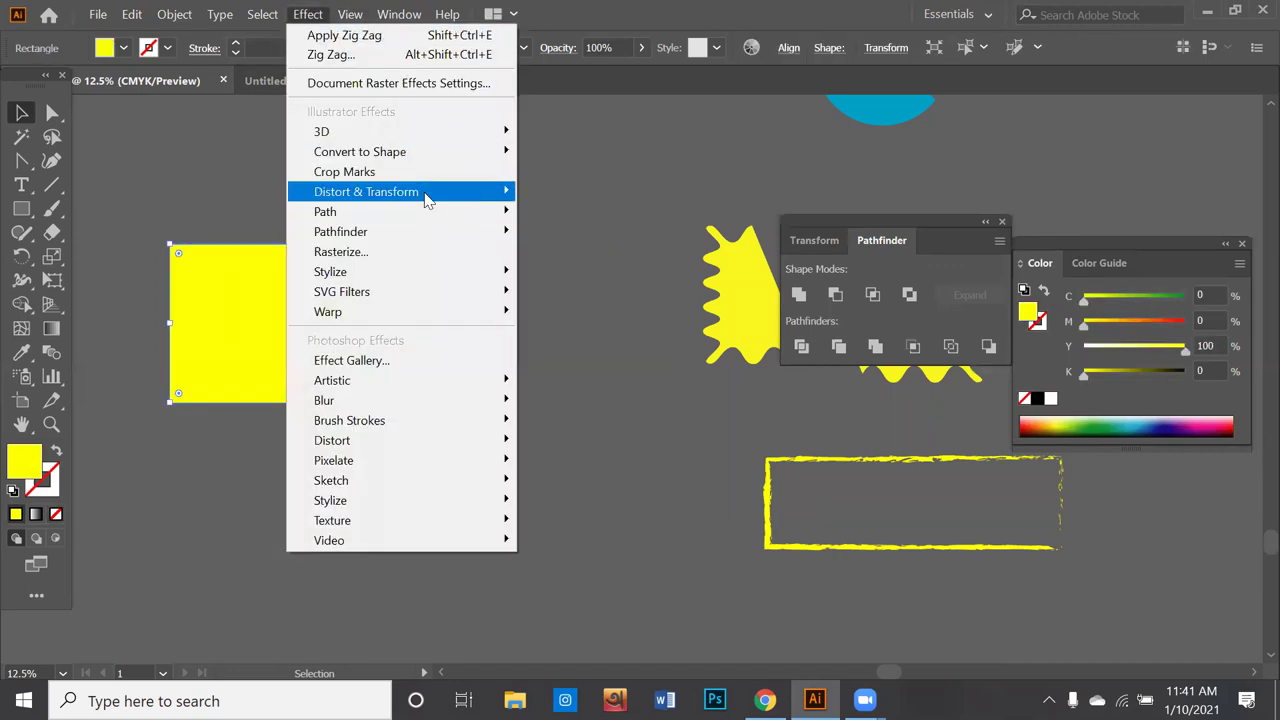
{"action": "left_click", "coordinate": [560, 295]}
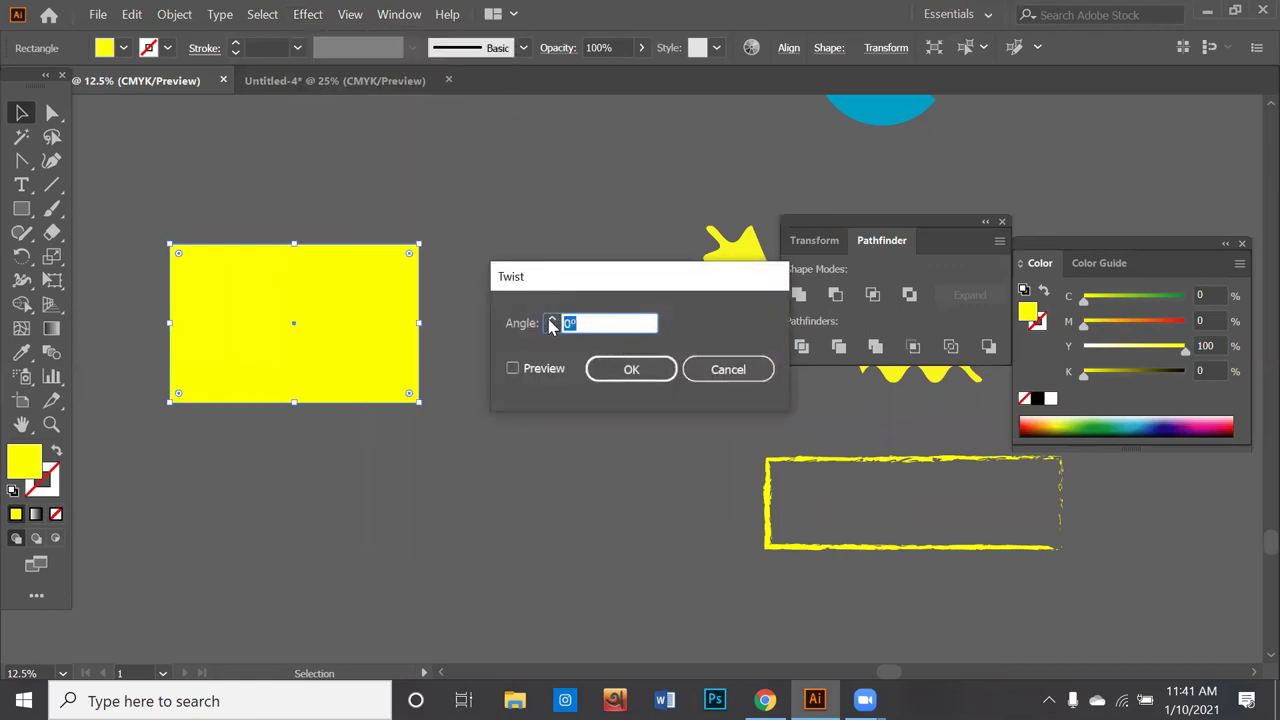
{"action": "left_click", "coordinate": [551, 321]}
{"action": "left_click", "coordinate": [551, 321]}
{"action": "left_click", "coordinate": [551, 321]}
{"action": "left_click", "coordinate": [551, 321]}
{"action": "left_click", "coordinate": [551, 321]}
{"action": "left_click", "coordinate": [512, 368]}
{"action": "left_click", "coordinate": [551, 321]}
{"action": "left_click", "coordinate": [551, 321]}
{"action": "left_click", "coordinate": [551, 321]}
{"action": "left_click", "coordinate": [552, 319]}
{"action": "left_click", "coordinate": [552, 318]}
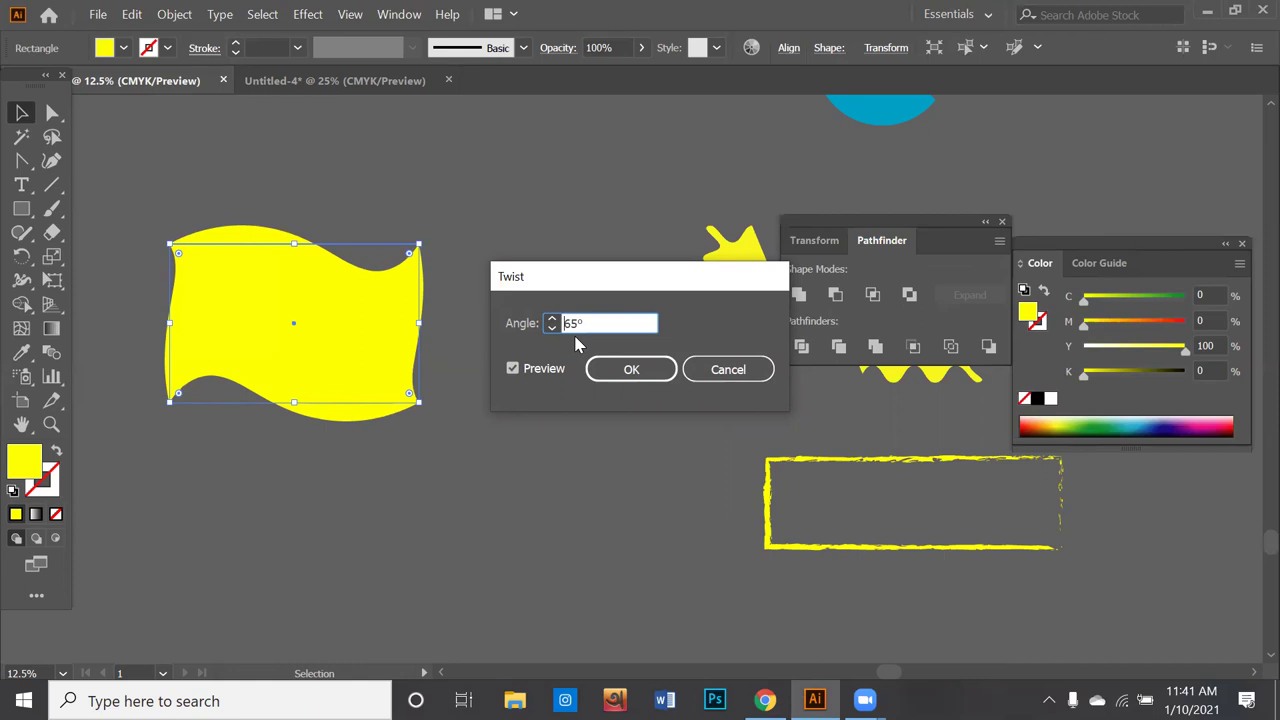
{"action": "left_click", "coordinate": [634, 370]}
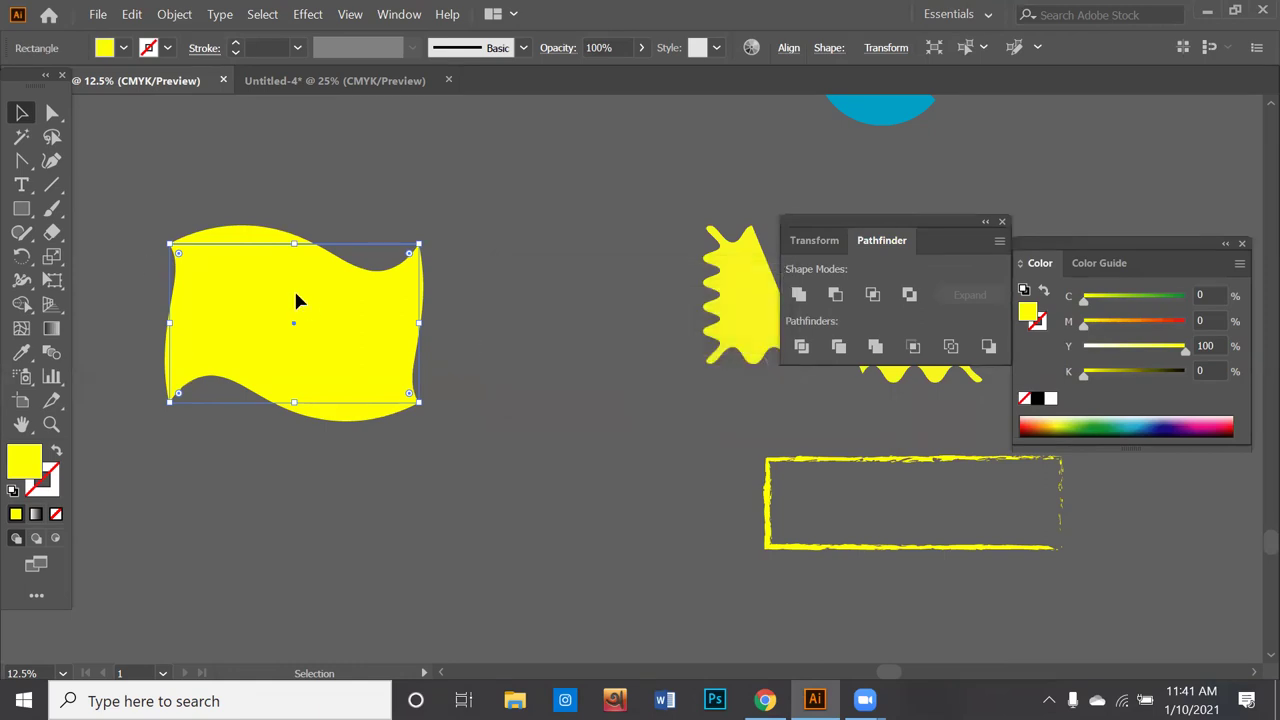
Step: Draw a diagonal line over the twisted shape and divide both with Pathfinder Divide
{"action": "left_click", "coordinate": [52, 189]}
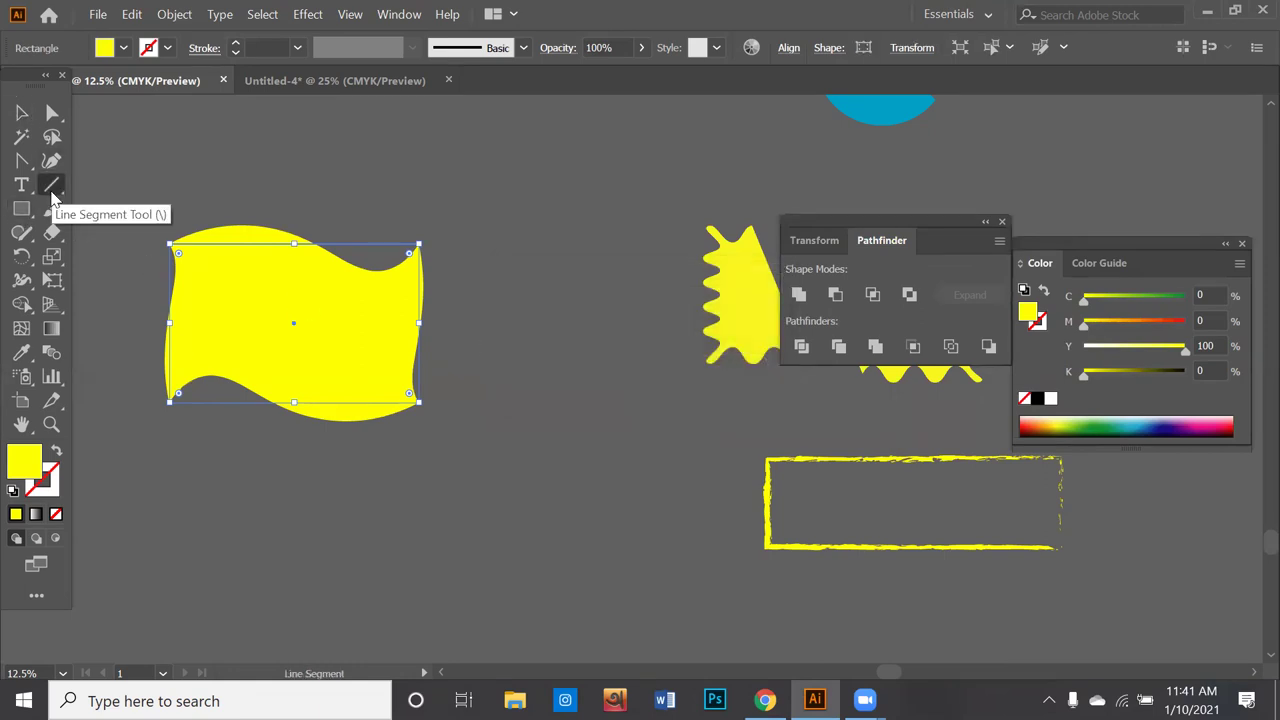
{"action": "left_click_drag", "start_coordinate": [211, 185], "coordinate": [396, 468]}
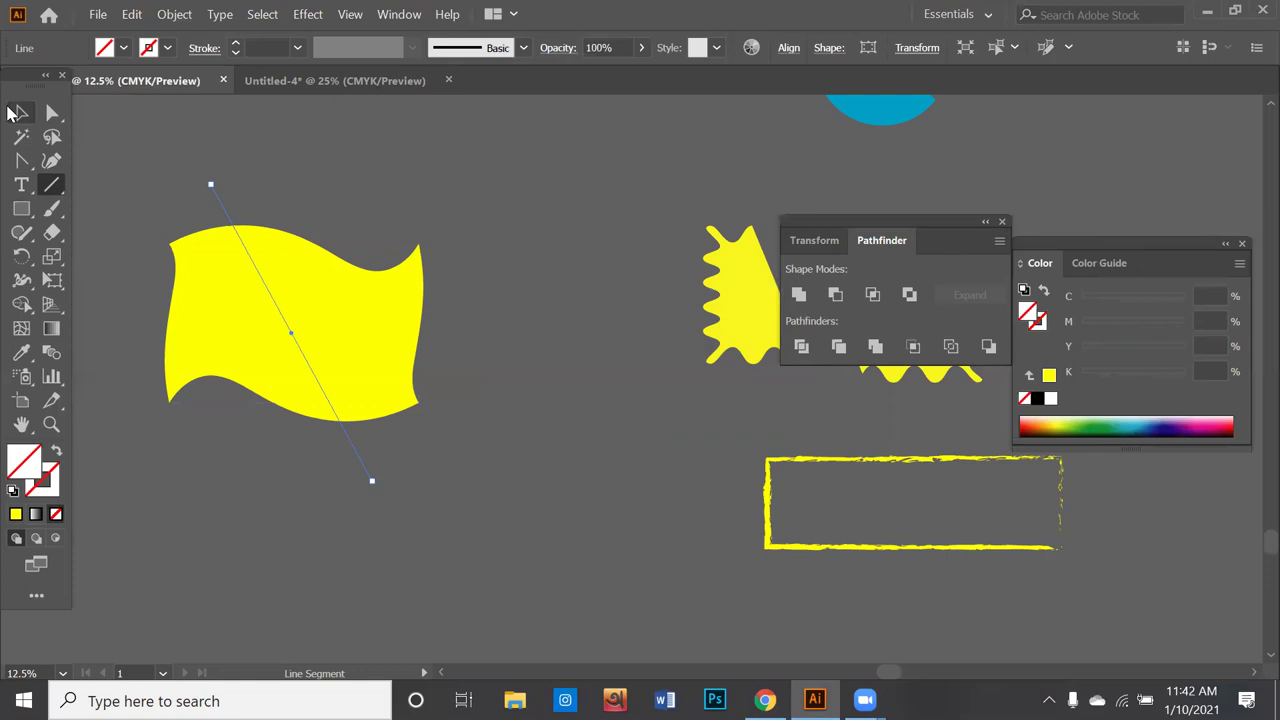
{"action": "left_click", "coordinate": [19, 112]}
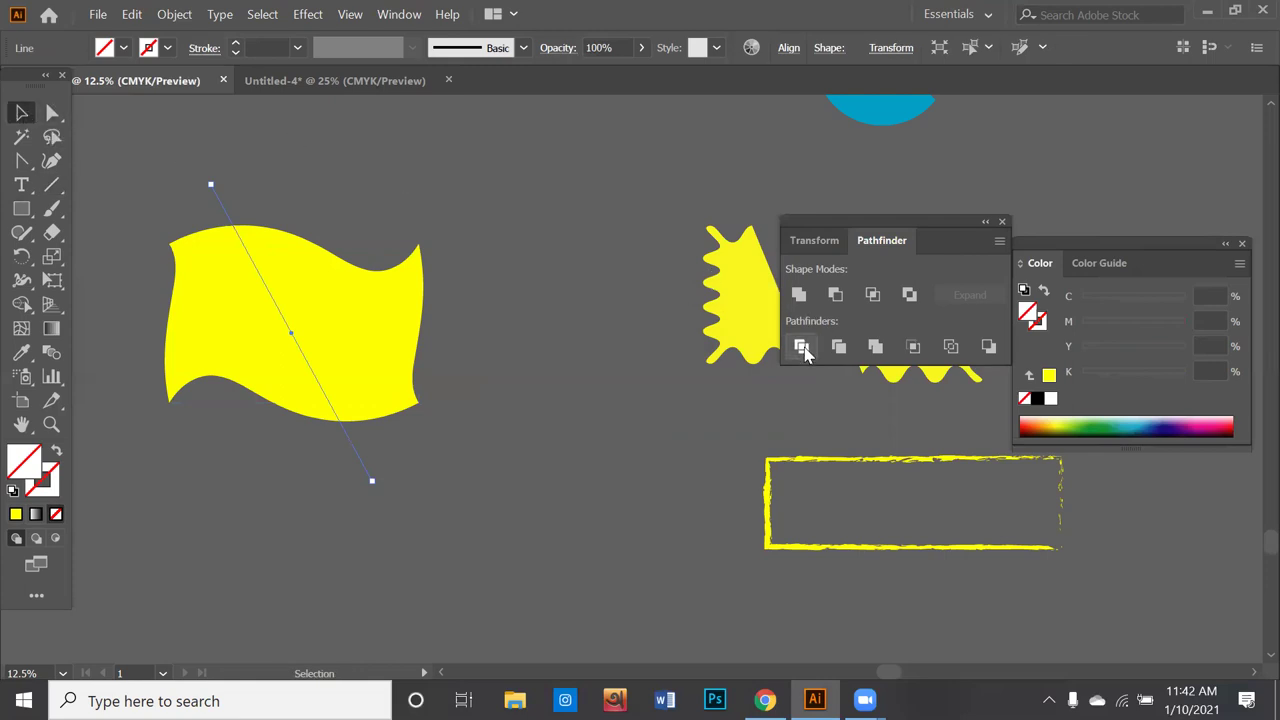
{"action": "mouse_move", "coordinate": [150, 140]}
{"action": "left_mouse_down"}
{"action": "mouse_move", "coordinate": [224, 273]}
{"action": "mouse_move", "coordinate": [448, 371]}
{"action": "left_mouse_up"}
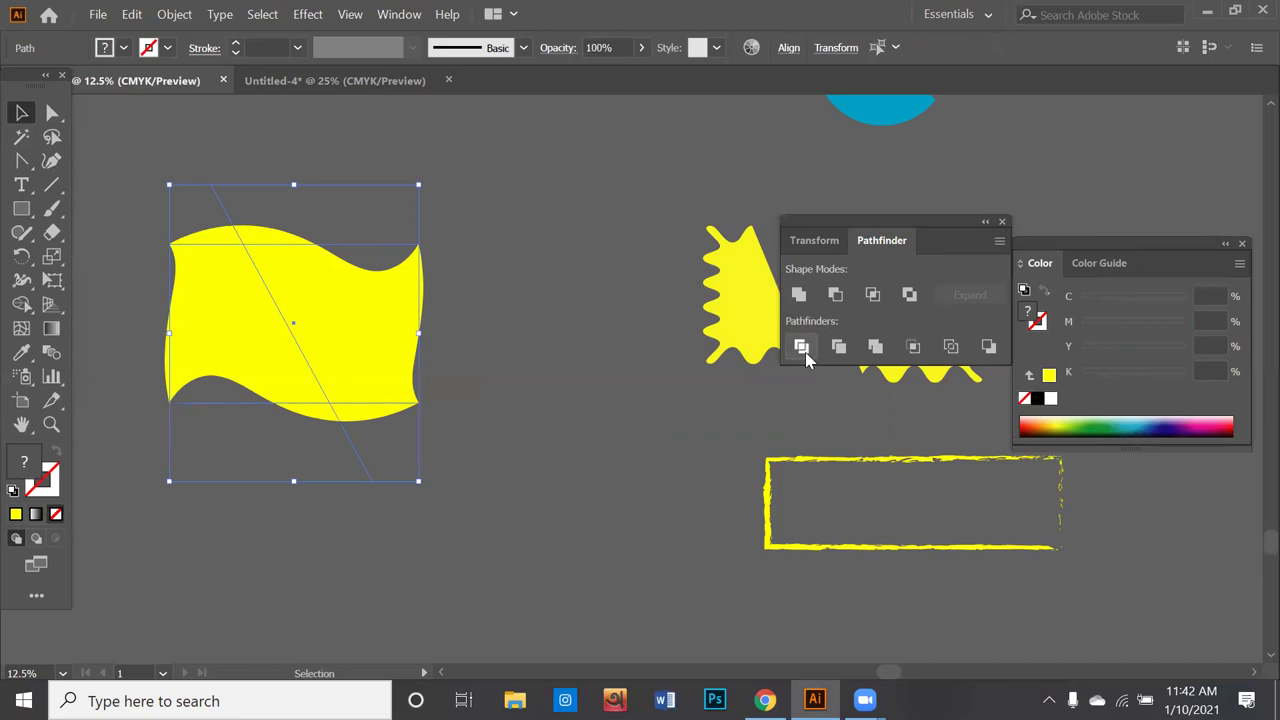
{"action": "left_click", "coordinate": [801, 347]}
Step: Ungroup the divided pieces and place the two halves side by side
{"action": "left_click_drag", "start_coordinate": [328, 287], "coordinate": [430, 292]}
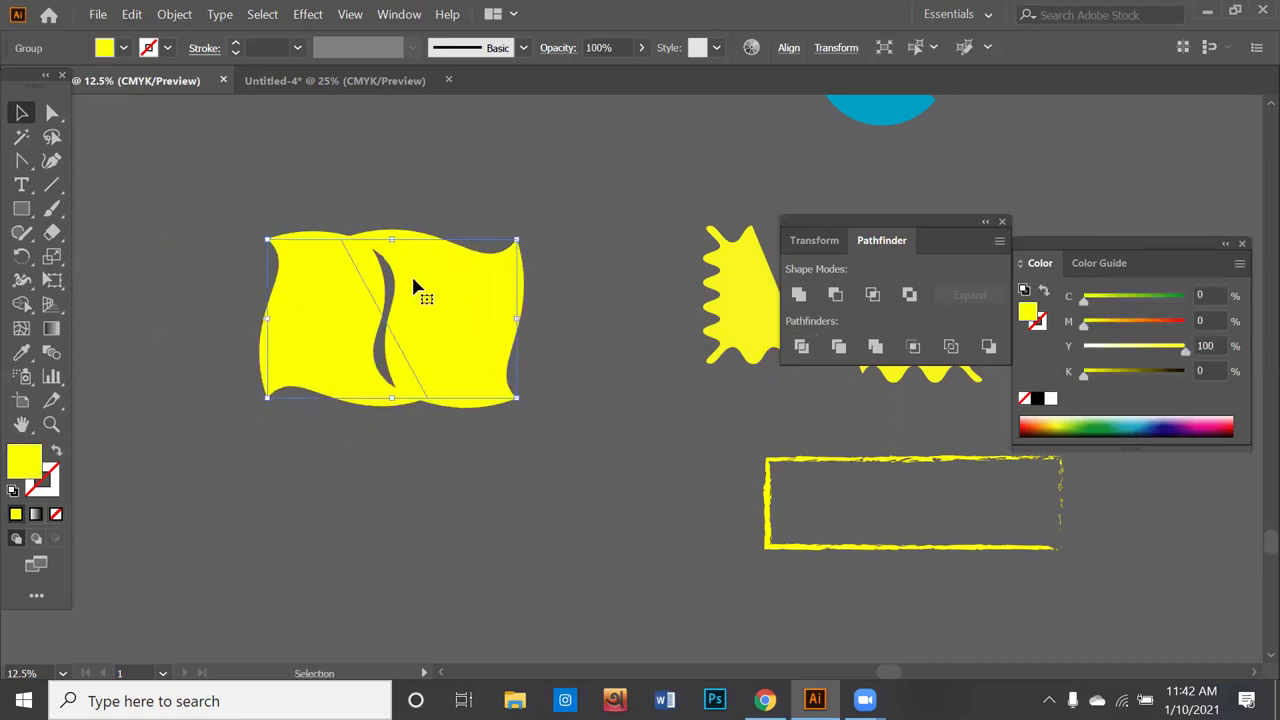
{"action": "right_click", "coordinate": [308, 295]}
{"action": "left_click", "coordinate": [345, 450]}
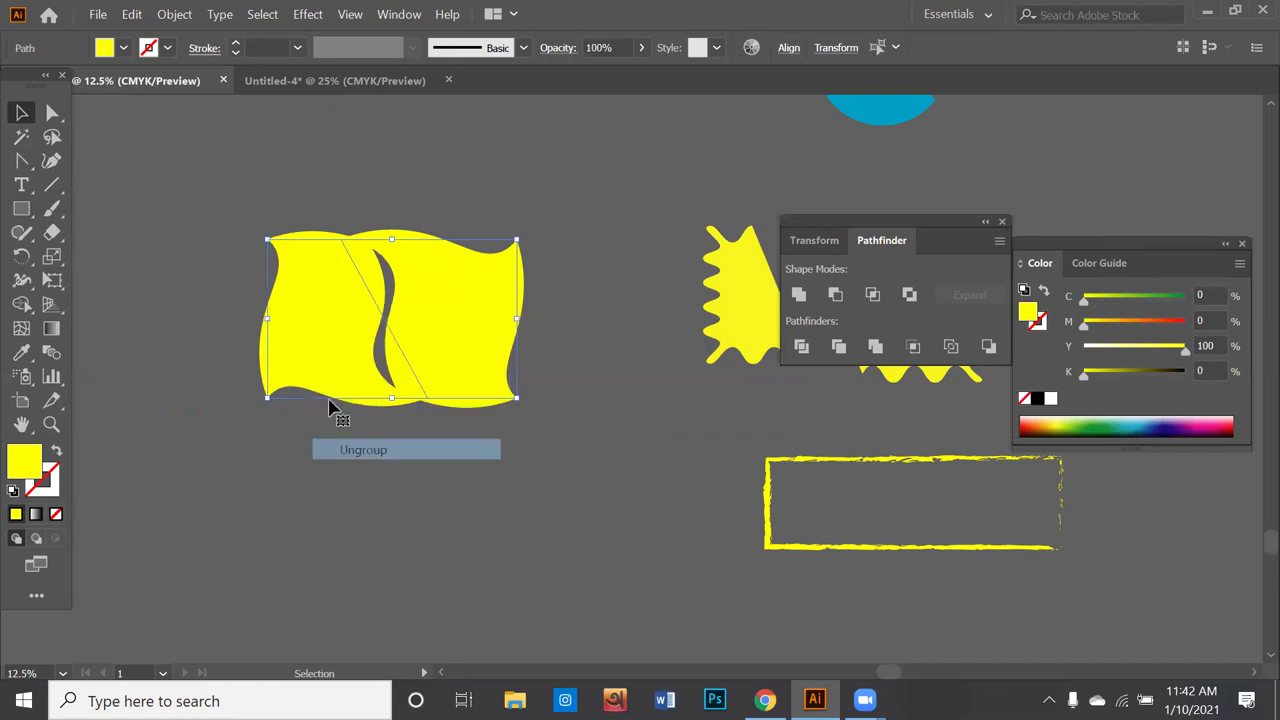
{"action": "left_click", "coordinate": [235, 298]}
{"action": "left_click_drag", "start_coordinate": [323, 329], "coordinate": [217, 290]}
{"action": "mouse_move", "coordinate": [471, 320]}
{"action": "left_mouse_down"}
{"action": "mouse_move", "coordinate": [492, 248]}
{"action": "mouse_move", "coordinate": [465, 296]}
{"action": "left_mouse_up"}
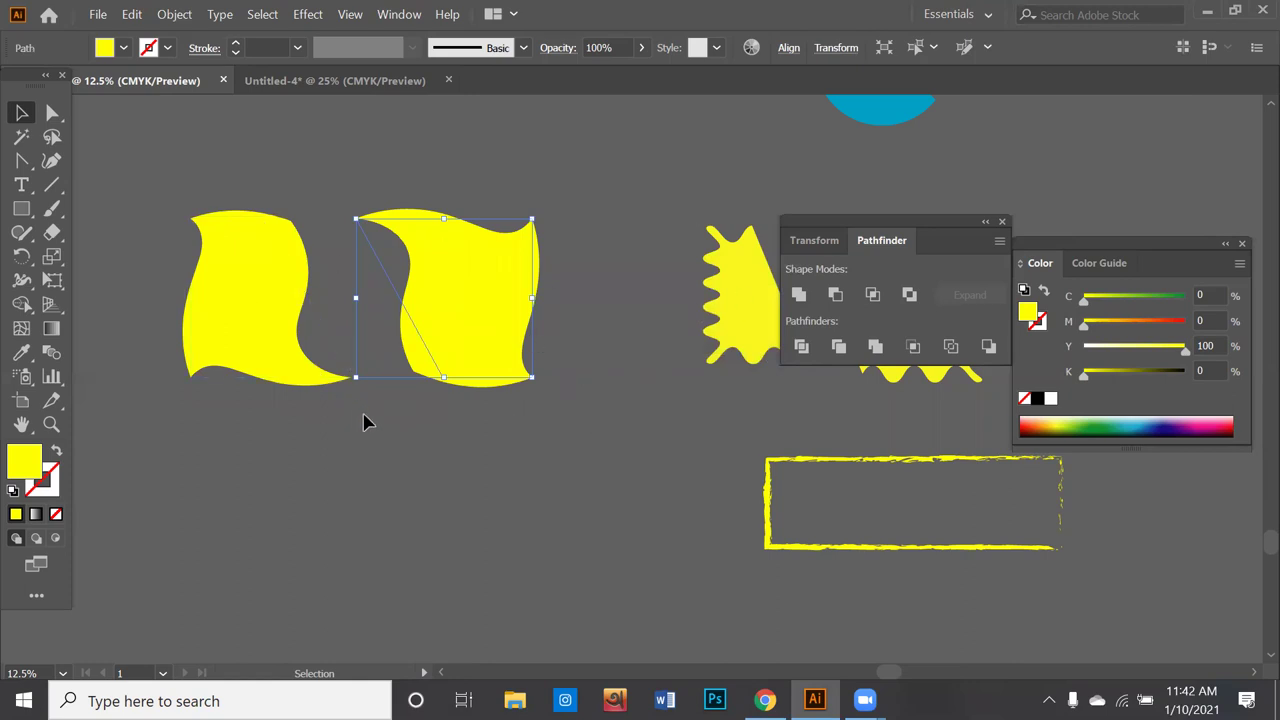
Step: Draw a new yellow rectangle below the two twisted halves
{"action": "scroll", "coordinate": [365, 420], "scroll_direction": "down", "scroll_amount": 1}
{"action": "scroll", "coordinate": [365, 420], "scroll_direction": "down", "scroll_amount": 1}
{"action": "left_click", "coordinate": [21, 208]}
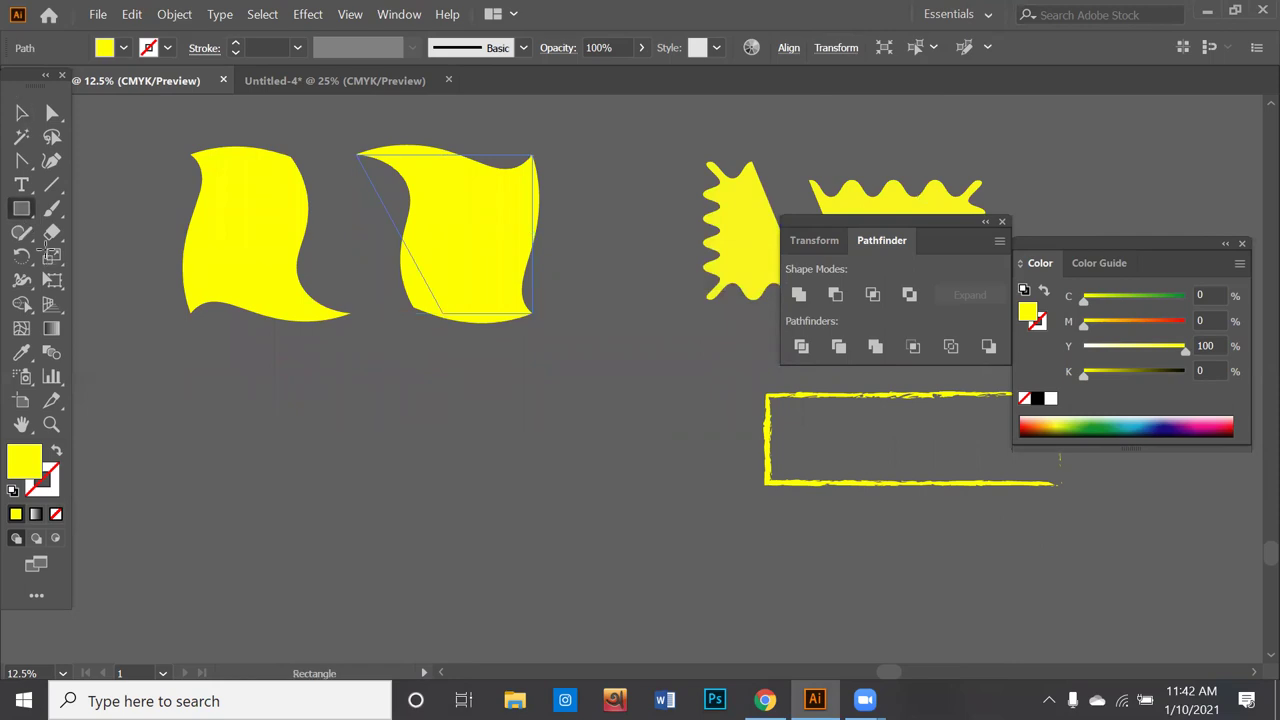
{"action": "left_click_drag", "start_coordinate": [170, 405], "coordinate": [303, 549]}
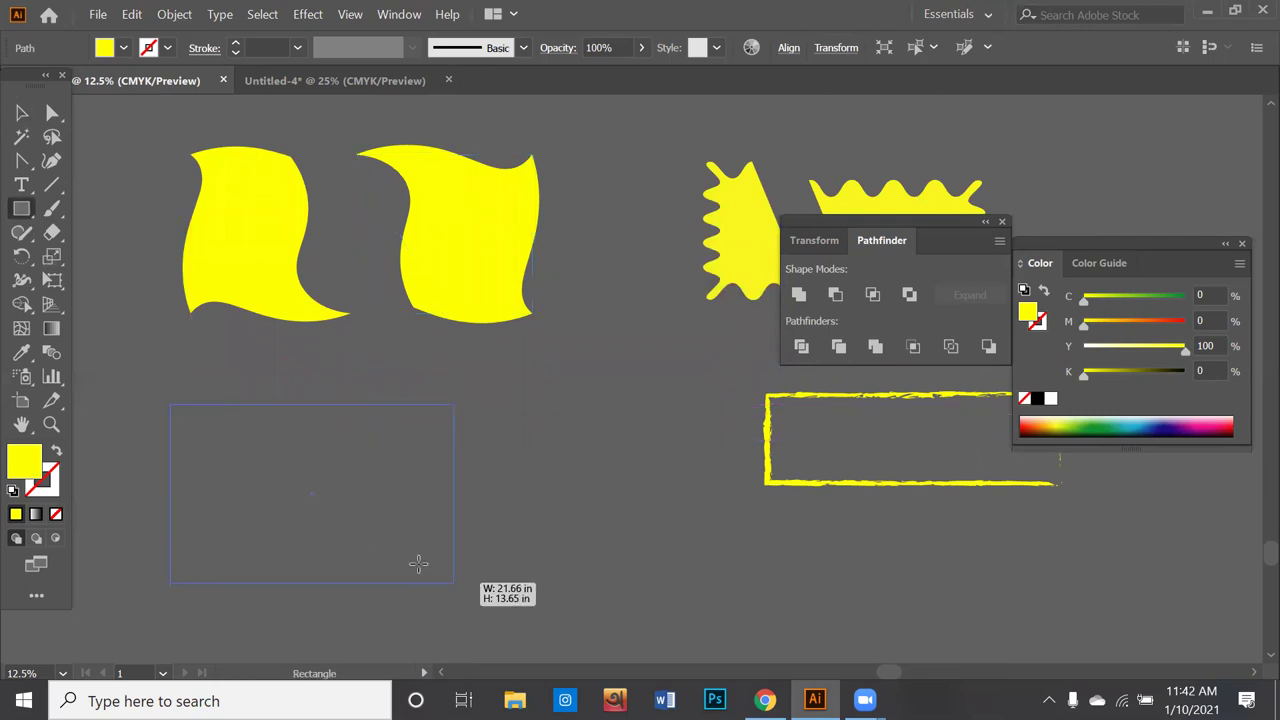
{"action": "left_click_drag", "start_coordinate": [418, 564], "coordinate": [418, 564]}
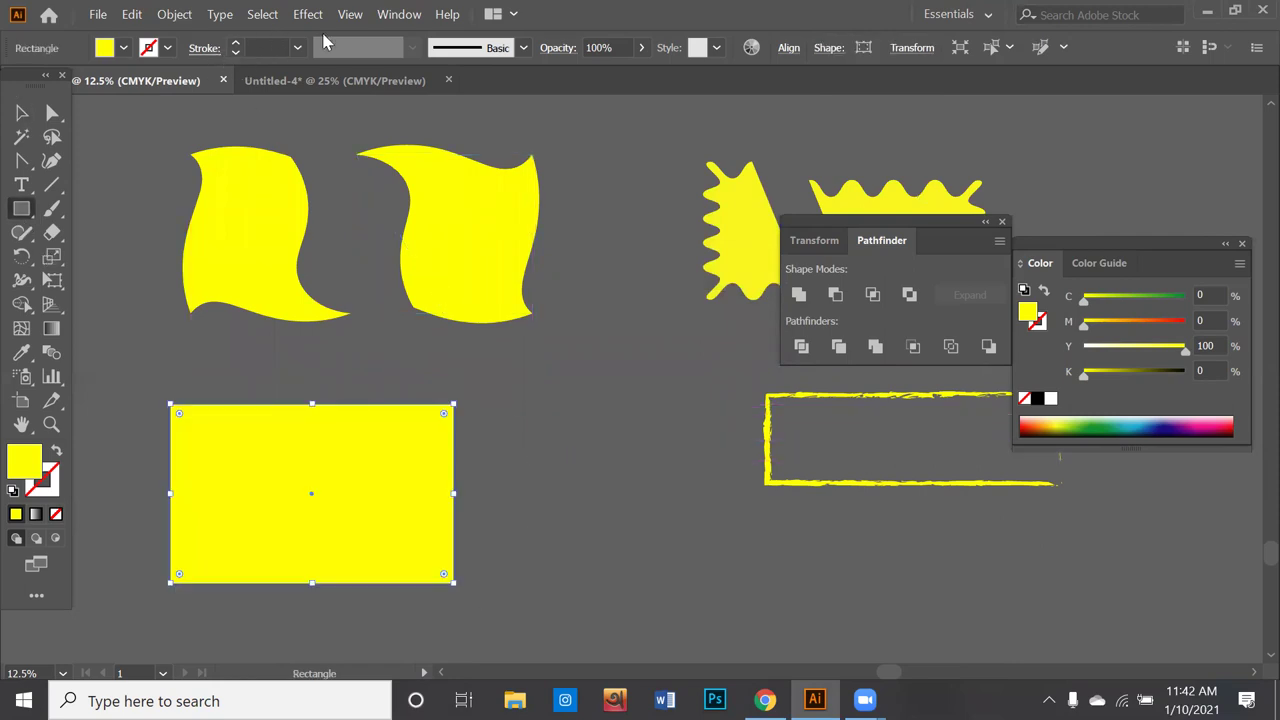
Step: Try various horizontal and vertical Tweak amounts in preview, then cancel the effect
{"action": "left_click", "coordinate": [309, 15]}
{"action": "mouse_move", "coordinate": [366, 191]}
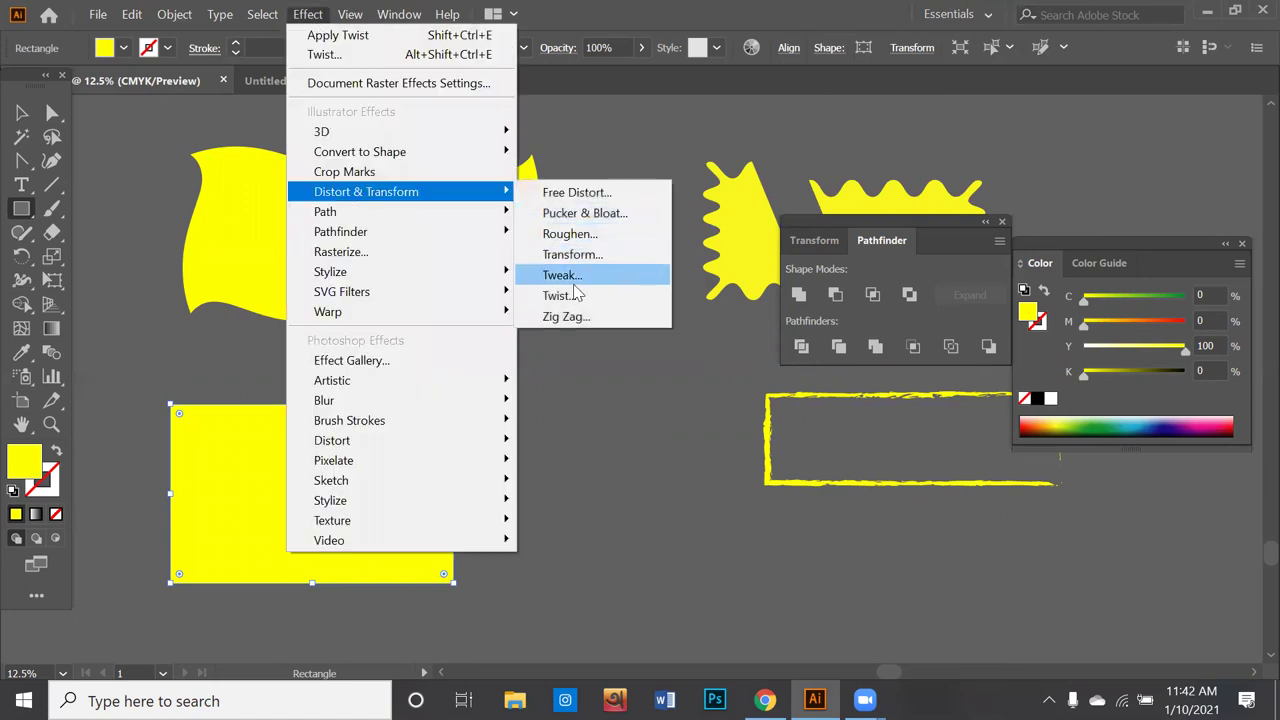
{"action": "left_click", "coordinate": [566, 276]}
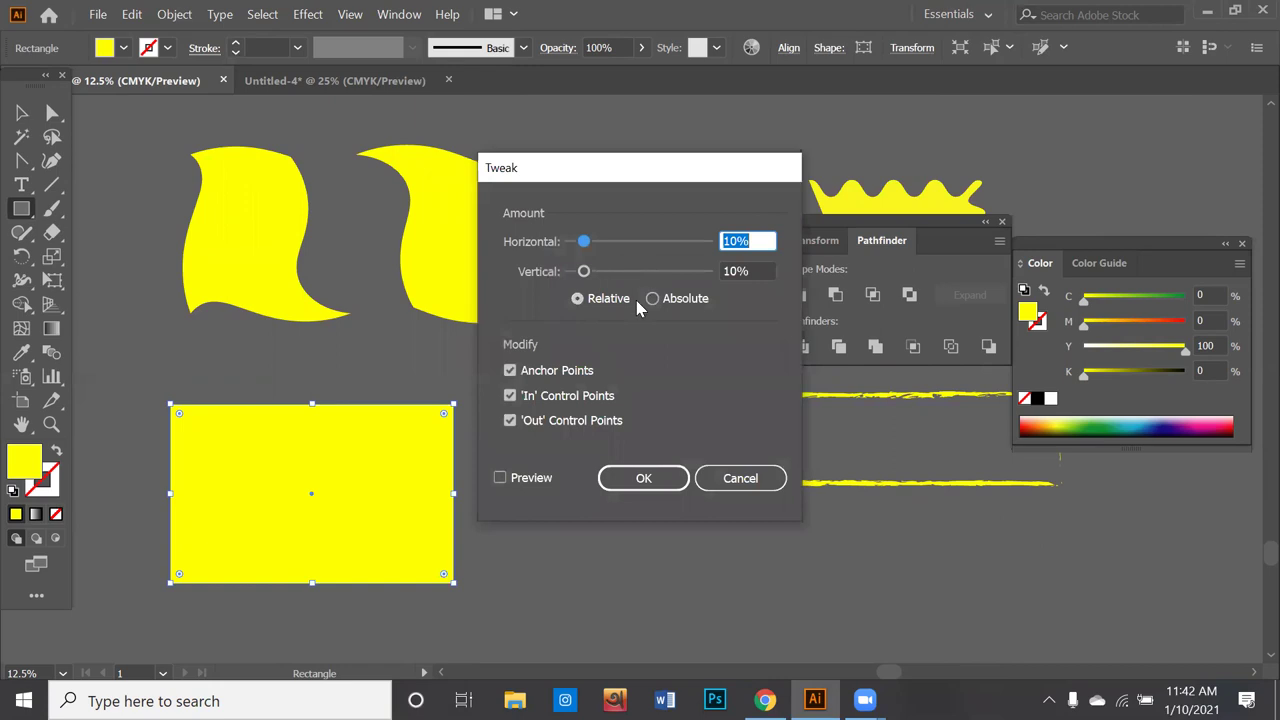
{"action": "left_click", "coordinate": [501, 479]}
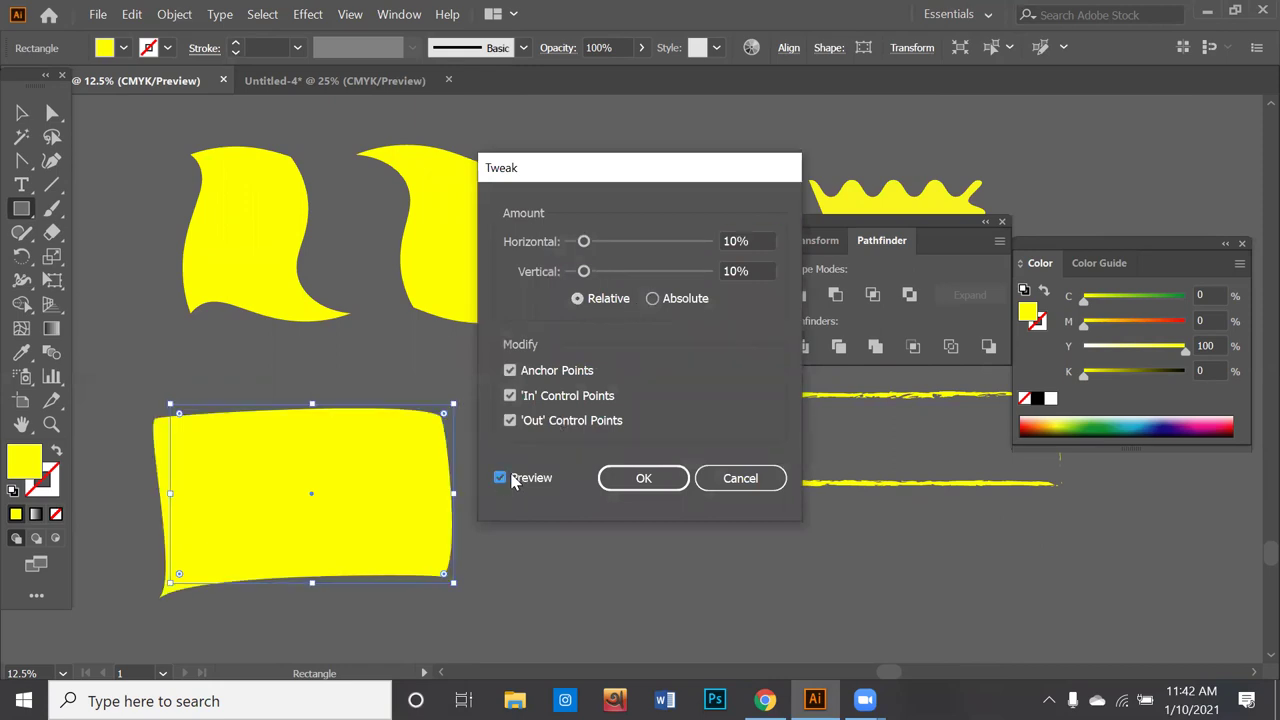
{"action": "mouse_move", "coordinate": [584, 241]}
{"action": "left_mouse_down"}
{"action": "mouse_move", "coordinate": [622, 241]}
{"action": "mouse_move", "coordinate": [661, 273]}
{"action": "left_mouse_up"}
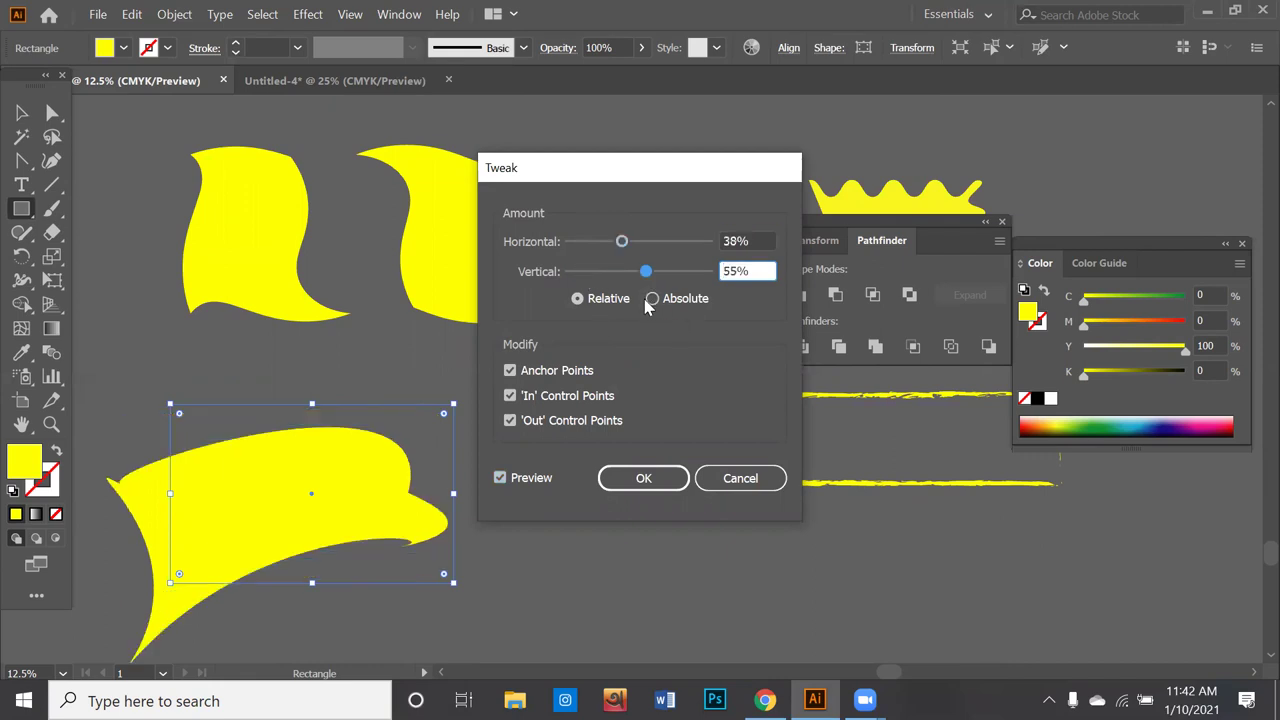
{"action": "left_click", "coordinate": [653, 299]}
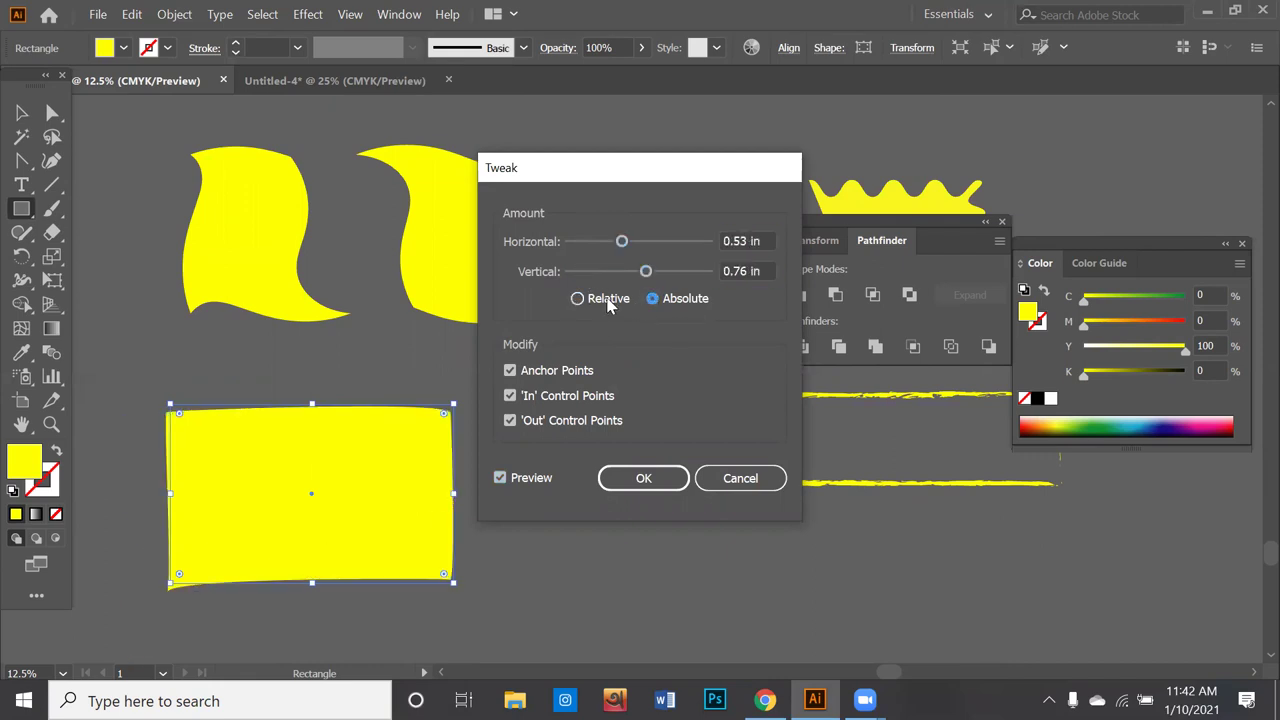
{"action": "left_click_drag", "start_coordinate": [645, 272], "coordinate": [675, 278]}
{"action": "mouse_move", "coordinate": [621, 242]}
{"action": "left_mouse_down"}
{"action": "mouse_move", "coordinate": [677, 258]}
{"action": "mouse_move", "coordinate": [581, 242]}
{"action": "left_mouse_up"}
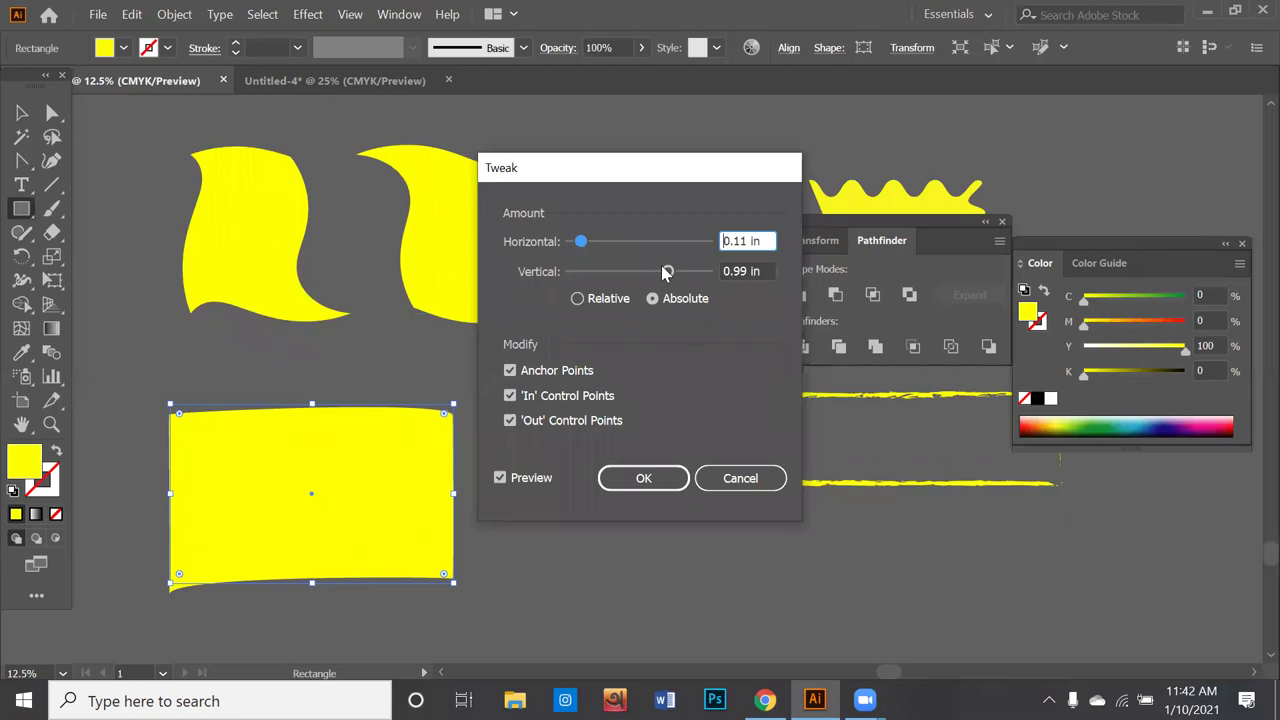
{"action": "left_click_drag", "start_coordinate": [667, 272], "coordinate": [585, 271]}
{"action": "left_click", "coordinate": [578, 299]}
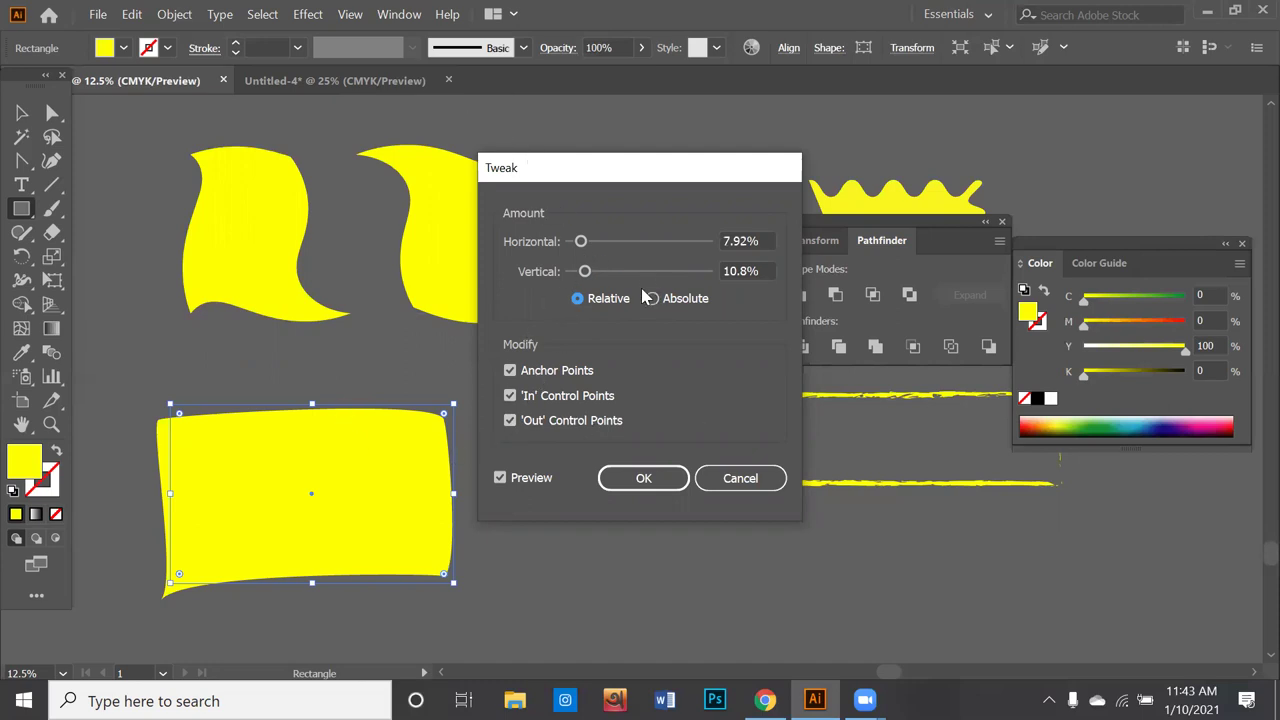
{"action": "left_click", "coordinate": [740, 478]}
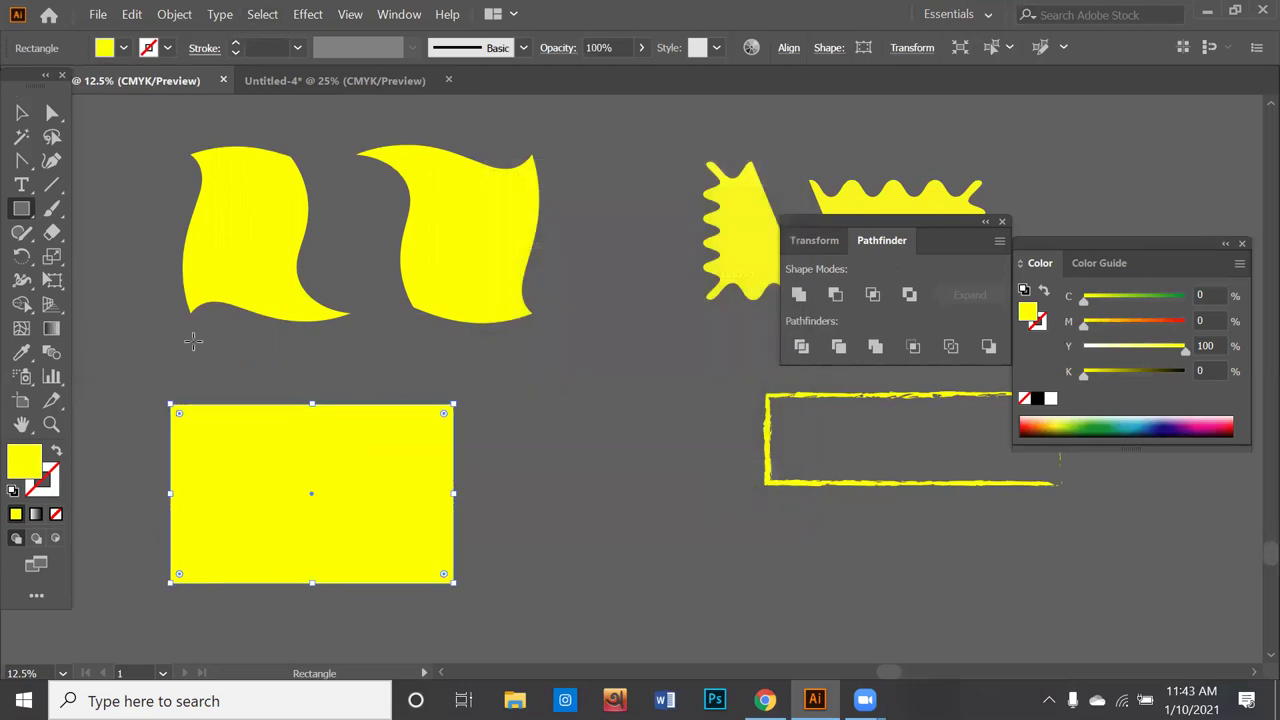
Step: Apply a smooth Zig Zag of size 0.68 in with 14 ridges per segment to the rectangle
{"action": "left_click", "coordinate": [307, 14]}
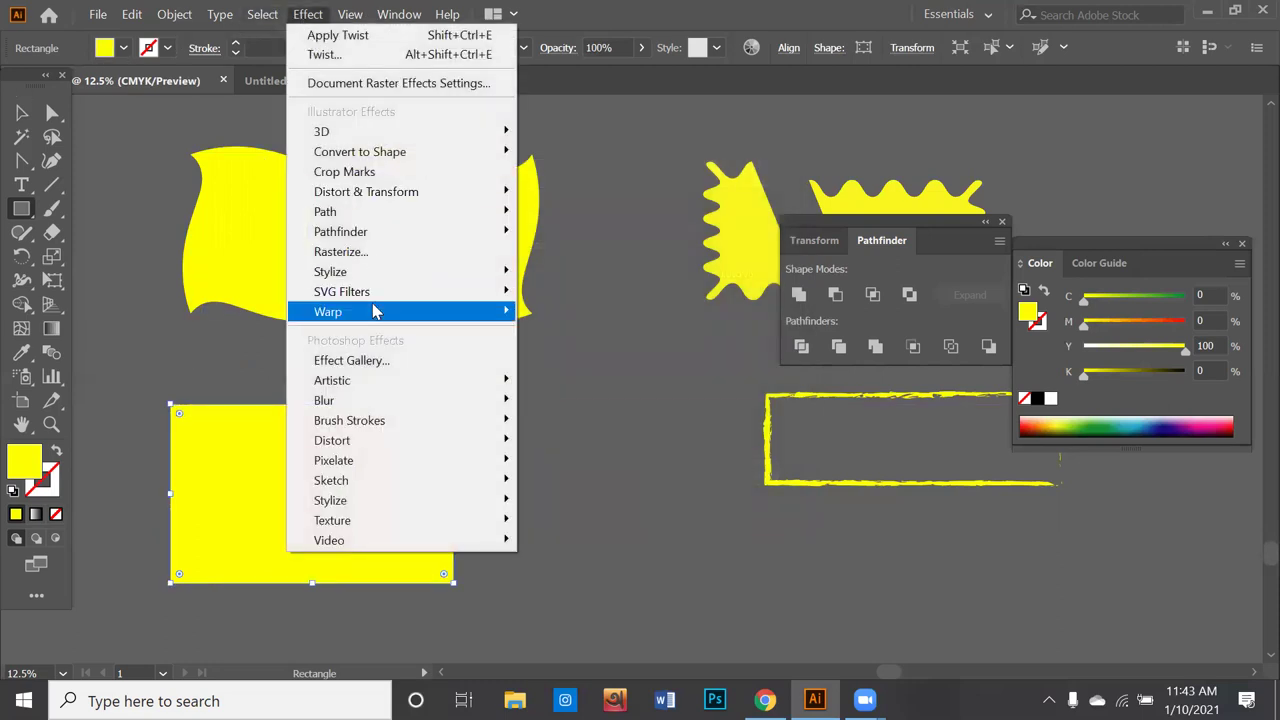
{"action": "mouse_move", "coordinate": [366, 191]}
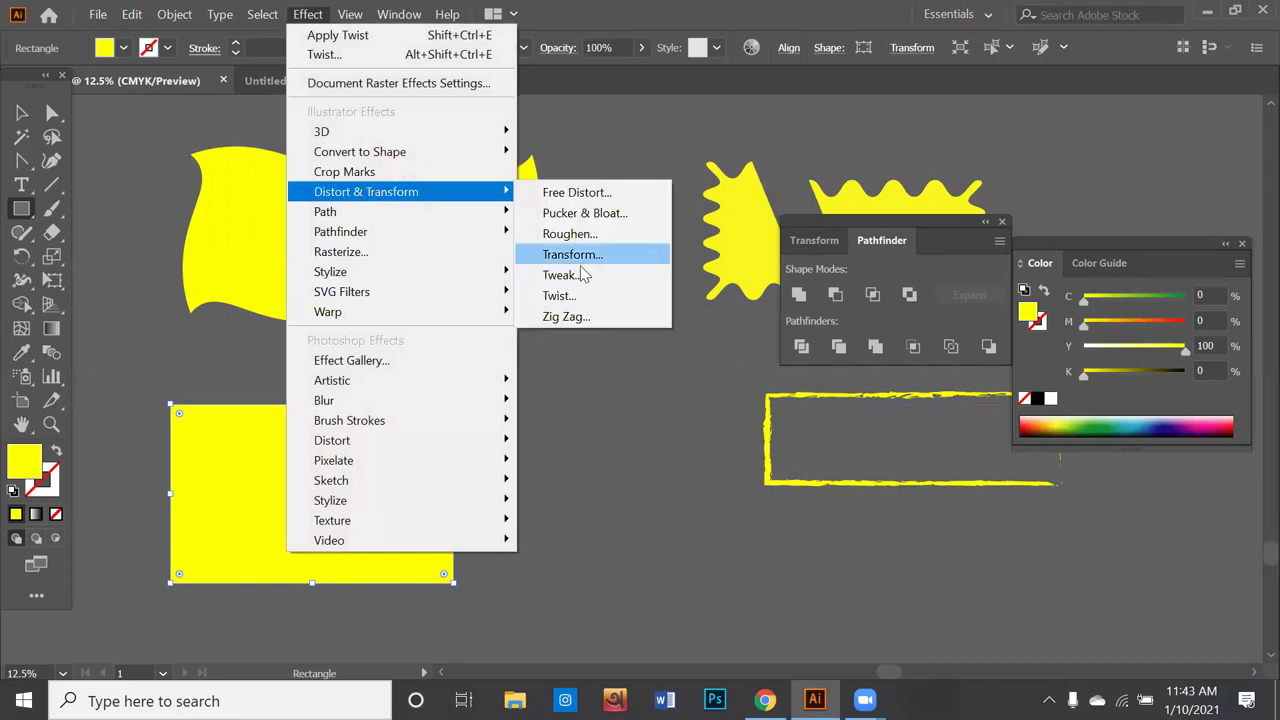
{"action": "left_click", "coordinate": [562, 316]}
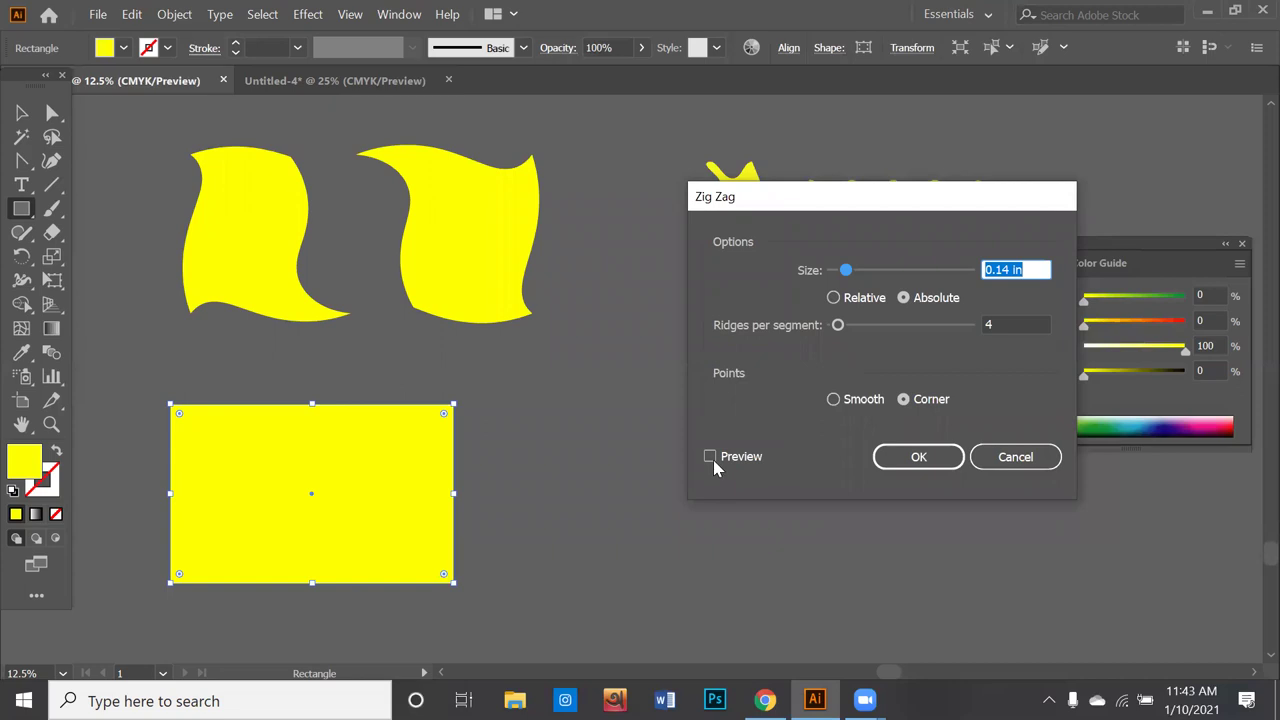
{"action": "left_click", "coordinate": [710, 457]}
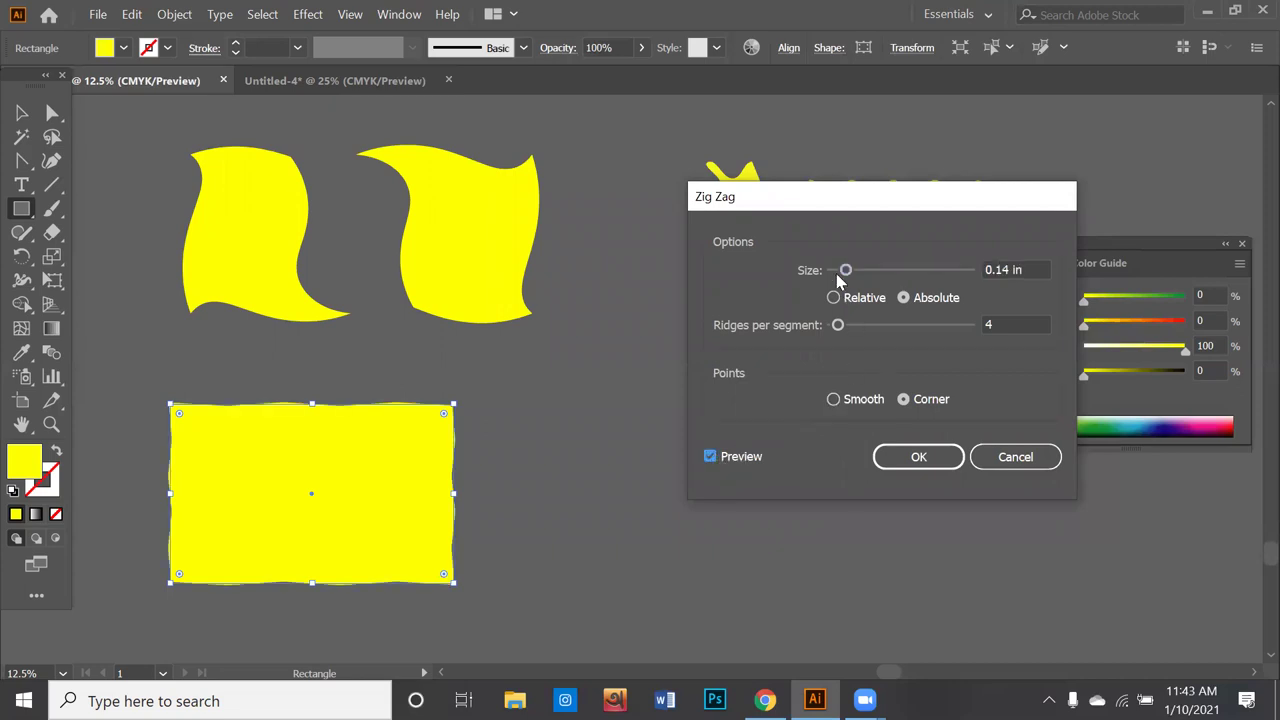
{"action": "left_click_drag", "start_coordinate": [845, 270], "coordinate": [892, 270]}
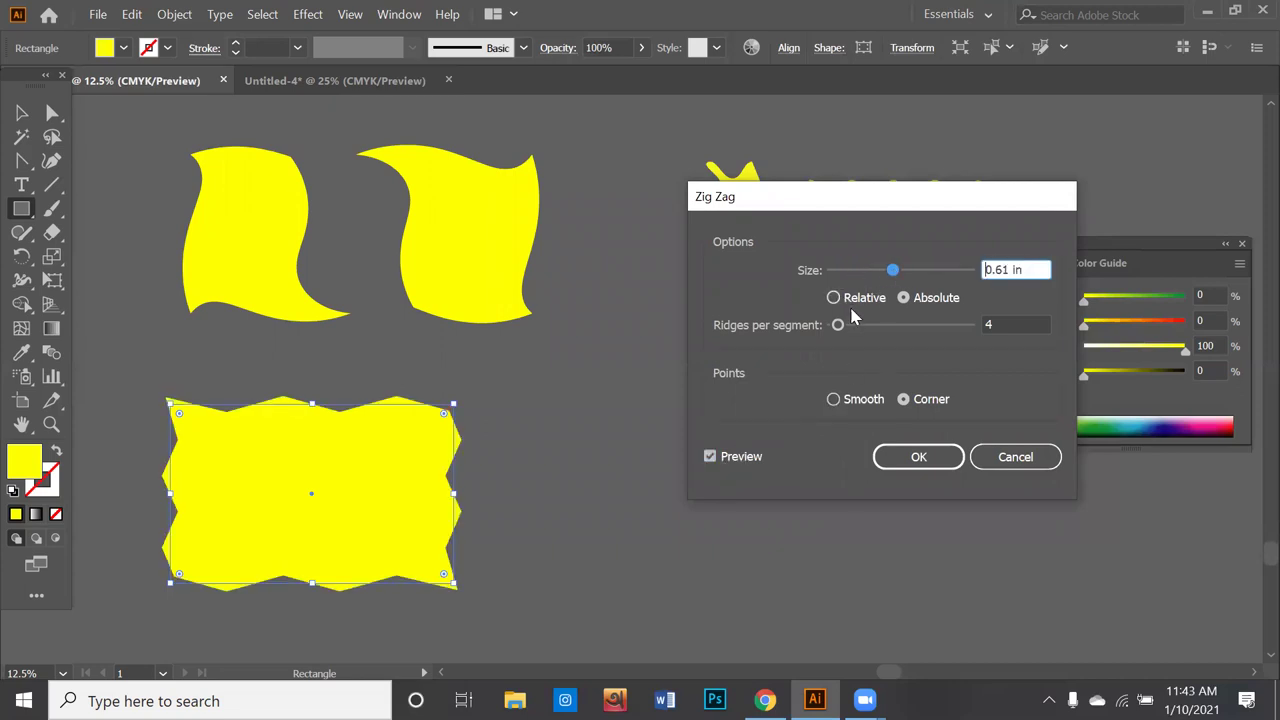
{"action": "left_click", "coordinate": [834, 400]}
{"action": "left_click", "coordinate": [890, 270]}
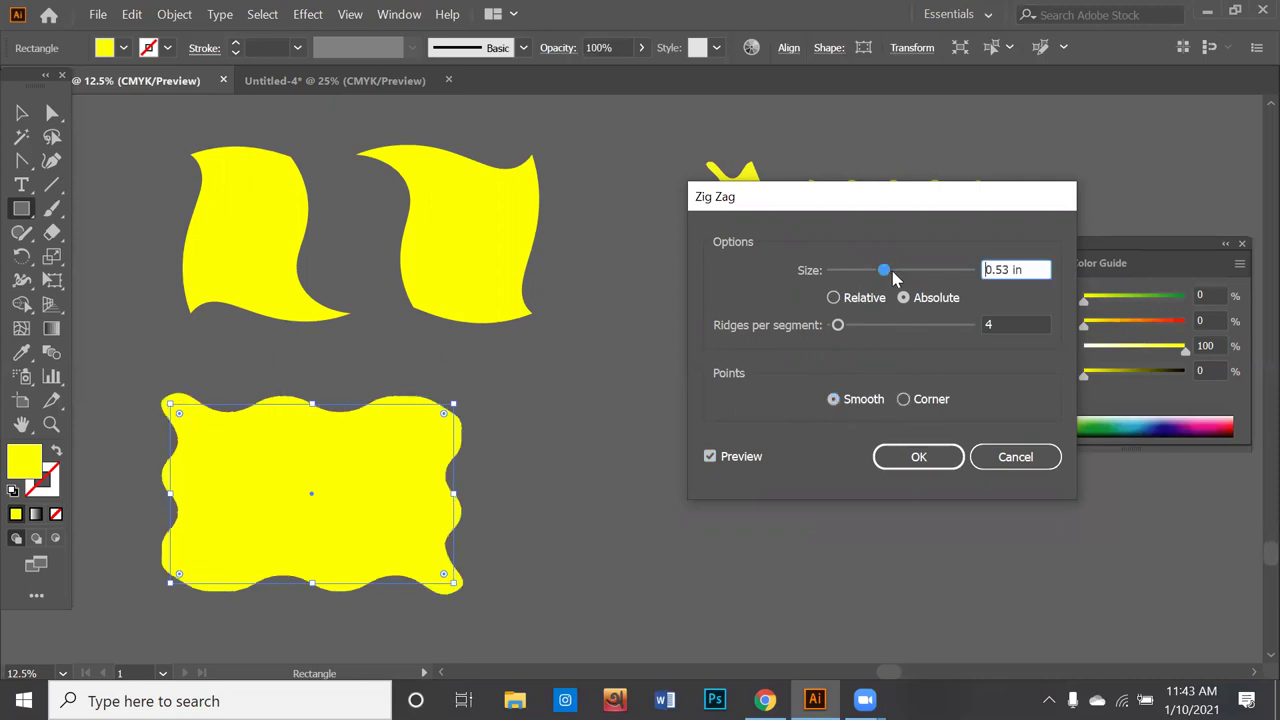
{"action": "left_click_drag", "start_coordinate": [839, 328], "coordinate": [872, 328]}
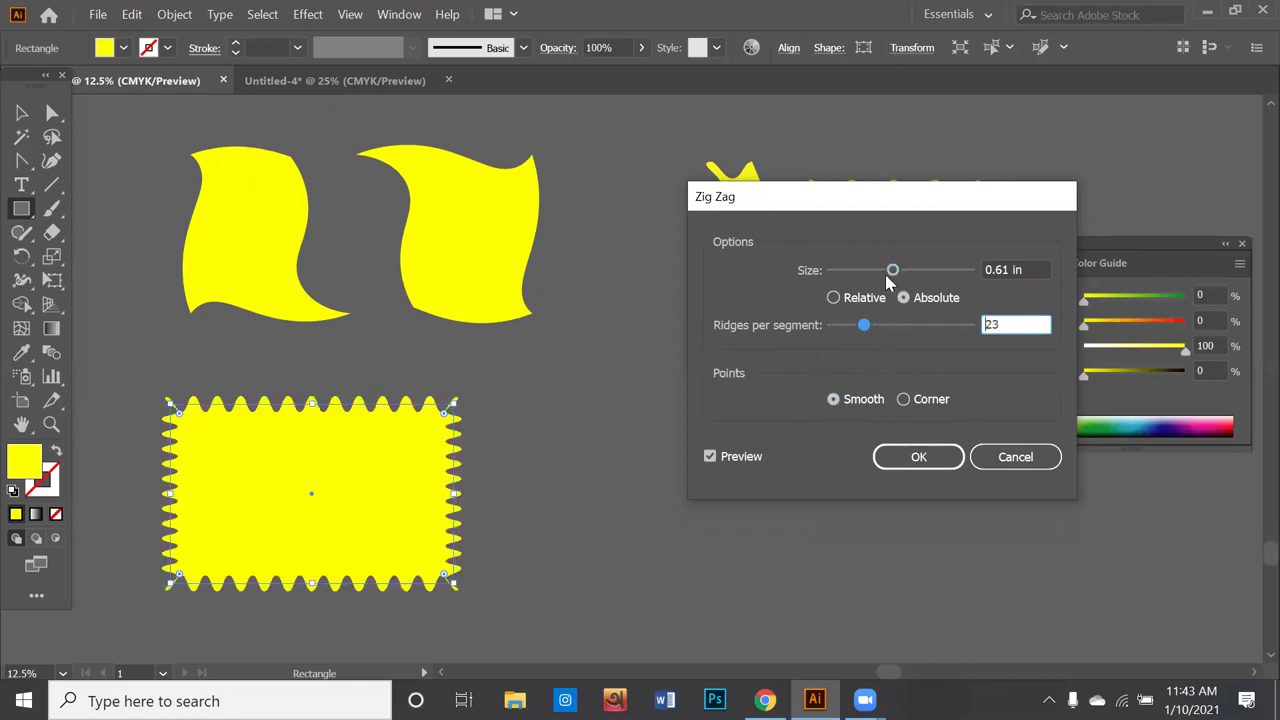
{"action": "left_click_drag", "start_coordinate": [894, 270], "coordinate": [906, 272]}
{"action": "left_click_drag", "start_coordinate": [866, 328], "coordinate": [853, 337]}
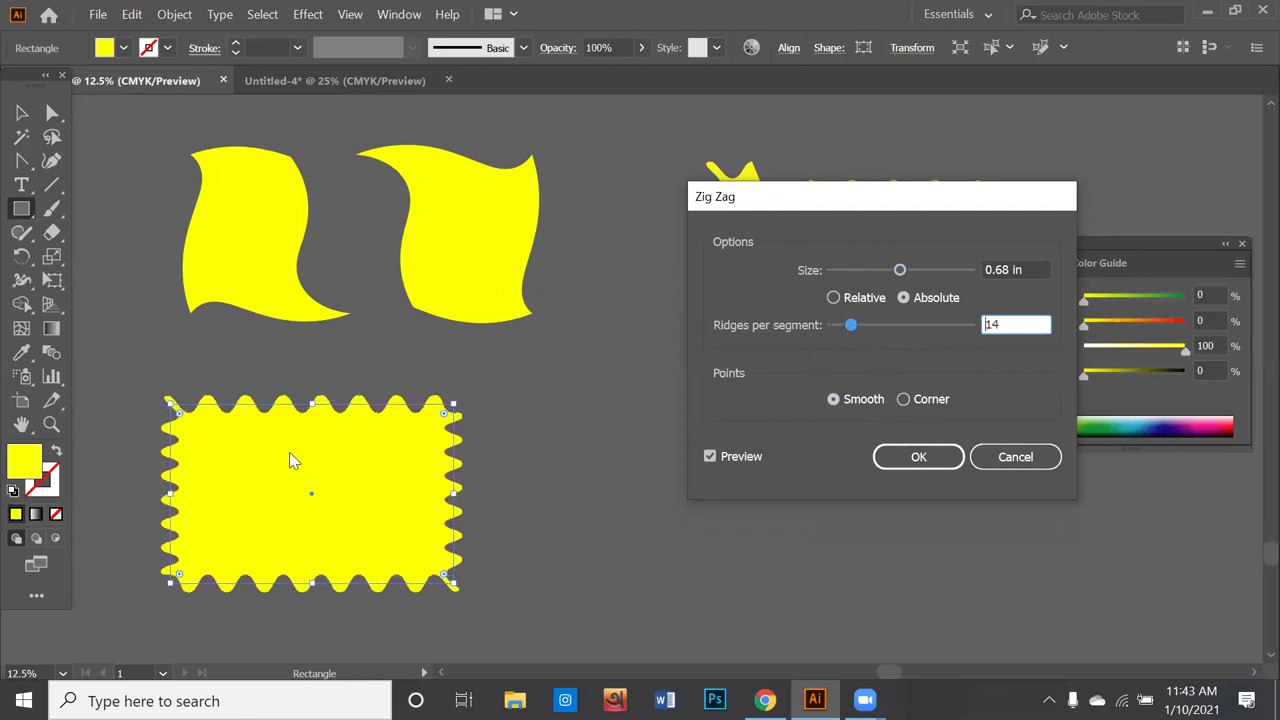
{"action": "left_click", "coordinate": [920, 457]}
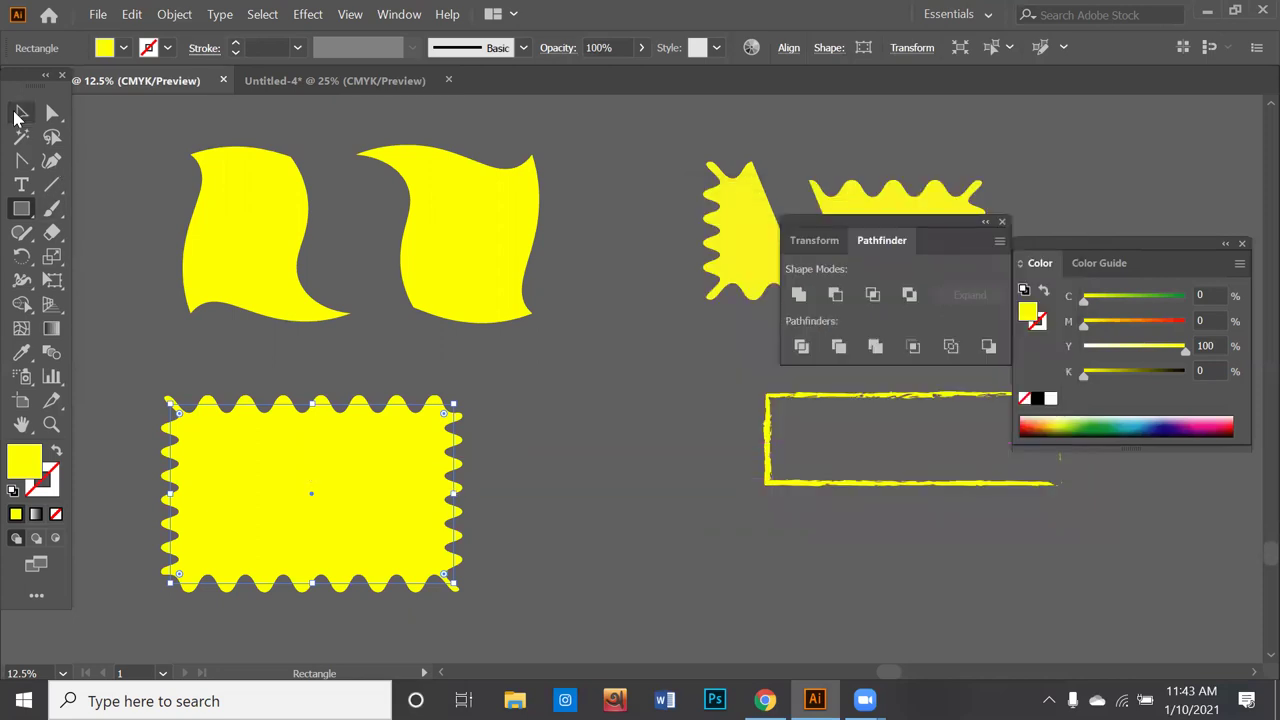
Step: Duplicate the wavy rectangle to the right and shift the original further left
{"action": "left_click", "coordinate": [20, 114]}
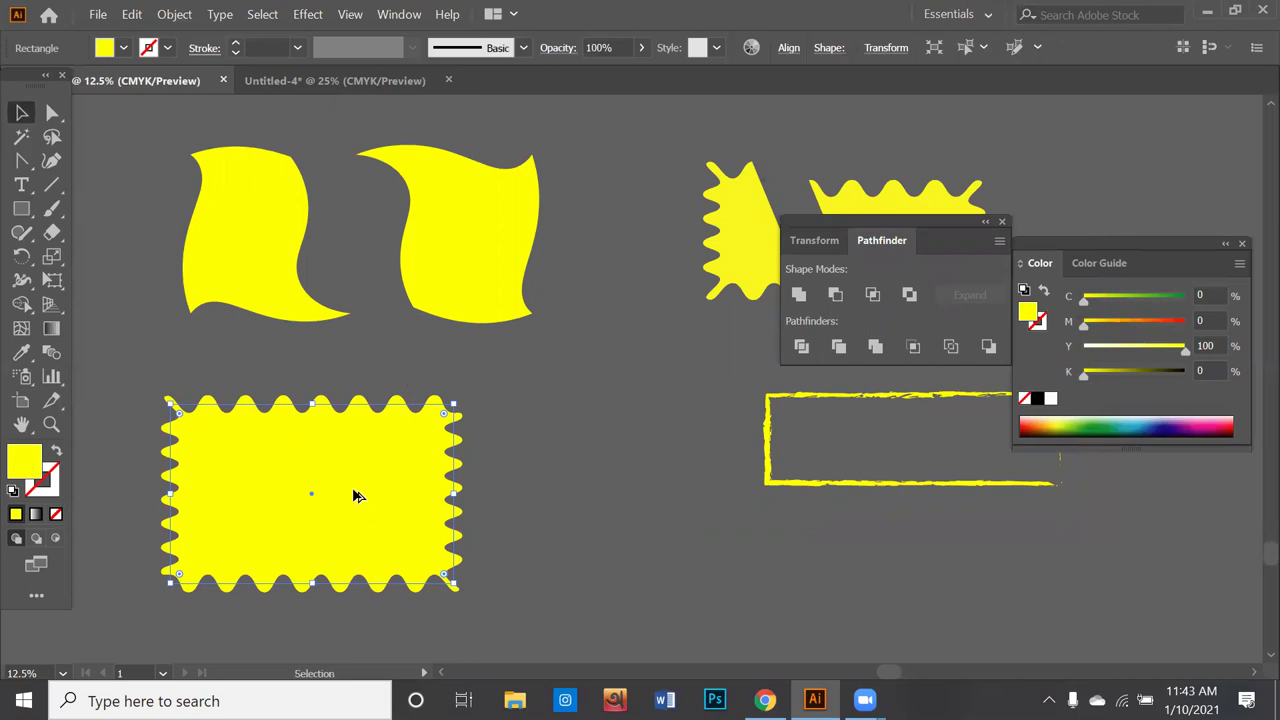
{"action": "left_click_drag", "start_coordinate": [360, 492], "coordinate": [652, 472]}
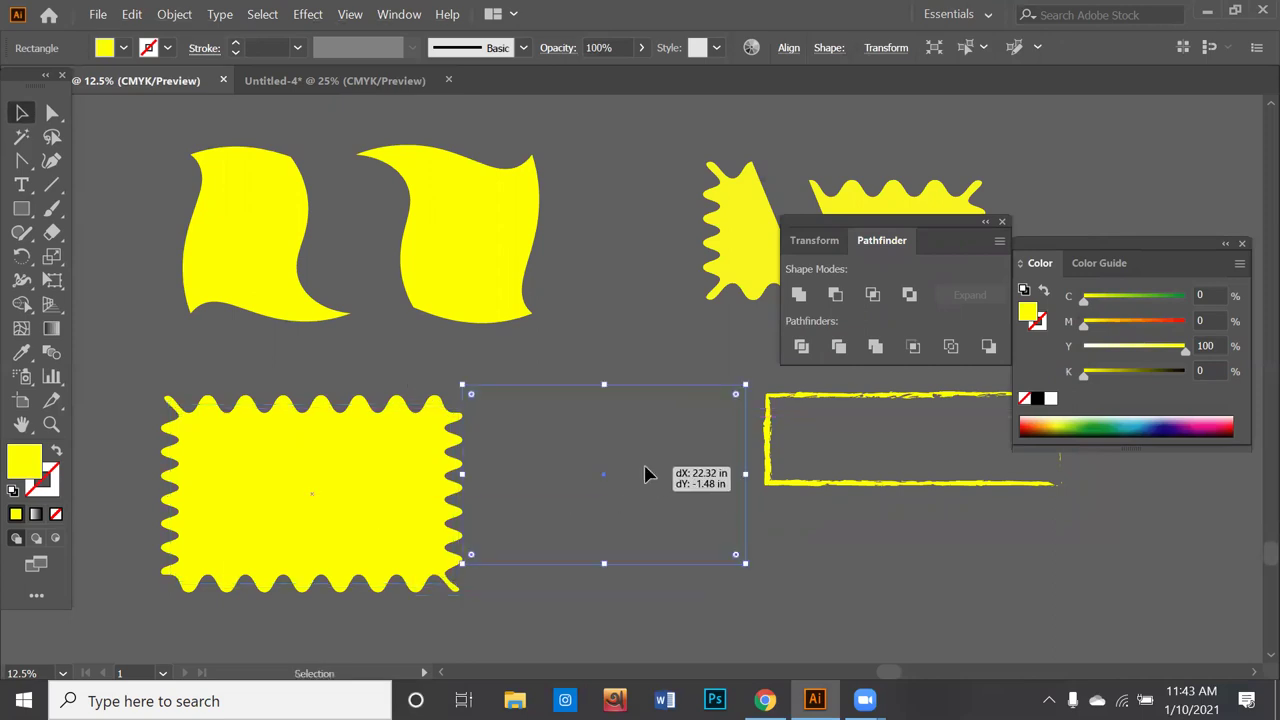
{"action": "left_click_drag", "start_coordinate": [312, 495], "coordinate": [244, 483]}
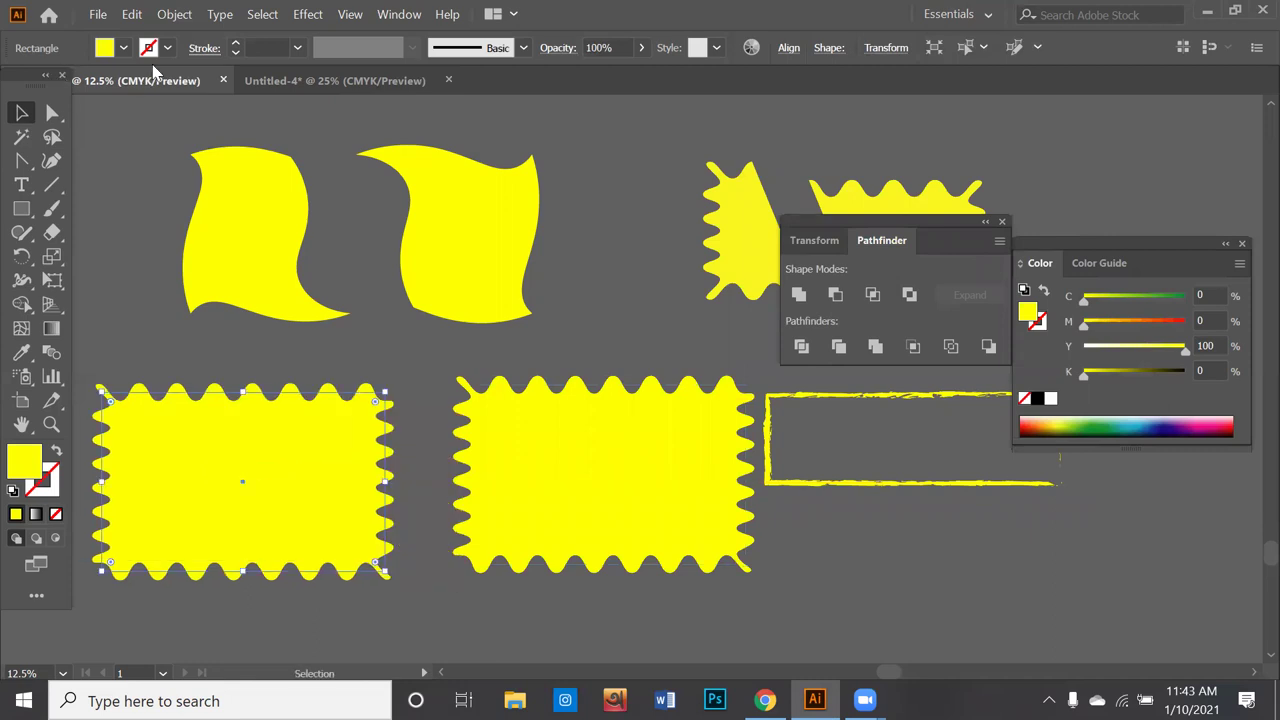
Step: Divide the left wavy rectangle along a diagonal line with Pathfinder Divide
{"action": "left_click", "coordinate": [52, 184]}
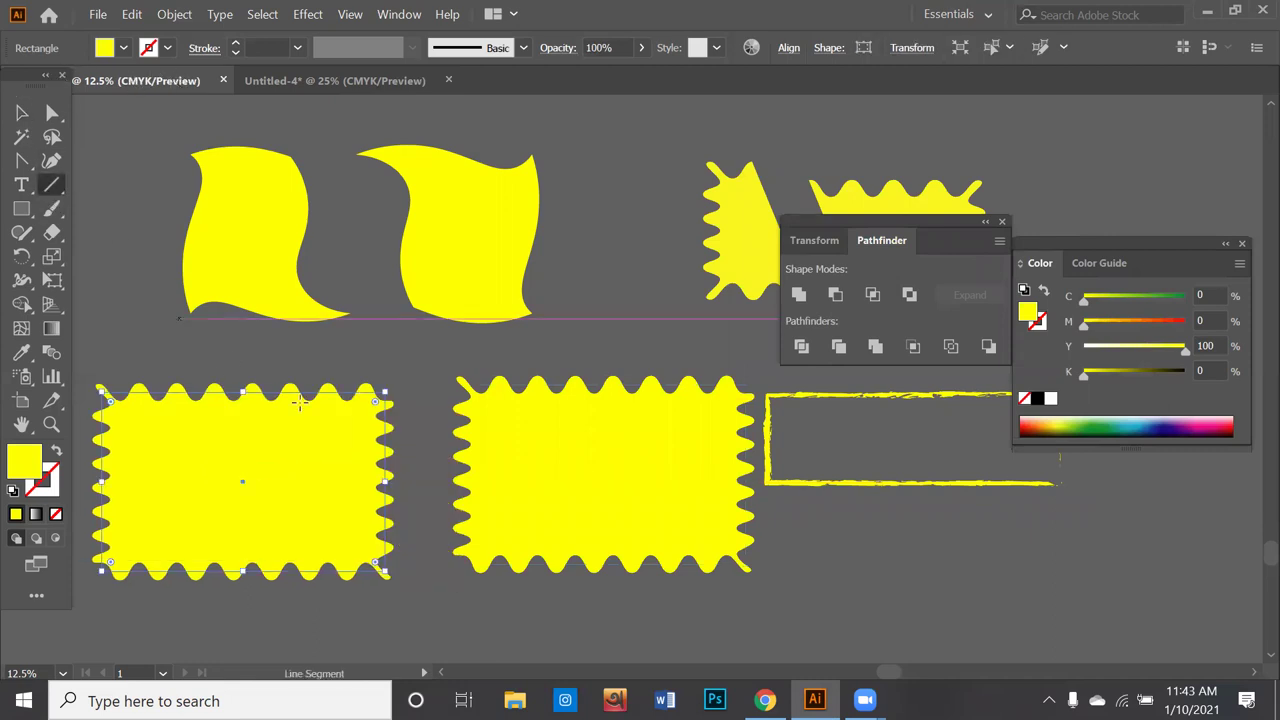
{"action": "left_click_drag", "start_coordinate": [286, 362], "coordinate": [196, 594]}
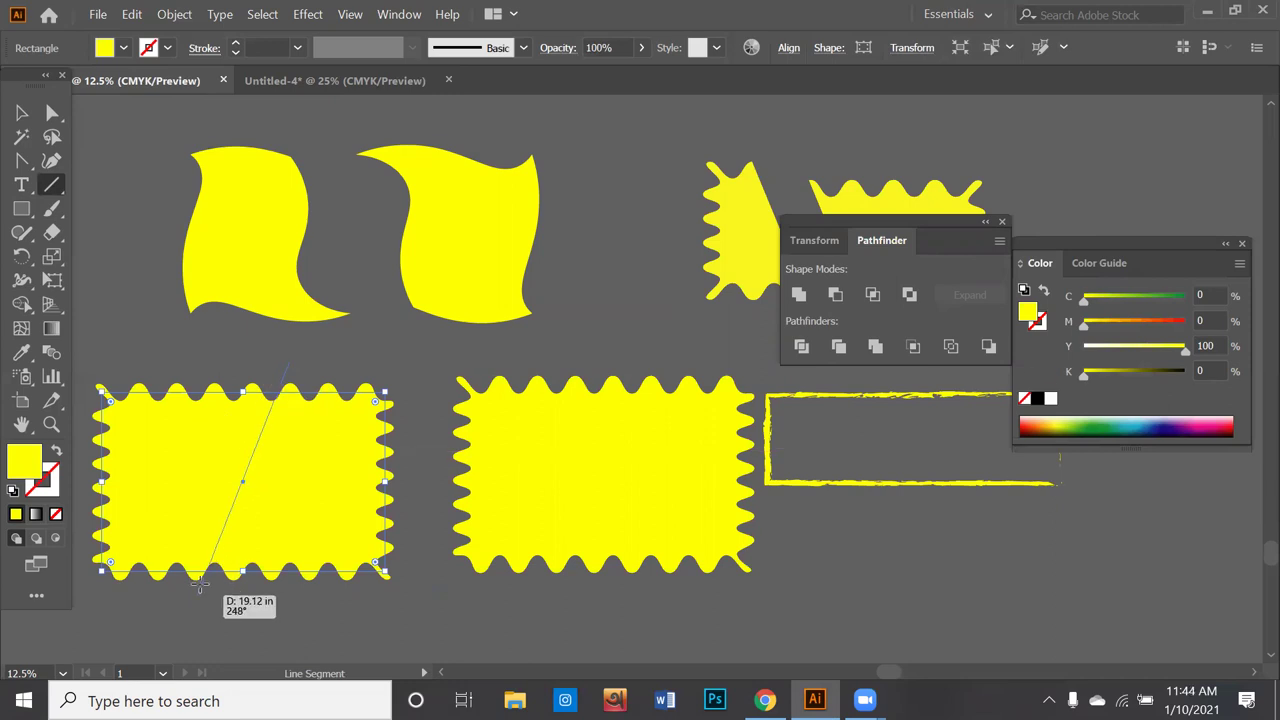
{"action": "left_click", "coordinate": [22, 114]}
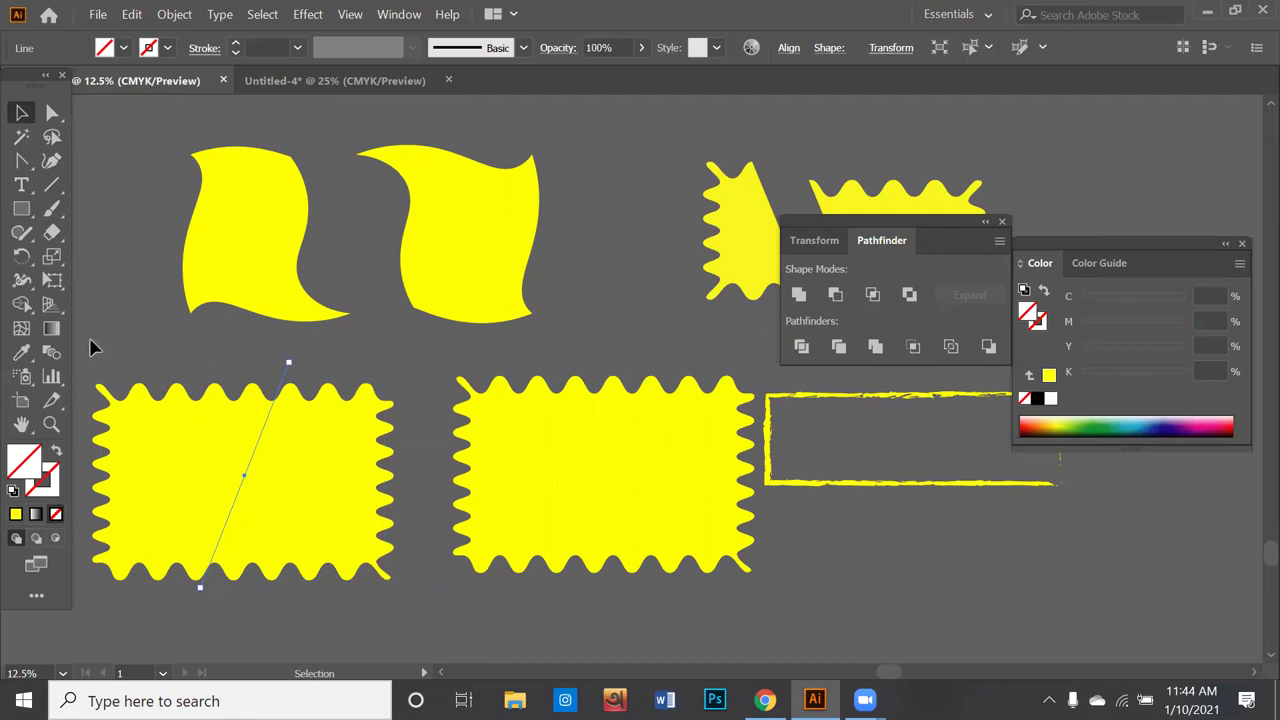
{"action": "left_click_drag", "start_coordinate": [90, 347], "coordinate": [340, 562]}
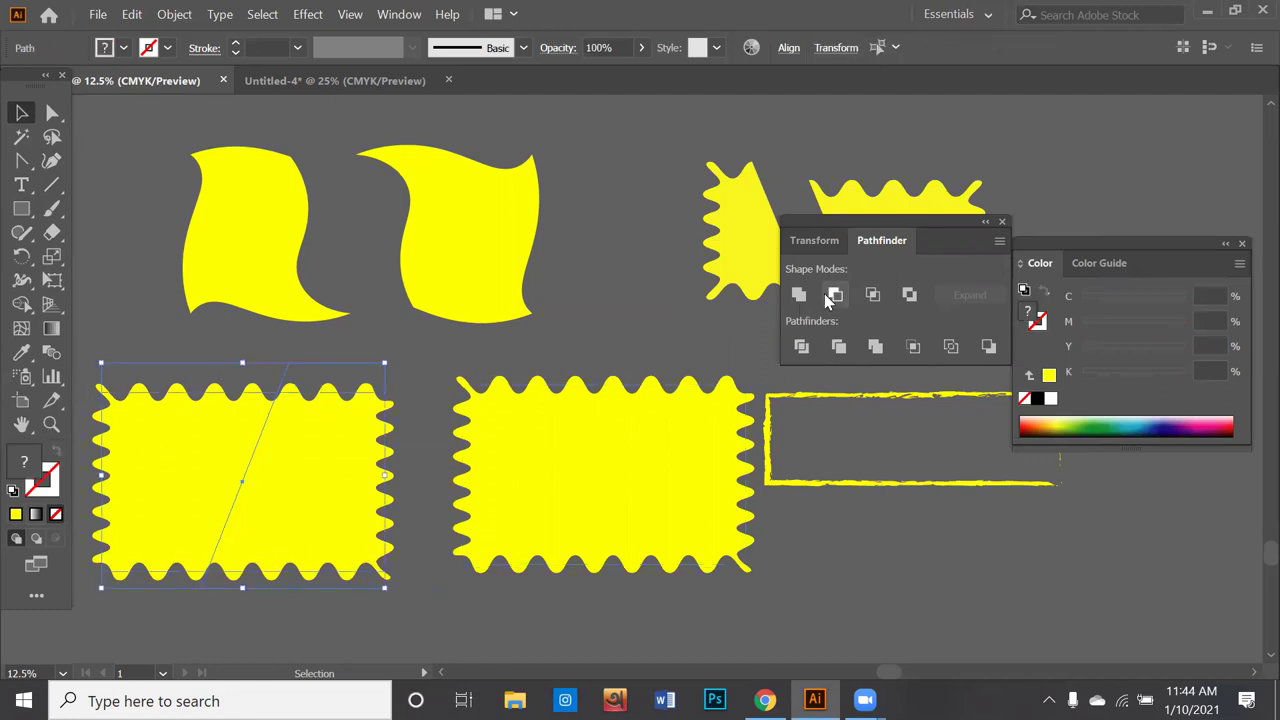
{"action": "left_click", "coordinate": [803, 348]}
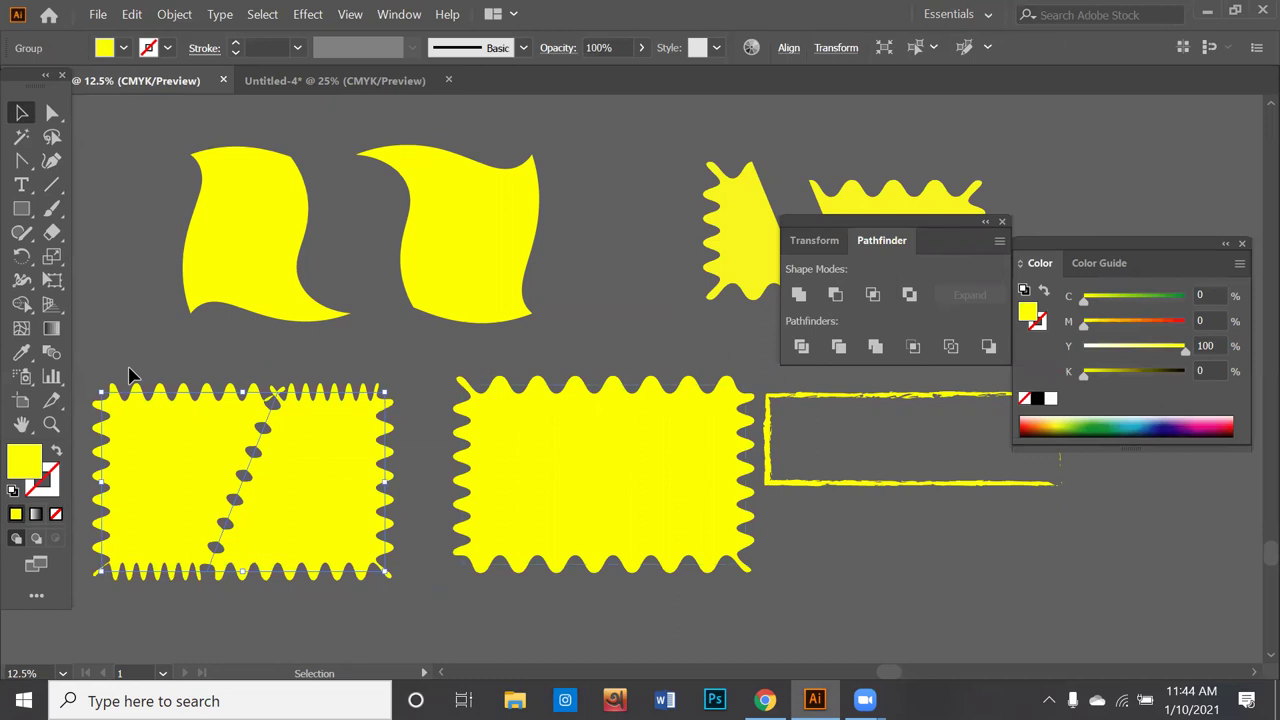
Step: Ungroup the divided pieces, set them side by side, and lower the other copy
{"action": "right_click", "coordinate": [145, 418]}
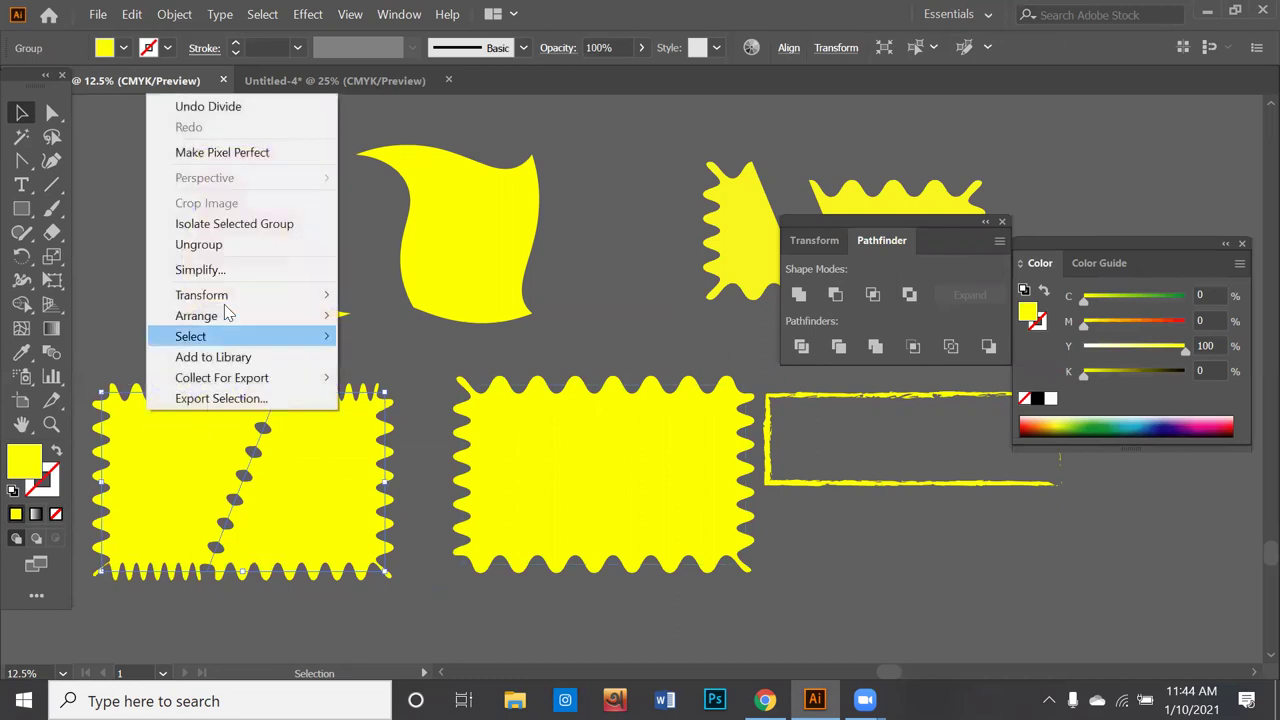
{"action": "left_click", "coordinate": [262, 247]}
{"action": "left_click", "coordinate": [125, 318]}
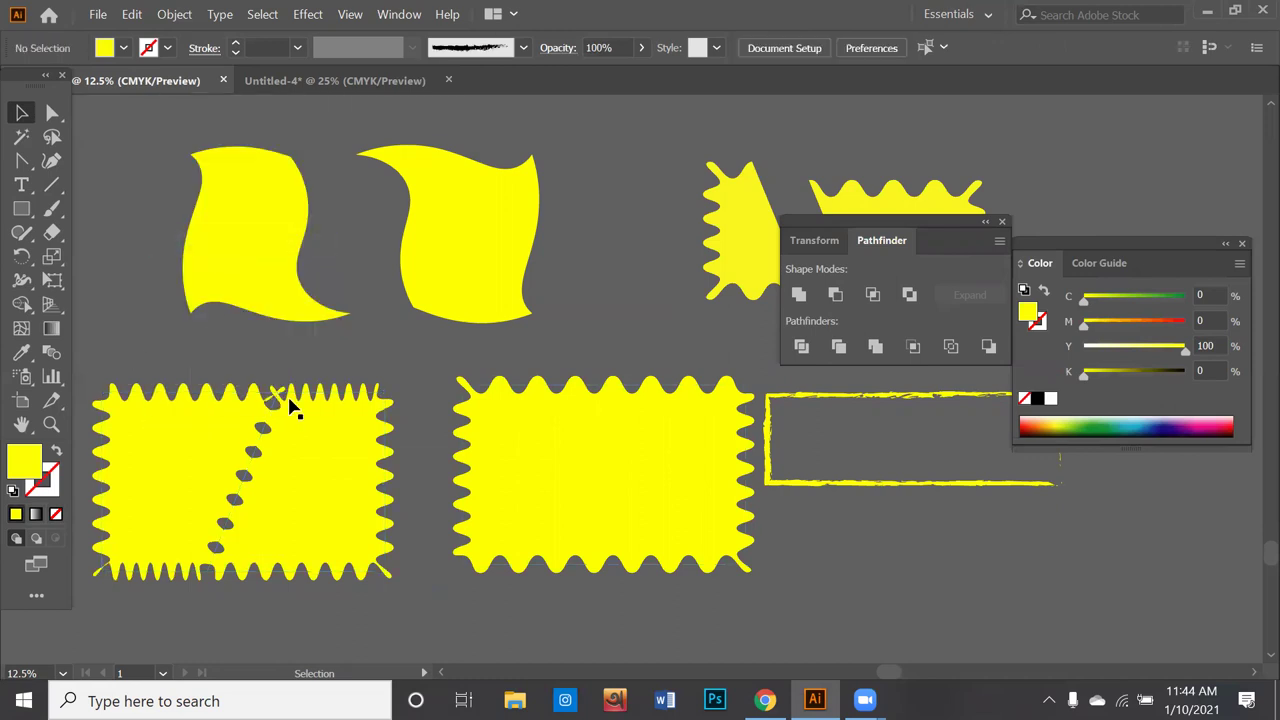
{"action": "left_click_drag", "start_coordinate": [327, 454], "coordinate": [367, 400]}
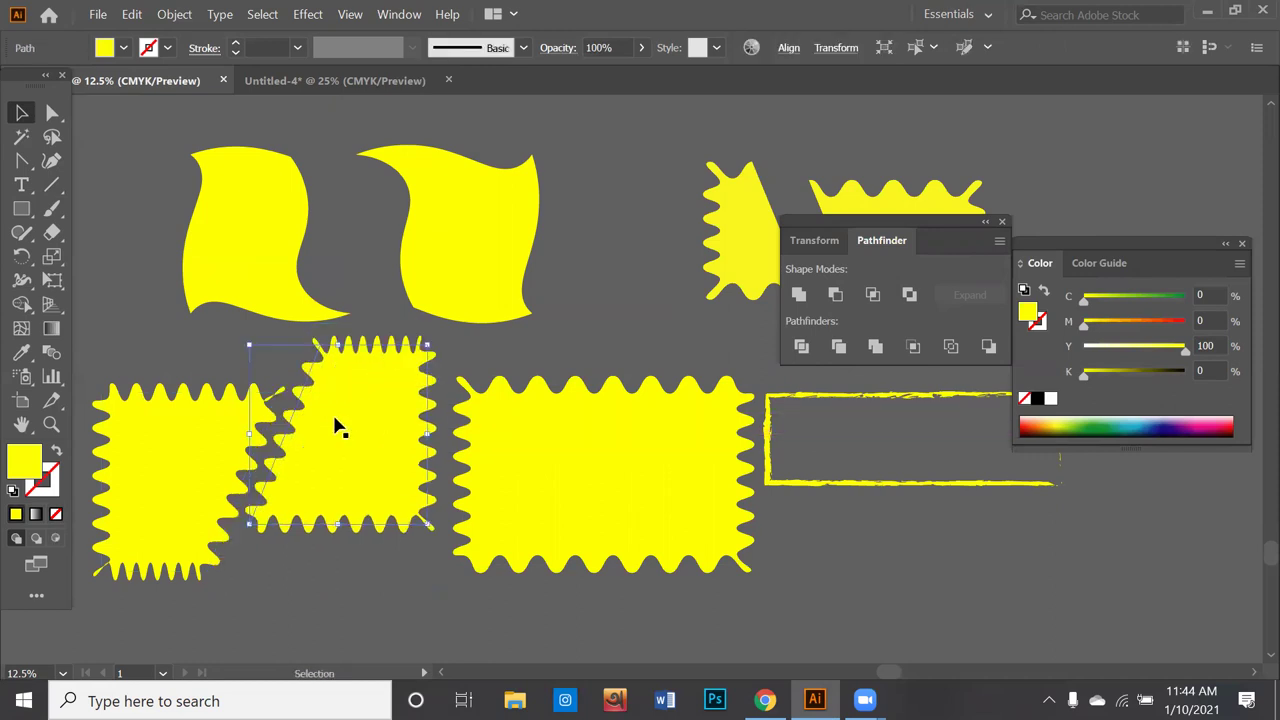
{"action": "left_click_drag", "start_coordinate": [200, 435], "coordinate": [184, 387]}
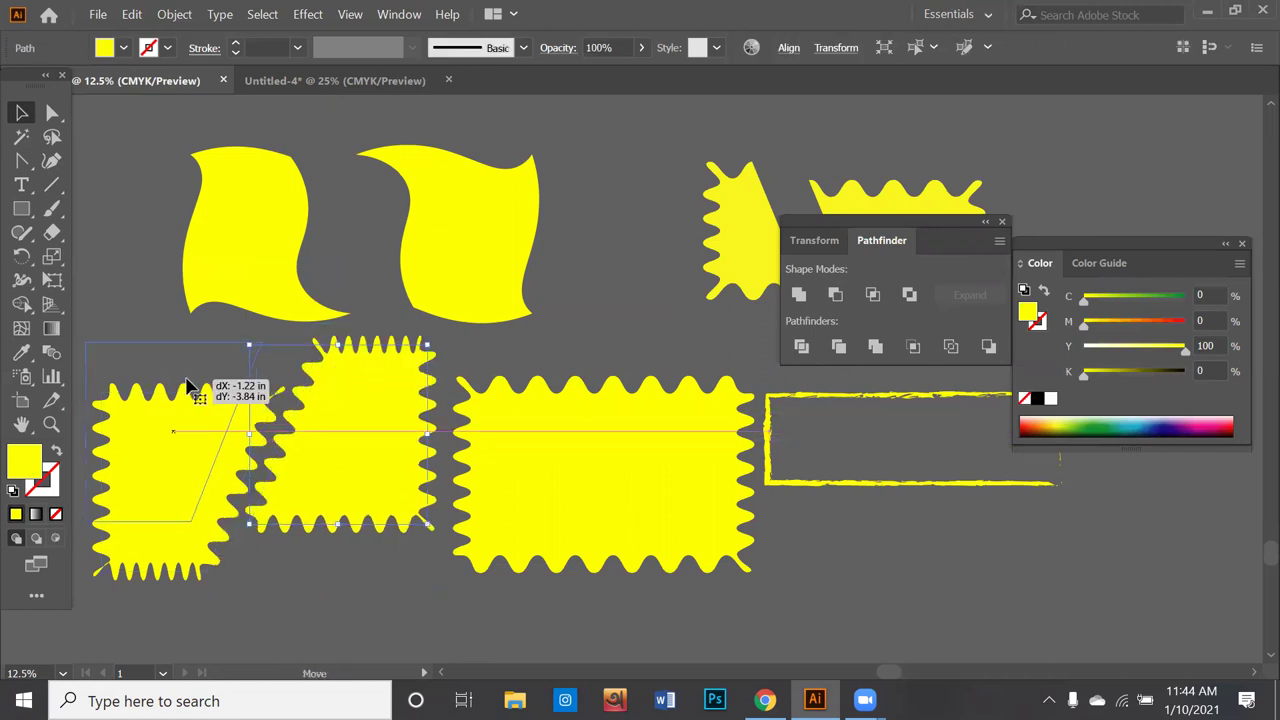
{"action": "left_click_drag", "start_coordinate": [613, 470], "coordinate": [624, 553]}
Step: Expand the other wavy rectangle's effect into a plain path
{"action": "scroll", "coordinate": [624, 512], "scroll_direction": "down", "scroll_amount": 2}
{"action": "scroll", "coordinate": [626, 520], "scroll_direction": "down", "scroll_amount": 1}
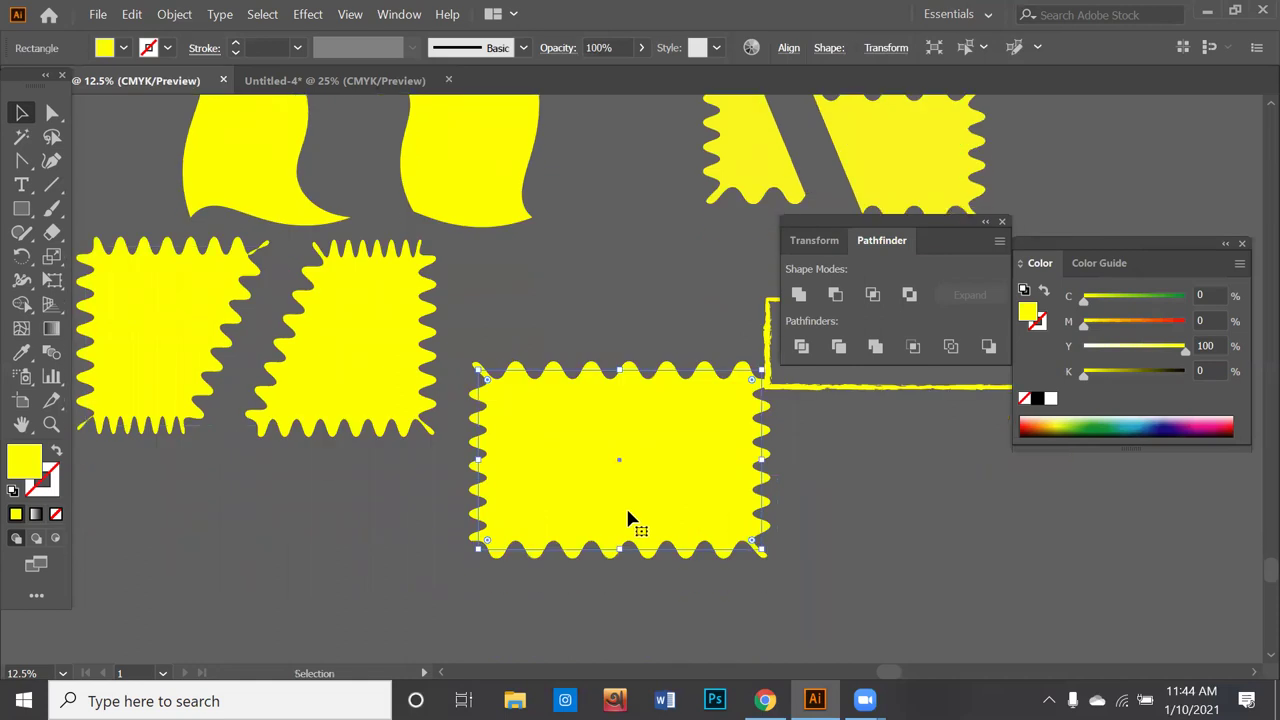
{"action": "scroll", "coordinate": [628, 520], "scroll_direction": "down", "scroll_amount": 1}
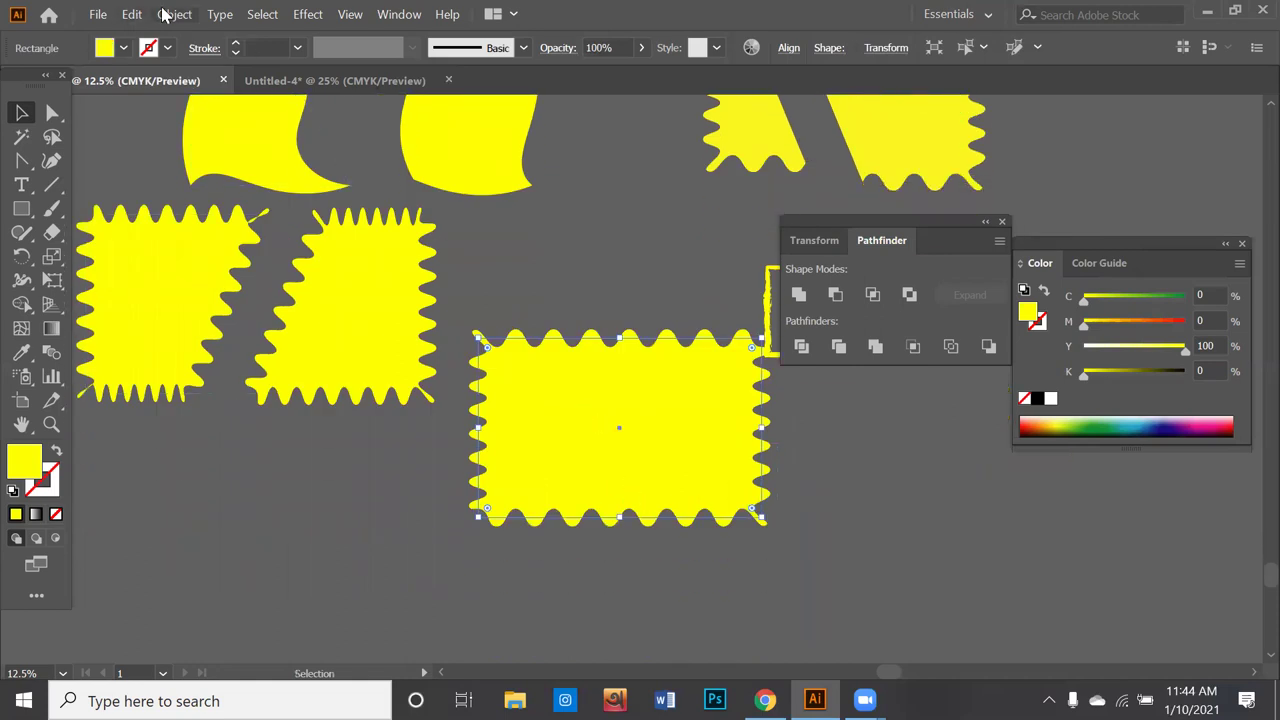
{"action": "left_click", "coordinate": [172, 14]}
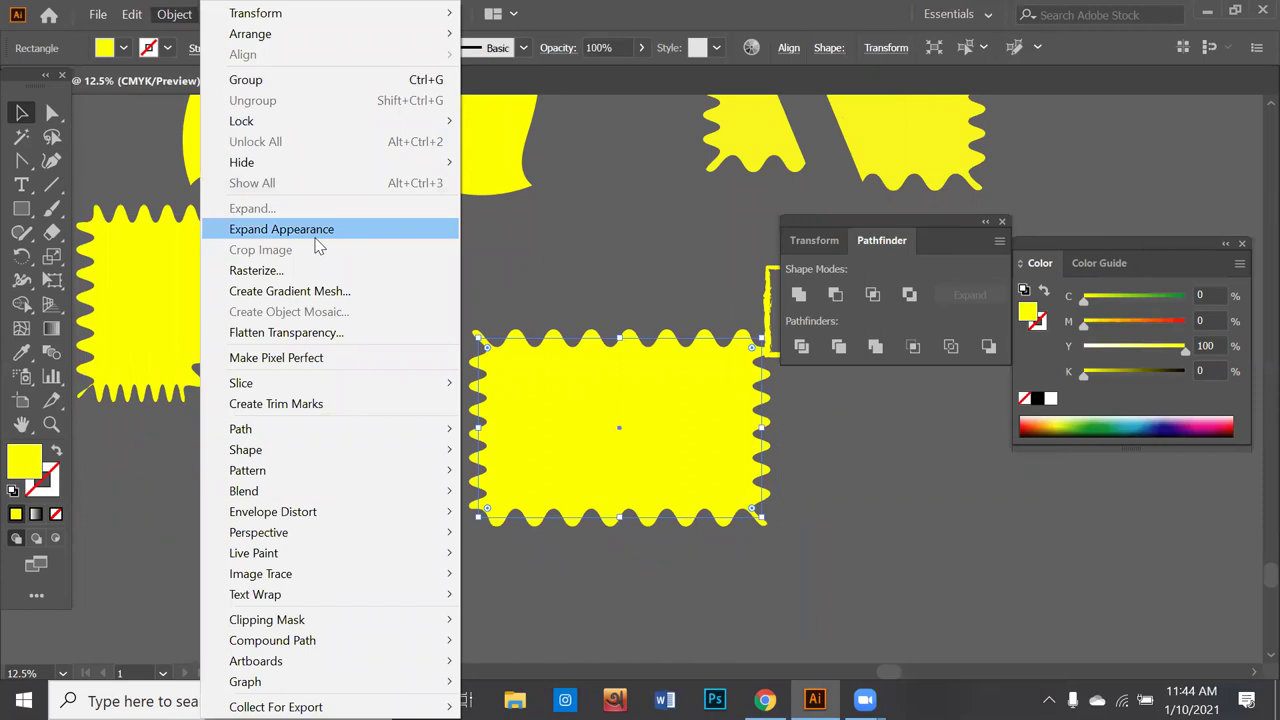
{"action": "left_click", "coordinate": [315, 237]}
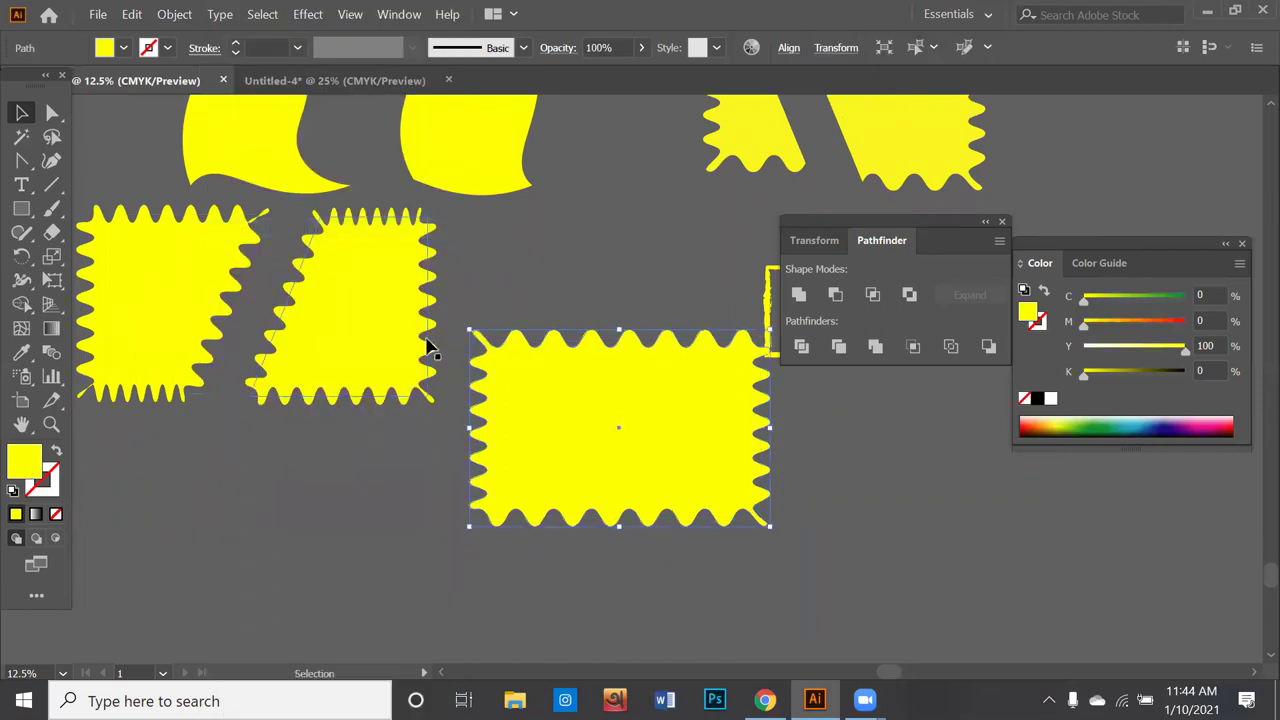
{"action": "left_click", "coordinate": [600, 325]}
Step: Divide the wavy rectangle along a near-vertical line, then move the group down-right
{"action": "left_click", "coordinate": [60, 187]}
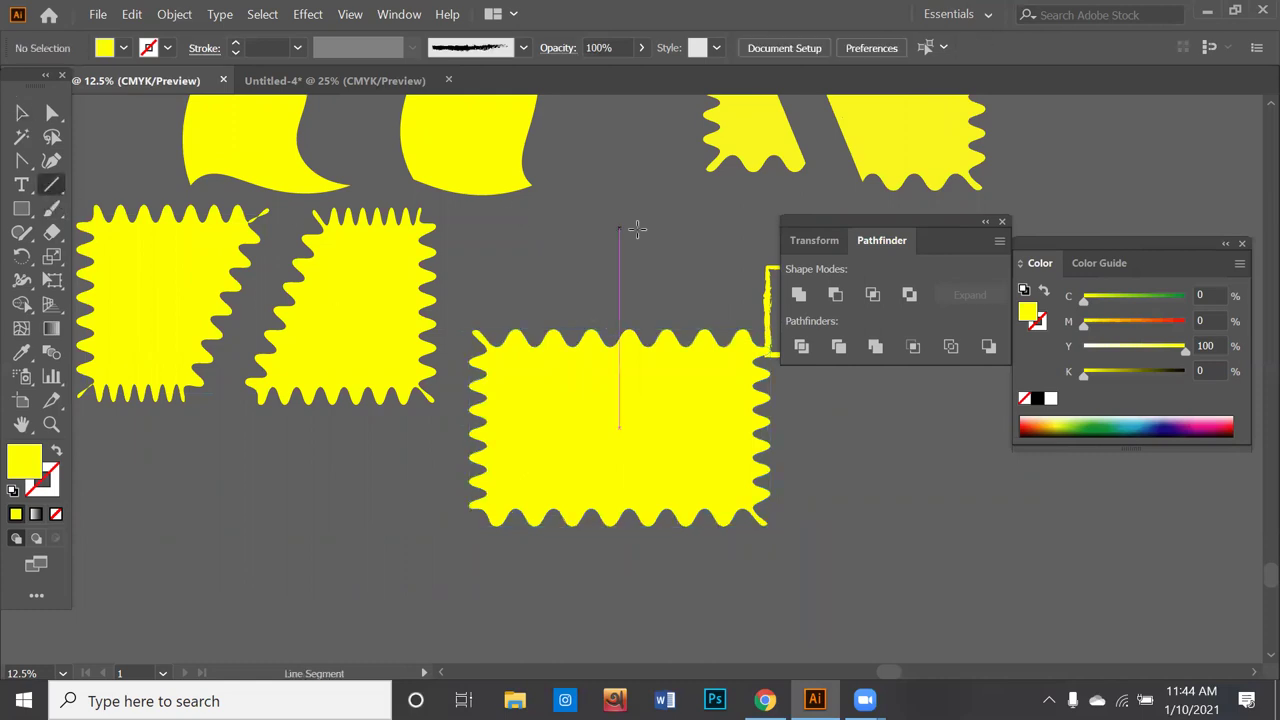
{"action": "mouse_move", "coordinate": [600, 289]}
{"action": "left_mouse_down"}
{"action": "mouse_move", "coordinate": [667, 556]}
{"action": "mouse_move", "coordinate": [638, 570]}
{"action": "left_mouse_up"}
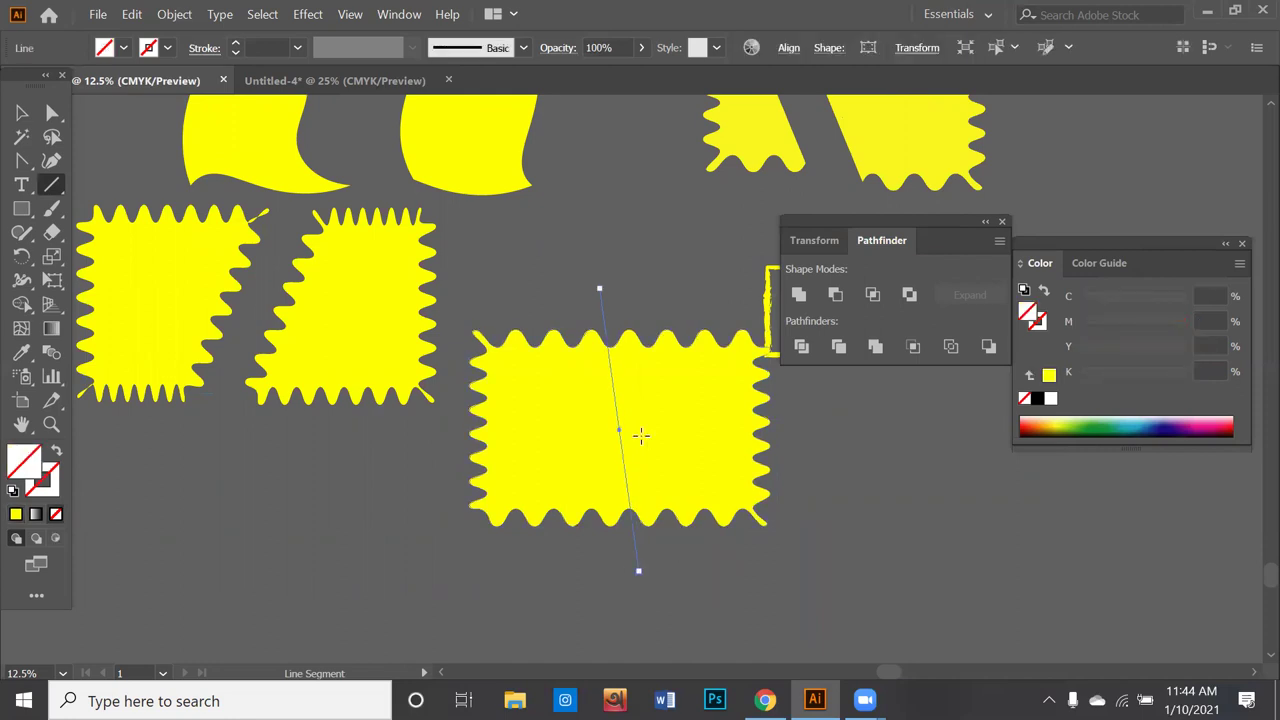
{"action": "left_click", "coordinate": [20, 118]}
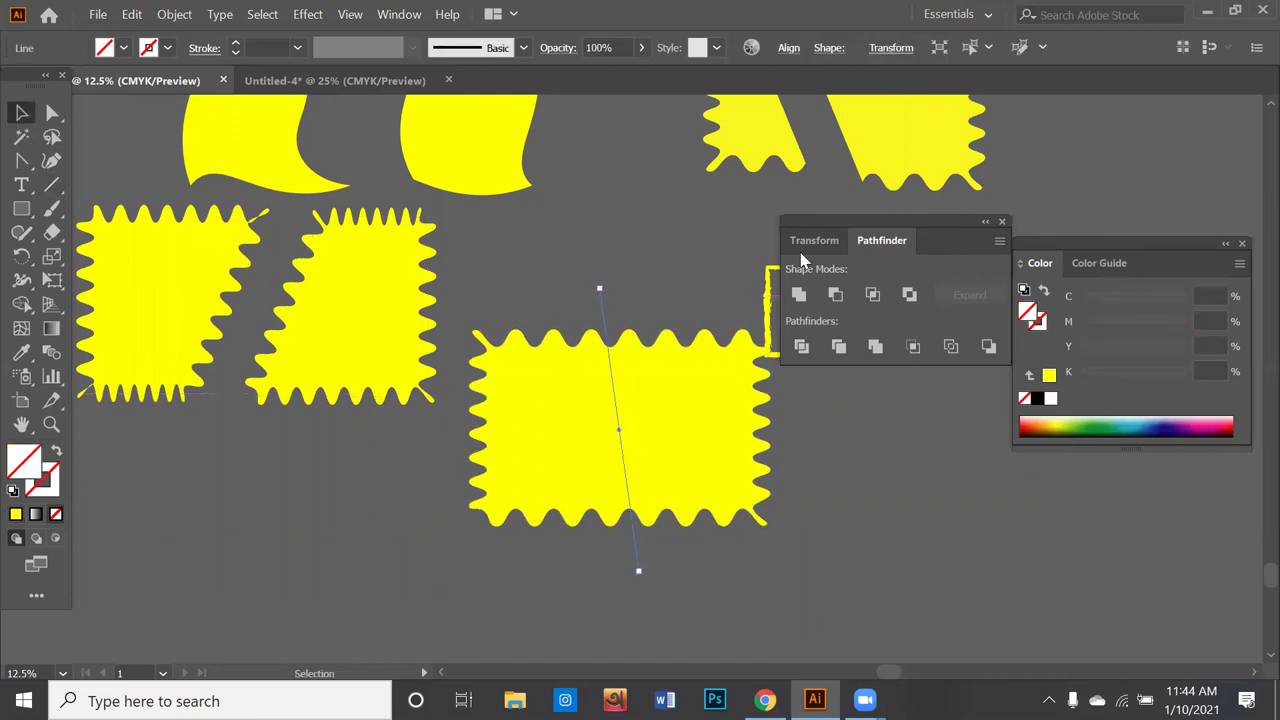
{"action": "left_click_drag", "start_coordinate": [561, 340], "coordinate": [770, 565]}
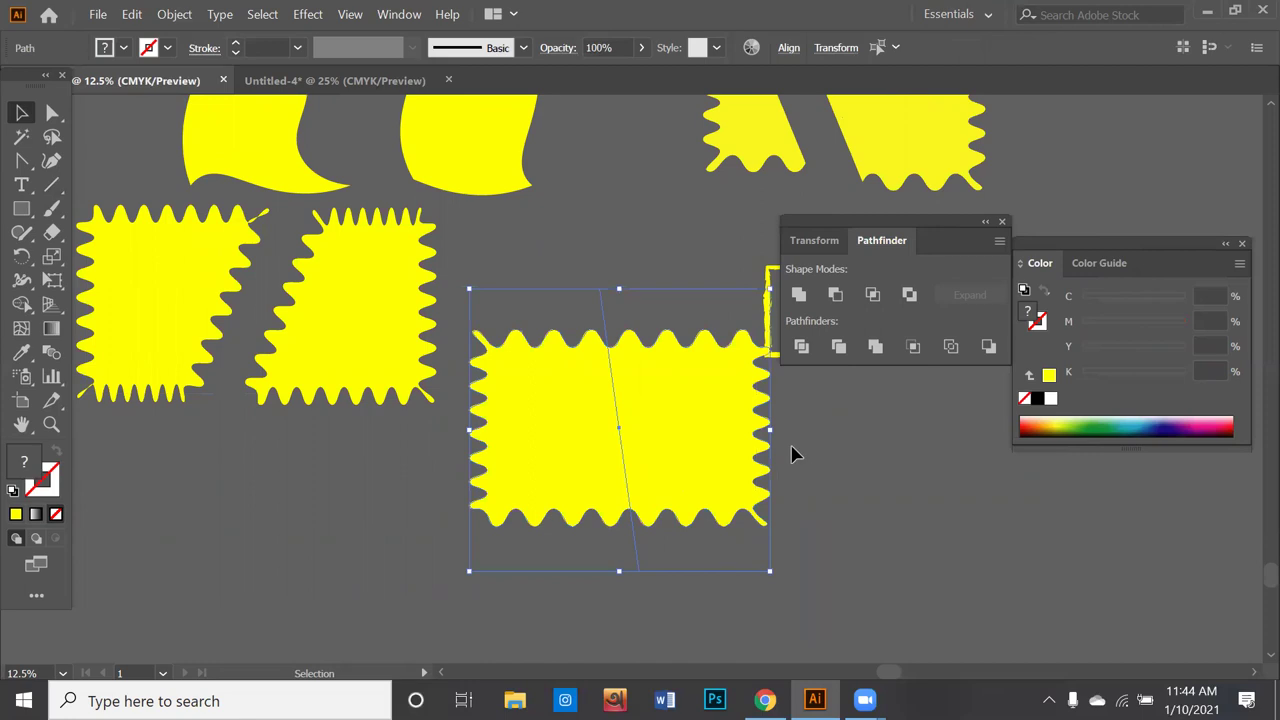
{"action": "left_click", "coordinate": [590, 214]}
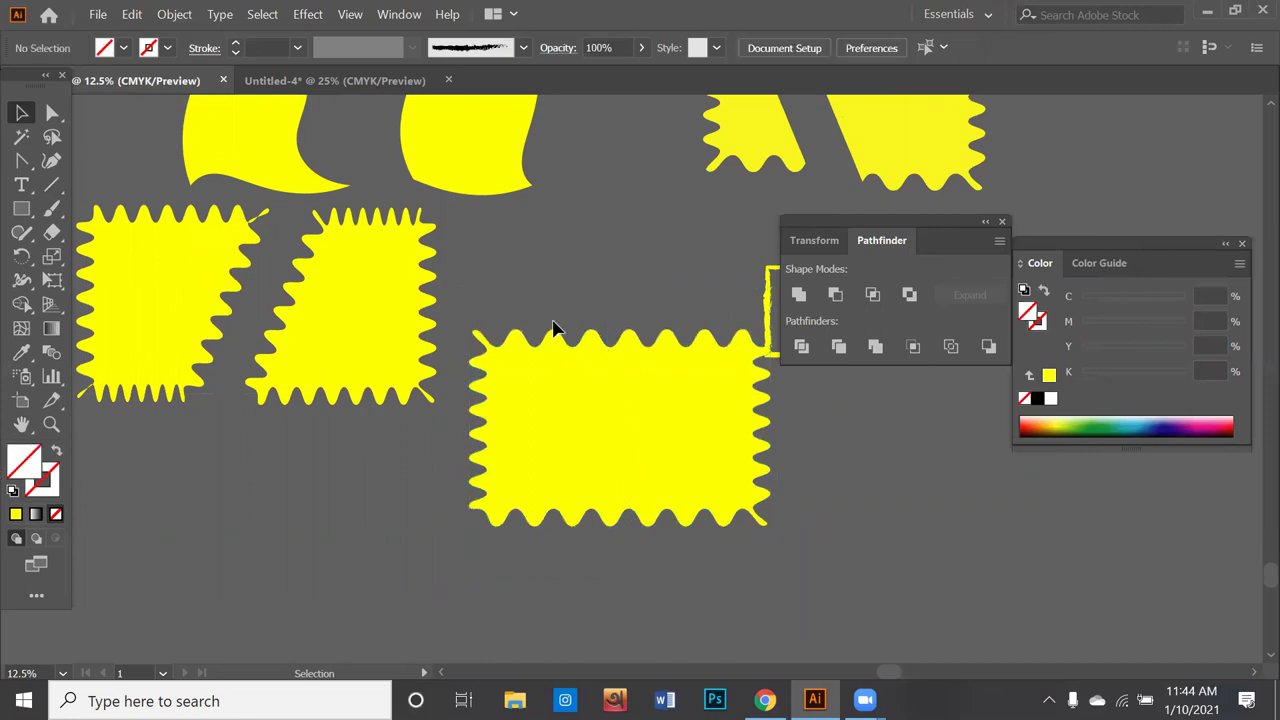
{"action": "left_click_drag", "start_coordinate": [540, 335], "coordinate": [711, 555]}
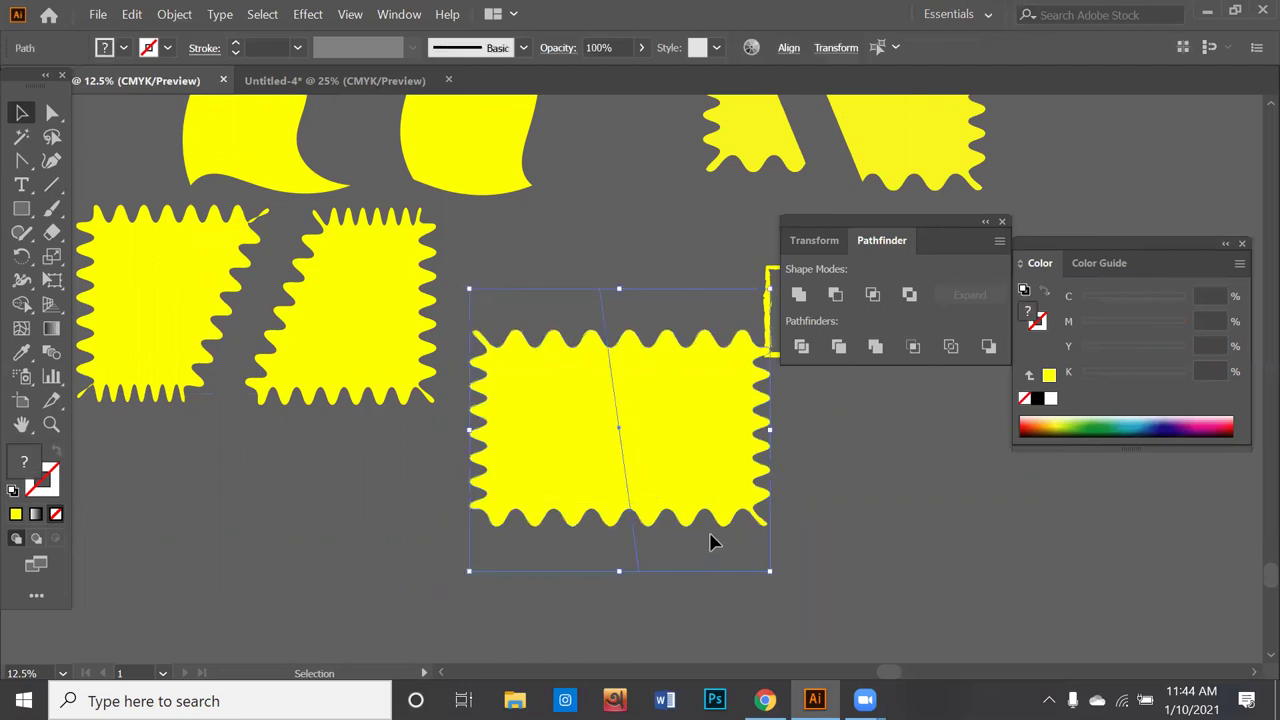
{"action": "left_click", "coordinate": [810, 352]}
{"action": "left_click_drag", "start_coordinate": [684, 397], "coordinate": [811, 469]}
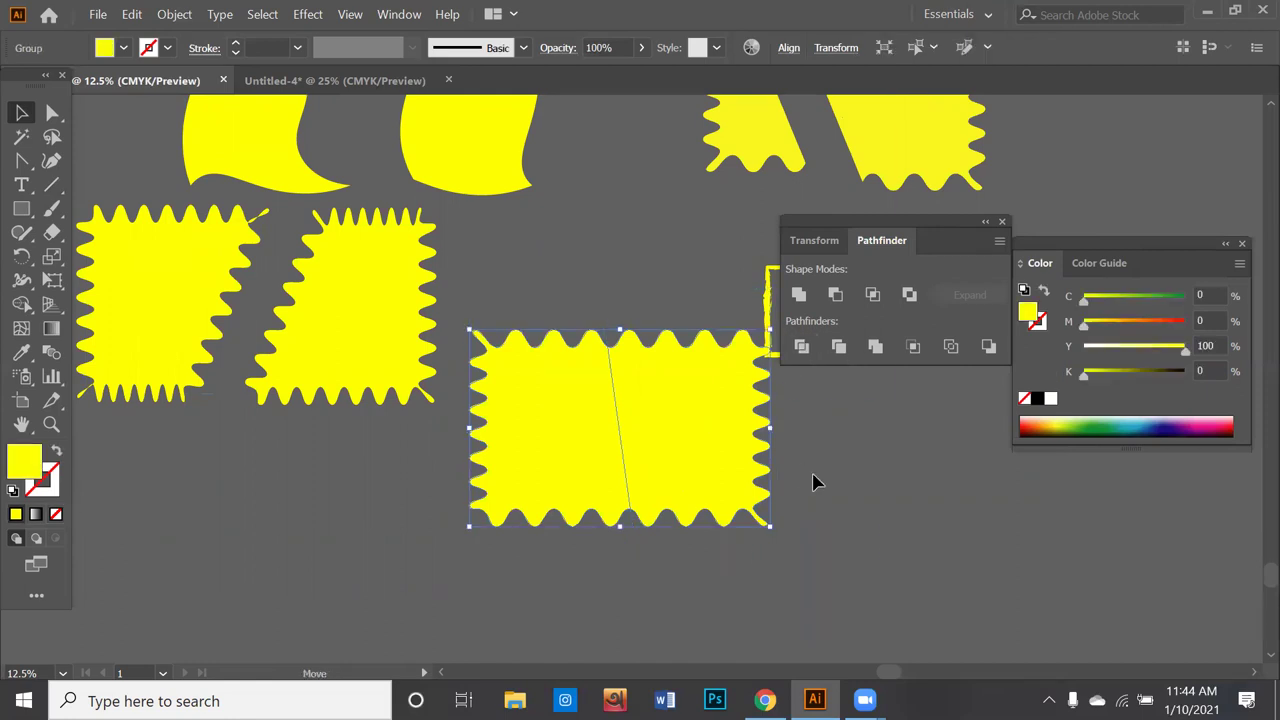
Step: Ungroup the divided wavy halves and leave a small gap between the left and right pieces
{"action": "right_click", "coordinate": [557, 298]}
{"action": "left_click", "coordinate": [633, 458]}
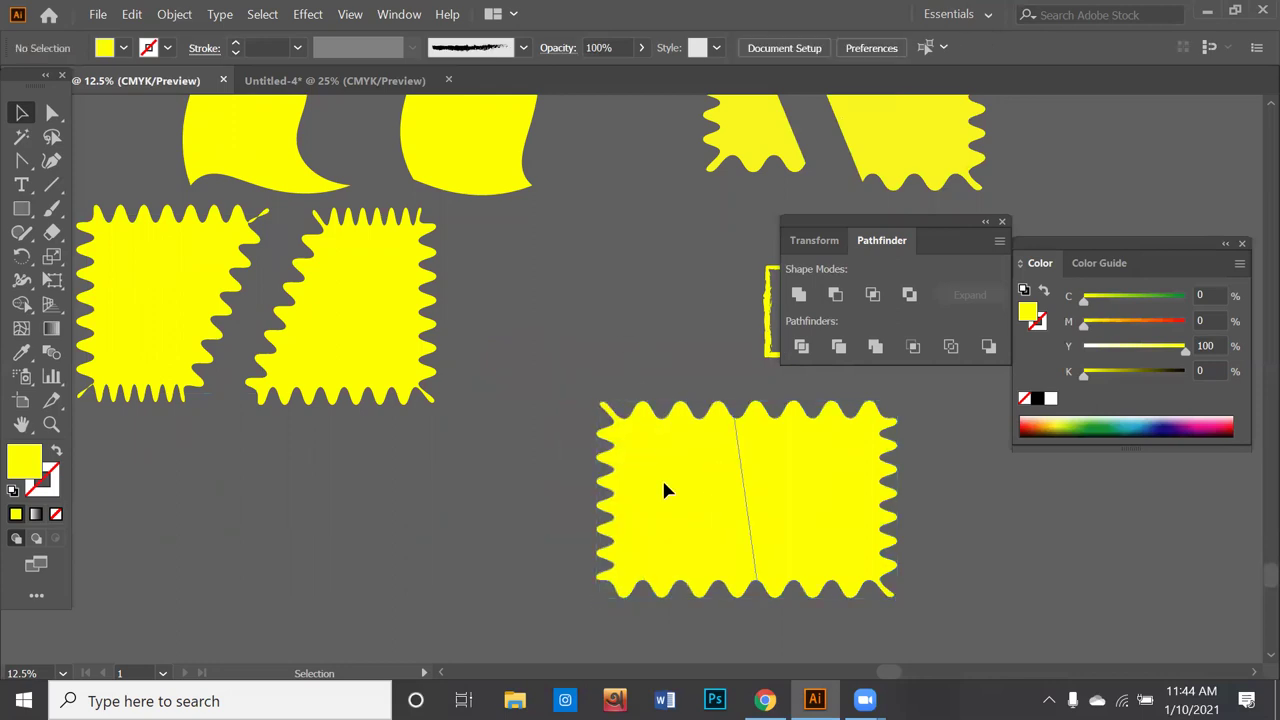
{"action": "left_click_drag", "start_coordinate": [650, 478], "coordinate": [558, 482]}
{"action": "left_click_drag", "start_coordinate": [783, 467], "coordinate": [752, 470]}
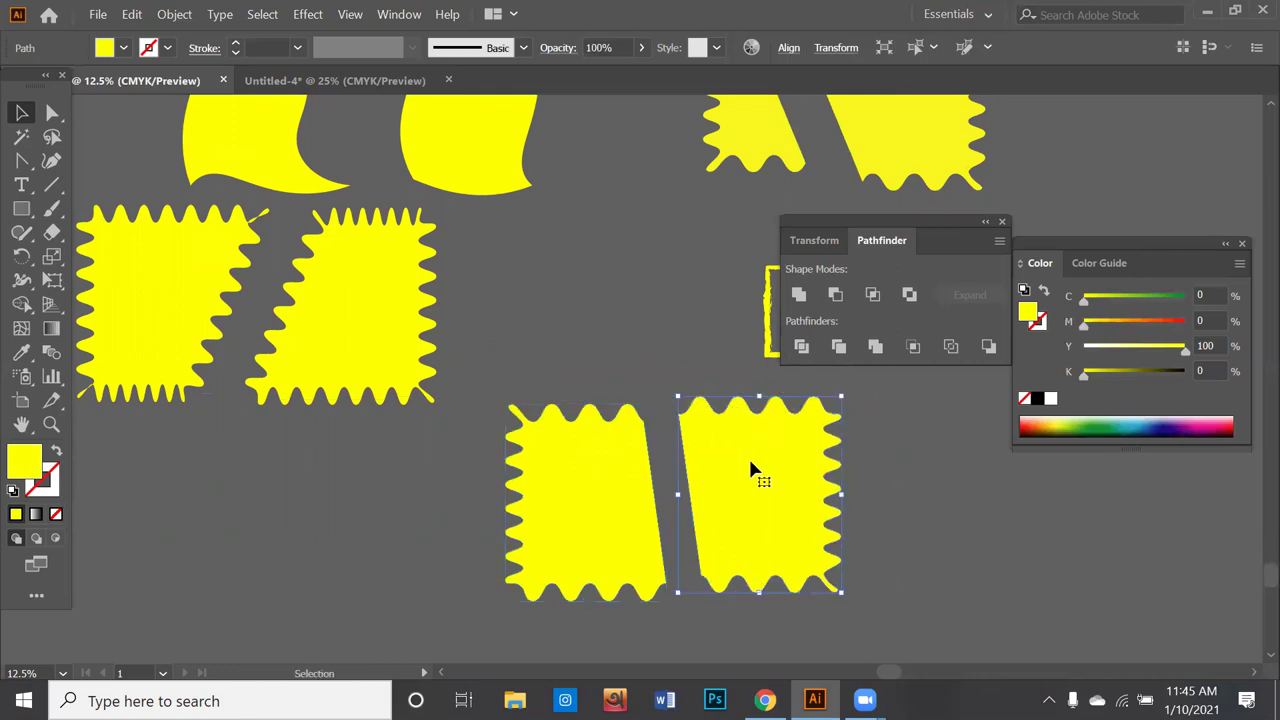
{"action": "scroll", "coordinate": [751, 464], "scroll_direction": "up", "scroll_amount": 1}
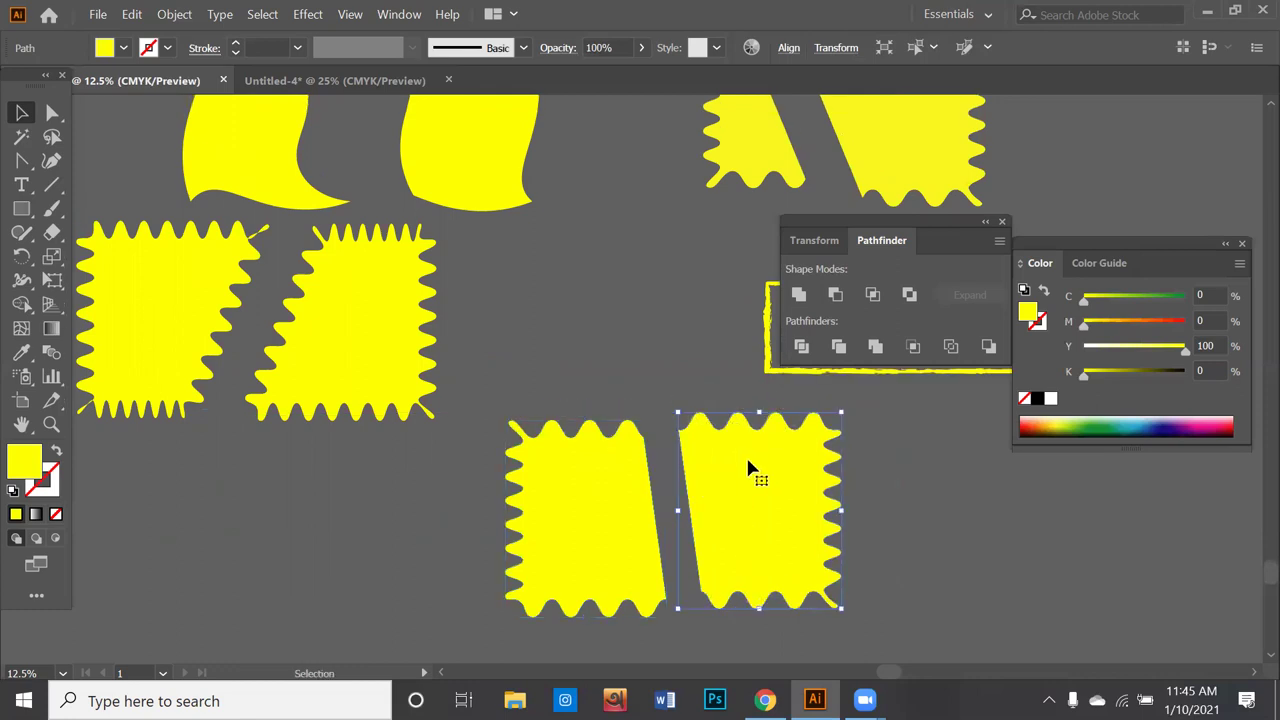
{"action": "scroll", "coordinate": [752, 467], "scroll_direction": "down", "scroll_amount": 1}
{"action": "scroll", "coordinate": [745, 454], "scroll_direction": "down", "scroll_amount": 1}
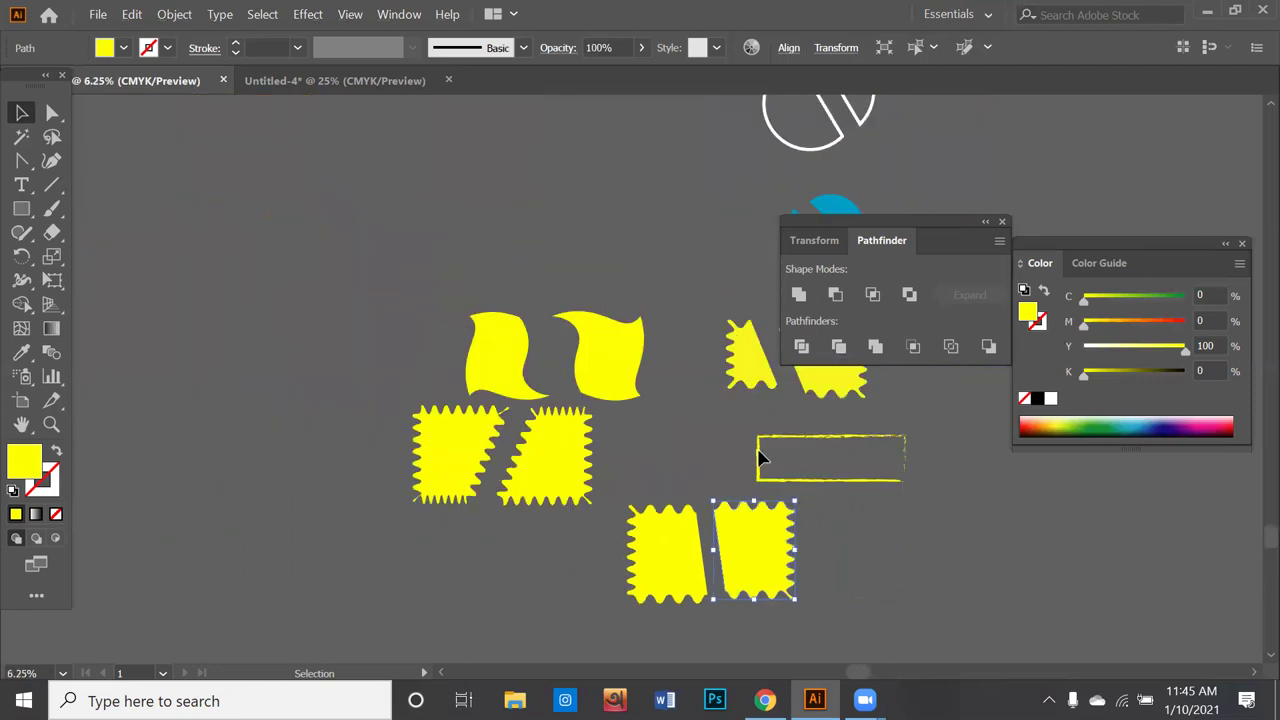
{"action": "scroll", "coordinate": [800, 422], "scroll_direction": "up", "scroll_amount": 1}
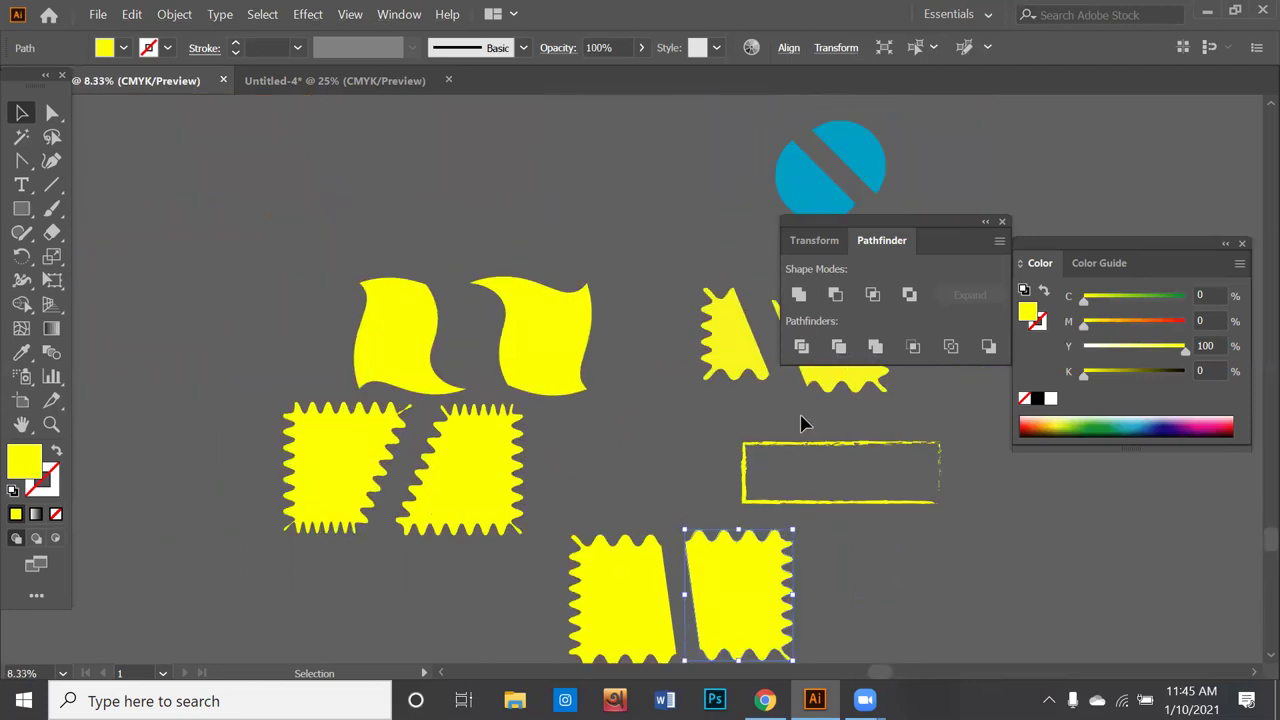
{"action": "mouse_move", "coordinate": [808, 429]}
{"action": "left_mouse_down"}
{"action": "mouse_move", "coordinate": [546, 409]}
{"action": "mouse_move", "coordinate": [510, 344]}
{"action": "left_mouse_up"}
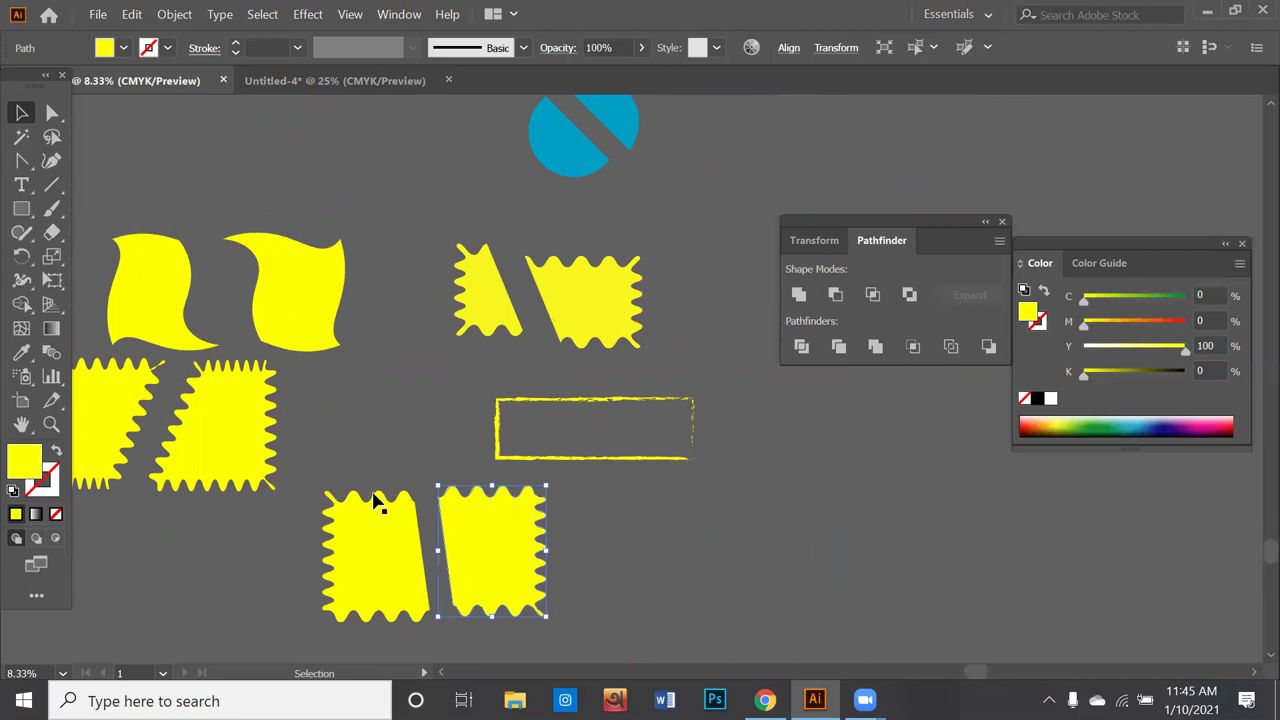
Step: Draw a solid yellow rectangle at the lower right, beside the wavy halves
{"action": "left_click", "coordinate": [21, 209]}
{"action": "left_click_drag", "start_coordinate": [637, 508], "coordinate": [940, 616]}
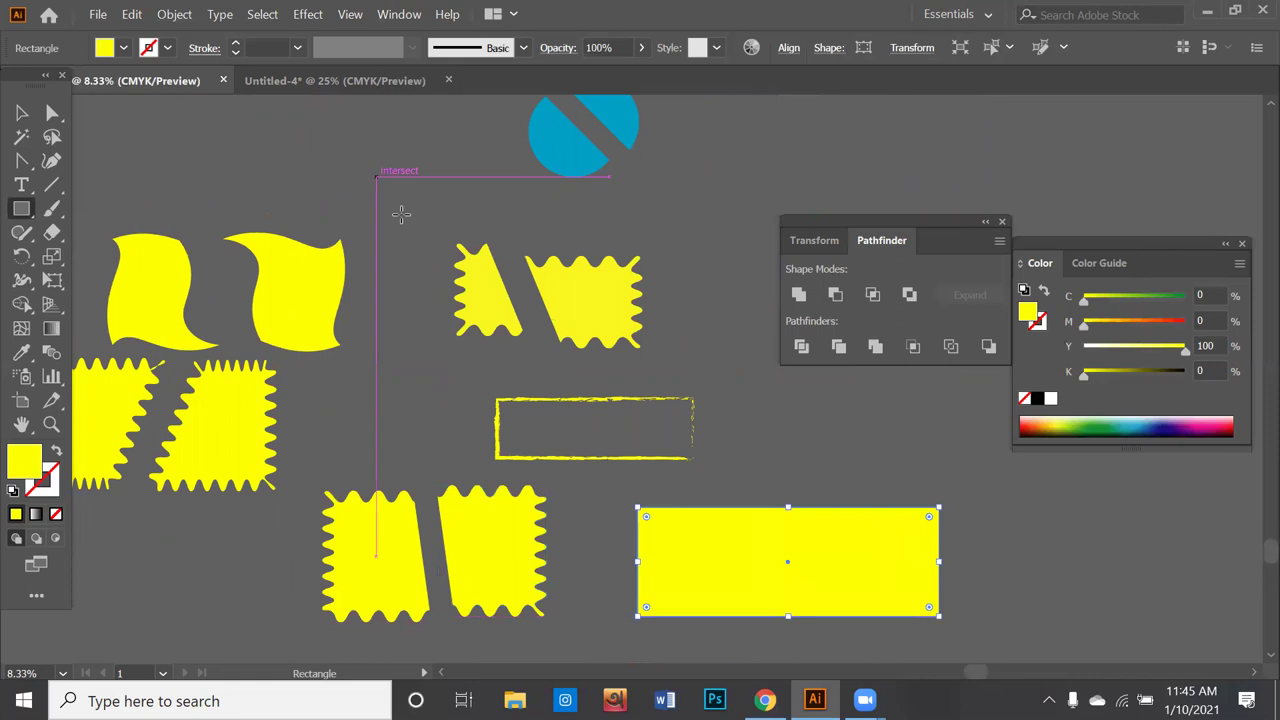
{"action": "left_click", "coordinate": [308, 14]}
{"action": "mouse_move", "coordinate": [366, 191]}
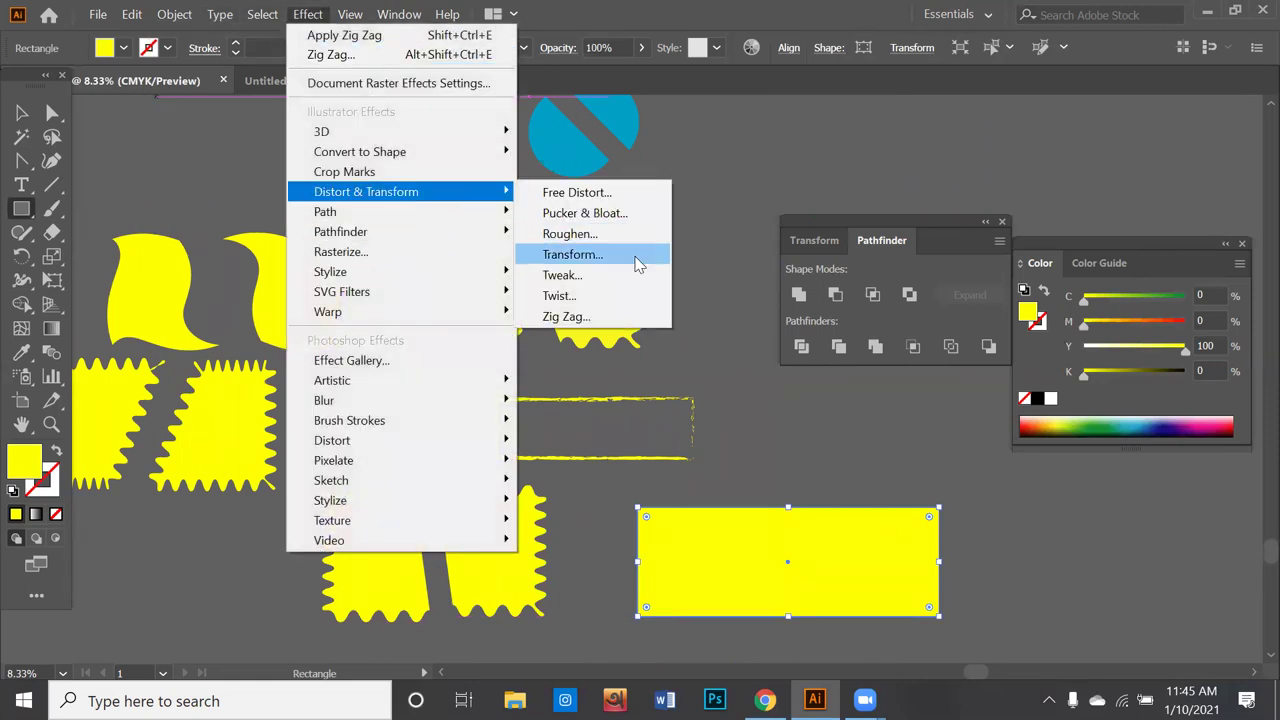
Step: Apply Roughen with 6% relative size, detail 6 and Smooth points to the rectangle
{"action": "left_click", "coordinate": [588, 234]}
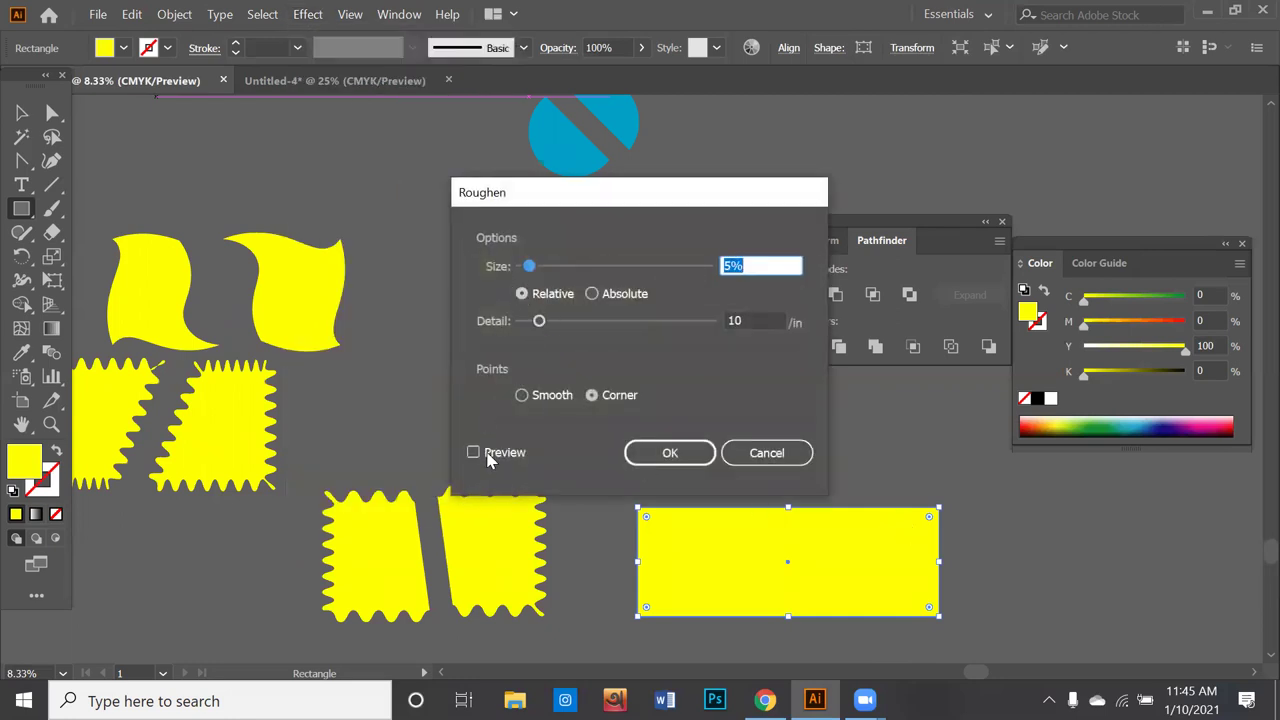
{"action": "left_click", "coordinate": [474, 453]}
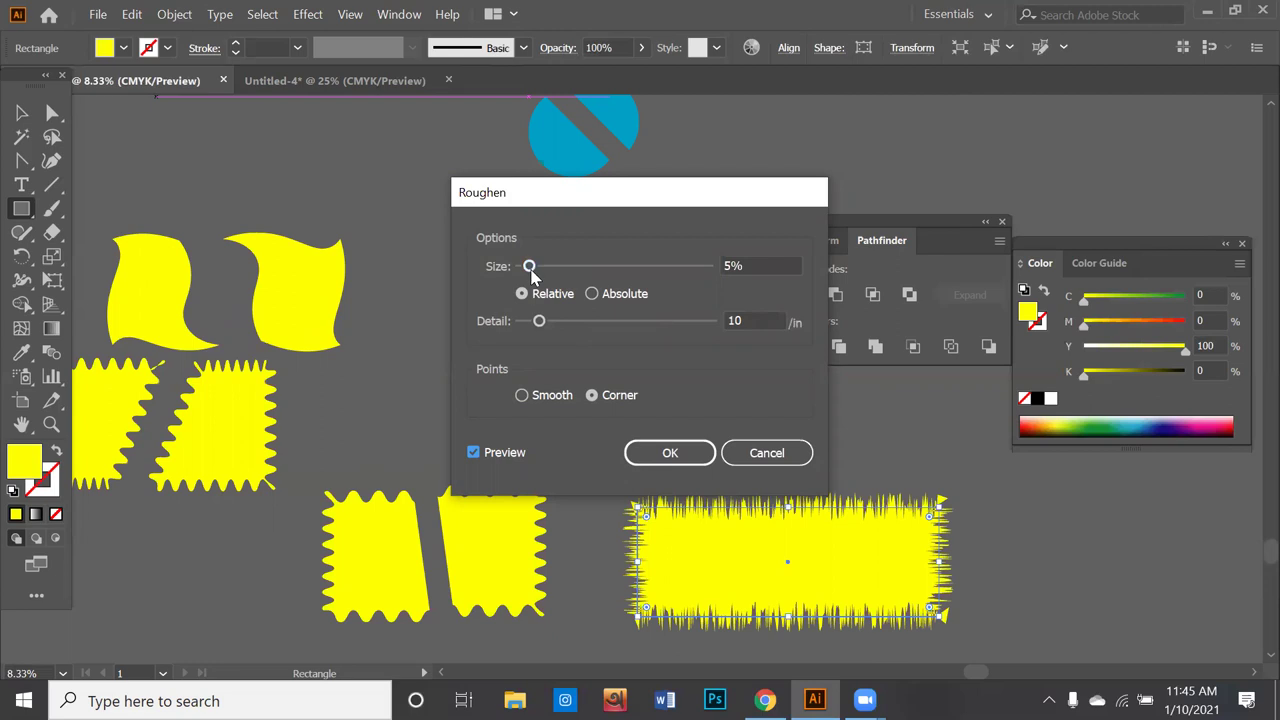
{"action": "left_click_drag", "start_coordinate": [529, 266], "coordinate": [577, 266]}
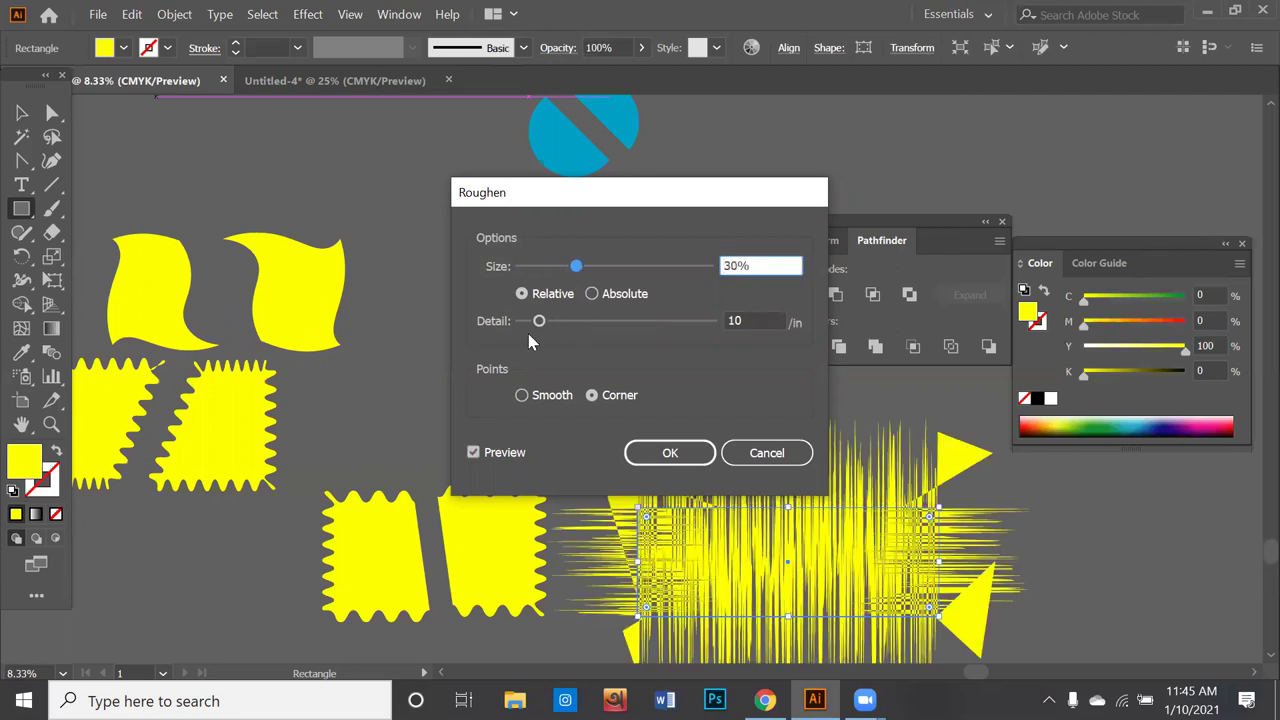
{"action": "mouse_move", "coordinate": [540, 328]}
{"action": "left_mouse_down"}
{"action": "mouse_move", "coordinate": [525, 325]}
{"action": "mouse_move", "coordinate": [634, 321]}
{"action": "left_mouse_up"}
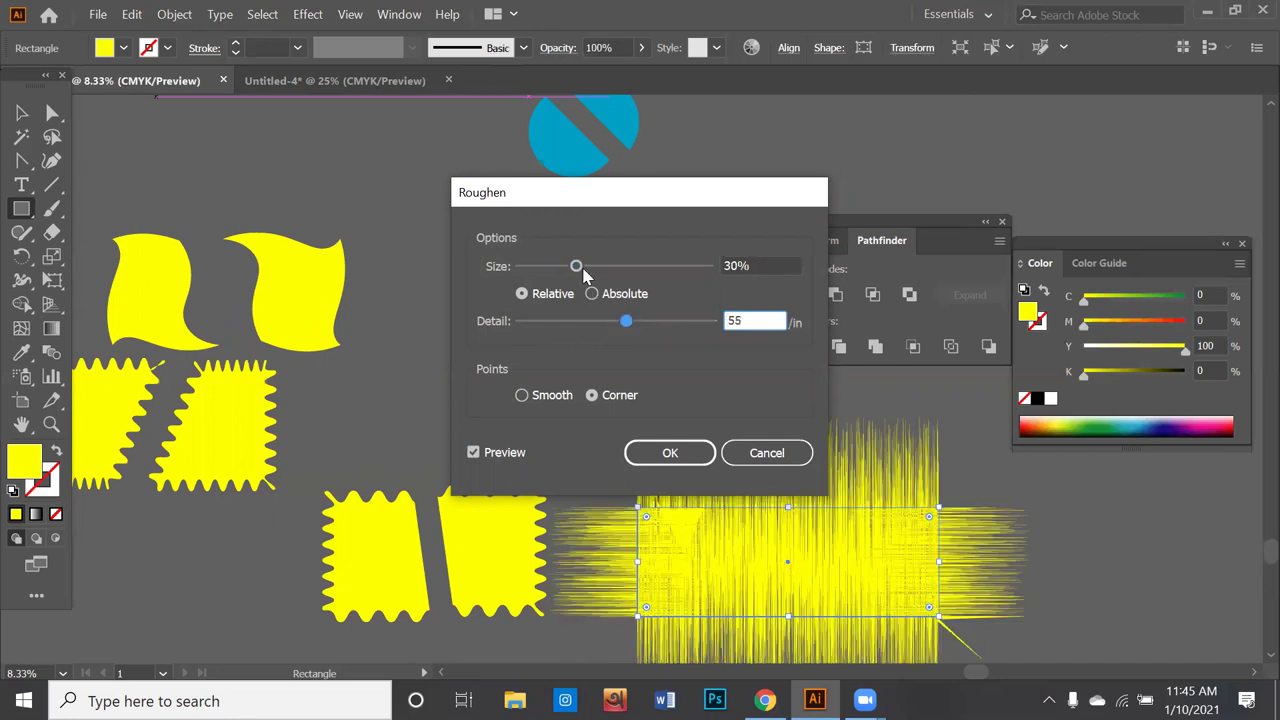
{"action": "left_click", "coordinate": [592, 294]}
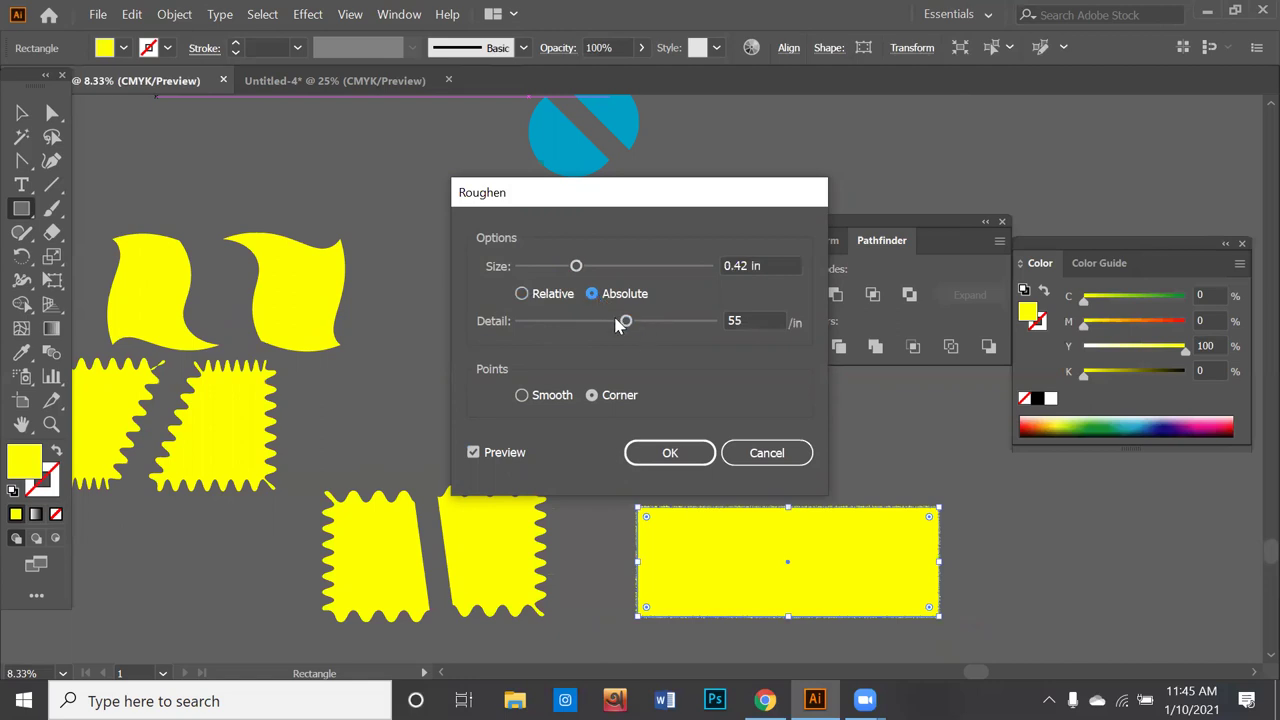
{"action": "mouse_move", "coordinate": [626, 321]}
{"action": "left_mouse_down"}
{"action": "mouse_move", "coordinate": [638, 322]}
{"action": "mouse_move", "coordinate": [513, 325]}
{"action": "left_mouse_up"}
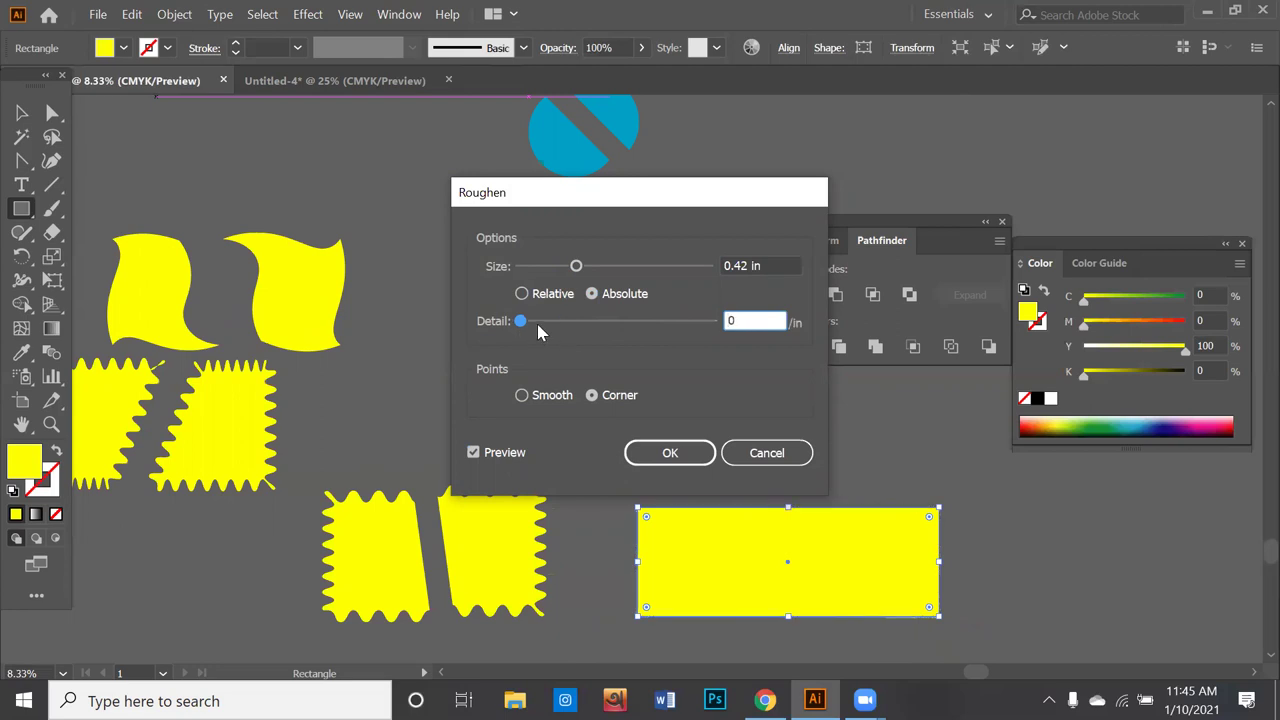
{"action": "left_click_drag", "start_coordinate": [536, 327], "coordinate": [538, 327]}
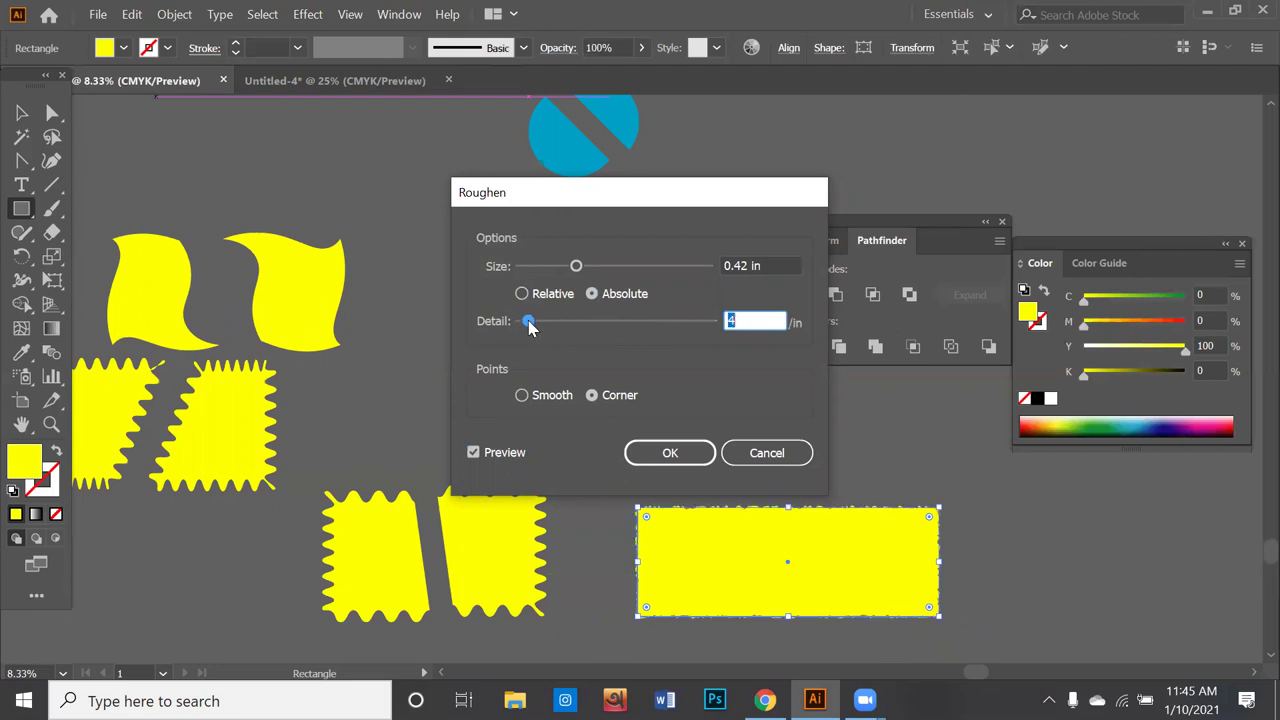
{"action": "left_click", "coordinate": [521, 395]}
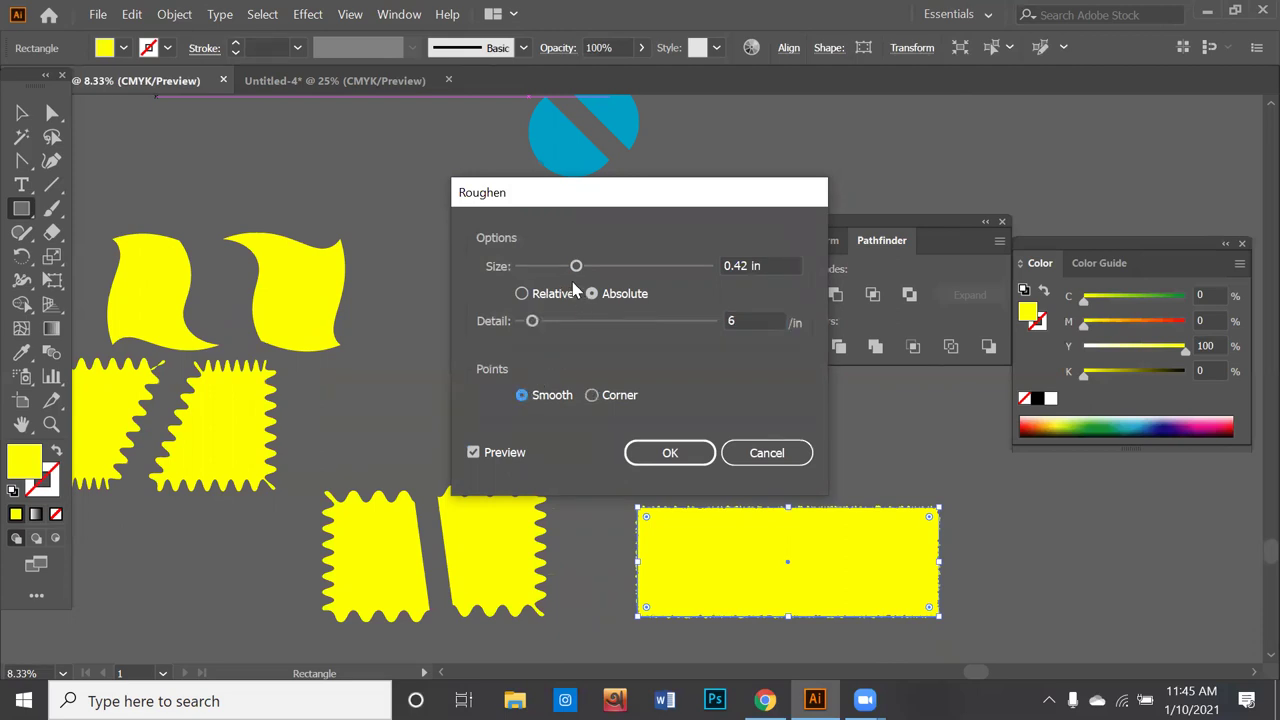
{"action": "left_click_drag", "start_coordinate": [577, 268], "coordinate": [590, 268]}
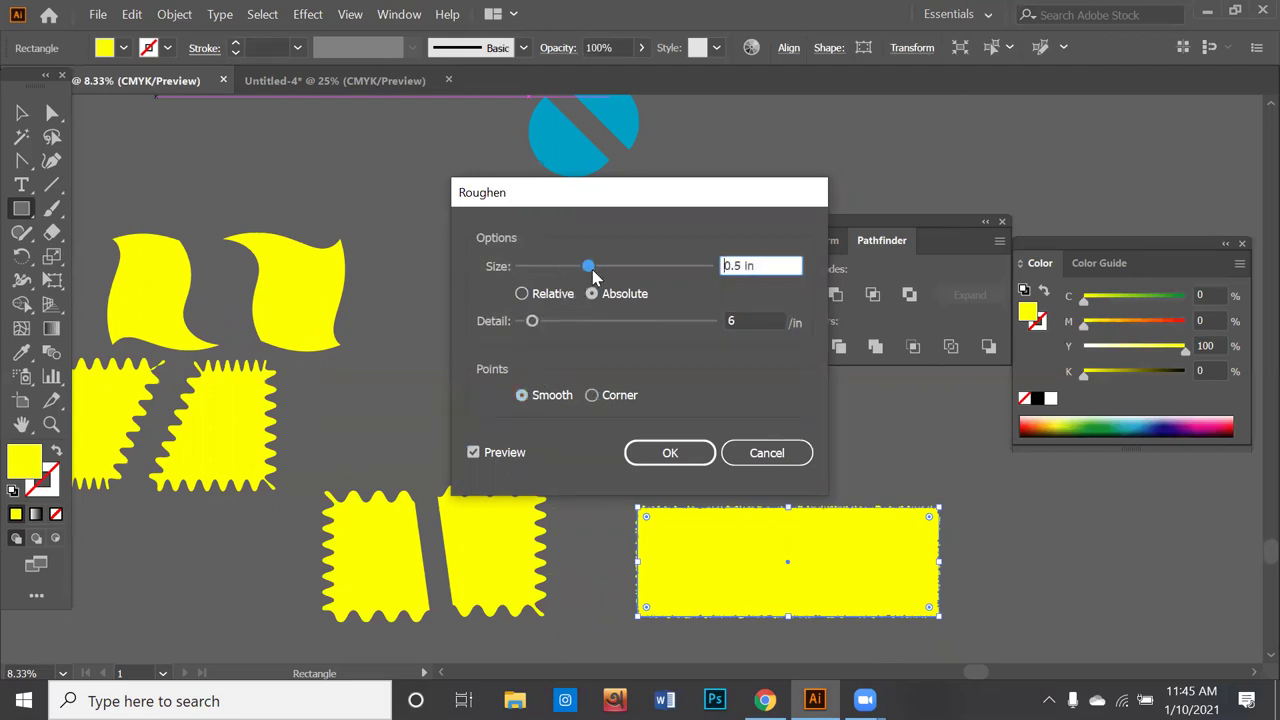
{"action": "left_click", "coordinate": [521, 295]}
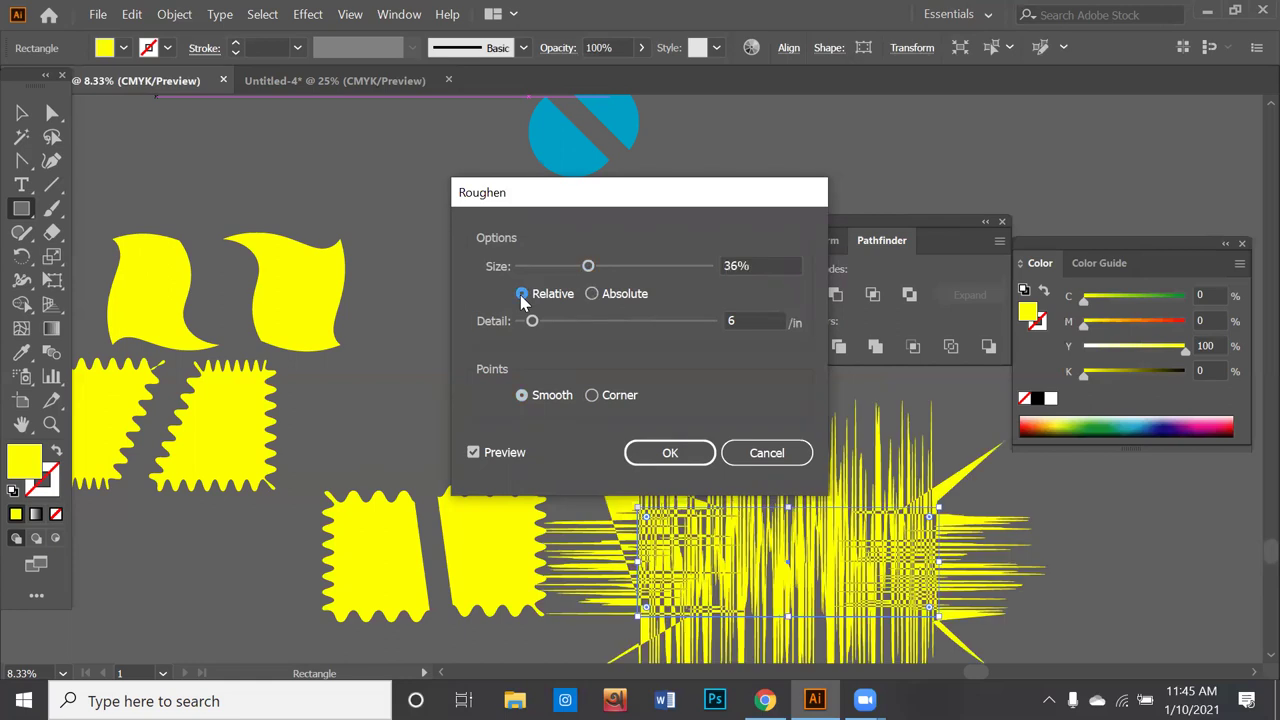
{"action": "left_click_drag", "start_coordinate": [576, 271], "coordinate": [531, 277]}
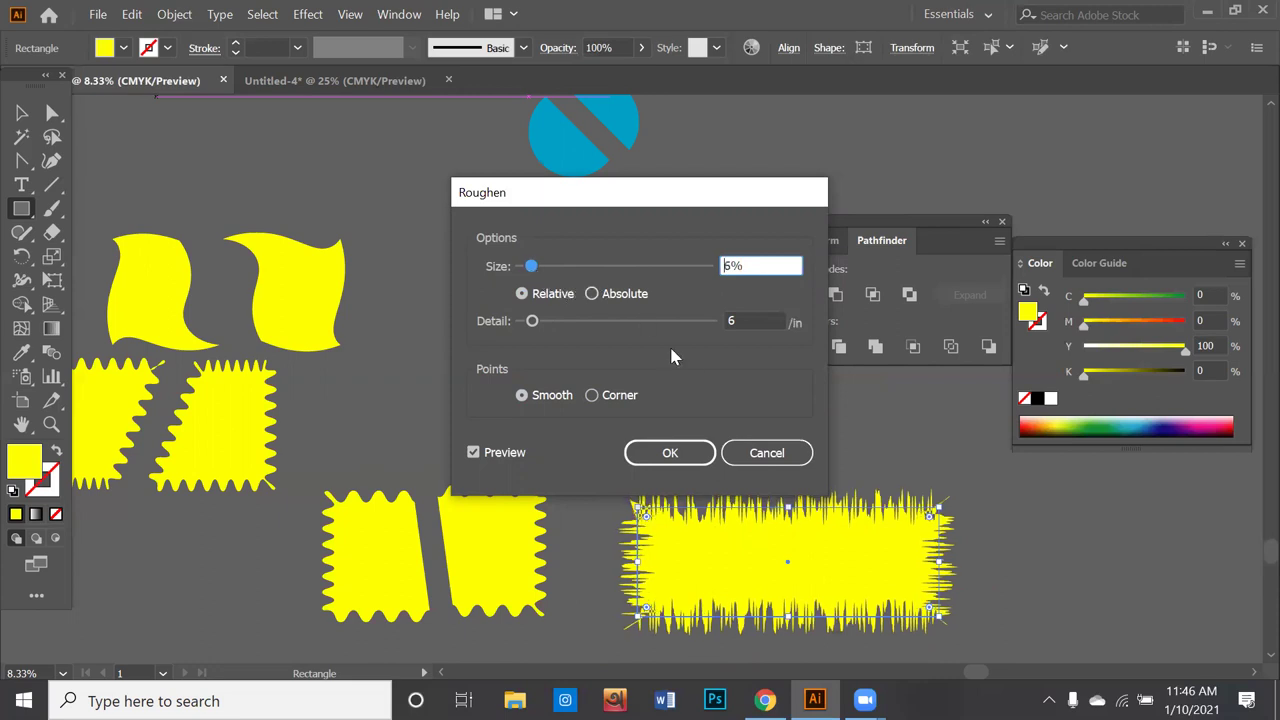
{"action": "left_click", "coordinate": [670, 453]}
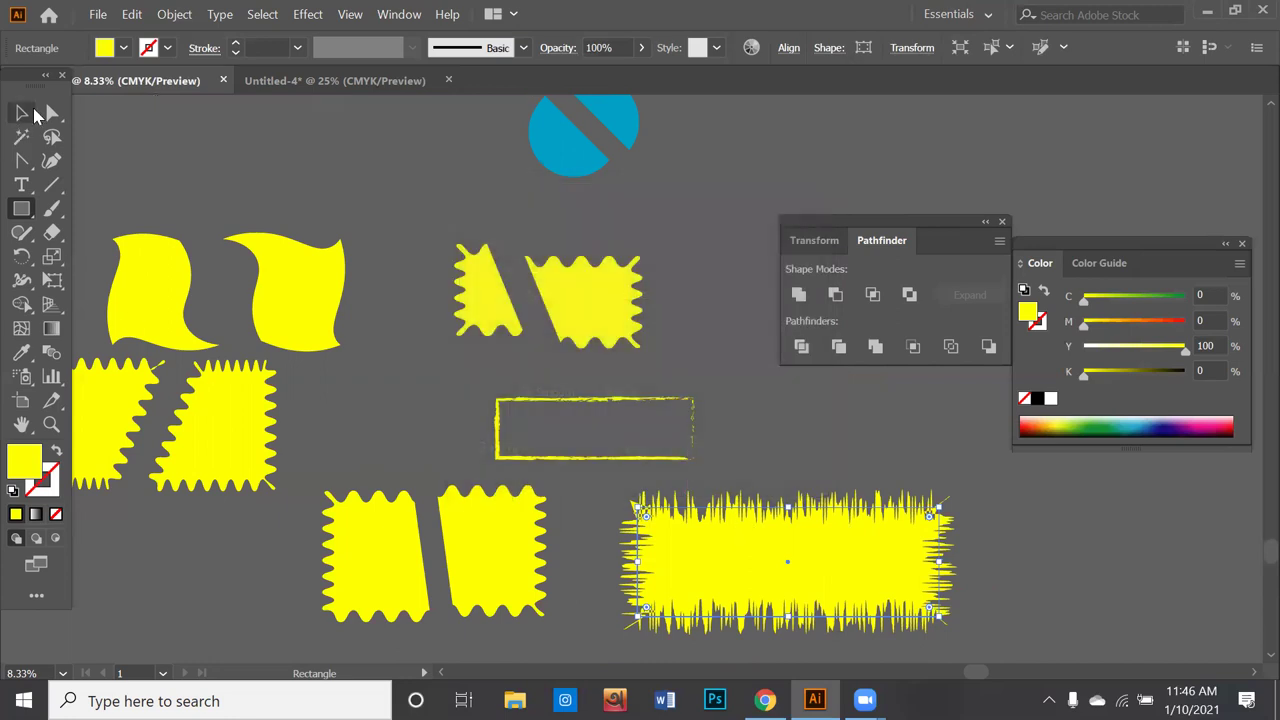
Step: Divide the roughened rectangle along a slanted cutting line as a trial split
{"action": "left_click", "coordinate": [22, 113]}
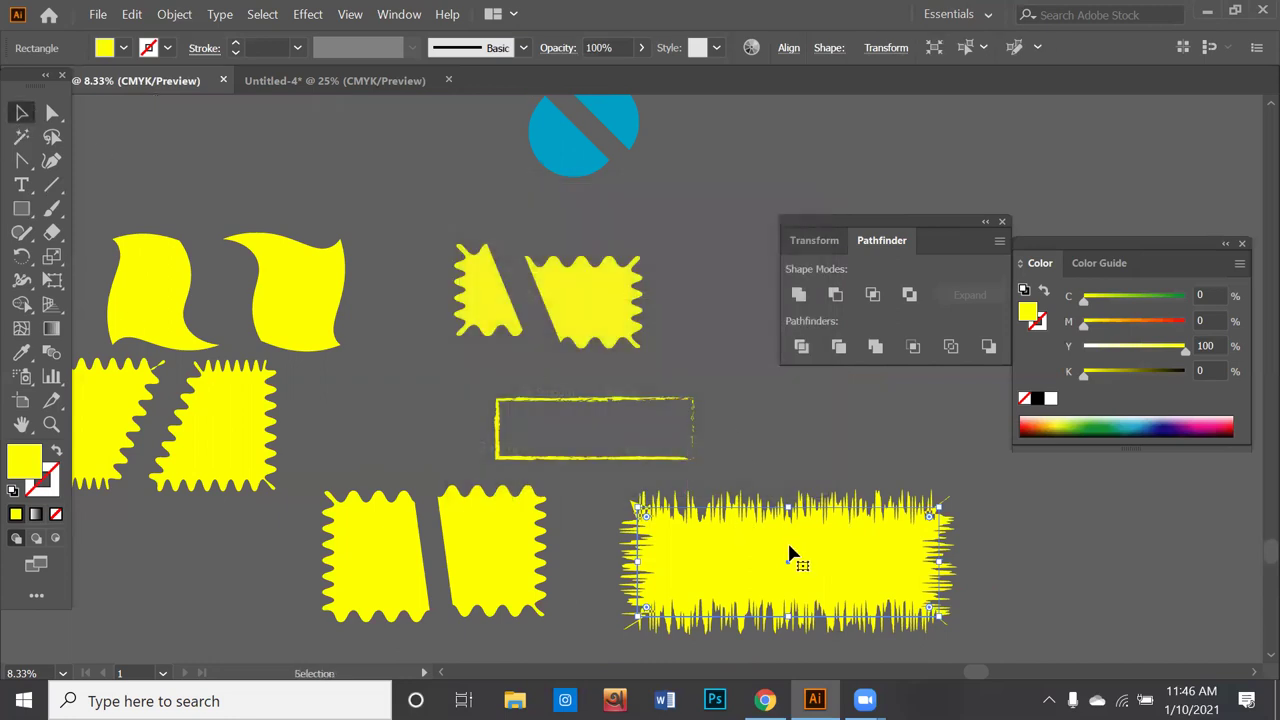
{"action": "left_click_drag", "start_coordinate": [785, 543], "coordinate": [656, 423]}
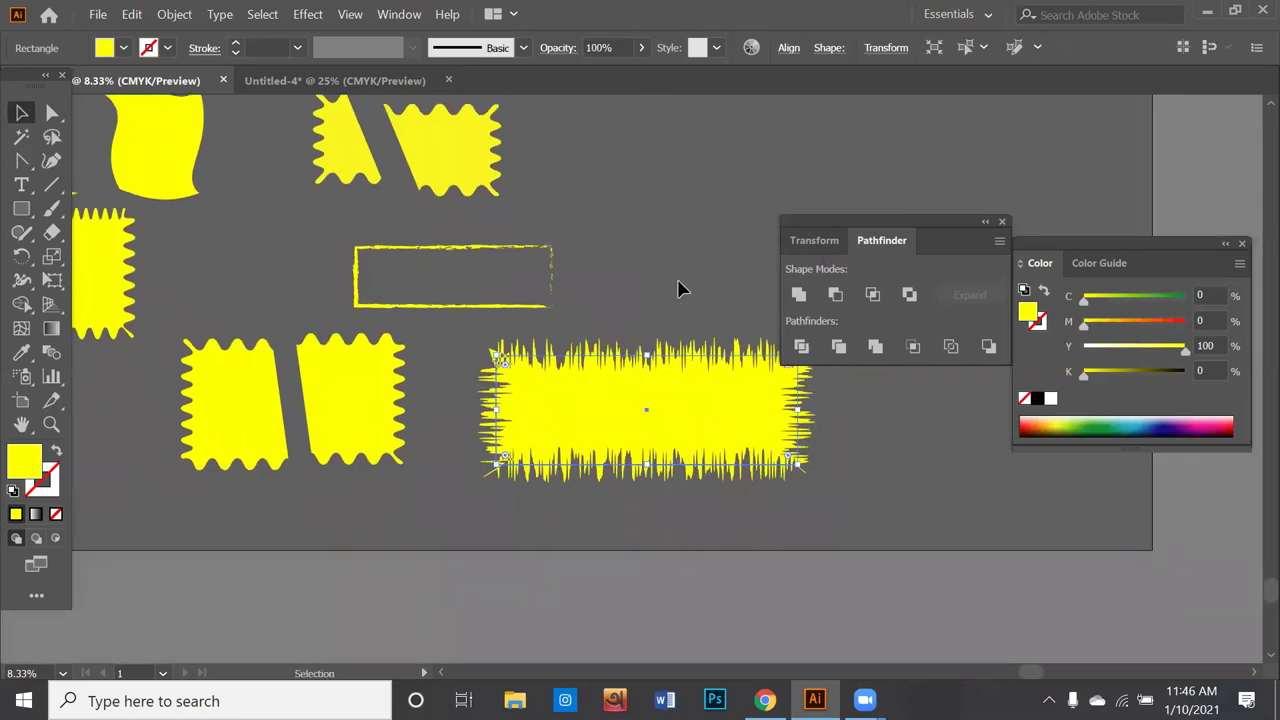
{"action": "left_click", "coordinate": [52, 184]}
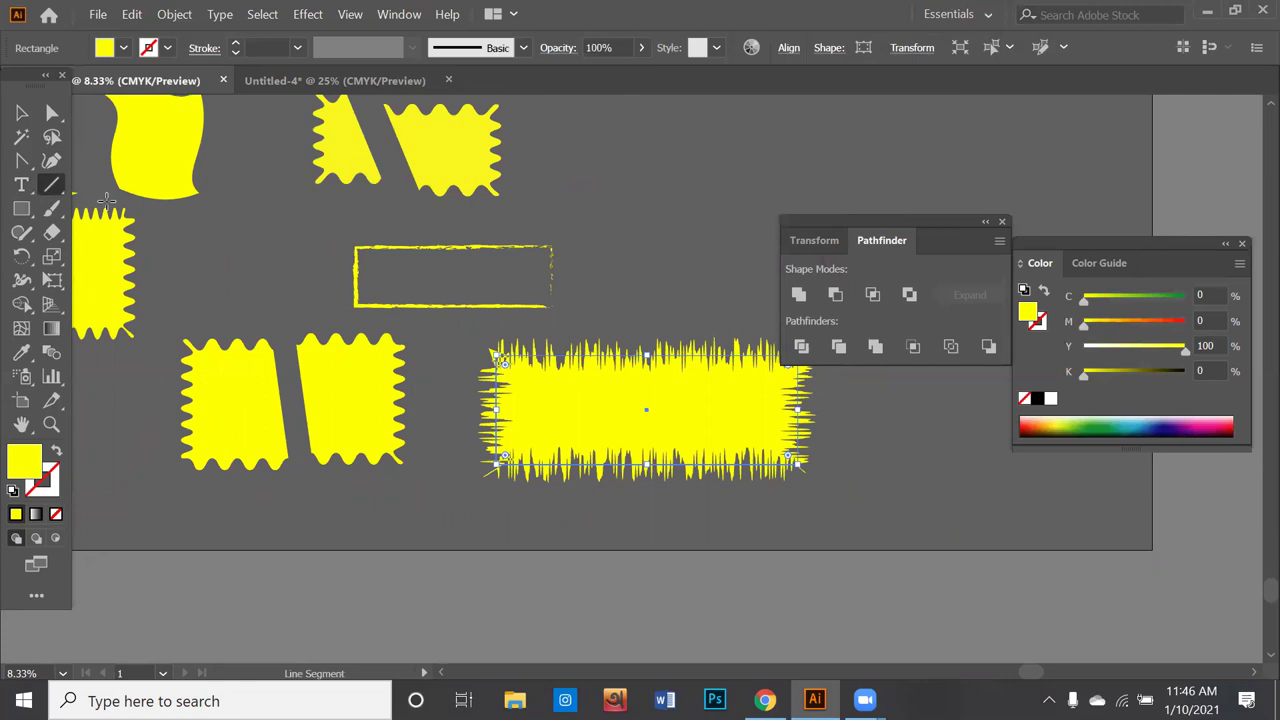
{"action": "left_click_drag", "start_coordinate": [696, 295], "coordinate": [607, 505]}
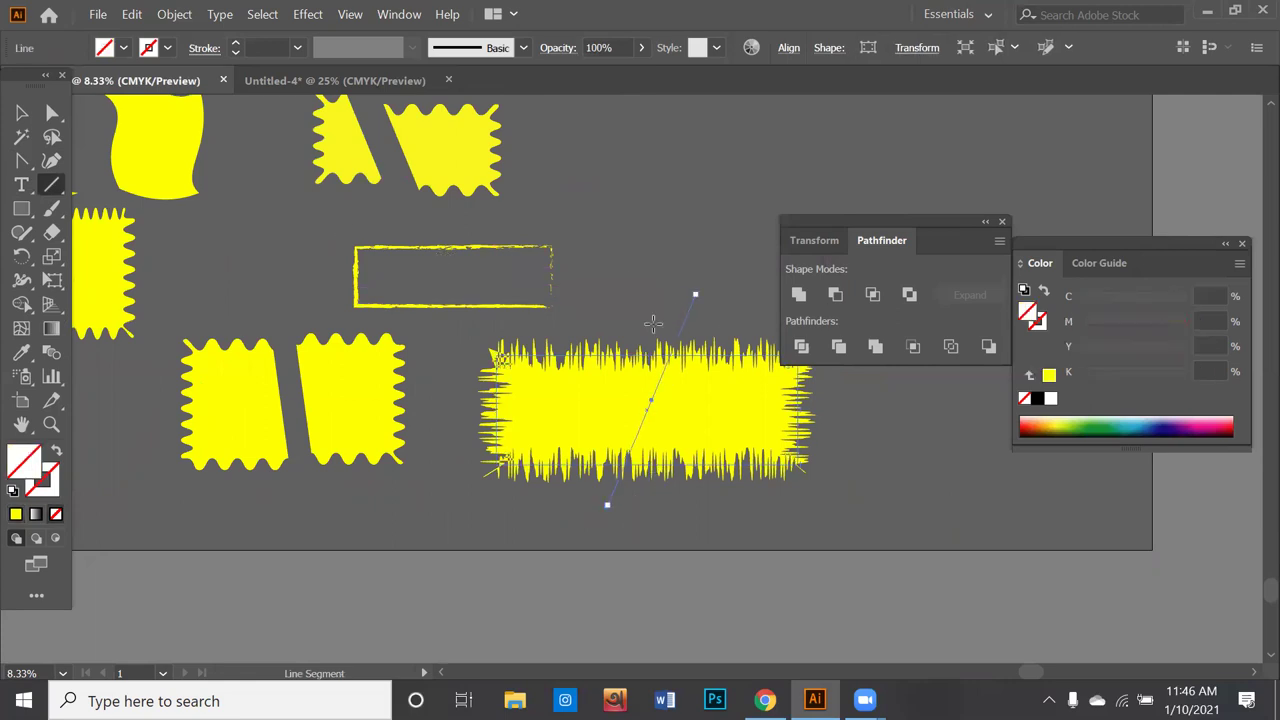
{"action": "left_click", "coordinate": [18, 114]}
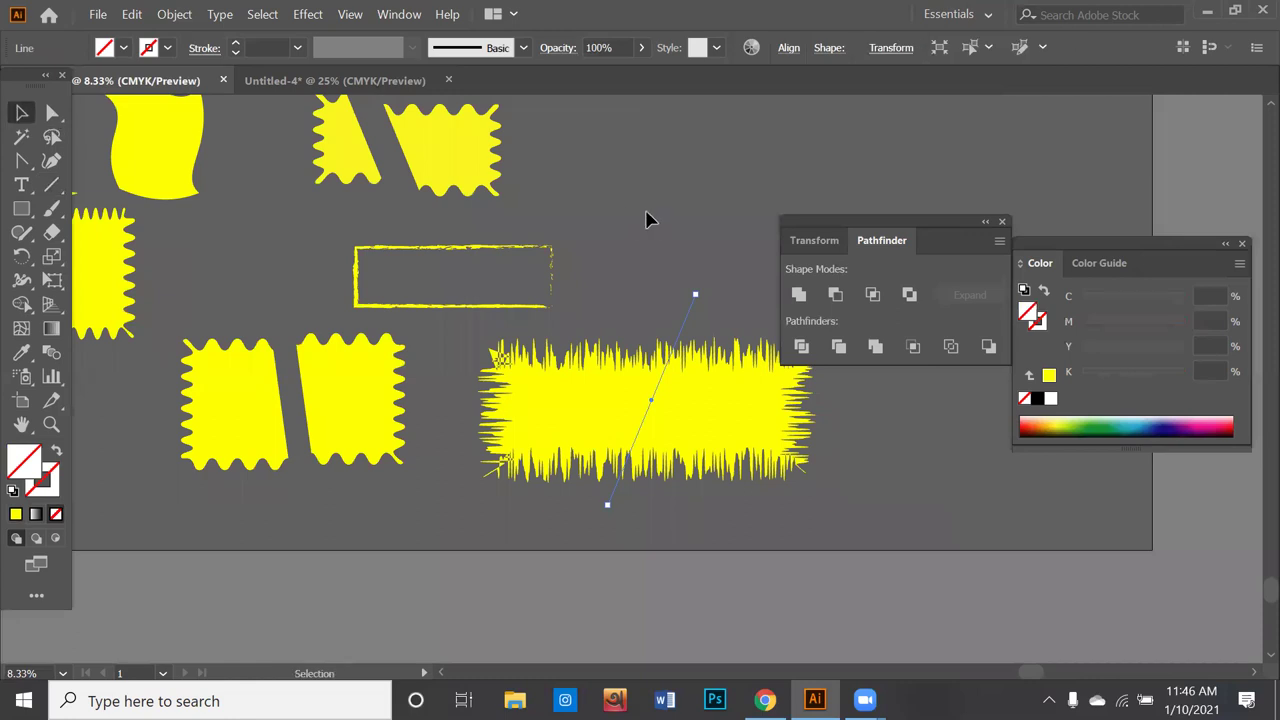
{"action": "left_click", "coordinate": [758, 465], "text": "shift"}
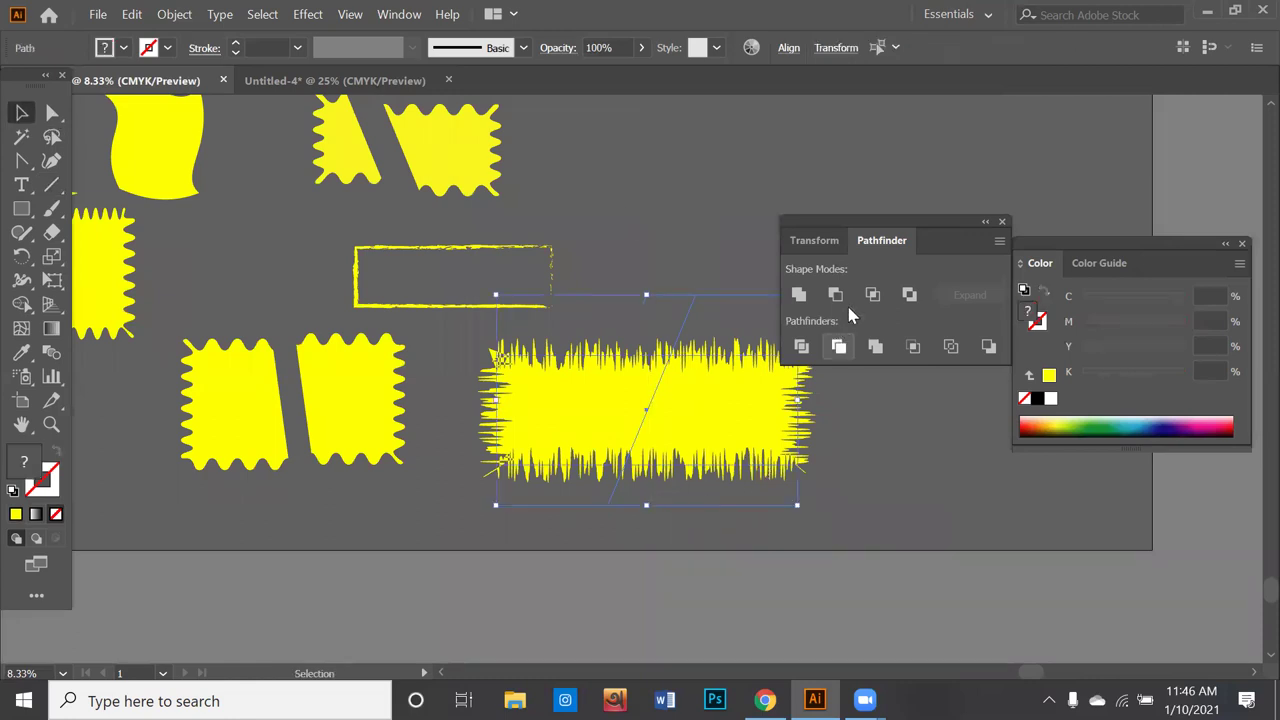
{"action": "left_click", "coordinate": [808, 351]}
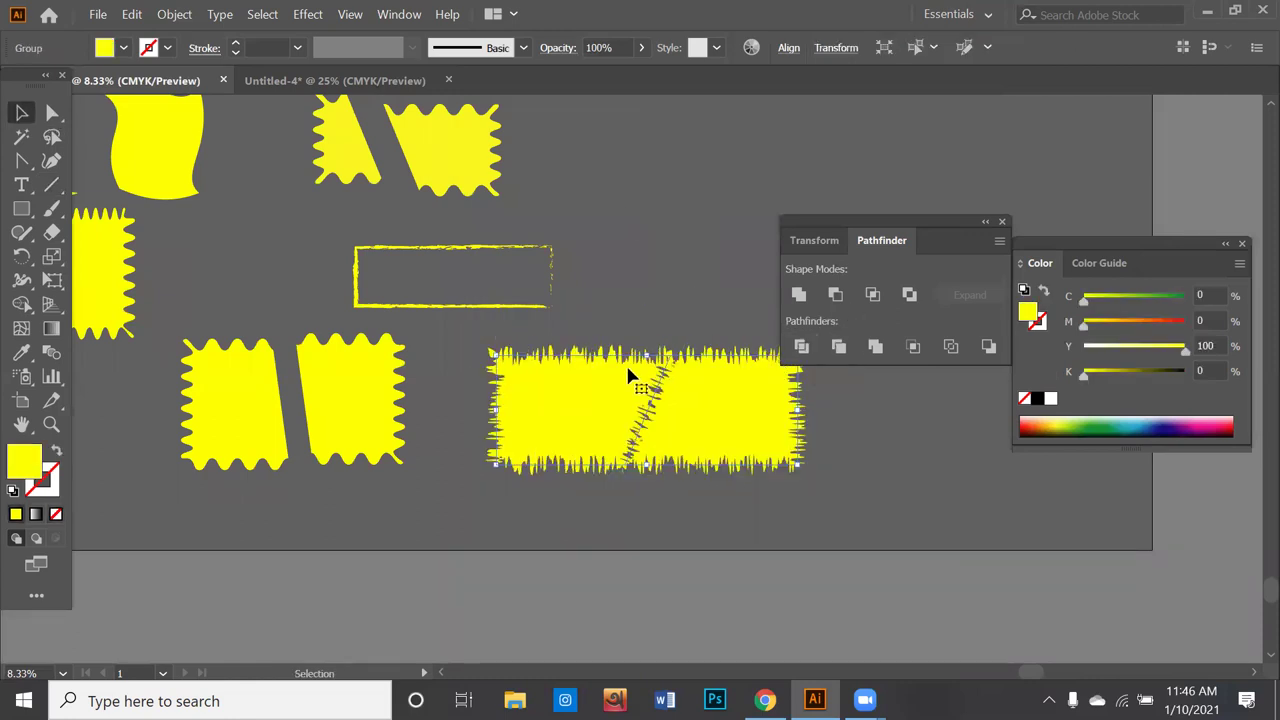
Step: Ungroup and move a piece, then undo back to the whole rectangle without the line
{"action": "right_click", "coordinate": [614, 273]}
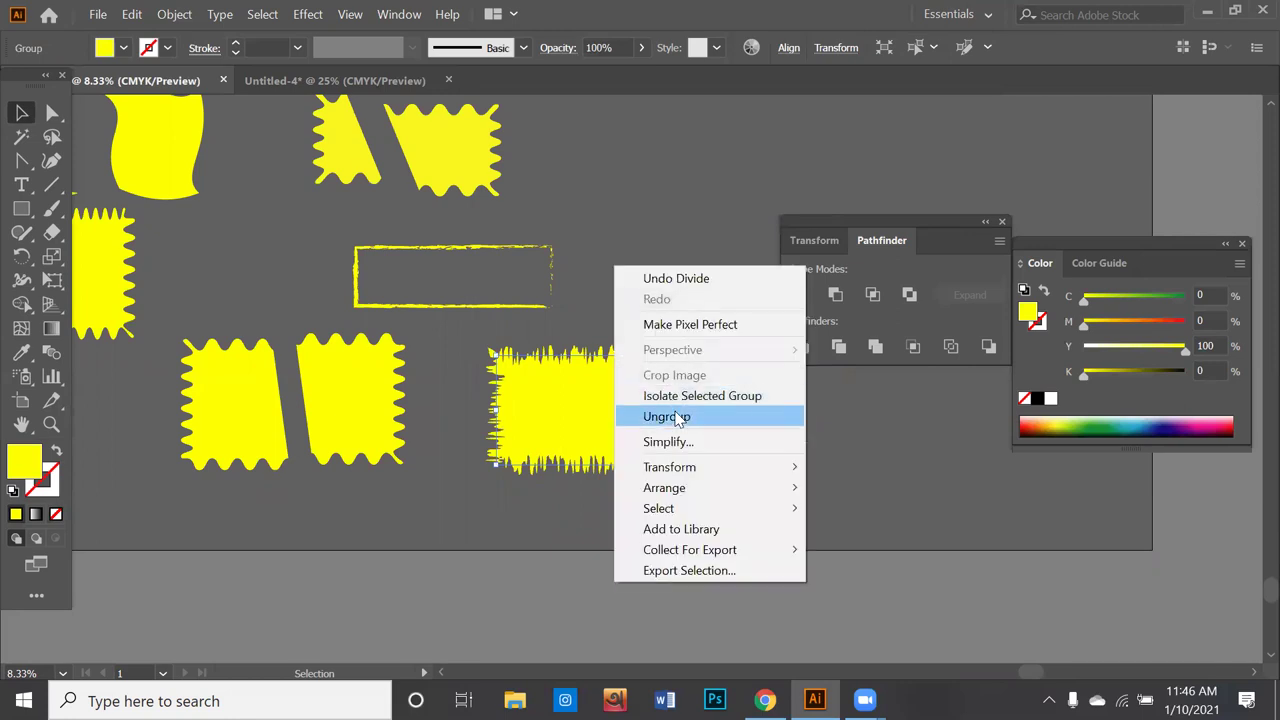
{"action": "left_click", "coordinate": [655, 415]}
{"action": "left_click", "coordinate": [757, 462]}
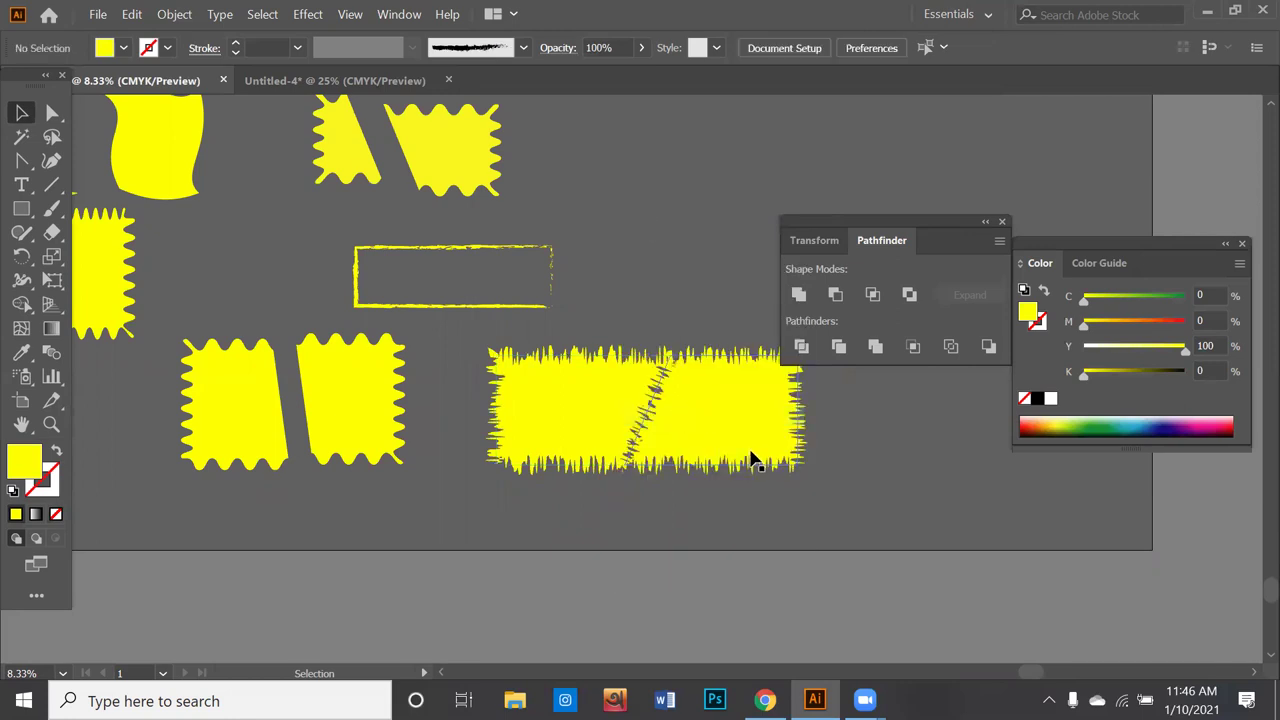
{"action": "mouse_move", "coordinate": [729, 434]}
{"action": "left_mouse_down"}
{"action": "mouse_move", "coordinate": [660, 240]}
{"action": "mouse_move", "coordinate": [685, 270]}
{"action": "left_mouse_up"}
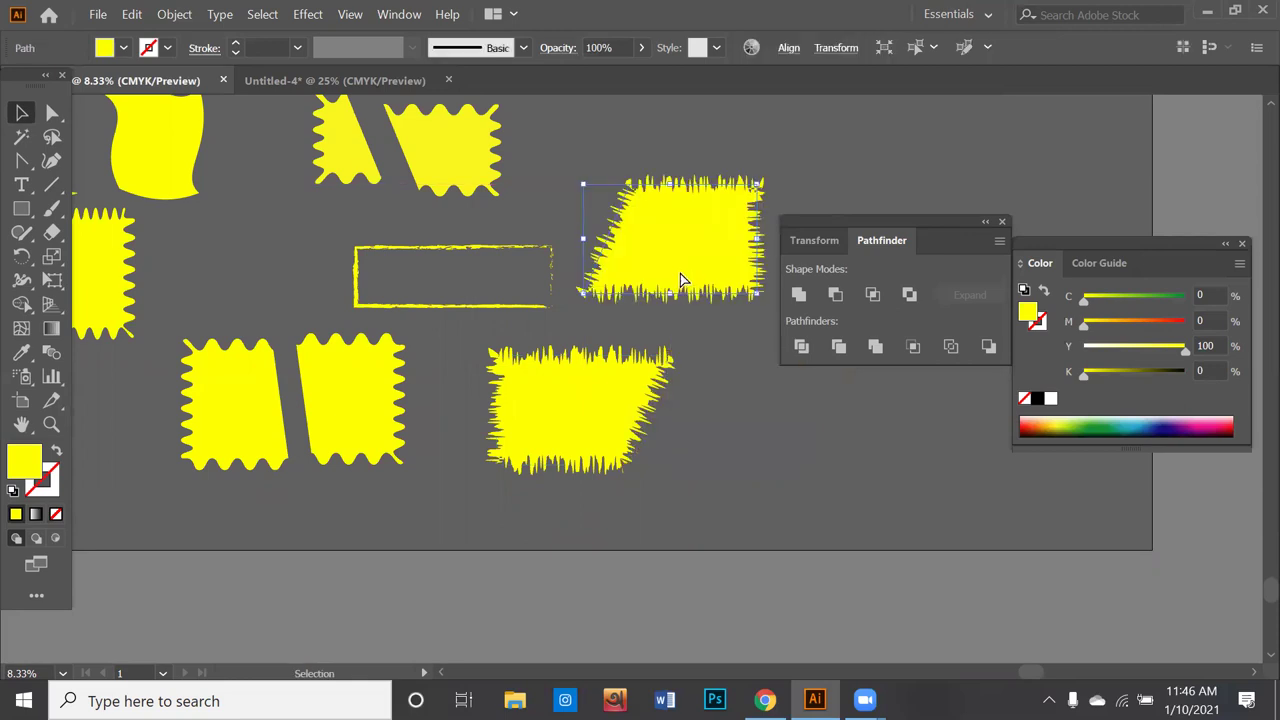
{"action": "key", "text": "ctrl+z"}
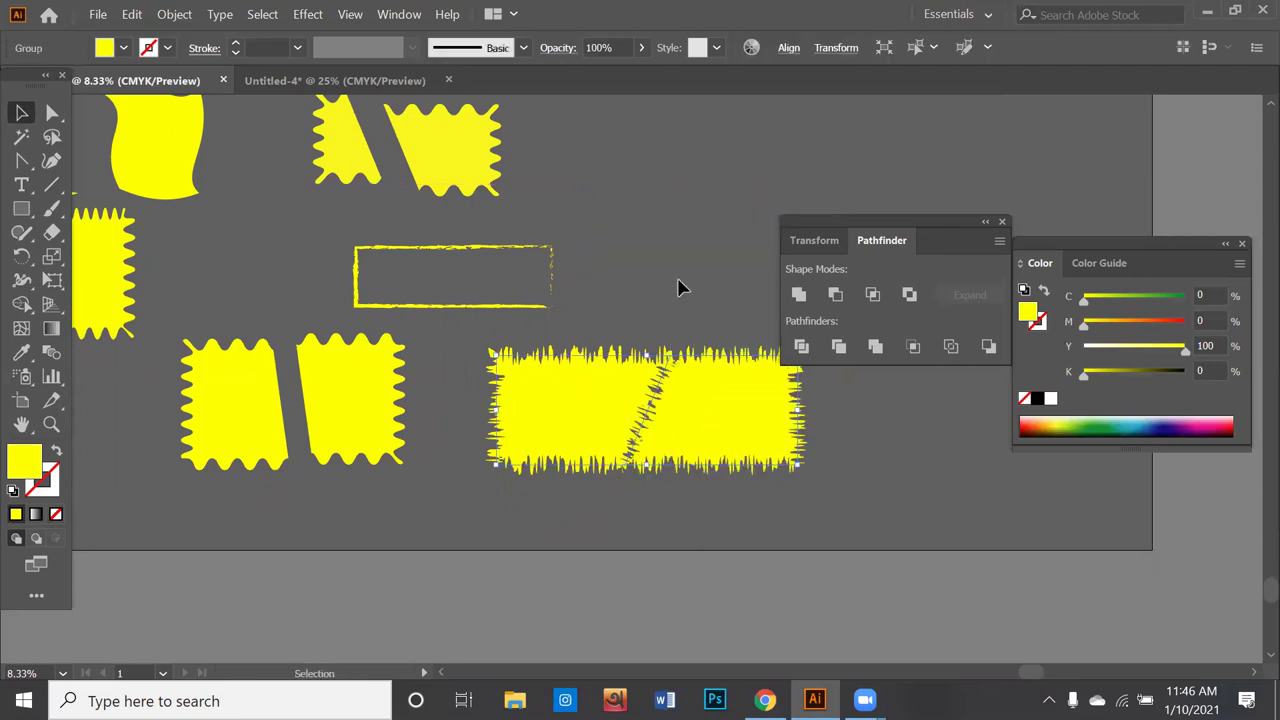
{"action": "key", "text": "z"}
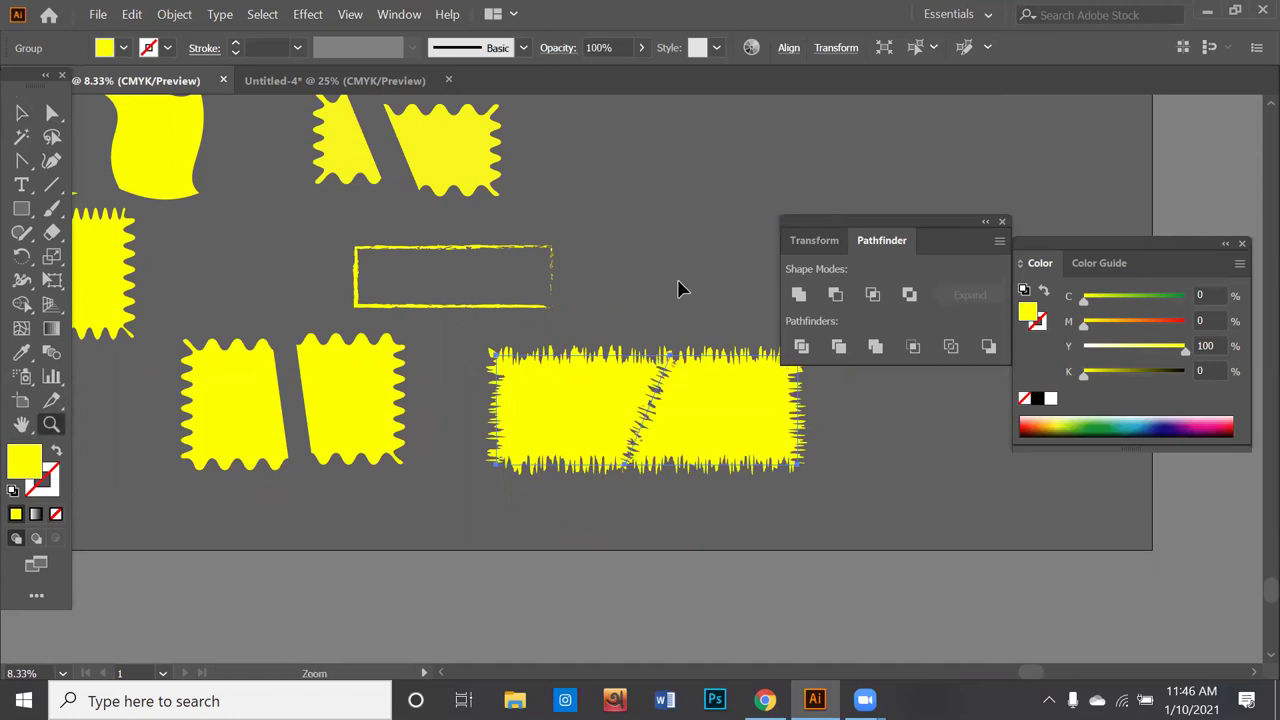
{"action": "key", "text": "ctrl+z"}
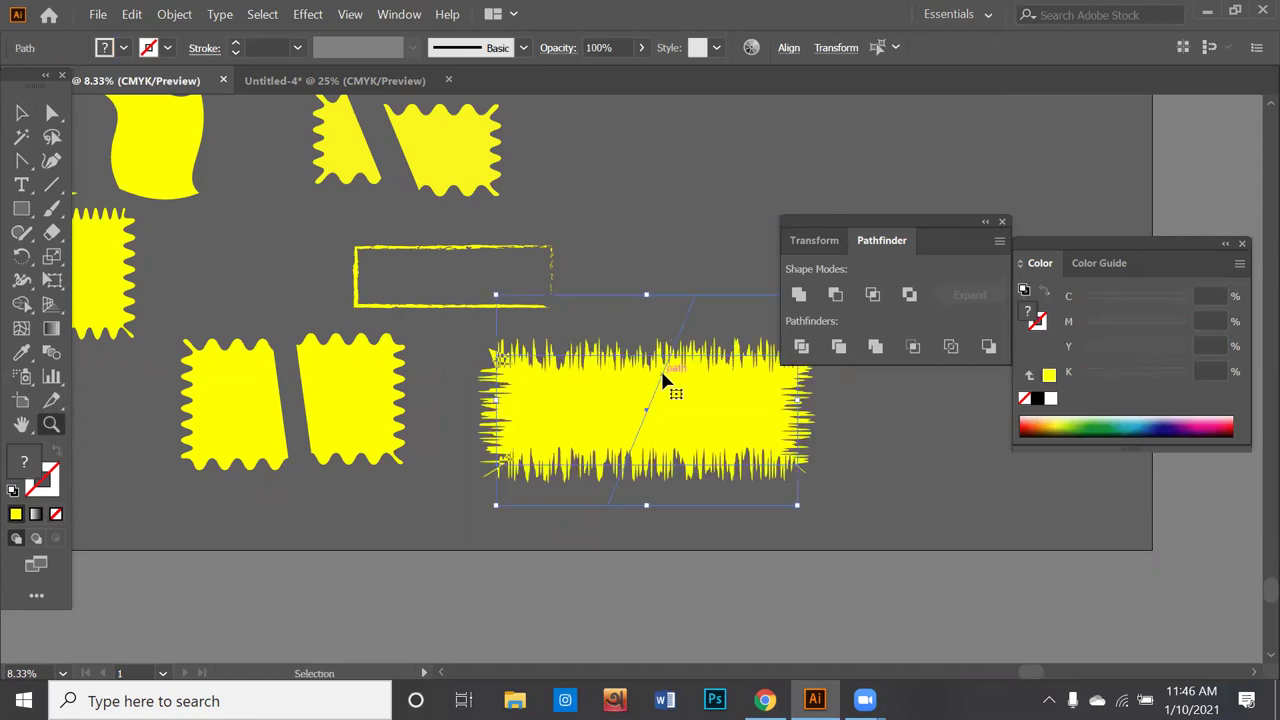
{"action": "key", "text": "ctrl+z"}
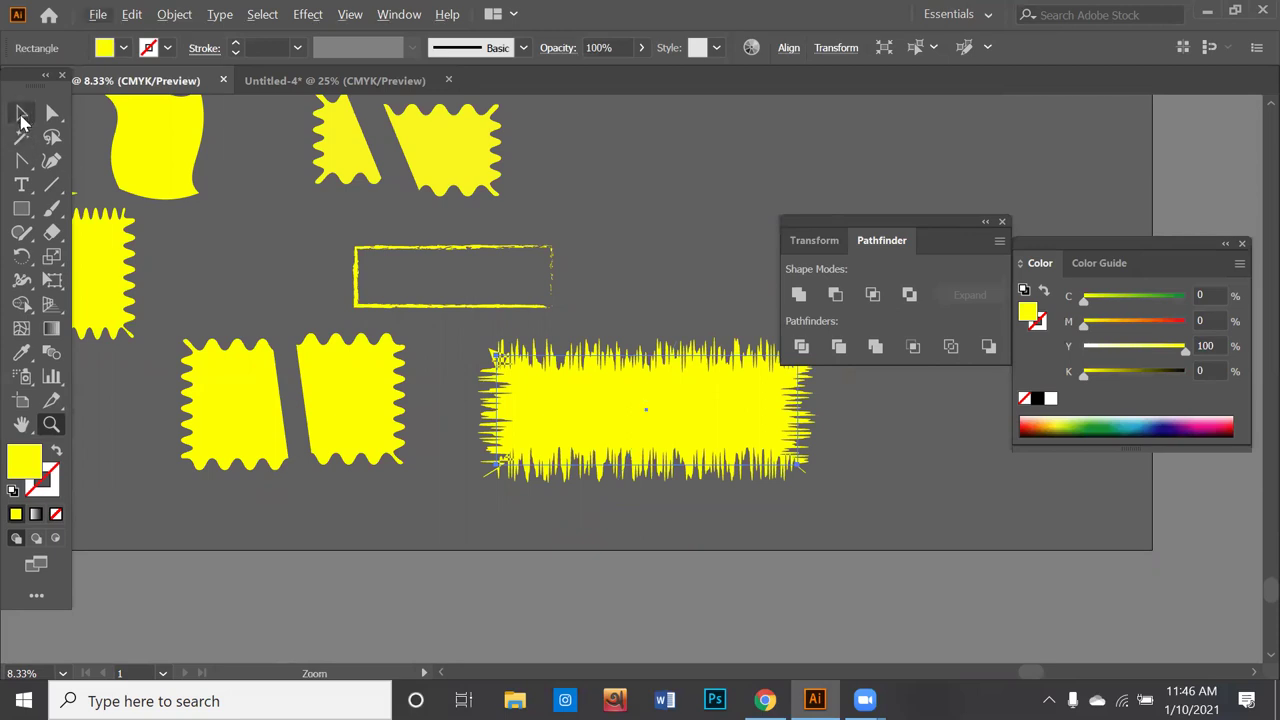
Step: Copy the spiky rectangle up and right, then divide the lower one diagonally
{"action": "left_click", "coordinate": [22, 114]}
{"action": "left_click_drag", "start_coordinate": [655, 411], "coordinate": [713, 170]}
{"action": "left_click", "coordinate": [52, 184]}
{"action": "left_click_drag", "start_coordinate": [679, 311], "coordinate": [585, 532]}
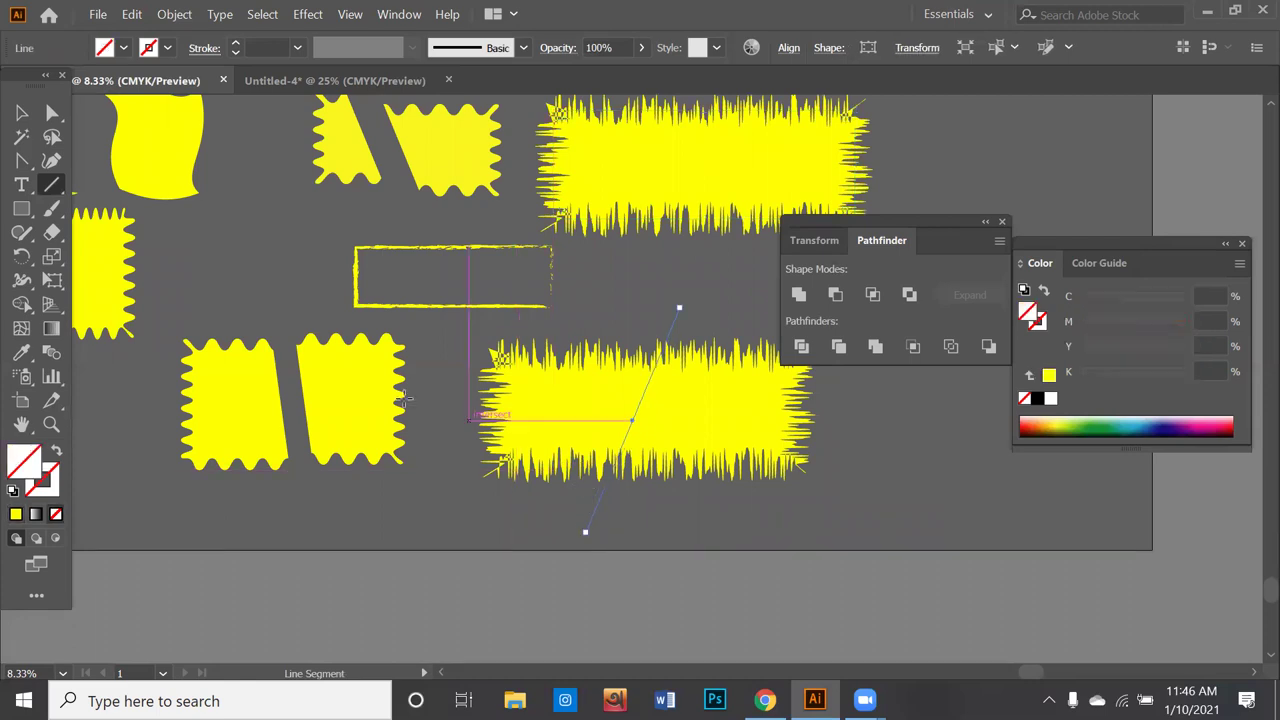
{"action": "left_click", "coordinate": [22, 116]}
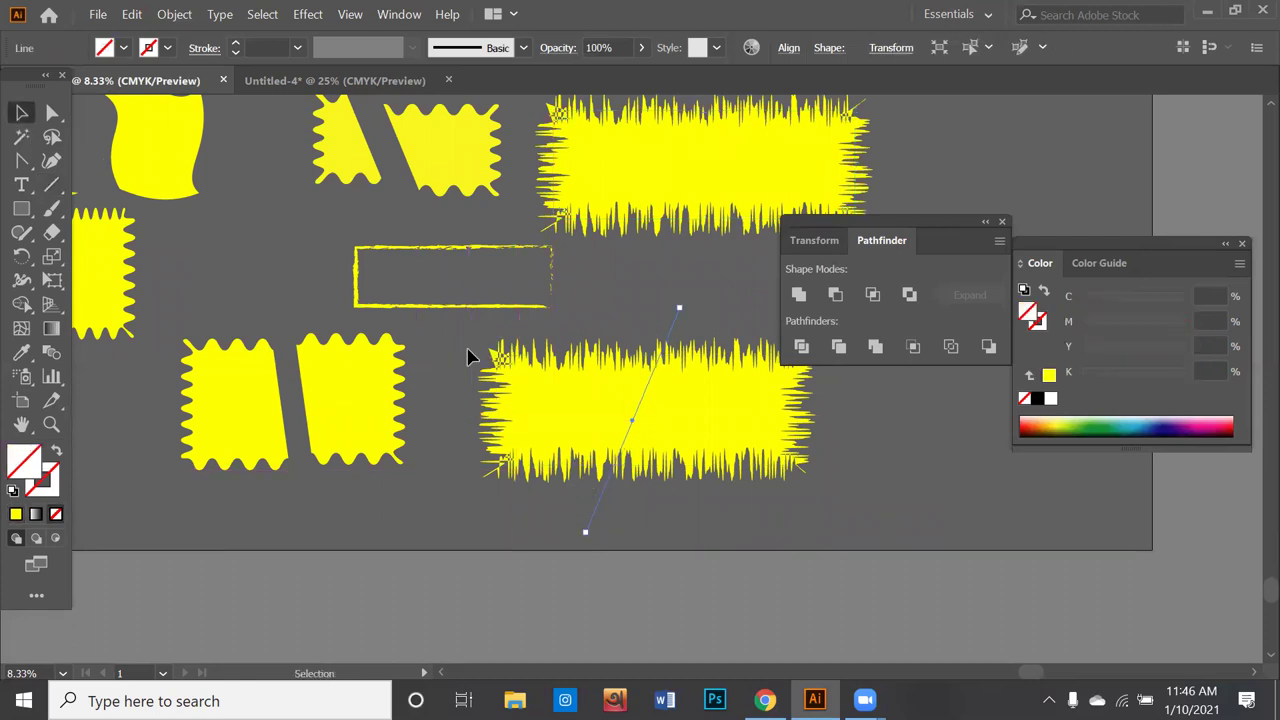
{"action": "left_click", "coordinate": [752, 463], "text": "shift"}
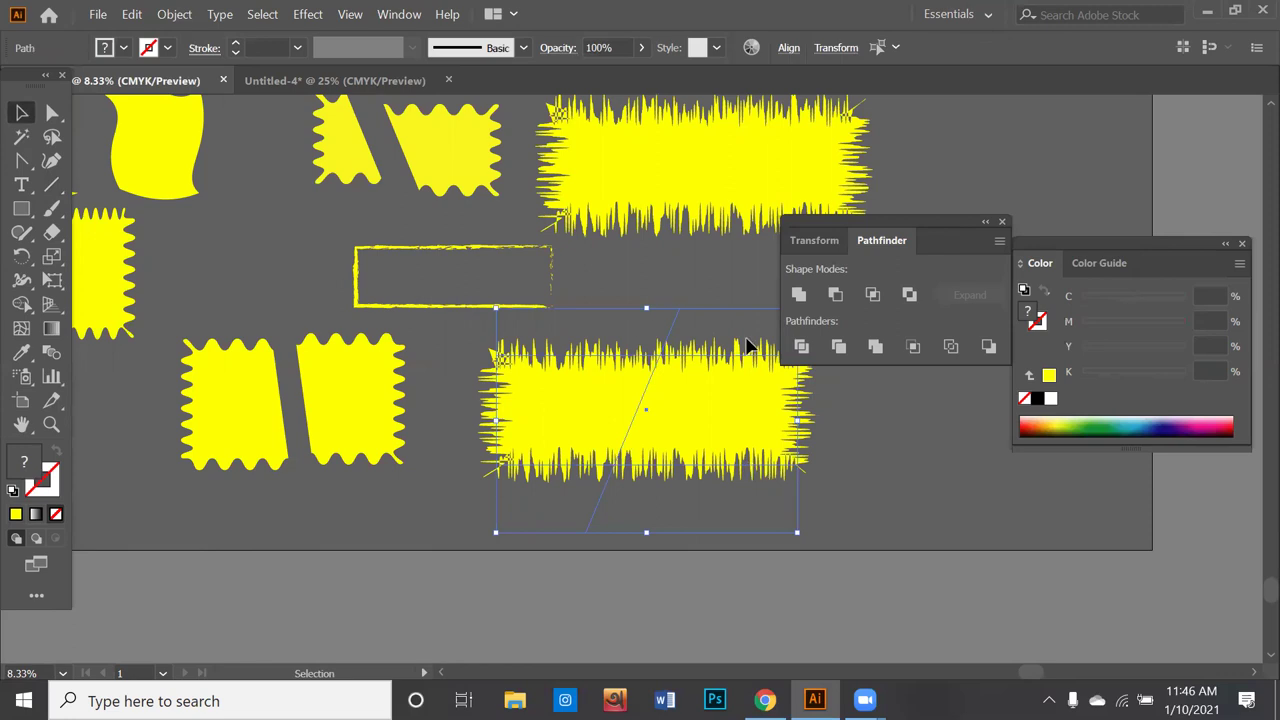
{"action": "left_click", "coordinate": [802, 347]}
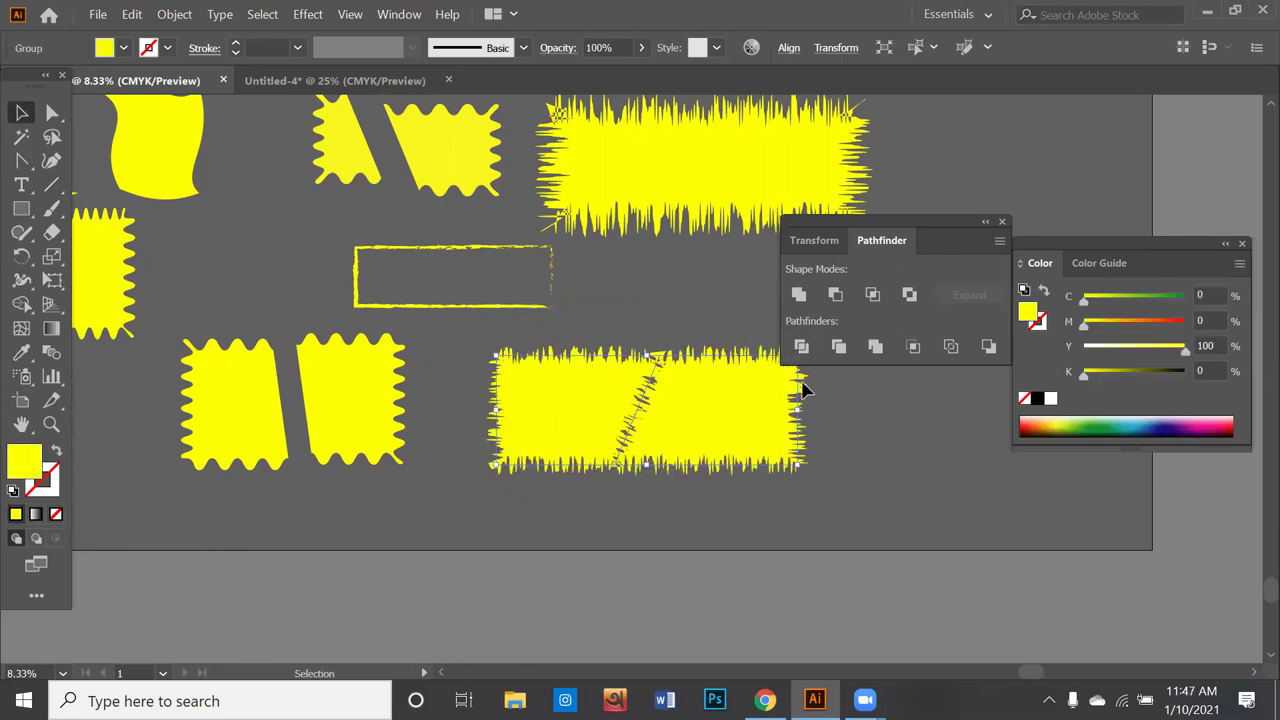
Step: Ungroup the two spiky halves and set the right half apart down-right
{"action": "right_click", "coordinate": [665, 305]}
{"action": "left_click", "coordinate": [735, 456]}
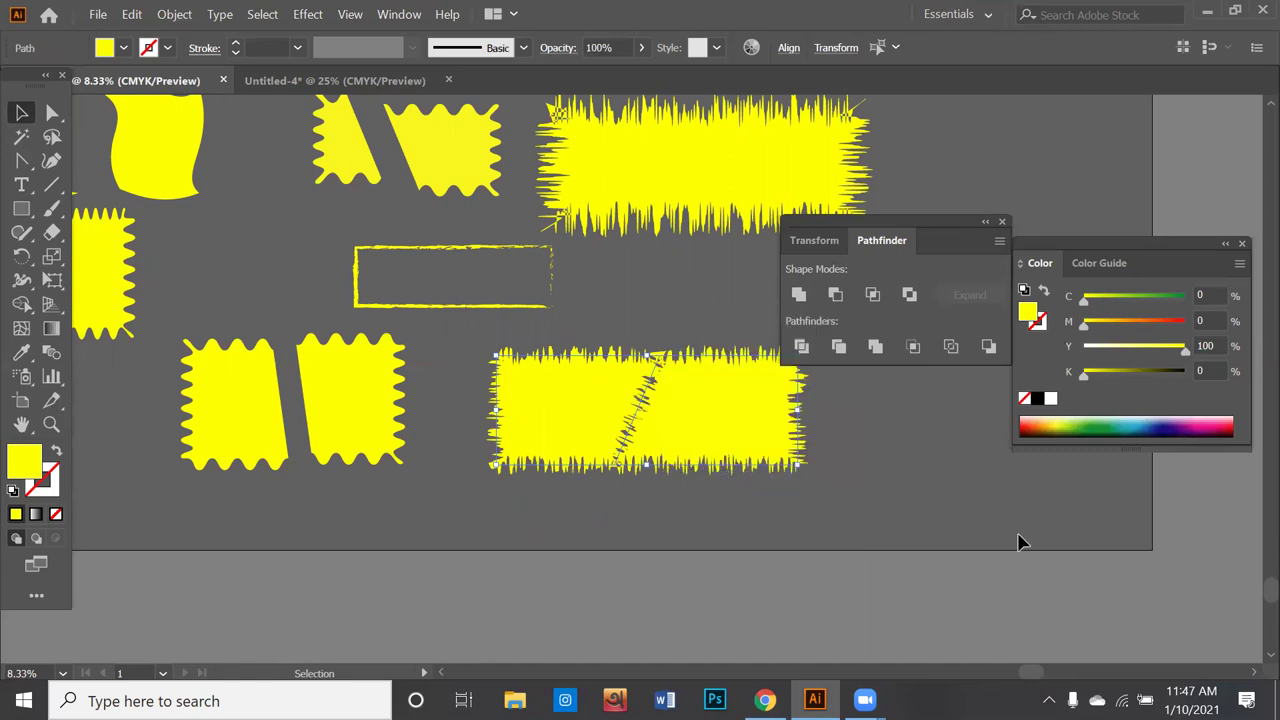
{"action": "left_click", "coordinate": [816, 458]}
{"action": "left_click_drag", "start_coordinate": [801, 448], "coordinate": [812, 458]}
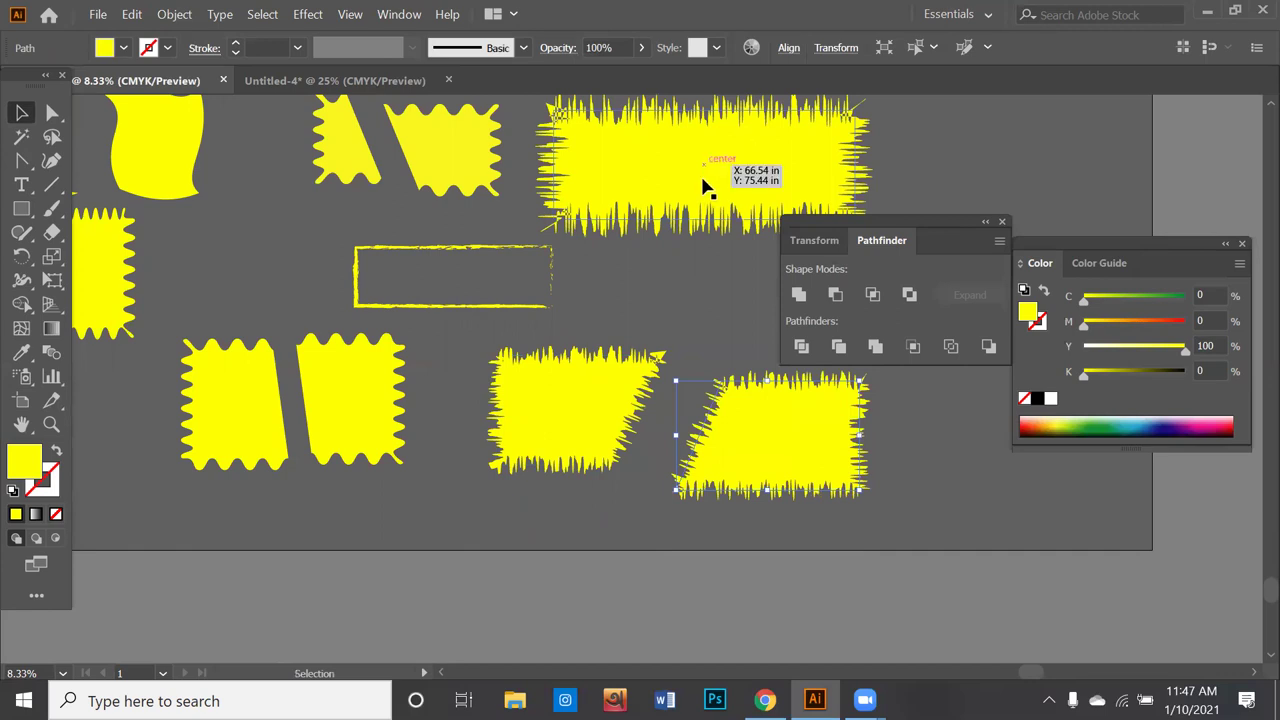
{"action": "left_click_drag", "start_coordinate": [703, 187], "coordinate": [557, 325]}
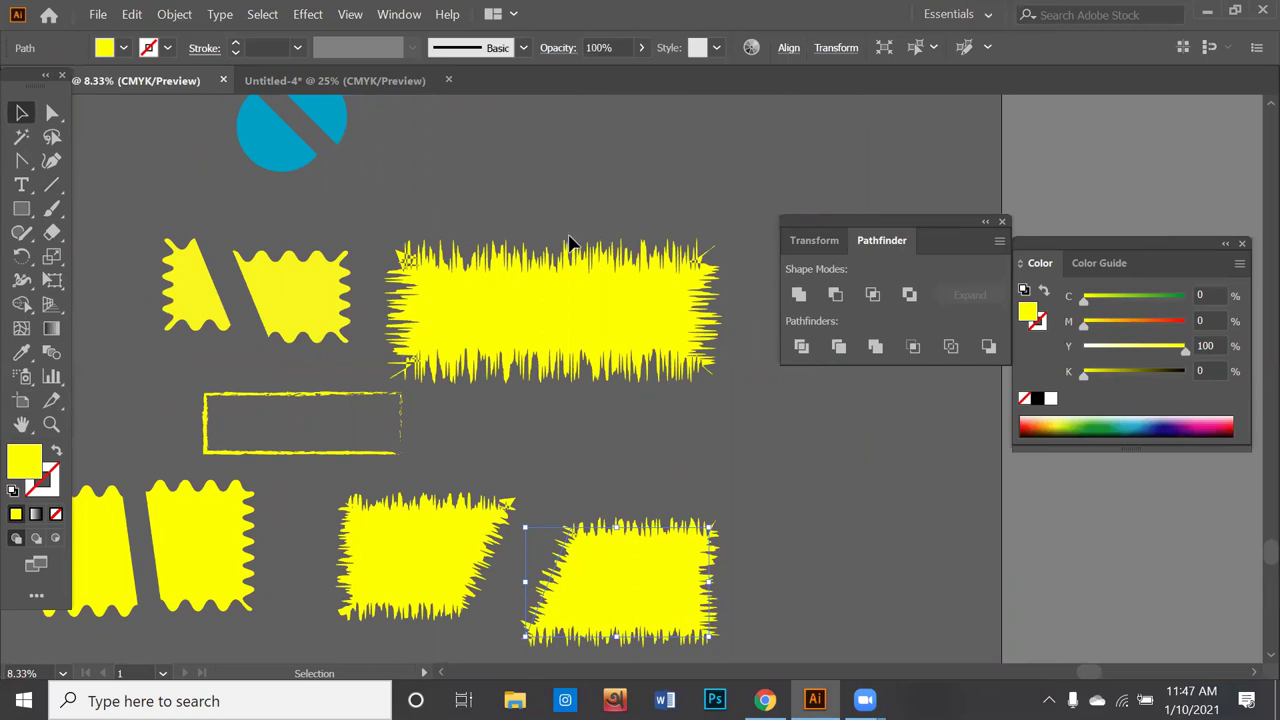
Step: Expand the upper copy's roughened appearance and divide it along a diagonal line
{"action": "left_click", "coordinate": [567, 277]}
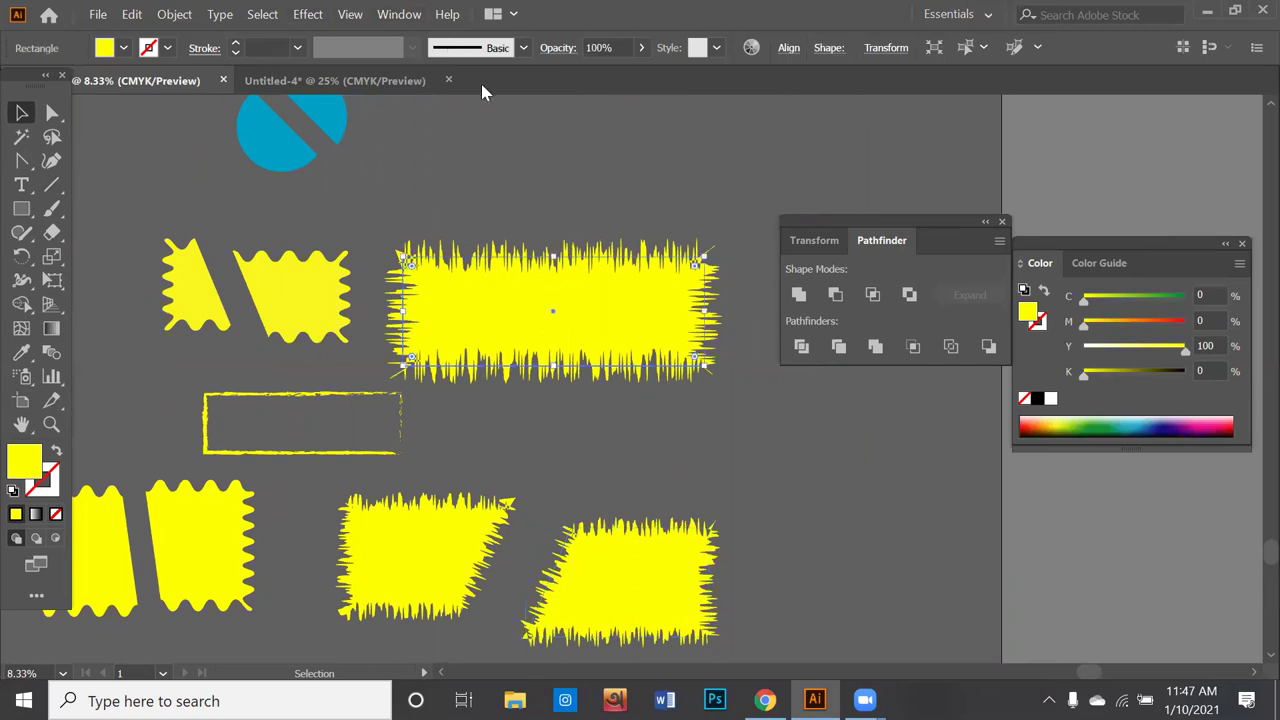
{"action": "left_click", "coordinate": [174, 14]}
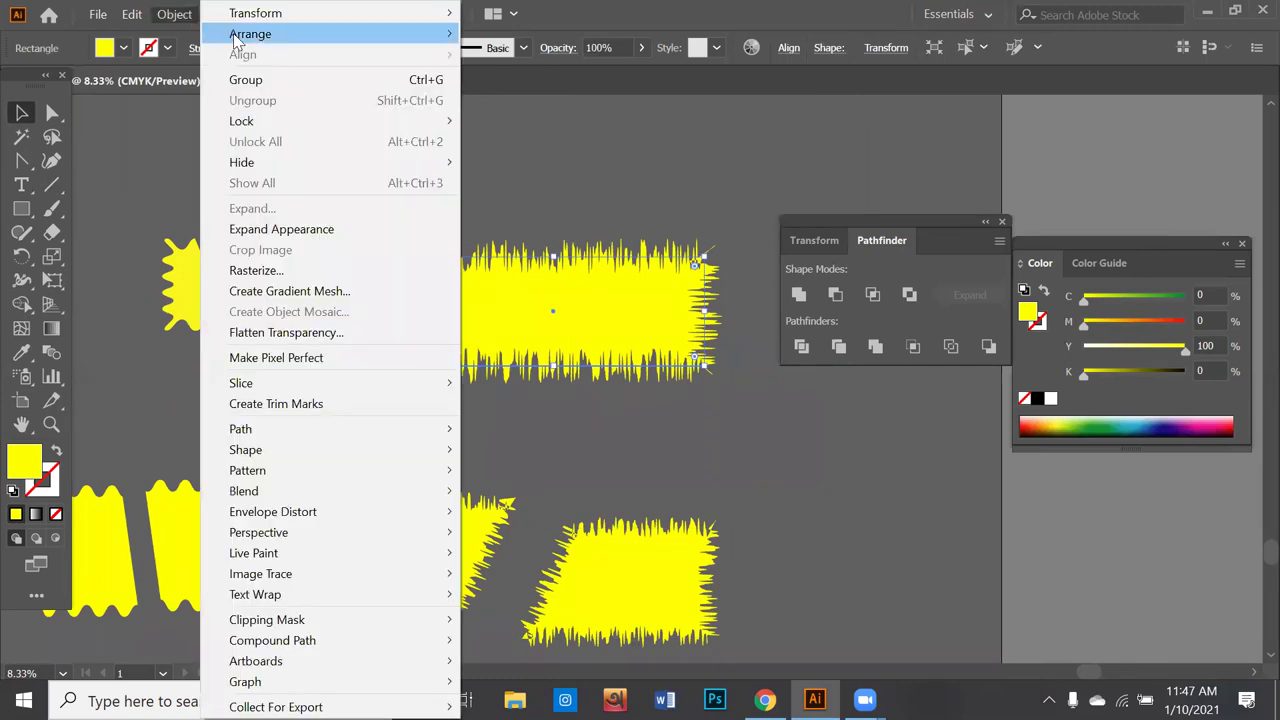
{"action": "left_click", "coordinate": [303, 231]}
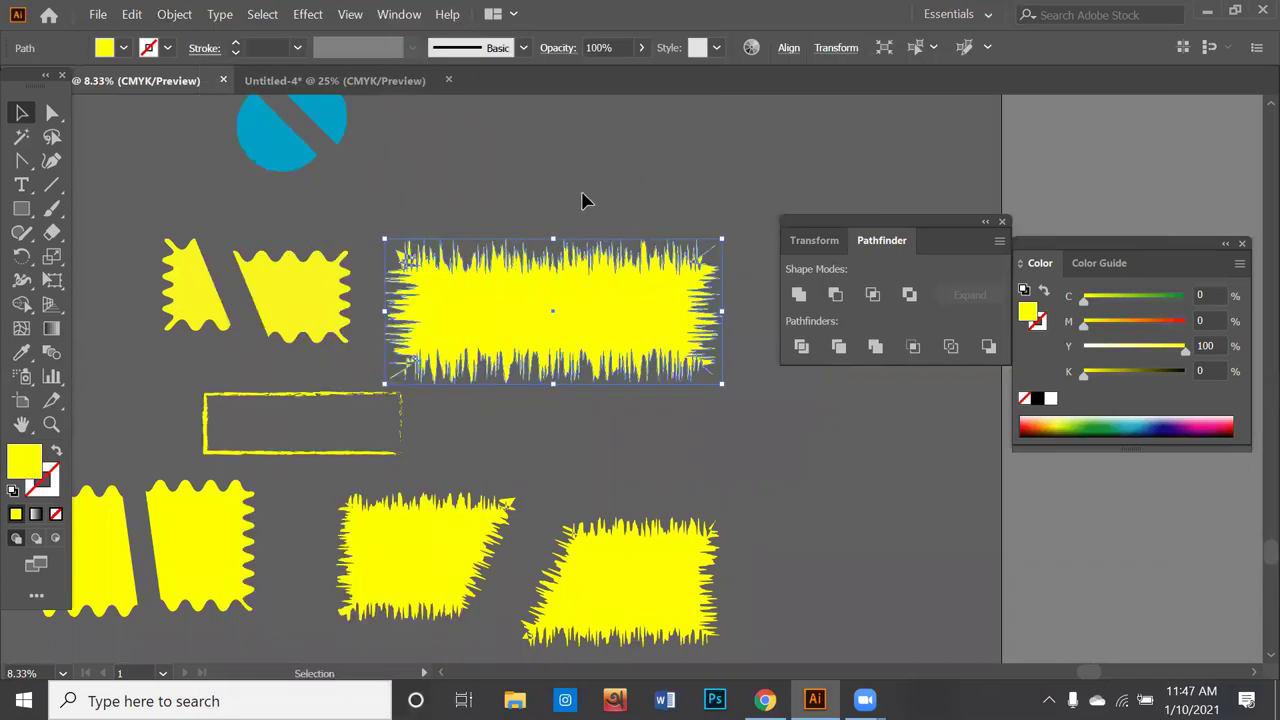
{"action": "left_click", "coordinate": [52, 185]}
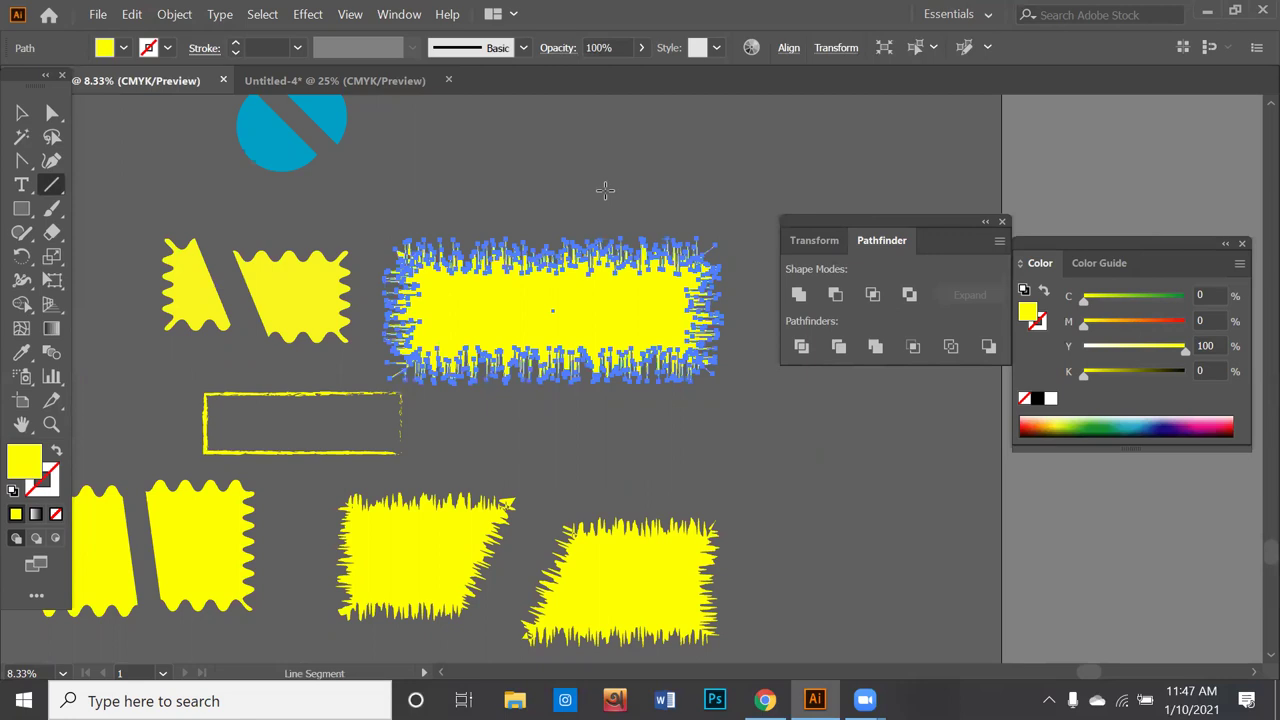
{"action": "left_click_drag", "start_coordinate": [605, 190], "coordinate": [499, 432]}
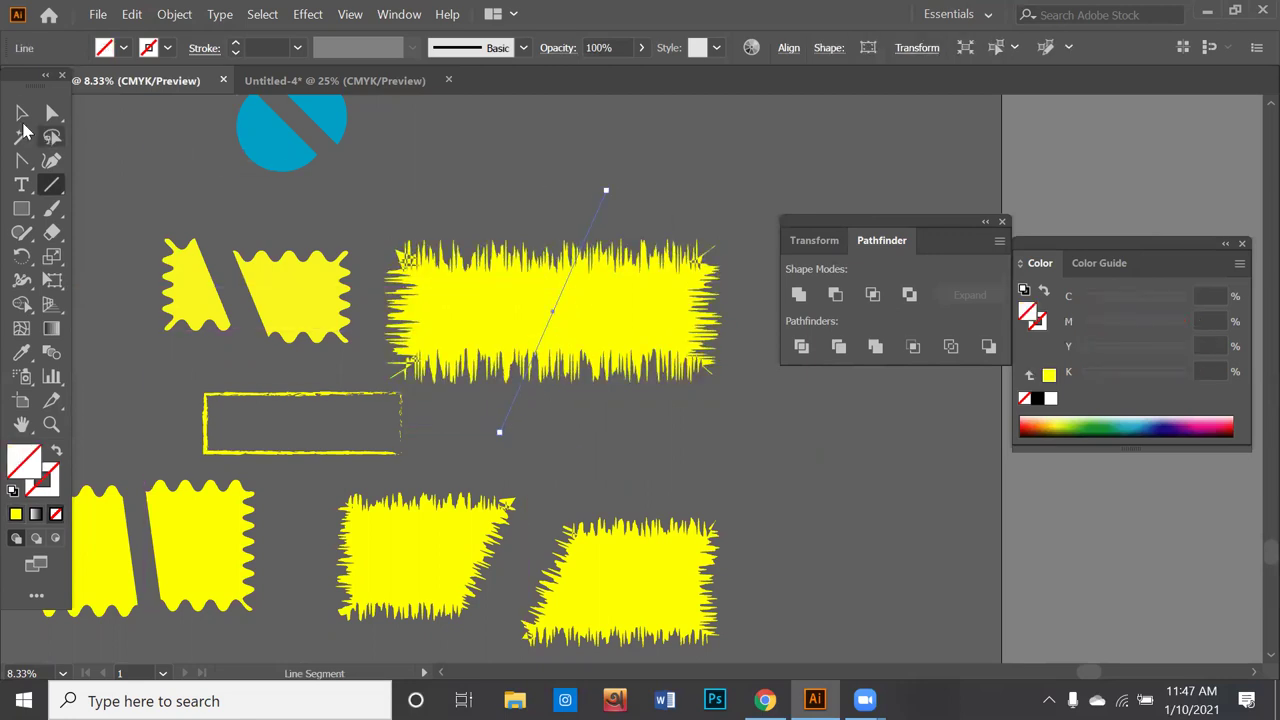
{"action": "left_click", "coordinate": [22, 114]}
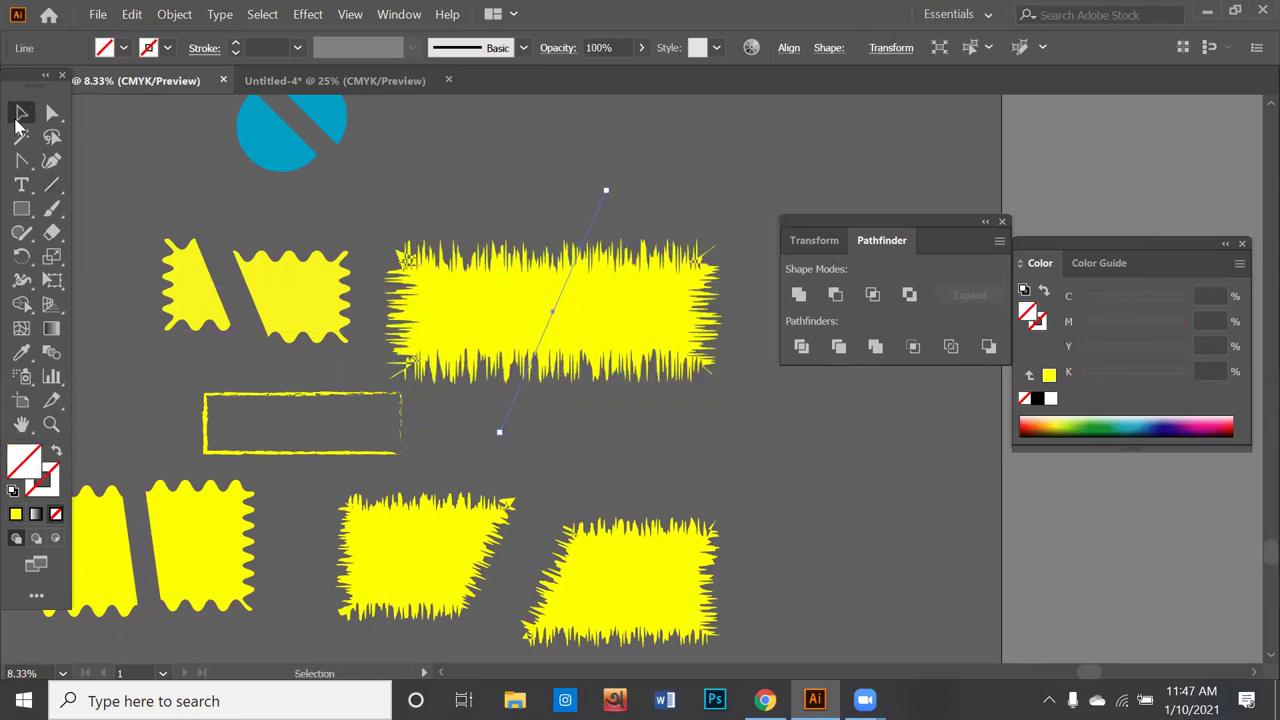
{"action": "left_click", "coordinate": [570, 360], "text": "shift"}
{"action": "left_click", "coordinate": [801, 346]}
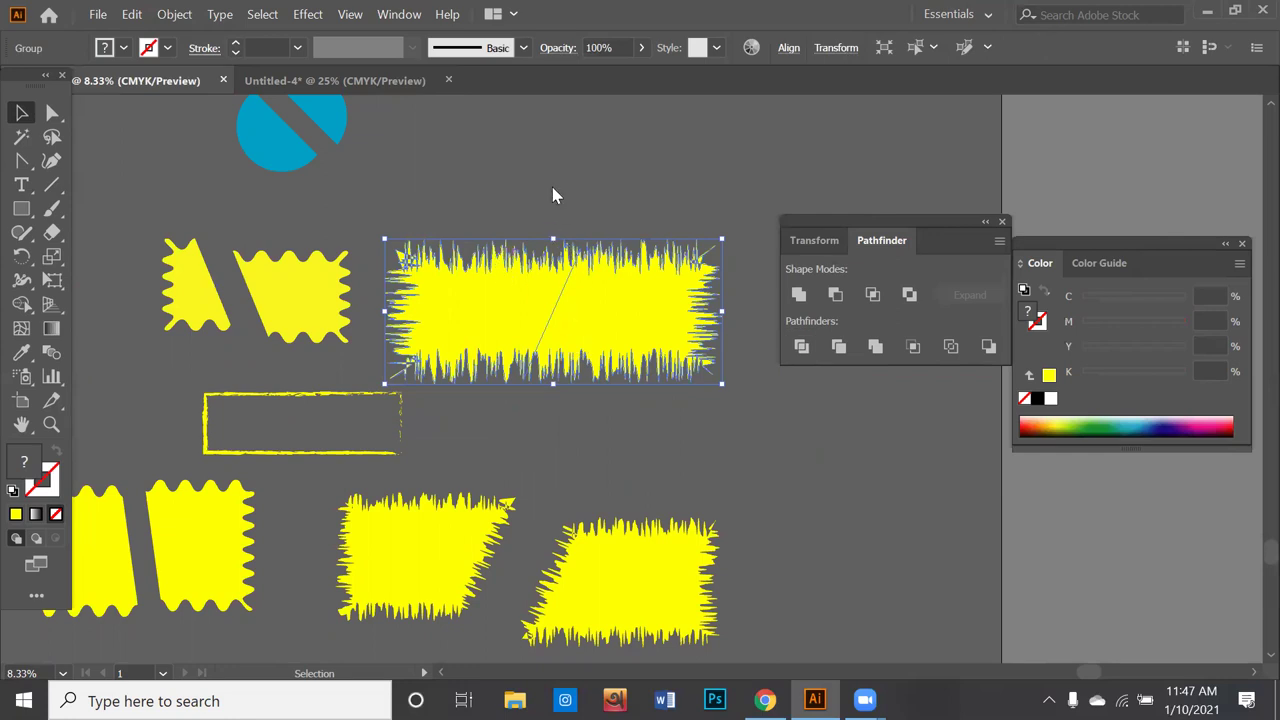
Step: Ungroup the halves and raise the right piece up and to the right
{"action": "right_click", "coordinate": [552, 188]}
{"action": "left_click", "coordinate": [611, 340]}
{"action": "key", "text": "ctrl+shift+a"}
{"action": "left_click_drag", "start_coordinate": [619, 327], "coordinate": [667, 210]}
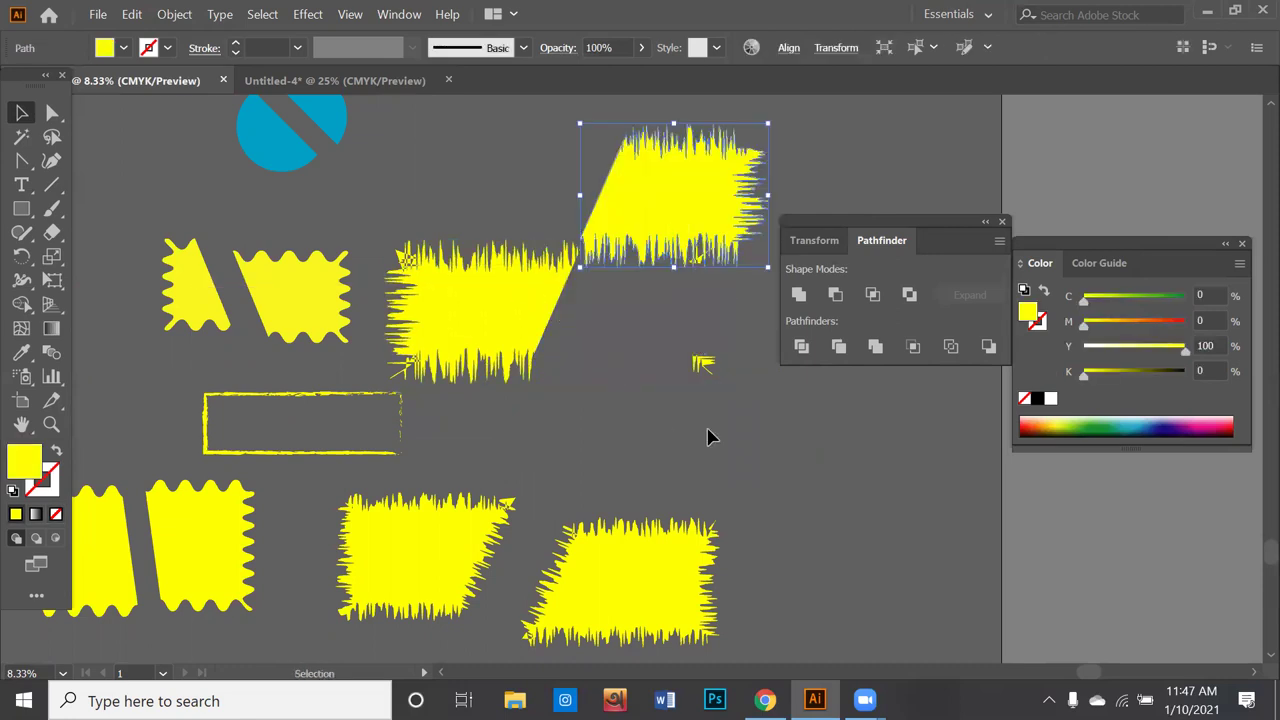
{"action": "scroll", "coordinate": [712, 440], "scroll_direction": "down", "scroll_amount": 2}
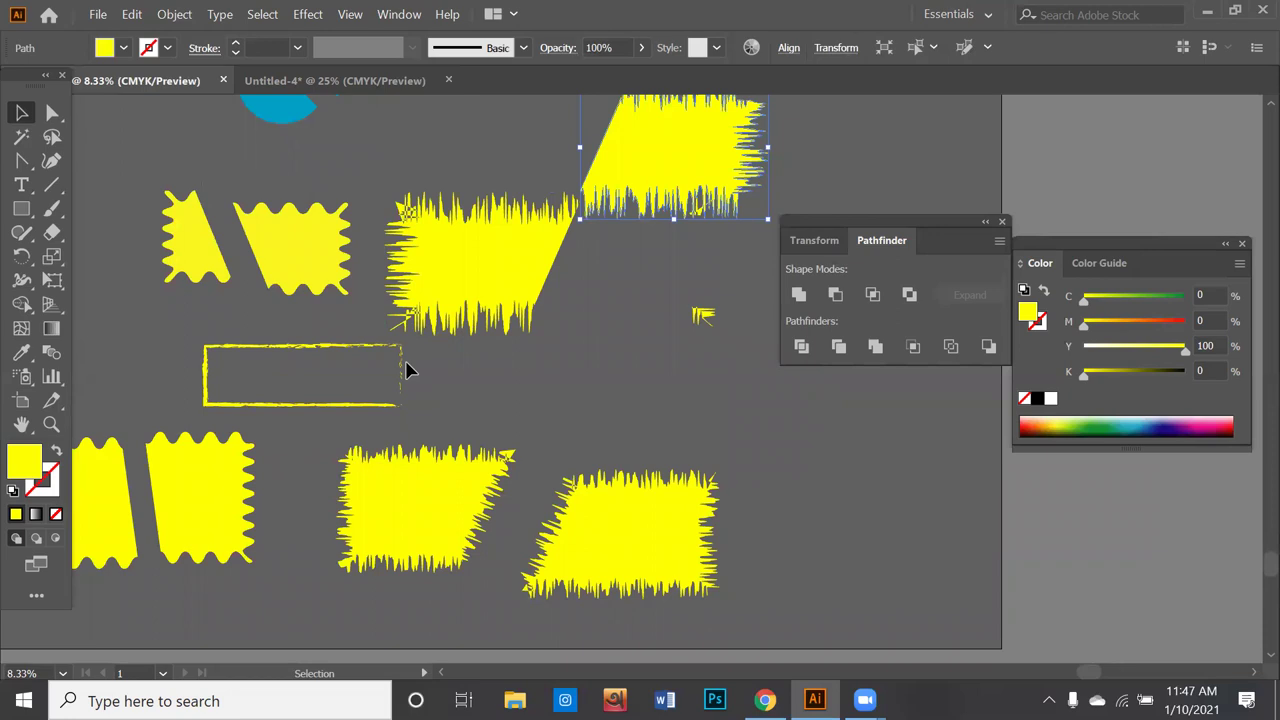
{"action": "mouse_move", "coordinate": [303, 340]}
{"action": "left_mouse_down"}
{"action": "mouse_move", "coordinate": [716, 414]}
{"action": "mouse_move", "coordinate": [769, 349]}
{"action": "left_mouse_up"}
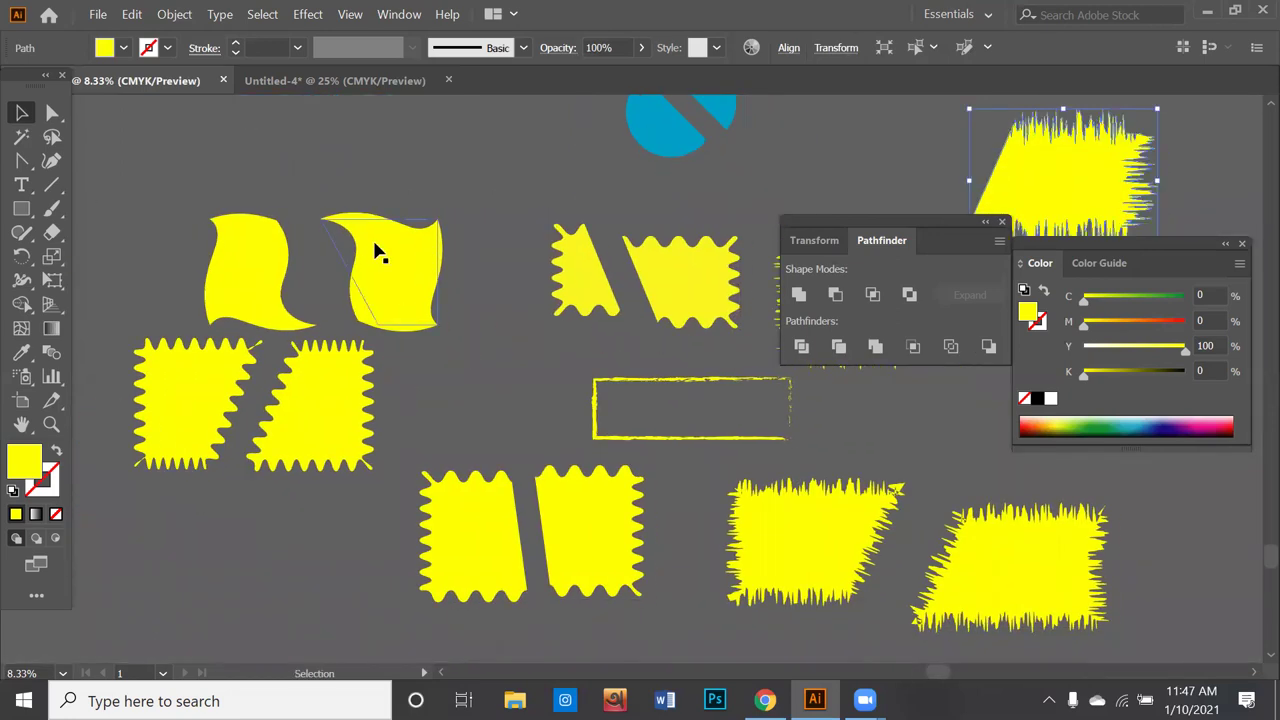
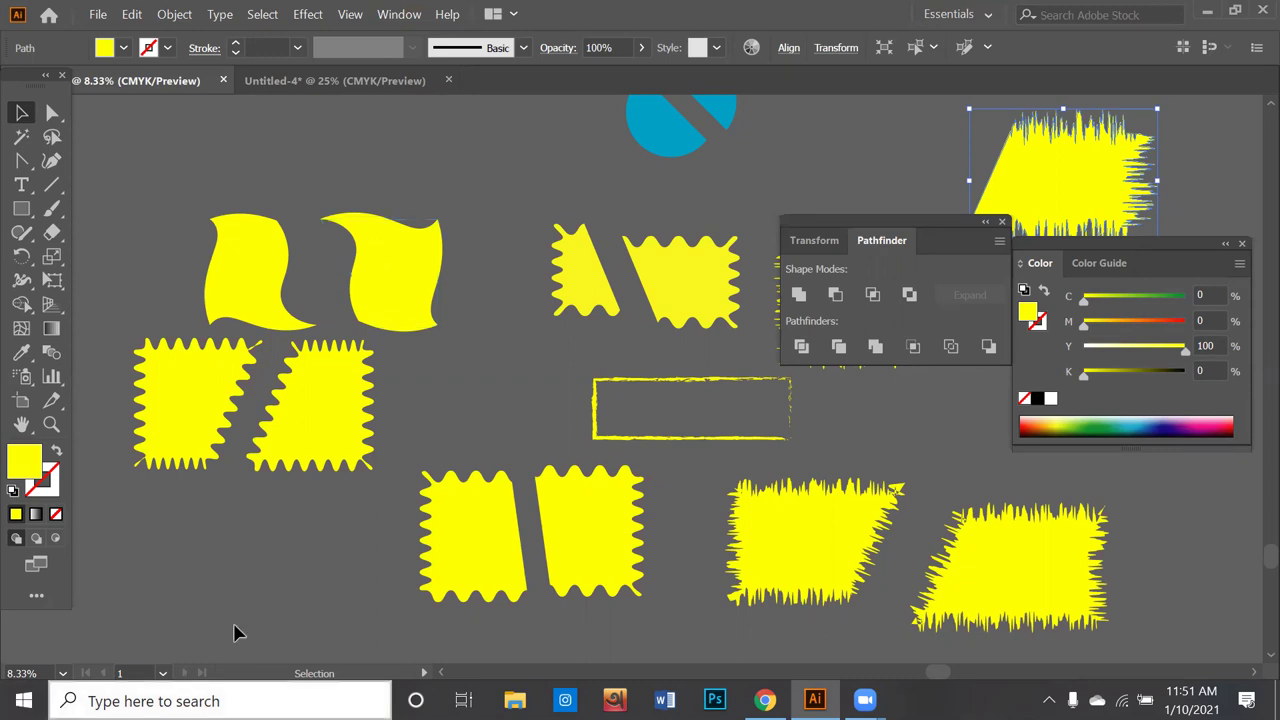
Step: Open a new Chrome tab and replace the 'pizza png' query with 'food'
{"action": "left_click", "coordinate": [765, 700]}
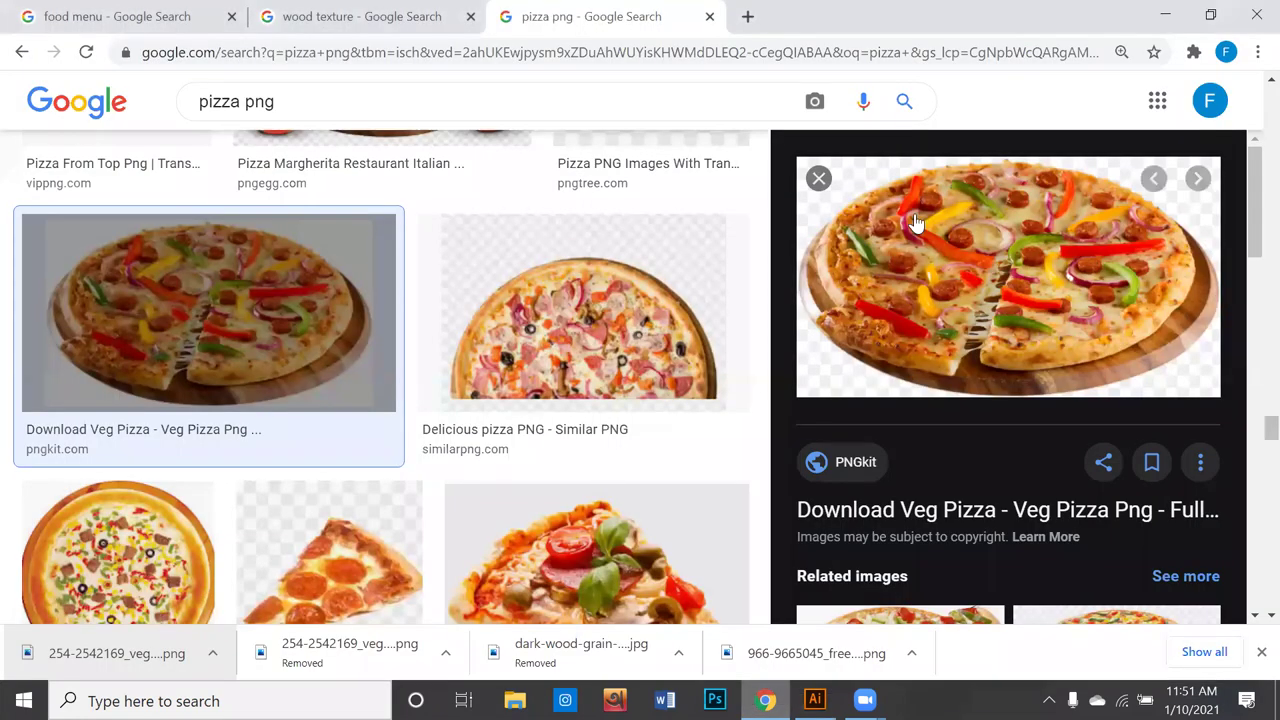
{"action": "left_click", "coordinate": [755, 16]}
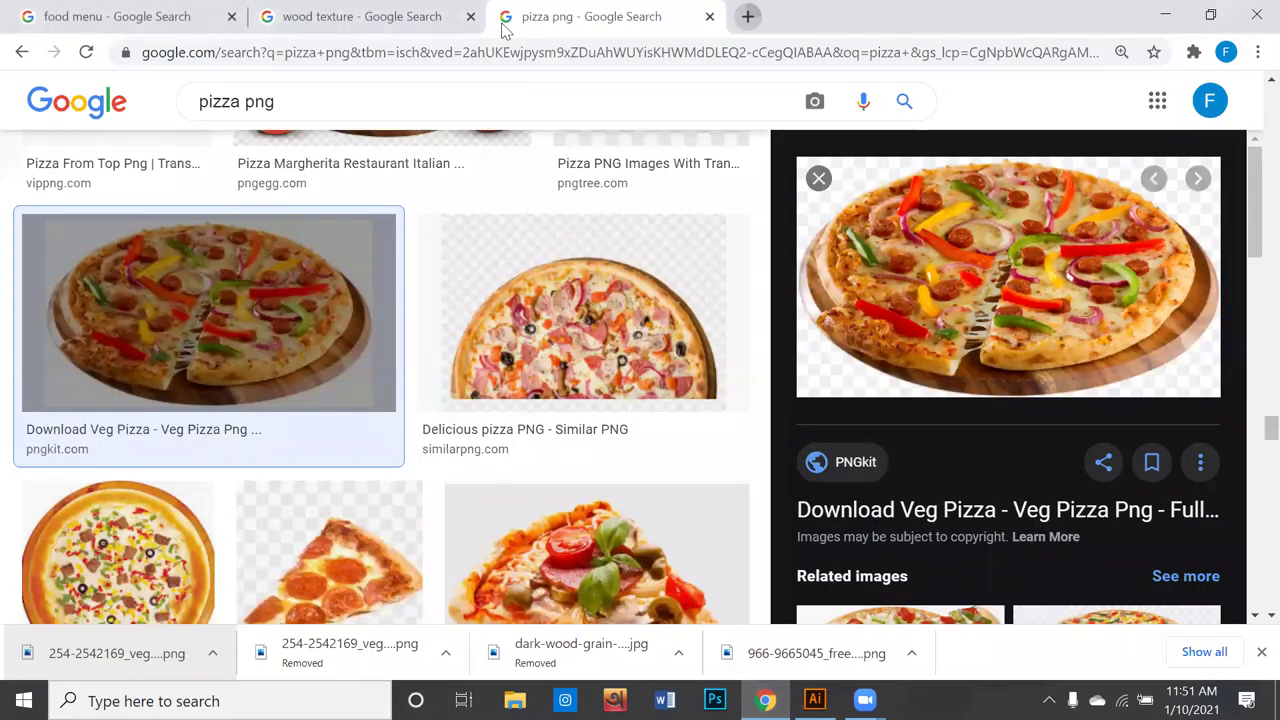
{"action": "left_click", "coordinate": [494, 16]}
{"action": "left_click", "coordinate": [394, 92]}
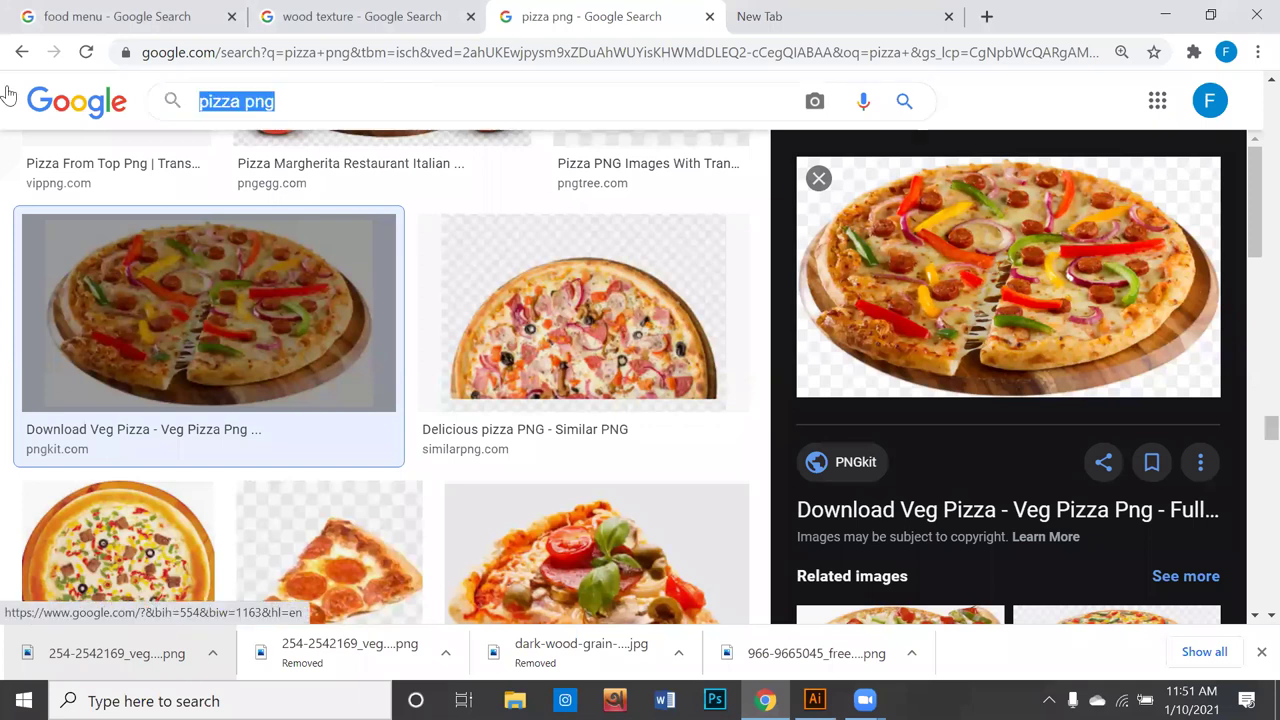
{"action": "type", "text": "fo"}
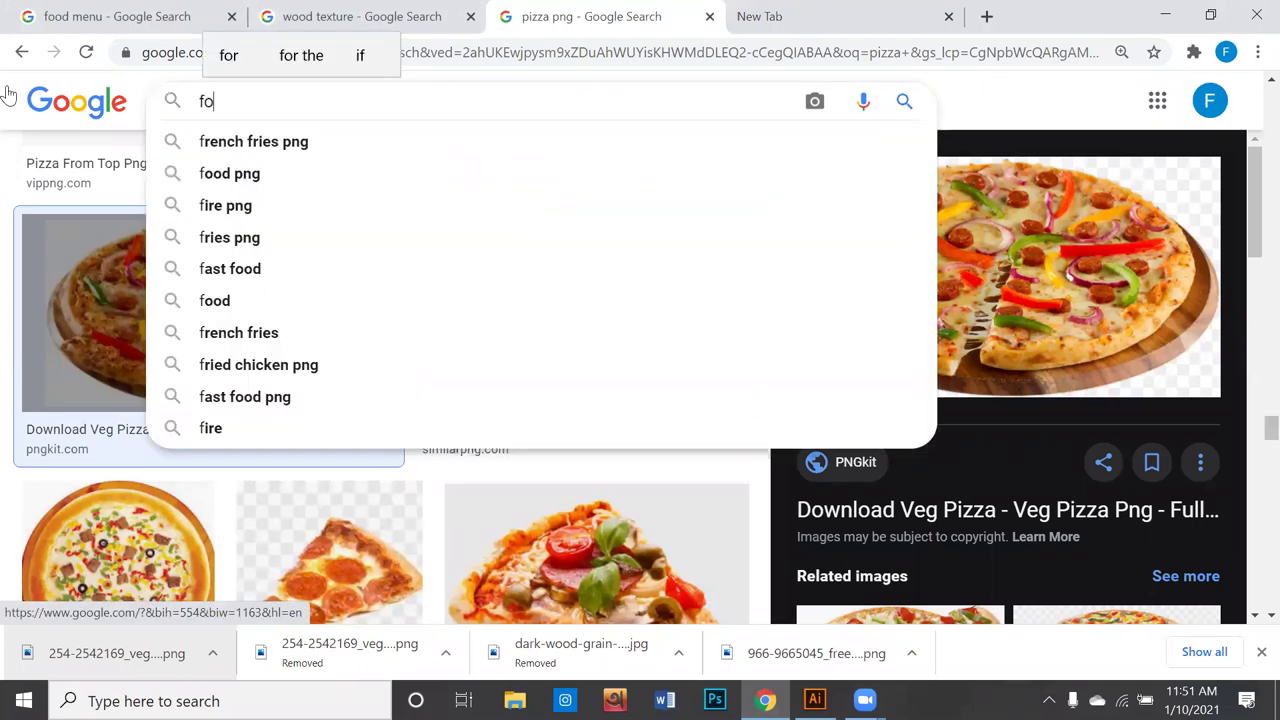
{"action": "type", "text": "od"}
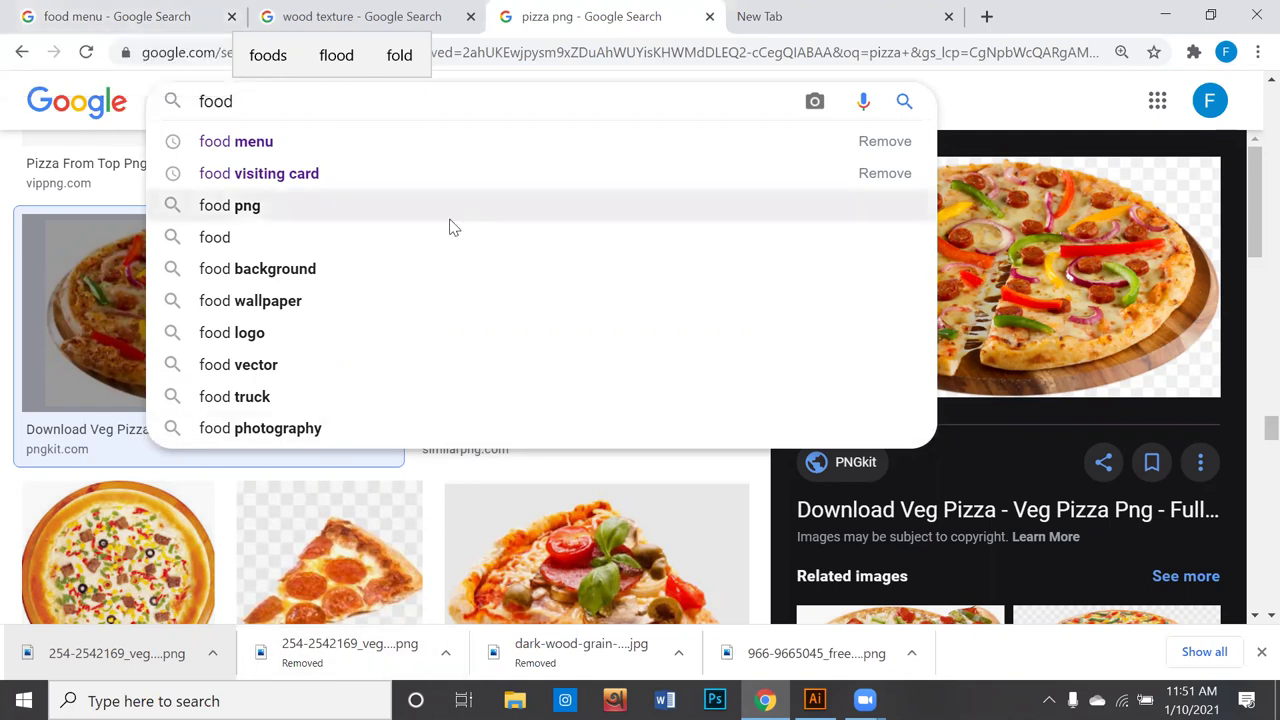
Step: Search images for 'food visiting card', filter to restaurant, and preview the red Food Restaurant Business Card
{"action": "left_click_drag", "start_coordinate": [251, 114], "coordinate": [137, 84]}
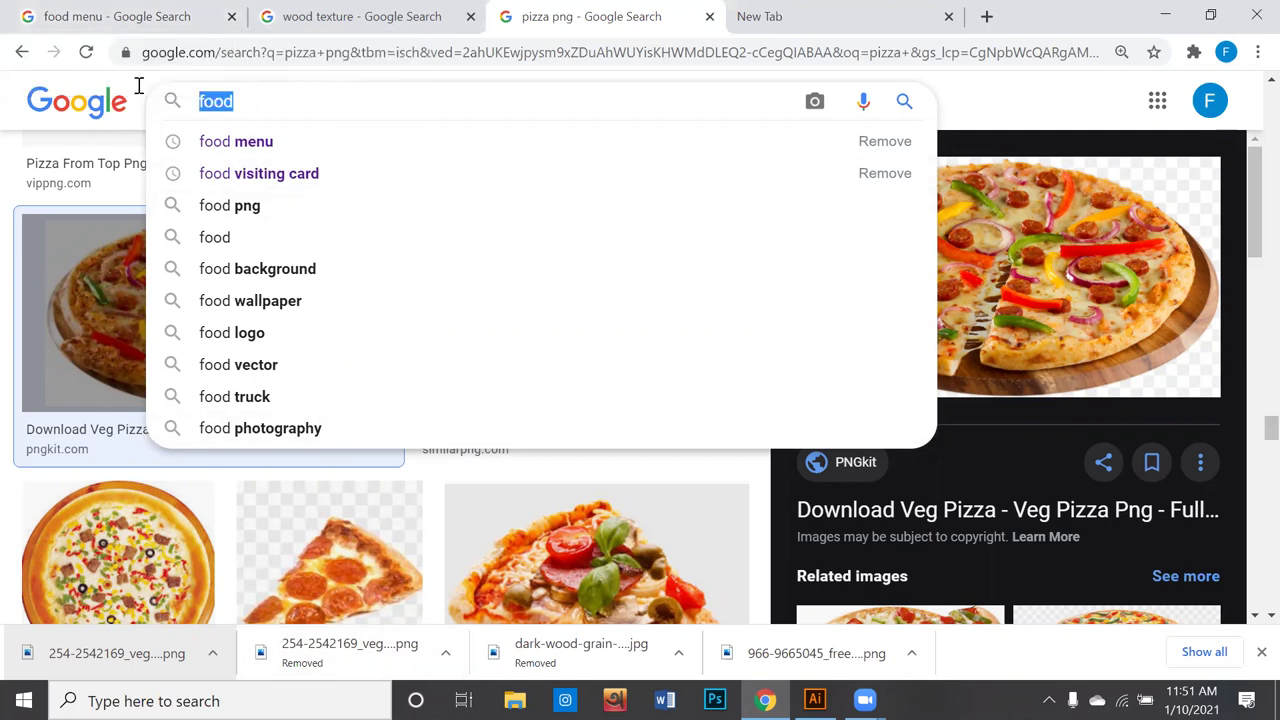
{"action": "left_click", "coordinate": [352, 88]}
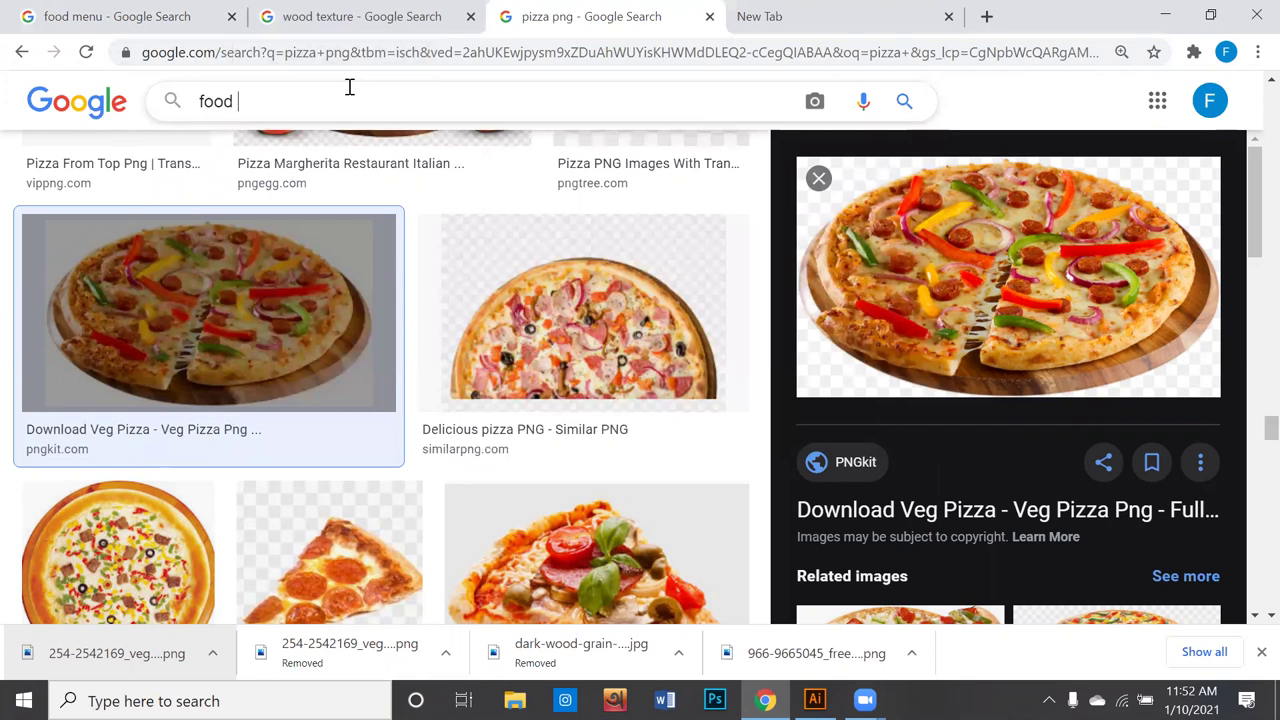
{"action": "left_click", "coordinate": [287, 178]}
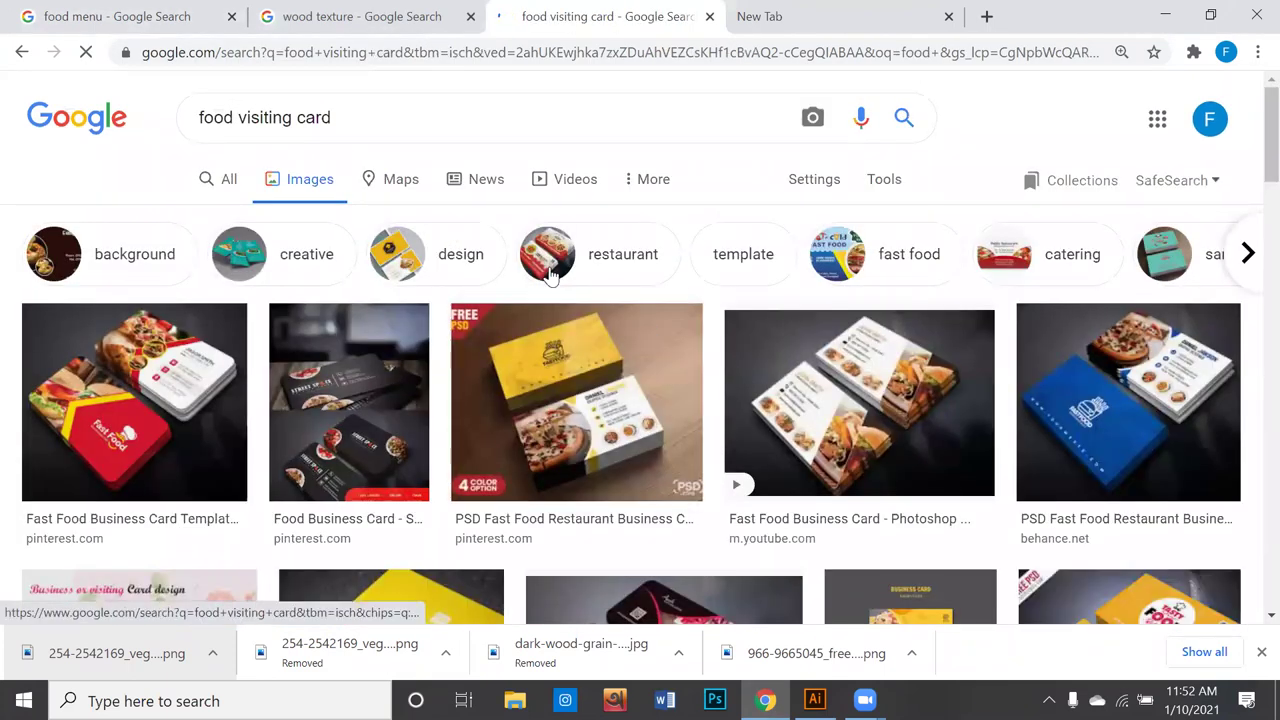
{"action": "left_click", "coordinate": [550, 276]}
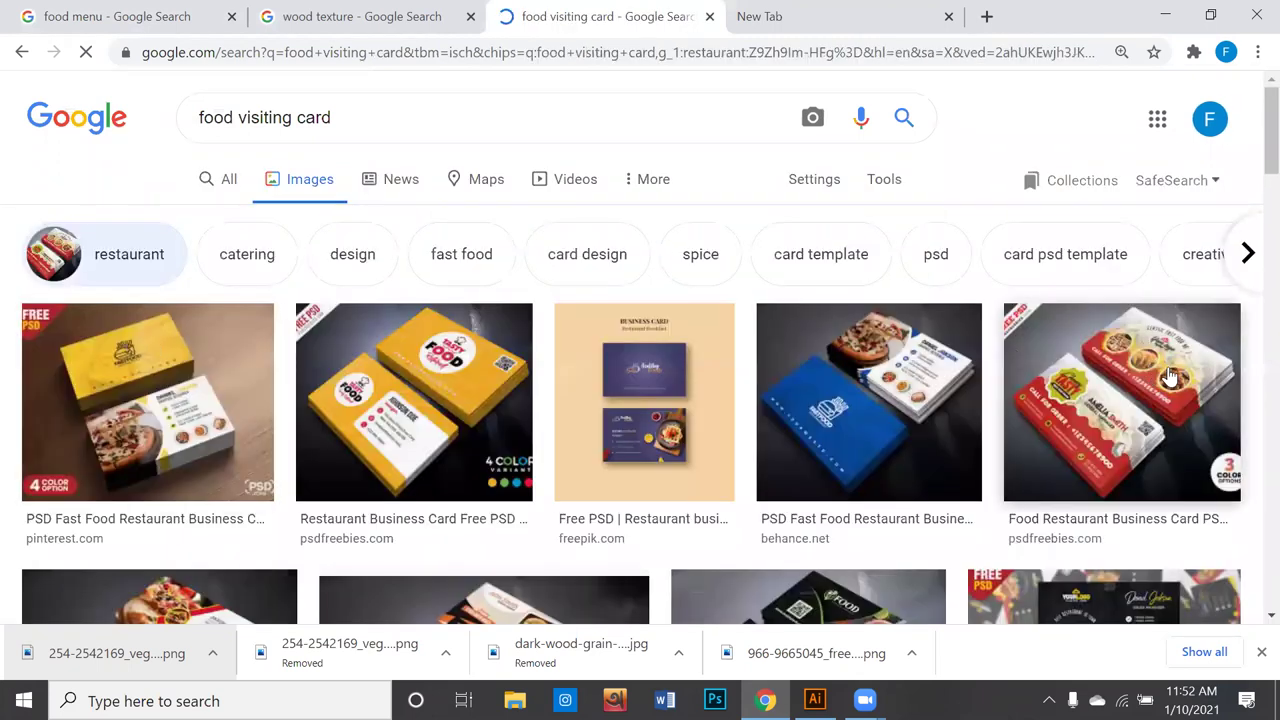
{"action": "left_click", "coordinate": [1170, 375]}
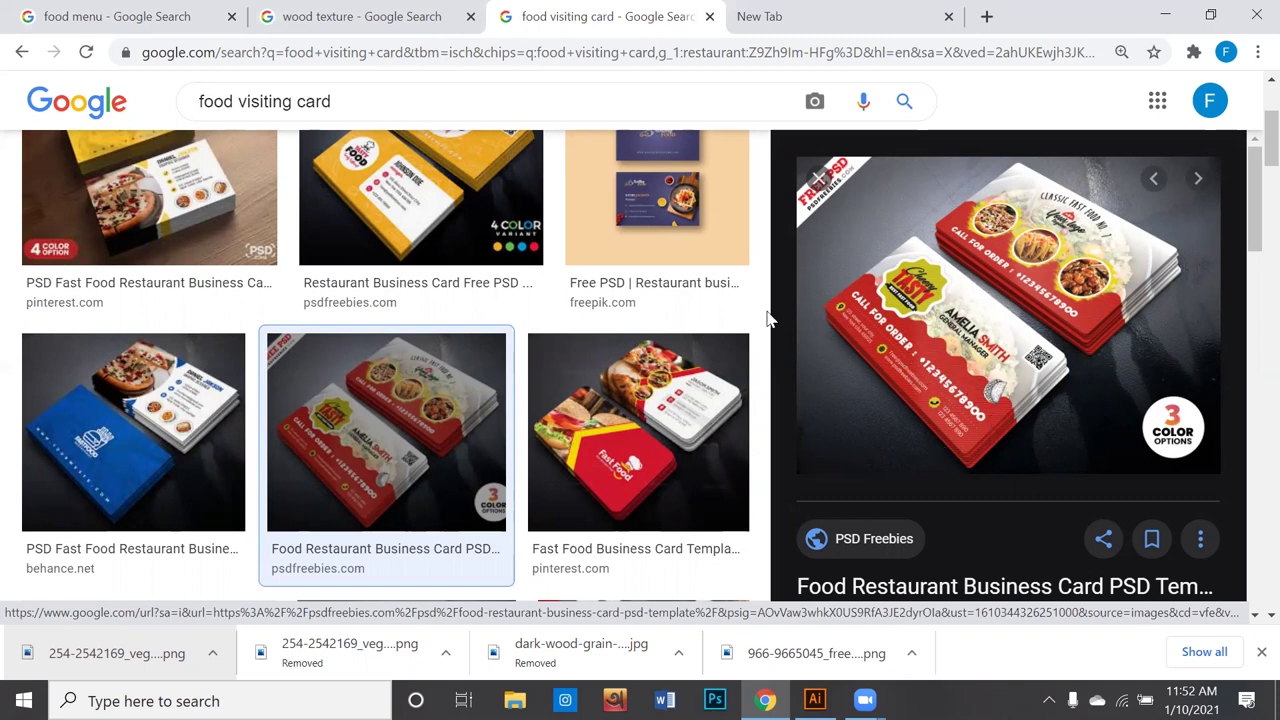
Step: Back in Illustrator, draw a yellow rectangle on empty canvas and shift it slightly right and down
{"action": "key", "text": "alt+Tab"}
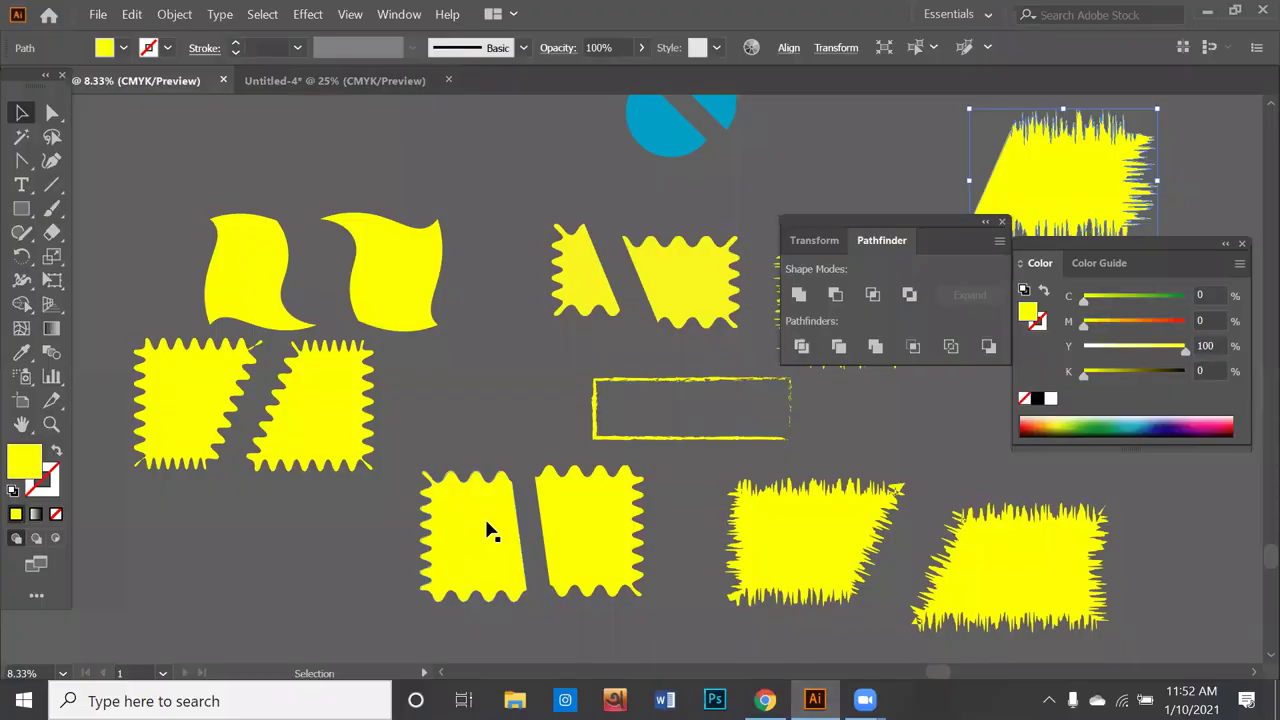
{"action": "left_click", "coordinate": [485, 503]}
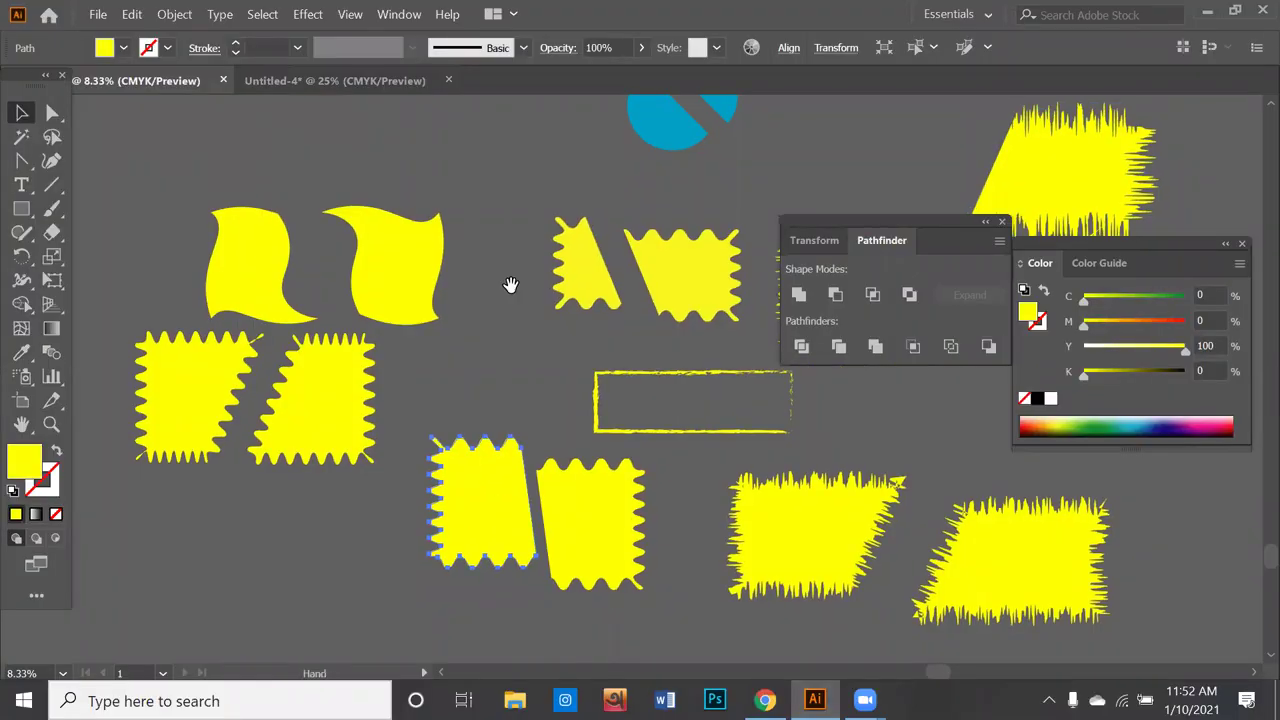
{"action": "scroll", "coordinate": [509, 280], "scroll_direction": "down", "scroll_amount": 5}
{"action": "scroll", "coordinate": [411, 577], "scroll_direction": "up", "scroll_amount": 8}
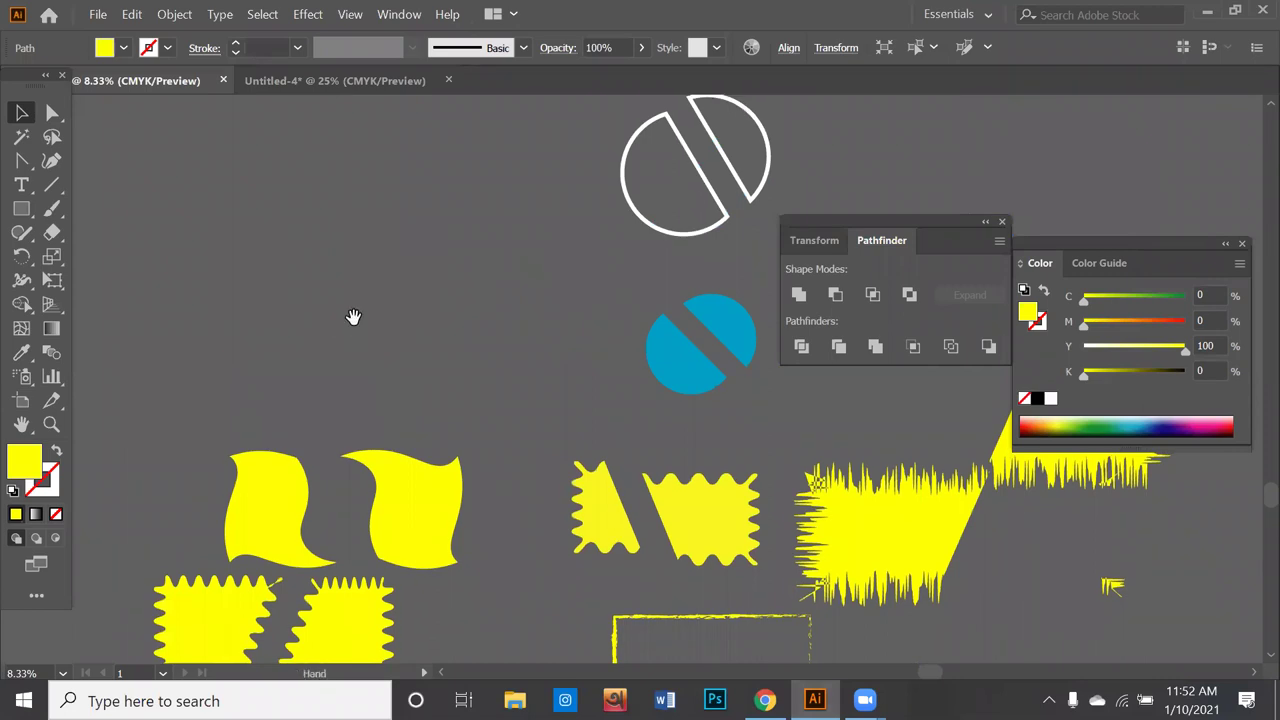
{"action": "scroll", "coordinate": [354, 320], "scroll_direction": "up", "scroll_amount": 1}
{"action": "scroll", "coordinate": [354, 320], "scroll_direction": "up", "scroll_amount": 2}
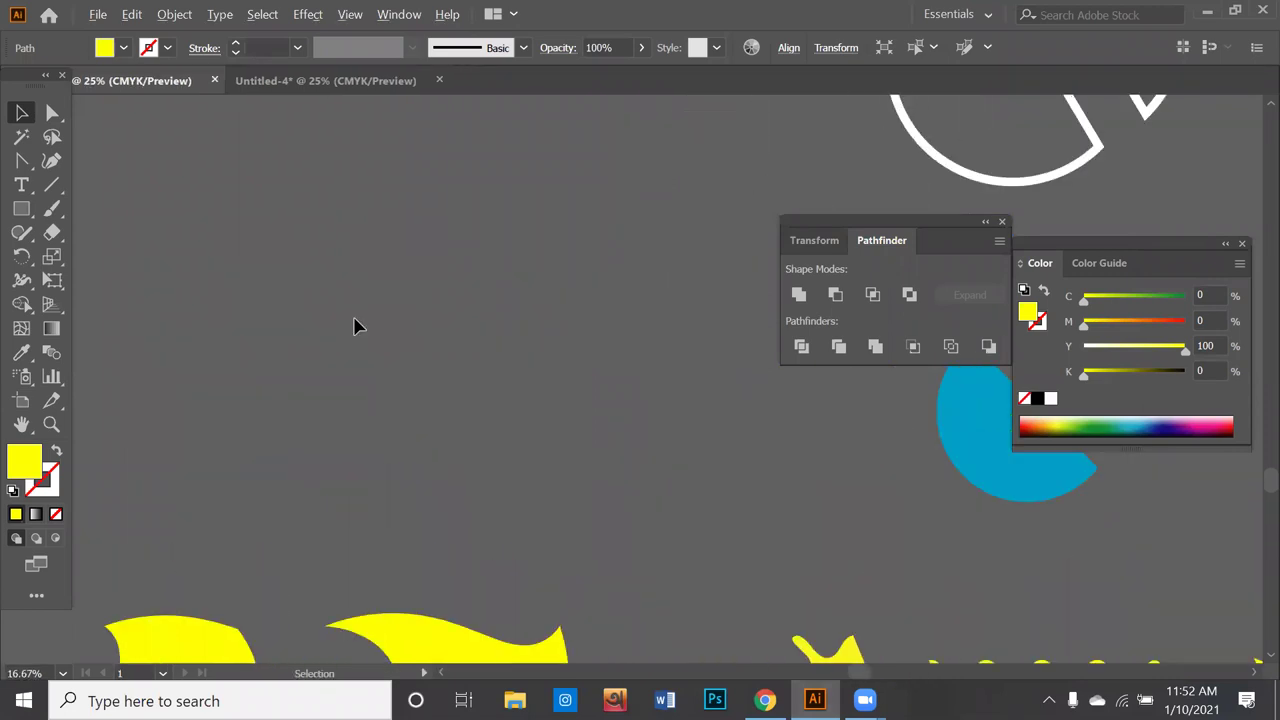
{"action": "left_click", "coordinate": [21, 209]}
{"action": "left_click", "coordinate": [122, 209]}
{"action": "left_click_drag", "start_coordinate": [151, 213], "coordinate": [569, 411]}
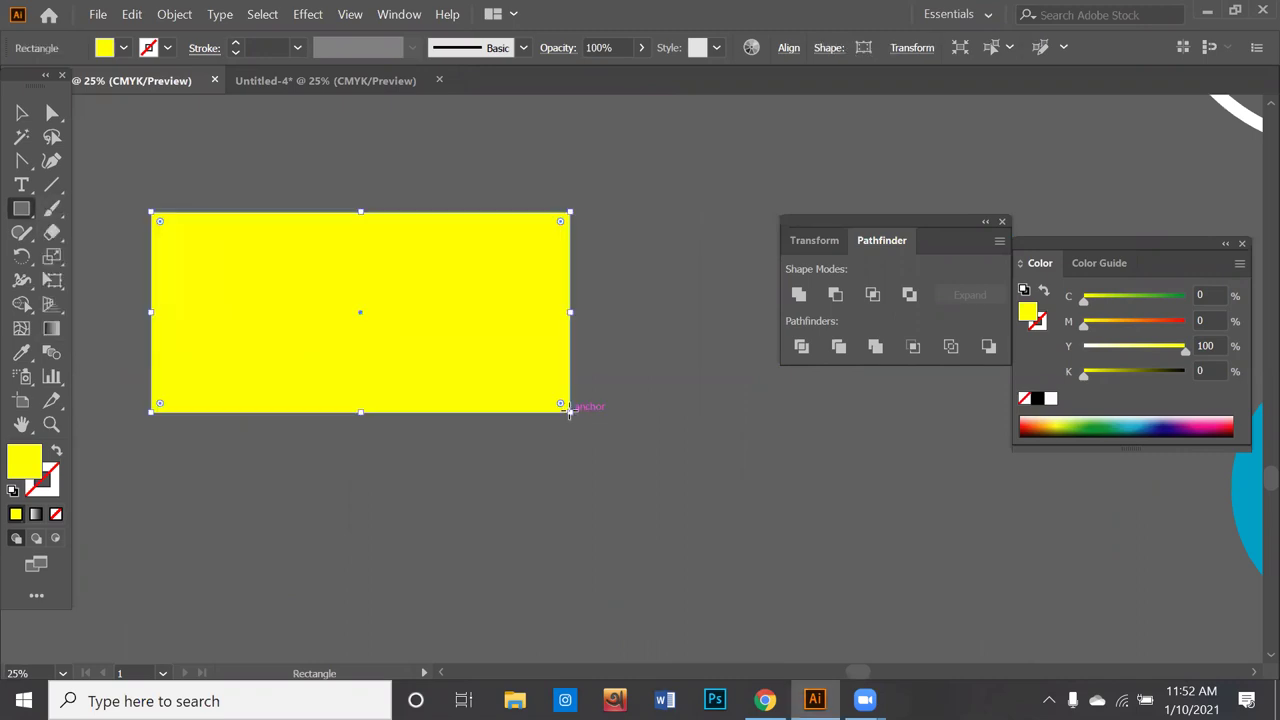
{"action": "left_click", "coordinate": [22, 113]}
{"action": "left_click_drag", "start_coordinate": [391, 231], "coordinate": [441, 259]}
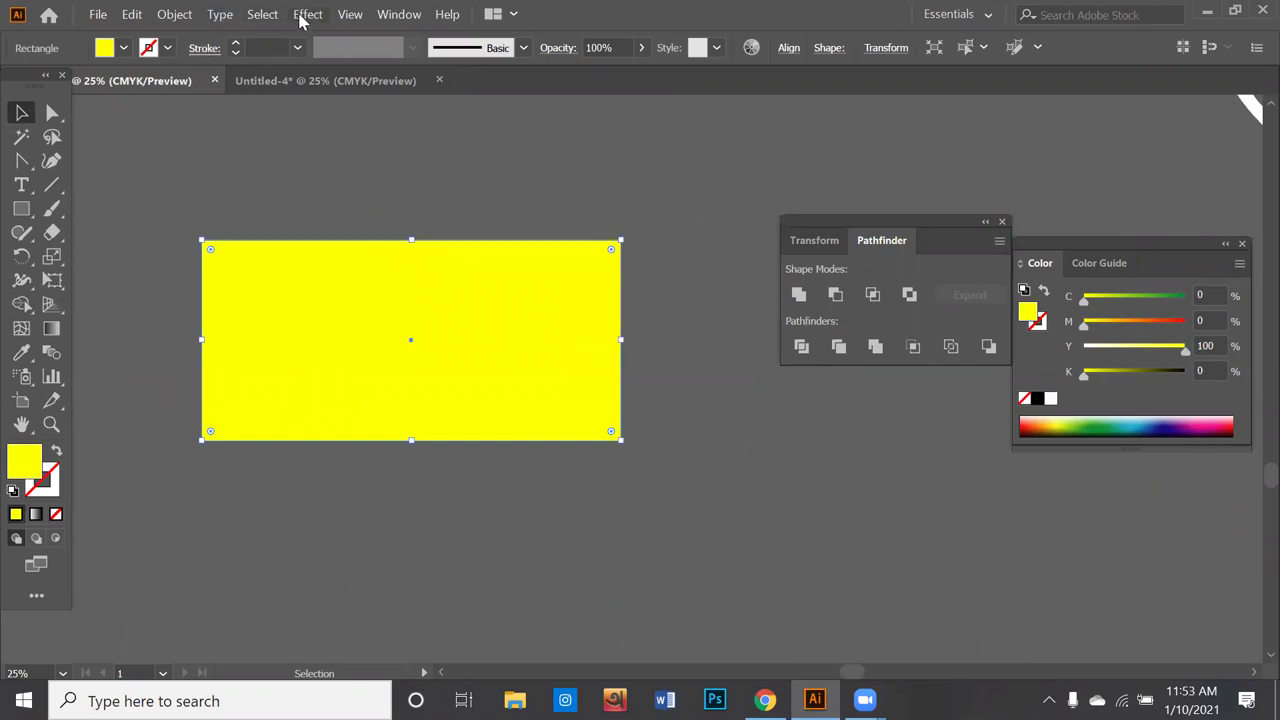
Step: Apply a smooth Zig Zag effect of 0.42 in with 14 ridges per segment to the rectangle
{"action": "left_click", "coordinate": [322, 18]}
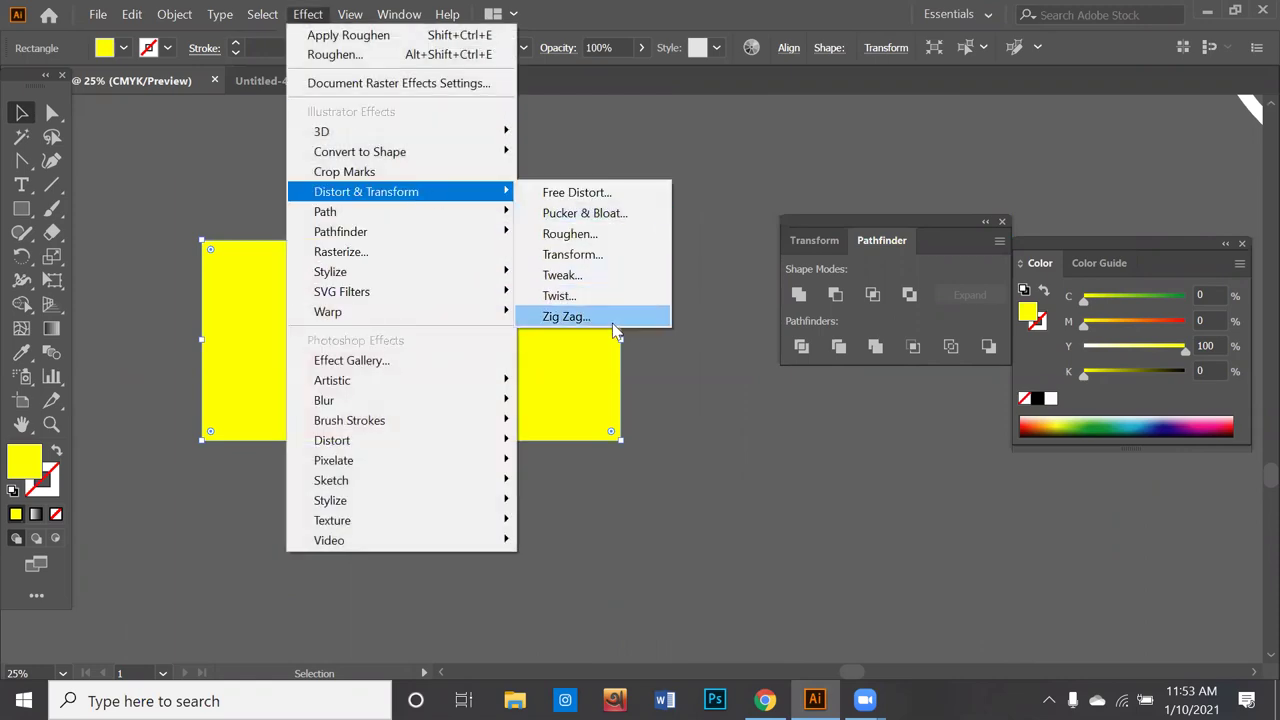
{"action": "mouse_move", "coordinate": [366, 192]}
{"action": "left_click", "coordinate": [613, 318]}
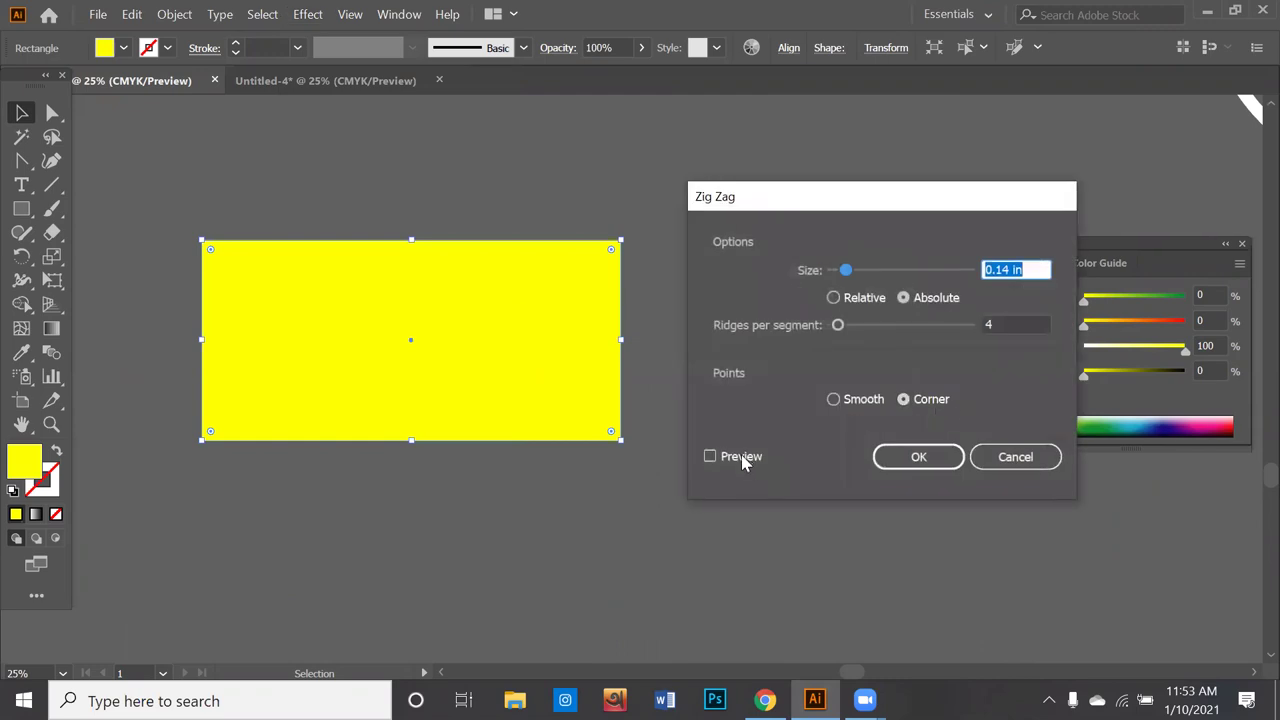
{"action": "left_click", "coordinate": [742, 458]}
{"action": "left_click", "coordinate": [862, 272]}
{"action": "left_click_drag", "start_coordinate": [862, 272], "coordinate": [873, 272]}
{"action": "left_click", "coordinate": [852, 405]}
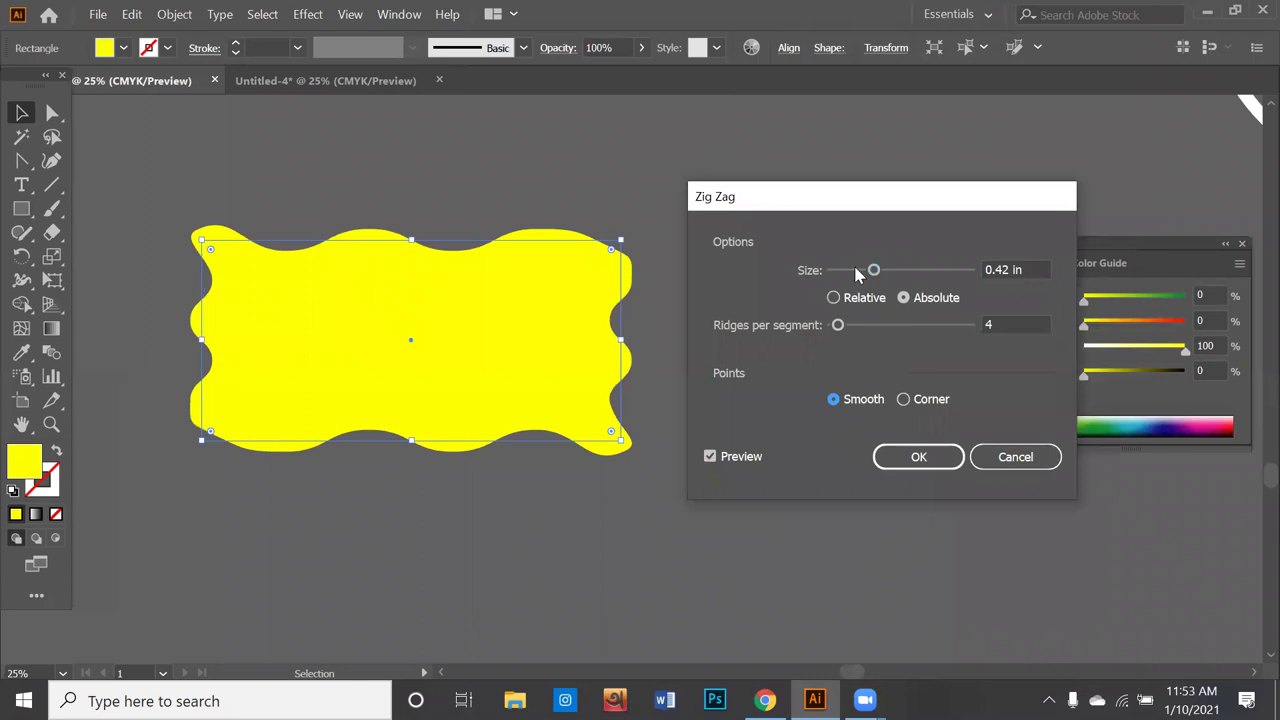
{"action": "left_click_drag", "start_coordinate": [845, 331], "coordinate": [850, 331]}
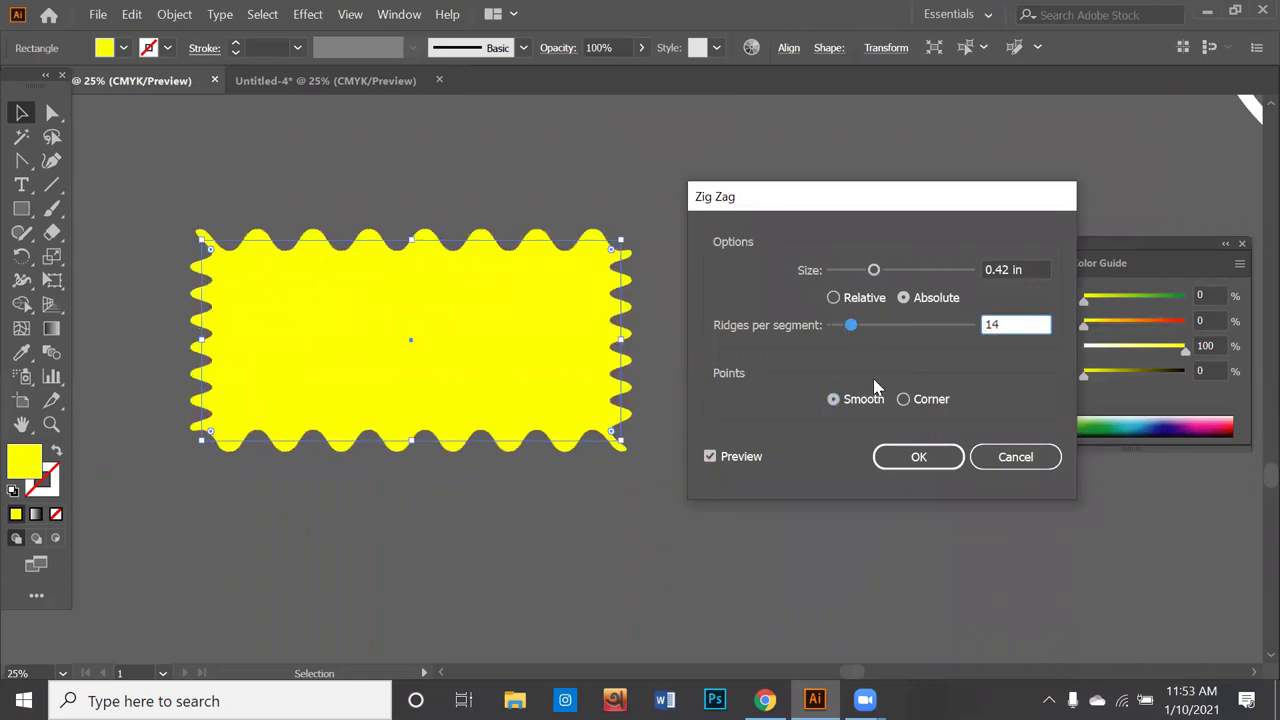
{"action": "left_click", "coordinate": [901, 464]}
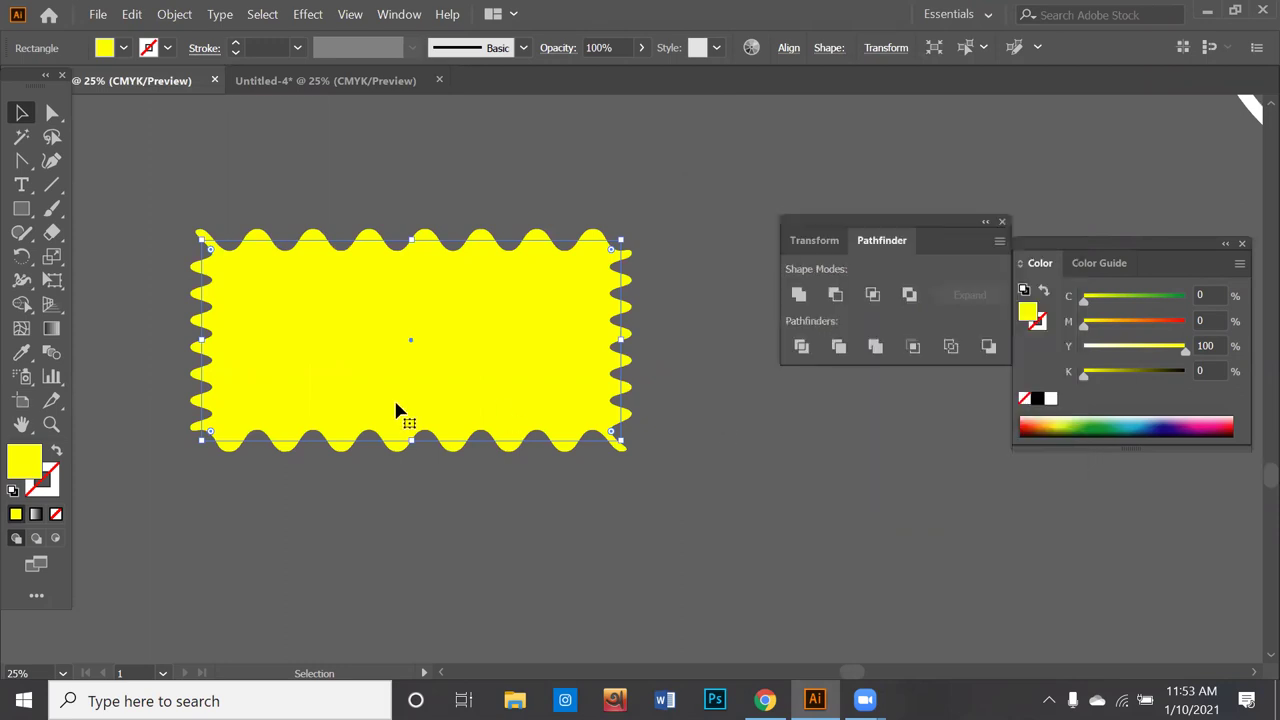
{"action": "left_click", "coordinate": [176, 14]}
Step: Expand the wavy shape's appearance and draw vertical and horizontal cutting lines across it
{"action": "left_click", "coordinate": [285, 230]}
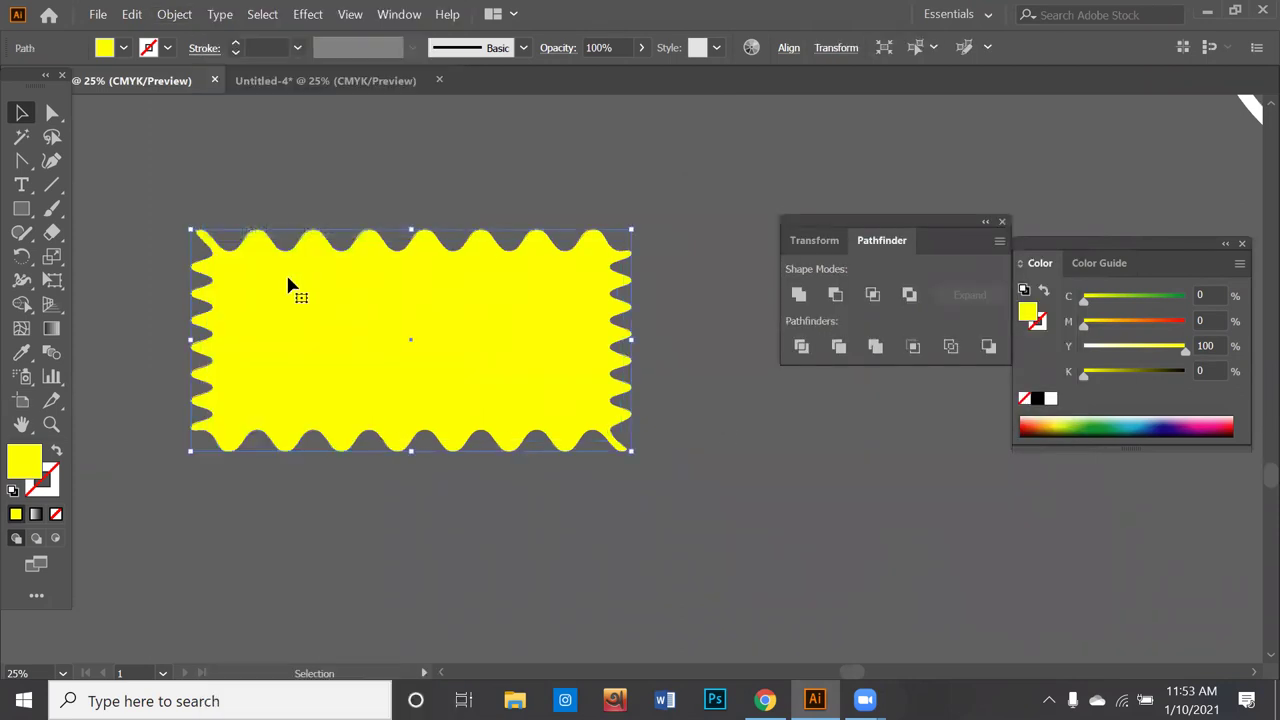
{"action": "left_click", "coordinate": [52, 186]}
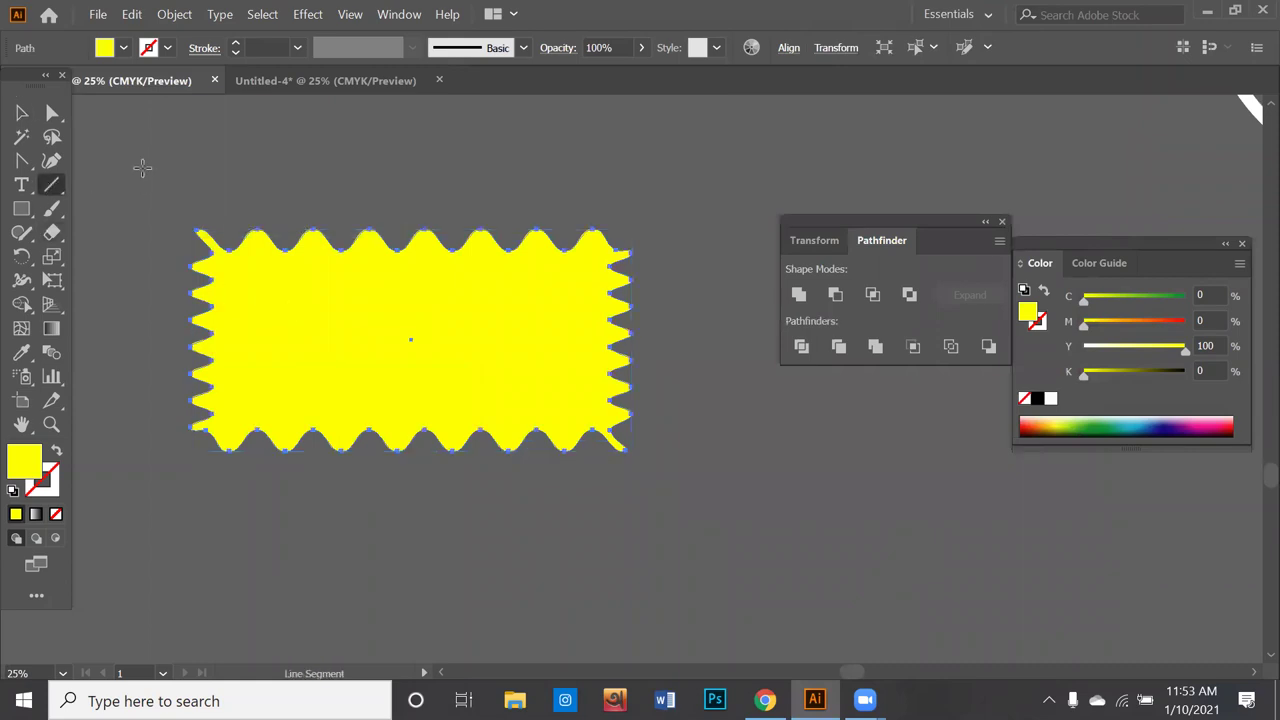
{"action": "left_click_drag", "start_coordinate": [240, 199], "coordinate": [240, 507]}
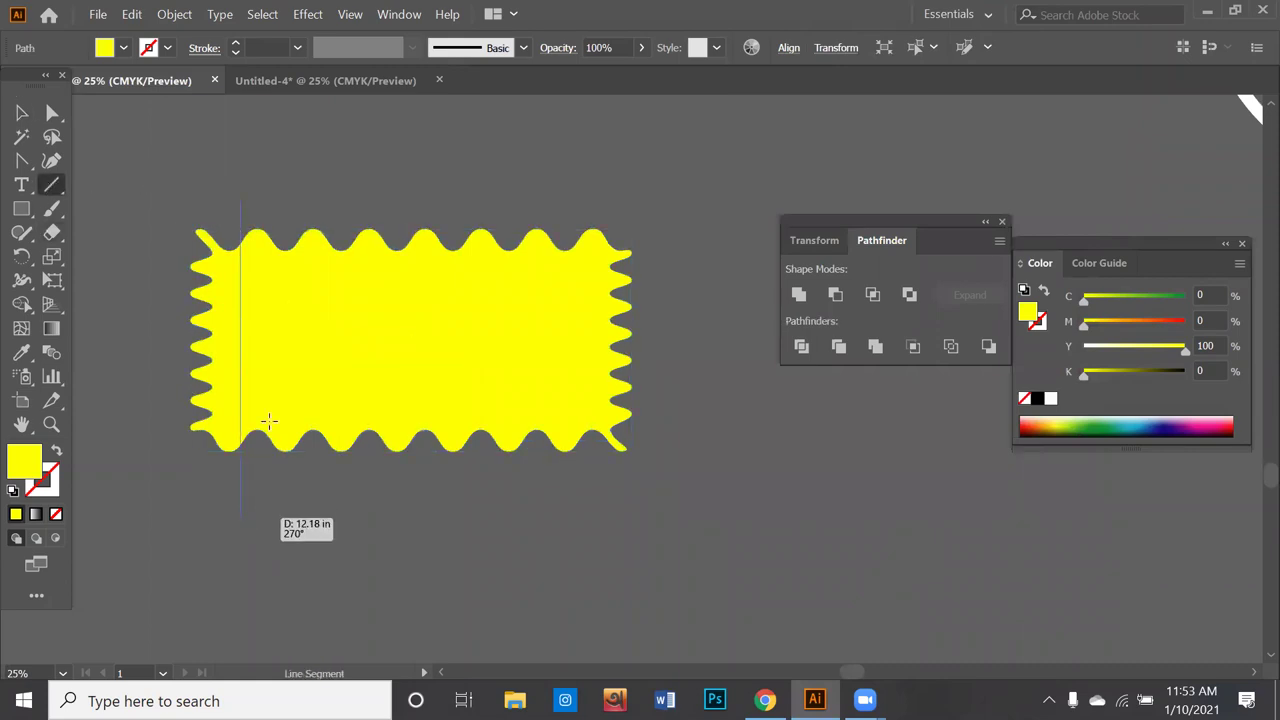
{"action": "left_click_drag", "start_coordinate": [574, 161], "coordinate": [595, 487]}
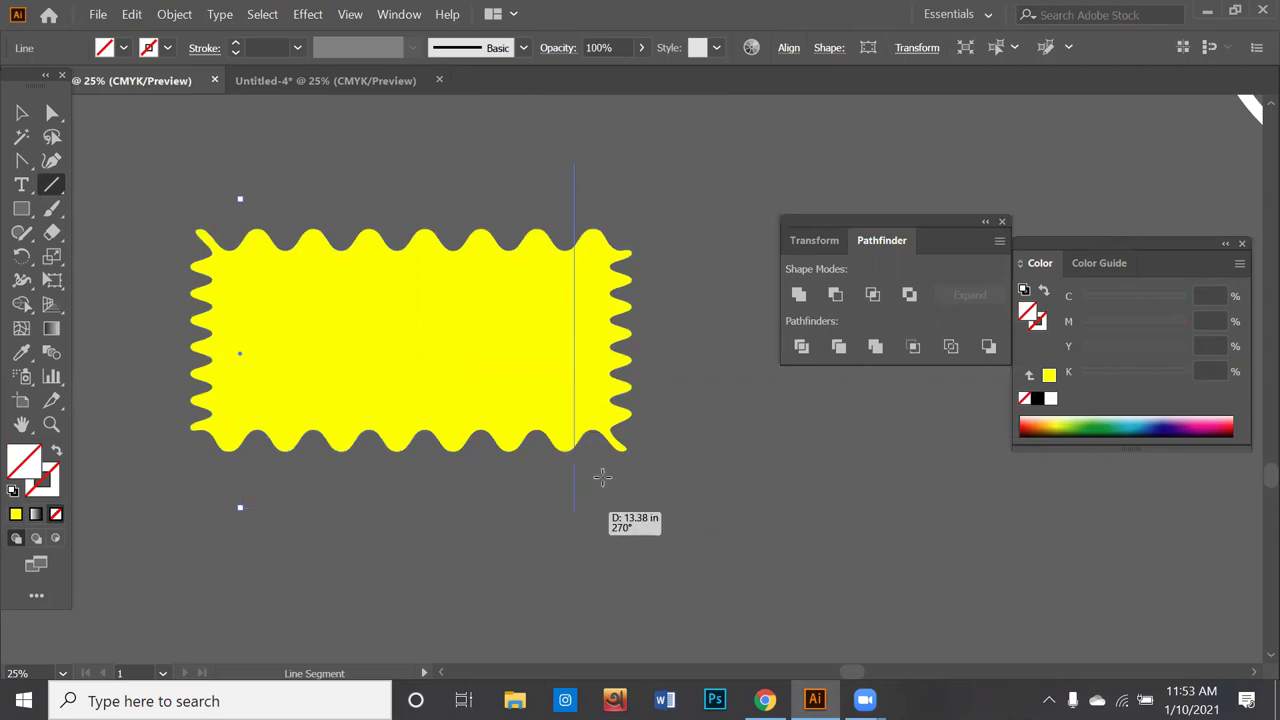
{"action": "left_click_drag", "start_coordinate": [664, 357], "coordinate": [175, 352]}
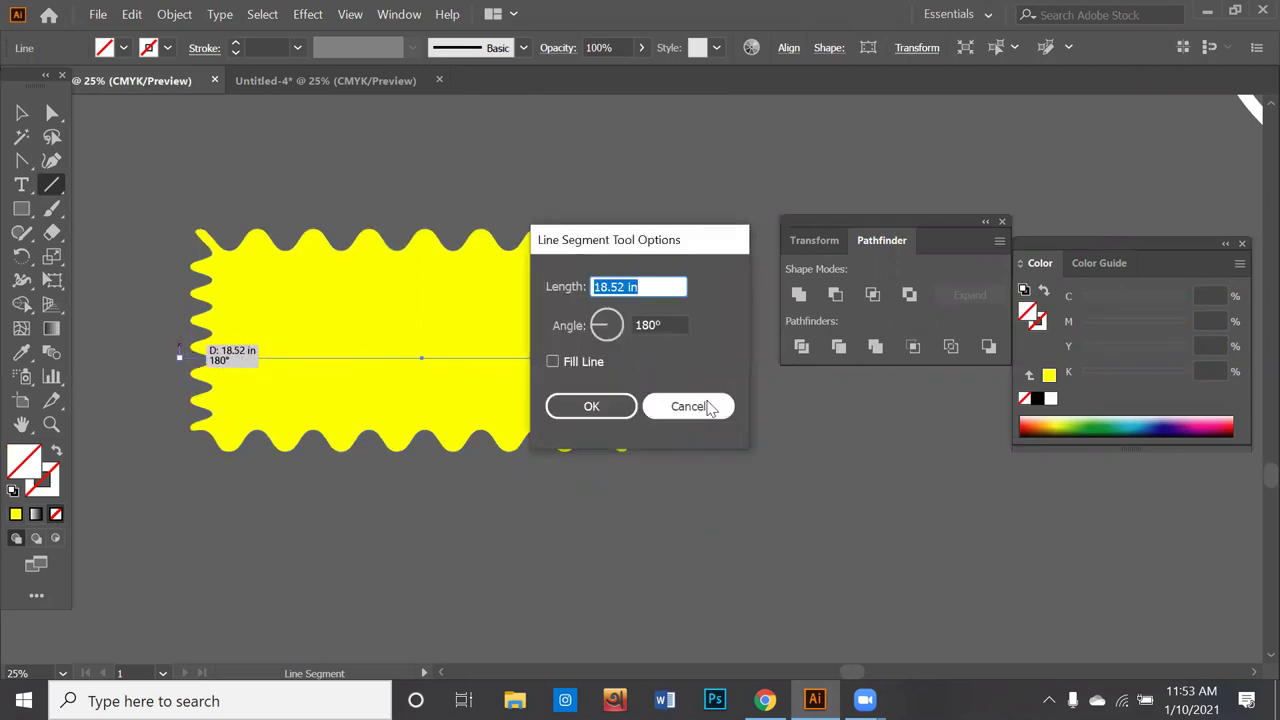
{"action": "left_click", "coordinate": [716, 402]}
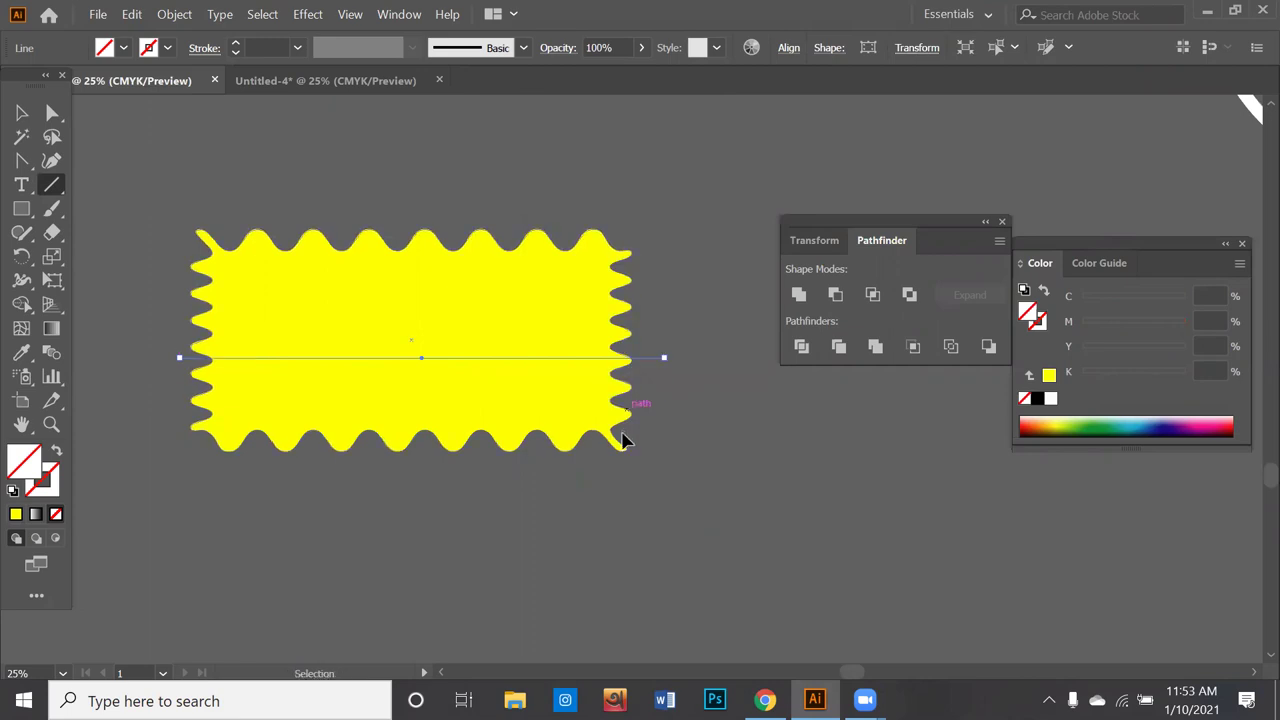
Step: In Outline view, delete the stray slanted line and redraw the right vertical cutting line
{"action": "key", "text": "ctrl+y"}
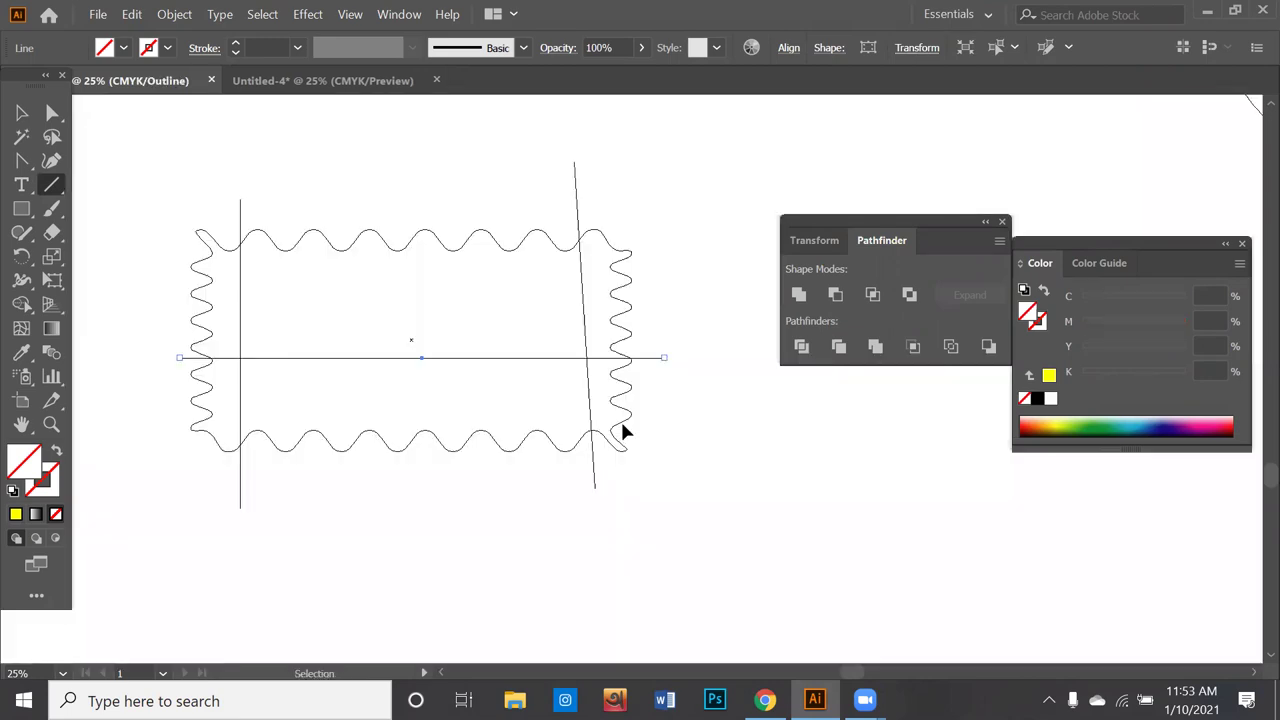
{"action": "left_click", "coordinate": [577, 174]}
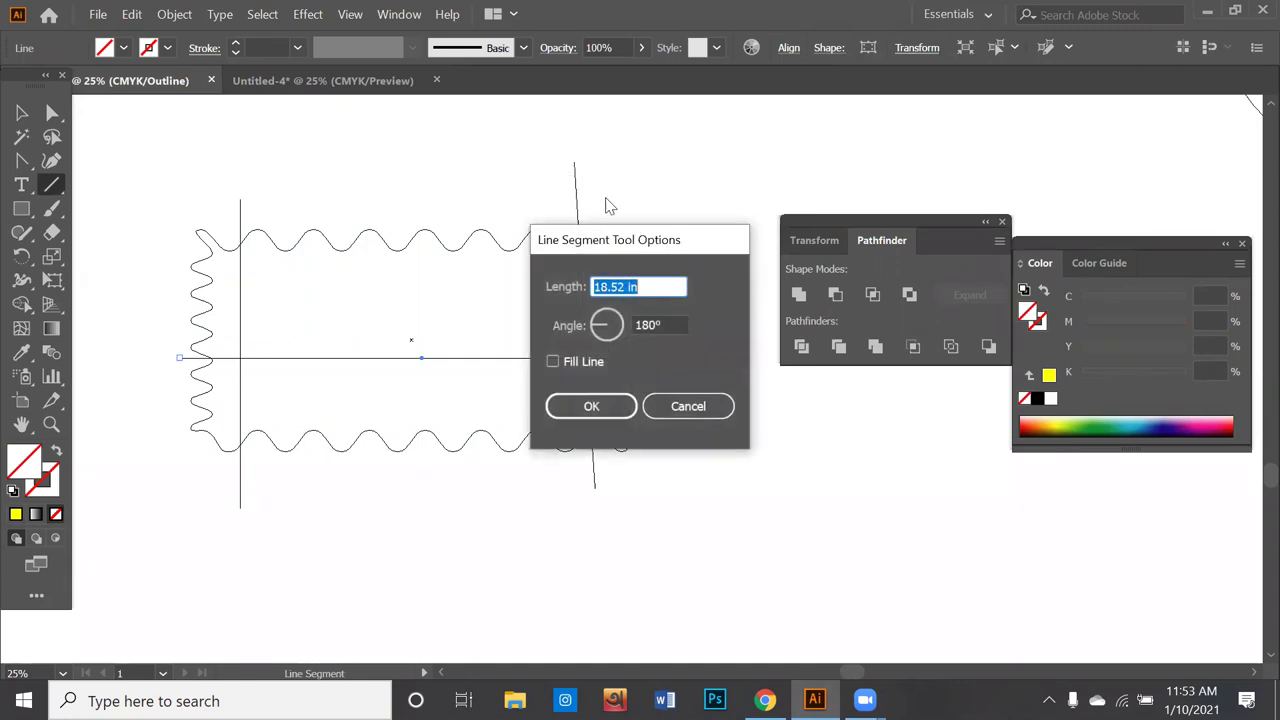
{"action": "left_click", "coordinate": [680, 404]}
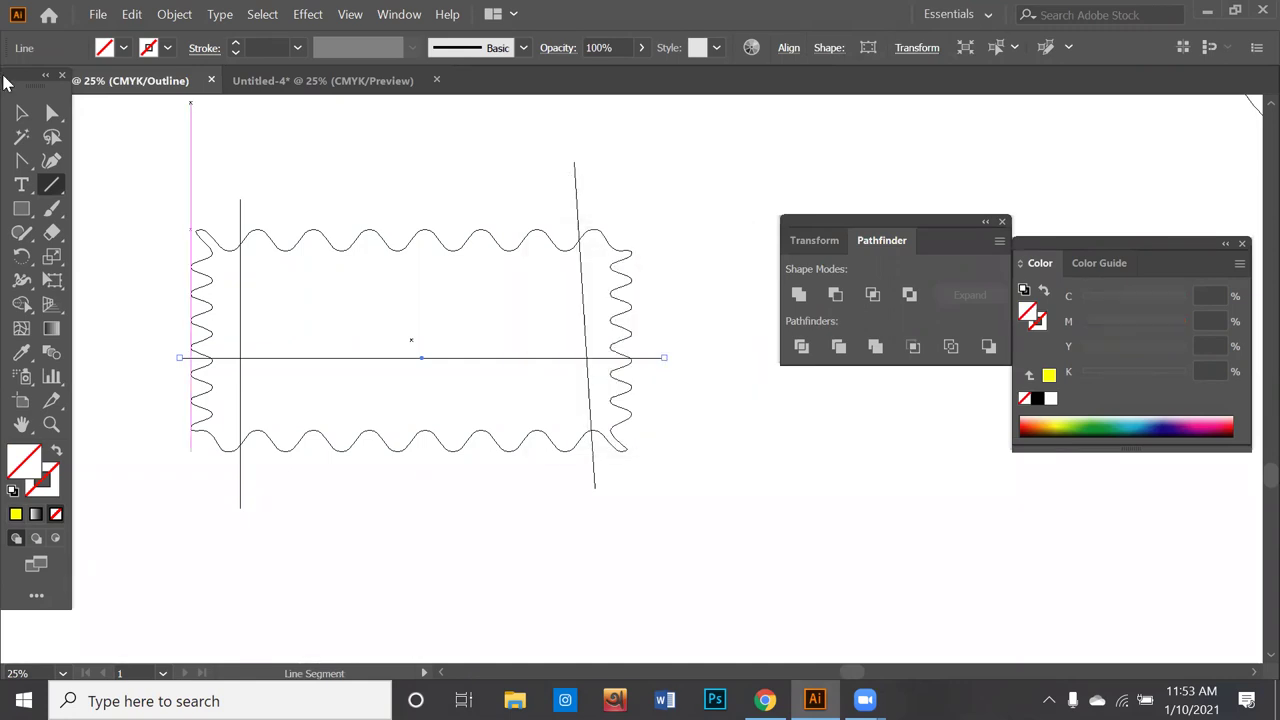
{"action": "left_click", "coordinate": [22, 112]}
{"action": "left_click_drag", "start_coordinate": [577, 193], "coordinate": [680, 208]}
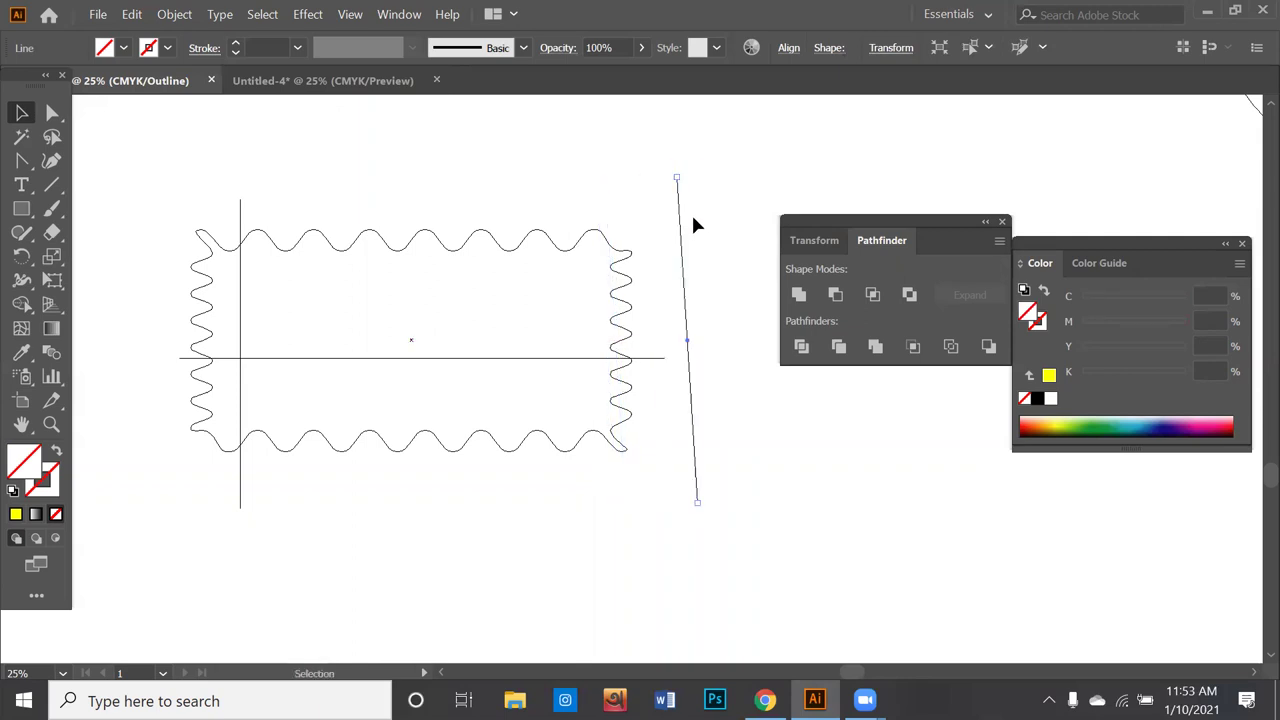
{"action": "key", "text": "Delete"}
{"action": "left_click", "coordinate": [52, 185]}
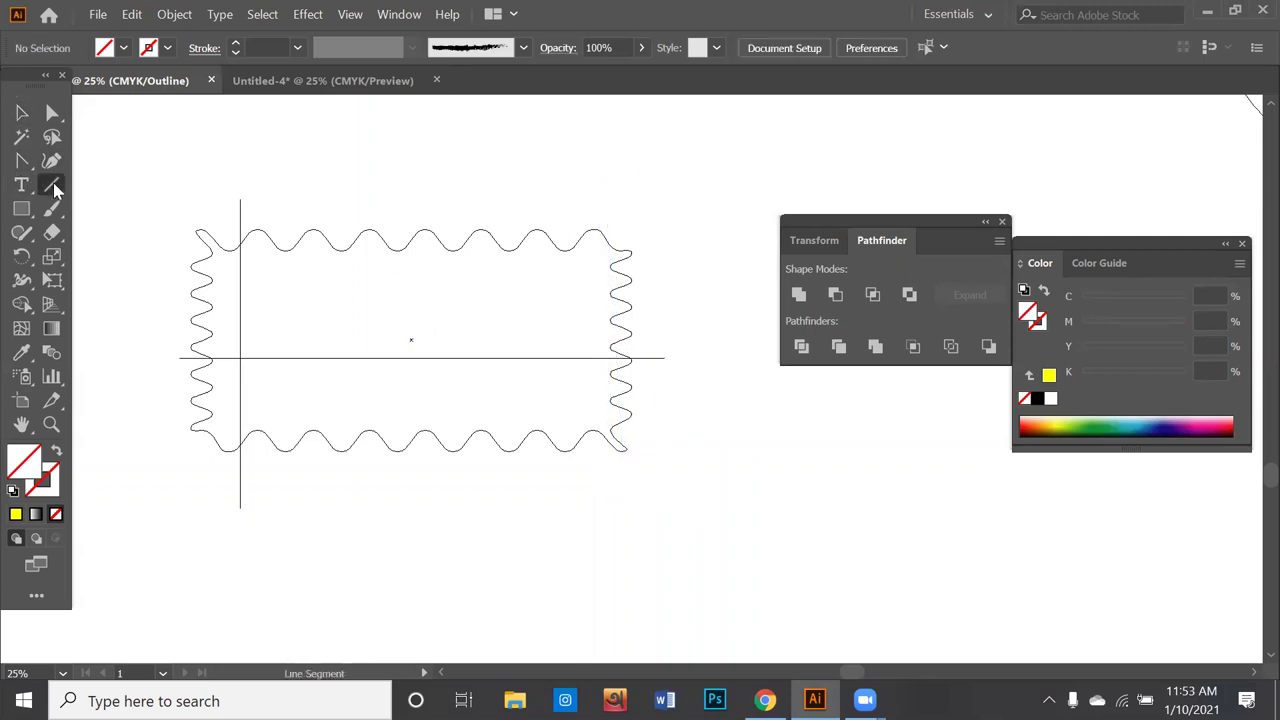
{"action": "left_click_drag", "start_coordinate": [589, 200], "coordinate": [589, 463]}
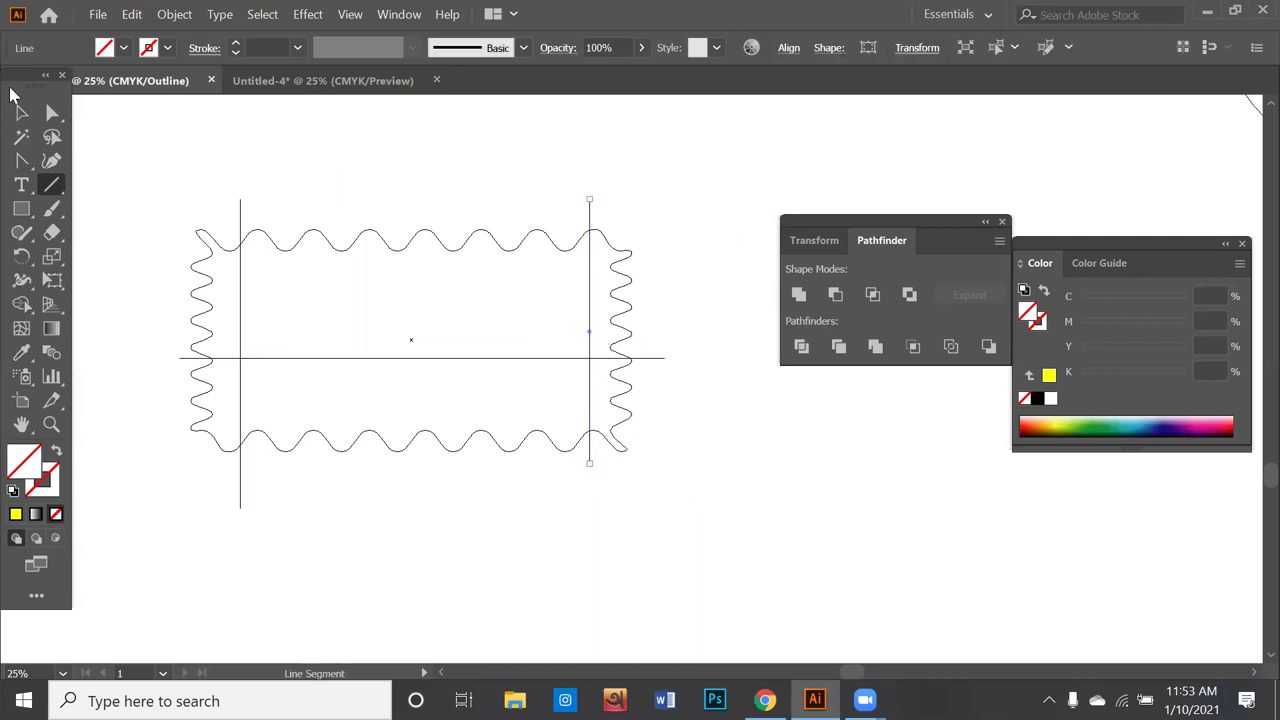
Step: Select the wavy frame and all lines, divide them with Pathfinder, and ungroup the pieces
{"action": "left_click", "coordinate": [22, 112]}
{"action": "left_click_drag", "start_coordinate": [176, 104], "coordinate": [634, 508]}
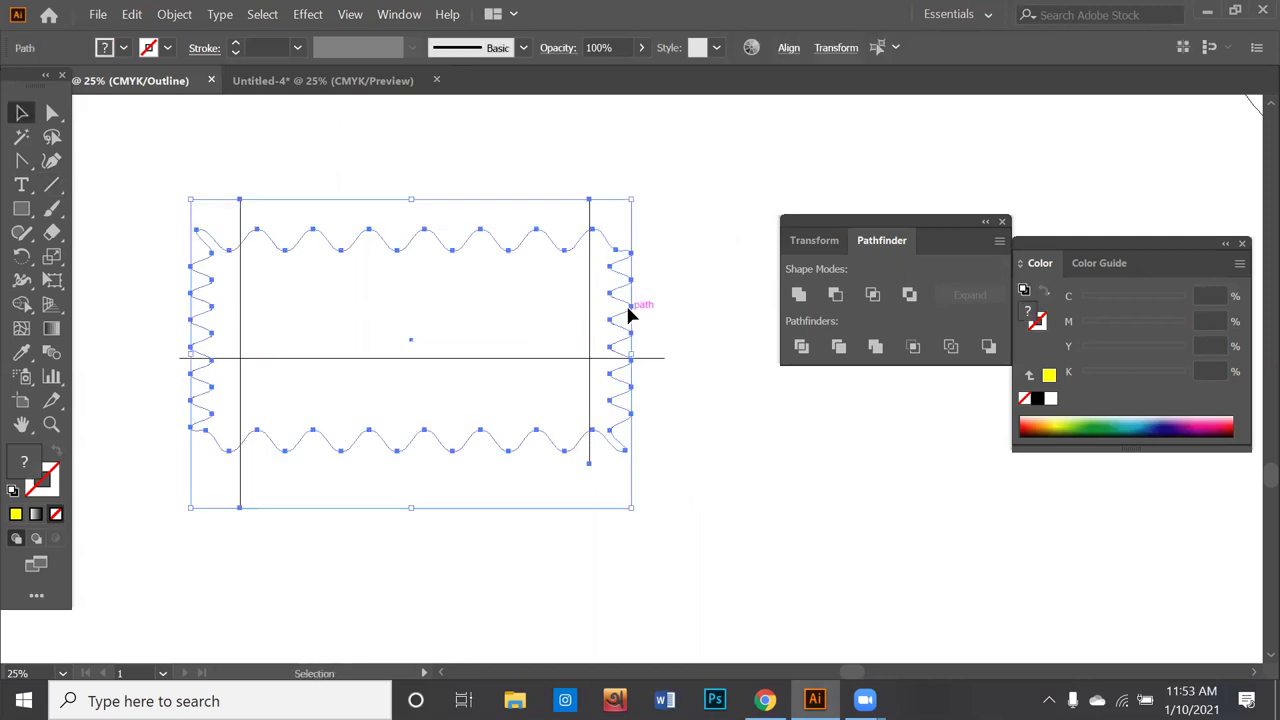
{"action": "left_click_drag", "start_coordinate": [700, 428], "coordinate": [200, 309]}
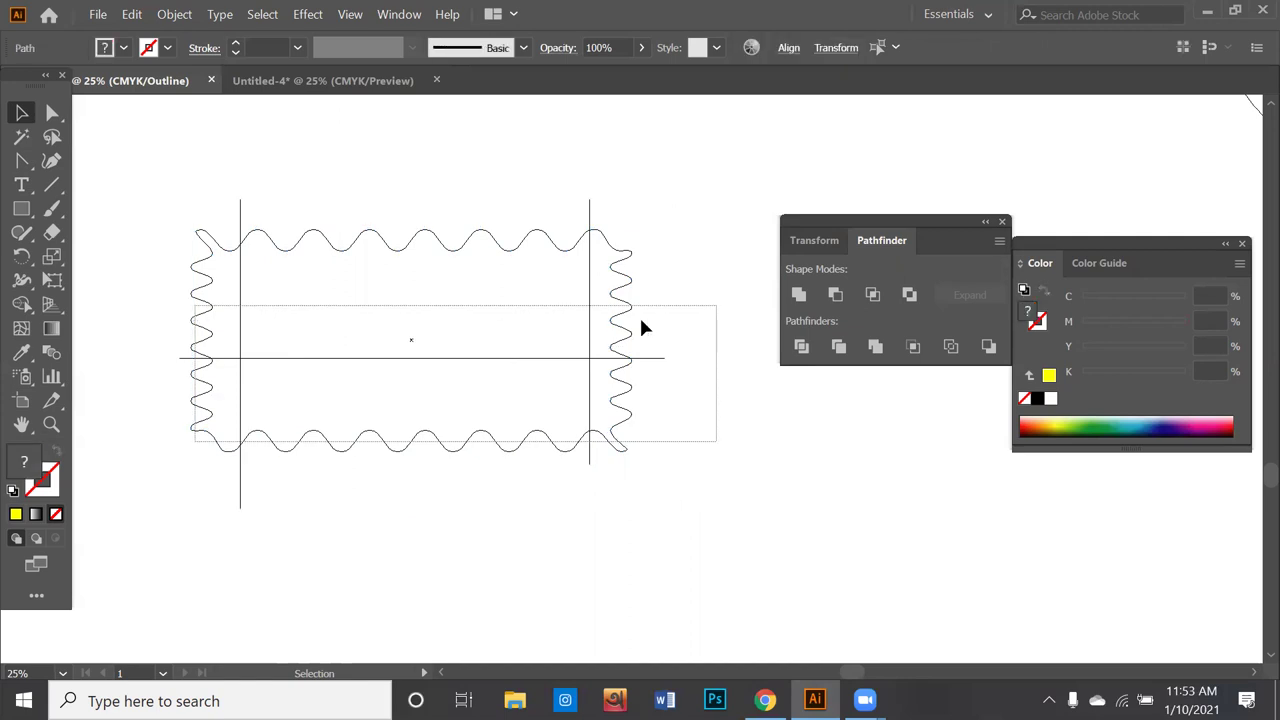
{"action": "left_click", "coordinate": [801, 346]}
{"action": "right_click", "coordinate": [452, 374]}
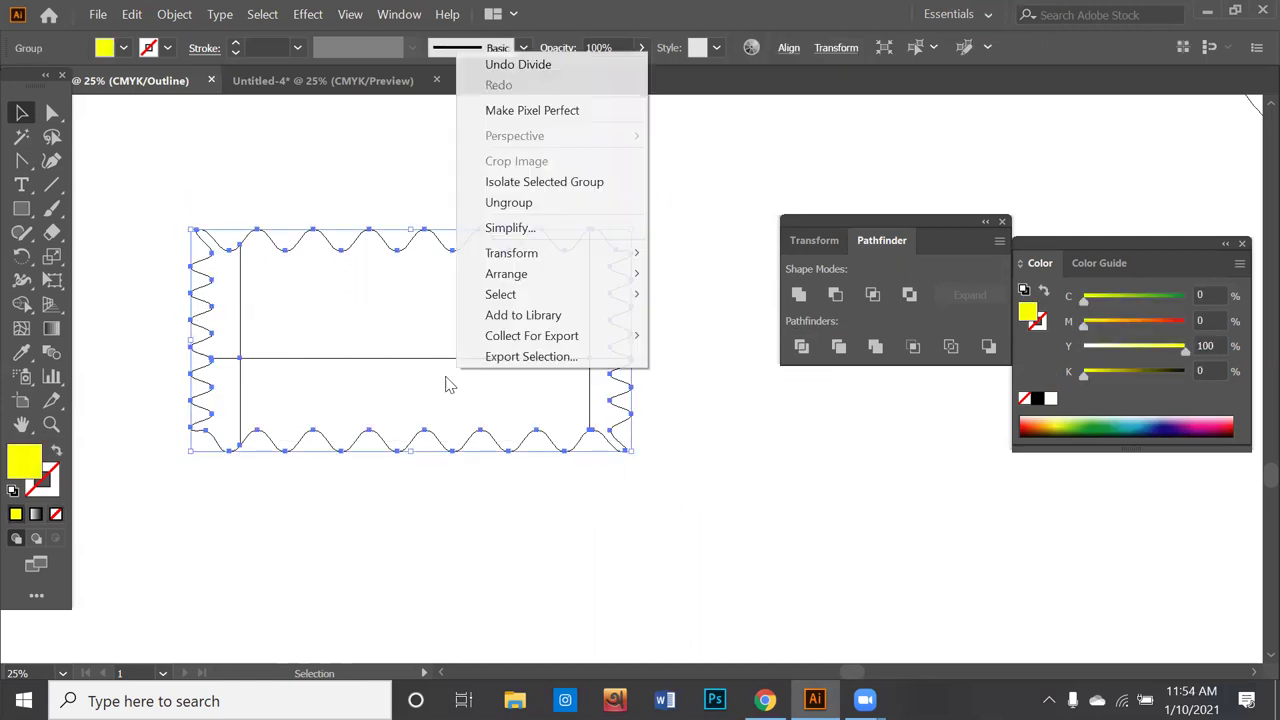
{"action": "left_click", "coordinate": [509, 202]}
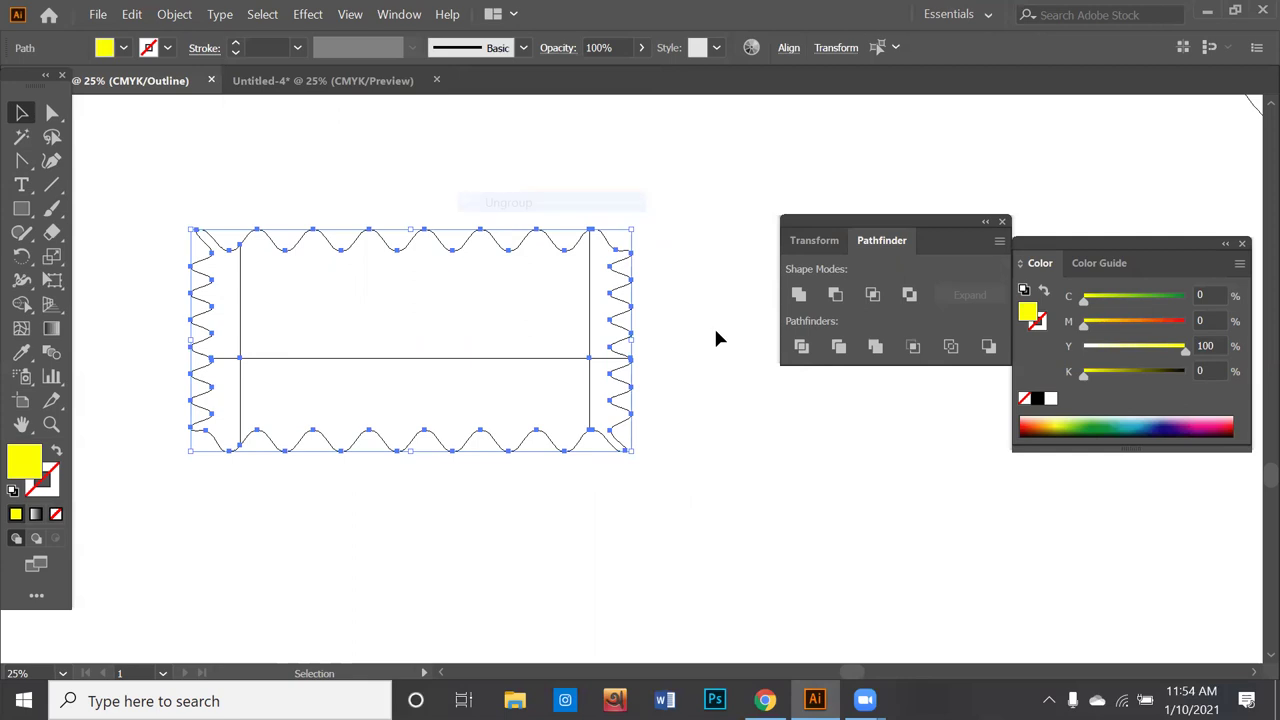
Step: Delete the lower half and both side wavy edges, then return to Preview mode
{"action": "mouse_move", "coordinate": [689, 393]}
{"action": "left_mouse_down"}
{"action": "mouse_move", "coordinate": [519, 433]}
{"action": "mouse_move", "coordinate": [130, 490]}
{"action": "left_mouse_up"}
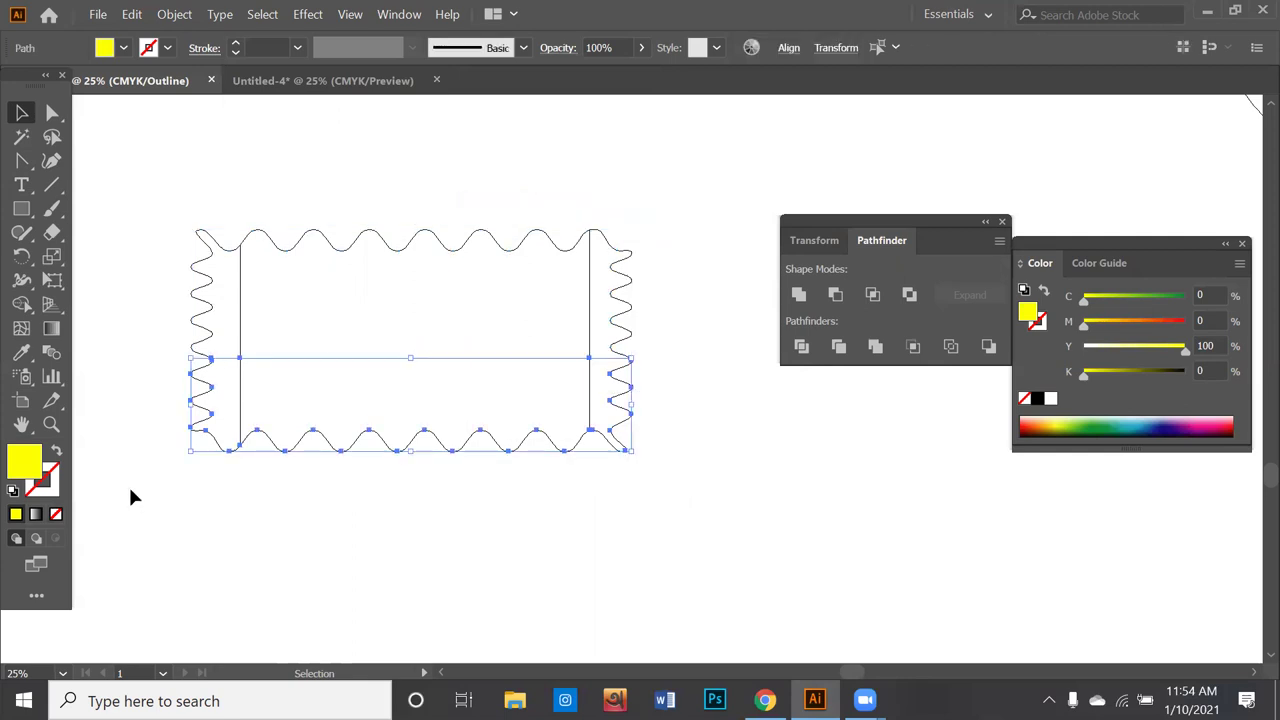
{"action": "key", "text": "Delete"}
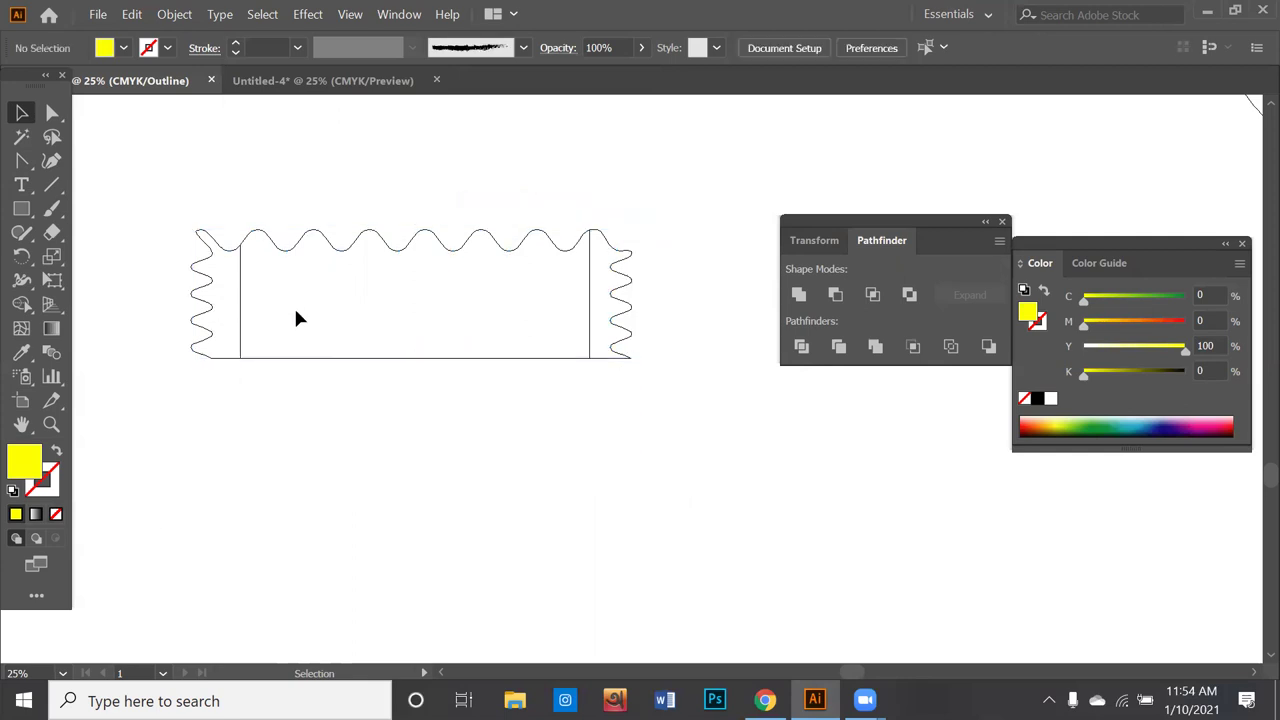
{"action": "left_click_drag", "start_coordinate": [603, 282], "coordinate": [677, 345]}
{"action": "key", "text": "Delete"}
{"action": "left_click_drag", "start_coordinate": [210, 366], "coordinate": [207, 363]}
{"action": "key", "text": "Delete"}
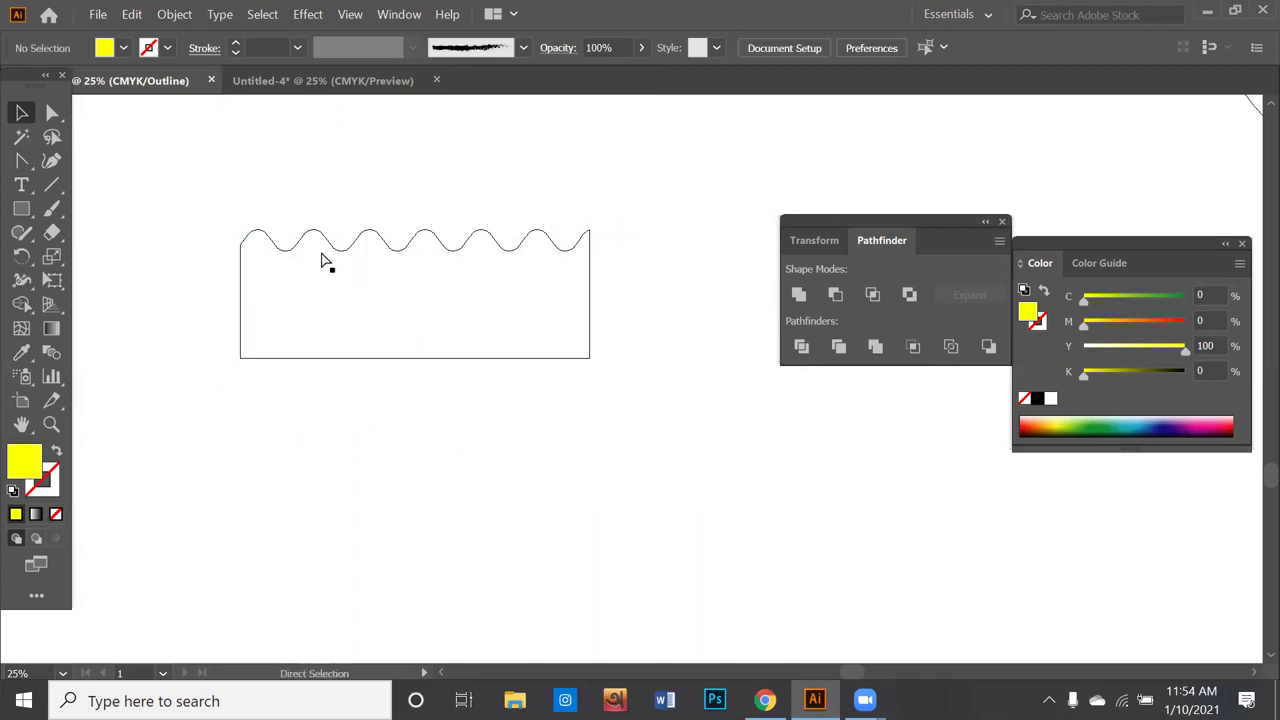
{"action": "key", "text": "ctrl+y"}
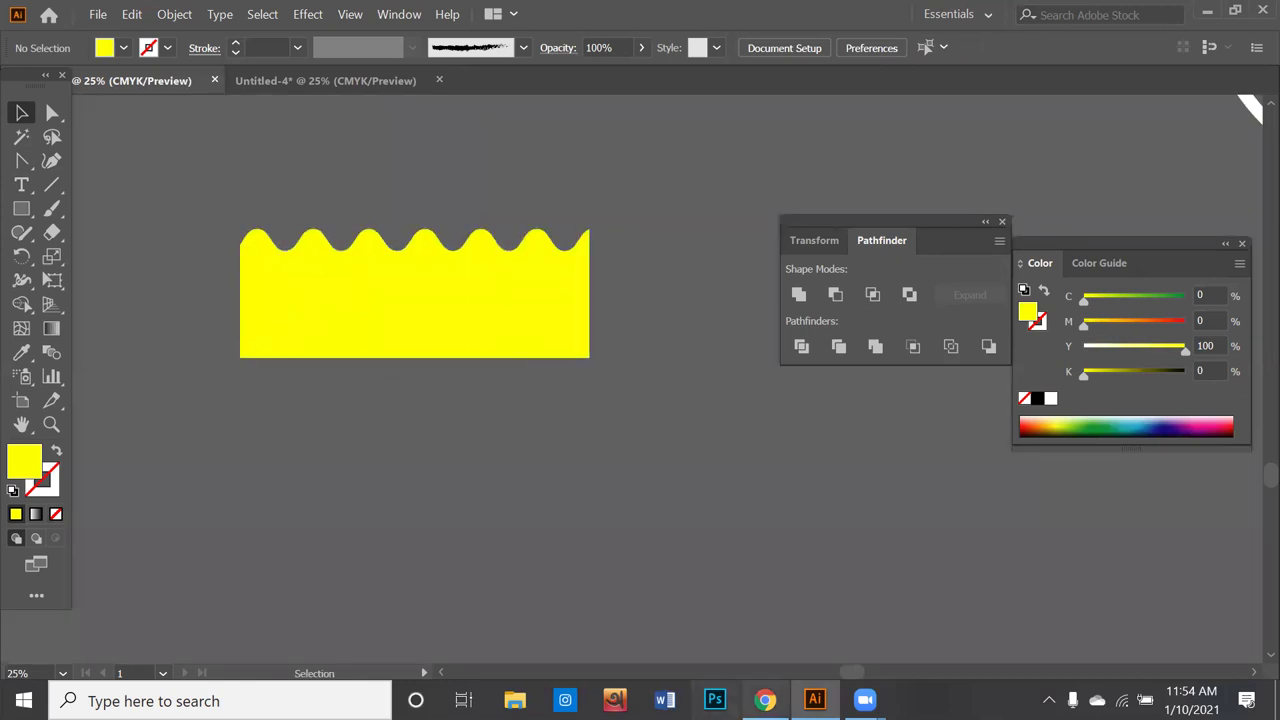
{"action": "left_click", "coordinate": [765, 700]}
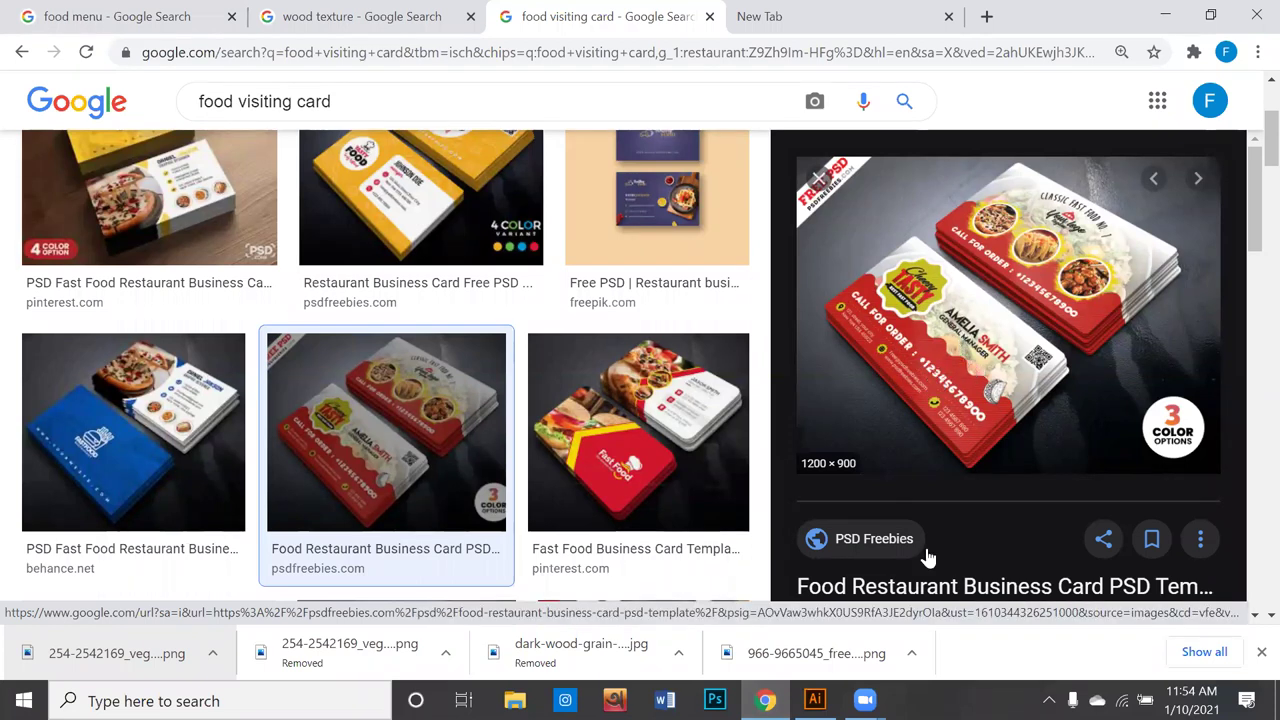
Step: Browse the wood texture and food menu image results in Chrome
{"action": "left_click", "coordinate": [815, 700]}
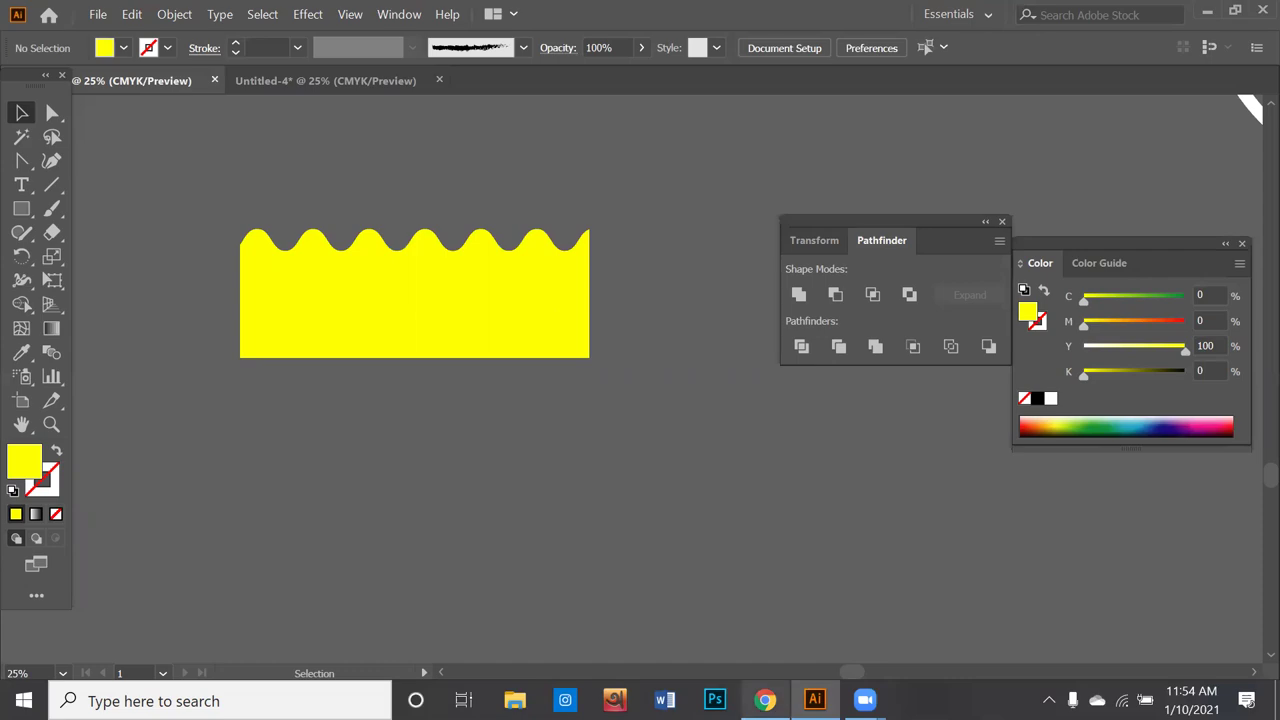
{"action": "key", "text": "alt+Tab"}
{"action": "scroll", "coordinate": [656, 435], "scroll_direction": "down", "scroll_amount": 1}
{"action": "scroll", "coordinate": [656, 435], "scroll_direction": "down", "scroll_amount": 2}
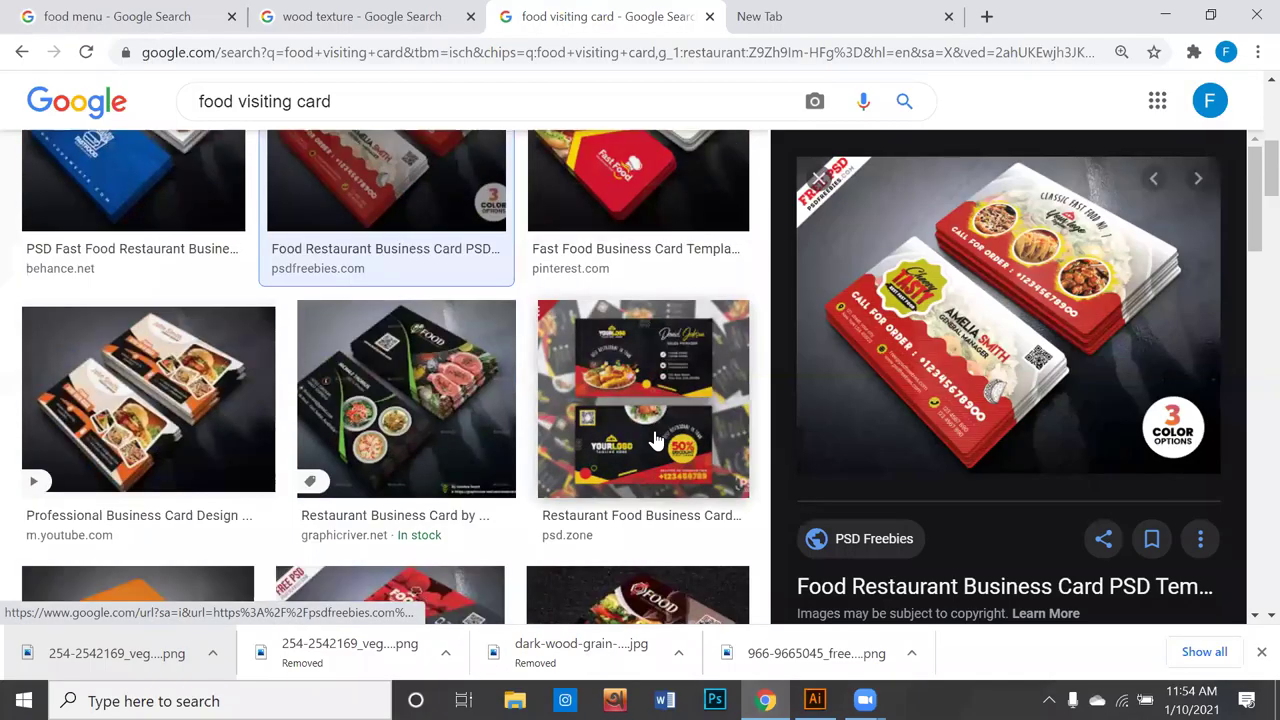
{"action": "left_click", "coordinate": [302, 16]}
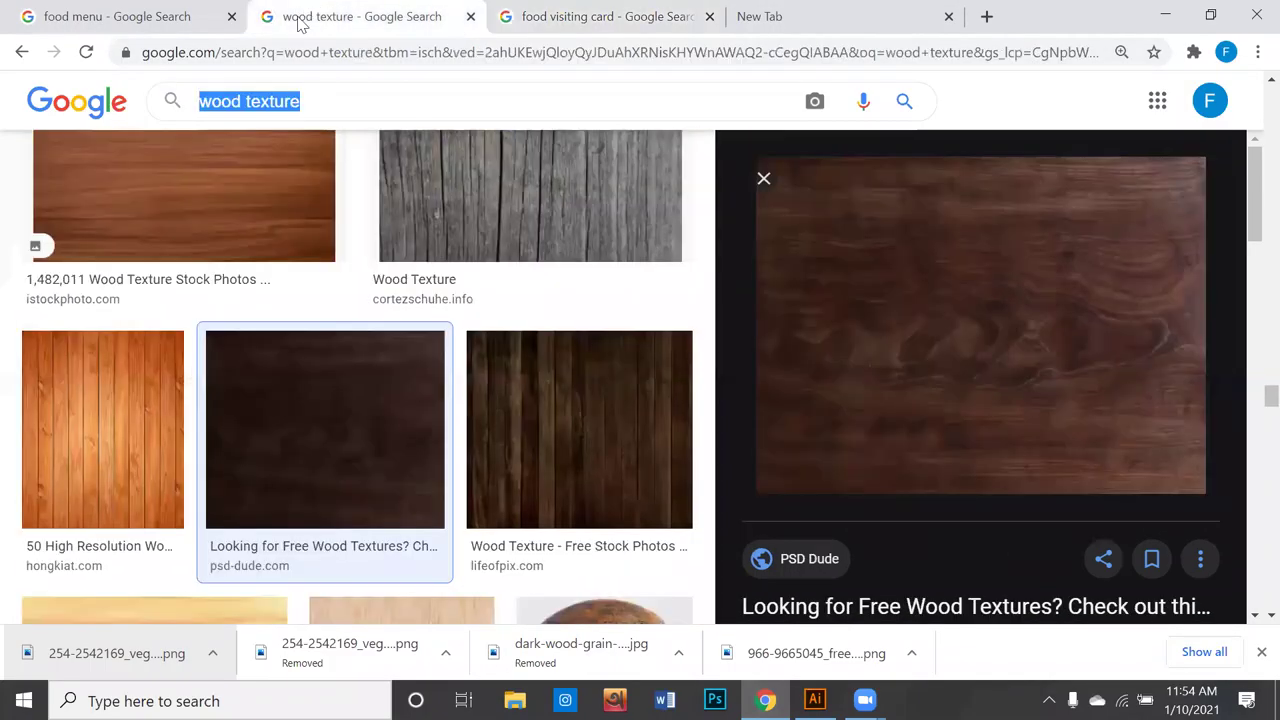
{"action": "left_click", "coordinate": [155, 16]}
{"action": "scroll", "coordinate": [140, 300], "scroll_direction": "down", "scroll_amount": 2}
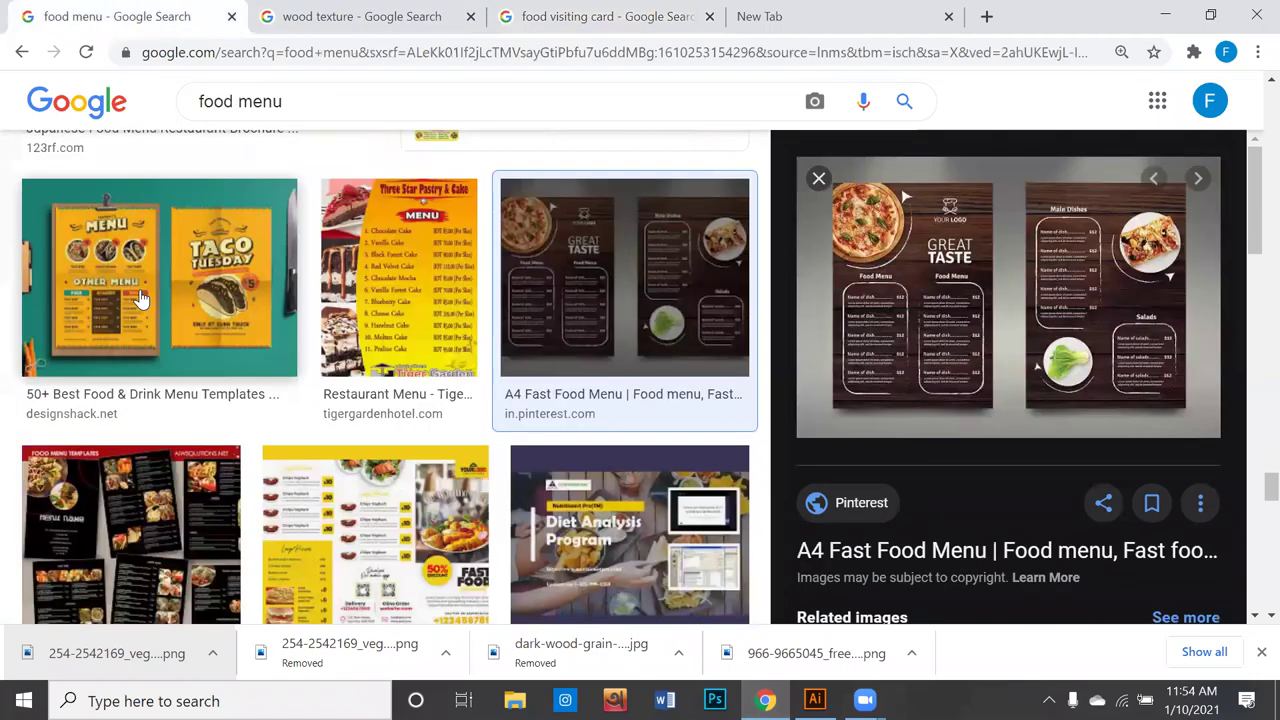
{"action": "scroll", "coordinate": [140, 300], "scroll_direction": "down", "scroll_amount": 3}
{"action": "scroll", "coordinate": [140, 300], "scroll_direction": "down", "scroll_amount": 3}
{"action": "scroll", "coordinate": [137, 290], "scroll_direction": "down", "scroll_amount": 4}
{"action": "scroll", "coordinate": [137, 290], "scroll_direction": "down", "scroll_amount": 1}
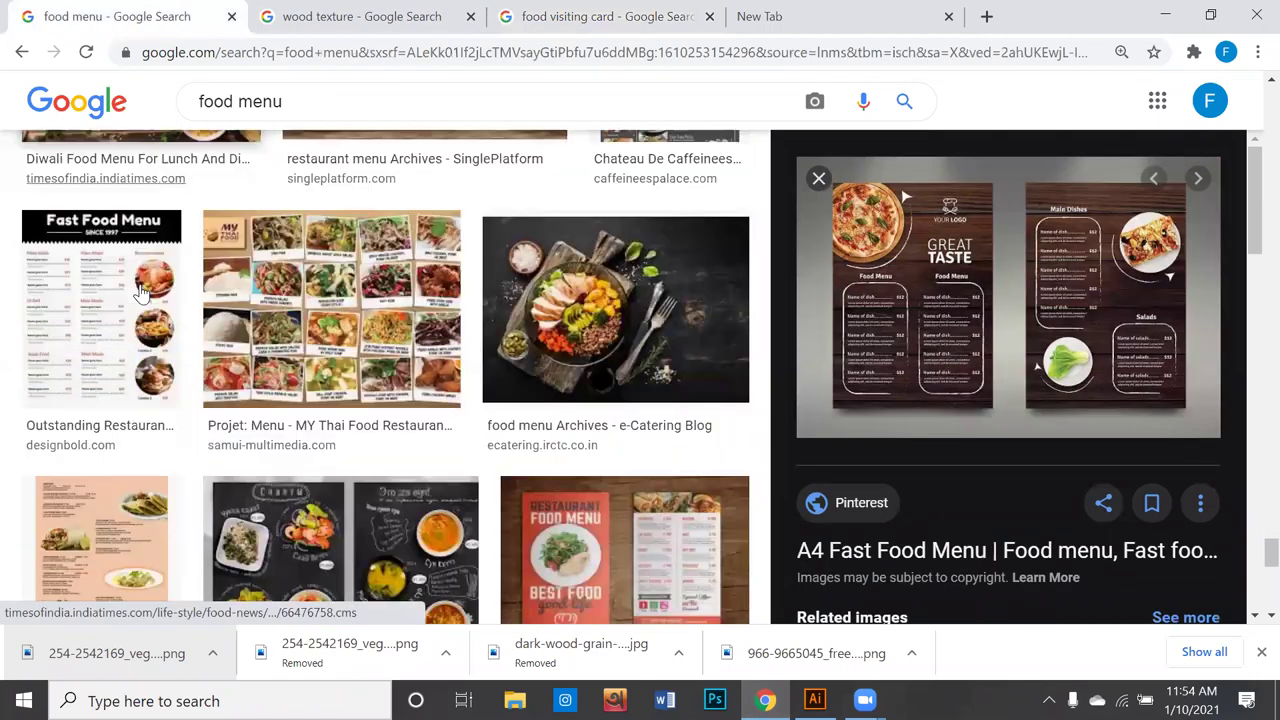
{"action": "scroll", "coordinate": [605, 265], "scroll_direction": "down", "scroll_amount": 2}
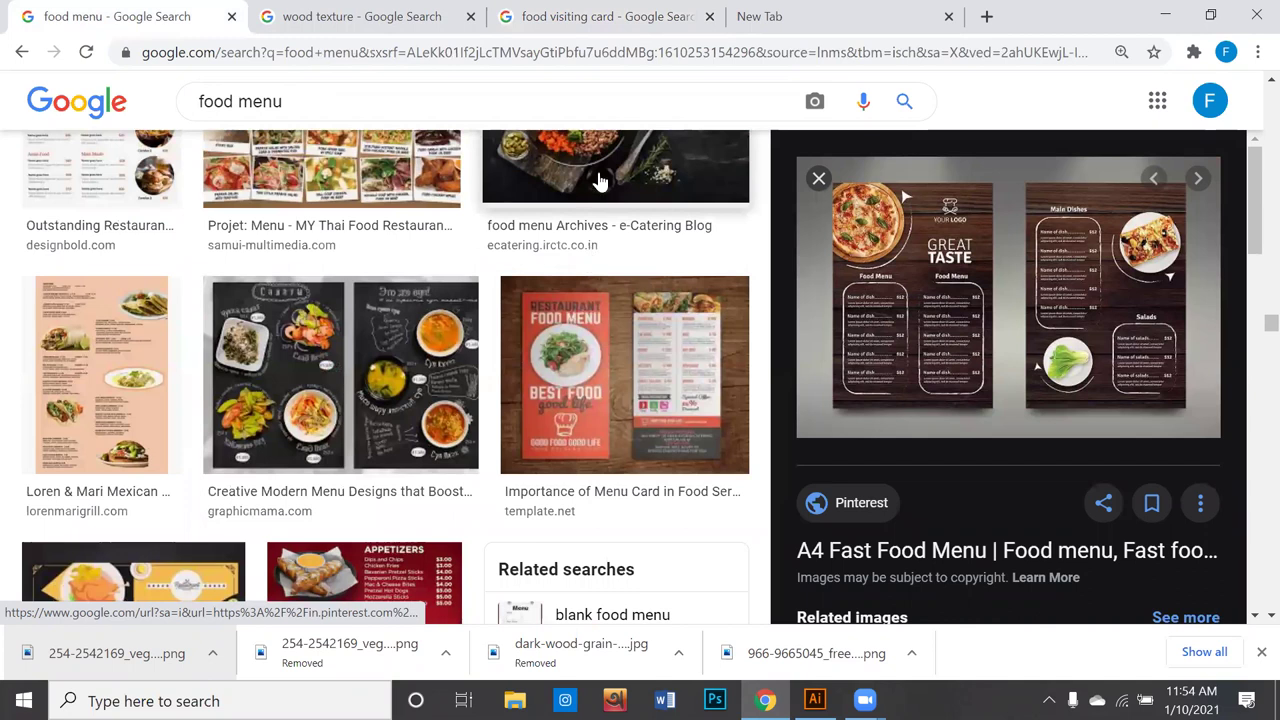
Step: Preview the dark food-plate photo and copy the image
{"action": "left_click", "coordinate": [598, 176]}
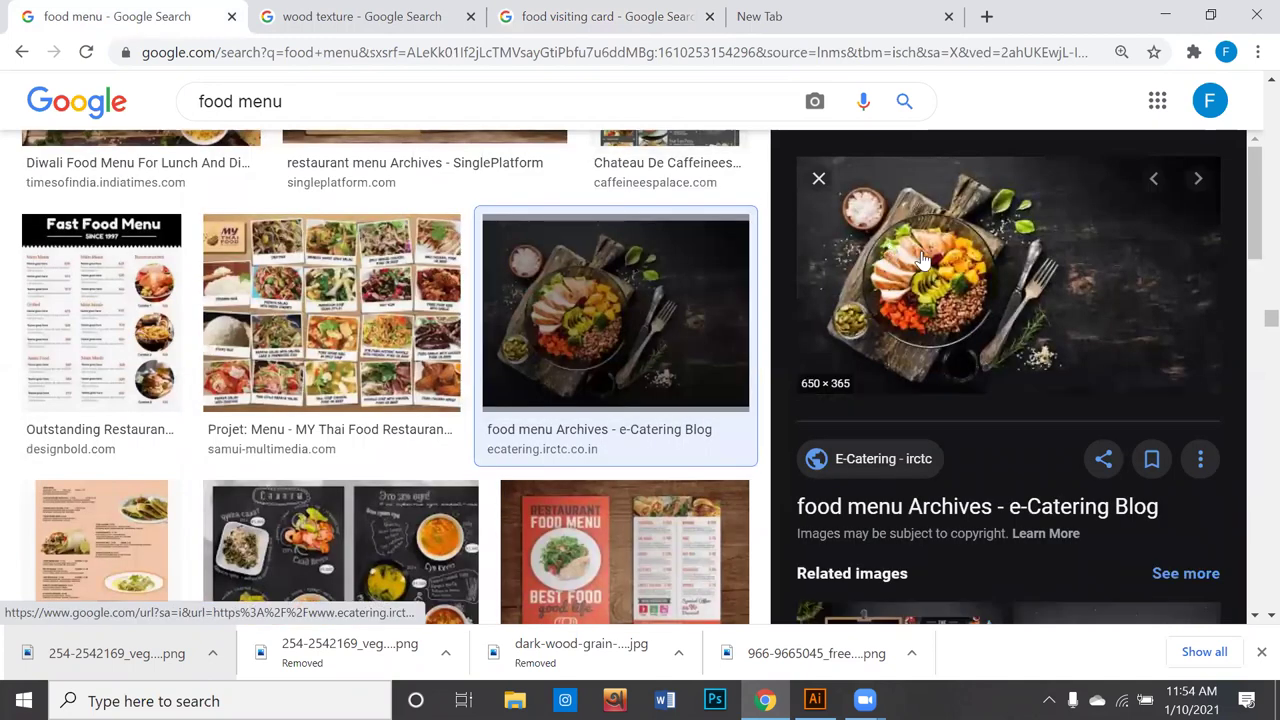
{"action": "right_click", "coordinate": [928, 255]}
{"action": "left_click", "coordinate": [966, 463]}
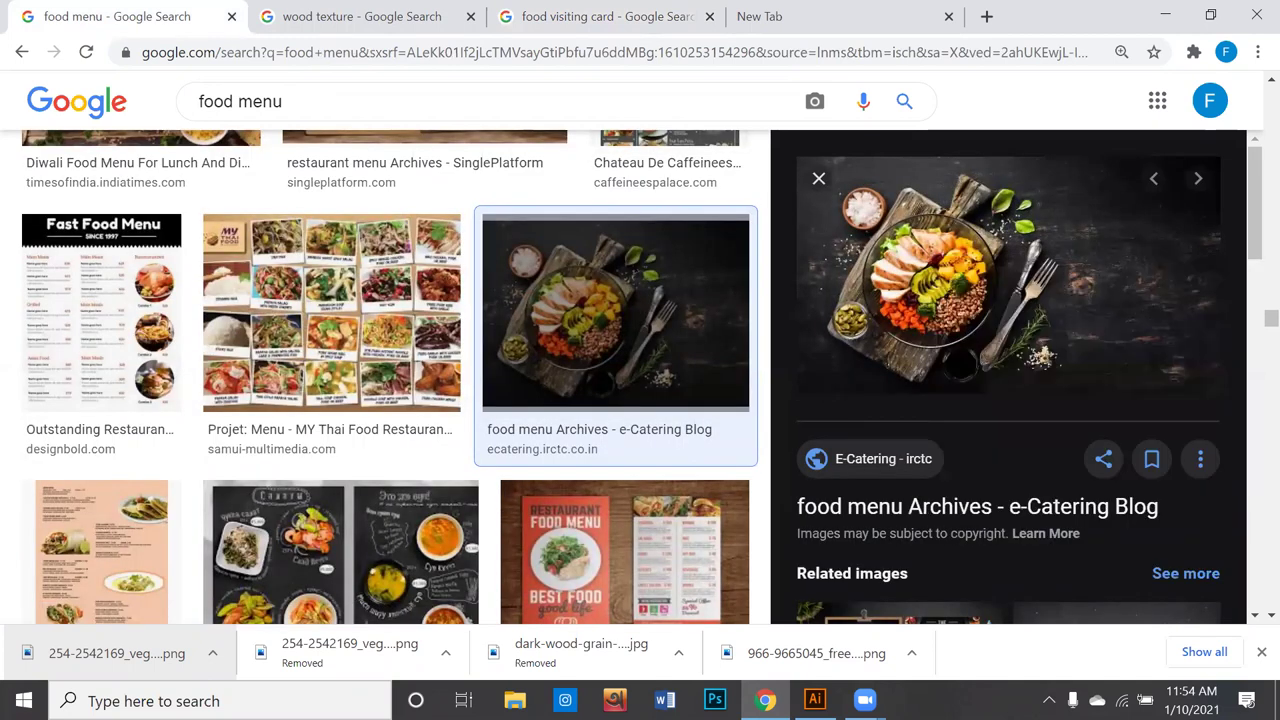
{"action": "key", "text": "alt+Tab"}
Step: Paste the copied food photo onto the Illustrator canvas and bring it fully into view
{"action": "scroll", "coordinate": [415, 260], "scroll_direction": "down", "scroll_amount": 3}
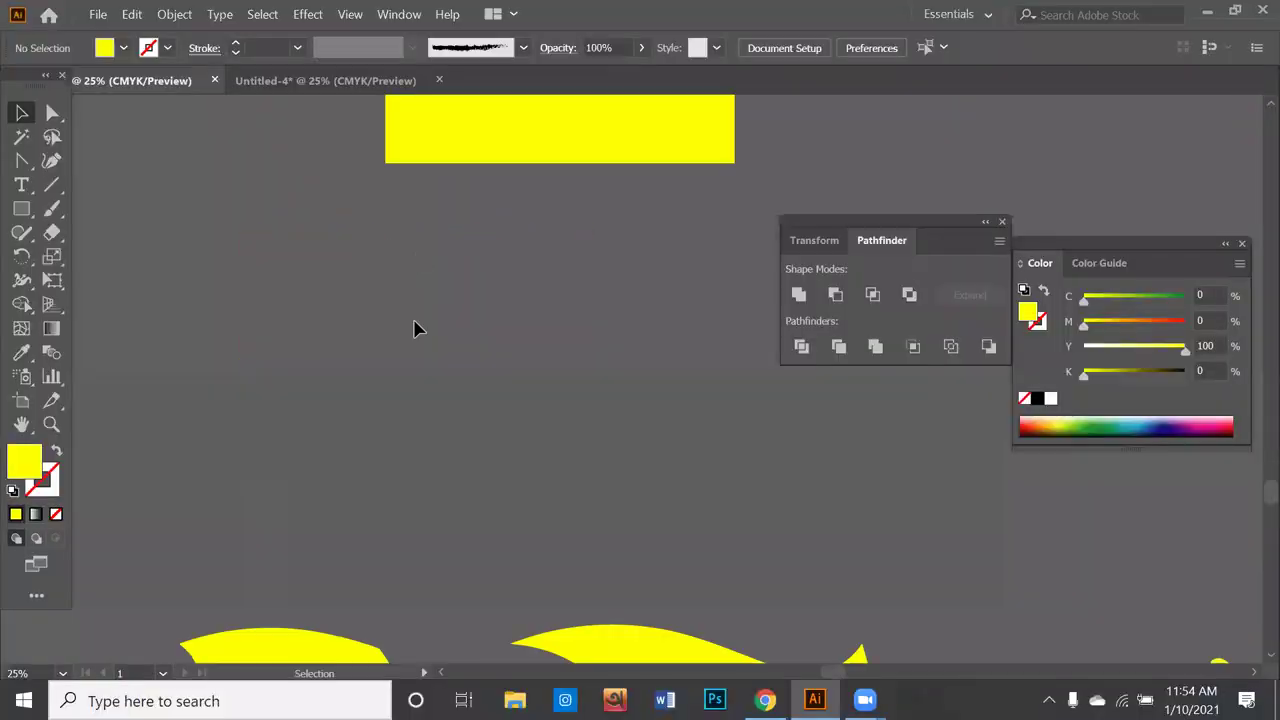
{"action": "key", "text": "ctrl+v"}
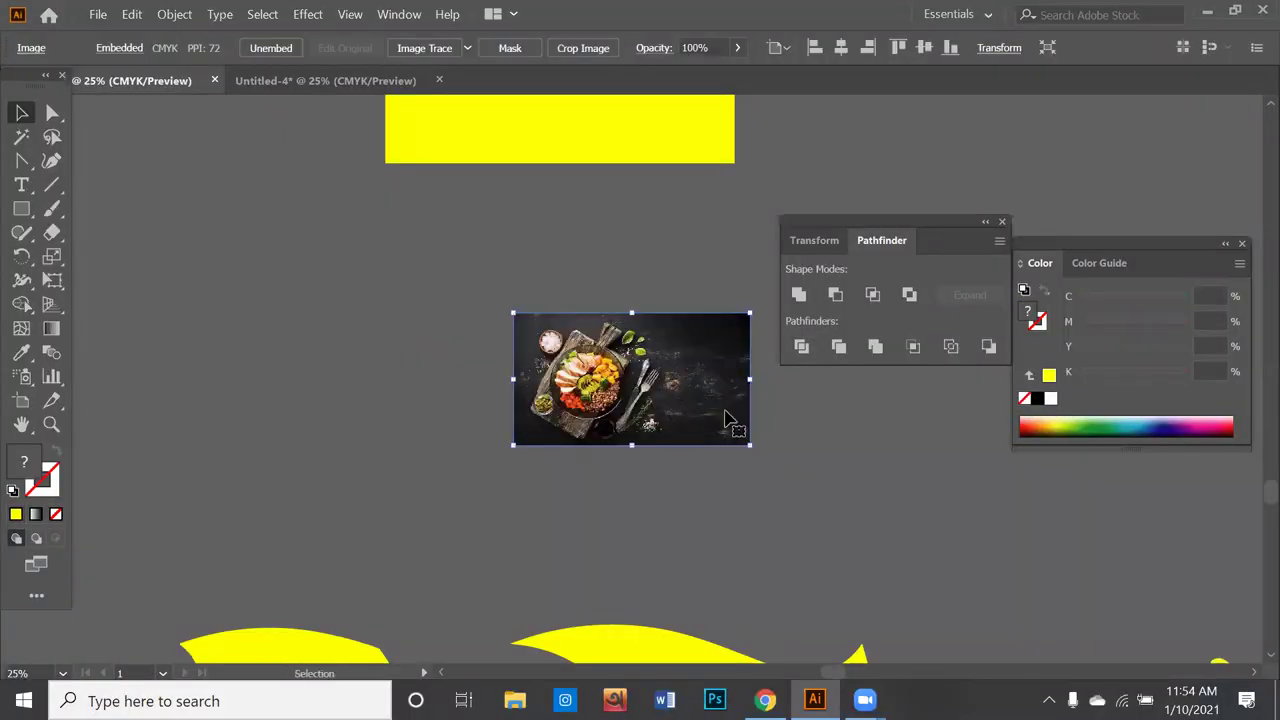
{"action": "scroll", "coordinate": [578, 408], "scroll_direction": "up", "scroll_amount": 1}
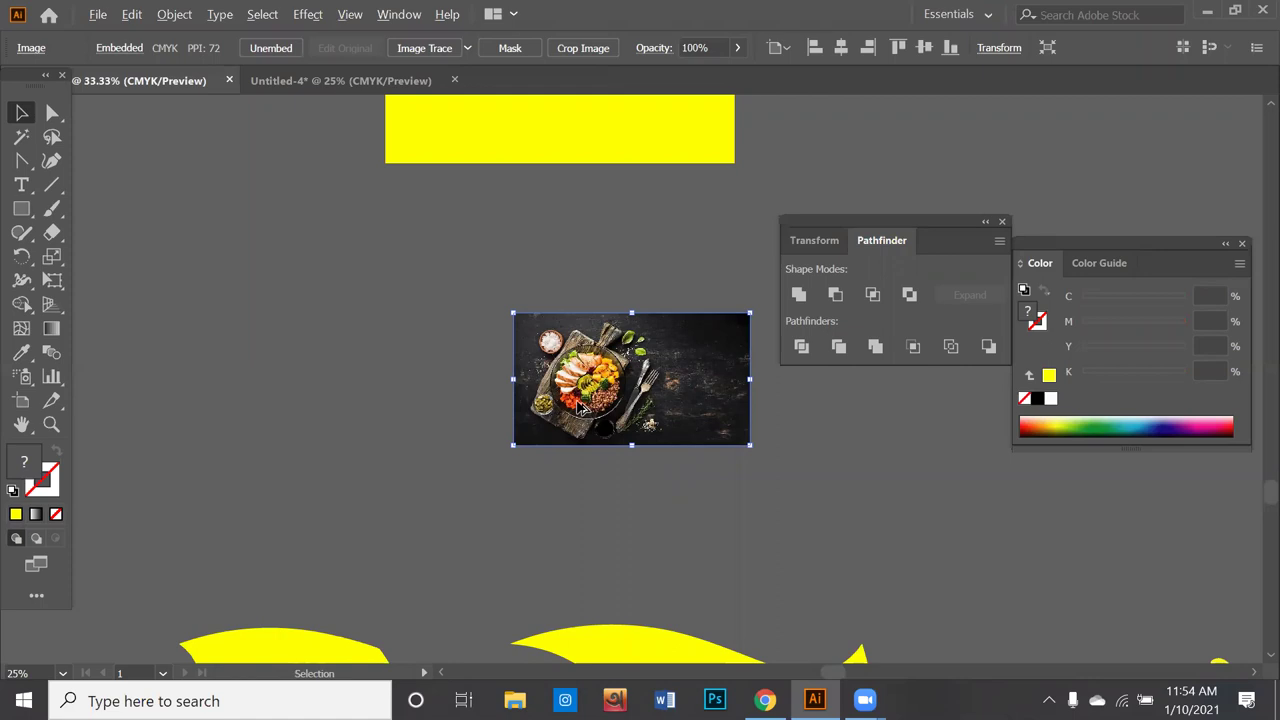
{"action": "scroll", "coordinate": [578, 408], "scroll_direction": "up", "scroll_amount": 1}
{"action": "scroll", "coordinate": [578, 408], "scroll_direction": "up", "scroll_amount": 1}
{"action": "scroll", "coordinate": [578, 408], "scroll_direction": "up", "scroll_amount": 1}
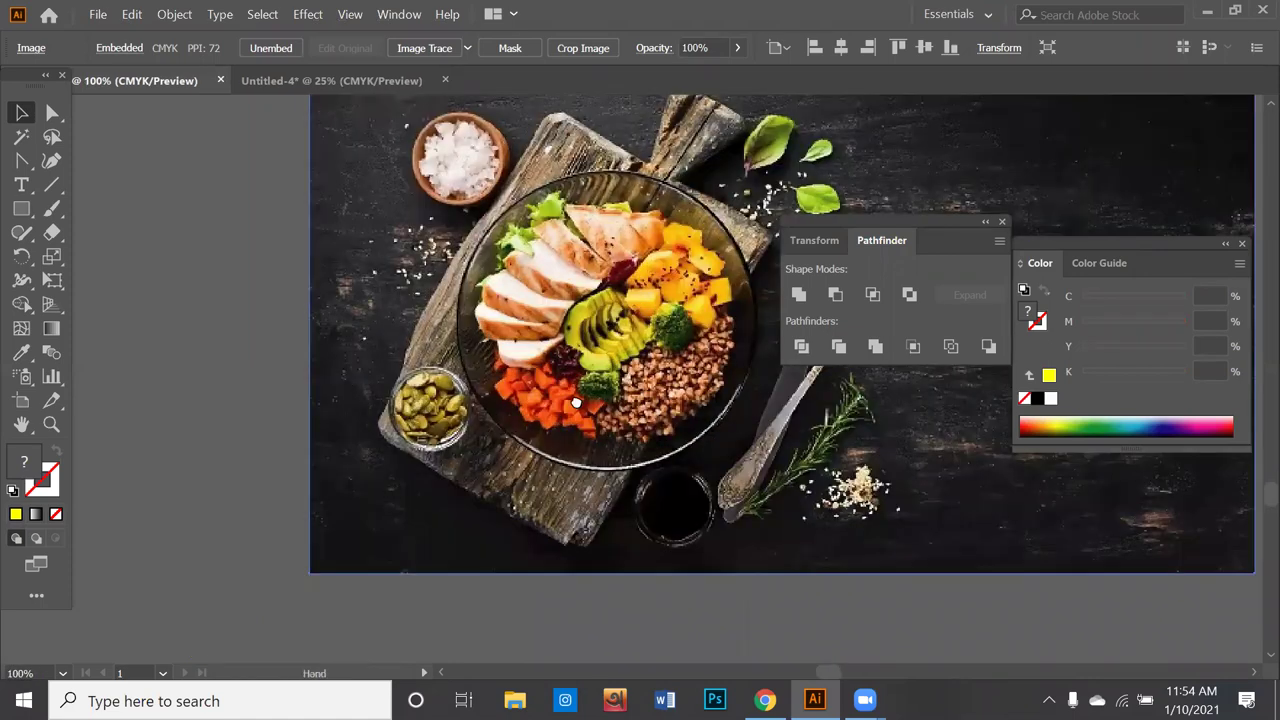
{"action": "left_click_drag", "start_coordinate": [578, 408], "coordinate": [388, 447]}
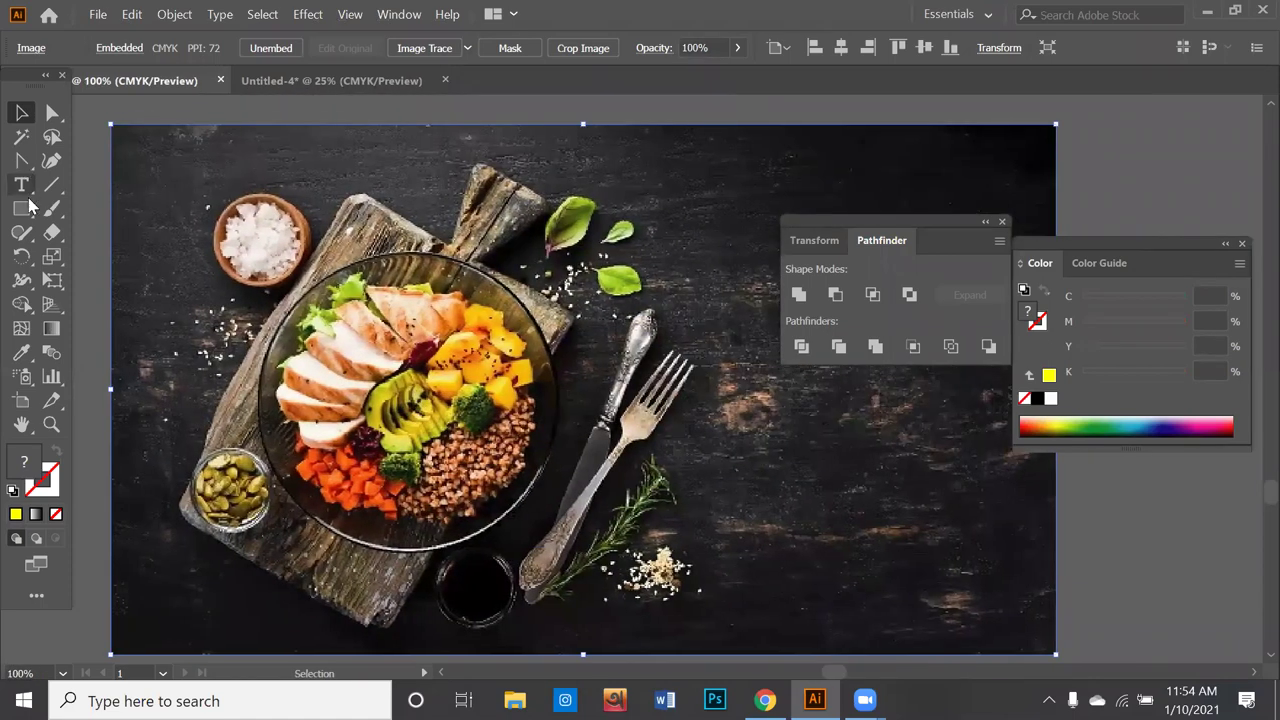
Step: Draw a large yellow circle with the Ellipse tool and move it left, off the photo
{"action": "left_click", "coordinate": [22, 210]}
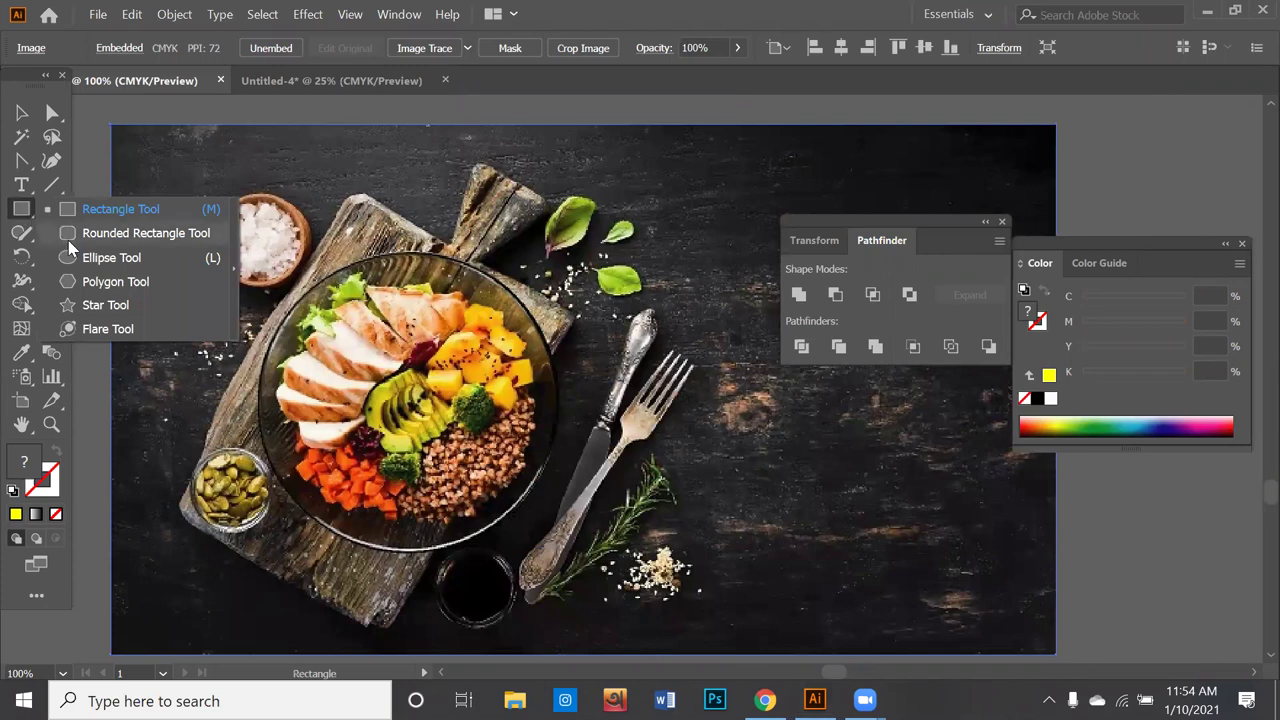
{"action": "left_click", "coordinate": [90, 257]}
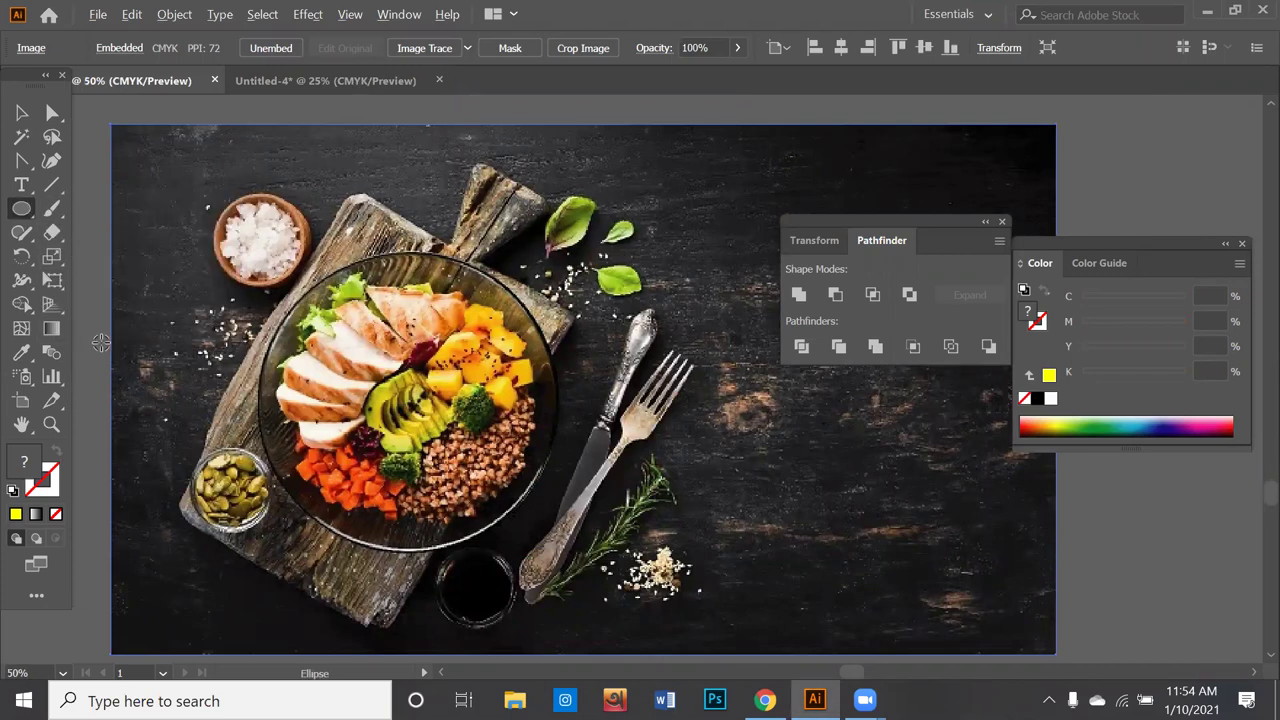
{"action": "scroll", "coordinate": [101, 342], "scroll_direction": "down", "scroll_amount": 2}
{"action": "scroll", "coordinate": [471, 309], "scroll_direction": "down", "scroll_amount": 1}
{"action": "left_click_drag", "start_coordinate": [406, 313], "coordinate": [477, 460]}
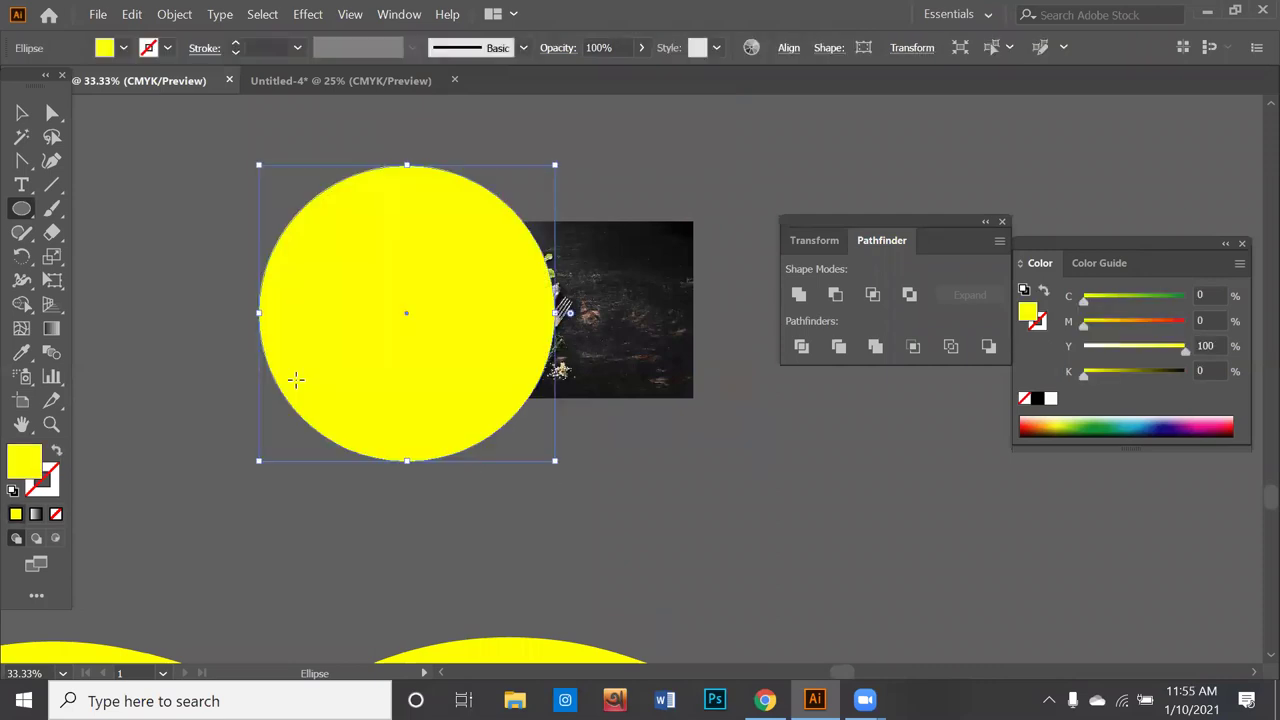
{"action": "left_click", "coordinate": [22, 113]}
{"action": "left_click_drag", "start_coordinate": [245, 212], "coordinate": [360, 285]}
{"action": "left_click", "coordinate": [497, 354]}
{"action": "left_click", "coordinate": [552, 492]}
{"action": "left_click_drag", "start_coordinate": [500, 410], "coordinate": [522, 430]}
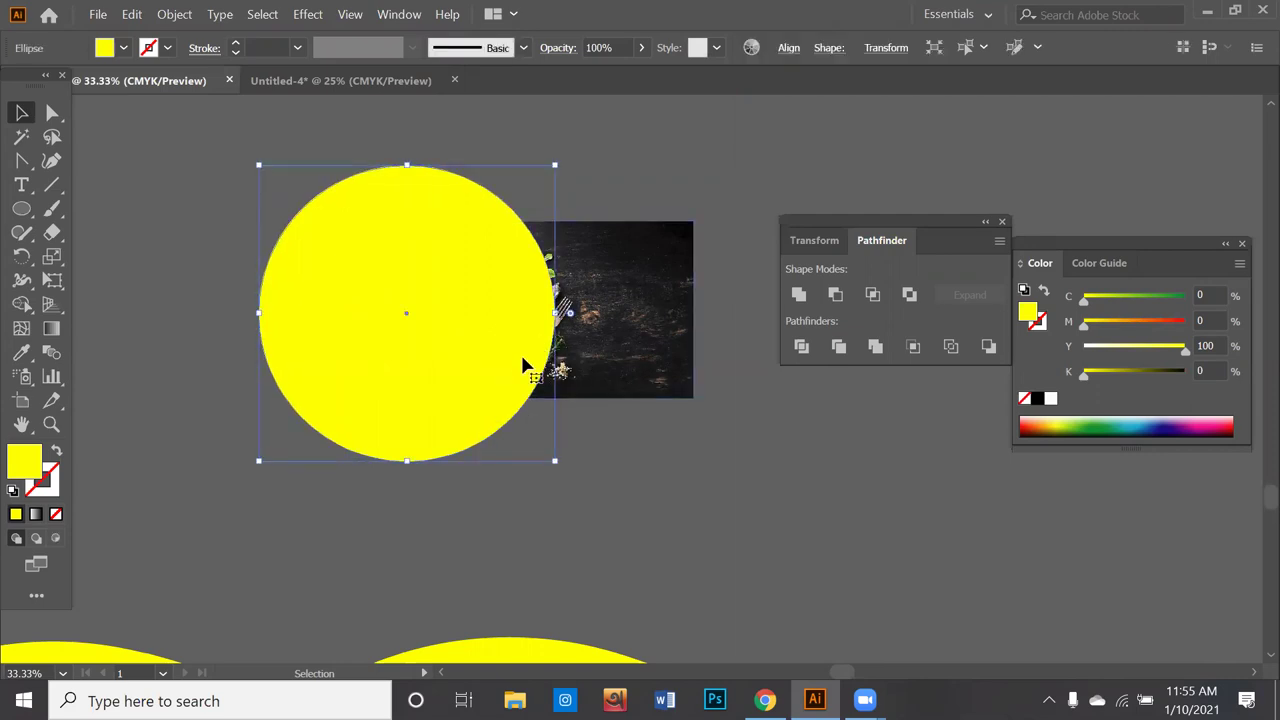
{"action": "left_click", "coordinate": [624, 380]}
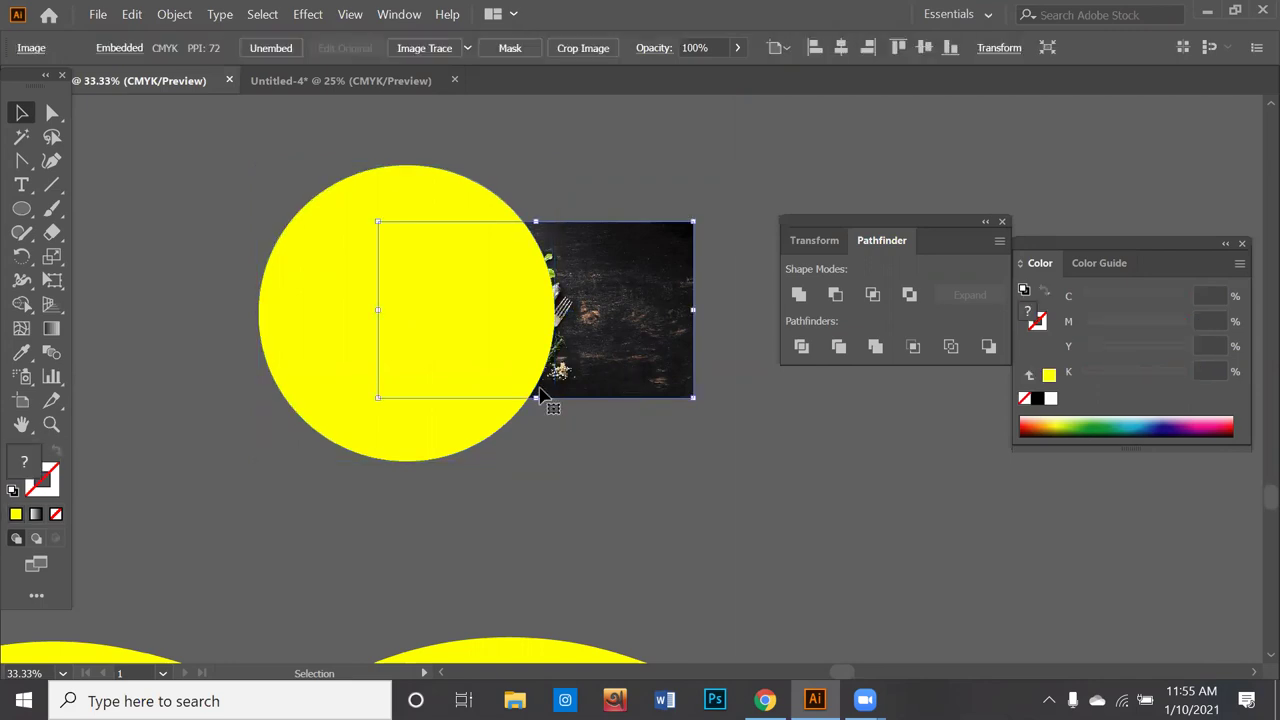
{"action": "left_click_drag", "start_coordinate": [280, 458], "coordinate": [4, 514]}
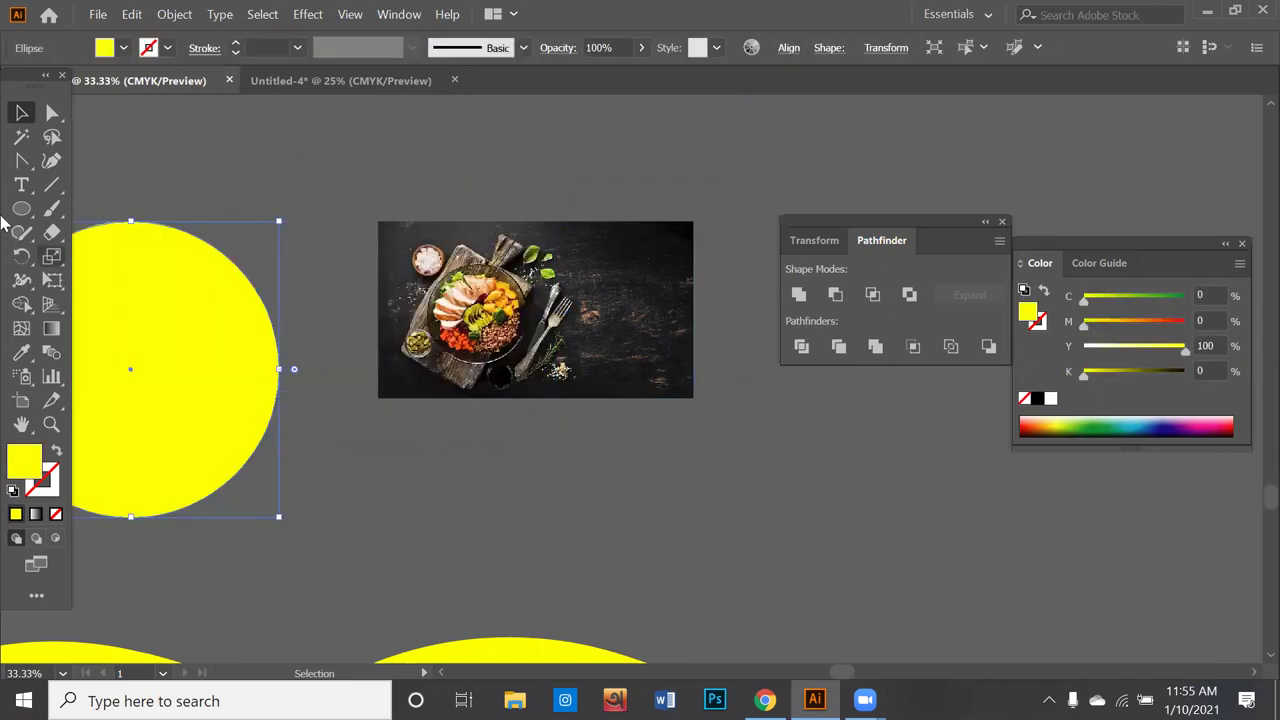
{"action": "left_click_drag", "start_coordinate": [24, 216], "coordinate": [74, 210]}
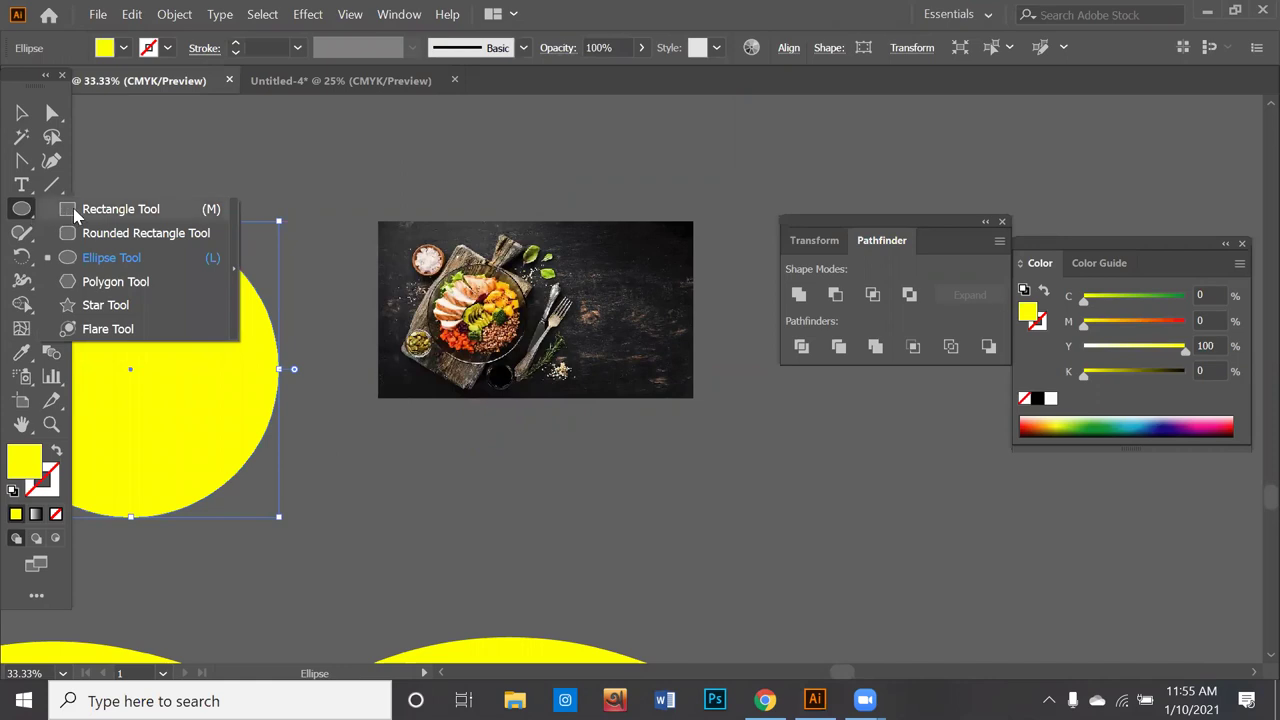
Step: Draw a rectangle over the food photo's left portion and nudge it slightly left
{"action": "mouse_move", "coordinate": [379, 217]}
{"action": "left_mouse_down"}
{"action": "mouse_move", "coordinate": [580, 399]}
{"action": "mouse_move", "coordinate": [594, 397]}
{"action": "left_mouse_up"}
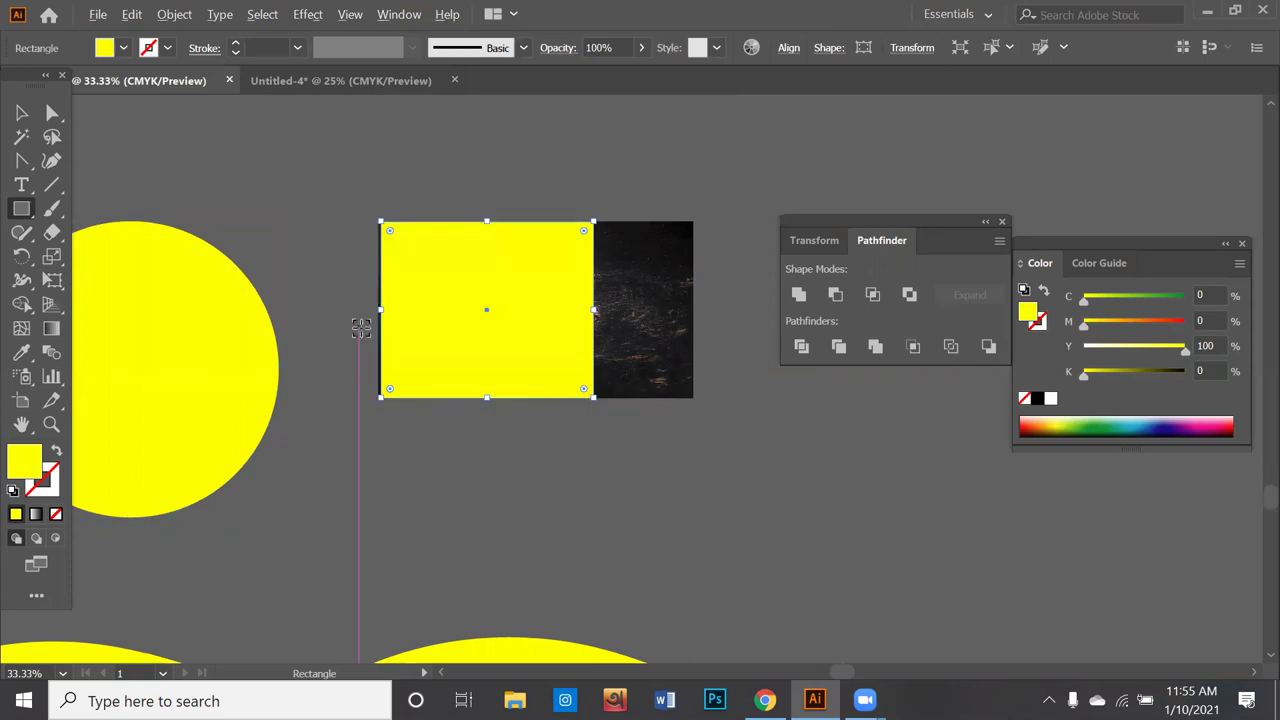
{"action": "key", "text": "ctrl+1"}
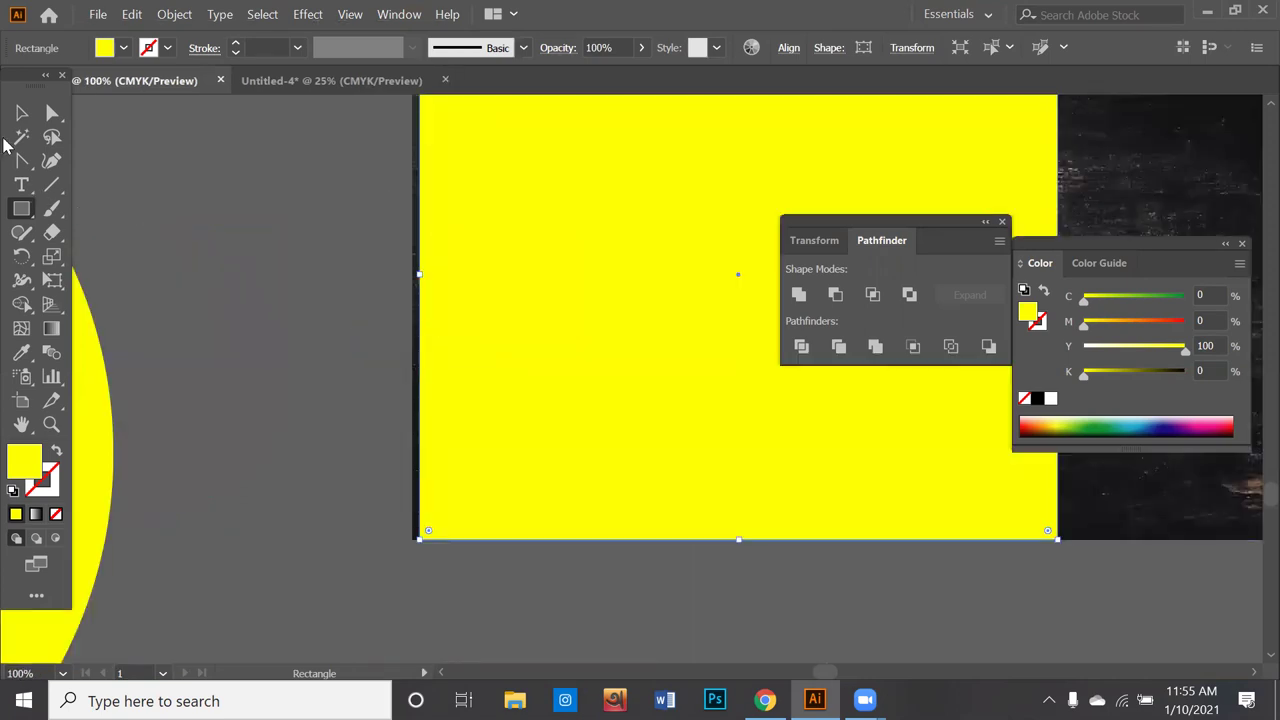
{"action": "left_click", "coordinate": [22, 113]}
{"action": "mouse_move", "coordinate": [538, 270]}
{"action": "left_mouse_down"}
{"action": "mouse_move", "coordinate": [551, 271]}
{"action": "mouse_move", "coordinate": [533, 272]}
{"action": "left_mouse_up"}
{"action": "left_click", "coordinate": [334, 300]}
{"action": "key", "text": "ctrl+minus"}
Step: Fill the rectangle black and move the yellow circle over its left side
{"action": "key", "text": "ctrl+minus"}
{"action": "left_click", "coordinate": [1083, 428]}
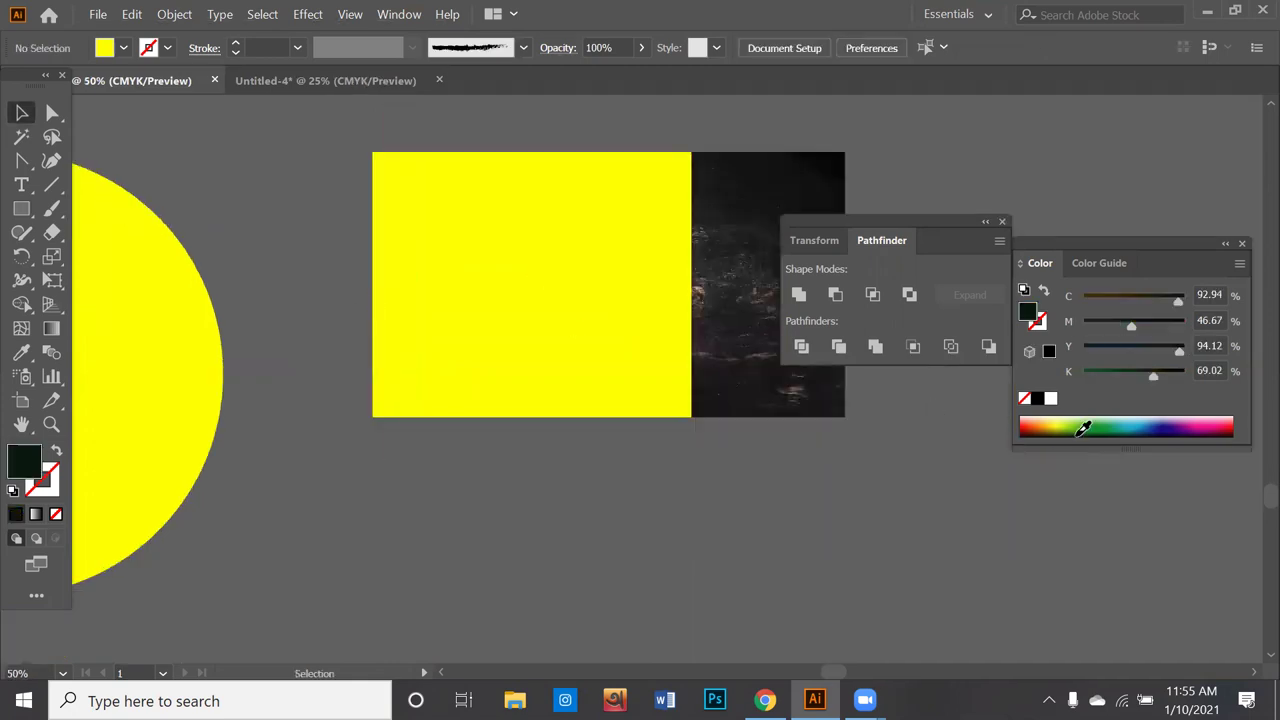
{"action": "left_click", "coordinate": [1038, 398]}
{"action": "key", "text": "ctrl+minus"}
{"action": "key", "text": "ctrl+z"}
{"action": "left_click", "coordinate": [1038, 398]}
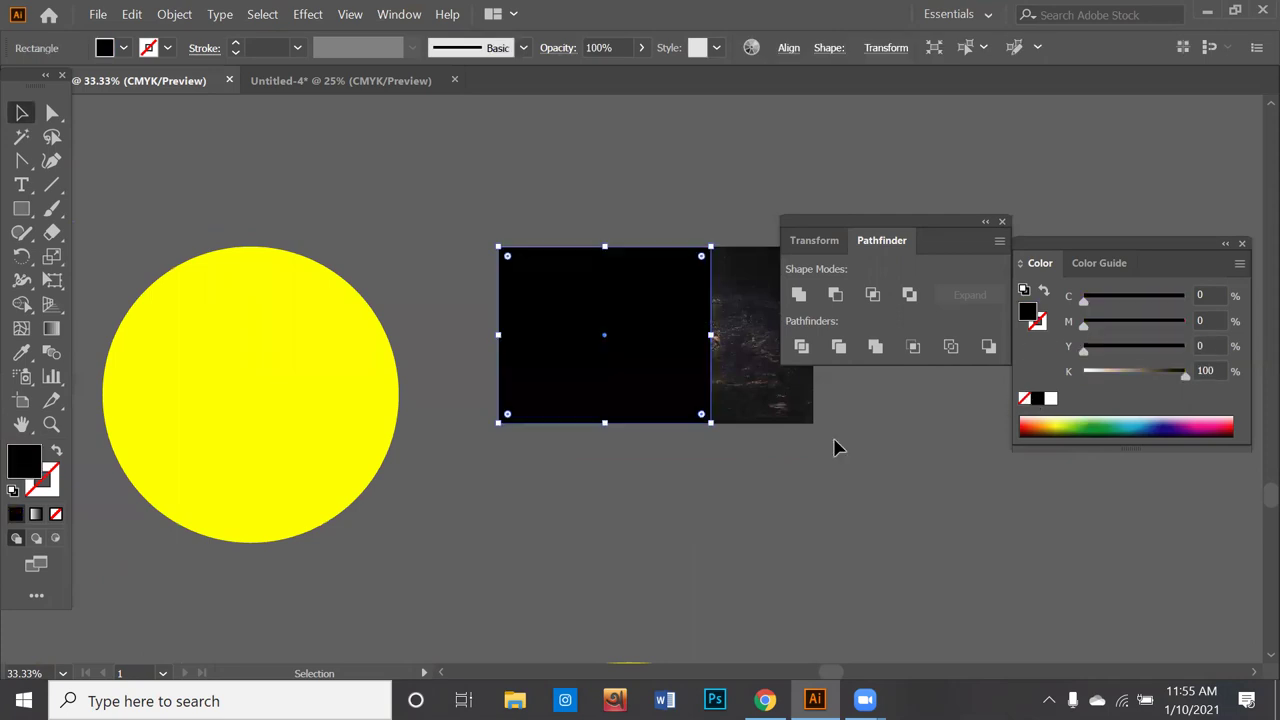
{"action": "left_click_drag", "start_coordinate": [306, 438], "coordinate": [528, 420]}
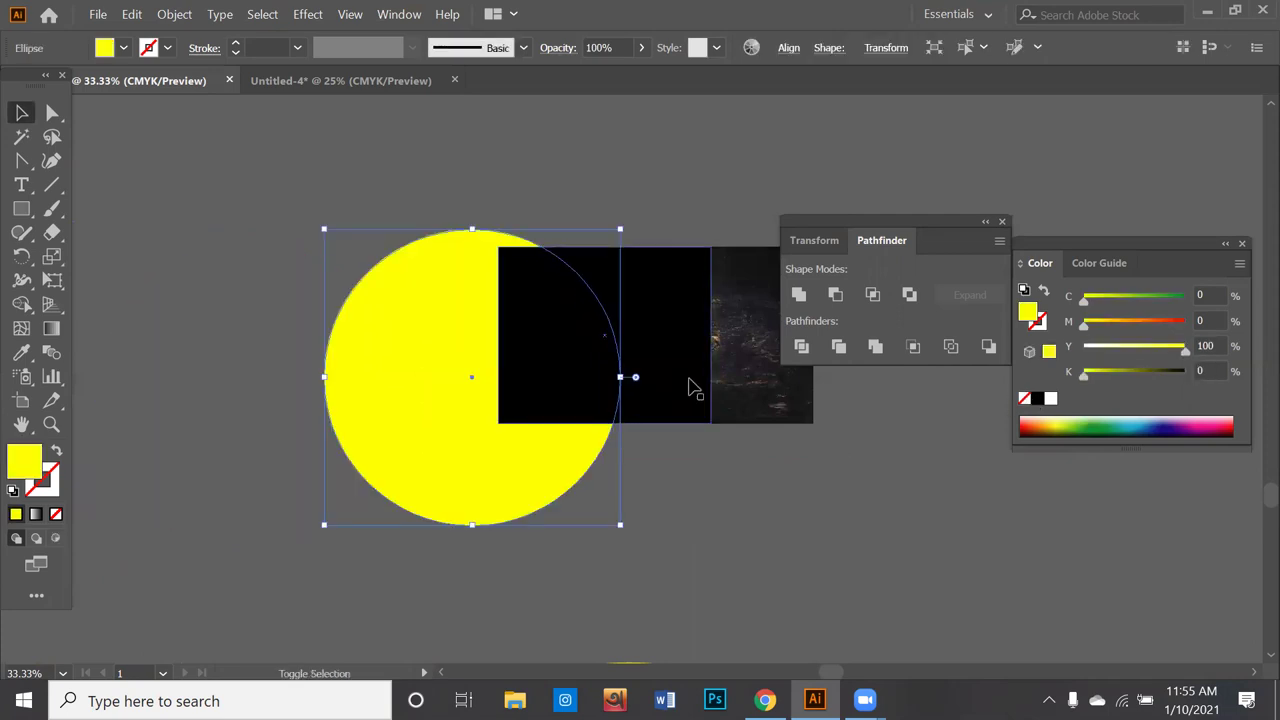
Step: Select the yellow circle and black rectangle together and divide them with Pathfinder
{"action": "left_click", "coordinate": [665, 388], "text": "shift"}
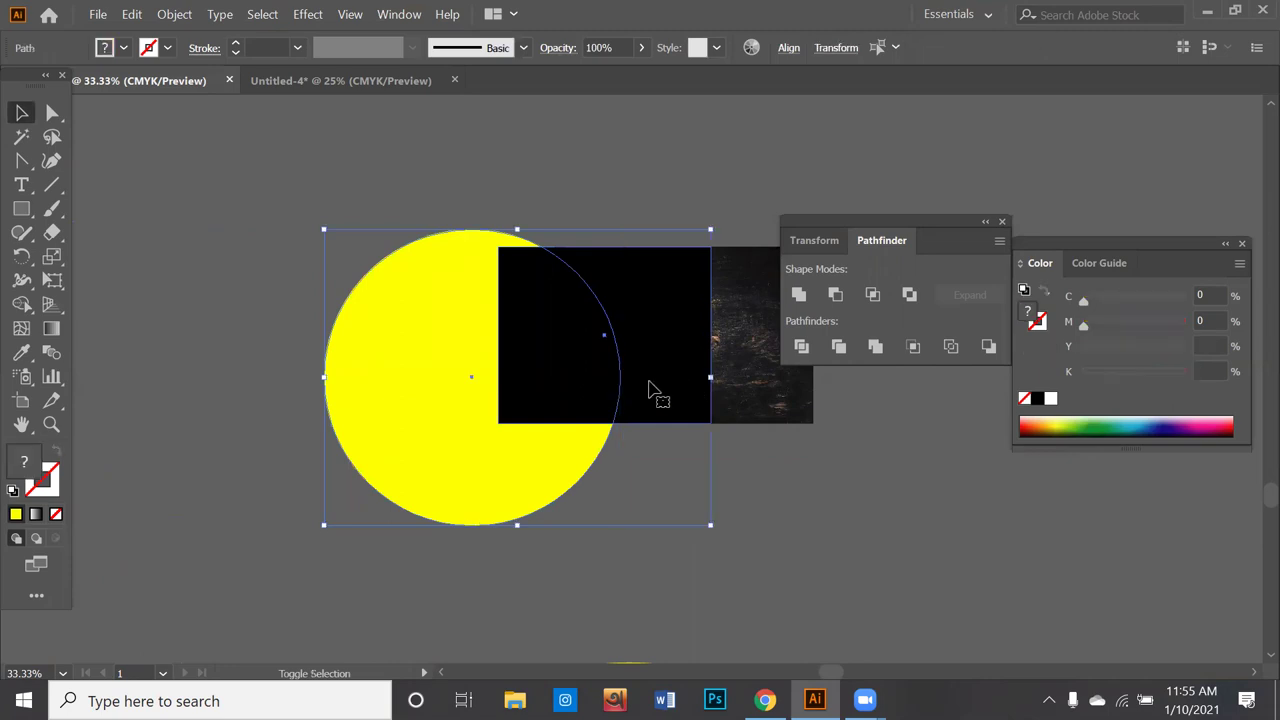
{"action": "left_click", "coordinate": [801, 346]}
{"action": "right_click", "coordinate": [596, 368]}
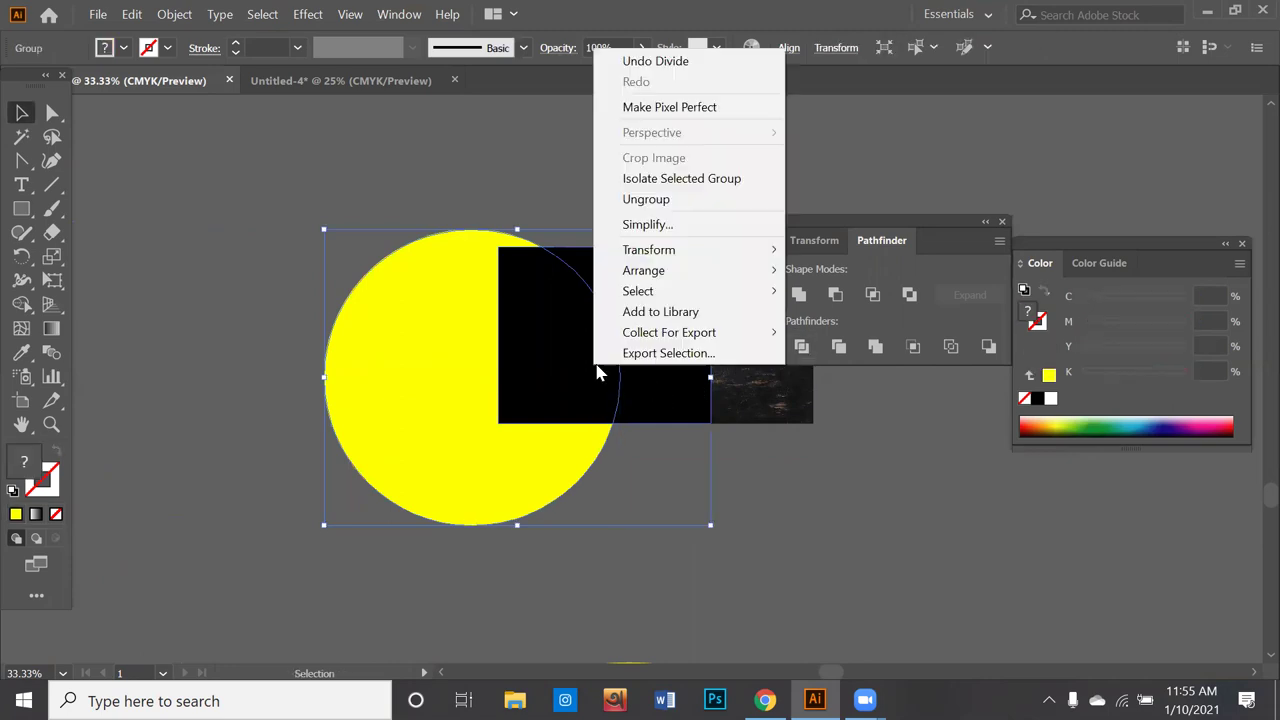
{"action": "mouse_move", "coordinate": [643, 270]}
{"action": "left_click", "coordinate": [851, 392]}
{"action": "left_click", "coordinate": [803, 346]}
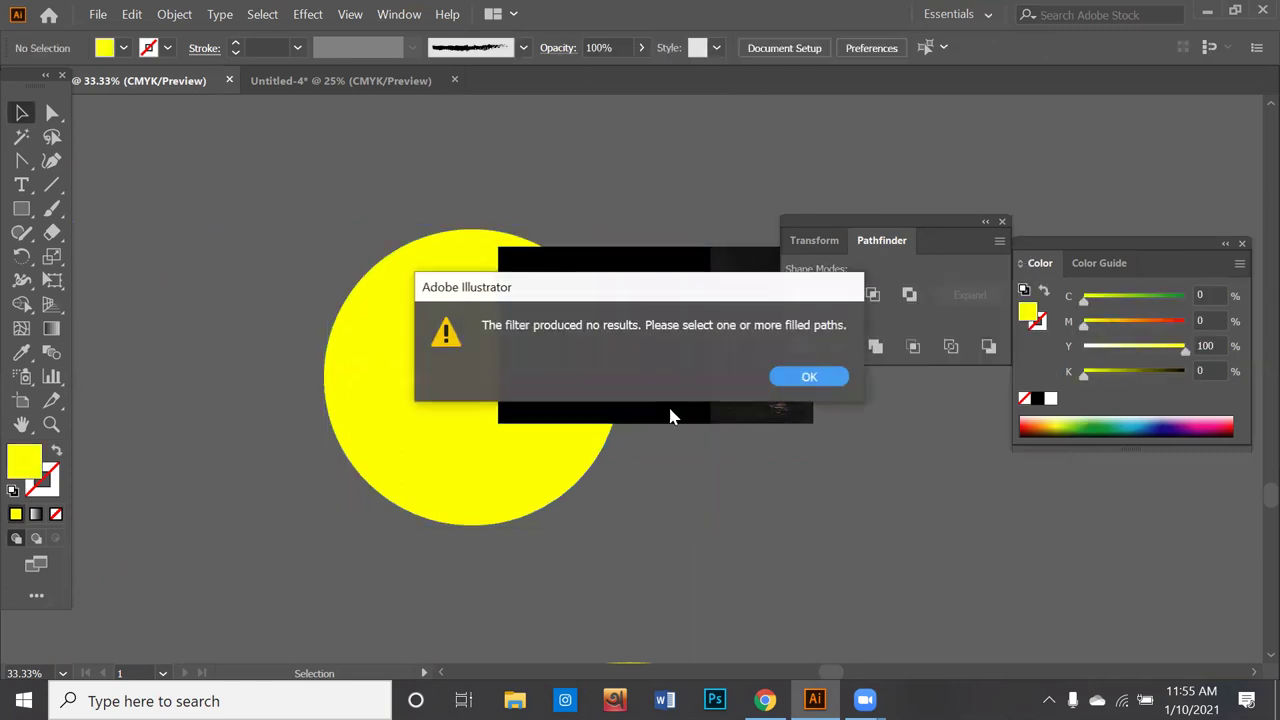
{"action": "left_click", "coordinate": [780, 377]}
{"action": "left_click", "coordinate": [625, 374]}
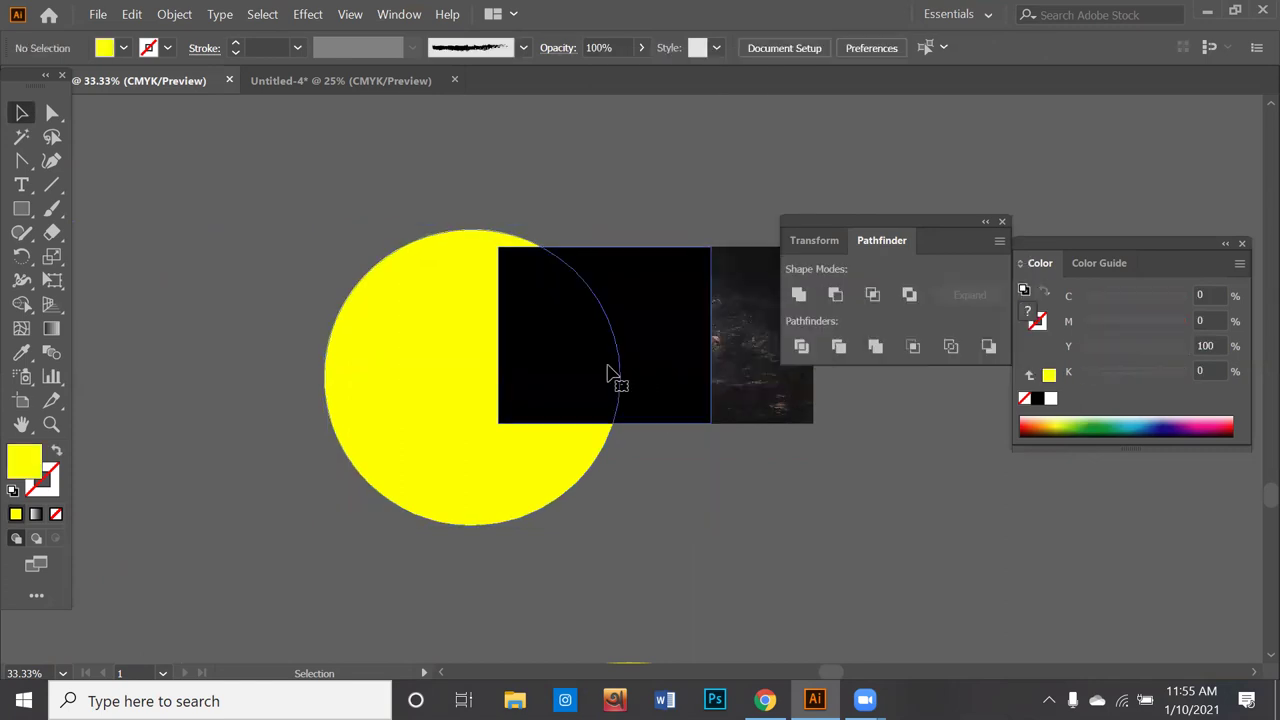
Step: Ungroup the pieces and delete the outer black piece and the yellow circle piece
{"action": "right_click", "coordinate": [551, 367]}
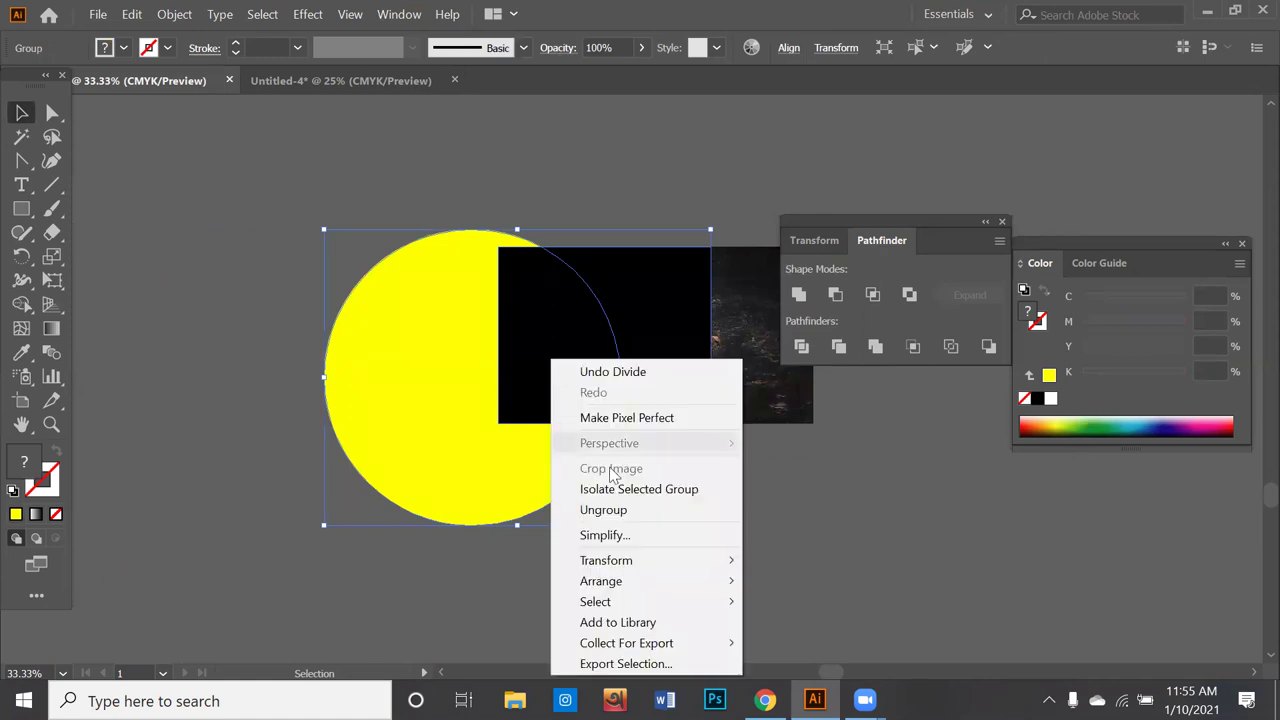
{"action": "left_click", "coordinate": [665, 512]}
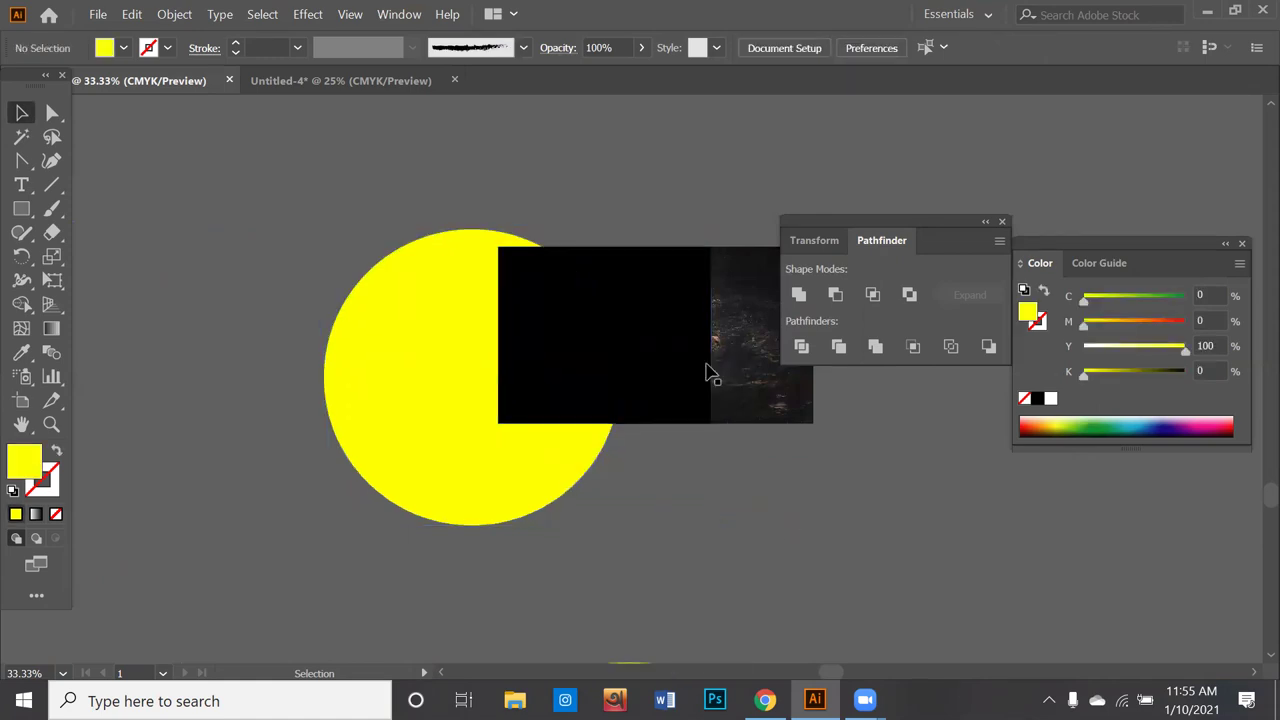
{"action": "left_click", "coordinate": [706, 366]}
{"action": "key", "text": "Delete"}
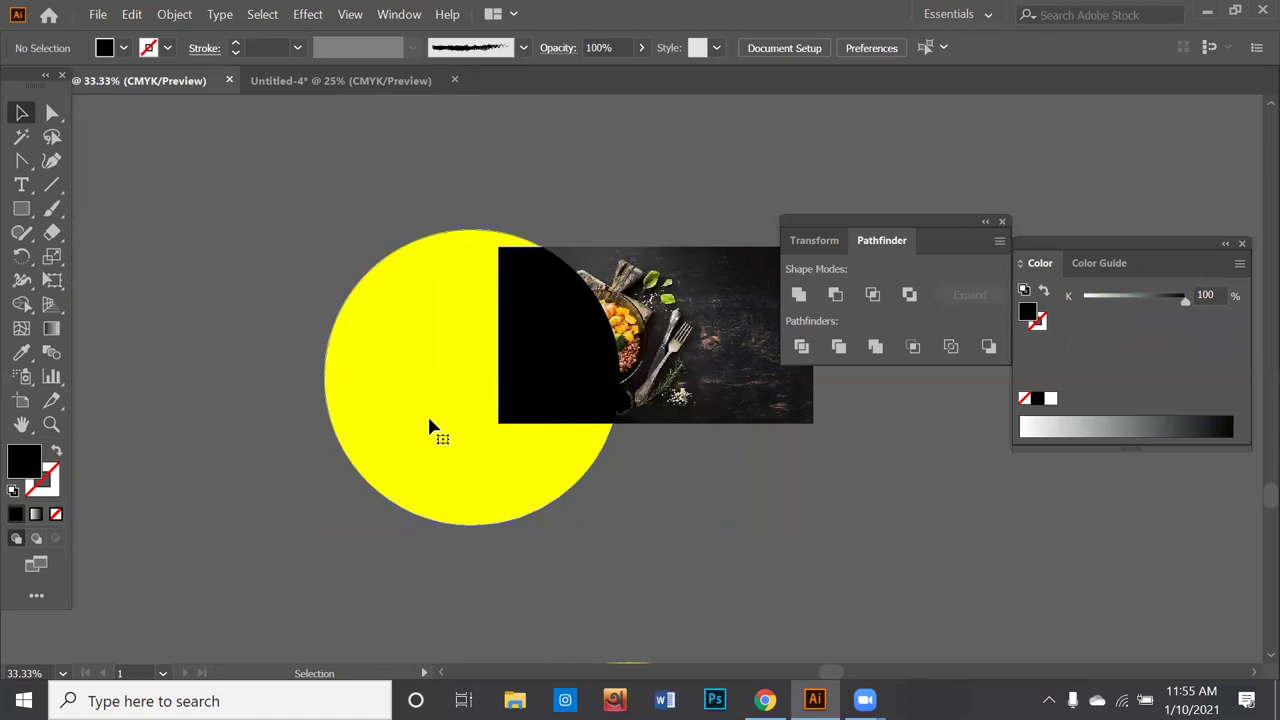
{"action": "left_click", "coordinate": [430, 428]}
{"action": "key", "text": "Delete"}
Step: Alt-drag a copy of the black curved shape to the left of the photo
{"action": "left_click_drag", "start_coordinate": [610, 312], "coordinate": [548, 430]}
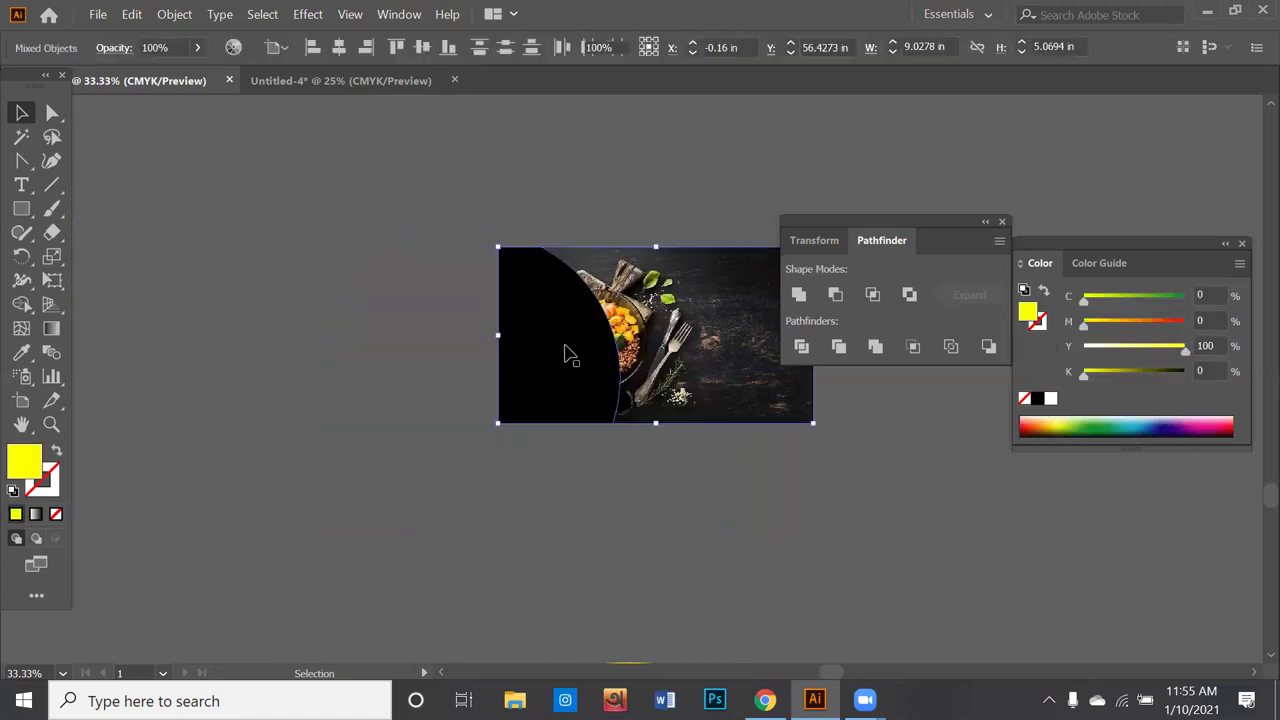
{"action": "key", "text": "ctrl+shift+a"}
{"action": "left_click", "coordinate": [566, 354]}
{"action": "left_click_drag", "start_coordinate": [566, 354], "coordinate": [422, 354]}
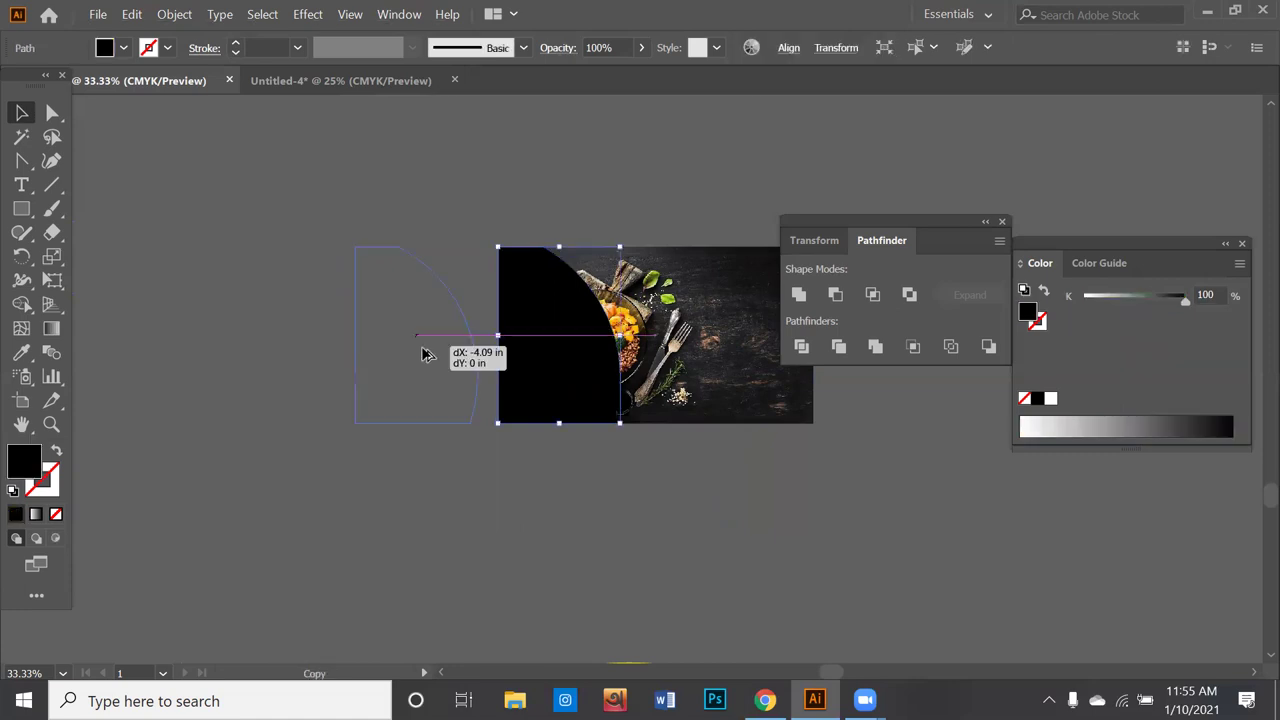
{"action": "left_click", "coordinate": [611, 460]}
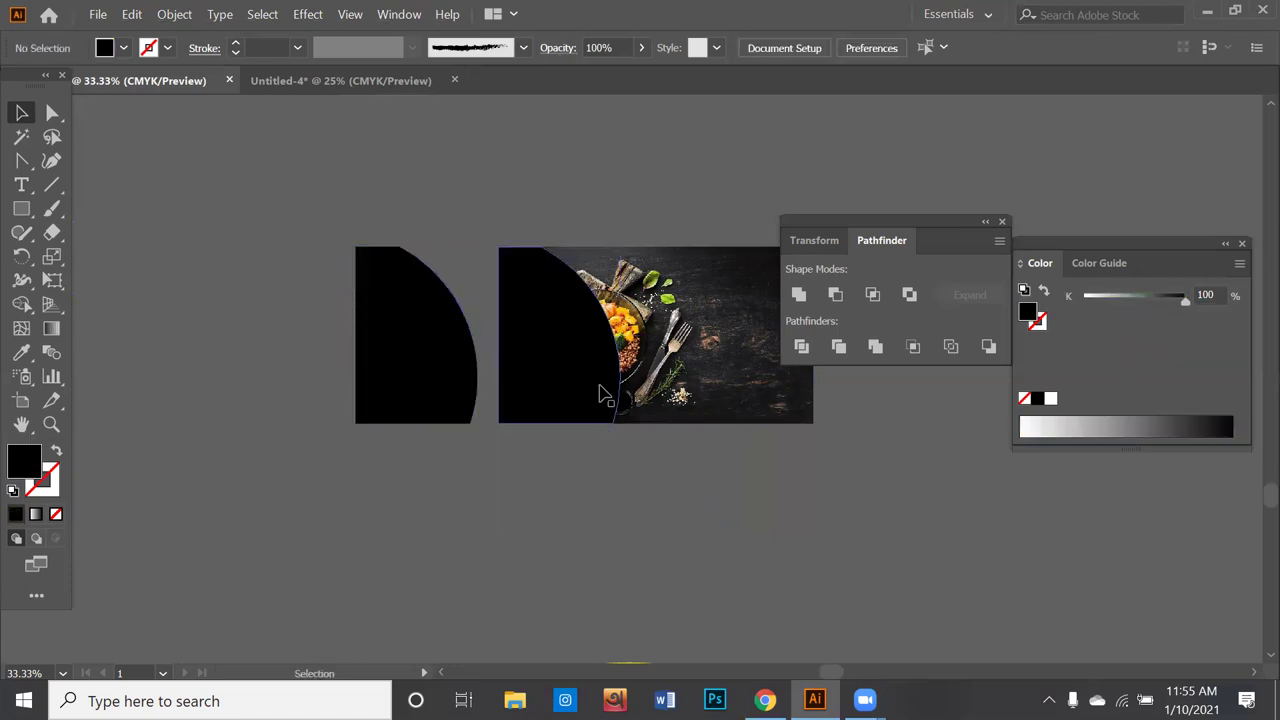
Step: Widen the black shape, clip the photo inside it, then undo the clipping mask
{"action": "left_click", "coordinate": [600, 390]}
{"action": "left_click", "coordinate": [630, 362], "text": "shift"}
{"action": "left_click_drag", "start_coordinate": [620, 336], "coordinate": [716, 352]}
{"action": "left_click_drag", "start_coordinate": [665, 485], "coordinate": [600, 314]}
{"action": "right_click", "coordinate": [600, 314]}
{"action": "left_click", "coordinate": [655, 466]}
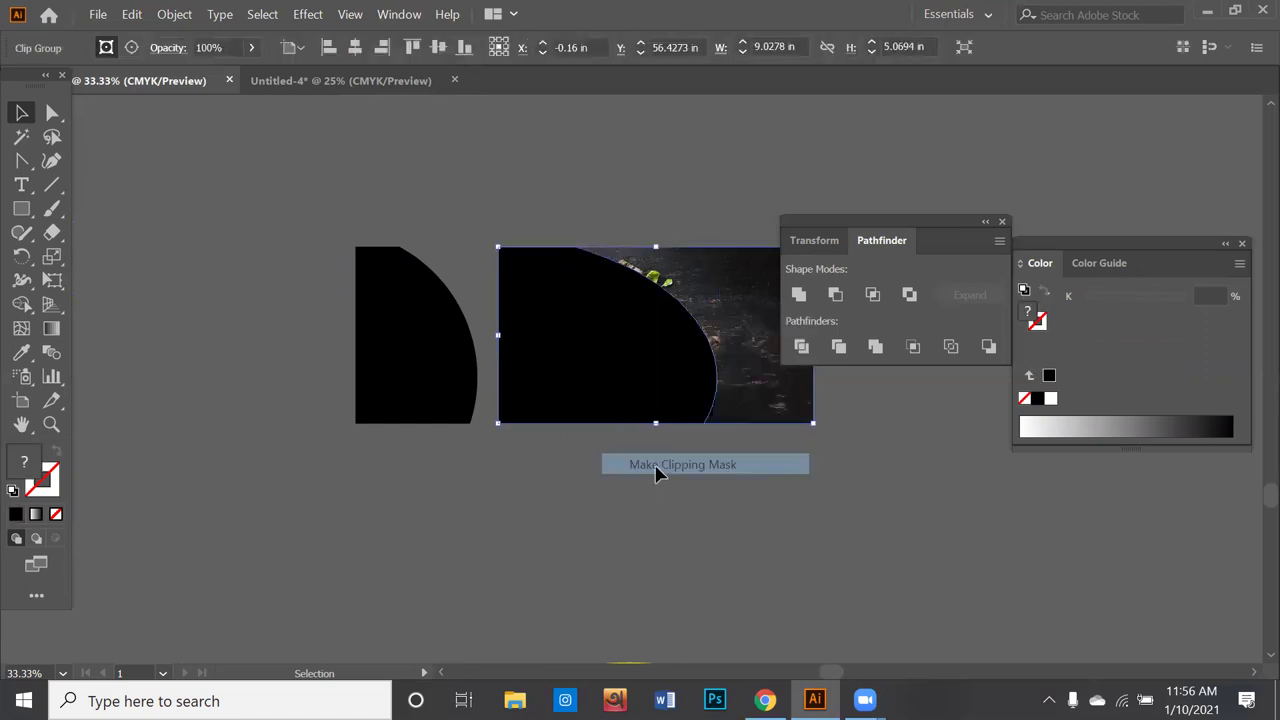
{"action": "key", "text": "ctrl"}
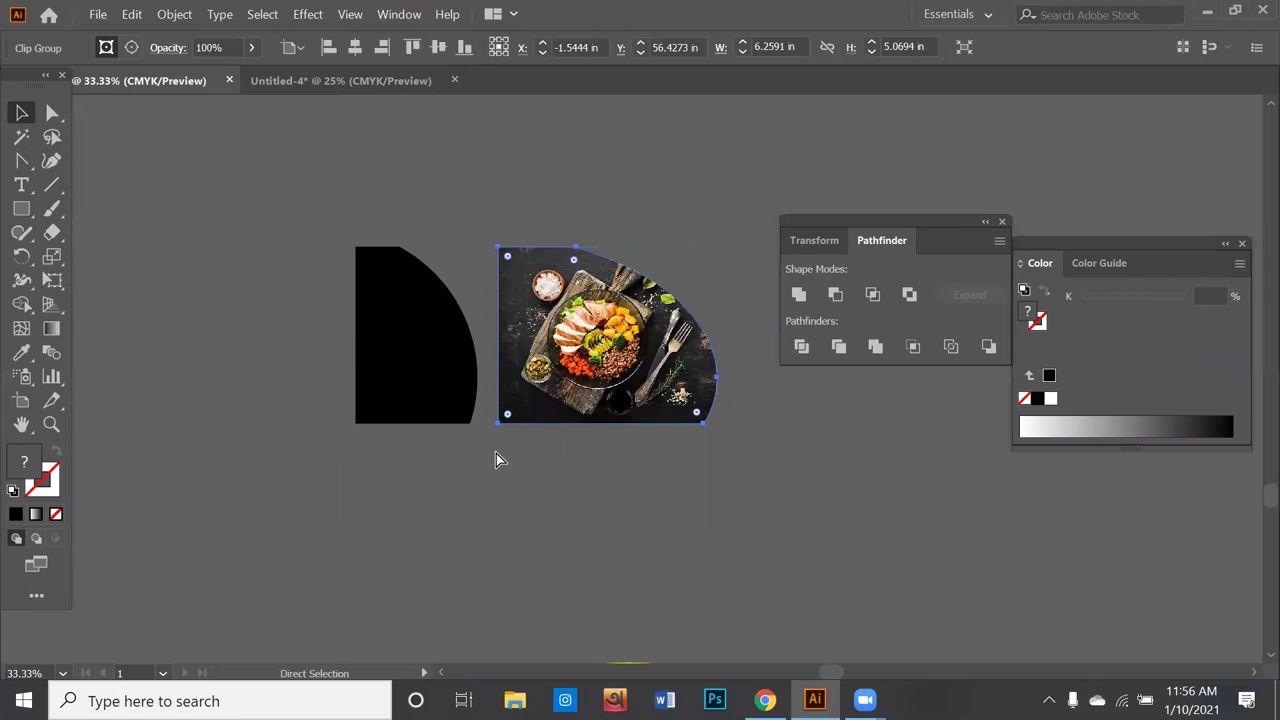
{"action": "key", "text": "ctrl+z"}
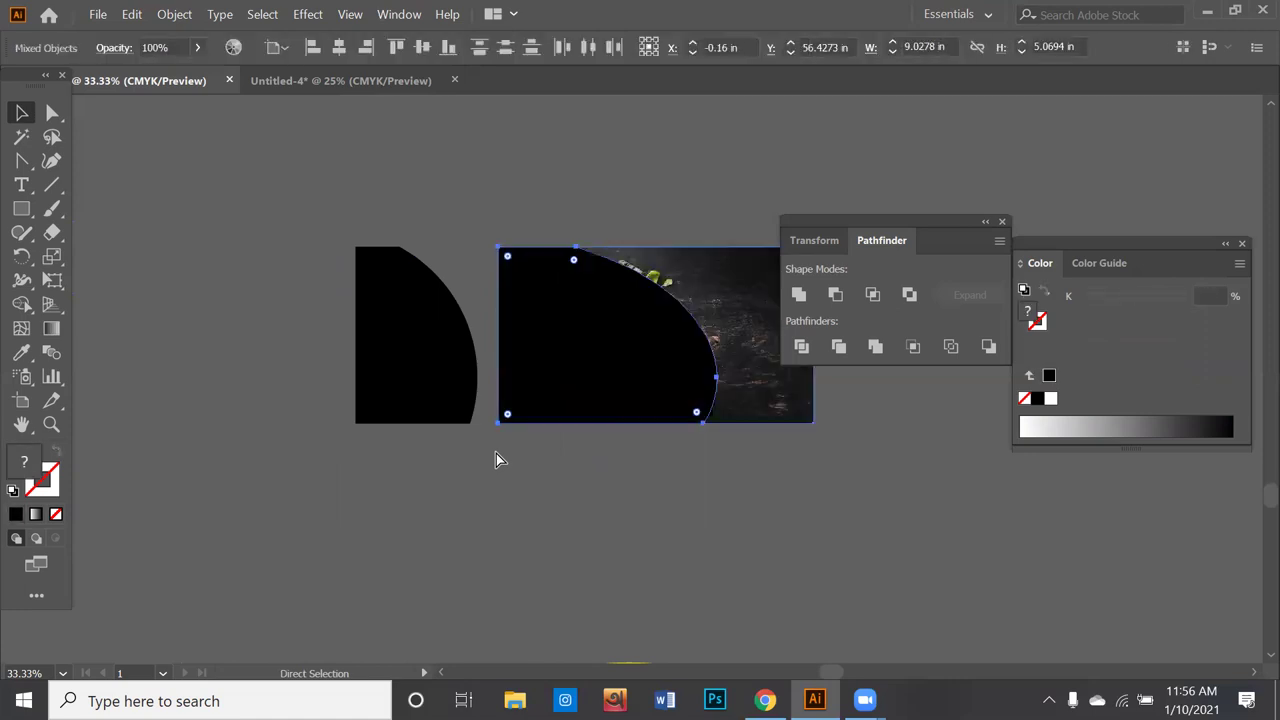
{"action": "key", "text": "ctrl+7"}
{"action": "left_click", "coordinate": [487, 465]}
Step: Undo the leftover copy and an accidental nudge, keeping the black curved shape over the photo
{"action": "key", "text": "ctrl"}
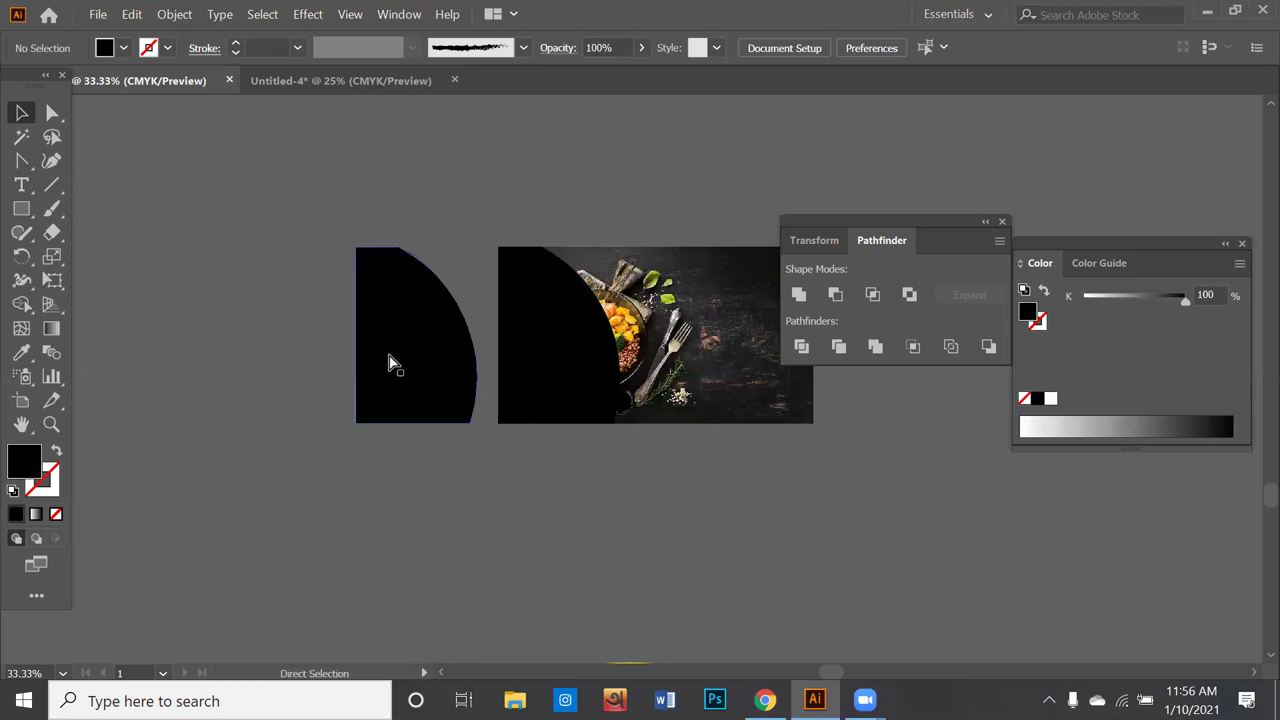
{"action": "key", "text": "ctrl+z"}
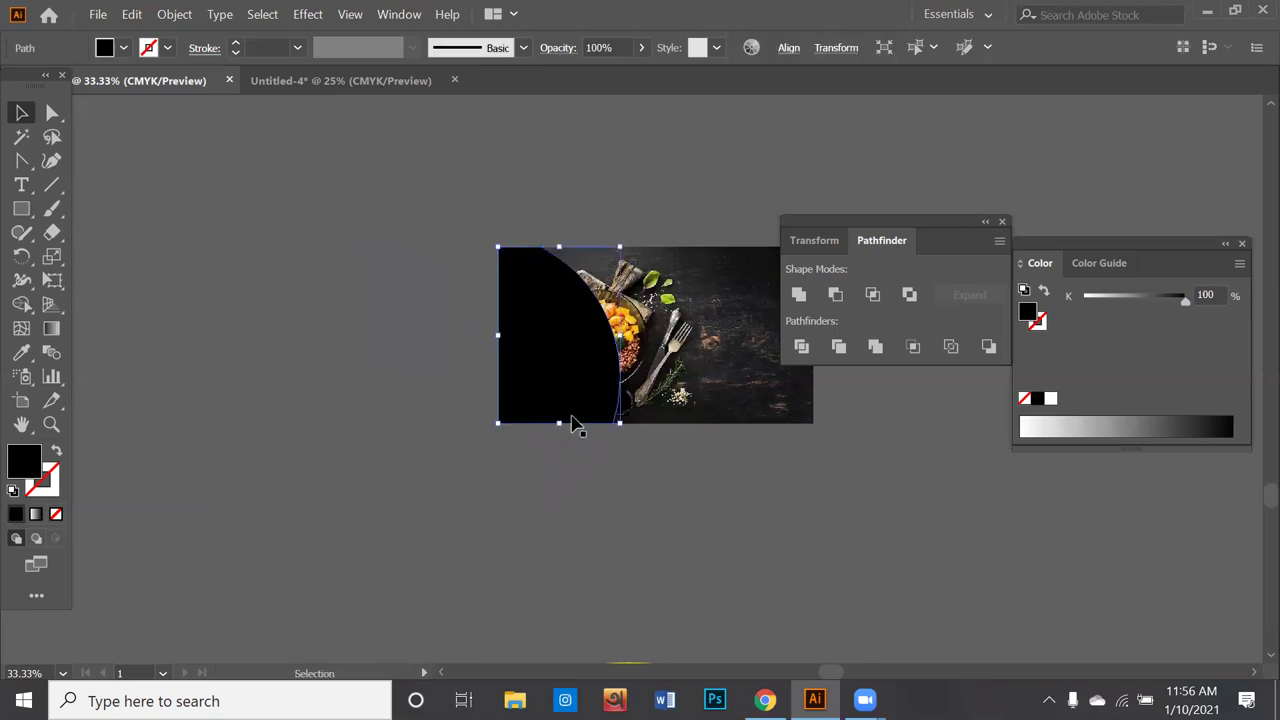
{"action": "left_click", "coordinate": [571, 426]}
{"action": "left_click_drag", "start_coordinate": [615, 408], "coordinate": [619, 414]}
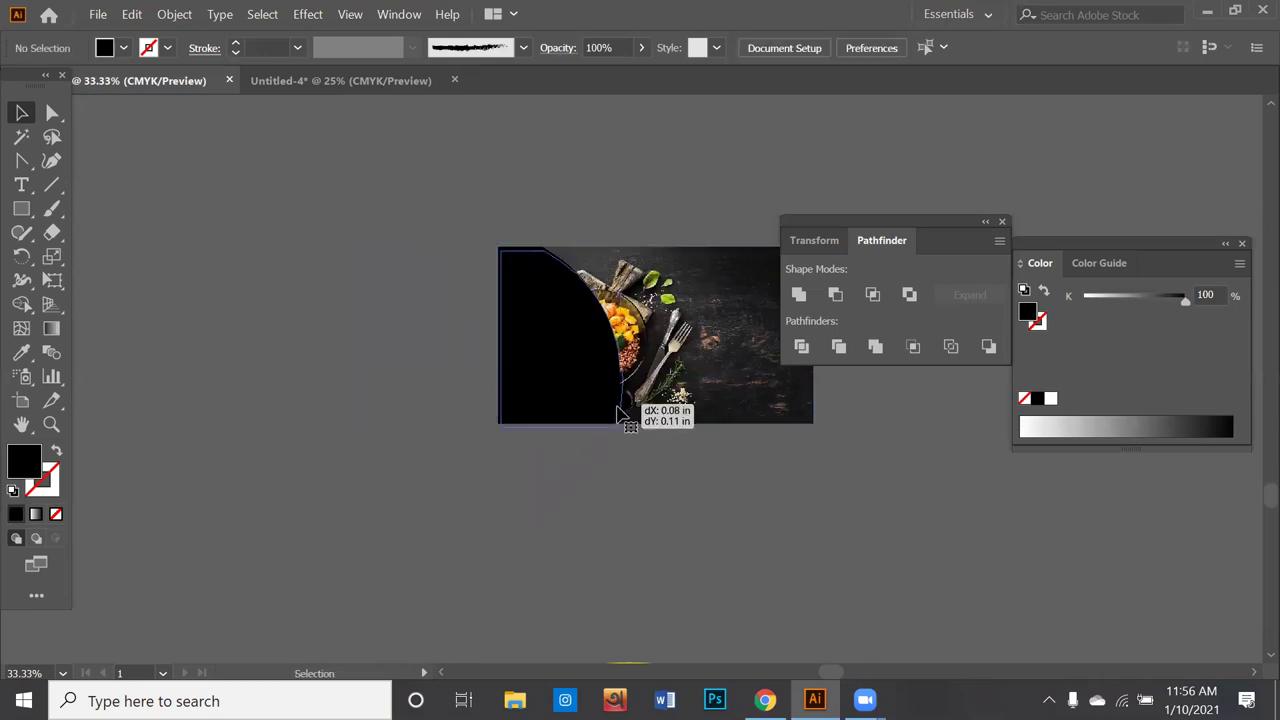
{"action": "left_click", "coordinate": [511, 460]}
{"action": "key", "text": "ctrl+z"}
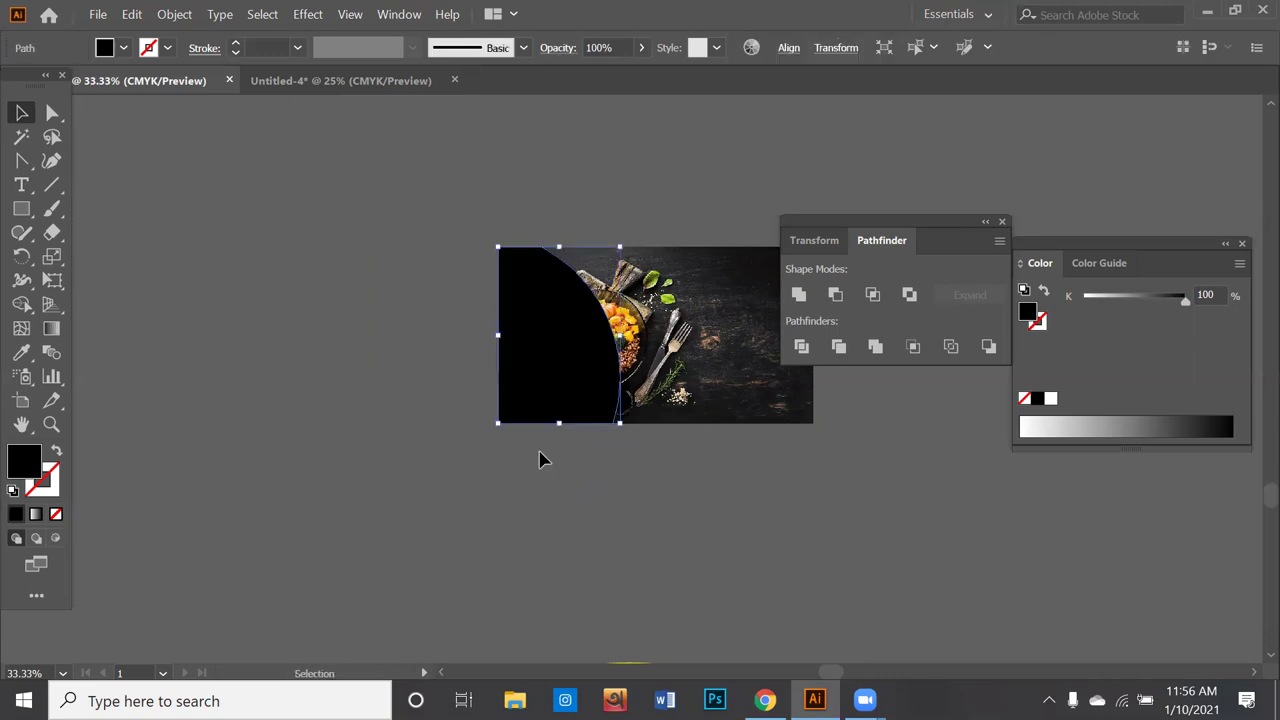
Step: Duplicate the curved shape, fill it magenta, and place it on the food photo's left edge
{"action": "left_click_drag", "start_coordinate": [576, 378], "coordinate": [330, 399]}
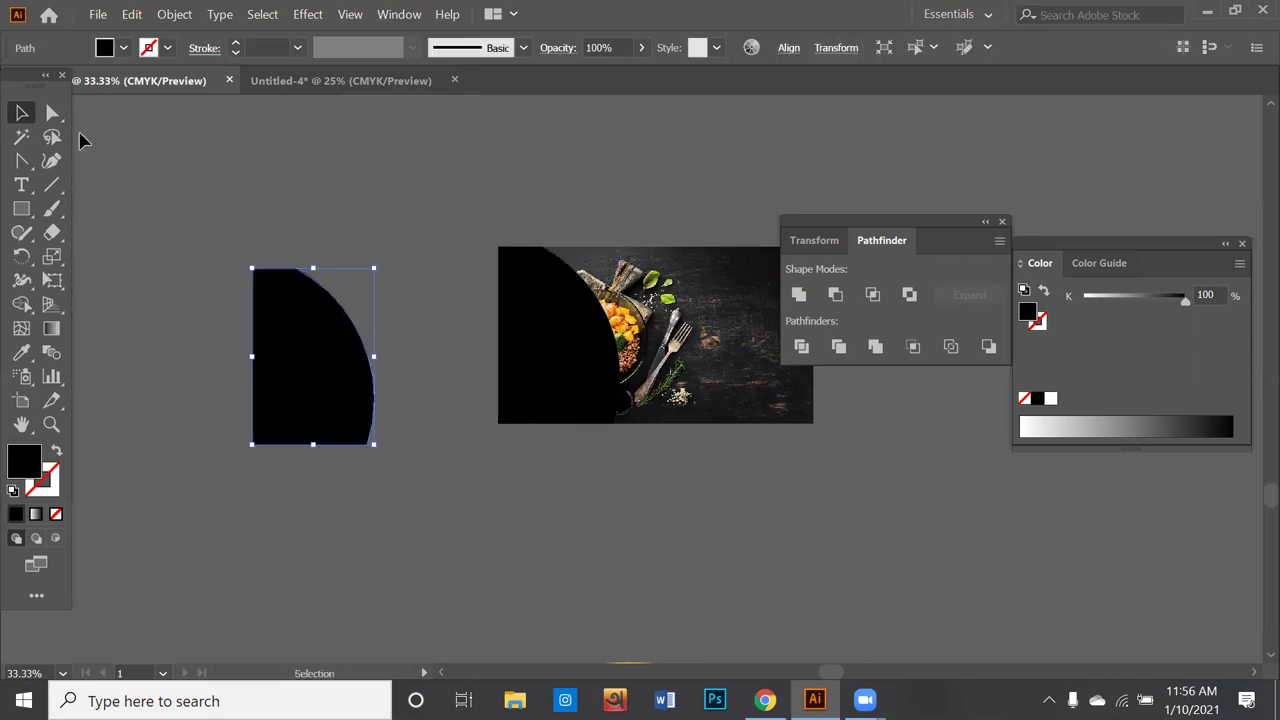
{"action": "left_click", "coordinate": [123, 48]}
{"action": "left_click", "coordinate": [139, 81]}
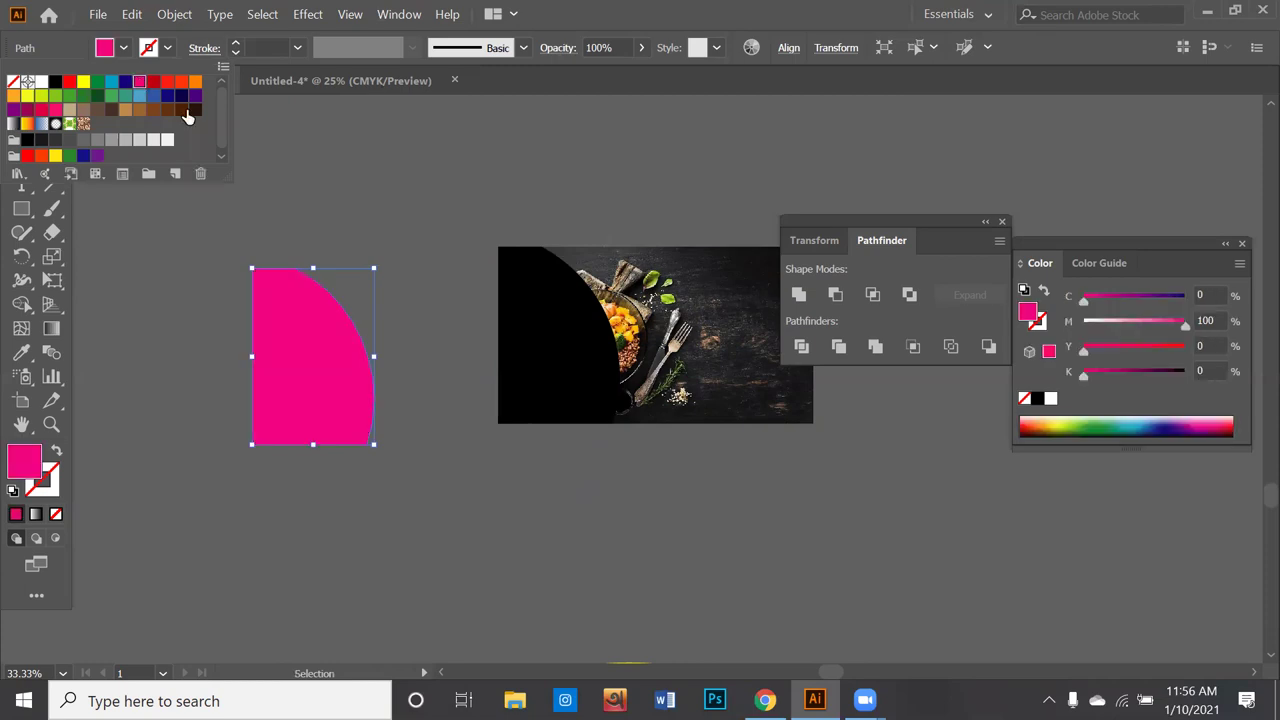
{"action": "left_click_drag", "start_coordinate": [497, 393], "coordinate": [574, 380]}
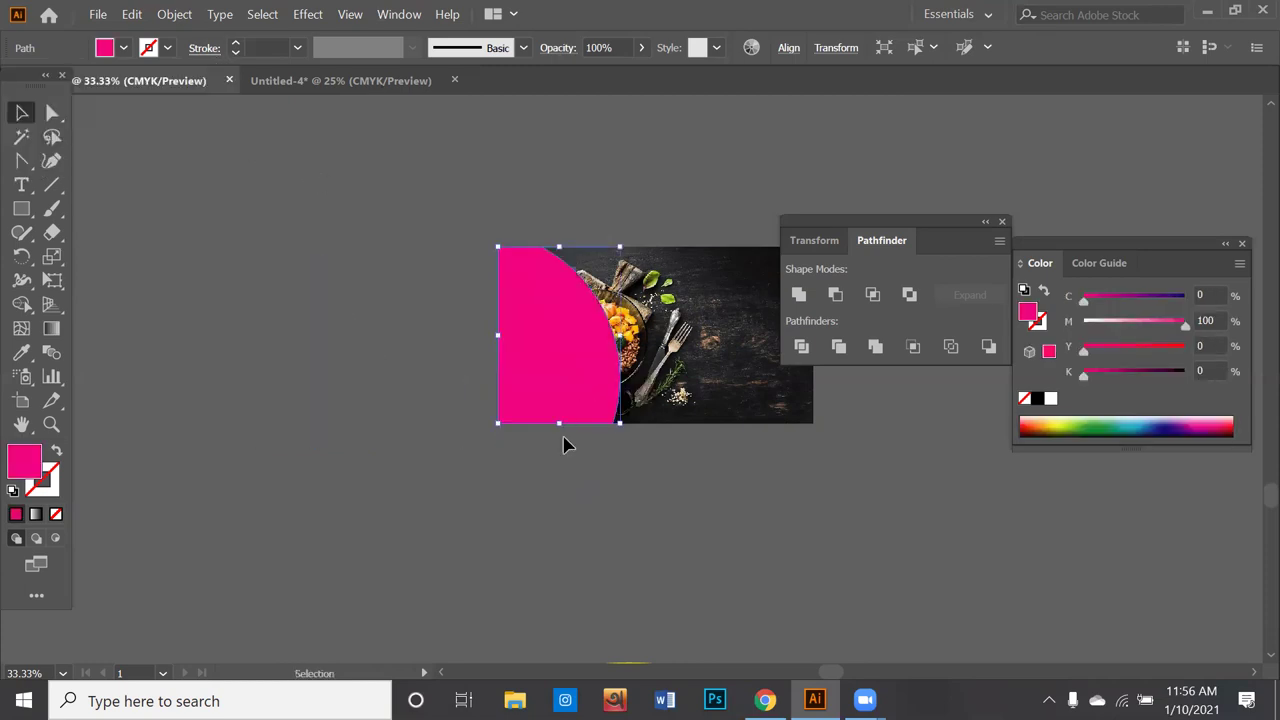
Step: Zoom in and navigate the canvas to inspect the magenta shape on the photo
{"action": "left_click", "coordinate": [566, 444]}
{"action": "left_click", "coordinate": [662, 396]}
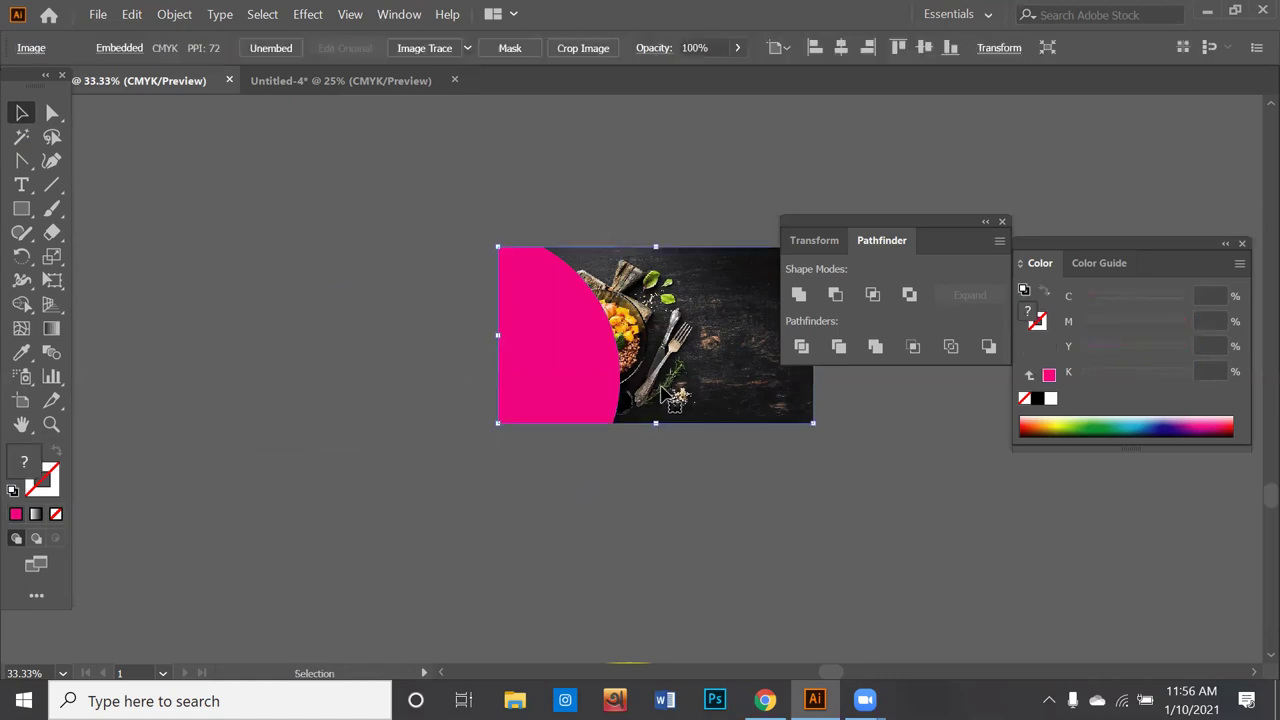
{"action": "key", "text": "ctrl"}
{"action": "key", "text": "ctrl+1"}
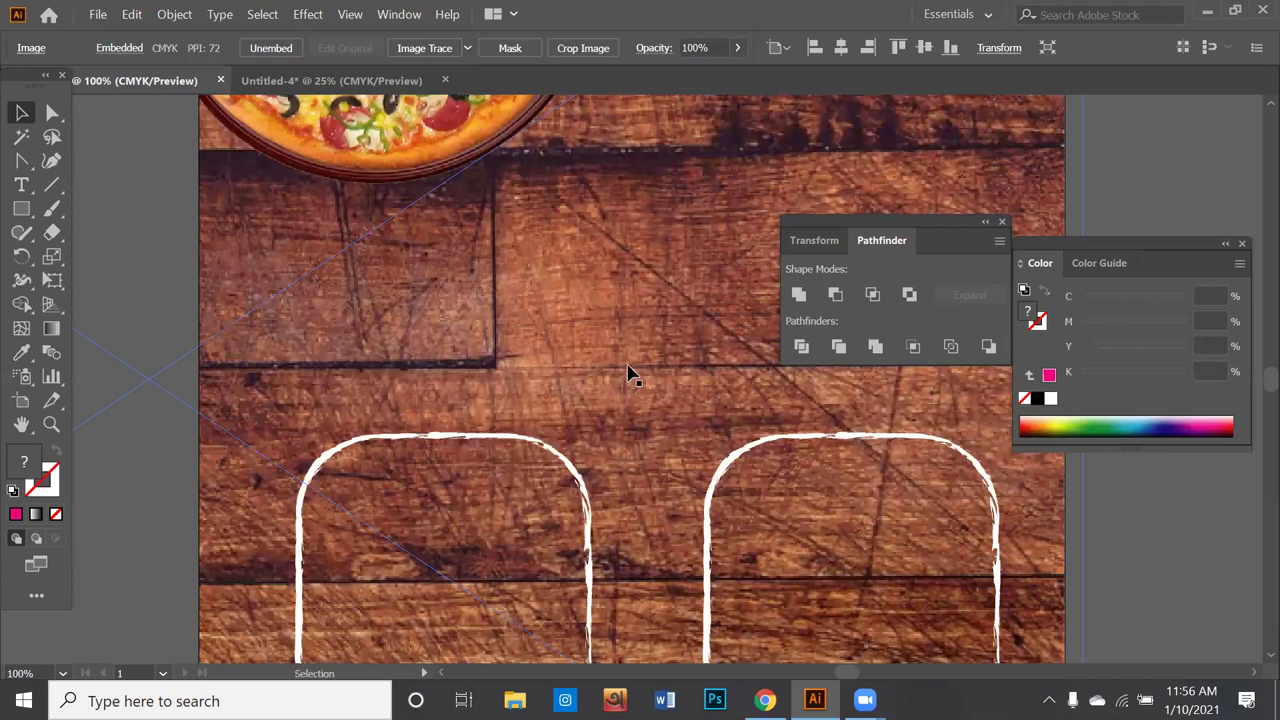
{"action": "scroll", "coordinate": [608, 347], "scroll_direction": "down", "scroll_amount": 7, "text": "alt"}
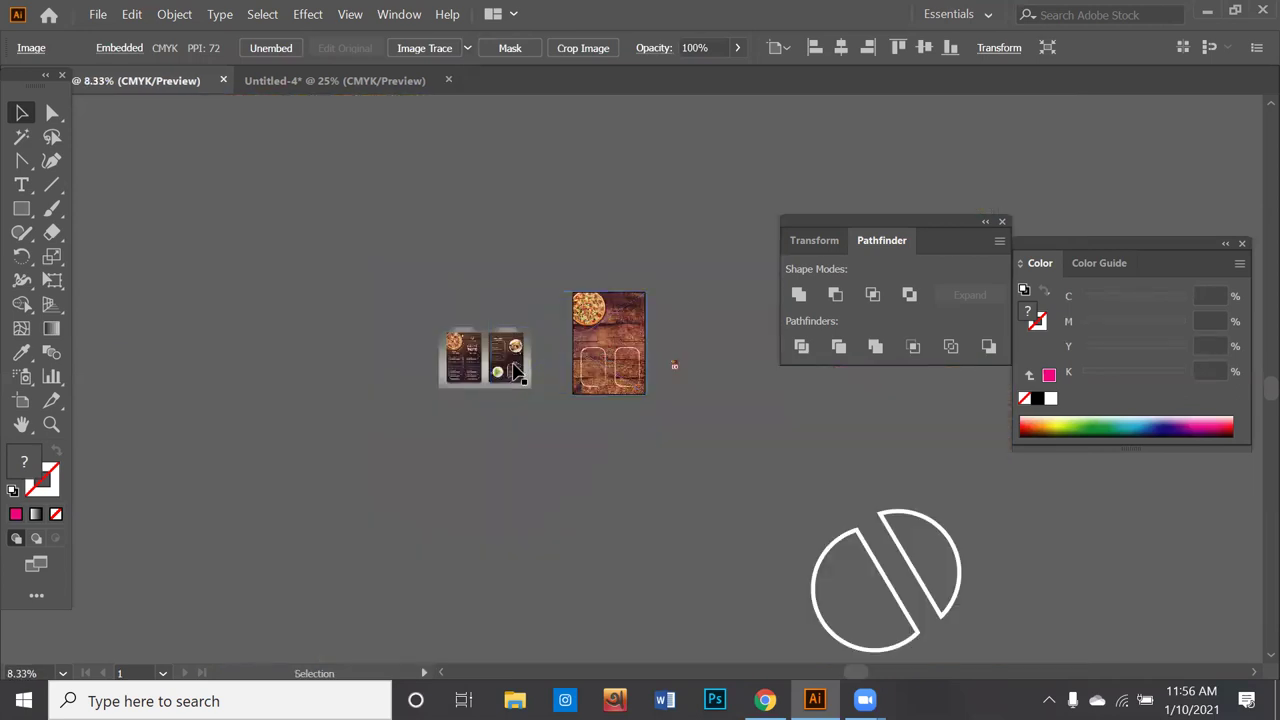
{"action": "left_click", "coordinate": [727, 411]}
{"action": "scroll", "coordinate": [660, 370], "scroll_direction": "up", "scroll_amount": 6, "text": "alt"}
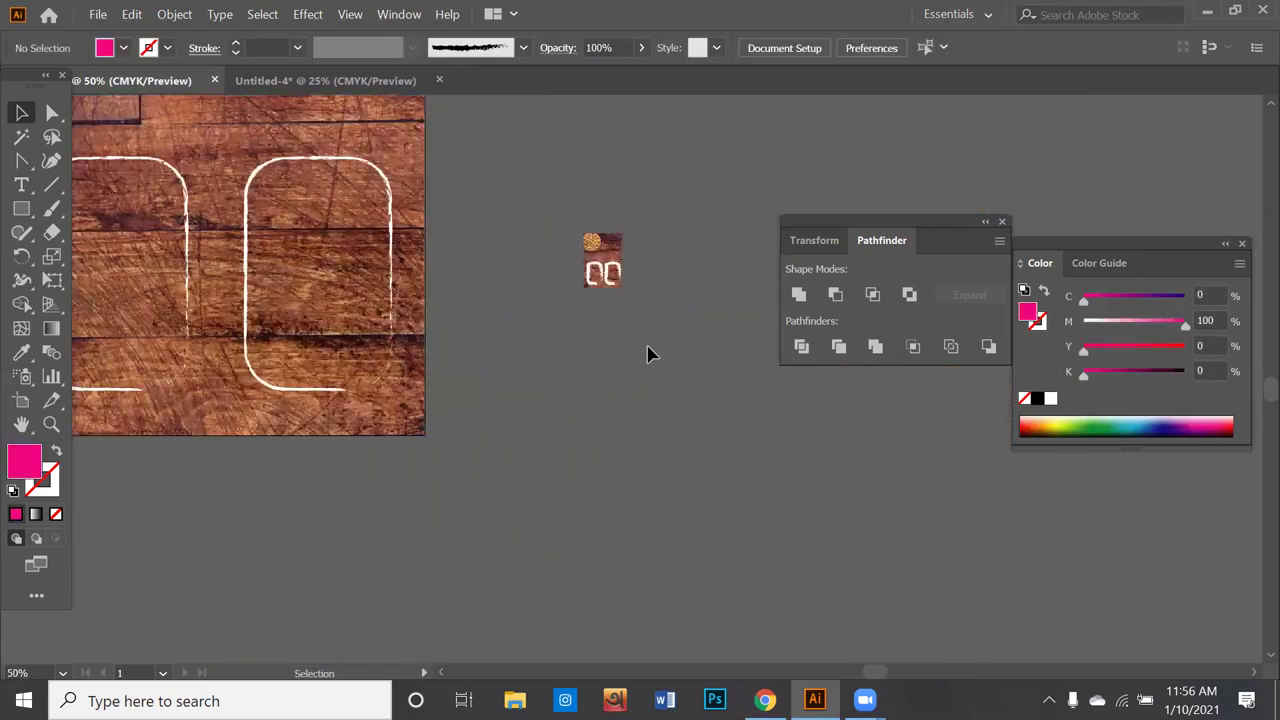
{"action": "scroll", "coordinate": [251, 200], "scroll_direction": "down", "scroll_amount": 2, "text": "alt"}
{"action": "scroll", "coordinate": [314, 254], "scroll_direction": "down", "scroll_amount": 2, "text": "alt"}
{"action": "left_click_drag", "start_coordinate": [314, 254], "coordinate": [393, 265]}
{"action": "scroll", "coordinate": [395, 290], "scroll_direction": "down", "scroll_amount": 2, "text": "alt"}
{"action": "scroll", "coordinate": [450, 390], "scroll_direction": "down", "scroll_amount": 2, "text": "alt"}
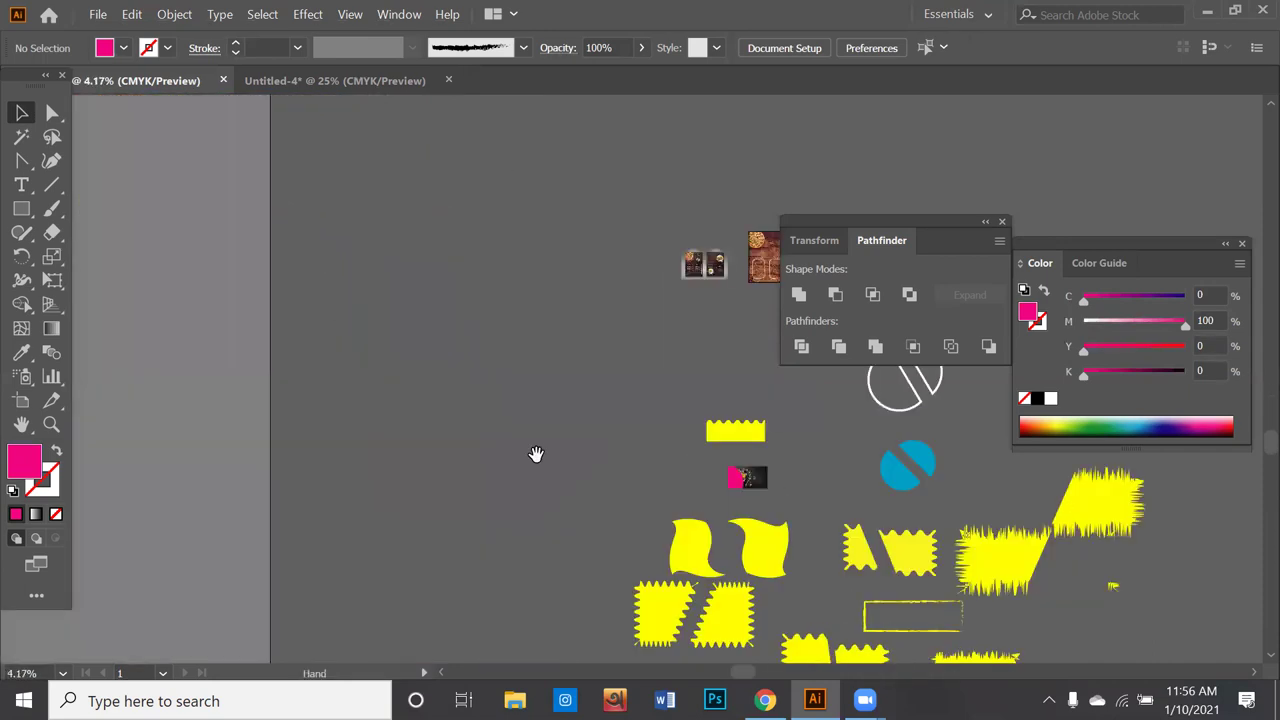
{"action": "scroll", "coordinate": [711, 443], "scroll_direction": "up", "scroll_amount": 1, "text": "alt"}
{"action": "scroll", "coordinate": [677, 434], "scroll_direction": "up", "scroll_amount": 2, "text": "alt"}
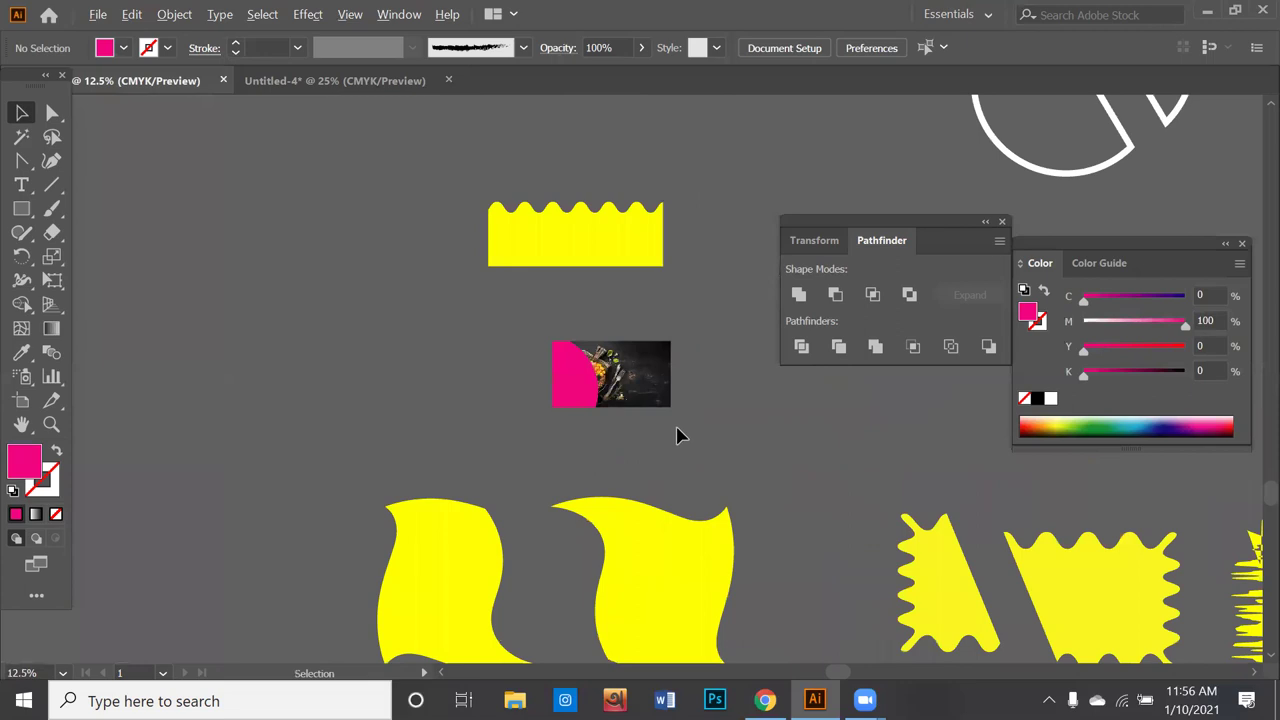
{"action": "scroll", "coordinate": [604, 400], "scroll_direction": "up", "scroll_amount": 2, "text": "alt"}
{"action": "scroll", "coordinate": [675, 405], "scroll_direction": "up", "scroll_amount": 1, "text": "alt"}
{"action": "scroll", "coordinate": [663, 400], "scroll_direction": "up", "scroll_amount": 1, "text": "alt"}
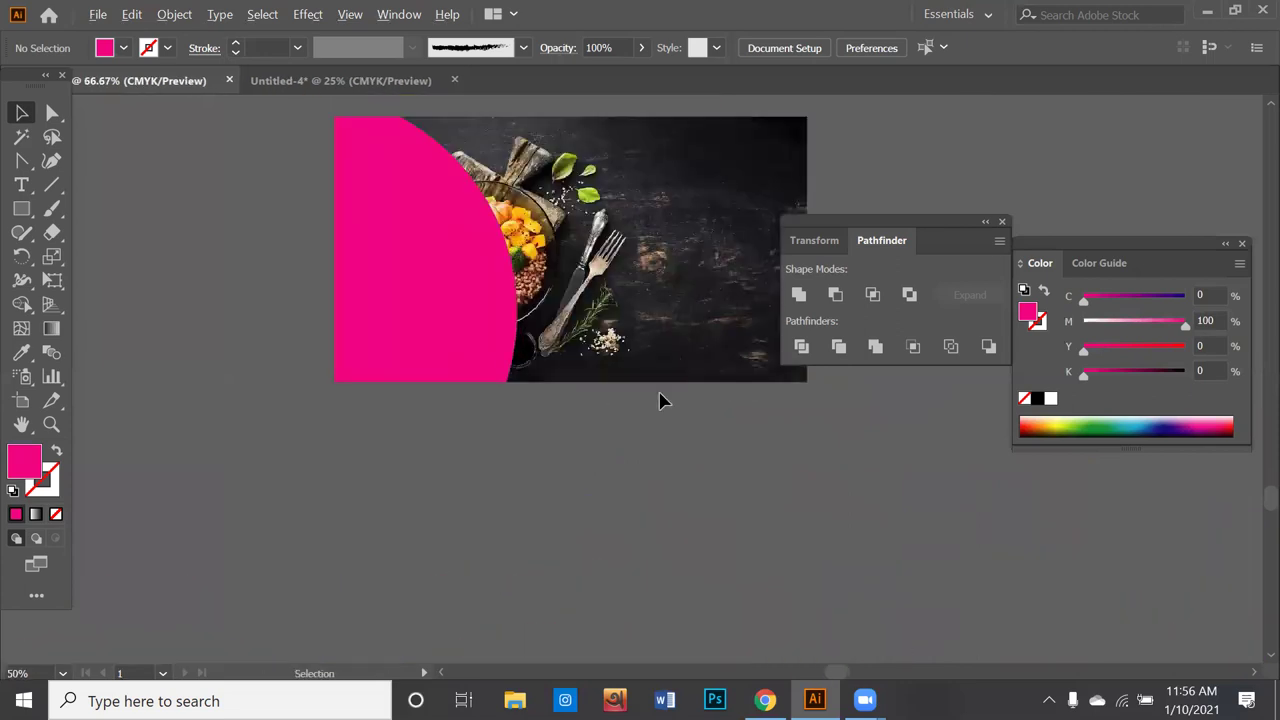
{"action": "scroll", "coordinate": [630, 403], "scroll_direction": "up", "scroll_amount": 1, "text": "alt"}
{"action": "scroll", "coordinate": [600, 420], "scroll_direction": "up", "scroll_amount": 1}
{"action": "scroll", "coordinate": [520, 388], "scroll_direction": "left", "scroll_amount": 1, "text": "ctrl"}
{"action": "scroll", "coordinate": [470, 389], "scroll_direction": "up", "scroll_amount": 2}
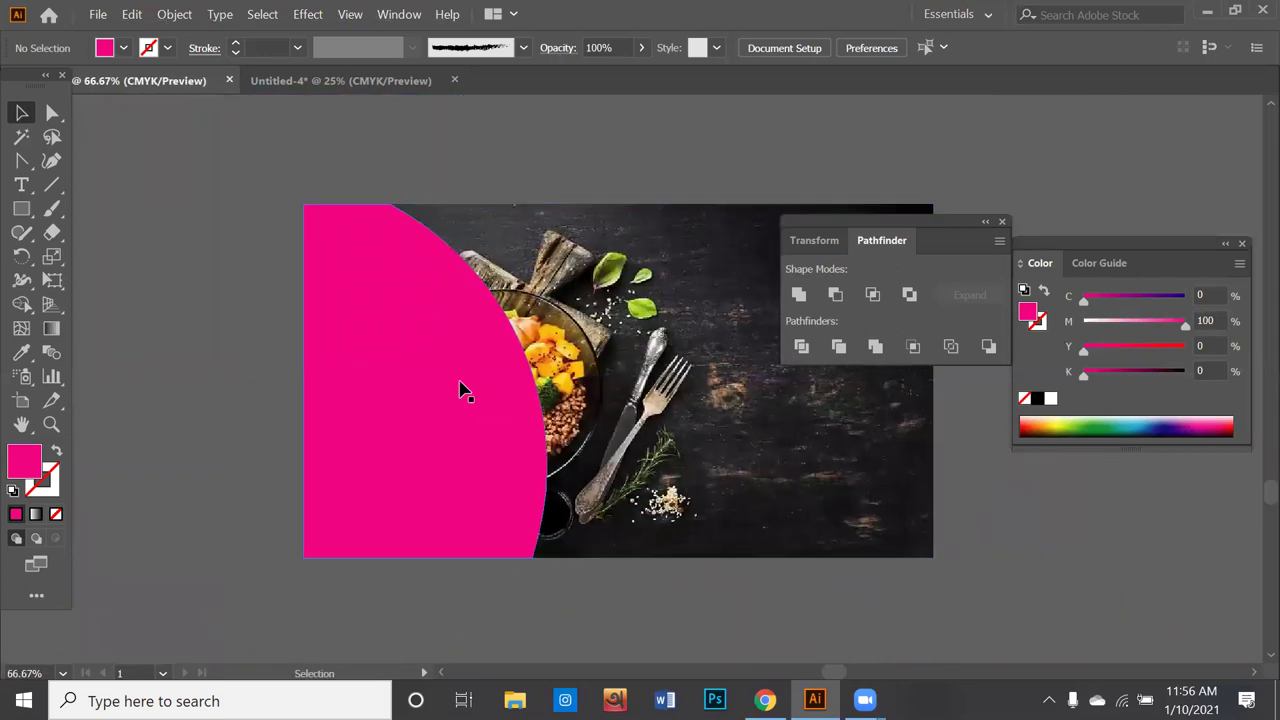
Step: Make a clipping mask from the photo and pink path, then move the rounded plate image onto the black shape
{"action": "left_click", "coordinate": [624, 500]}
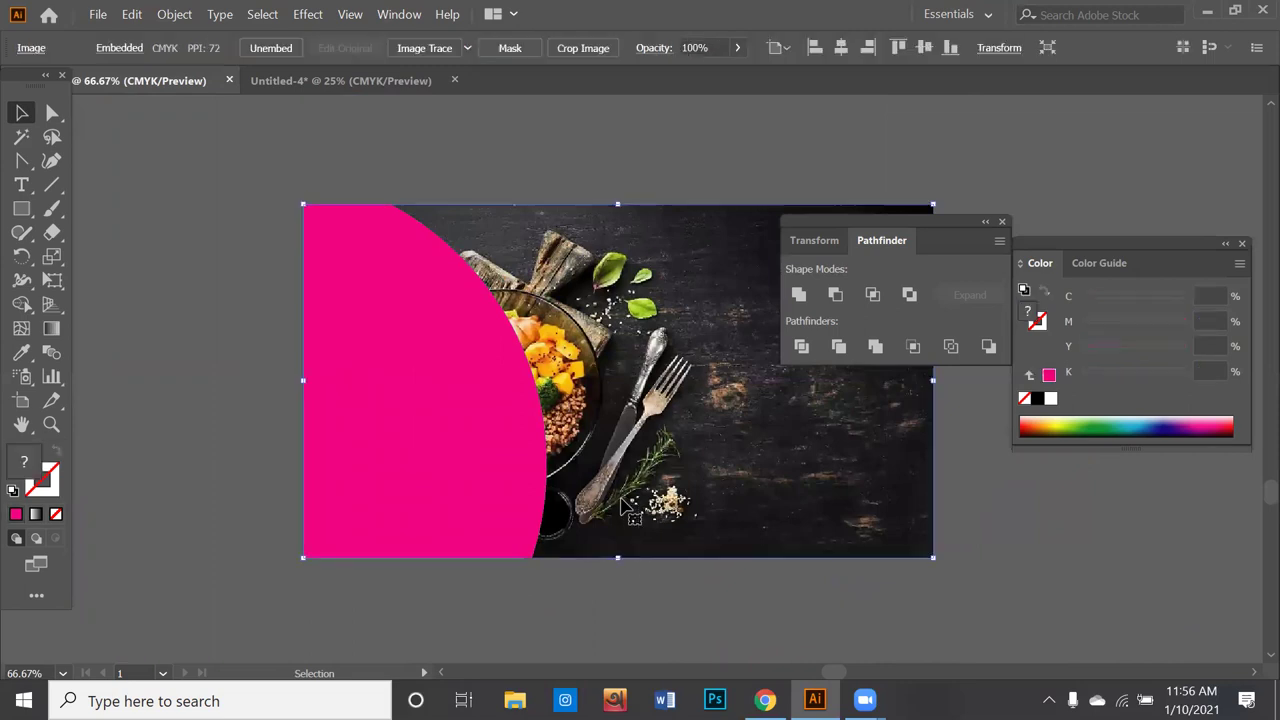
{"action": "key", "text": "ctrl+2"}
{"action": "mouse_move", "coordinate": [543, 486]}
{"action": "left_mouse_down"}
{"action": "mouse_move", "coordinate": [524, 413]}
{"action": "mouse_move", "coordinate": [630, 401]}
{"action": "left_mouse_up"}
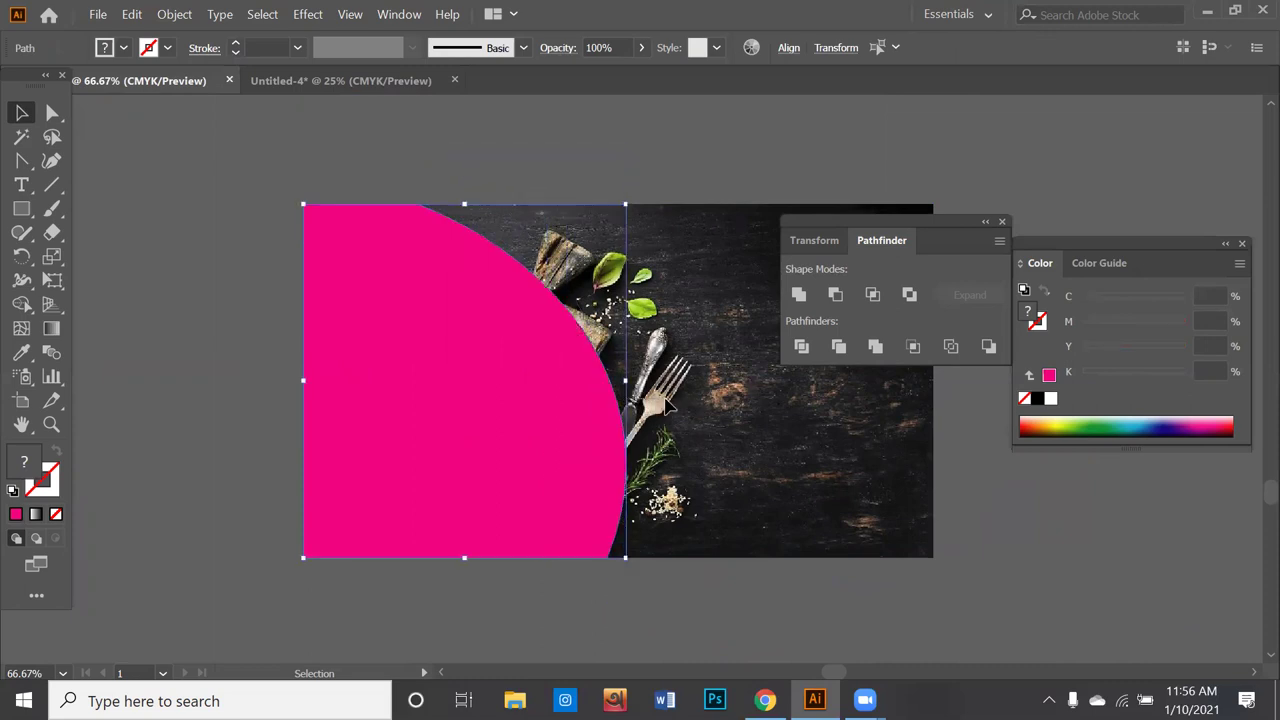
{"action": "left_click", "coordinate": [708, 516]}
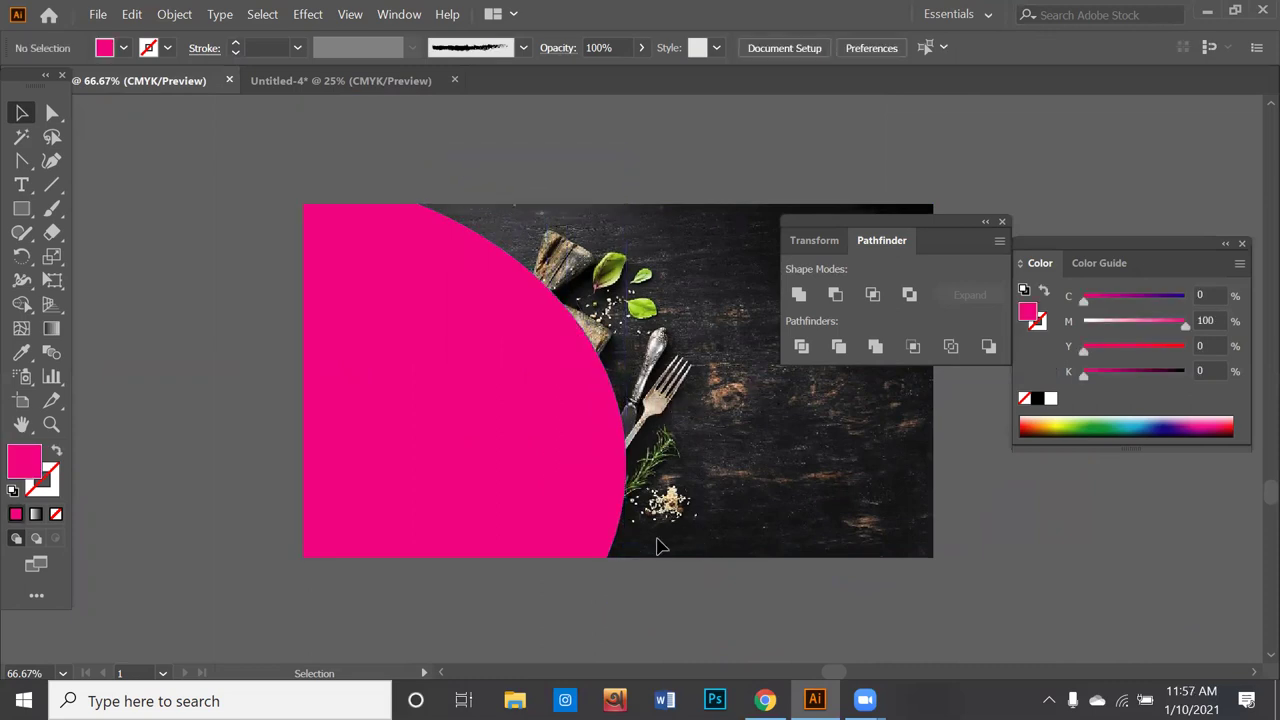
{"action": "left_click", "coordinate": [852, 460]}
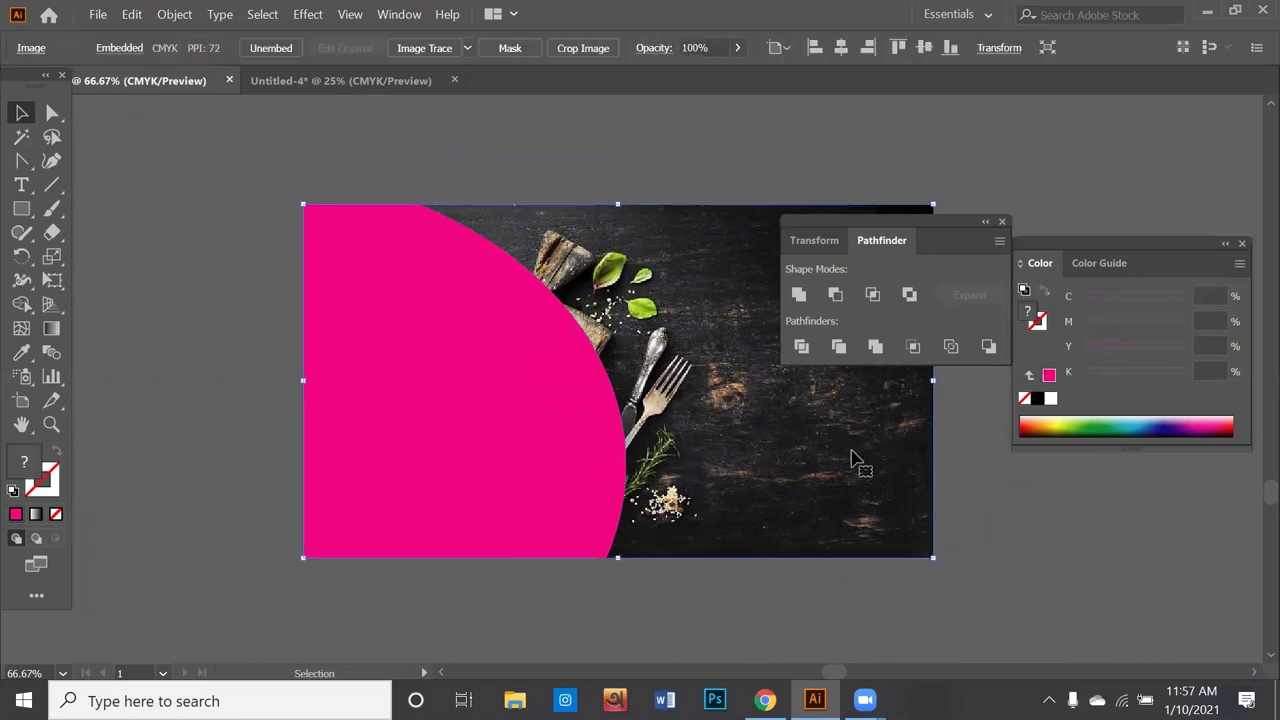
{"action": "left_click", "coordinate": [939, 496]}
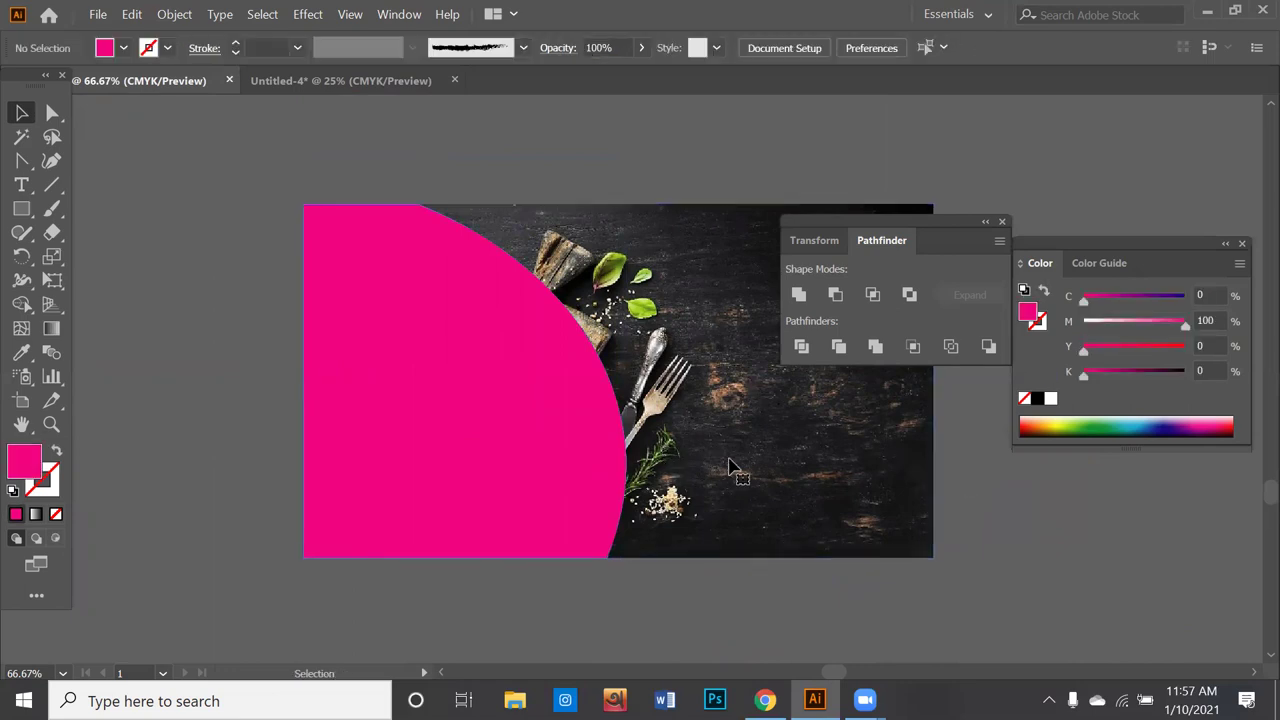
{"action": "key", "text": "ctrl+a"}
{"action": "right_click", "coordinate": [746, 486]}
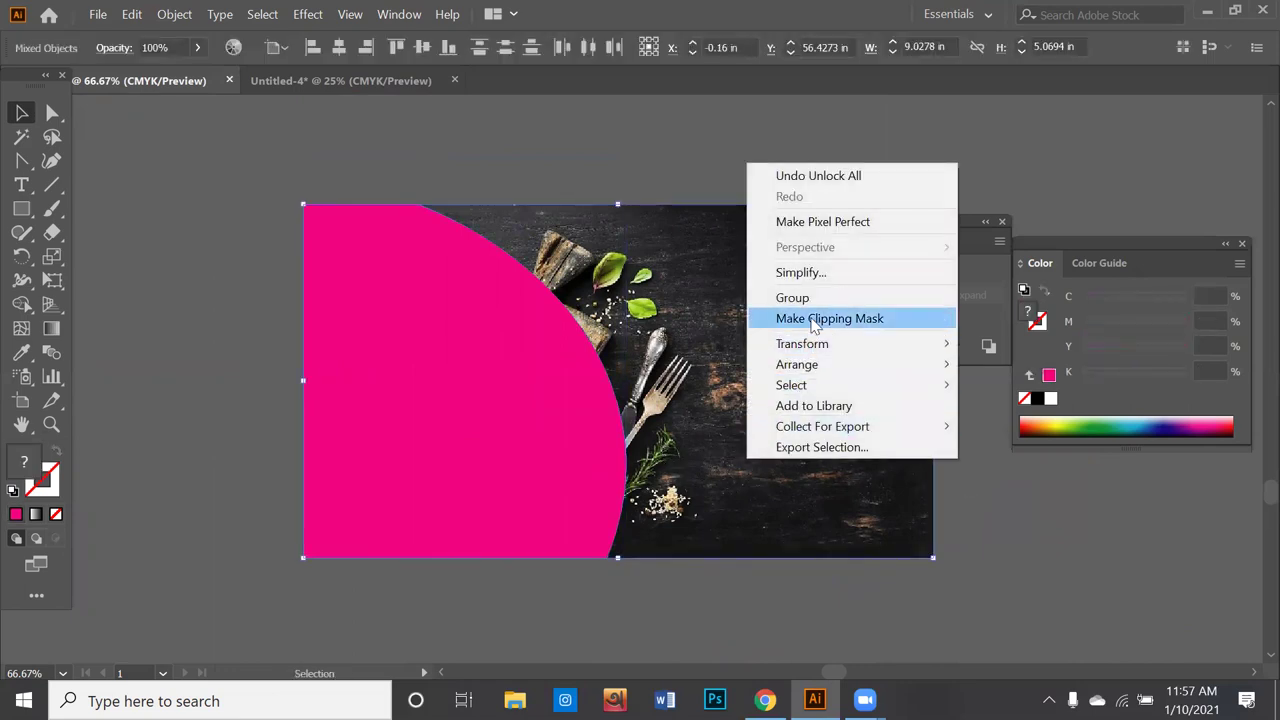
{"action": "left_click", "coordinate": [815, 318]}
{"action": "left_click_drag", "start_coordinate": [450, 392], "coordinate": [688, 392]}
{"action": "left_click", "coordinate": [414, 397]}
Step: Bring the black curved shape to front and lay it semi-transparent over the food photo
{"action": "right_click", "coordinate": [414, 397]}
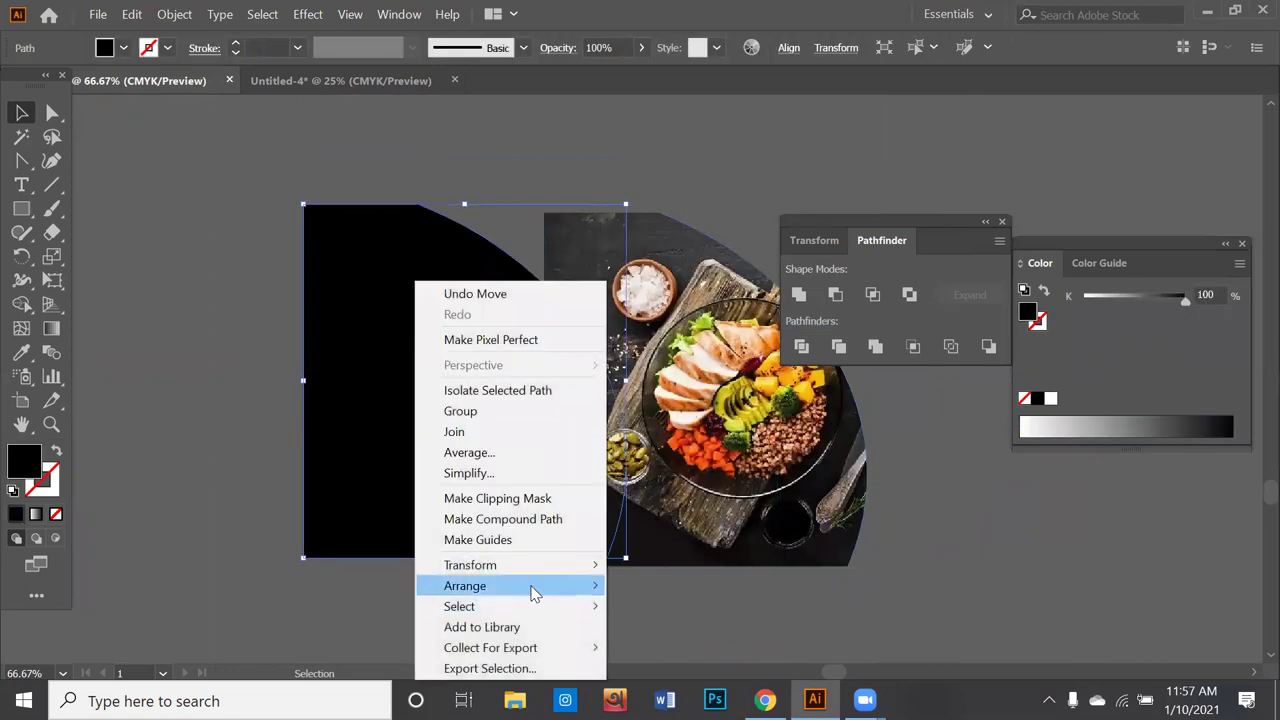
{"action": "mouse_move", "coordinate": [465, 586]}
{"action": "left_click", "coordinate": [866, 584]}
{"action": "left_click_drag", "start_coordinate": [540, 543], "coordinate": [463, 530]}
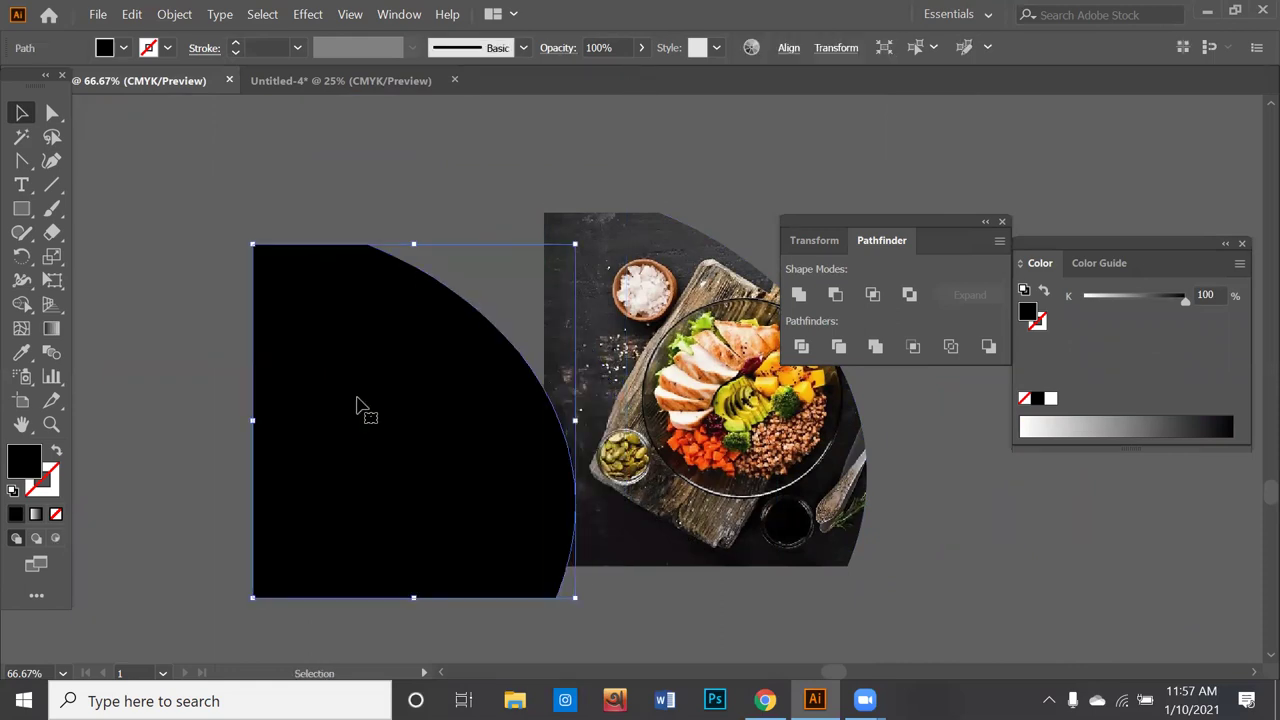
{"action": "left_click", "coordinate": [643, 48]}
{"action": "left_click_drag", "start_coordinate": [636, 73], "coordinate": [586, 74]}
{"action": "left_click", "coordinate": [409, 380]}
{"action": "mouse_move", "coordinate": [500, 370]}
{"action": "left_mouse_down"}
{"action": "mouse_move", "coordinate": [700, 340]}
{"action": "mouse_move", "coordinate": [698, 352]}
{"action": "left_mouse_up"}
{"action": "left_click_drag", "start_coordinate": [557, 347], "coordinate": [510, 344]}
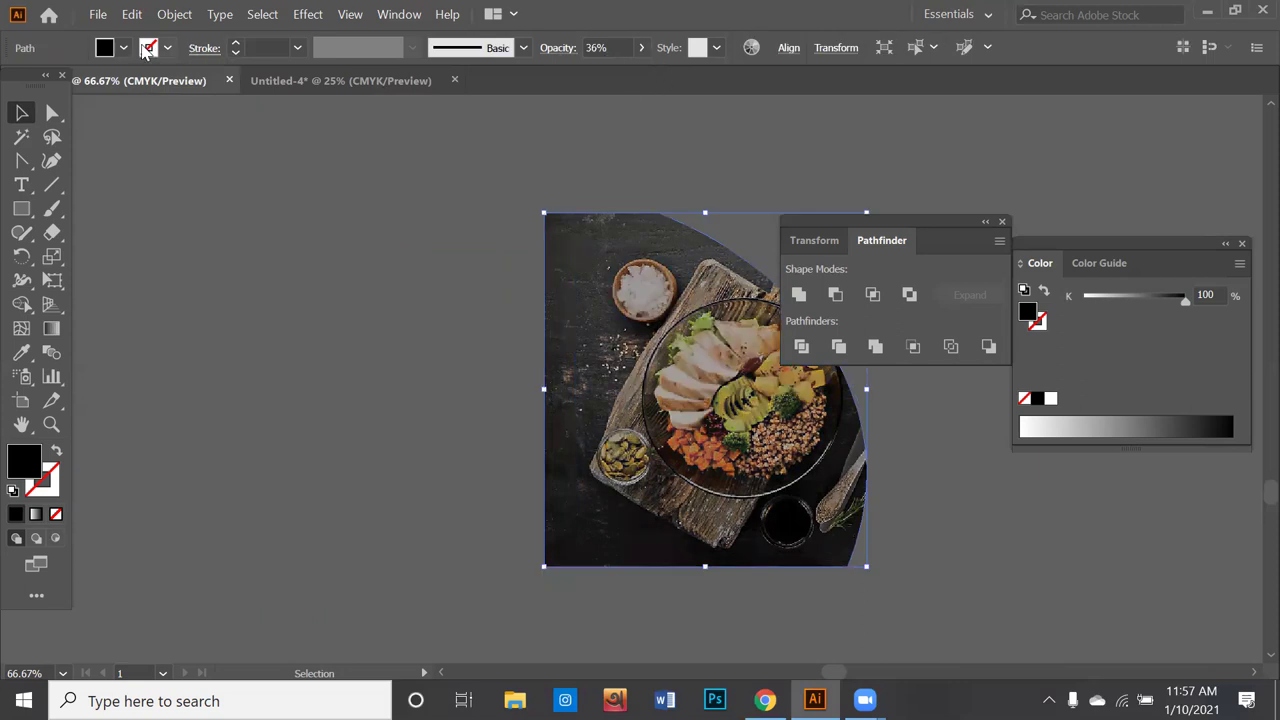
Step: Fill the overlay shape red and set its opacity to 44%
{"action": "left_click", "coordinate": [123, 48]}
{"action": "left_click", "coordinate": [152, 82]}
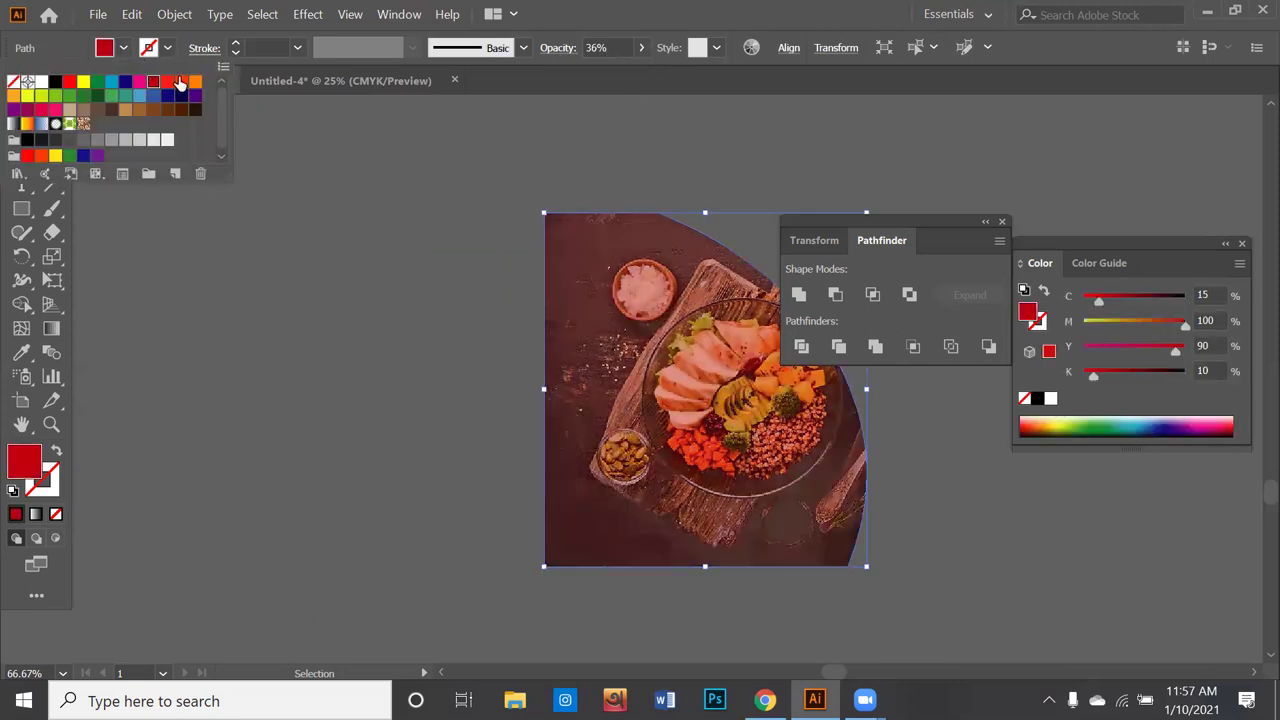
{"action": "left_click", "coordinate": [641, 47]}
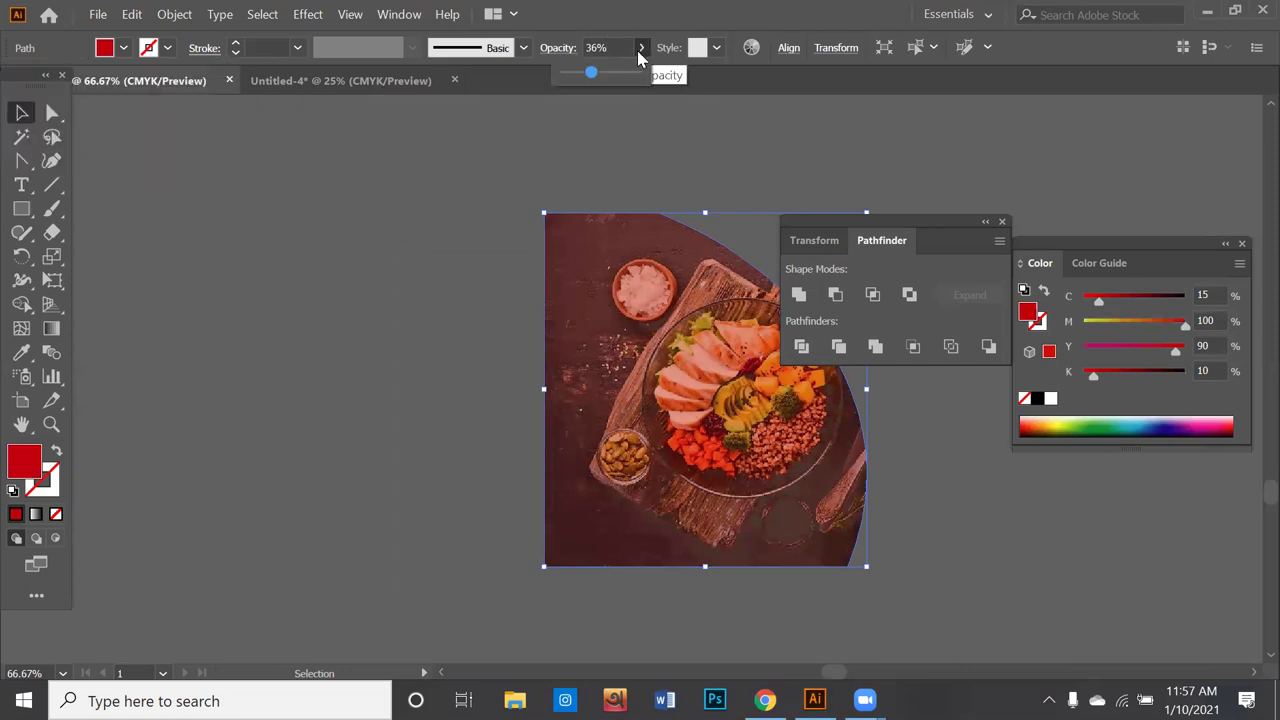
{"action": "mouse_move", "coordinate": [590, 72]}
{"action": "left_mouse_down"}
{"action": "mouse_move", "coordinate": [620, 77]}
{"action": "mouse_move", "coordinate": [597, 77]}
{"action": "left_mouse_up"}
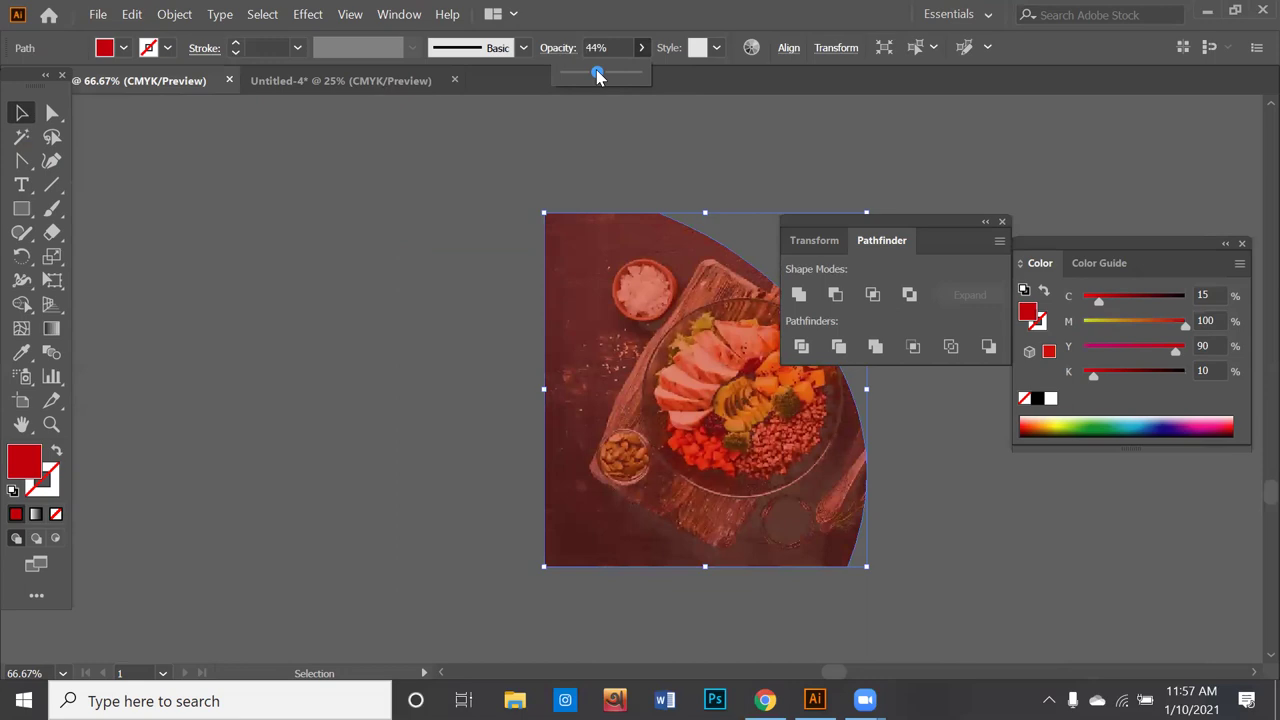
{"action": "left_click", "coordinate": [519, 257]}
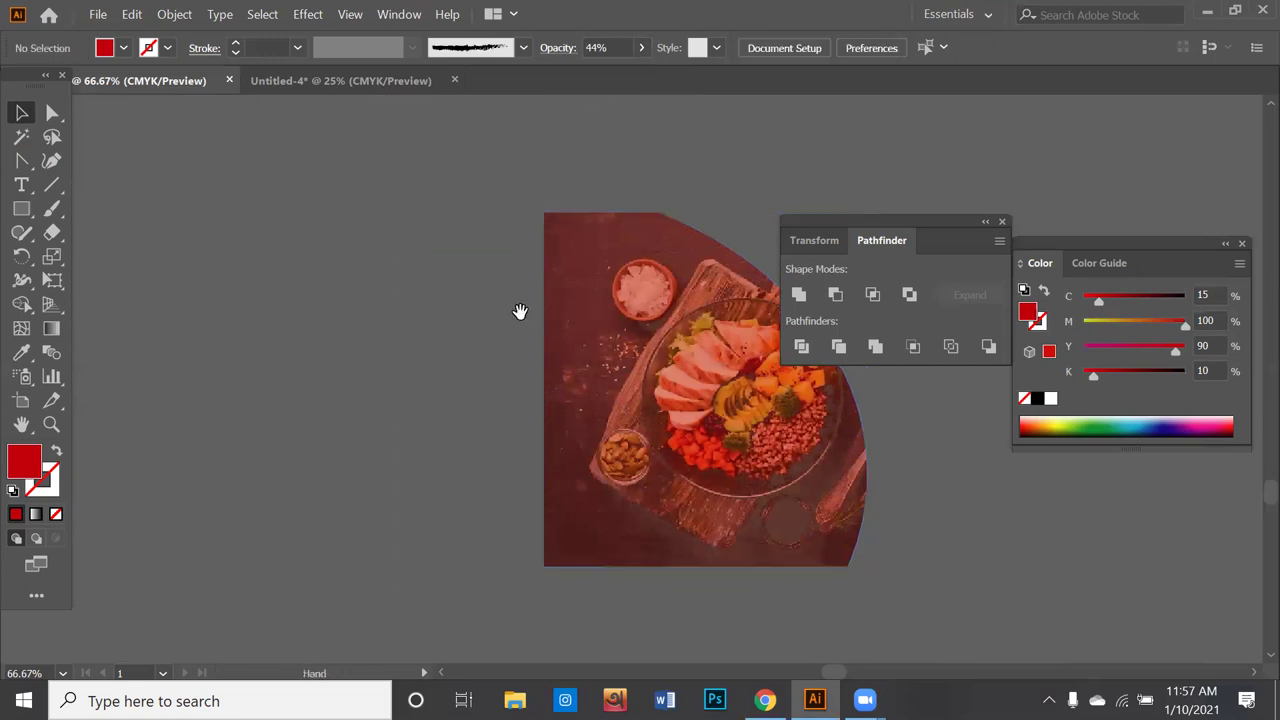
{"action": "left_click_drag", "start_coordinate": [519, 311], "coordinate": [383, 280]}
{"action": "scroll", "coordinate": [423, 423], "scroll_direction": "down", "scroll_amount": 1}
{"action": "scroll", "coordinate": [423, 423], "scroll_direction": "down", "scroll_amount": 1}
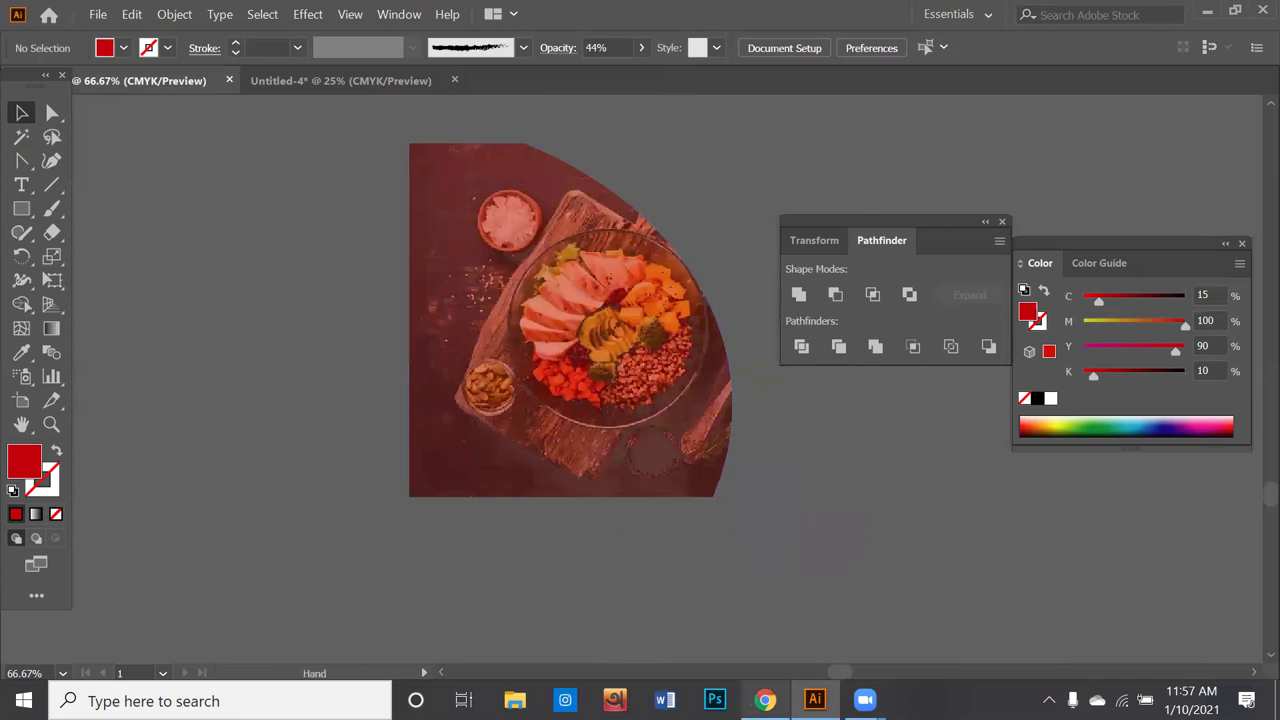
Step: Scroll through the 'food menu' image results, previewing a Denny's vegetarian menu
{"action": "left_click", "coordinate": [765, 700]}
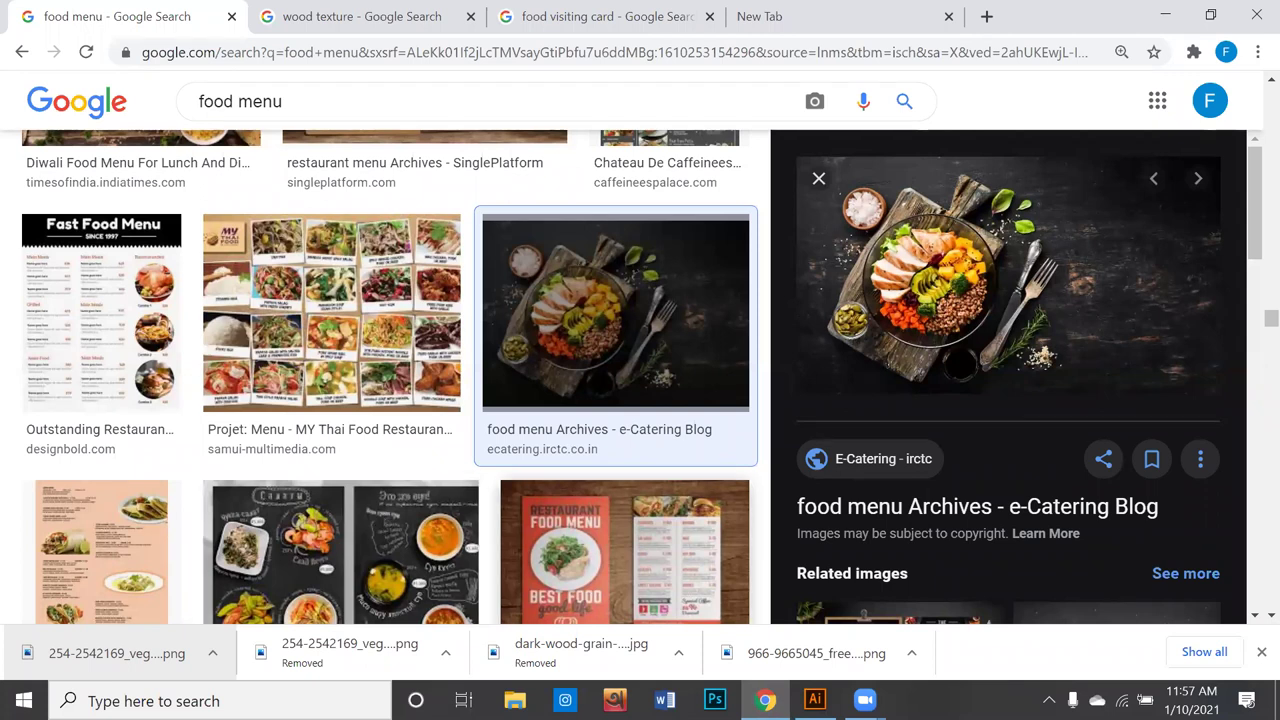
{"action": "scroll", "coordinate": [814, 397], "scroll_direction": "down", "scroll_amount": 3}
{"action": "scroll", "coordinate": [809, 466], "scroll_direction": "down", "scroll_amount": 2}
{"action": "scroll", "coordinate": [803, 458], "scroll_direction": "down", "scroll_amount": 1}
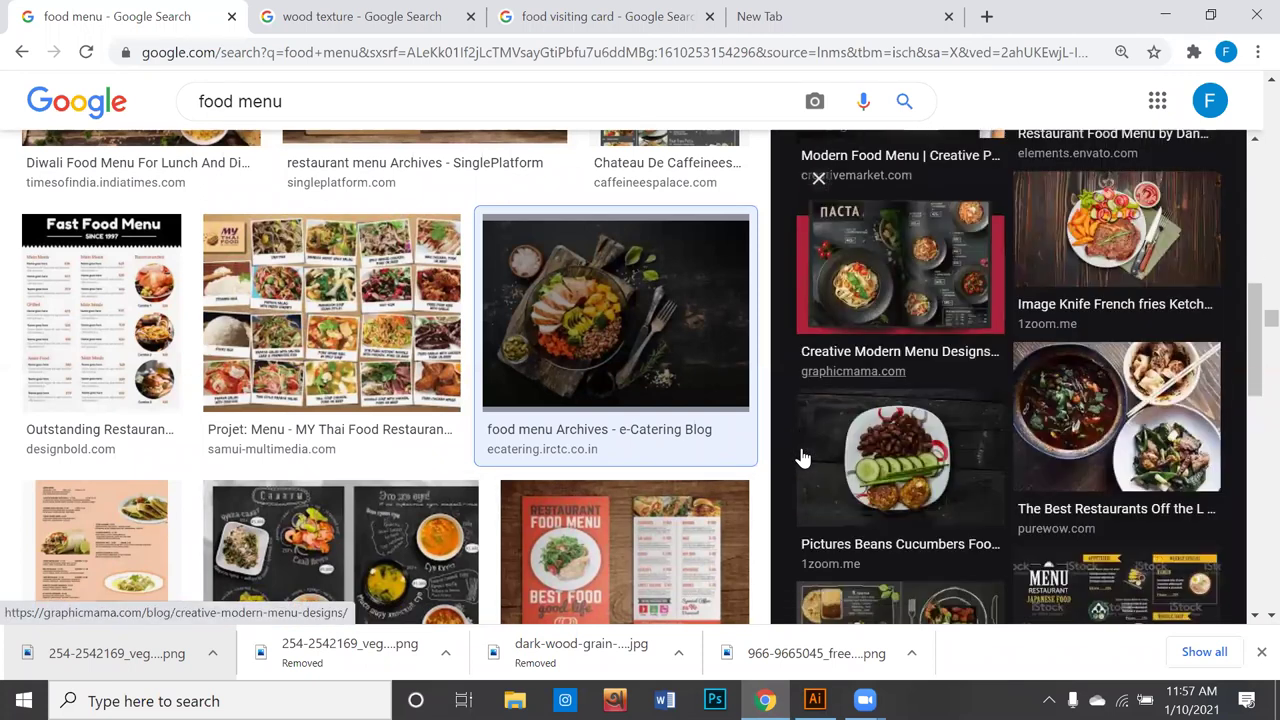
{"action": "scroll", "coordinate": [795, 455], "scroll_direction": "down", "scroll_amount": 3}
{"action": "scroll", "coordinate": [795, 459], "scroll_direction": "down", "scroll_amount": 2}
{"action": "scroll", "coordinate": [795, 455], "scroll_direction": "down", "scroll_amount": 2}
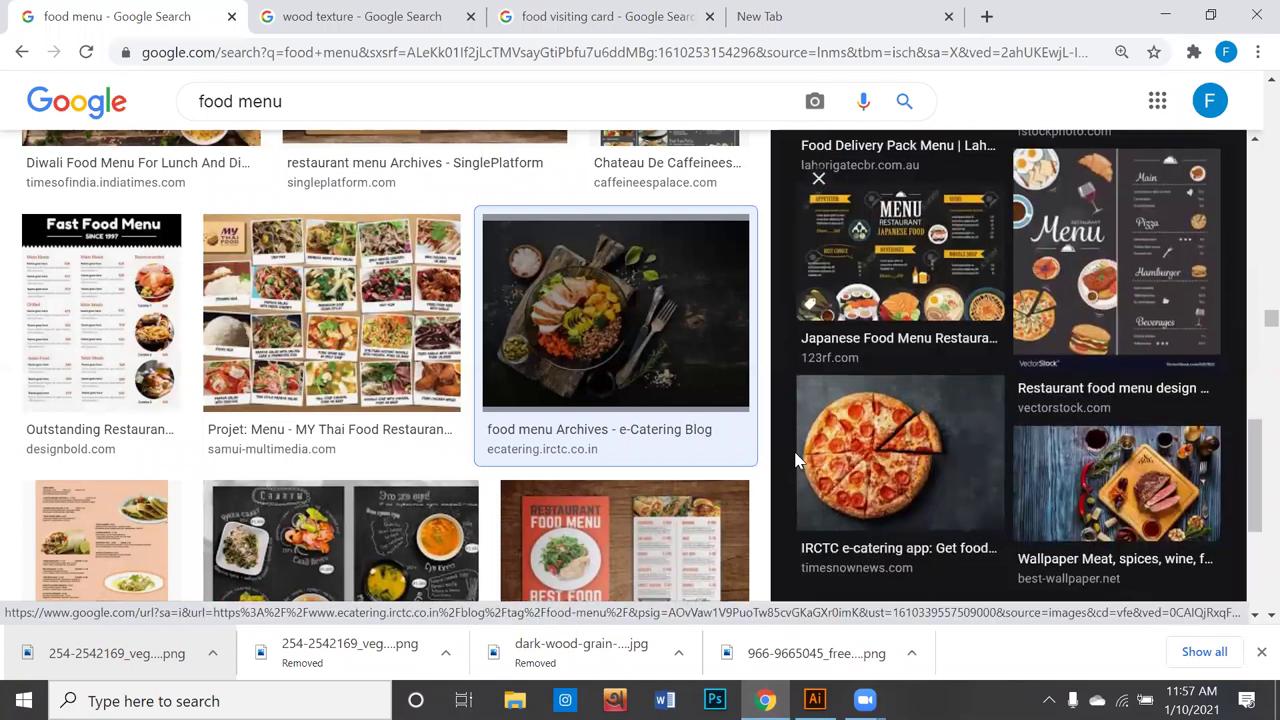
{"action": "scroll", "coordinate": [810, 520], "scroll_direction": "down", "scroll_amount": 3}
{"action": "scroll", "coordinate": [818, 548], "scroll_direction": "down", "scroll_amount": 1}
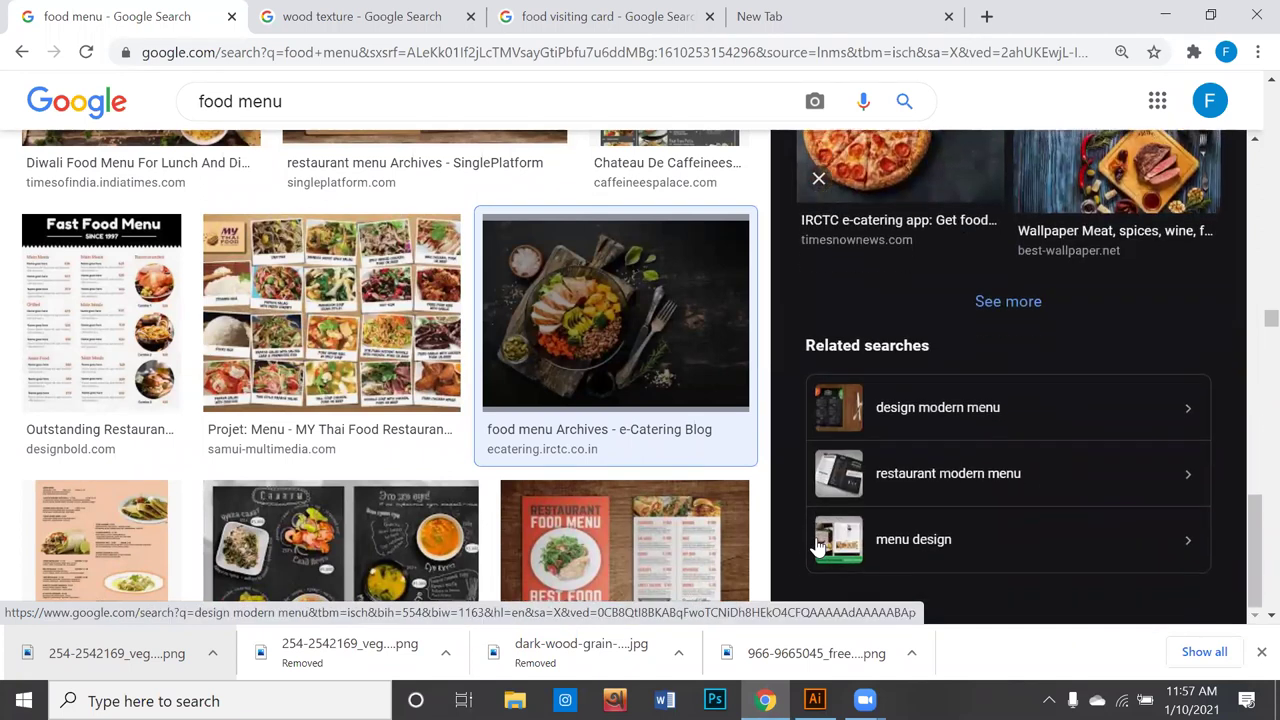
{"action": "scroll", "coordinate": [488, 330], "scroll_direction": "down", "scroll_amount": 2}
{"action": "scroll", "coordinate": [485, 325], "scroll_direction": "down", "scroll_amount": 1}
{"action": "scroll", "coordinate": [488, 326], "scroll_direction": "down", "scroll_amount": 1}
{"action": "scroll", "coordinate": [490, 327], "scroll_direction": "down", "scroll_amount": 1}
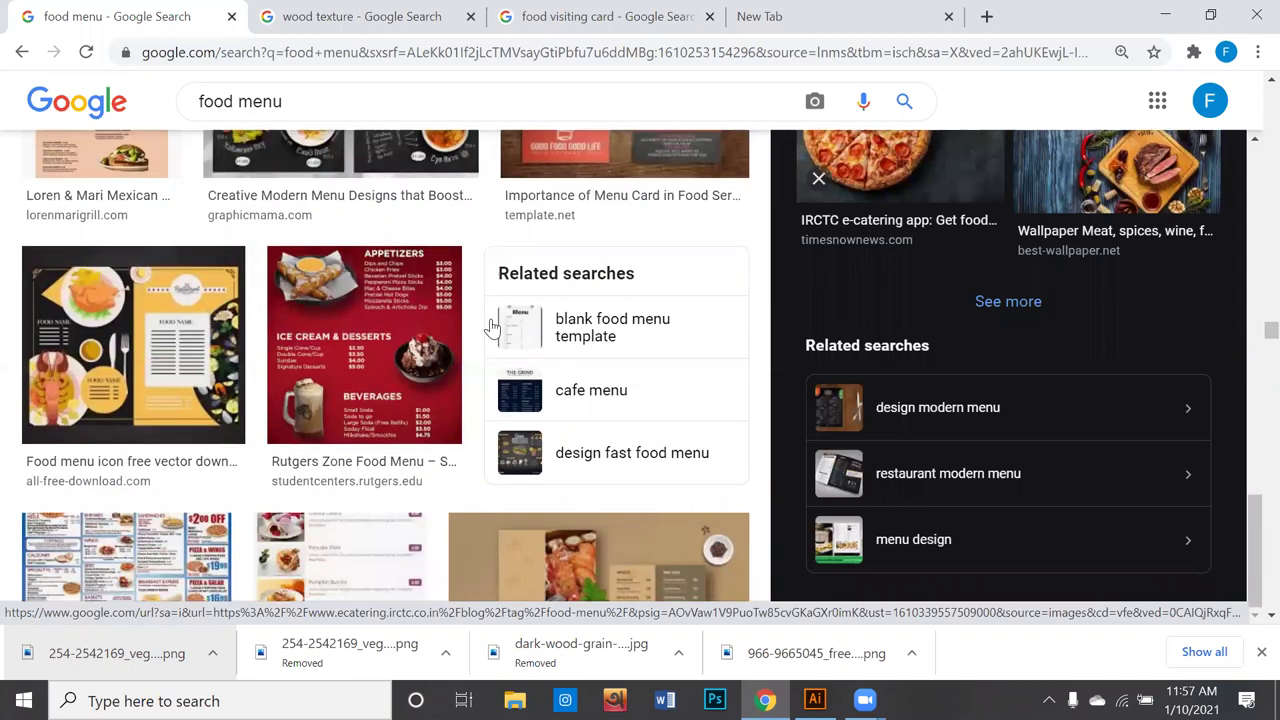
{"action": "scroll", "coordinate": [490, 330], "scroll_direction": "down", "scroll_amount": 2}
{"action": "scroll", "coordinate": [490, 335], "scroll_direction": "down", "scroll_amount": 2}
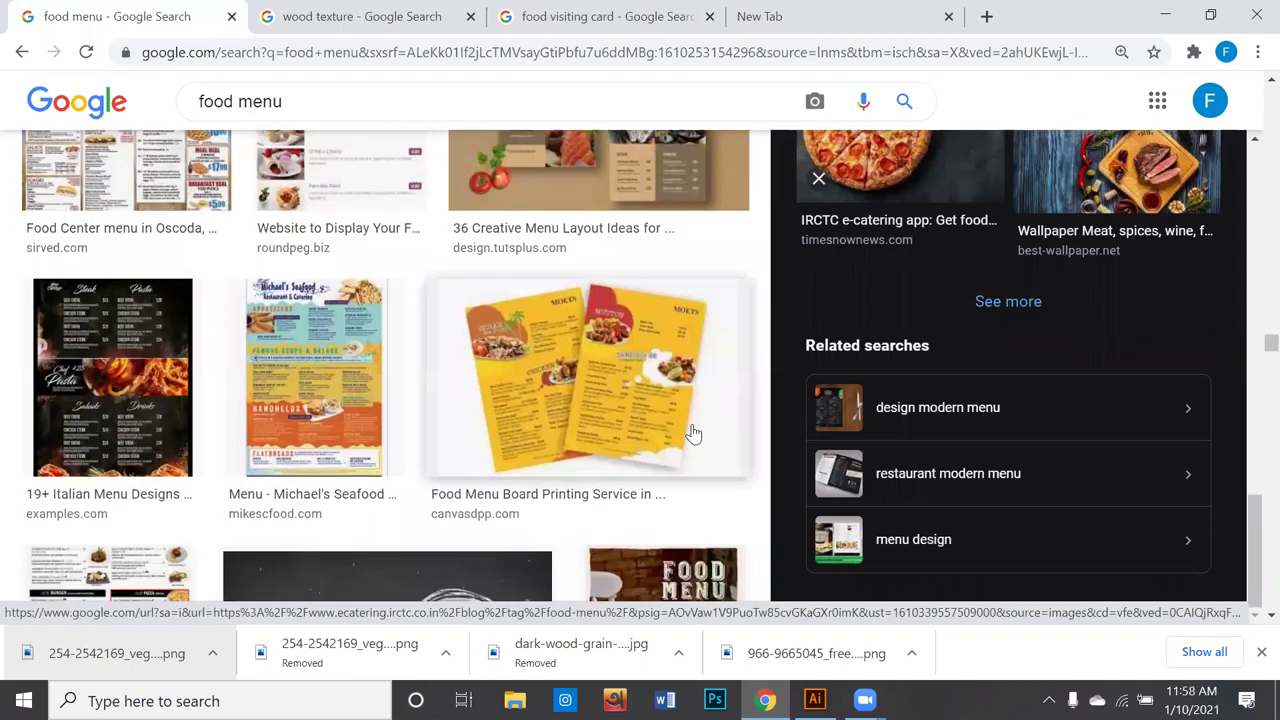
{"action": "scroll", "coordinate": [690, 434], "scroll_direction": "down", "scroll_amount": 3}
{"action": "scroll", "coordinate": [693, 433], "scroll_direction": "down", "scroll_amount": 1}
{"action": "scroll", "coordinate": [693, 433], "scroll_direction": "down", "scroll_amount": 2}
{"action": "scroll", "coordinate": [692, 434], "scroll_direction": "down", "scroll_amount": 1}
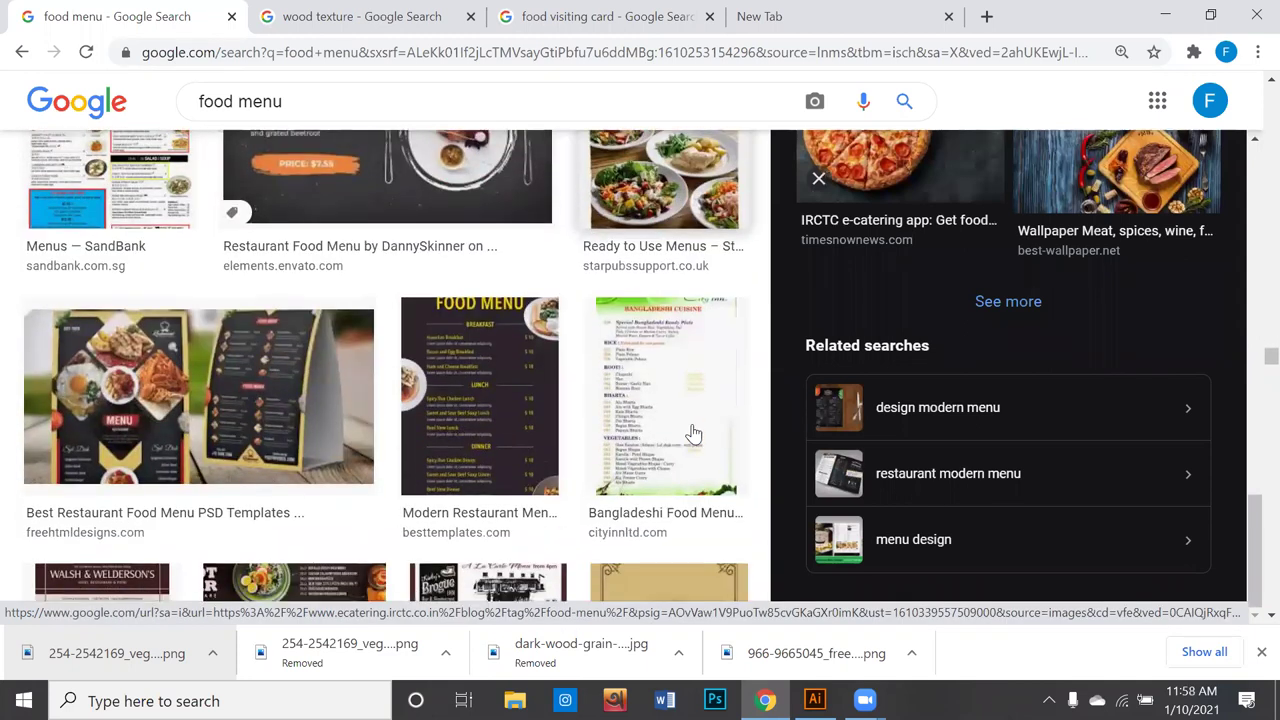
{"action": "scroll", "coordinate": [693, 436], "scroll_direction": "down", "scroll_amount": 2}
{"action": "scroll", "coordinate": [625, 417], "scroll_direction": "down", "scroll_amount": 1}
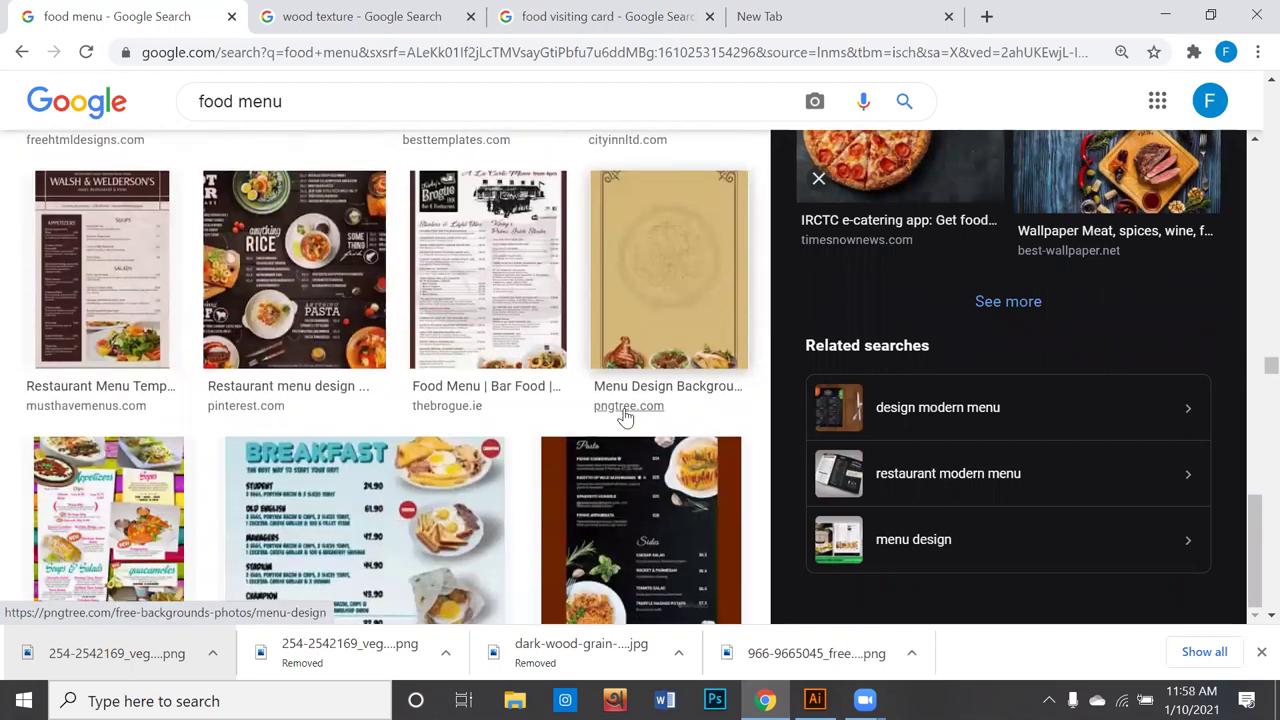
{"action": "scroll", "coordinate": [640, 400], "scroll_direction": "down", "scroll_amount": 2}
{"action": "scroll", "coordinate": [645, 395], "scroll_direction": "down", "scroll_amount": 2}
{"action": "scroll", "coordinate": [645, 395], "scroll_direction": "down", "scroll_amount": 1}
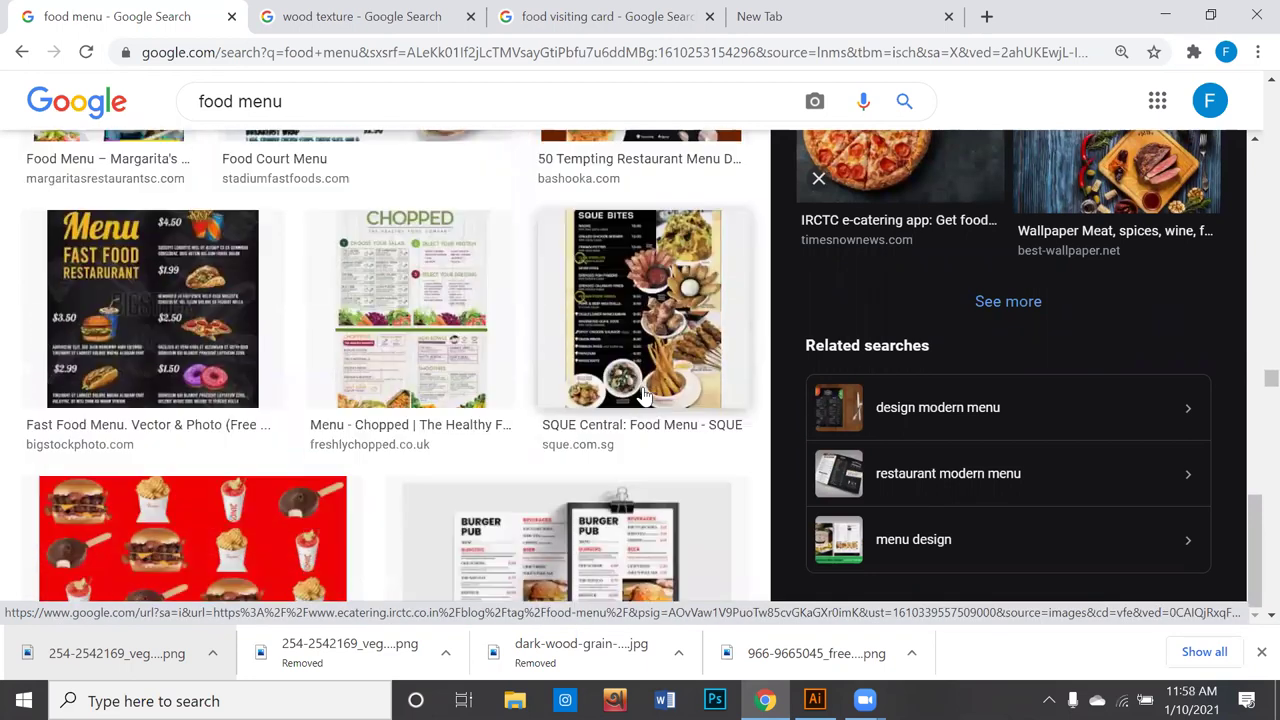
{"action": "scroll", "coordinate": [643, 398], "scroll_direction": "down", "scroll_amount": 1}
{"action": "scroll", "coordinate": [641, 402], "scroll_direction": "down", "scroll_amount": 1}
{"action": "scroll", "coordinate": [640, 404], "scroll_direction": "down", "scroll_amount": 1}
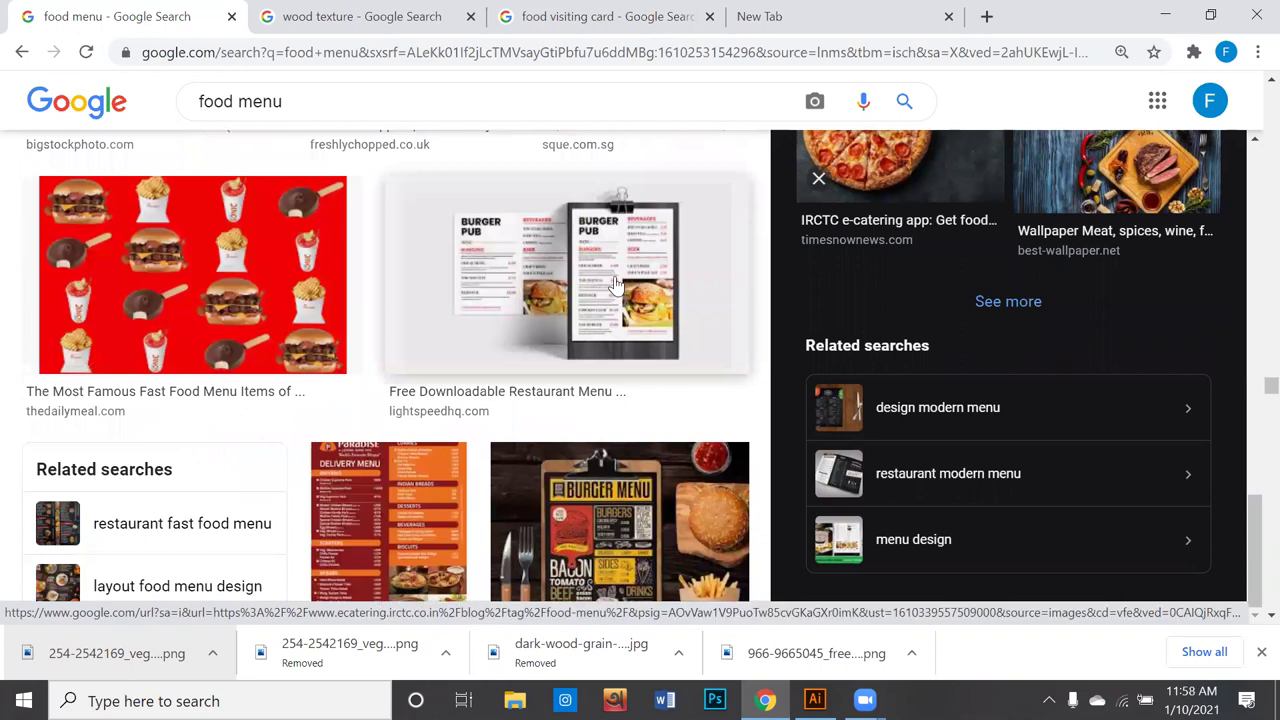
{"action": "scroll", "coordinate": [615, 287], "scroll_direction": "down", "scroll_amount": 1}
{"action": "scroll", "coordinate": [615, 297], "scroll_direction": "down", "scroll_amount": 1}
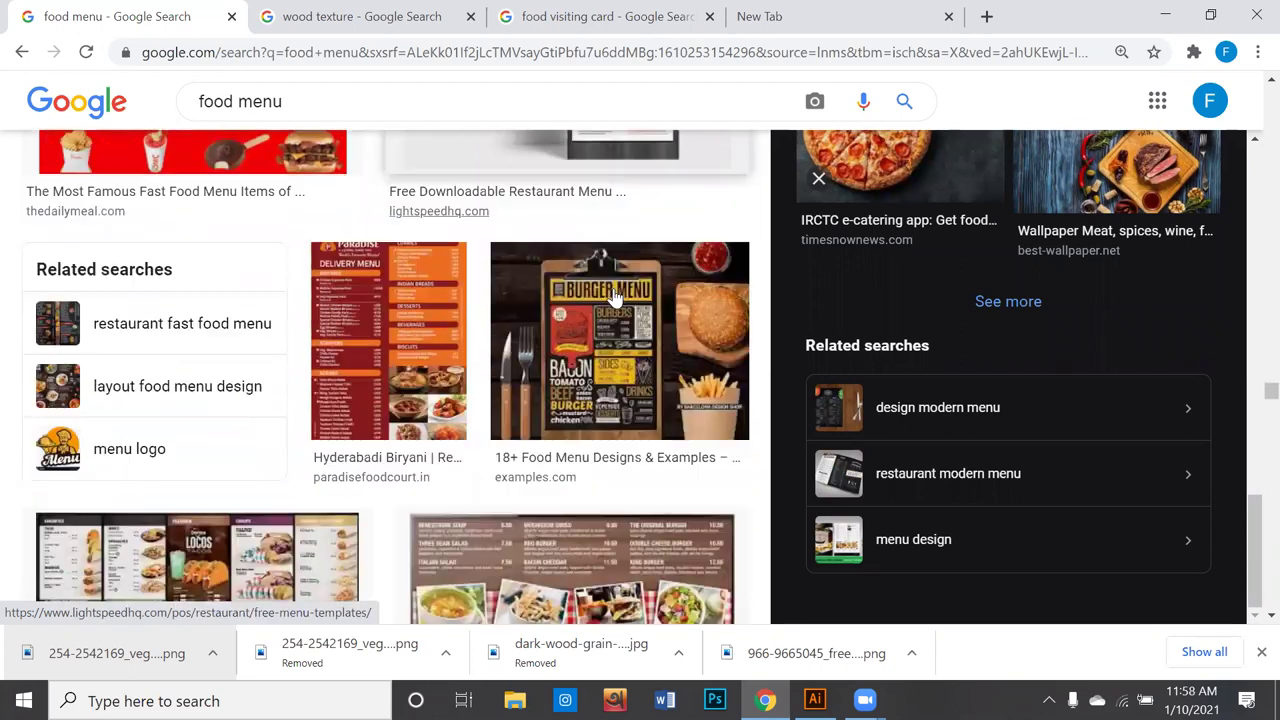
{"action": "scroll", "coordinate": [615, 297], "scroll_direction": "down", "scroll_amount": 1}
{"action": "scroll", "coordinate": [615, 297], "scroll_direction": "down", "scroll_amount": 1}
{"action": "scroll", "coordinate": [615, 297], "scroll_direction": "down", "scroll_amount": 1}
{"action": "scroll", "coordinate": [615, 297], "scroll_direction": "down", "scroll_amount": 1}
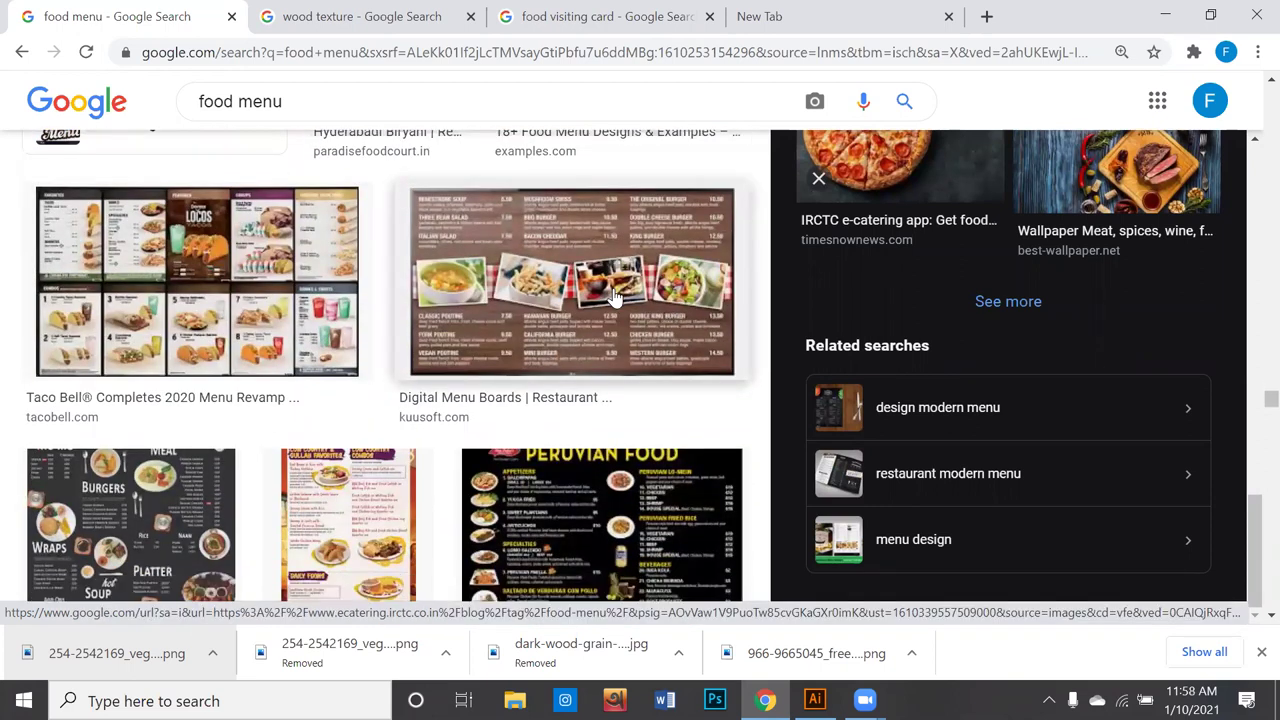
{"action": "scroll", "coordinate": [615, 297], "scroll_direction": "down", "scroll_amount": 2}
{"action": "scroll", "coordinate": [615, 297], "scroll_direction": "down", "scroll_amount": 2}
{"action": "scroll", "coordinate": [615, 297], "scroll_direction": "down", "scroll_amount": 2}
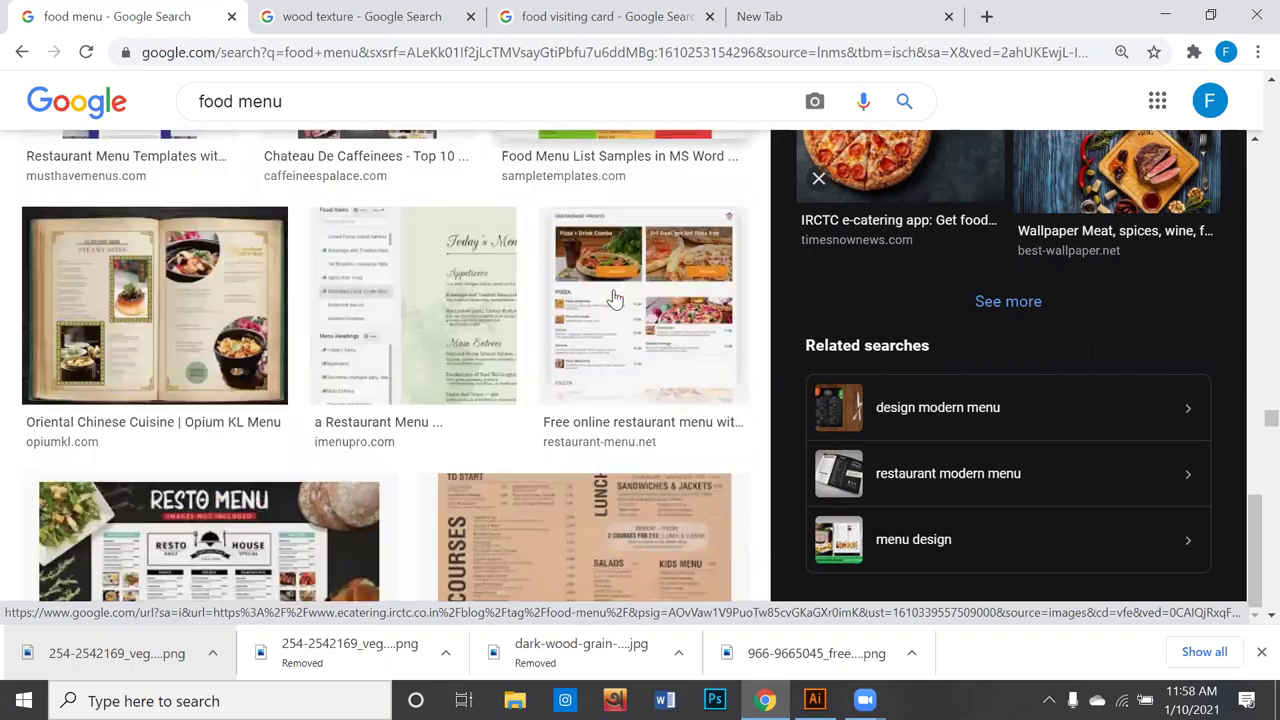
{"action": "scroll", "coordinate": [615, 297], "scroll_direction": "down", "scroll_amount": 2}
{"action": "scroll", "coordinate": [615, 297], "scroll_direction": "down", "scroll_amount": 1}
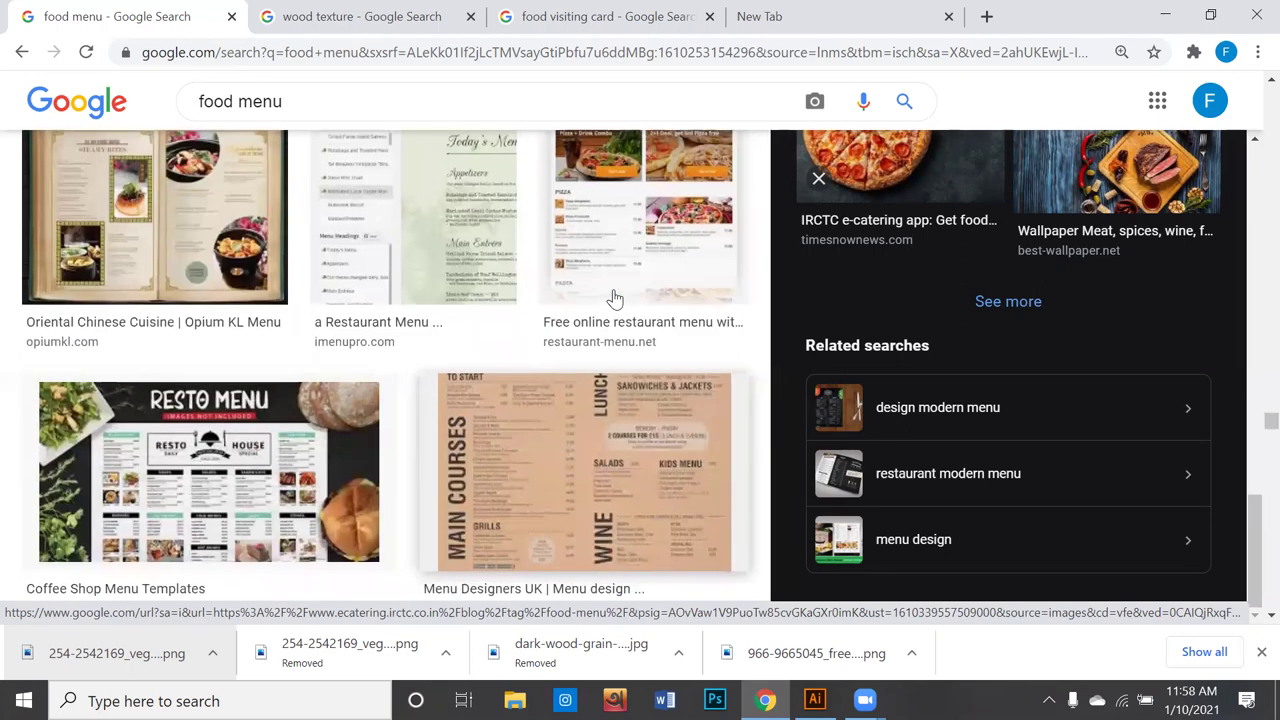
{"action": "scroll", "coordinate": [615, 297], "scroll_direction": "down", "scroll_amount": 2}
{"action": "scroll", "coordinate": [615, 297], "scroll_direction": "down", "scroll_amount": 1}
{"action": "scroll", "coordinate": [615, 297], "scroll_direction": "down", "scroll_amount": 2}
{"action": "scroll", "coordinate": [615, 297], "scroll_direction": "down", "scroll_amount": 2}
{"action": "scroll", "coordinate": [615, 297], "scroll_direction": "down", "scroll_amount": 2}
{"action": "scroll", "coordinate": [615, 297], "scroll_direction": "down", "scroll_amount": 3}
{"action": "scroll", "coordinate": [615, 297], "scroll_direction": "down", "scroll_amount": 2}
{"action": "scroll", "coordinate": [615, 297], "scroll_direction": "down", "scroll_amount": 2}
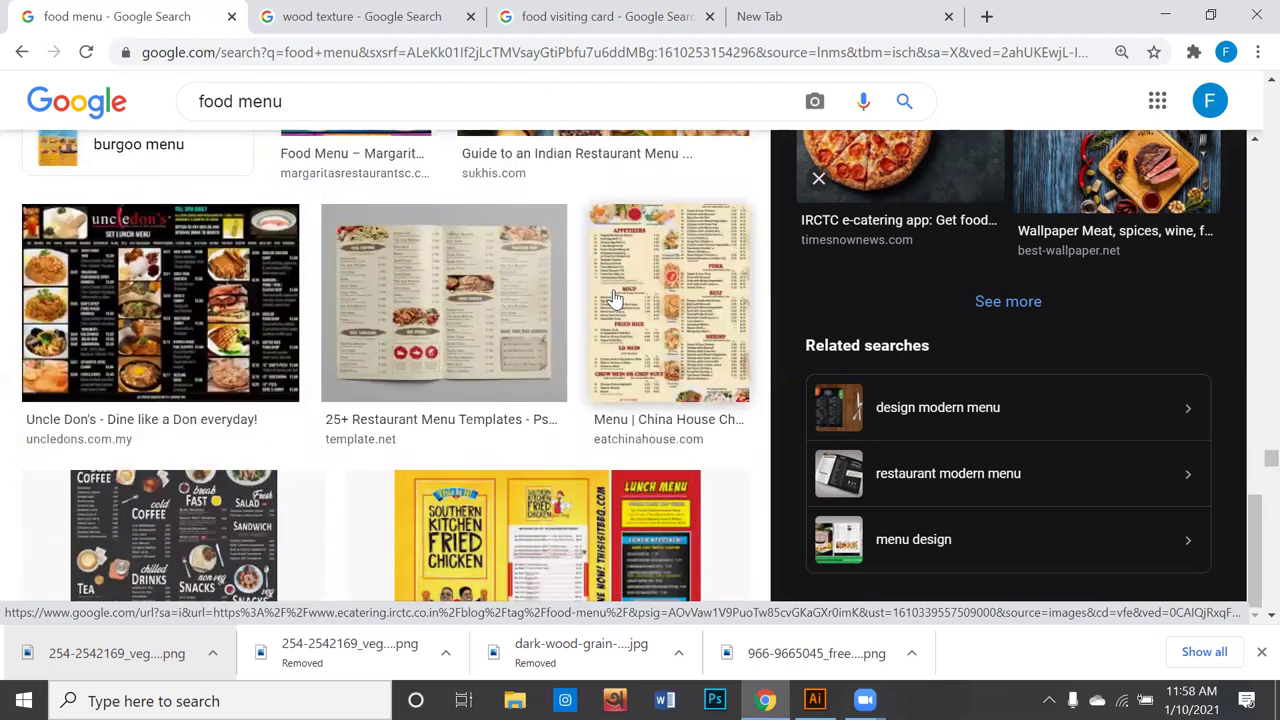
{"action": "scroll", "coordinate": [615, 297], "scroll_direction": "down", "scroll_amount": 2}
{"action": "scroll", "coordinate": [615, 297], "scroll_direction": "down", "scroll_amount": 1}
{"action": "scroll", "coordinate": [615, 297], "scroll_direction": "down", "scroll_amount": 1}
{"action": "scroll", "coordinate": [615, 297], "scroll_direction": "down", "scroll_amount": 2}
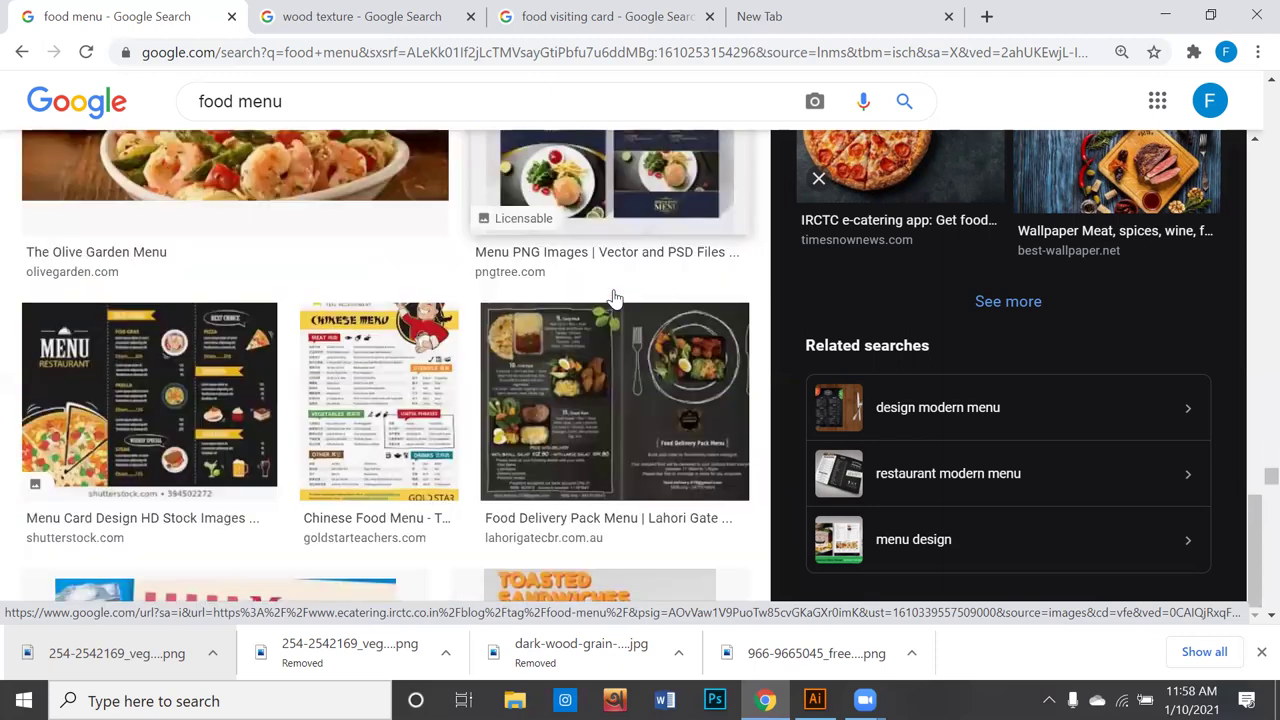
{"action": "scroll", "coordinate": [615, 297], "scroll_direction": "down", "scroll_amount": 1}
{"action": "scroll", "coordinate": [431, 288], "scroll_direction": "down", "scroll_amount": 1}
{"action": "scroll", "coordinate": [431, 288], "scroll_direction": "down", "scroll_amount": 1}
{"action": "scroll", "coordinate": [395, 300], "scroll_direction": "down", "scroll_amount": 1}
{"action": "scroll", "coordinate": [390, 308], "scroll_direction": "down", "scroll_amount": 3}
{"action": "scroll", "coordinate": [390, 308], "scroll_direction": "down", "scroll_amount": 1}
{"action": "scroll", "coordinate": [390, 308], "scroll_direction": "down", "scroll_amount": 2}
{"action": "scroll", "coordinate": [392, 310], "scroll_direction": "down", "scroll_amount": 1}
Step: Preview the Denny's menu, then scroll the food menu results and open the Aarleys menu preview
{"action": "scroll", "coordinate": [392, 310], "scroll_direction": "up", "scroll_amount": 1}
{"action": "left_click", "coordinate": [393, 313]}
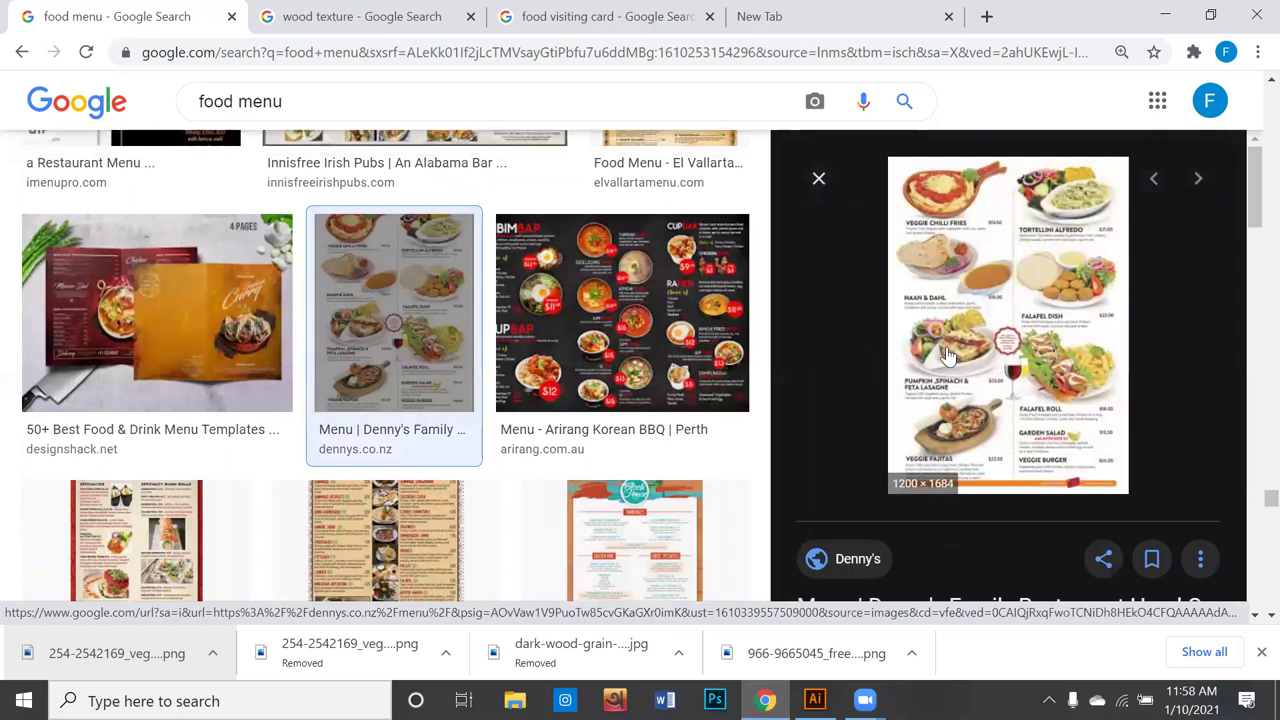
{"action": "scroll", "coordinate": [932, 380], "scroll_direction": "down", "scroll_amount": 2}
{"action": "scroll", "coordinate": [932, 382], "scroll_direction": "down", "scroll_amount": 1}
{"action": "scroll", "coordinate": [932, 382], "scroll_direction": "down", "scroll_amount": 1}
{"action": "scroll", "coordinate": [932, 383], "scroll_direction": "down", "scroll_amount": 3}
{"action": "scroll", "coordinate": [932, 383], "scroll_direction": "down", "scroll_amount": 1}
{"action": "scroll", "coordinate": [932, 383], "scroll_direction": "down", "scroll_amount": 2}
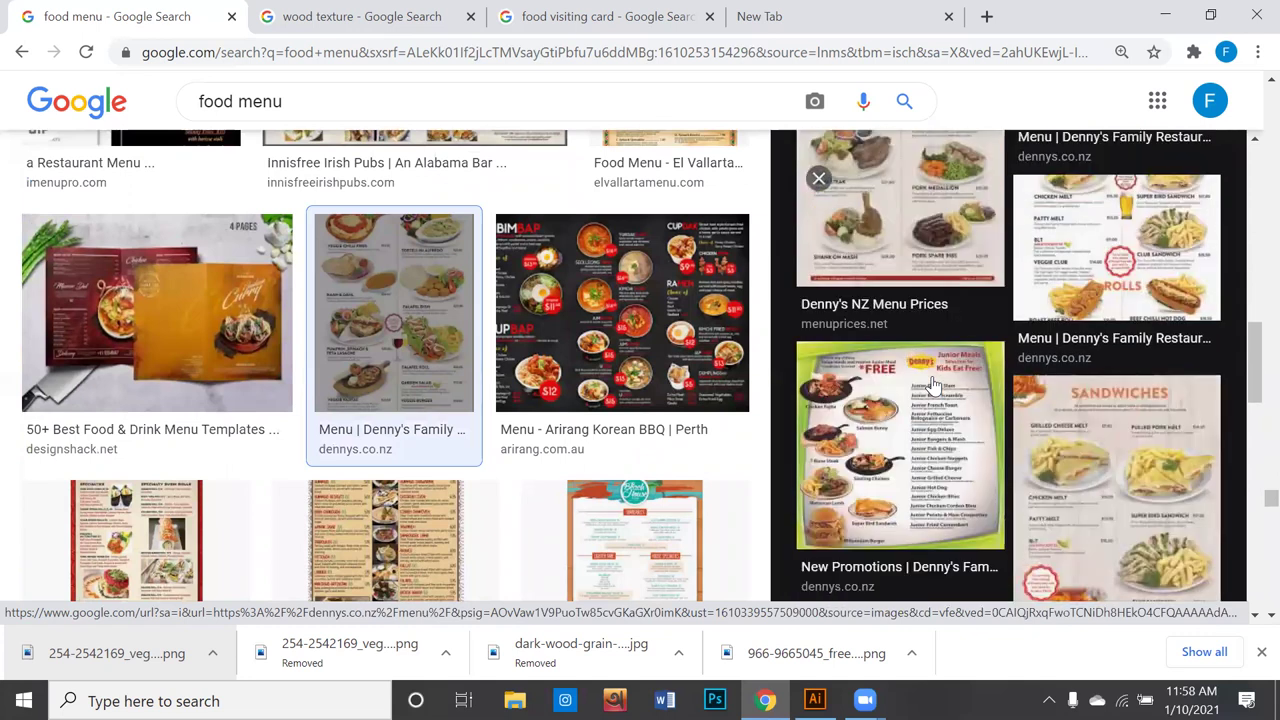
{"action": "scroll", "coordinate": [932, 383], "scroll_direction": "down", "scroll_amount": 1}
{"action": "scroll", "coordinate": [932, 383], "scroll_direction": "down", "scroll_amount": 2}
{"action": "scroll", "coordinate": [932, 383], "scroll_direction": "down", "scroll_amount": 3}
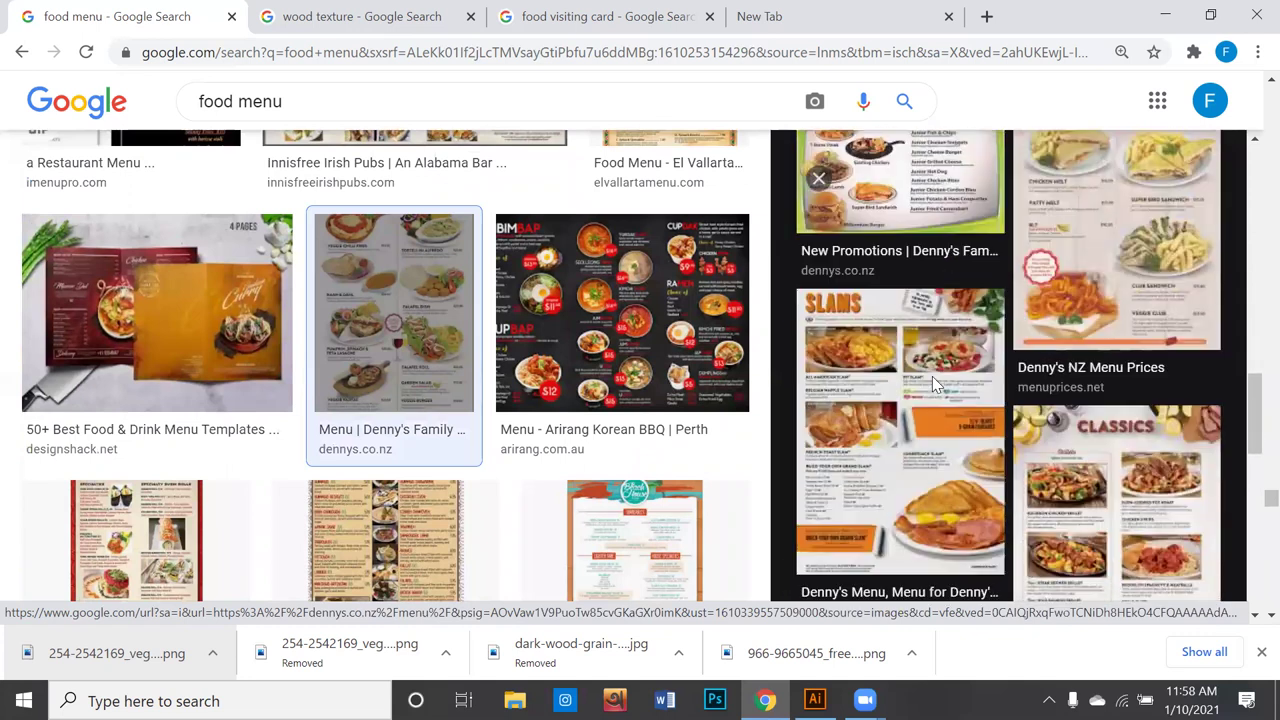
{"action": "scroll", "coordinate": [932, 383], "scroll_direction": "down", "scroll_amount": 2}
{"action": "scroll", "coordinate": [932, 383], "scroll_direction": "down", "scroll_amount": 3}
{"action": "scroll", "coordinate": [932, 383], "scroll_direction": "down", "scroll_amount": 3}
{"action": "scroll", "coordinate": [932, 383], "scroll_direction": "down", "scroll_amount": 2}
{"action": "scroll", "coordinate": [932, 383], "scroll_direction": "down", "scroll_amount": 3}
{"action": "scroll", "coordinate": [932, 383], "scroll_direction": "down", "scroll_amount": 2}
{"action": "scroll", "coordinate": [545, 400], "scroll_direction": "down", "scroll_amount": 3}
{"action": "scroll", "coordinate": [130, 443], "scroll_direction": "down", "scroll_amount": 3}
{"action": "scroll", "coordinate": [130, 443], "scroll_direction": "down", "scroll_amount": 3}
{"action": "scroll", "coordinate": [320, 413], "scroll_direction": "down", "scroll_amount": 2}
{"action": "scroll", "coordinate": [320, 413], "scroll_direction": "down", "scroll_amount": 3}
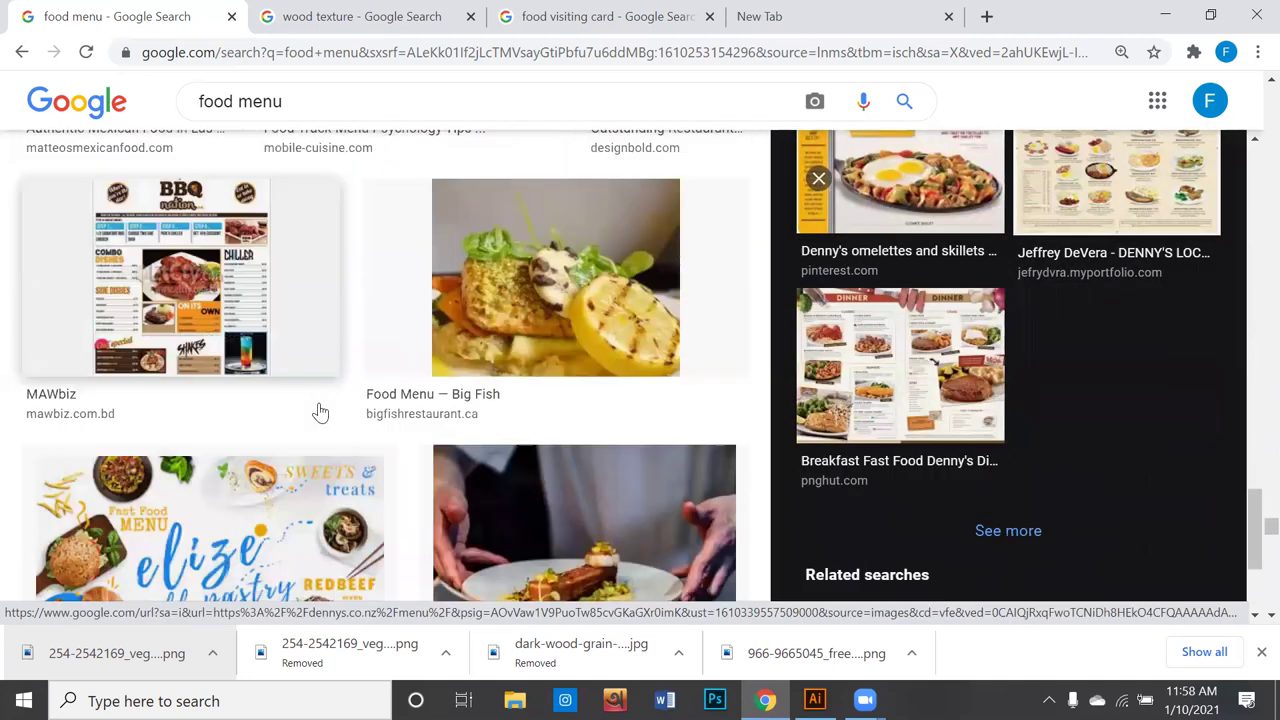
{"action": "scroll", "coordinate": [320, 413], "scroll_direction": "down", "scroll_amount": 1}
{"action": "scroll", "coordinate": [320, 413], "scroll_direction": "down", "scroll_amount": 1}
{"action": "scroll", "coordinate": [320, 413], "scroll_direction": "down", "scroll_amount": 2}
{"action": "scroll", "coordinate": [320, 413], "scroll_direction": "down", "scroll_amount": 1}
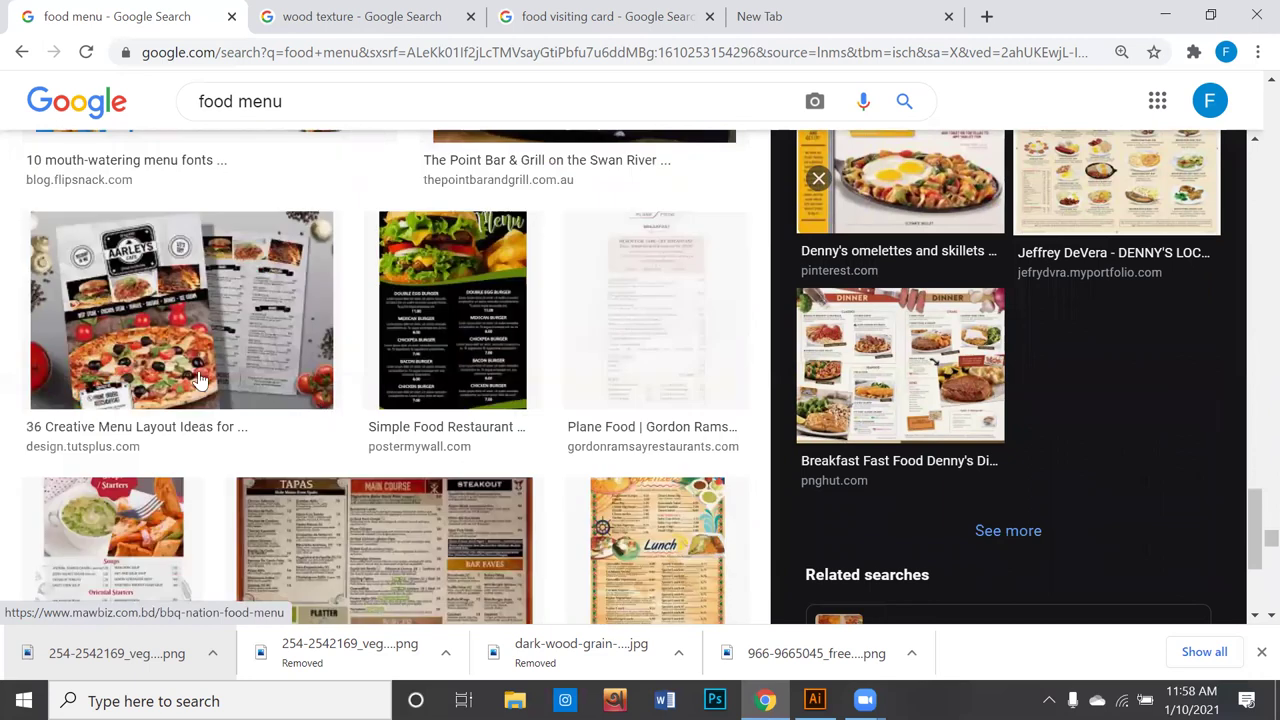
{"action": "left_click", "coordinate": [200, 381]}
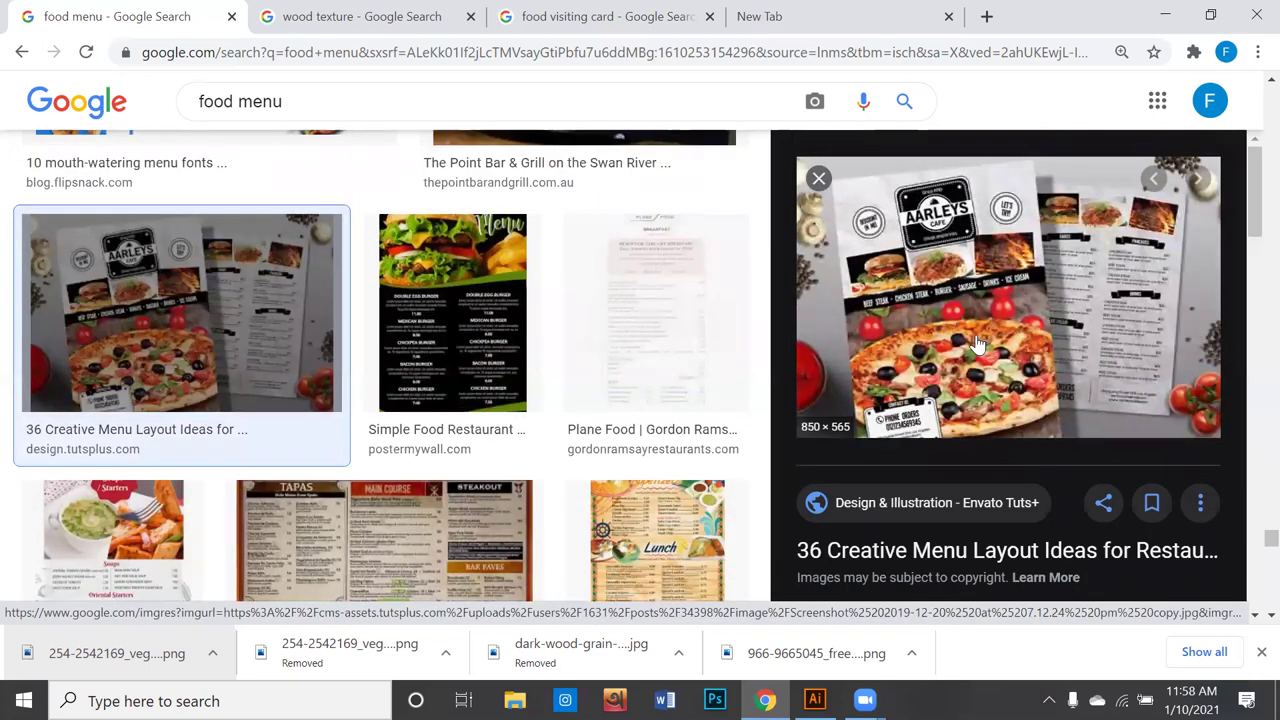
Step: Scroll the Aarleys menu's related images down to the Pizza Flyer Menu Template
{"action": "scroll", "coordinate": [995, 342], "scroll_direction": "down", "scroll_amount": 1}
{"action": "scroll", "coordinate": [995, 342], "scroll_direction": "up", "scroll_amount": 1}
{"action": "scroll", "coordinate": [995, 342], "scroll_direction": "down", "scroll_amount": 3}
{"action": "scroll", "coordinate": [995, 342], "scroll_direction": "down", "scroll_amount": 1}
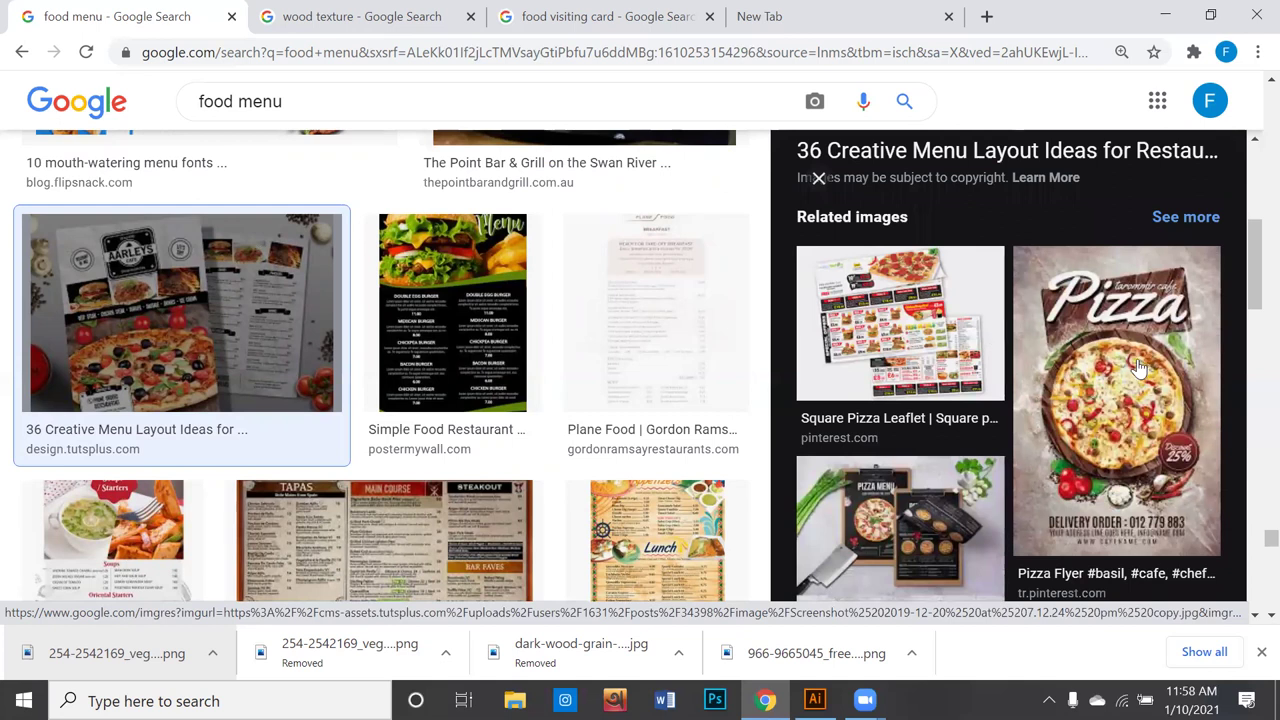
{"action": "scroll", "coordinate": [1138, 368], "scroll_direction": "down", "scroll_amount": 3}
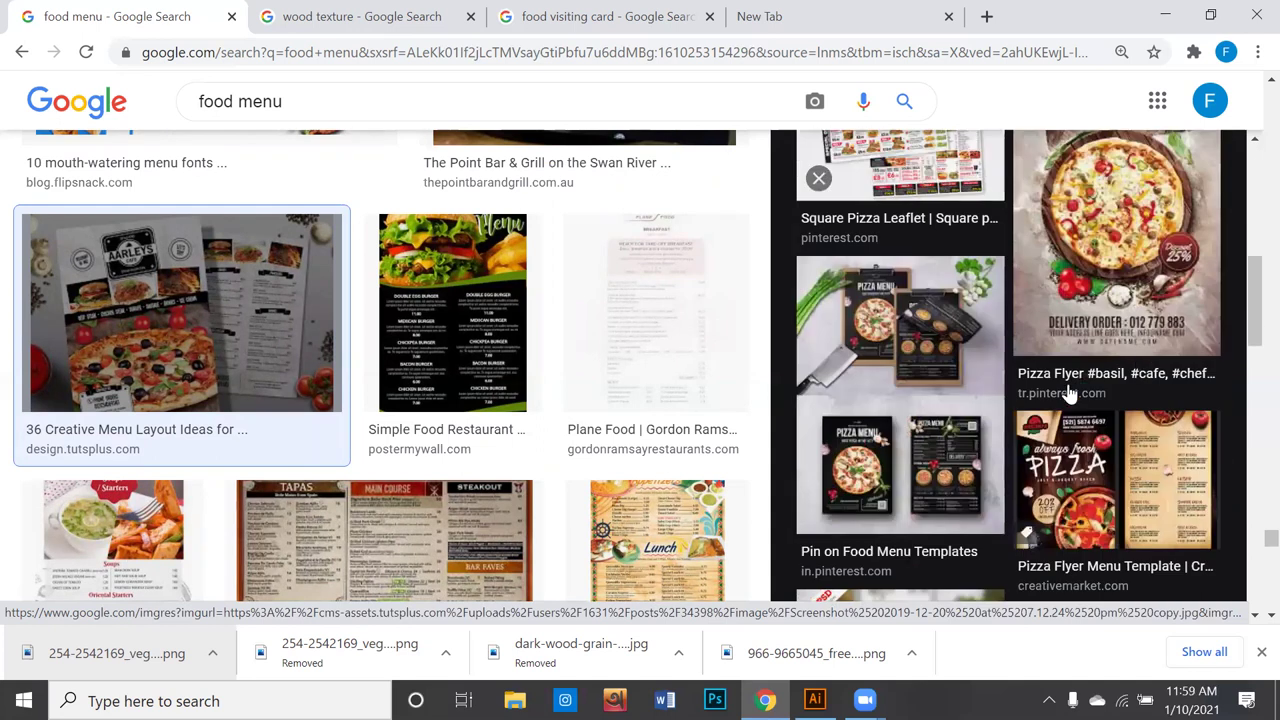
{"action": "scroll", "coordinate": [1140, 370], "scroll_direction": "down", "scroll_amount": 1}
Step: Save the Pizza Flyer Menu Template image to the Desktop
{"action": "left_click", "coordinate": [1110, 385]}
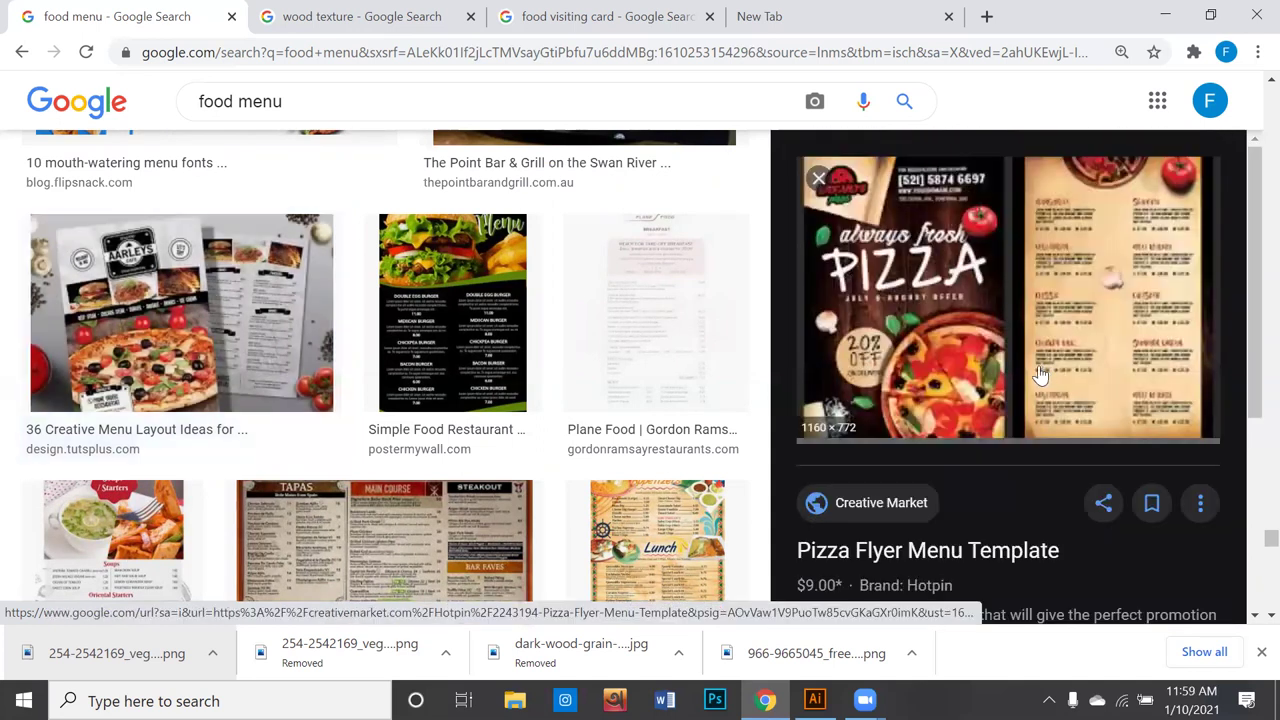
{"action": "right_click", "coordinate": [950, 246]}
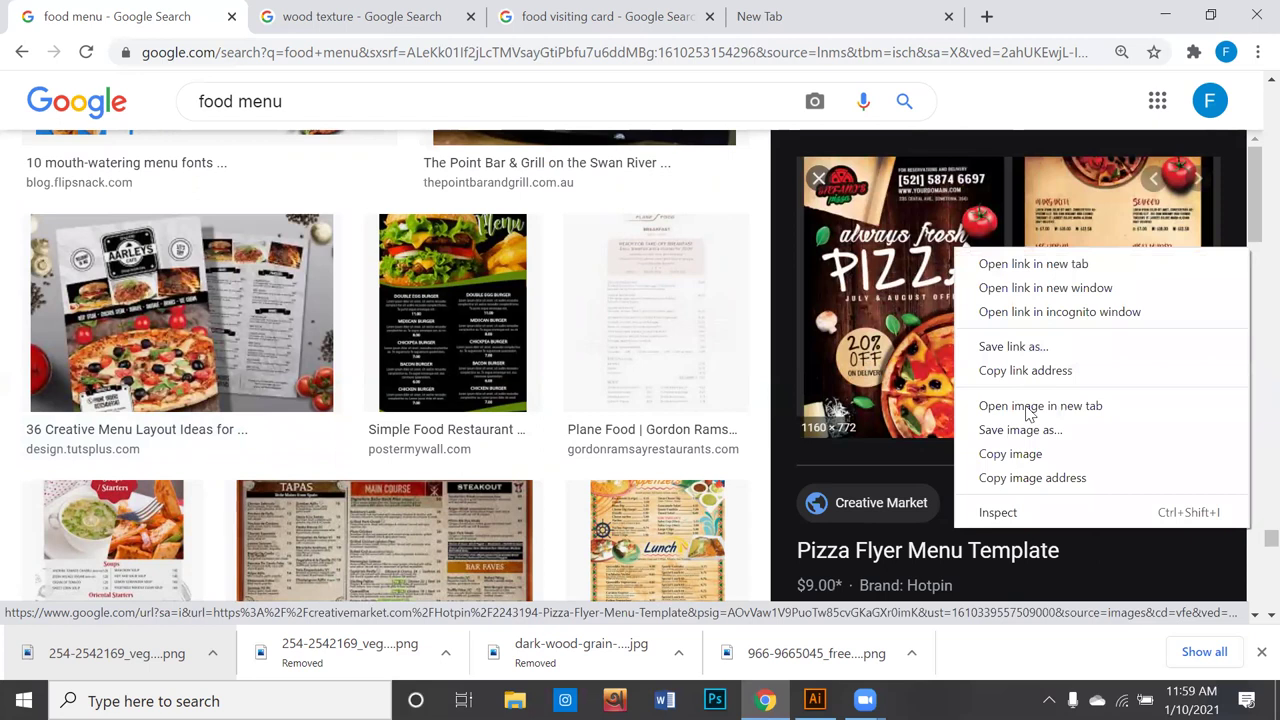
{"action": "left_click", "coordinate": [1032, 438]}
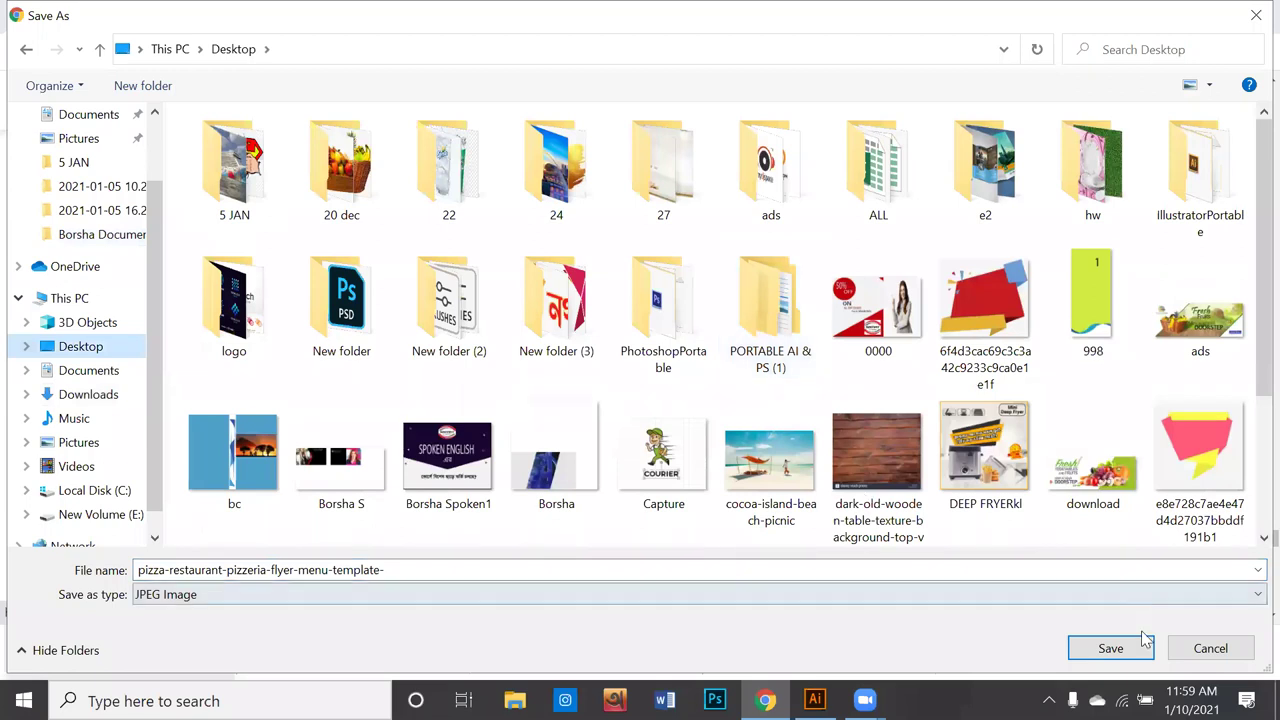
{"action": "left_click", "coordinate": [1122, 652]}
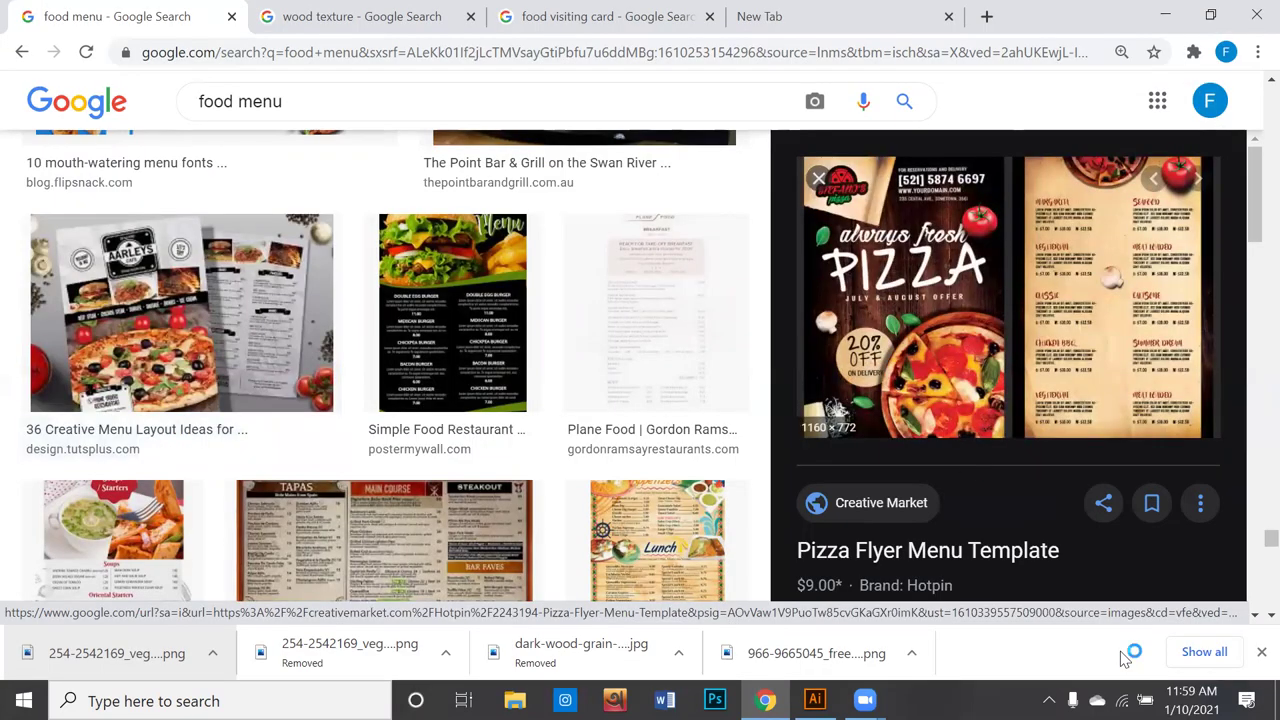
Step: Save the Delicious Pizza flyer image as 590.jpg
{"action": "scroll", "coordinate": [900, 400], "scroll_direction": "down", "scroll_amount": 4}
{"action": "scroll", "coordinate": [957, 470], "scroll_direction": "down", "scroll_amount": 1}
{"action": "scroll", "coordinate": [1085, 415], "scroll_direction": "down", "scroll_amount": 1}
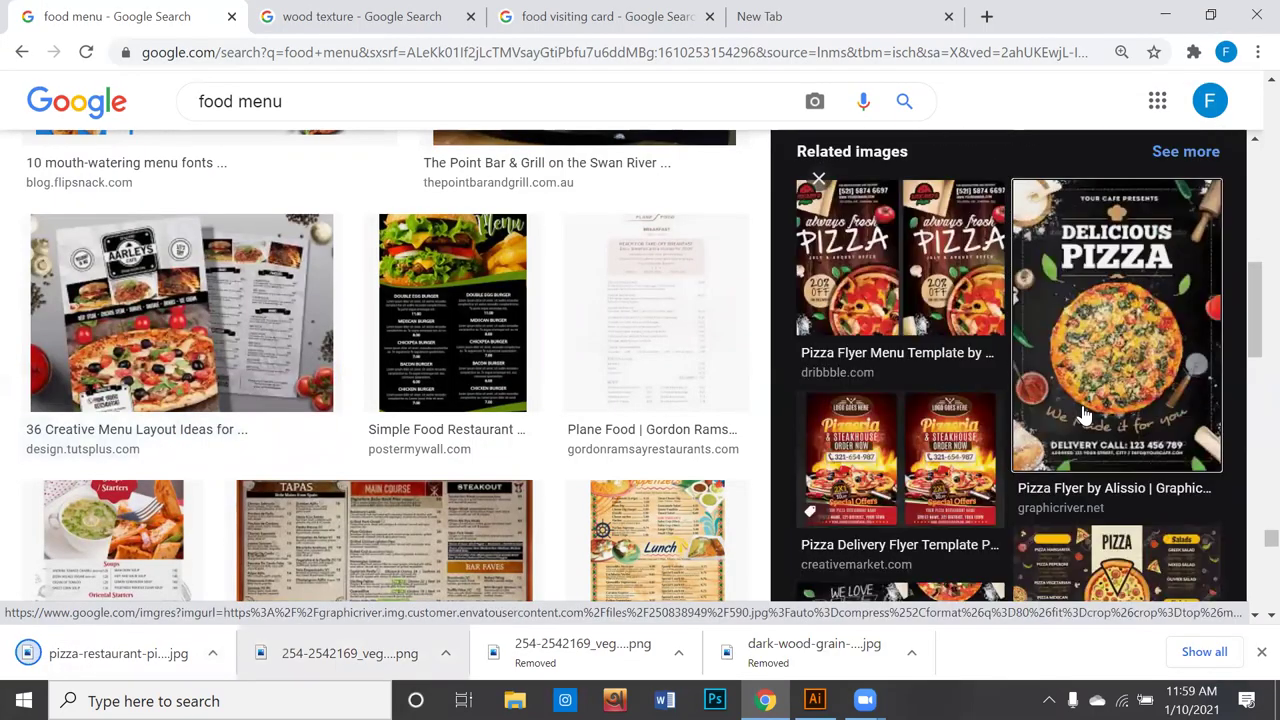
{"action": "left_click", "coordinate": [1085, 415]}
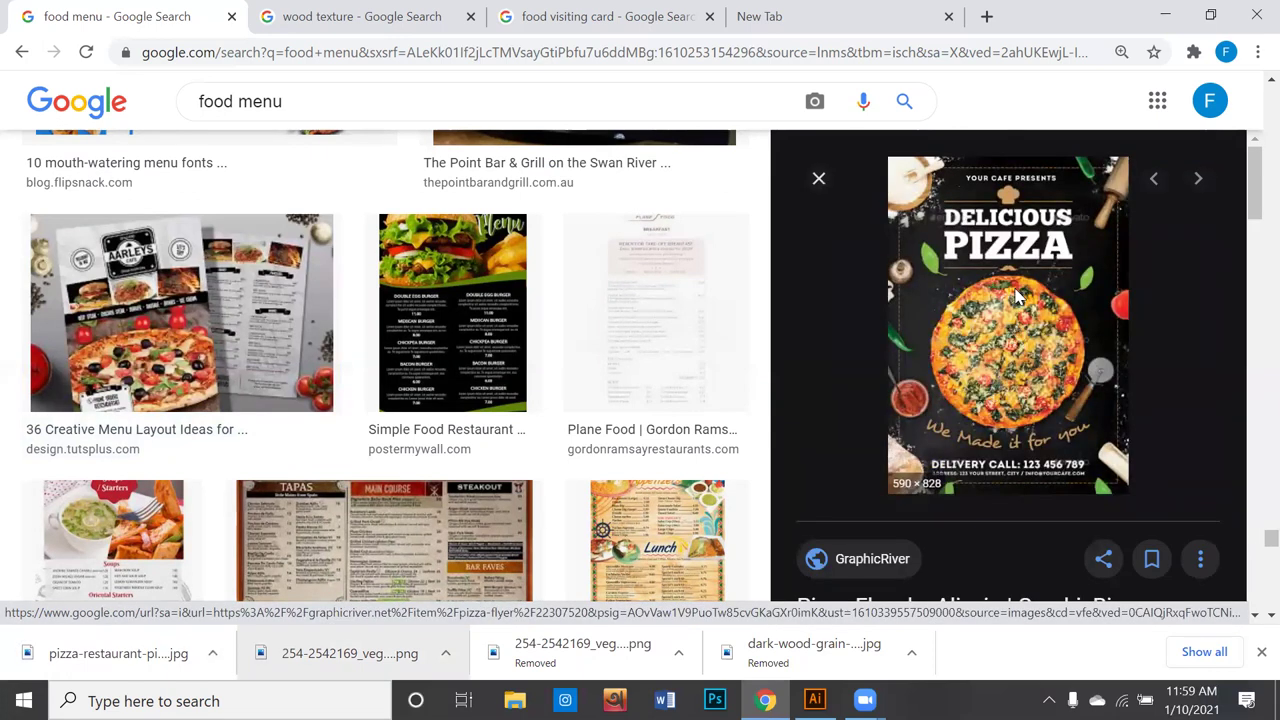
{"action": "right_click", "coordinate": [984, 290]}
{"action": "left_click", "coordinate": [1060, 472]}
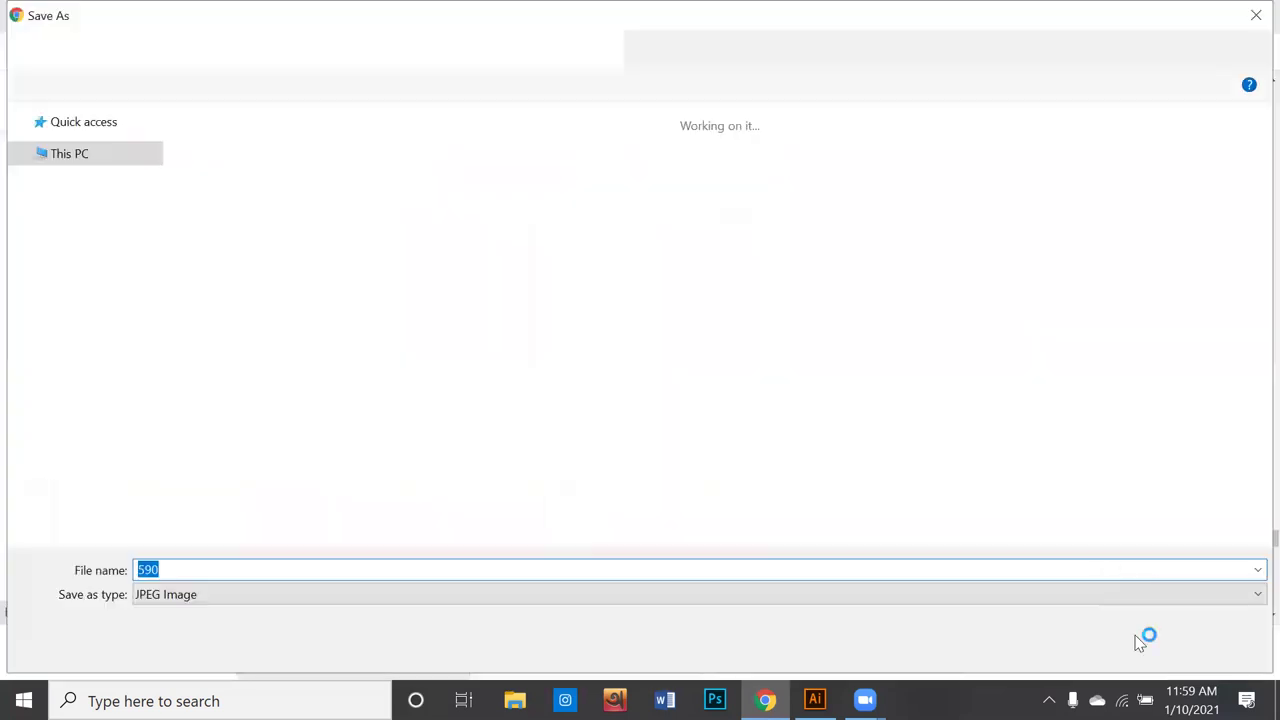
{"action": "left_click", "coordinate": [1145, 647]}
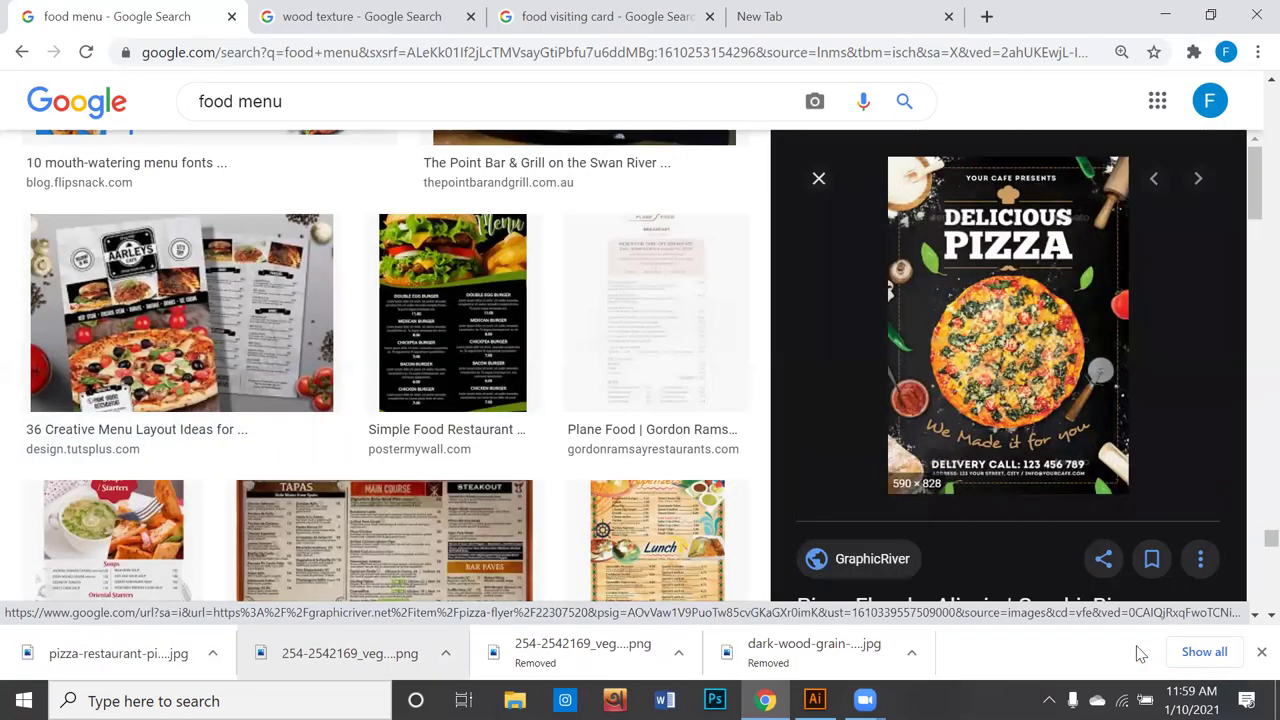
Step: Browse the related images and preview the Pizza Burger Flyer
{"action": "scroll", "coordinate": [1040, 480], "scroll_direction": "down", "scroll_amount": 5}
{"action": "scroll", "coordinate": [1053, 400], "scroll_direction": "down", "scroll_amount": 1}
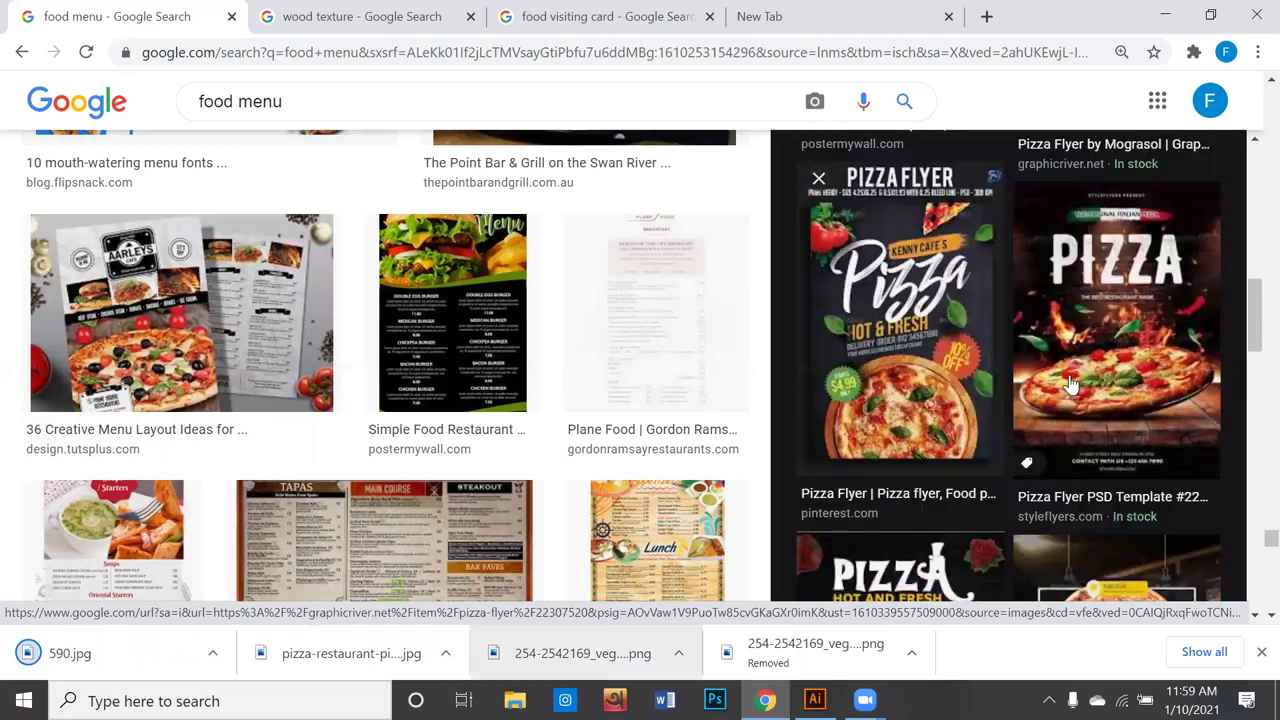
{"action": "scroll", "coordinate": [1060, 395], "scroll_direction": "down", "scroll_amount": 3}
{"action": "scroll", "coordinate": [1070, 384], "scroll_direction": "down", "scroll_amount": 2}
{"action": "scroll", "coordinate": [1070, 384], "scroll_direction": "down", "scroll_amount": 2}
{"action": "scroll", "coordinate": [1070, 384], "scroll_direction": "up", "scroll_amount": 2}
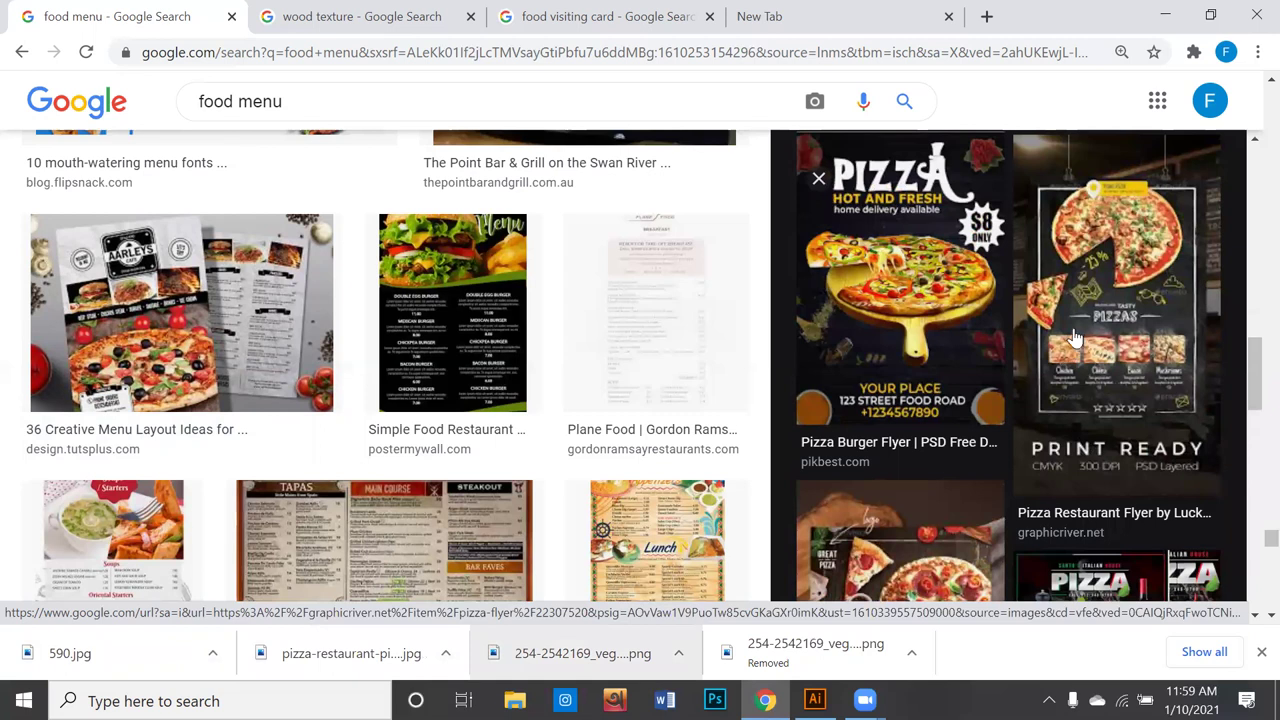
{"action": "left_click", "coordinate": [956, 338]}
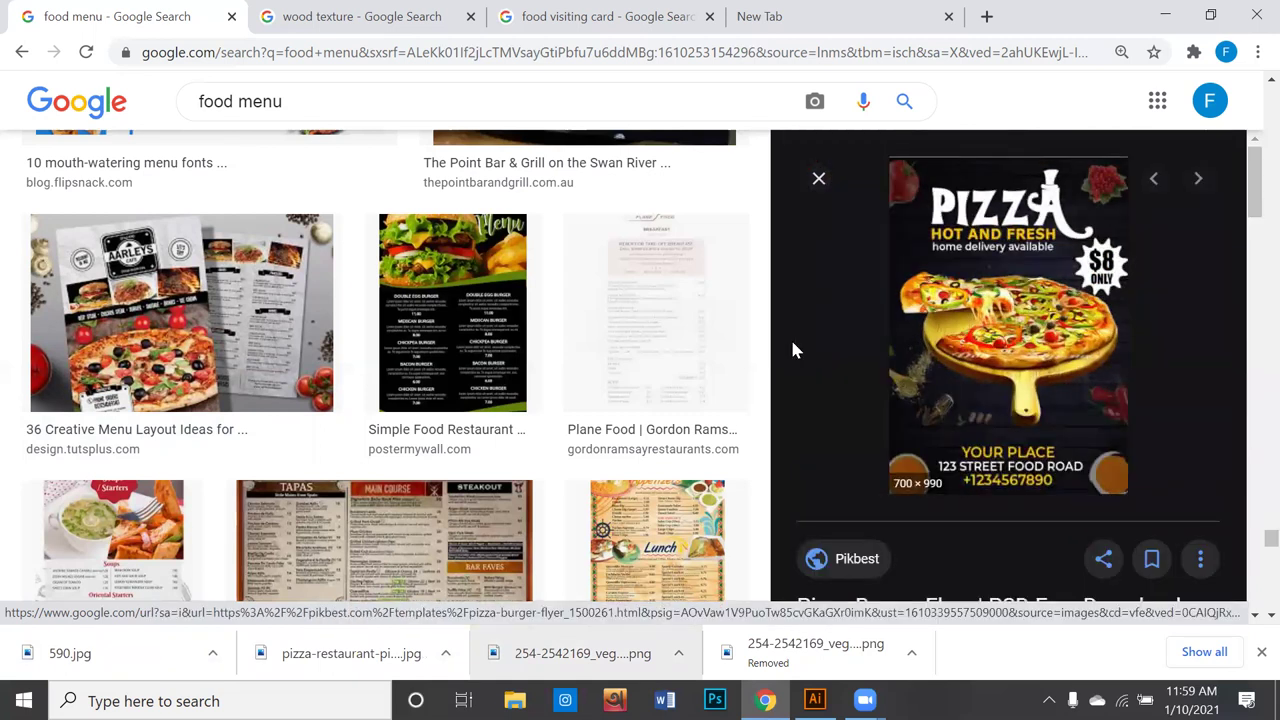
Step: Preview the Gourmant Restaurant menu and scroll through its related images
{"action": "scroll", "coordinate": [571, 343], "scroll_direction": "down", "scroll_amount": 5}
{"action": "scroll", "coordinate": [580, 330], "scroll_direction": "down", "scroll_amount": 2}
{"action": "scroll", "coordinate": [592, 308], "scroll_direction": "down", "scroll_amount": 3}
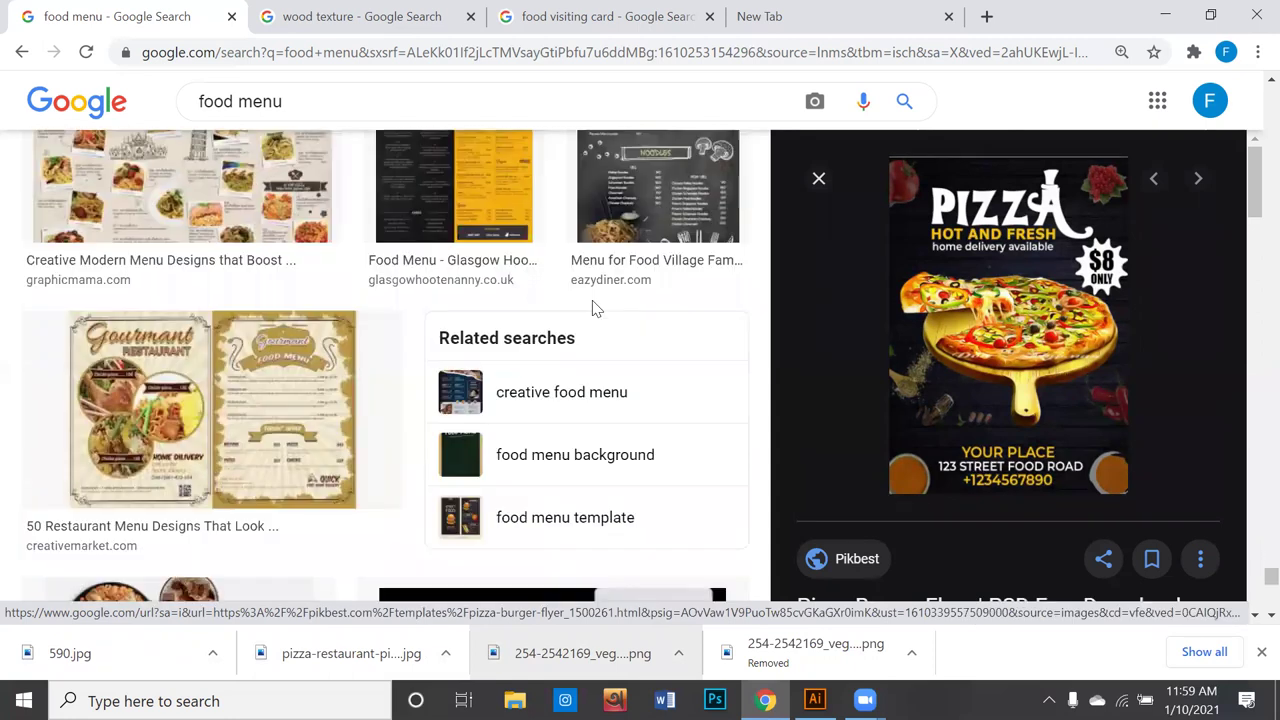
{"action": "scroll", "coordinate": [592, 308], "scroll_direction": "down", "scroll_amount": 1}
{"action": "scroll", "coordinate": [400, 310], "scroll_direction": "down", "scroll_amount": 1}
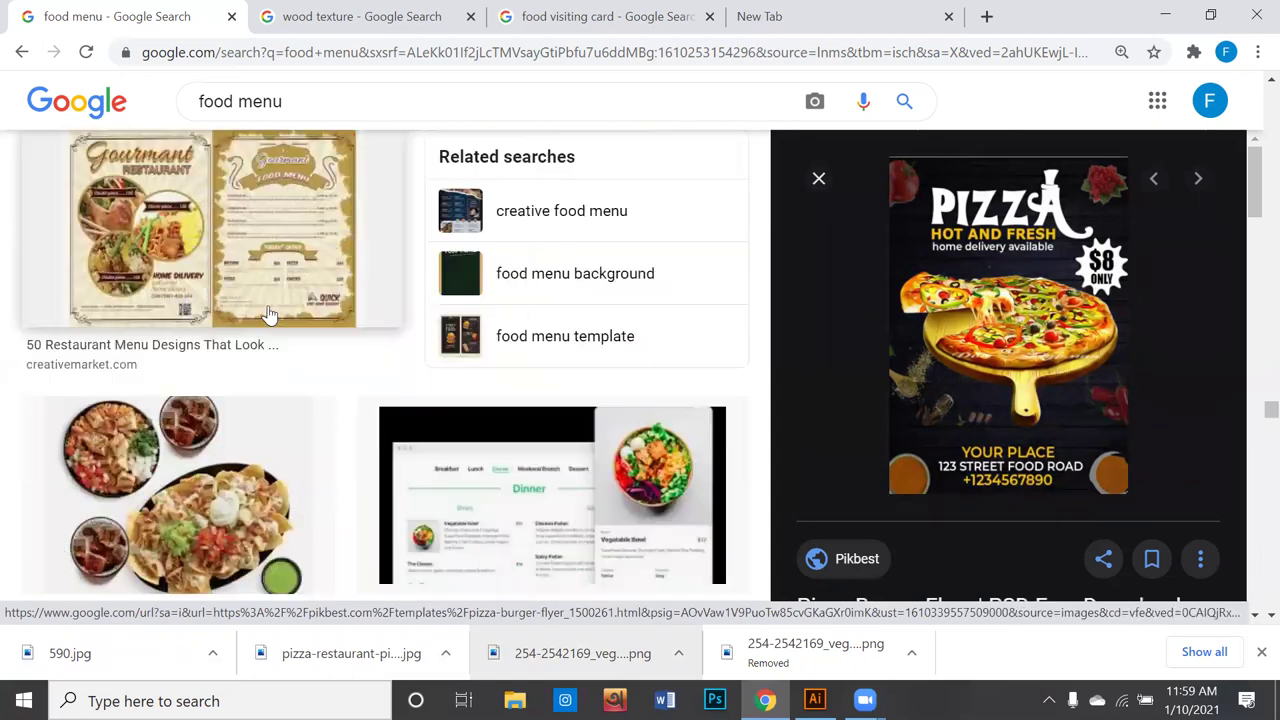
{"action": "left_click", "coordinate": [268, 313]}
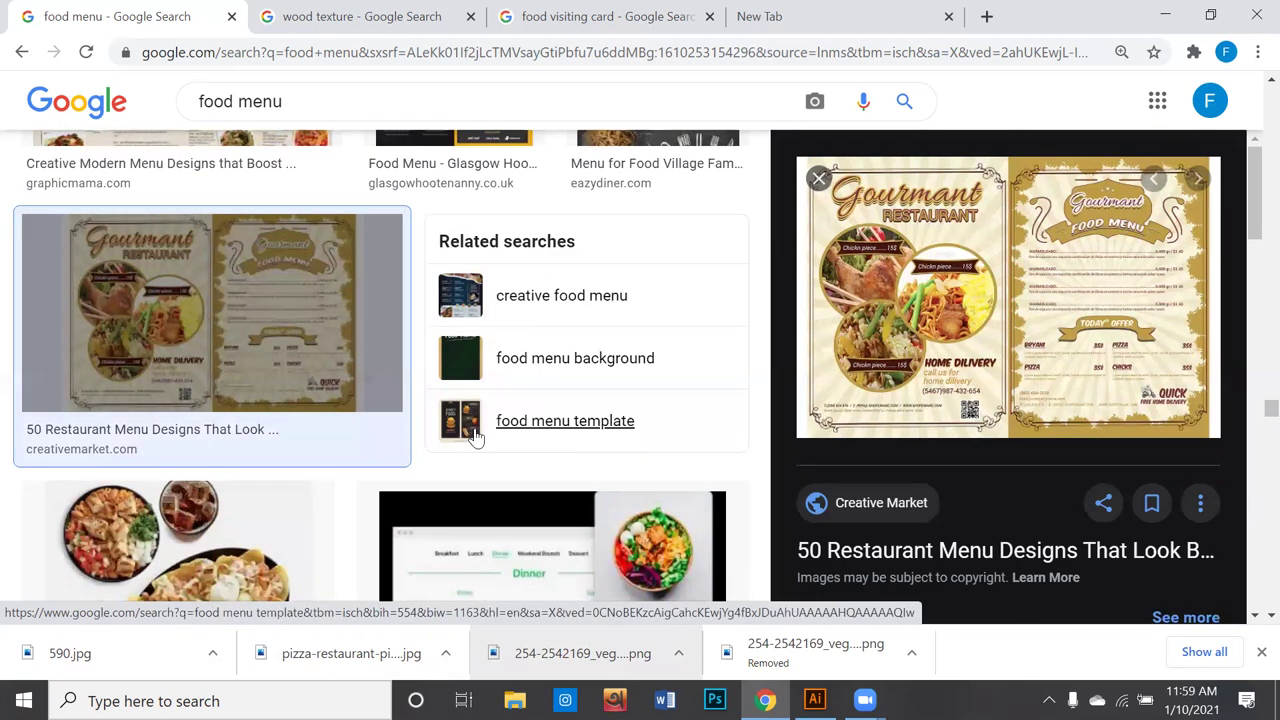
{"action": "scroll", "coordinate": [476, 437], "scroll_direction": "down", "scroll_amount": 3}
{"action": "scroll", "coordinate": [472, 425], "scroll_direction": "down", "scroll_amount": 2}
{"action": "scroll", "coordinate": [472, 423], "scroll_direction": "down", "scroll_amount": 2}
{"action": "scroll", "coordinate": [472, 423], "scroll_direction": "down", "scroll_amount": 2}
{"action": "scroll", "coordinate": [472, 423], "scroll_direction": "down", "scroll_amount": 3}
{"action": "scroll", "coordinate": [472, 424], "scroll_direction": "down", "scroll_amount": 2}
{"action": "scroll", "coordinate": [472, 425], "scroll_direction": "down", "scroll_amount": 1}
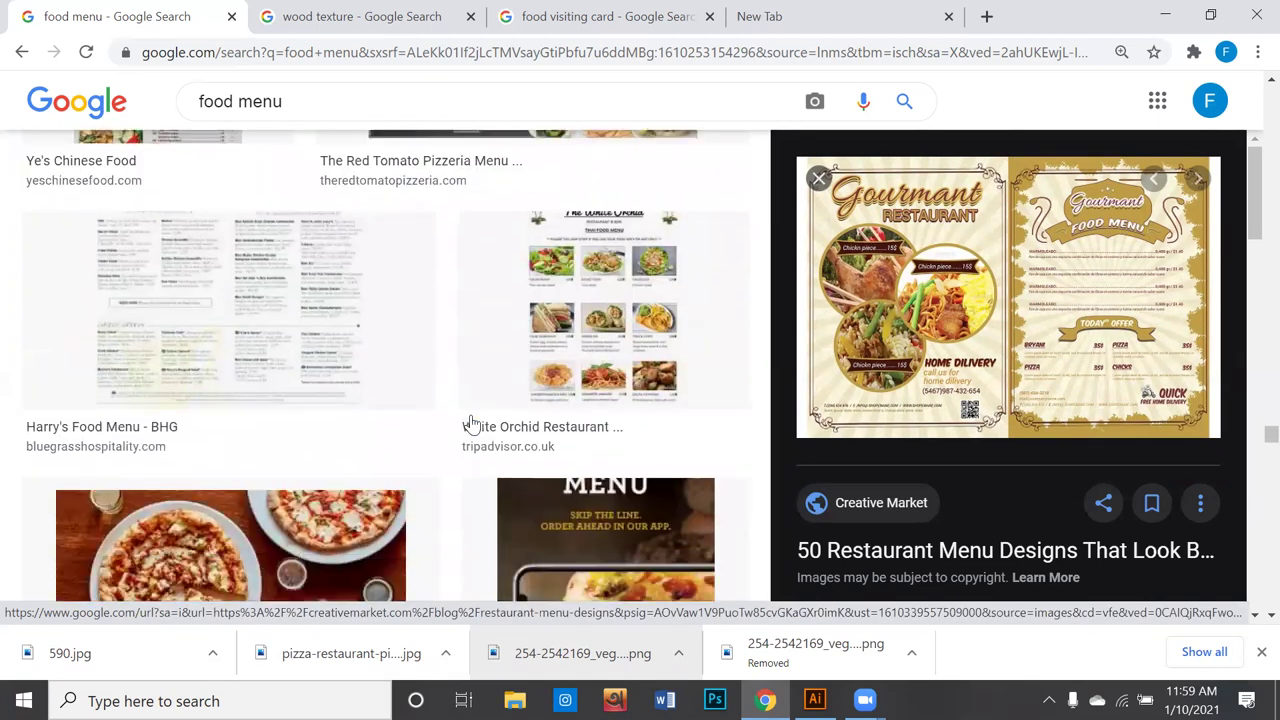
{"action": "scroll", "coordinate": [472, 425], "scroll_direction": "down", "scroll_amount": 3}
{"action": "scroll", "coordinate": [472, 425], "scroll_direction": "down", "scroll_amount": 2}
{"action": "scroll", "coordinate": [472, 424], "scroll_direction": "down", "scroll_amount": 1}
{"action": "scroll", "coordinate": [472, 423], "scroll_direction": "down", "scroll_amount": 3}
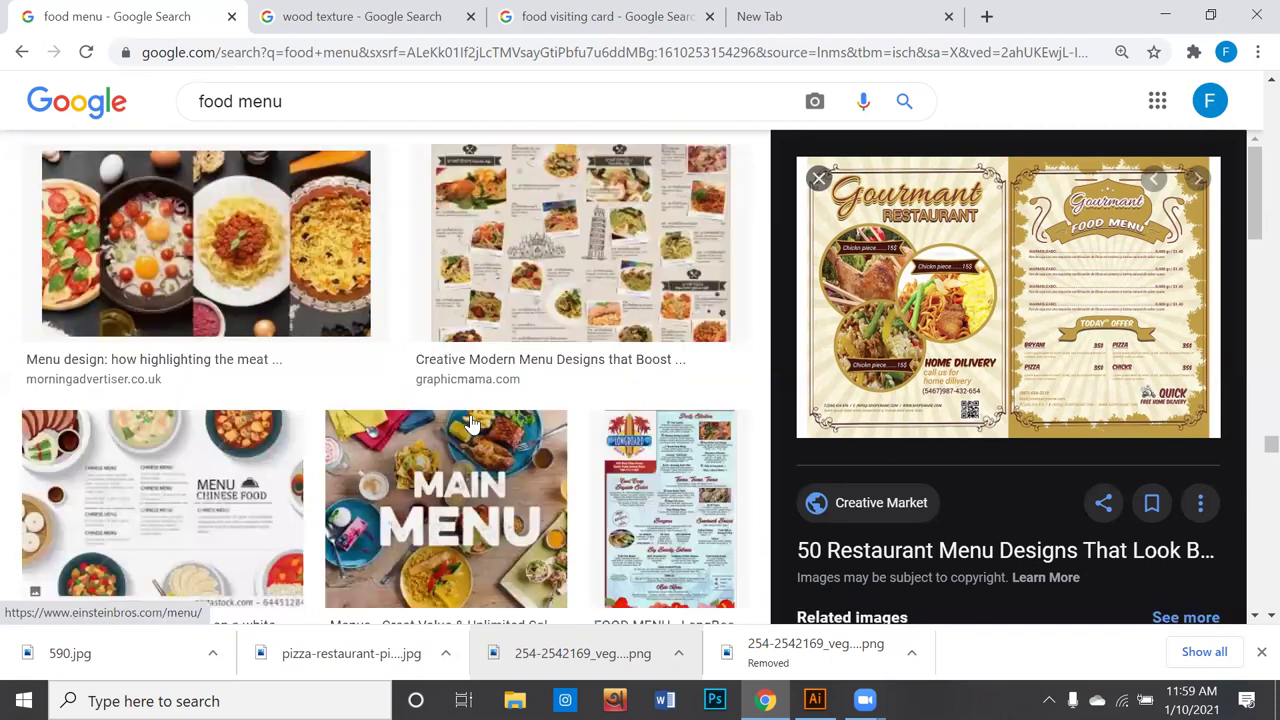
{"action": "scroll", "coordinate": [472, 423], "scroll_direction": "down", "scroll_amount": 1}
{"action": "scroll", "coordinate": [472, 423], "scroll_direction": "down", "scroll_amount": 1}
{"action": "scroll", "coordinate": [472, 423], "scroll_direction": "down", "scroll_amount": 2}
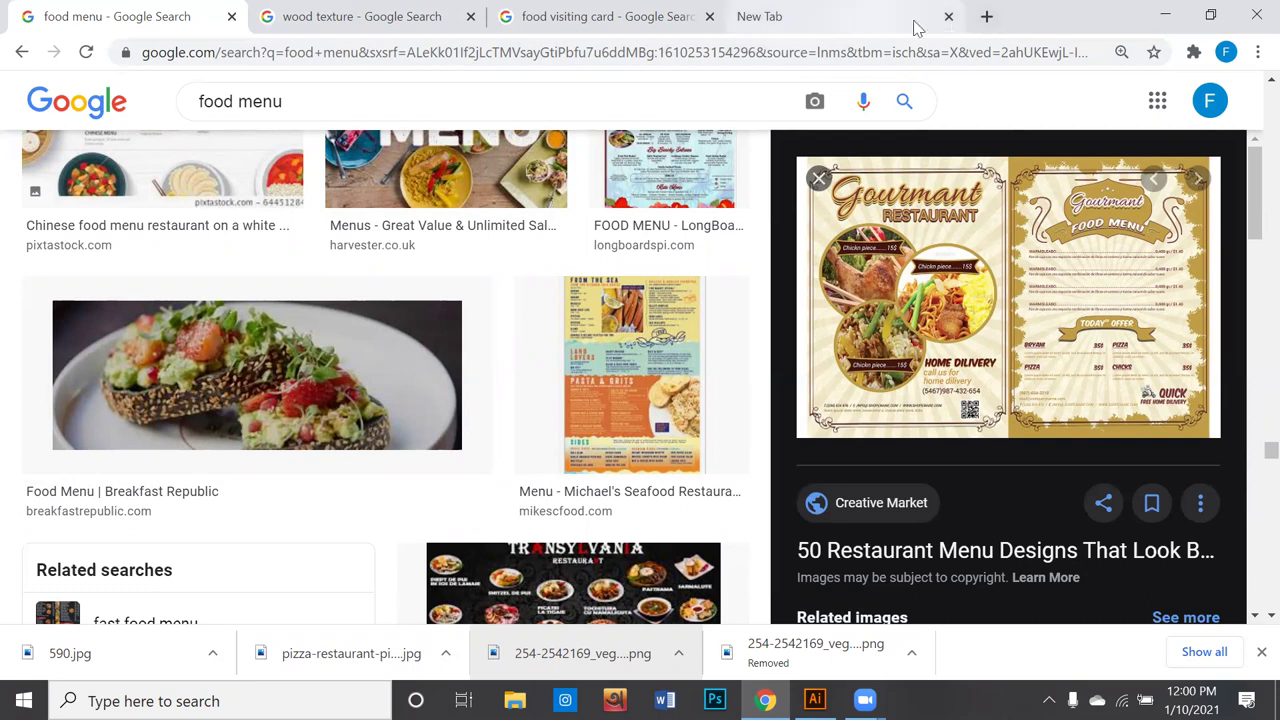
{"action": "left_click", "coordinate": [850, 26]}
Step: Search Google Images for 'brush png'
{"action": "left_click", "coordinate": [630, 297]}
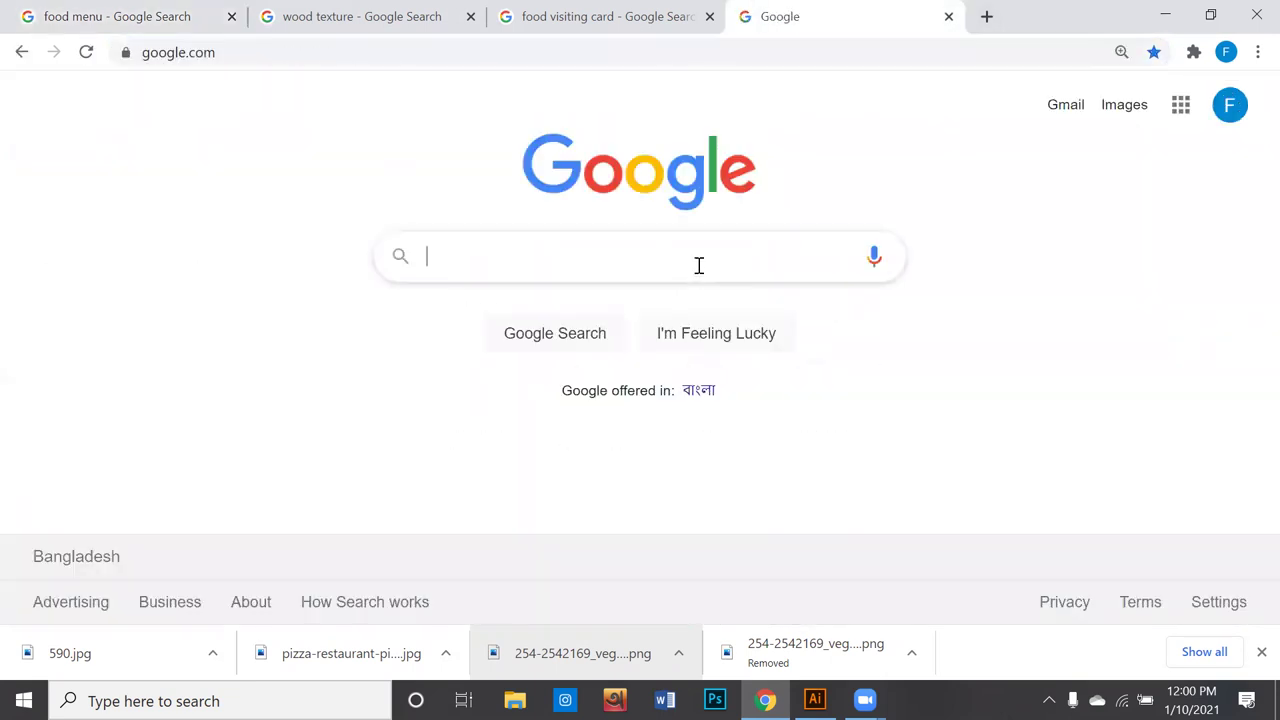
{"action": "left_click", "coordinate": [499, 254]}
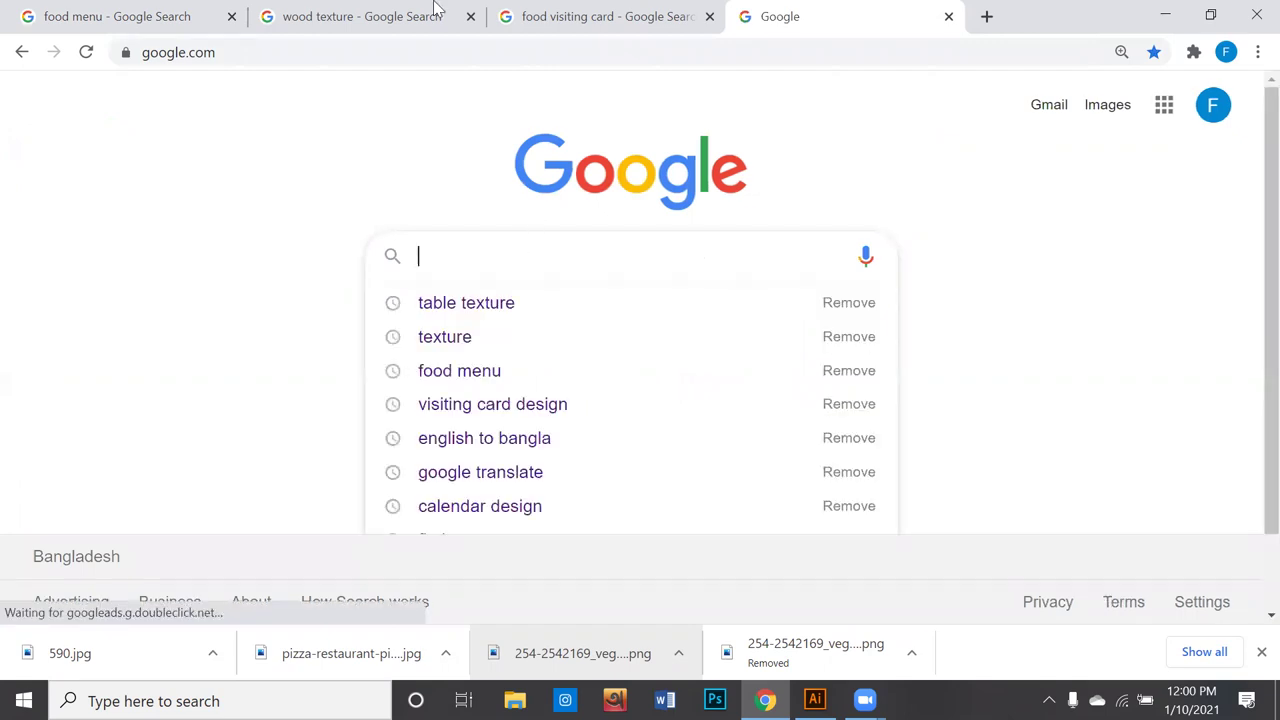
{"action": "type", "text": "brus"}
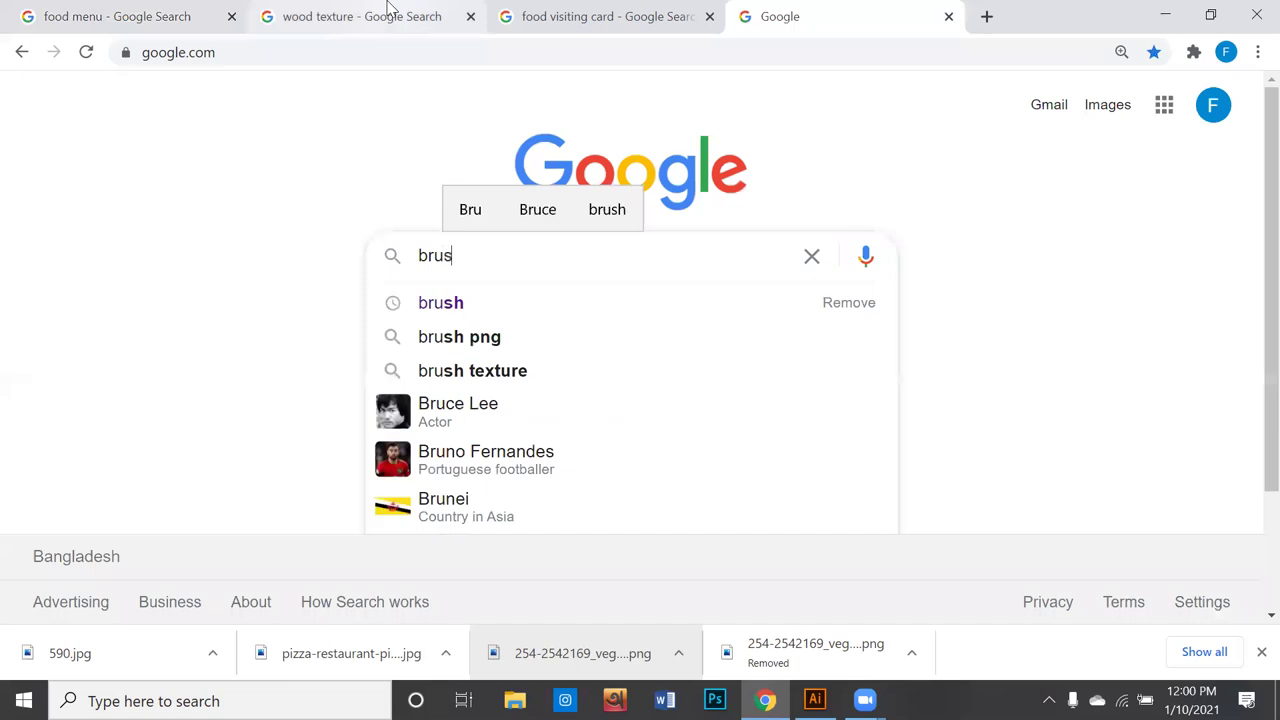
{"action": "type", "text": "h"}
{"action": "key", "text": "Down"}
{"action": "key", "text": "Down"}
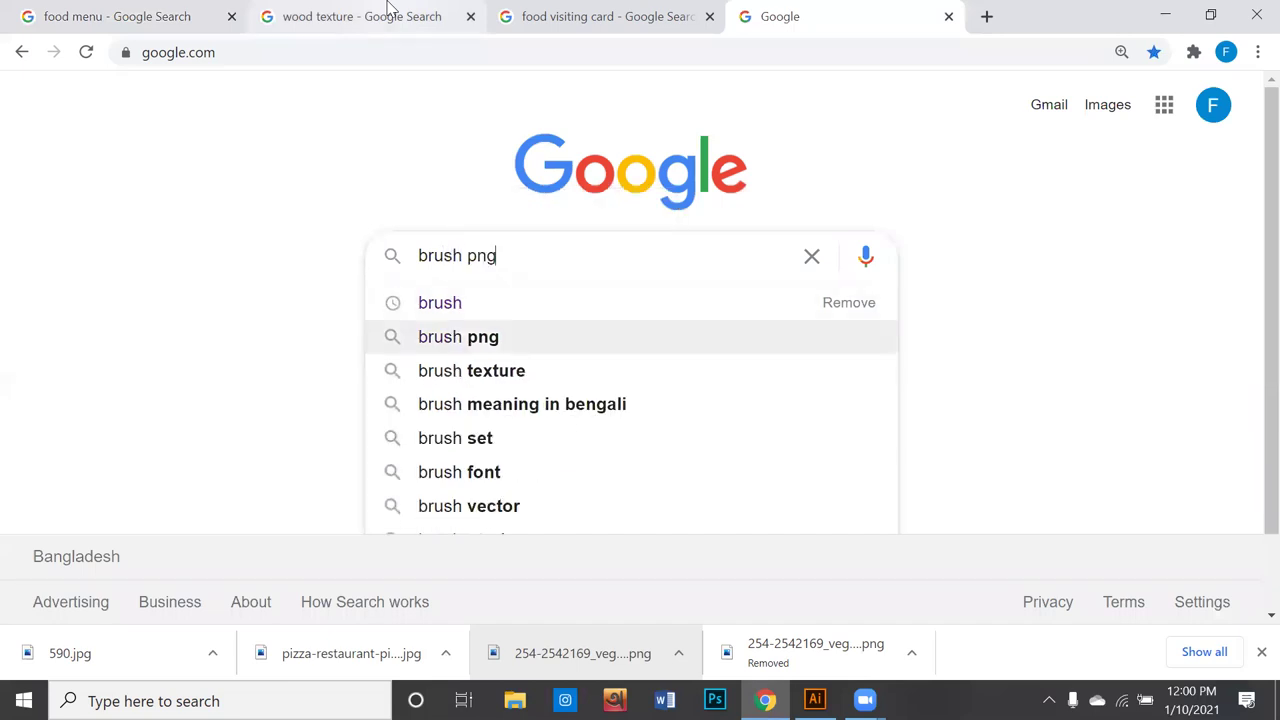
{"action": "key", "text": "Return"}
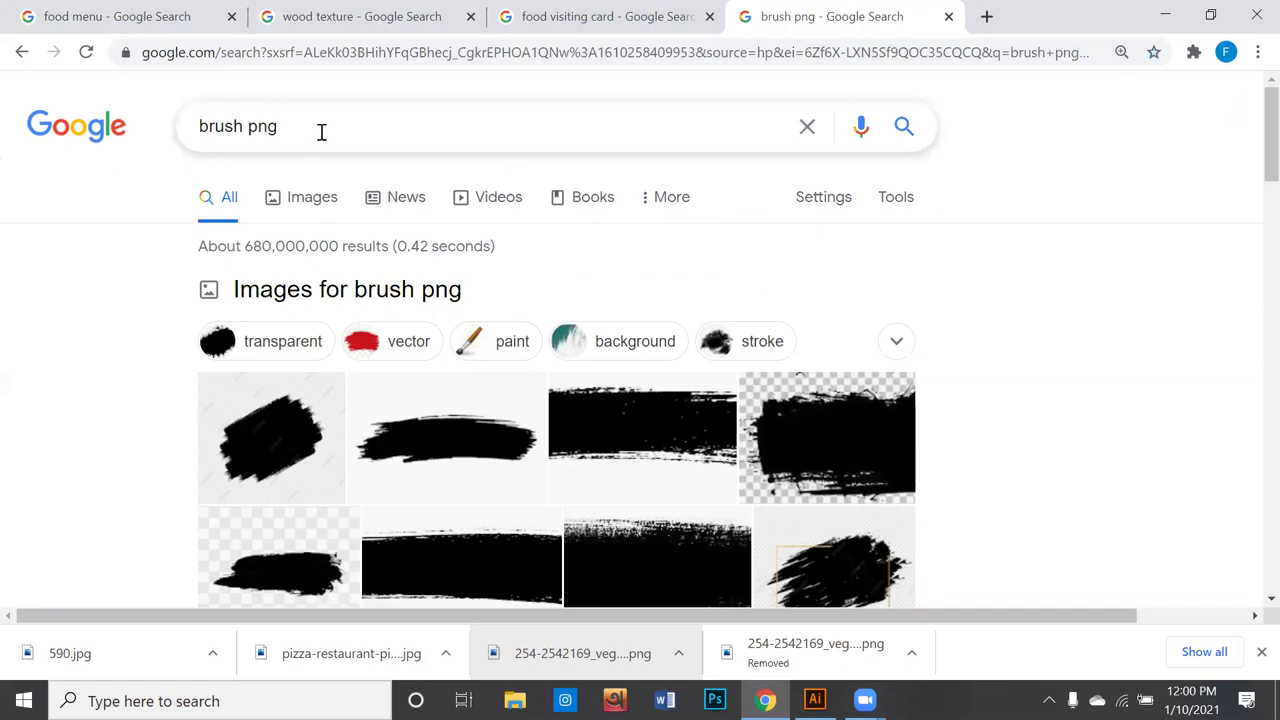
{"action": "left_click", "coordinate": [312, 200]}
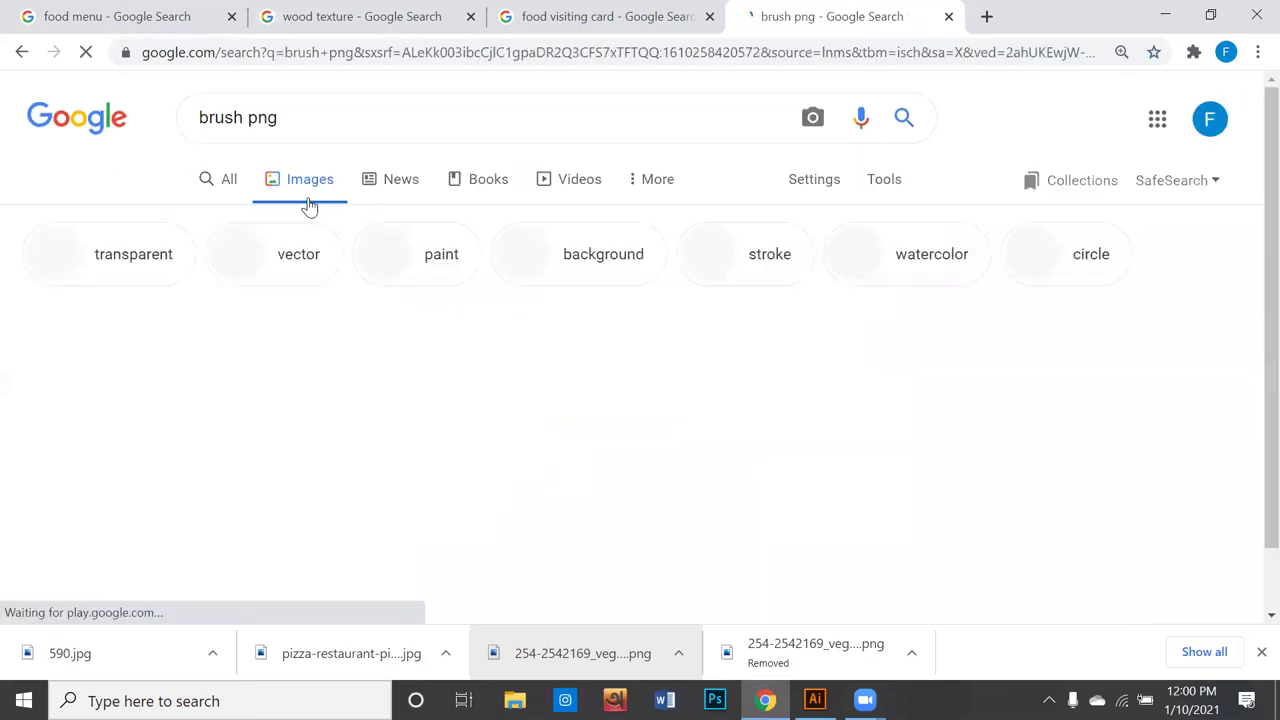
Step: Preview the Clip Art Stroke Banner and freepnglogos brush stroke images
{"action": "scroll", "coordinate": [309, 206], "scroll_direction": "down", "scroll_amount": 1}
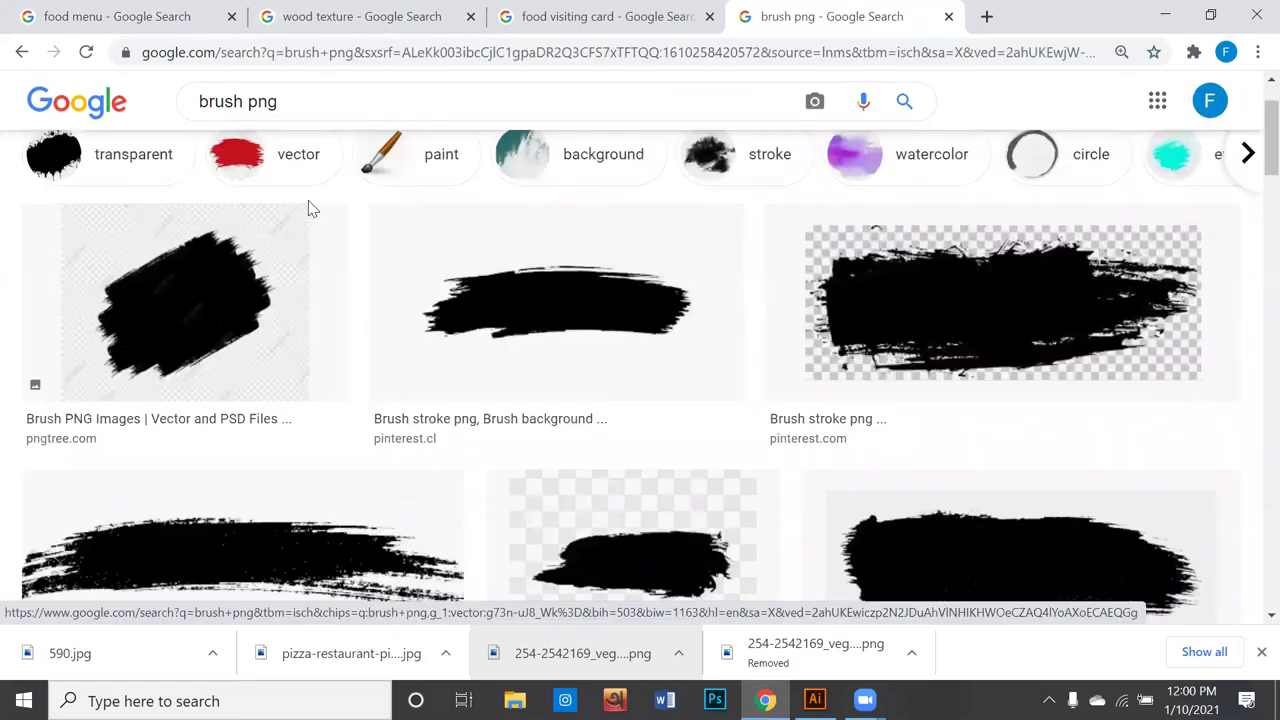
{"action": "scroll", "coordinate": [400, 240], "scroll_direction": "down", "scroll_amount": 1}
{"action": "left_click", "coordinate": [1122, 508]}
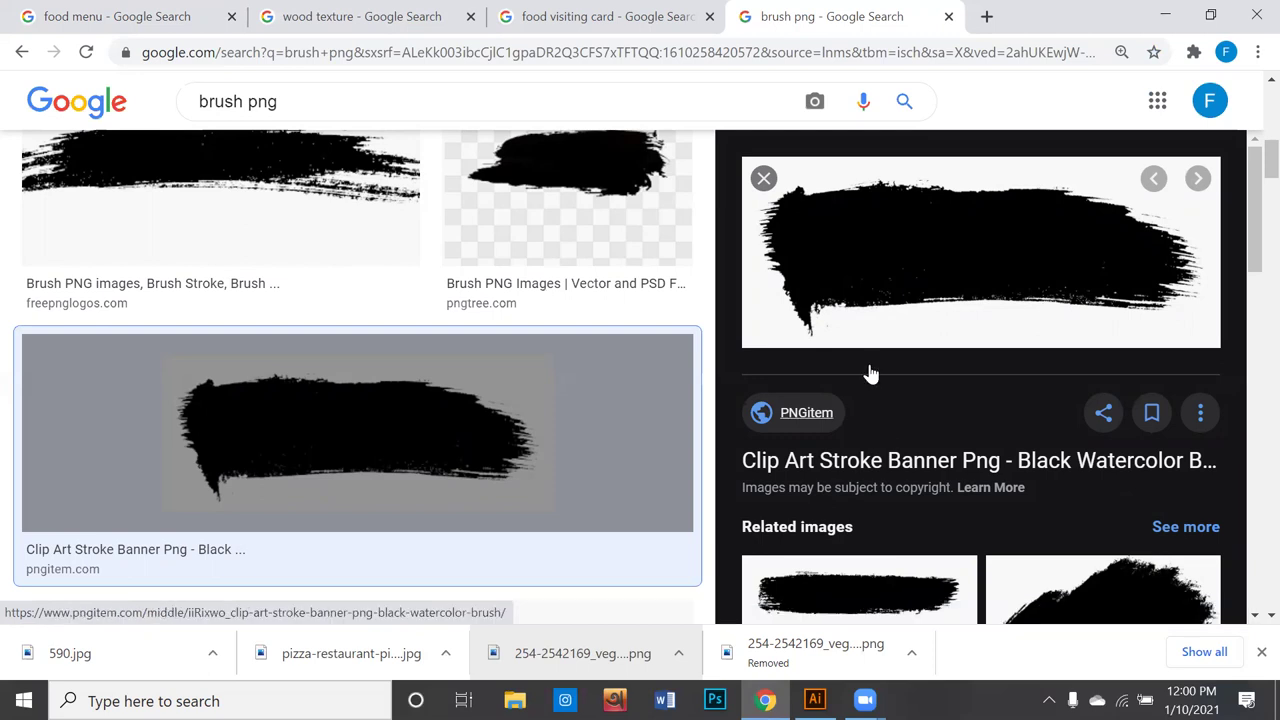
{"action": "scroll", "coordinate": [867, 335], "scroll_direction": "down", "scroll_amount": 1}
{"action": "scroll", "coordinate": [867, 342], "scroll_direction": "down", "scroll_amount": 2}
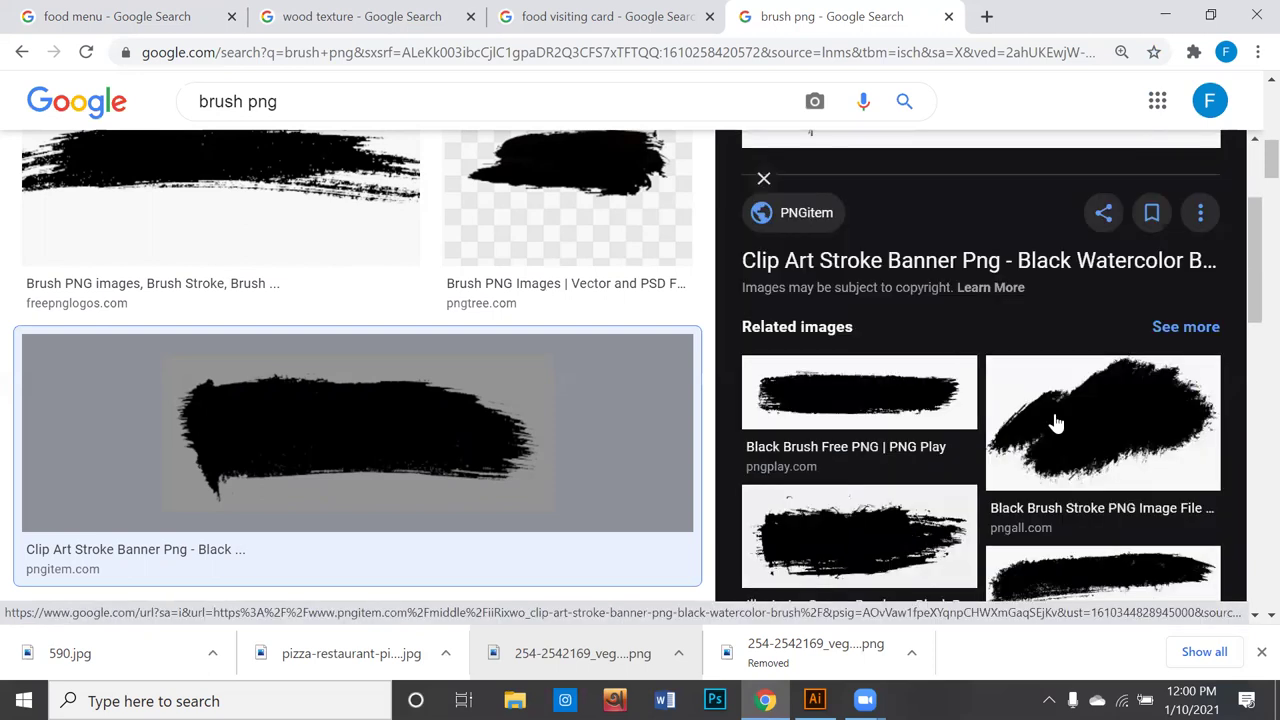
{"action": "scroll", "coordinate": [923, 366], "scroll_direction": "up", "scroll_amount": 3}
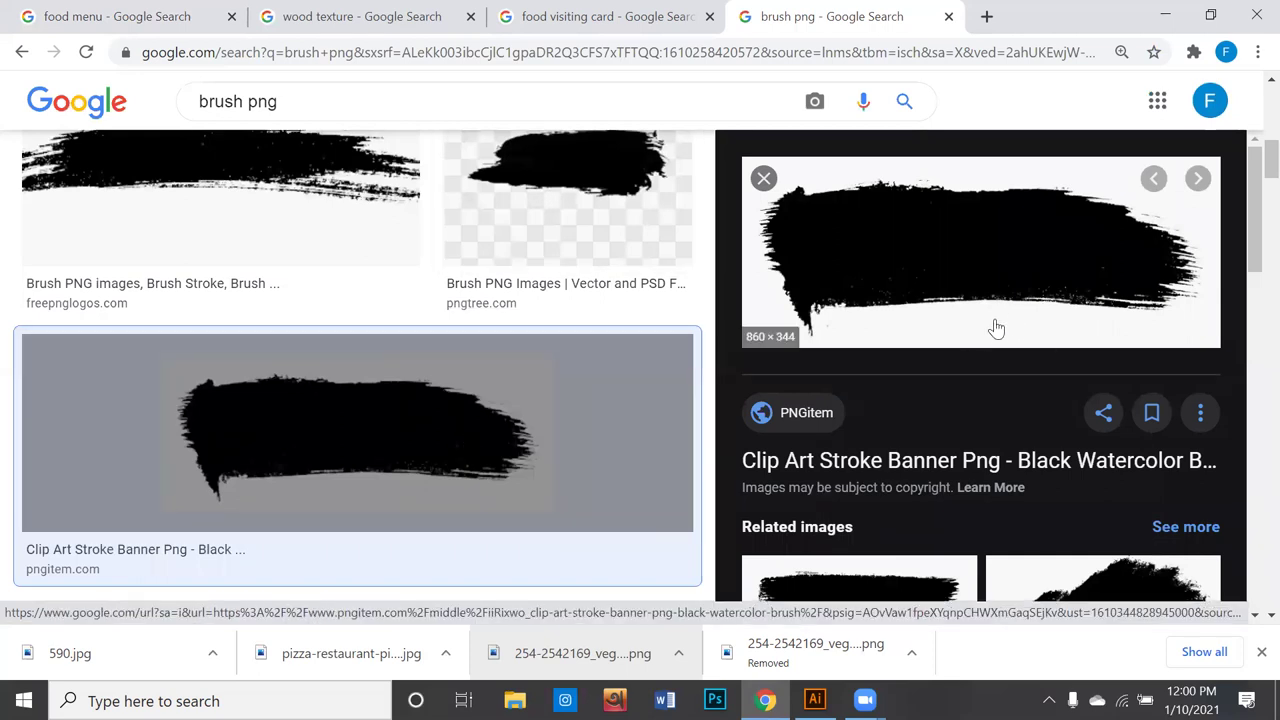
{"action": "left_click", "coordinate": [600, 265]}
{"action": "left_click", "coordinate": [283, 354]}
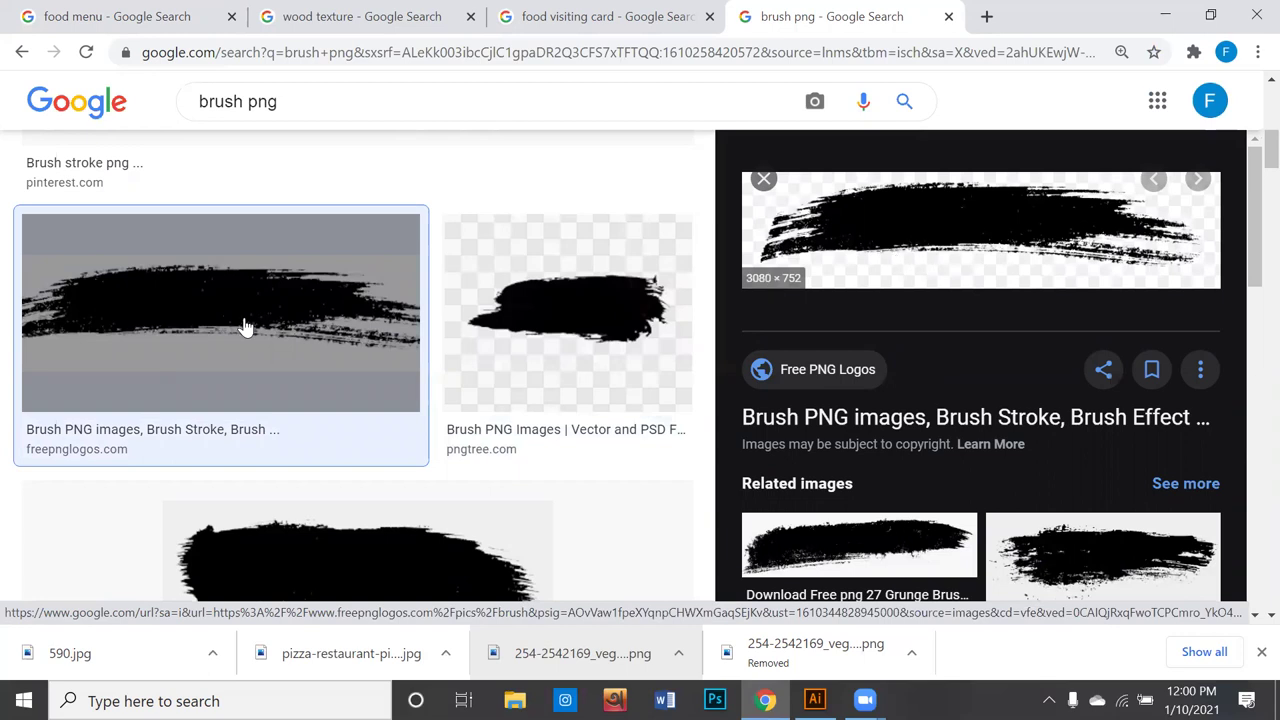
{"action": "scroll", "coordinate": [953, 342], "scroll_direction": "down", "scroll_amount": 1}
{"action": "scroll", "coordinate": [955, 355], "scroll_direction": "down", "scroll_amount": 2}
{"action": "scroll", "coordinate": [950, 400], "scroll_direction": "down", "scroll_amount": 1}
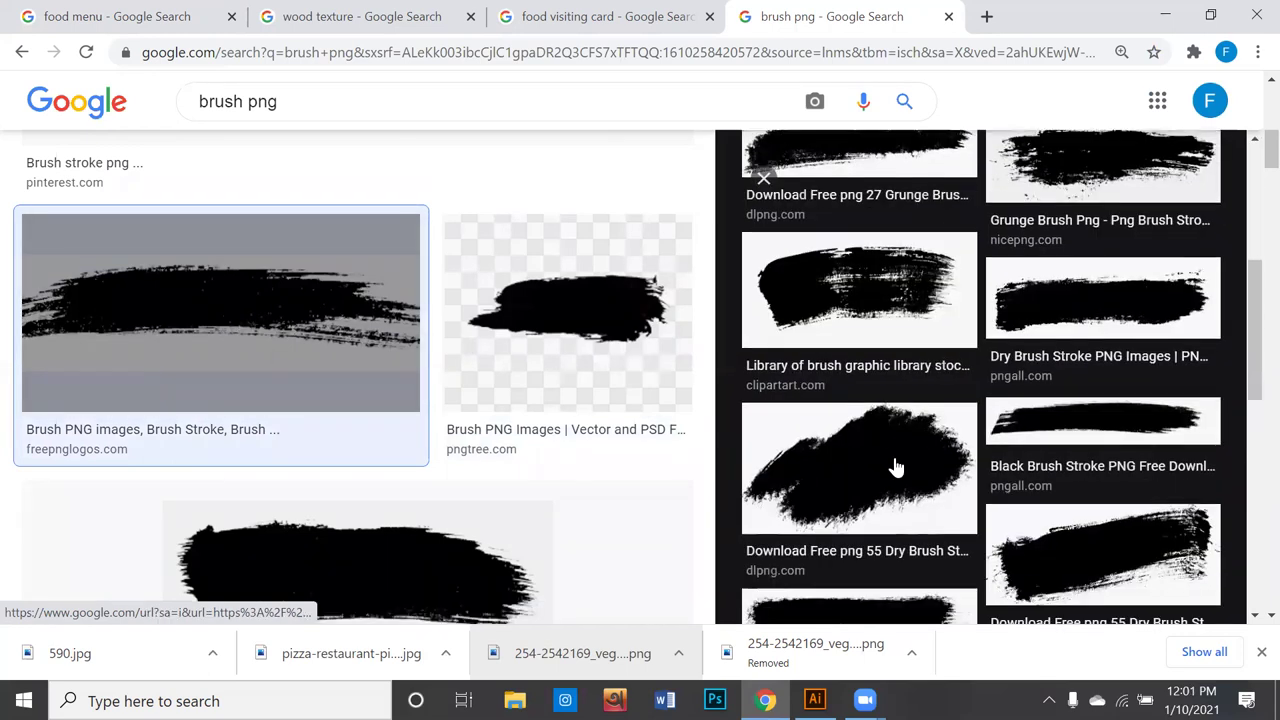
Step: Save the Dry Brush Stroke image to the Desktop
{"action": "left_click", "coordinate": [894, 462]}
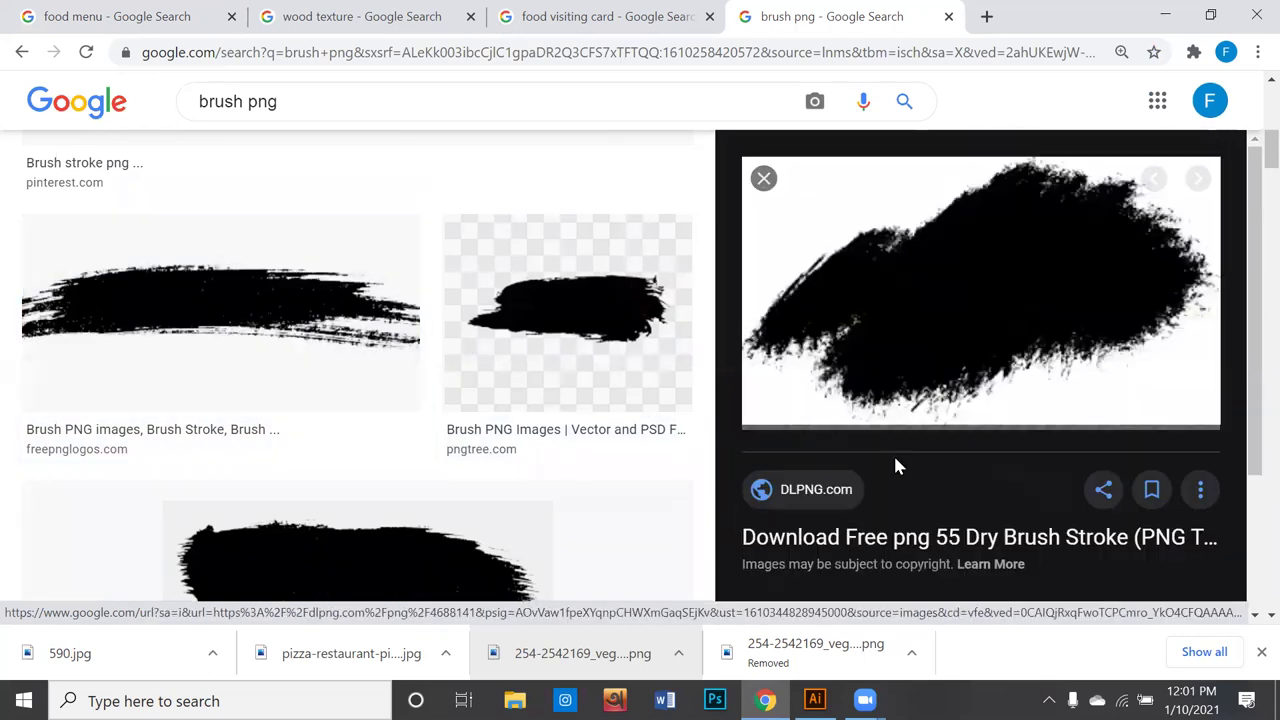
{"action": "right_click", "coordinate": [877, 297]}
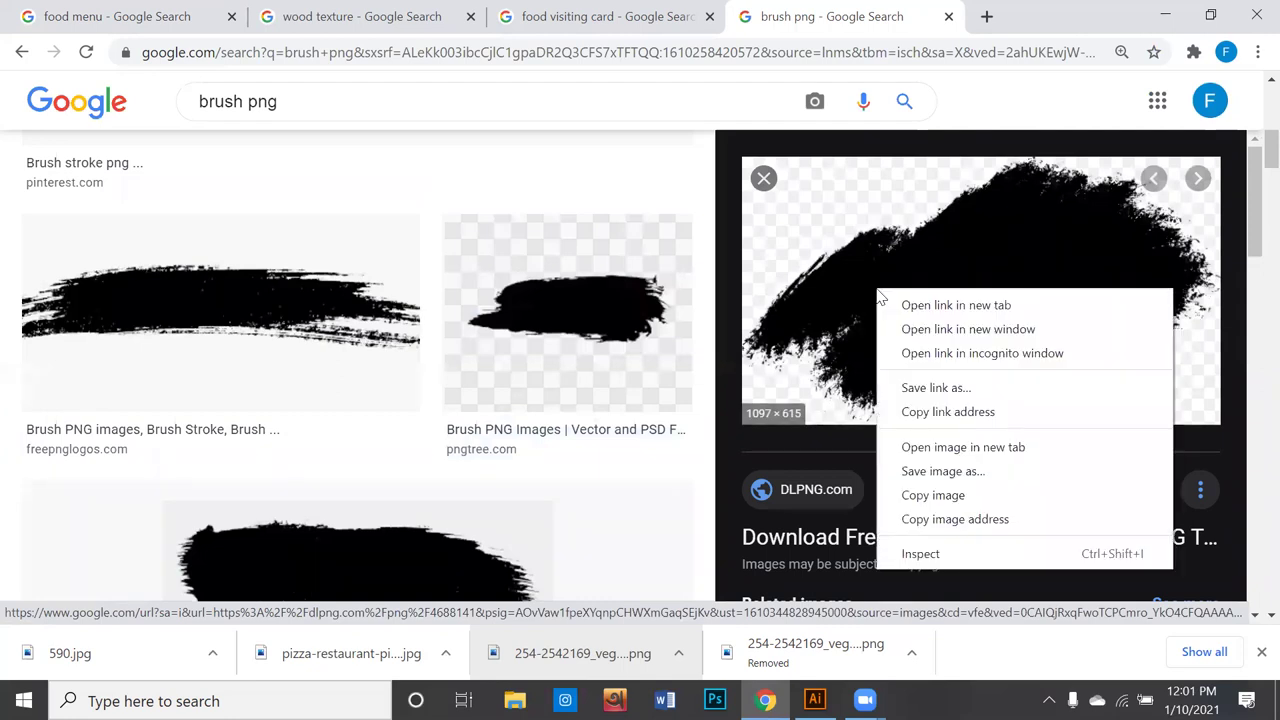
{"action": "left_click", "coordinate": [958, 471]}
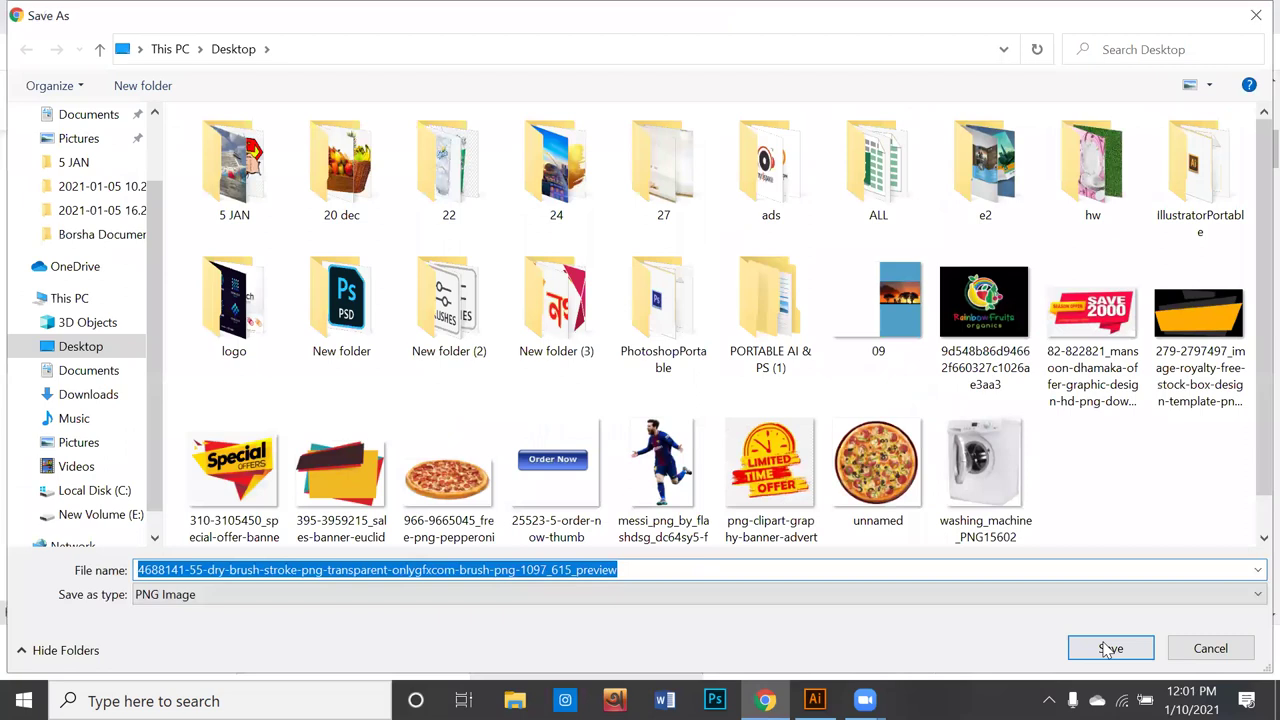
{"action": "left_click", "coordinate": [1109, 649]}
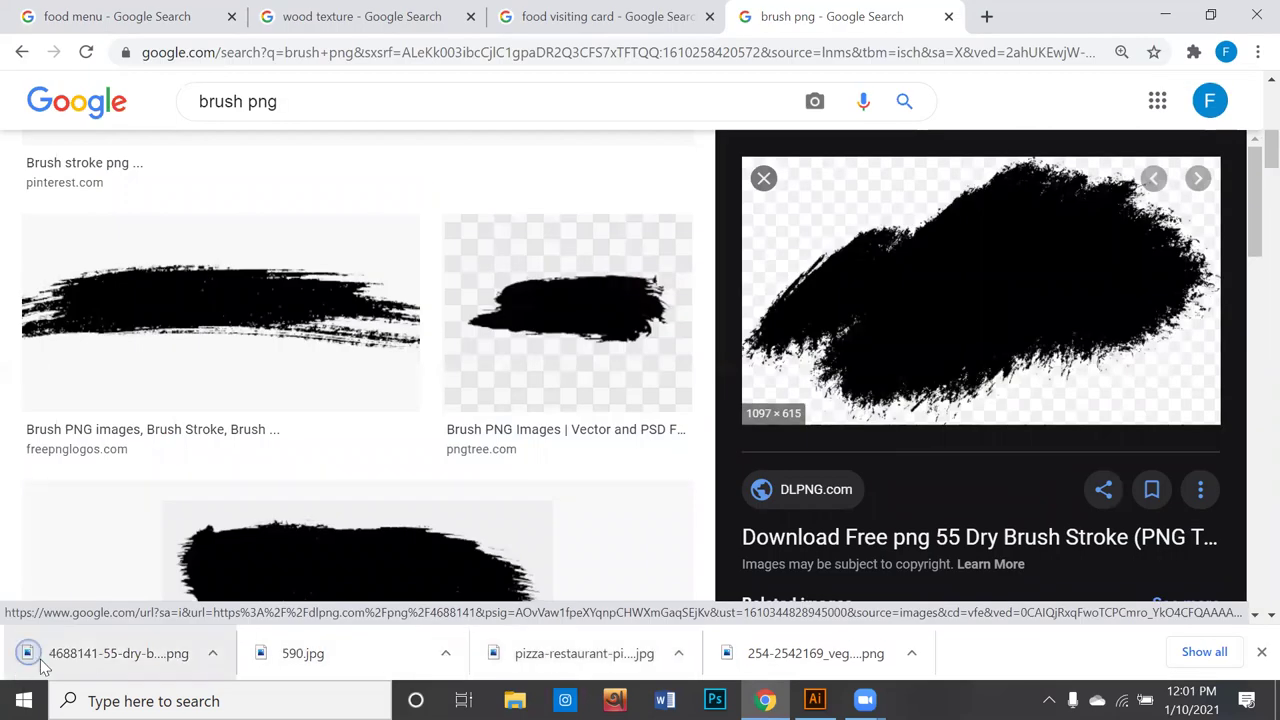
Step: Place the downloaded brush stroke image in Illustrator and move it into open canvas space
{"action": "left_click_drag", "start_coordinate": [80, 672], "coordinate": [785, 715]}
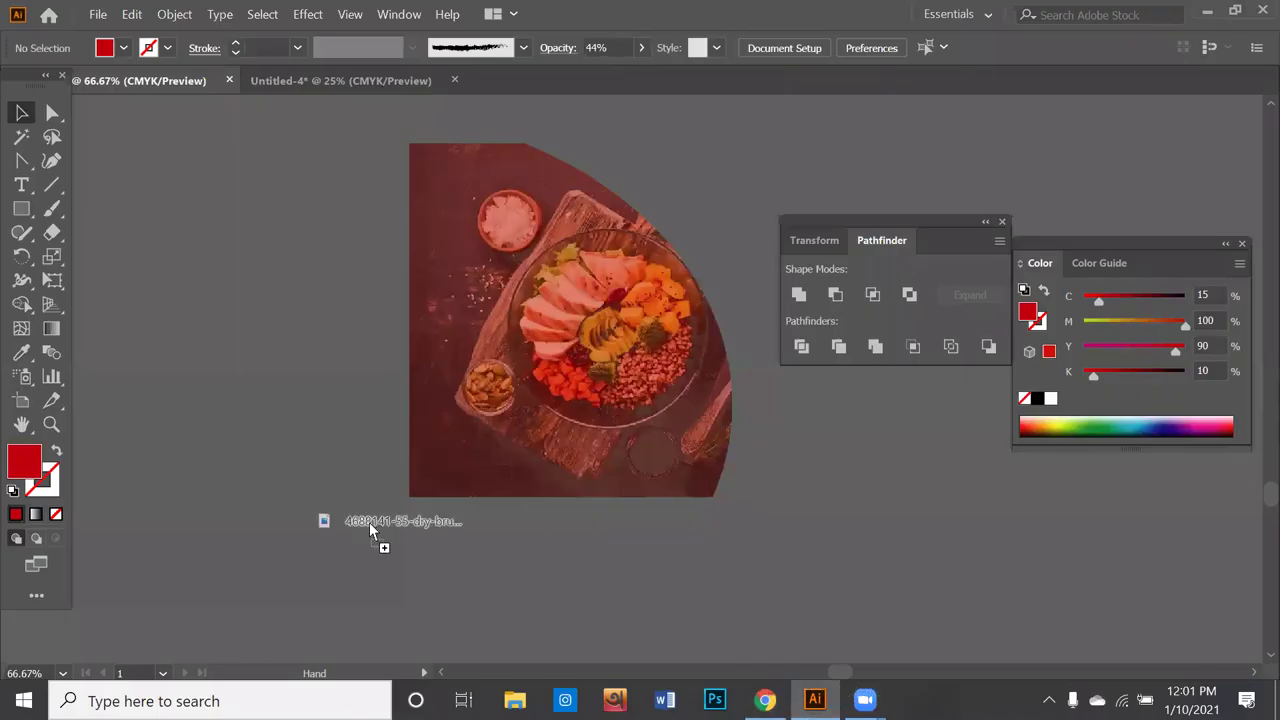
{"action": "left_click_drag", "start_coordinate": [785, 714], "coordinate": [372, 532]}
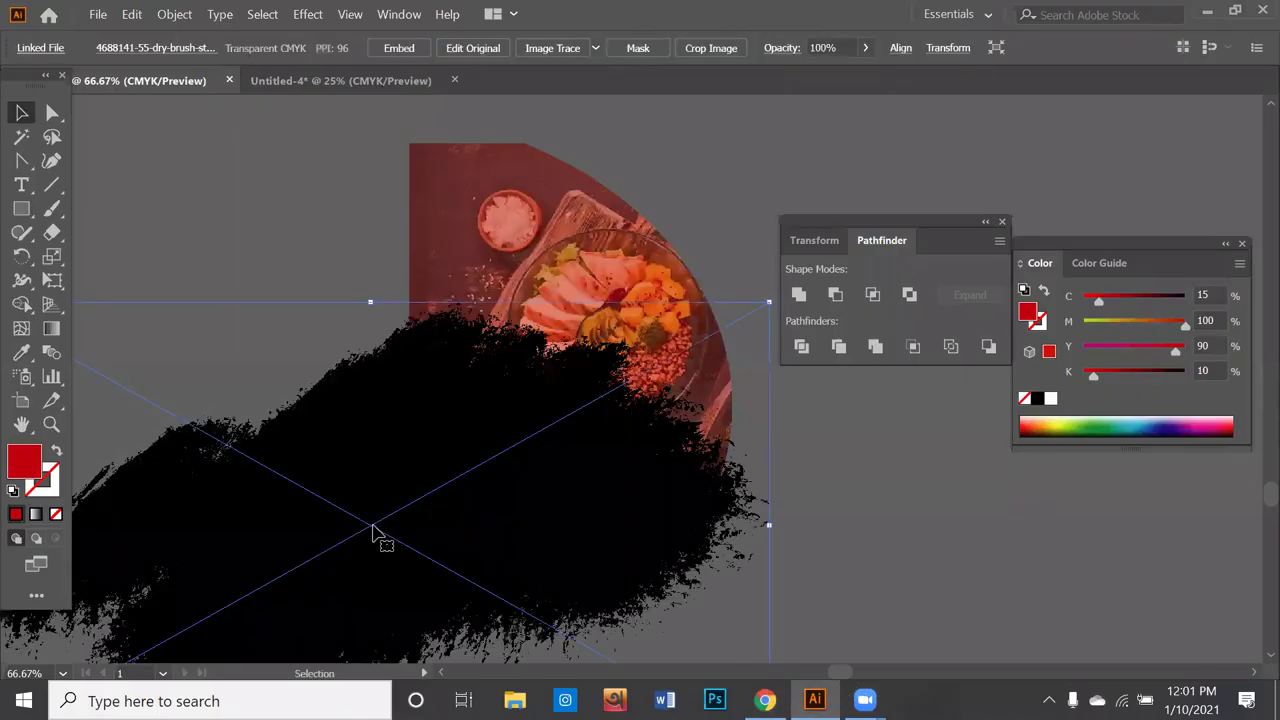
{"action": "scroll", "coordinate": [414, 520], "scroll_direction": "down", "scroll_amount": 2}
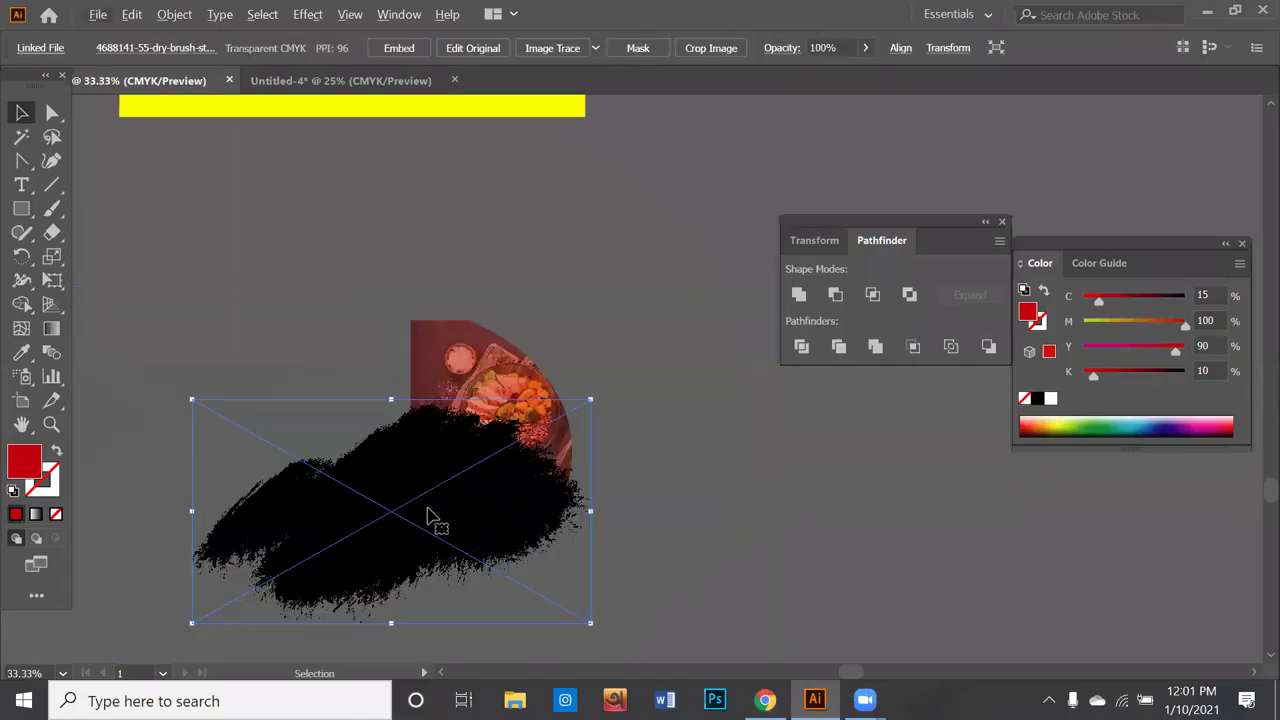
{"action": "left_click_drag", "start_coordinate": [430, 505], "coordinate": [571, 257]}
{"action": "scroll", "coordinate": [414, 260], "scroll_direction": "right", "scroll_amount": 2}
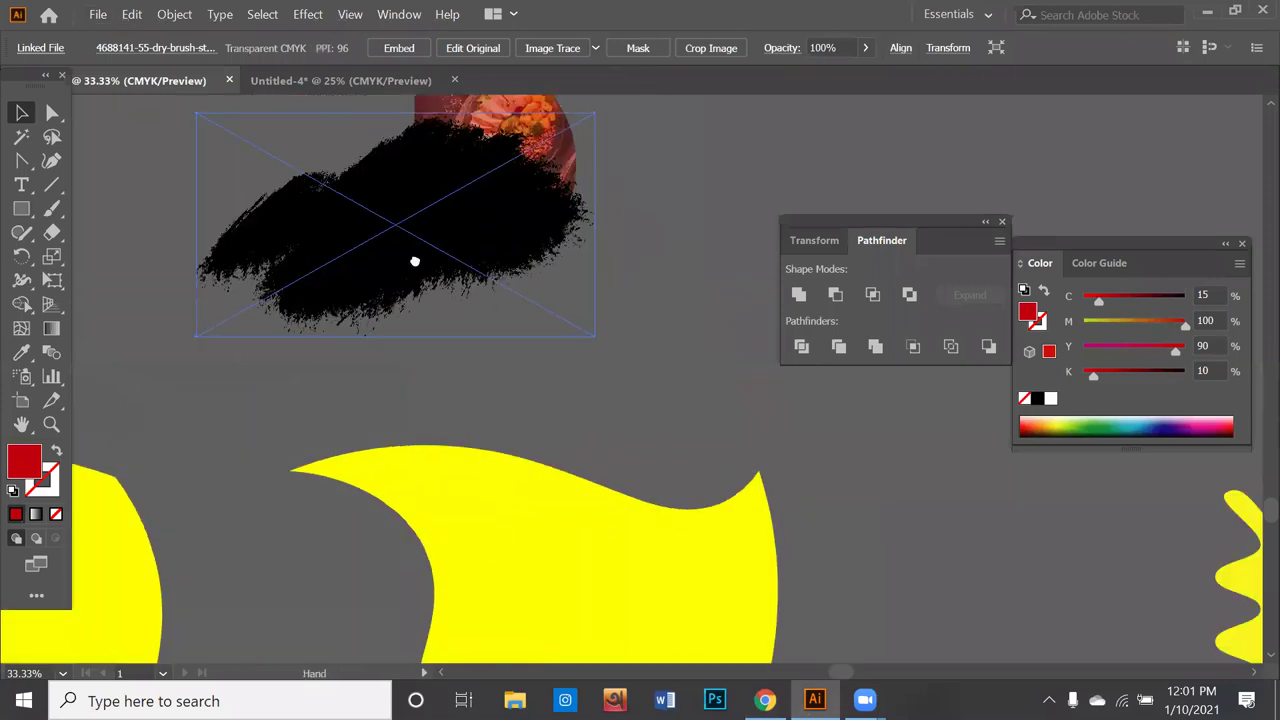
{"action": "scroll", "coordinate": [462, 258], "scroll_direction": "right", "scroll_amount": 2}
{"action": "mouse_move", "coordinate": [330, 259]}
{"action": "left_mouse_down"}
{"action": "mouse_move", "coordinate": [740, 367]}
{"action": "mouse_move", "coordinate": [314, 206]}
{"action": "mouse_move", "coordinate": [557, 220]}
{"action": "mouse_move", "coordinate": [577, 385]}
{"action": "mouse_move", "coordinate": [561, 282]}
{"action": "left_mouse_up"}
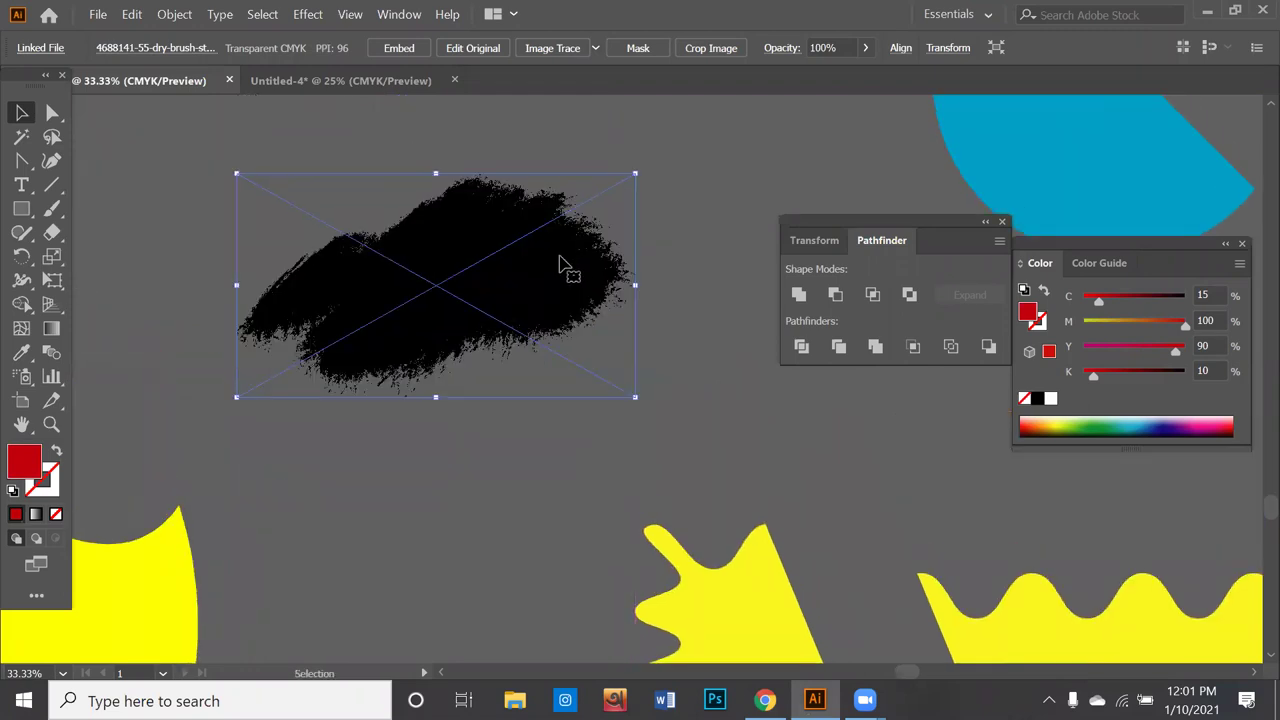
{"action": "left_click", "coordinate": [720, 268]}
{"action": "scroll", "coordinate": [588, 285], "scroll_direction": "down", "scroll_amount": 4}
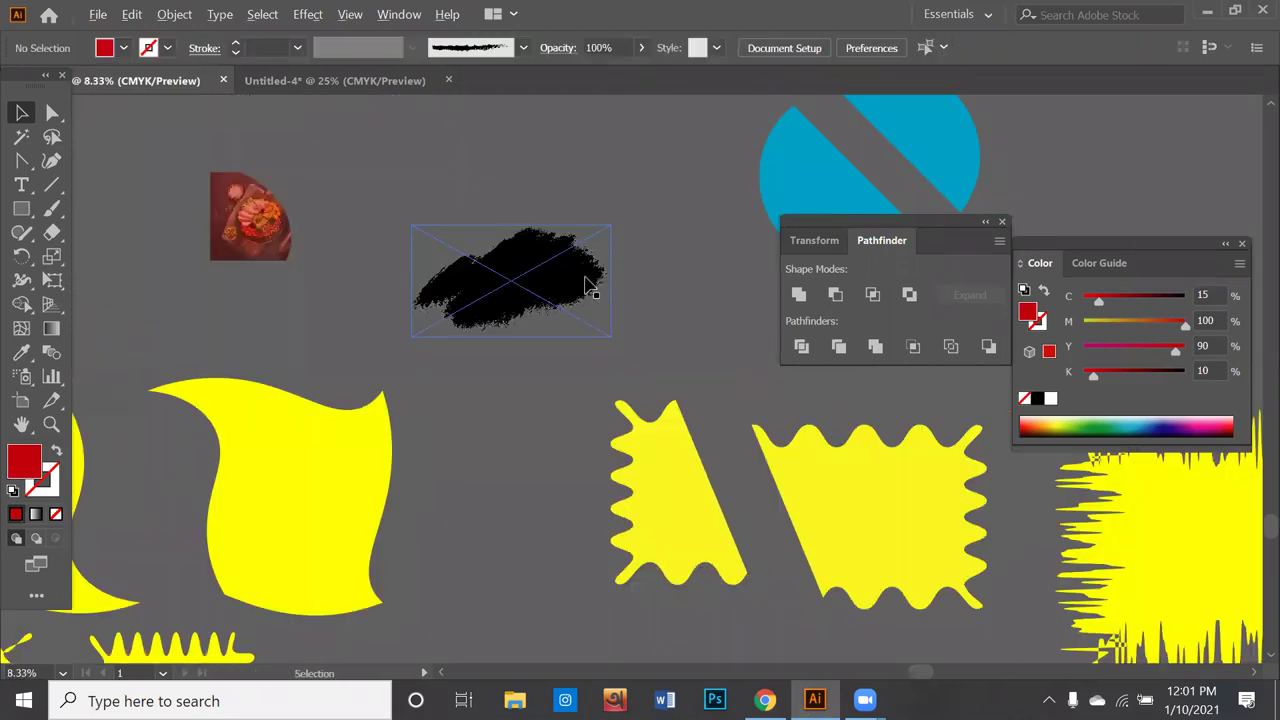
{"action": "key", "text": "alt"}
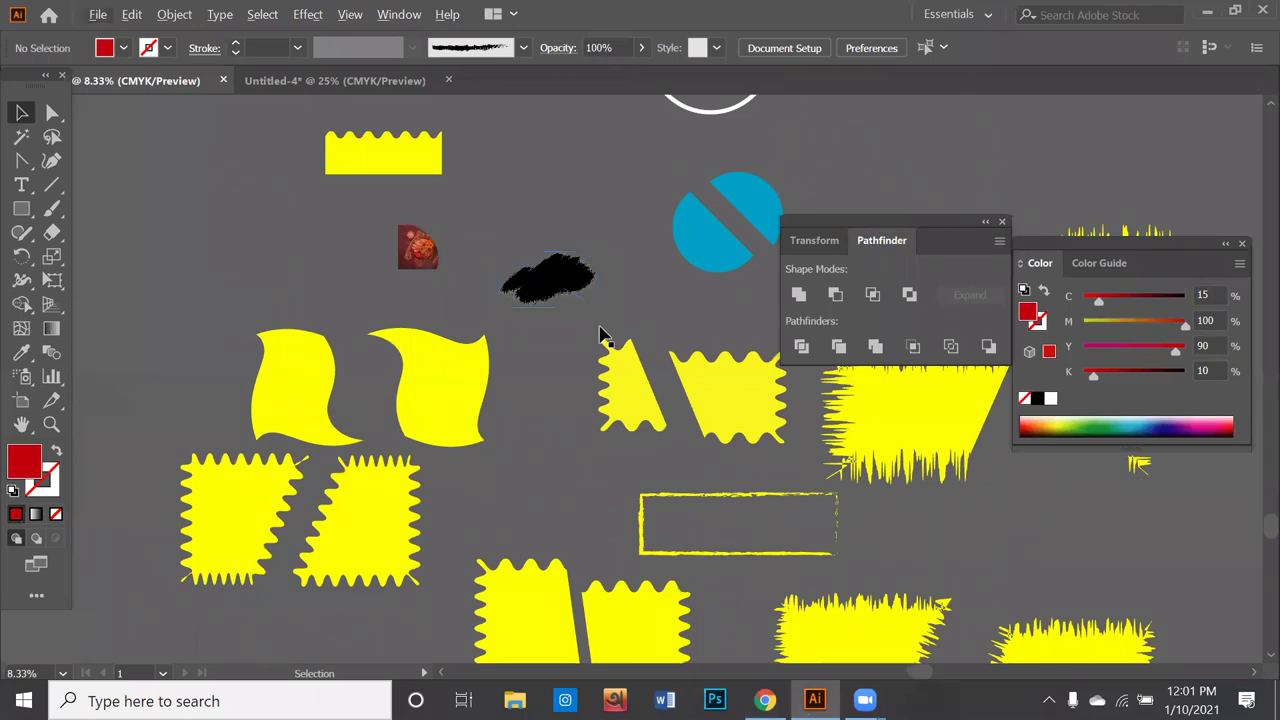
{"action": "left_click_drag", "start_coordinate": [577, 298], "coordinate": [585, 252]}
{"action": "scroll", "coordinate": [578, 250], "scroll_direction": "up", "scroll_amount": 1}
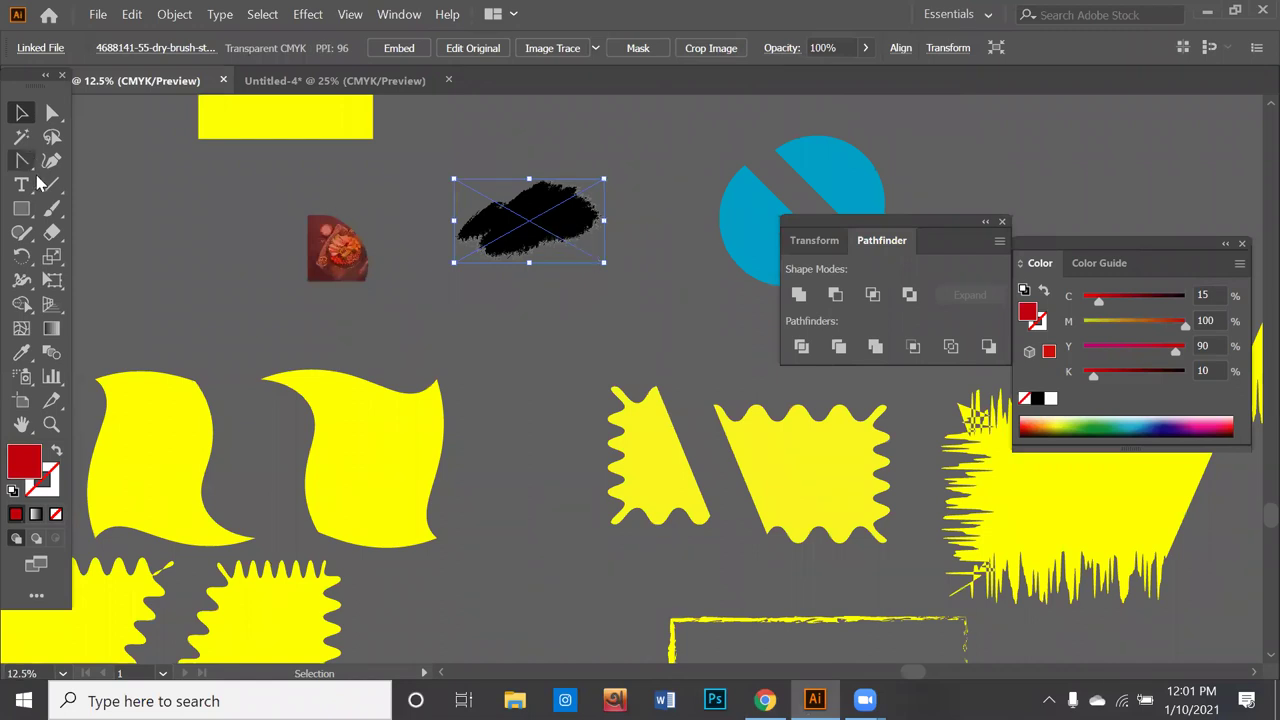
Step: Draw a red rectangle over the middle of the brush stroke
{"action": "left_click", "coordinate": [23, 210]}
{"action": "left_click", "coordinate": [120, 209]}
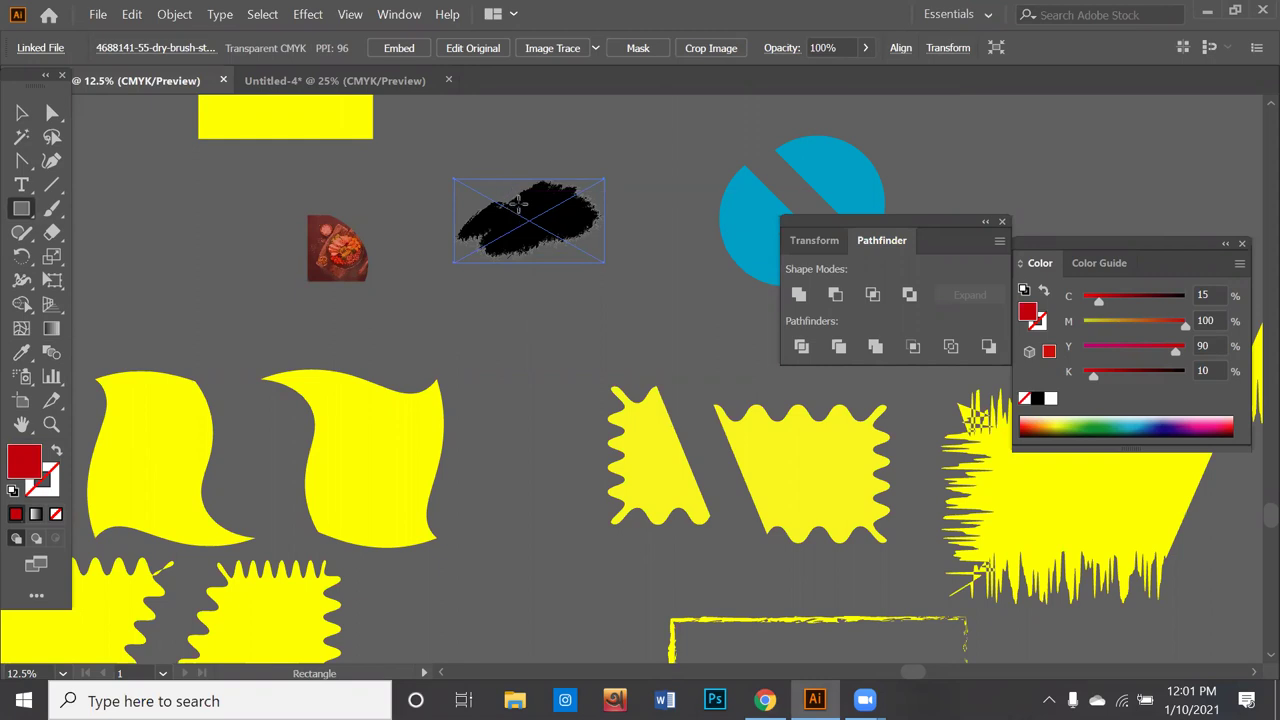
{"action": "left_click_drag", "start_coordinate": [524, 195], "coordinate": [576, 281]}
{"action": "key", "text": "v"}
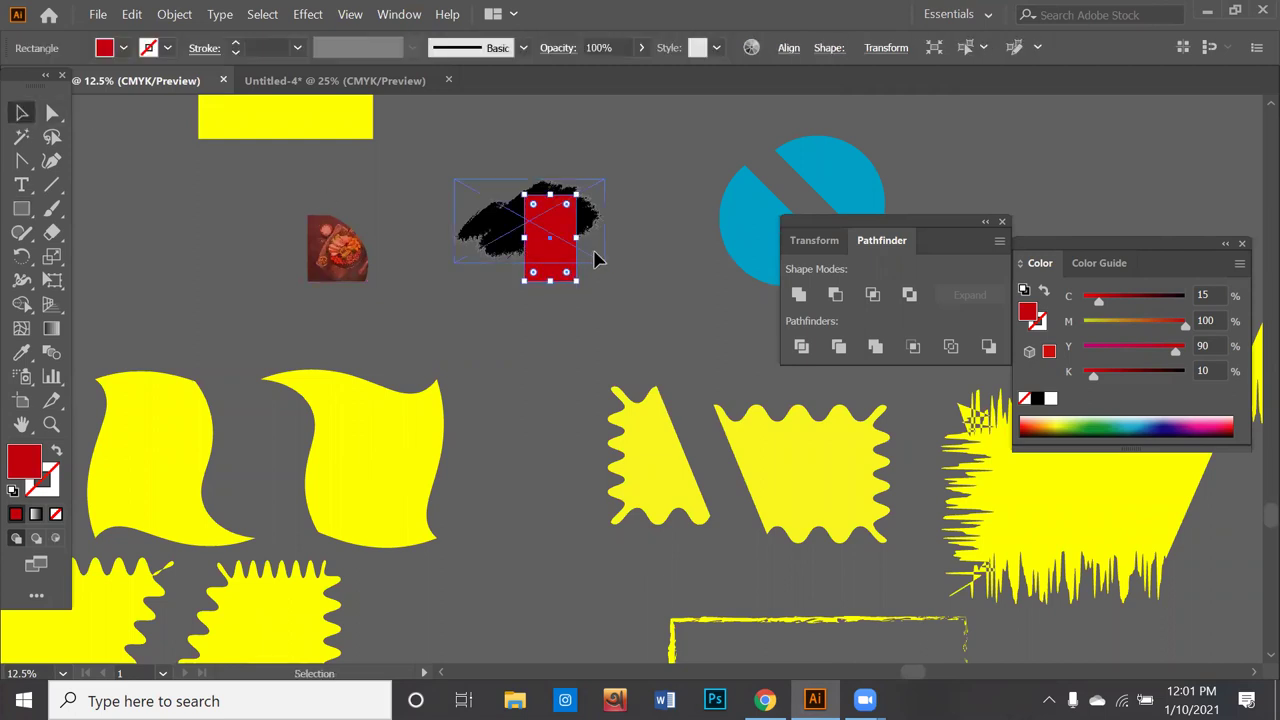
{"action": "left_click_drag", "start_coordinate": [594, 259], "coordinate": [605, 266]}
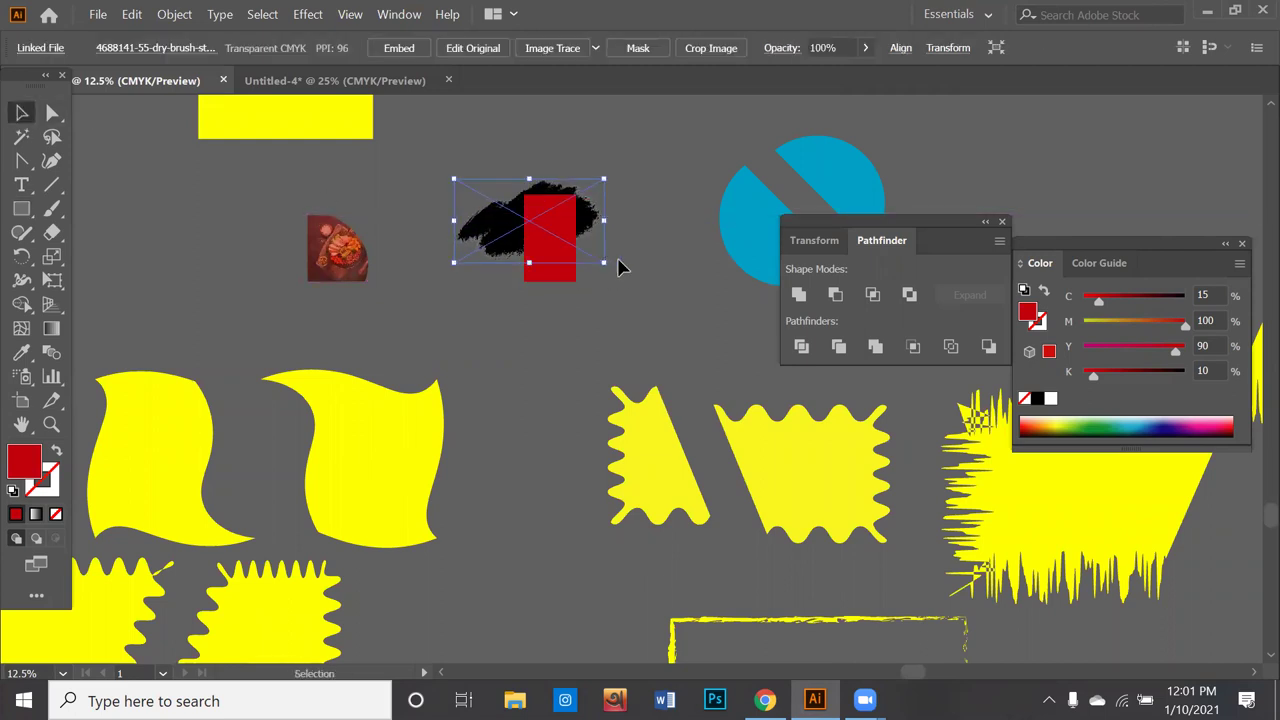
{"action": "left_click", "coordinate": [618, 266]}
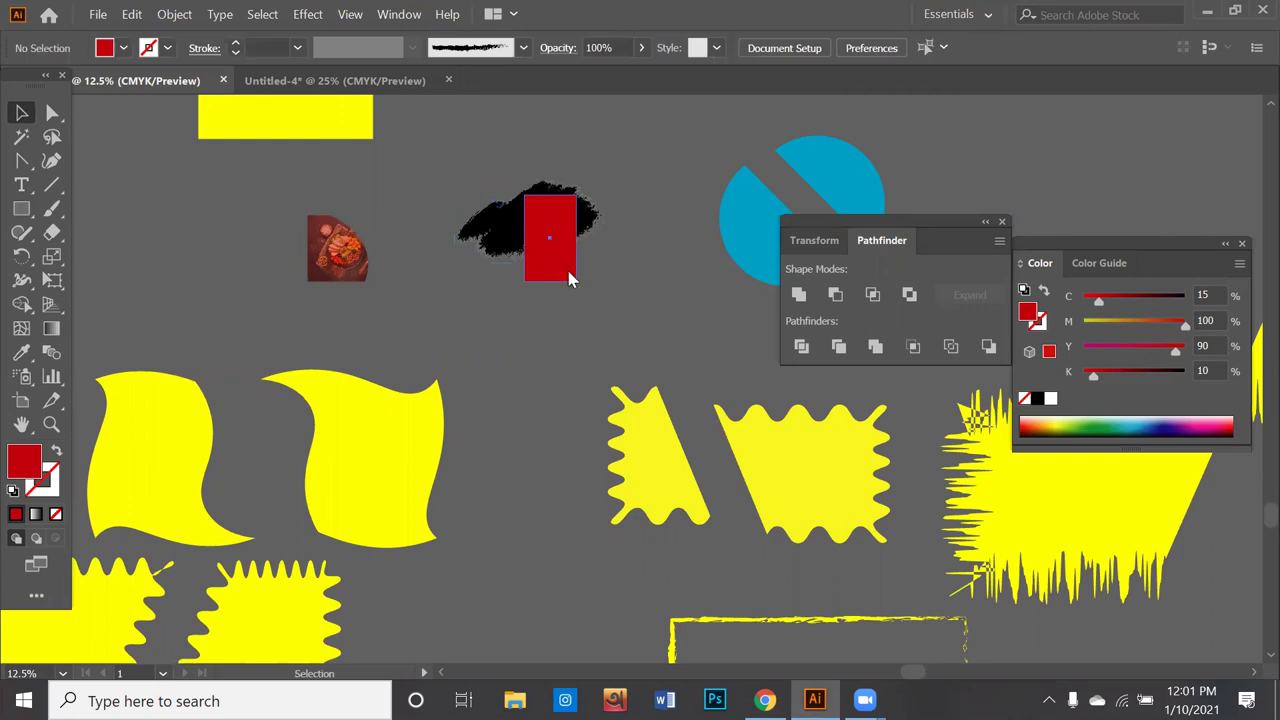
Step: Rearrange the red rectangle's stacking order and clip the brush stroke to it
{"action": "right_click", "coordinate": [553, 244]}
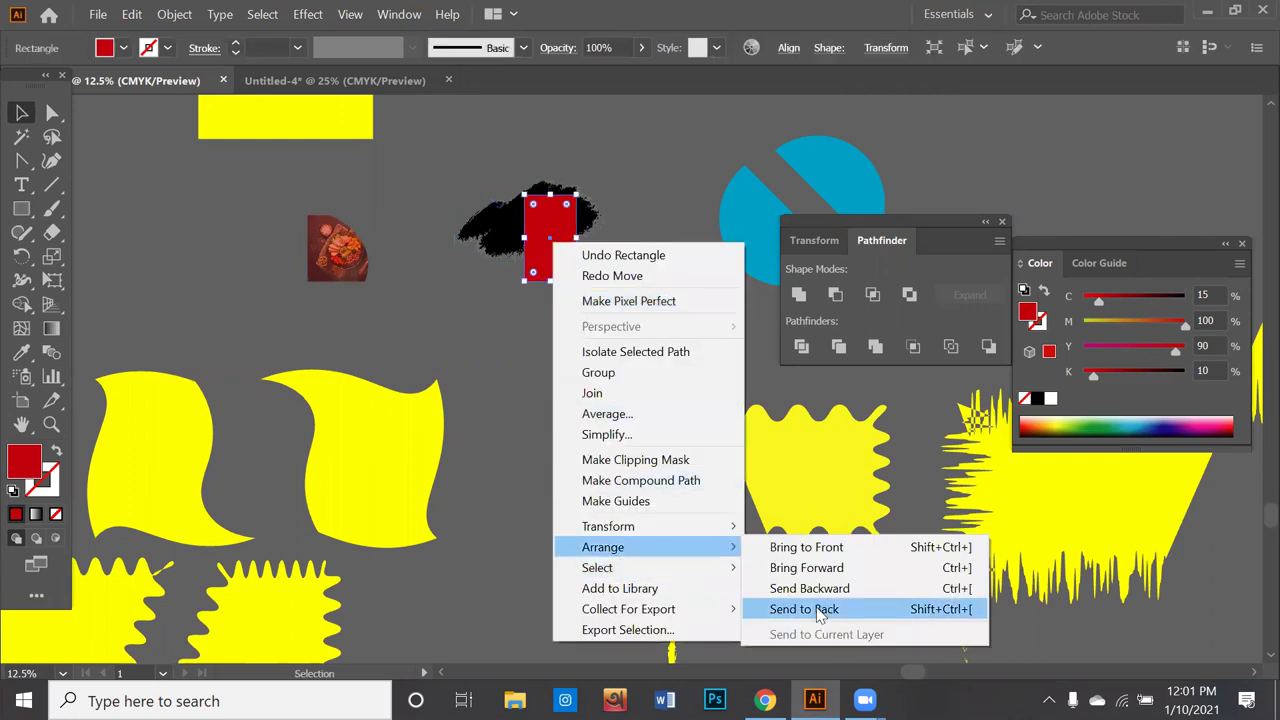
{"action": "left_click", "coordinate": [663, 155]}
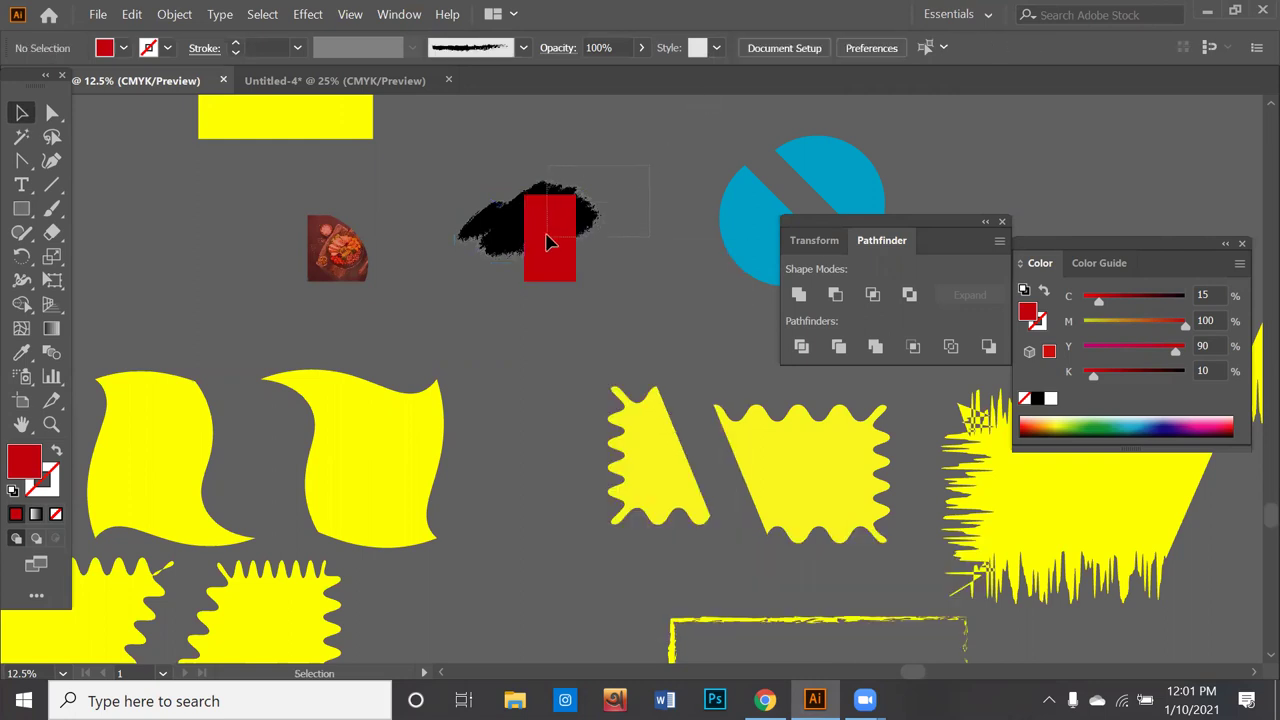
{"action": "left_click", "coordinate": [490, 230], "text": "shift"}
{"action": "right_click", "coordinate": [550, 238]}
{"action": "left_click", "coordinate": [608, 390]}
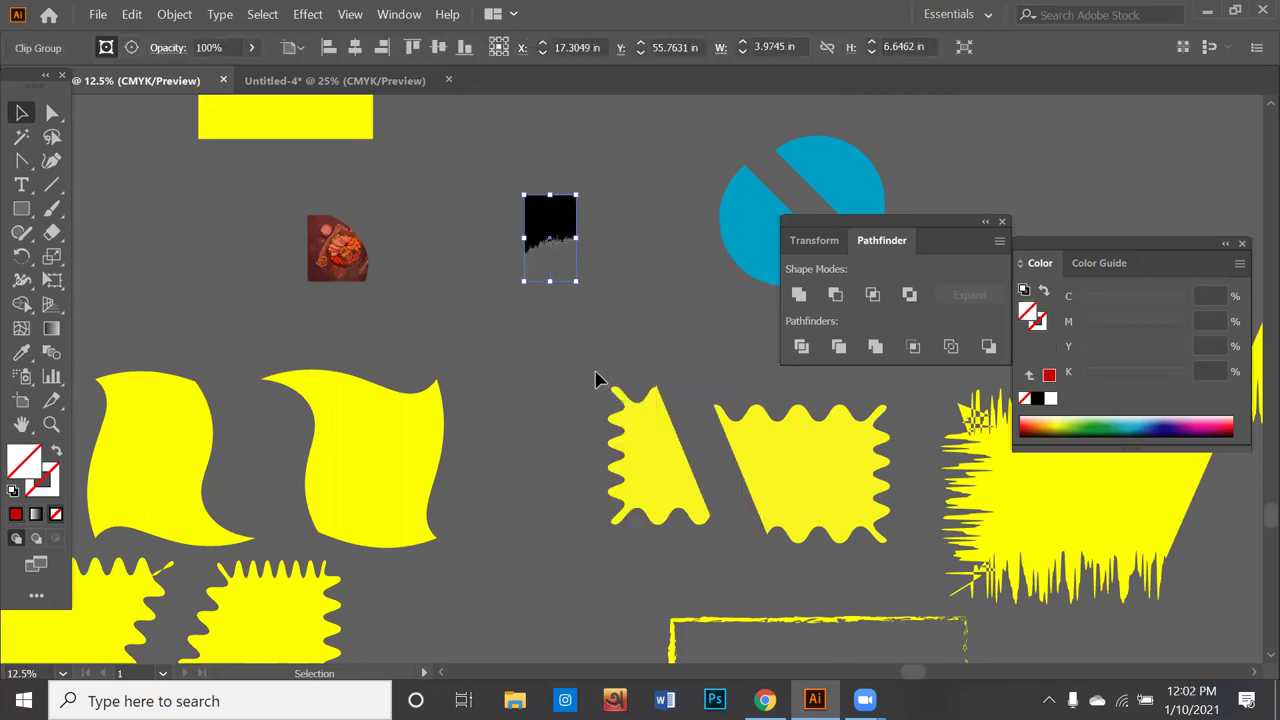
{"action": "left_click", "coordinate": [570, 330]}
Step: Release the clipping mask to restore the full brush stroke
{"action": "scroll", "coordinate": [548, 262], "scroll_direction": "up", "scroll_amount": 1}
{"action": "scroll", "coordinate": [550, 260], "scroll_direction": "up", "scroll_amount": 2}
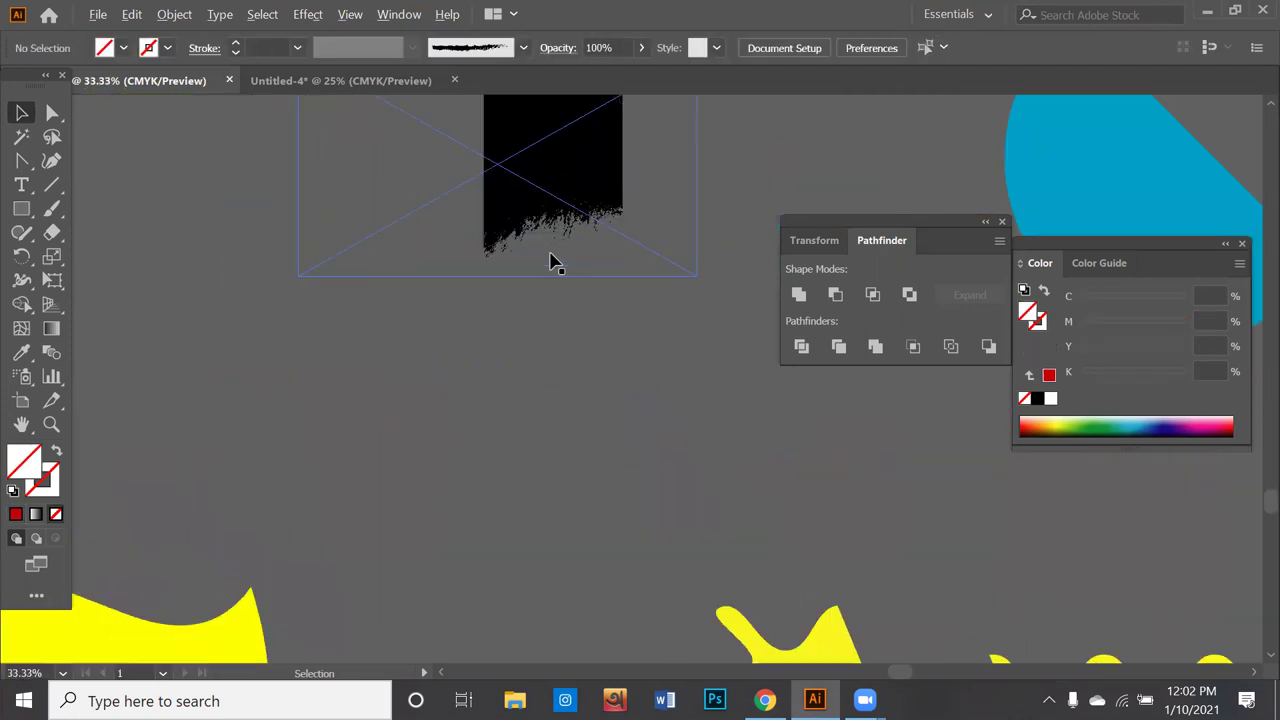
{"action": "left_click_drag", "start_coordinate": [643, 194], "coordinate": [660, 277]}
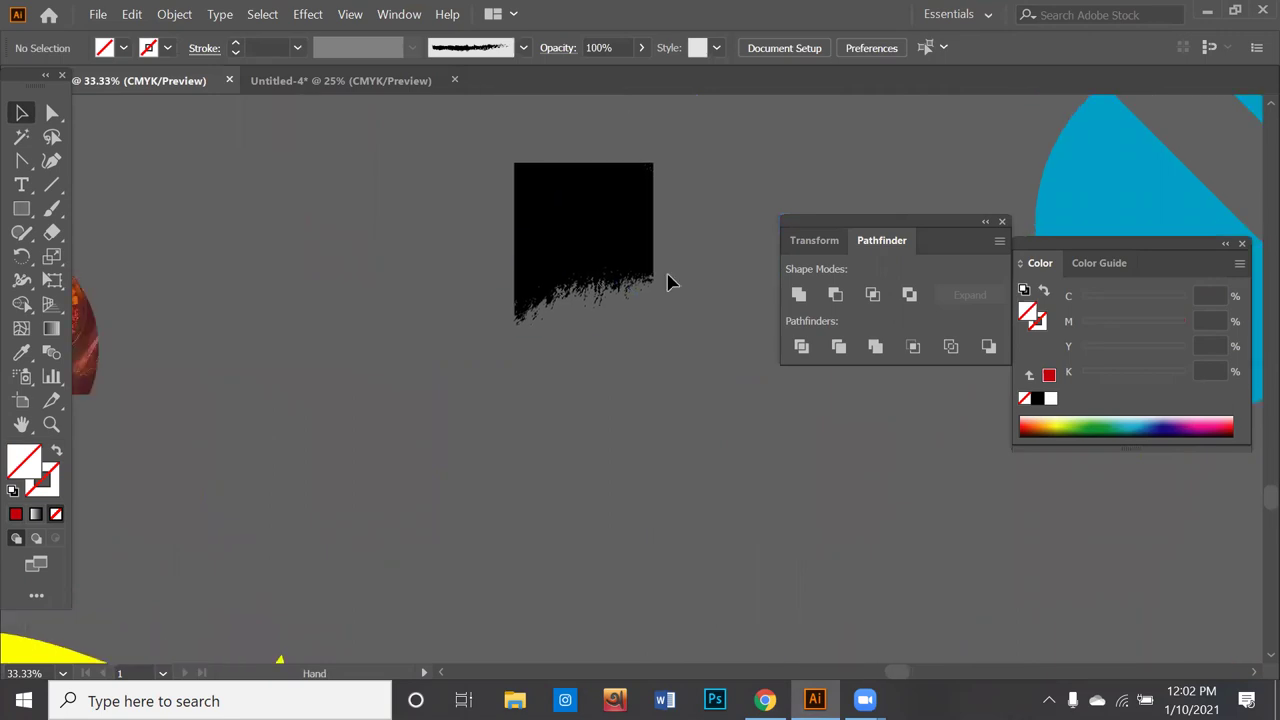
{"action": "scroll", "coordinate": [643, 290], "scroll_direction": "up", "scroll_amount": 1}
{"action": "scroll", "coordinate": [660, 196], "scroll_direction": "up", "scroll_amount": 1}
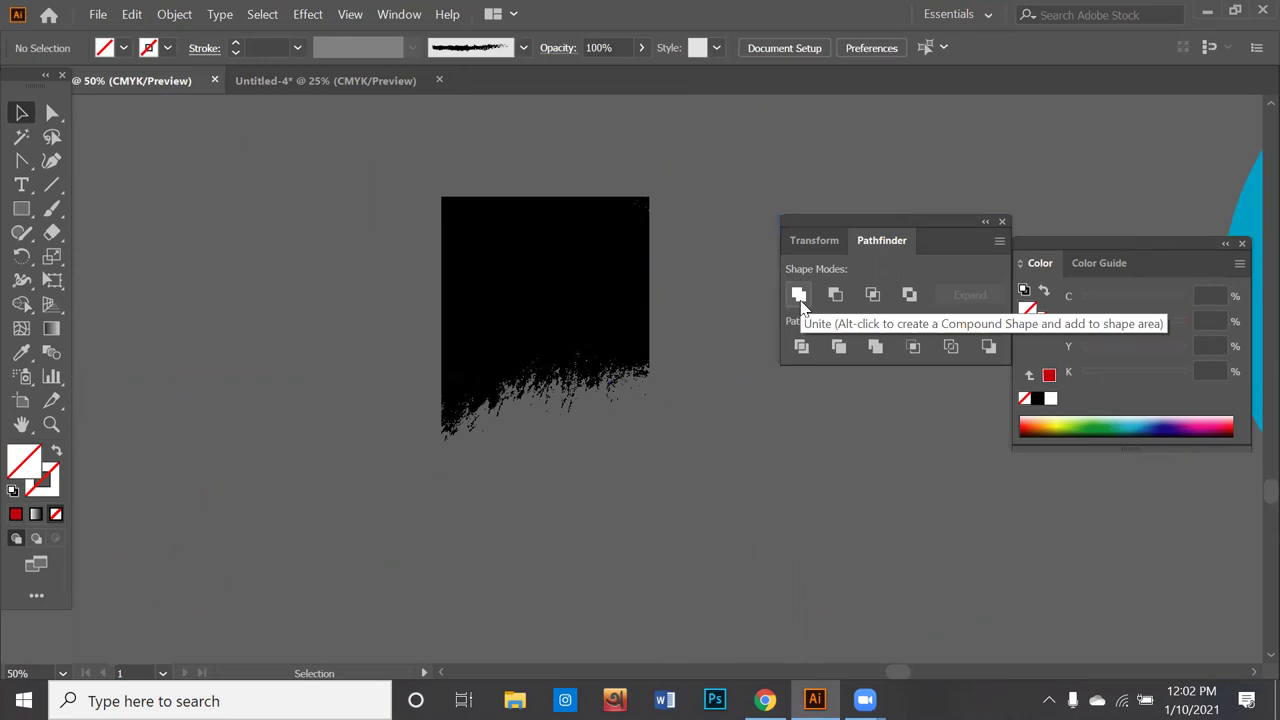
{"action": "left_click_drag", "start_coordinate": [437, 356], "coordinate": [480, 349]}
{"action": "key", "text": "ctrl+7"}
{"action": "right_click", "coordinate": [464, 342]}
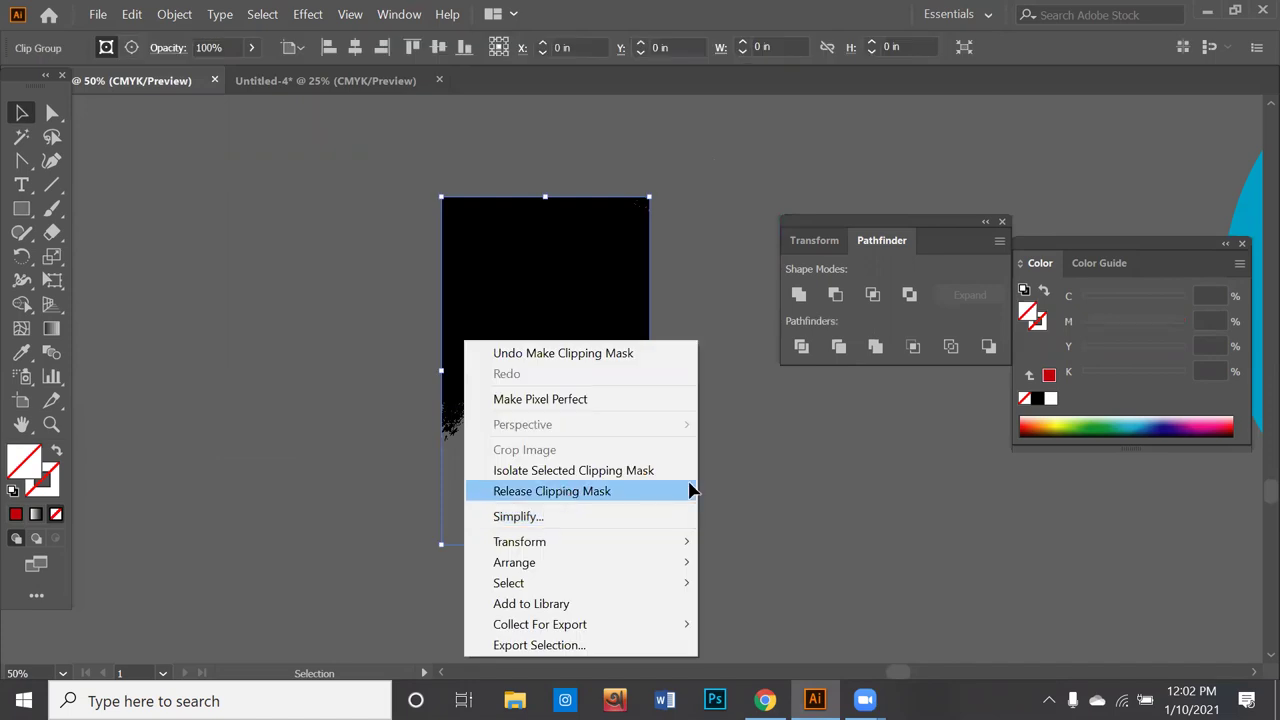
{"action": "left_click", "coordinate": [568, 491]}
{"action": "left_click", "coordinate": [788, 494]}
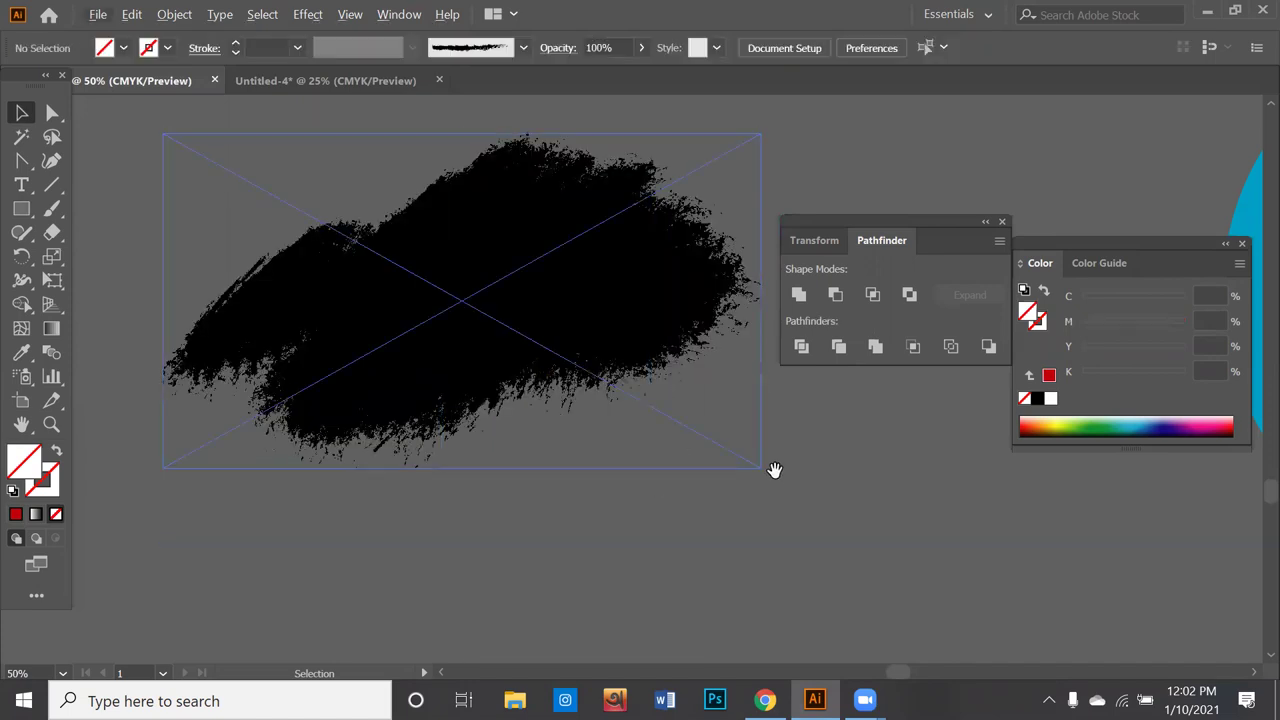
Step: Reposition the brush stroke image on the canvas
{"action": "left_click_drag", "start_coordinate": [771, 463], "coordinate": [226, 537]}
{"action": "scroll", "coordinate": [268, 427], "scroll_direction": "down", "scroll_amount": 1}
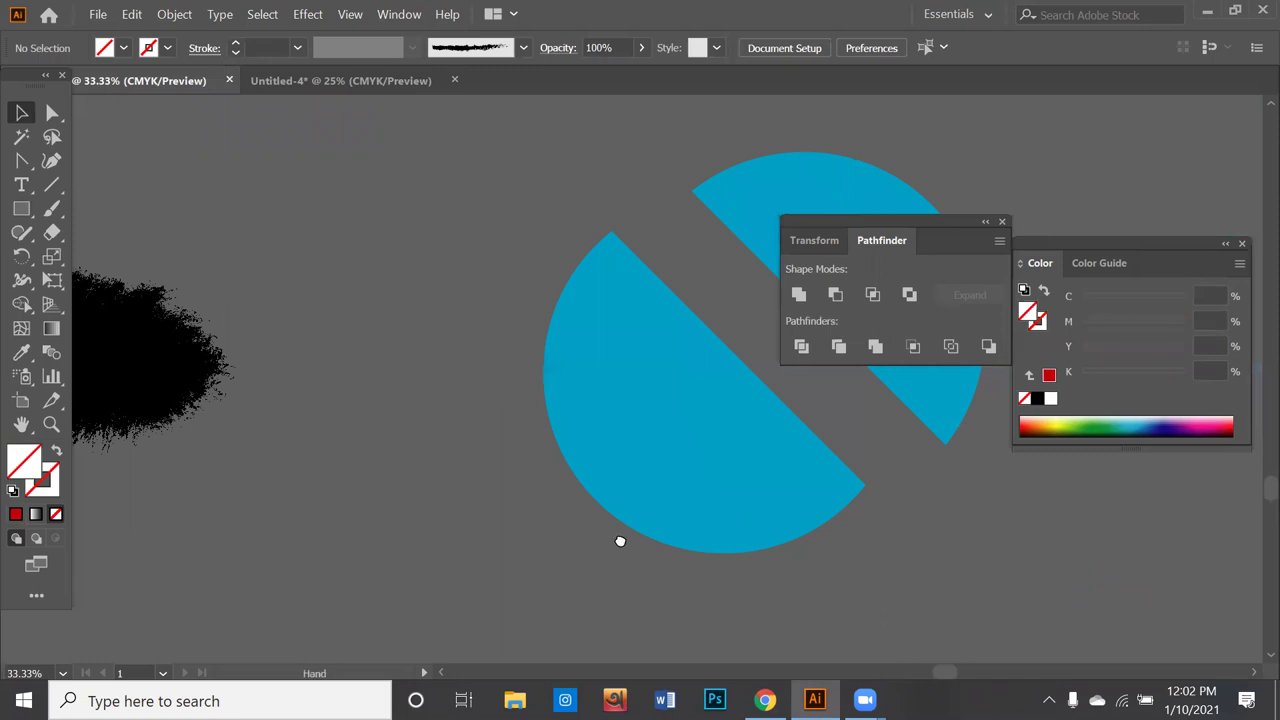
{"action": "left_click_drag", "start_coordinate": [620, 537], "coordinate": [830, 607]}
{"action": "mouse_move", "coordinate": [400, 432]}
{"action": "left_mouse_down"}
{"action": "mouse_move", "coordinate": [785, 160]}
{"action": "mouse_move", "coordinate": [674, 446]}
{"action": "mouse_move", "coordinate": [420, 343]}
{"action": "left_mouse_up"}
{"action": "scroll", "coordinate": [666, 417], "scroll_direction": "up", "scroll_amount": 1}
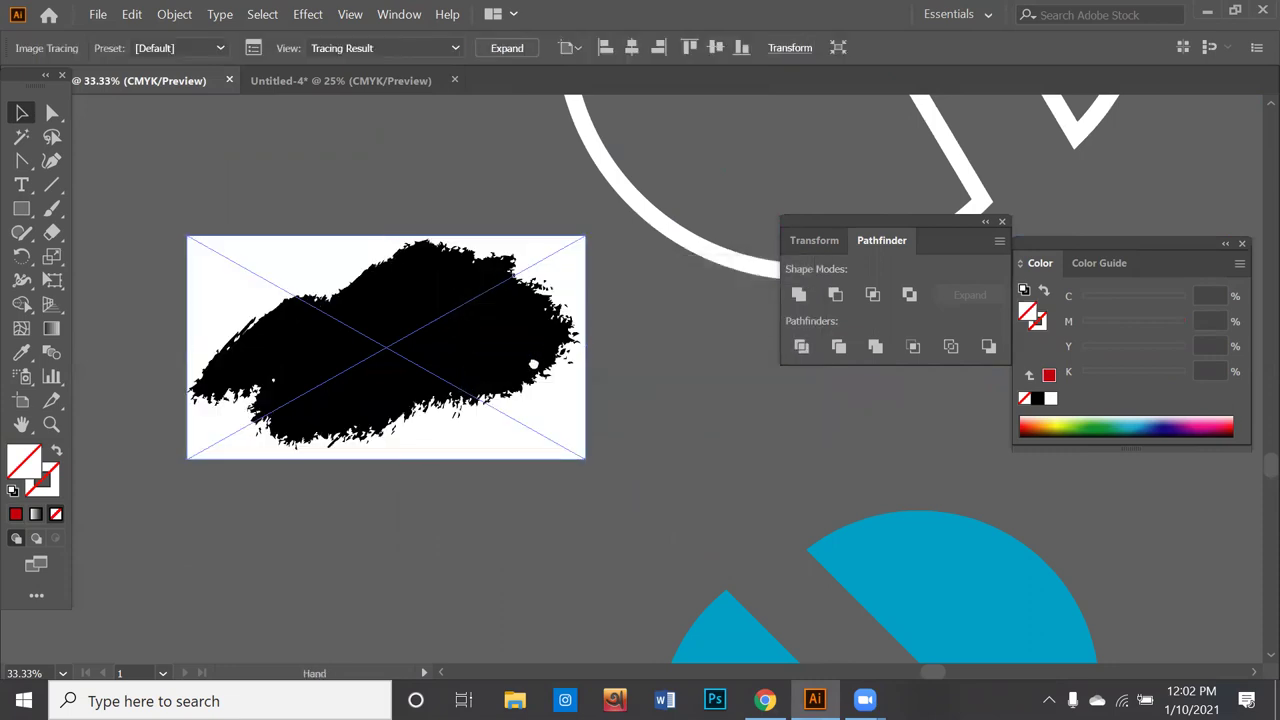
Step: Trace, expand and ungroup the brush stroke, keep the black shape, and fill it blue (C85 M50 Y0 K0)
{"action": "left_click_drag", "start_coordinate": [405, 328], "coordinate": [645, 400]}
{"action": "left_click", "coordinate": [507, 47]}
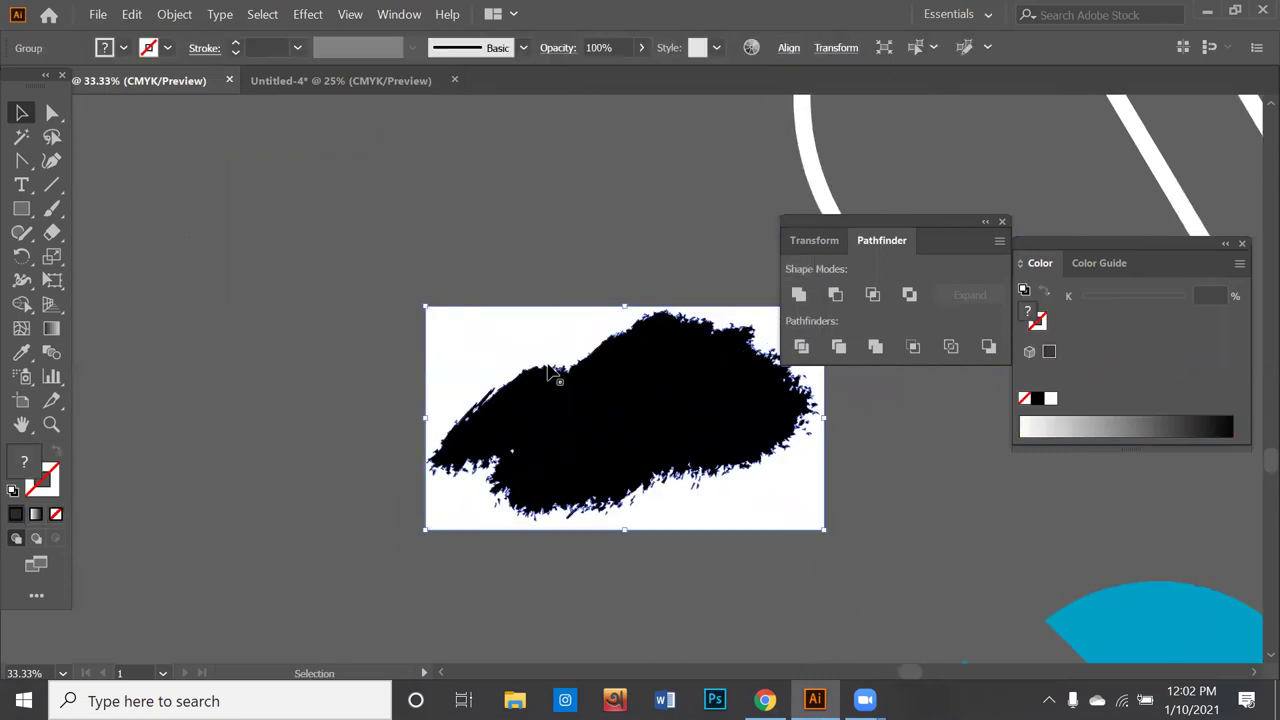
{"action": "right_click", "coordinate": [550, 368]}
{"action": "left_click", "coordinate": [626, 206]}
{"action": "left_click_drag", "start_coordinate": [649, 377], "coordinate": [314, 137]}
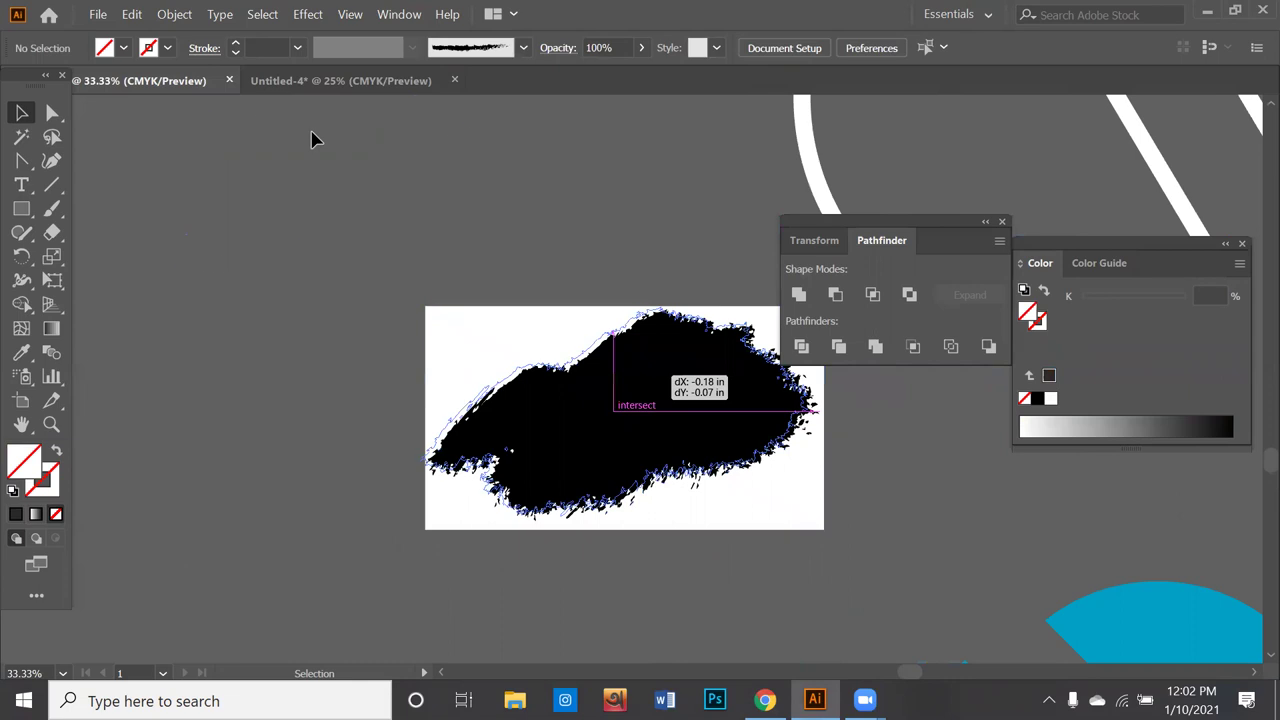
{"action": "mouse_move", "coordinate": [537, 371]}
{"action": "left_mouse_down"}
{"action": "mouse_move", "coordinate": [237, 114]}
{"action": "mouse_move", "coordinate": [323, 199]}
{"action": "left_mouse_up"}
{"action": "left_click", "coordinate": [123, 47]}
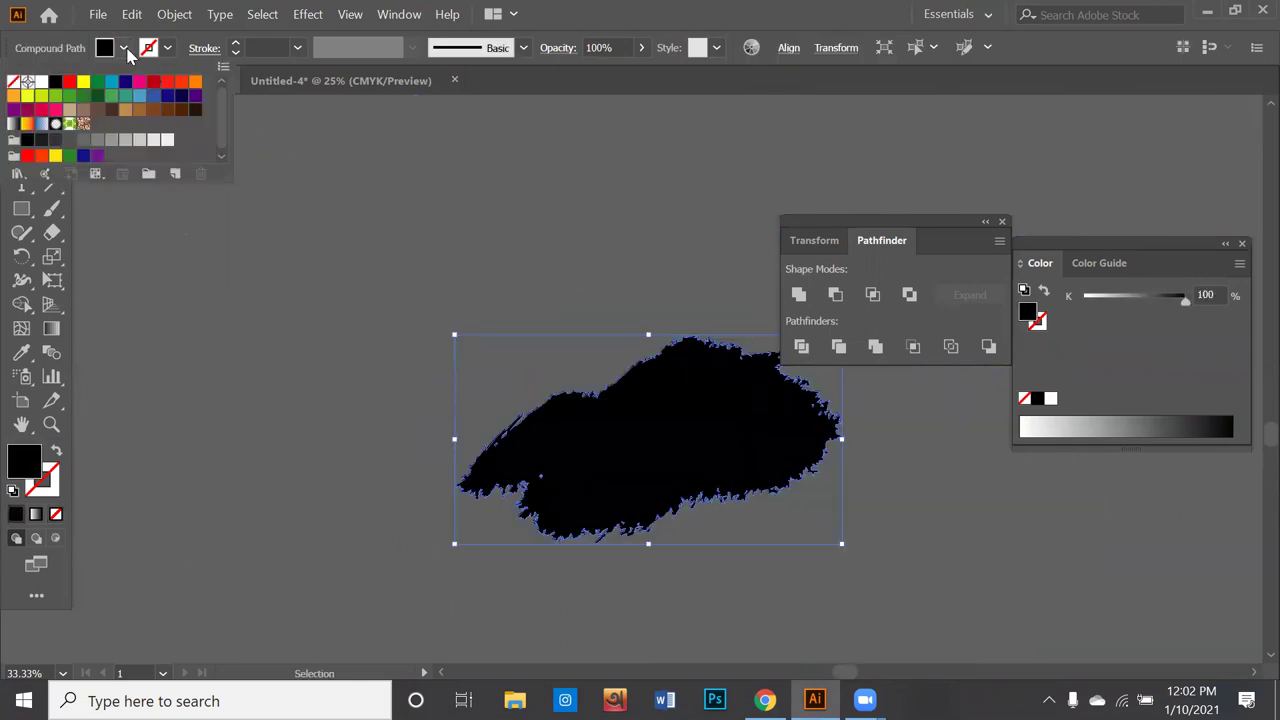
{"action": "left_click", "coordinate": [151, 83]}
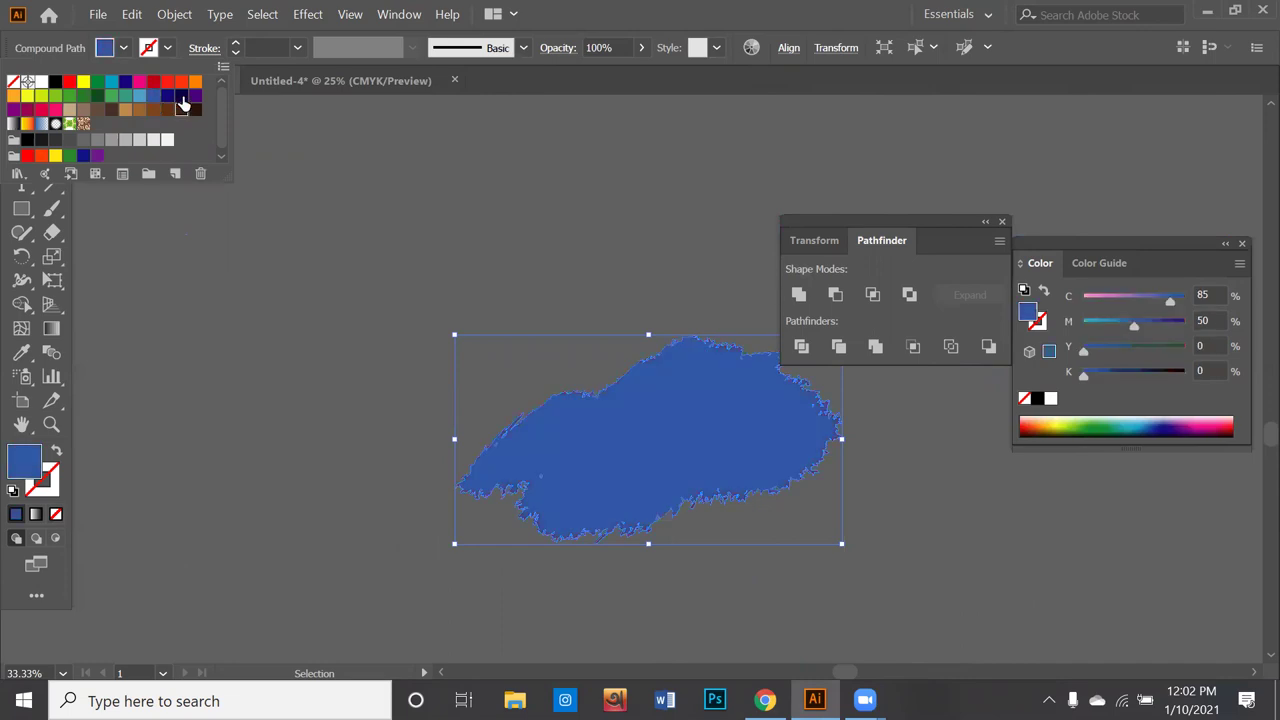
Step: Fill the traced brush-stroke shape with bright yellow and deselect it
{"action": "left_click", "coordinate": [111, 109]}
{"action": "left_click", "coordinate": [83, 95]}
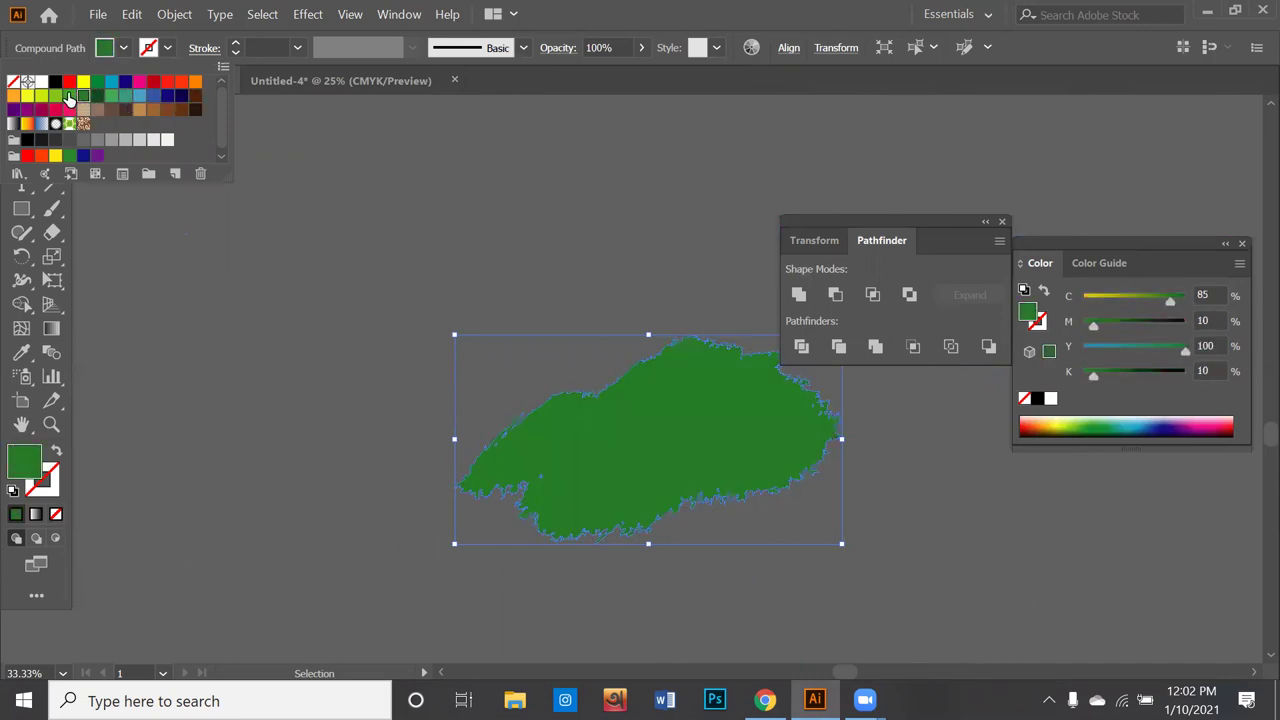
{"action": "left_click", "coordinate": [83, 81]}
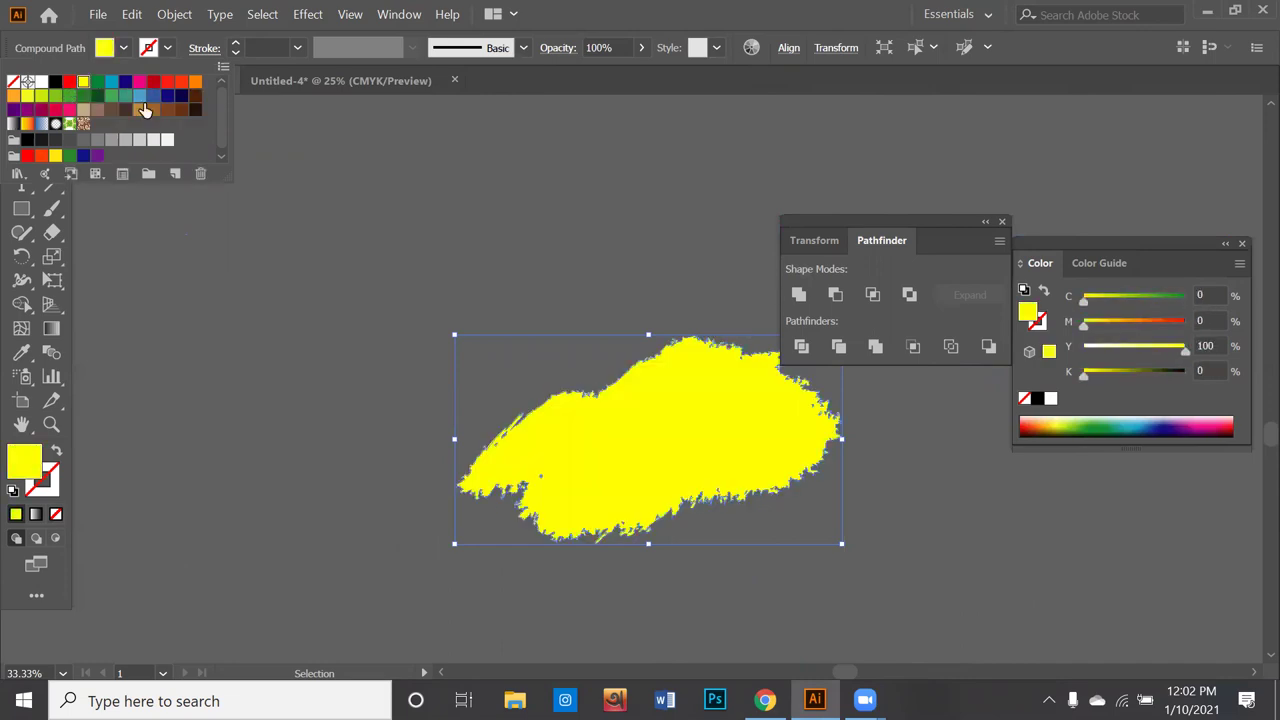
{"action": "left_click", "coordinate": [501, 287]}
{"action": "left_click", "coordinate": [452, 358]}
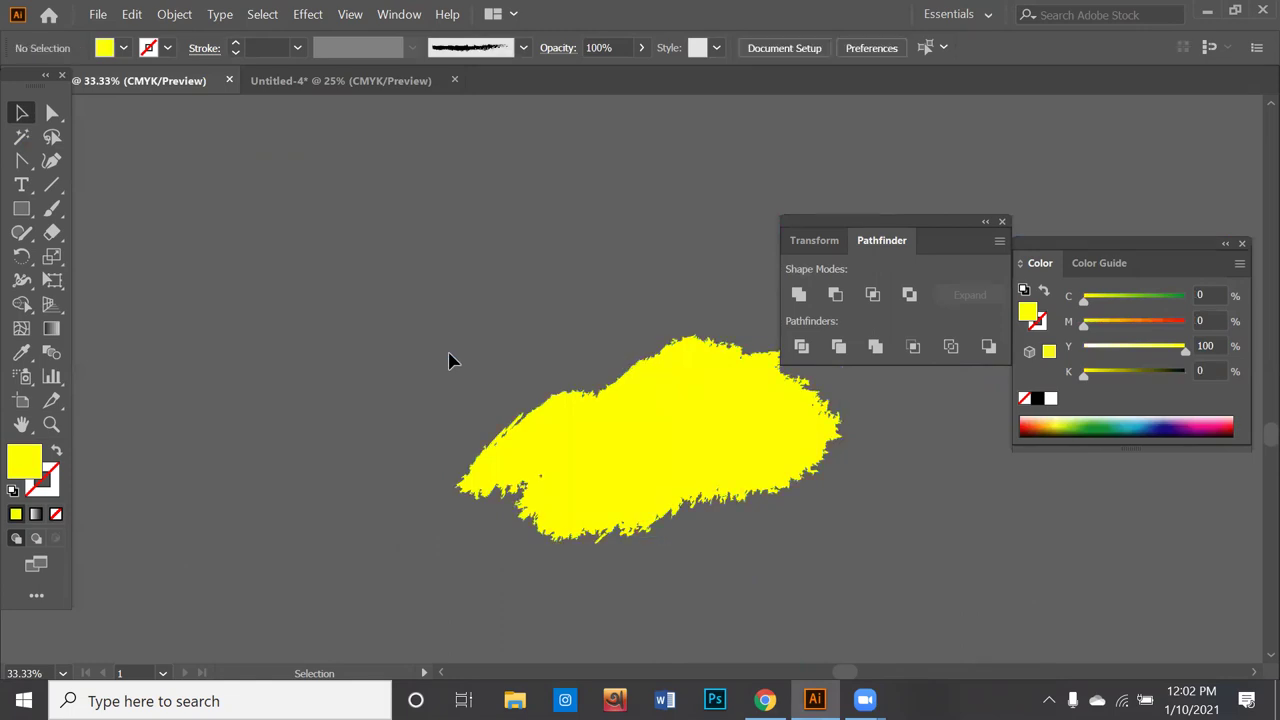
Step: Pan and scroll the canvas to check the yellow shape, then return to Chrome
{"action": "scroll", "coordinate": [449, 361], "scroll_direction": "down", "scroll_amount": 1}
{"action": "scroll", "coordinate": [646, 366], "scroll_direction": "down", "scroll_amount": 1}
{"action": "mouse_move", "coordinate": [638, 372]}
{"action": "left_mouse_down"}
{"action": "mouse_move", "coordinate": [423, 251]}
{"action": "mouse_move", "coordinate": [549, 443]}
{"action": "left_mouse_up"}
{"action": "scroll", "coordinate": [446, 291], "scroll_direction": "up", "scroll_amount": 1}
{"action": "scroll", "coordinate": [446, 291], "scroll_direction": "up", "scroll_amount": 1}
{"action": "scroll", "coordinate": [437, 276], "scroll_direction": "up", "scroll_amount": 2}
{"action": "scroll", "coordinate": [543, 437], "scroll_direction": "down", "scroll_amount": 1}
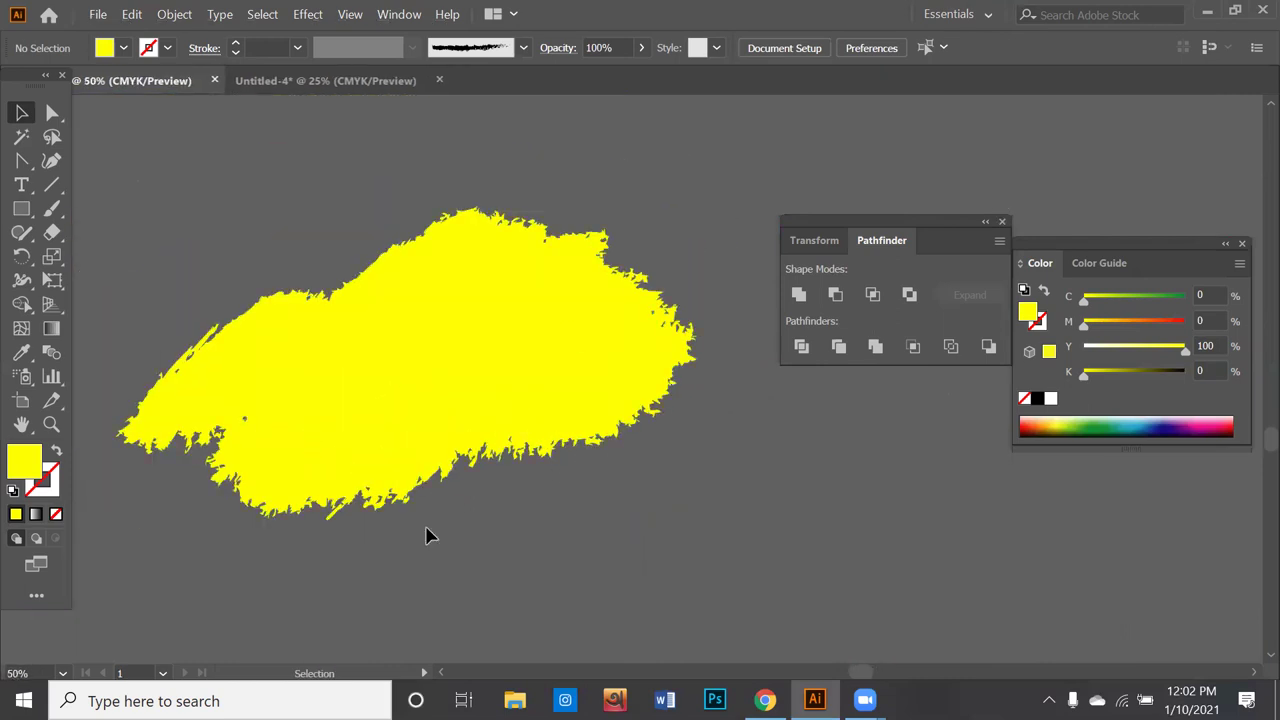
{"action": "key", "text": "alt+Tab"}
Step: Preview the Background Brush Texture PNG from the brush png results, then close it
{"action": "mouse_move", "coordinate": [608, 549]}
{"action": "left_mouse_down"}
{"action": "mouse_move", "coordinate": [540, 233]}
{"action": "mouse_move", "coordinate": [757, 171]}
{"action": "left_mouse_up"}
{"action": "scroll", "coordinate": [834, 380], "scroll_direction": "down", "scroll_amount": 3}
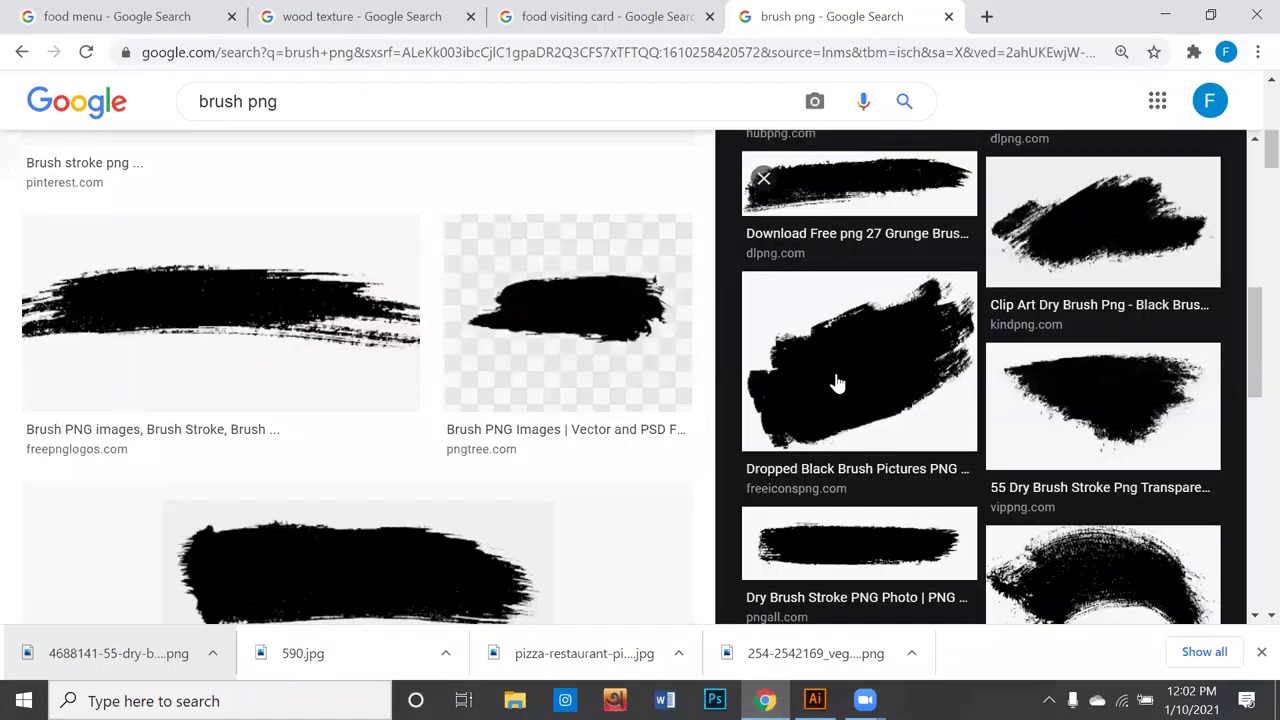
{"action": "scroll", "coordinate": [930, 350], "scroll_direction": "down", "scroll_amount": 3}
{"action": "scroll", "coordinate": [910, 348], "scroll_direction": "up", "scroll_amount": 1}
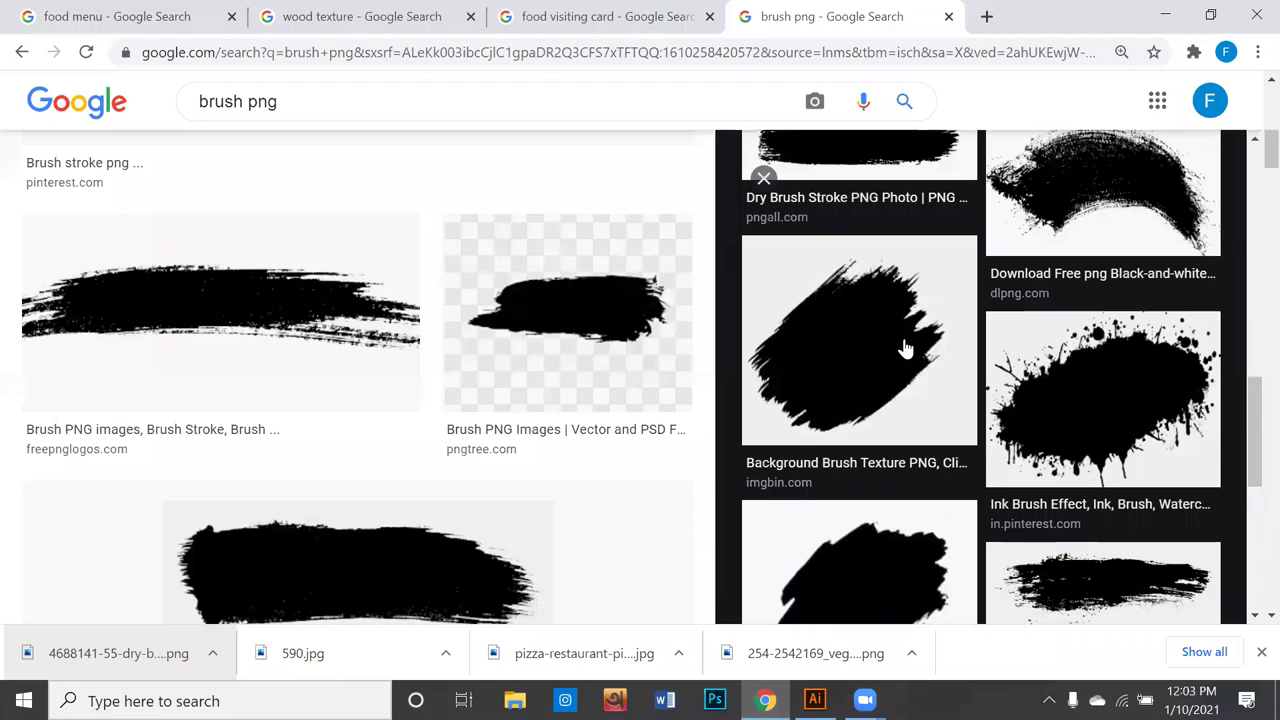
{"action": "left_click", "coordinate": [905, 348]}
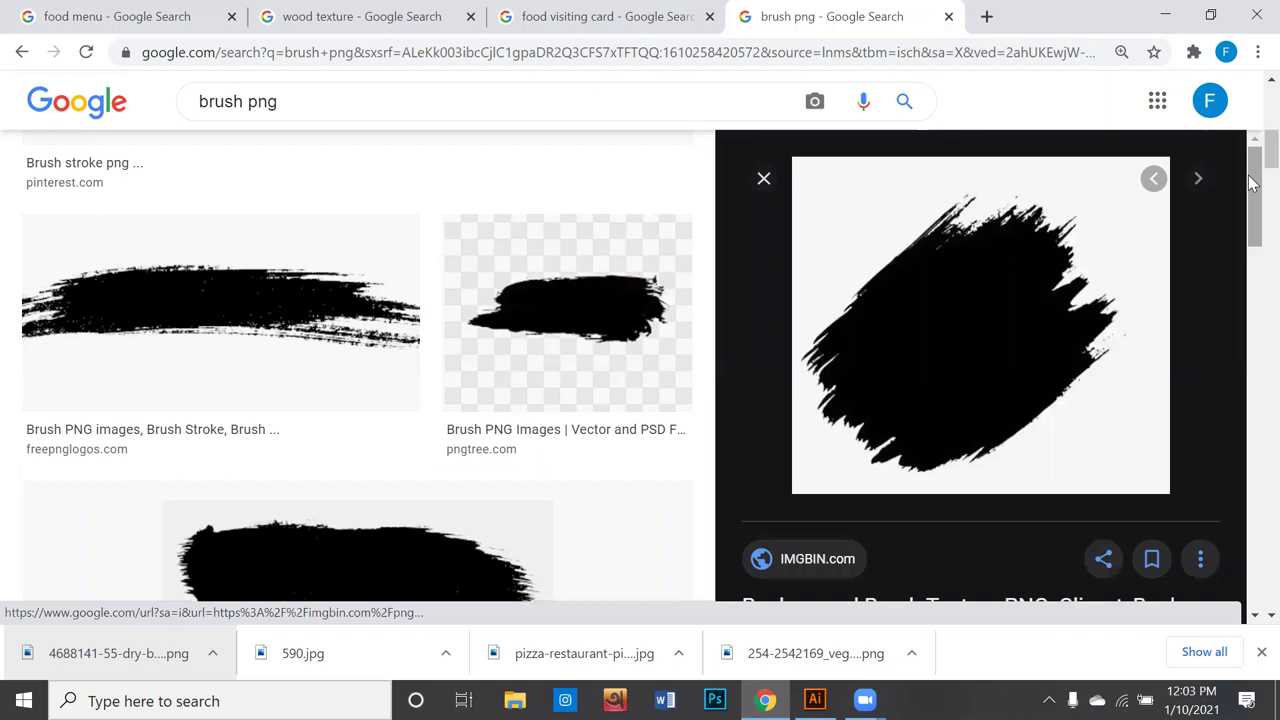
{"action": "left_click", "coordinate": [763, 178]}
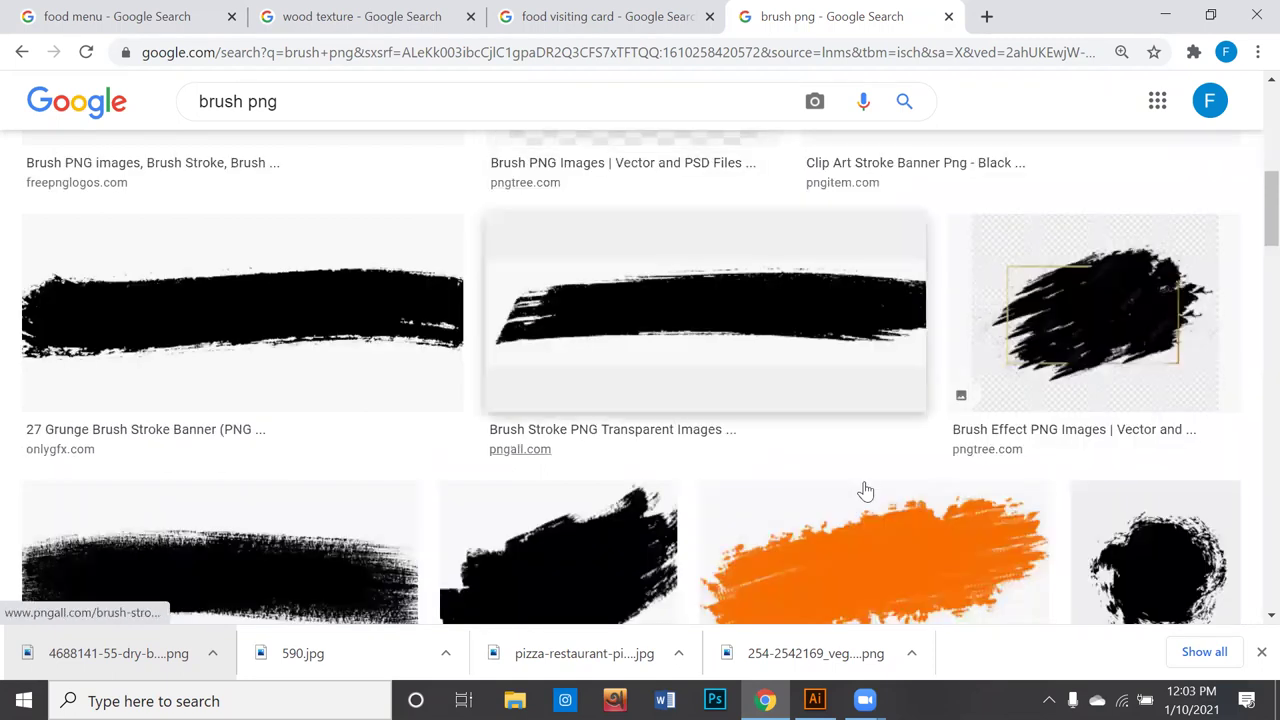
Step: Scroll further down through the brush png image results
{"action": "scroll", "coordinate": [944, 456], "scroll_direction": "down", "scroll_amount": 2}
{"action": "scroll", "coordinate": [944, 456], "scroll_direction": "down", "scroll_amount": 1}
{"action": "scroll", "coordinate": [1090, 378], "scroll_direction": "down", "scroll_amount": 1}
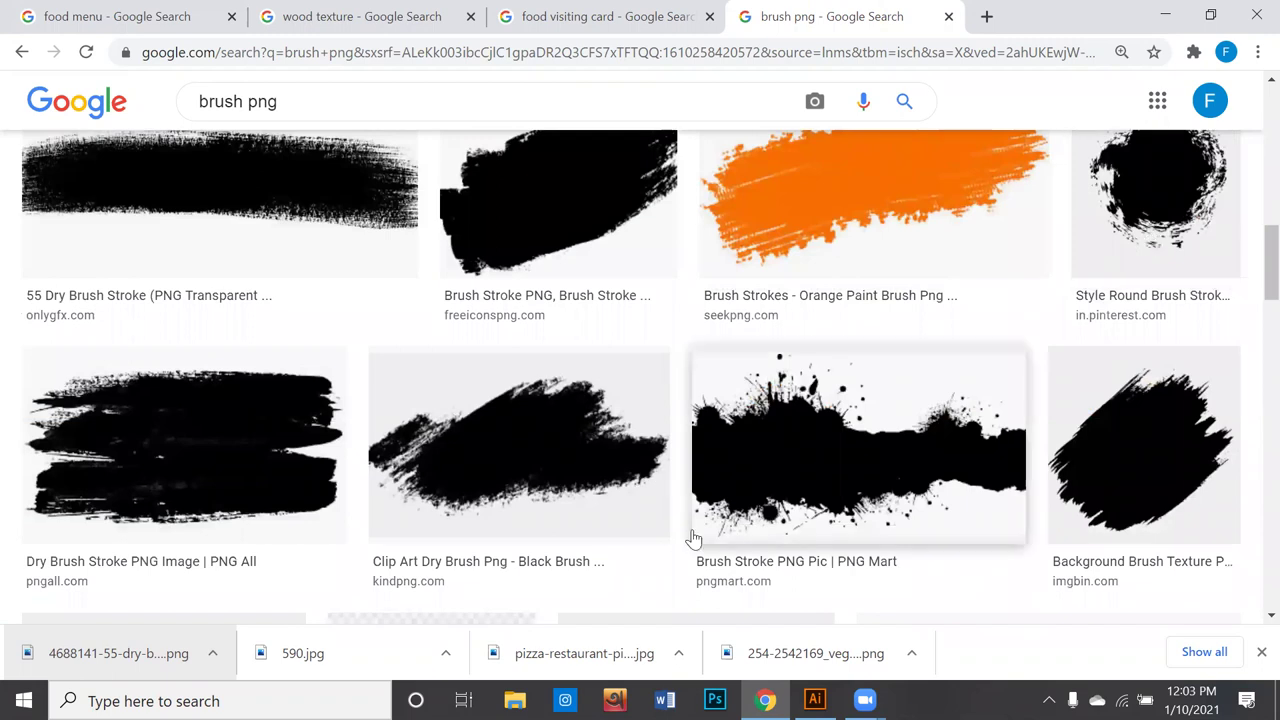
{"action": "scroll", "coordinate": [680, 542], "scroll_direction": "down", "scroll_amount": 1}
{"action": "scroll", "coordinate": [678, 545], "scroll_direction": "down", "scroll_amount": 5}
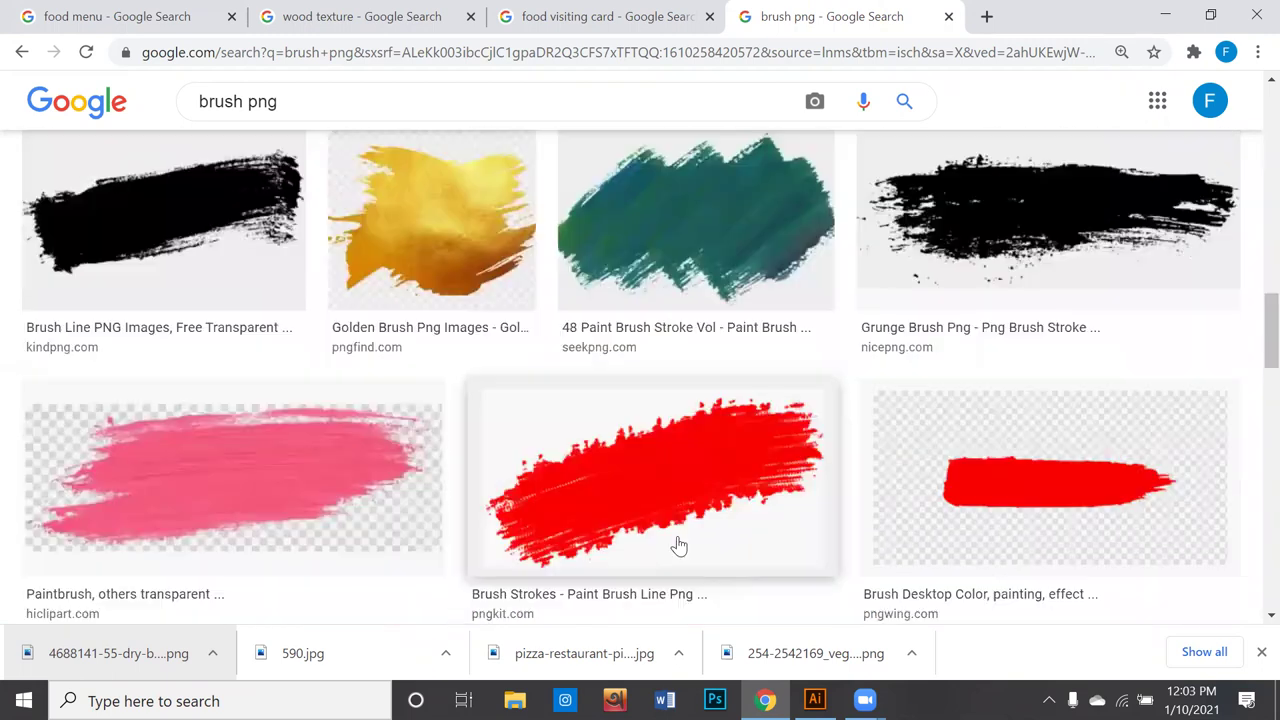
{"action": "scroll", "coordinate": [678, 545], "scroll_direction": "down", "scroll_amount": 1}
{"action": "scroll", "coordinate": [678, 545], "scroll_direction": "down", "scroll_amount": 1}
{"action": "scroll", "coordinate": [677, 546], "scroll_direction": "down", "scroll_amount": 2}
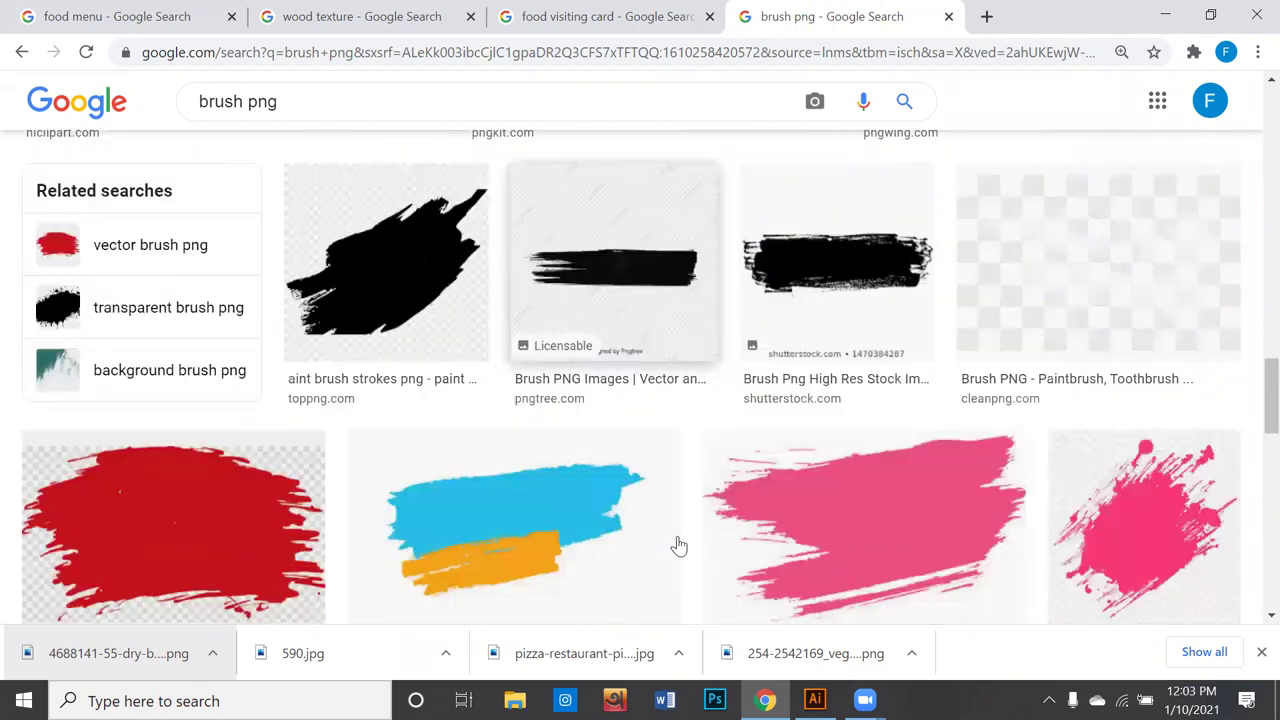
{"action": "scroll", "coordinate": [1043, 580], "scroll_direction": "down", "scroll_amount": 6}
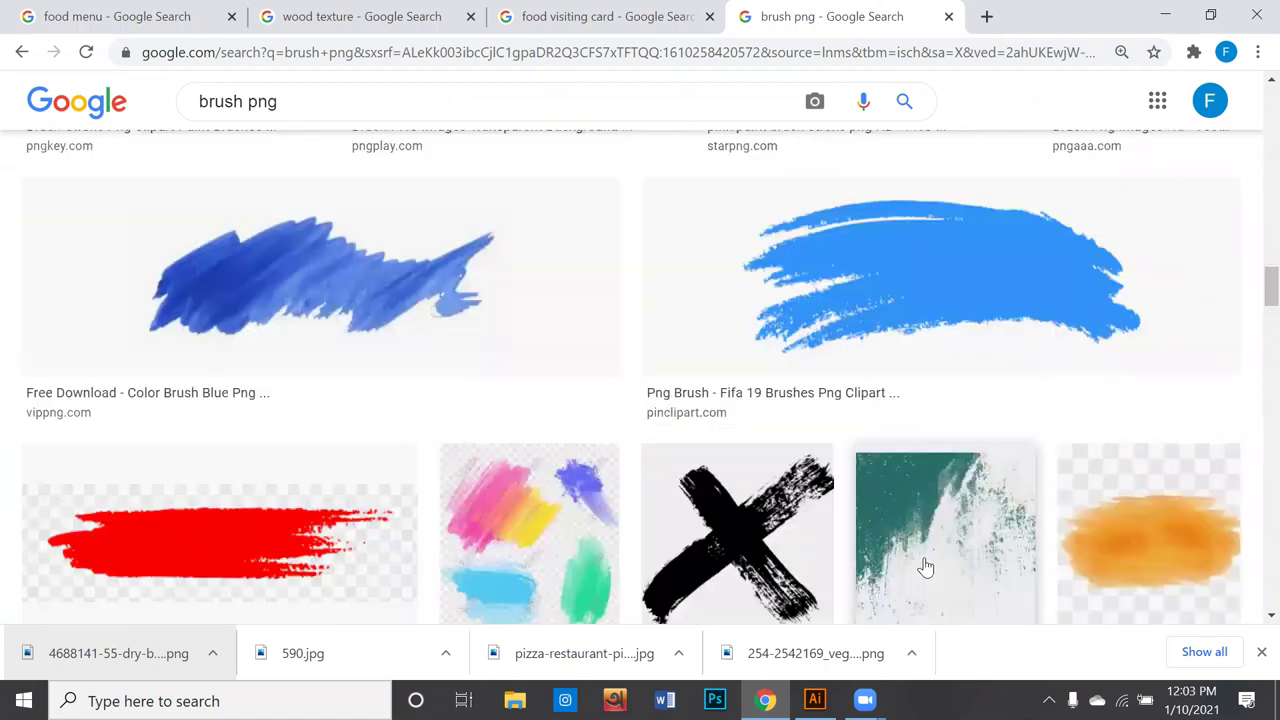
{"action": "scroll", "coordinate": [923, 566], "scroll_direction": "down", "scroll_amount": 1}
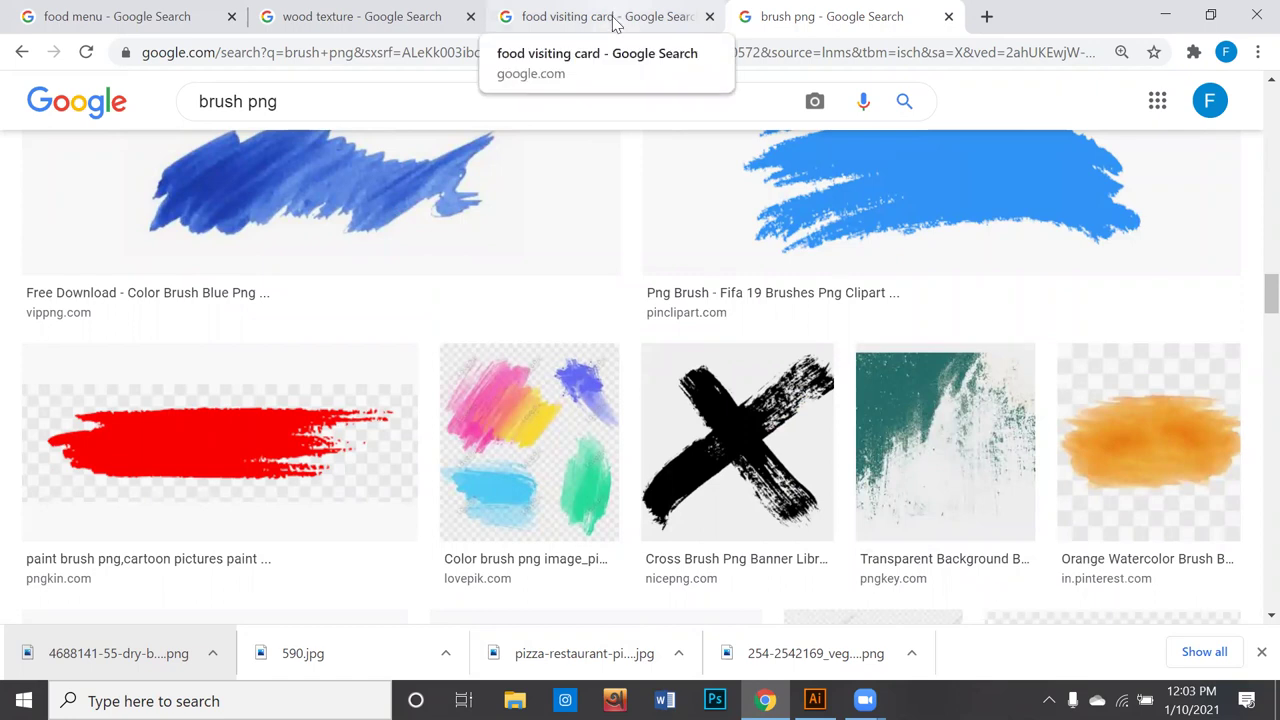
Step: Switch to the 'food visiting card' image results and scroll through them
{"action": "left_click", "coordinate": [619, 22]}
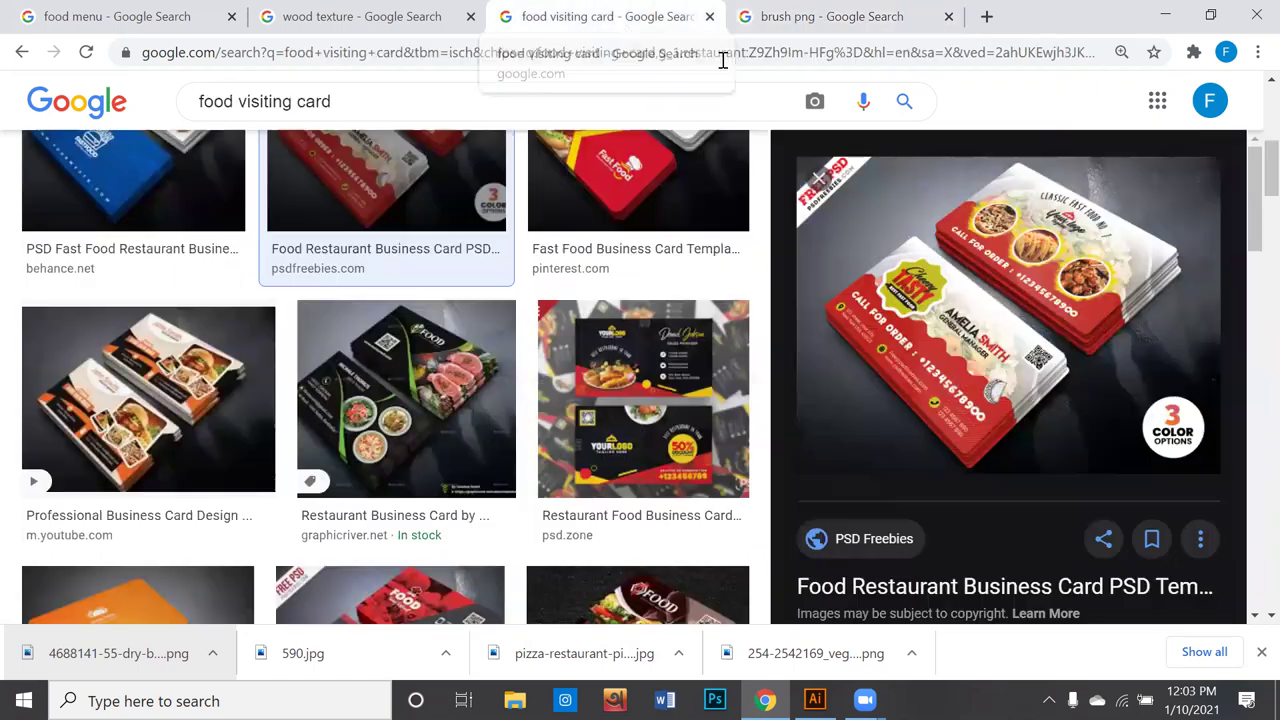
{"action": "scroll", "coordinate": [694, 242], "scroll_direction": "down", "scroll_amount": 3}
{"action": "scroll", "coordinate": [697, 244], "scroll_direction": "down", "scroll_amount": 2}
{"action": "scroll", "coordinate": [697, 244], "scroll_direction": "down", "scroll_amount": 3}
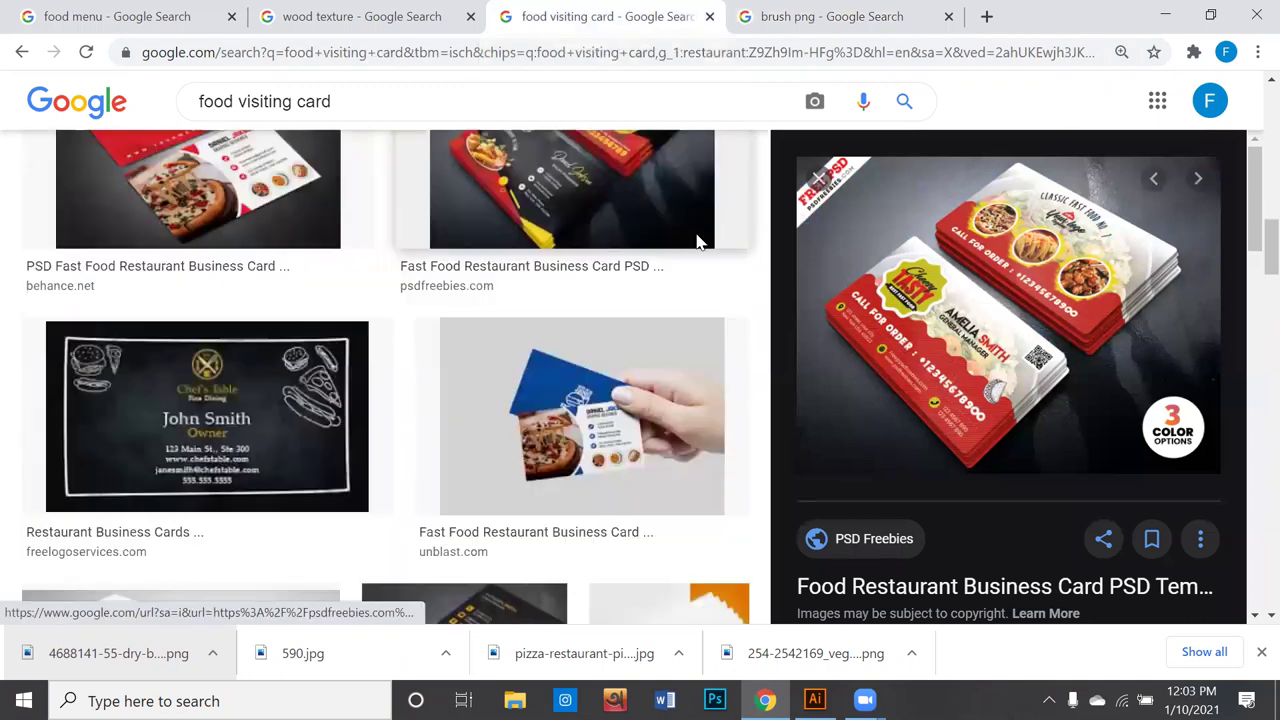
{"action": "scroll", "coordinate": [563, 323], "scroll_direction": "down", "scroll_amount": 1}
{"action": "scroll", "coordinate": [563, 323], "scroll_direction": "down", "scroll_amount": 1}
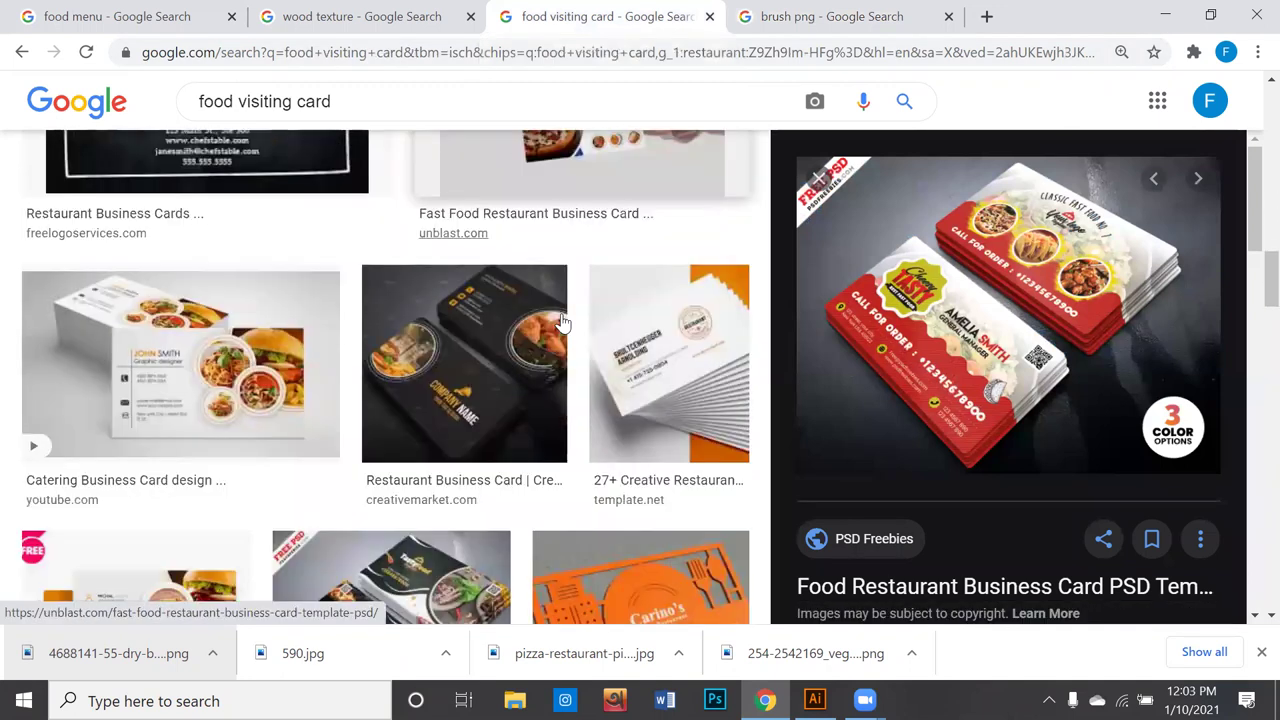
{"action": "scroll", "coordinate": [563, 323], "scroll_direction": "down", "scroll_amount": 2}
{"action": "scroll", "coordinate": [563, 323], "scroll_direction": "down", "scroll_amount": 1}
{"action": "scroll", "coordinate": [563, 323], "scroll_direction": "down", "scroll_amount": 1}
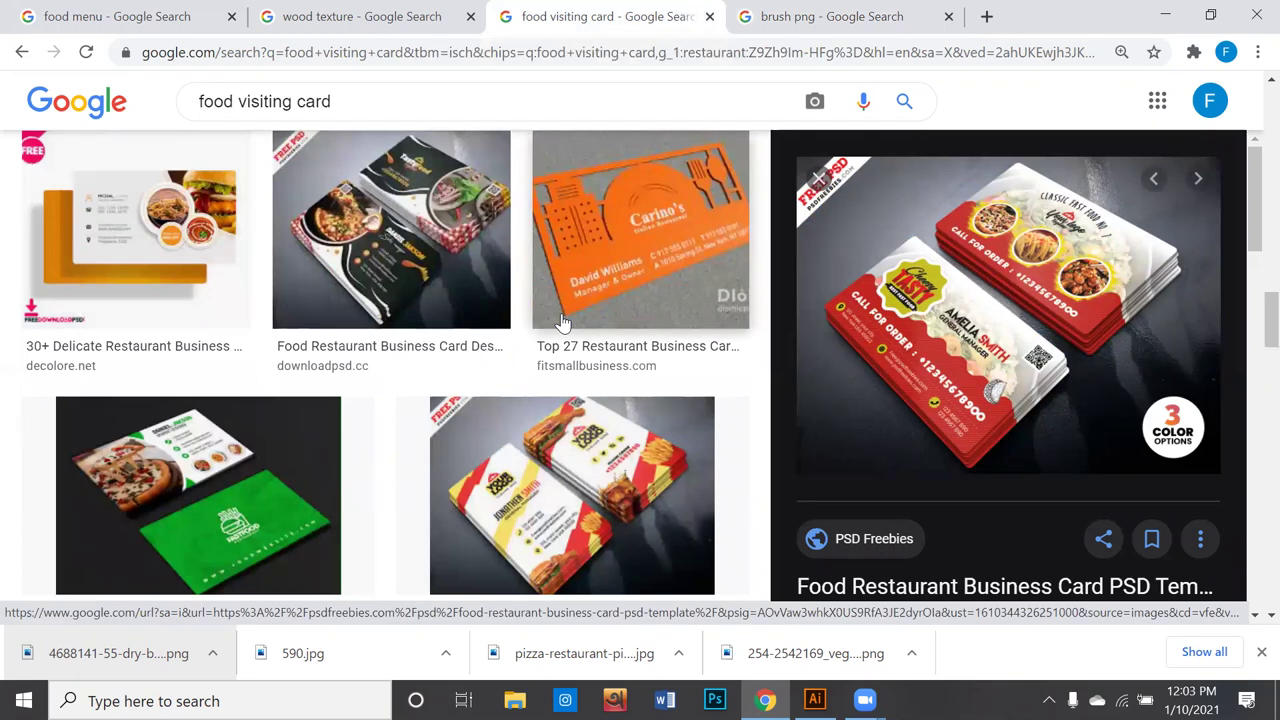
{"action": "scroll", "coordinate": [563, 323], "scroll_direction": "down", "scroll_amount": 1}
{"action": "scroll", "coordinate": [563, 323], "scroll_direction": "down", "scroll_amount": 1}
{"action": "scroll", "coordinate": [563, 326], "scroll_direction": "down", "scroll_amount": 1}
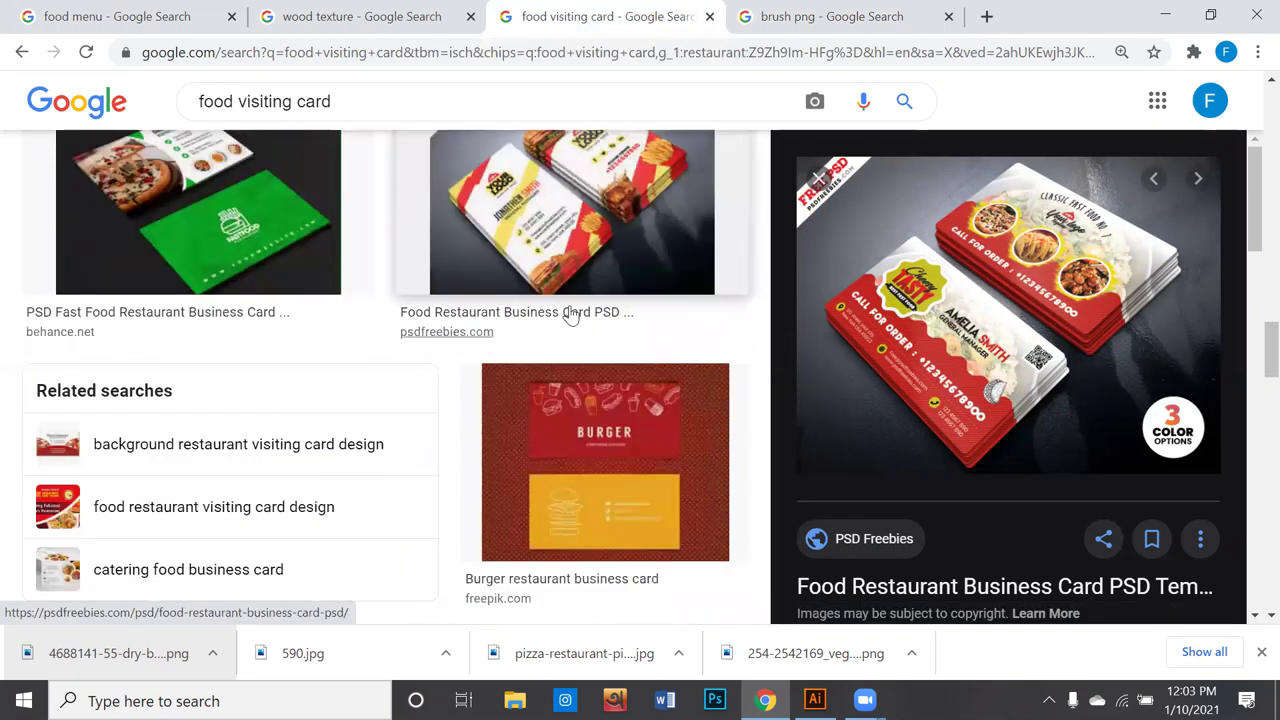
{"action": "scroll", "coordinate": [572, 315], "scroll_direction": "down", "scroll_amount": 1}
{"action": "scroll", "coordinate": [580, 318], "scroll_direction": "down", "scroll_amount": 3}
{"action": "scroll", "coordinate": [580, 318], "scroll_direction": "down", "scroll_amount": 1}
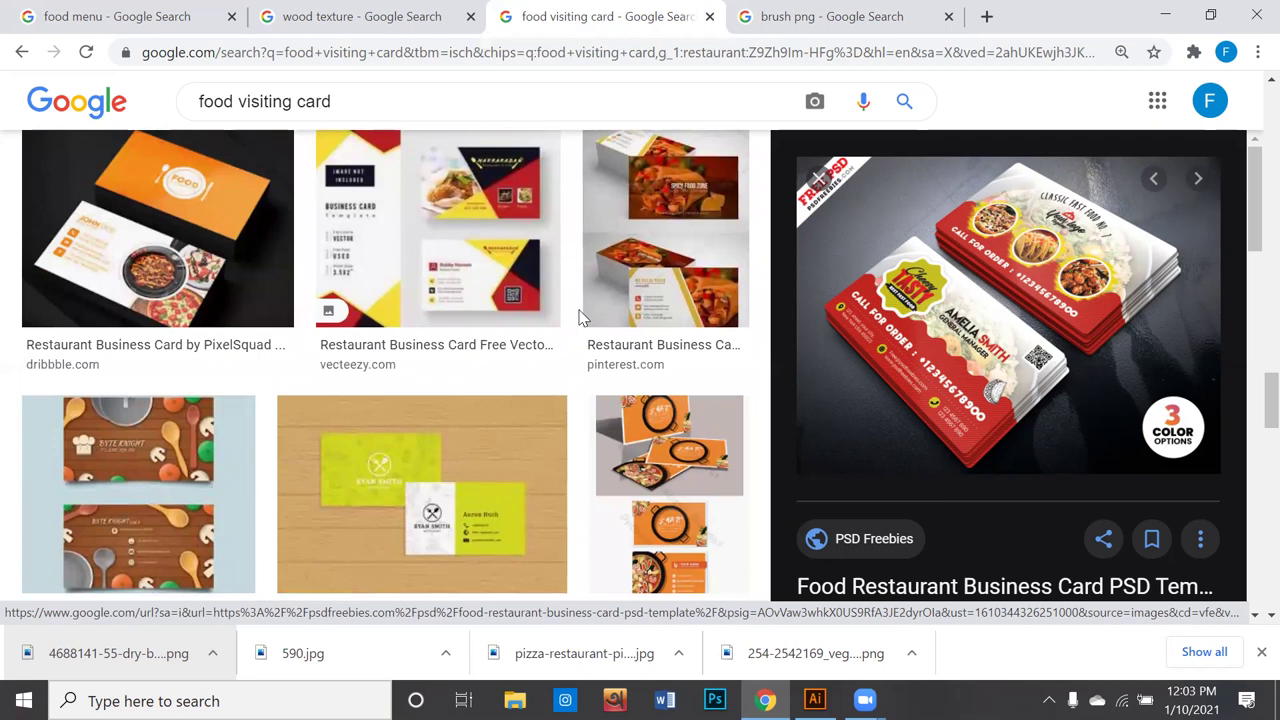
{"action": "scroll", "coordinate": [1000, 400], "scroll_direction": "down", "scroll_amount": 2}
{"action": "scroll", "coordinate": [950, 378], "scroll_direction": "down", "scroll_amount": 2}
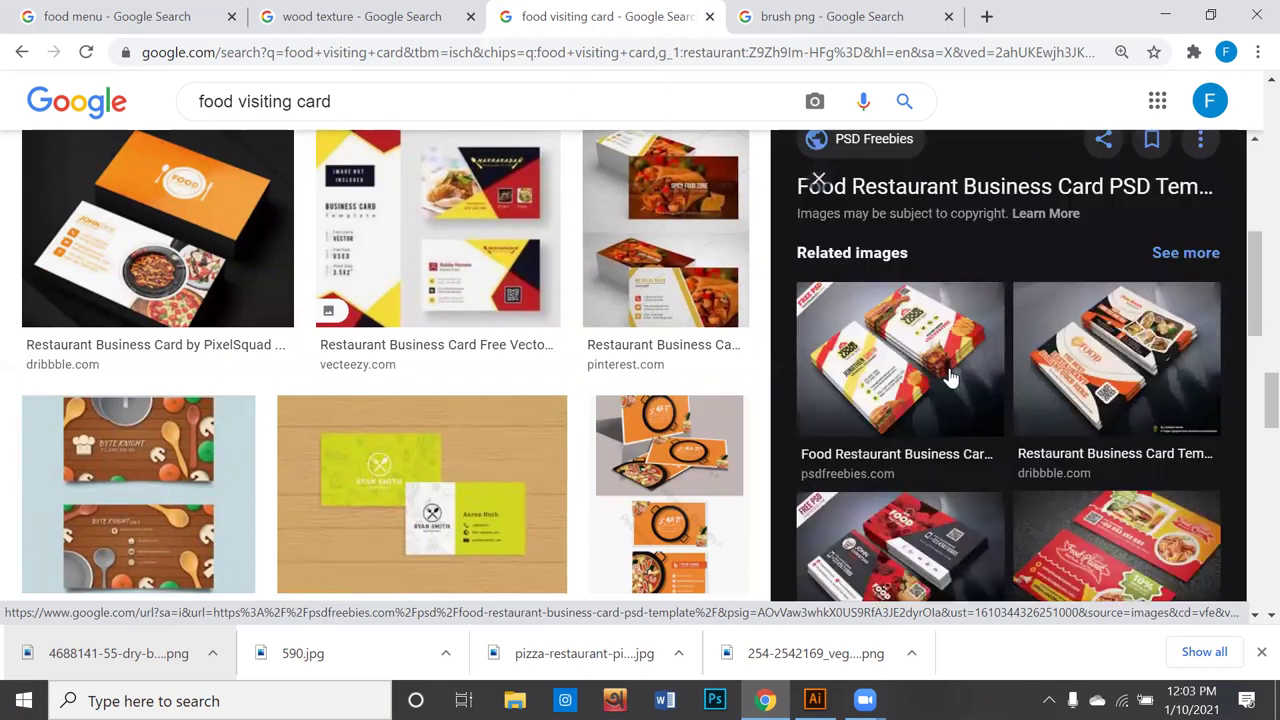
{"action": "scroll", "coordinate": [950, 378], "scroll_direction": "down", "scroll_amount": 3}
{"action": "scroll", "coordinate": [948, 372], "scroll_direction": "down", "scroll_amount": 1}
{"action": "scroll", "coordinate": [945, 365], "scroll_direction": "down", "scroll_amount": 1}
{"action": "scroll", "coordinate": [945, 365], "scroll_direction": "down", "scroll_amount": 1}
{"action": "scroll", "coordinate": [943, 355], "scroll_direction": "down", "scroll_amount": 1}
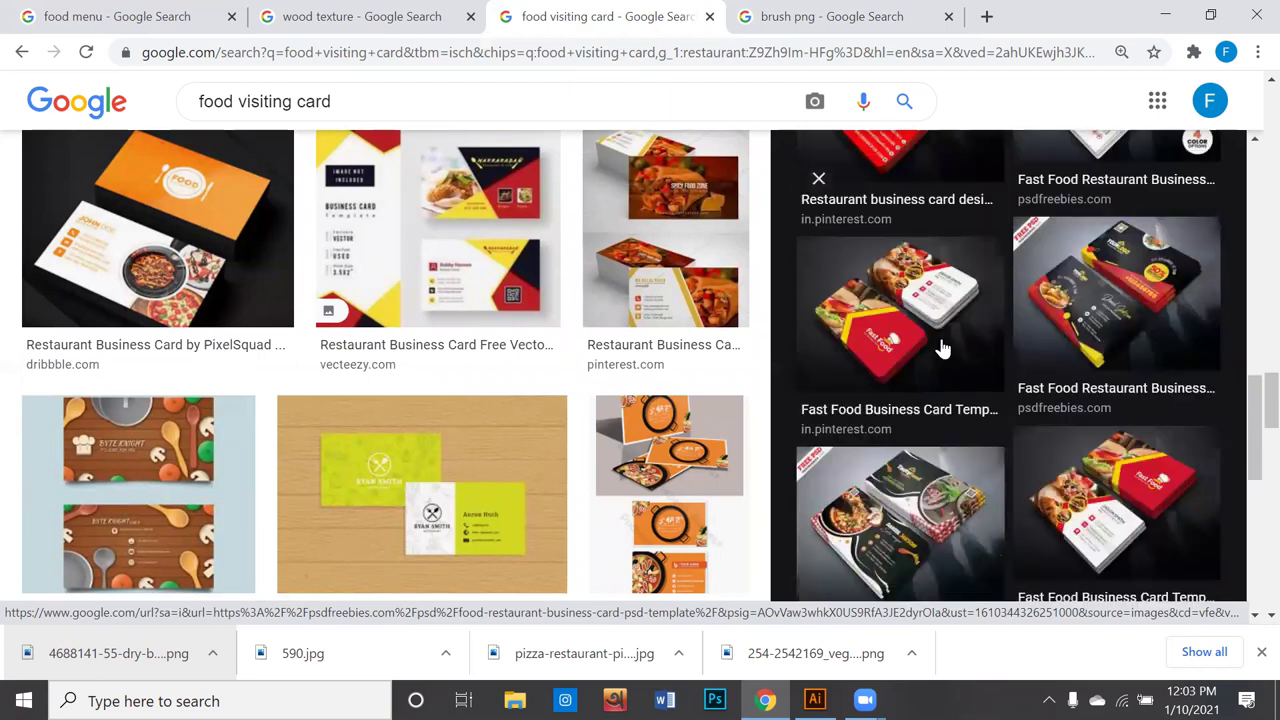
{"action": "scroll", "coordinate": [943, 348], "scroll_direction": "down", "scroll_amount": 2}
Step: Preview the Tasty Food Restaurant Business Card and browse its related images
{"action": "left_click", "coordinate": [920, 380]}
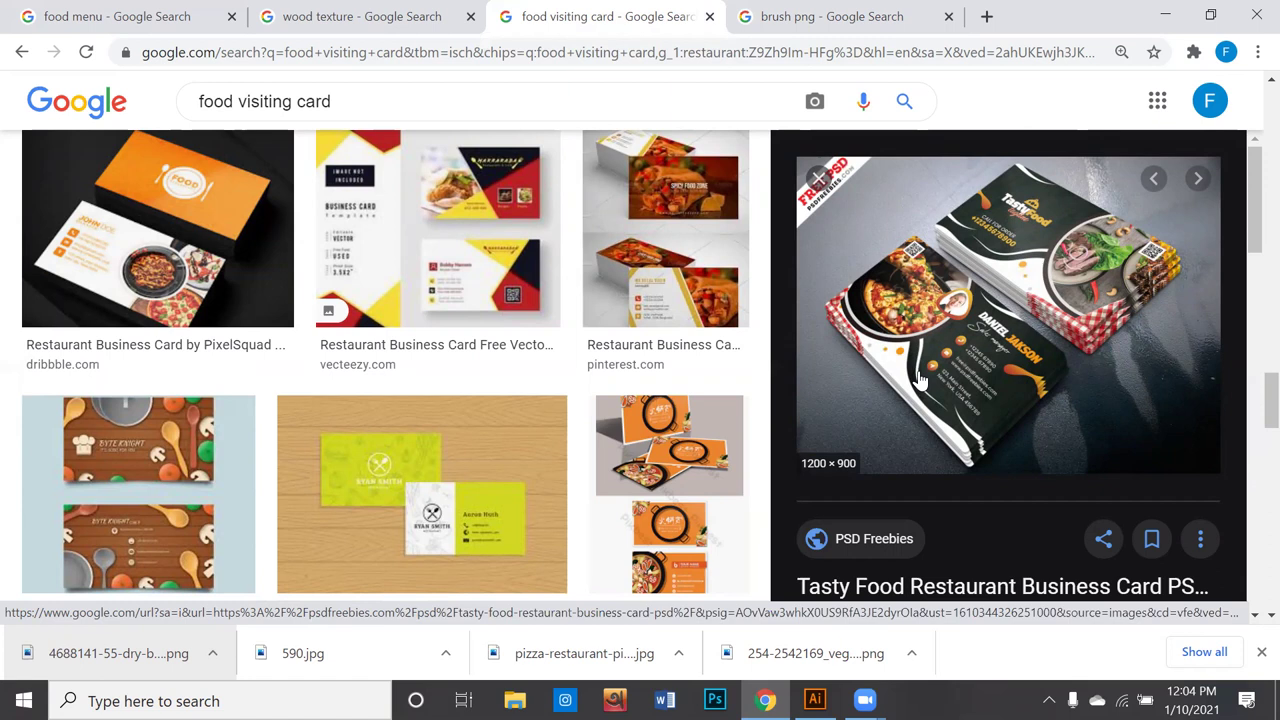
{"action": "scroll", "coordinate": [668, 337], "scroll_direction": "down", "scroll_amount": 5}
{"action": "scroll", "coordinate": [660, 320], "scroll_direction": "down", "scroll_amount": 1}
{"action": "scroll", "coordinate": [650, 300], "scroll_direction": "down", "scroll_amount": 4}
{"action": "scroll", "coordinate": [650, 300], "scroll_direction": "down", "scroll_amount": 1}
{"action": "scroll", "coordinate": [648, 310], "scroll_direction": "down", "scroll_amount": 1}
{"action": "scroll", "coordinate": [645, 318], "scroll_direction": "down", "scroll_amount": 1}
{"action": "scroll", "coordinate": [645, 318], "scroll_direction": "down", "scroll_amount": 2}
{"action": "scroll", "coordinate": [645, 318], "scroll_direction": "down", "scroll_amount": 2}
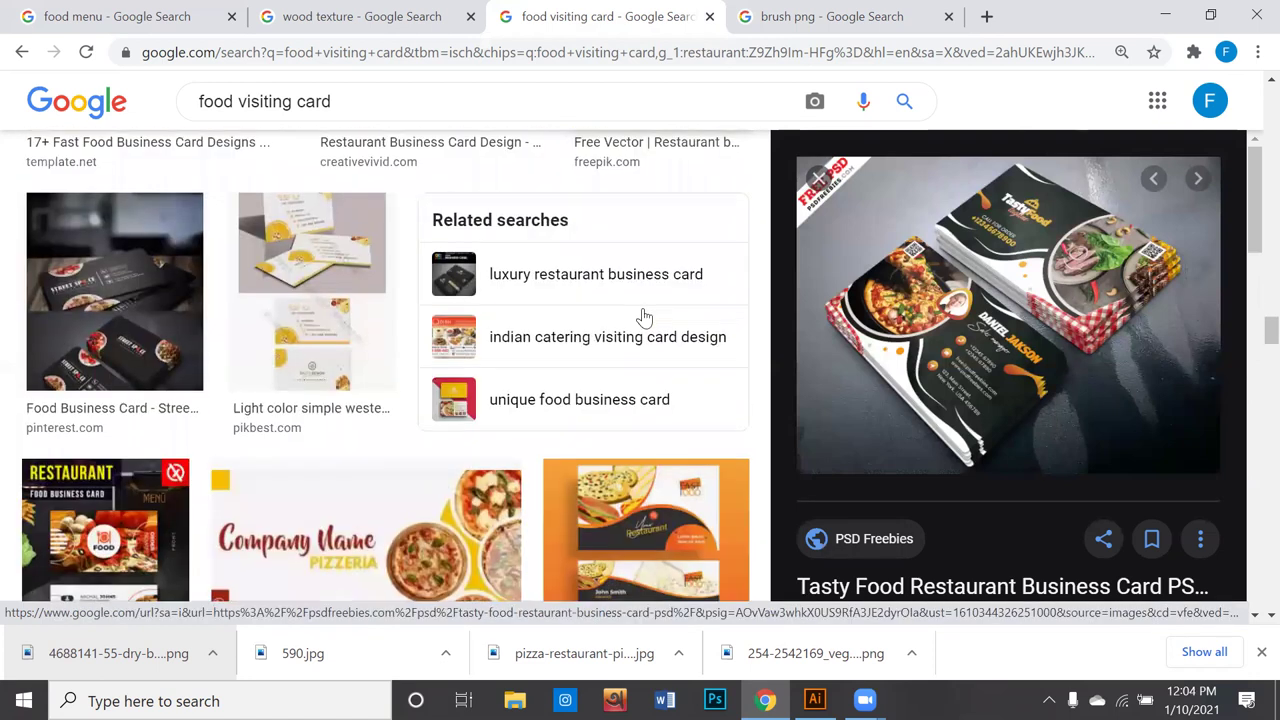
{"action": "scroll", "coordinate": [645, 318], "scroll_direction": "down", "scroll_amount": 1}
{"action": "scroll", "coordinate": [645, 318], "scroll_direction": "down", "scroll_amount": 1}
{"action": "scroll", "coordinate": [645, 318], "scroll_direction": "down", "scroll_amount": 1}
{"action": "scroll", "coordinate": [645, 318], "scroll_direction": "down", "scroll_amount": 3}
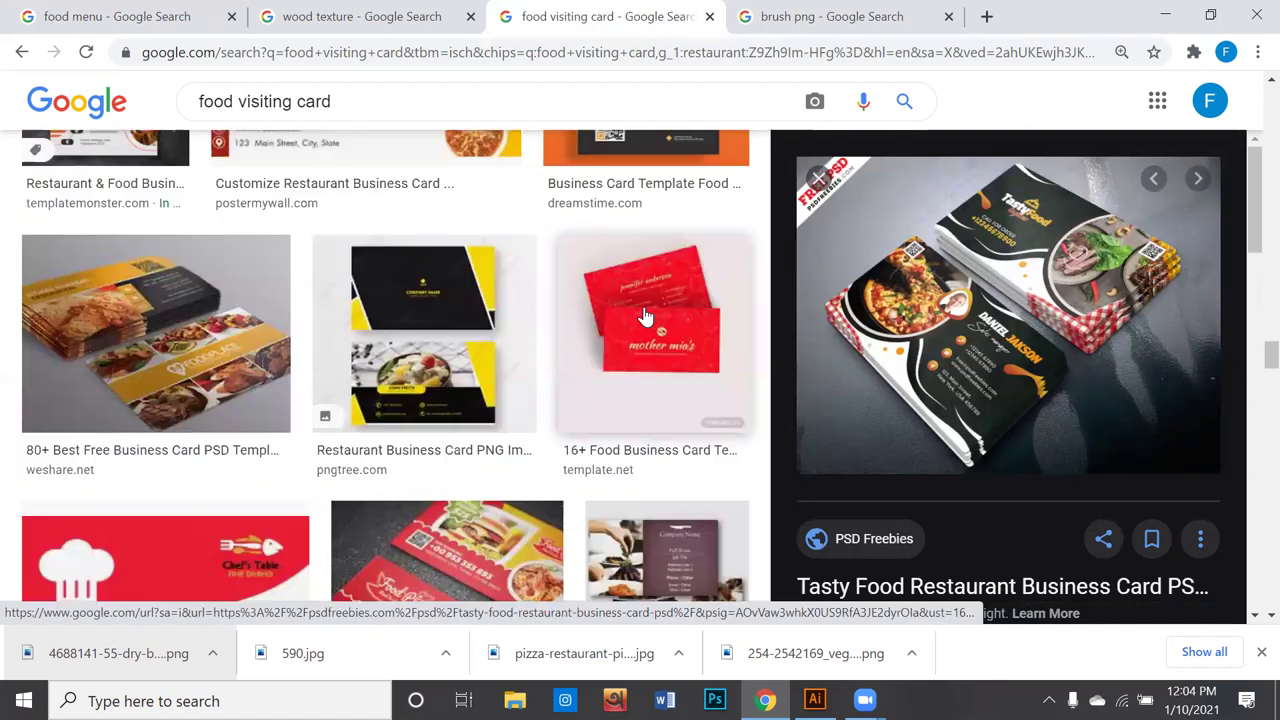
{"action": "scroll", "coordinate": [645, 318], "scroll_direction": "down", "scroll_amount": 2}
{"action": "scroll", "coordinate": [645, 318], "scroll_direction": "down", "scroll_amount": 1}
Step: Preview the Pinterest Food and Restaurant Business Card and scroll its related images
{"action": "left_click", "coordinate": [490, 265]}
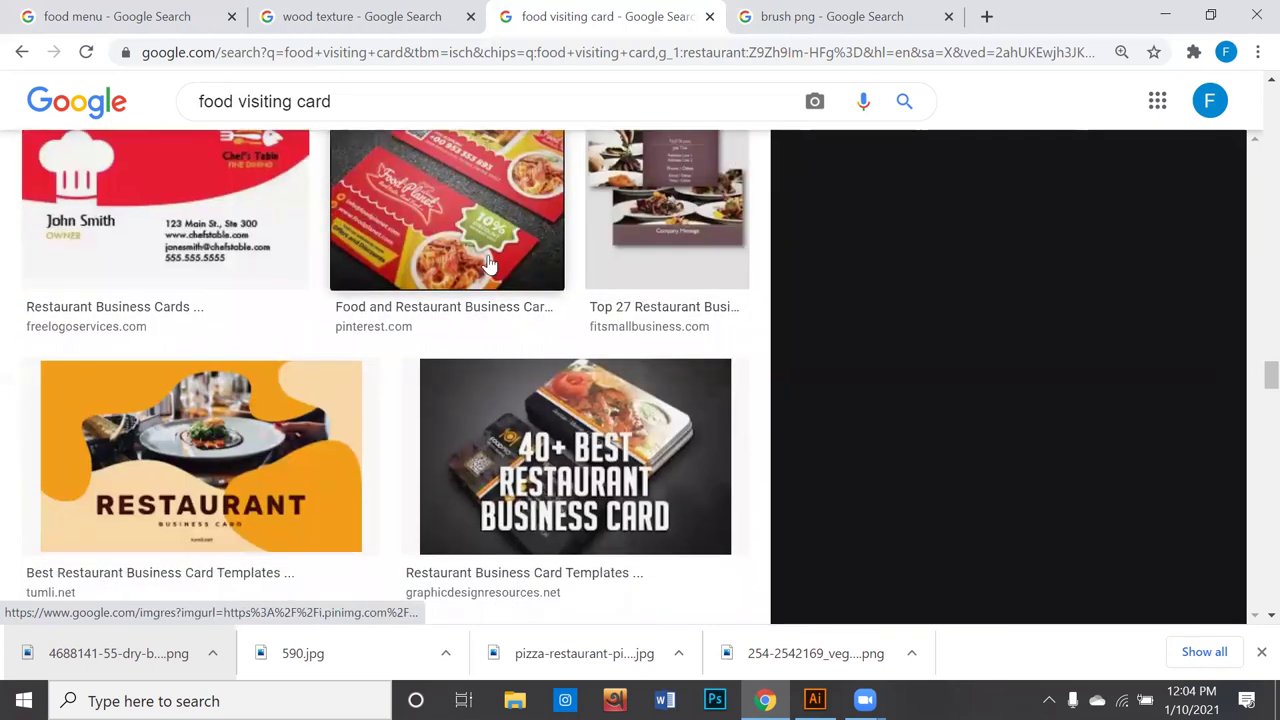
{"action": "scroll", "coordinate": [716, 322], "scroll_direction": "down", "scroll_amount": 1}
{"action": "scroll", "coordinate": [720, 325], "scroll_direction": "down", "scroll_amount": 2}
{"action": "scroll", "coordinate": [722, 327], "scroll_direction": "down", "scroll_amount": 1}
{"action": "scroll", "coordinate": [726, 330], "scroll_direction": "down", "scroll_amount": 1}
{"action": "scroll", "coordinate": [726, 330], "scroll_direction": "down", "scroll_amount": 2}
{"action": "scroll", "coordinate": [726, 330], "scroll_direction": "down", "scroll_amount": 2}
{"action": "scroll", "coordinate": [726, 330], "scroll_direction": "down", "scroll_amount": 1}
{"action": "scroll", "coordinate": [726, 330], "scroll_direction": "down", "scroll_amount": 2}
{"action": "scroll", "coordinate": [726, 330], "scroll_direction": "down", "scroll_amount": 1}
{"action": "scroll", "coordinate": [722, 332], "scroll_direction": "down", "scroll_amount": 1}
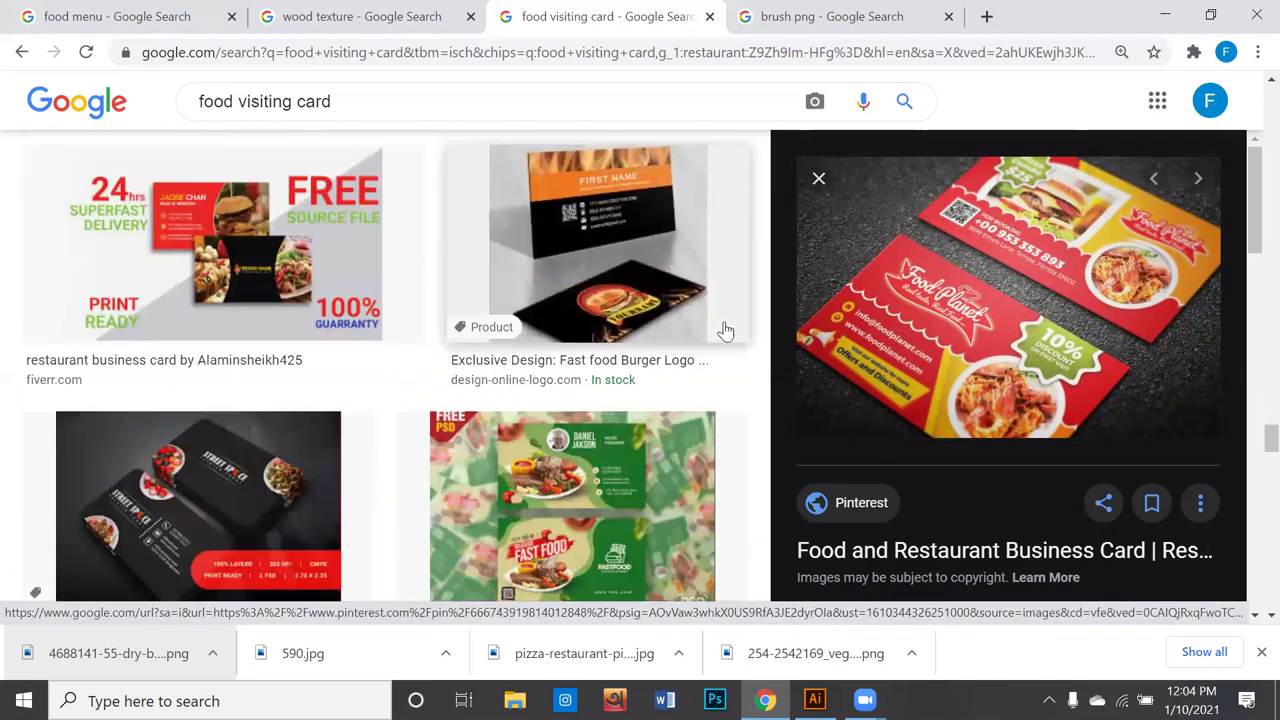
{"action": "scroll", "coordinate": [720, 334], "scroll_direction": "down", "scroll_amount": 1}
Step: Preview the Street Spice food business card and scroll its related images
{"action": "left_click", "coordinate": [193, 387]}
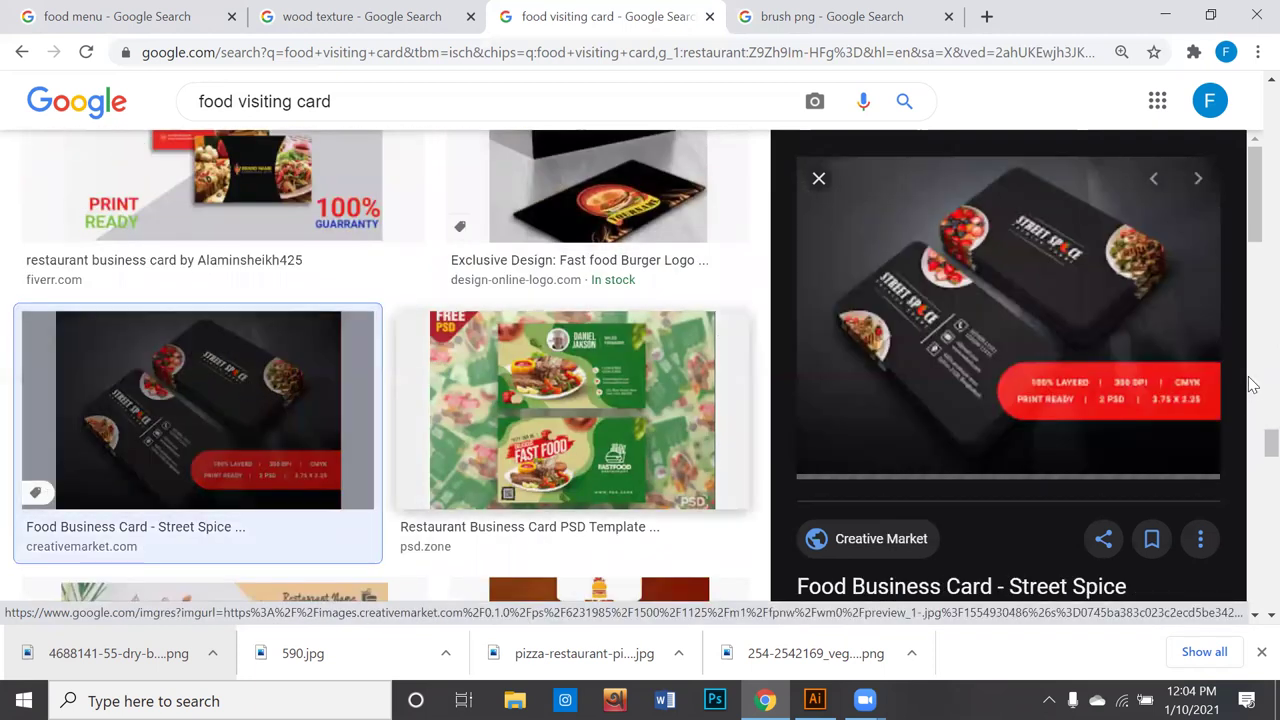
{"action": "scroll", "coordinate": [1207, 371], "scroll_direction": "down", "scroll_amount": 1}
{"action": "scroll", "coordinate": [1207, 371], "scroll_direction": "down", "scroll_amount": 3}
{"action": "scroll", "coordinate": [1207, 372], "scroll_direction": "down", "scroll_amount": 2}
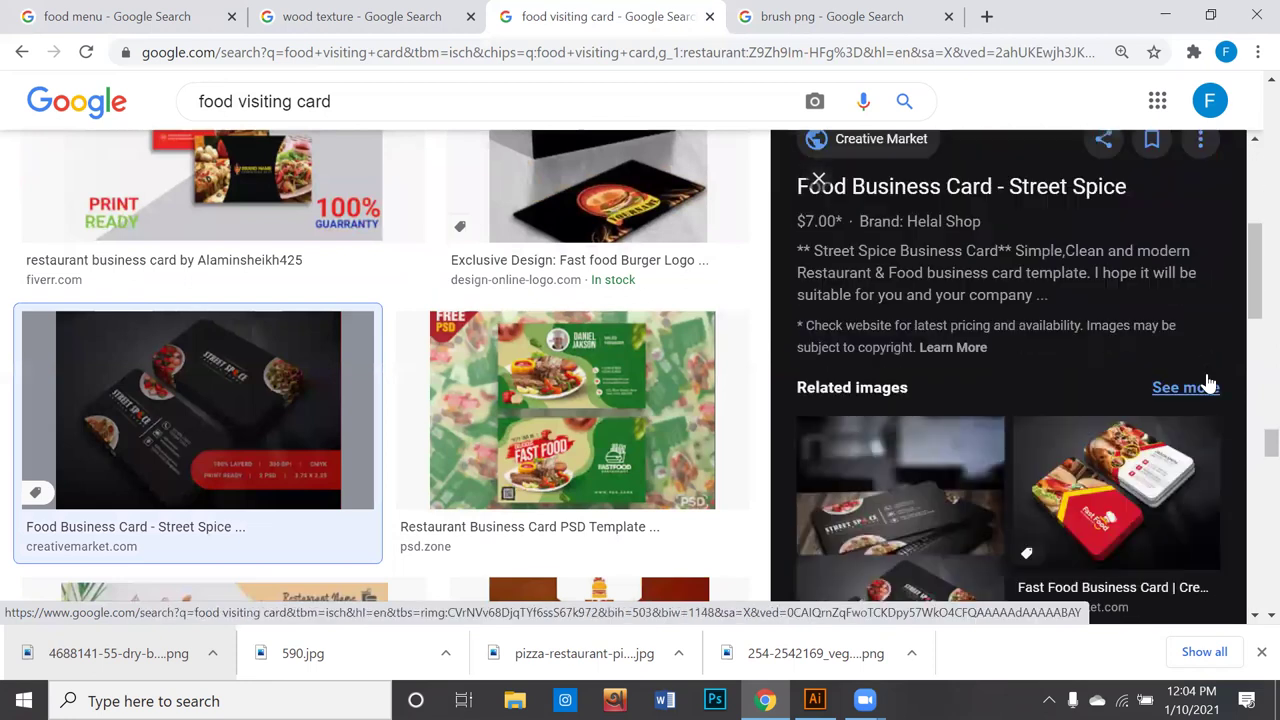
{"action": "scroll", "coordinate": [1207, 376], "scroll_direction": "down", "scroll_amount": 1}
{"action": "scroll", "coordinate": [1208, 382], "scroll_direction": "down", "scroll_amount": 2}
{"action": "scroll", "coordinate": [1200, 375], "scroll_direction": "down", "scroll_amount": 2}
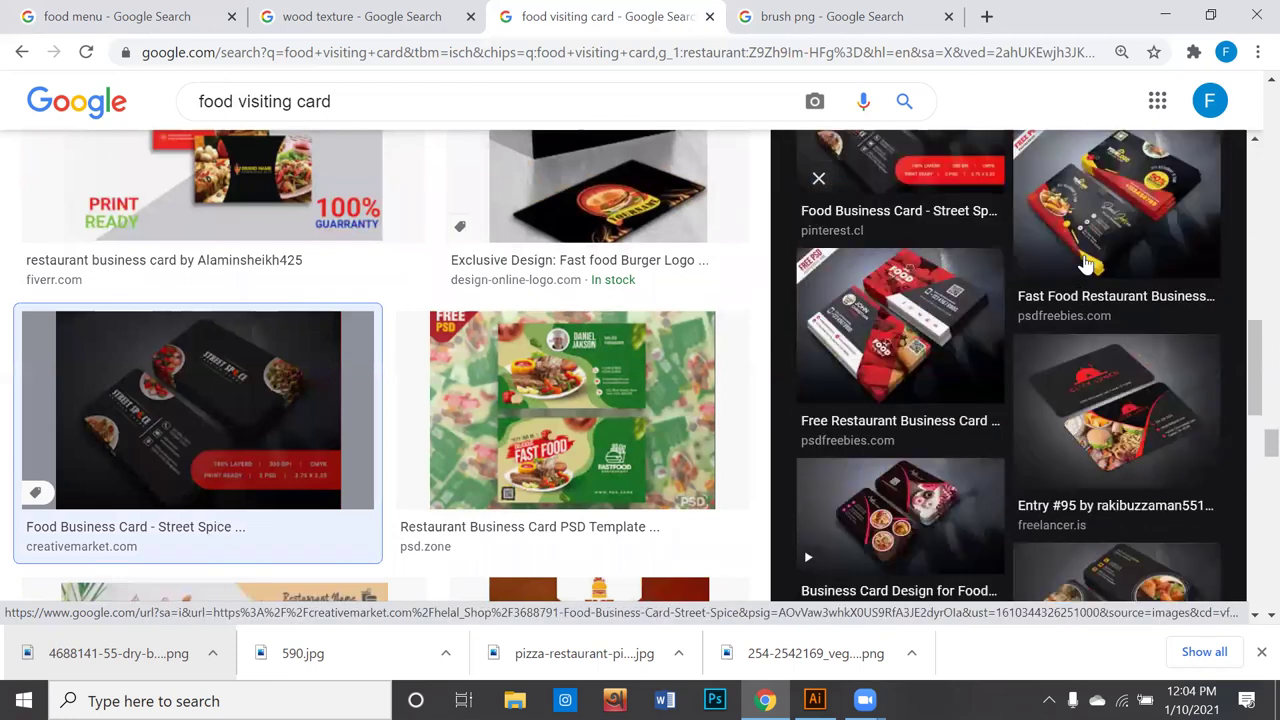
{"action": "scroll", "coordinate": [1040, 285], "scroll_direction": "down", "scroll_amount": 1}
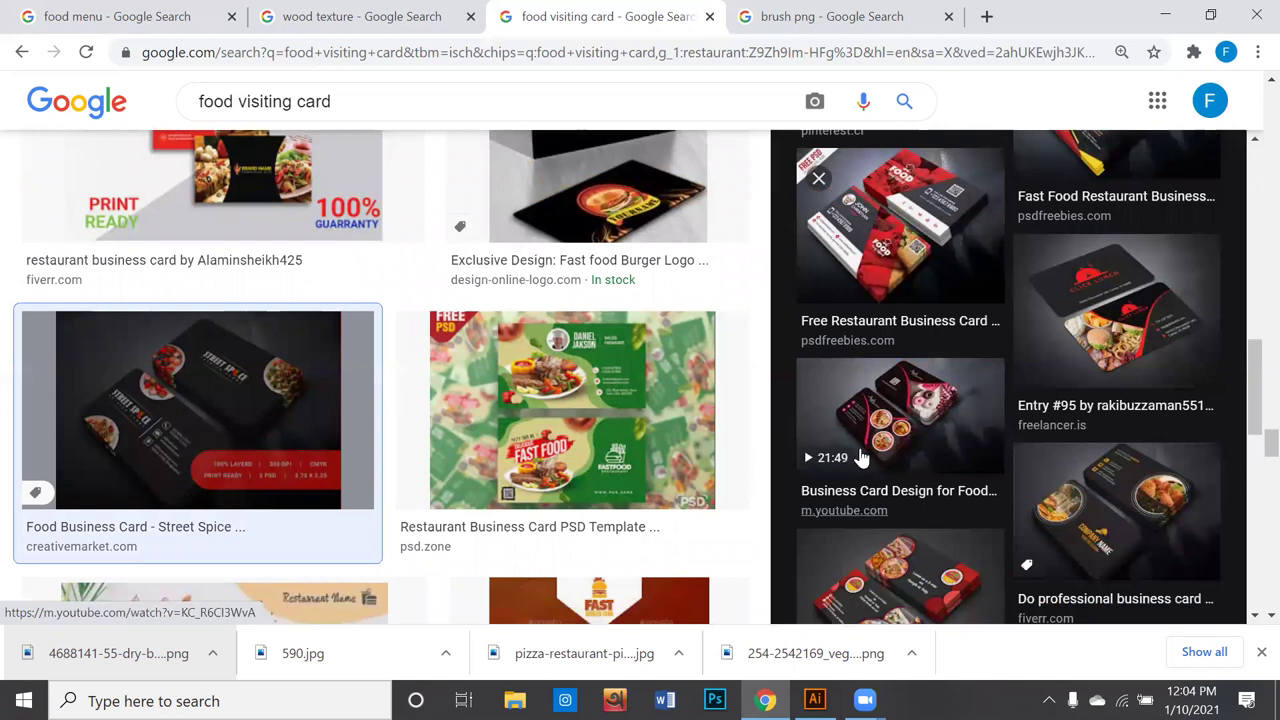
{"action": "scroll", "coordinate": [991, 400], "scroll_direction": "down", "scroll_amount": 1}
{"action": "scroll", "coordinate": [991, 400], "scroll_direction": "down", "scroll_amount": 1}
Step: Preview the Entry #17 business card design and browse further related images
{"action": "left_click", "coordinate": [851, 401]}
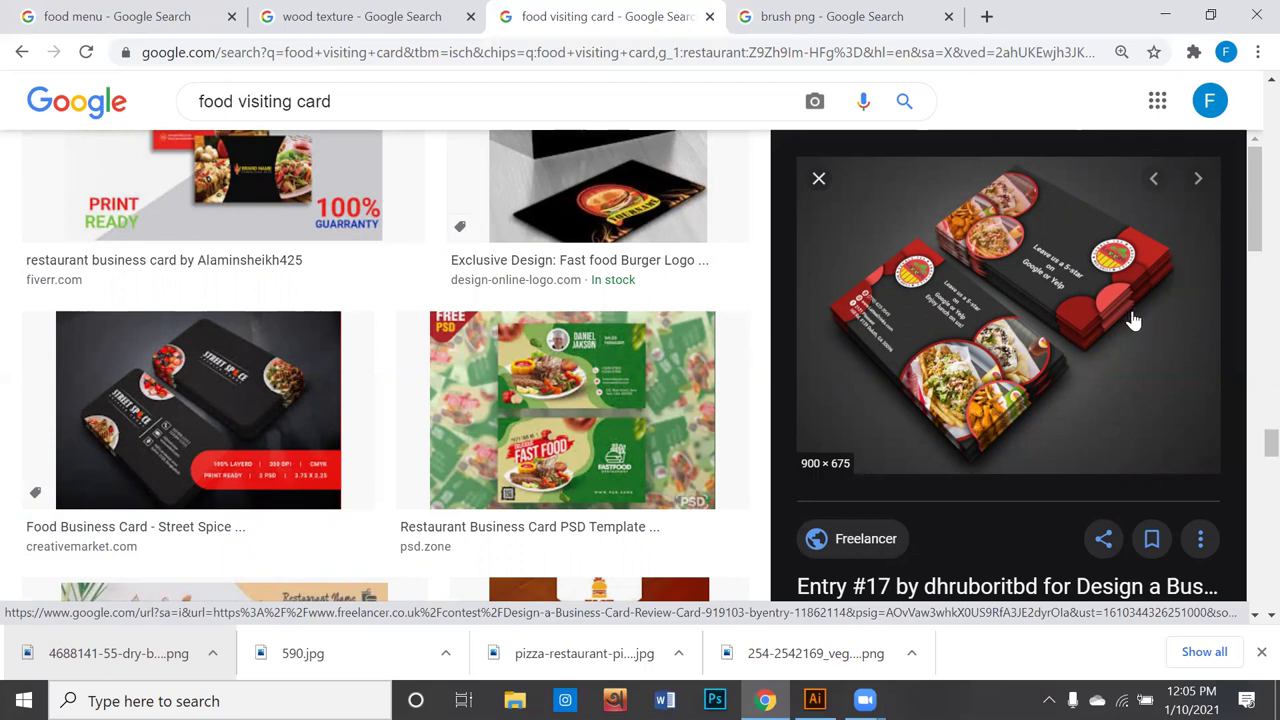
{"action": "scroll", "coordinate": [1133, 320], "scroll_direction": "down", "scroll_amount": 2}
{"action": "scroll", "coordinate": [1150, 300], "scroll_direction": "down", "scroll_amount": 2}
{"action": "scroll", "coordinate": [1170, 270], "scroll_direction": "down", "scroll_amount": 2}
{"action": "scroll", "coordinate": [1178, 230], "scroll_direction": "down", "scroll_amount": 1}
{"action": "scroll", "coordinate": [1178, 215], "scroll_direction": "down", "scroll_amount": 2}
{"action": "scroll", "coordinate": [1100, 230], "scroll_direction": "down", "scroll_amount": 2}
Step: Show the black Entry #7 food business card (900 × 675) in the preview
{"action": "left_click", "coordinate": [950, 255]}
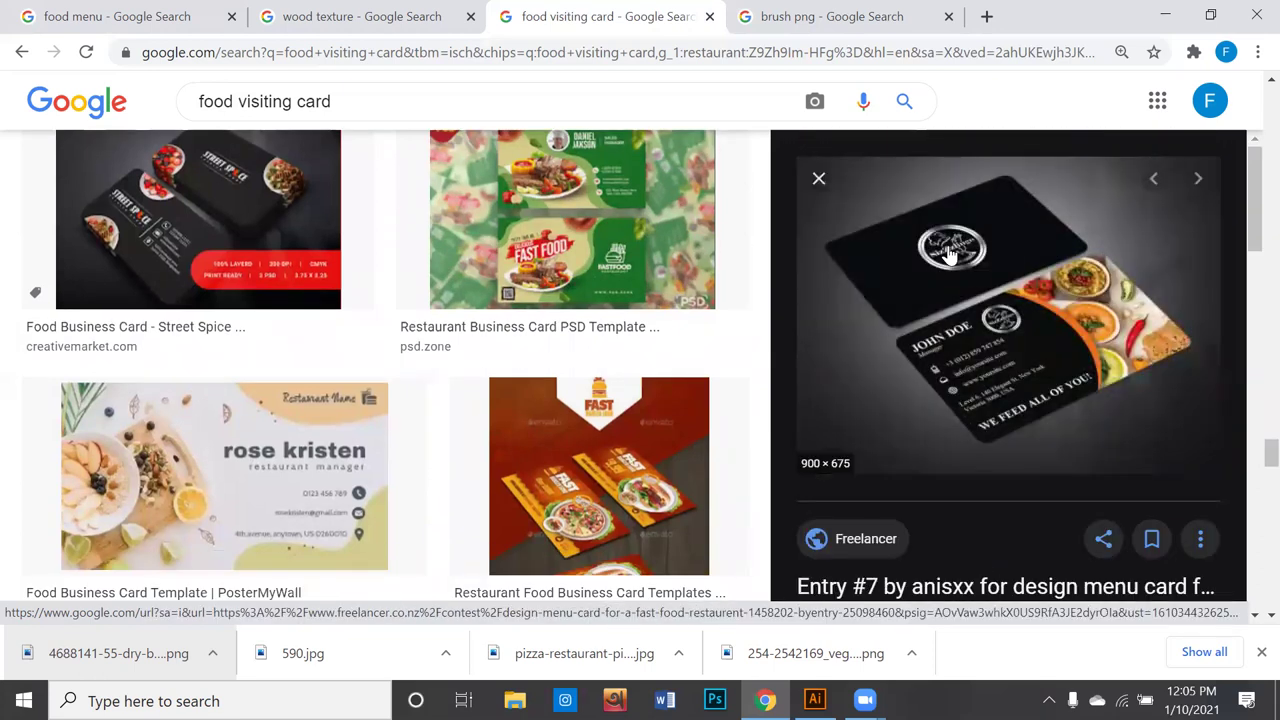
{"action": "scroll", "coordinate": [950, 255], "scroll_direction": "down", "scroll_amount": 2}
{"action": "scroll", "coordinate": [950, 257], "scroll_direction": "up", "scroll_amount": 2}
Step: Save the black food business card image into a new Desktop folder, New folder (4)
{"action": "right_click", "coordinate": [1031, 292]}
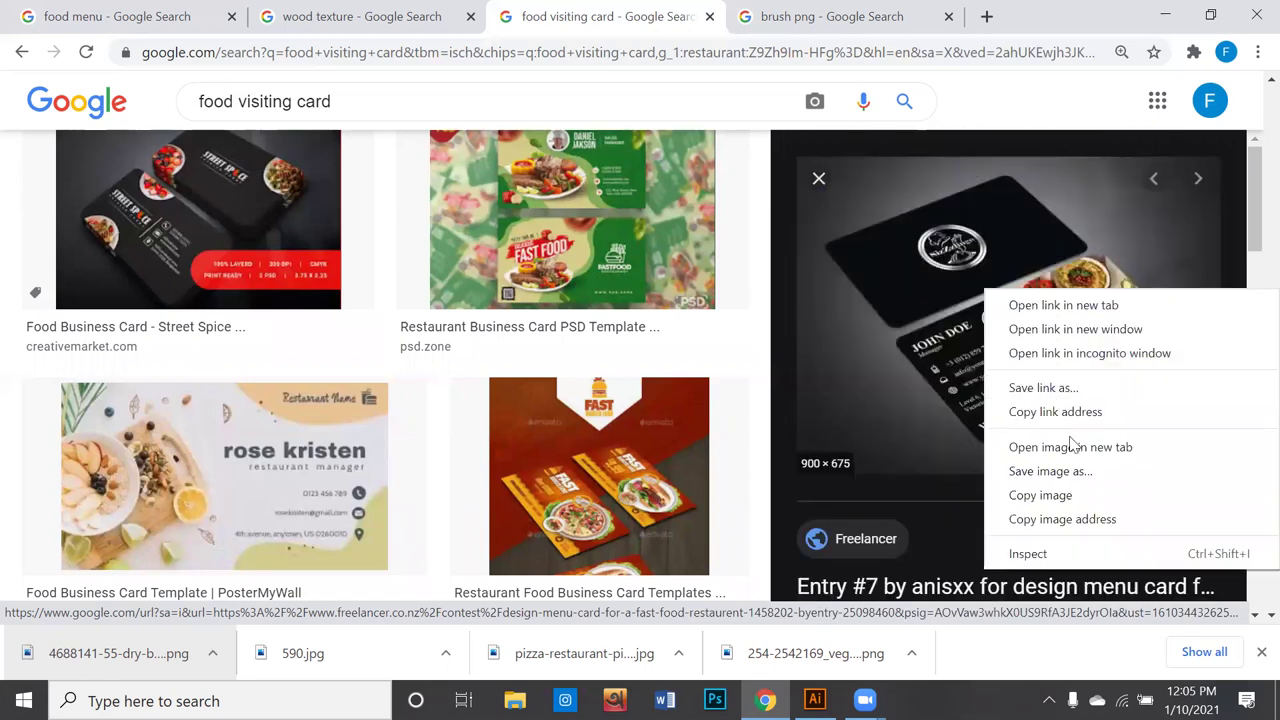
{"action": "left_click", "coordinate": [1074, 474]}
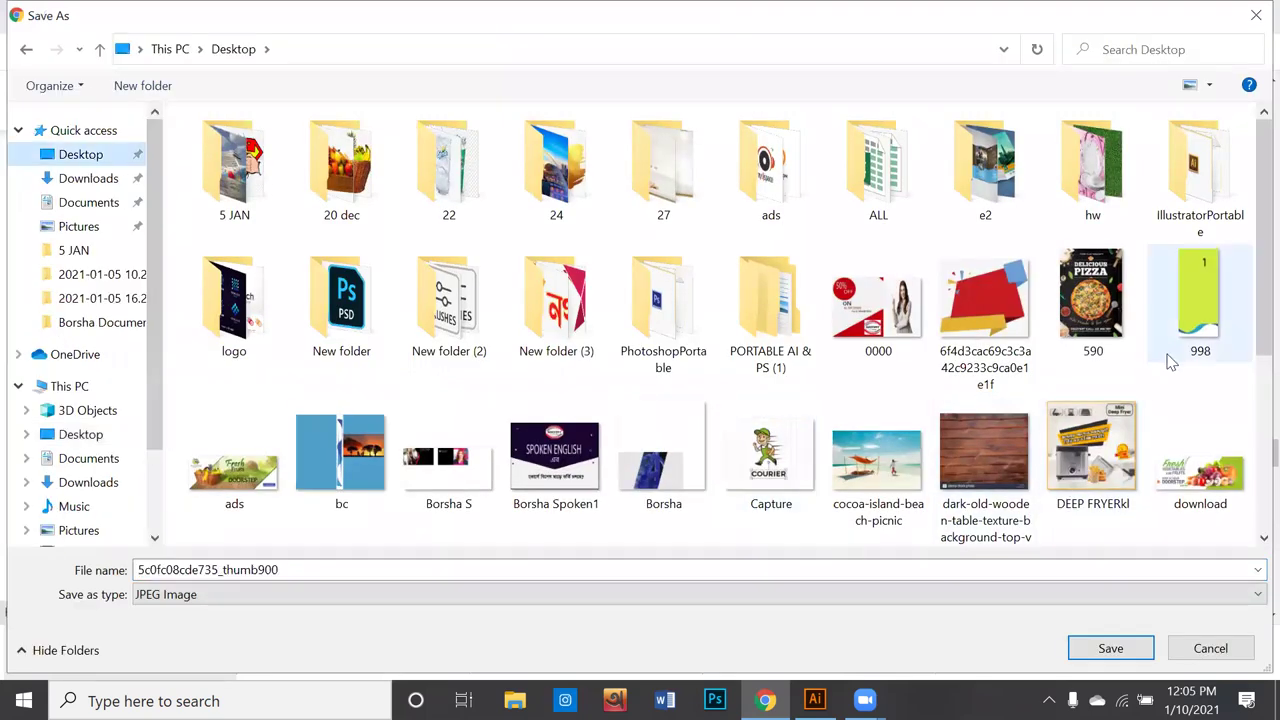
{"action": "right_click", "coordinate": [1160, 390]}
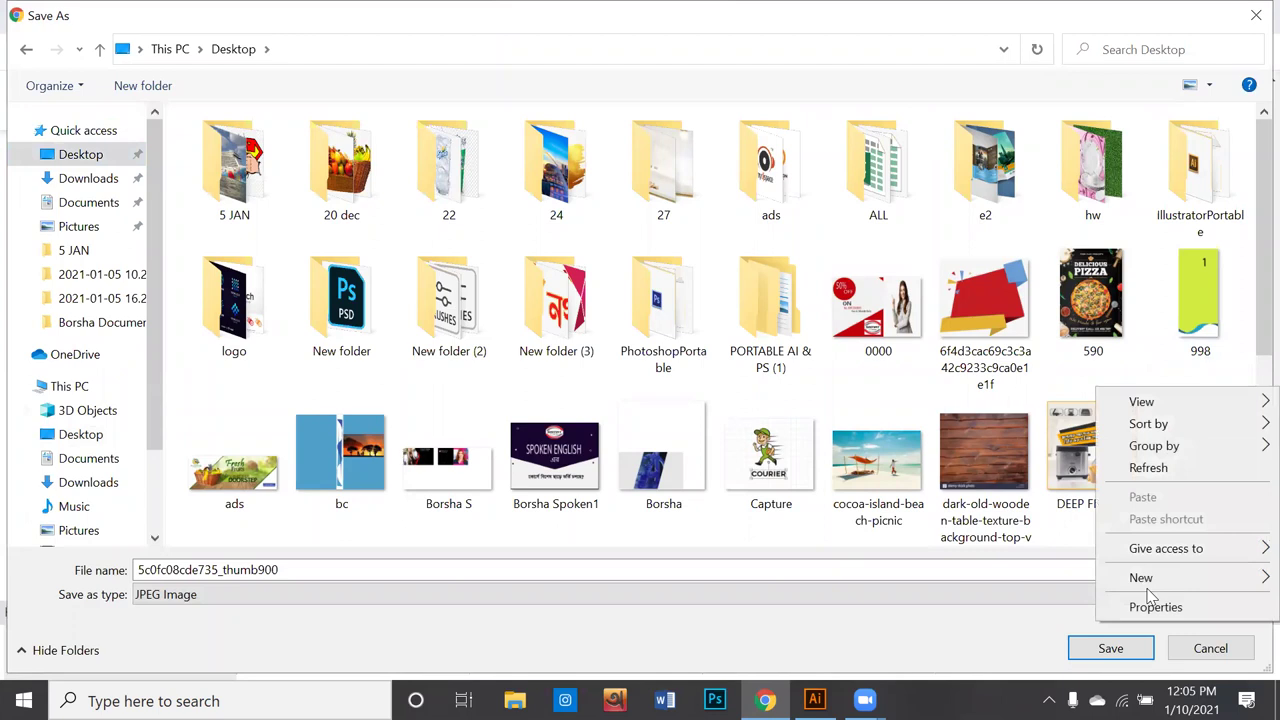
{"action": "mouse_move", "coordinate": [1141, 577]}
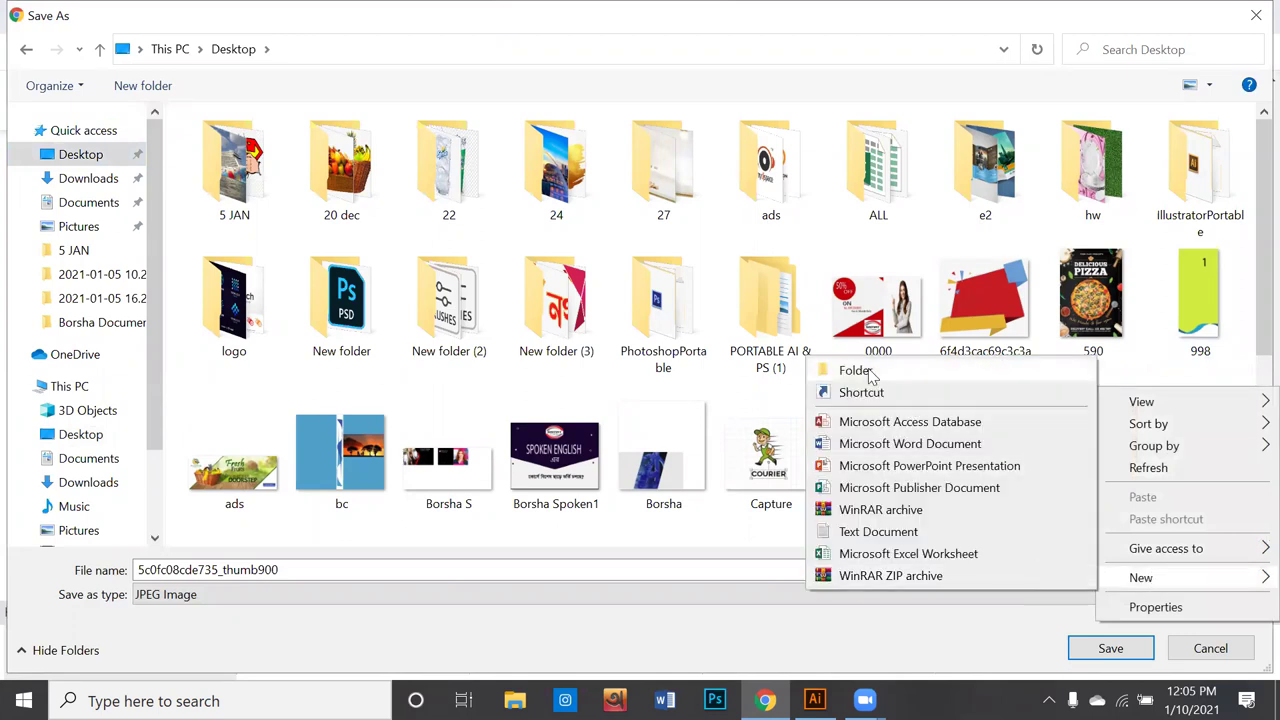
{"action": "left_click", "coordinate": [856, 371]}
{"action": "left_click", "coordinate": [734, 429]}
{"action": "left_click", "coordinate": [480, 455]}
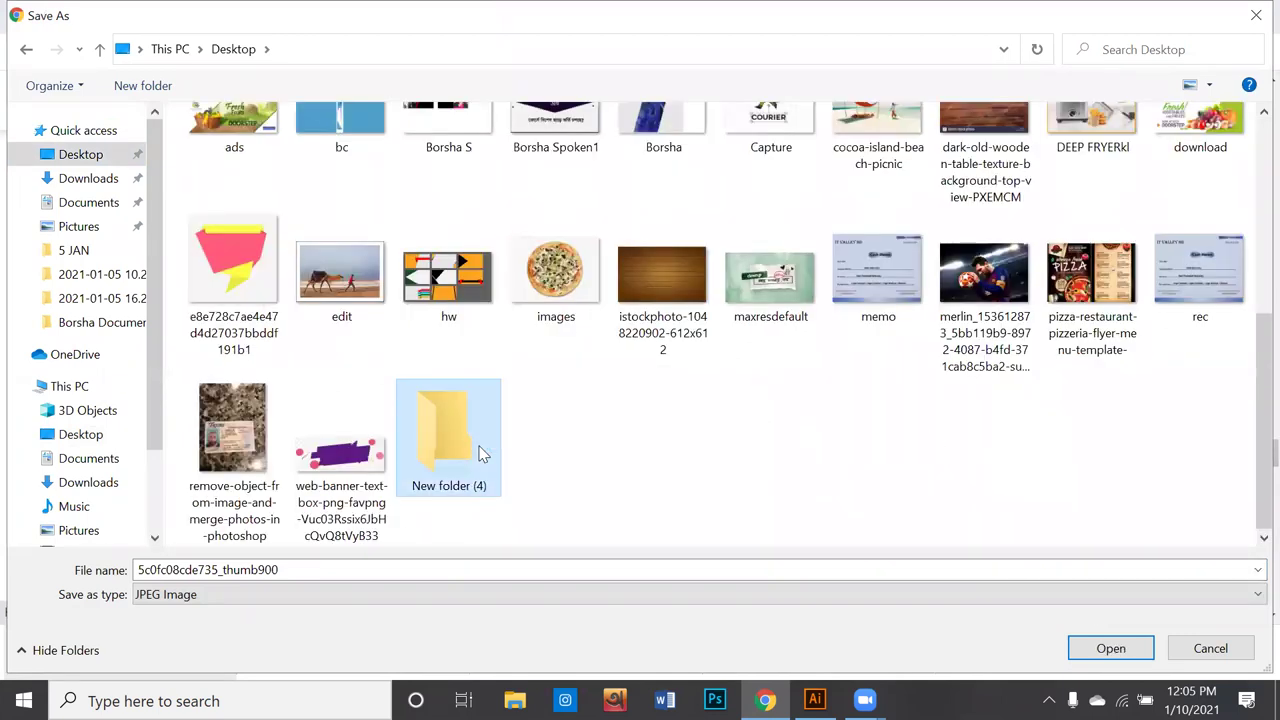
{"action": "double_click", "coordinate": [480, 455]}
{"action": "left_click", "coordinate": [1110, 648]}
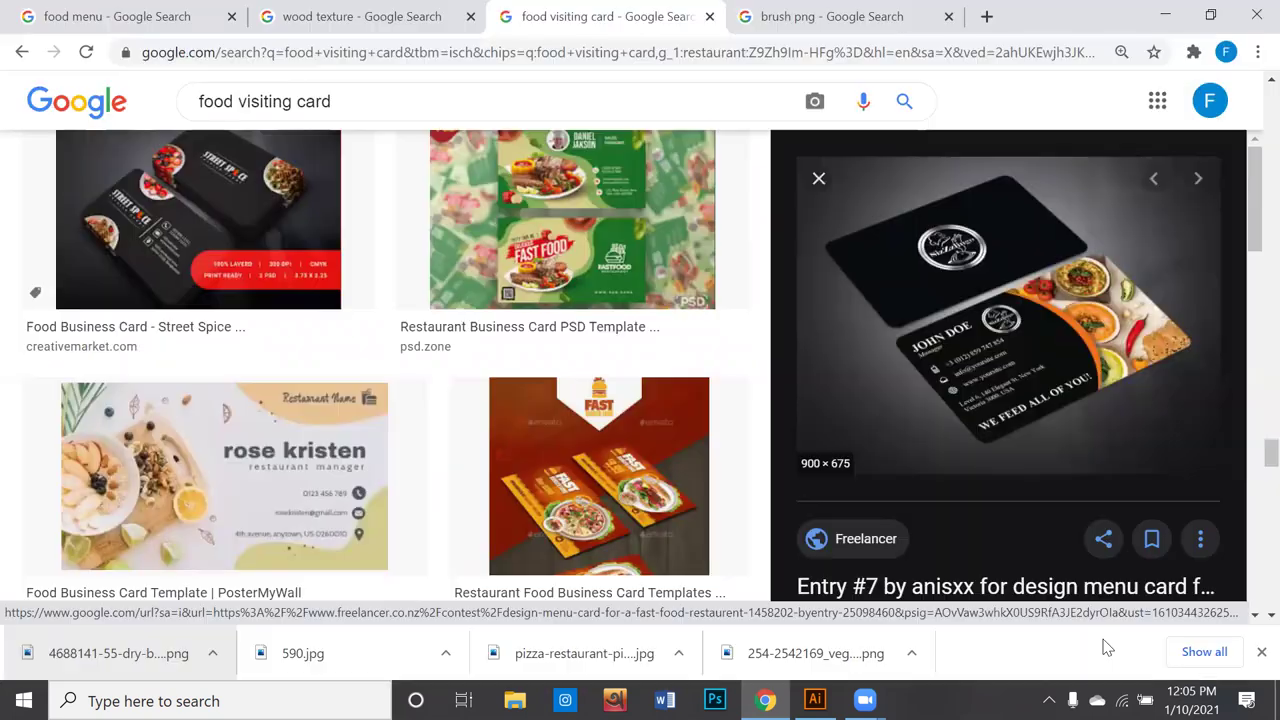
Step: Save the white Restaurant Business Card image into New folder (4)
{"action": "scroll", "coordinate": [1050, 500], "scroll_direction": "down", "scroll_amount": 4}
{"action": "scroll", "coordinate": [1011, 580], "scroll_direction": "down", "scroll_amount": 1}
{"action": "scroll", "coordinate": [950, 420], "scroll_direction": "down", "scroll_amount": 1}
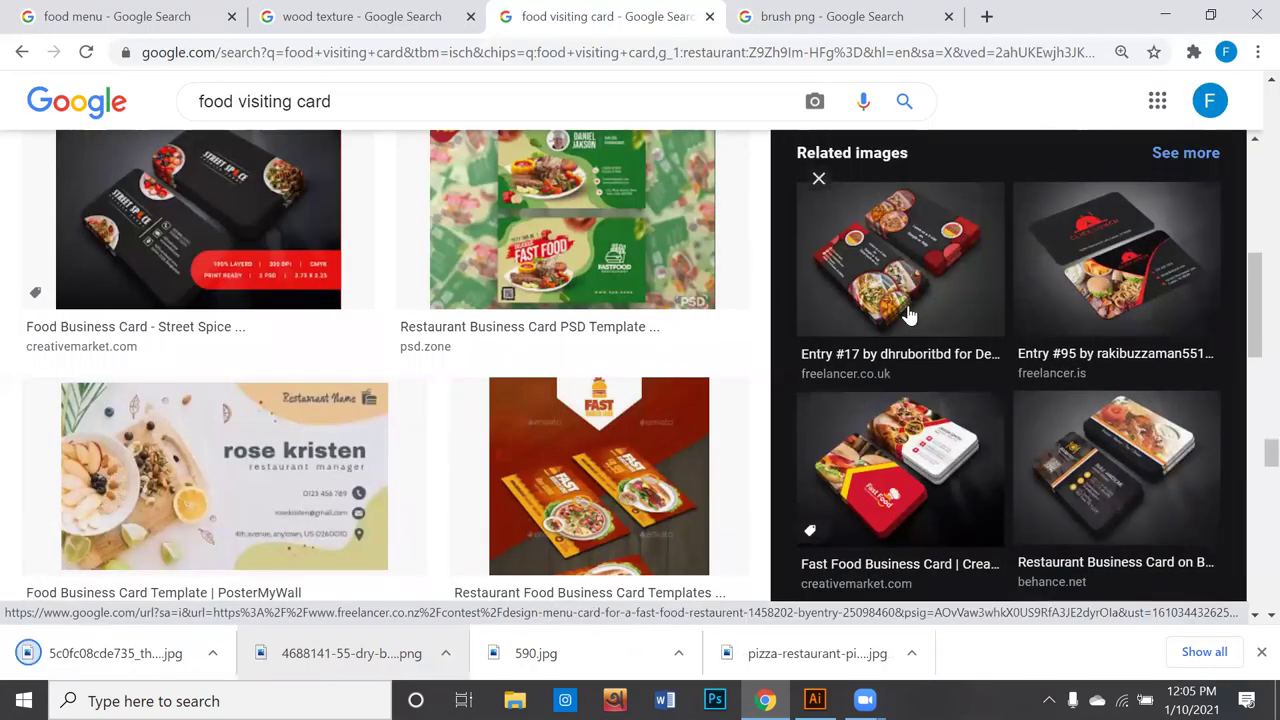
{"action": "scroll", "coordinate": [908, 316], "scroll_direction": "down", "scroll_amount": 1}
{"action": "scroll", "coordinate": [910, 320], "scroll_direction": "down", "scroll_amount": 1}
{"action": "scroll", "coordinate": [914, 328], "scroll_direction": "down", "scroll_amount": 2}
{"action": "scroll", "coordinate": [920, 337], "scroll_direction": "down", "scroll_amount": 1}
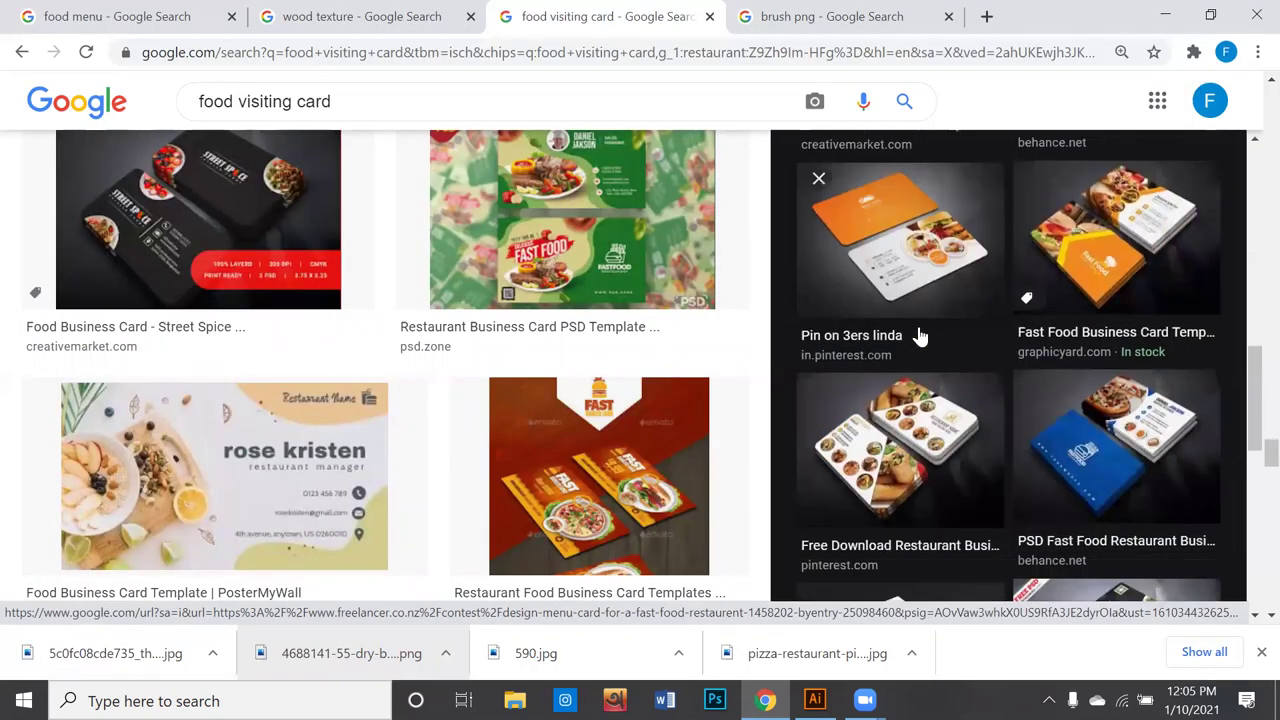
{"action": "scroll", "coordinate": [920, 337], "scroll_direction": "down", "scroll_amount": 1}
{"action": "left_click", "coordinate": [905, 295]}
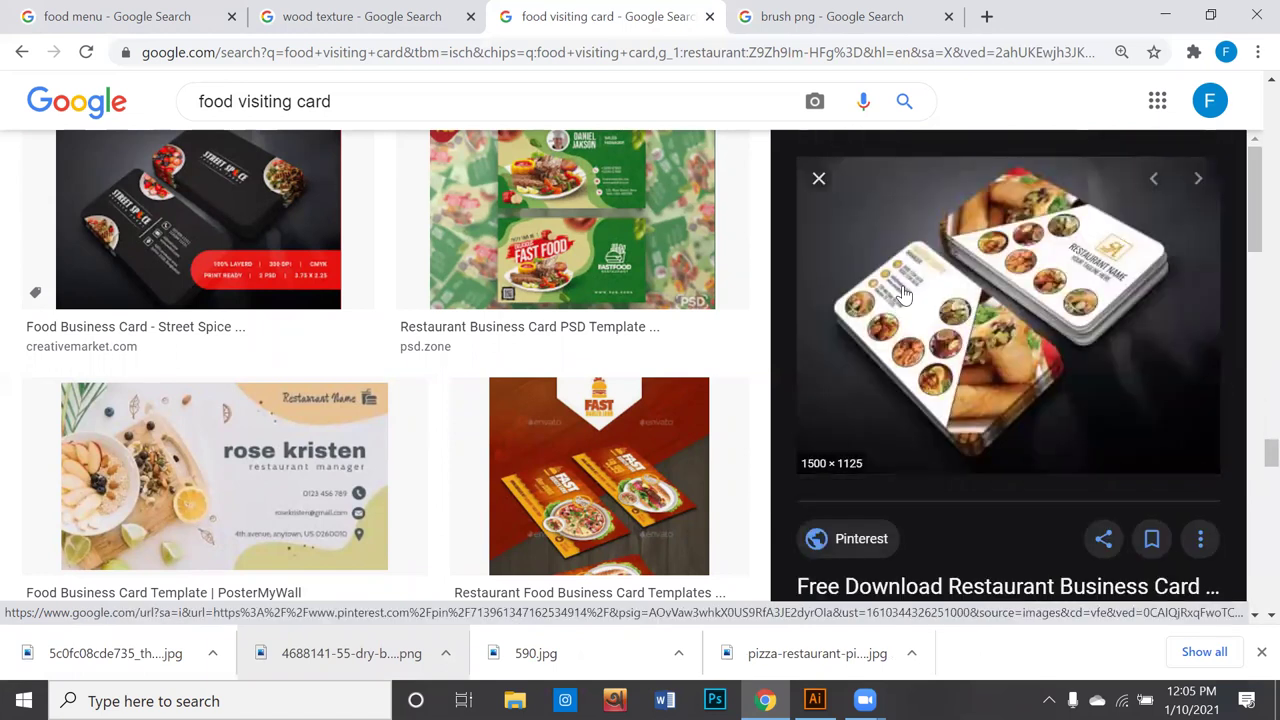
{"action": "scroll", "coordinate": [903, 292], "scroll_direction": "down", "scroll_amount": 1}
{"action": "right_click", "coordinate": [907, 232]}
{"action": "left_click", "coordinate": [968, 412]}
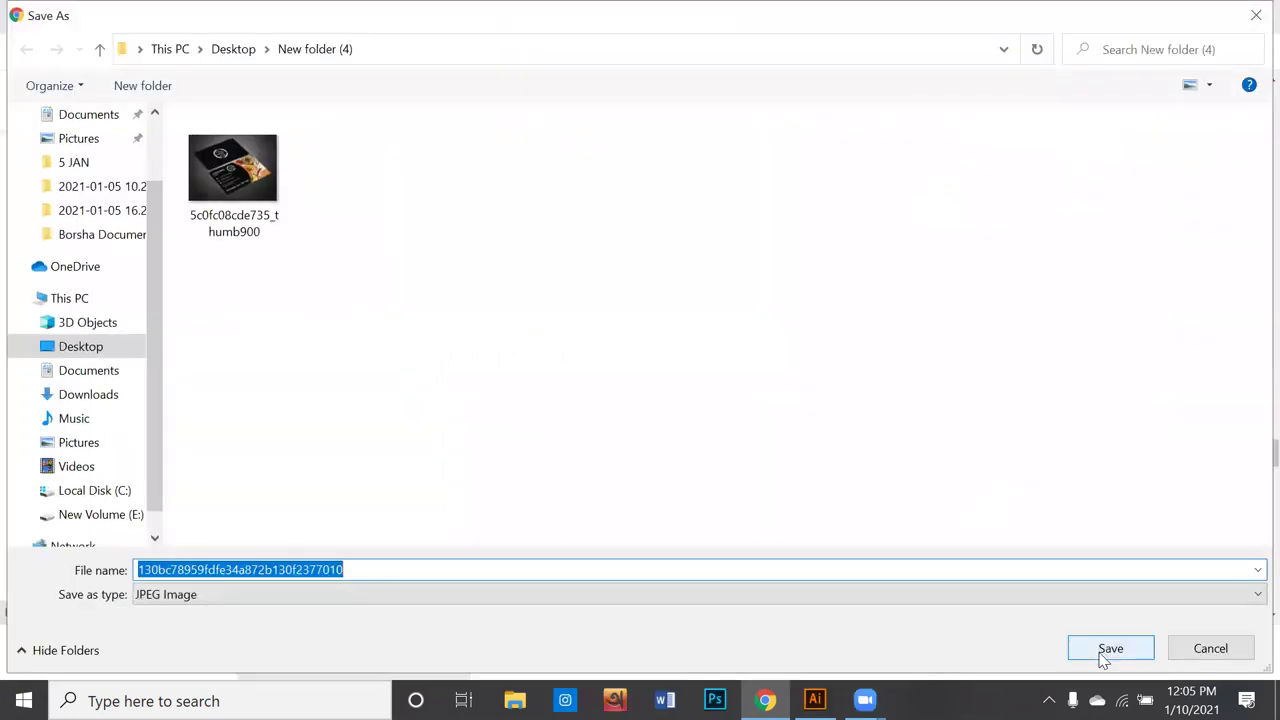
{"action": "left_click", "coordinate": [1103, 655]}
Step: Save the red Food Restaurant Business Card image into New folder (4)
{"action": "scroll", "coordinate": [1055, 465], "scroll_direction": "down", "scroll_amount": 1}
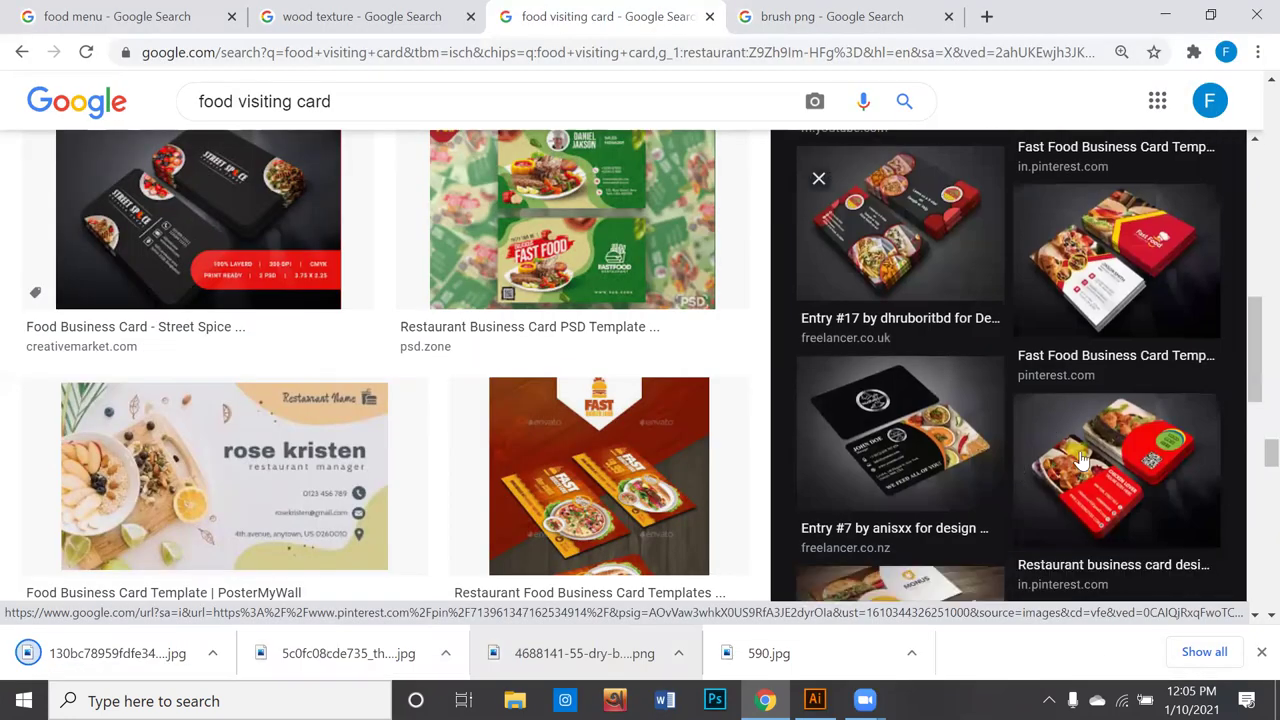
{"action": "scroll", "coordinate": [1070, 450], "scroll_direction": "down", "scroll_amount": 2}
{"action": "scroll", "coordinate": [1085, 435], "scroll_direction": "down", "scroll_amount": 2}
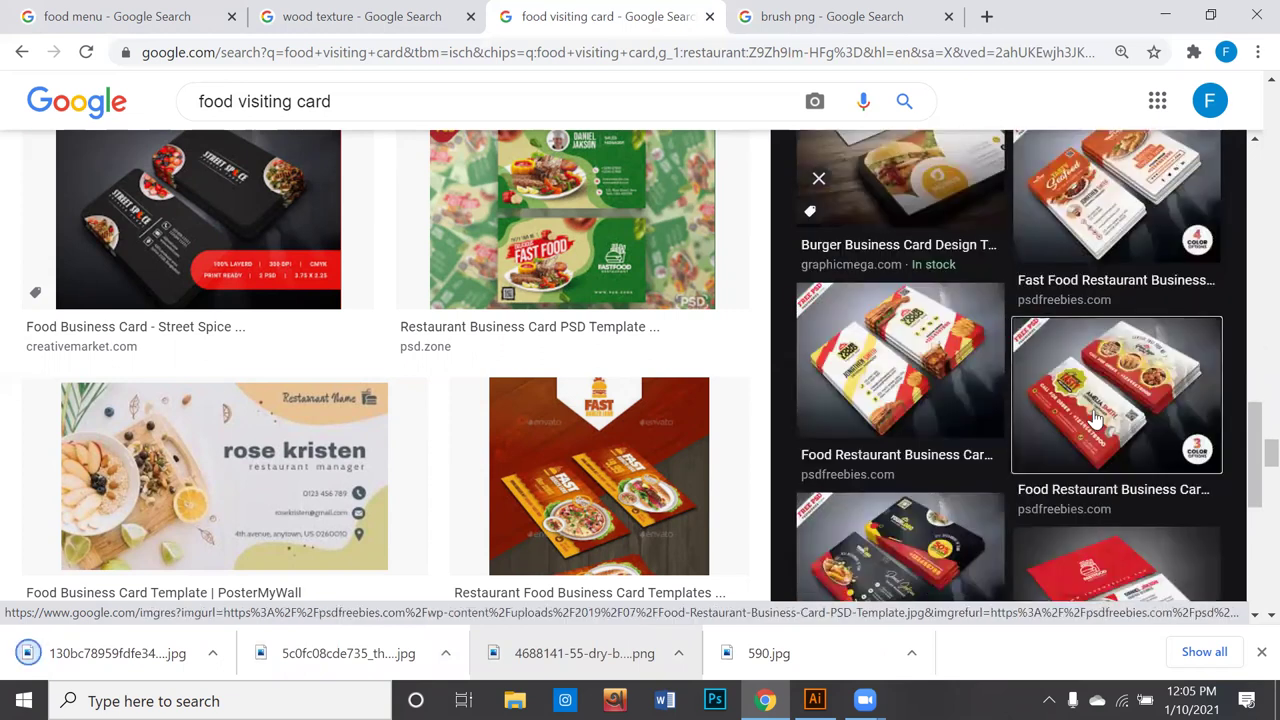
{"action": "left_click", "coordinate": [1093, 418]}
{"action": "right_click", "coordinate": [970, 318]}
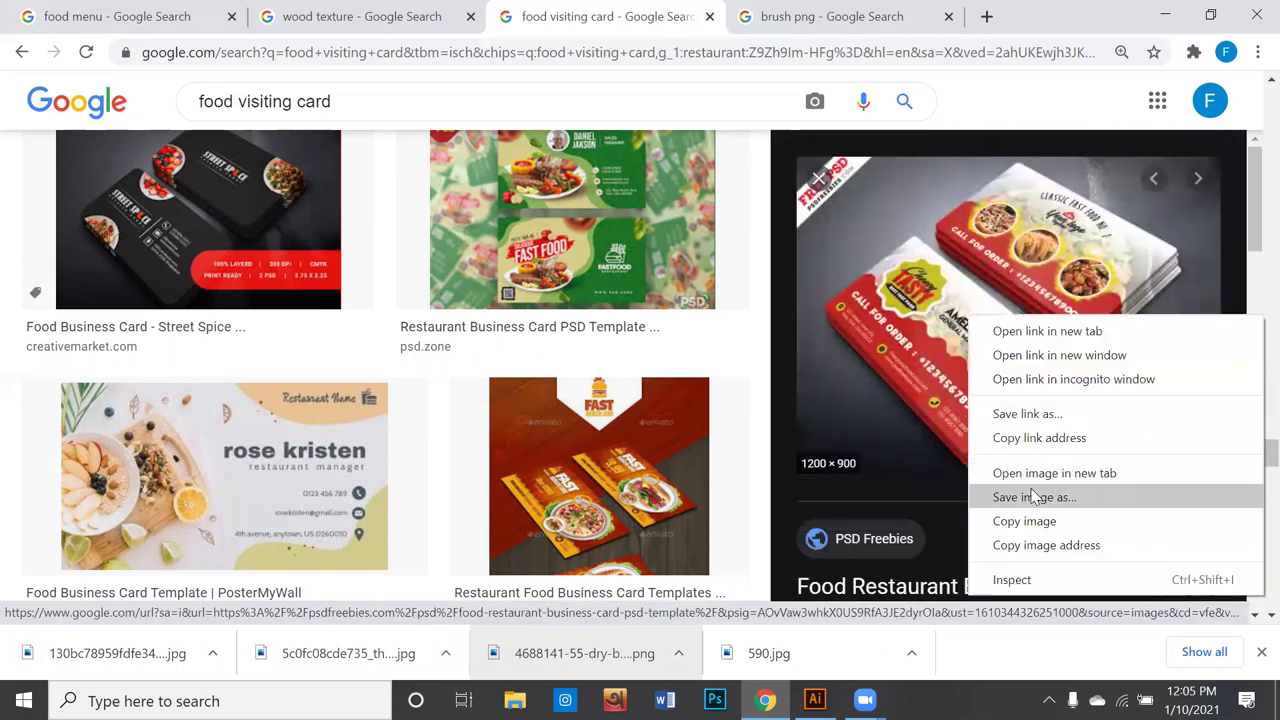
{"action": "left_click", "coordinate": [1031, 495]}
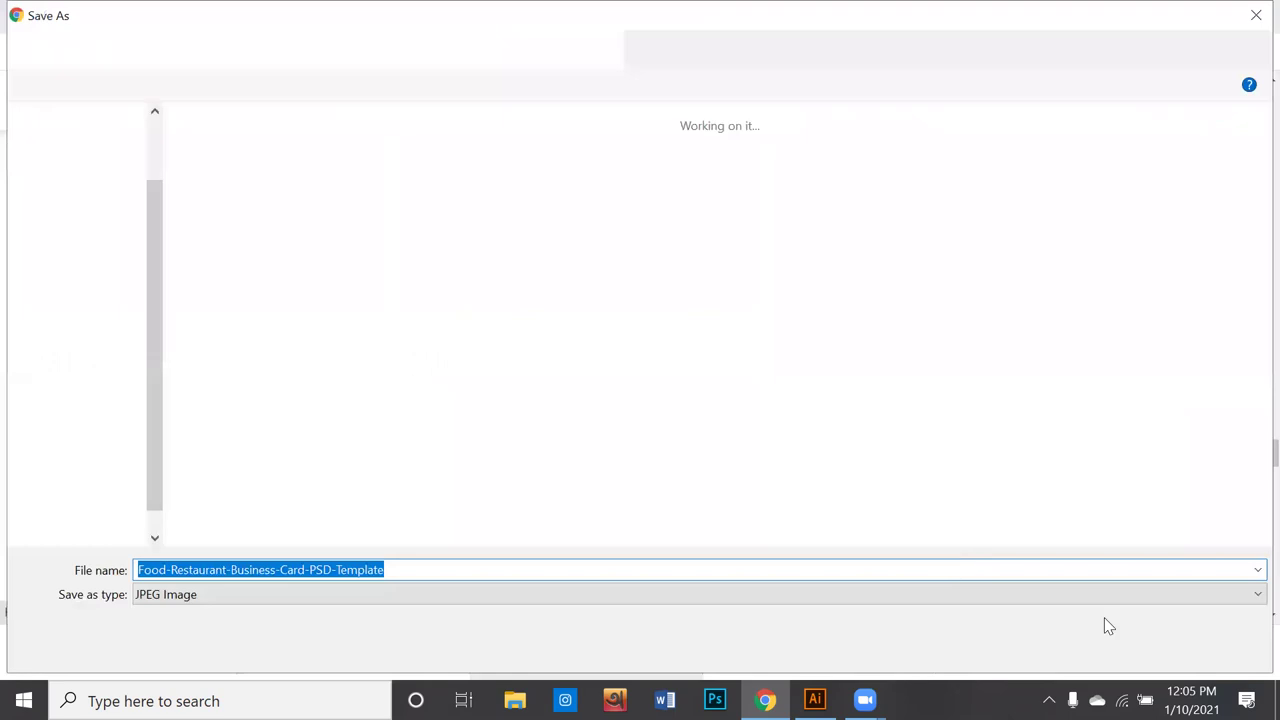
{"action": "left_click", "coordinate": [1150, 655]}
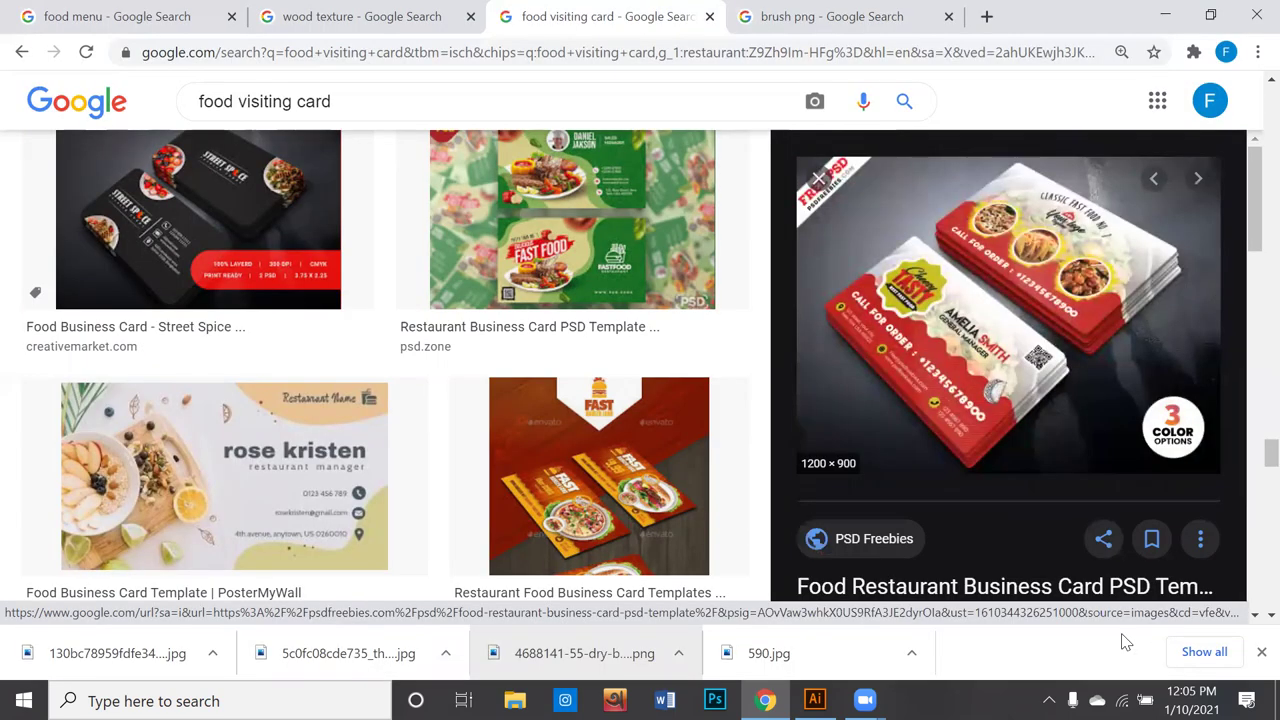
Step: Save the dark orange burger business card image, then return to the food menu results
{"action": "scroll", "coordinate": [1056, 556], "scroll_direction": "down", "scroll_amount": 5}
{"action": "left_click", "coordinate": [1068, 338]}
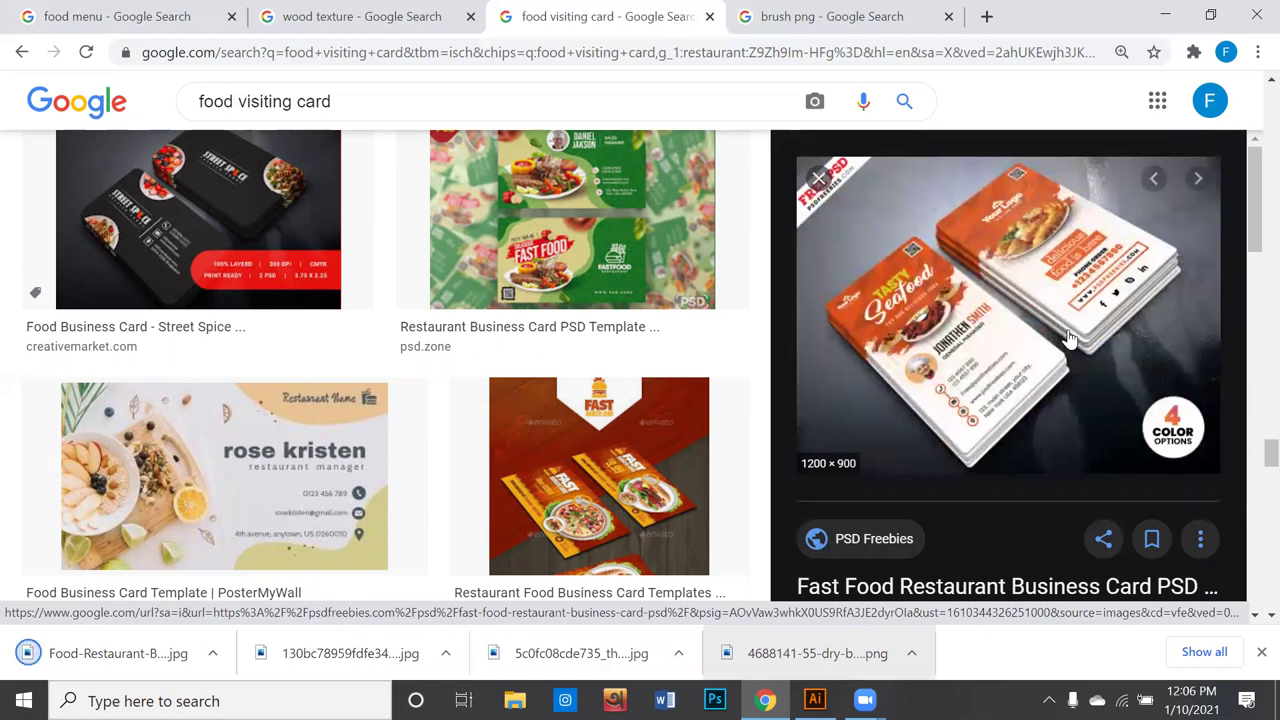
{"action": "scroll", "coordinate": [1068, 338], "scroll_direction": "down", "scroll_amount": 2}
{"action": "scroll", "coordinate": [1068, 338], "scroll_direction": "down", "scroll_amount": 2}
{"action": "scroll", "coordinate": [1068, 338], "scroll_direction": "down", "scroll_amount": 1}
{"action": "scroll", "coordinate": [1068, 338], "scroll_direction": "down", "scroll_amount": 2}
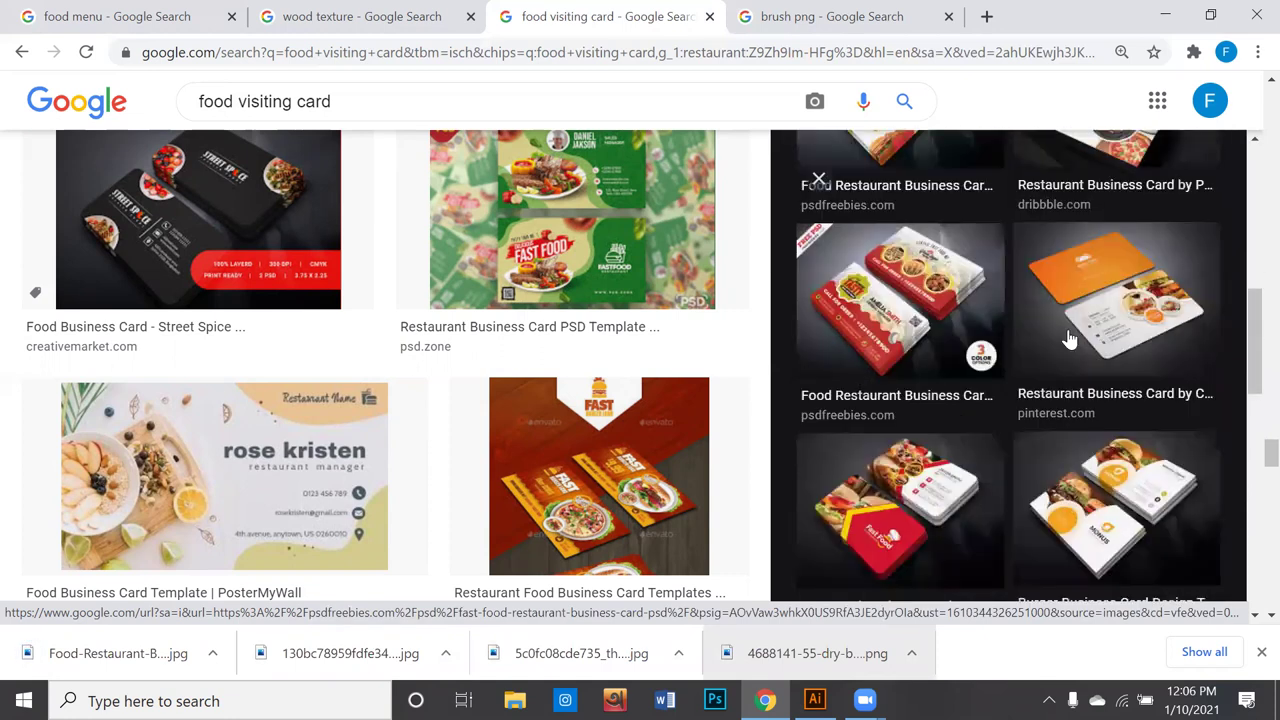
{"action": "scroll", "coordinate": [1068, 338], "scroll_direction": "down", "scroll_amount": 3}
{"action": "scroll", "coordinate": [1068, 338], "scroll_direction": "down", "scroll_amount": 3}
{"action": "scroll", "coordinate": [1068, 338], "scroll_direction": "down", "scroll_amount": 3}
{"action": "scroll", "coordinate": [1068, 338], "scroll_direction": "down", "scroll_amount": 2}
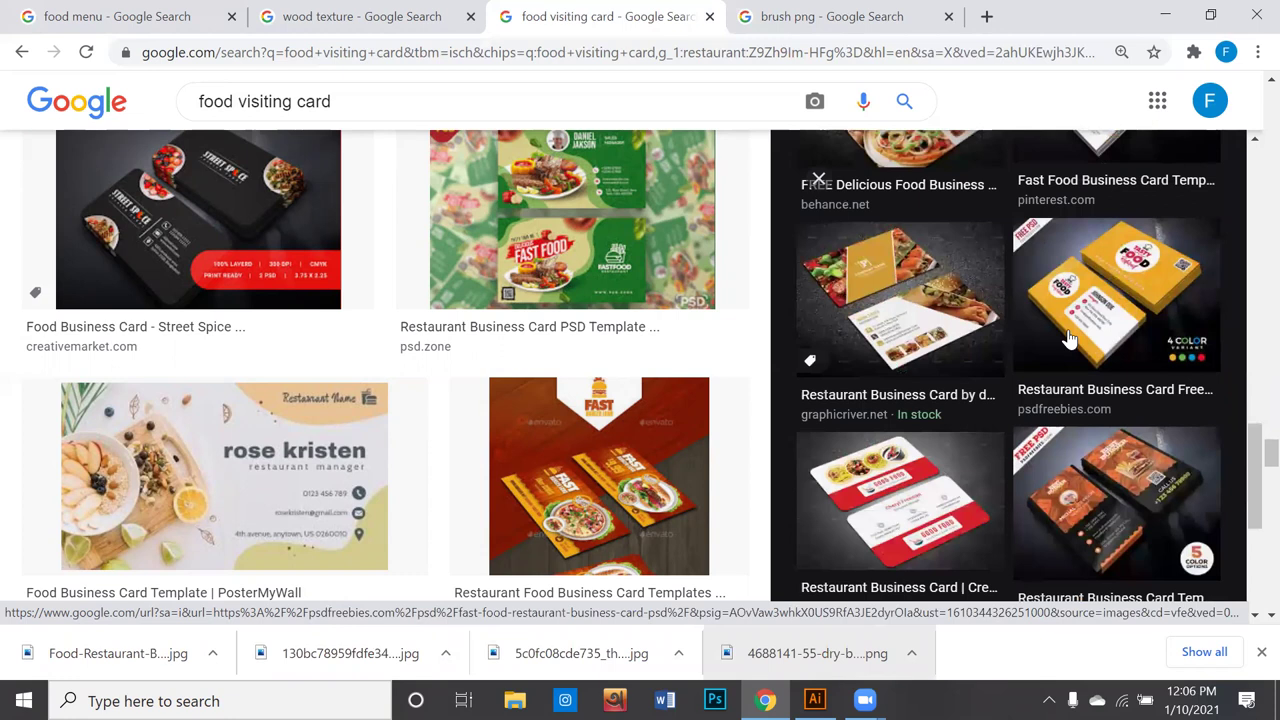
{"action": "scroll", "coordinate": [1068, 338], "scroll_direction": "down", "scroll_amount": 2}
{"action": "scroll", "coordinate": [1070, 338], "scroll_direction": "down", "scroll_amount": 1}
{"action": "left_click", "coordinate": [1088, 203]}
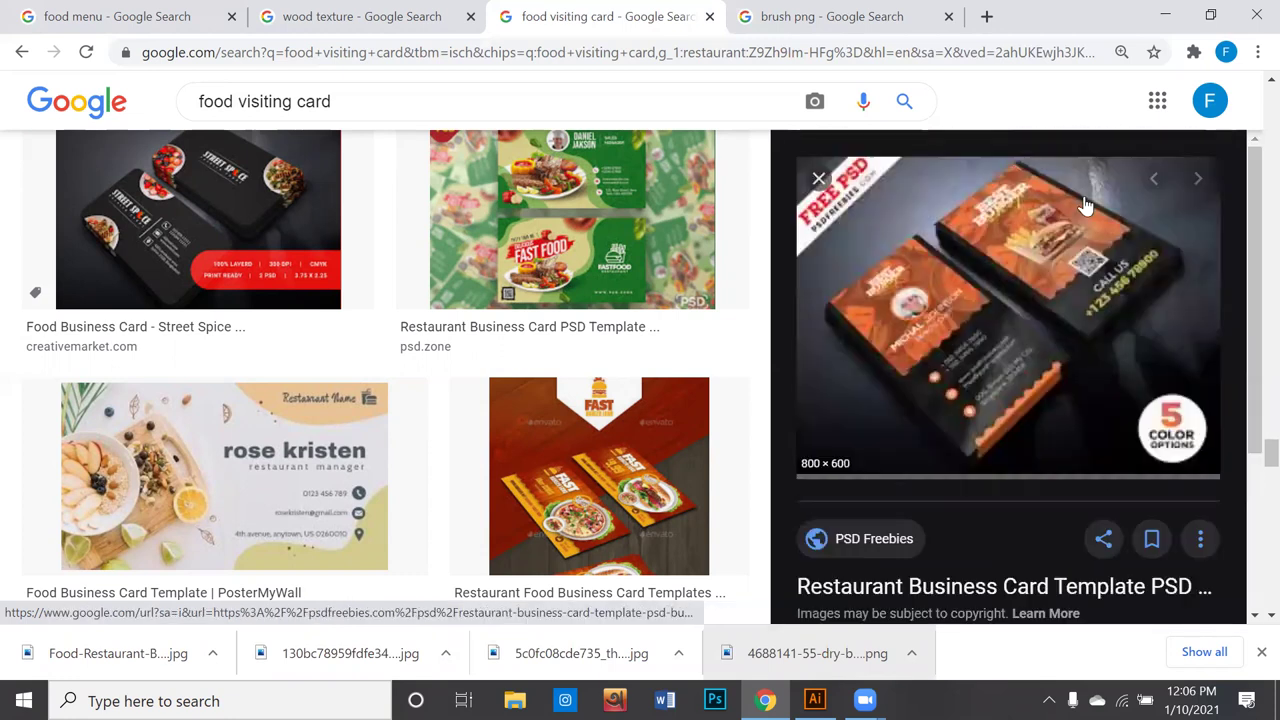
{"action": "right_click", "coordinate": [872, 295]}
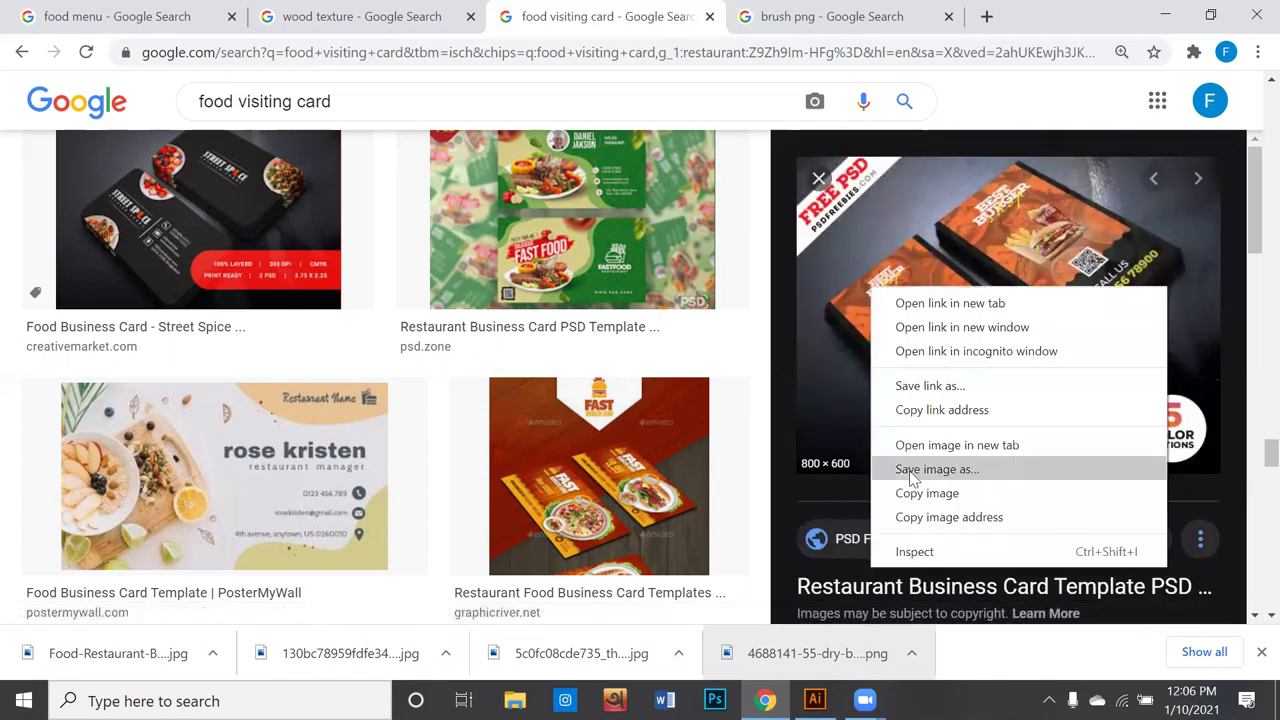
{"action": "left_click", "coordinate": [910, 467]}
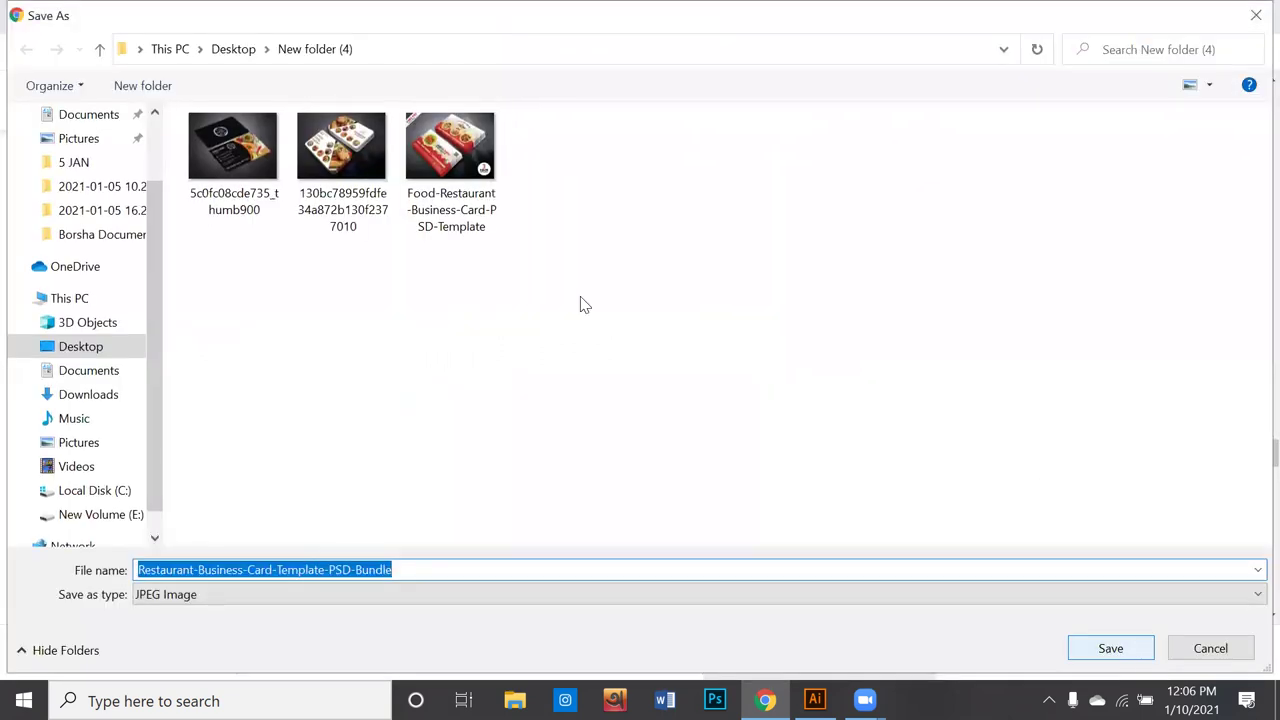
{"action": "key", "text": "Return"}
{"action": "left_click", "coordinate": [128, 17]}
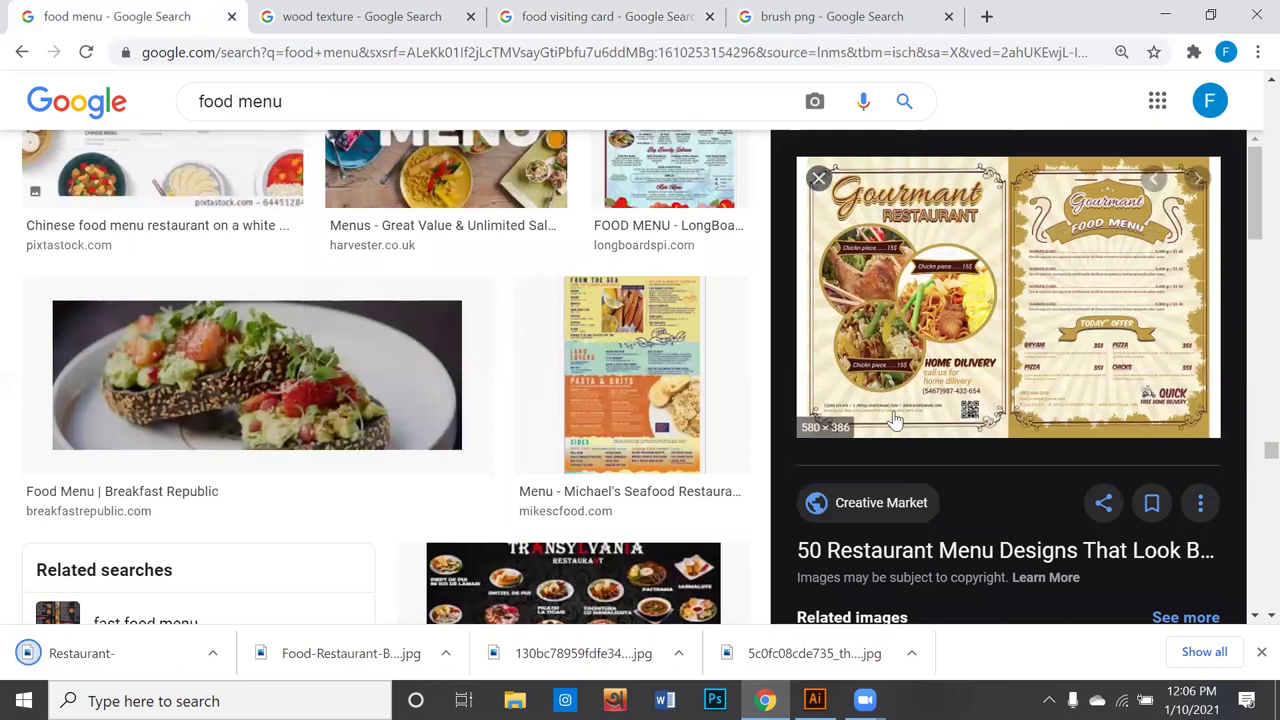
Step: Browse further down the food menu results and preview the Simple Food Restaurant Menu image
{"action": "scroll", "coordinate": [895, 420], "scroll_direction": "down", "scroll_amount": 3}
{"action": "scroll", "coordinate": [895, 420], "scroll_direction": "down", "scroll_amount": 1}
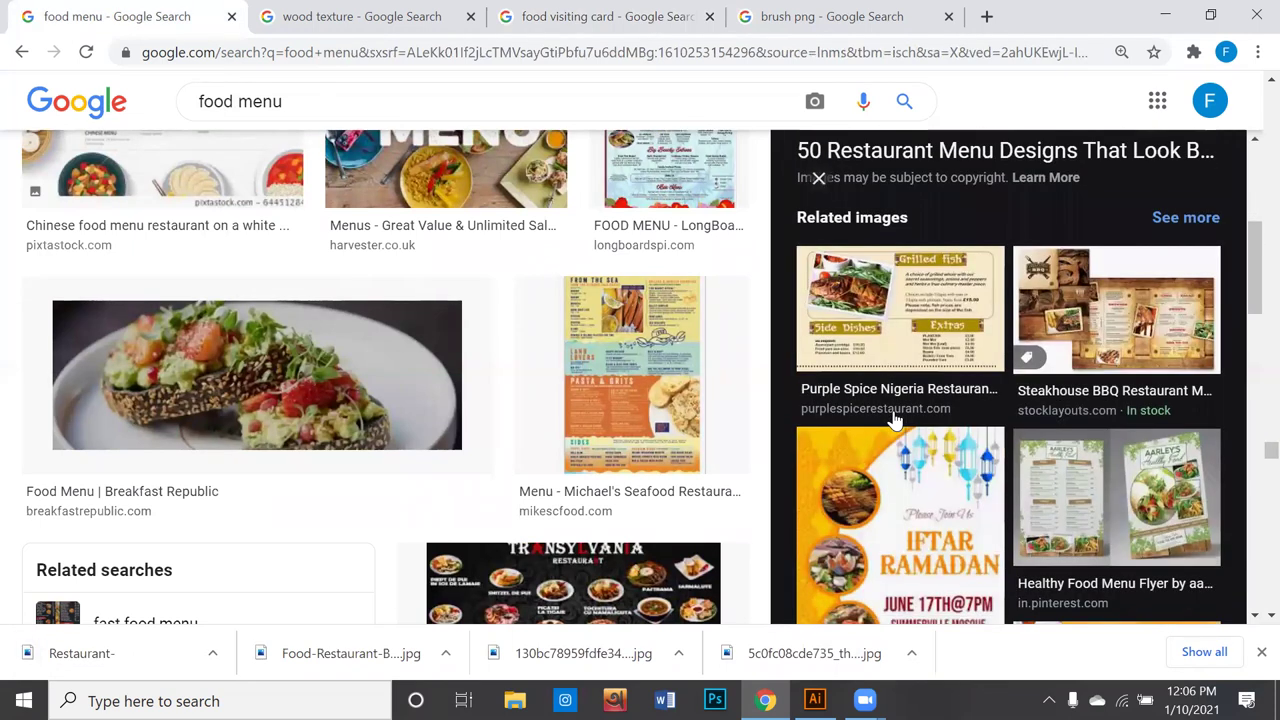
{"action": "scroll", "coordinate": [895, 420], "scroll_direction": "down", "scroll_amount": 2}
{"action": "scroll", "coordinate": [895, 420], "scroll_direction": "down", "scroll_amount": 1}
{"action": "scroll", "coordinate": [895, 420], "scroll_direction": "down", "scroll_amount": 1}
{"action": "scroll", "coordinate": [895, 420], "scroll_direction": "down", "scroll_amount": 3}
{"action": "scroll", "coordinate": [895, 420], "scroll_direction": "down", "scroll_amount": 1}
{"action": "scroll", "coordinate": [895, 420], "scroll_direction": "down", "scroll_amount": 1}
{"action": "scroll", "coordinate": [895, 420], "scroll_direction": "down", "scroll_amount": 1}
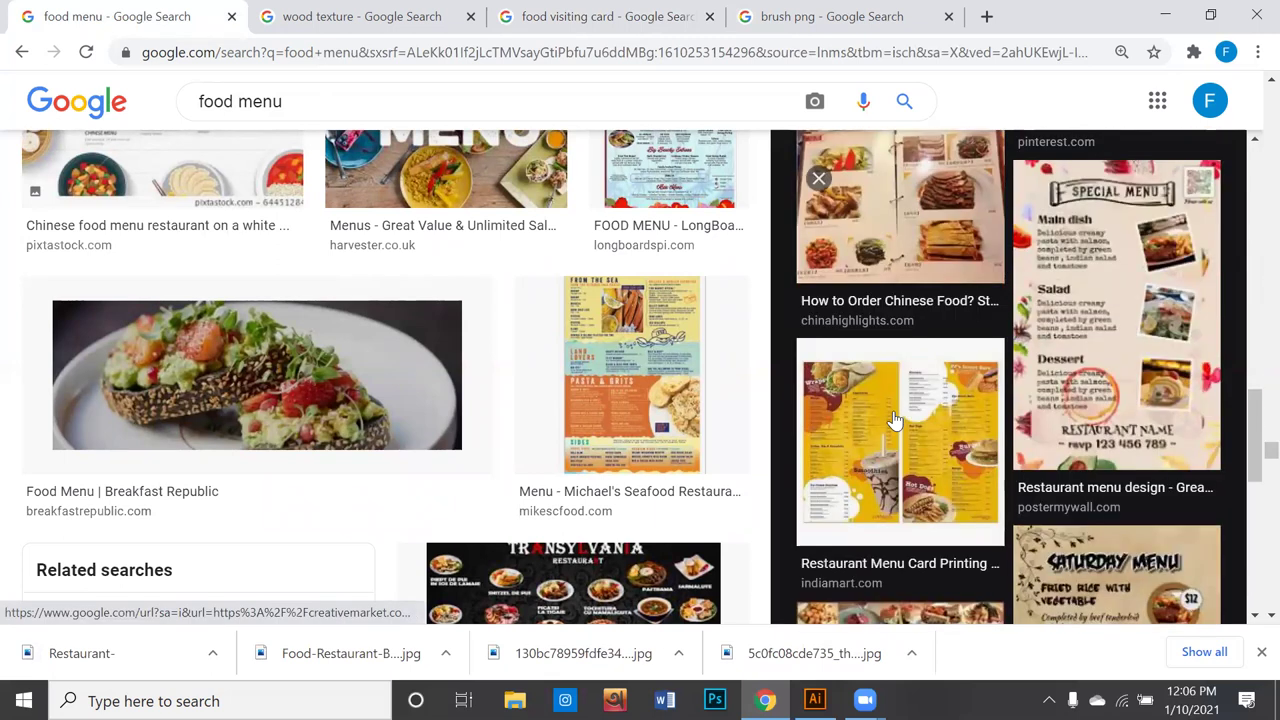
{"action": "scroll", "coordinate": [895, 420], "scroll_direction": "down", "scroll_amount": 1}
{"action": "scroll", "coordinate": [895, 420], "scroll_direction": "down", "scroll_amount": 1}
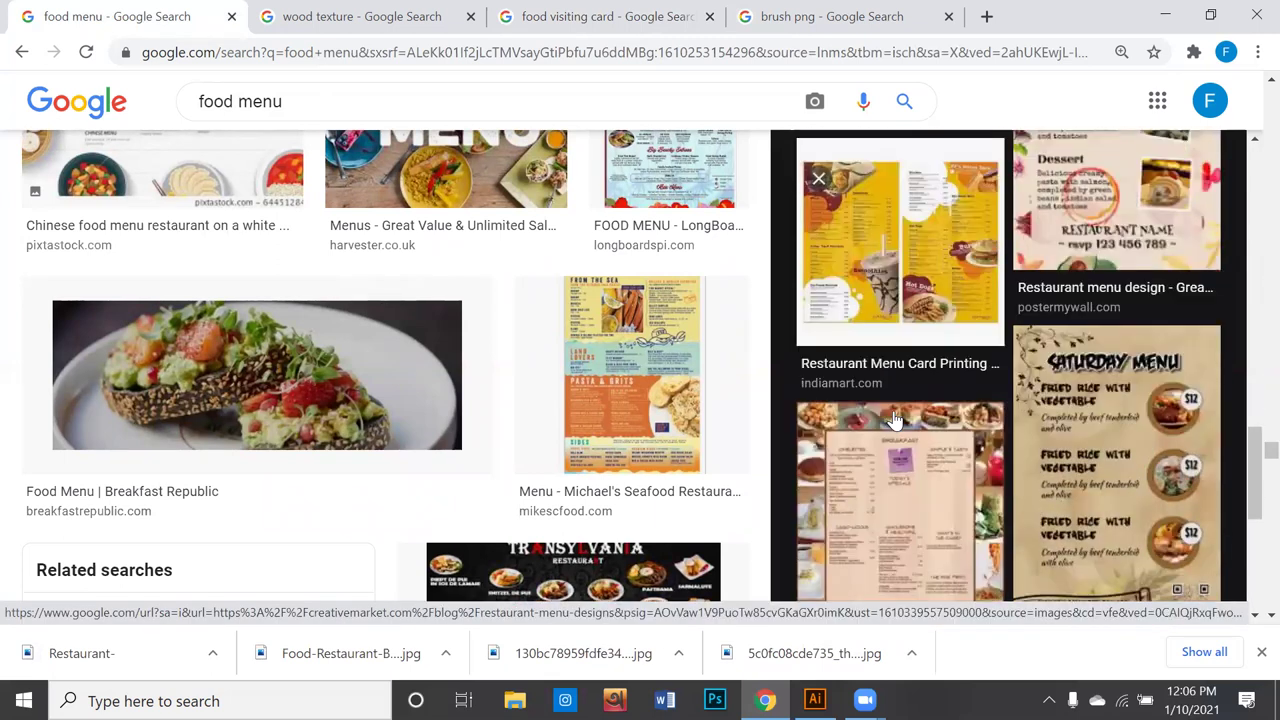
{"action": "scroll", "coordinate": [880, 422], "scroll_direction": "down", "scroll_amount": 2}
{"action": "scroll", "coordinate": [852, 427], "scroll_direction": "down", "scroll_amount": 1}
{"action": "scroll", "coordinate": [800, 430], "scroll_direction": "down", "scroll_amount": 2}
{"action": "scroll", "coordinate": [810, 432], "scroll_direction": "down", "scroll_amount": 1}
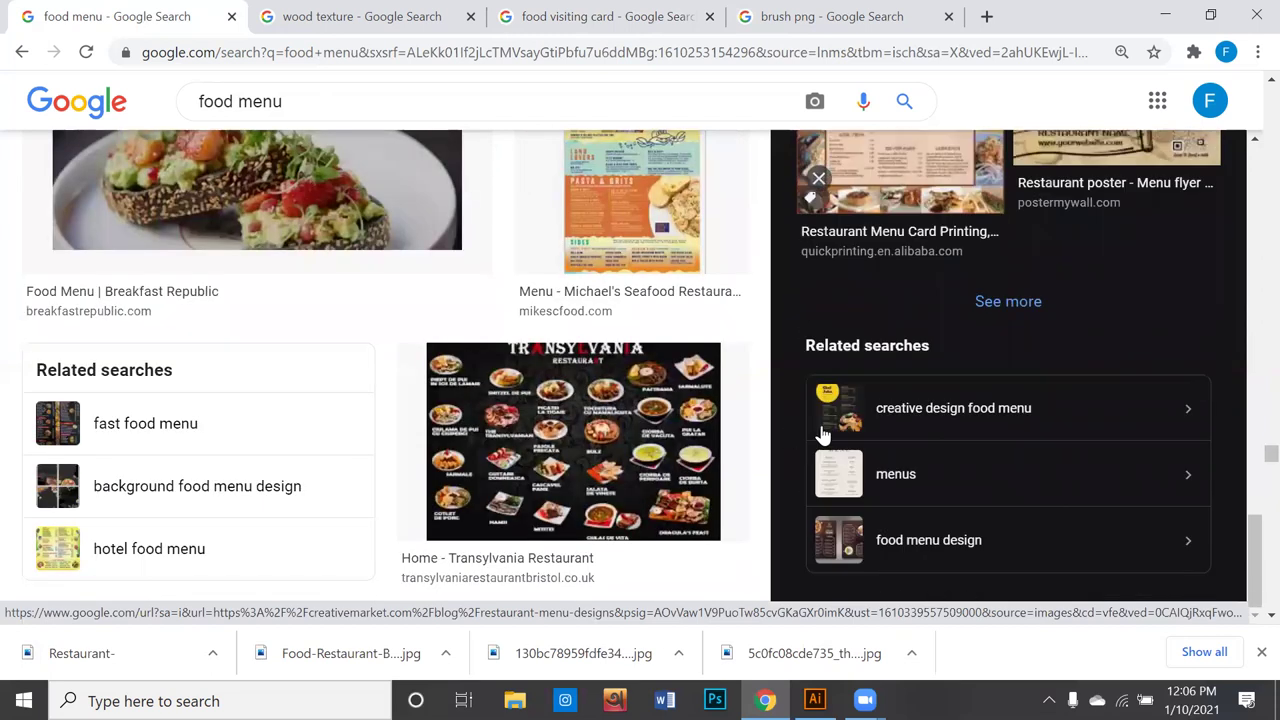
{"action": "scroll", "coordinate": [576, 438], "scroll_direction": "down", "scroll_amount": 3}
{"action": "scroll", "coordinate": [576, 438], "scroll_direction": "down", "scroll_amount": 3}
{"action": "scroll", "coordinate": [576, 438], "scroll_direction": "down", "scroll_amount": 3}
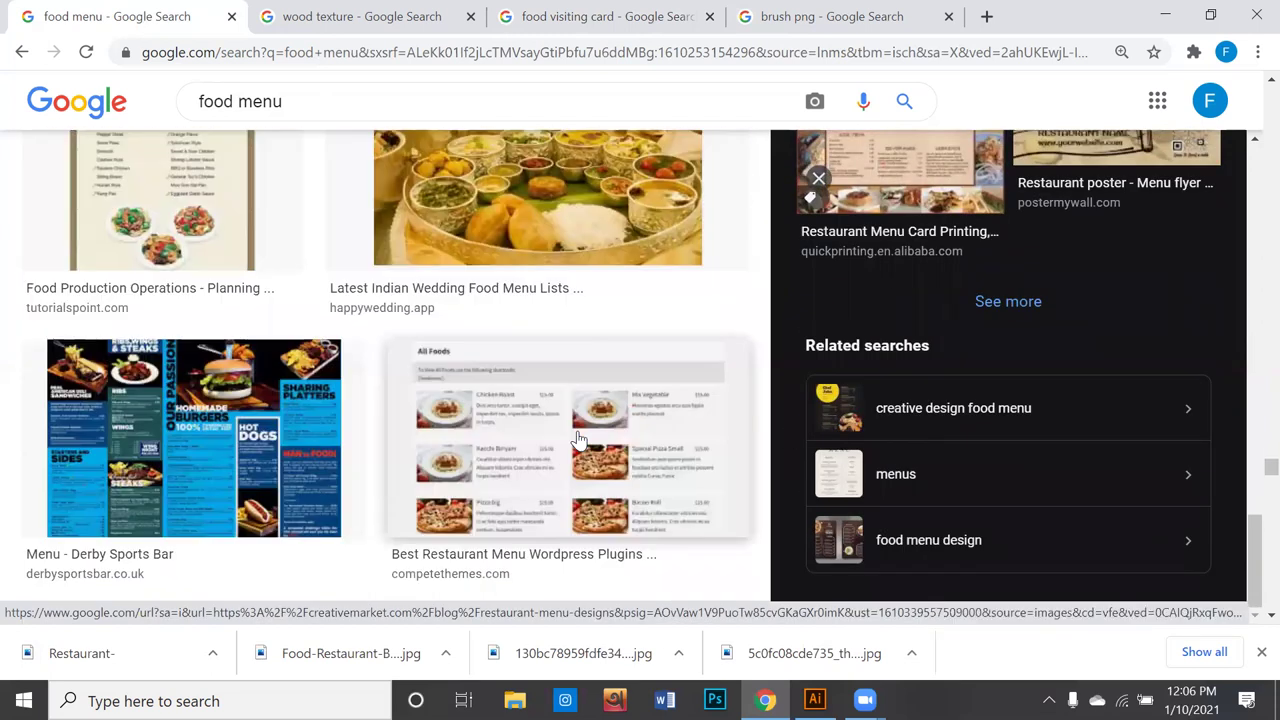
{"action": "scroll", "coordinate": [577, 439], "scroll_direction": "down", "scroll_amount": 4}
{"action": "scroll", "coordinate": [578, 440], "scroll_direction": "down", "scroll_amount": 4}
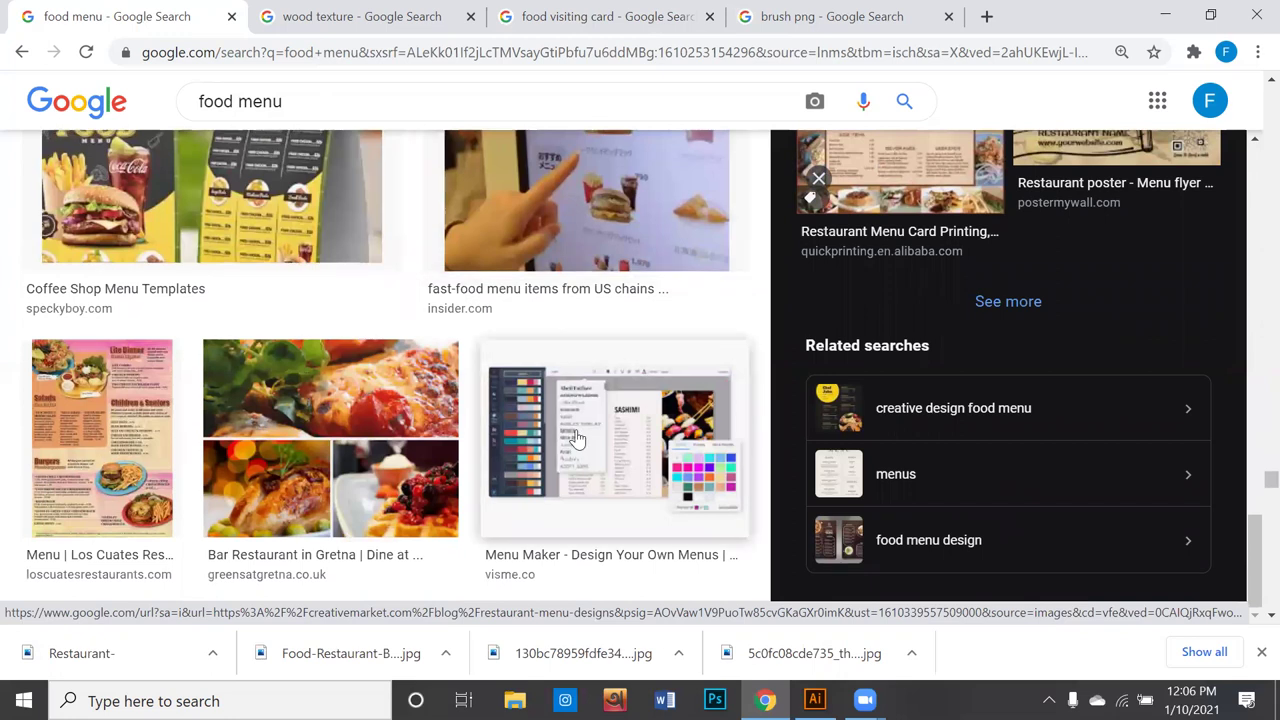
{"action": "scroll", "coordinate": [572, 435], "scroll_direction": "down", "scroll_amount": 3}
{"action": "scroll", "coordinate": [572, 435], "scroll_direction": "down", "scroll_amount": 3}
{"action": "scroll", "coordinate": [572, 434], "scroll_direction": "down", "scroll_amount": 2}
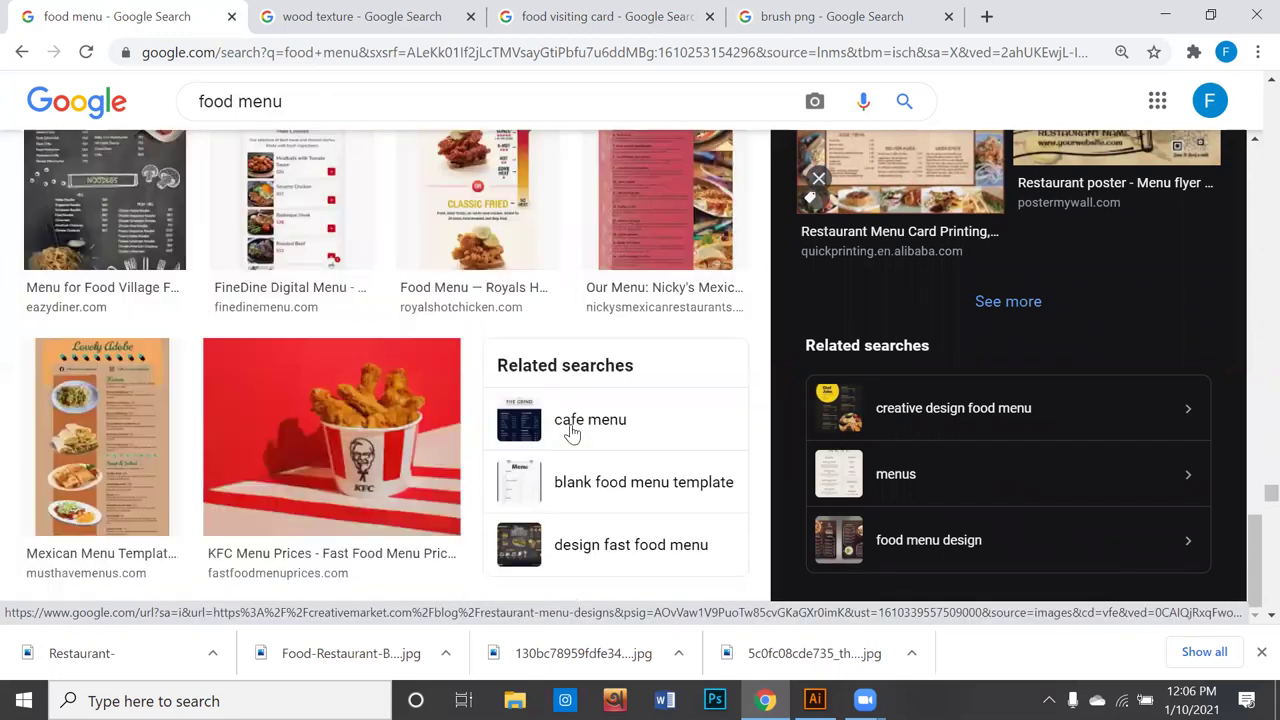
{"action": "scroll", "coordinate": [572, 432], "scroll_direction": "down", "scroll_amount": 2}
{"action": "scroll", "coordinate": [572, 432], "scroll_direction": "down", "scroll_amount": 2}
{"action": "scroll", "coordinate": [572, 432], "scroll_direction": "down", "scroll_amount": 4}
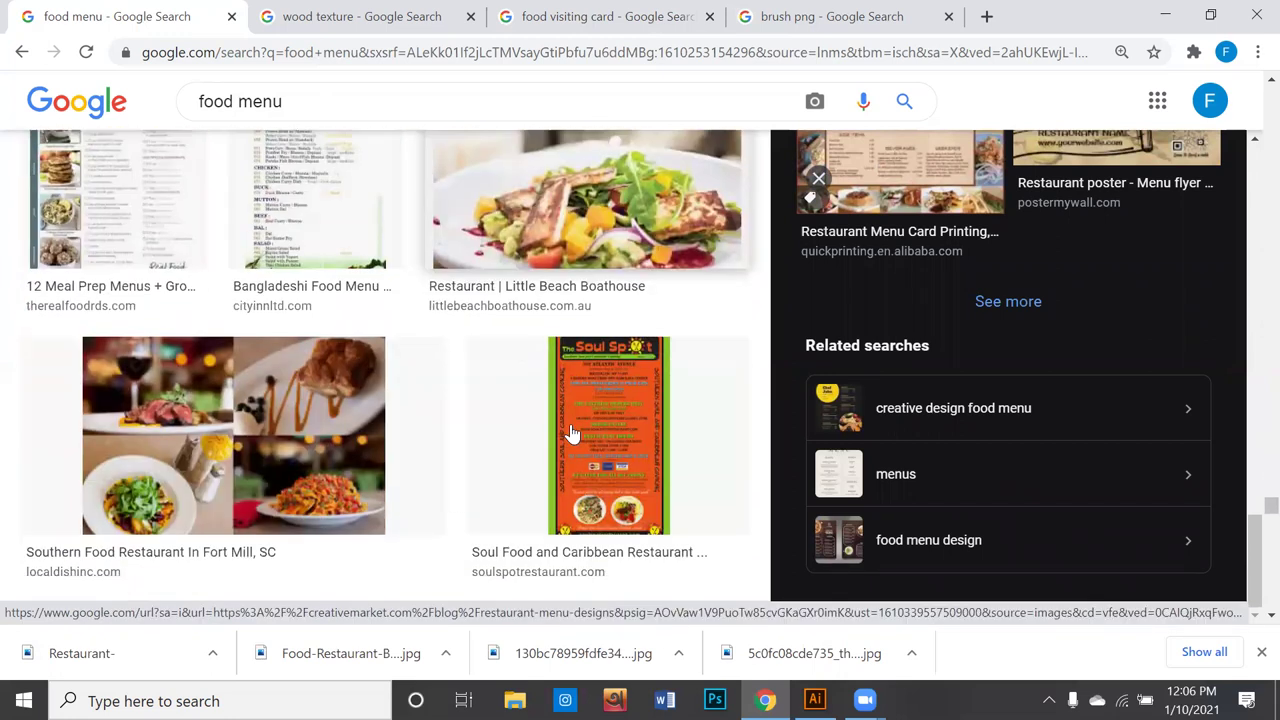
{"action": "scroll", "coordinate": [572, 432], "scroll_direction": "down", "scroll_amount": 3}
{"action": "scroll", "coordinate": [572, 432], "scroll_direction": "down", "scroll_amount": 4}
{"action": "scroll", "coordinate": [572, 432], "scroll_direction": "down", "scroll_amount": 1}
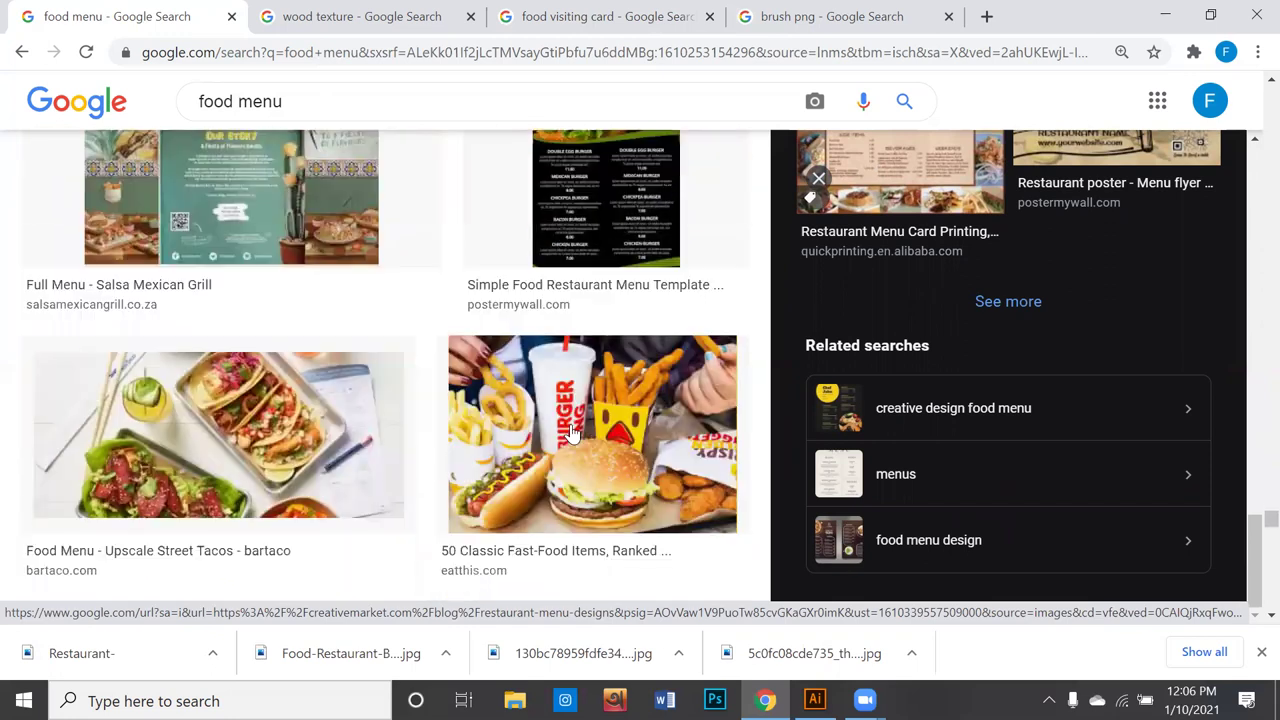
{"action": "scroll", "coordinate": [572, 432], "scroll_direction": "up", "scroll_amount": 2}
{"action": "left_click", "coordinate": [572, 408]}
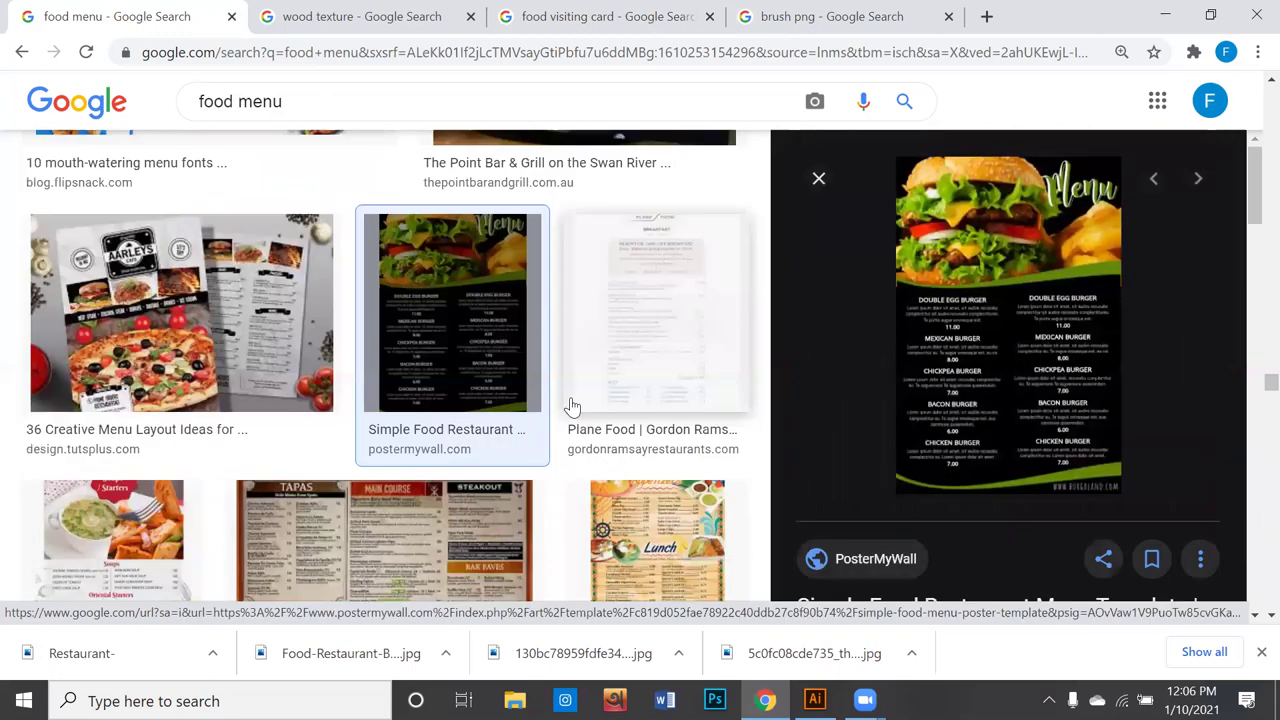
Step: Preview a related menu image from the suggestions for a closer look
{"action": "scroll", "coordinate": [808, 270], "scroll_direction": "up", "scroll_amount": 1}
{"action": "scroll", "coordinate": [802, 275], "scroll_direction": "down", "scroll_amount": 3}
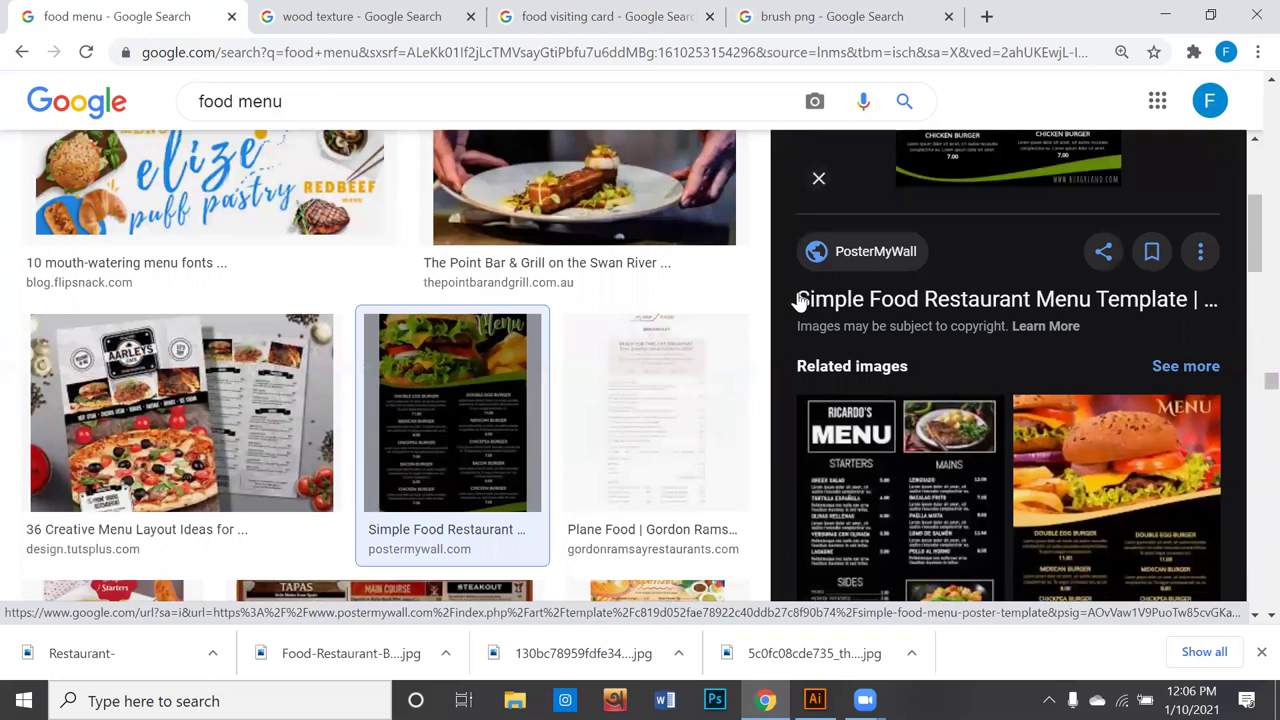
{"action": "scroll", "coordinate": [800, 290], "scroll_direction": "down", "scroll_amount": 3}
{"action": "scroll", "coordinate": [800, 300], "scroll_direction": "down", "scroll_amount": 3}
{"action": "scroll", "coordinate": [800, 300], "scroll_direction": "down", "scroll_amount": 1}
{"action": "scroll", "coordinate": [800, 300], "scroll_direction": "down", "scroll_amount": 2}
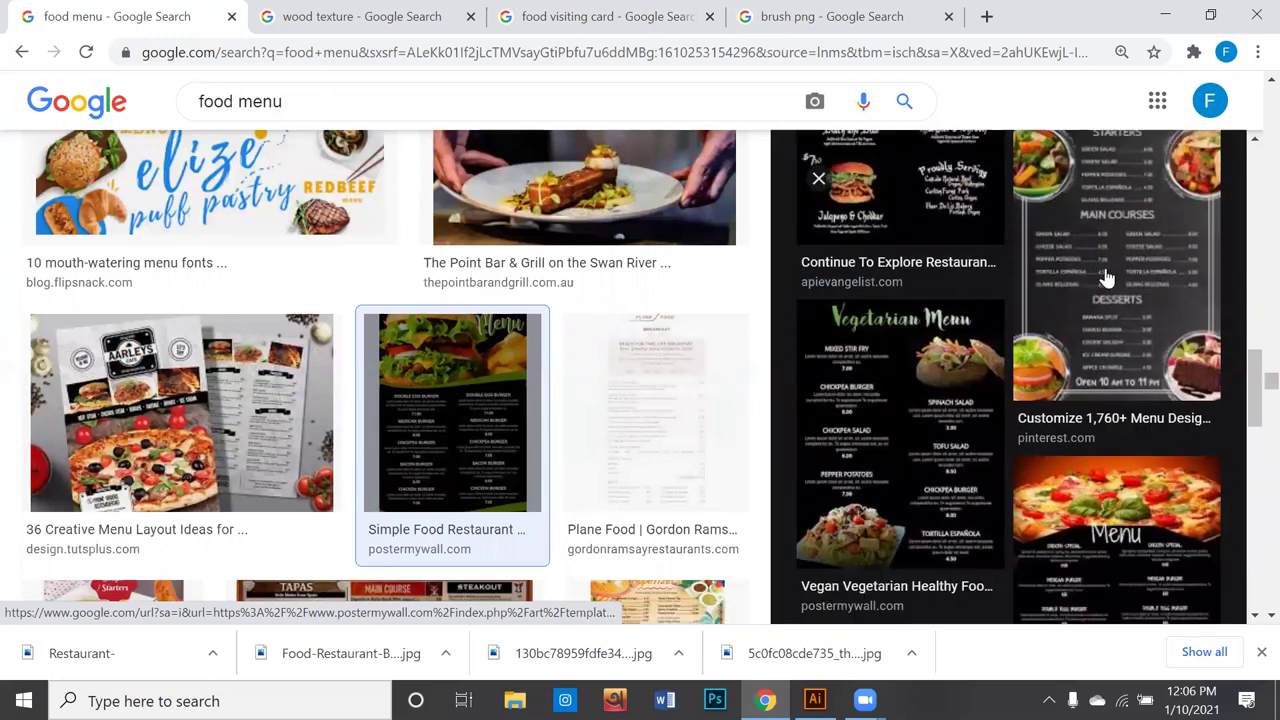
{"action": "left_click", "coordinate": [1105, 278]}
Step: Scroll through more menu results and preview the Coffee Shop Menu Templates image
{"action": "scroll", "coordinate": [1063, 320], "scroll_direction": "down", "scroll_amount": 2}
{"action": "scroll", "coordinate": [1063, 320], "scroll_direction": "down", "scroll_amount": 3}
{"action": "scroll", "coordinate": [1066, 320], "scroll_direction": "down", "scroll_amount": 4}
{"action": "scroll", "coordinate": [1068, 320], "scroll_direction": "down", "scroll_amount": 3}
{"action": "scroll", "coordinate": [1068, 320], "scroll_direction": "down", "scroll_amount": 2}
{"action": "scroll", "coordinate": [1068, 320], "scroll_direction": "down", "scroll_amount": 2}
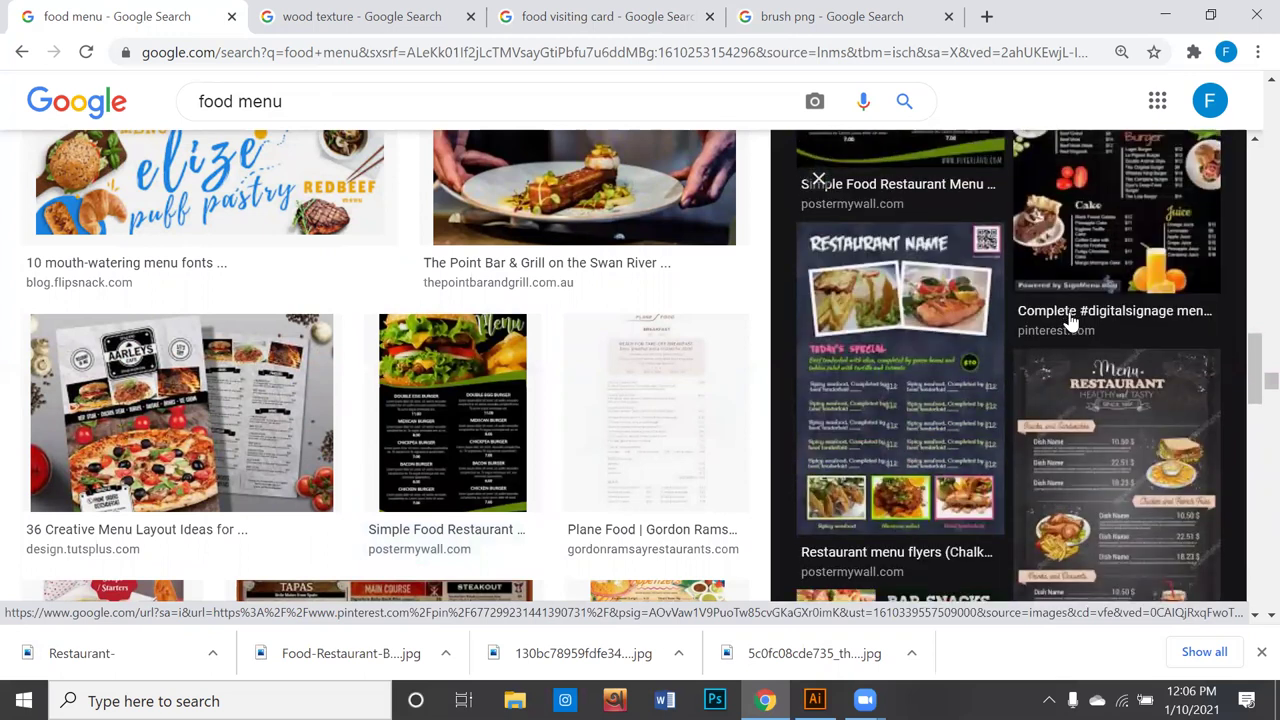
{"action": "scroll", "coordinate": [1068, 320], "scroll_direction": "down", "scroll_amount": 2}
{"action": "scroll", "coordinate": [1068, 320], "scroll_direction": "down", "scroll_amount": 2}
{"action": "scroll", "coordinate": [1066, 320], "scroll_direction": "down", "scroll_amount": 3}
{"action": "scroll", "coordinate": [1066, 320], "scroll_direction": "down", "scroll_amount": 2}
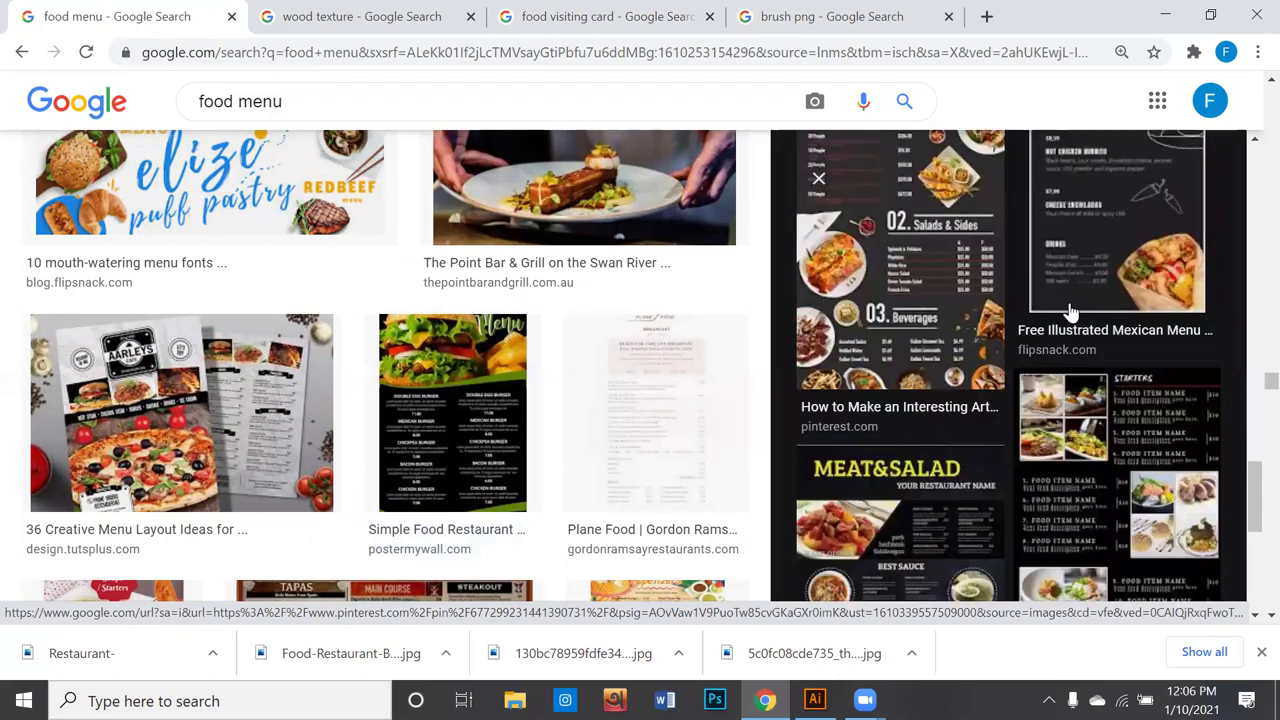
{"action": "scroll", "coordinate": [1040, 340], "scroll_direction": "down", "scroll_amount": 3}
{"action": "scroll", "coordinate": [1006, 352], "scroll_direction": "down", "scroll_amount": 2}
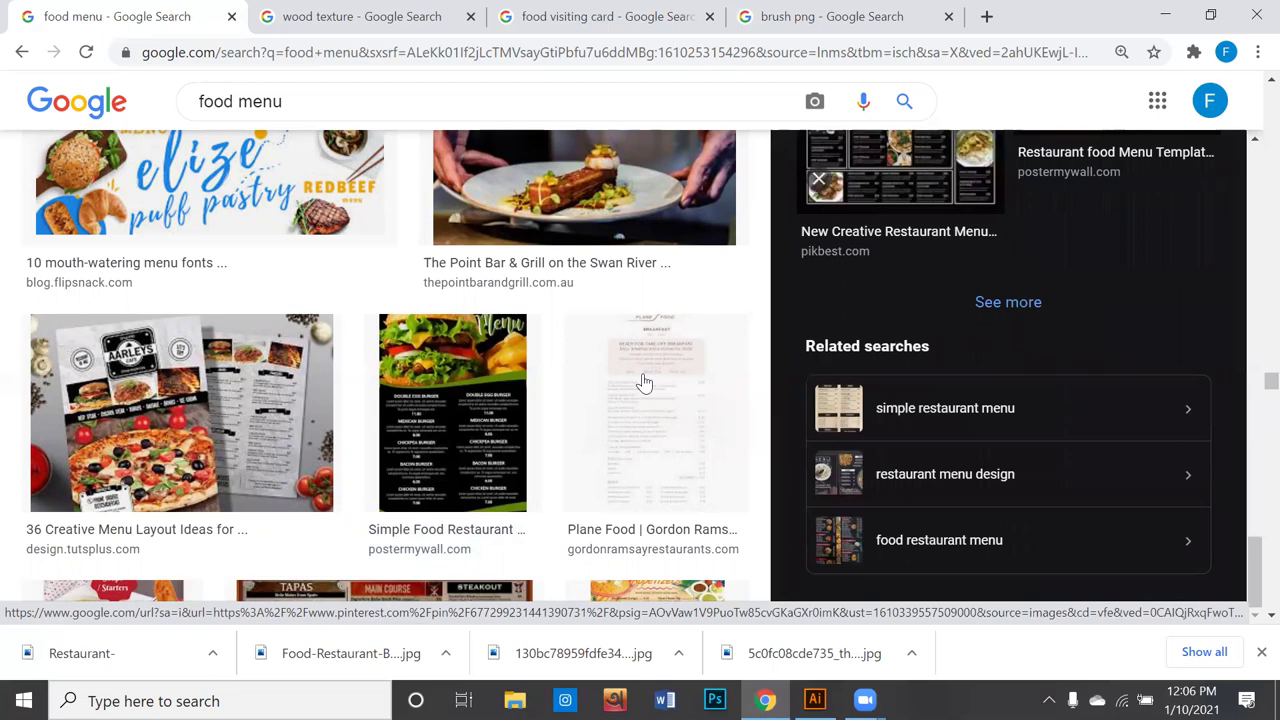
{"action": "scroll", "coordinate": [643, 382], "scroll_direction": "down", "scroll_amount": 4}
{"action": "scroll", "coordinate": [643, 382], "scroll_direction": "down", "scroll_amount": 1}
{"action": "scroll", "coordinate": [643, 382], "scroll_direction": "down", "scroll_amount": 2}
{"action": "scroll", "coordinate": [643, 382], "scroll_direction": "down", "scroll_amount": 2}
{"action": "scroll", "coordinate": [643, 382], "scroll_direction": "down", "scroll_amount": 1}
{"action": "scroll", "coordinate": [643, 382], "scroll_direction": "down", "scroll_amount": 4}
{"action": "scroll", "coordinate": [643, 382], "scroll_direction": "down", "scroll_amount": 1}
{"action": "scroll", "coordinate": [643, 382], "scroll_direction": "down", "scroll_amount": 3}
{"action": "scroll", "coordinate": [643, 382], "scroll_direction": "down", "scroll_amount": 1}
{"action": "scroll", "coordinate": [643, 382], "scroll_direction": "down", "scroll_amount": 2}
{"action": "scroll", "coordinate": [643, 382], "scroll_direction": "down", "scroll_amount": 1}
{"action": "scroll", "coordinate": [643, 382], "scroll_direction": "down", "scroll_amount": 2}
{"action": "scroll", "coordinate": [643, 382], "scroll_direction": "down", "scroll_amount": 1}
{"action": "scroll", "coordinate": [643, 382], "scroll_direction": "down", "scroll_amount": 2}
{"action": "scroll", "coordinate": [643, 382], "scroll_direction": "down", "scroll_amount": 1}
{"action": "scroll", "coordinate": [643, 382], "scroll_direction": "down", "scroll_amount": 1}
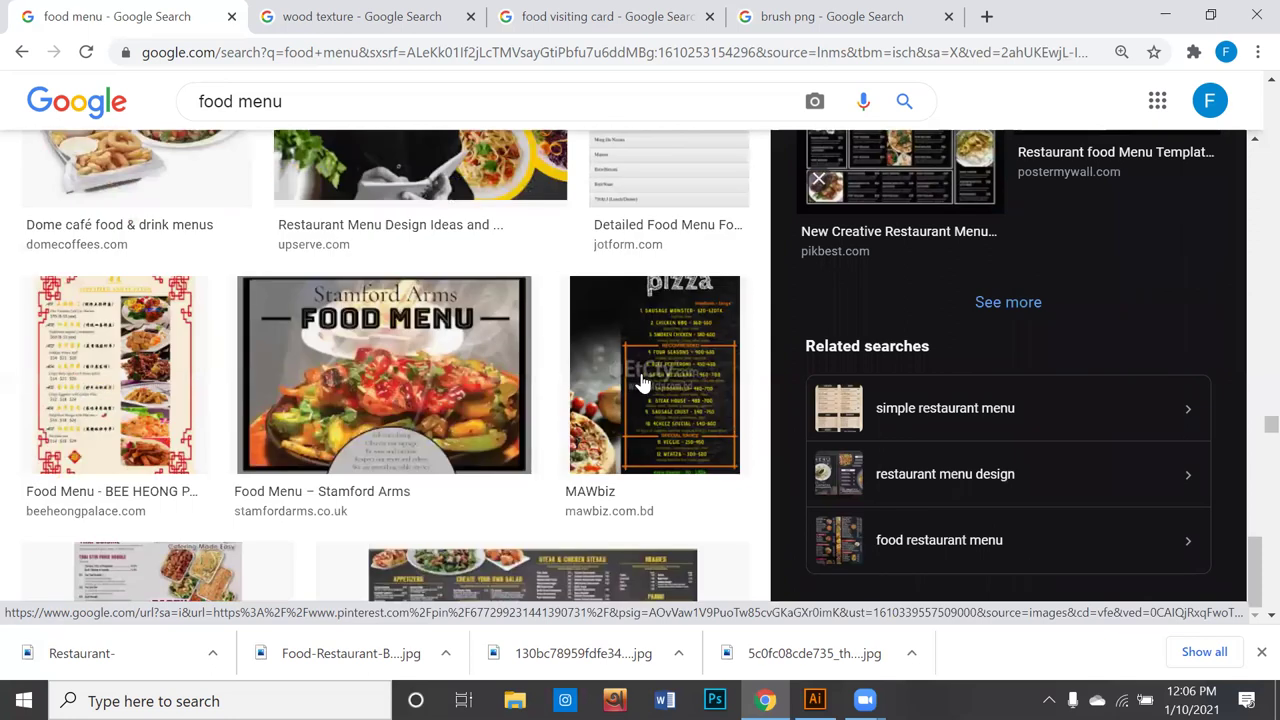
{"action": "scroll", "coordinate": [643, 382], "scroll_direction": "down", "scroll_amount": 1}
{"action": "scroll", "coordinate": [643, 382], "scroll_direction": "down", "scroll_amount": 2}
{"action": "scroll", "coordinate": [640, 378], "scroll_direction": "down", "scroll_amount": 2}
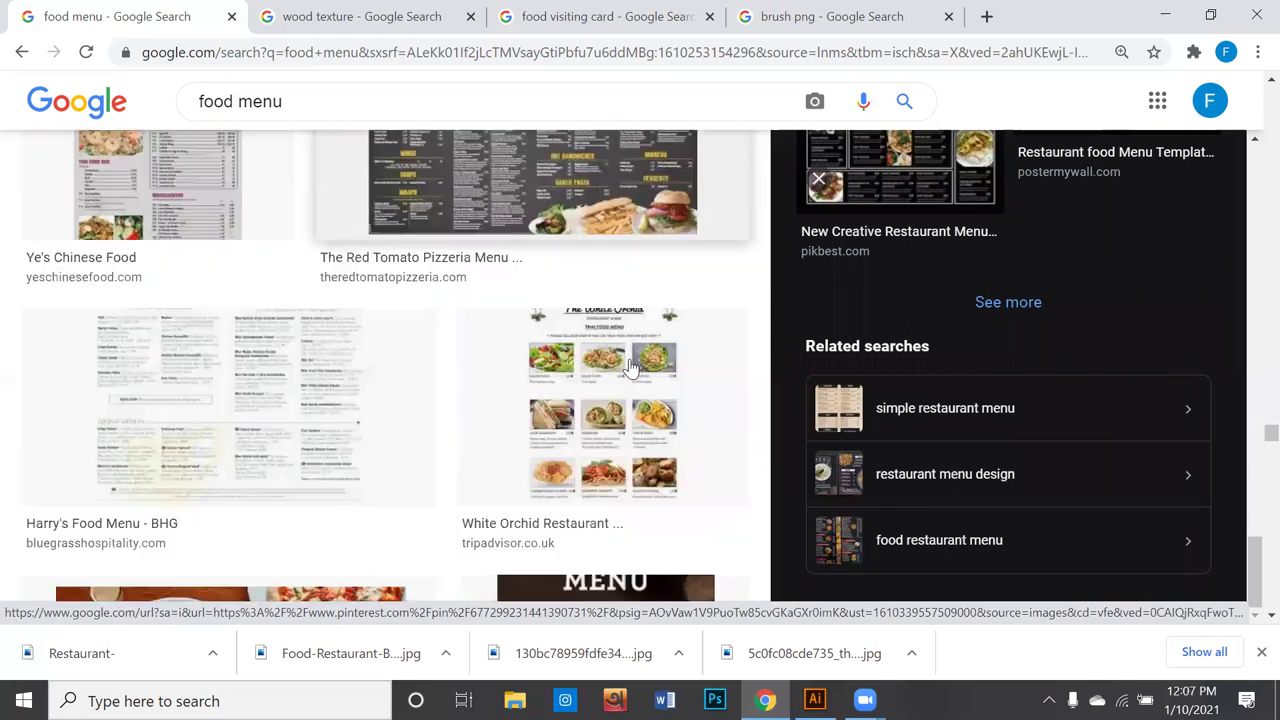
{"action": "scroll", "coordinate": [630, 368], "scroll_direction": "down", "scroll_amount": 1}
{"action": "scroll", "coordinate": [630, 368], "scroll_direction": "down", "scroll_amount": 1}
{"action": "scroll", "coordinate": [630, 368], "scroll_direction": "down", "scroll_amount": 1}
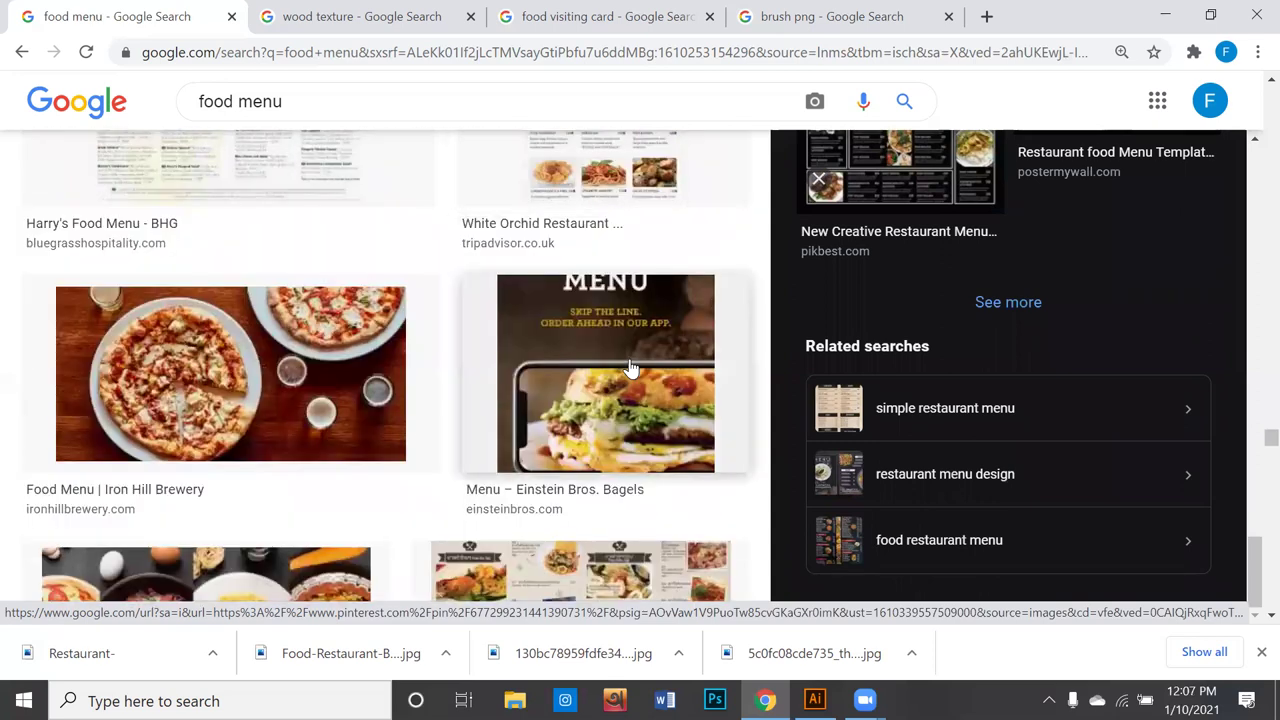
{"action": "scroll", "coordinate": [630, 368], "scroll_direction": "down", "scroll_amount": 2}
{"action": "scroll", "coordinate": [630, 368], "scroll_direction": "down", "scroll_amount": 2}
{"action": "scroll", "coordinate": [630, 368], "scroll_direction": "down", "scroll_amount": 4}
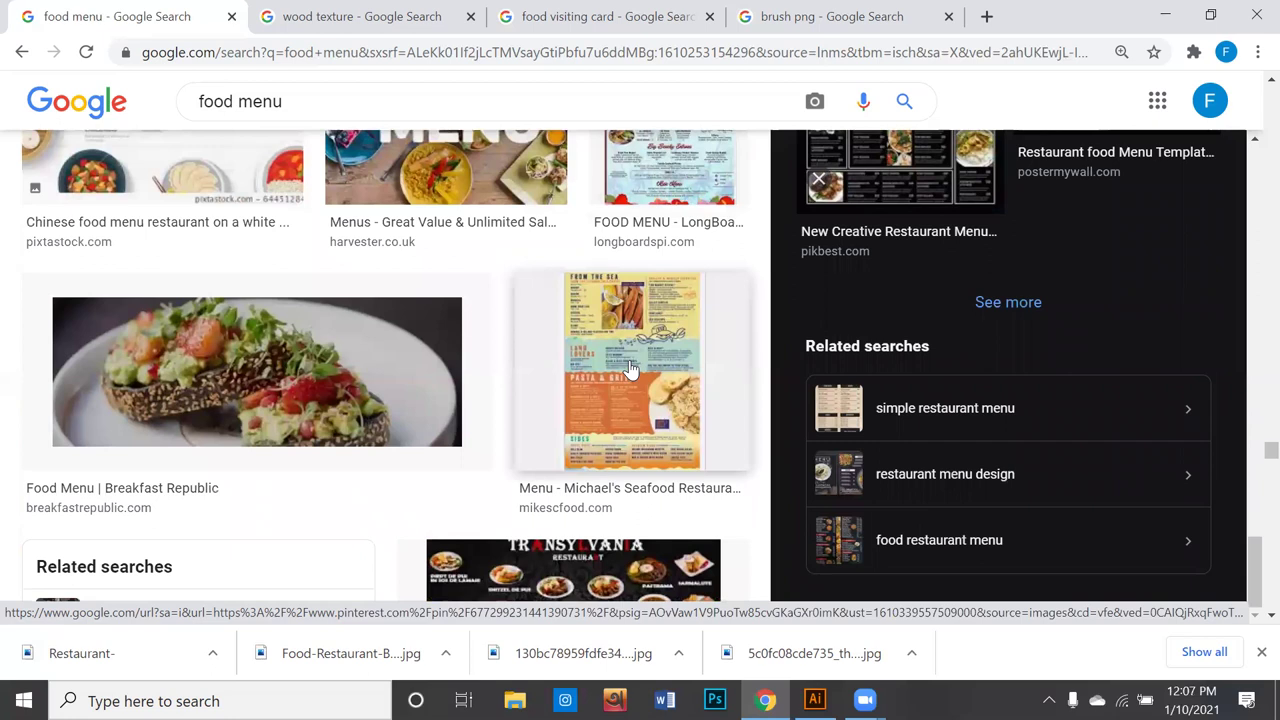
{"action": "scroll", "coordinate": [630, 370], "scroll_direction": "down", "scroll_amount": 1}
{"action": "scroll", "coordinate": [630, 370], "scroll_direction": "down", "scroll_amount": 3}
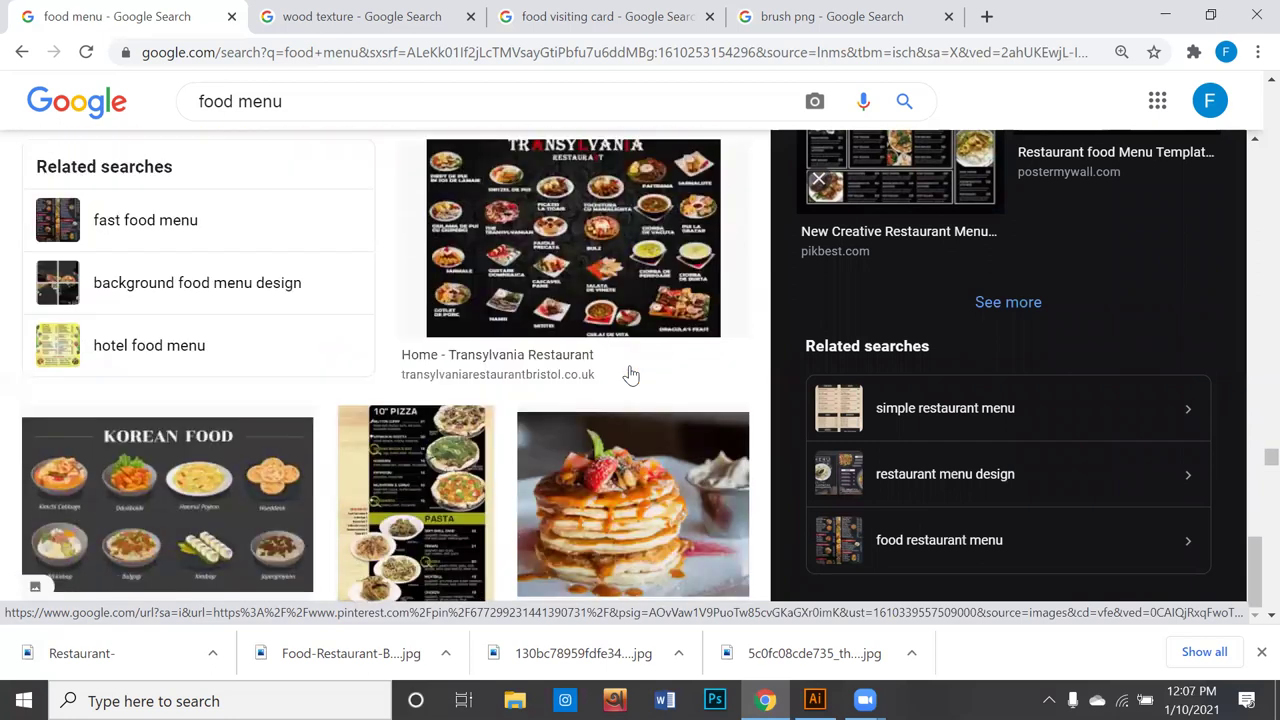
{"action": "scroll", "coordinate": [630, 370], "scroll_direction": "down", "scroll_amount": 2}
{"action": "scroll", "coordinate": [450, 415], "scroll_direction": "down", "scroll_amount": 1}
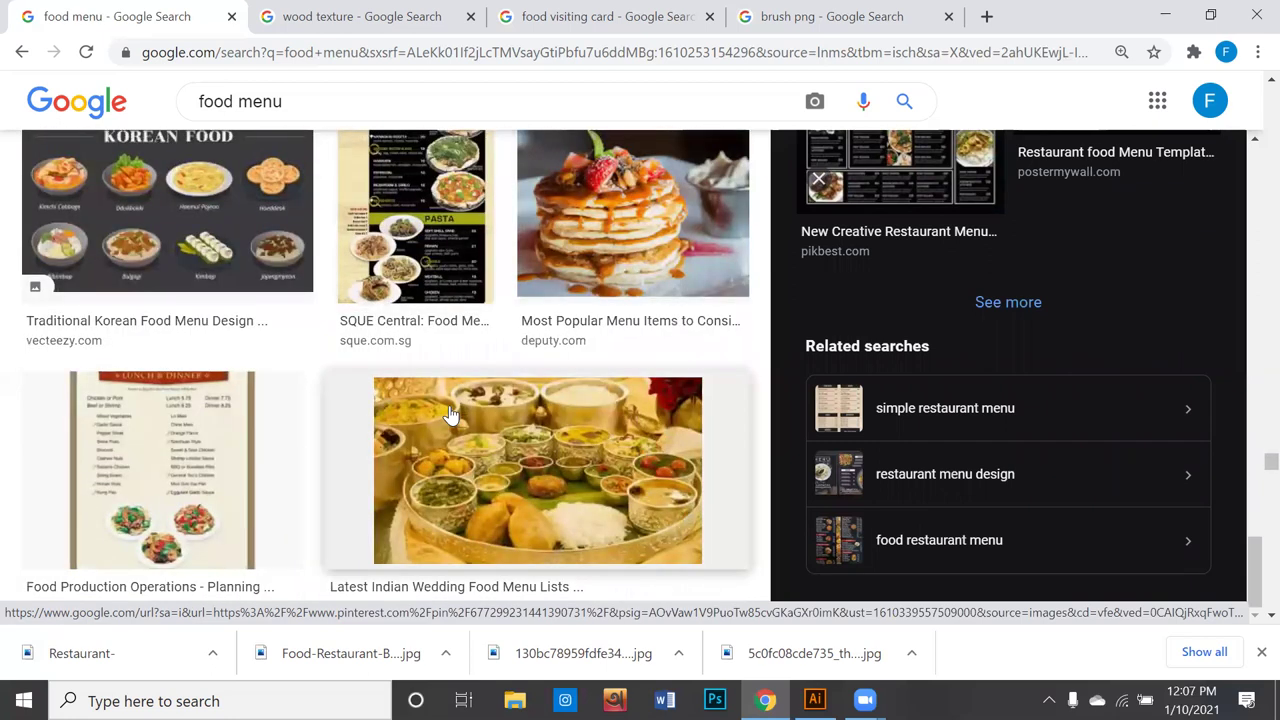
{"action": "scroll", "coordinate": [450, 415], "scroll_direction": "down", "scroll_amount": 2}
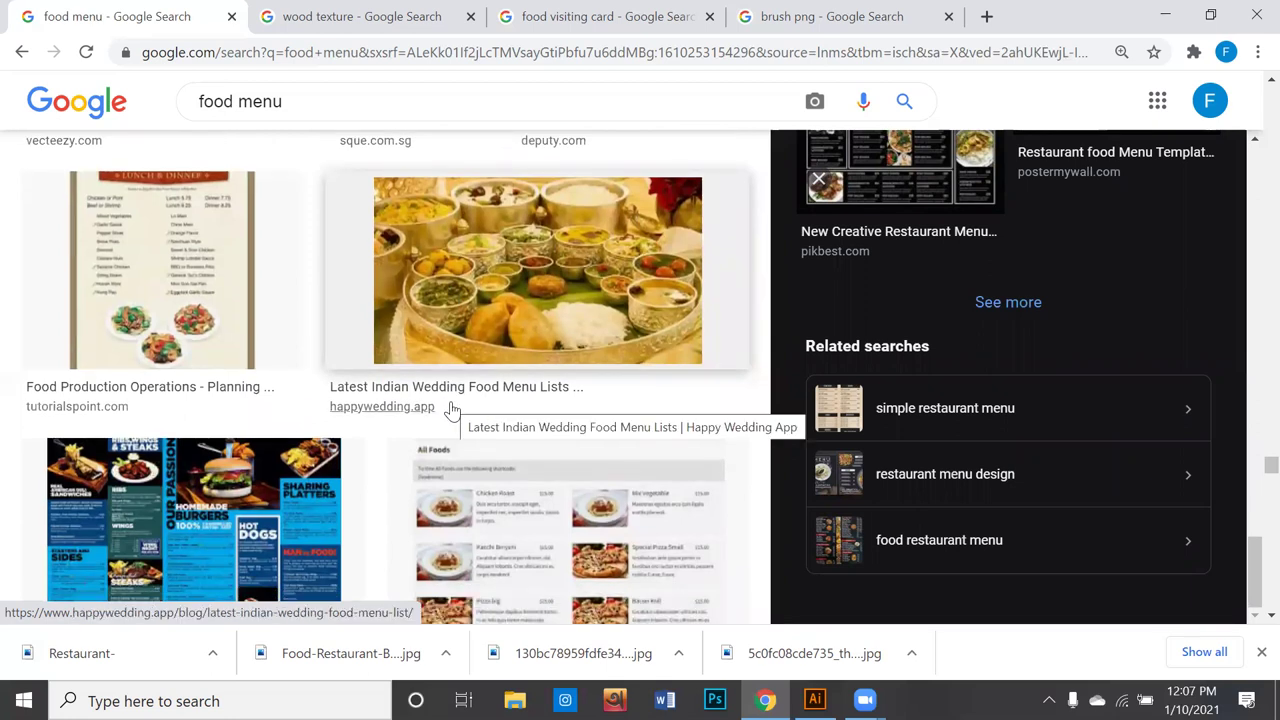
{"action": "scroll", "coordinate": [451, 409], "scroll_direction": "down", "scroll_amount": 2}
{"action": "scroll", "coordinate": [451, 409], "scroll_direction": "down", "scroll_amount": 1}
{"action": "scroll", "coordinate": [451, 409], "scroll_direction": "down", "scroll_amount": 2}
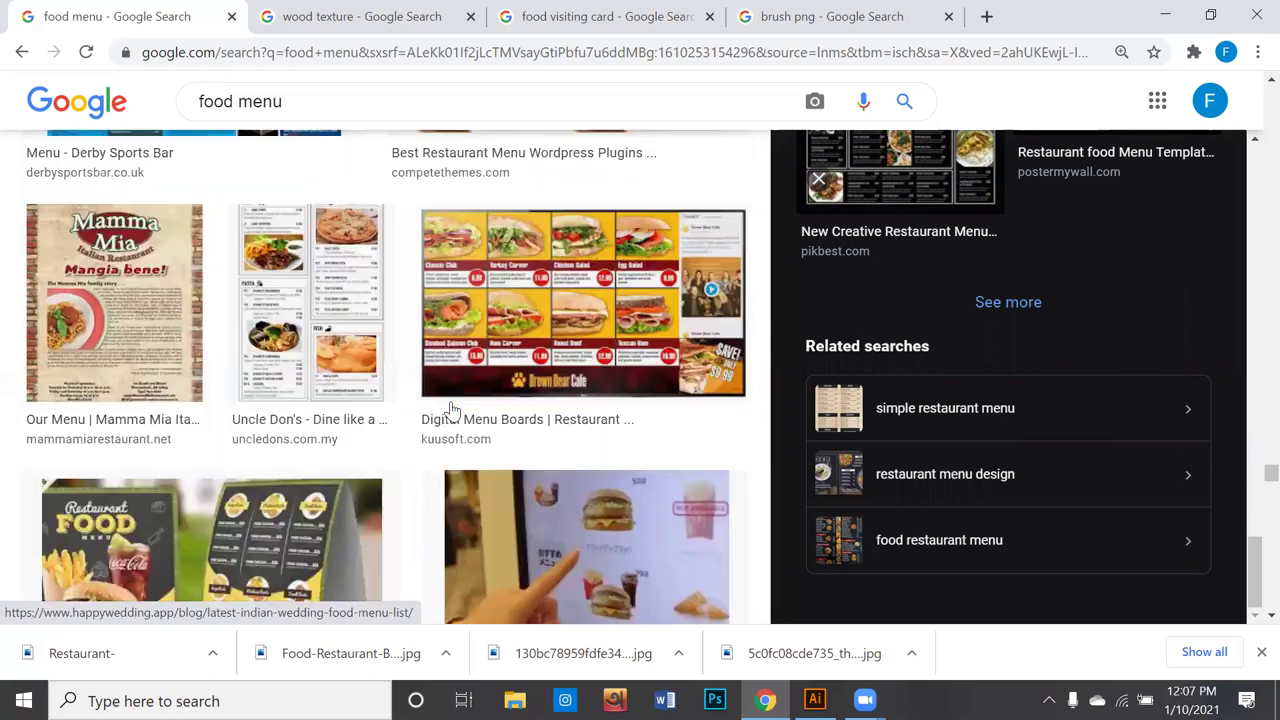
{"action": "scroll", "coordinate": [455, 408], "scroll_direction": "down", "scroll_amount": 3}
{"action": "left_click", "coordinate": [300, 290]}
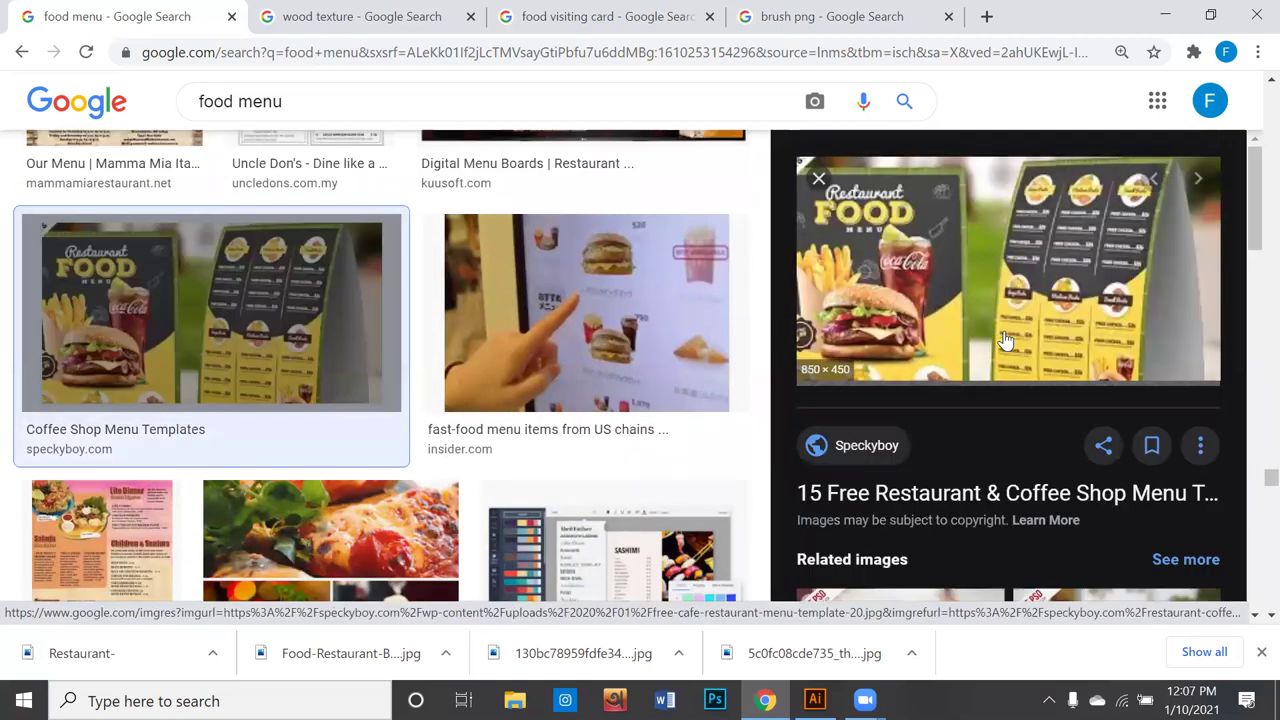
Step: Preview the Fast Food Menu table tent, then the Best Food table tent card, browsing related designs
{"action": "scroll", "coordinate": [1005, 342], "scroll_direction": "down", "scroll_amount": 1}
{"action": "scroll", "coordinate": [1005, 342], "scroll_direction": "down", "scroll_amount": 1}
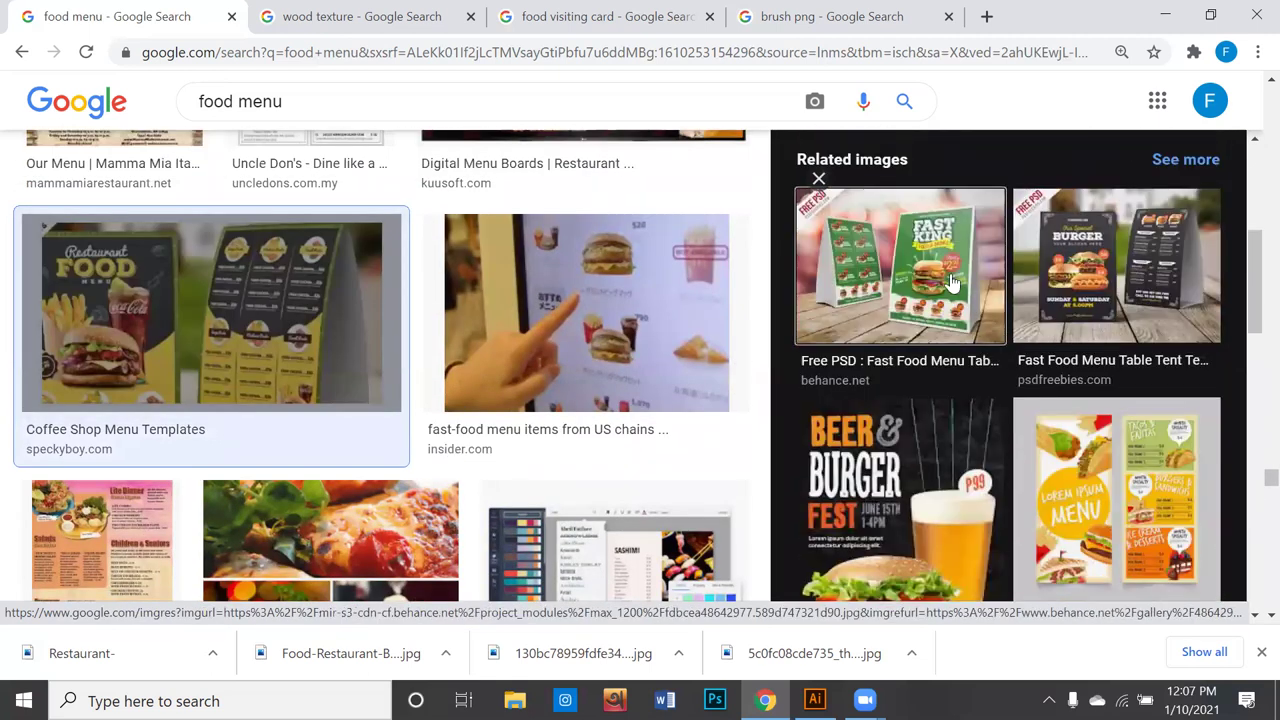
{"action": "left_click", "coordinate": [952, 284]}
{"action": "scroll", "coordinate": [952, 295], "scroll_direction": "down", "scroll_amount": 1}
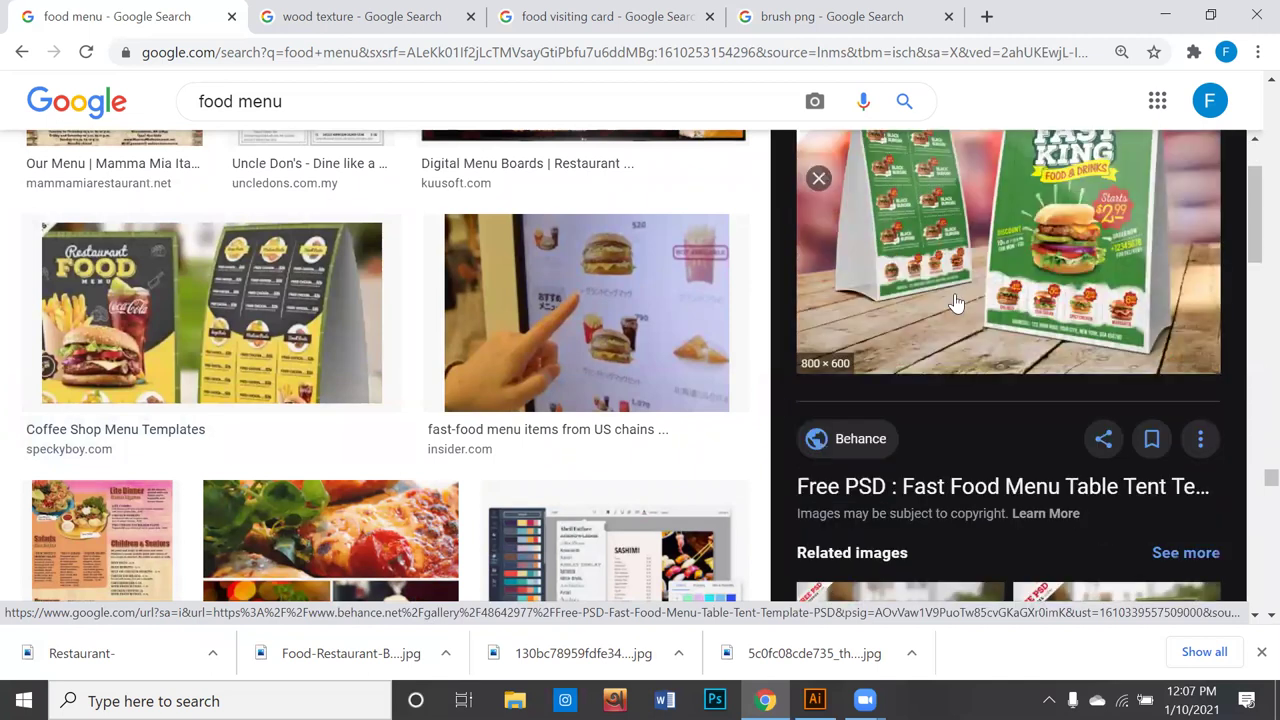
{"action": "scroll", "coordinate": [955, 302], "scroll_direction": "down", "scroll_amount": 3}
{"action": "scroll", "coordinate": [990, 292], "scroll_direction": "down", "scroll_amount": 1}
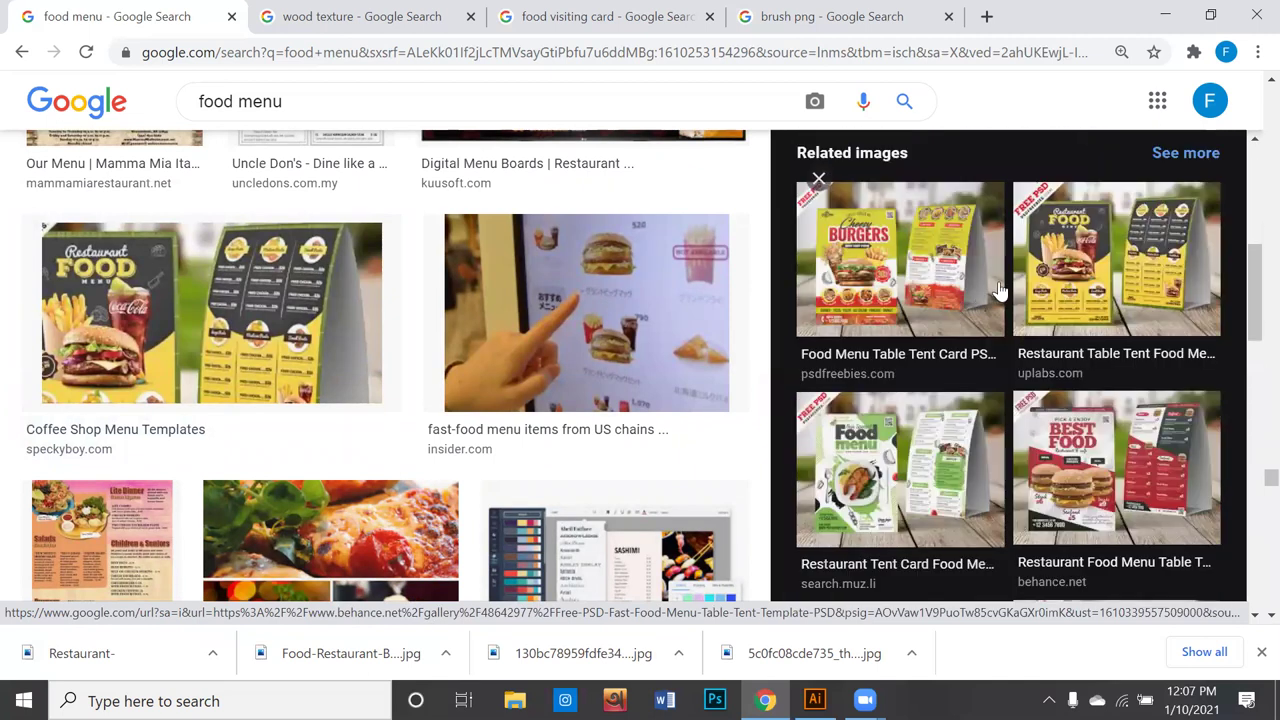
{"action": "scroll", "coordinate": [1015, 287], "scroll_direction": "down", "scroll_amount": 1}
{"action": "left_click", "coordinate": [1049, 374]}
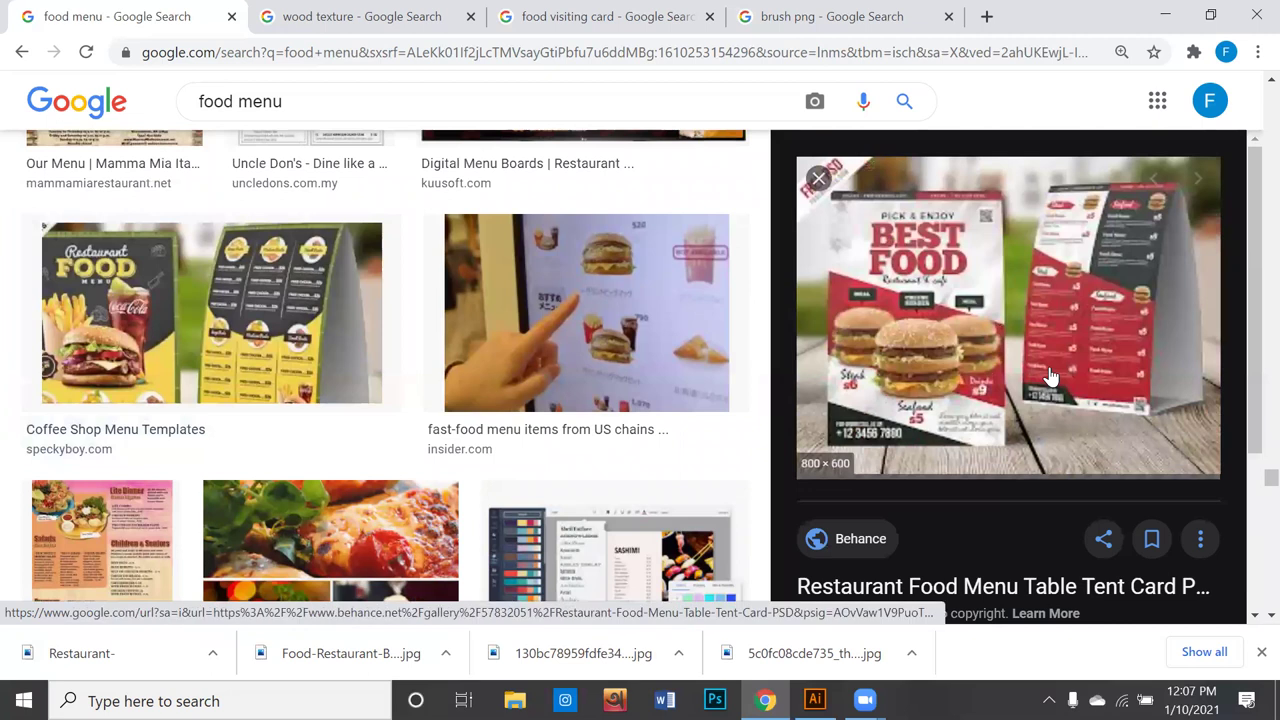
{"action": "scroll", "coordinate": [1049, 374], "scroll_direction": "down", "scroll_amount": 2}
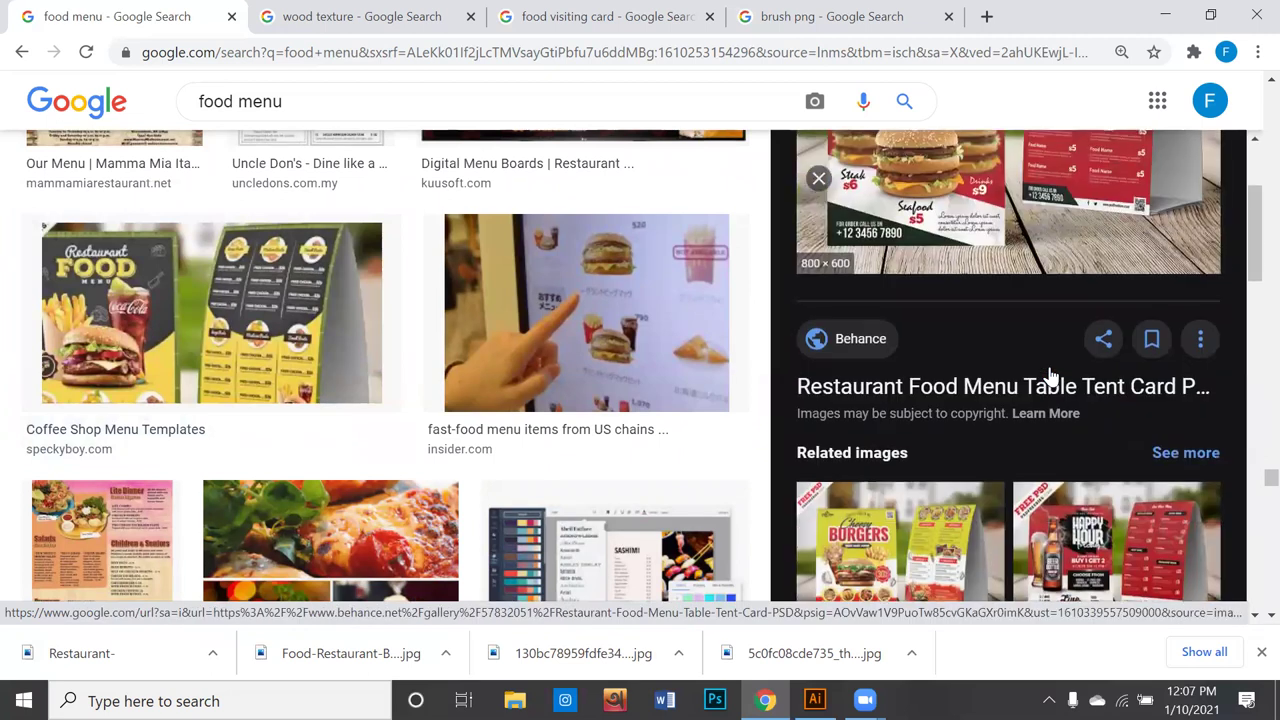
{"action": "scroll", "coordinate": [1049, 374], "scroll_direction": "down", "scroll_amount": 2}
{"action": "scroll", "coordinate": [1049, 374], "scroll_direction": "down", "scroll_amount": 1}
{"action": "scroll", "coordinate": [1049, 374], "scroll_direction": "down", "scroll_amount": 2}
{"action": "scroll", "coordinate": [1049, 374], "scroll_direction": "down", "scroll_amount": 2}
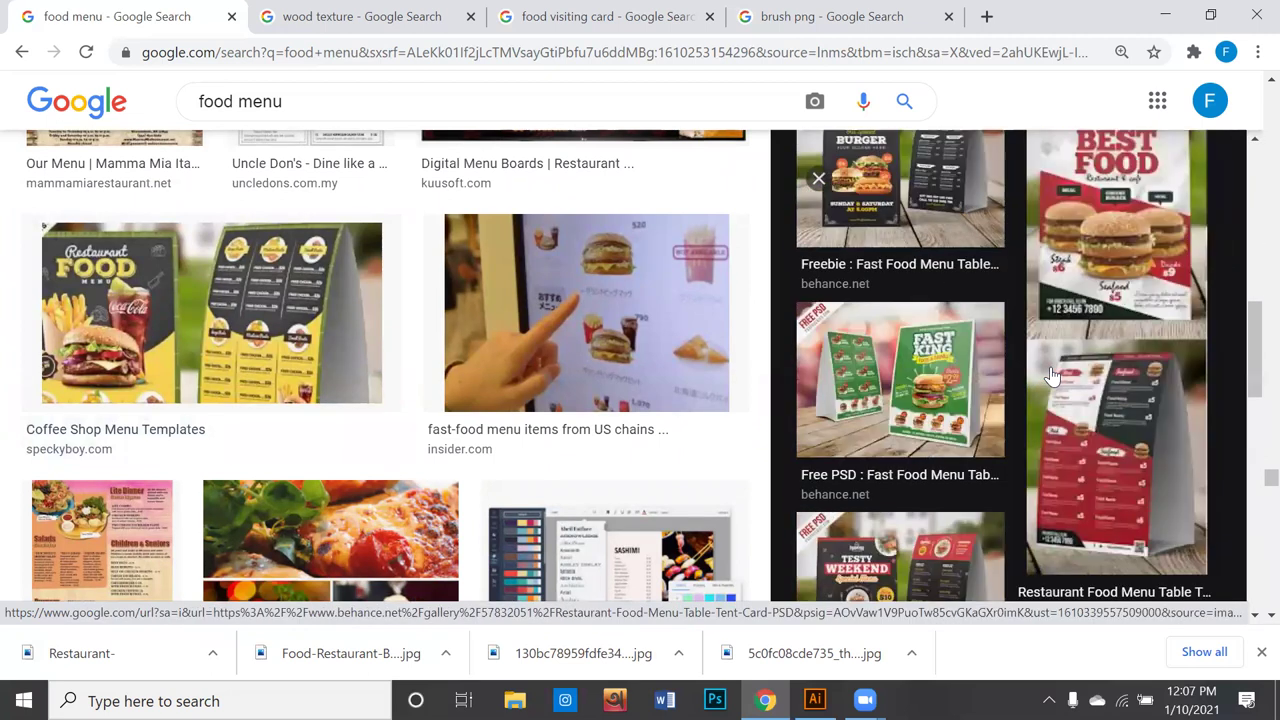
{"action": "scroll", "coordinate": [1049, 374], "scroll_direction": "down", "scroll_amount": 1}
{"action": "scroll", "coordinate": [565, 397], "scroll_direction": "down", "scroll_amount": 2}
{"action": "scroll", "coordinate": [565, 397], "scroll_direction": "down", "scroll_amount": 4}
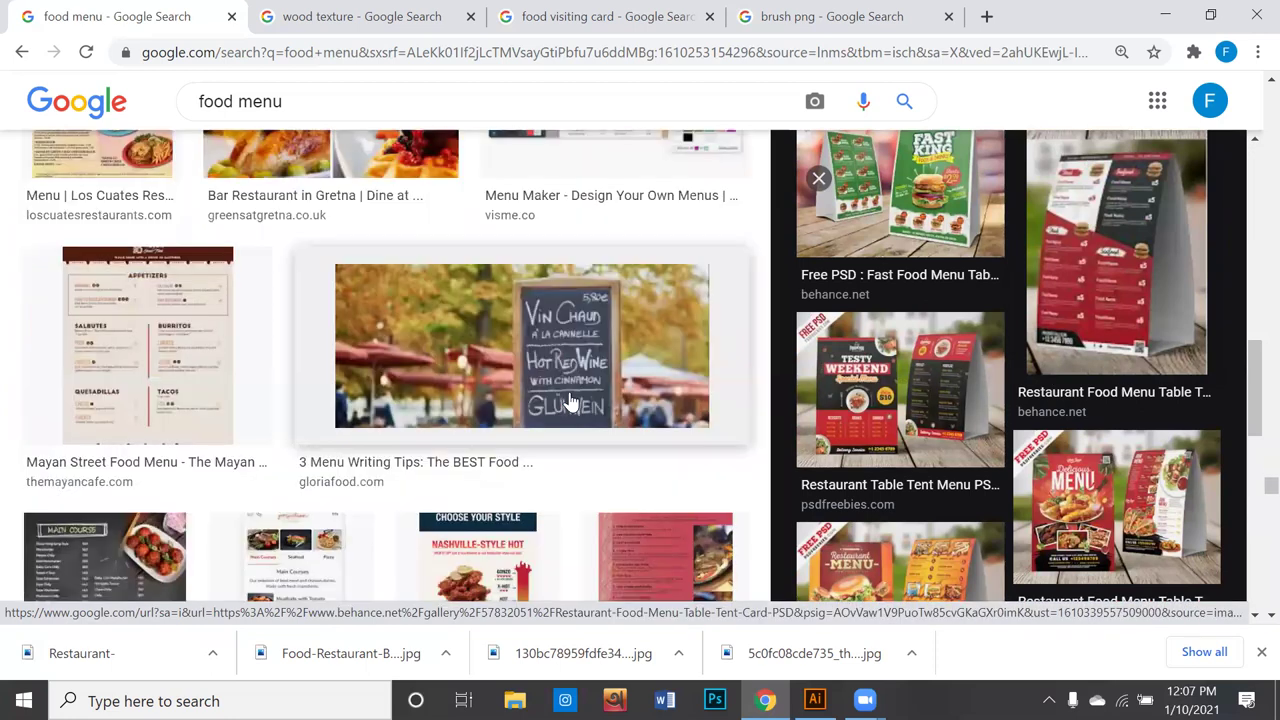
{"action": "scroll", "coordinate": [565, 397], "scroll_direction": "down", "scroll_amount": 4}
{"action": "scroll", "coordinate": [570, 400], "scroll_direction": "down", "scroll_amount": 3}
{"action": "scroll", "coordinate": [570, 400], "scroll_direction": "down", "scroll_amount": 2}
{"action": "scroll", "coordinate": [570, 400], "scroll_direction": "down", "scroll_amount": 2}
{"action": "scroll", "coordinate": [570, 400], "scroll_direction": "down", "scroll_amount": 1}
{"action": "scroll", "coordinate": [570, 400], "scroll_direction": "down", "scroll_amount": 3}
{"action": "scroll", "coordinate": [570, 400], "scroll_direction": "down", "scroll_amount": 4}
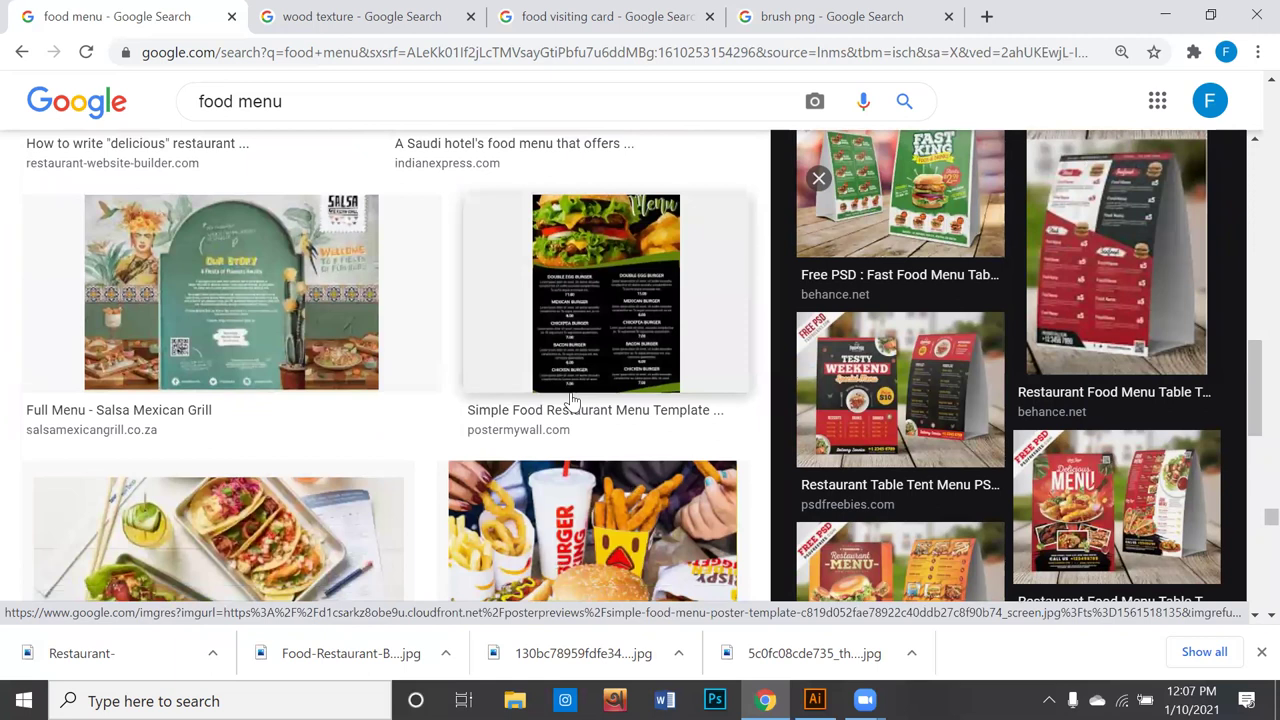
{"action": "scroll", "coordinate": [570, 400], "scroll_direction": "down", "scroll_amount": 4}
Step: Rerun the food menu search and save the Ricardo's Pasta & Pizza menu poster as a JPEG
{"action": "left_click", "coordinate": [429, 109]}
{"action": "key", "text": "Return"}
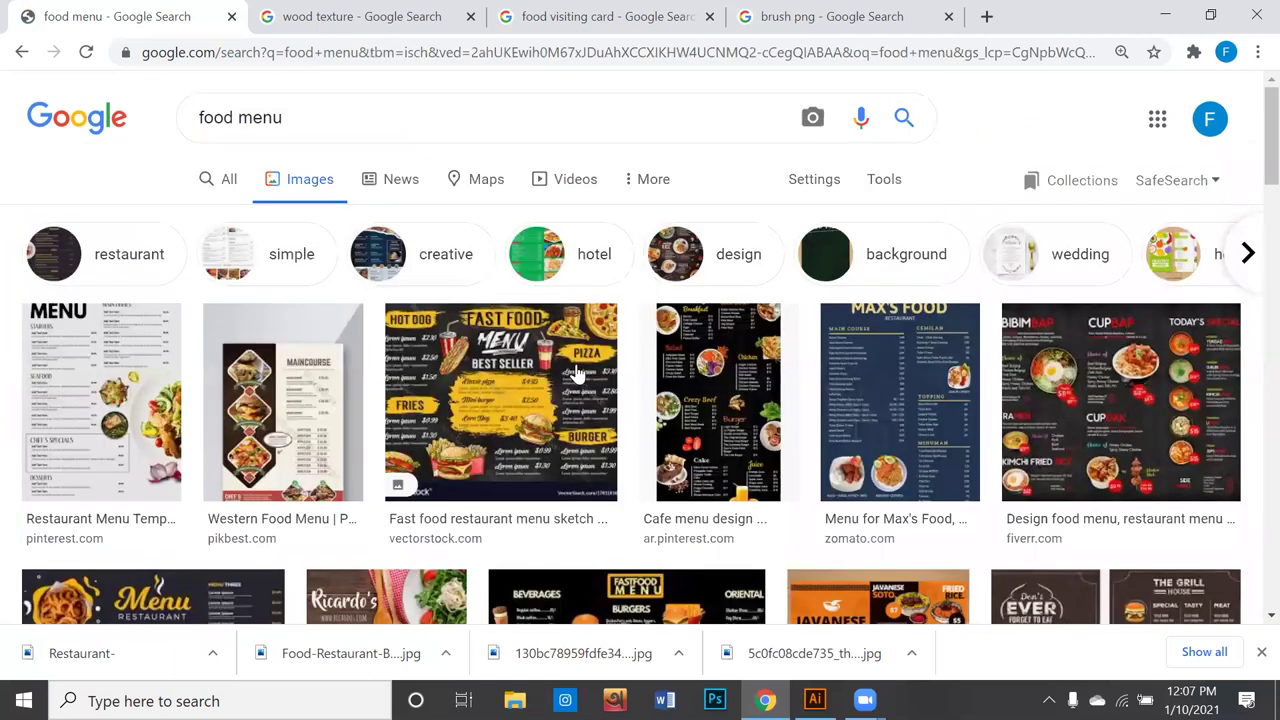
{"action": "scroll", "coordinate": [585, 360], "scroll_direction": "down", "scroll_amount": 2}
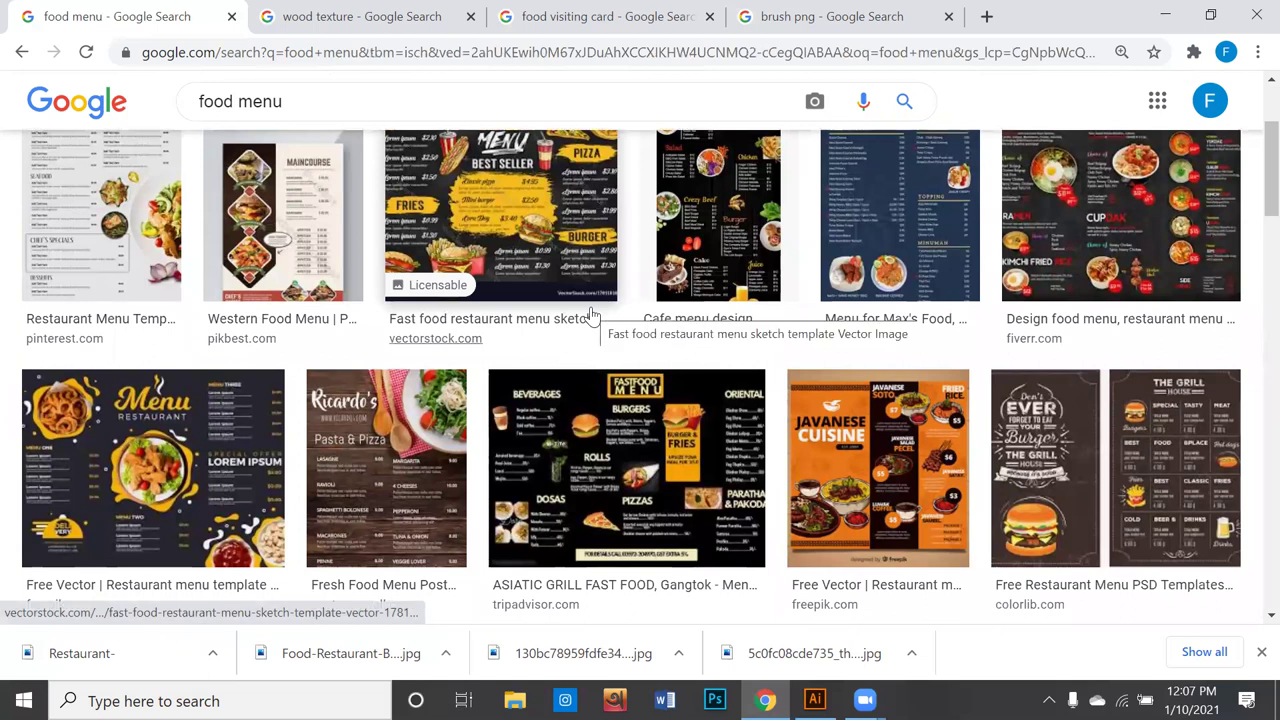
{"action": "left_click", "coordinate": [383, 462]}
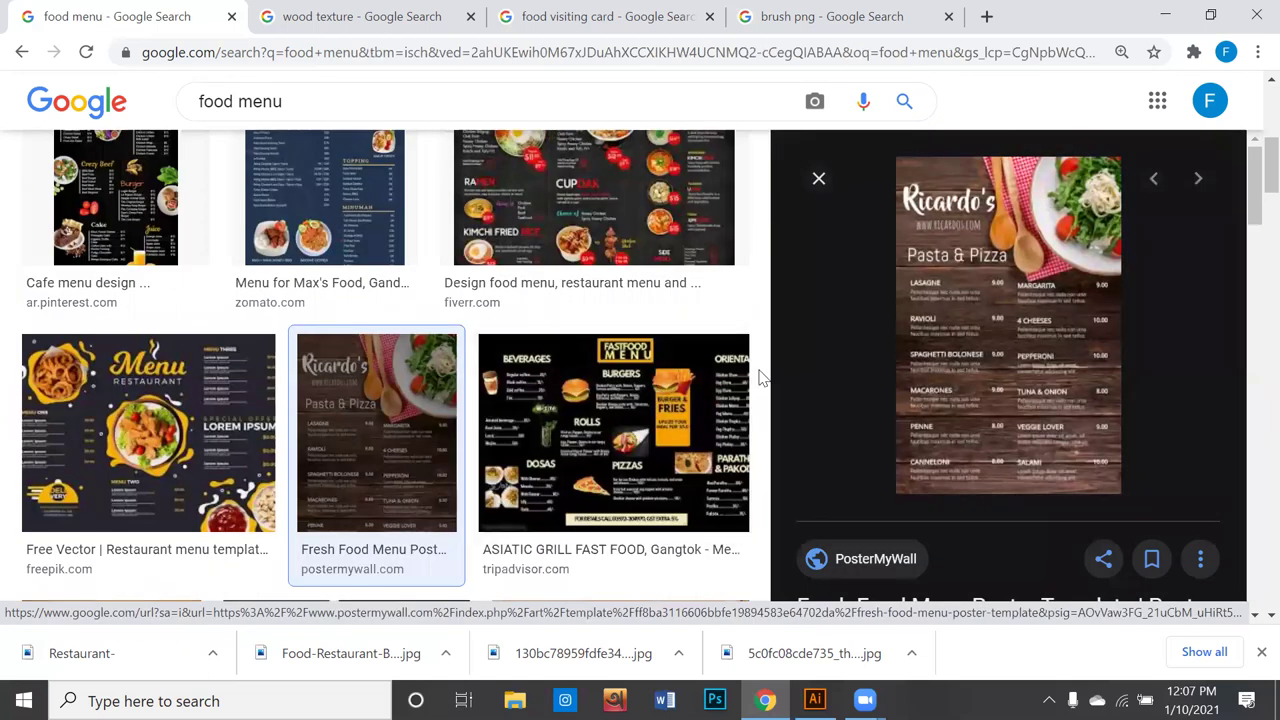
{"action": "right_click", "coordinate": [959, 337]}
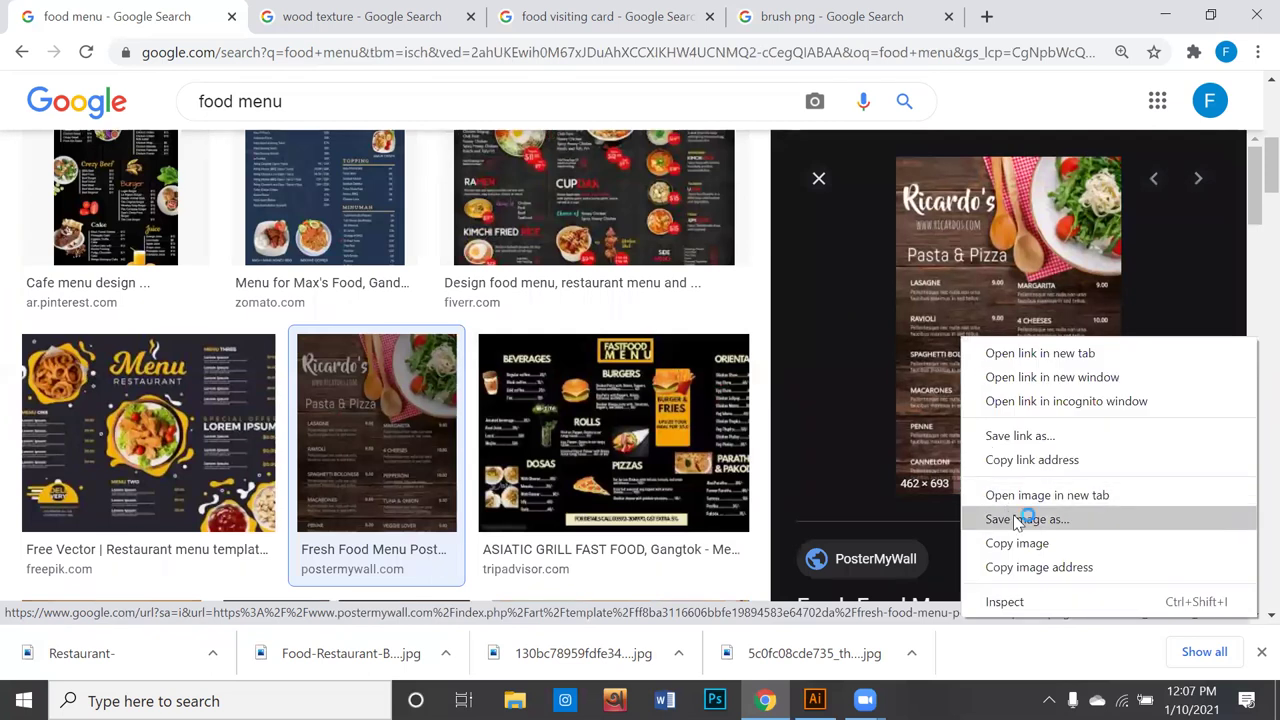
{"action": "left_click", "coordinate": [1017, 521]}
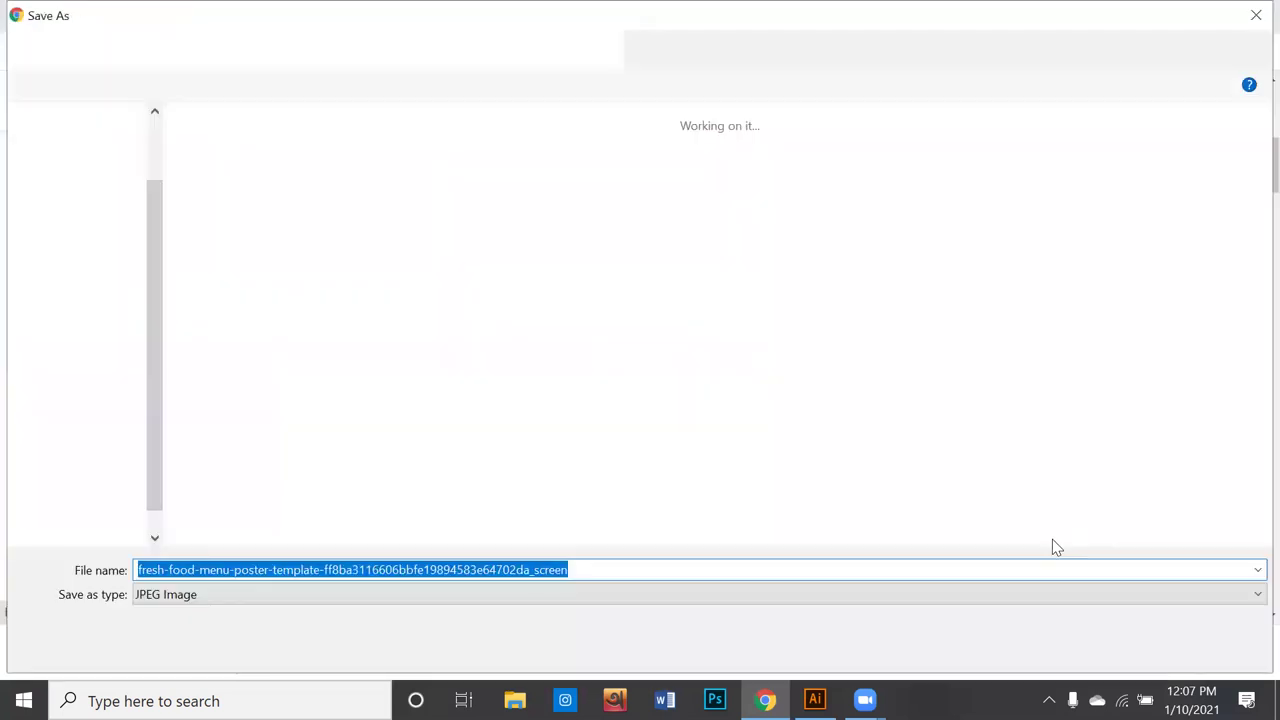
{"action": "left_click", "coordinate": [1101, 650]}
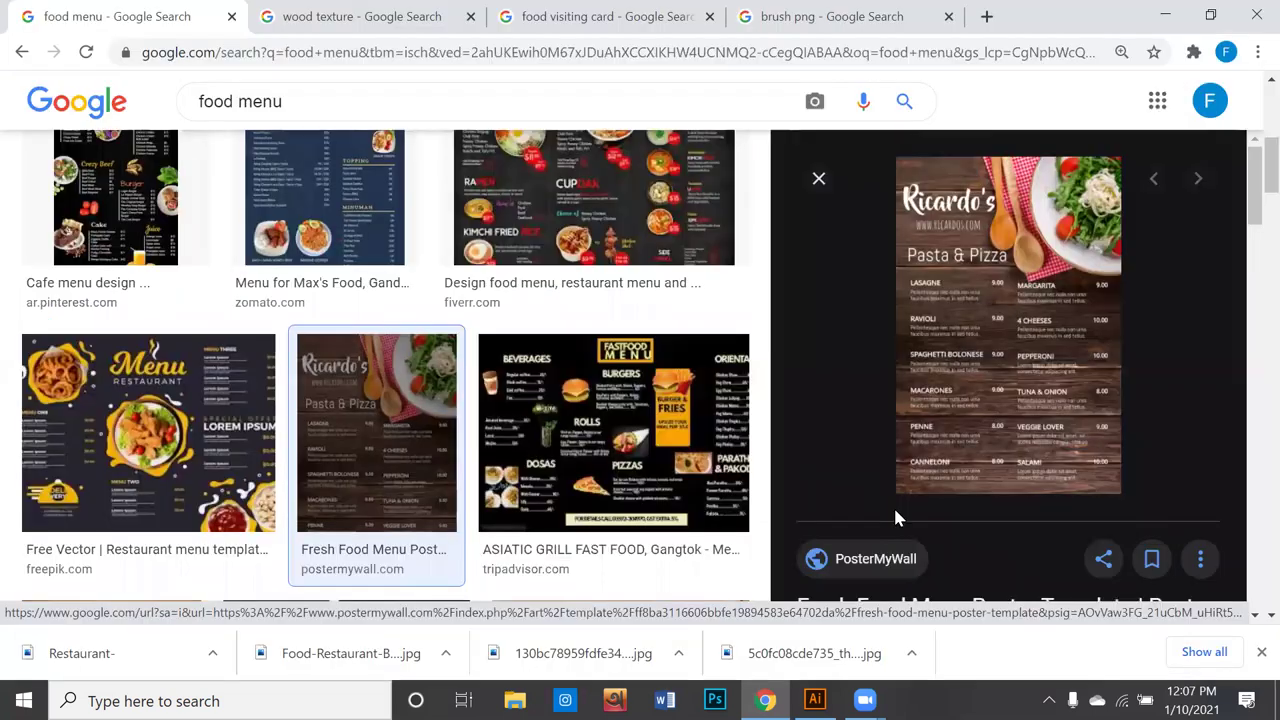
Step: Preview the Restaurant Menu for Small Business image further down the results
{"action": "scroll", "coordinate": [893, 505], "scroll_direction": "down", "scroll_amount": 5}
{"action": "scroll", "coordinate": [897, 515], "scroll_direction": "down", "scroll_amount": 2}
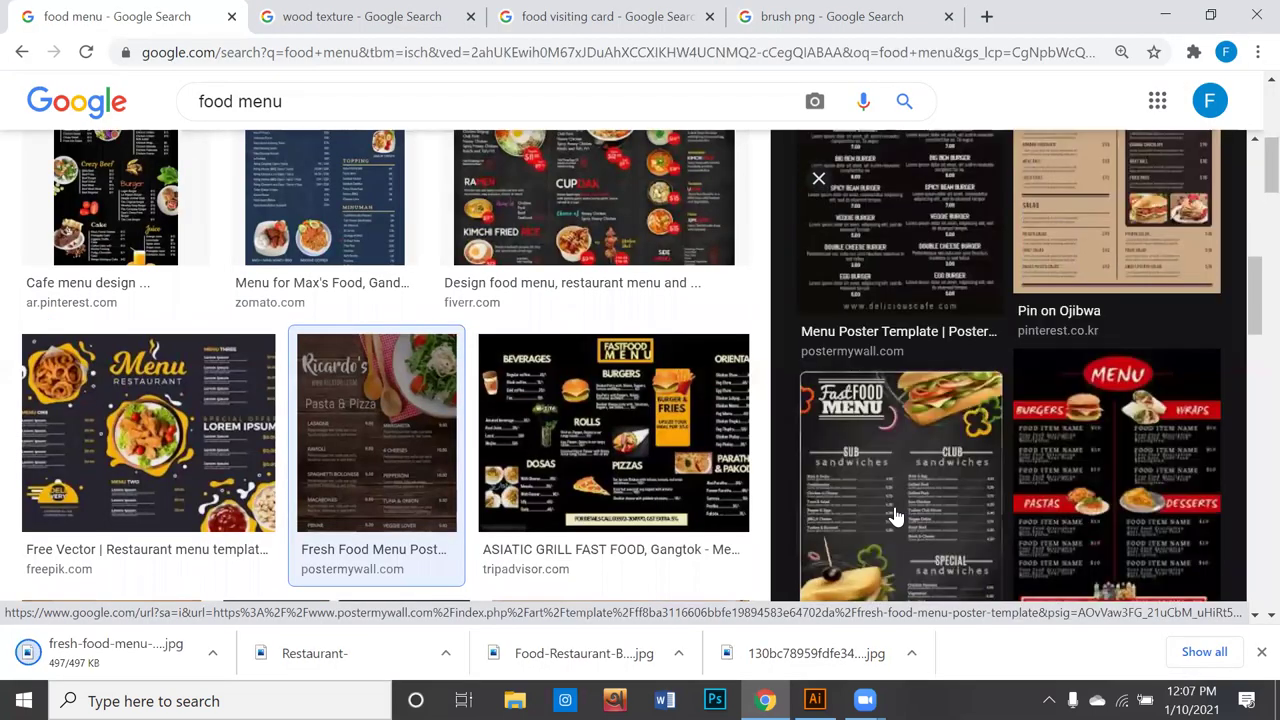
{"action": "scroll", "coordinate": [897, 515], "scroll_direction": "down", "scroll_amount": 1}
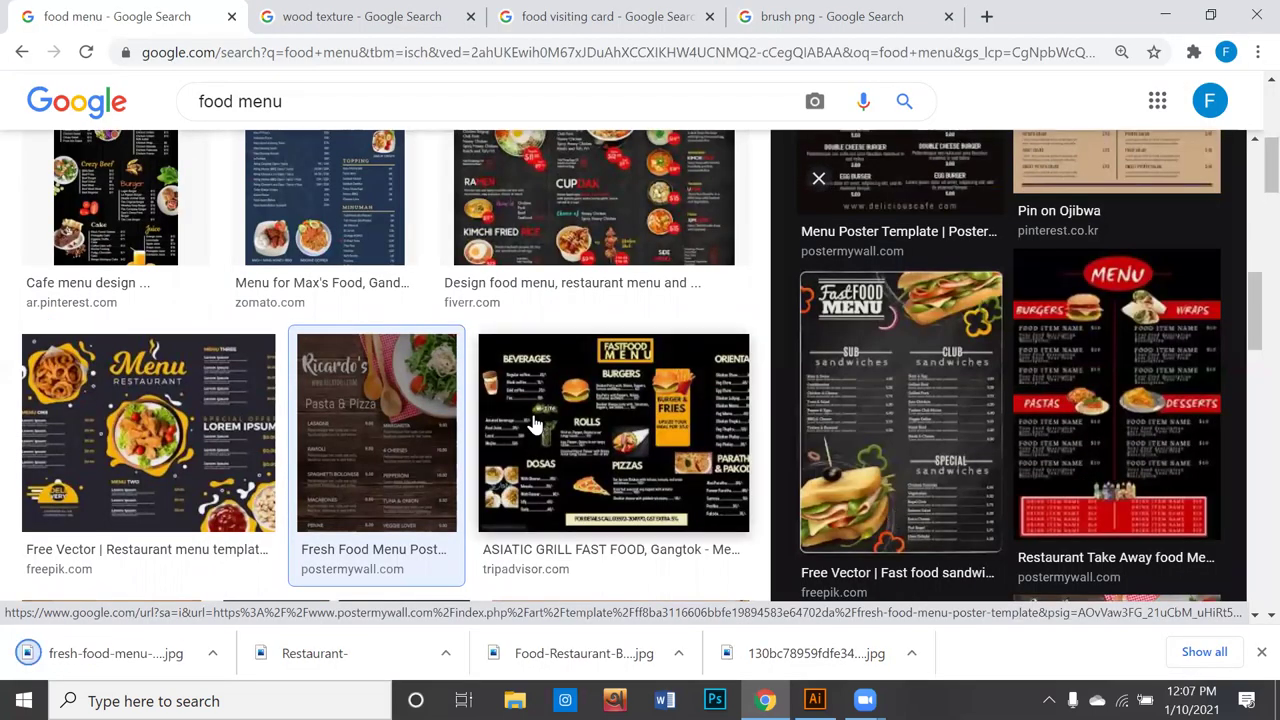
{"action": "scroll", "coordinate": [556, 421], "scroll_direction": "down", "scroll_amount": 1}
{"action": "scroll", "coordinate": [556, 421], "scroll_direction": "down", "scroll_amount": 2}
{"action": "scroll", "coordinate": [556, 421], "scroll_direction": "down", "scroll_amount": 2}
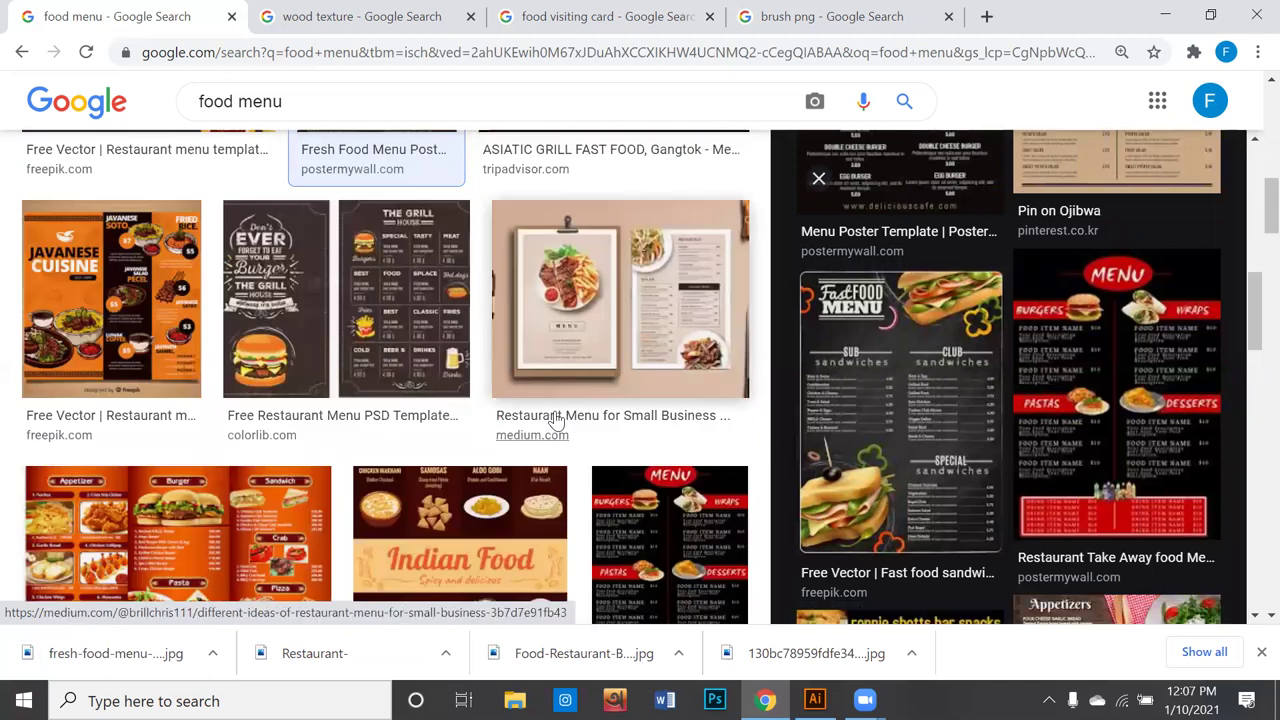
{"action": "left_click", "coordinate": [598, 300]}
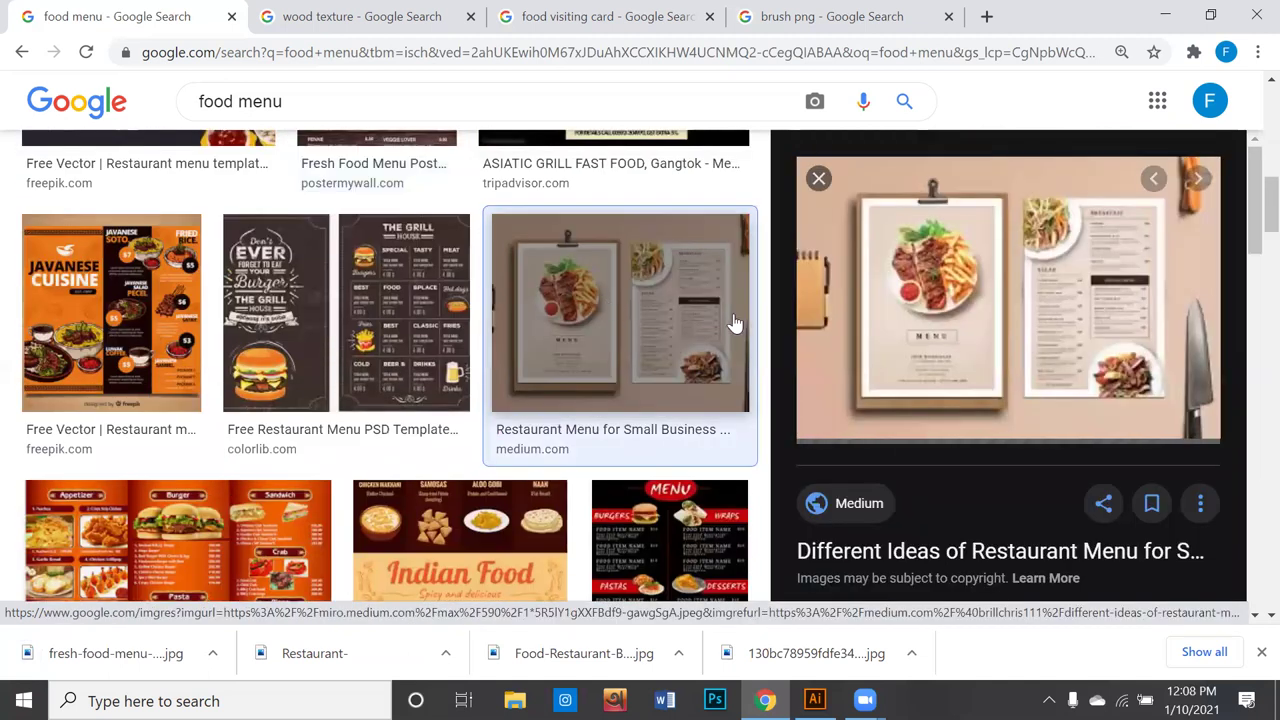
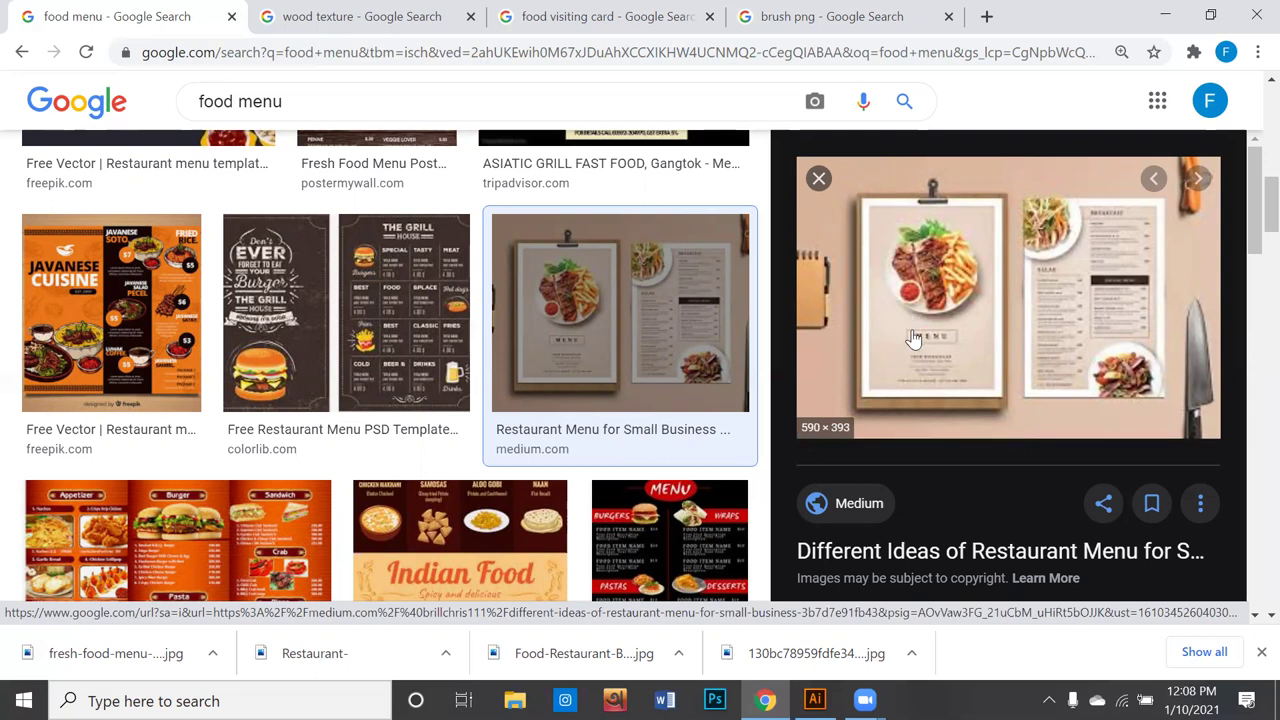
Step: Save the restaurant menu image from the results to the folder
{"action": "right_click", "coordinate": [917, 270]}
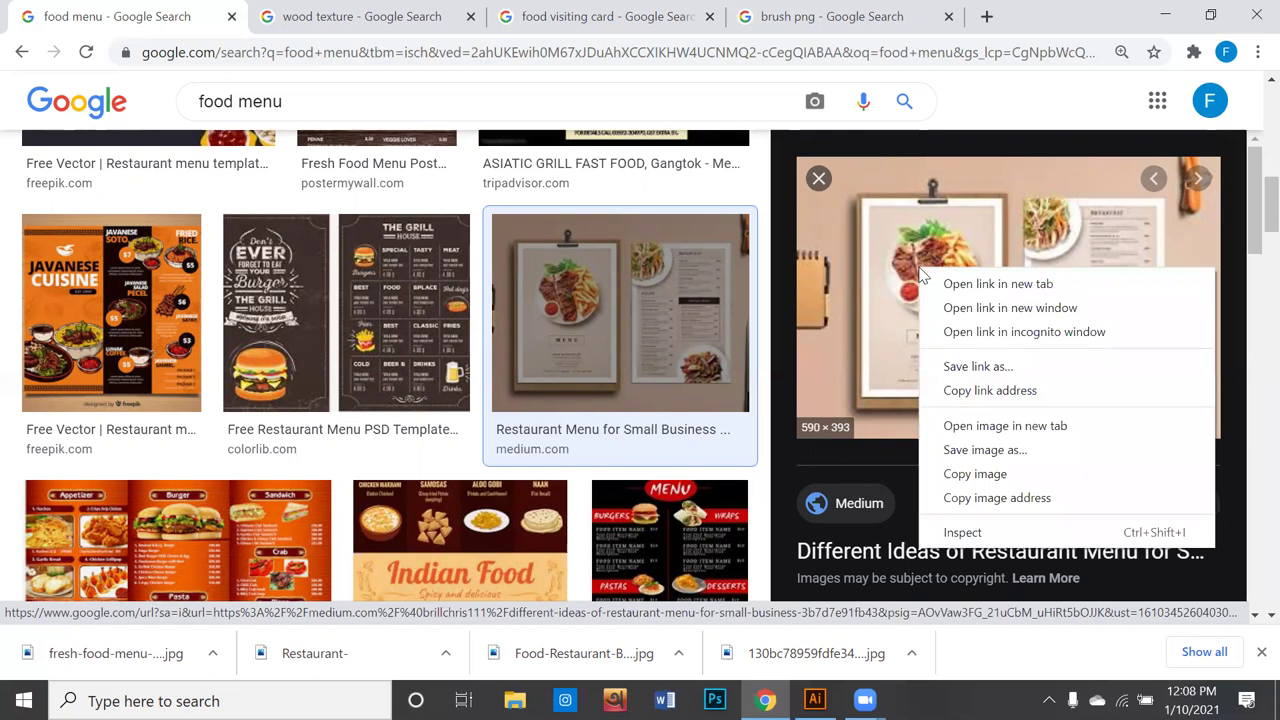
{"action": "left_click", "coordinate": [955, 451]}
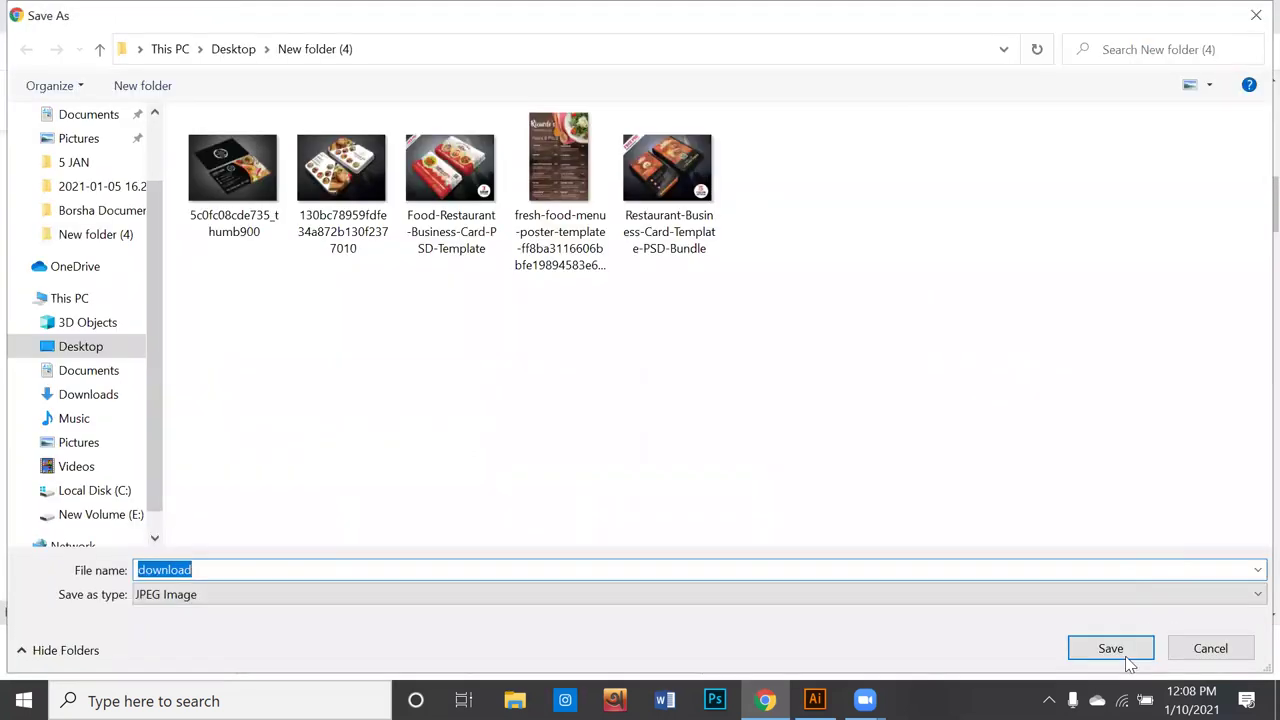
{"action": "left_click", "coordinate": [1114, 640]}
Step: Preview and save the Western Food Menu image
{"action": "scroll", "coordinate": [1063, 484], "scroll_direction": "down", "scroll_amount": 5}
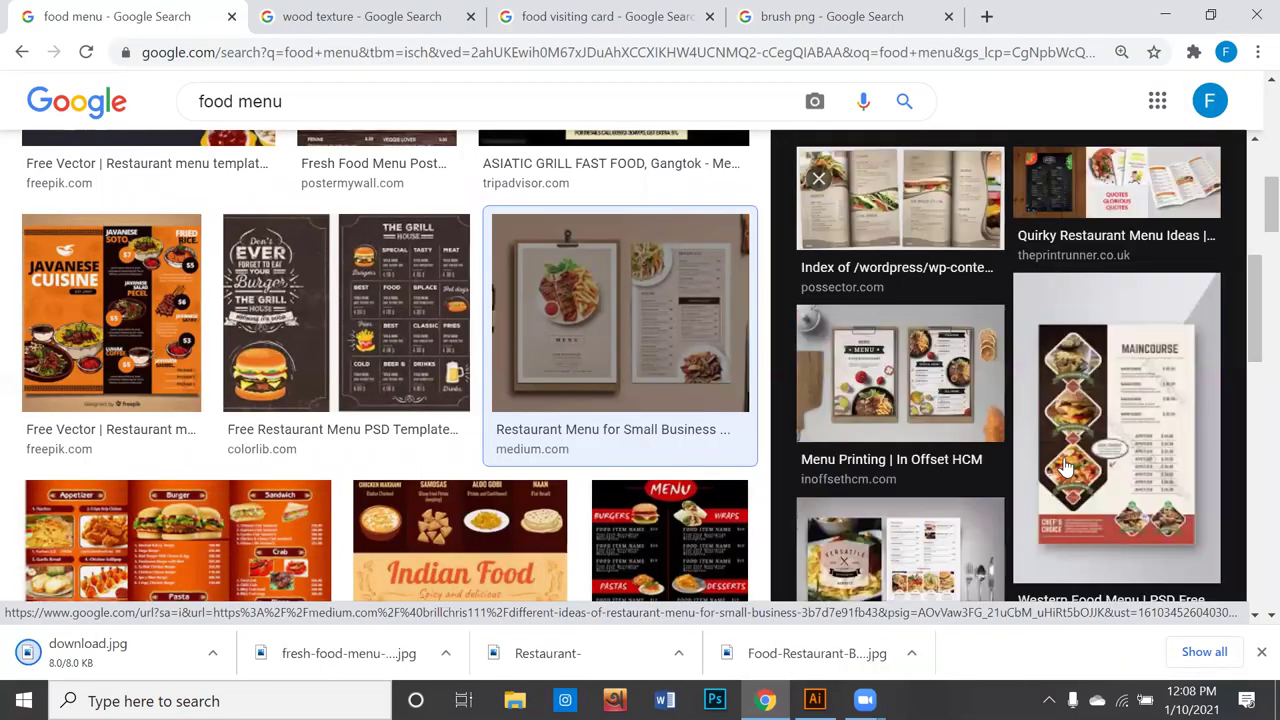
{"action": "left_click", "coordinate": [1085, 430]}
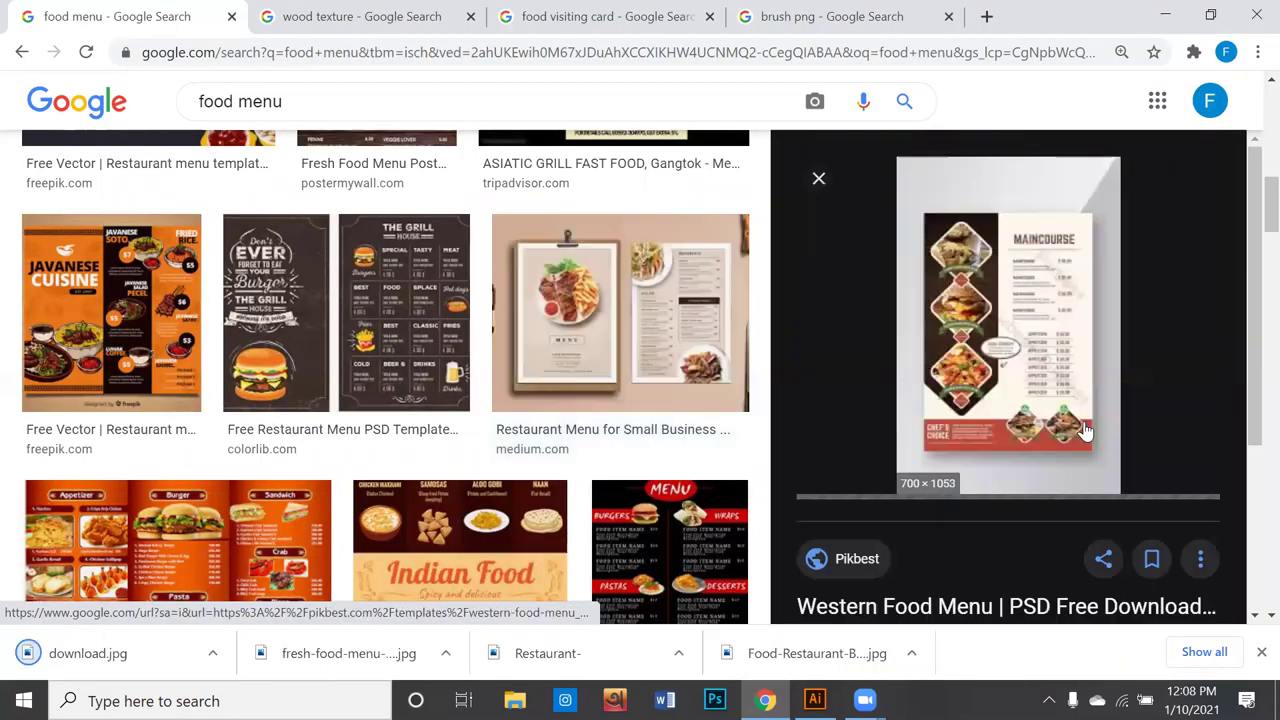
{"action": "right_click", "coordinate": [1025, 299]}
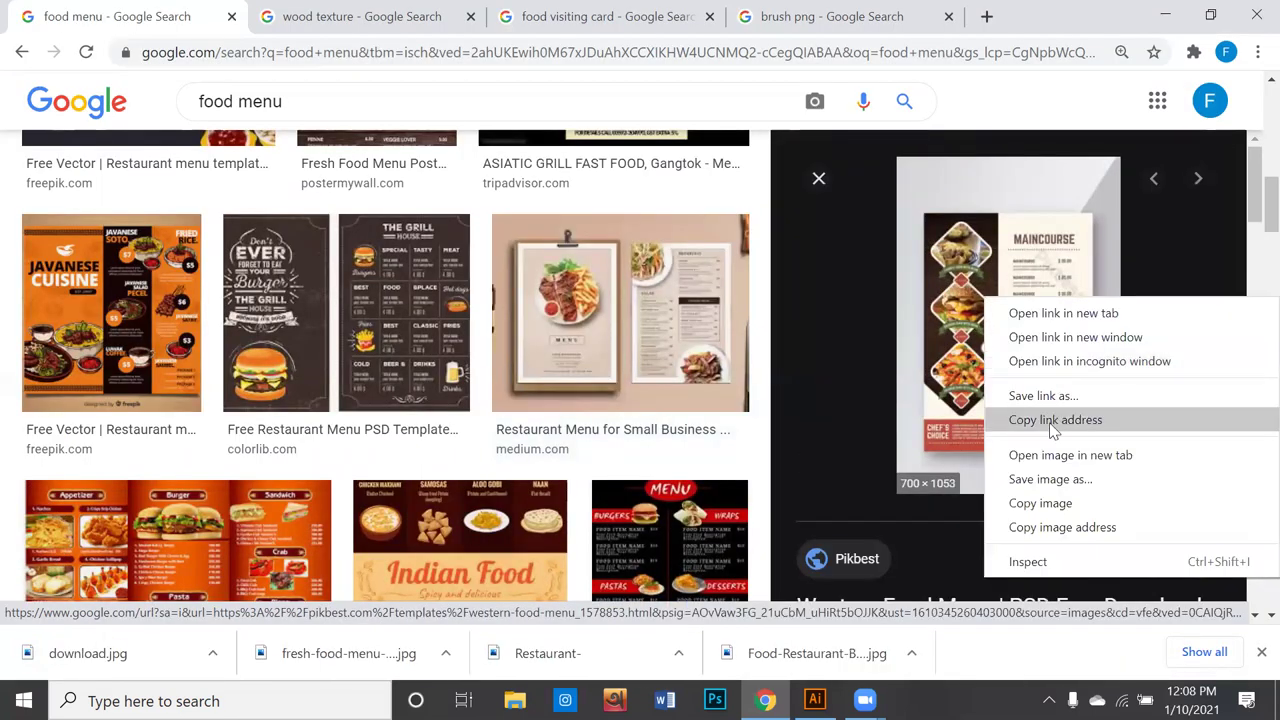
{"action": "left_click", "coordinate": [1064, 480]}
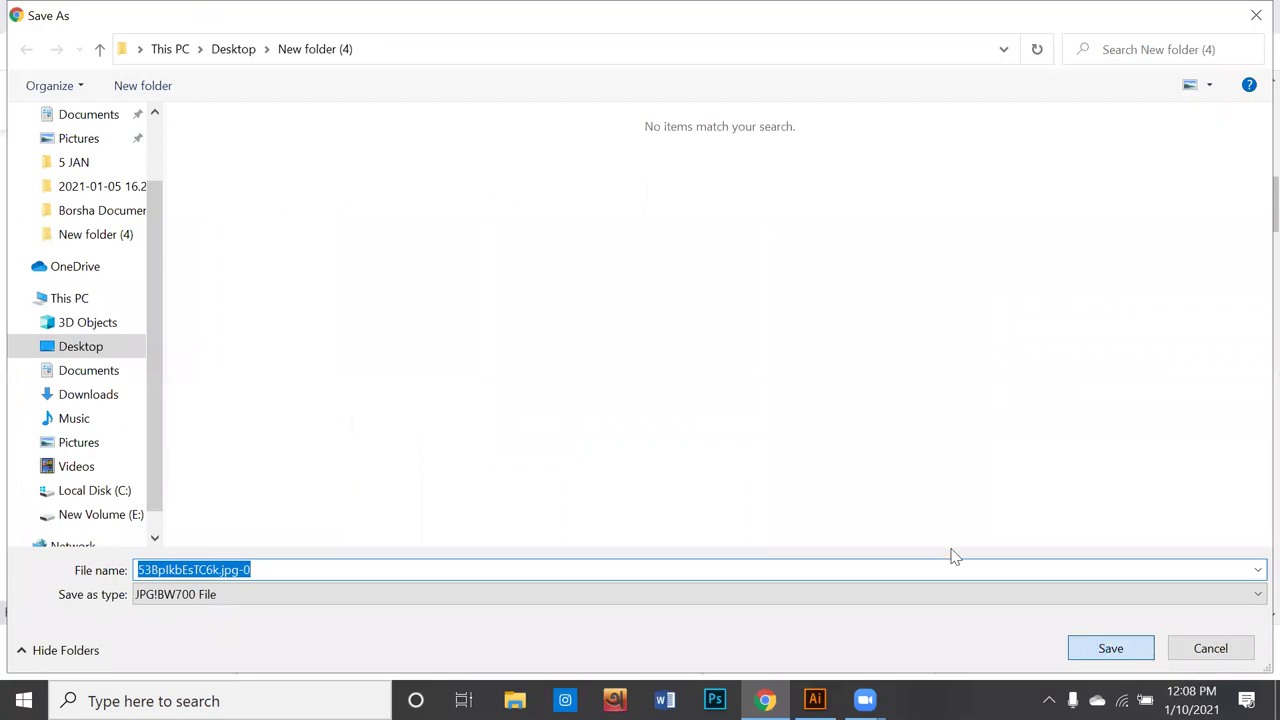
{"action": "key", "text": "Return"}
Step: Preview the Menu Printing | In Offset HCM image, copy it, and start saving it
{"action": "scroll", "coordinate": [952, 556], "scroll_direction": "down", "scroll_amount": 3}
{"action": "scroll", "coordinate": [935, 480], "scroll_direction": "down", "scroll_amount": 2}
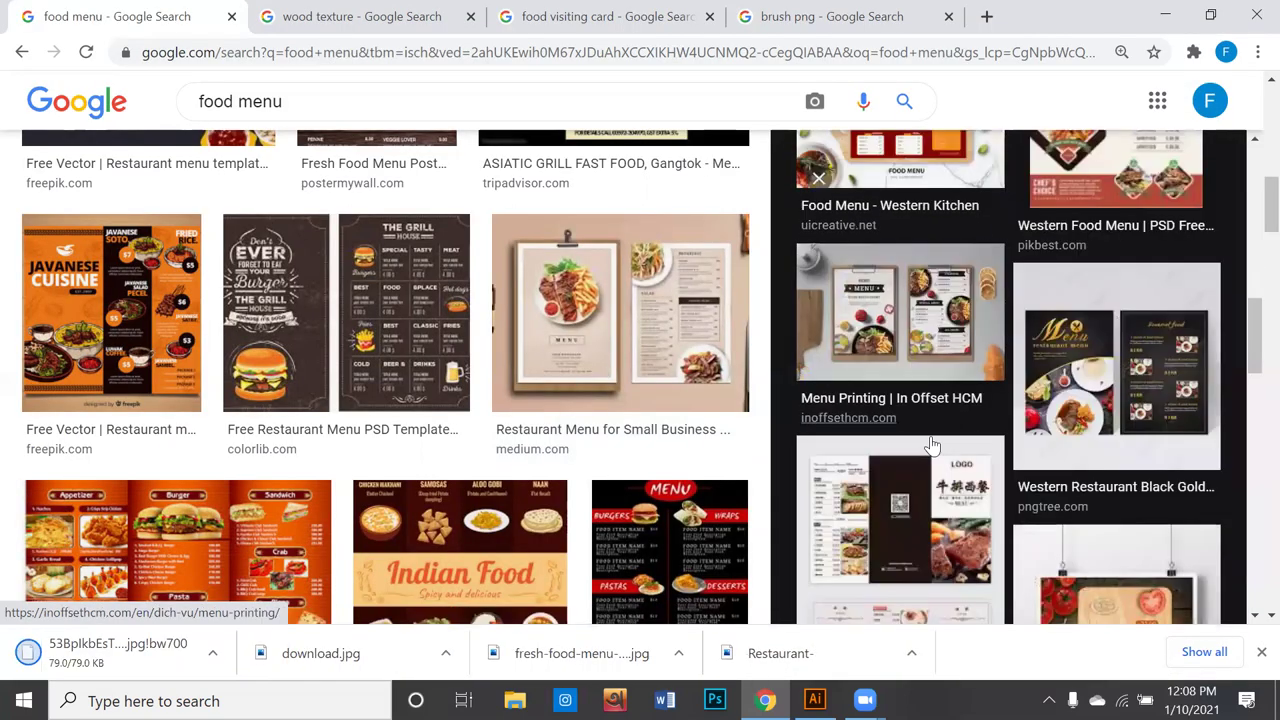
{"action": "left_click", "coordinate": [917, 363]}
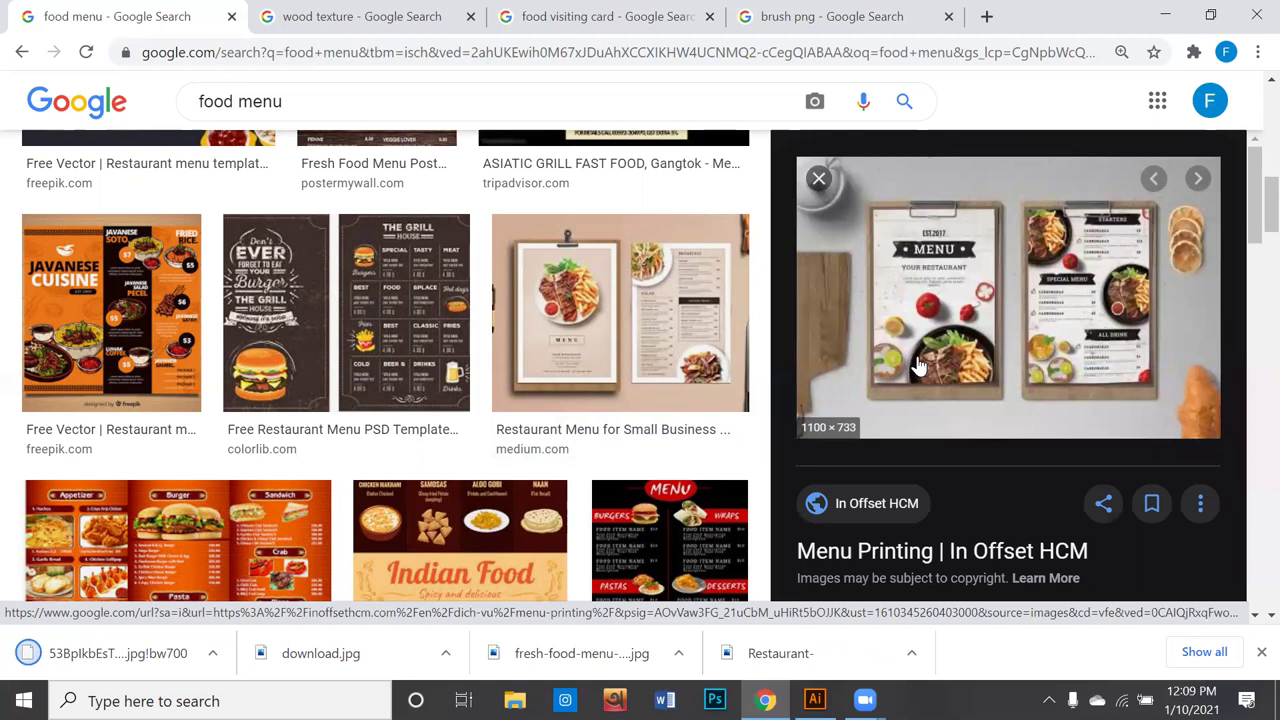
{"action": "right_click", "coordinate": [929, 304]}
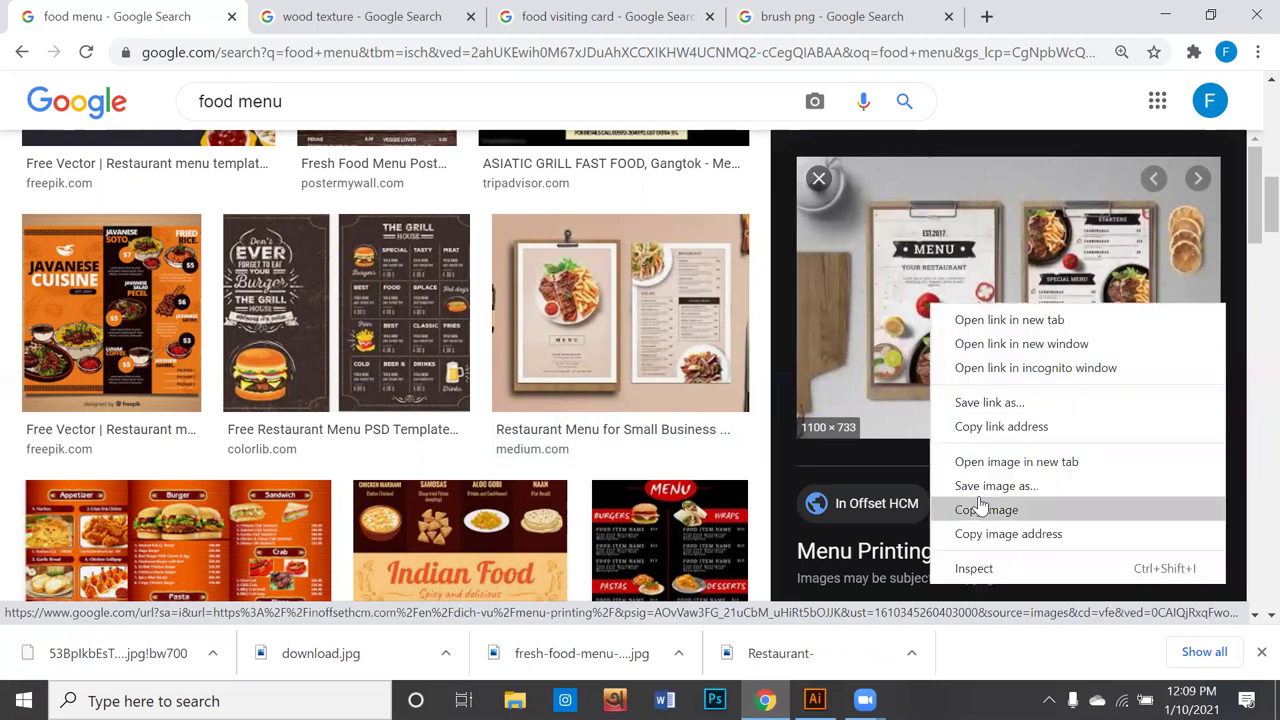
{"action": "left_click", "coordinate": [982, 508]}
{"action": "right_click", "coordinate": [882, 254]}
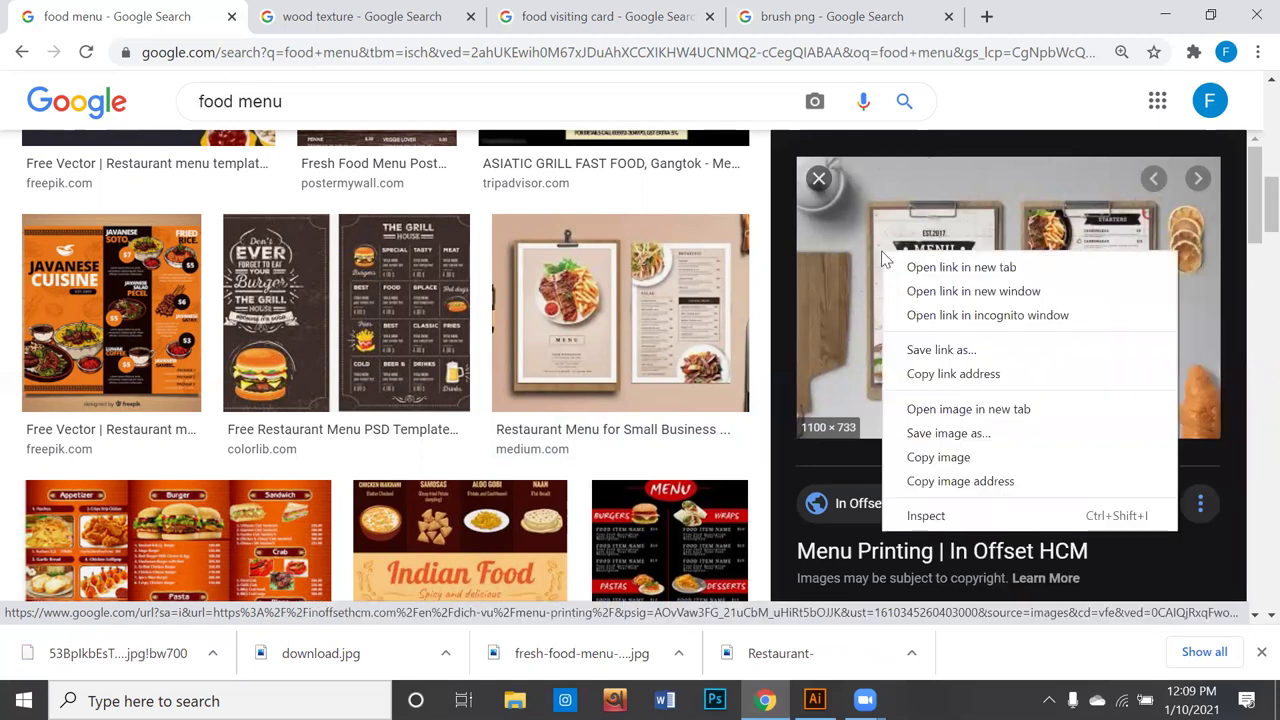
{"action": "left_click", "coordinate": [938, 433]}
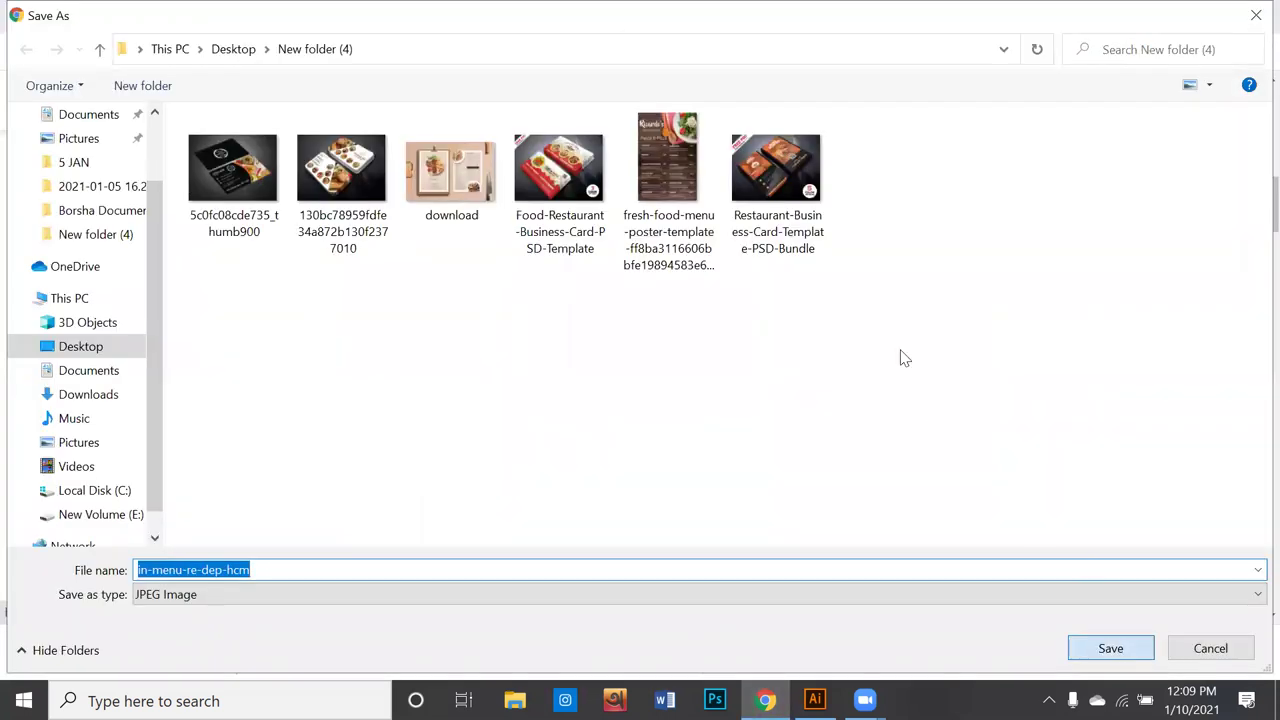
Step: Save the Menu Printing image, then the FAST FOOD restaurant menu image, as JPEGs
{"action": "key", "text": "Return"}
{"action": "scroll", "coordinate": [904, 358], "scroll_direction": "down", "scroll_amount": 3}
{"action": "scroll", "coordinate": [904, 358], "scroll_direction": "down", "scroll_amount": 2}
{"action": "scroll", "coordinate": [904, 358], "scroll_direction": "down", "scroll_amount": 2}
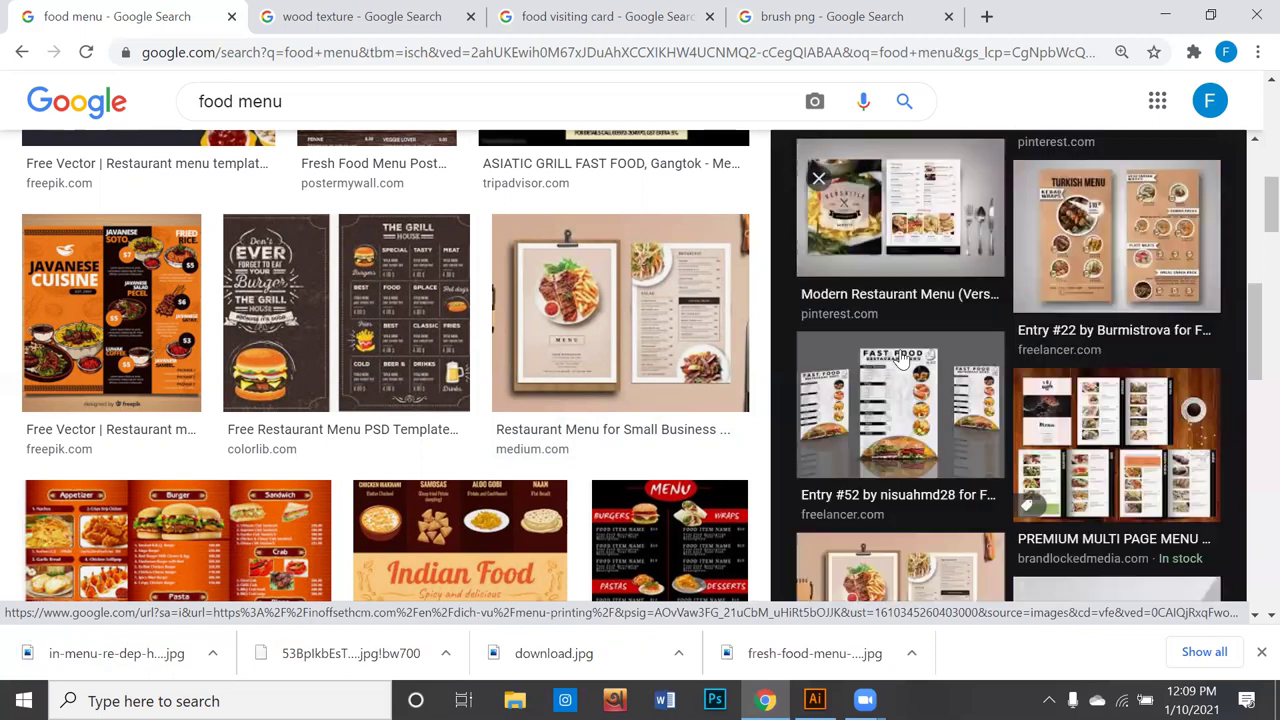
{"action": "left_click", "coordinate": [898, 322]}
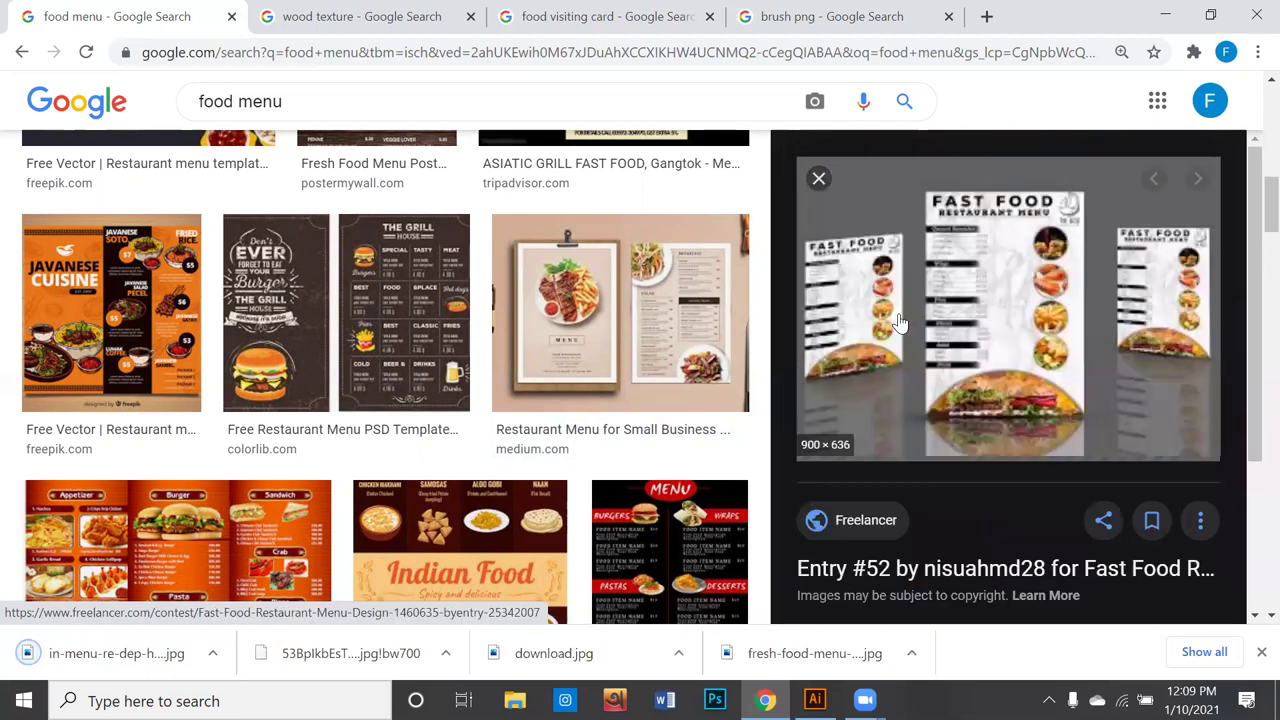
{"action": "right_click", "coordinate": [1030, 308]}
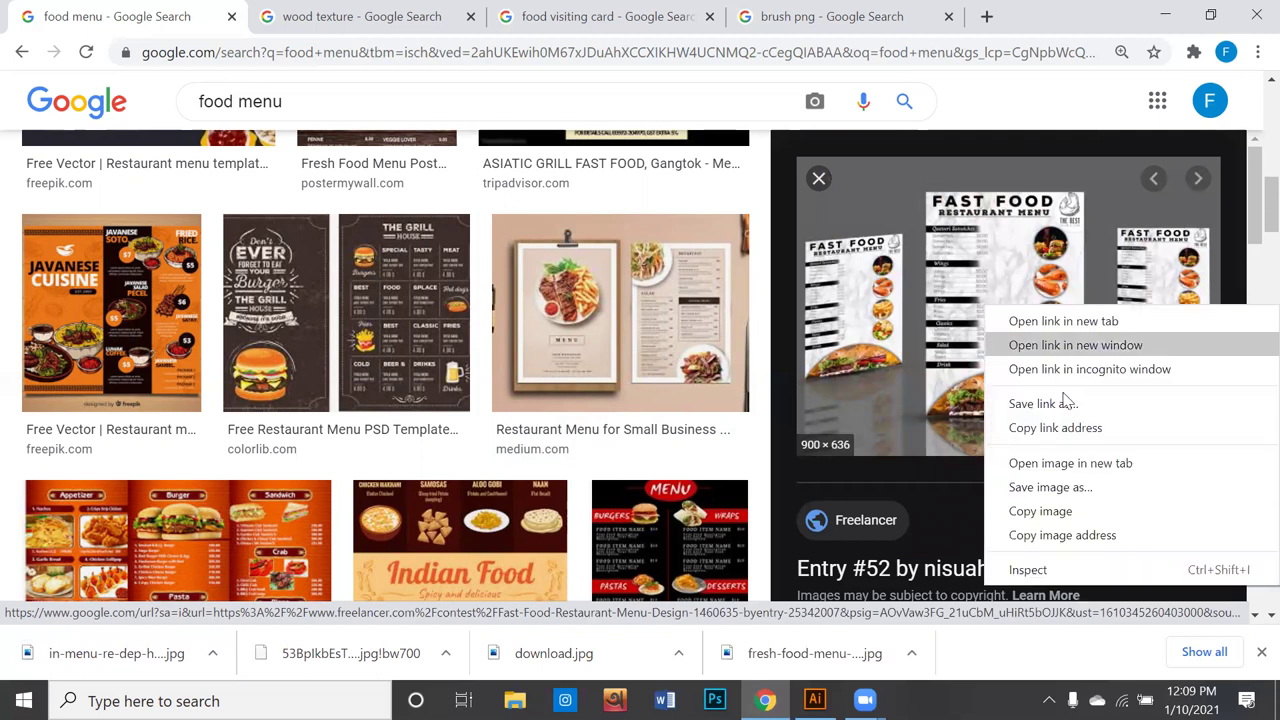
{"action": "left_click", "coordinate": [1049, 487]}
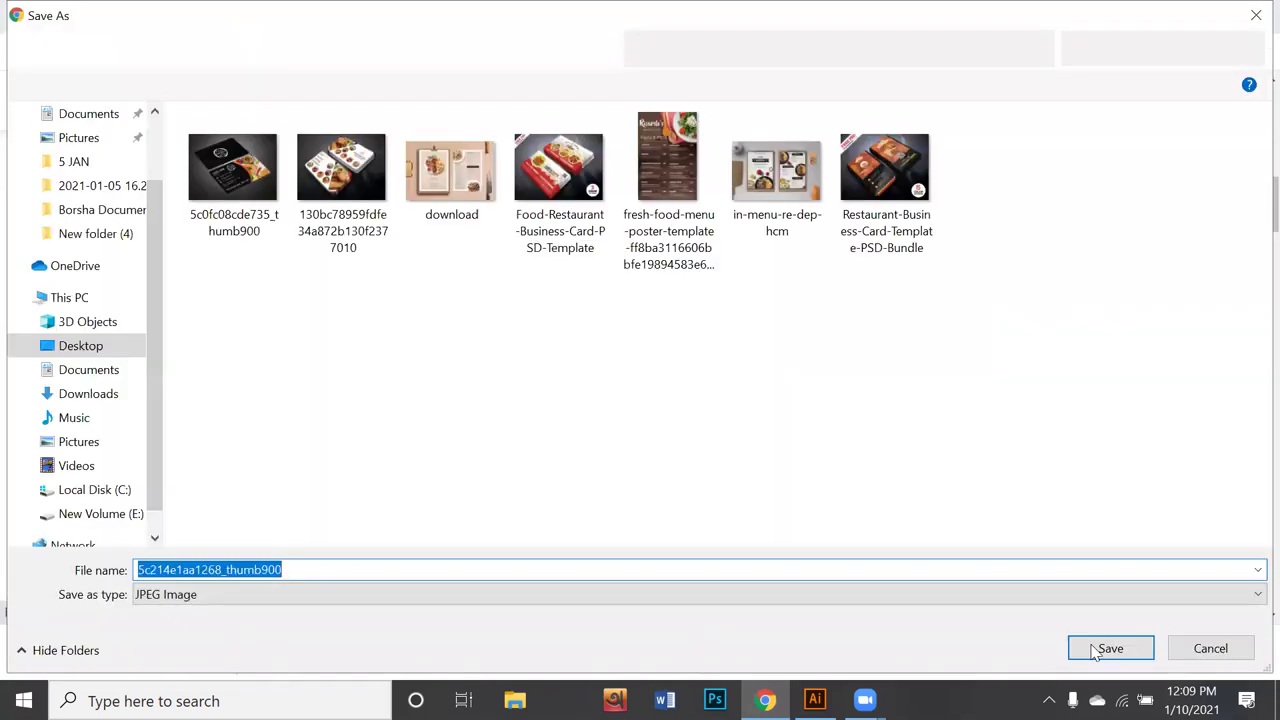
{"action": "key", "text": "Return"}
Step: Scroll further through the results and preview the yellow Food Menu image
{"action": "scroll", "coordinate": [937, 506], "scroll_direction": "down", "scroll_amount": 2}
{"action": "scroll", "coordinate": [952, 507], "scroll_direction": "down", "scroll_amount": 2}
{"action": "scroll", "coordinate": [955, 508], "scroll_direction": "down", "scroll_amount": 2}
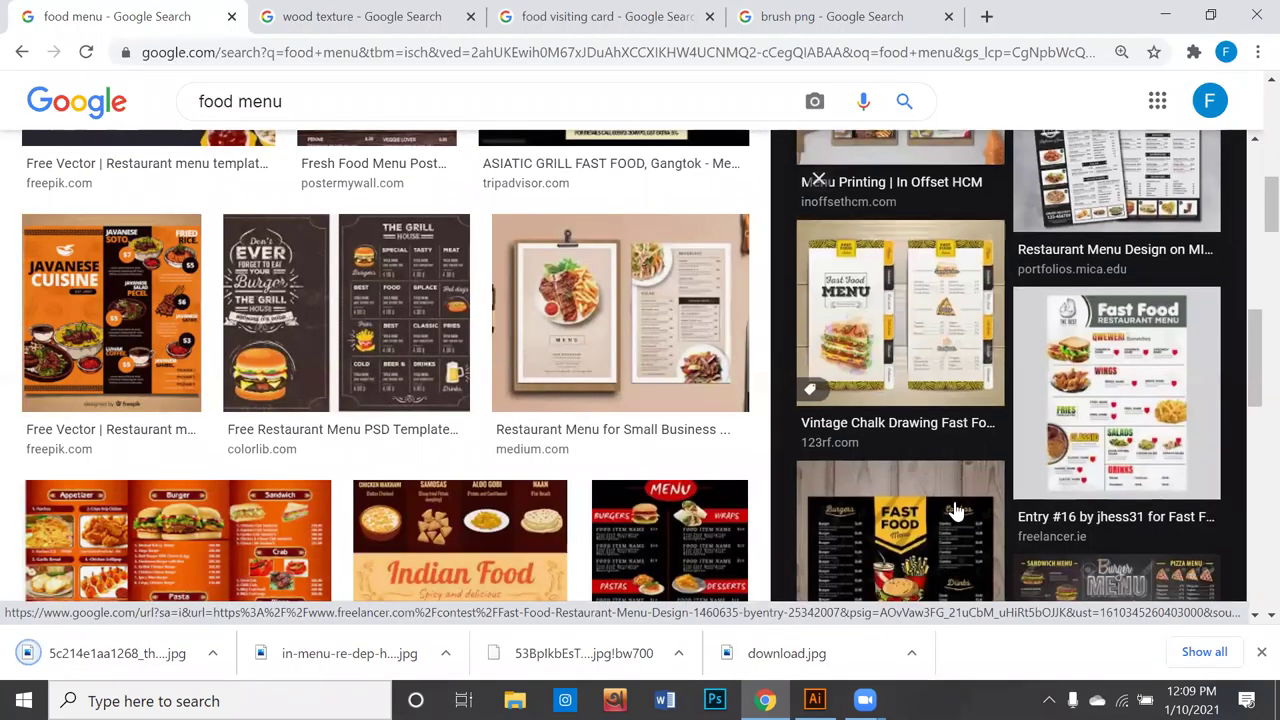
{"action": "scroll", "coordinate": [958, 509], "scroll_direction": "down", "scroll_amount": 2}
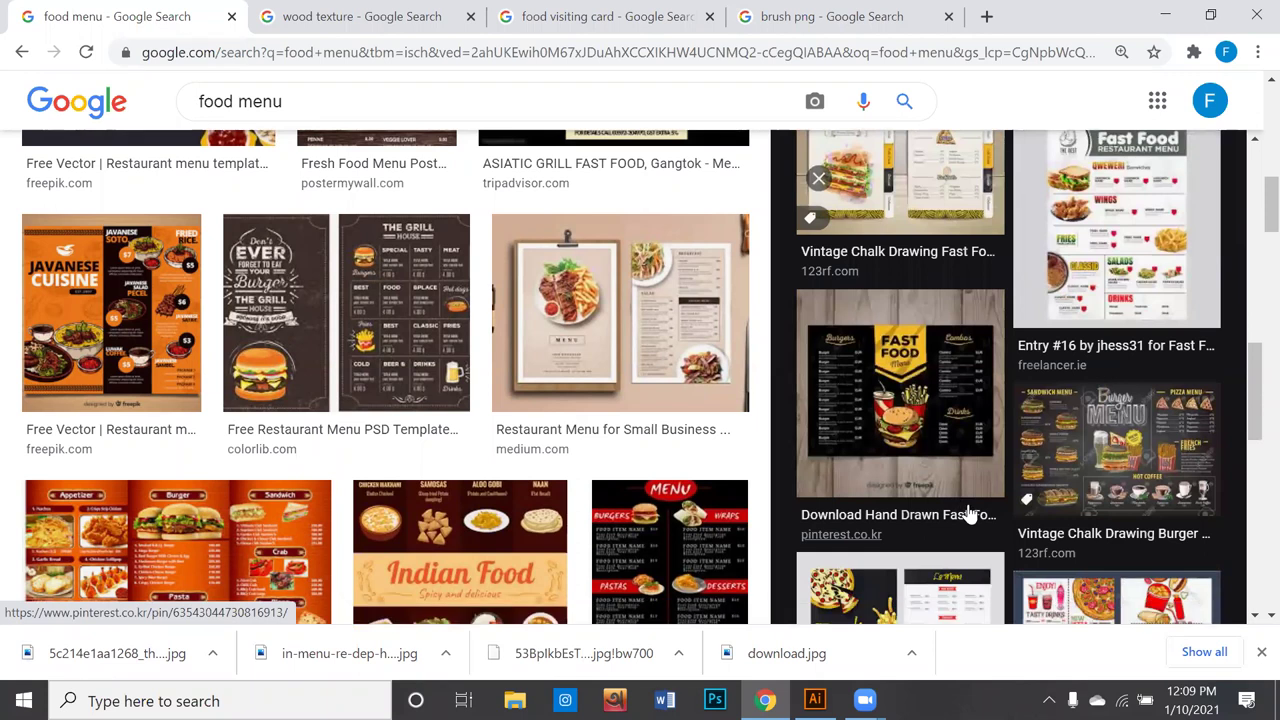
{"action": "scroll", "coordinate": [960, 507], "scroll_direction": "down", "scroll_amount": 3}
{"action": "scroll", "coordinate": [963, 505], "scroll_direction": "down", "scroll_amount": 1}
{"action": "scroll", "coordinate": [963, 503], "scroll_direction": "down", "scroll_amount": 1}
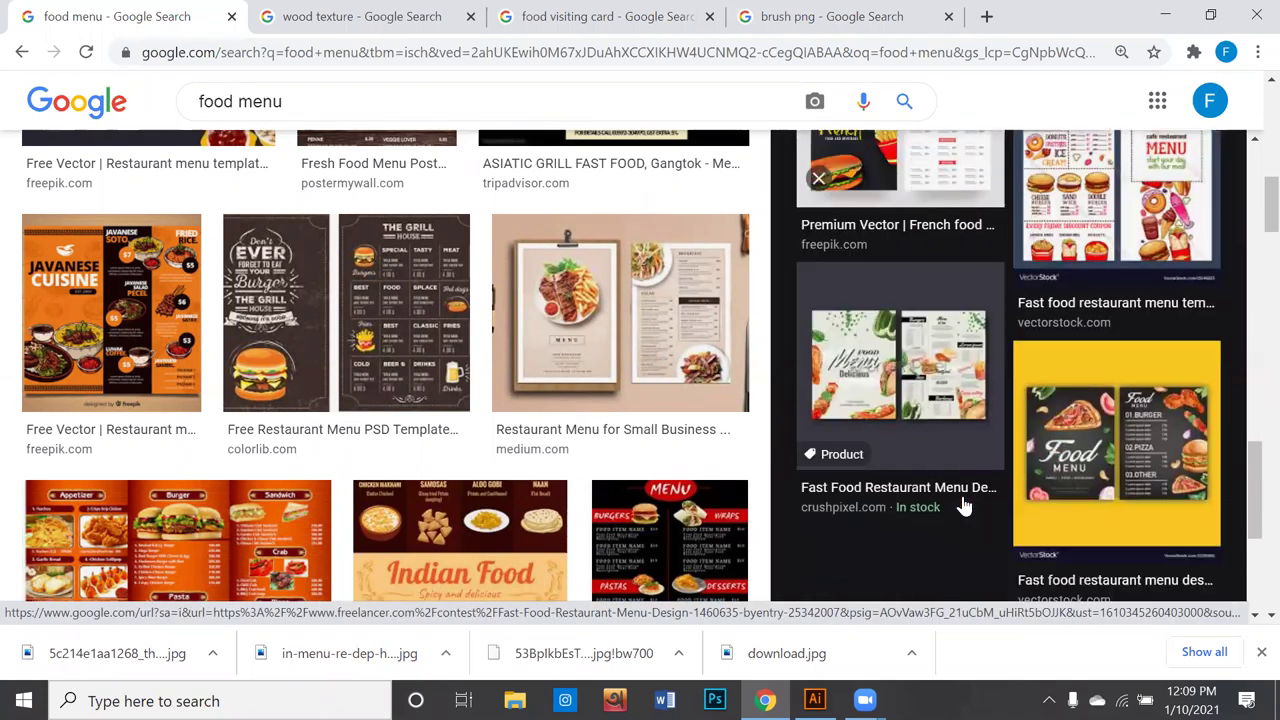
{"action": "scroll", "coordinate": [962, 501], "scroll_direction": "down", "scroll_amount": 1}
{"action": "scroll", "coordinate": [963, 500], "scroll_direction": "down", "scroll_amount": 1}
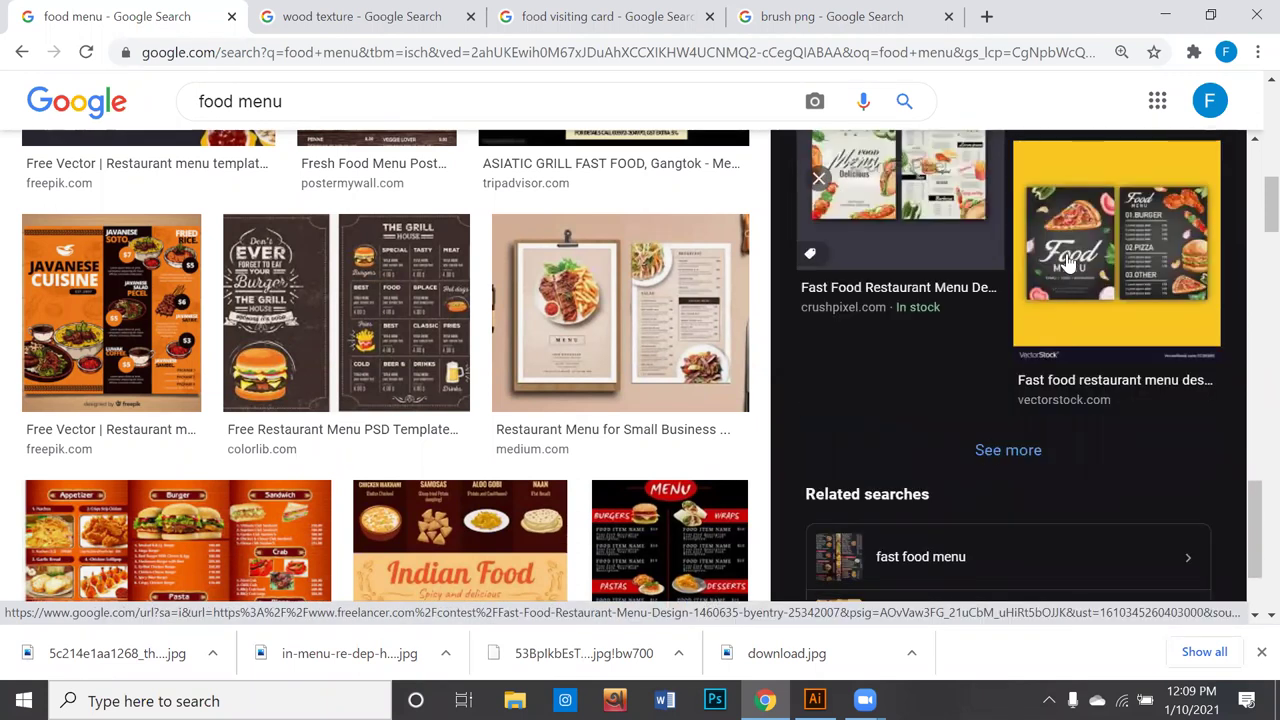
{"action": "left_click", "coordinate": [1065, 290]}
Step: Scroll on and preview the Food & Drink menu image
{"action": "scroll", "coordinate": [1065, 340], "scroll_direction": "down", "scroll_amount": 1}
{"action": "scroll", "coordinate": [1065, 345], "scroll_direction": "down", "scroll_amount": 2}
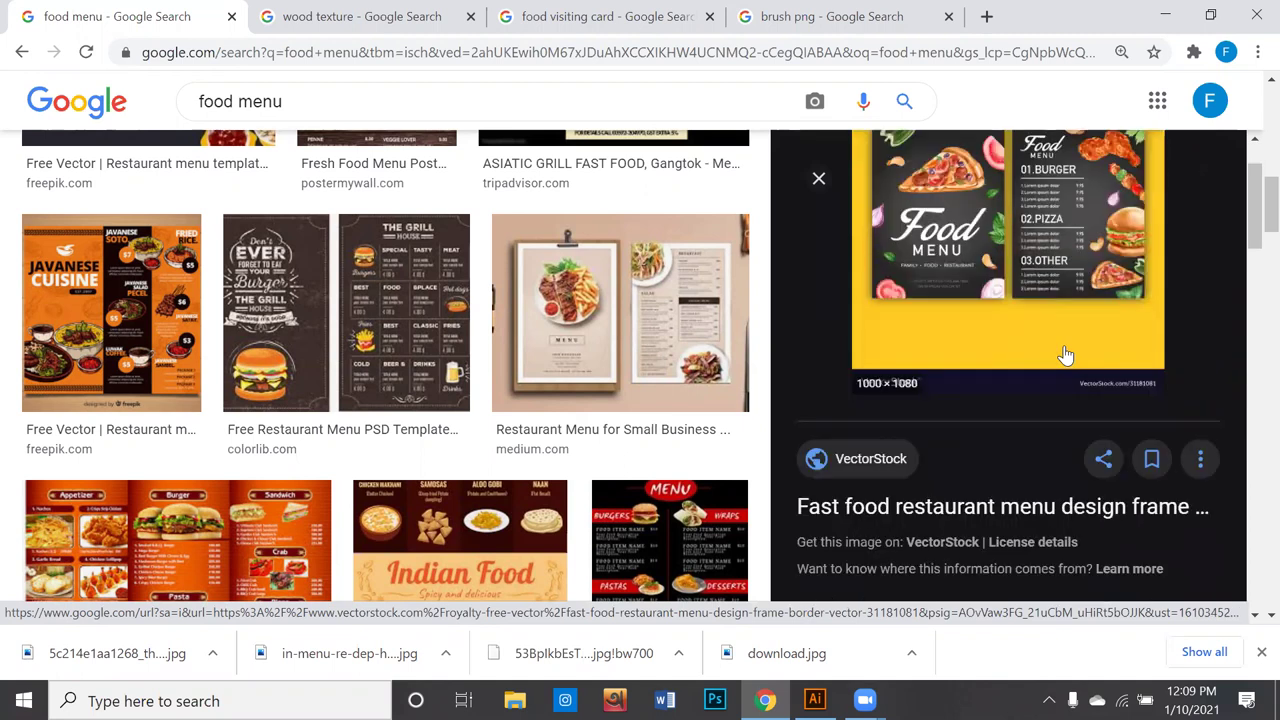
{"action": "scroll", "coordinate": [1065, 350], "scroll_direction": "down", "scroll_amount": 2}
{"action": "scroll", "coordinate": [1065, 355], "scroll_direction": "down", "scroll_amount": 1}
{"action": "scroll", "coordinate": [1065, 355], "scroll_direction": "down", "scroll_amount": 1}
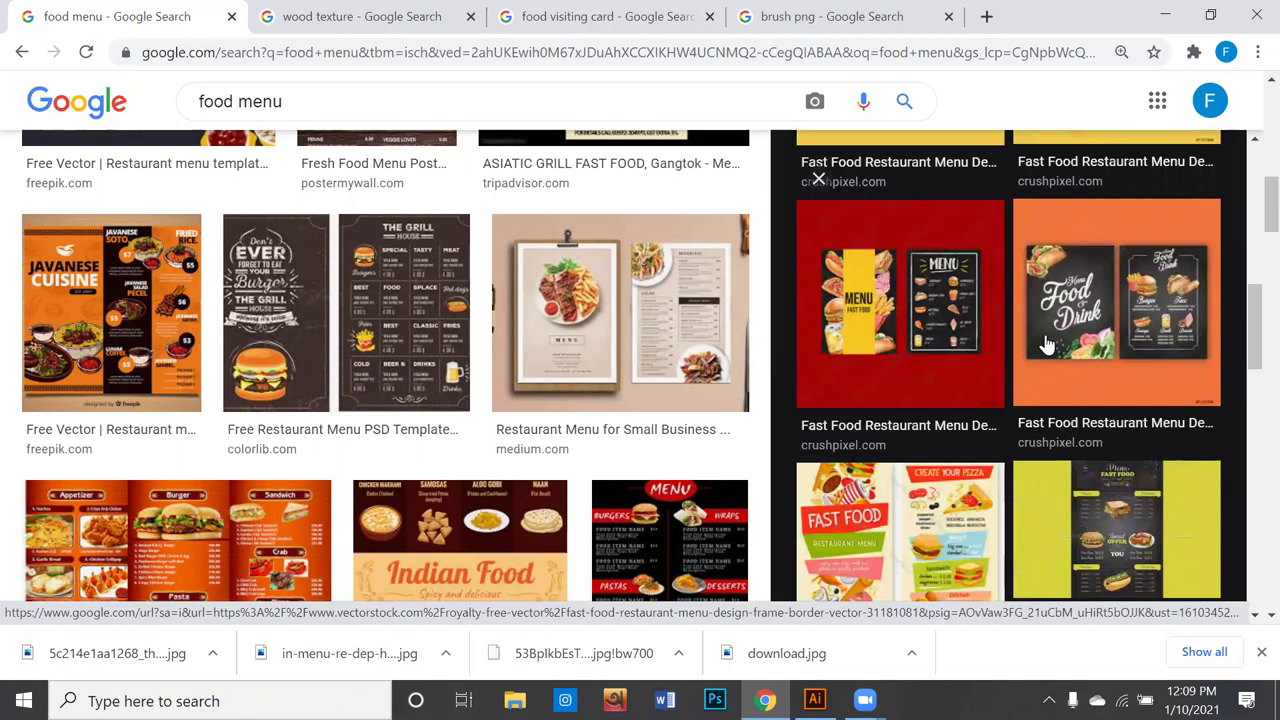
{"action": "left_click", "coordinate": [1045, 345]}
{"action": "scroll", "coordinate": [1048, 344], "scroll_direction": "down", "scroll_amount": 1}
{"action": "scroll", "coordinate": [1055, 342], "scroll_direction": "down", "scroll_amount": 4}
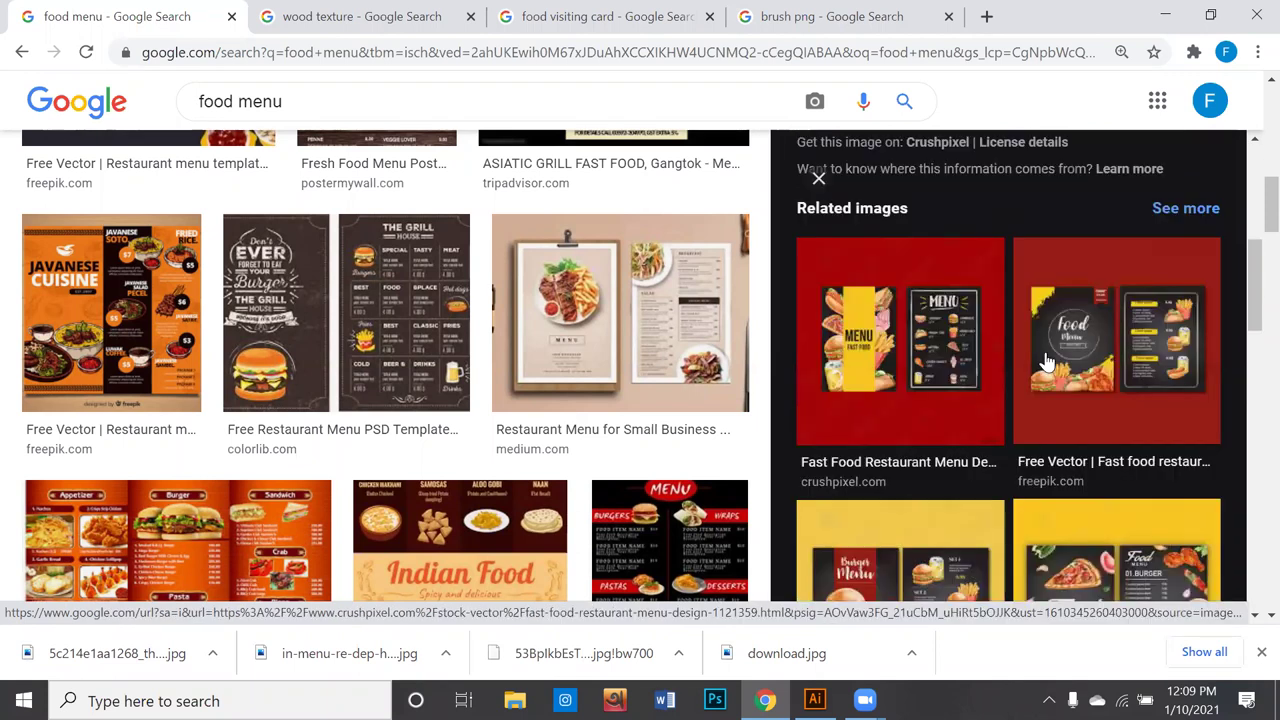
Step: Save the red Food Menu image as a JPEG into New folder (4)
{"action": "left_click", "coordinate": [1057, 341]}
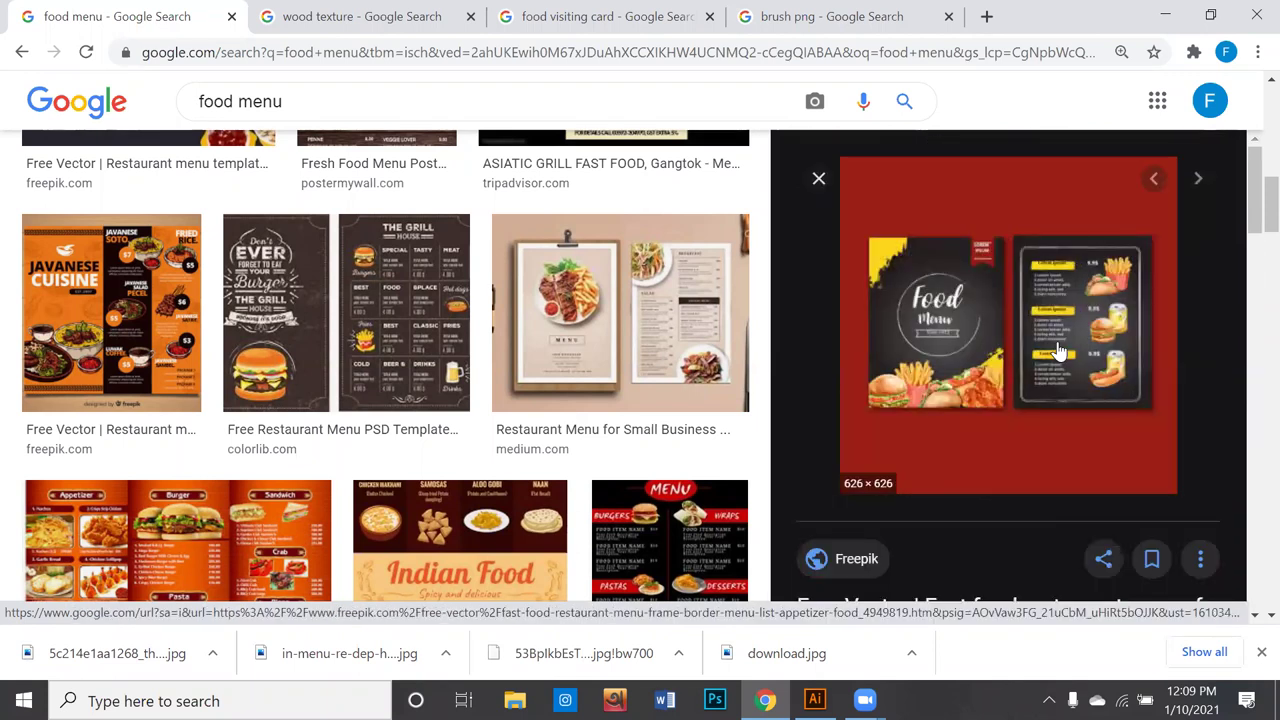
{"action": "right_click", "coordinate": [1012, 324]}
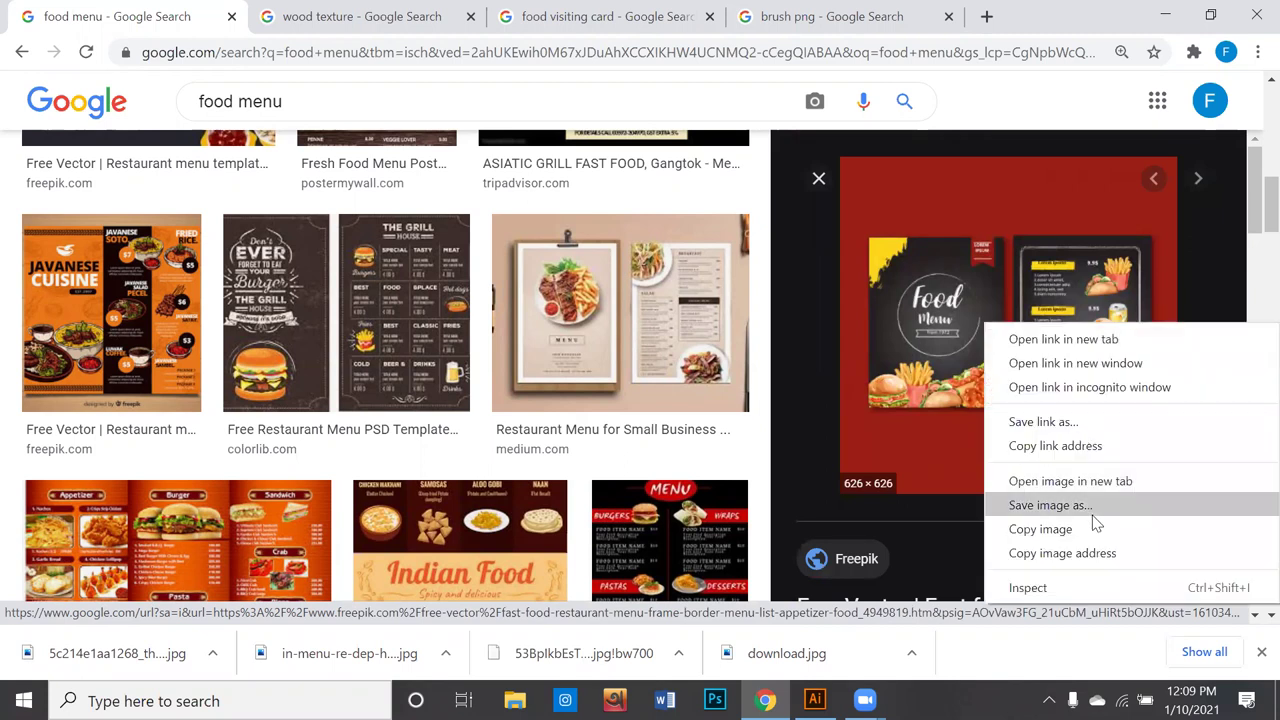
{"action": "left_click", "coordinate": [1085, 502]}
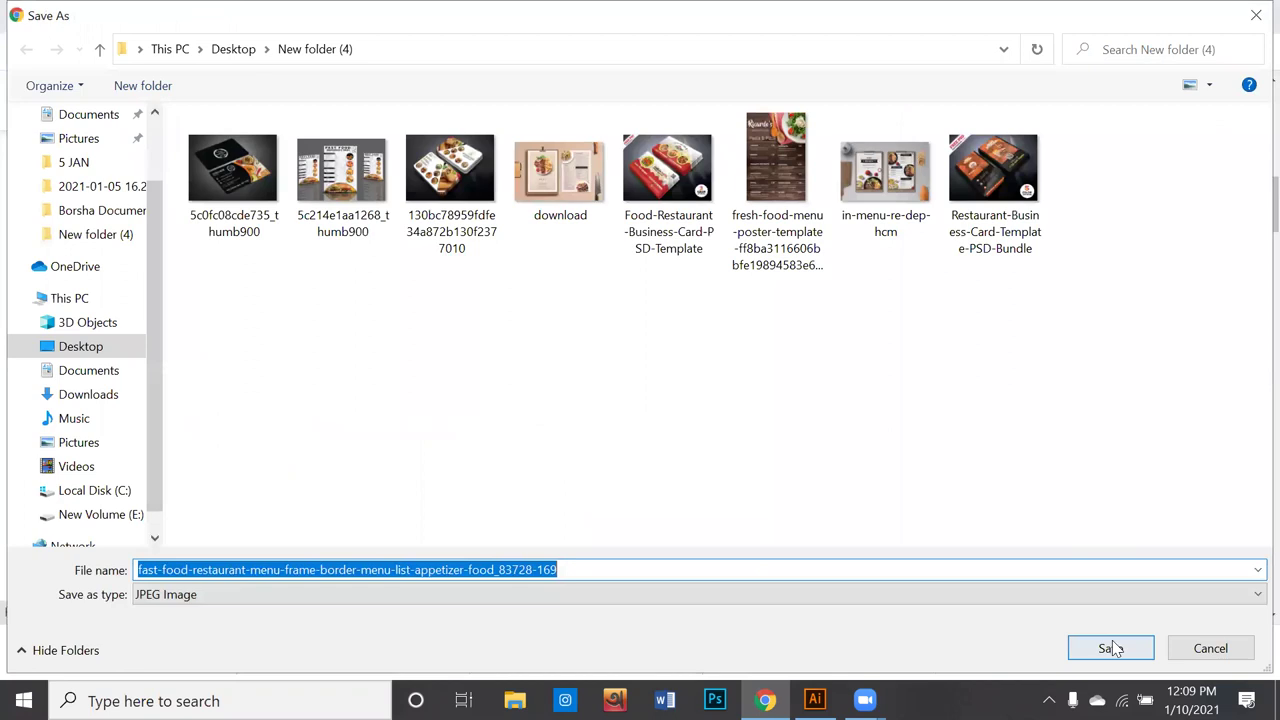
{"action": "left_click", "coordinate": [1110, 648]}
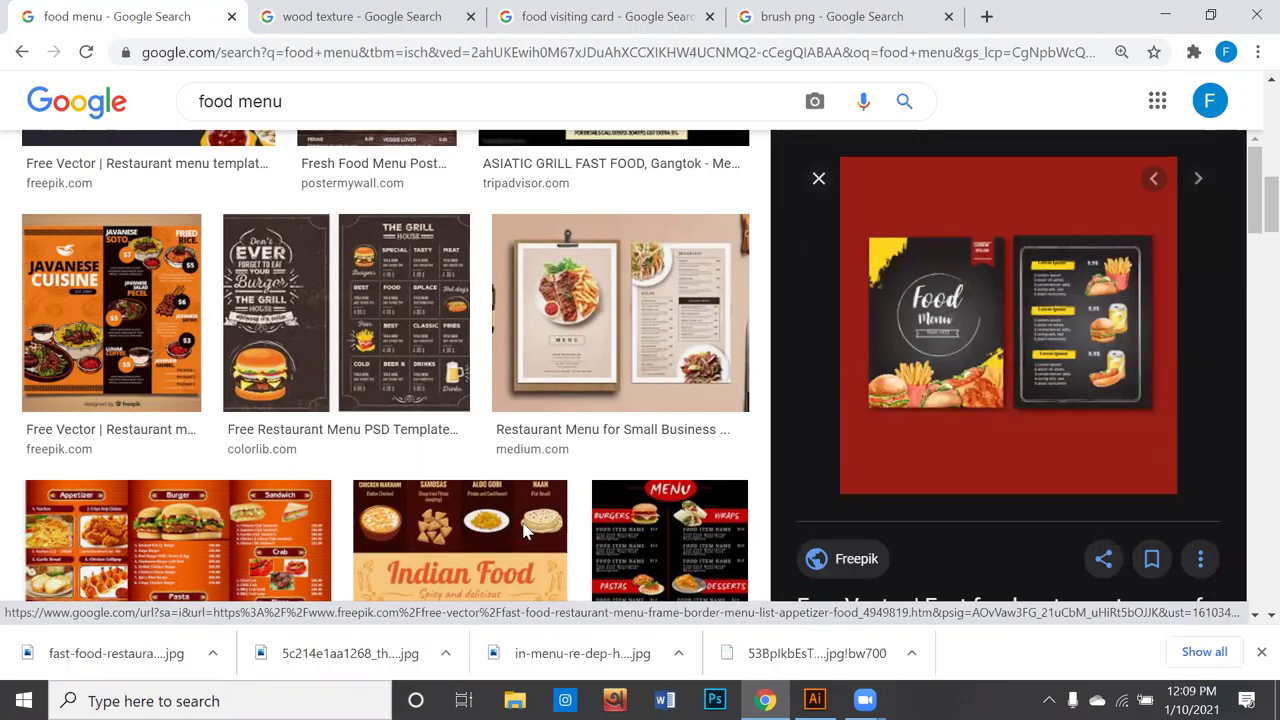
Step: Close the wood texture, food visiting card and brush png search tabs
{"action": "left_click", "coordinate": [340, 17]}
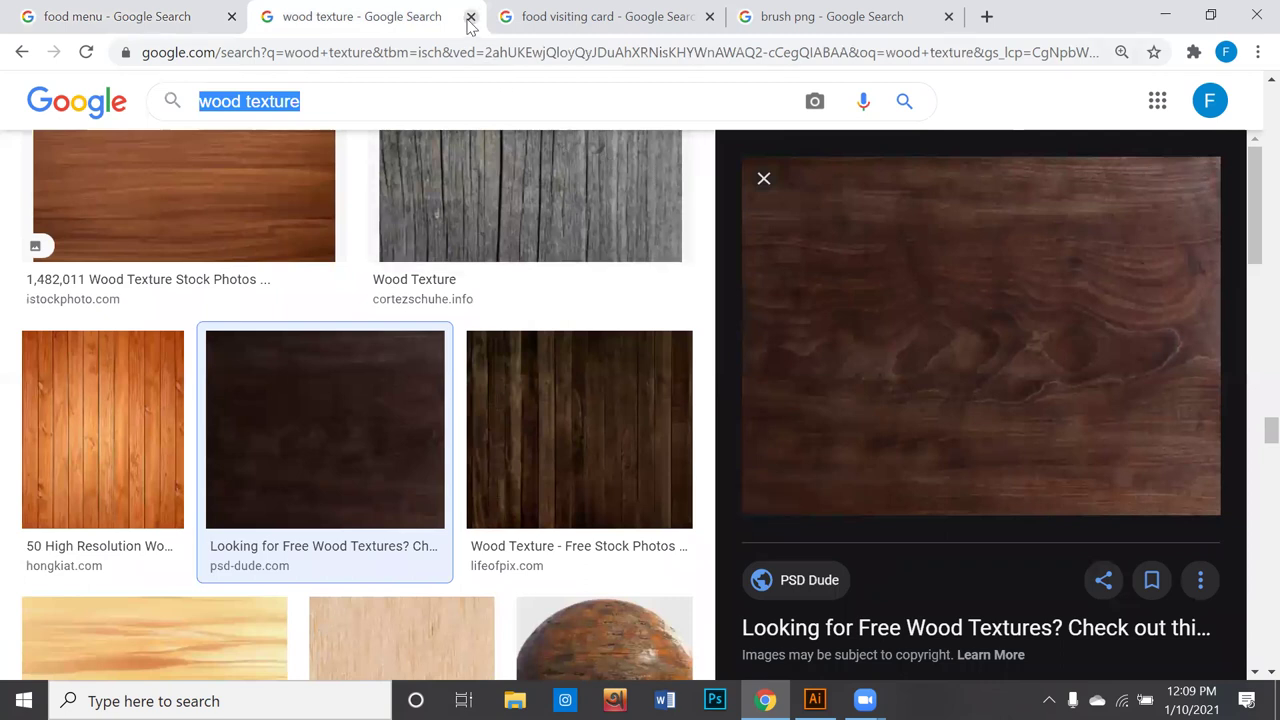
{"action": "left_click", "coordinate": [470, 17]}
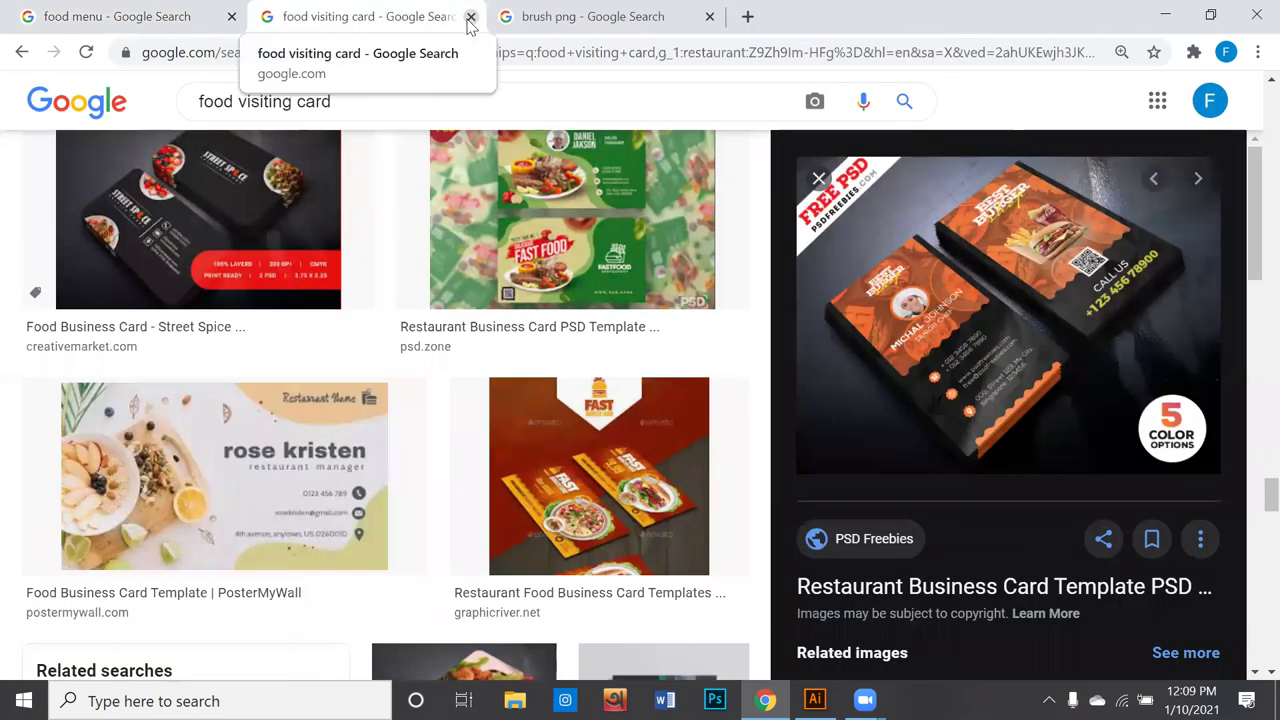
{"action": "left_click", "coordinate": [470, 17]}
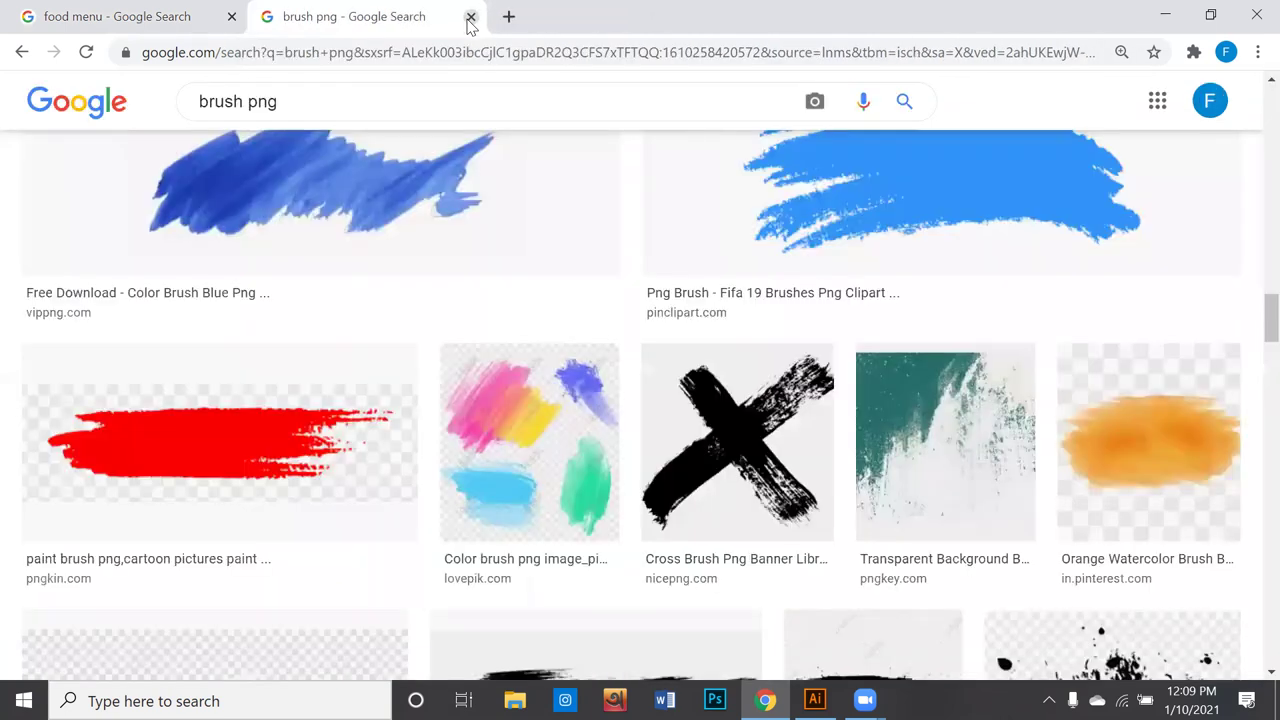
{"action": "left_click", "coordinate": [470, 17]}
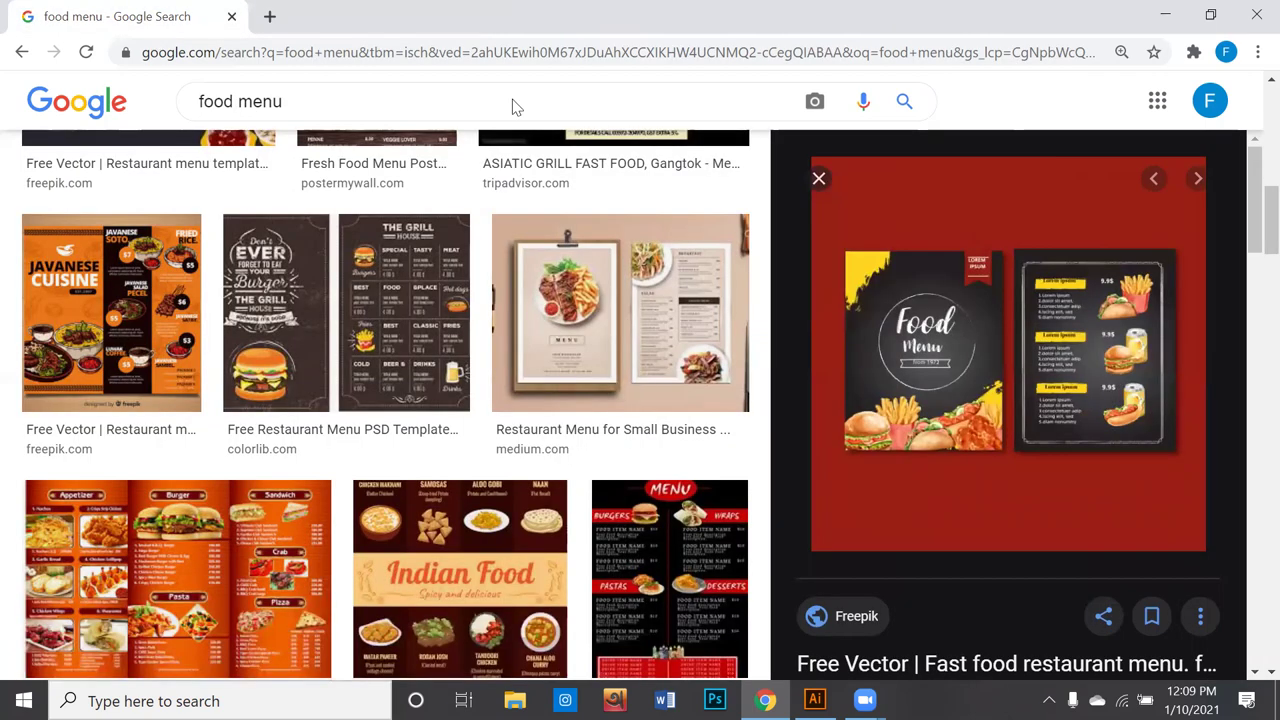
{"action": "scroll", "coordinate": [1097, 104], "scroll_direction": "up", "scroll_amount": 2}
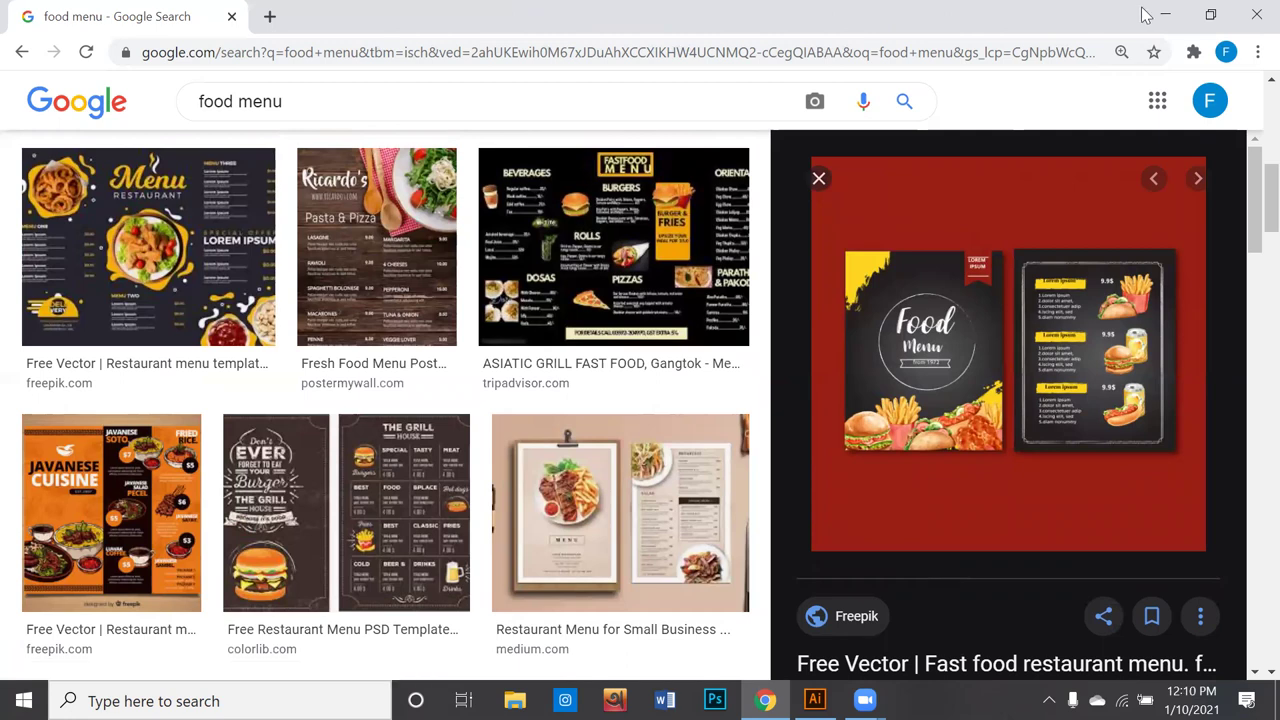
Step: Minimise Chrome and Illustrator and open New folder (4) on the desktop
{"action": "left_click", "coordinate": [1163, 12]}
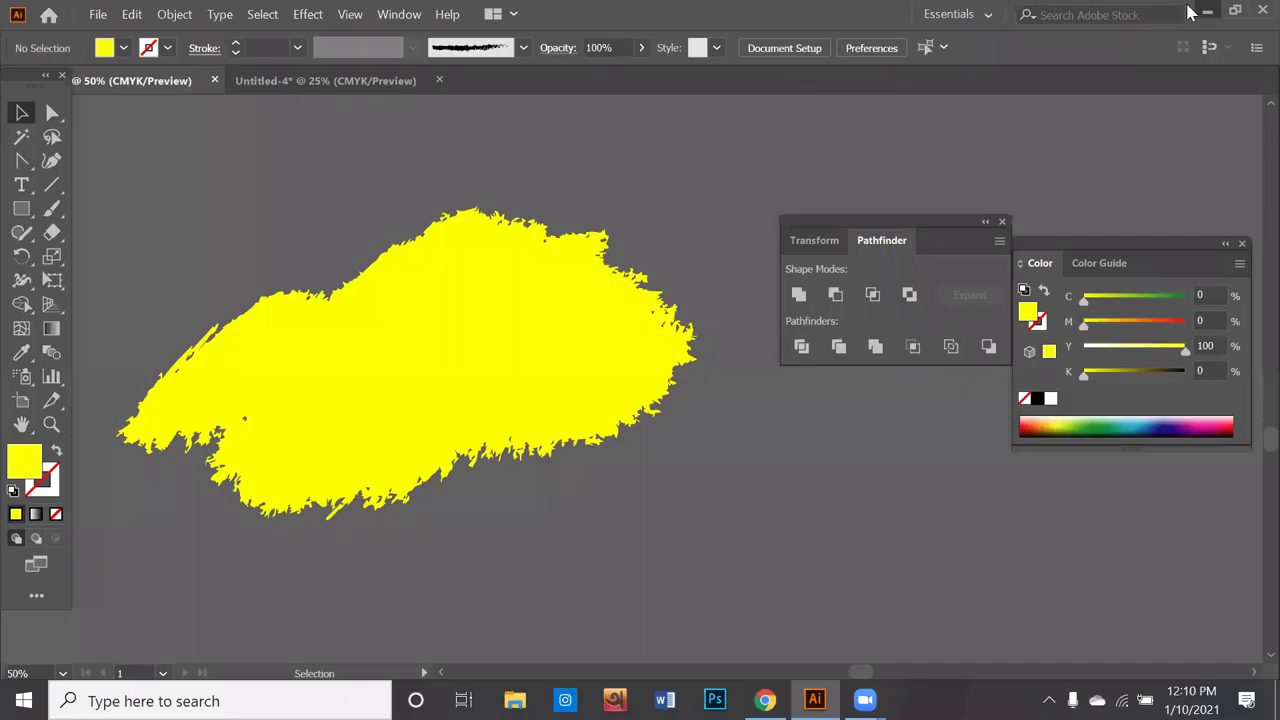
{"action": "left_click", "coordinate": [1207, 10]}
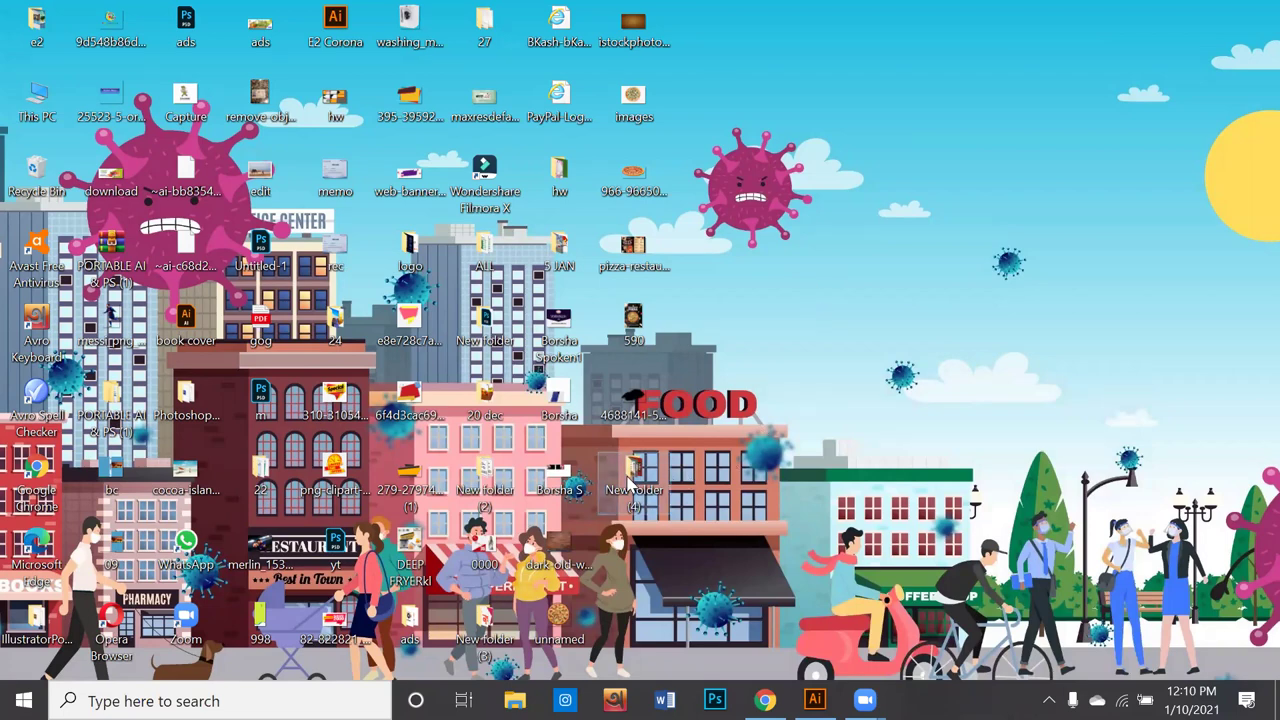
{"action": "double_click", "coordinate": [636, 475]}
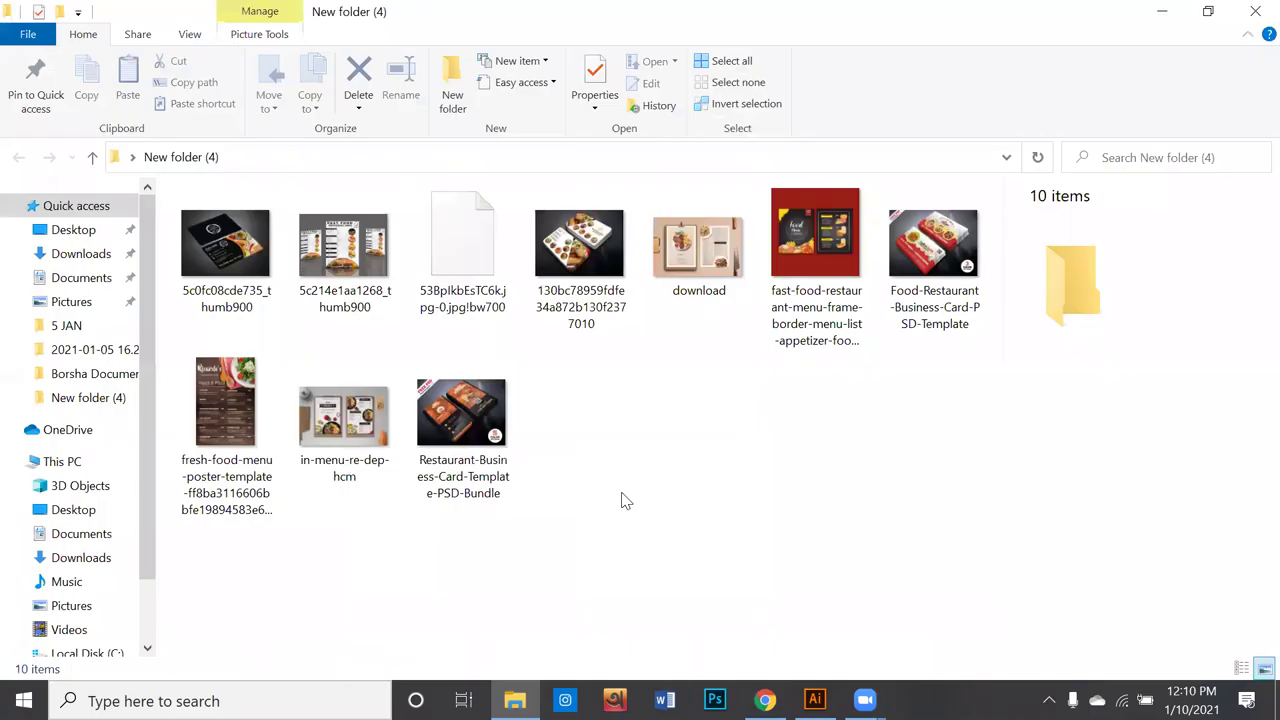
Step: Delete the blank-thumbnail file 53BpIkbEsTC6k.jpg-0.jpg!bw700 from New folder (4)
{"action": "left_click", "coordinate": [505, 290]}
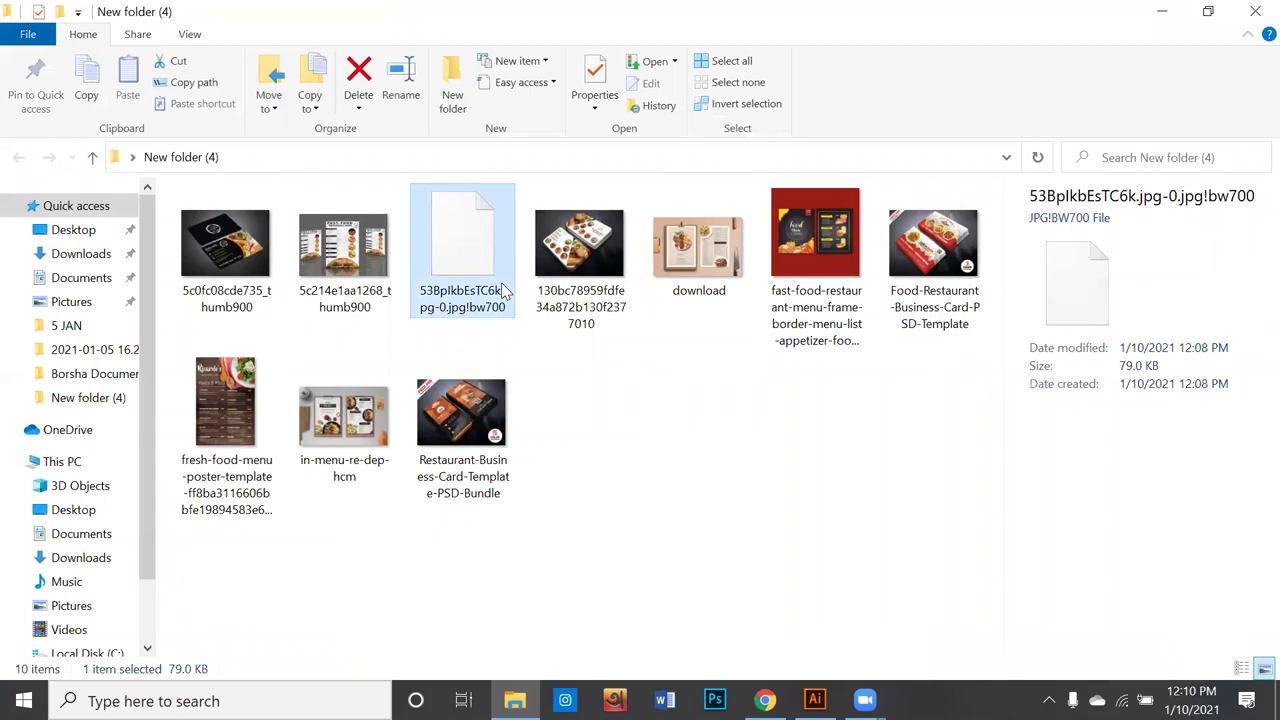
{"action": "key", "text": "alt+Up"}
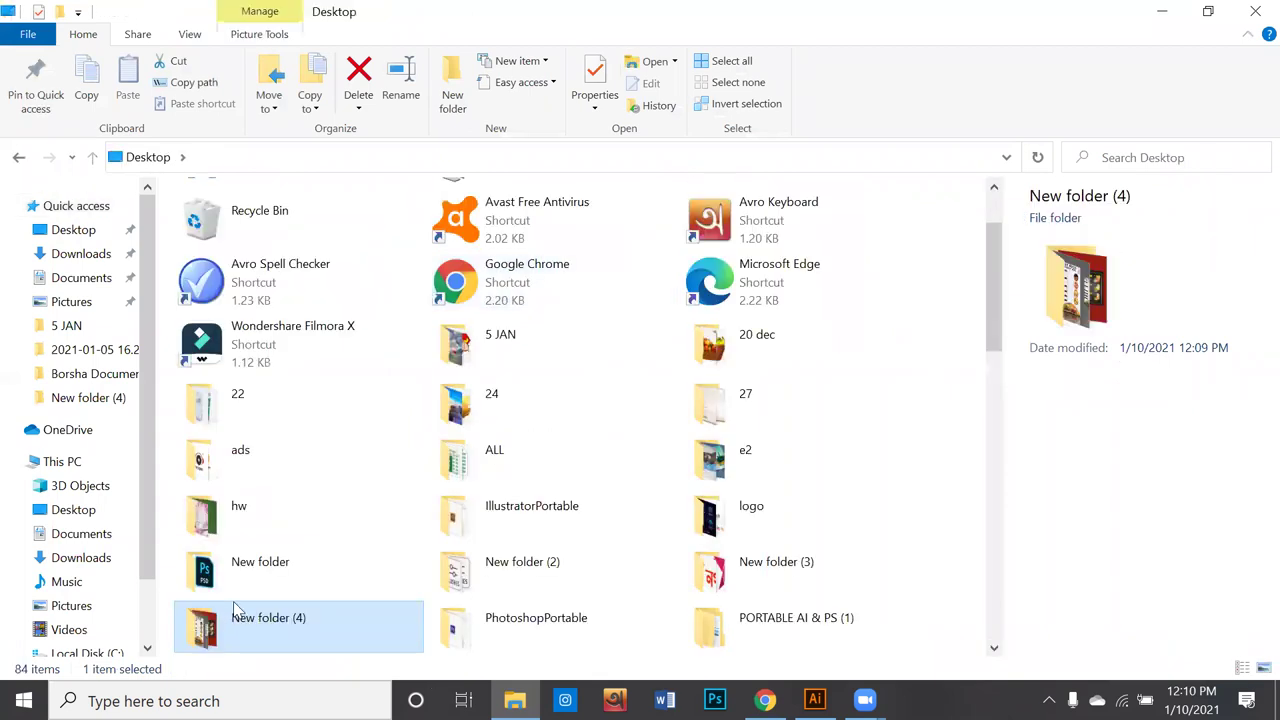
{"action": "double_click", "coordinate": [237, 609]}
{"action": "left_click", "coordinate": [467, 305]}
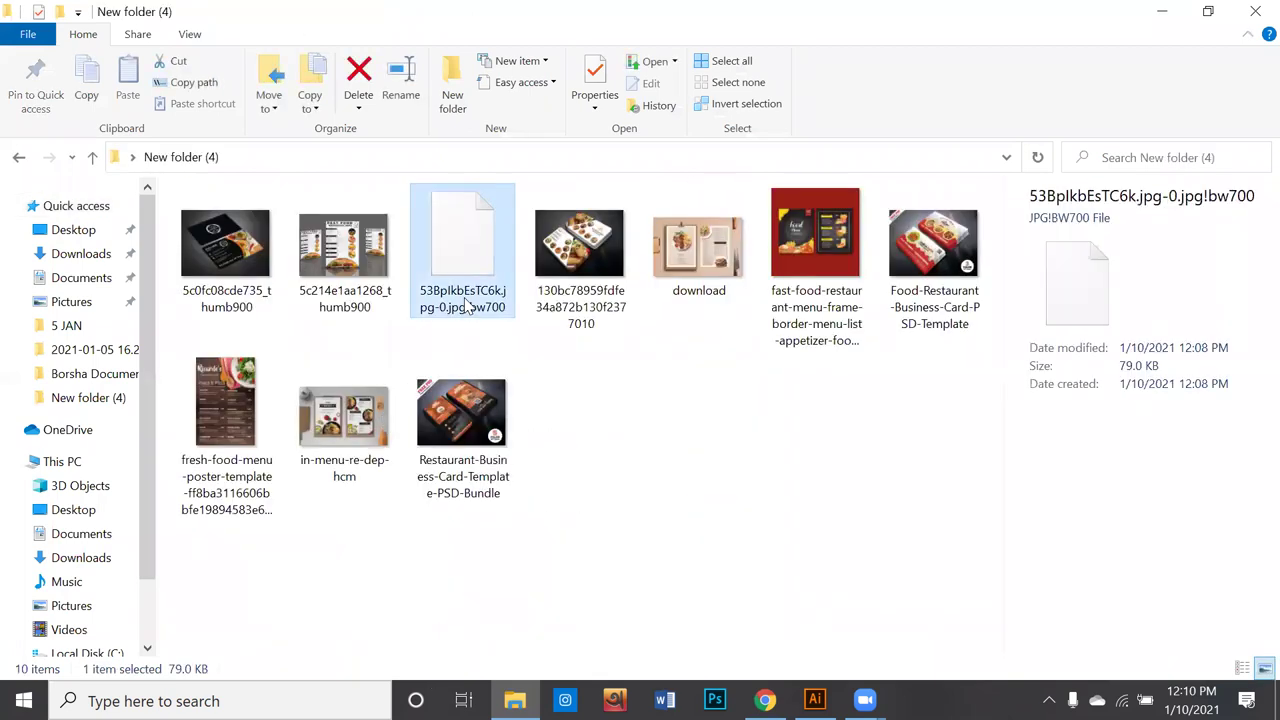
{"action": "key", "text": "Delete"}
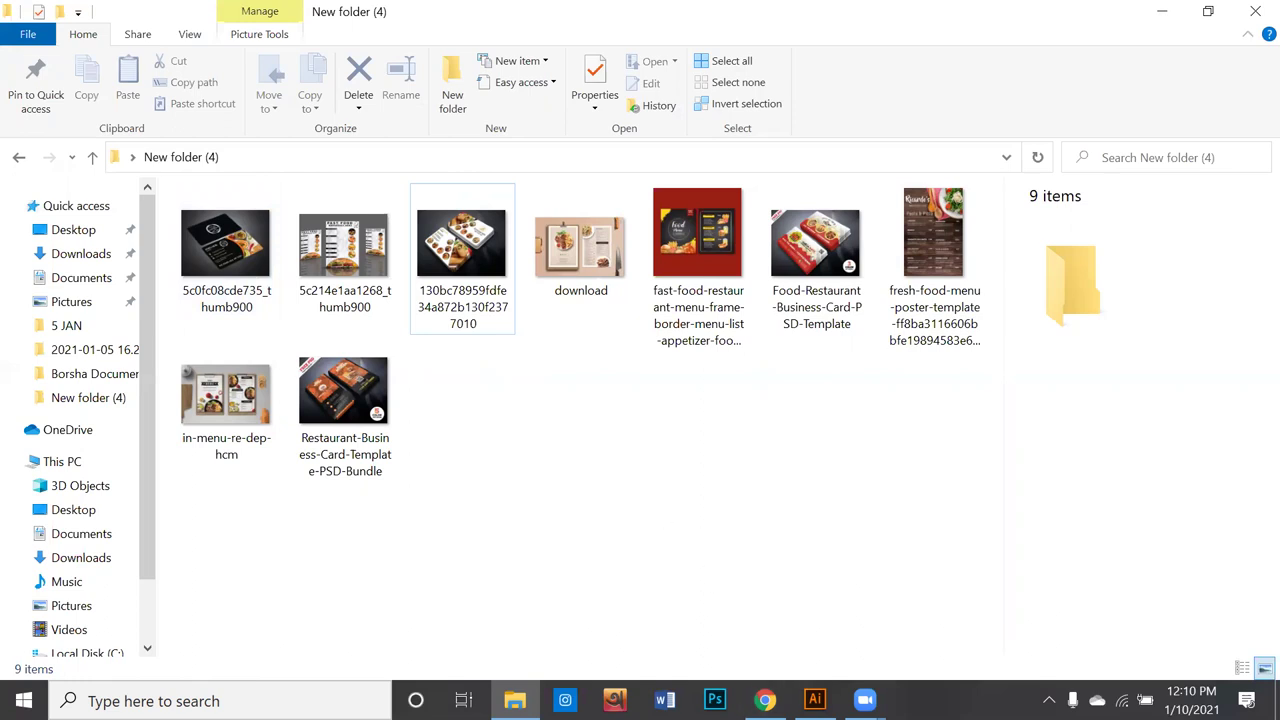
Step: Bring Chrome back and load Facebook from the bookmark in a new tab
{"action": "left_click", "coordinate": [765, 700]}
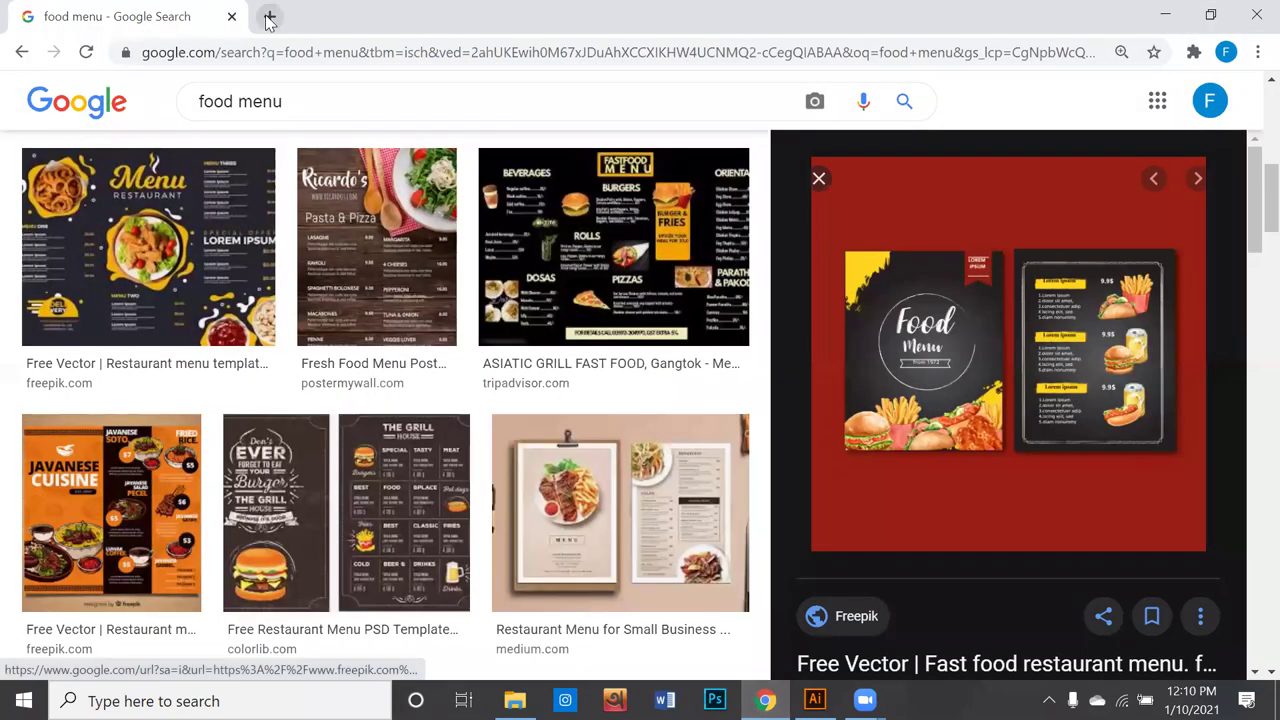
{"action": "left_click", "coordinate": [268, 17]}
{"action": "left_click", "coordinate": [429, 85]}
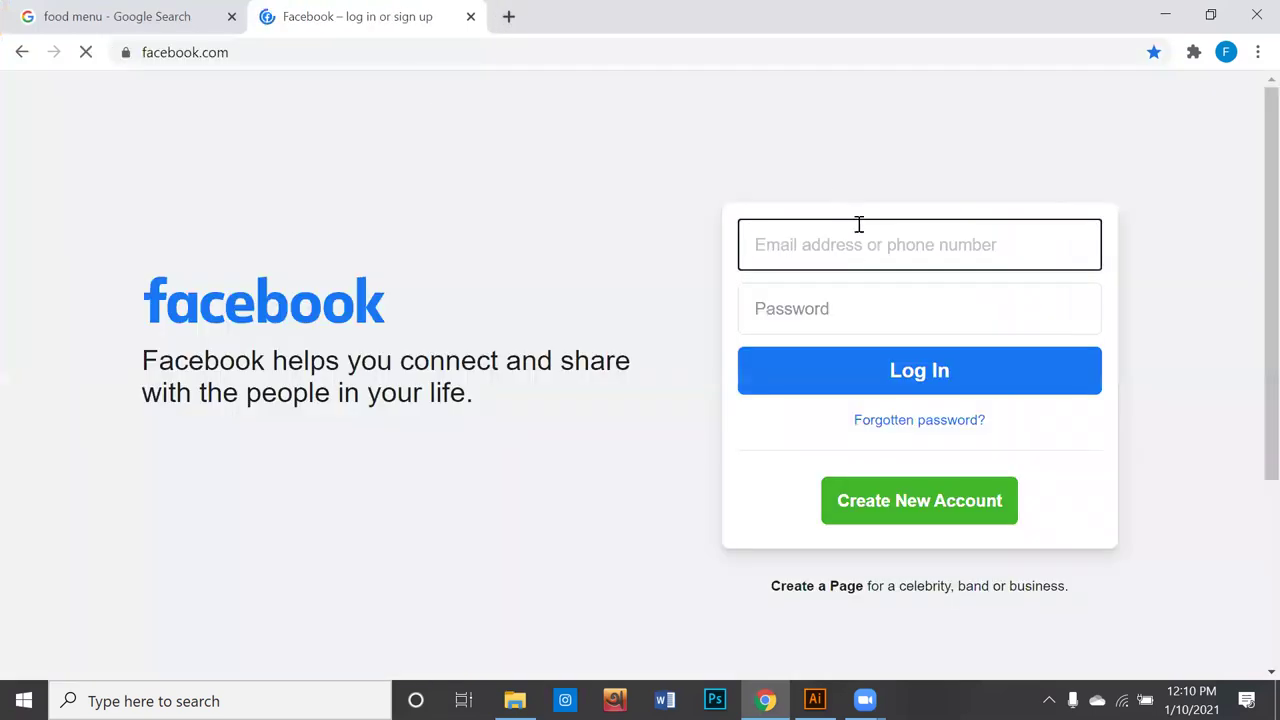
Step: Log in with the saved phone number and the account password
{"action": "left_click", "coordinate": [858, 256]}
{"action": "left_click", "coordinate": [814, 369]}
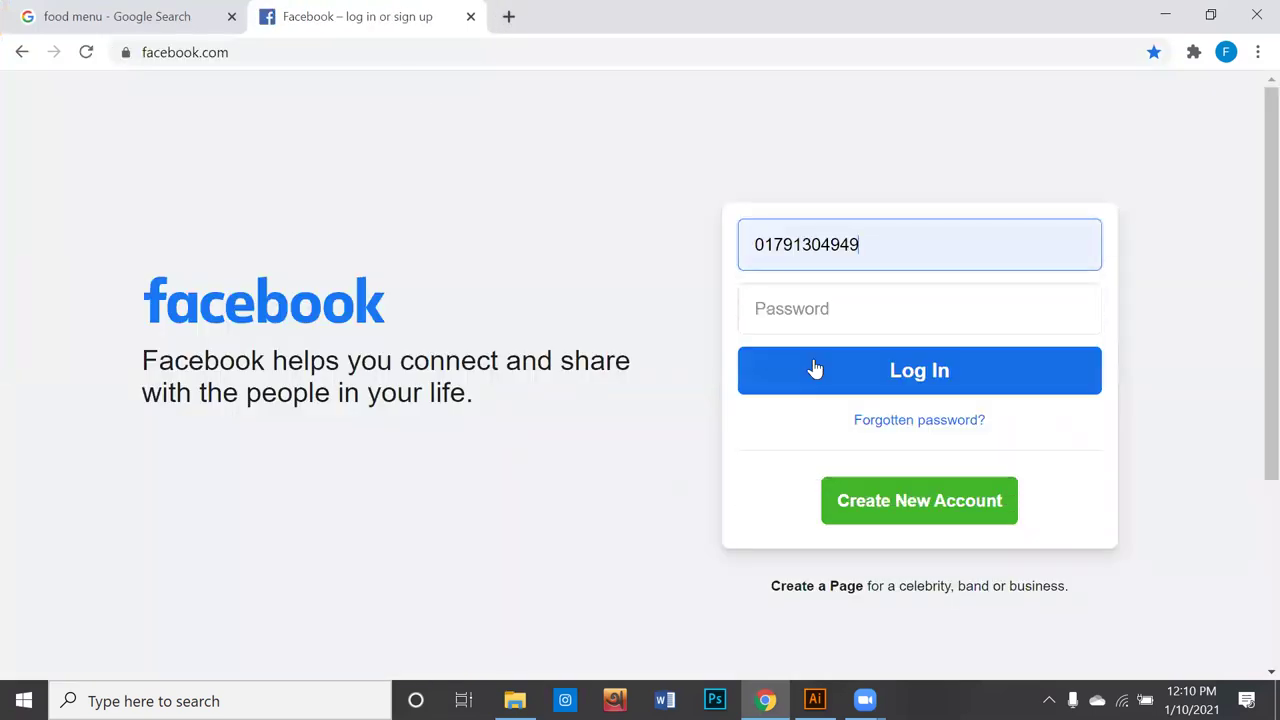
{"action": "left_click", "coordinate": [841, 307]}
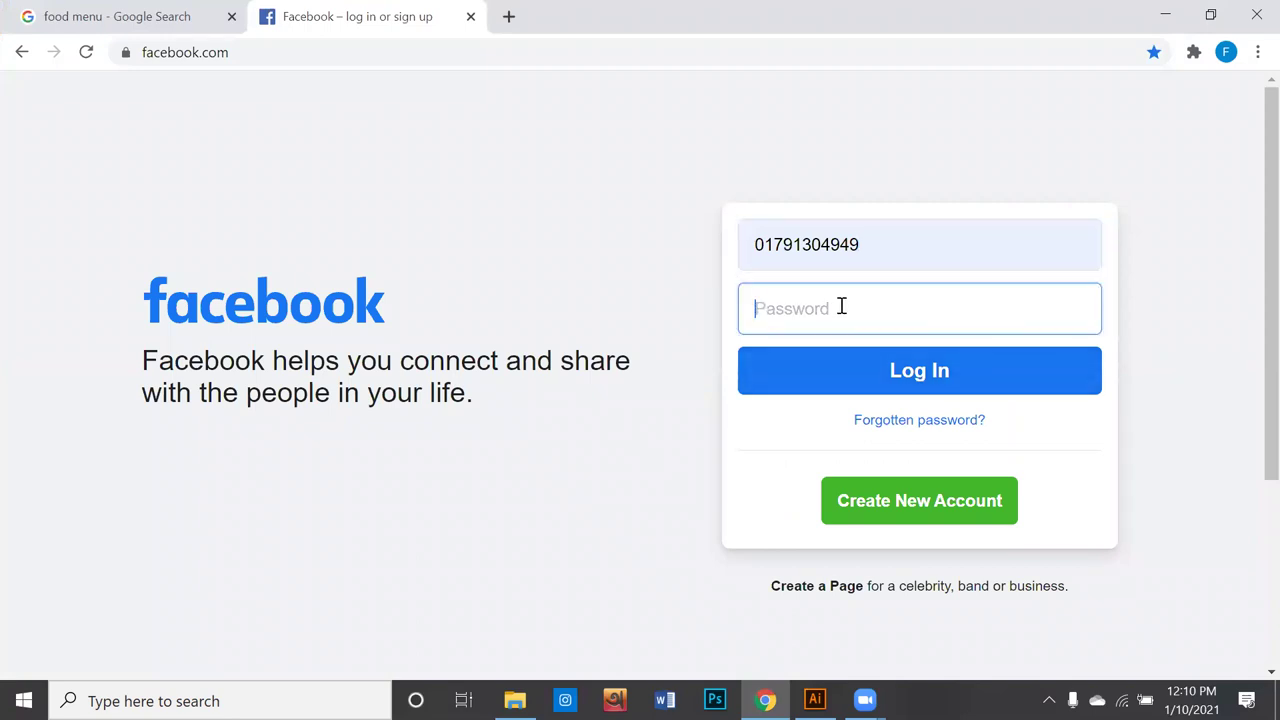
{"action": "type", "text": "•"}
{"action": "key", "text": "Return"}
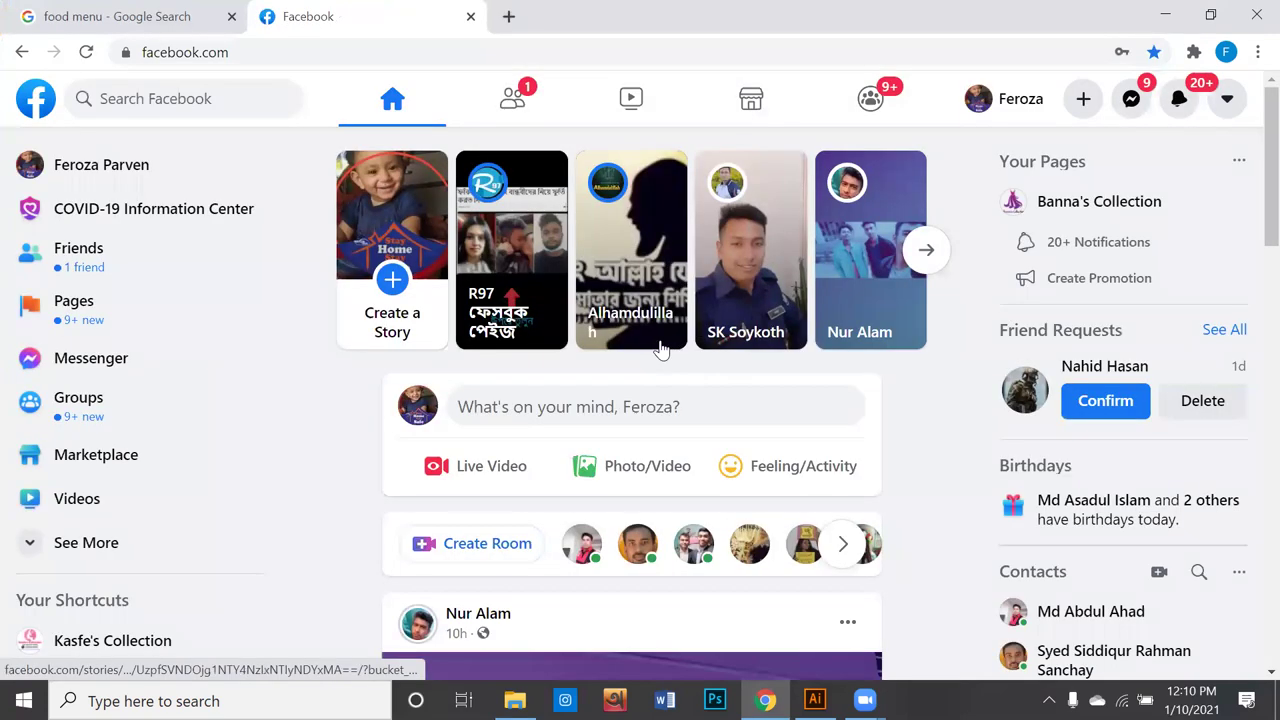
Step: Open Messenger and go to the GDF (SAMAT IT)-Batch: M-1 (10-12AM) chat
{"action": "left_click", "coordinate": [72, 360]}
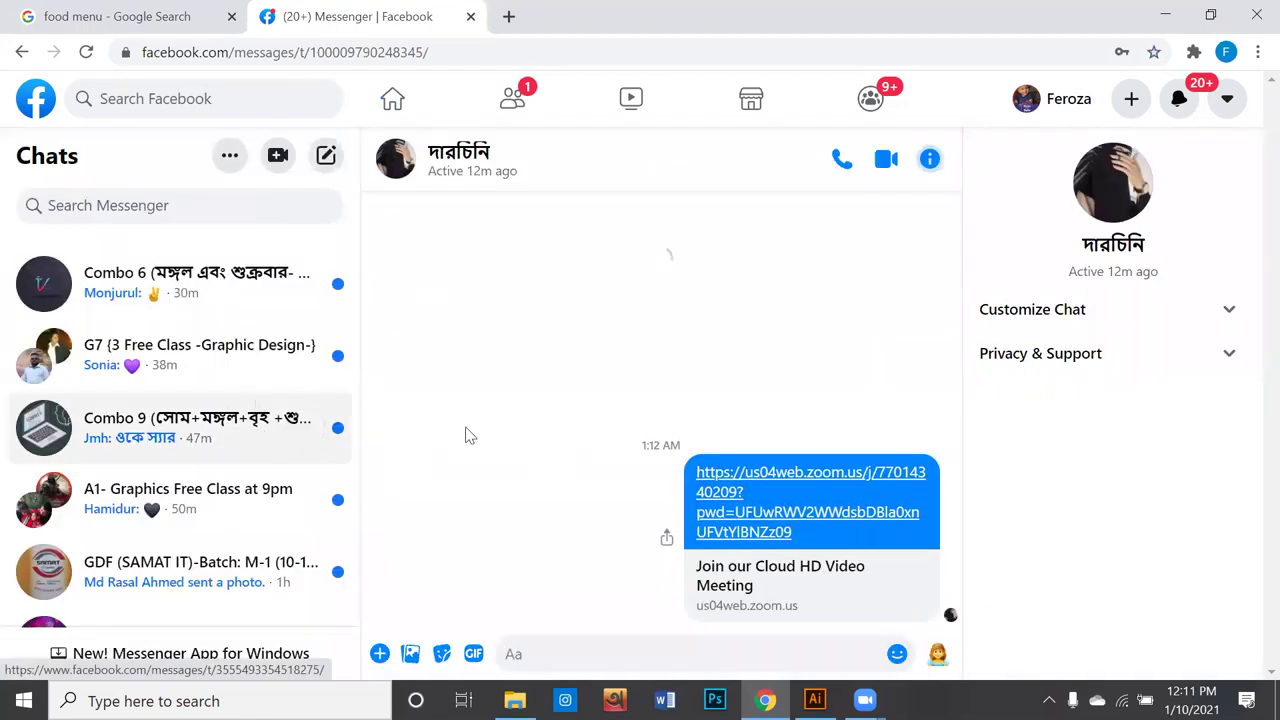
{"action": "left_click", "coordinate": [155, 300]}
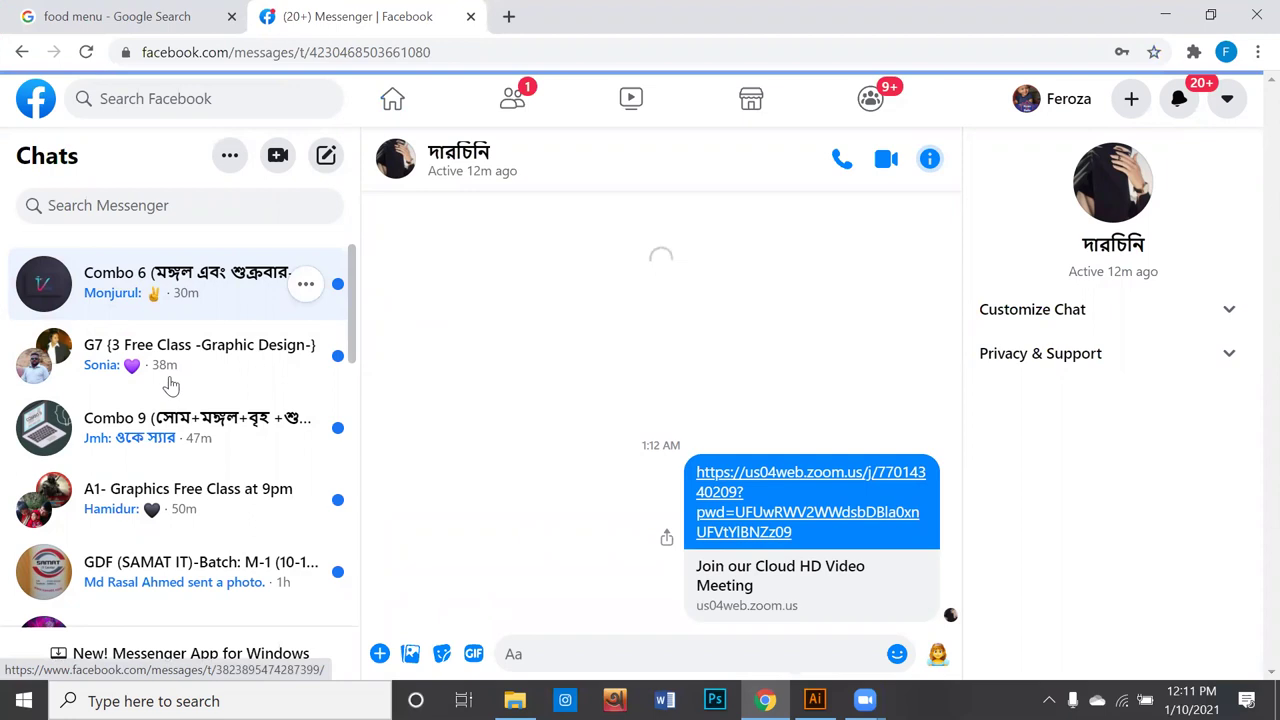
{"action": "scroll", "coordinate": [176, 395], "scroll_direction": "down", "scroll_amount": 2}
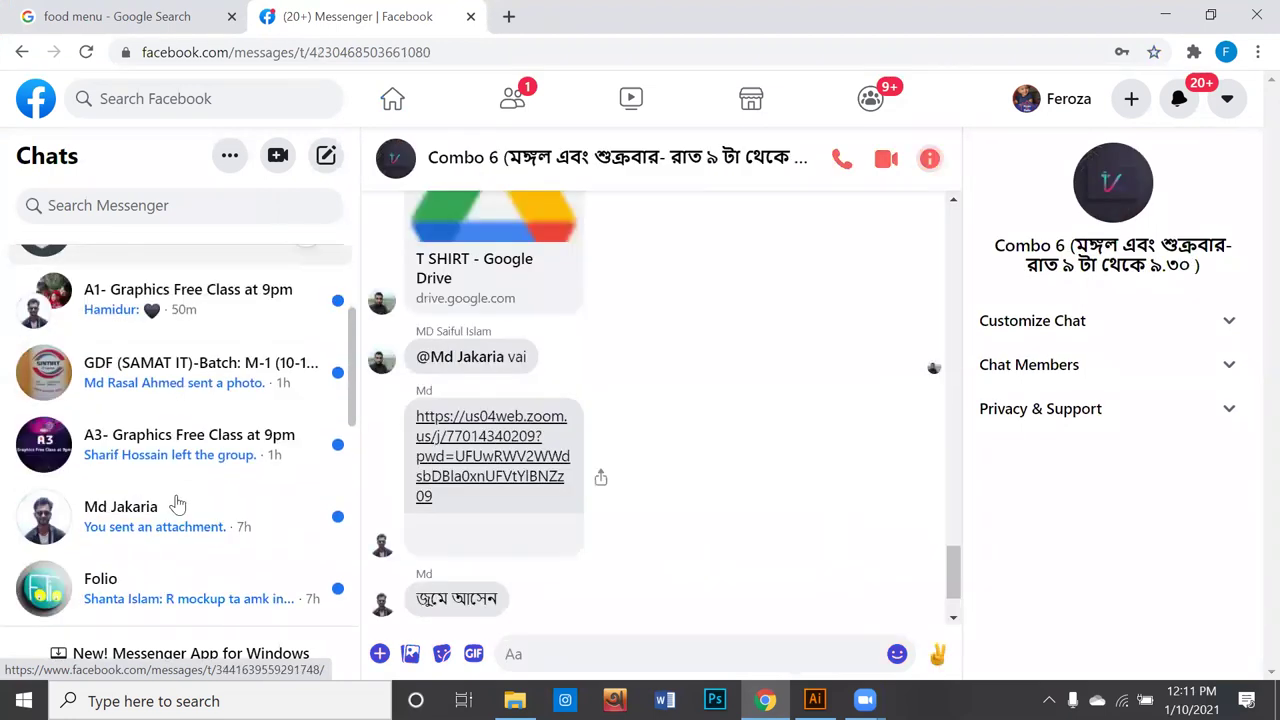
{"action": "scroll", "coordinate": [175, 490], "scroll_direction": "up", "scroll_amount": 2}
{"action": "scroll", "coordinate": [185, 472], "scroll_direction": "down", "scroll_amount": 1}
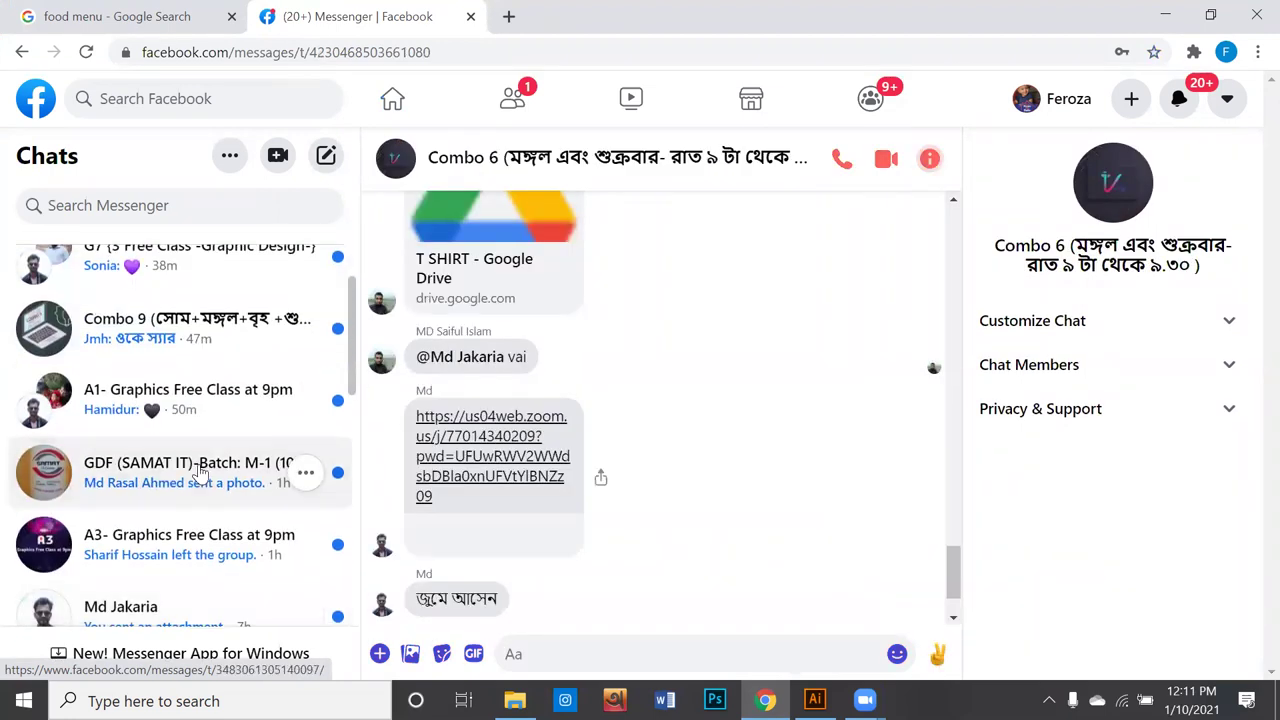
{"action": "left_click", "coordinate": [186, 470]}
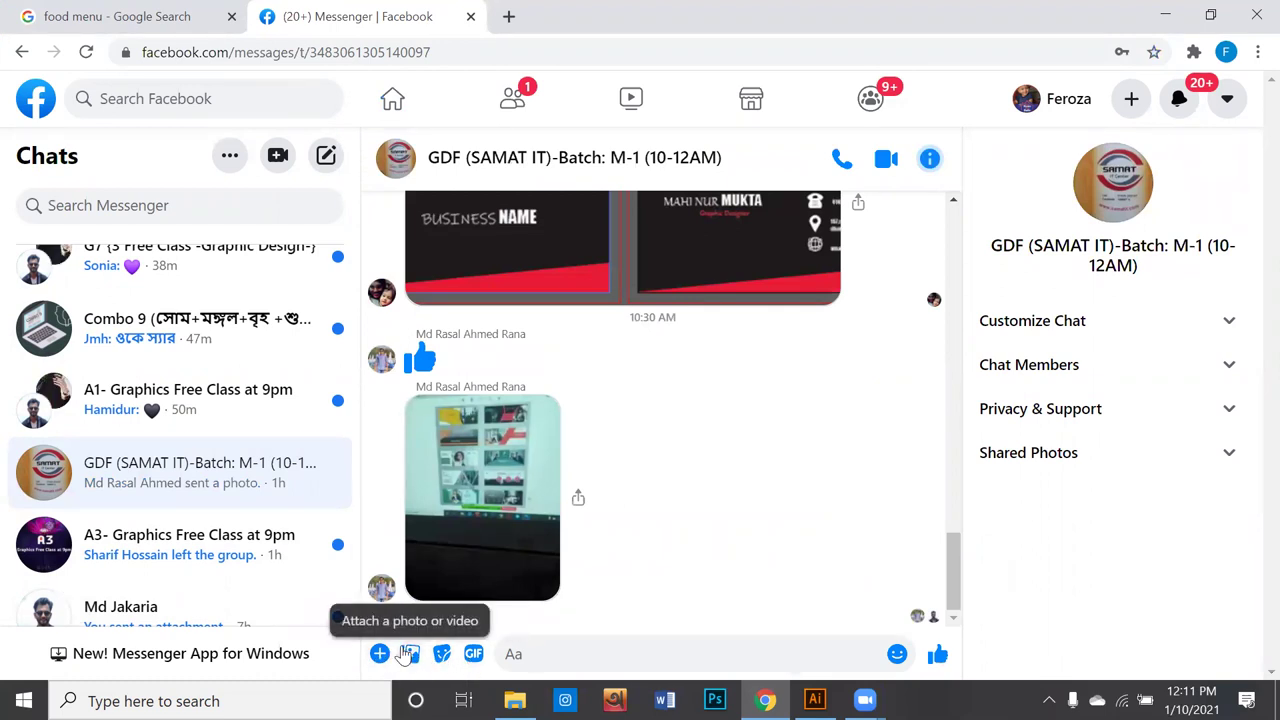
Step: Attach all nine images from Desktop > New folder (4) to a new message
{"action": "left_click", "coordinate": [405, 655]}
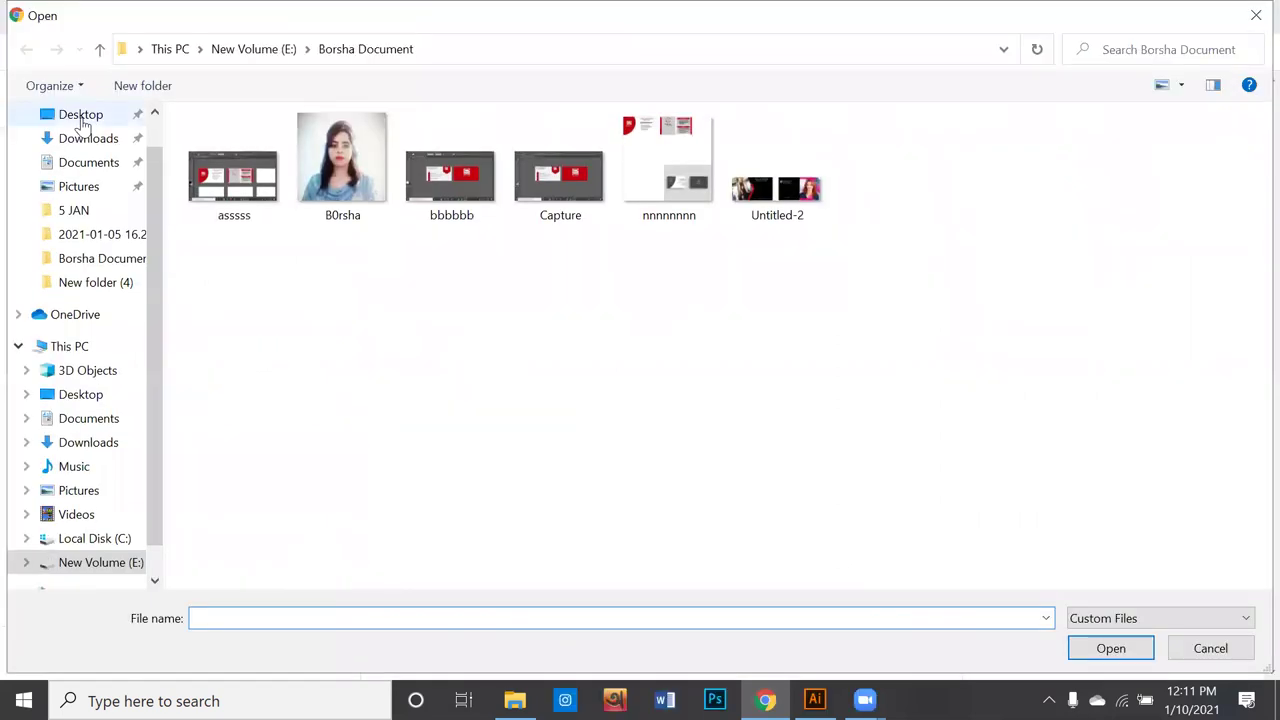
{"action": "left_click", "coordinate": [83, 118]}
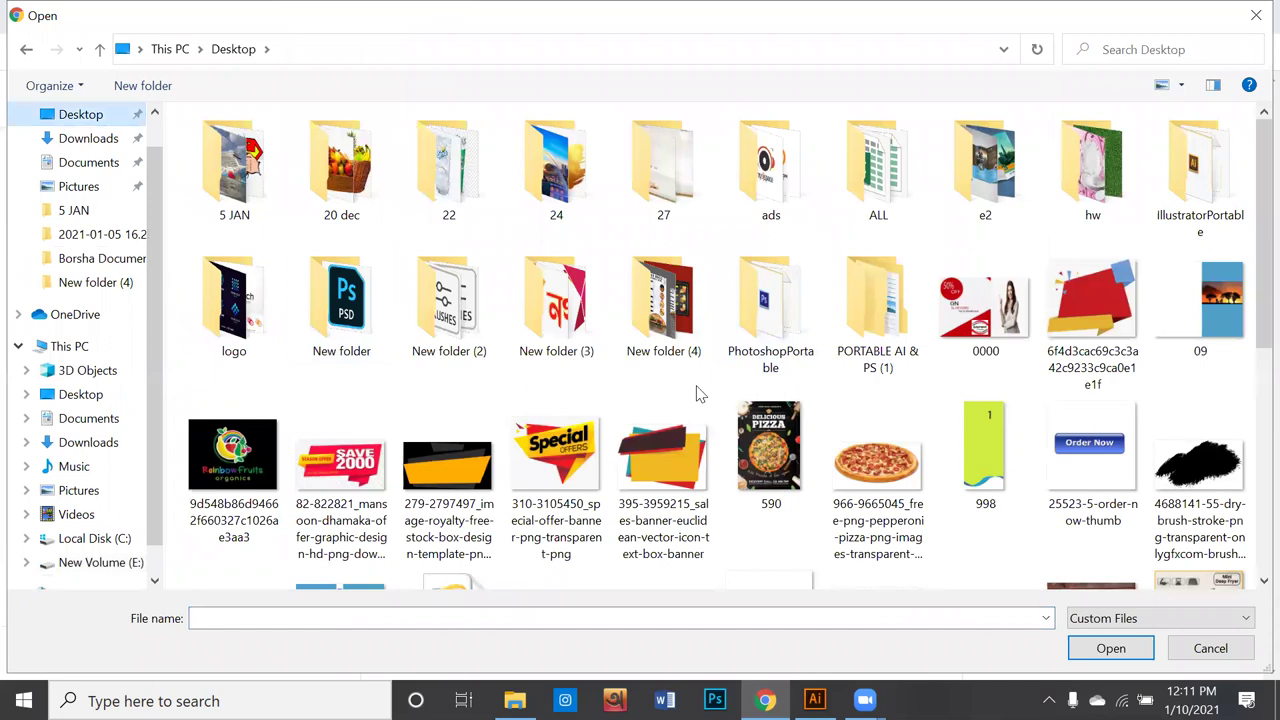
{"action": "double_click", "coordinate": [647, 305]}
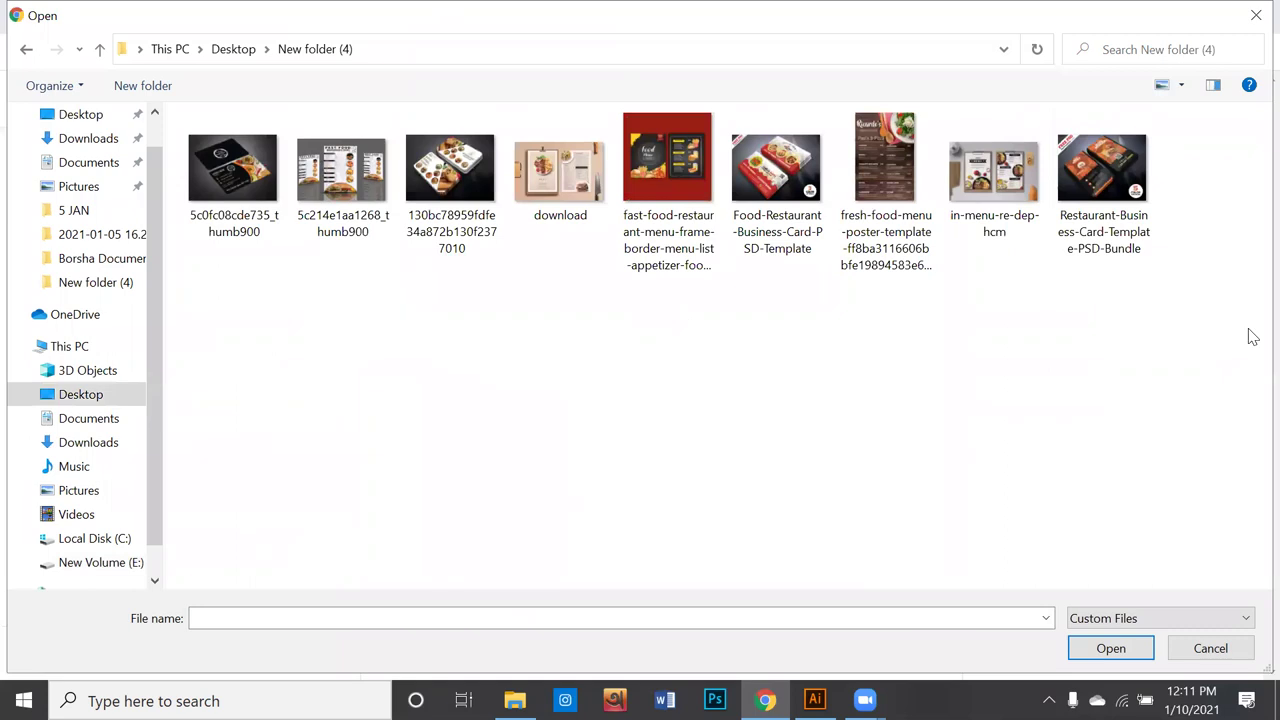
{"action": "left_click_drag", "start_coordinate": [1248, 337], "coordinate": [182, 110]}
{"action": "left_click", "coordinate": [1100, 650]}
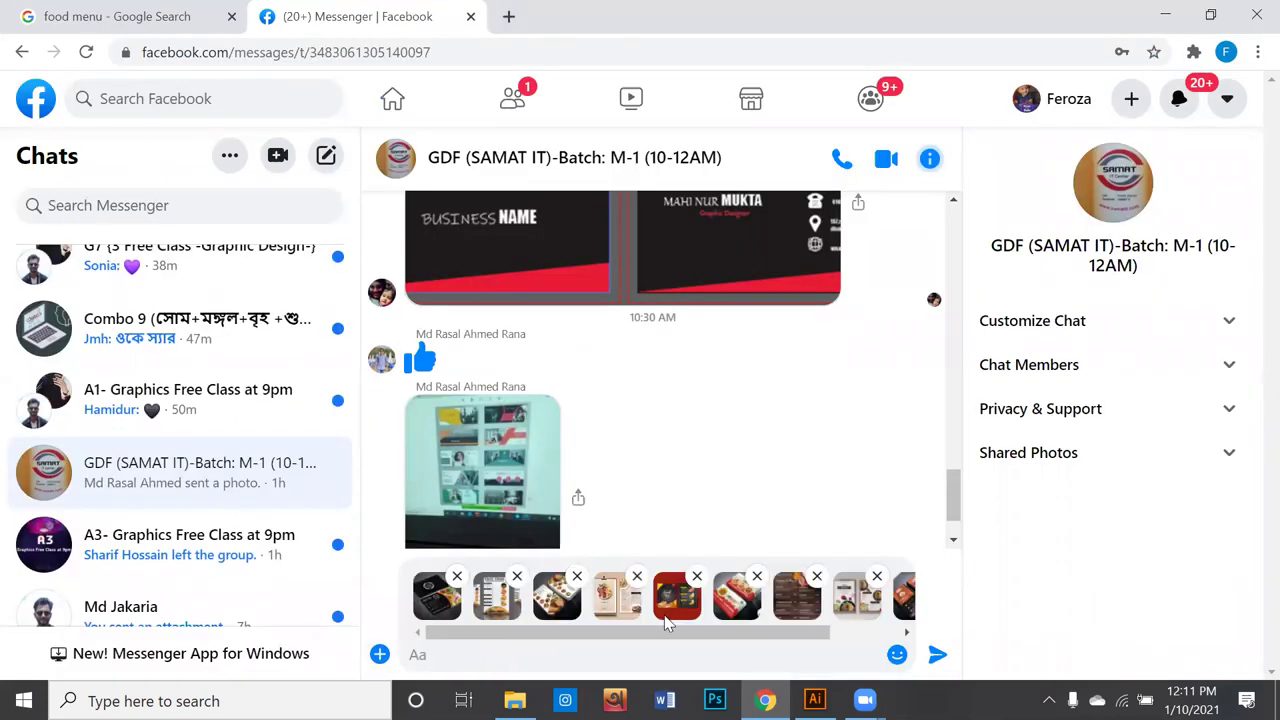
Step: Send the nine attached food-menu photos to the group and dismiss the notification popup
{"action": "left_click", "coordinate": [937, 655]}
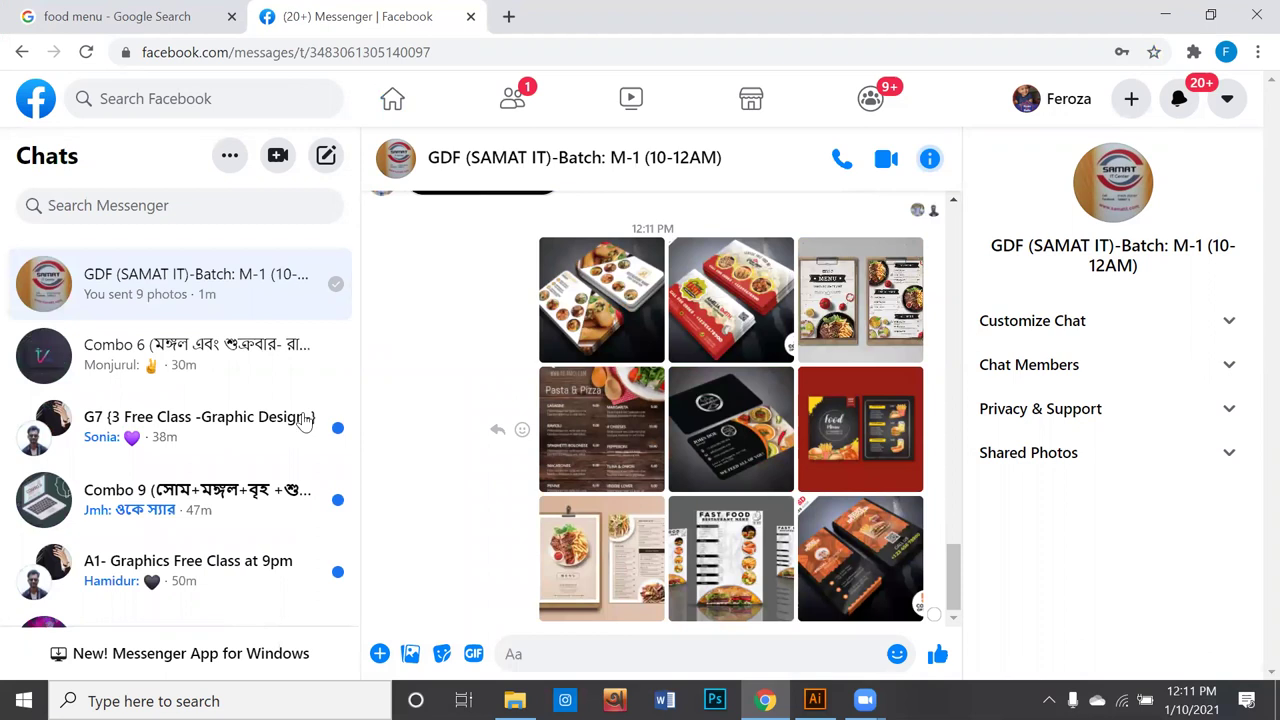
{"action": "scroll", "coordinate": [303, 421], "scroll_direction": "down", "scroll_amount": 2}
{"action": "scroll", "coordinate": [303, 421], "scroll_direction": "down", "scroll_amount": 1}
{"action": "scroll", "coordinate": [303, 421], "scroll_direction": "down", "scroll_amount": 1}
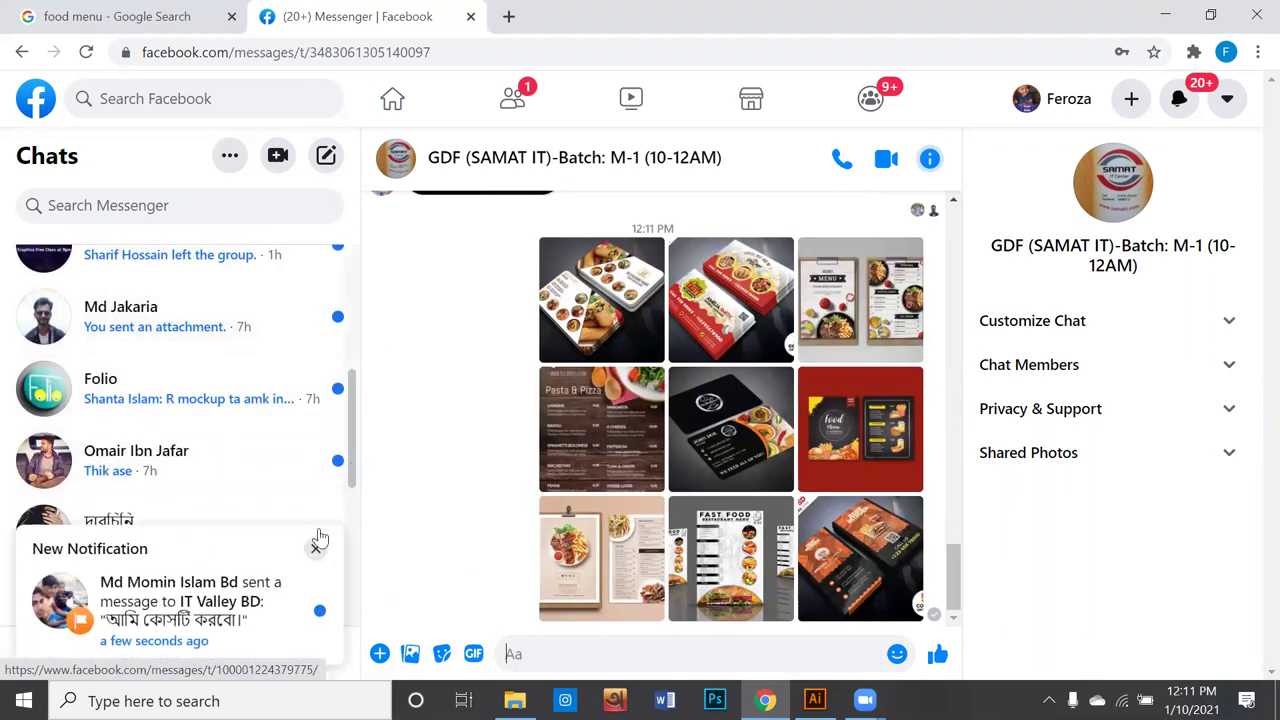
{"action": "left_click", "coordinate": [312, 552]}
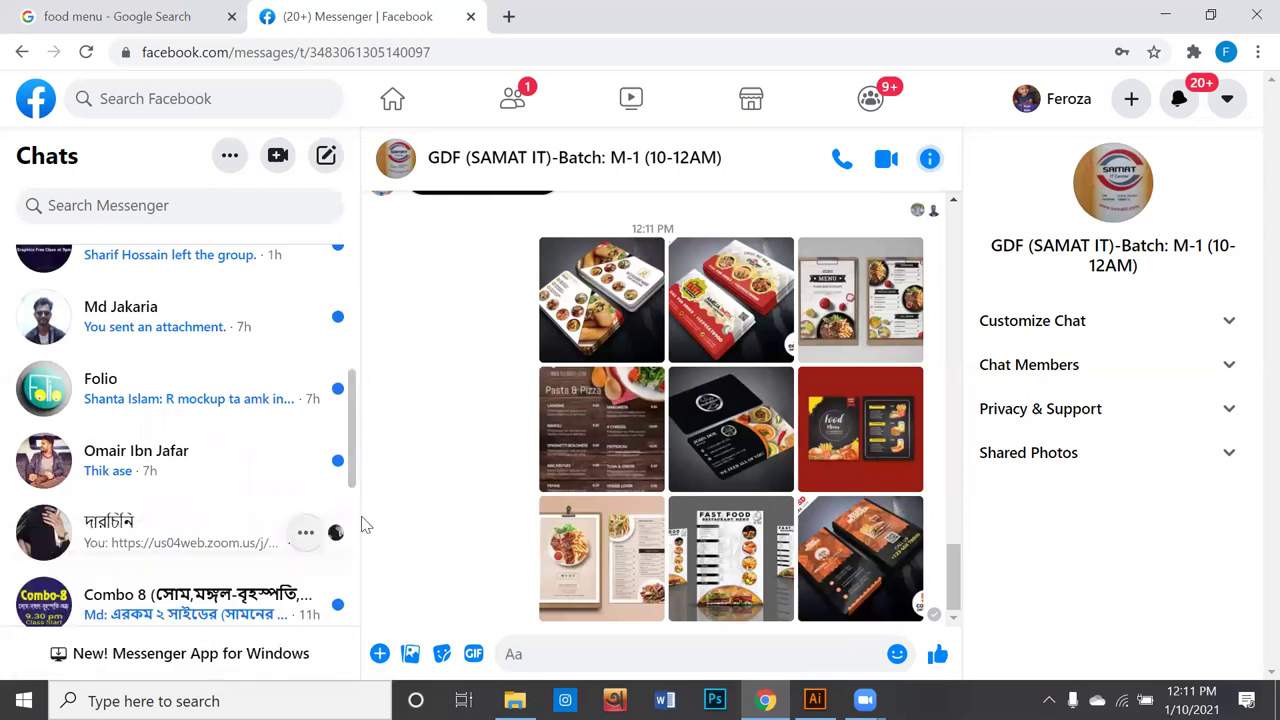
Step: Open a contact's private chat and scroll up to the earlier T-shirt images
{"action": "scroll", "coordinate": [253, 513], "scroll_direction": "down", "scroll_amount": 1}
{"action": "scroll", "coordinate": [251, 514], "scroll_direction": "up", "scroll_amount": 3}
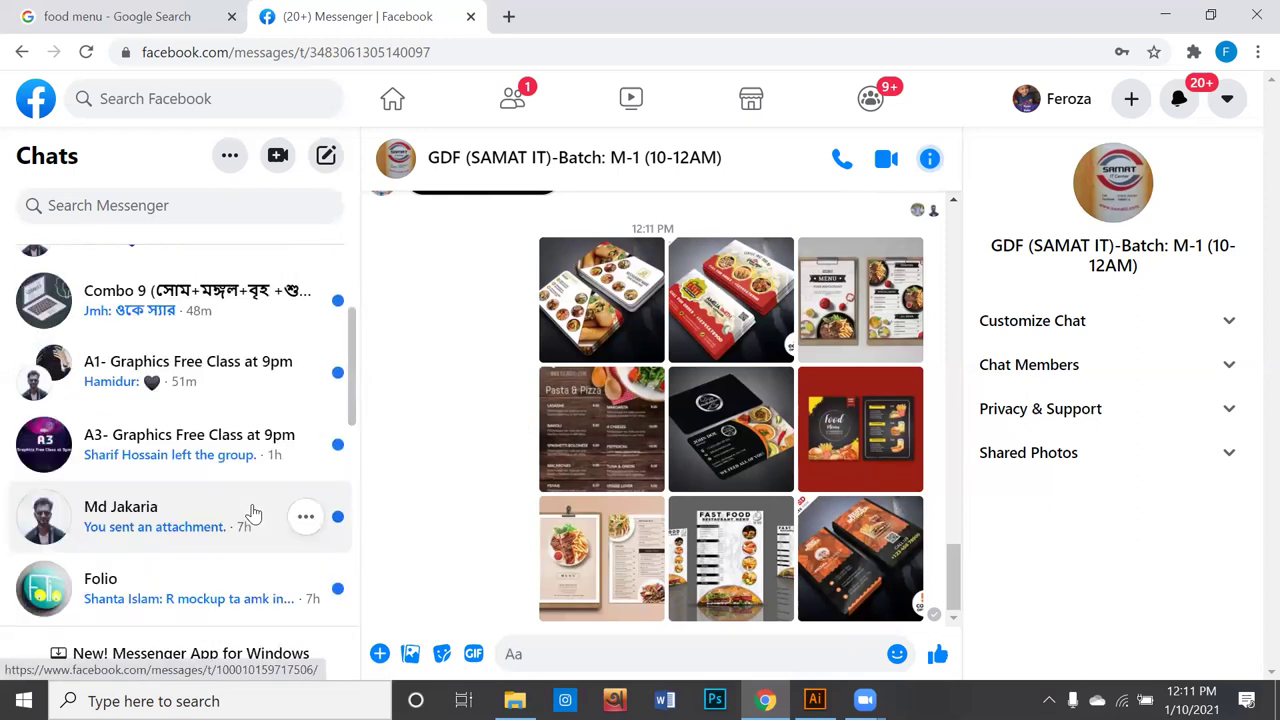
{"action": "left_click", "coordinate": [140, 520]}
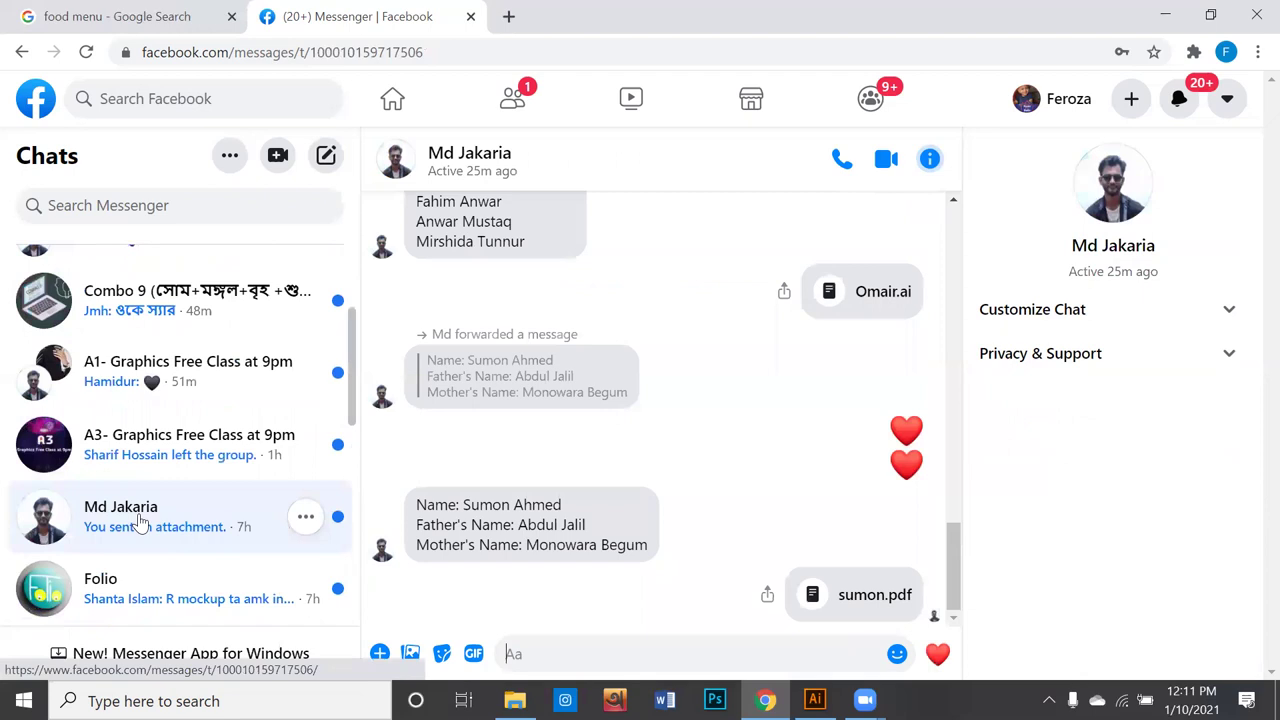
{"action": "scroll", "coordinate": [746, 466], "scroll_direction": "up", "scroll_amount": 2}
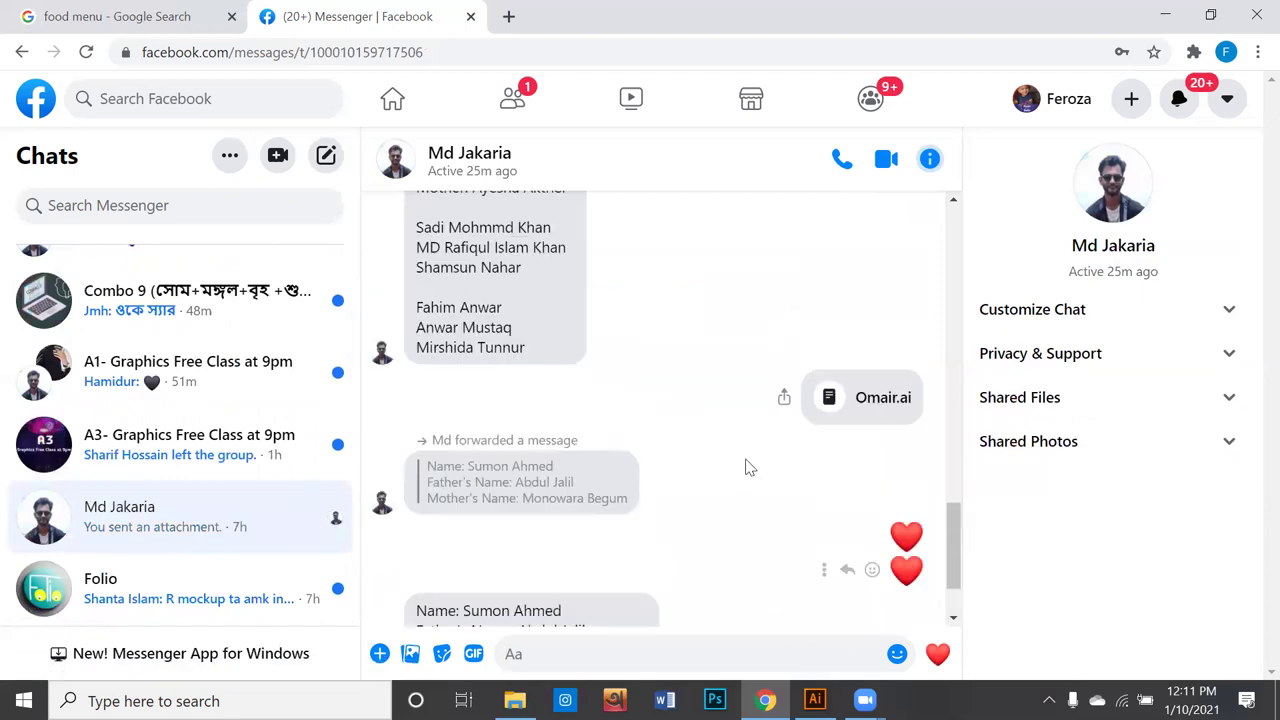
{"action": "scroll", "coordinate": [743, 475], "scroll_direction": "up", "scroll_amount": 5}
{"action": "scroll", "coordinate": [742, 485], "scroll_direction": "up", "scroll_amount": 5}
{"action": "scroll", "coordinate": [742, 485], "scroll_direction": "up", "scroll_amount": 5}
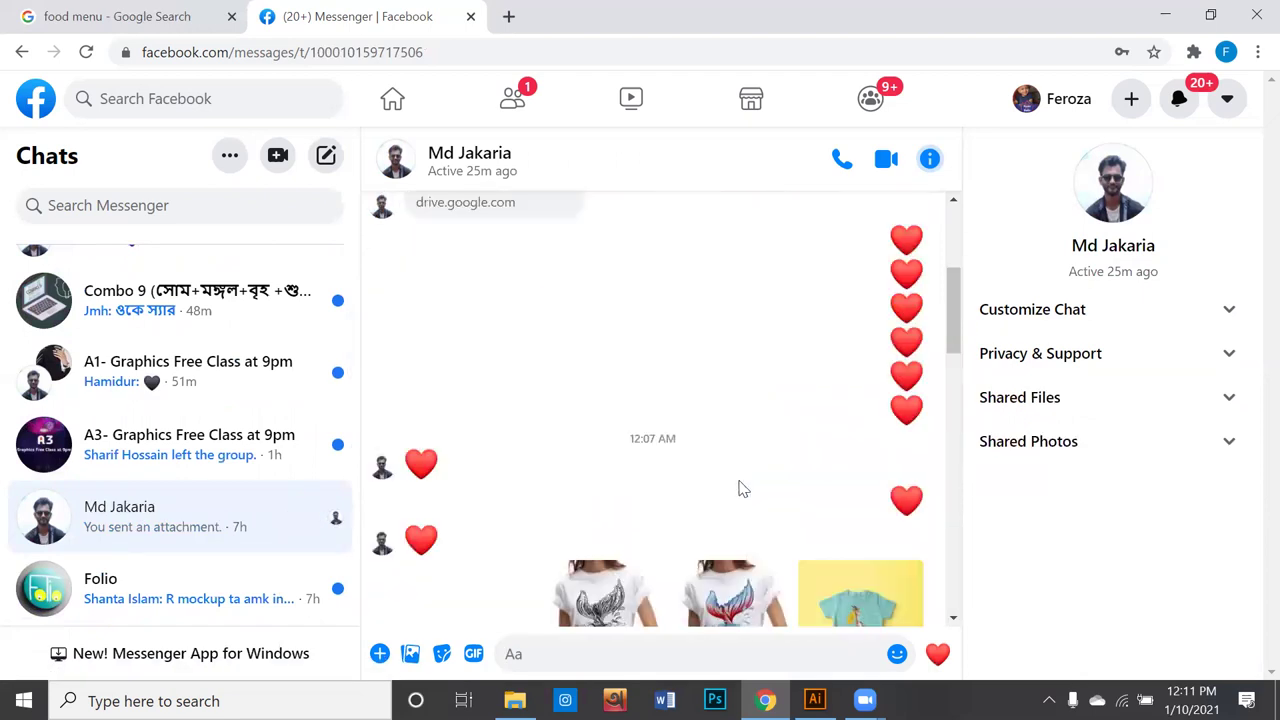
{"action": "scroll", "coordinate": [742, 488], "scroll_direction": "down", "scroll_amount": 2}
Step: View the T-shirt image full-screen, step forward three images, then back to the clip-art sheet
{"action": "left_click", "coordinate": [624, 424]}
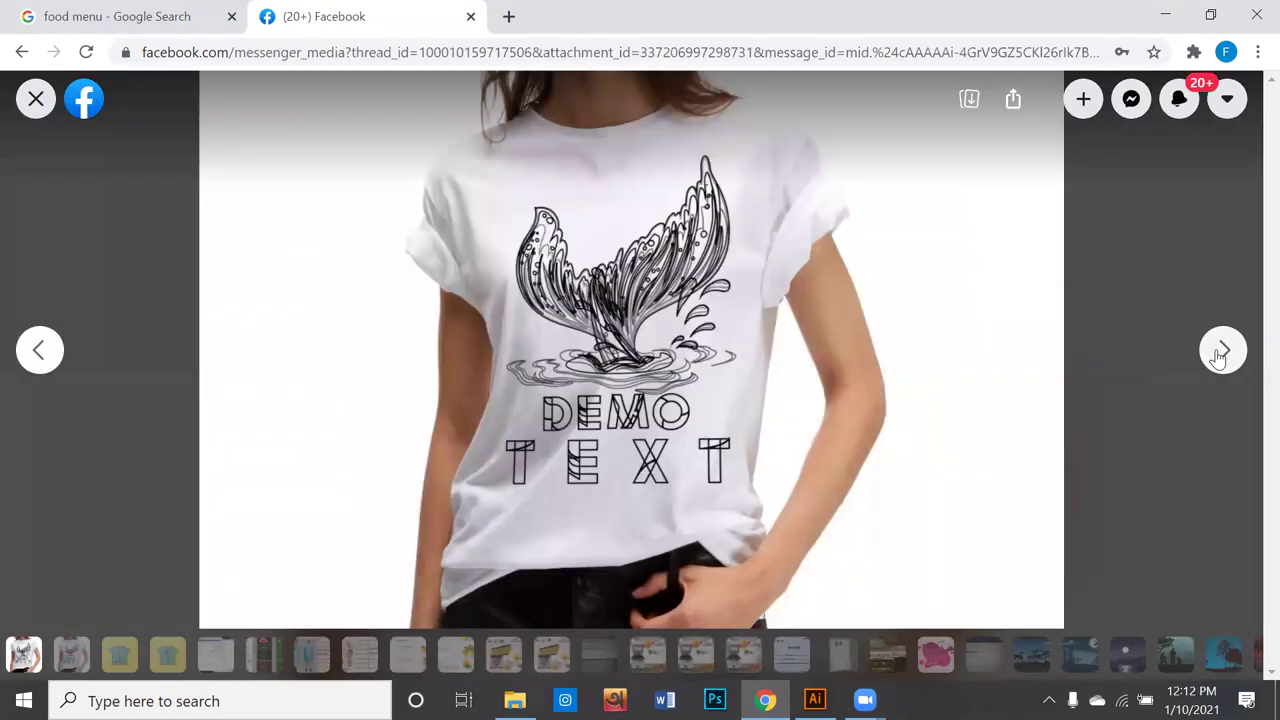
{"action": "left_click", "coordinate": [1218, 357]}
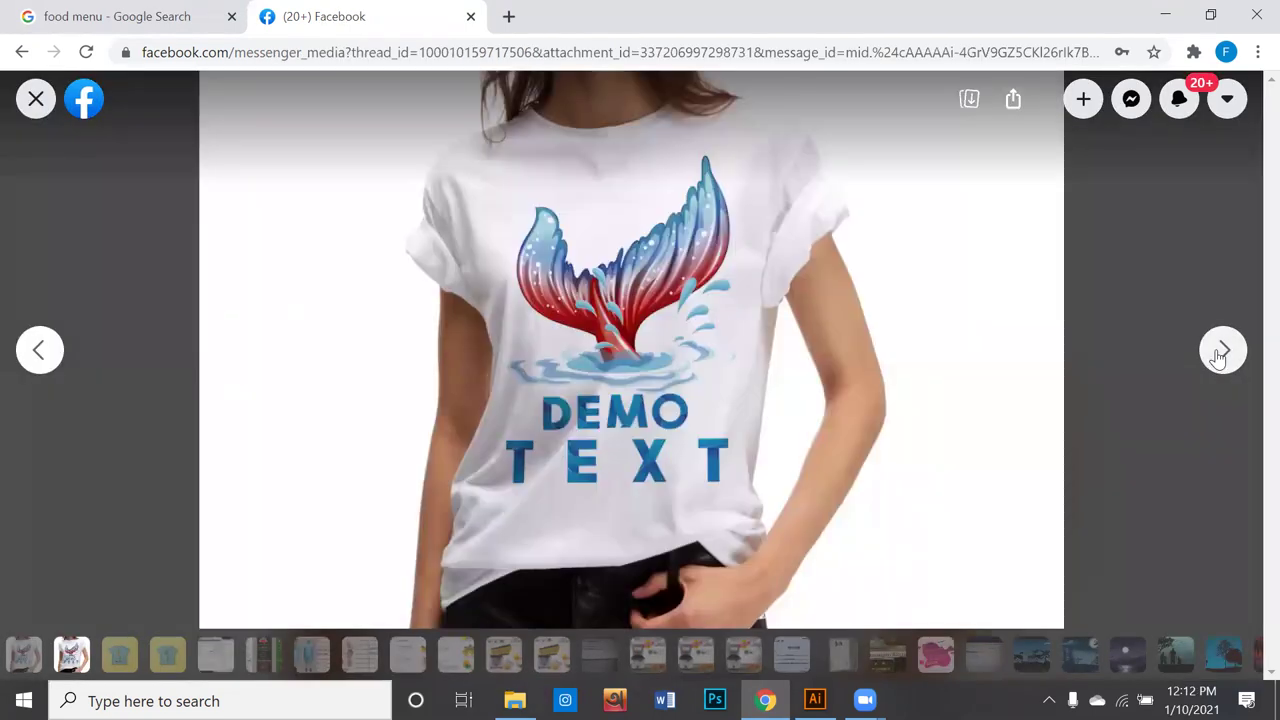
{"action": "left_click", "coordinate": [1218, 357]}
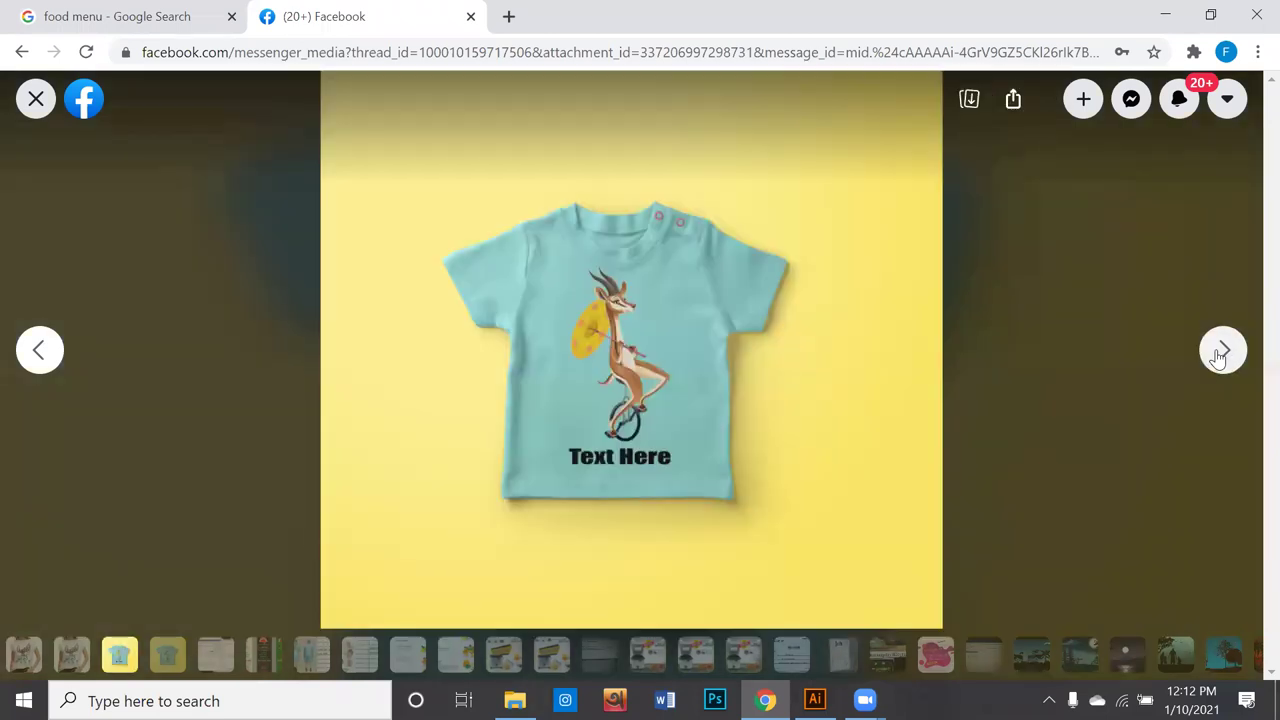
{"action": "left_click", "coordinate": [1218, 357]}
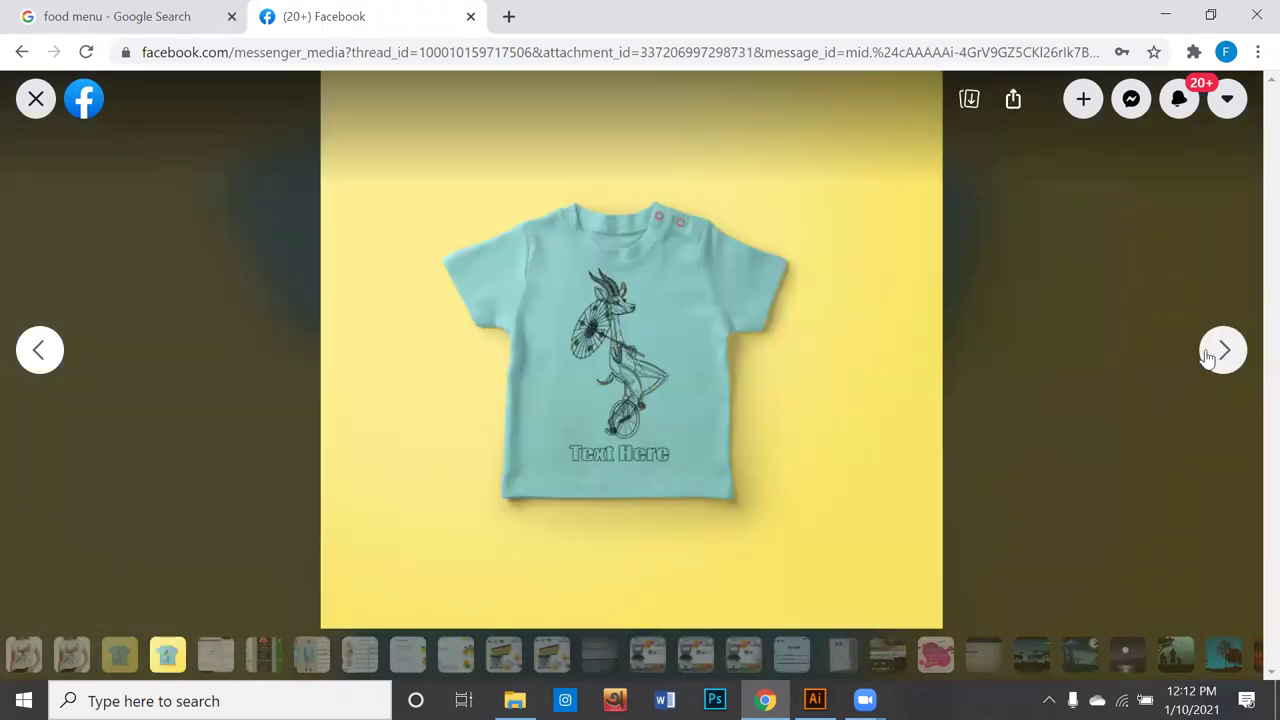
{"action": "left_click", "coordinate": [30, 360]}
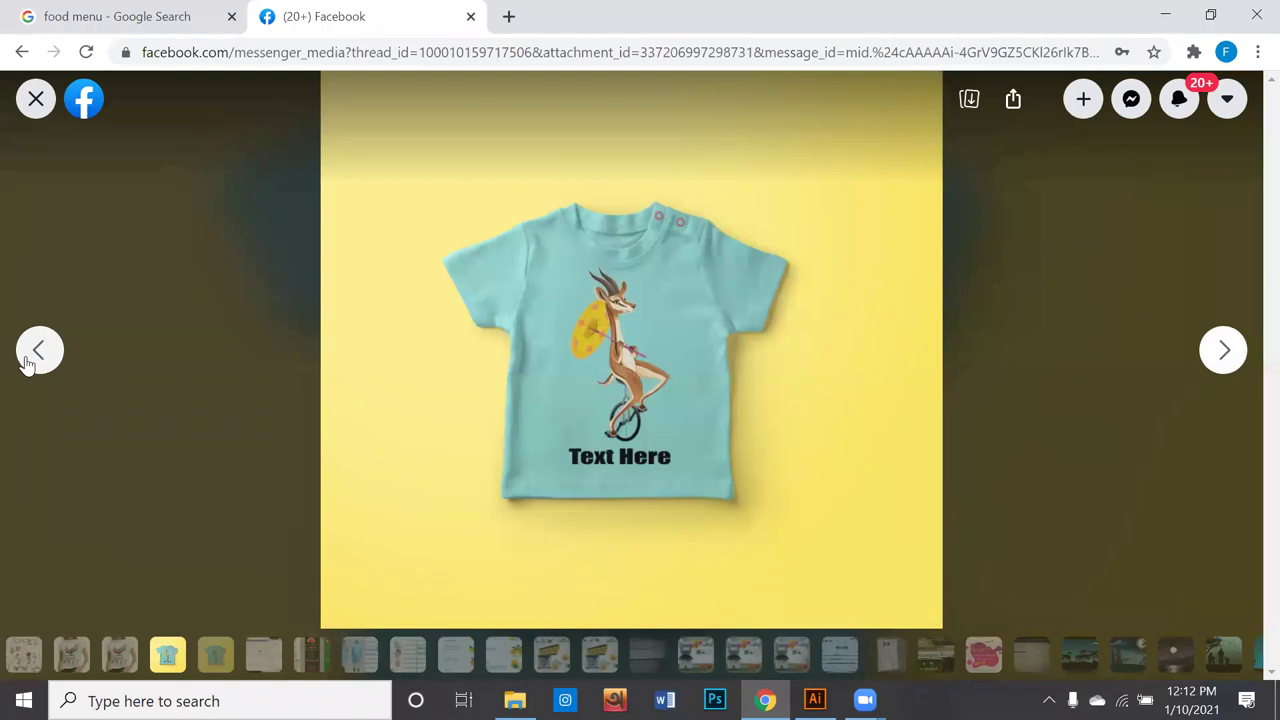
{"action": "left_click", "coordinate": [28, 362]}
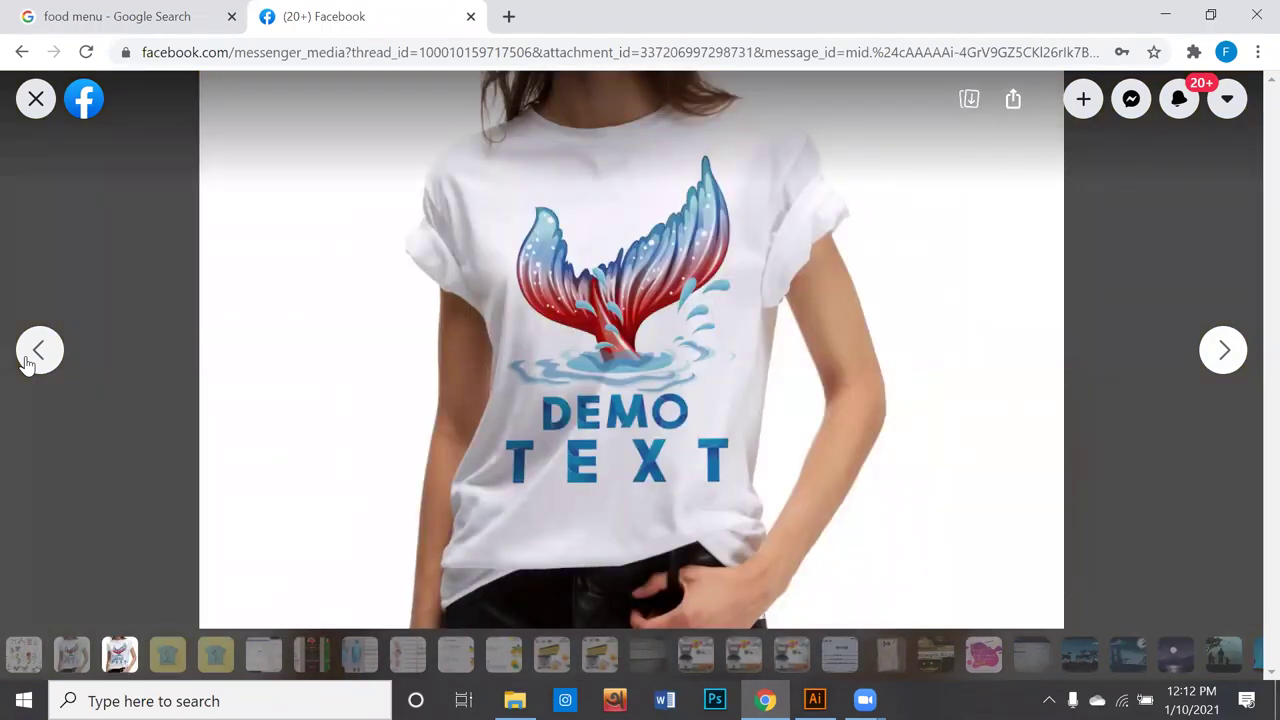
{"action": "left_click", "coordinate": [28, 362]}
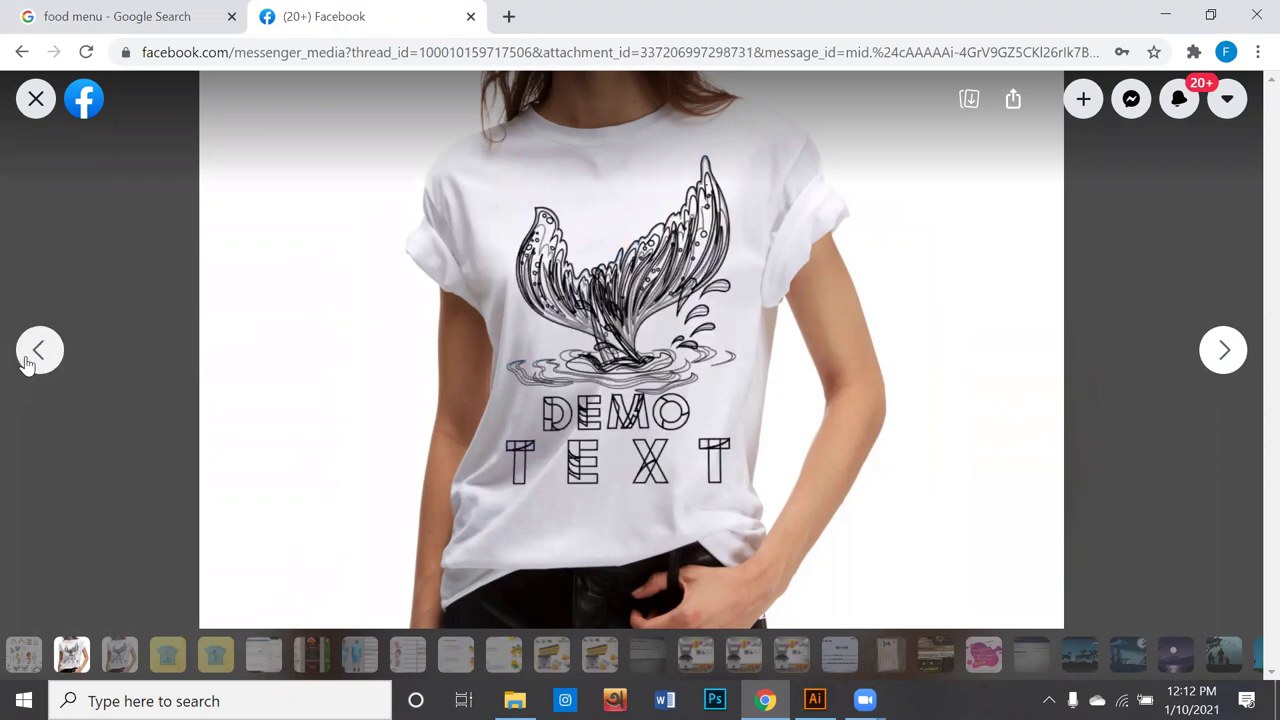
{"action": "left_click", "coordinate": [28, 362]}
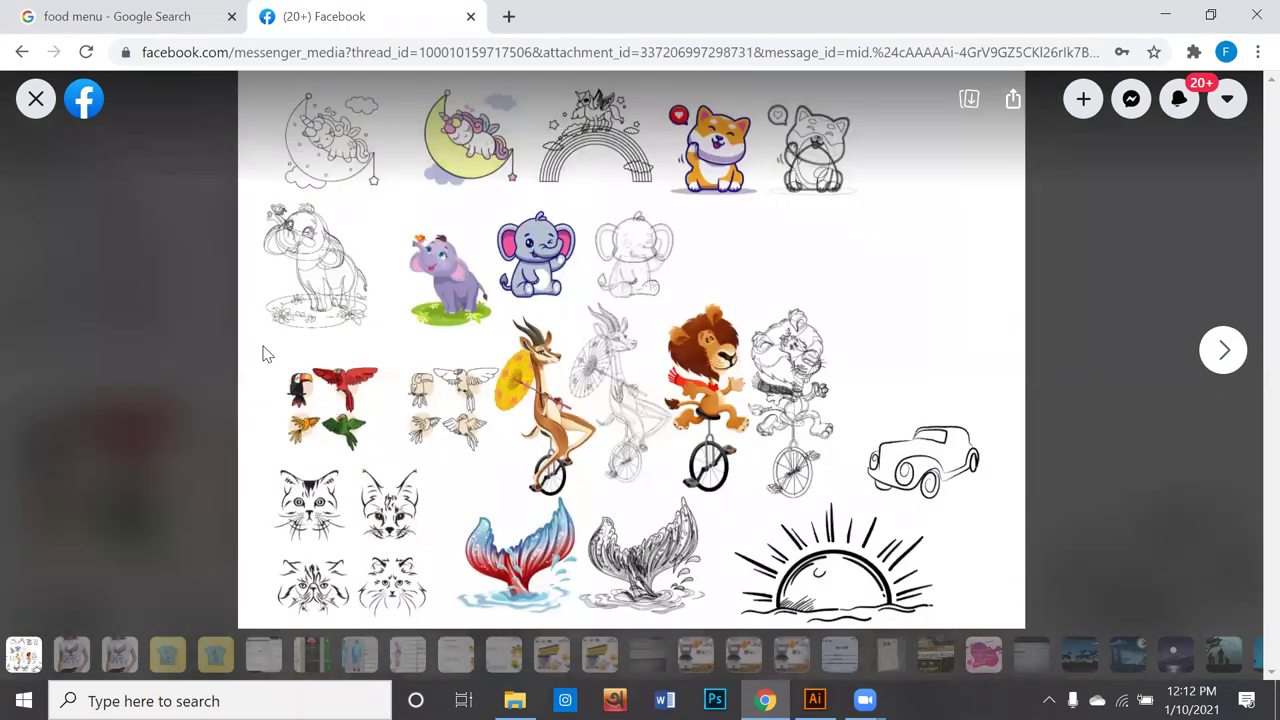
Step: Close the viewer and copy the Bengali message containing the Adobe CC Drive link
{"action": "left_click", "coordinate": [36, 98]}
{"action": "scroll", "coordinate": [489, 509], "scroll_direction": "up", "scroll_amount": 2}
{"action": "scroll", "coordinate": [489, 509], "scroll_direction": "up", "scroll_amount": 3}
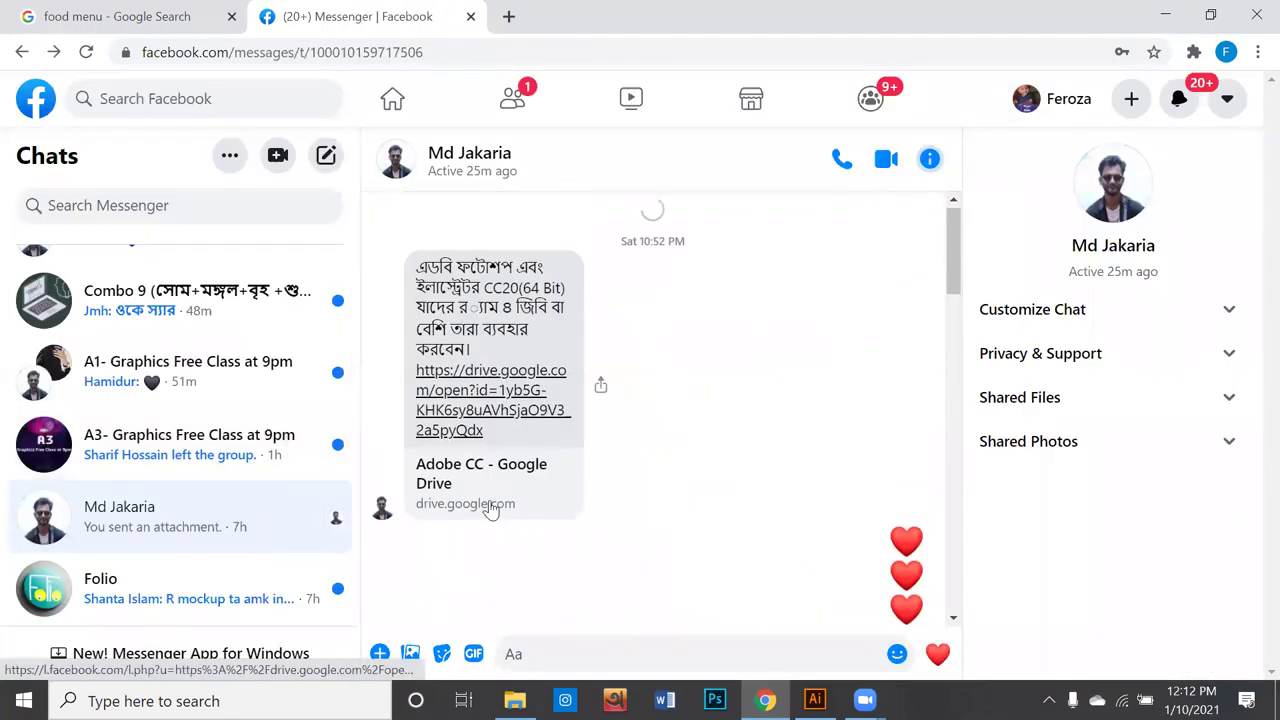
{"action": "left_click", "coordinate": [490, 510]}
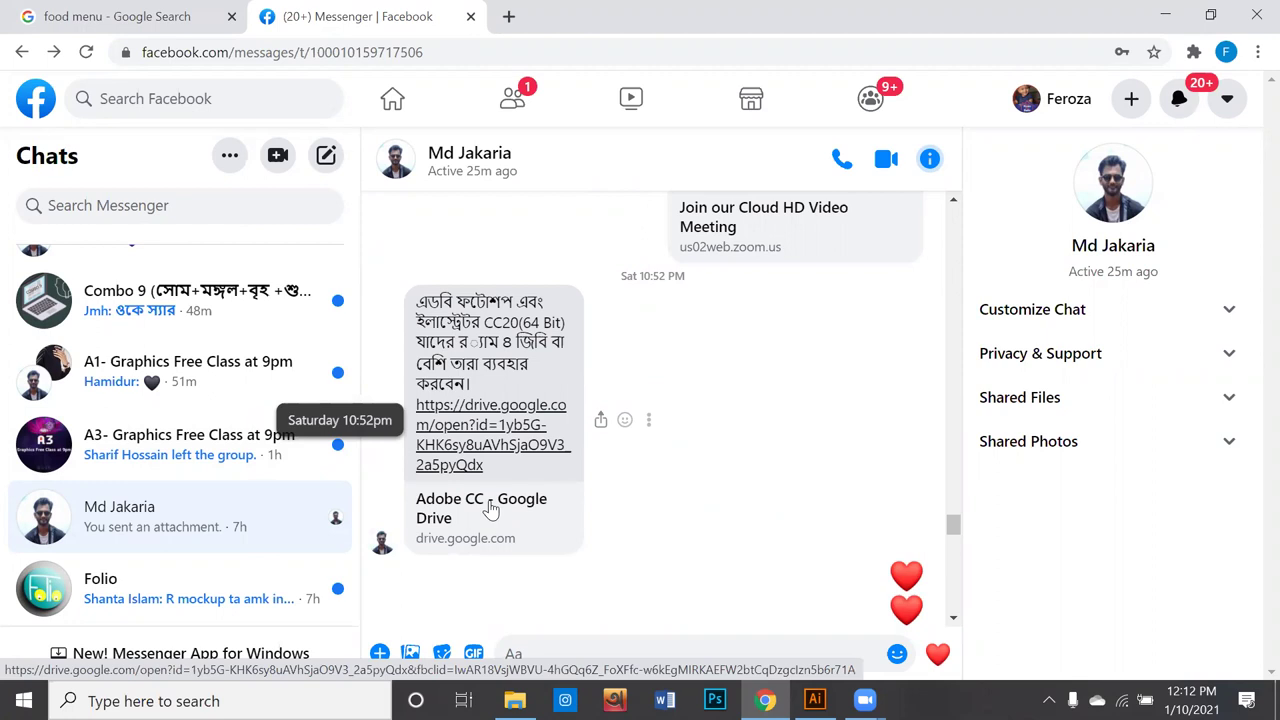
{"action": "left_click_drag", "start_coordinate": [490, 472], "coordinate": [416, 298]}
{"action": "right_click", "coordinate": [456, 310]}
{"action": "left_click", "coordinate": [470, 323]}
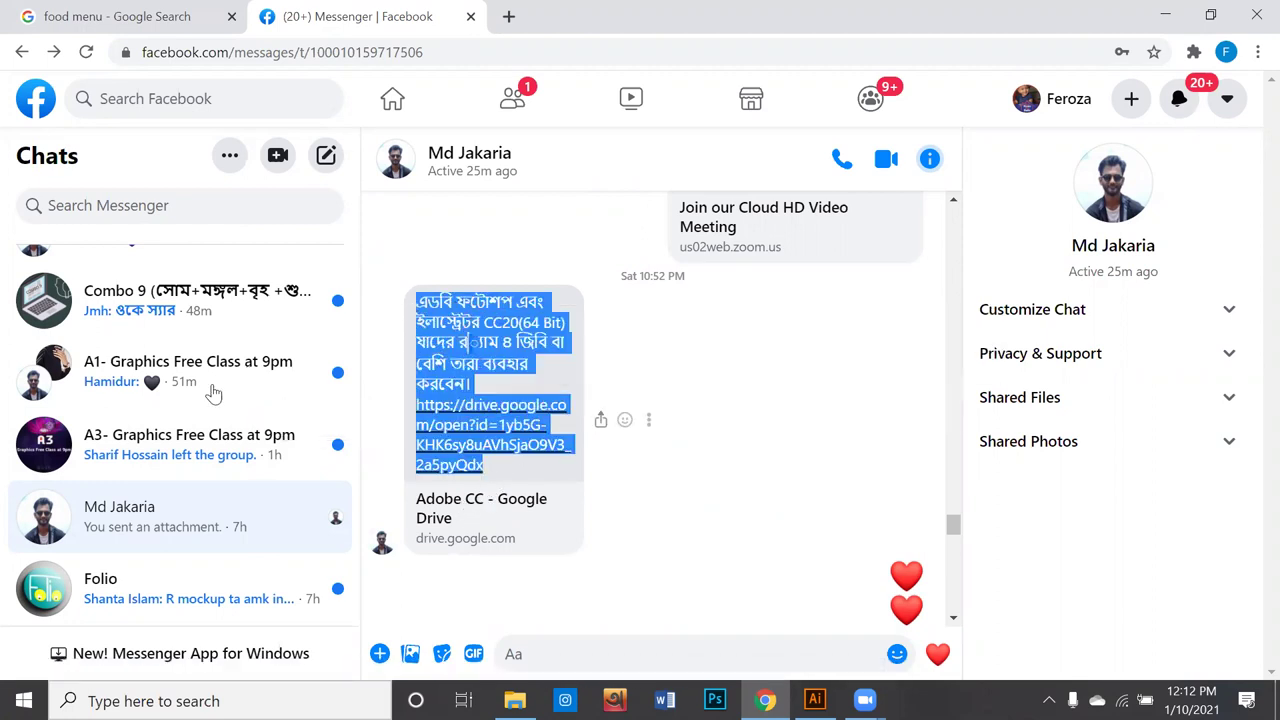
Step: Paste the Drive link message into the GDF group chat and send it
{"action": "scroll", "coordinate": [243, 480], "scroll_direction": "up", "scroll_amount": 2}
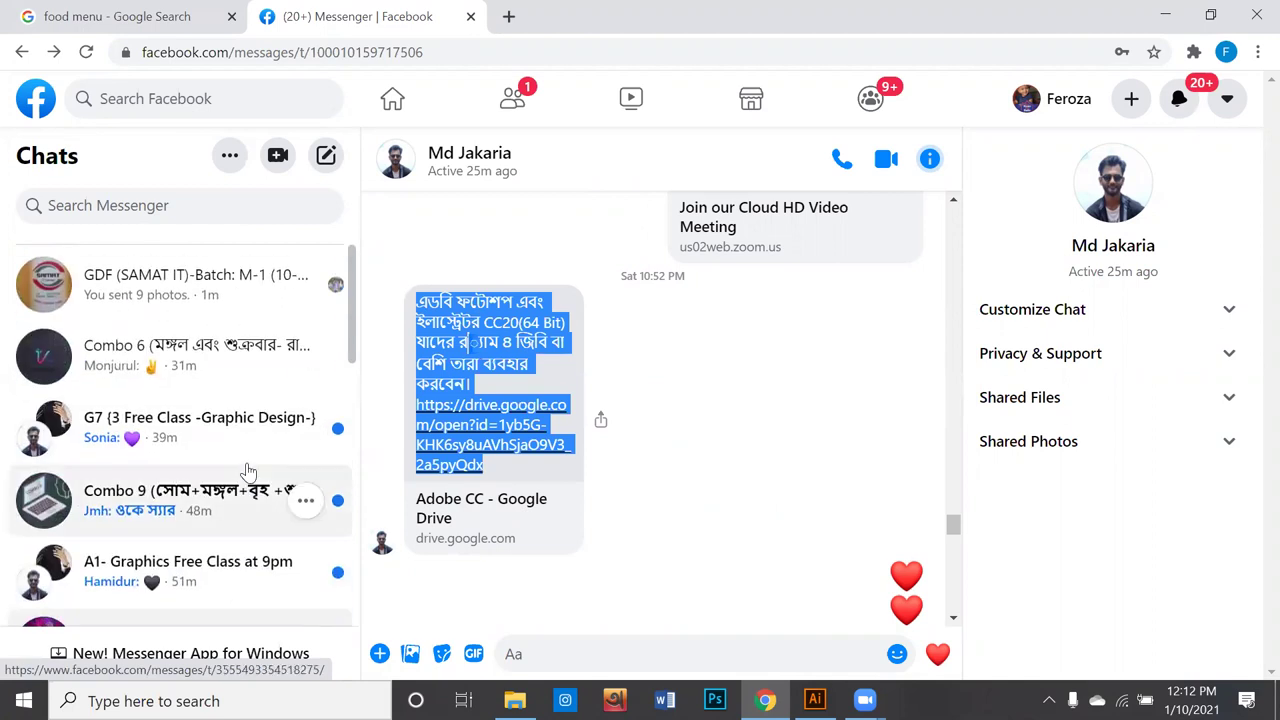
{"action": "left_click", "coordinate": [200, 285]}
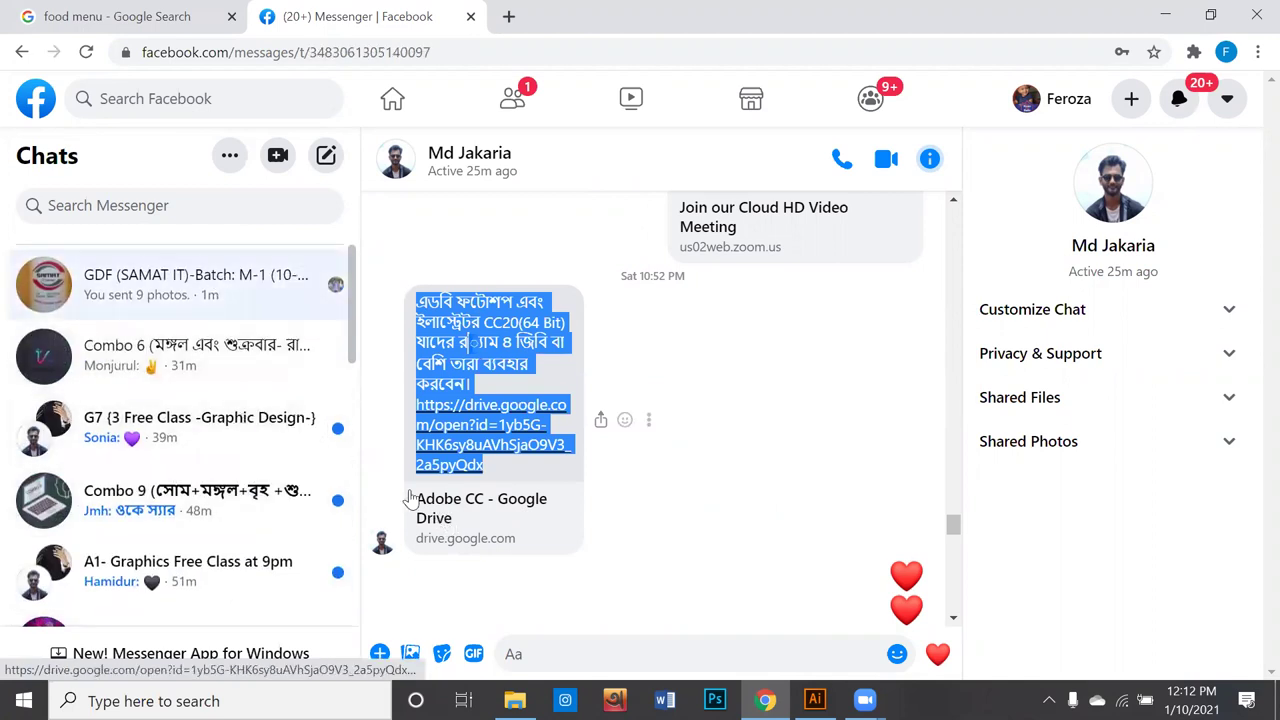
{"action": "left_click", "coordinate": [290, 318]}
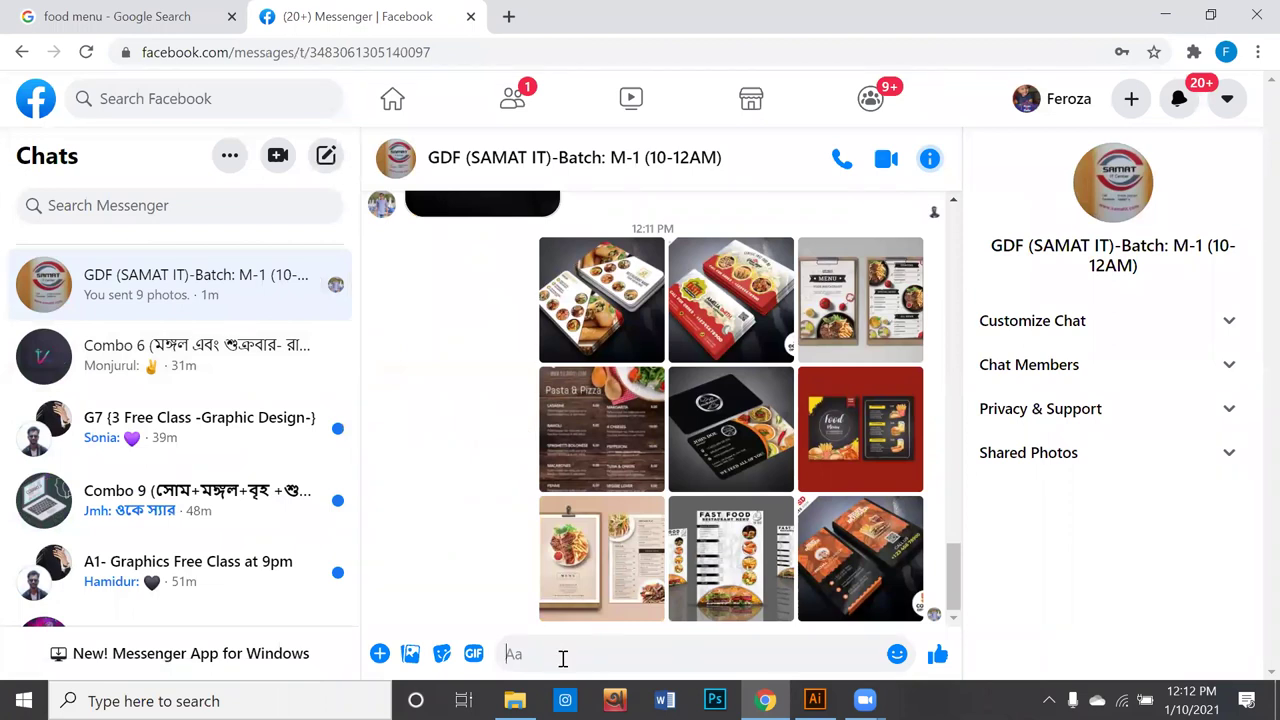
{"action": "key", "text": "ctrl+v"}
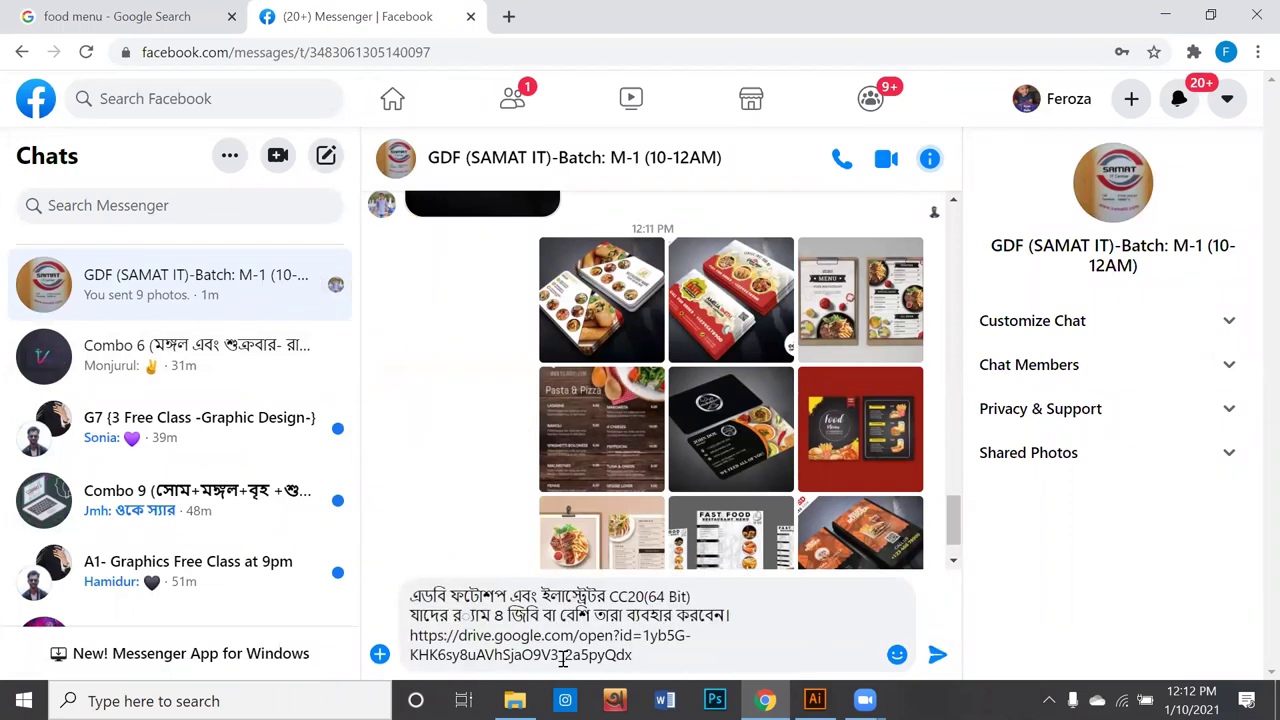
{"action": "key", "text": "Return"}
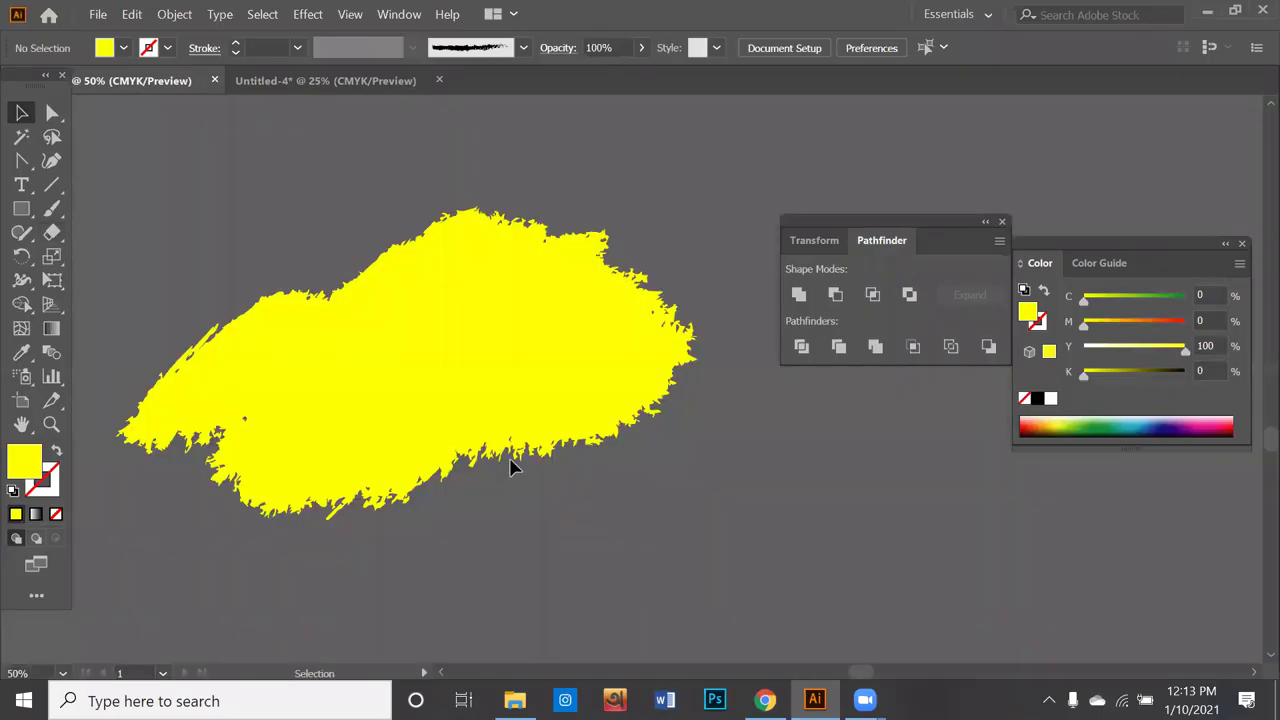
Step: Select the yellow brush shape and give its stroke the black swatch at 11 pt weight
{"action": "left_click_drag", "start_coordinate": [440, 398], "coordinate": [466, 356]}
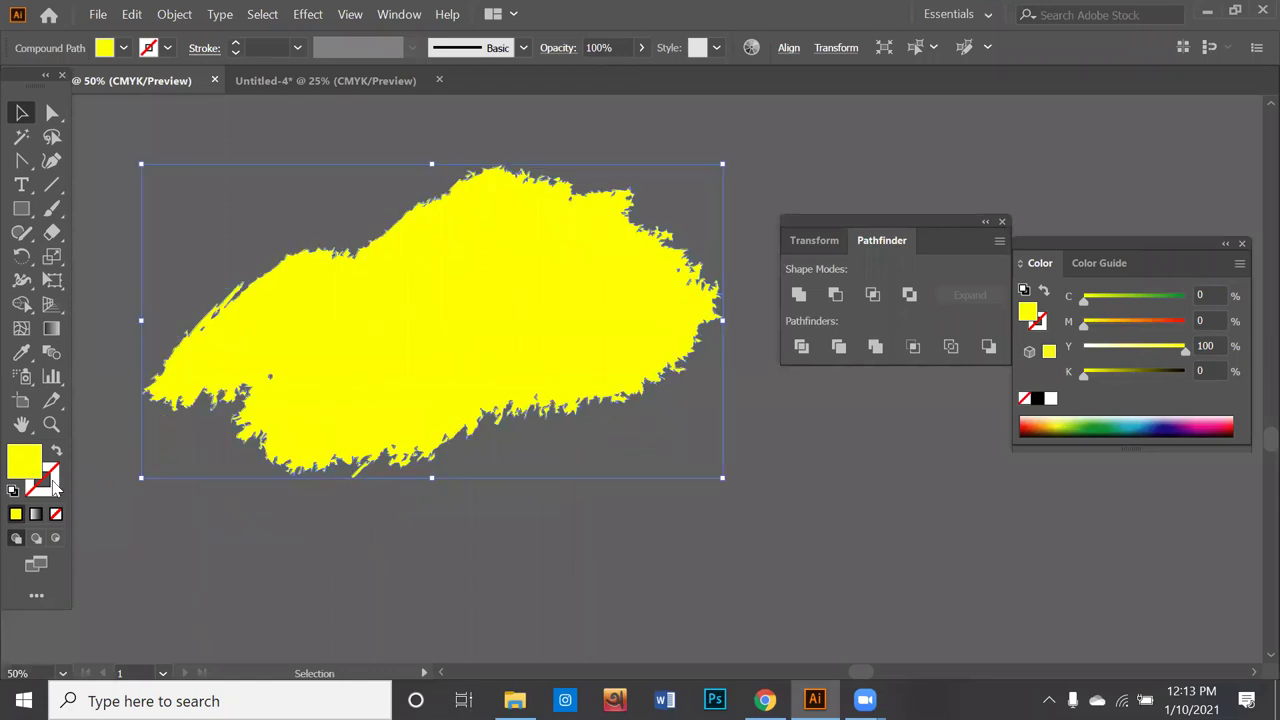
{"action": "left_click", "coordinate": [52, 482]}
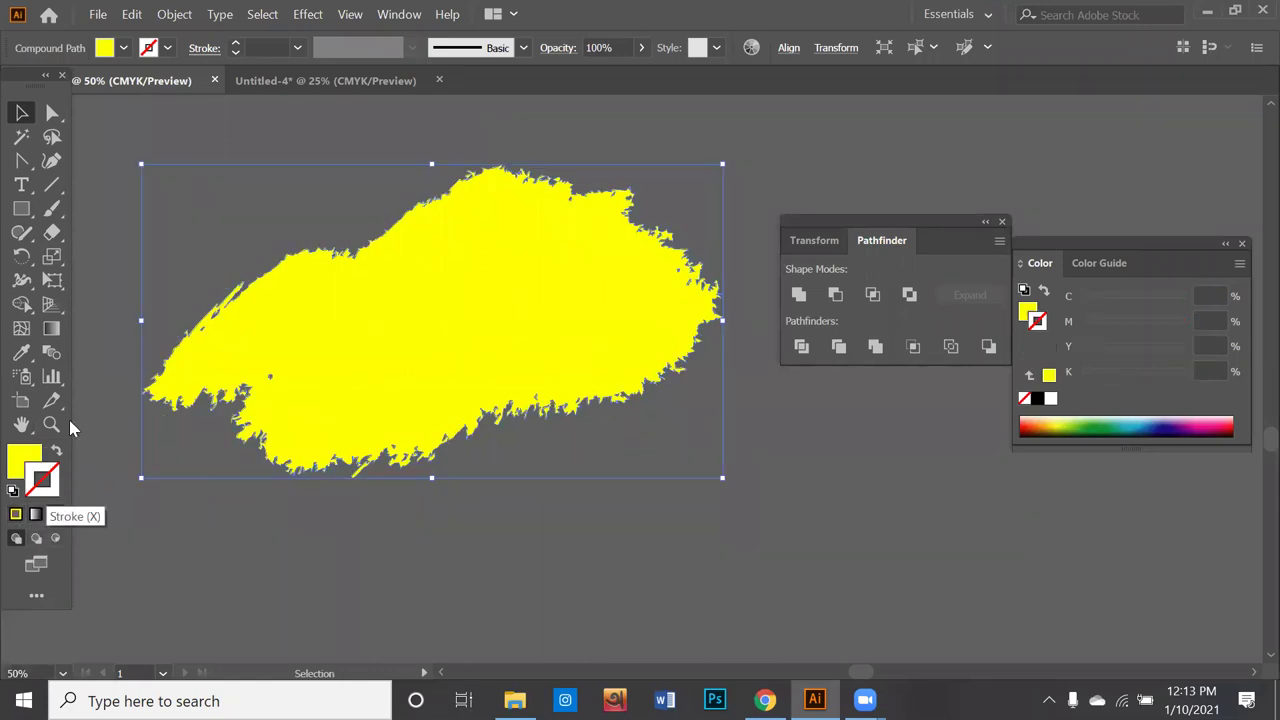
{"action": "left_click", "coordinate": [167, 47]}
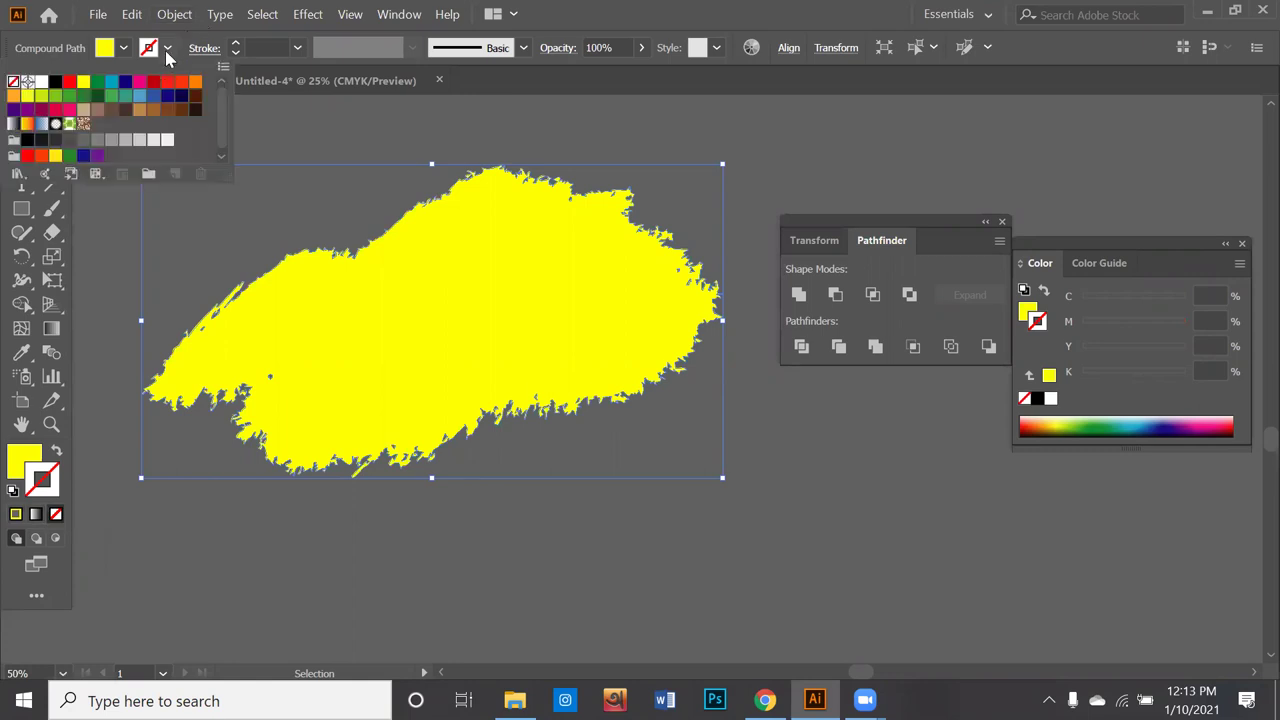
{"action": "left_click", "coordinate": [56, 82]}
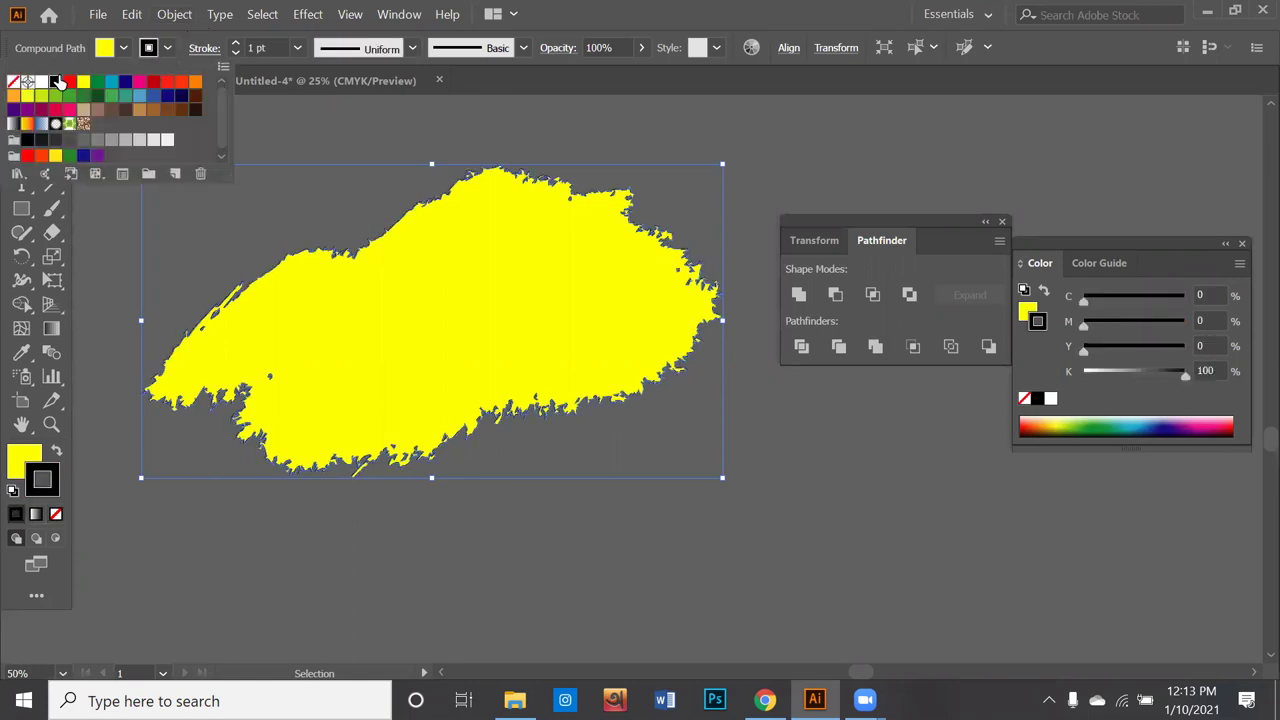
{"action": "left_click", "coordinate": [237, 44]}
{"action": "left_click", "coordinate": [237, 44]}
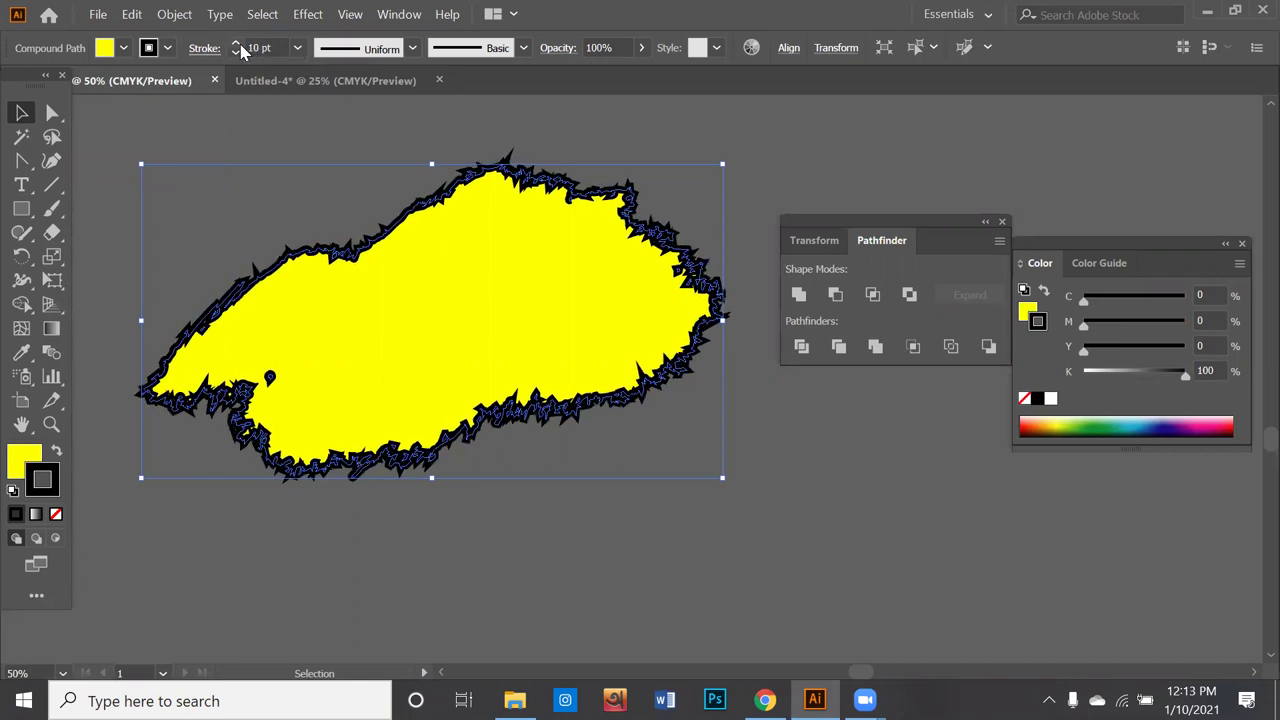
{"action": "left_click", "coordinate": [292, 126]}
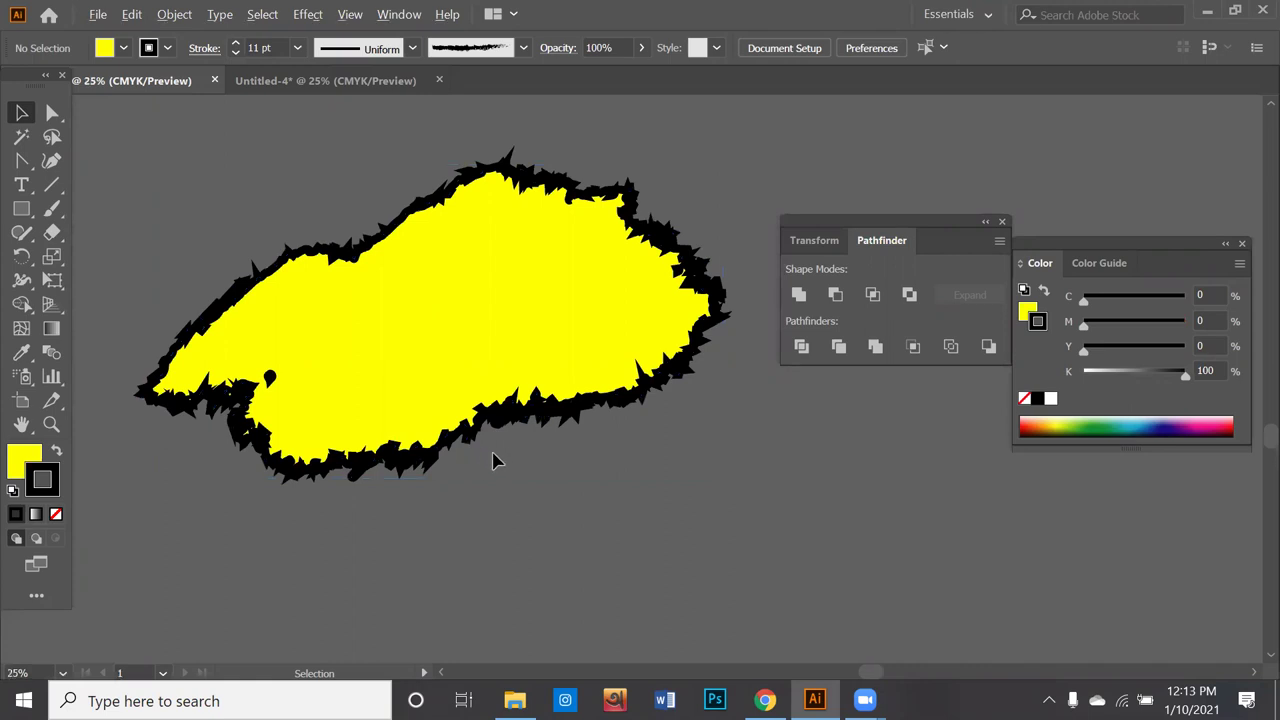
Step: Duplicate the outlined yellow shape beside the original and drag a corner to enlarge the copy
{"action": "scroll", "coordinate": [480, 455], "scroll_direction": "down", "scroll_amount": 2}
{"action": "scroll", "coordinate": [431, 431], "scroll_direction": "right", "scroll_amount": 1}
{"action": "mouse_move", "coordinate": [412, 369]}
{"action": "left_mouse_down"}
{"action": "mouse_move", "coordinate": [617, 490]}
{"action": "mouse_move", "coordinate": [608, 480]}
{"action": "left_mouse_up"}
{"action": "scroll", "coordinate": [650, 391], "scroll_direction": "down", "scroll_amount": 1}
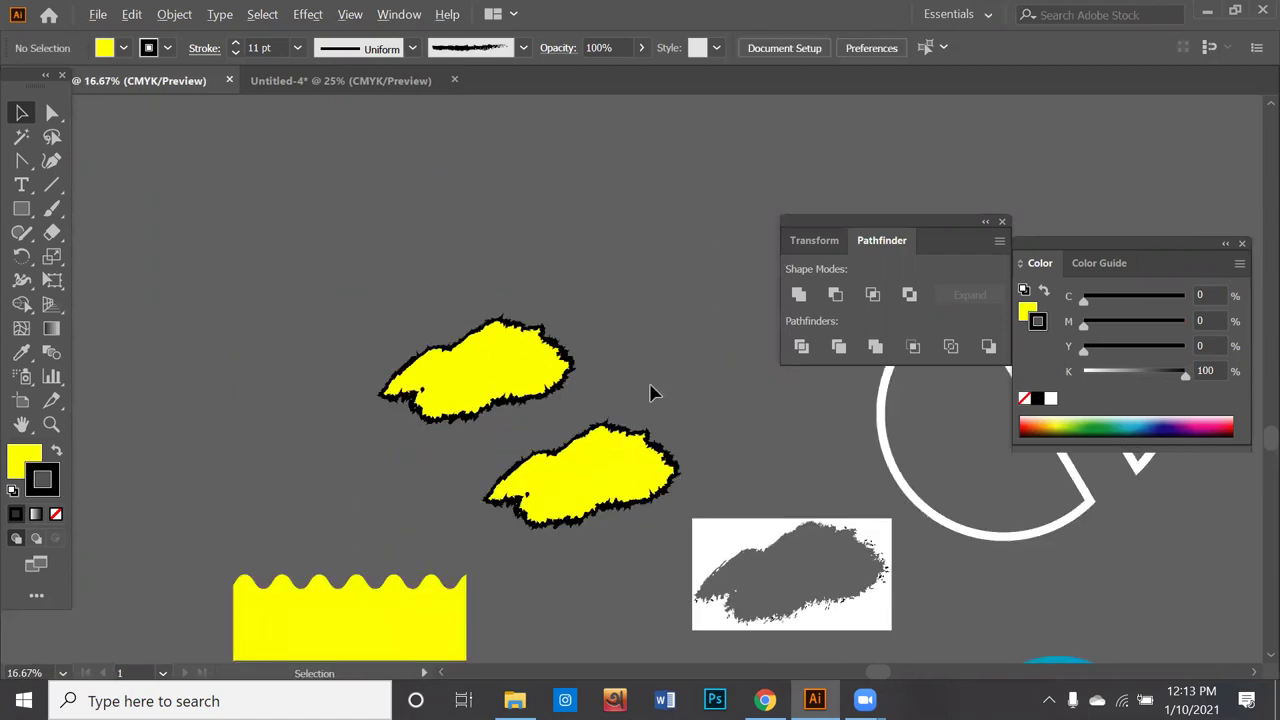
{"action": "left_click_drag", "start_coordinate": [650, 391], "coordinate": [430, 286]}
{"action": "left_click_drag", "start_coordinate": [400, 360], "coordinate": [524, 264]}
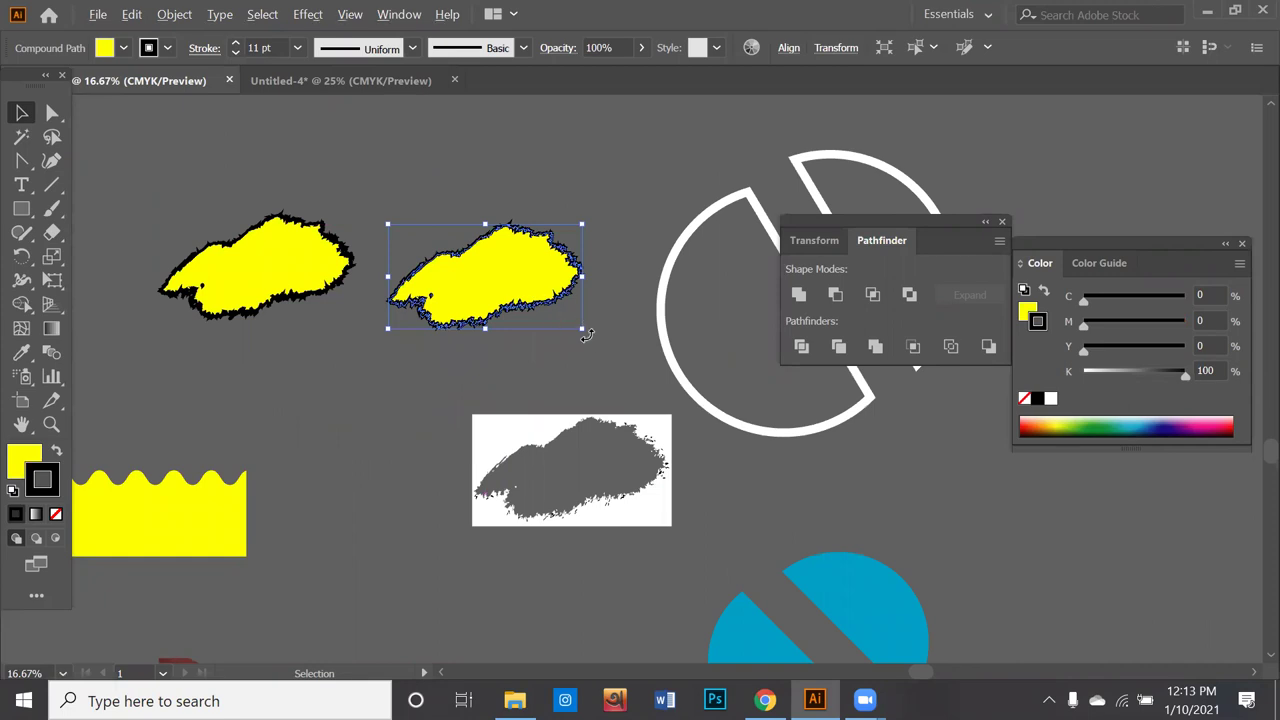
{"action": "mouse_move", "coordinate": [587, 336]}
{"action": "left_mouse_down"}
{"action": "mouse_move", "coordinate": [1013, 517]}
{"action": "mouse_move", "coordinate": [1030, 440]}
{"action": "left_mouse_up"}
Step: Reposition the large yellow copy up and to the right
{"action": "scroll", "coordinate": [649, 466], "scroll_direction": "down", "scroll_amount": 1}
{"action": "scroll", "coordinate": [643, 471], "scroll_direction": "down", "scroll_amount": 1}
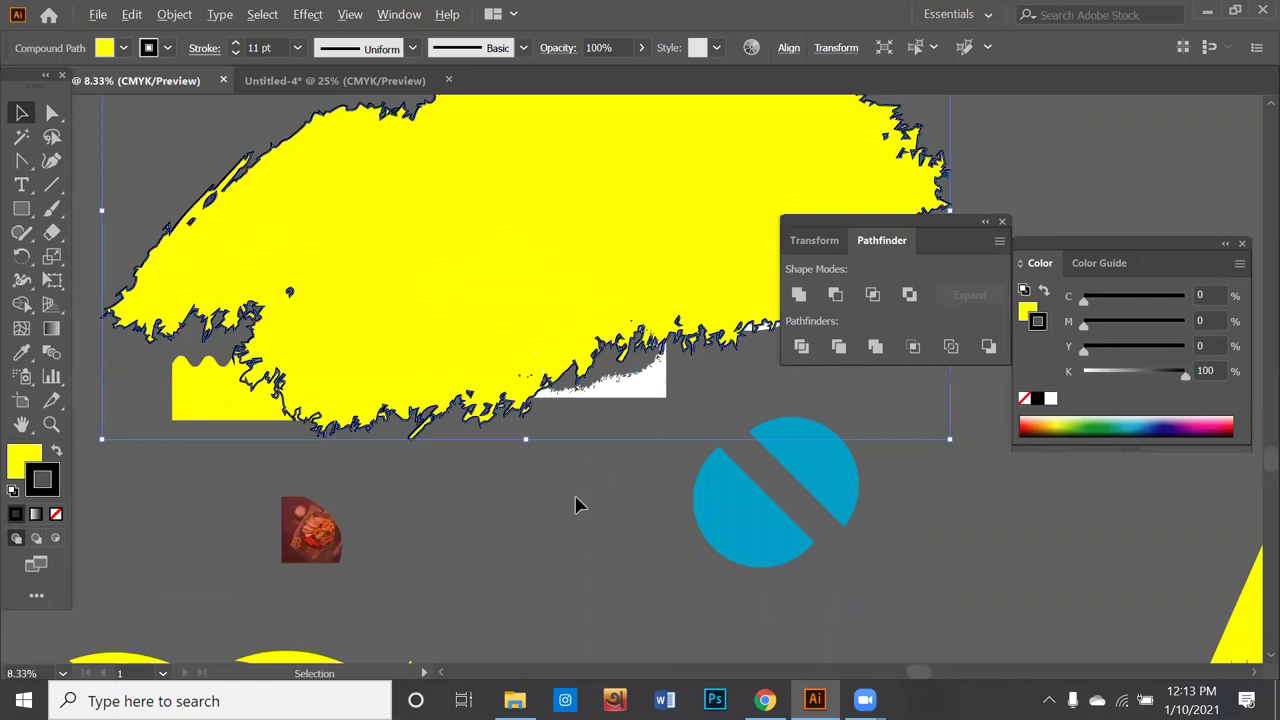
{"action": "left_click", "coordinate": [577, 505]}
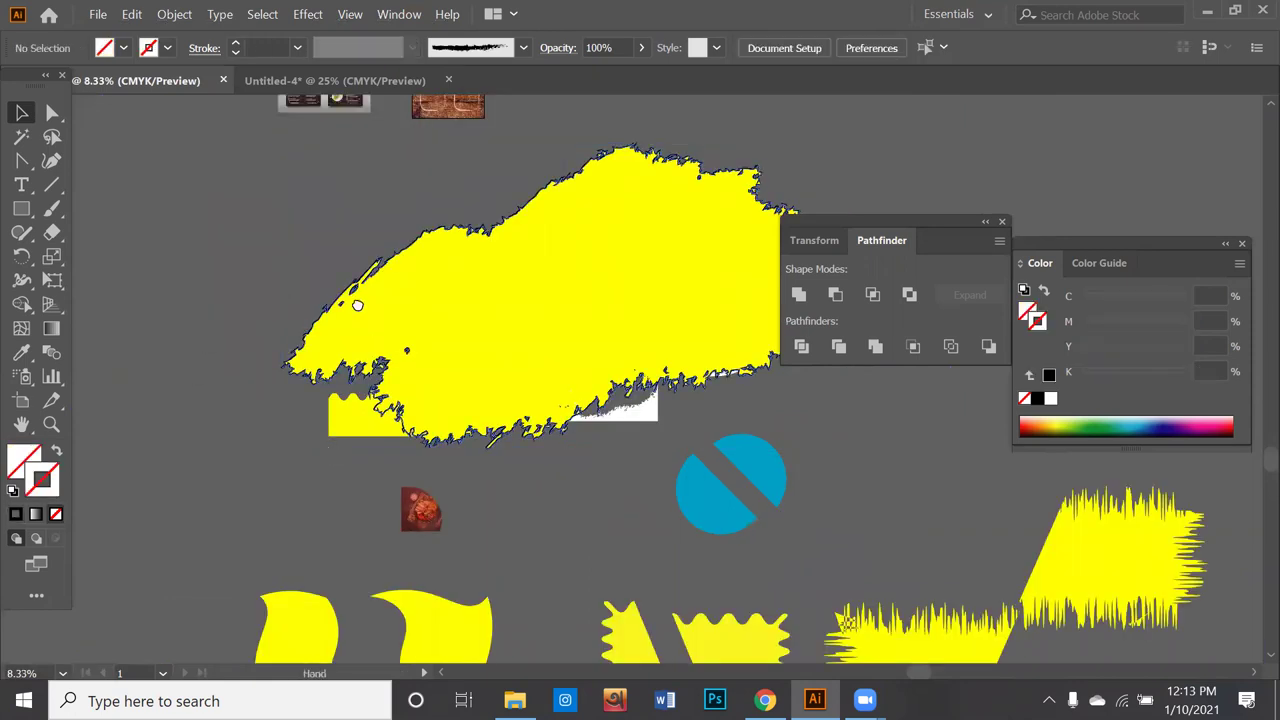
{"action": "left_click_drag", "start_coordinate": [357, 305], "coordinate": [333, 339]}
{"action": "mouse_move", "coordinate": [262, 403]}
{"action": "left_mouse_down"}
{"action": "mouse_move", "coordinate": [531, 294]}
{"action": "mouse_move", "coordinate": [286, 323]}
{"action": "mouse_move", "coordinate": [465, 322]}
{"action": "left_mouse_up"}
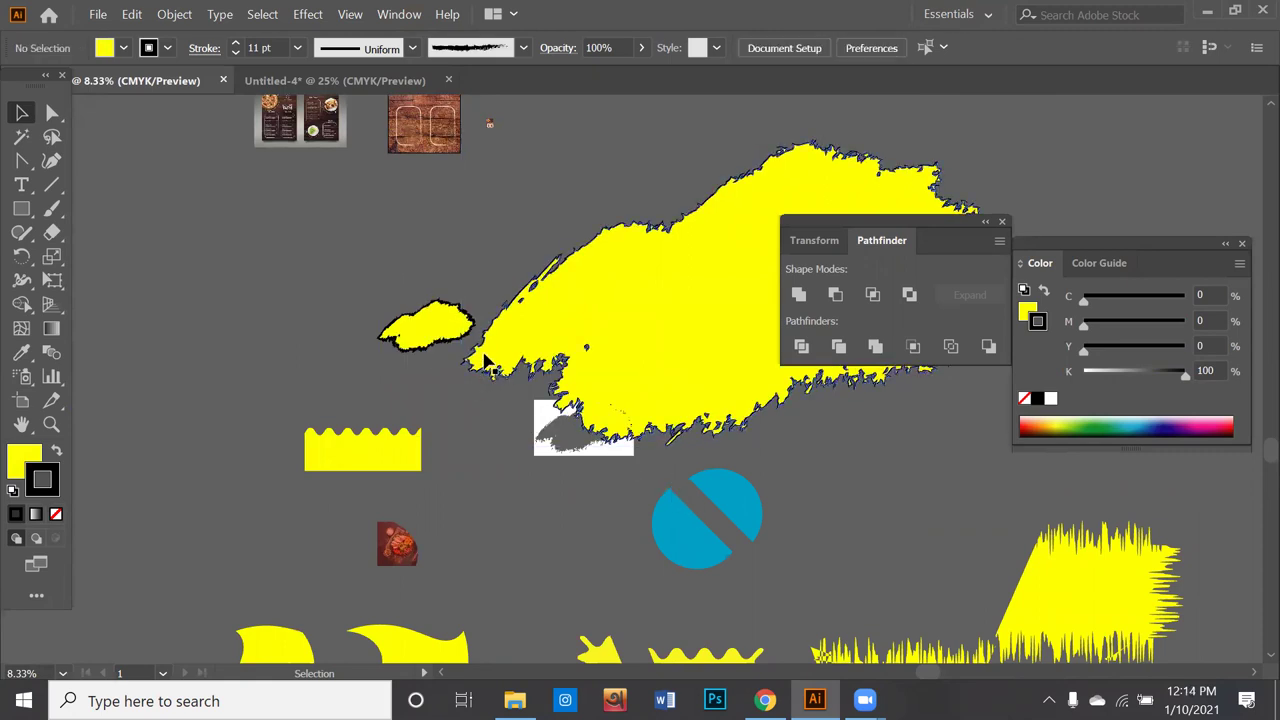
Step: Try shrinking the small yellow blob about its centre, then undo to restore its size
{"action": "scroll", "coordinate": [428, 343], "scroll_direction": "up", "scroll_amount": 4}
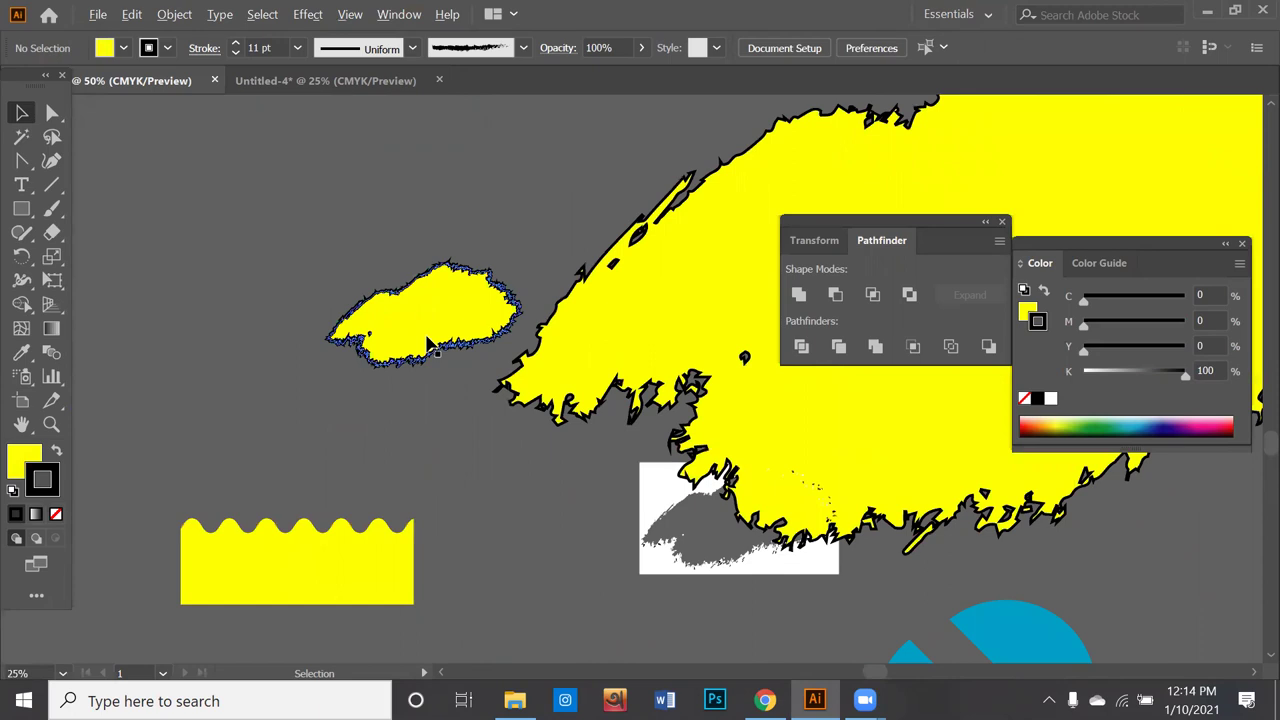
{"action": "scroll", "coordinate": [428, 343], "scroll_direction": "up", "scroll_amount": 2}
{"action": "mouse_move", "coordinate": [380, 306]}
{"action": "left_mouse_down"}
{"action": "mouse_move", "coordinate": [608, 420]}
{"action": "mouse_move", "coordinate": [300, 200]}
{"action": "mouse_move", "coordinate": [515, 358]}
{"action": "left_mouse_up"}
{"action": "left_click", "coordinate": [668, 406]}
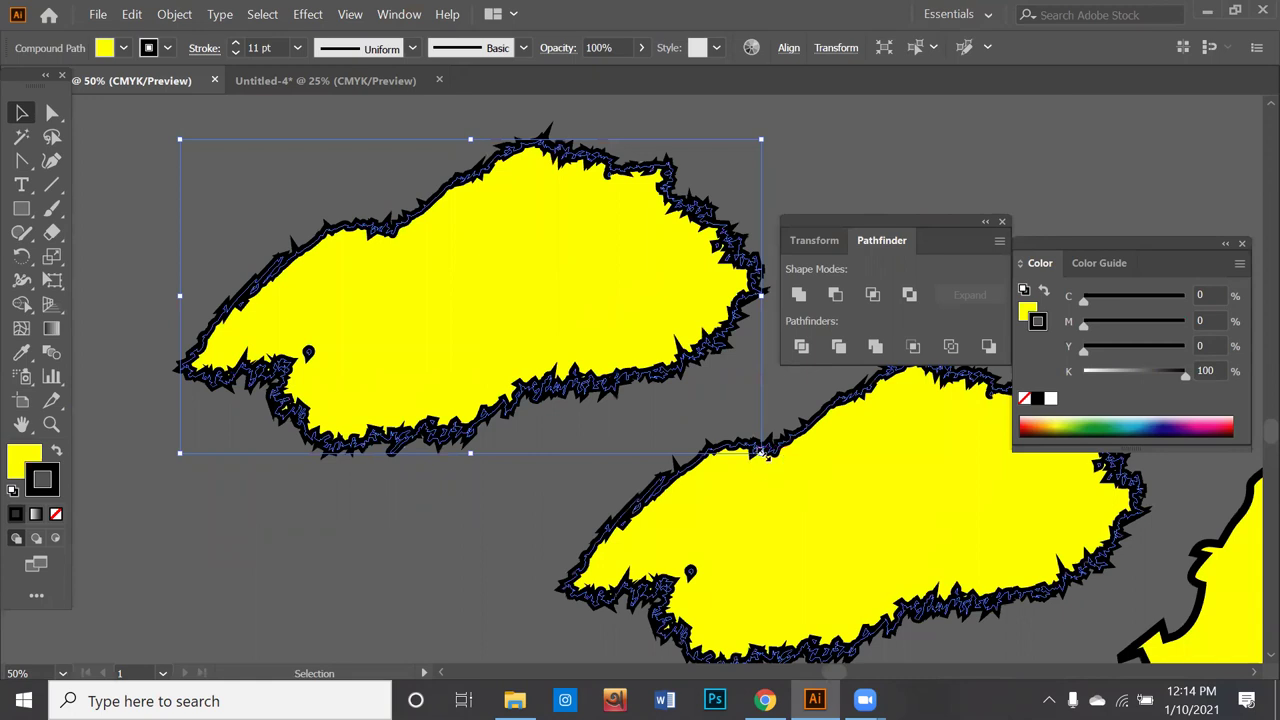
{"action": "left_click_drag", "start_coordinate": [762, 453], "coordinate": [558, 358], "text": "alt+shift"}
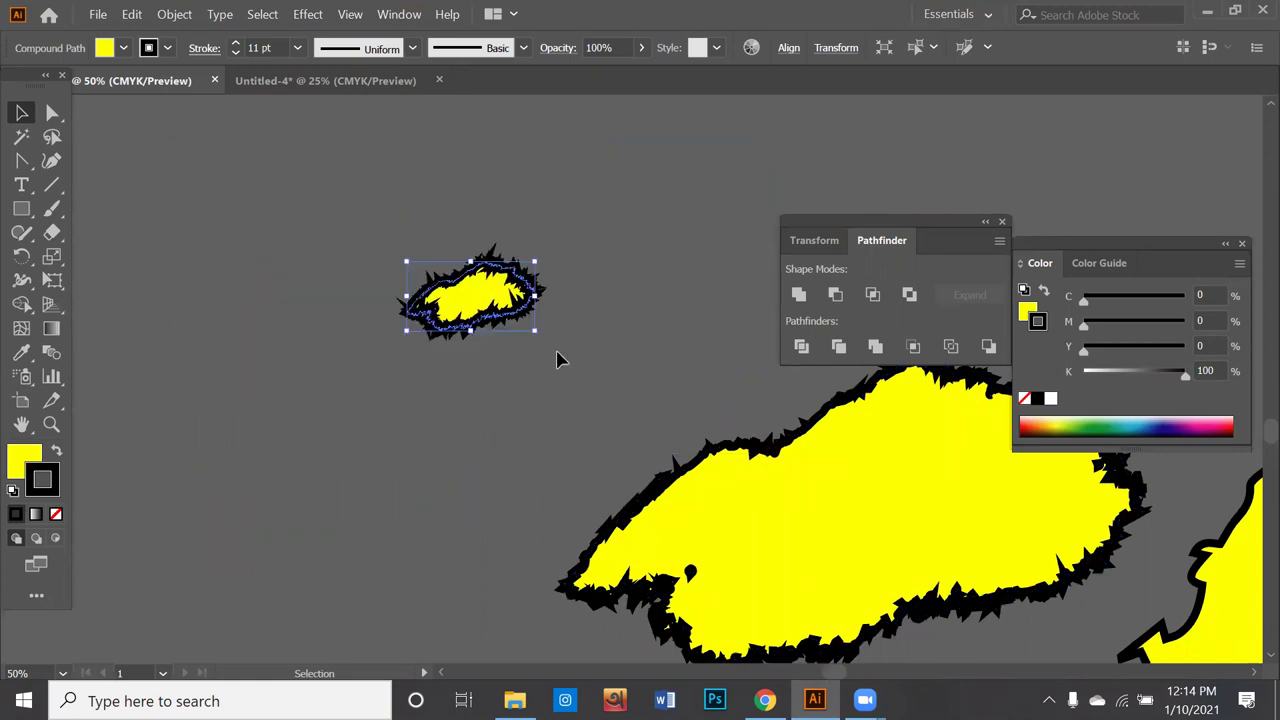
{"action": "left_click", "coordinate": [502, 408]}
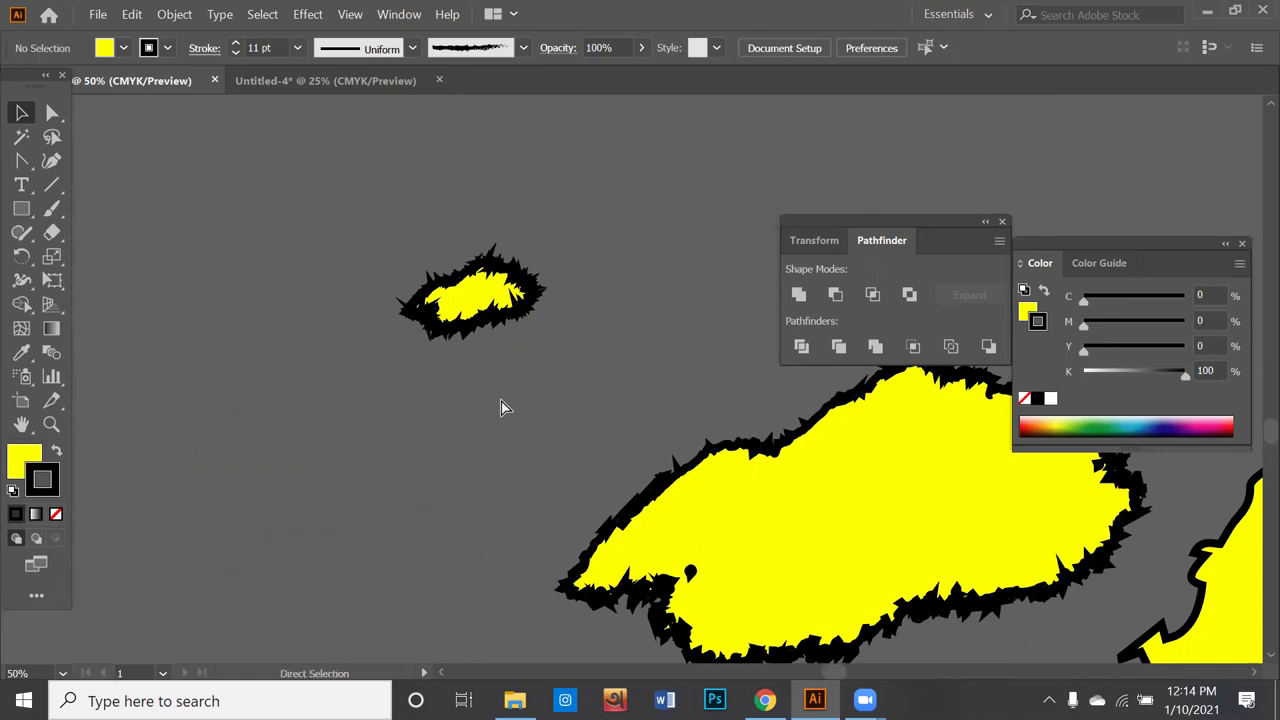
{"action": "key", "text": "ctrl+z"}
{"action": "key", "text": "ctrl+z"}
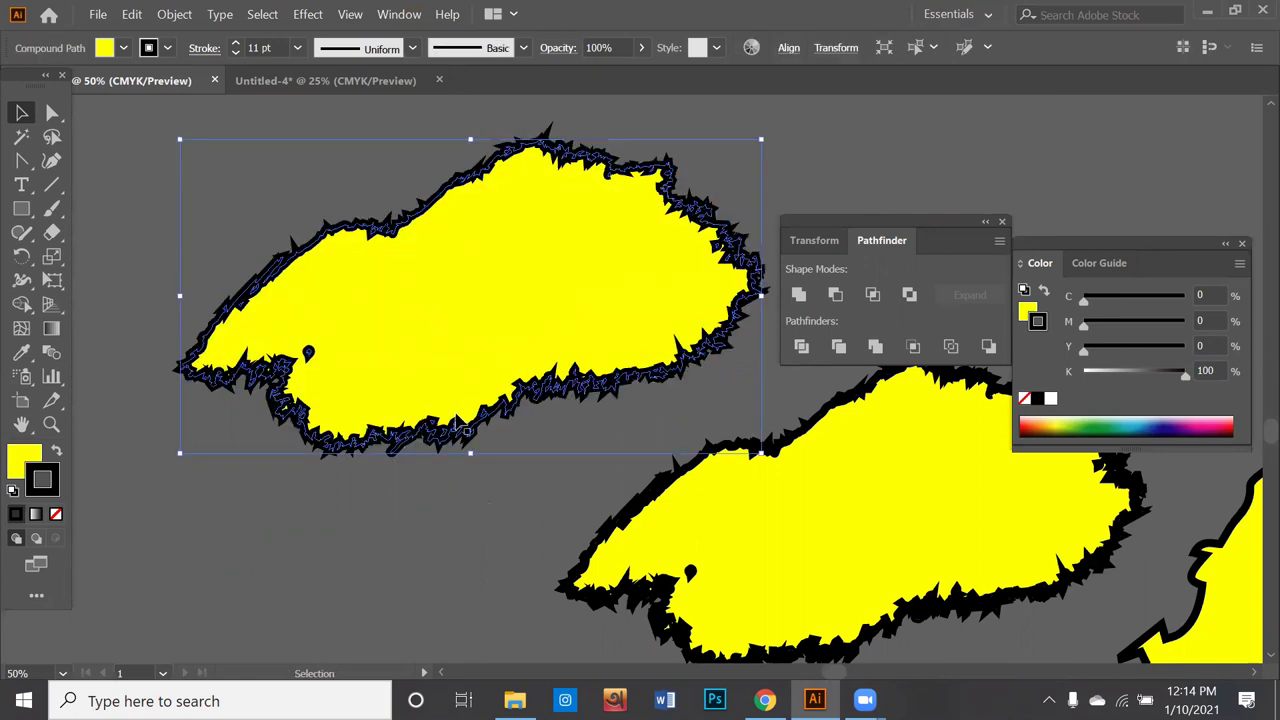
Step: Expand the small outlined blob's fill and stroke into a shape group via Object > Expand
{"action": "left_click", "coordinate": [465, 435]}
{"action": "left_click", "coordinate": [193, 22]}
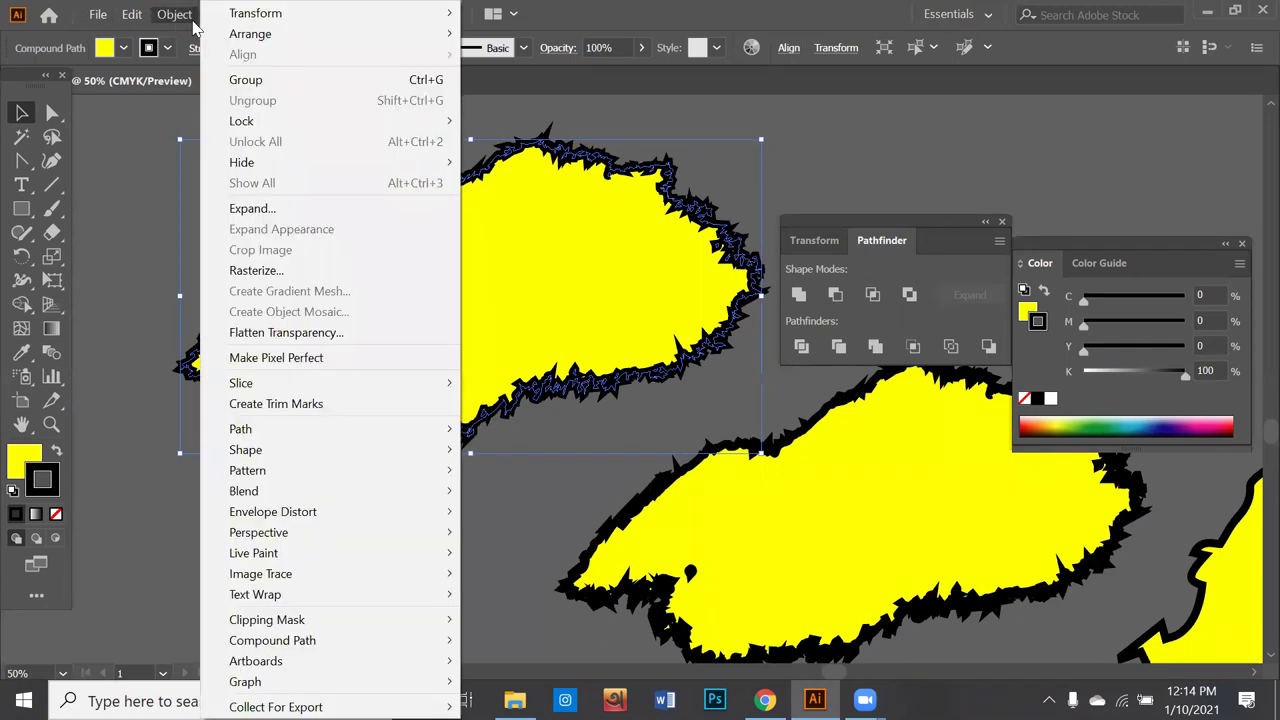
{"action": "left_click", "coordinate": [250, 208]}
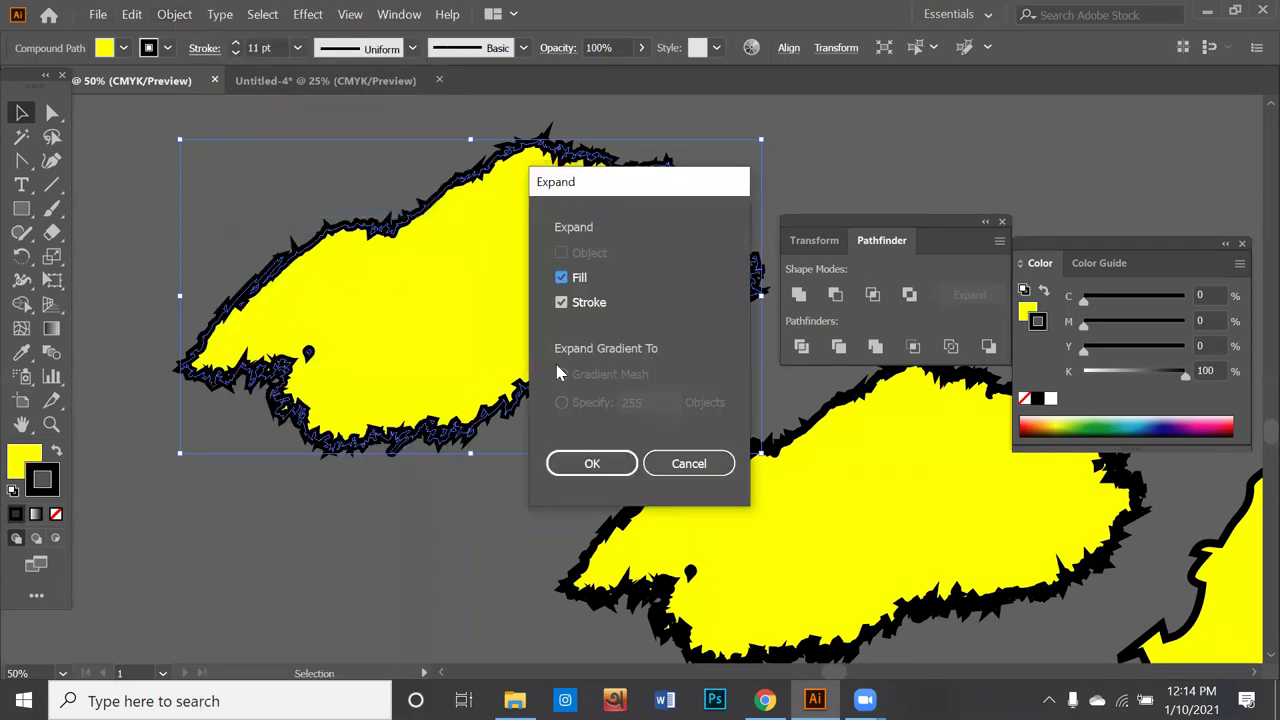
{"action": "left_click", "coordinate": [580, 462]}
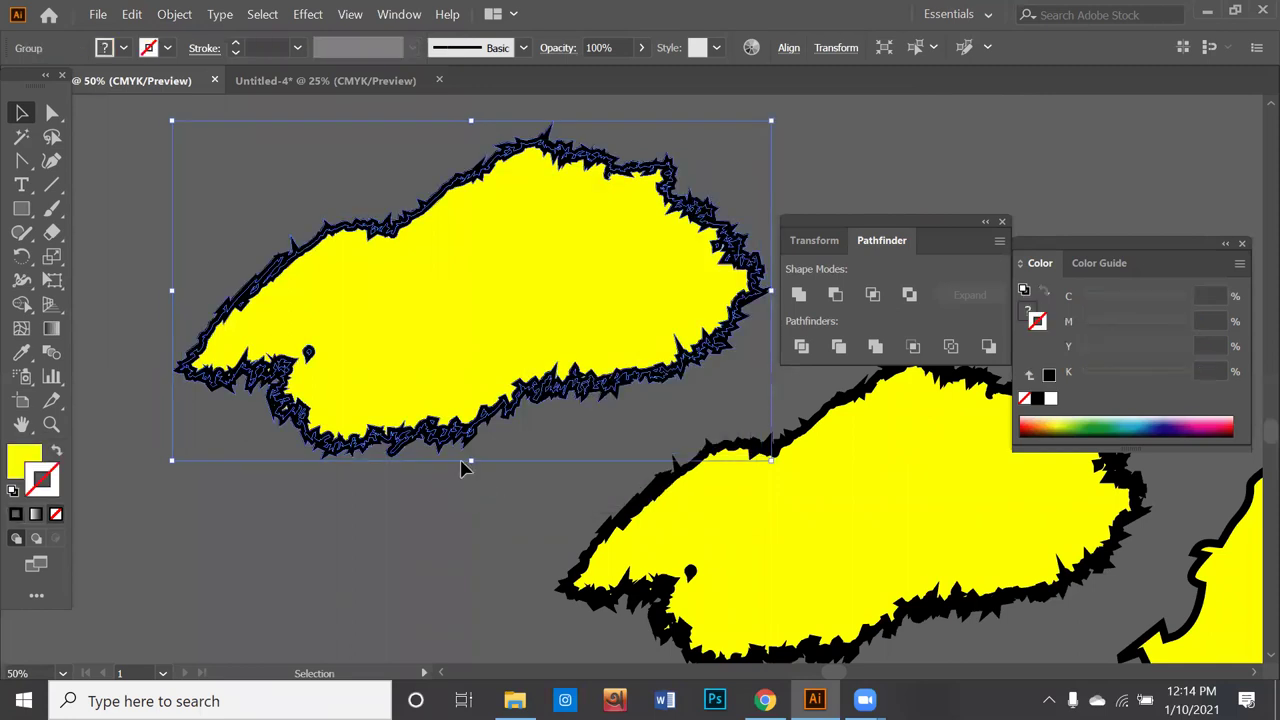
{"action": "left_click", "coordinate": [463, 463]}
{"action": "left_click", "coordinate": [453, 437]}
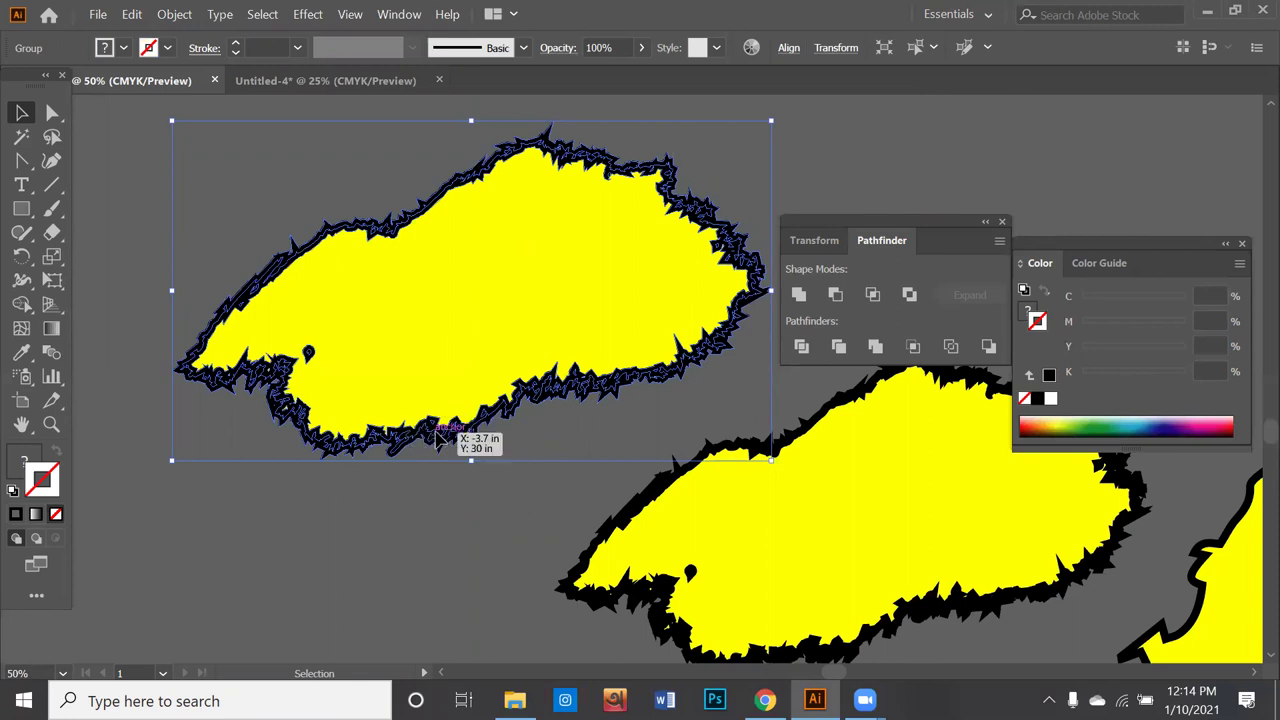
Step: Move the expanded blob group down to overlap the left edge of the larger shape
{"action": "scroll", "coordinate": [437, 440], "scroll_direction": "down", "scroll_amount": 2}
{"action": "scroll", "coordinate": [437, 437], "scroll_direction": "down", "scroll_amount": 2}
{"action": "scroll", "coordinate": [437, 437], "scroll_direction": "down", "scroll_amount": 2}
{"action": "scroll", "coordinate": [745, 490], "scroll_direction": "down", "scroll_amount": 2}
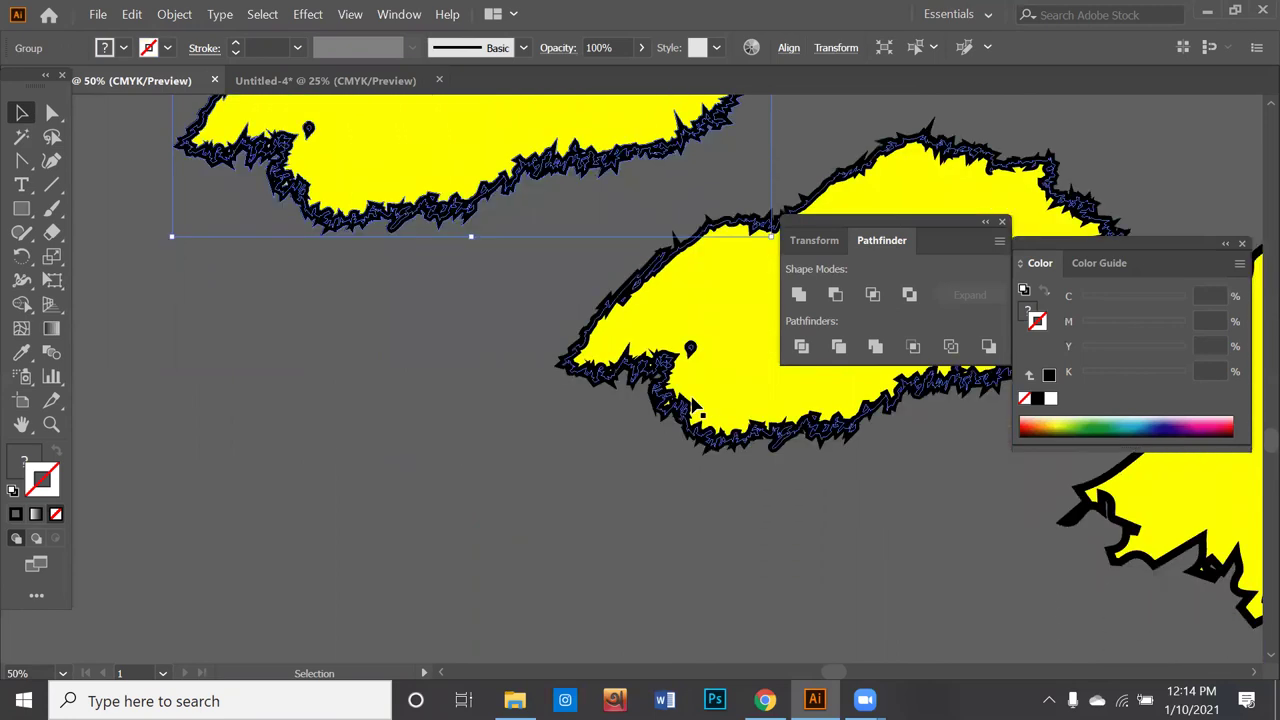
{"action": "left_click", "coordinate": [470, 262]}
{"action": "left_click_drag", "start_coordinate": [432, 218], "coordinate": [400, 368]}
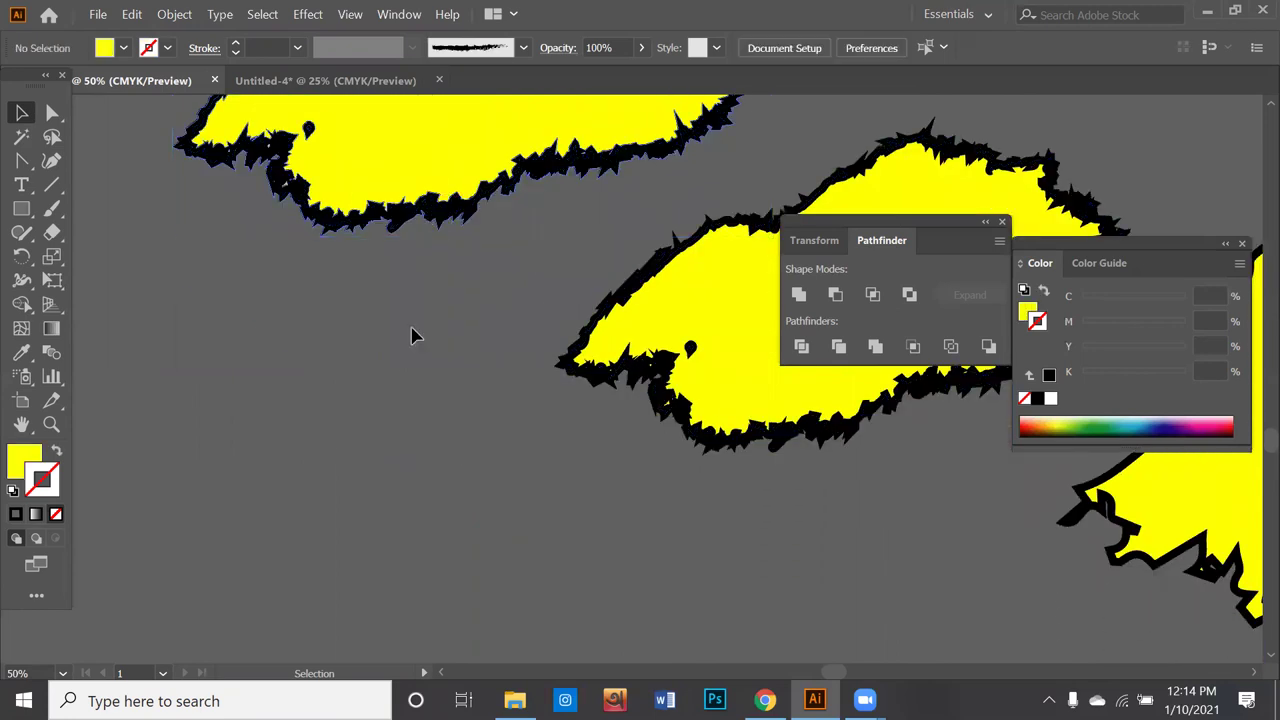
{"action": "key", "text": "ctrl+shift+a"}
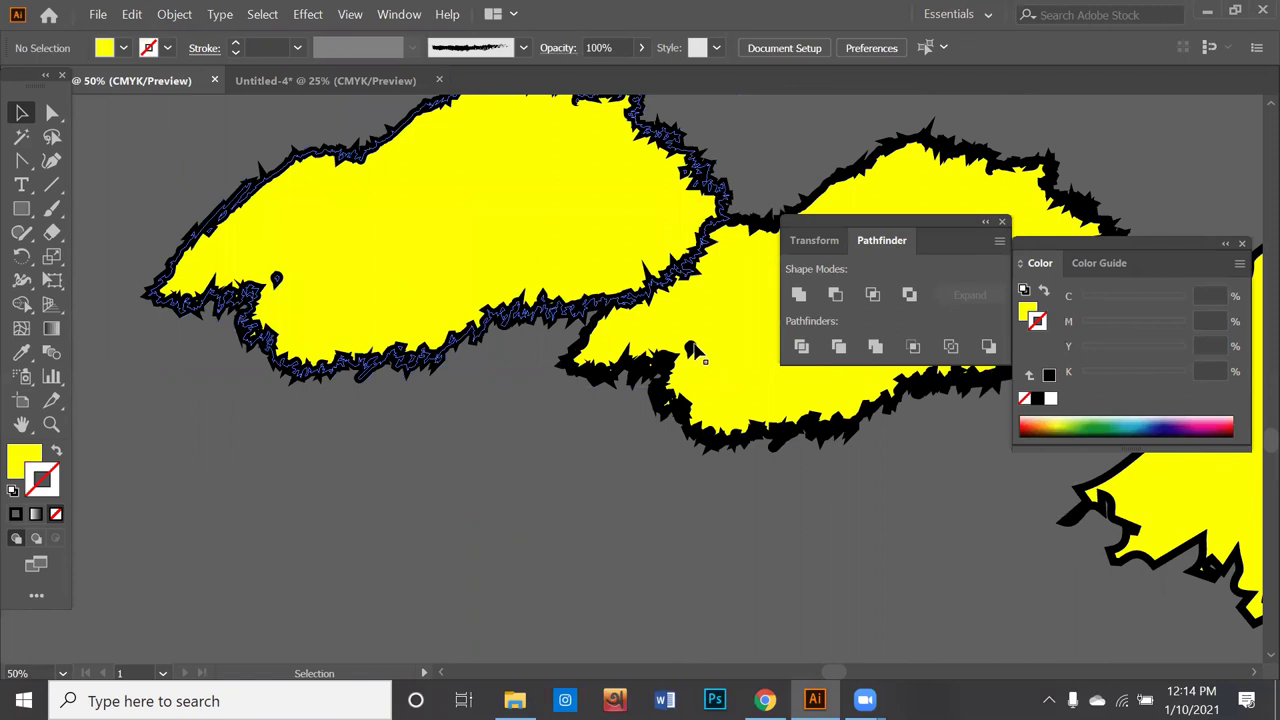
{"action": "scroll", "coordinate": [770, 412], "scroll_direction": "down", "scroll_amount": 1}
{"action": "scroll", "coordinate": [770, 412], "scroll_direction": "down", "scroll_amount": 1}
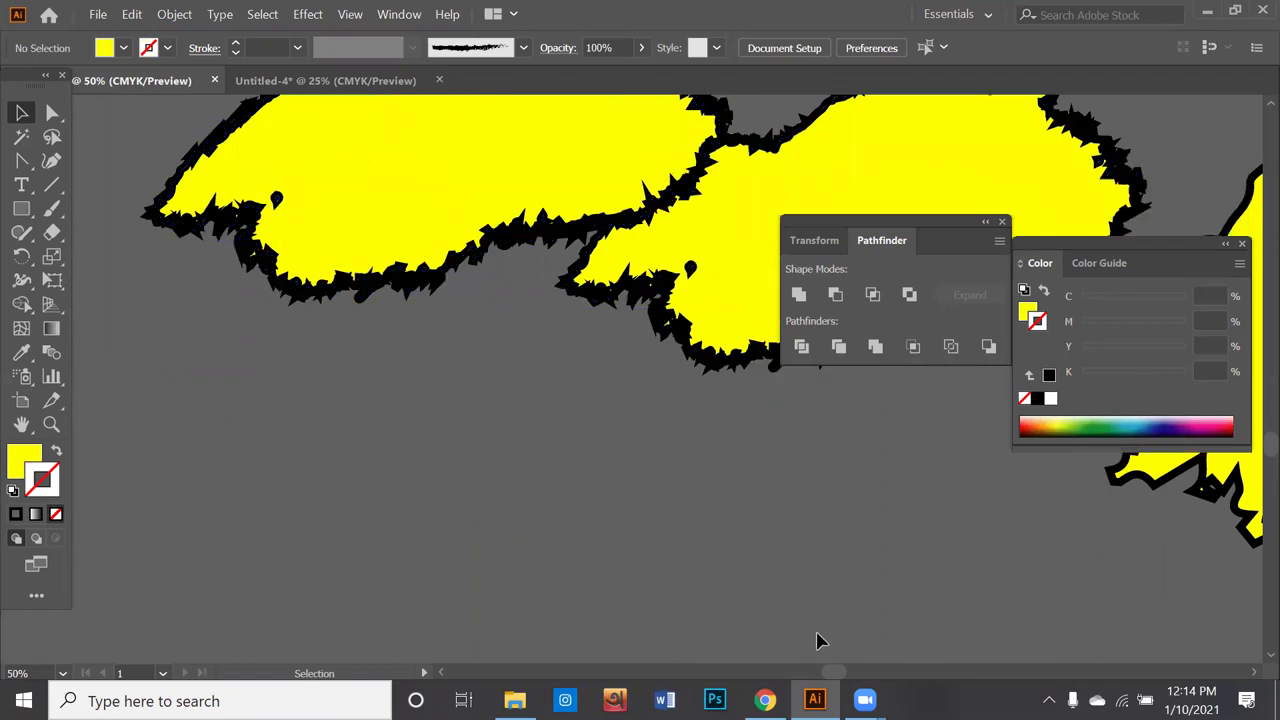